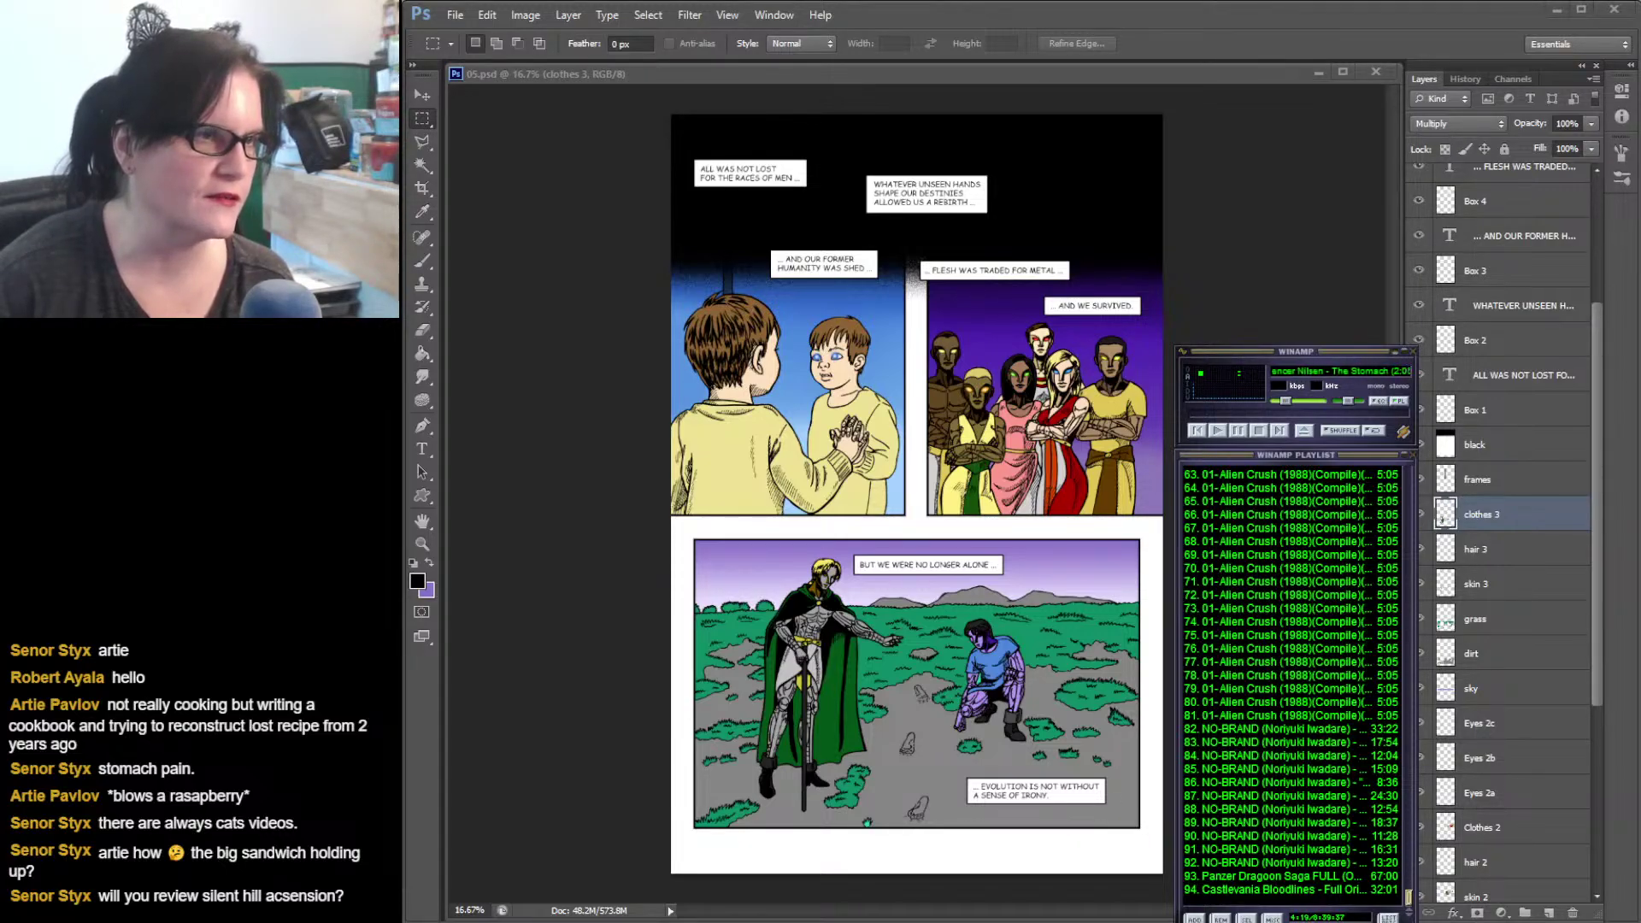
- Move the music player and live chat windows away from the comic page and the layer list
left_click_drag(402, 68, 1538, 133)
left_click_drag(1294, 354, 401, 257)
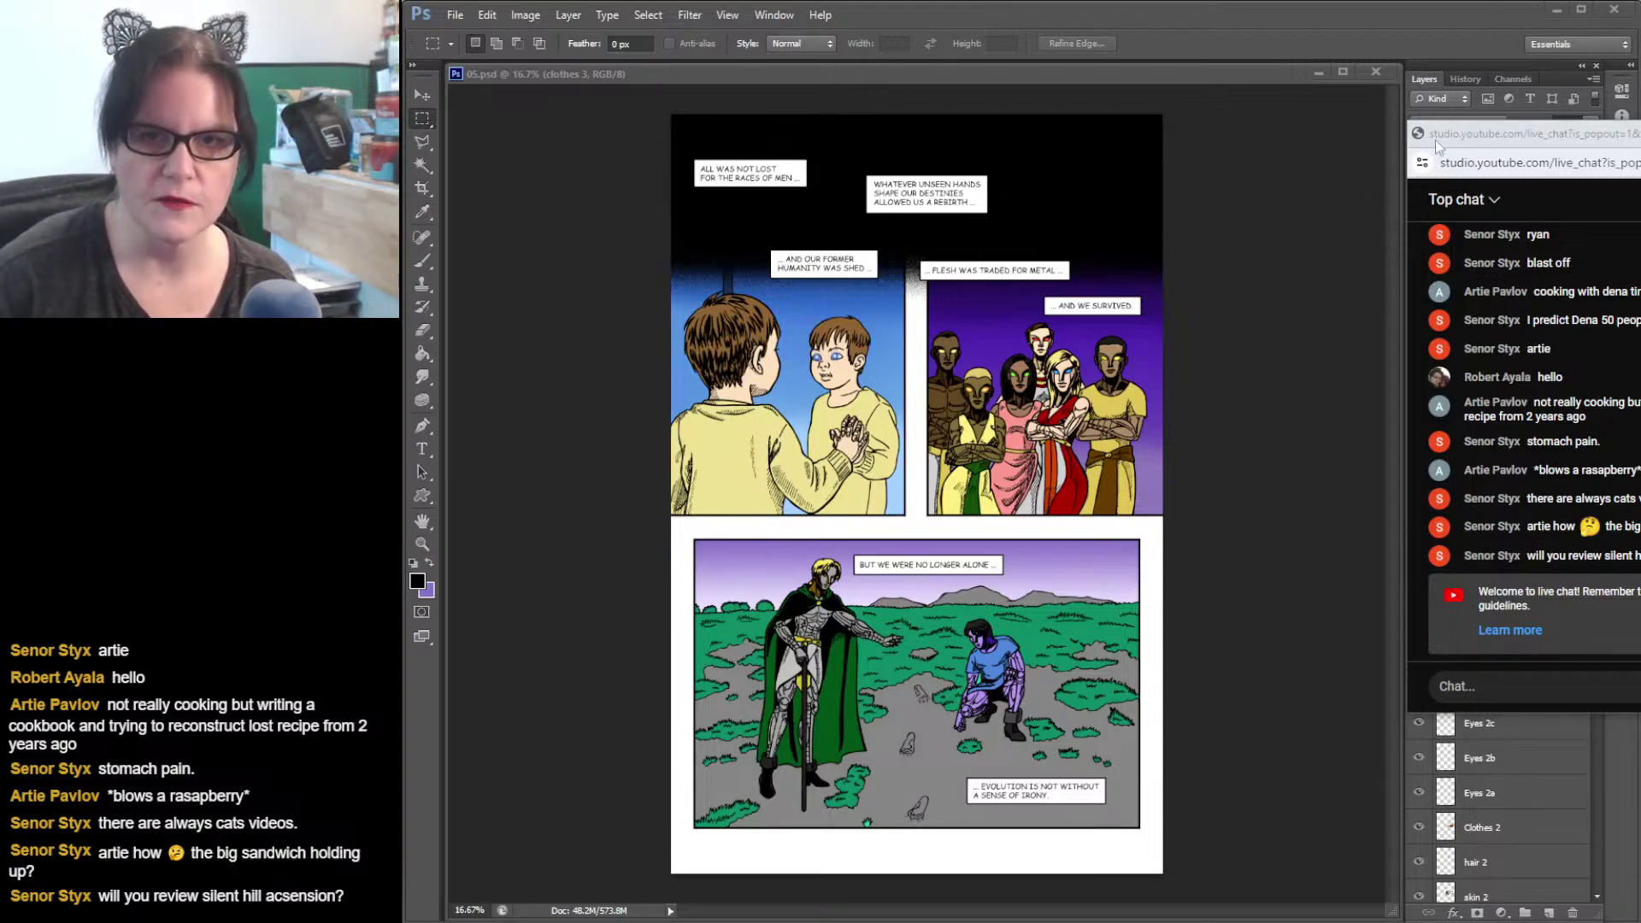
left_click(1515, 135)
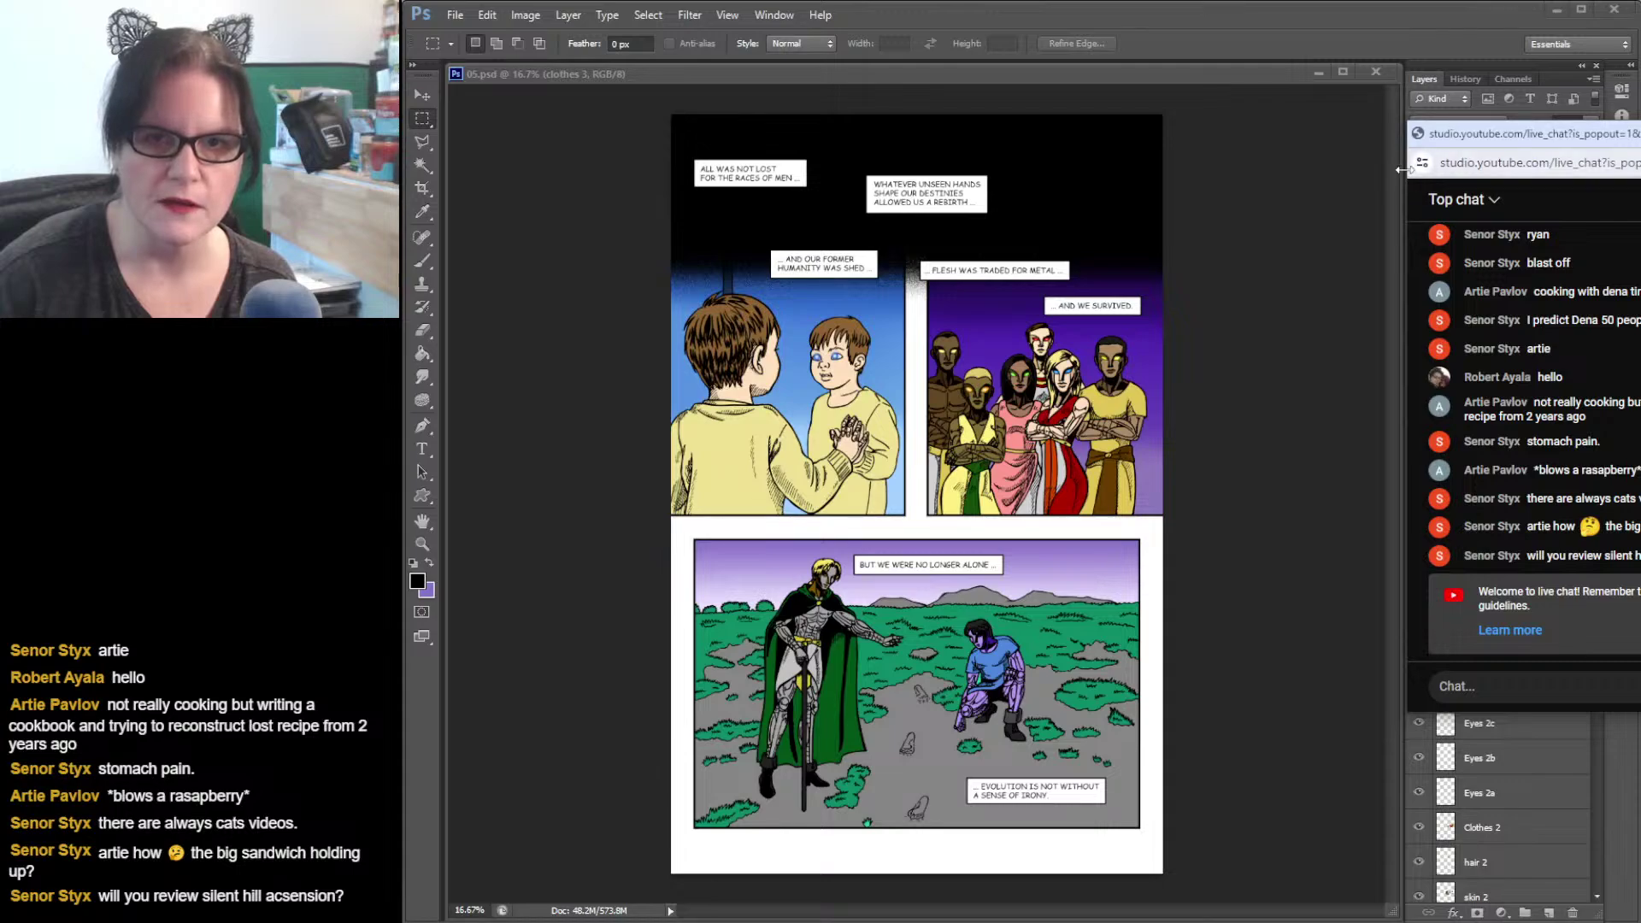
left_click_drag(1400, 170, 1640, 169)
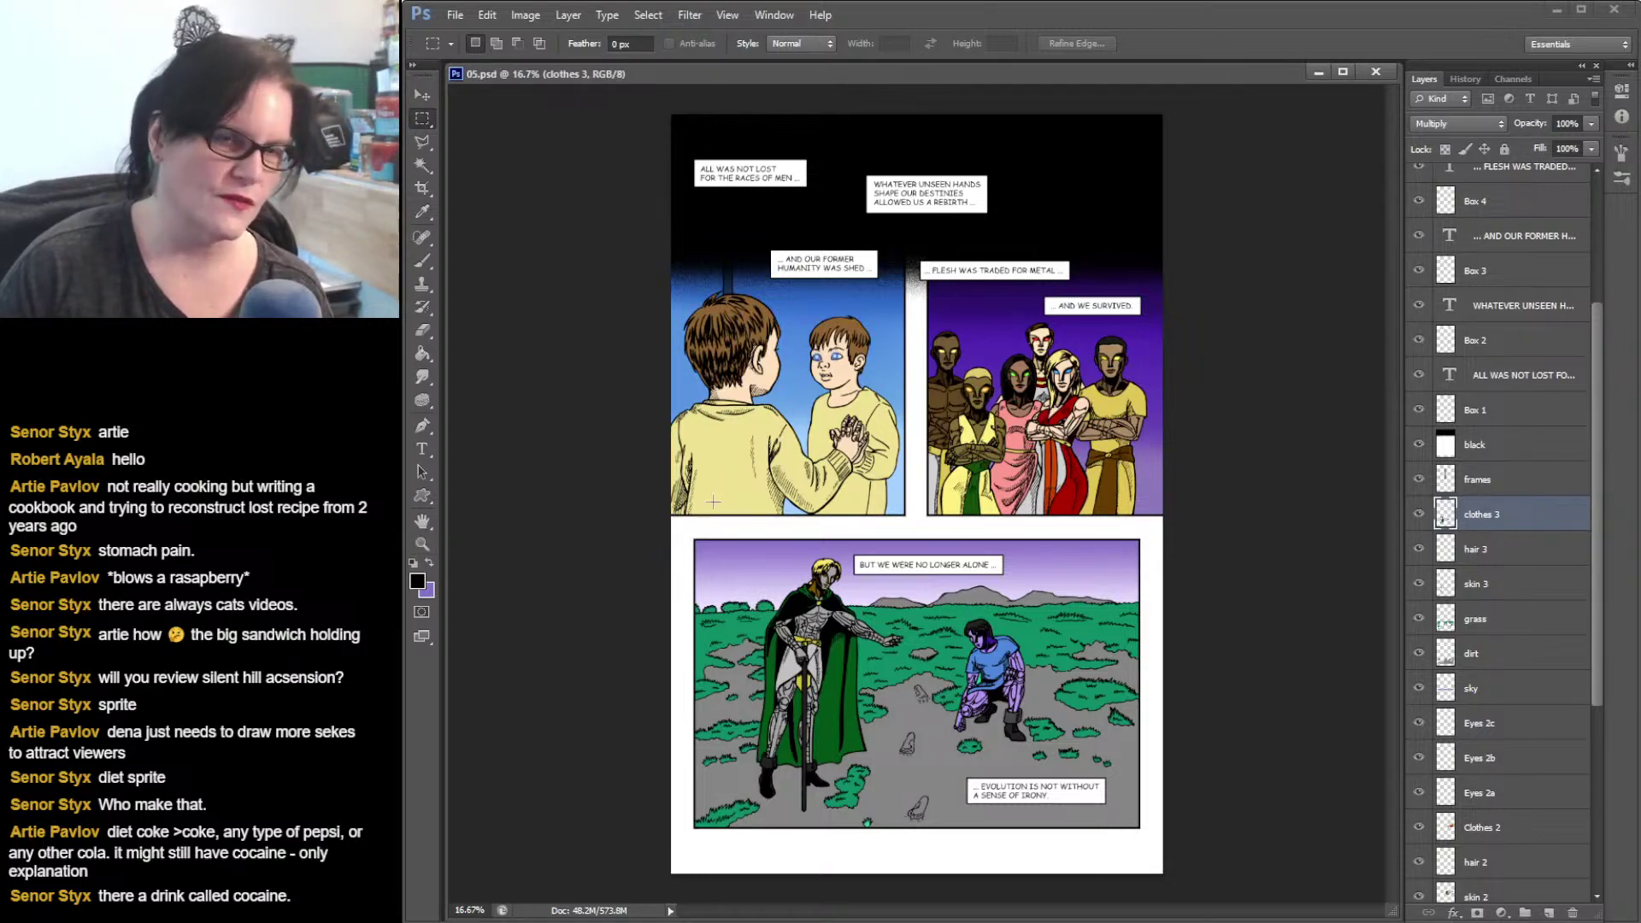
- Examine the caped figure in the last comic panel with the Cape shading layer hidden and shown again
left_click(422, 544)
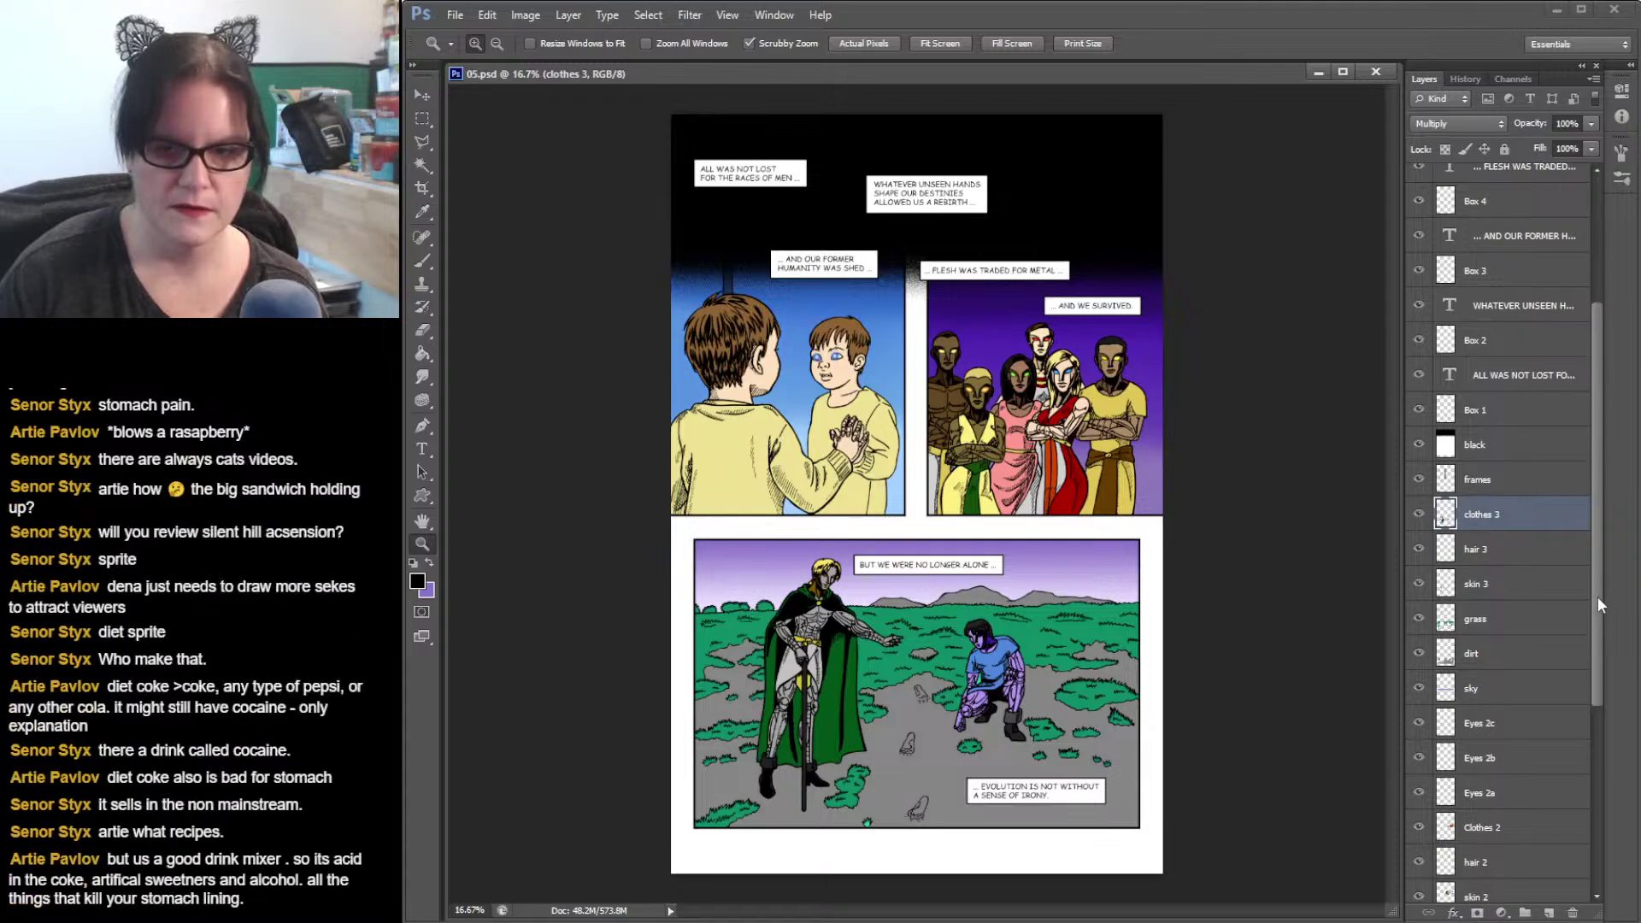
left_click_drag(1598, 596, 1596, 787)
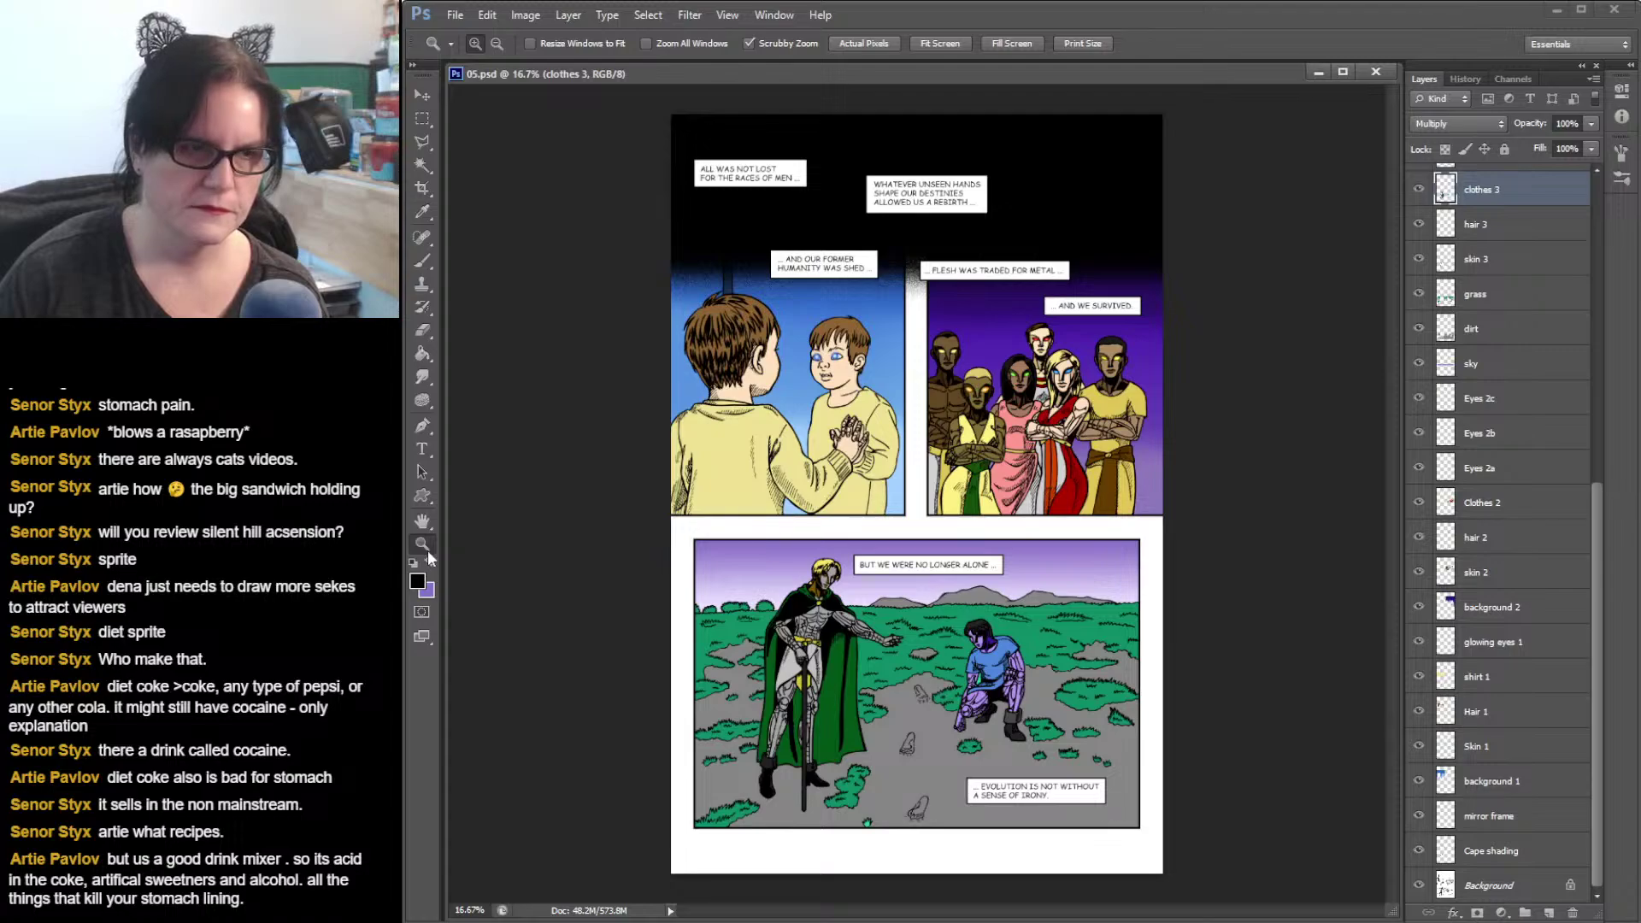
left_click(857, 613)
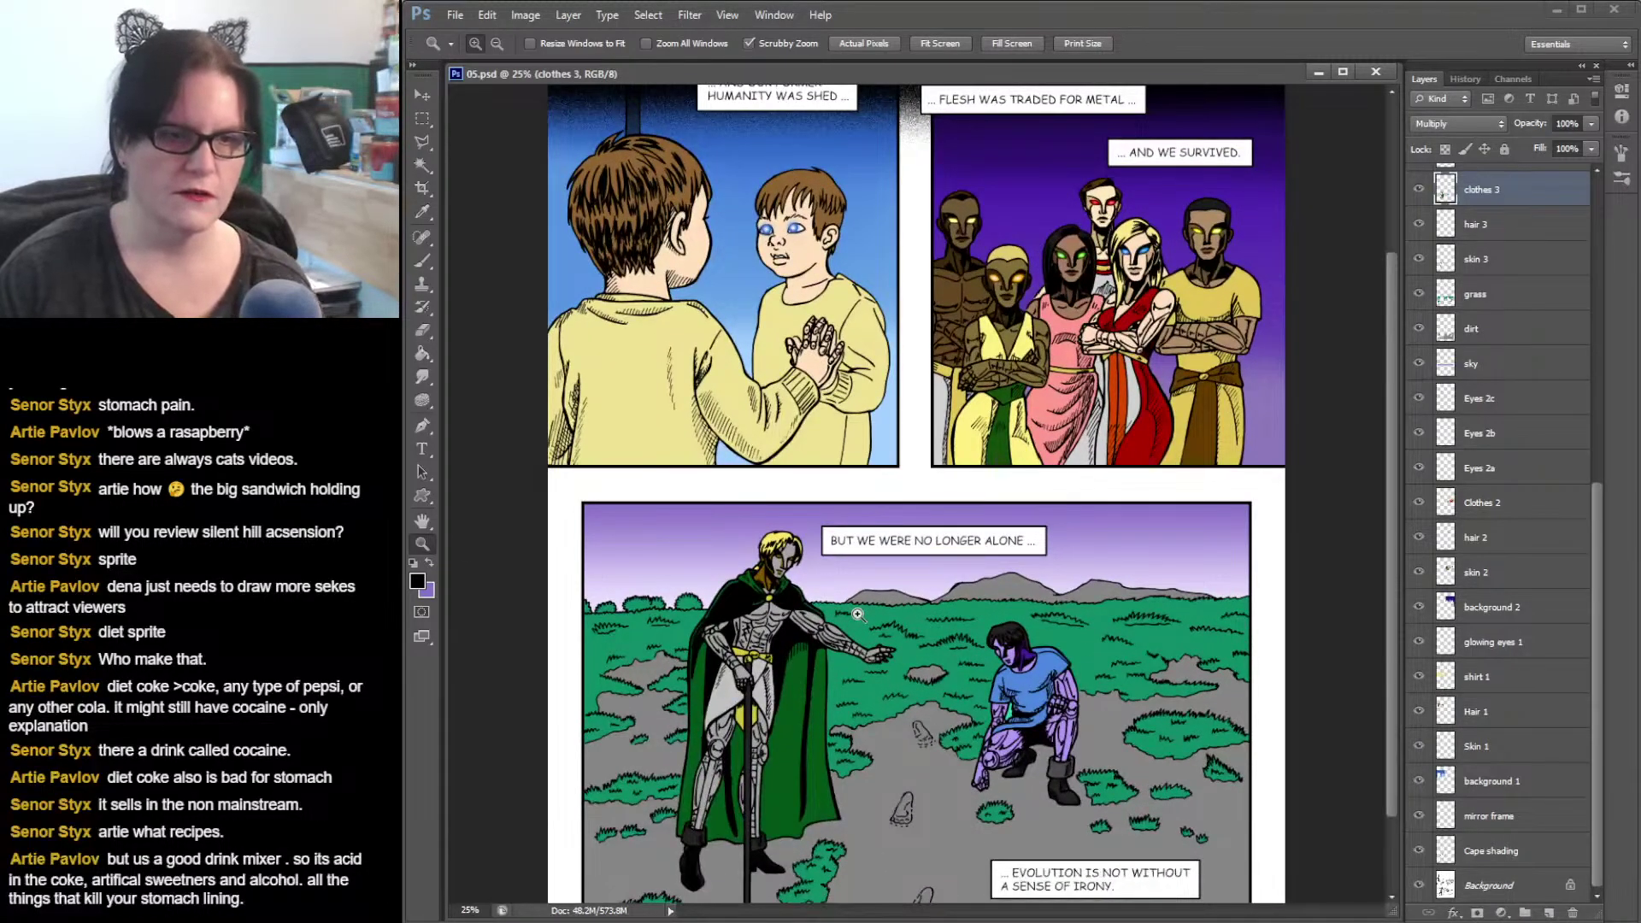
left_click(858, 614)
left_click(857, 614)
left_click_drag(849, 611, 1051, 317)
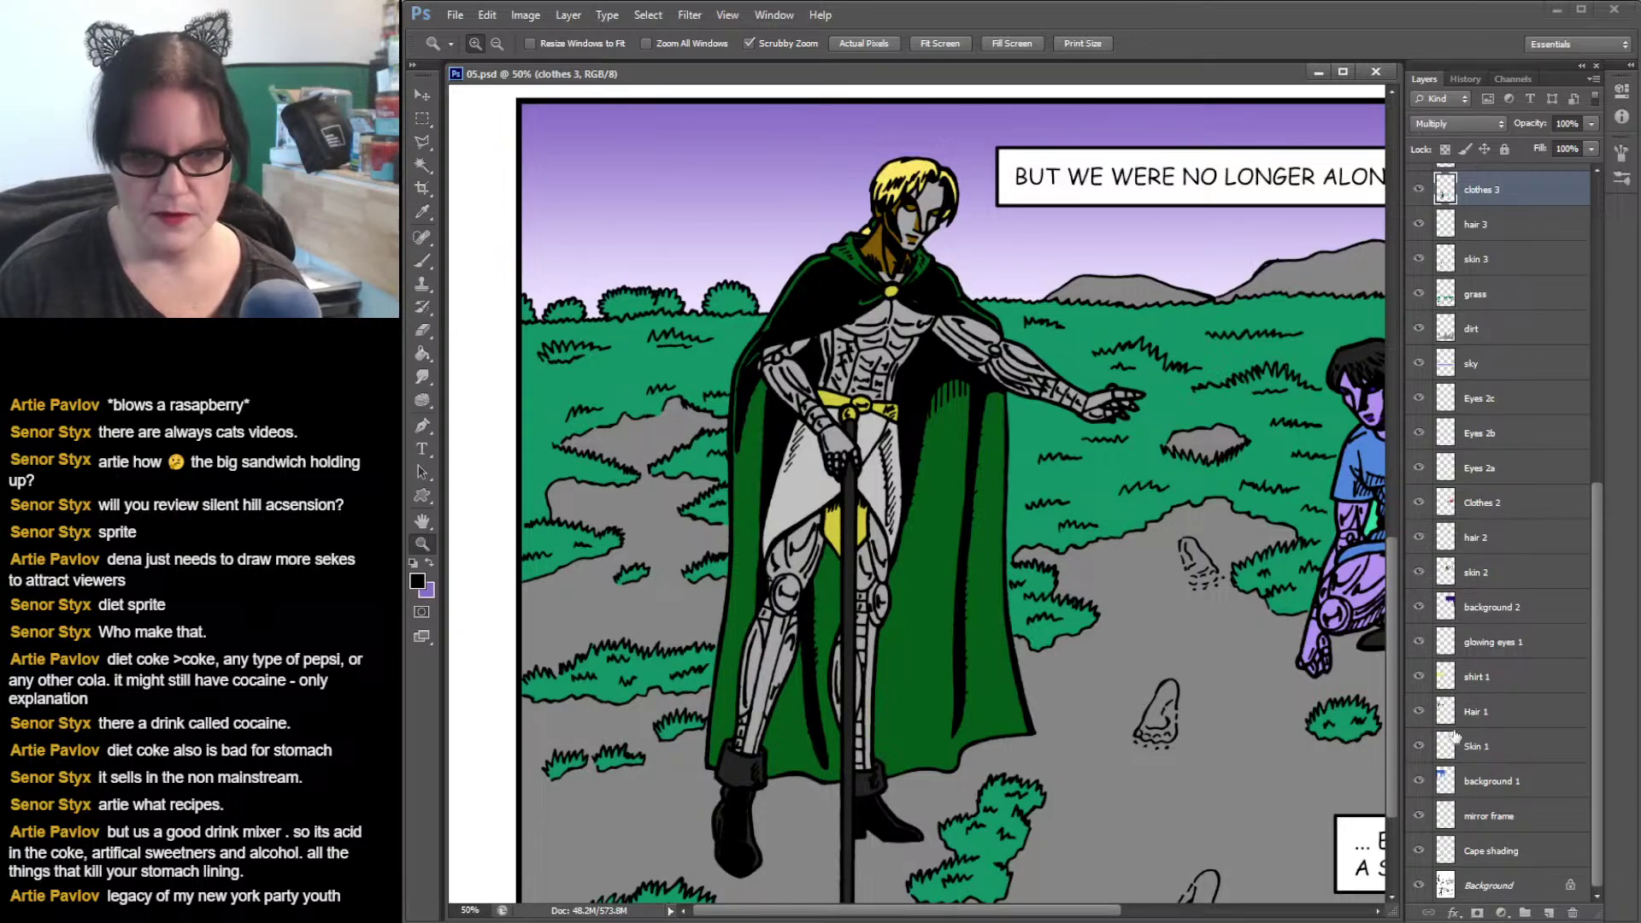
left_click(1420, 853)
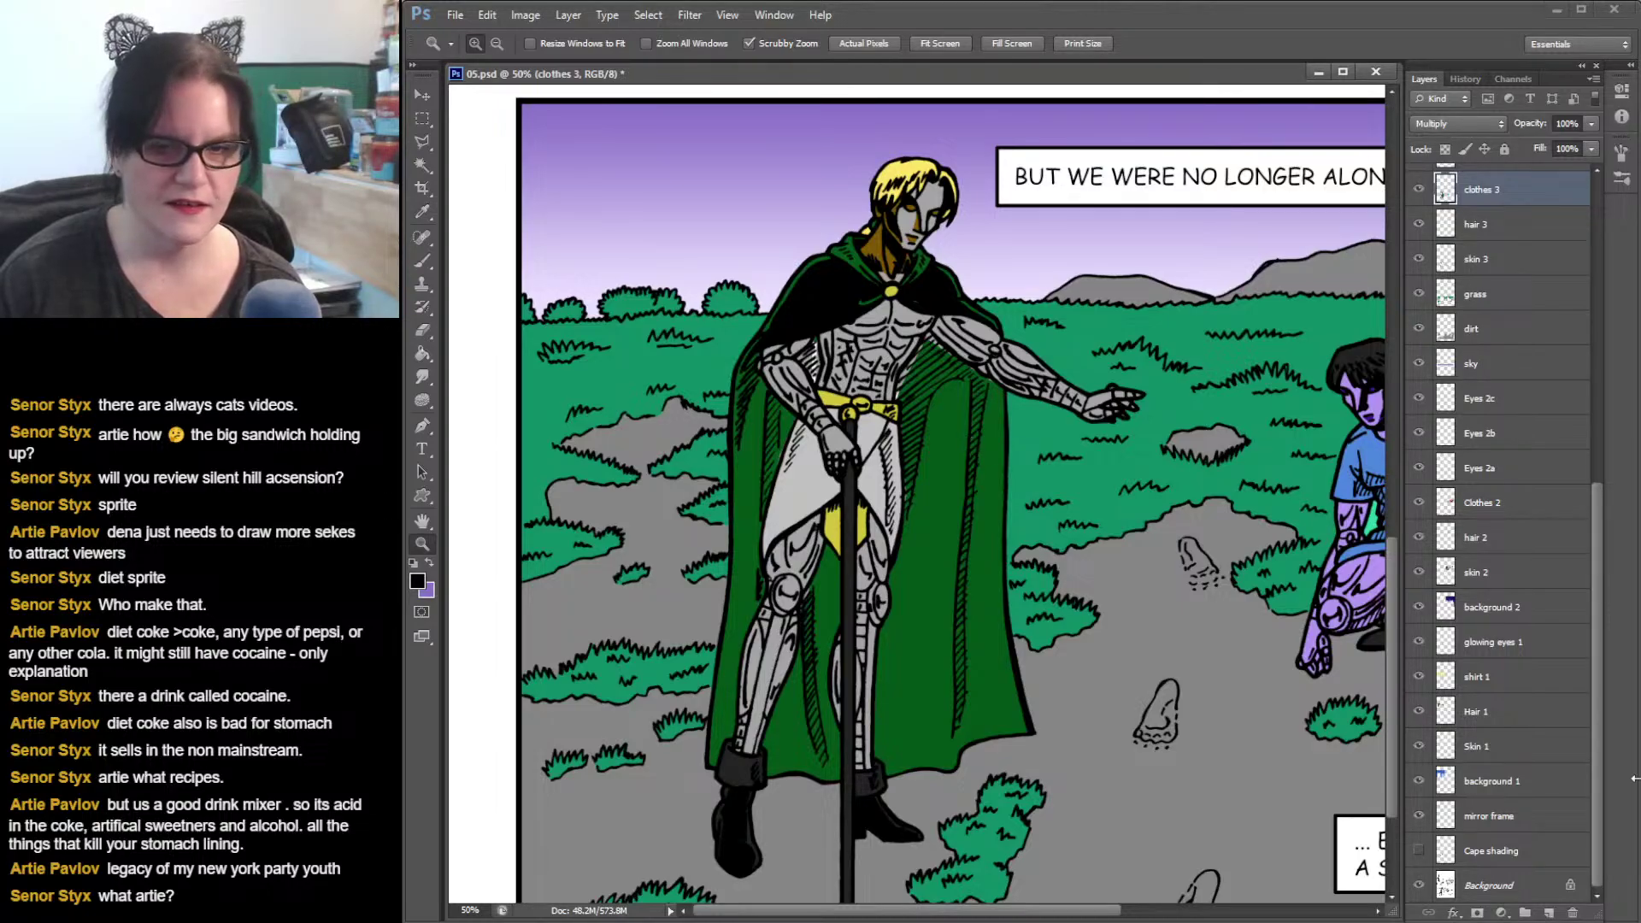
left_click(1419, 849)
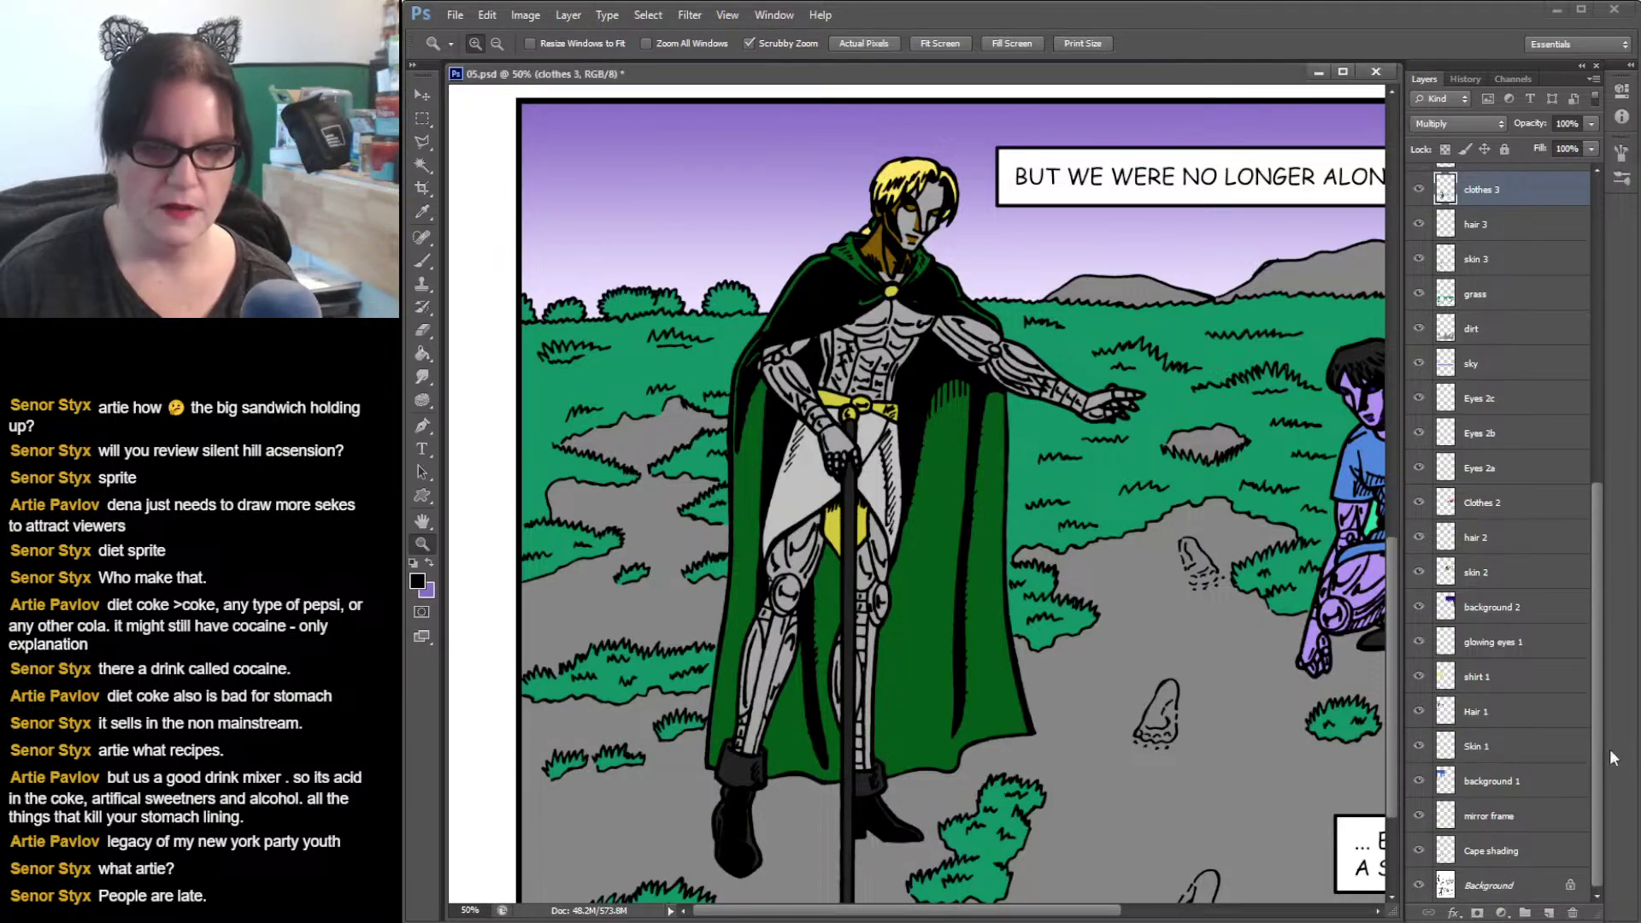
left_click_drag(1596, 603, 1588, 641)
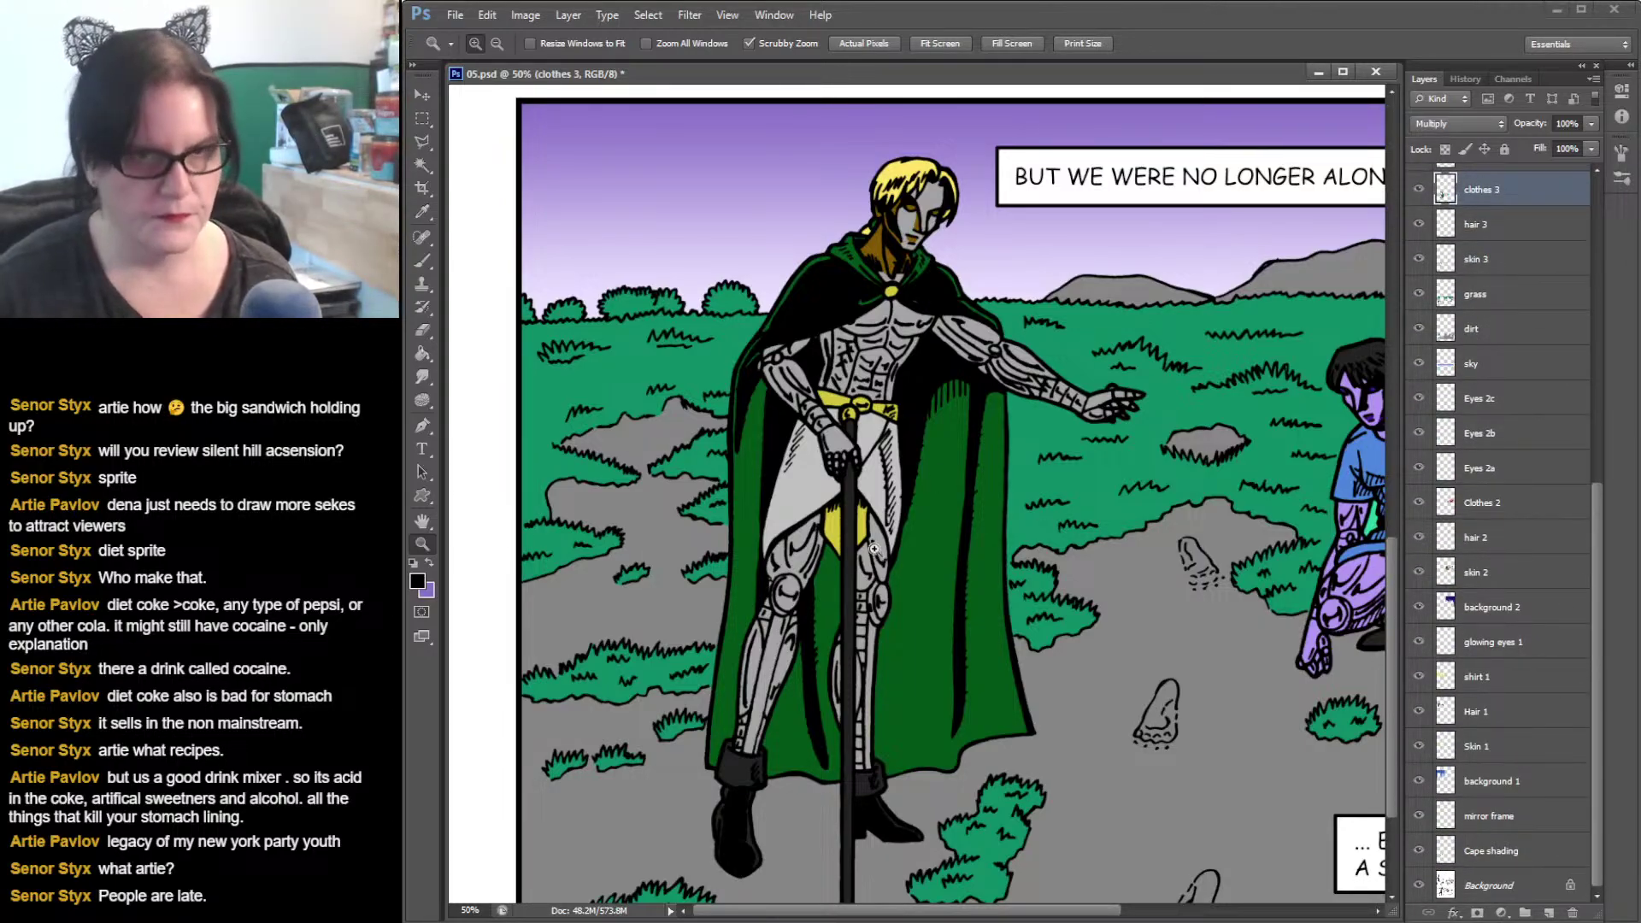
- Make Skin 1 the active layer and load its painted area as a selection in the boy-at-the-mirror panel
scroll(948, 354, "up", 8)
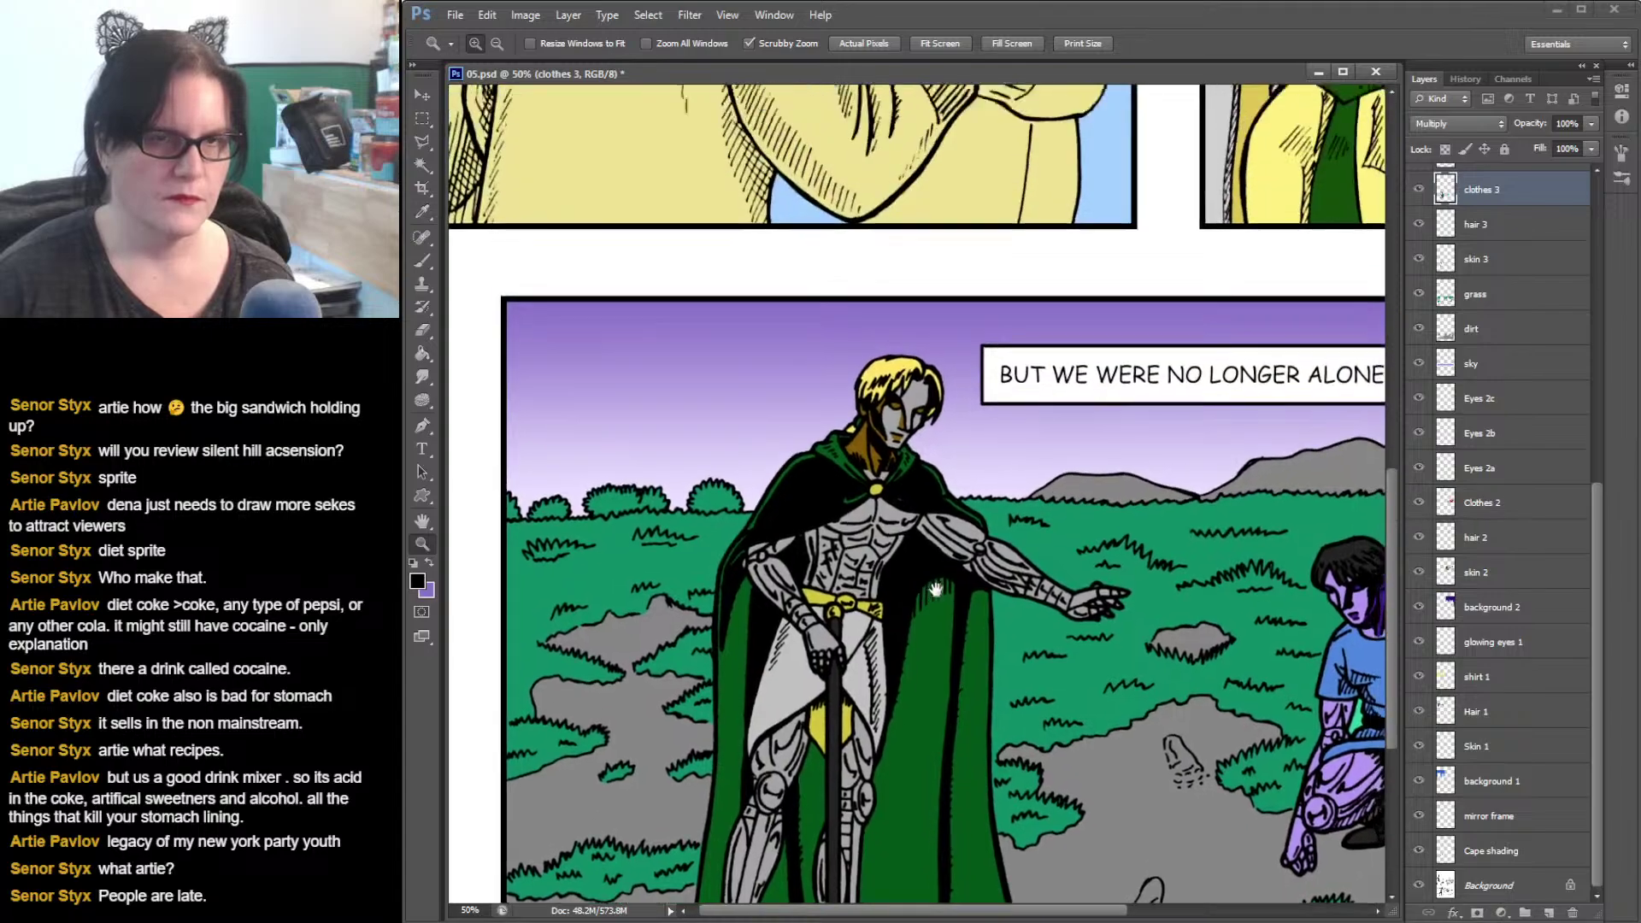
scroll(981, 584, "up", 5)
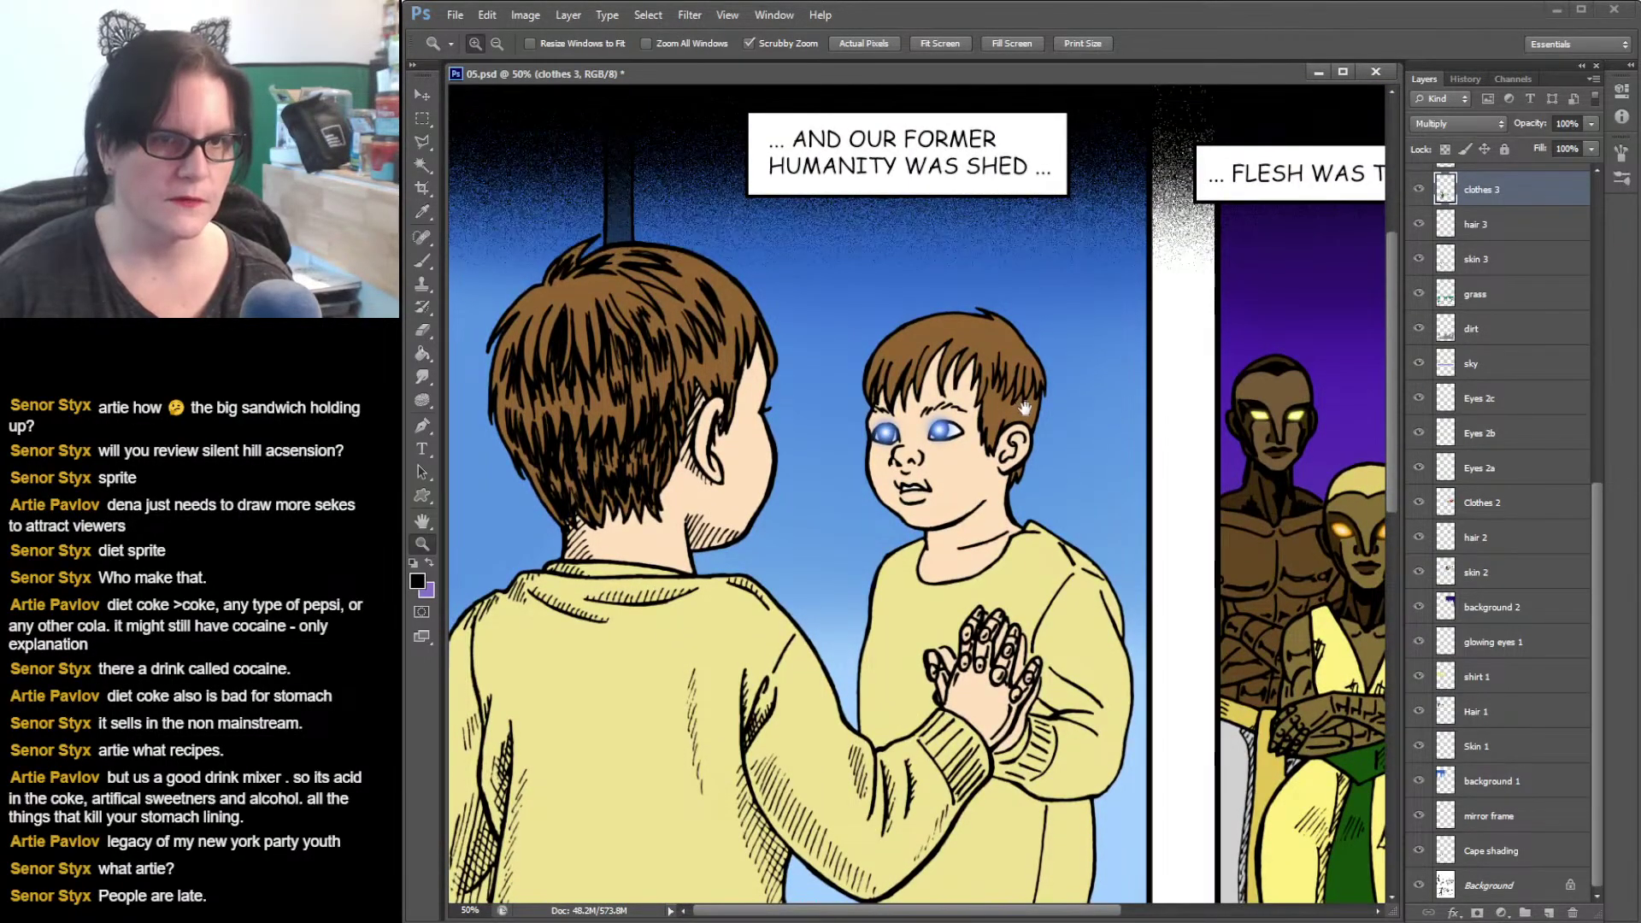
left_click(901, 409, "alt")
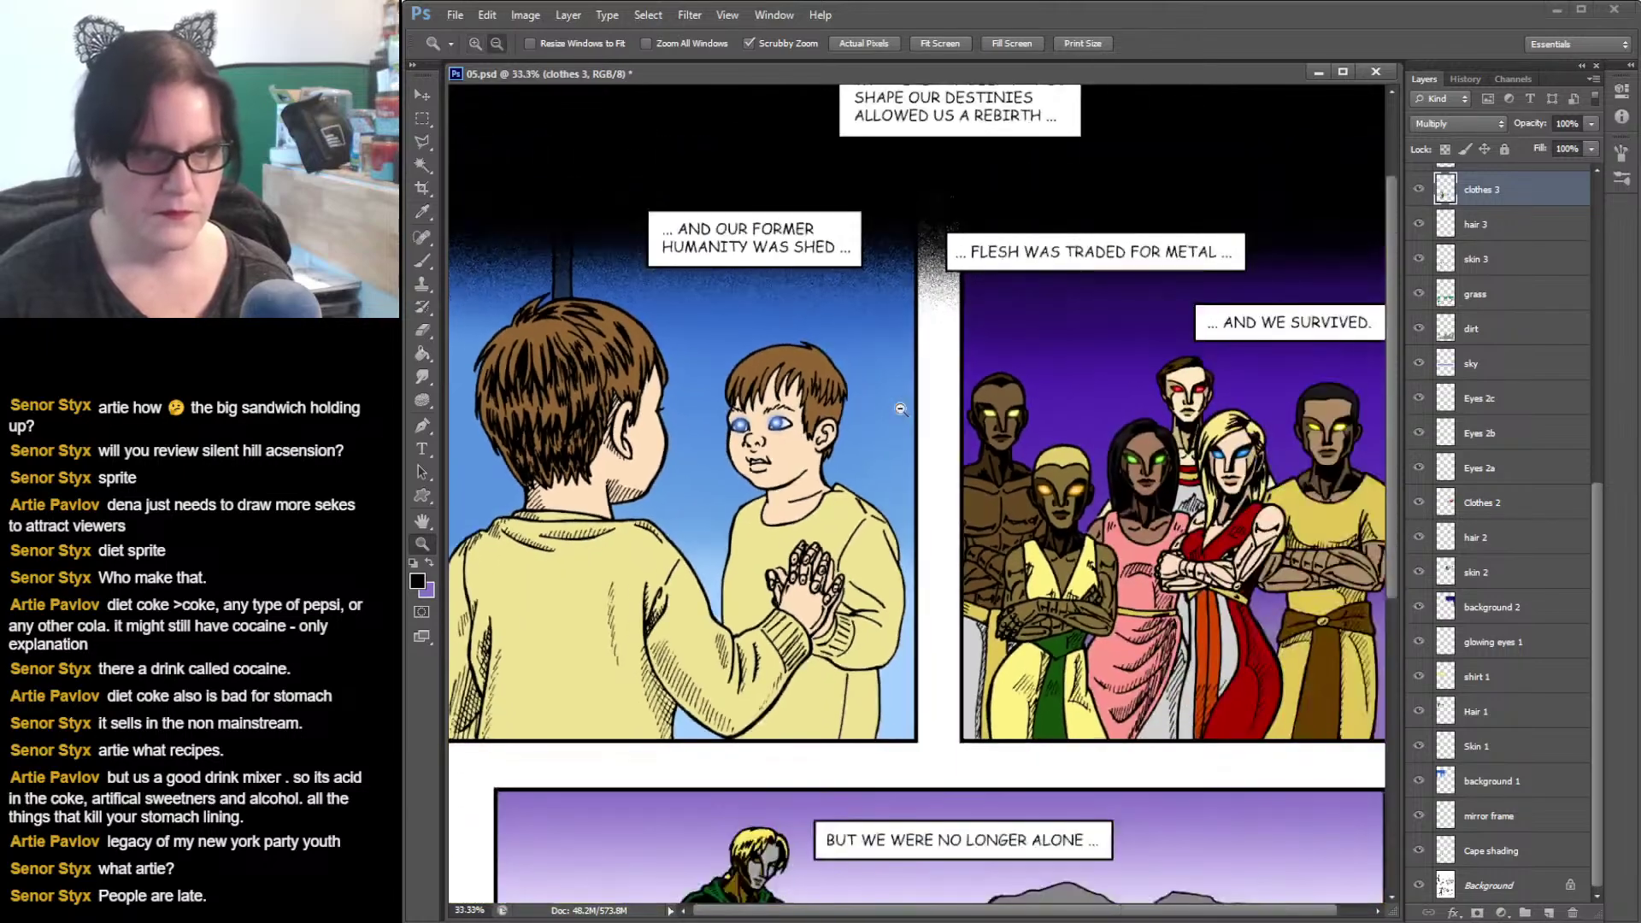
scroll(817, 408, "up", 1)
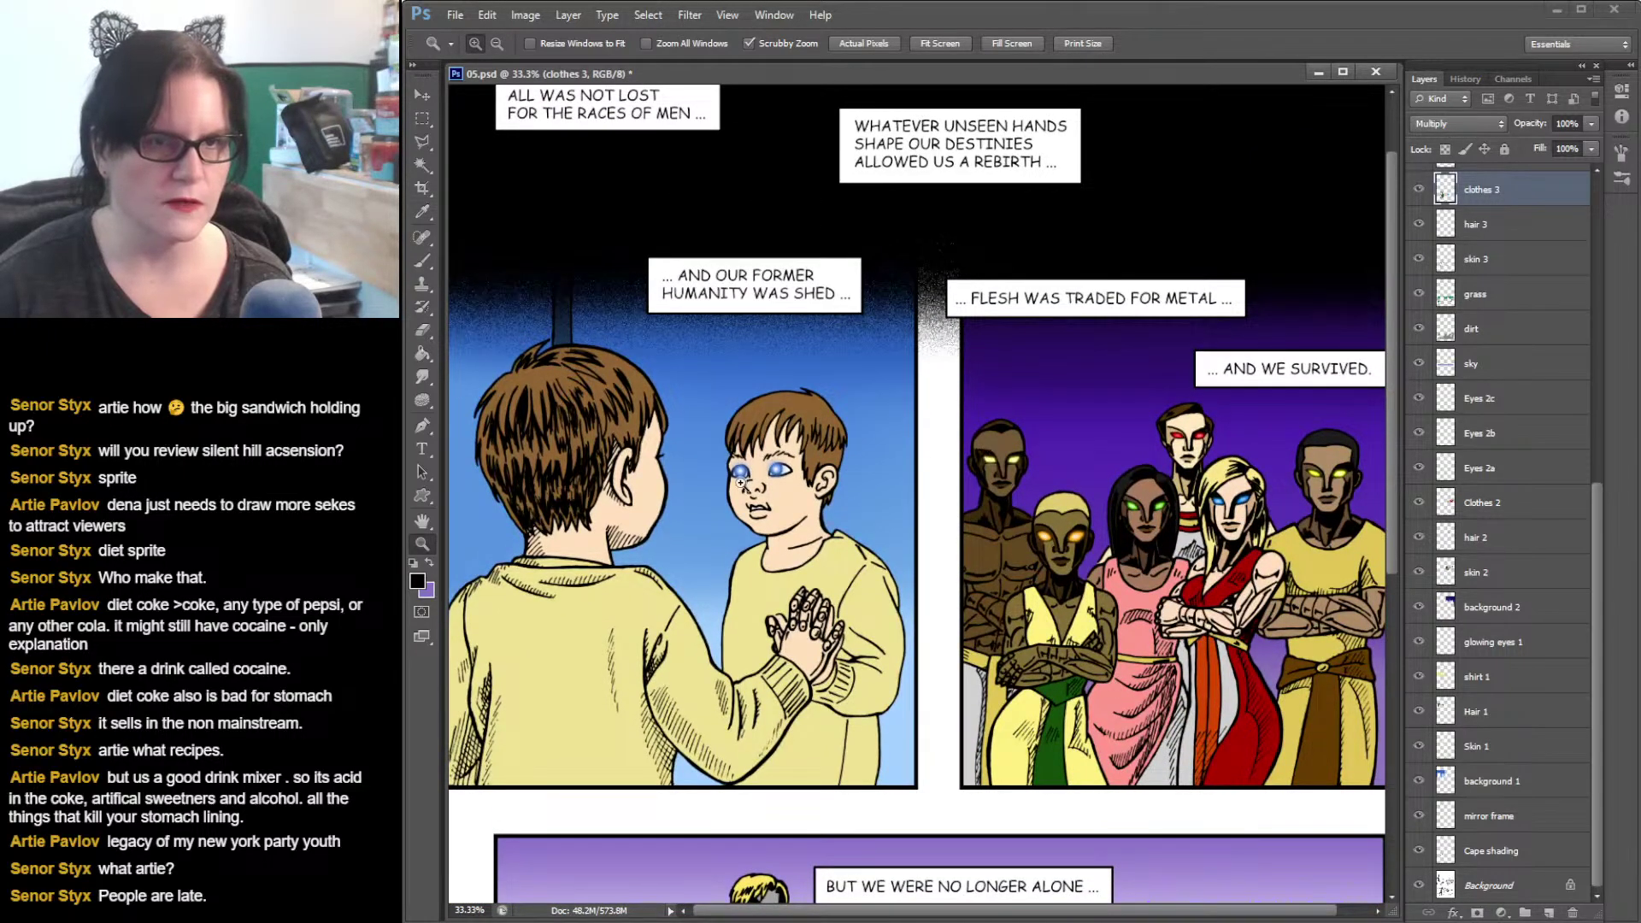
left_click(740, 483)
left_click_drag(751, 483, 1017, 441)
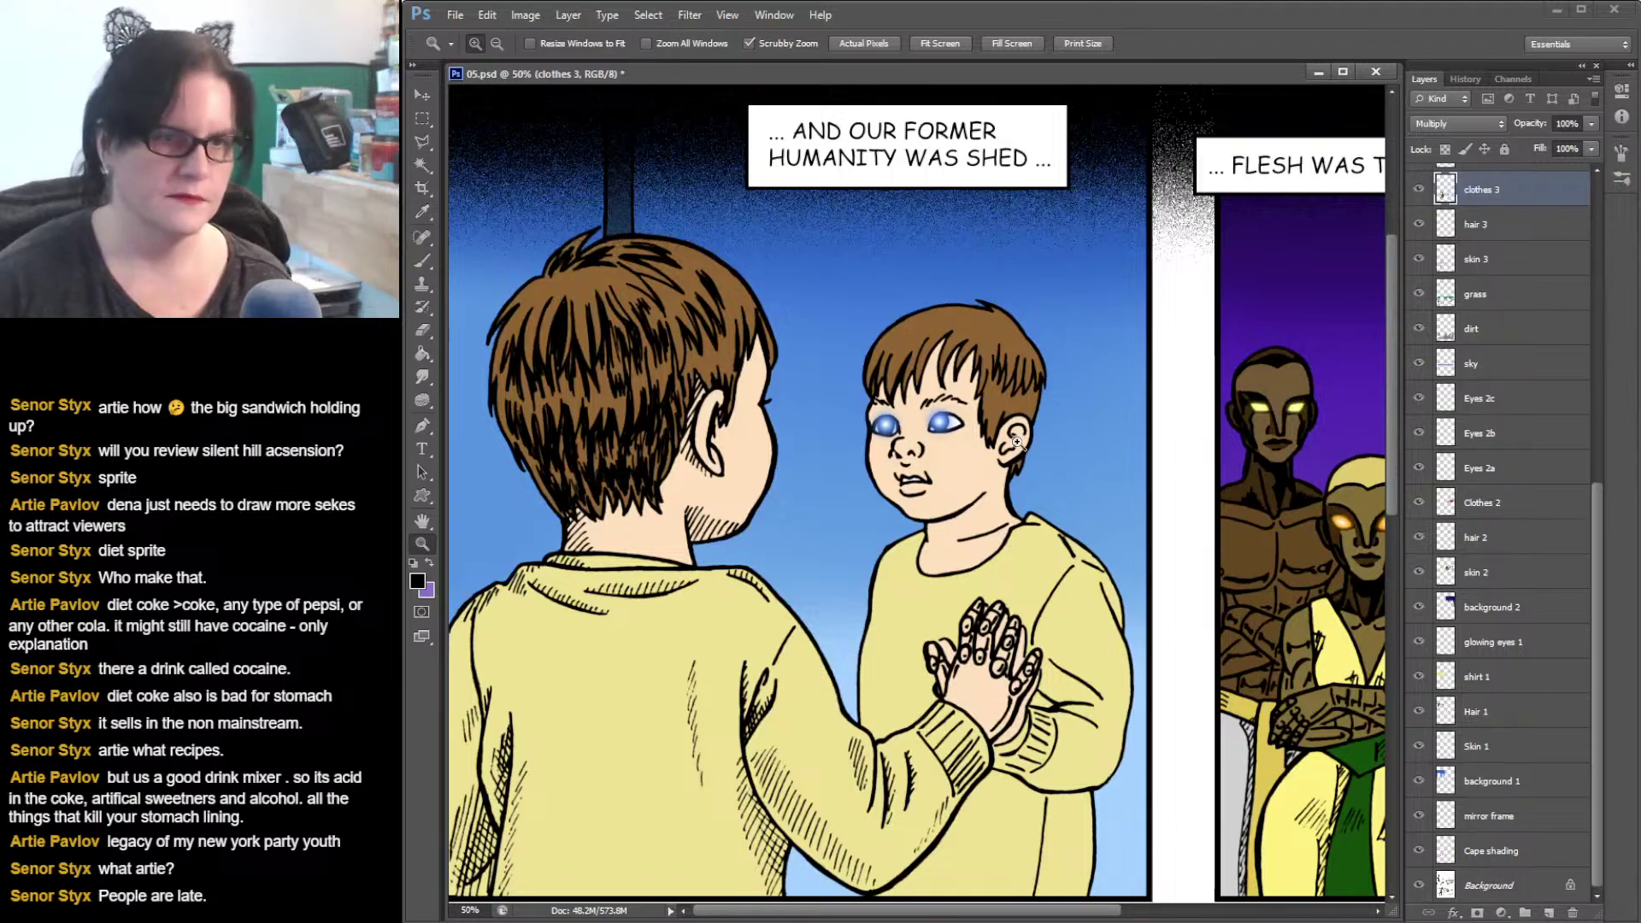
left_click_drag(1021, 463, 1021, 466)
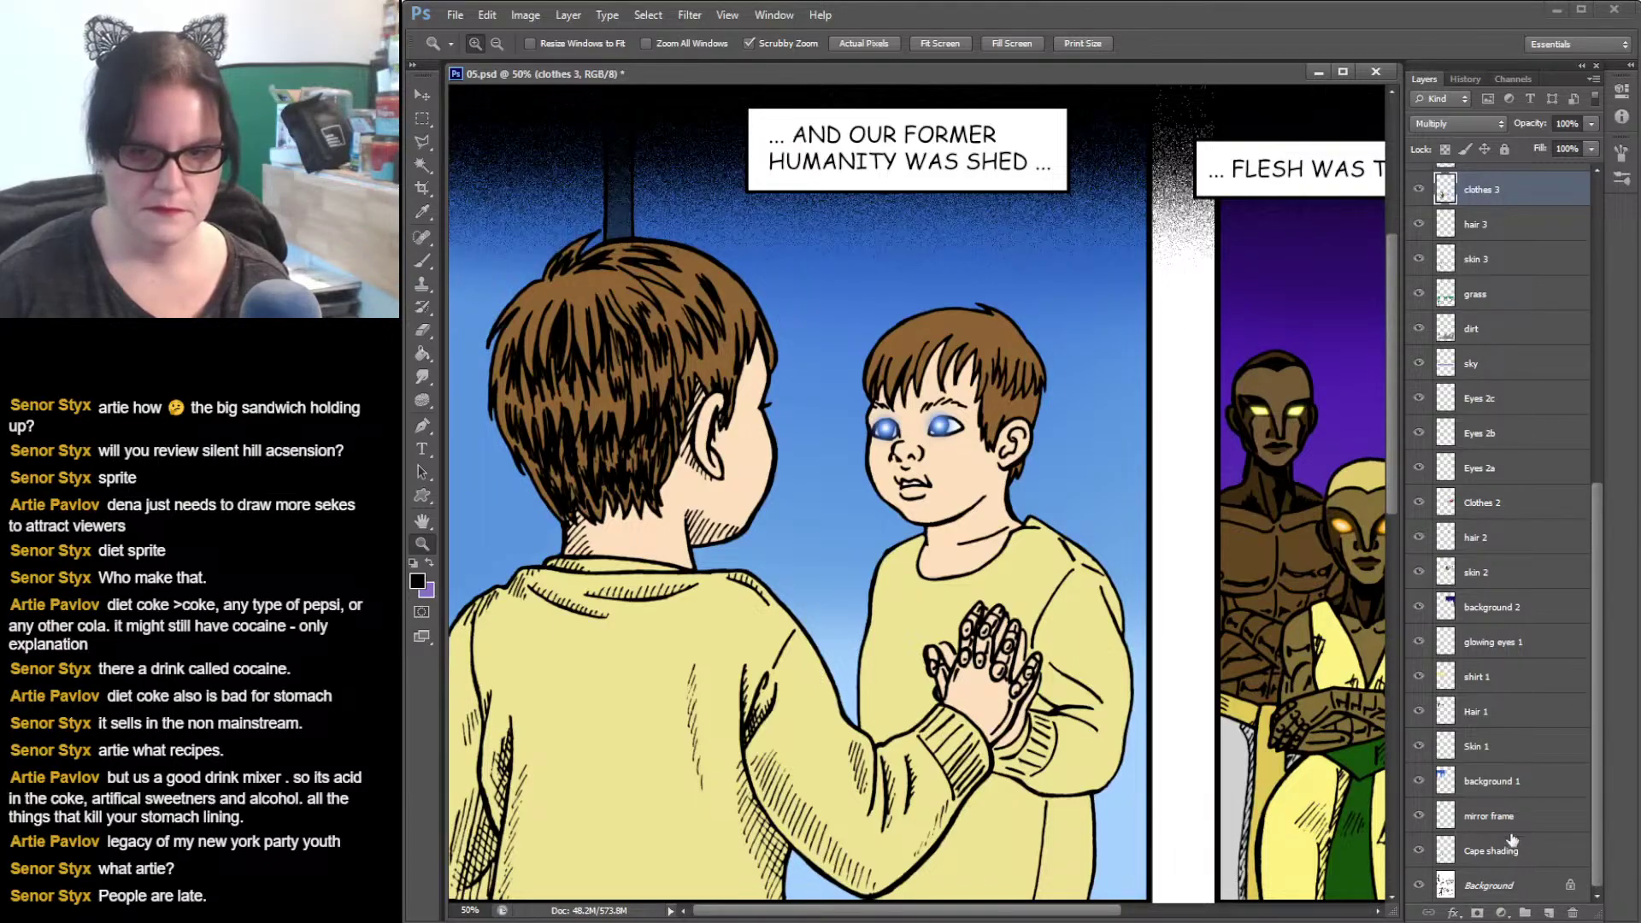
left_click(1482, 752)
left_click(1443, 752, "ctrl")
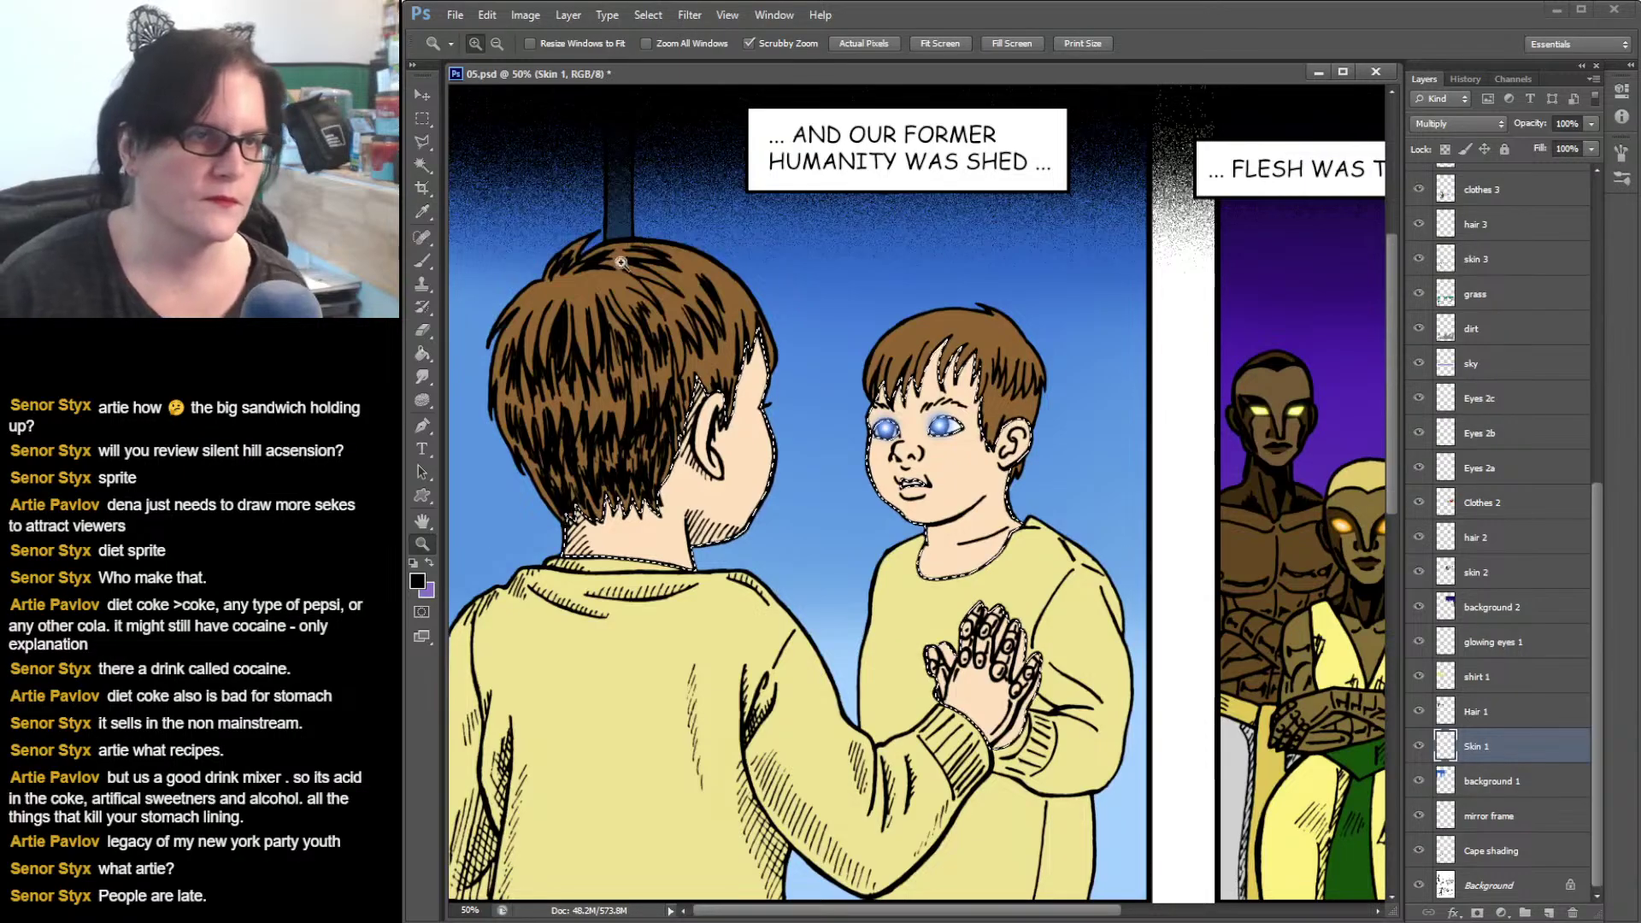
- Sample the boy's skin tone and set the foreground colour to the darker shade f8c990
left_click(422, 212)
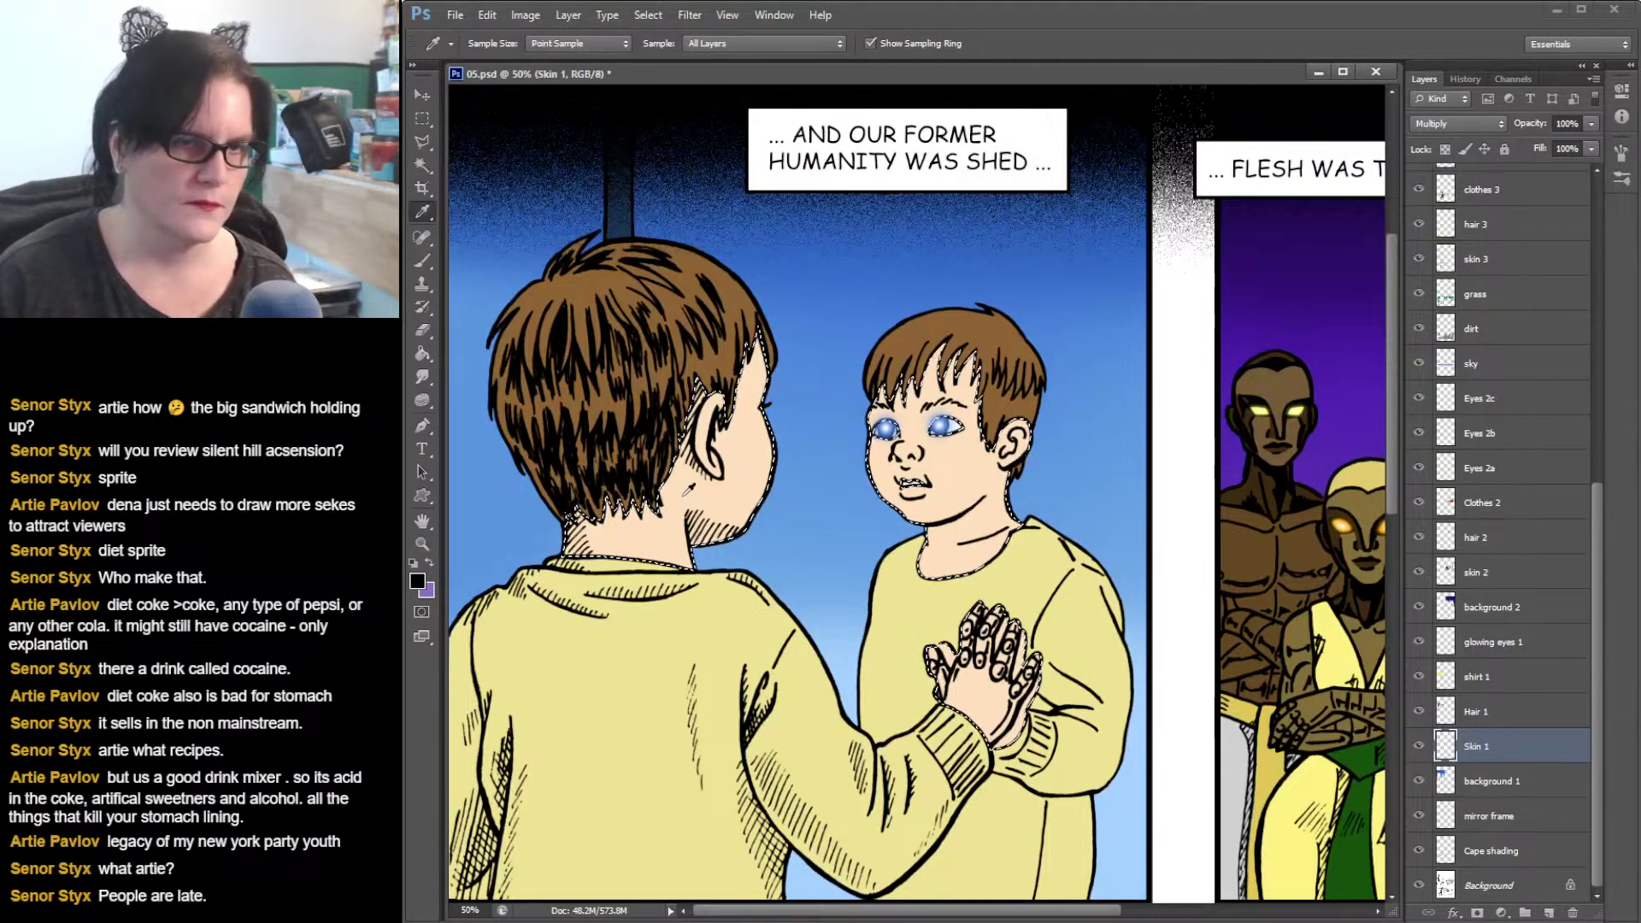
left_click(658, 523)
key("x")
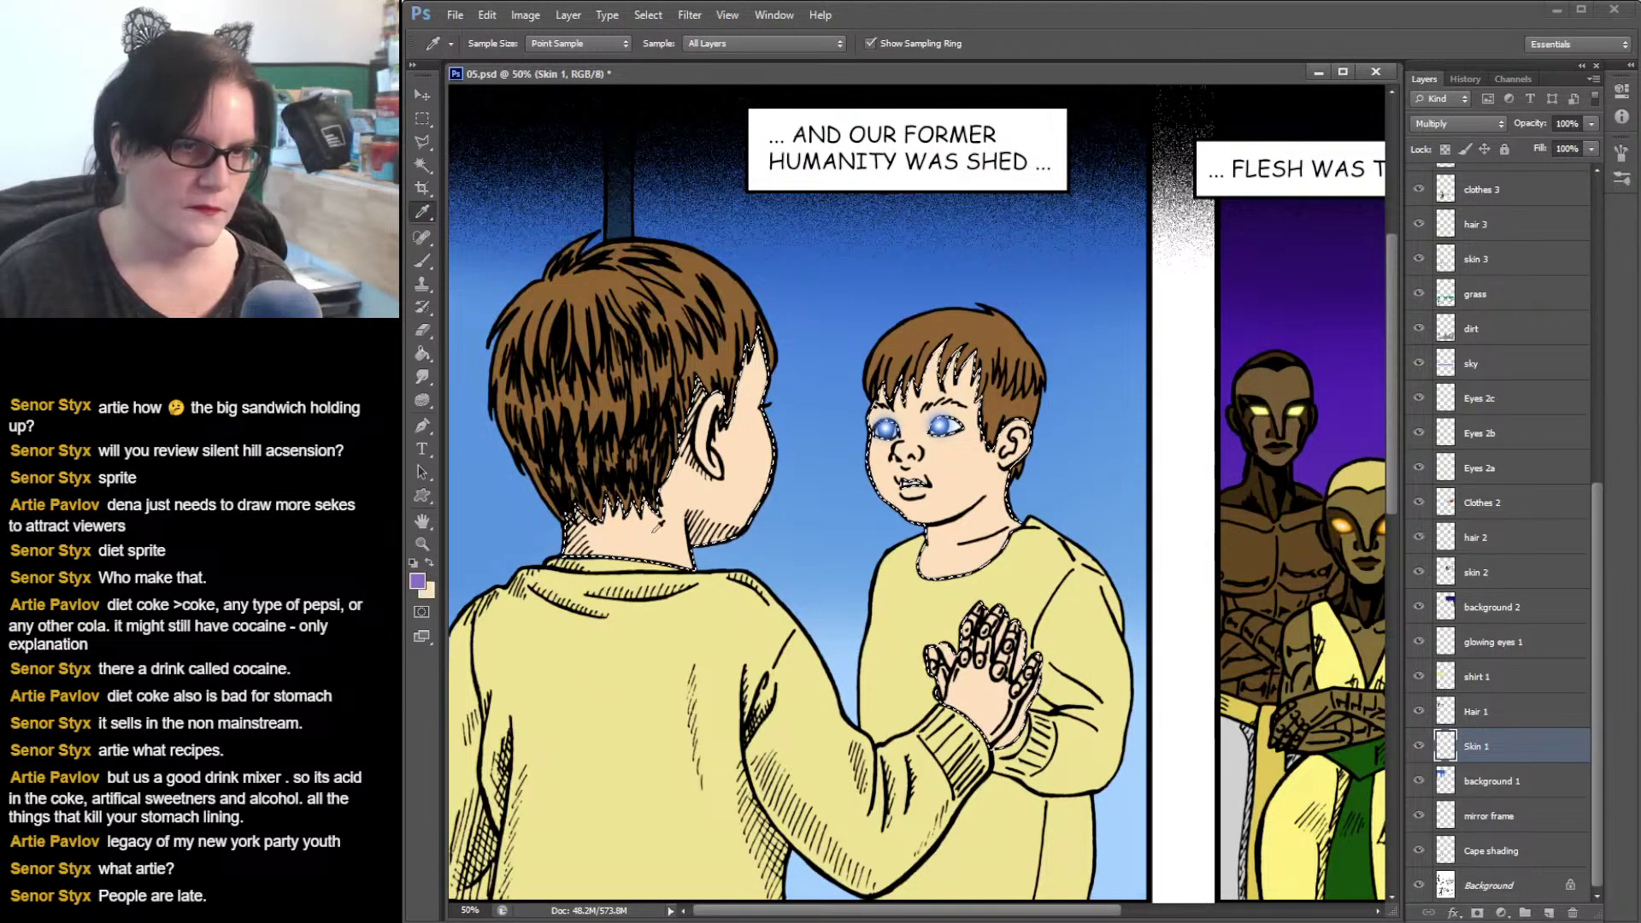
key("x")
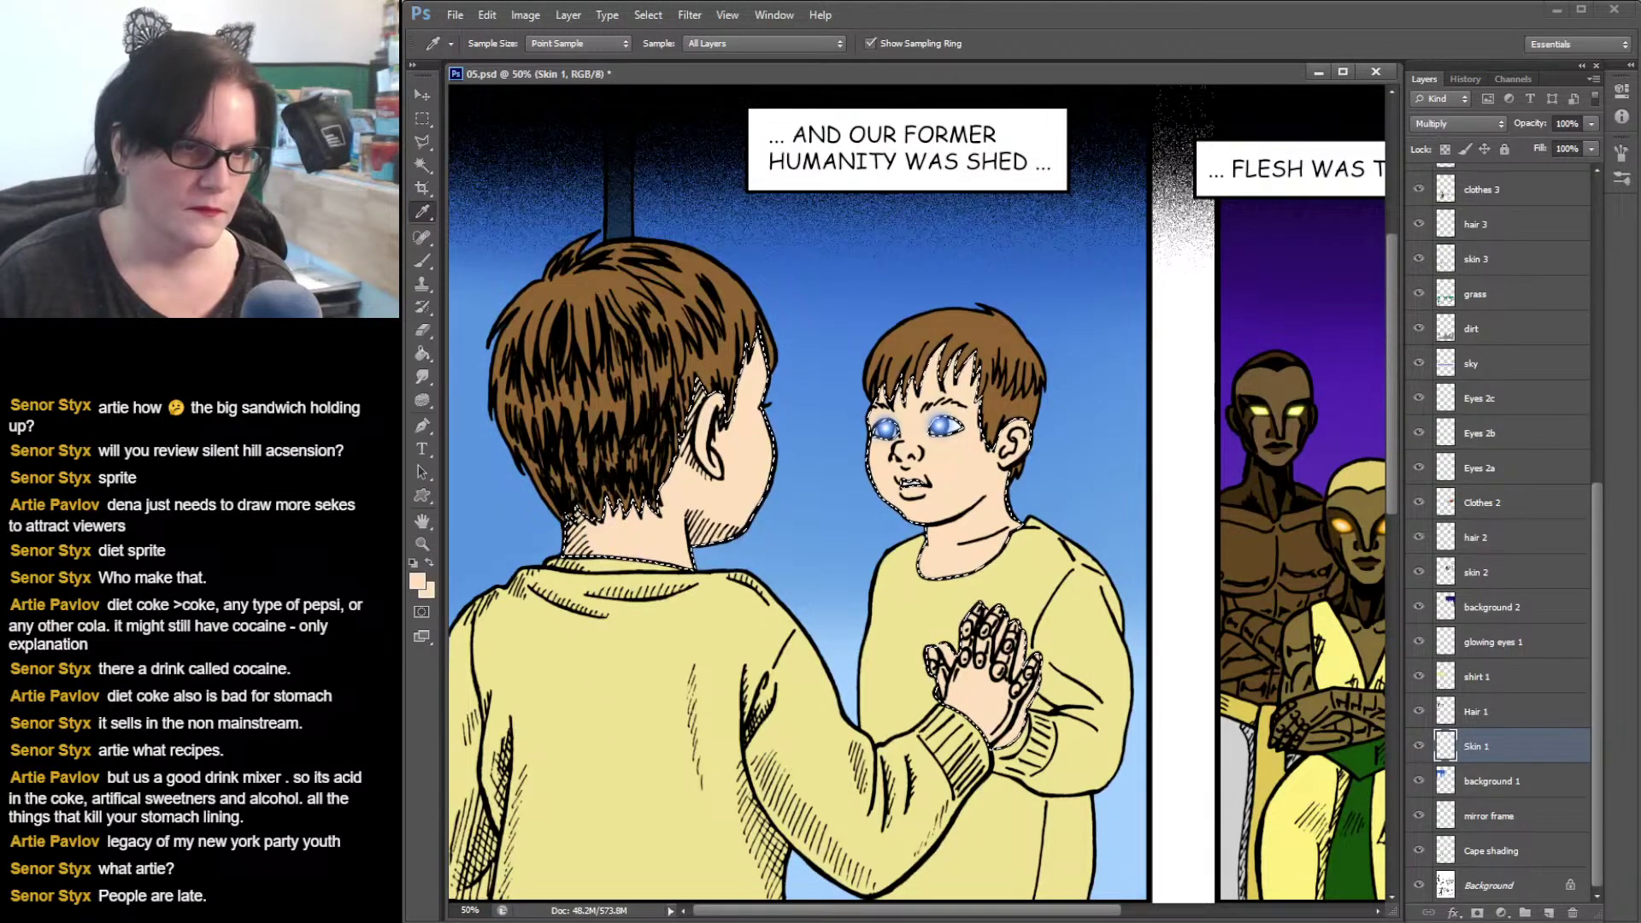
left_click(418, 581)
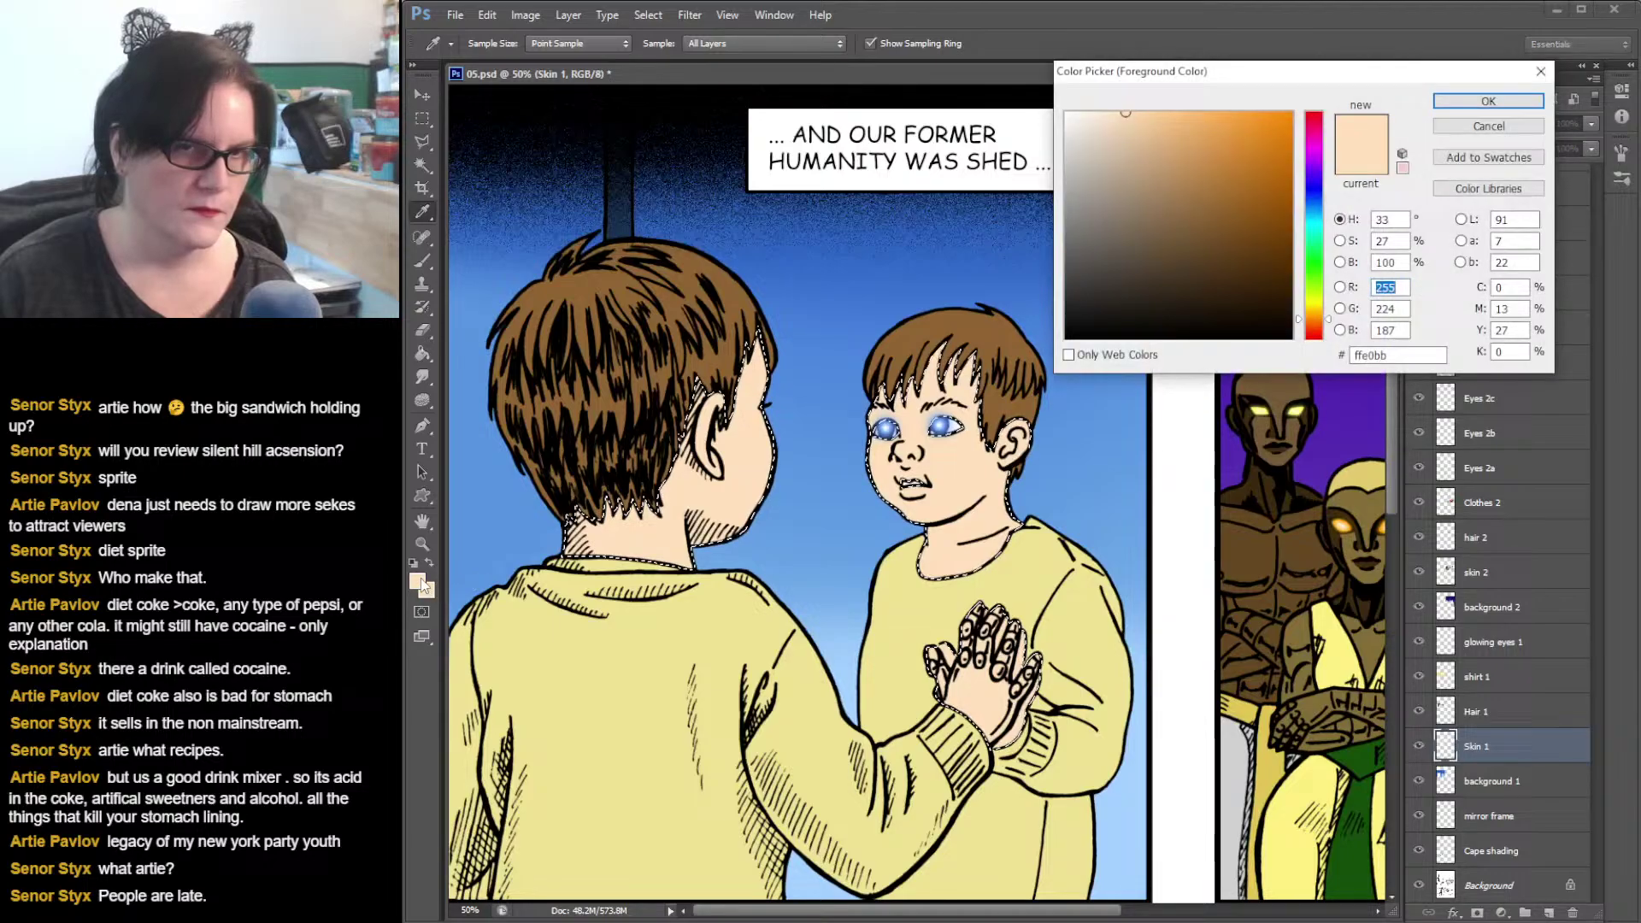
left_click(1152, 116)
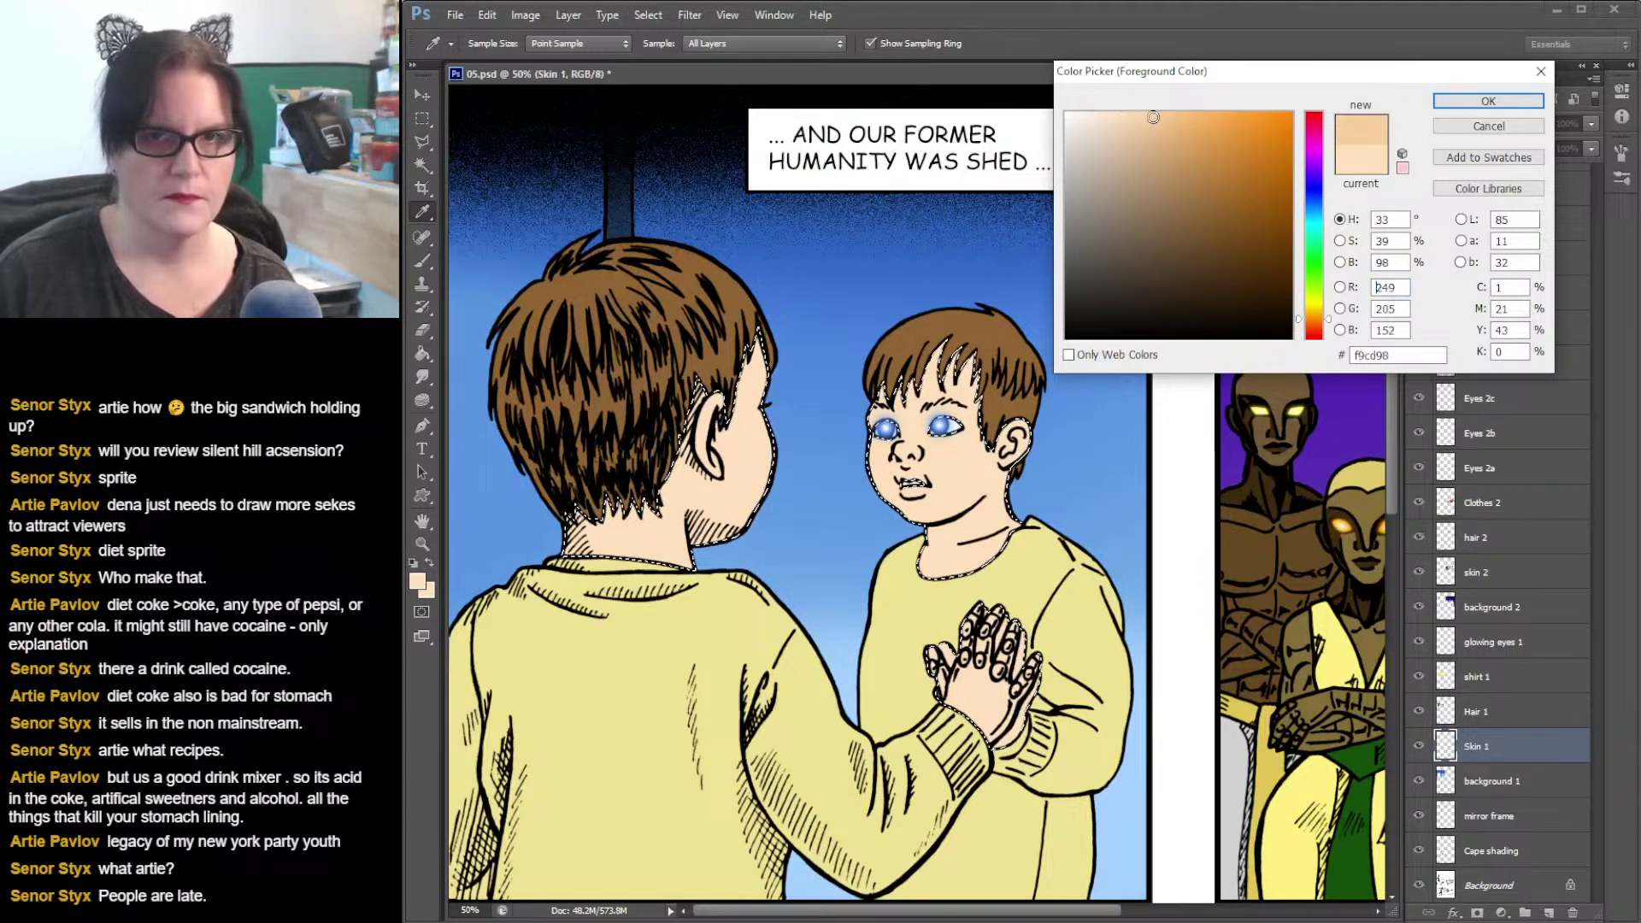
left_click(1153, 115)
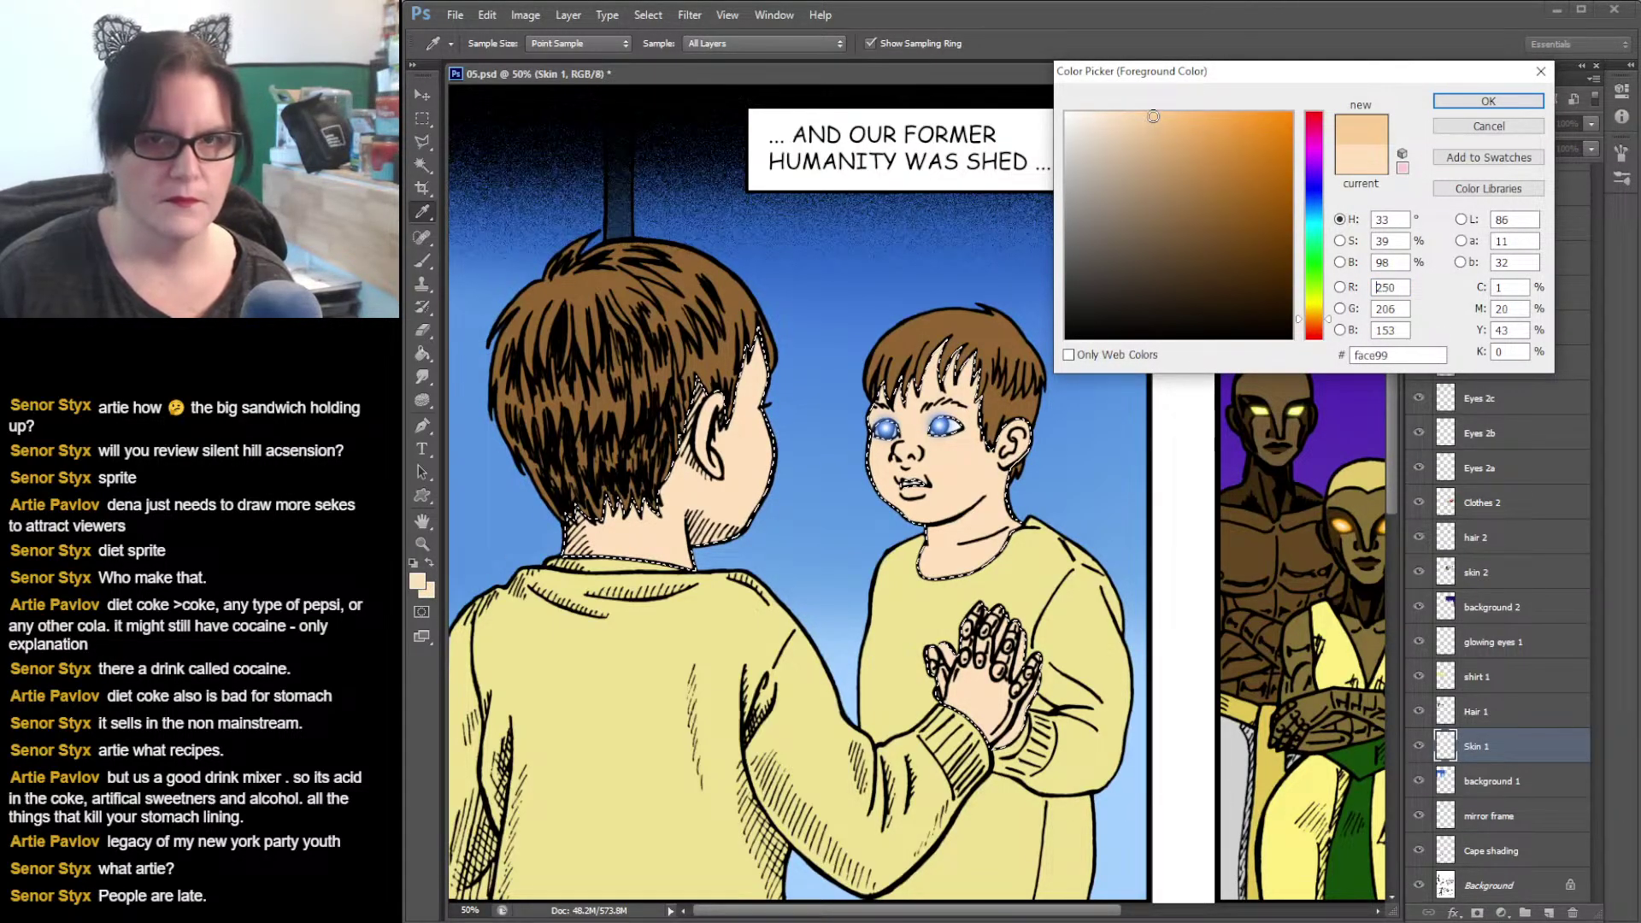
left_click(1155, 117)
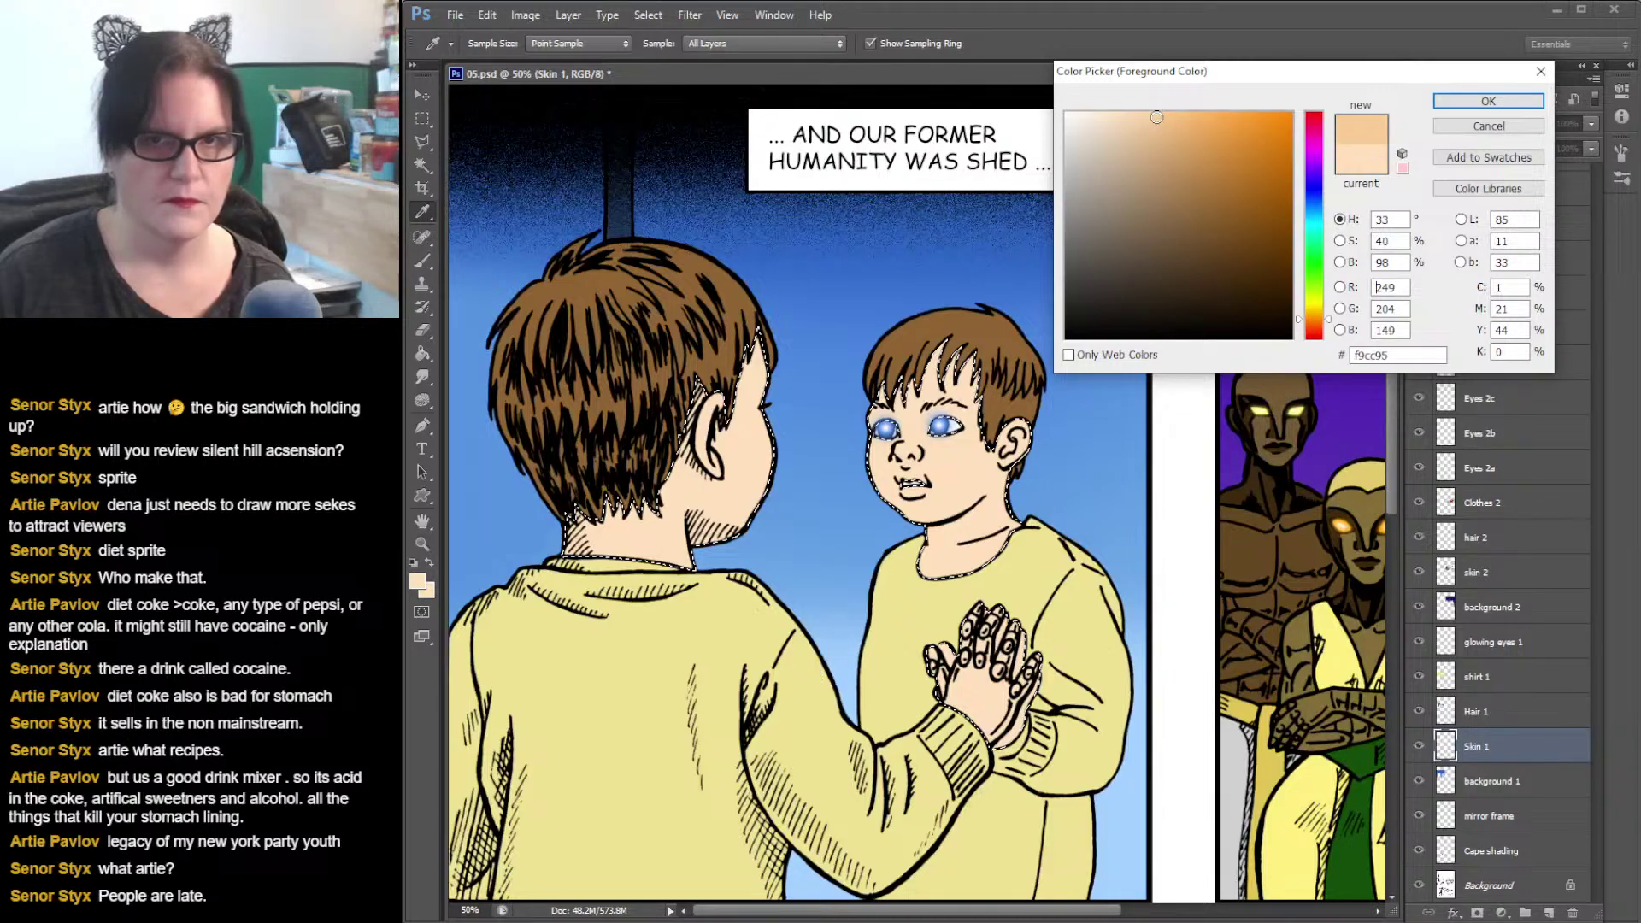
left_click(1159, 118)
left_click(1160, 118)
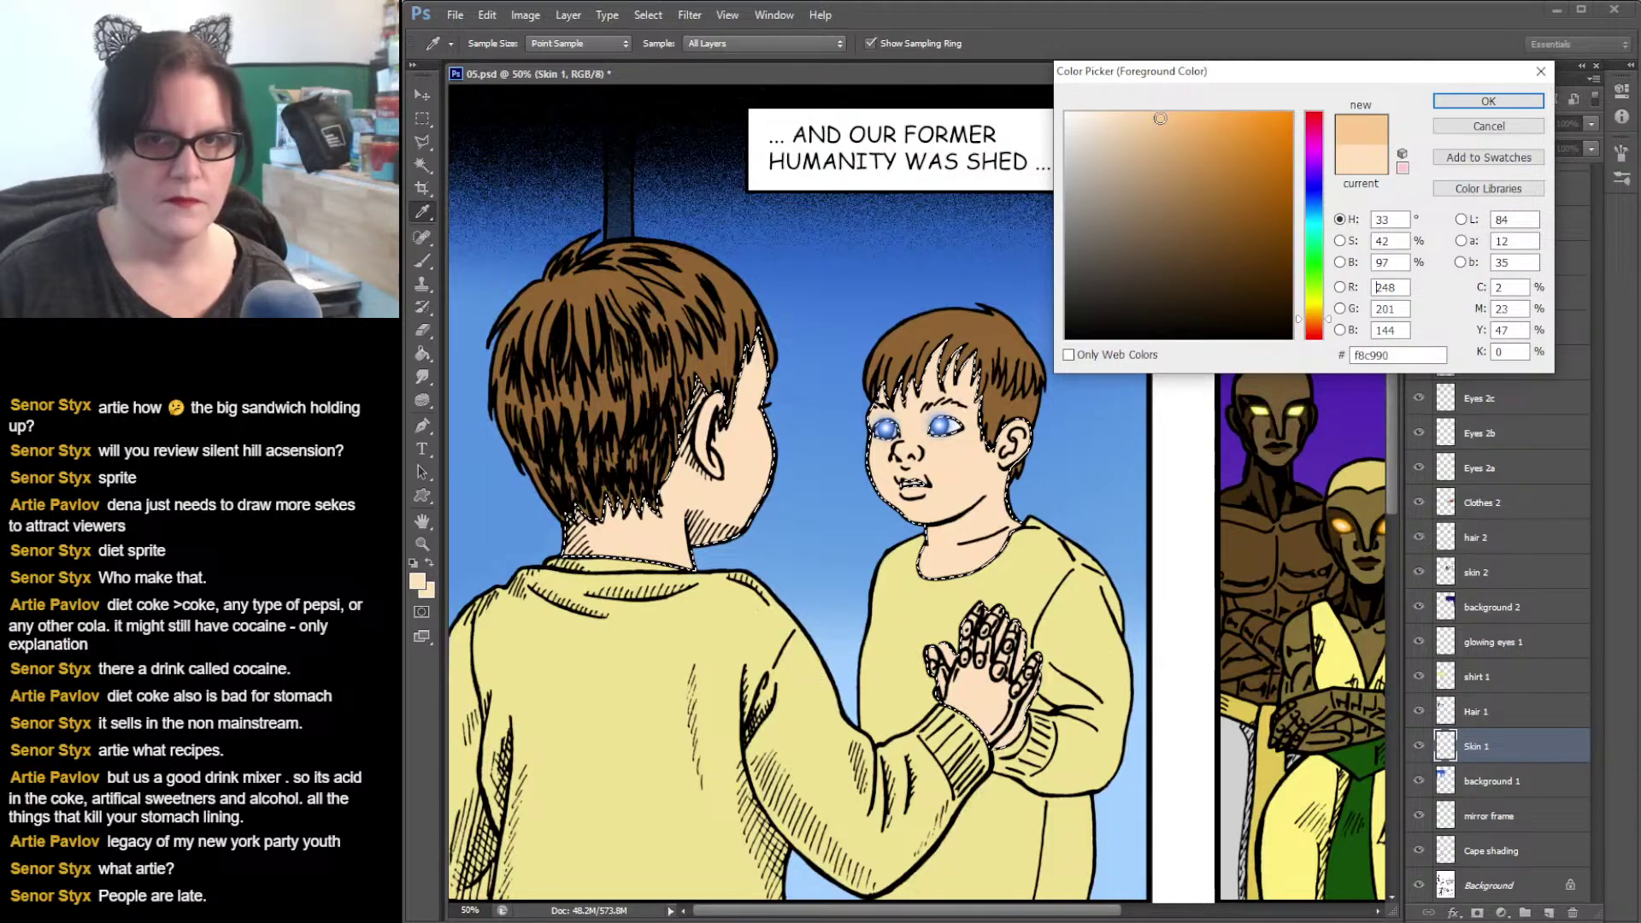
left_click(1532, 102)
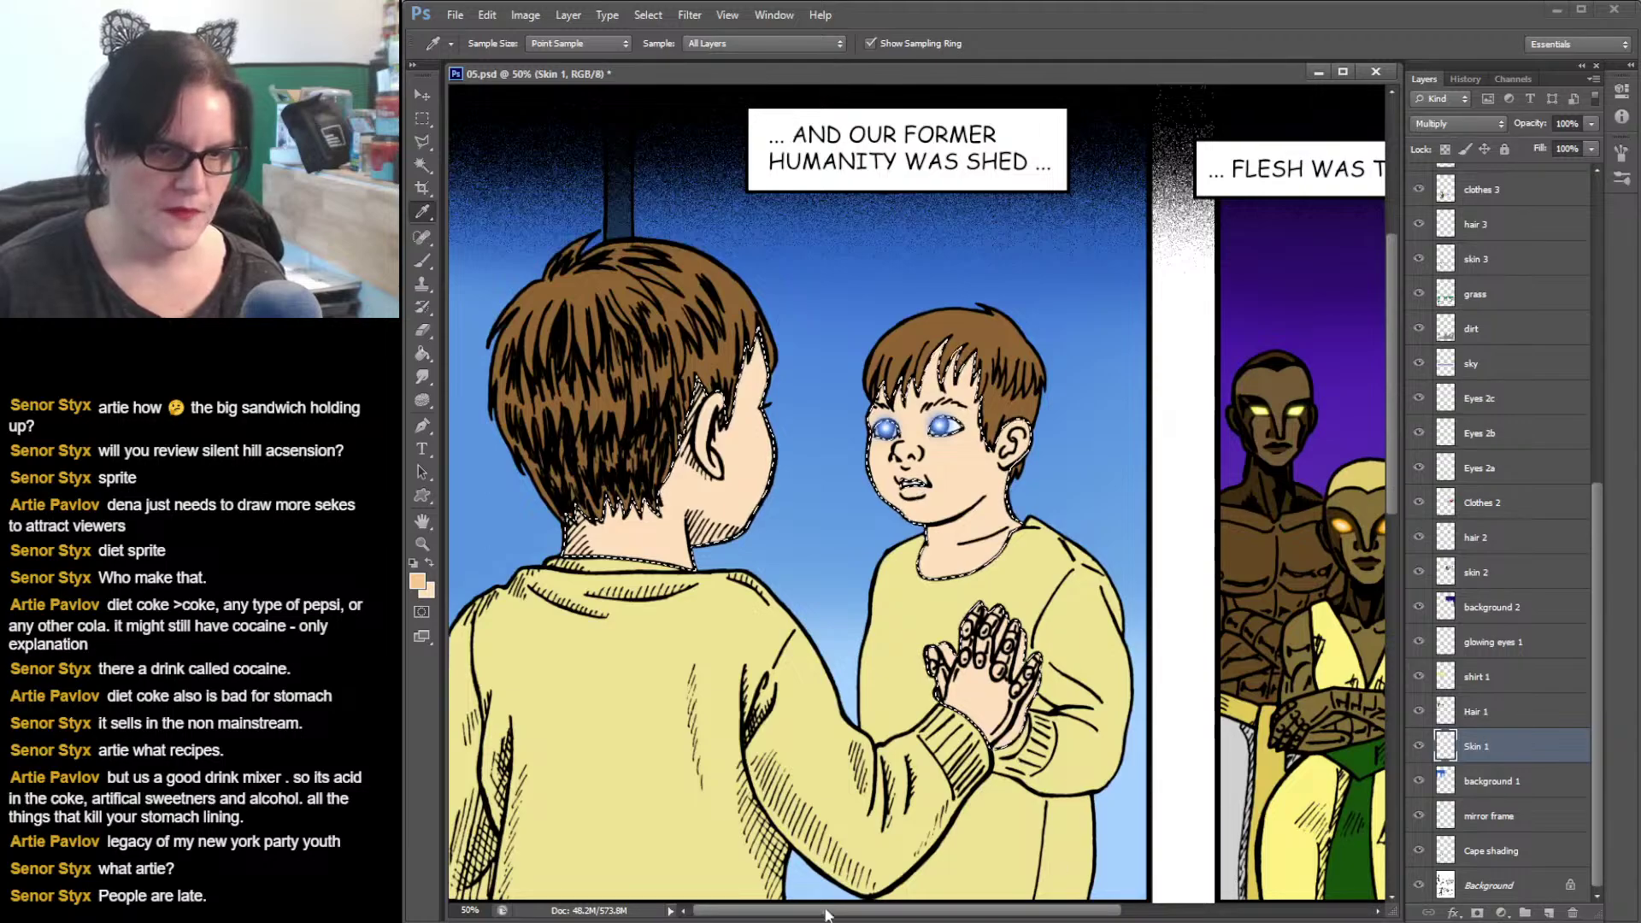
- Bring up the reference photo of the boy at the mirror from the Cyborcats 2019 - 2024 folder, study it, and return to the comic page
key("alt+Tab")
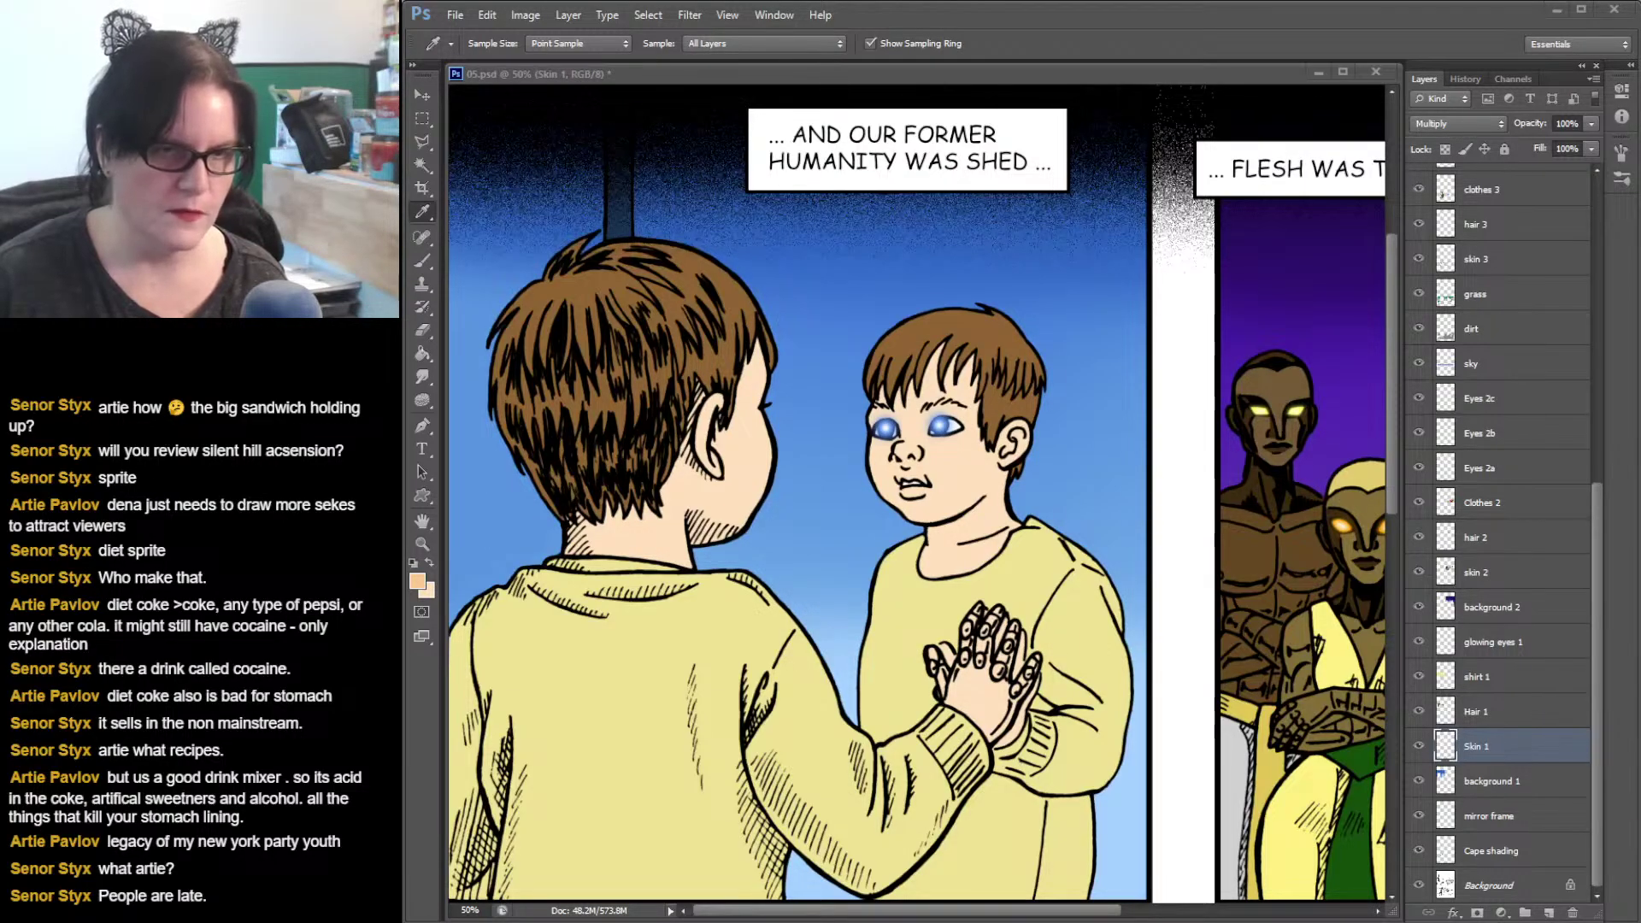
right_click(766, 921)
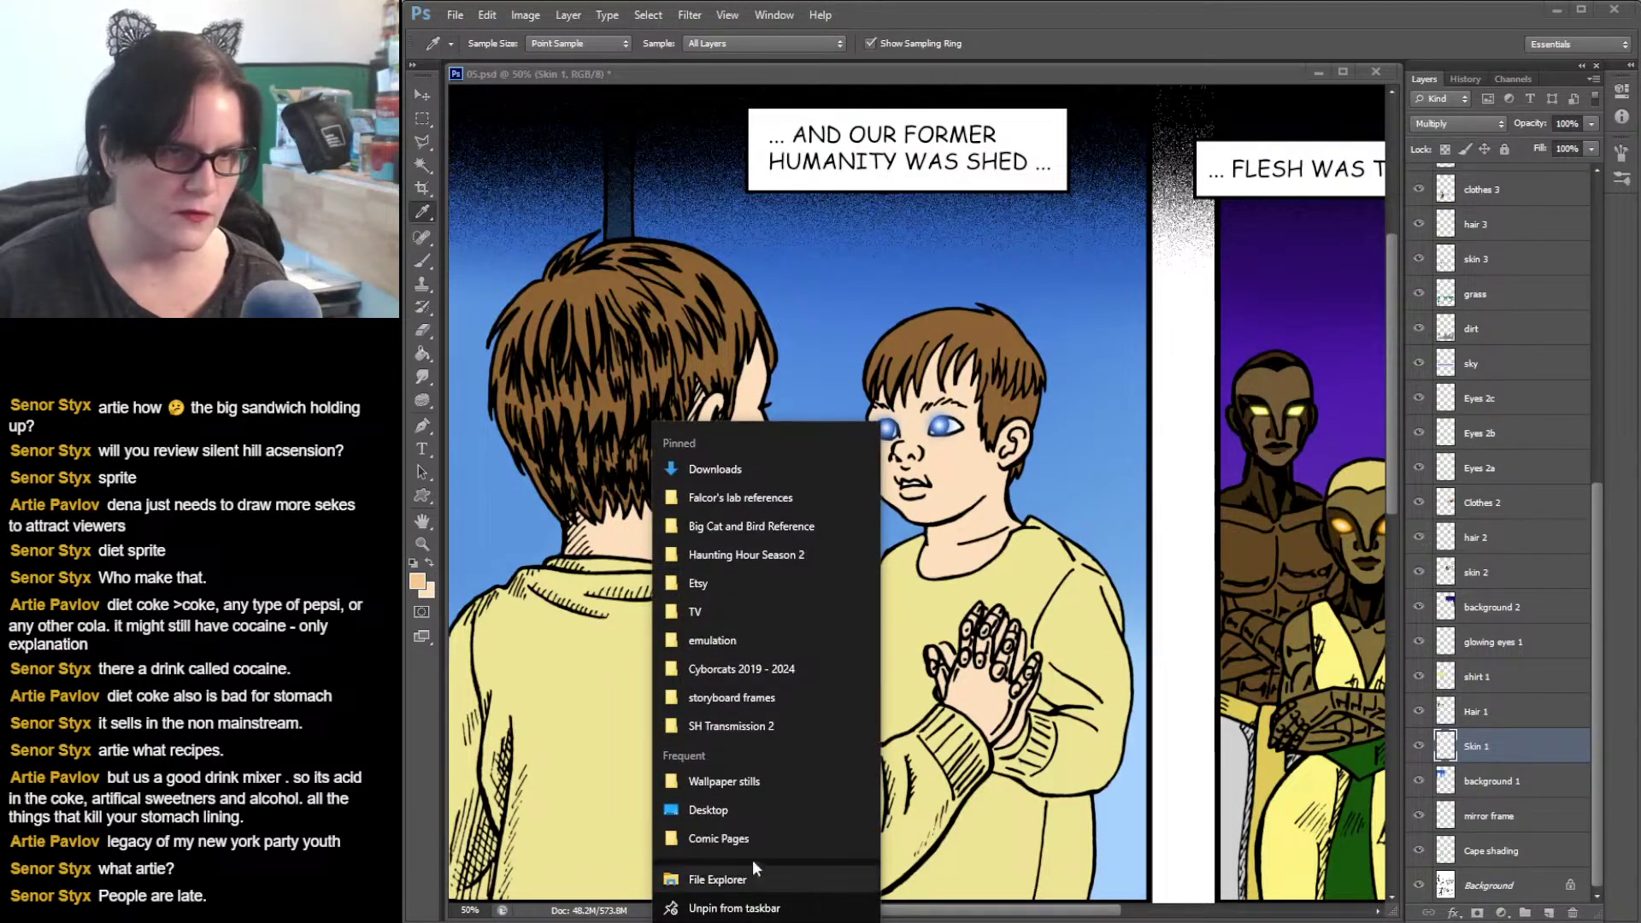
left_click(742, 670)
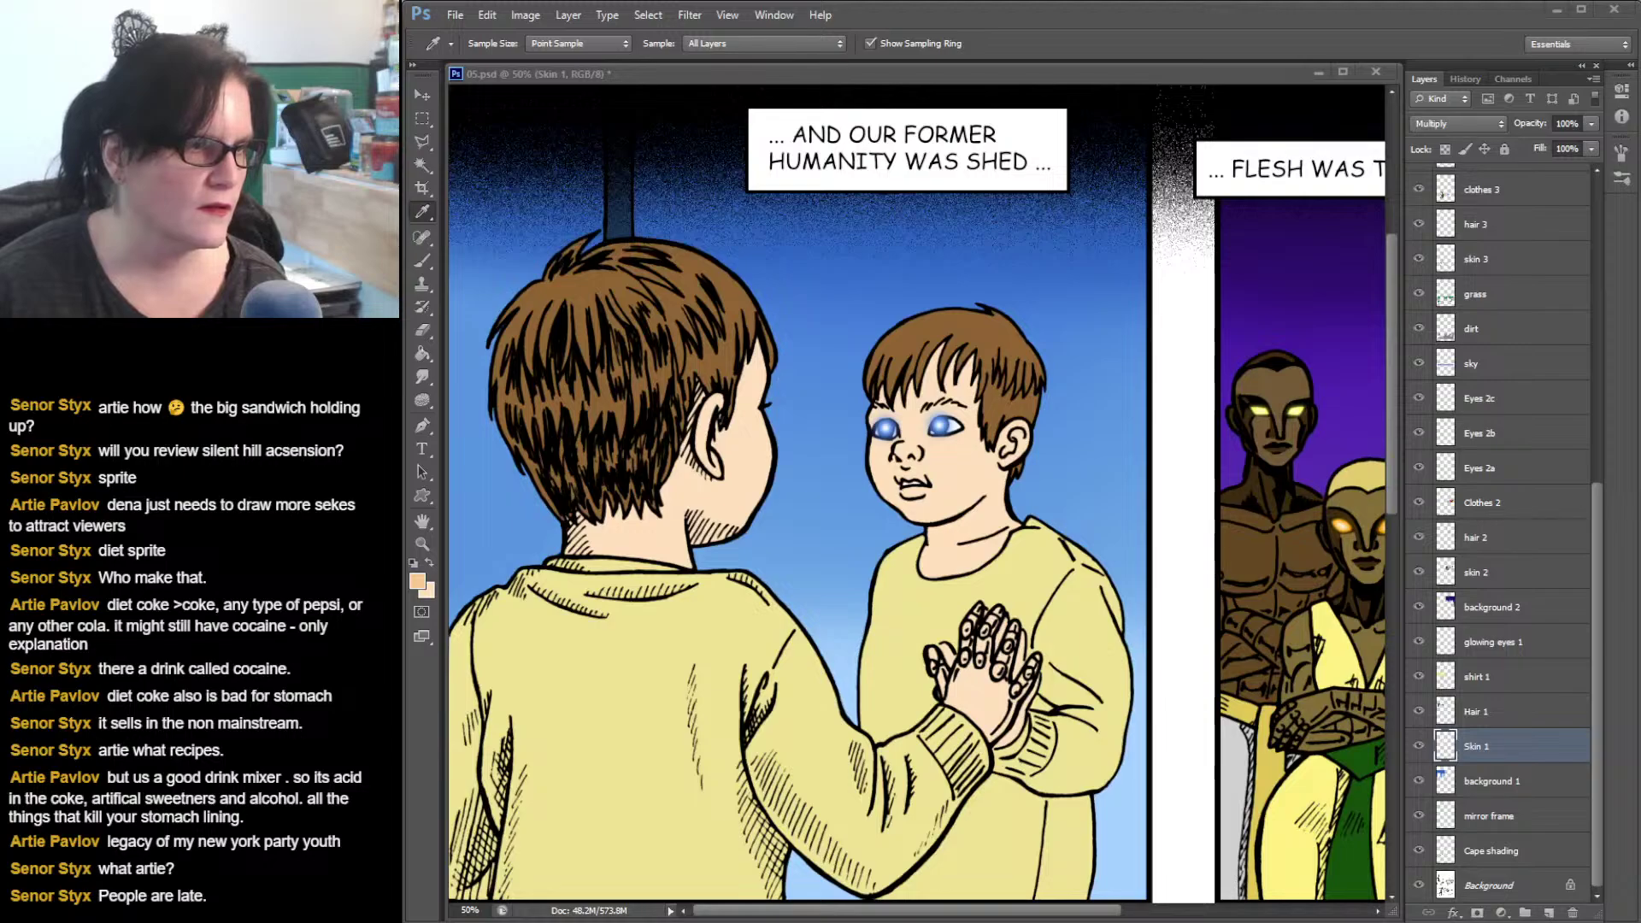
left_click_drag(128, 89, 1629, 47)
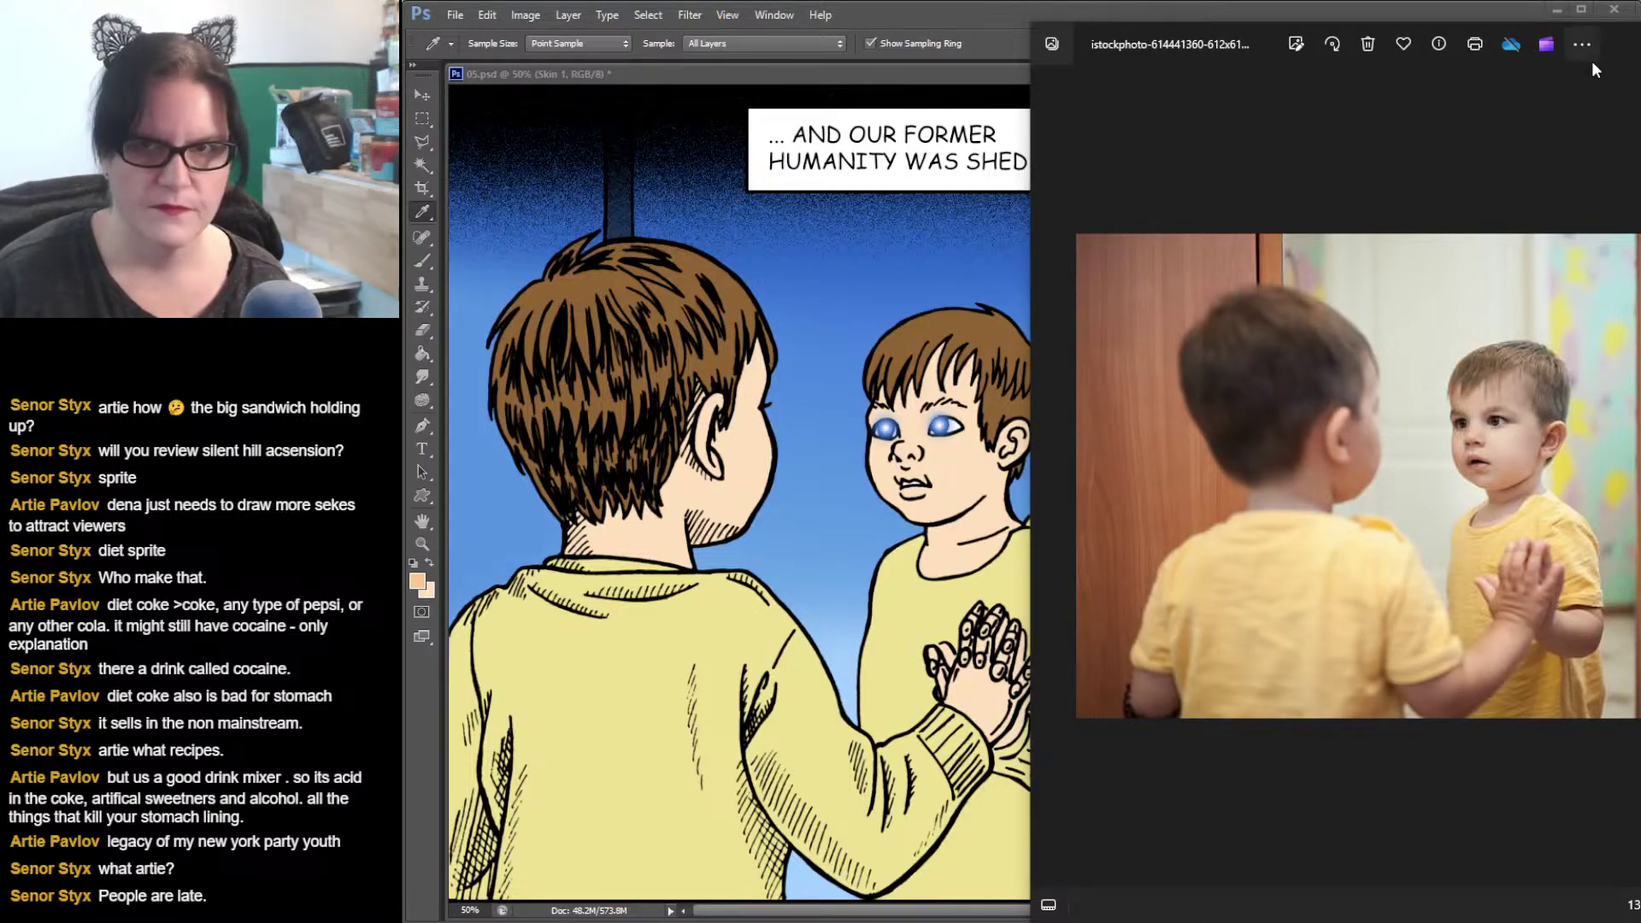
key("alt+Tab")
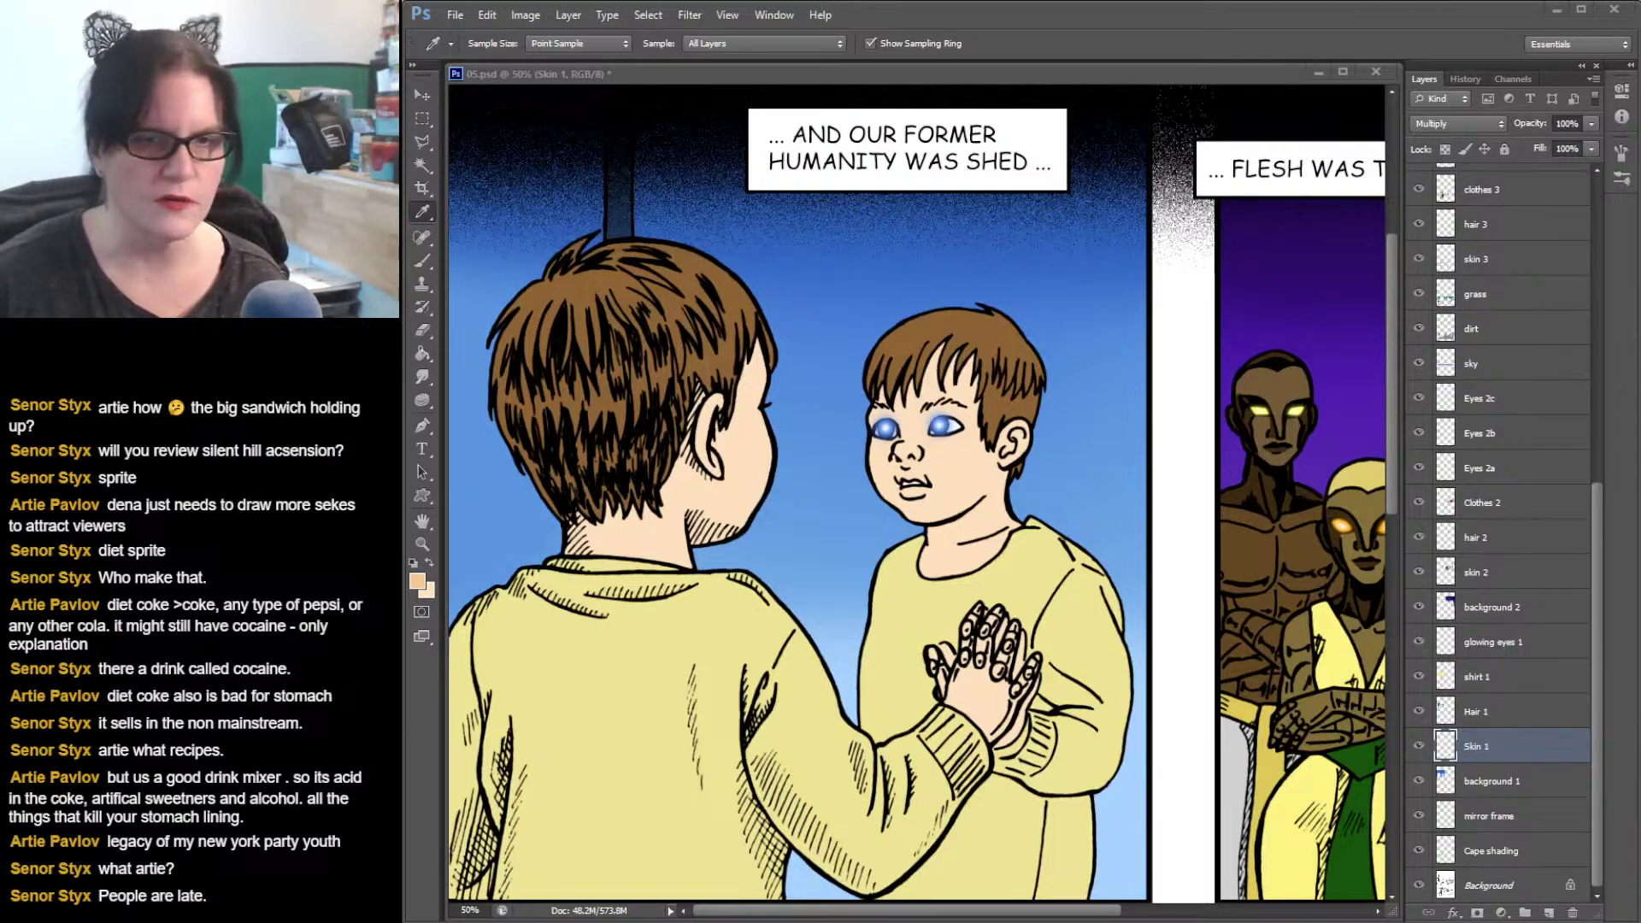
left_click(1246, 70)
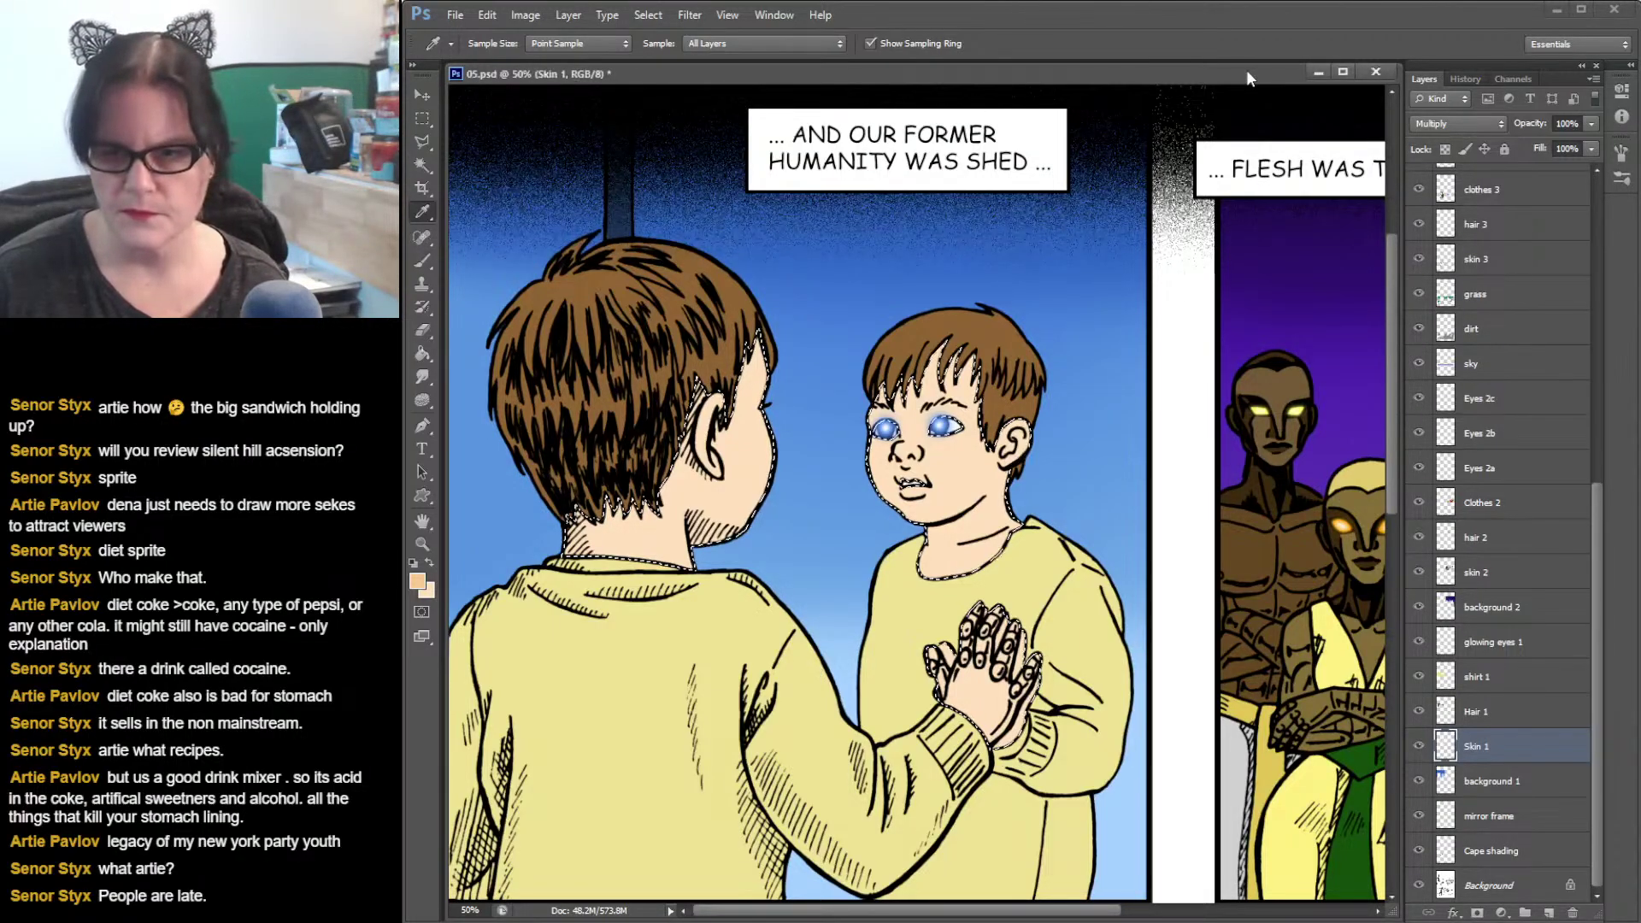
- Paint soft shading on the faces and necks of the boy and his reflection with the 100 px brush at 0% hardness
left_click(427, 266)
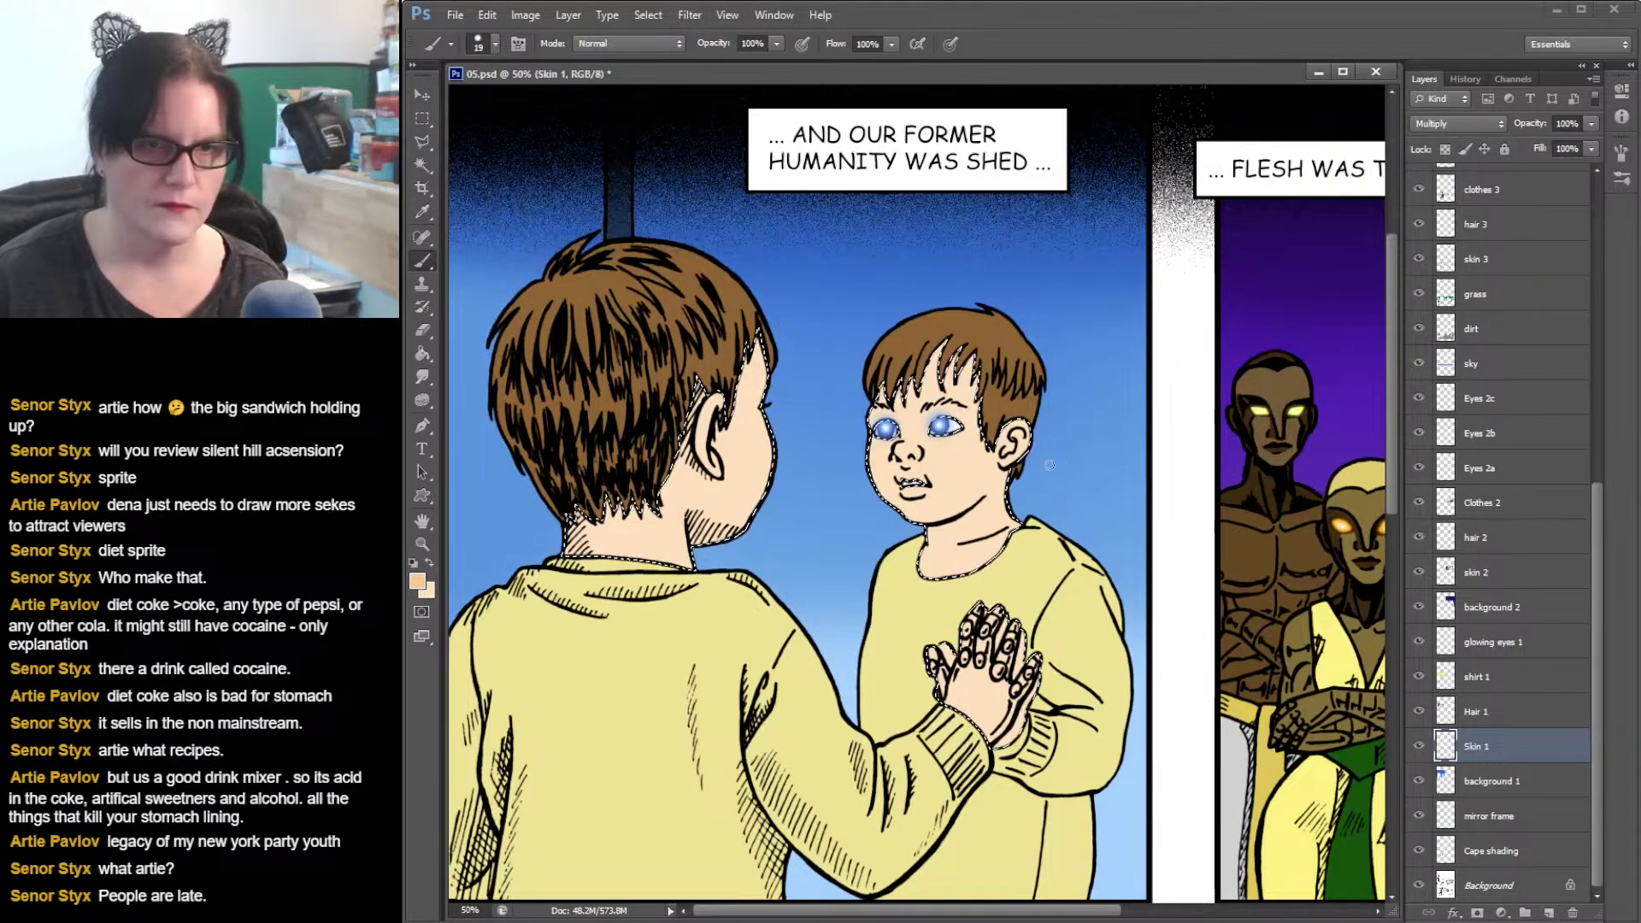
left_click(496, 45)
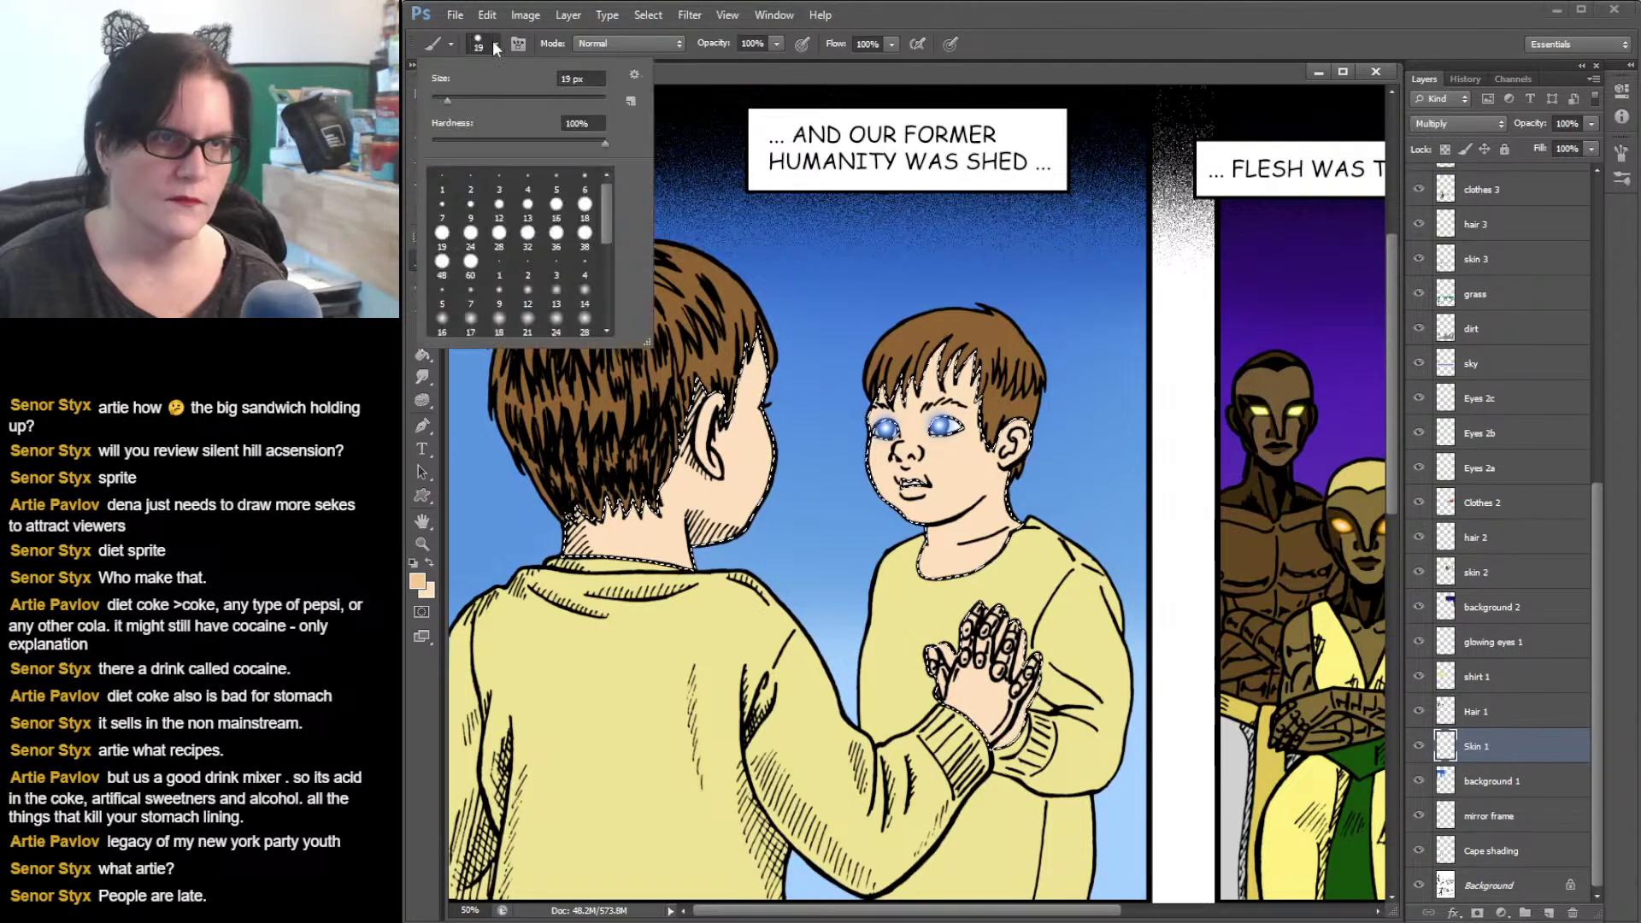
left_click_drag(603, 226, 618, 254)
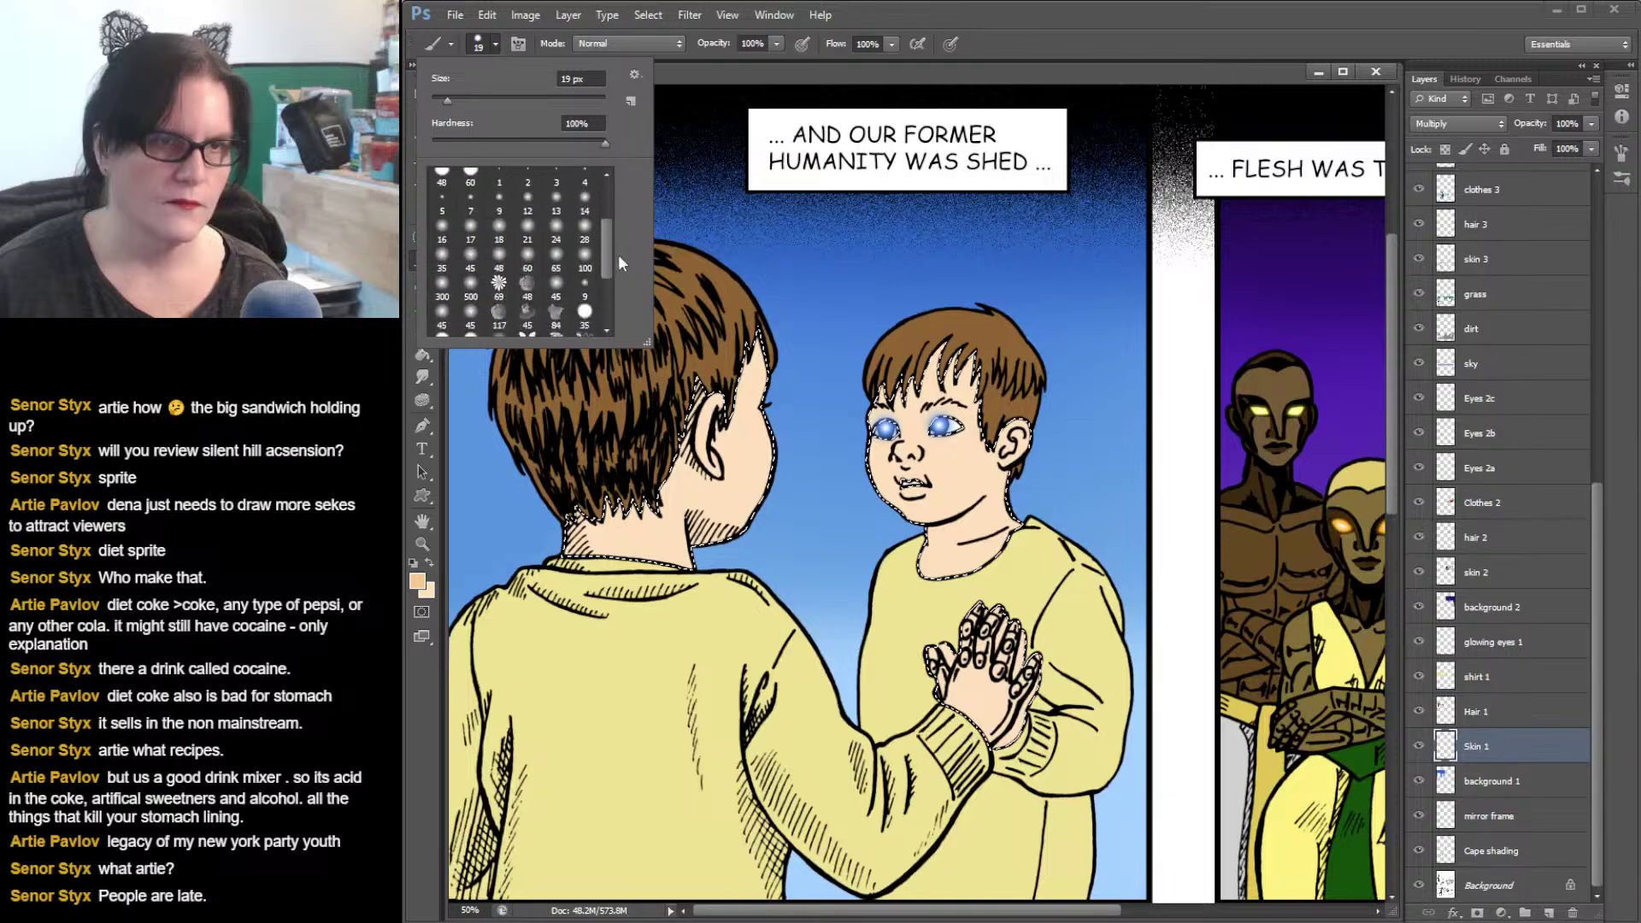
left_click(585, 260)
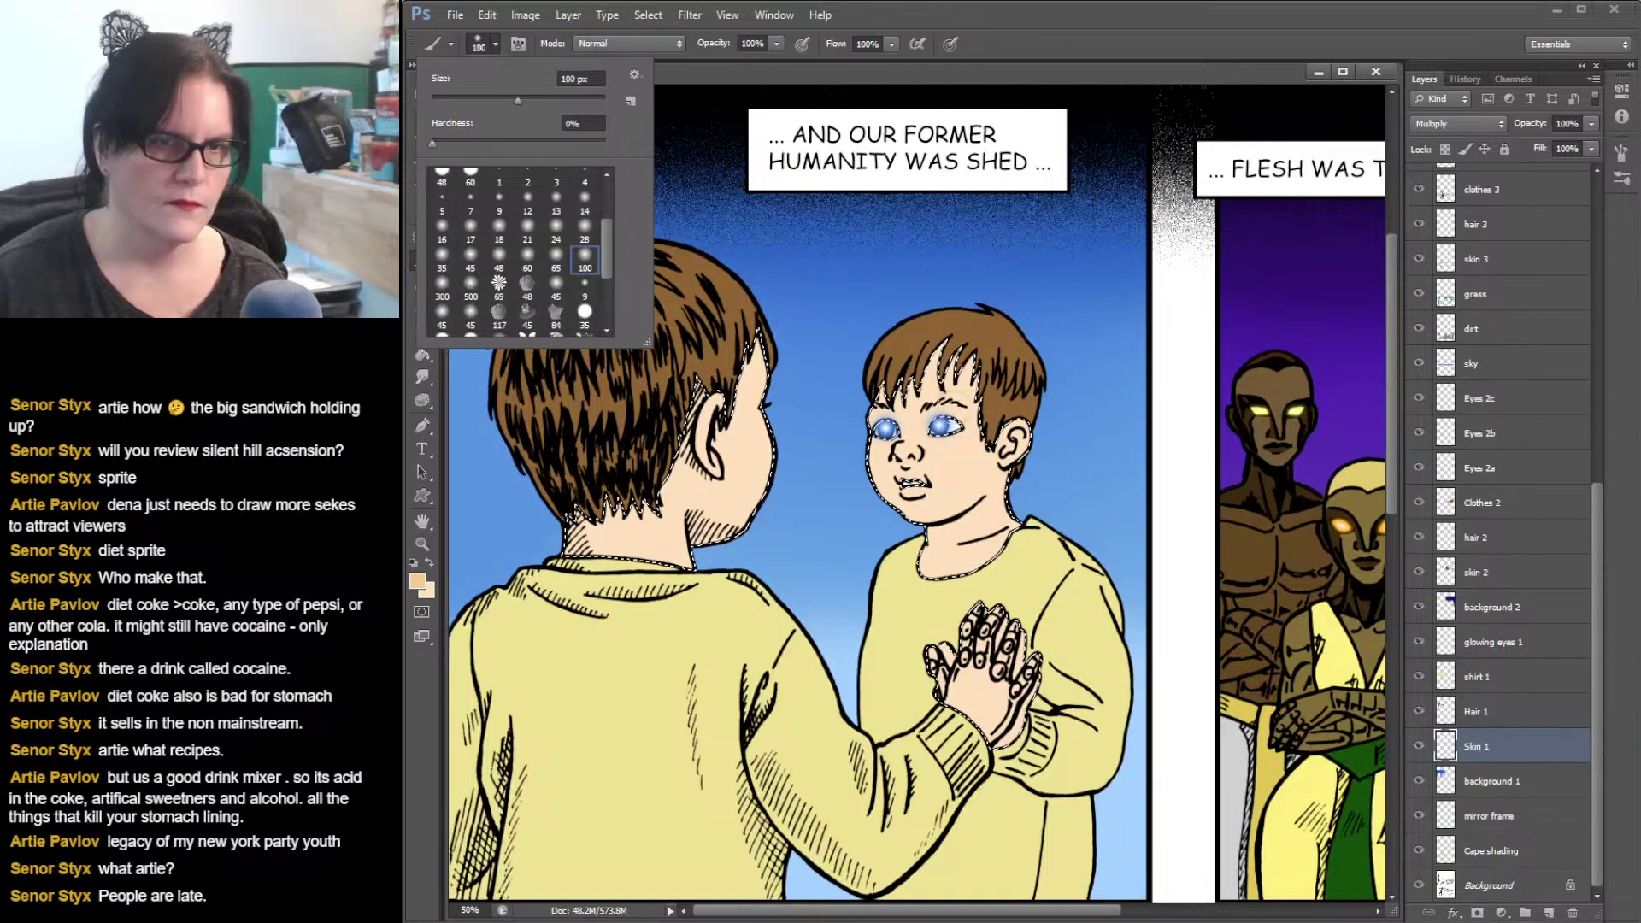
left_click(934, 75)
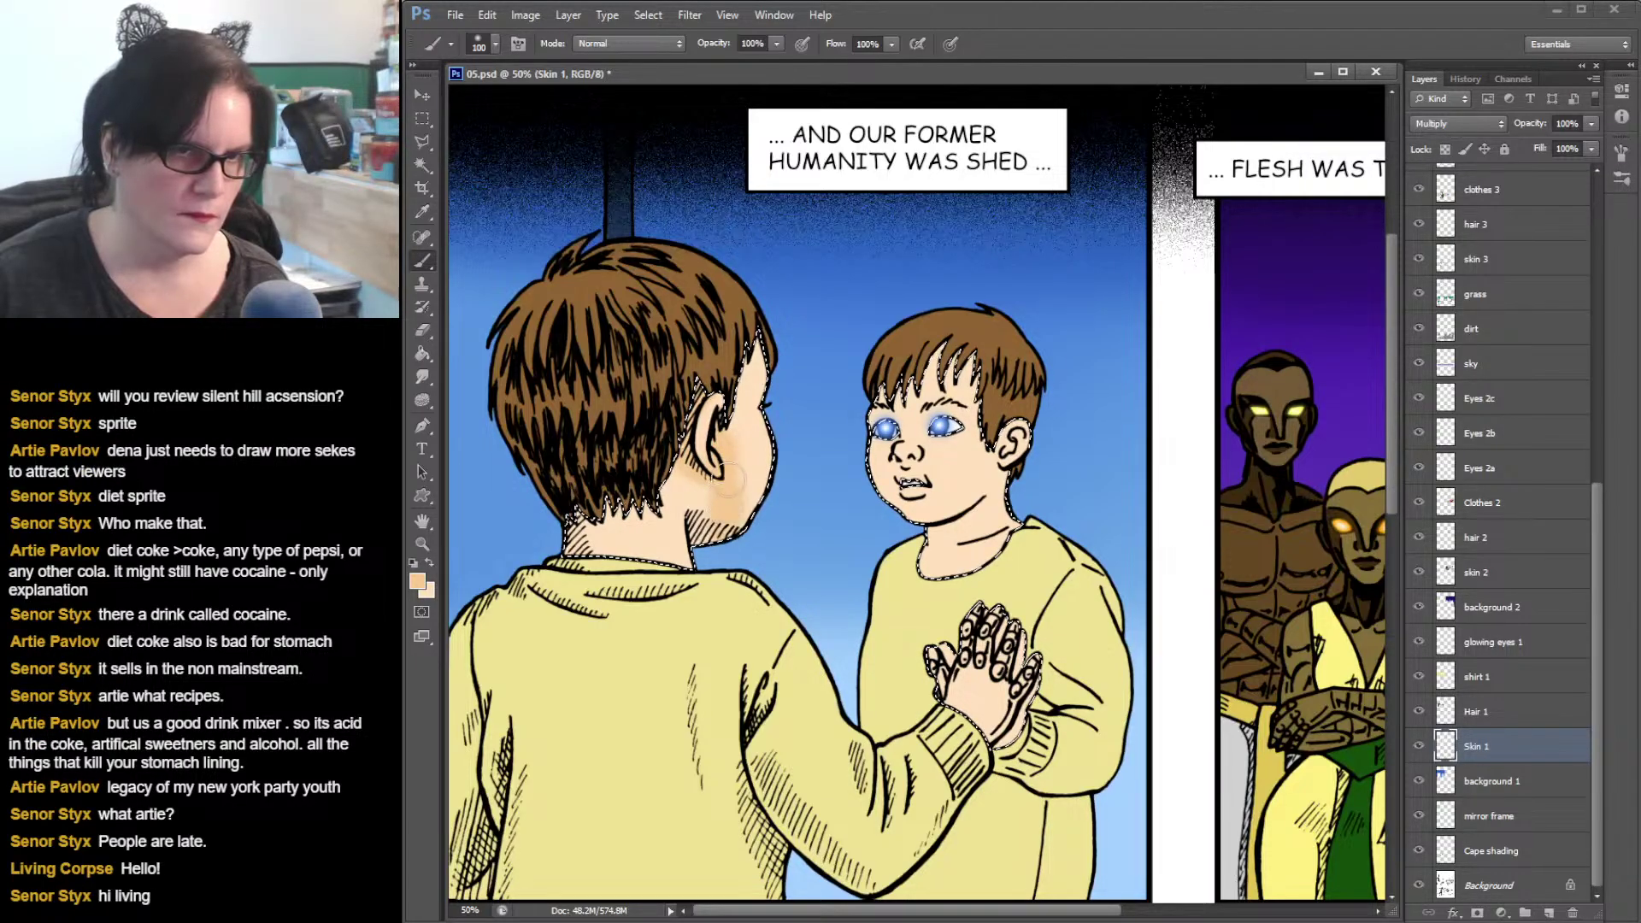
mouse_move(725, 437)
left_mouse_down()
mouse_move(710, 514)
mouse_move(690, 475)
mouse_move(711, 541)
left_mouse_up()
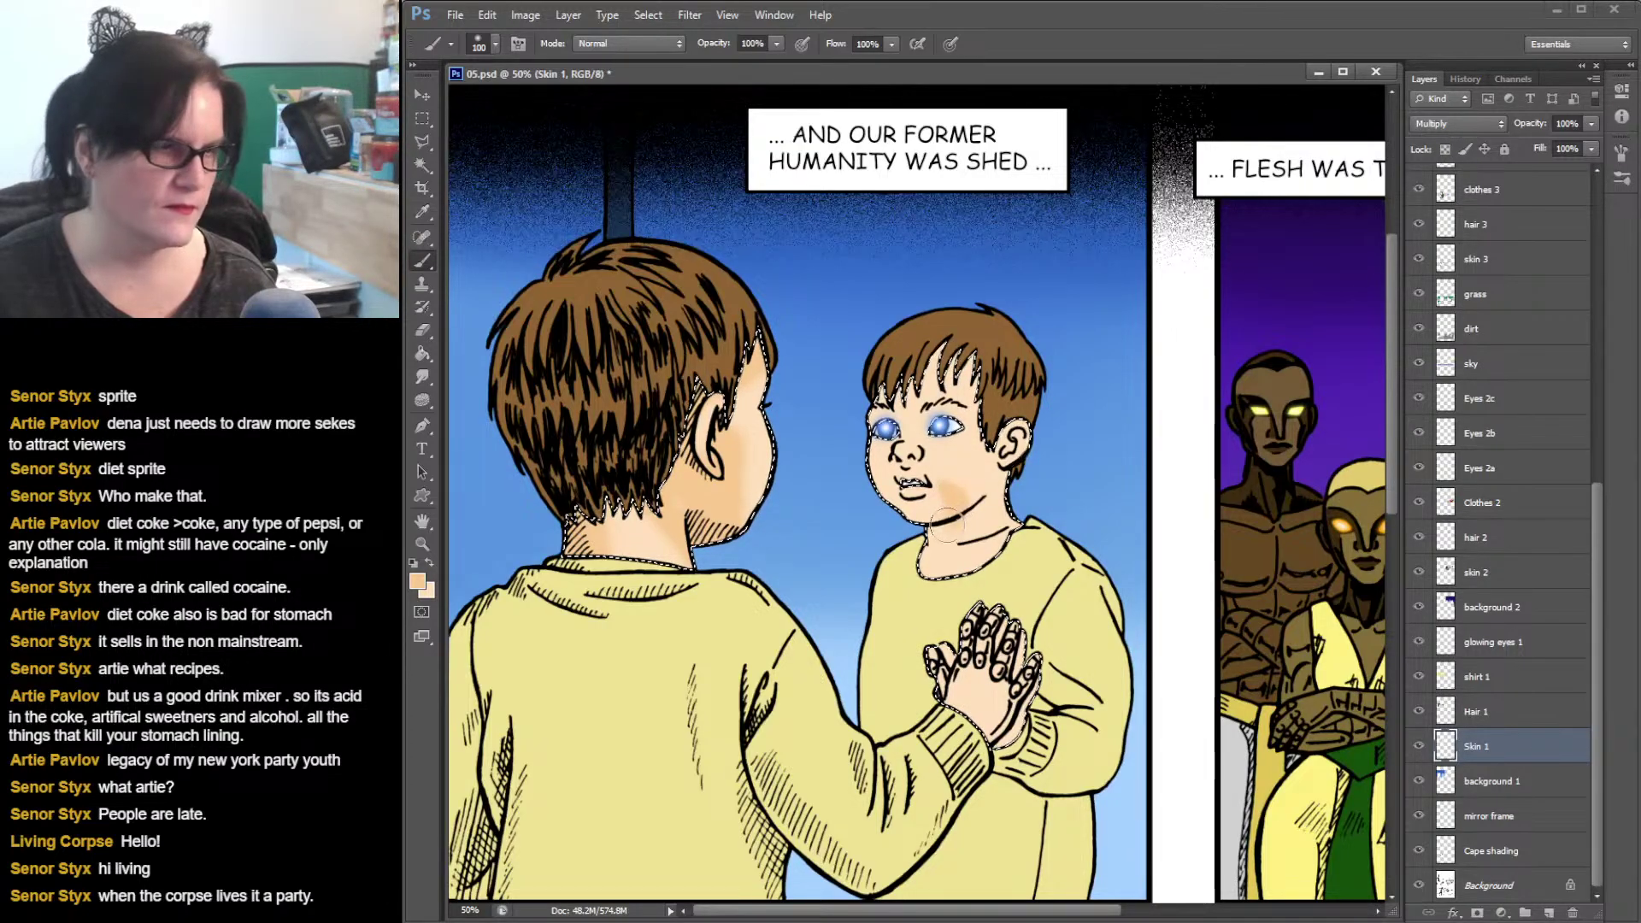
left_click_drag(962, 515, 951, 523)
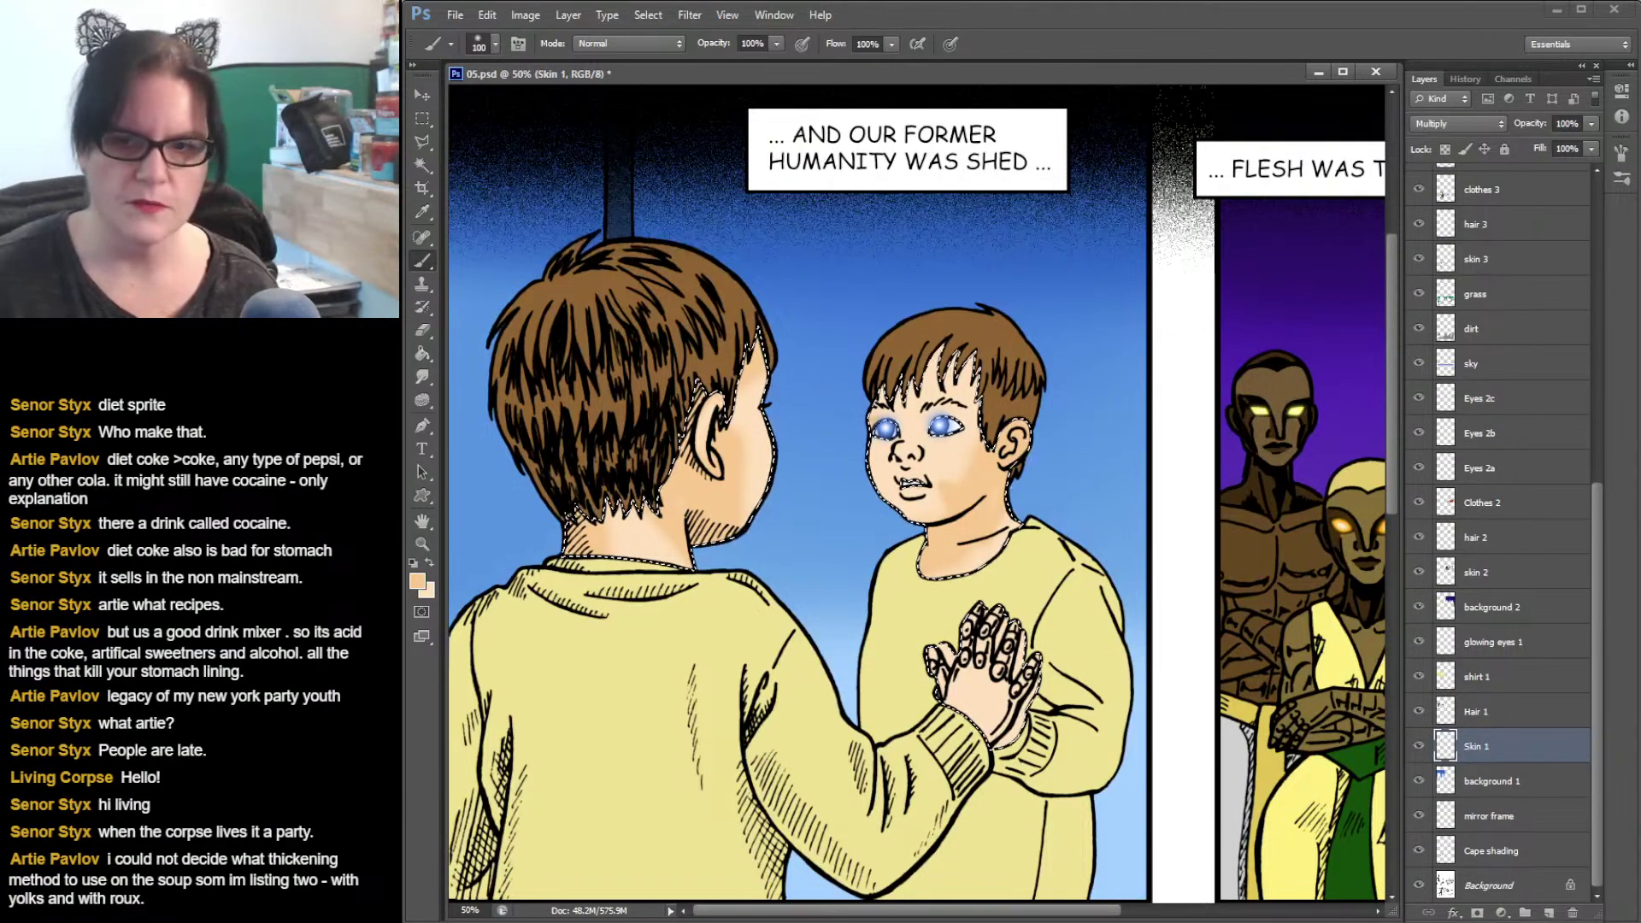
- Hide the glowing eyes 1 layer and brush the same skin shading onto the boy's touching hands
left_click(1419, 642)
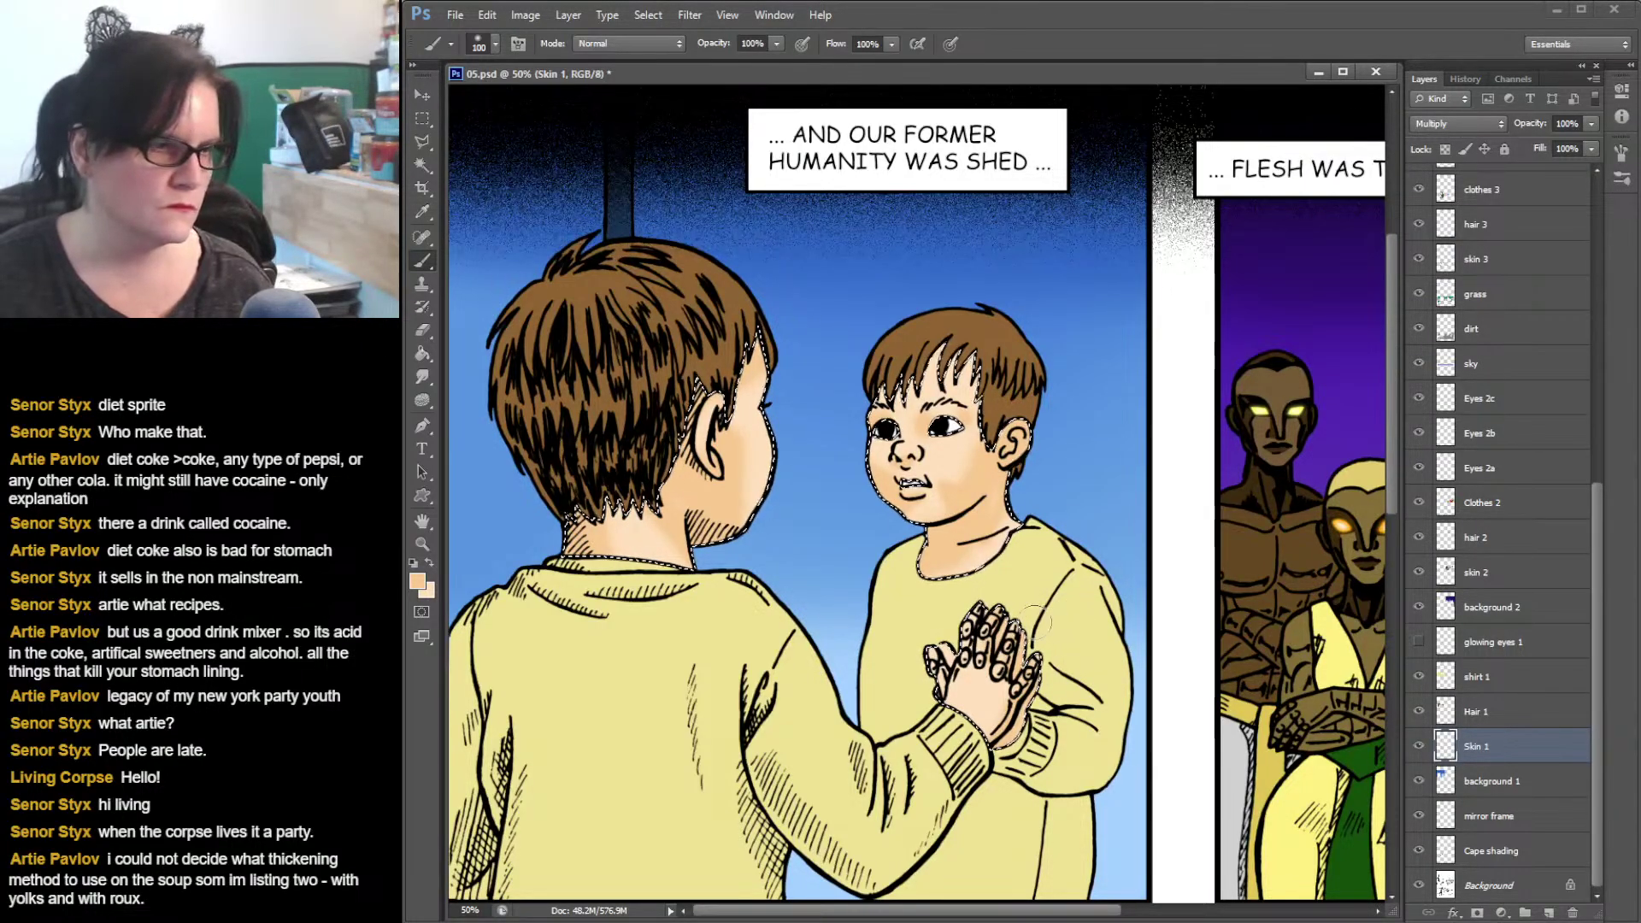
left_click_drag(1036, 660, 1029, 679)
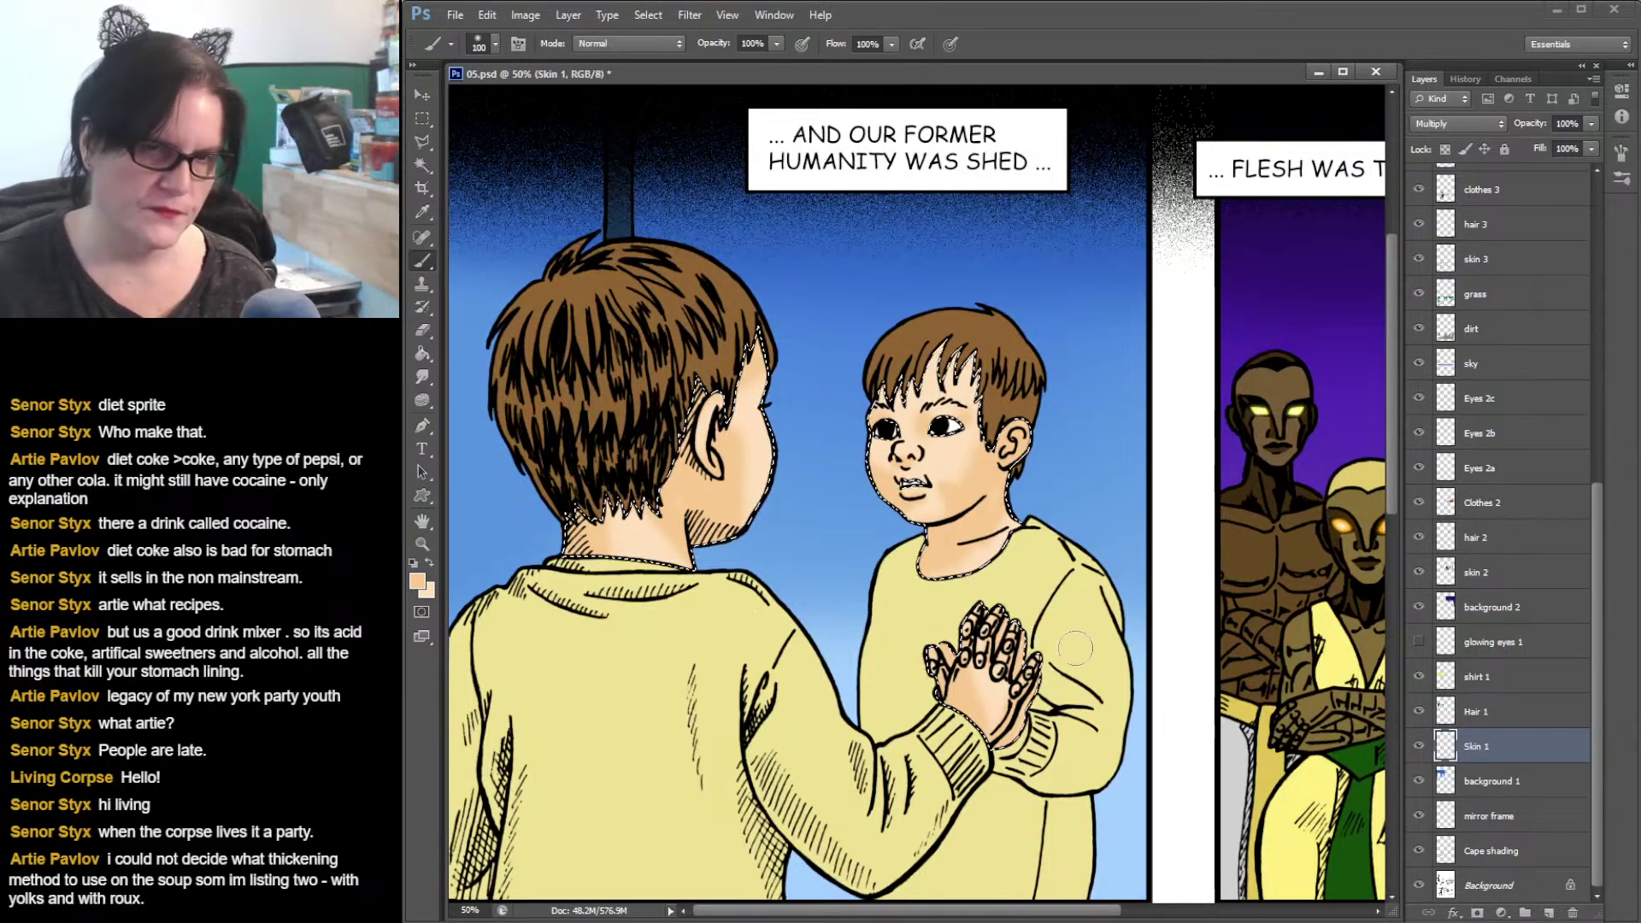
- Set the foreground to a darker brown skin tone and deepen the shading on the faces, necks and hands
left_click(429, 562)
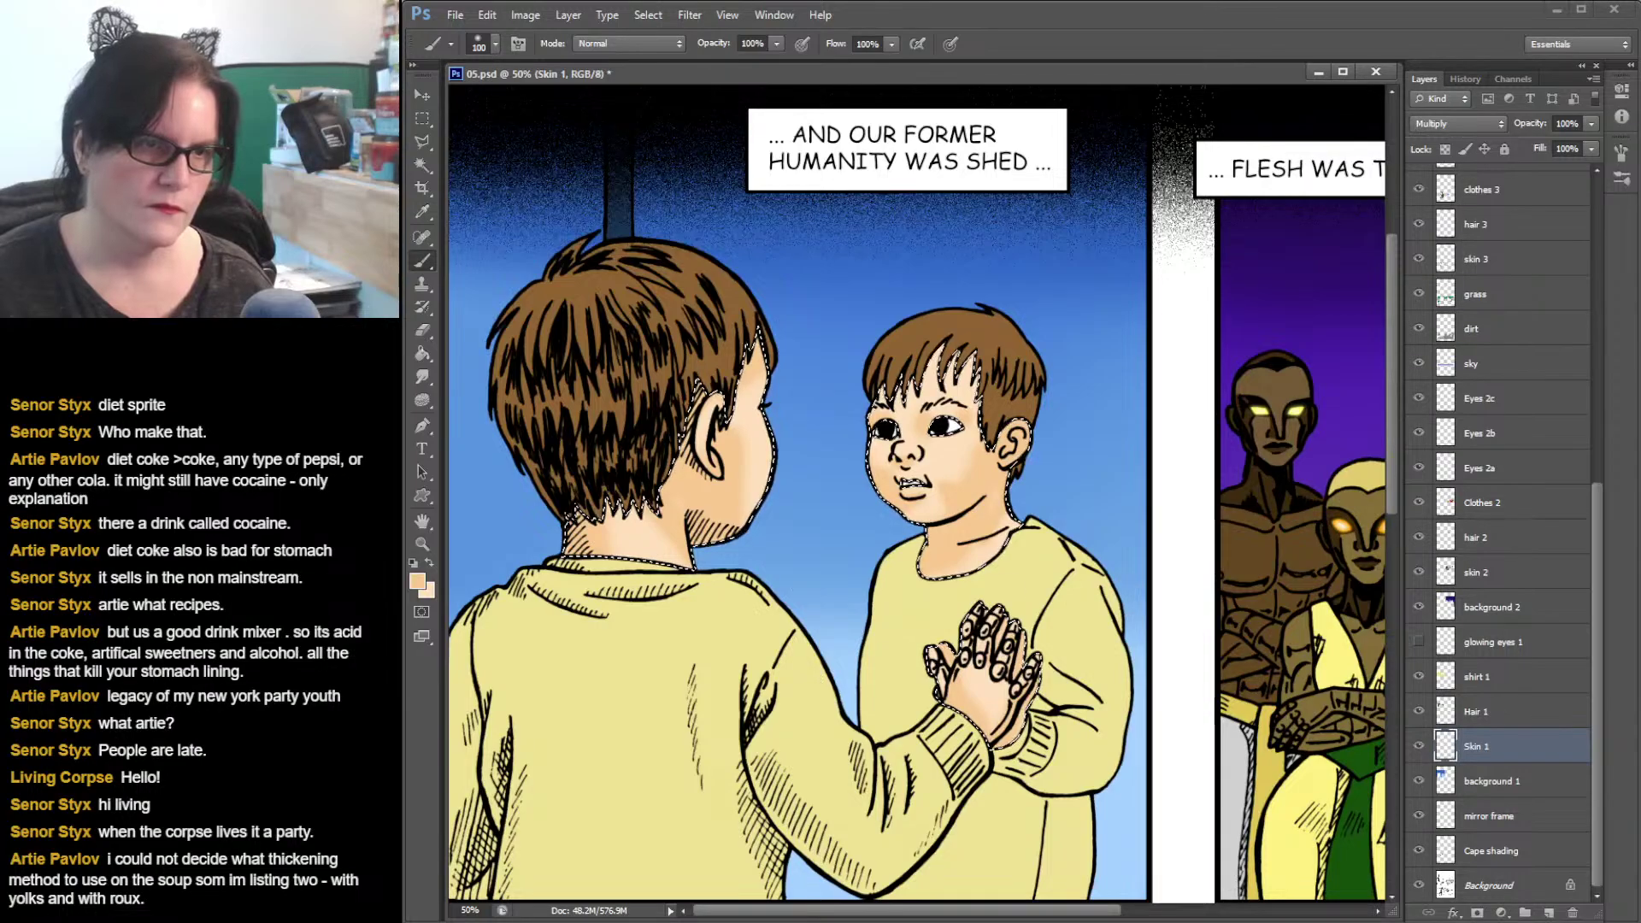
left_click(417, 582)
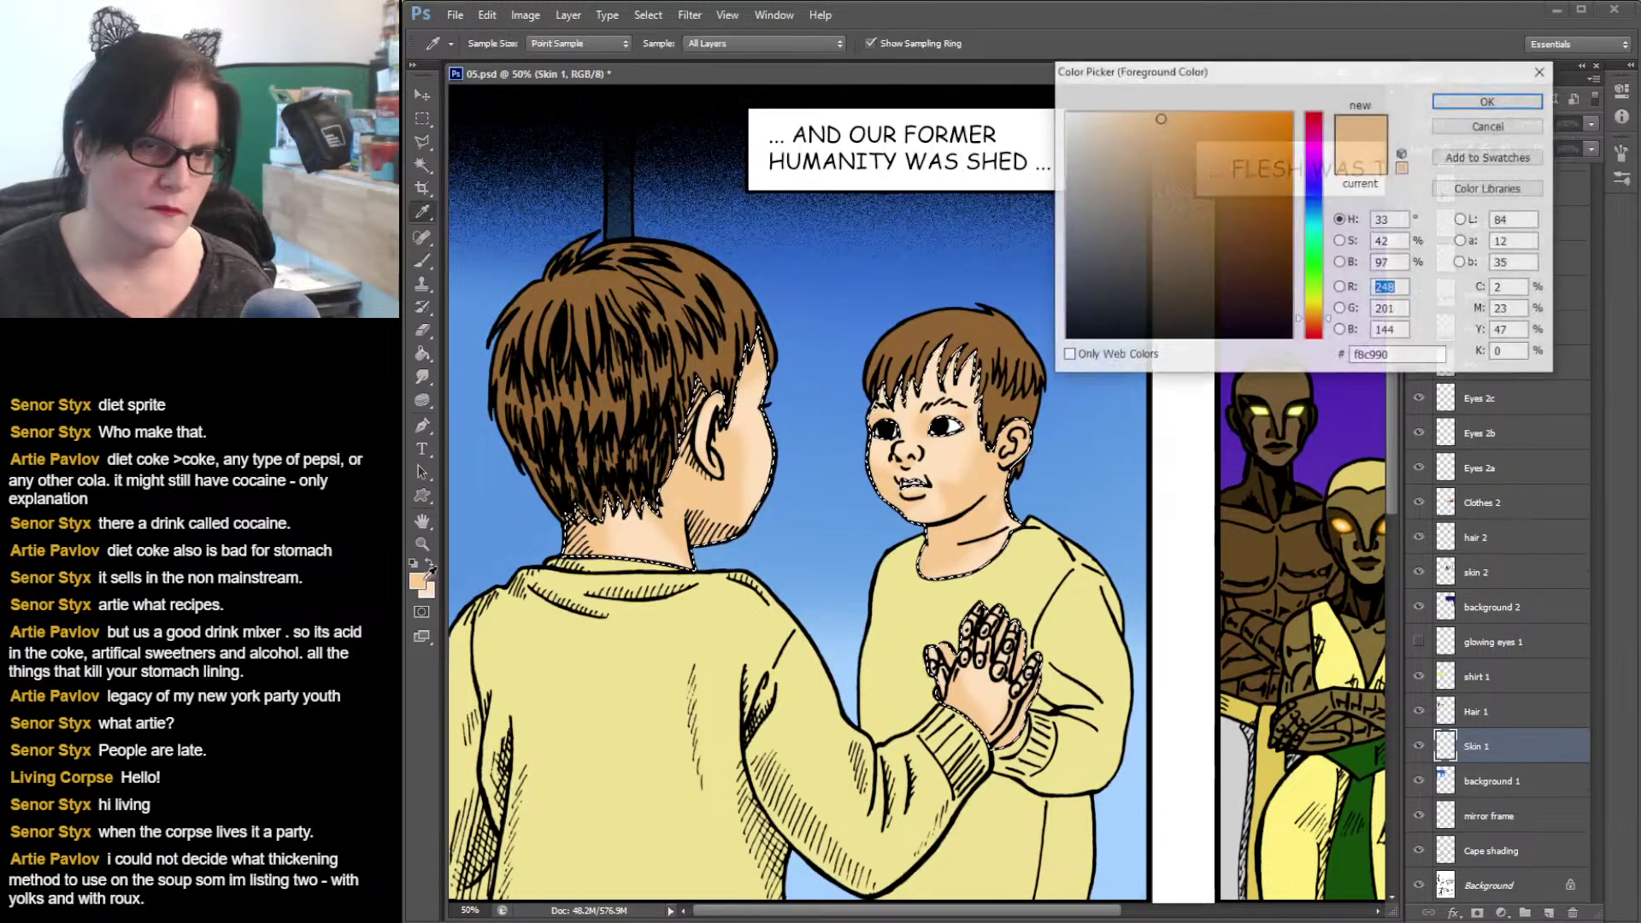
left_click_drag(1171, 142, 1178, 156)
left_click(1490, 101)
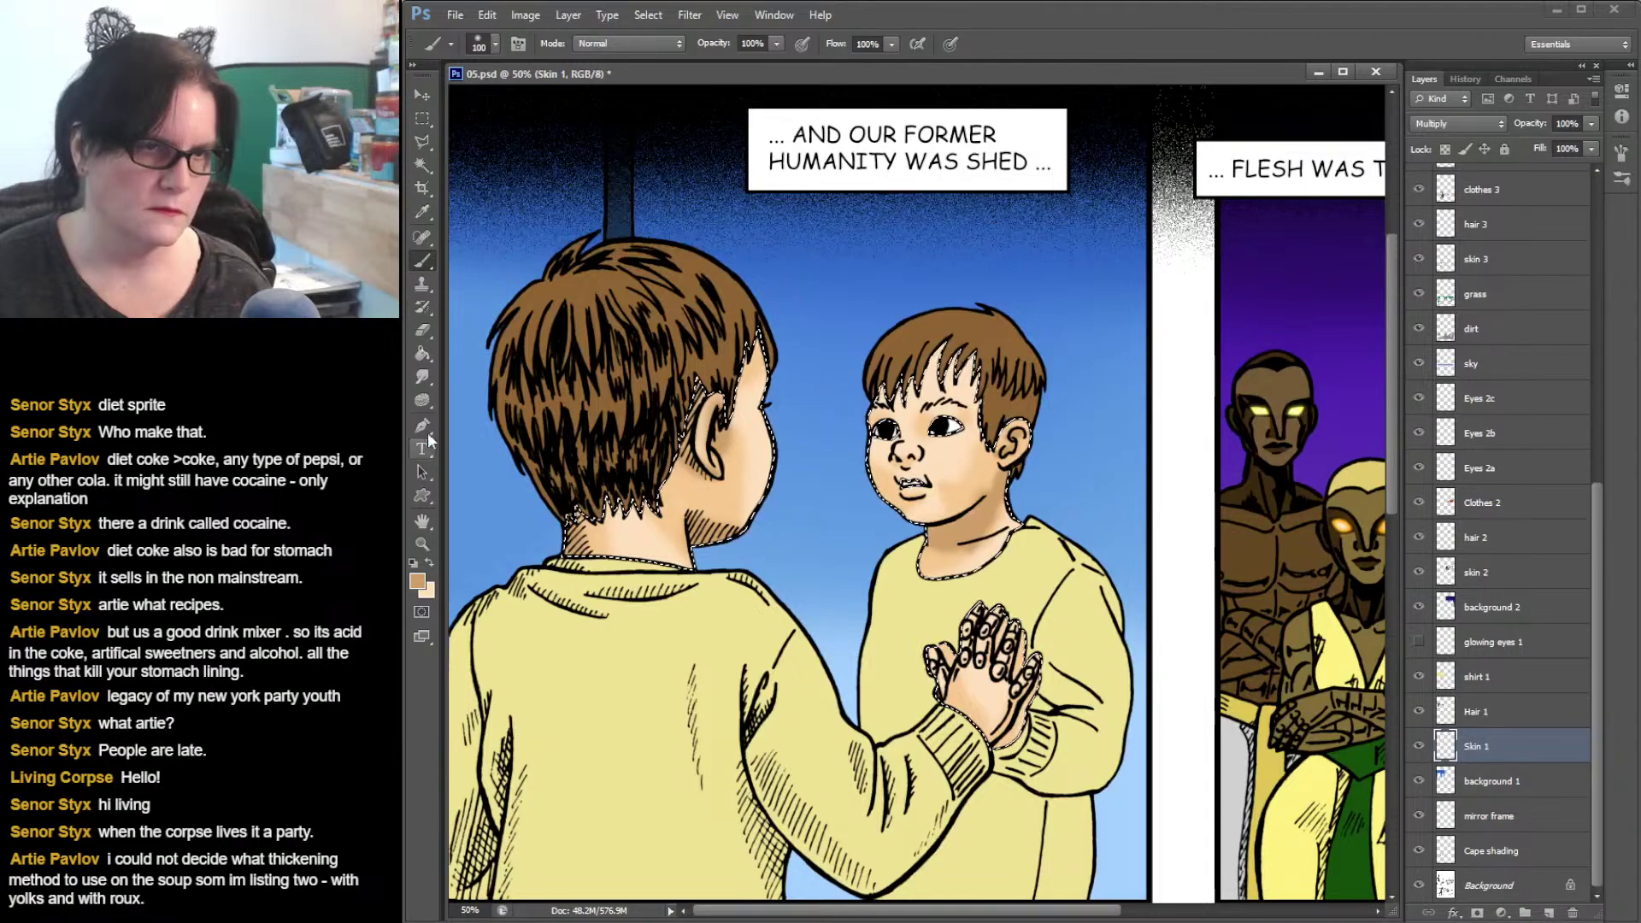
- Smooth the skin shading on the neck with the Smudge tool using a soft 65 px brush
left_click(422, 377)
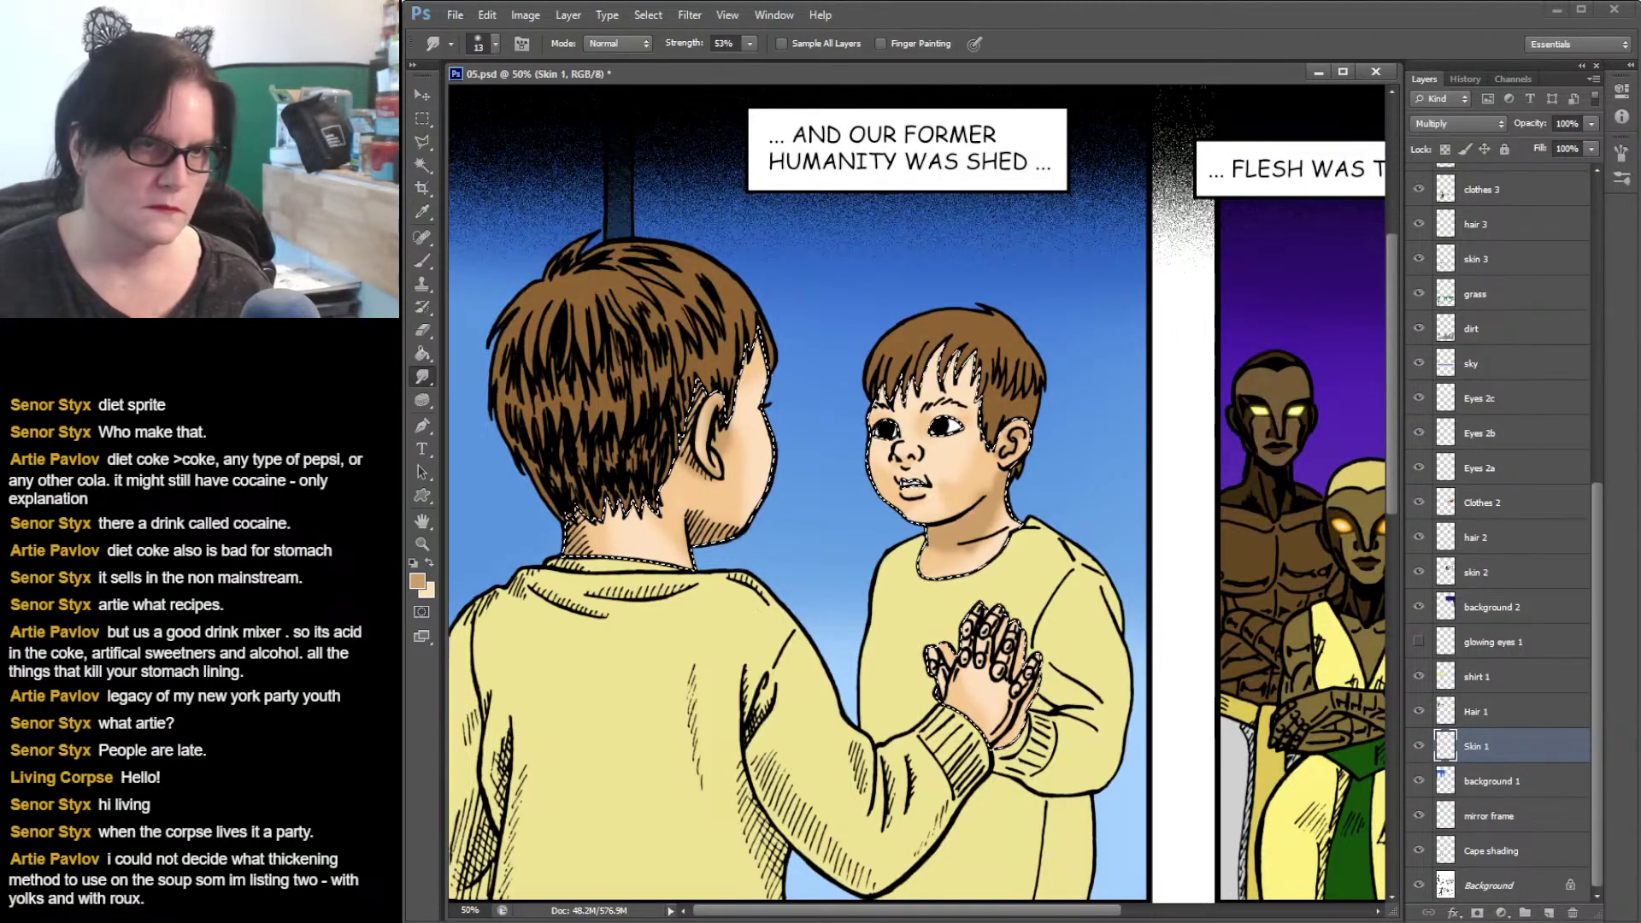
left_click(494, 45)
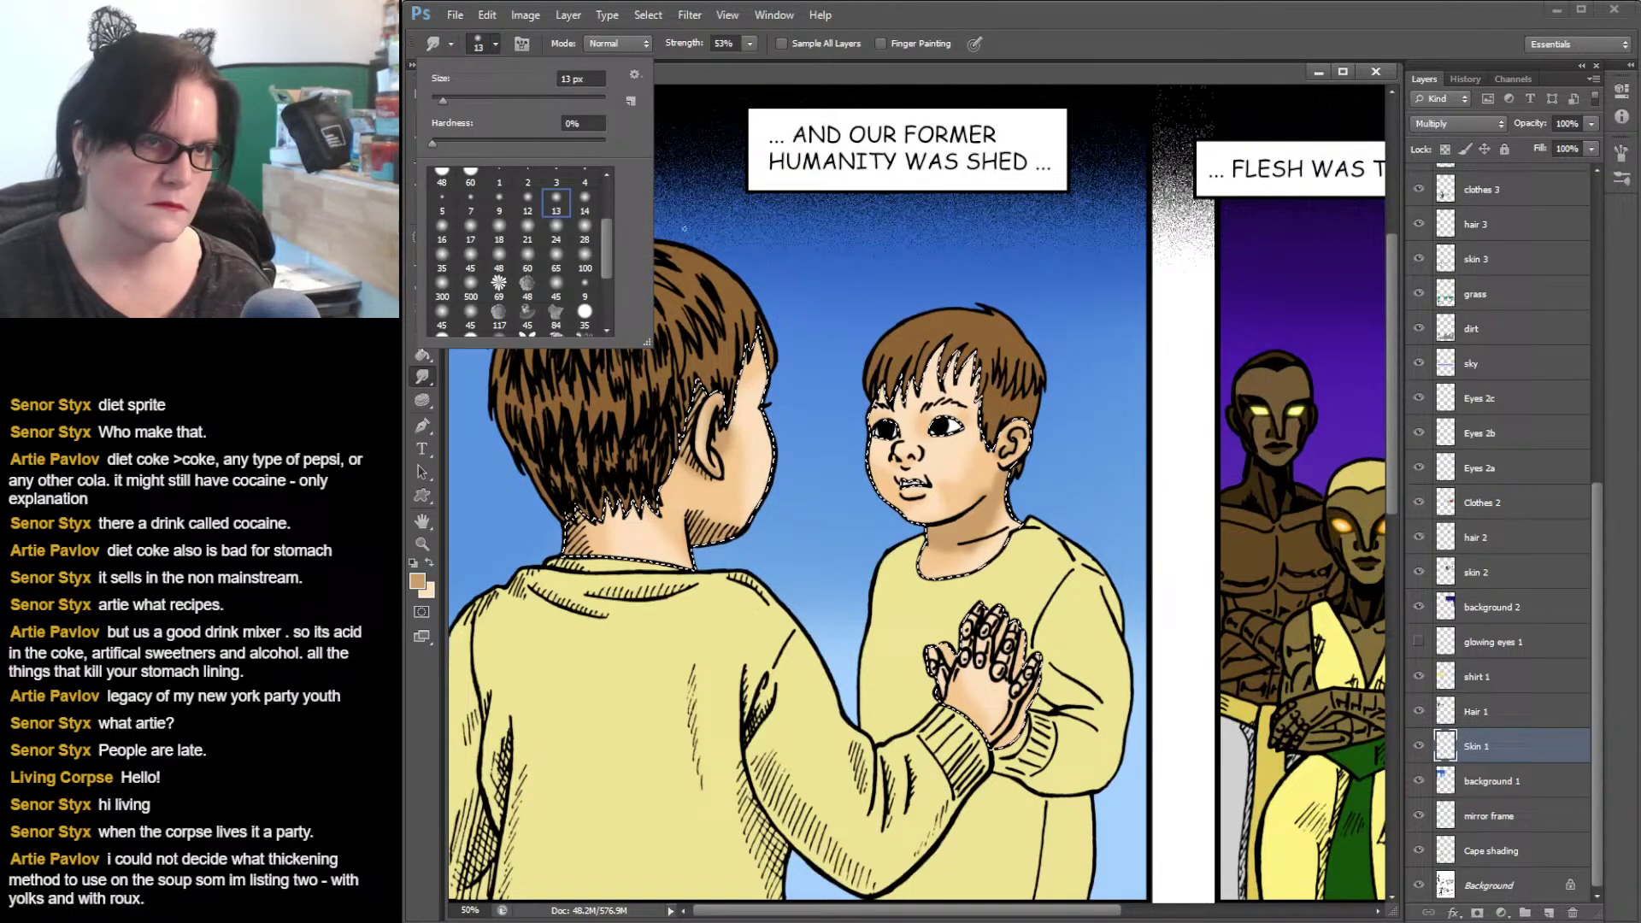
left_click(555, 256)
left_click(969, 555)
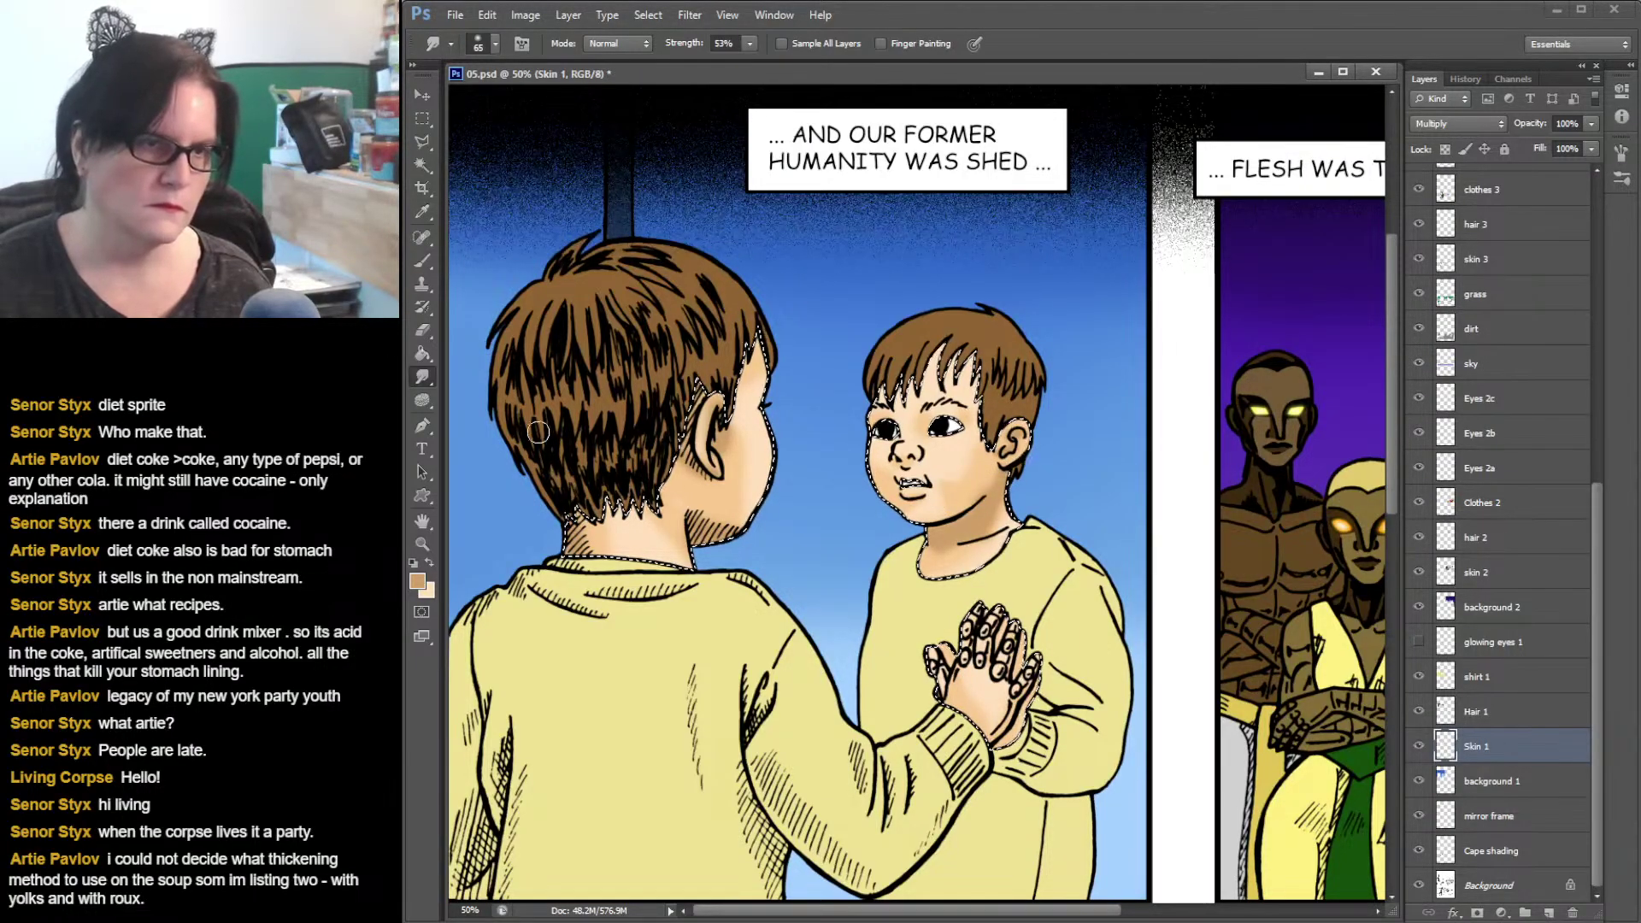
- Brush darker shading around the reflection's eyes and facial features and smudge it into the skin
left_click(423, 260)
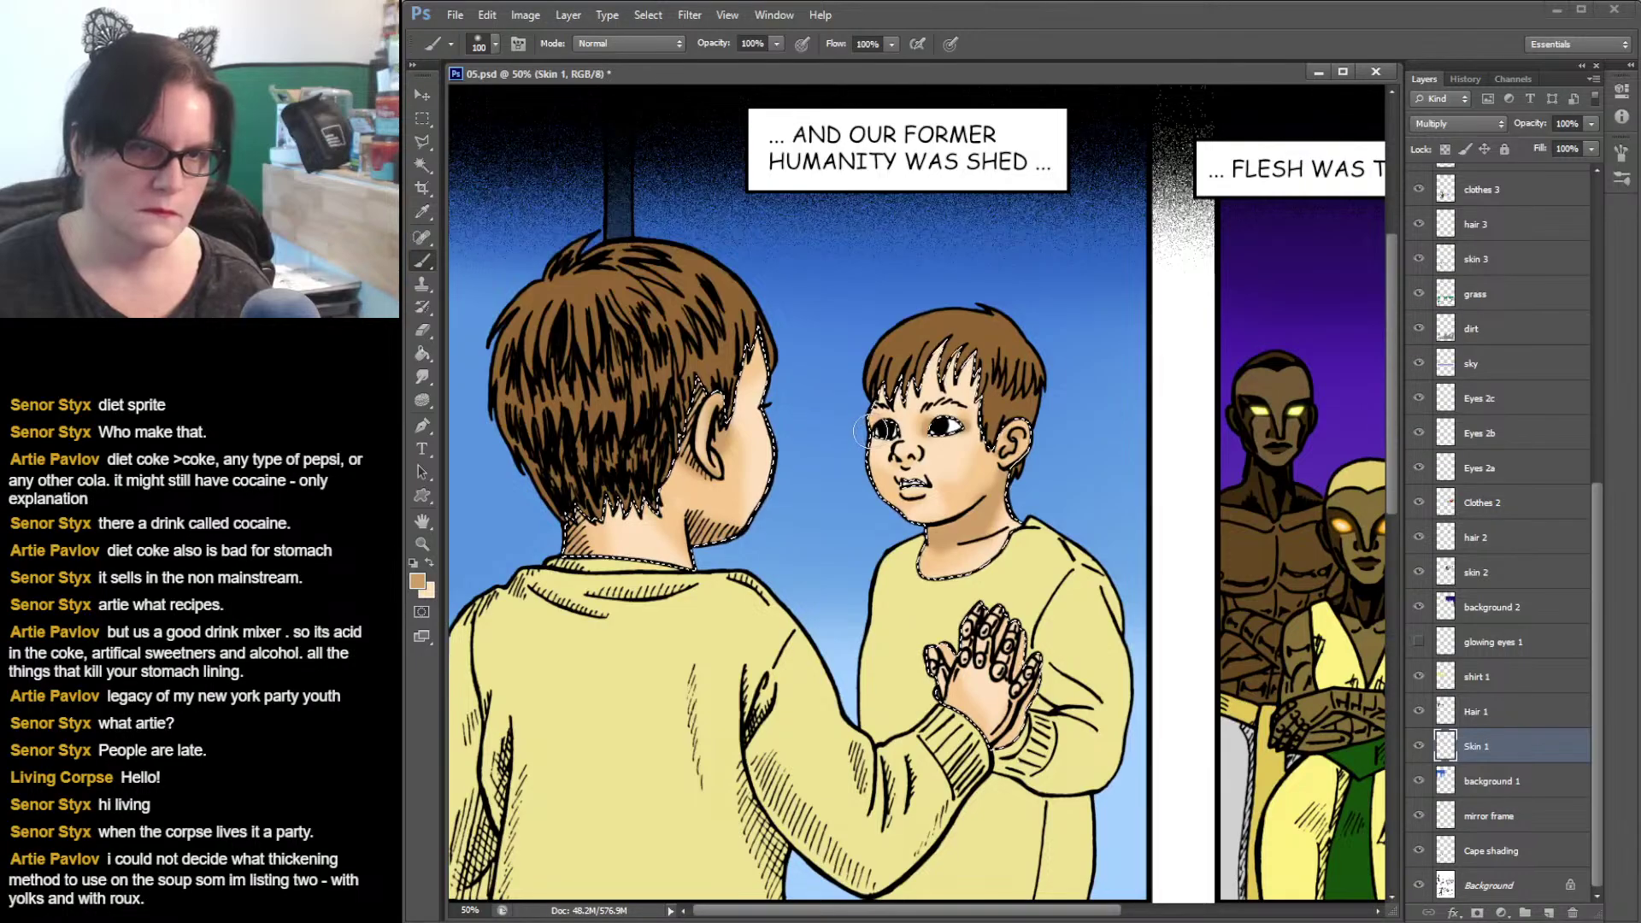
left_click(423, 376)
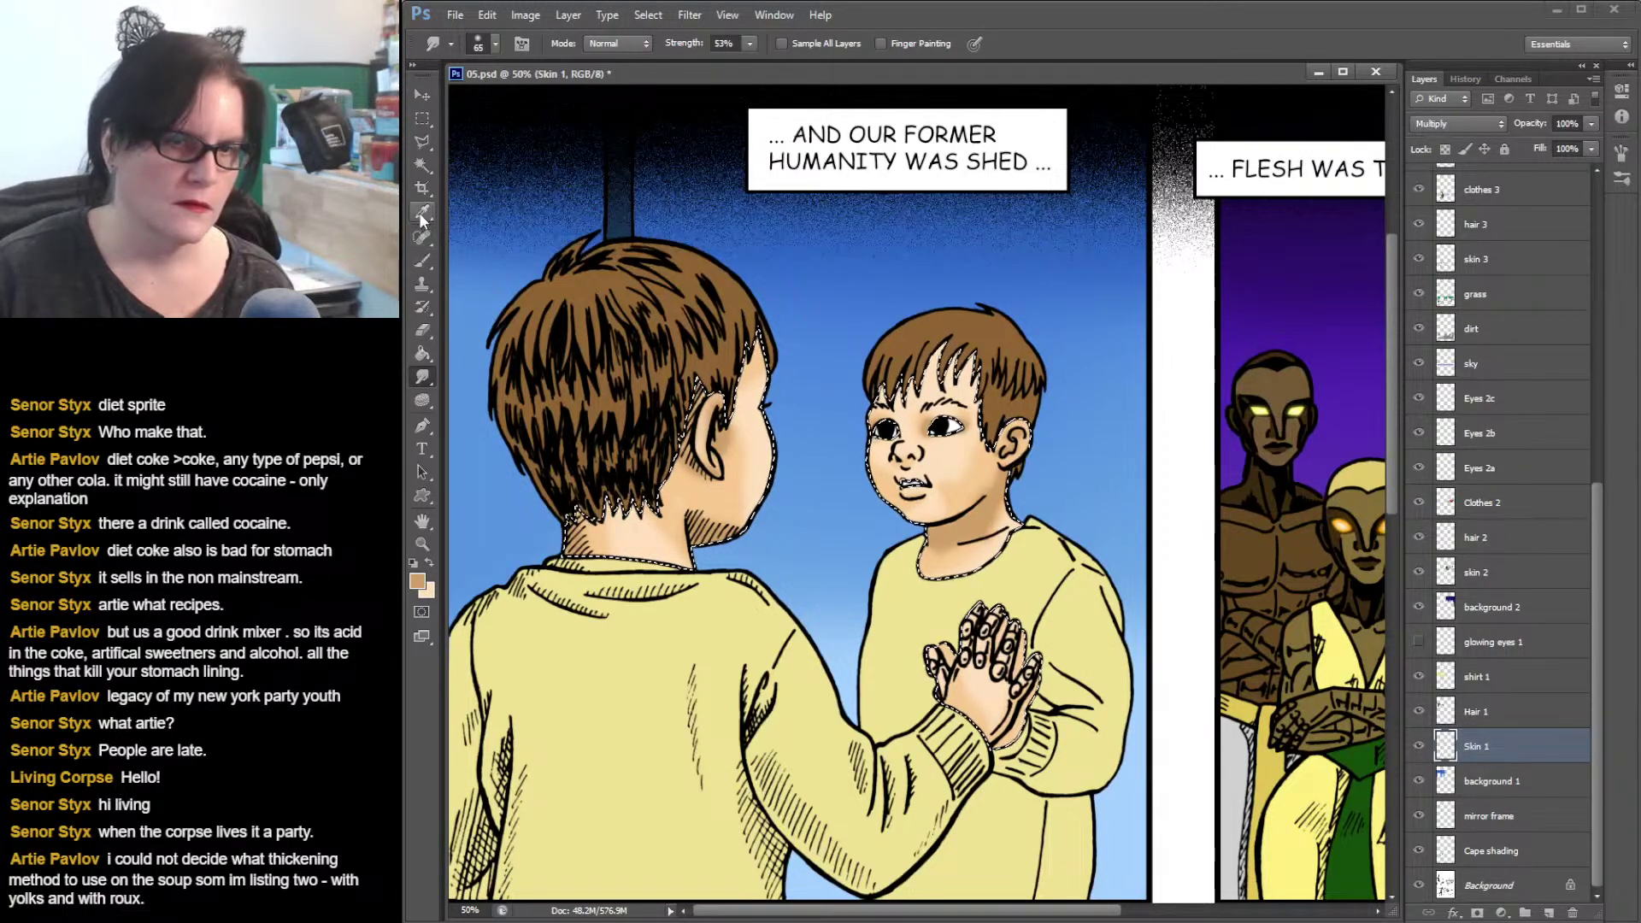
left_click(425, 260)
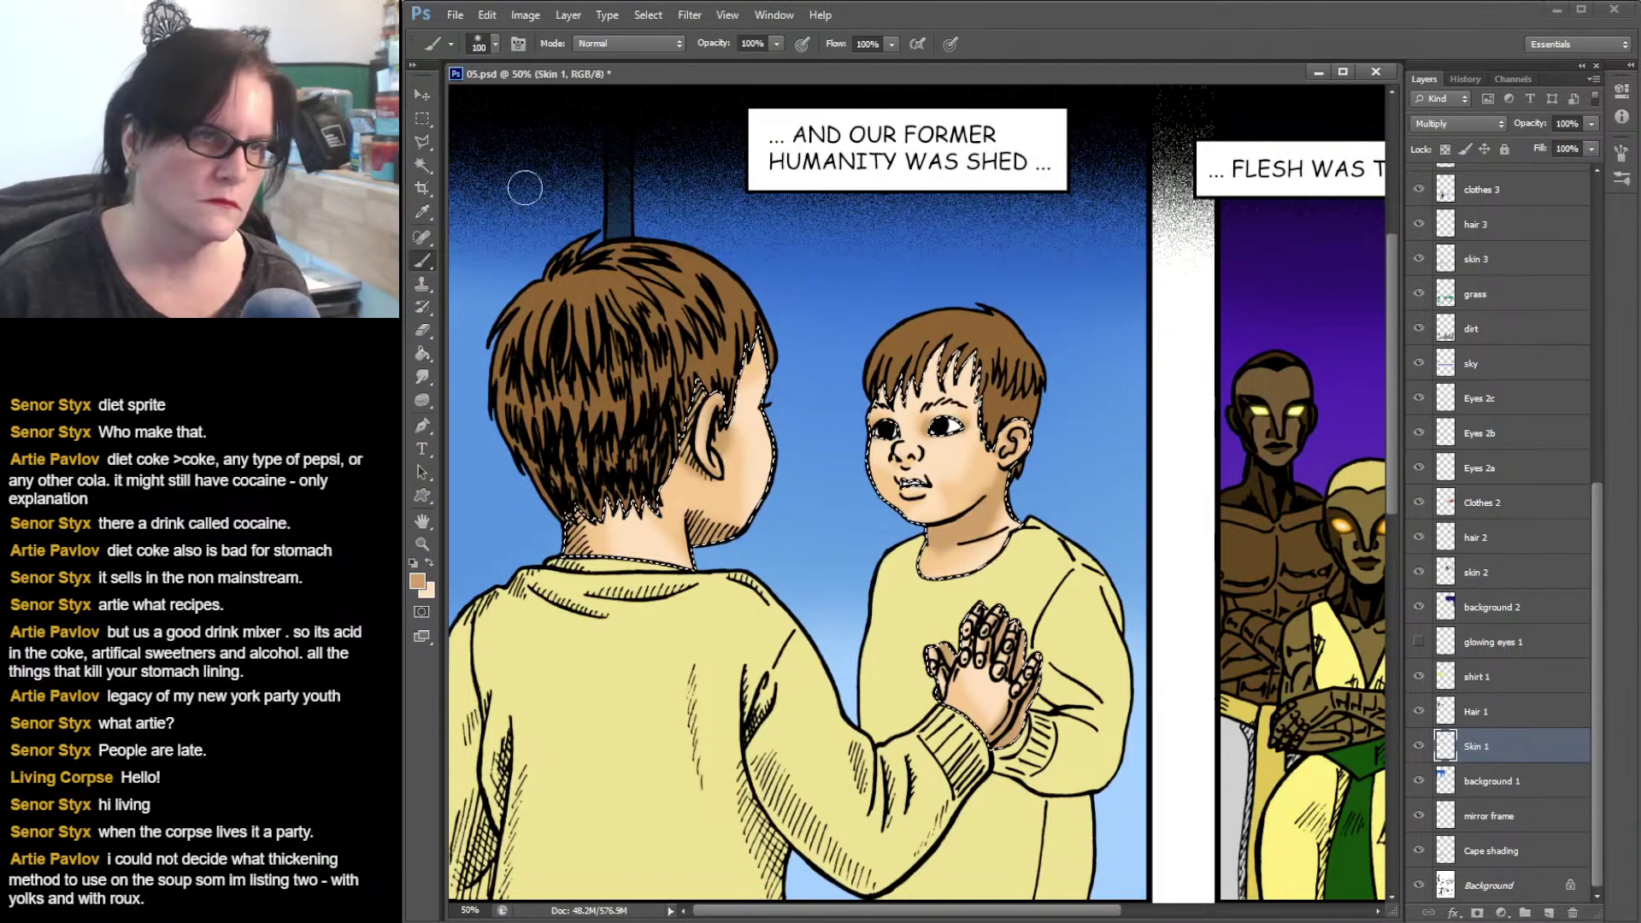
- Set the foreground to the lighter skin tone ffeed9 and paint highlights on the faces, ears and fingers
left_click(422, 211)
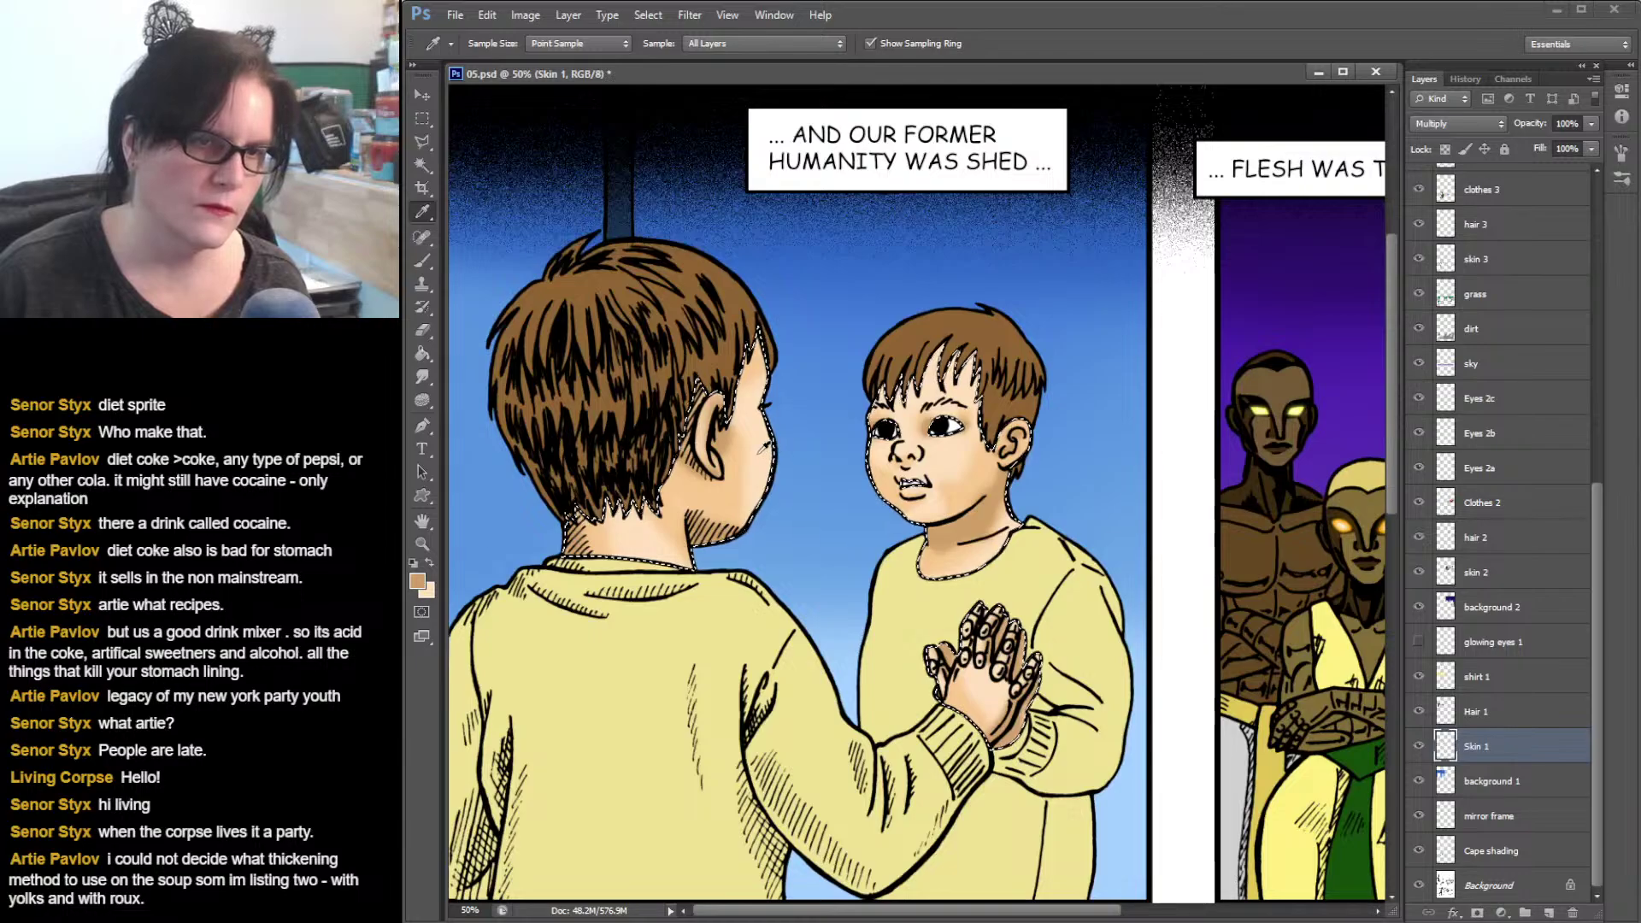
left_click(418, 582)
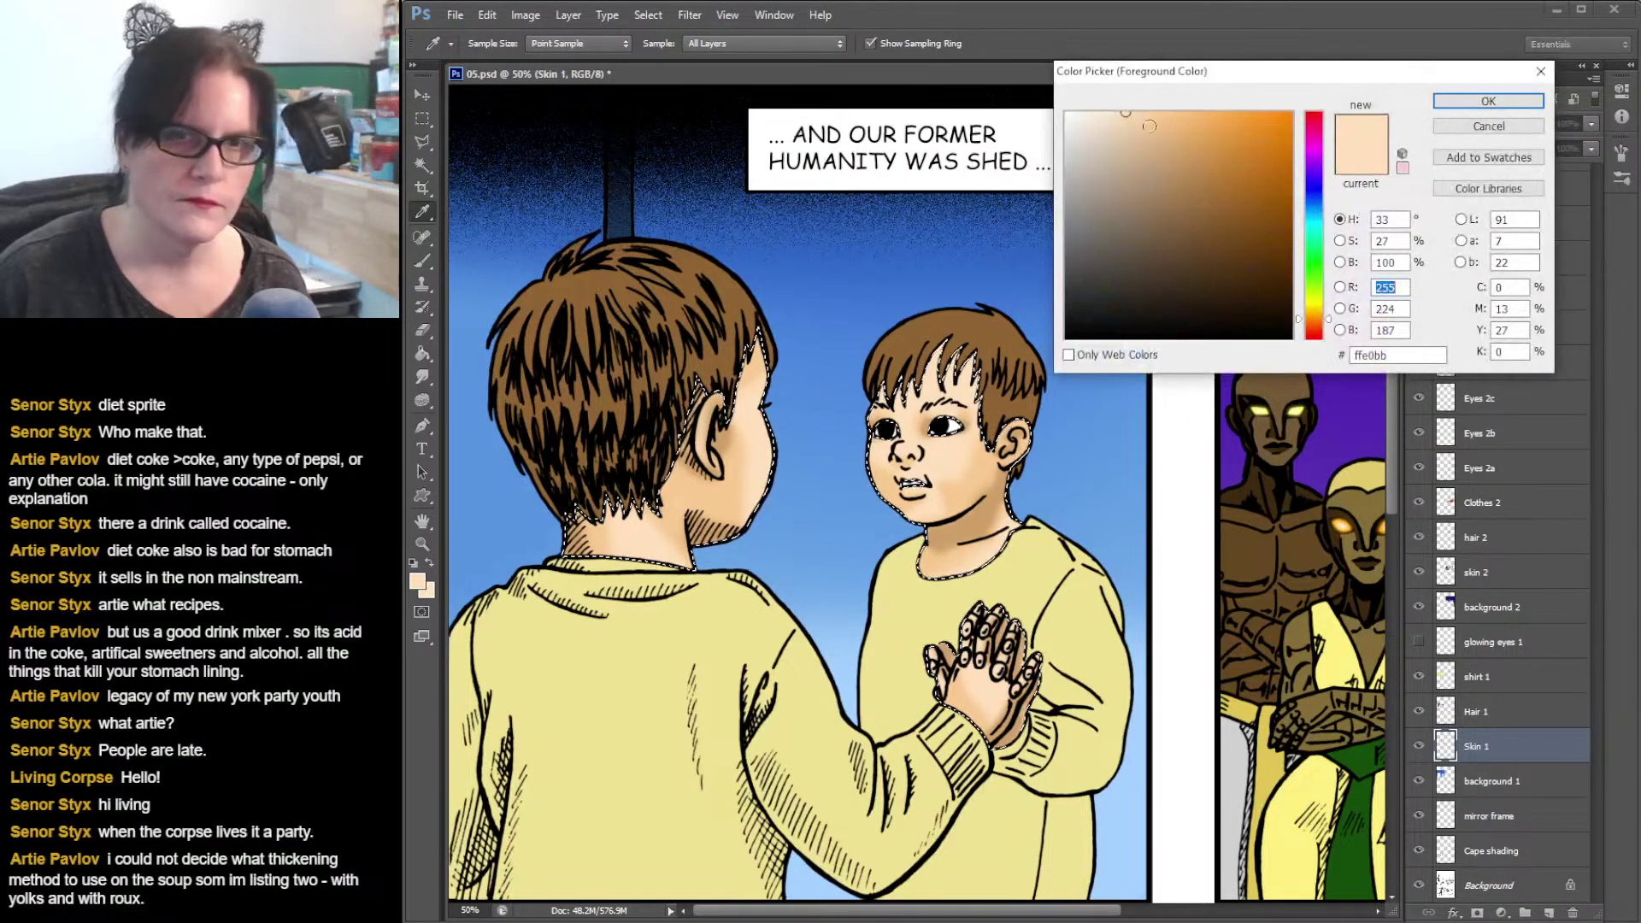
left_click(1096, 112)
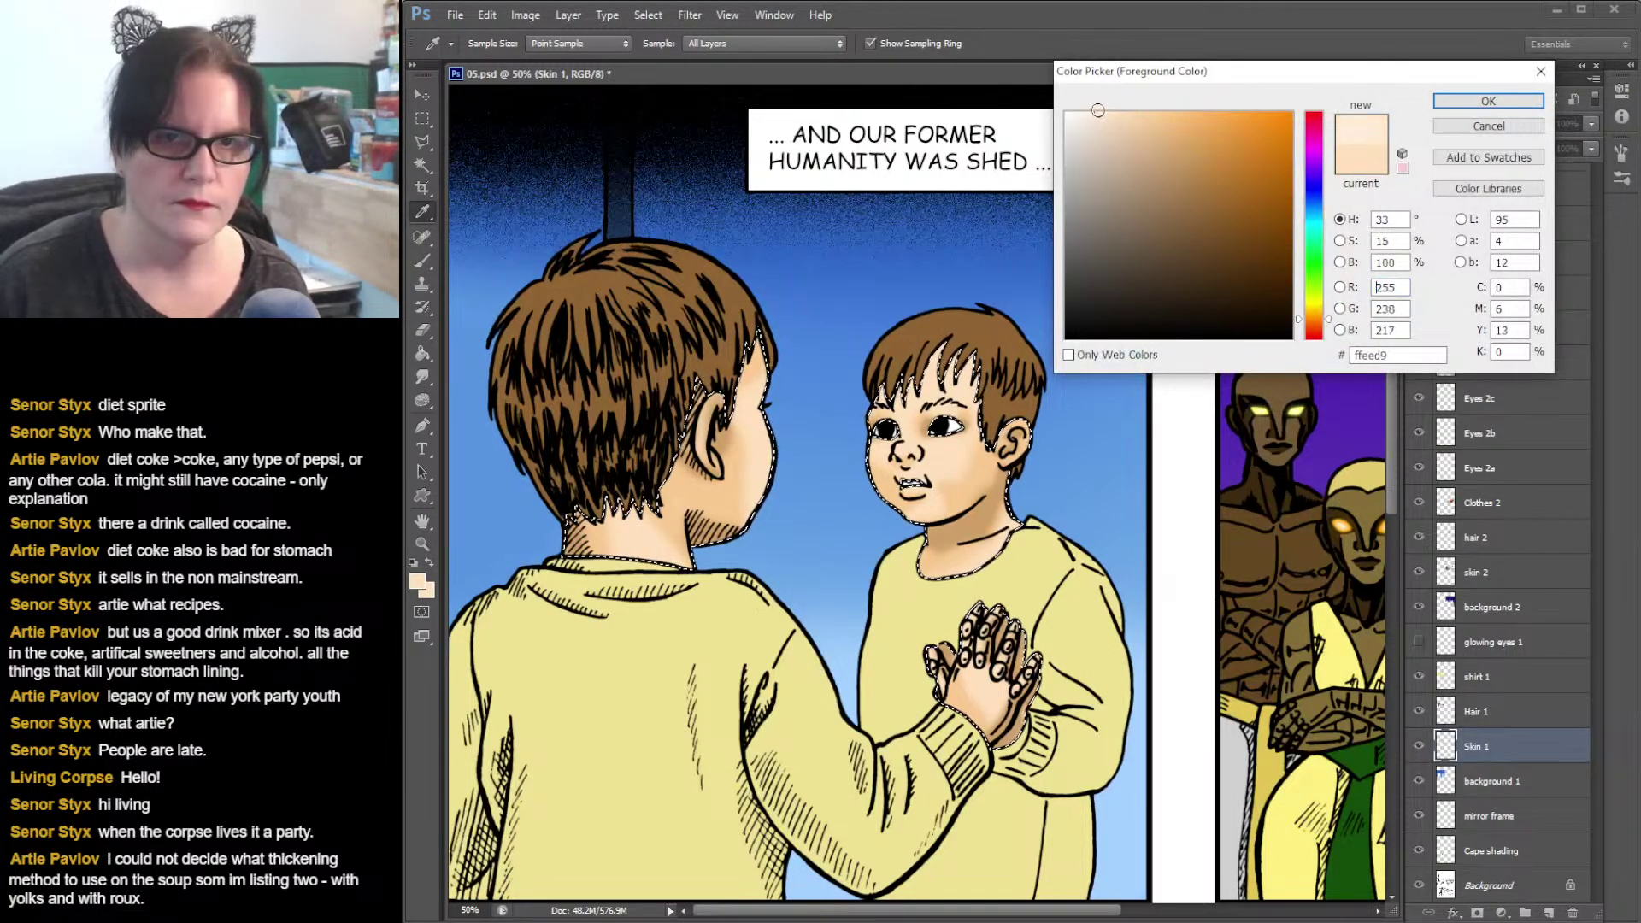
left_click(1533, 103)
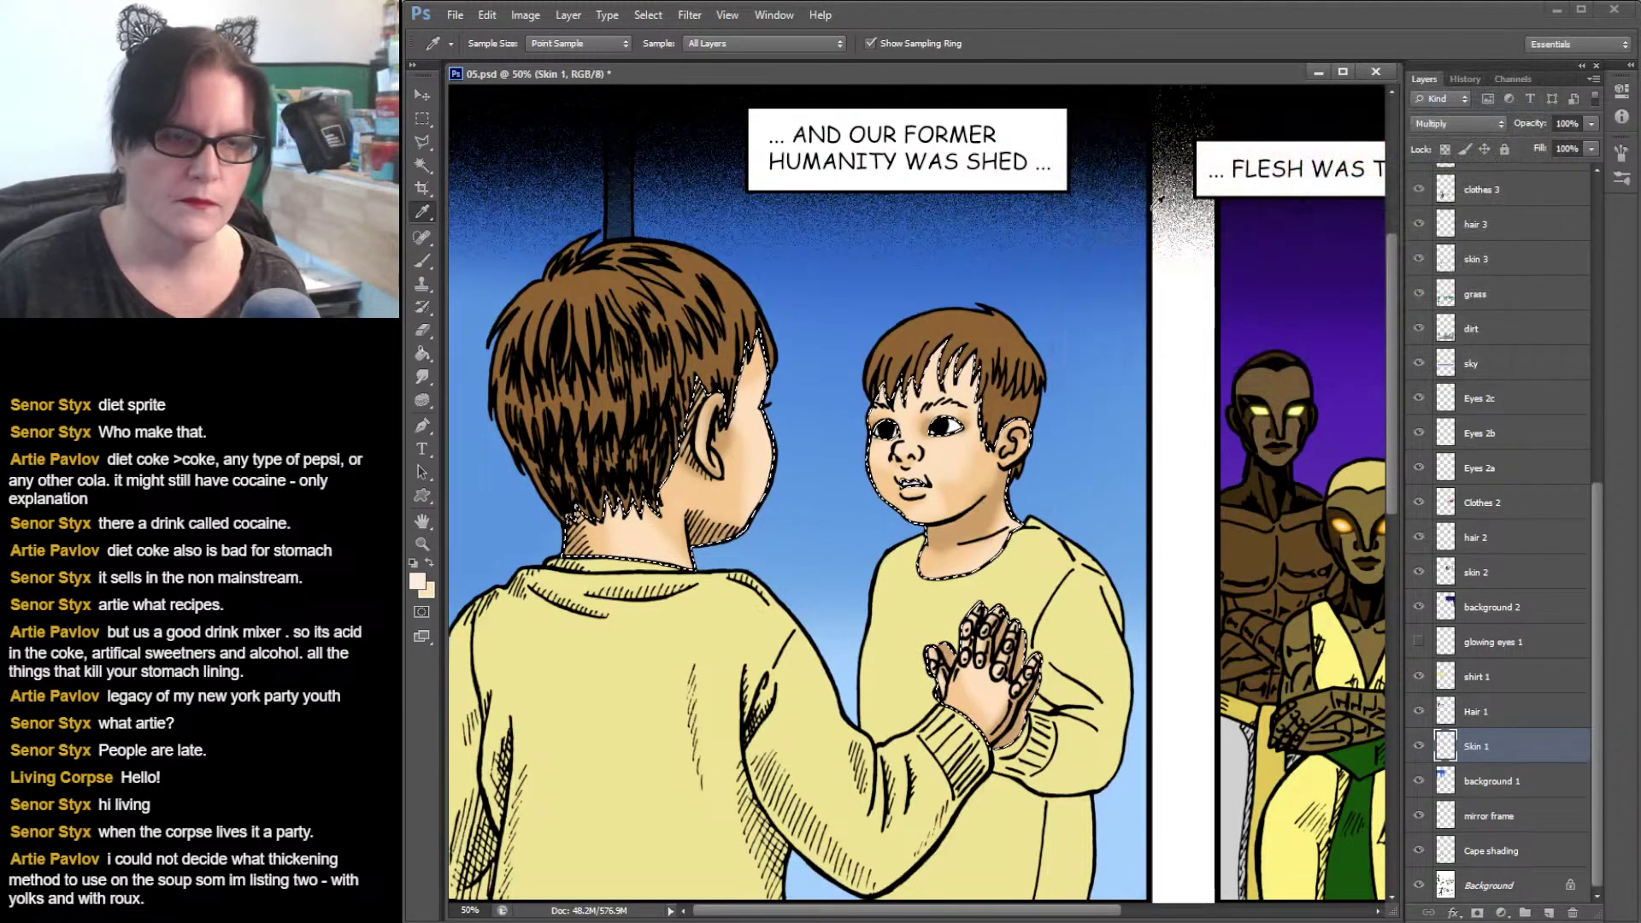
left_click(422, 265)
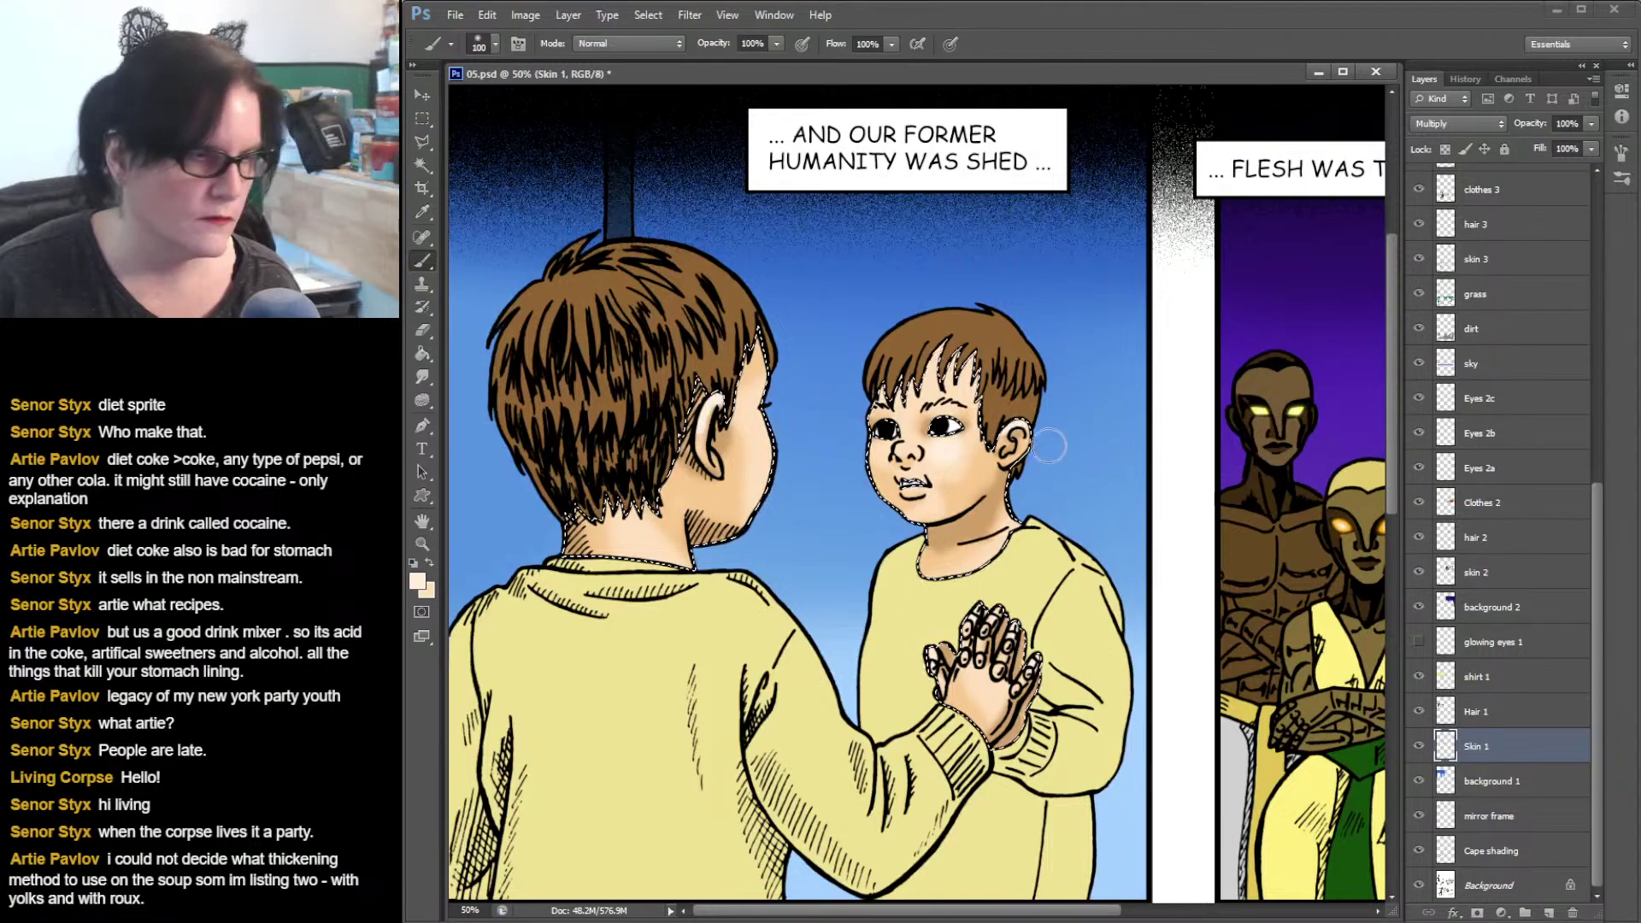
- Clear the skin selection and check the shaded mirror panel against the whole comic page
left_click(422, 118)
left_click(590, 136)
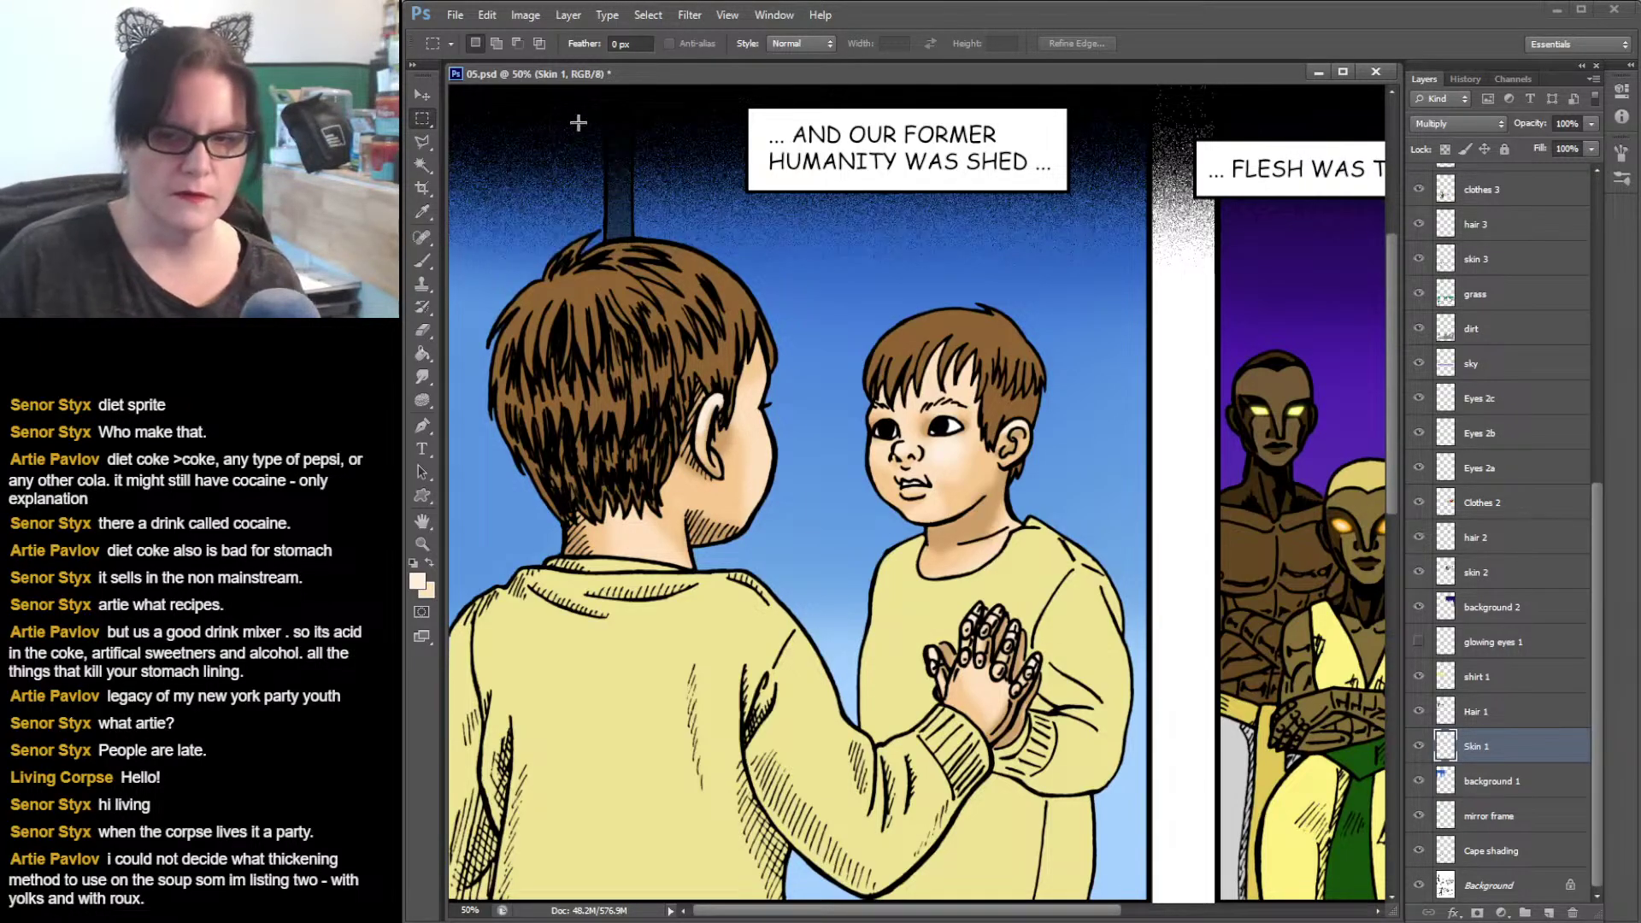
left_click(423, 543)
left_click(930, 532, "alt")
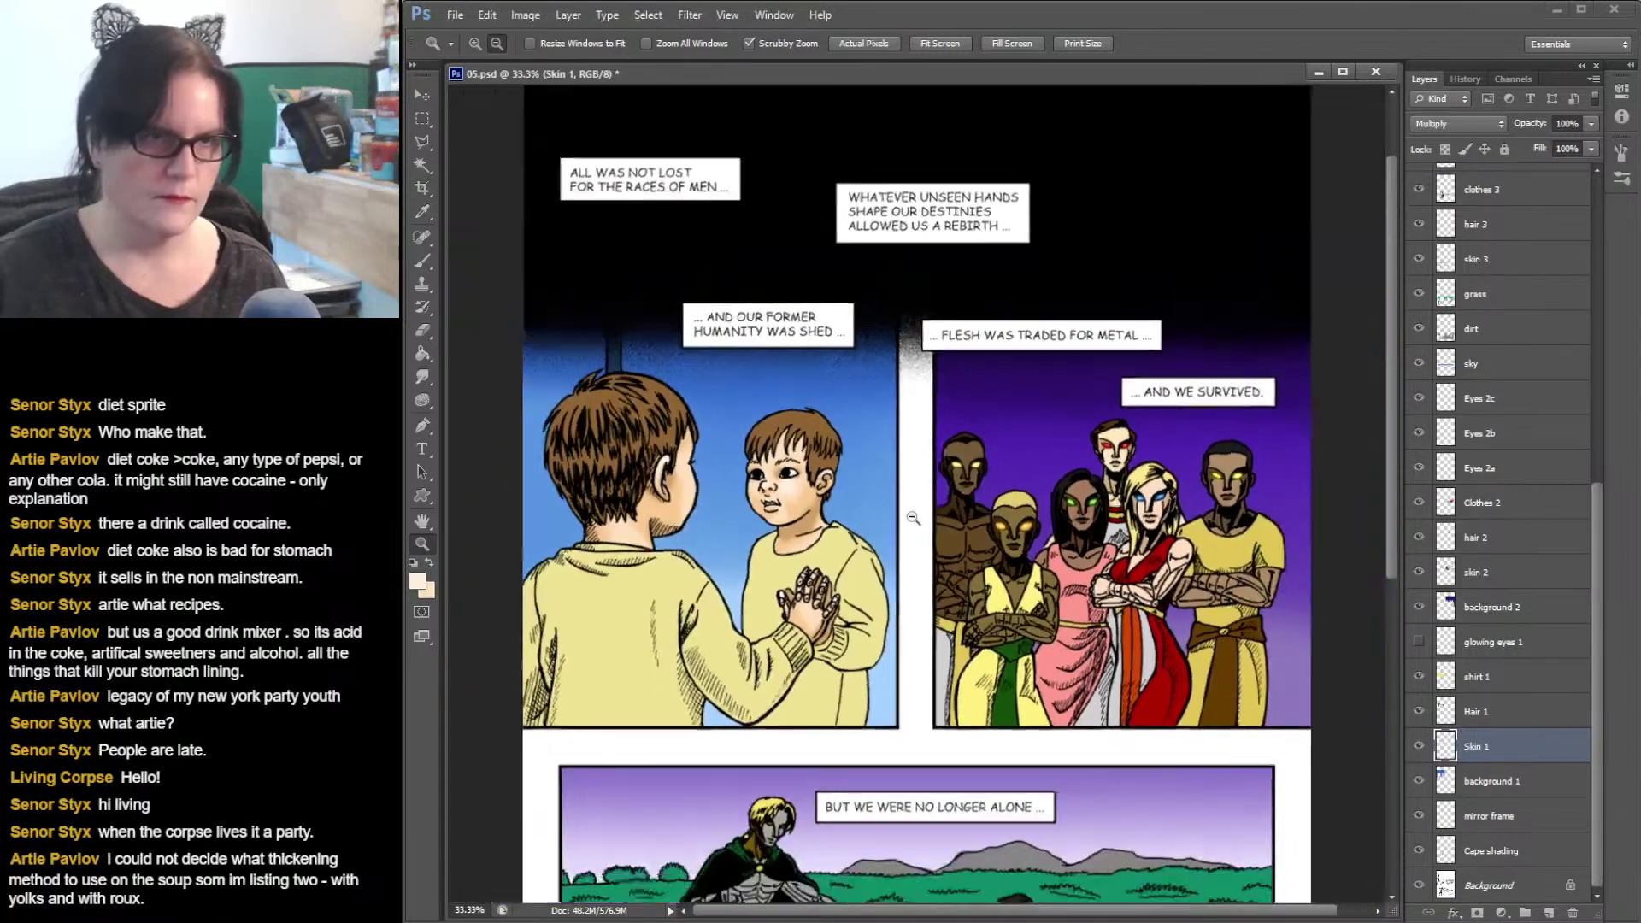
left_click(913, 518, "alt")
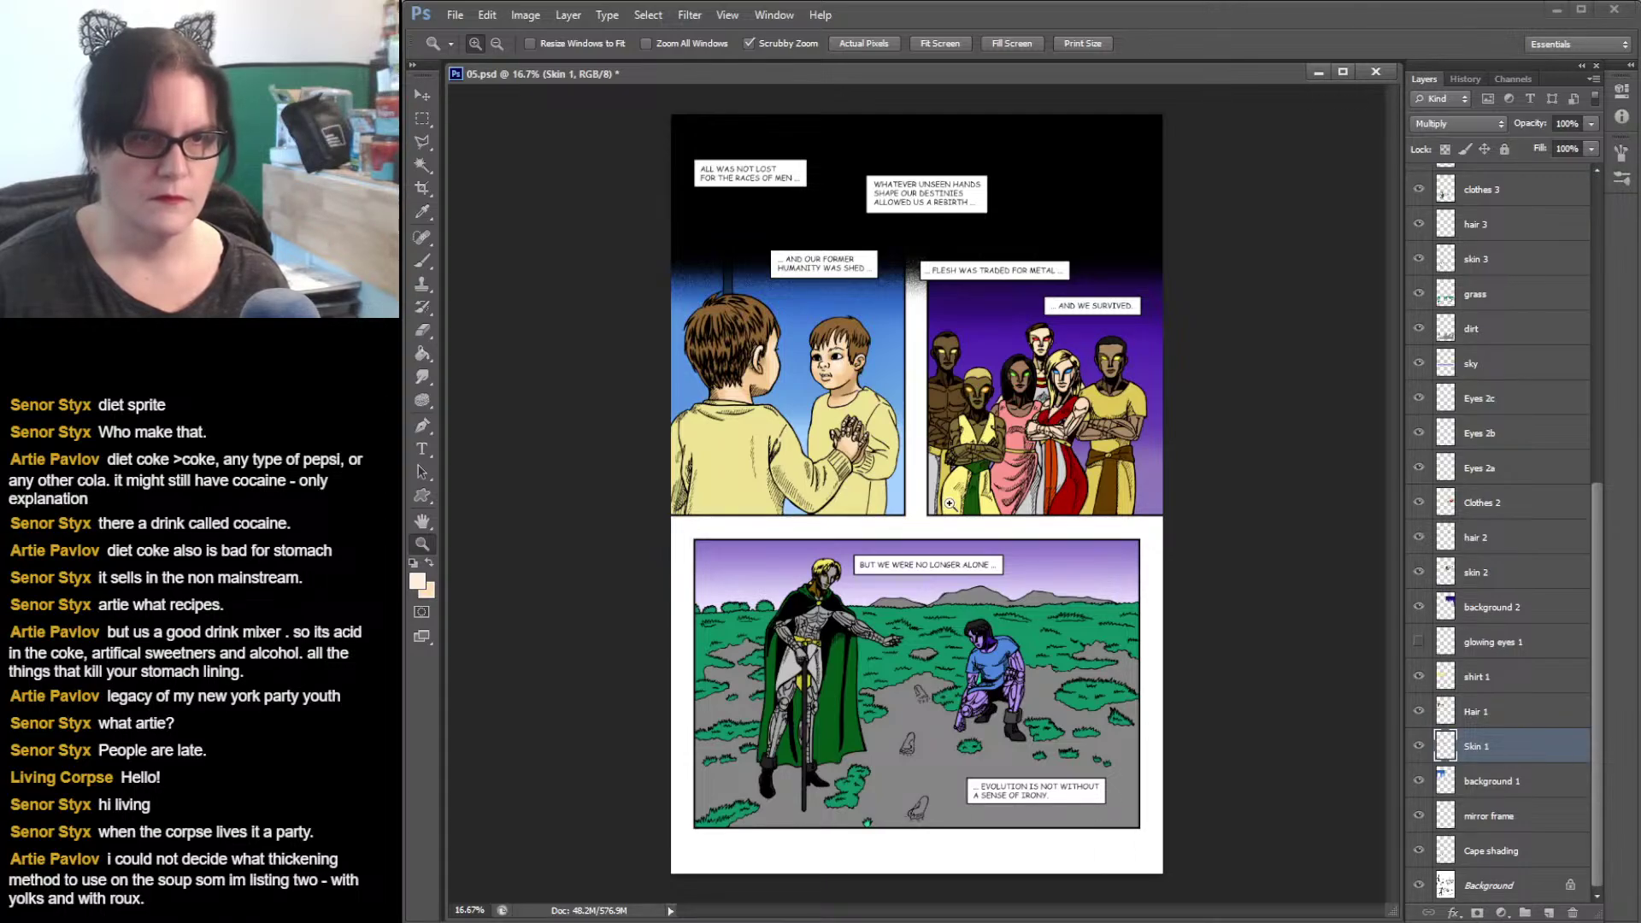
- Sample the brown of the reflection's hair as the foreground colour
left_click(818, 386)
left_click(818, 385)
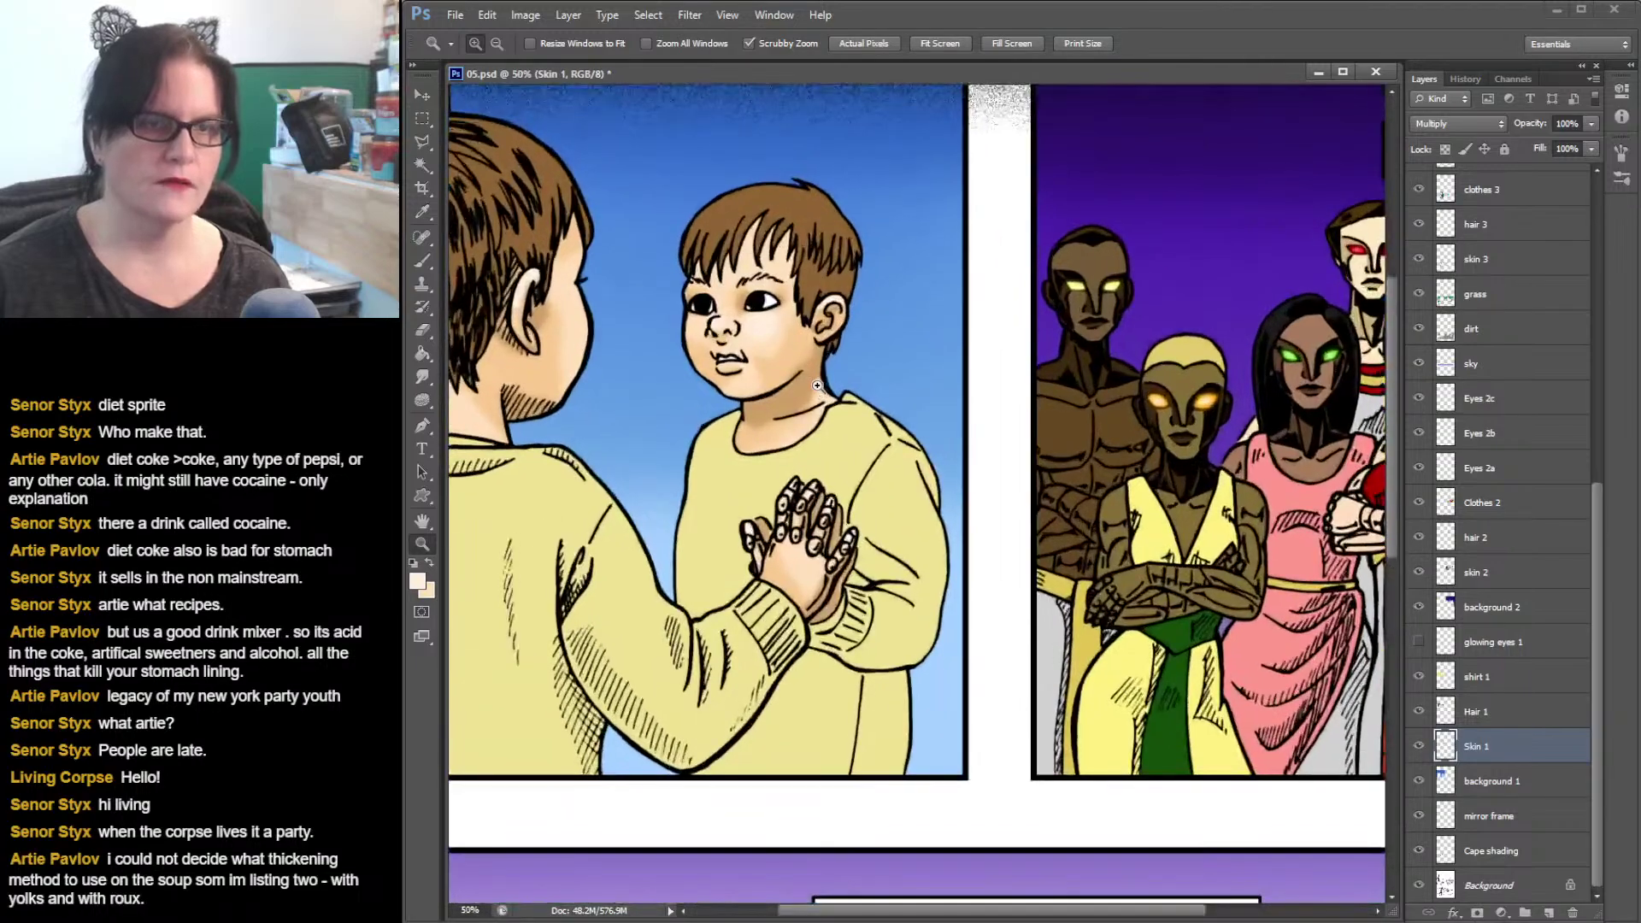
left_click_drag(758, 329, 940, 487)
left_click(904, 458)
left_click(903, 458)
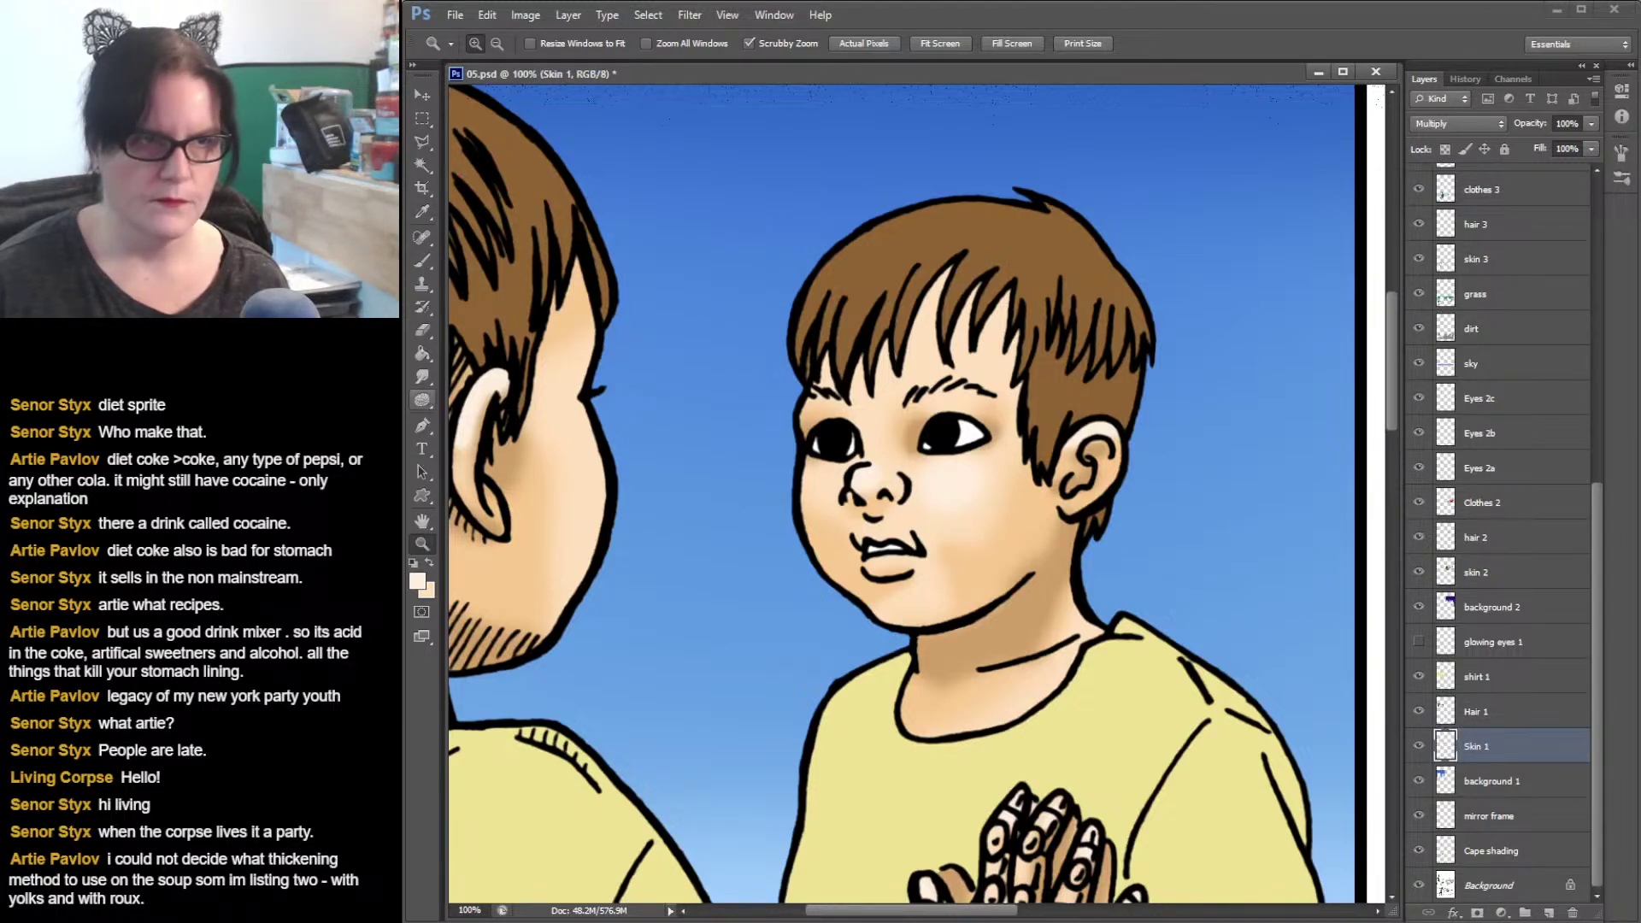
left_click(424, 213)
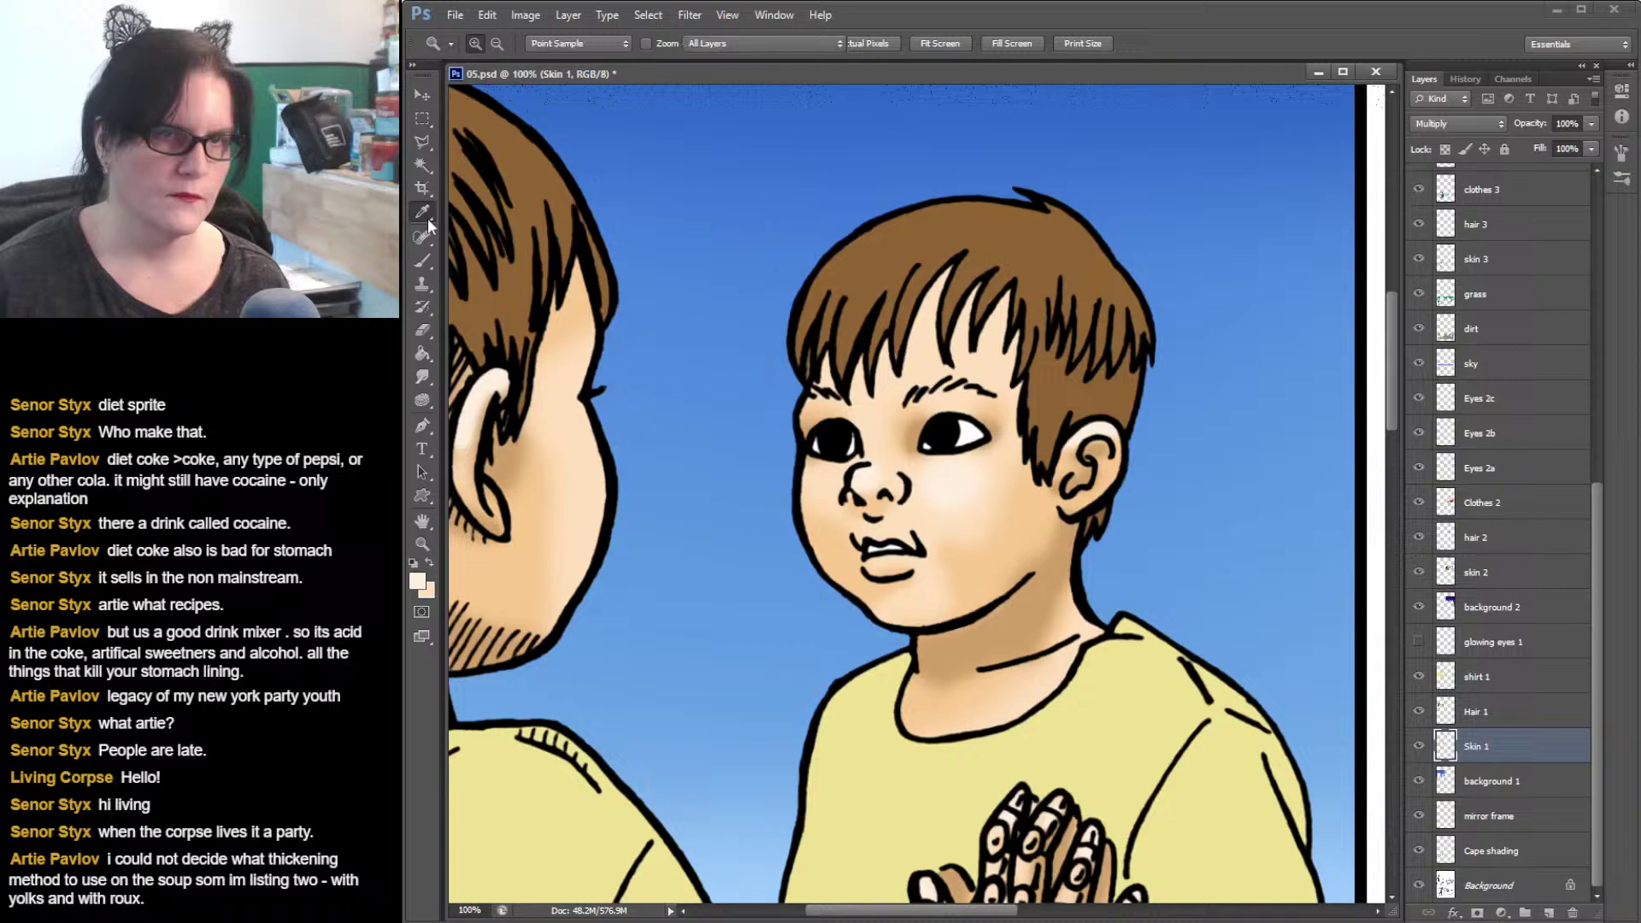
left_click(894, 253)
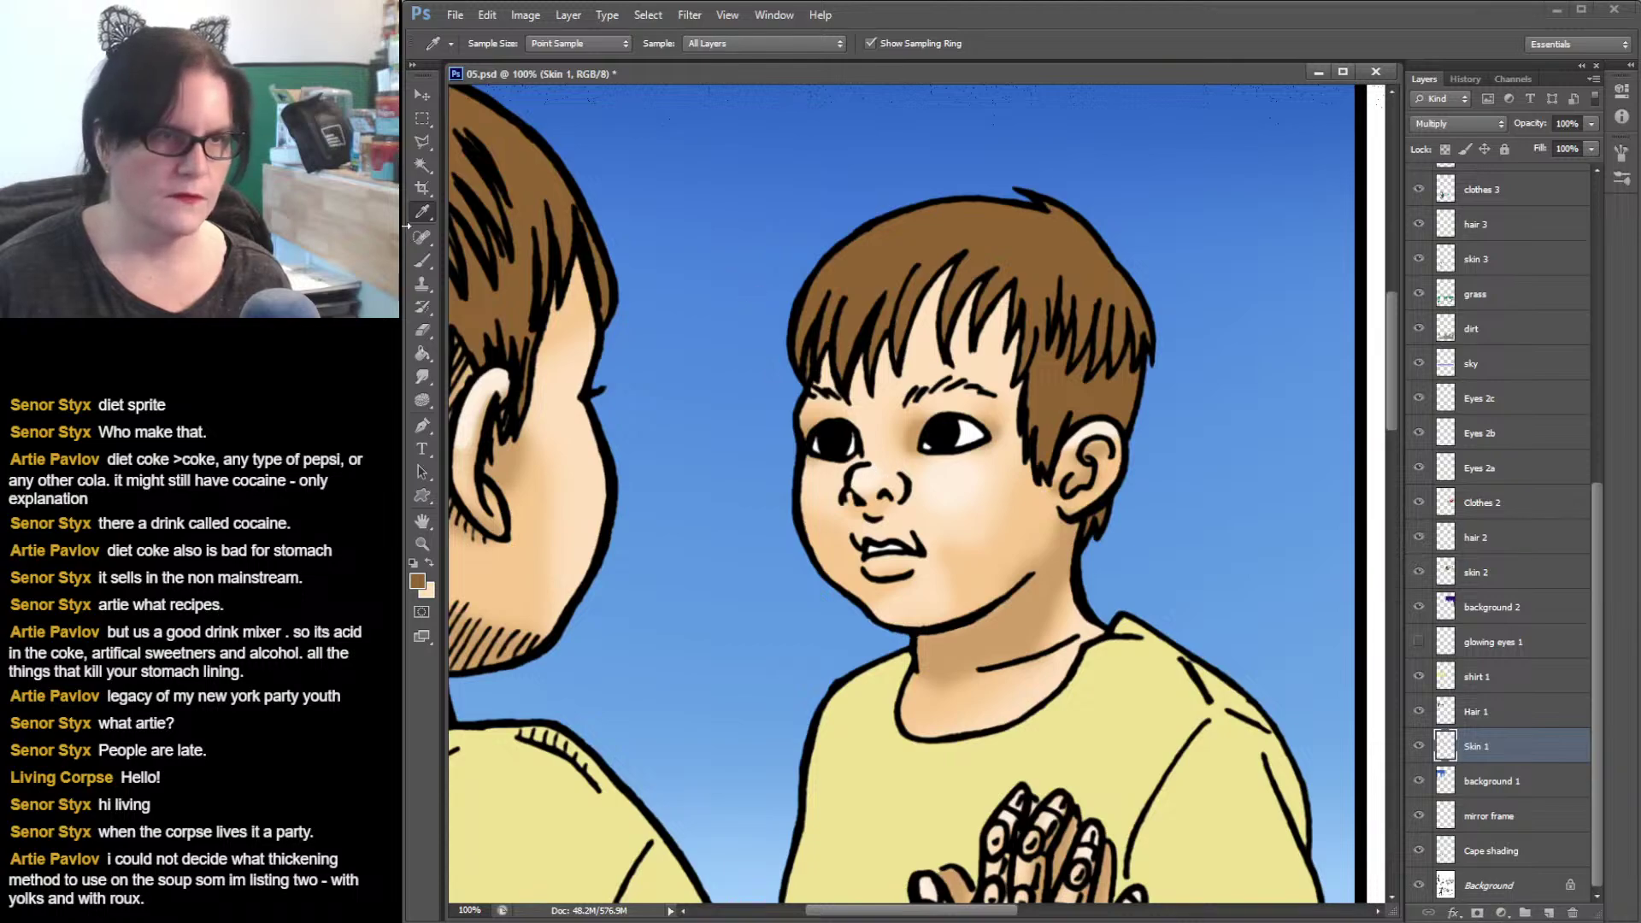
- Tint the reflection's eyebrow above the eye nearer his ear with the hair brown, using a soft 21 px brush
left_click(416, 260)
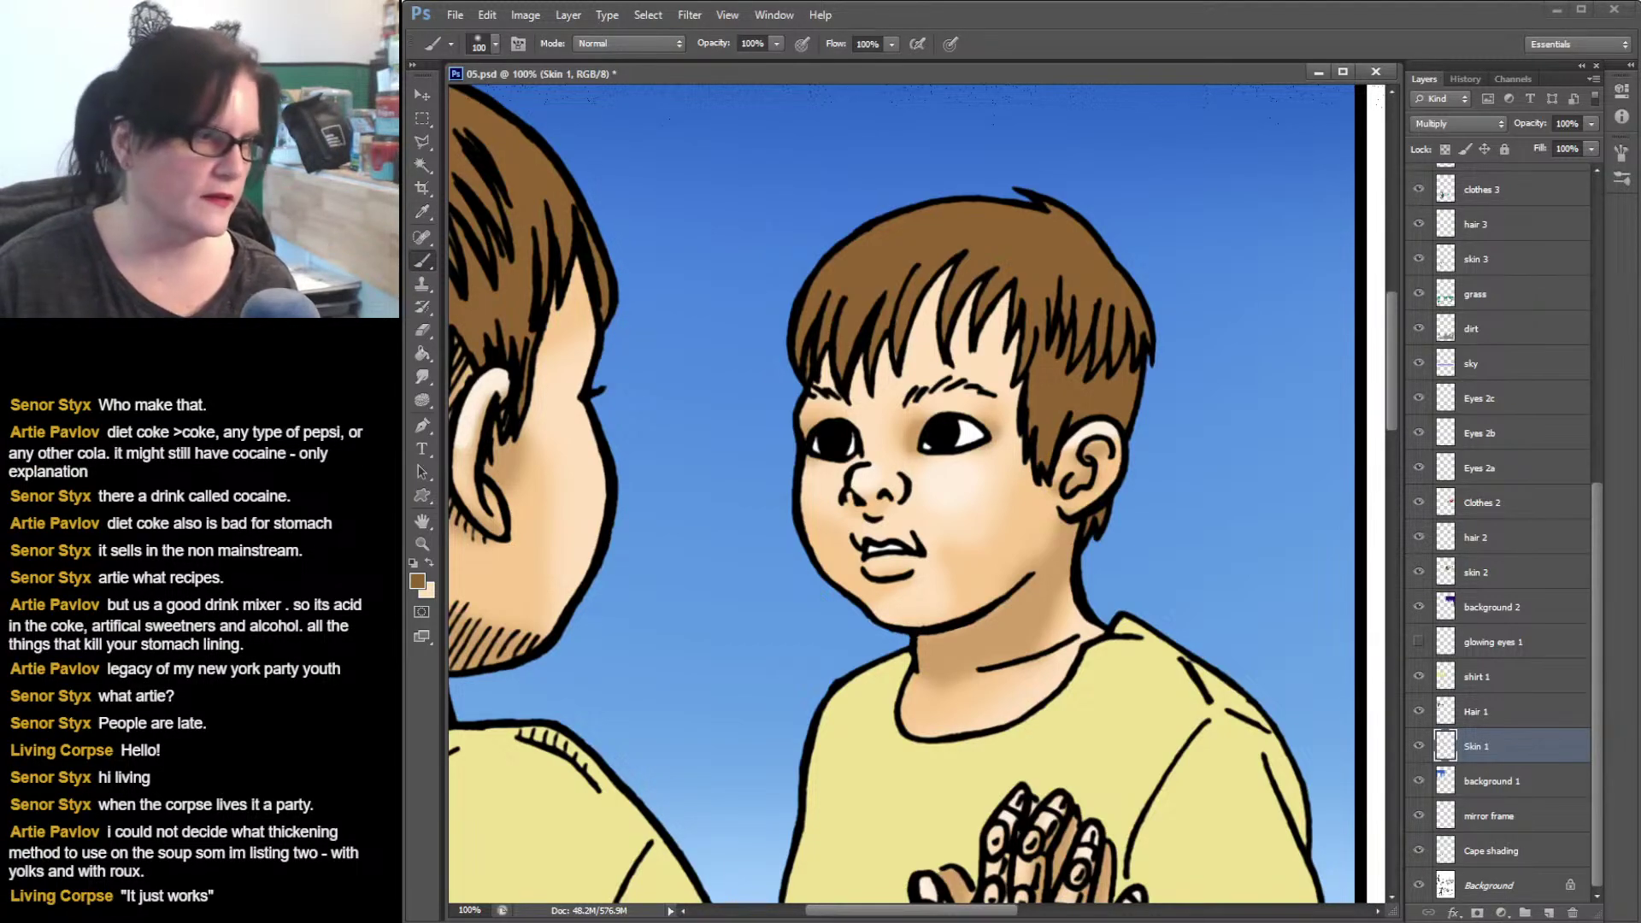
left_click(497, 42)
mouse_move(612, 253)
left_mouse_down()
mouse_move(619, 208)
mouse_move(622, 249)
left_mouse_up()
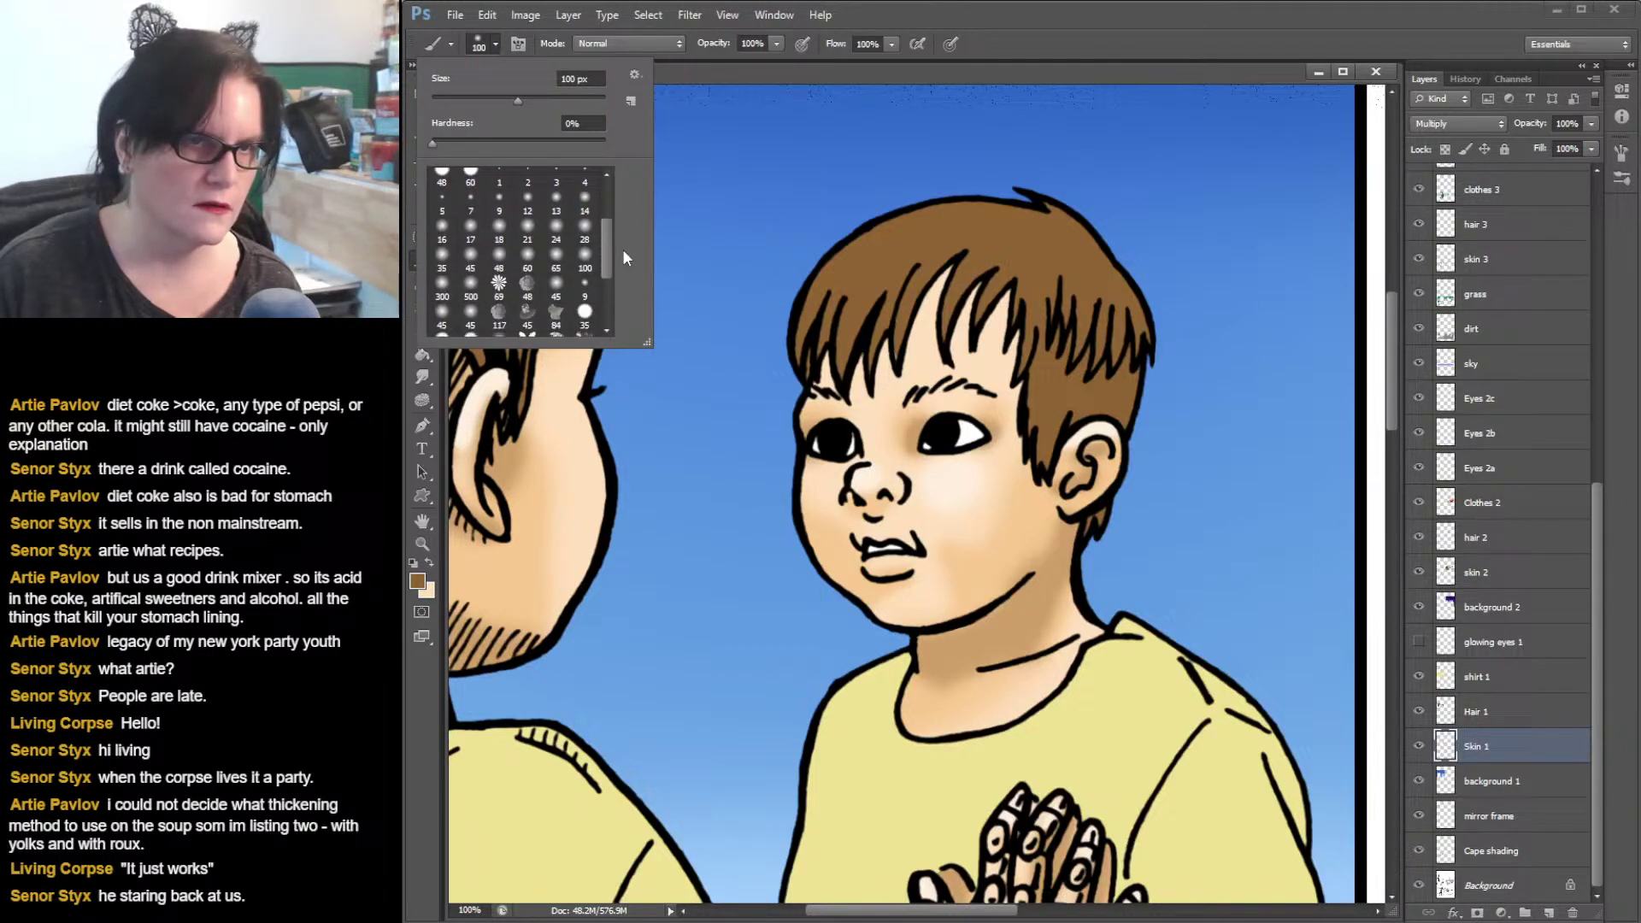
left_click(470, 260)
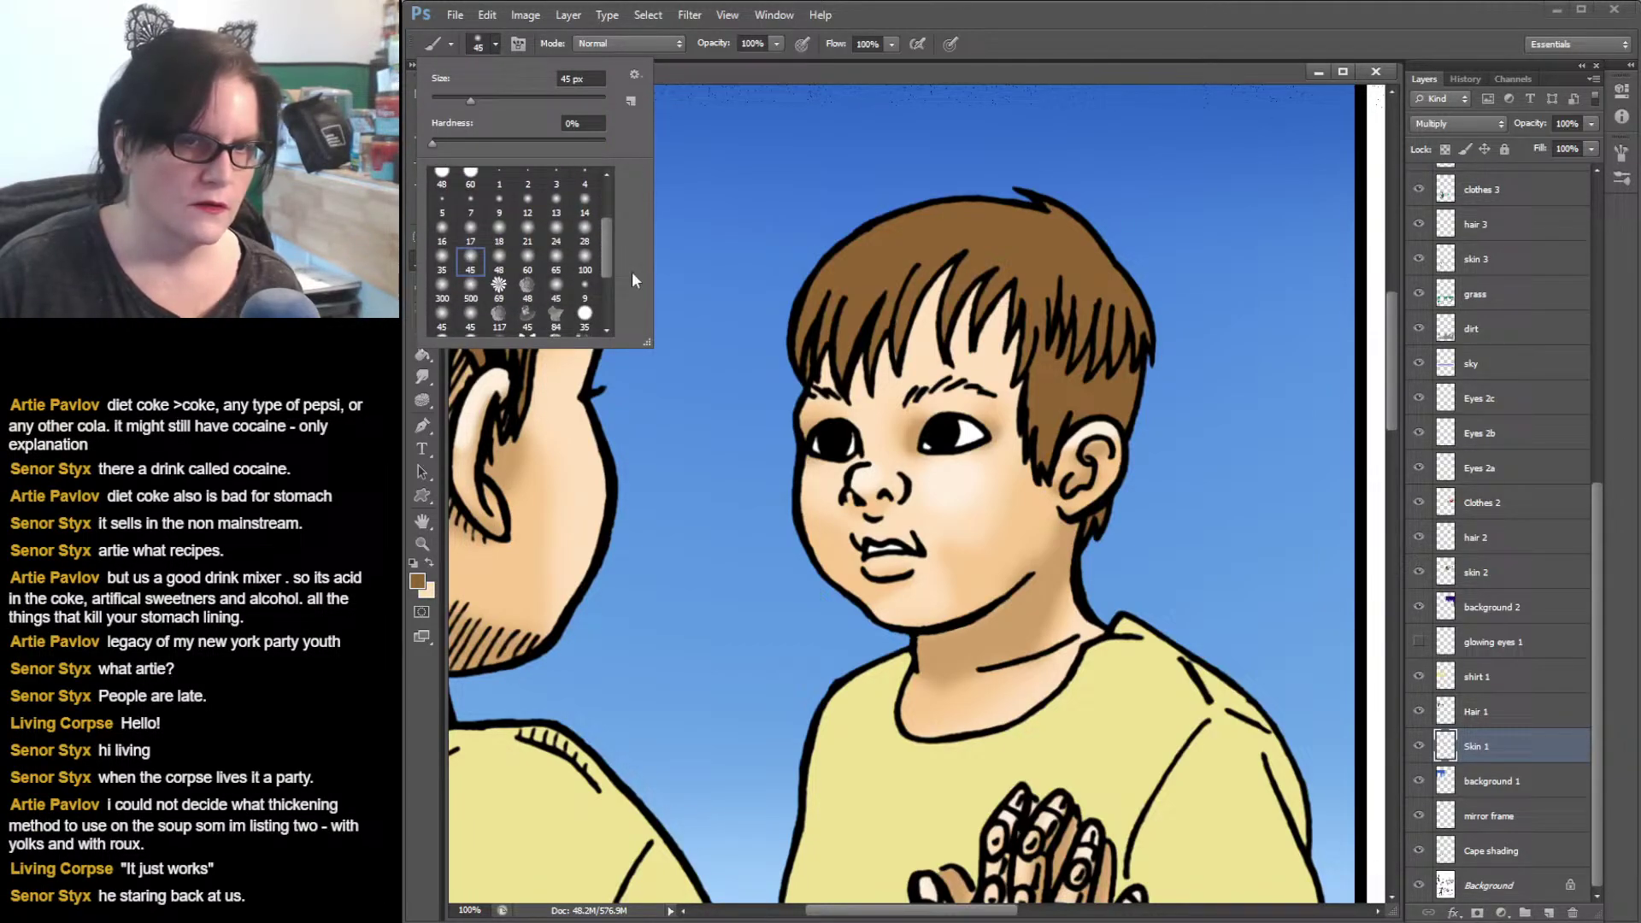
left_click(529, 231)
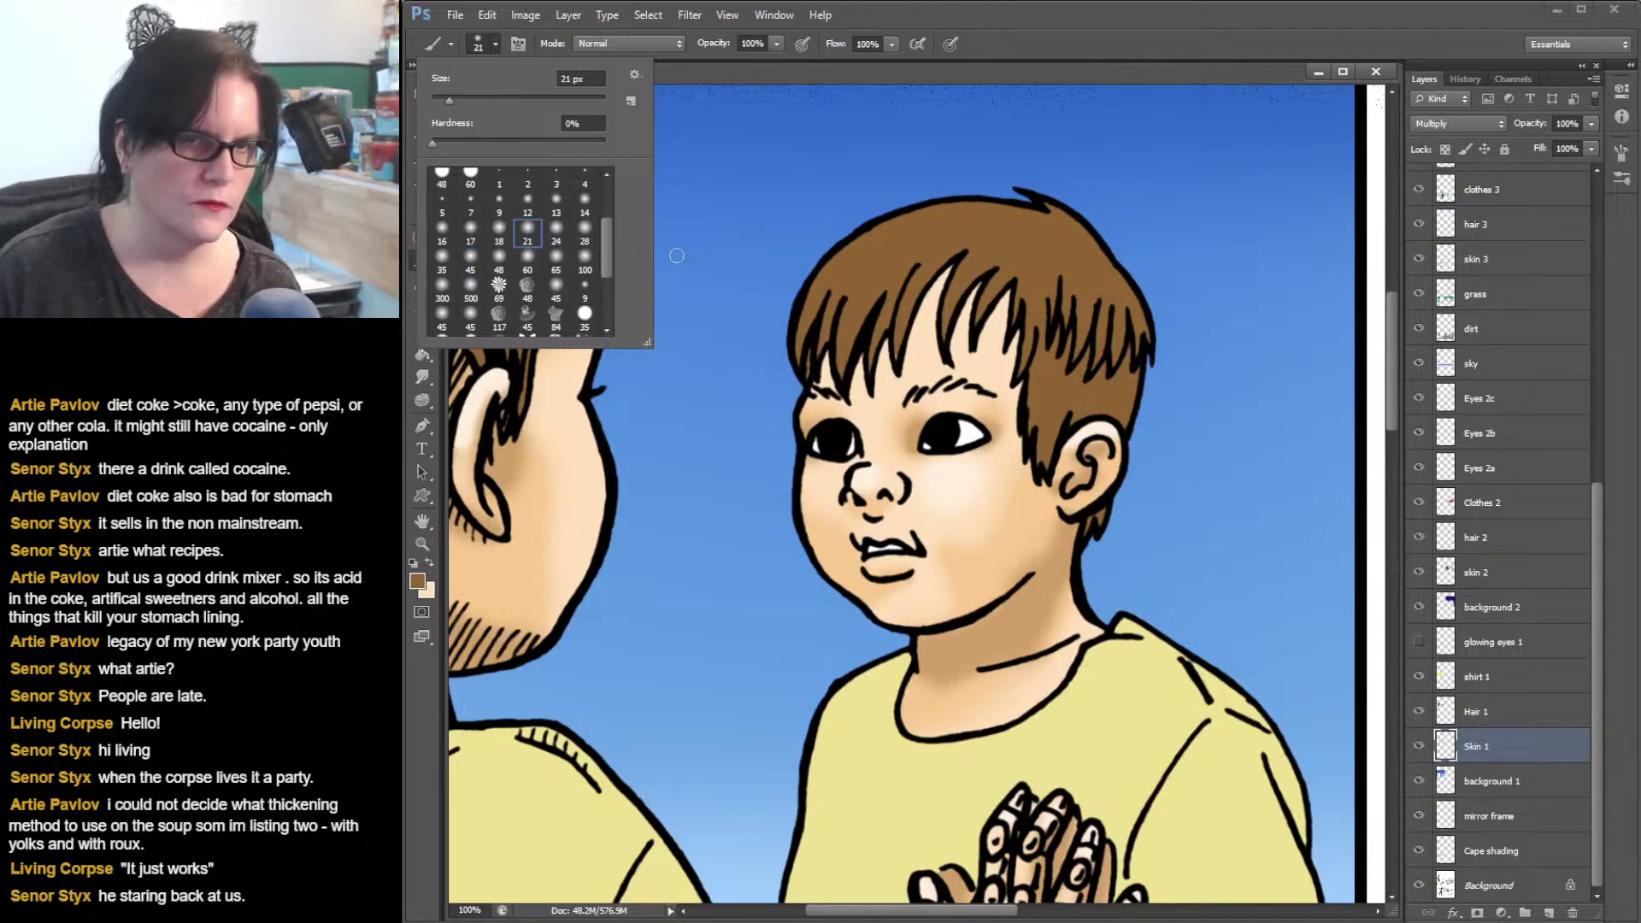
left_click(943, 384)
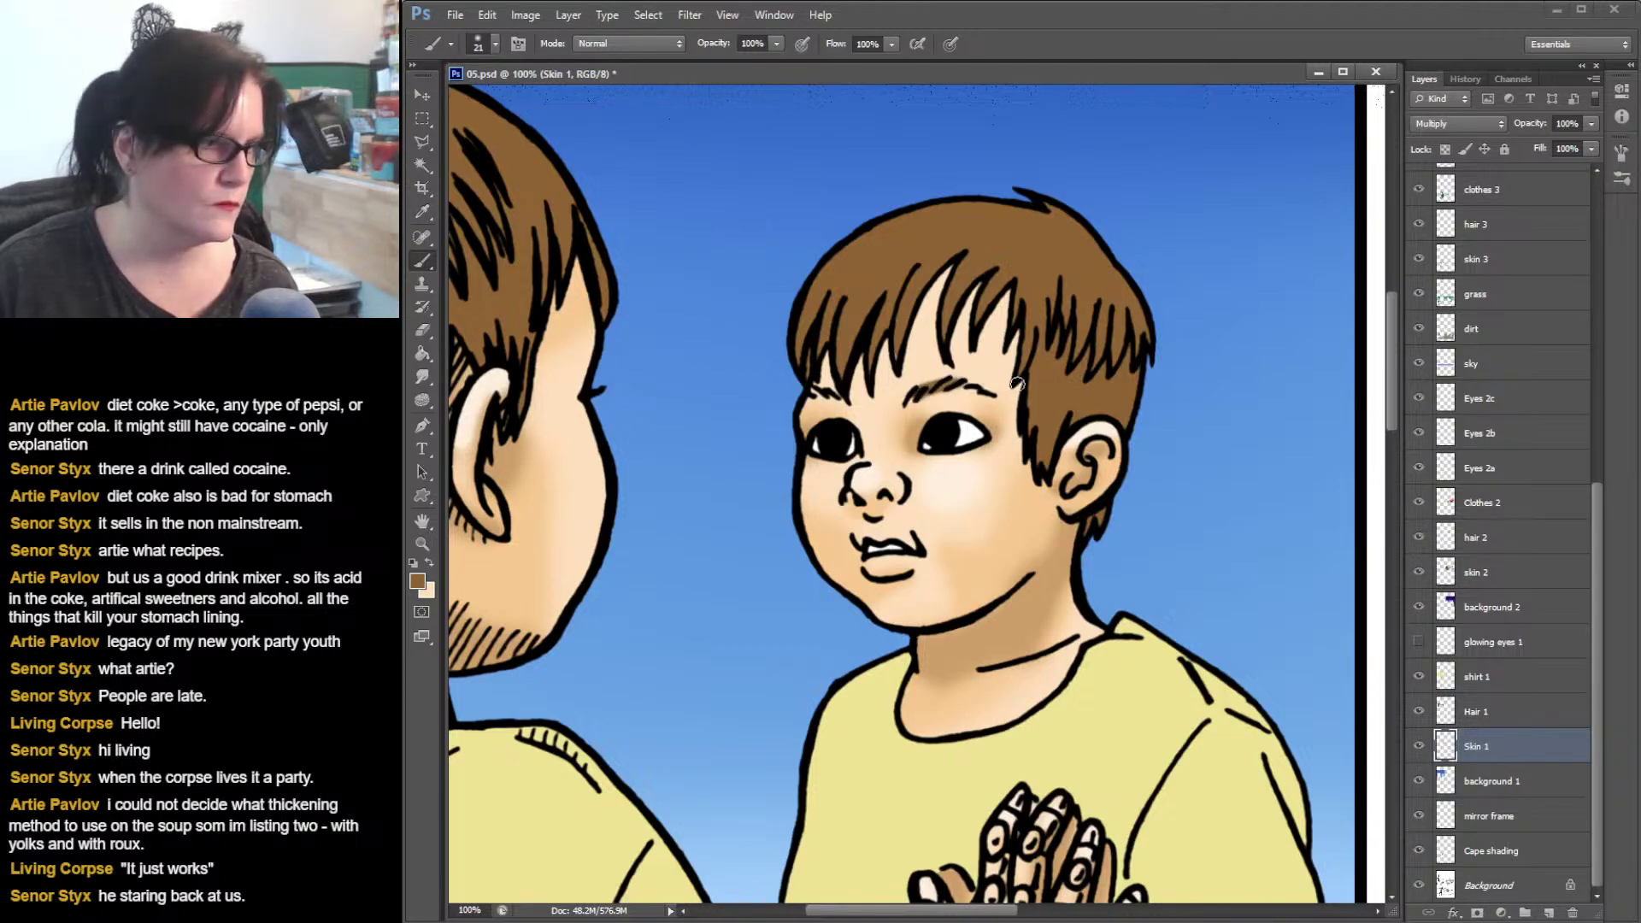
- Load the Skin 1 layer as a selection, smudge the brown eyebrow tint on the reflection at 53% strength, and clear the selection
left_click(1444, 746, "ctrl")
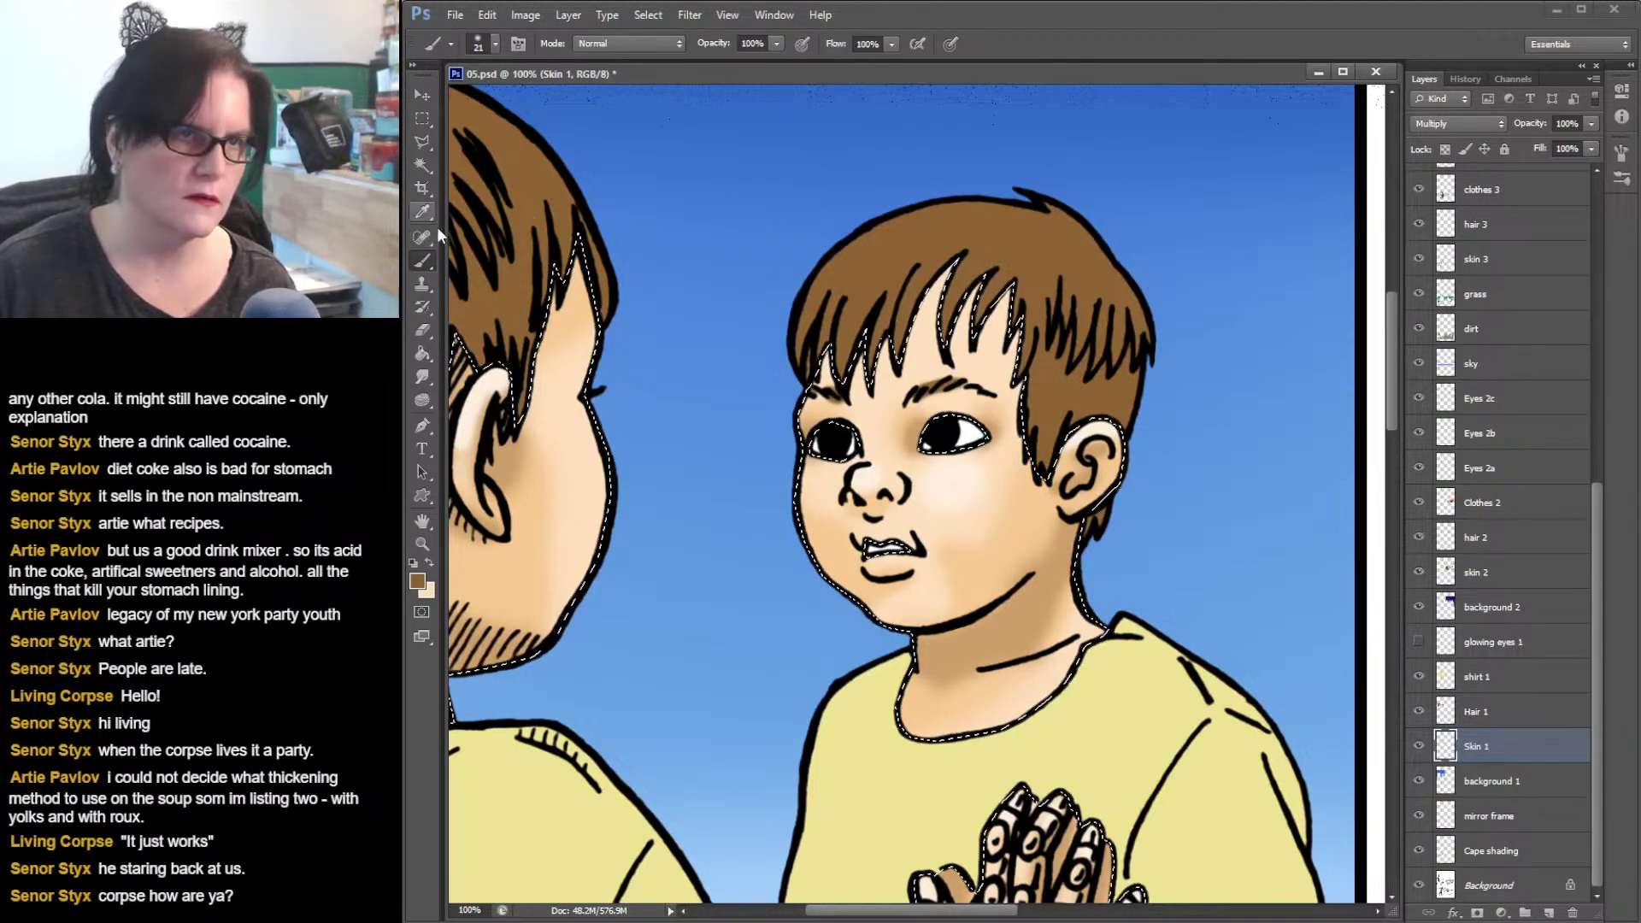
left_click(421, 376)
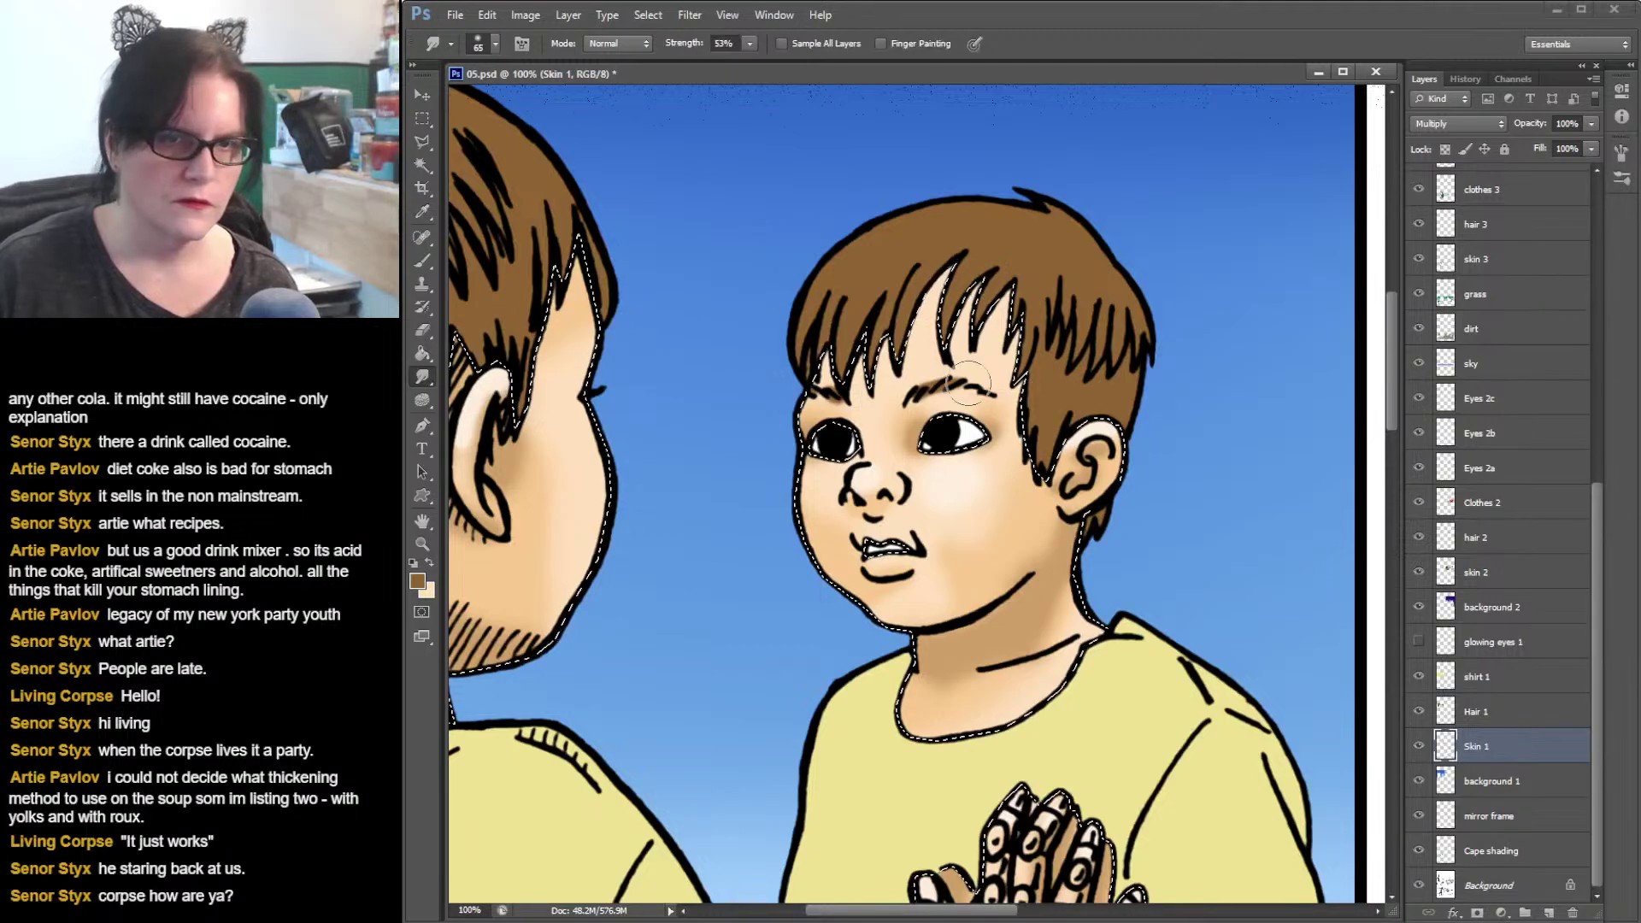
left_click_drag(973, 388, 998, 393)
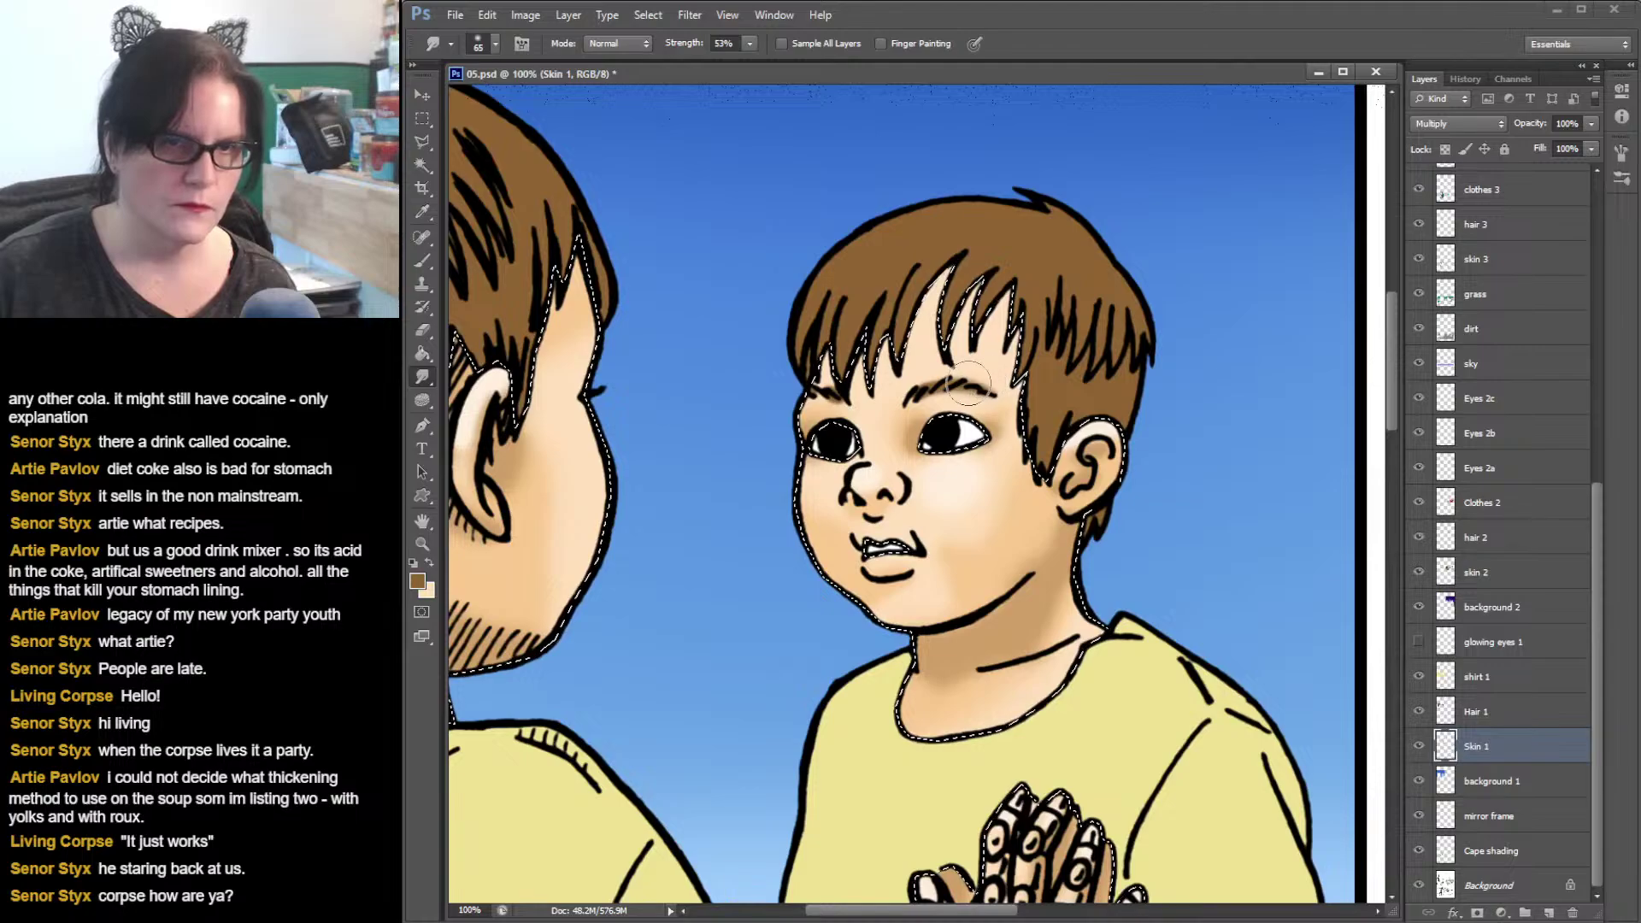
left_click_drag(949, 385, 980, 388)
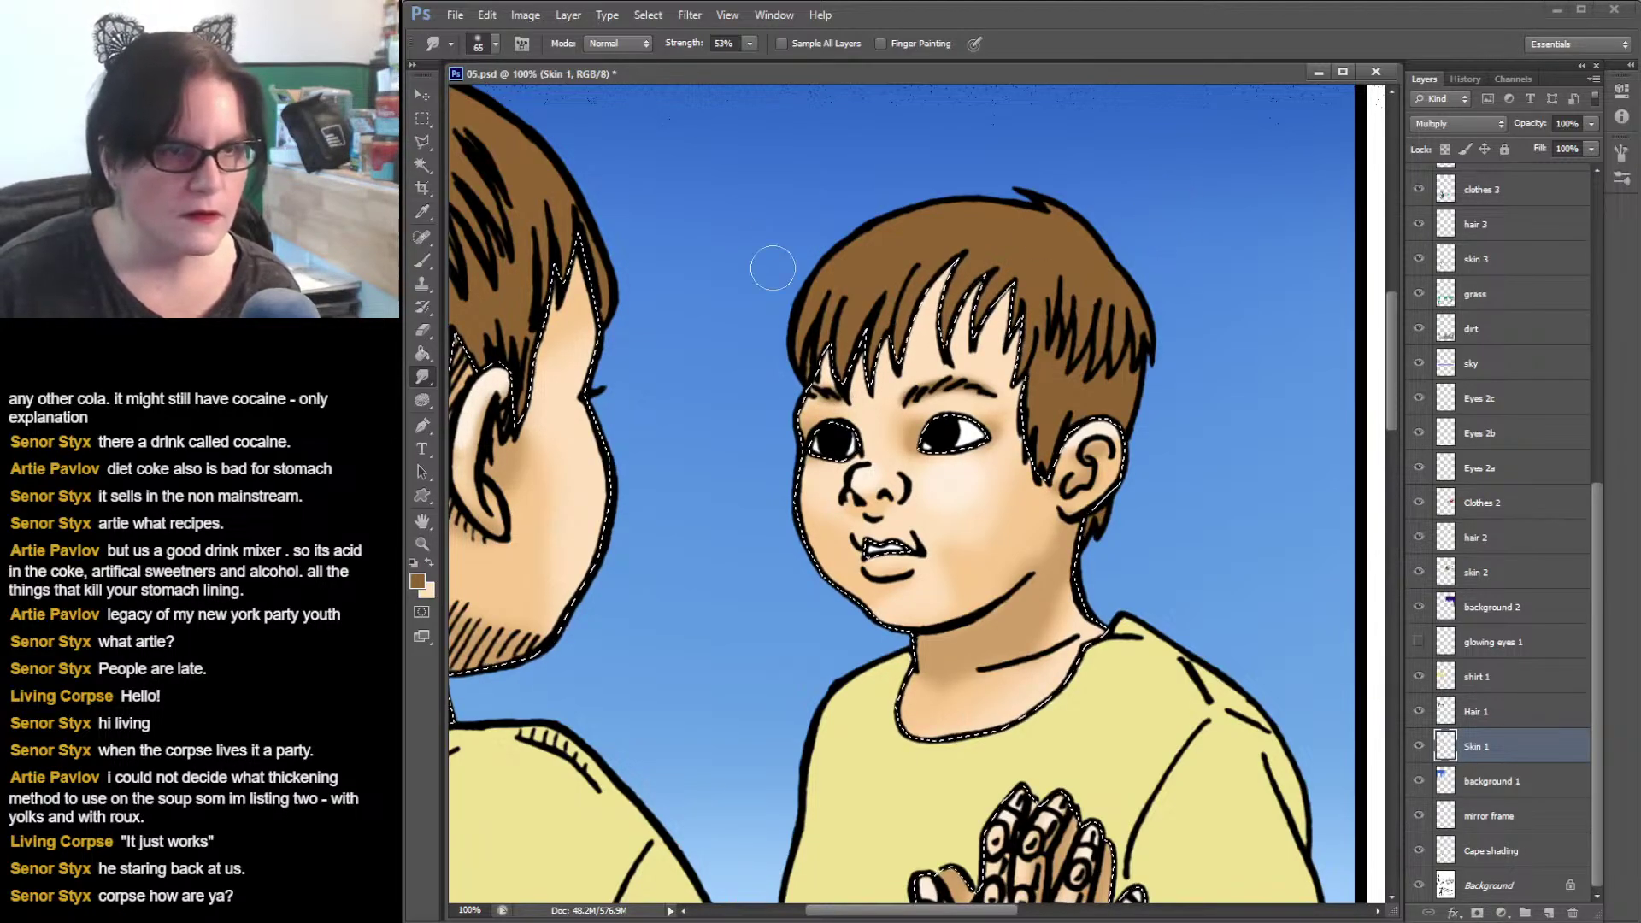
left_click(429, 265)
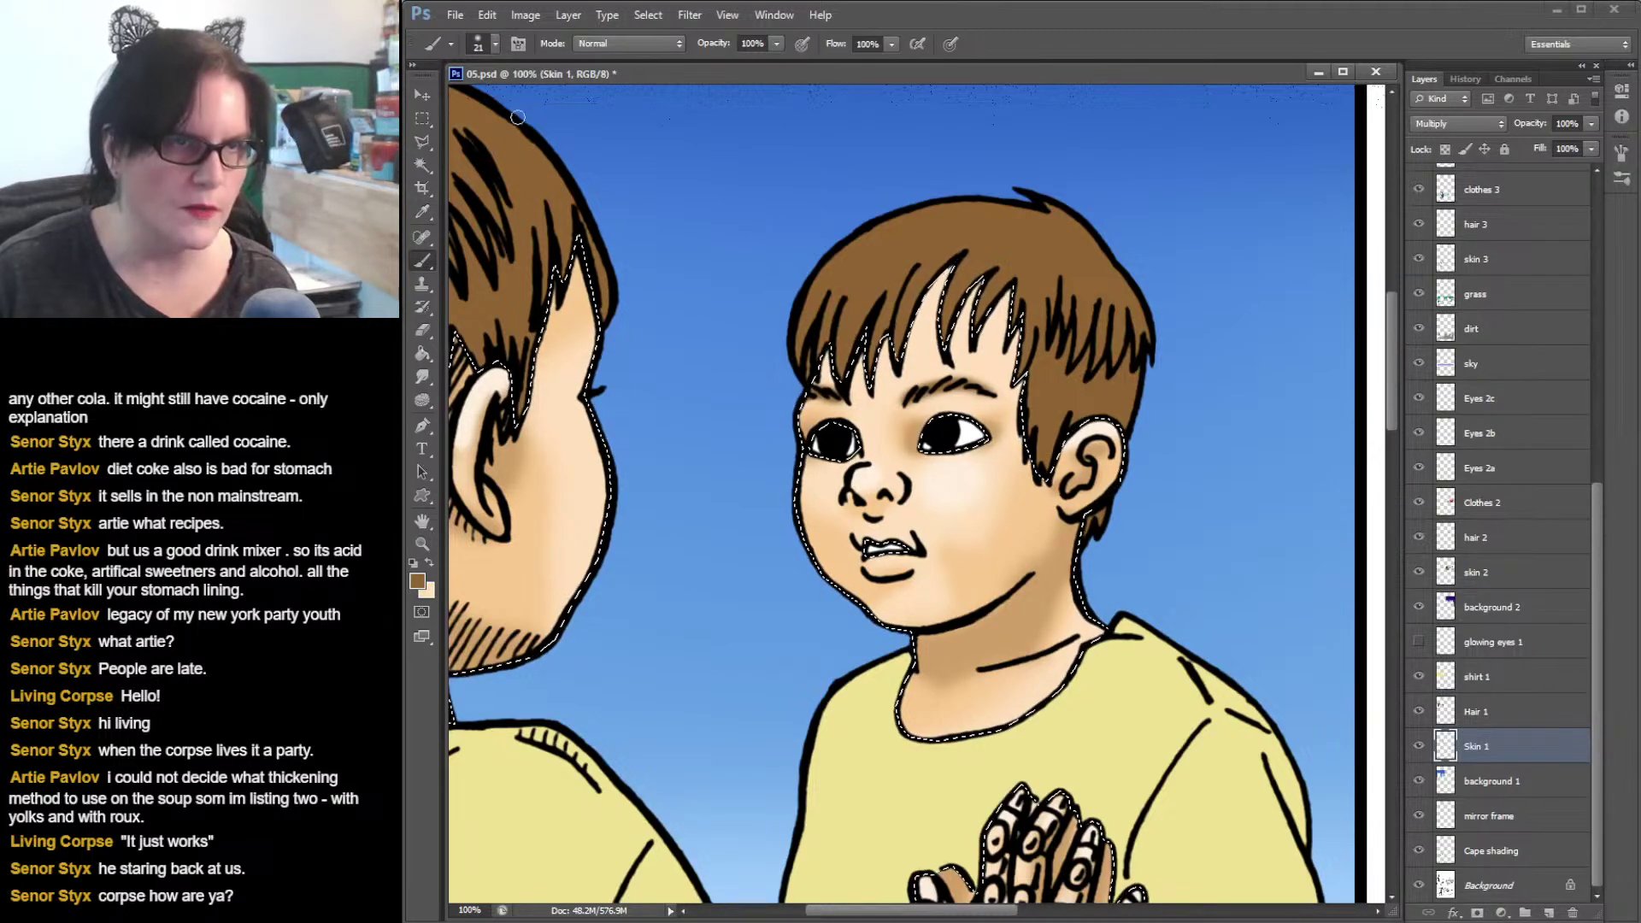
left_click(422, 118)
left_click(722, 377)
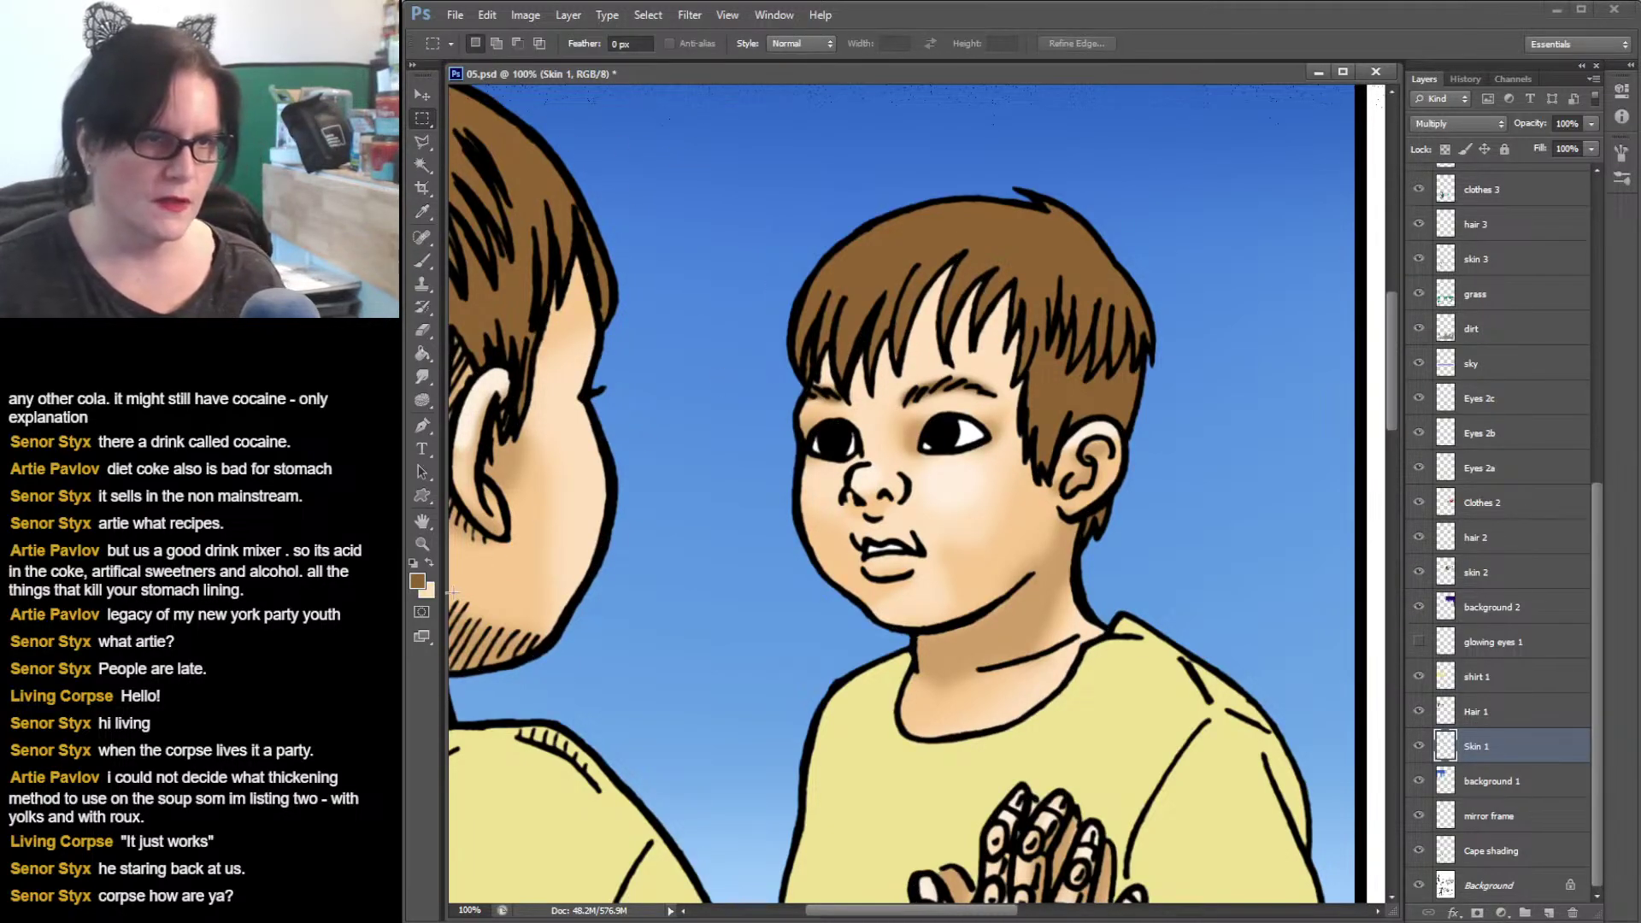
- Check the tinted eyebrow against the surrounding comic panels and return to a close view of the reflection's face
left_click(423, 543)
left_click(1090, 536, "alt")
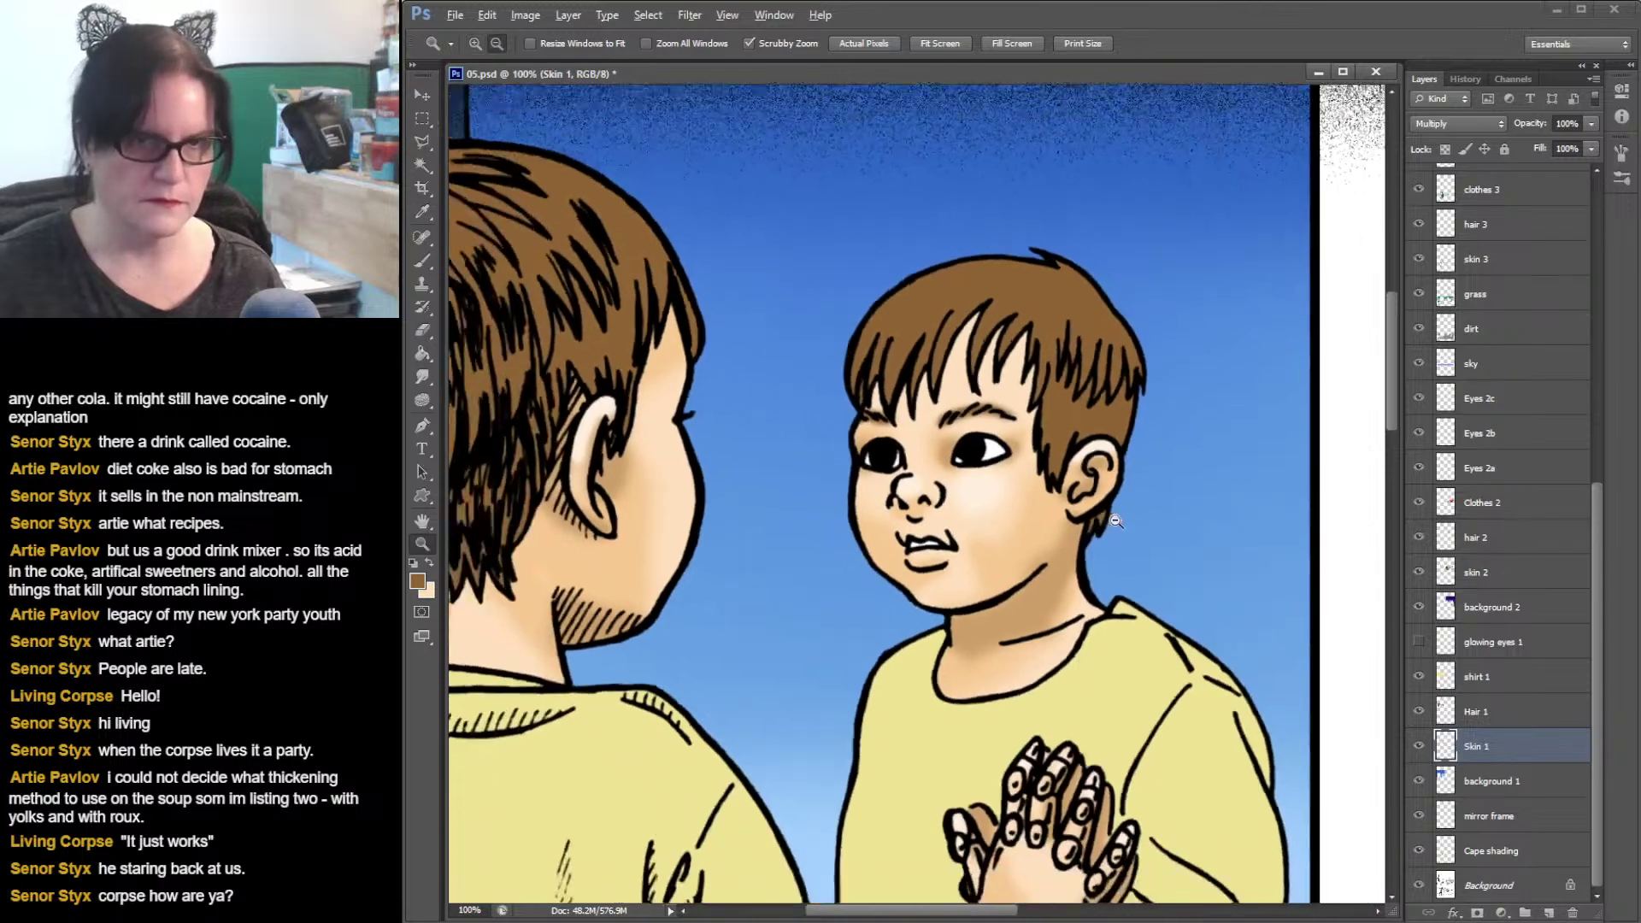
left_click(1128, 488, "alt")
left_click(1068, 500, "alt")
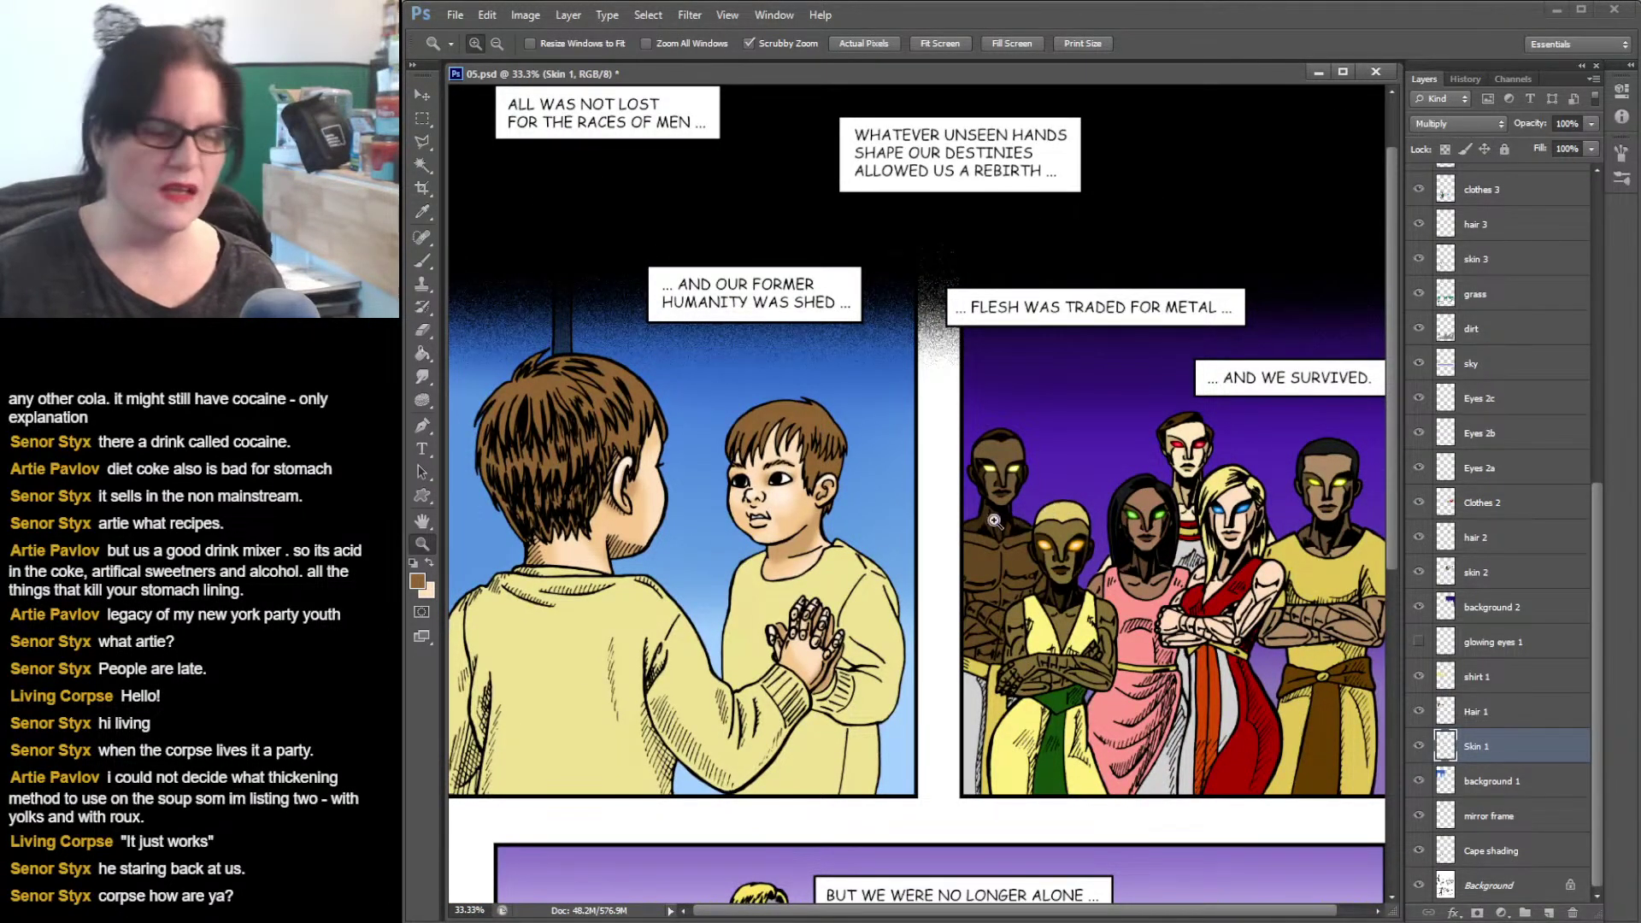
left_click(816, 526)
left_click(826, 522)
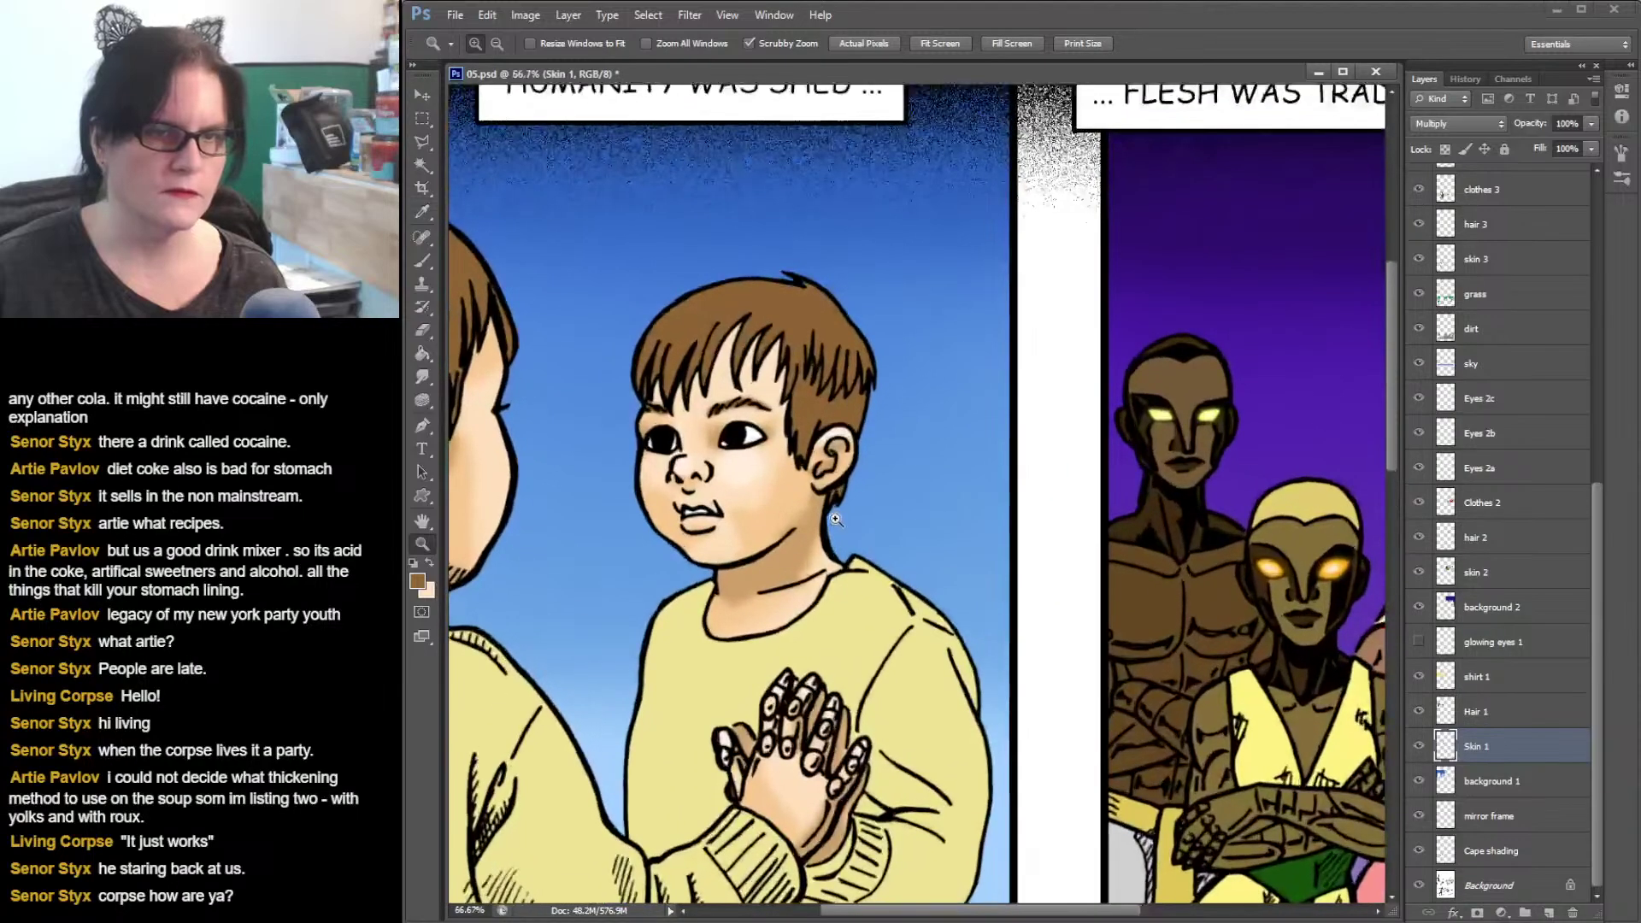
left_click(837, 517)
left_click_drag(837, 510, 1031, 571)
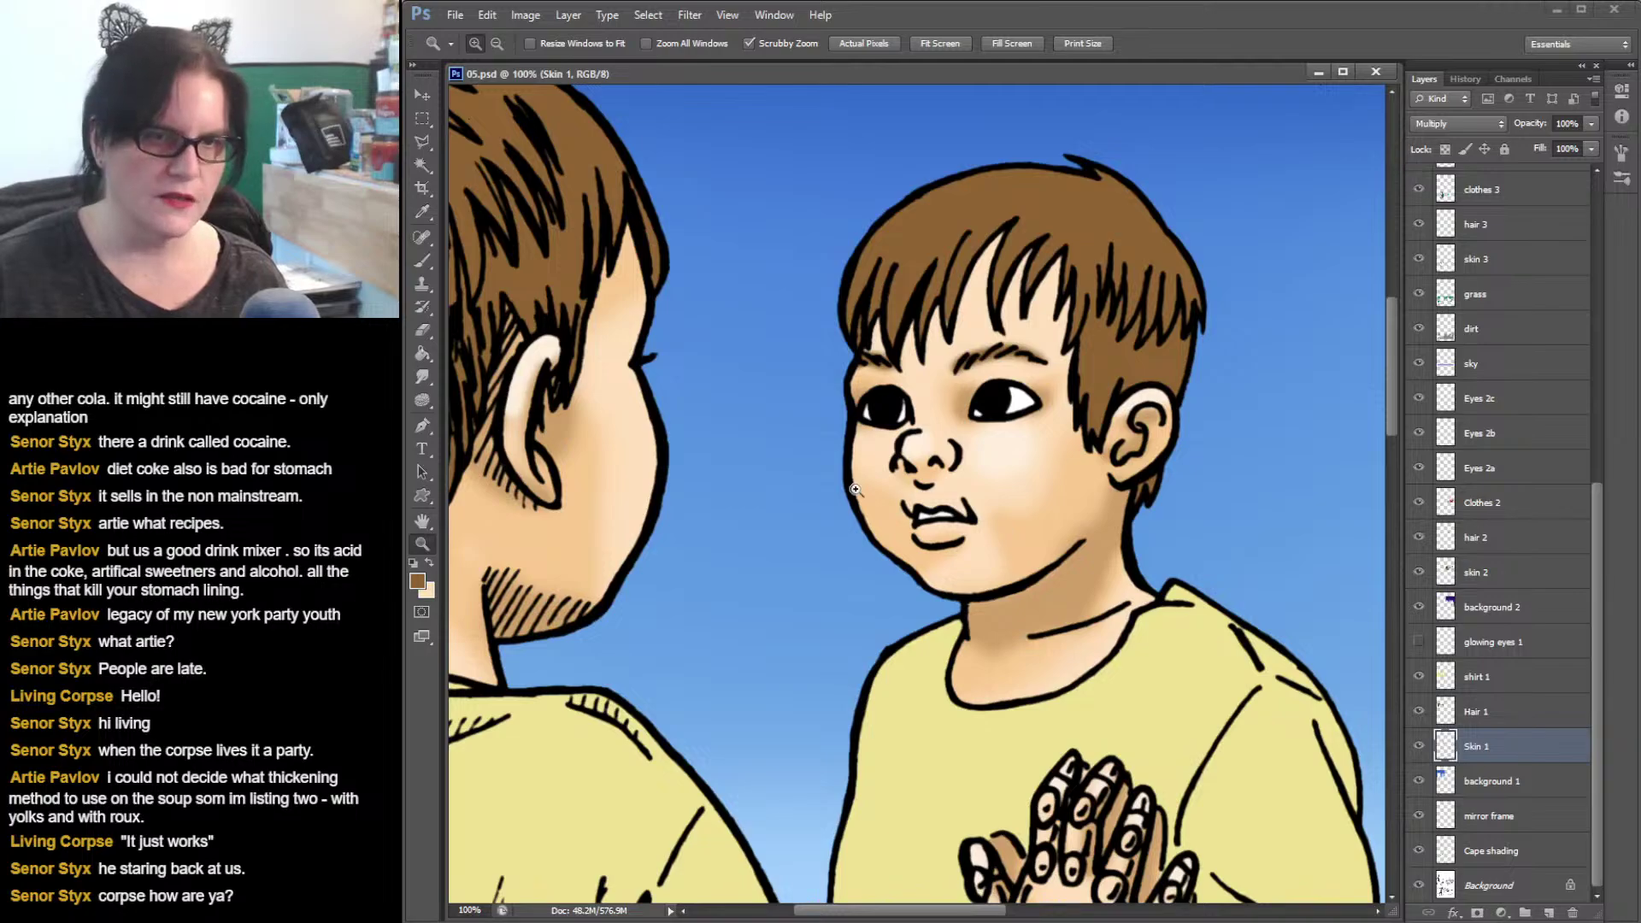
- Select the Skin 1 layer's painted area and sample the darker skin shadow in front of the boy's ear as the foreground colour
left_click(1445, 746, "ctrl")
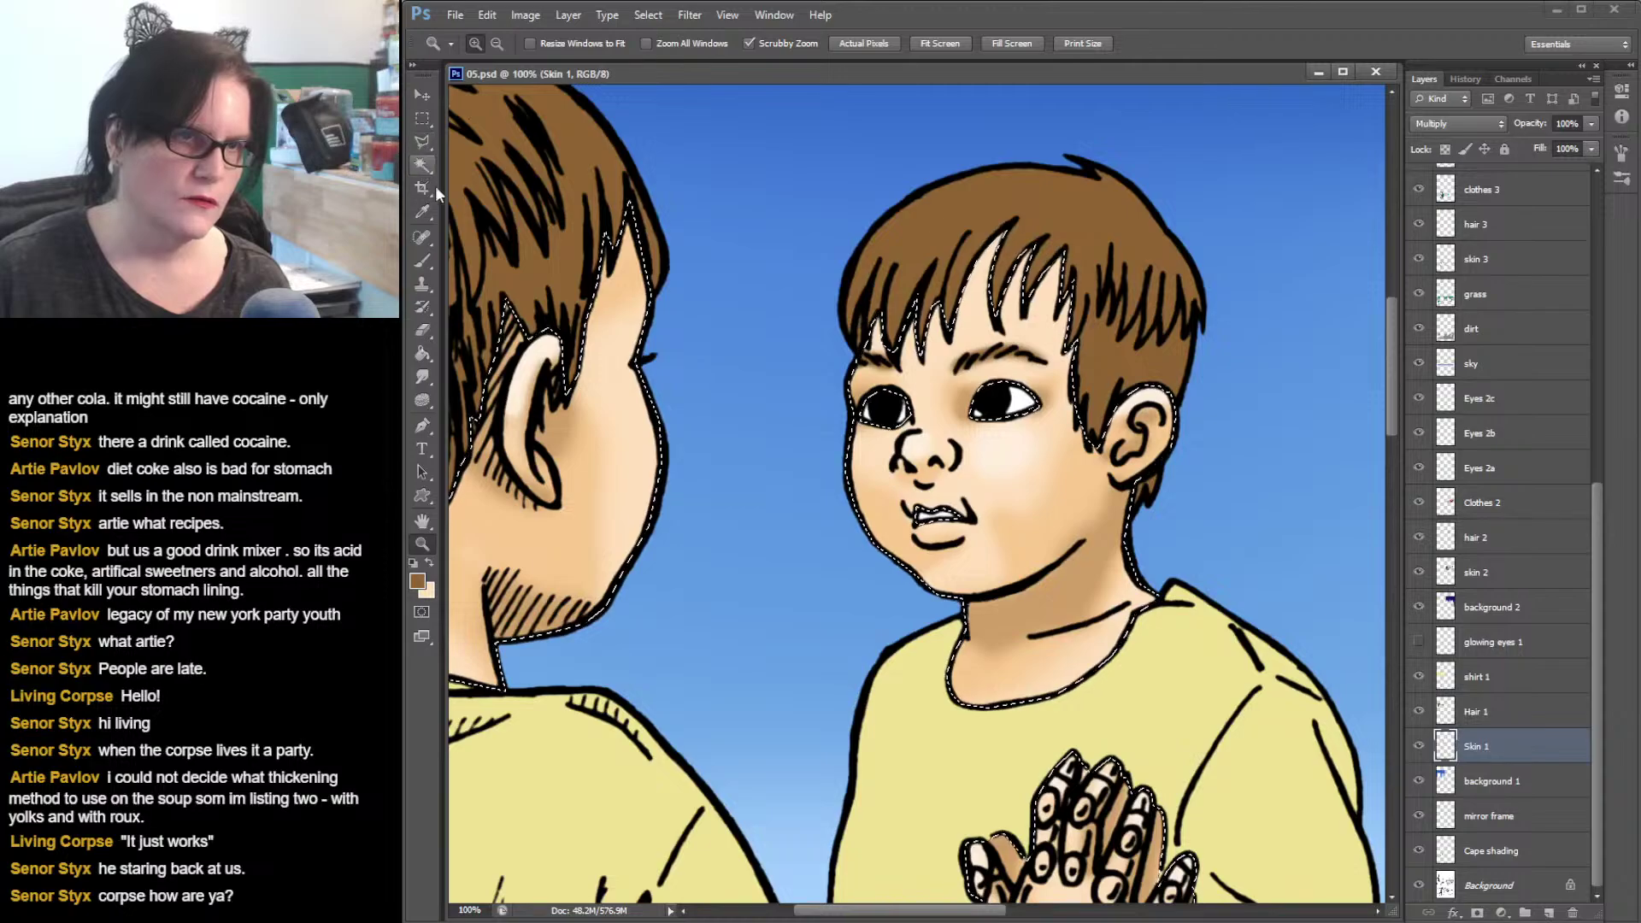
left_click(421, 214)
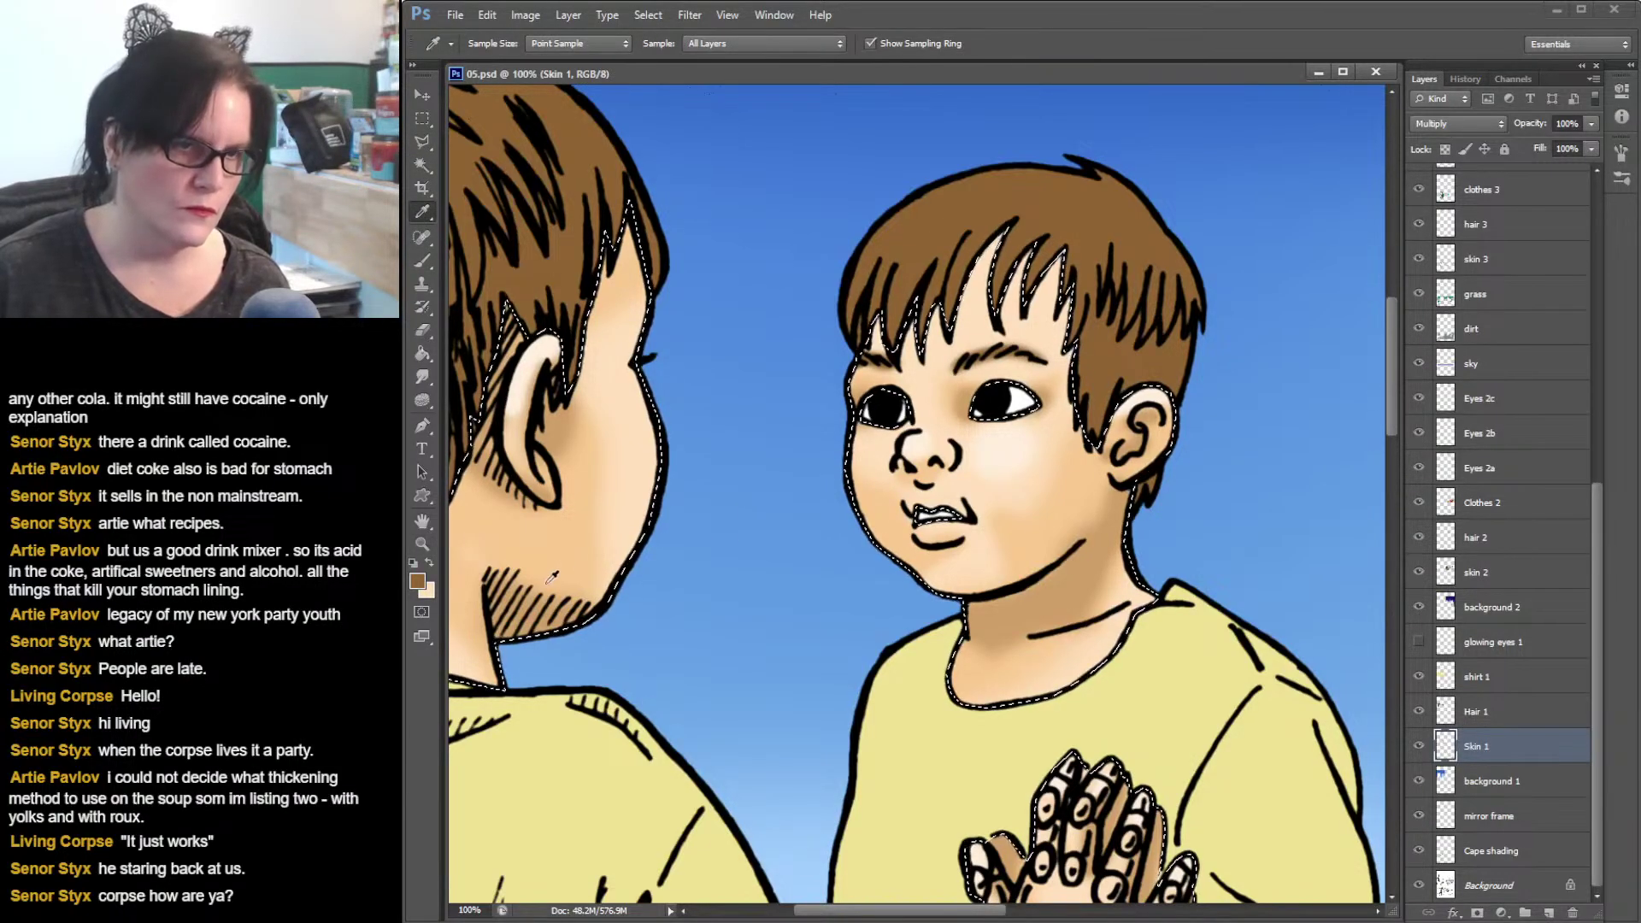
left_click(552, 514)
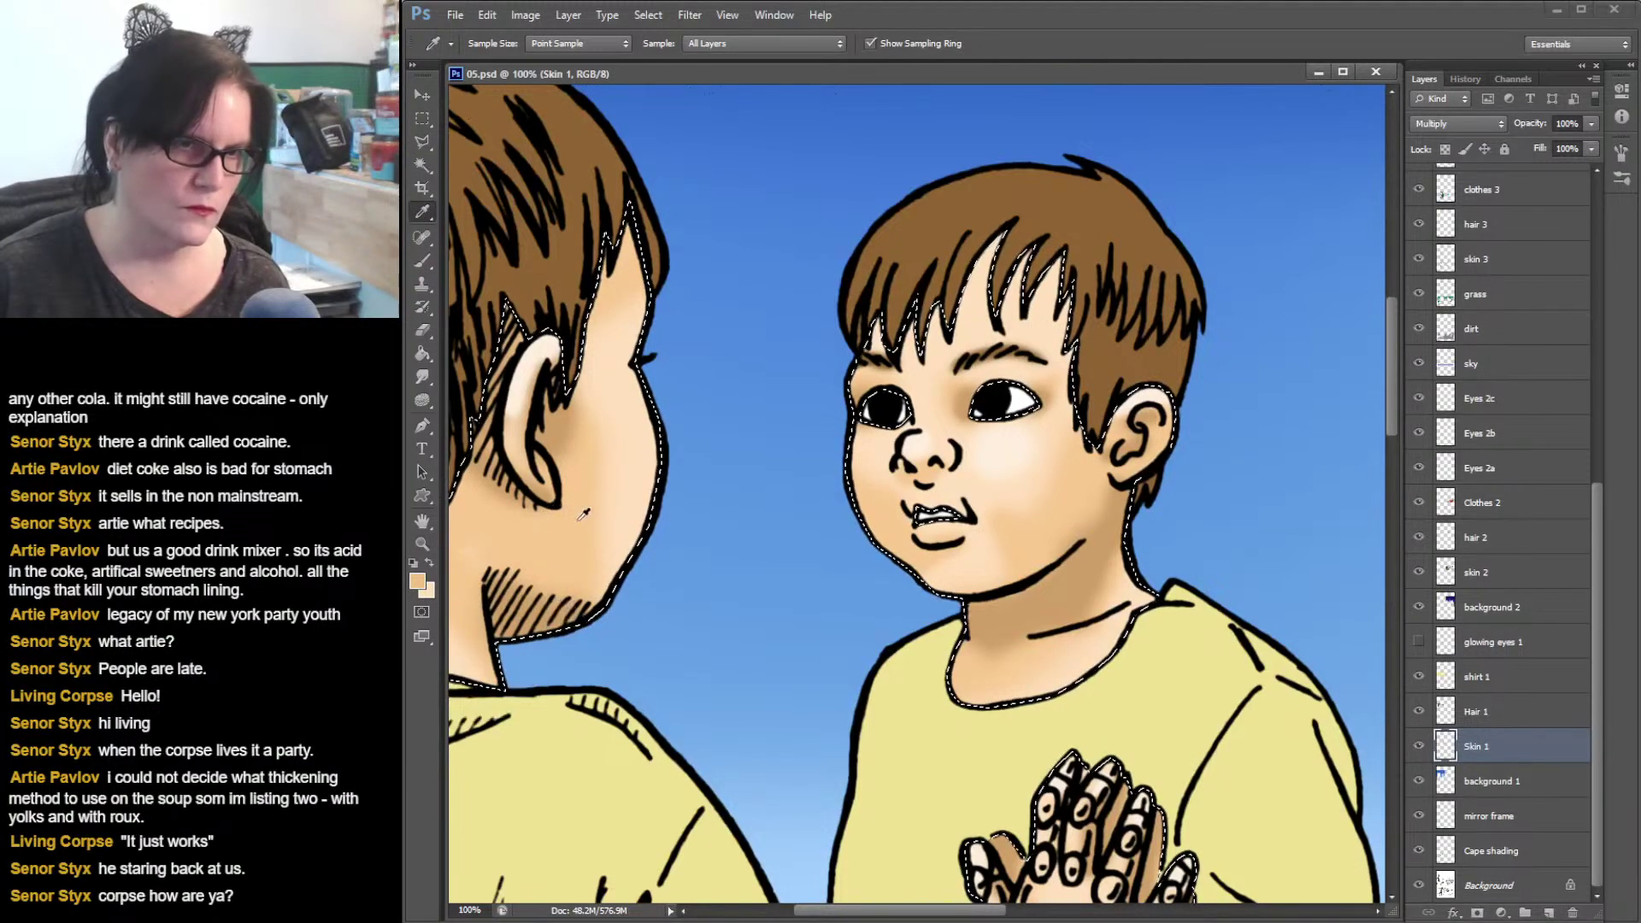
left_click_drag(651, 531, 903, 536)
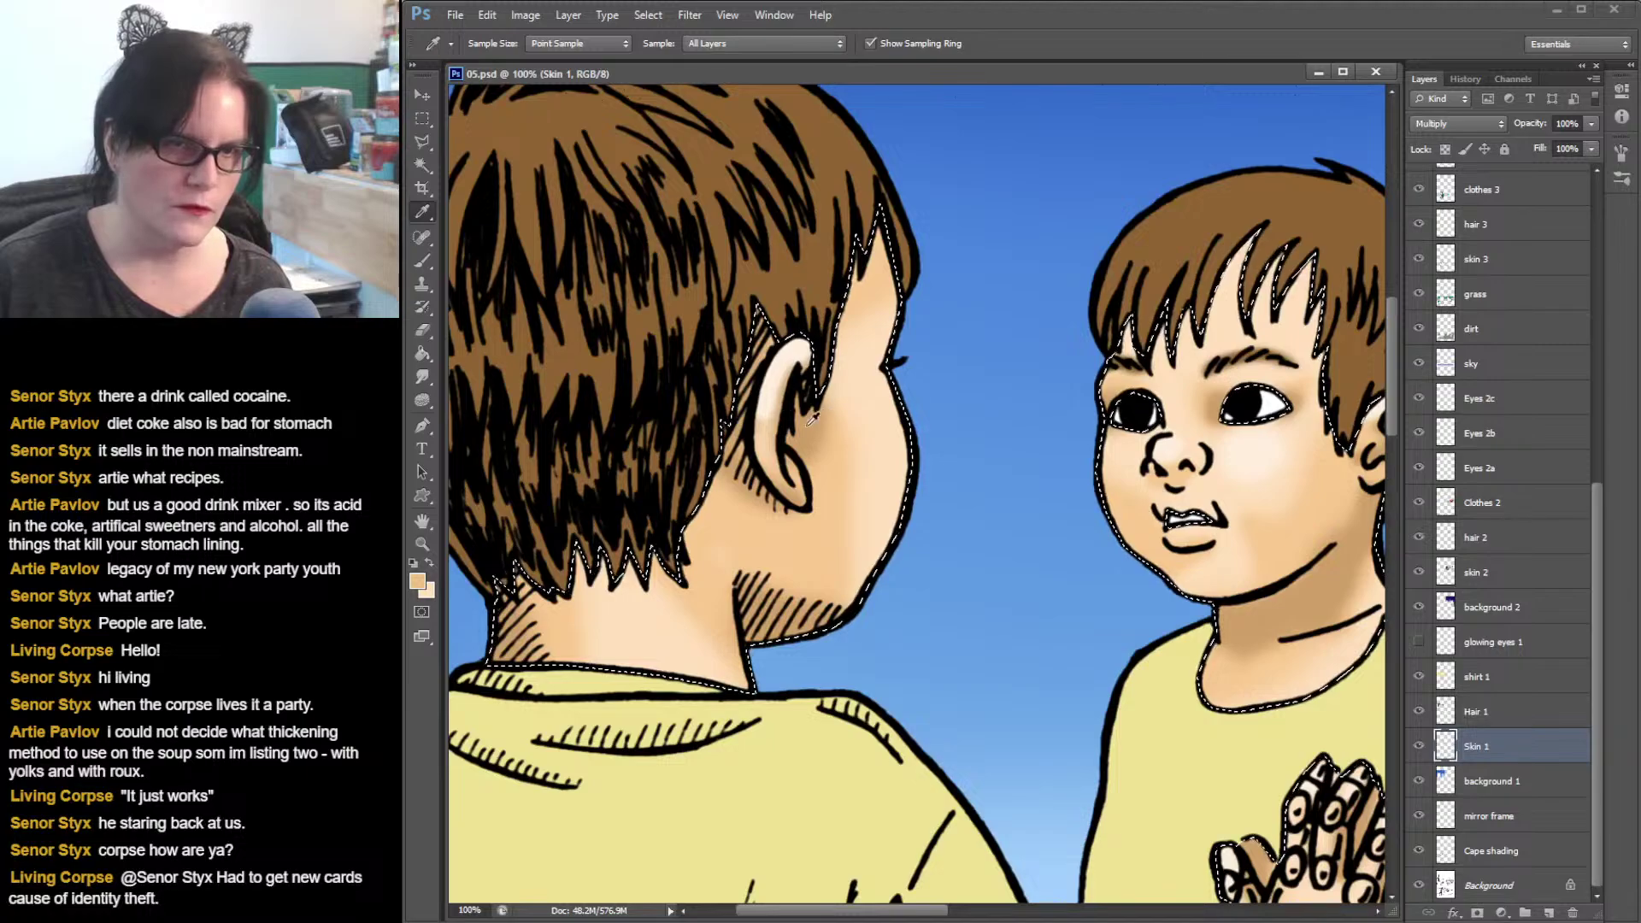
left_click(803, 433)
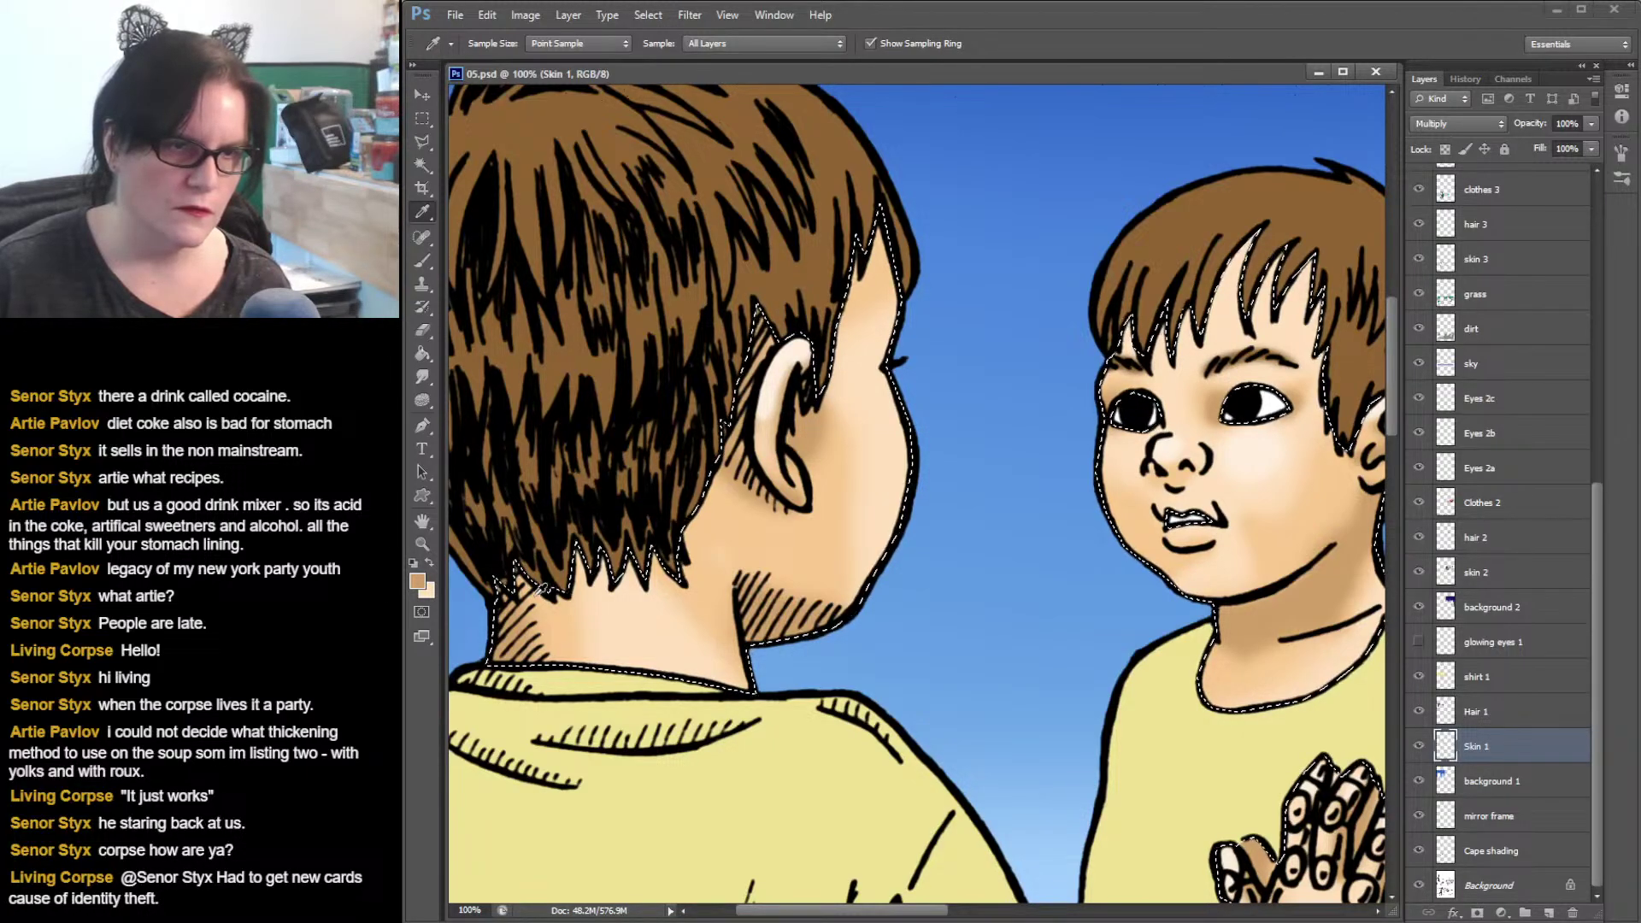
- Shade the outer edge of the reflection's far cheek and jaw with a soft 100 px brush at 0% hardness
left_click_drag(970, 430, 743, 442)
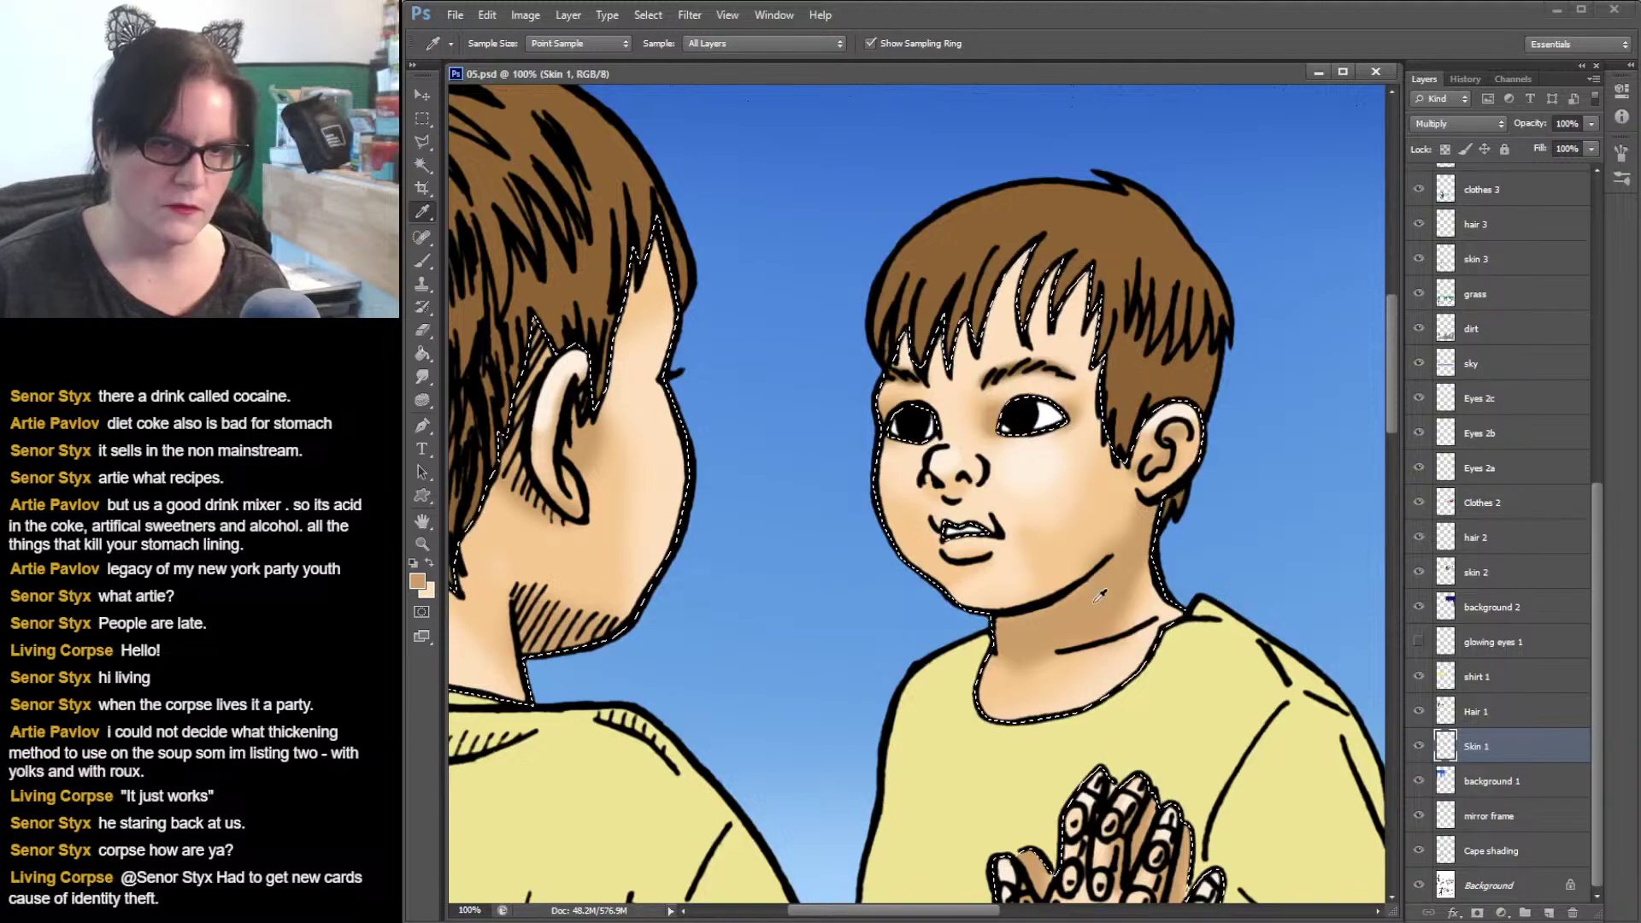
left_click(428, 265)
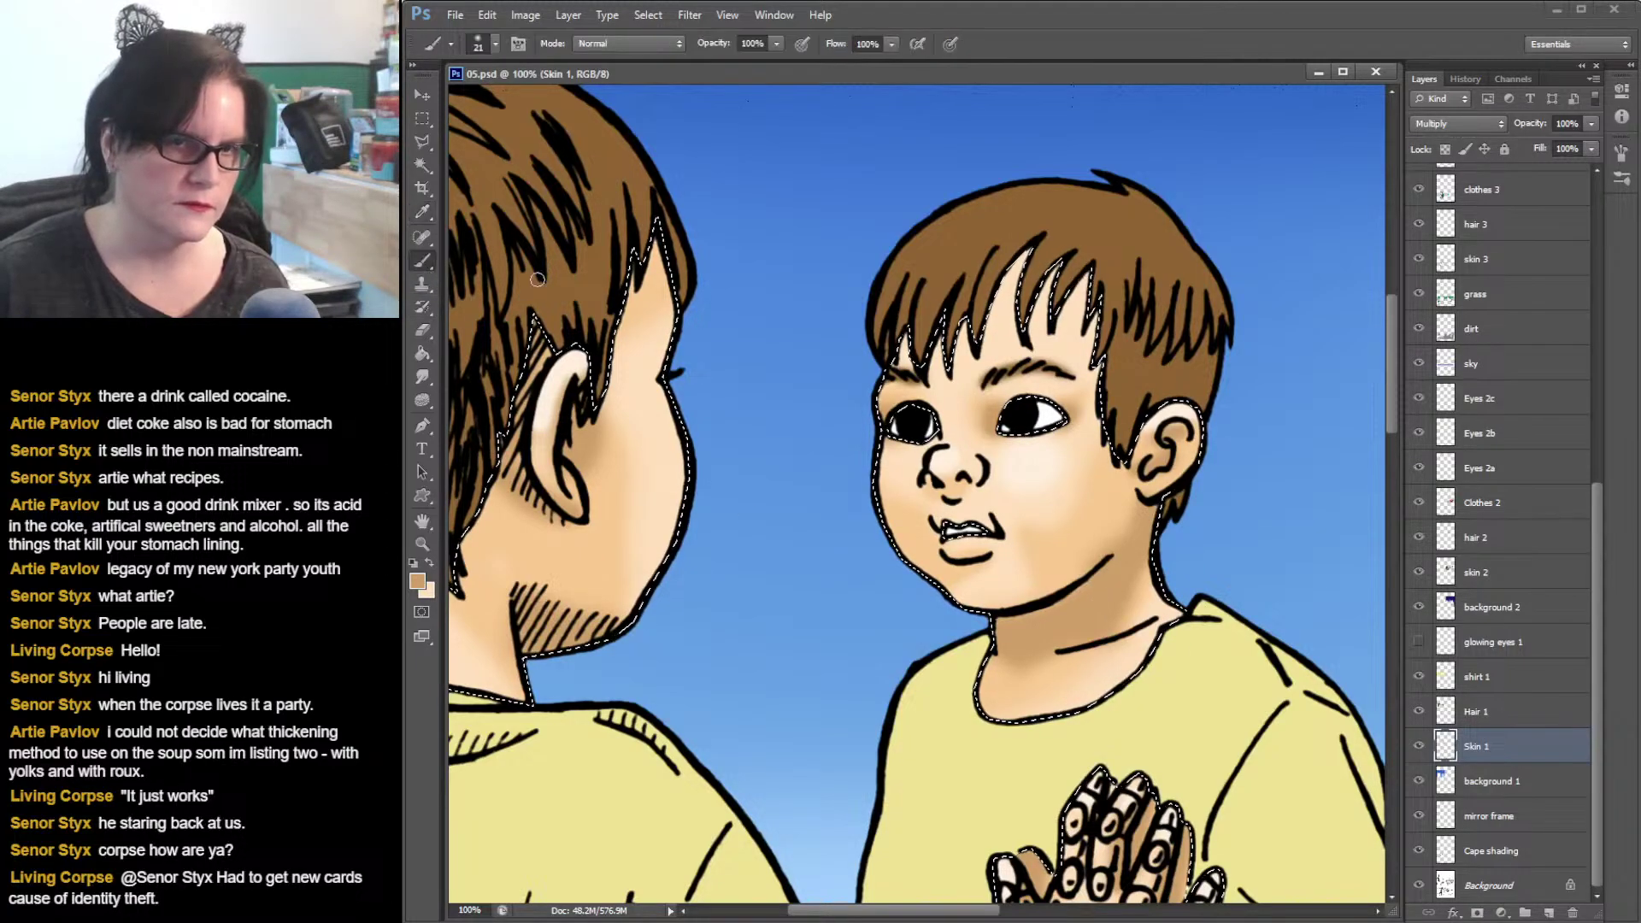
left_click(495, 43)
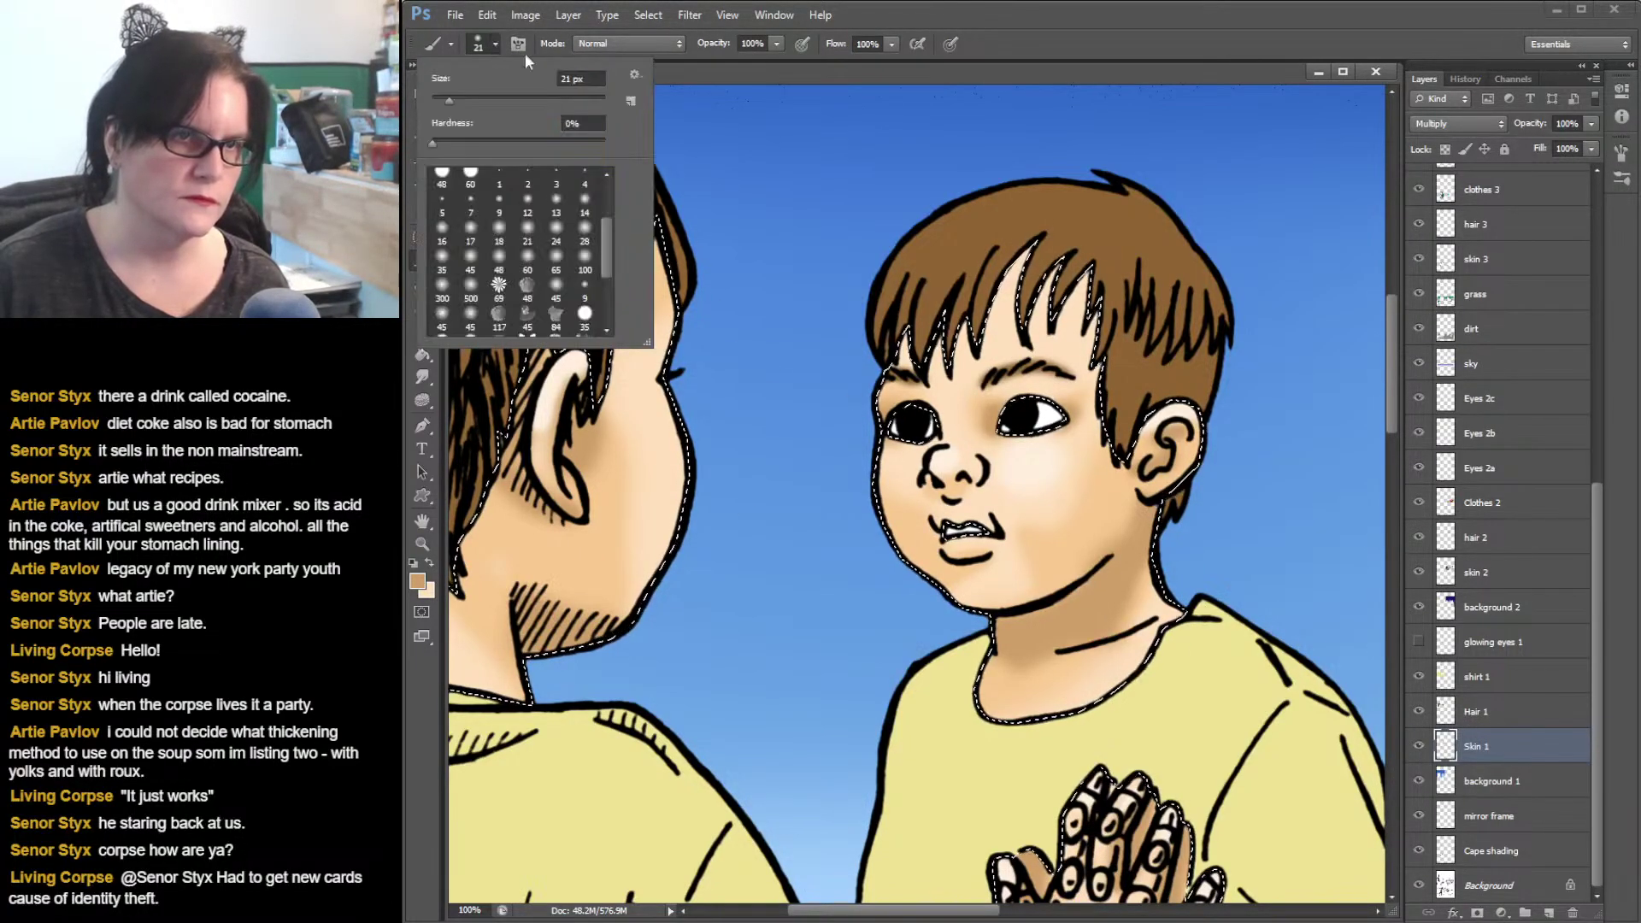
left_click(585, 259)
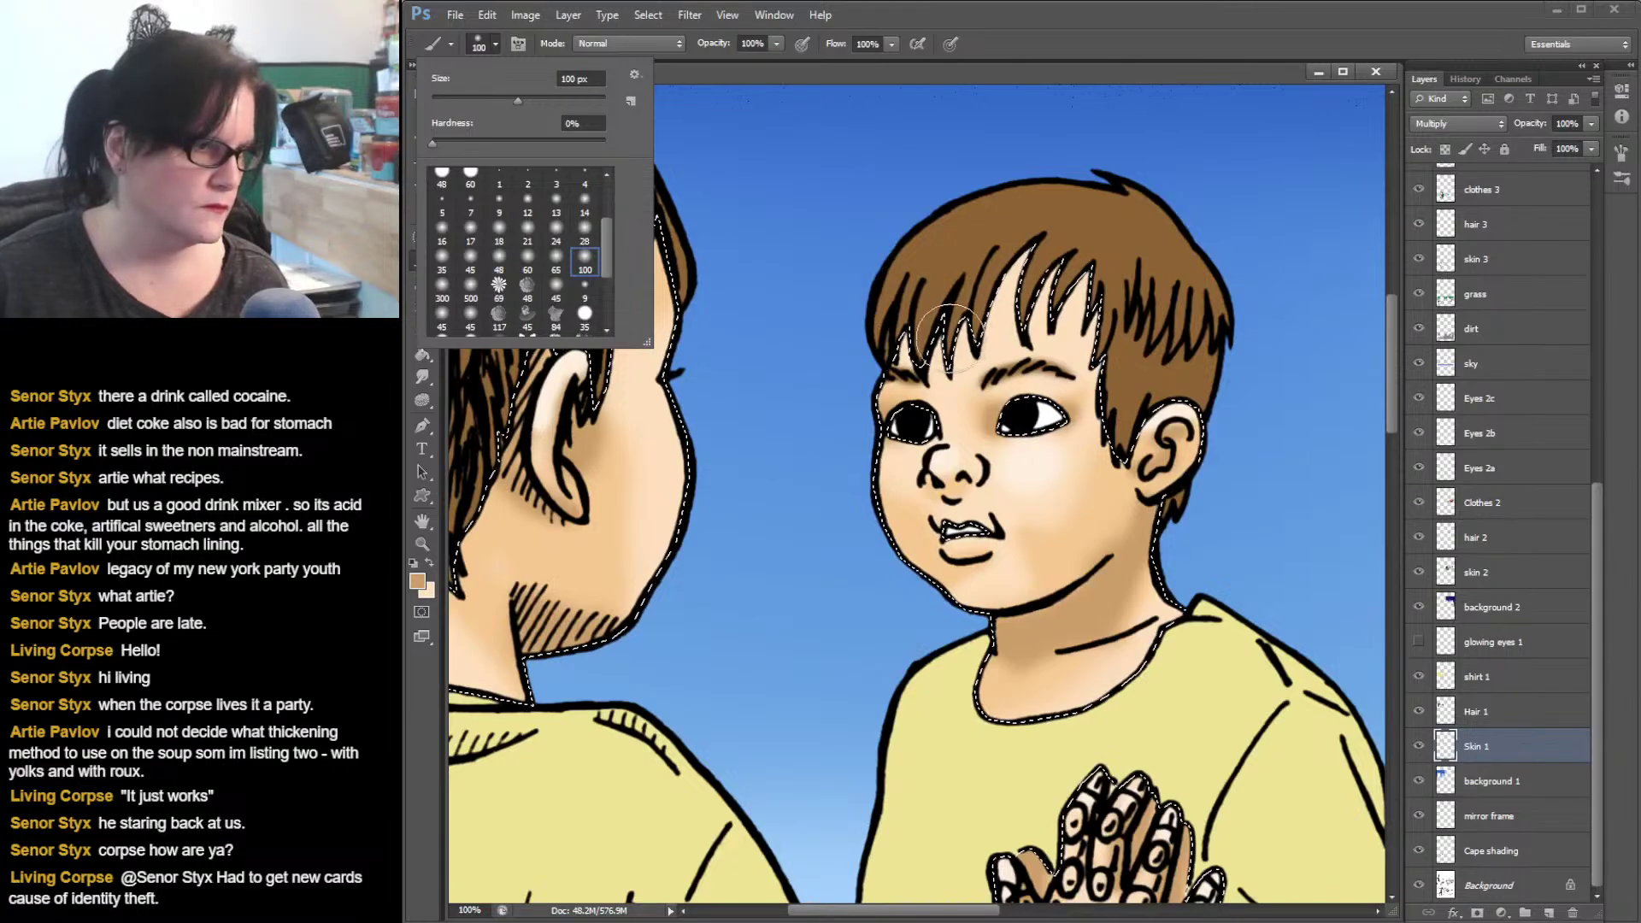
left_click(919, 523)
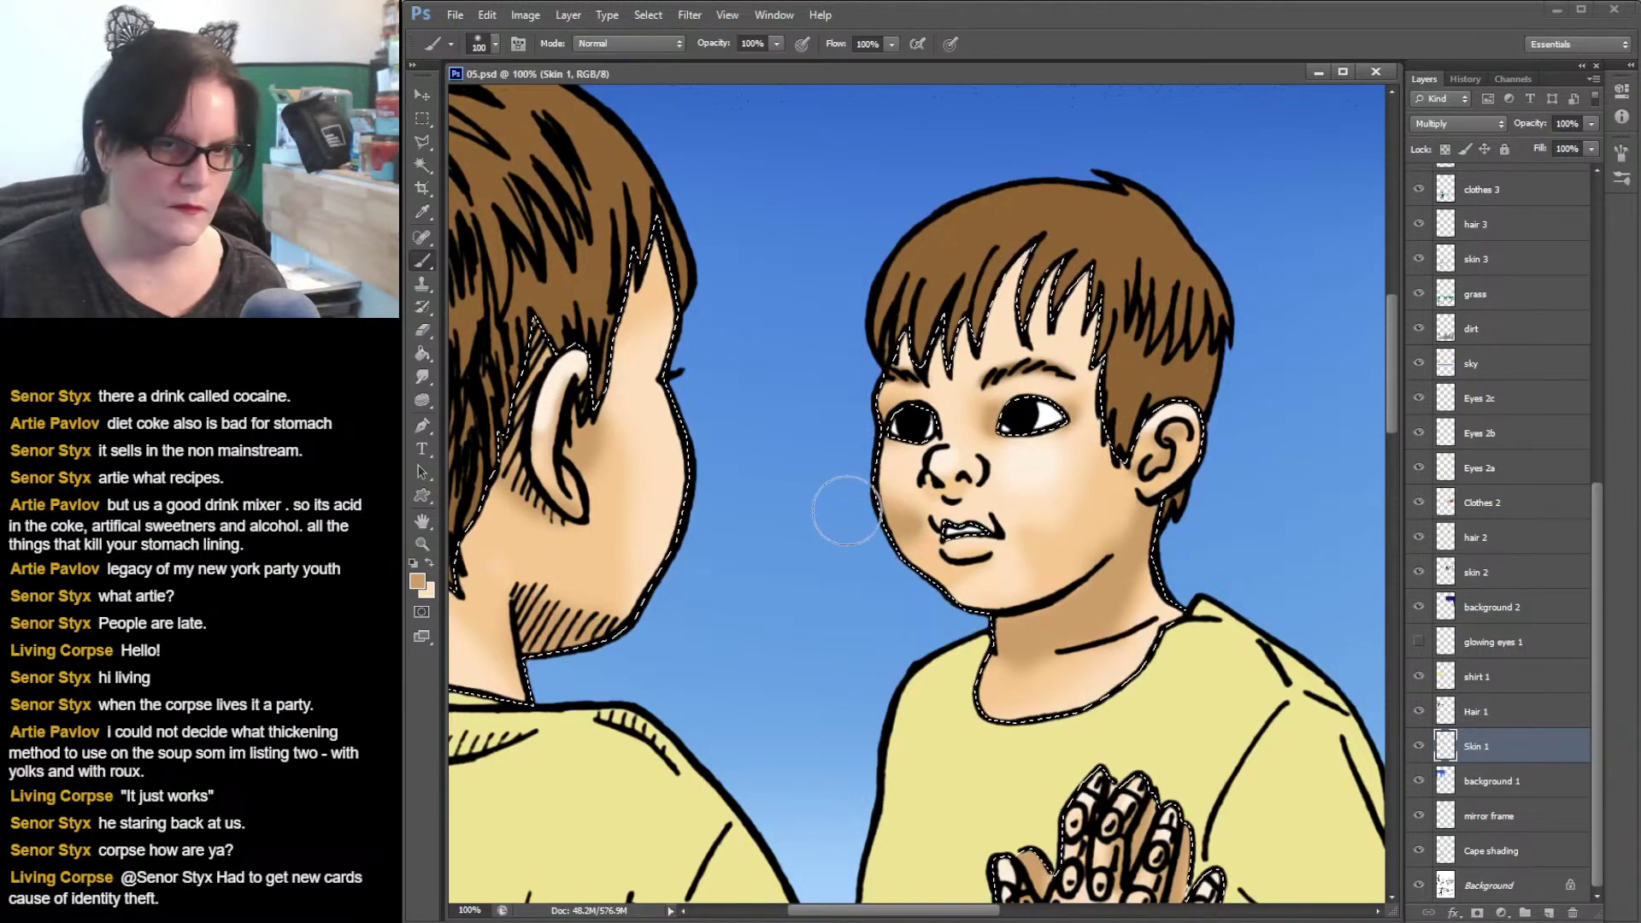
left_click_drag(846, 510, 906, 556)
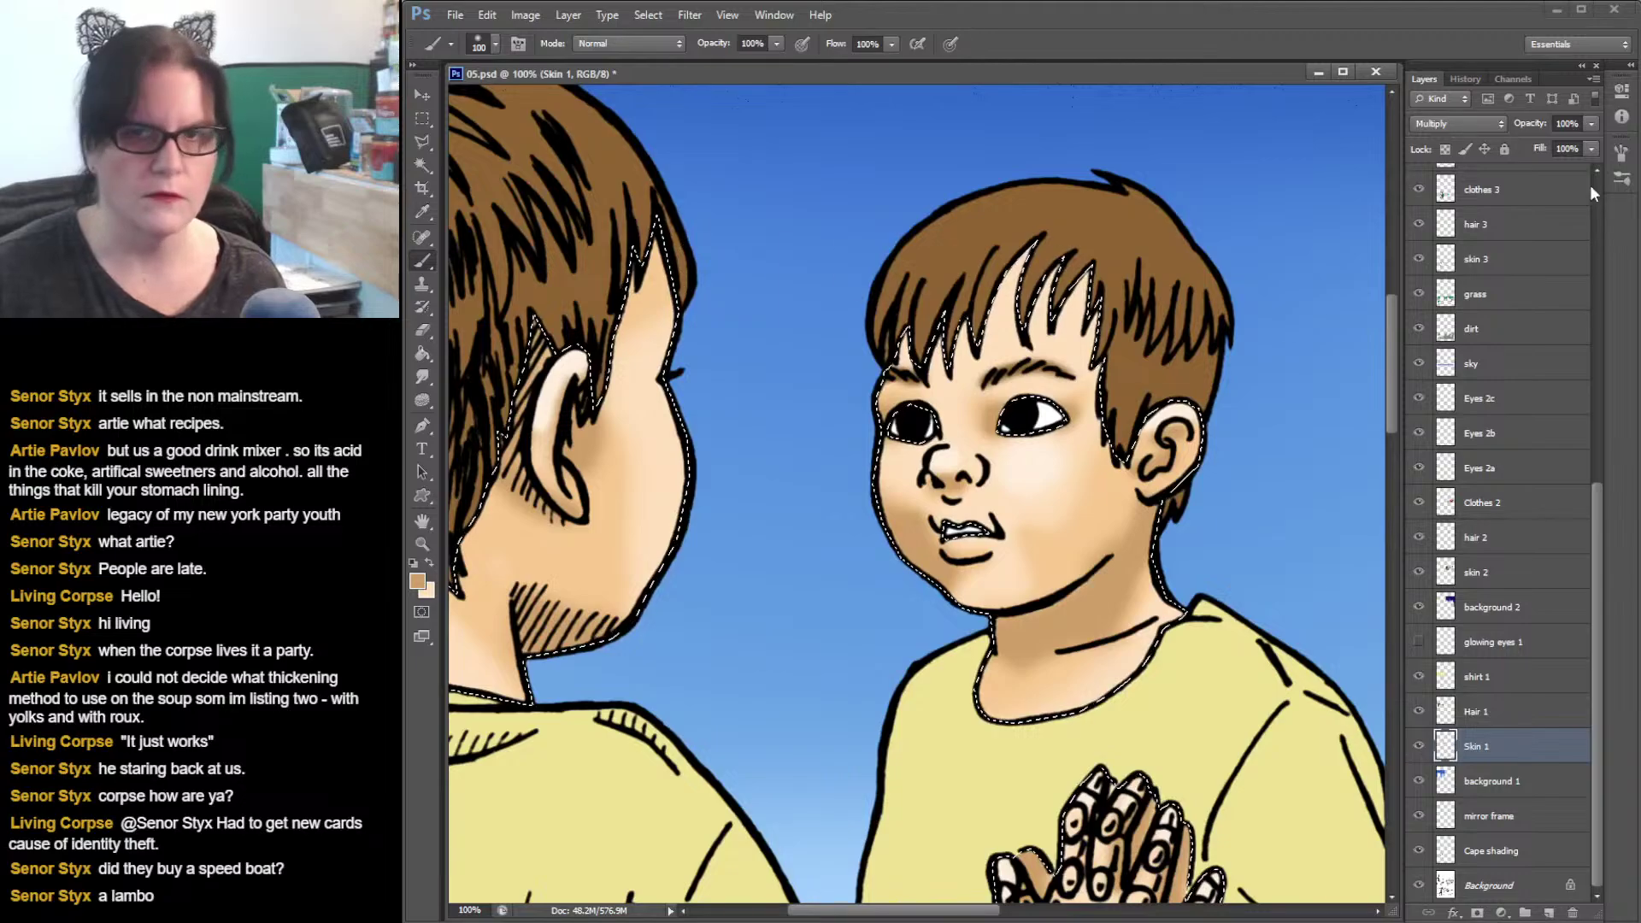
- Step back one state in the history to remove the last shading stroke, and return to the layer list
left_click(1464, 80)
left_click(1498, 504)
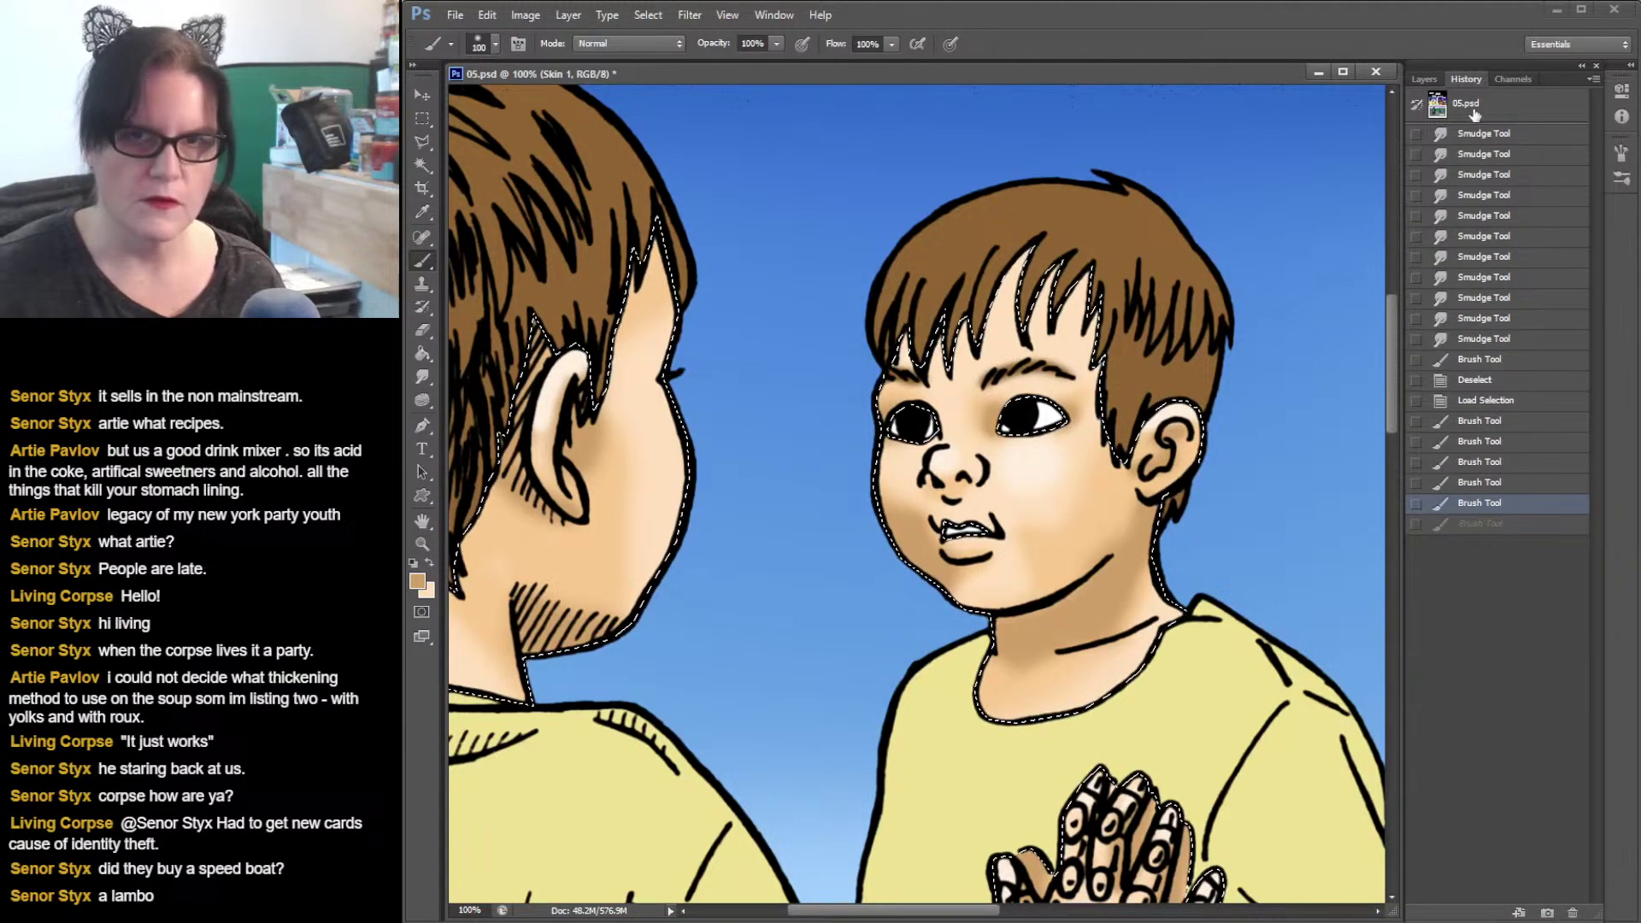
left_click(1424, 79)
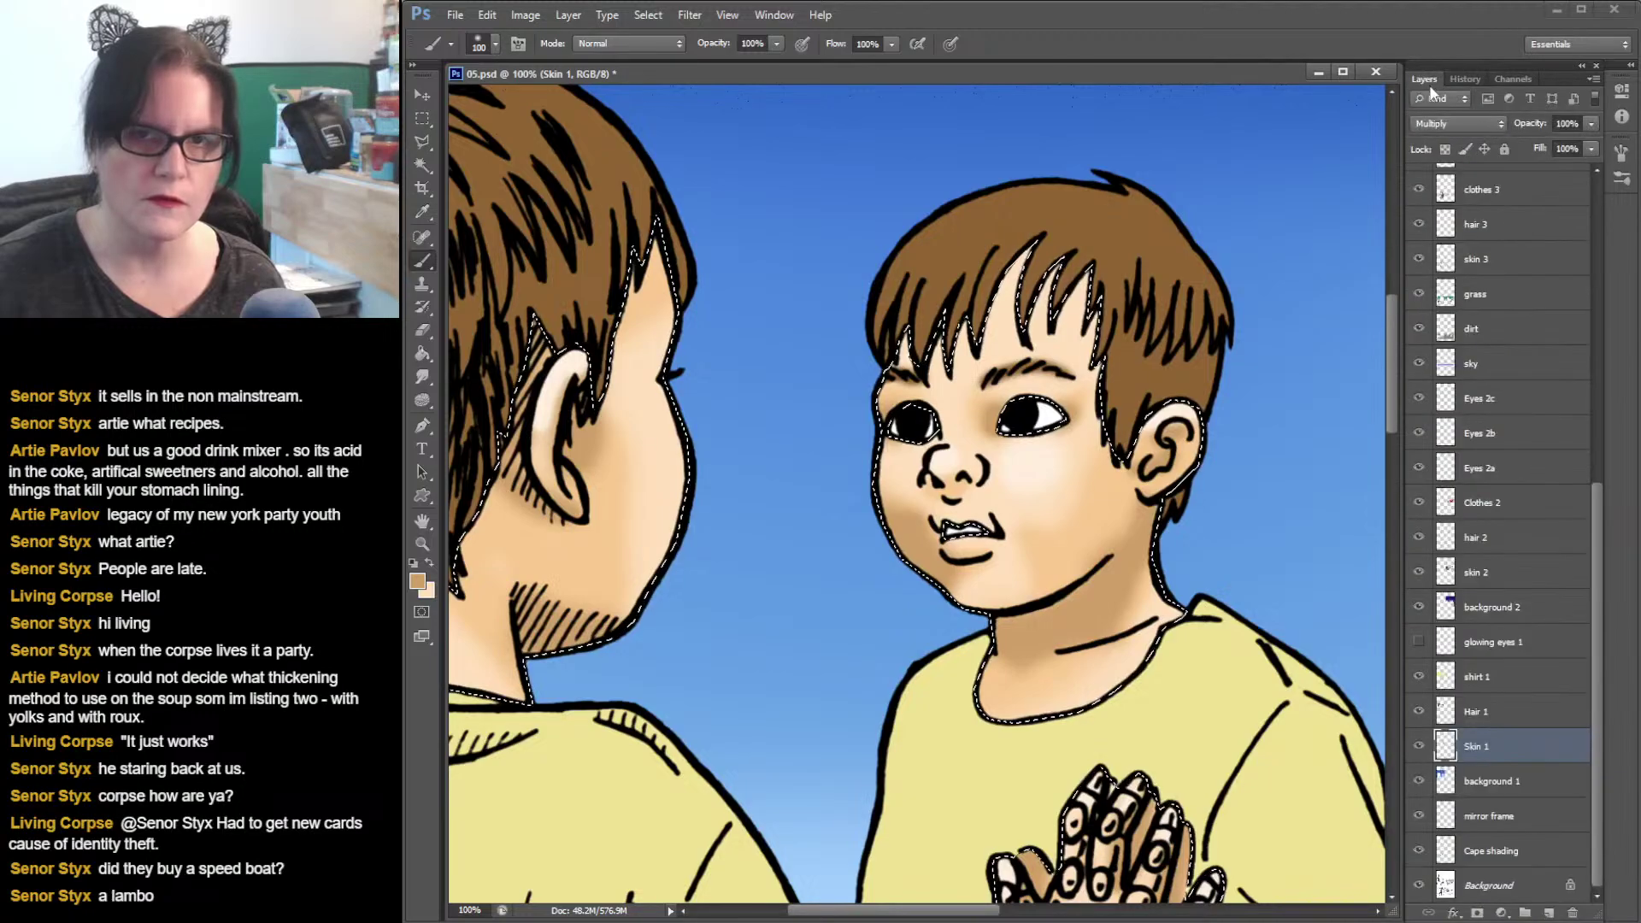
- Add small shadows around the reflection's nose and mouth with a soft 28 px brush, blending them with the Smudge tool at 53% strength
left_click(494, 45)
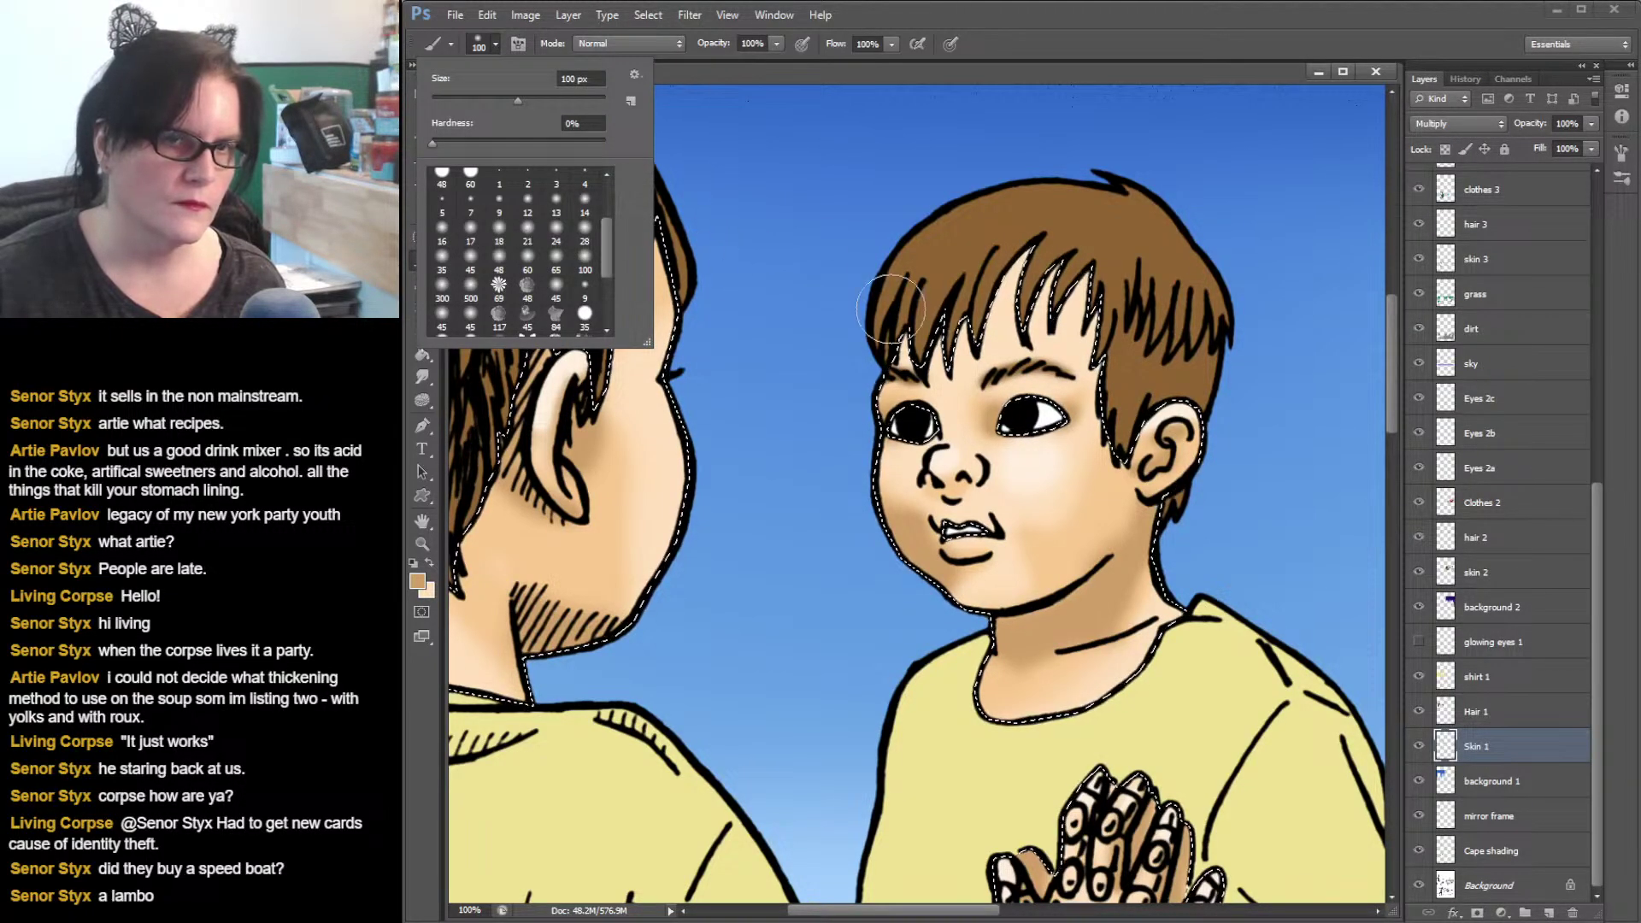
left_click(584, 233)
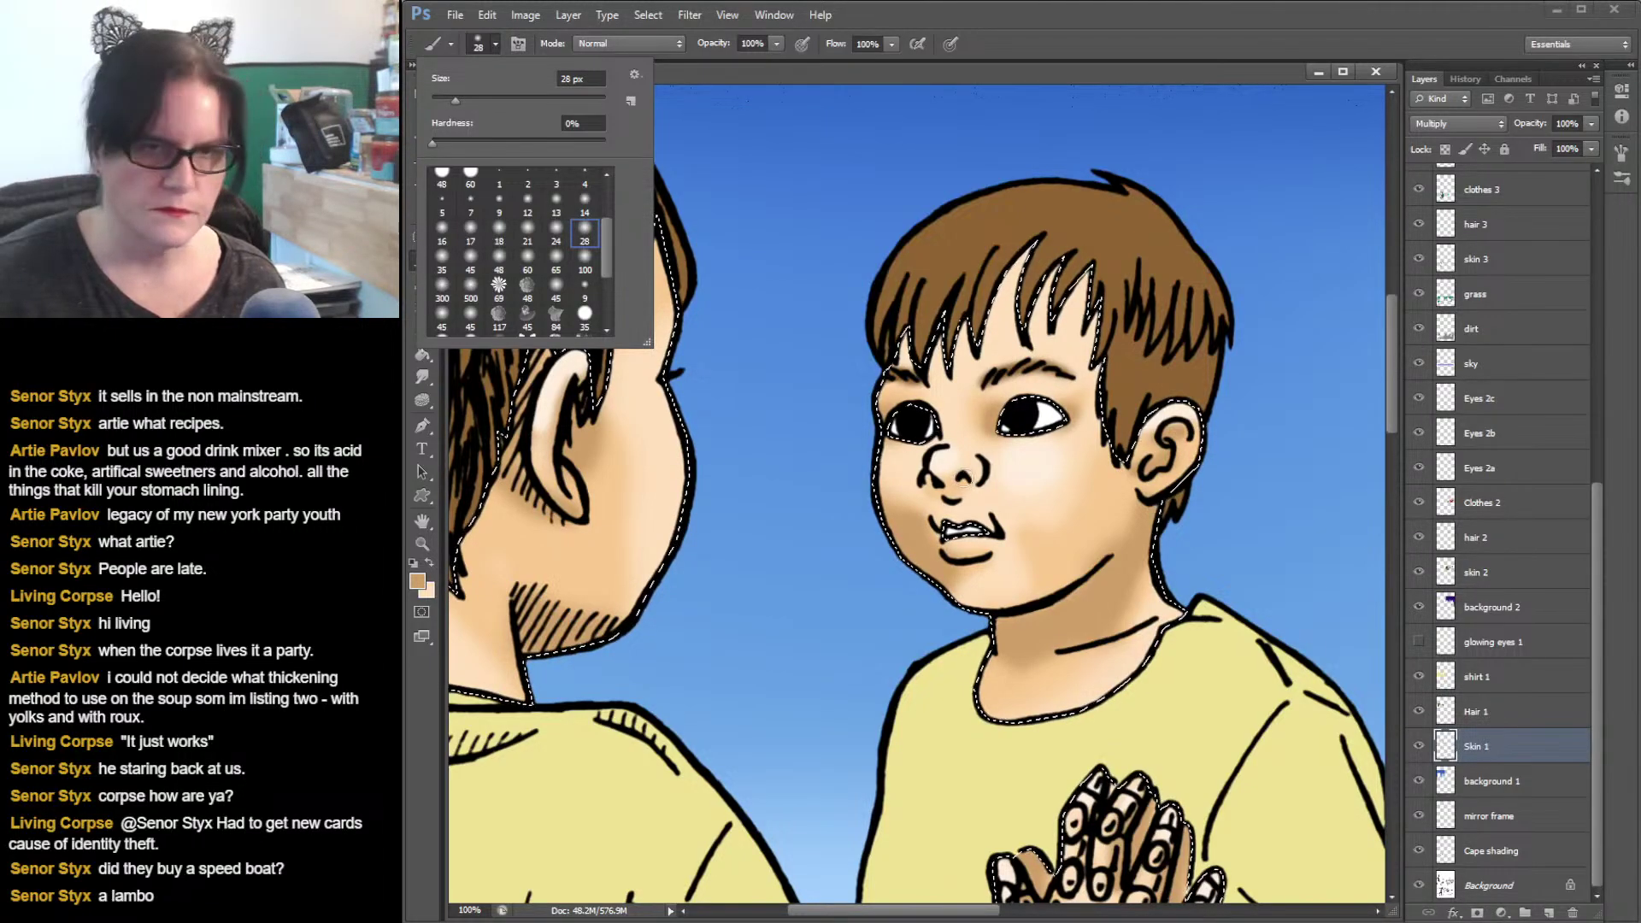
left_click(961, 479)
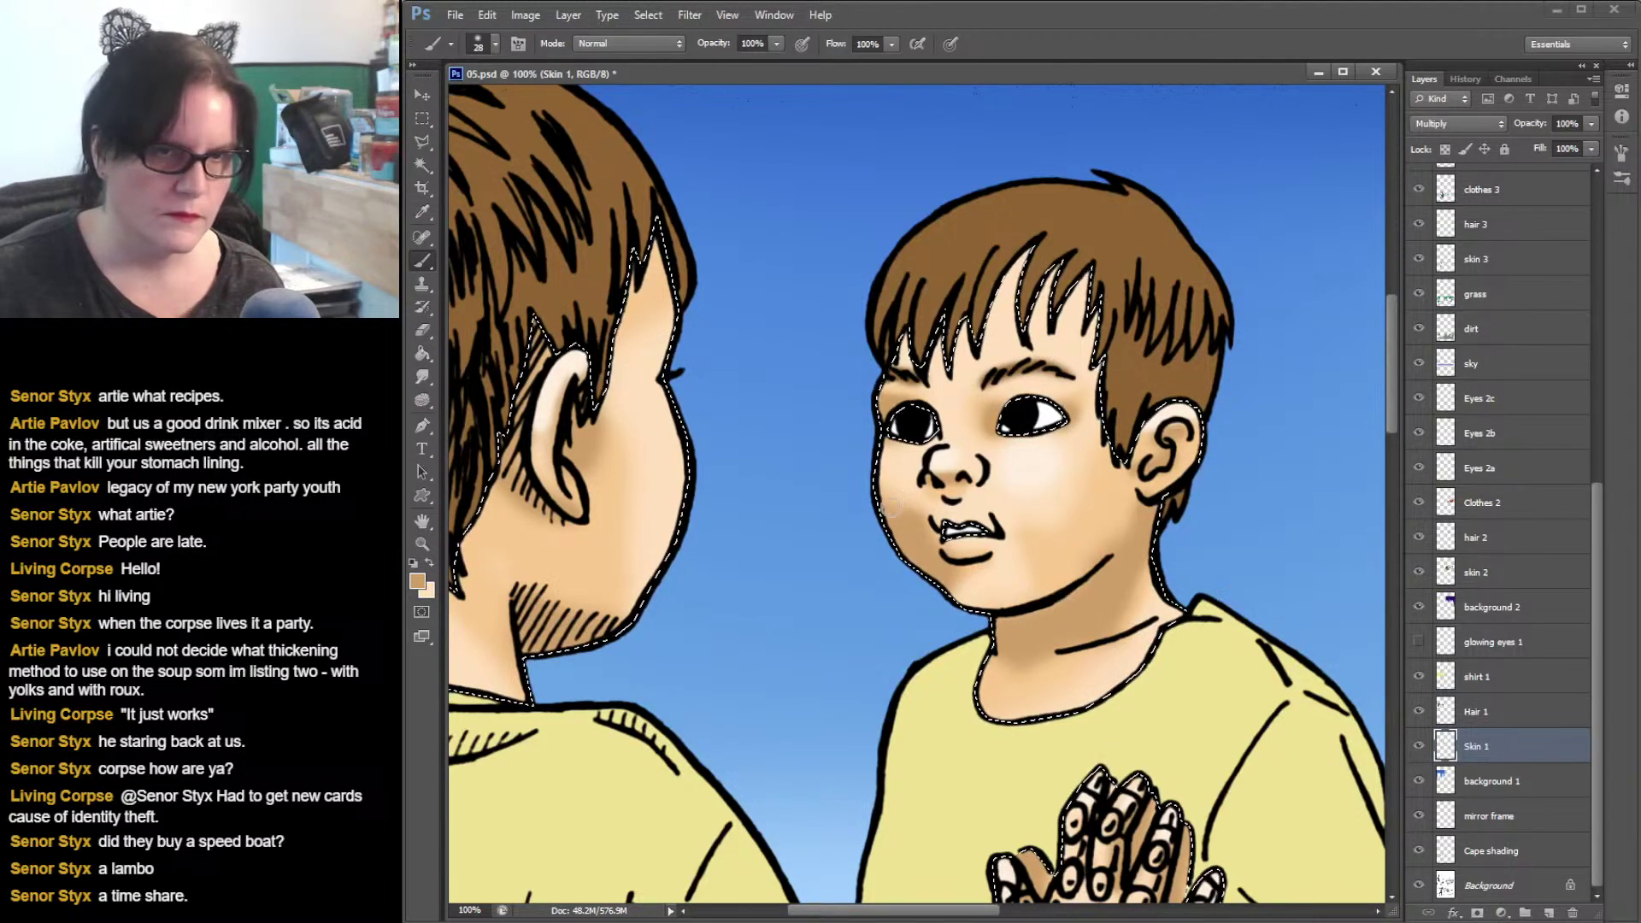
left_click(422, 376)
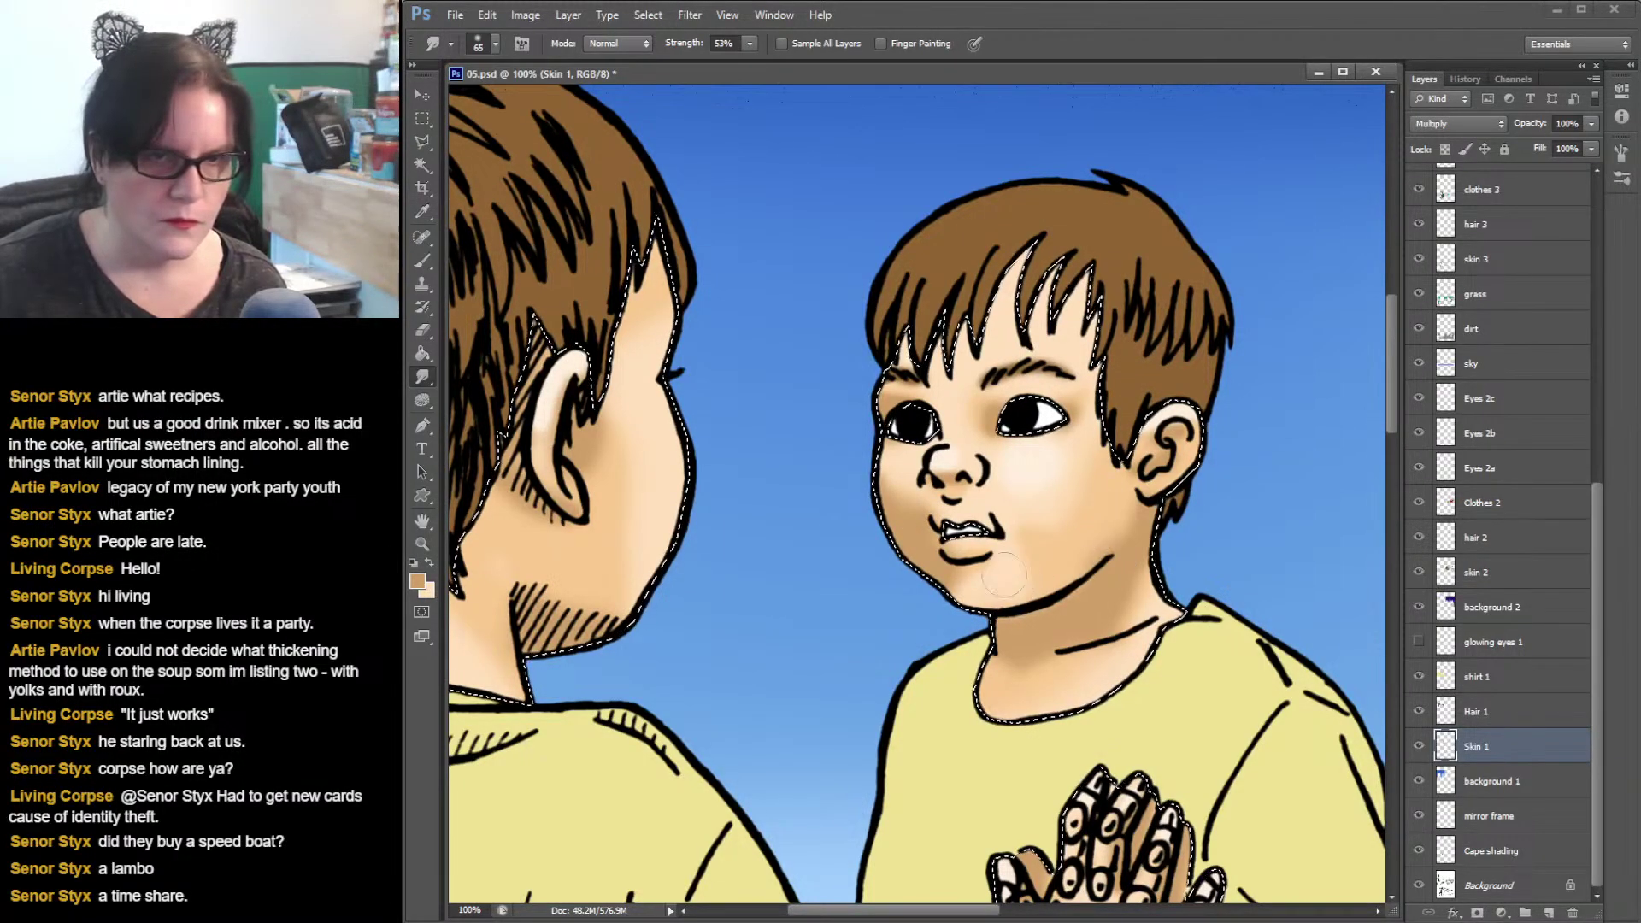
left_click(423, 261)
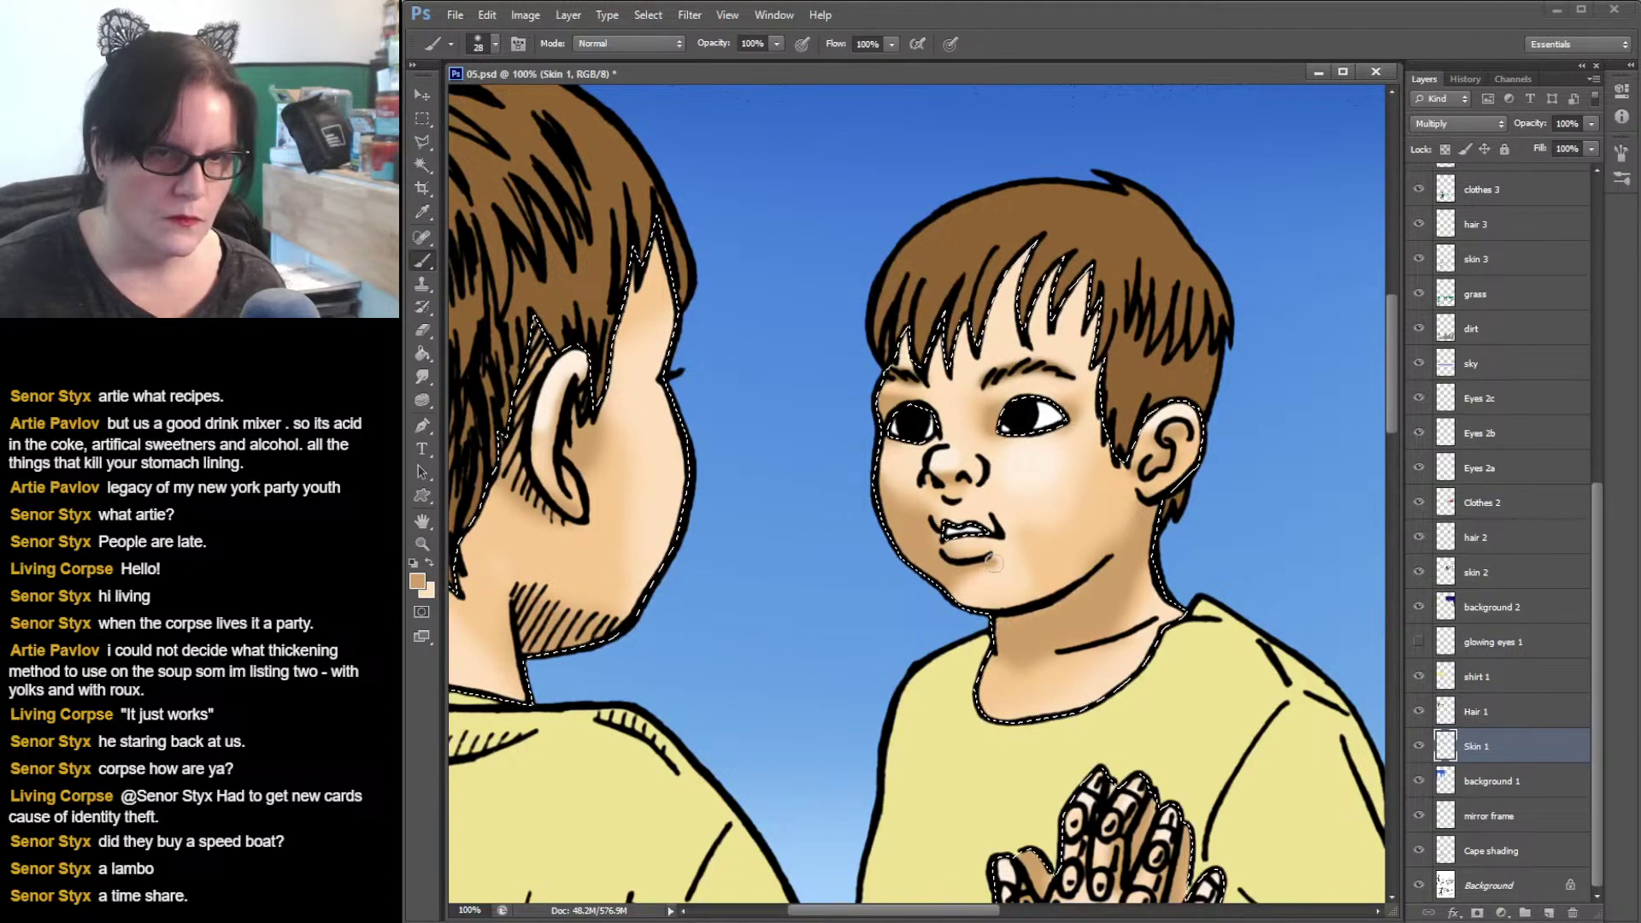
left_click(422, 377)
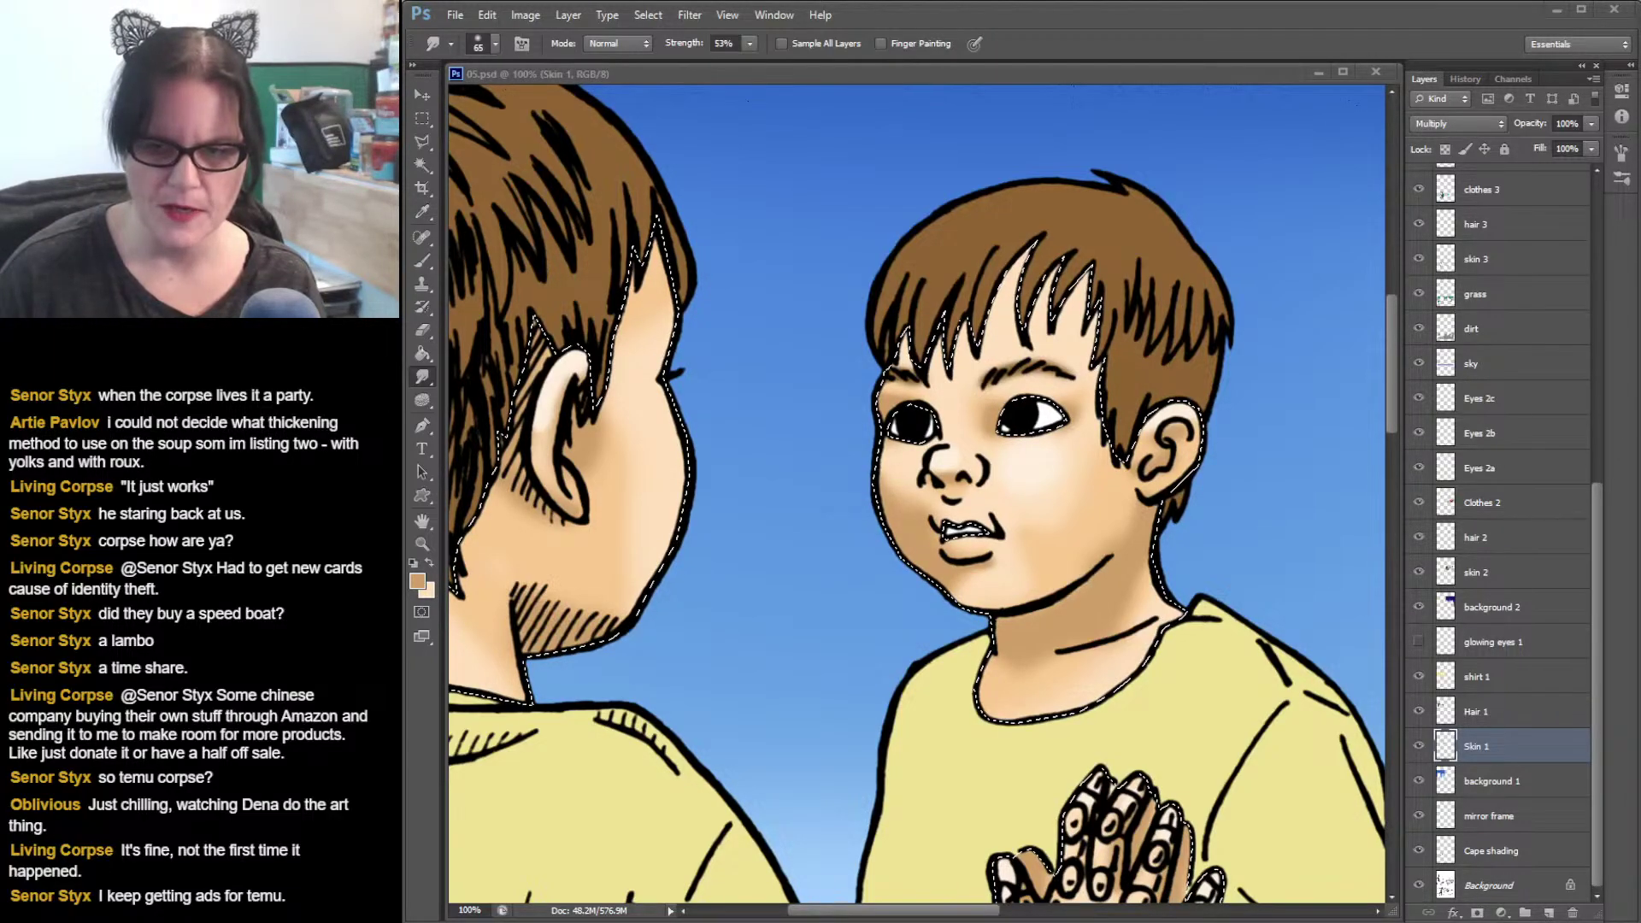
- Create a new normal-mode layer named lips directly above Skin 1, keeping the skin selection active
key("ctrl+d")
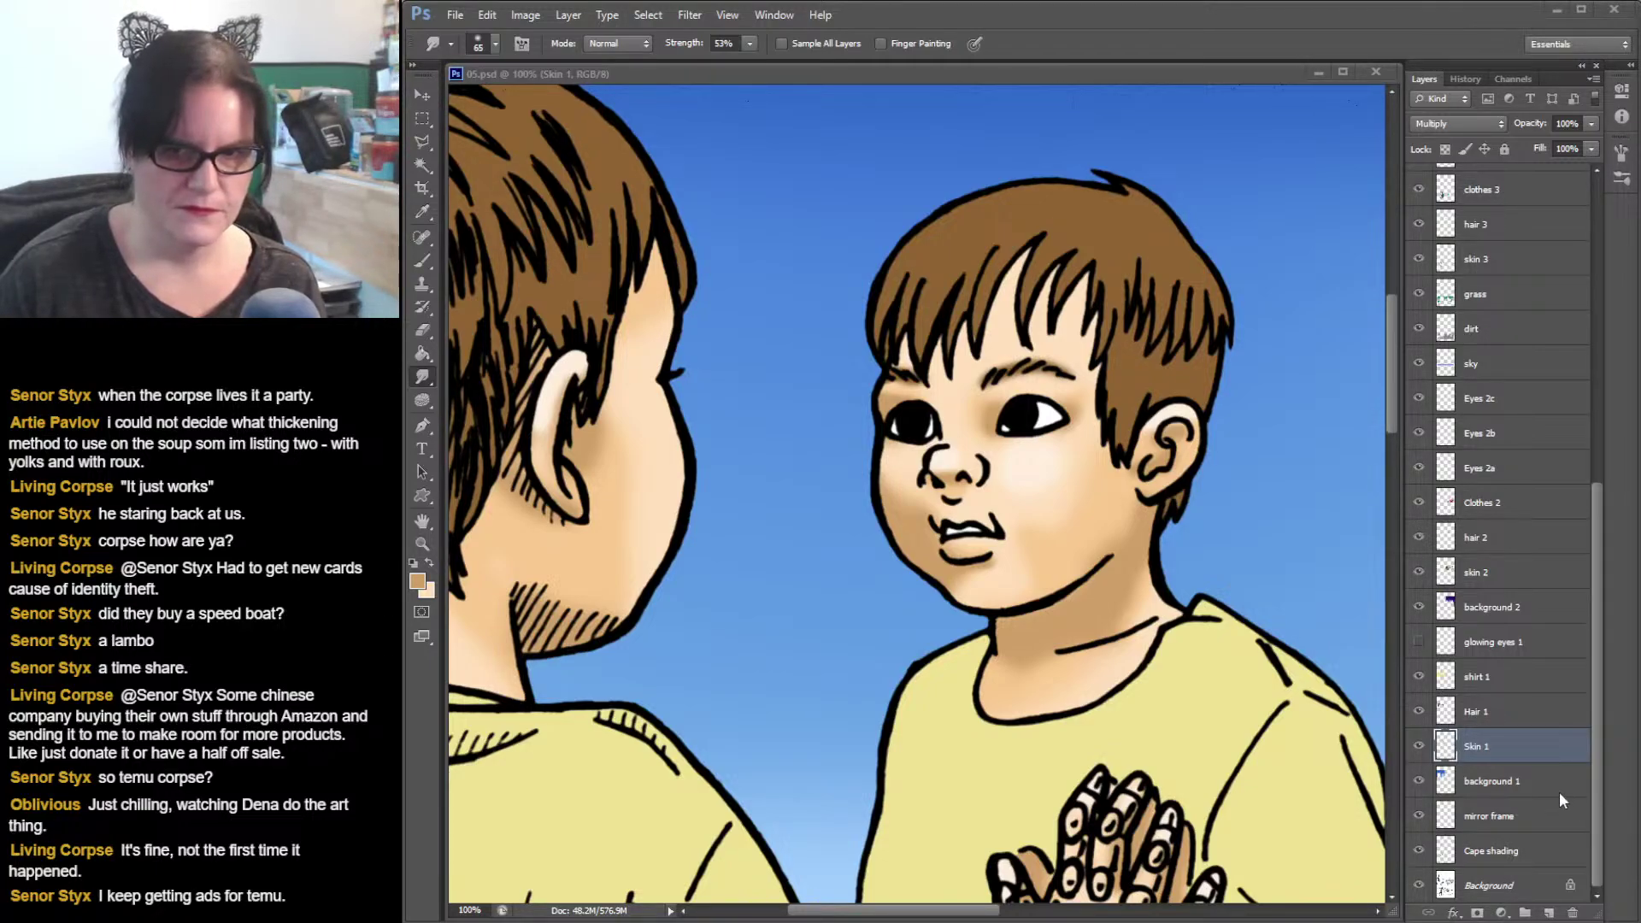
key("ctrl+shift+d")
left_click(569, 15)
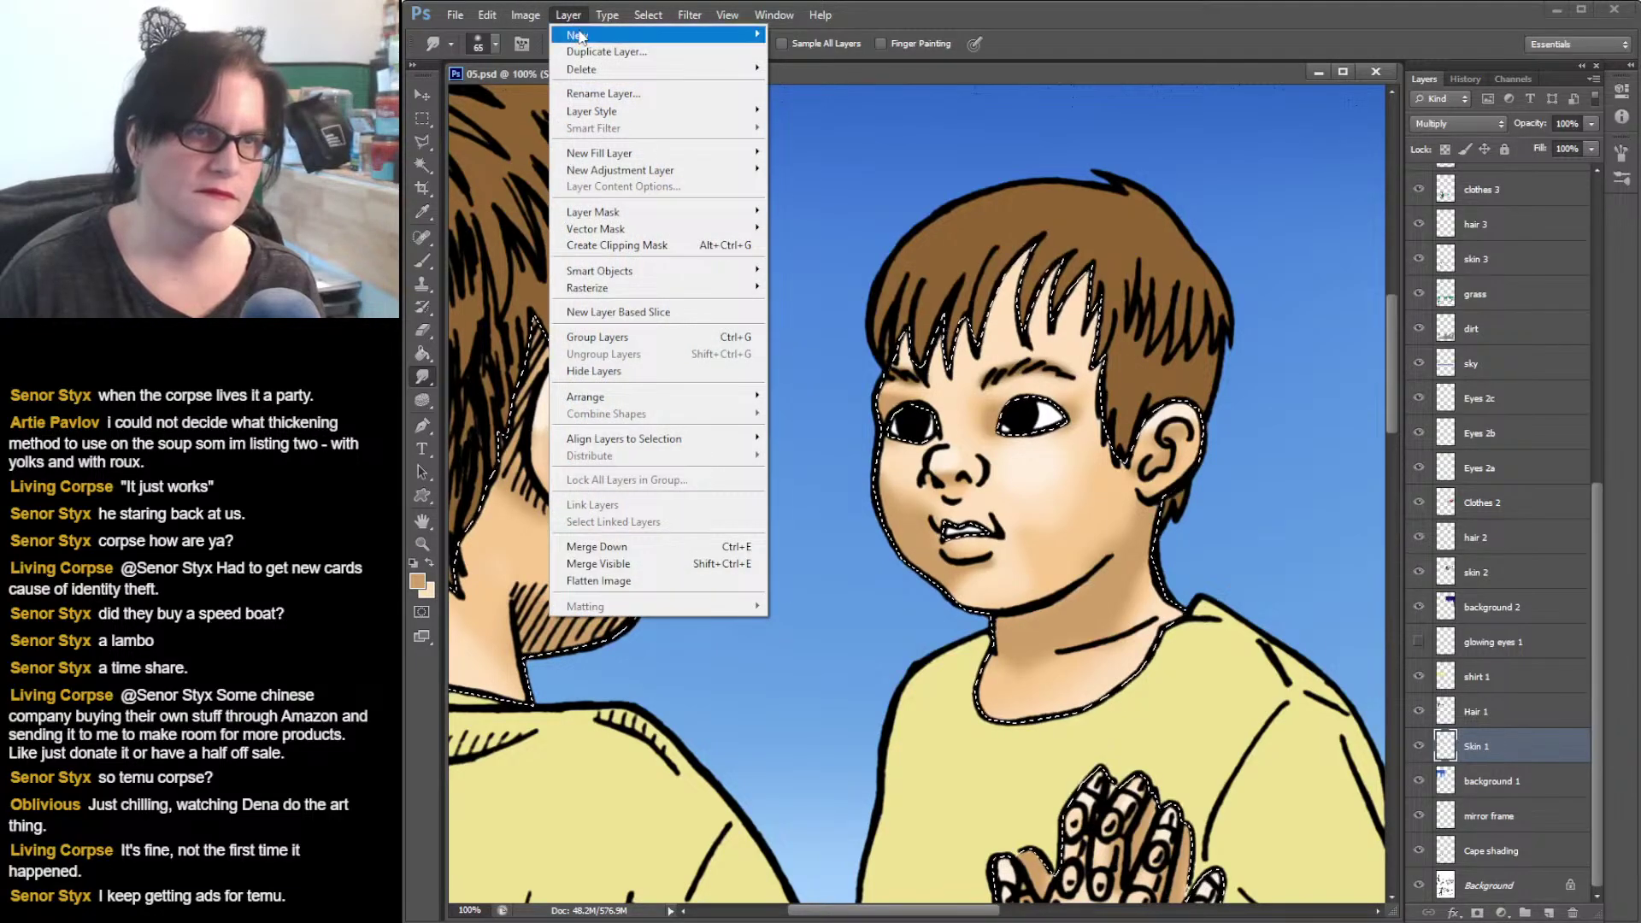
mouse_move(578, 36)
left_click(784, 35)
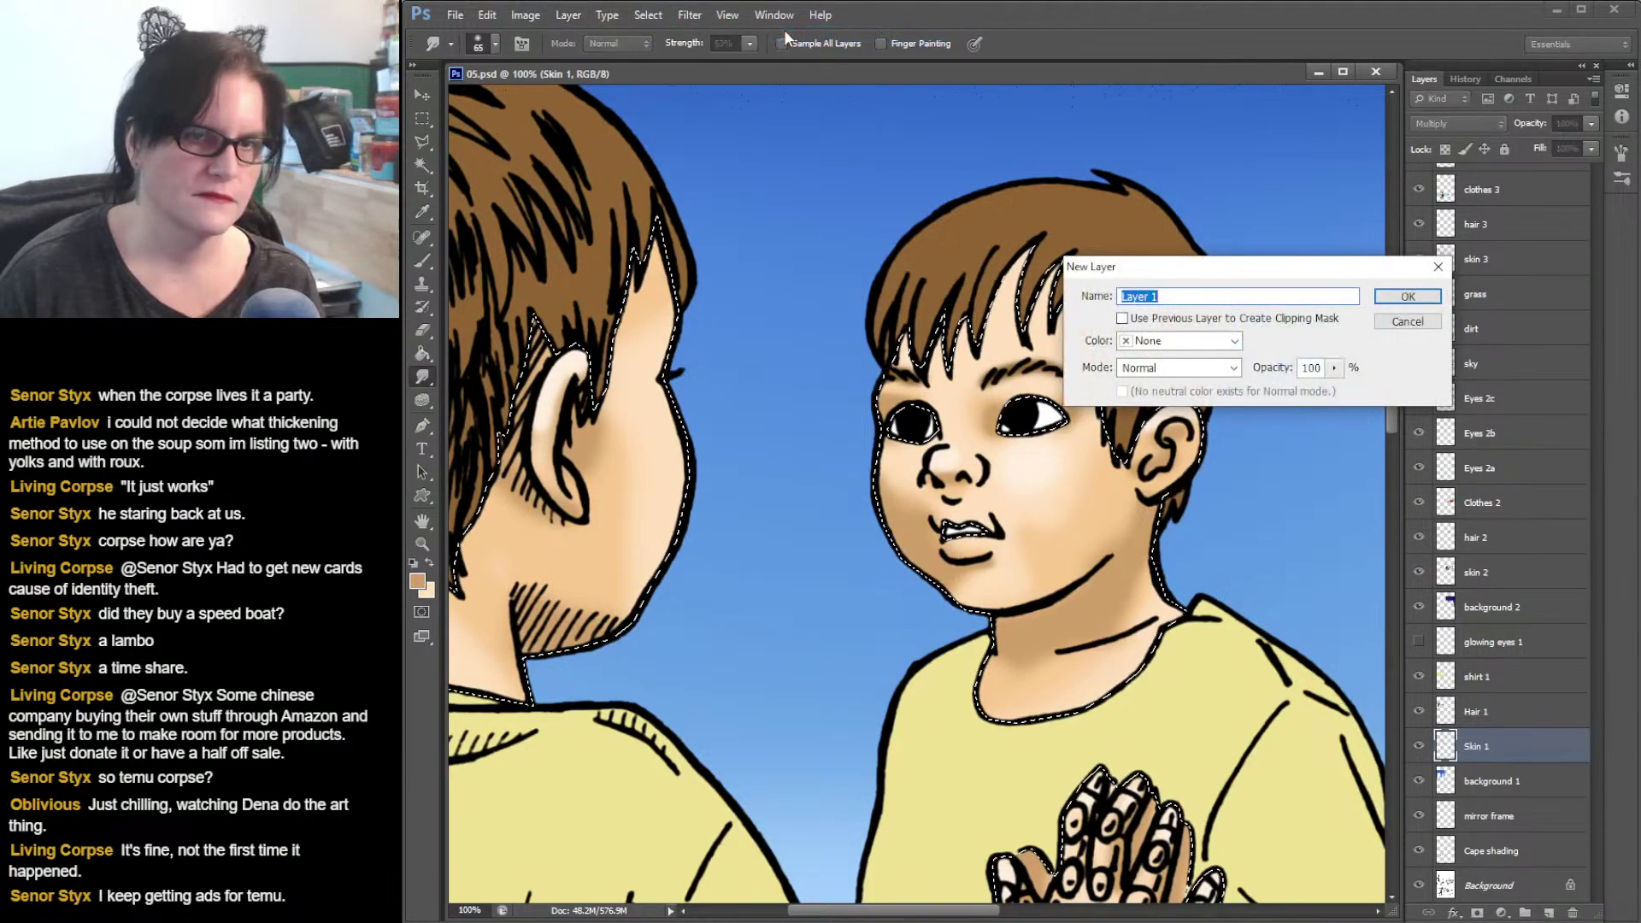
type("i")
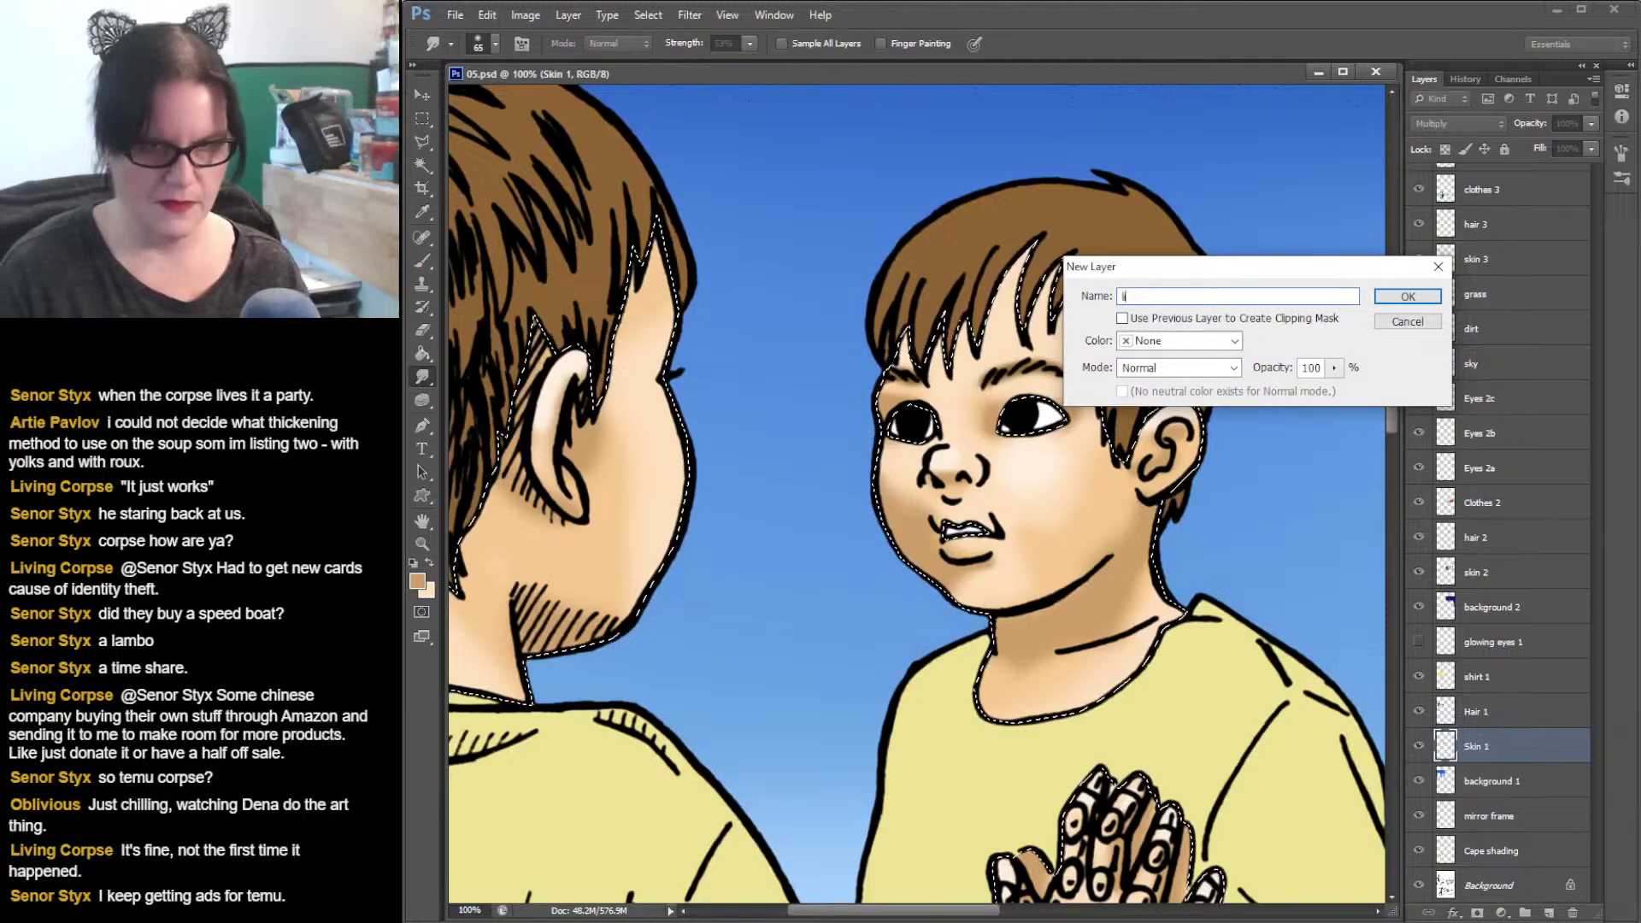
type("ipd")
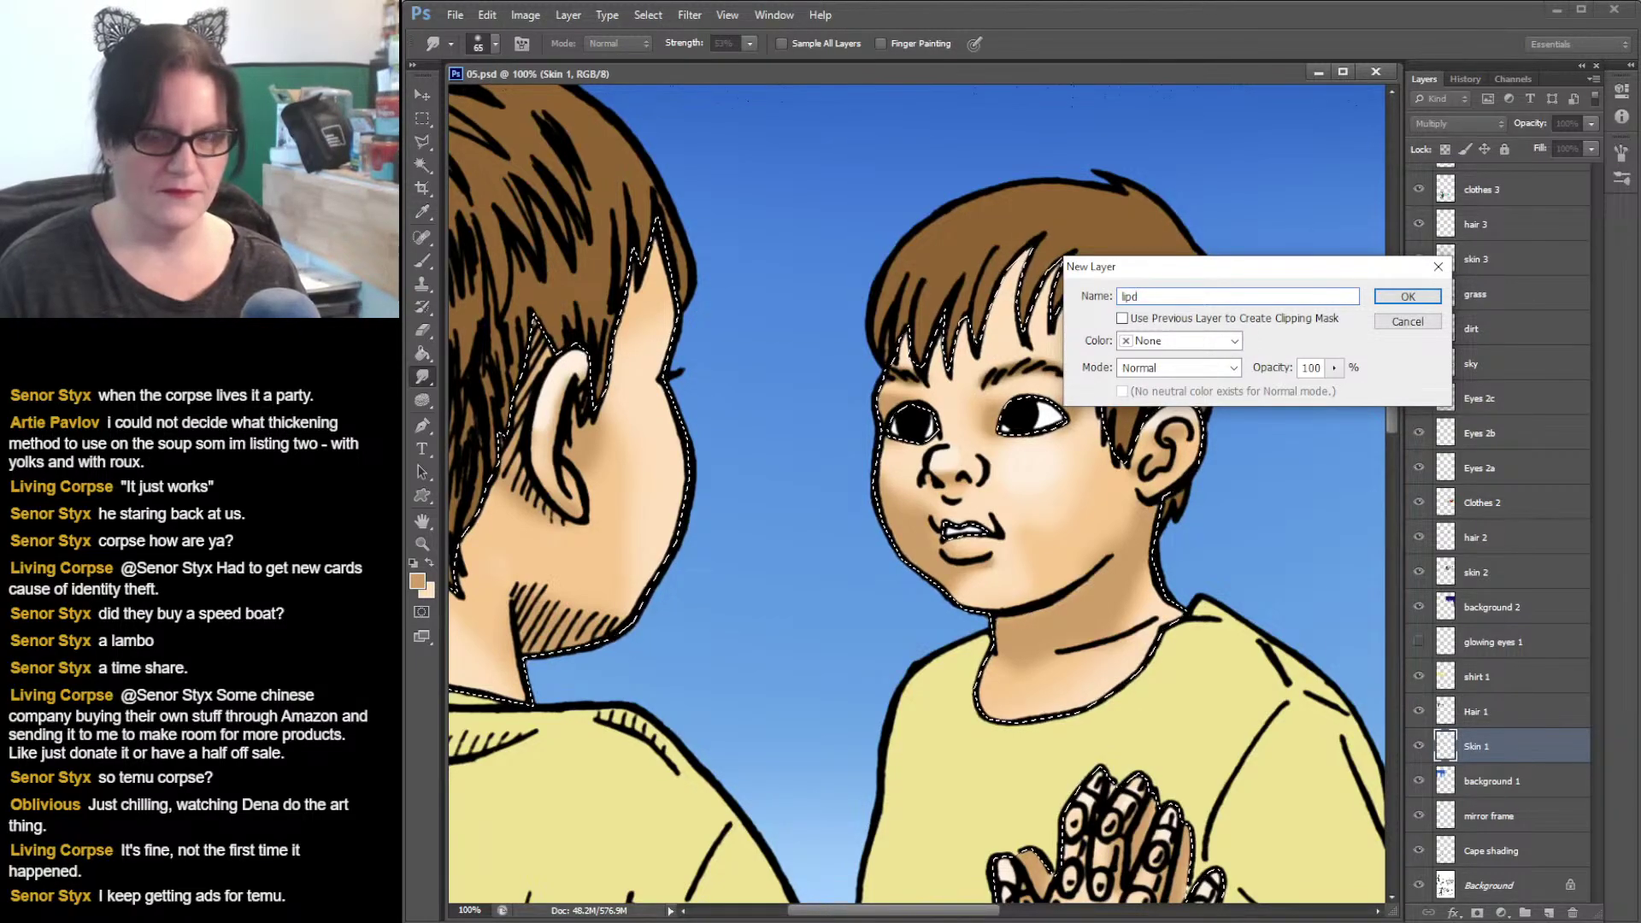
key("BackSpace")
type("s")
key("Return")
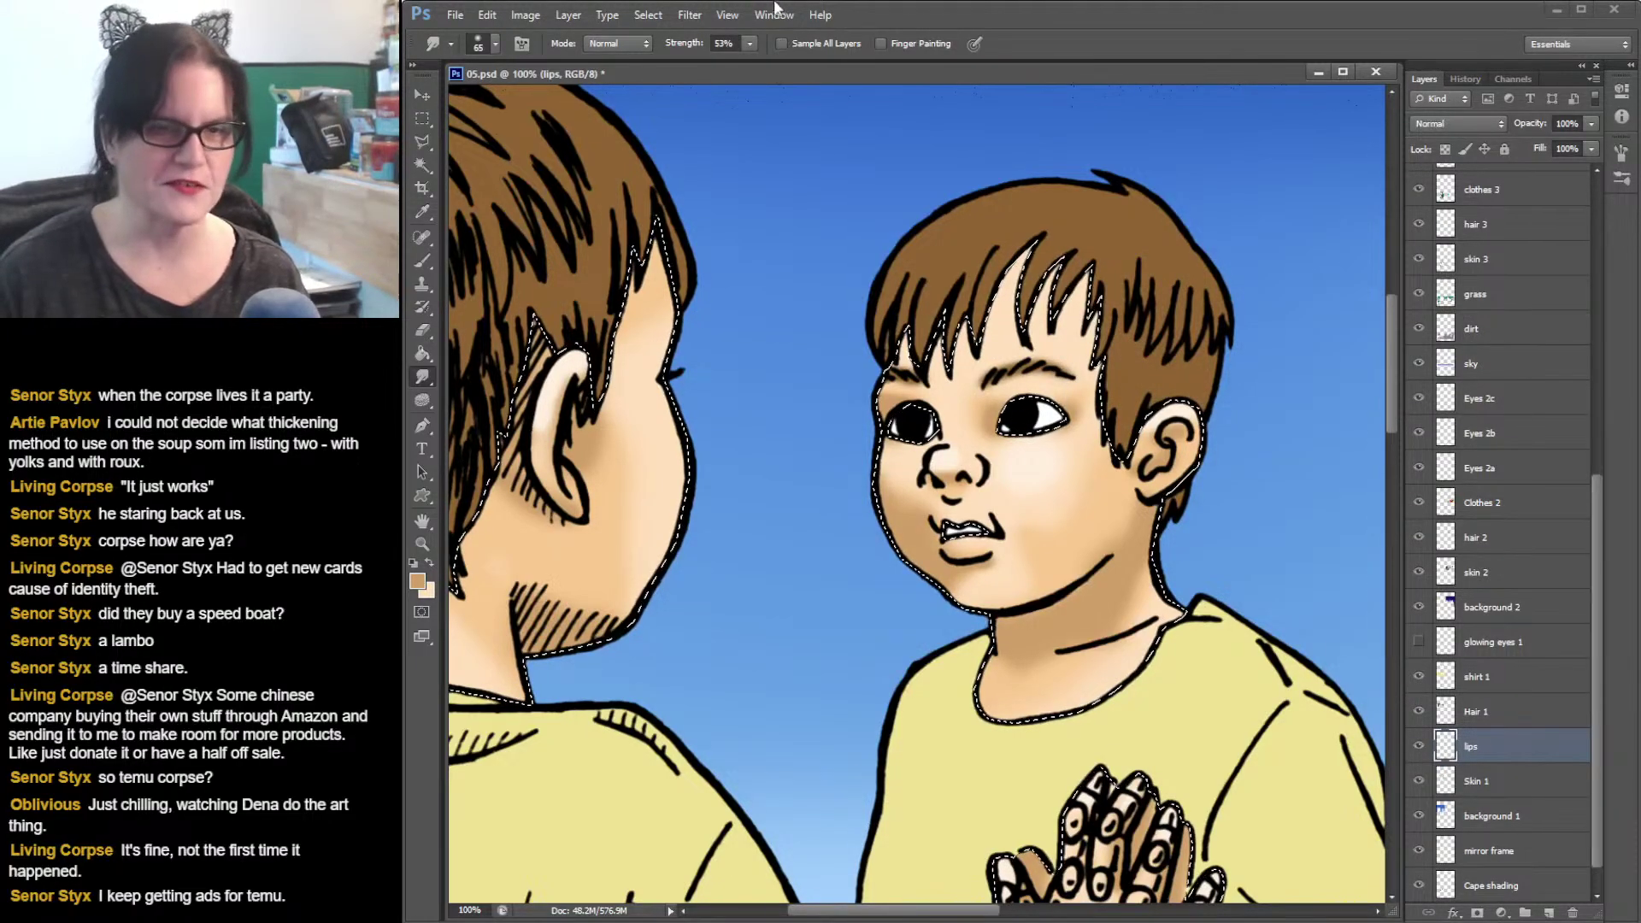
- Set the foreground colour to the light pink fb8e8e
left_click(418, 582)
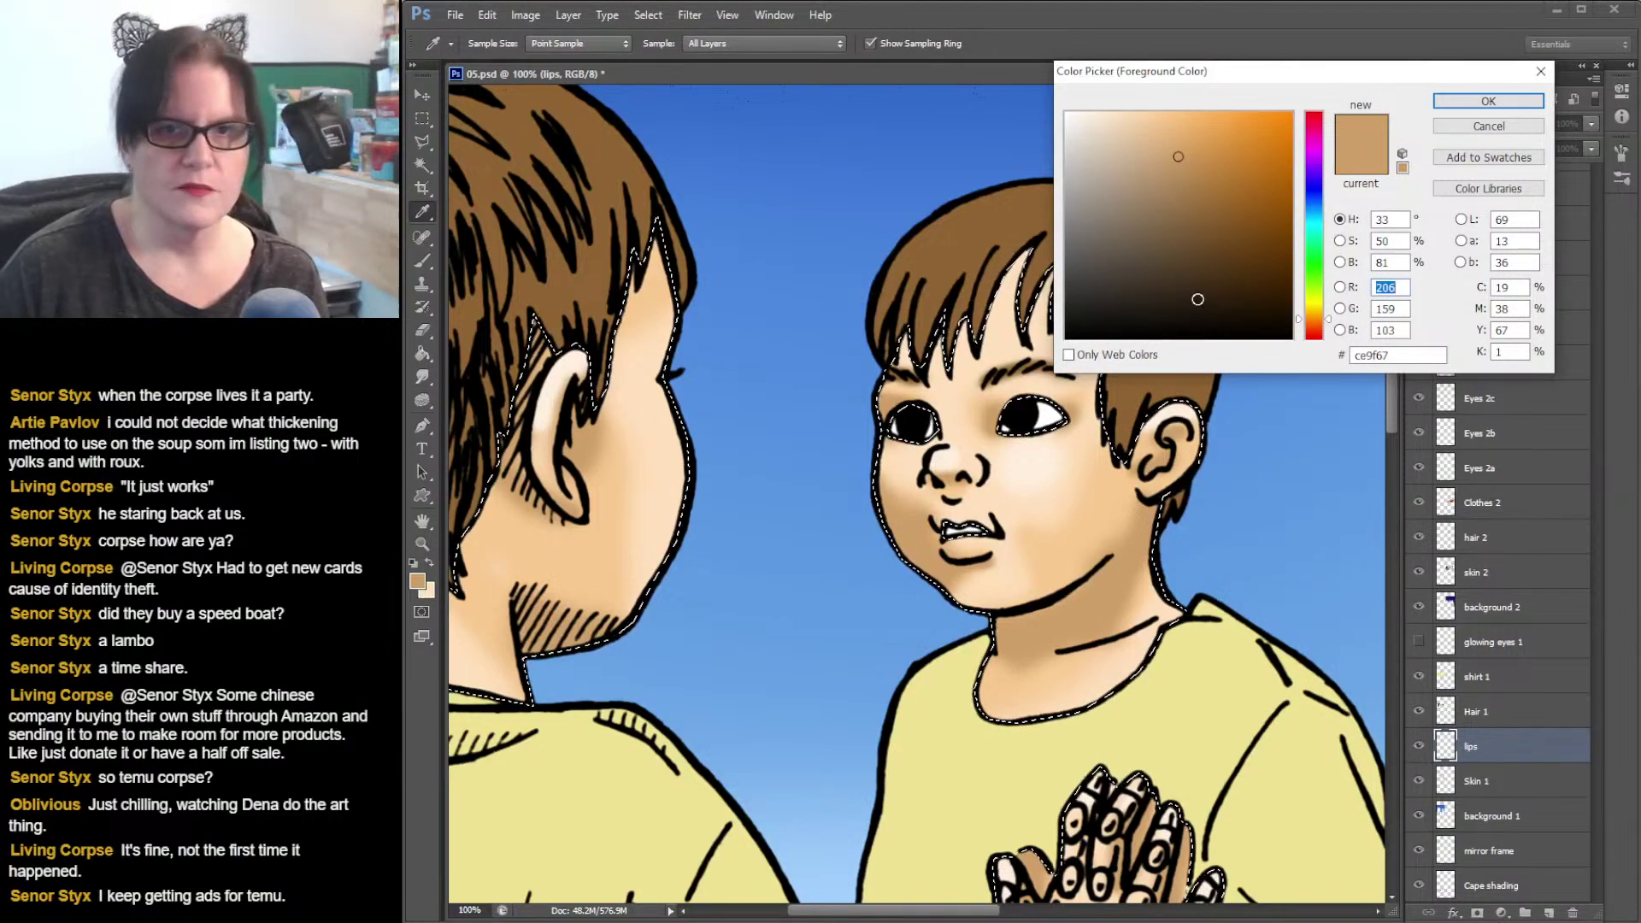
left_click(1324, 148)
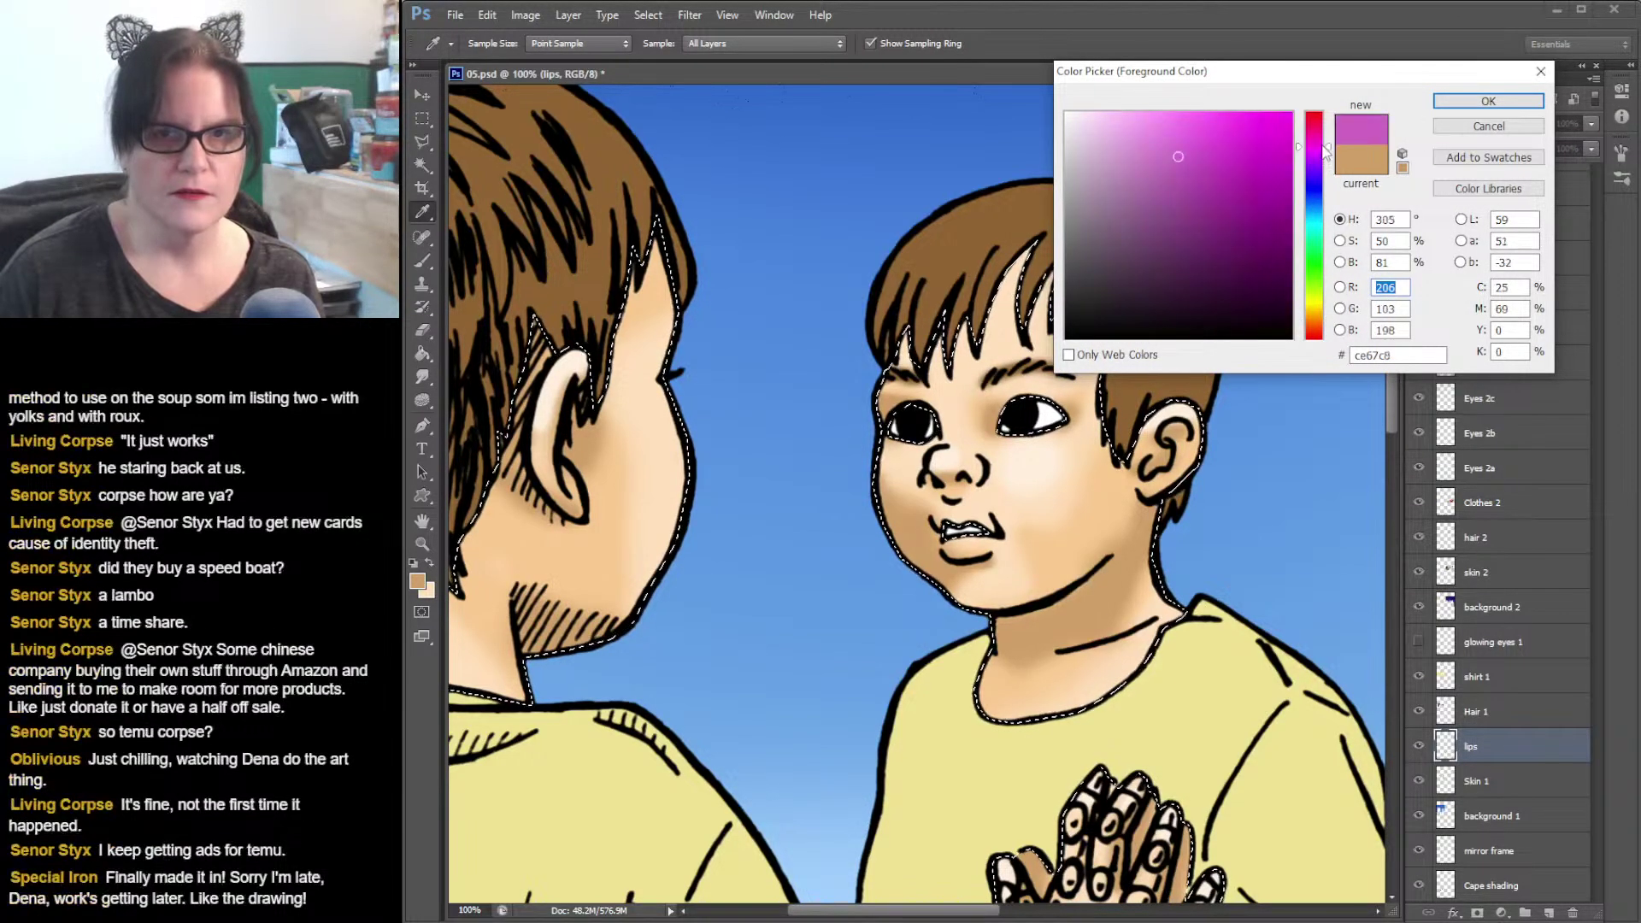
left_click_drag(1325, 147, 1327, 123)
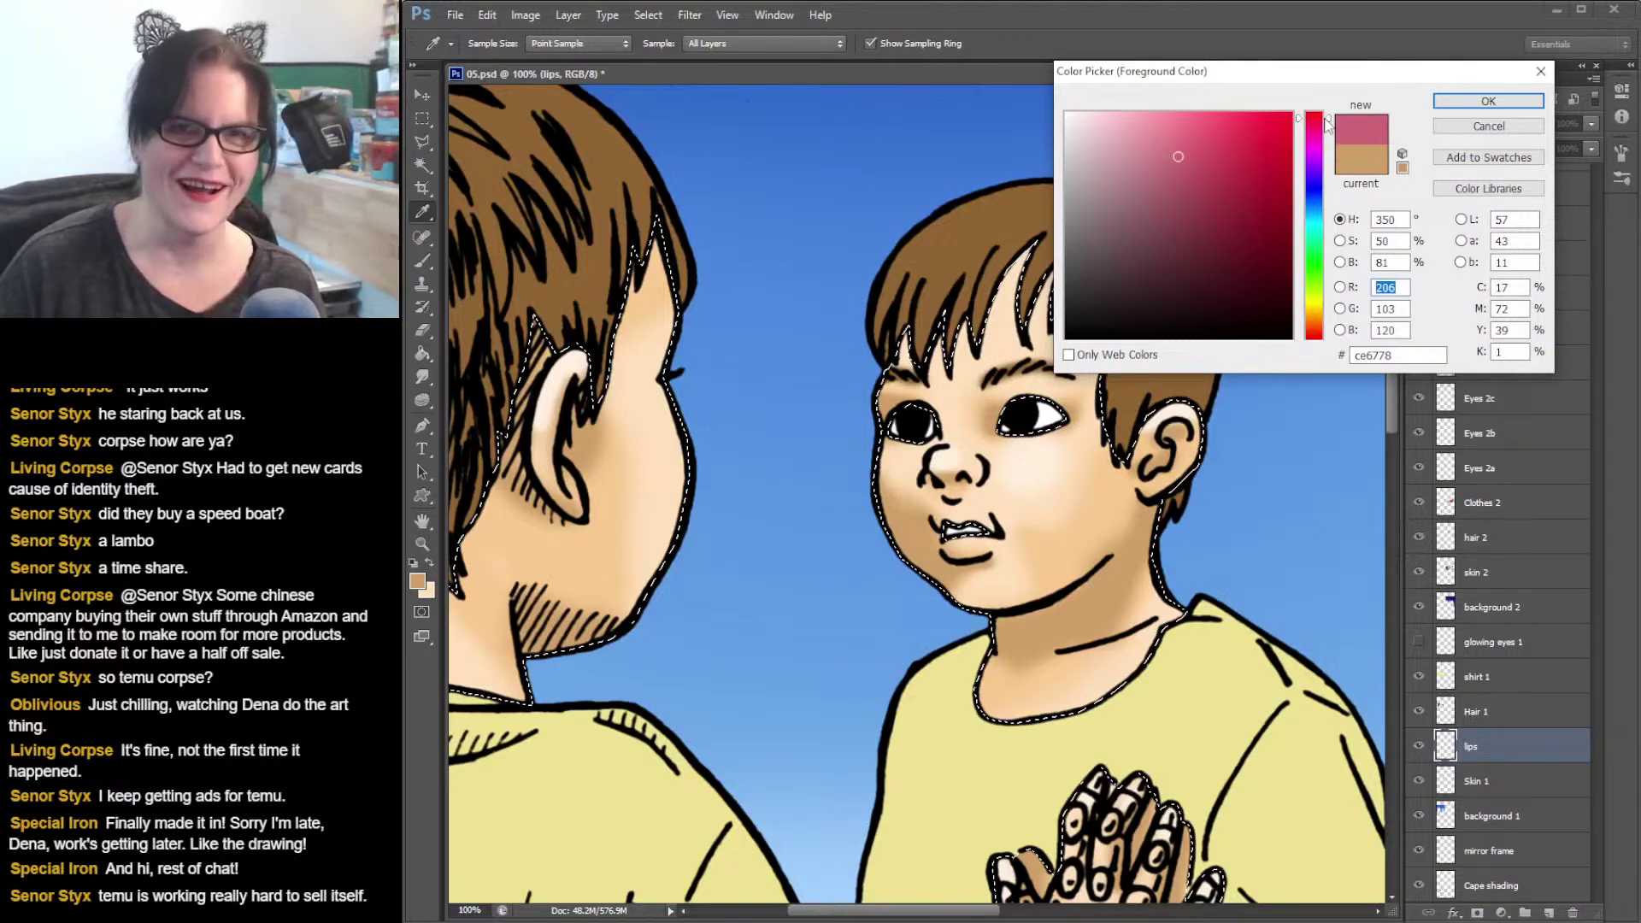
left_click_drag(1327, 124, 1321, 114)
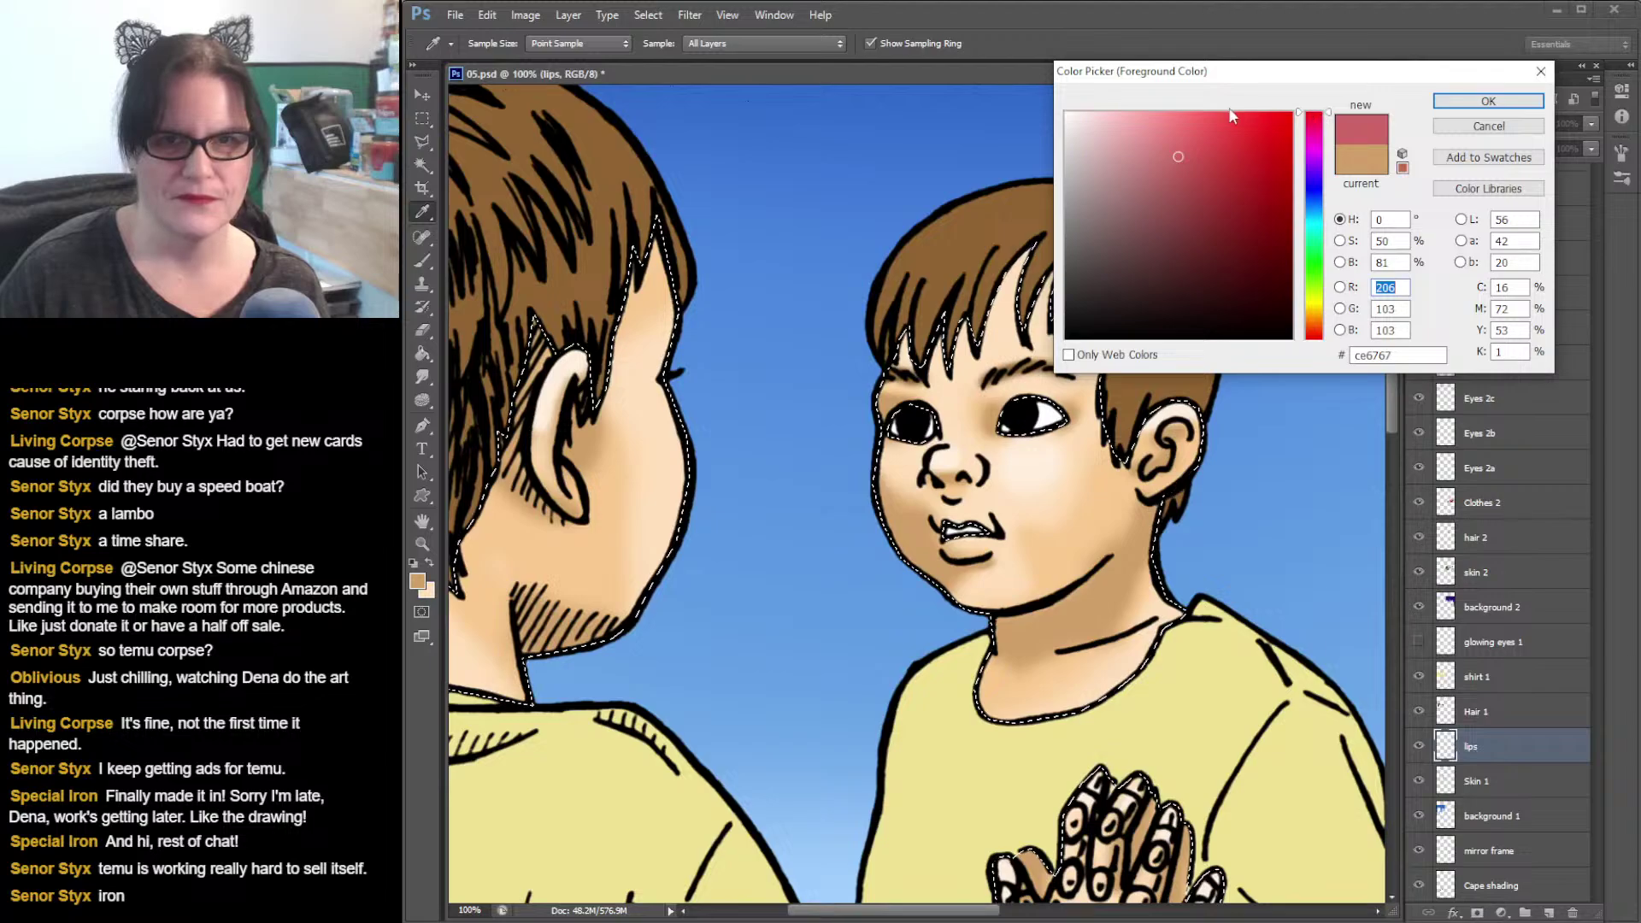
left_click(1178, 124)
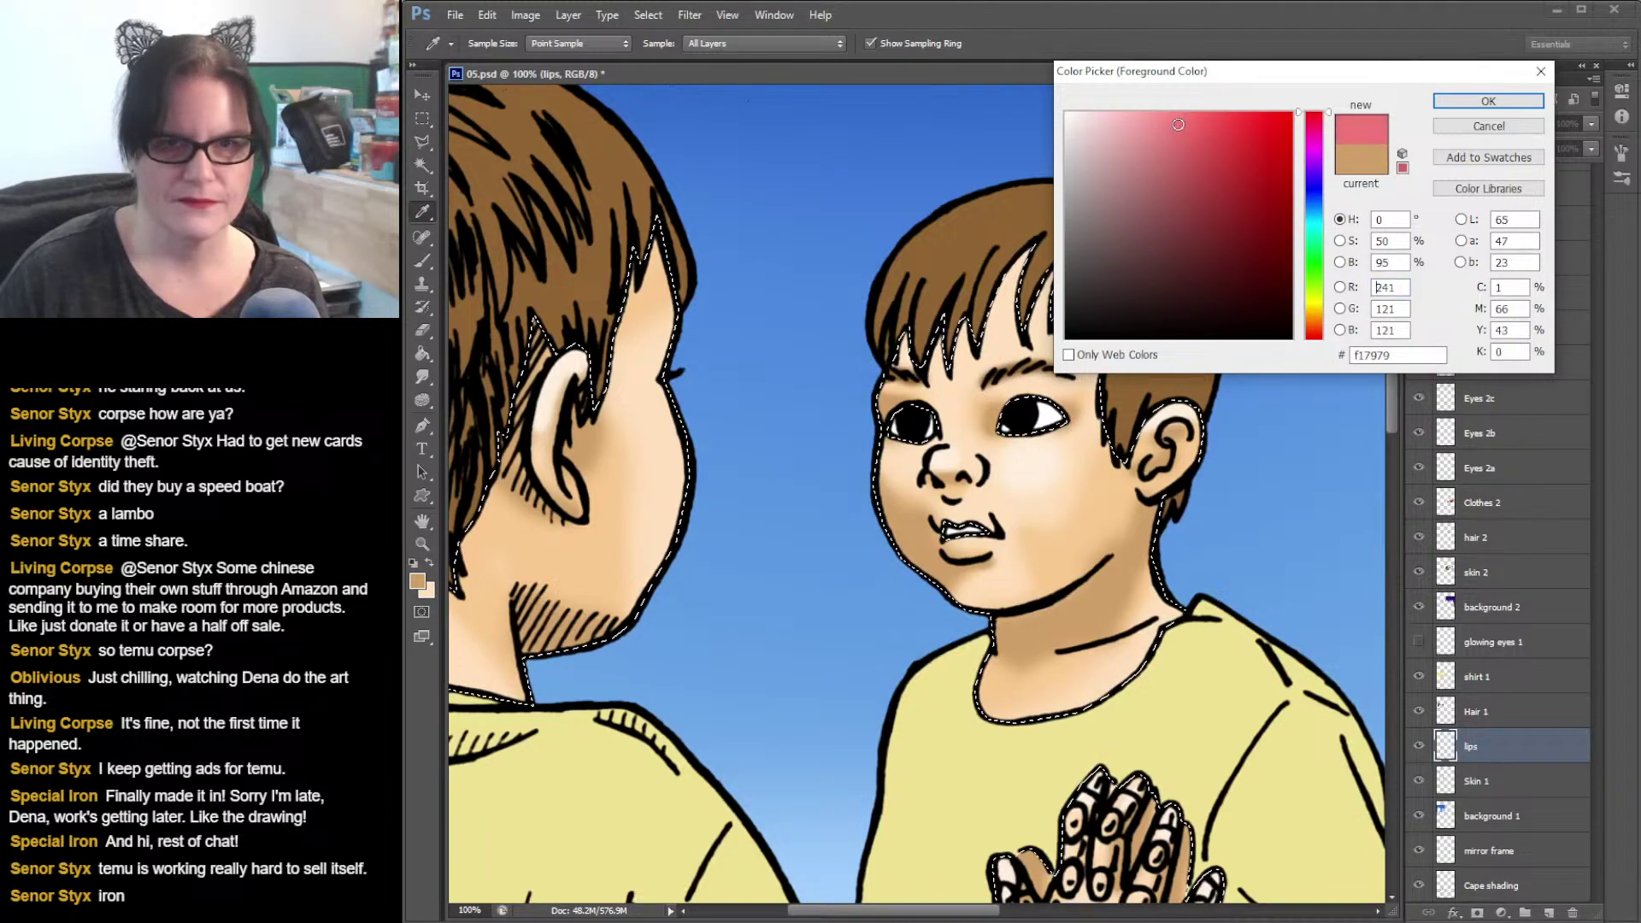
left_click_drag(1178, 124, 1164, 116)
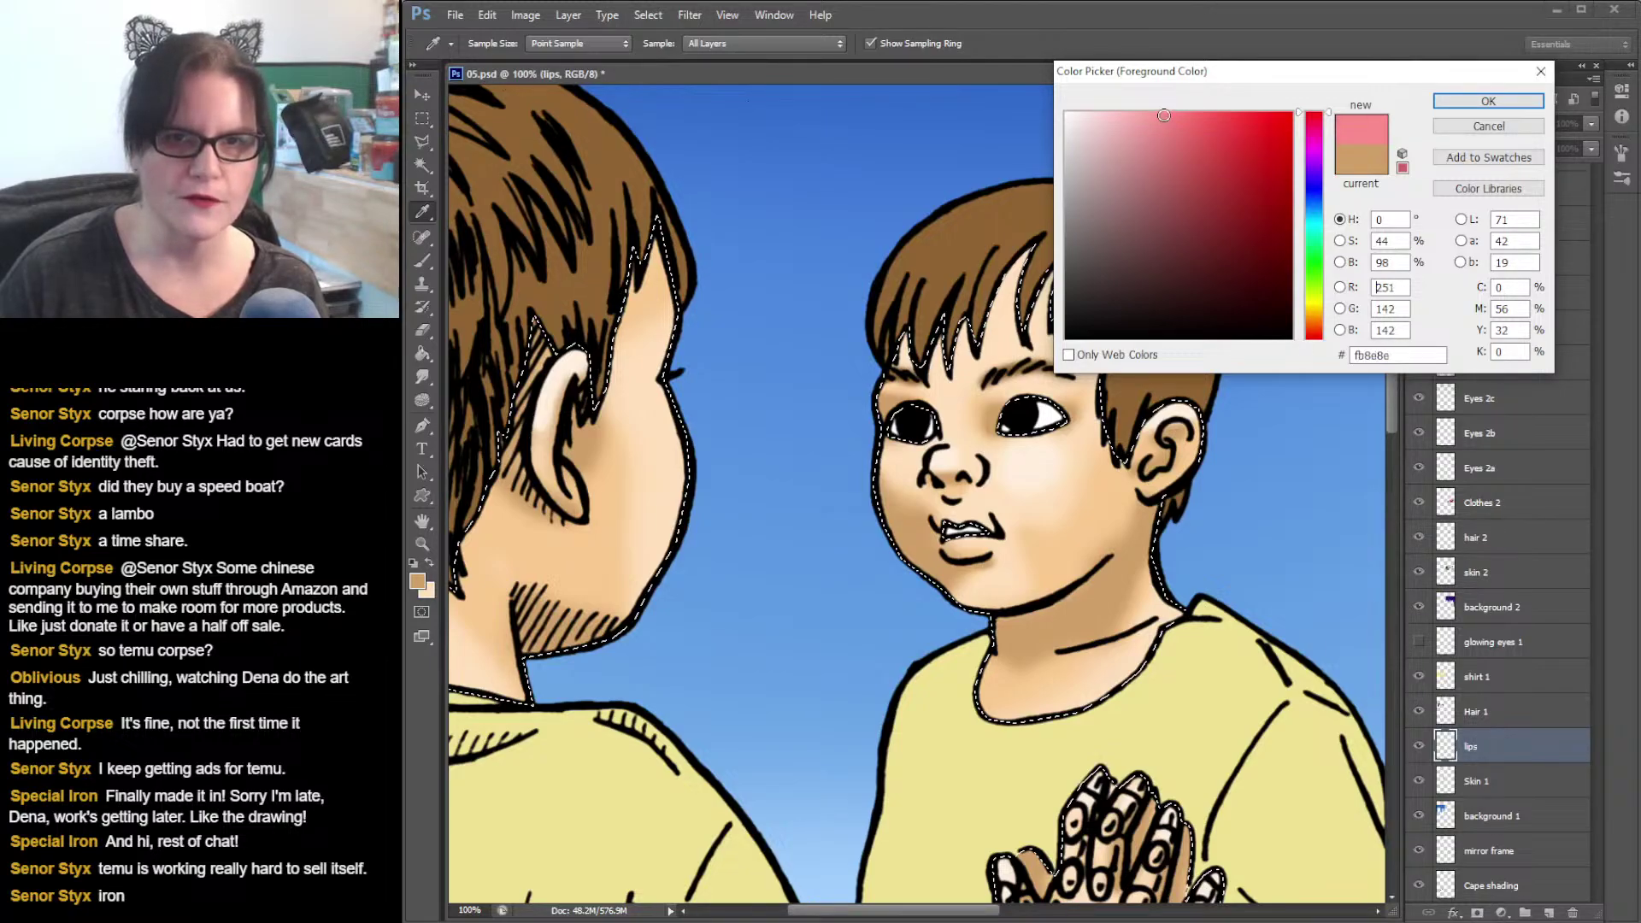
left_click(1488, 101)
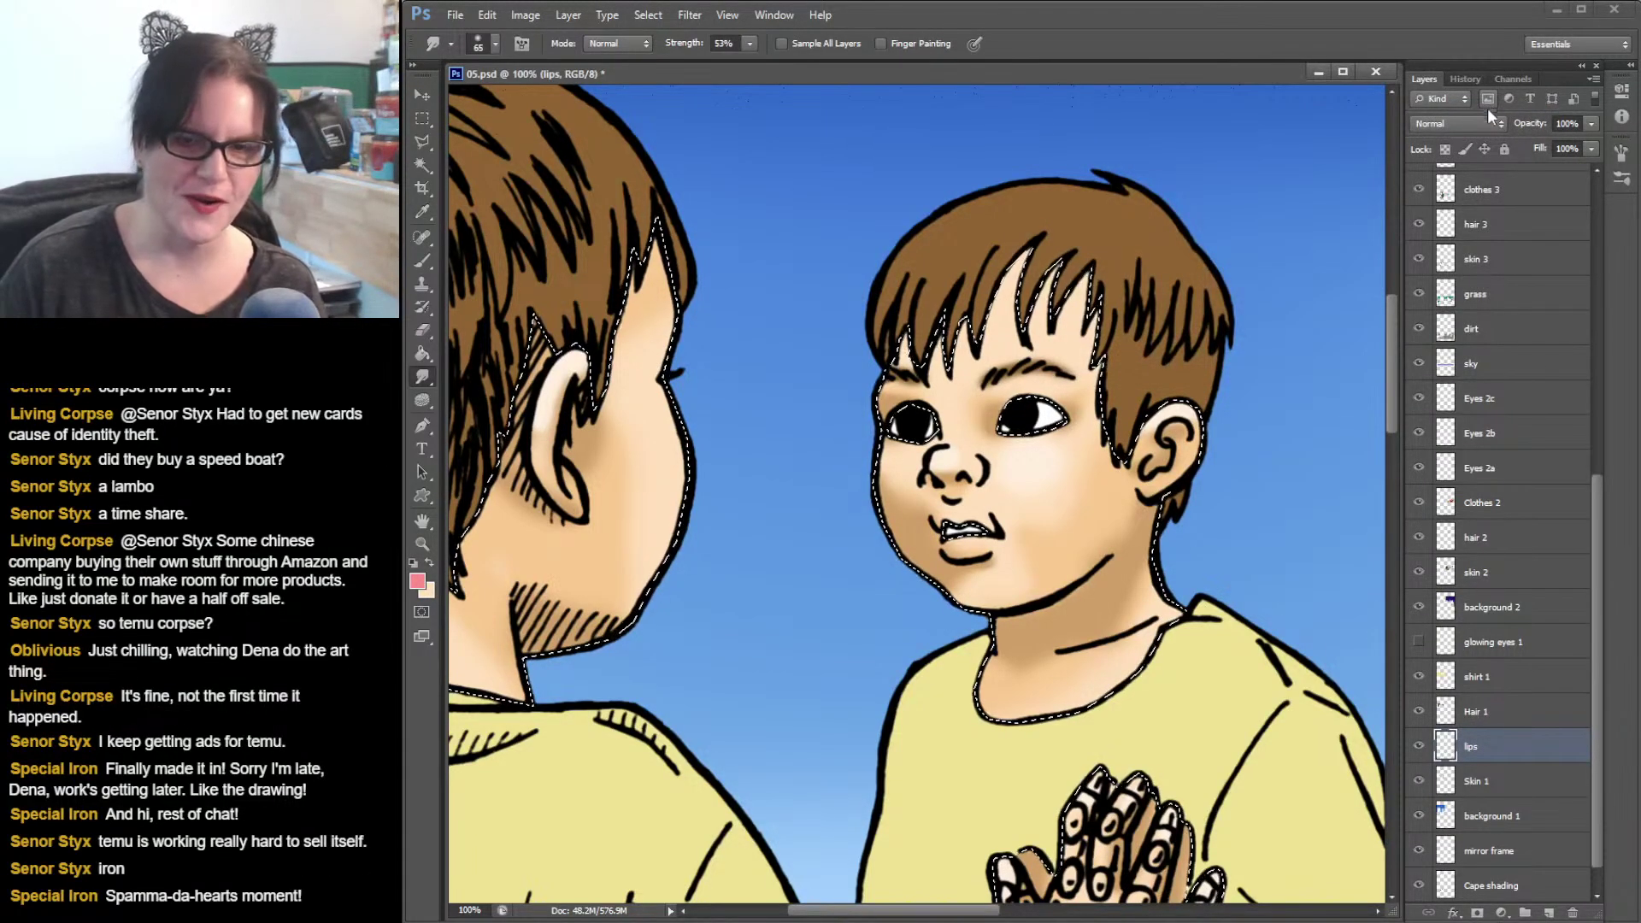
- Paint the reflection's upper and lower lips pink with a 12 px brush at 100% hardness, and trim the upper lip's edge with the Eraser
left_click(425, 543)
left_click(983, 545)
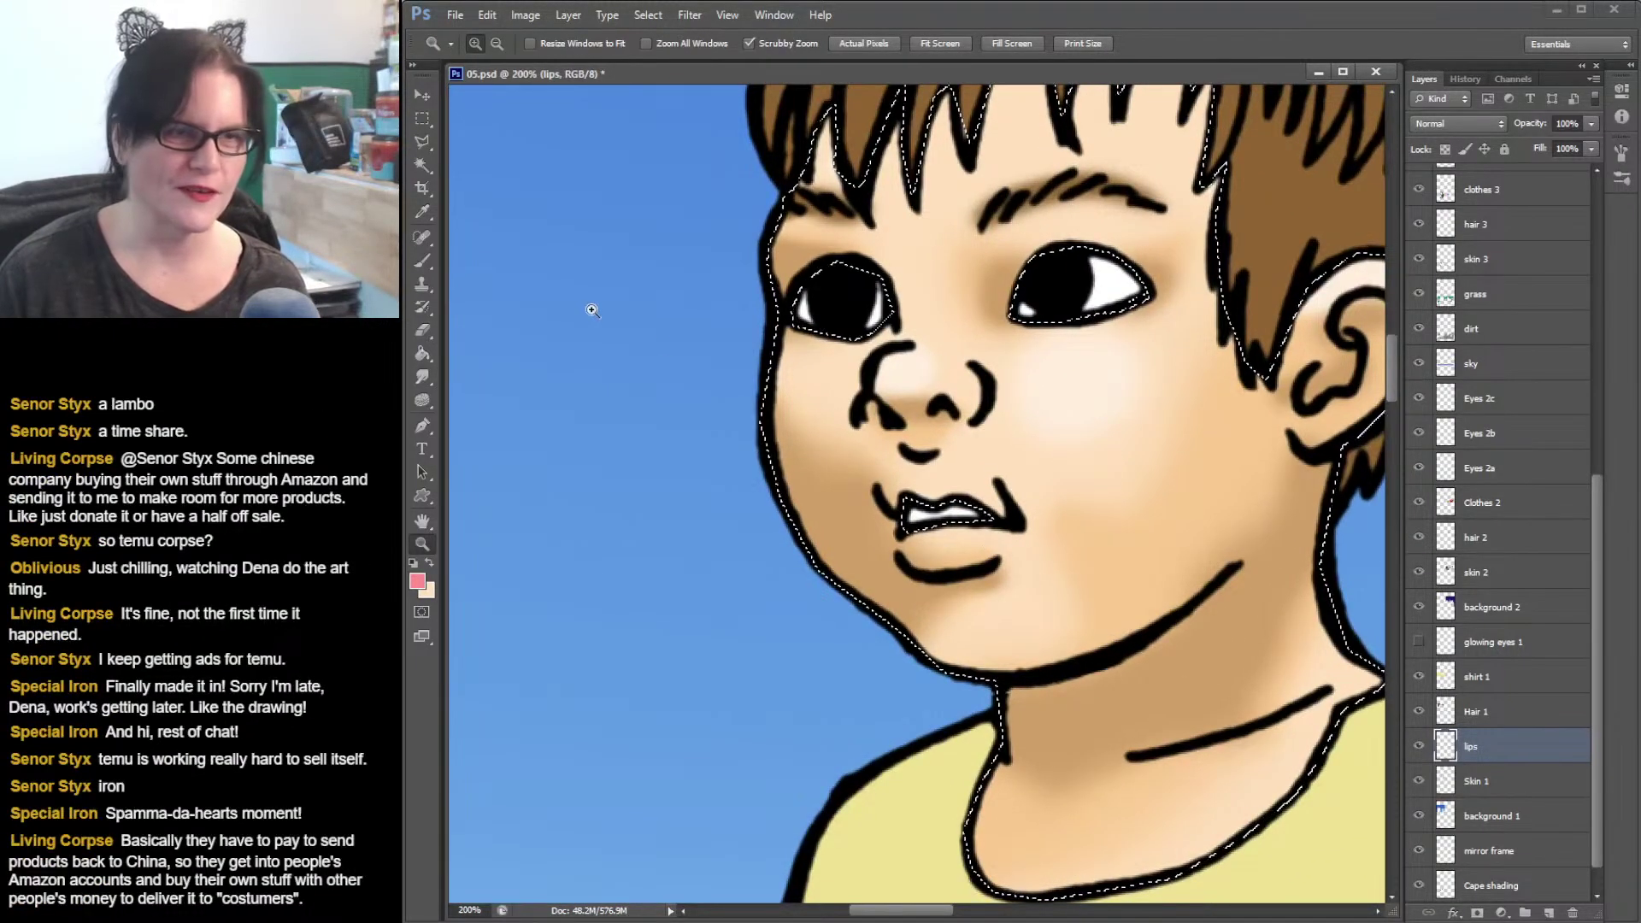
left_click(425, 262)
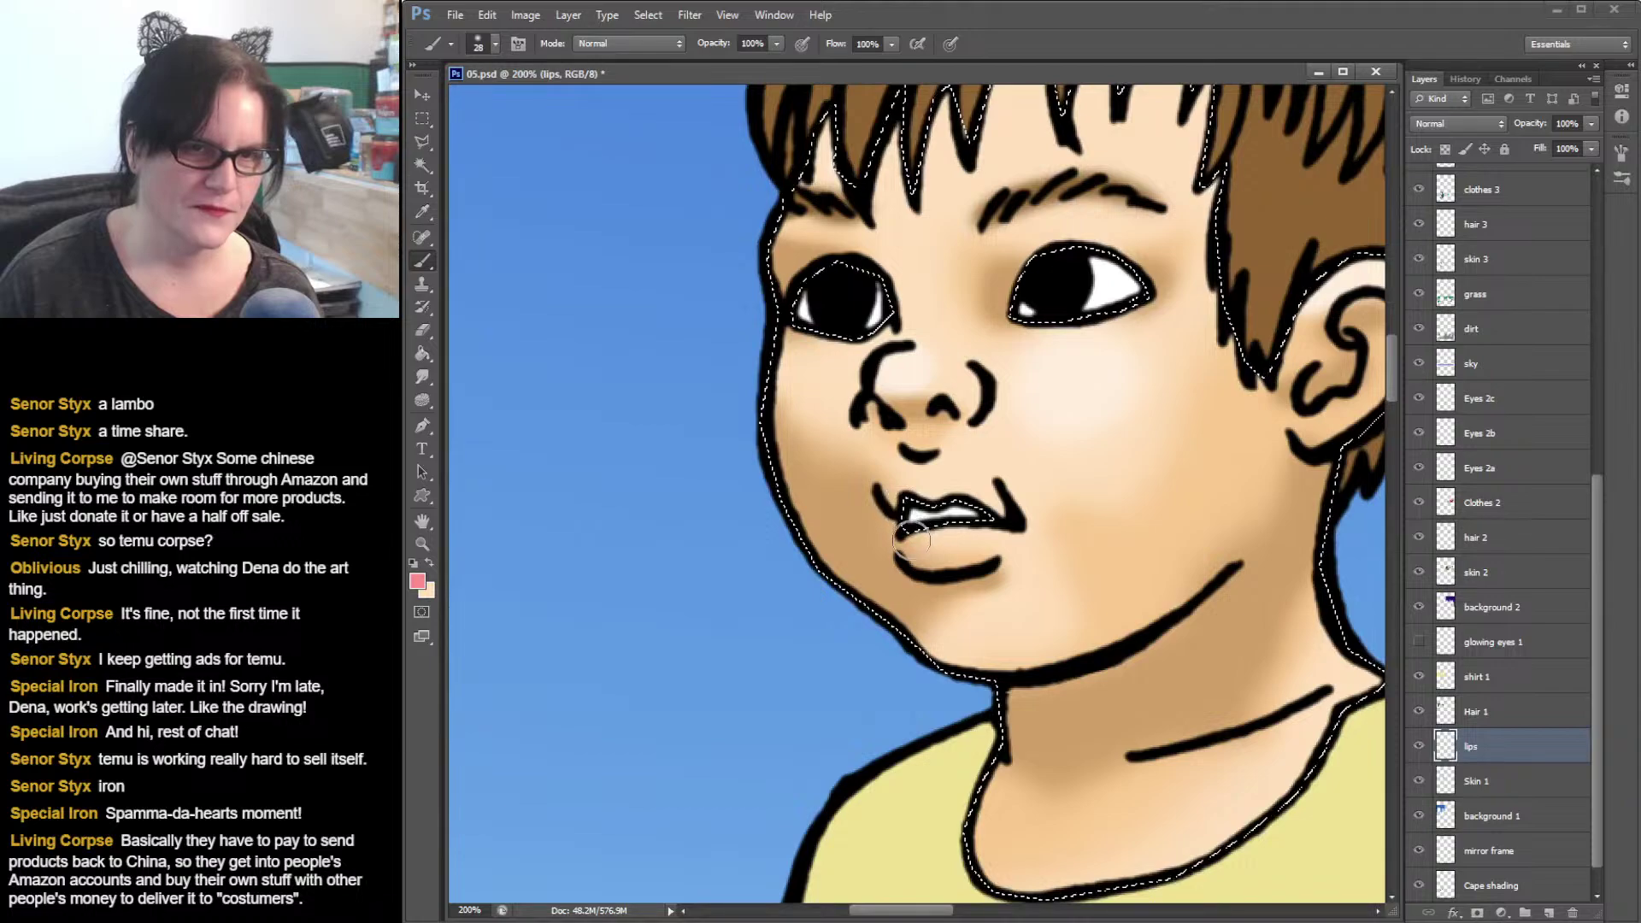
key("ctrl+z")
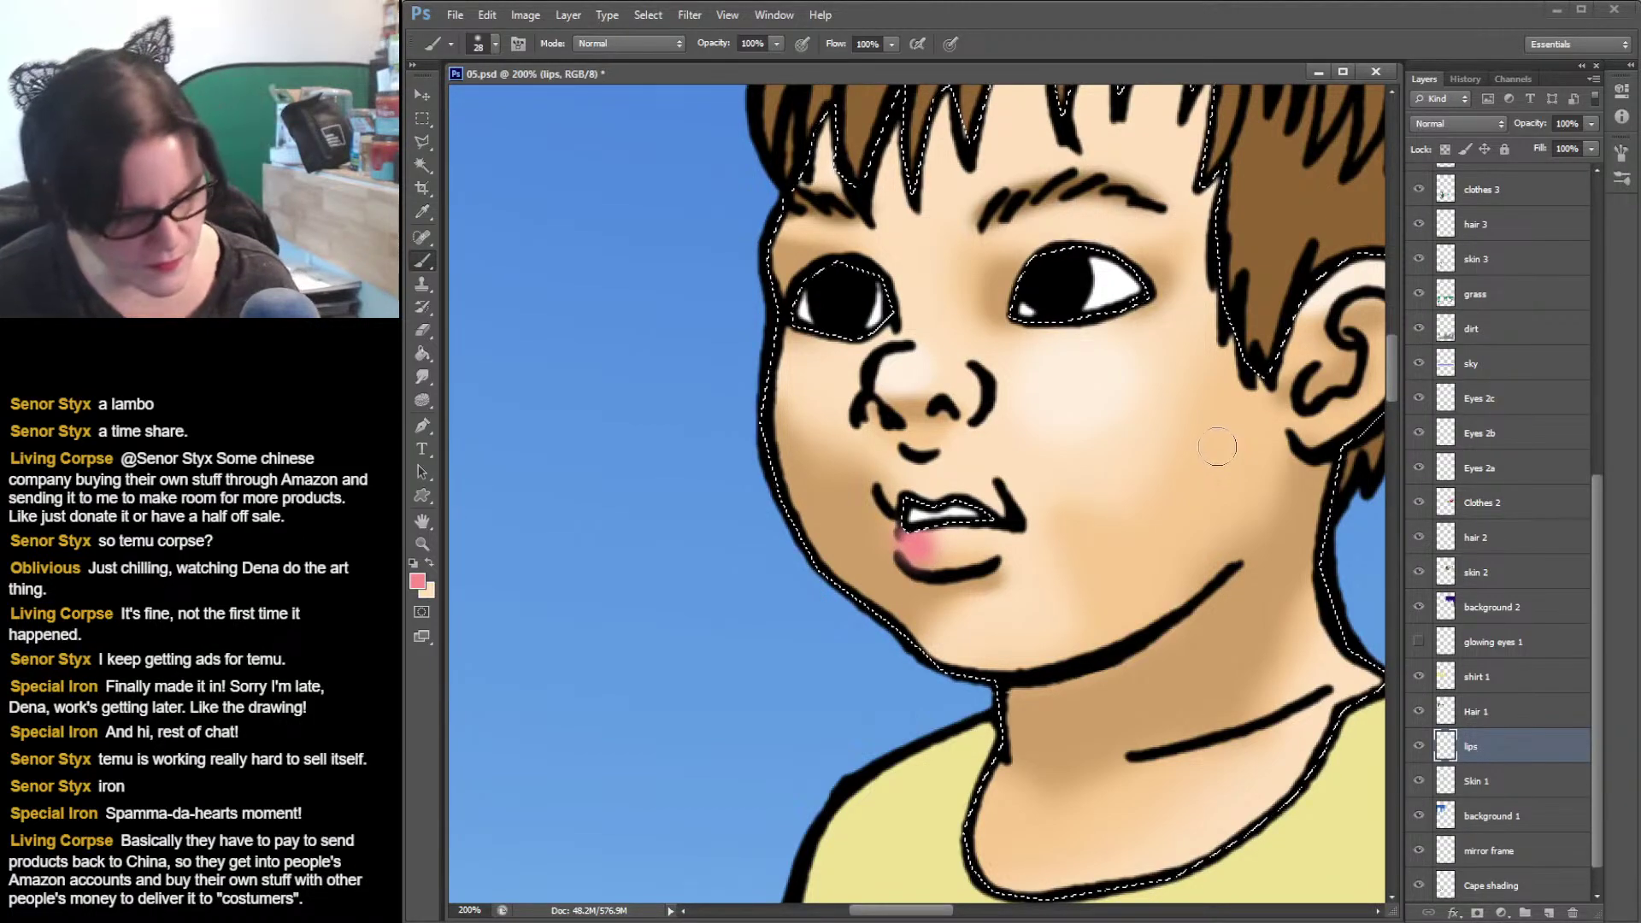
left_click(494, 43)
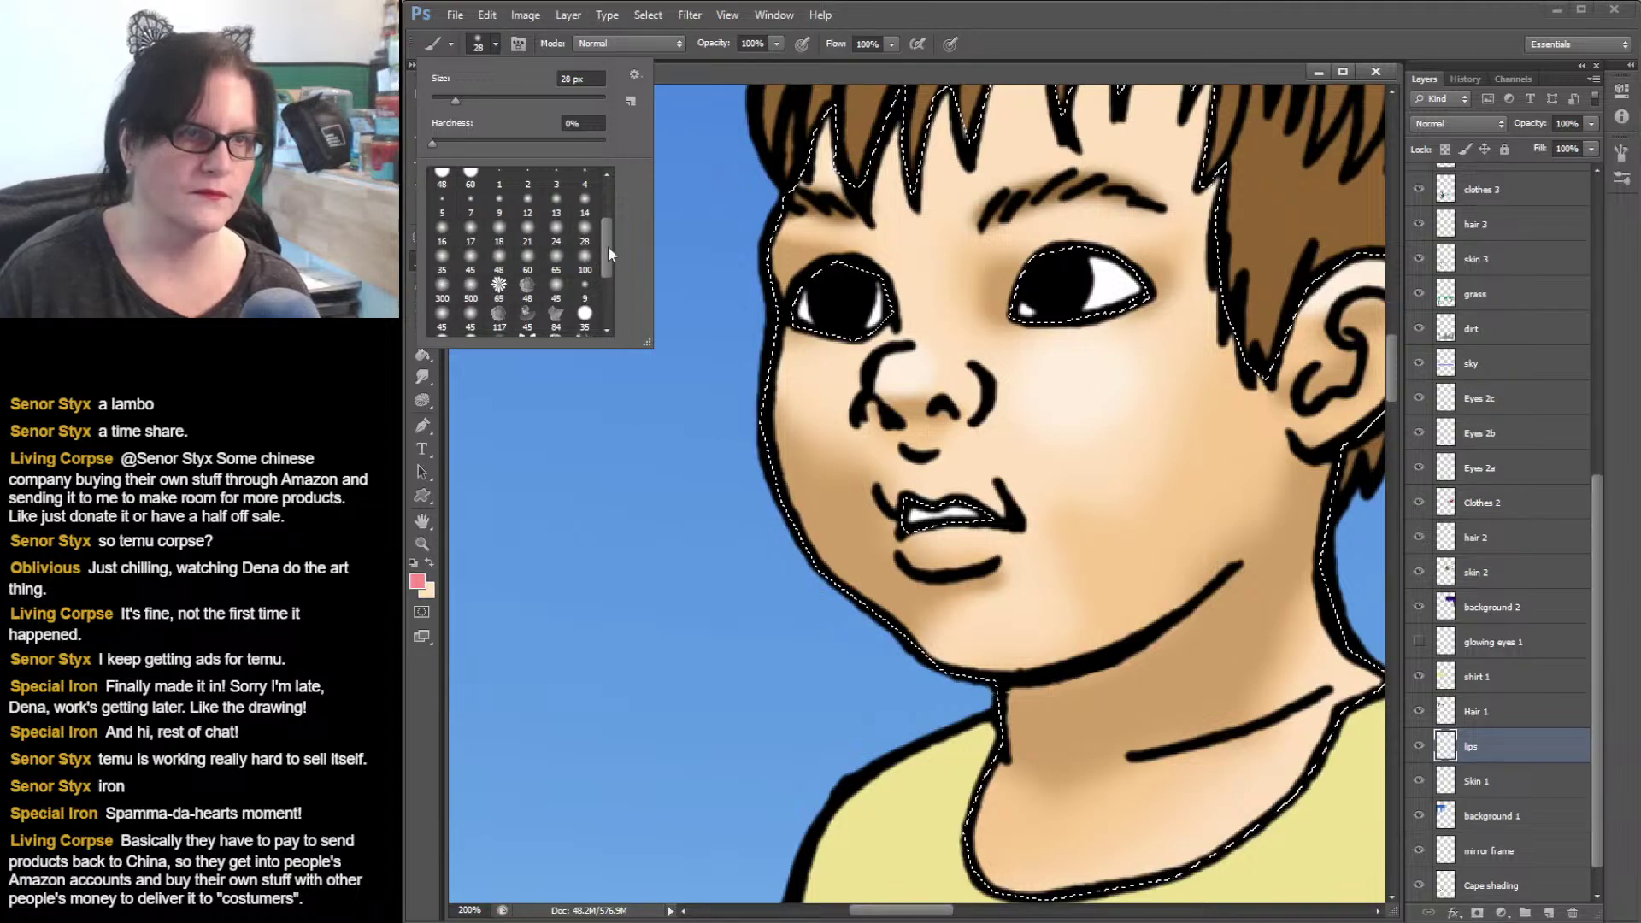
left_click_drag(608, 245, 618, 198)
left_click(500, 205)
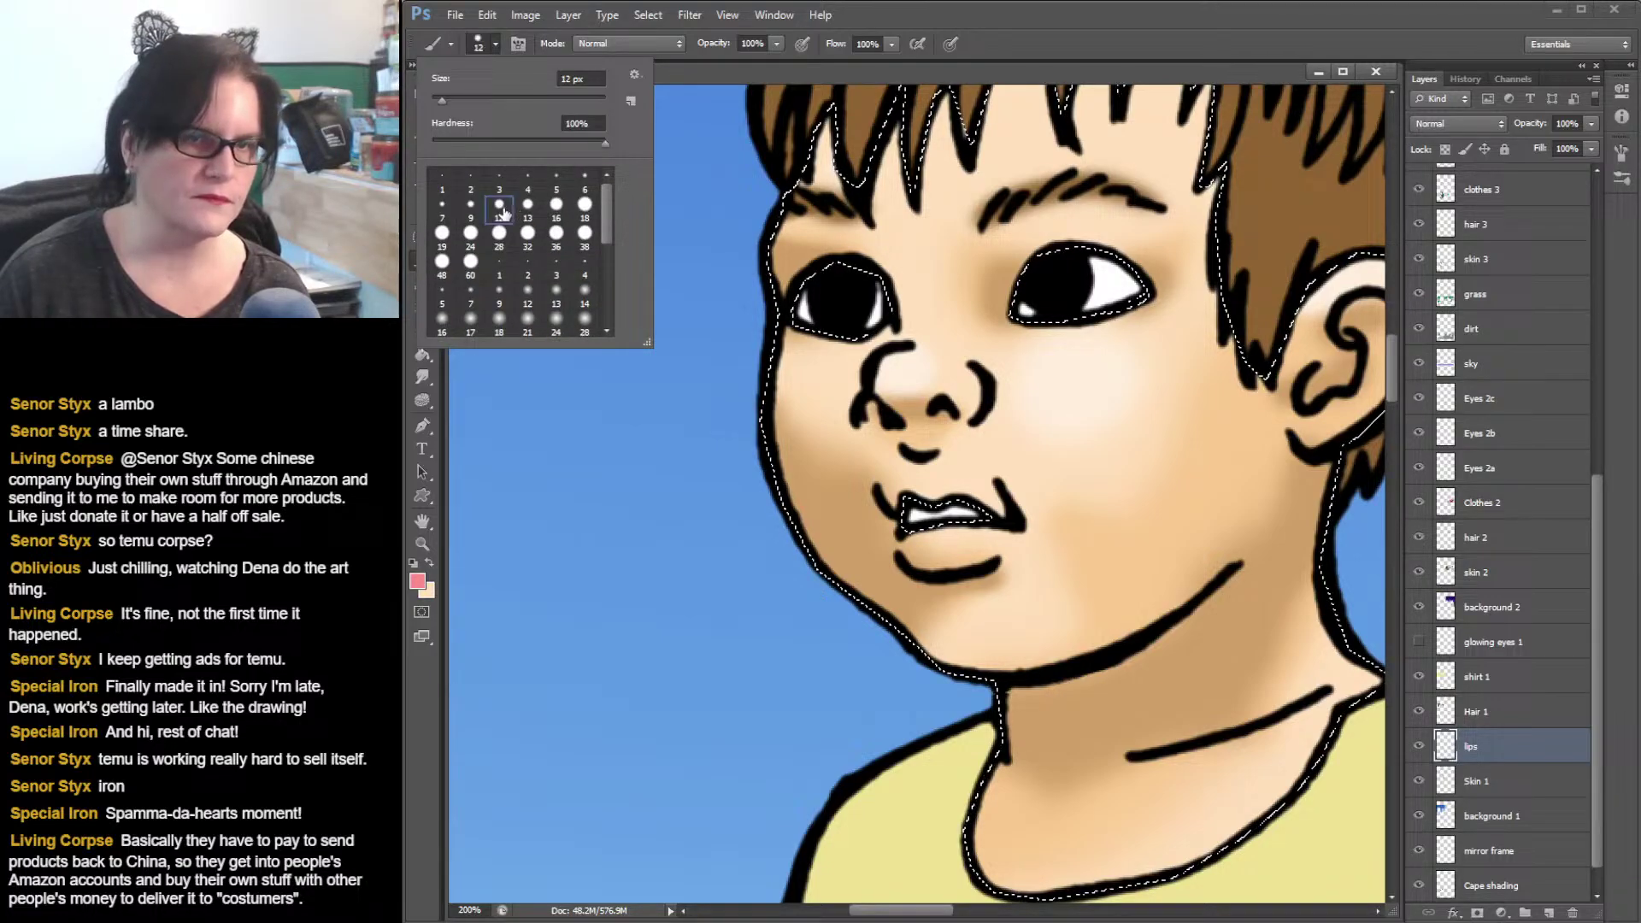
left_click(909, 542)
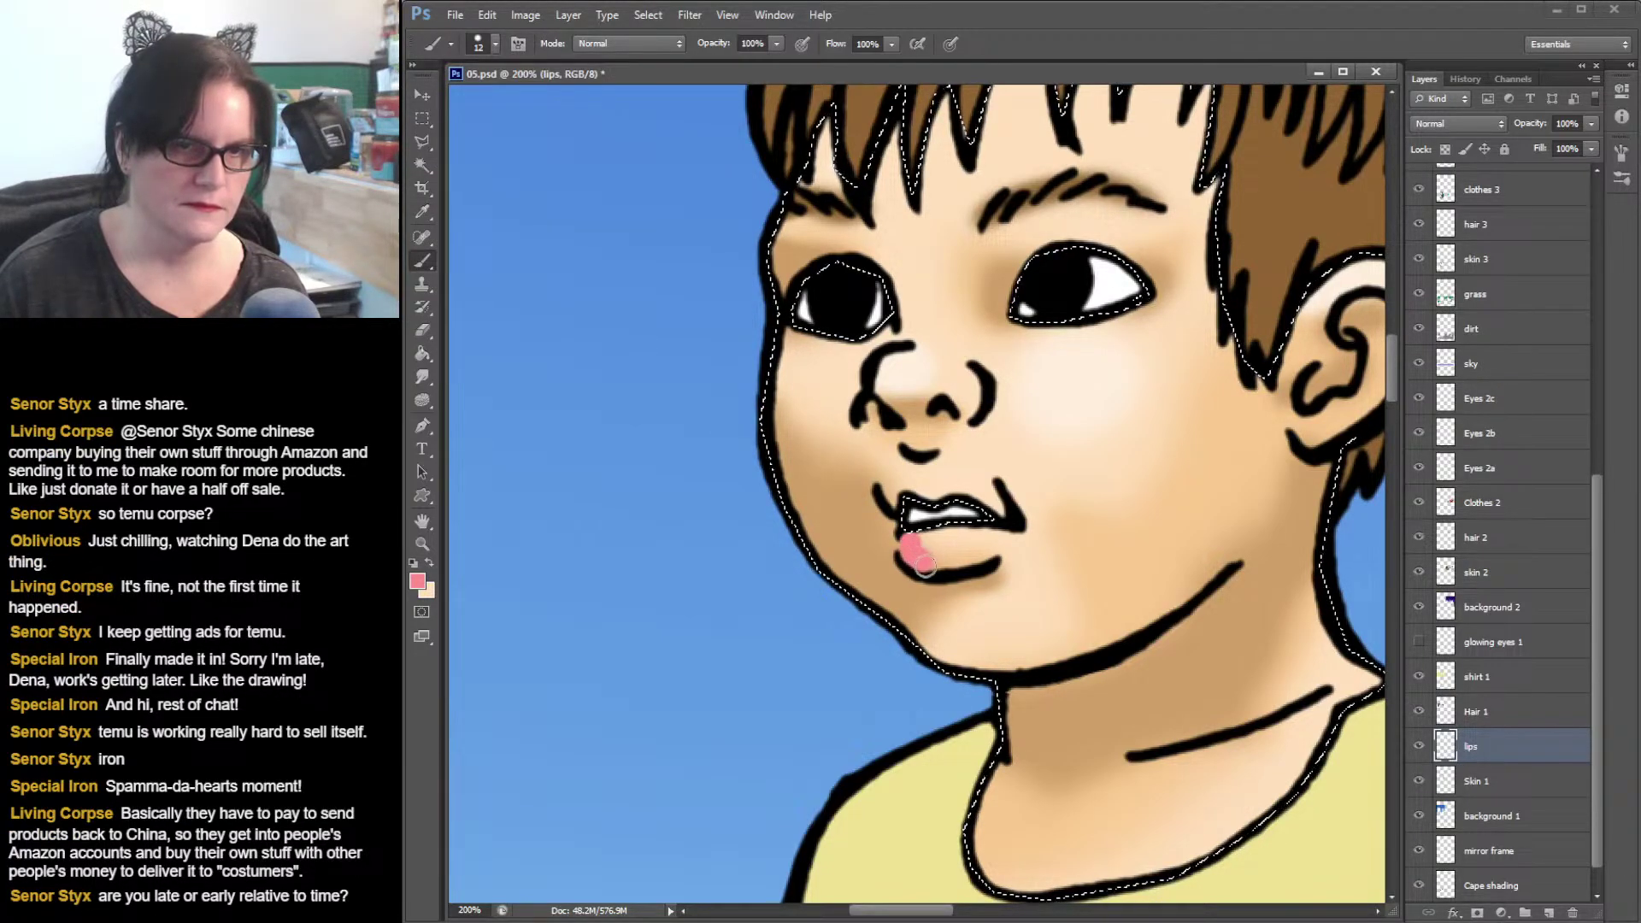
left_click_drag(952, 570, 1012, 535)
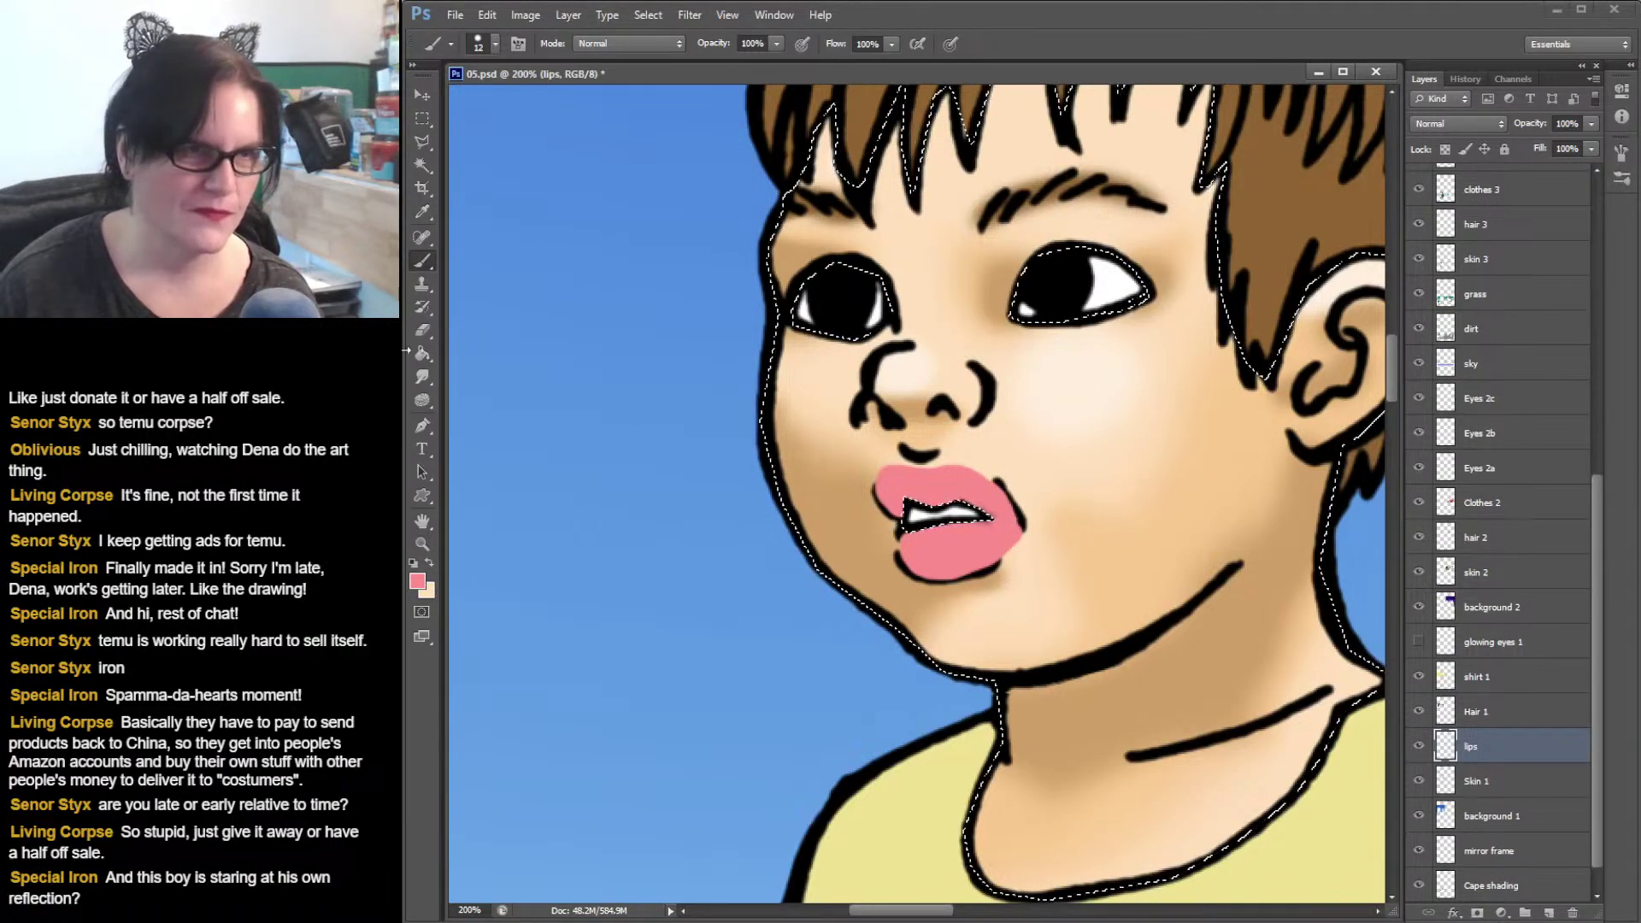
left_click(432, 335)
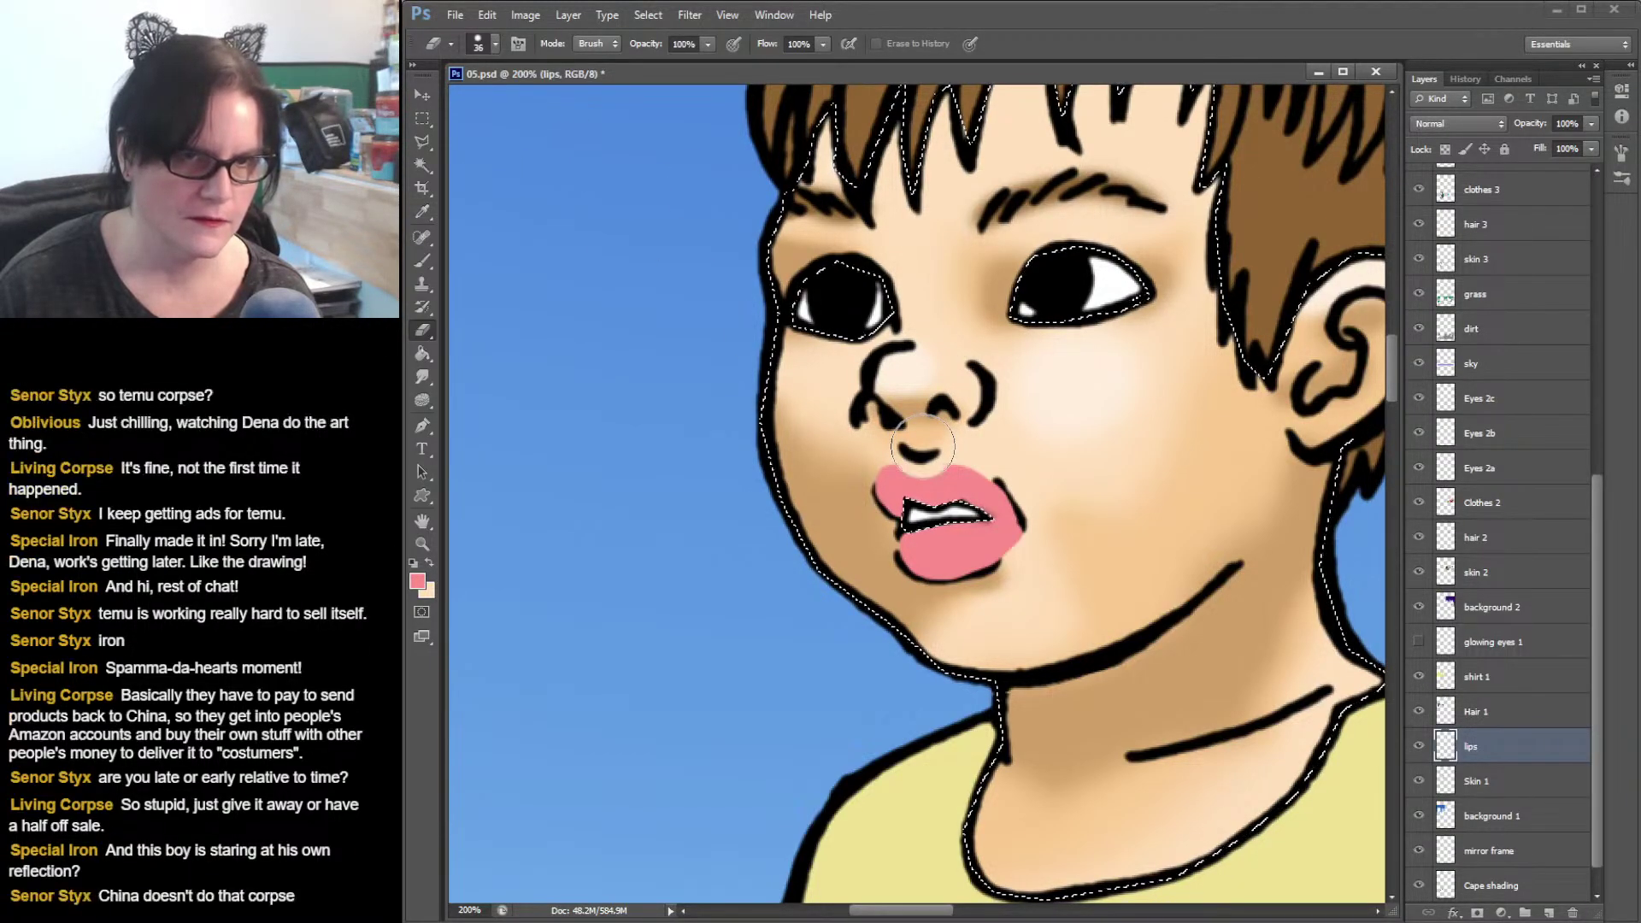
left_click(424, 258)
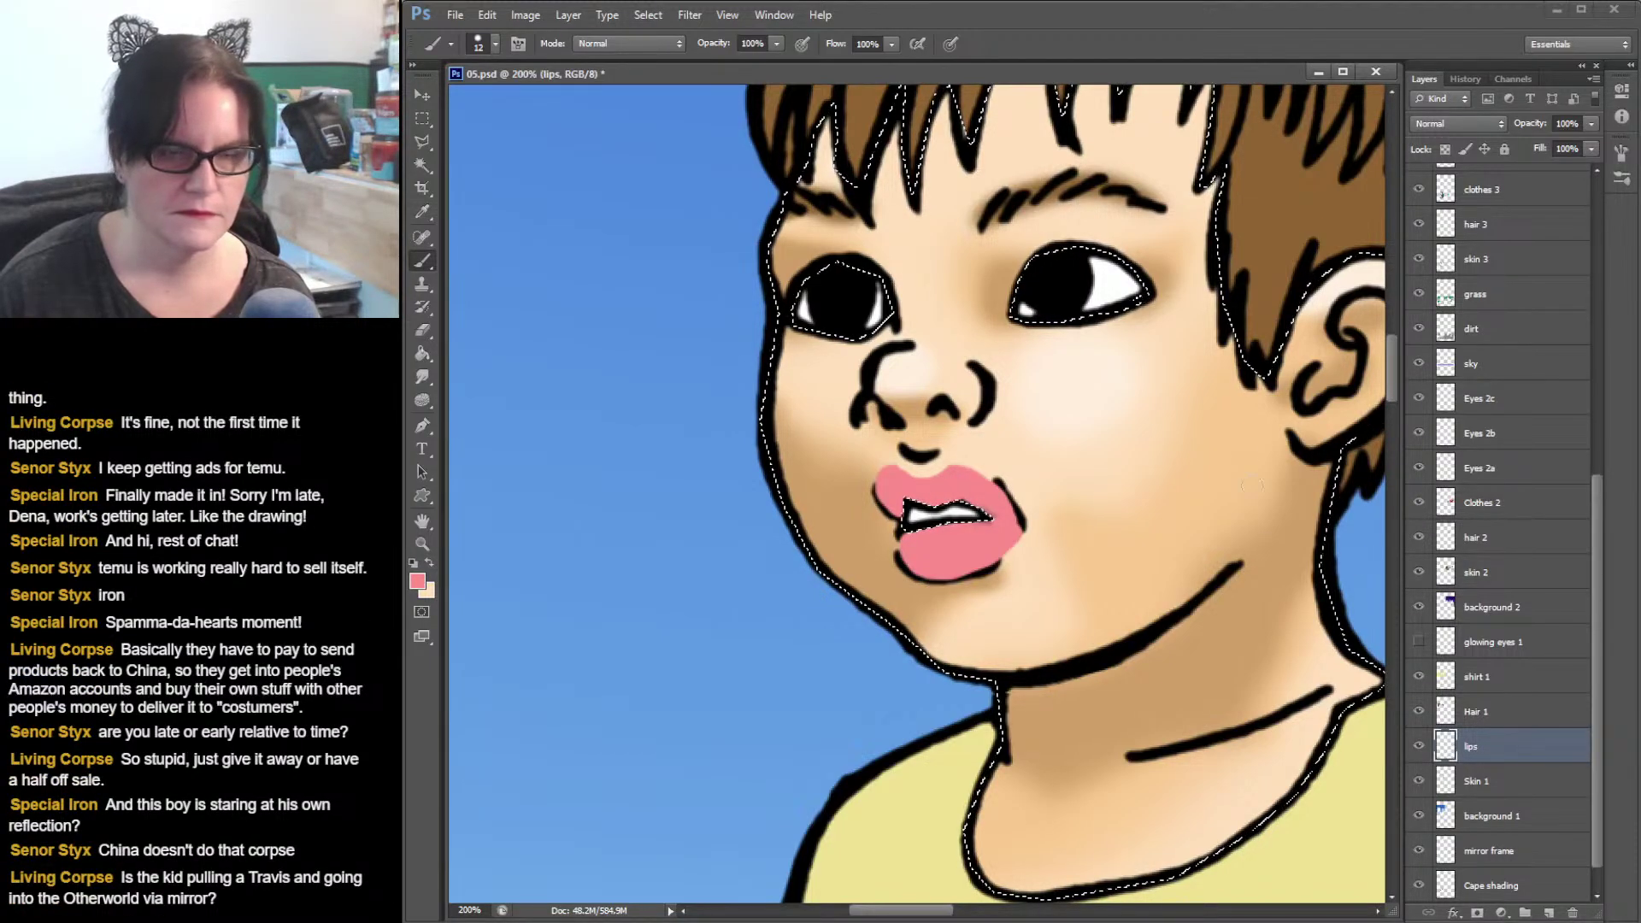
- Try the Multiply, Darker Color, Overlay and Color blend modes on the lips layer
left_click(1497, 122)
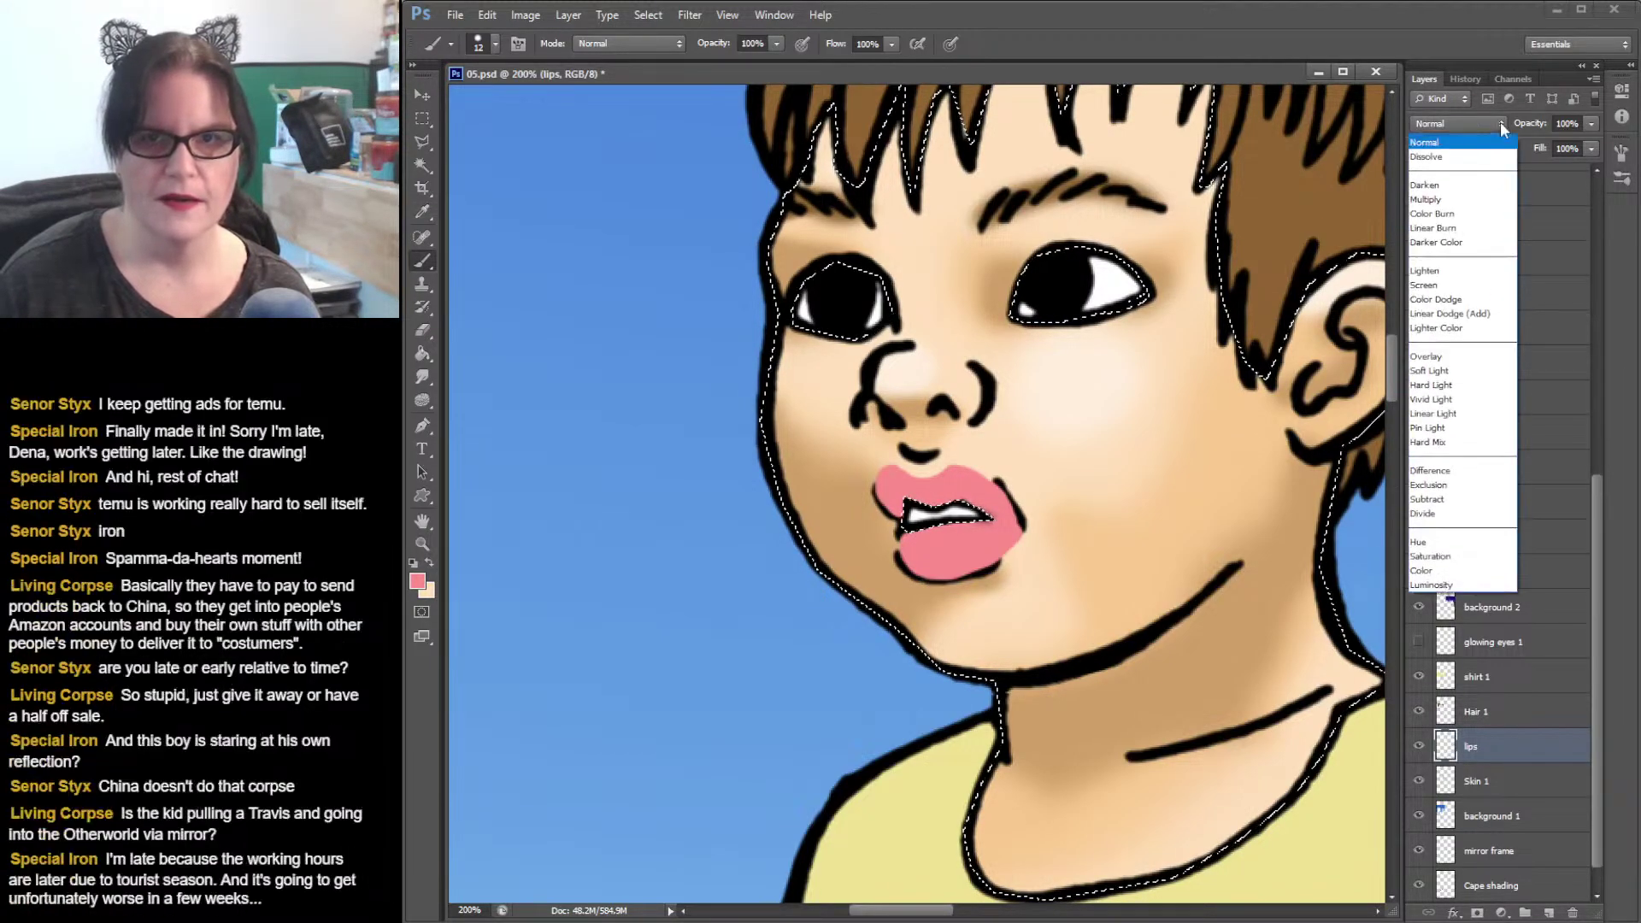
left_click(1453, 202)
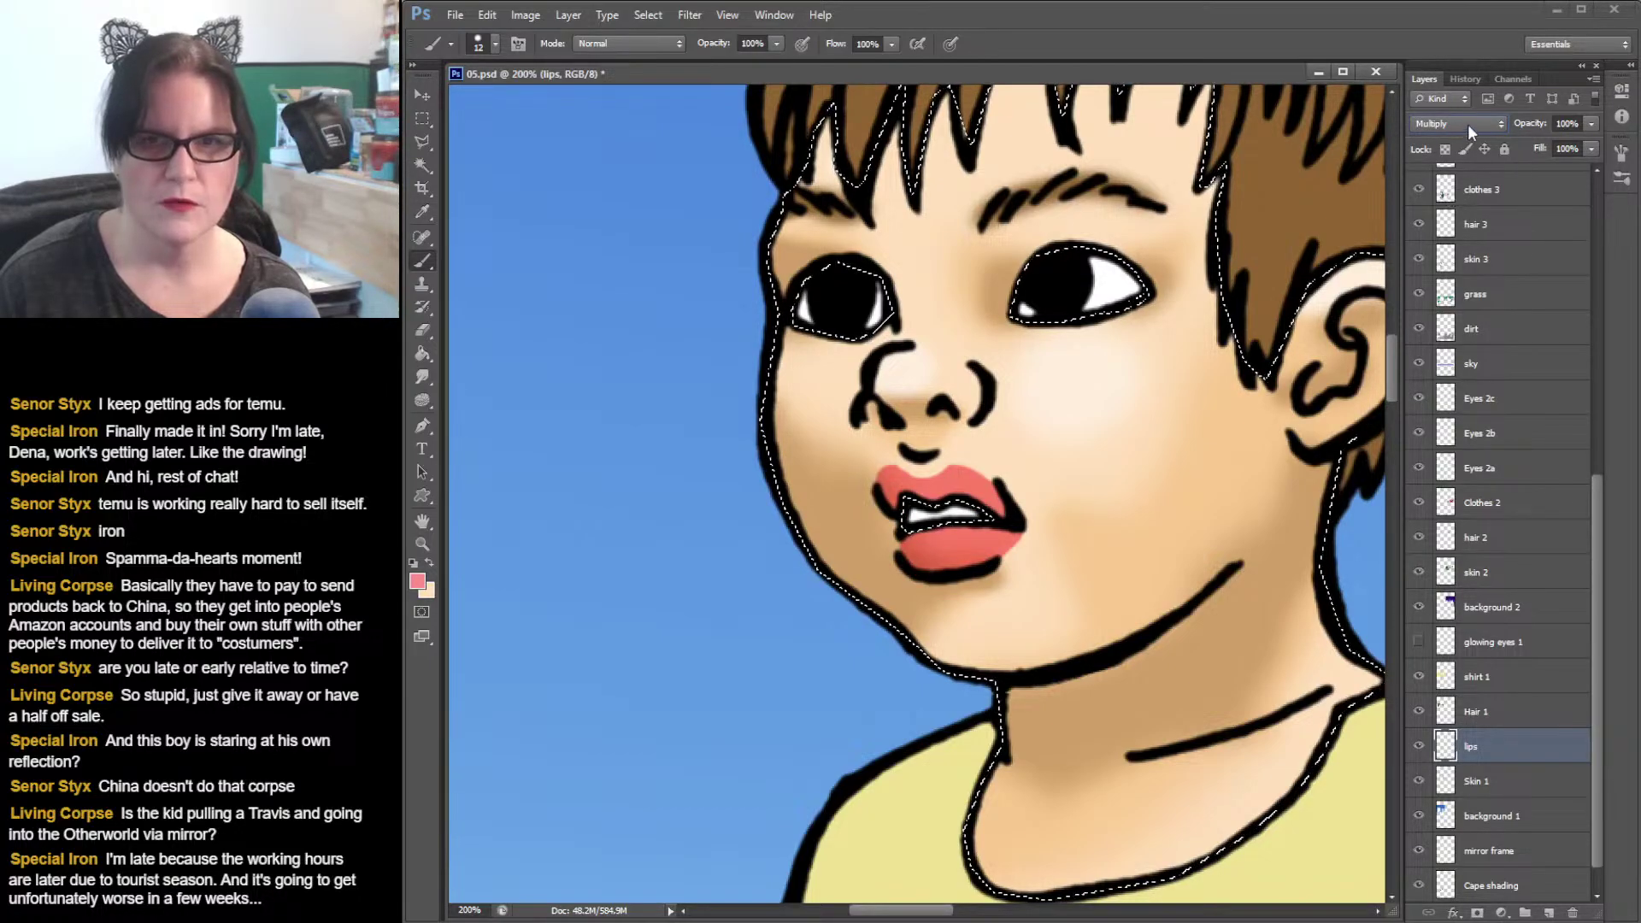
left_click(1501, 123)
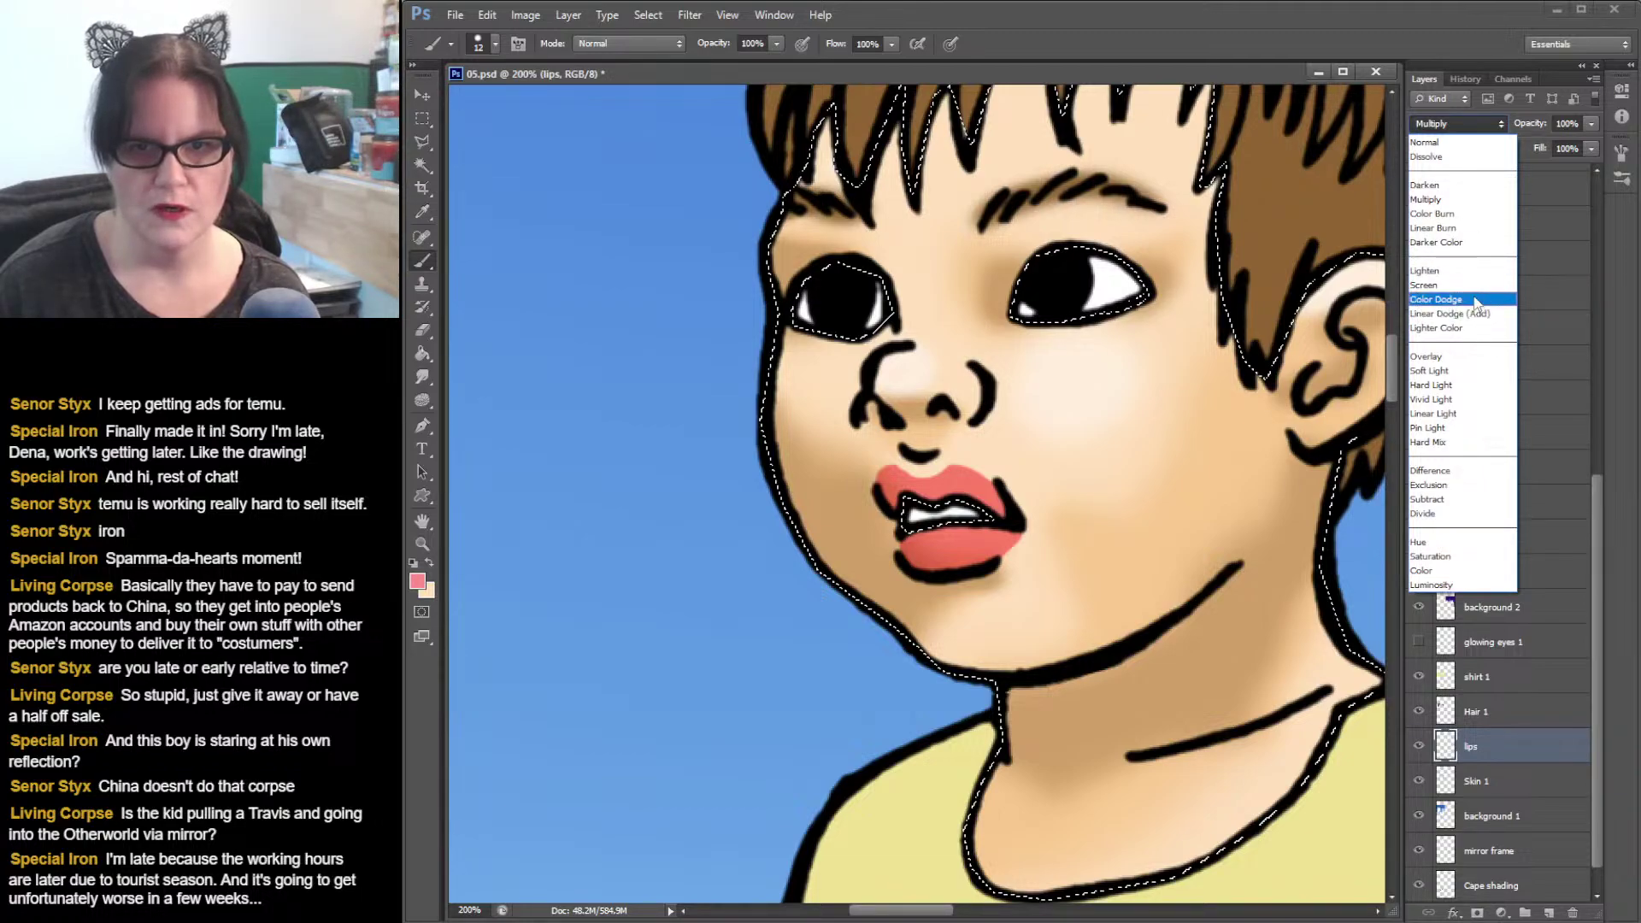
left_click(1472, 248)
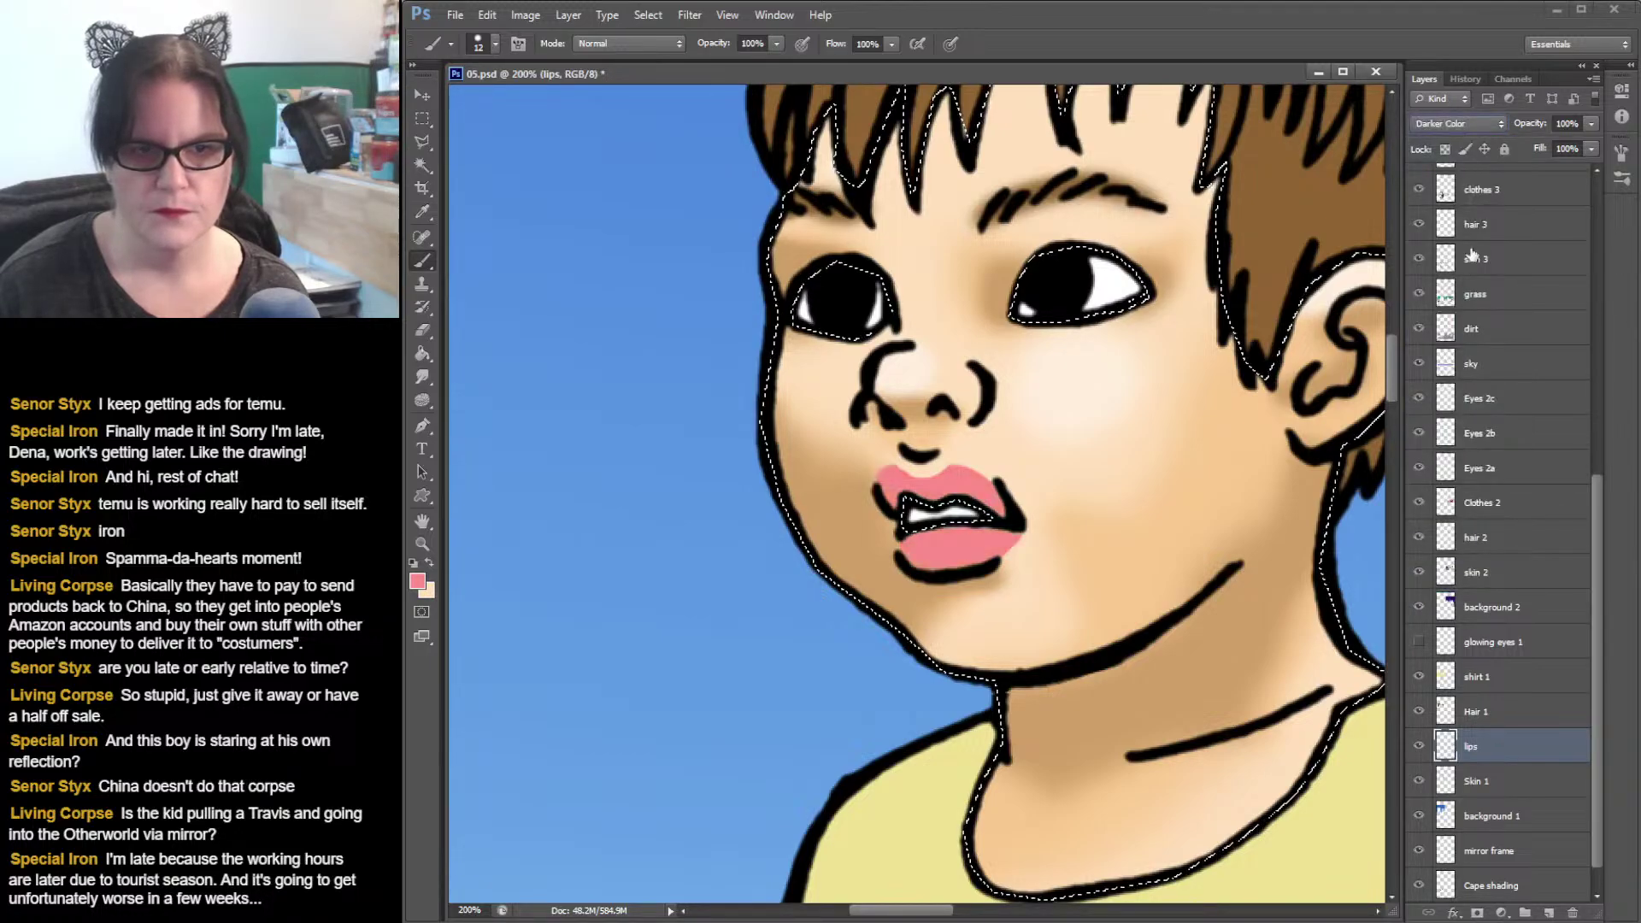
left_click(1492, 122)
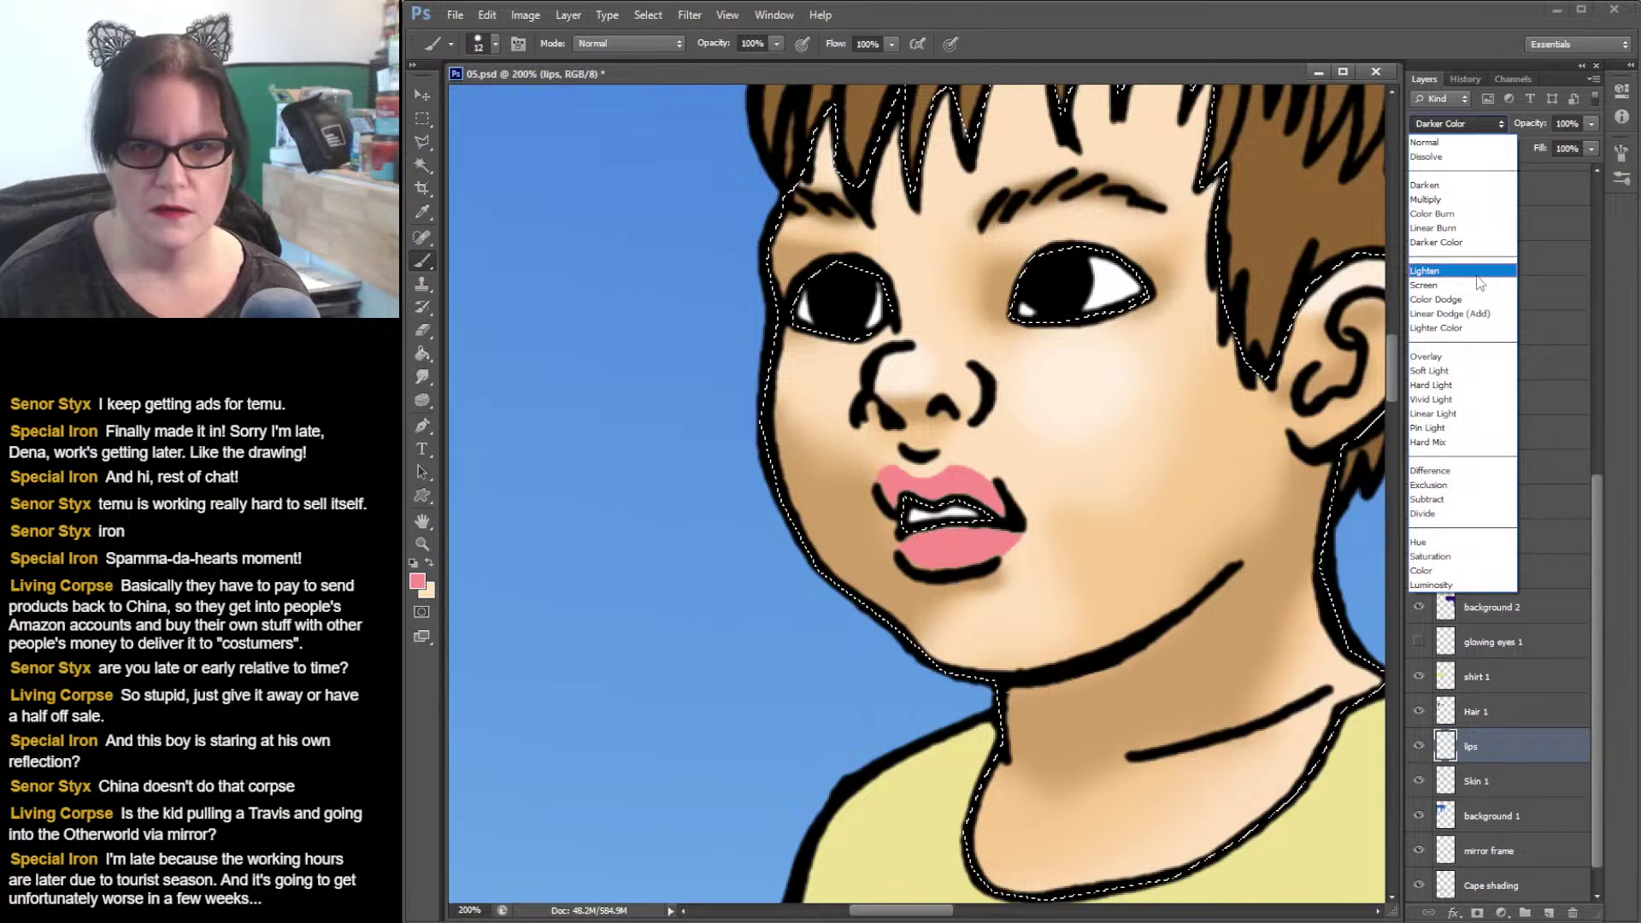
left_click(1463, 356)
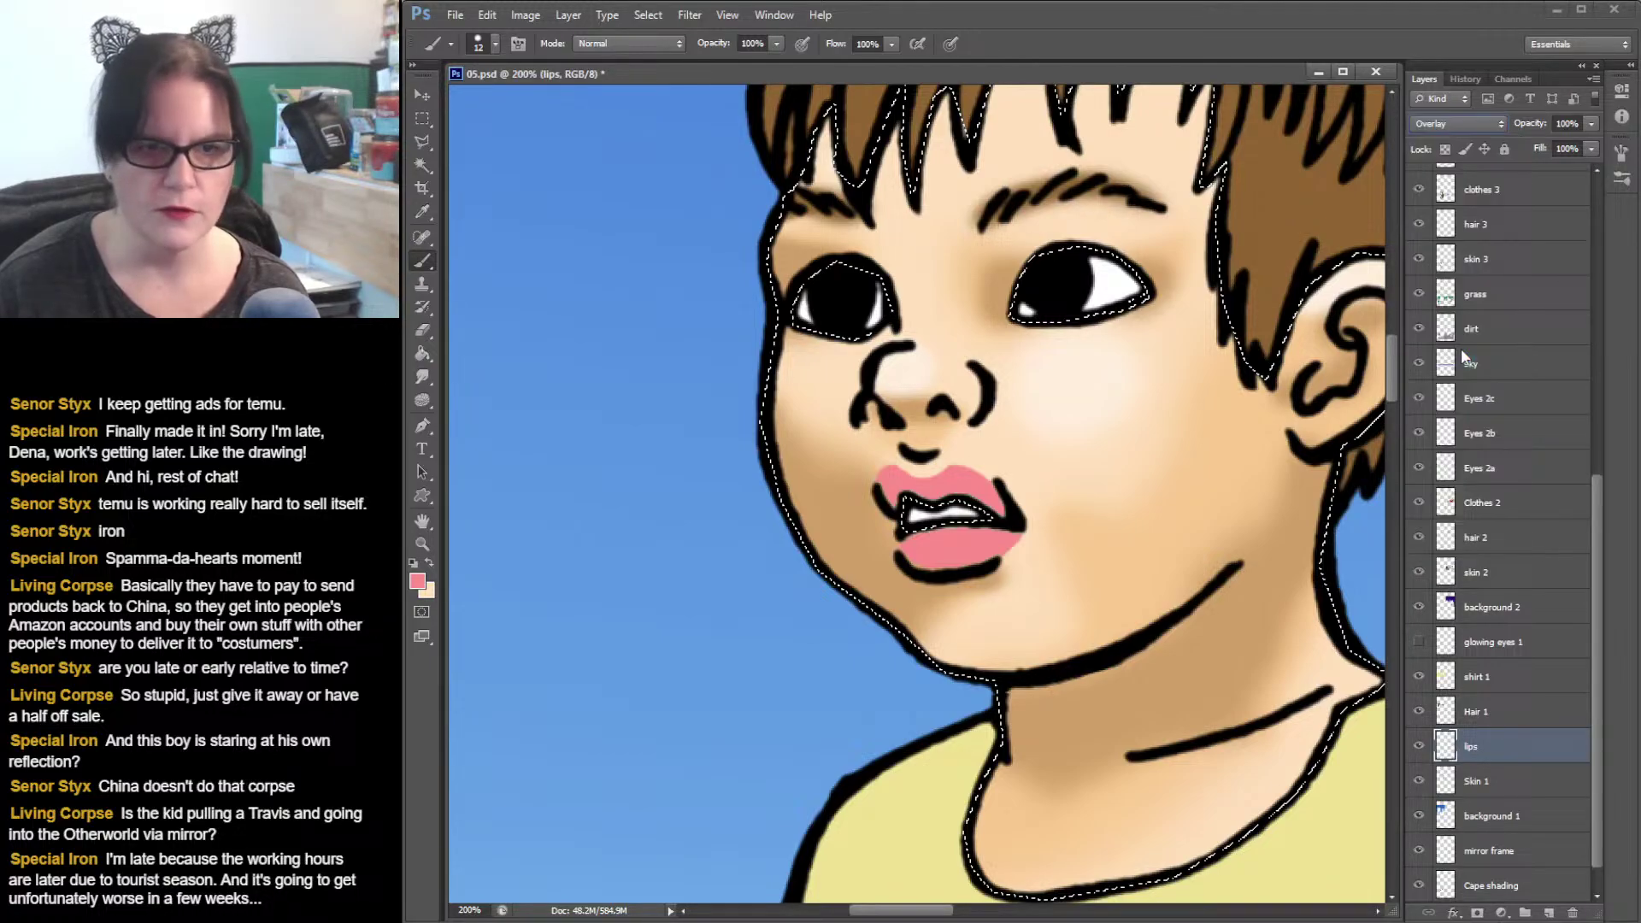
left_click(1503, 125)
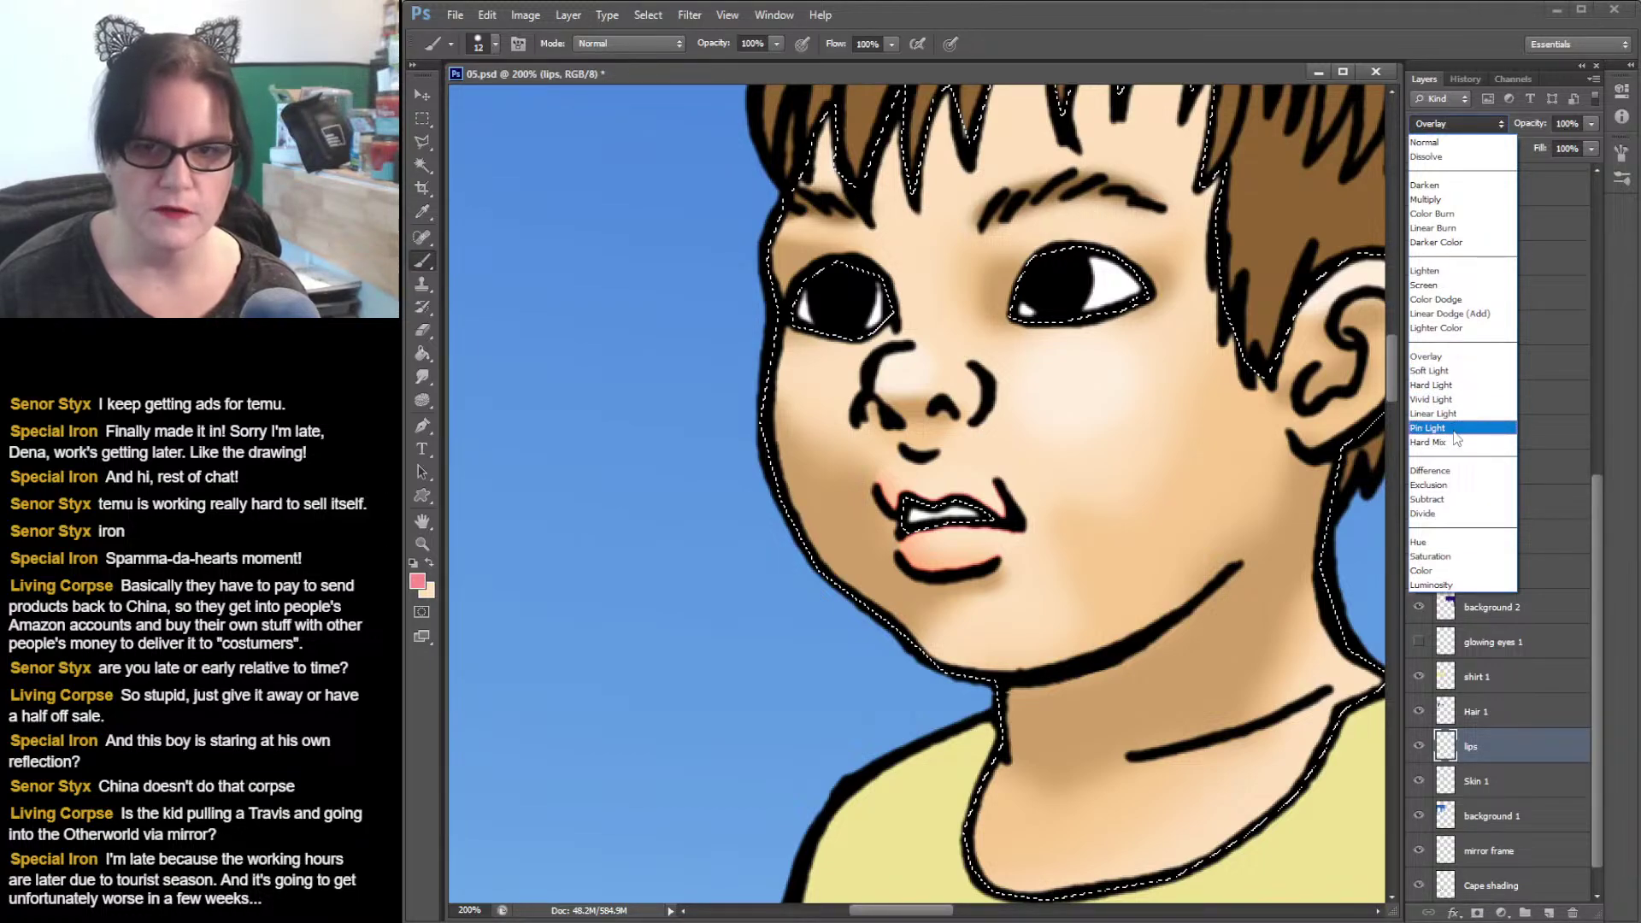
left_click(1436, 570)
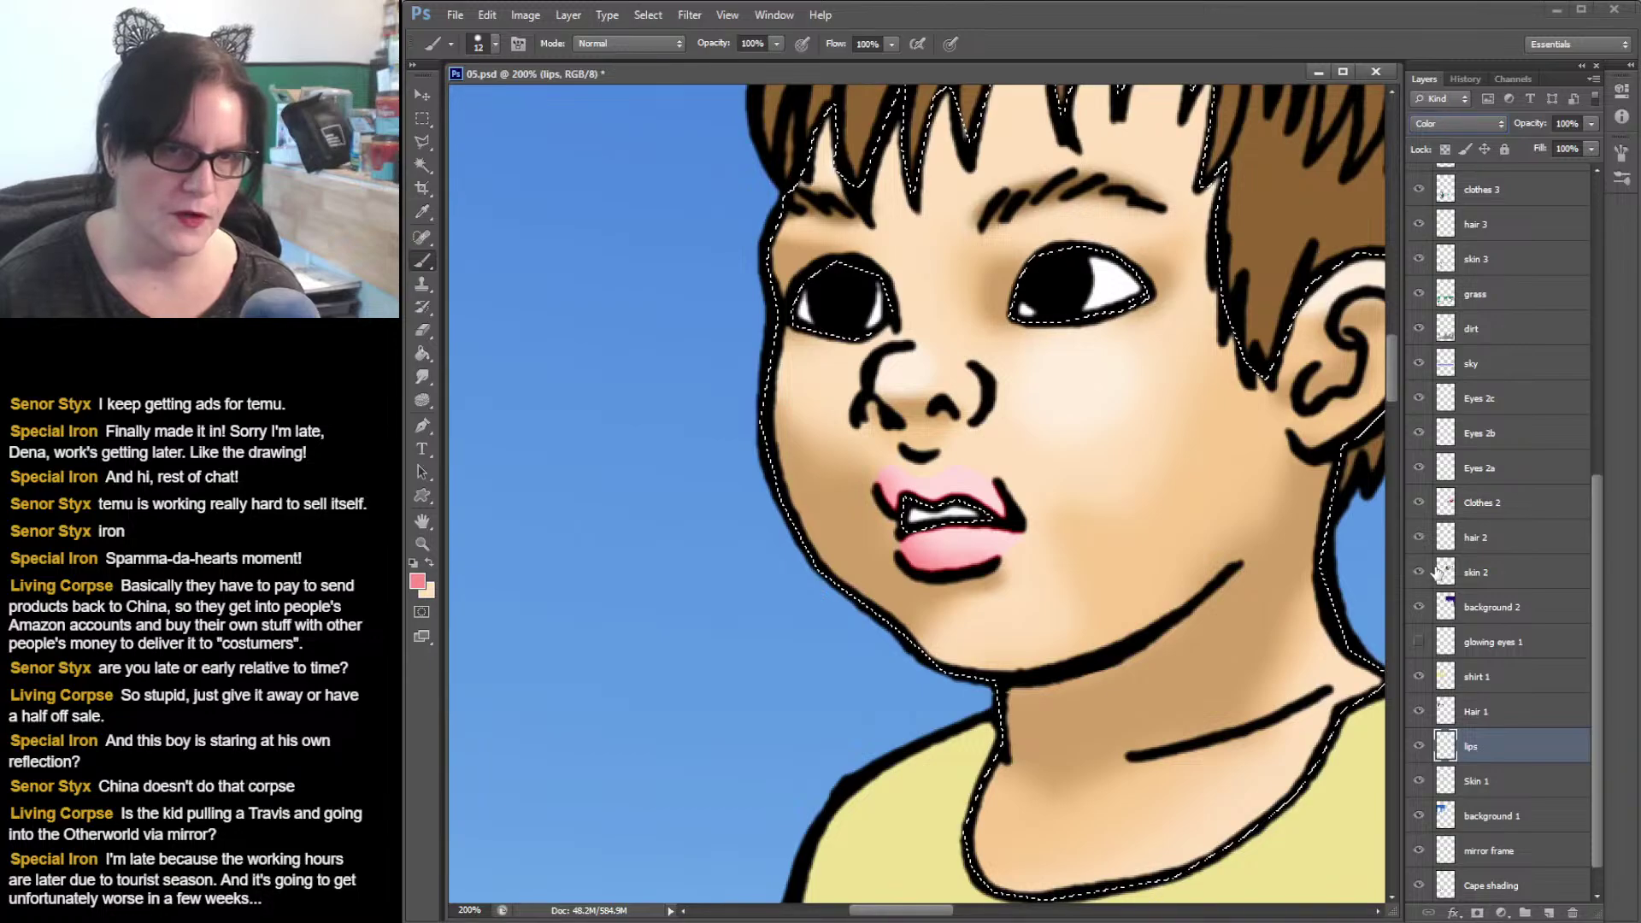
- Set the lips layer to Multiply blend mode at 53% opacity
left_click(1506, 124)
left_click(1478, 196)
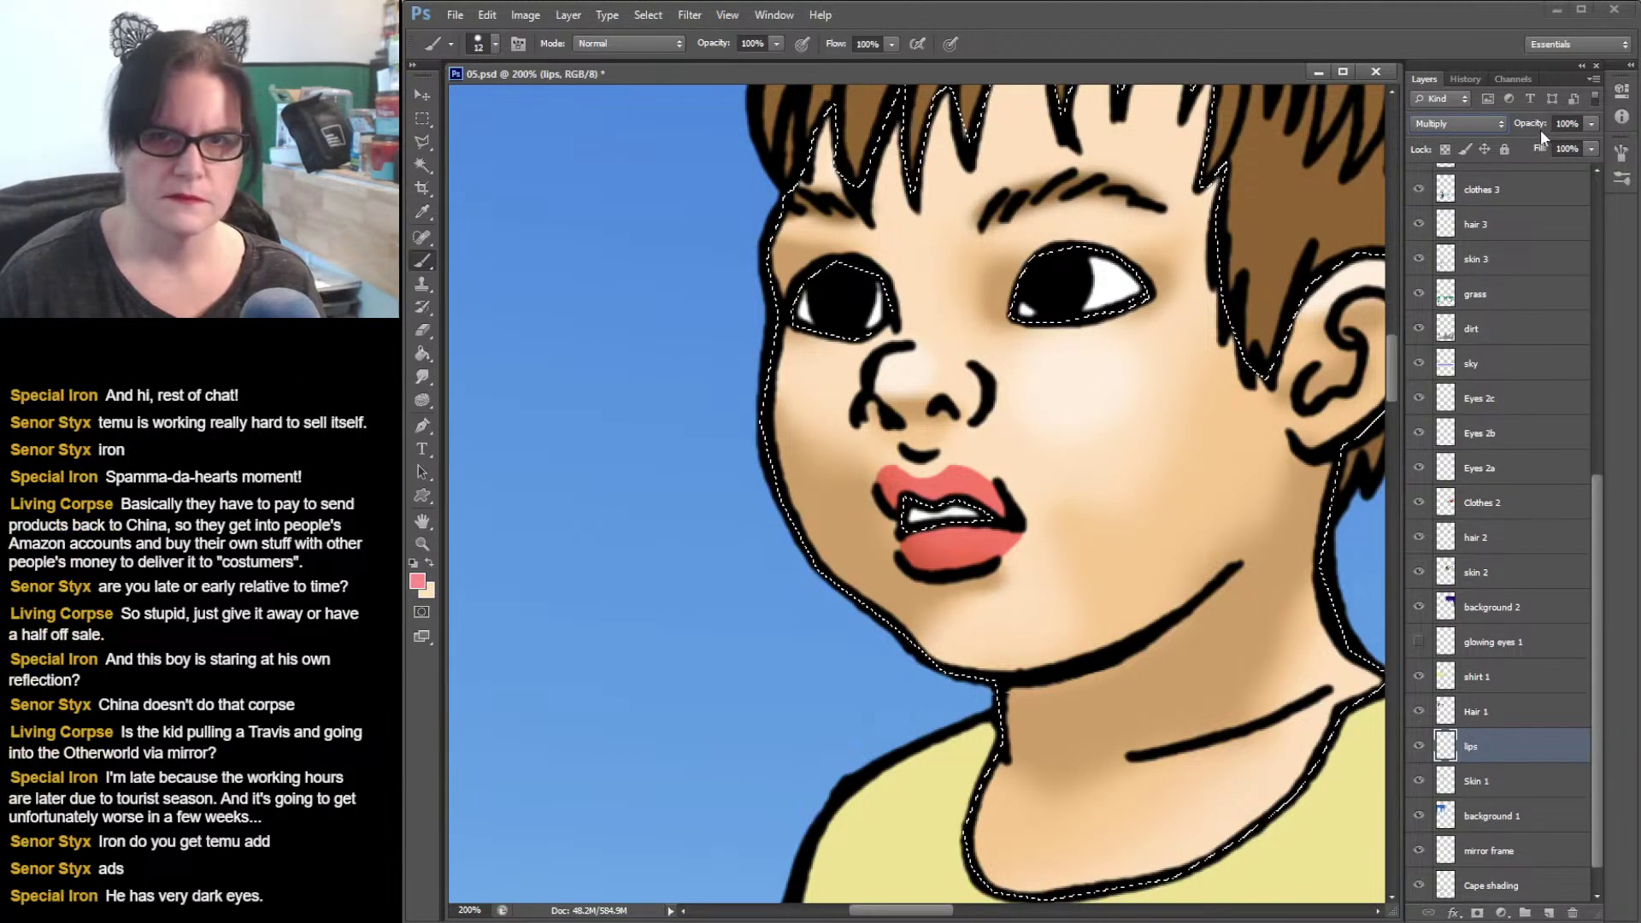
left_click(1592, 125)
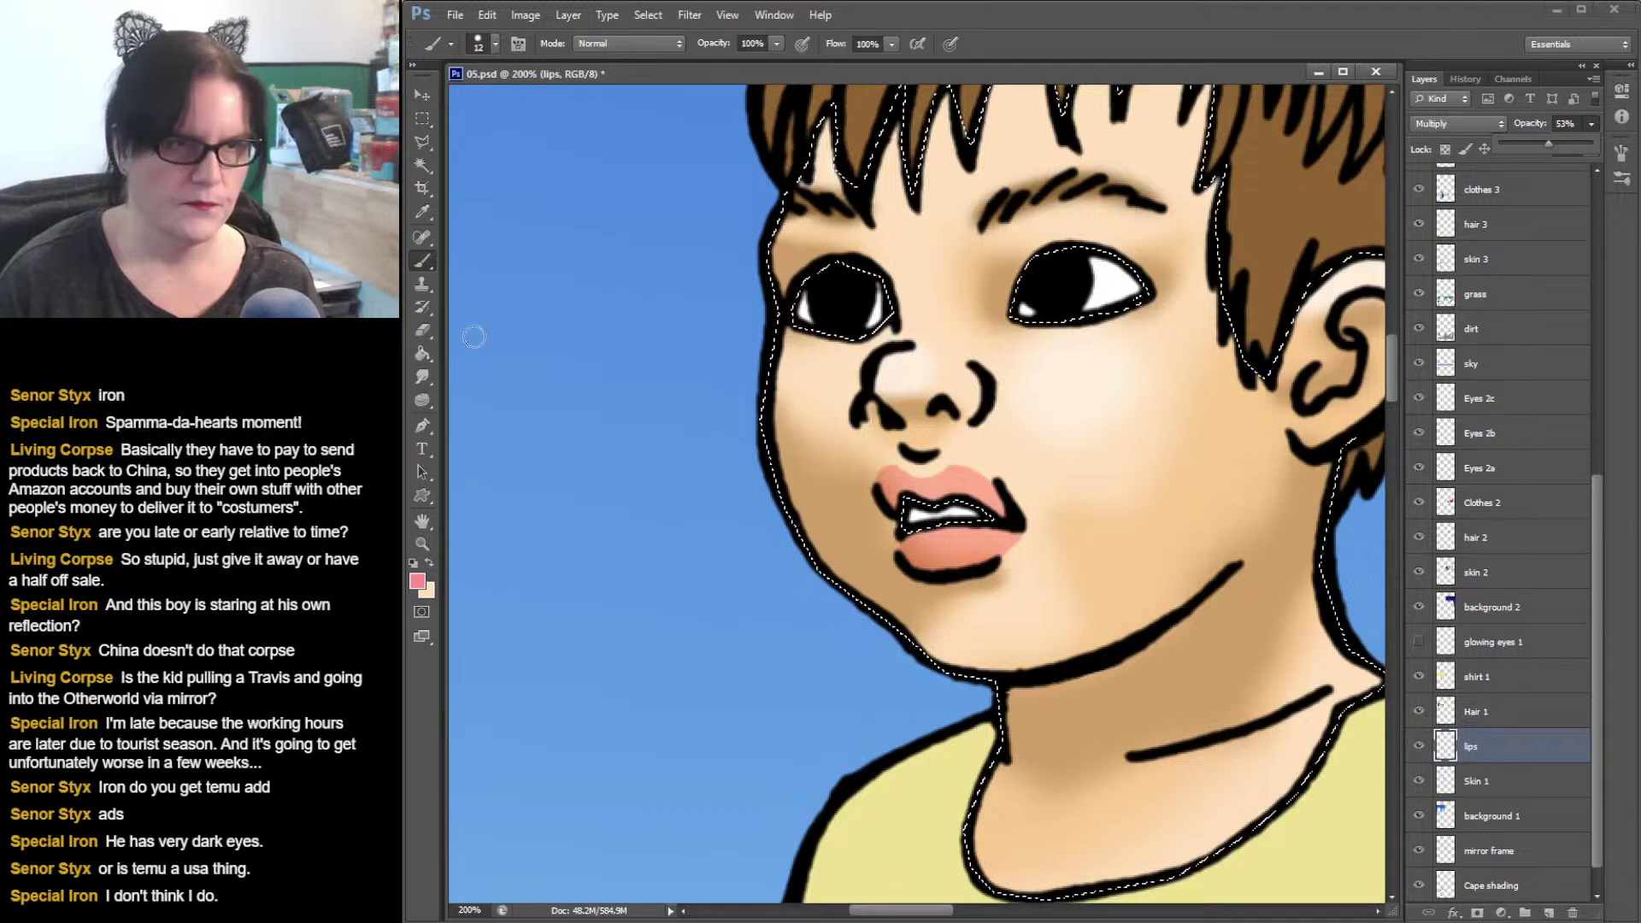
- Soften the edges of the reflection's lips using the Smudge tool with a soft 21 px brush at 53% strength
left_click(422, 376)
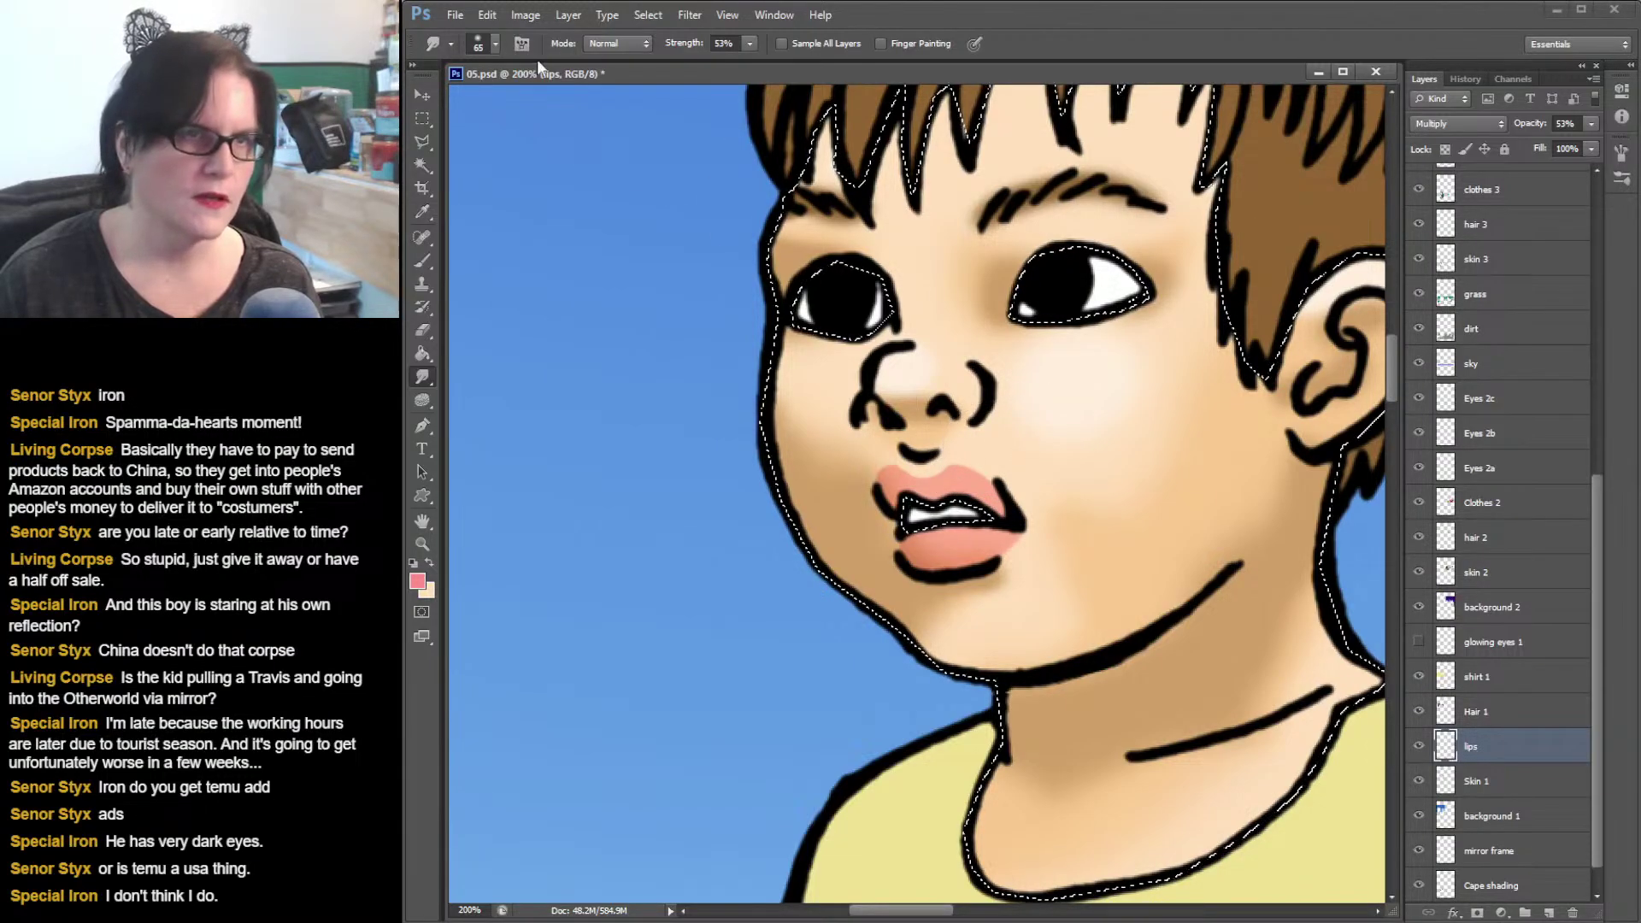
left_click(494, 43)
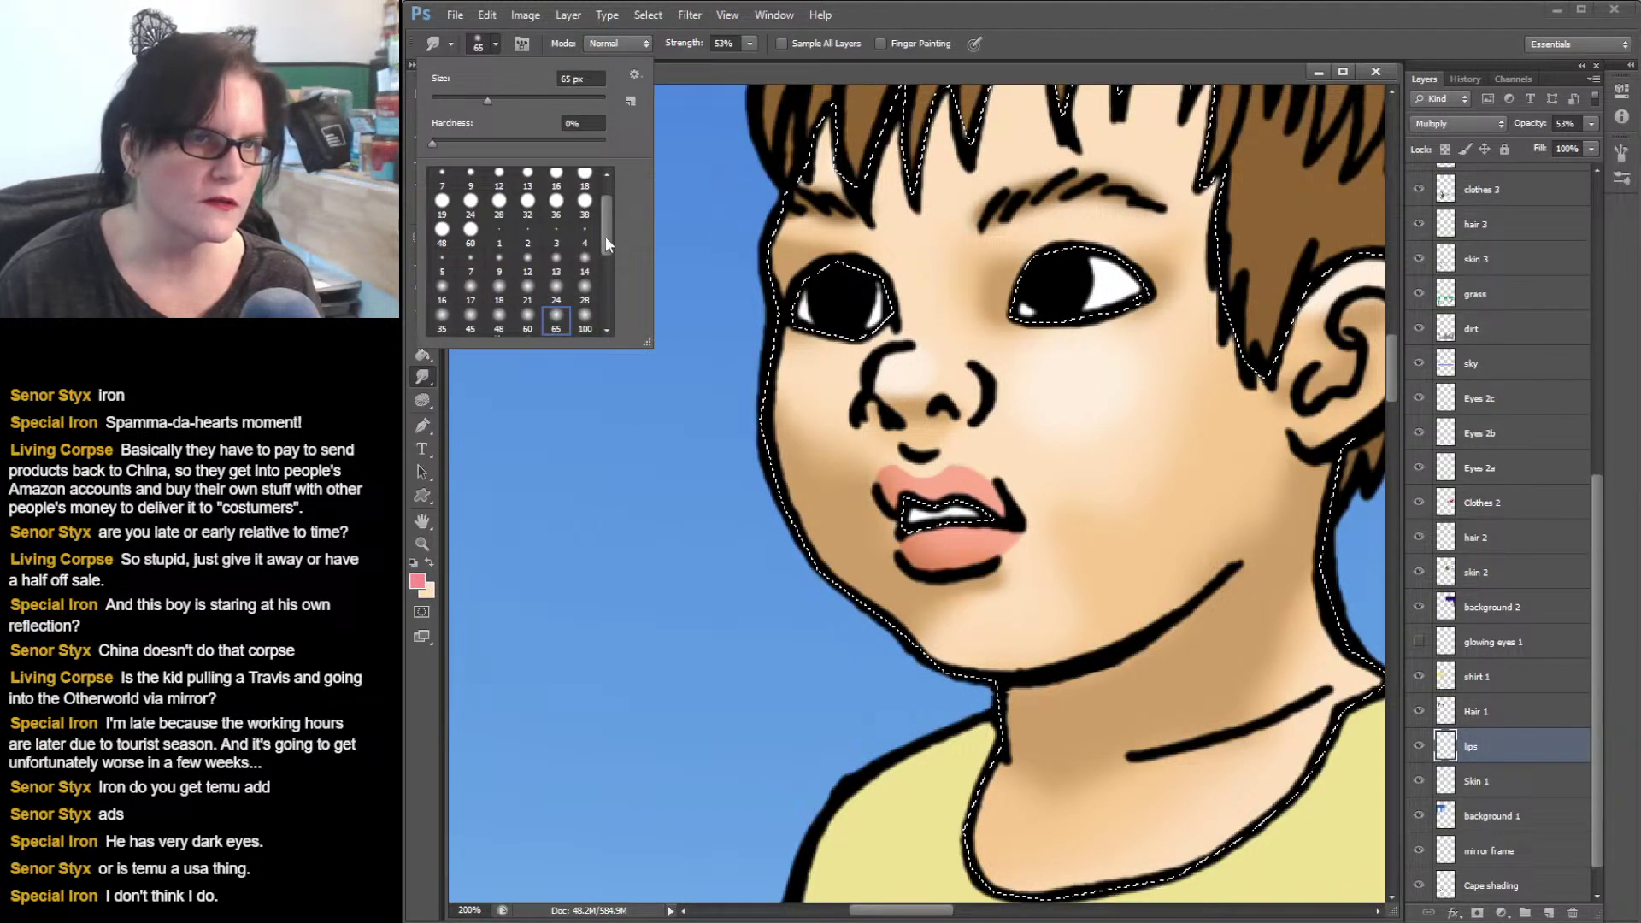
left_click(527, 291)
left_click(962, 469)
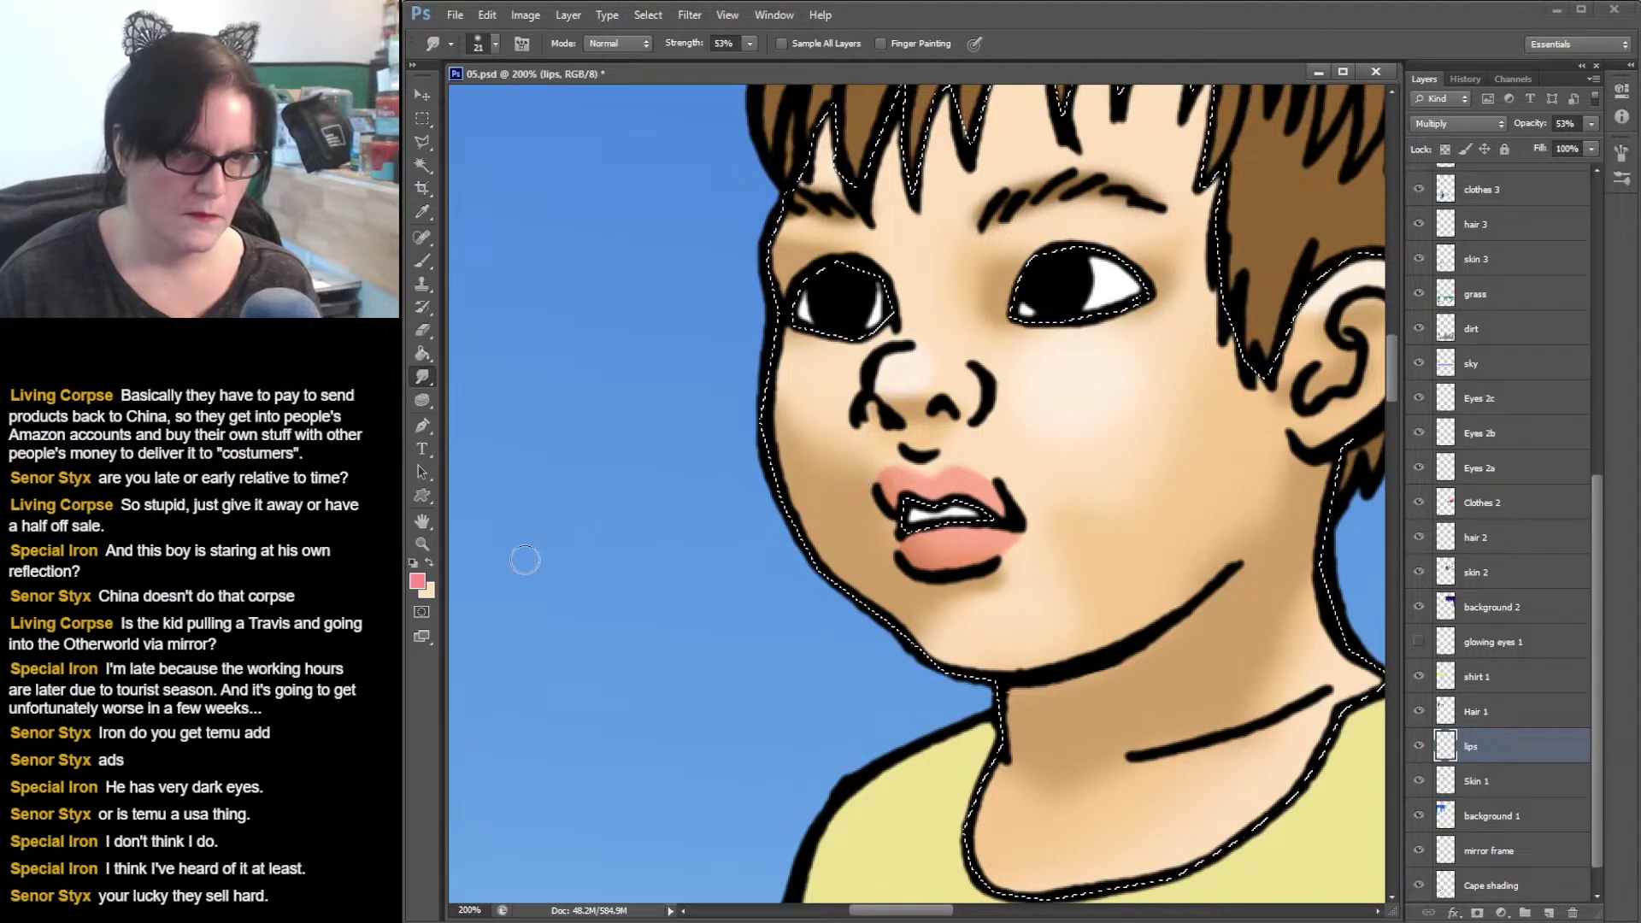
- Check the lips at the scale of the whole mirror panel and deselect the skin selection
left_click(424, 544)
left_click(974, 449, "alt")
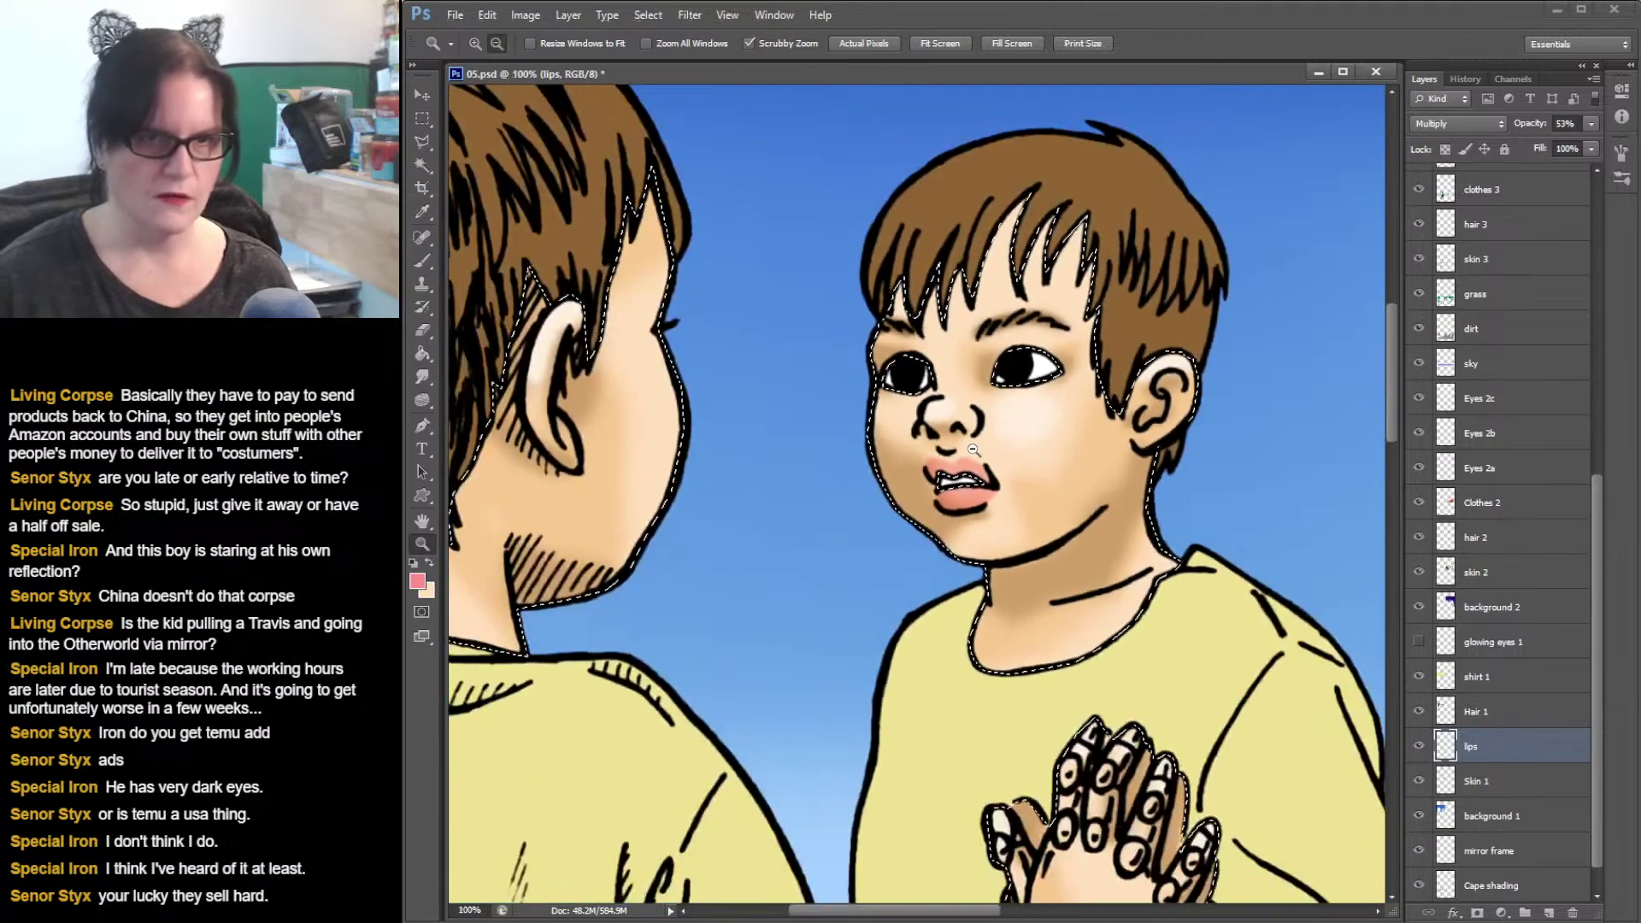
left_click(1009, 444, "alt")
left_click(1060, 438, "alt")
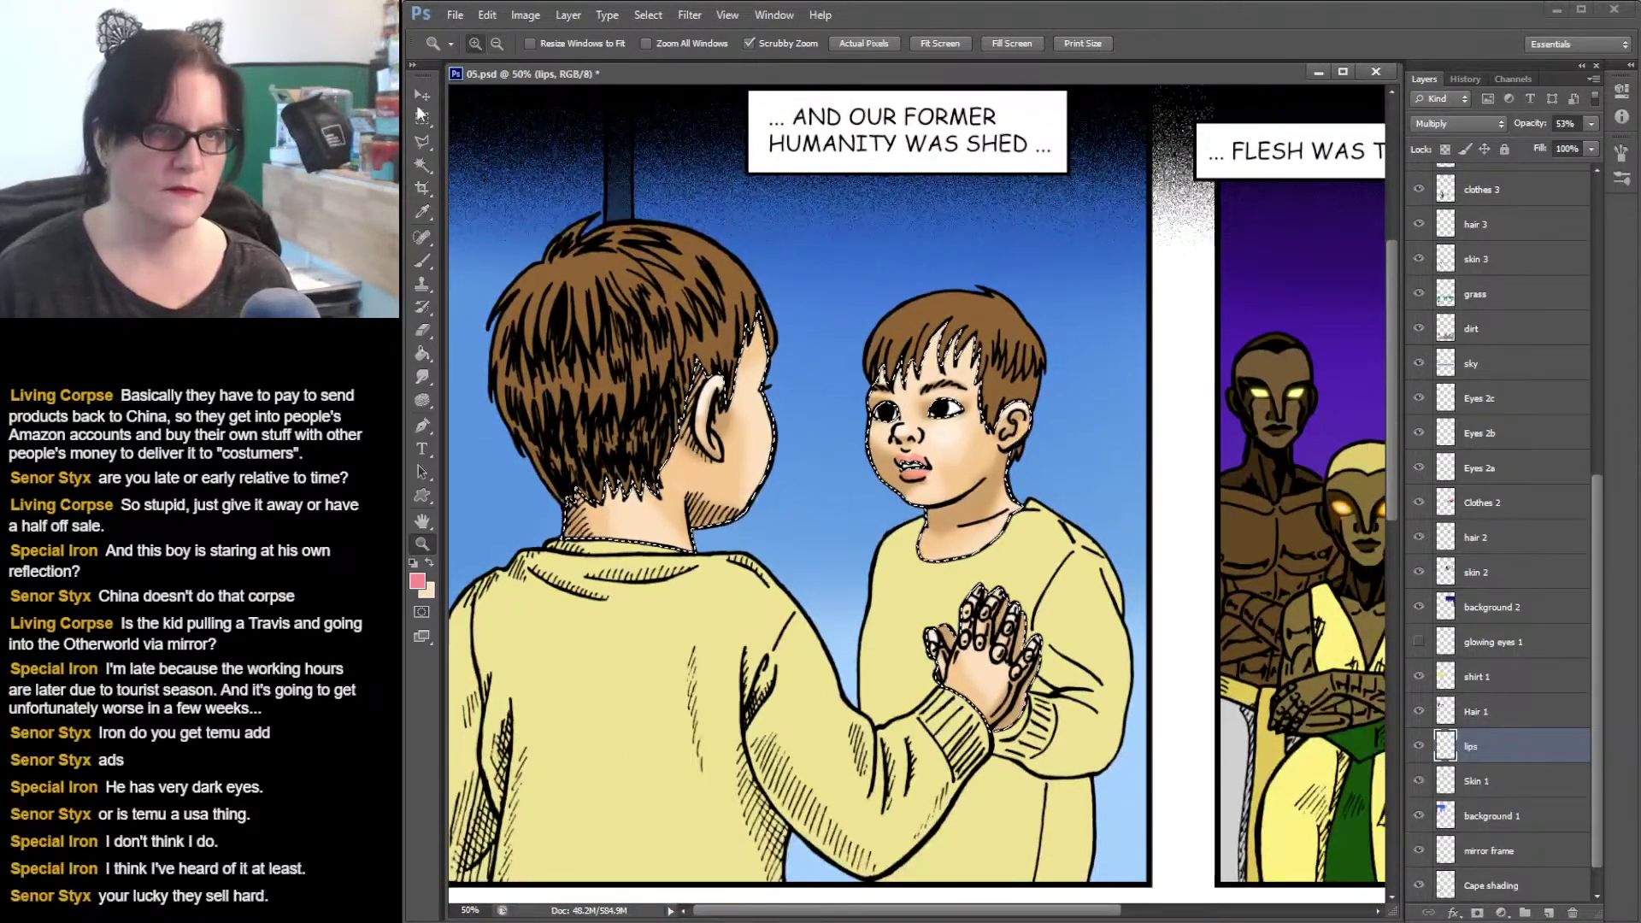
key("m")
key("ctrl+d")
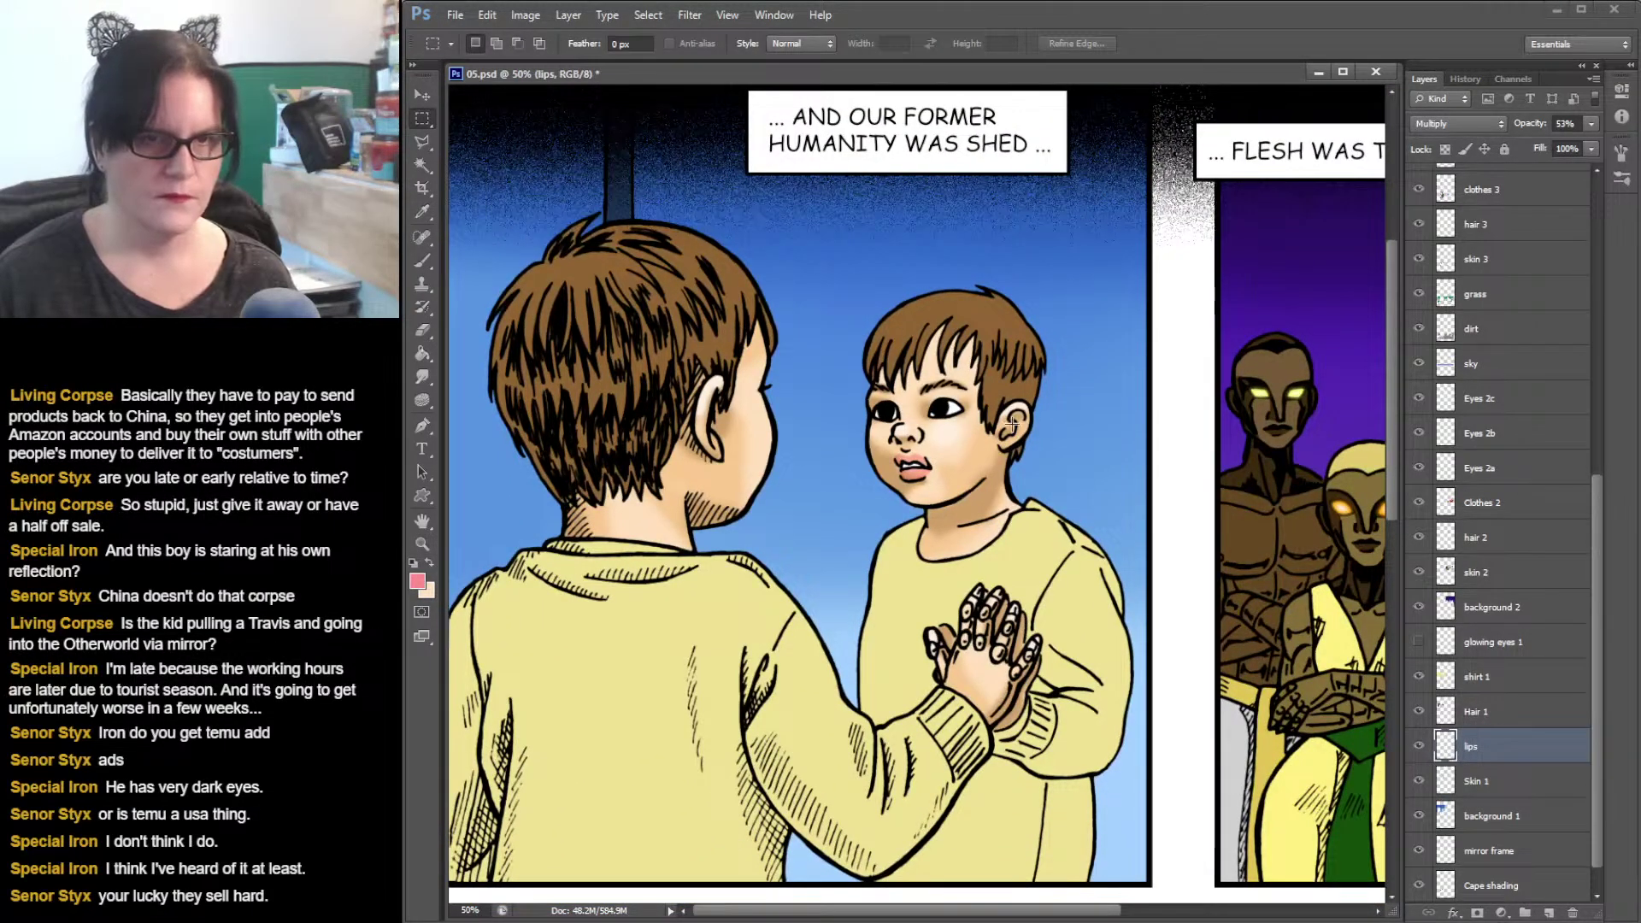
left_click(422, 544)
left_click(919, 471)
left_click(919, 471)
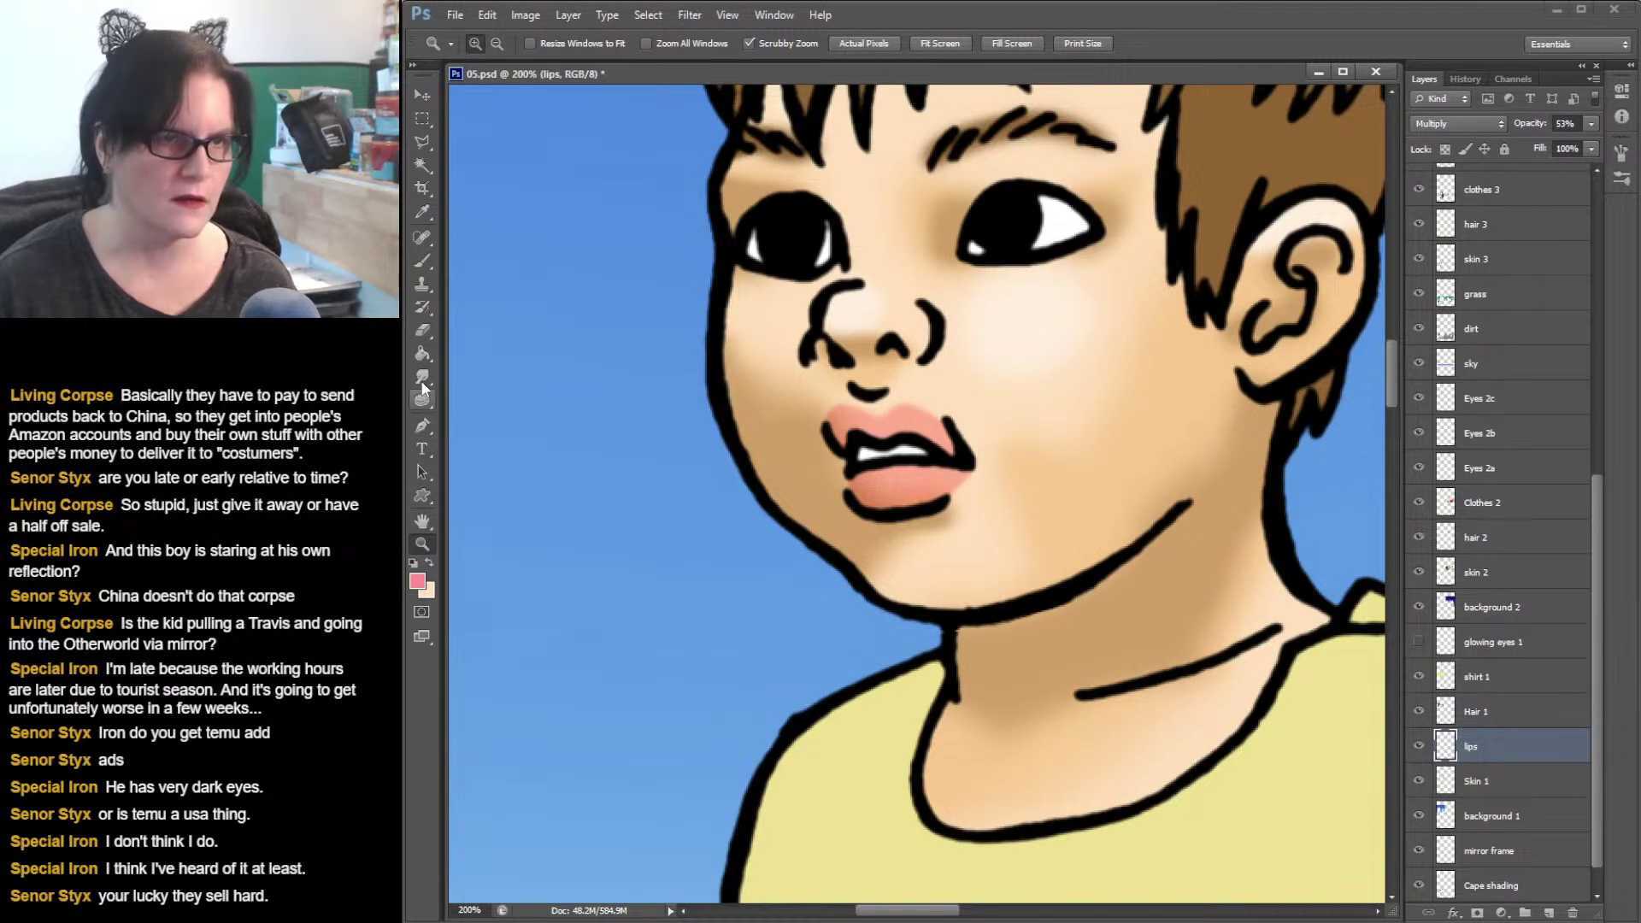
left_click(422, 379)
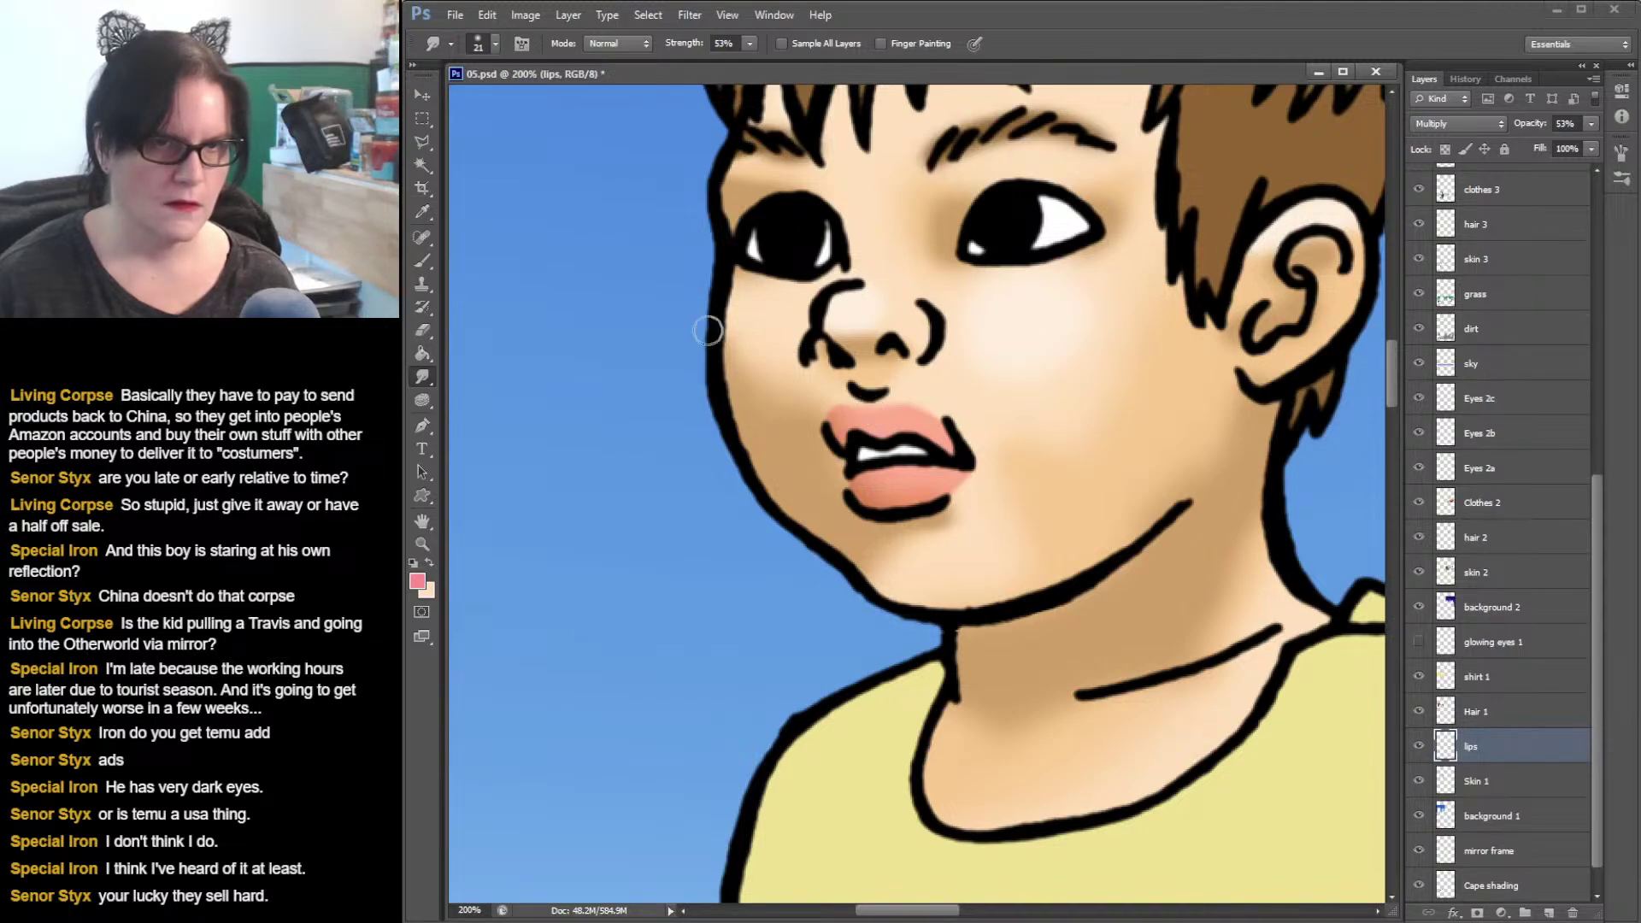
left_click(423, 544)
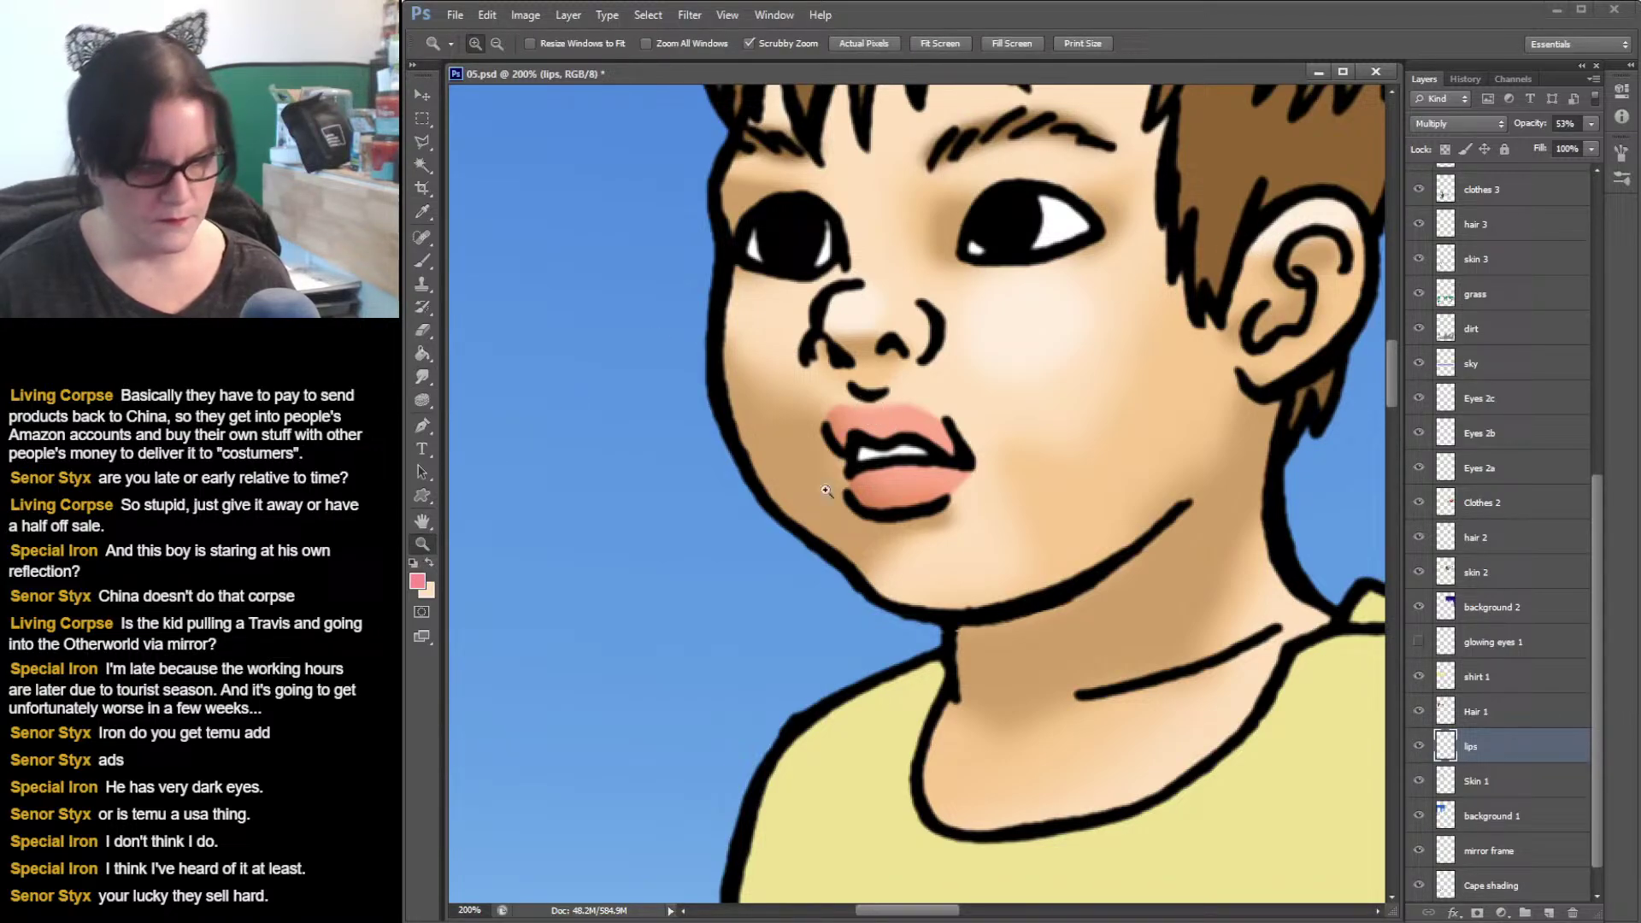
- Examine the reflection's coloured lips at the scale of the surrounding panels and again in close-up
left_click(1004, 497, "alt")
left_click(1004, 498, "alt")
left_click(1003, 498, "alt")
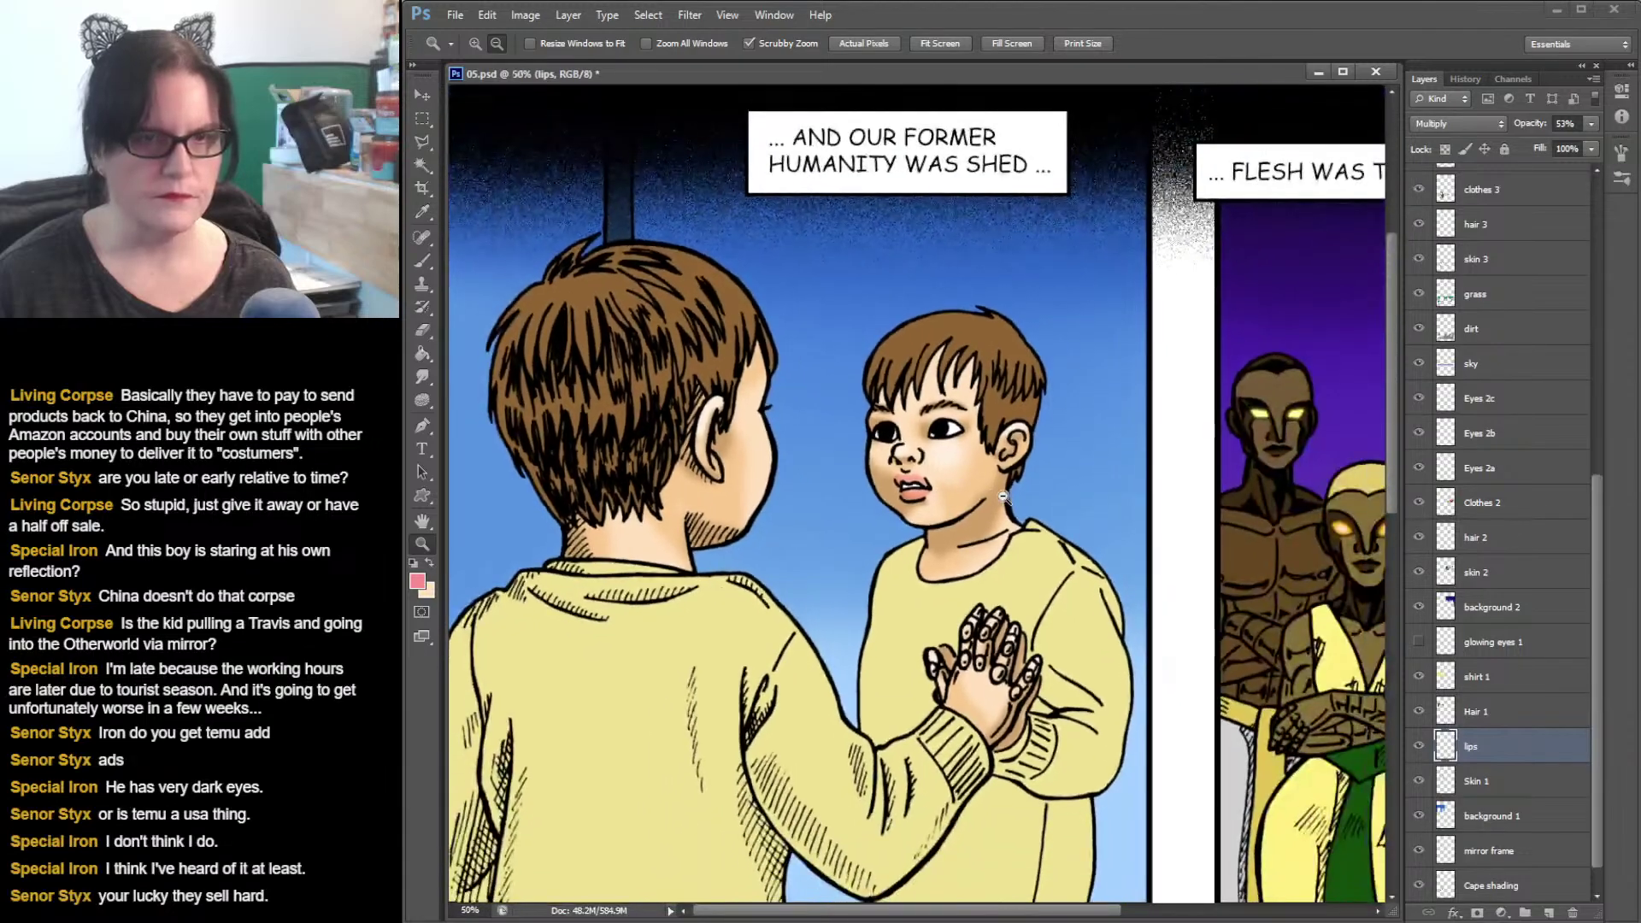
left_click(1004, 498, "alt")
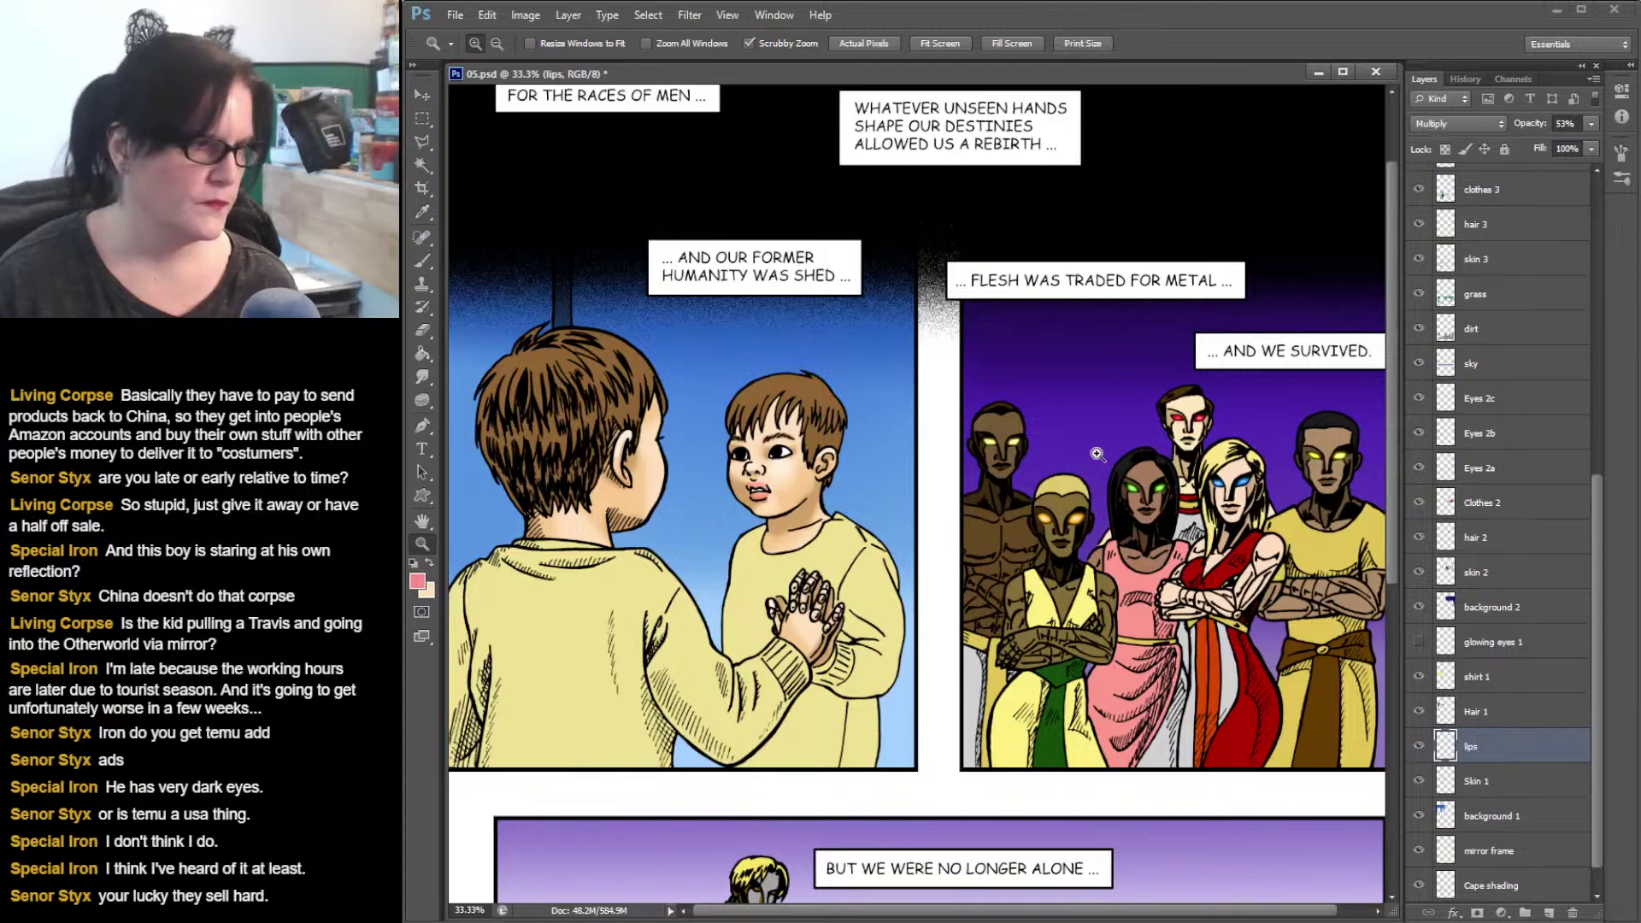
left_click(761, 503)
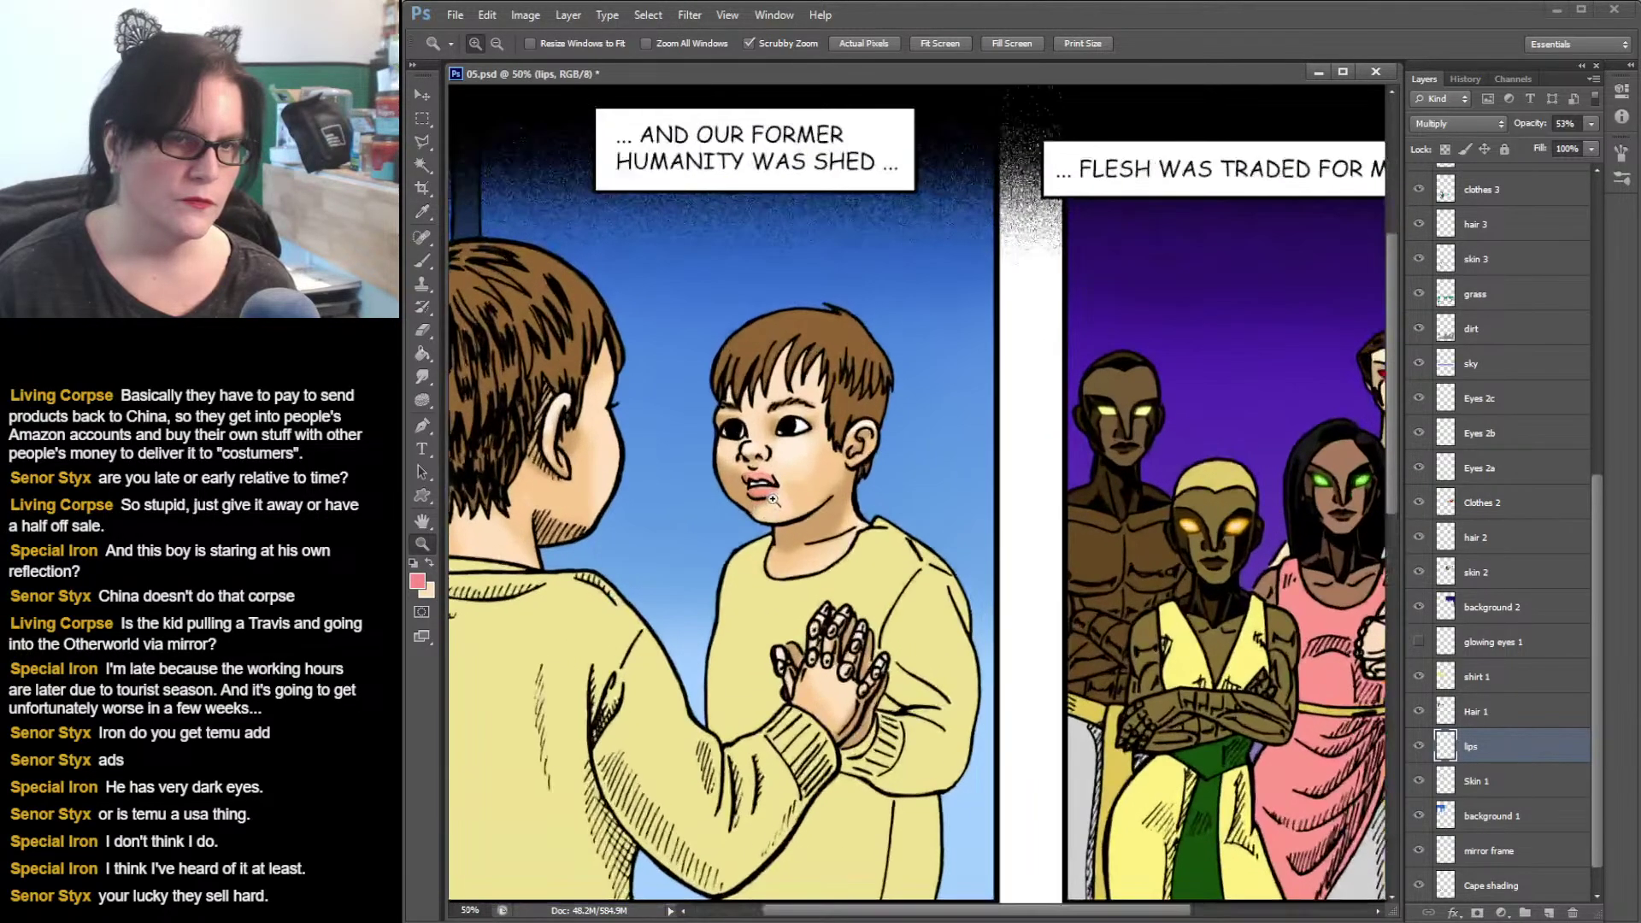
left_click(763, 502)
left_click(773, 499)
left_click(773, 499)
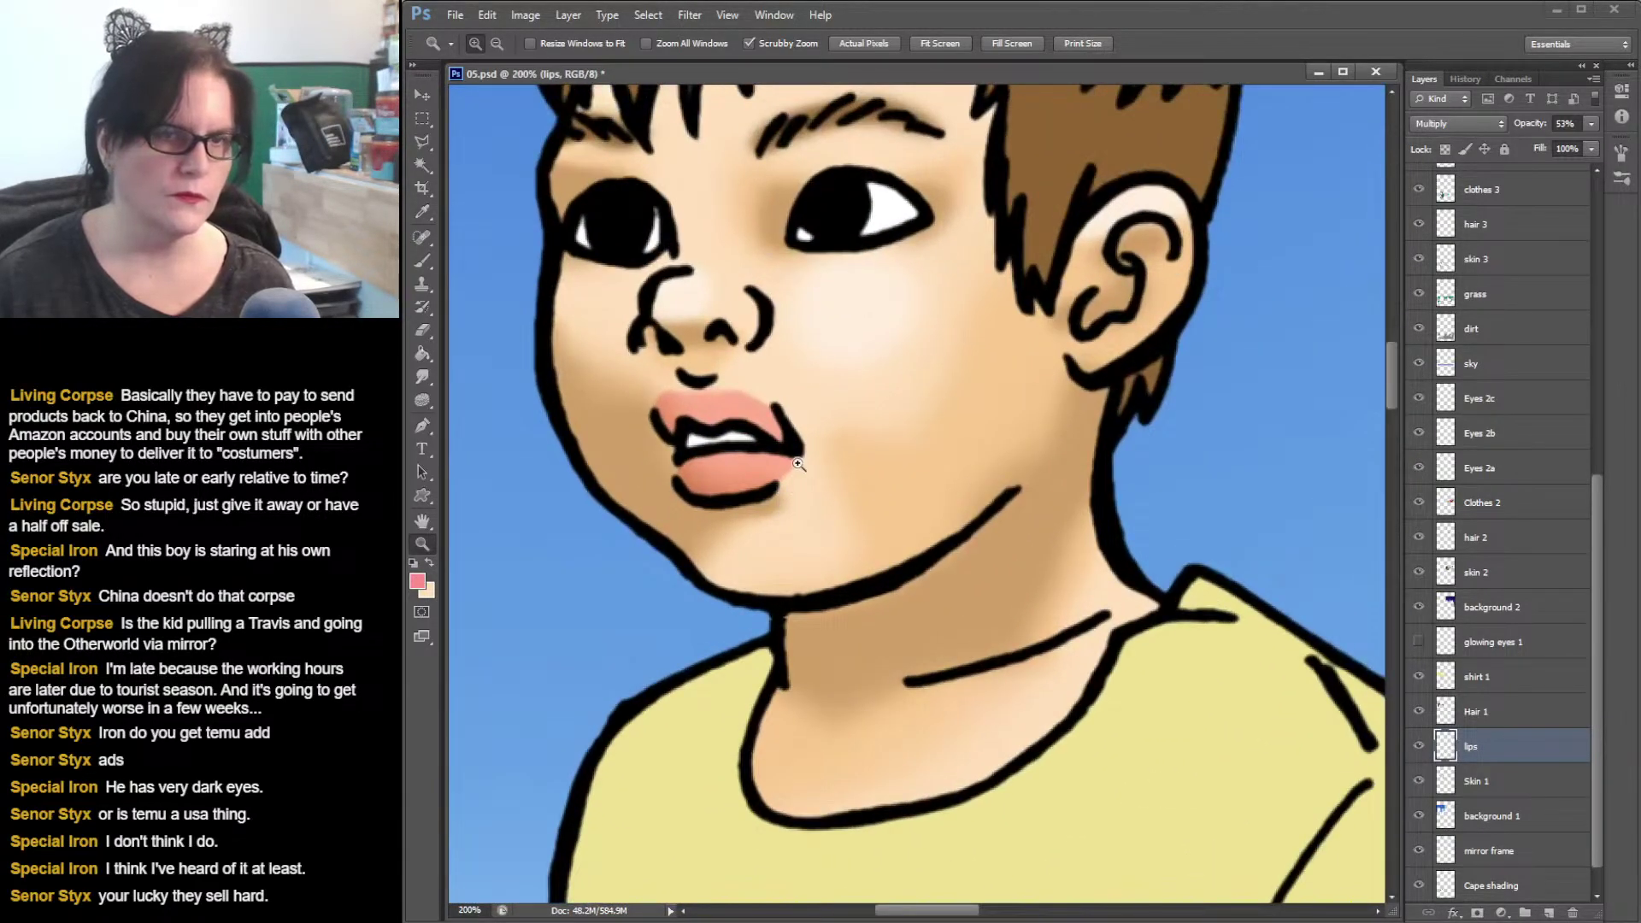
left_click_drag(792, 481, 966, 476)
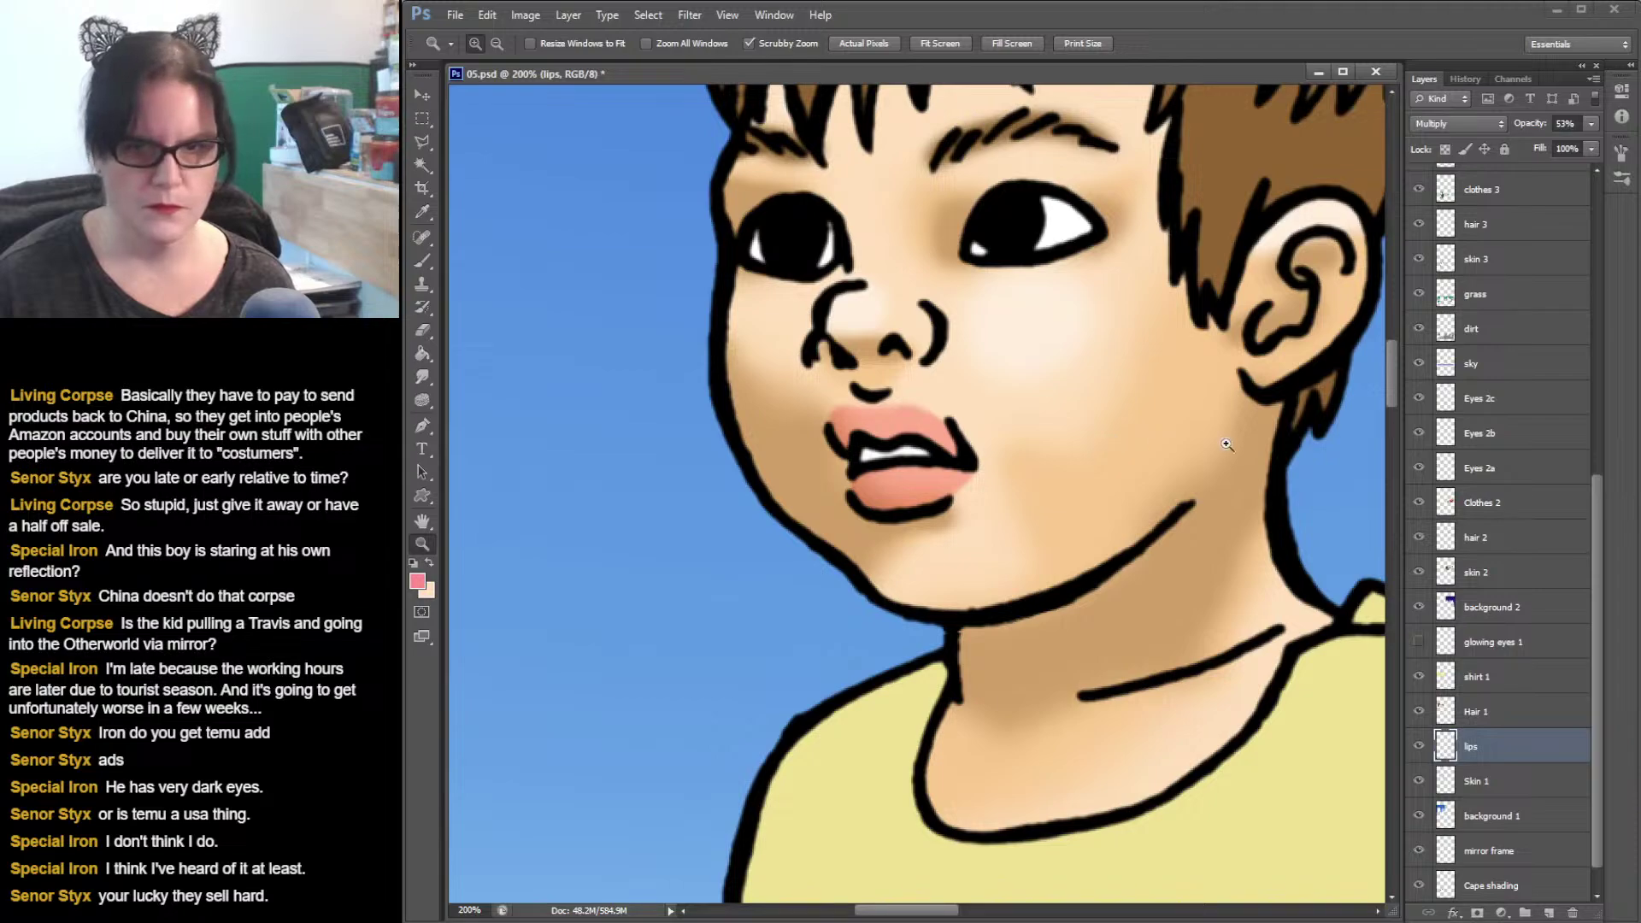
- On the Skin 1 layer, shade the corner of the upper lip with the sampled tan skin tone and smudge it within the skin selection
left_click(1508, 788)
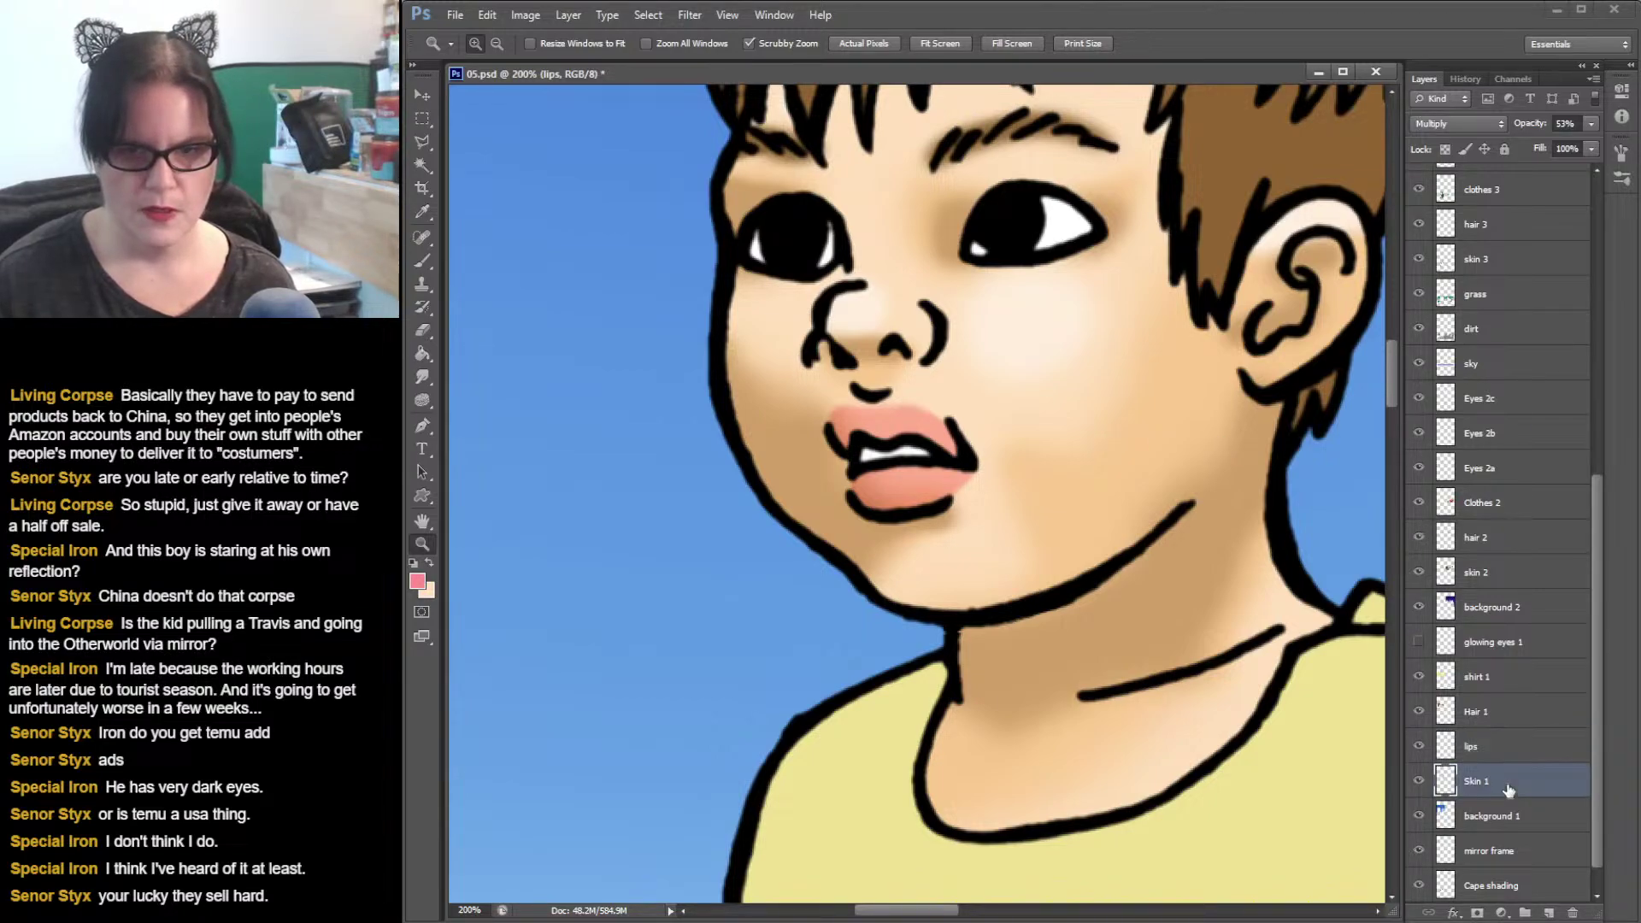
left_click(423, 212)
left_click(807, 466)
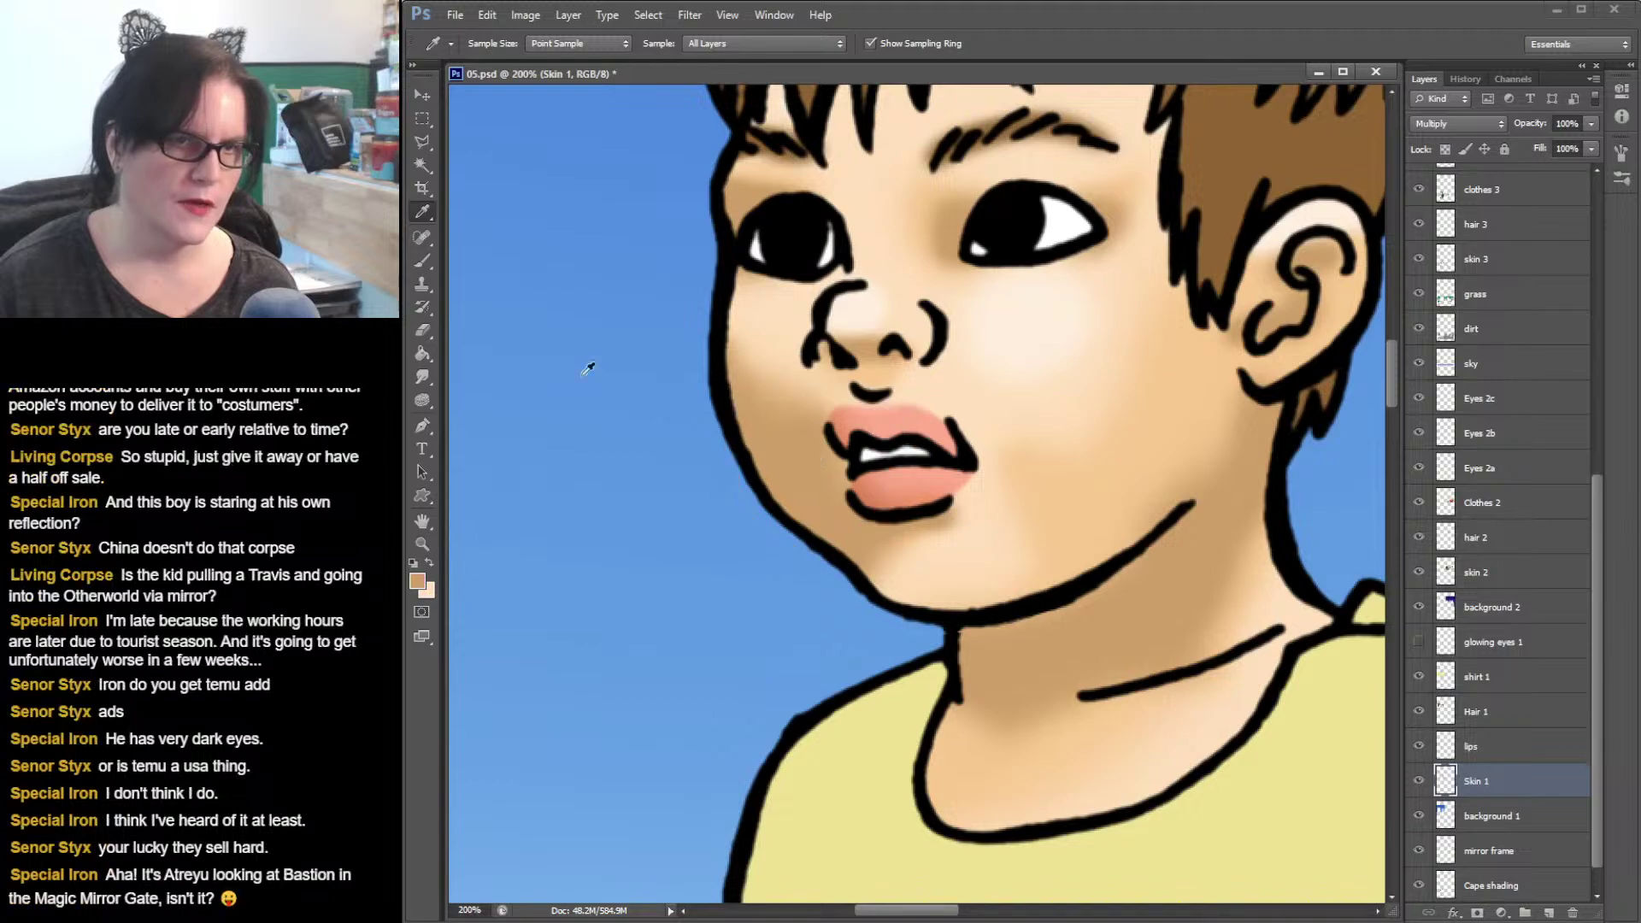
left_click(423, 261)
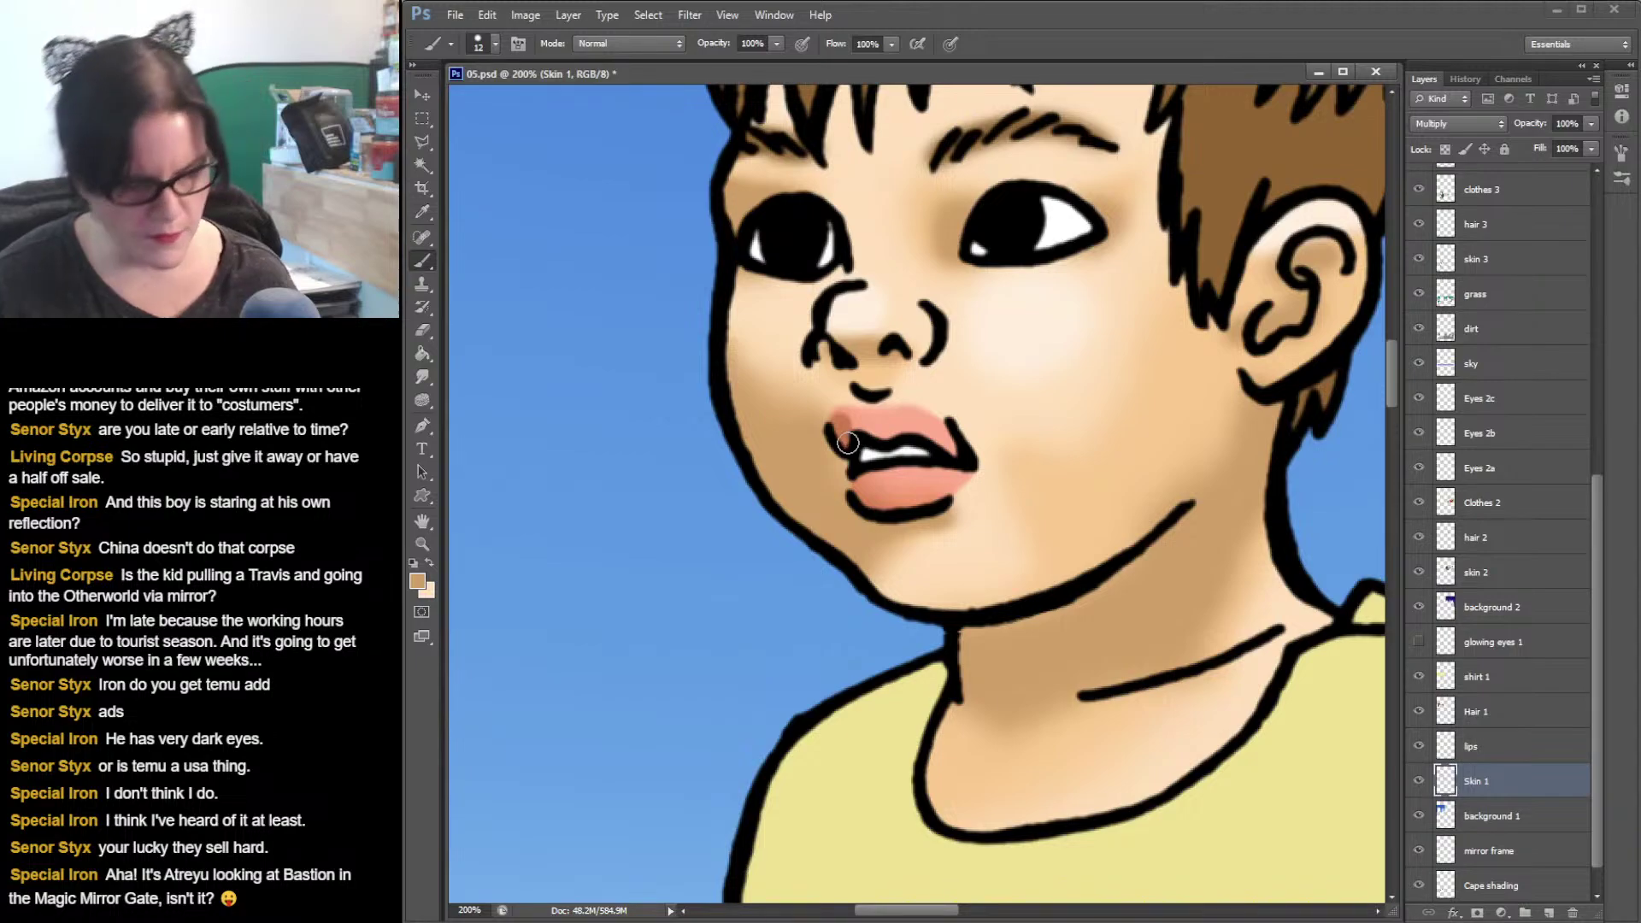
left_click(1447, 780, "ctrl")
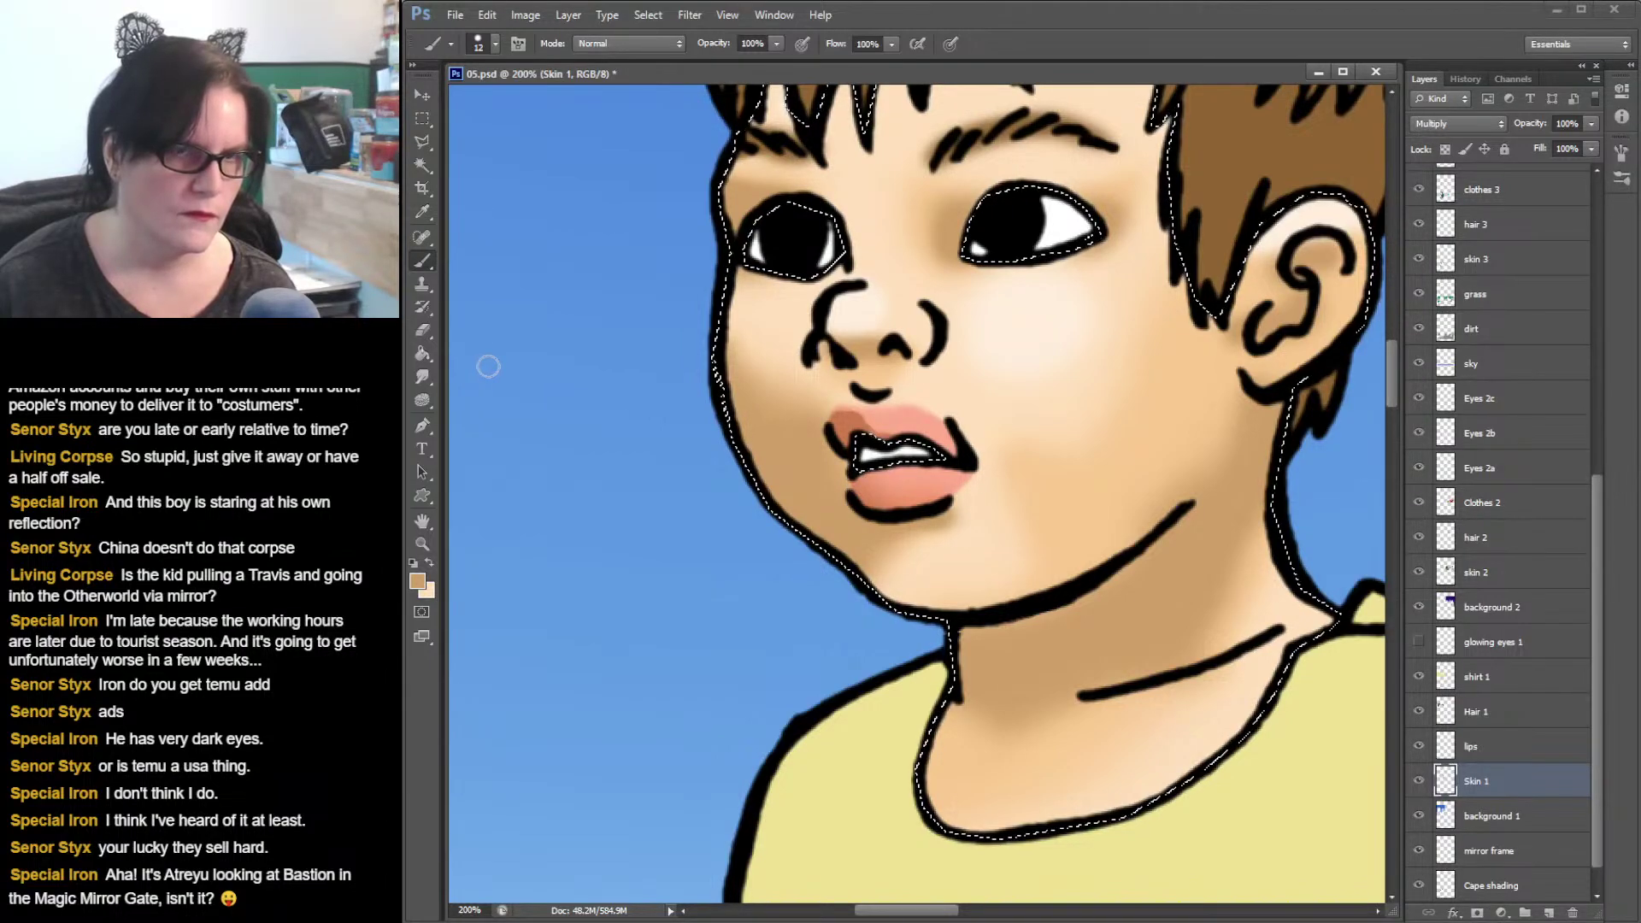
left_click(423, 377)
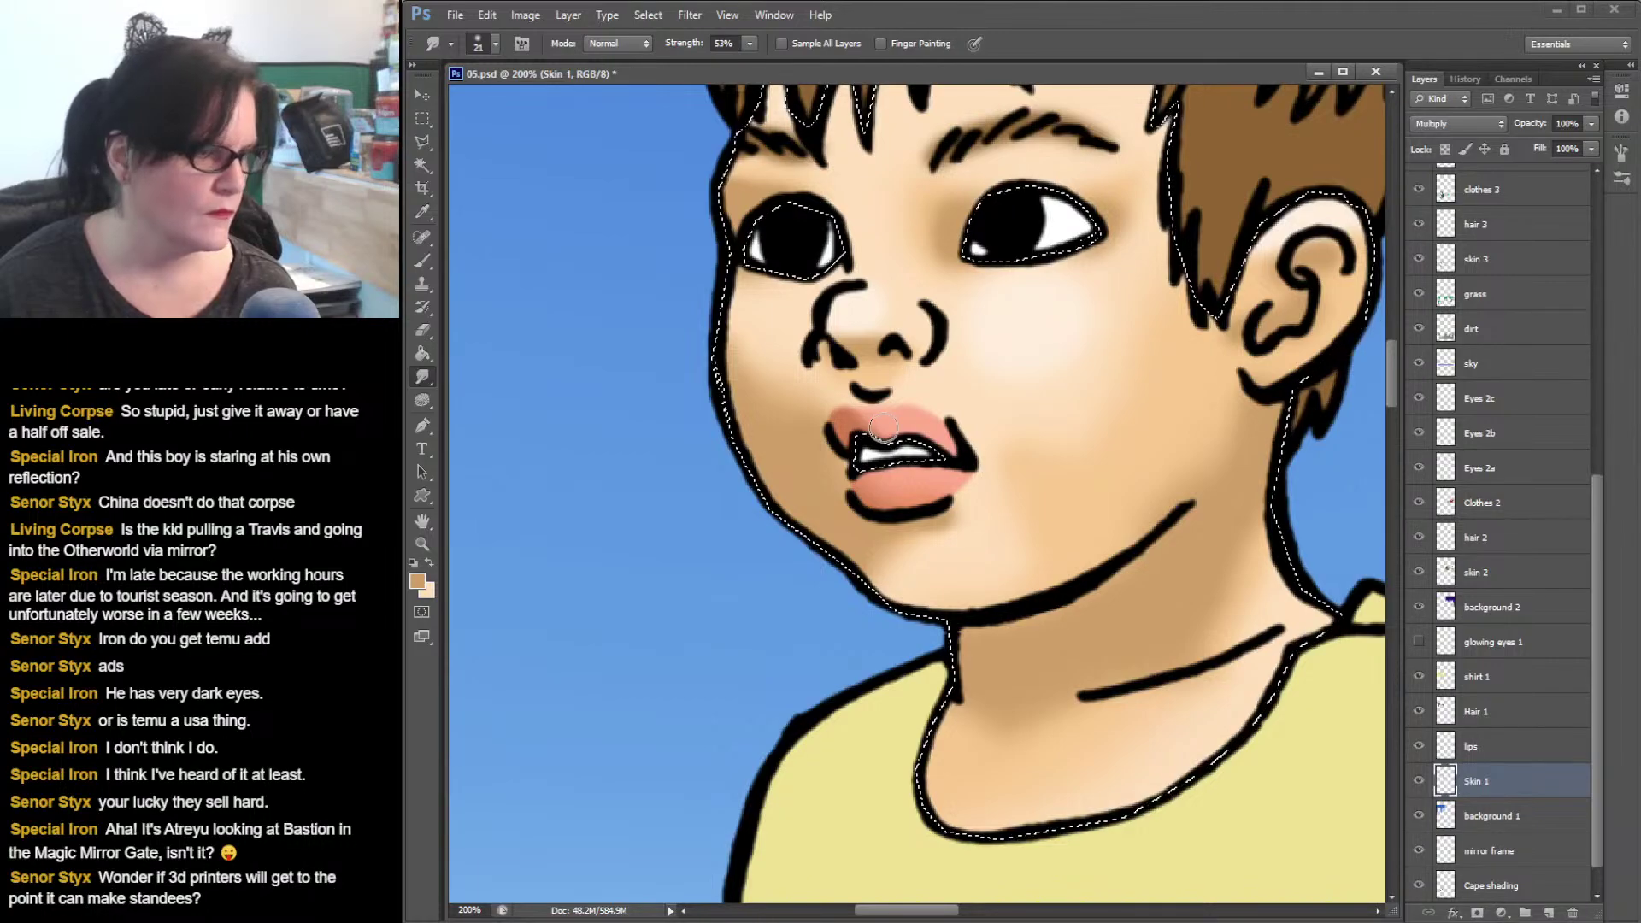
- Shade the edges of both lips on the Skin 1 layer within a selection of the lips, using a 12 px brush, and smudge the shading
left_click(1444, 747, "ctrl")
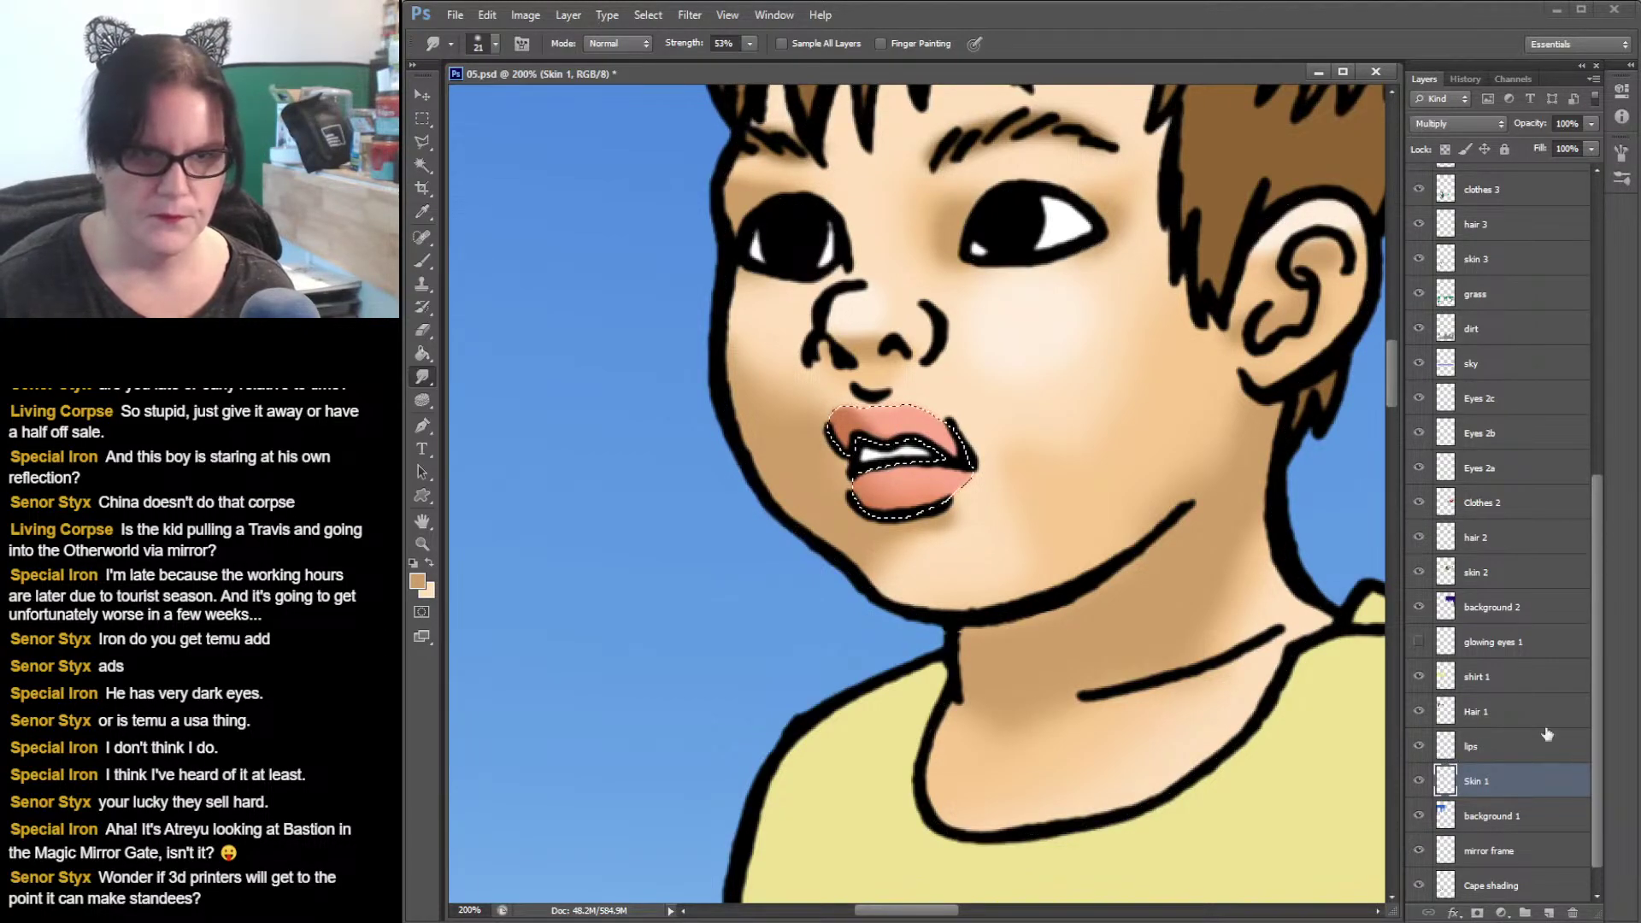
left_click(420, 267)
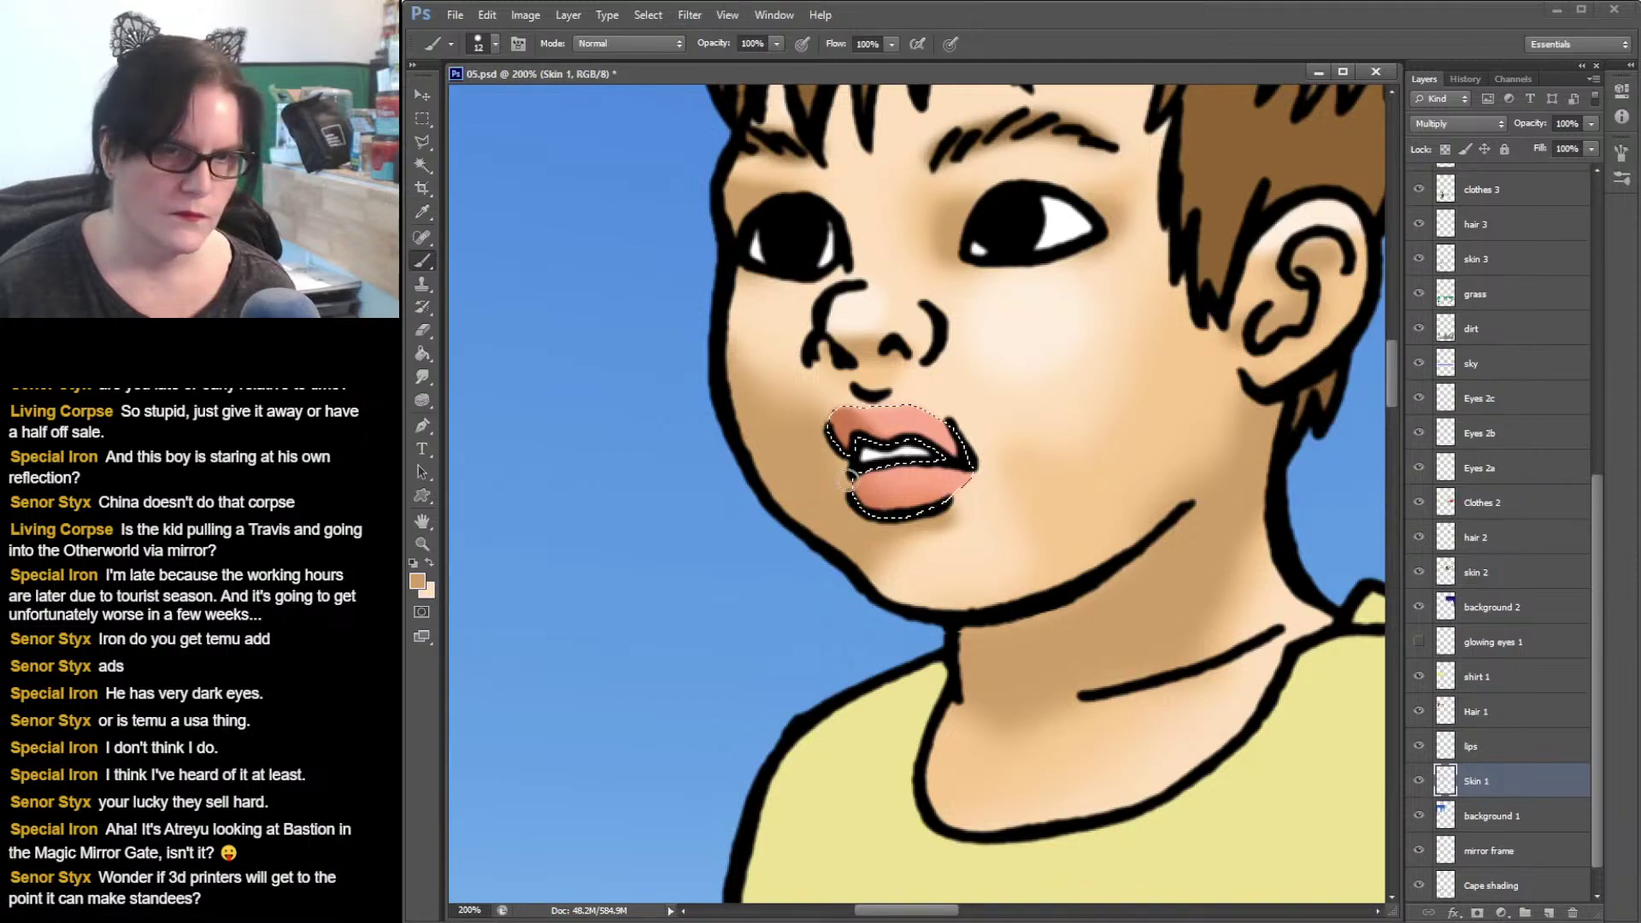
left_click_drag(860, 500, 931, 510)
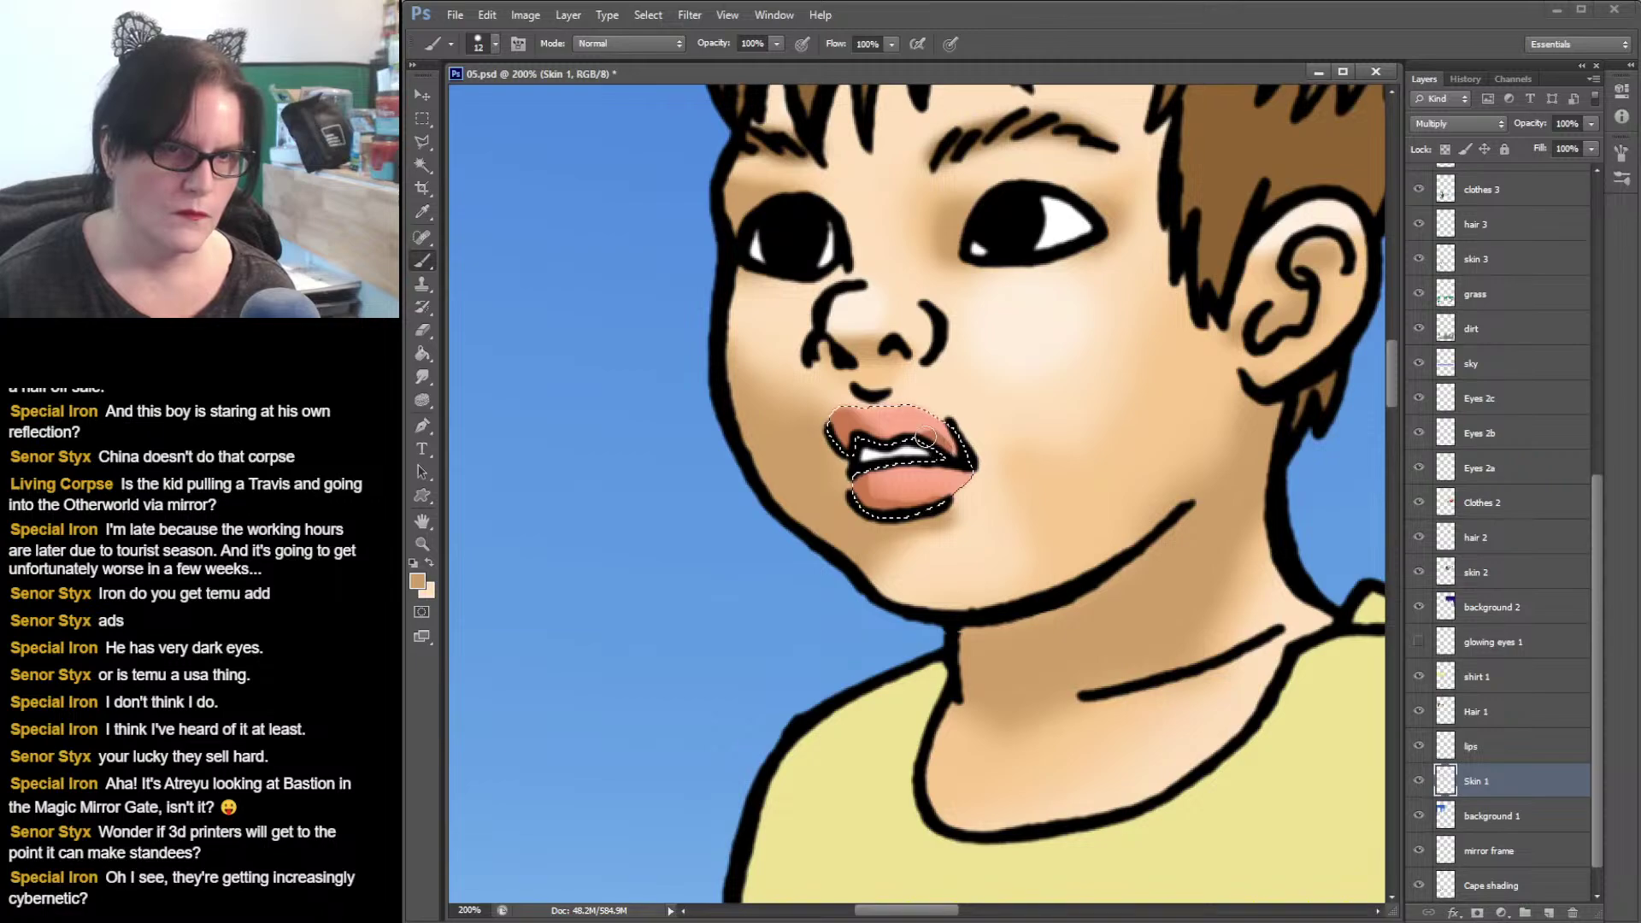
left_click(422, 376)
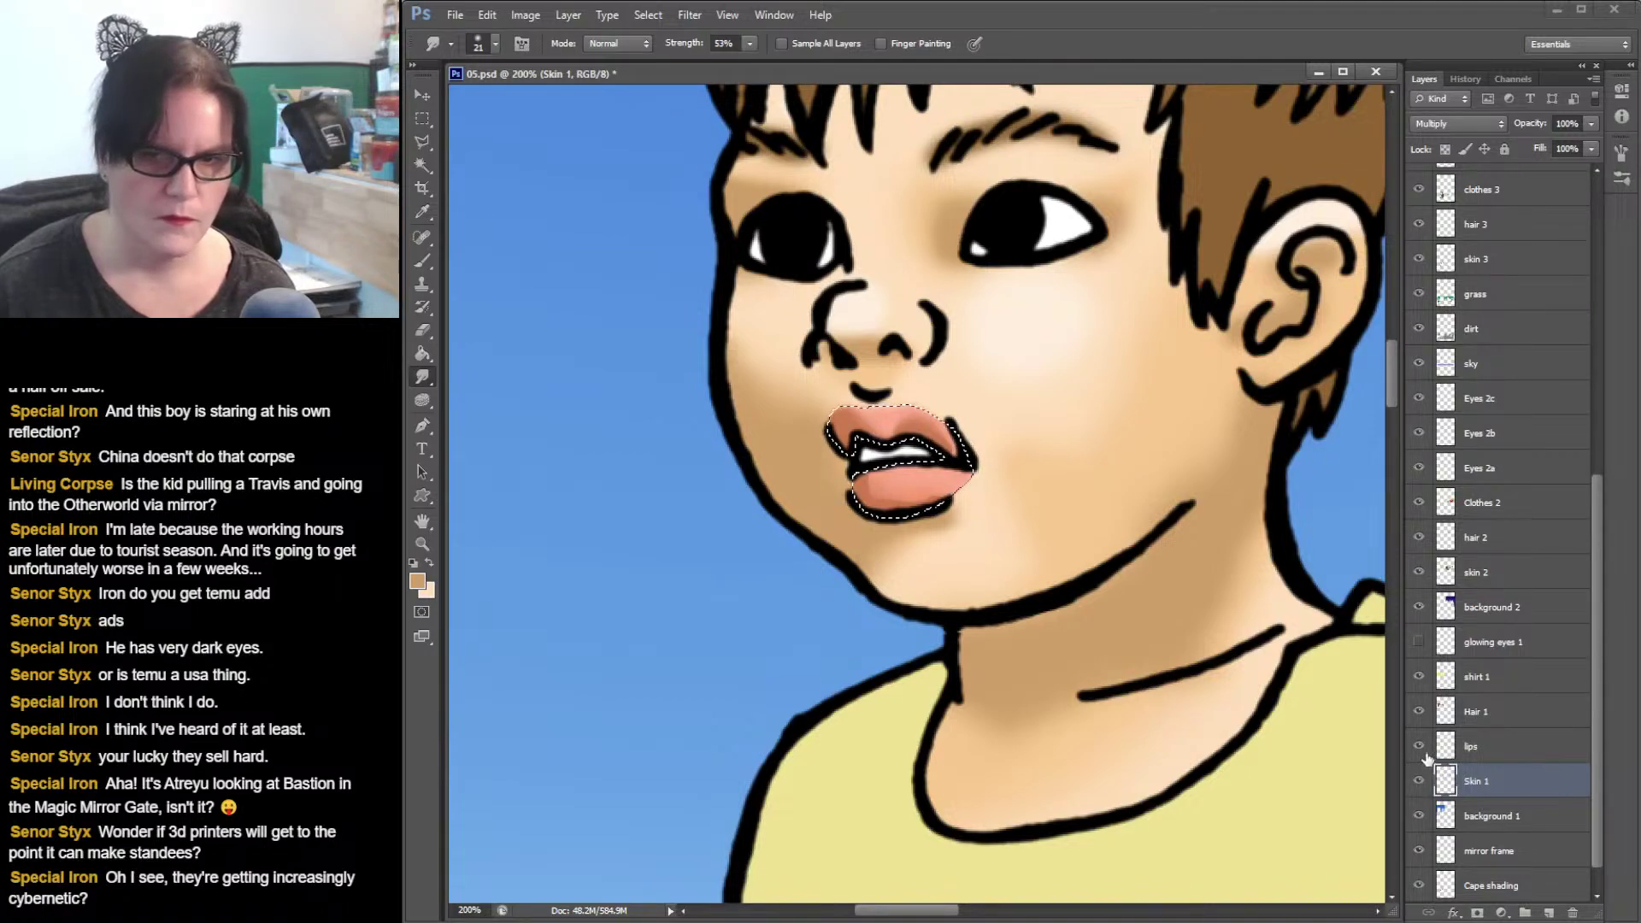
- Within the skin selection, paint a white highlight on the lower lip on the Skin 1 layer and blend it with the Smudge tool
left_click(1444, 783, "ctrl")
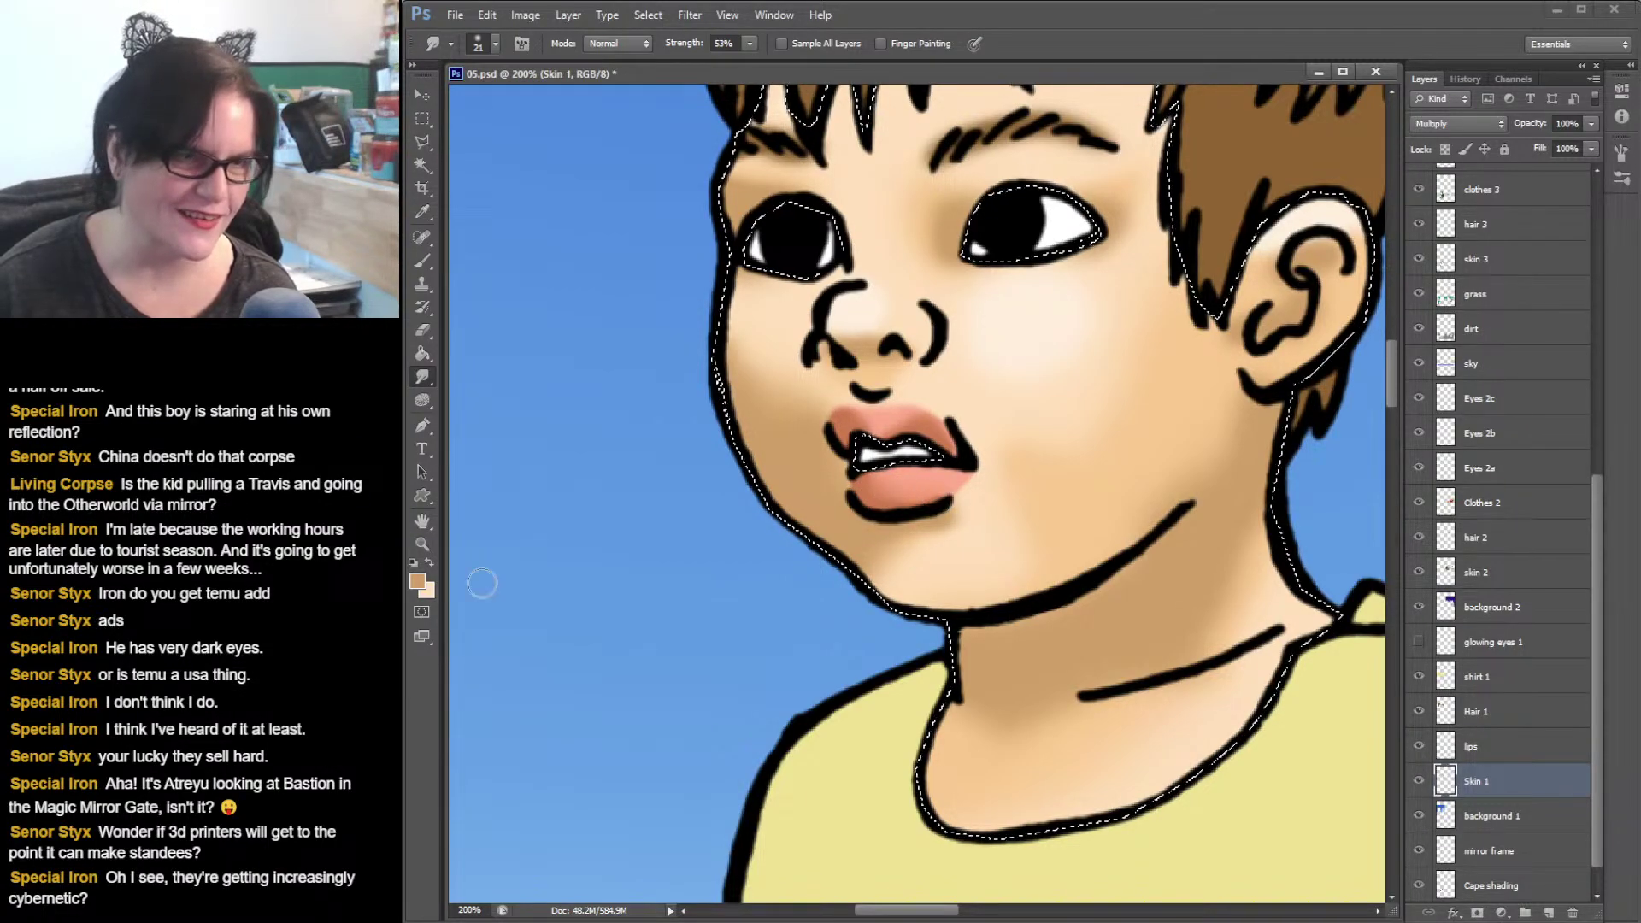
left_click(418, 581)
mouse_move(1135, 189)
left_mouse_down()
mouse_move(1079, 58)
mouse_move(1025, 51)
left_mouse_up()
left_click(1464, 103)
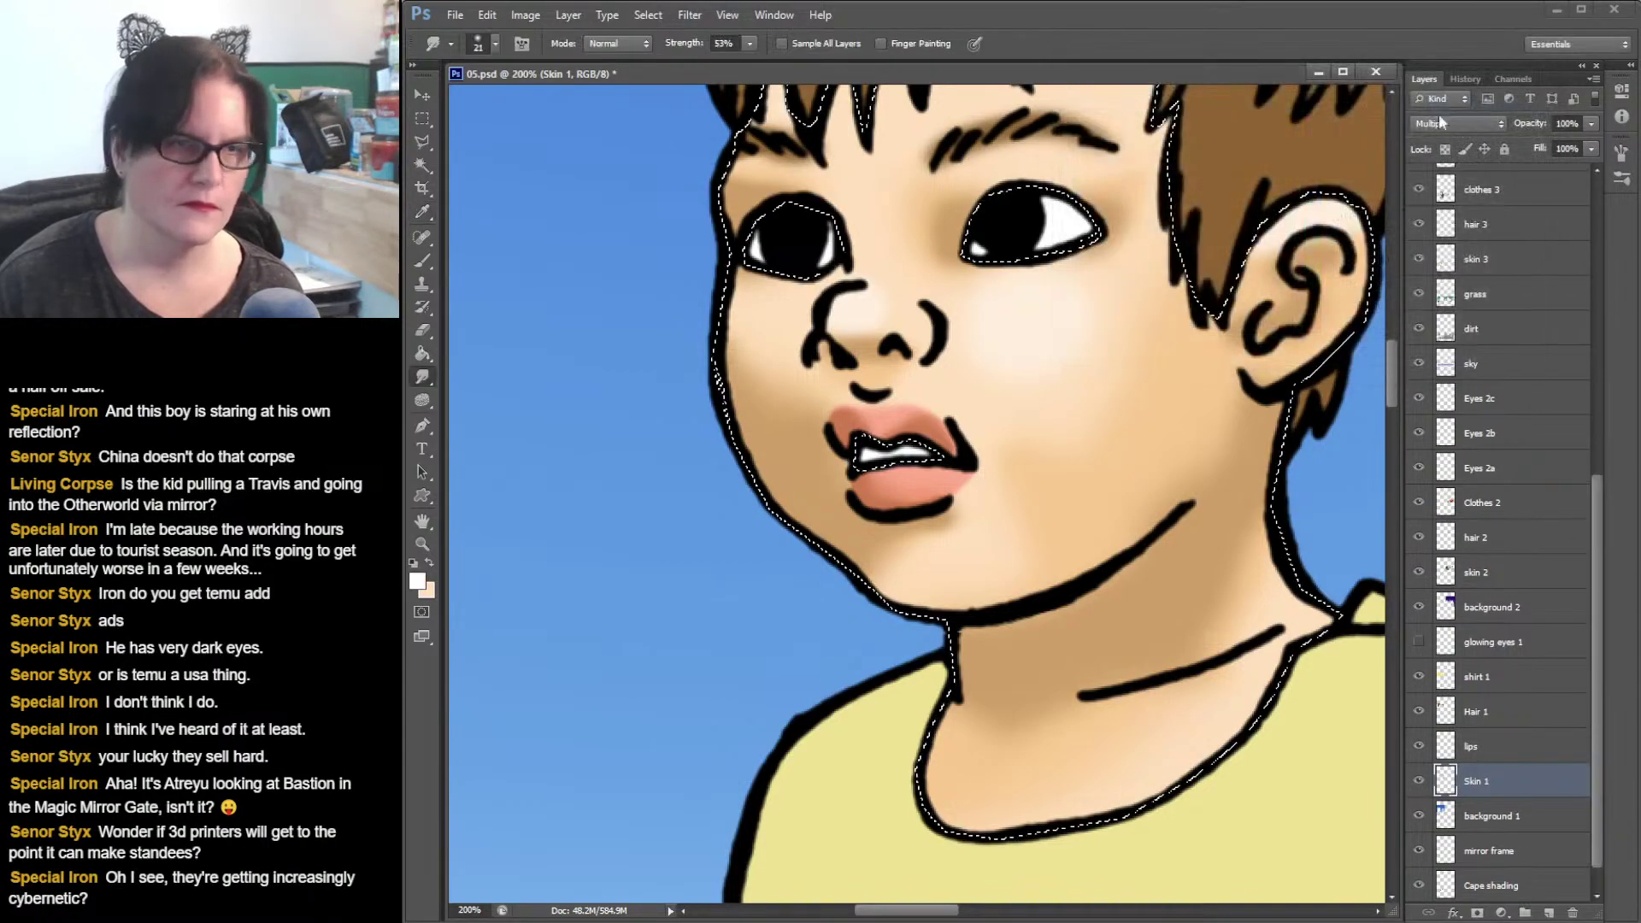
left_click(424, 262)
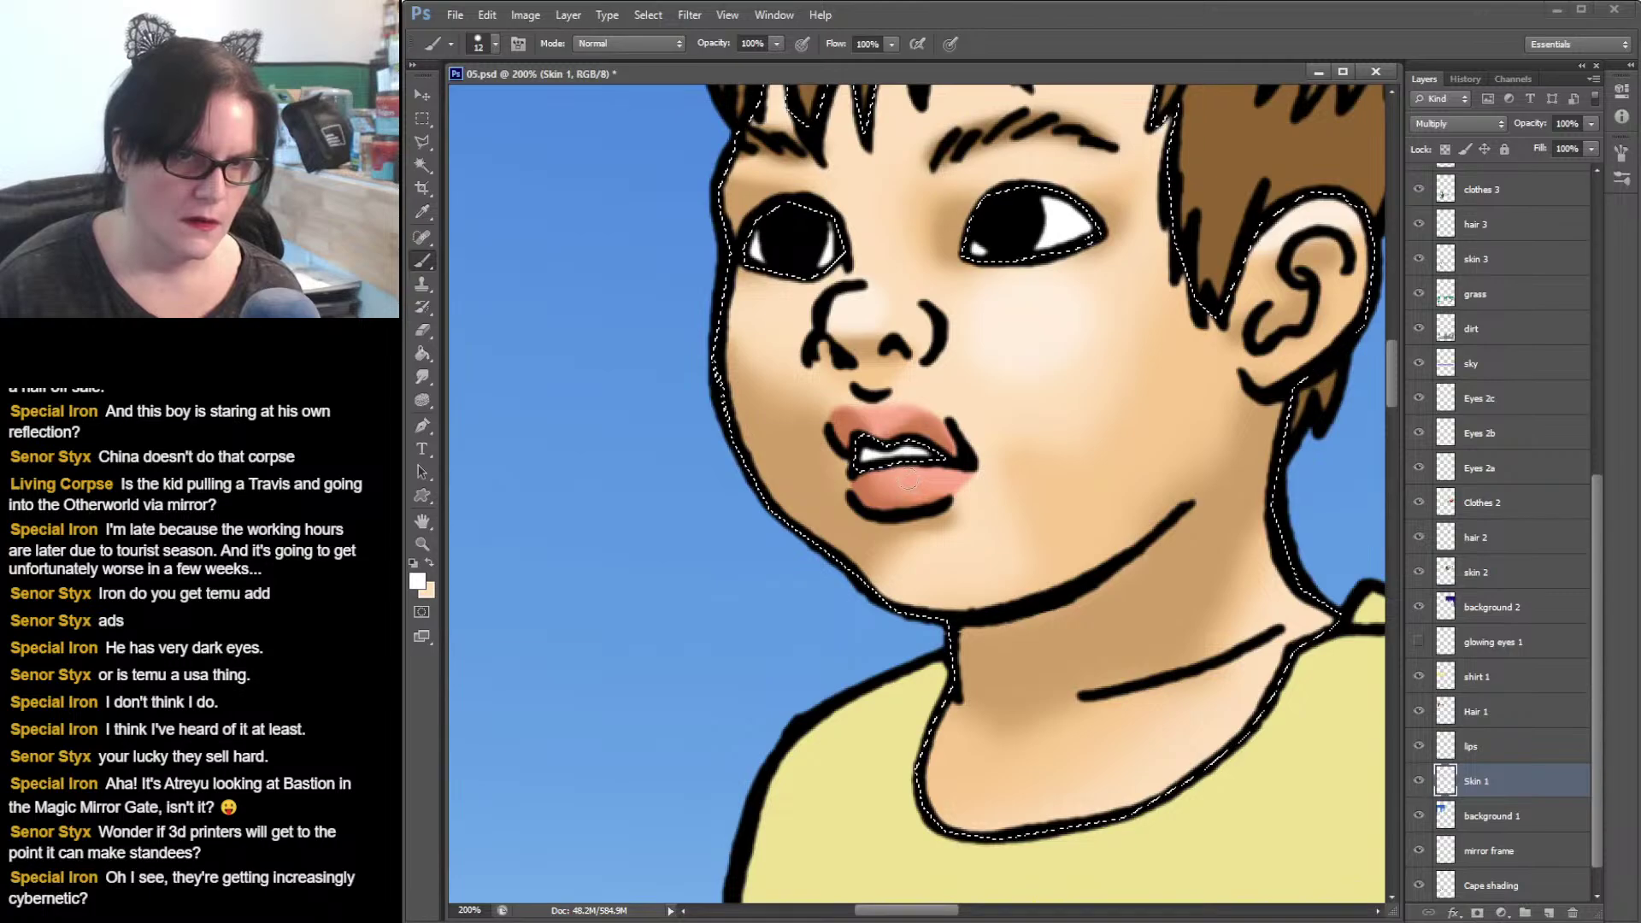
left_click_drag(909, 481, 919, 480)
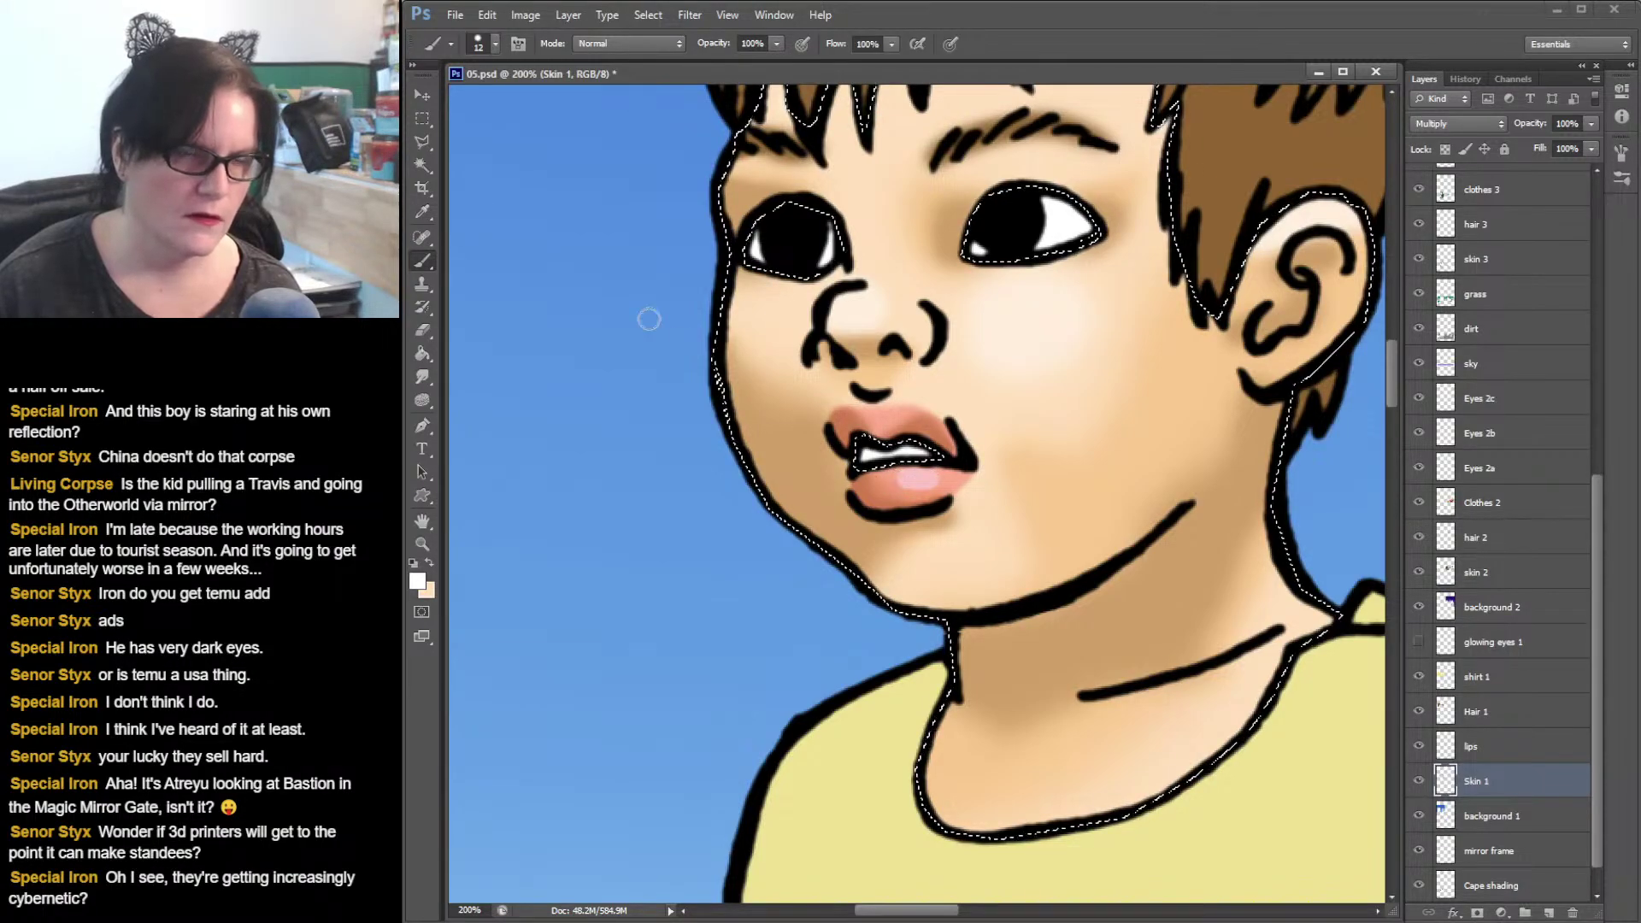
left_click(423, 377)
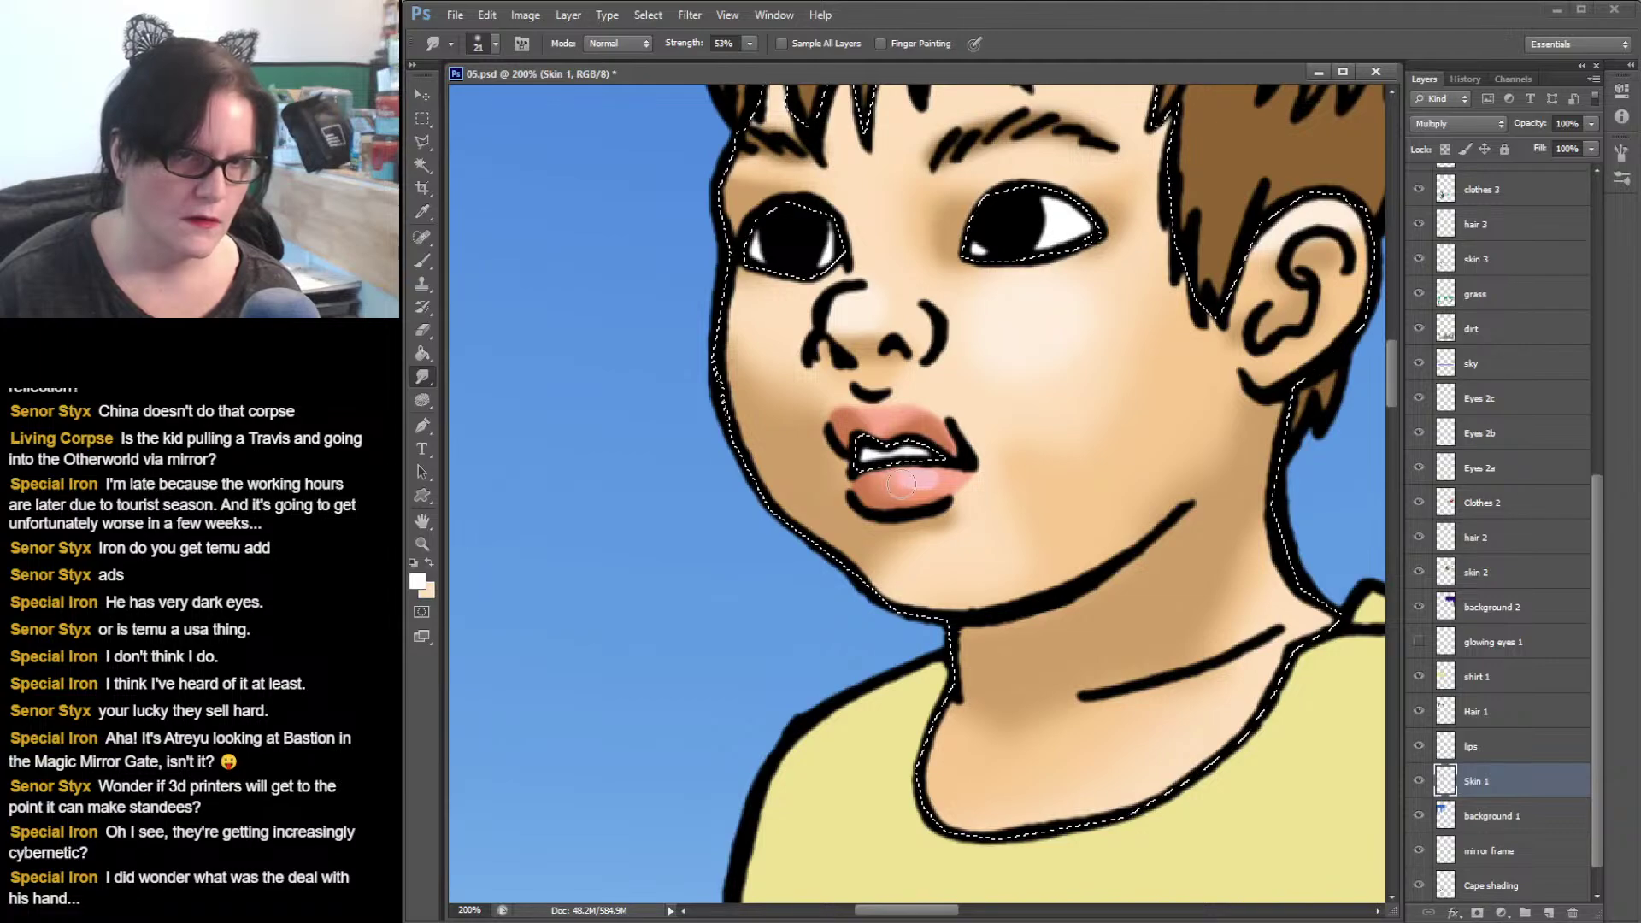
left_click_drag(902, 485, 946, 488)
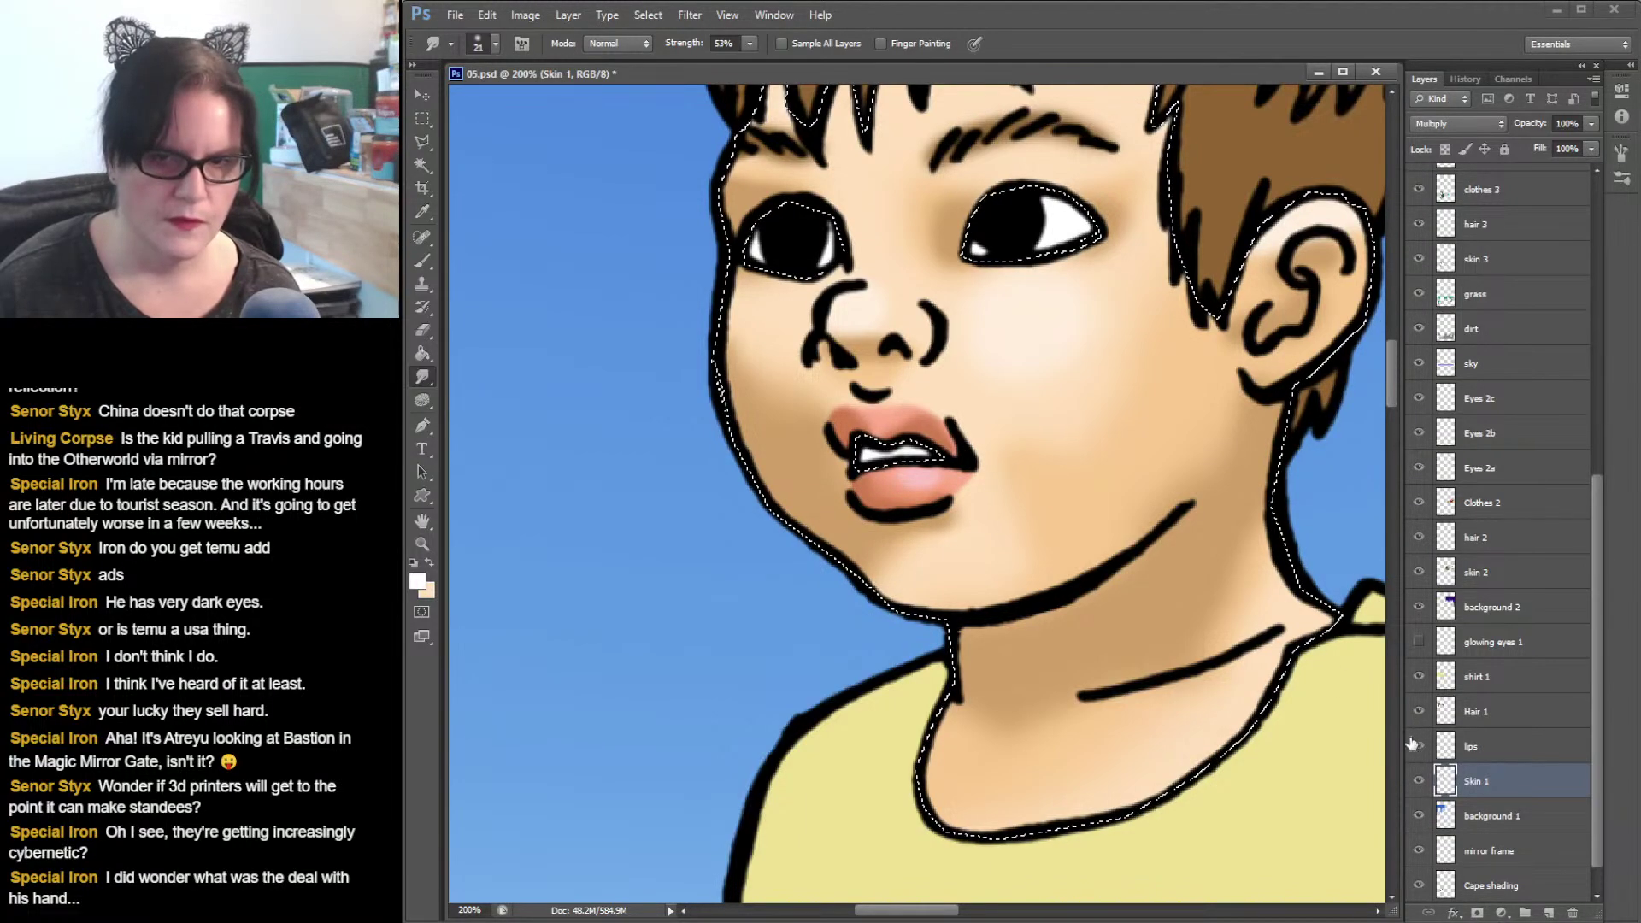
- Add a small white highlight to the lower lip on the lips layer, smudge it sideways at 53% strength, and clear the selection
key("alt+bracketright")
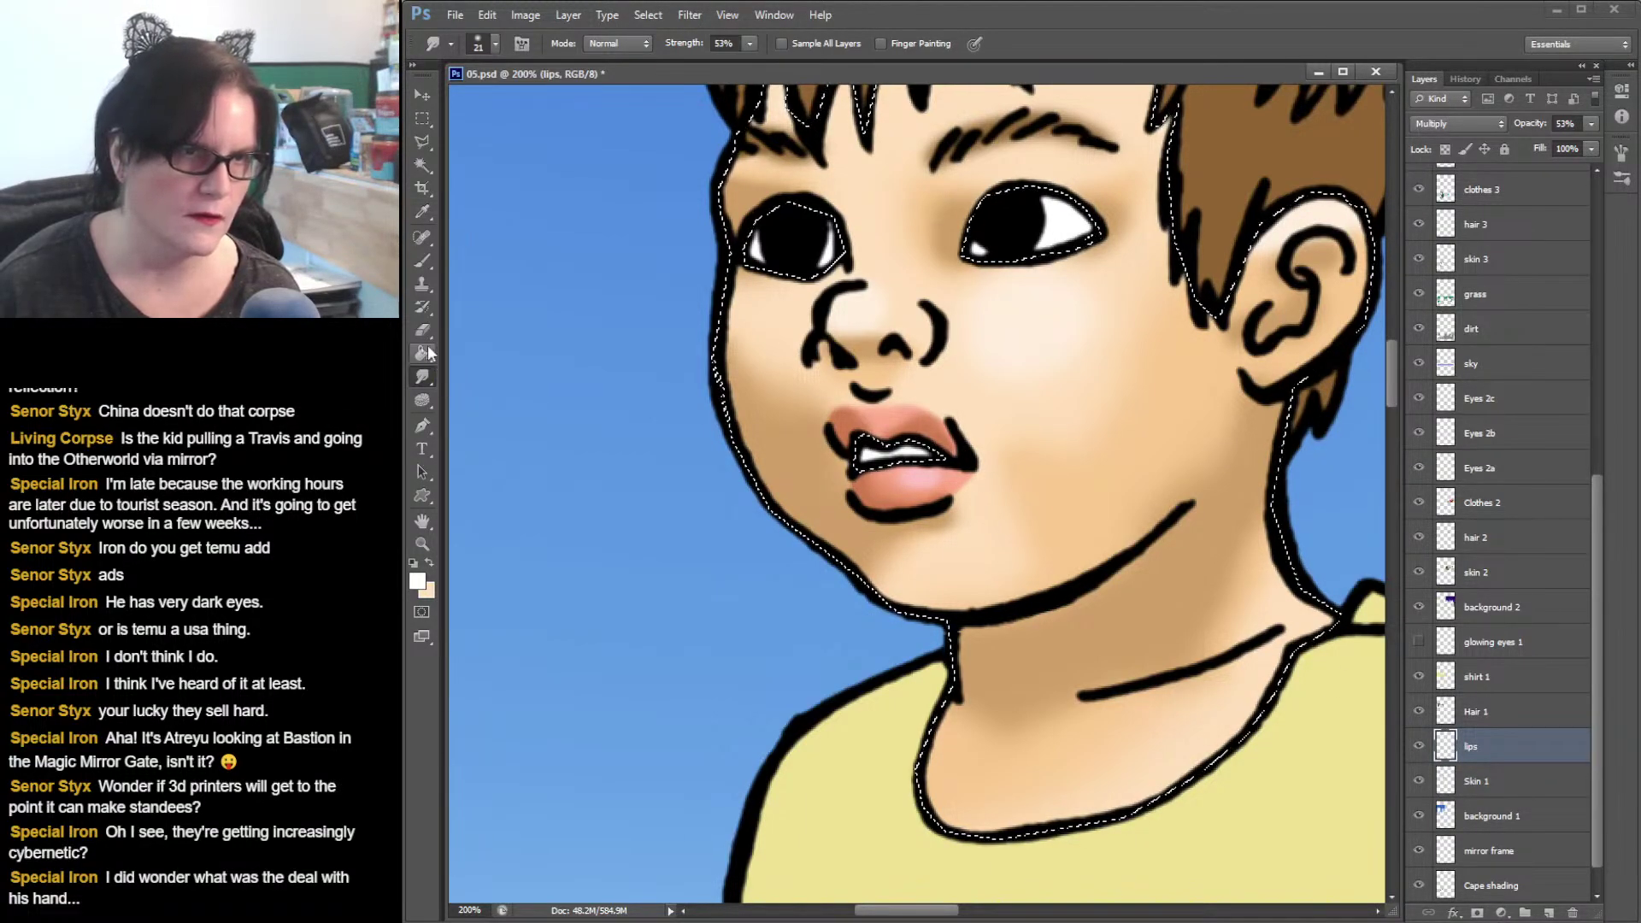
left_click(421, 263)
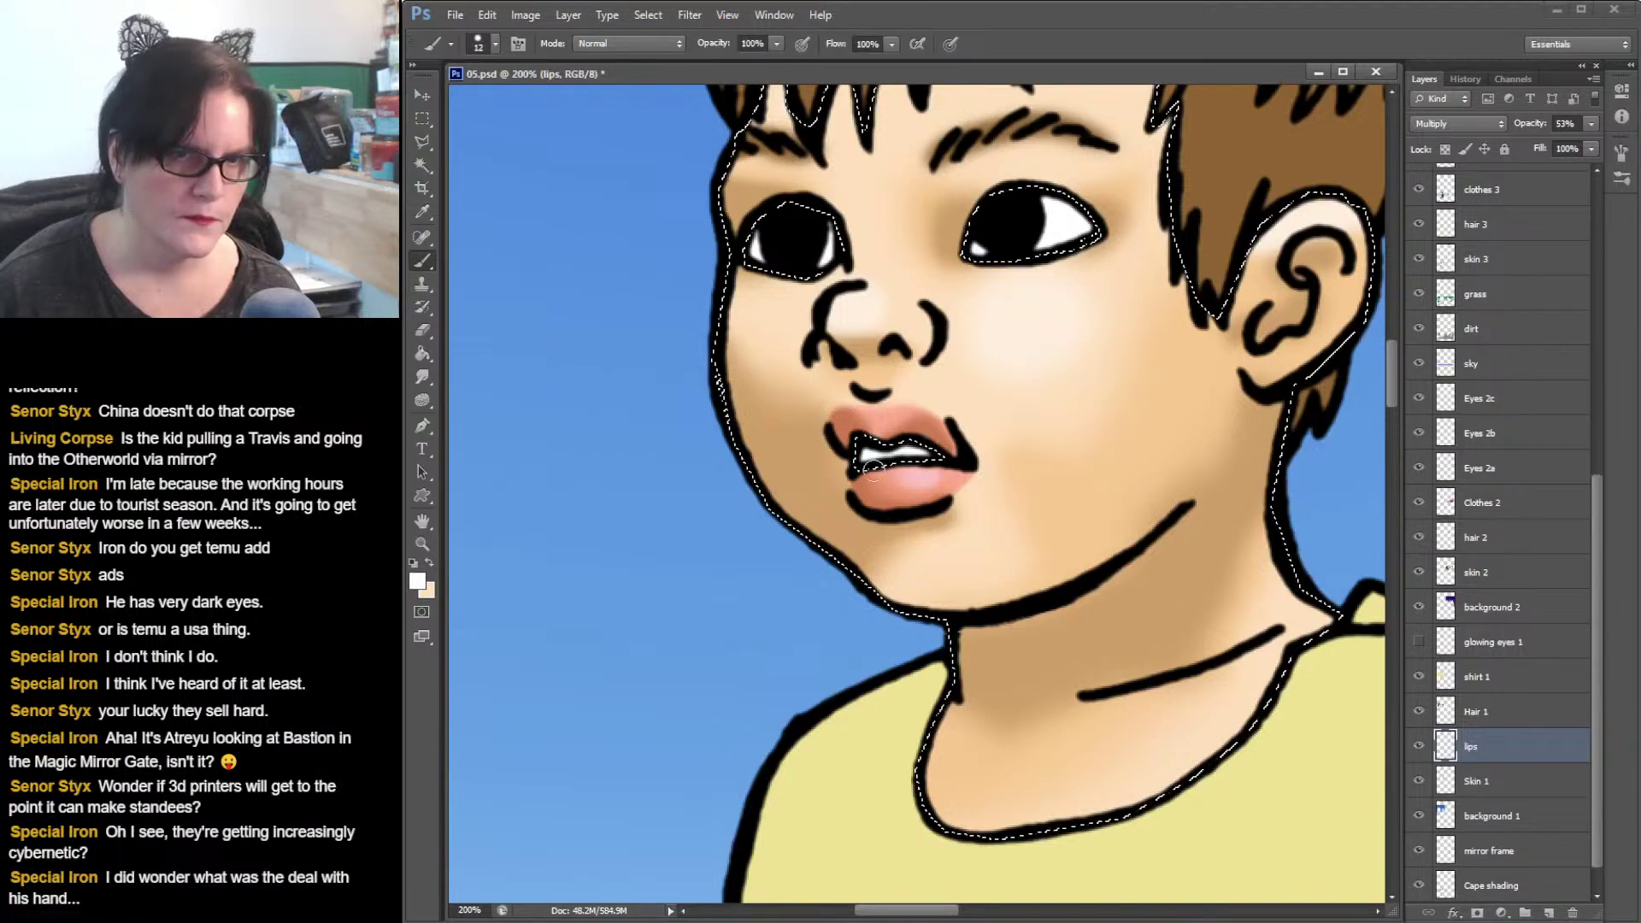
left_click_drag(920, 476, 906, 476)
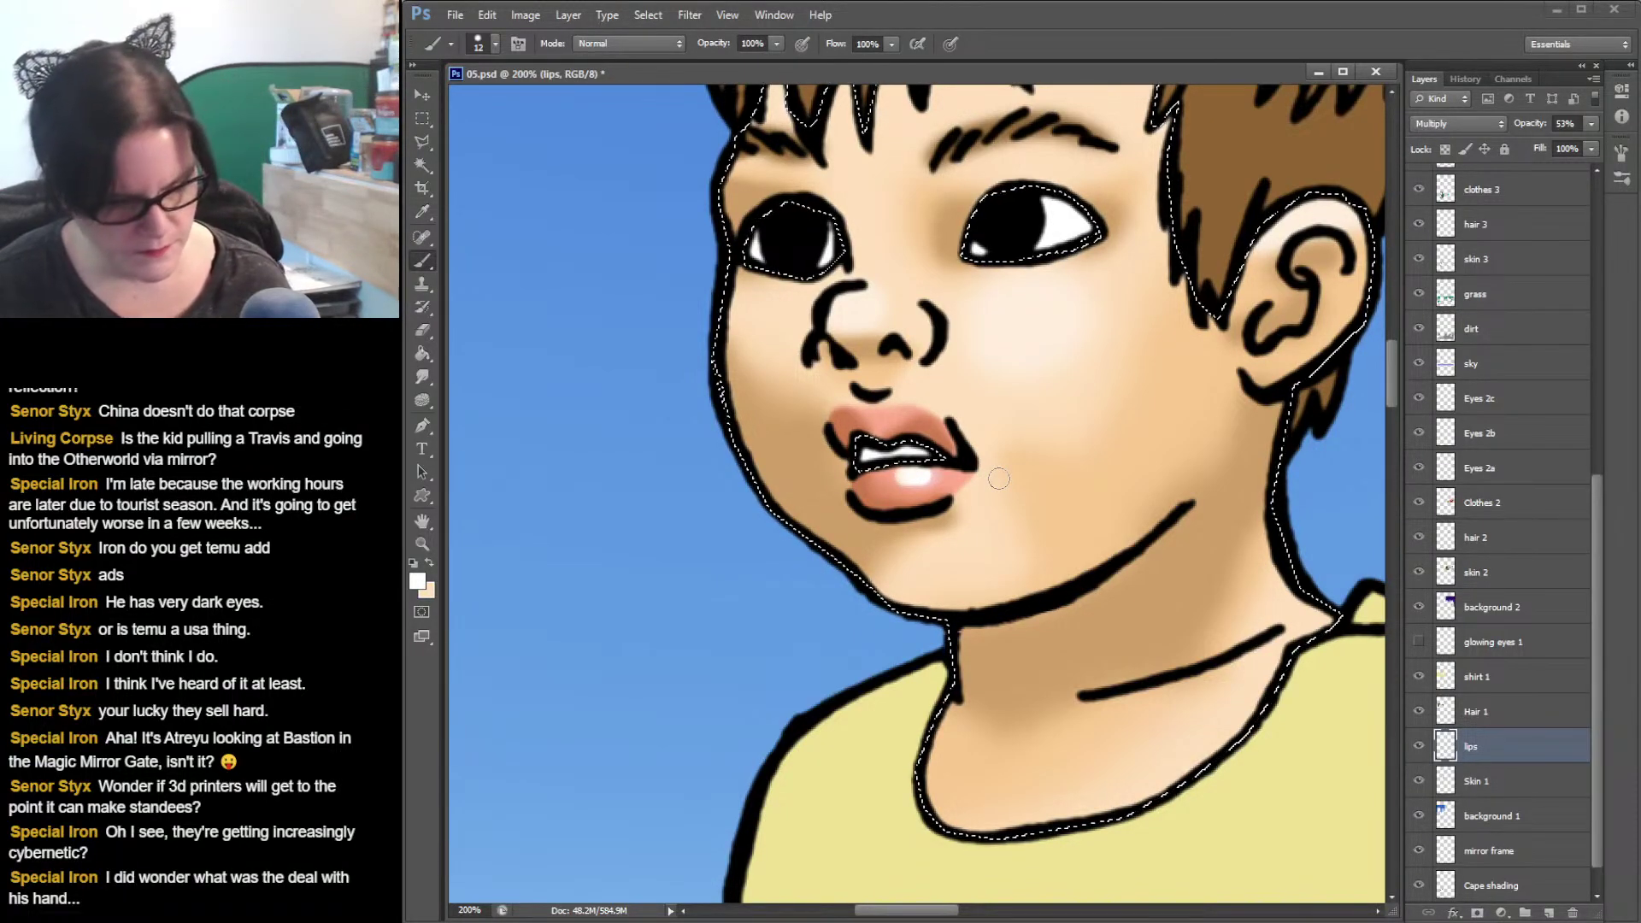
key("ctrl+z")
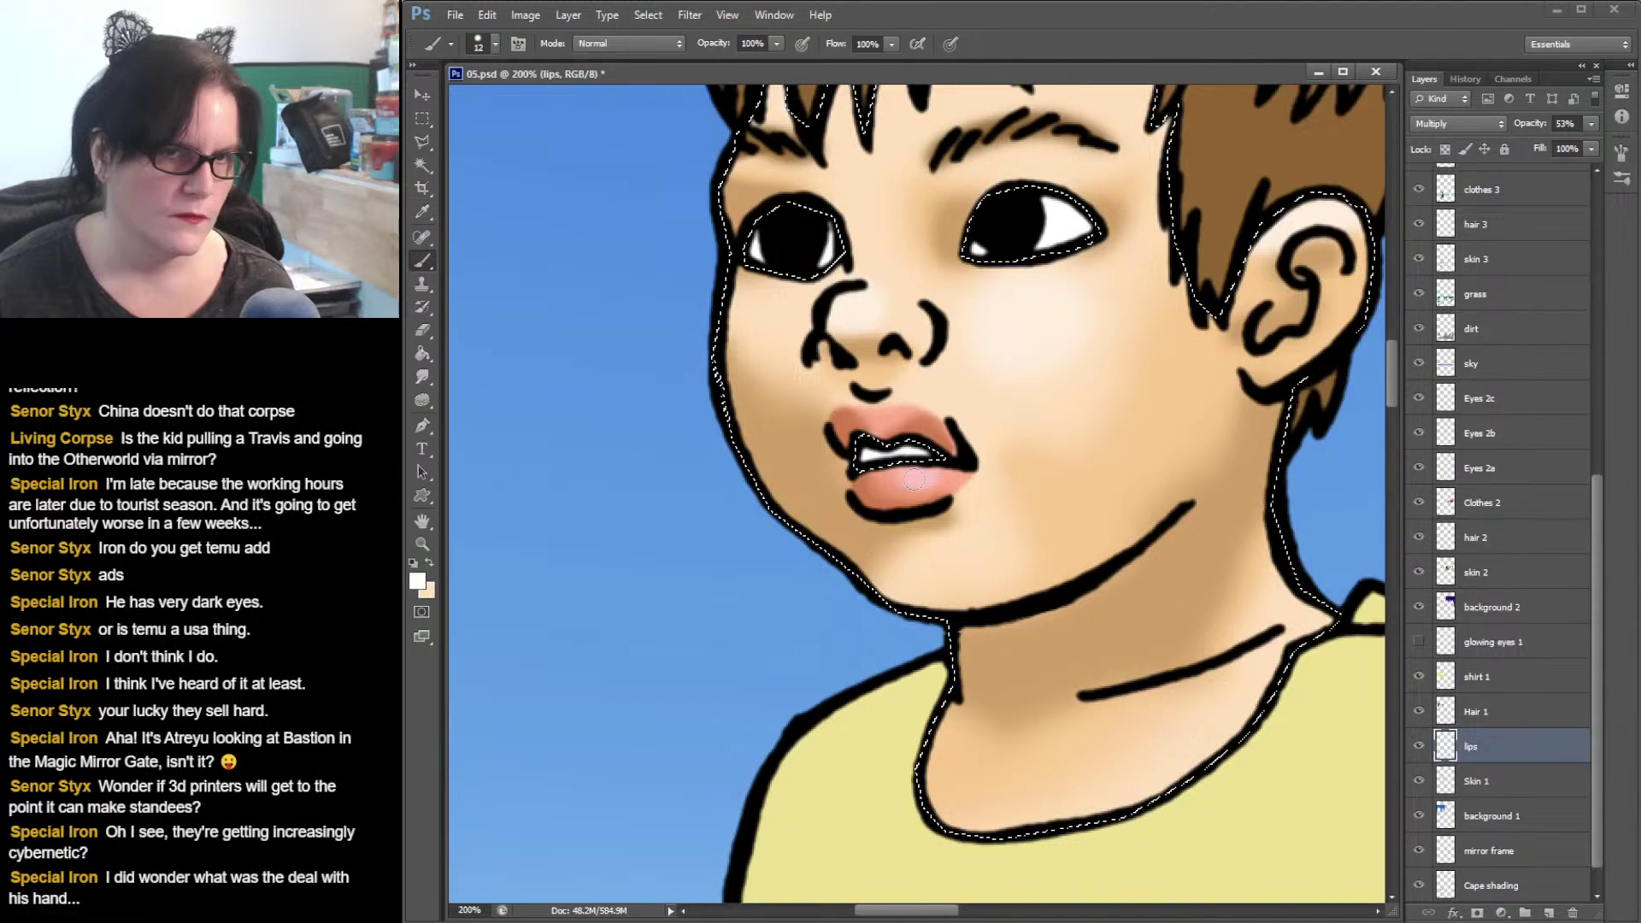
left_click(913, 481)
left_click(913, 481)
key("r")
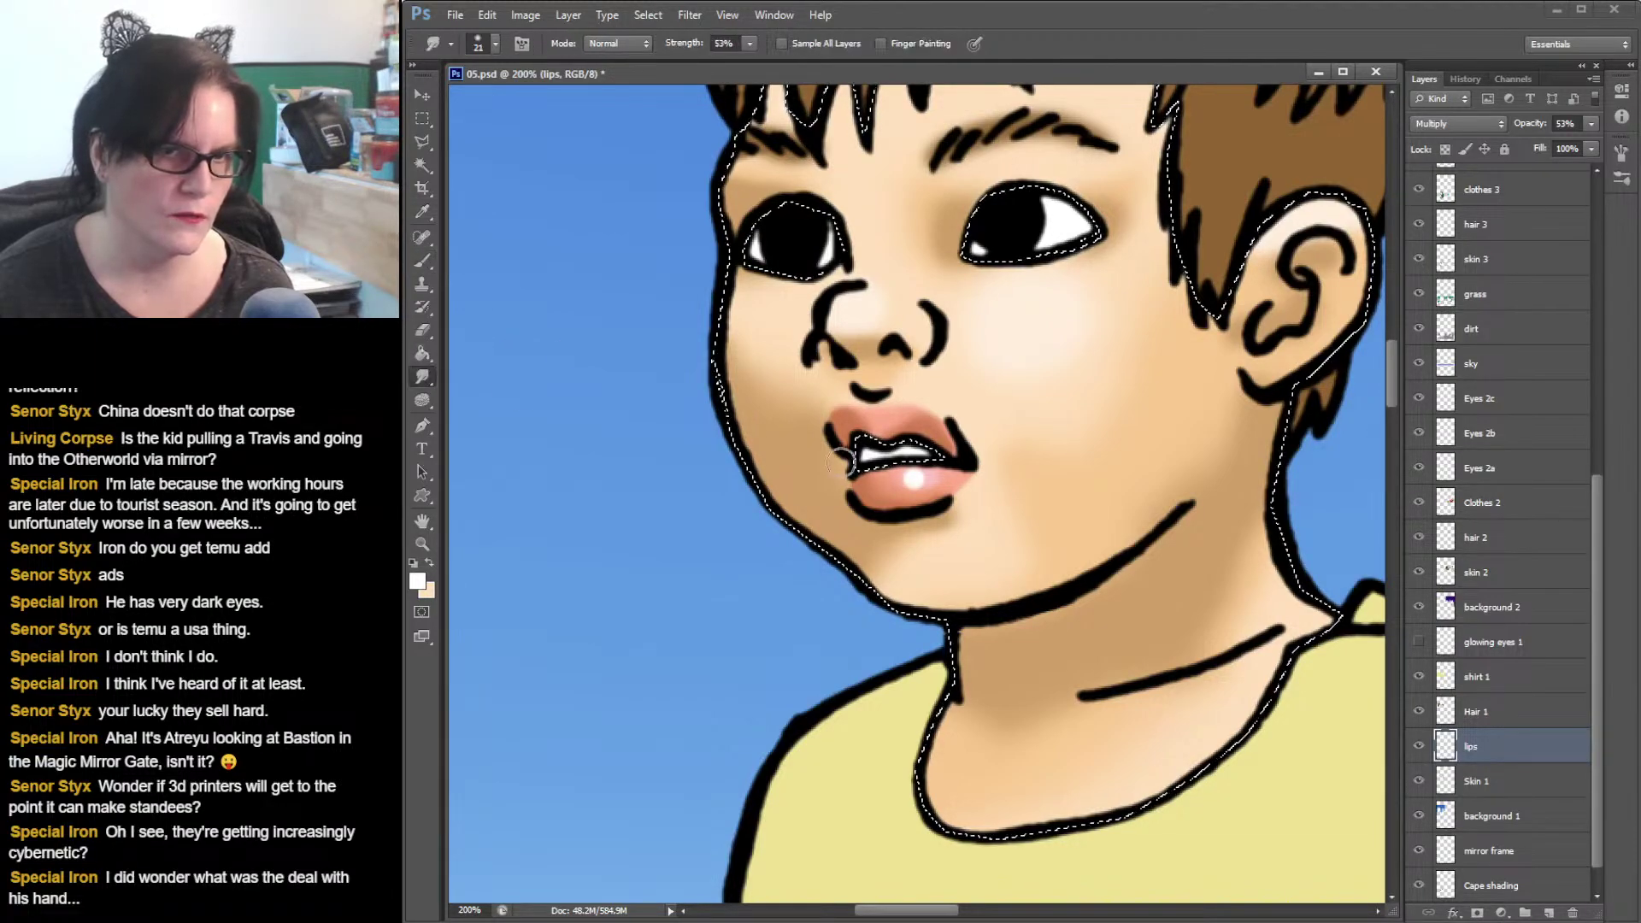
mouse_move(923, 482)
left_mouse_down()
mouse_move(900, 480)
mouse_move(938, 487)
mouse_move(903, 480)
left_mouse_up()
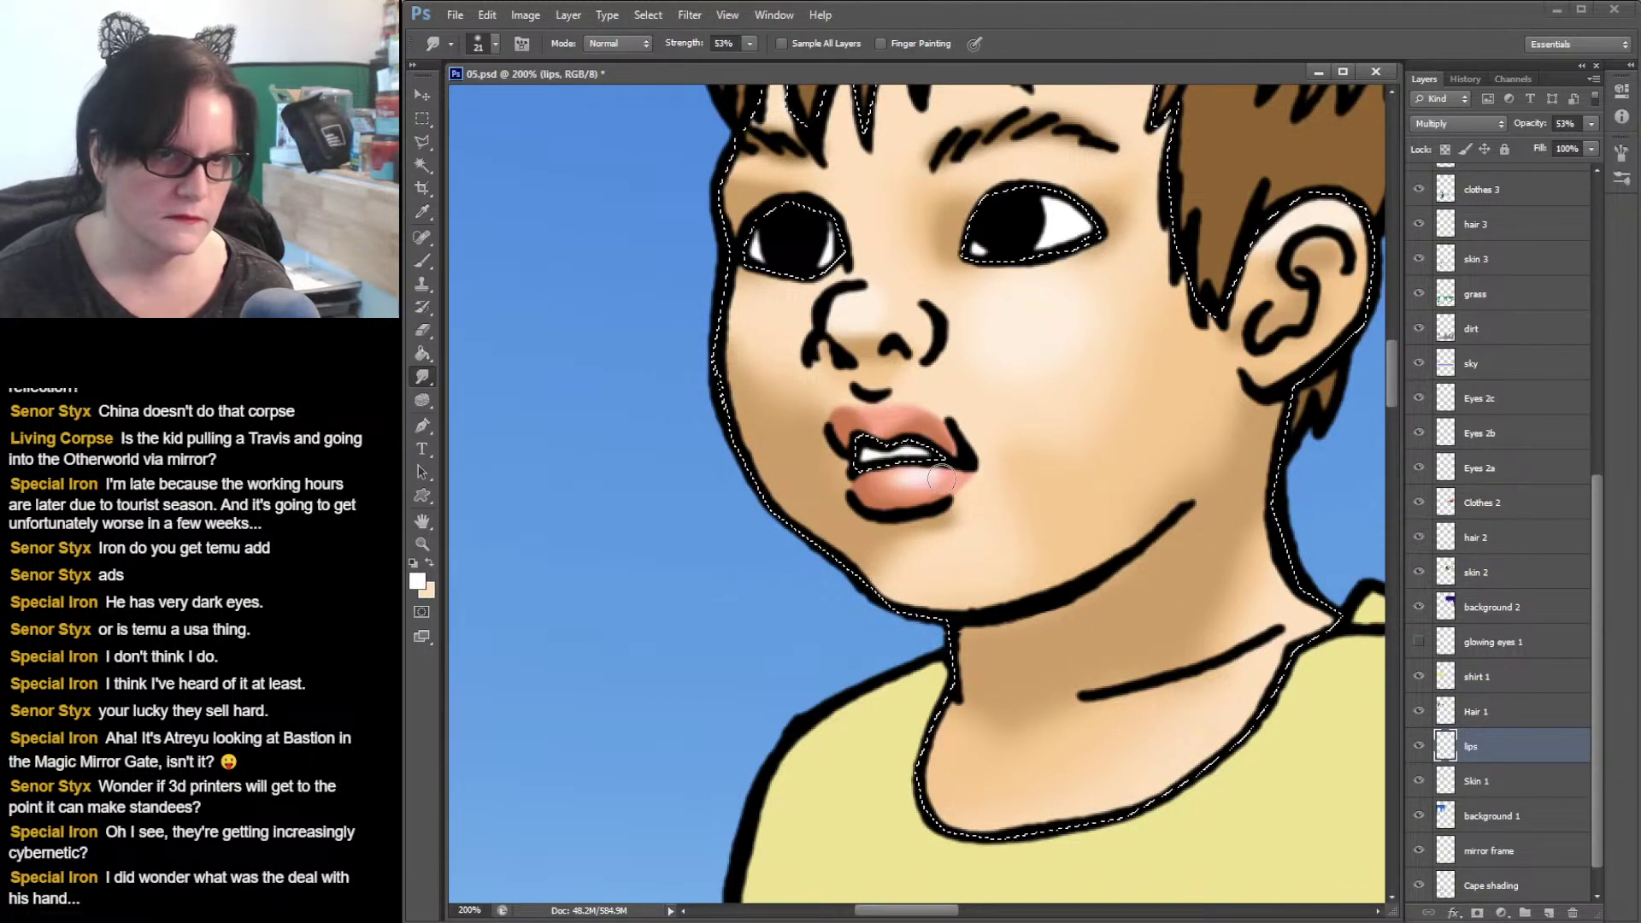
left_click(422, 118)
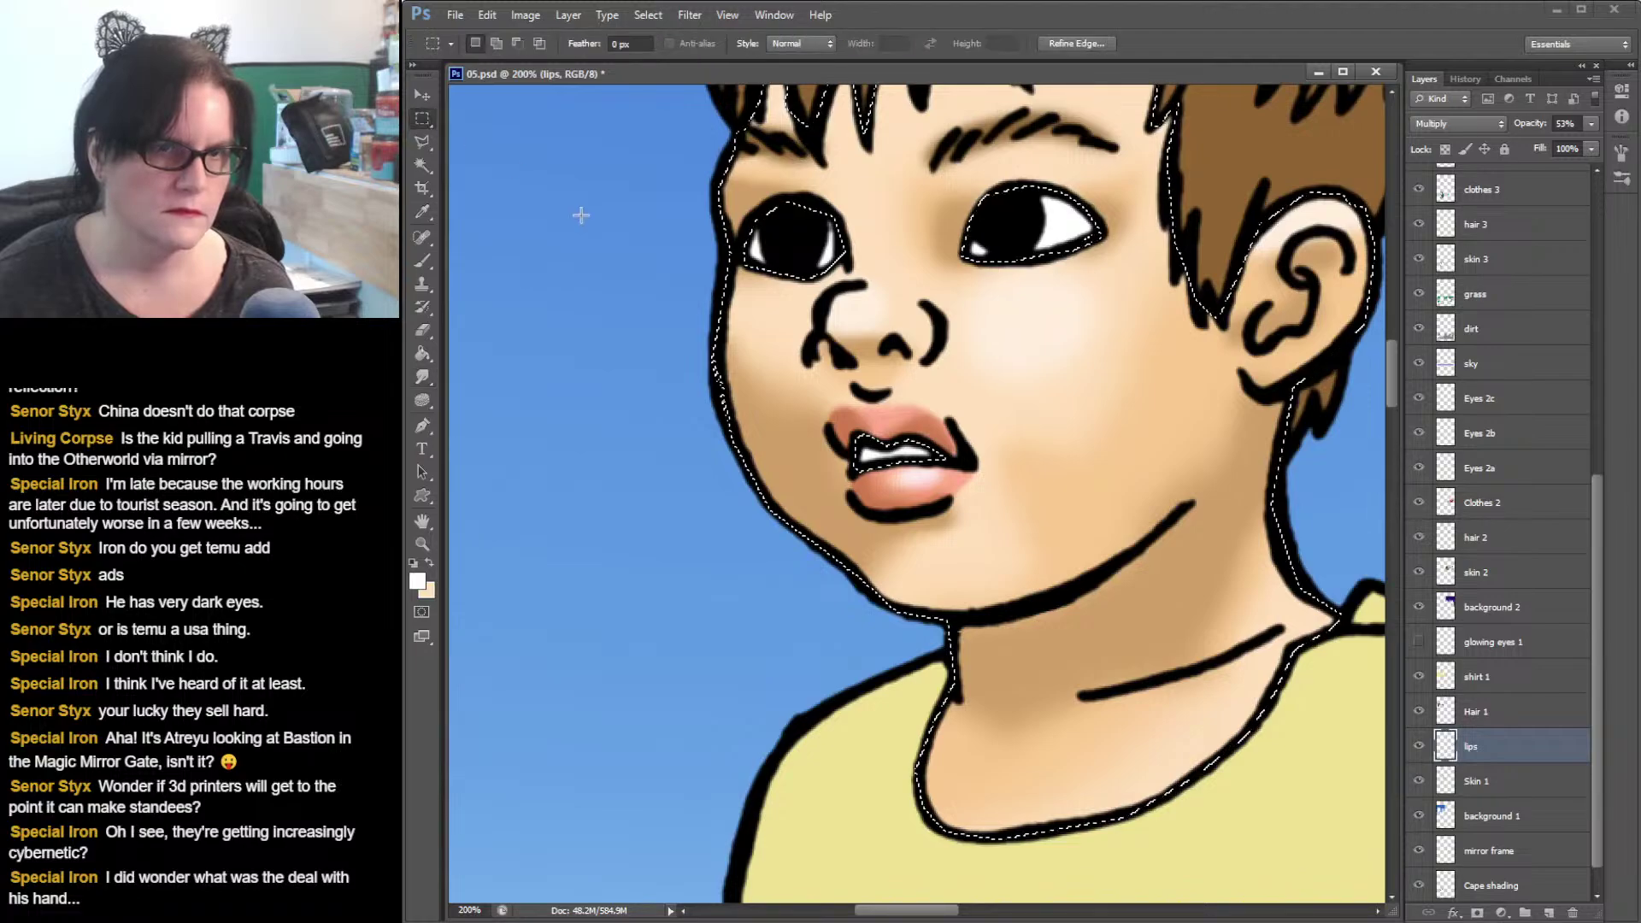
left_click(579, 213)
- Check the shaded and highlighted lips at the scale of the mirror panel and the surrounding page
left_click(422, 543)
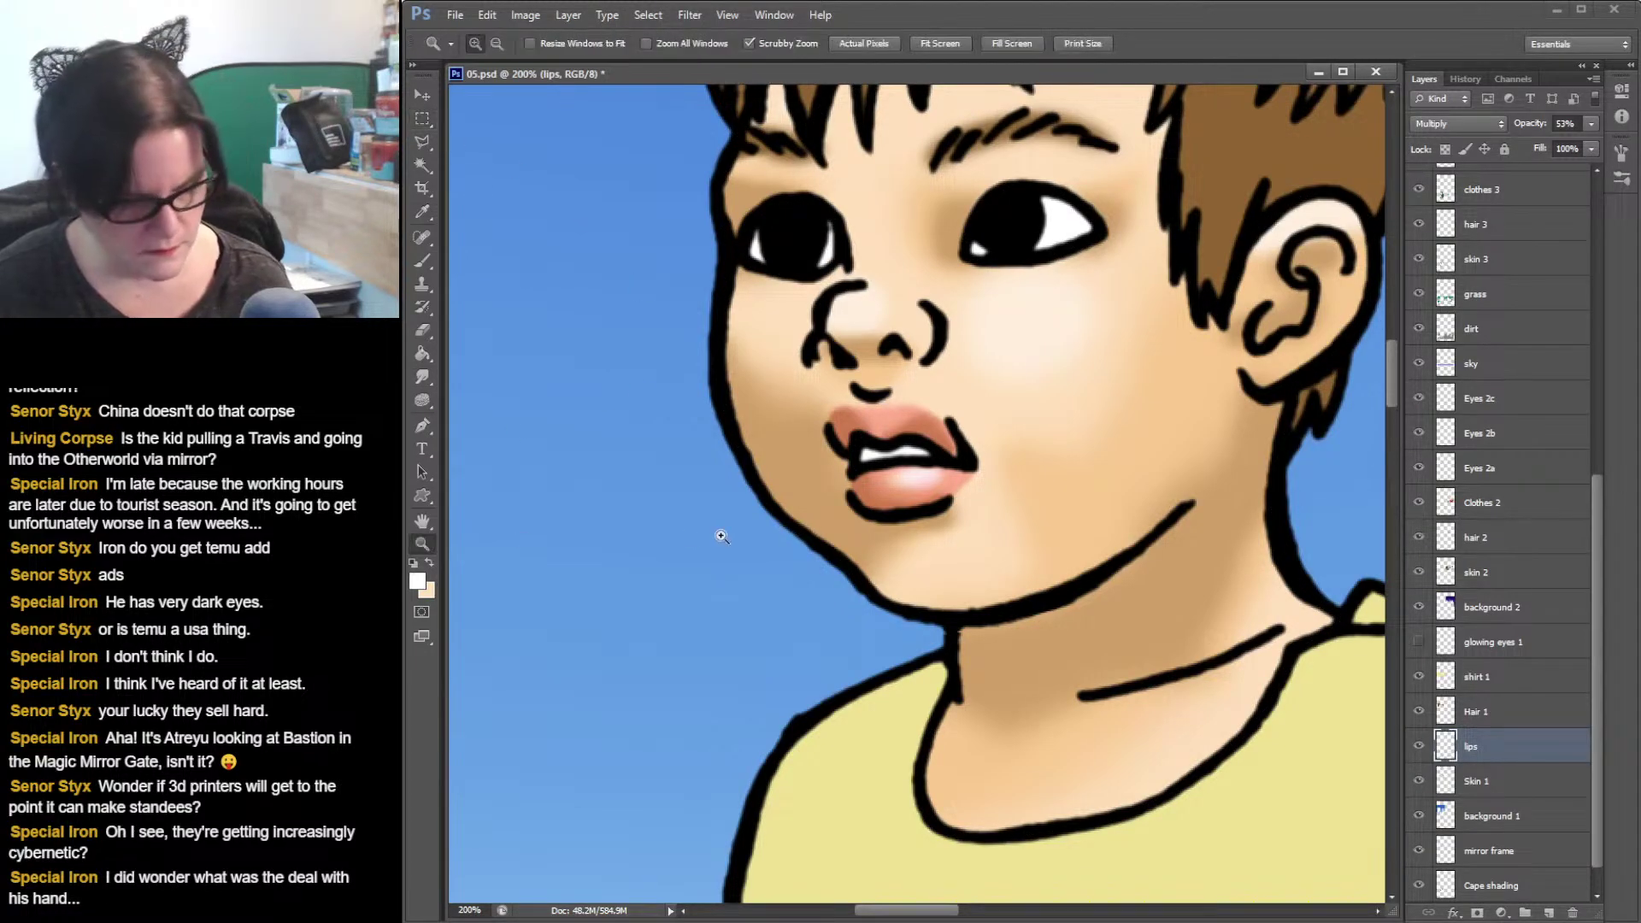
left_click(831, 517, "alt")
left_click(855, 522, "alt")
left_click(866, 524, "alt")
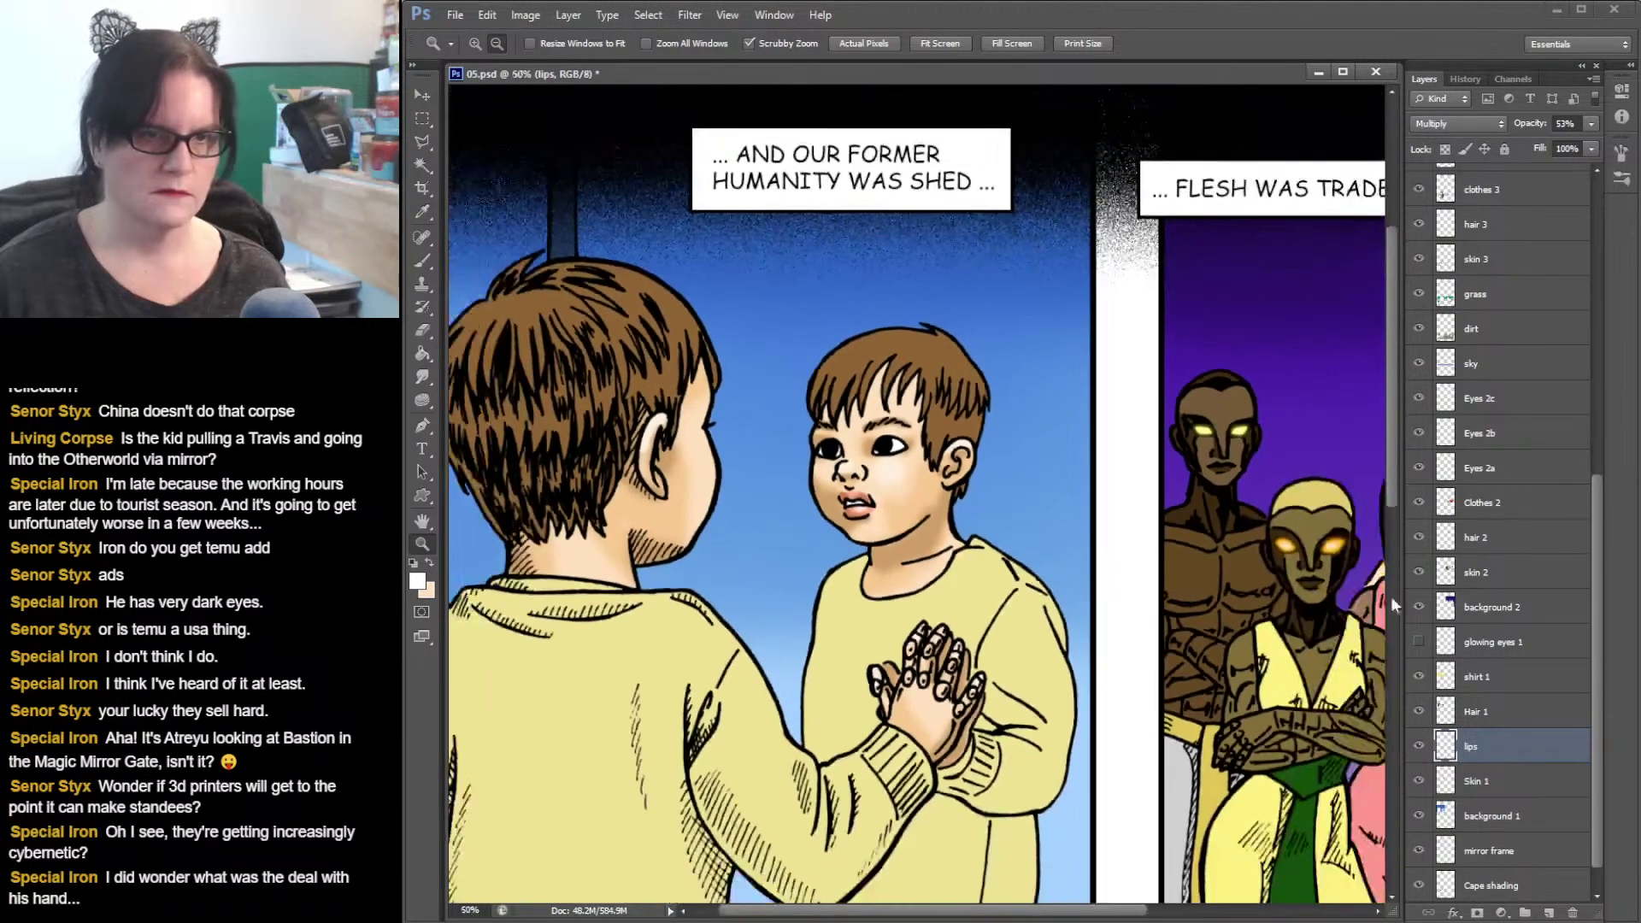
left_click(955, 518)
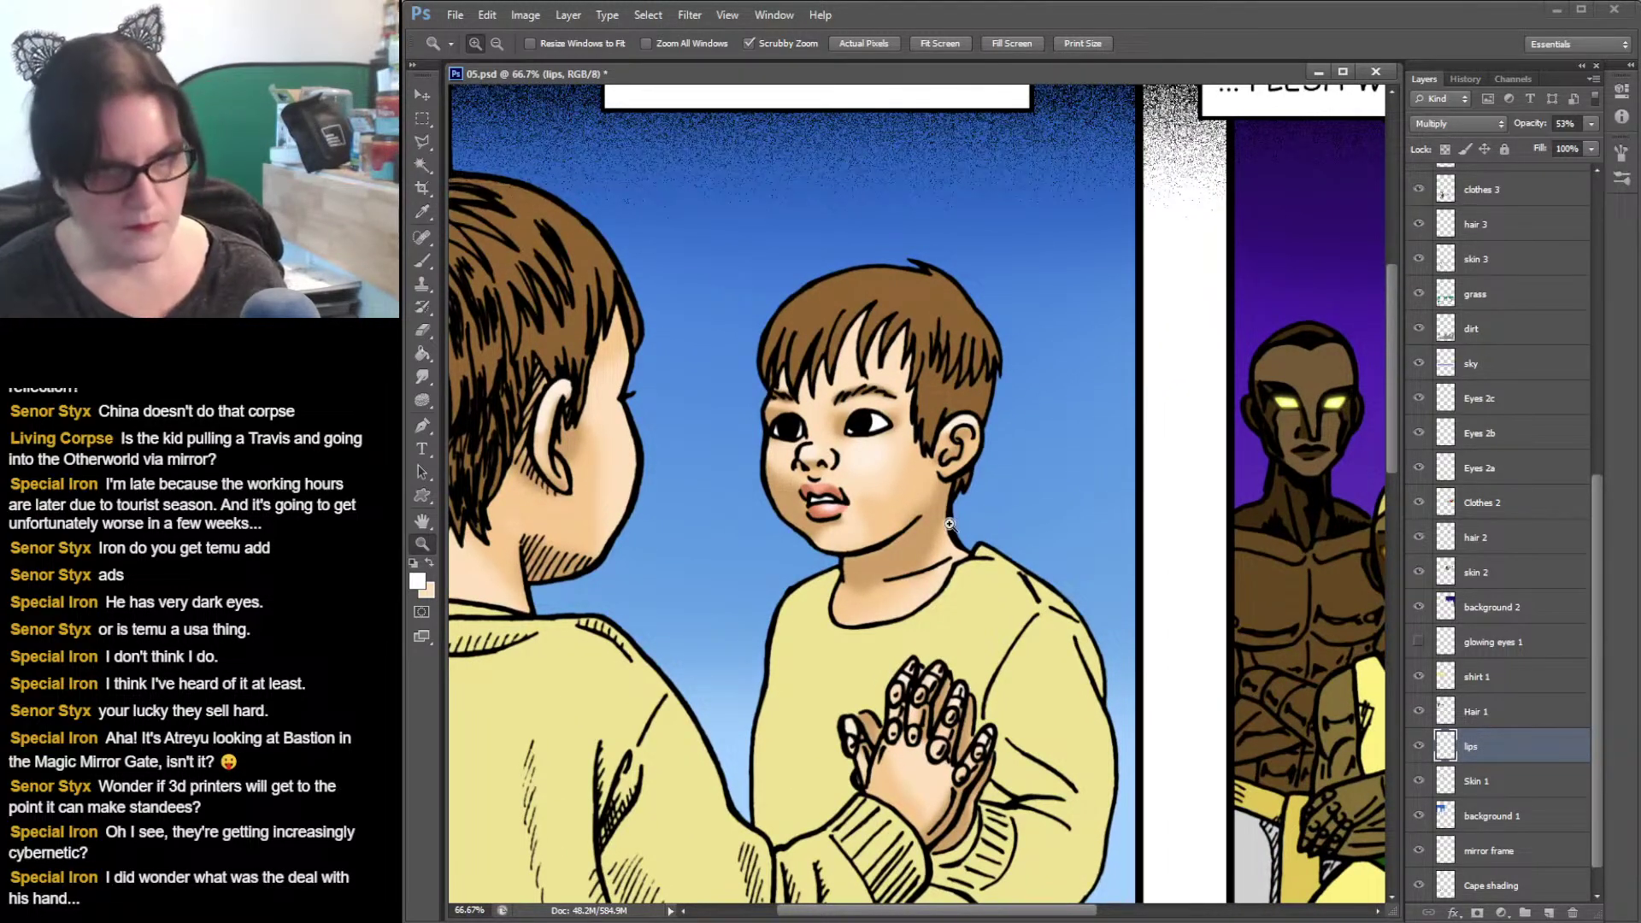
left_click(917, 525, "alt")
left_click(919, 525, "alt")
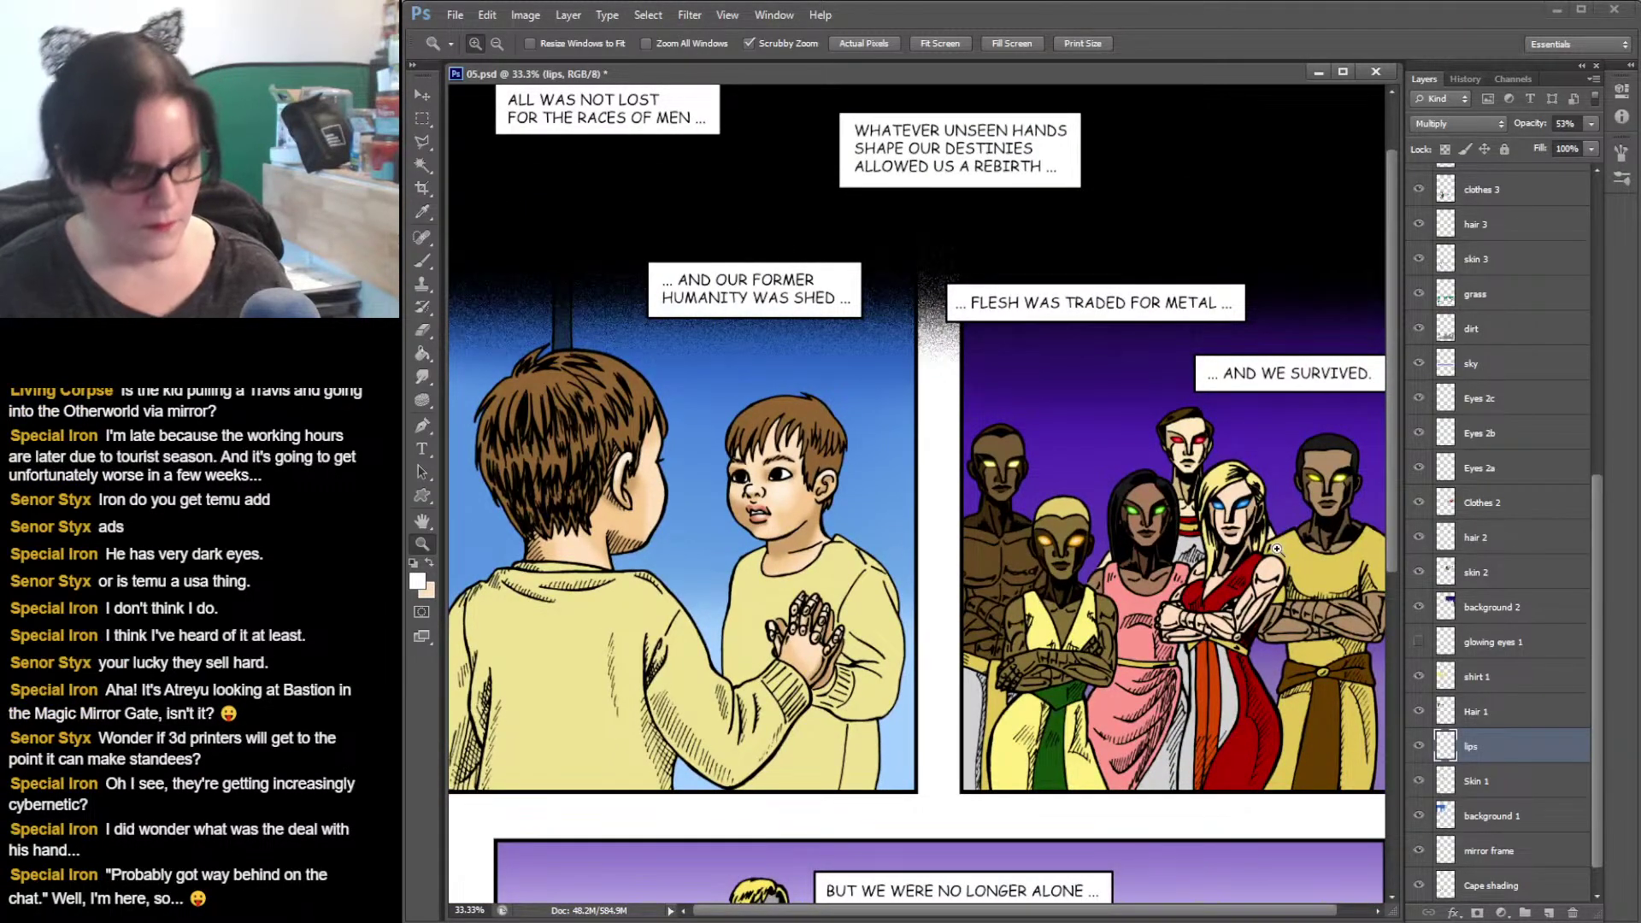
- Save the page and show the glowing eyes 1 layer
key("ctrl+s")
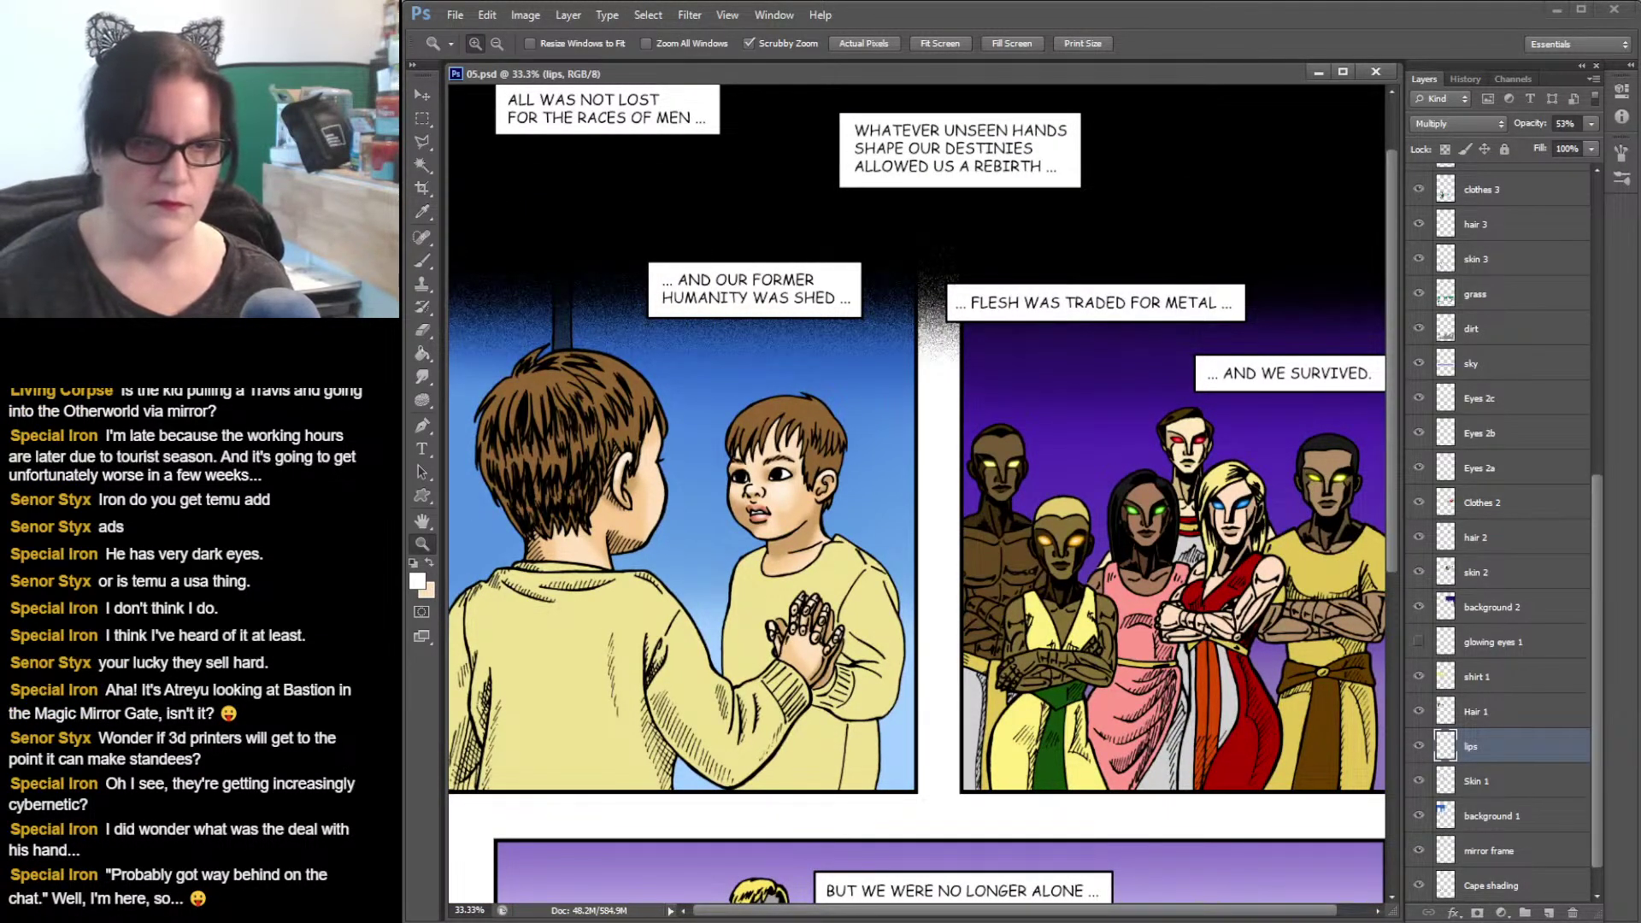
left_click(1420, 642)
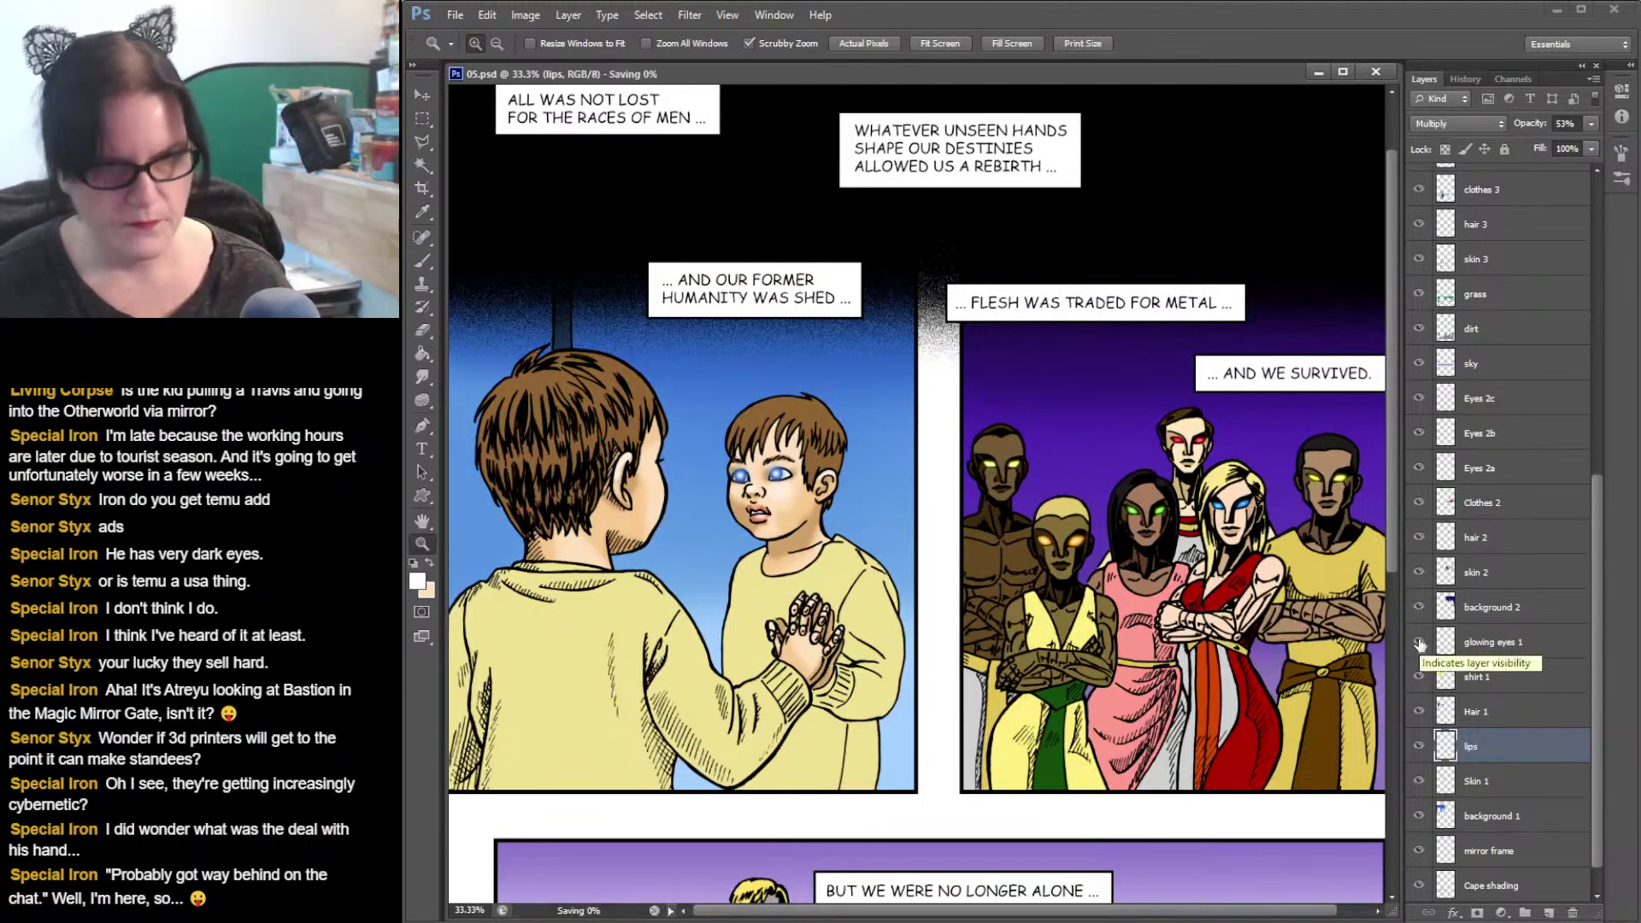
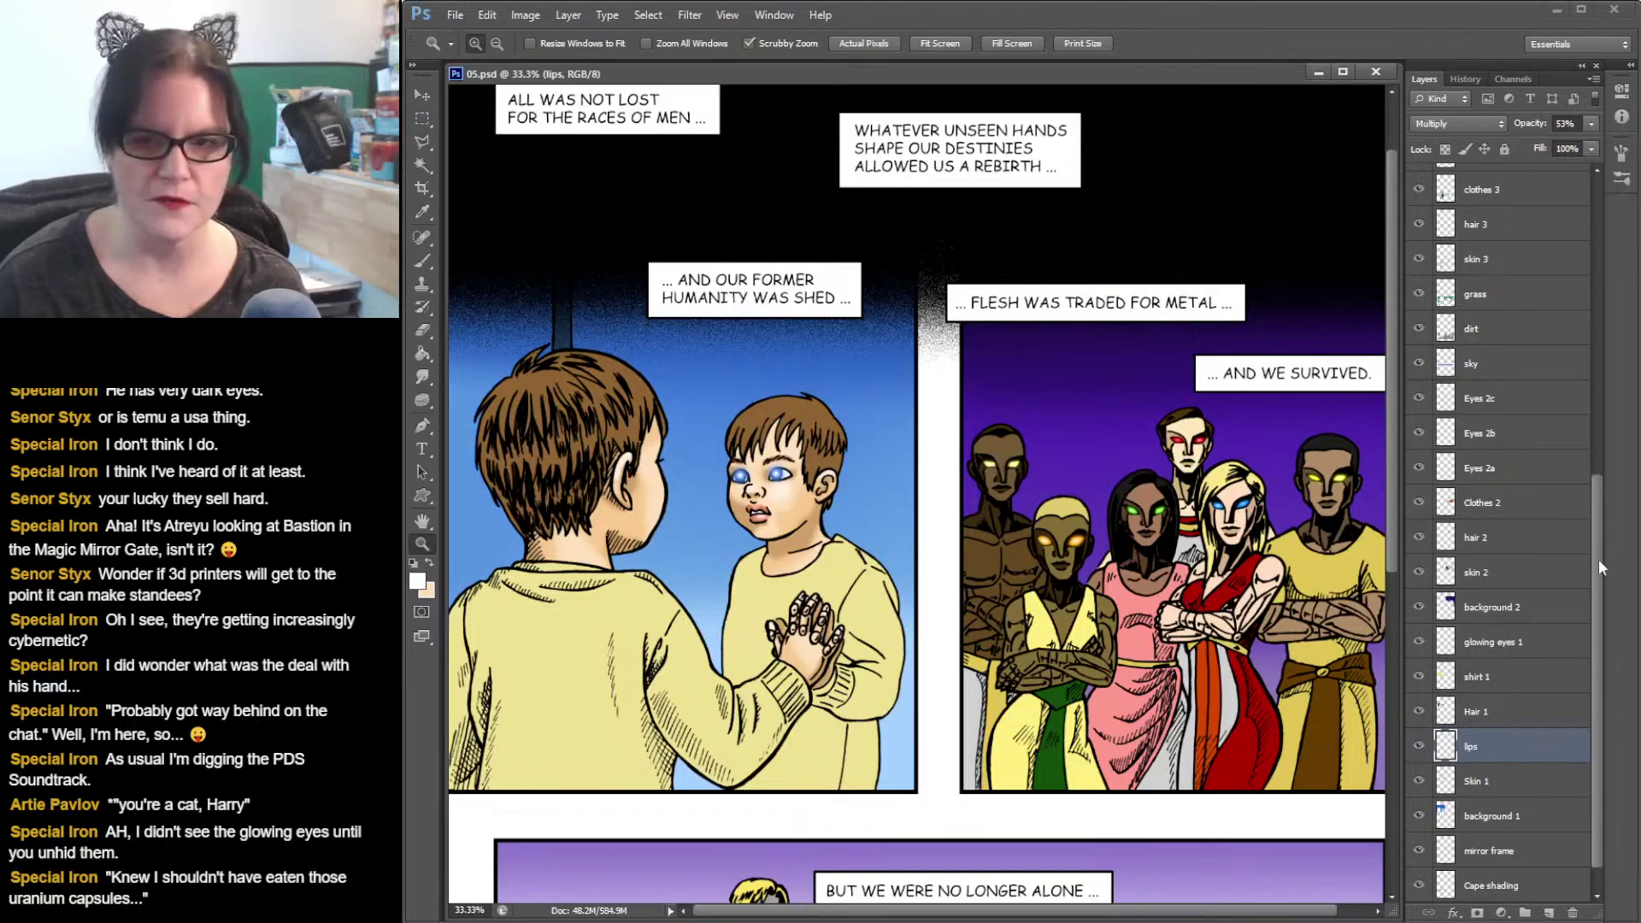
left_click_drag(1600, 582, 1605, 513)
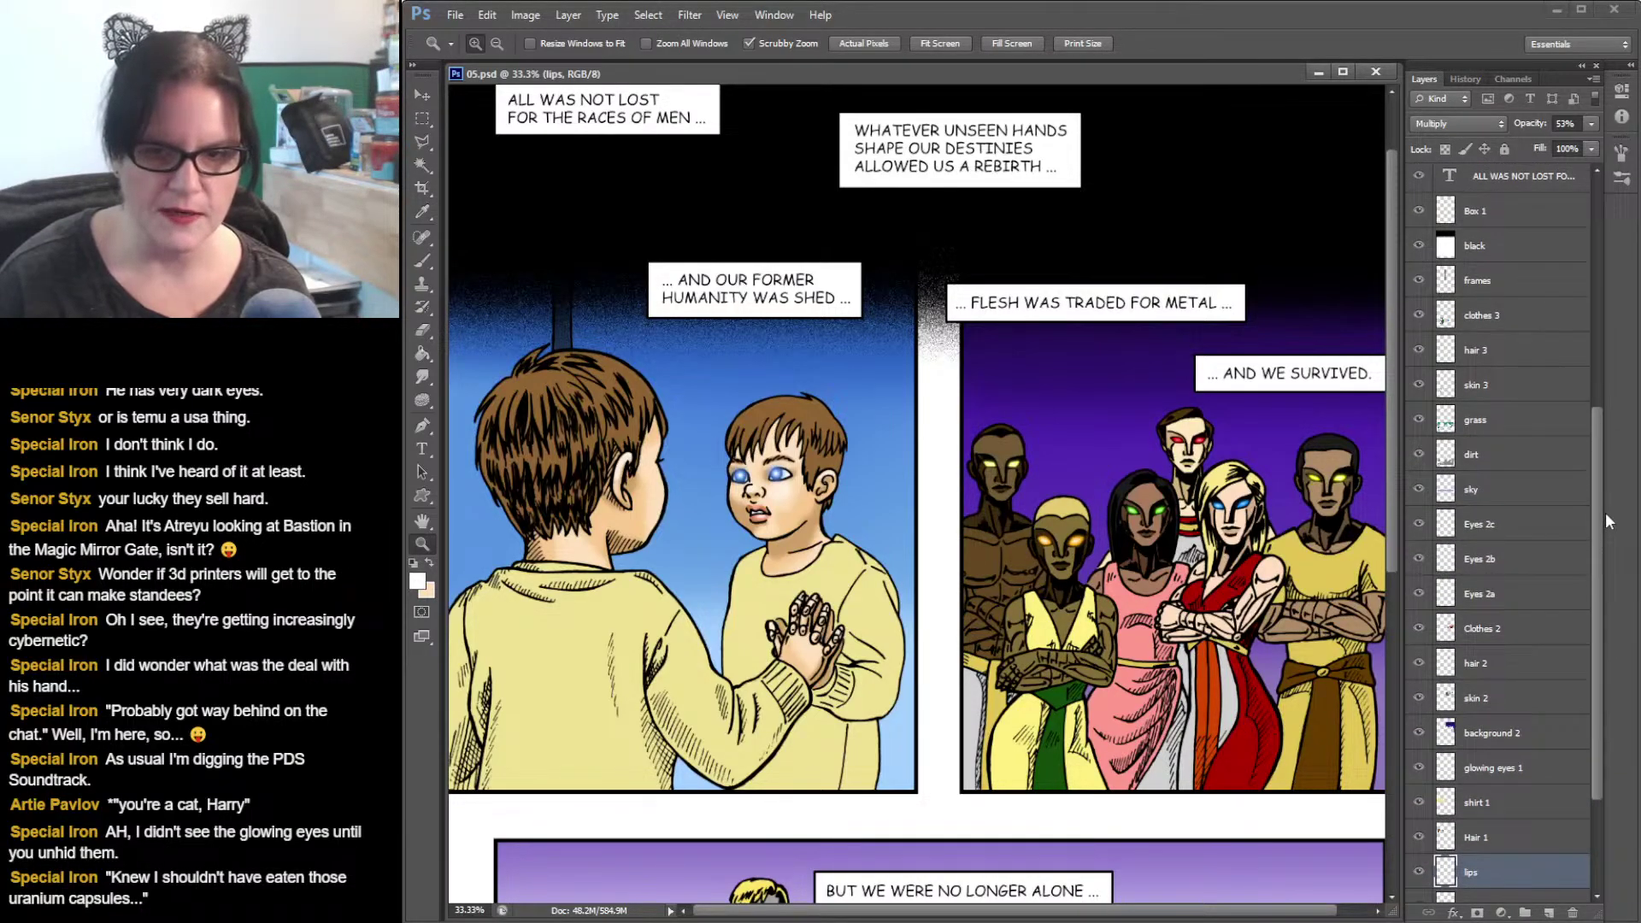
- Hide the skin 2, hair 2, Clothes 2 and Eyes 2a, 2b and 2c layers to view the group's line art, and show them again
mouse_move(1606, 511)
left_mouse_down()
mouse_move(1602, 547)
mouse_move(1602, 532)
left_mouse_up()
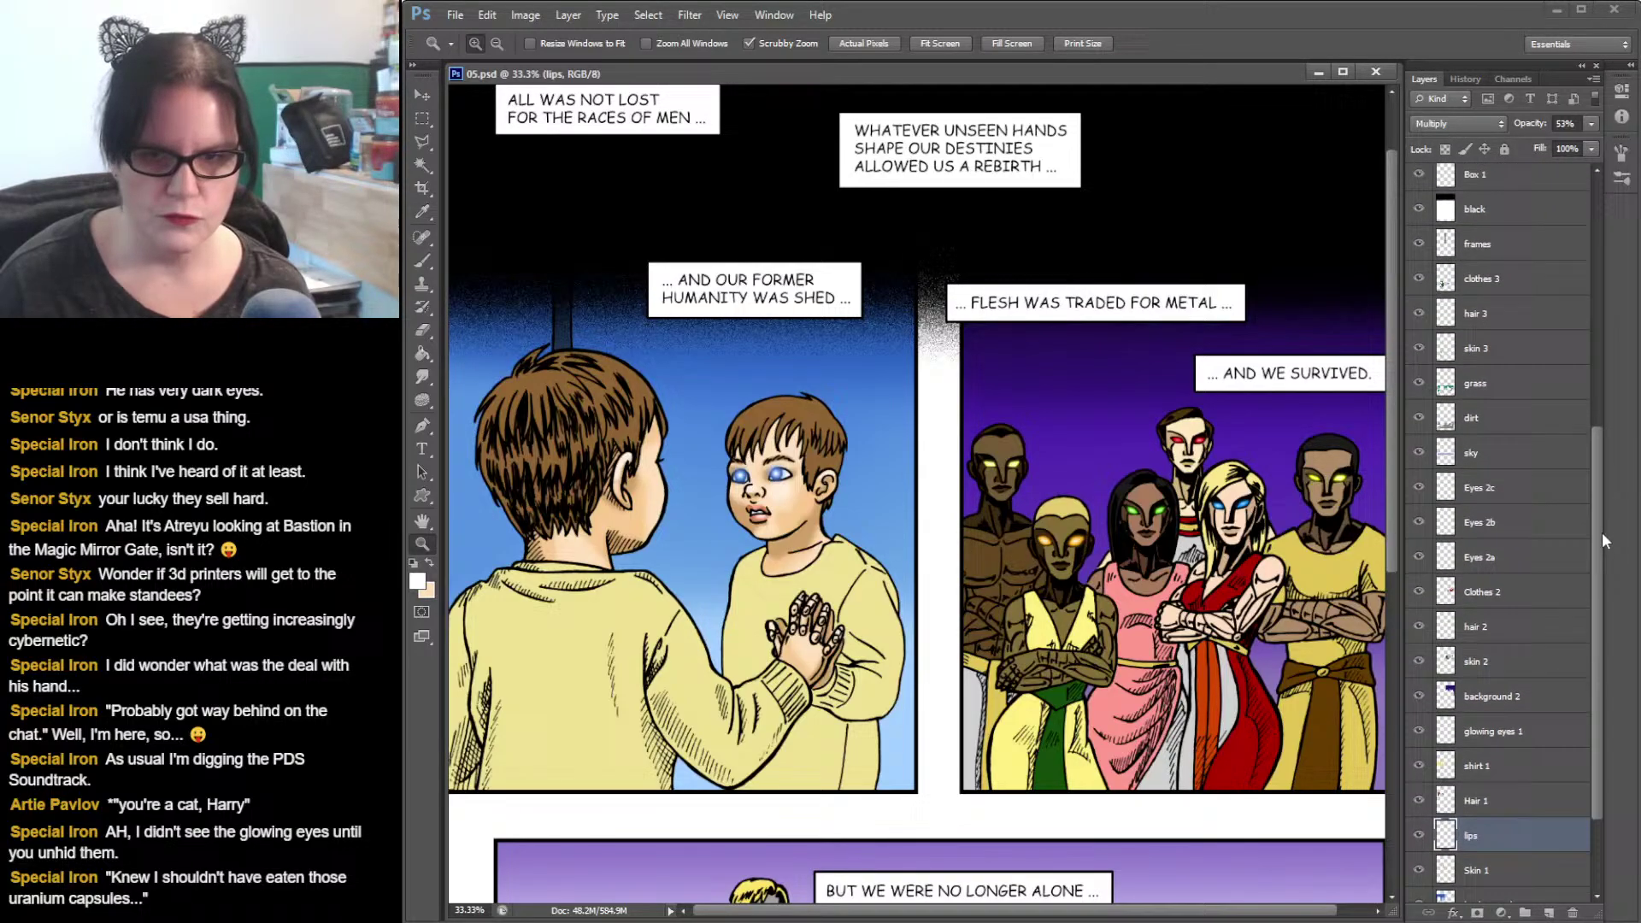
left_click(1419, 661)
left_click(1419, 627)
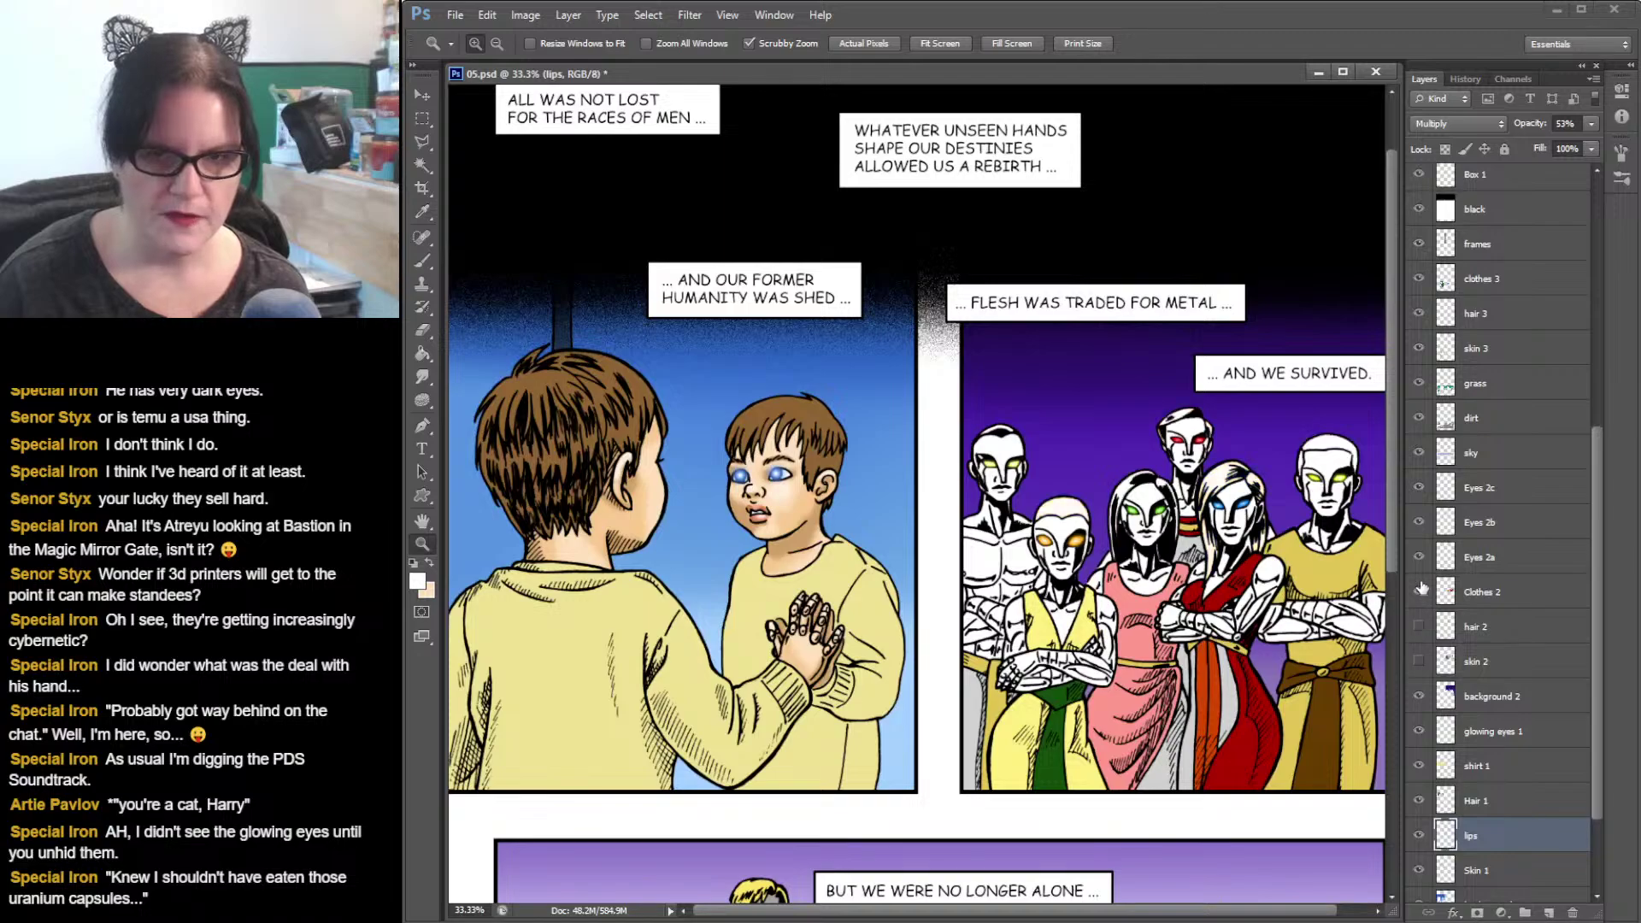
left_click(1419, 591)
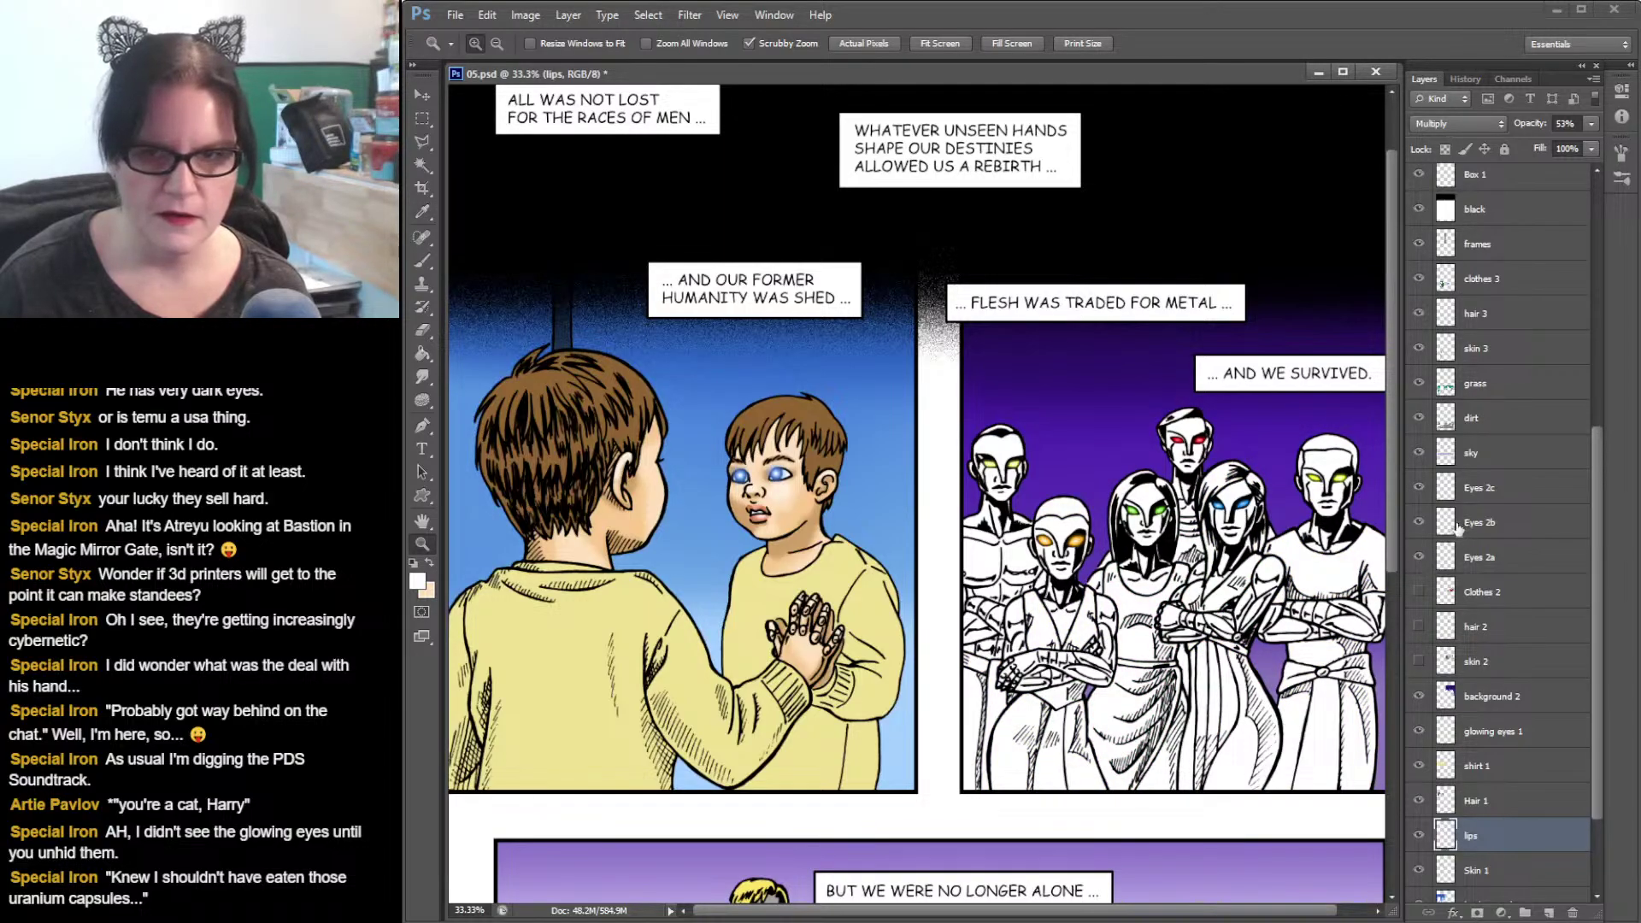
left_click(1418, 488)
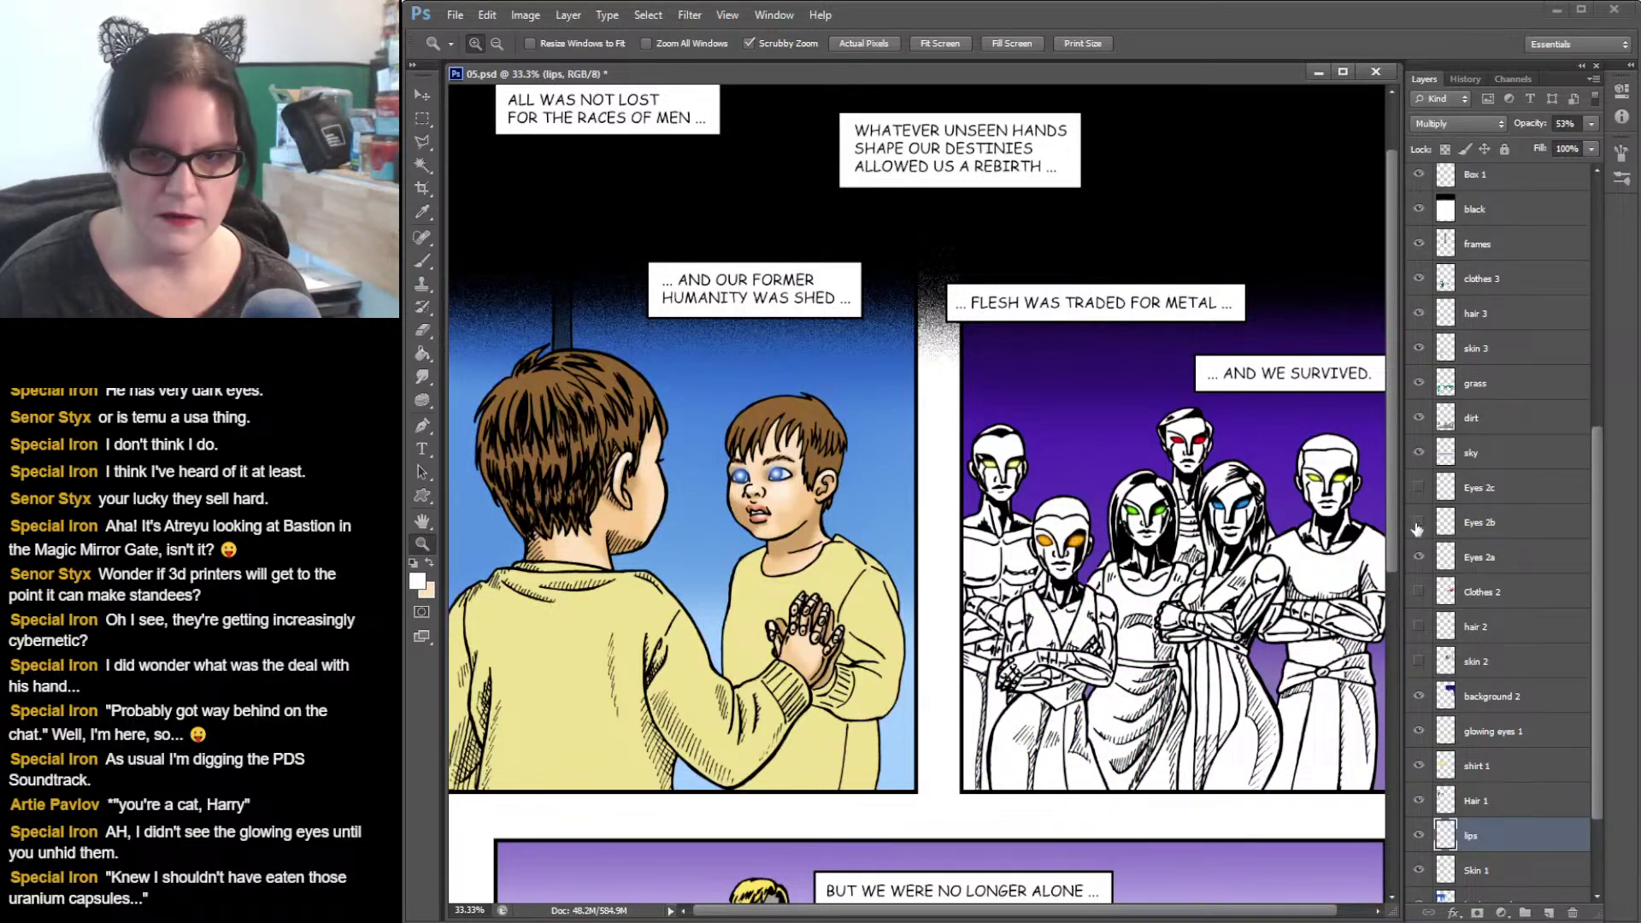
left_click(1419, 522)
left_click(1420, 557)
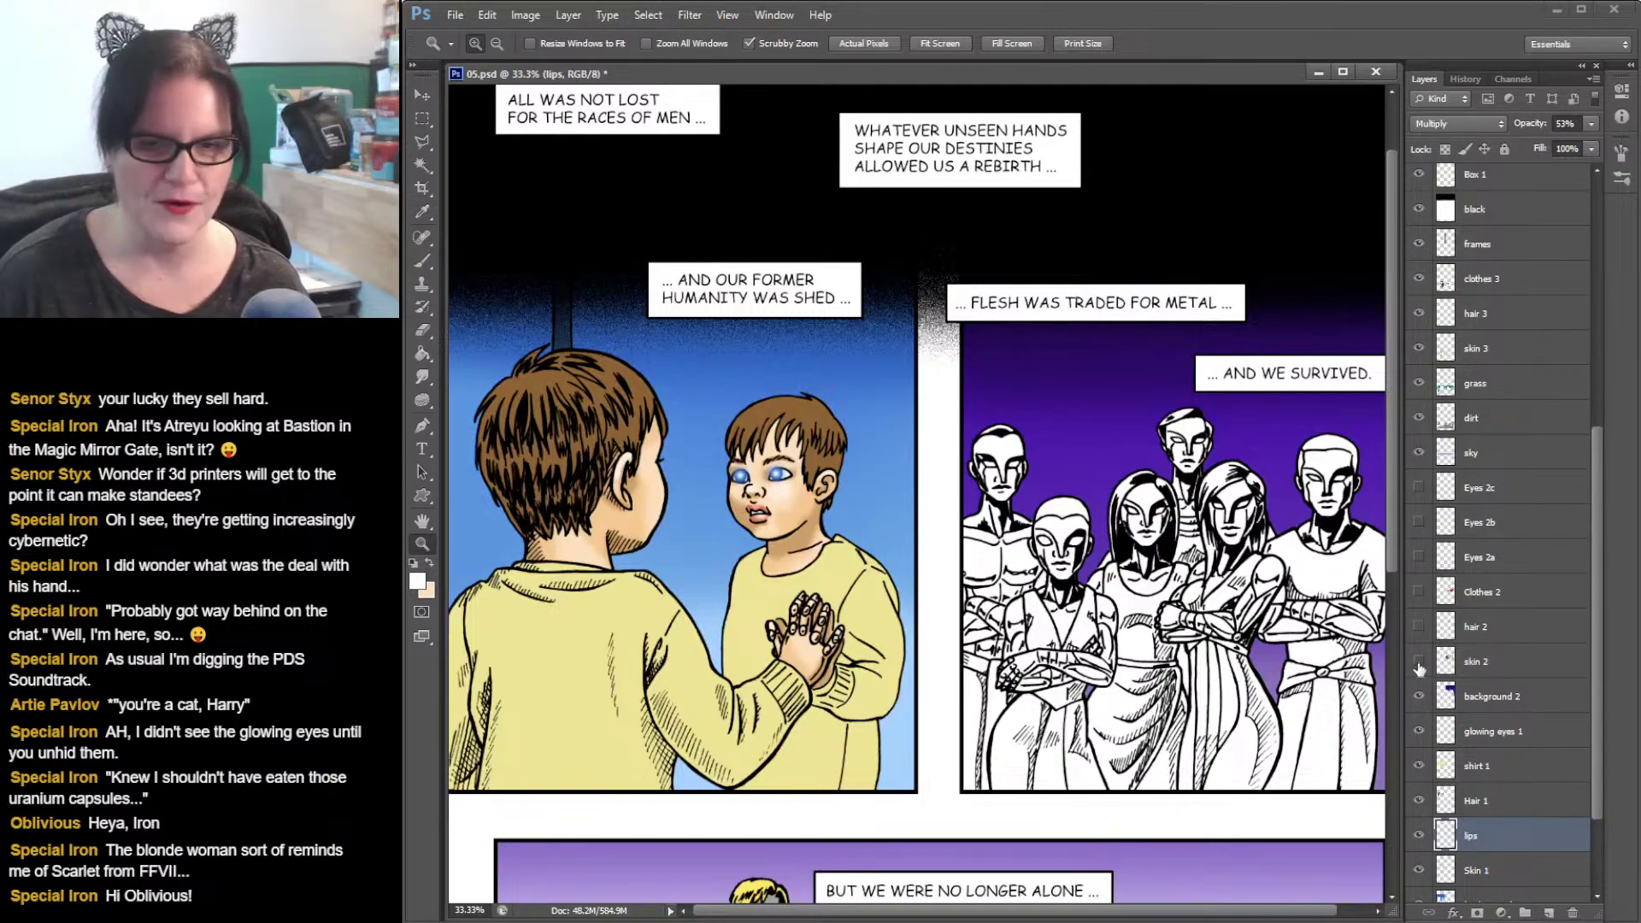
left_click_drag(1419, 665, 1419, 491)
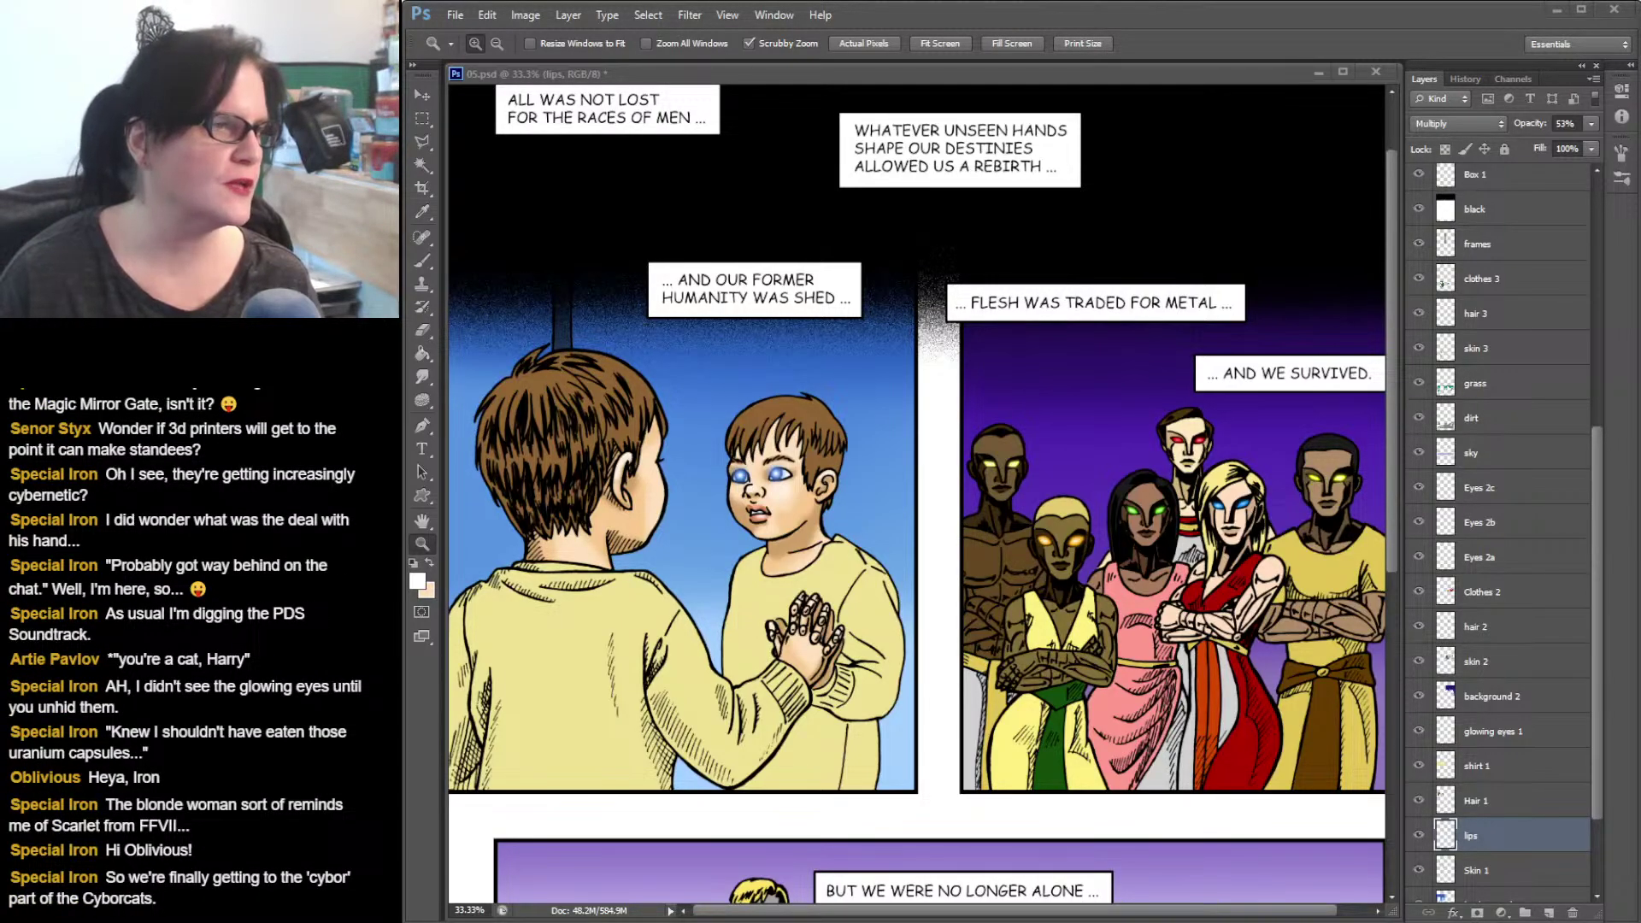
- Bring the reference photo of the toddler at the mirror beside the page for comparison, and move it away again
left_click_drag(402, 257, 1544, 73)
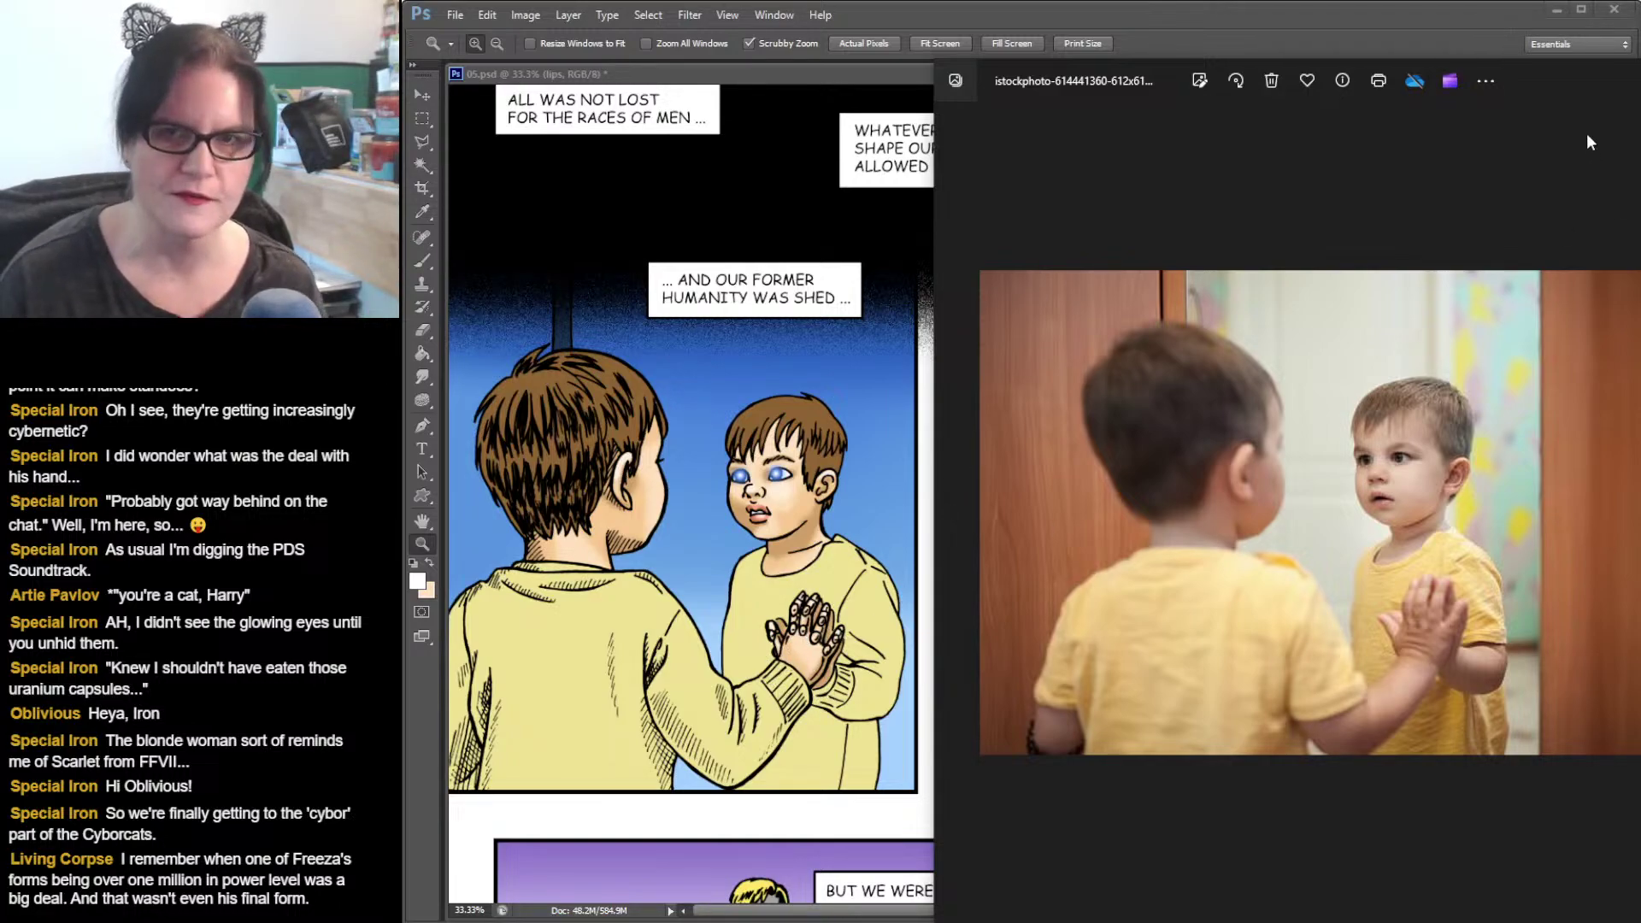
left_click_drag(1566, 70, 196, 101)
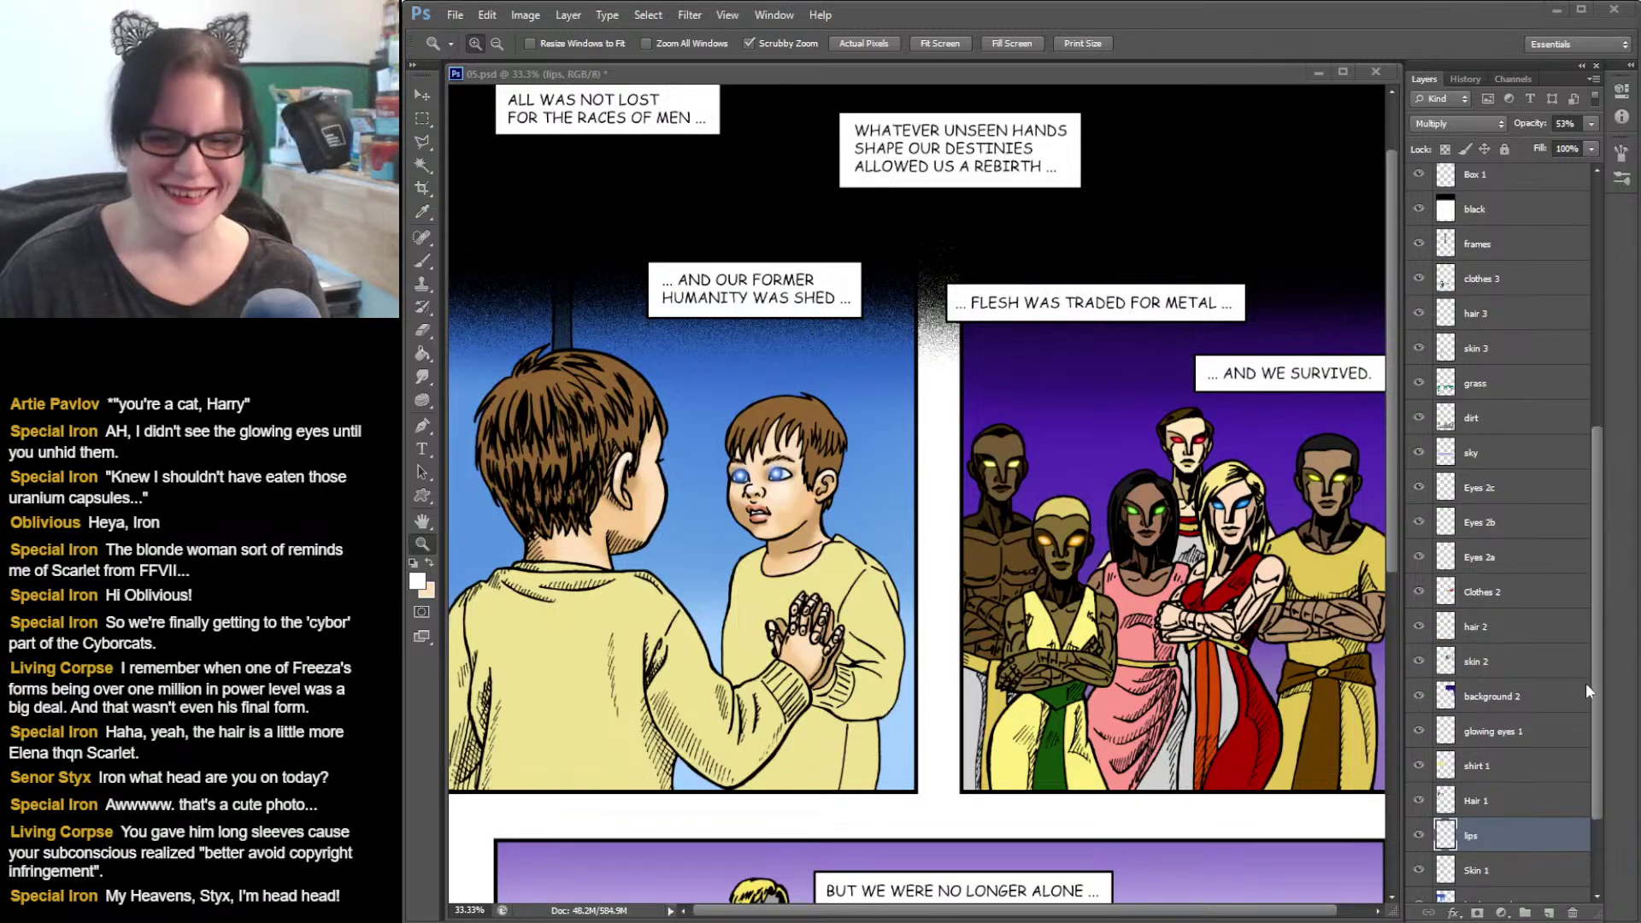
- Load the Hair 1 layer's pixels as a selection, sample the hair brown, and darken the foreground colour to 5a3e1e
left_click(1445, 802)
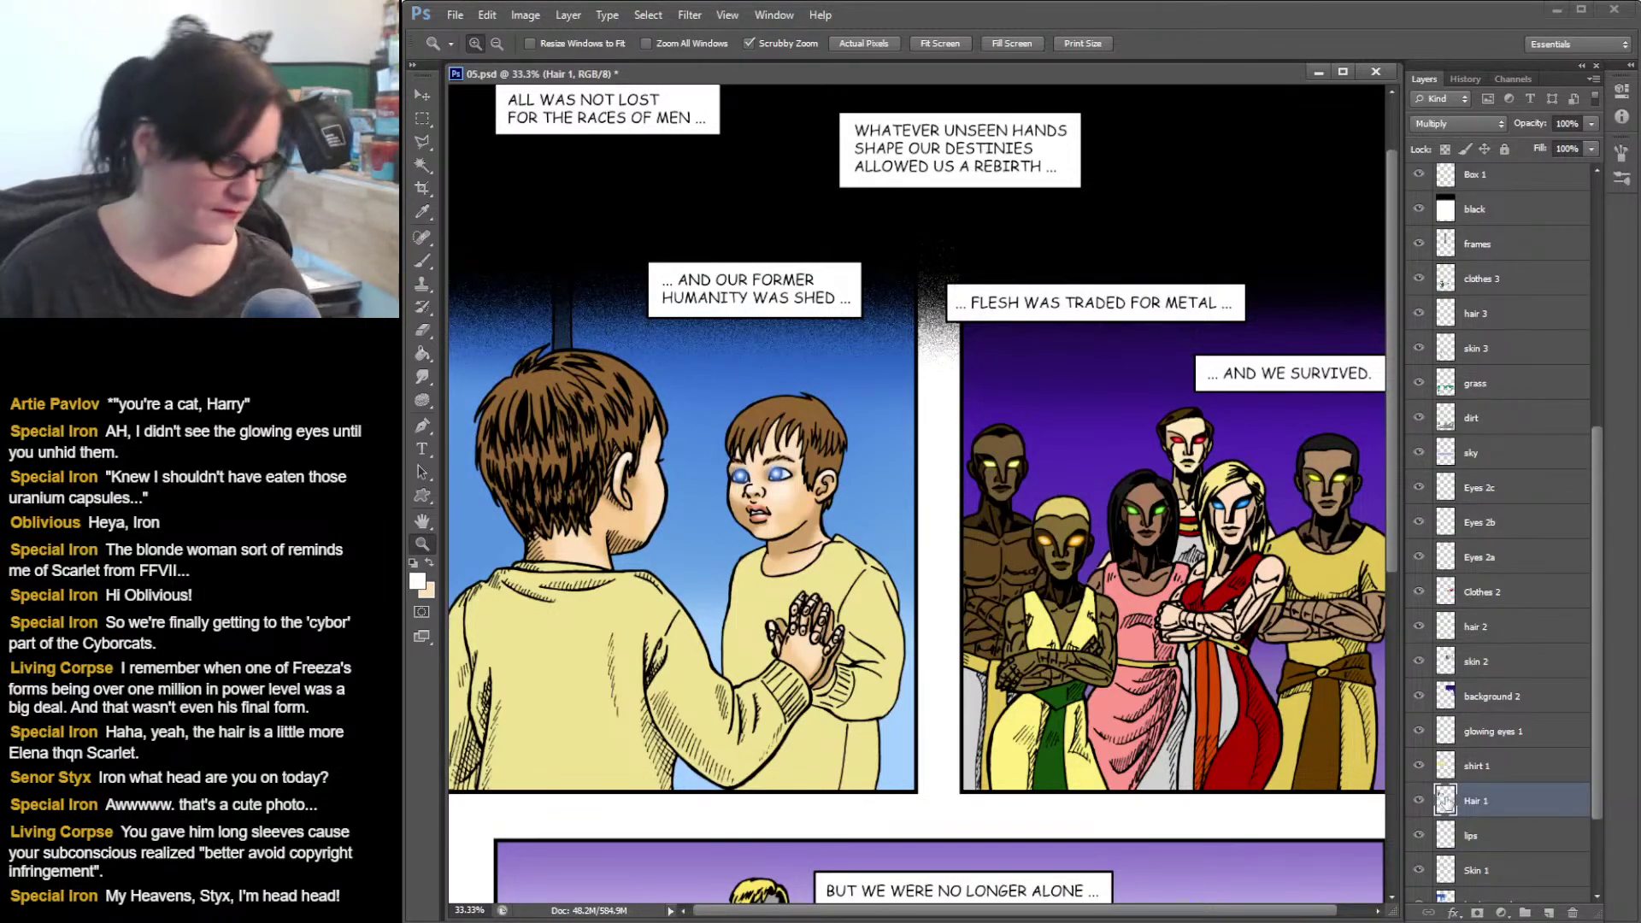
left_click(1445, 802, "ctrl")
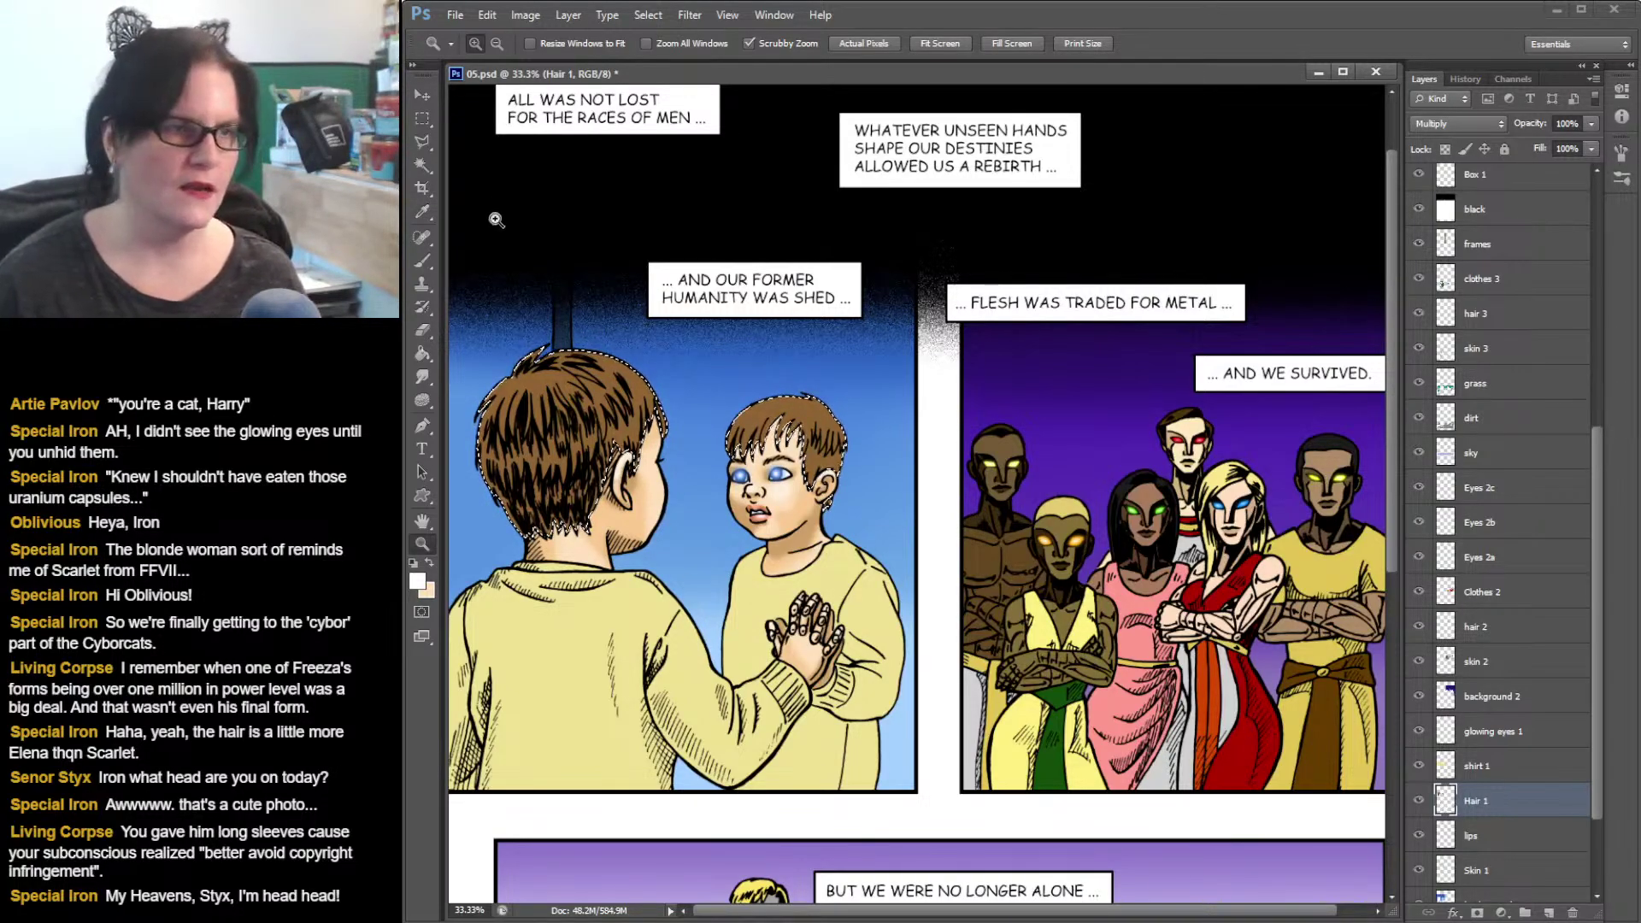
left_click(423, 214)
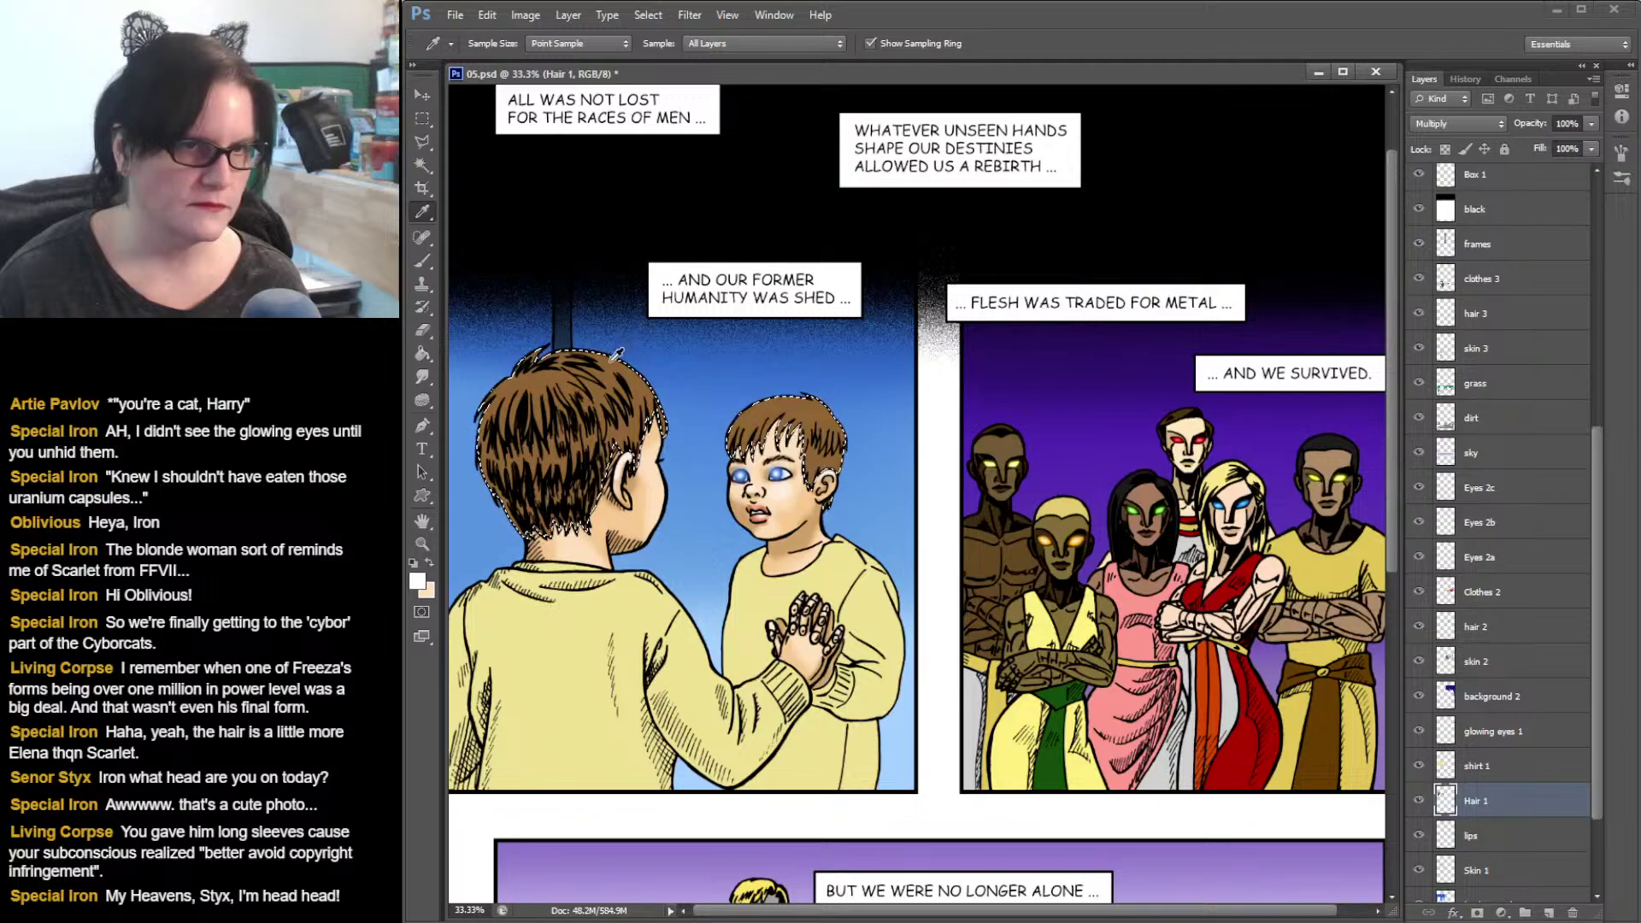
left_click(611, 363)
left_click(430, 562)
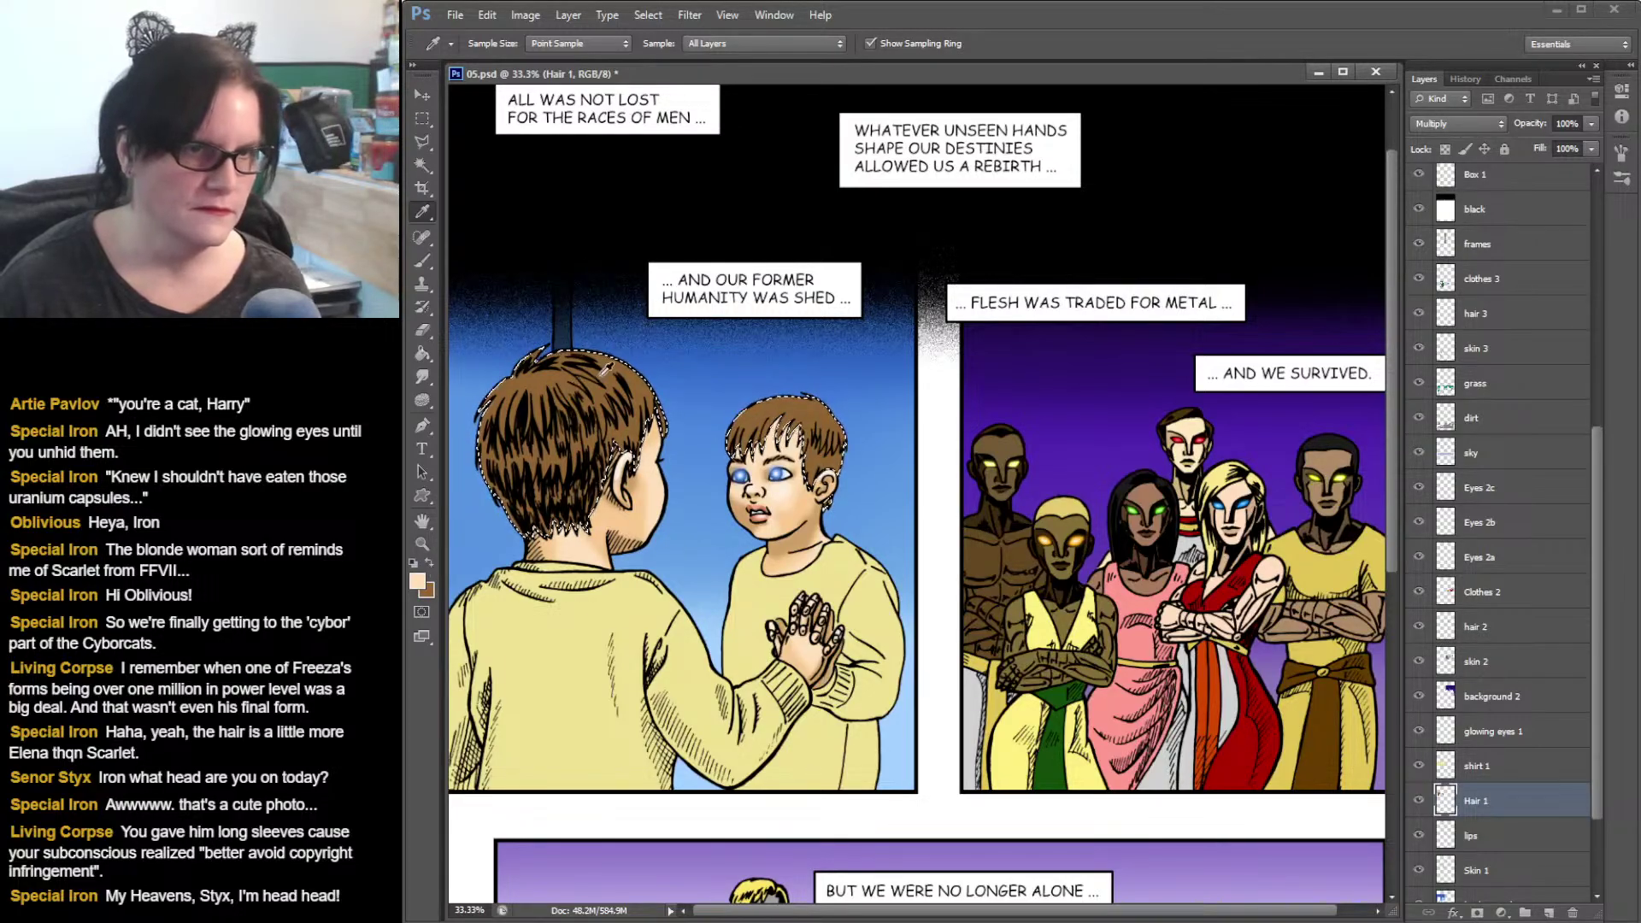
left_click(610, 333)
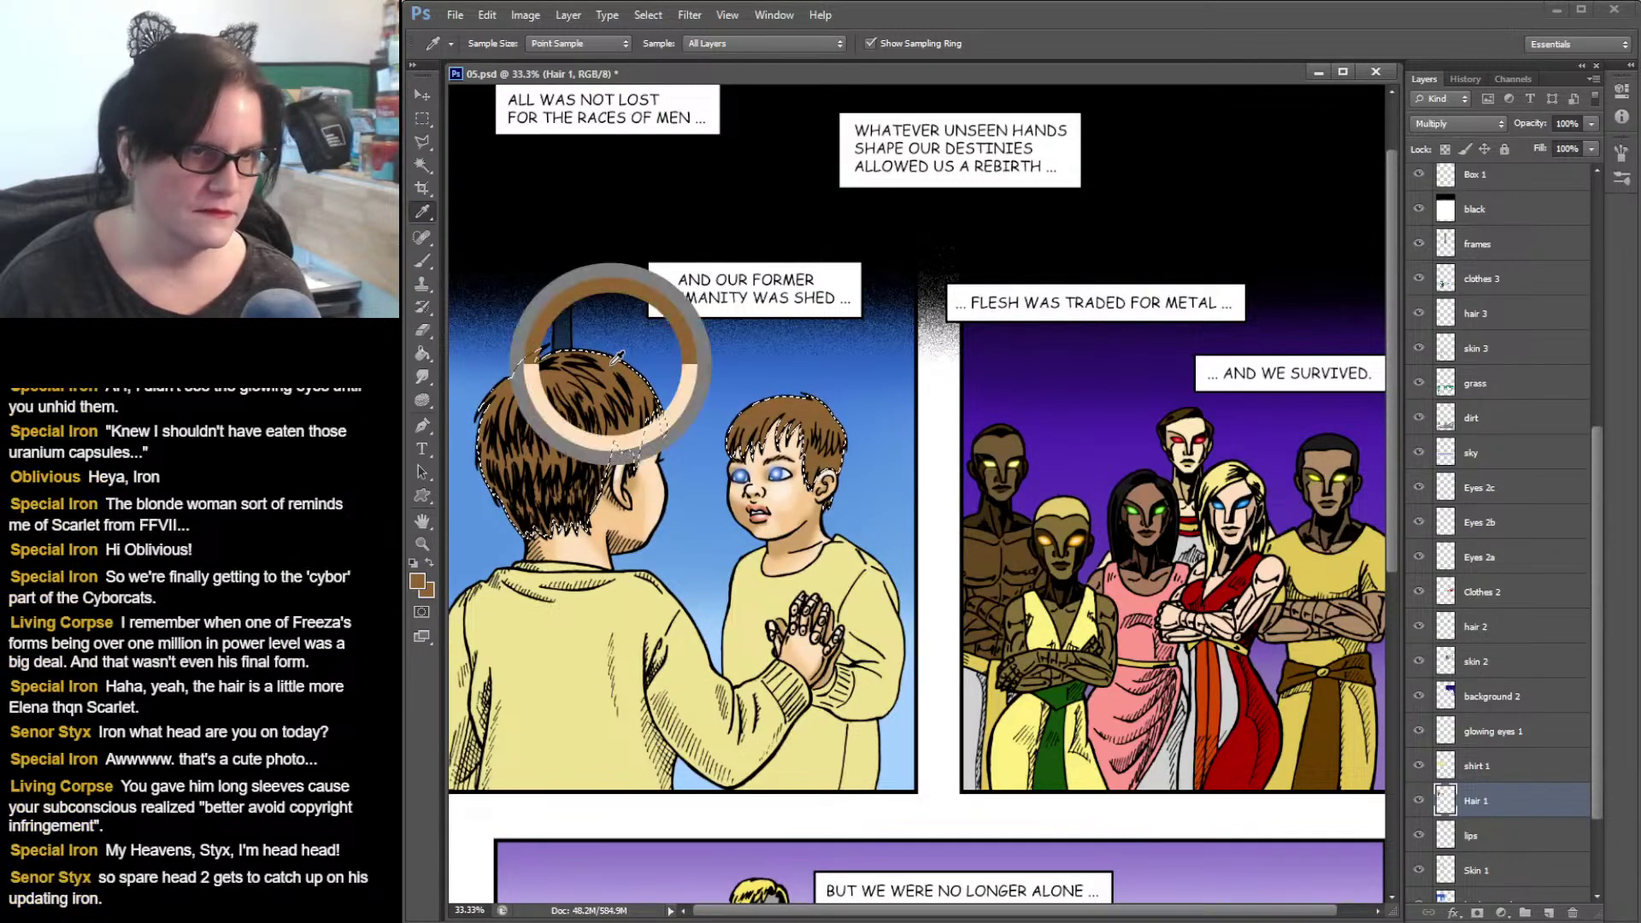
left_click(425, 585)
left_click(1223, 243)
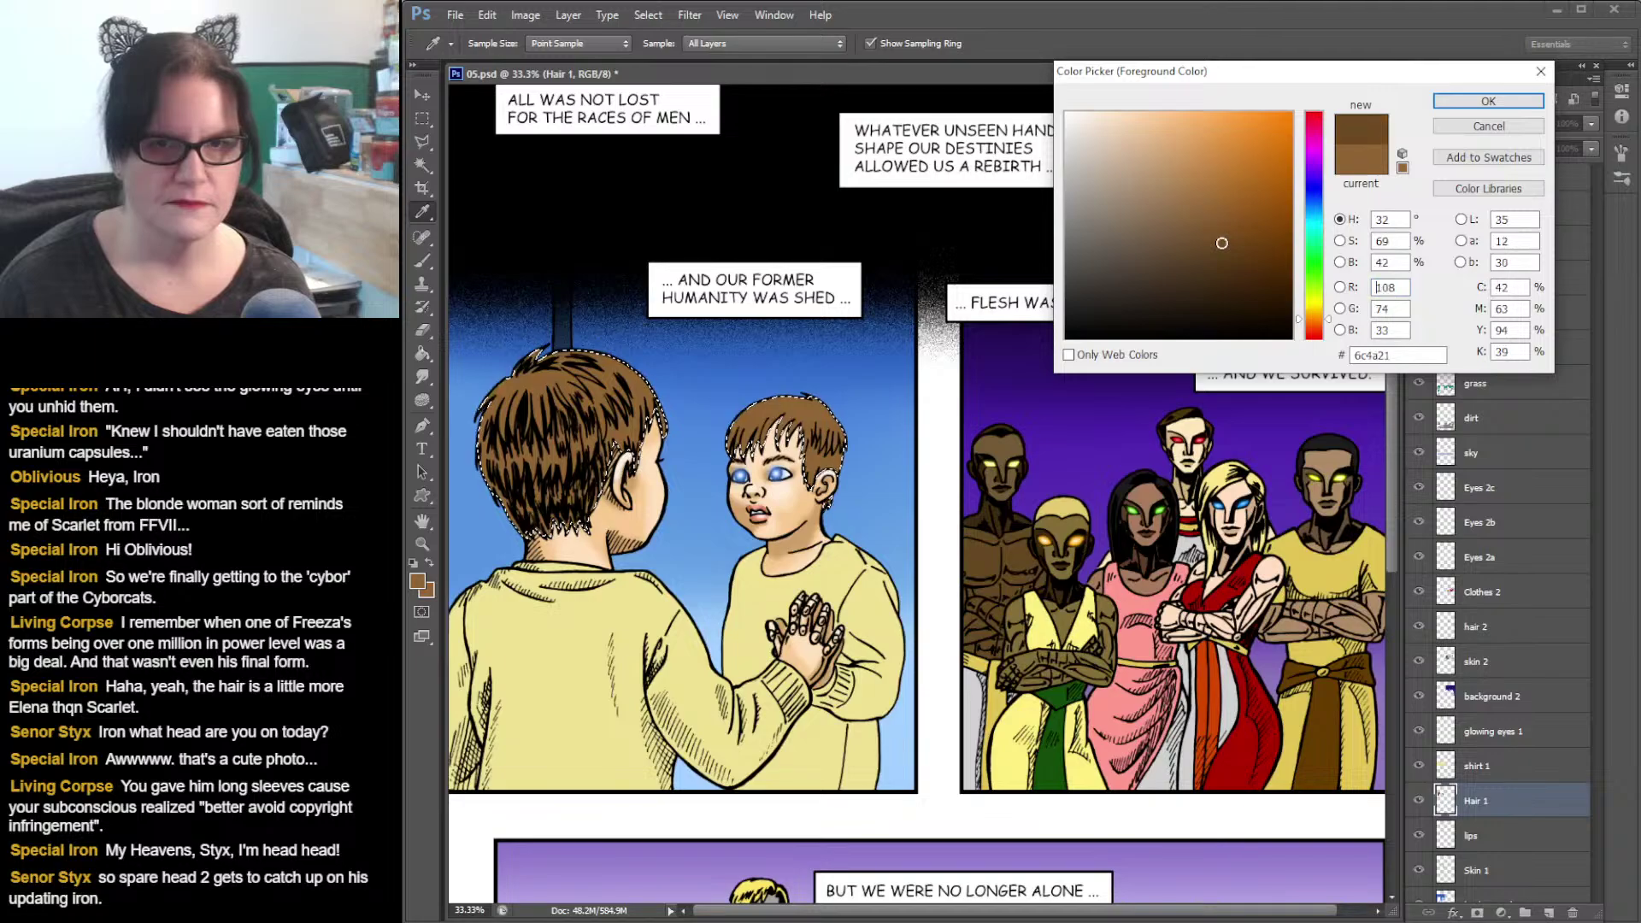
mouse_move(1222, 242)
left_mouse_down()
mouse_move(1237, 254)
mouse_move(1217, 259)
left_mouse_up()
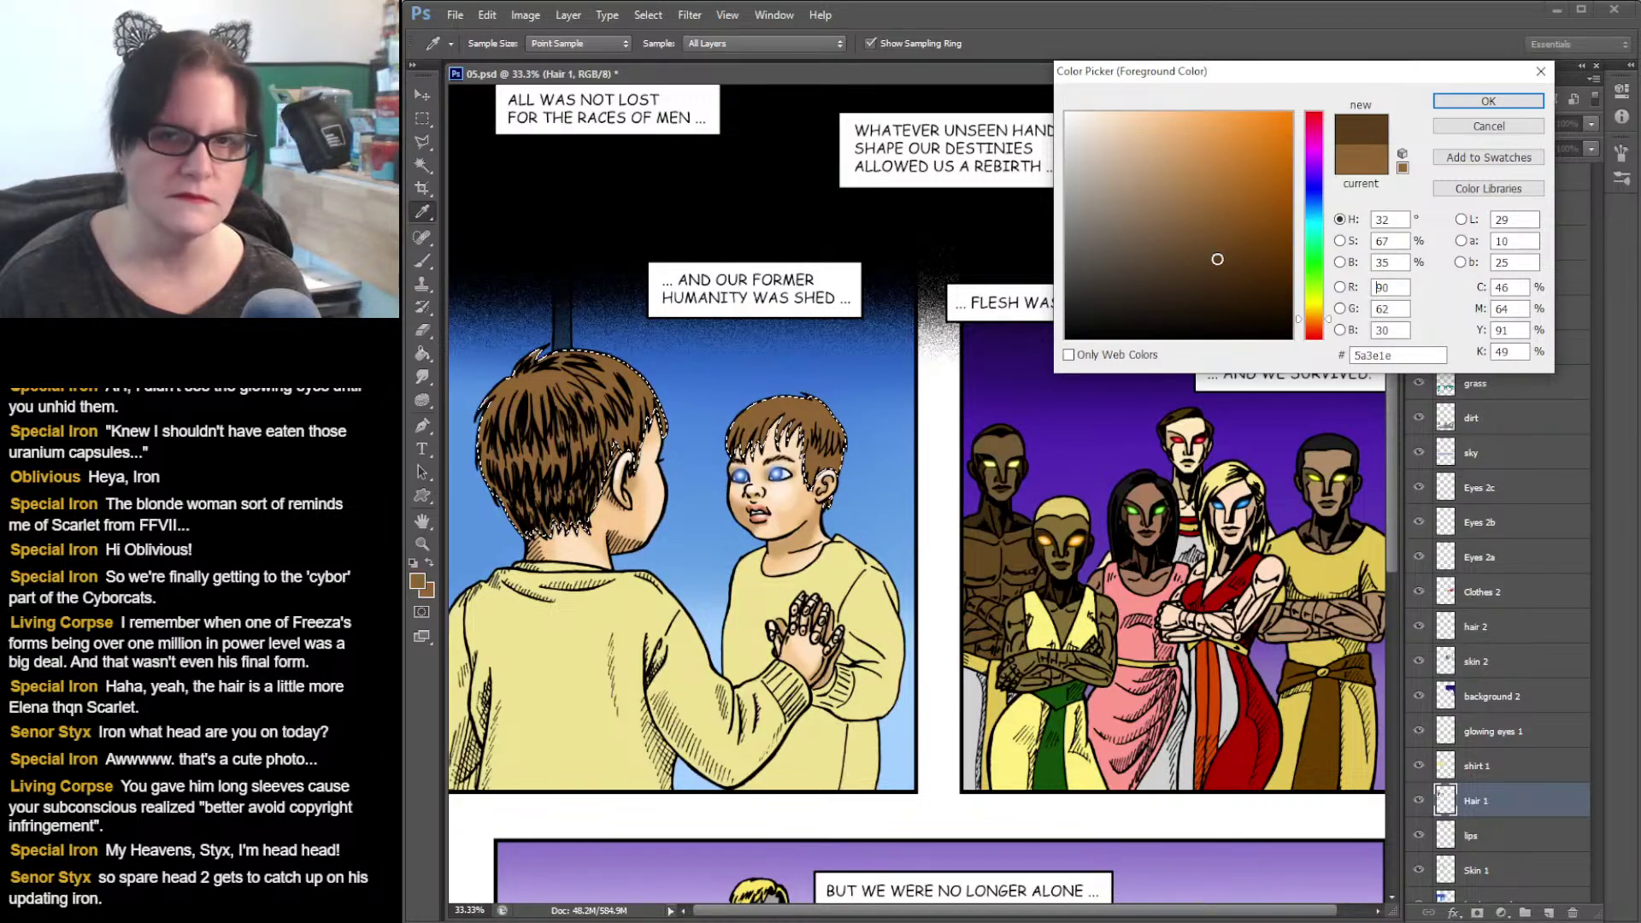
left_click(1522, 101)
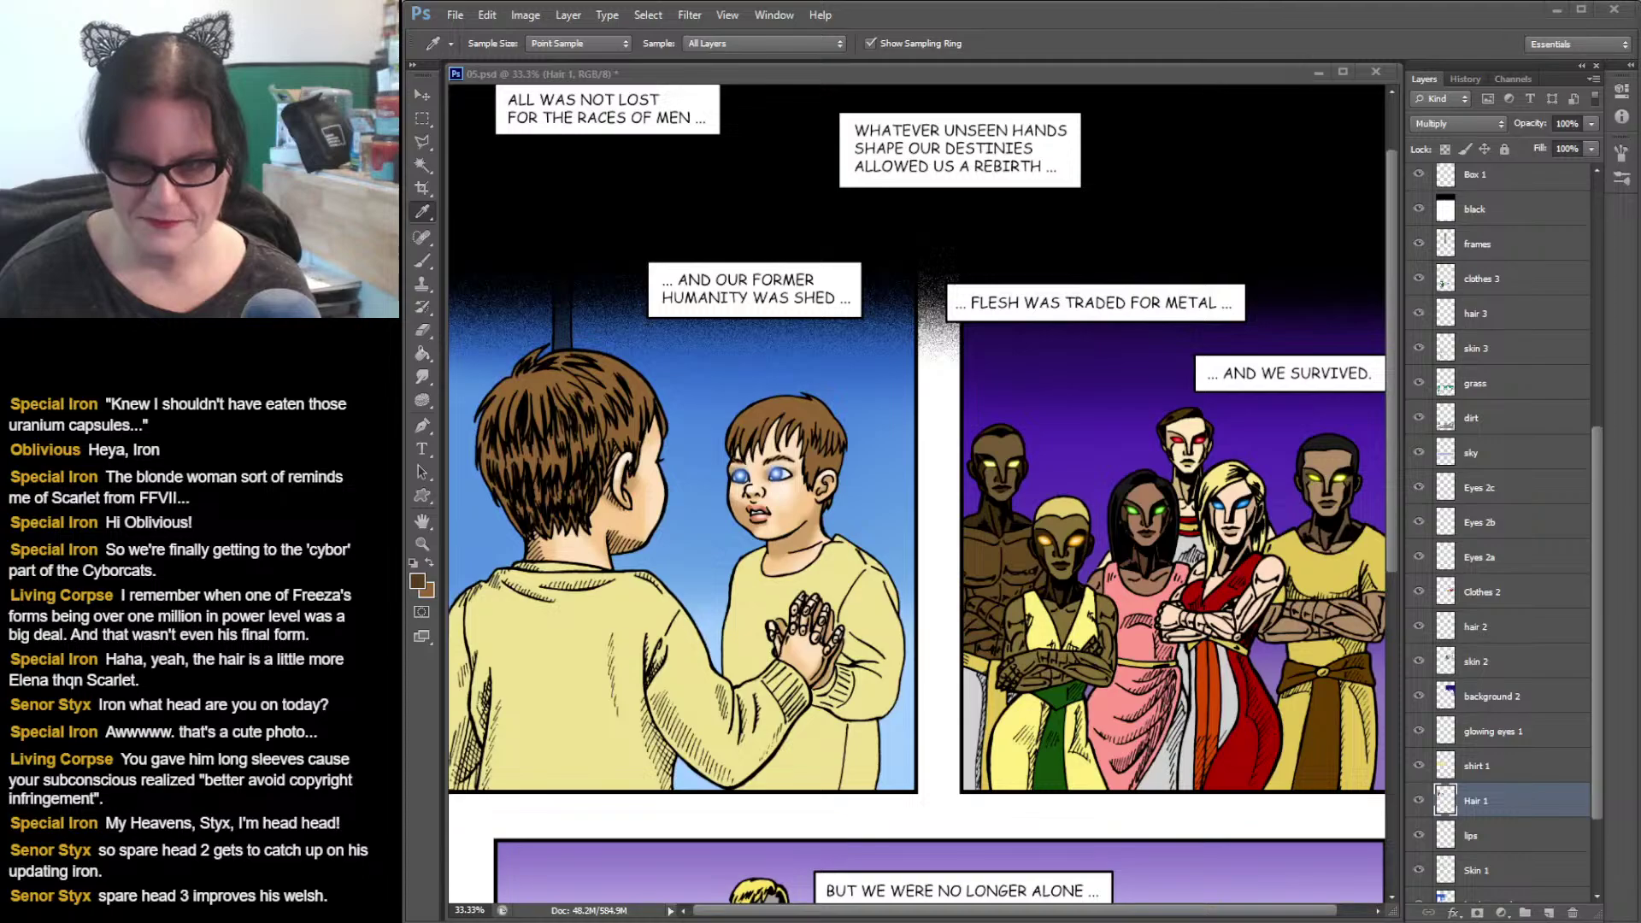
- Frame both heads in the mirror panel and set up the 38 px hard round brush for shading the selected hair
left_click(1231, 73)
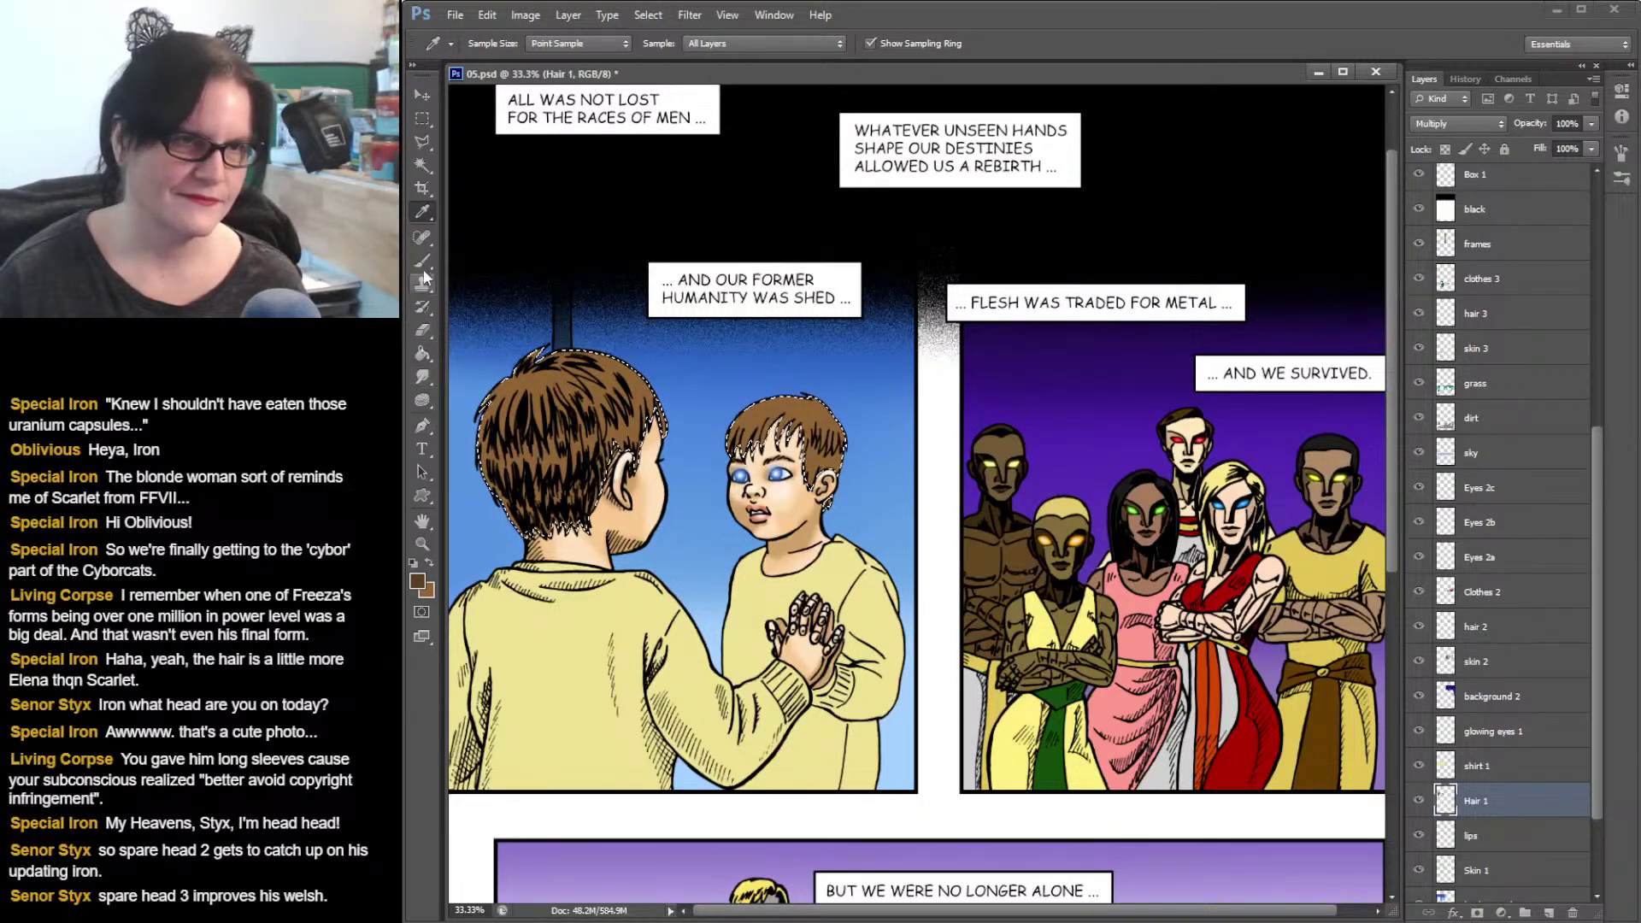
key("z")
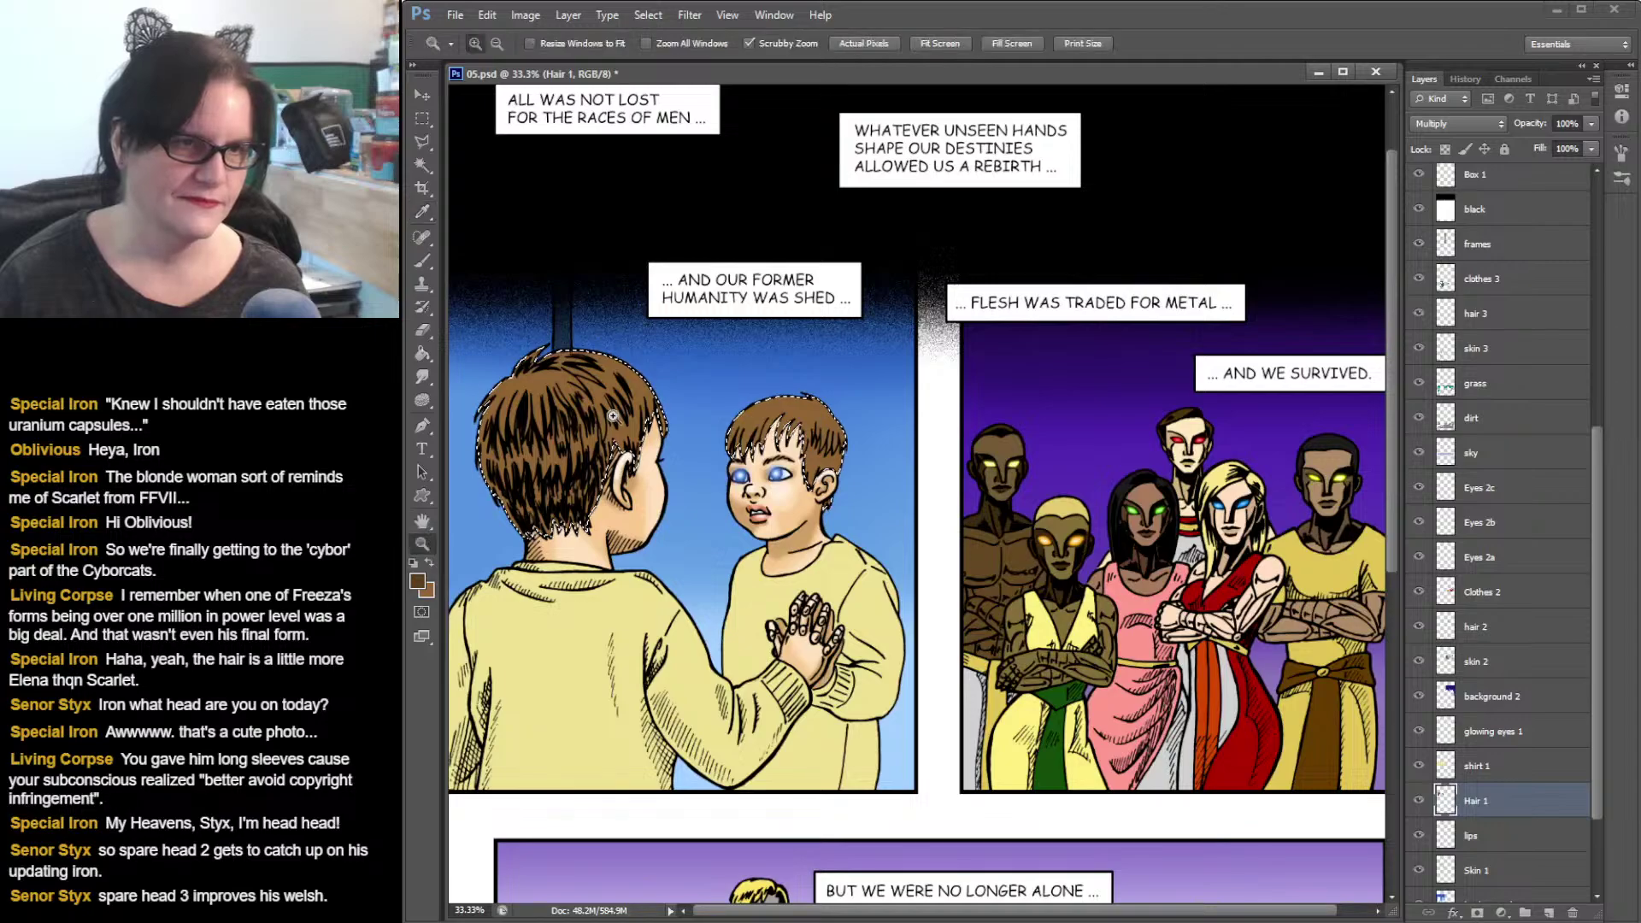
left_click(613, 415)
left_click(613, 415)
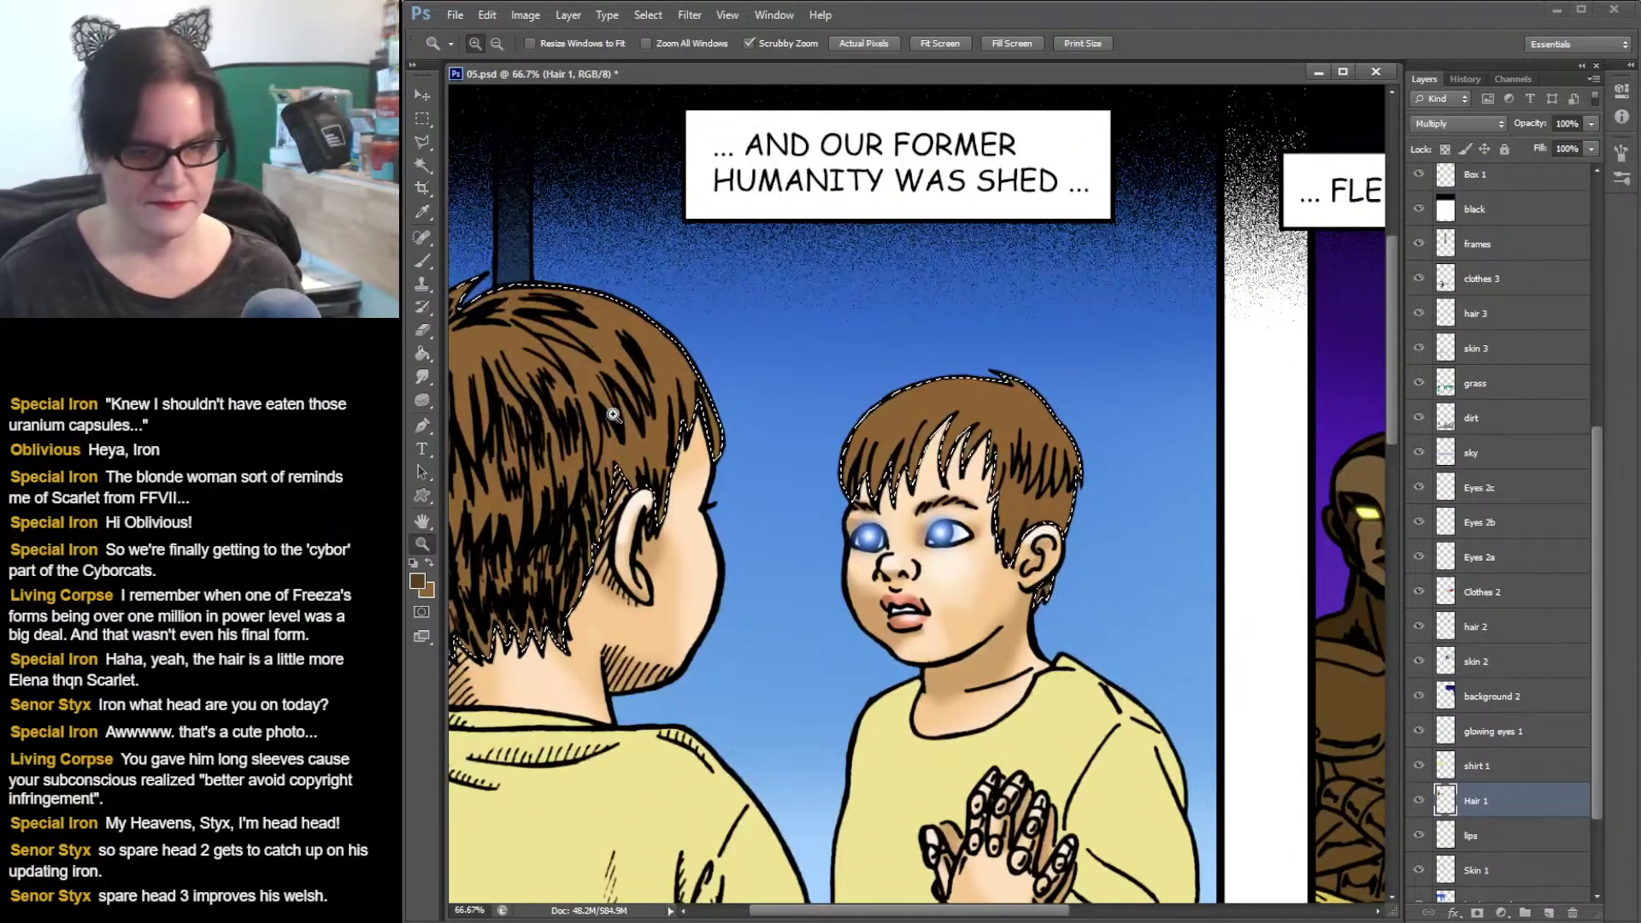
left_click_drag(757, 394, 919, 397)
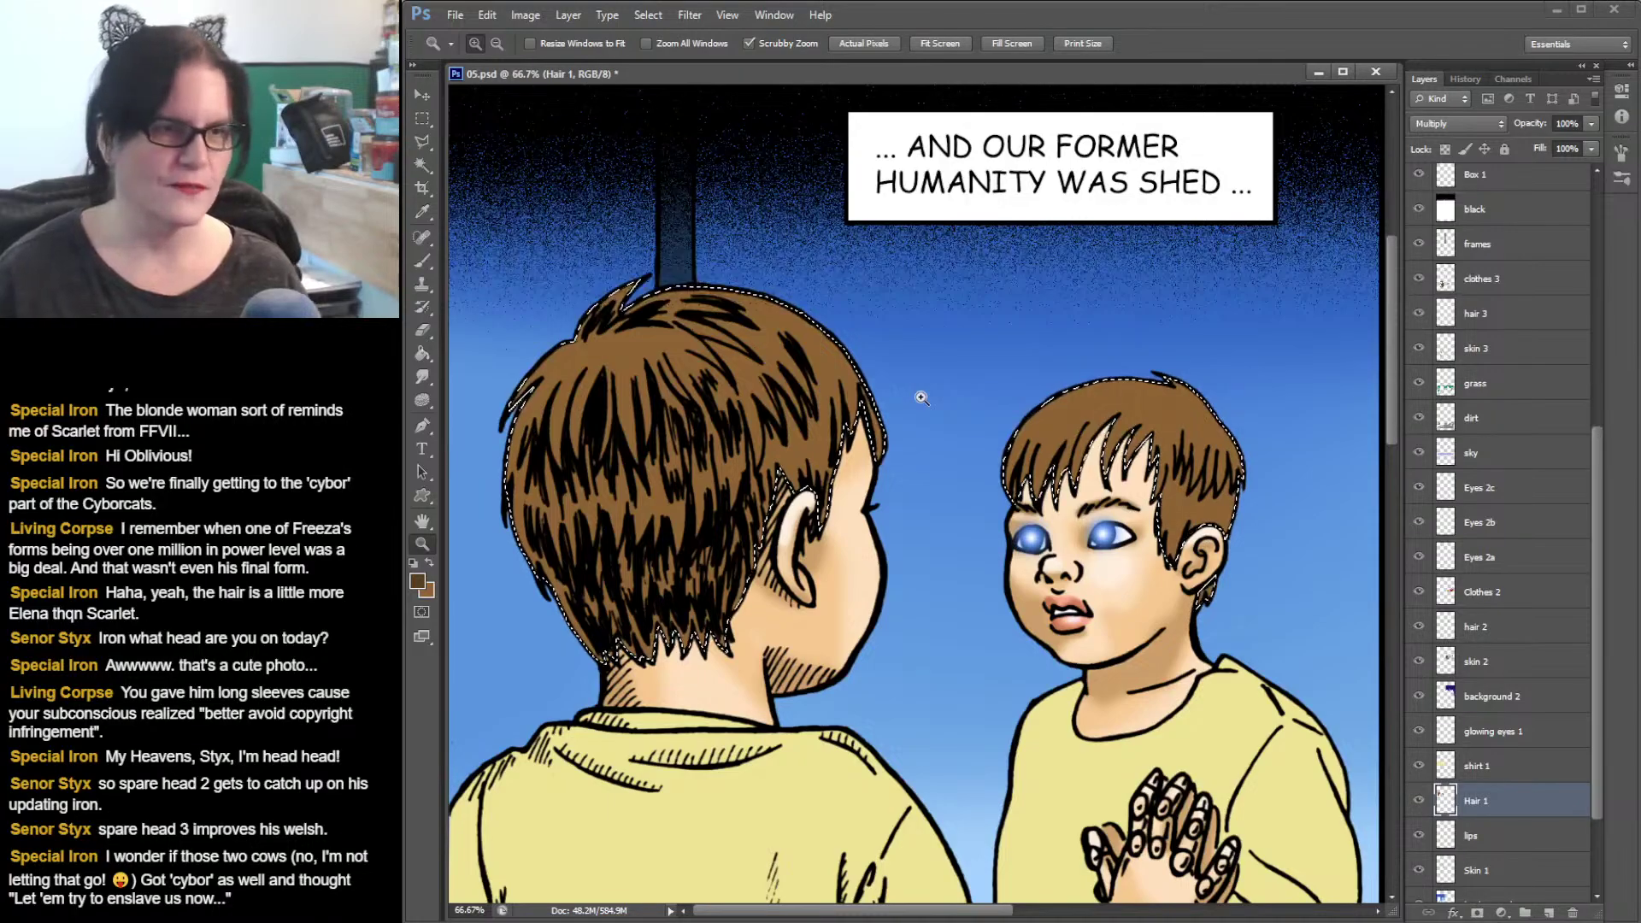
left_click(423, 267)
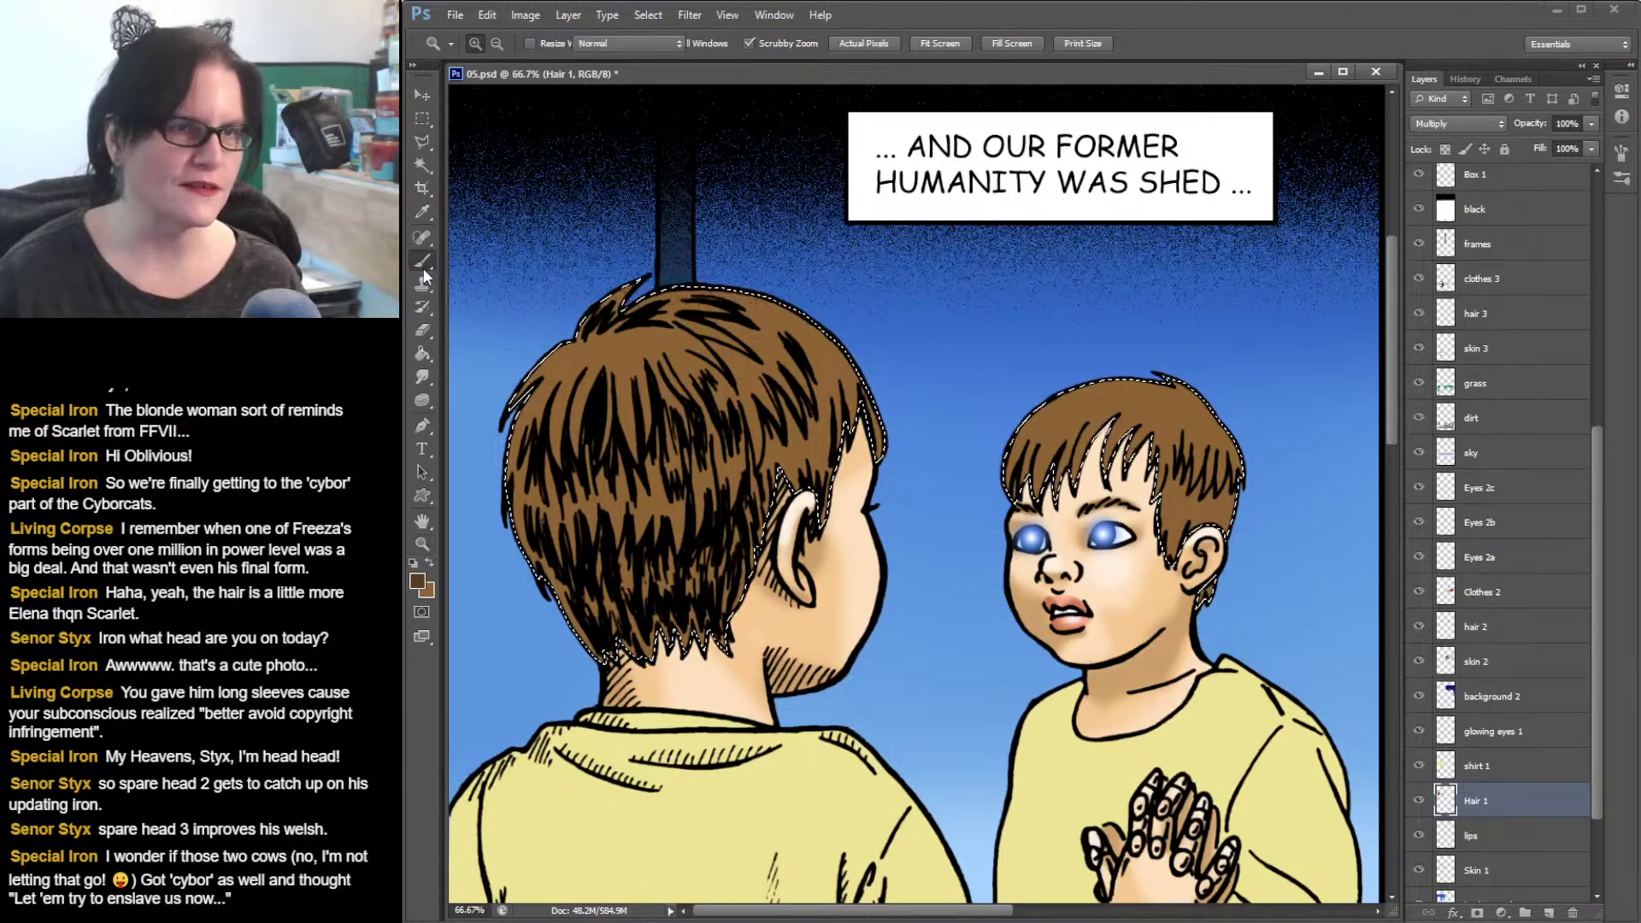
left_click(493, 47)
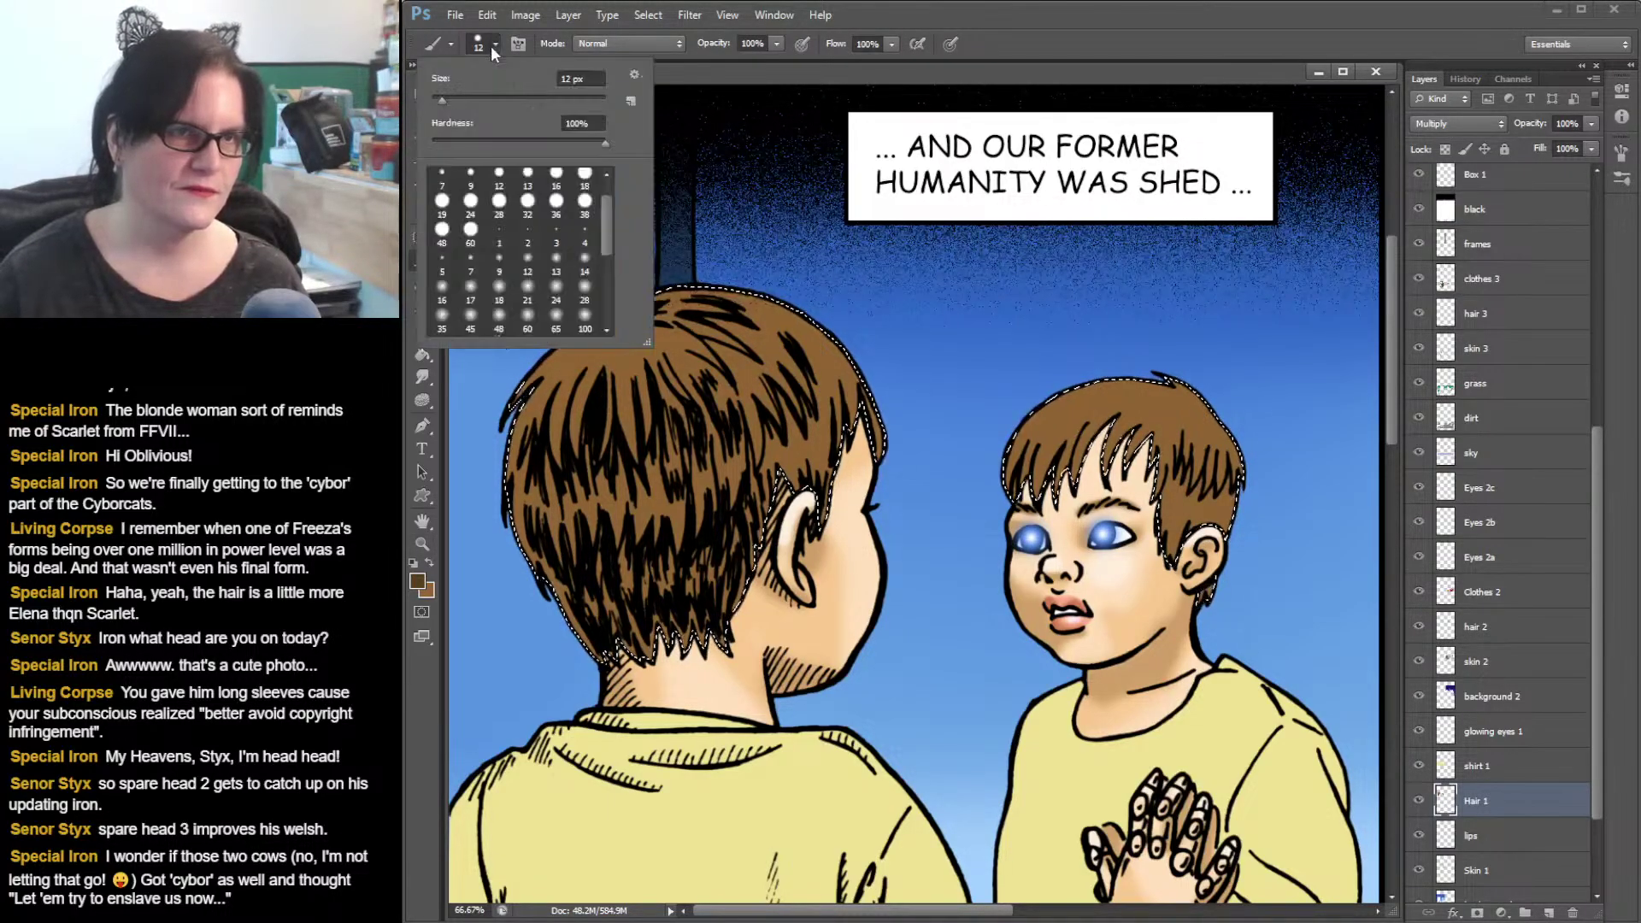
left_click(586, 215)
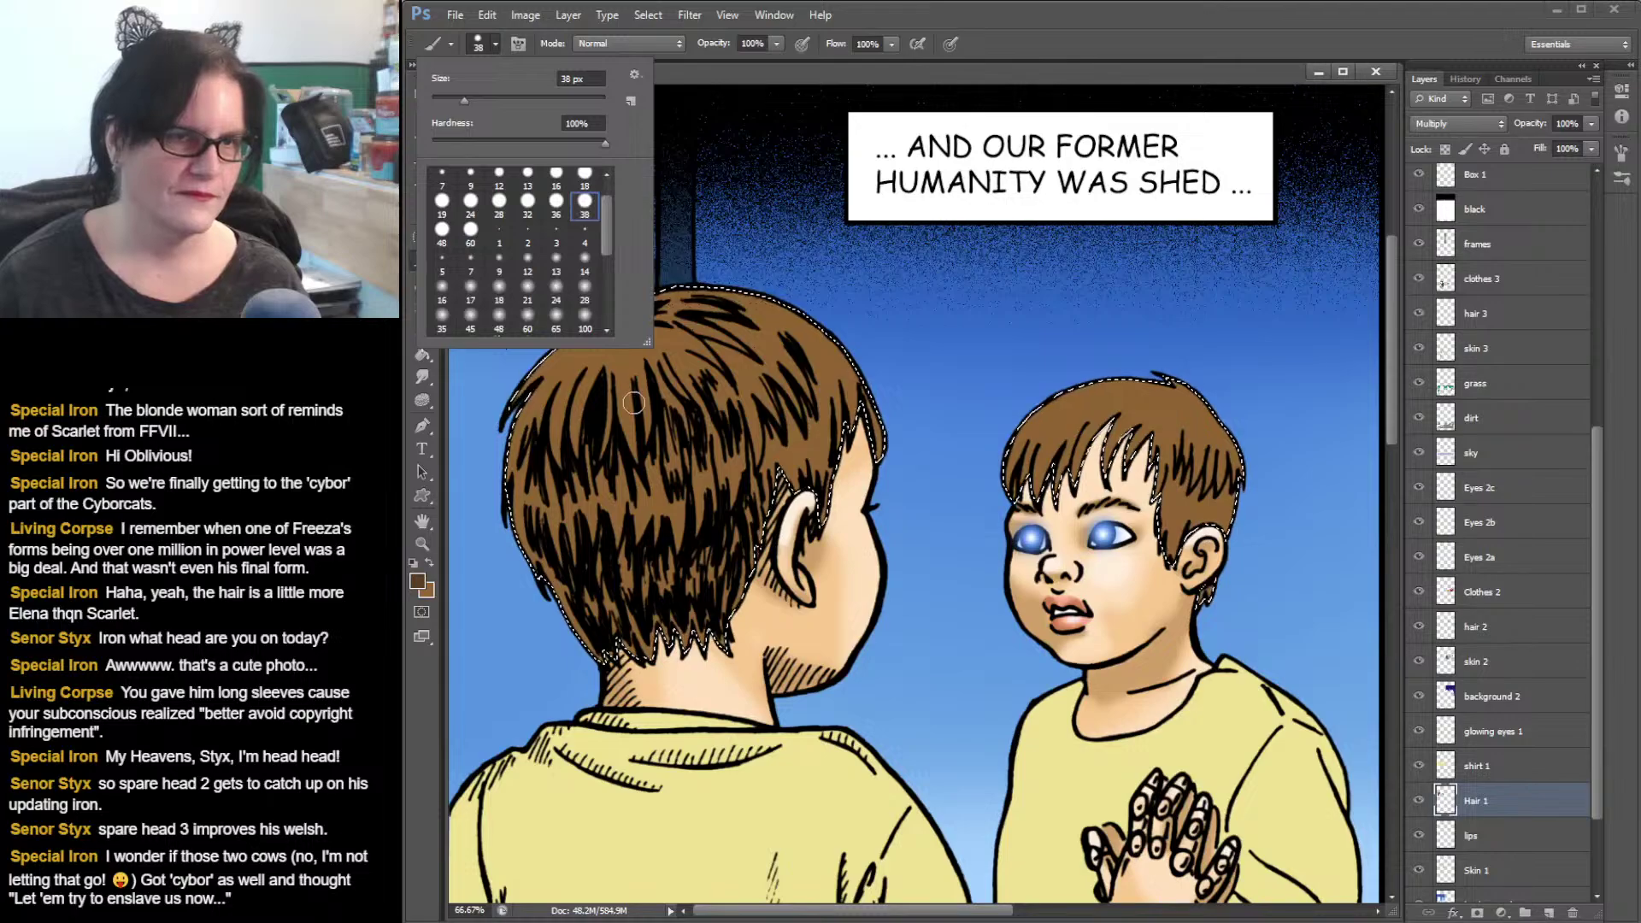
left_click(814, 72)
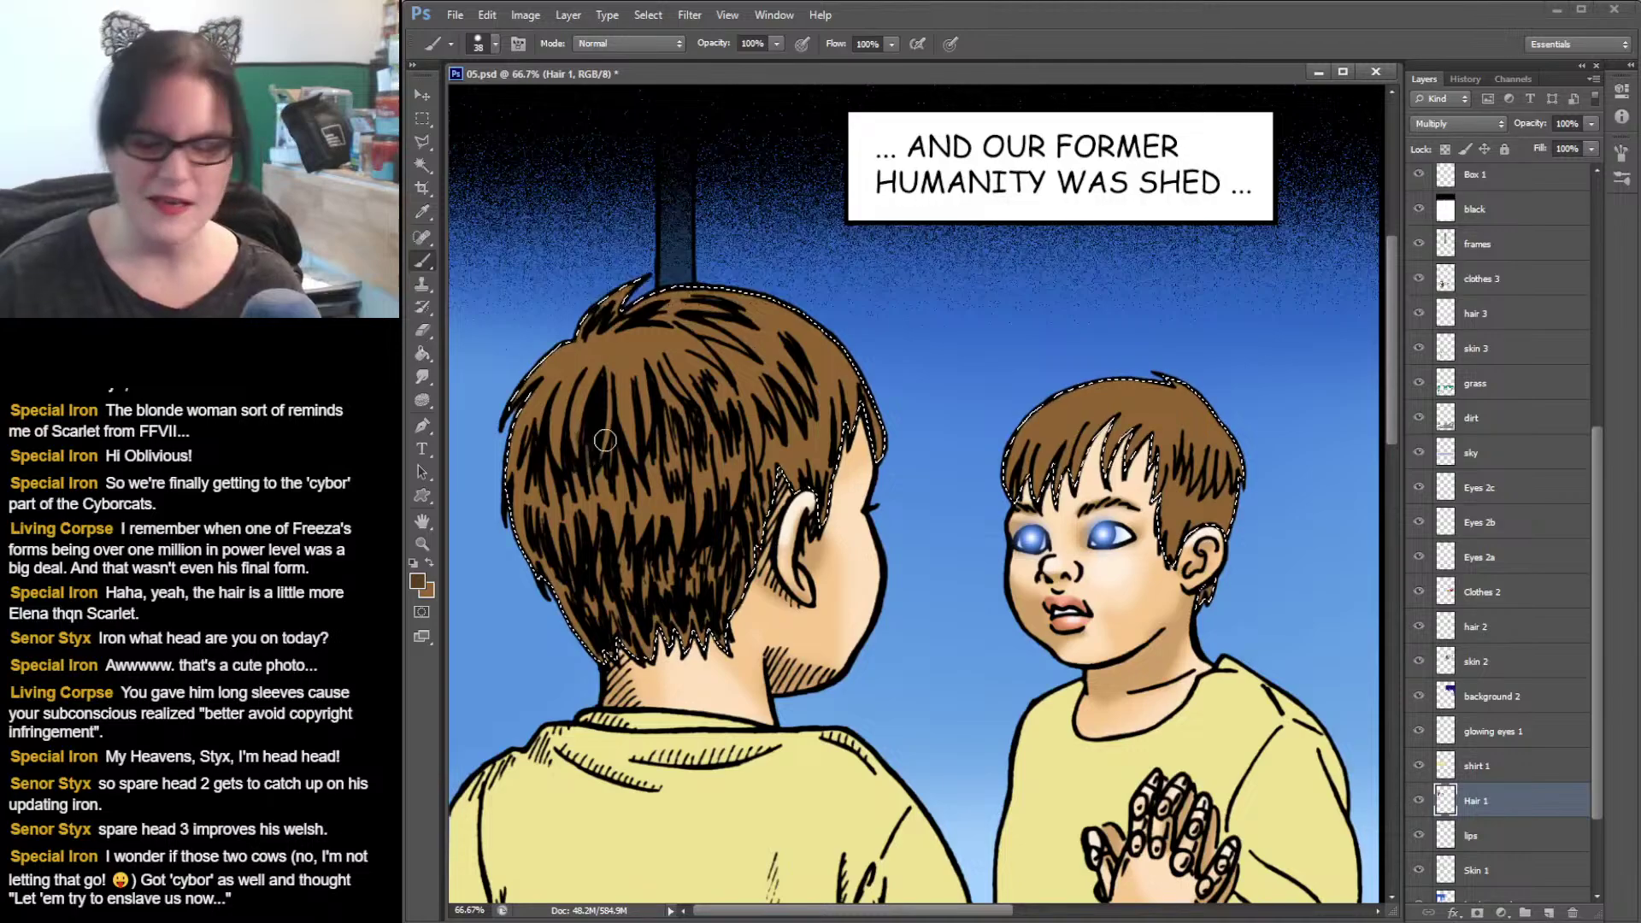
- Try clearing the brown fill from the Hair 1 selection and deselecting, and undo both changes
key("Delete")
key("ctrl+d")
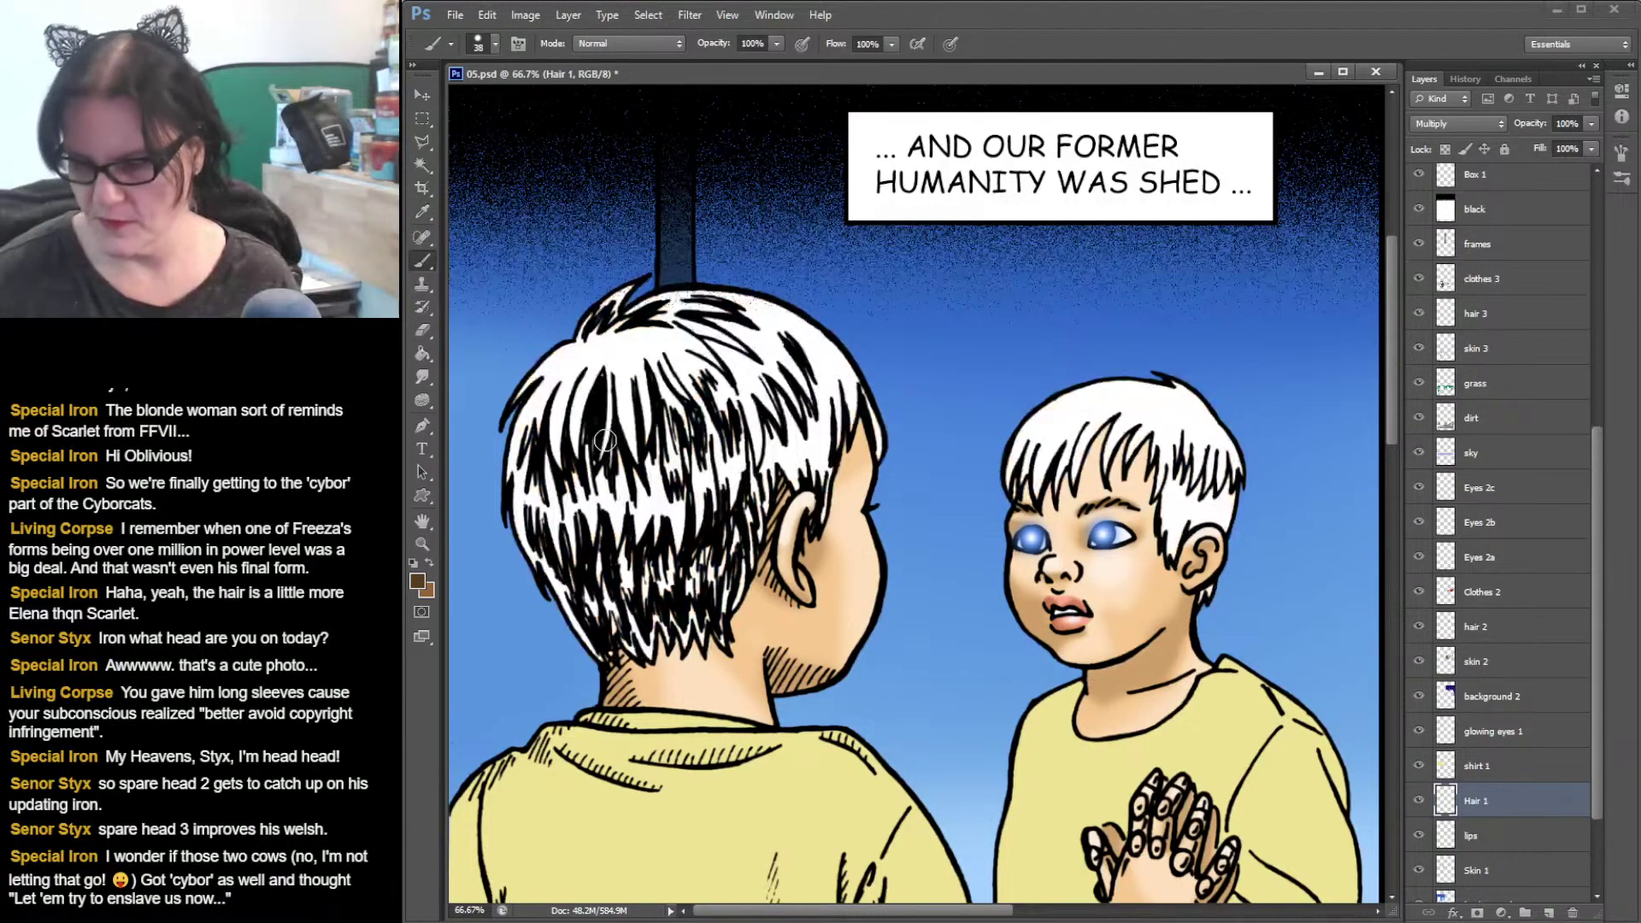
key("ctrl+alt+z")
key("ctrl+alt+z")
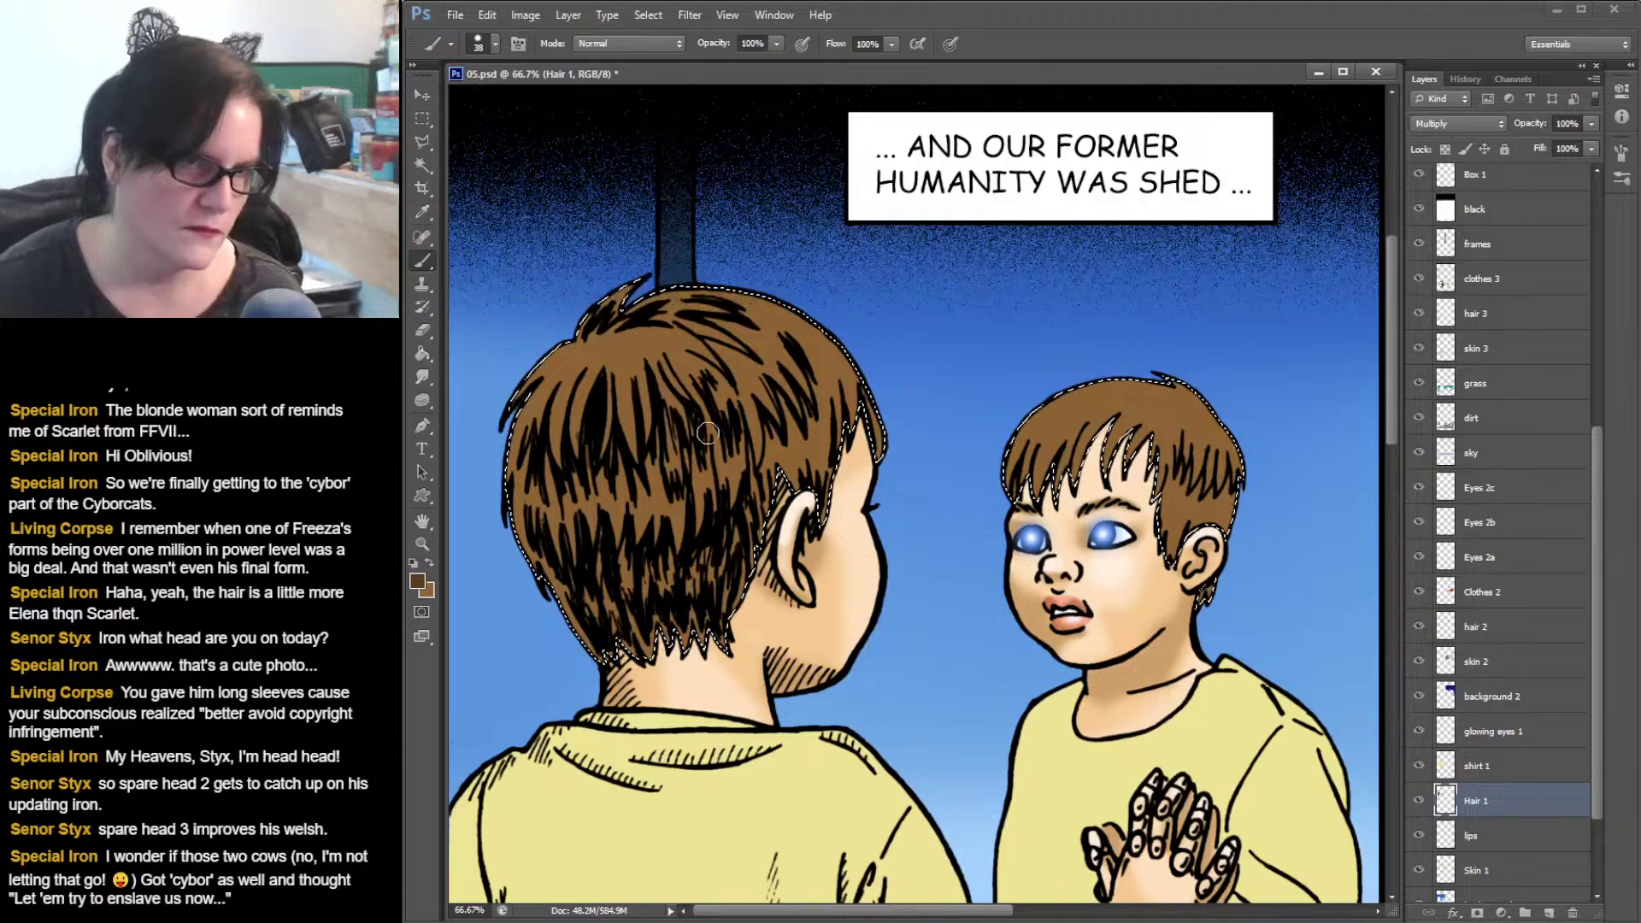
- Revert the page to the Load Selection history state before the brush stroke, and clear the hair selection
left_click(1462, 79)
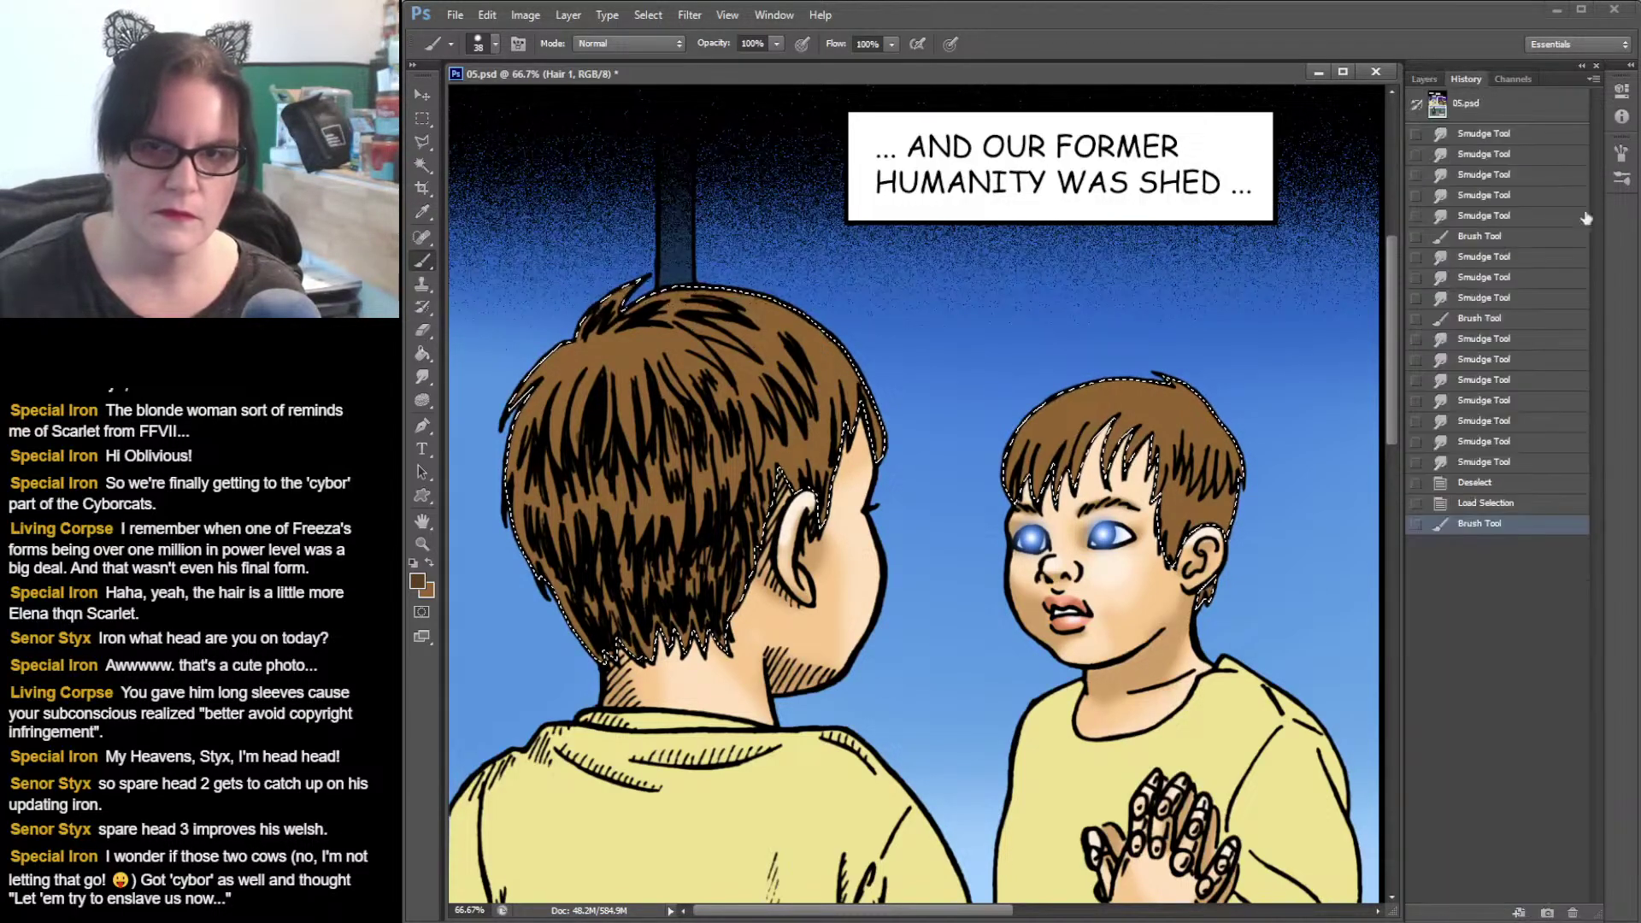
left_click(1479, 503)
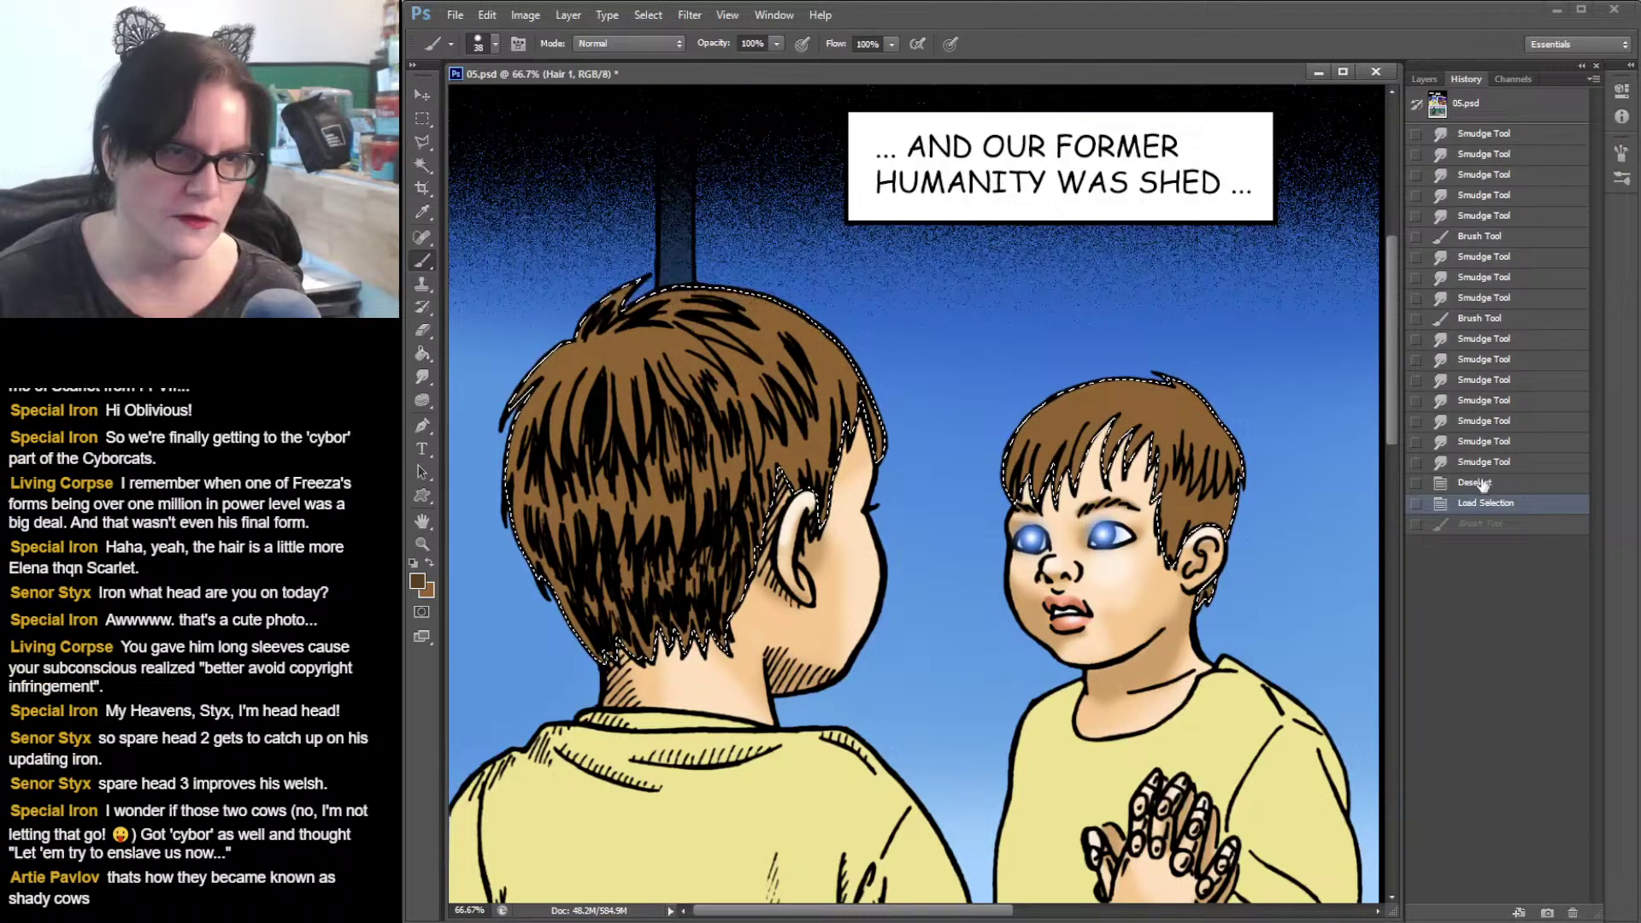
left_click(1419, 77)
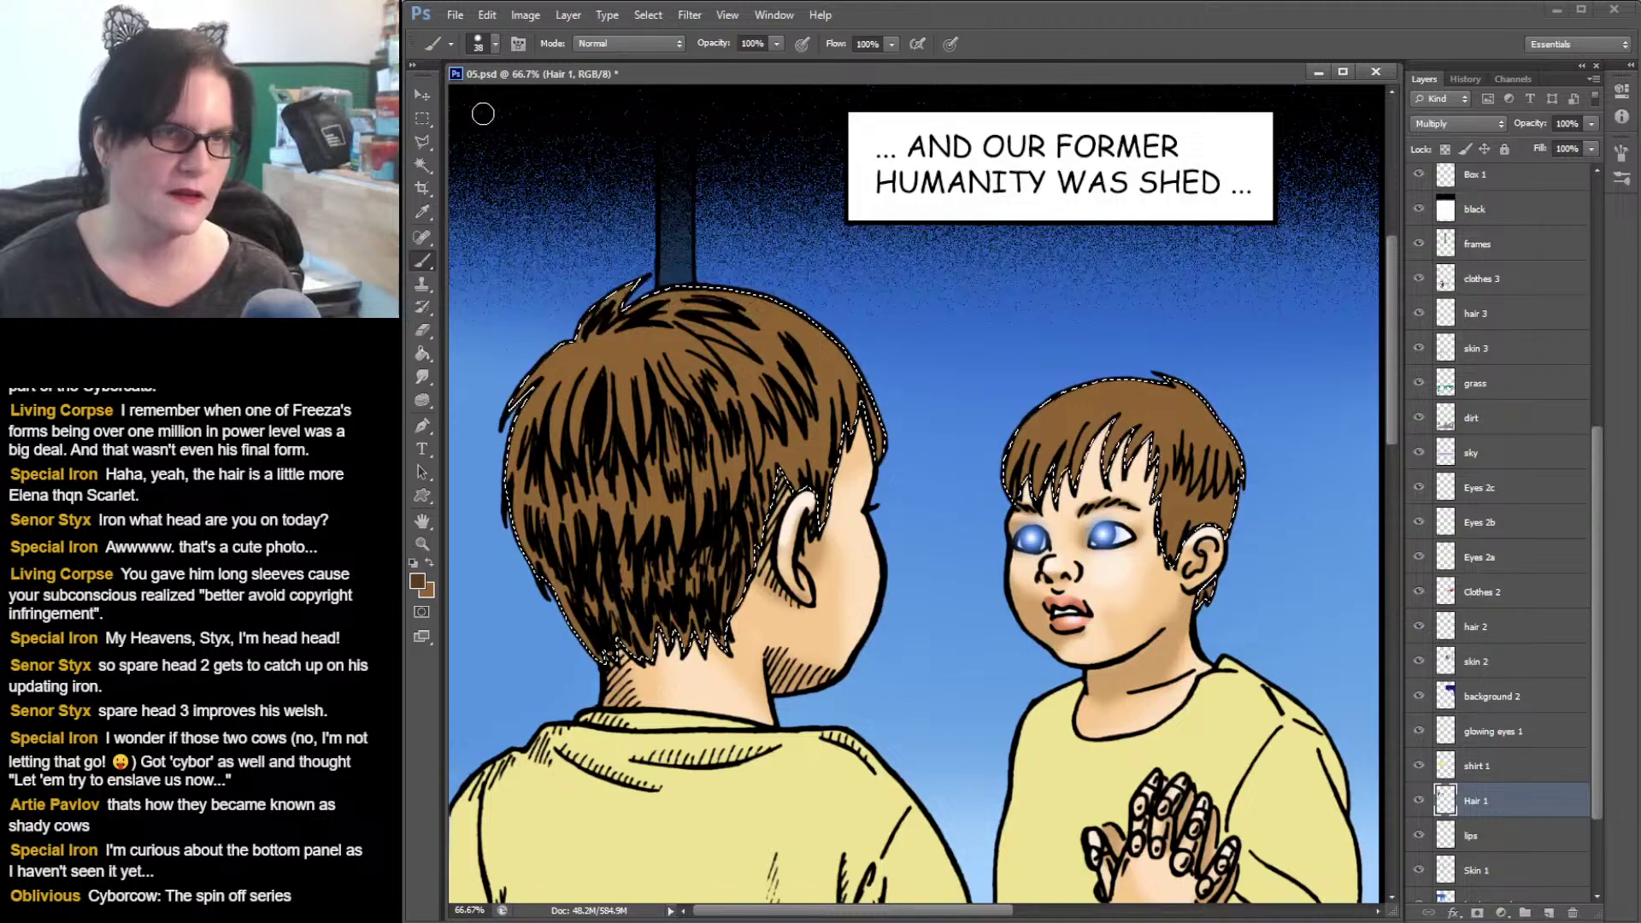
left_click(420, 122)
left_click(650, 190)
- Examine the whole page, including the mirror panel, the group panel and the landscape panel below
left_click(423, 543)
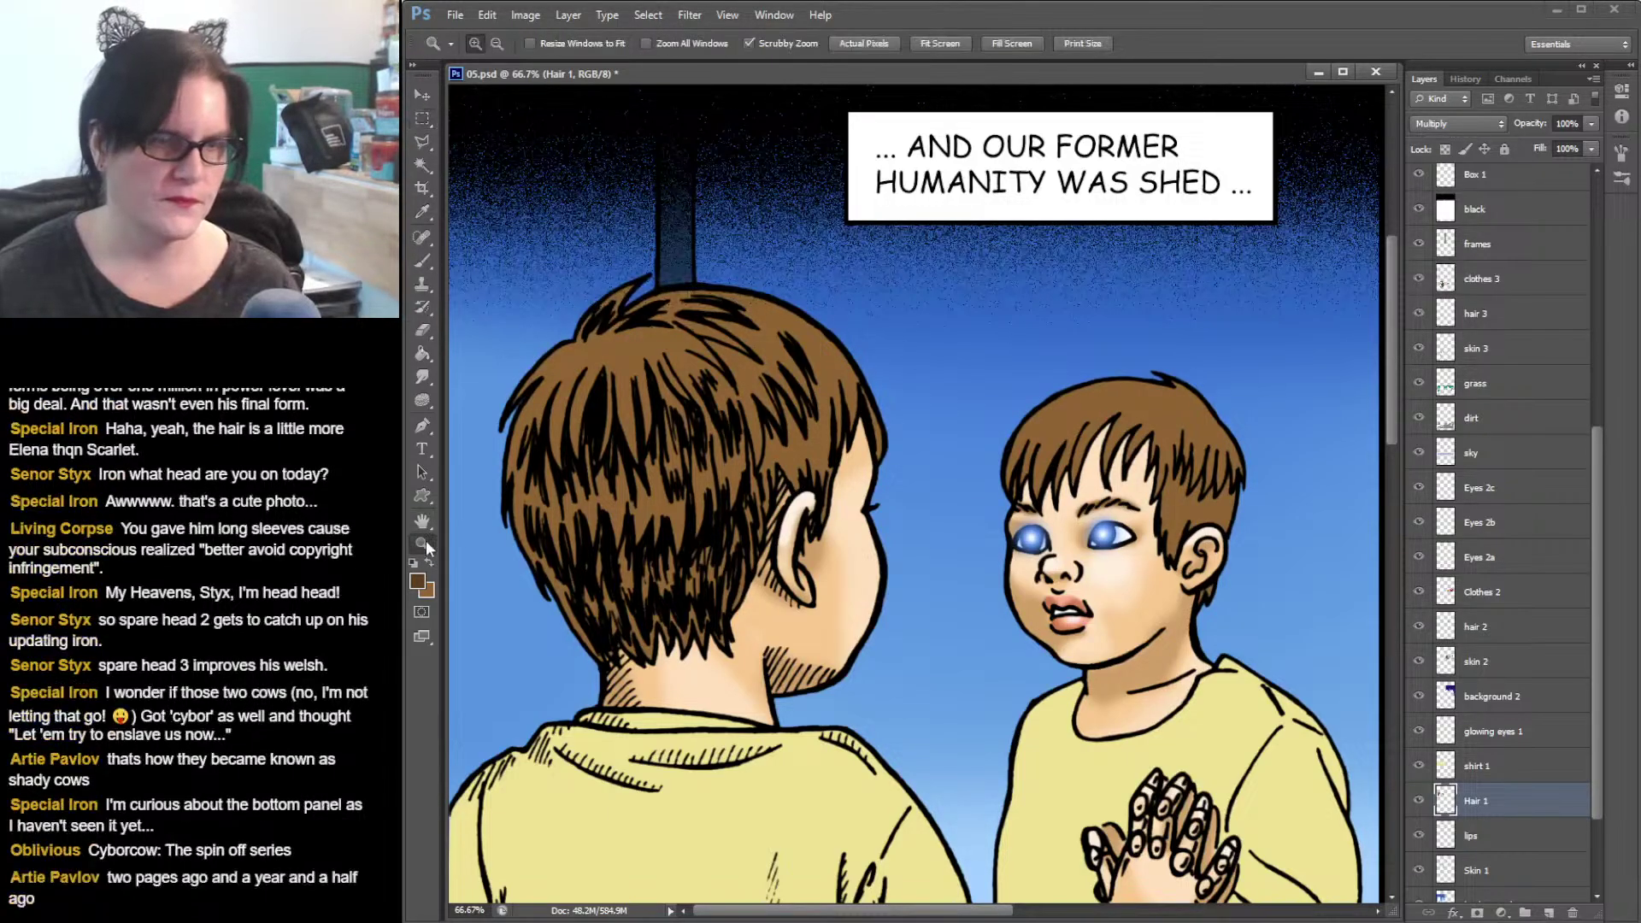
left_click(1282, 600)
left_click(1282, 600)
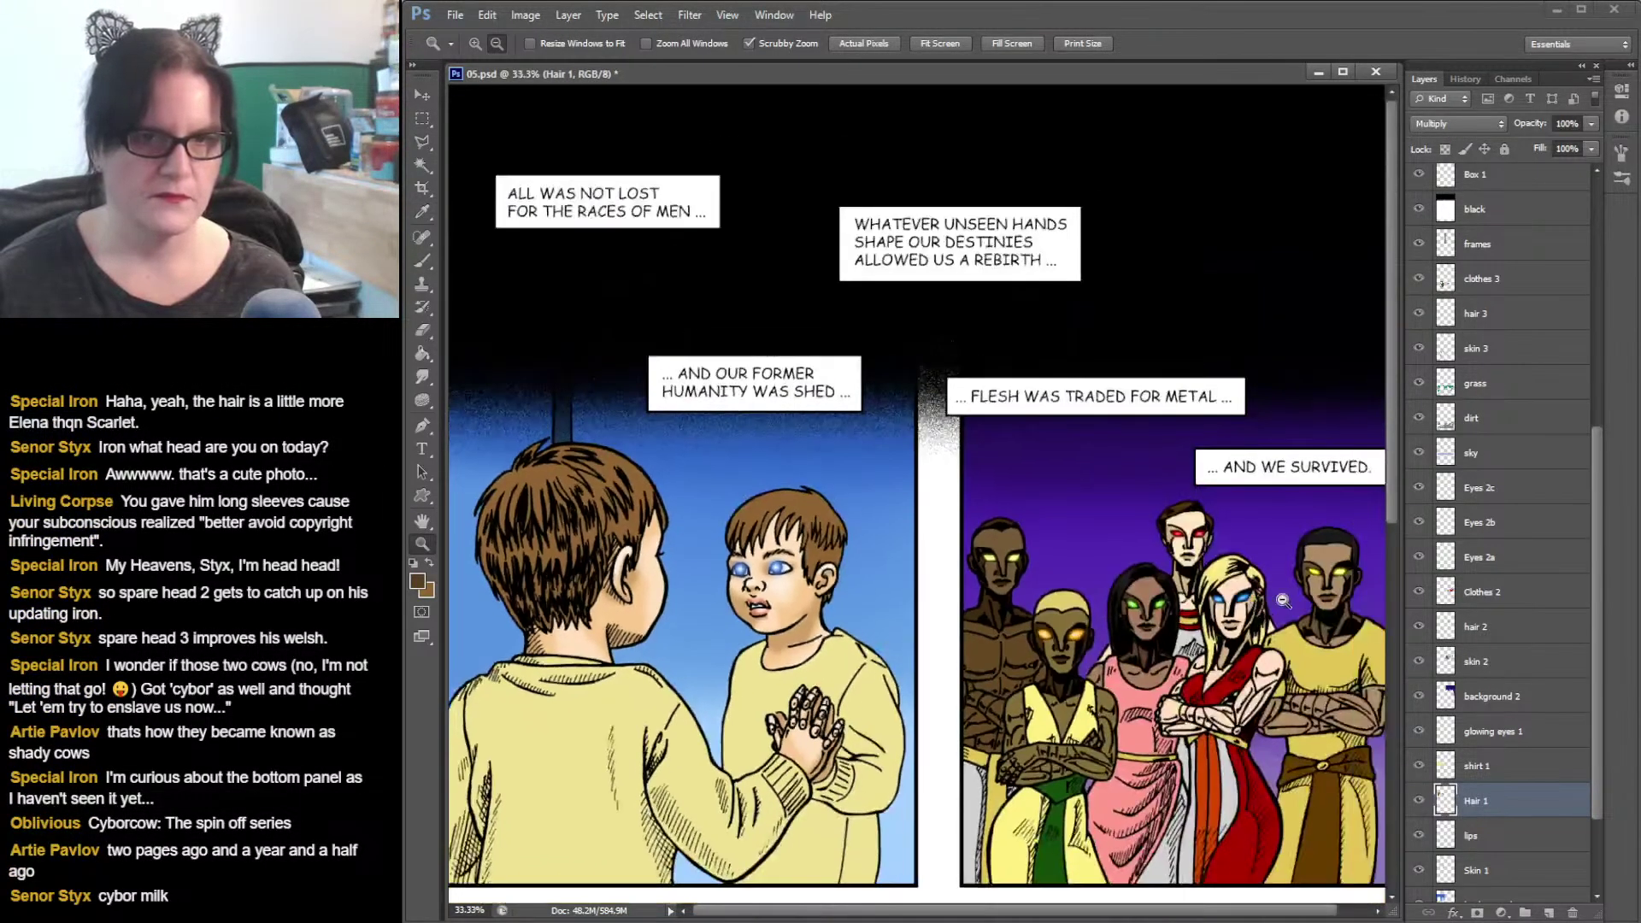
left_click(1282, 600)
left_click(1282, 600)
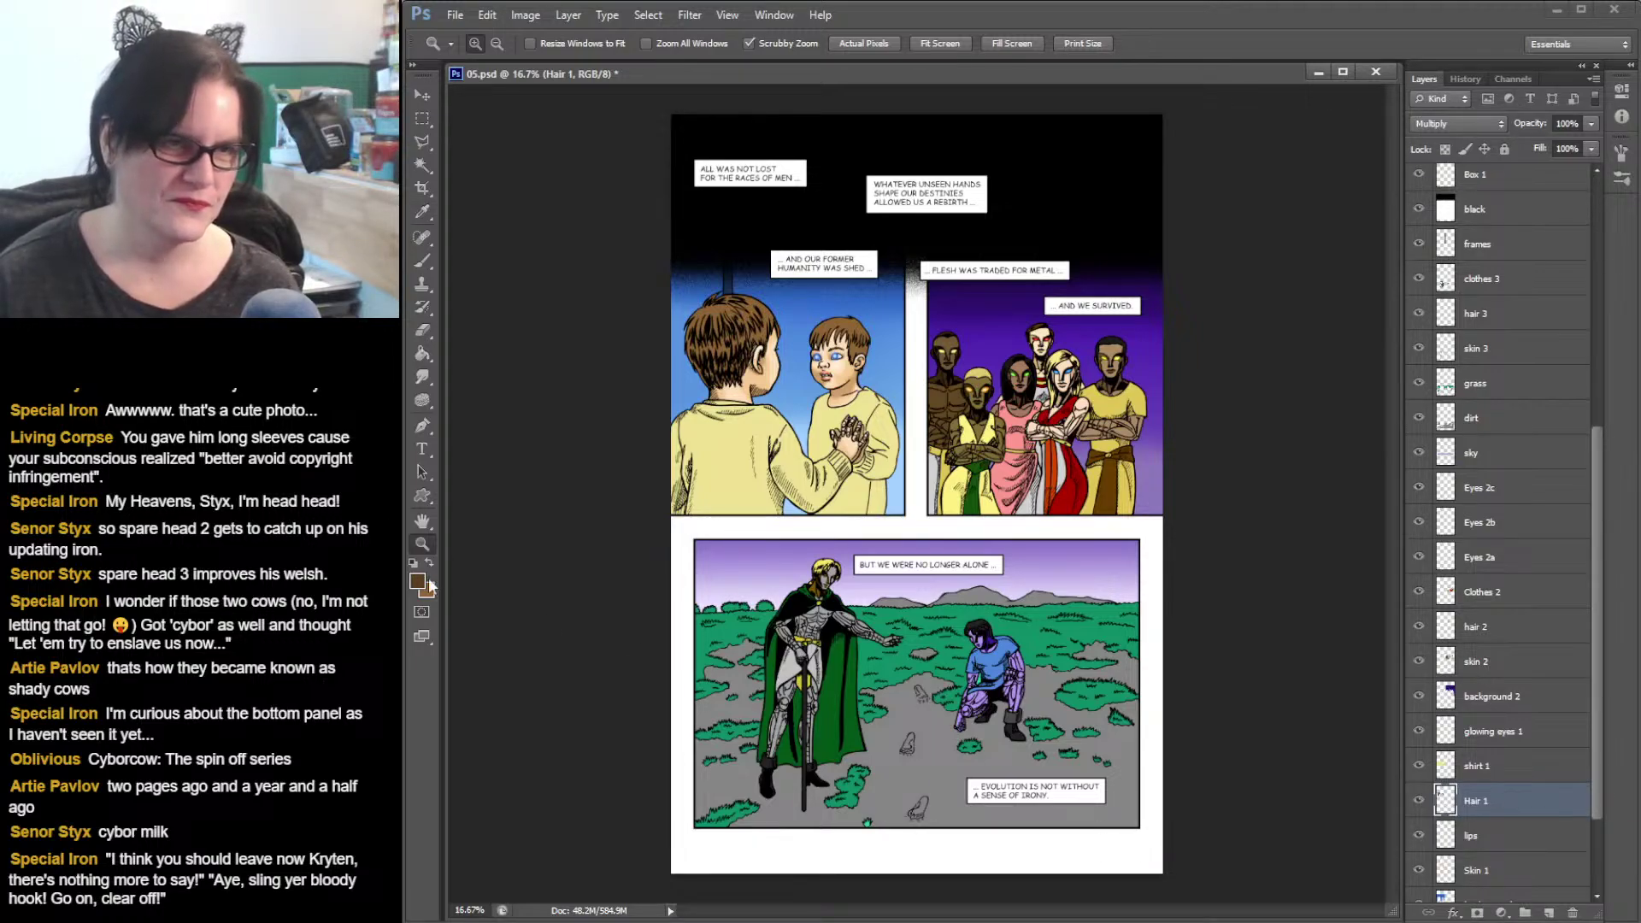
left_click(859, 423)
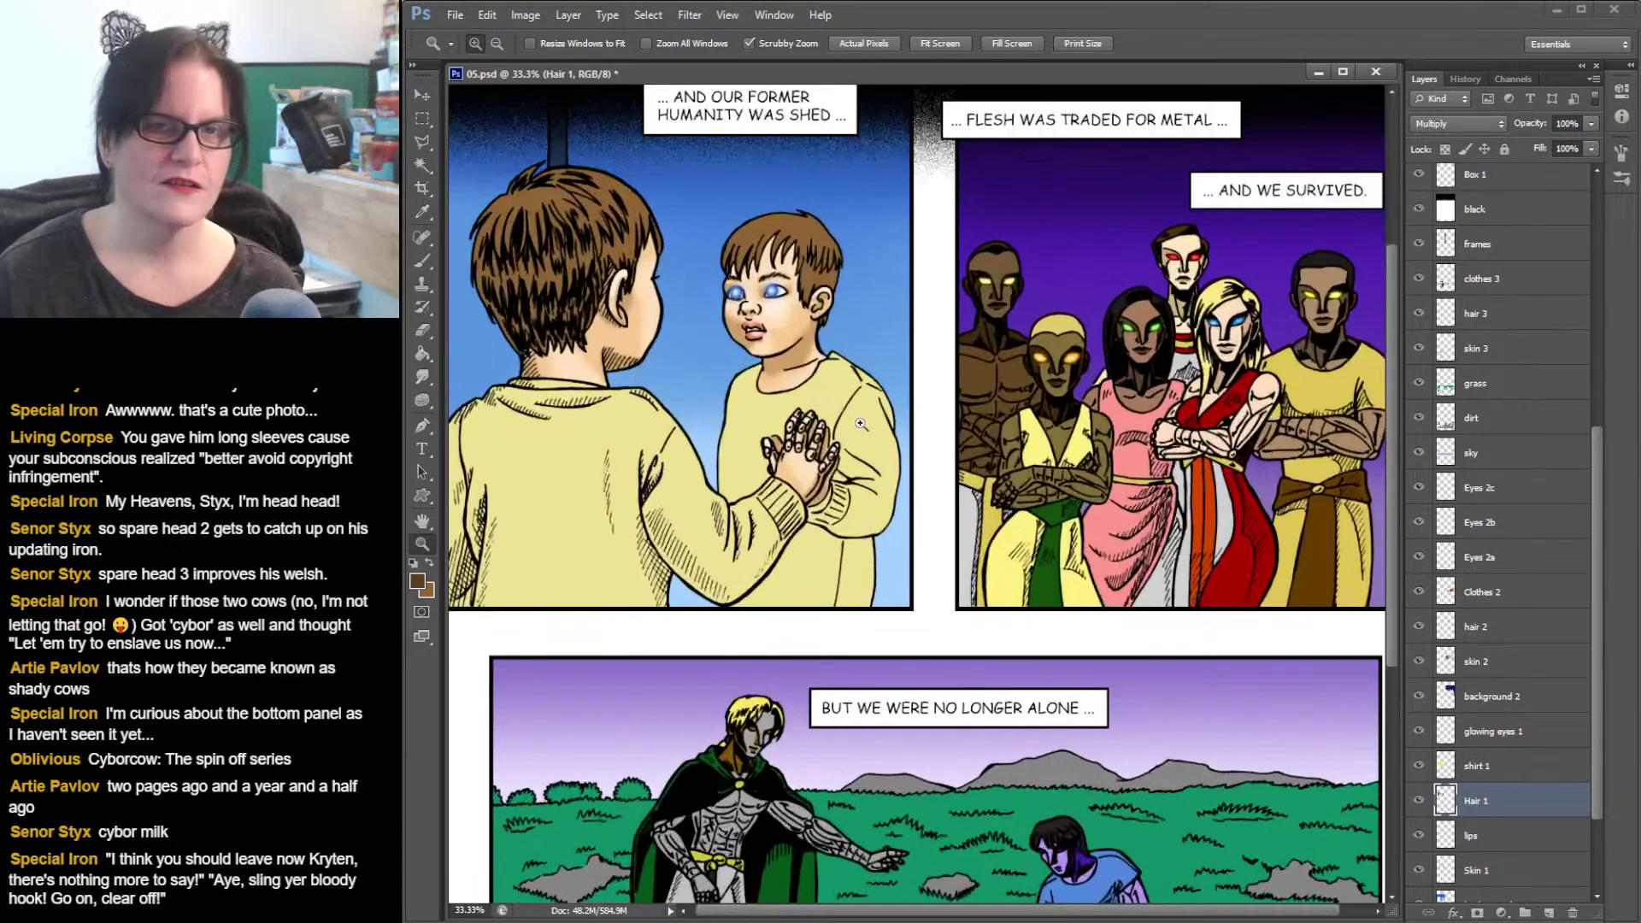
left_click_drag(932, 302, 1010, 622)
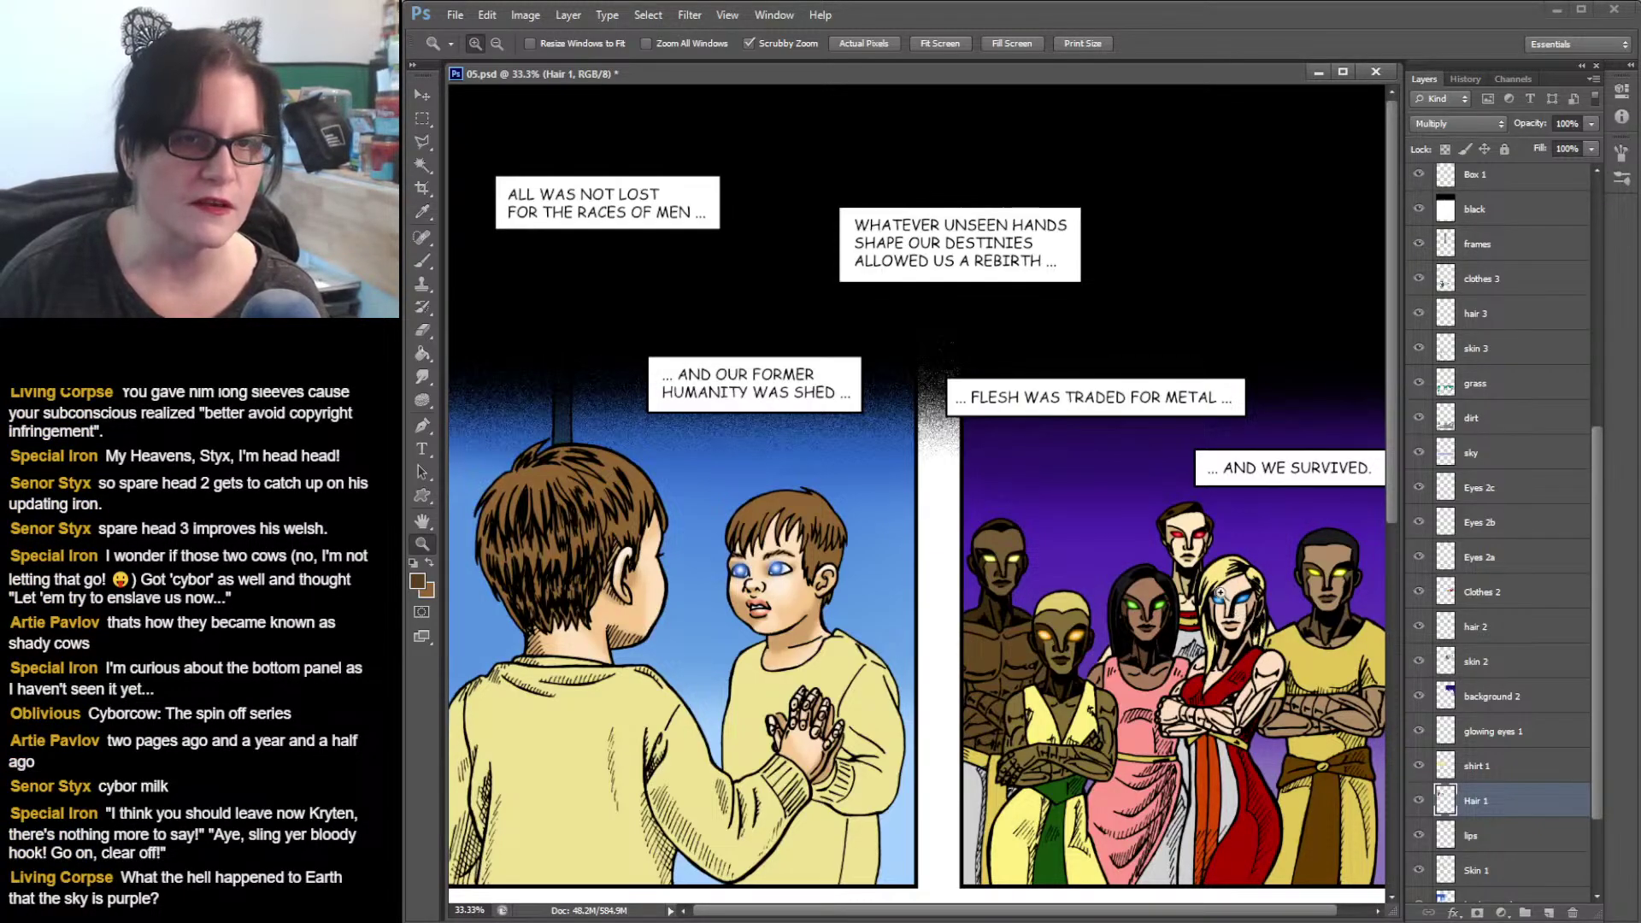
left_click_drag(1237, 601, 1121, 416)
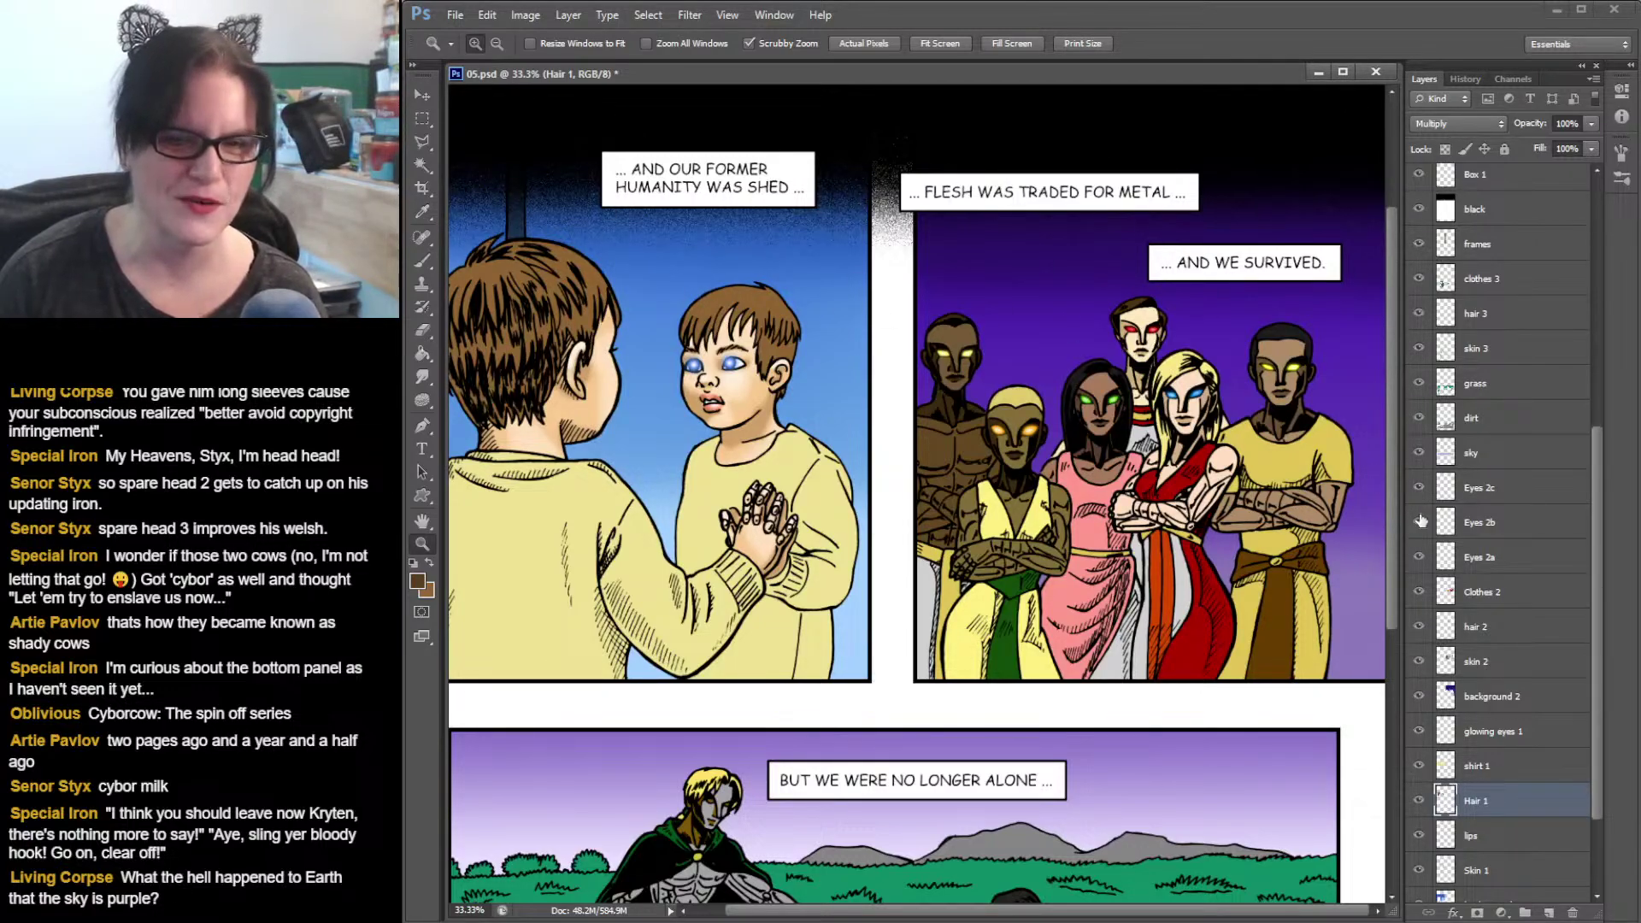
- Examine the group panel and the landscape panel below, and return to a close view of the mirror panel
left_click_drag(1392, 465, 1418, 715)
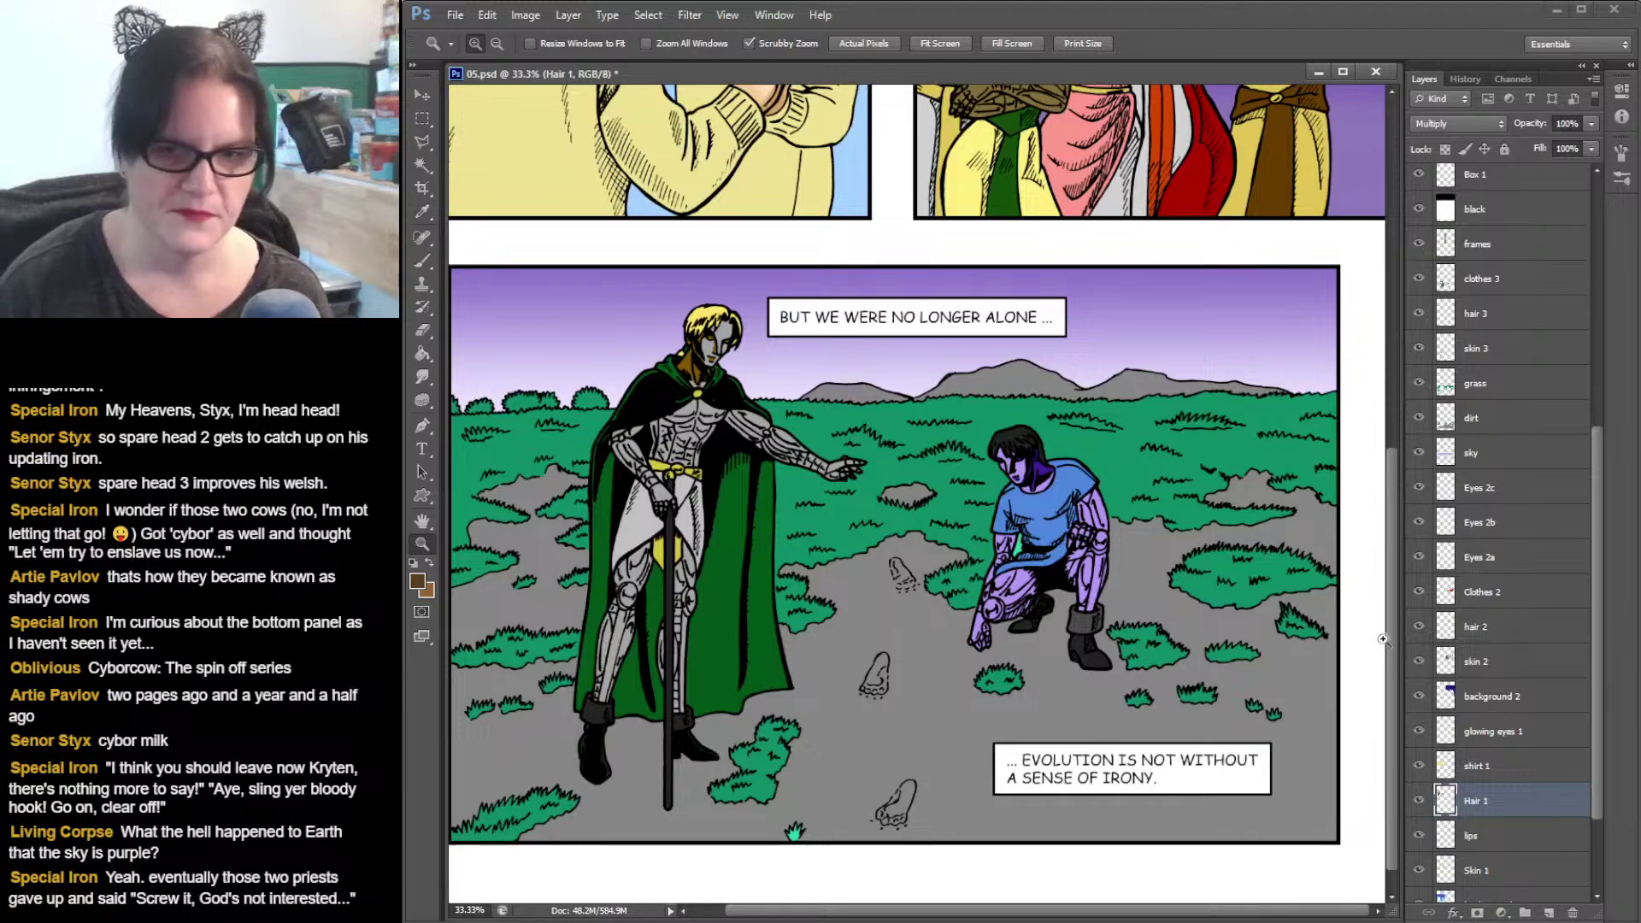
scroll(1396, 644, "up", 1)
left_click_drag(1393, 634, 1383, 386)
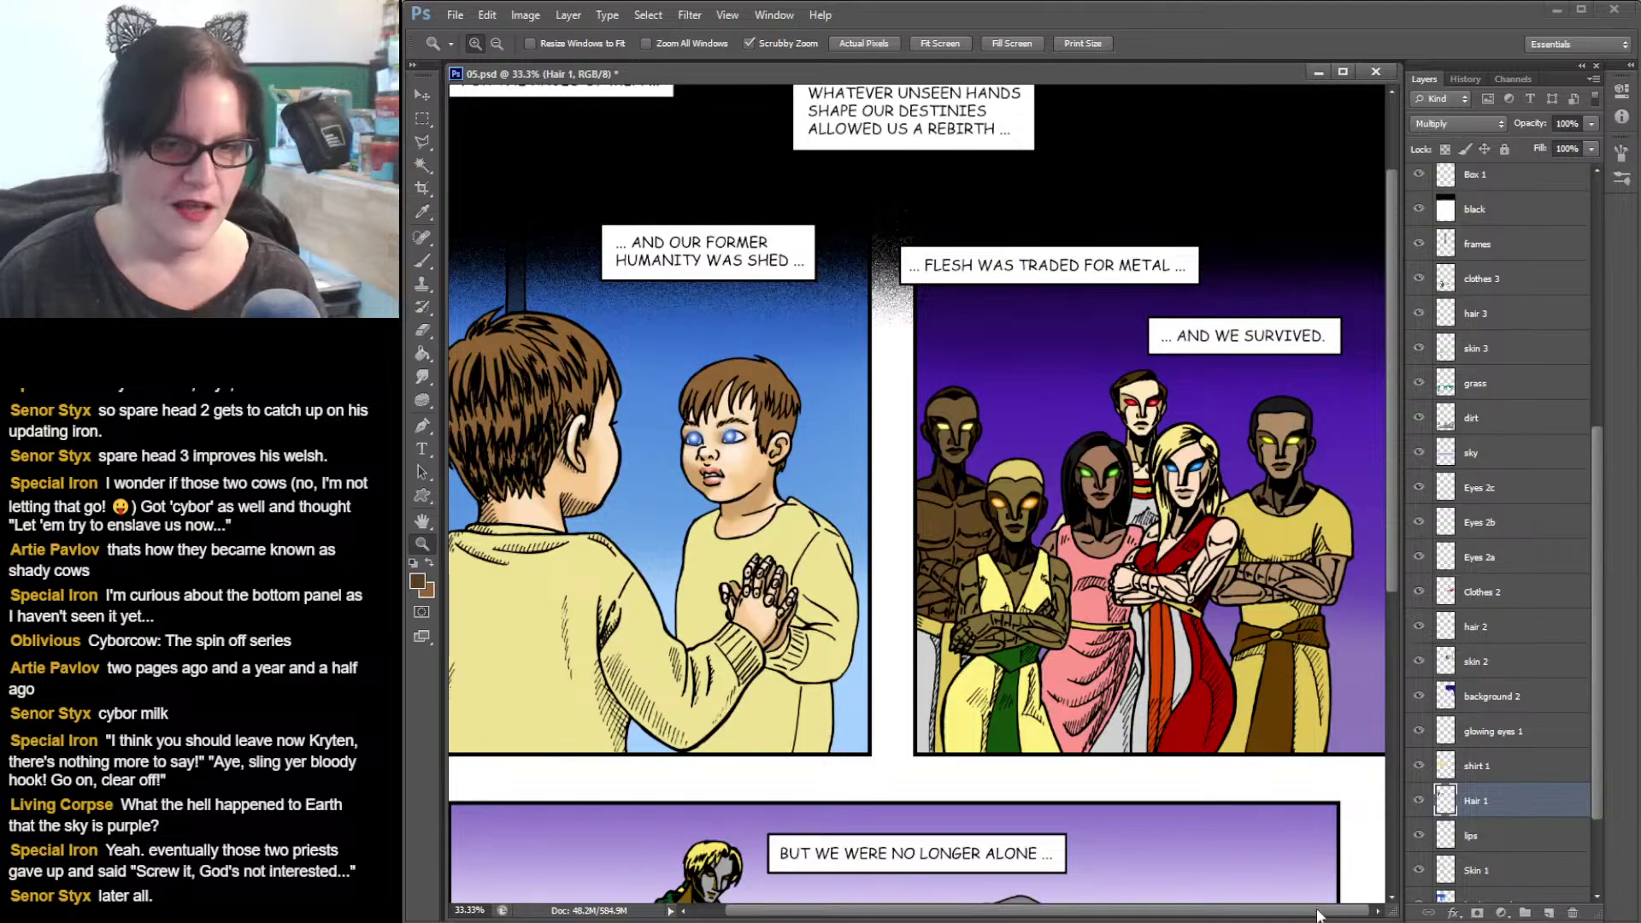
left_click_drag(1324, 914, 1248, 915)
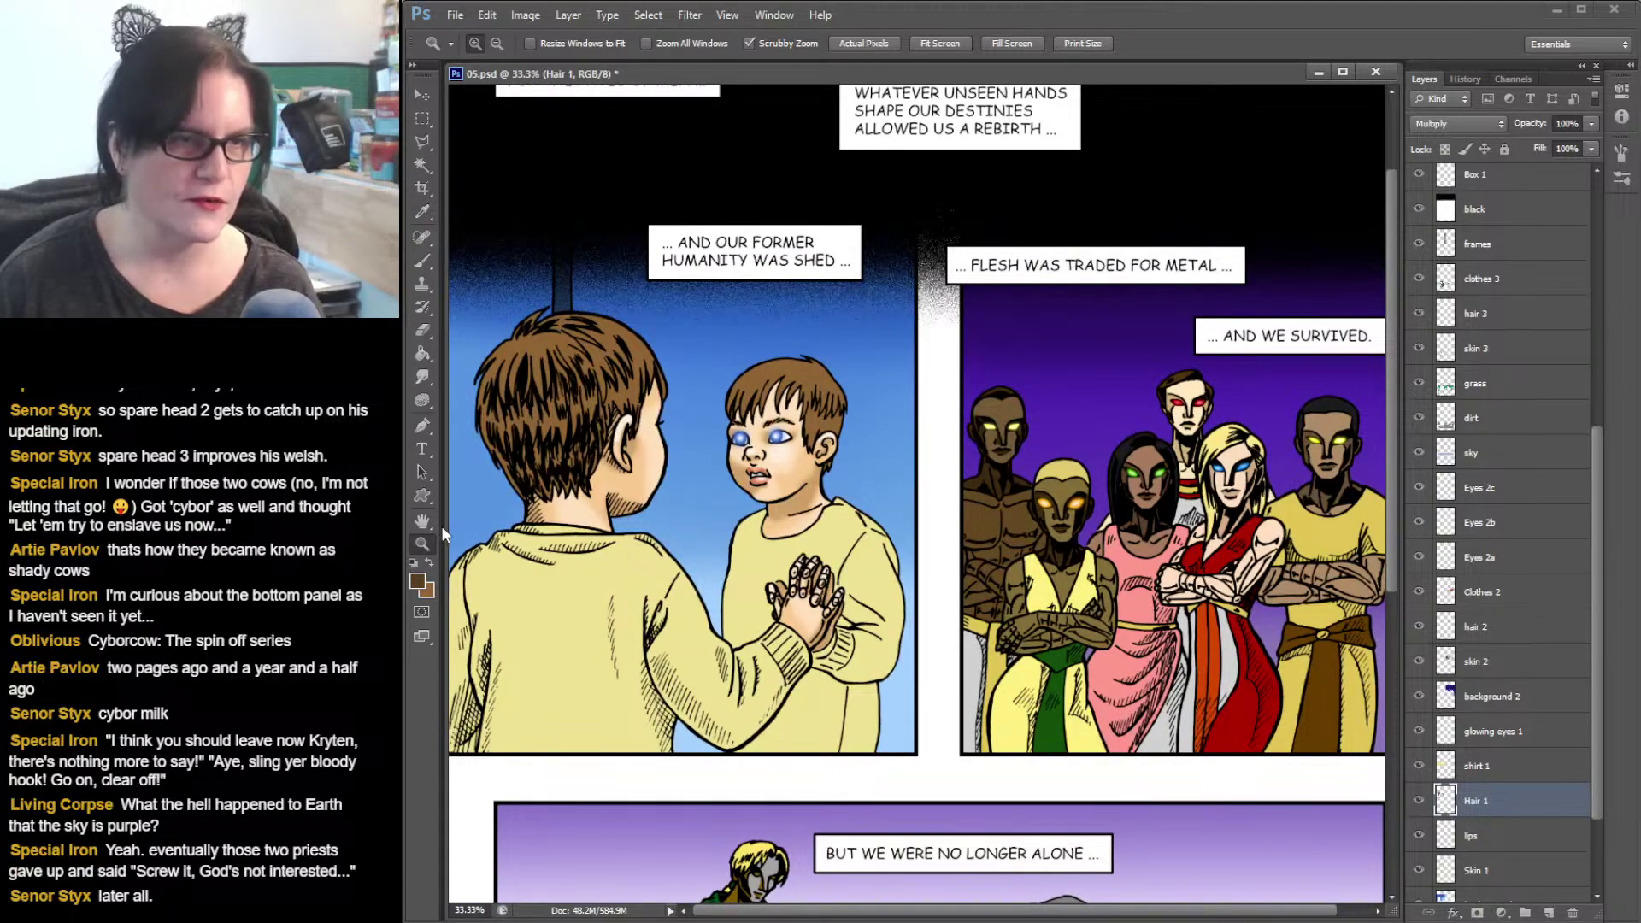
left_click(563, 492)
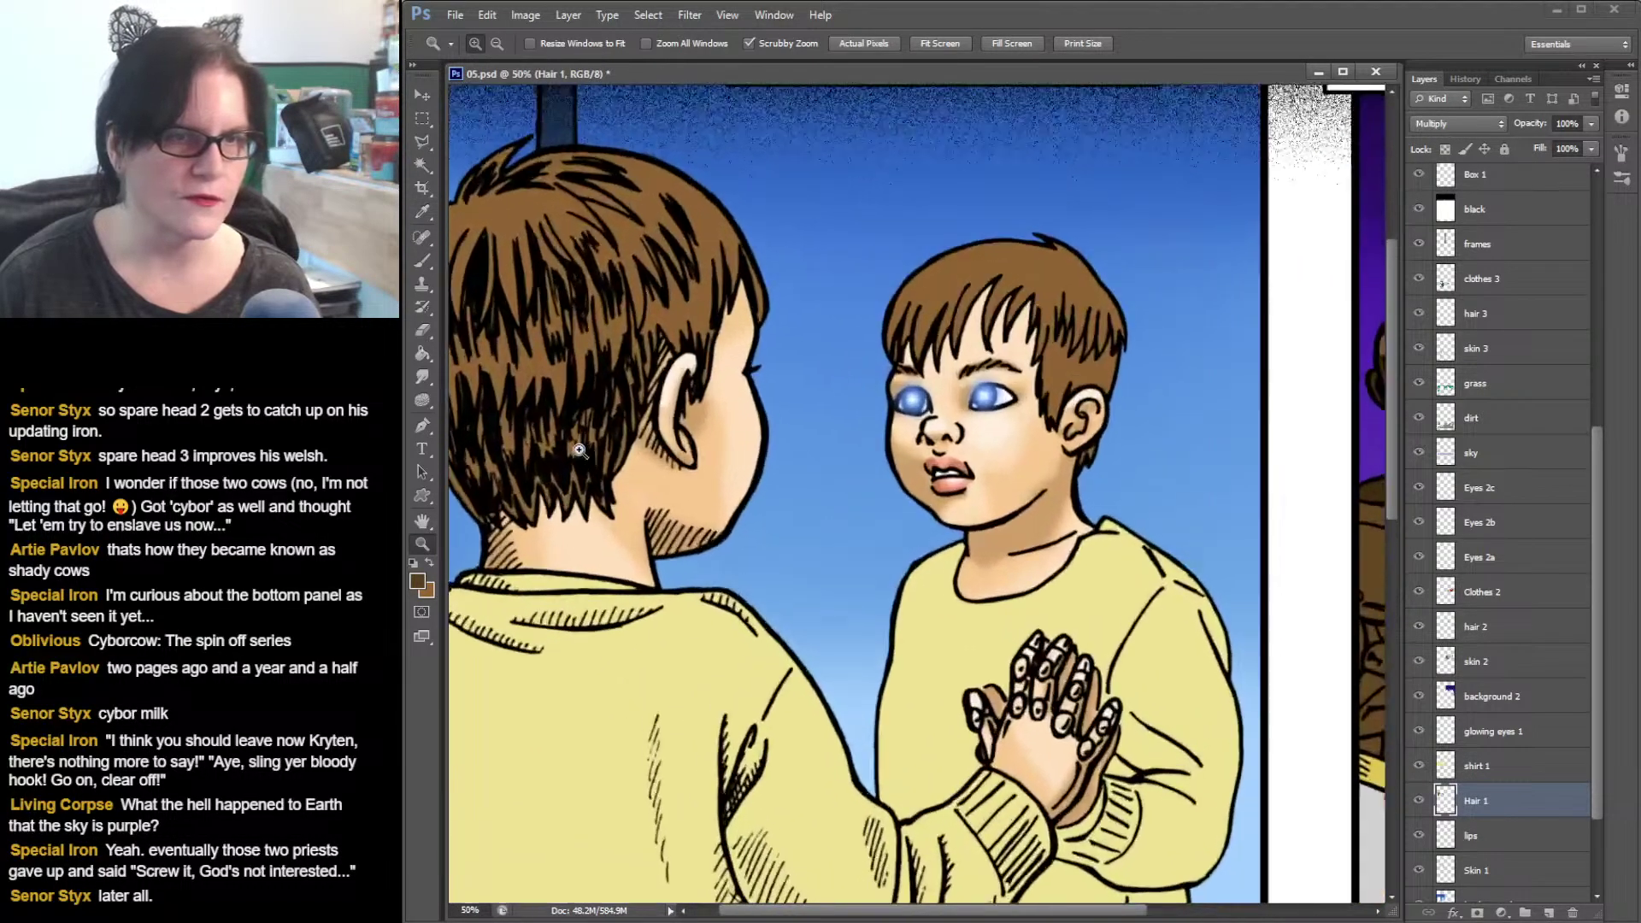
left_click_drag(774, 436, 894, 568)
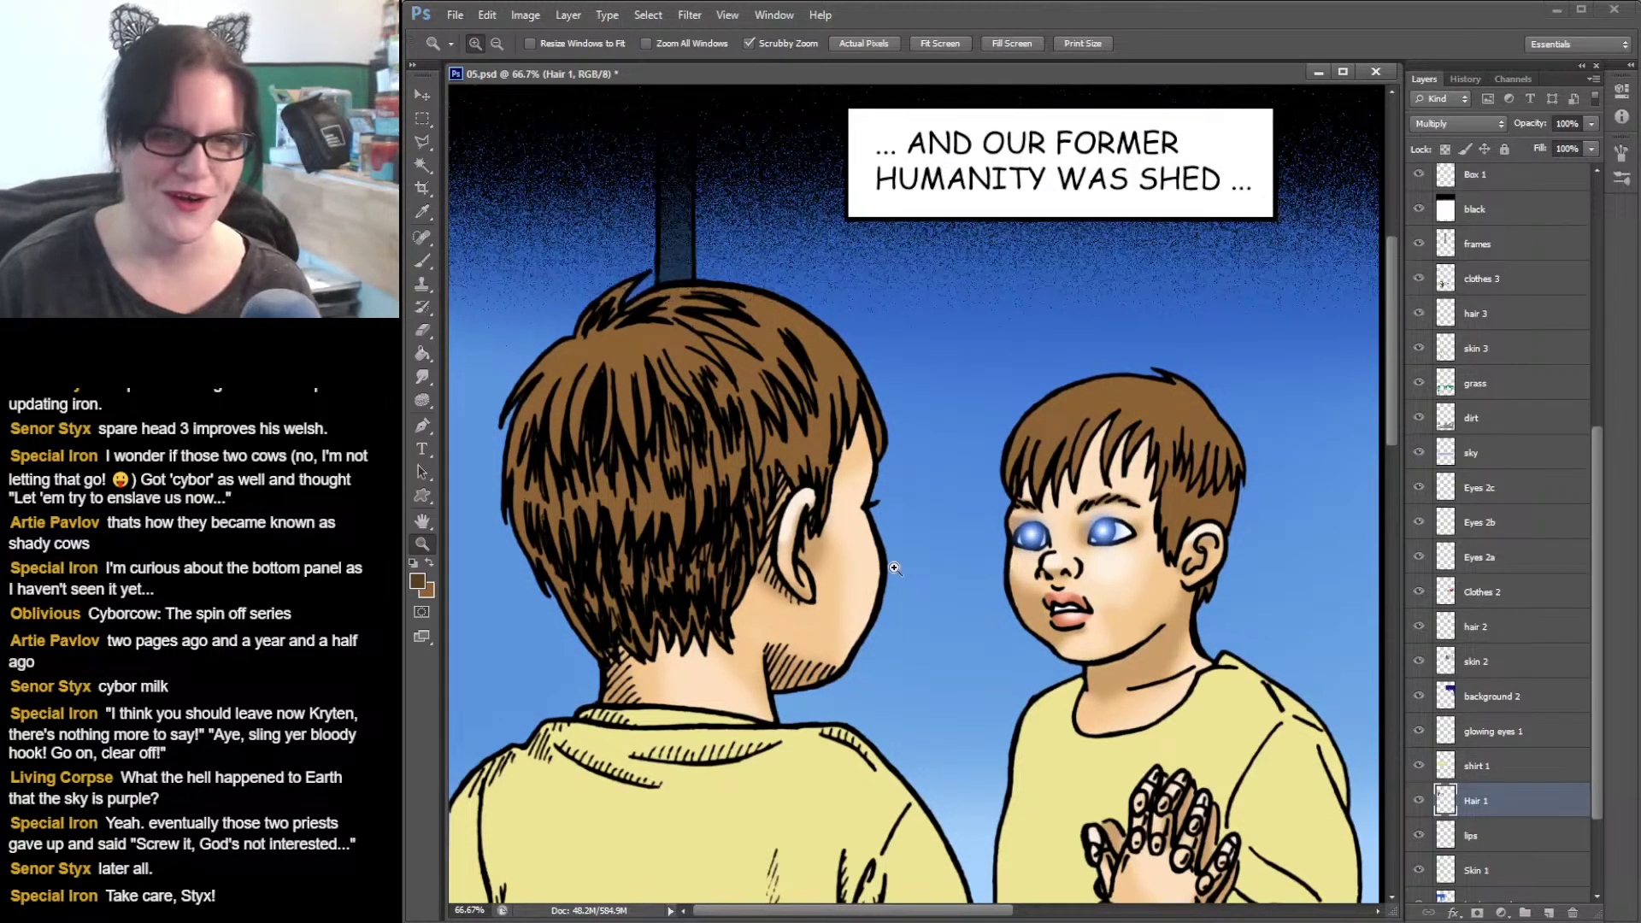
- Load the Hair 1 layer's pixels as a selection and frame both heads in the mirror panel at 50%
left_click(1443, 804, "ctrl")
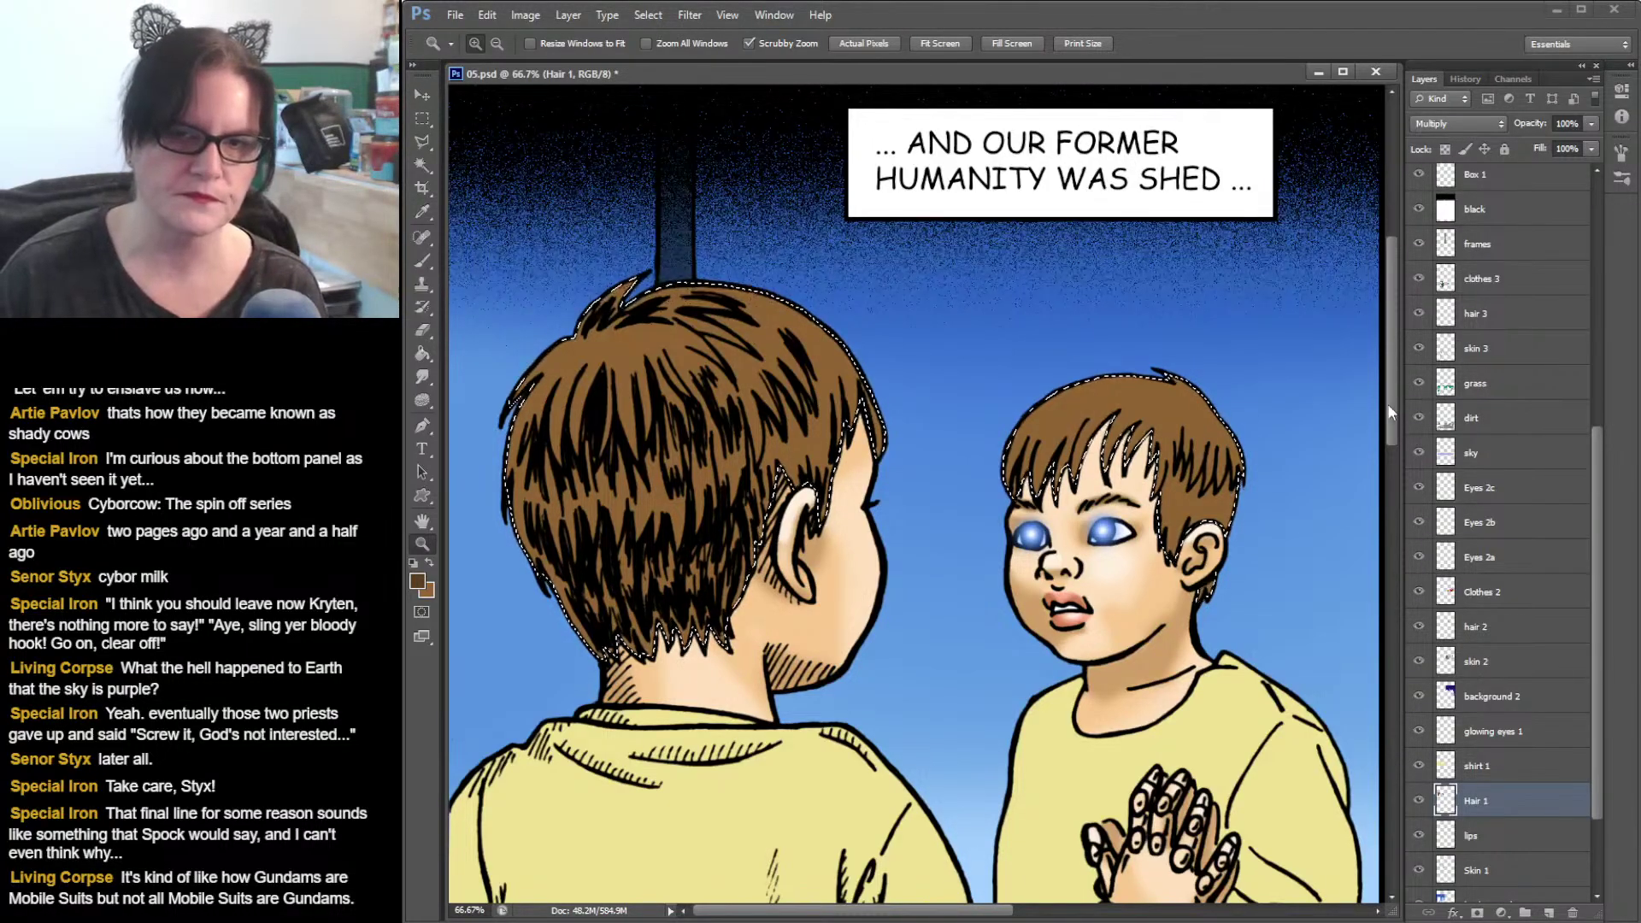
left_click_drag(1393, 415, 944, 921)
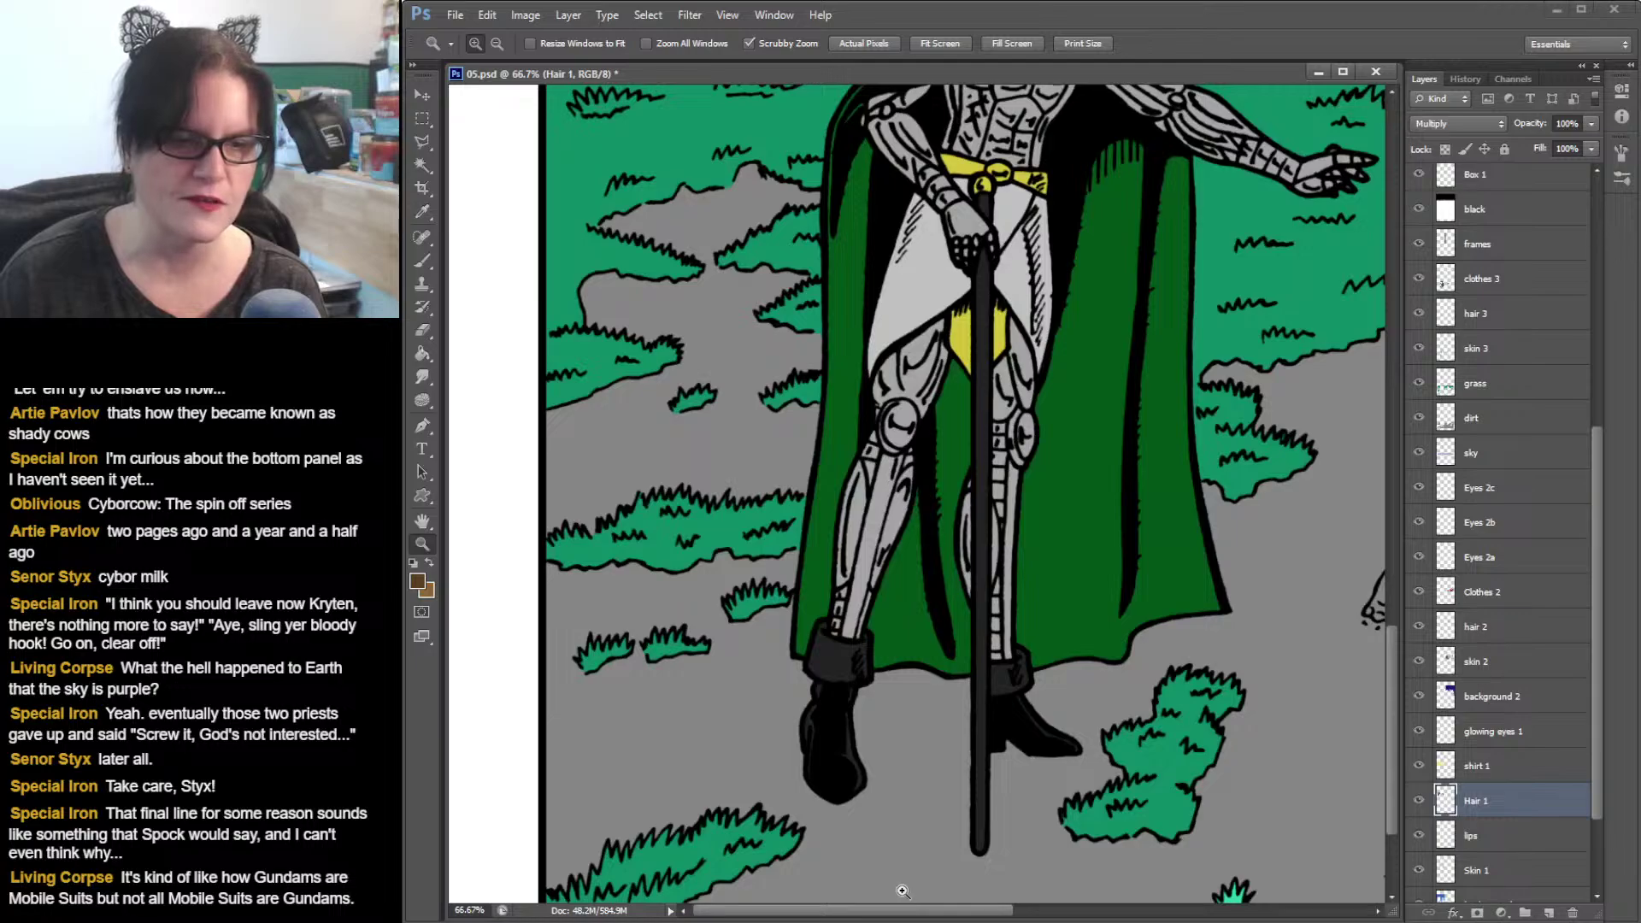
left_click_drag(1395, 752, 1391, 355)
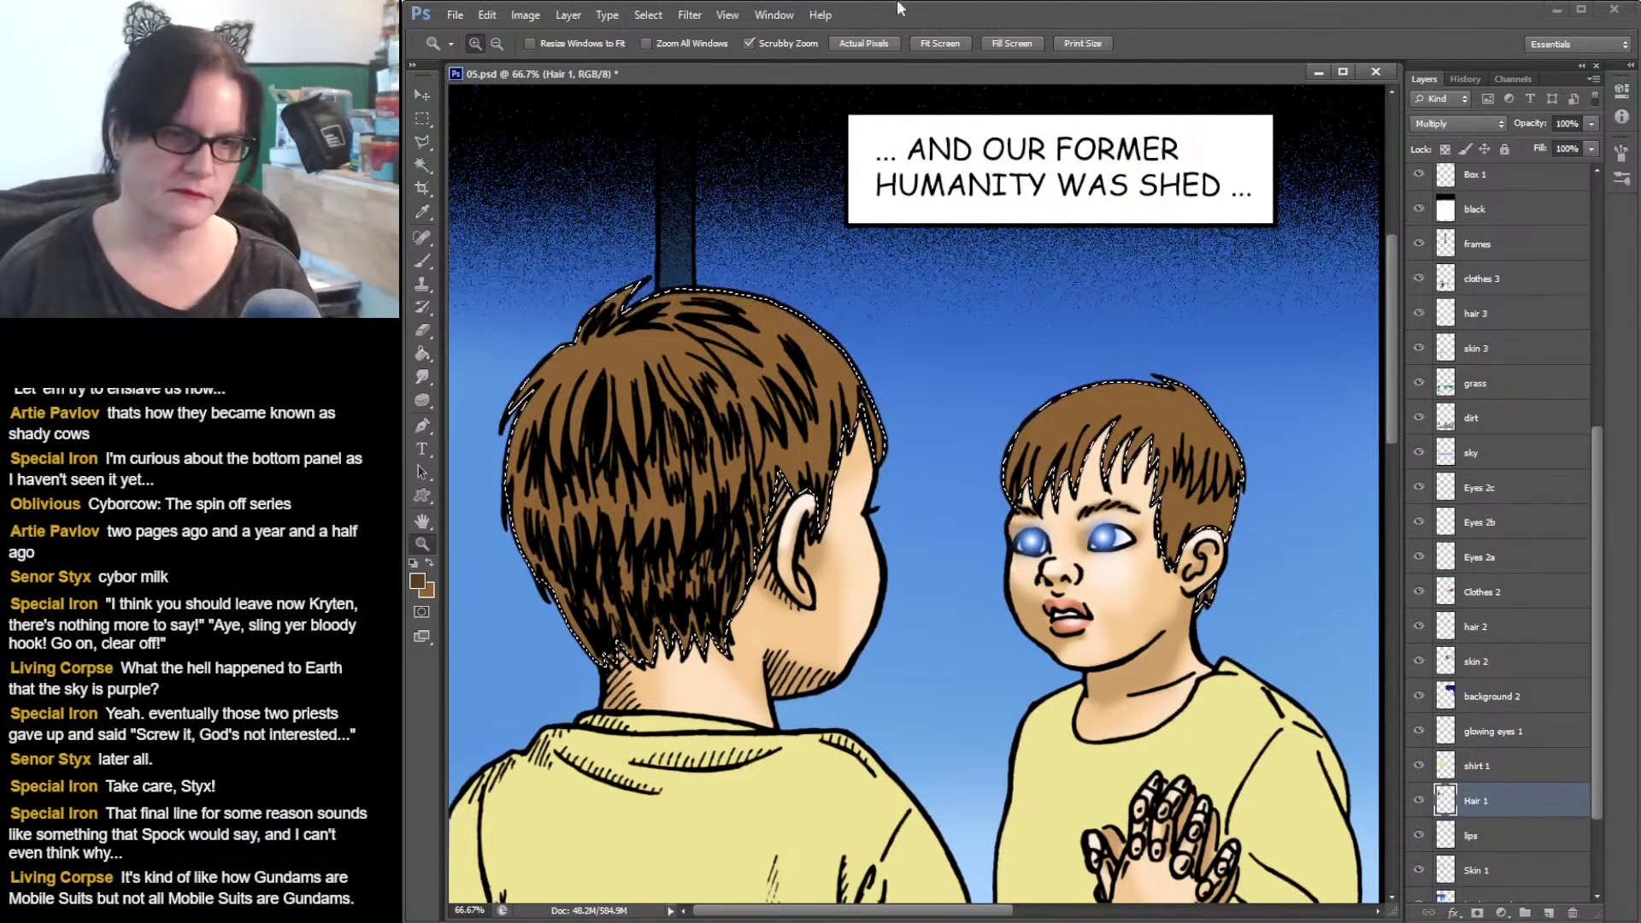
left_click(829, 606, "alt")
left_click(829, 606, "alt")
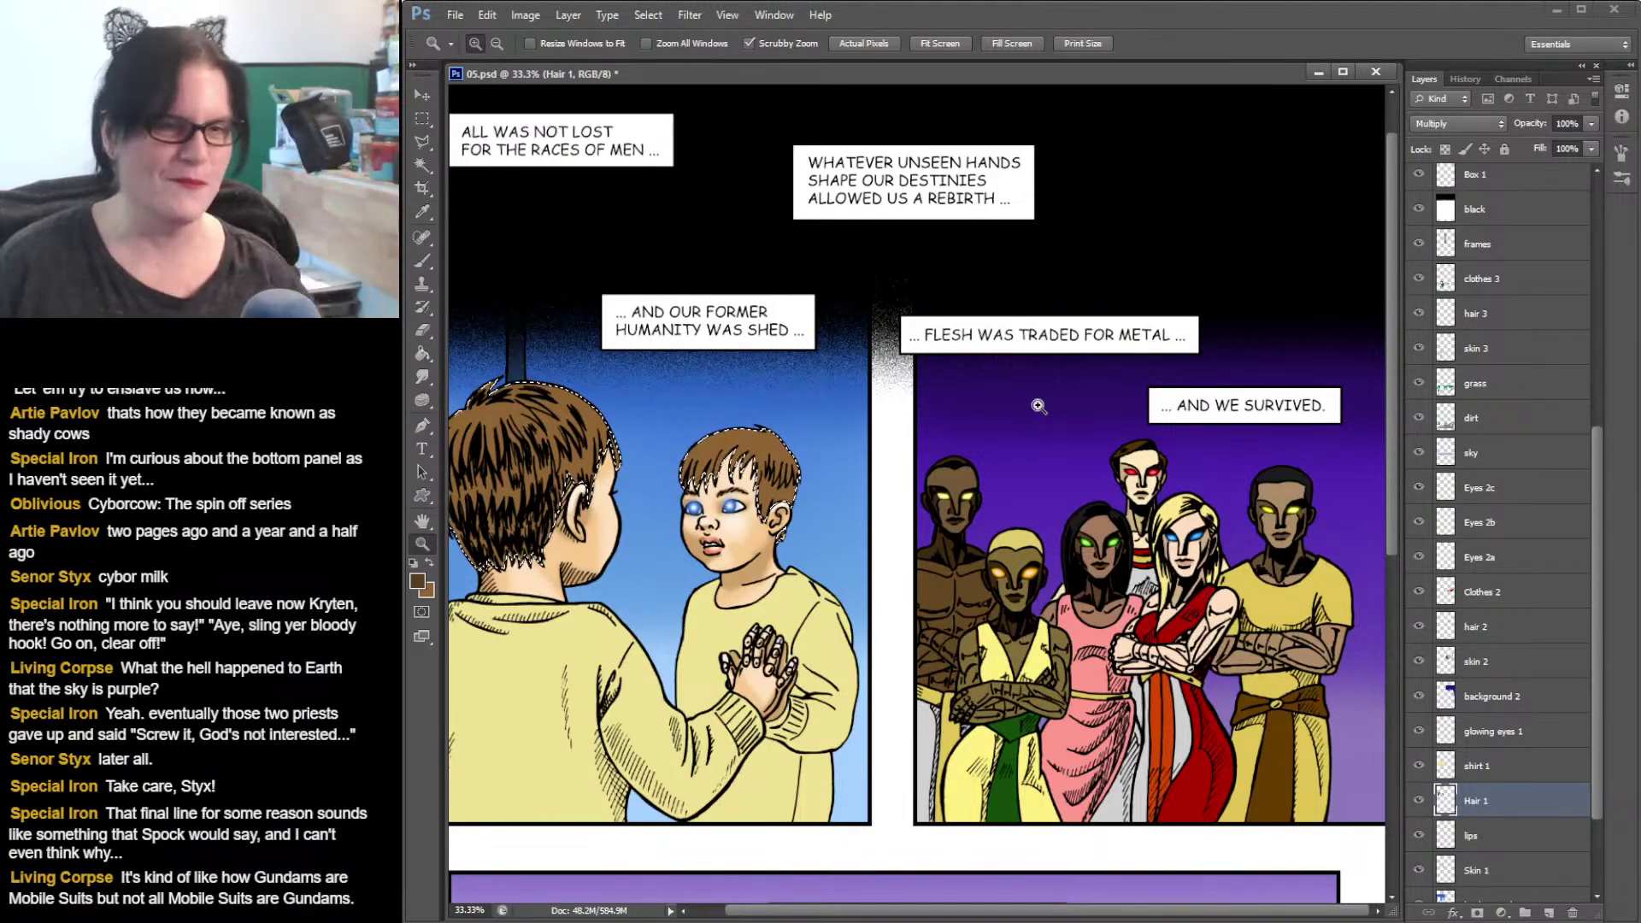
left_click(551, 529)
left_click_drag(689, 501, 1214, 417)
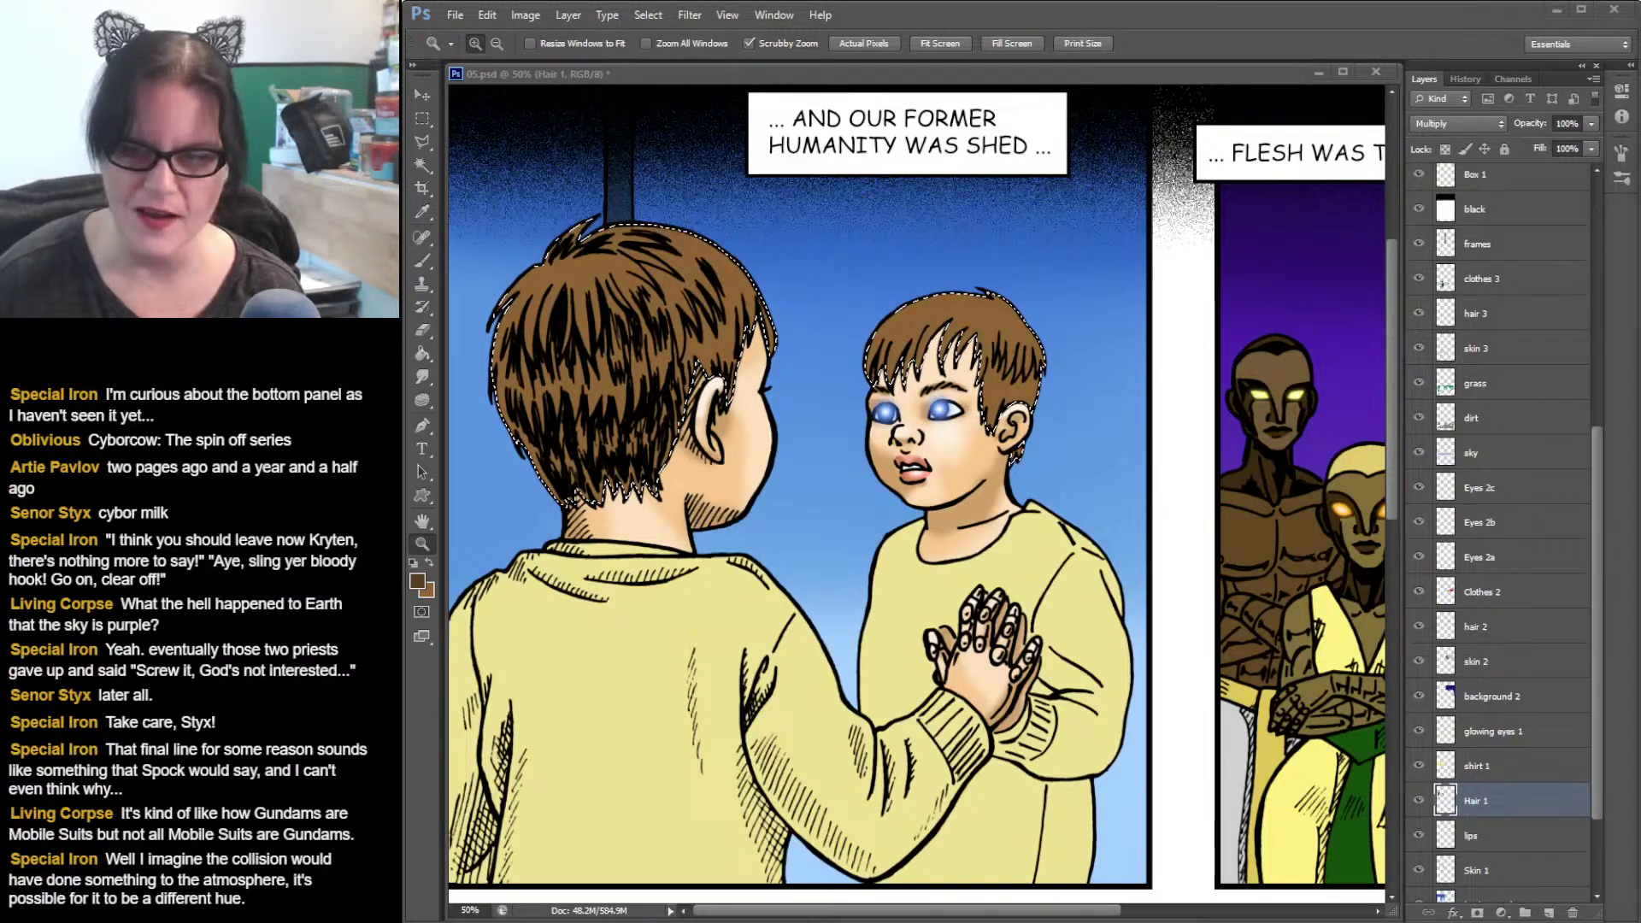
key("ctrl+d")
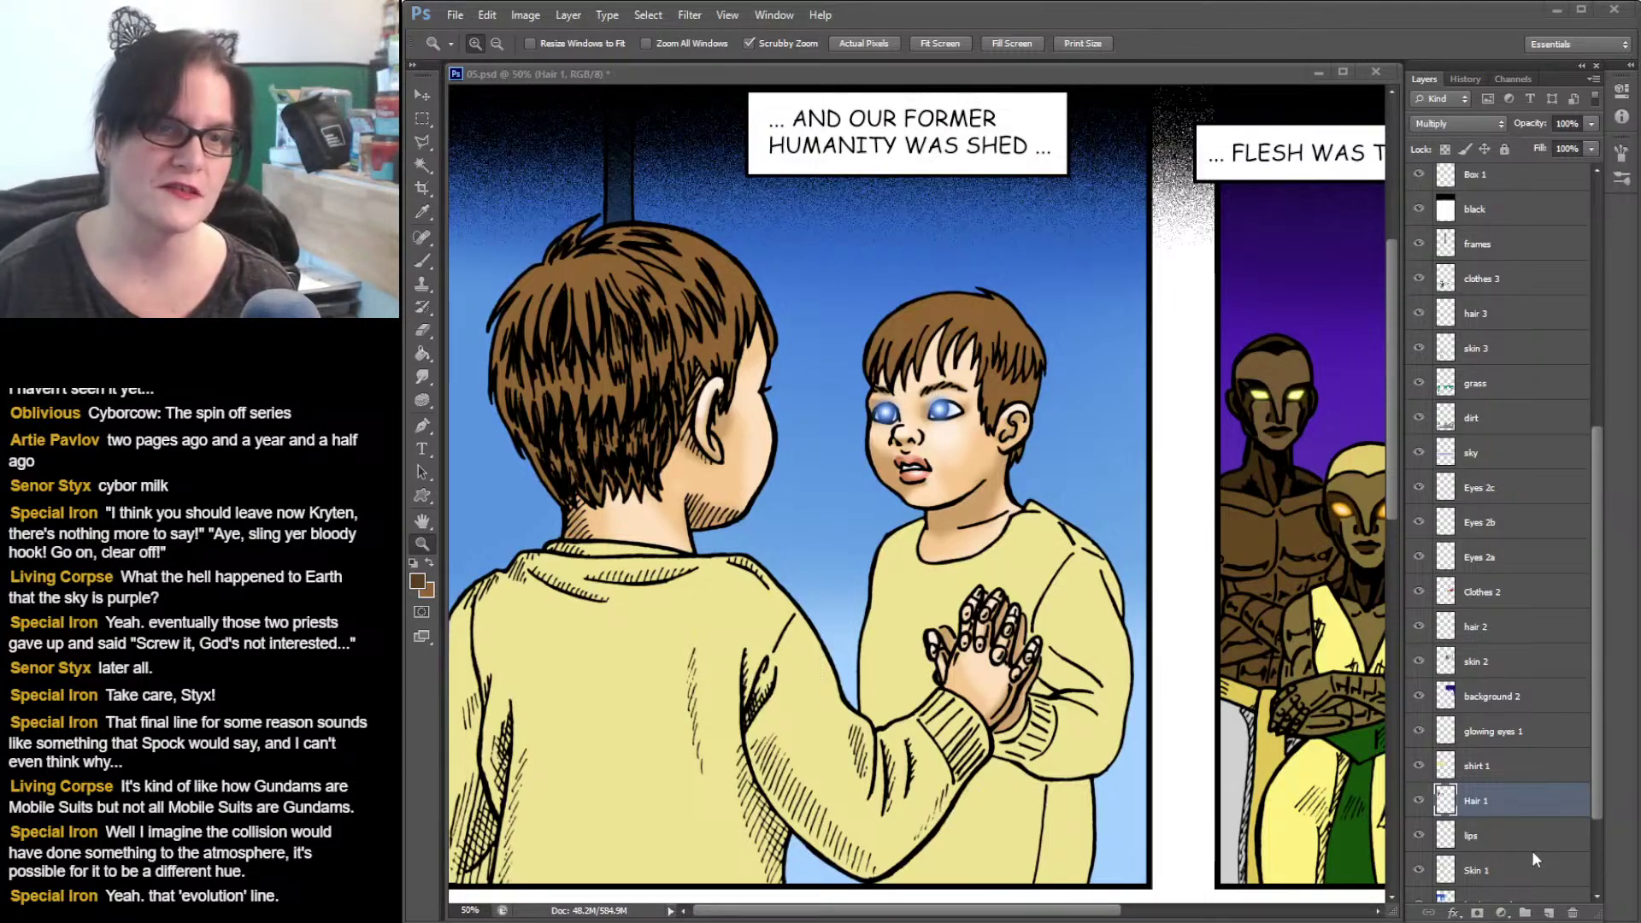
left_click(961, 72)
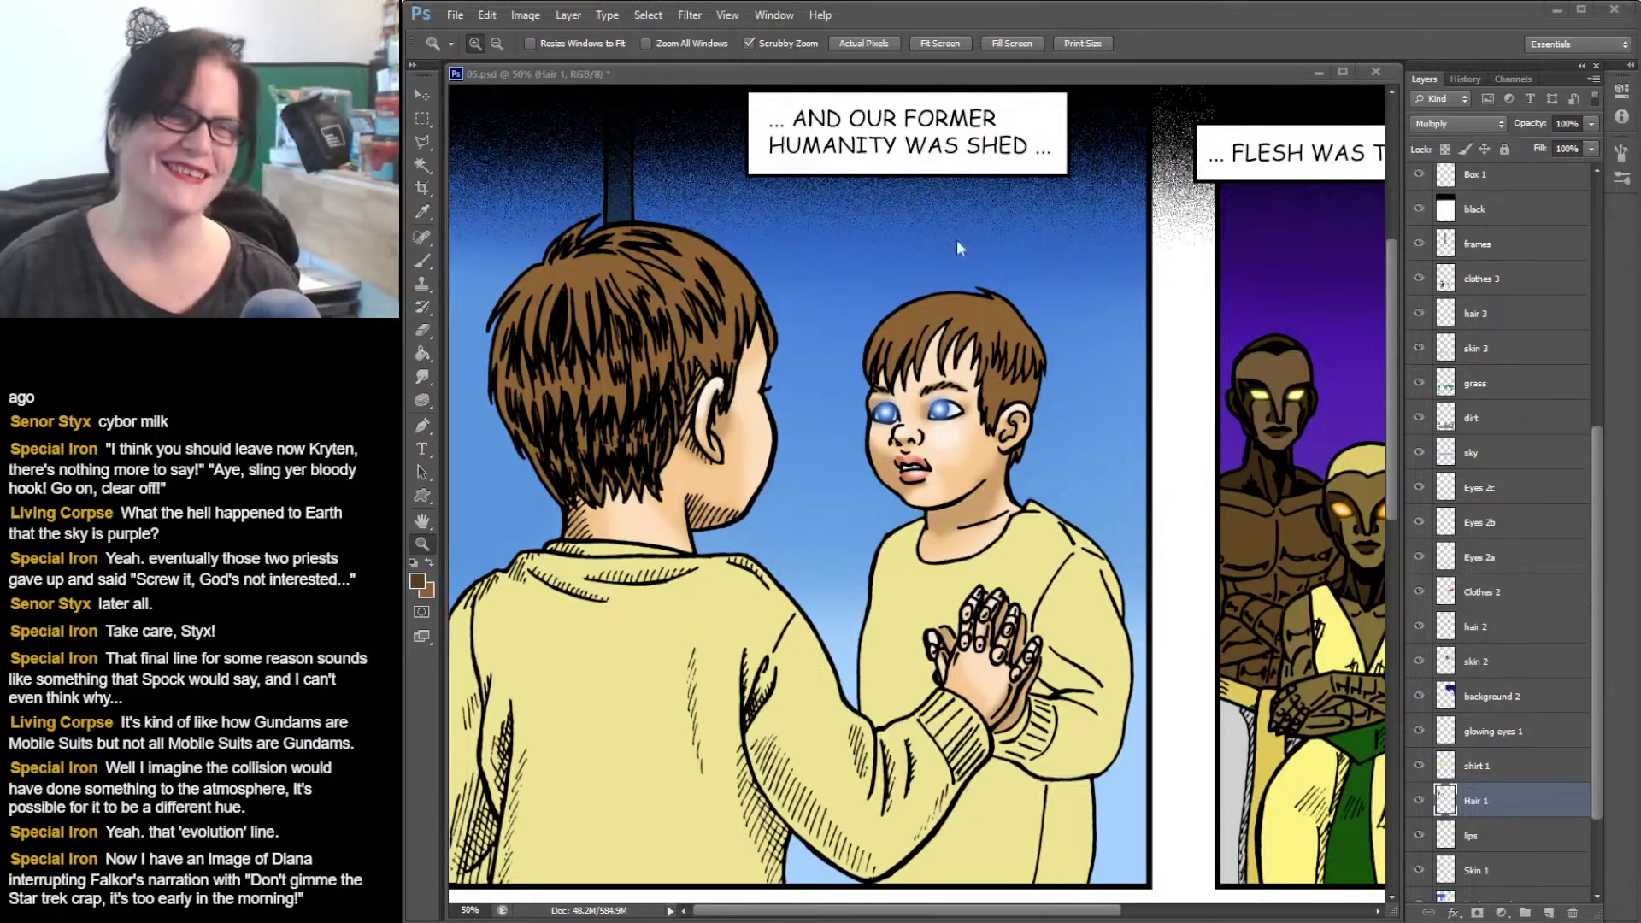
left_click(962, 81)
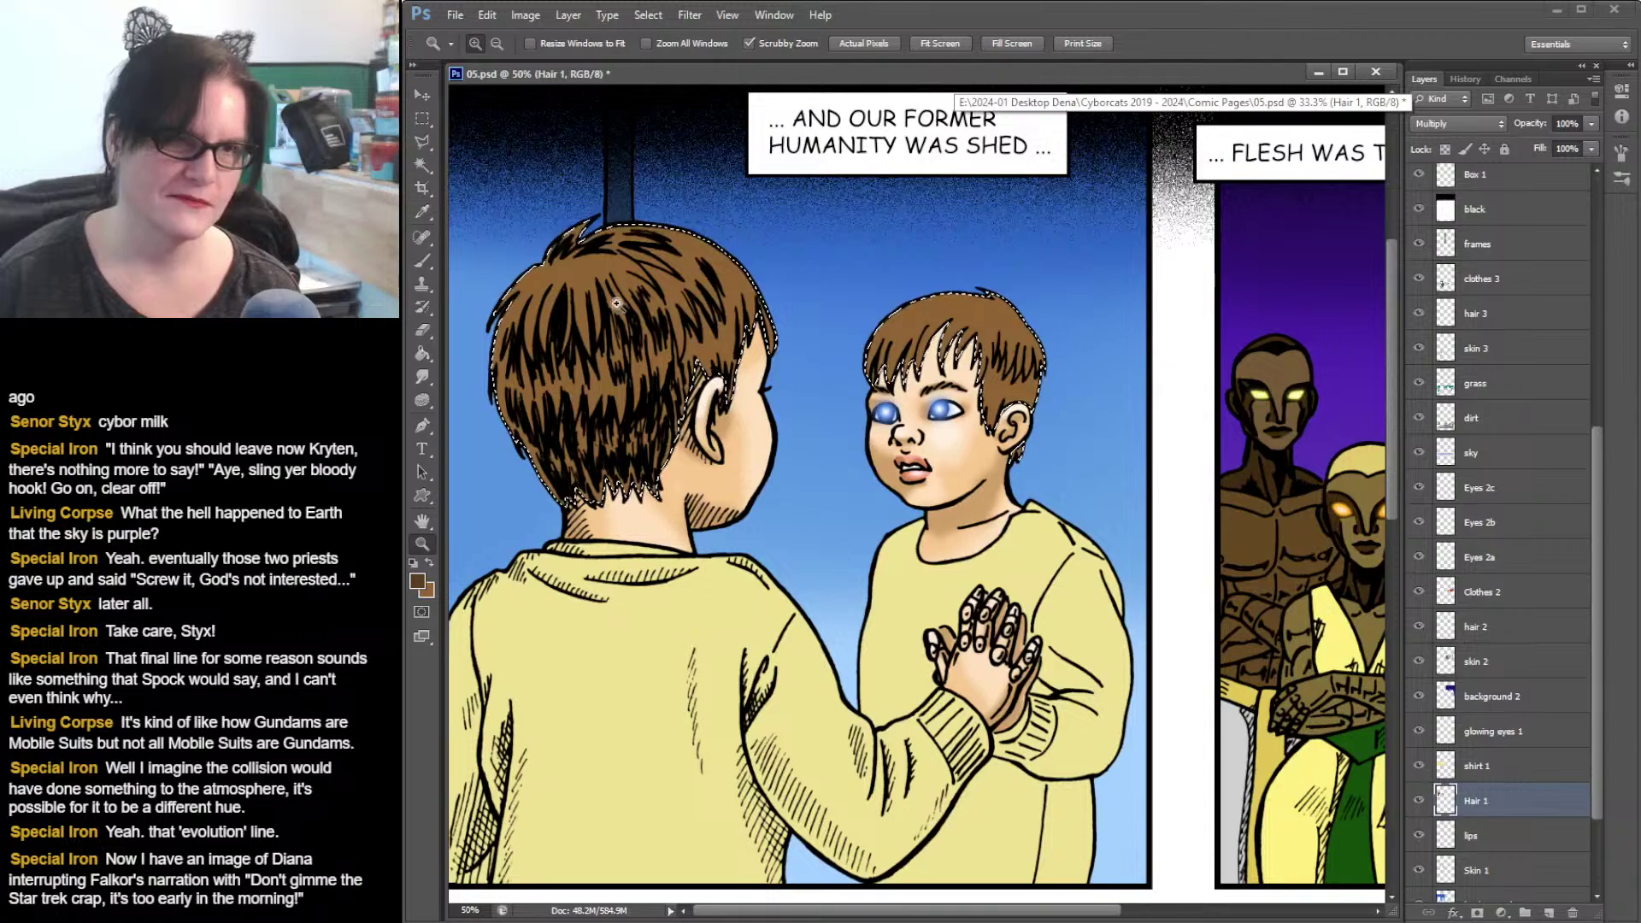
scroll(764, 399, "up", 1)
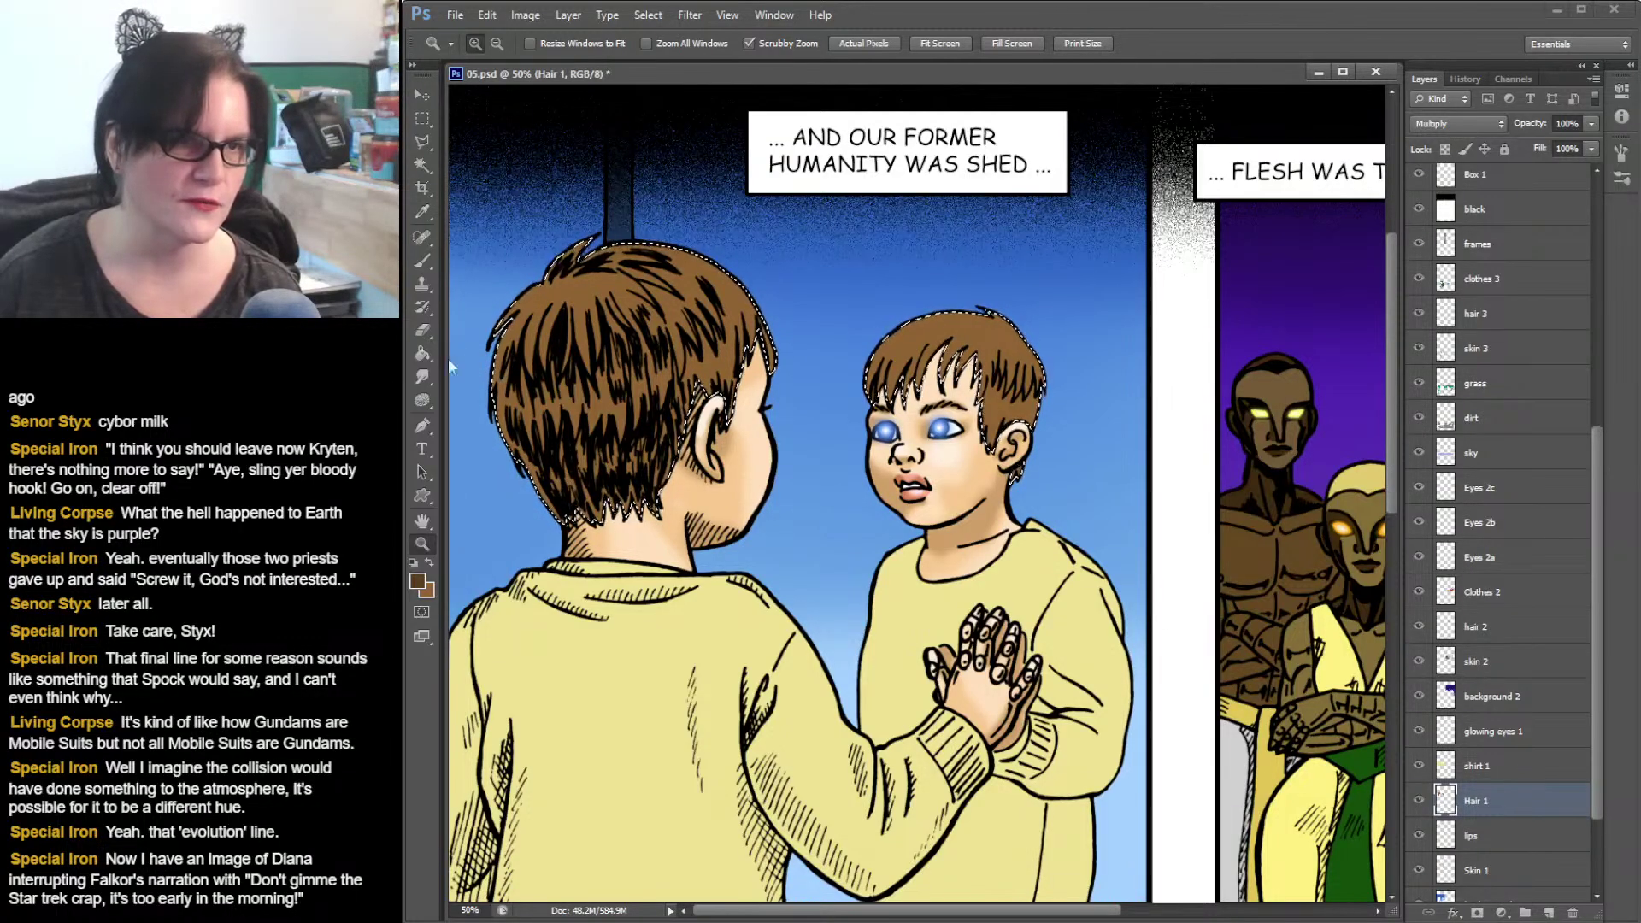
- Paint dark brown shading into the hair of the boy seen from behind with the 38 px brush and smudge it along the strands
left_click(422, 261)
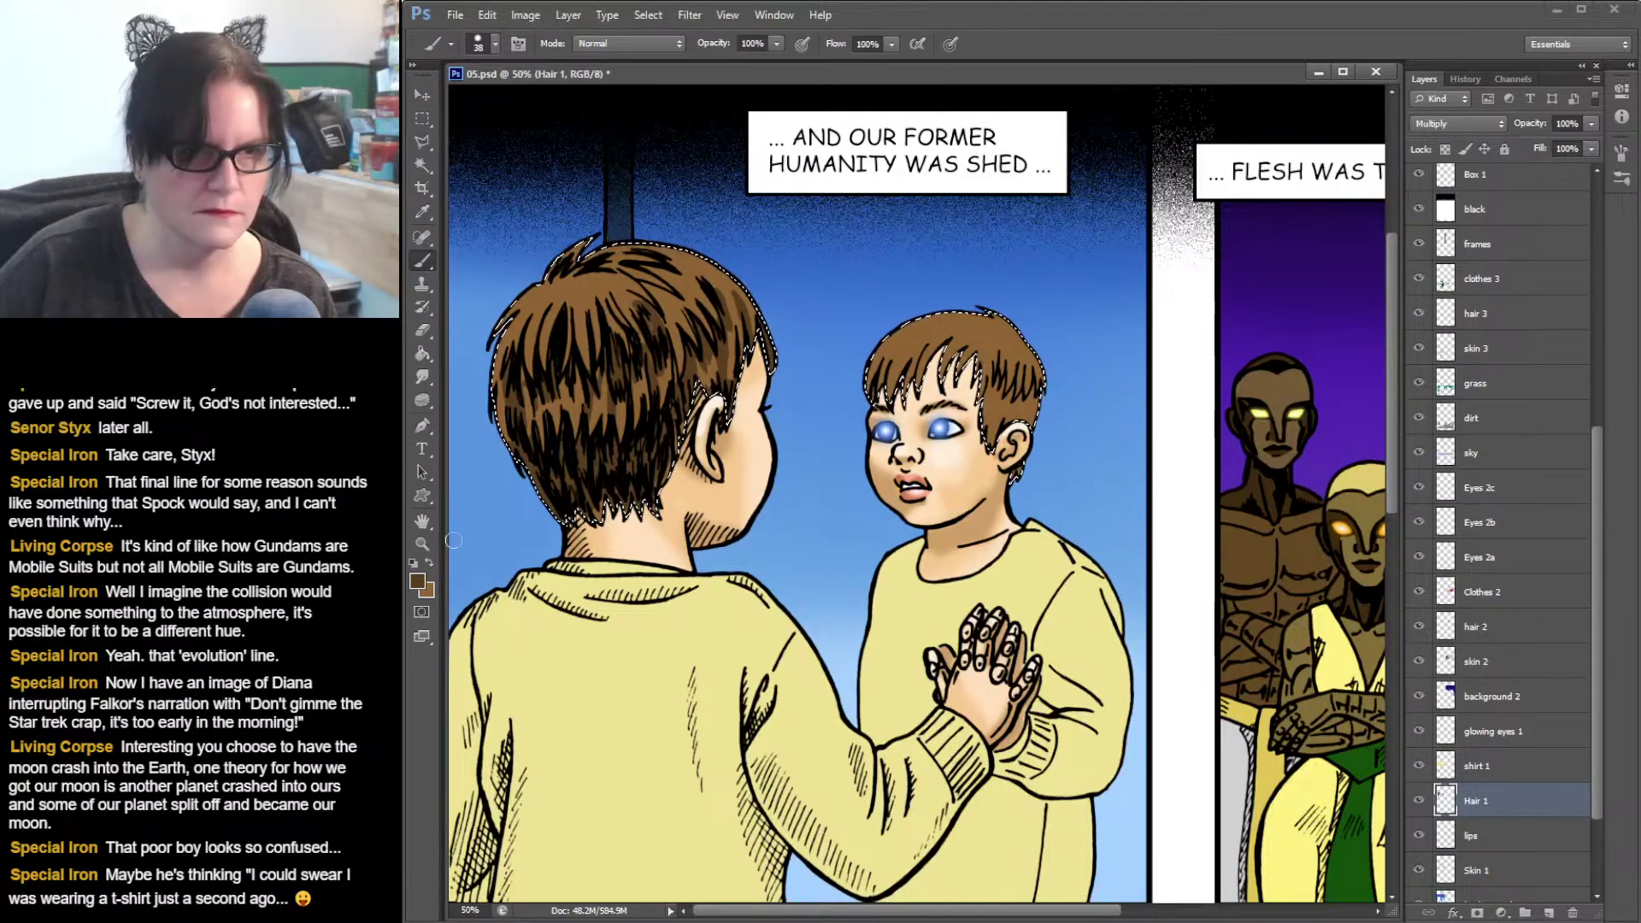
left_click(430, 563)
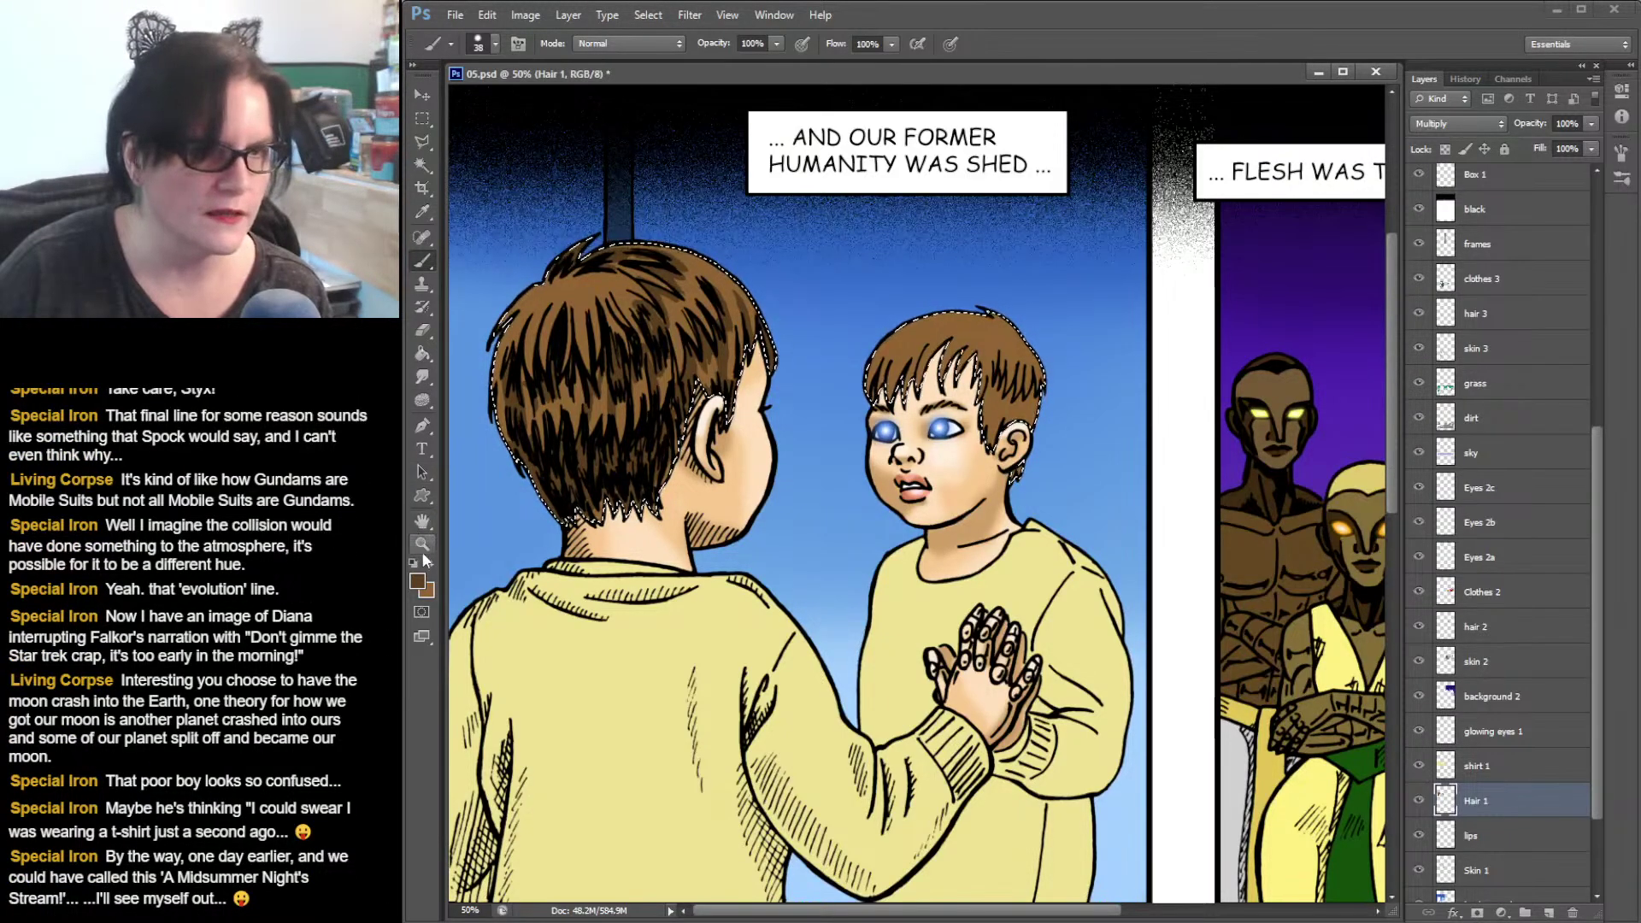
left_click(423, 376)
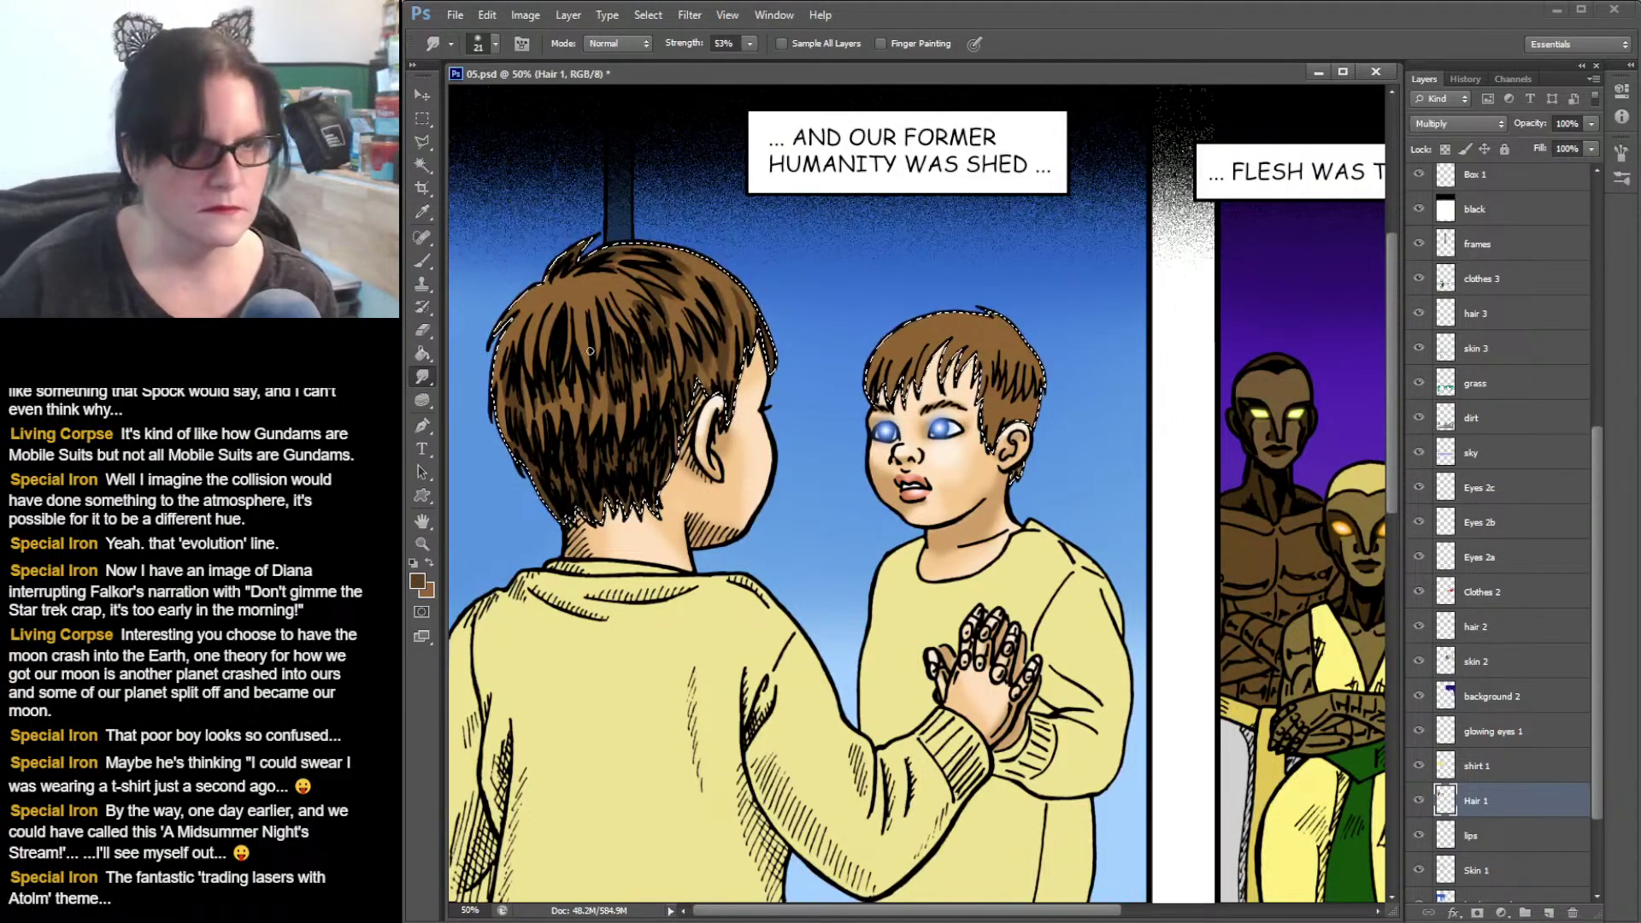
left_click(423, 259)
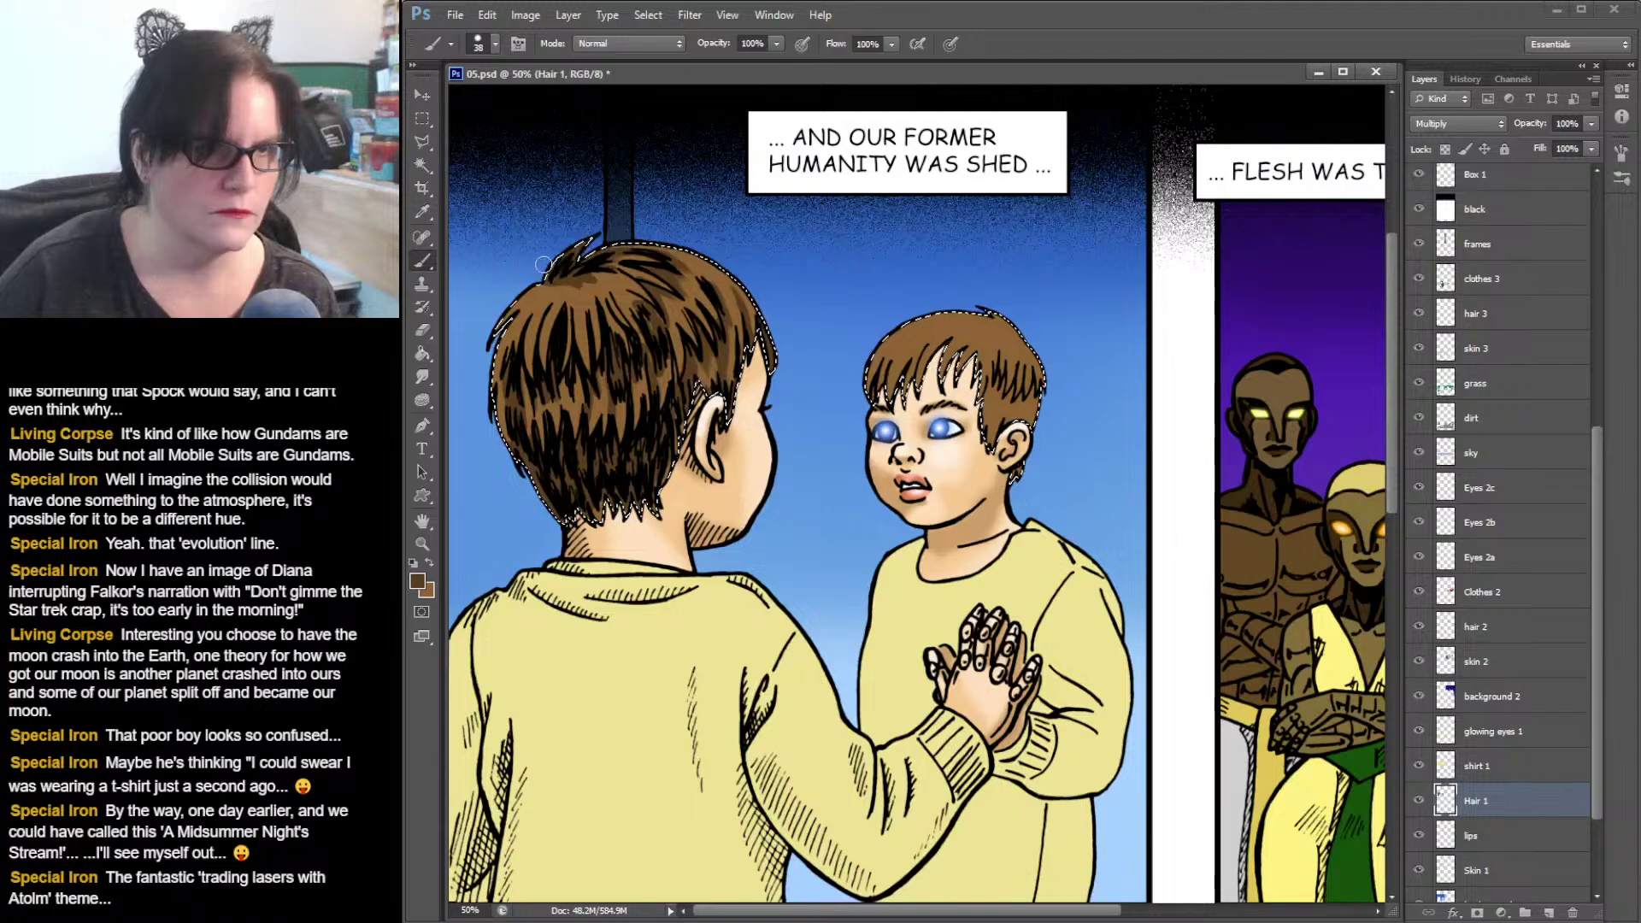
left_click(423, 376)
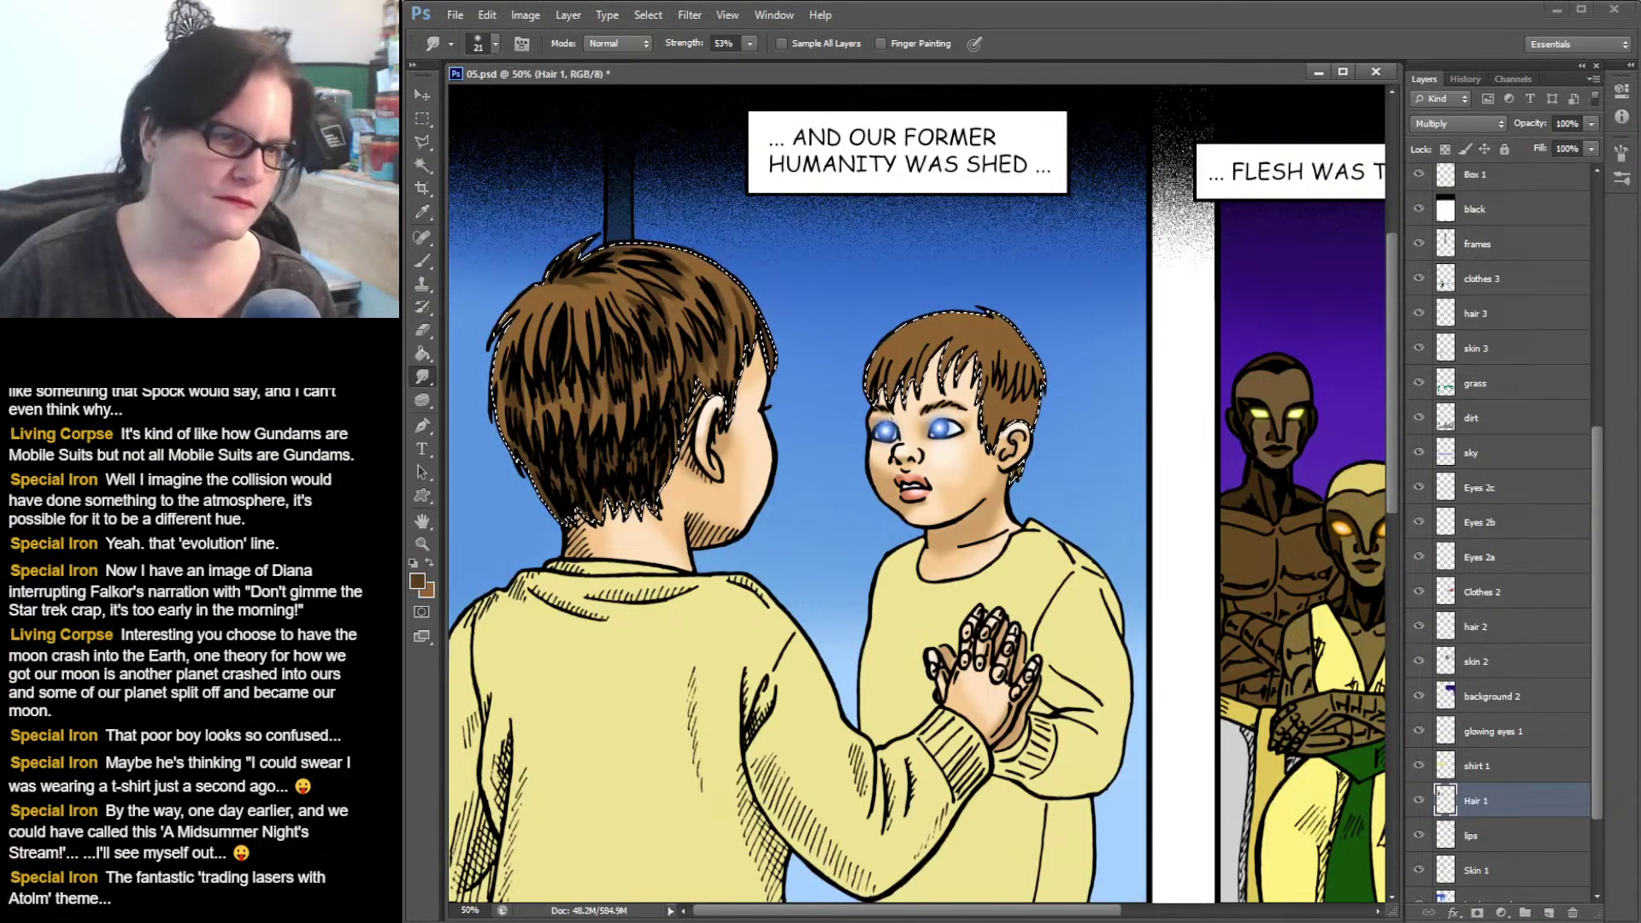
- Set the foreground colour to light brown c89355, paint highlights on the hair of the boy seen from behind, and smudge them
left_click(418, 581)
mouse_move(1189, 193)
left_mouse_down()
mouse_move(1207, 174)
mouse_move(1194, 161)
left_mouse_up()
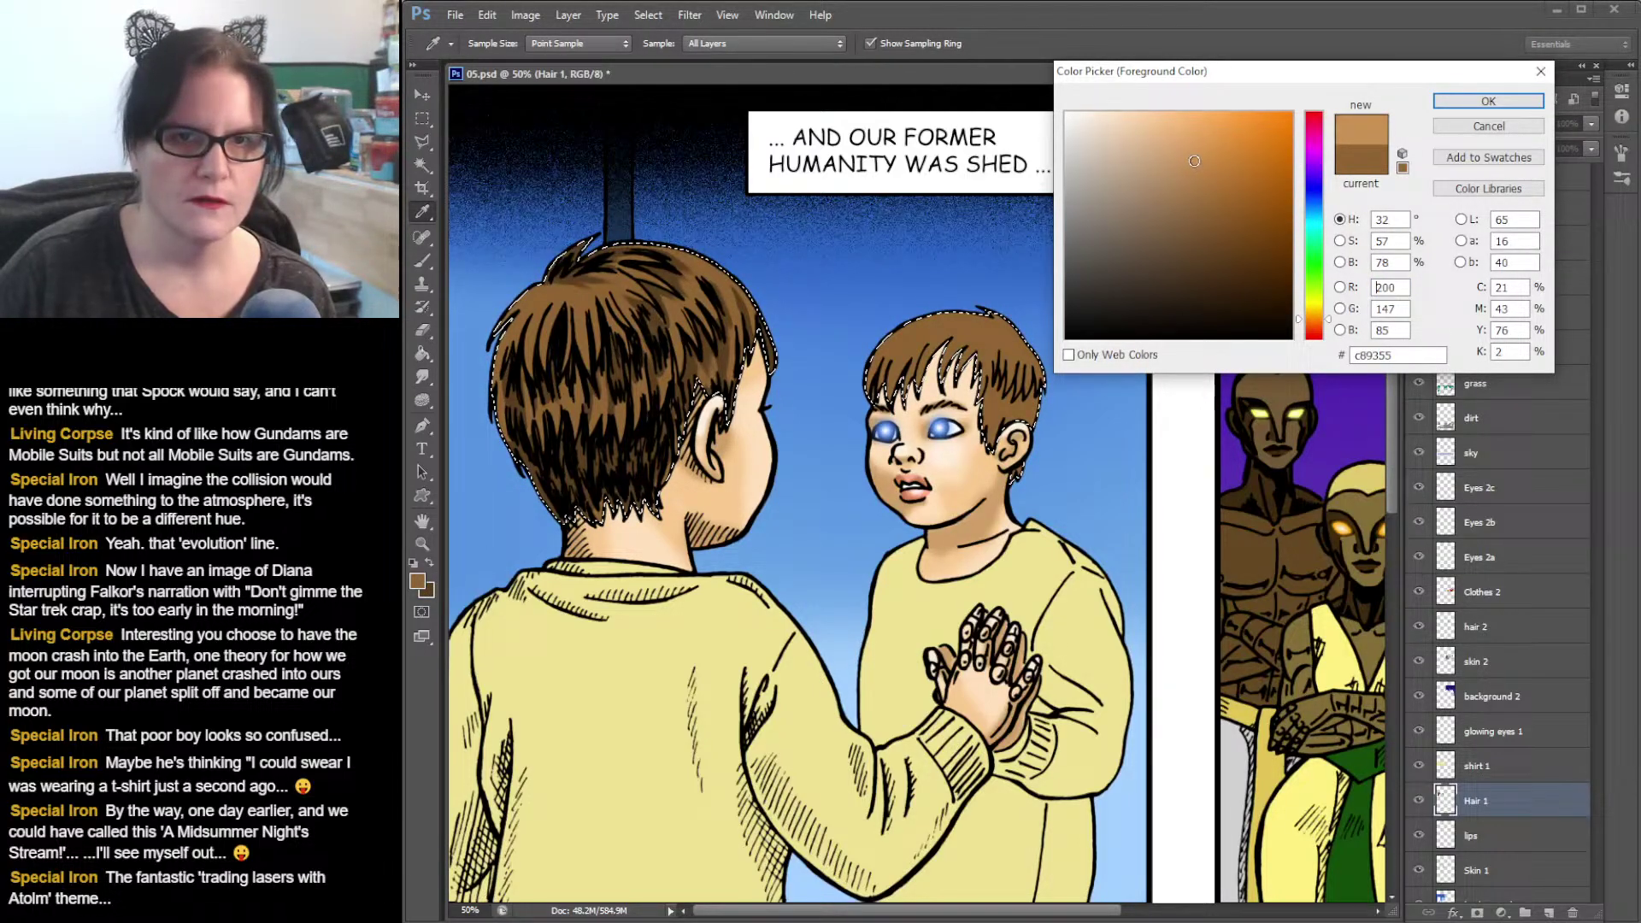
left_click(1488, 101)
left_click(426, 260)
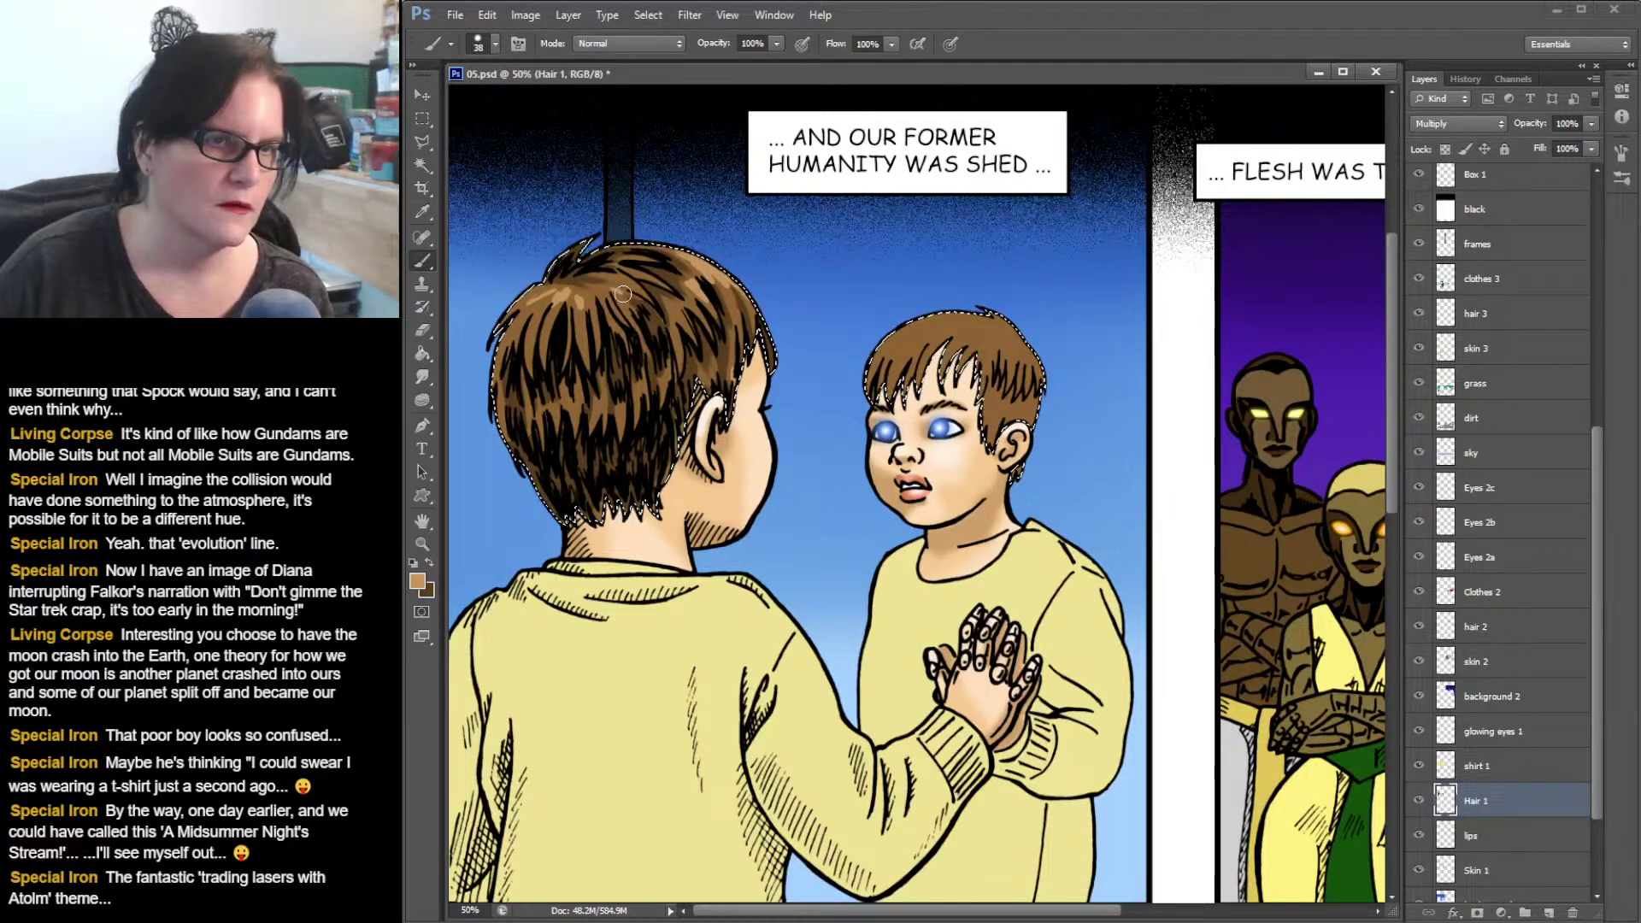
left_click(422, 378)
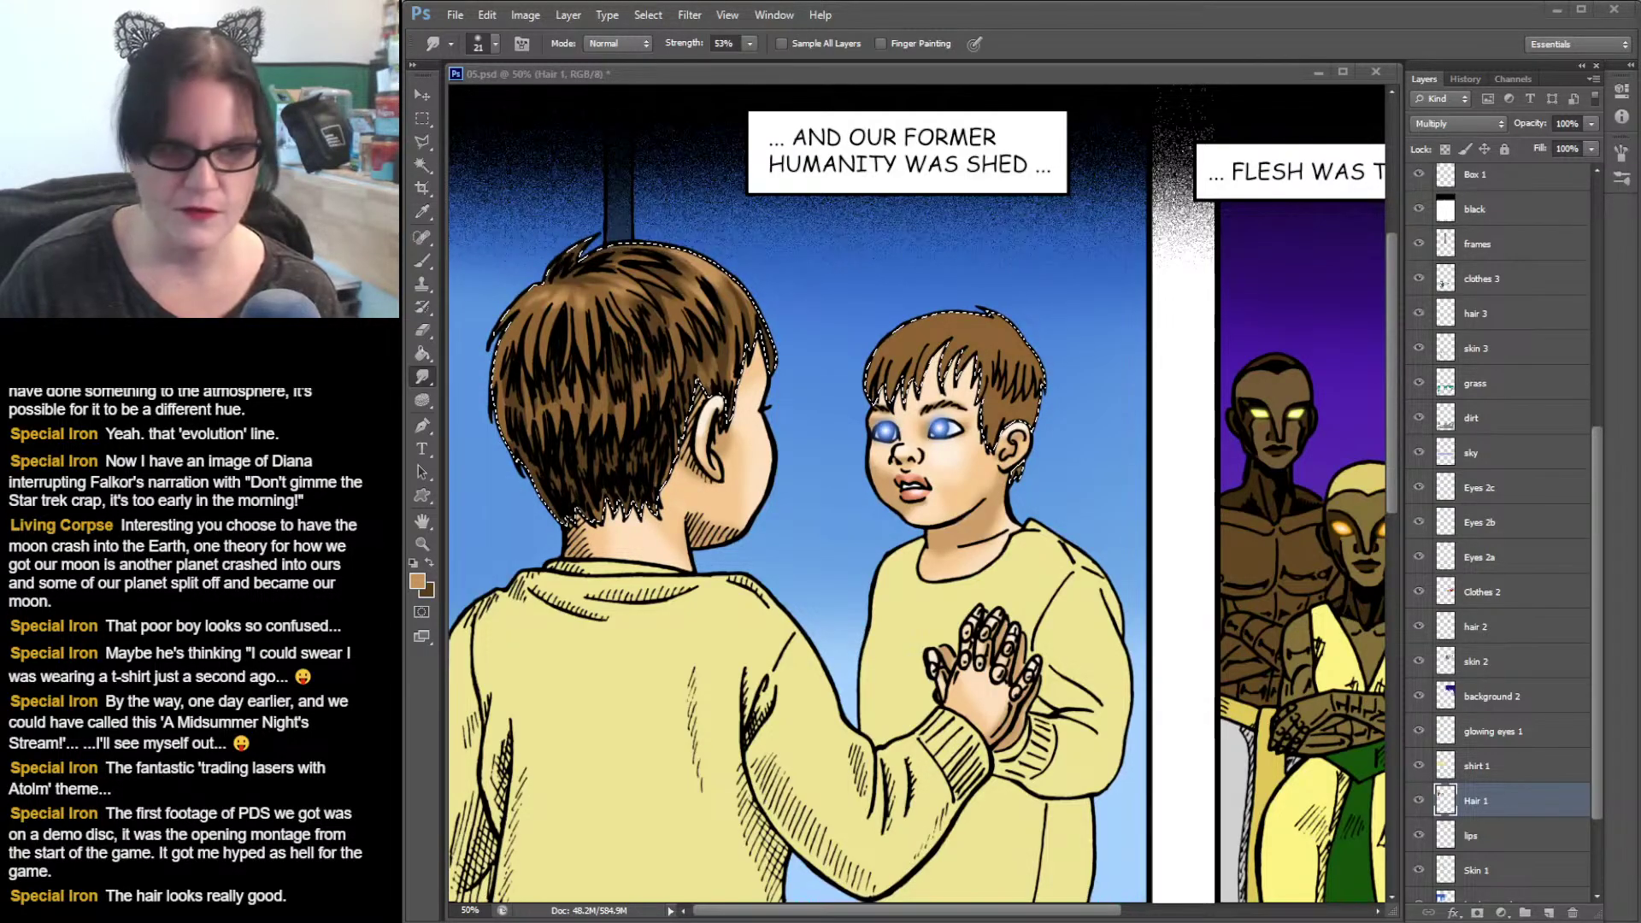
- Consult the reference photo of the child at the mirror for the hair lighting, and move it off the page
key("ctrl+d")
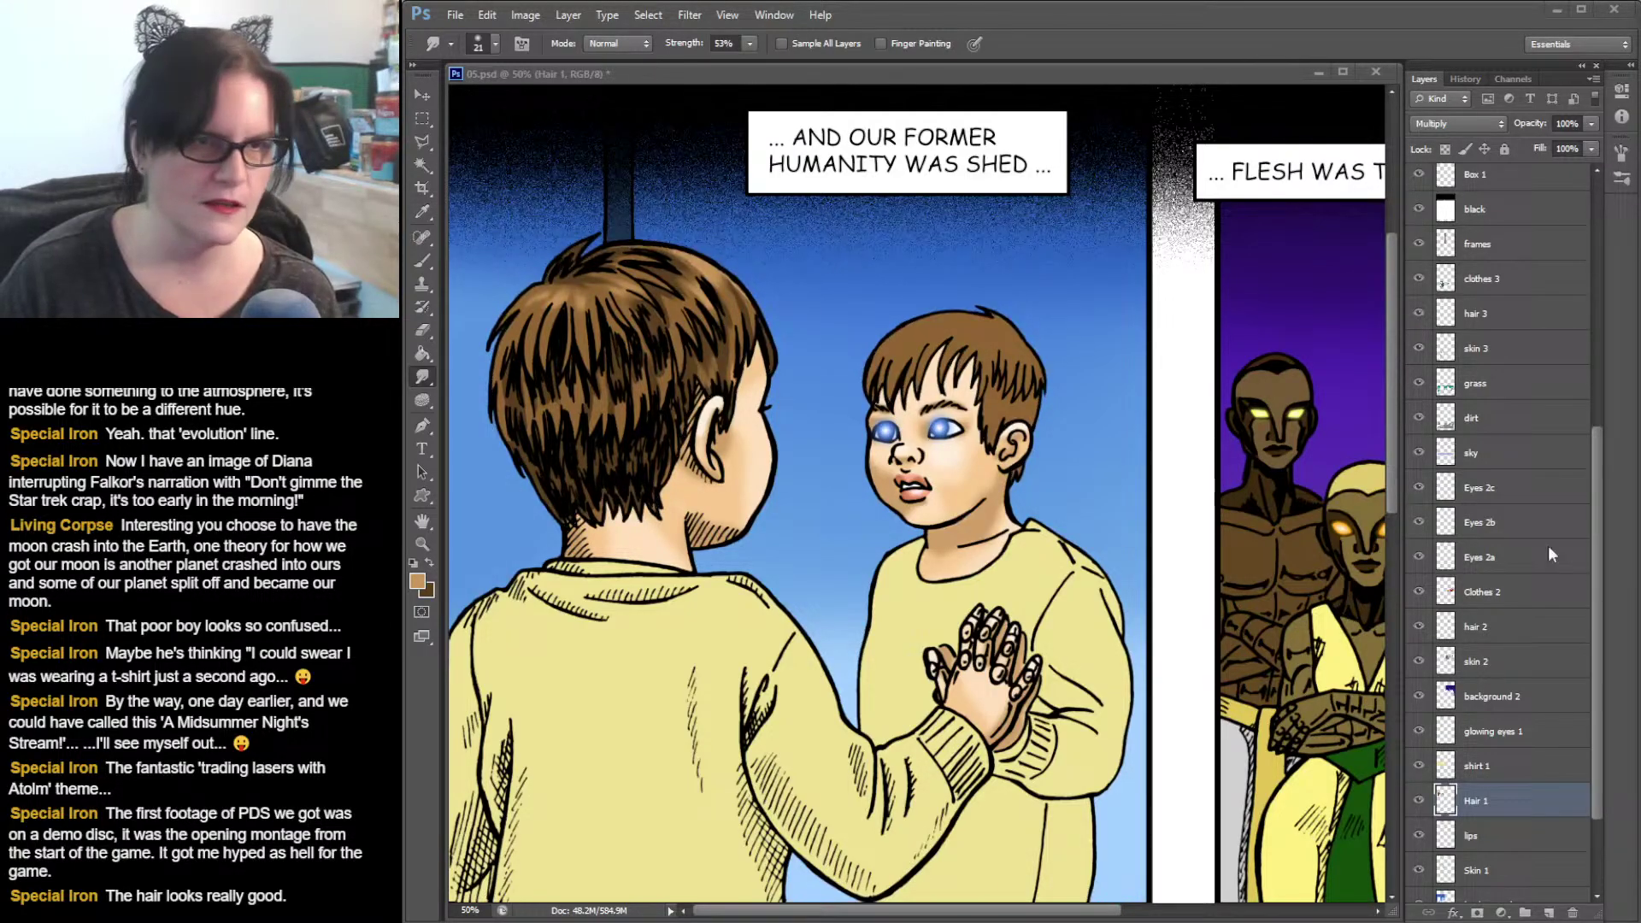
left_click(997, 72)
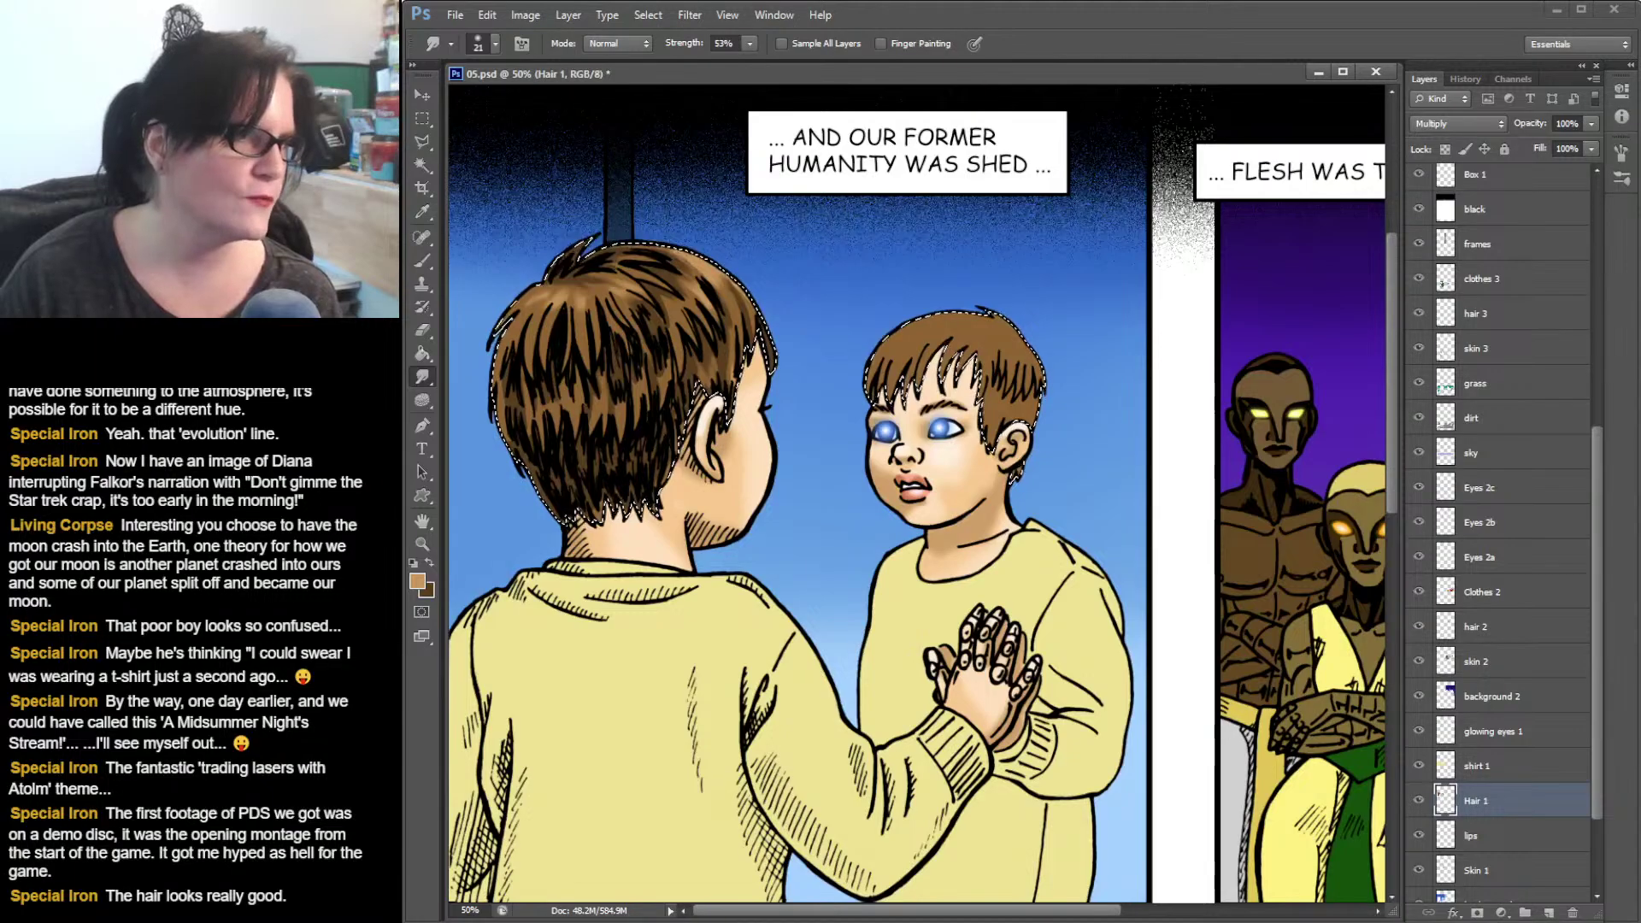
left_click_drag(1640, 111, 1172, 103)
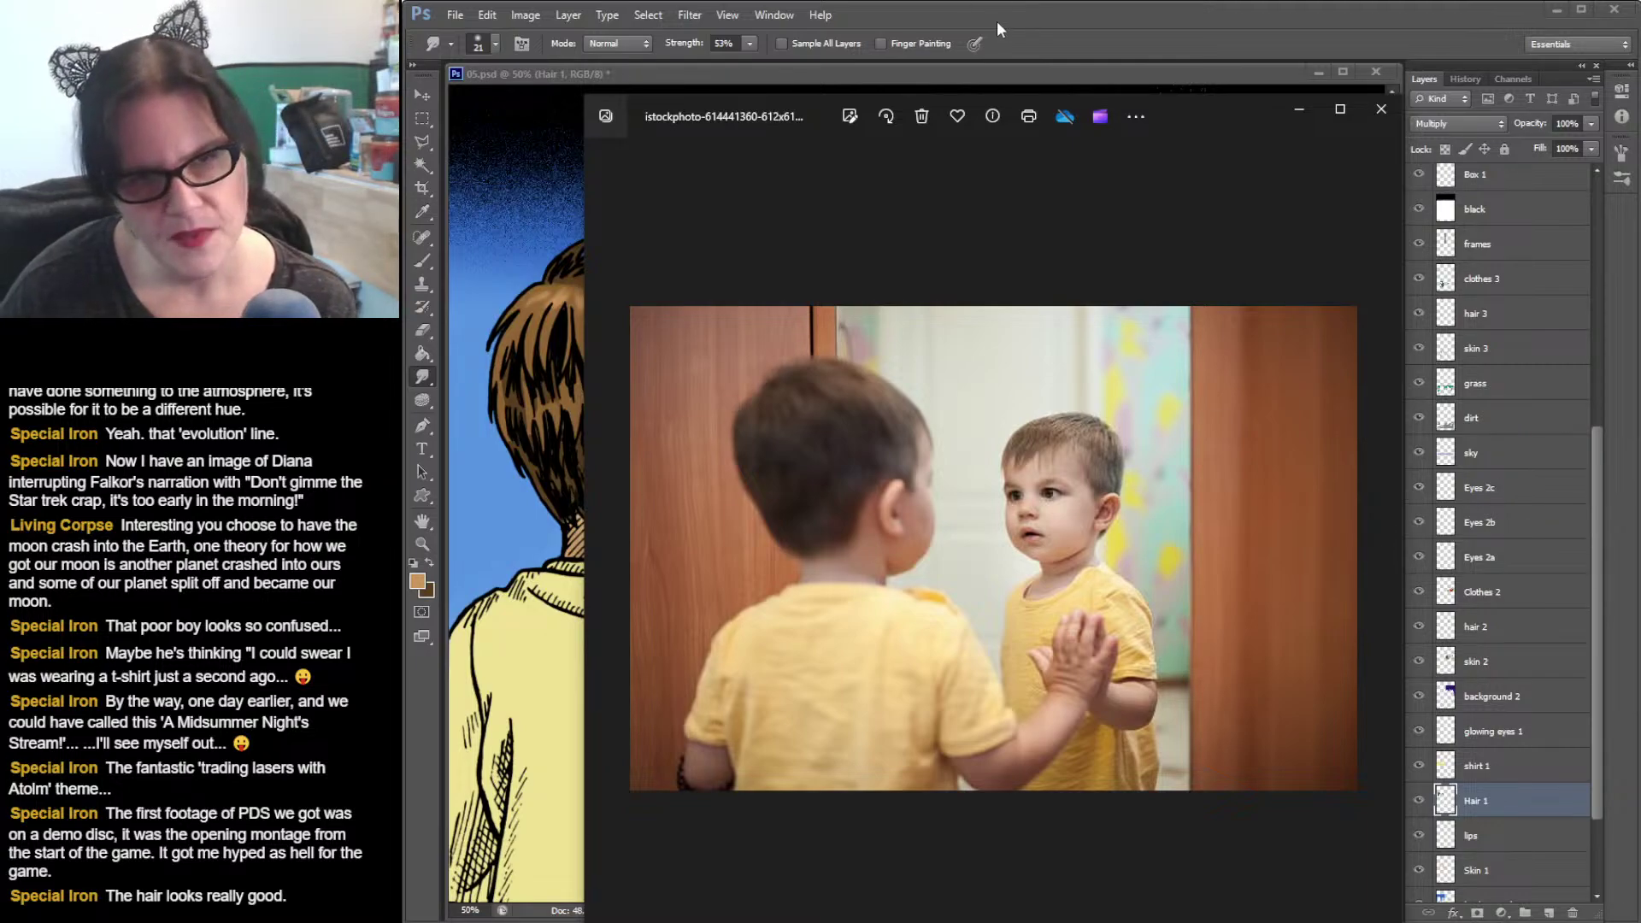
left_click_drag(1181, 113, 403, 96)
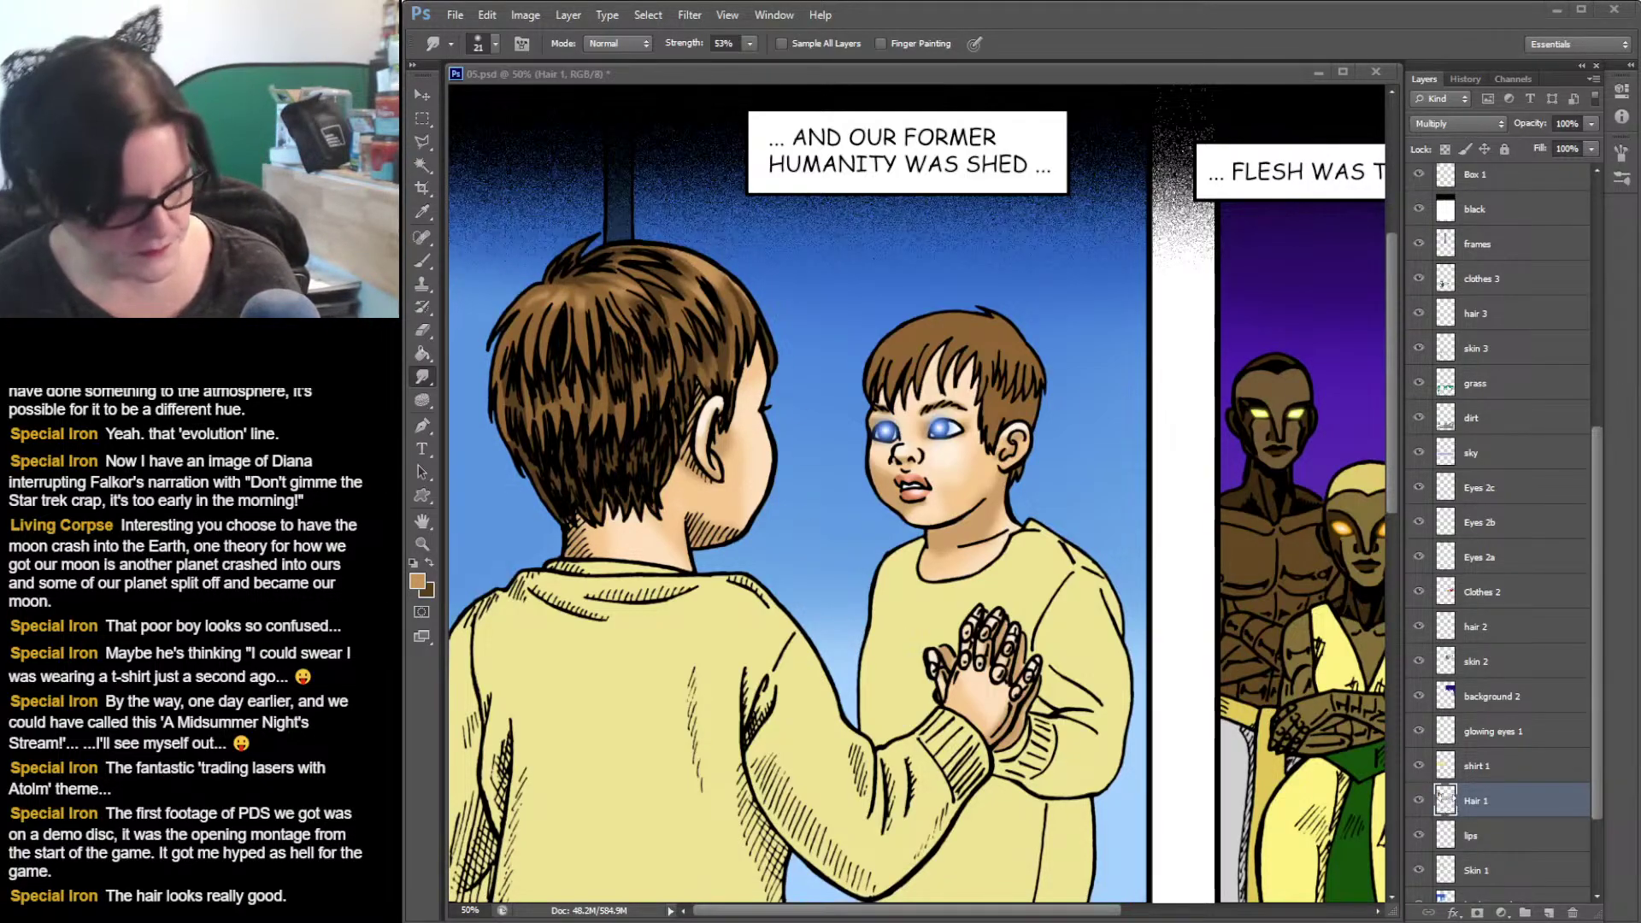
- With the Hair 1 selection loaded, zoom to 100% on the reflected boy and paint dark brown shading on the hair in front of his ear
left_click(1445, 801, "ctrl")
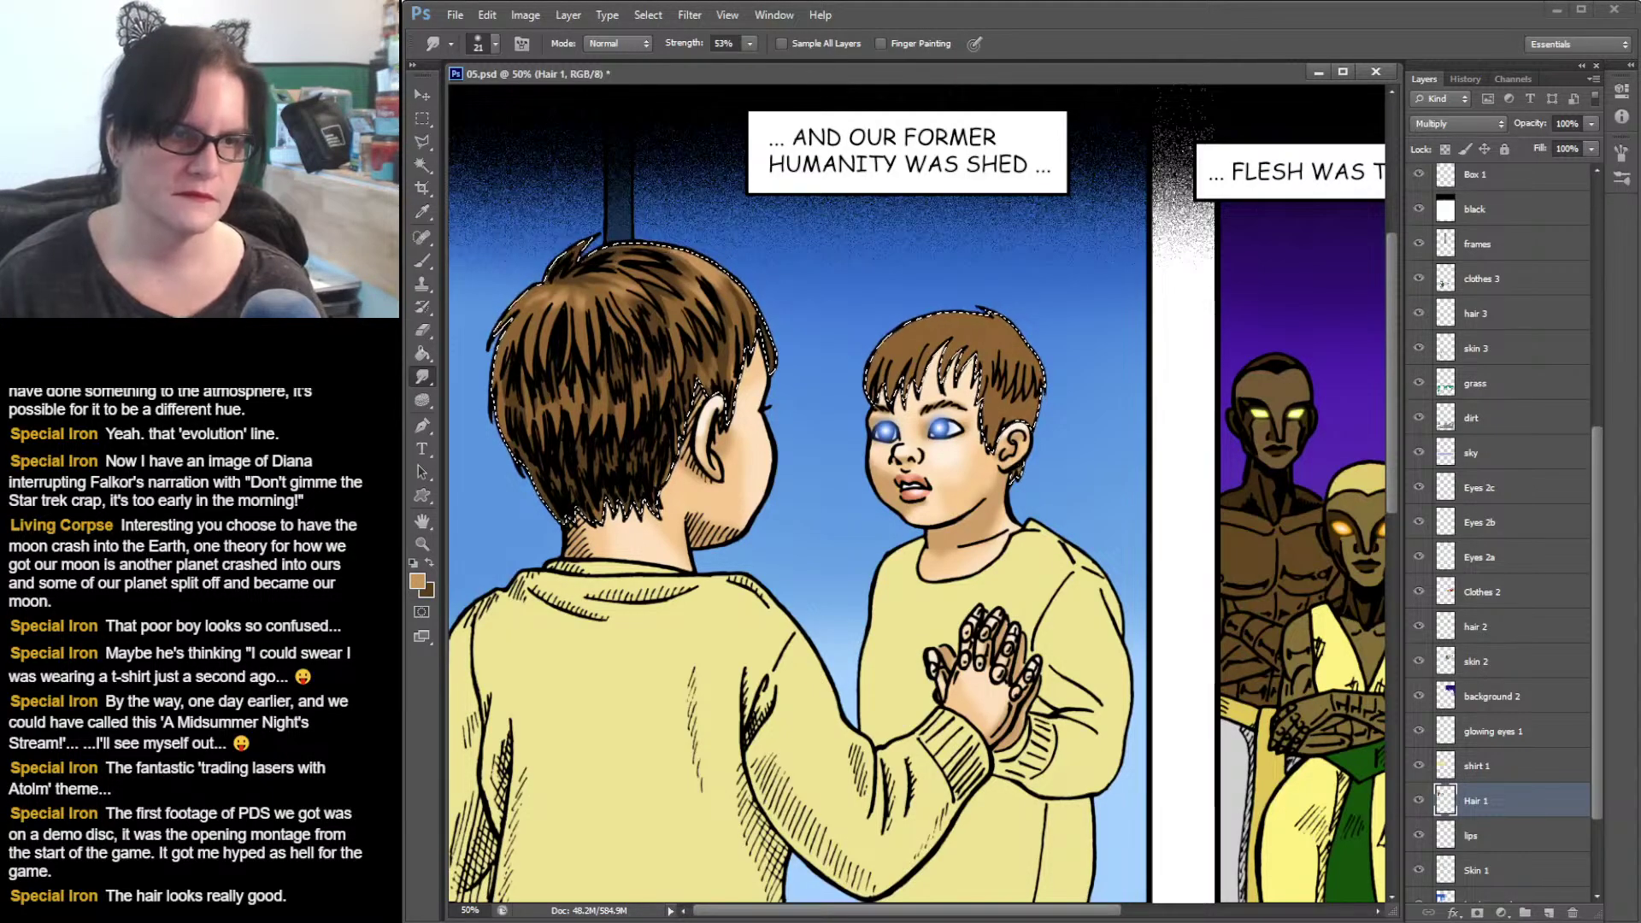
left_click(430, 547)
left_click(957, 427)
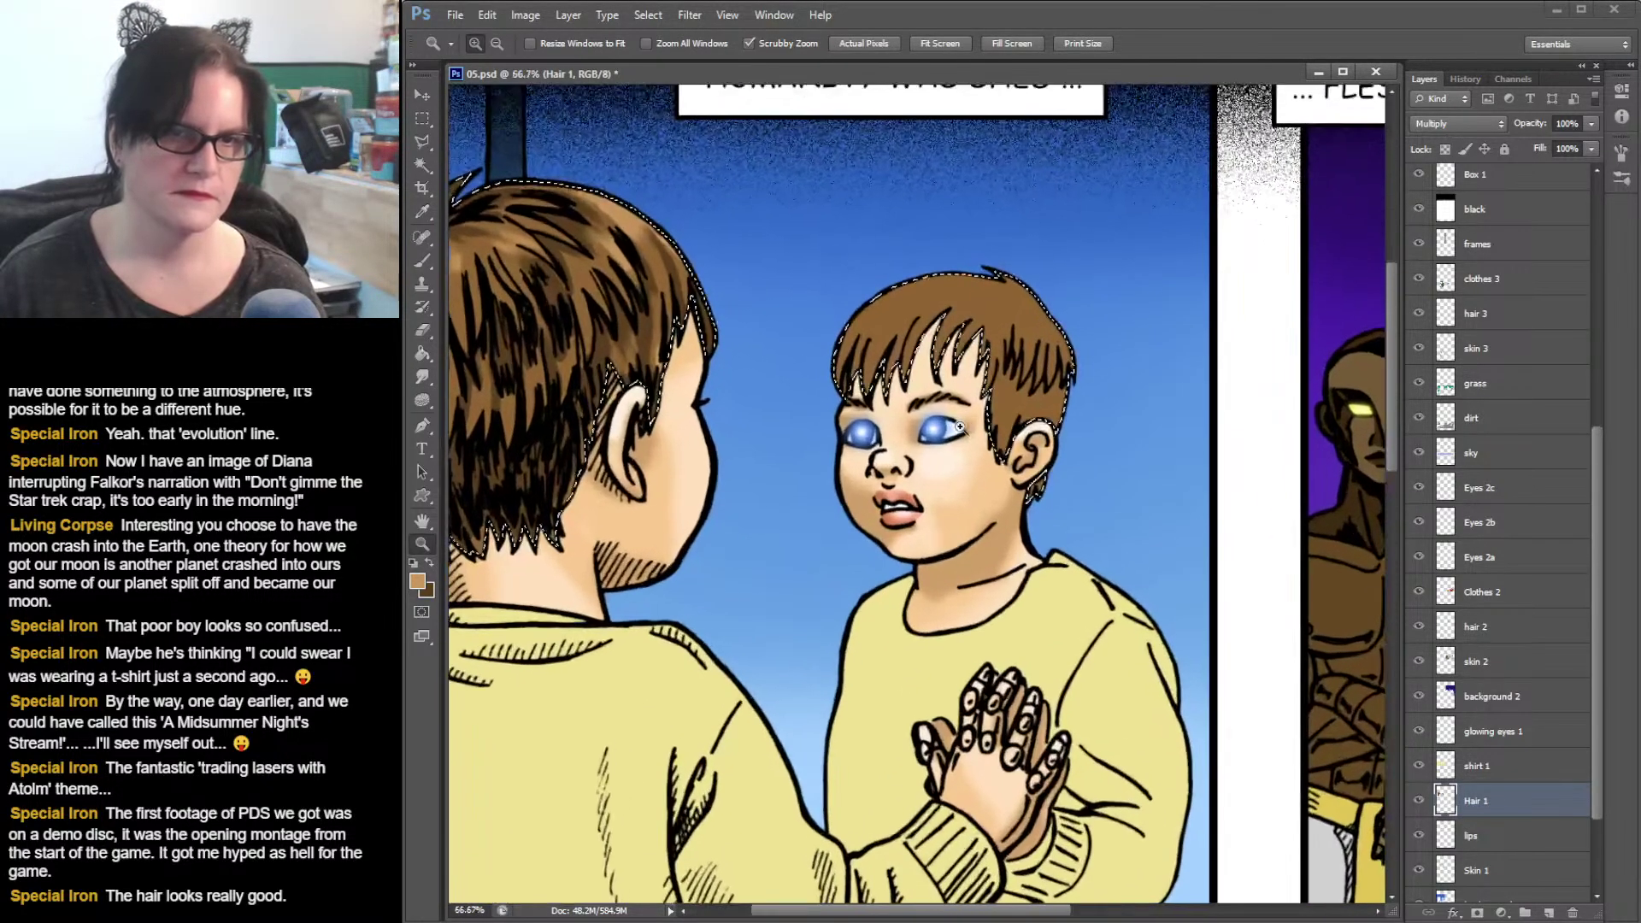
left_click(957, 427)
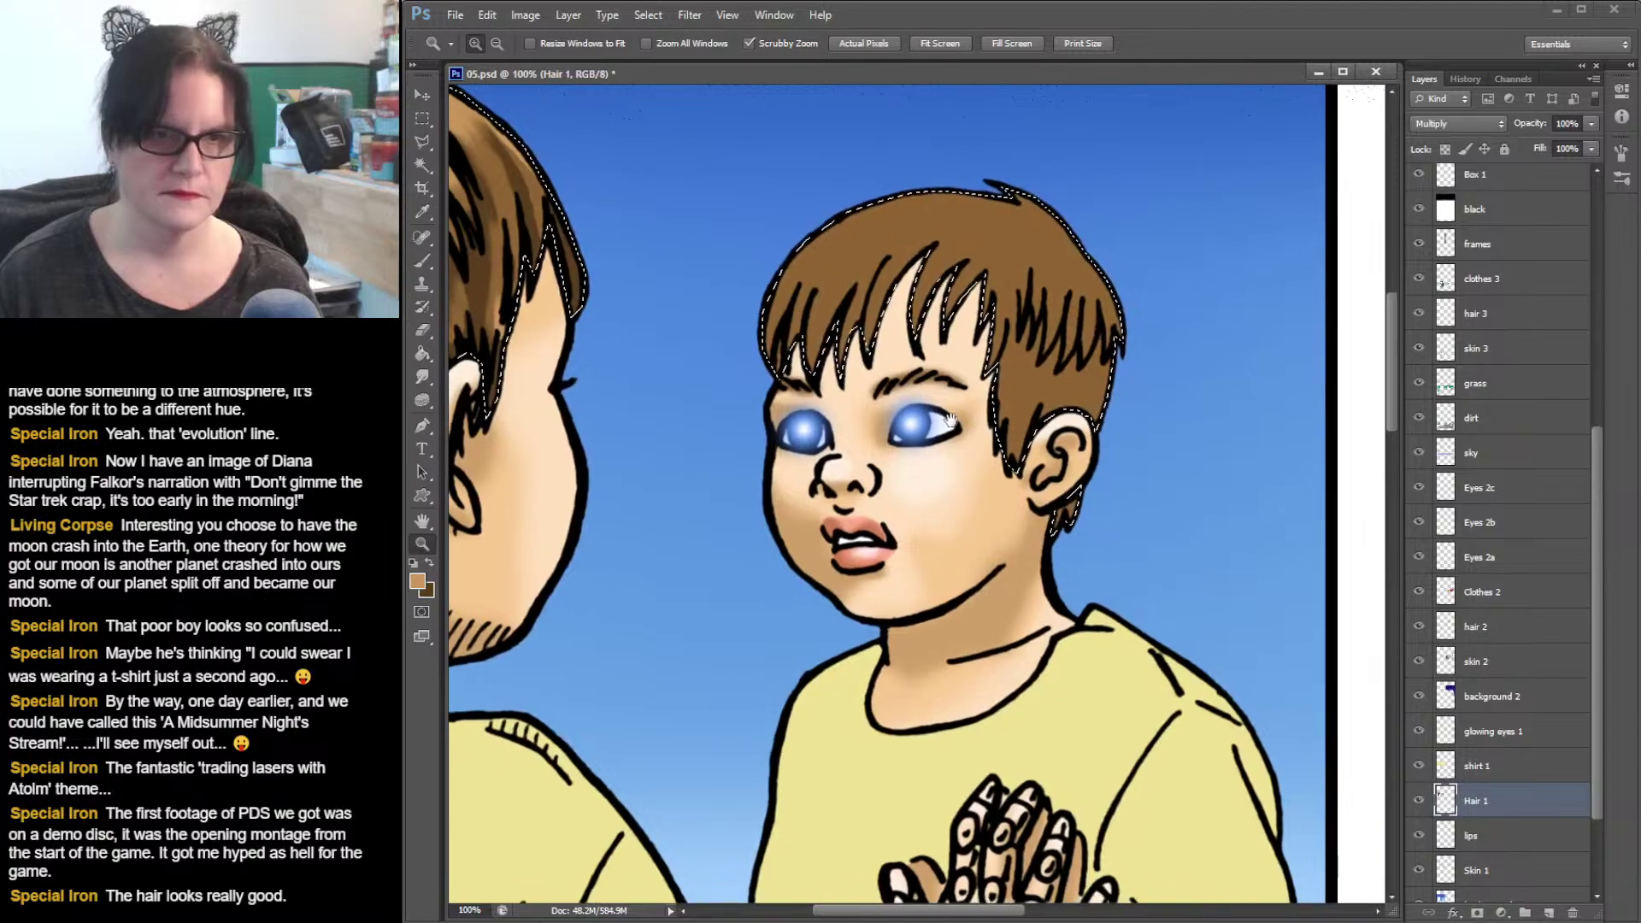
left_click_drag(960, 428, 952, 421)
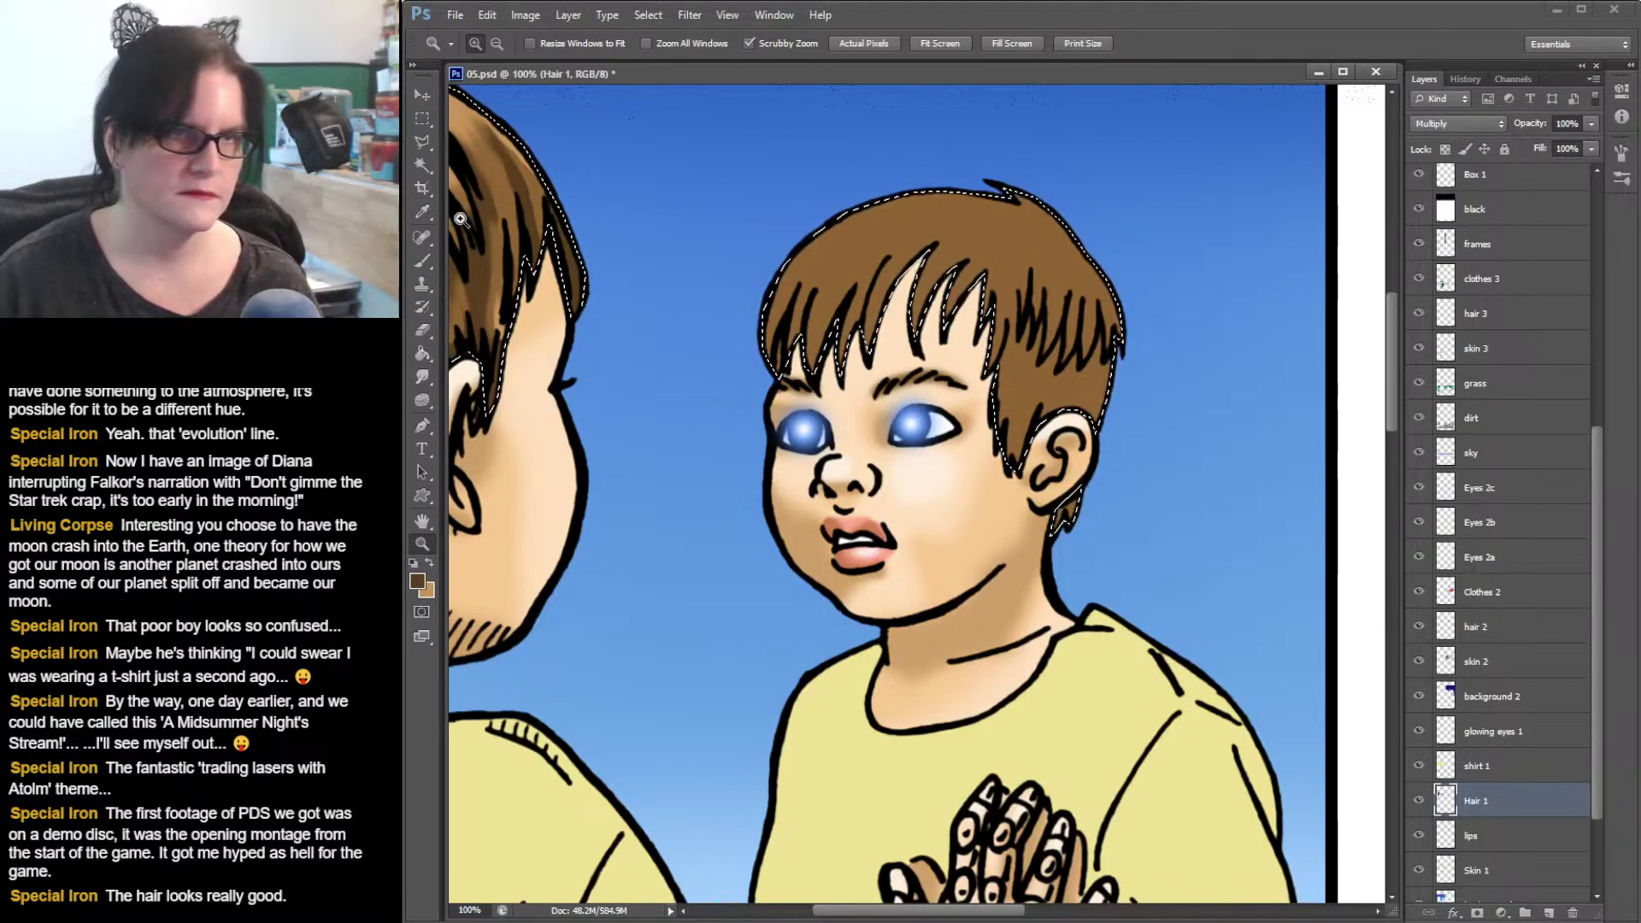
left_click(424, 267)
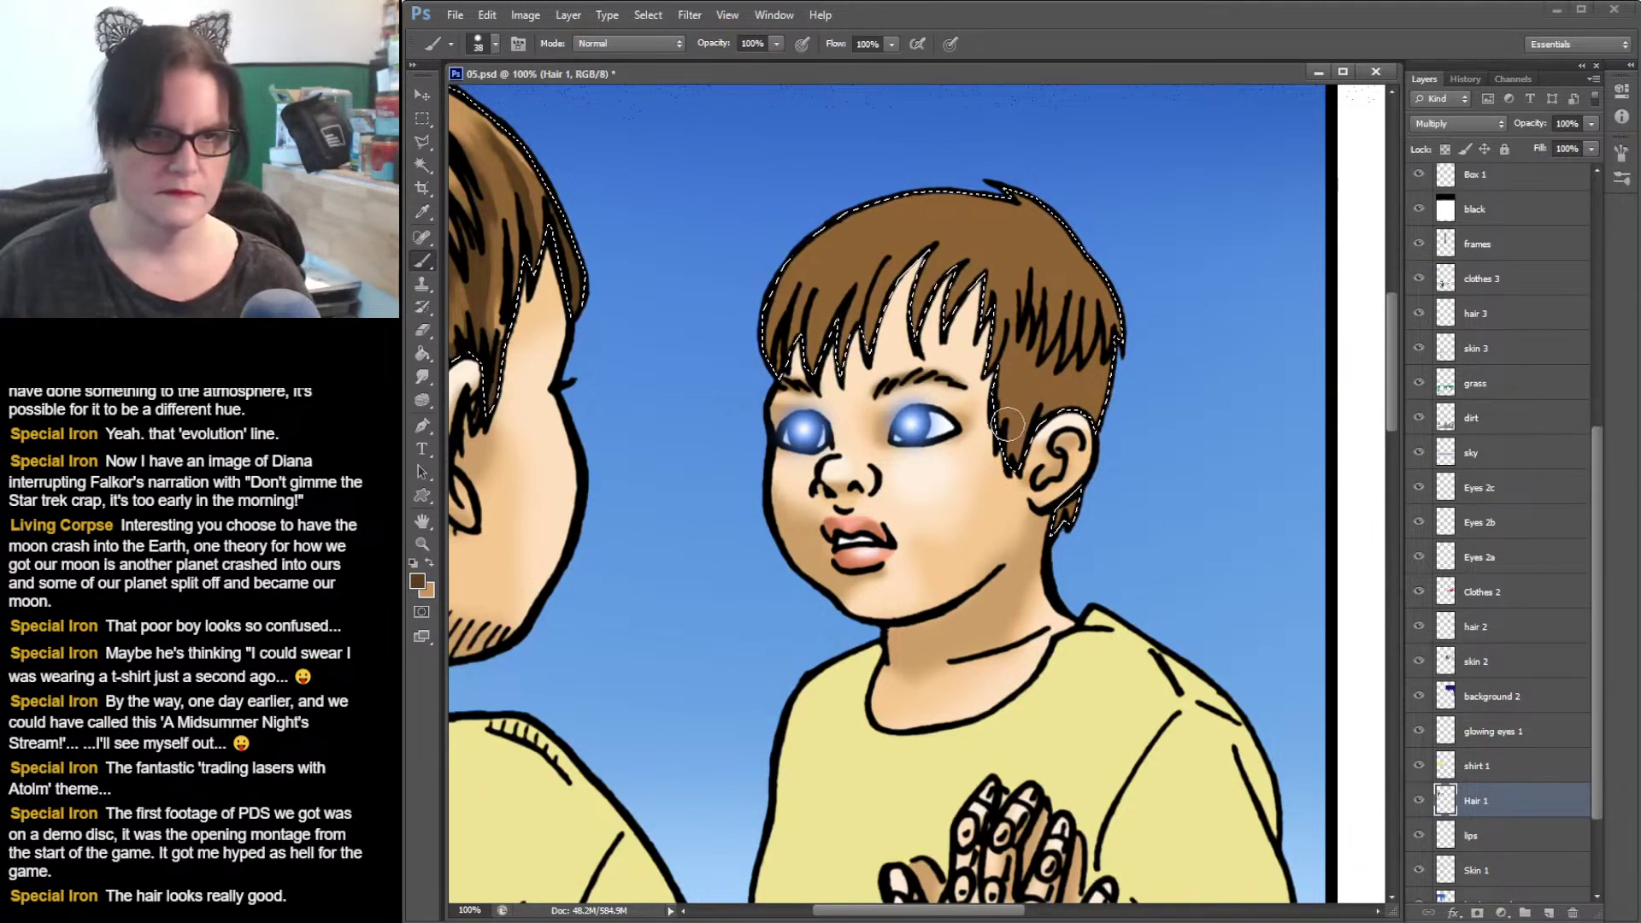
left_click_drag(1026, 409, 1016, 439)
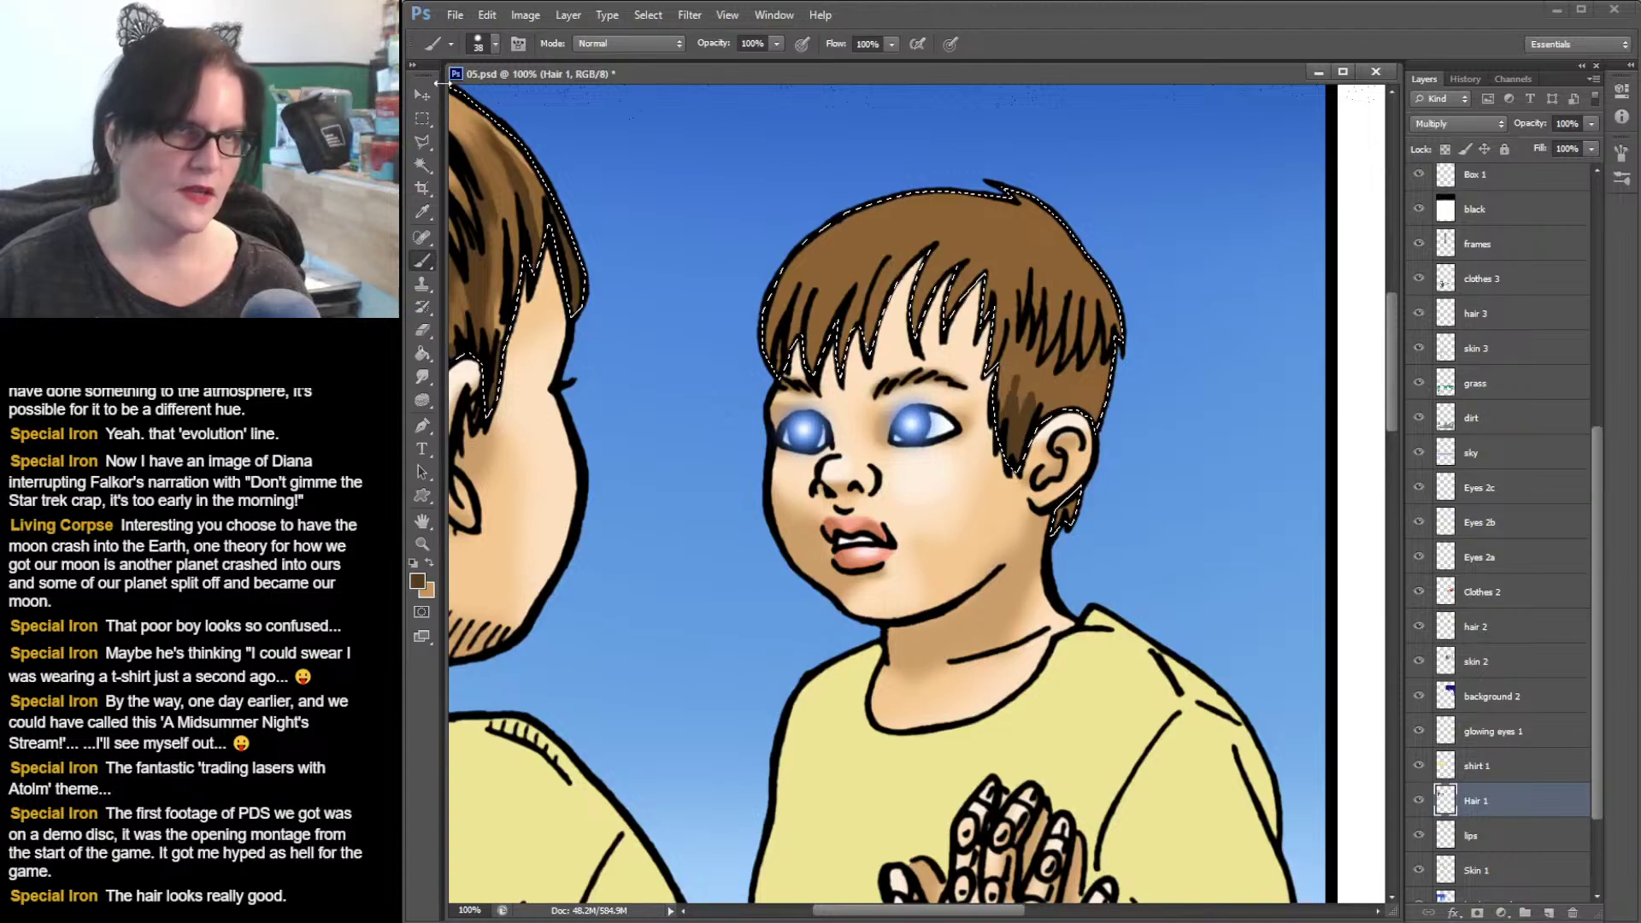
- Switch to the 24 px hard round brush and paint dark brown shading on the reflected boy's hair above and behind his ear
left_click(494, 44)
left_click(470, 202)
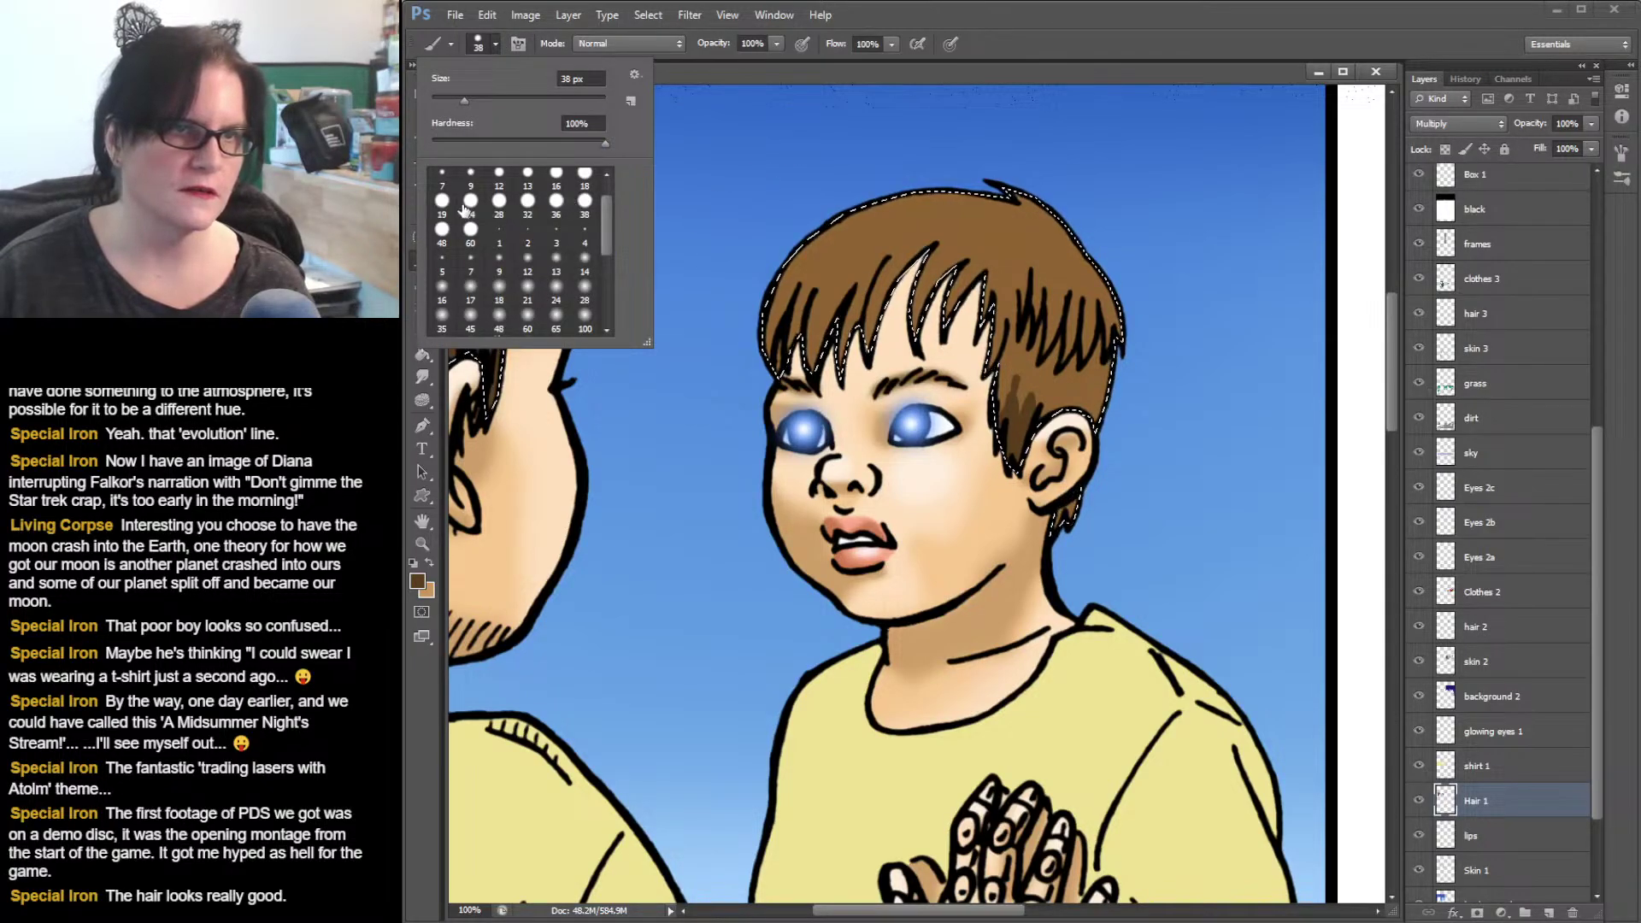
left_click(1087, 395)
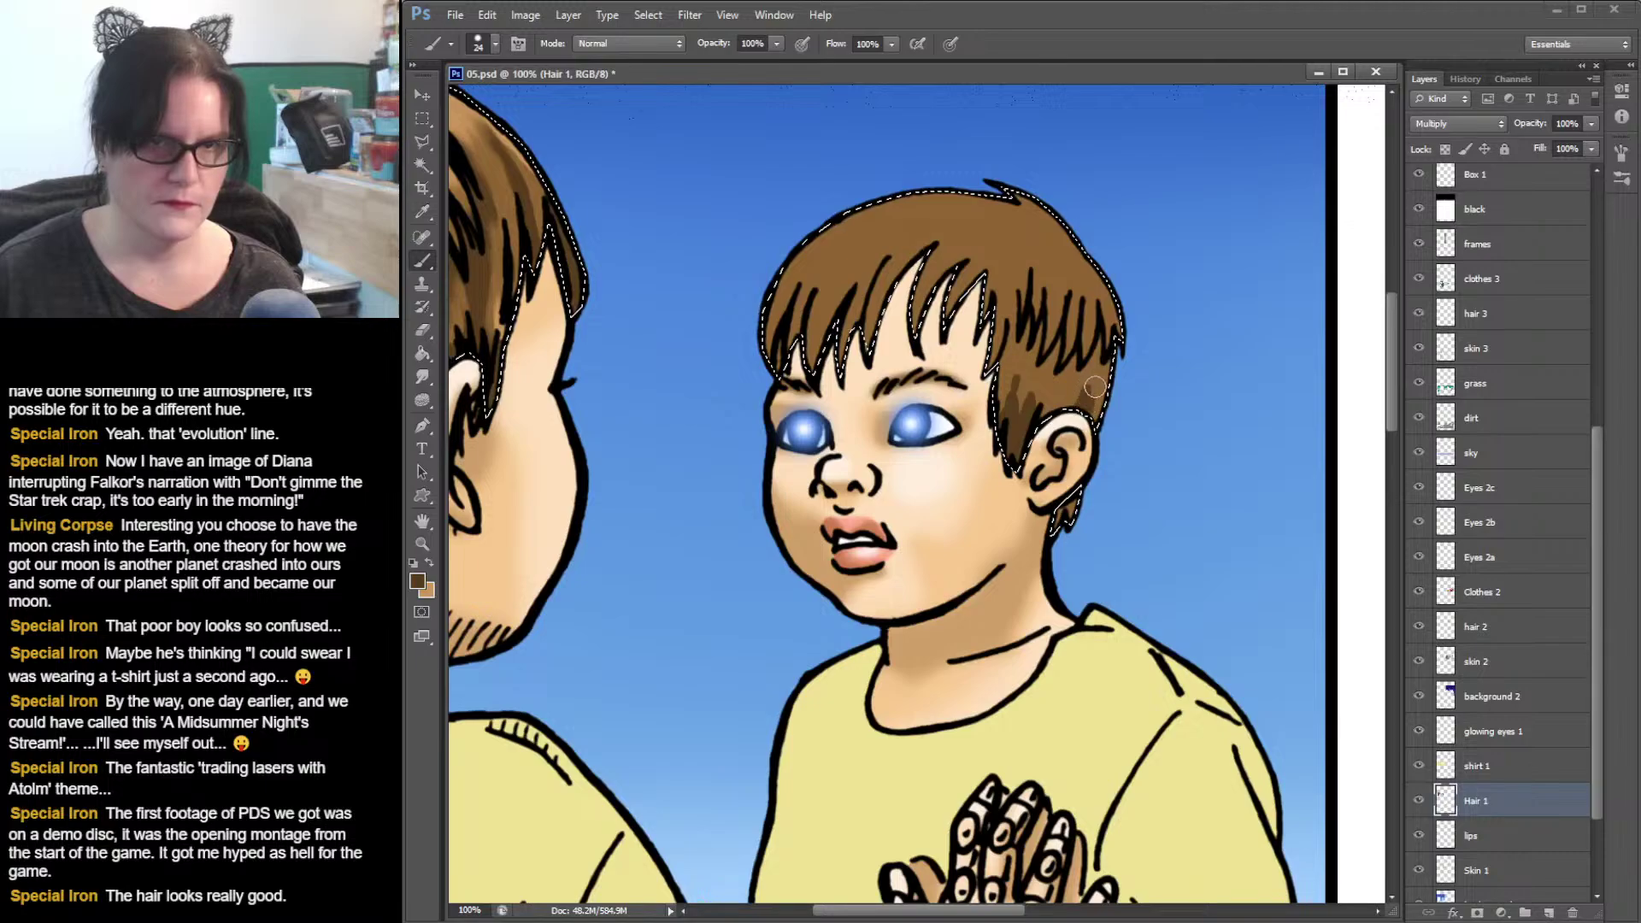
mouse_move(1101, 382)
left_mouse_down()
mouse_move(1075, 433)
mouse_move(1094, 402)
left_mouse_up()
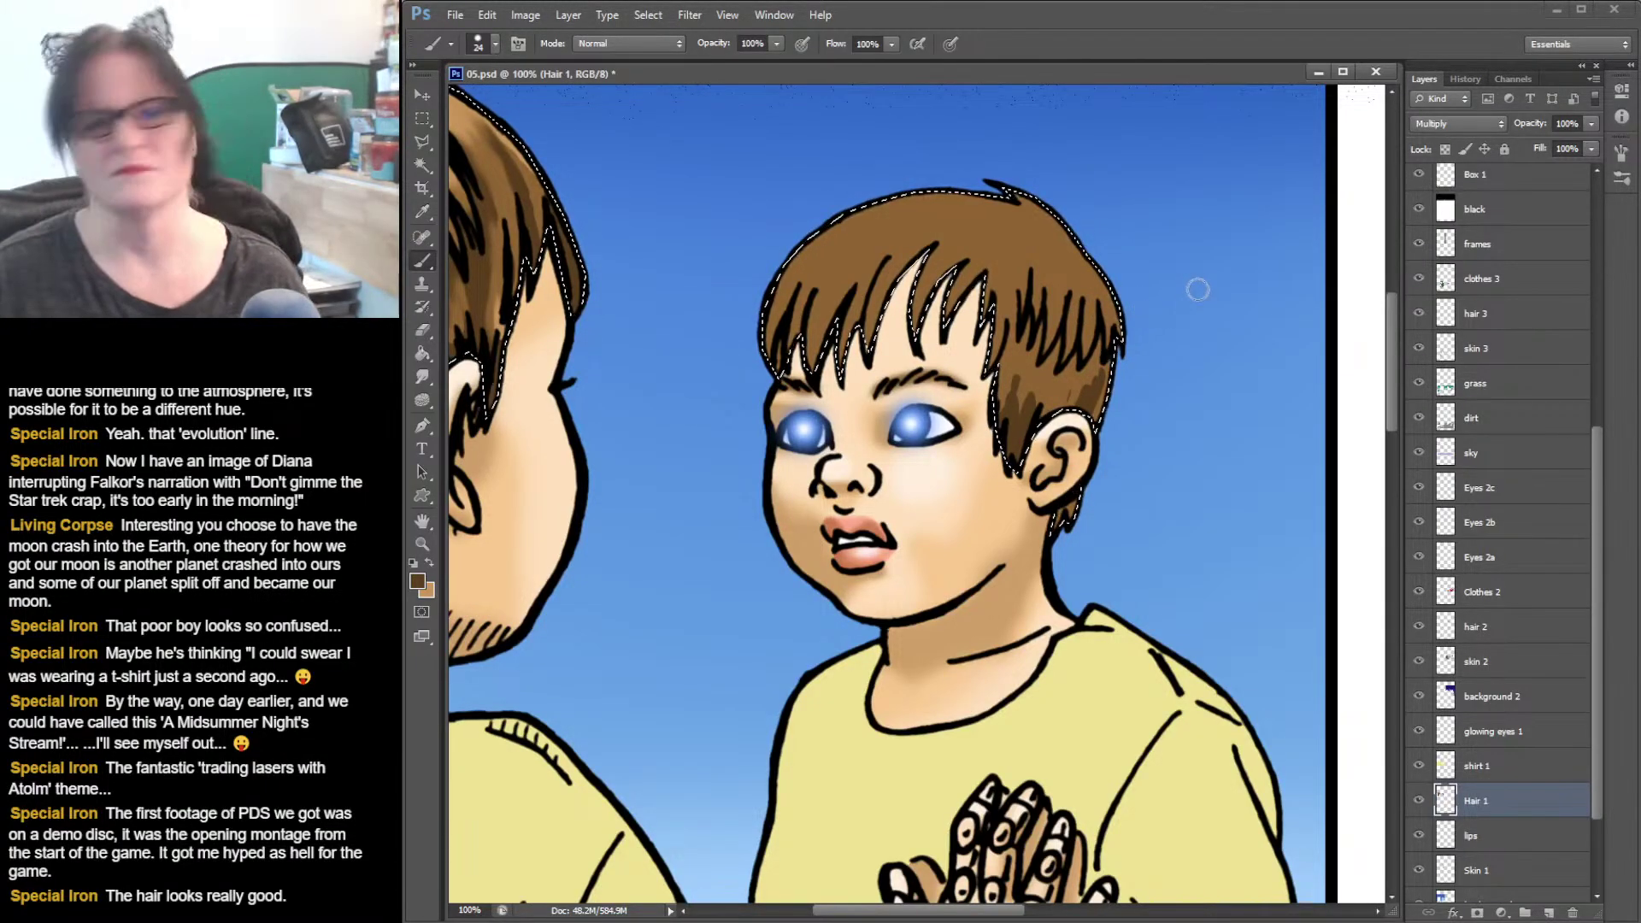
- Paint dark brown shading on the side, the crown and the forehead edge of the reflected boy's hair
mouse_move(1036, 315)
left_mouse_down()
mouse_move(1019, 357)
mouse_move(1041, 328)
mouse_move(1038, 373)
mouse_move(1043, 322)
mouse_move(1038, 376)
mouse_move(1060, 349)
mouse_move(1054, 376)
mouse_move(1056, 341)
mouse_move(1048, 369)
mouse_move(1136, 347)
mouse_move(1122, 372)
mouse_move(1077, 357)
mouse_move(1073, 378)
mouse_move(1121, 333)
mouse_move(1097, 366)
mouse_move(1102, 330)
mouse_move(1105, 360)
mouse_move(1071, 388)
left_mouse_up()
mouse_move(1109, 336)
left_mouse_down()
mouse_move(1053, 455)
mouse_move(1074, 436)
mouse_move(1025, 460)
mouse_move(1035, 413)
mouse_move(1072, 391)
mouse_move(1060, 414)
mouse_move(1022, 347)
mouse_move(1015, 374)
mouse_move(1010, 333)
mouse_move(994, 371)
left_mouse_up()
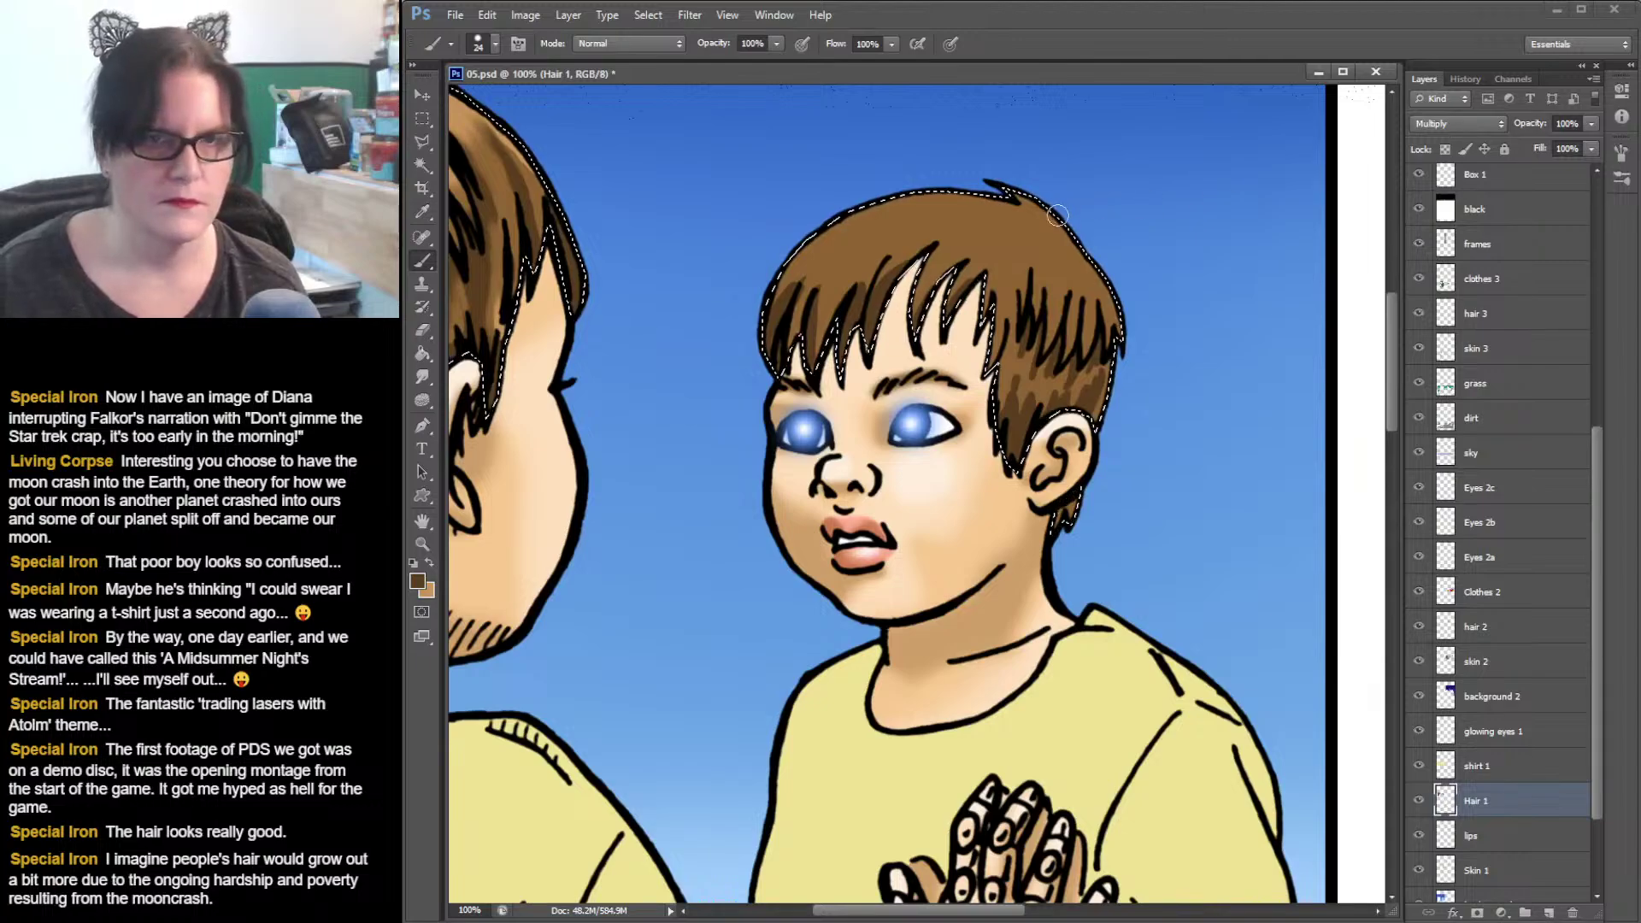
left_click_drag(1059, 235, 1026, 232)
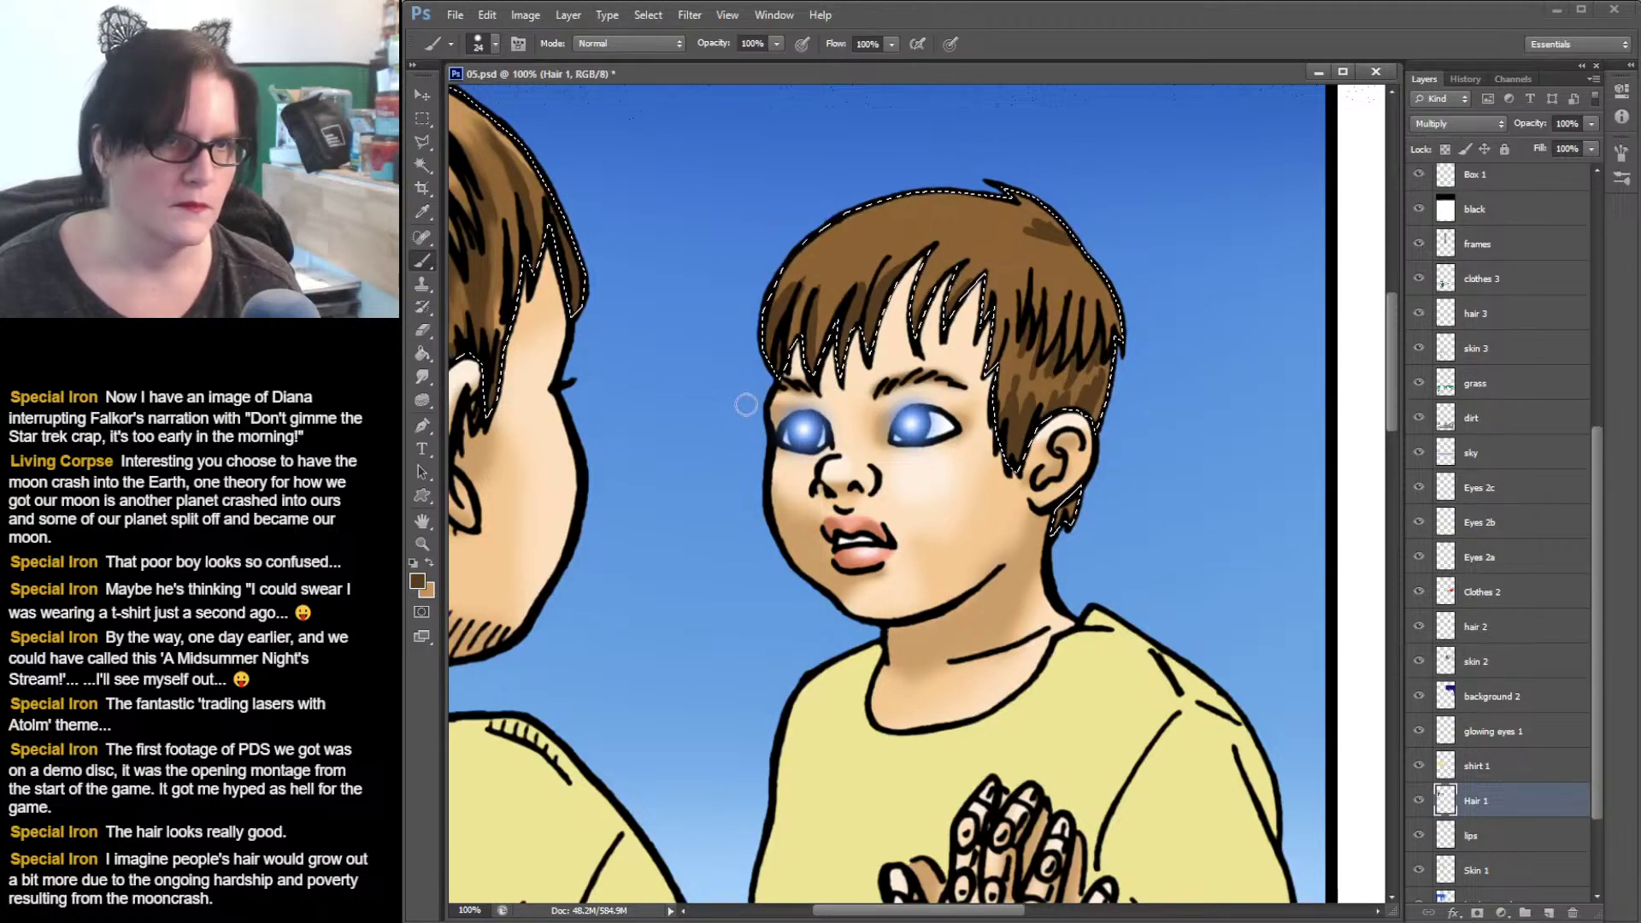
mouse_move(769, 360)
left_mouse_down()
mouse_move(1144, 363)
mouse_move(779, 371)
left_mouse_up()
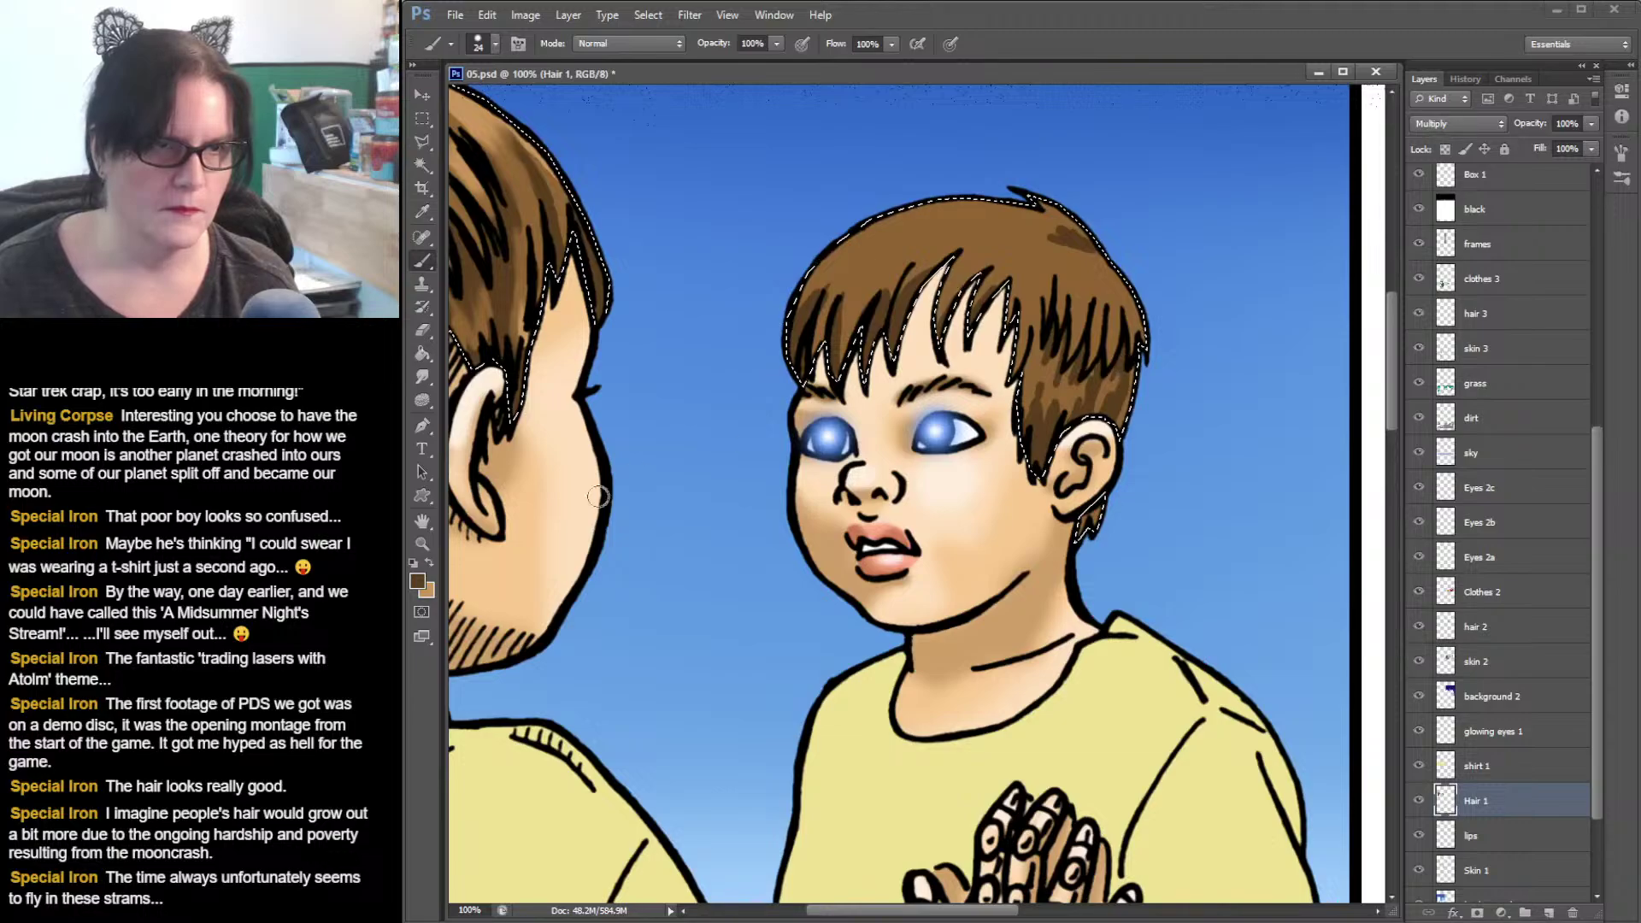
- Sample mid and dark browns from the painted hair and touch up the shading on the reflected boy's fringe with the brush
left_click(424, 211)
left_click(880, 188)
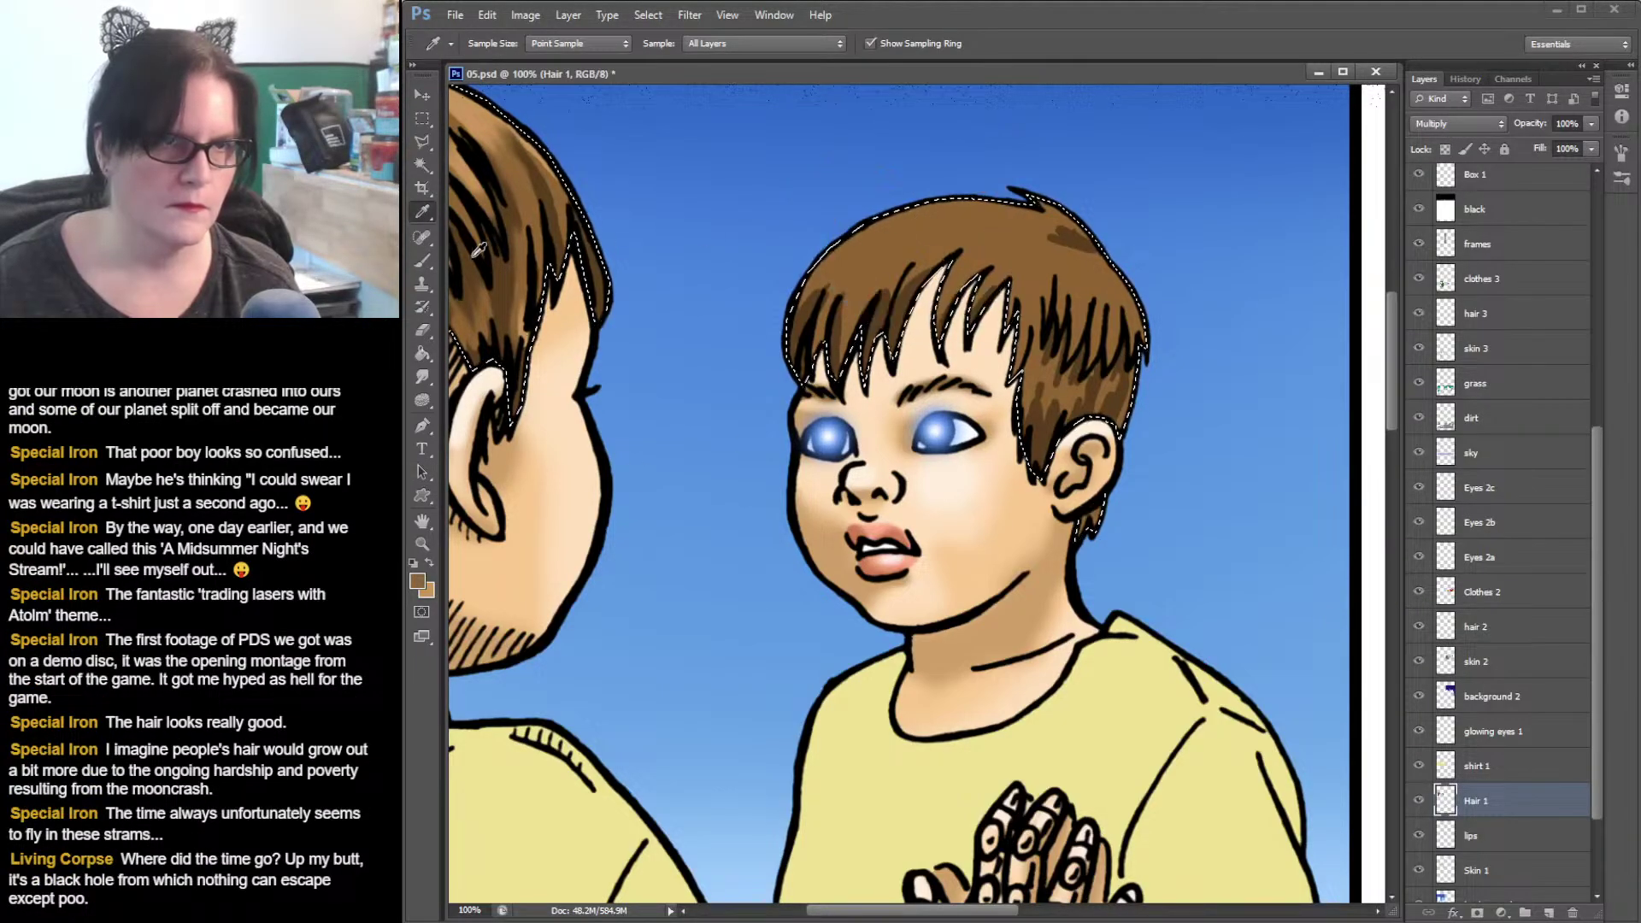
left_click(423, 260)
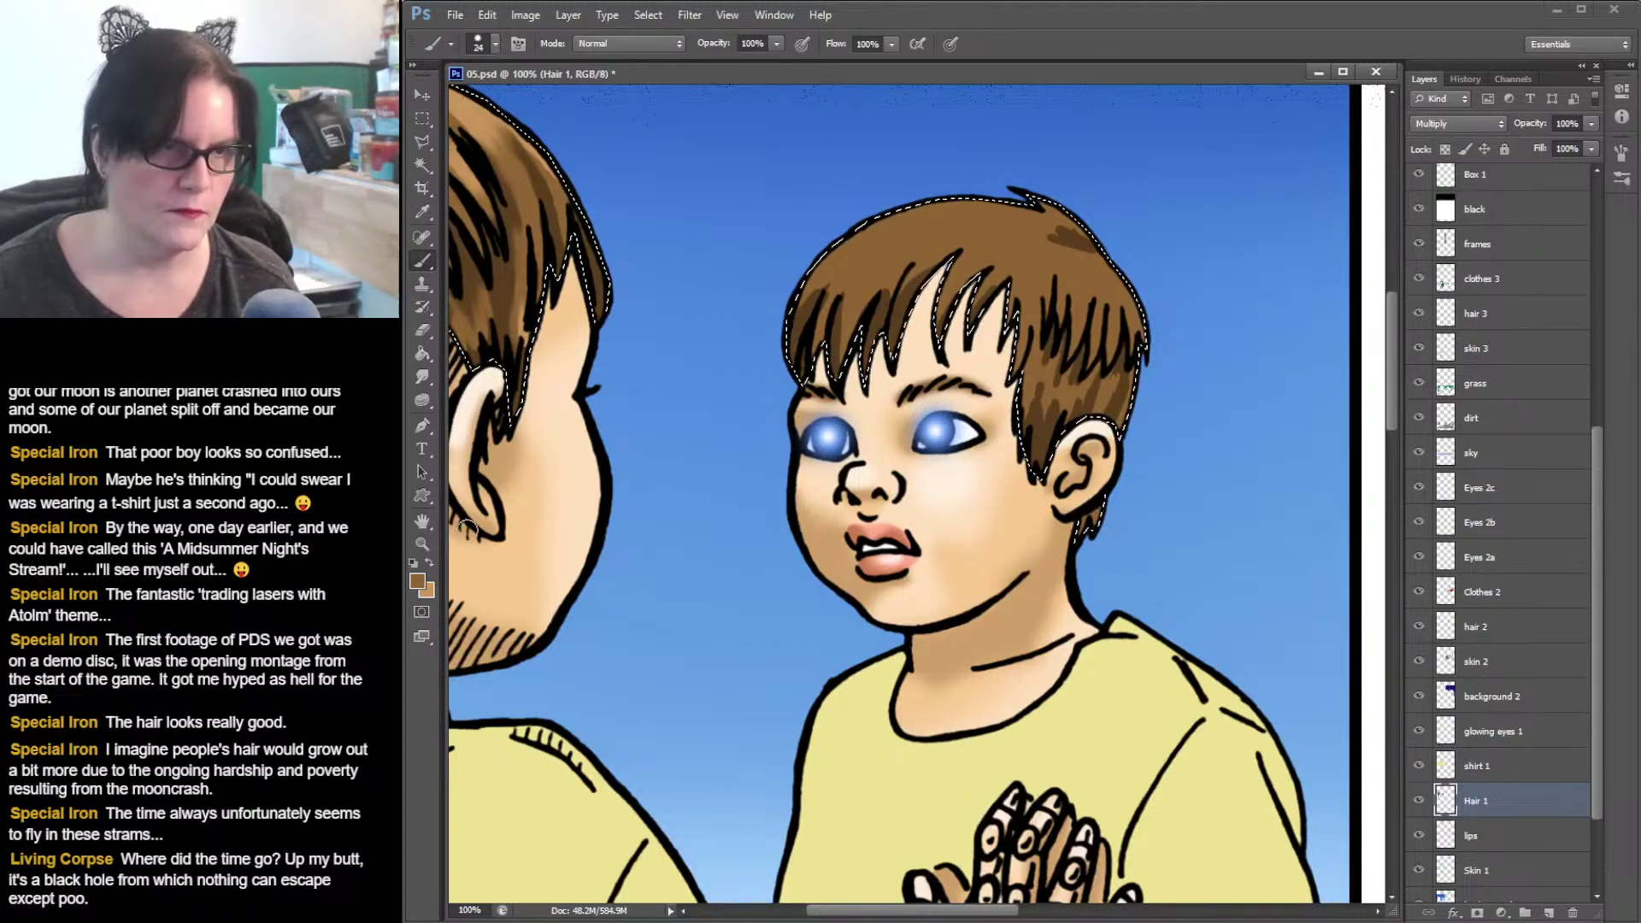
left_click(427, 212)
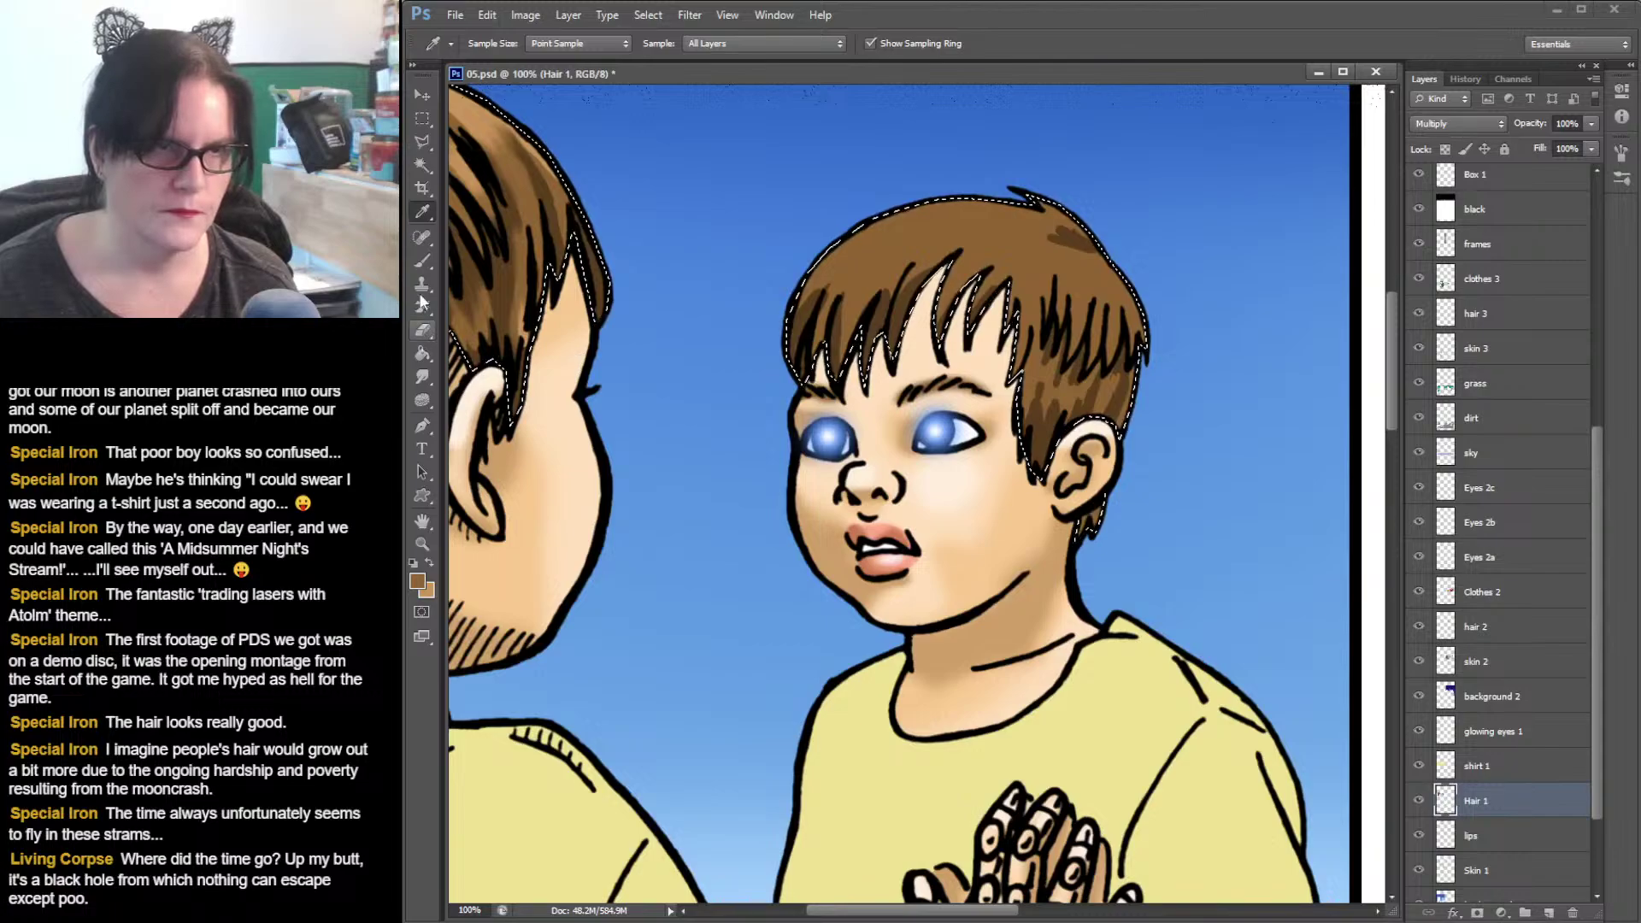
left_click(422, 261)
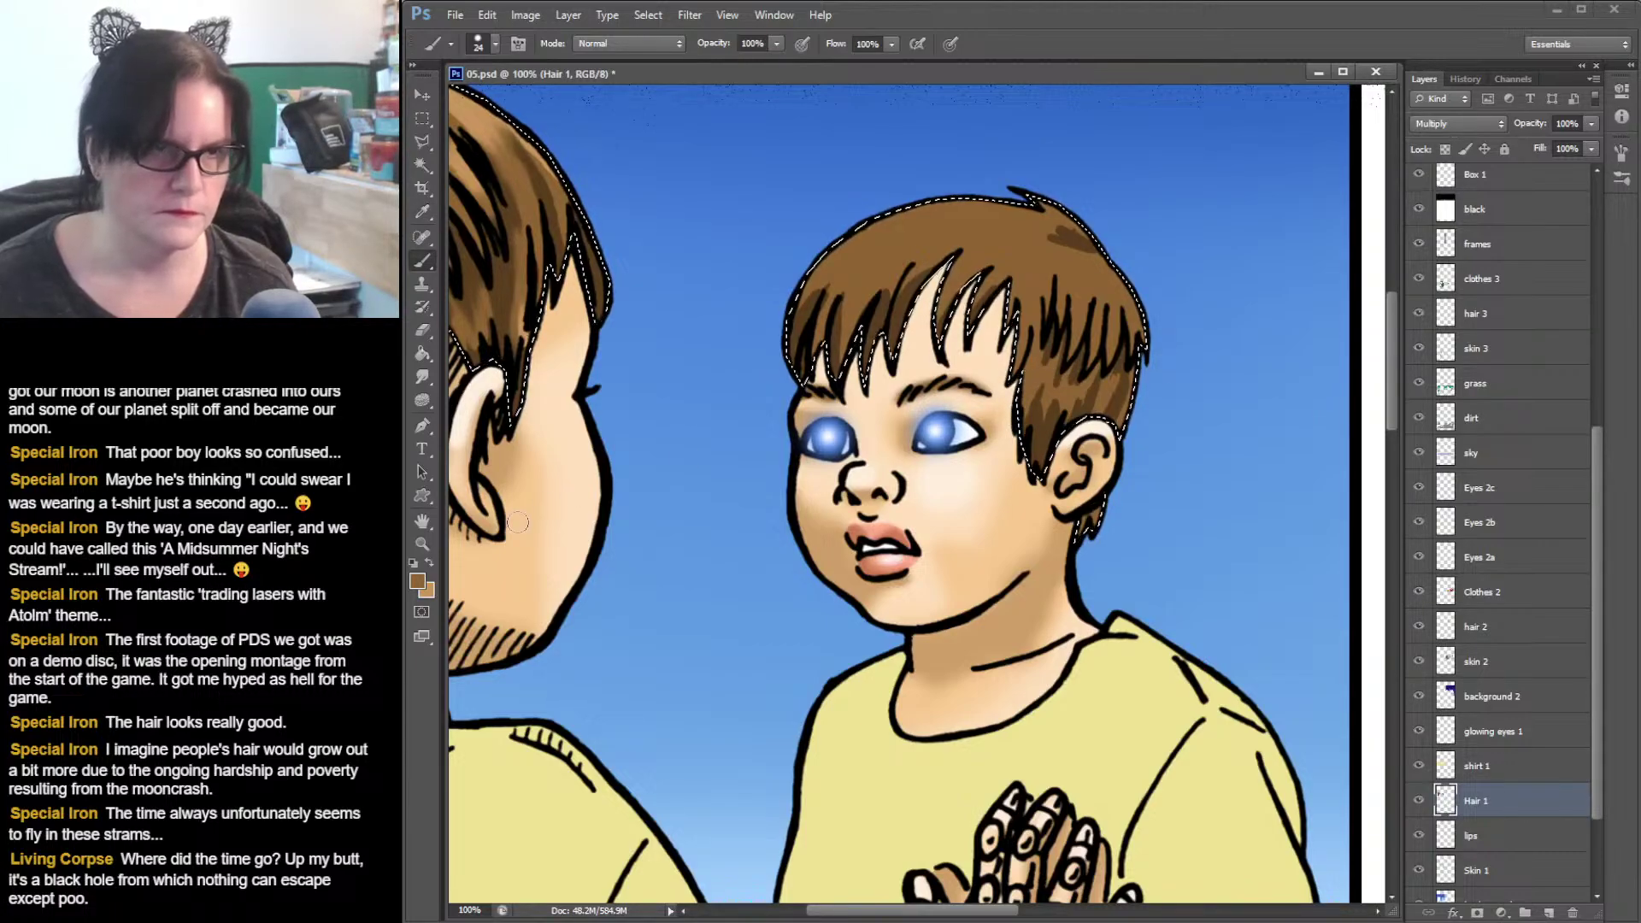
left_click(429, 207)
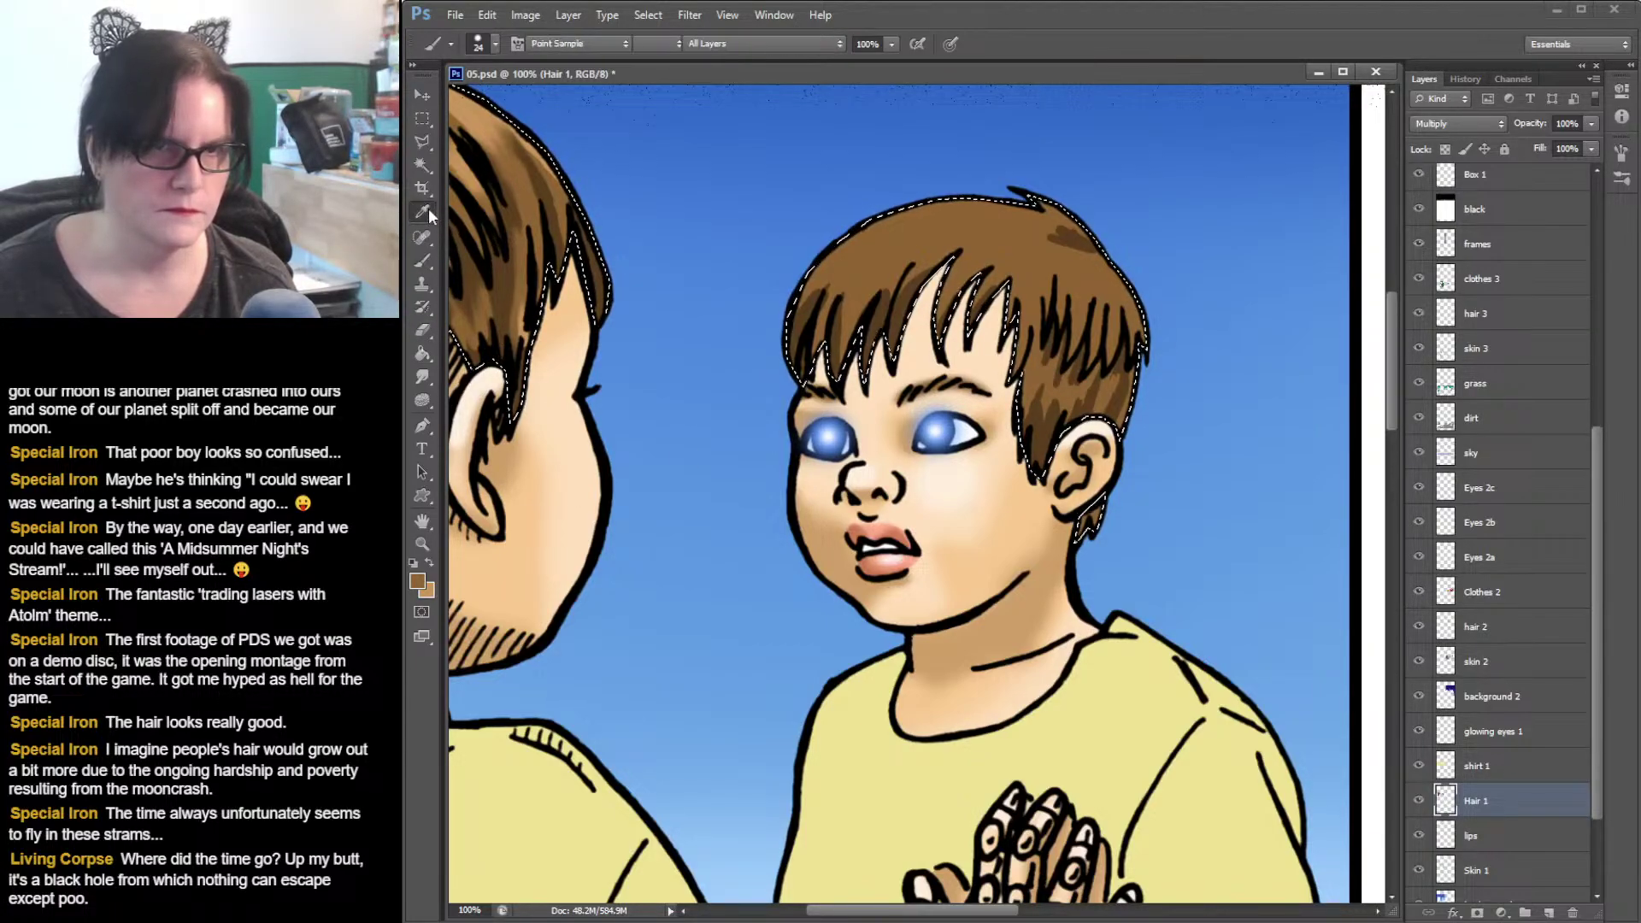
left_click(902, 308)
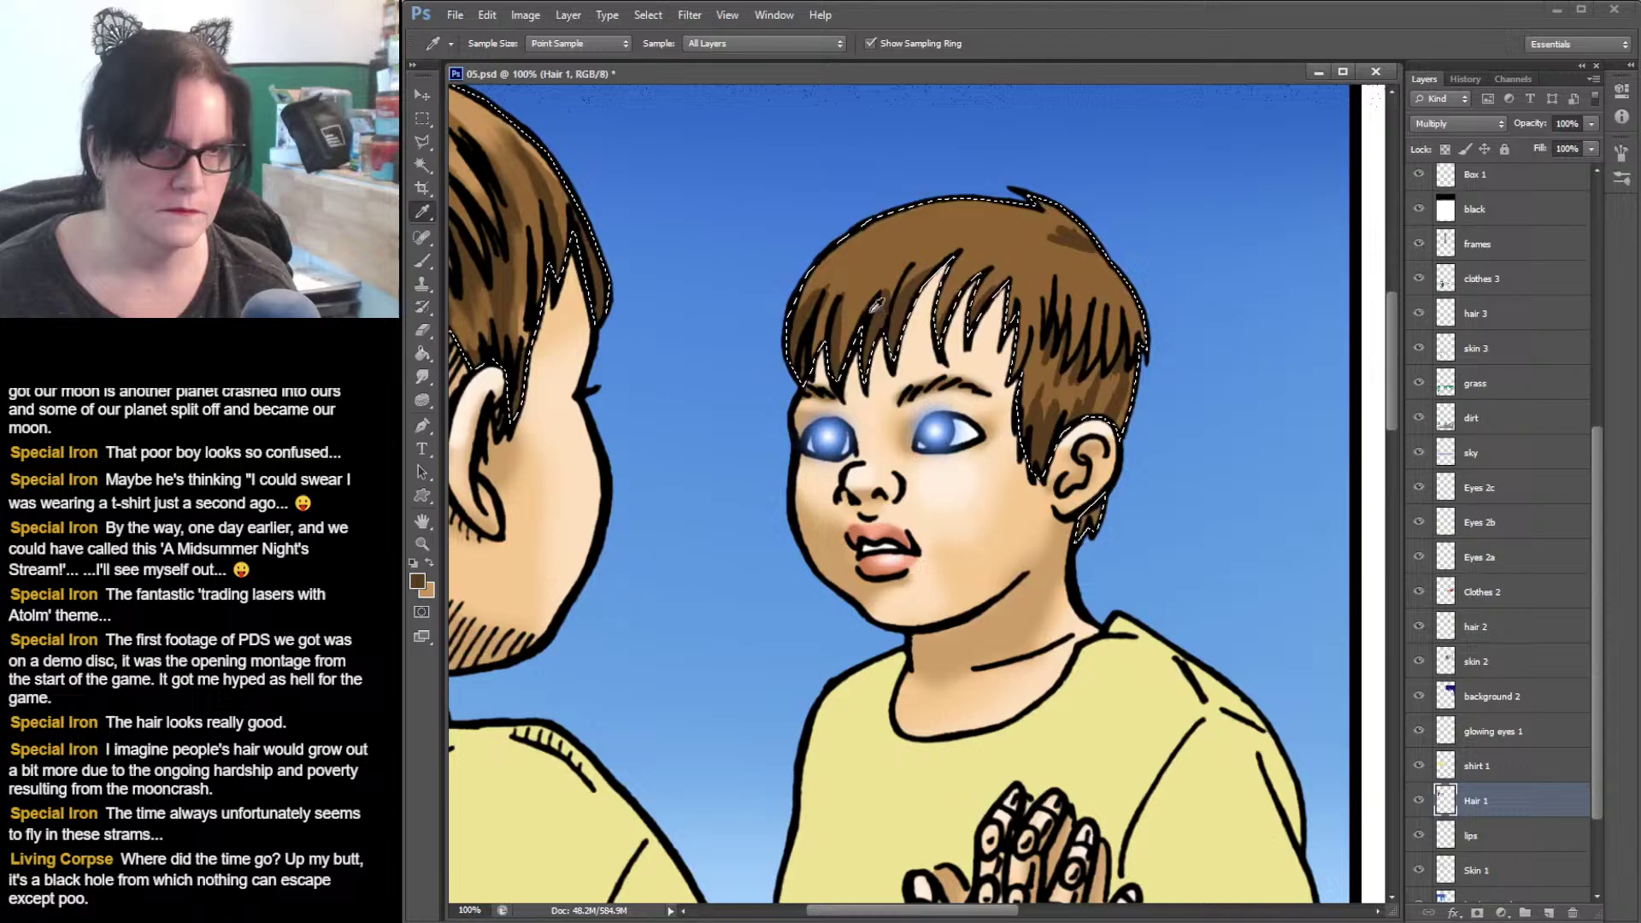
left_click(422, 261)
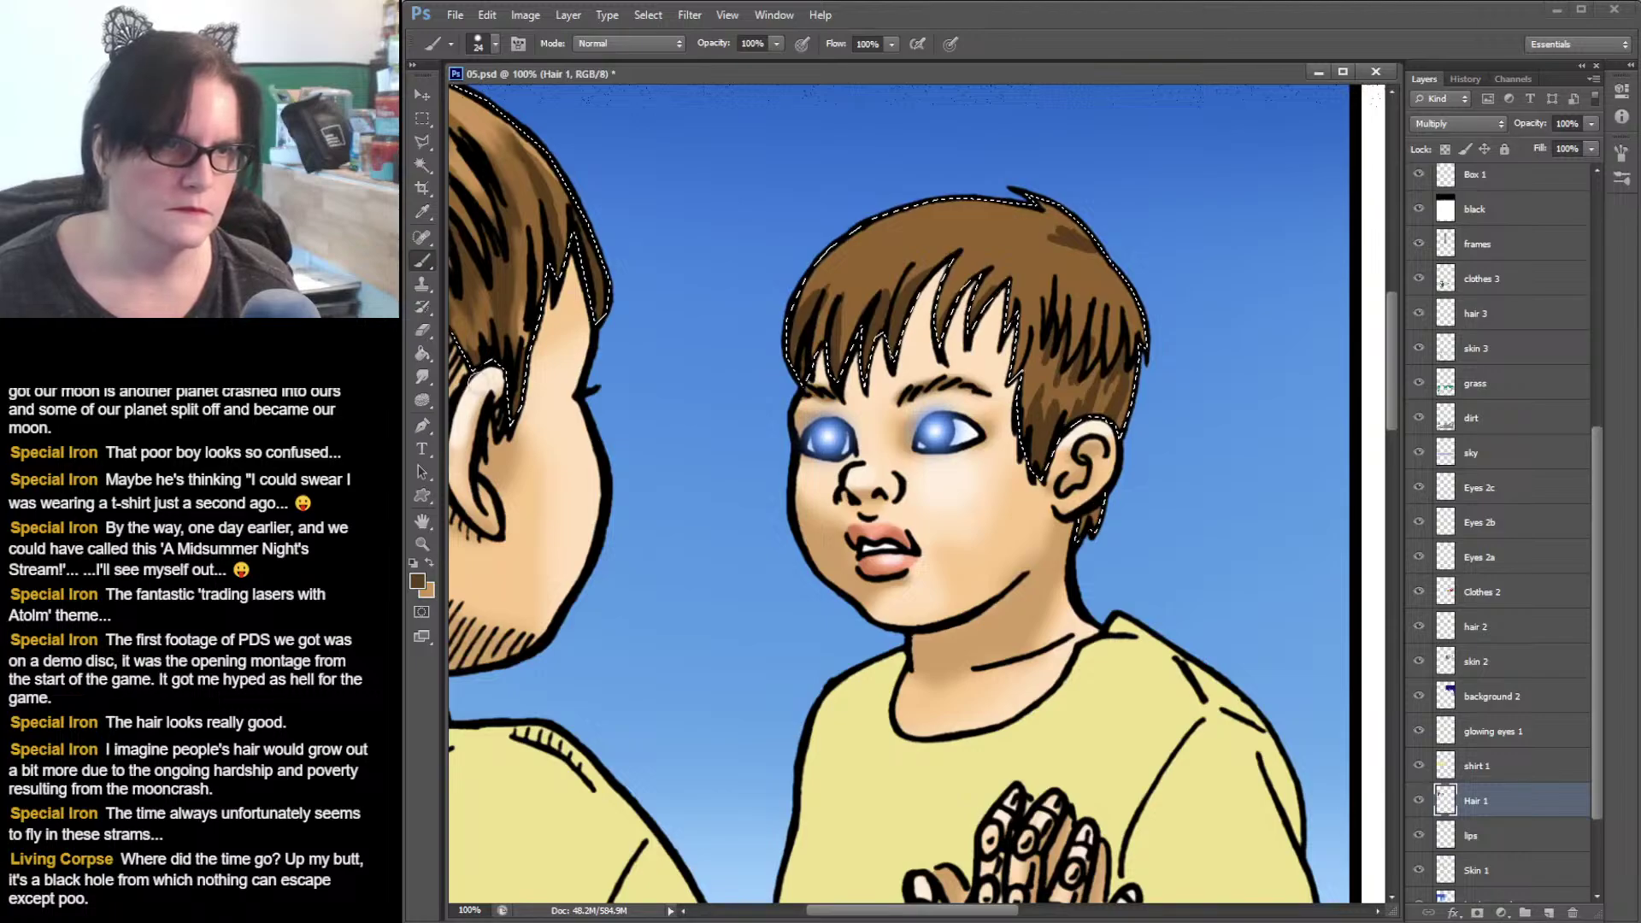
- Refine the reflected boy's fringe with sampled mid and dark browns, and smudge the shading strokes along the hair
left_click(422, 376)
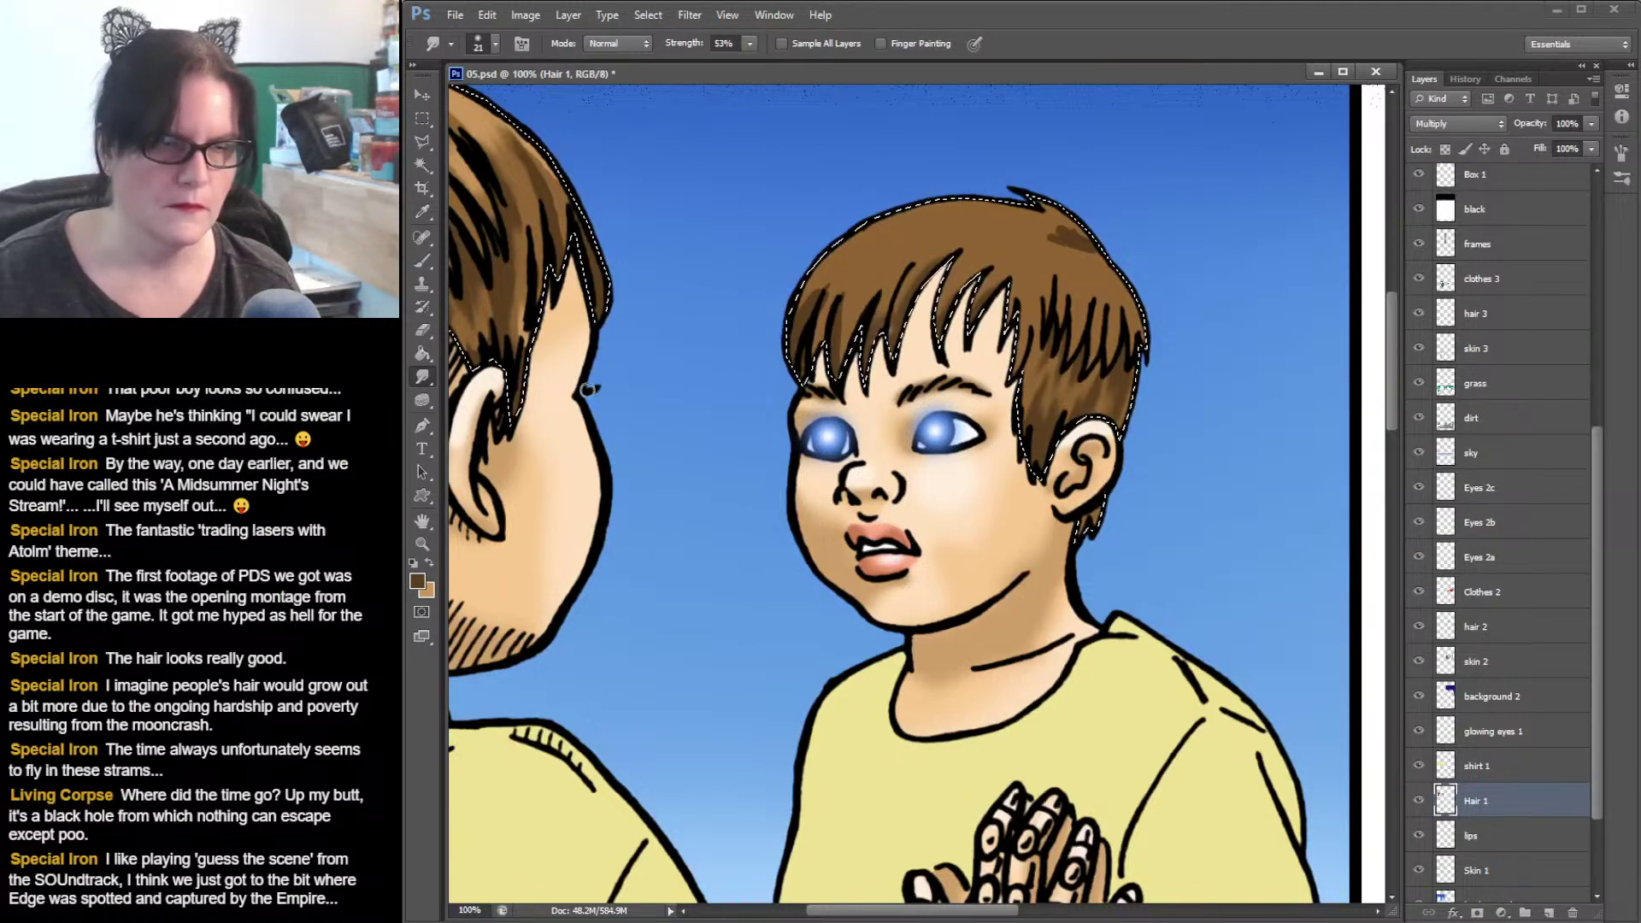
left_click(423, 213)
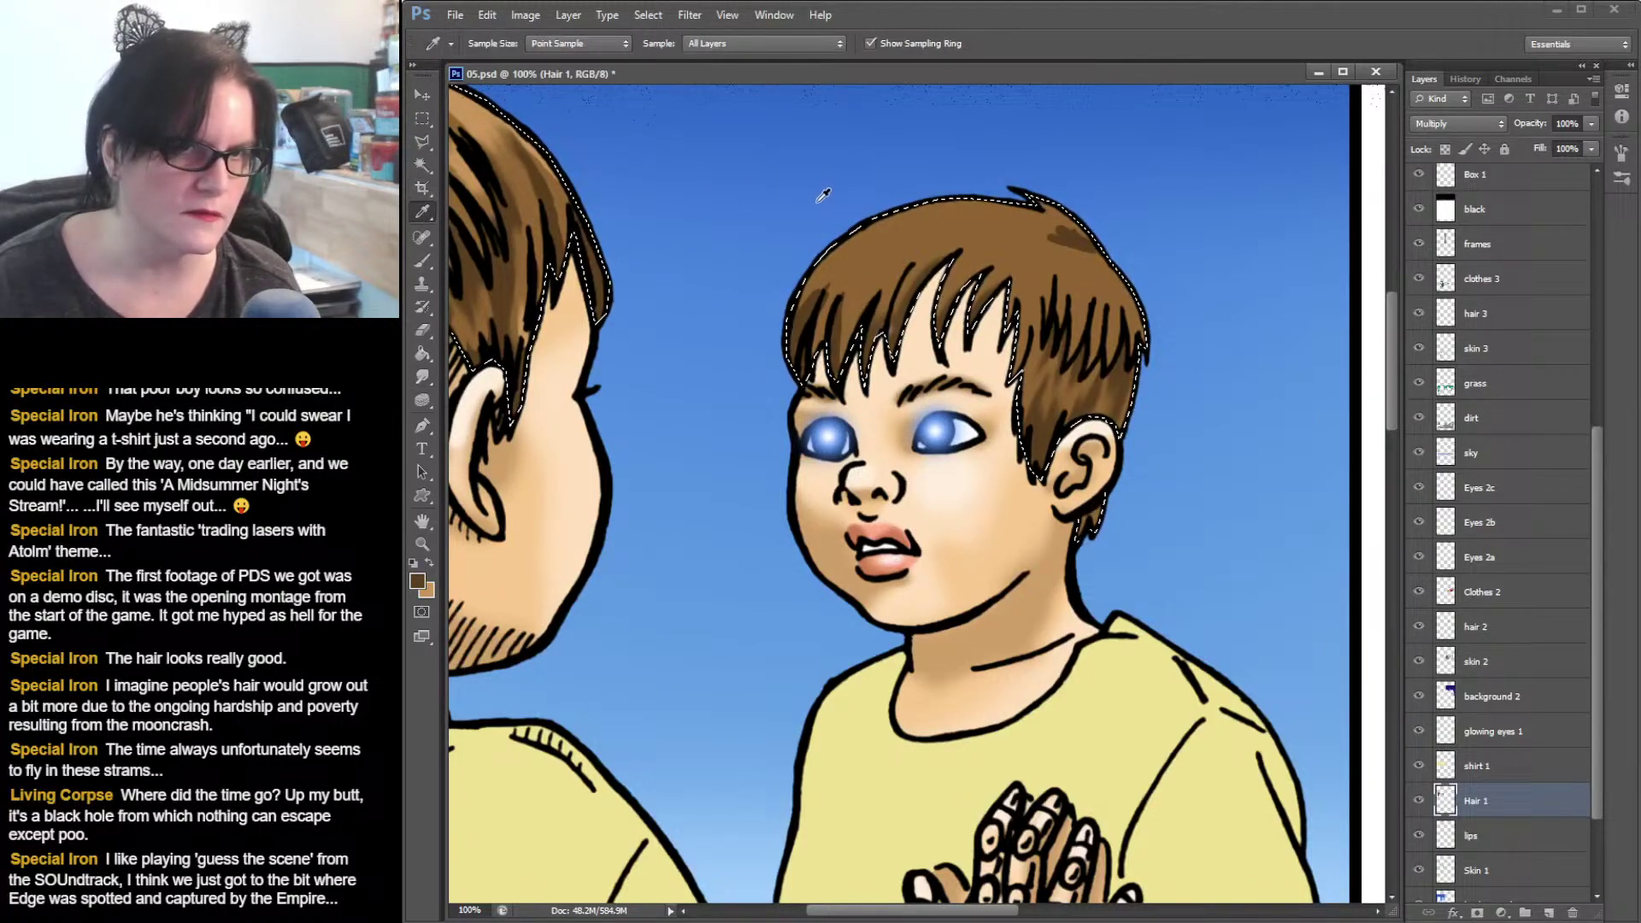
left_click(421, 260)
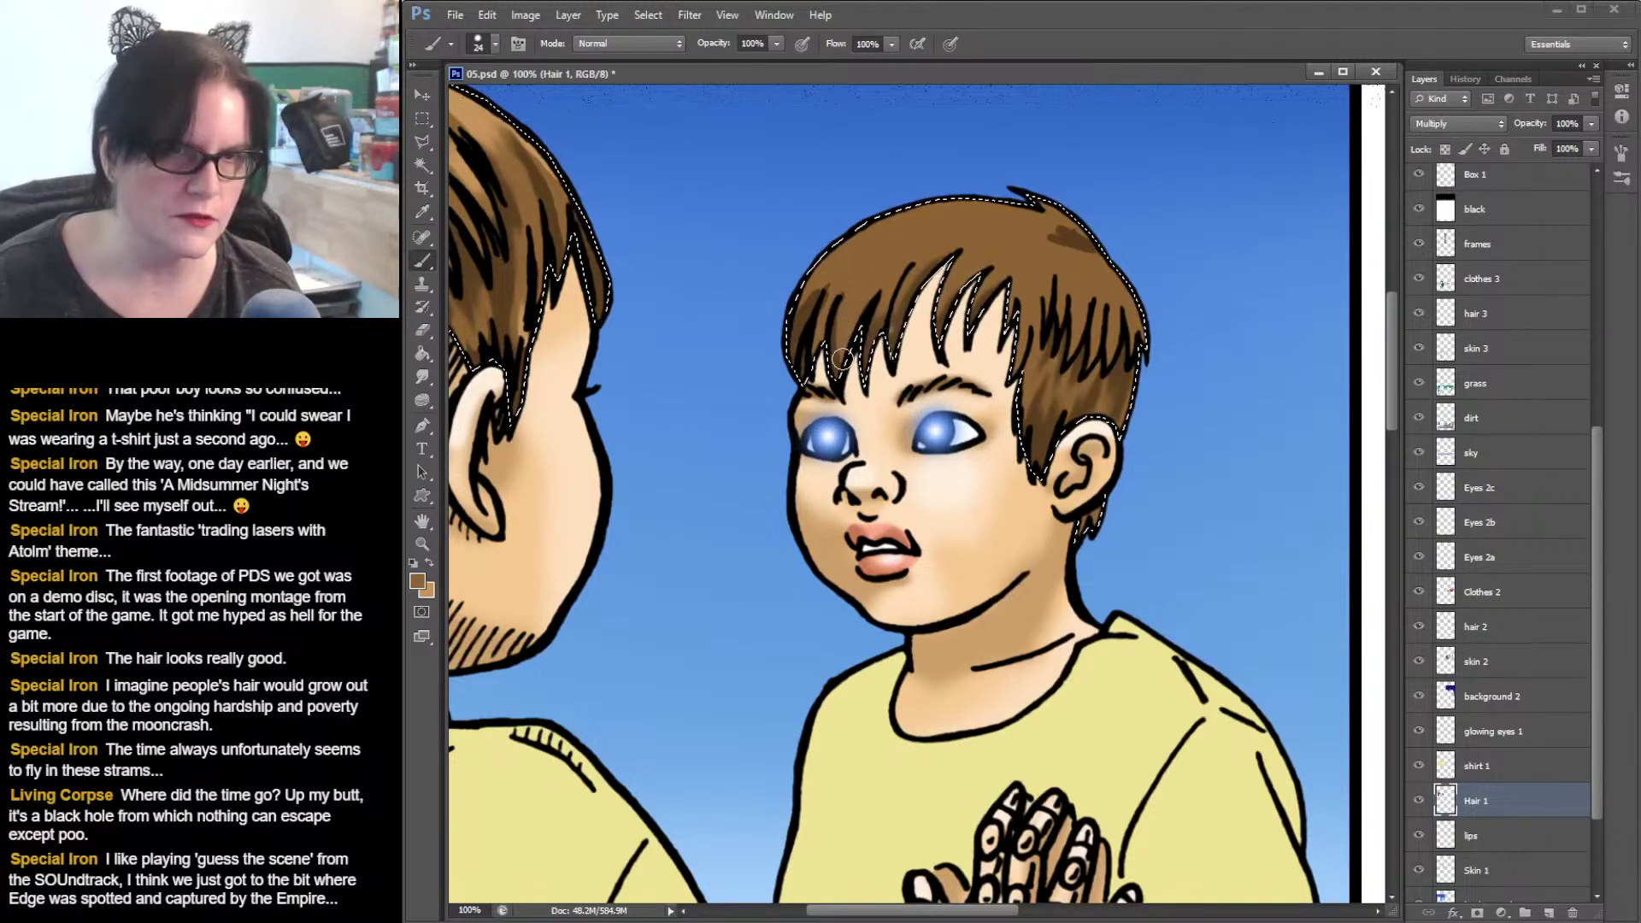
left_click_drag(939, 261, 907, 291)
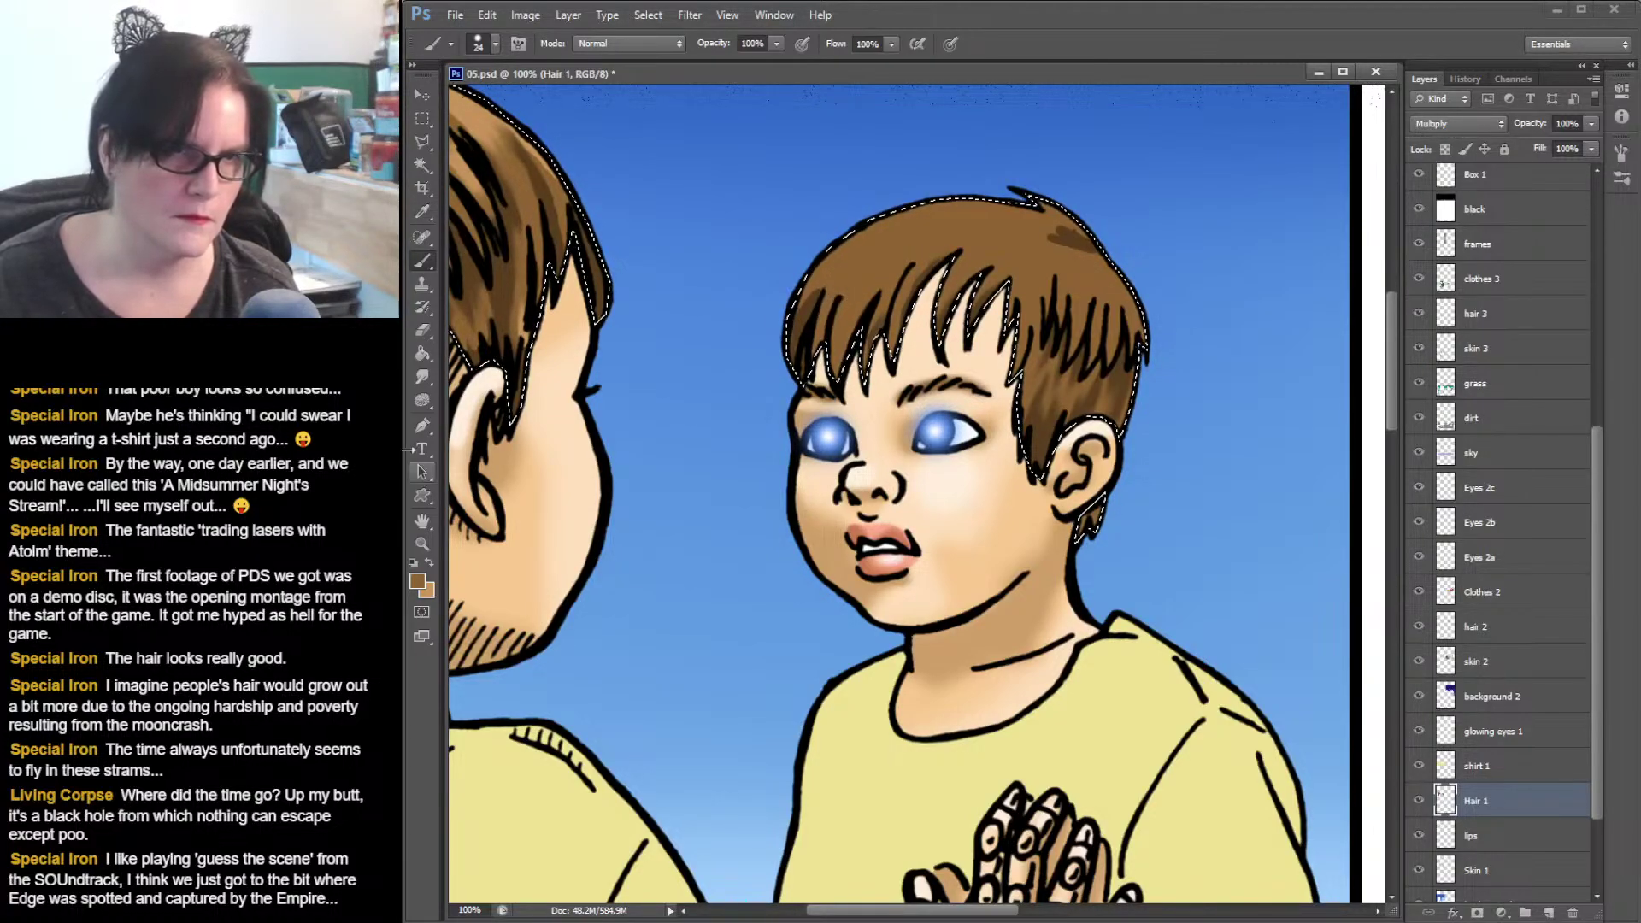
key("i")
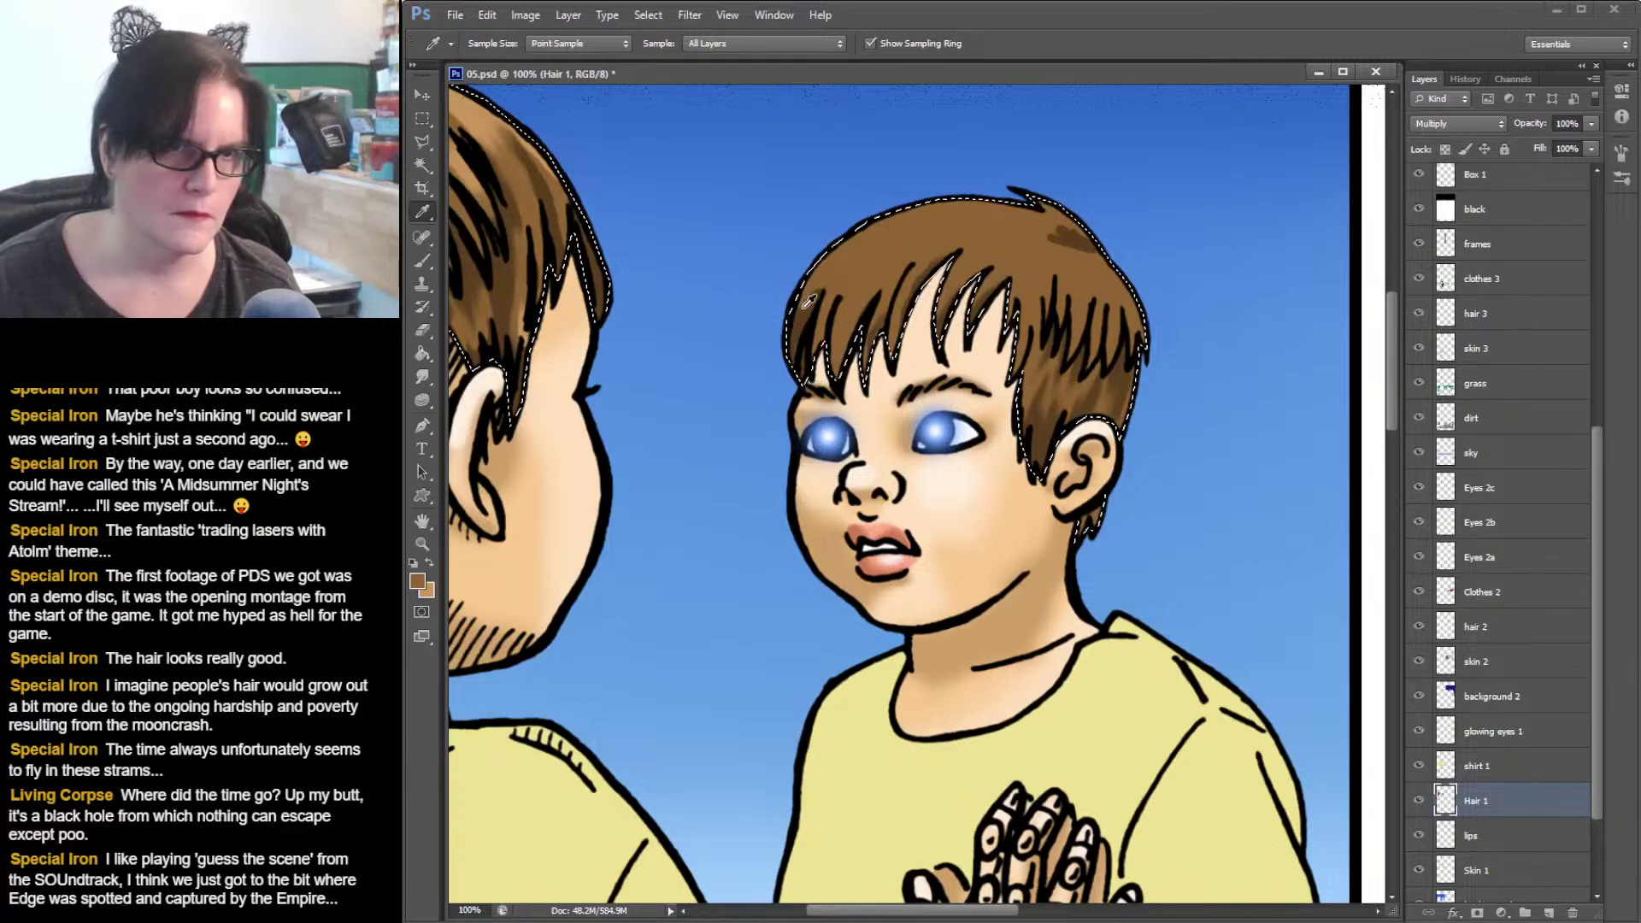
left_click(782, 323)
left_click(420, 265)
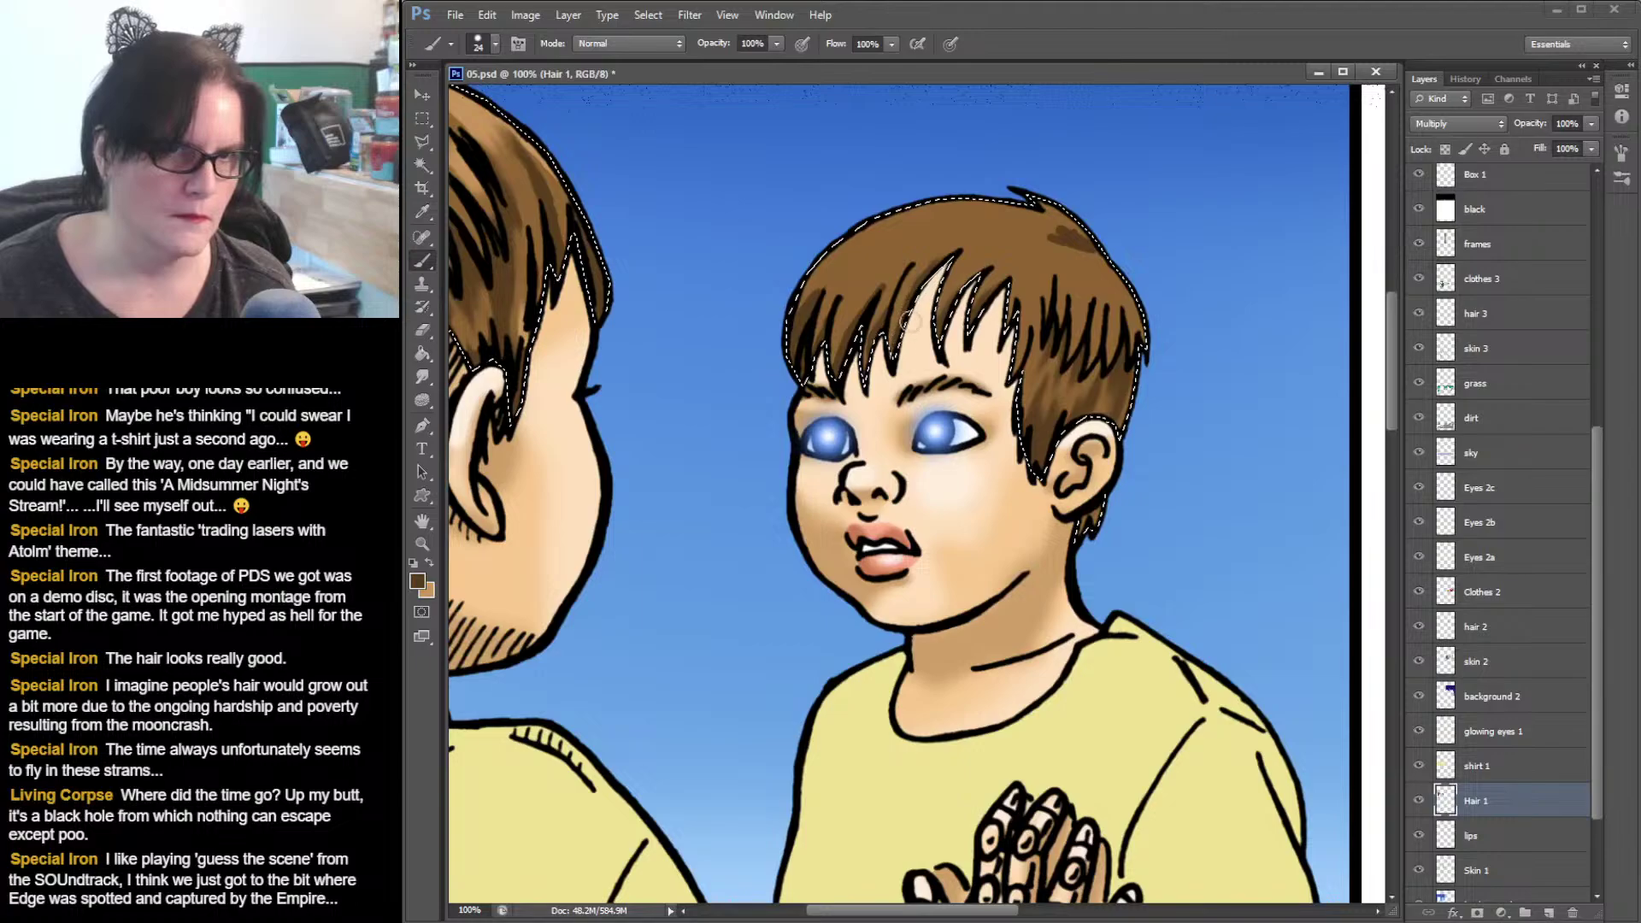
key("r")
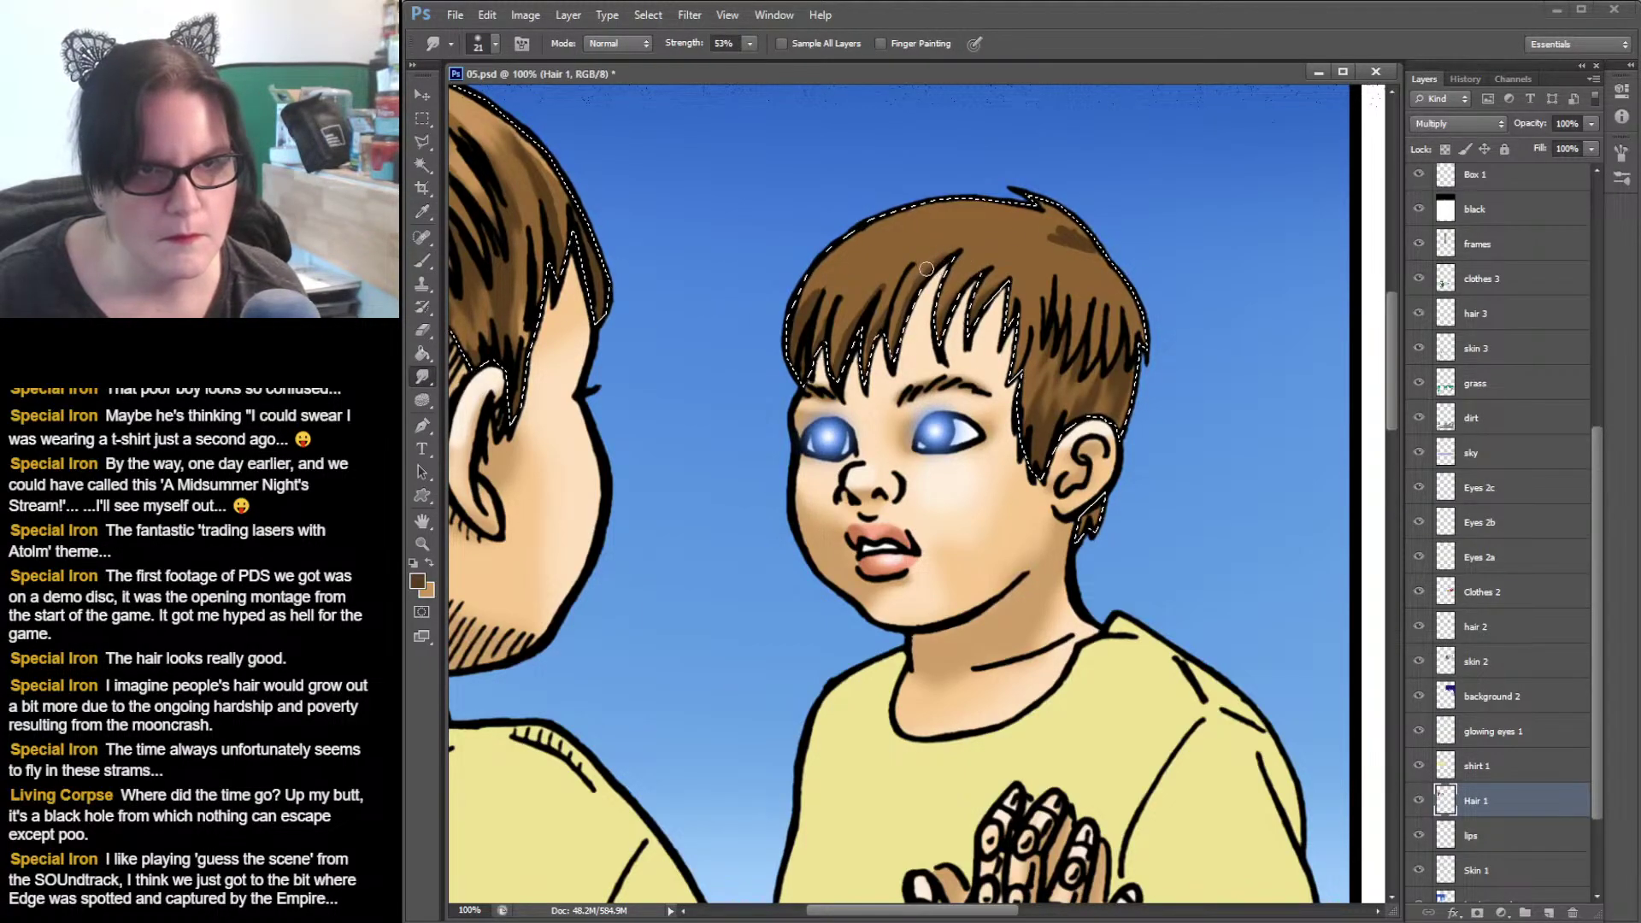
left_click_drag(884, 315, 898, 281)
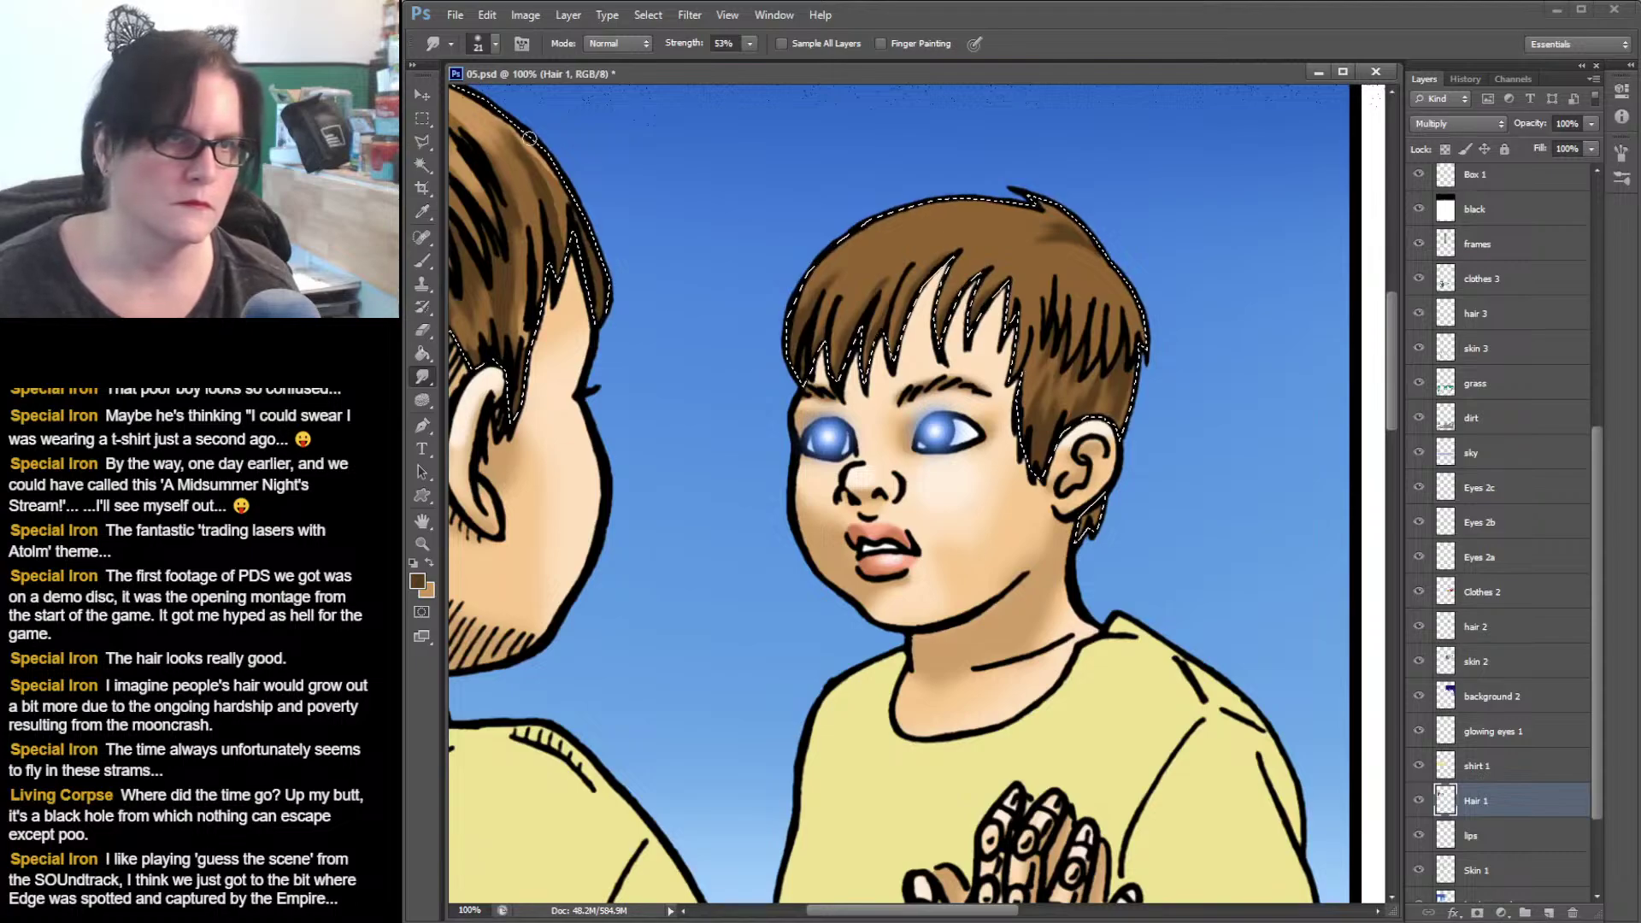
- Sample the light brown highlight from the other boy's hair and paint highlight strokes across the reflected boy's crown, above his fringe and ear
left_click(422, 212)
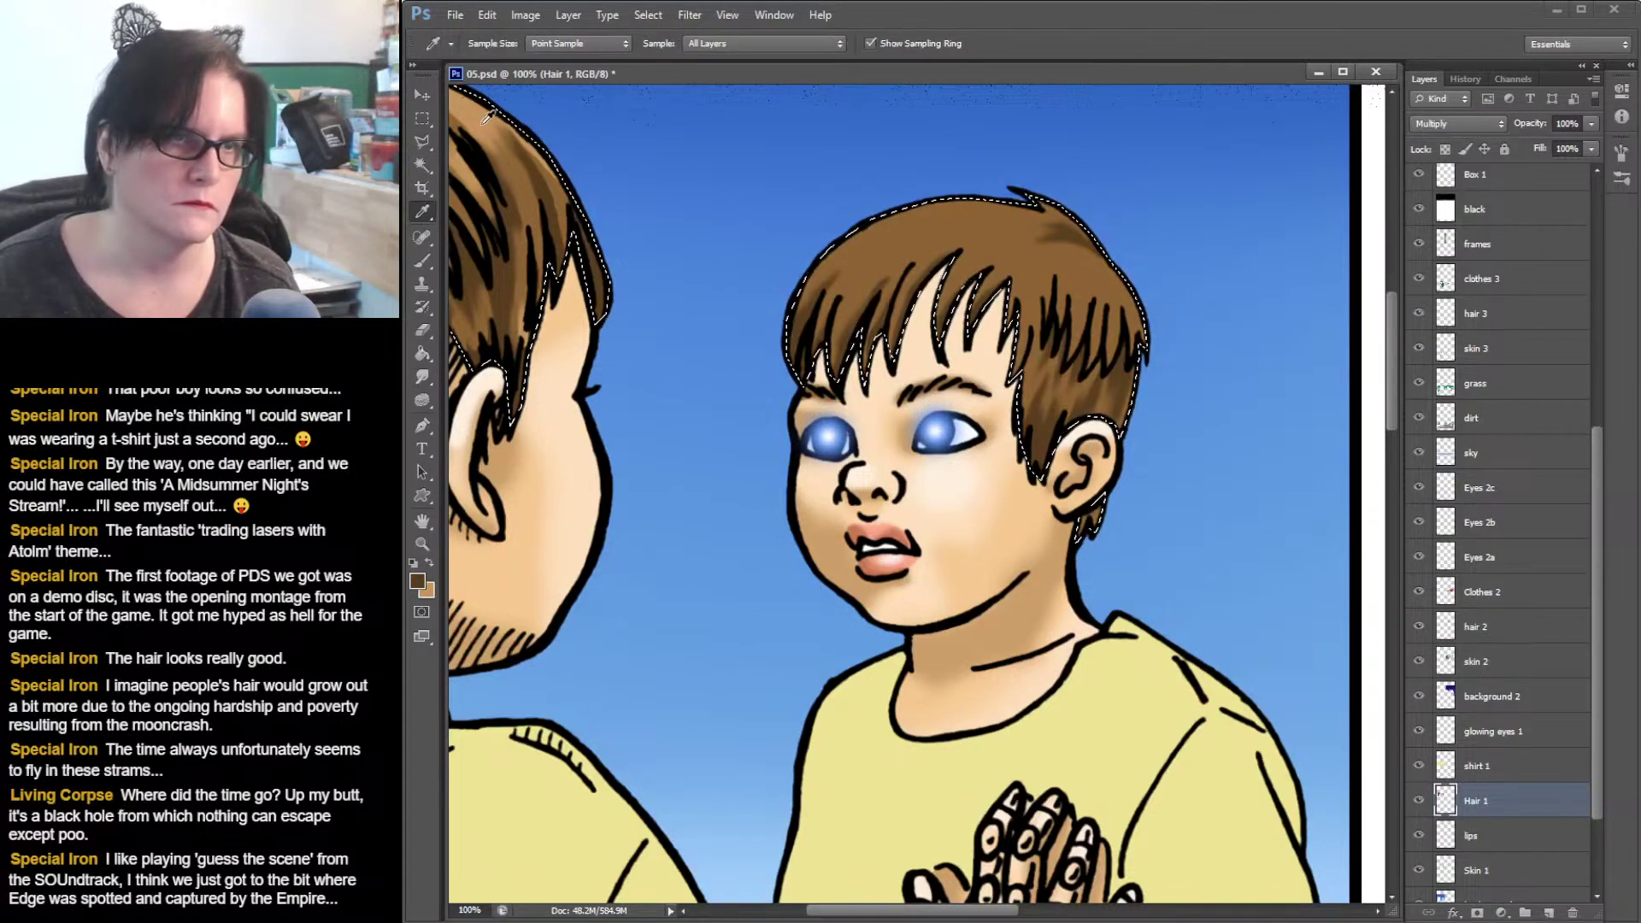
left_click(511, 259)
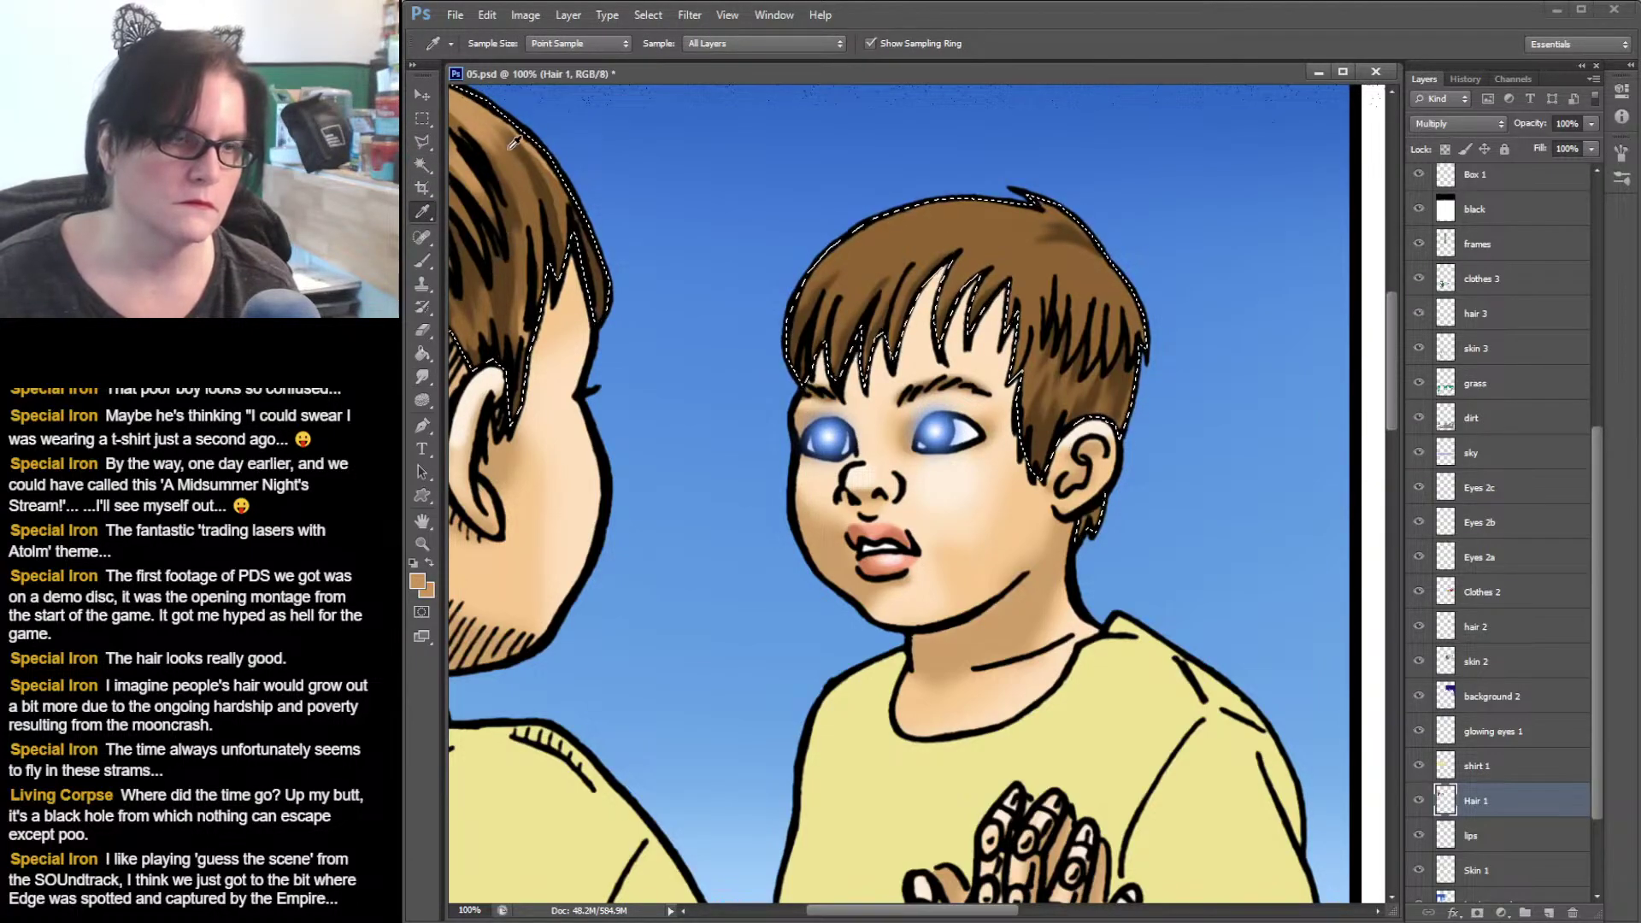
left_click(428, 259)
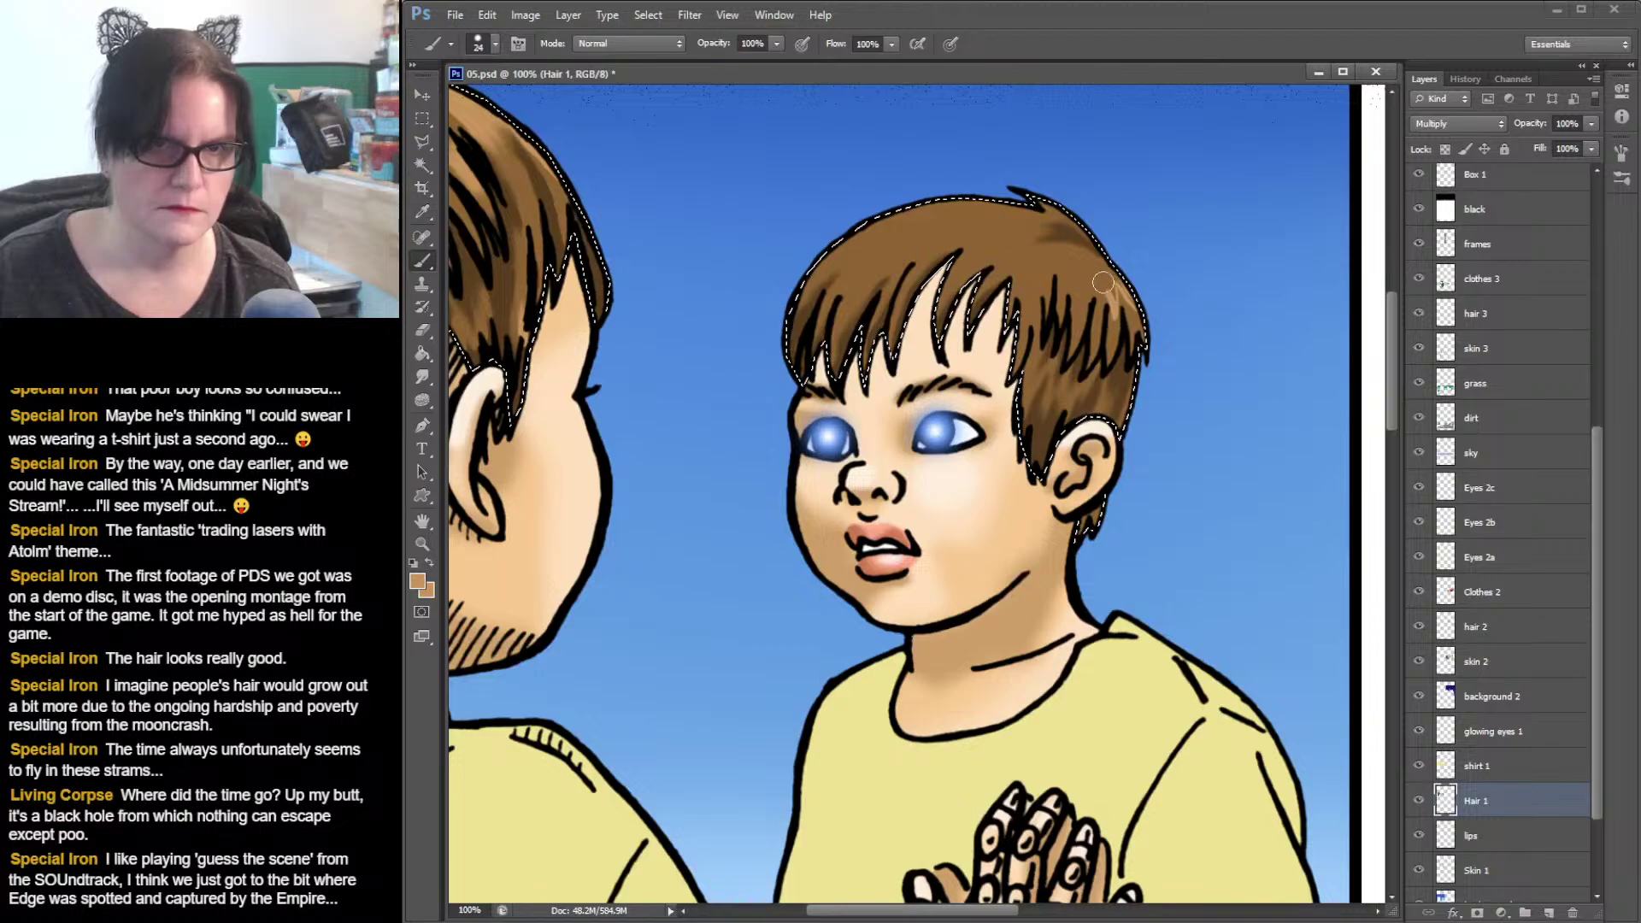
mouse_move(1103, 282)
left_mouse_down()
mouse_move(1100, 318)
mouse_move(1080, 283)
left_mouse_up()
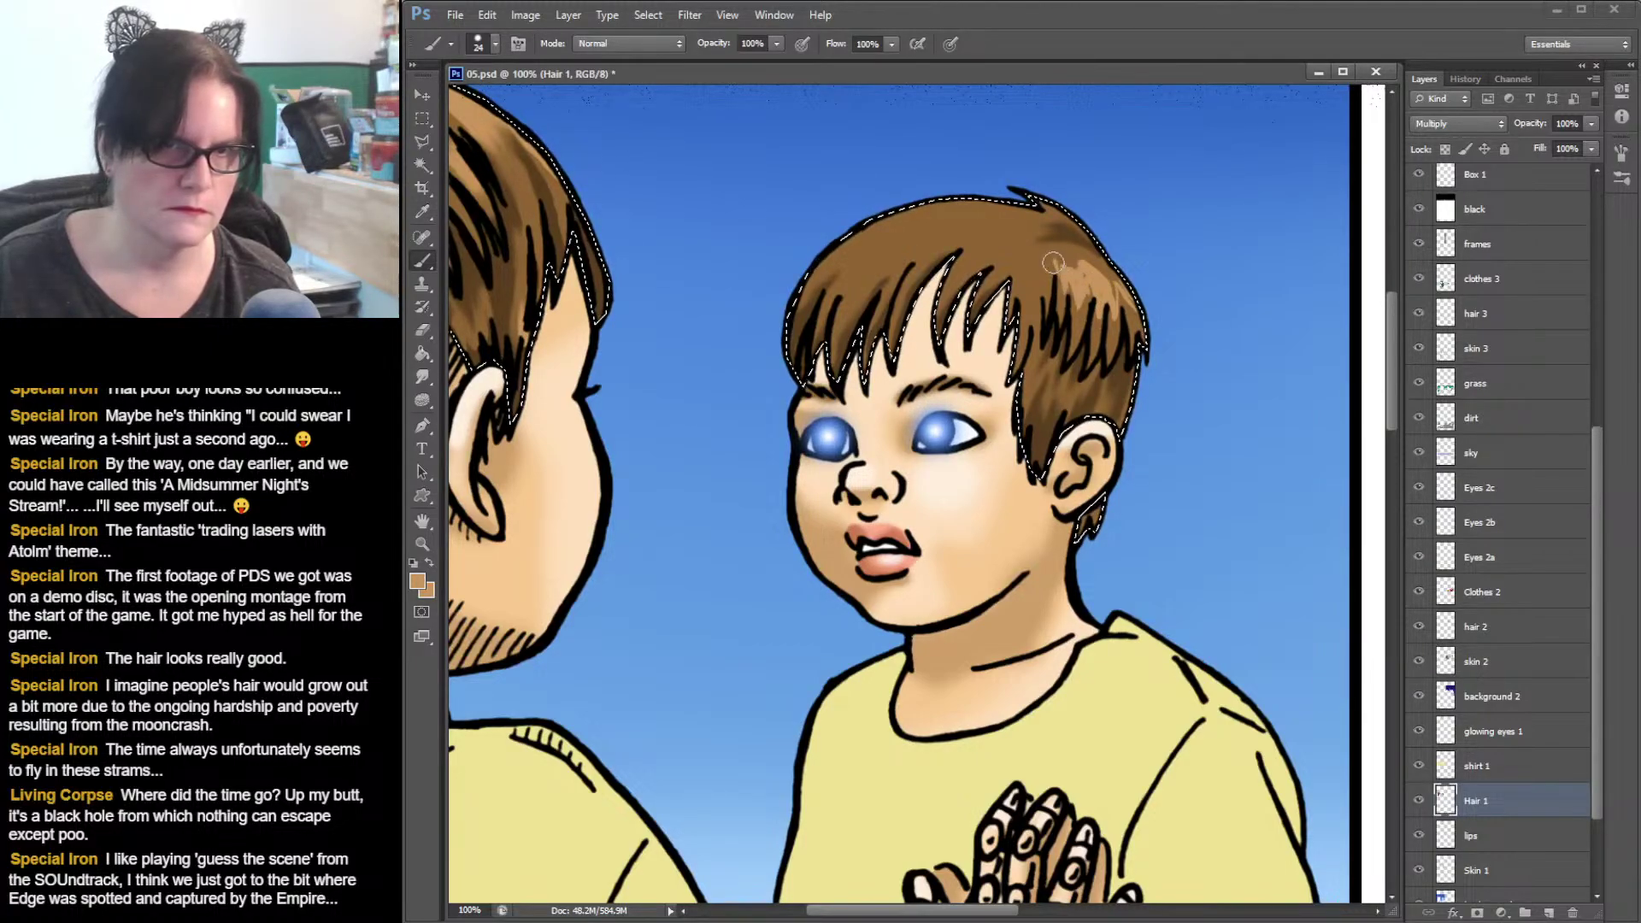
left_click_drag(1053, 262, 1039, 290)
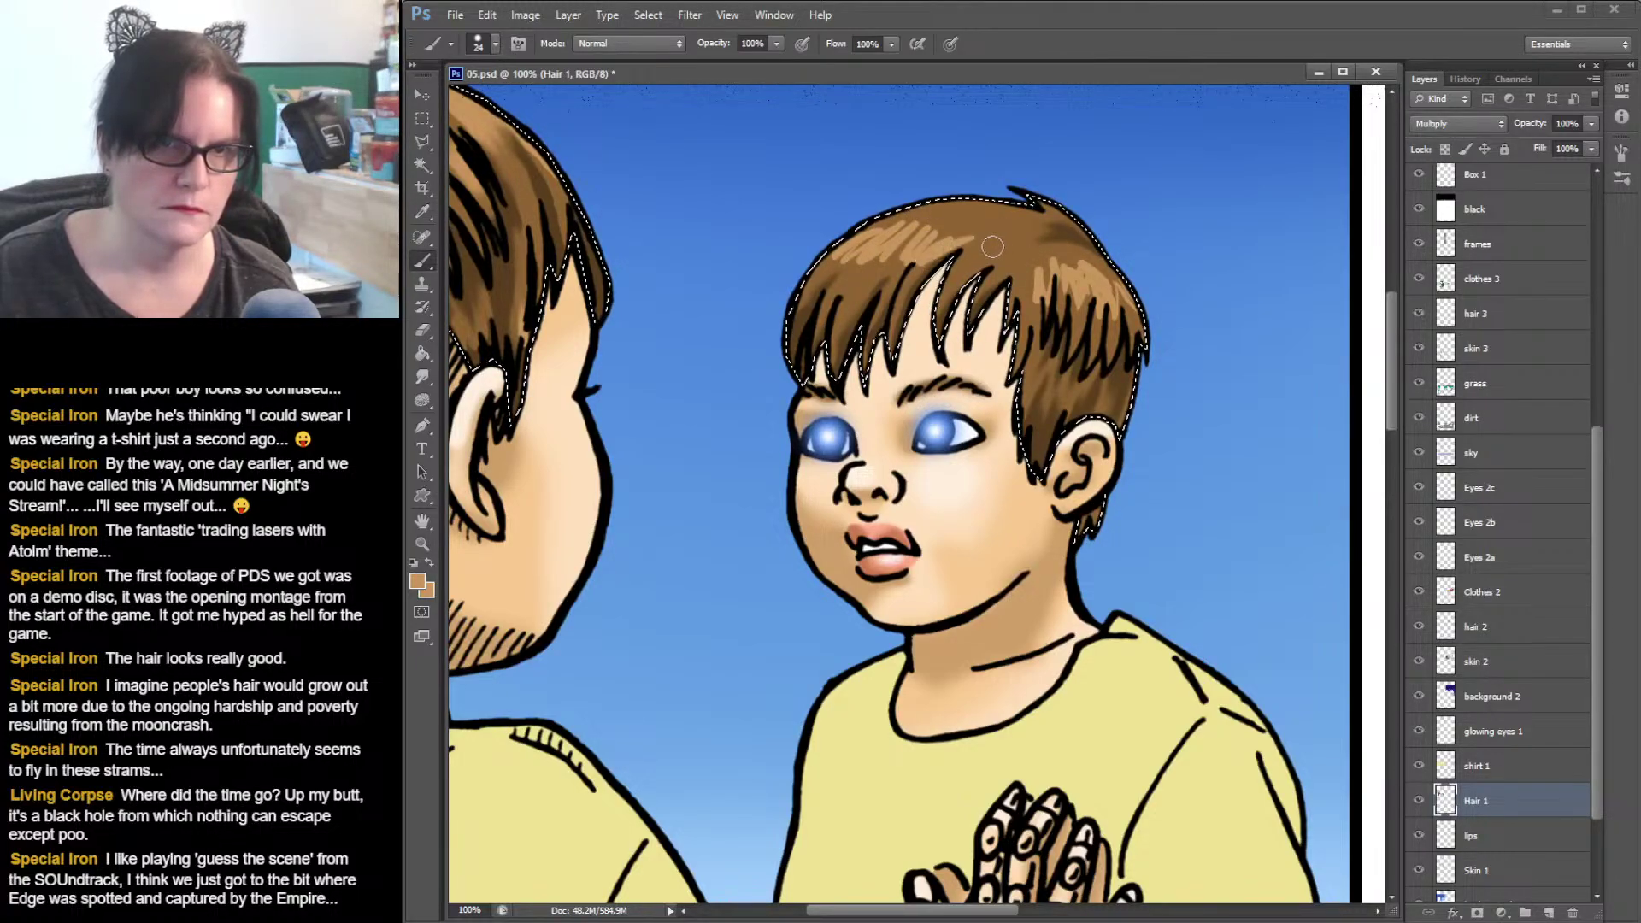
left_click_drag(985, 242, 967, 262)
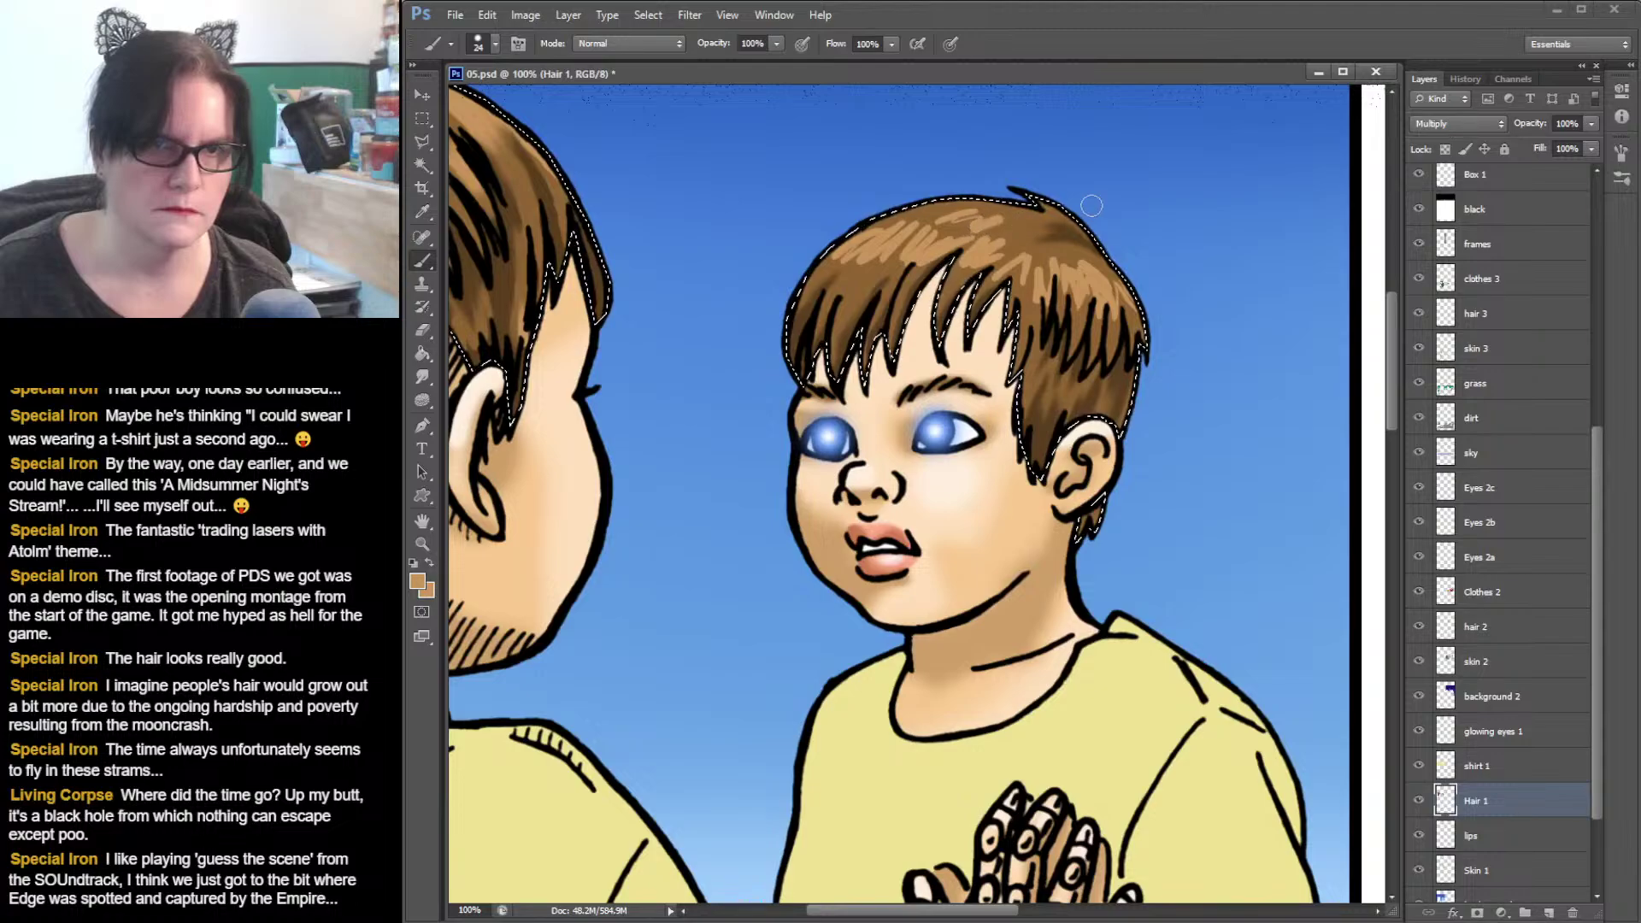
- Smudge the light brown highlights into the reflected boy's hair and step back past the last smudge stroke in the history
left_click(421, 376)
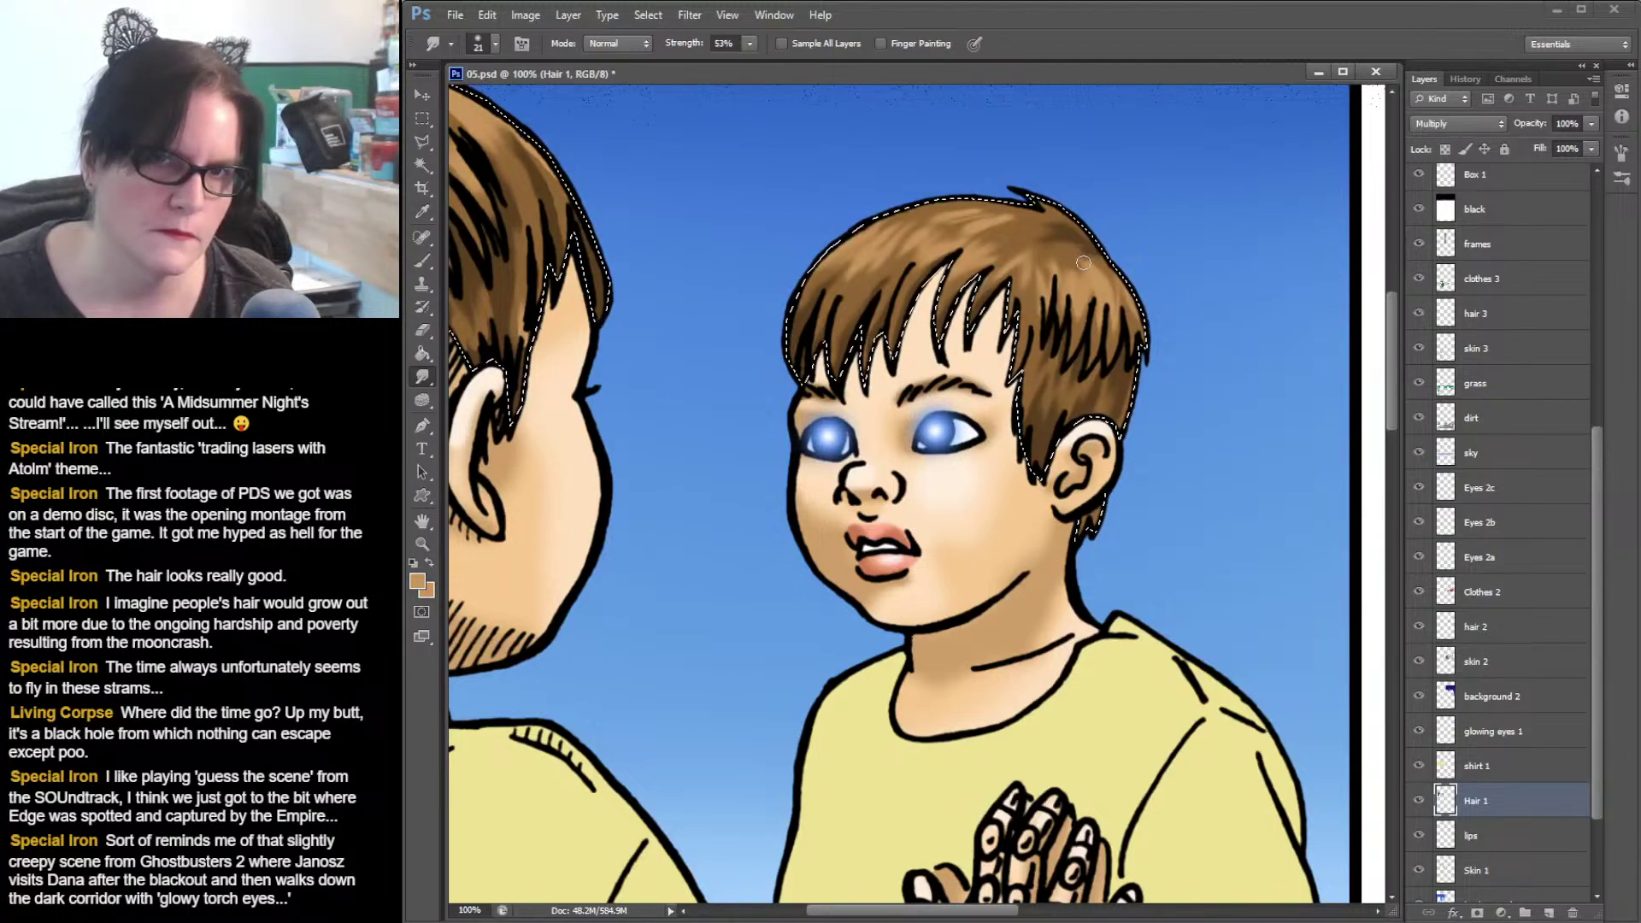
left_click(1465, 78)
left_click(1495, 508)
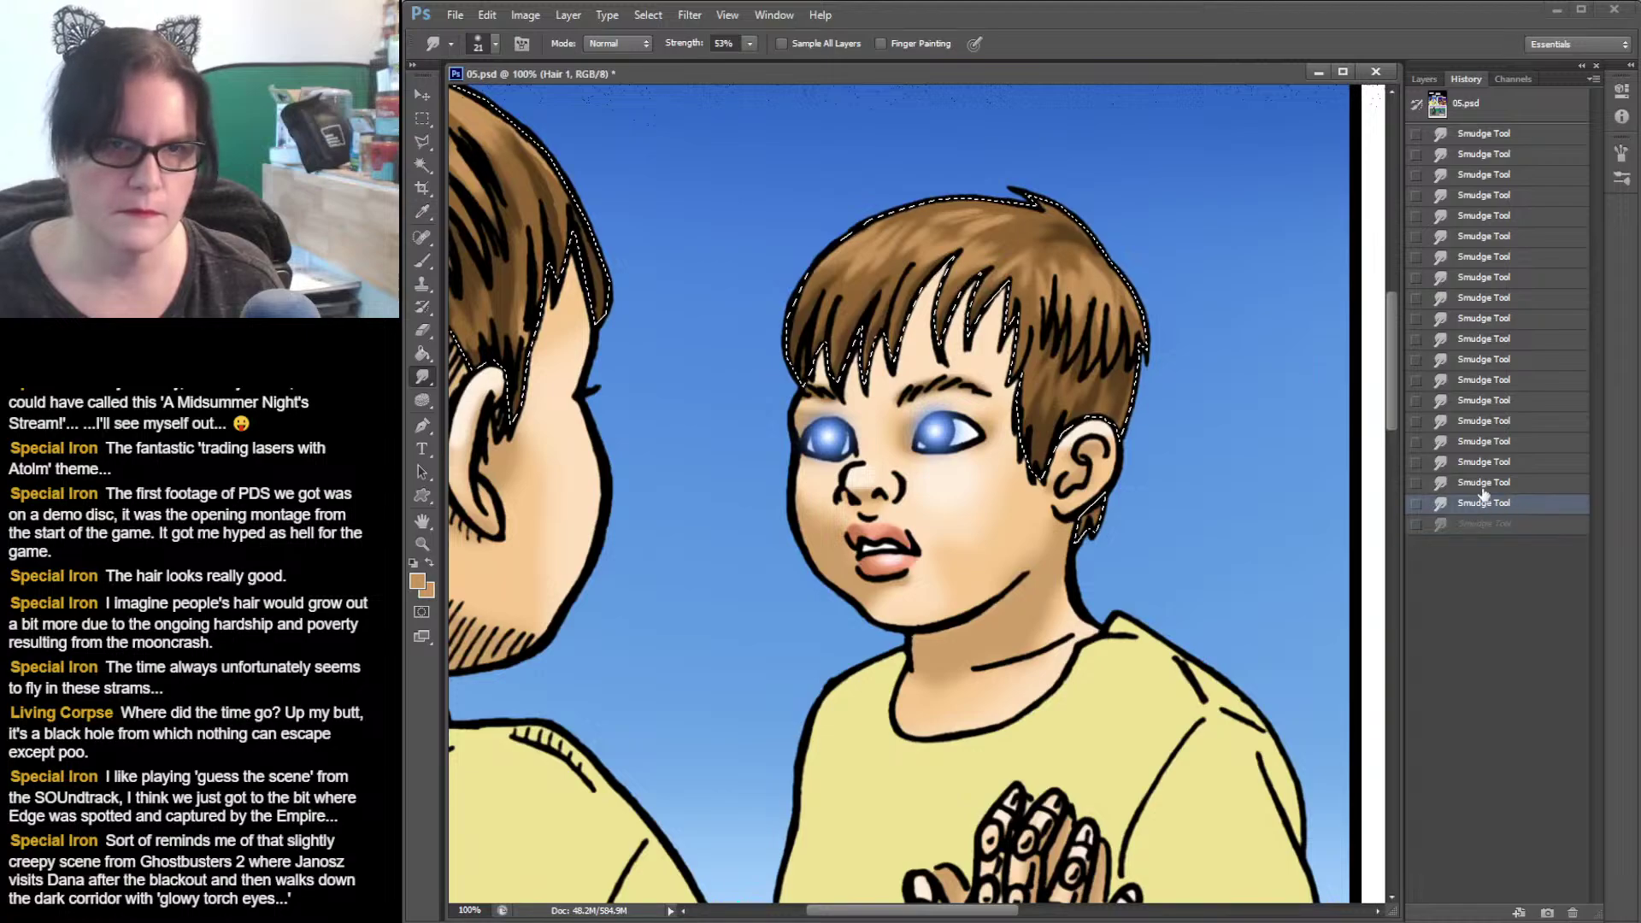
left_click(1424, 79)
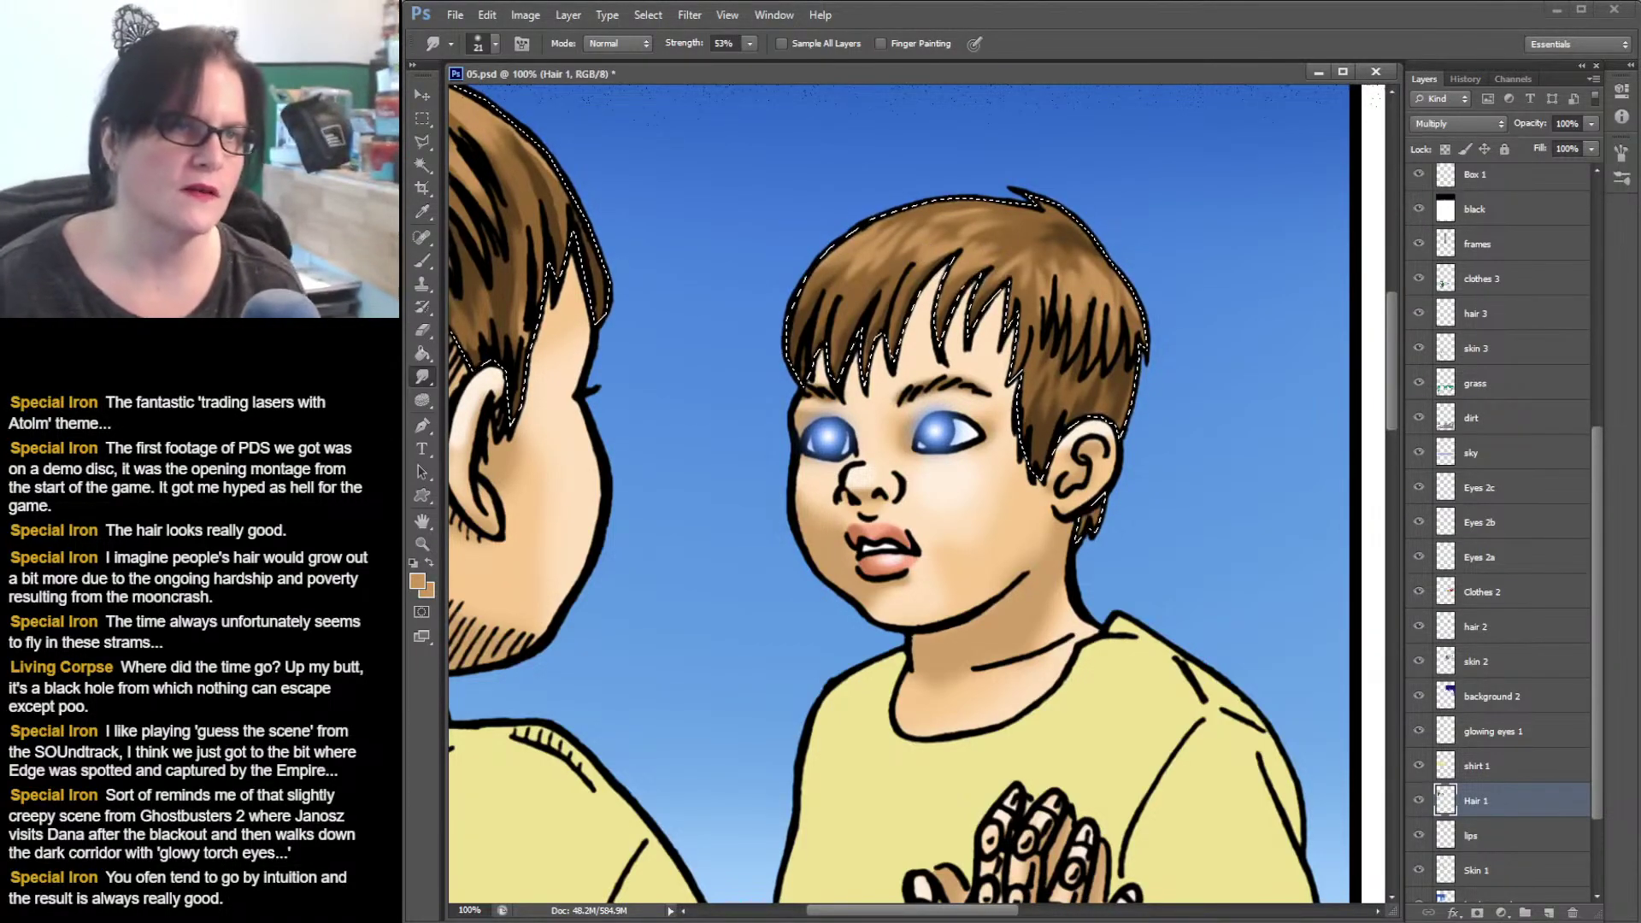
- Remove the hair selection, save 05.psd, and check the finished hair on the page at 25%
left_click(425, 119)
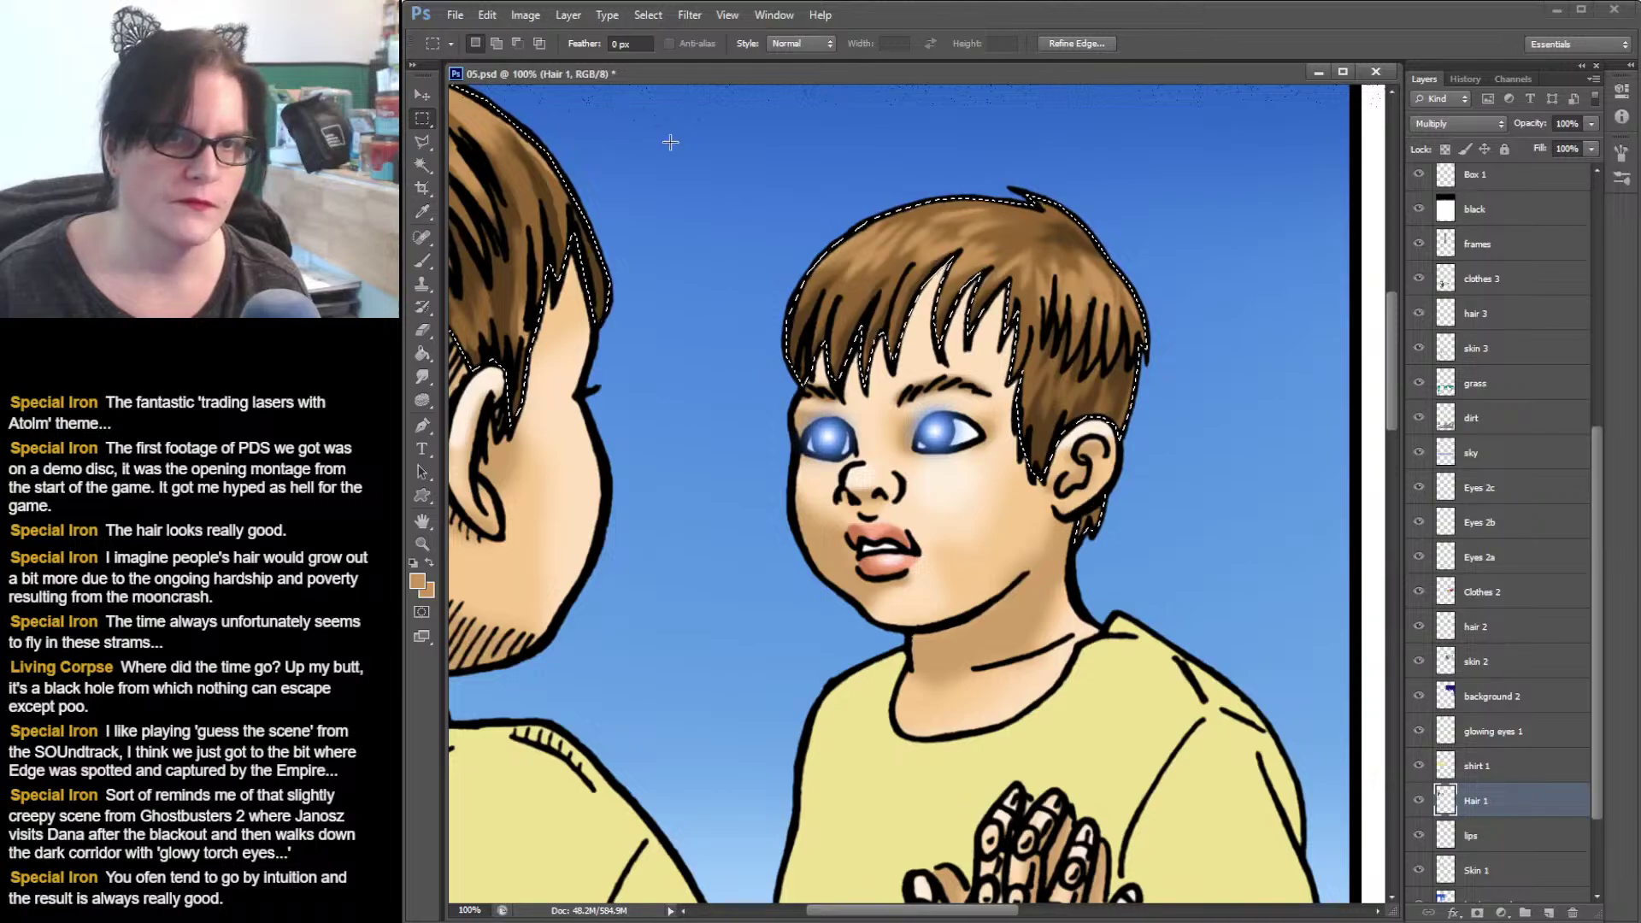
left_click(667, 139)
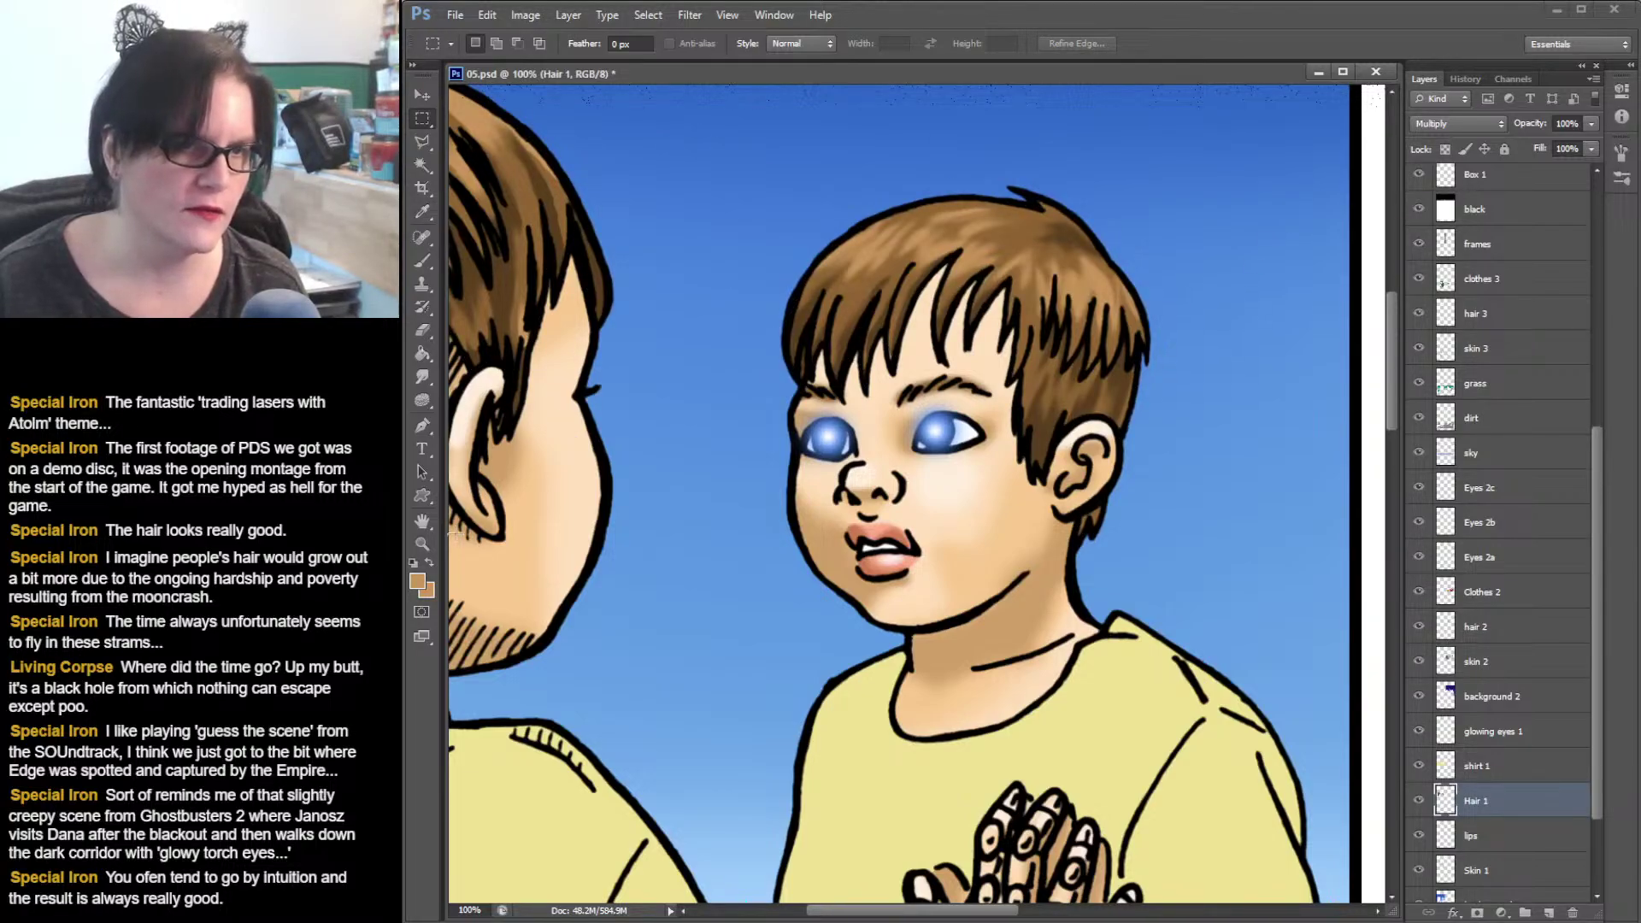
left_click(423, 543)
left_click(921, 442, "alt")
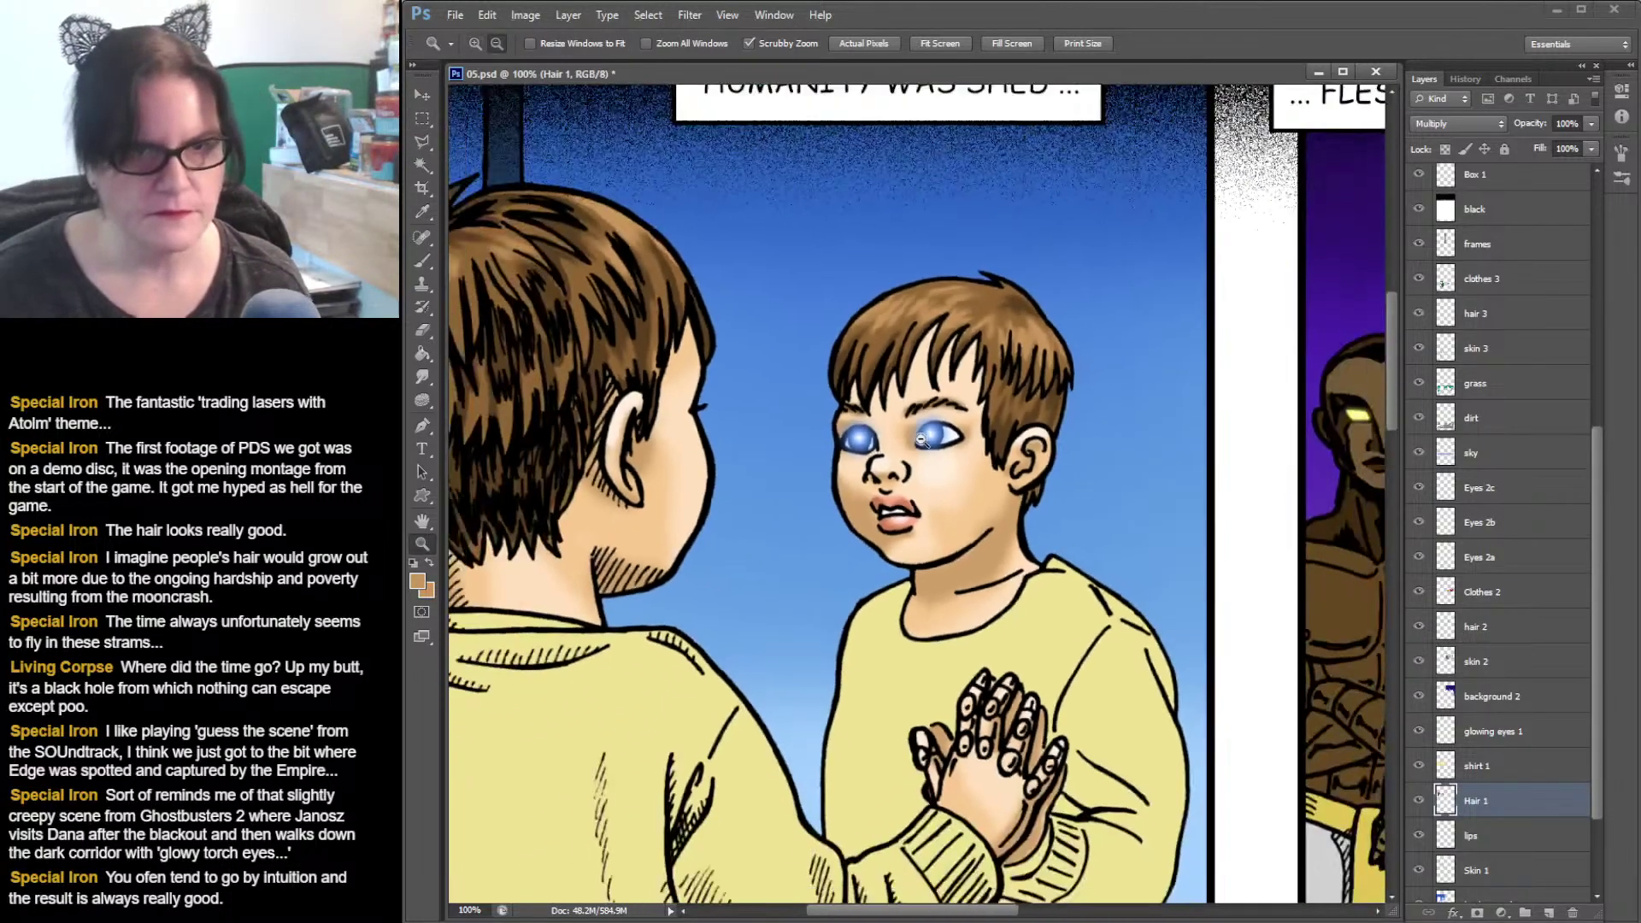
left_click(921, 441, "alt")
key("ctrl+s")
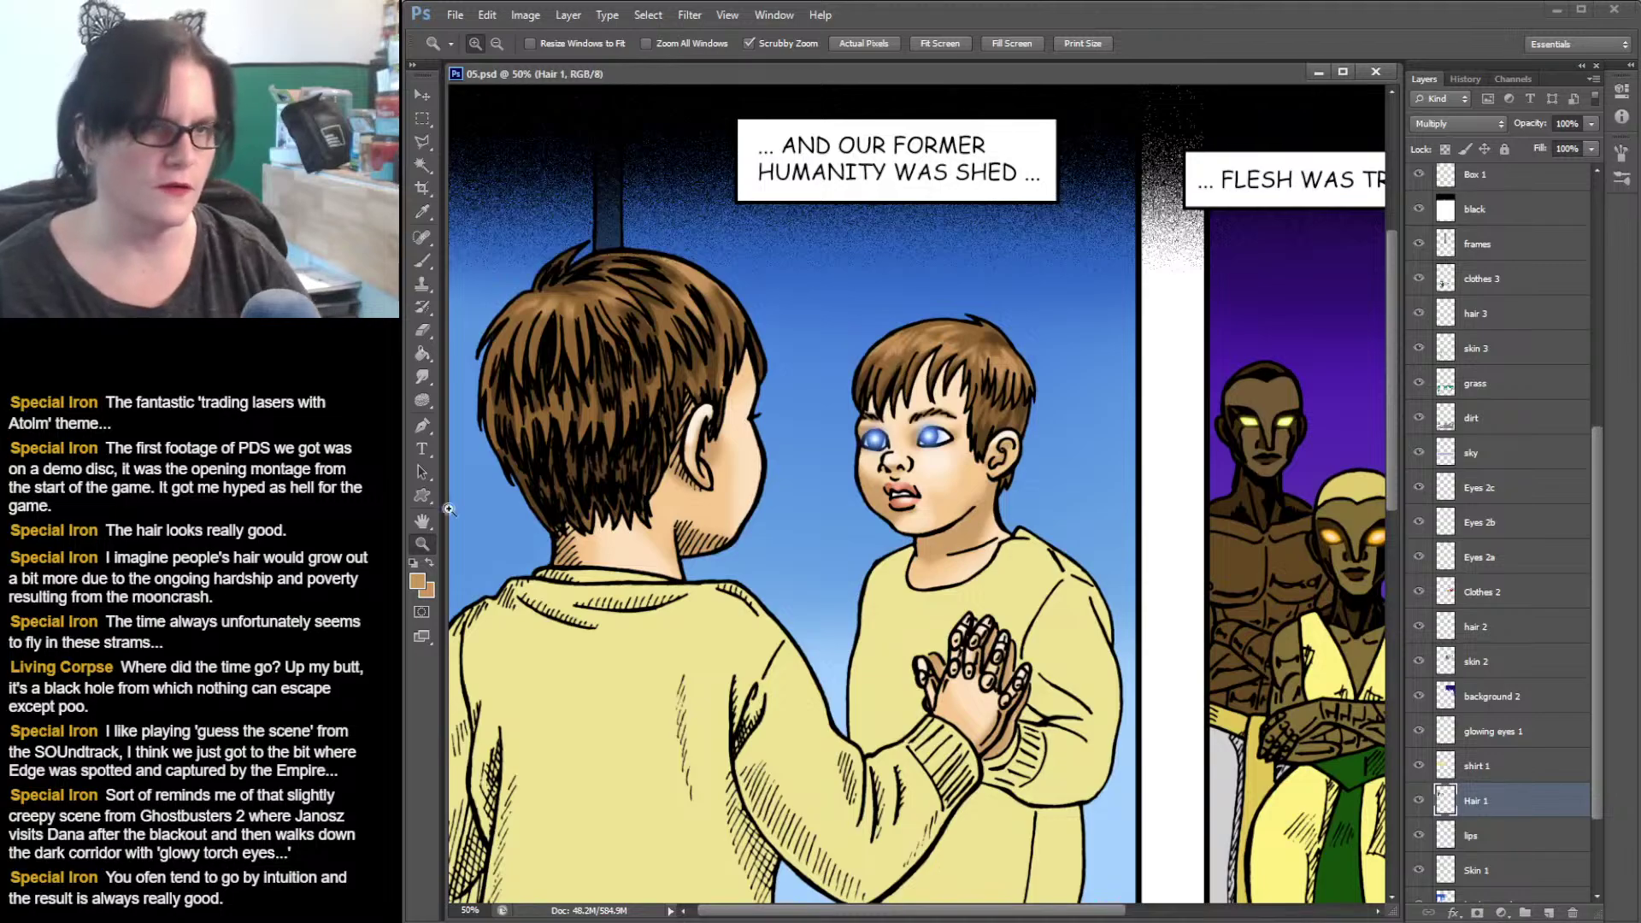
left_click(930, 427, "alt")
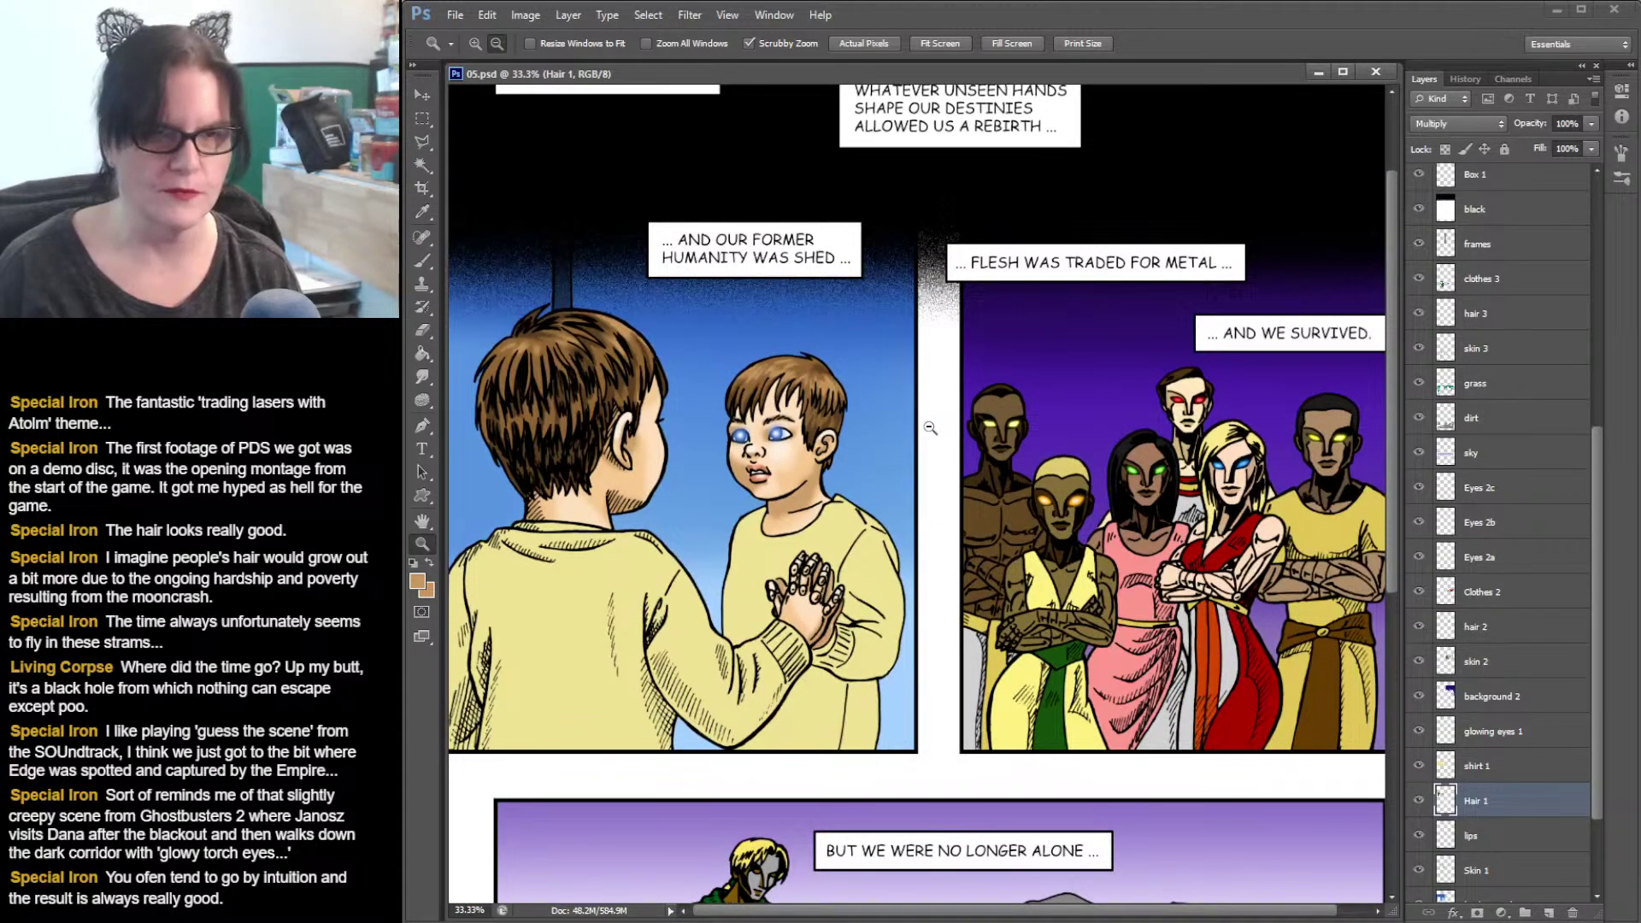
left_click(930, 428, "alt")
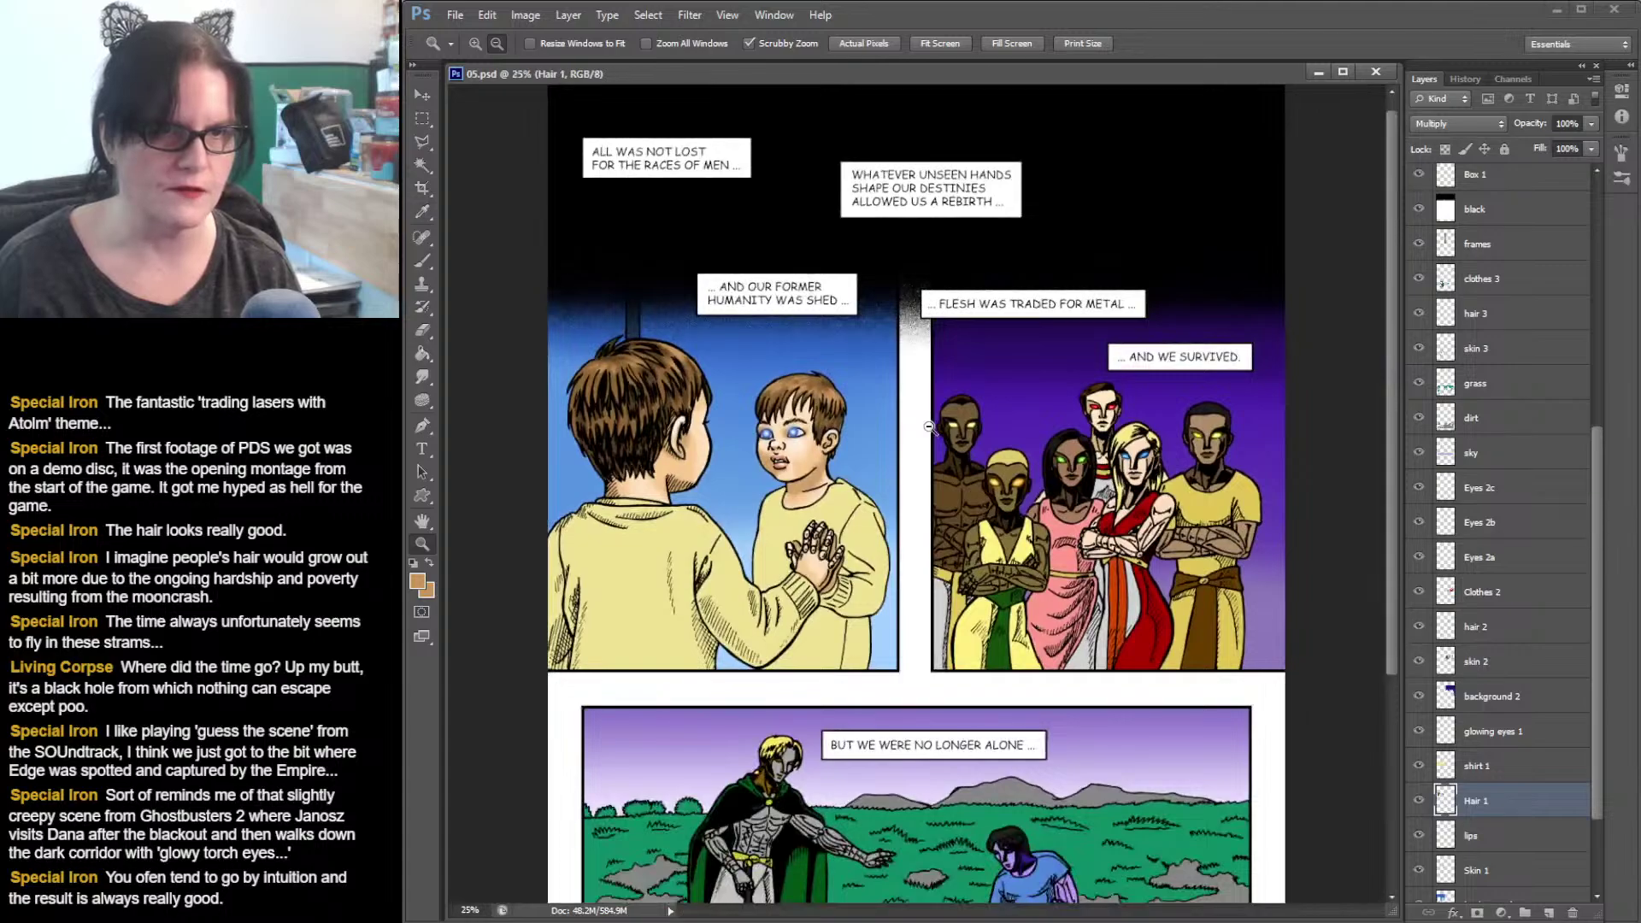
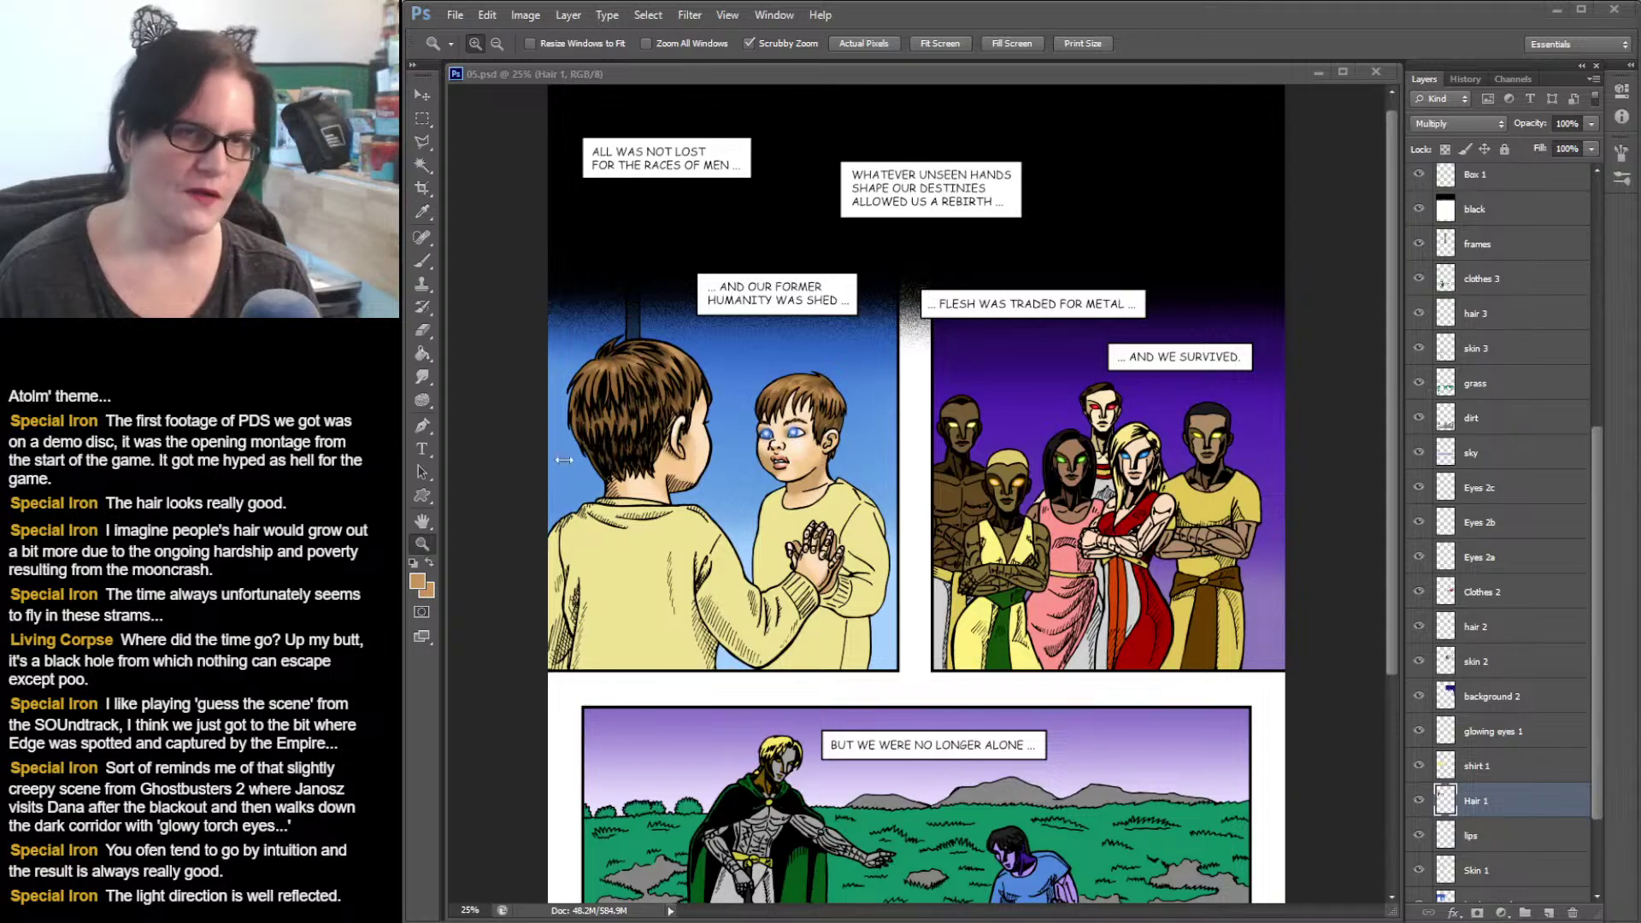
left_click(905, 74)
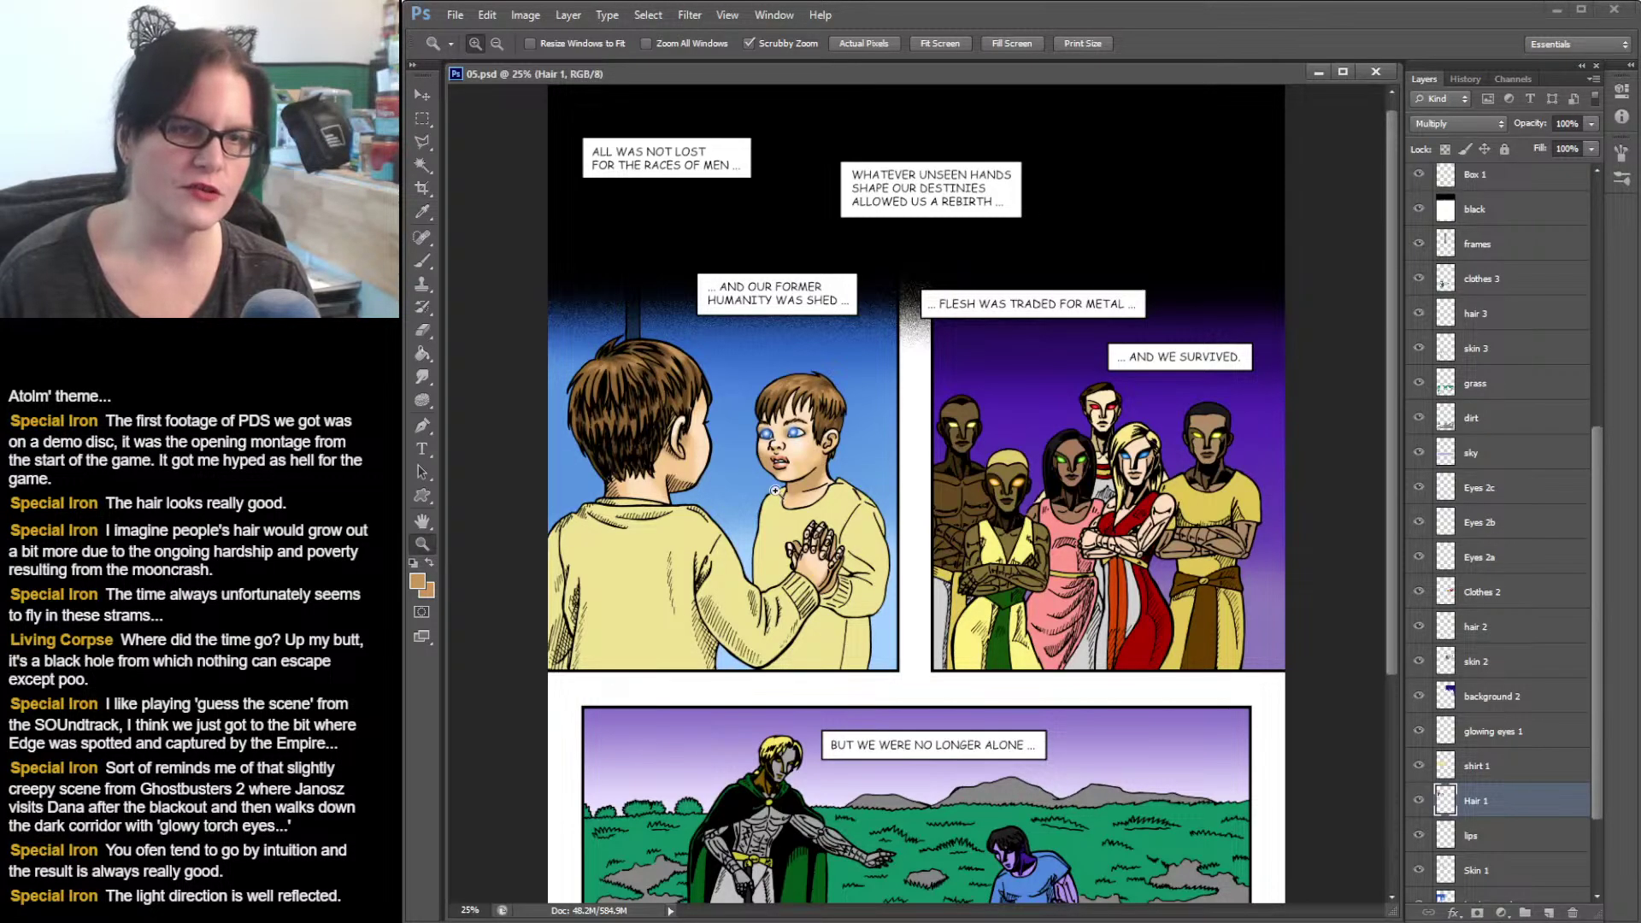
- Load the contents of the shirt 1 layer as a selection and sample the shirts' yellow as the foreground colour
left_click_drag(774, 490, 813, 461)
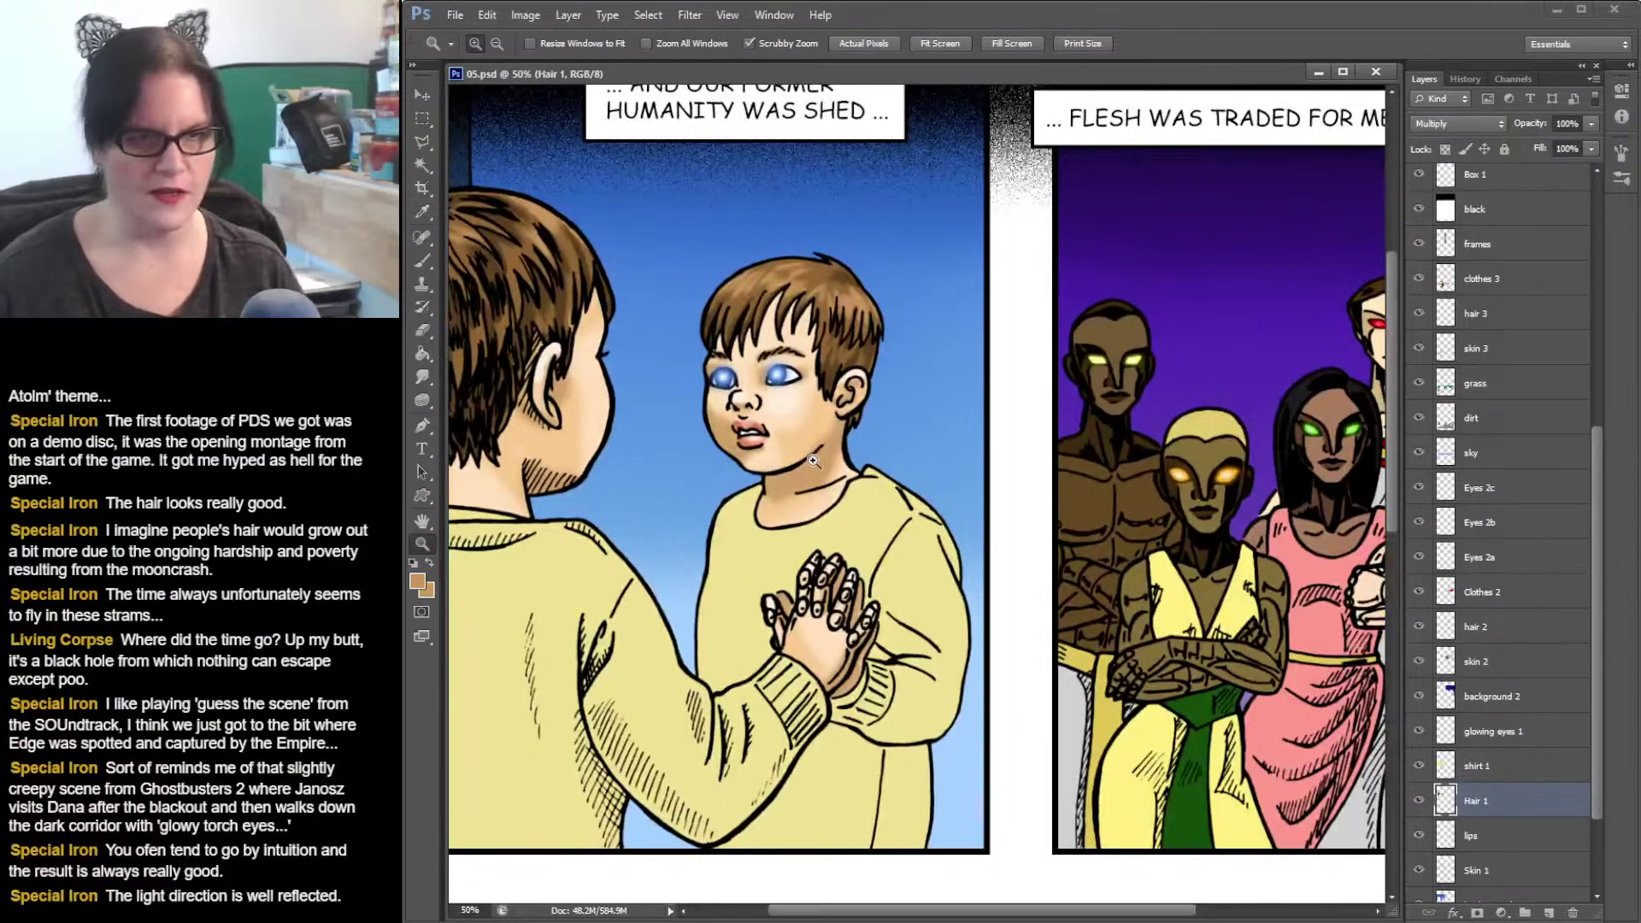
left_click_drag(912, 441, 1074, 447)
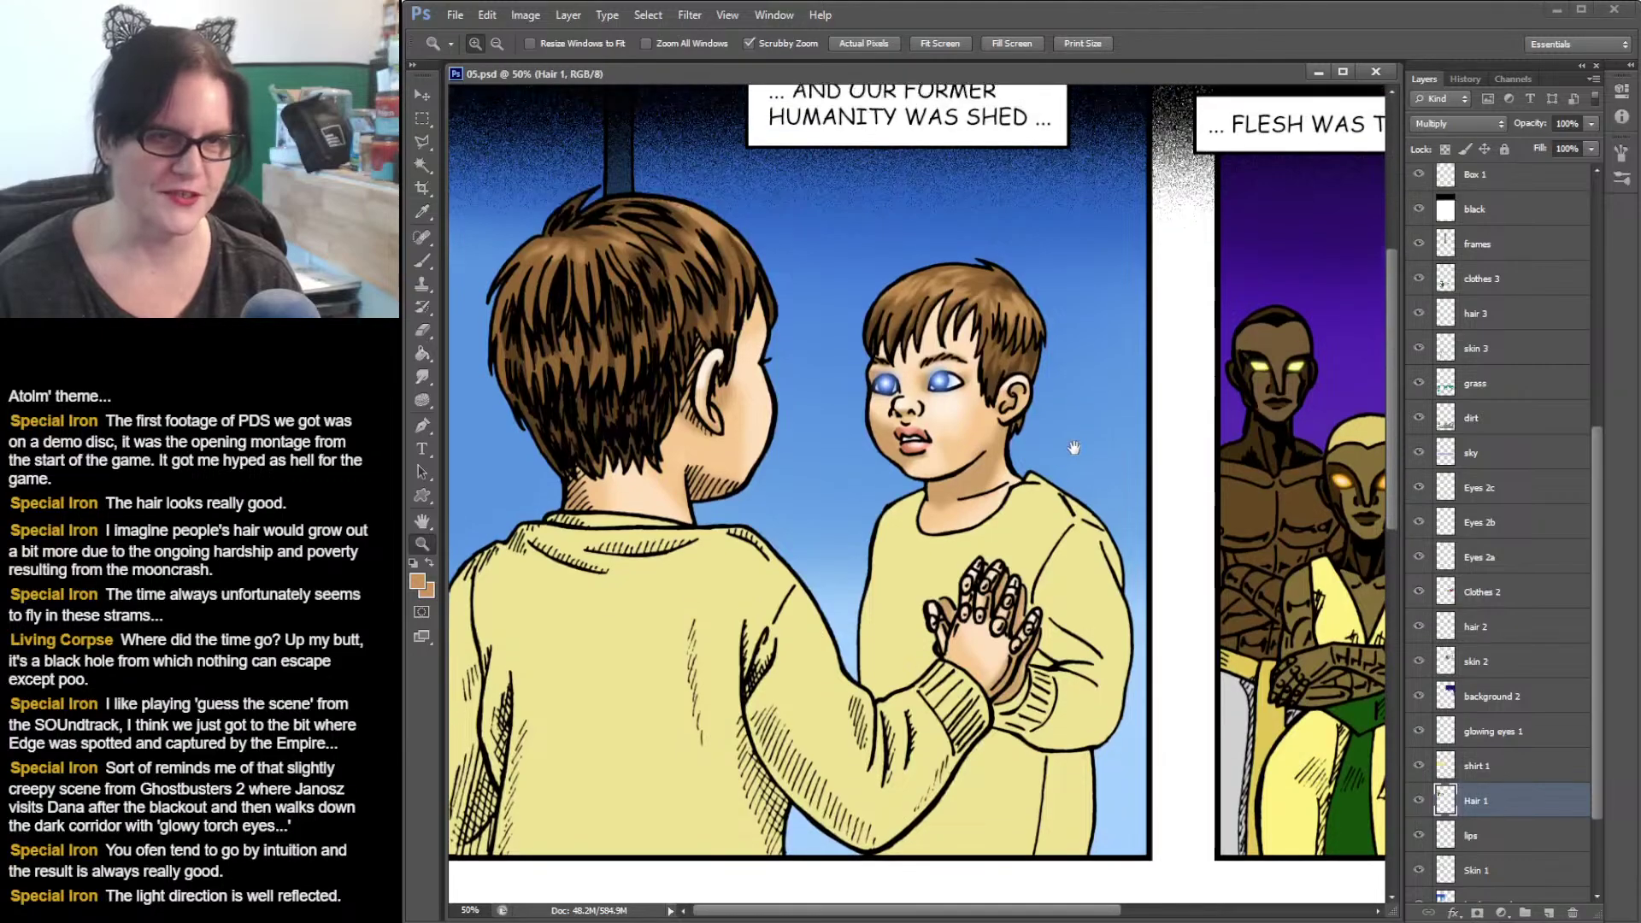
left_click(1468, 770)
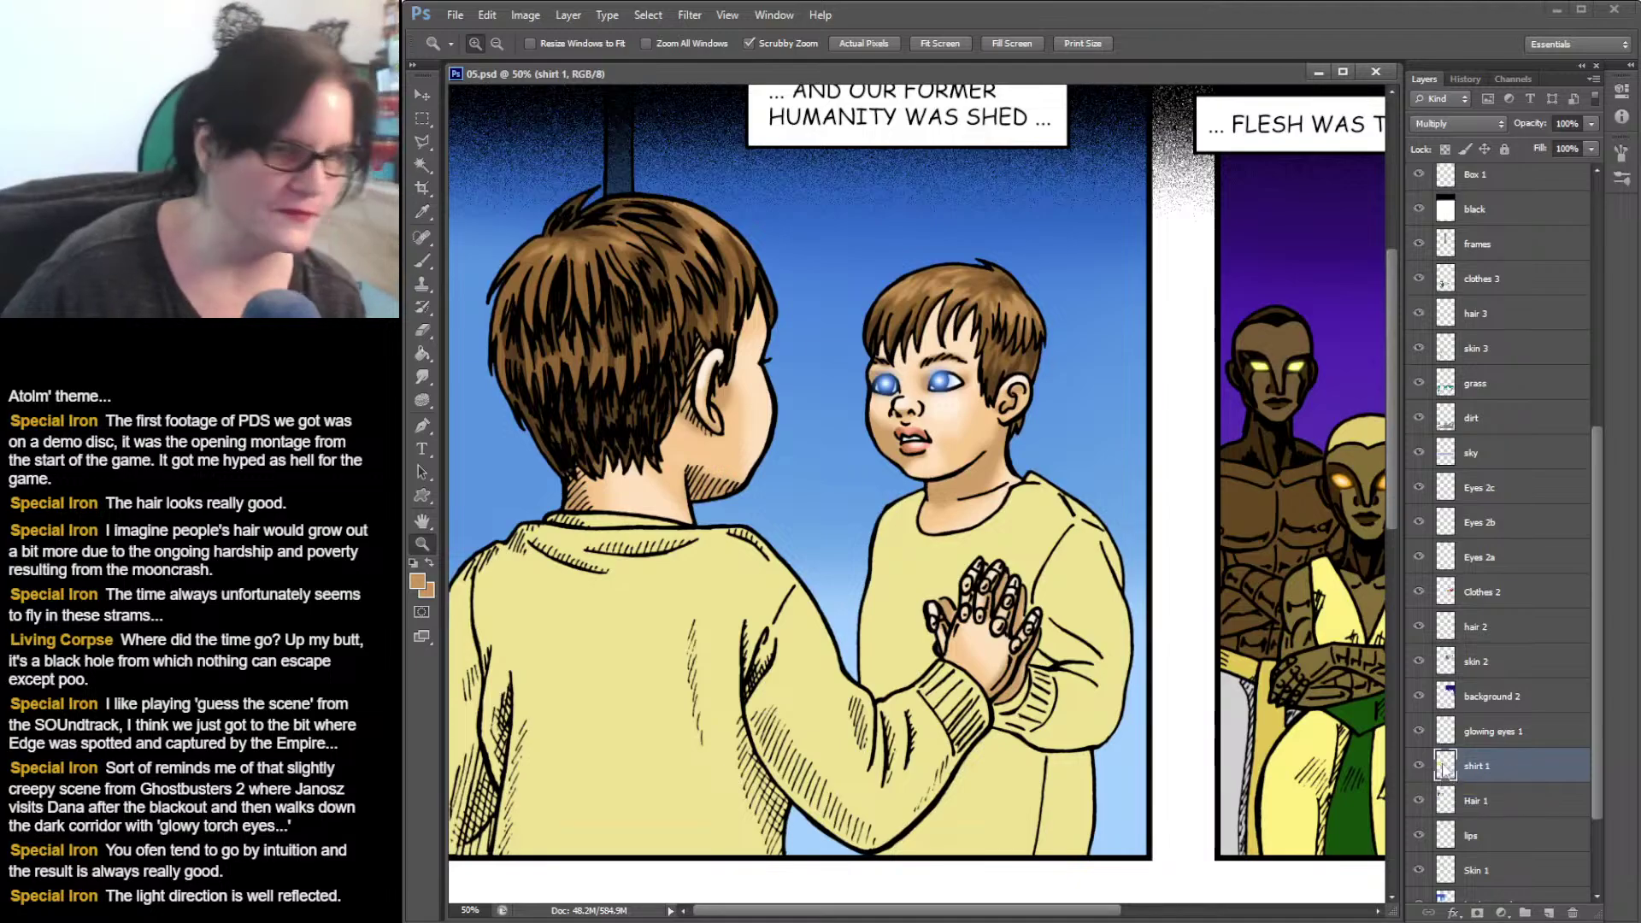
left_click(1443, 768, "ctrl")
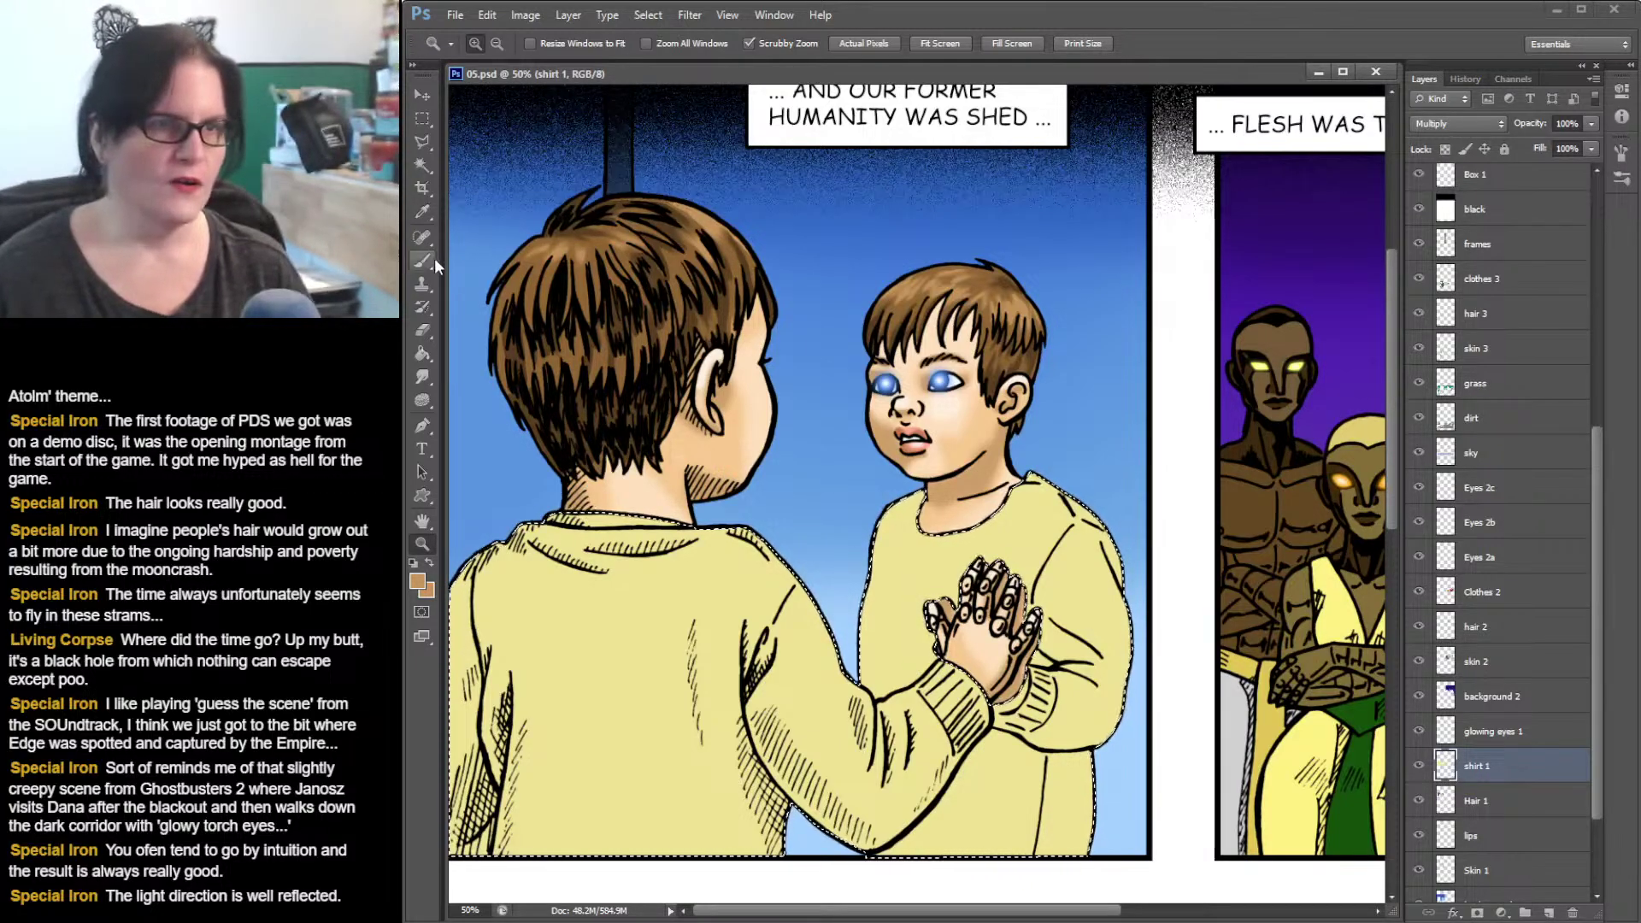
left_click(423, 212)
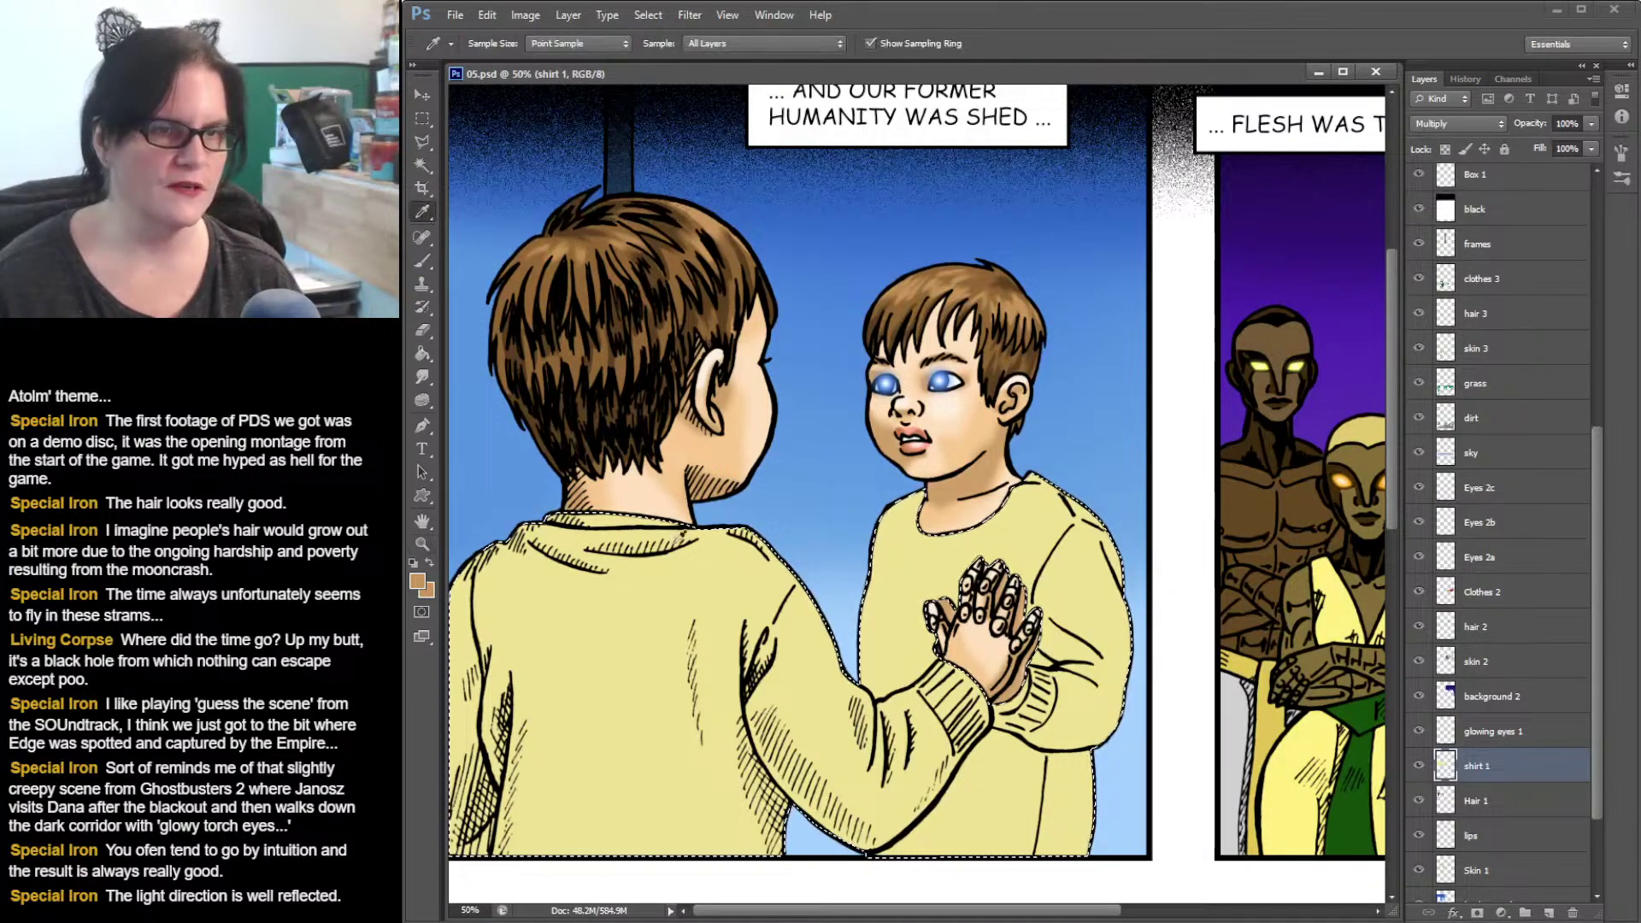
left_click(625, 599)
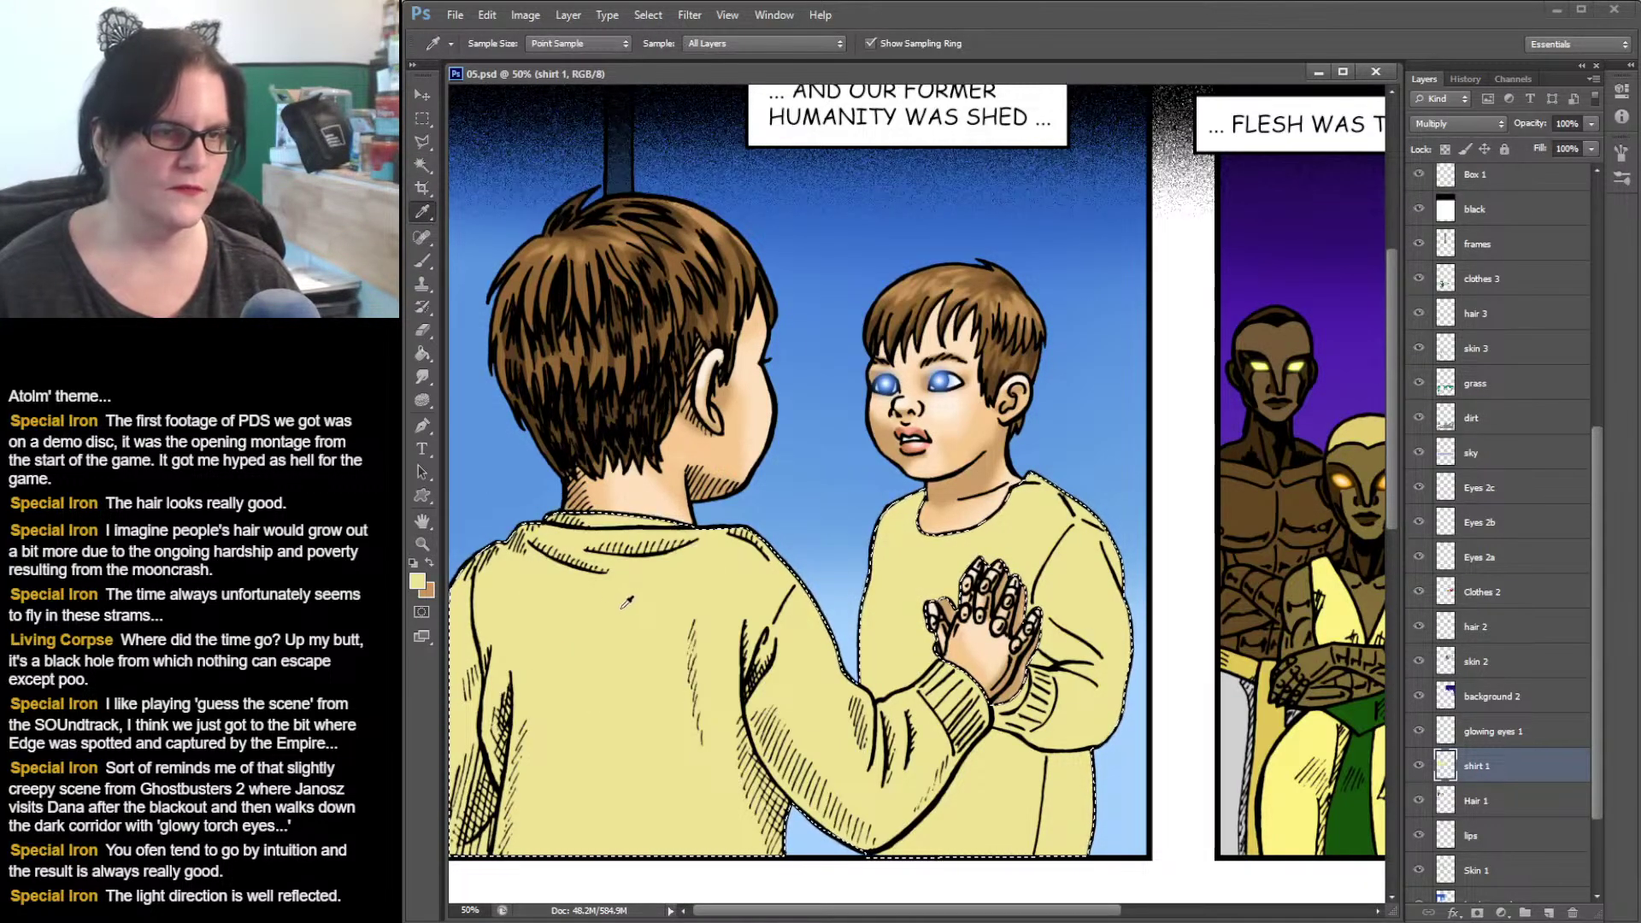
- Swap the foreground and background colours, and set the foreground to the dark yellow shadow colour d0b82e
left_click(431, 564)
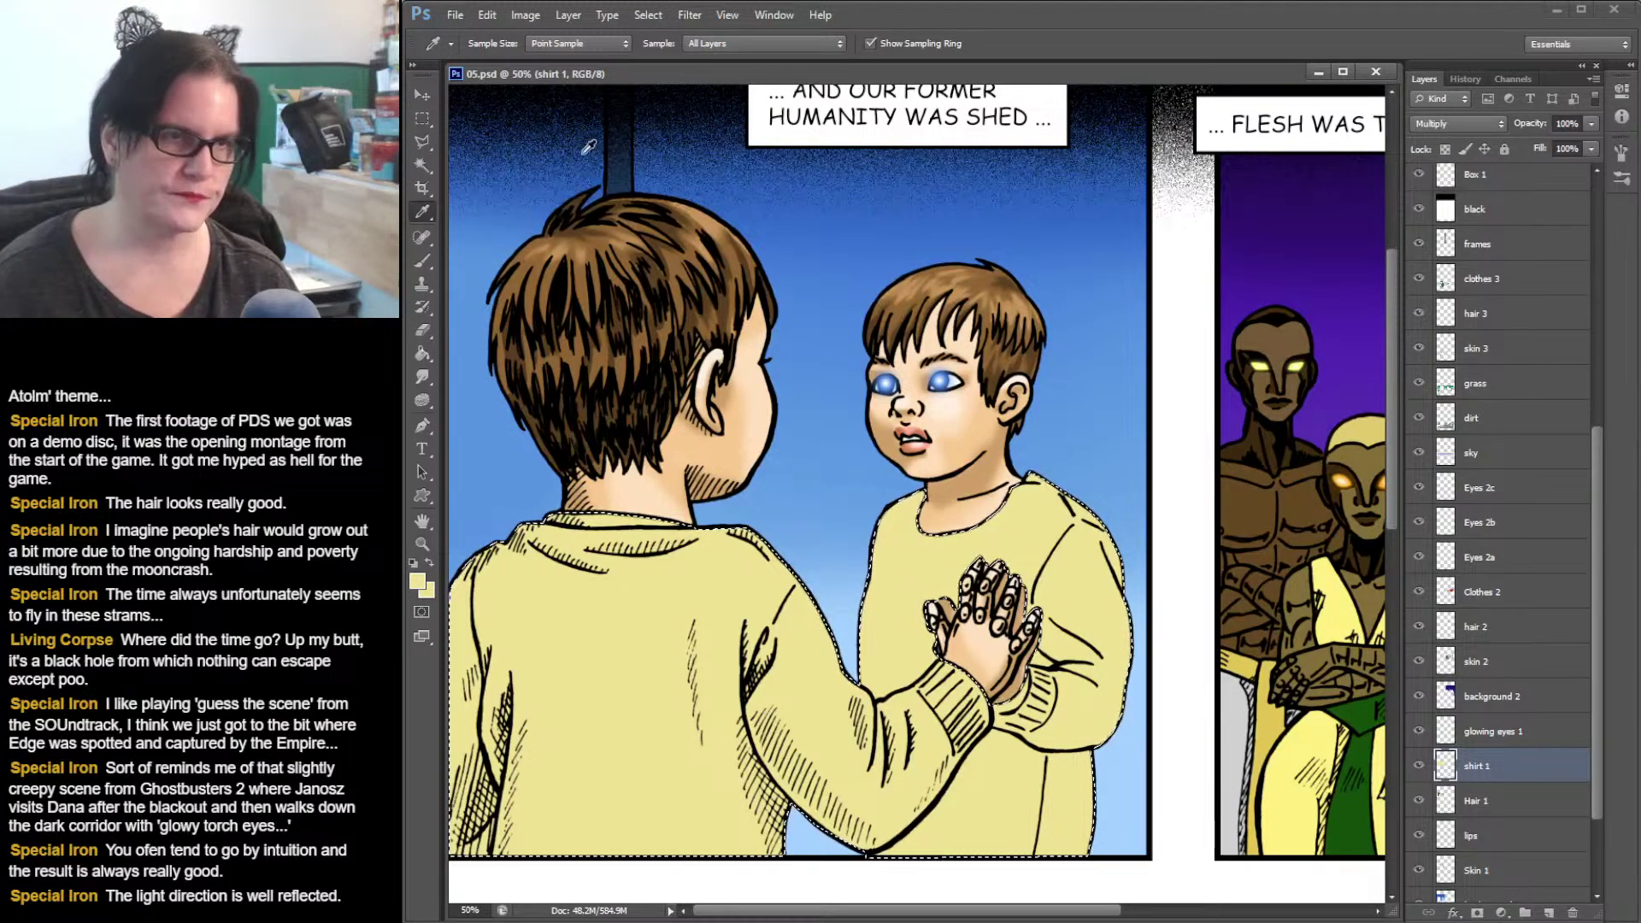
left_click(417, 584)
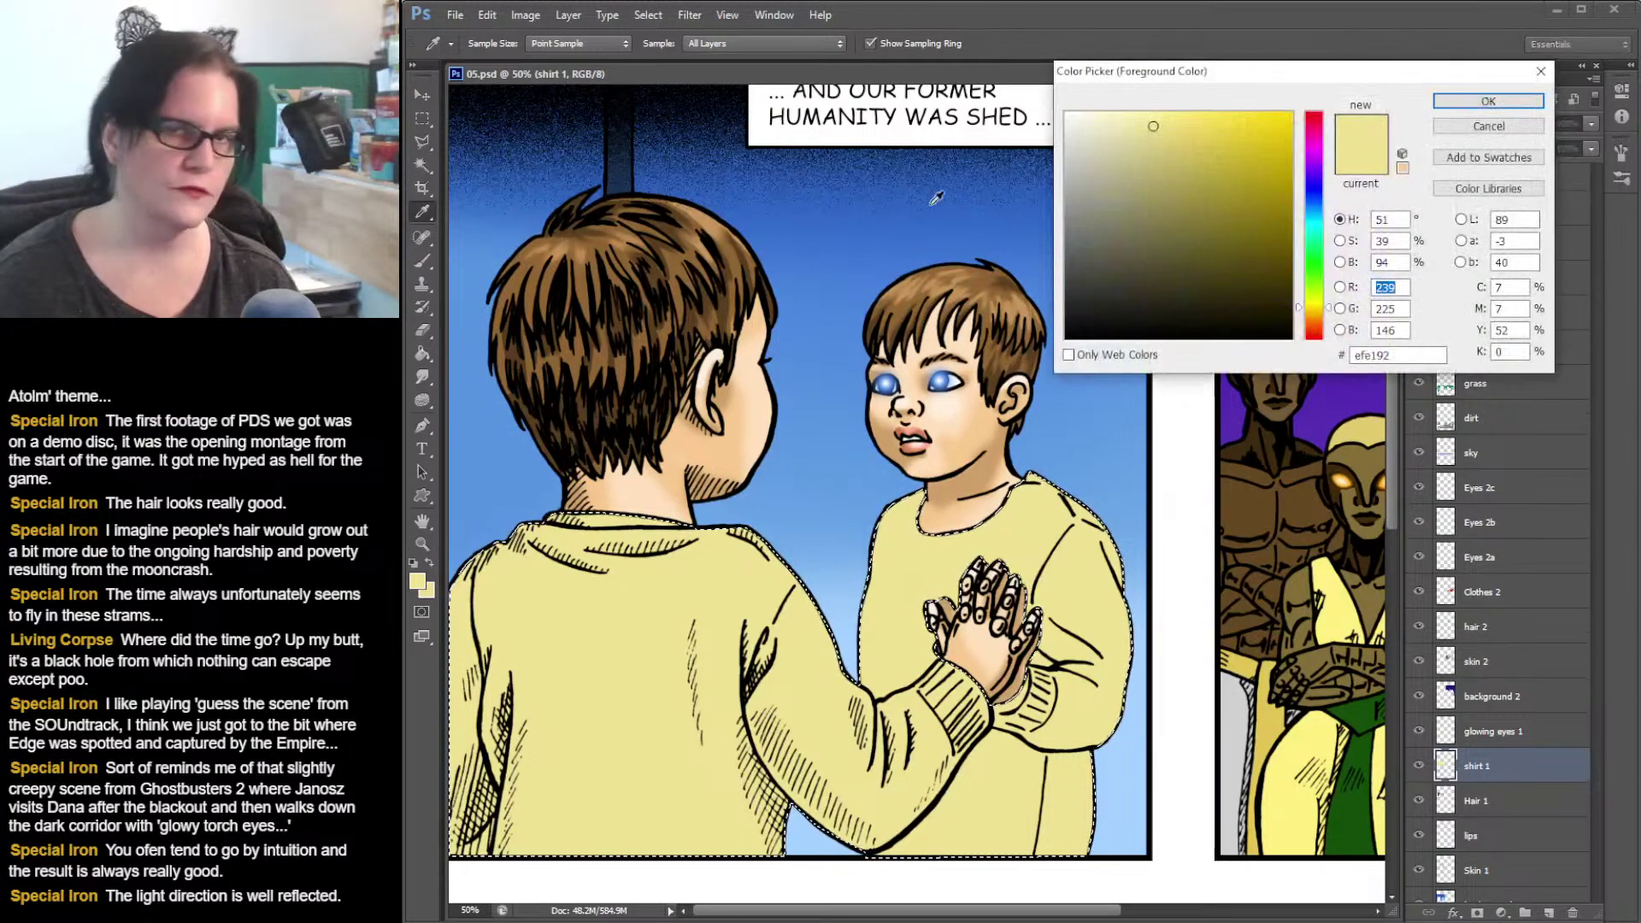
left_click(1174, 163)
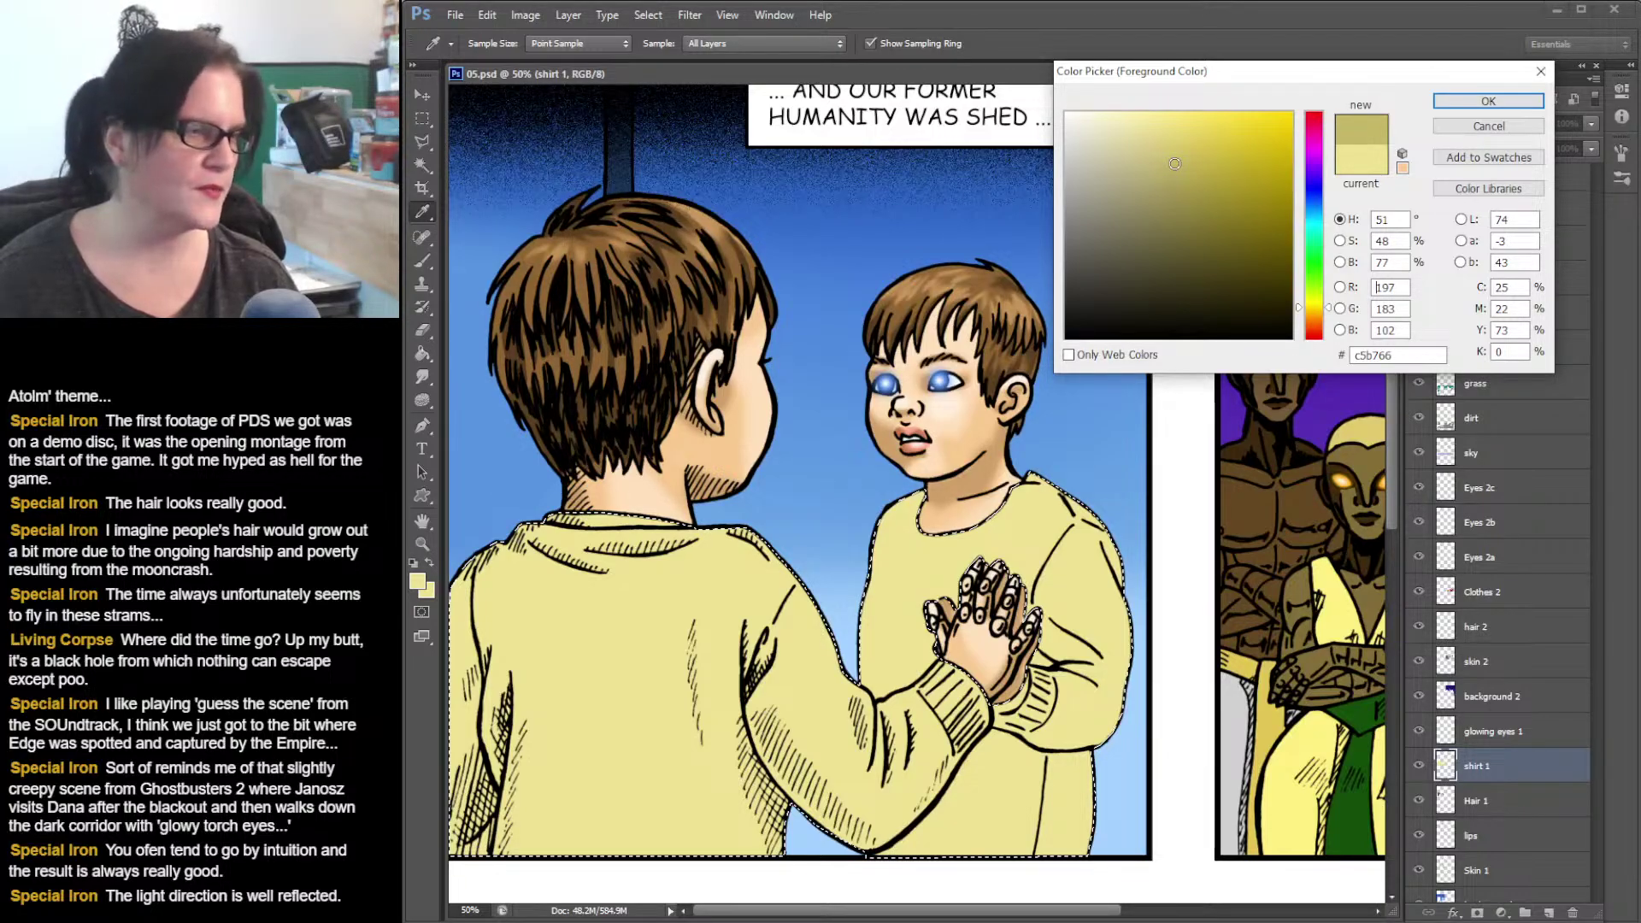
left_click_drag(1175, 164, 1203, 159)
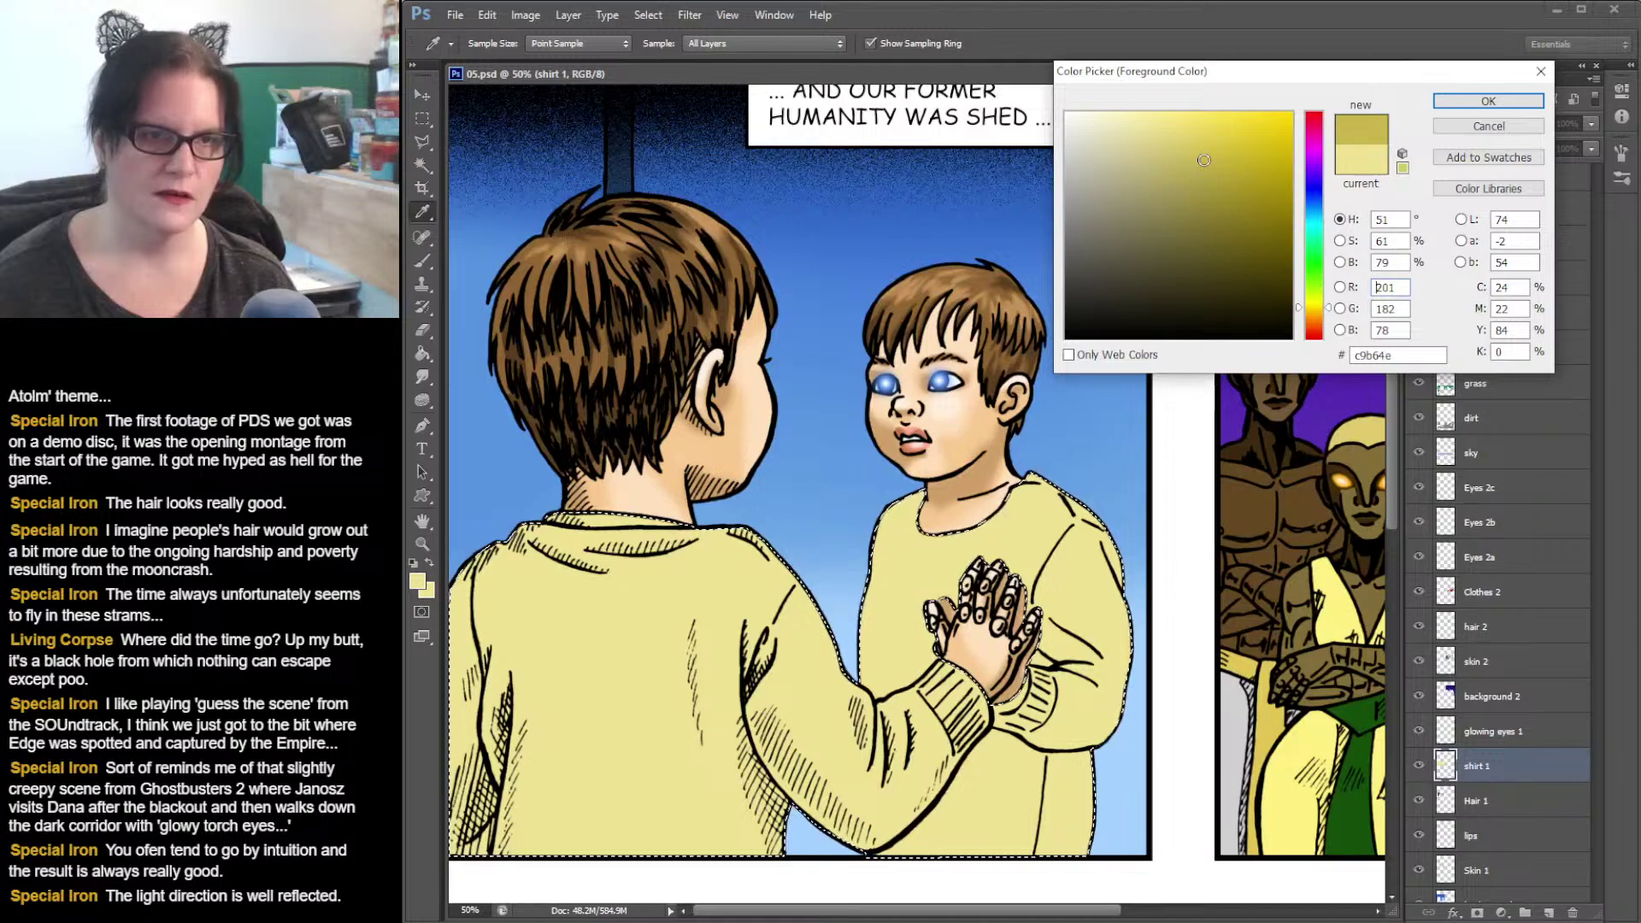
left_click(1487, 101)
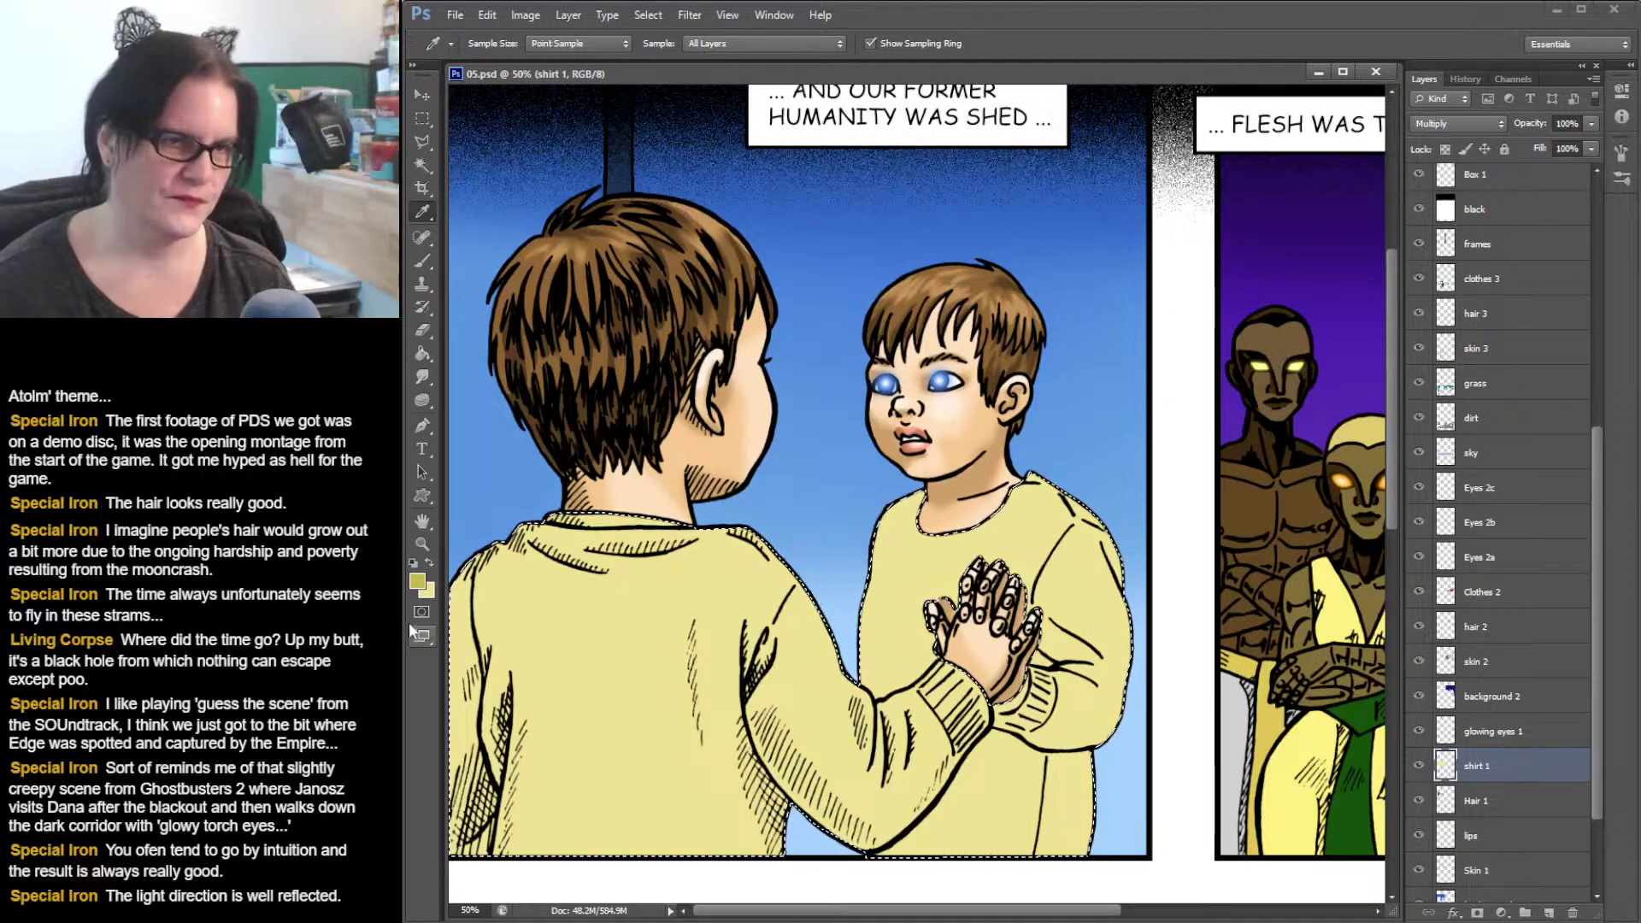
left_click(417, 582)
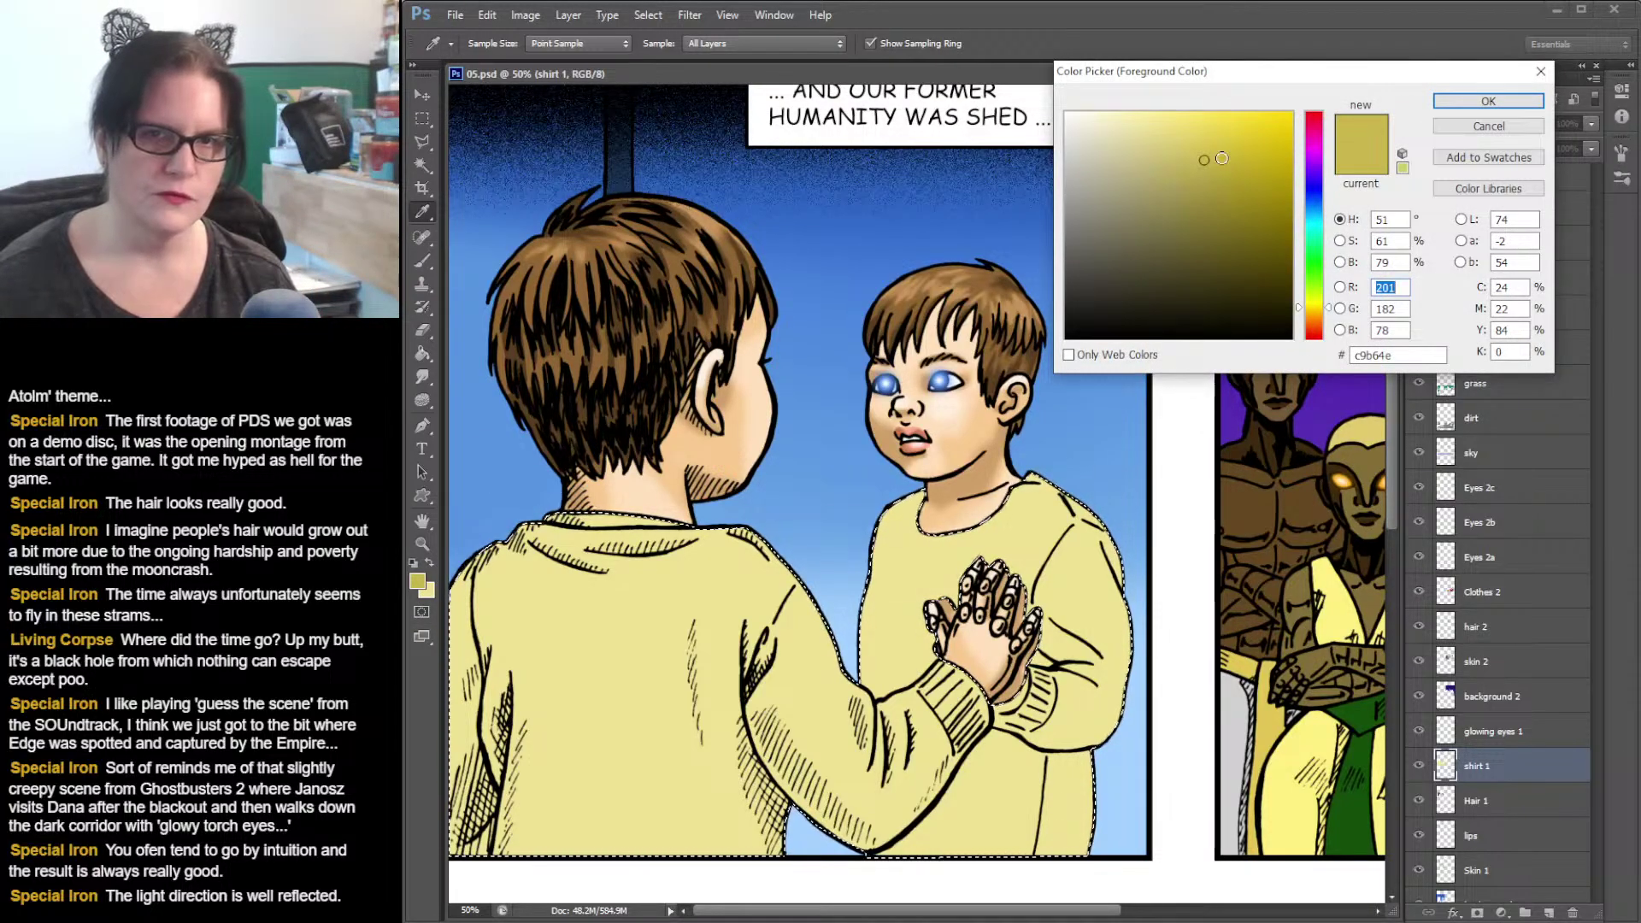
left_click_drag(1223, 162, 1241, 154)
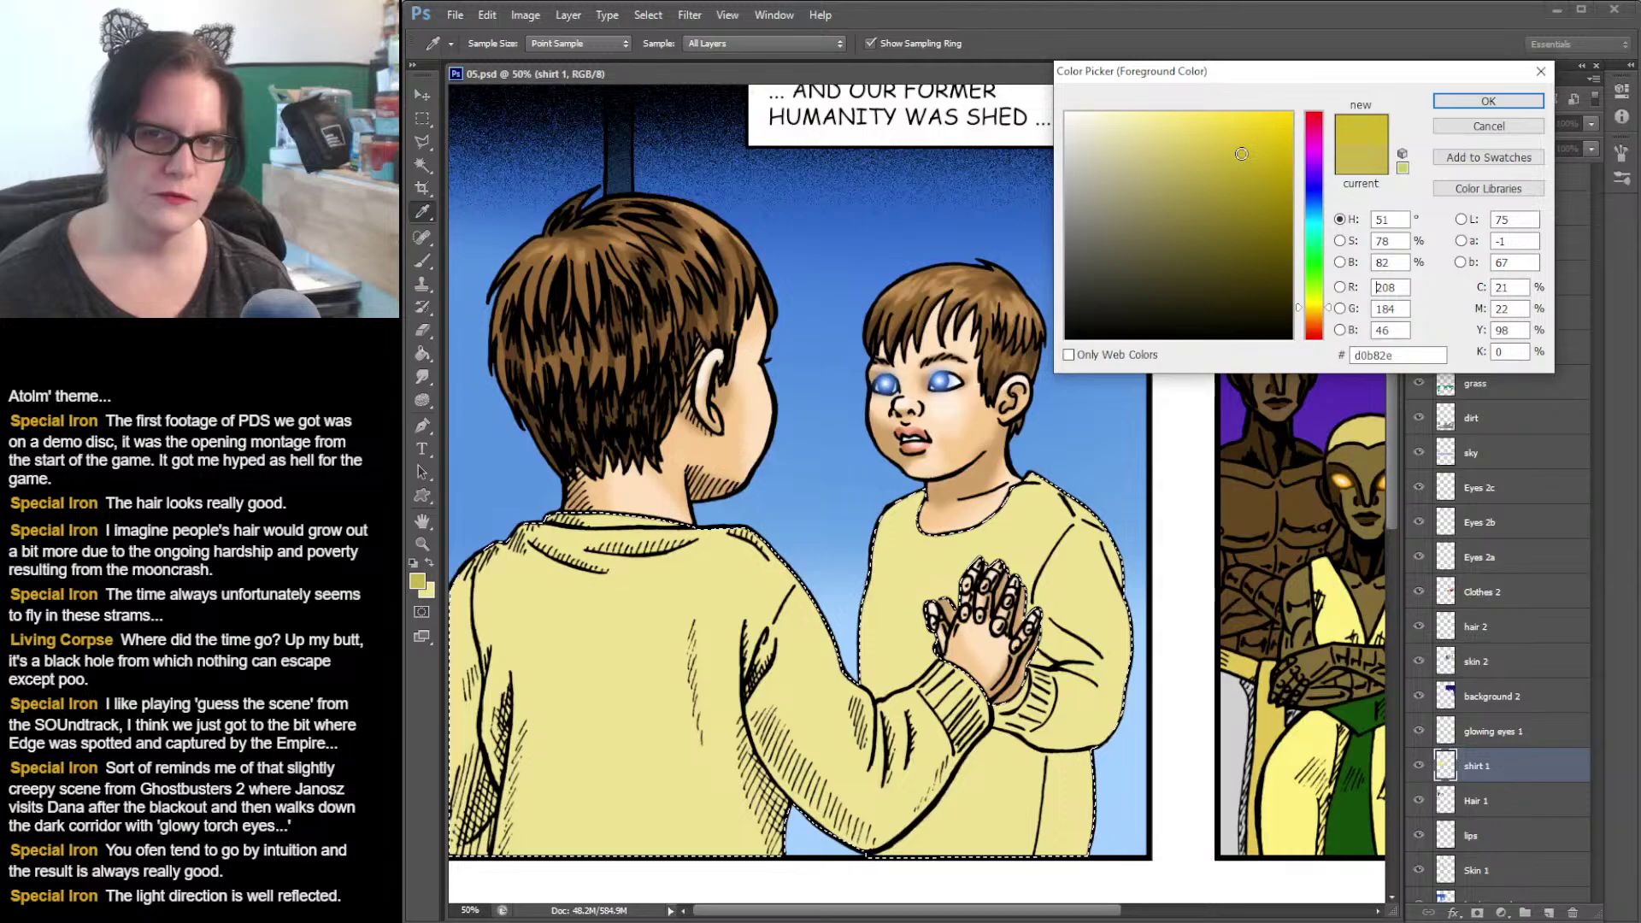
left_click(1485, 103)
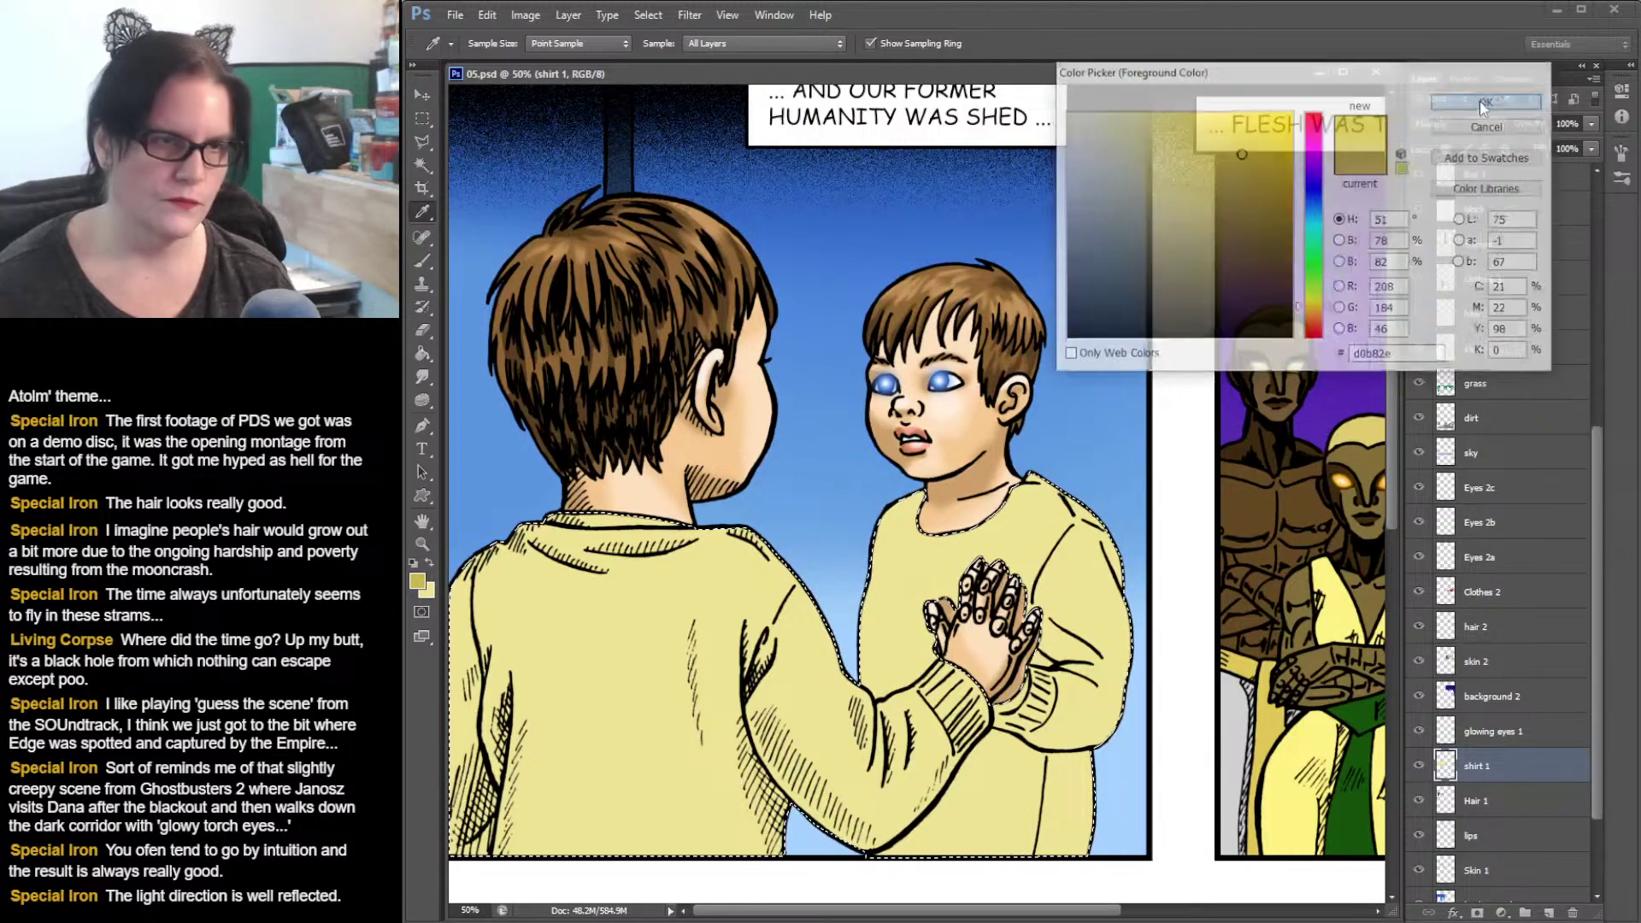
- Paint shadows along the underside, elbow and cuff of the nearer boy's raised sleeve with a soft 100 px Brush on shirt 1
left_click(421, 265)
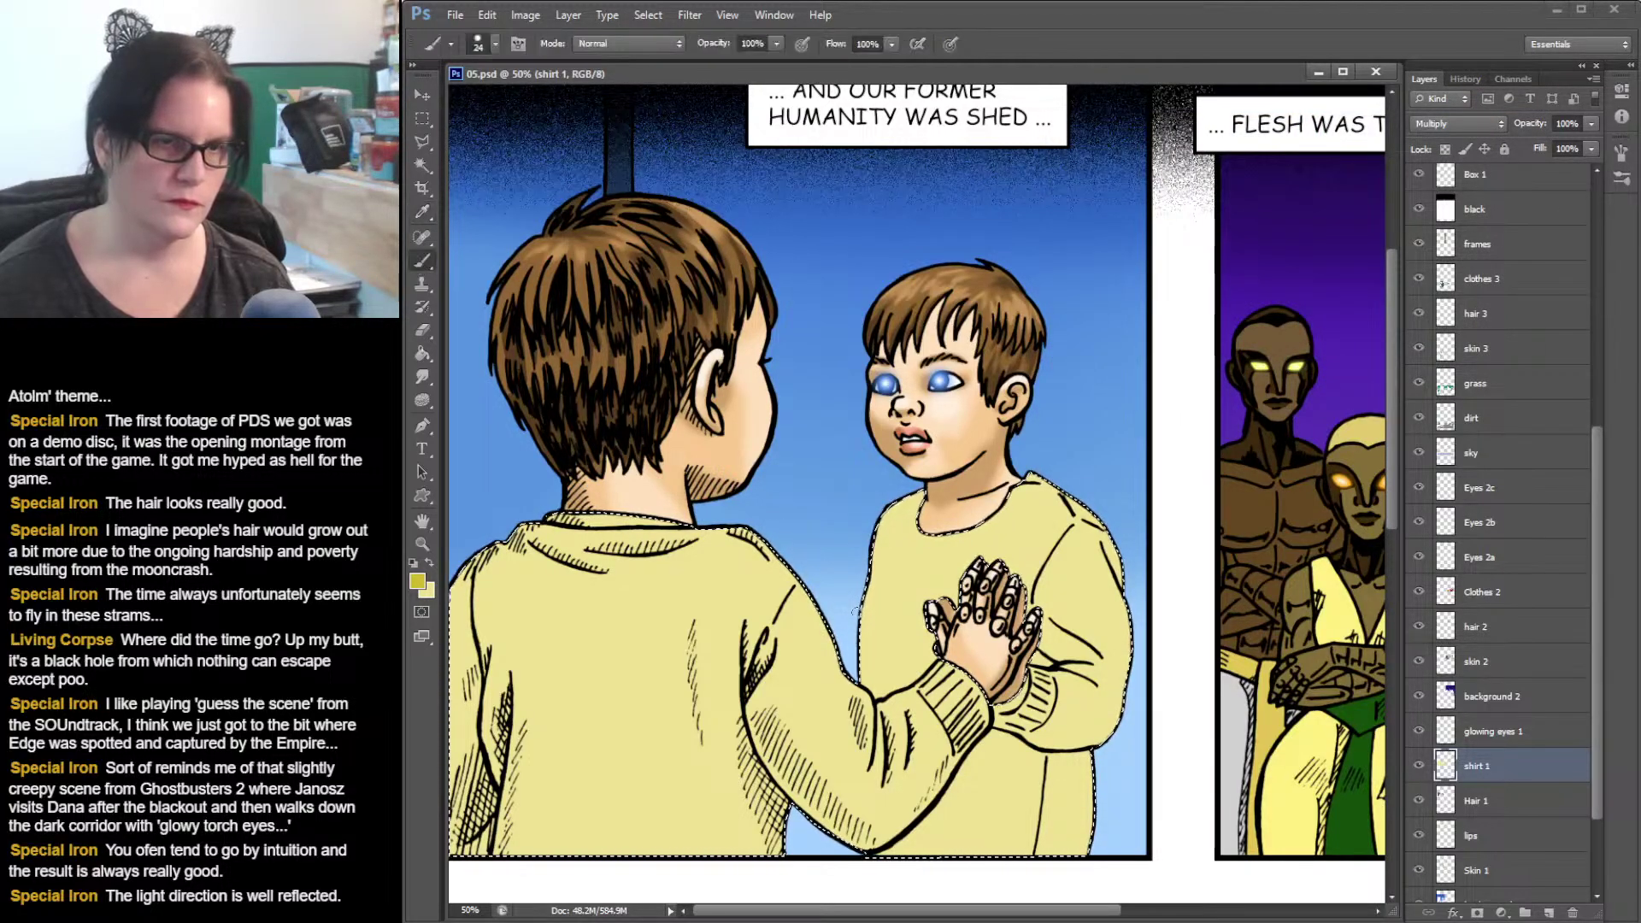
left_click(495, 47)
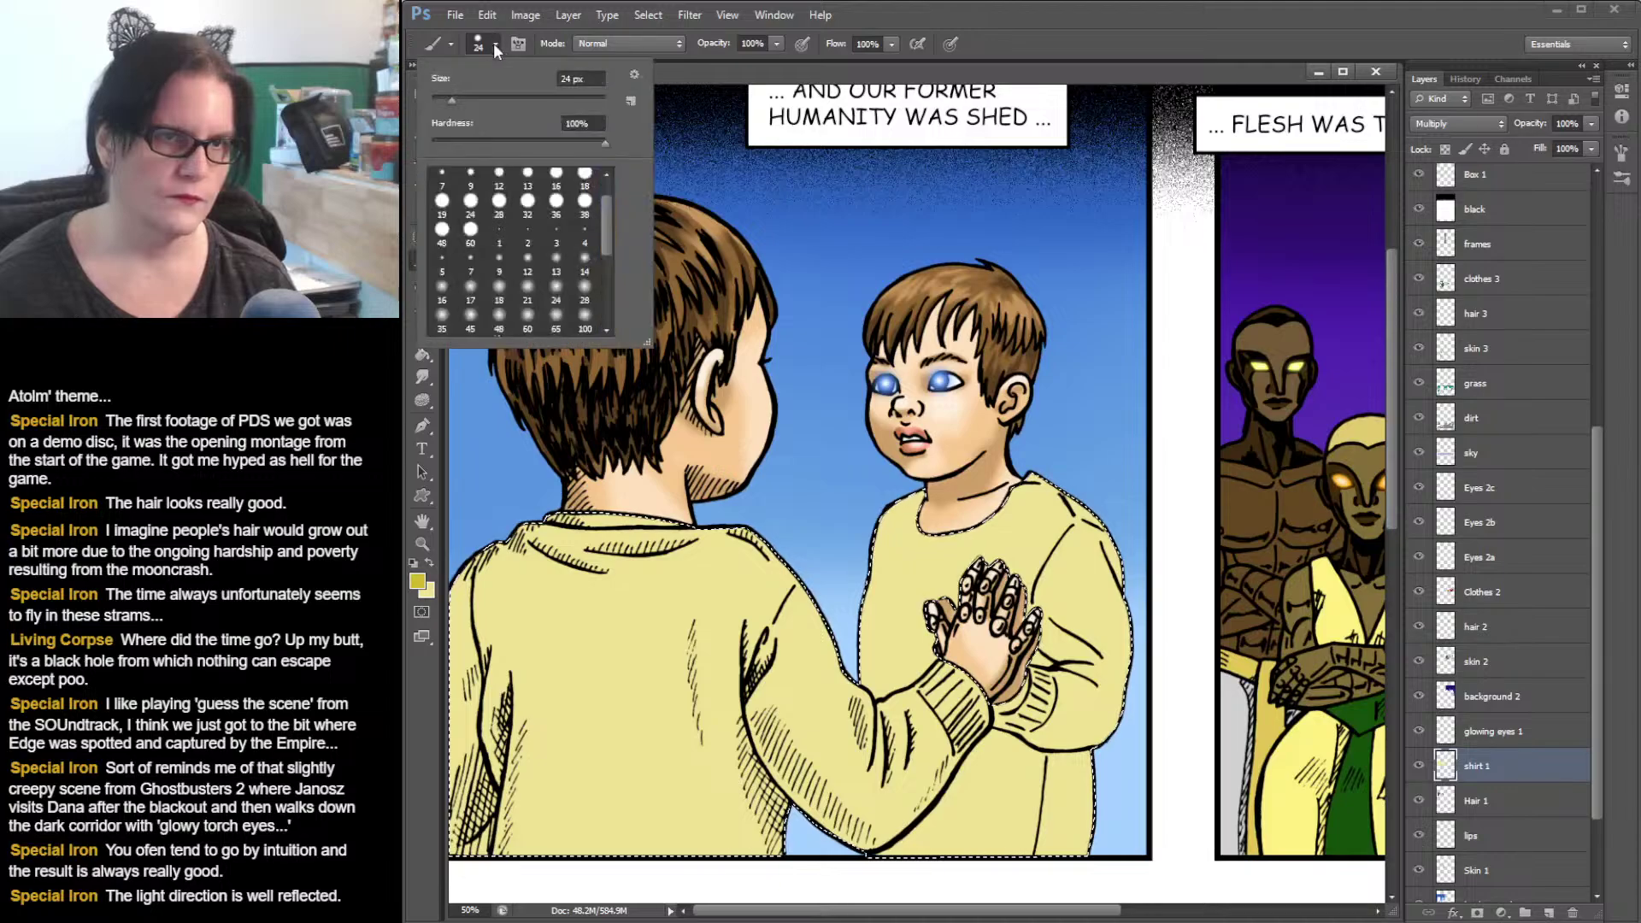
left_click(583, 318)
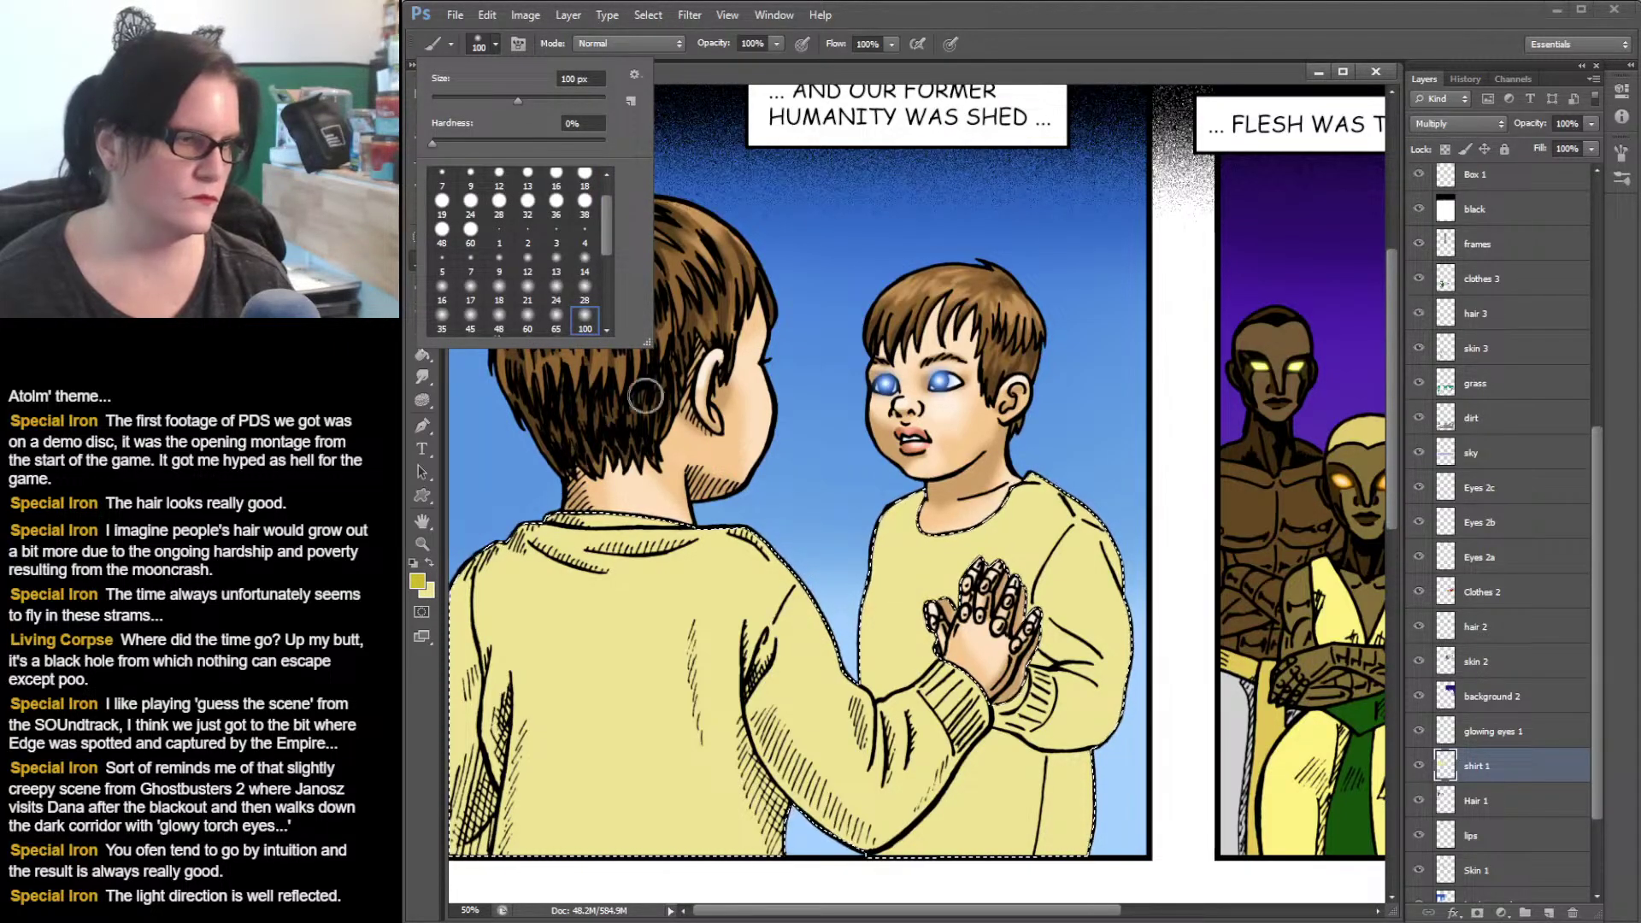
left_click(716, 73)
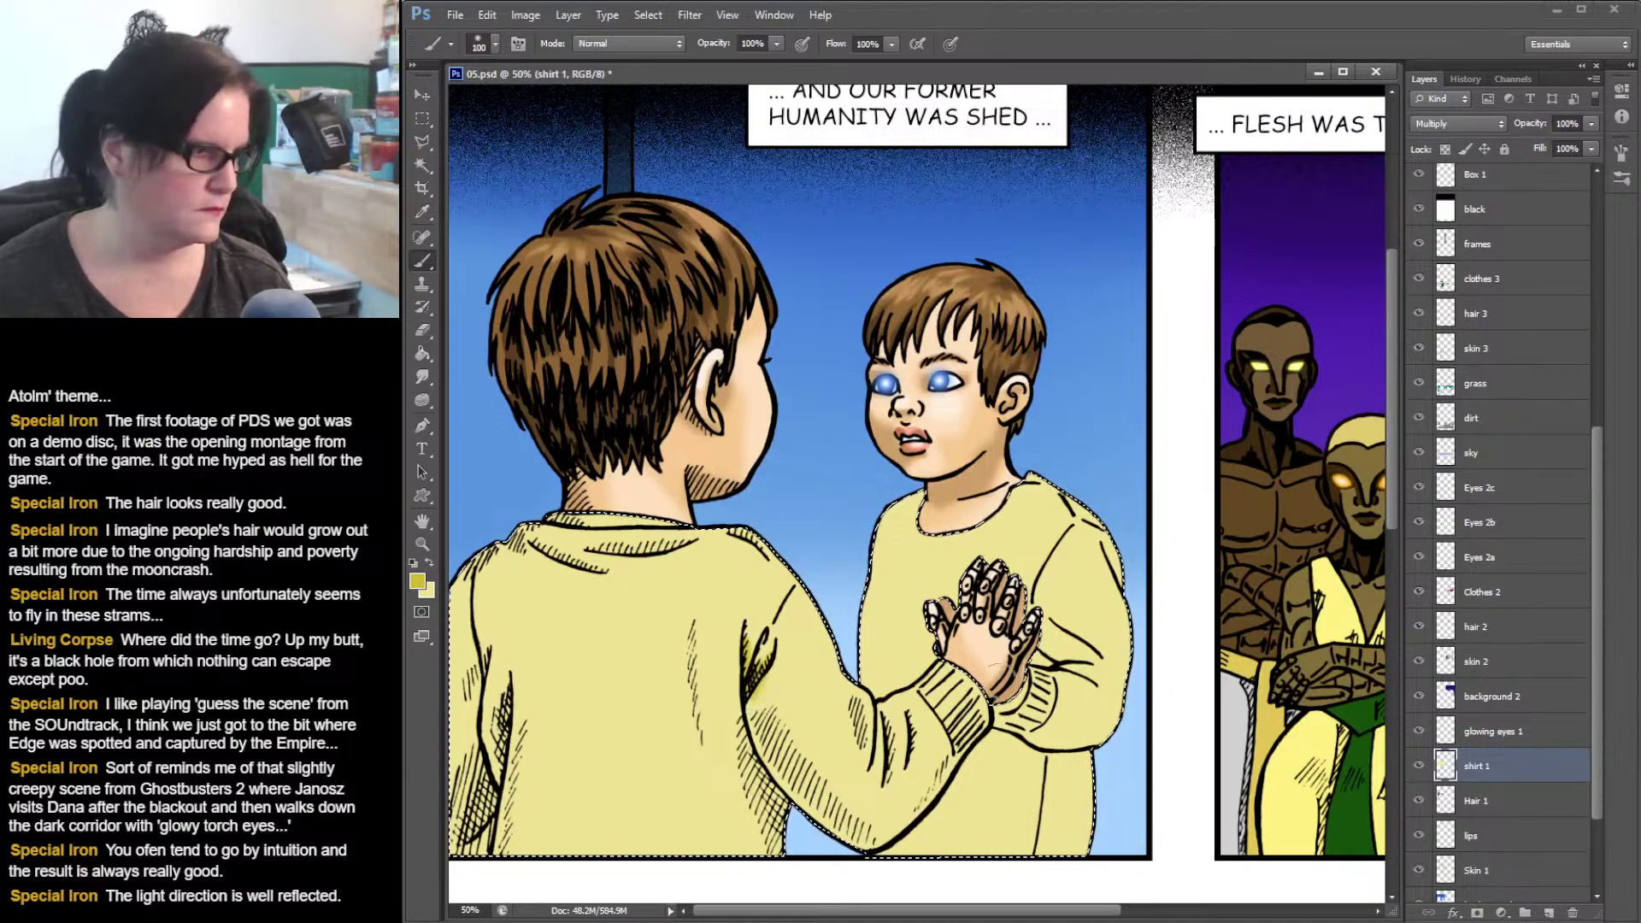
mouse_move(759, 636)
left_mouse_down()
mouse_move(767, 709)
mouse_move(814, 779)
left_mouse_up()
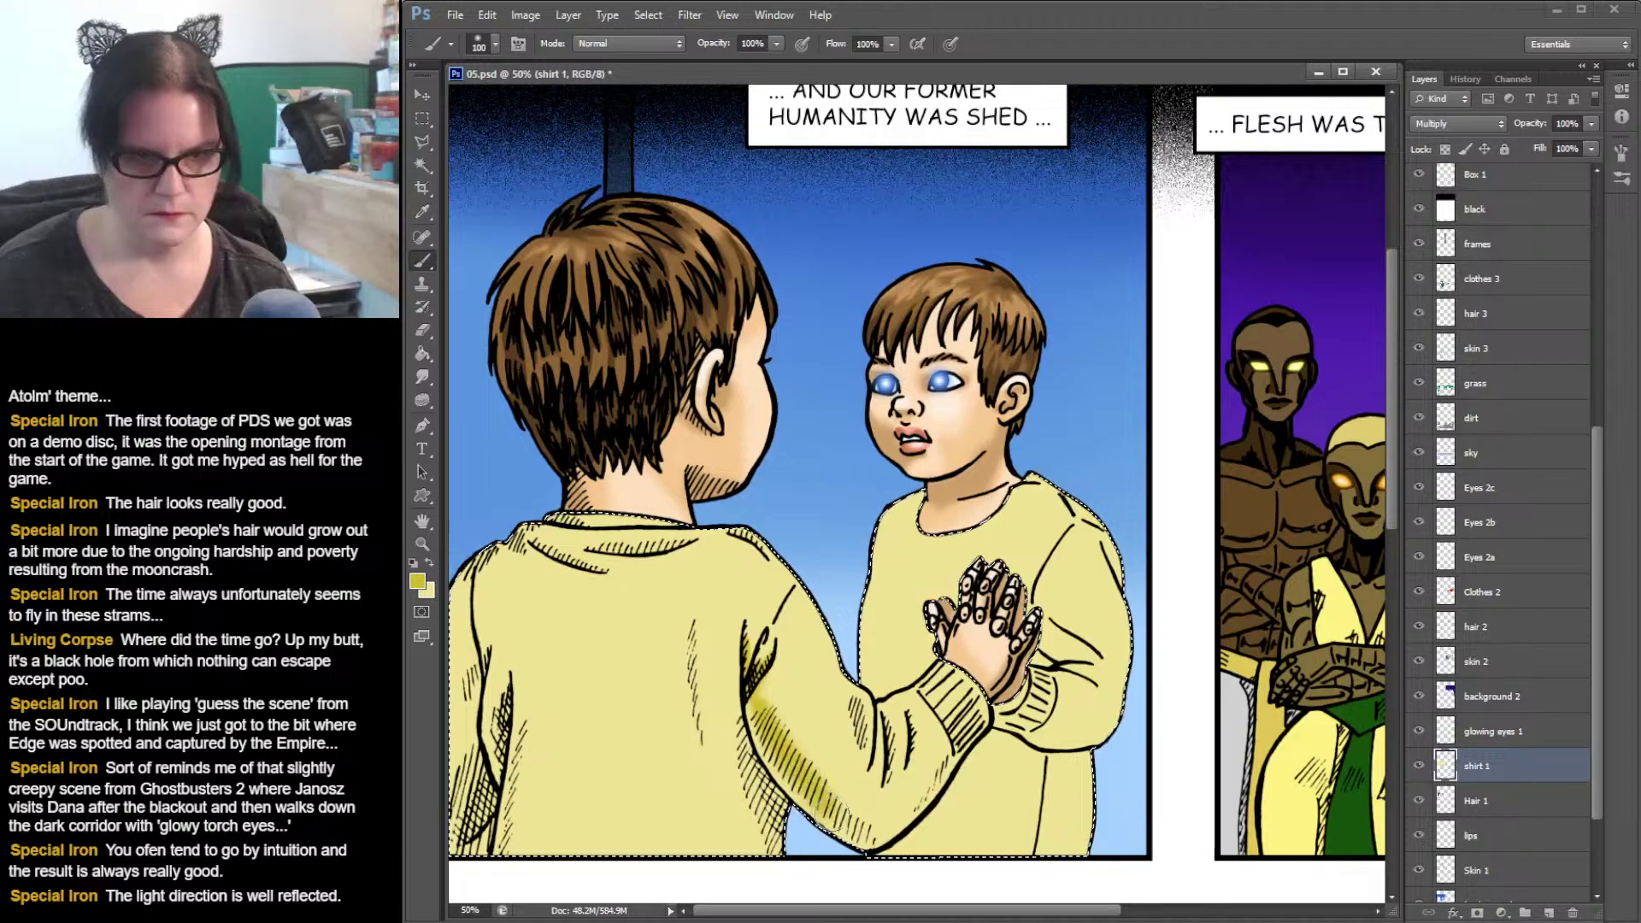
left_click_drag(866, 830, 881, 834)
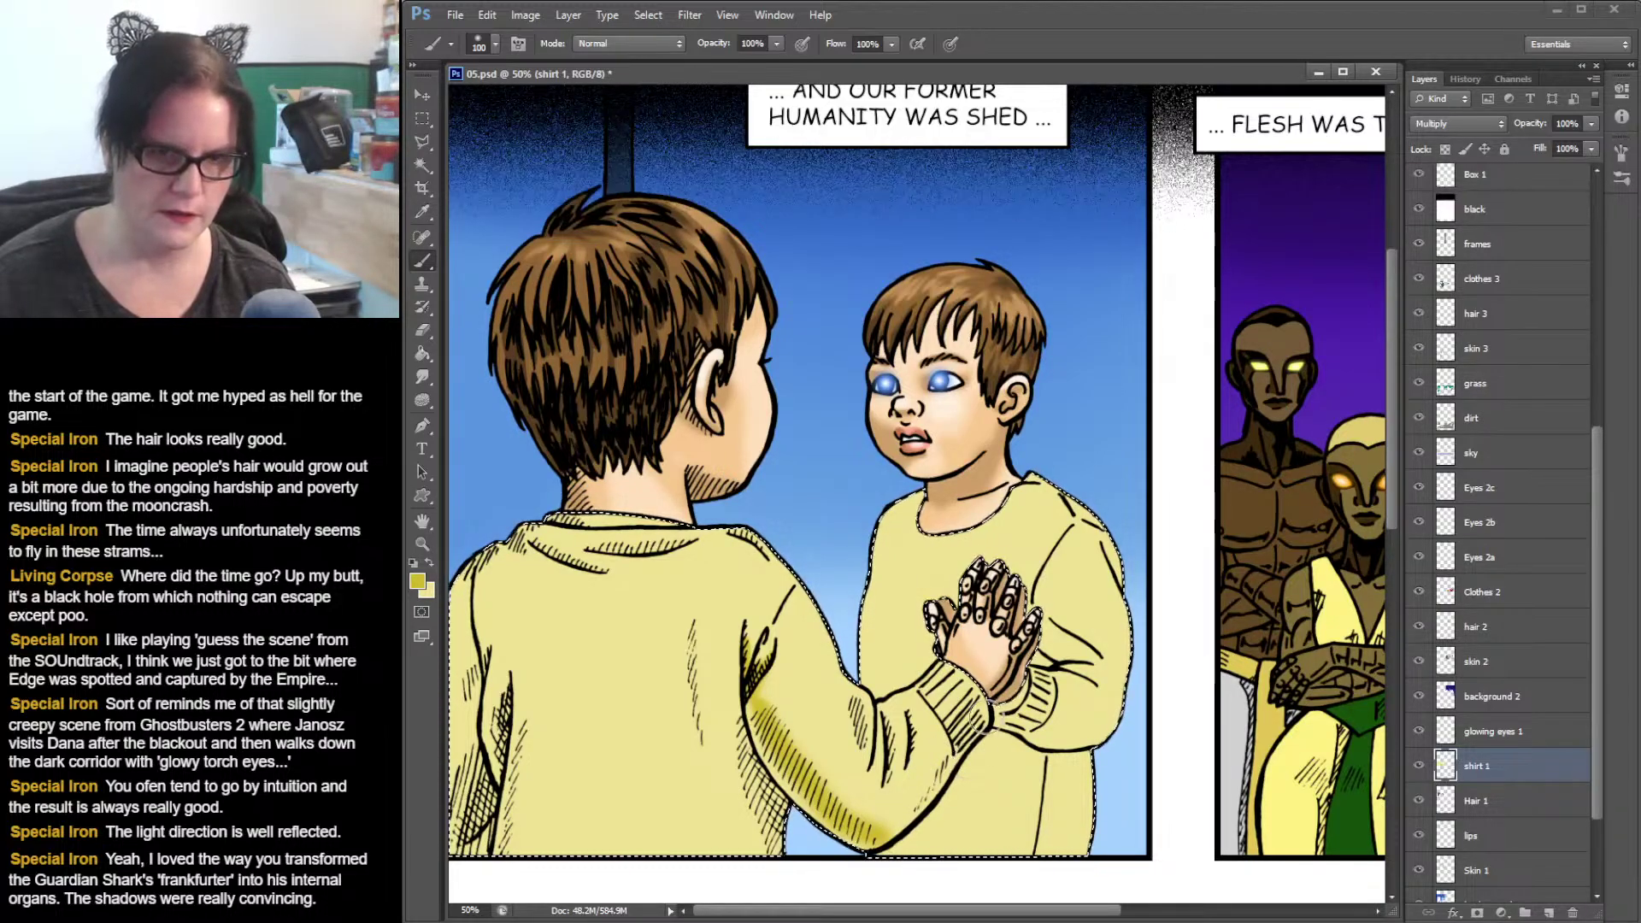
mouse_move(957, 738)
left_mouse_down()
mouse_move(983, 703)
mouse_move(920, 801)
left_mouse_up()
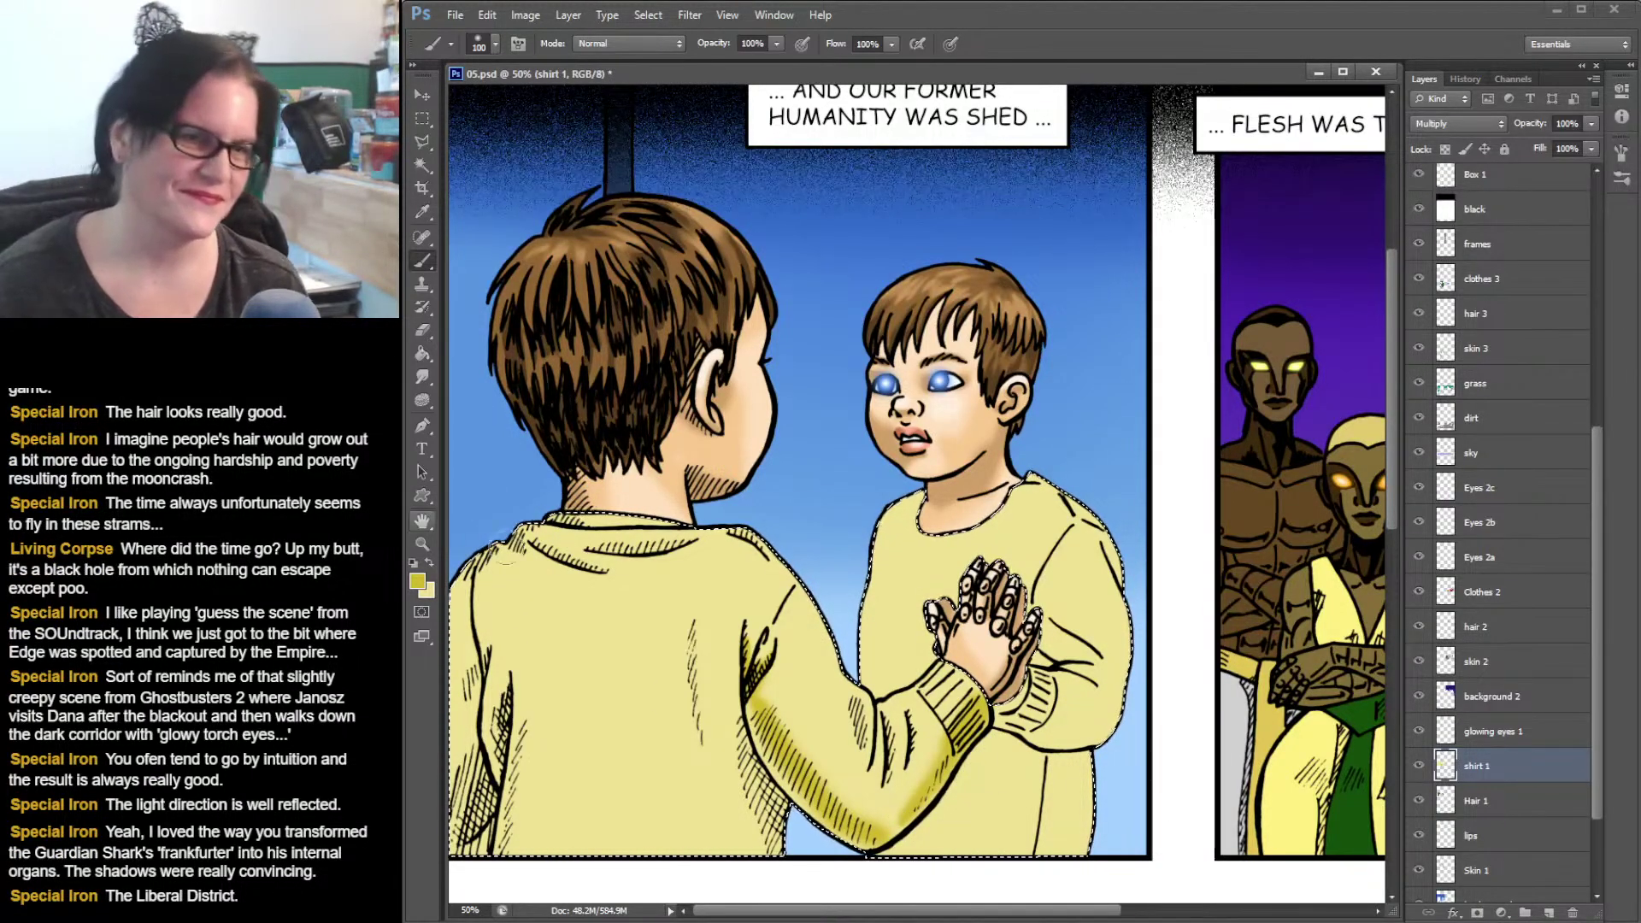
- Blend the shadows on the nearer boy's raised sleeve using the Smudge tool with a soft 100 px tip
left_click(422, 377)
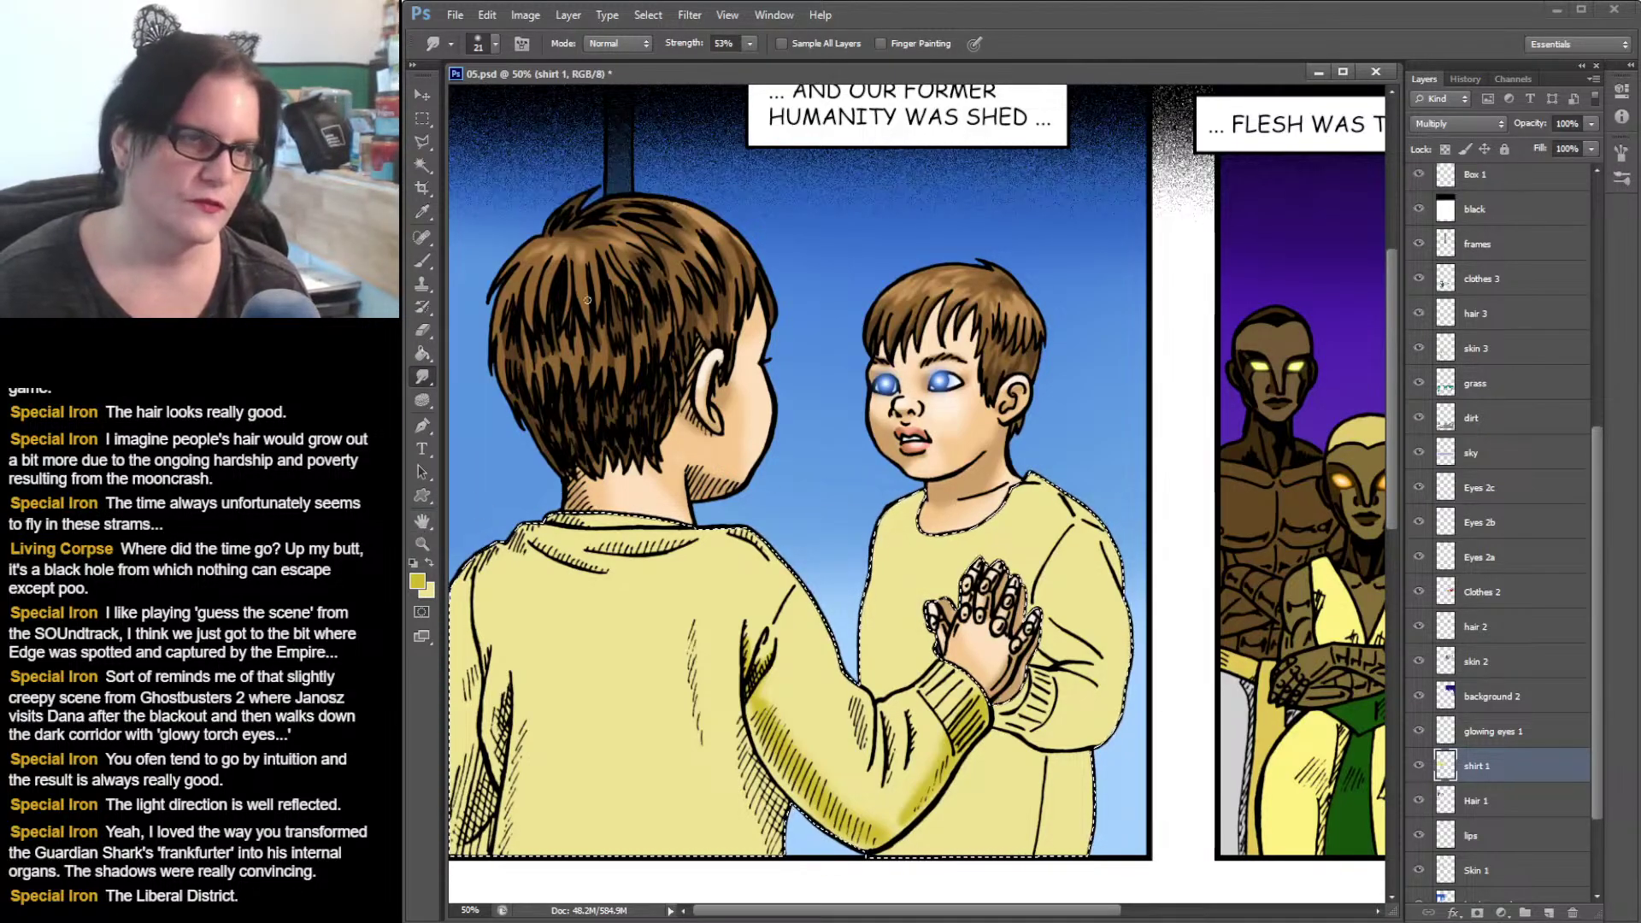
left_click(495, 43)
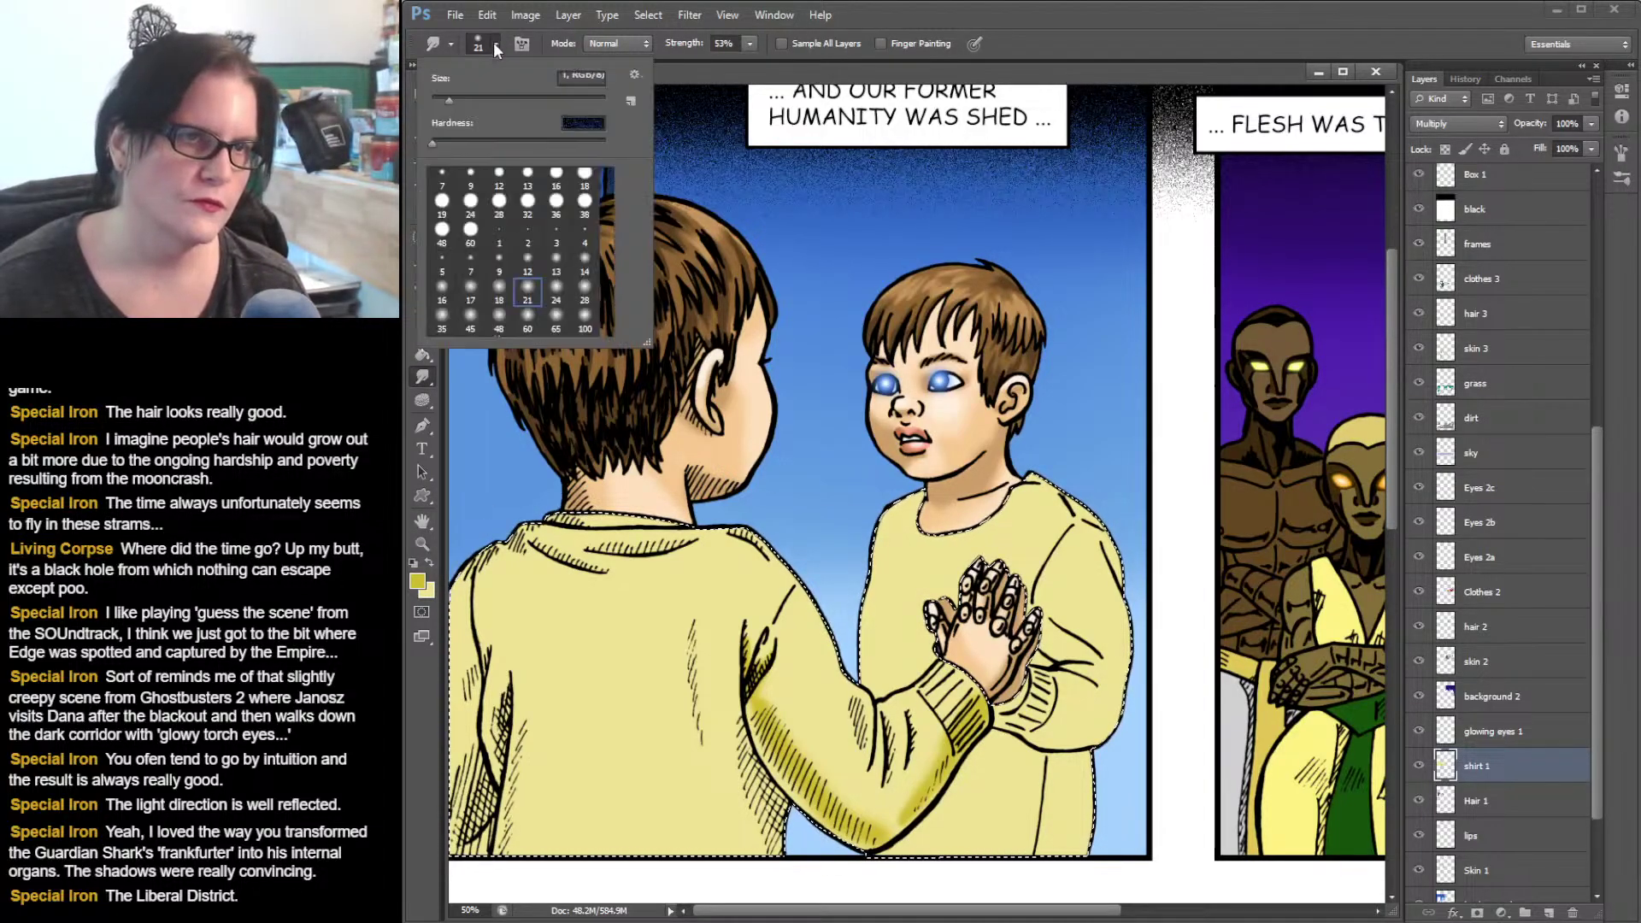
left_click(584, 320)
left_click(902, 799)
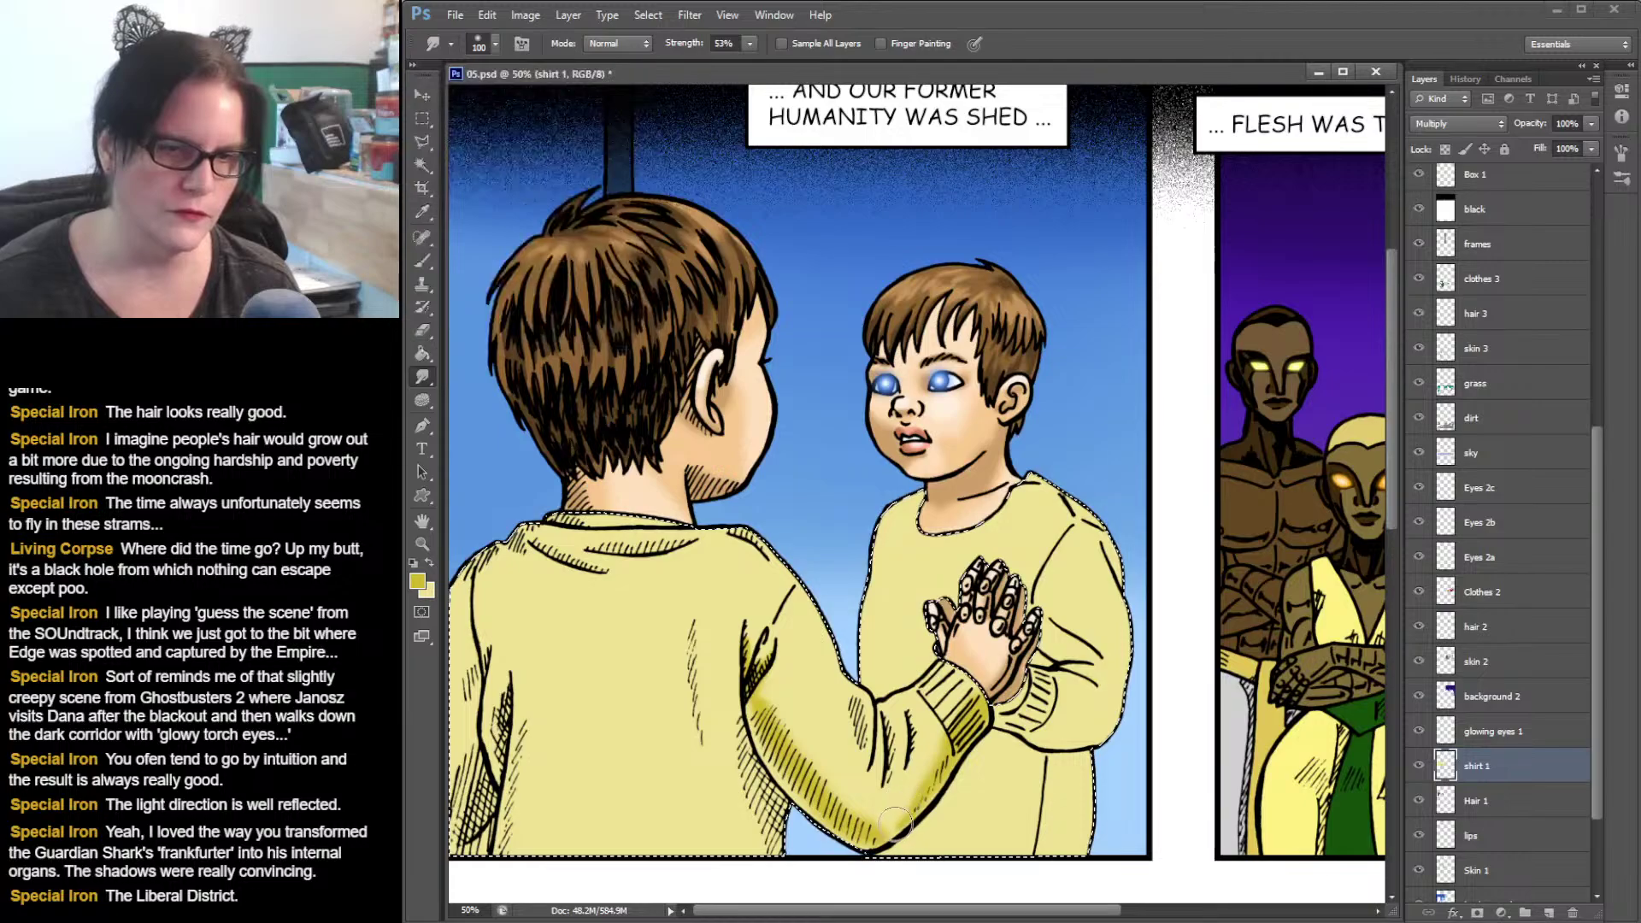
left_click_drag(883, 826, 879, 828)
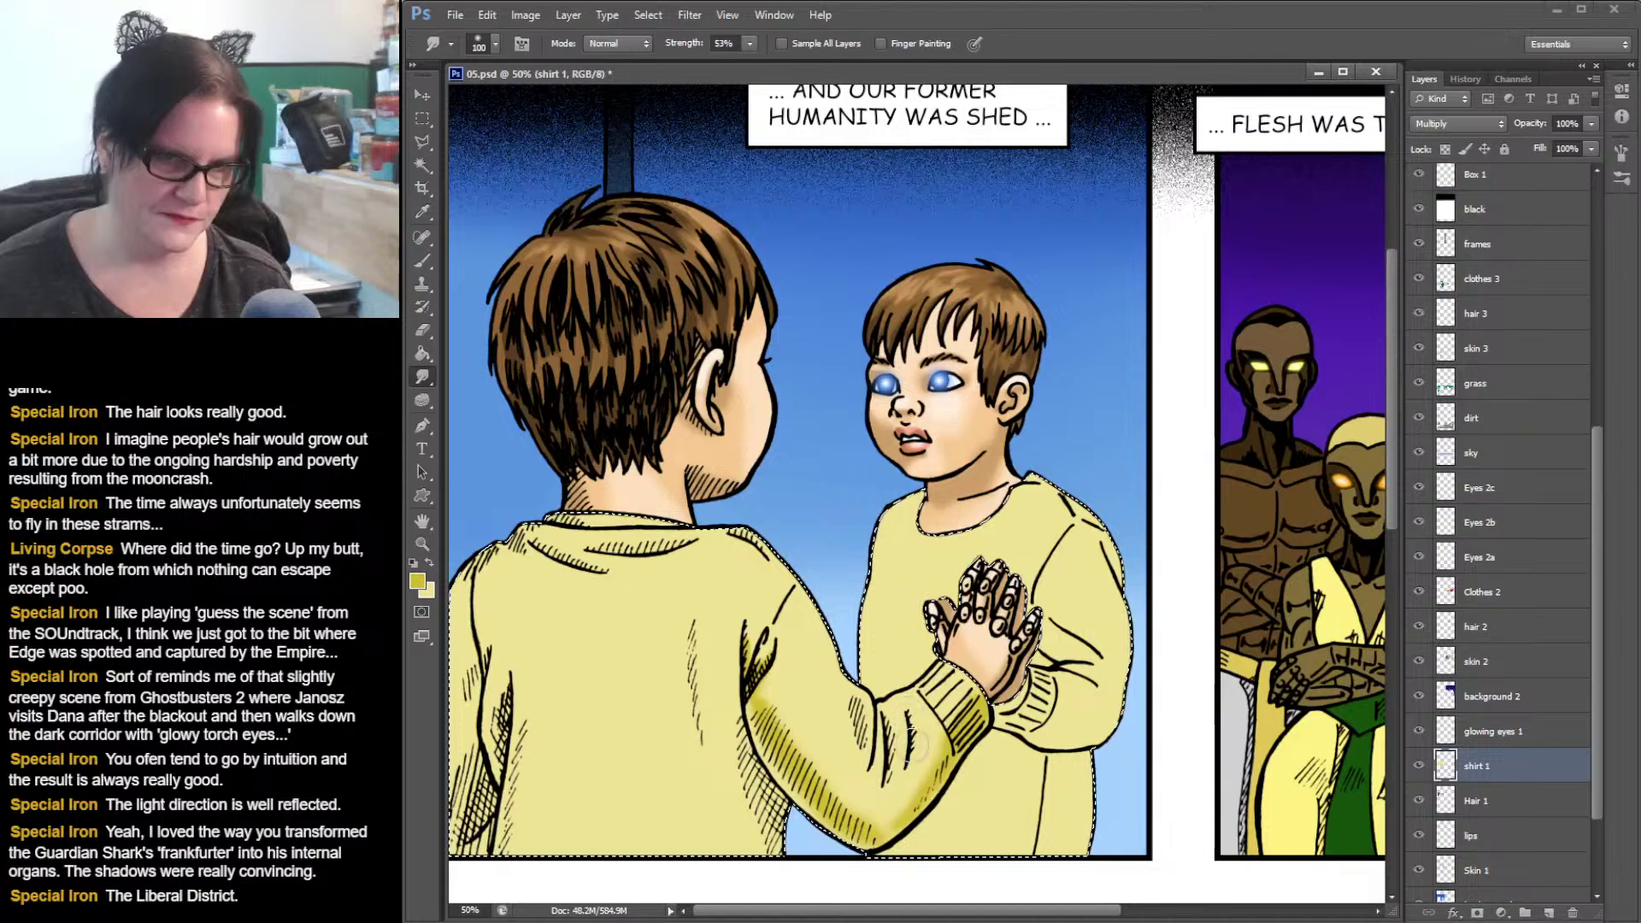
- Brush dark yellow shadows over the hatched folds on the nearer boy's collar, back and lowered sleeve, and swap the foreground and background colours
left_click(423, 261)
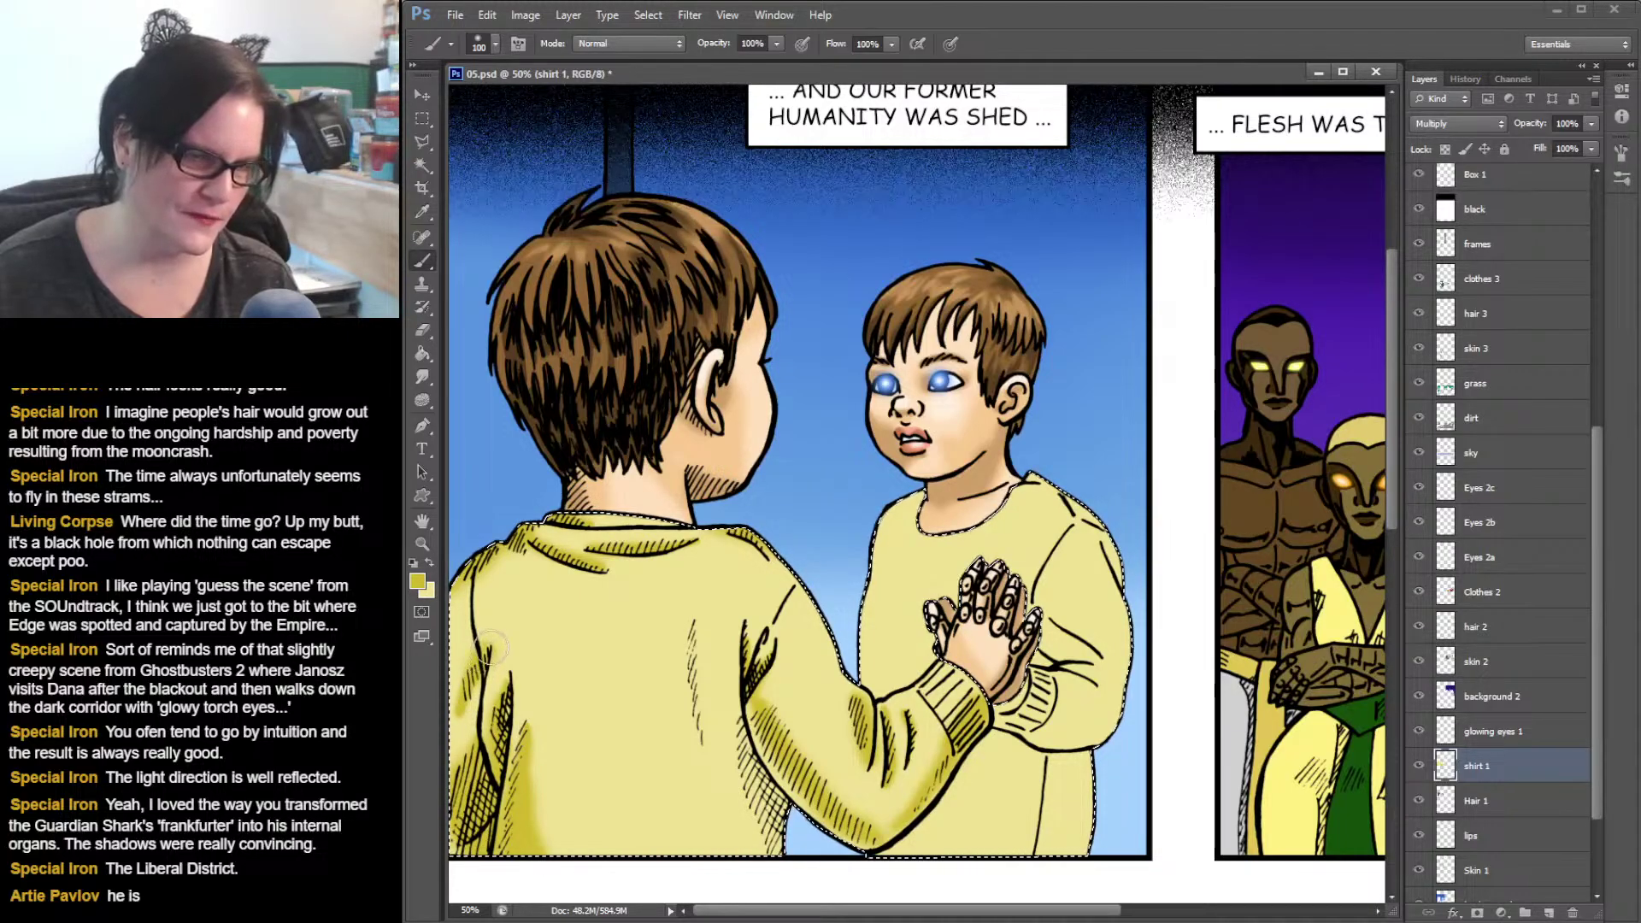
mouse_move(688, 635)
left_mouse_down()
mouse_move(707, 736)
mouse_move(773, 725)
mouse_move(737, 721)
mouse_move(756, 781)
left_mouse_up()
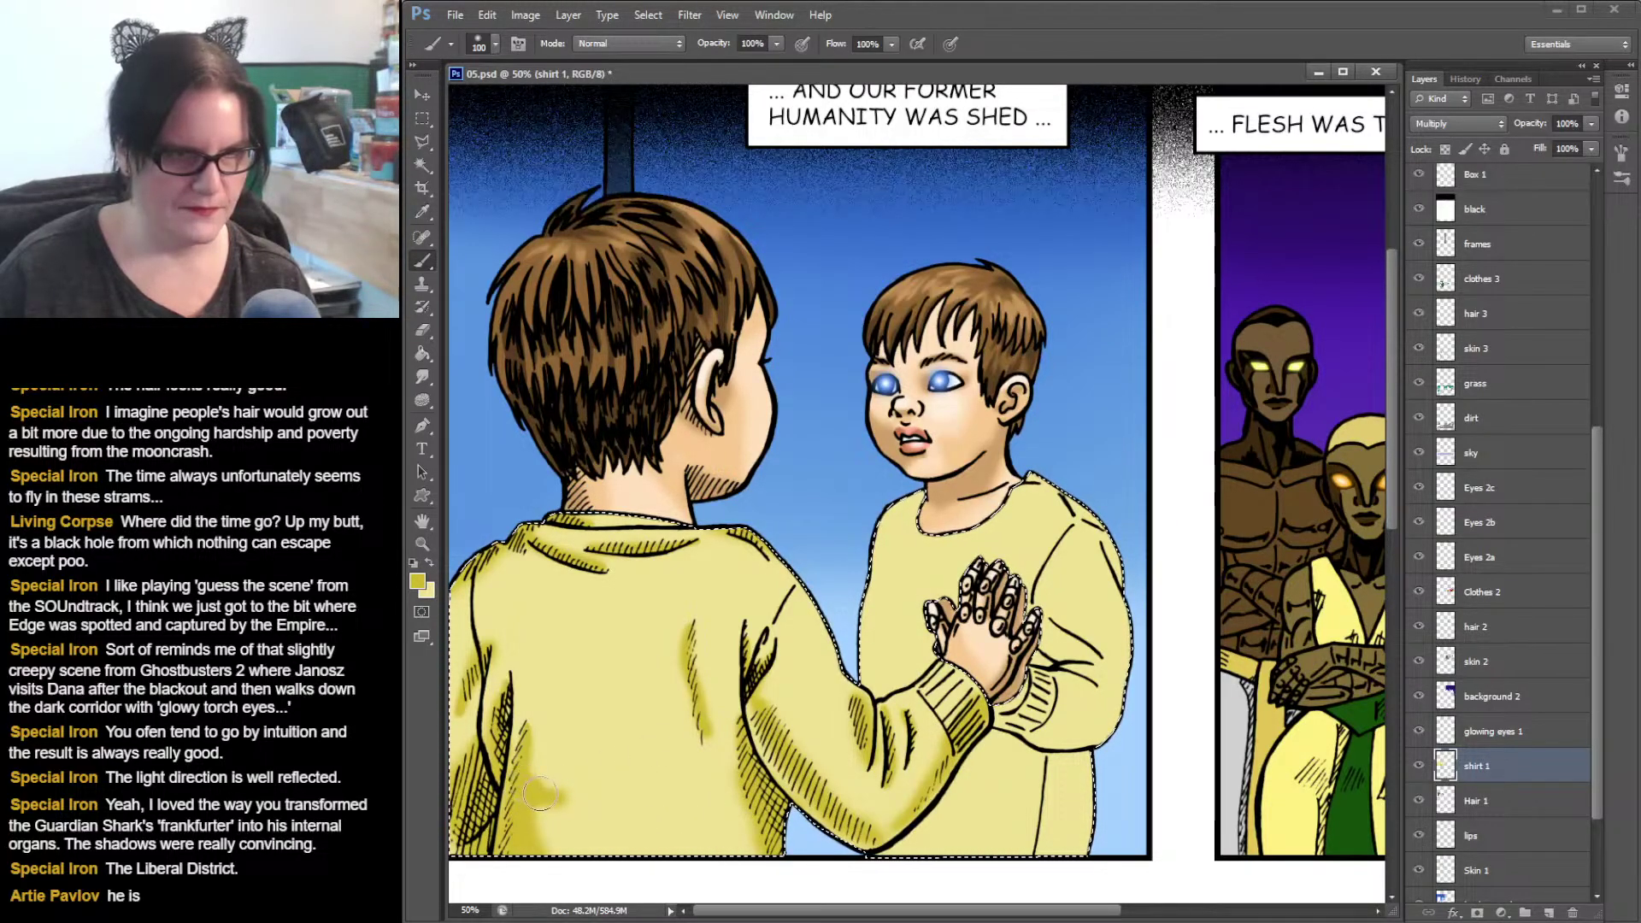
left_click(428, 564)
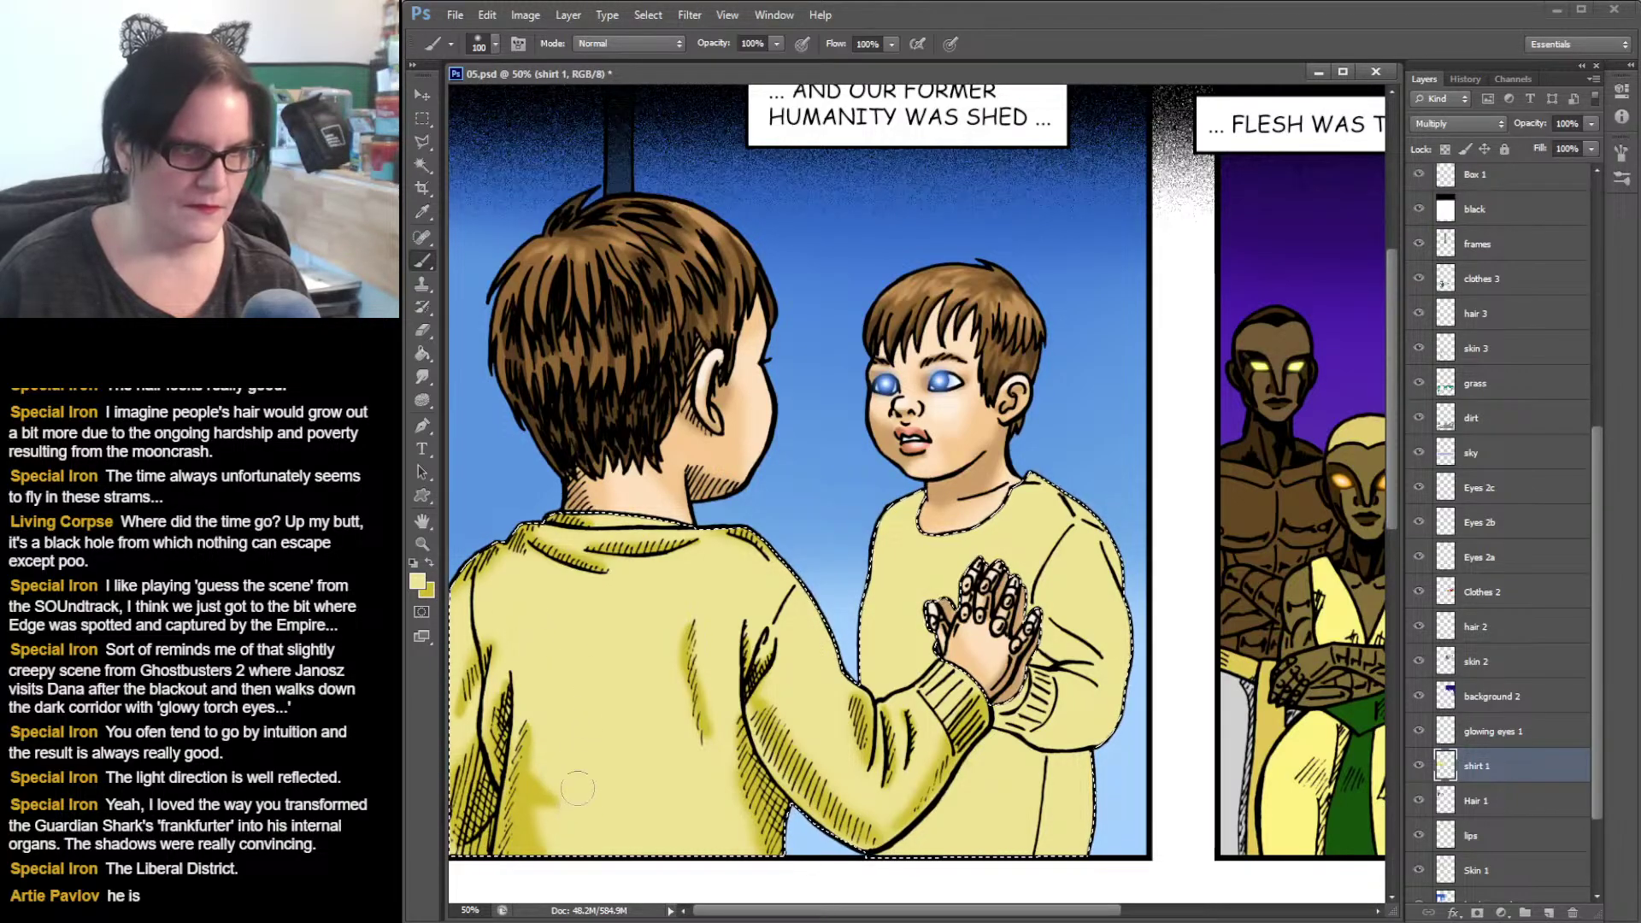
- Smudge the shadows across the nearer boy's collar, back and lowered sleeve smooth, and add a blended shadow along the shoulder of his raised arm
left_click(422, 376)
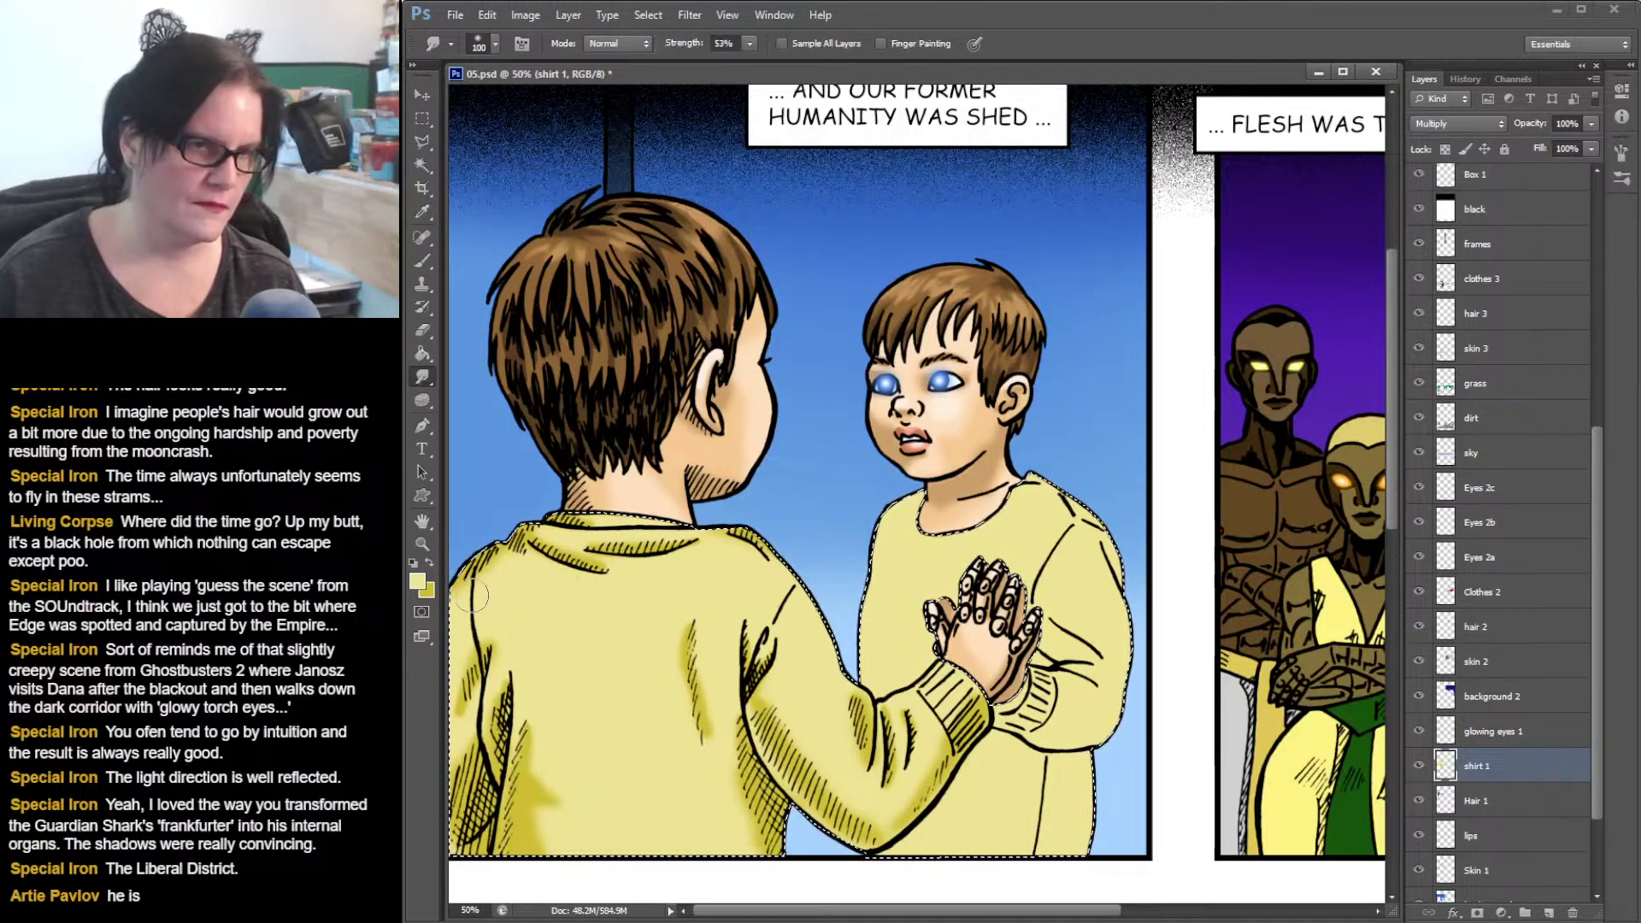
mouse_move(472, 596)
left_mouse_down()
mouse_move(477, 579)
mouse_move(449, 596)
left_mouse_up()
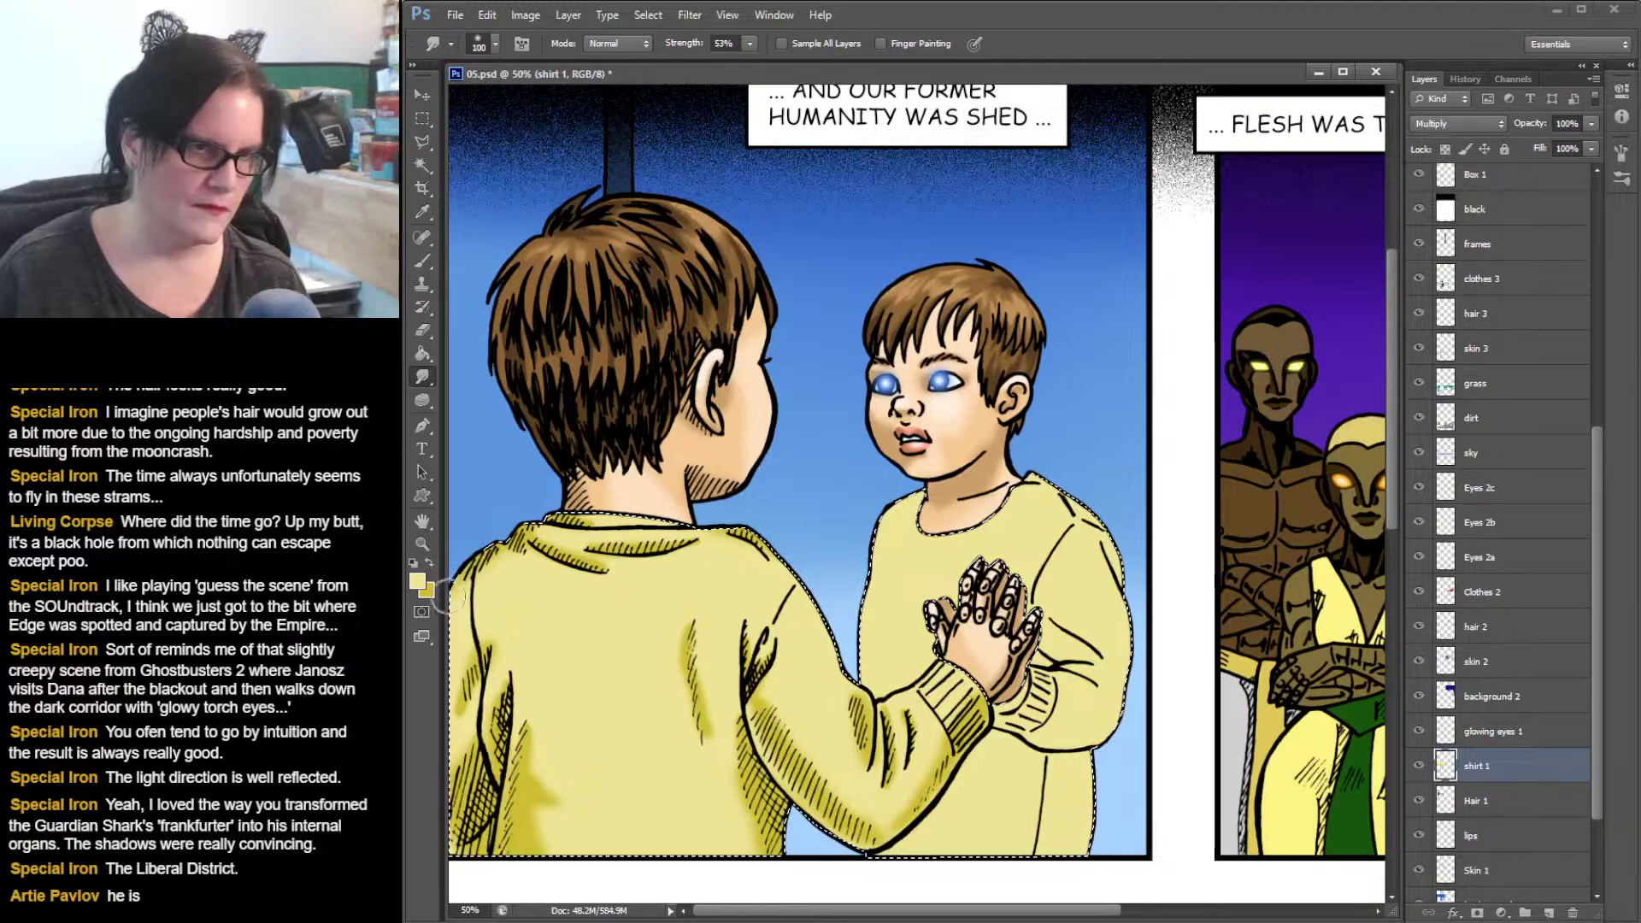
mouse_move(520, 547)
left_mouse_down()
mouse_move(534, 577)
mouse_move(562, 564)
mouse_move(522, 577)
mouse_move(551, 539)
left_mouse_up()
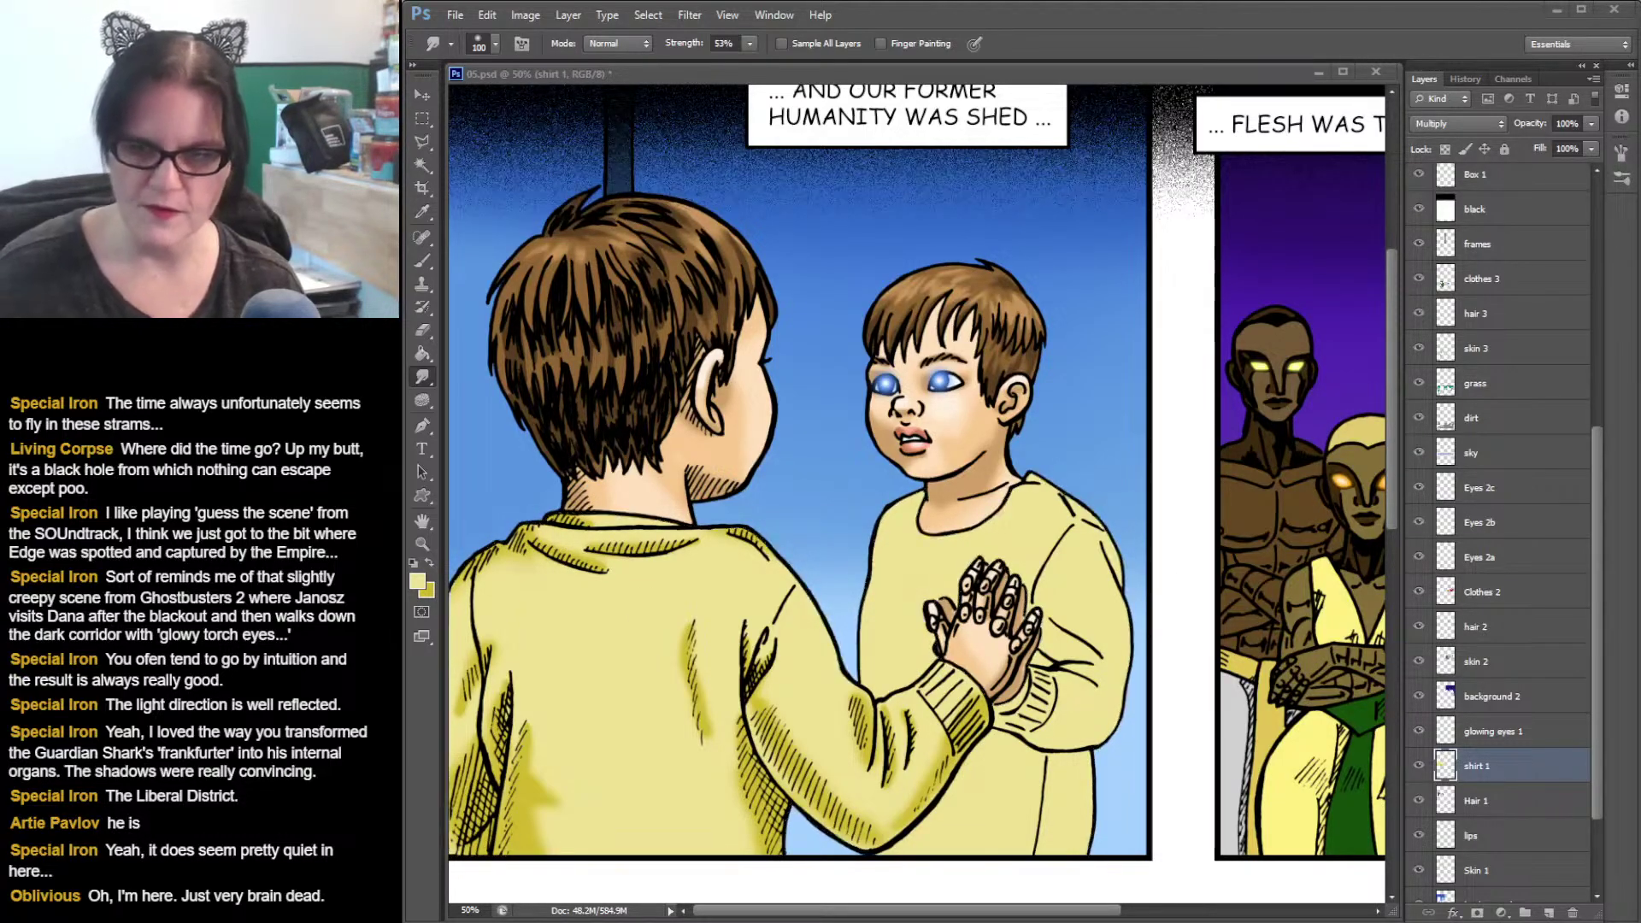
left_click(936, 72)
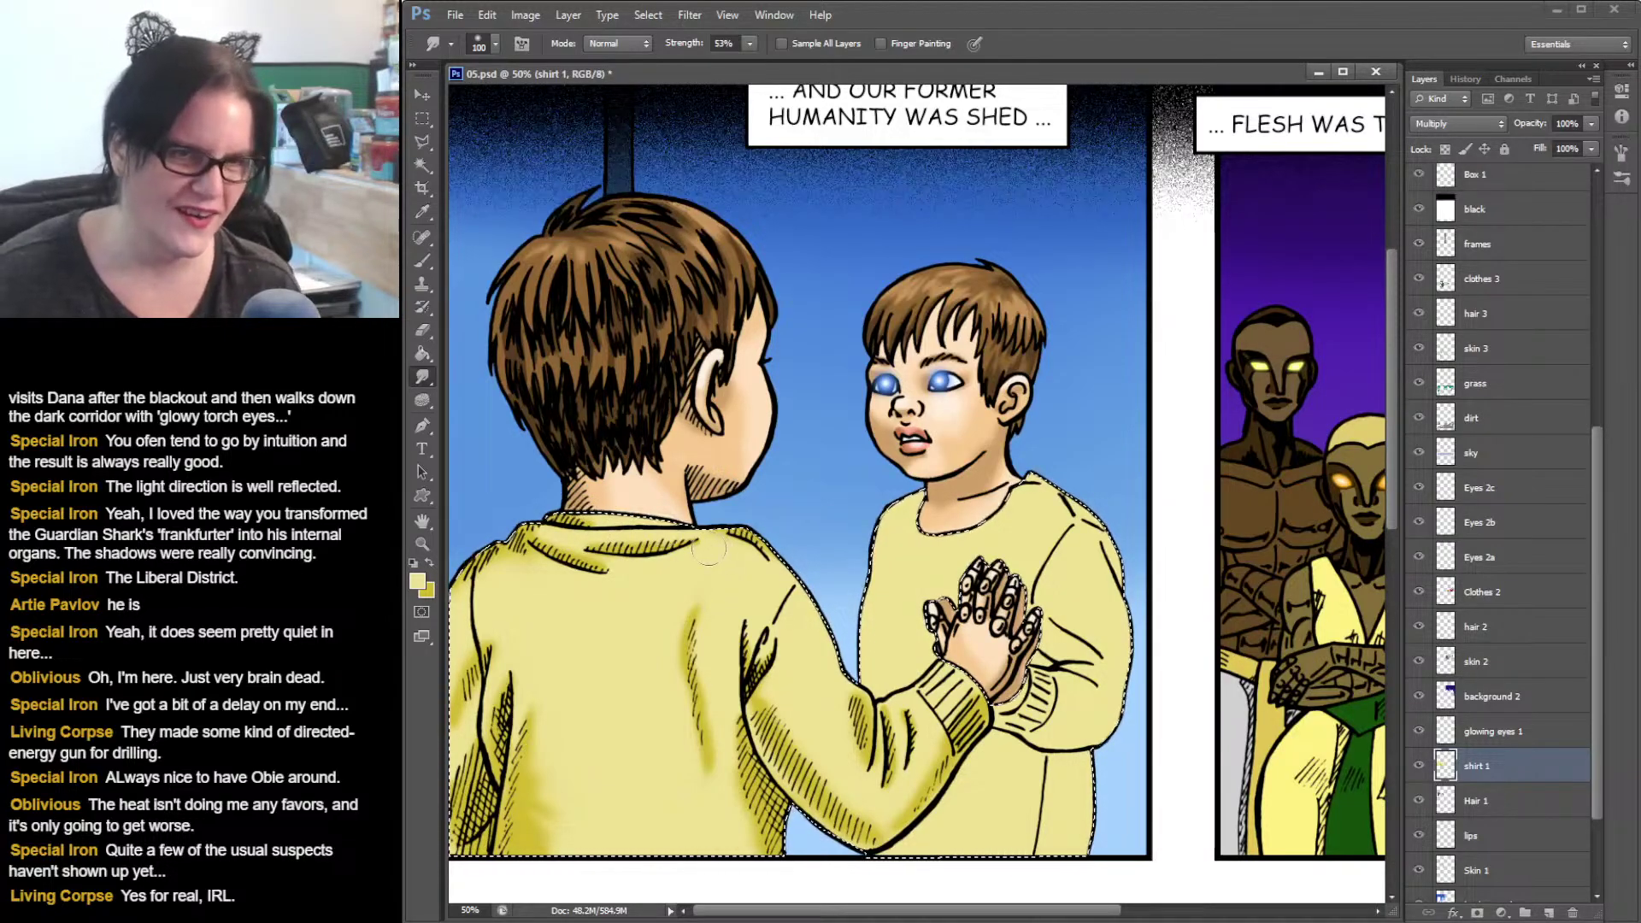
left_click(423, 262)
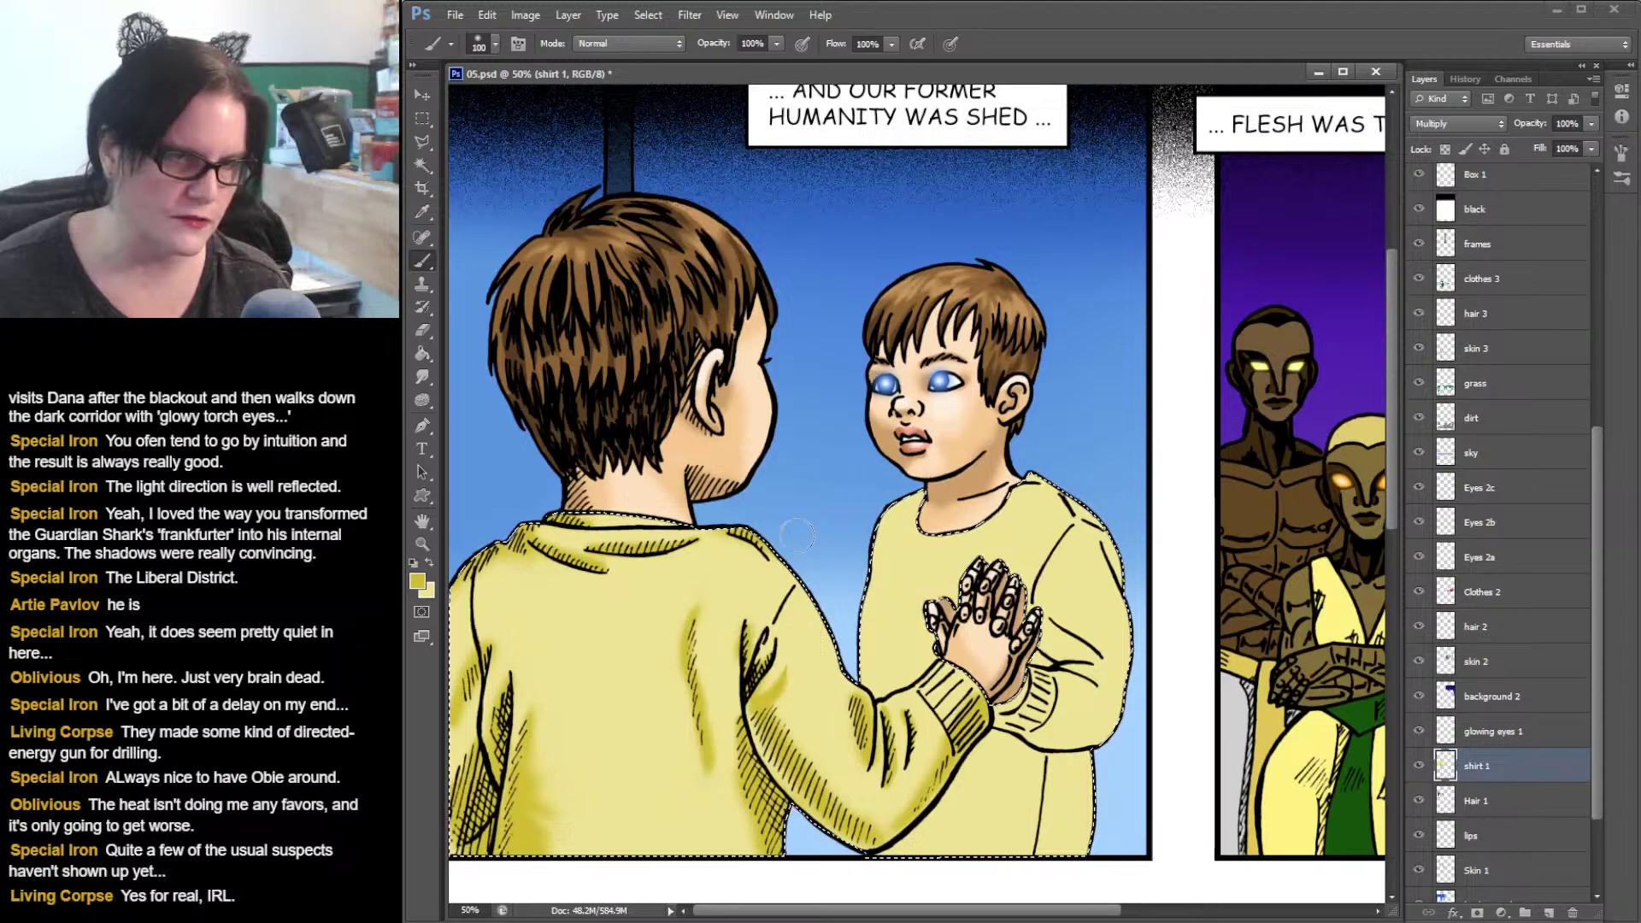
left_click(424, 377)
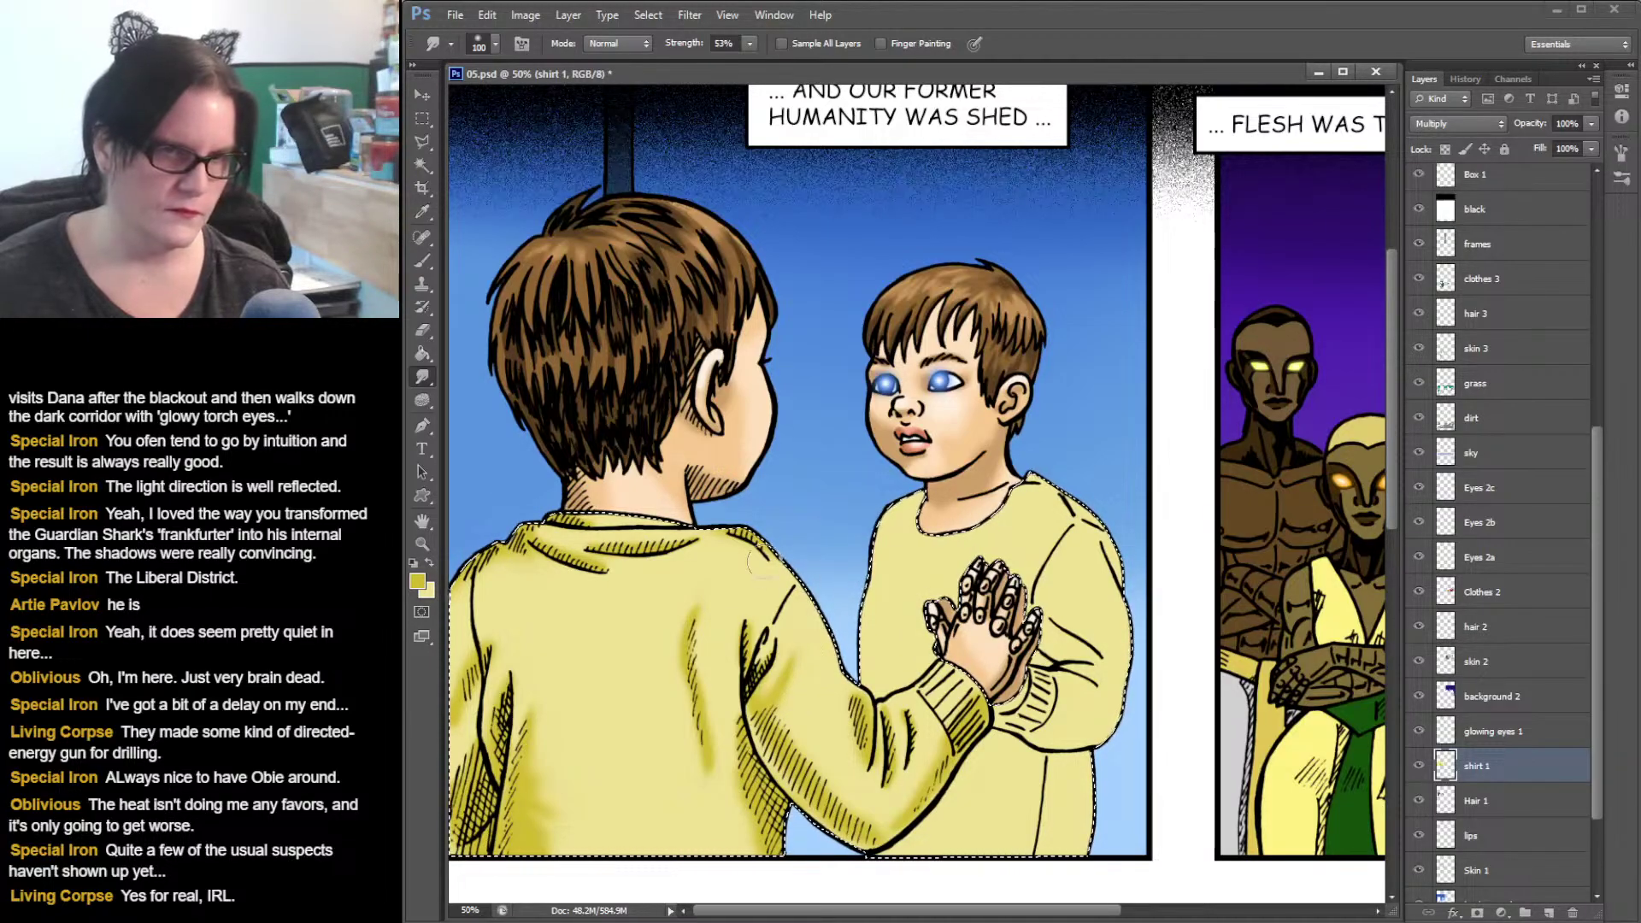
- Sample the shirt's base yellow with the Eyedropper and lighten the foreground colour to fff3b2 for highlights
left_click(423, 211)
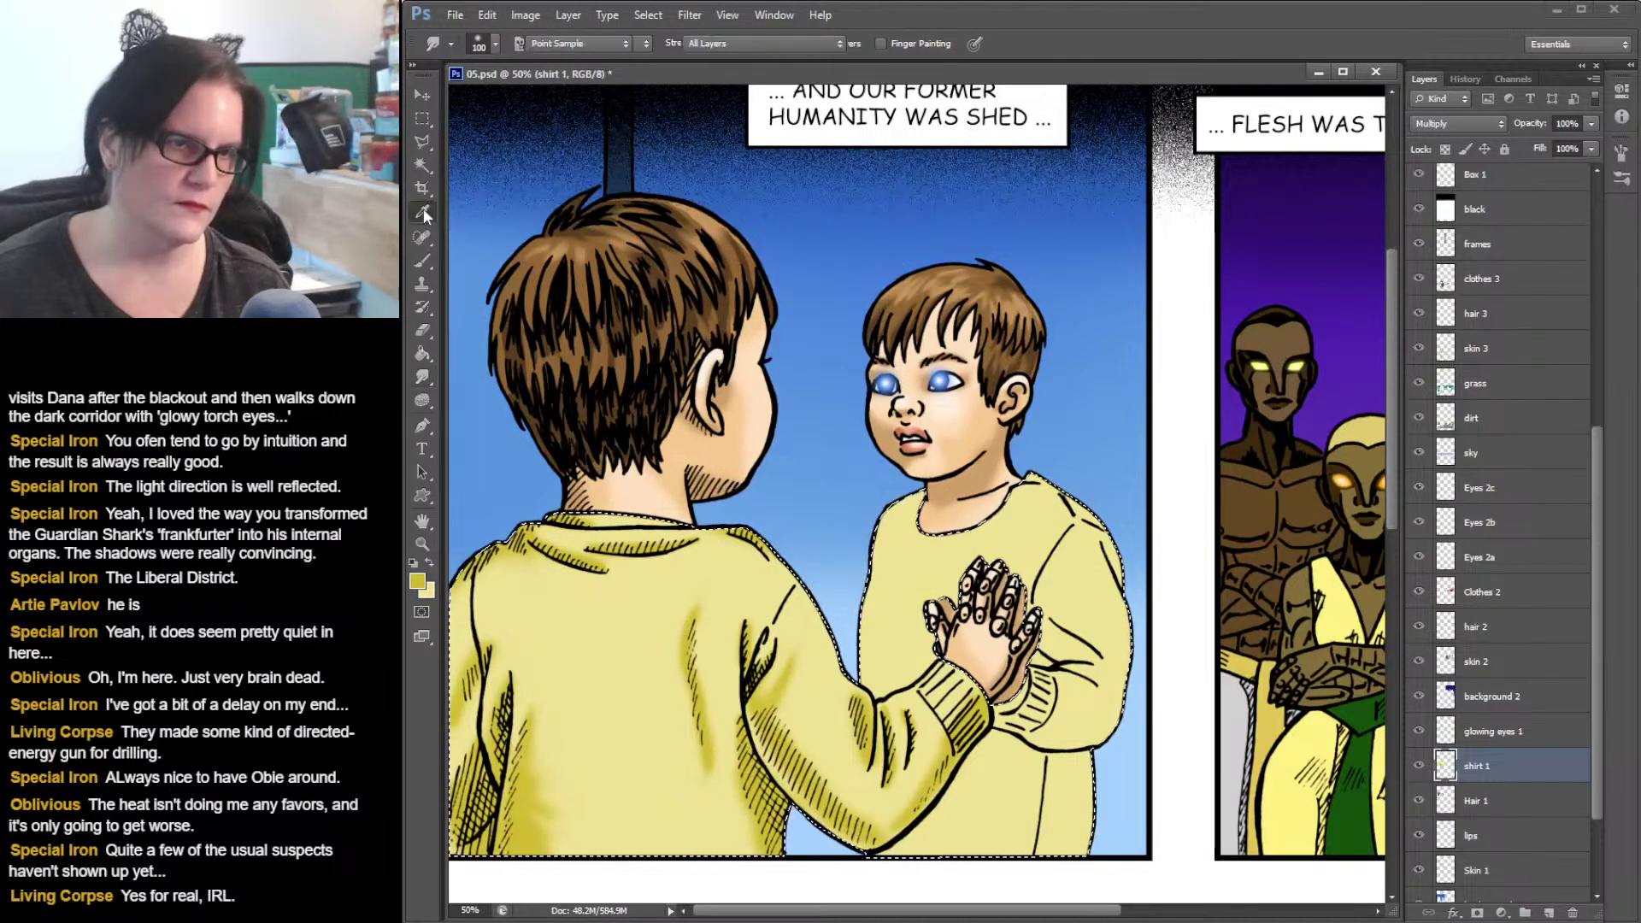
left_click(630, 601)
left_click(418, 581)
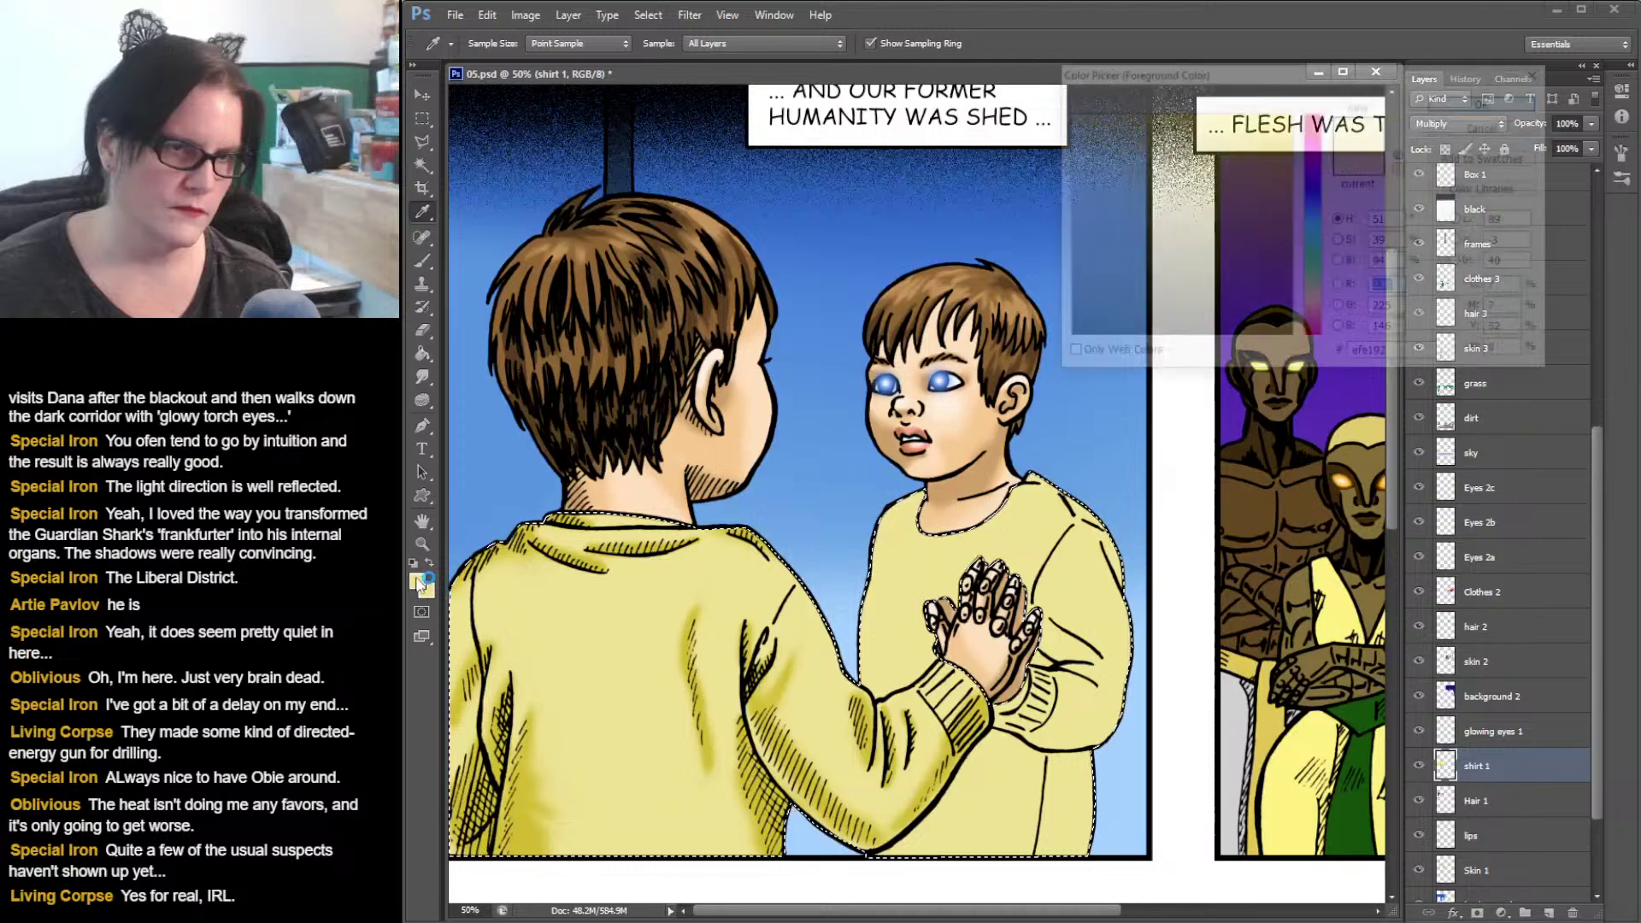
left_click_drag(1134, 131, 1134, 112)
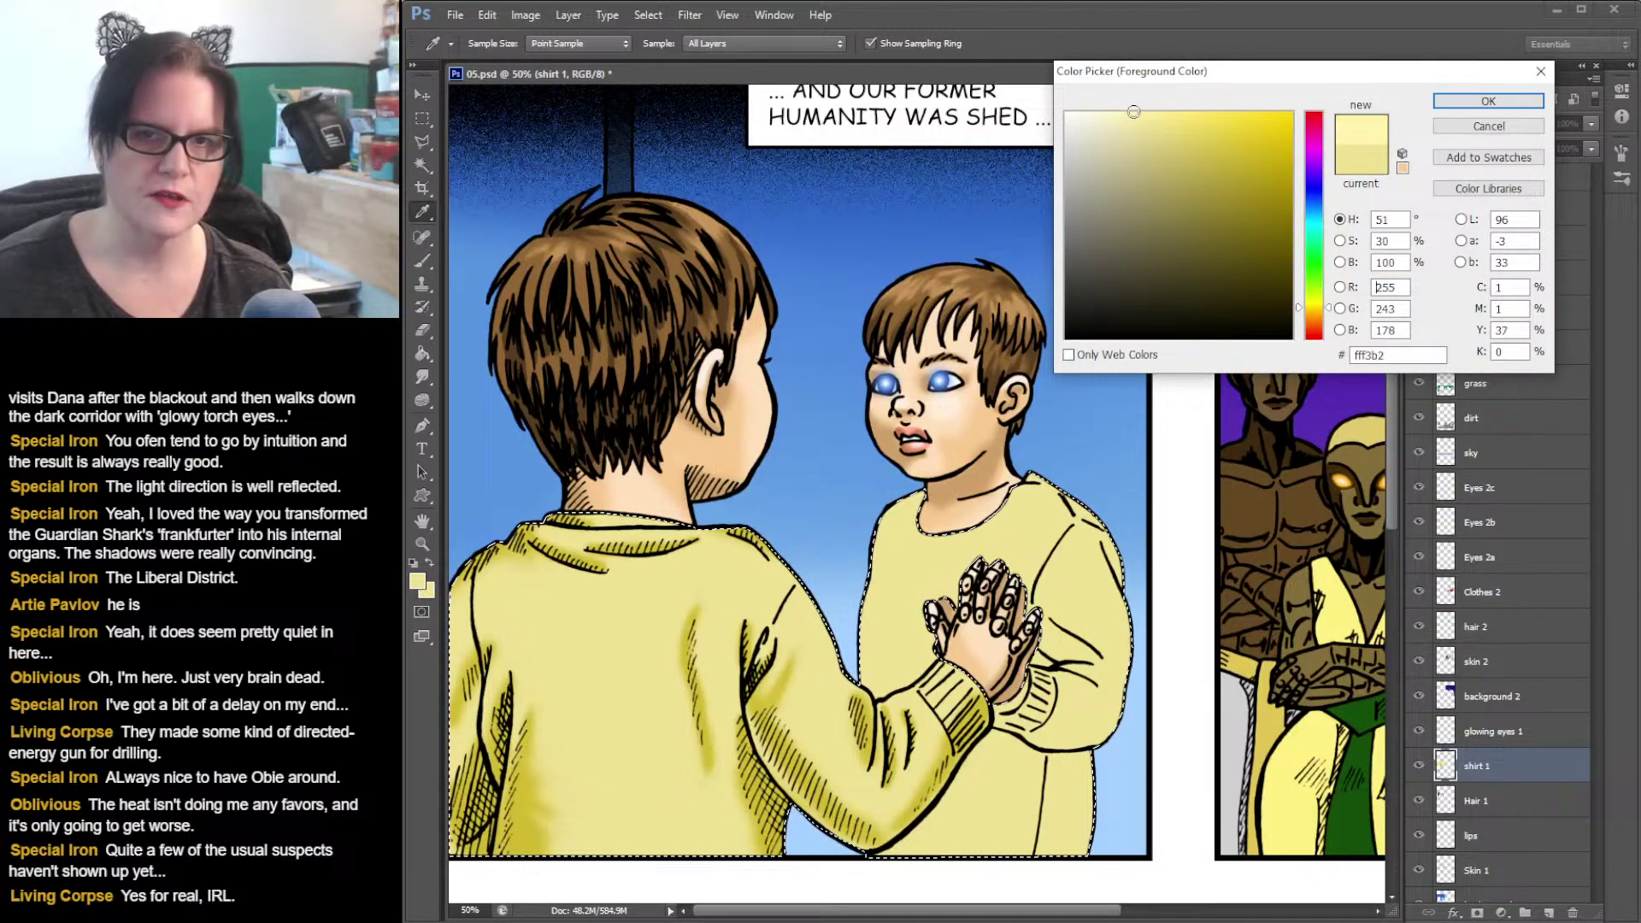
left_click(1489, 101)
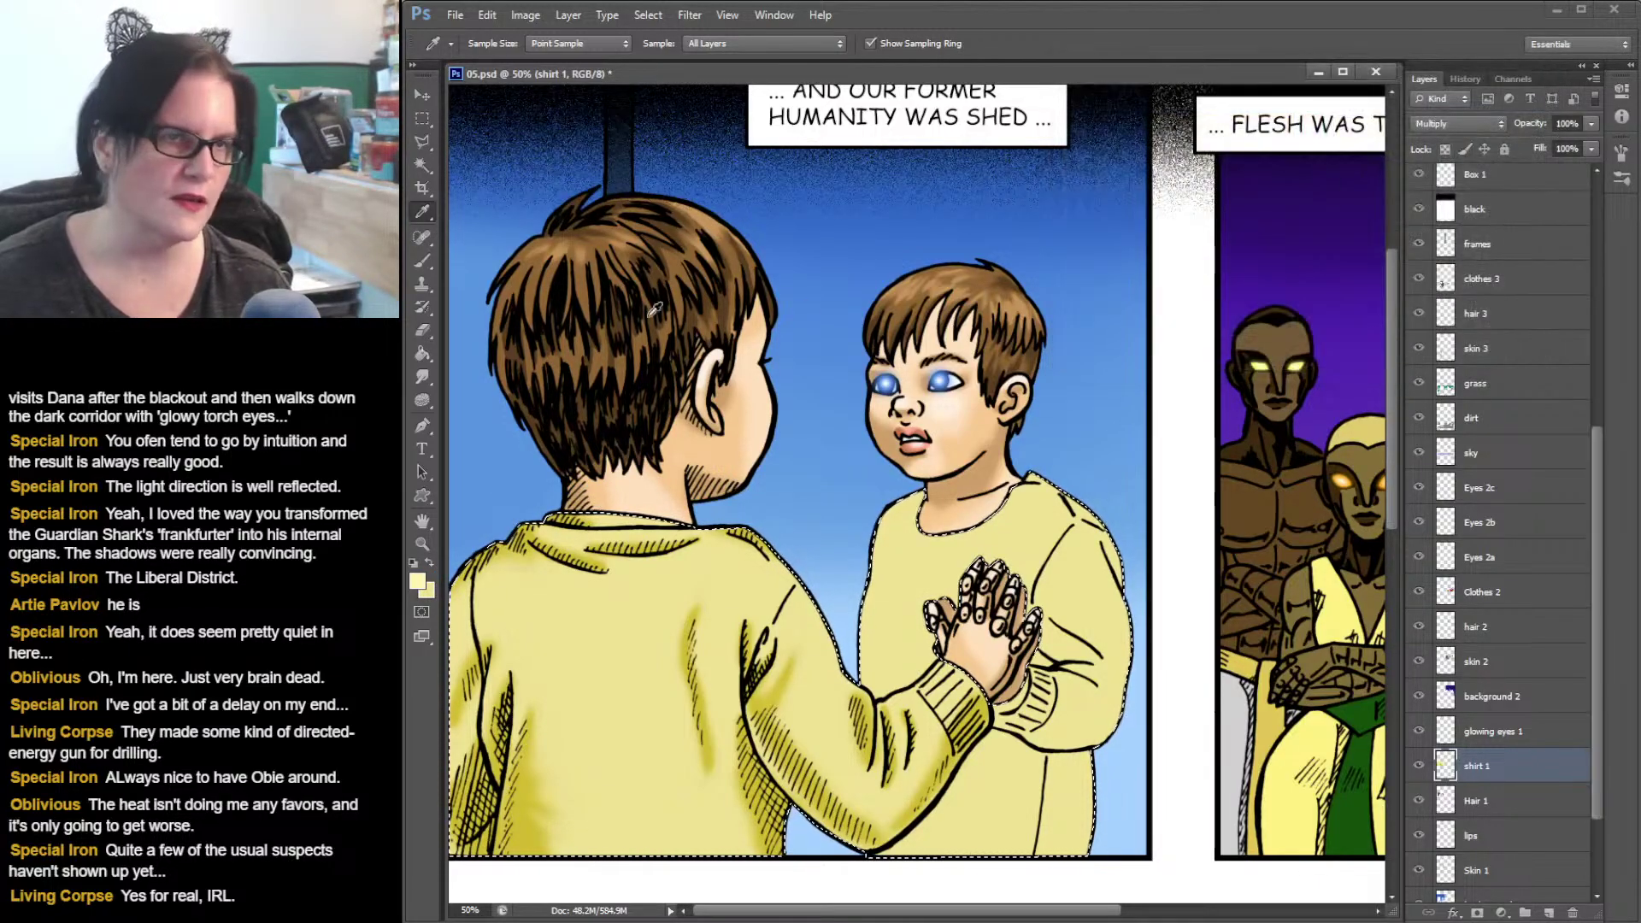
- Brush light yellow highlights over the nearer boy's shoulders and back, and blend them into the shirt with the Smudge tool
left_click(422, 261)
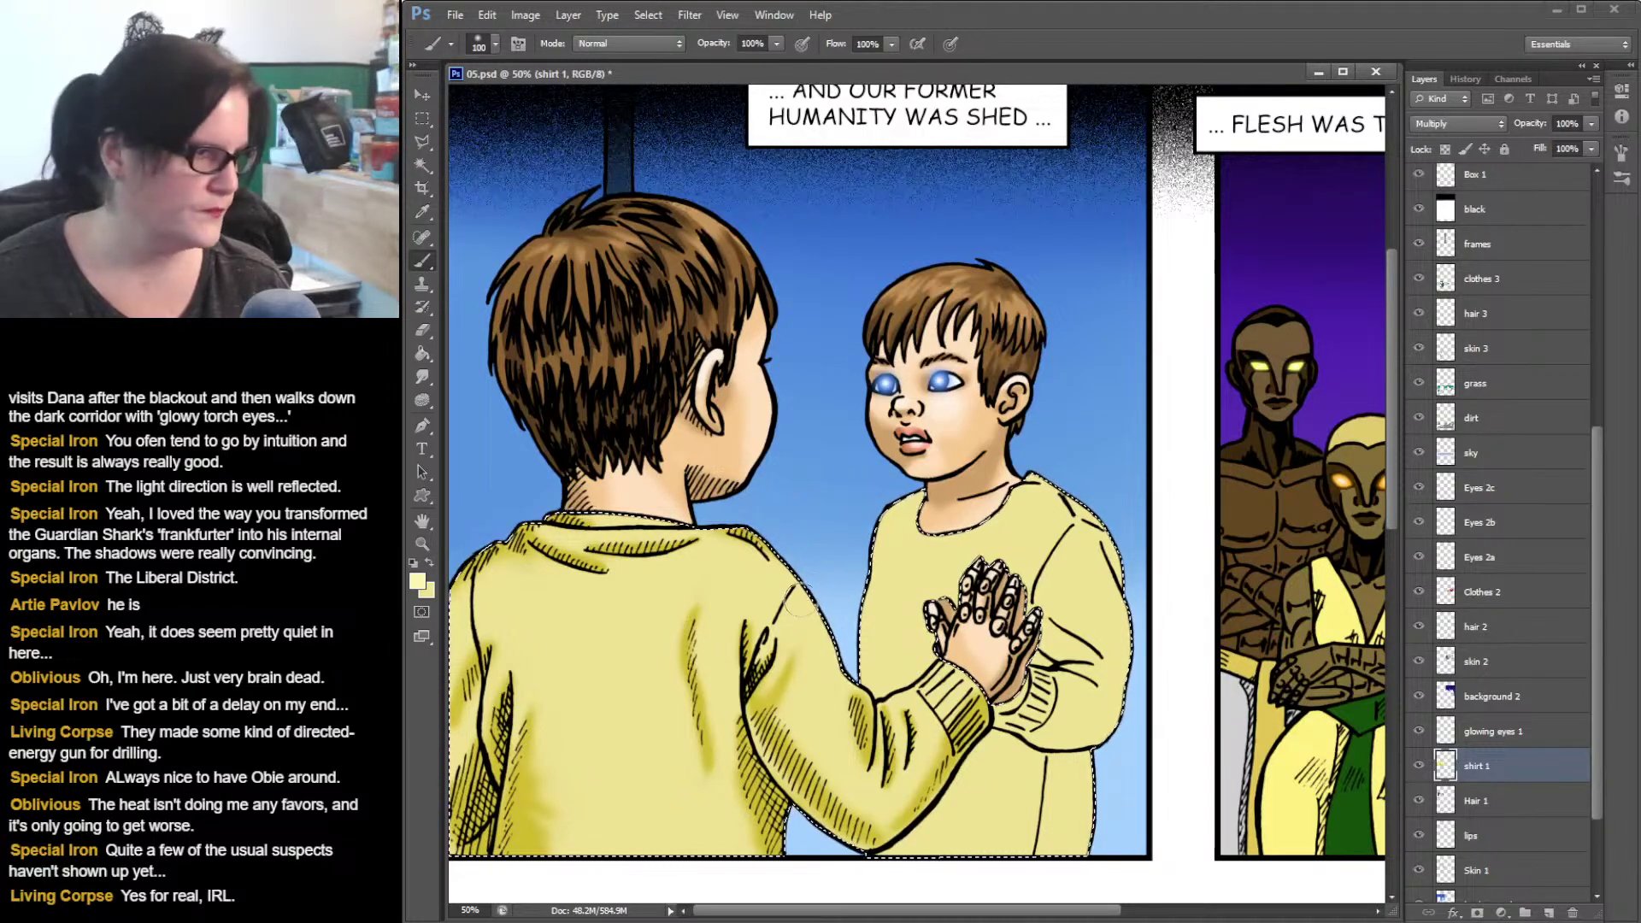
left_click_drag(719, 571, 779, 585)
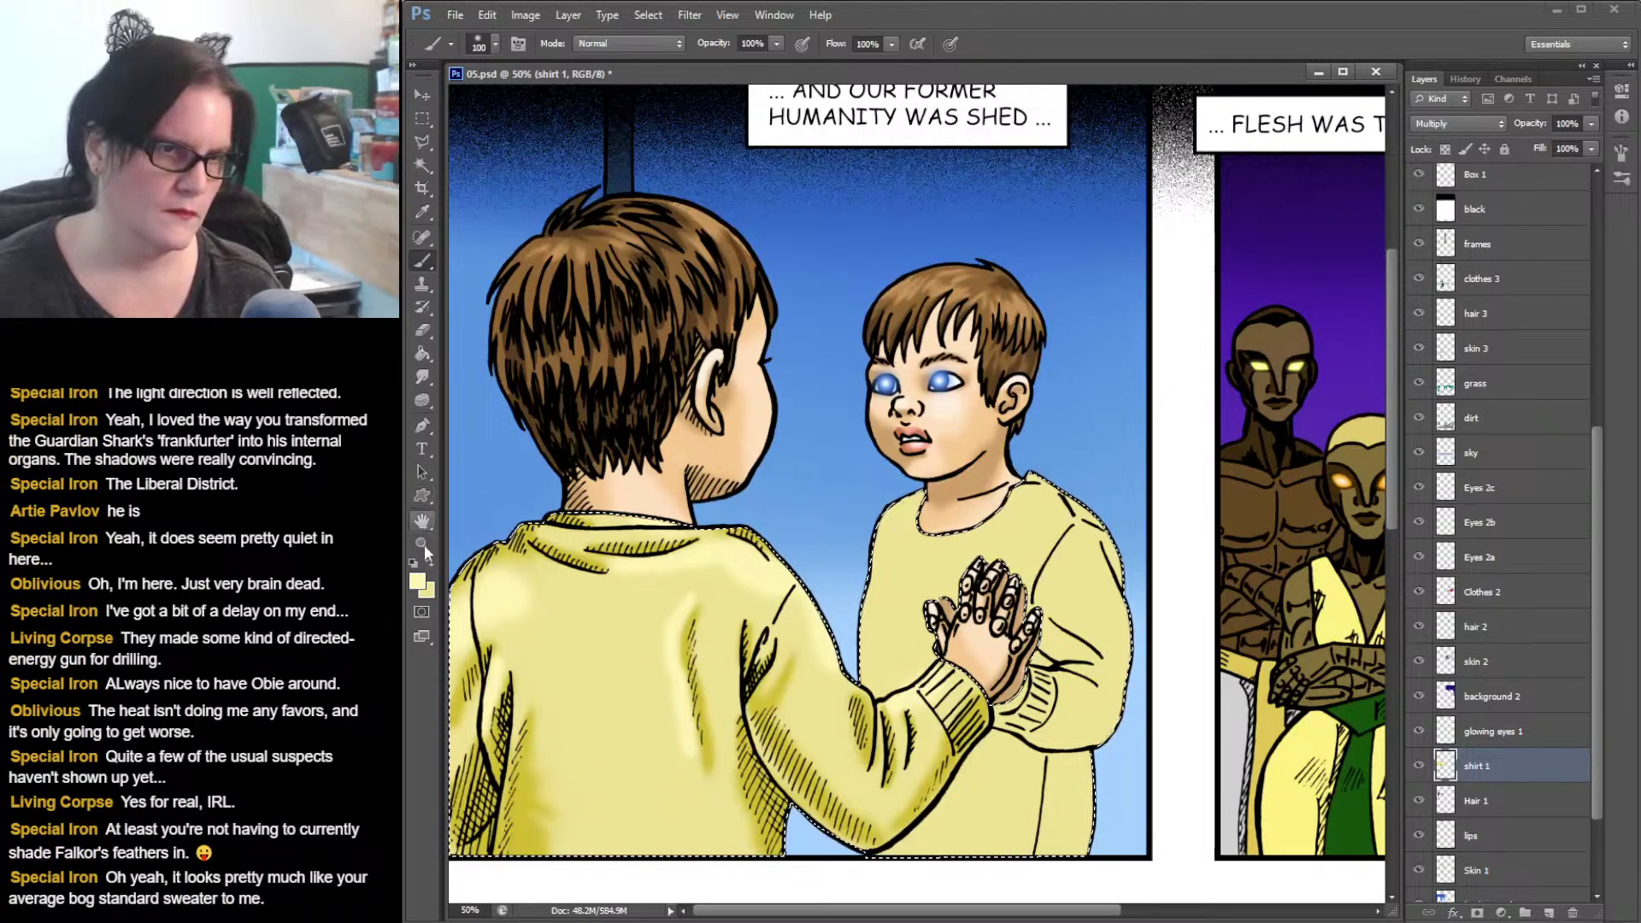
left_click(423, 376)
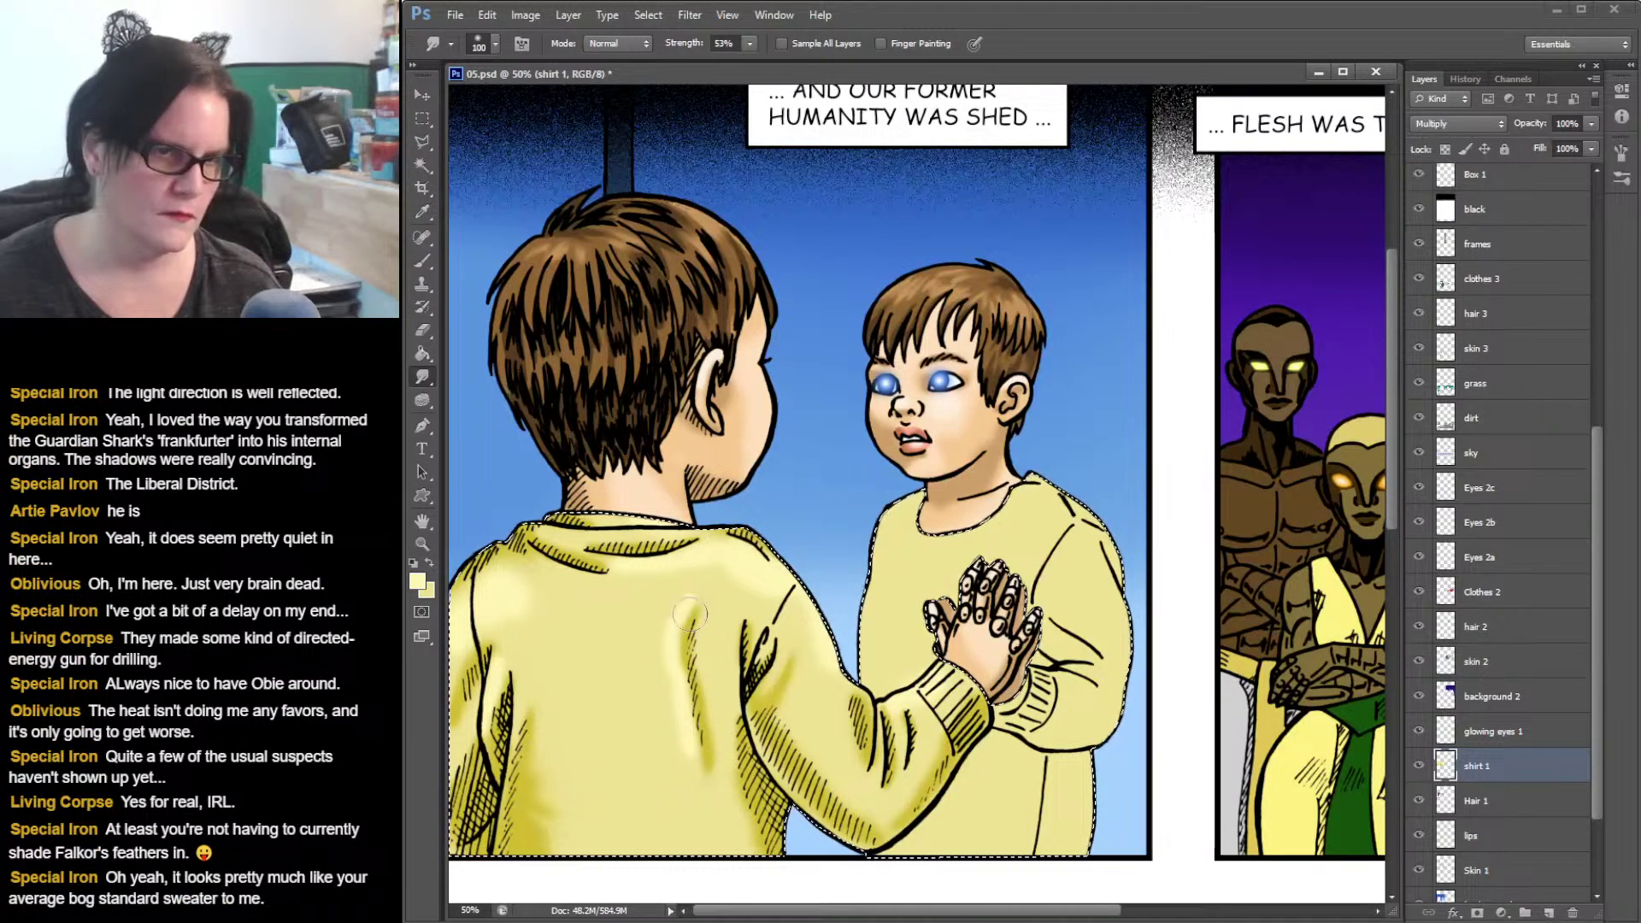
mouse_move(702, 594)
left_mouse_down()
mouse_move(660, 670)
mouse_move(694, 765)
left_mouse_up()
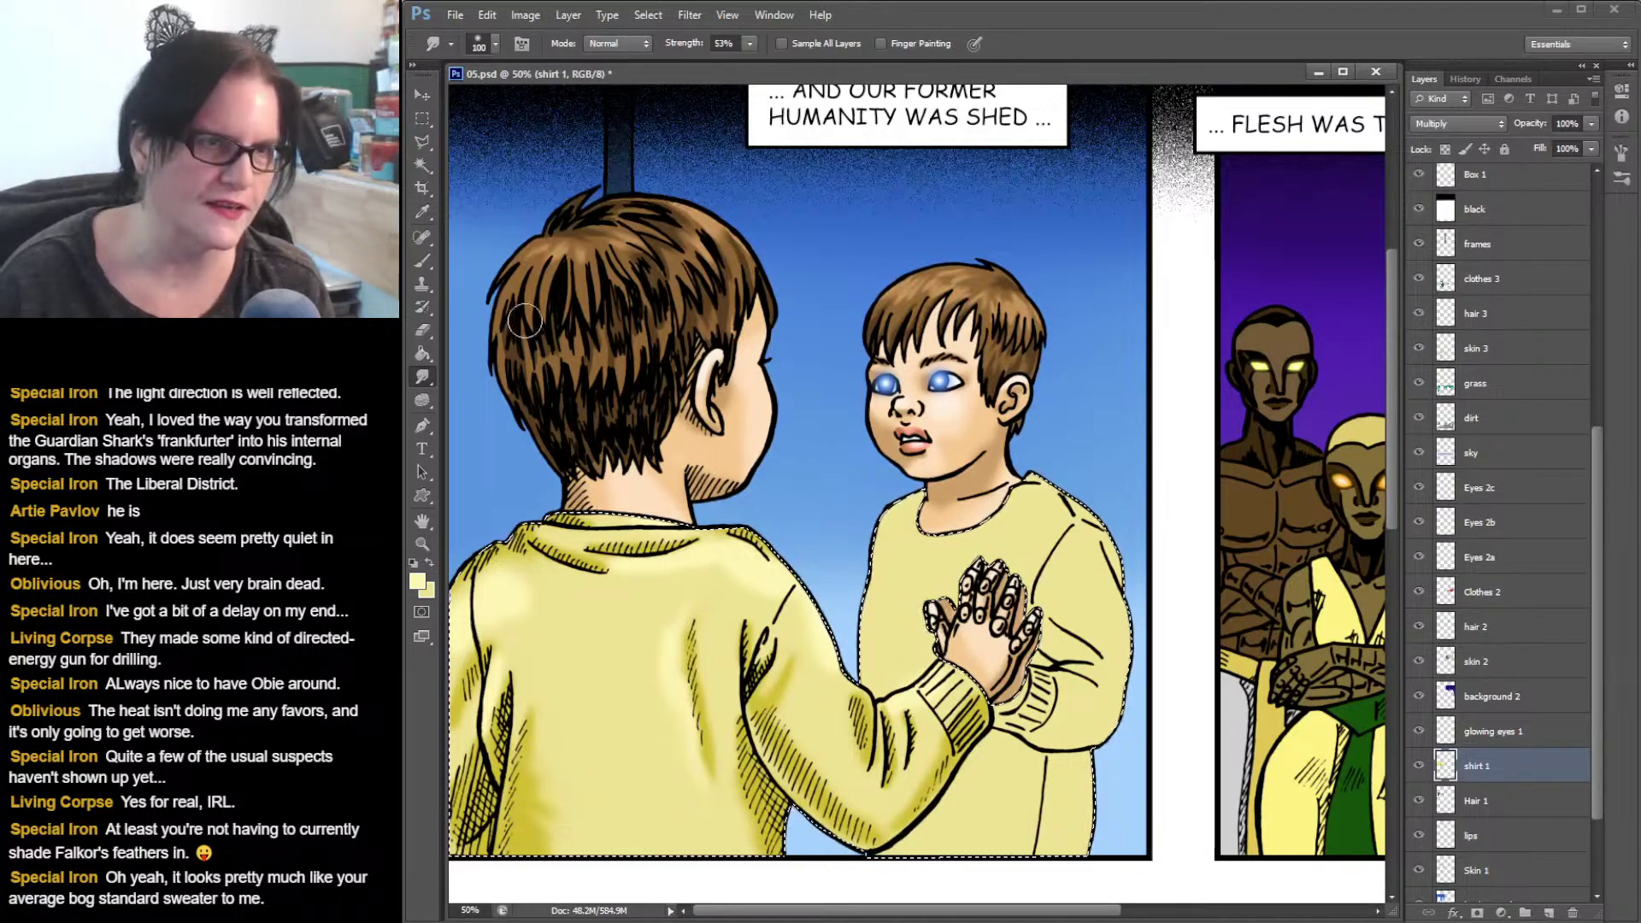
- Switch back to the Brush tool and save the comic page
left_click(418, 264)
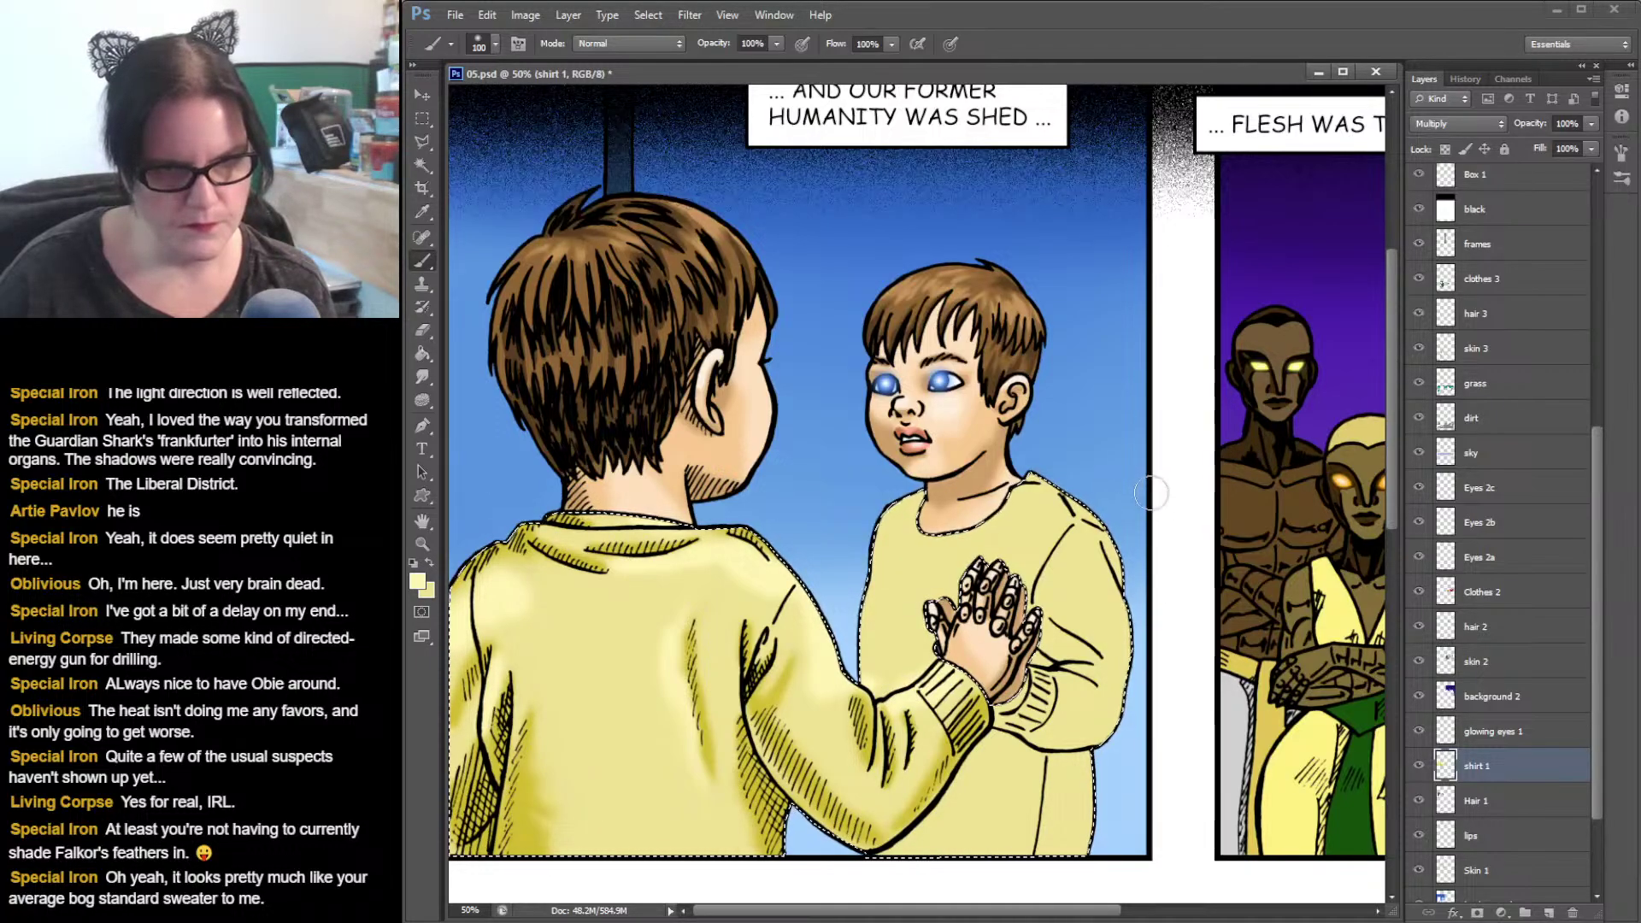
left_click_drag(1109, 912, 1372, 878)
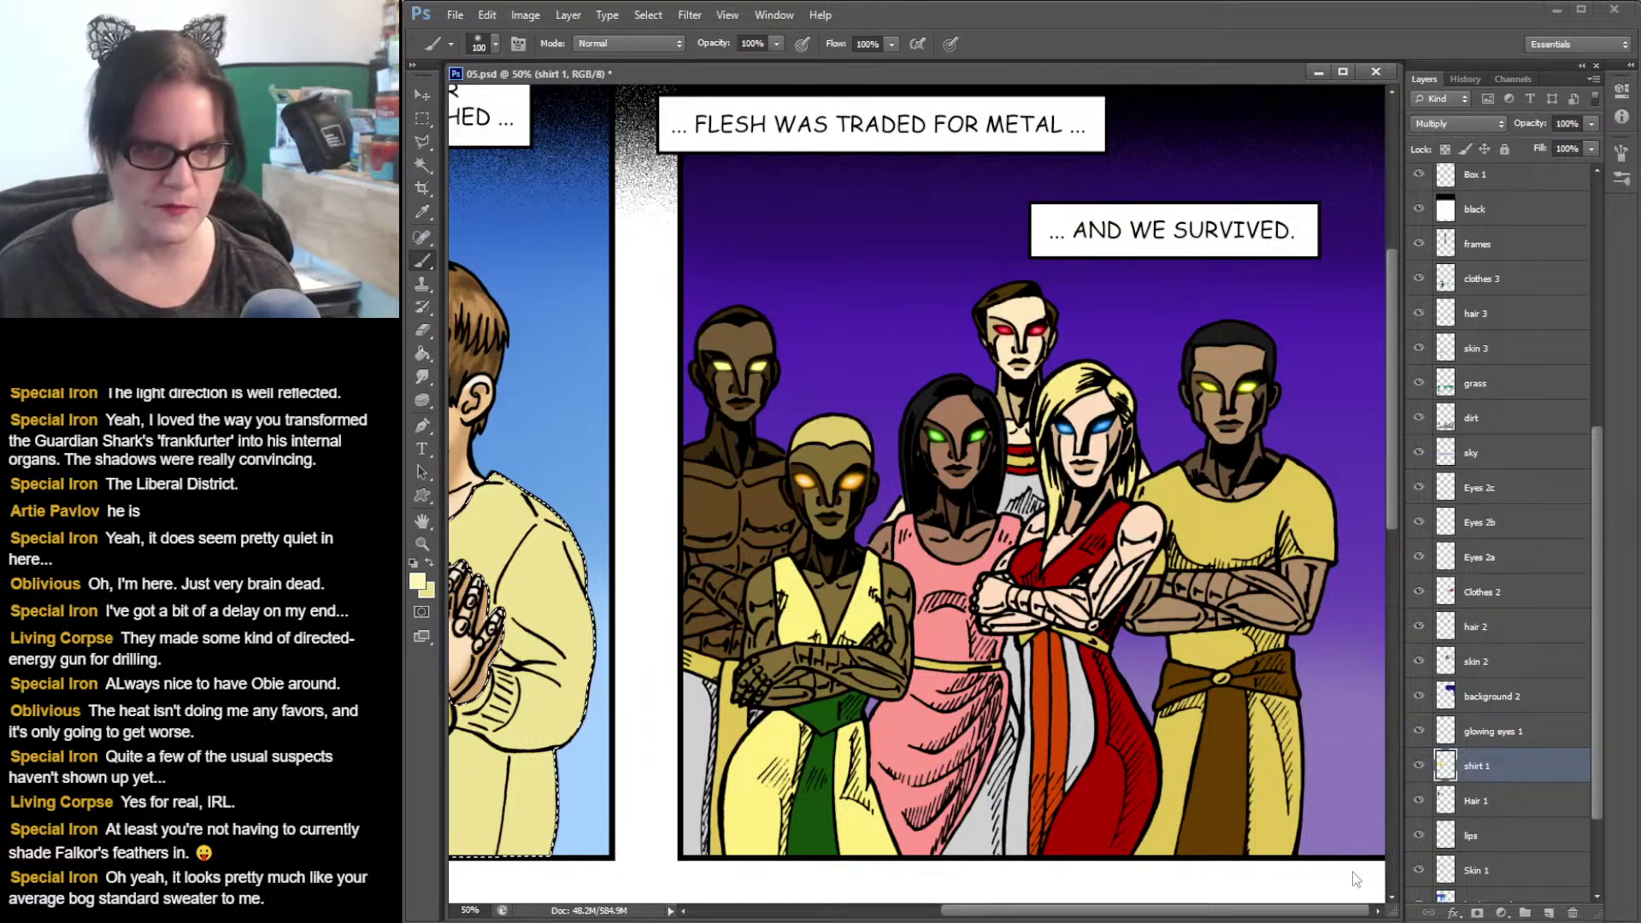
left_click_drag(1356, 880, 1109, 915)
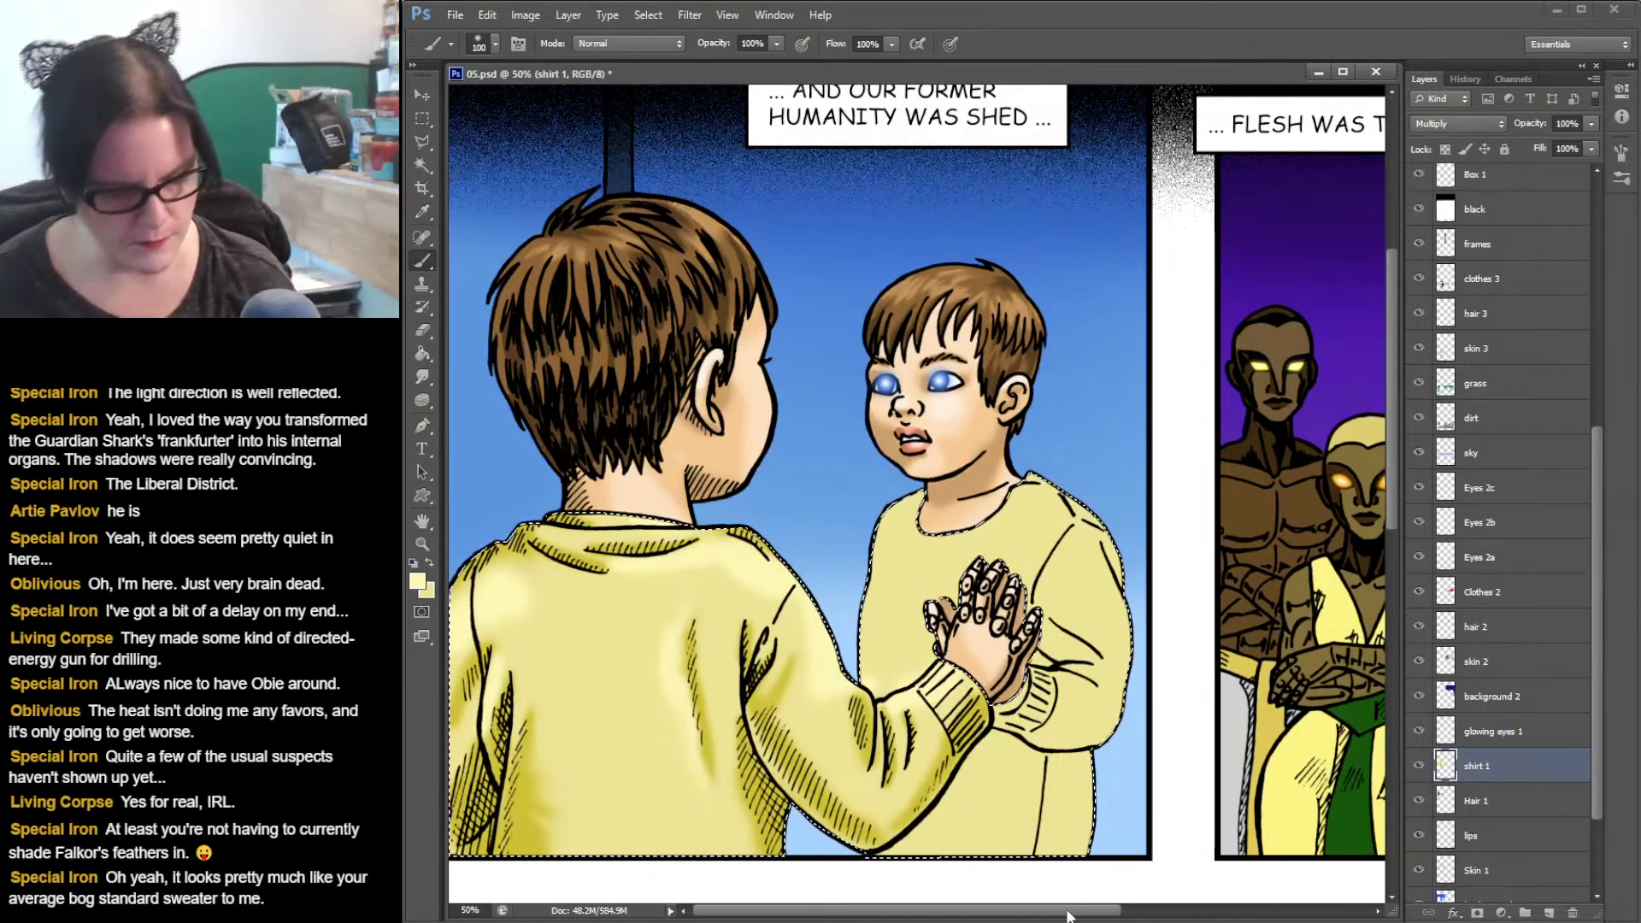
key("ctrl+s")
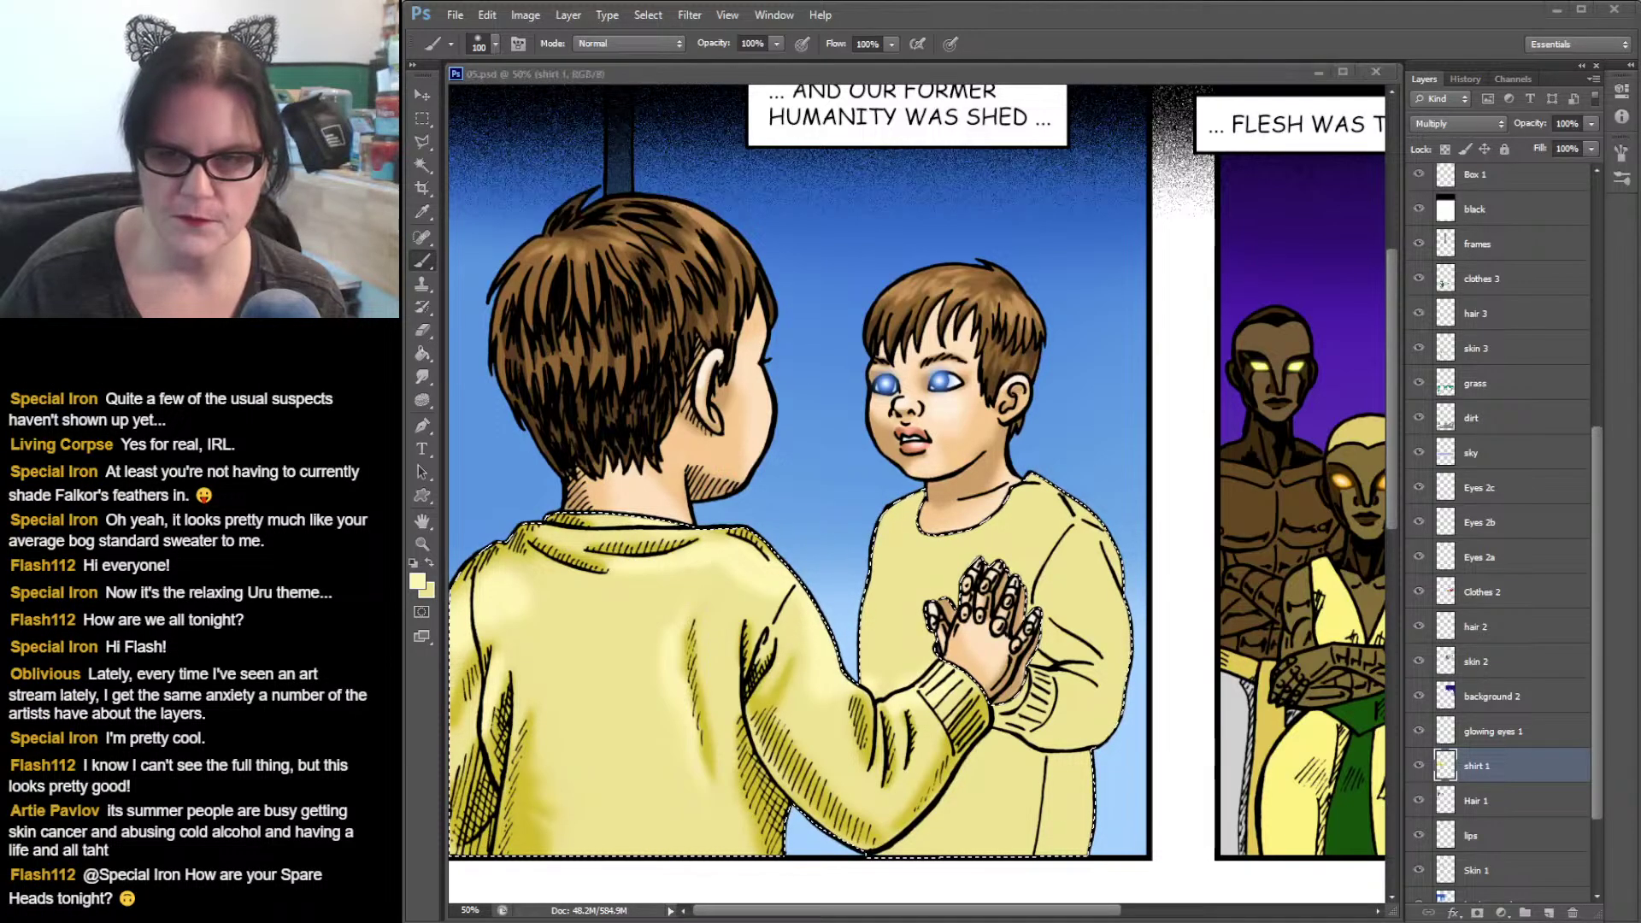
- Clear the selection around the two boys' shirts
key("ctrl+d")
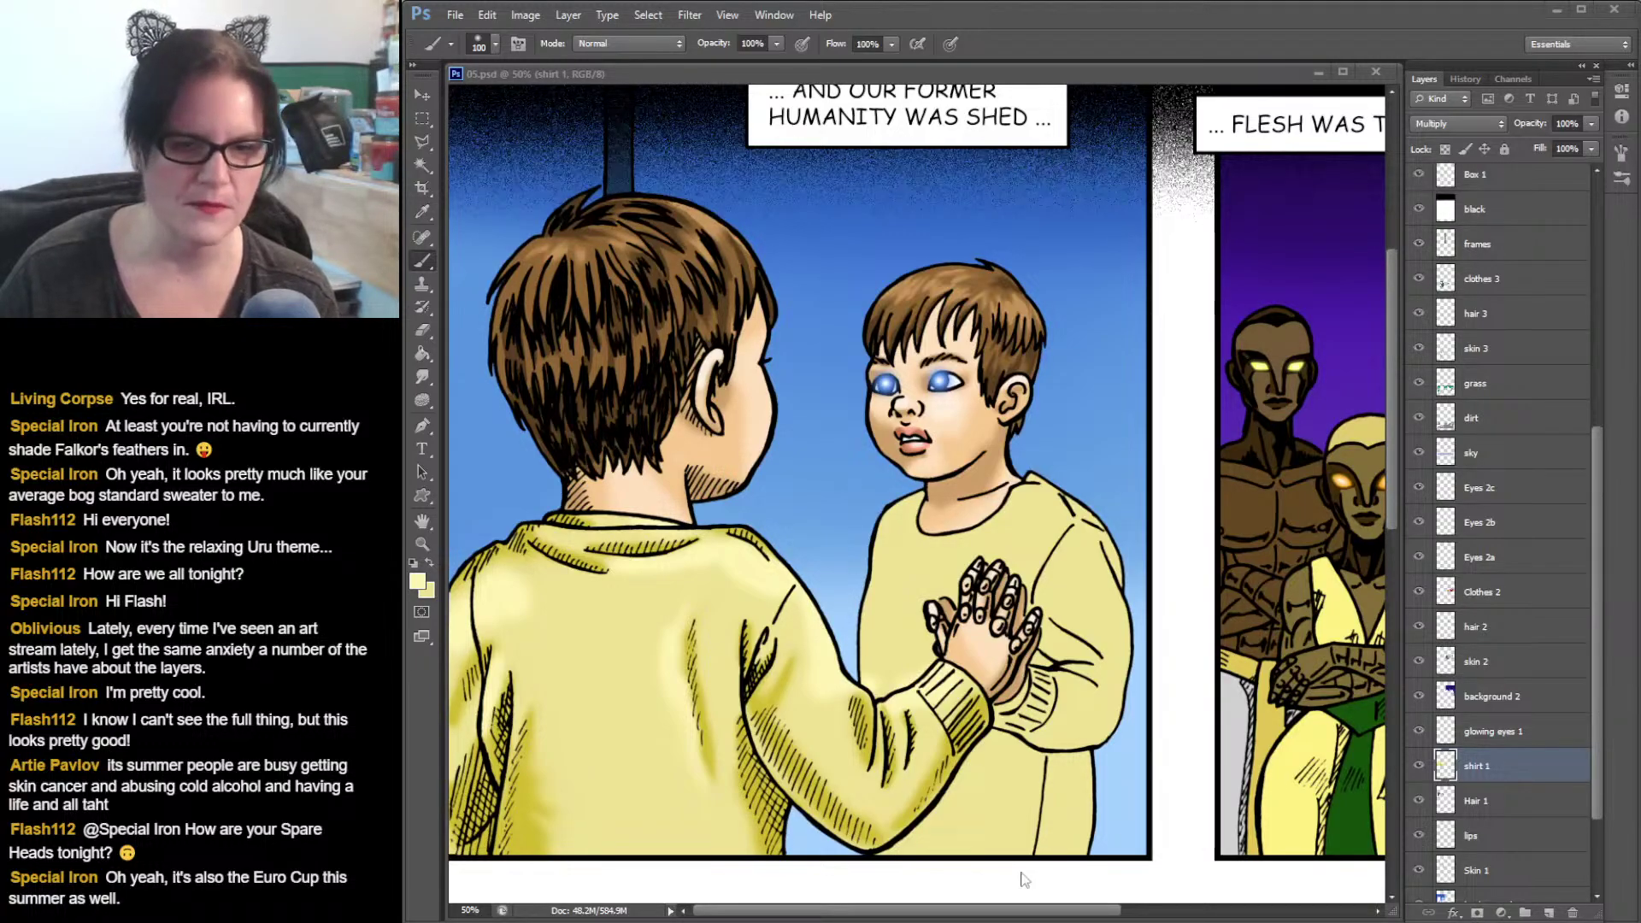
left_click(1003, 913)
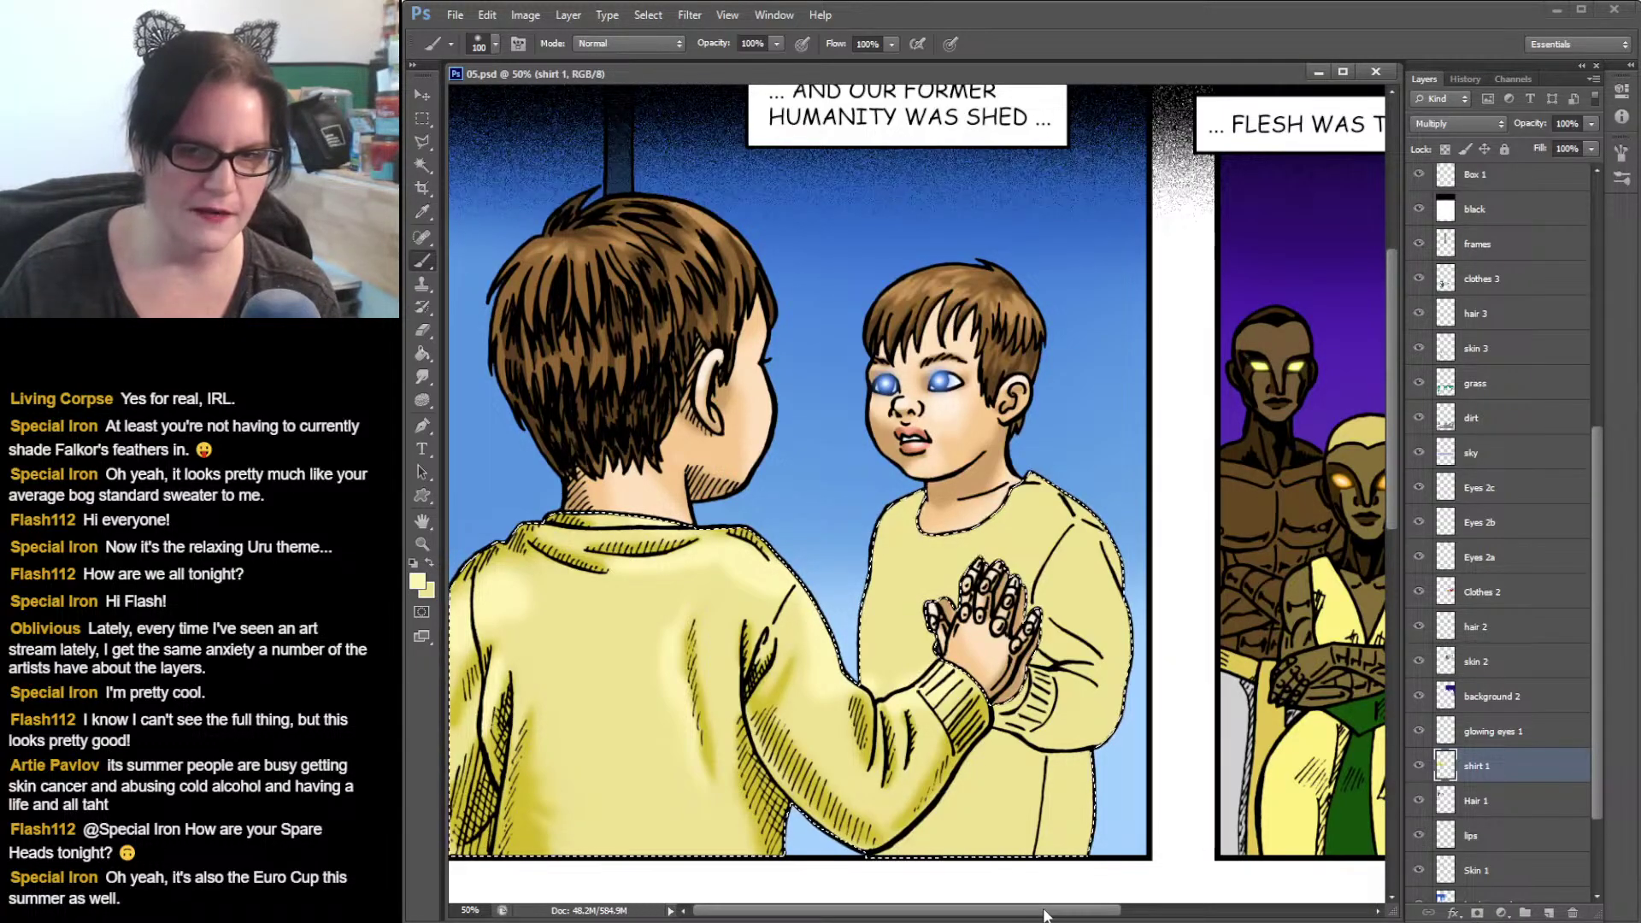
left_click_drag(1050, 915, 1220, 913)
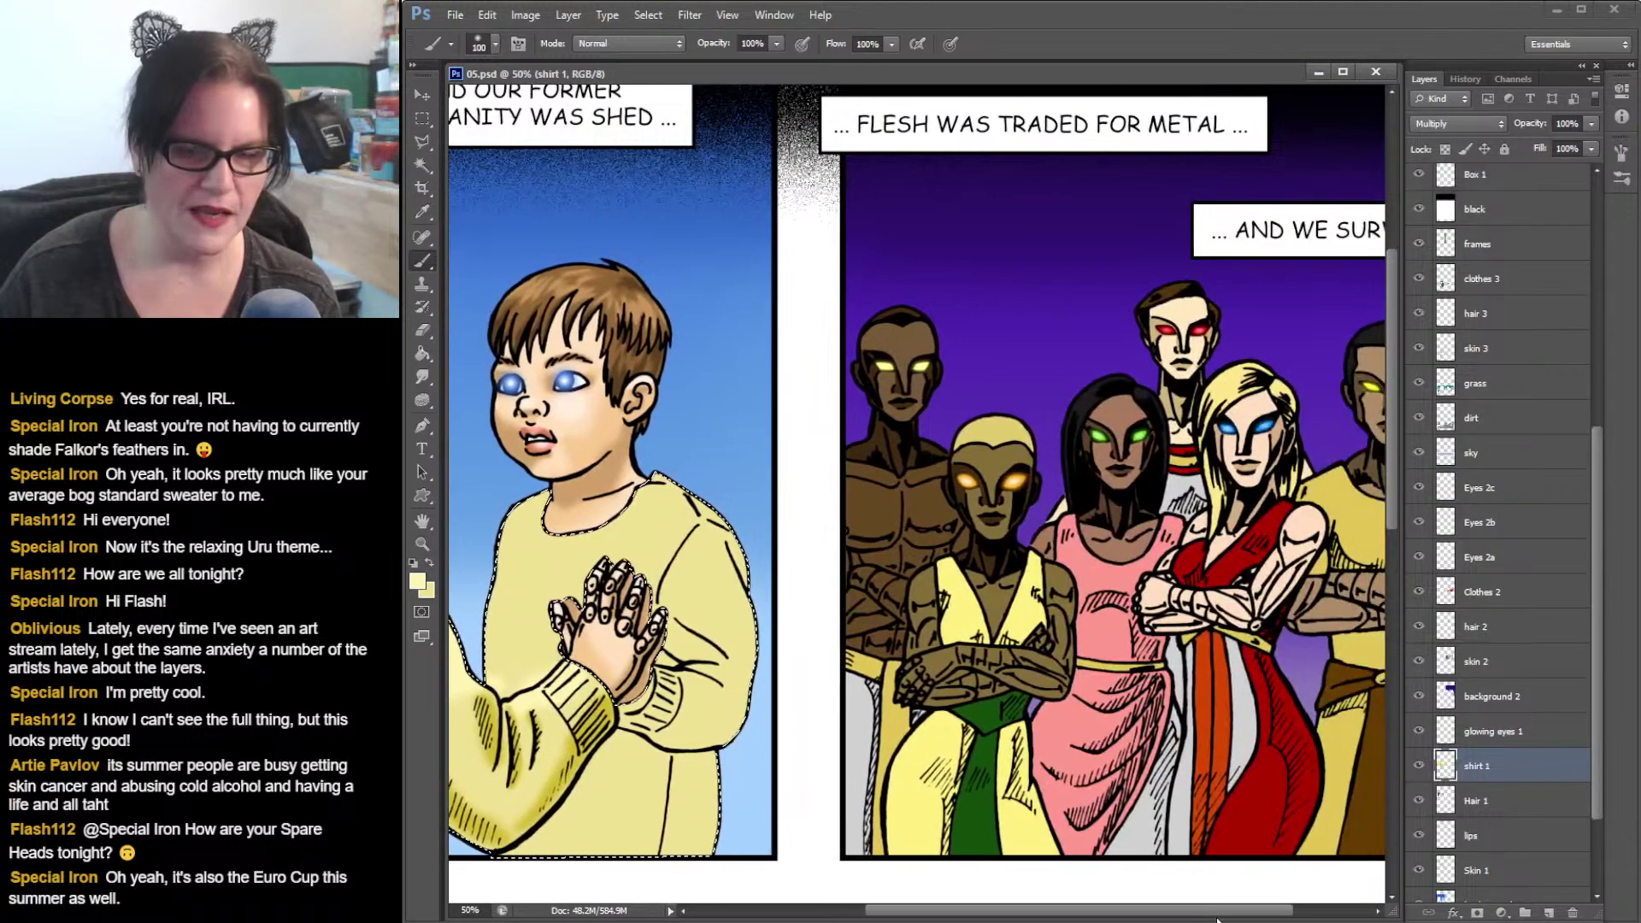
left_click(422, 166)
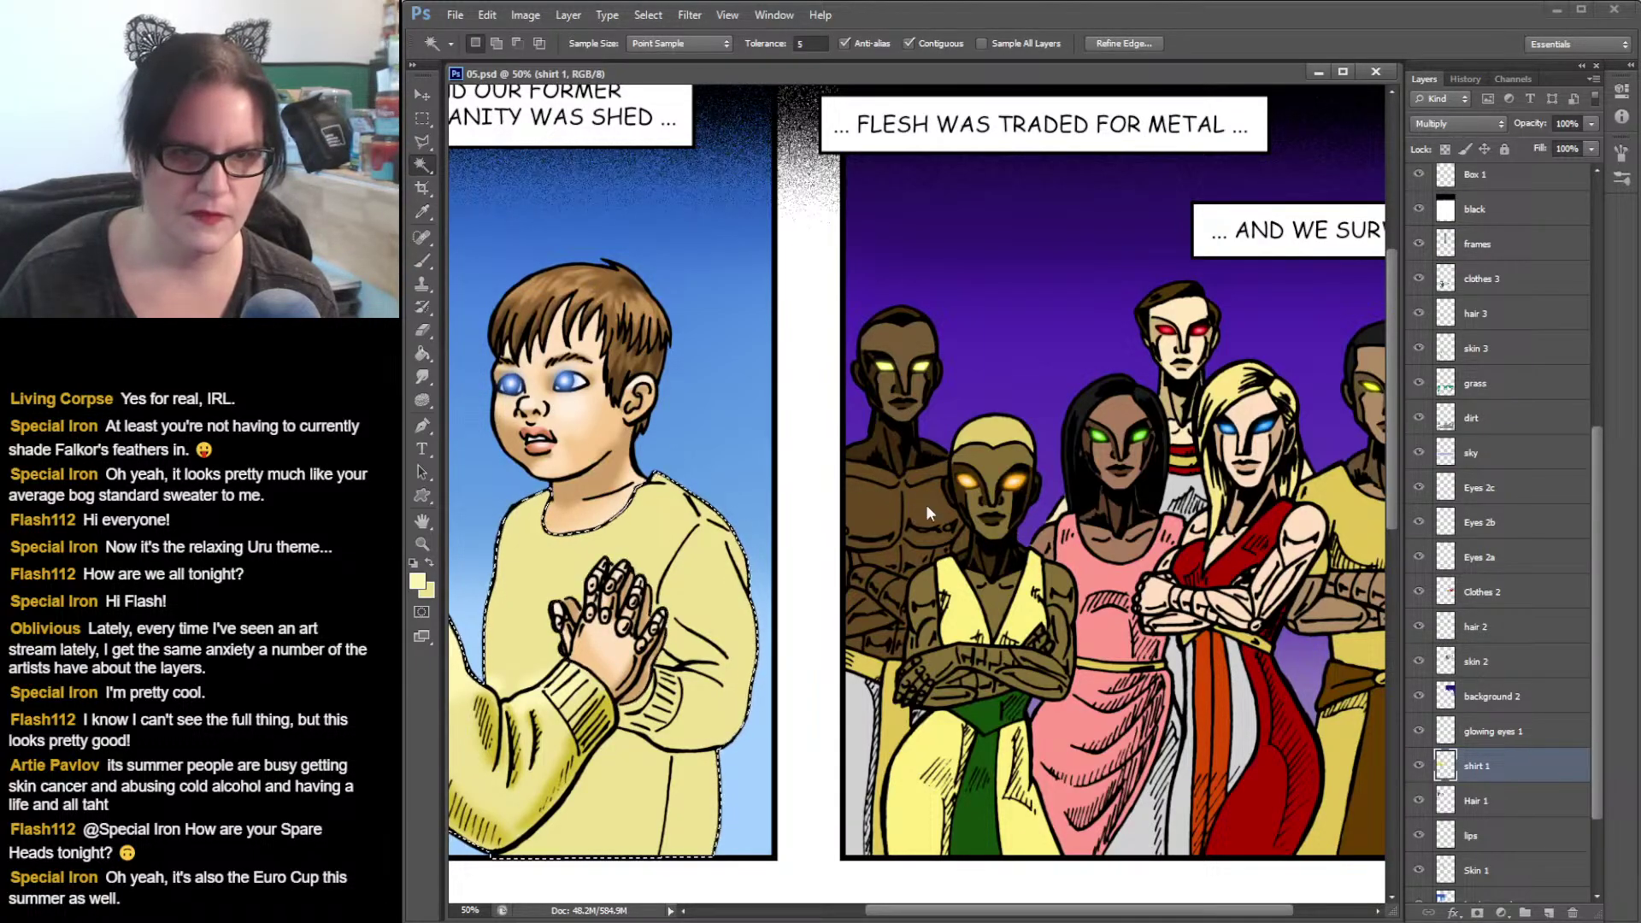
left_click(423, 120)
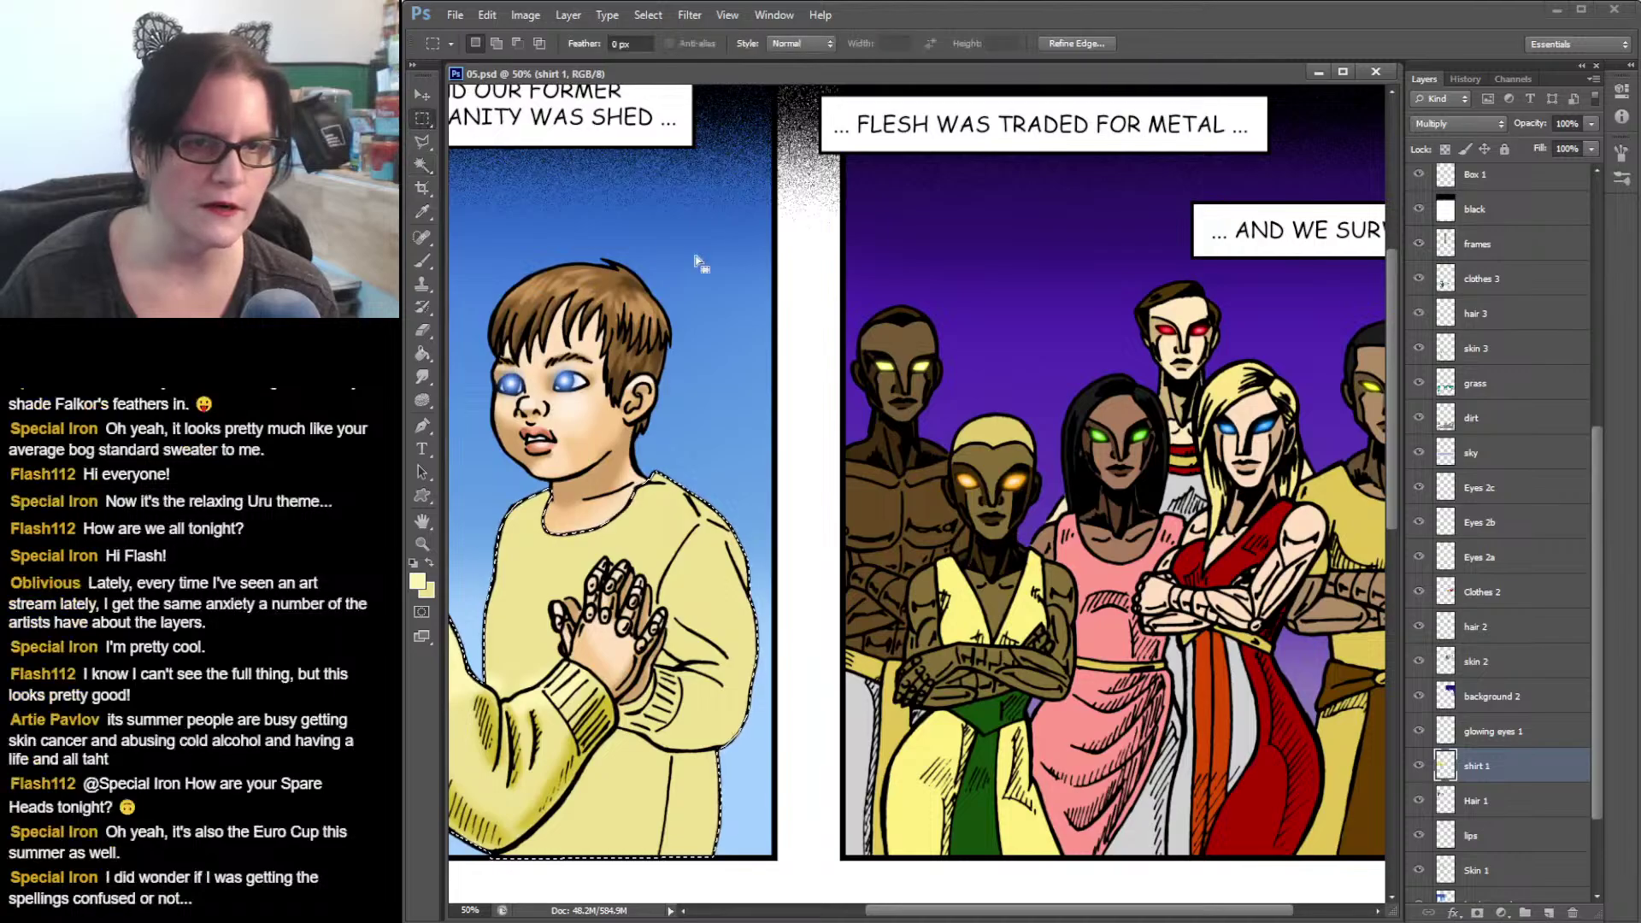
left_click(699, 260)
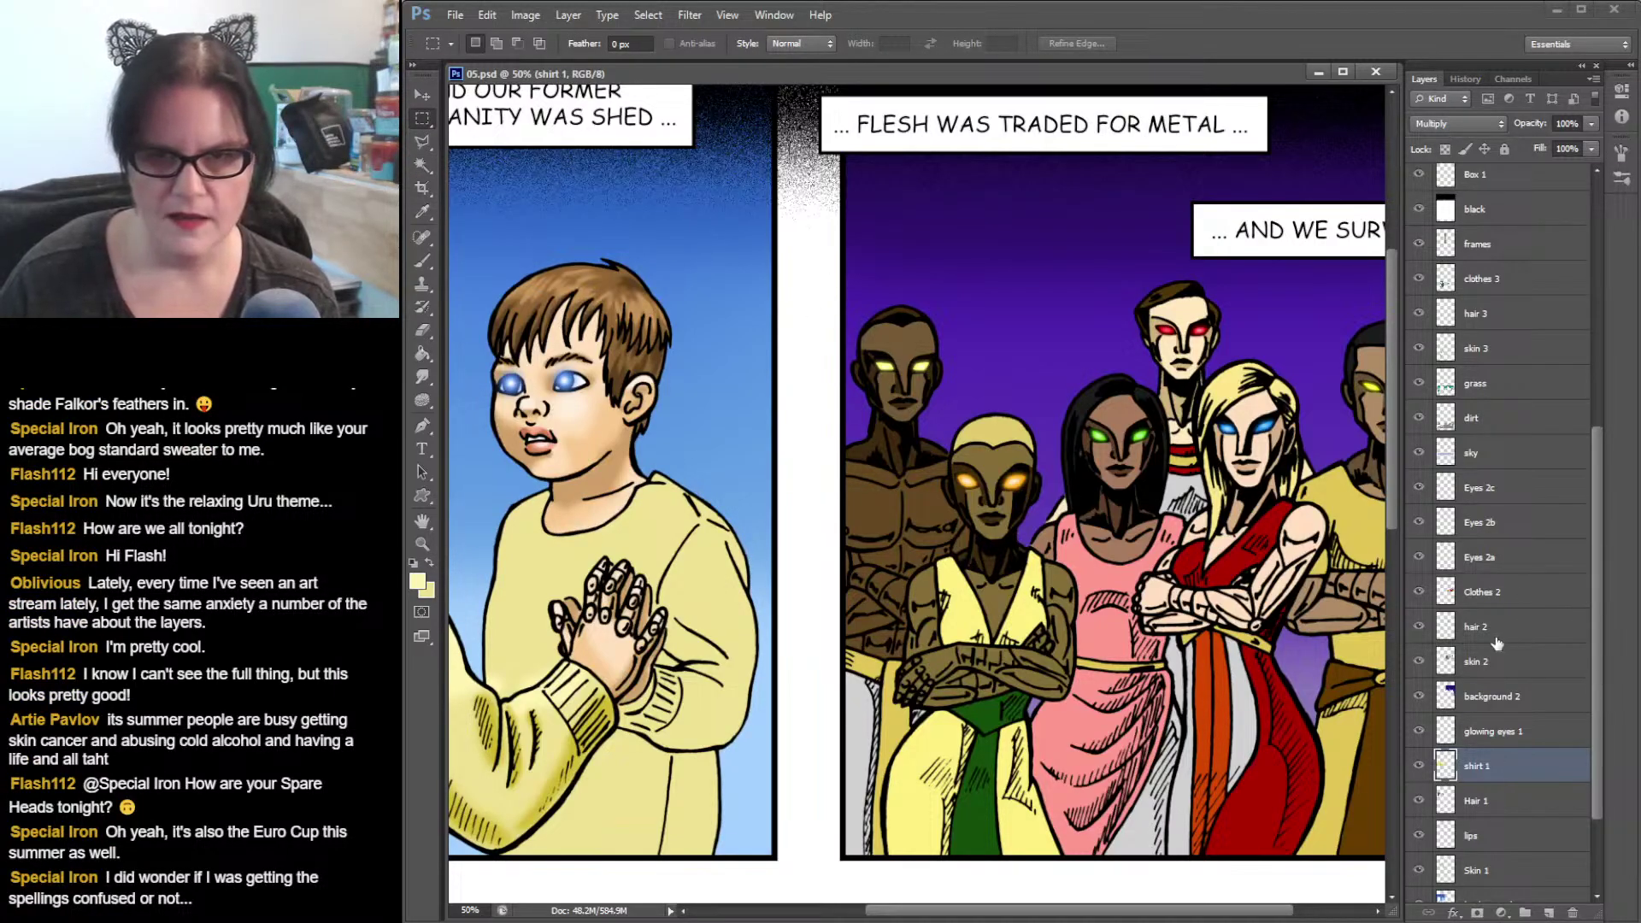
- Activate the skin 2 layer and load its outline as a selection, replacing it with the outline of the Clothes 2 layer
left_click(1486, 667)
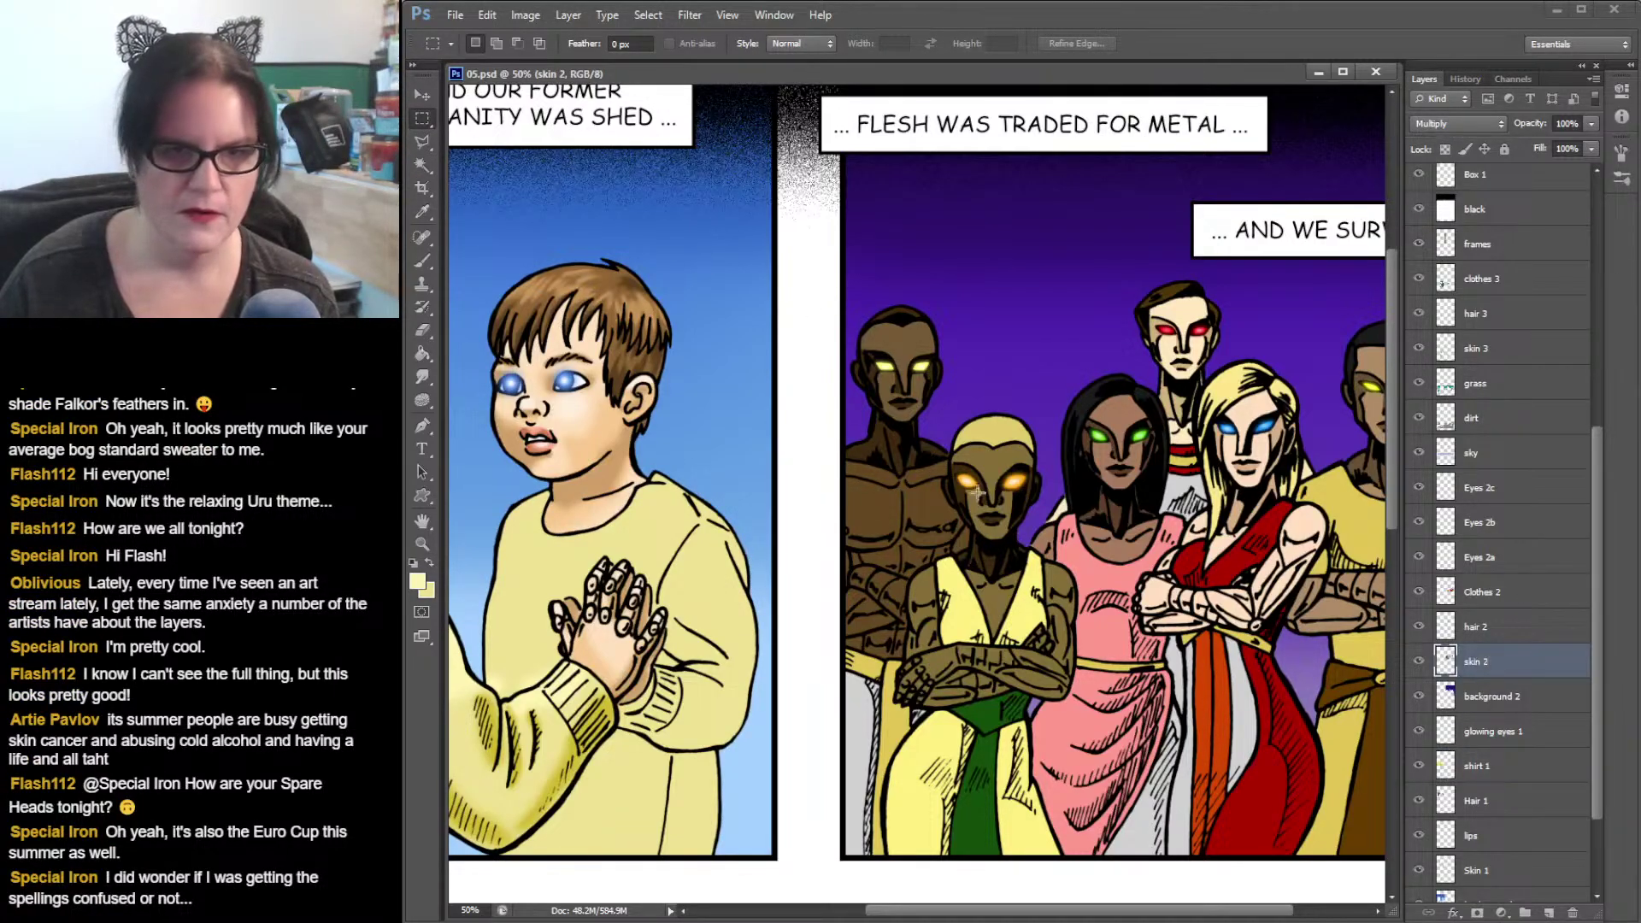
left_click(1449, 671, "ctrl")
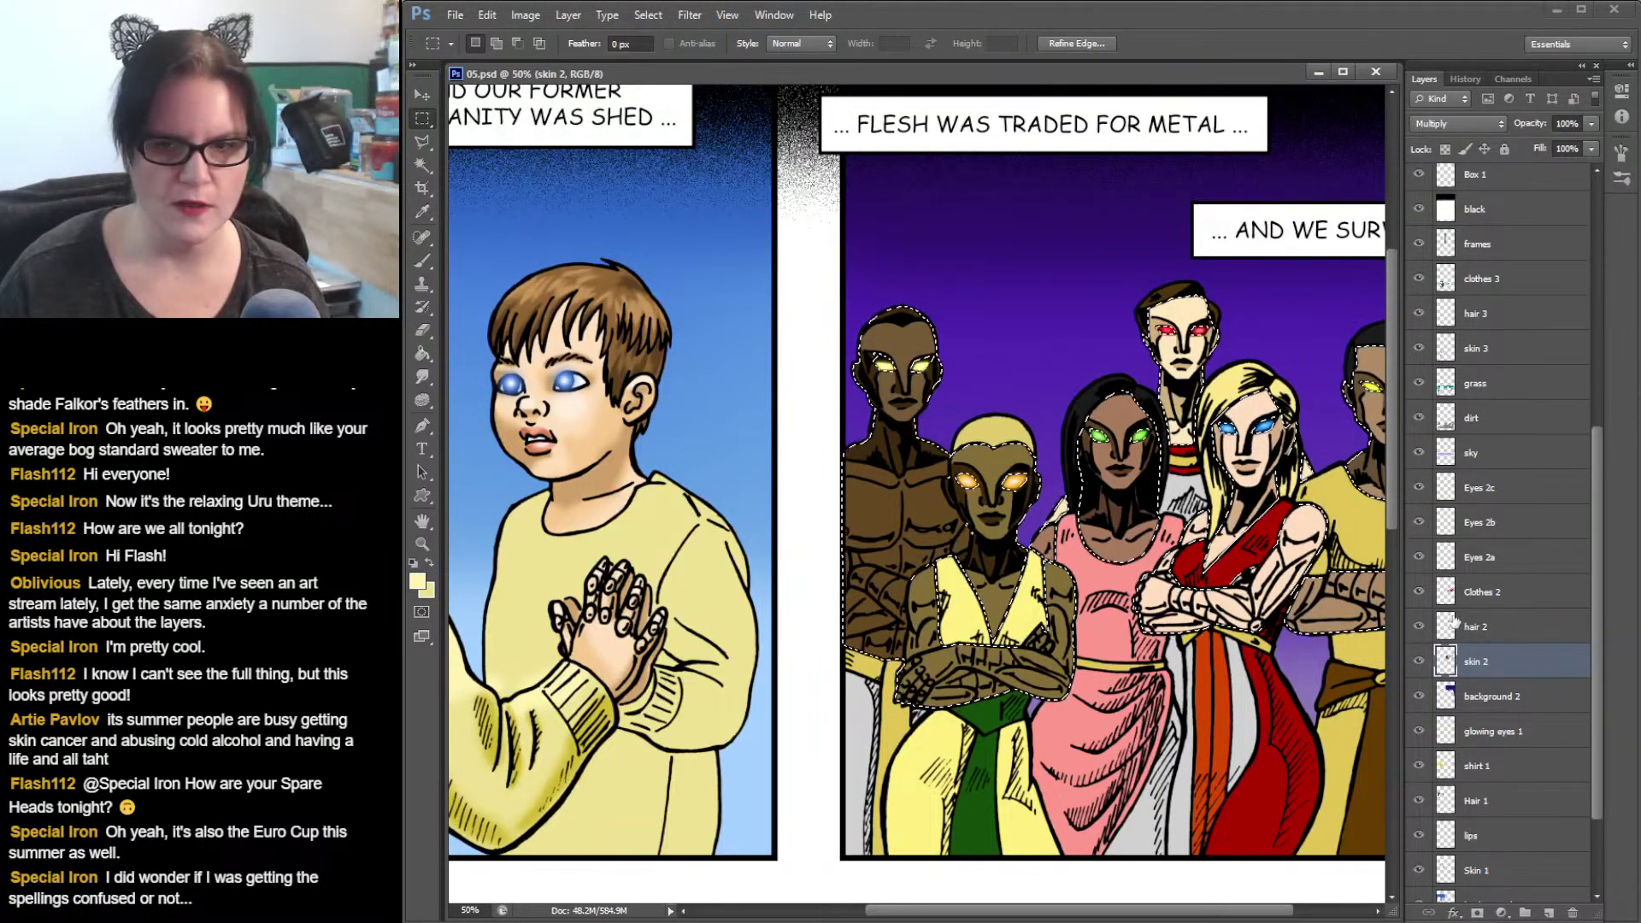
left_click(1445, 595, "ctrl+shift")
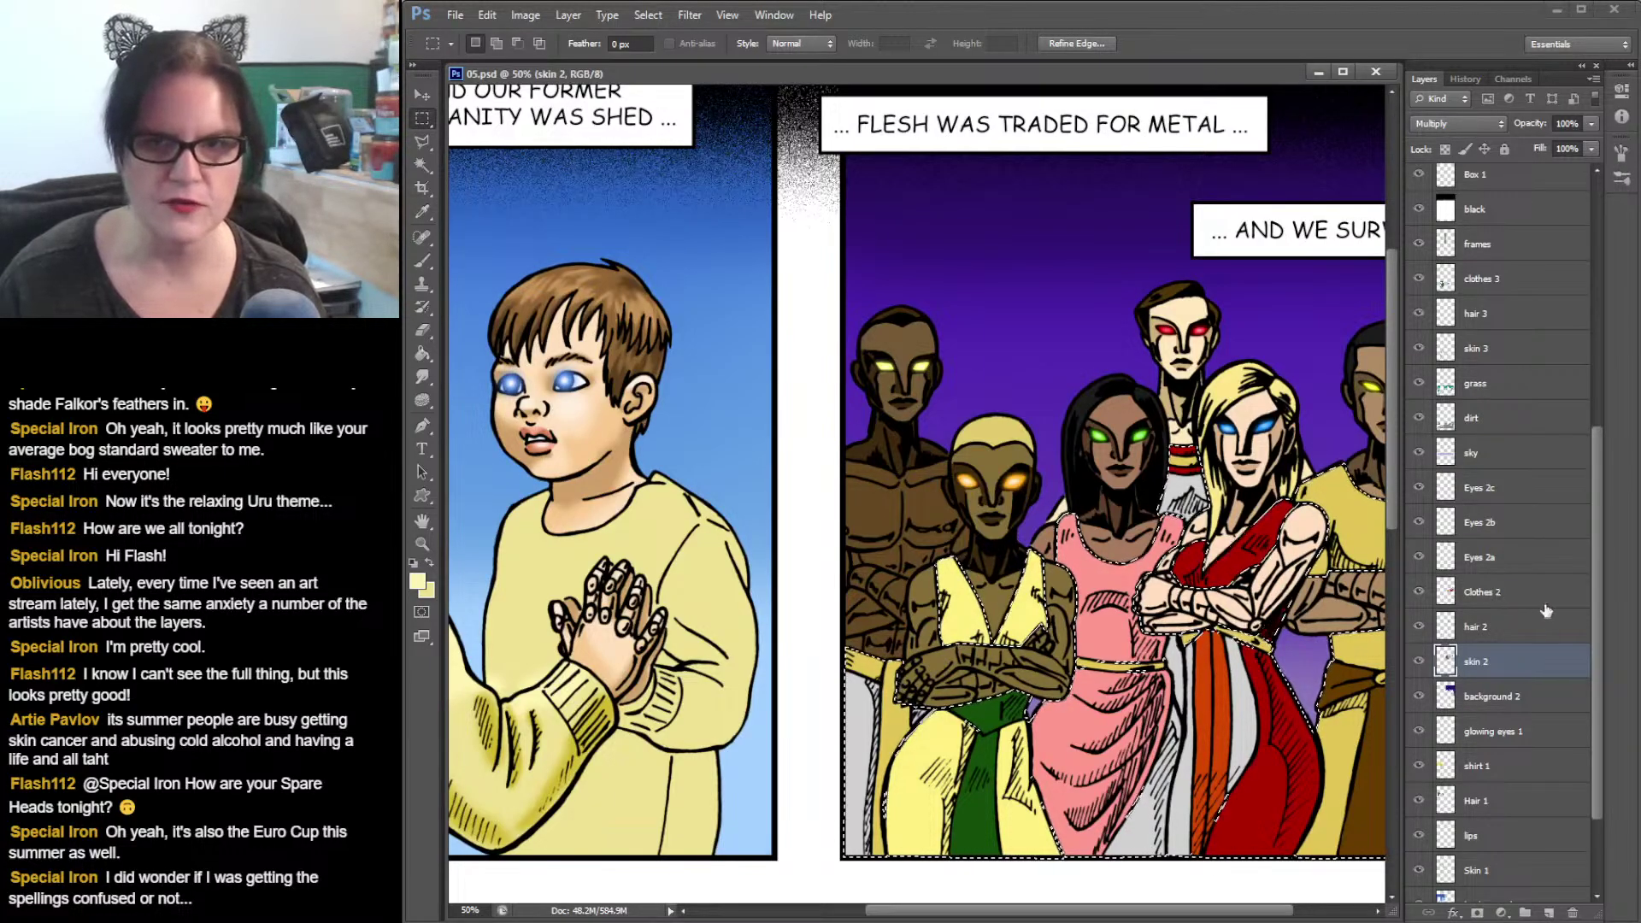
left_click_drag(1598, 584, 1606, 330)
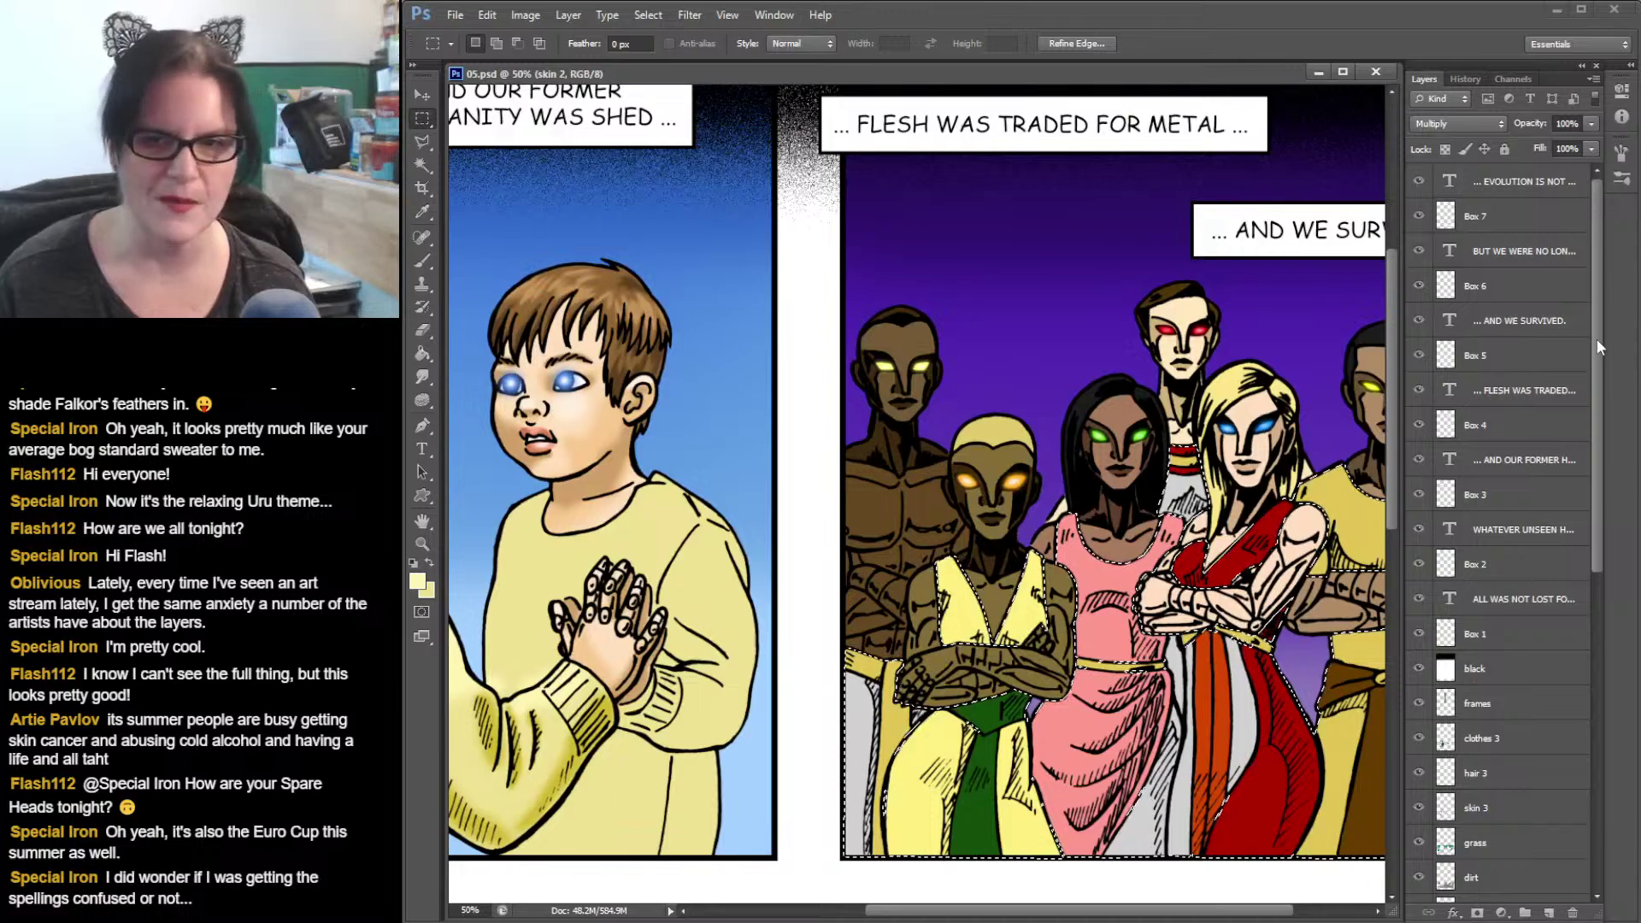
left_click_drag(1597, 338, 1640, 657)
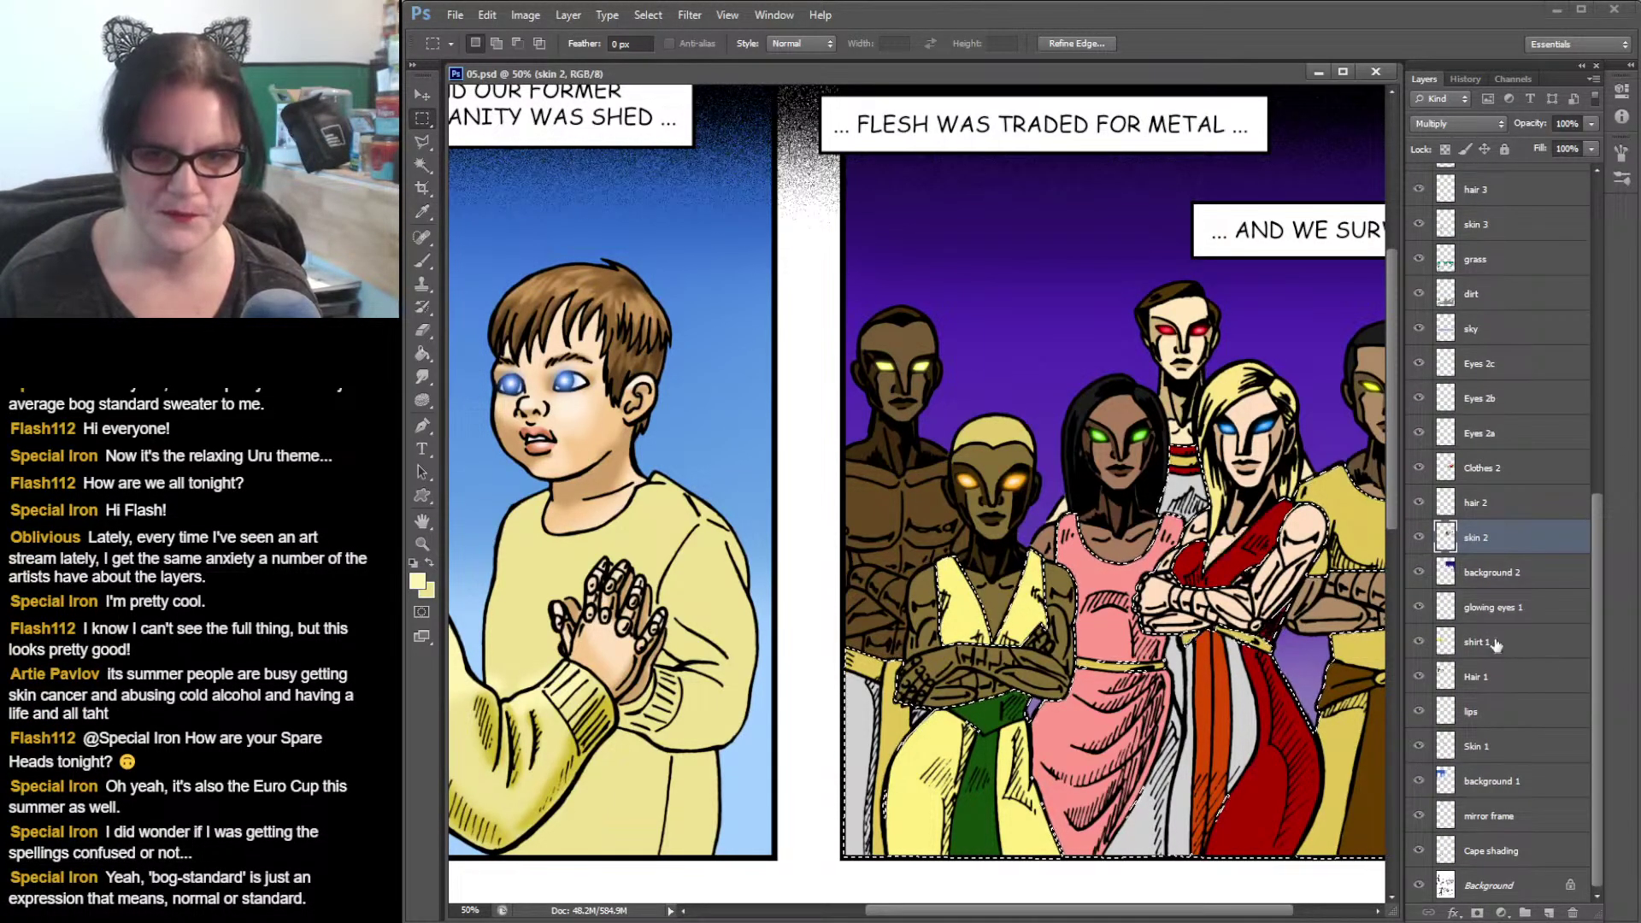
- Make shirt 1 the active layer again, load its outline as a selection and deselect it
left_click(1456, 647)
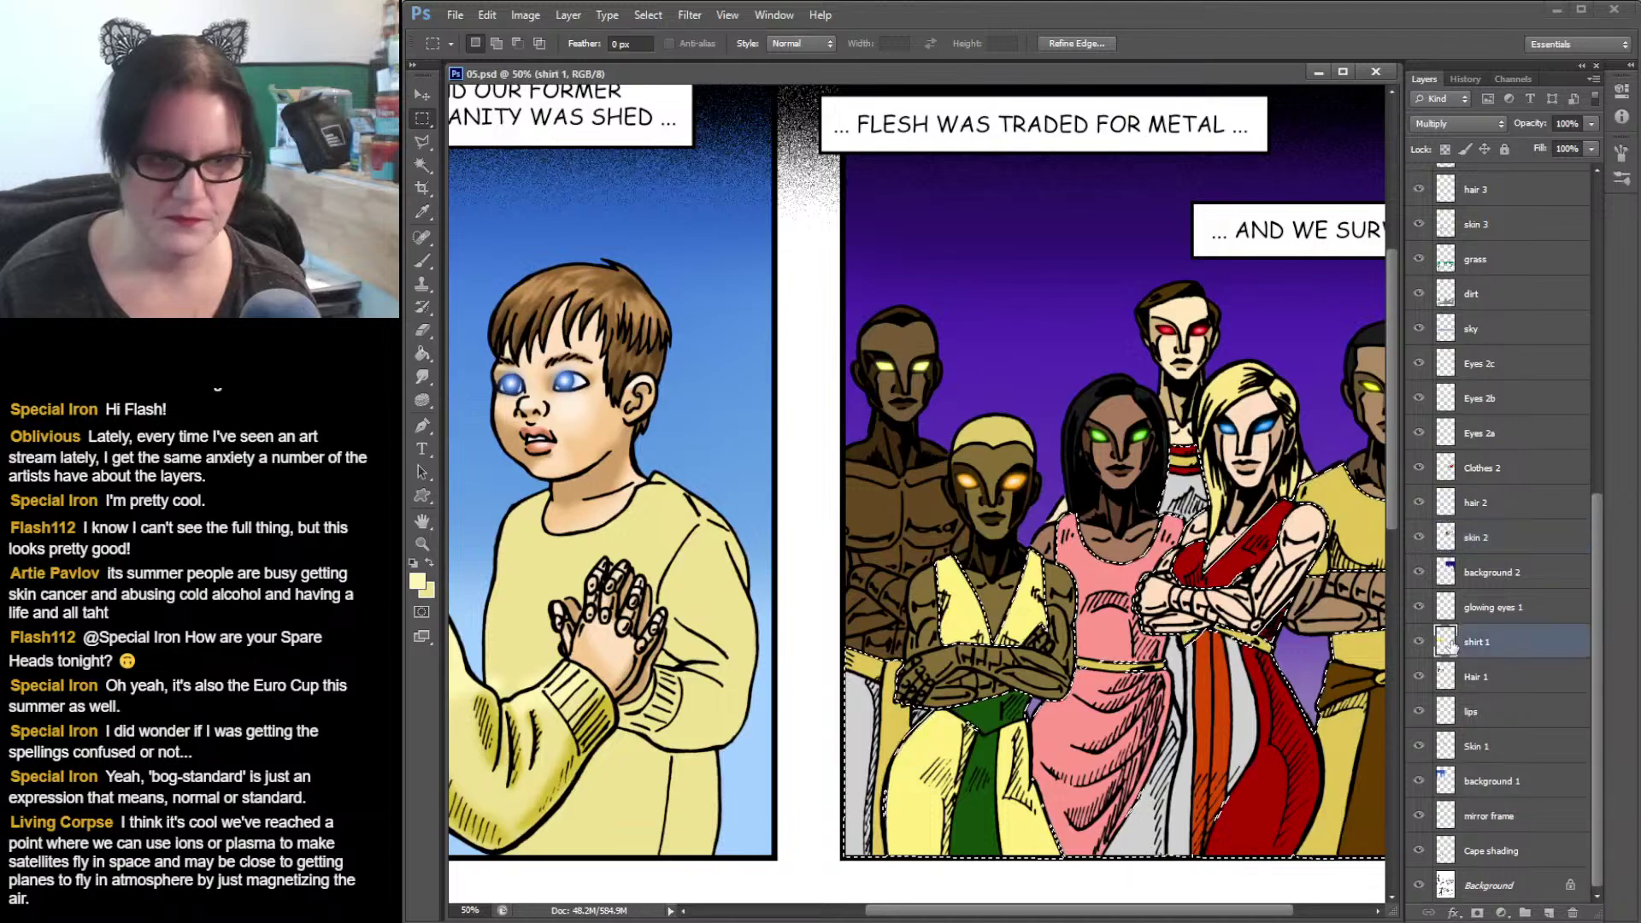
left_click(1456, 647, "ctrl")
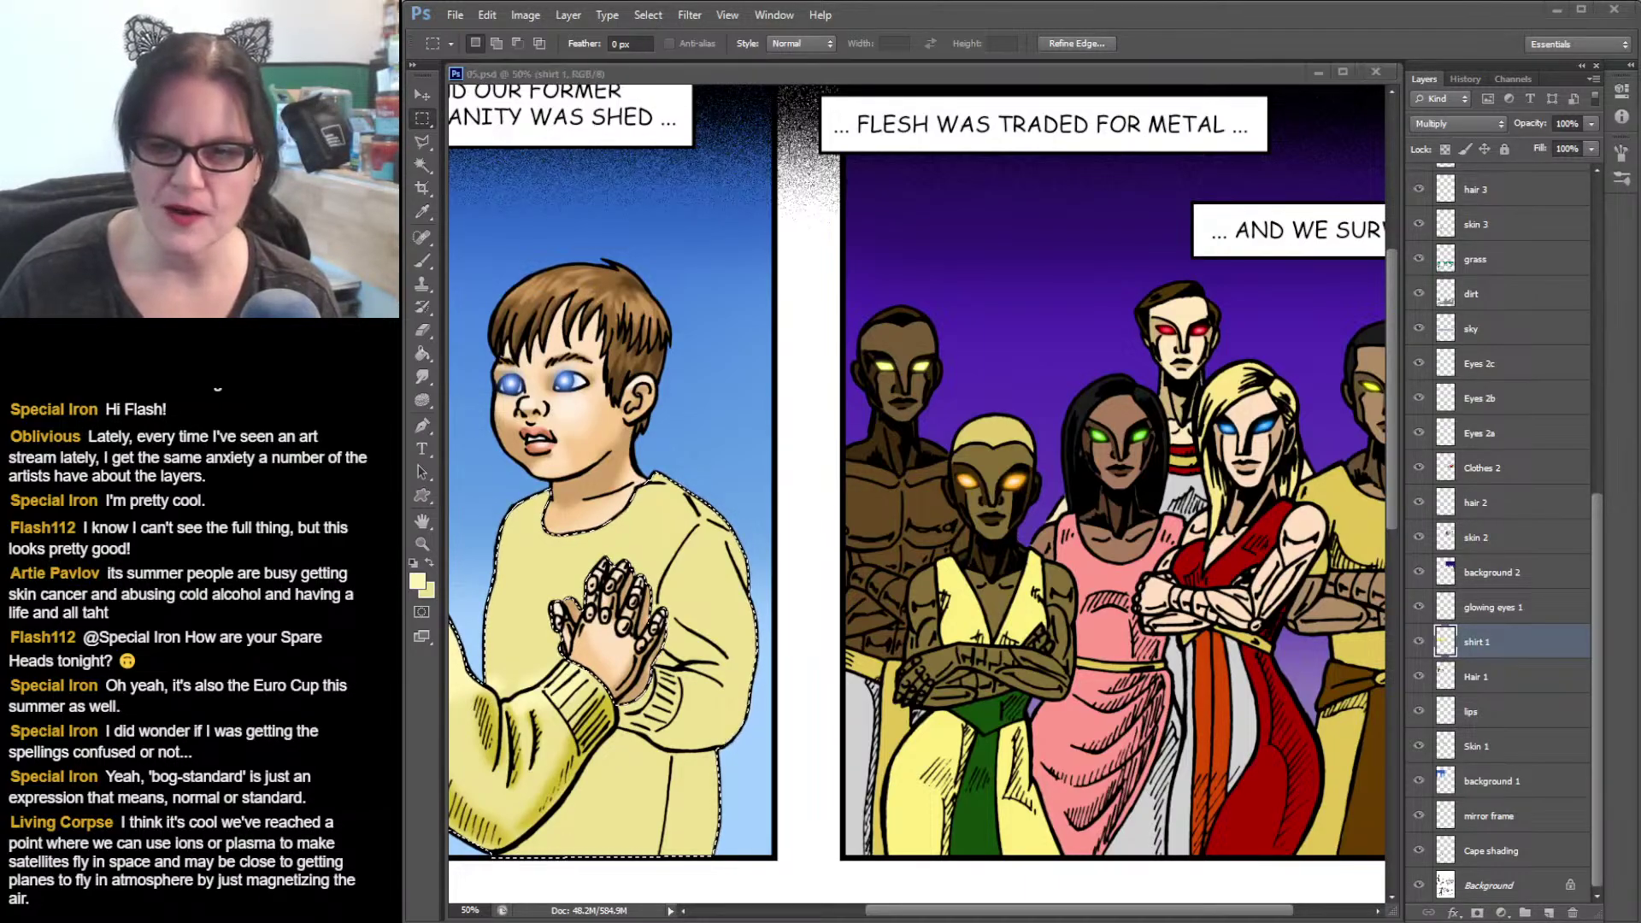
key("ctrl+d")
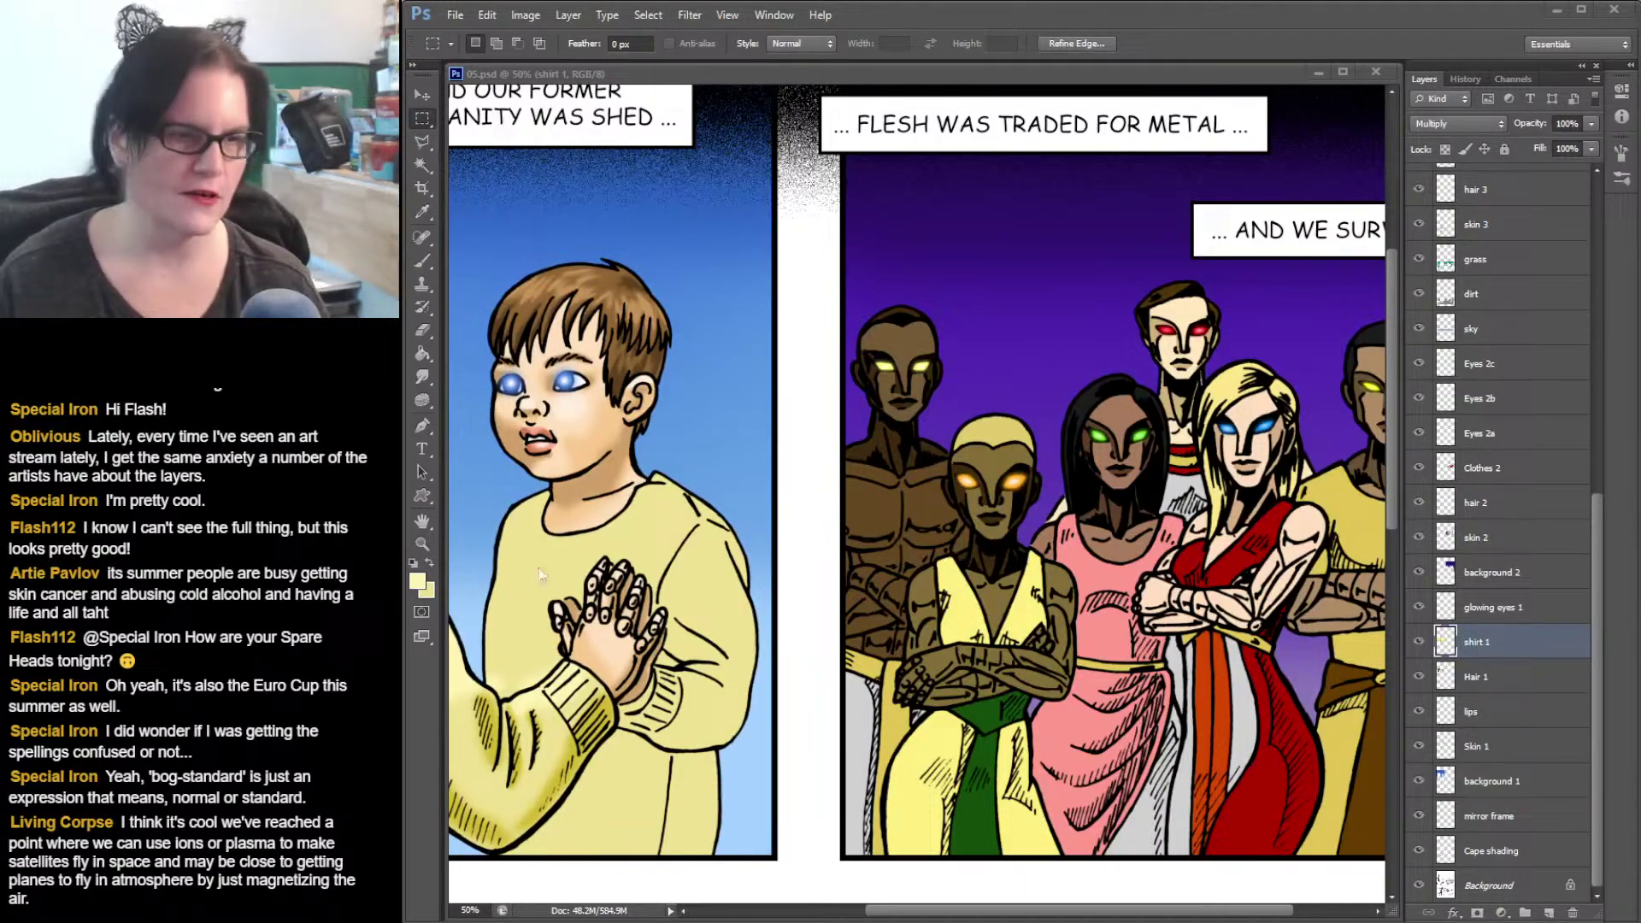
left_click(418, 542)
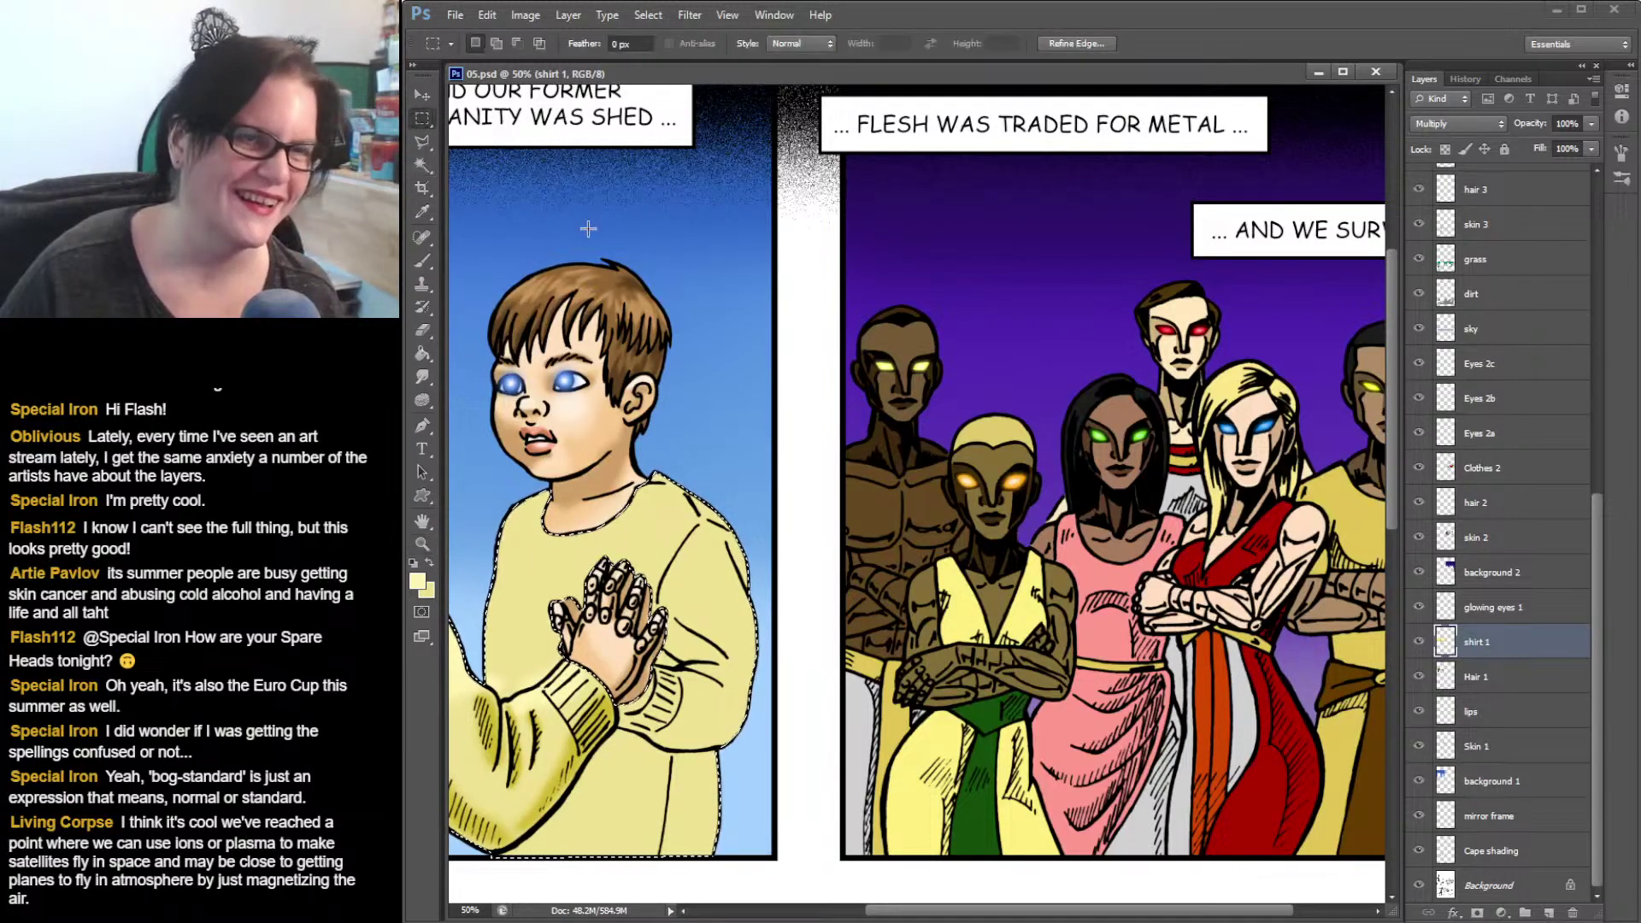
left_click(588, 228)
- Examine the whole comic page, including the landscape panel with the caped figure and the crouching man
left_click(420, 543)
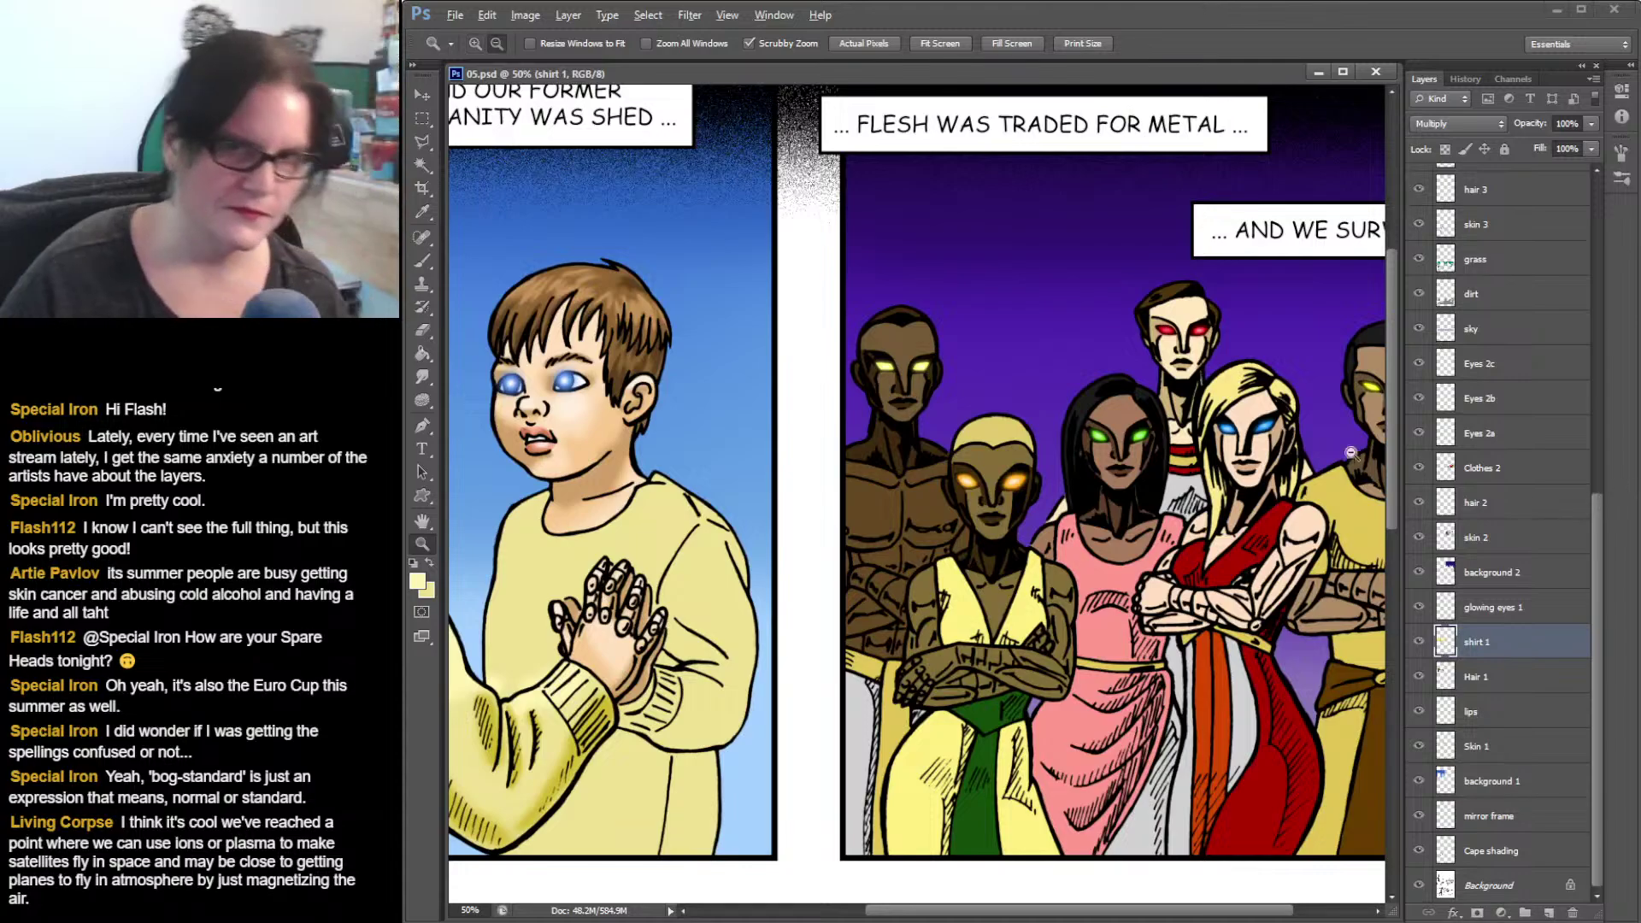
left_click(1136, 483, "alt")
left_click(1139, 483, "alt")
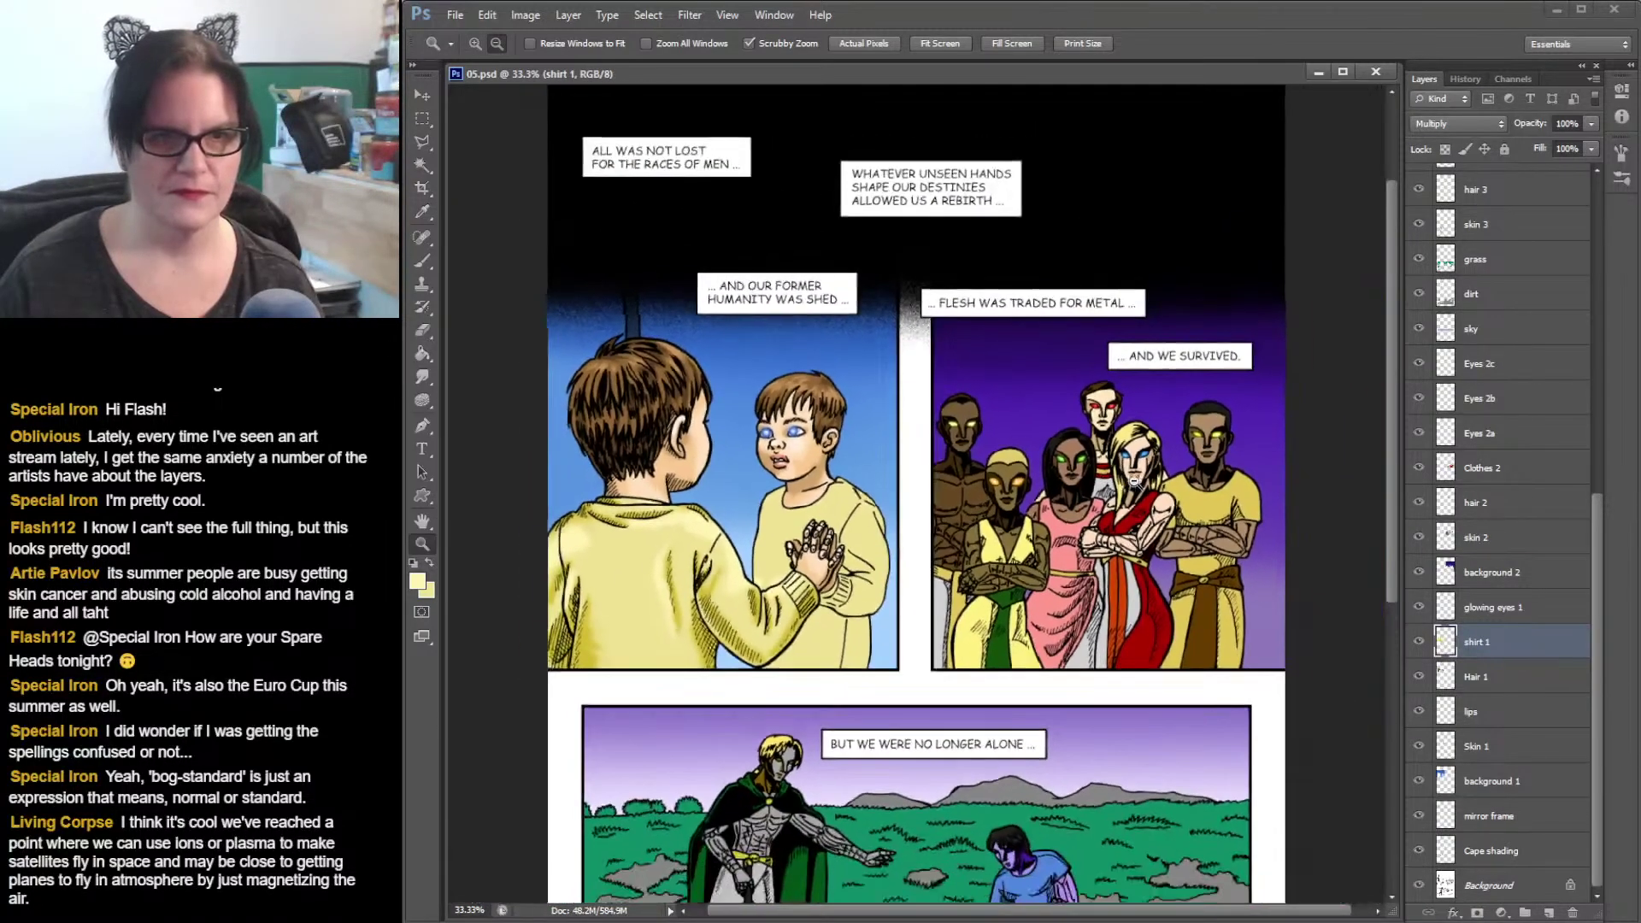
scroll(1393, 436, "up", 2)
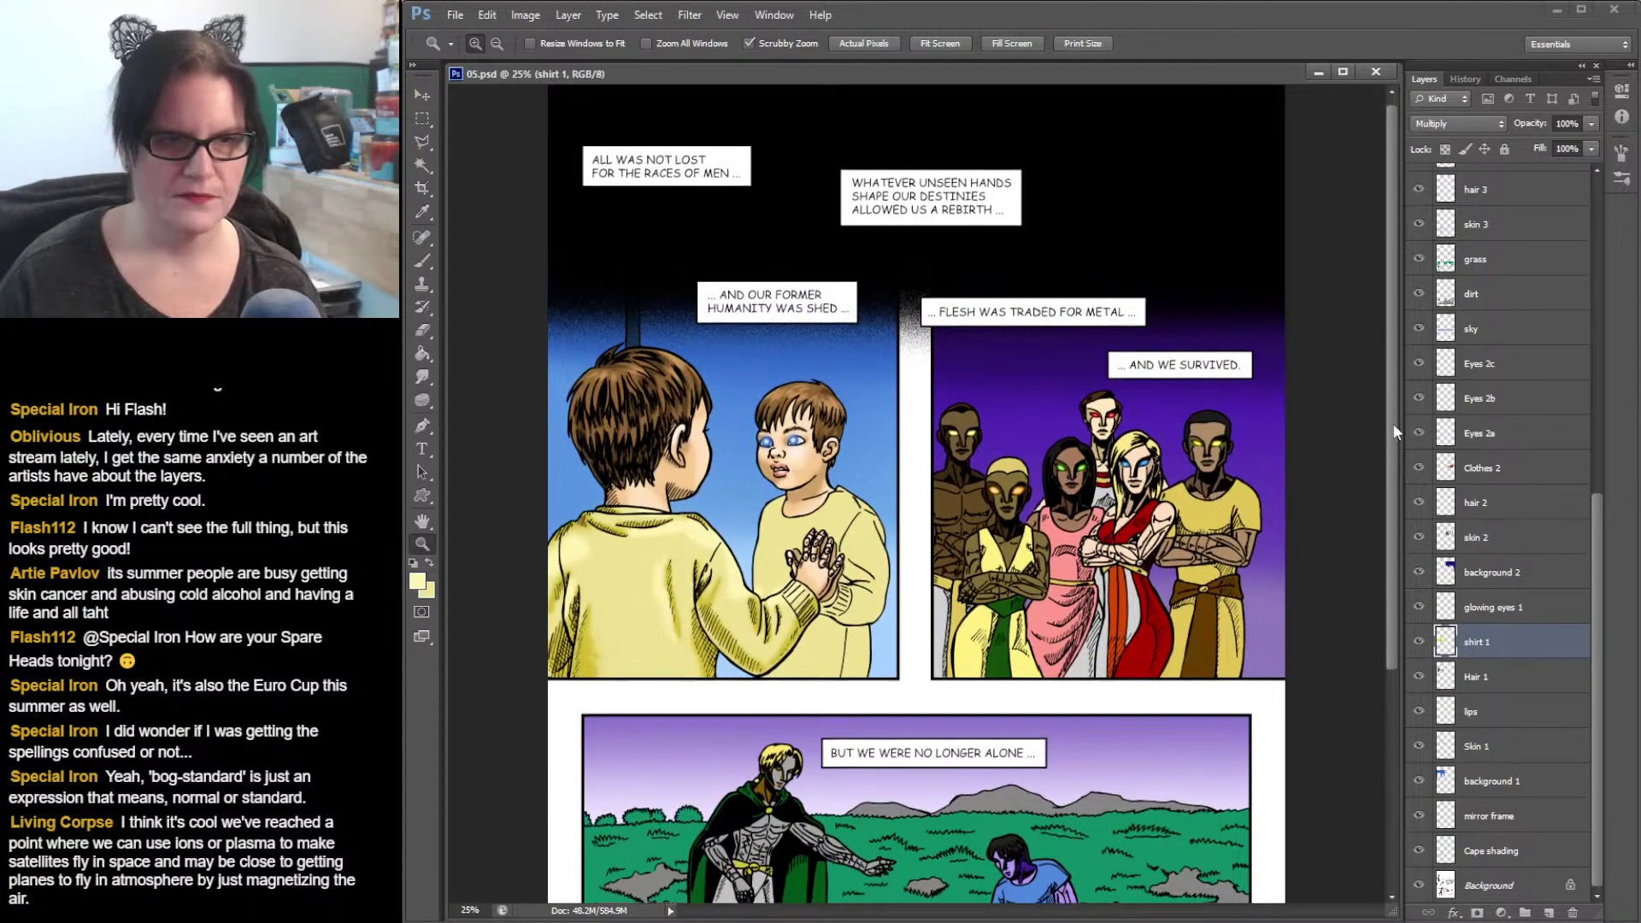
scroll(1396, 428, "down", 10)
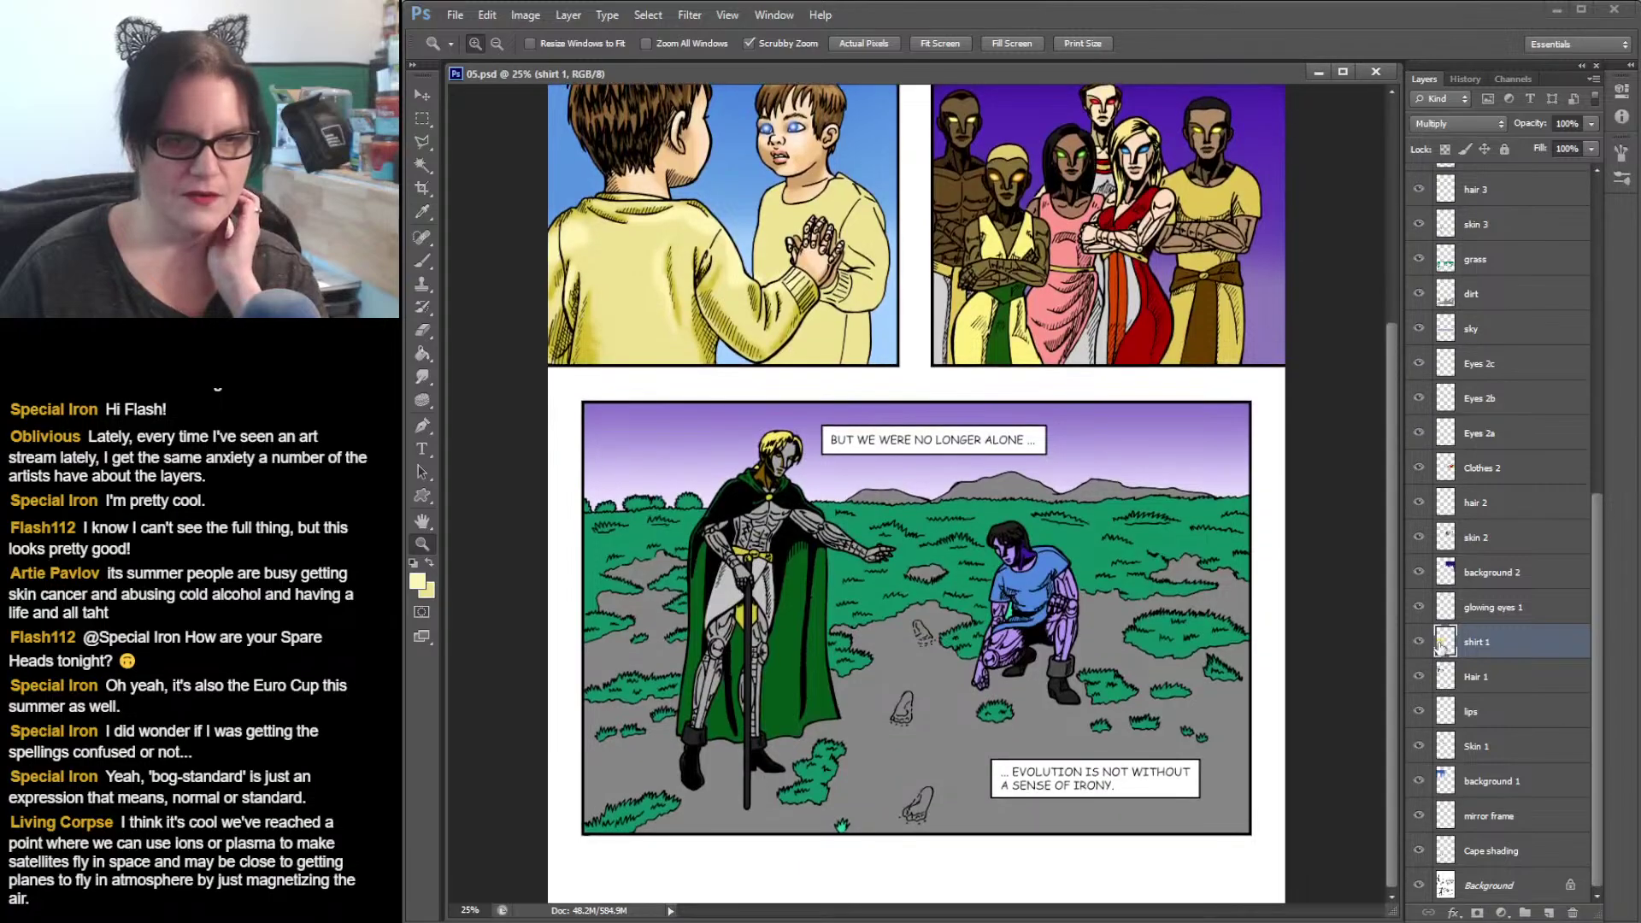
left_click(960, 423, "alt")
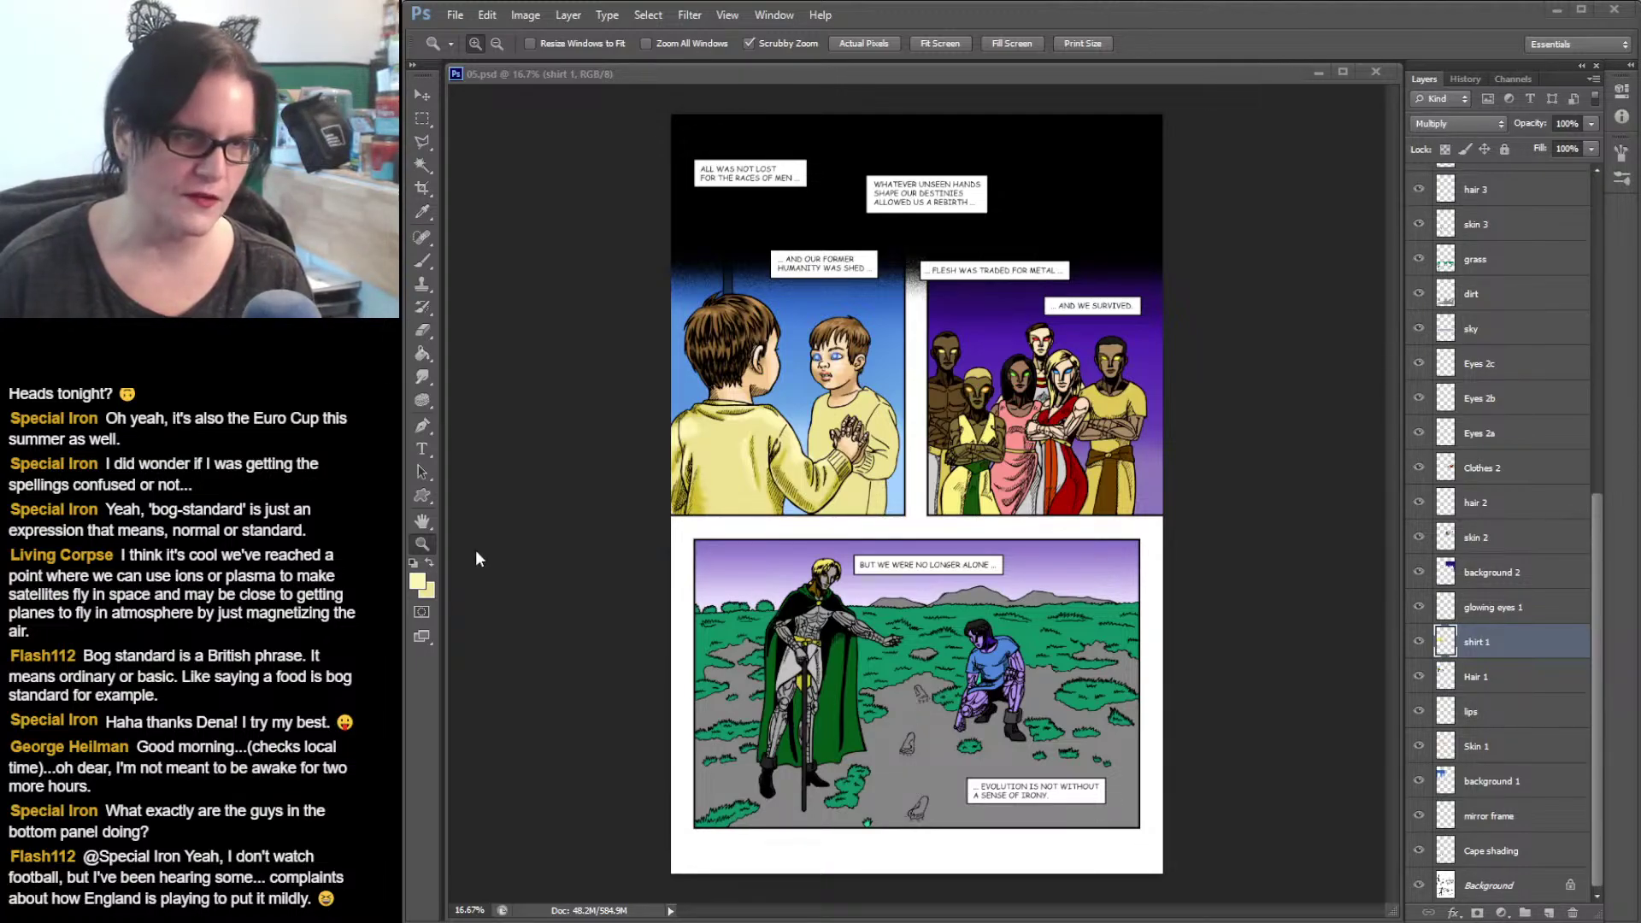
left_click(913, 778)
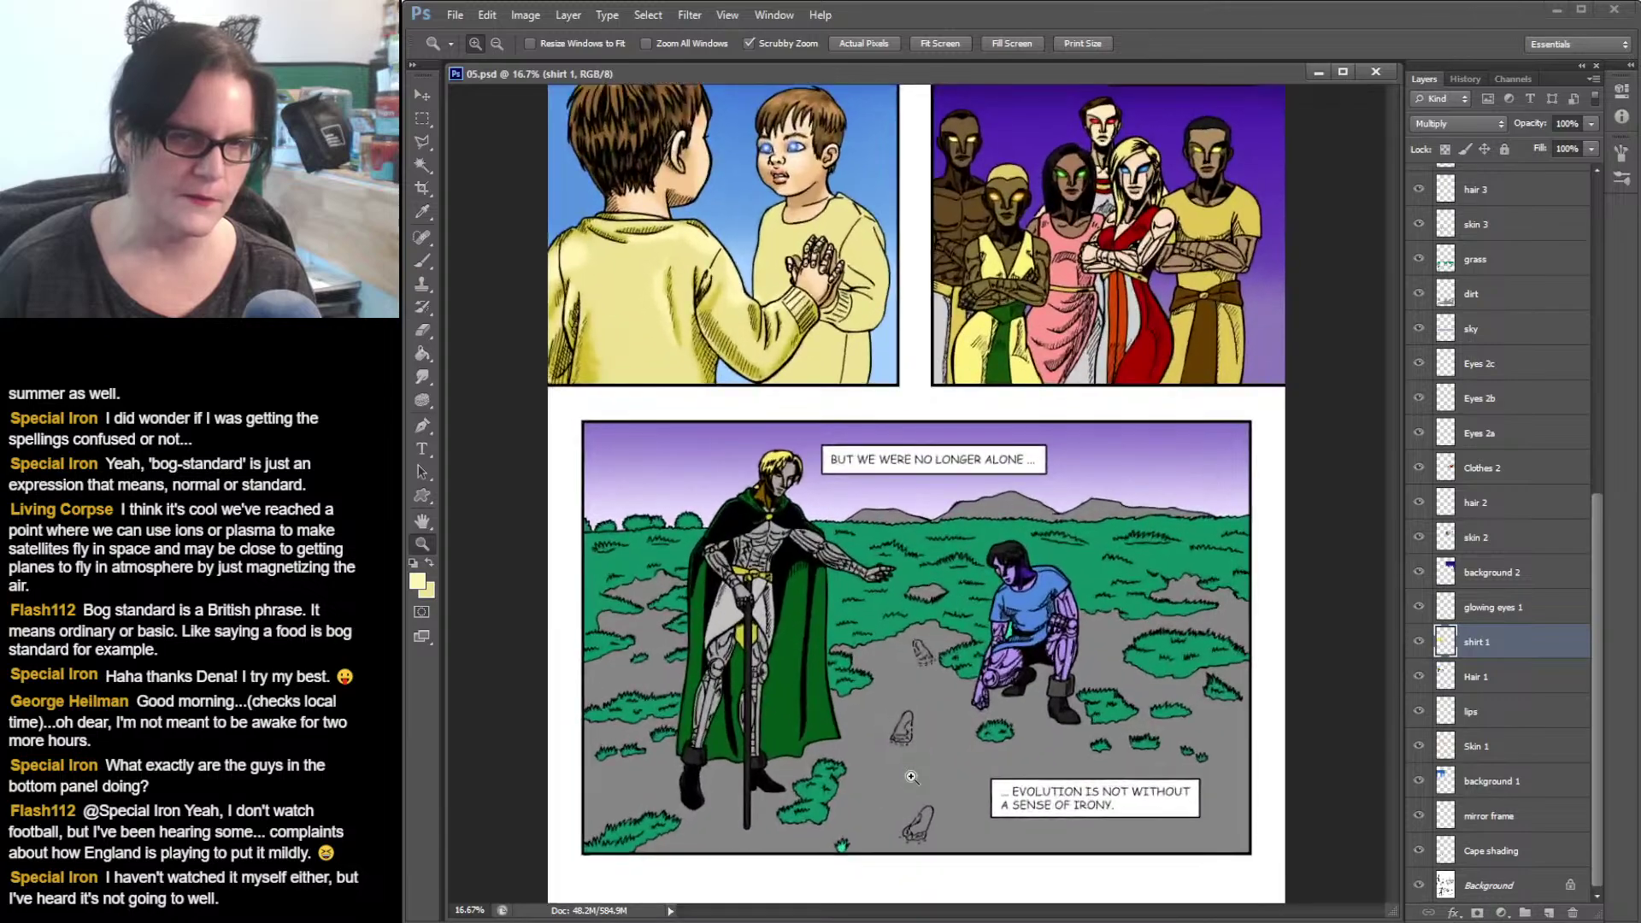
left_click(912, 777)
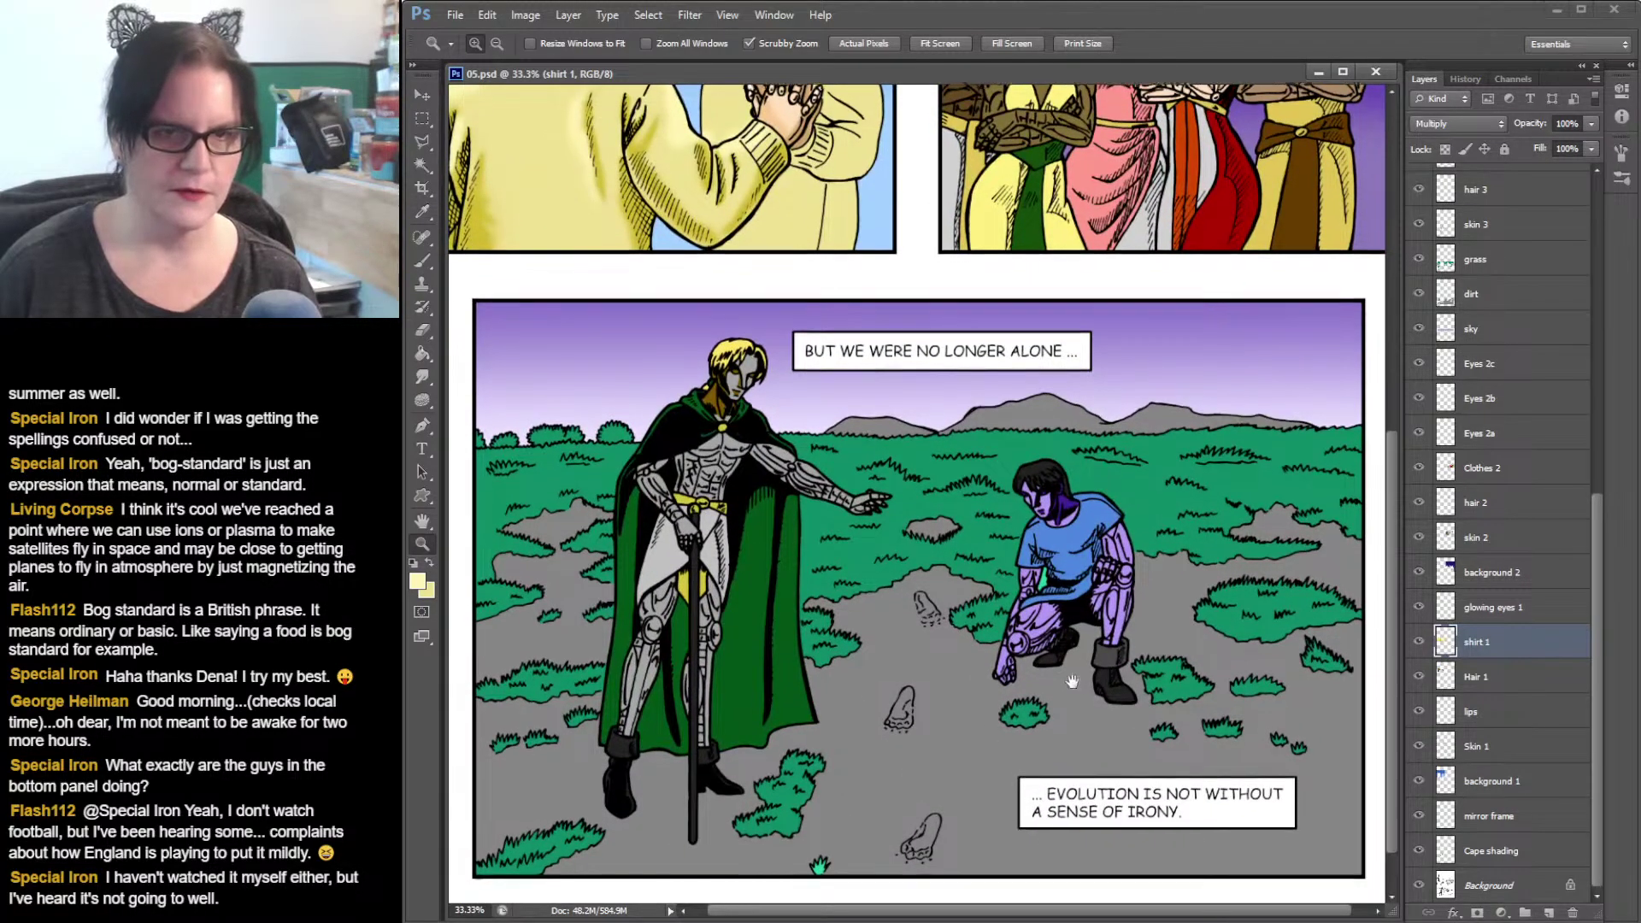
scroll(1073, 681, "down", 1)
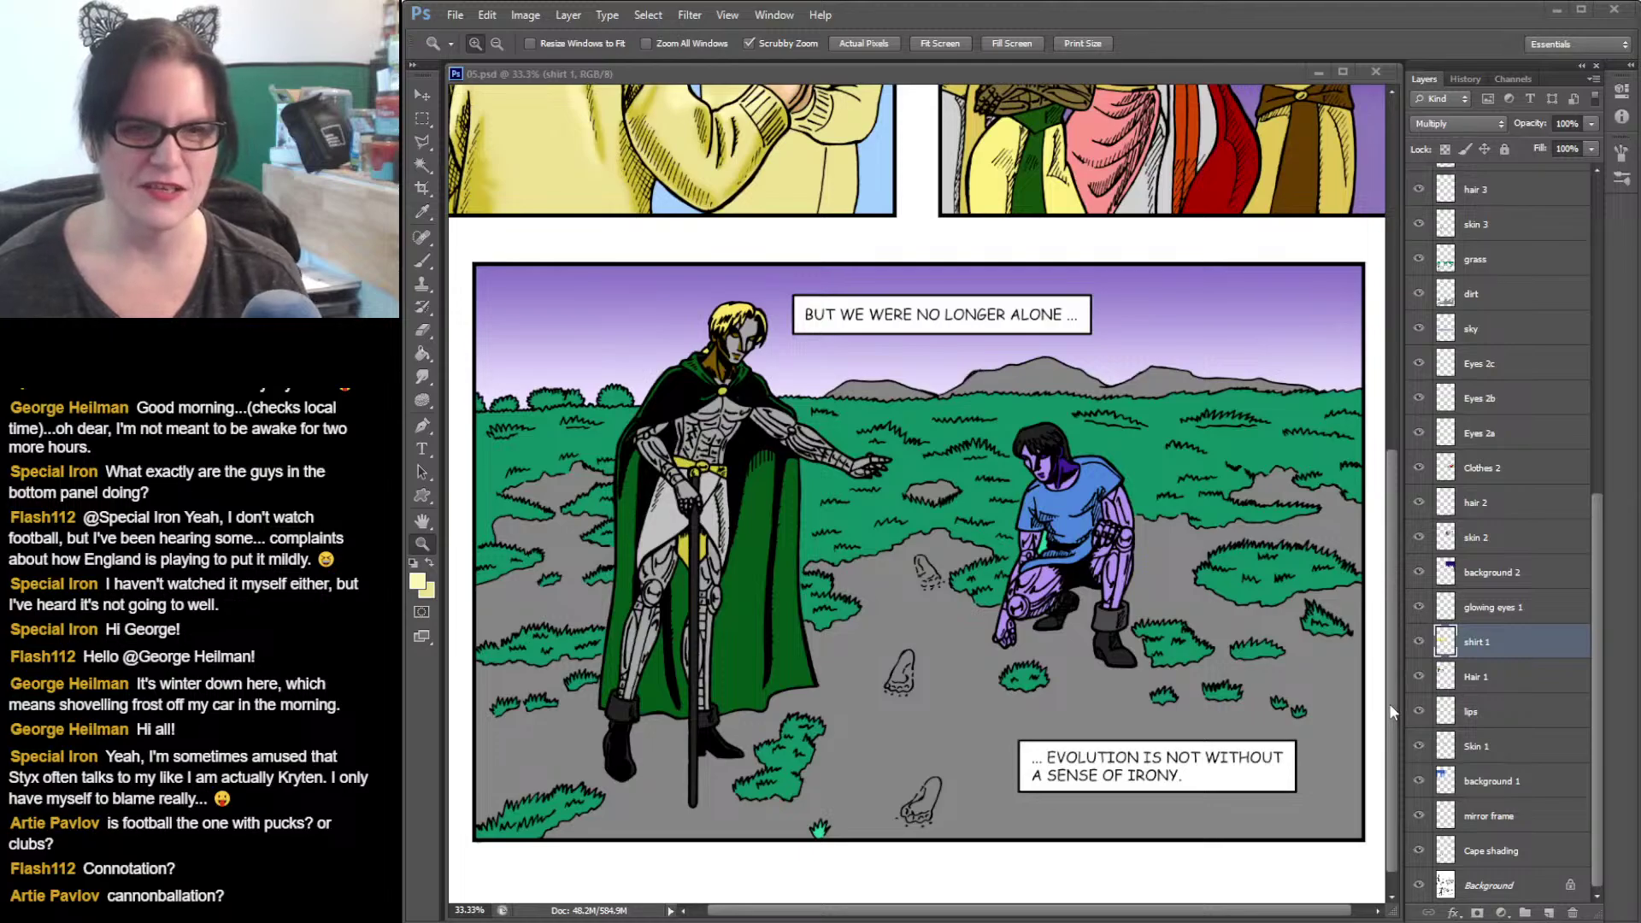
left_click_drag(1393, 657, 1425, 392)
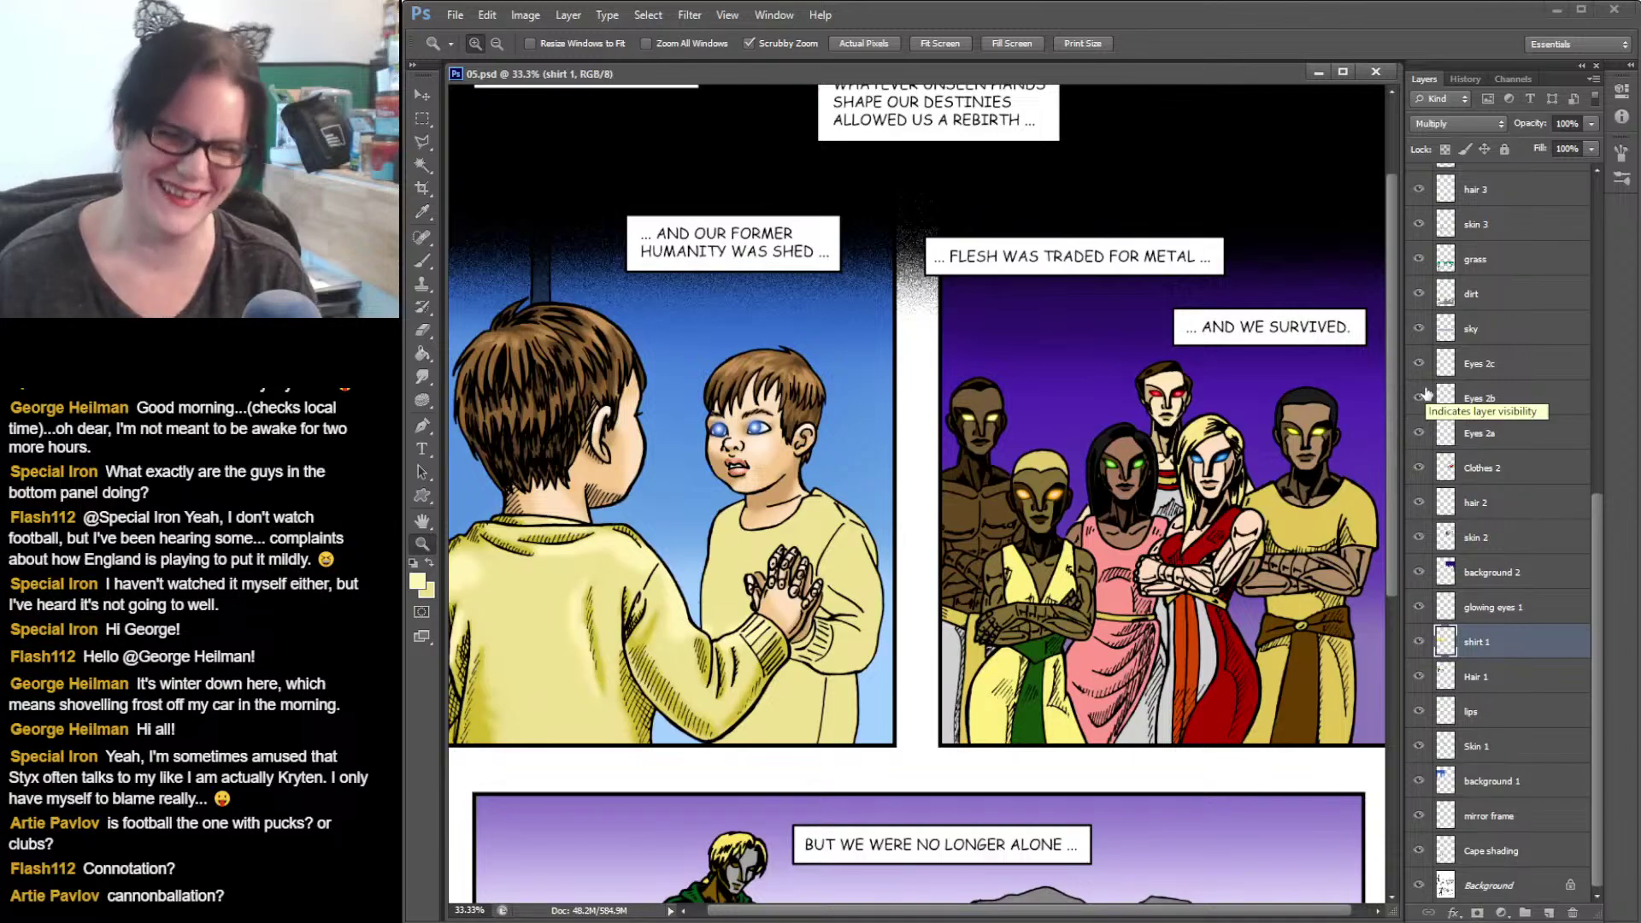
left_click_drag(910, 911, 893, 915)
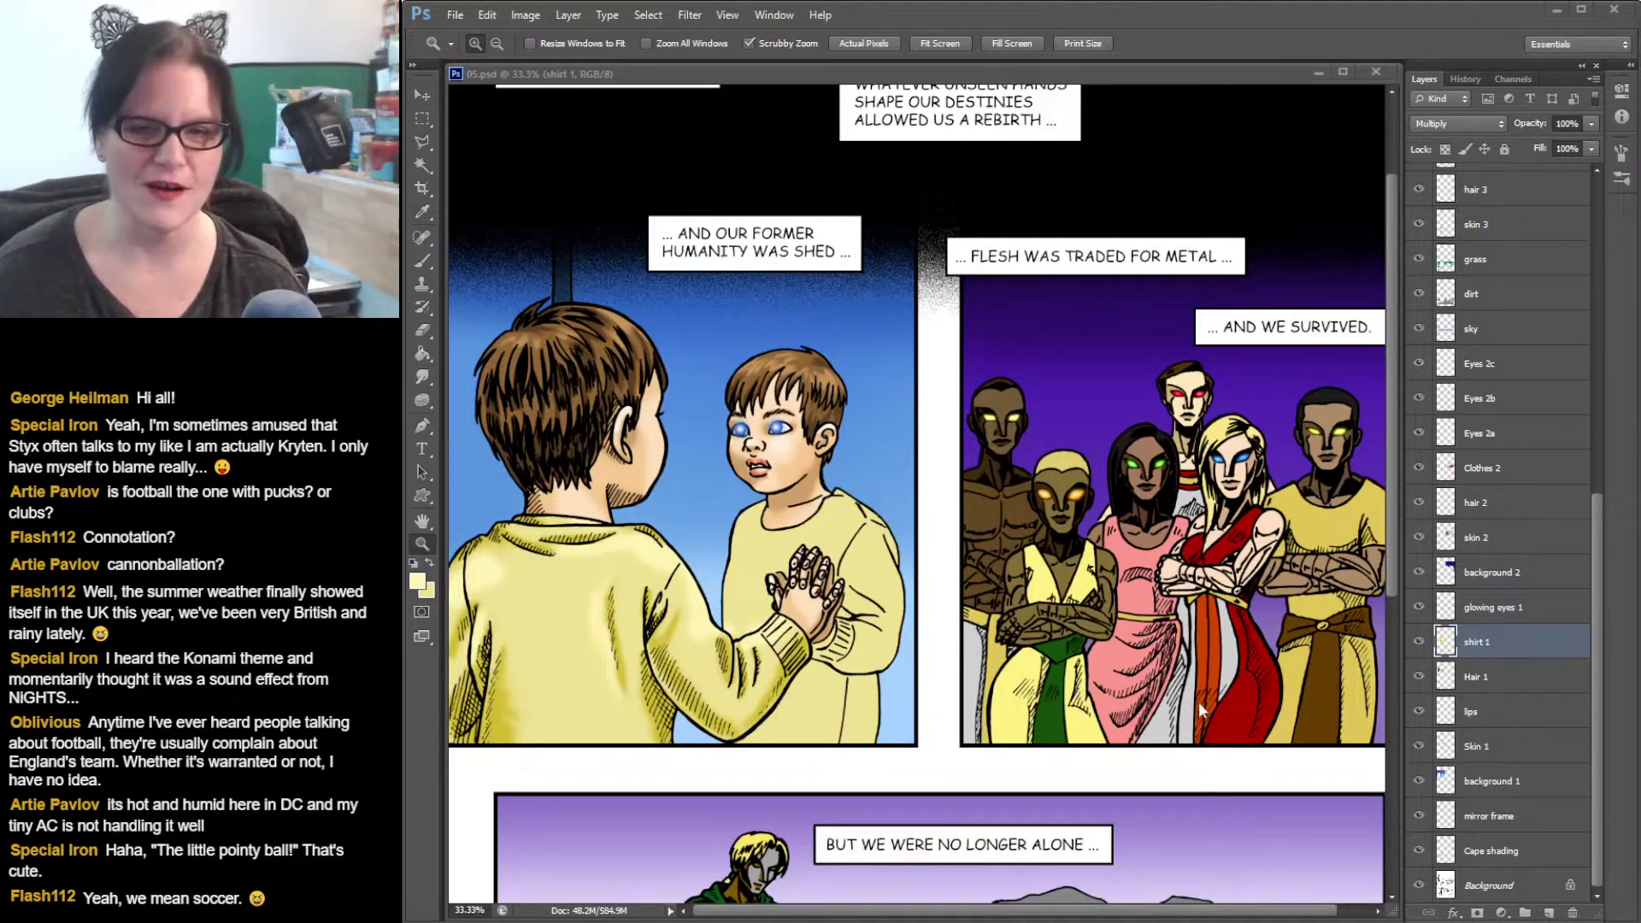
- Load the shirt 1 layer's outline as a selection for further work on the farther boy's shirt
left_click(1447, 645, "ctrl")
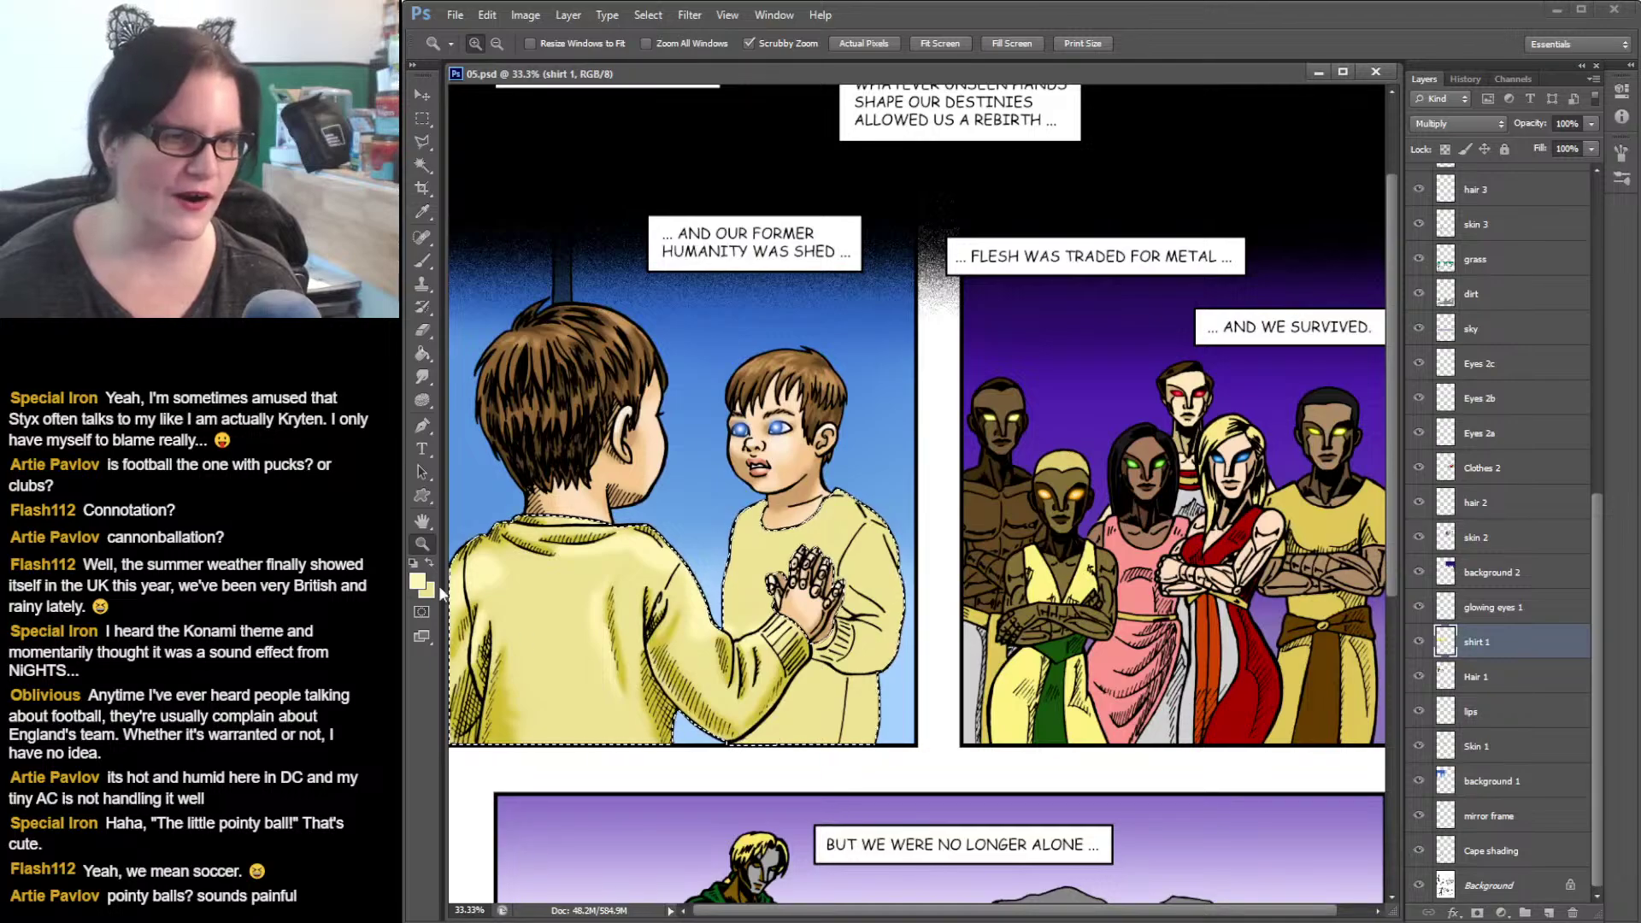
left_click(801, 608)
left_click(801, 607)
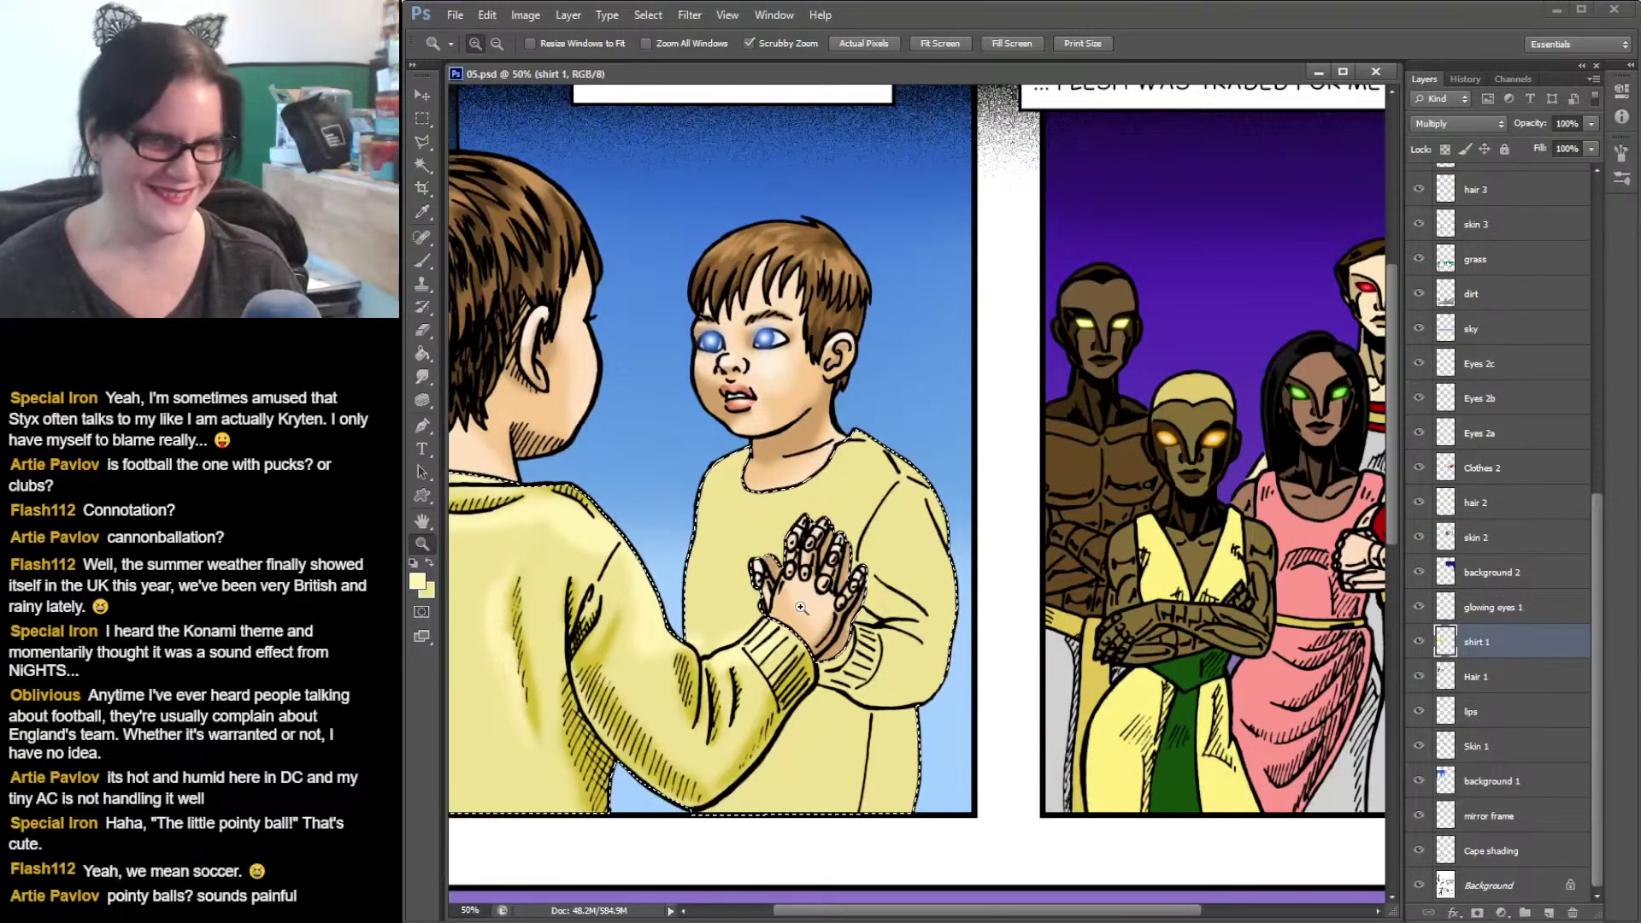
- Subtract the nearer boy's shirt from the selection with the Polygonal Lasso, tracing along his shoulder, sleeve and cuff
left_click(804, 606)
left_click_drag(834, 645, 1055, 522)
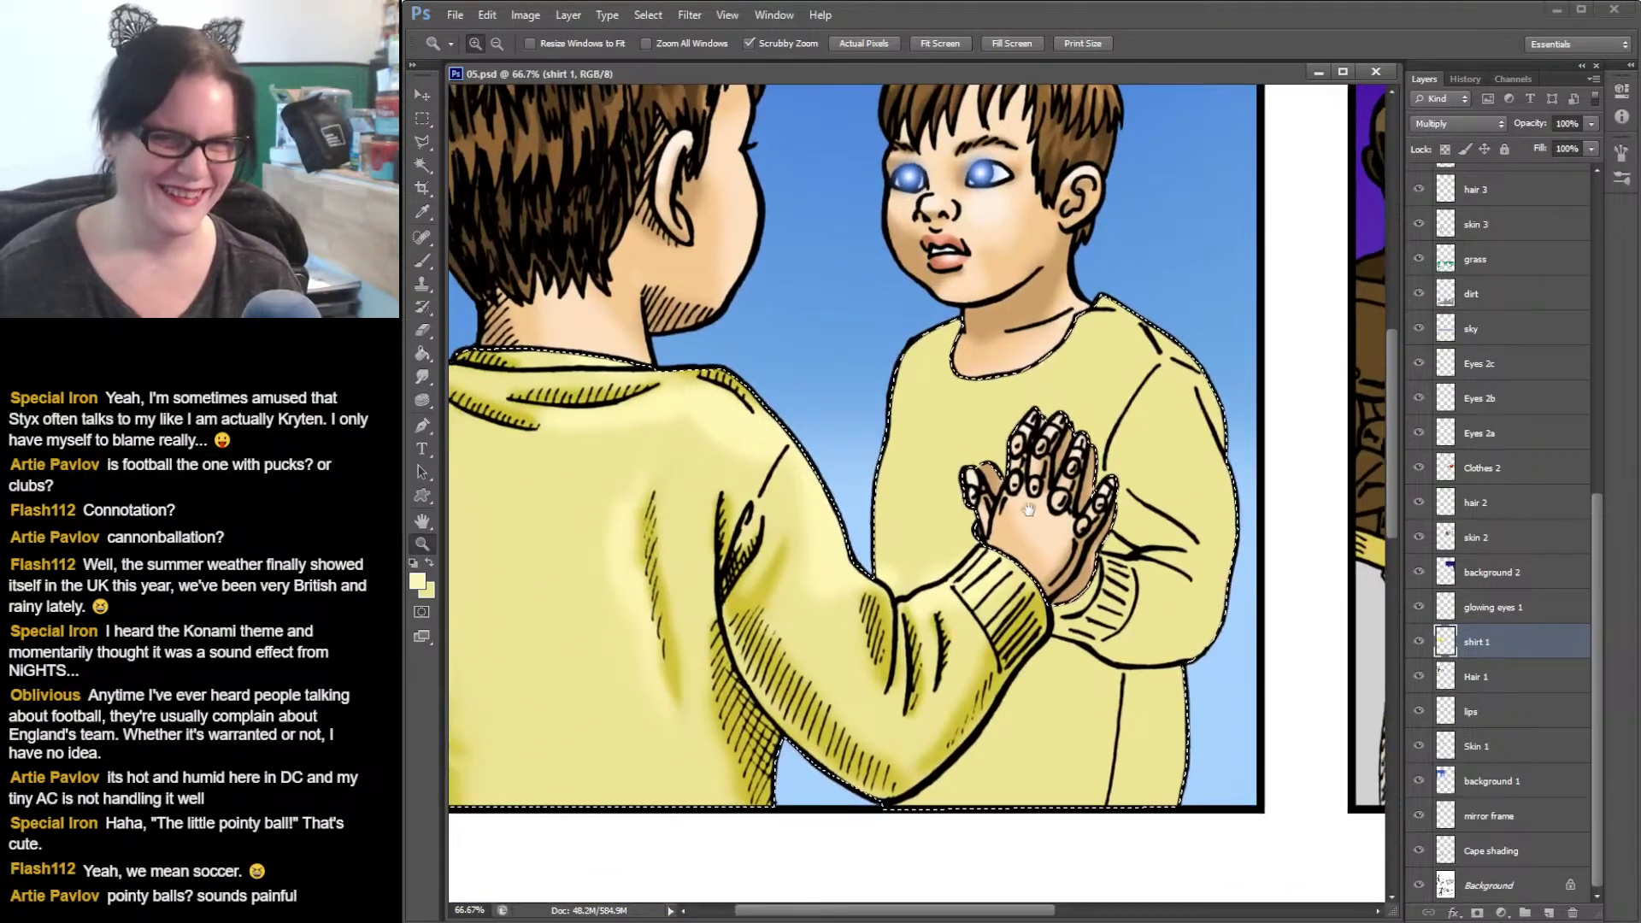
left_click(422, 142)
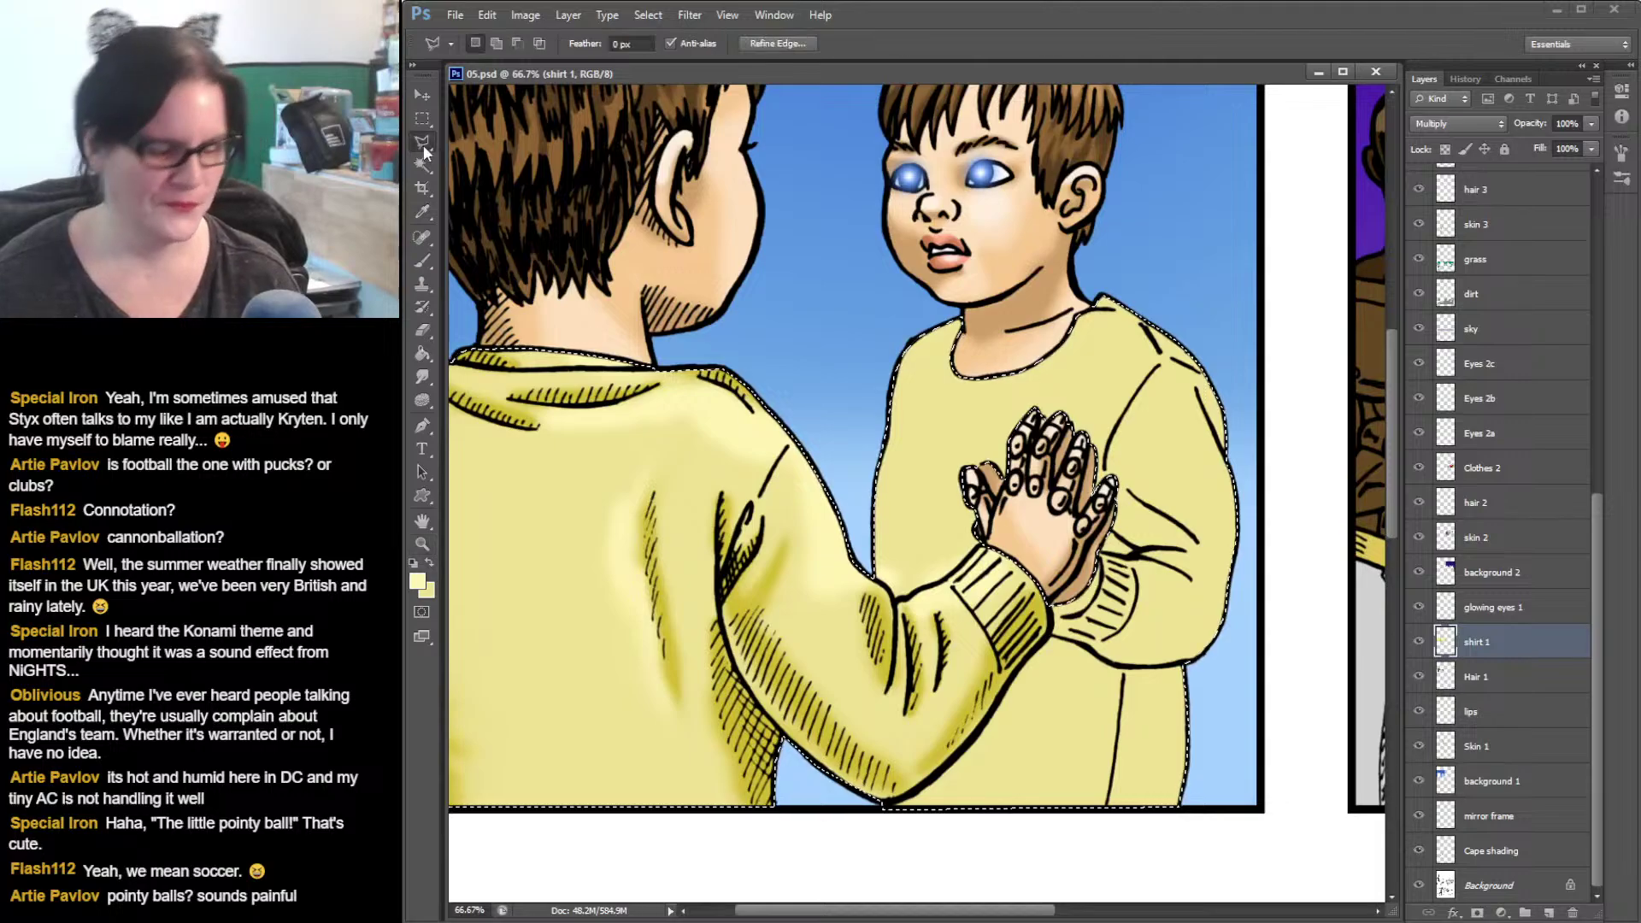
left_click(816, 402)
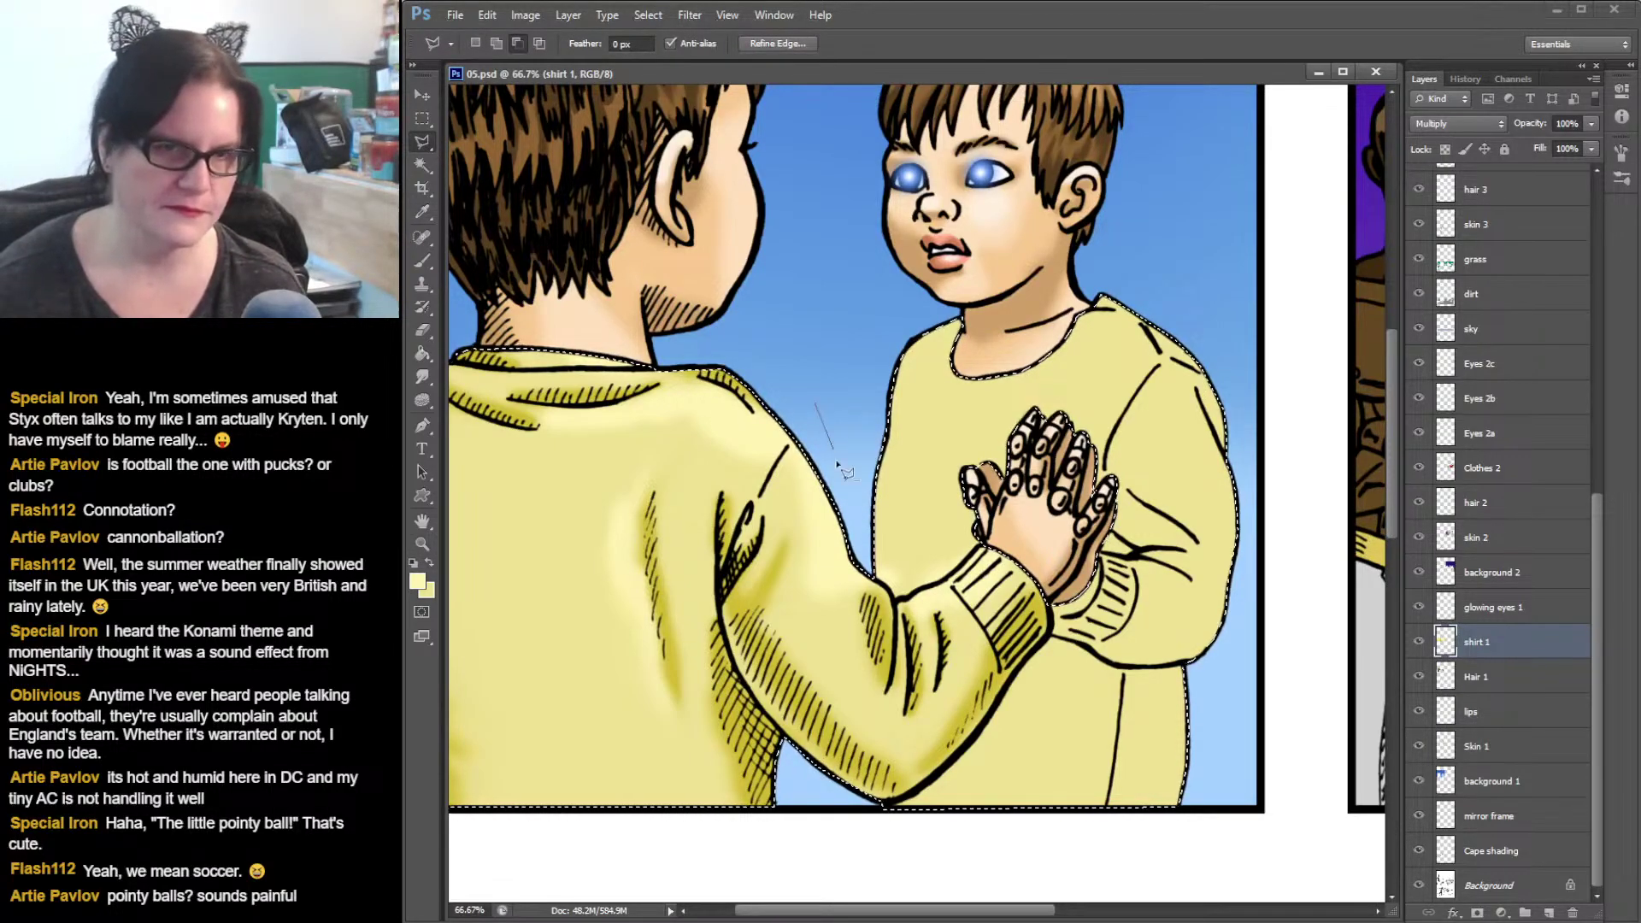
left_click(873, 576)
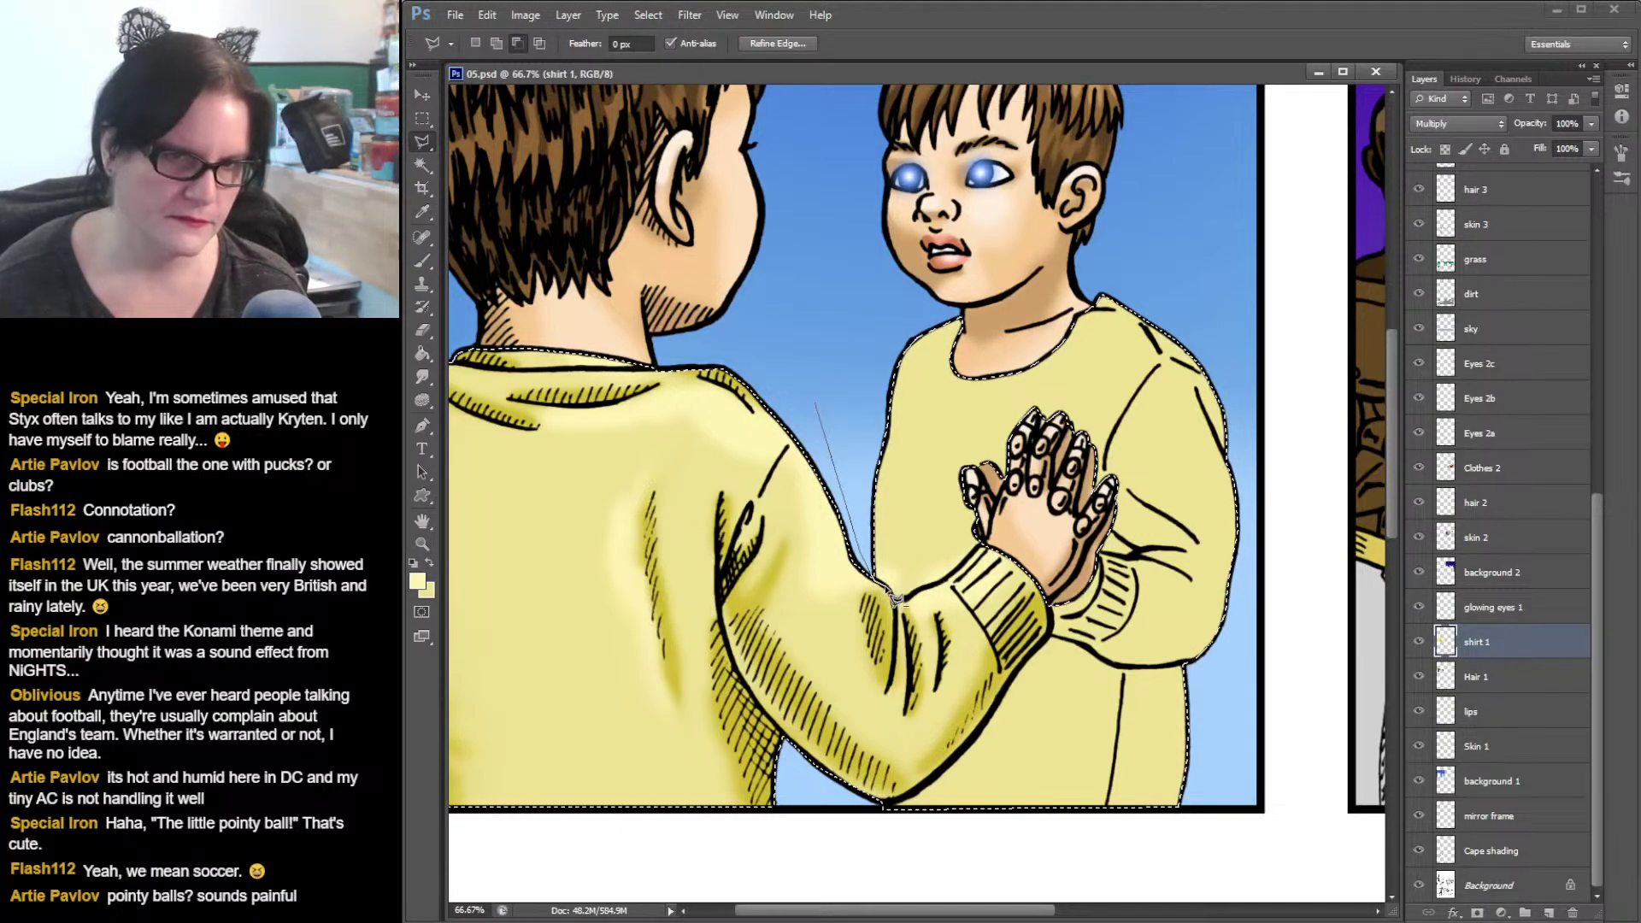
left_click(893, 600)
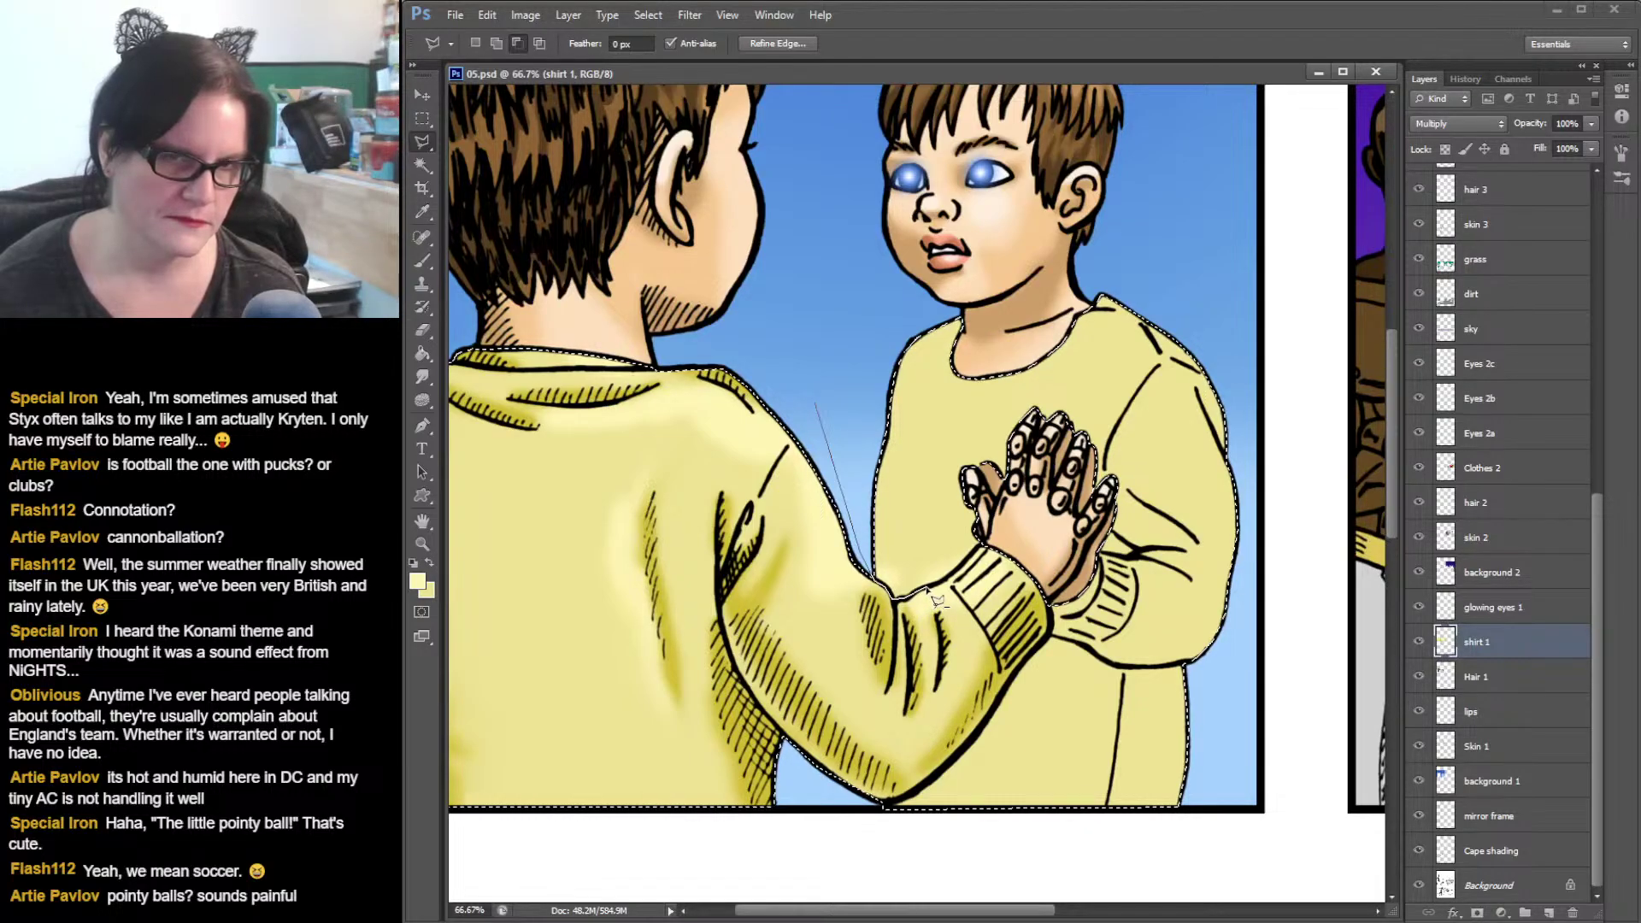
left_click(1039, 539)
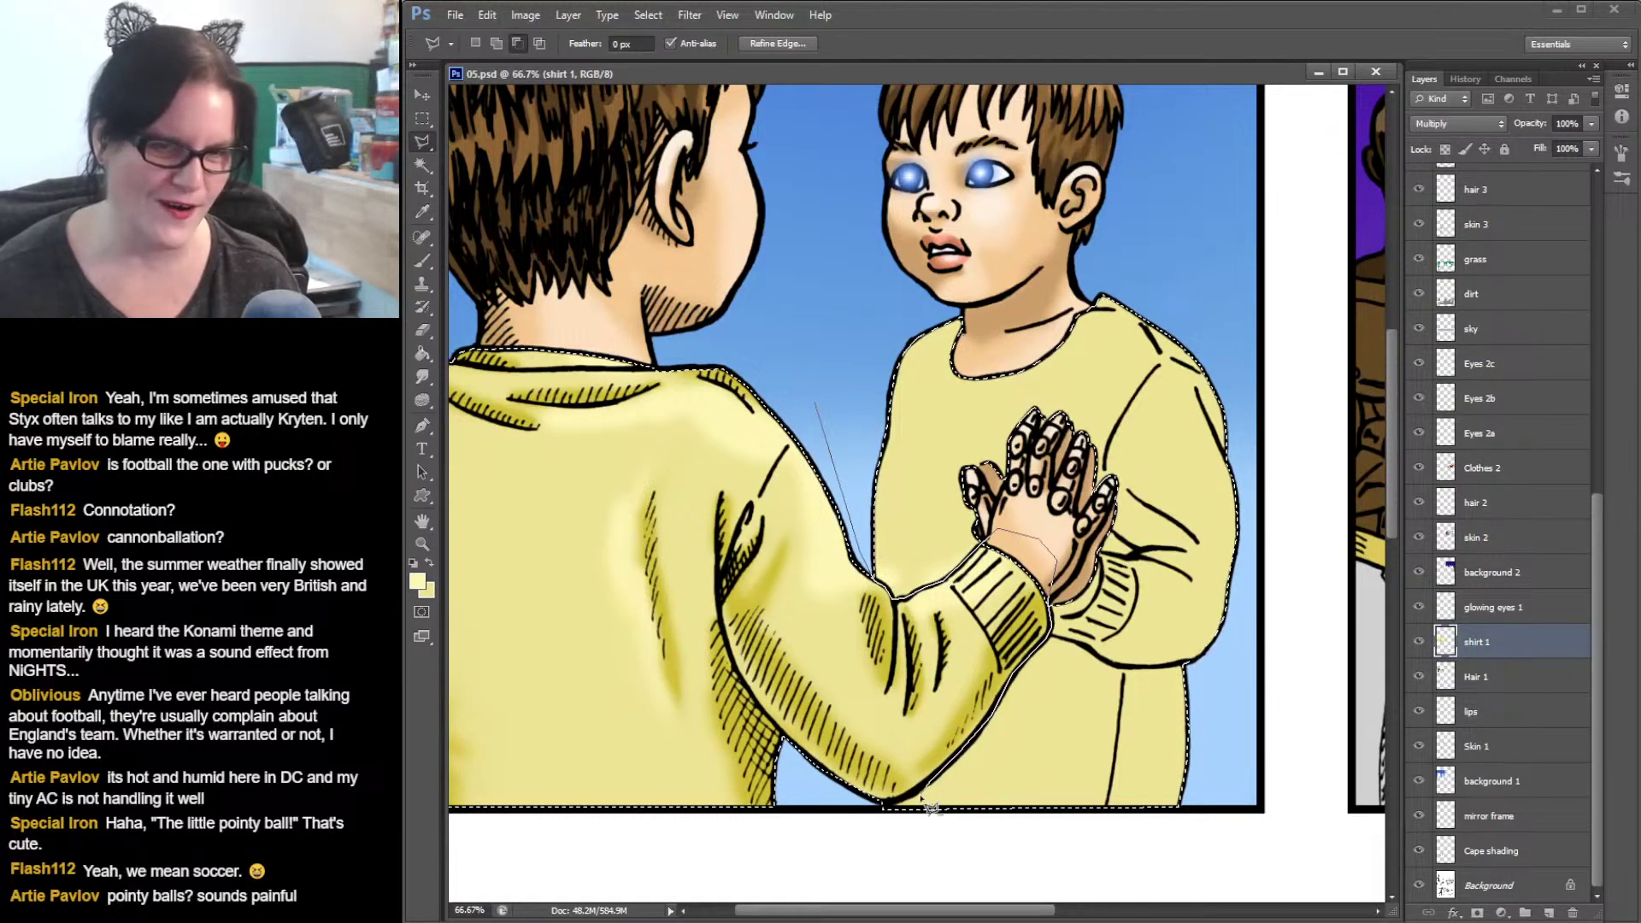
left_click(883, 828)
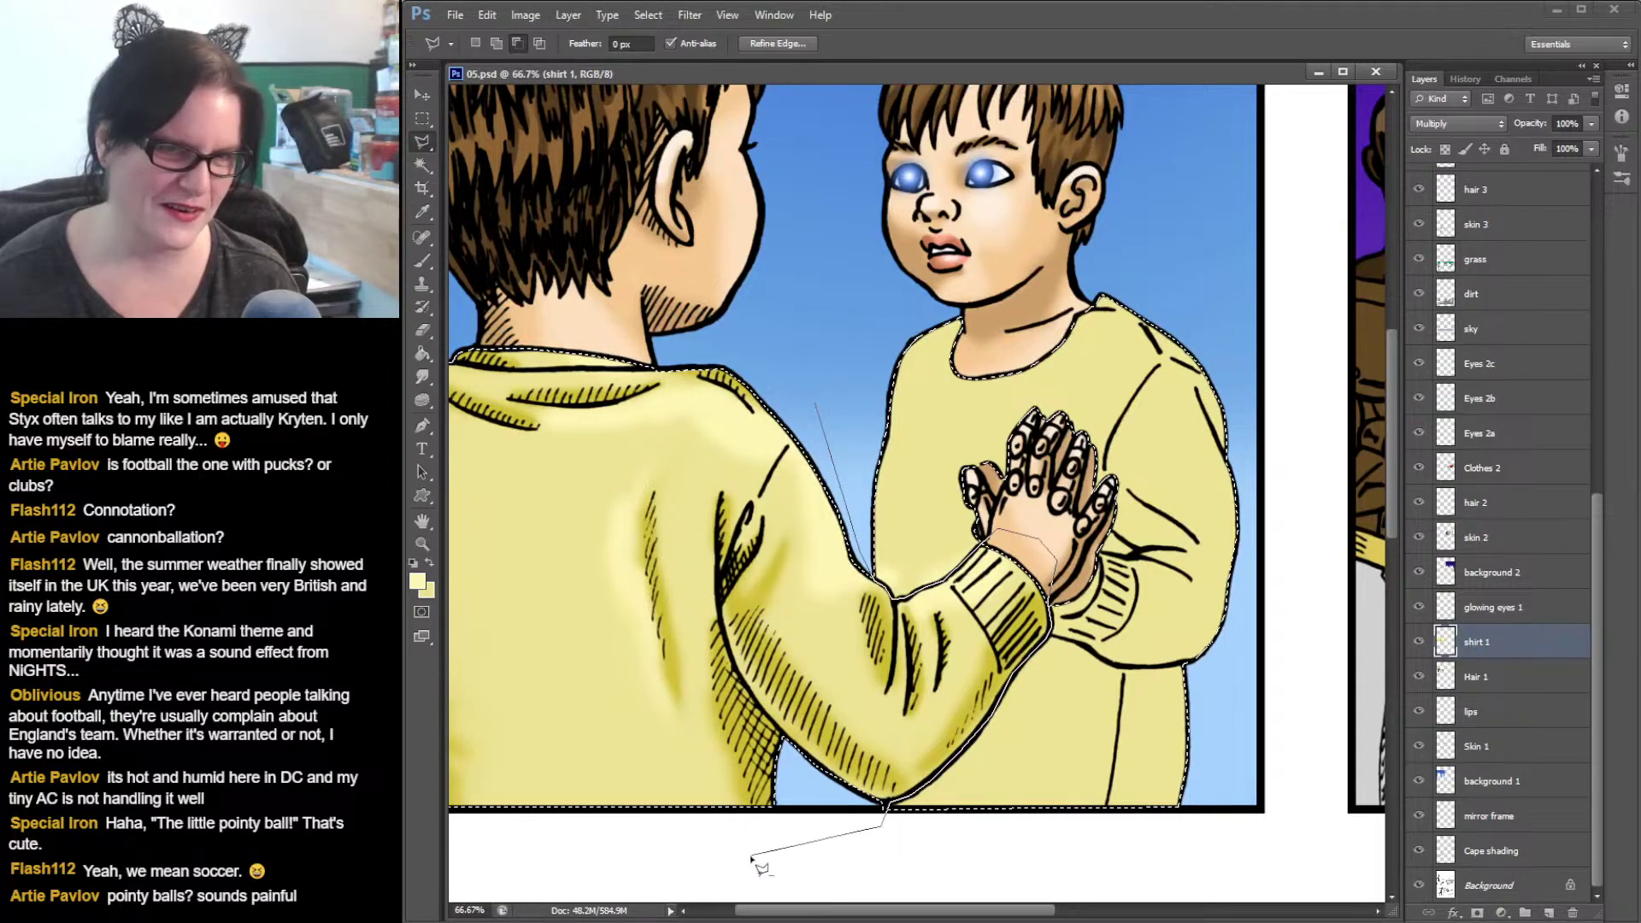
left_click(751, 855)
left_click(547, 835)
left_click(595, 284)
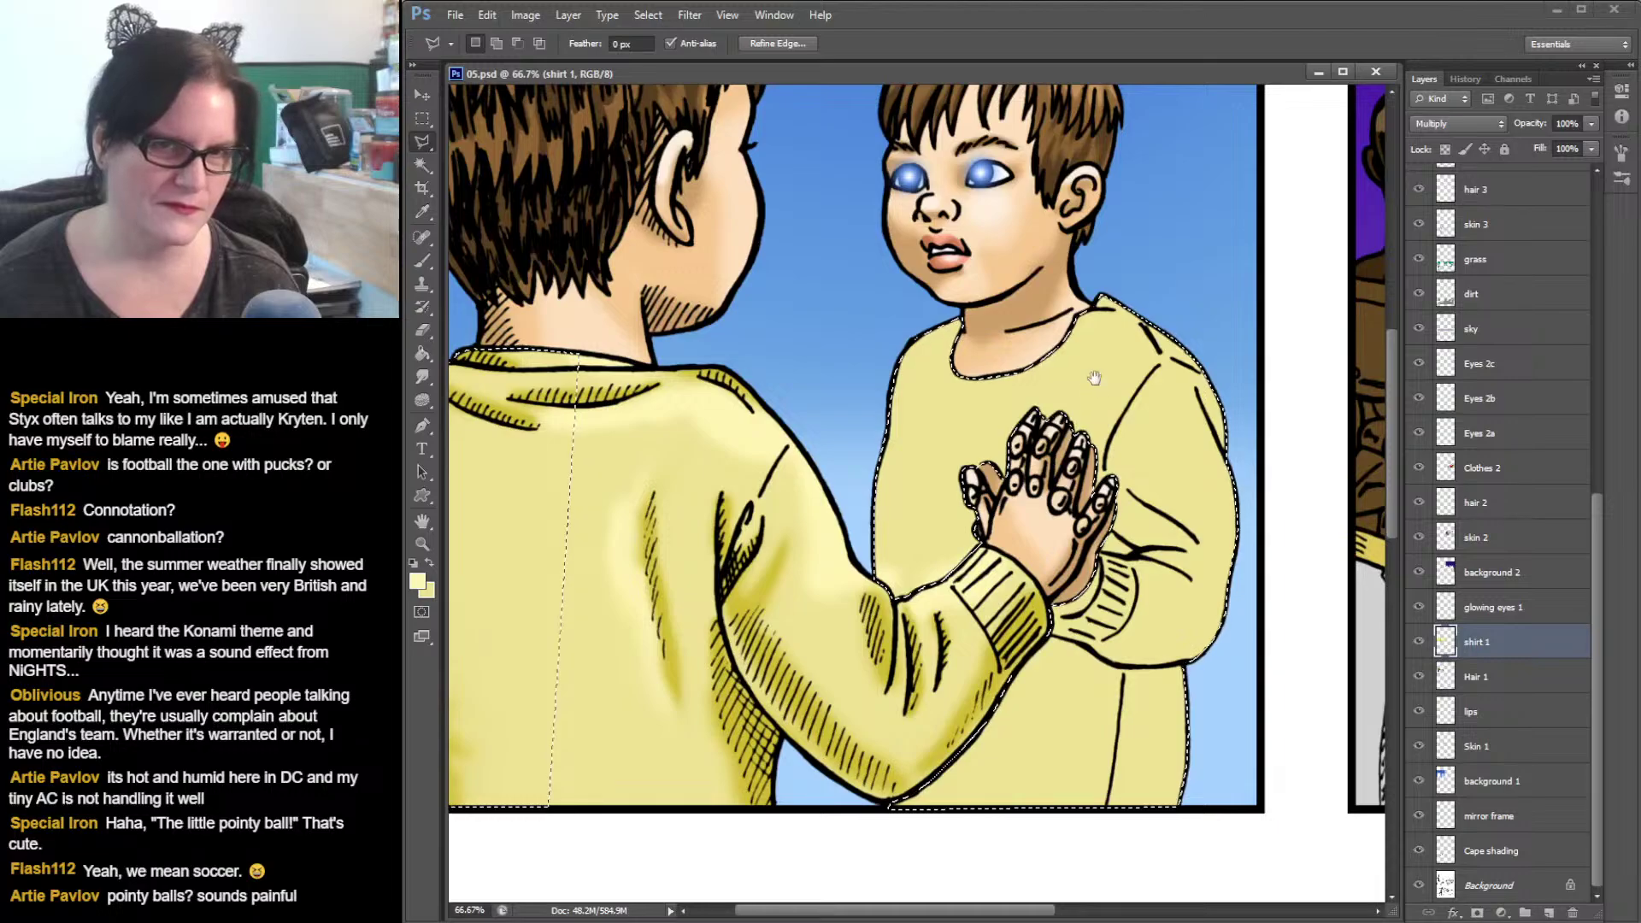
- Sample the dark yellow from the nearer boy's cuff and paint sleeve fold shadows on the farther boy with a hard 38 px brush
left_click_drag(1089, 393, 972, 398)
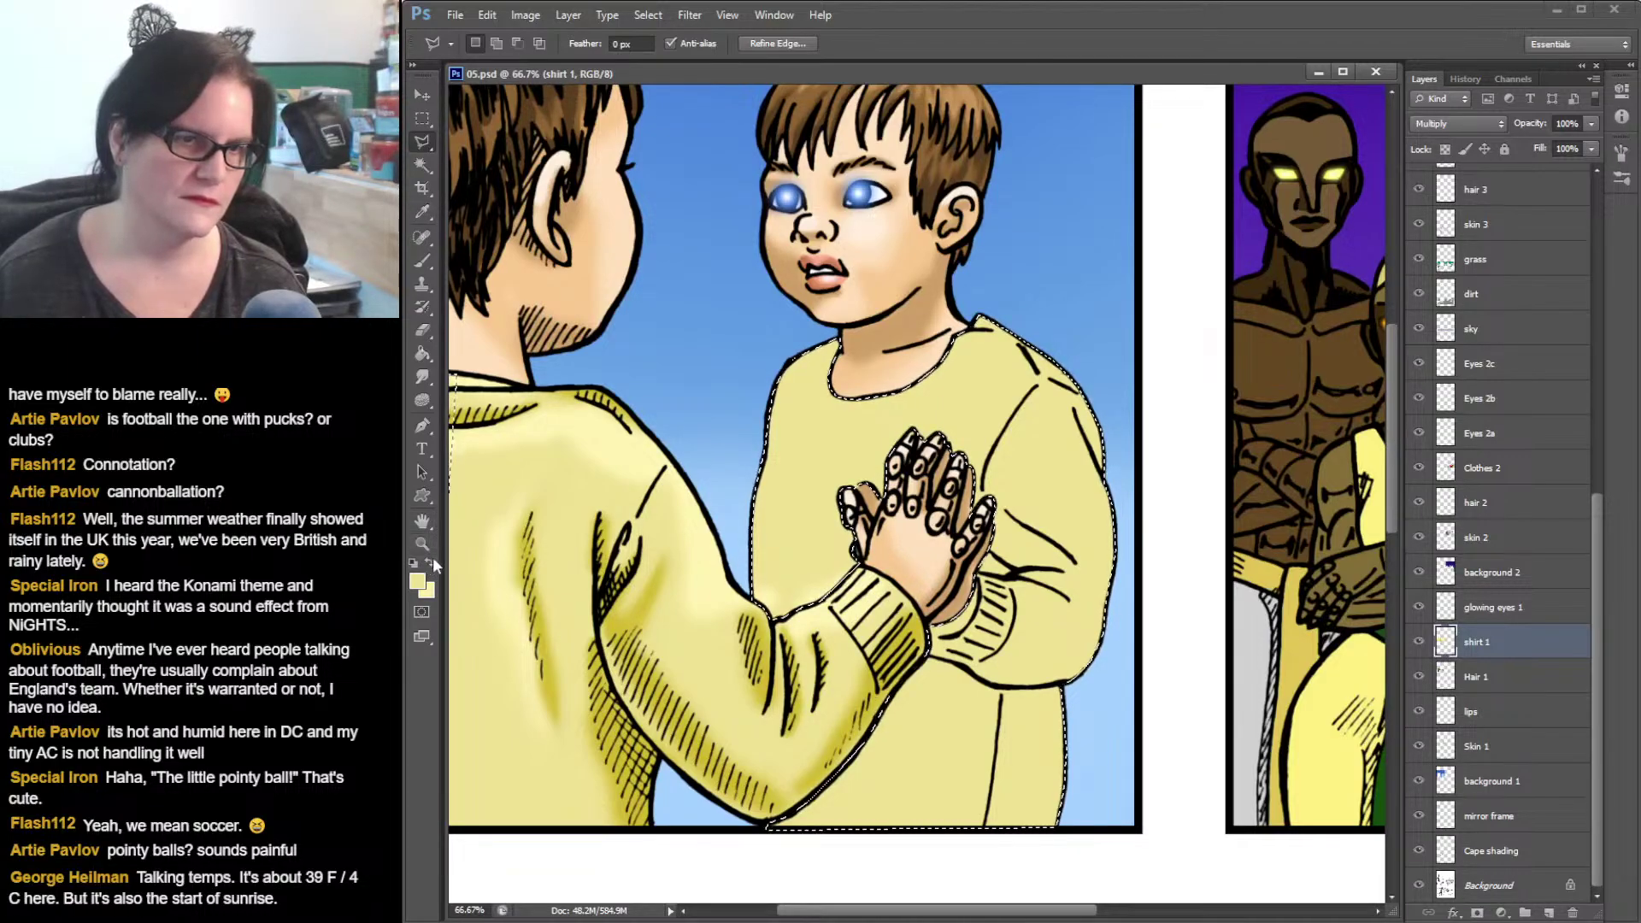
key("i")
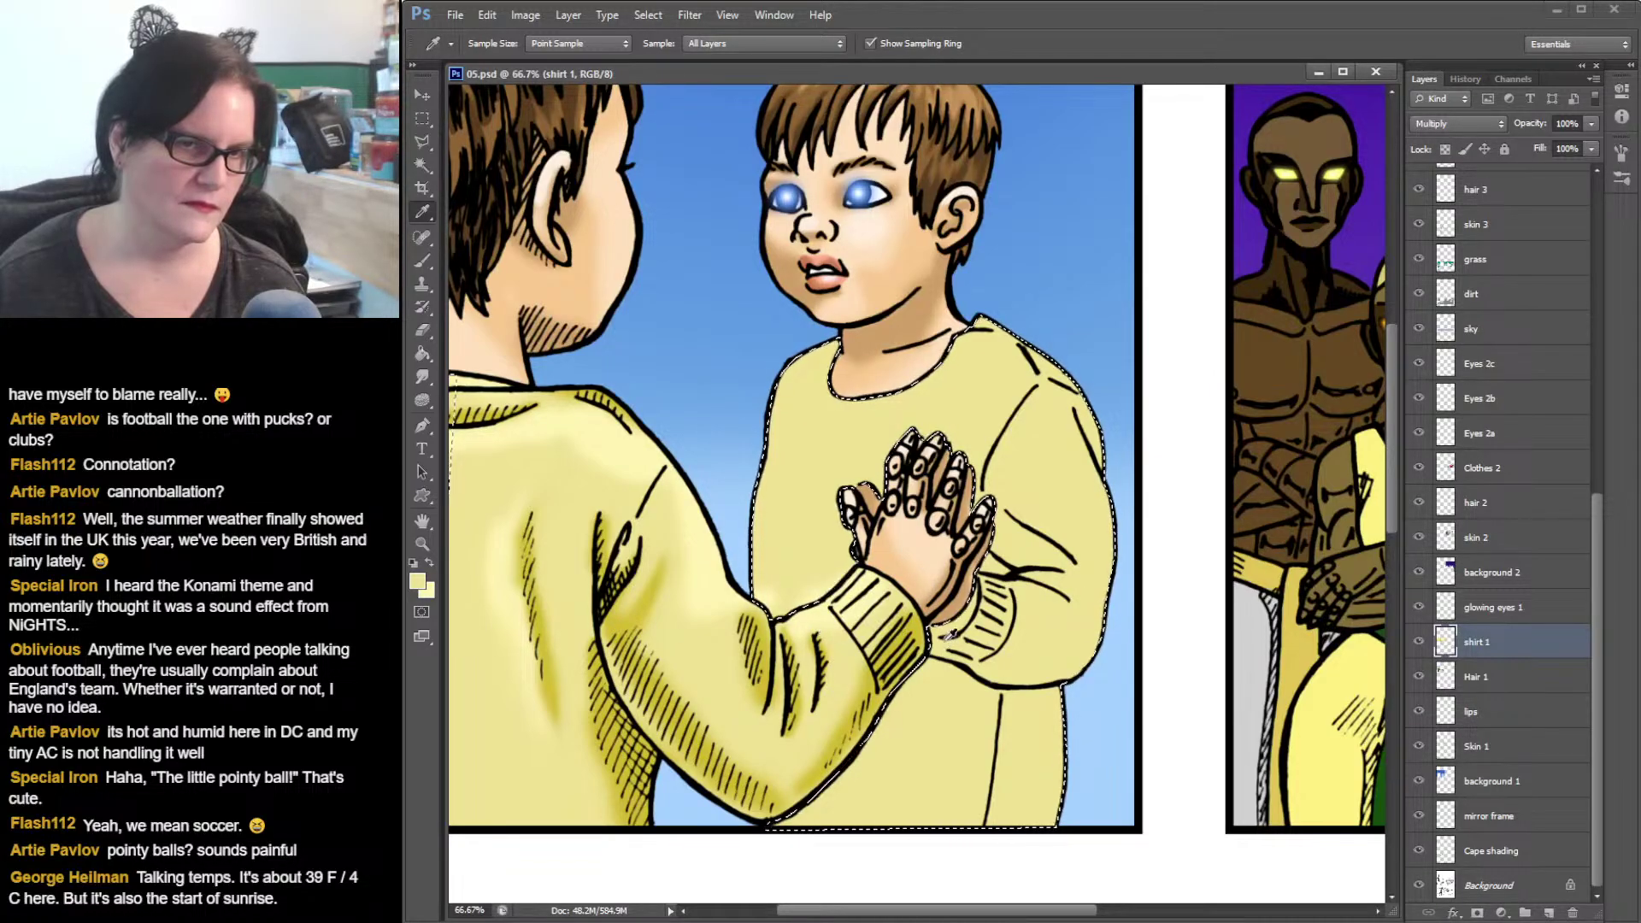
left_click(916, 628)
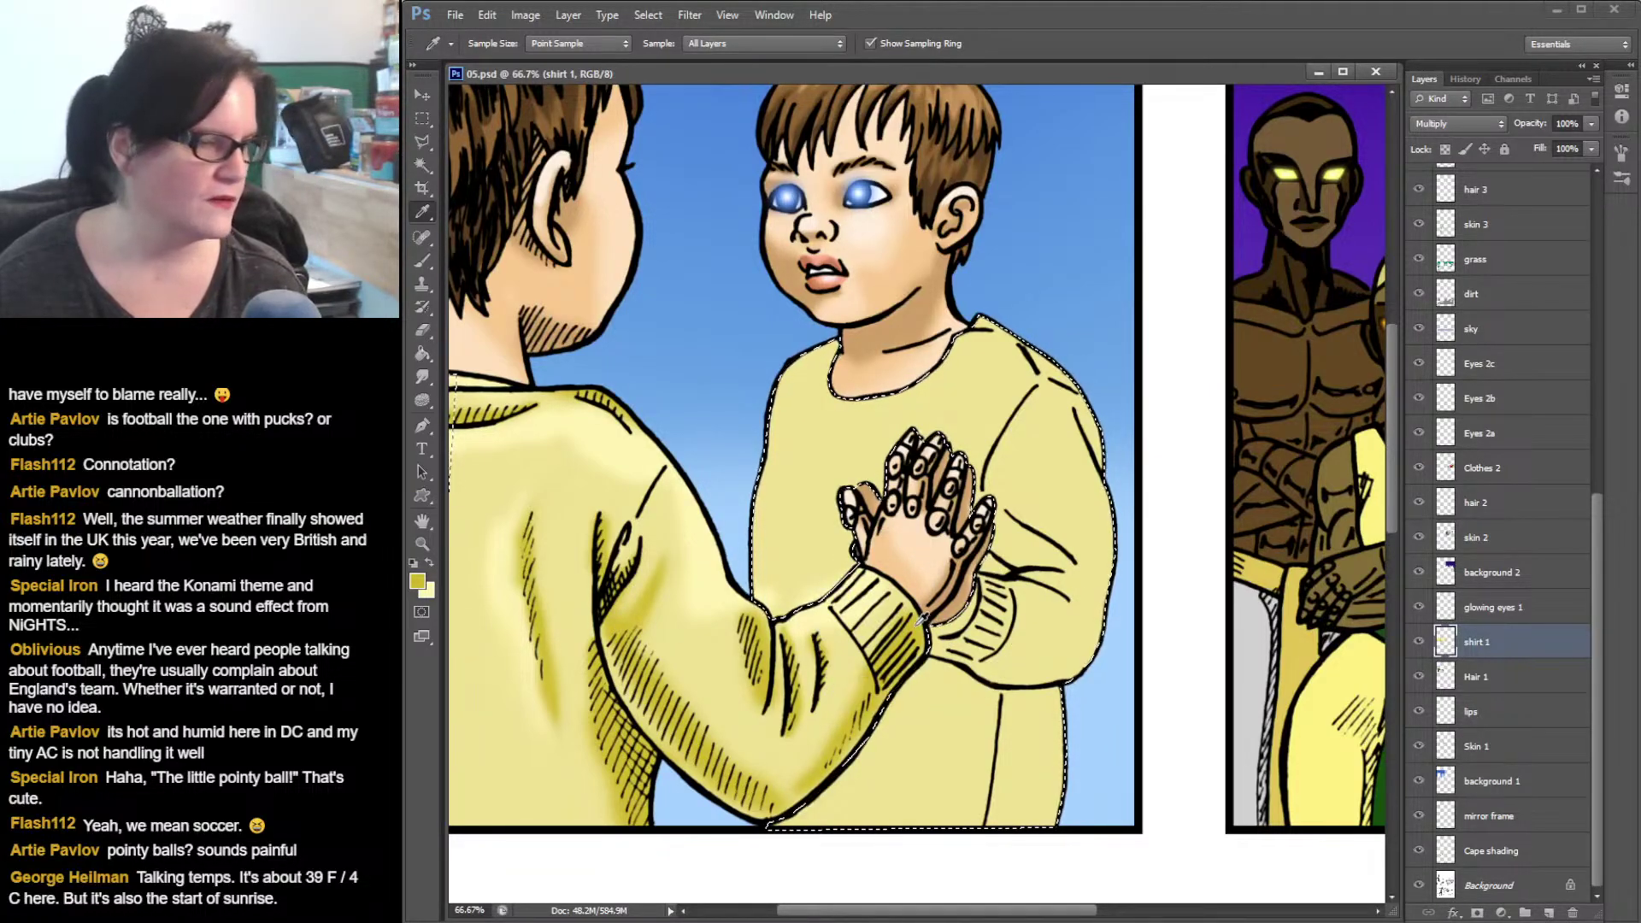
left_click(423, 264)
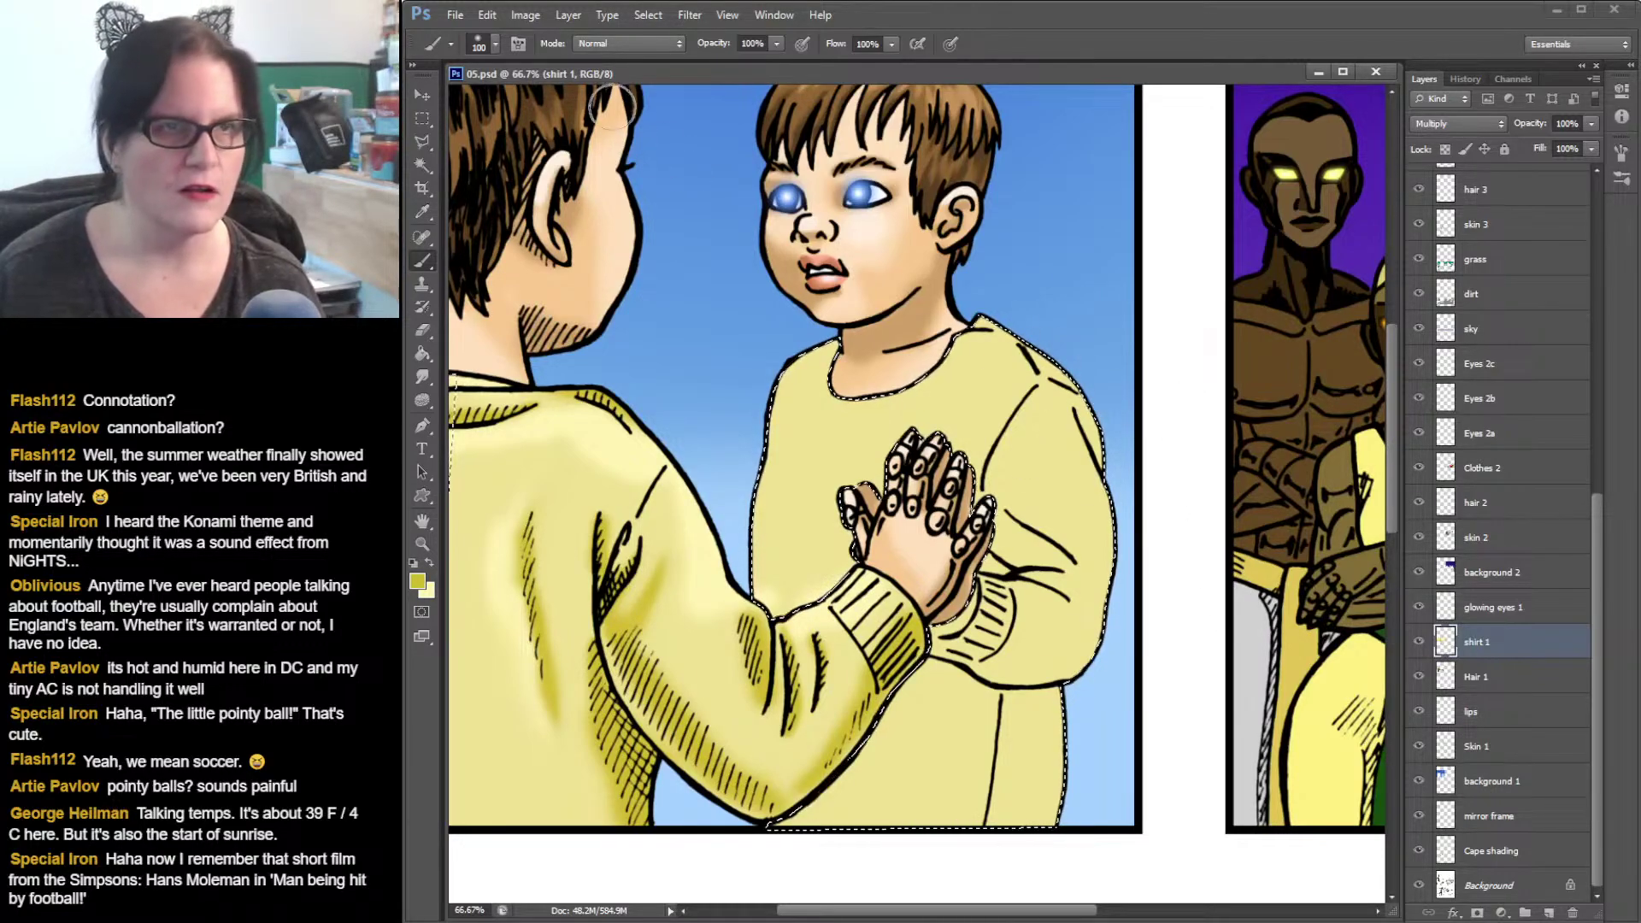
left_click(496, 44)
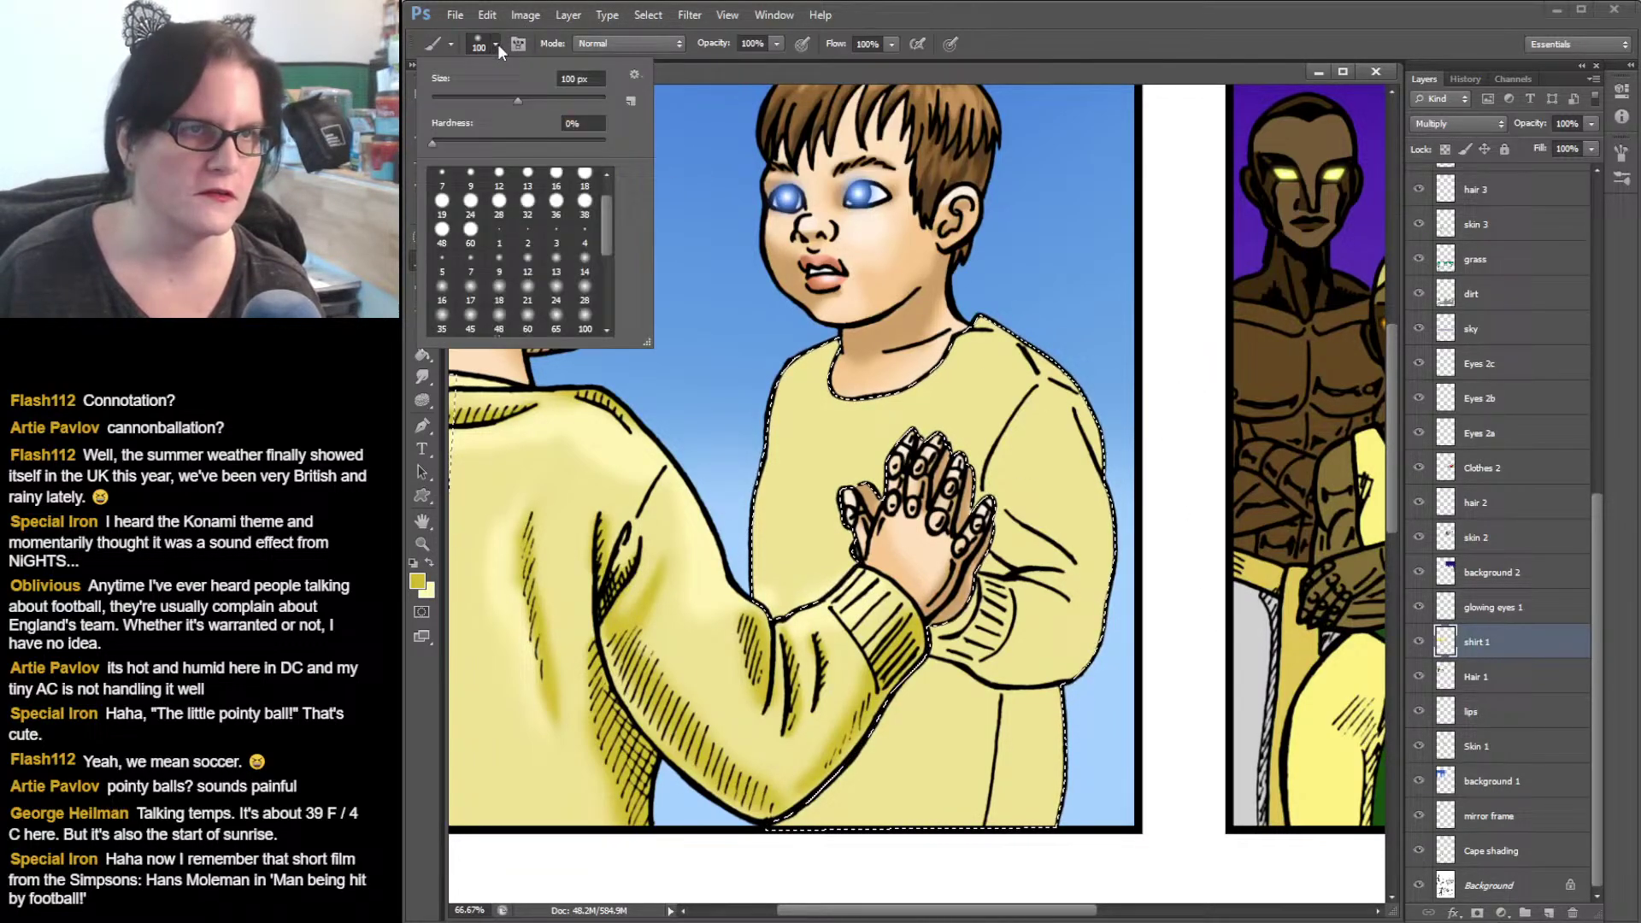
left_click(584, 203)
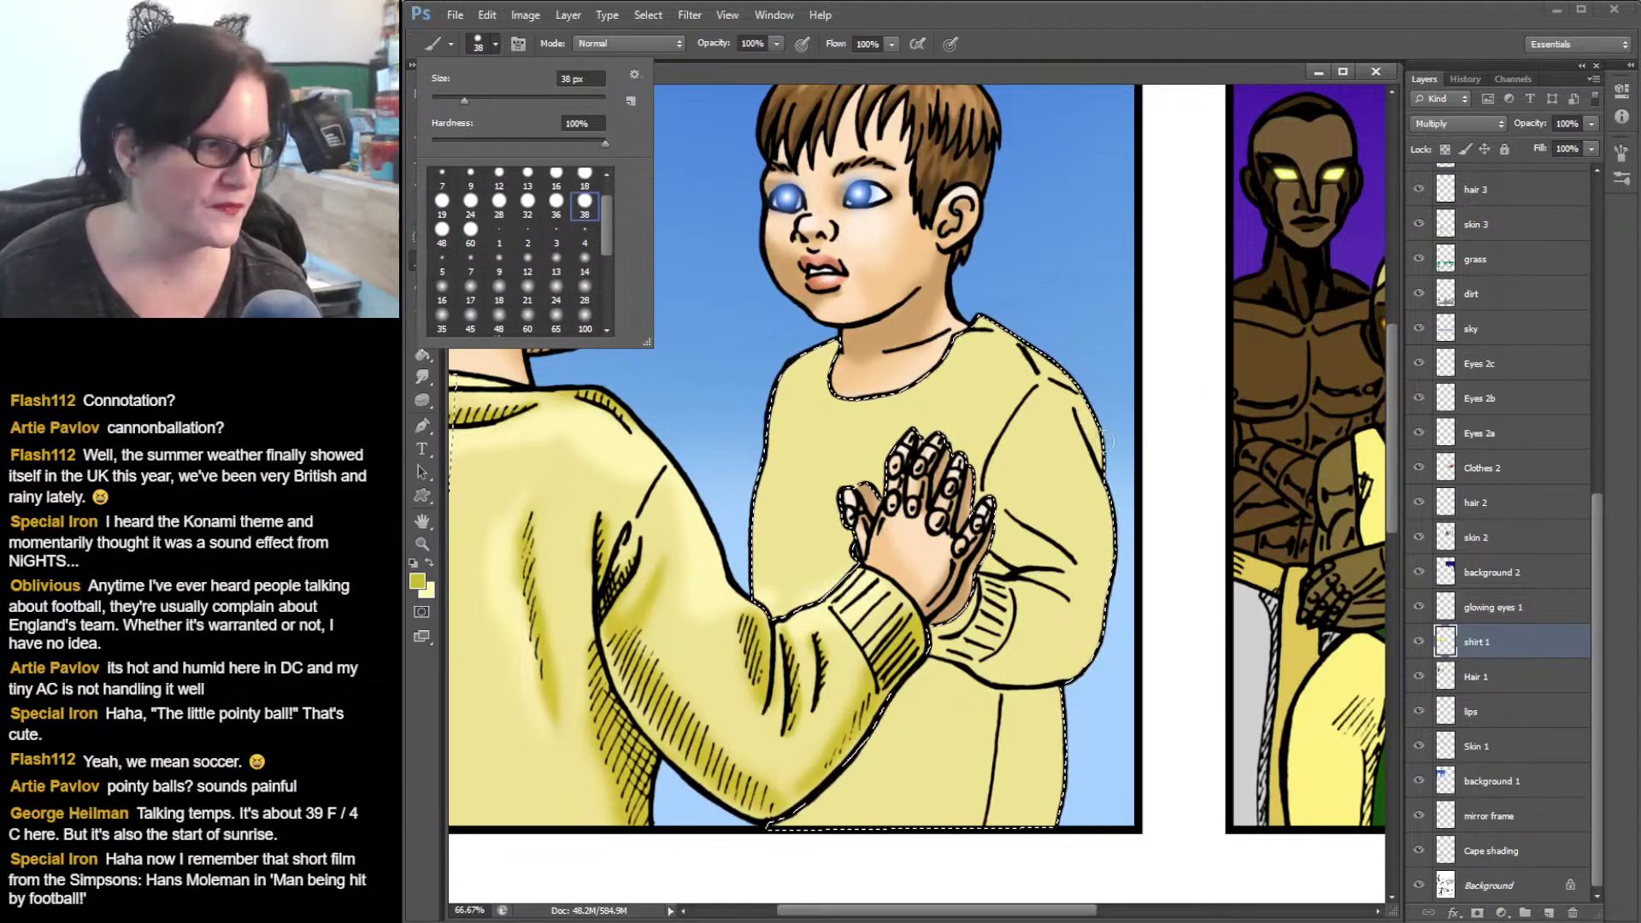
left_click(1080, 421)
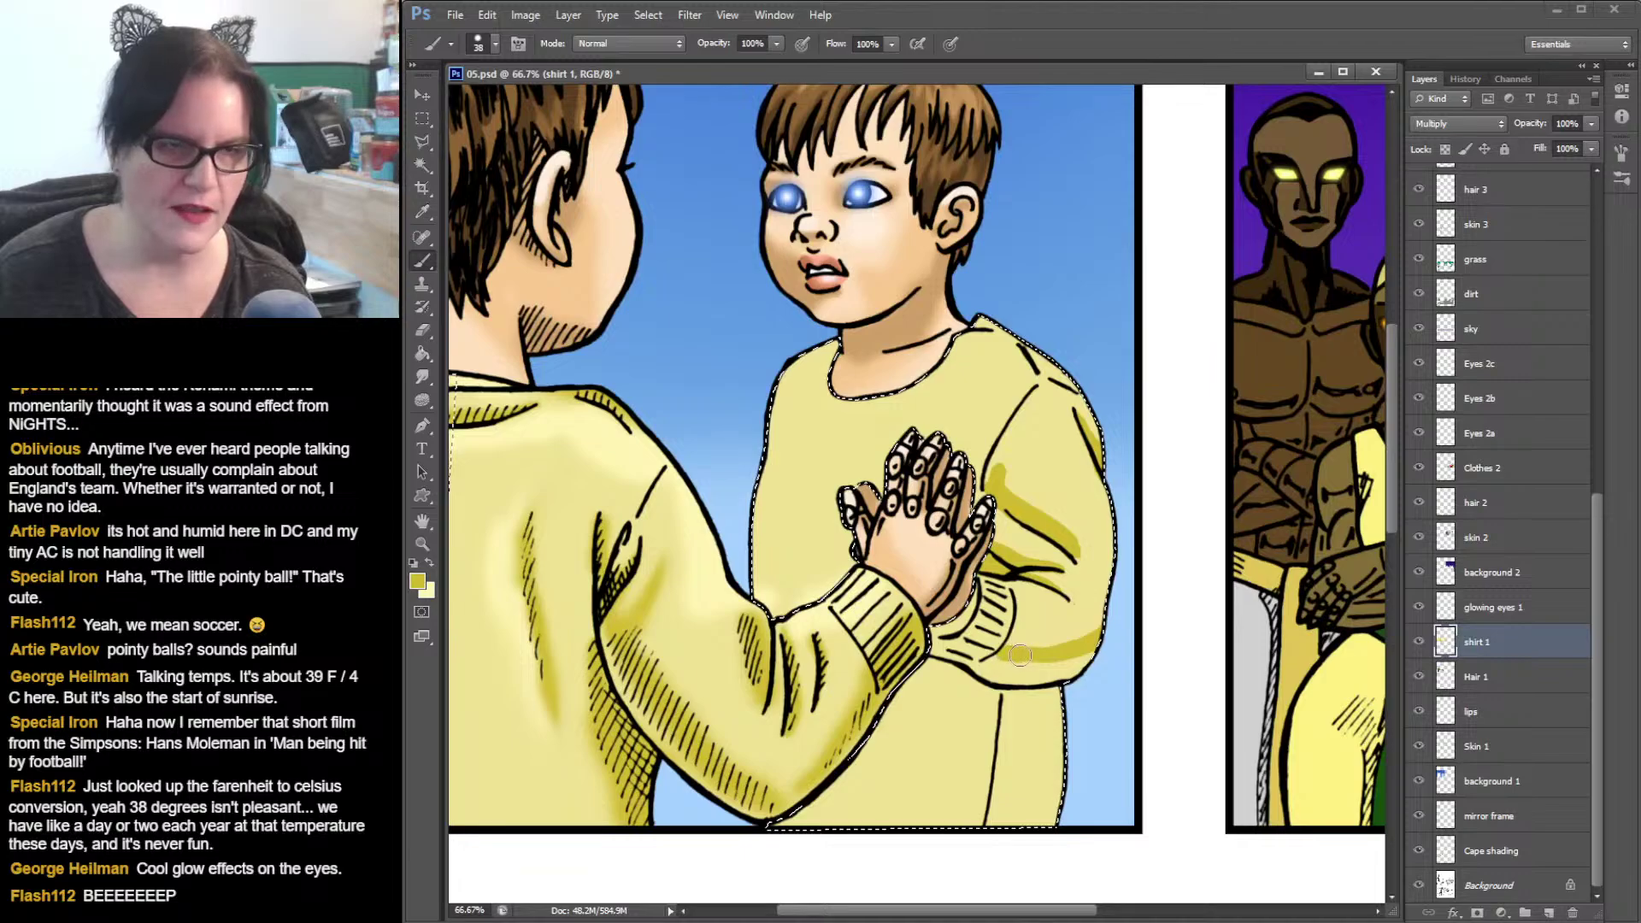
- Paint soft shadows on the farther boy's sleeve, shoulder and torso with a 100 px brush at 0% hardness
left_click(495, 44)
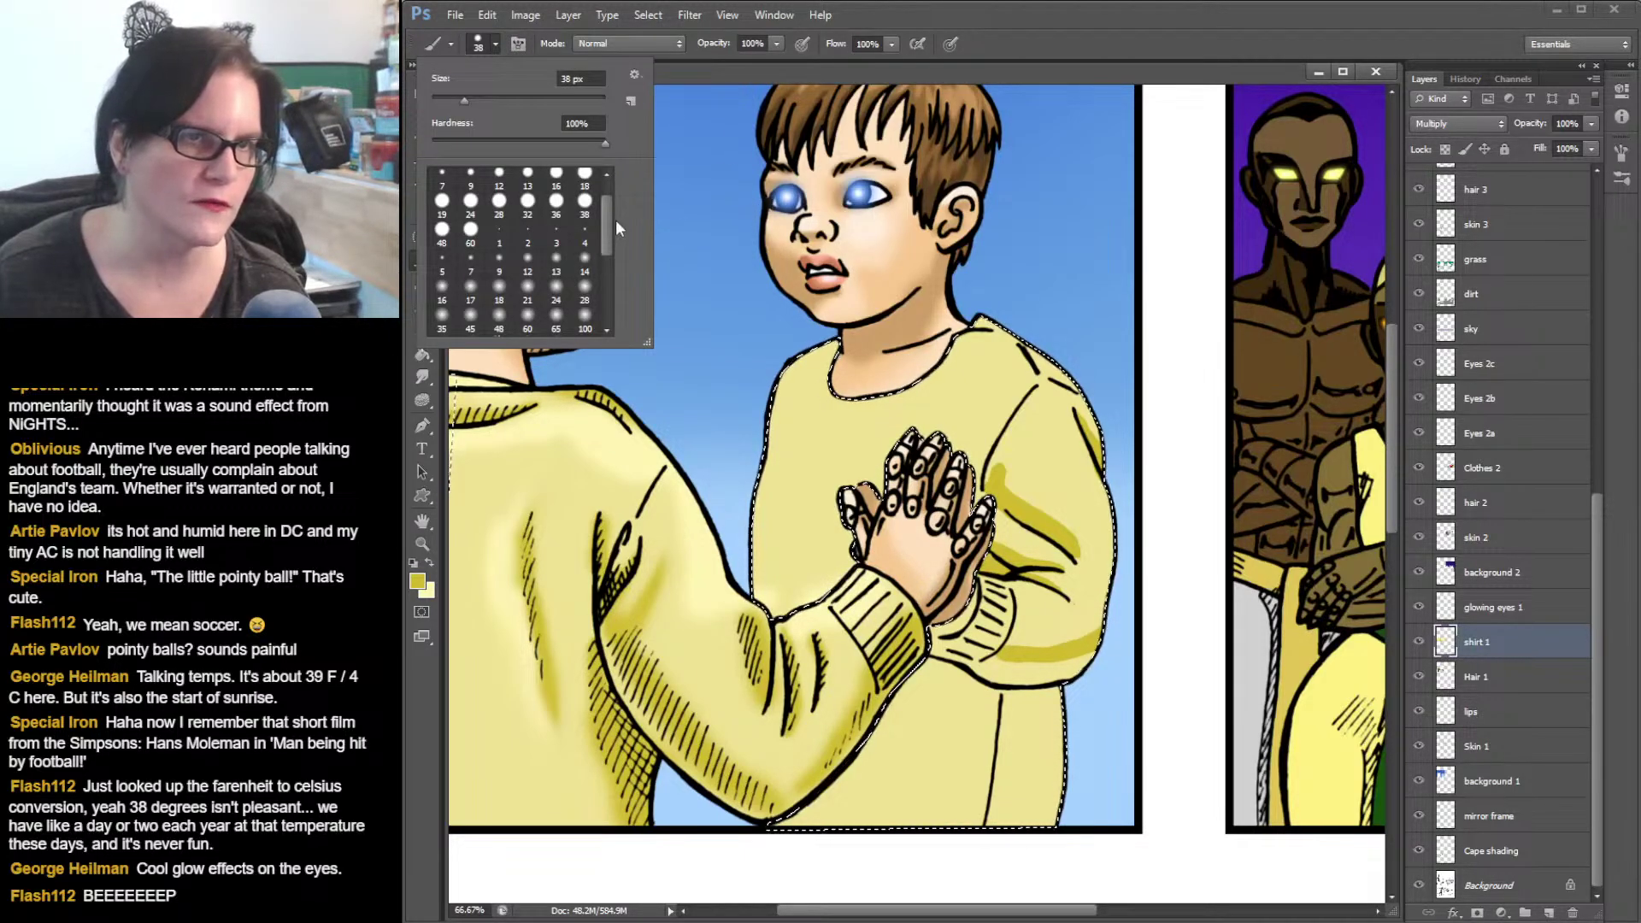
scroll(608, 228, "down", 1)
left_click(585, 282)
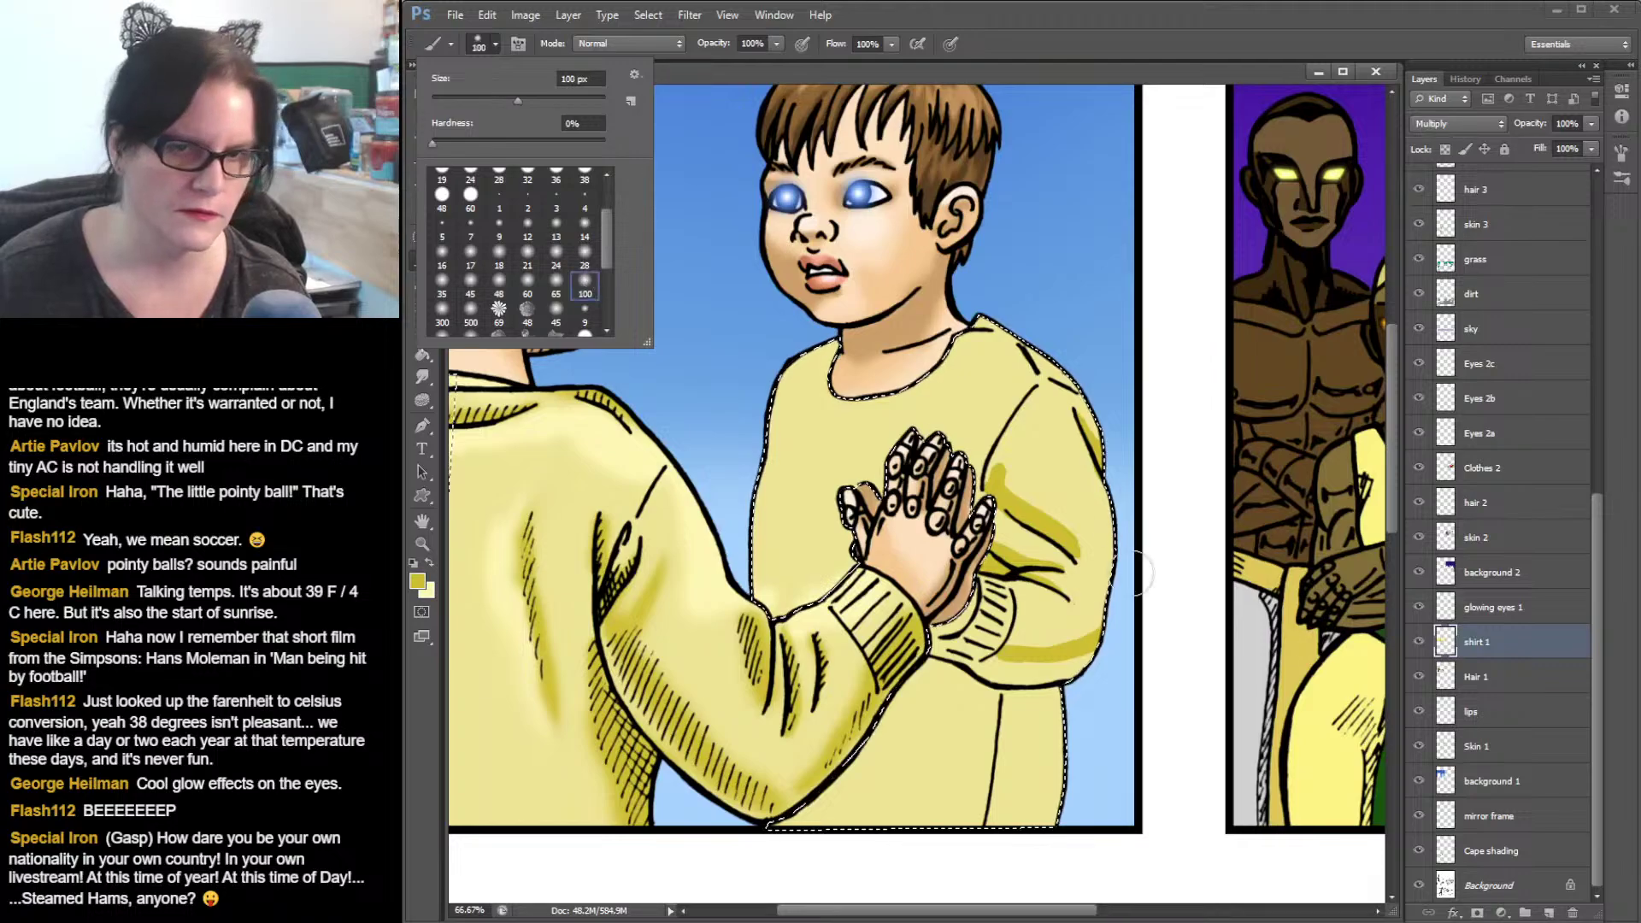
left_click_drag(1098, 639, 1056, 667)
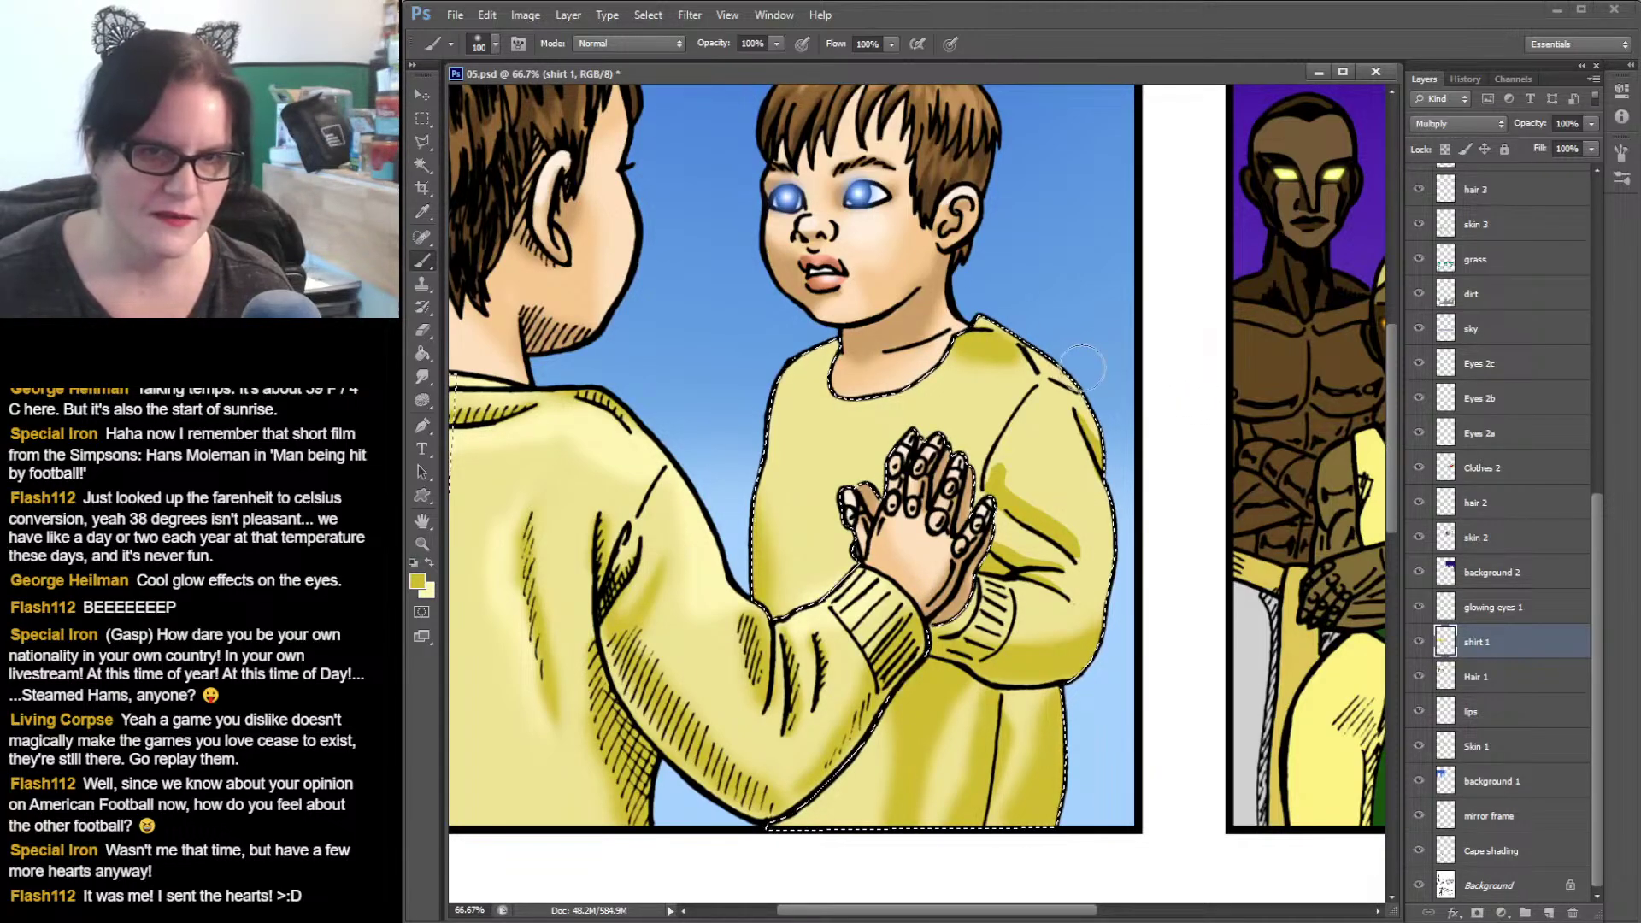
- Sample the base yellow near the farther boy's collar and brush over his shirt to soften the shadow edges
left_click(431, 564)
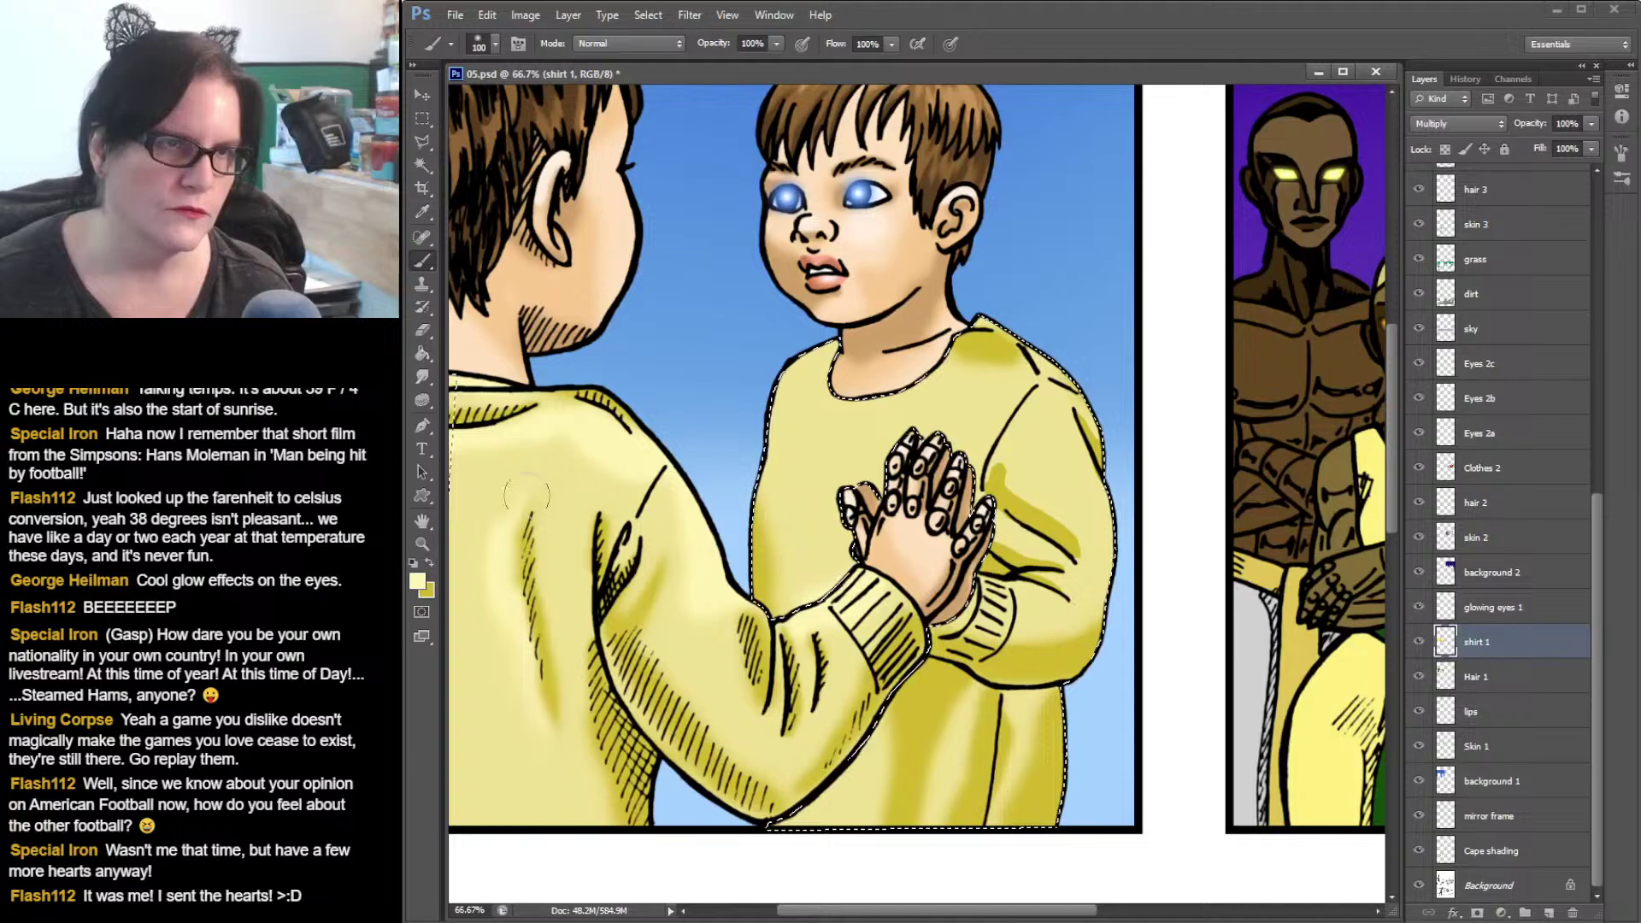
left_click(422, 212)
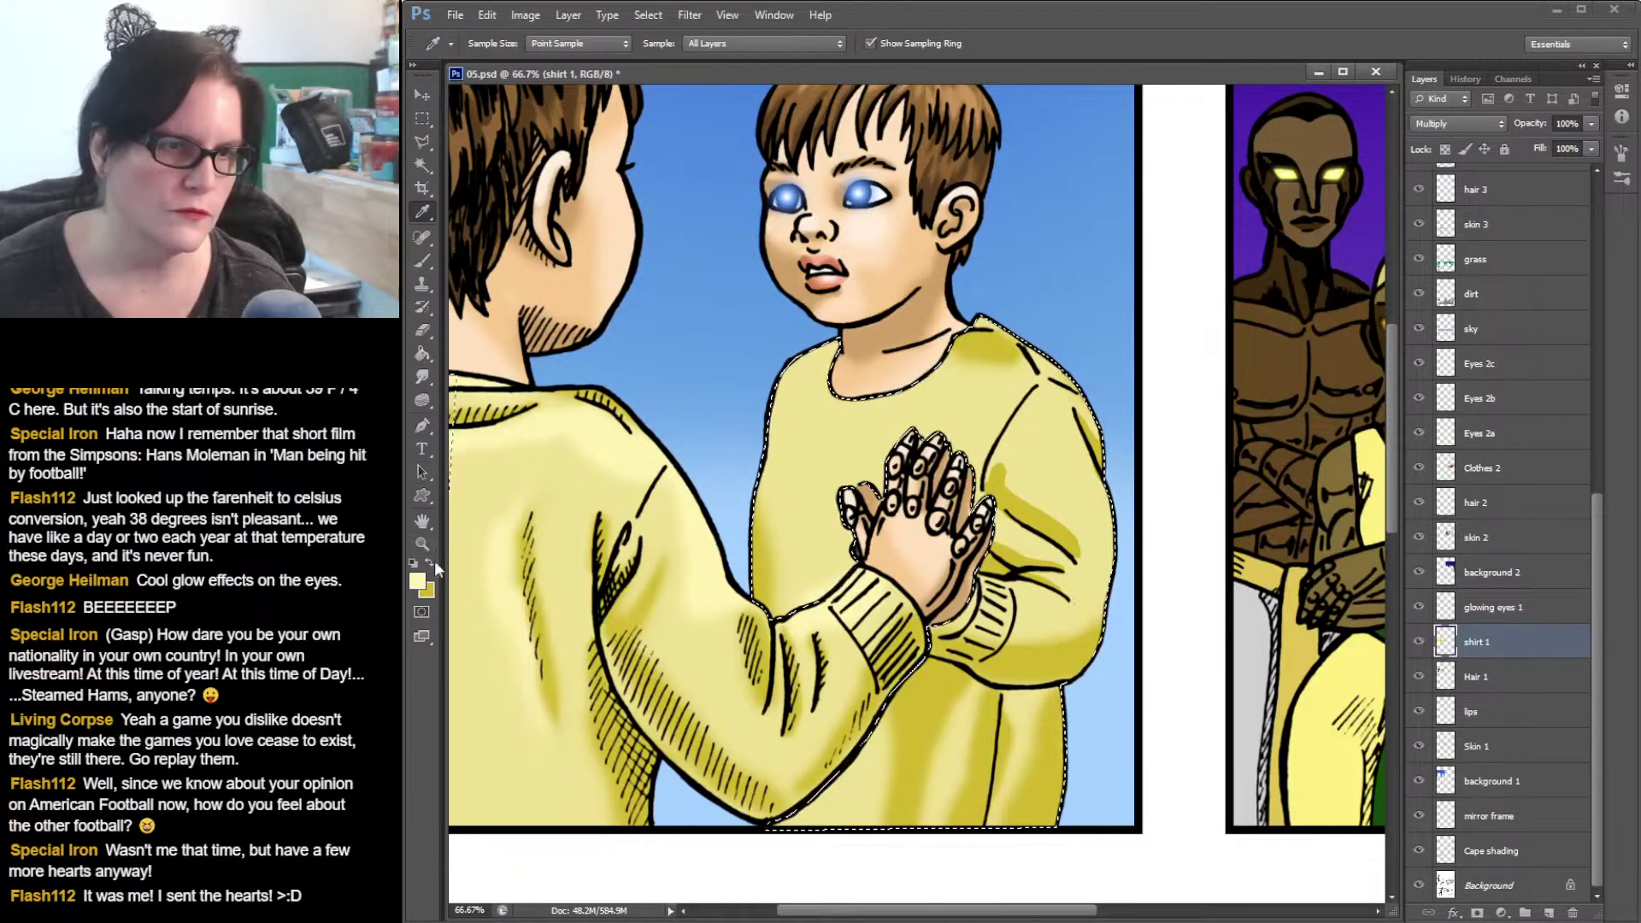
left_click(477, 545)
left_click(822, 403)
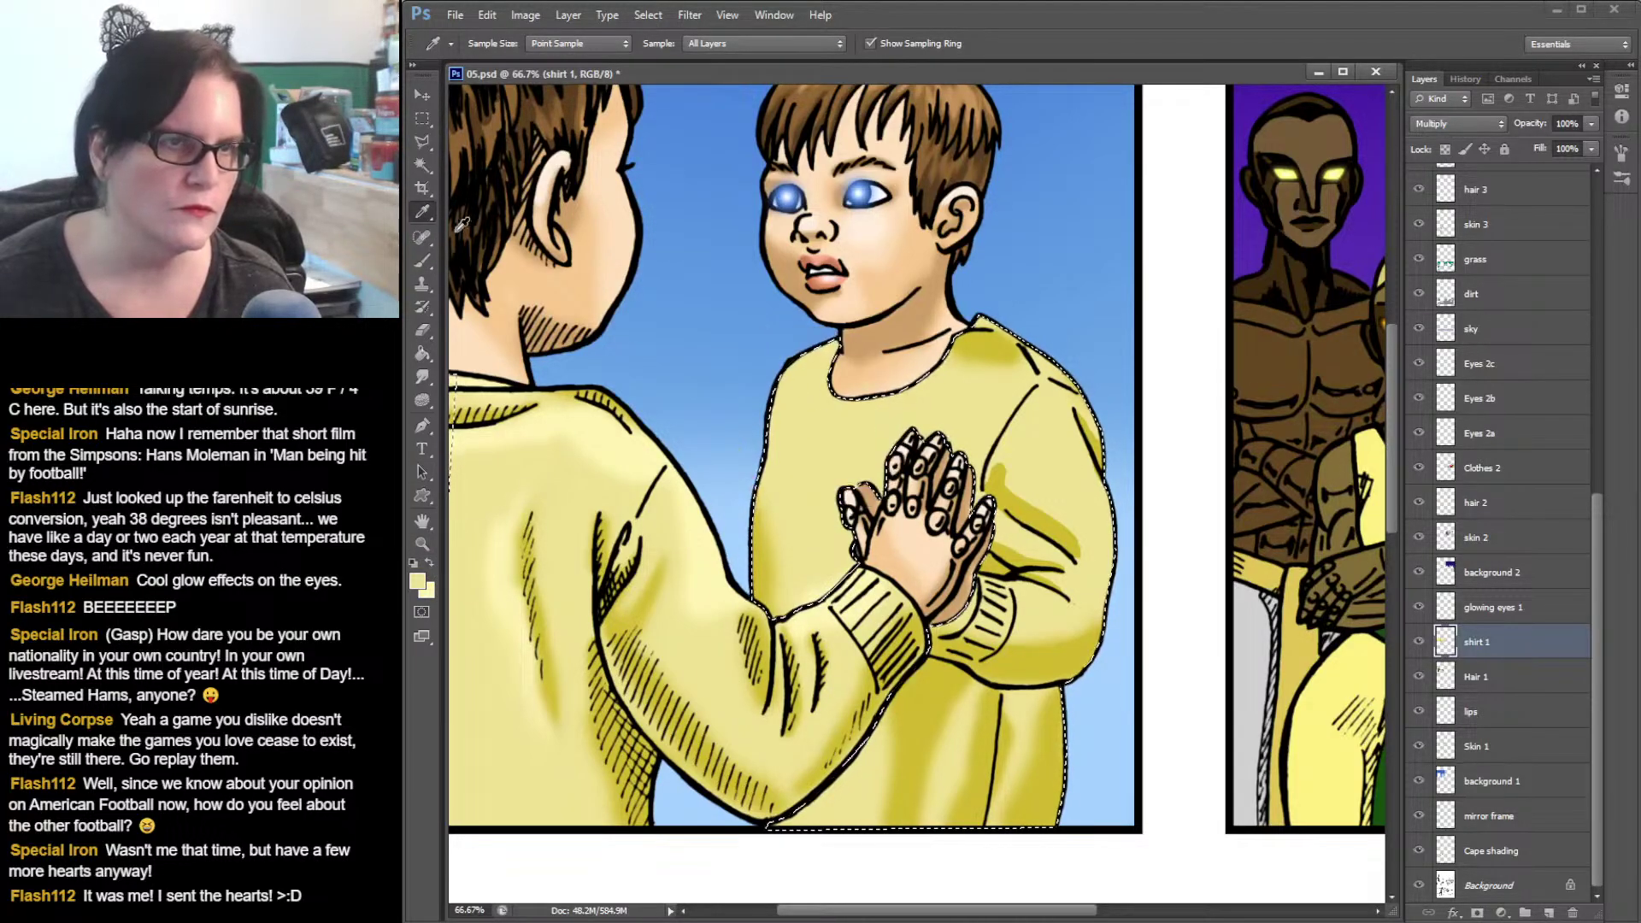
left_click(424, 258)
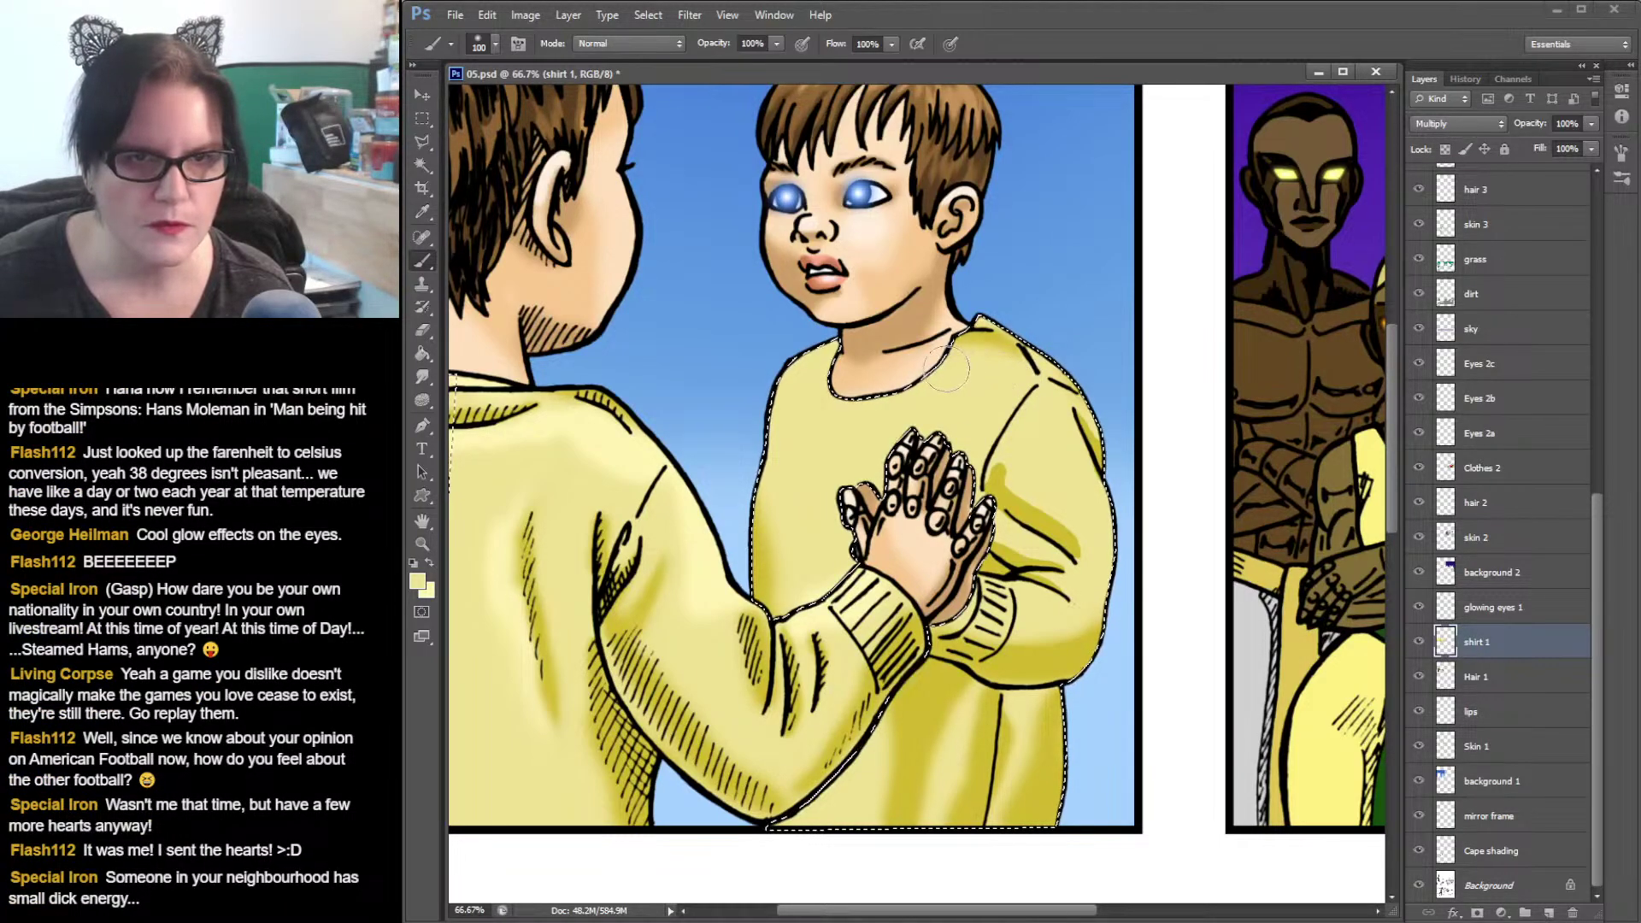
left_click(422, 376)
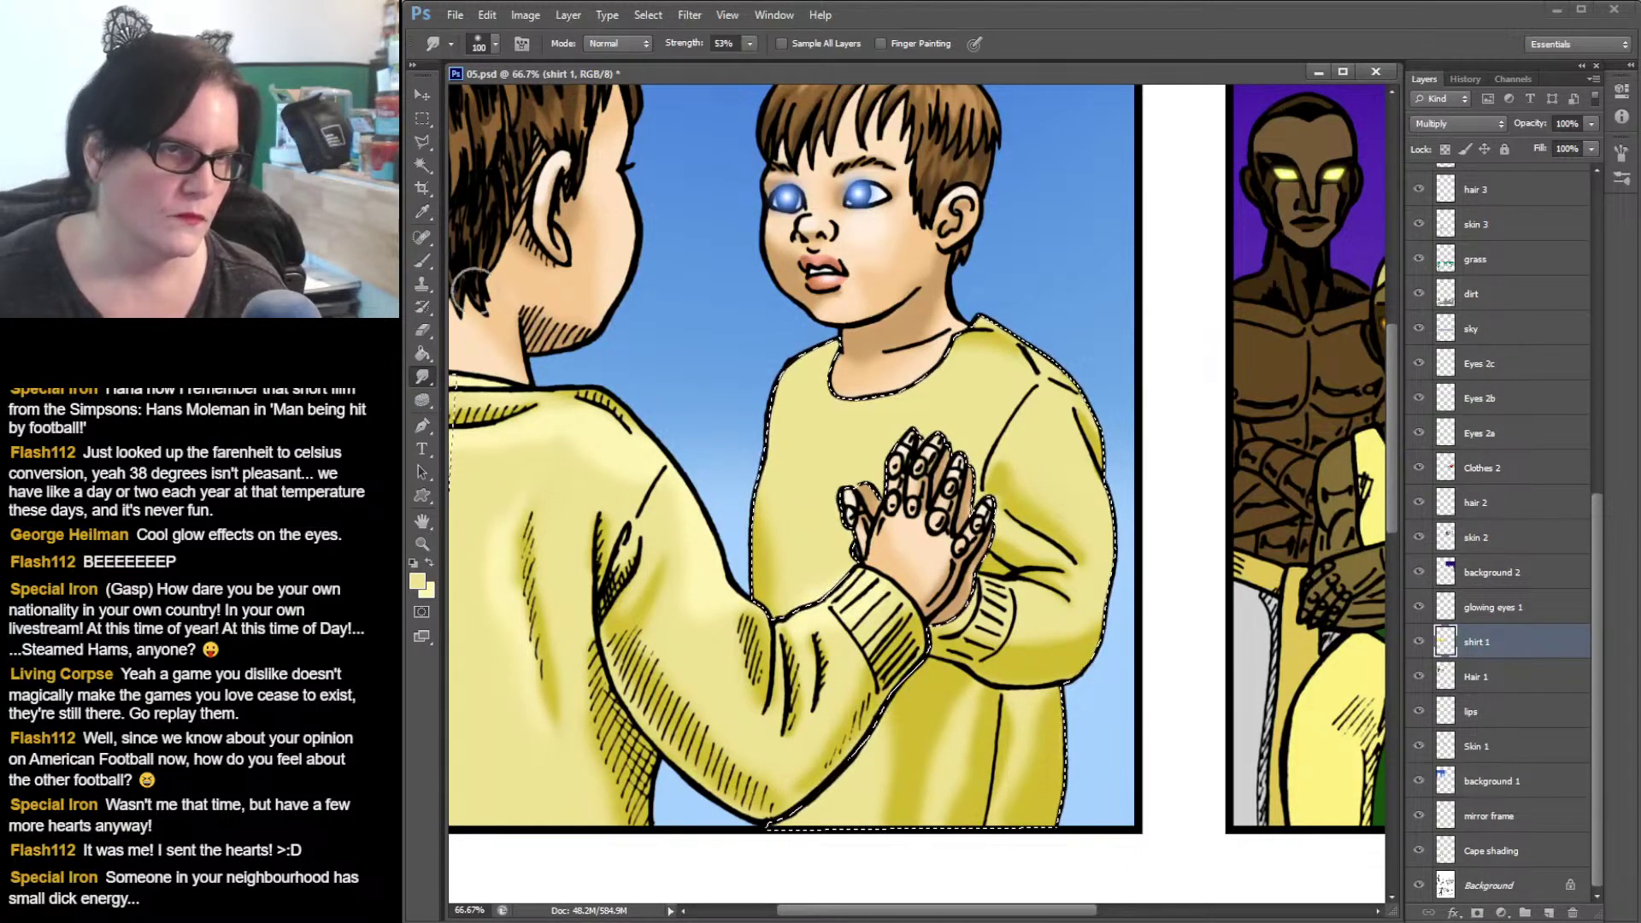
- Sample the pale yellow from the nearer boy's shoulder, paint highlights on the farther boy's shirt and smudge them smooth
left_click(423, 212)
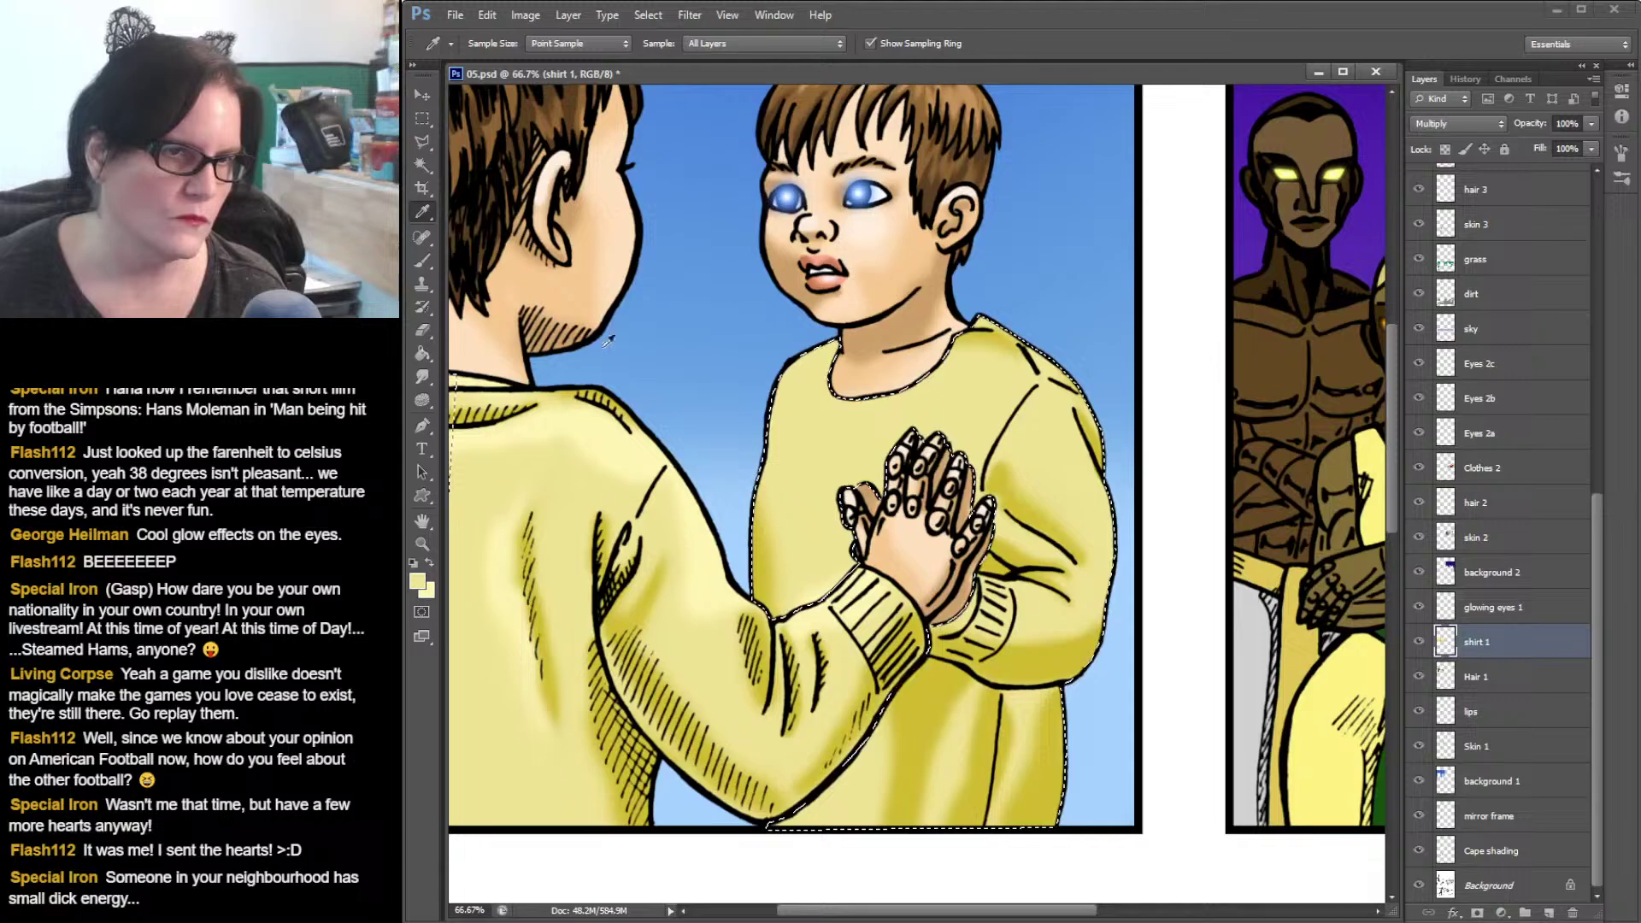
left_click(588, 418)
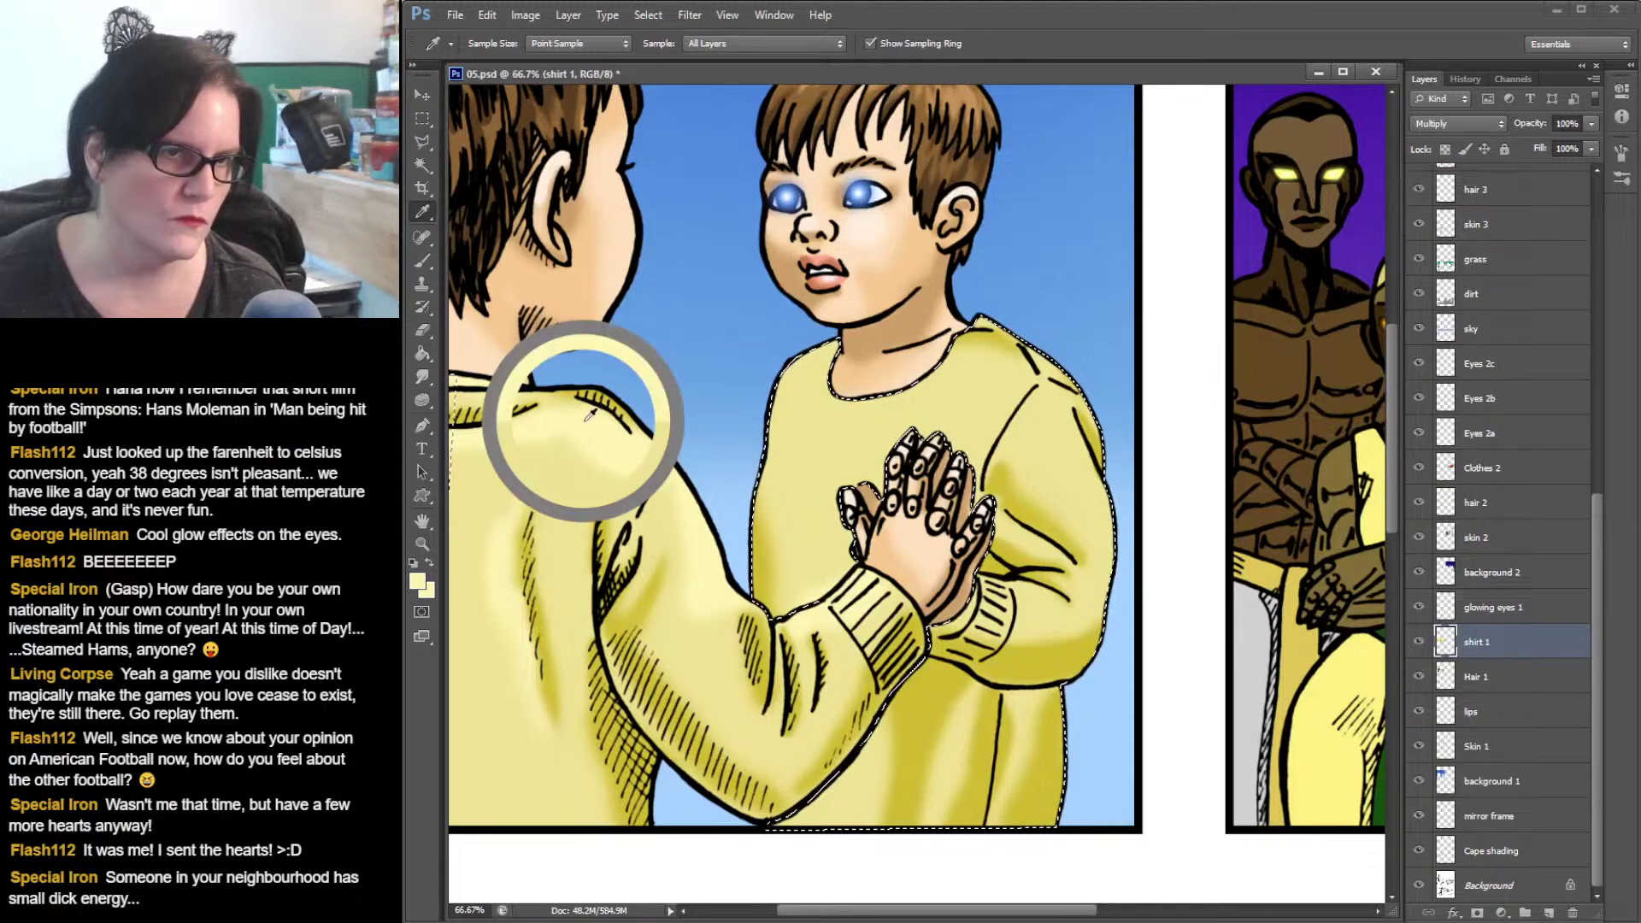
left_click(422, 260)
left_click_drag(1113, 321, 1053, 350)
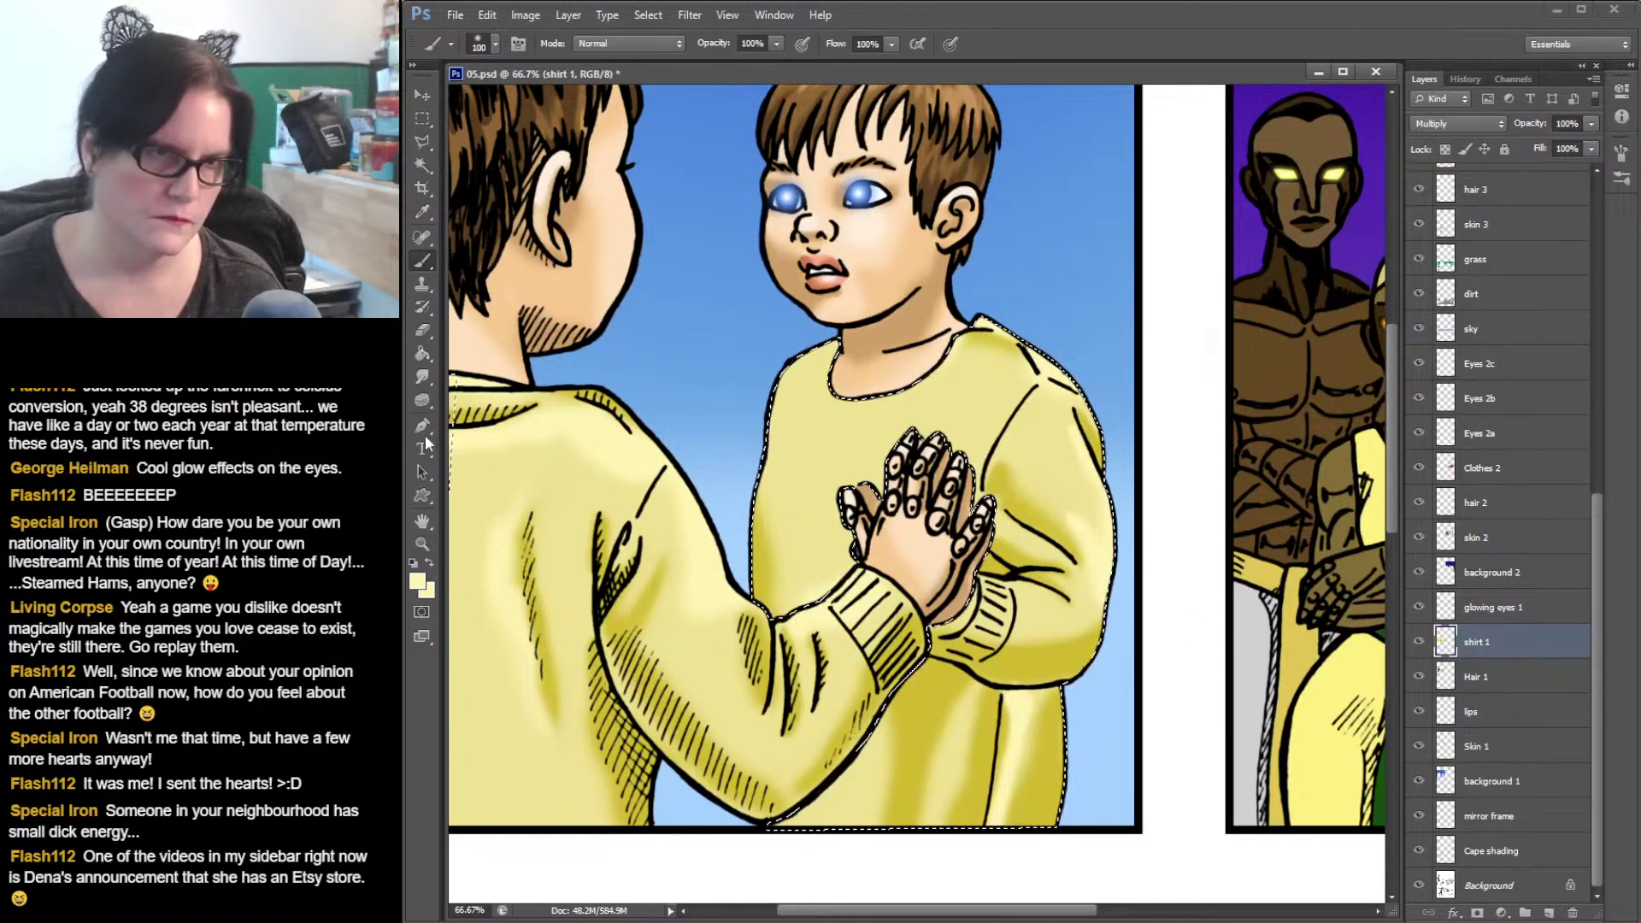
left_click(425, 374)
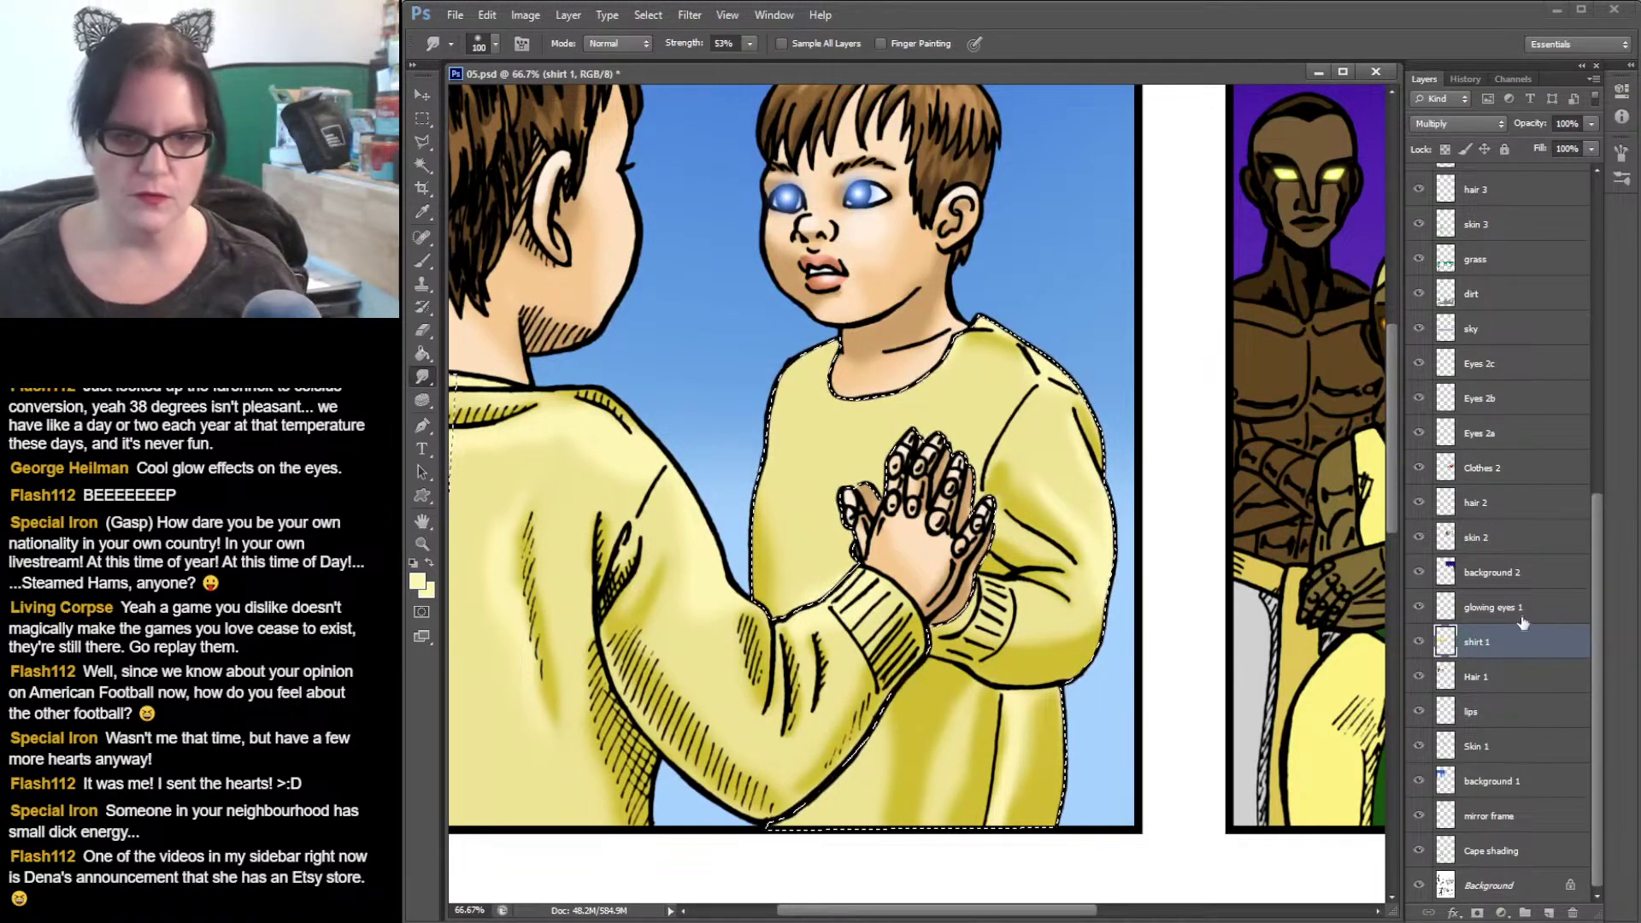
- Load the shirt 1 layer's outline as a selection and make Skin 1 the active layer
left_click(425, 142)
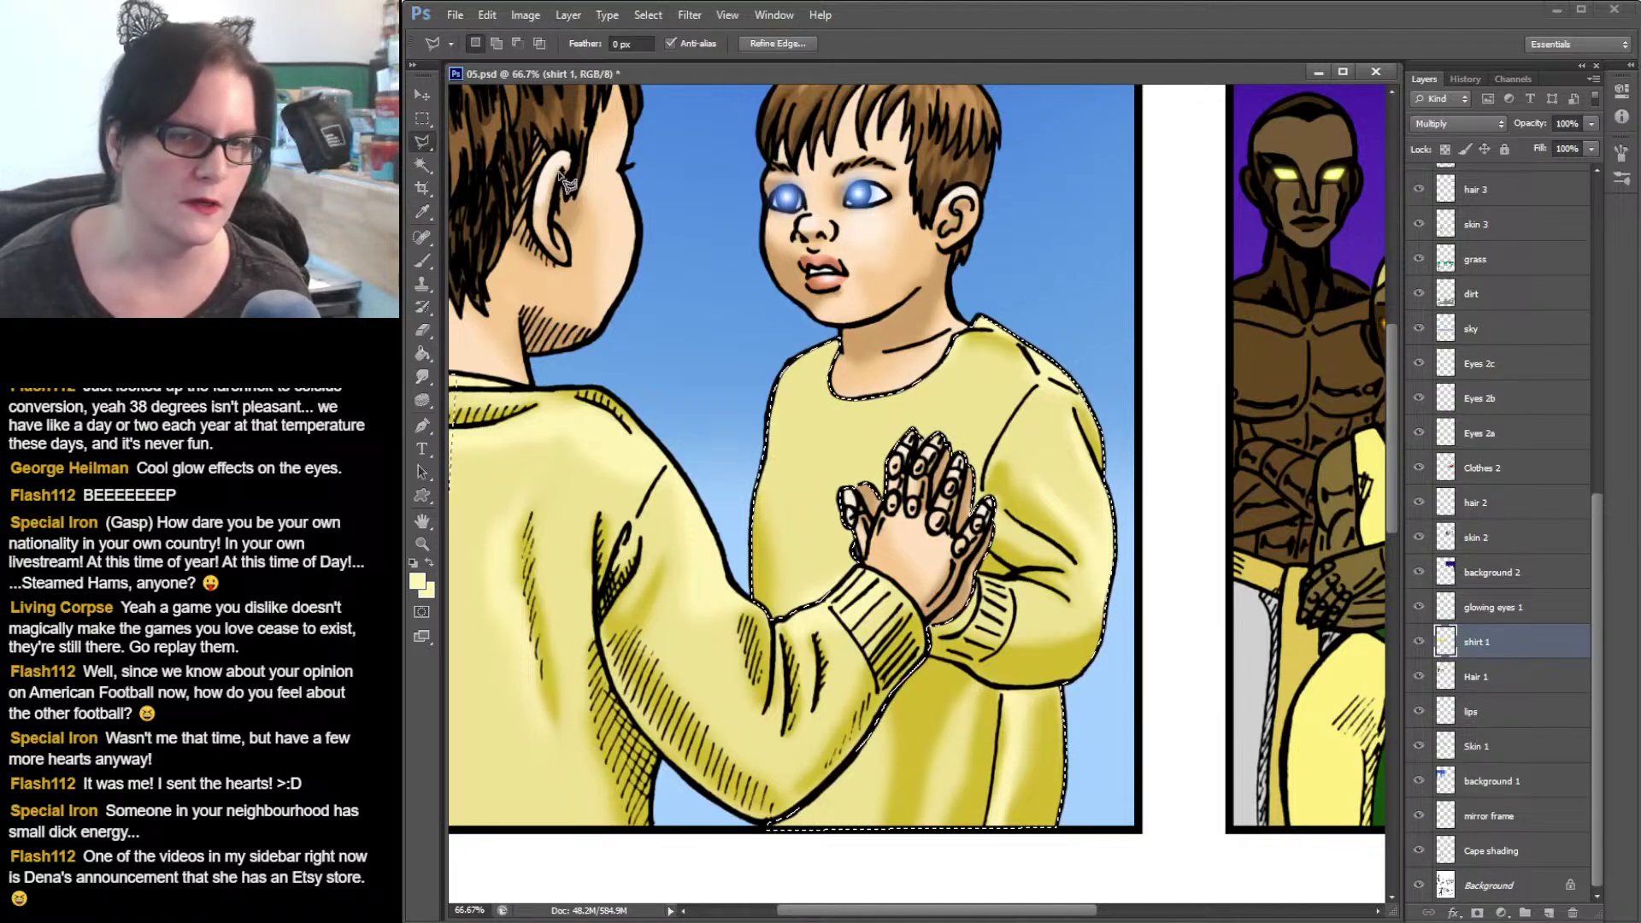
left_click(1446, 647, "ctrl")
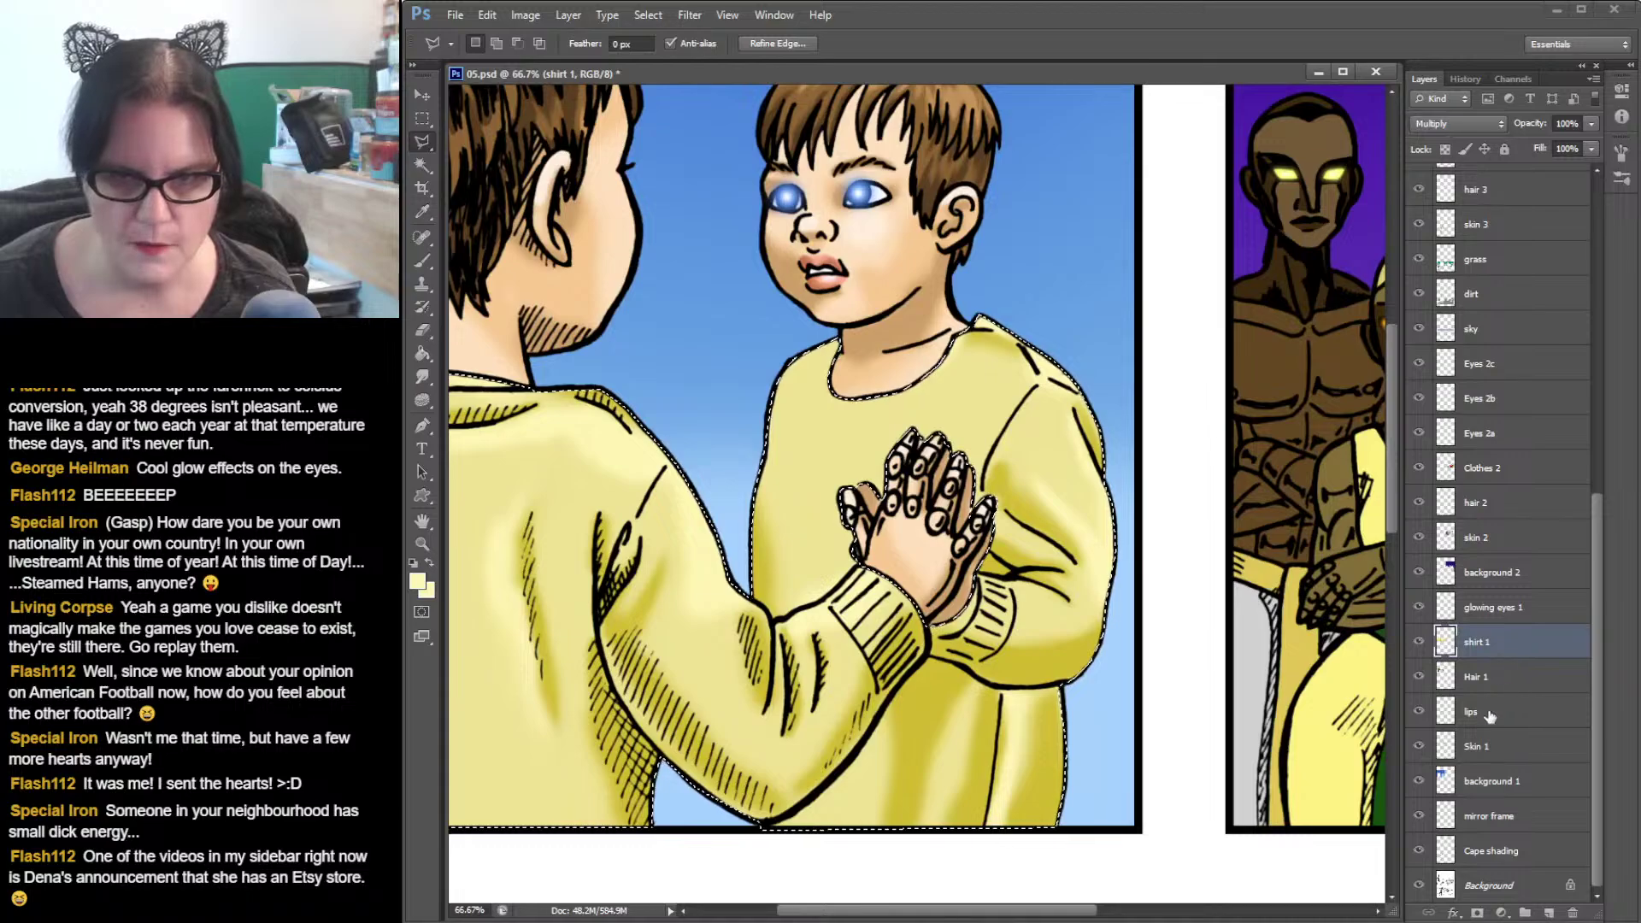
left_click(1484, 749)
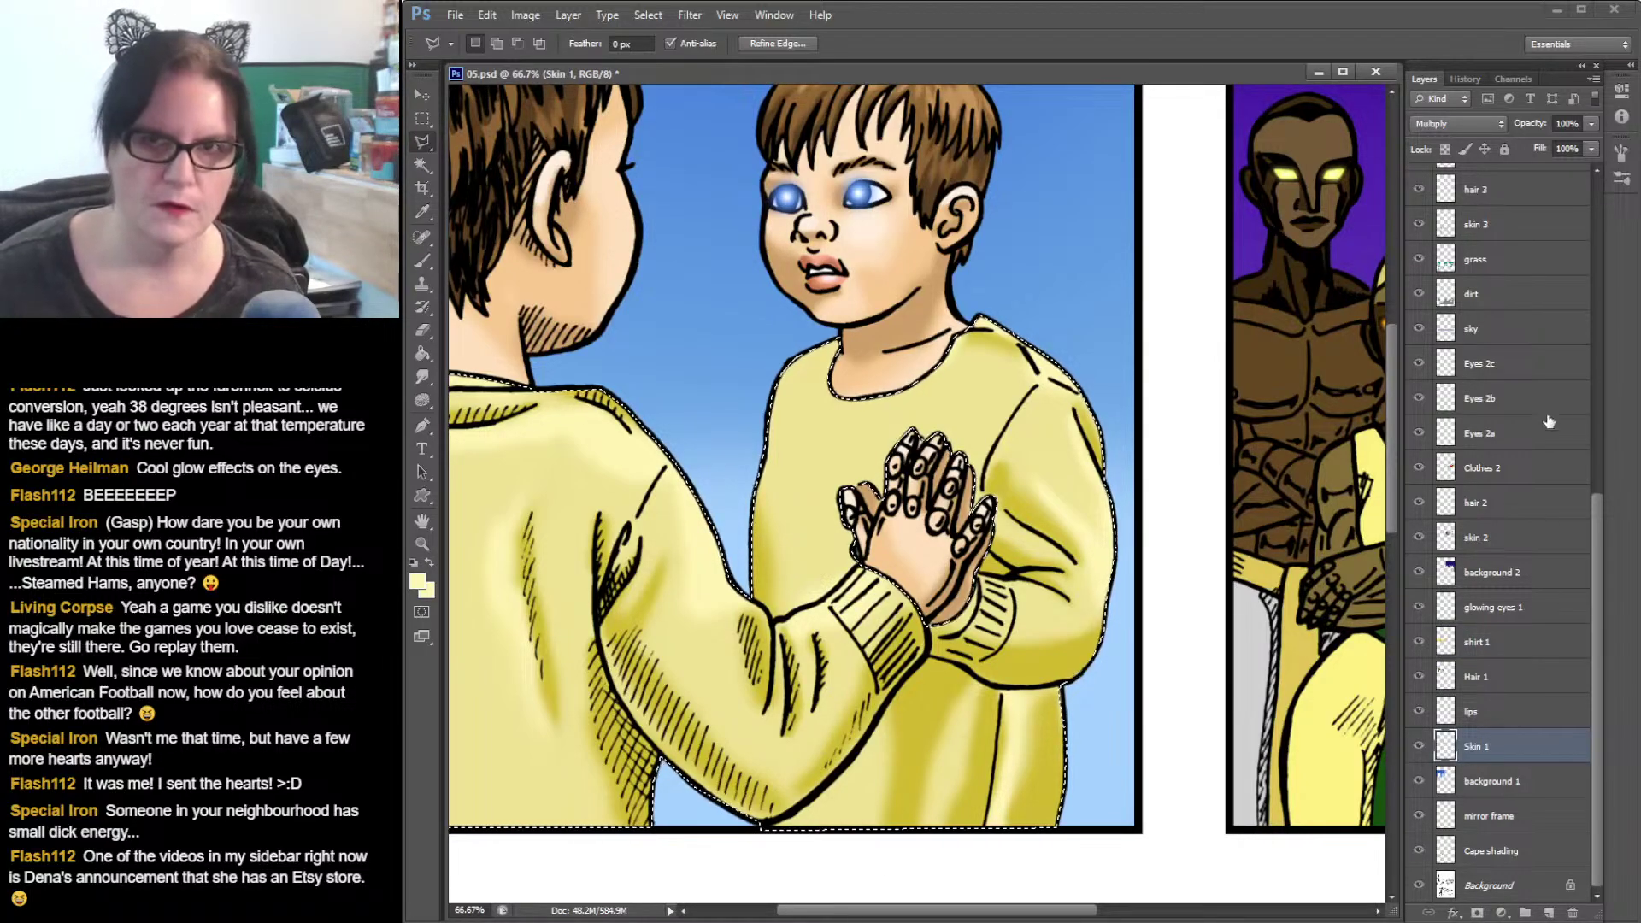
- Hide the shirt 1 layer and clear the selection
left_click(1420, 643)
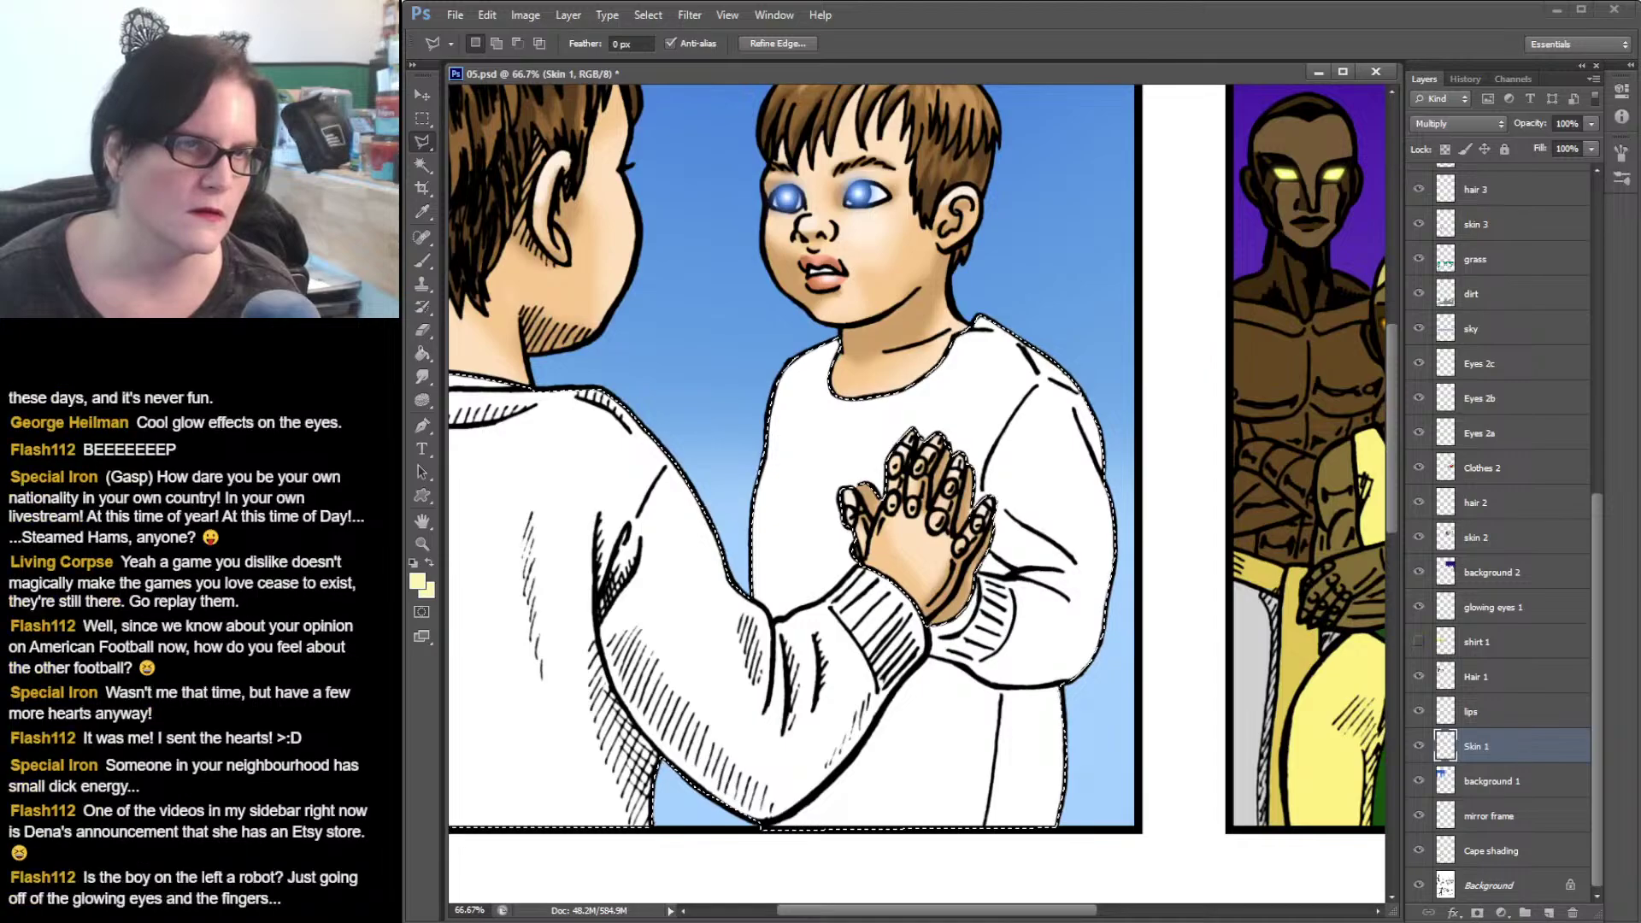
left_click(423, 118)
key("ctrl+d")
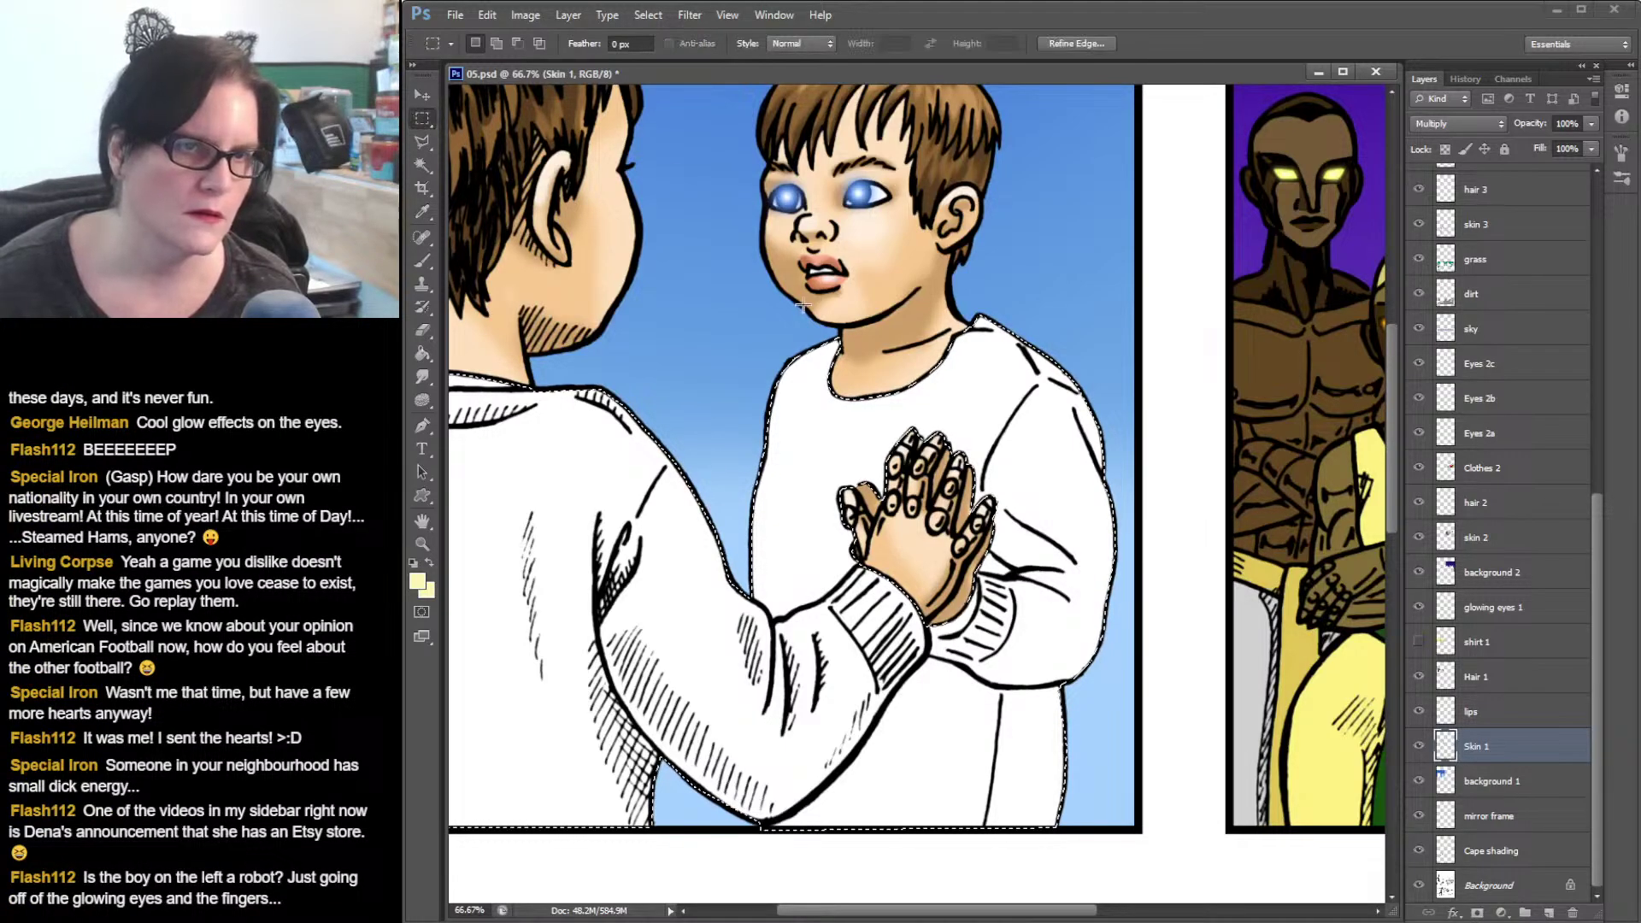
- Sample the tan shadow tone from the farther boy's neck and paint his wrist above the cuff with a hard 60 px brush
left_click(423, 212)
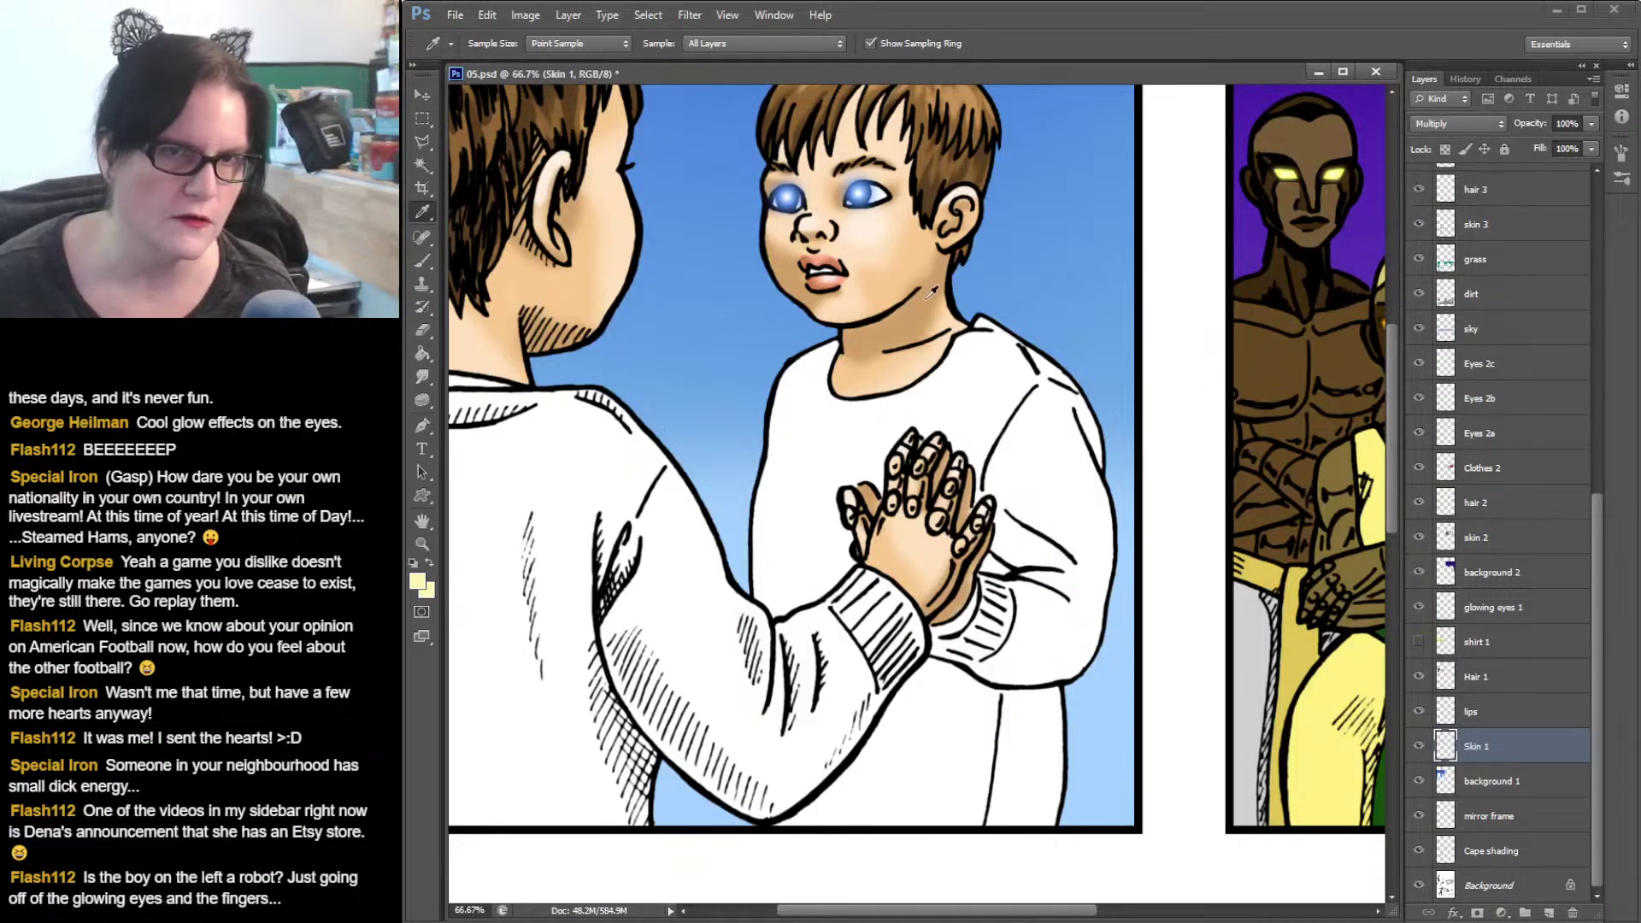
left_click(902, 316)
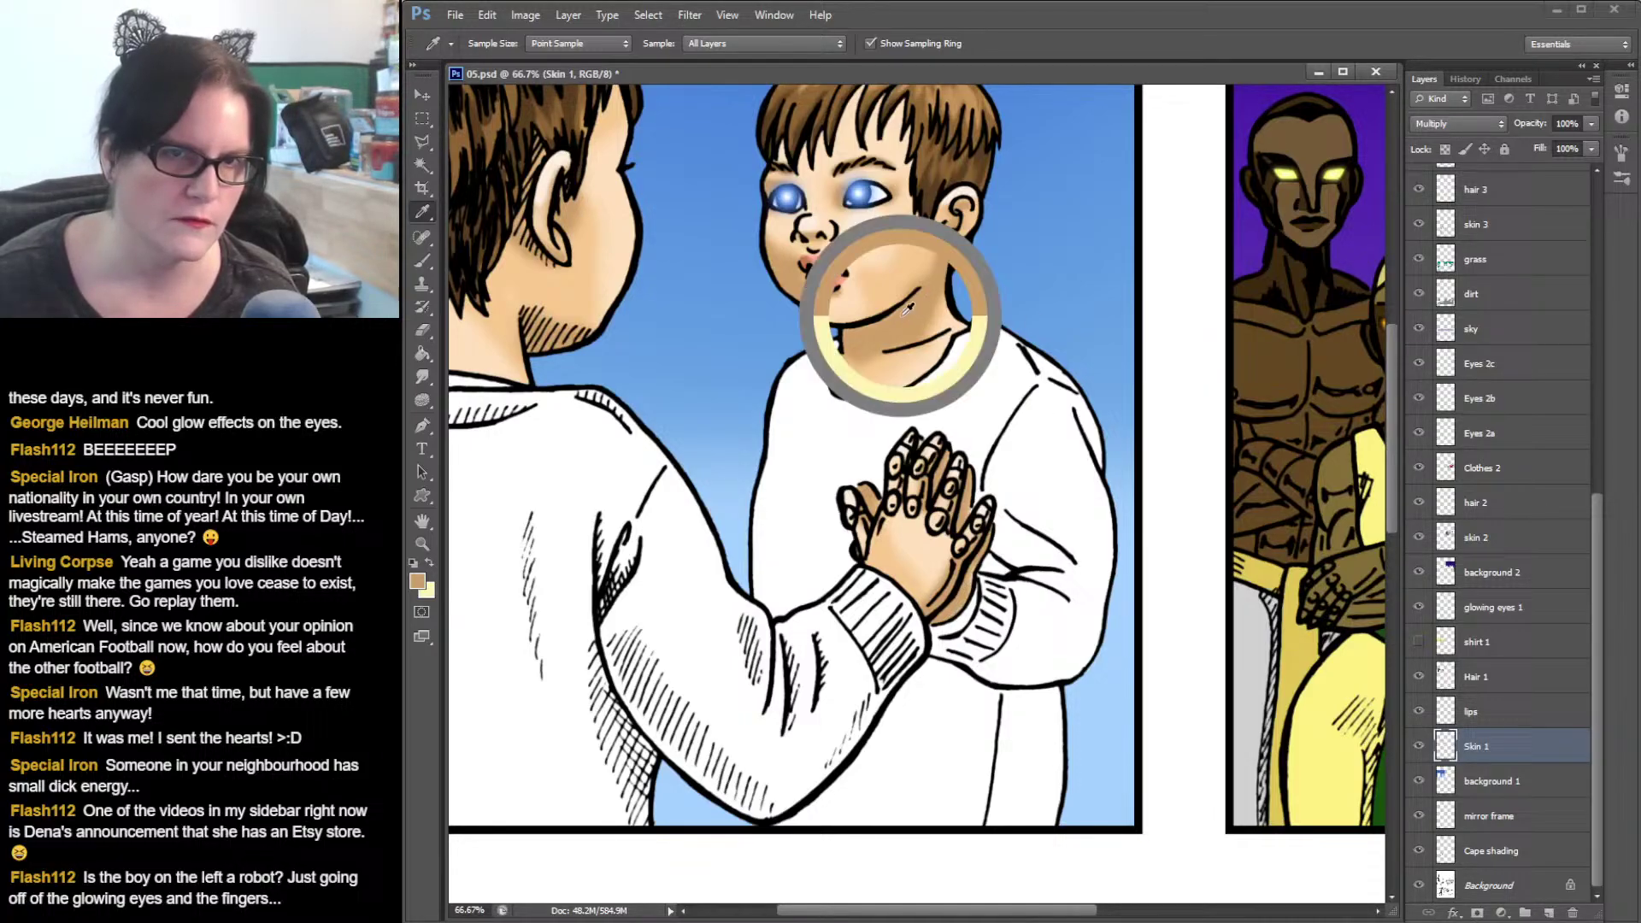
left_click(422, 260)
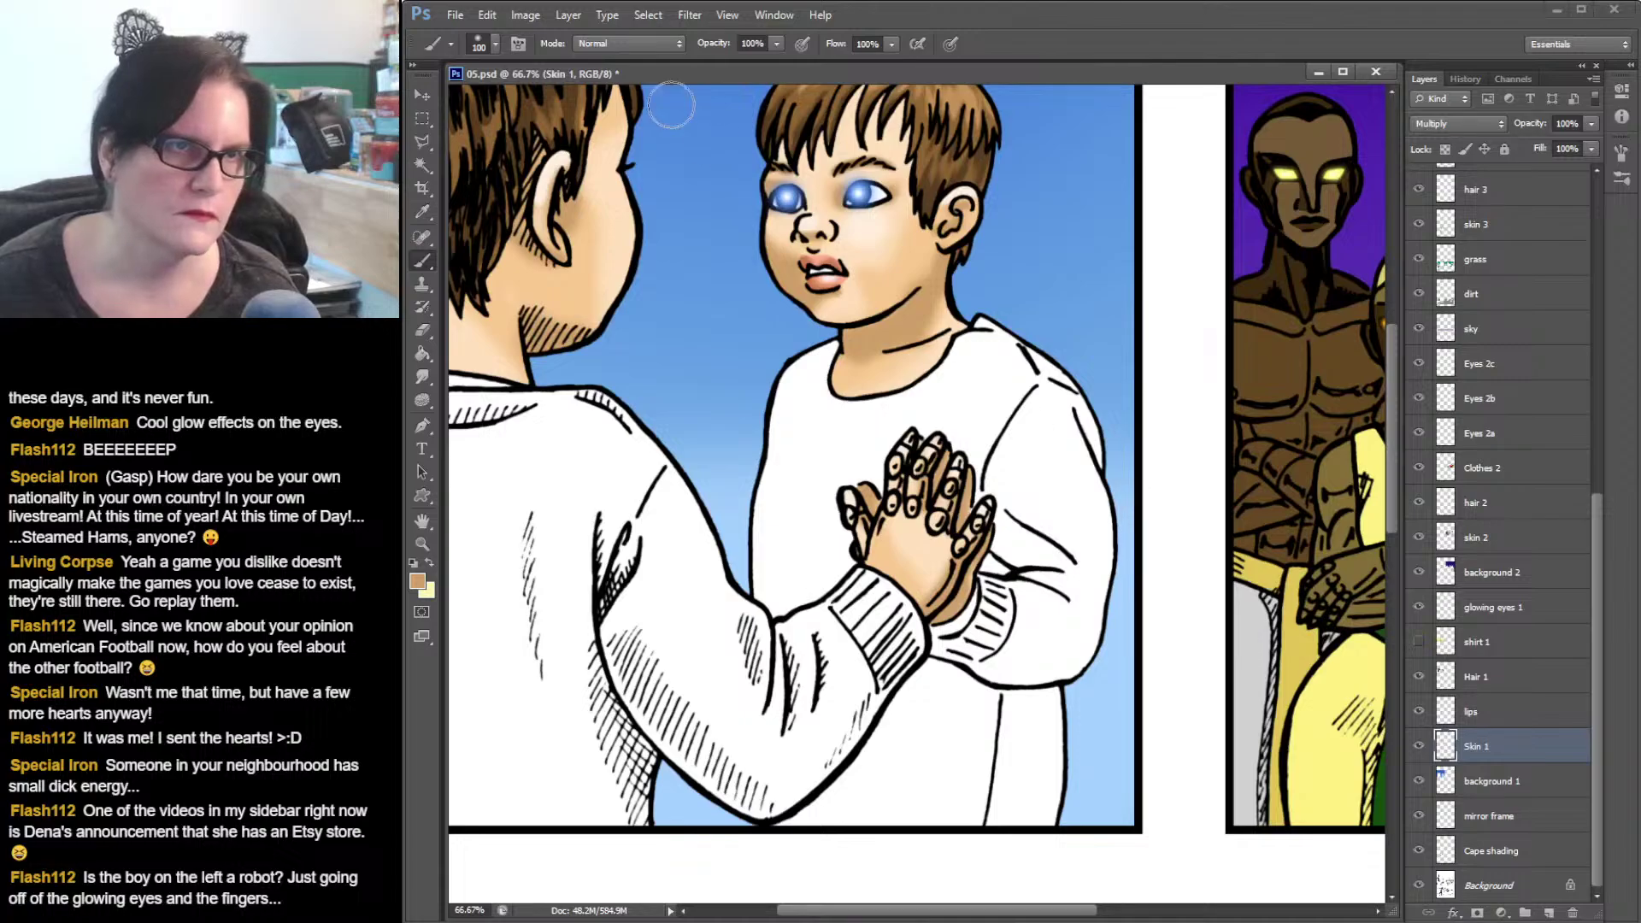
left_click(495, 43)
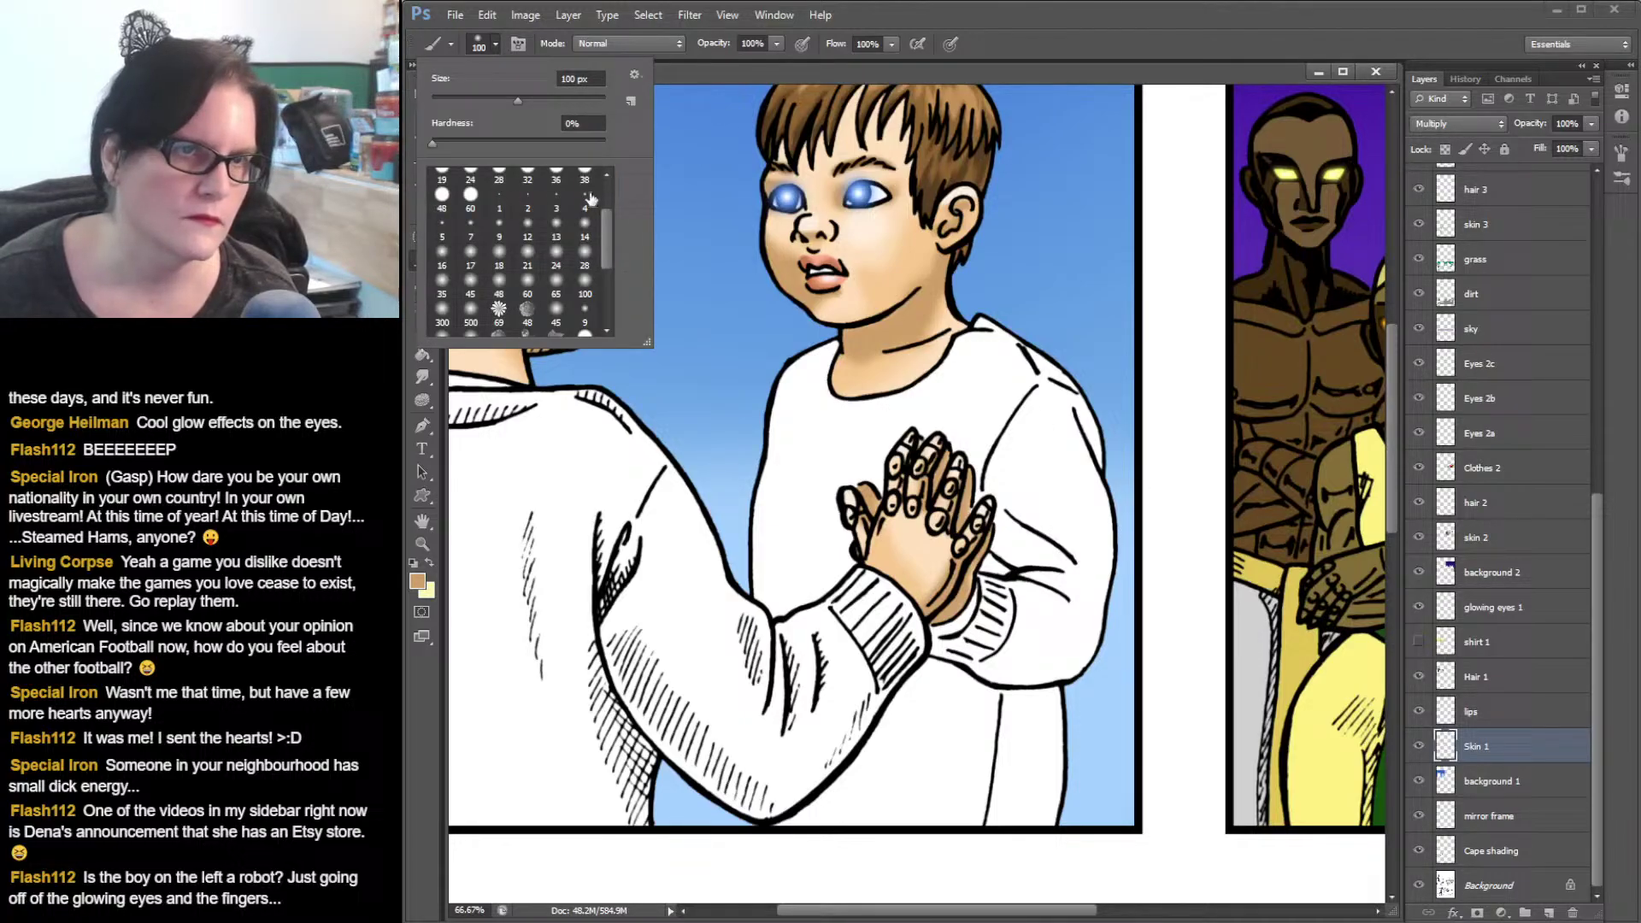
left_click(471, 196)
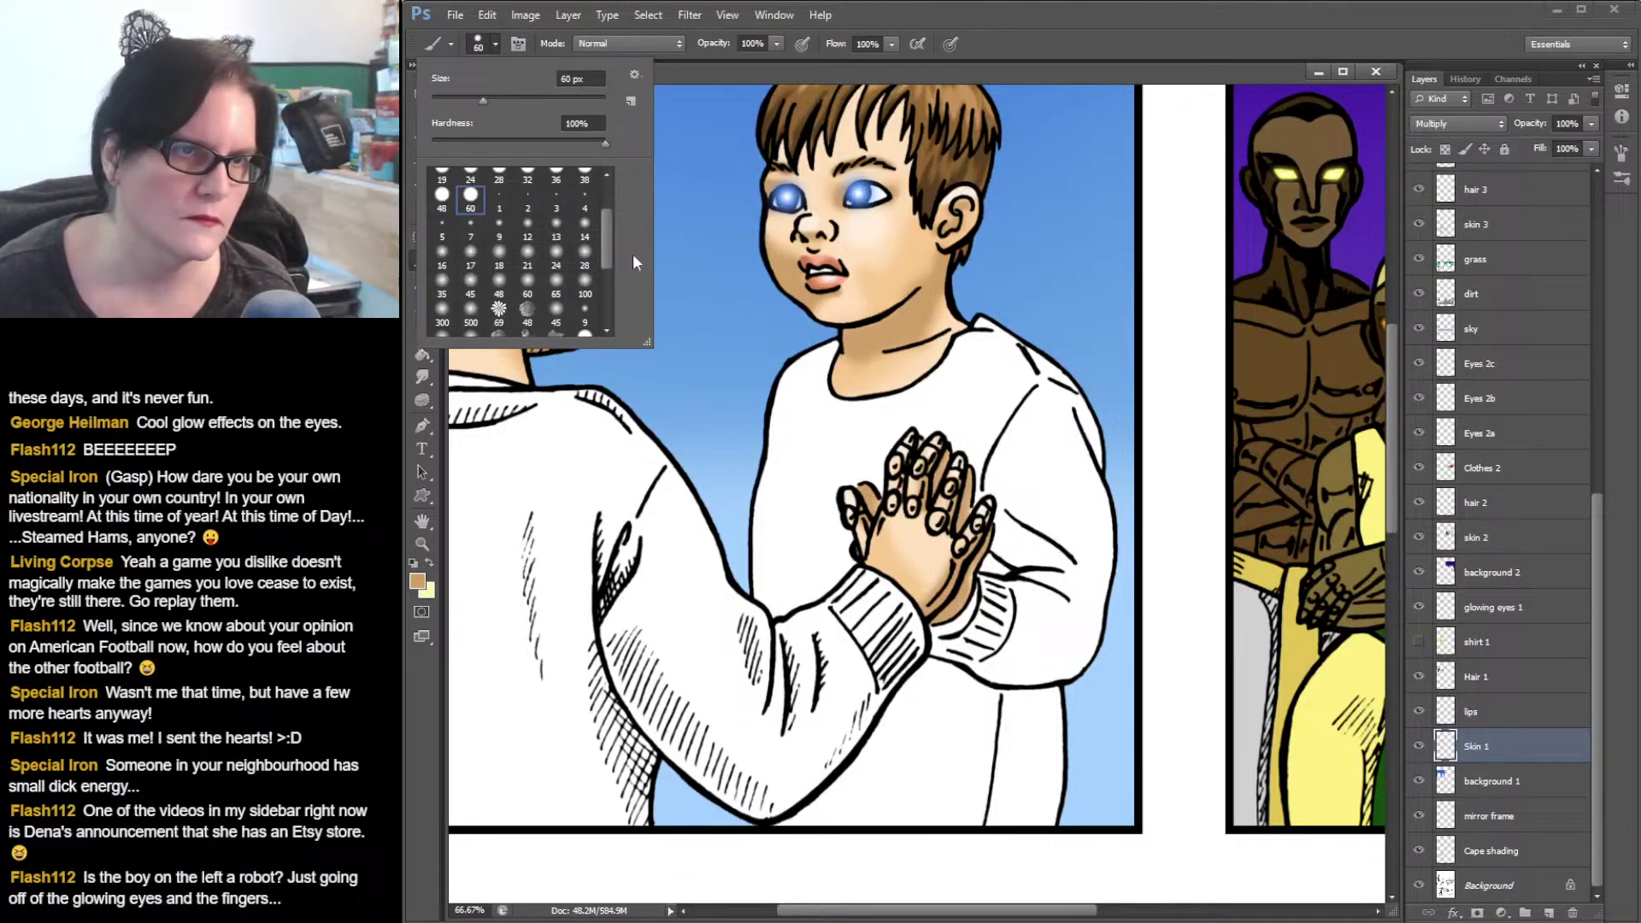
left_click(964, 612)
mouse_move(970, 603)
left_mouse_down()
mouse_move(983, 590)
mouse_move(931, 636)
mouse_move(951, 631)
left_mouse_up()
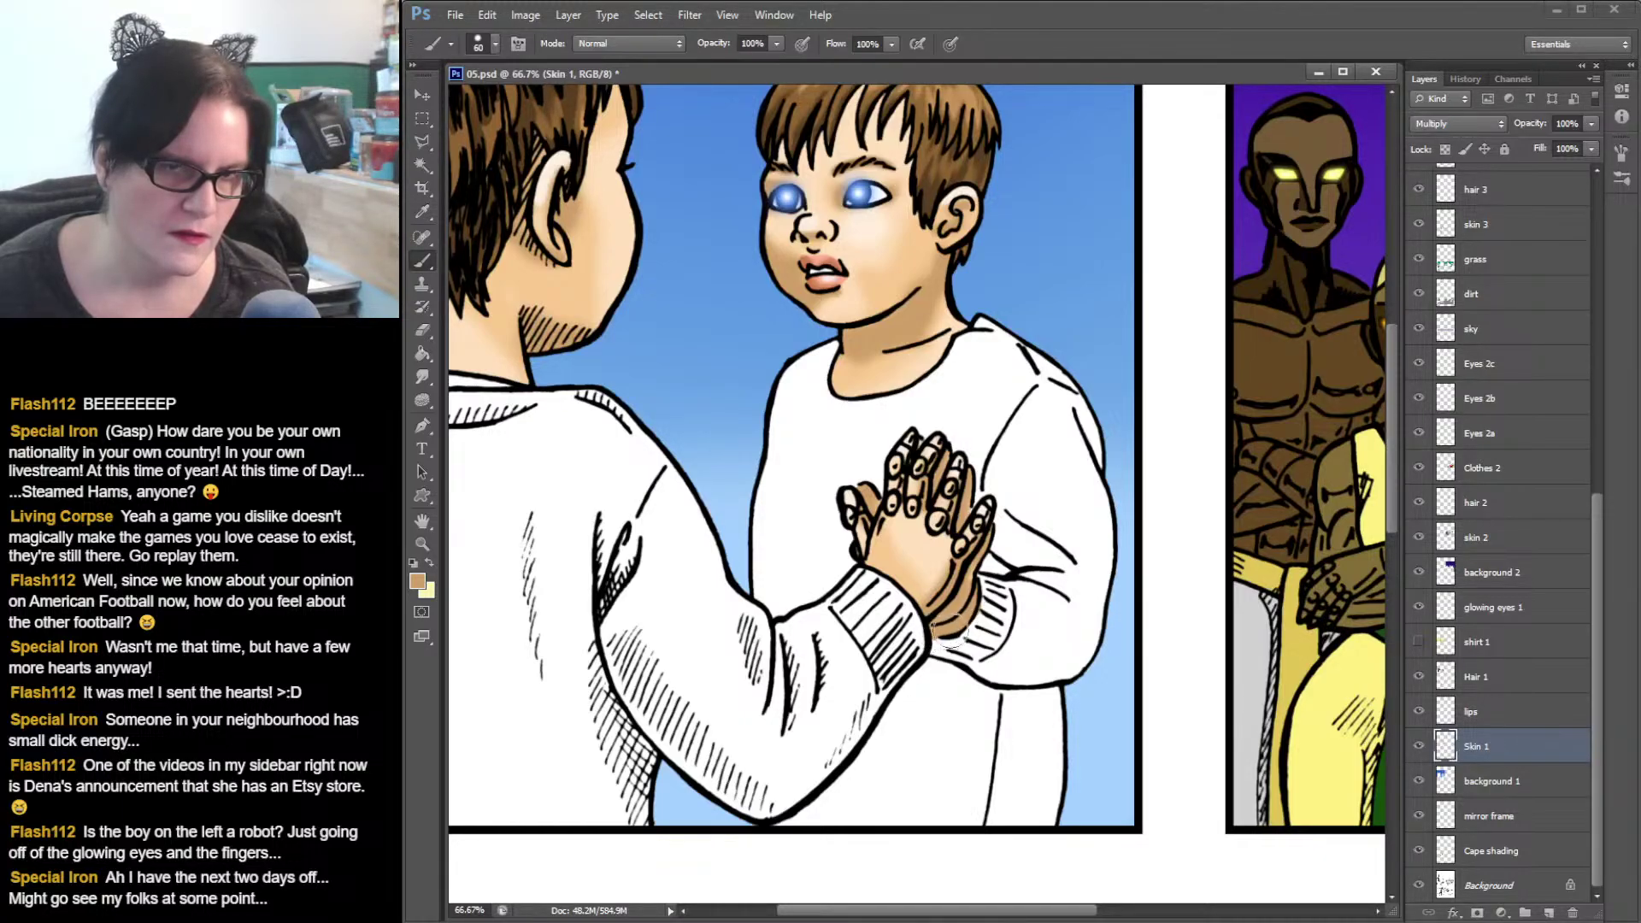
- Erase the skin paint that spills over the farther boy's cuff on the Skin 1 layer
key("e")
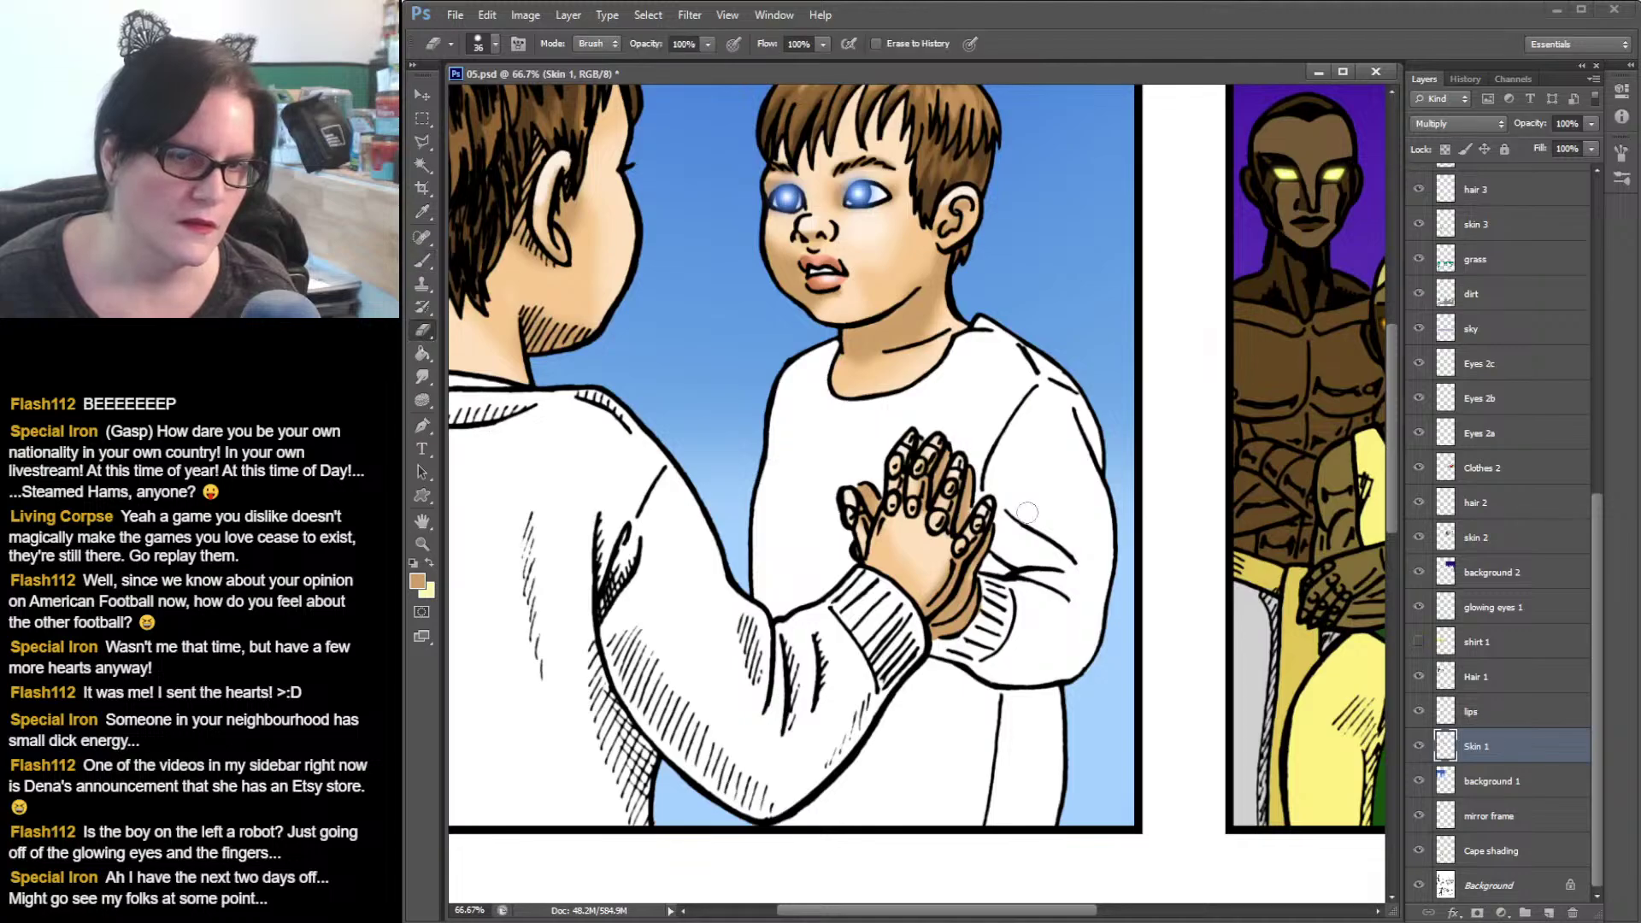
mouse_move(941, 655)
left_mouse_down()
mouse_move(925, 648)
mouse_move(992, 610)
mouse_move(983, 624)
left_mouse_up()
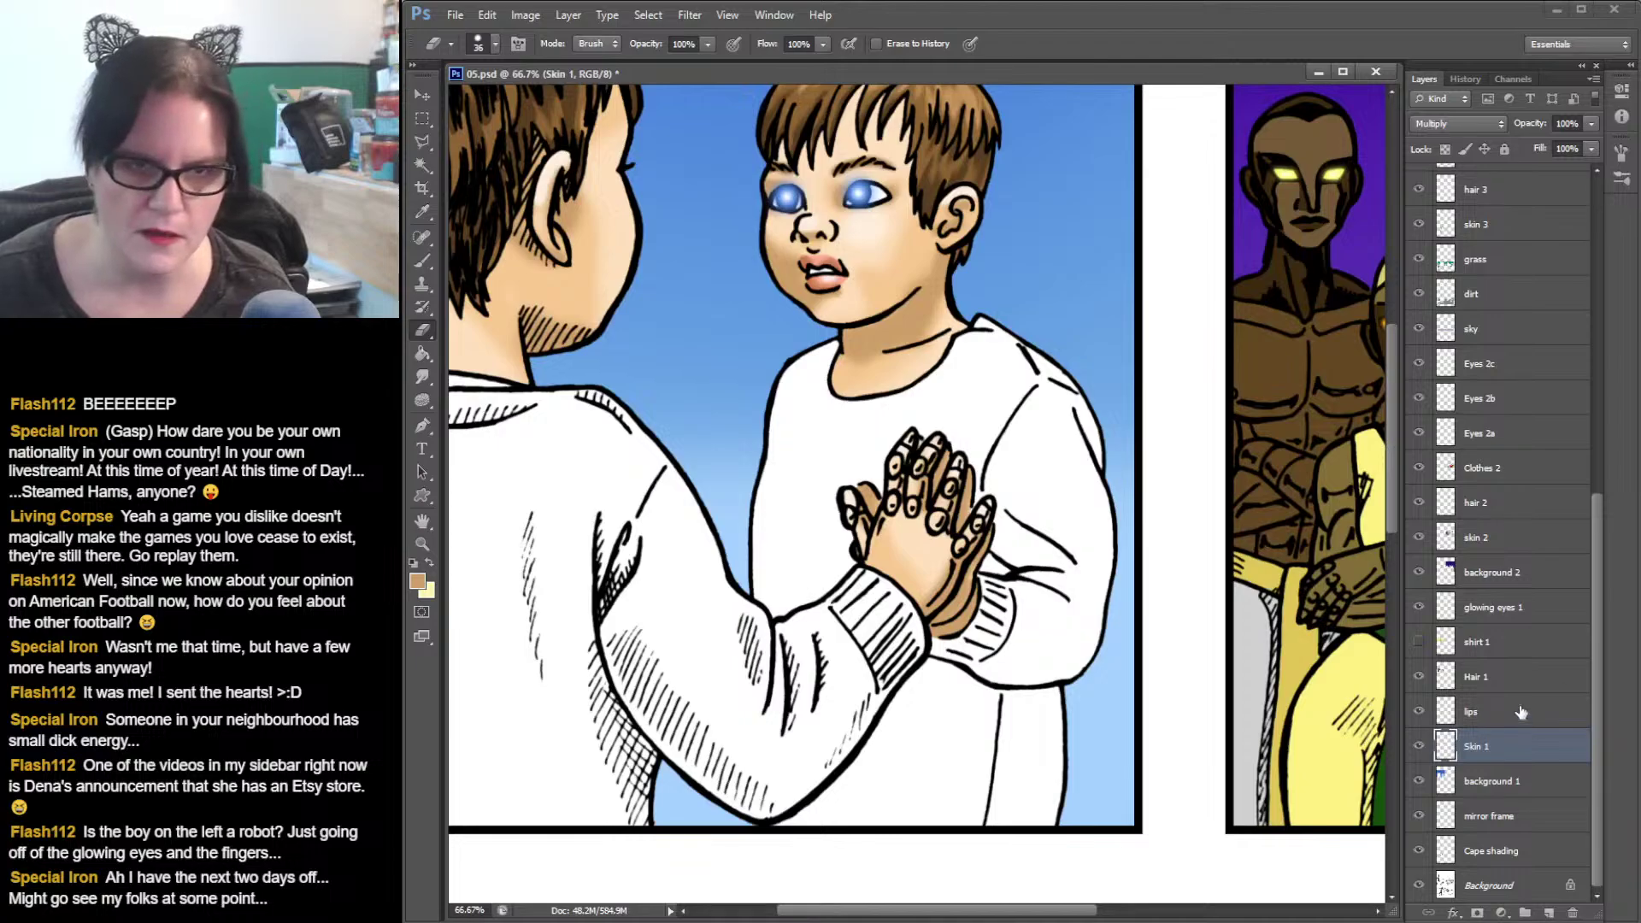
left_click(422, 263)
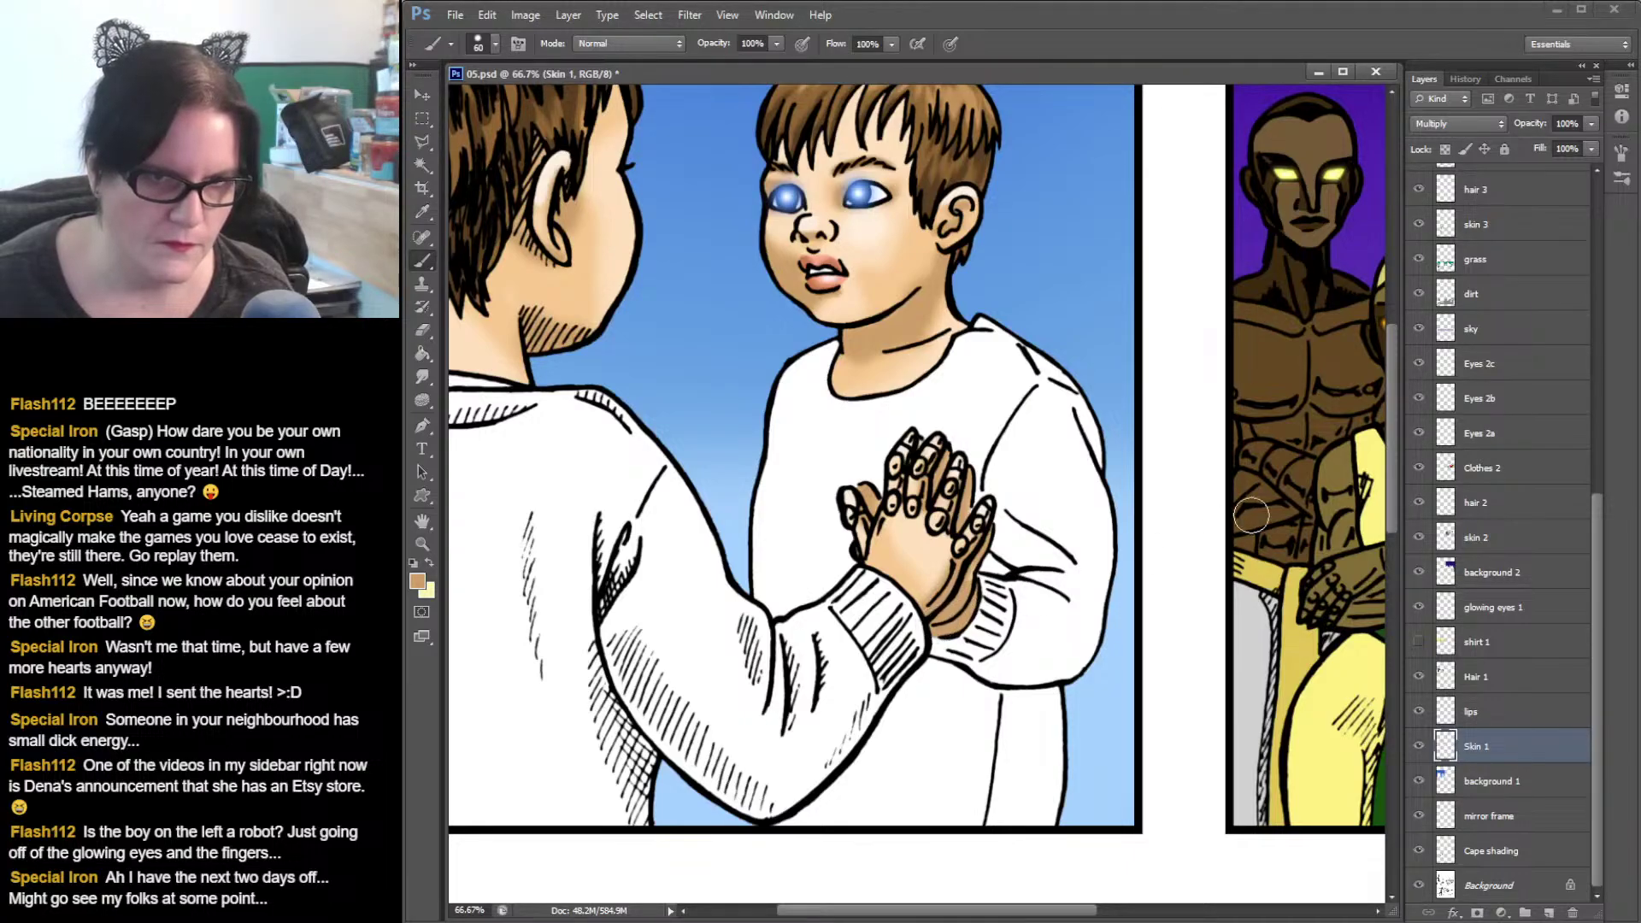
- Load the Skin 1 layer's outline as a selection, then activate the shirt 1 layer and make it visible
left_click(1445, 747, "ctrl")
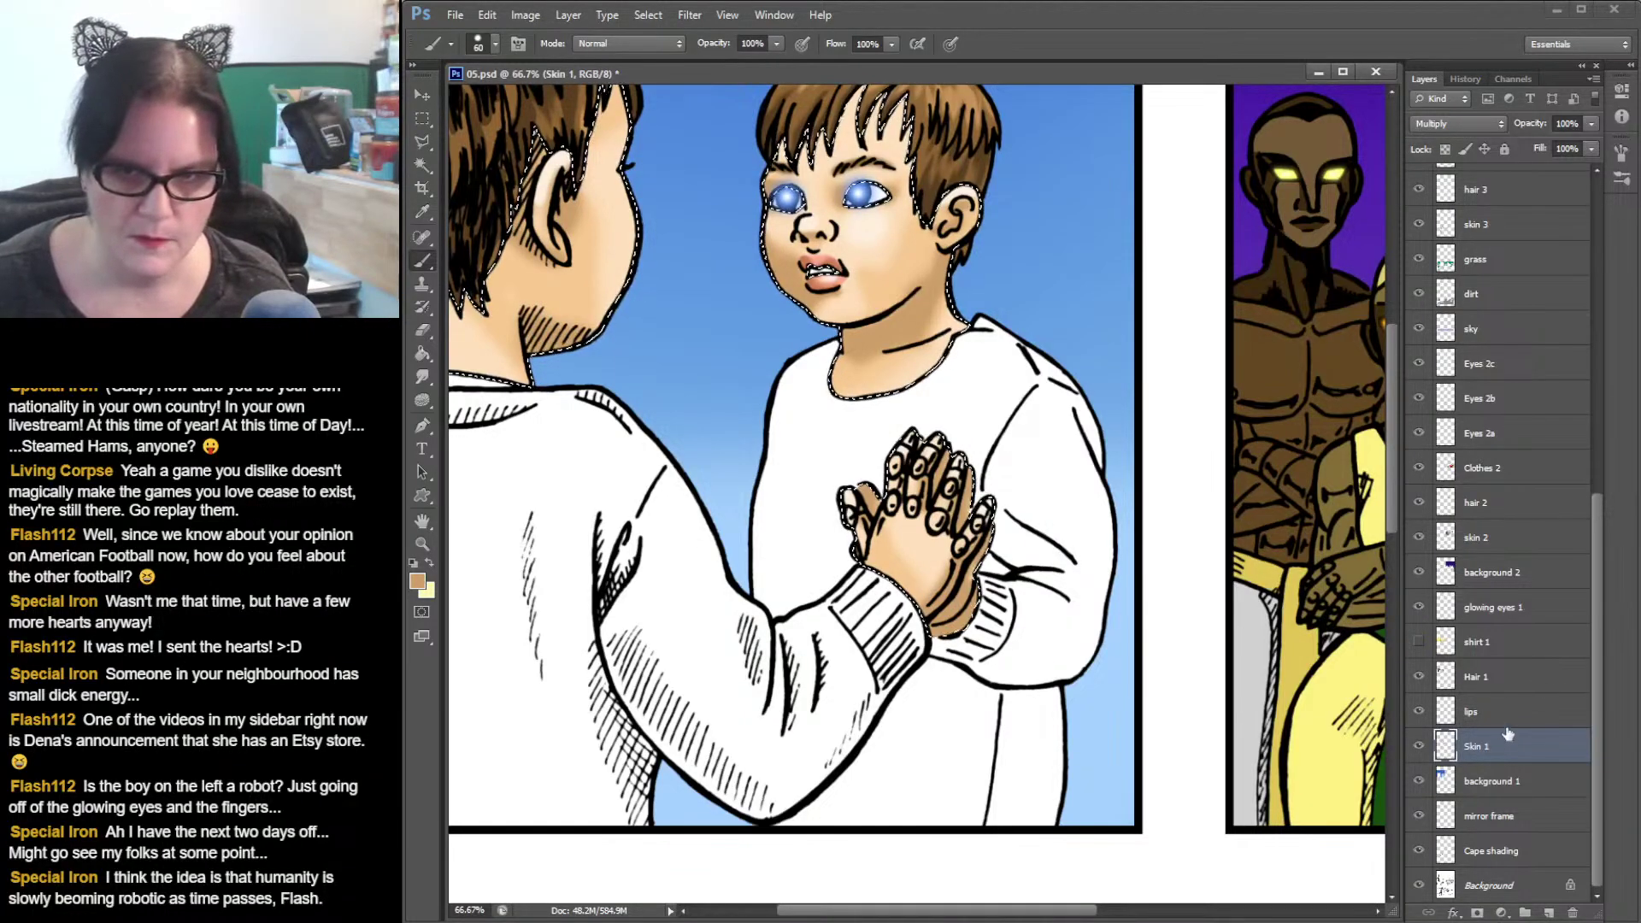
left_click(1483, 643)
left_click(1417, 644)
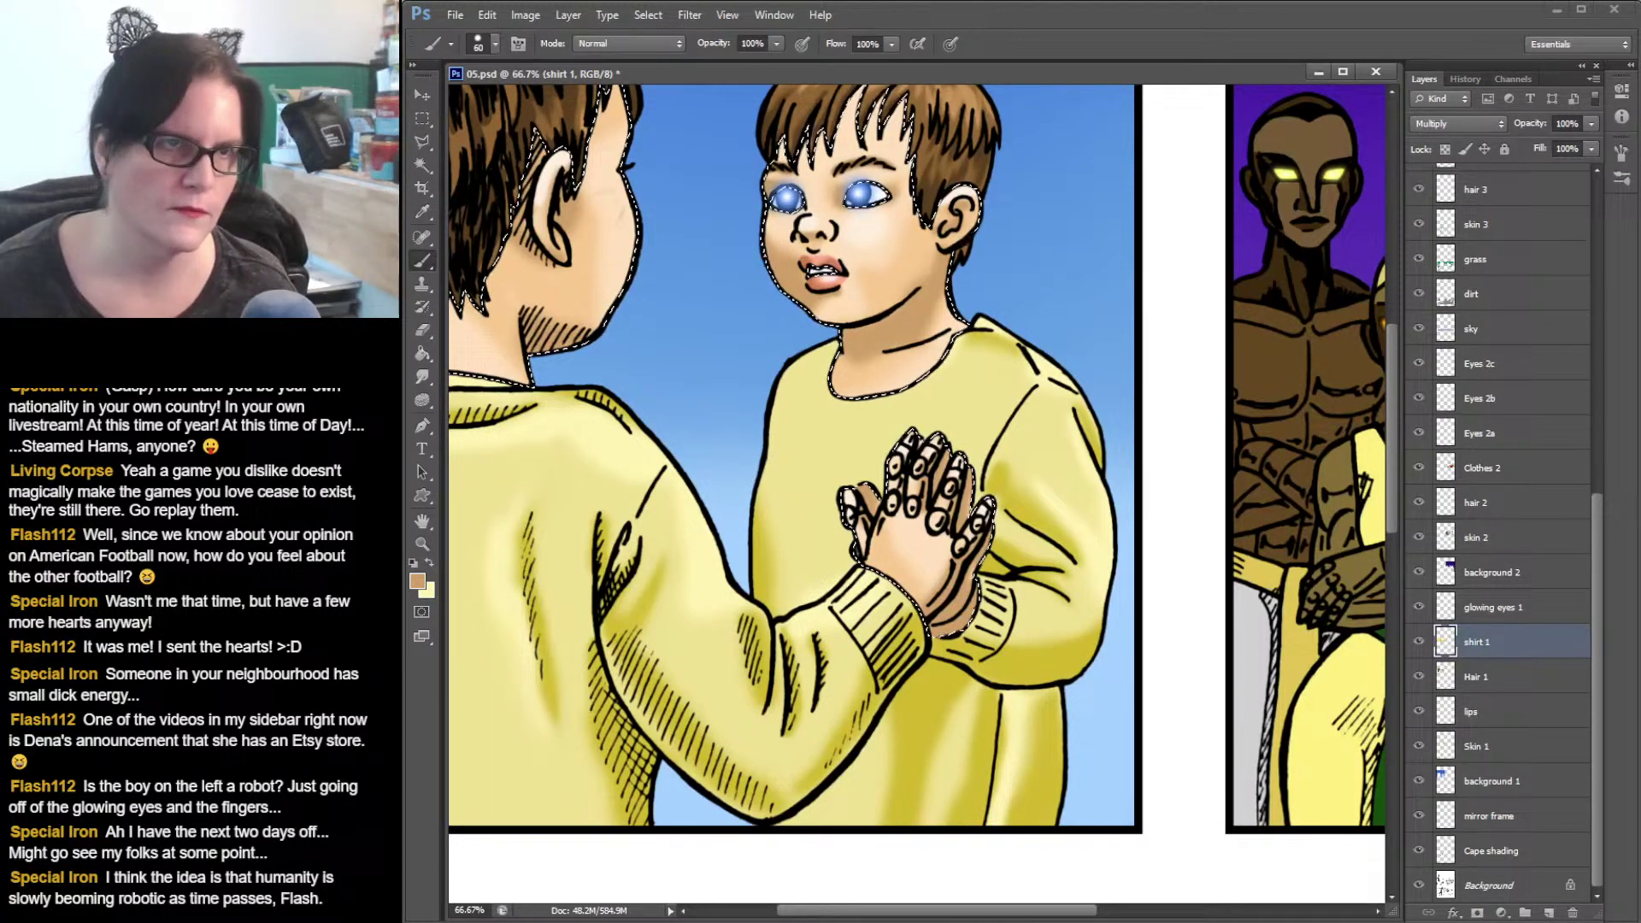
- Clear the selection around the boys' skin and save the page
left_click(422, 118)
left_click(504, 114)
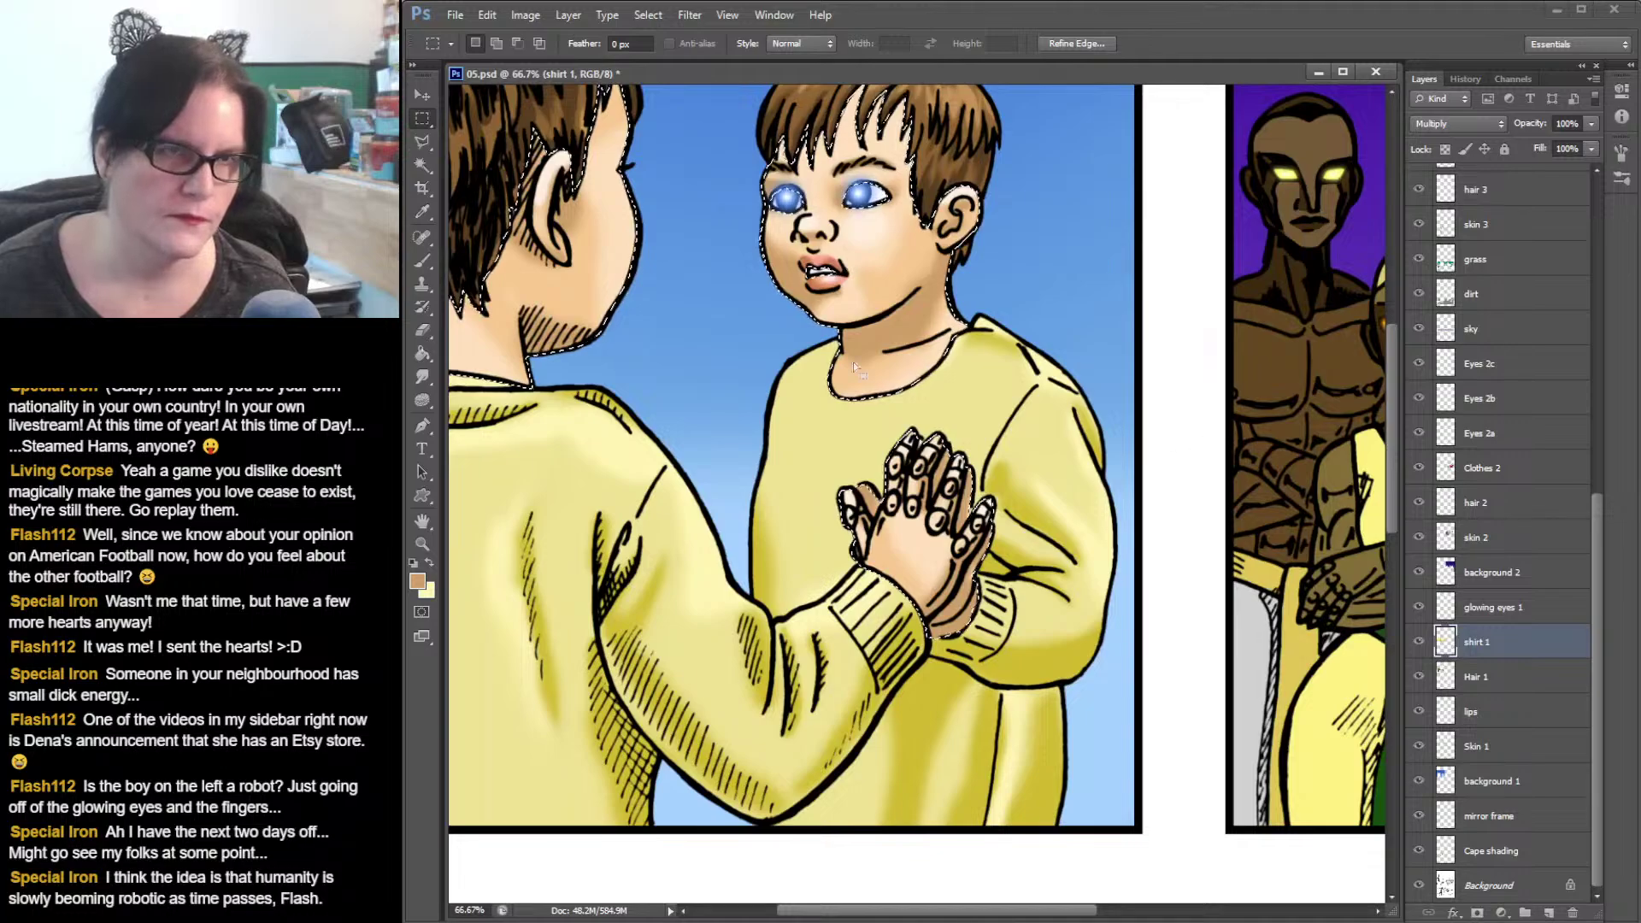
left_click(581, 250)
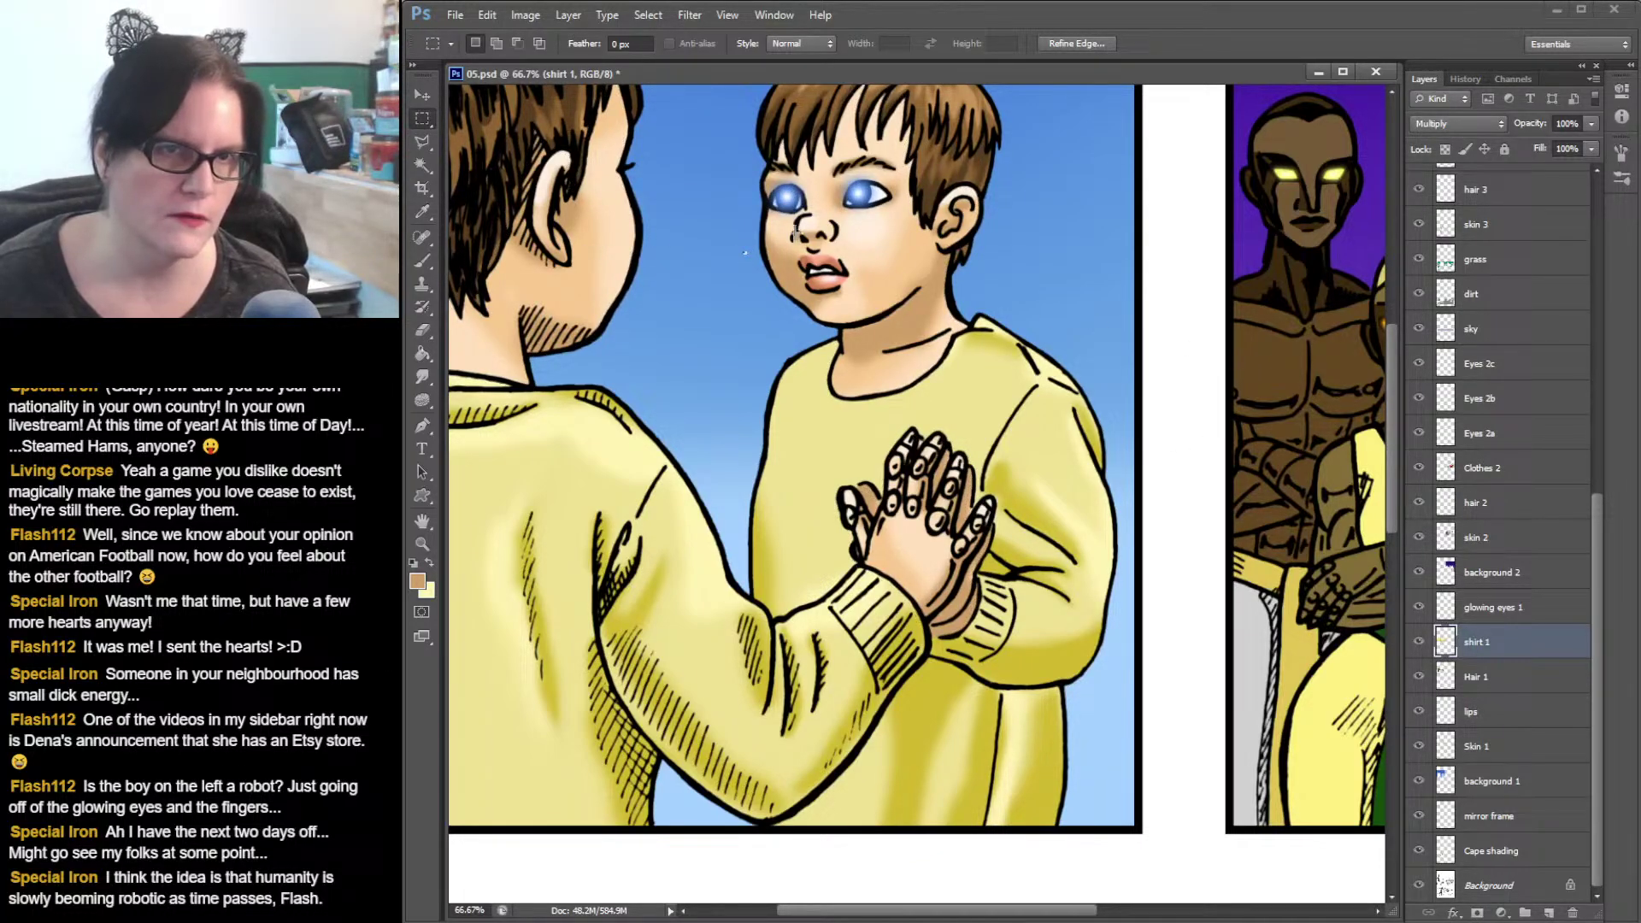
left_click(704, 221)
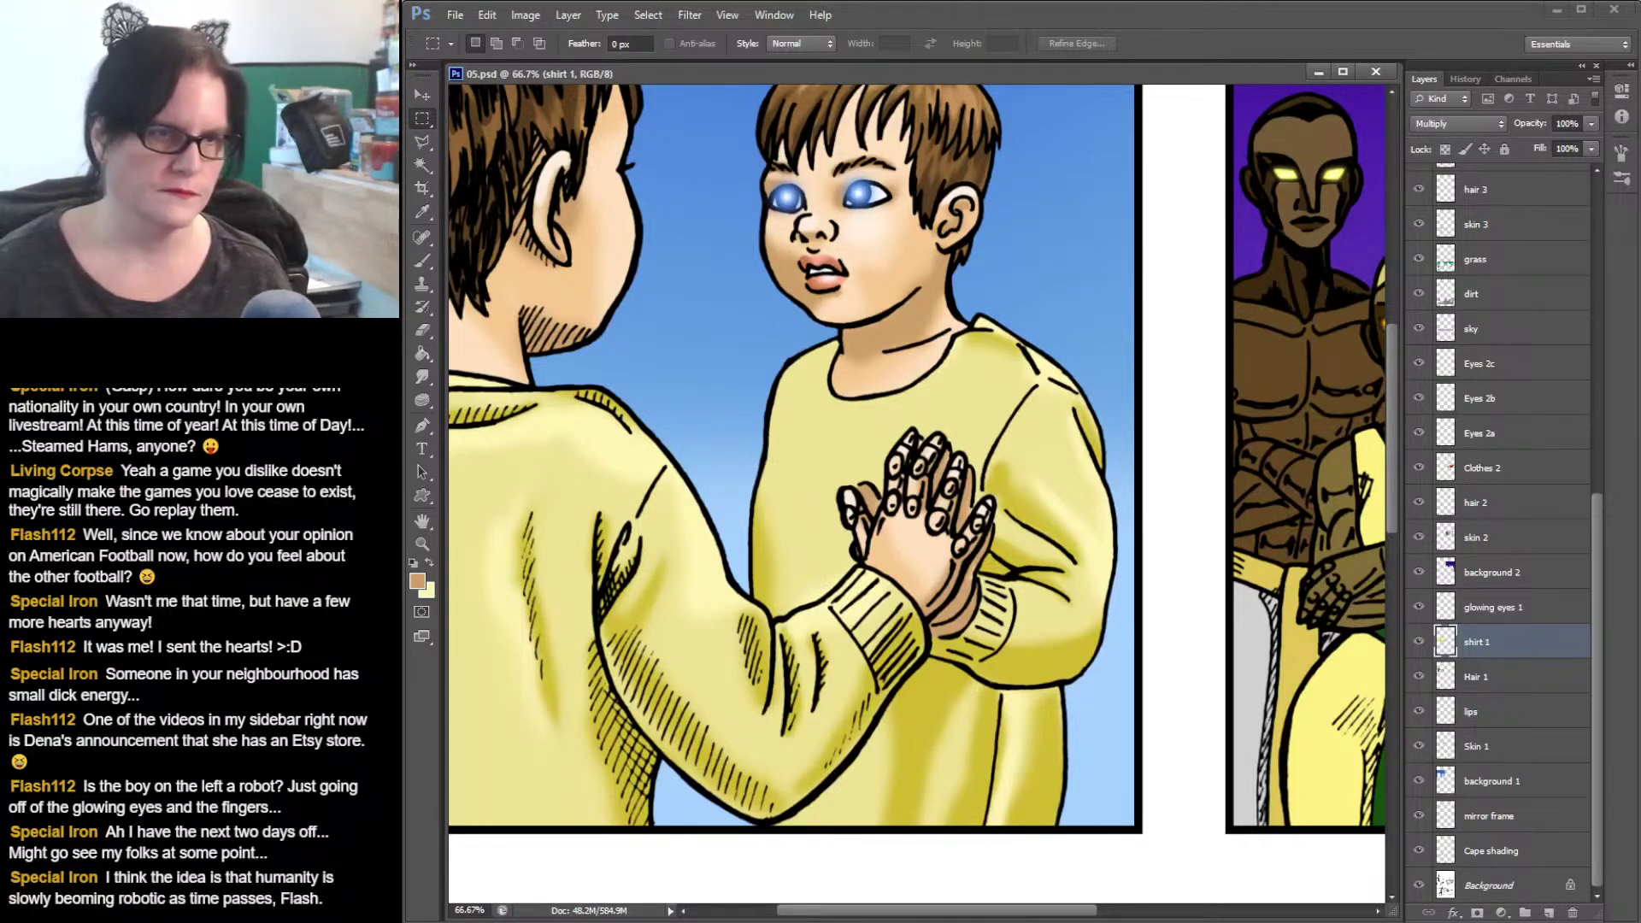
- Examine the finished boys' panel alongside the group panel and the landscape panel below at 33.3% zoom
left_click(422, 543)
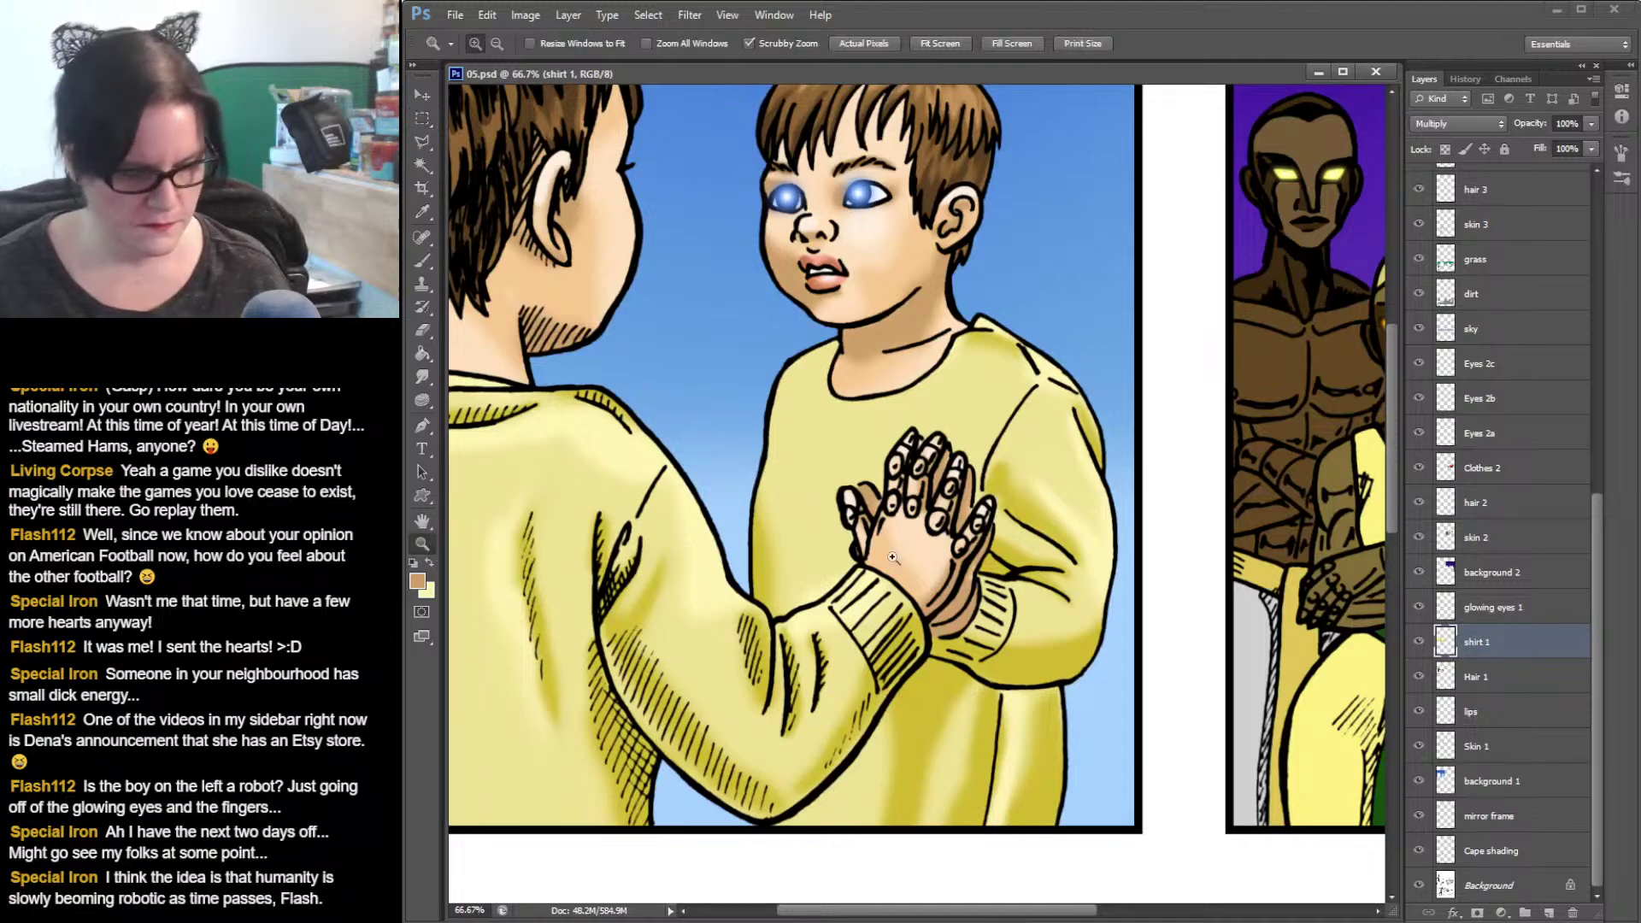
left_click(998, 506, "alt")
left_click(998, 505, "alt")
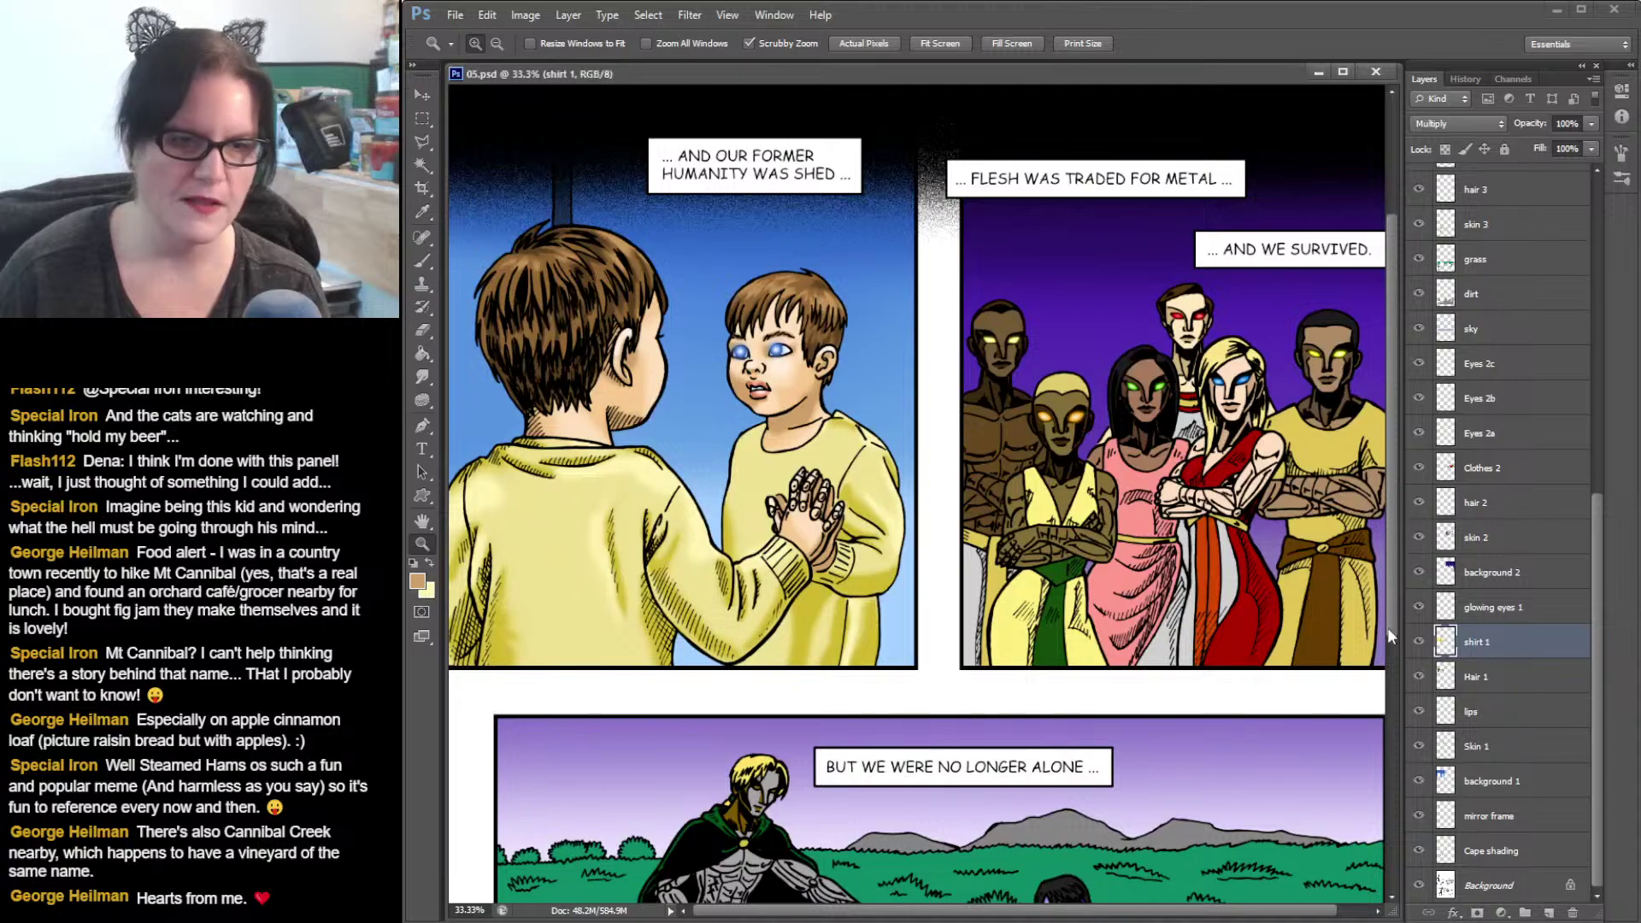
scroll(1395, 581, "down", 5)
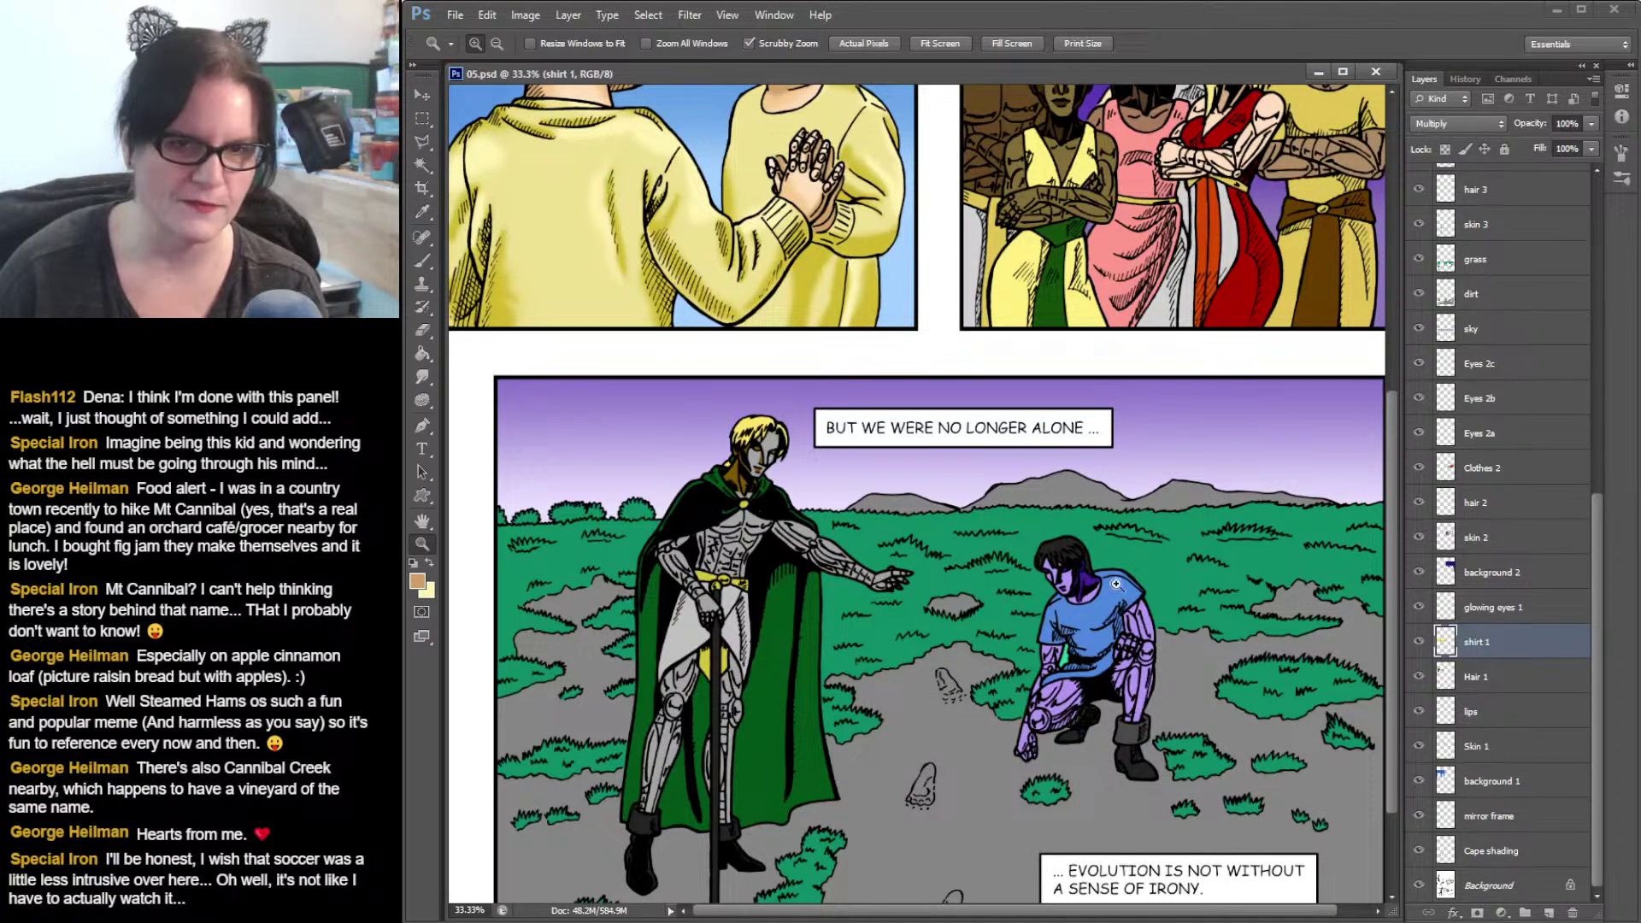
scroll(1393, 615, "up", 4)
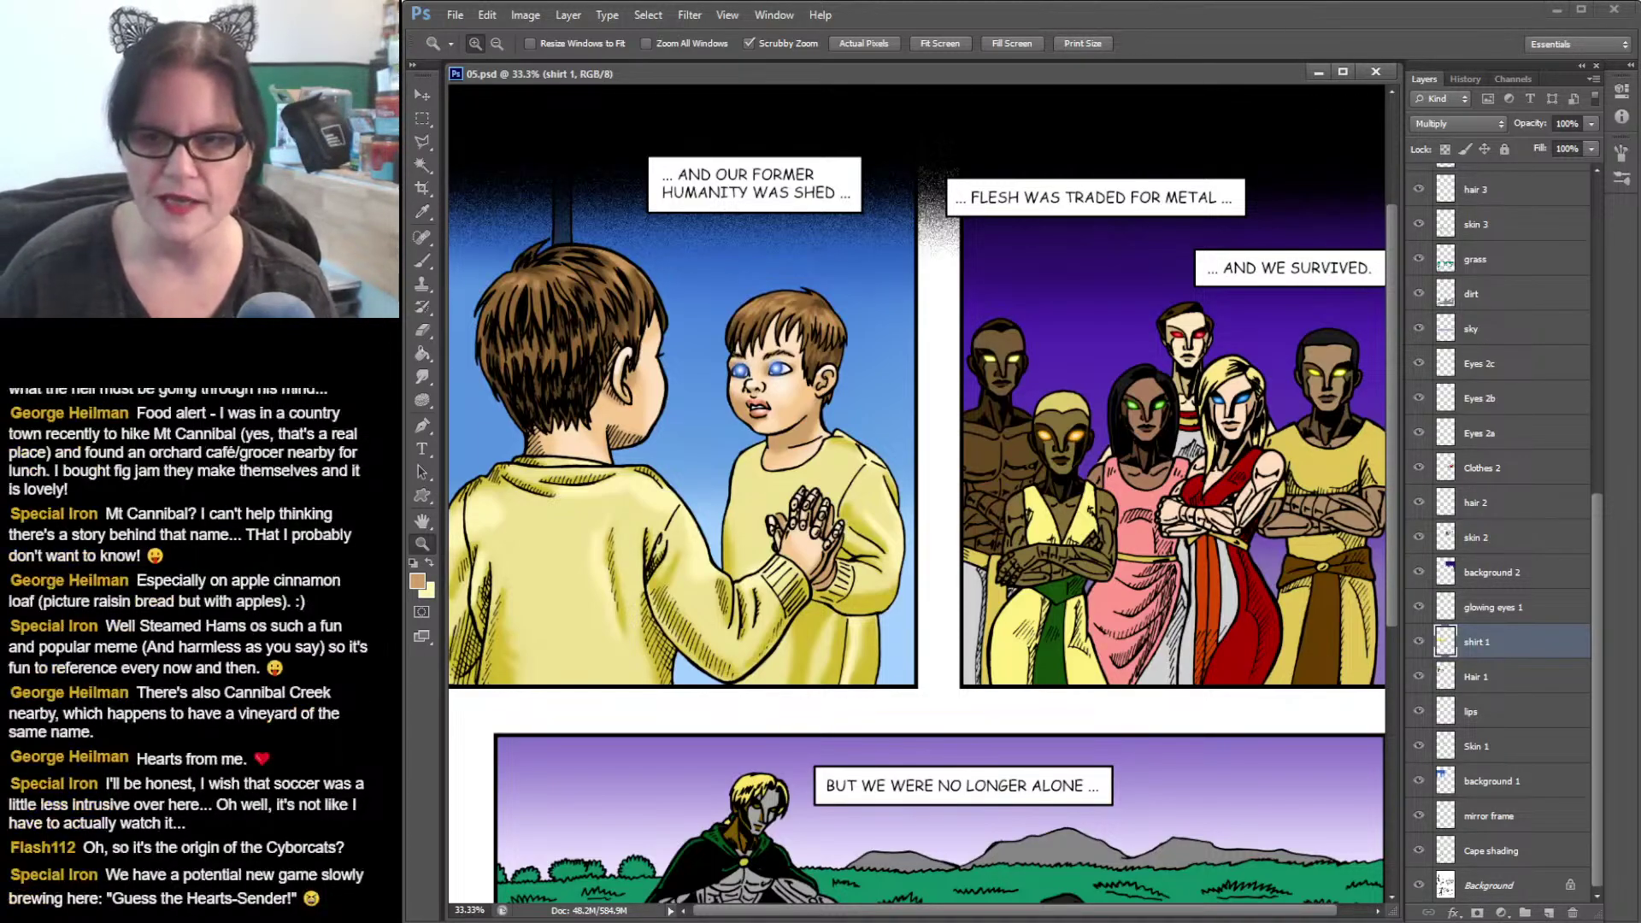
key("alt+Tab")
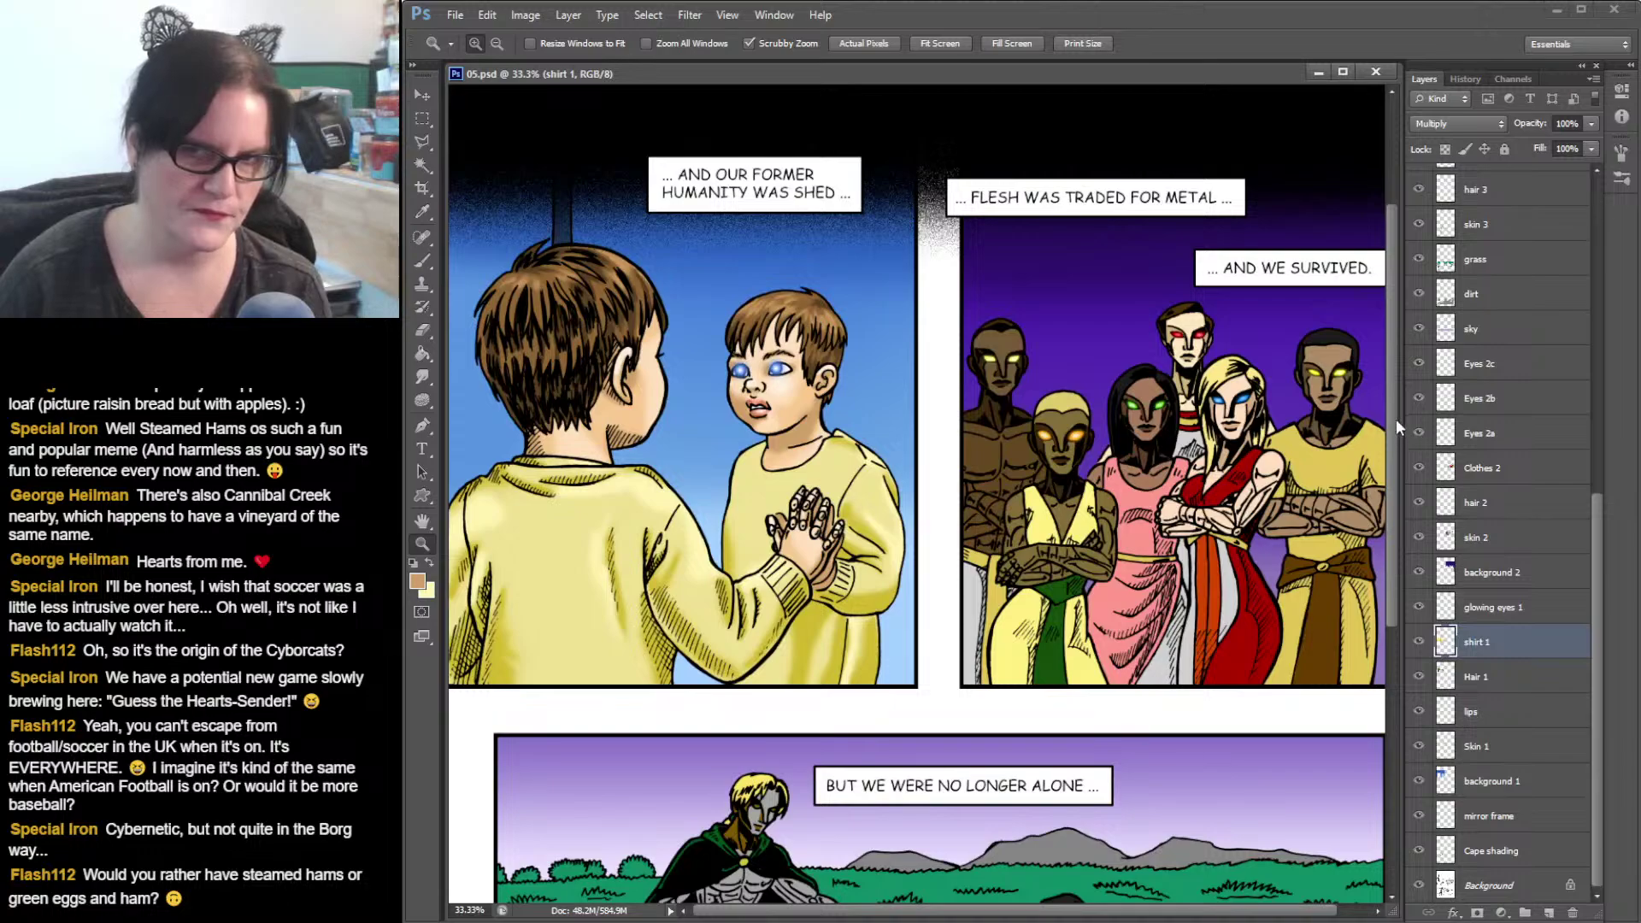
left_click_drag(1393, 416, 1396, 683)
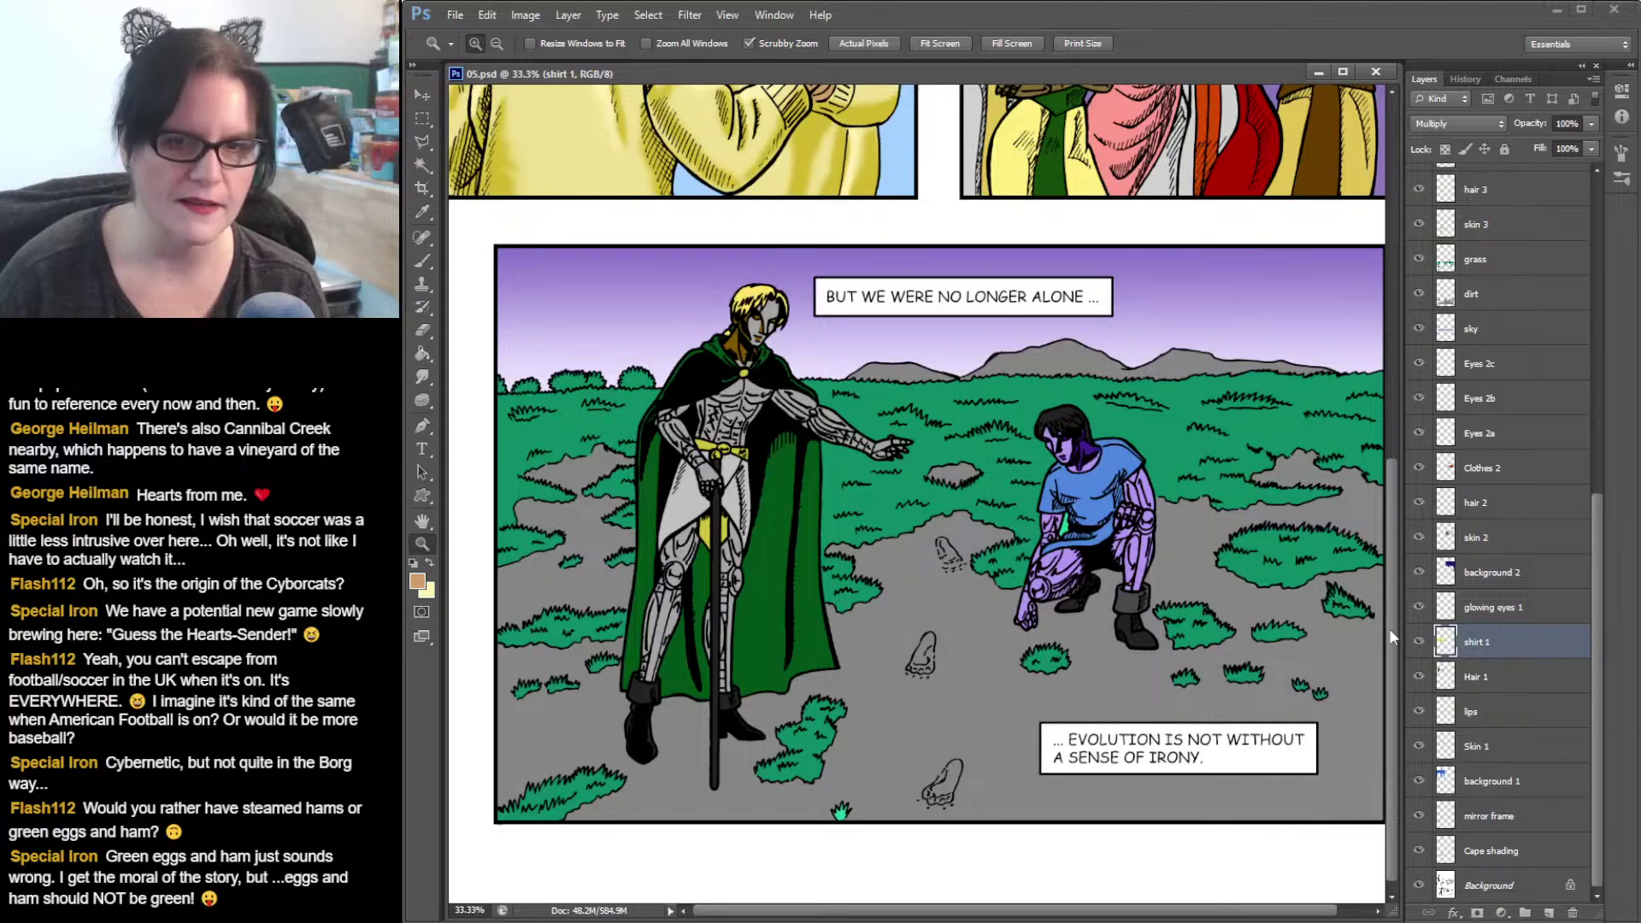
left_click_drag(1392, 638, 1421, 364)
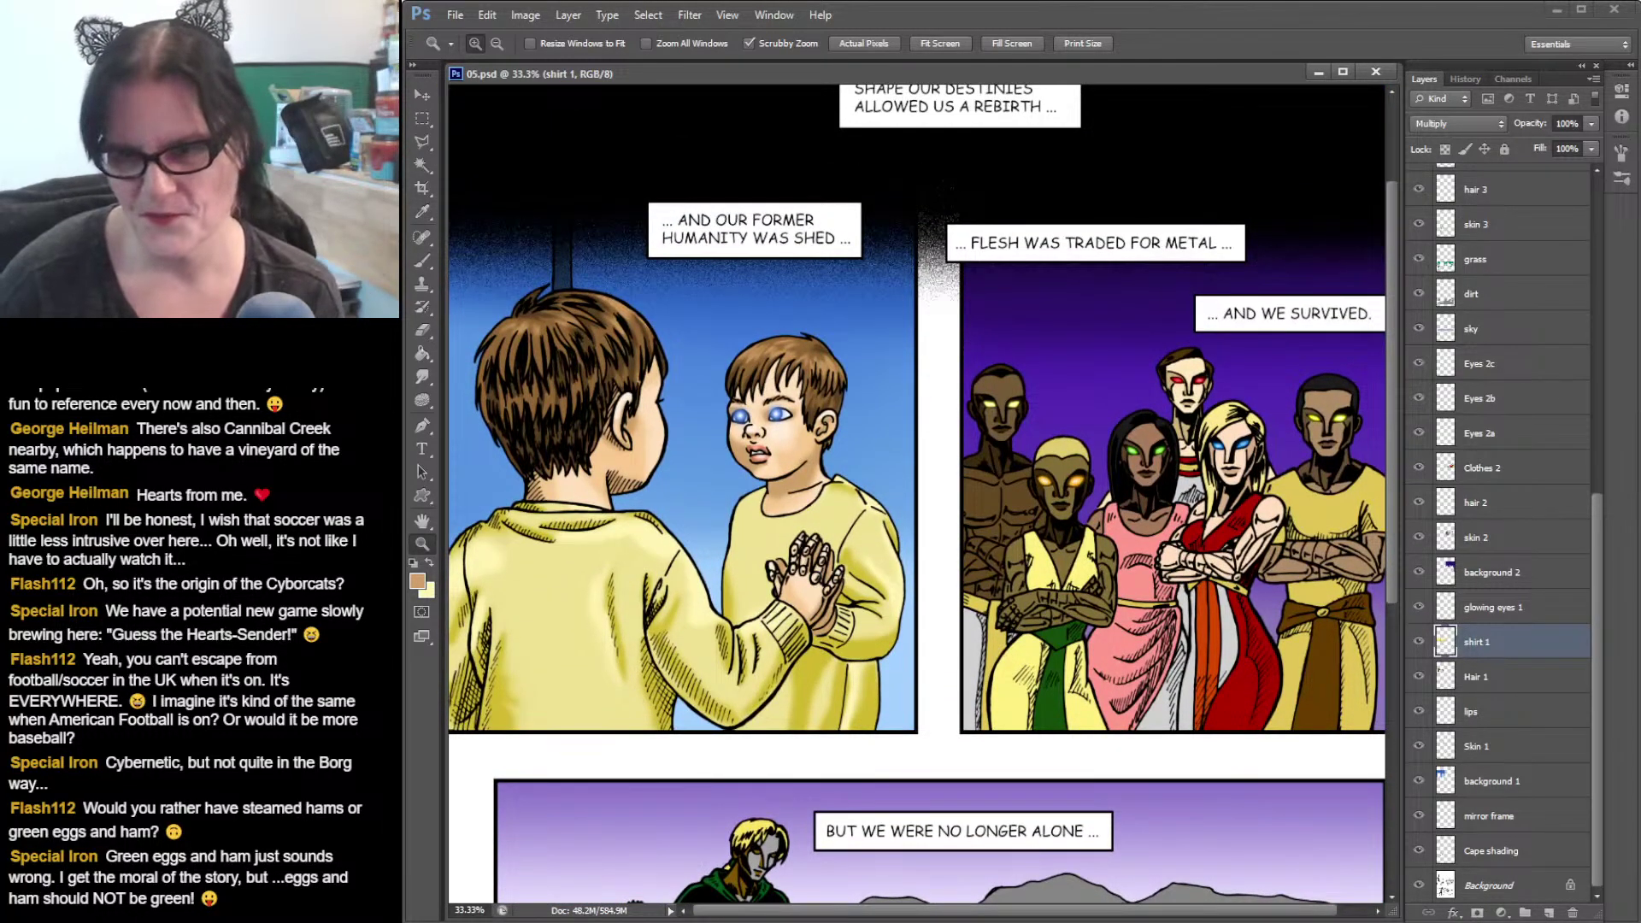
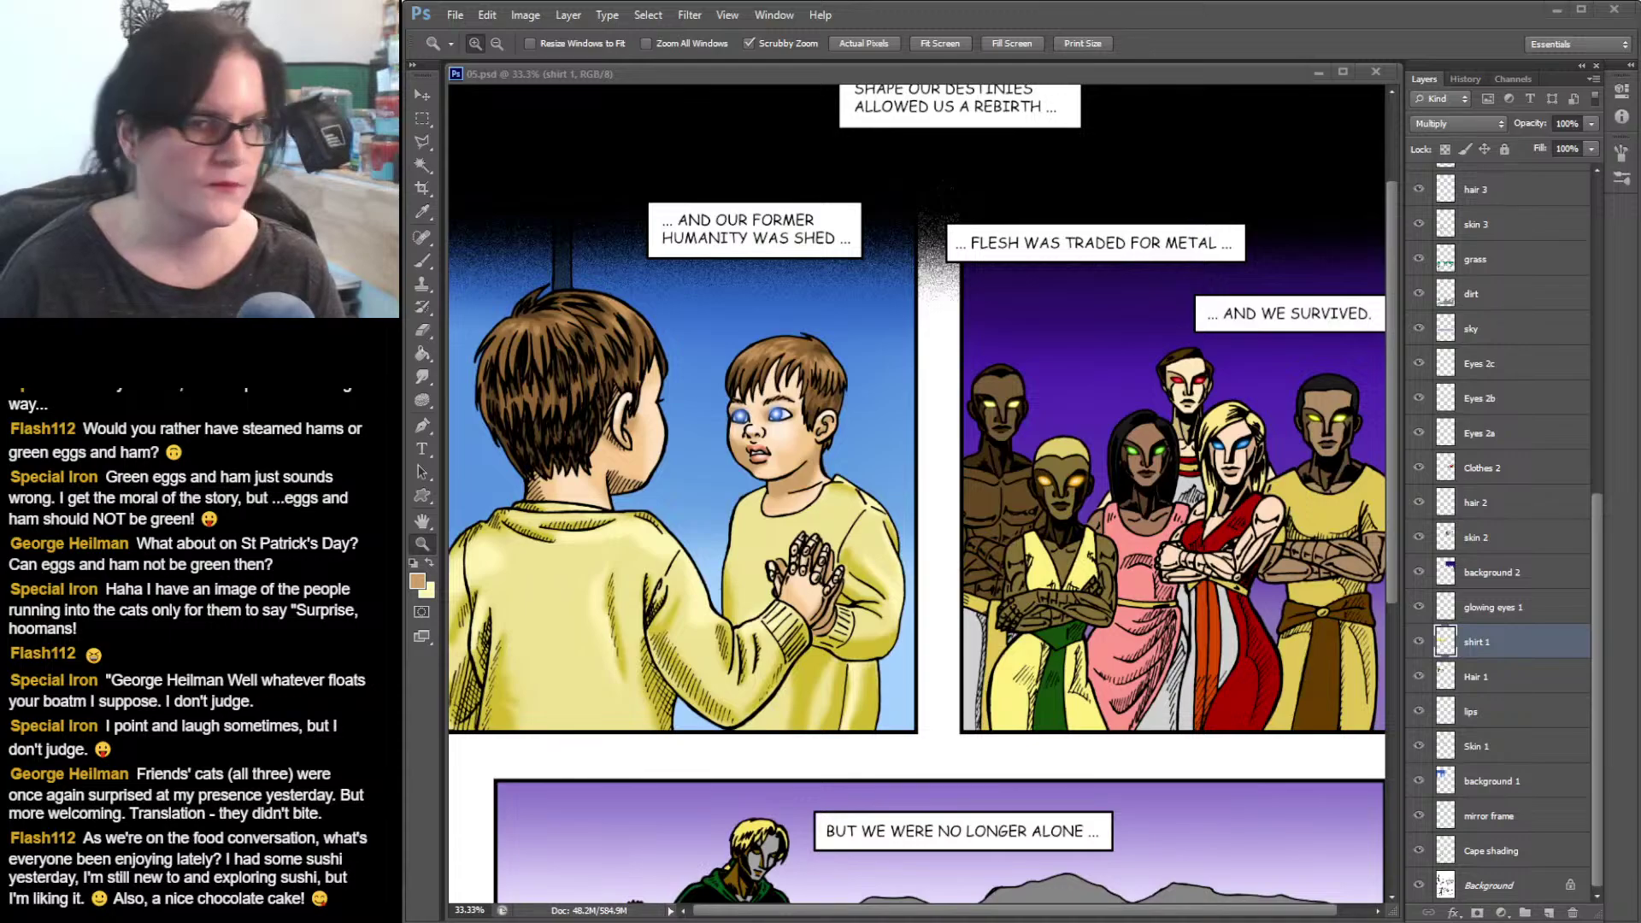
- Compare the stock group photo in a narrowed viewer window with the figures of the group panel, then move it away
left_click_drag(410, 88, 1112, 51)
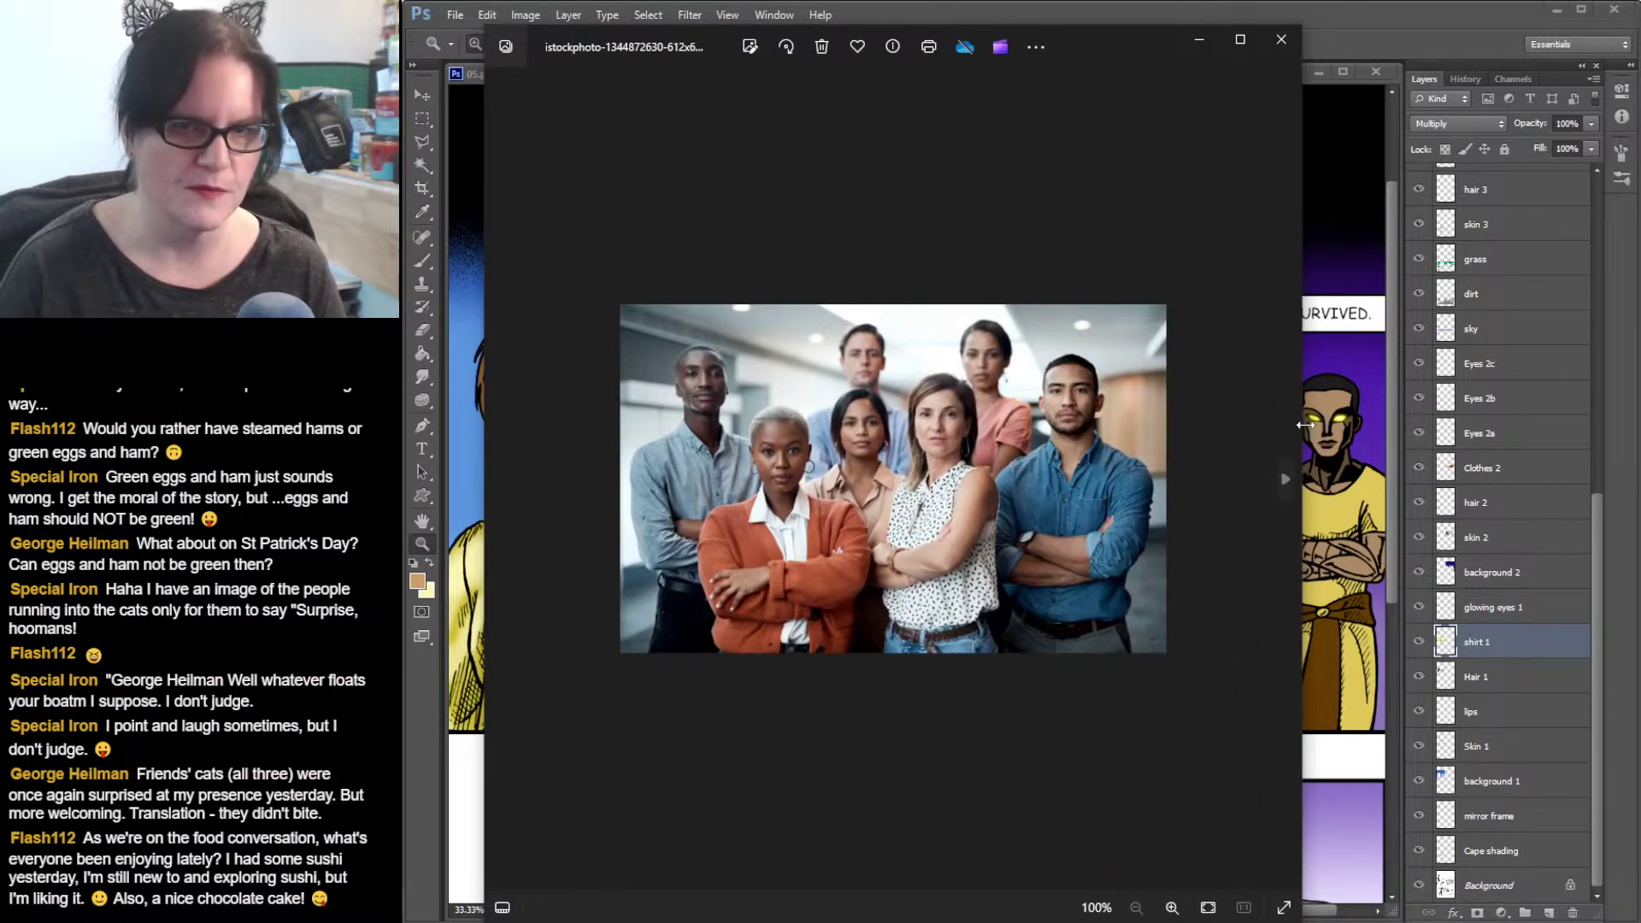
left_click_drag(1302, 424, 1036, 413)
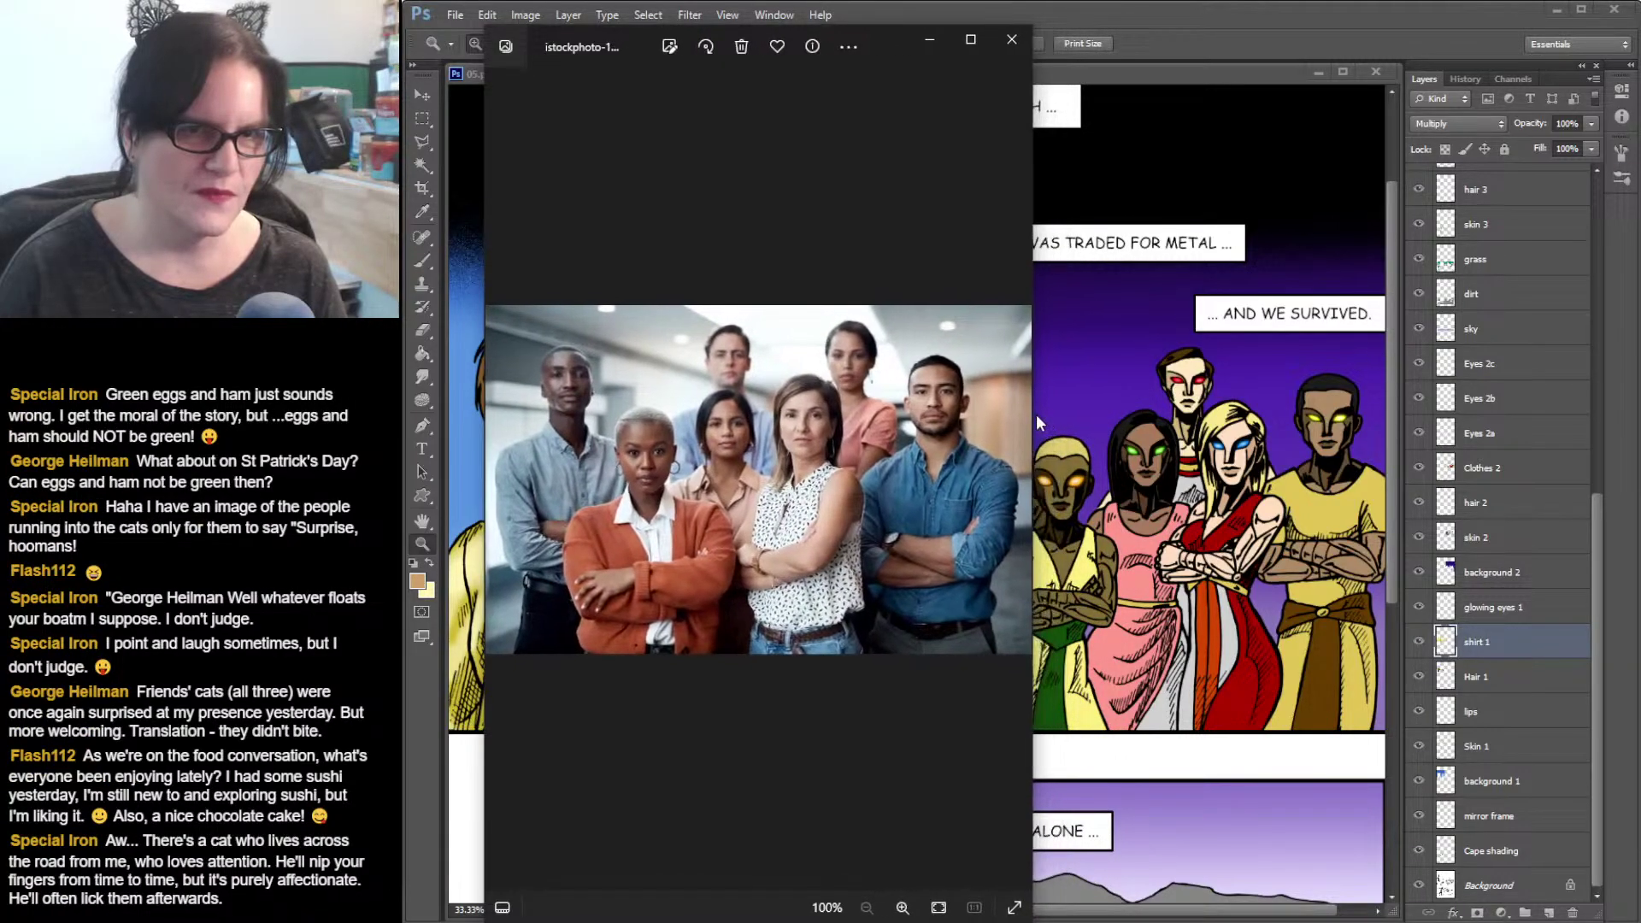
left_click_drag(896, 39, 816, 38)
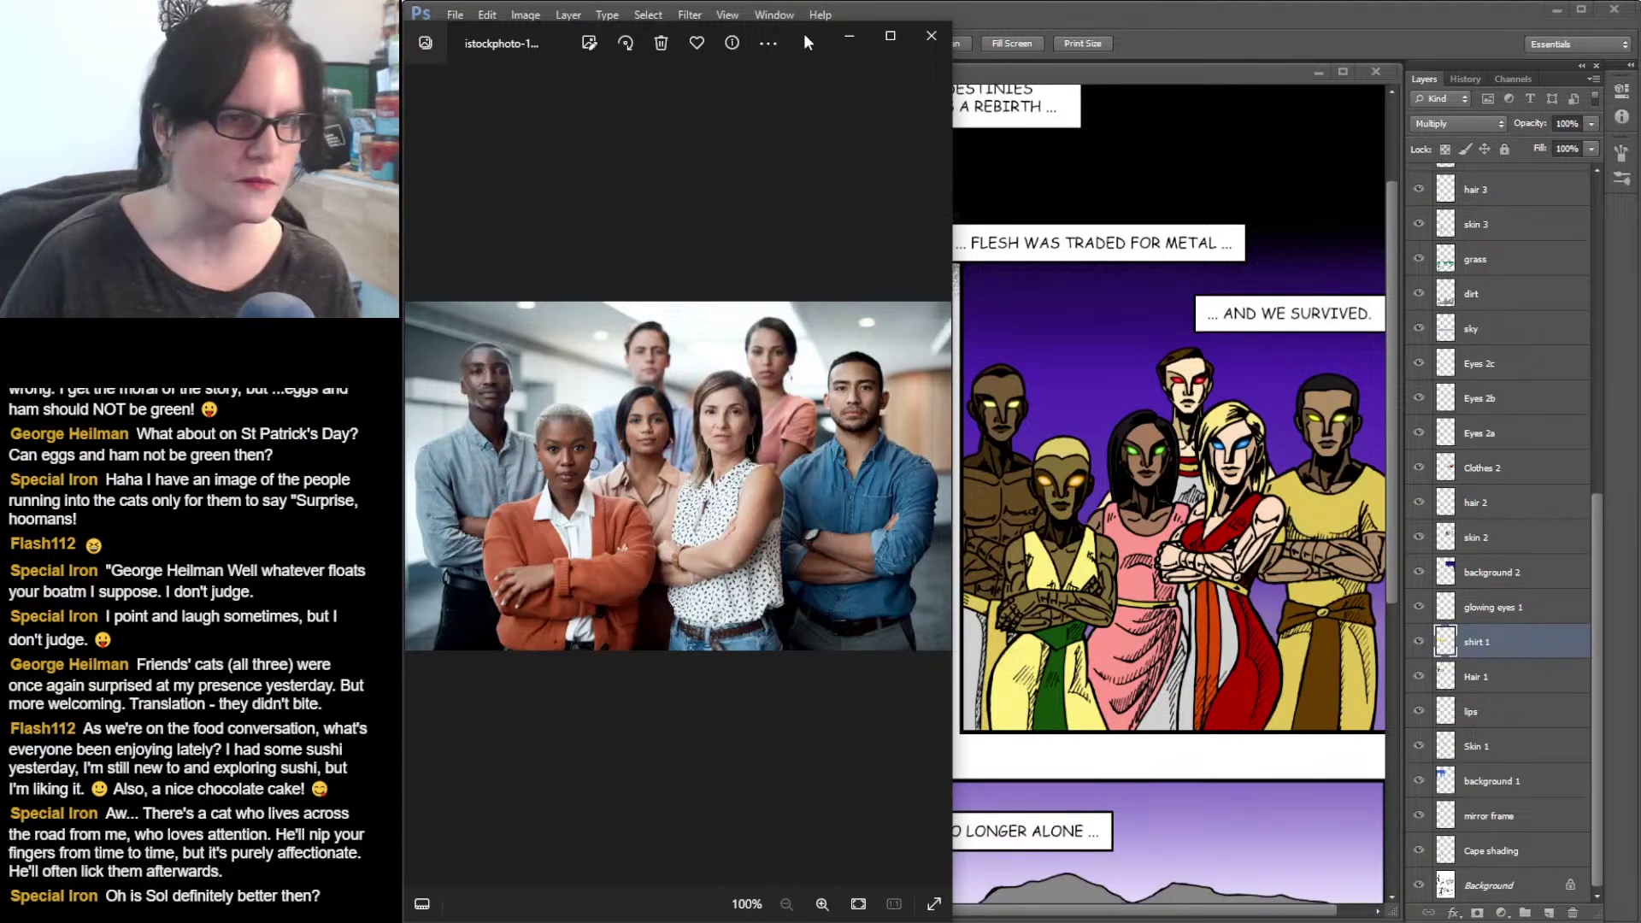
left_click_drag(804, 34, 213, 37)
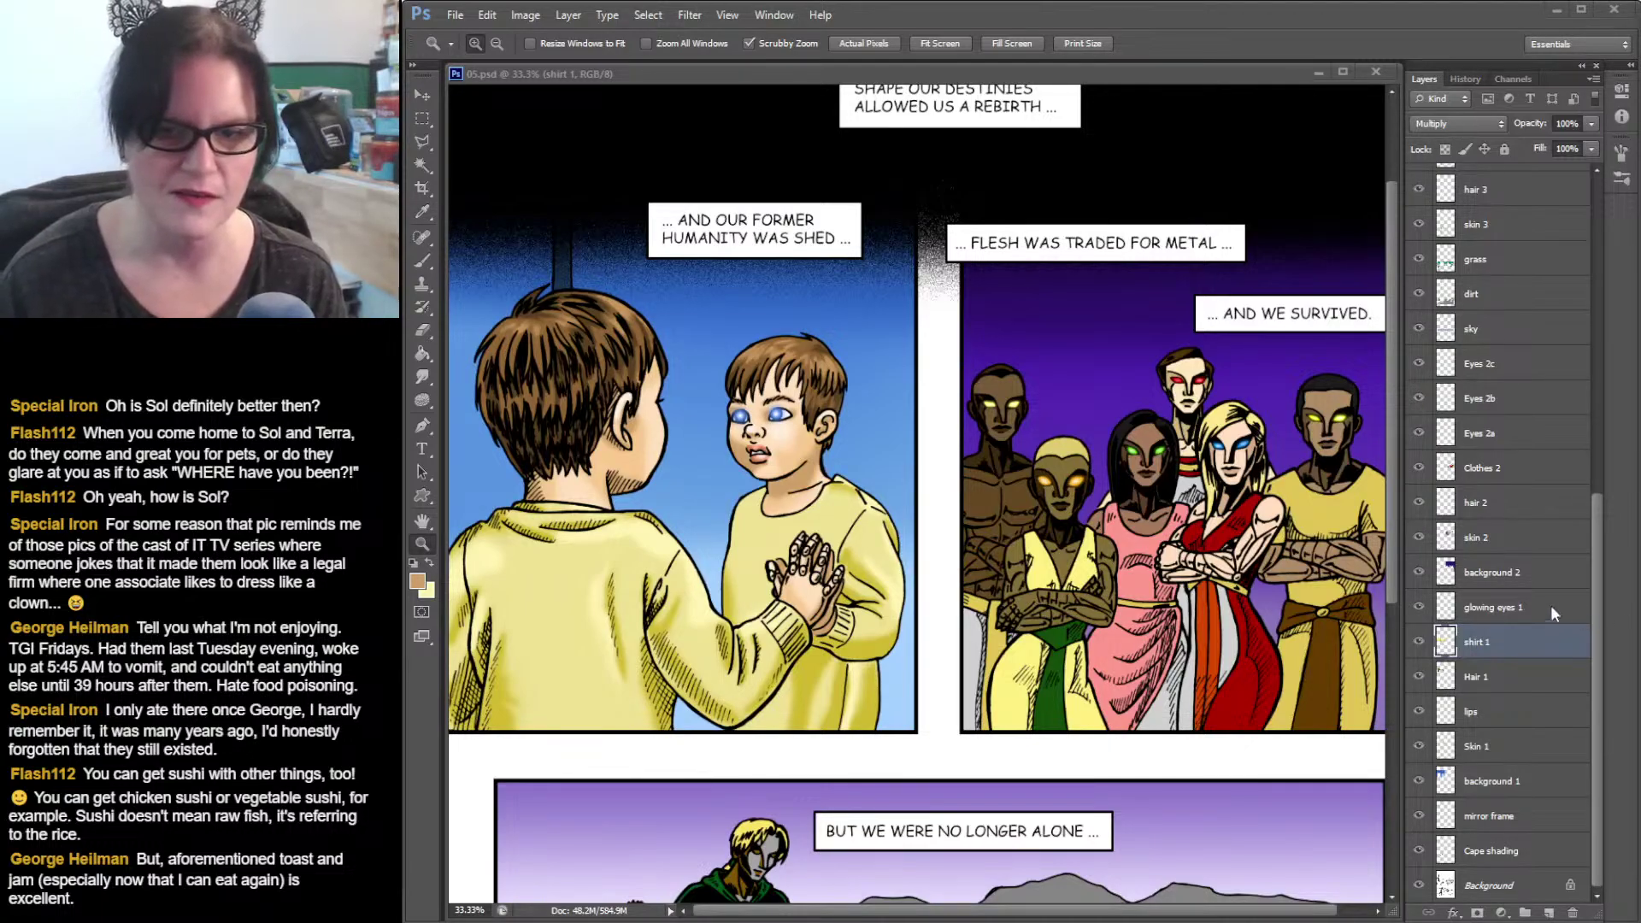
- Make skin 2 the active layer and load its outline as a selection over the group panel's figures
left_click(1478, 541)
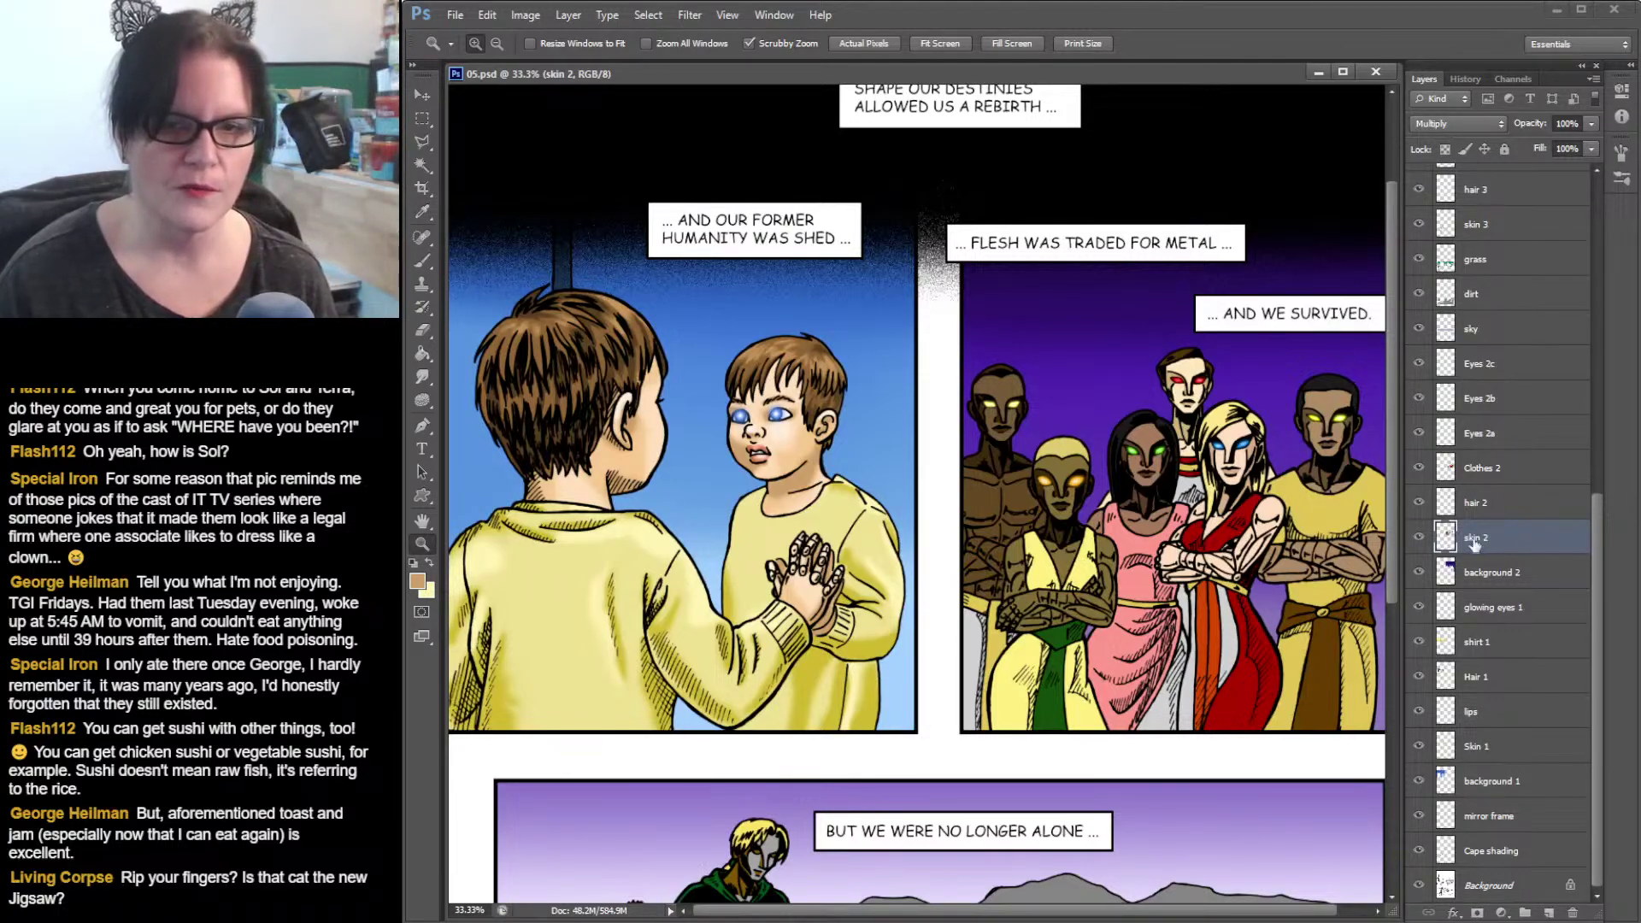
left_click(1448, 540, "ctrl")
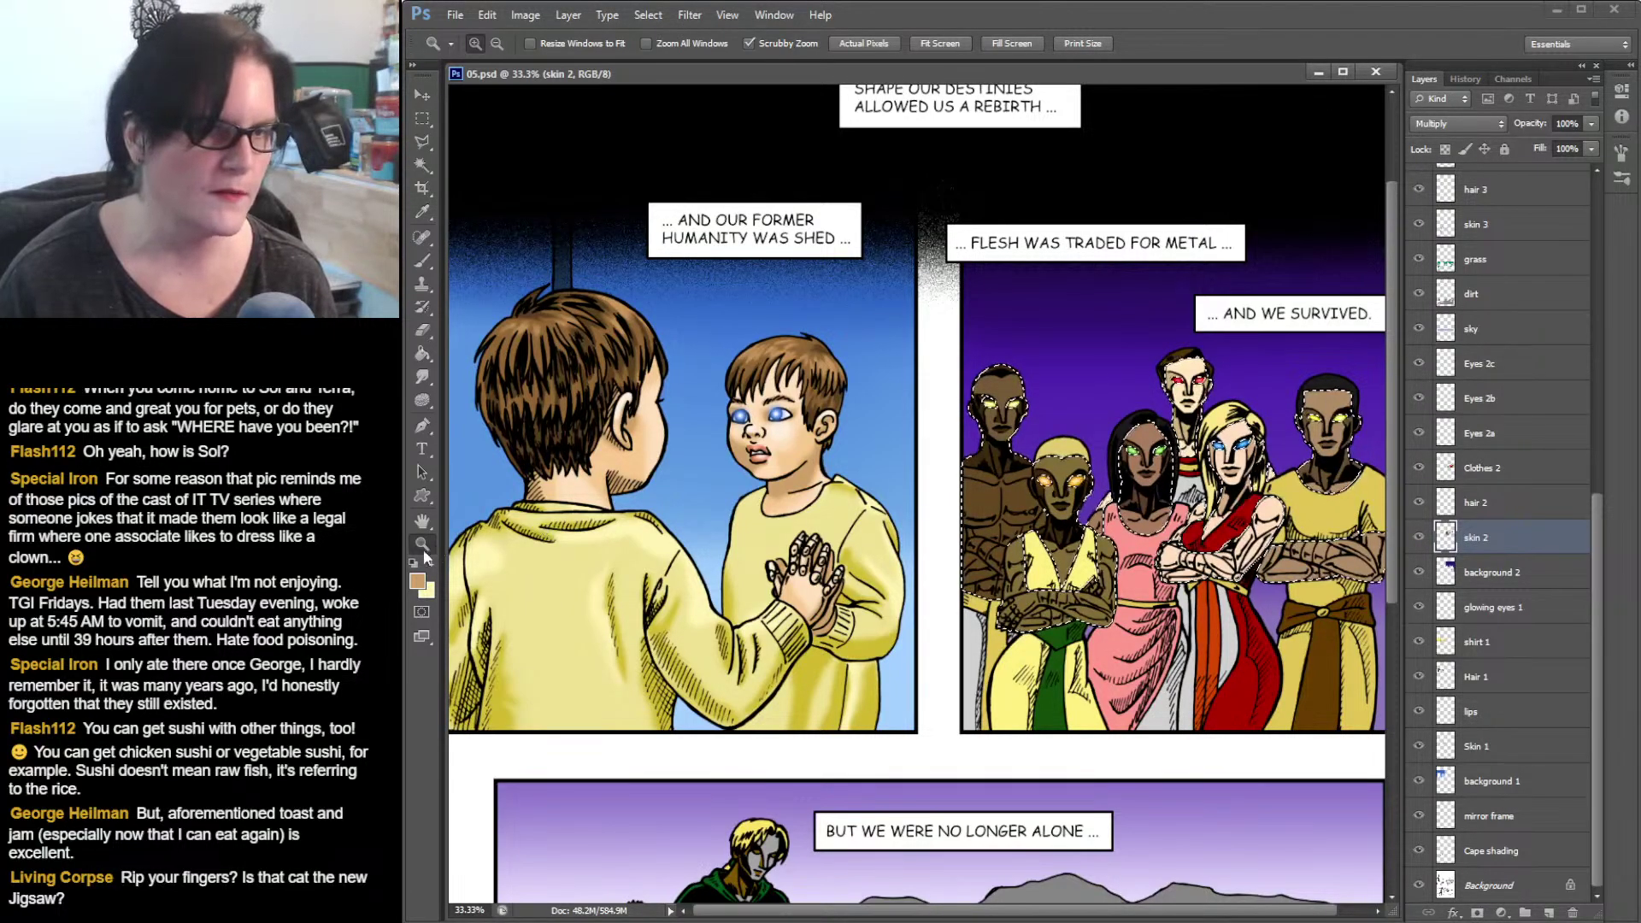
left_click(985, 481)
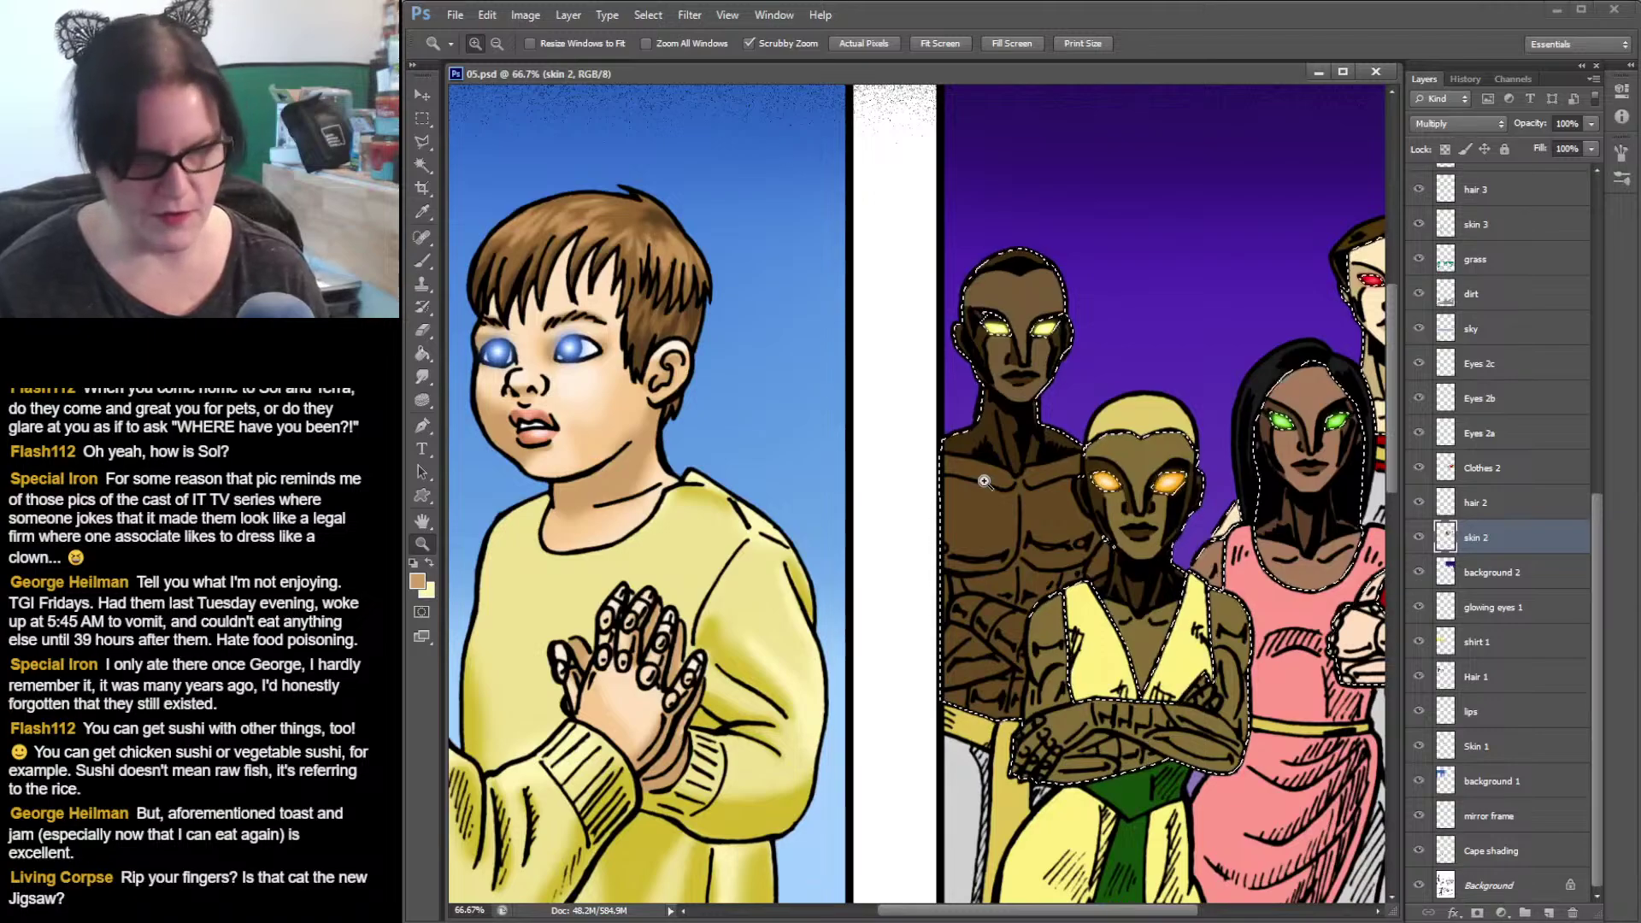
left_click_drag(1158, 476, 1057, 466)
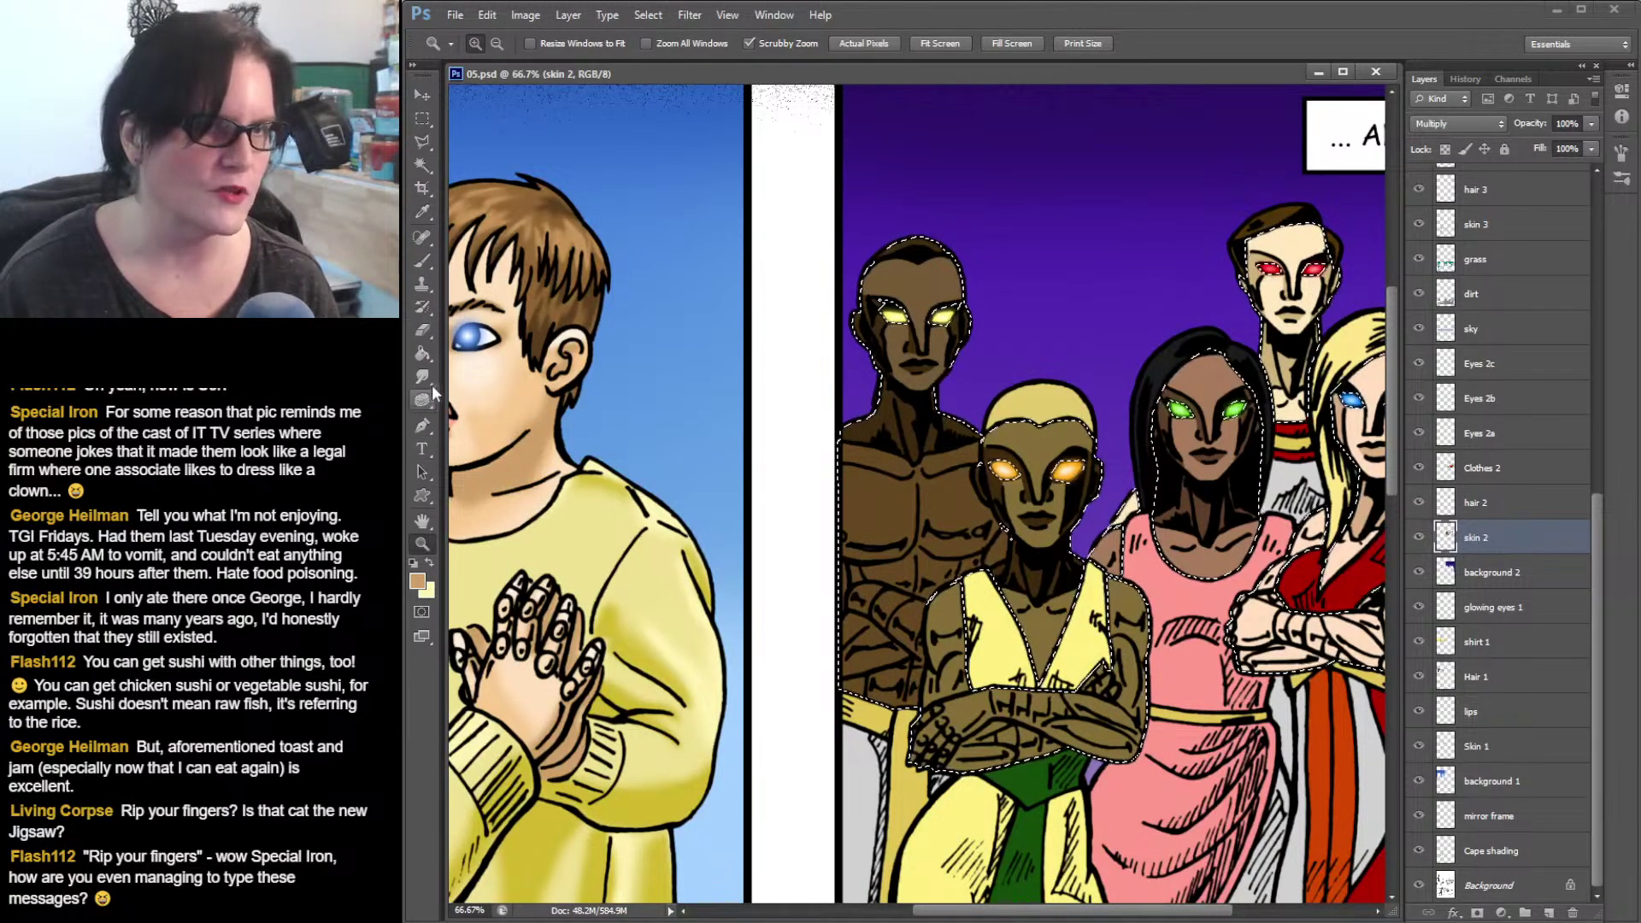
- Try selecting the bare-chested man's face and torso on skin 2 with the Magic Wand, then clear the selection
left_click(419, 169)
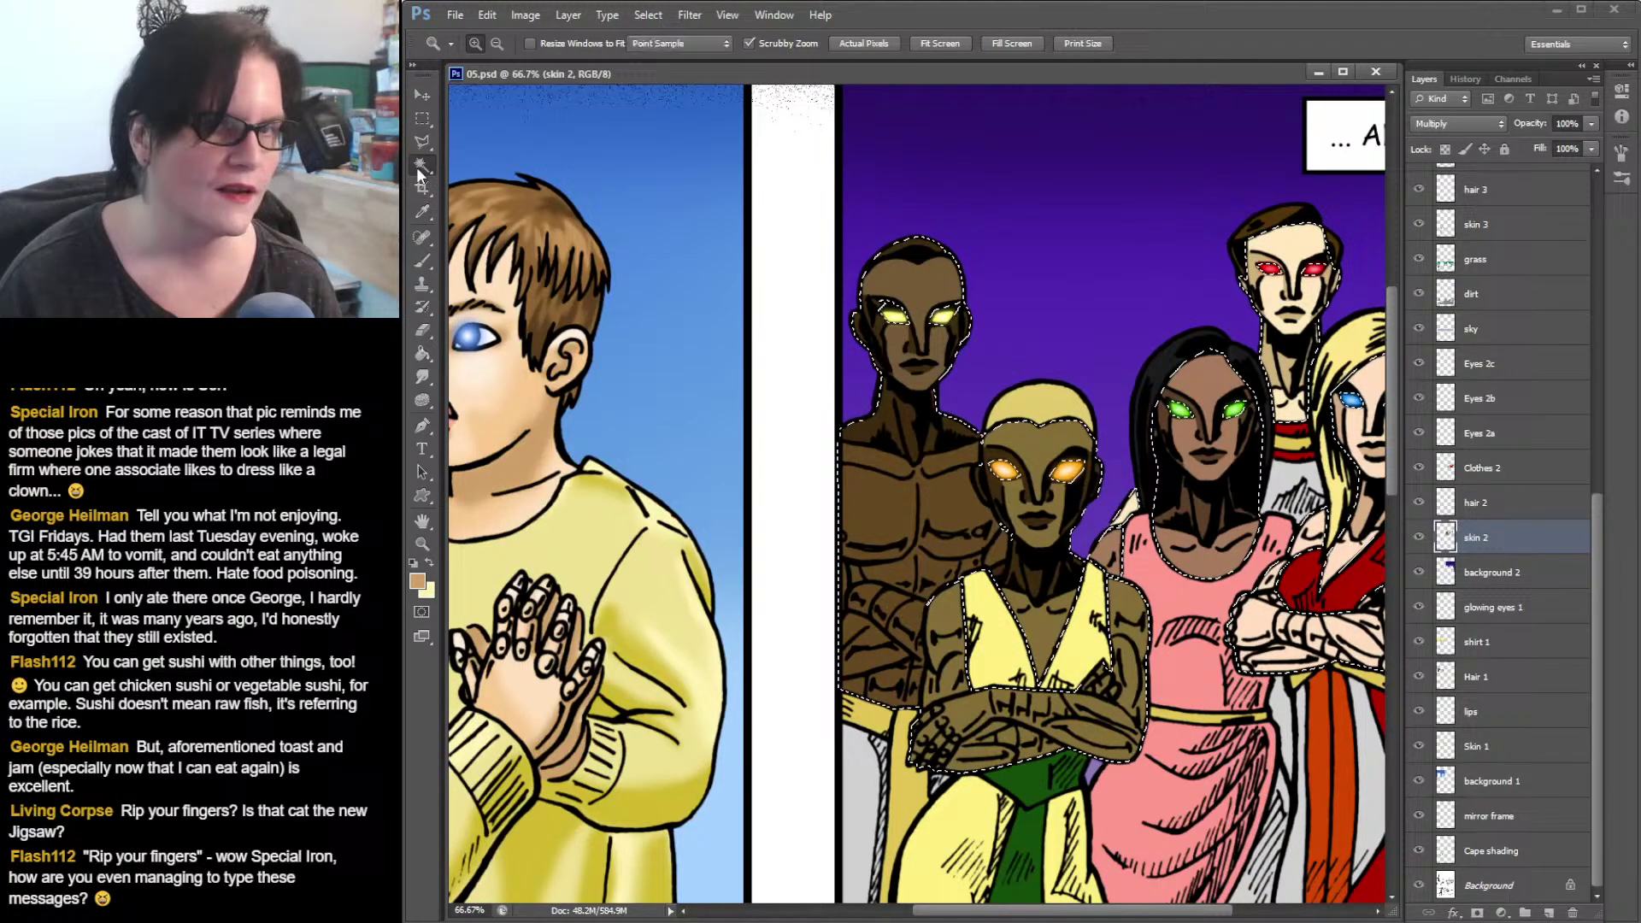
left_click(916, 285)
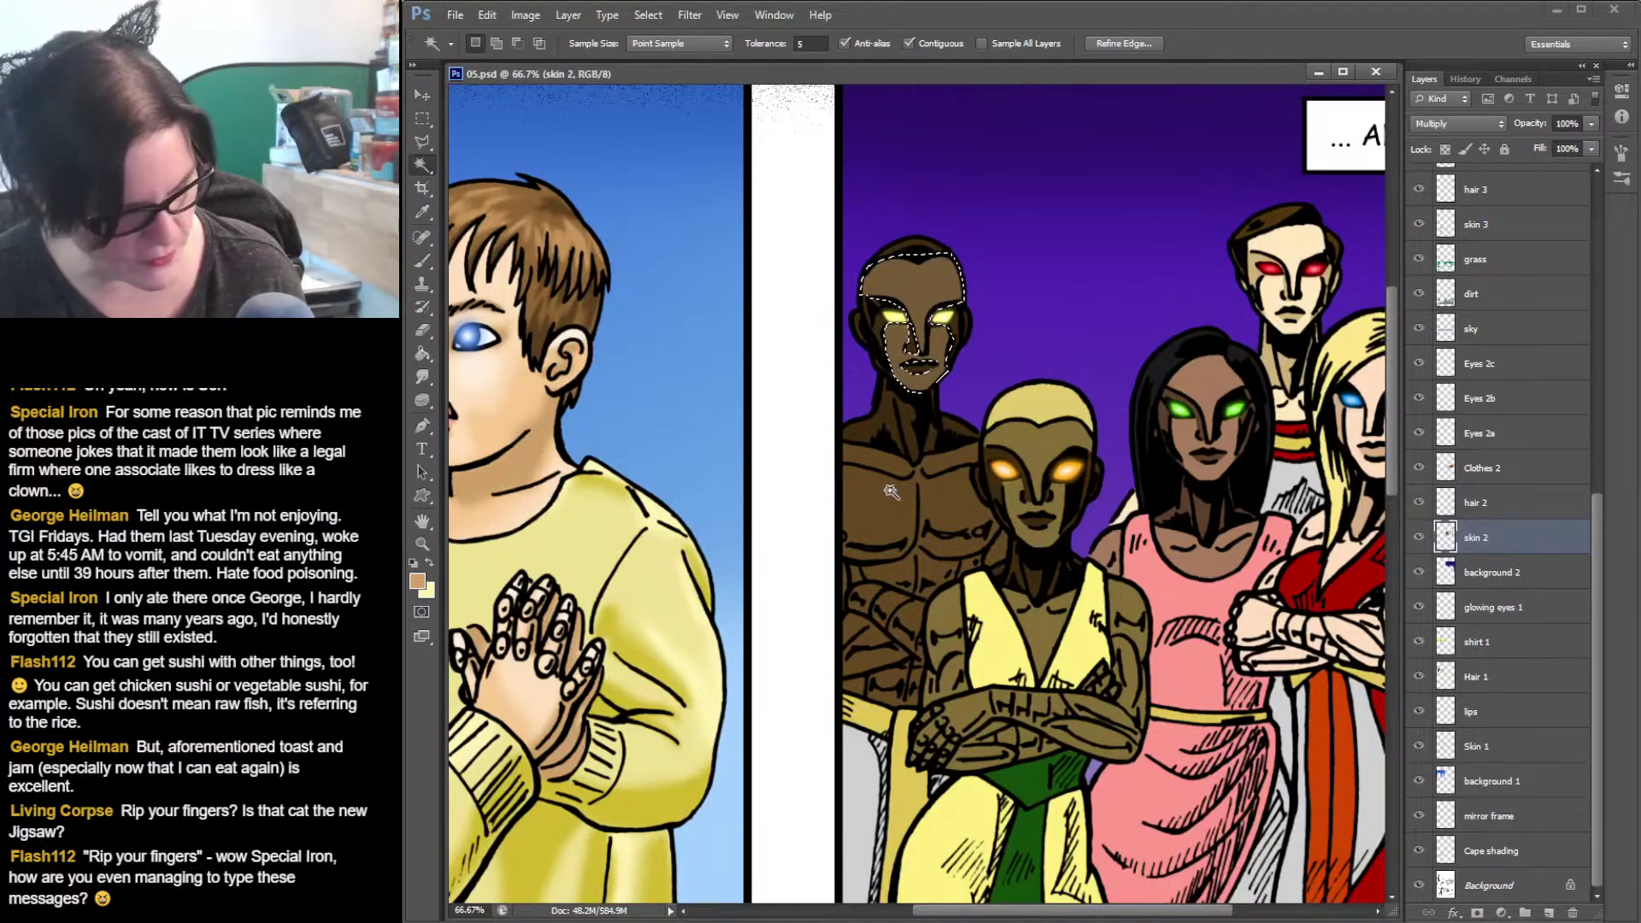
left_click(903, 522)
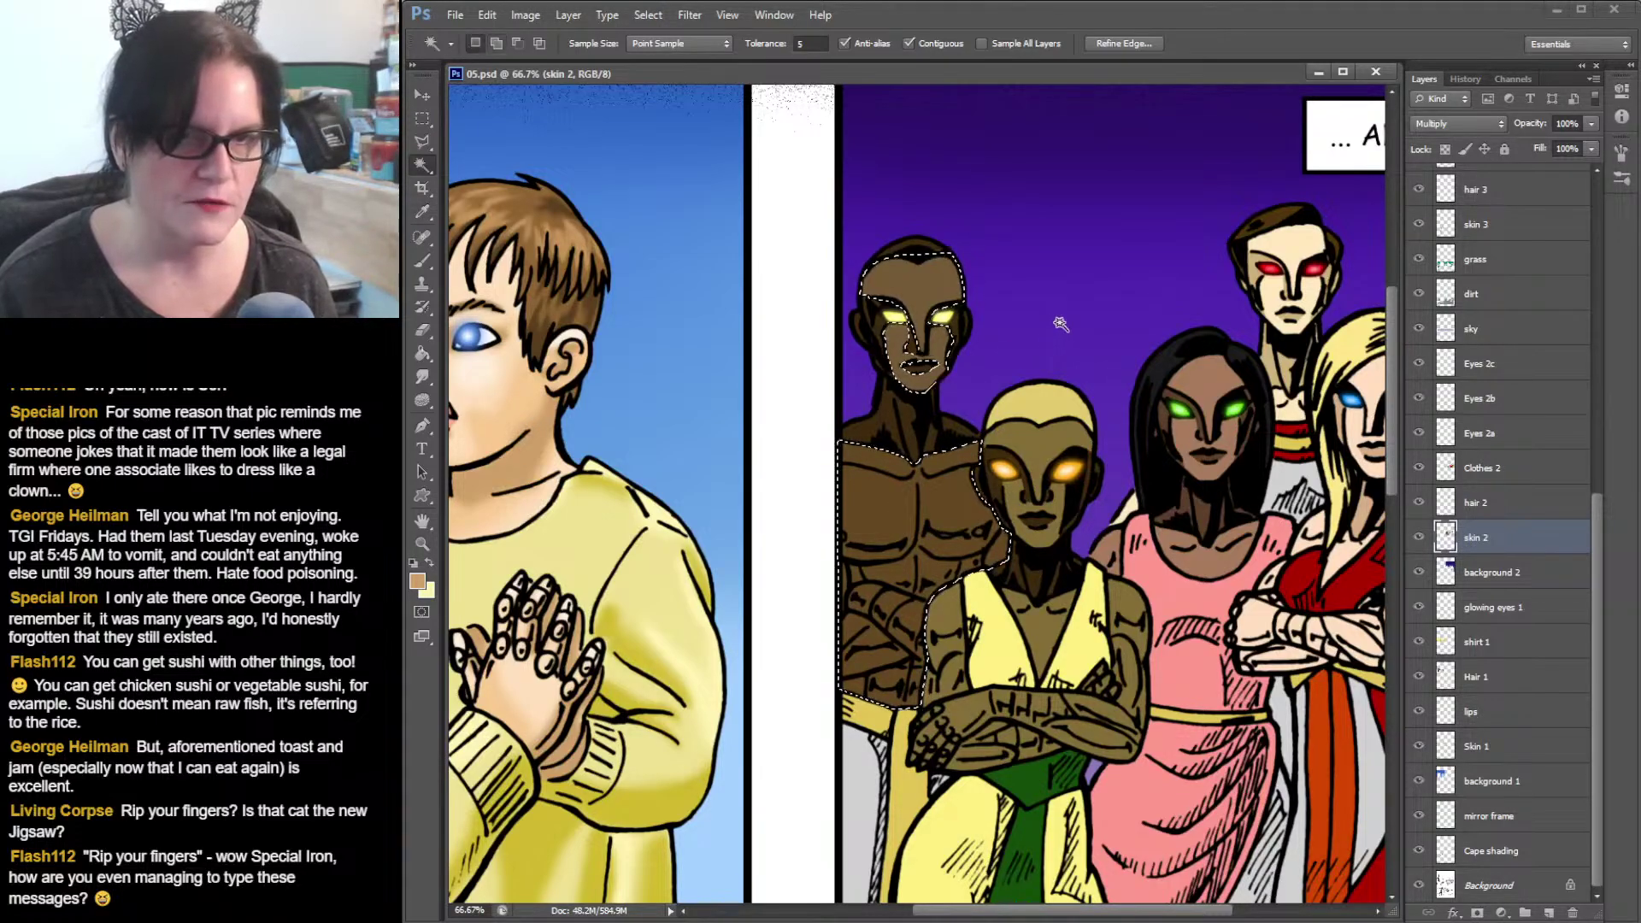
left_click_drag(1390, 428, 1397, 413)
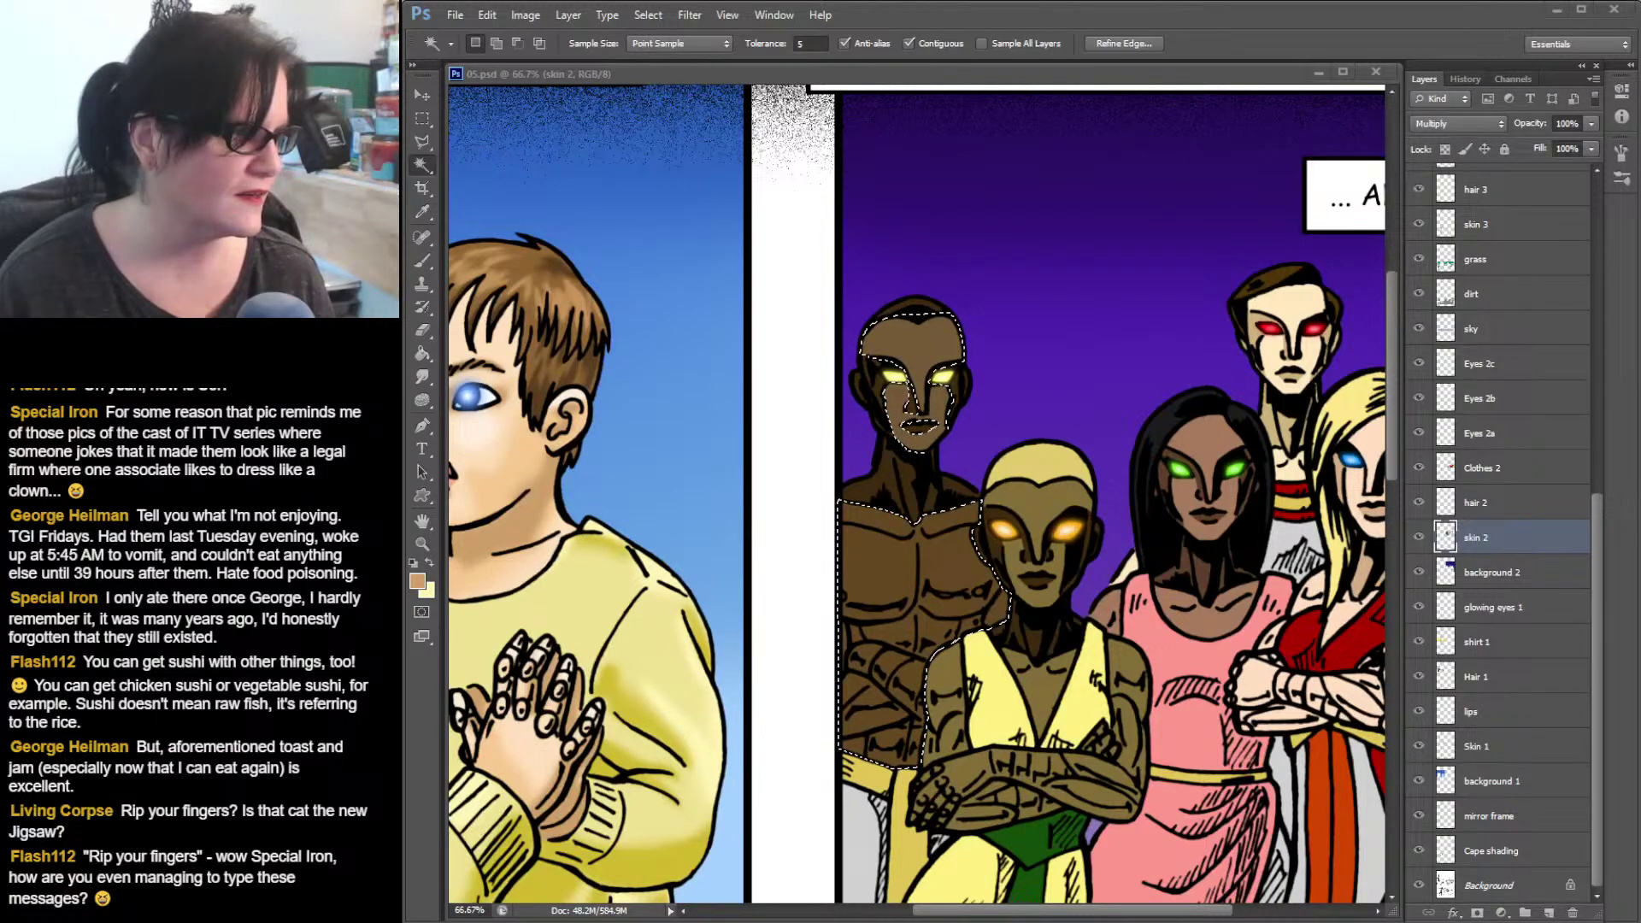
key("ctrl+d")
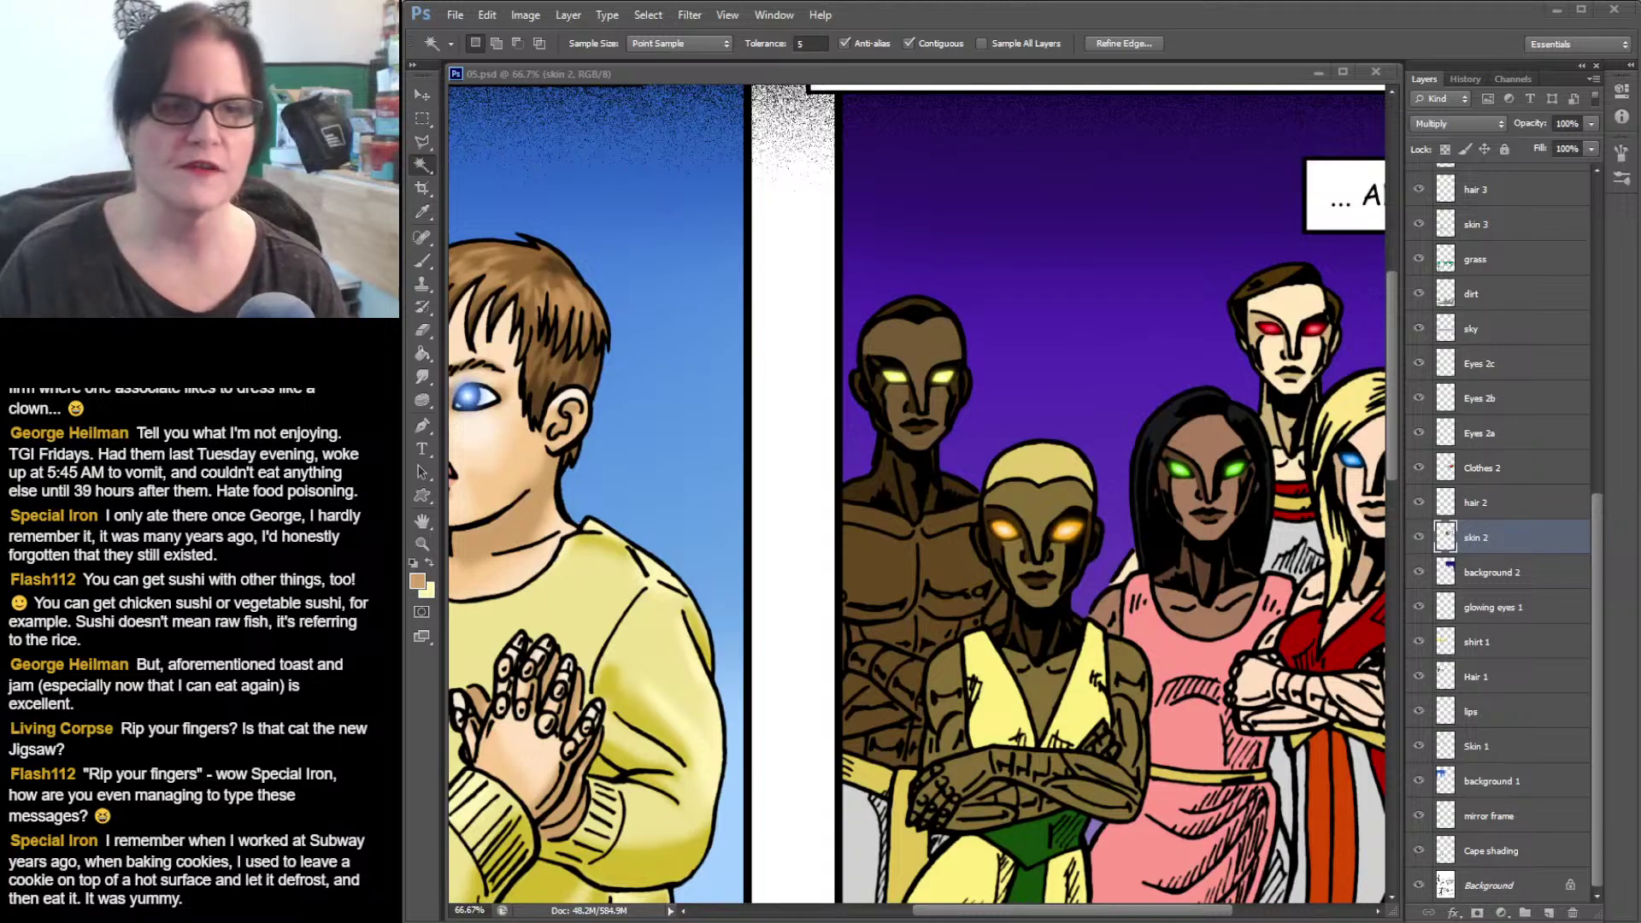
- Sample the skin brown of the bare-chested man's forehead as both the foreground and background colour
left_click(1168, 74)
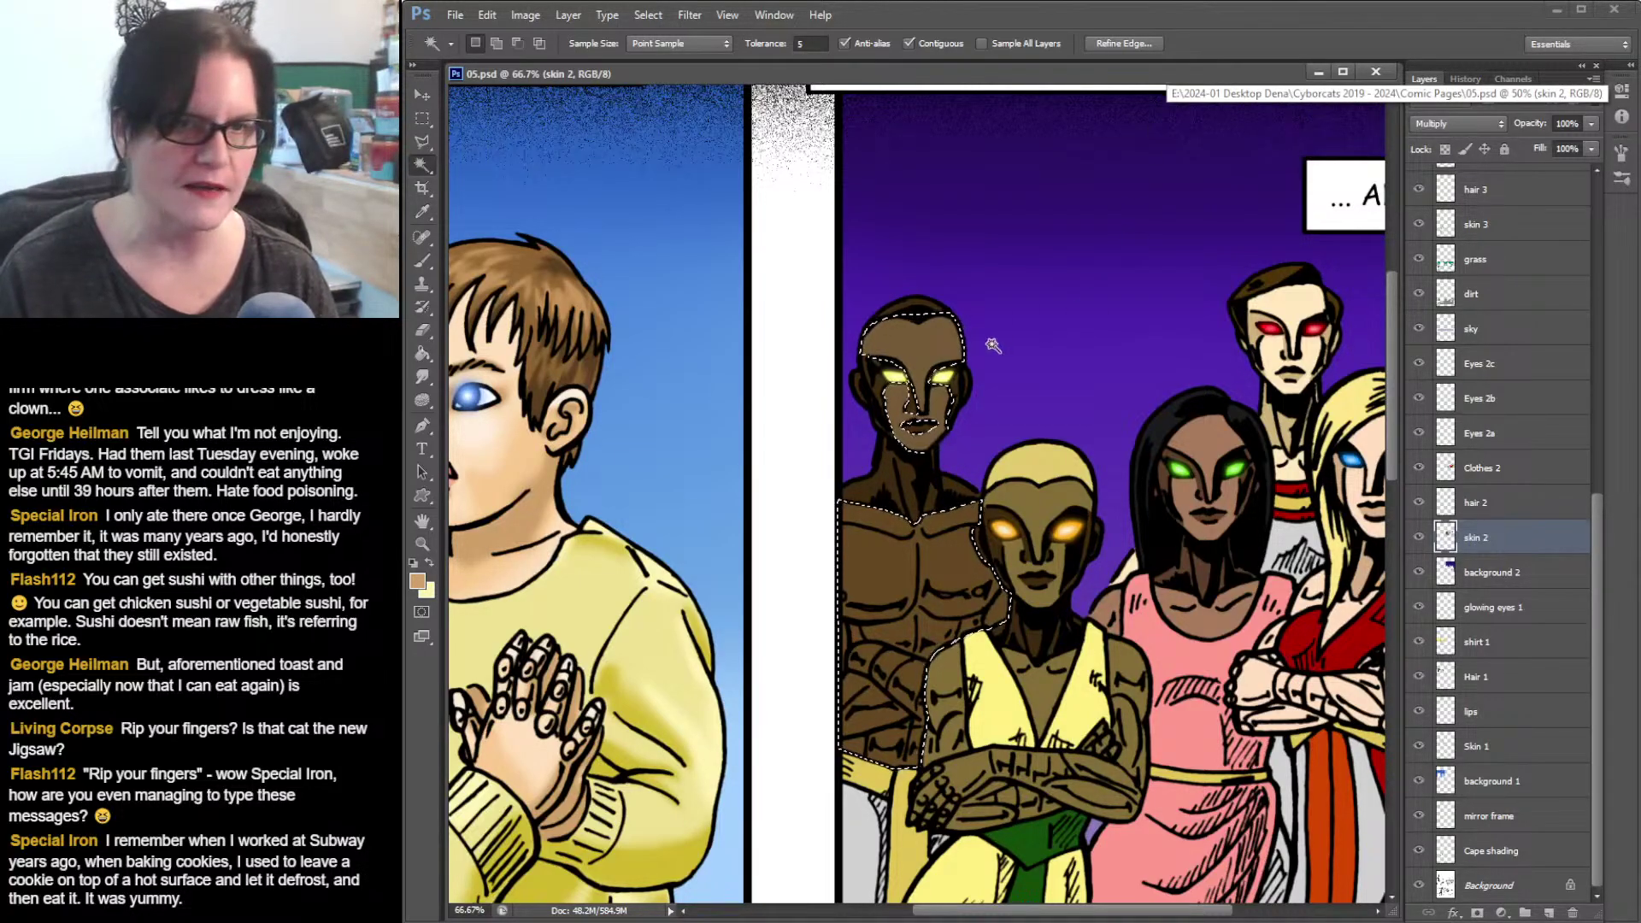
key("z")
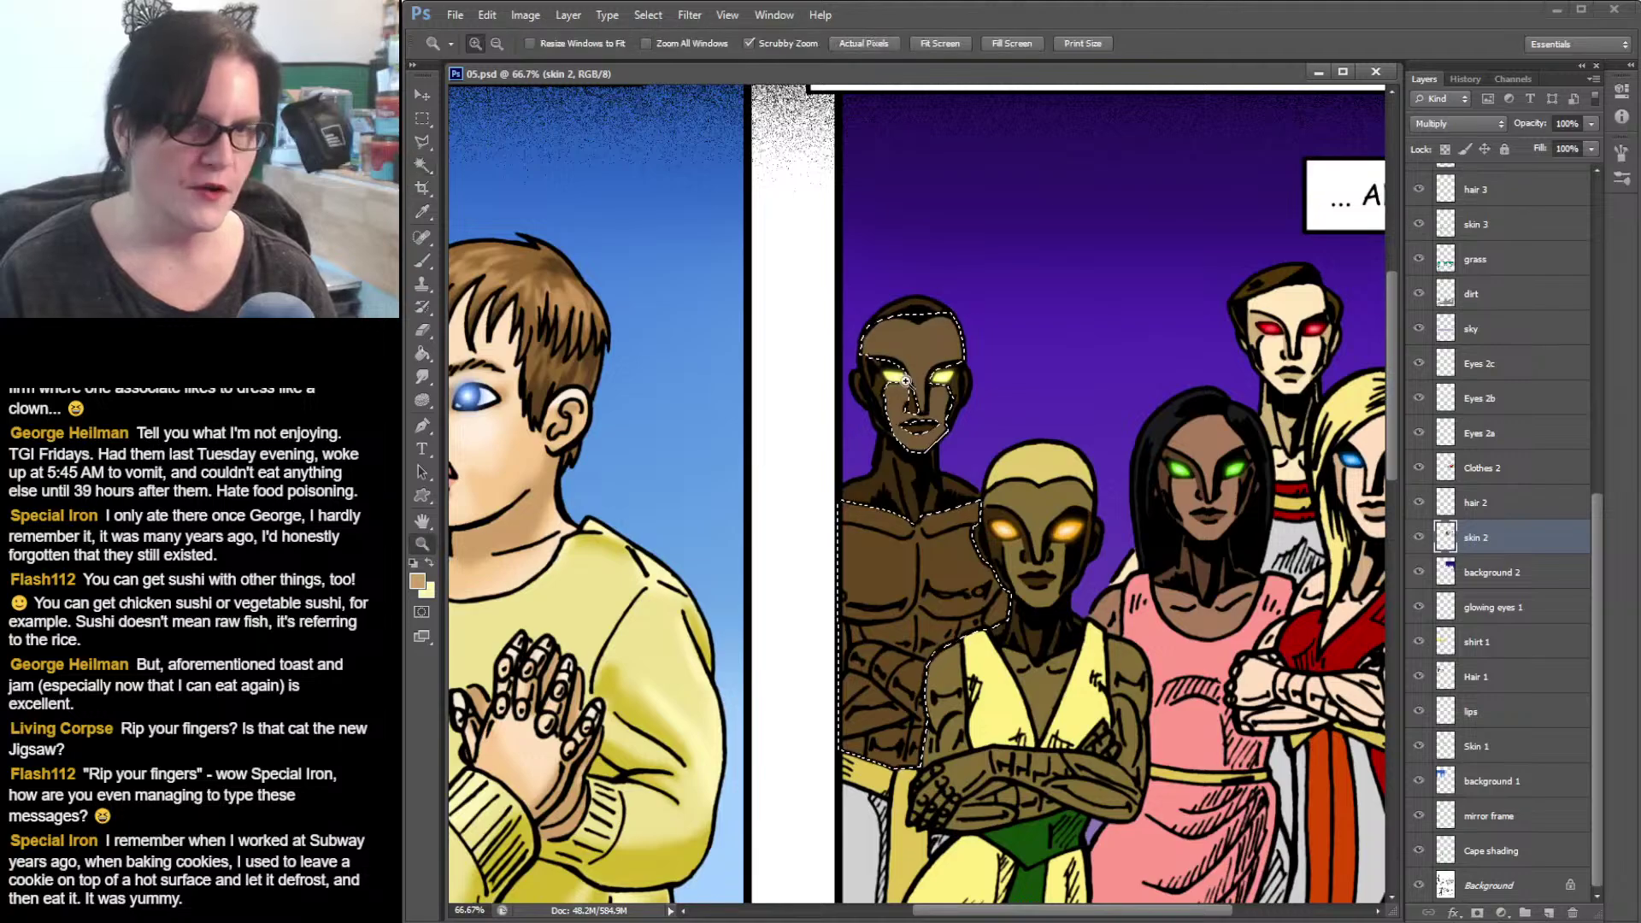
left_click(937, 376)
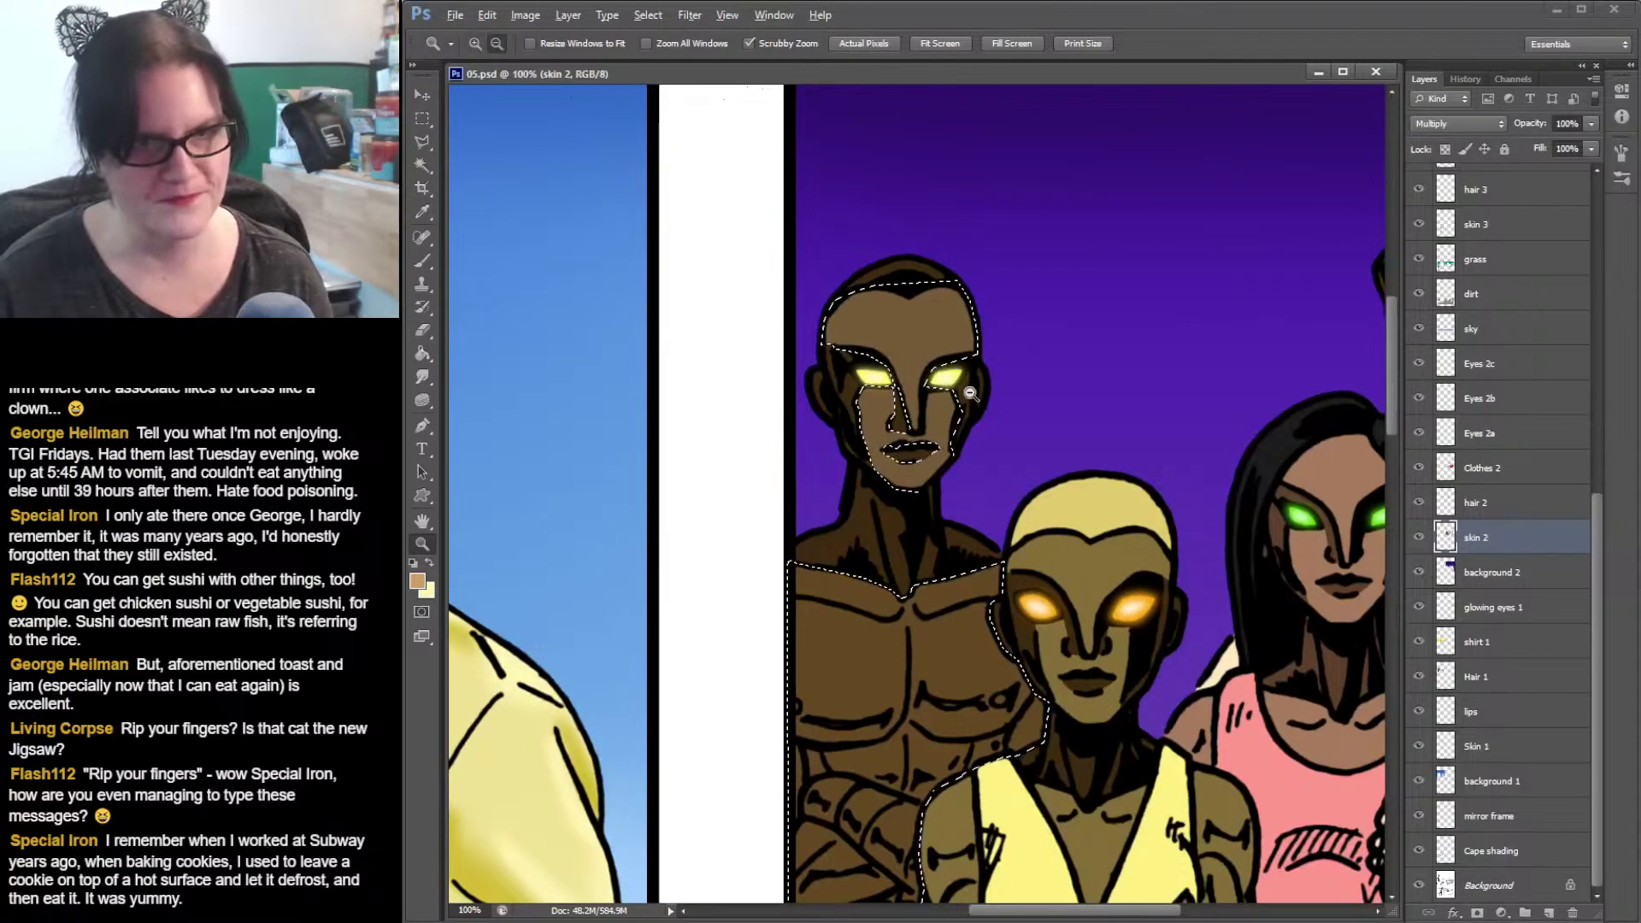
left_click_drag(972, 384, 986, 270)
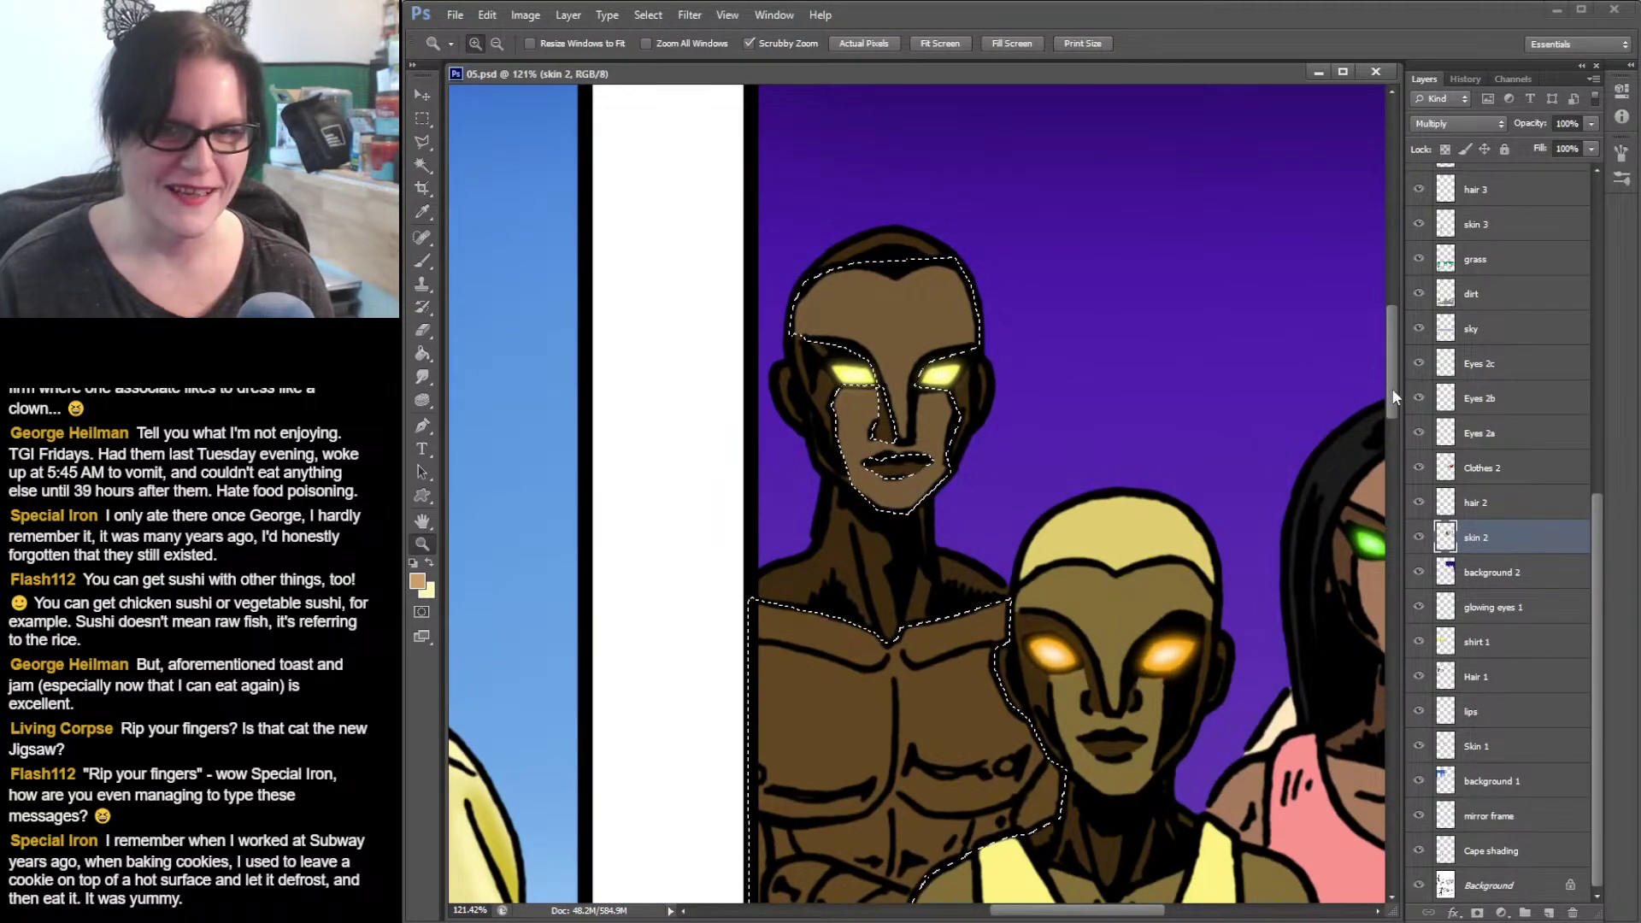
scroll(1387, 424, "down", 5)
left_click_drag(1388, 425, 1388, 417)
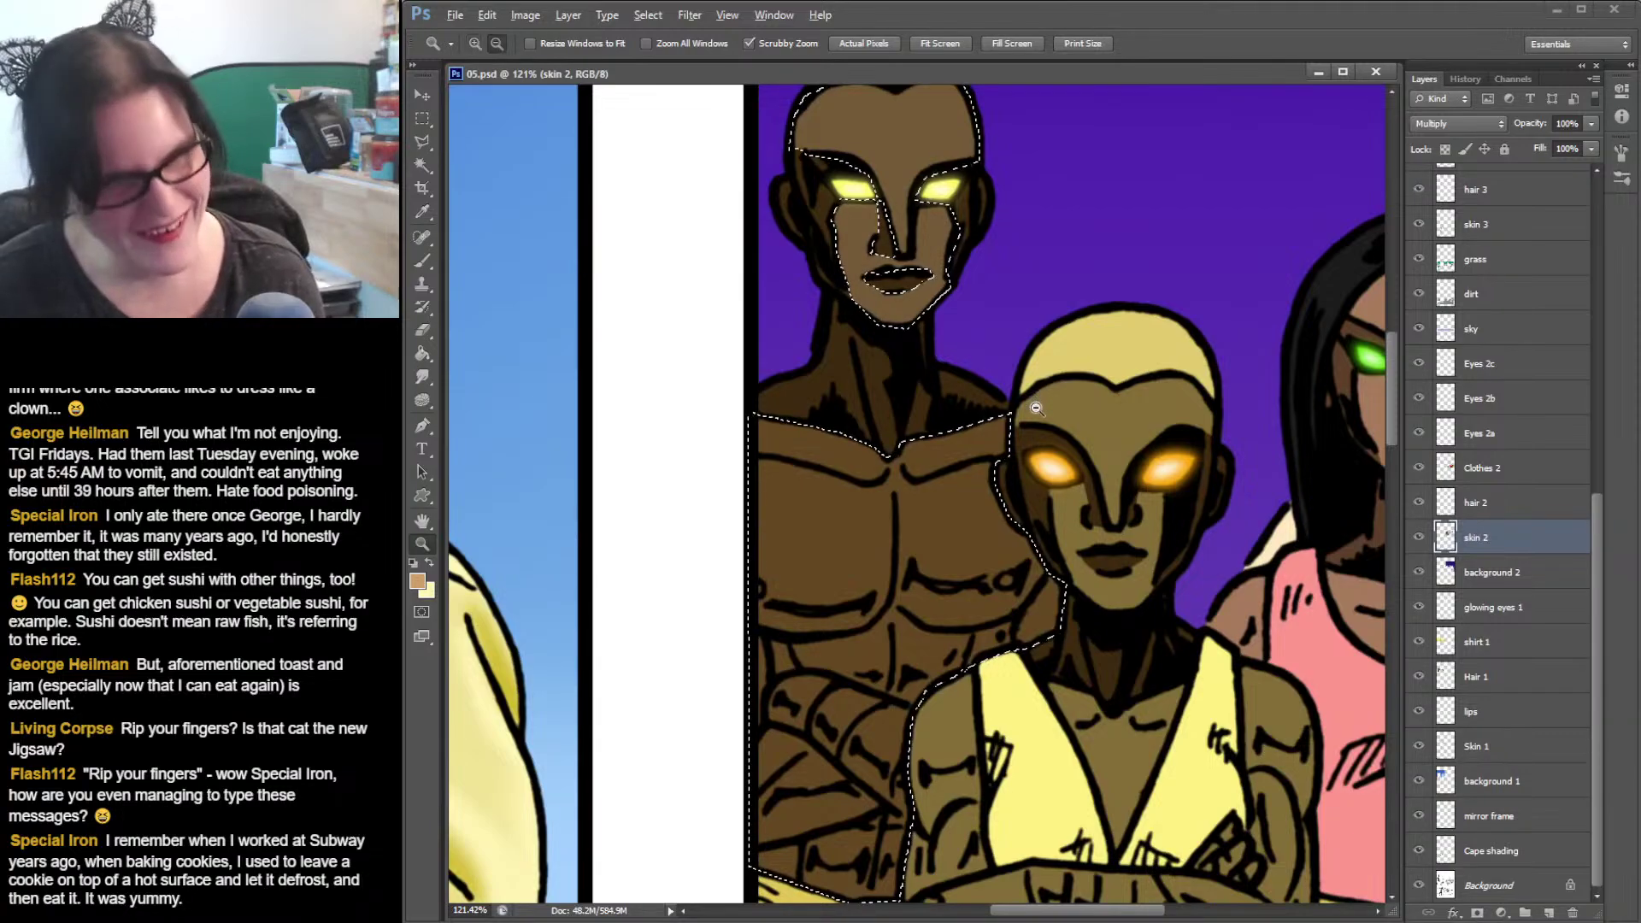
left_click_drag(1032, 424, 1029, 325)
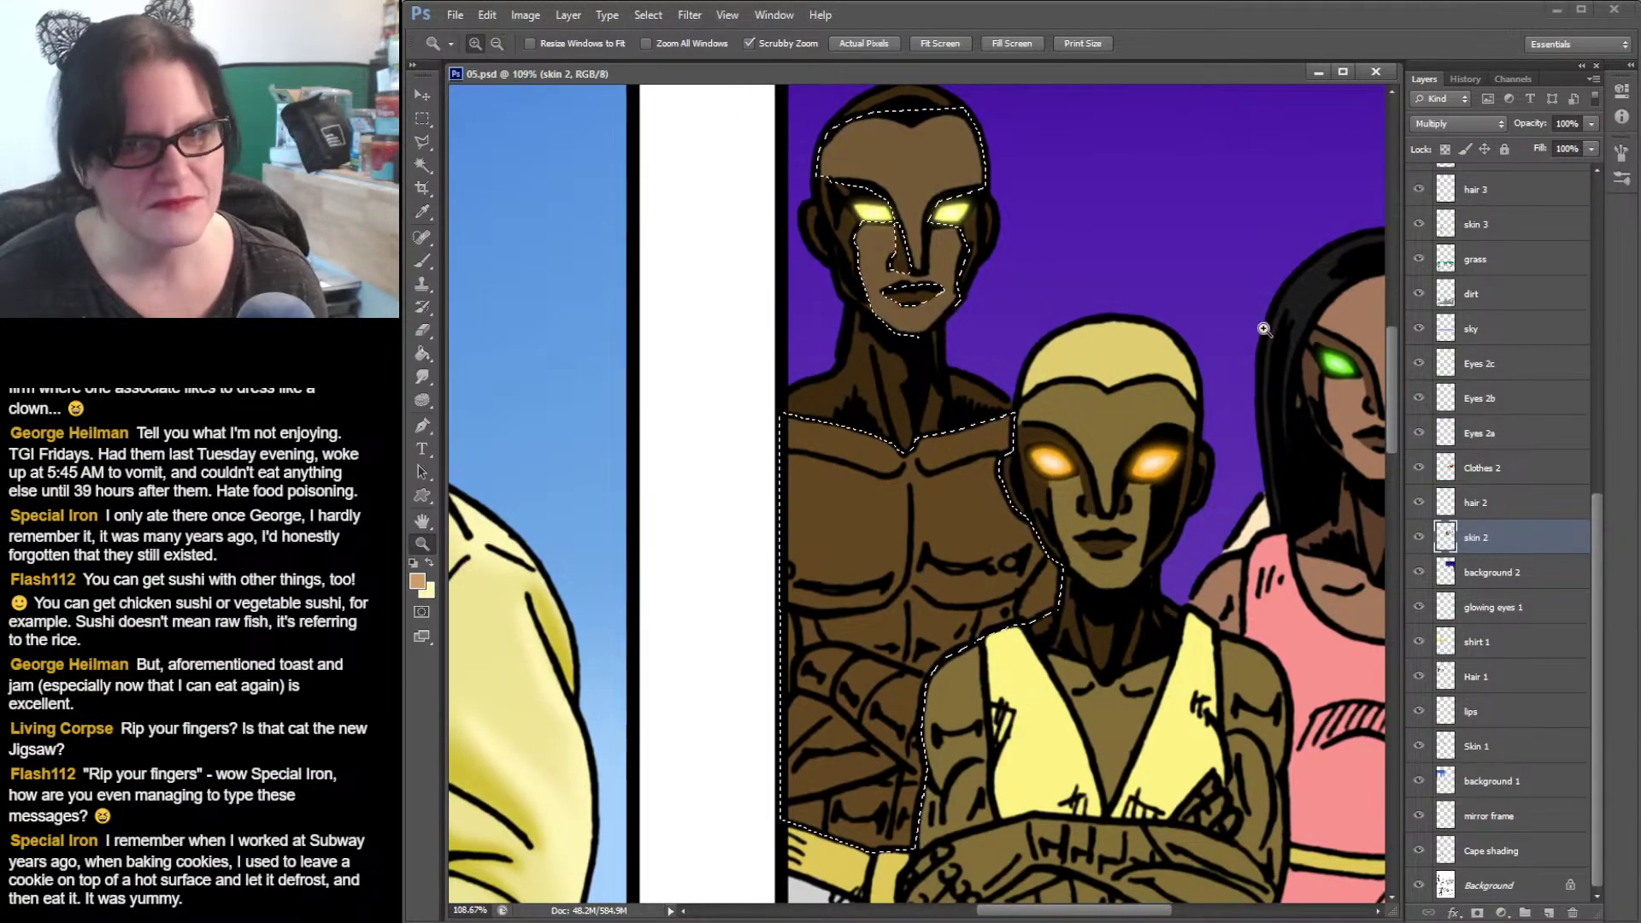
left_click_drag(1395, 383, 1395, 371)
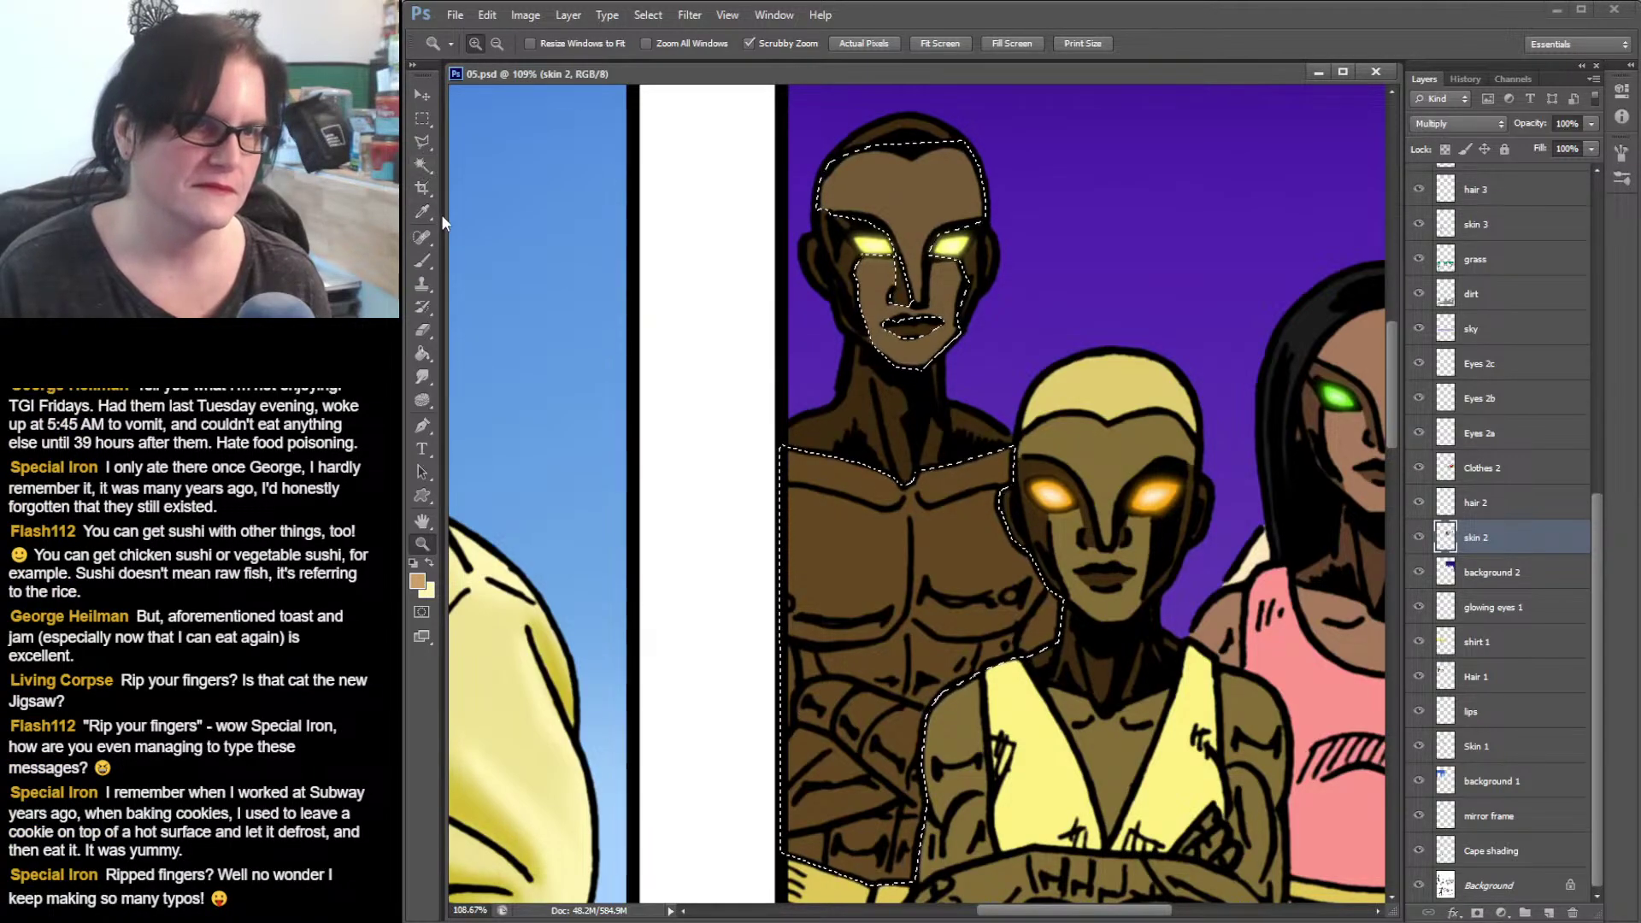
left_click(425, 212)
left_click(920, 194)
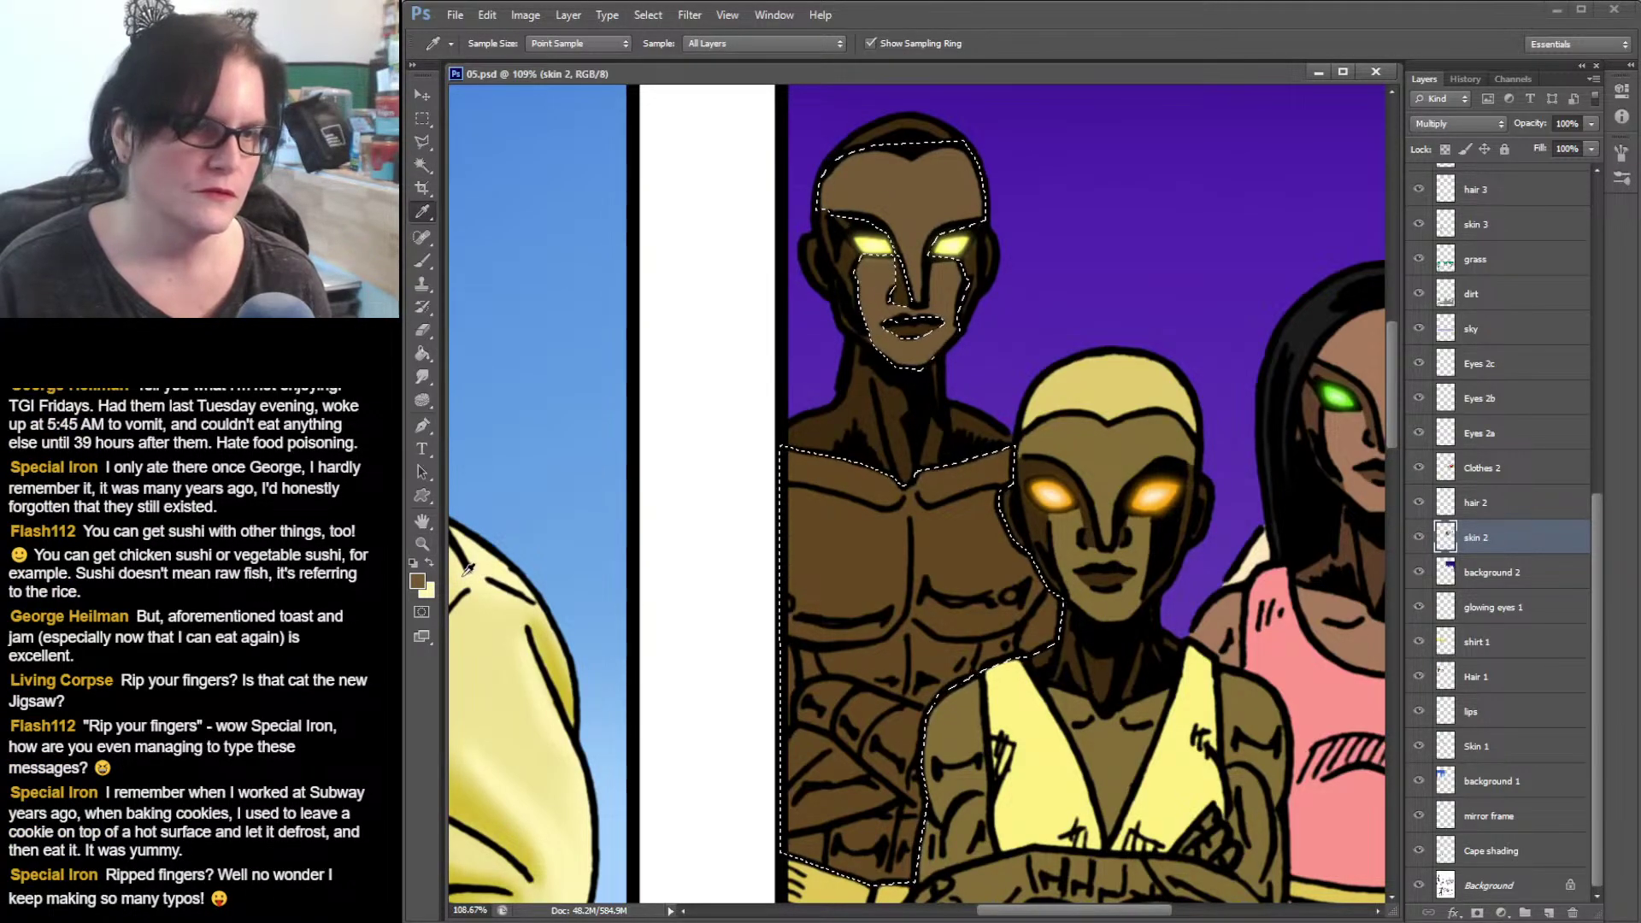
left_click(945, 195)
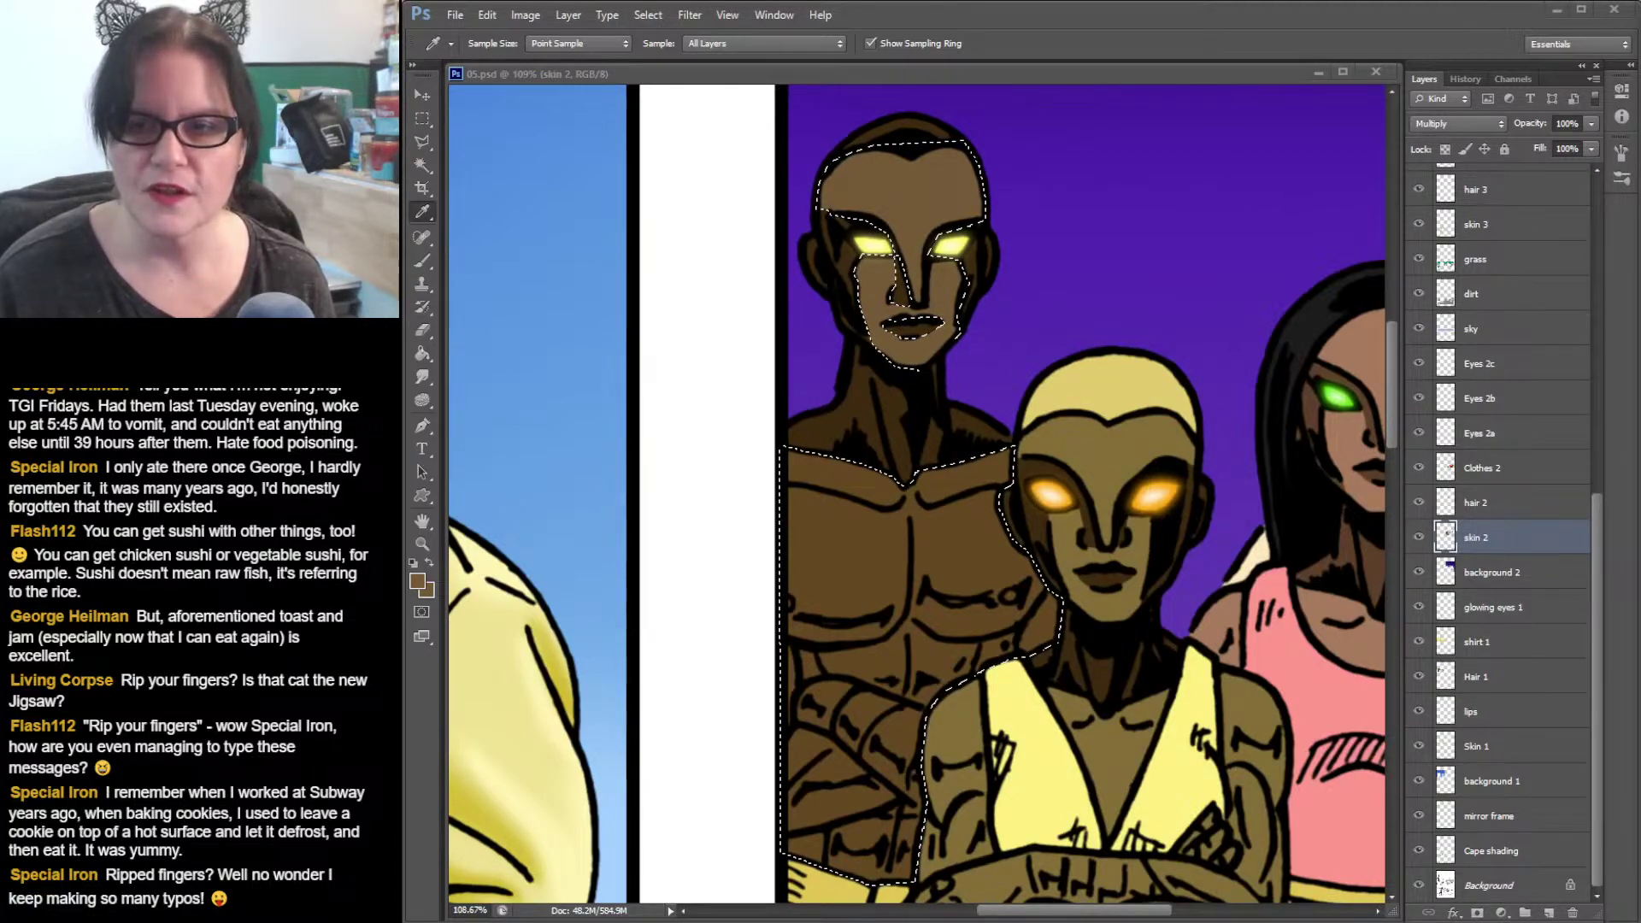
key("ctrl+d")
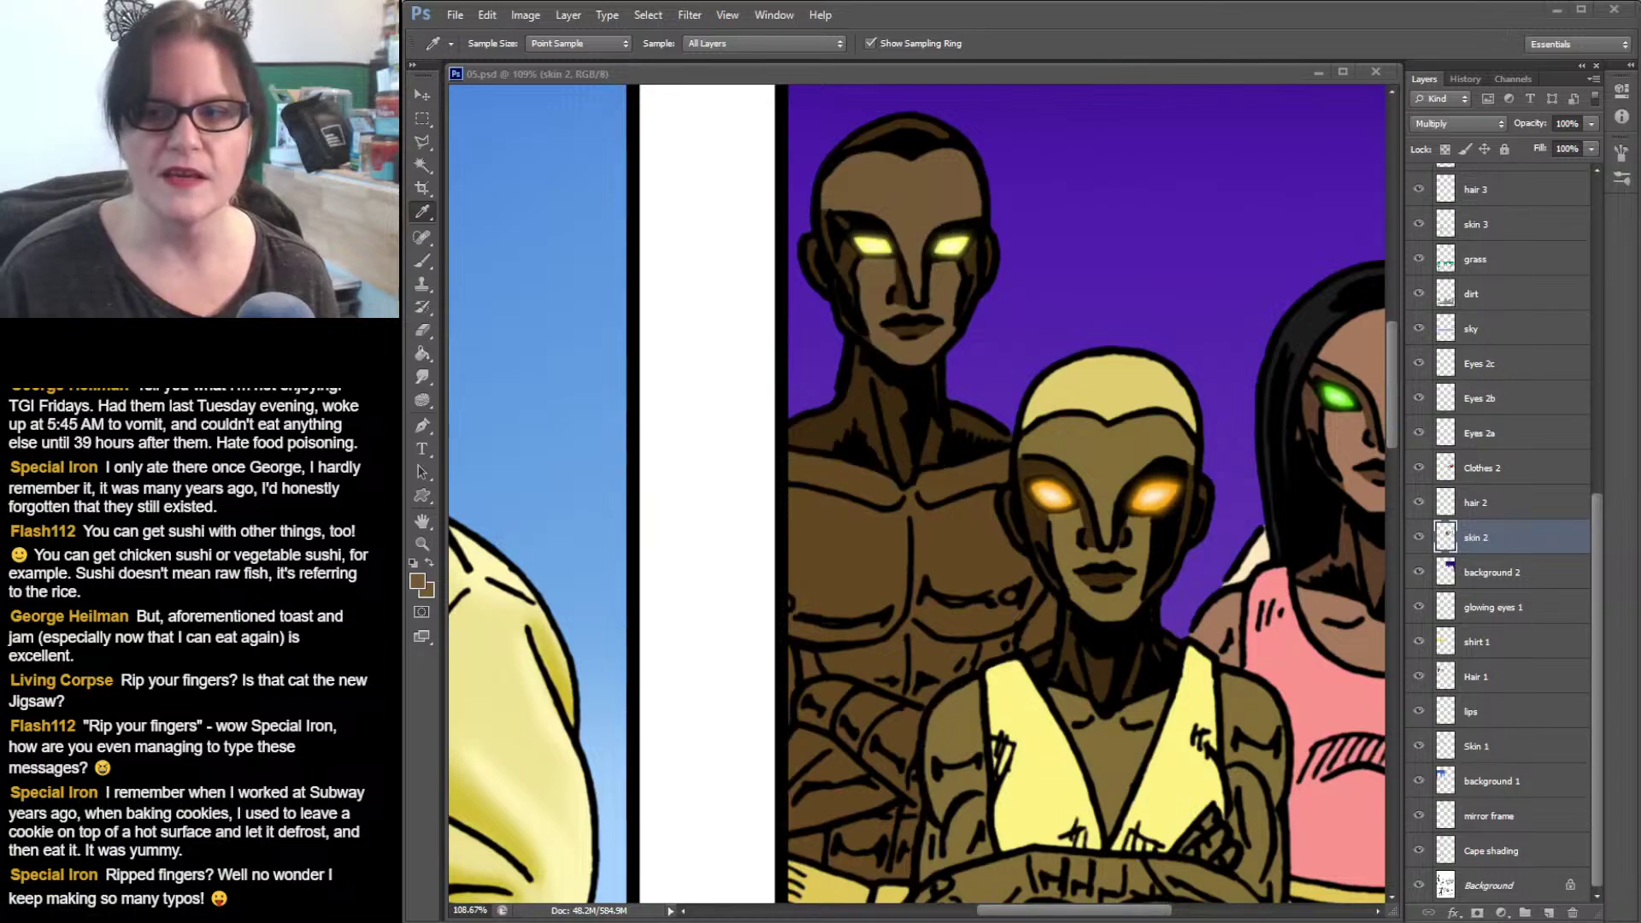
left_click(997, 74)
key("ctrl+z")
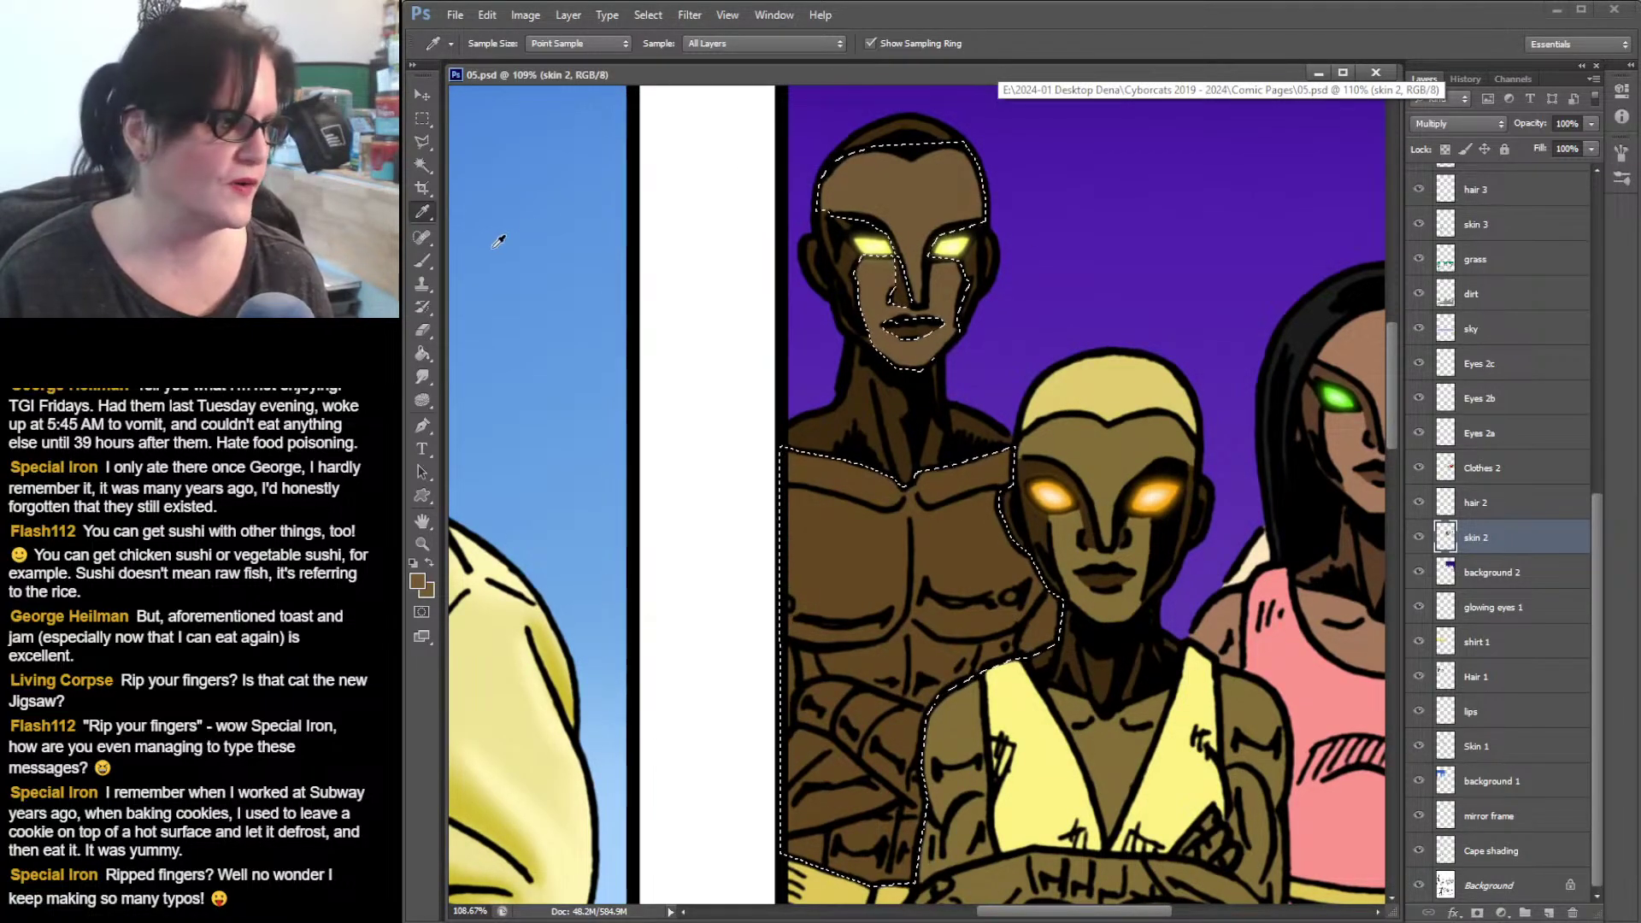
- Darken the foreground colour to brown #402d13 and activate the Brush tool
left_click(418, 582)
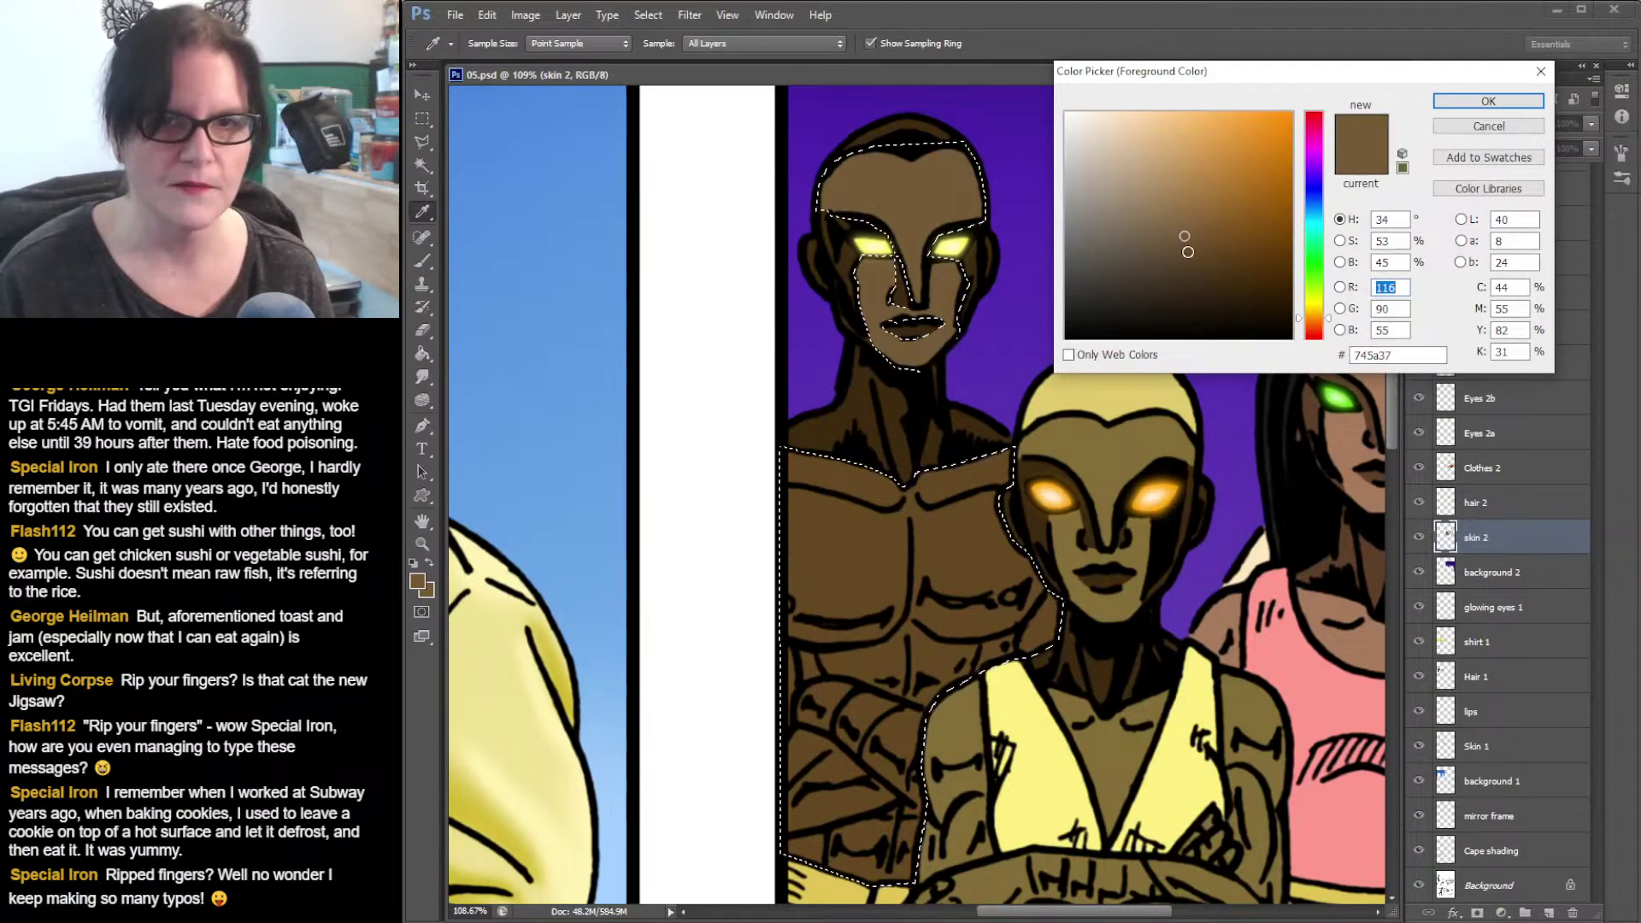
left_click_drag(1207, 268, 1225, 284)
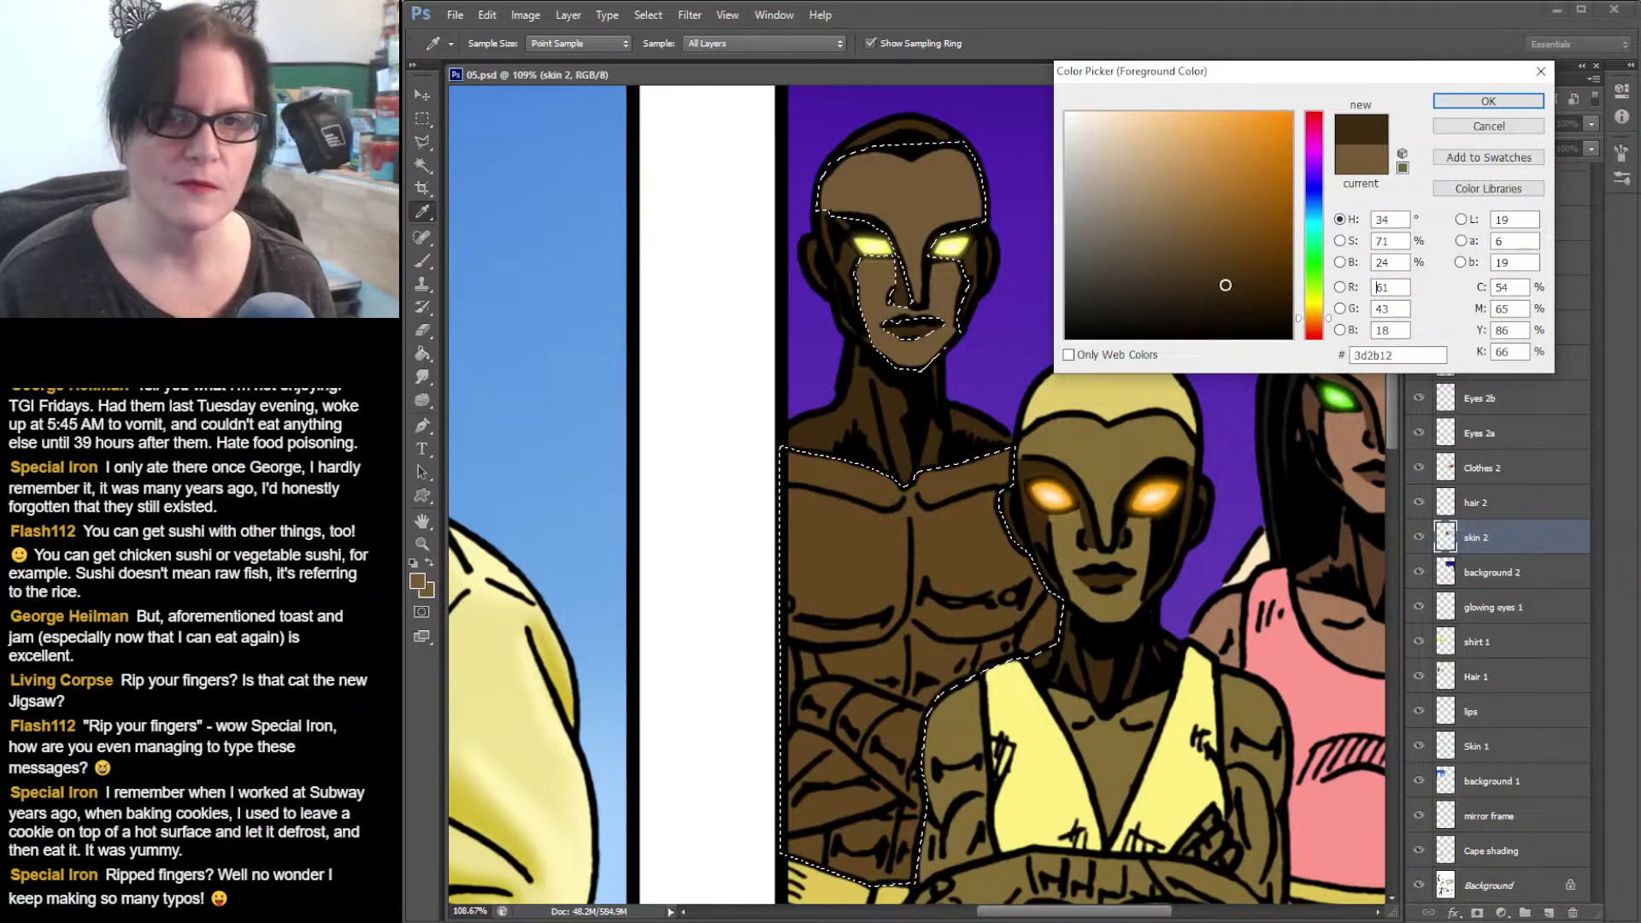
left_click_drag(1225, 285, 1223, 282)
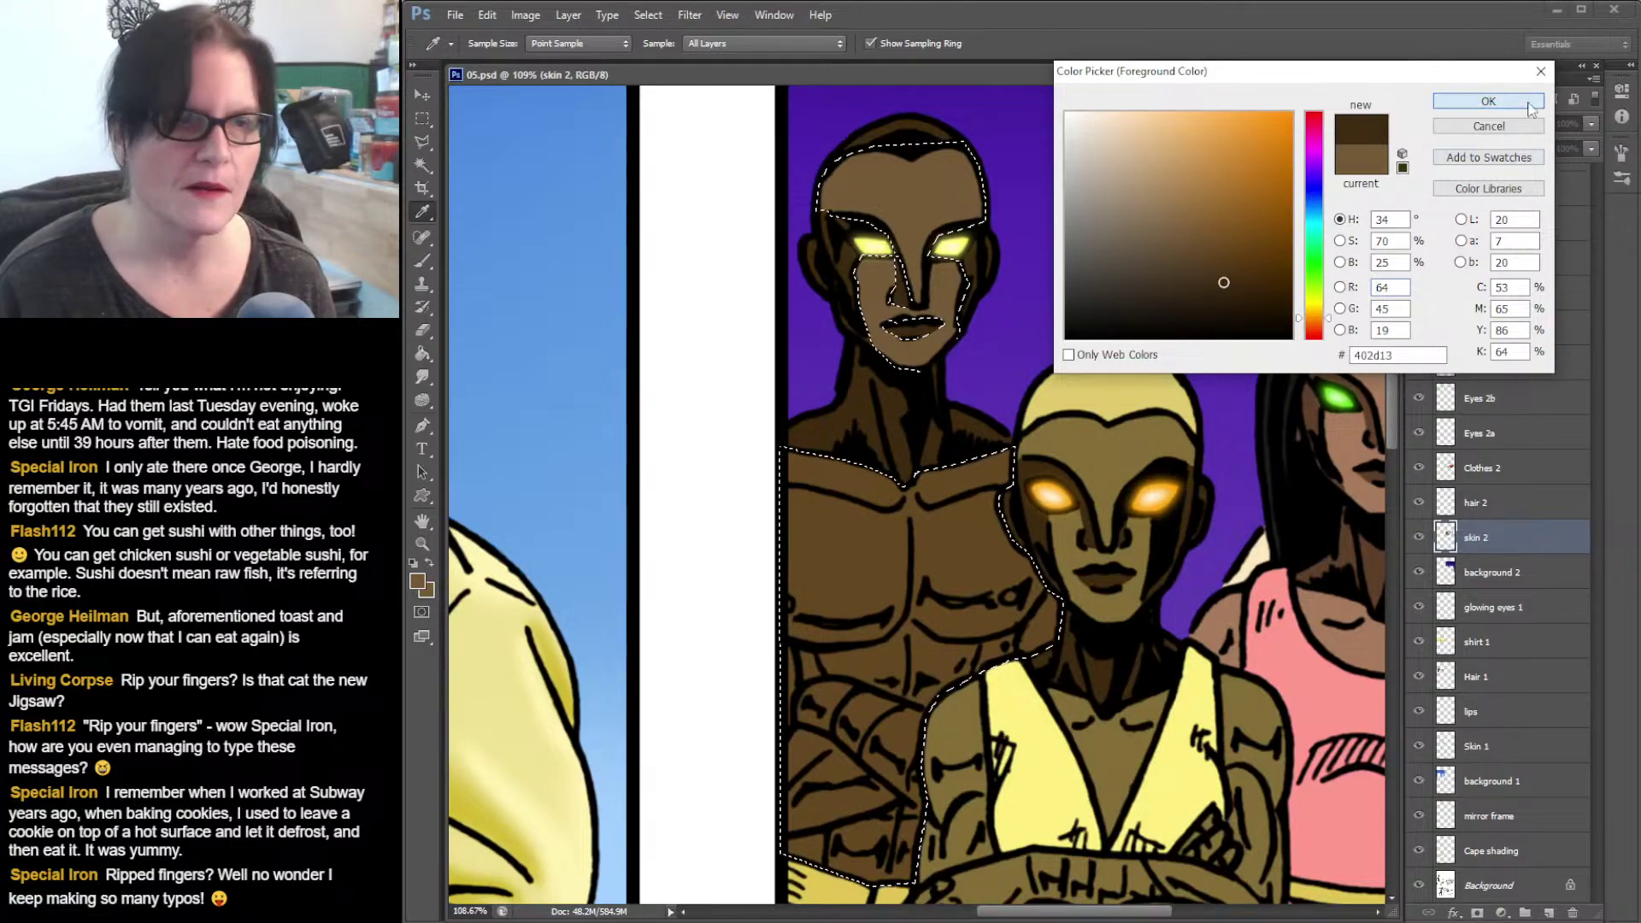
left_click(1489, 101)
left_click(424, 262)
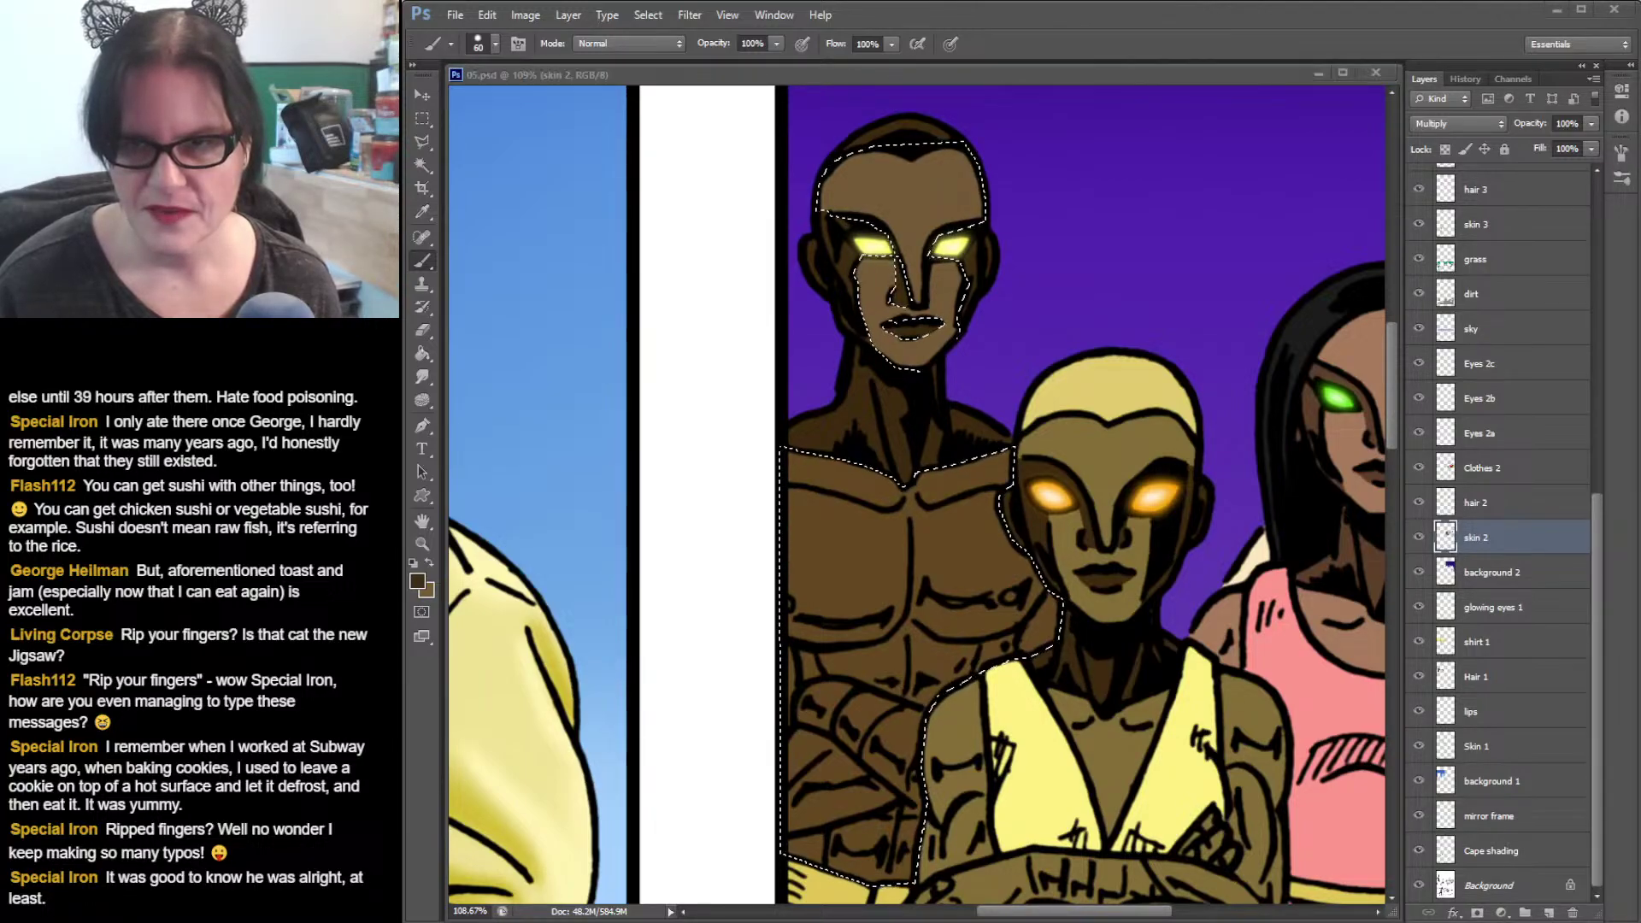
key("ctrl+d")
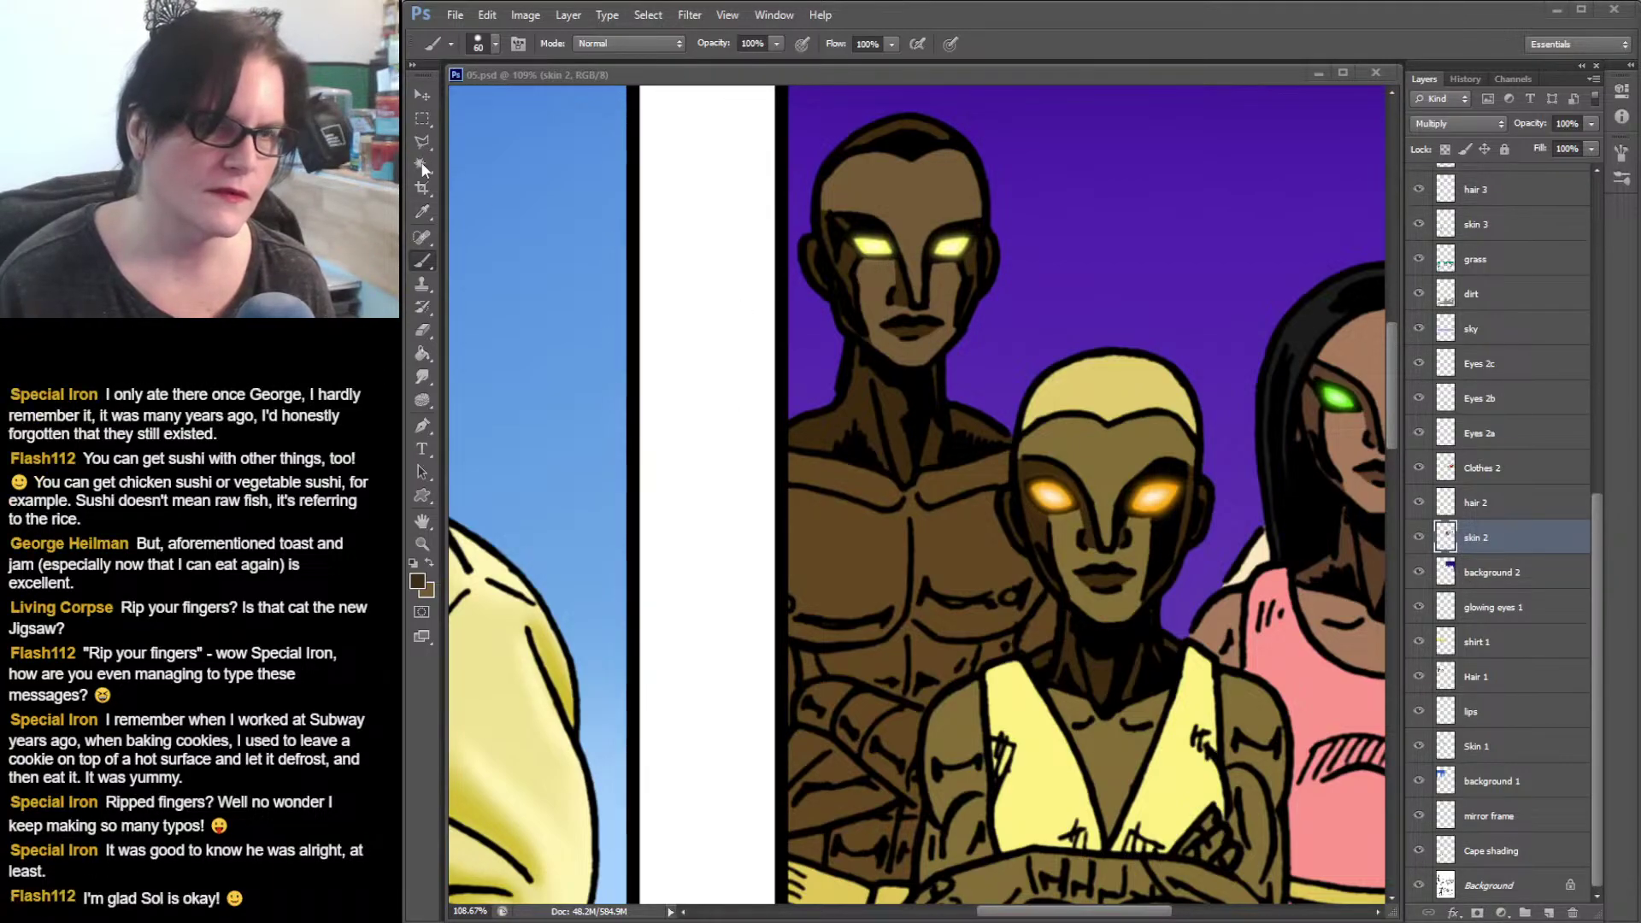
- Swap the colours, sample the bare-chested man's torso brown and paint his selected face with it using the hard 60 px brush
left_click(429, 563)
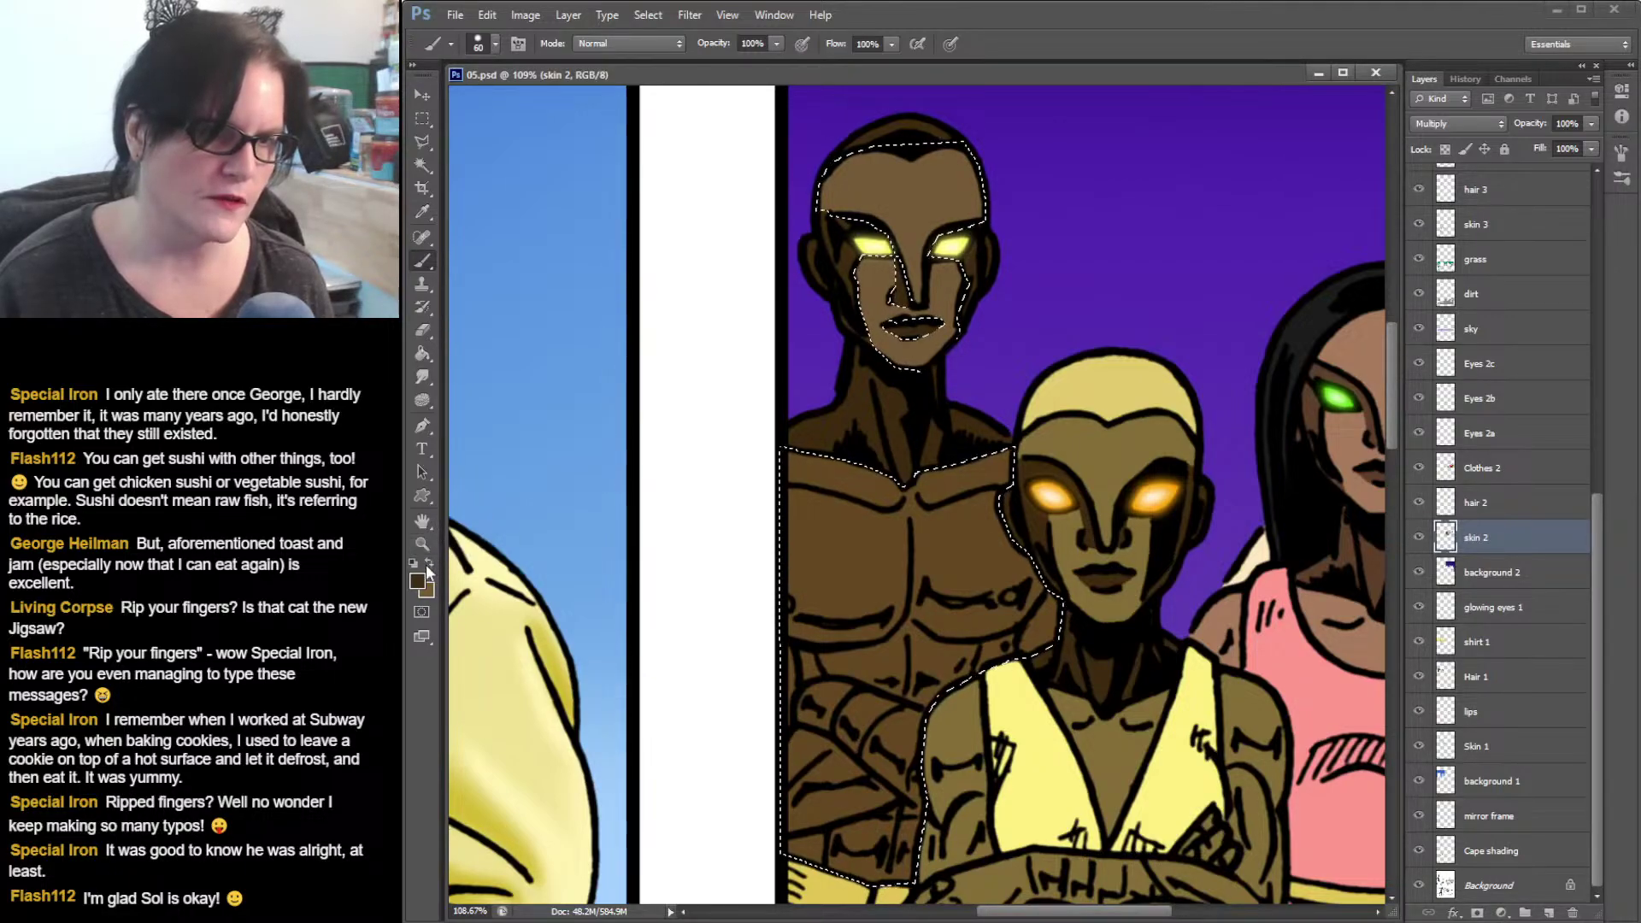
left_click(422, 212)
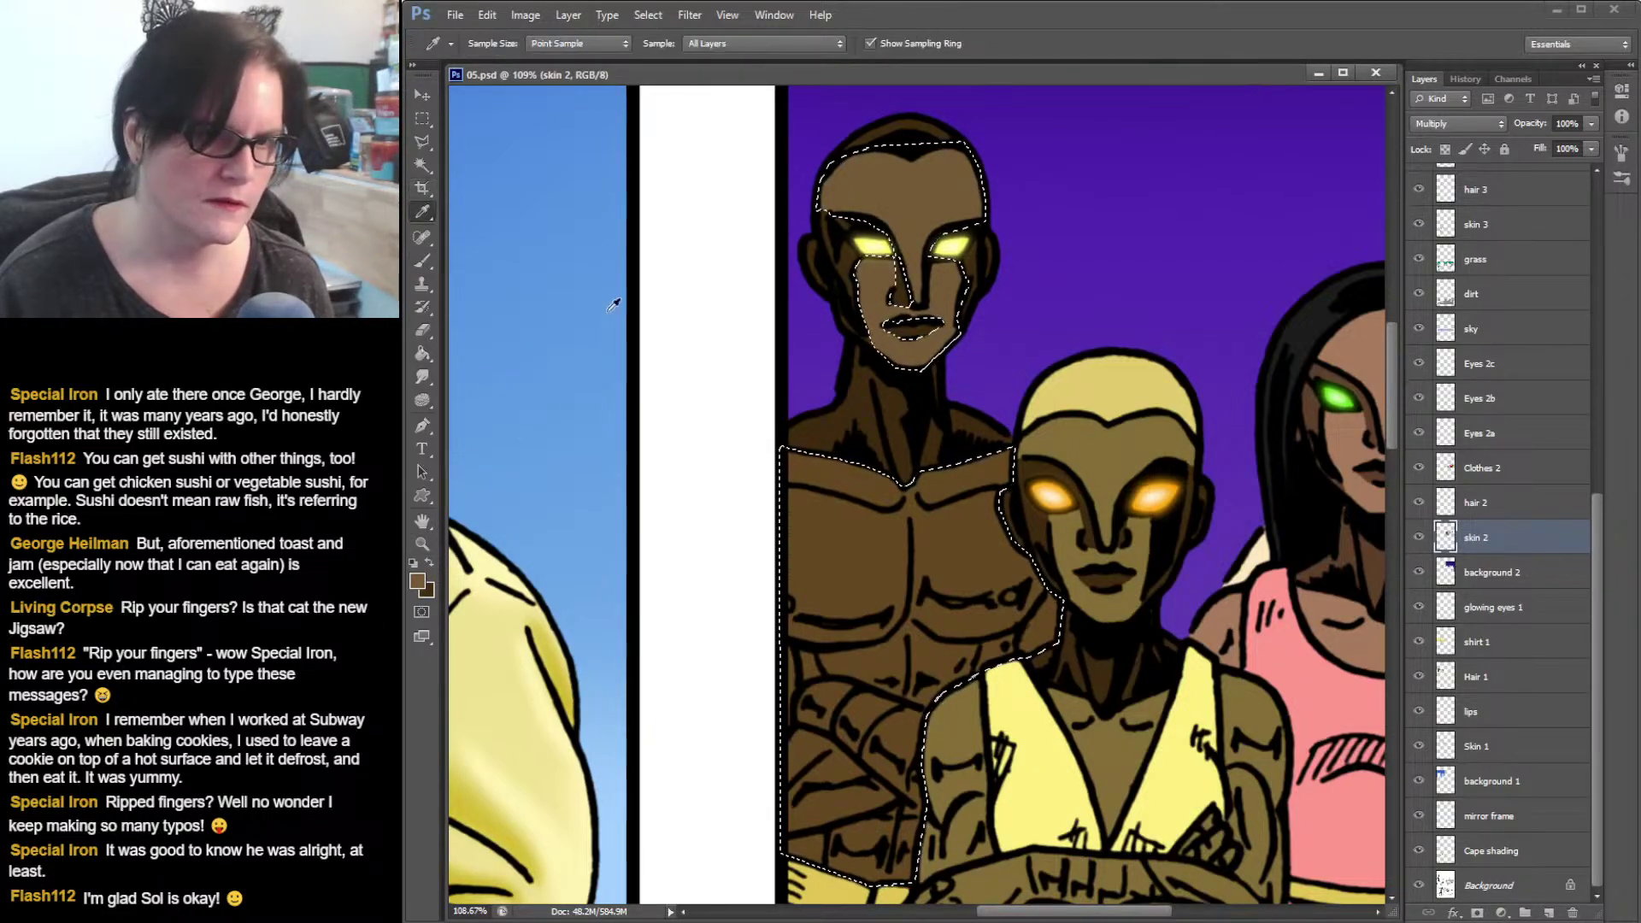
left_click(869, 550)
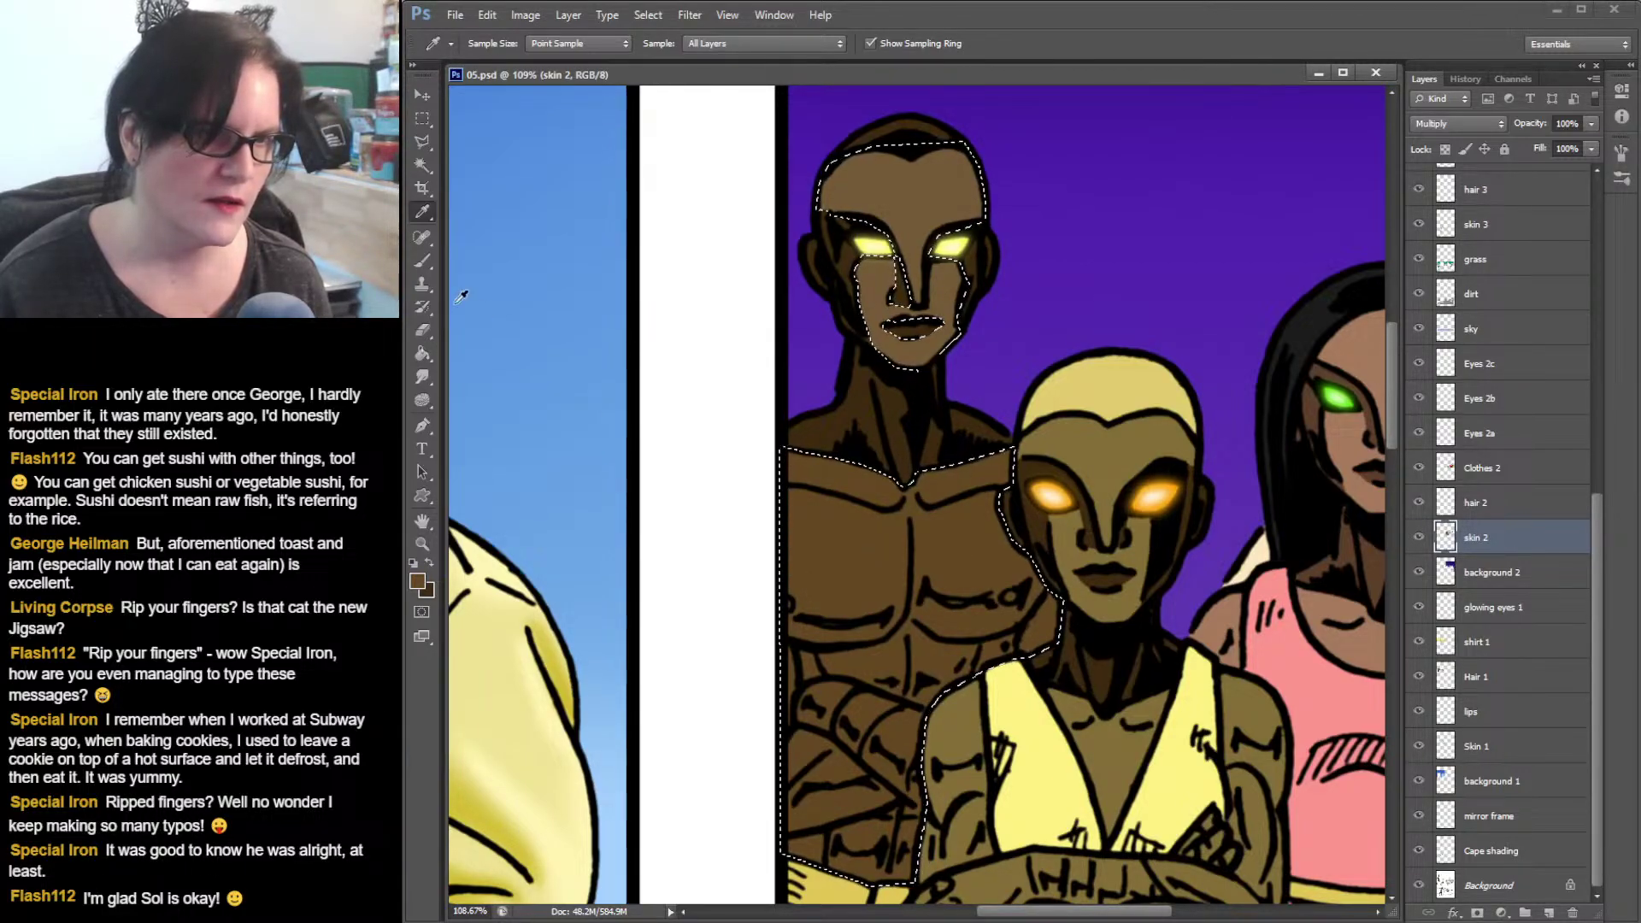
left_click(421, 264)
left_click_drag(811, 182, 869, 219)
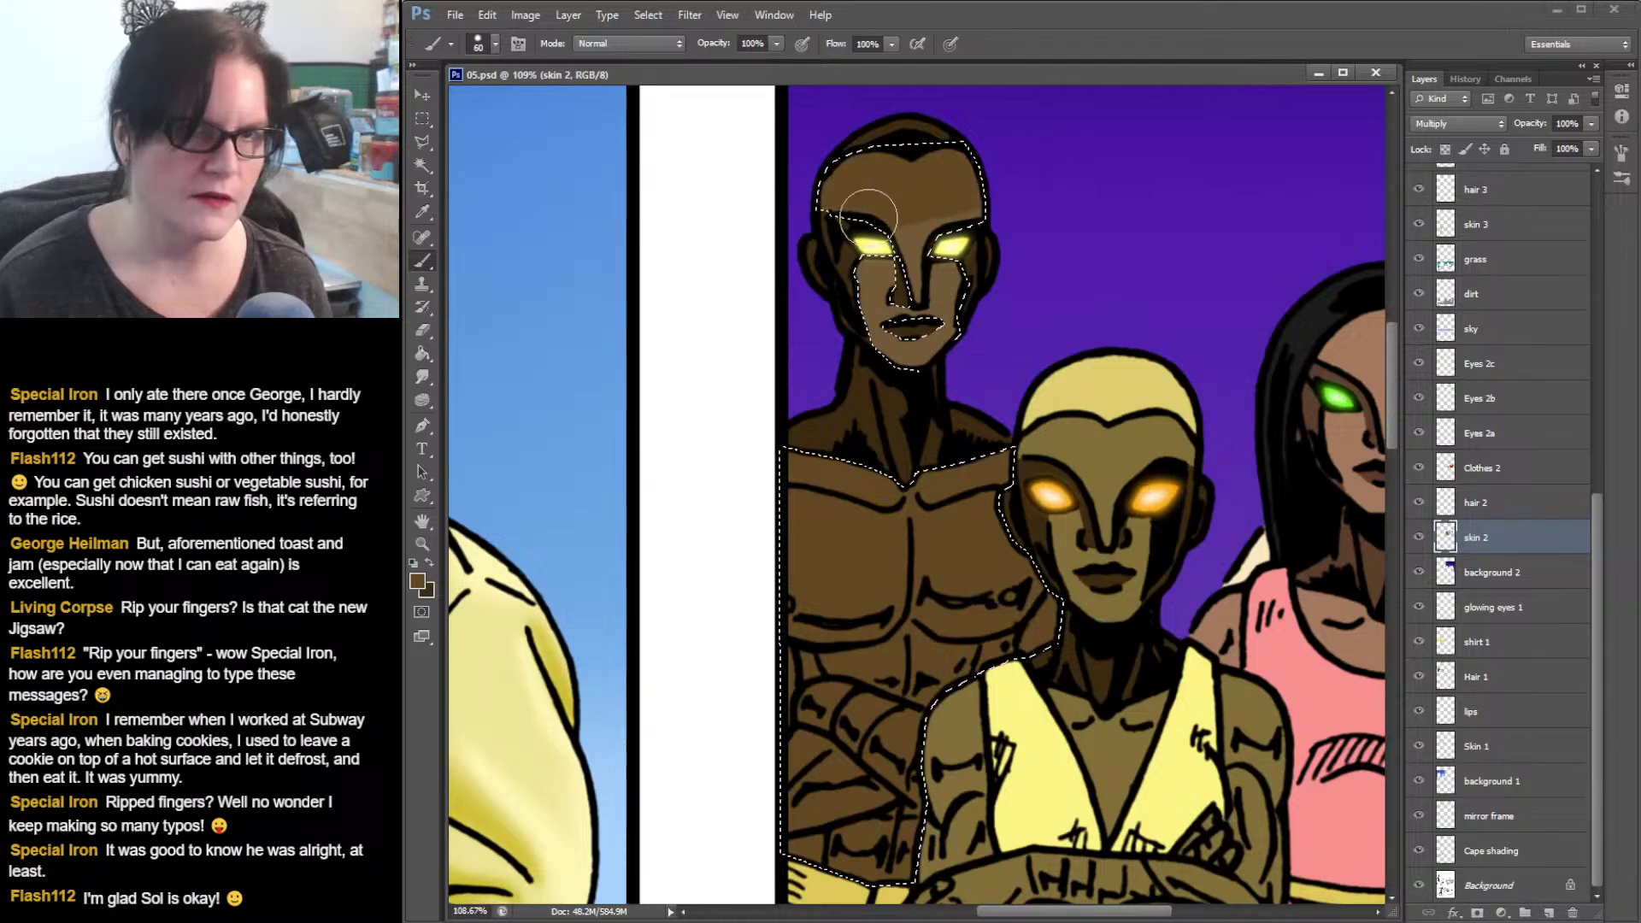
left_click_drag(952, 352, 939, 349)
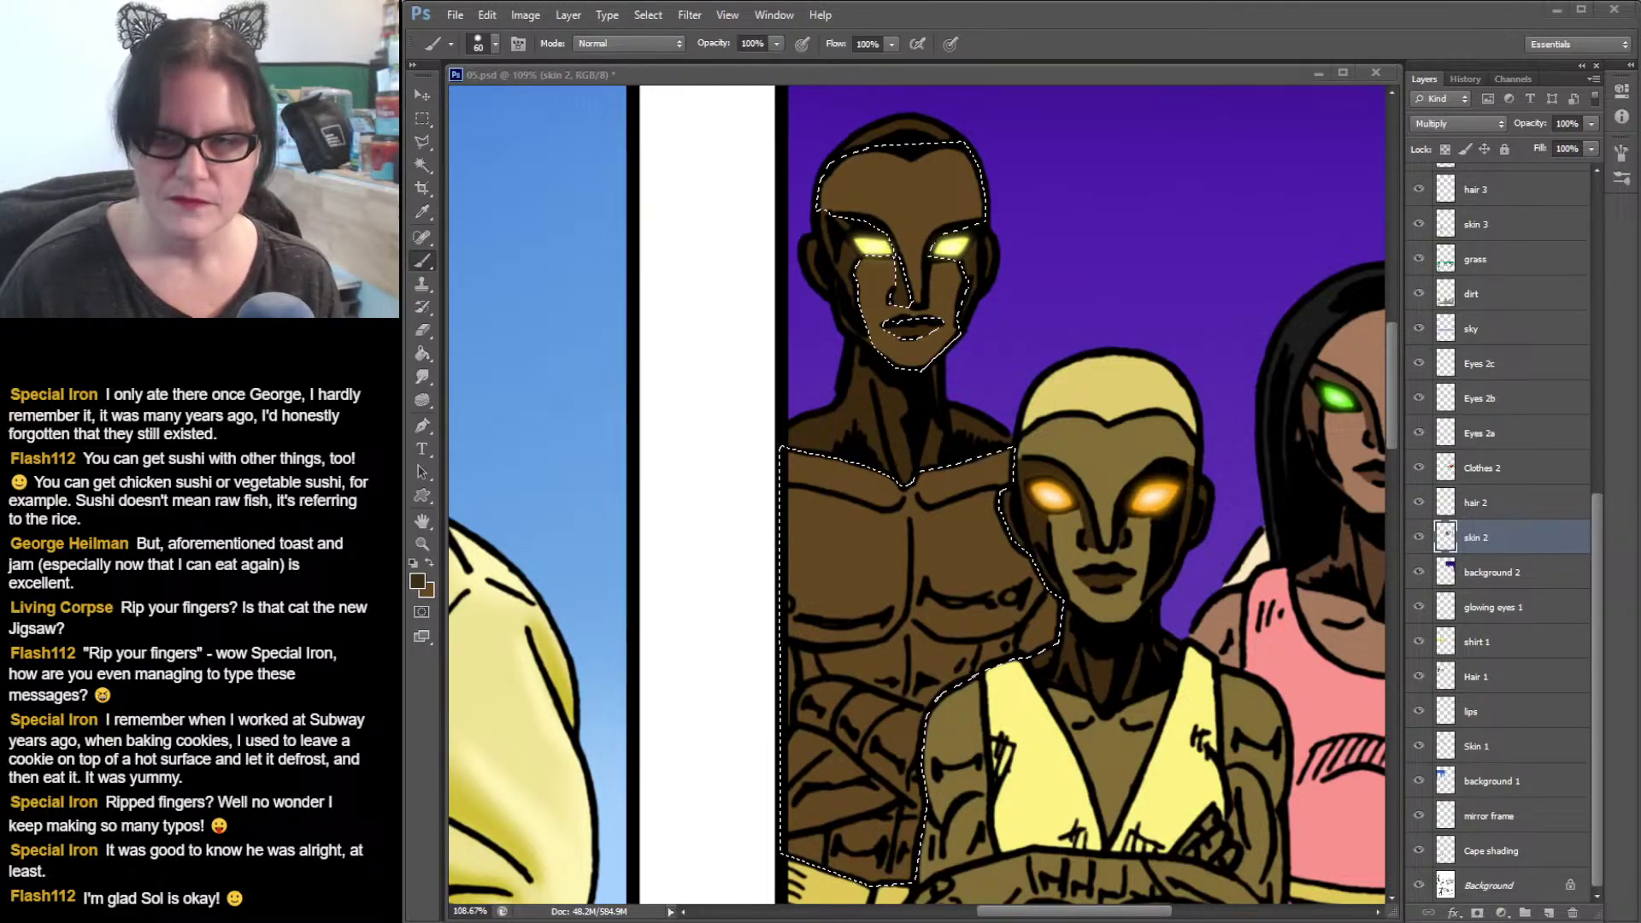
- Shade the bare-chested man's face and chest in dark brown with a soft 48 px brush on skin 2
key("ctrl+d")
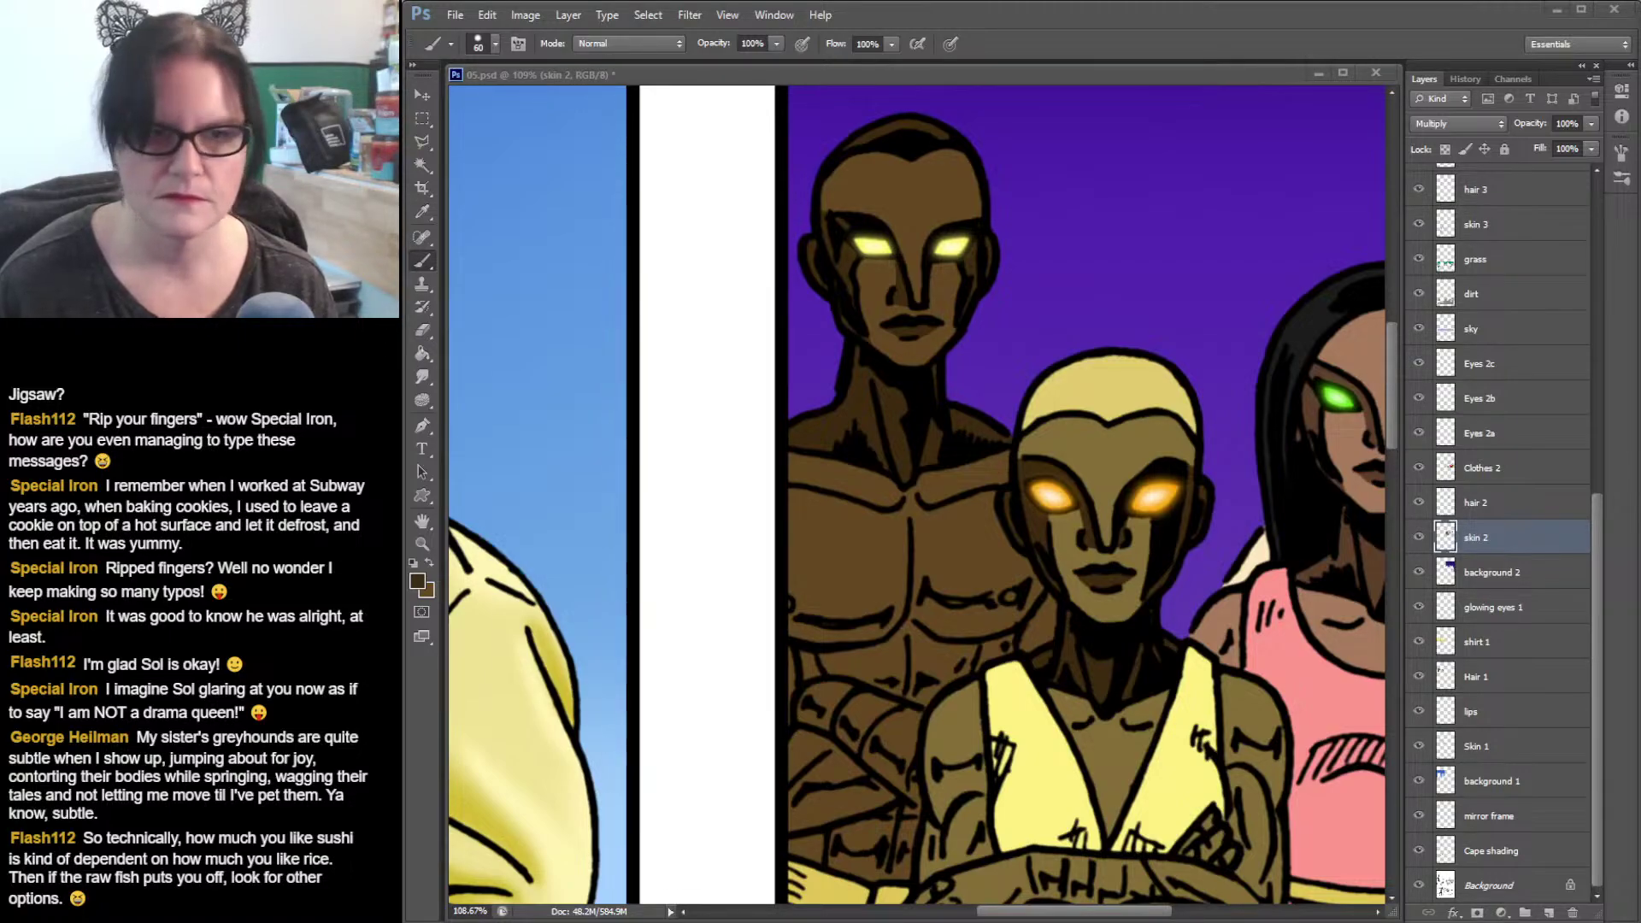
left_click(990, 71)
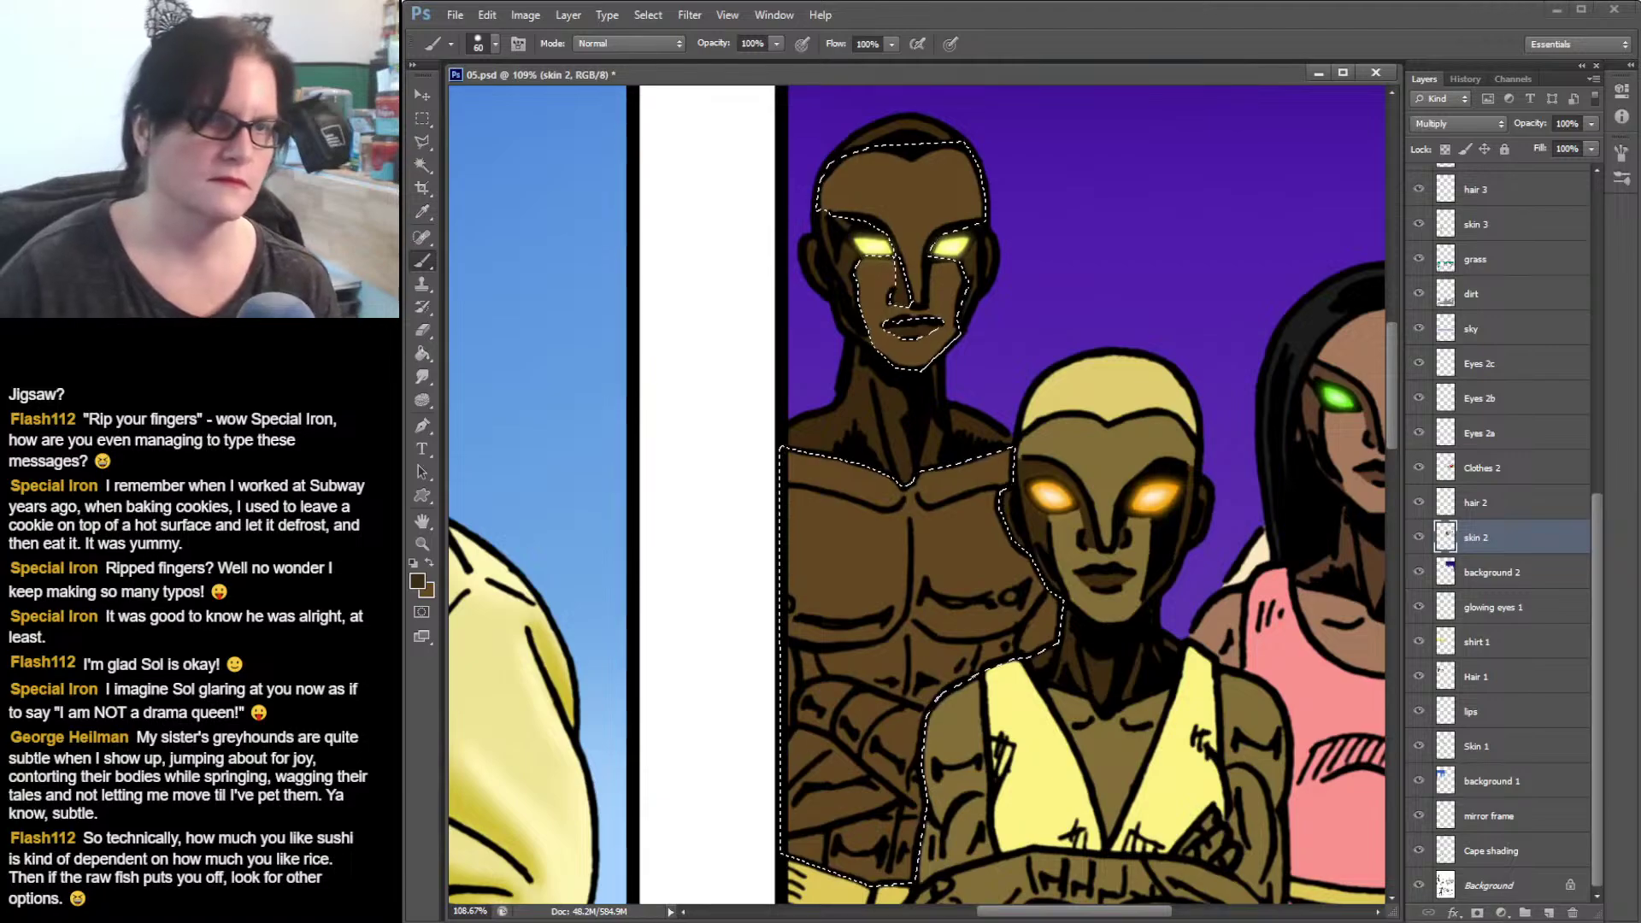
left_click(494, 44)
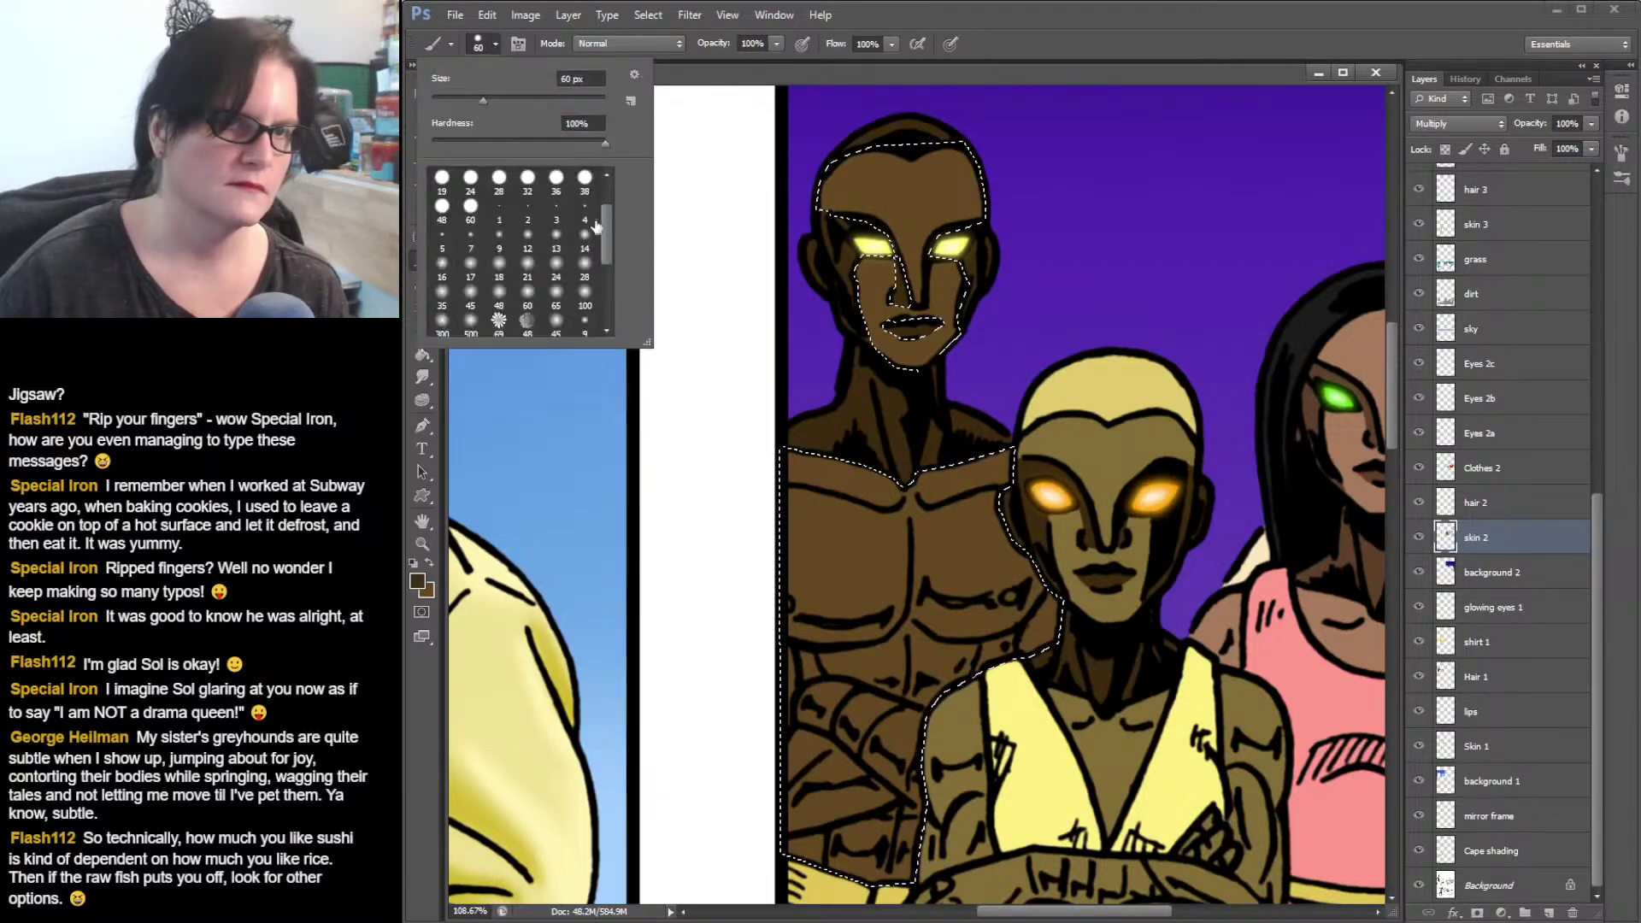
left_click(584, 295)
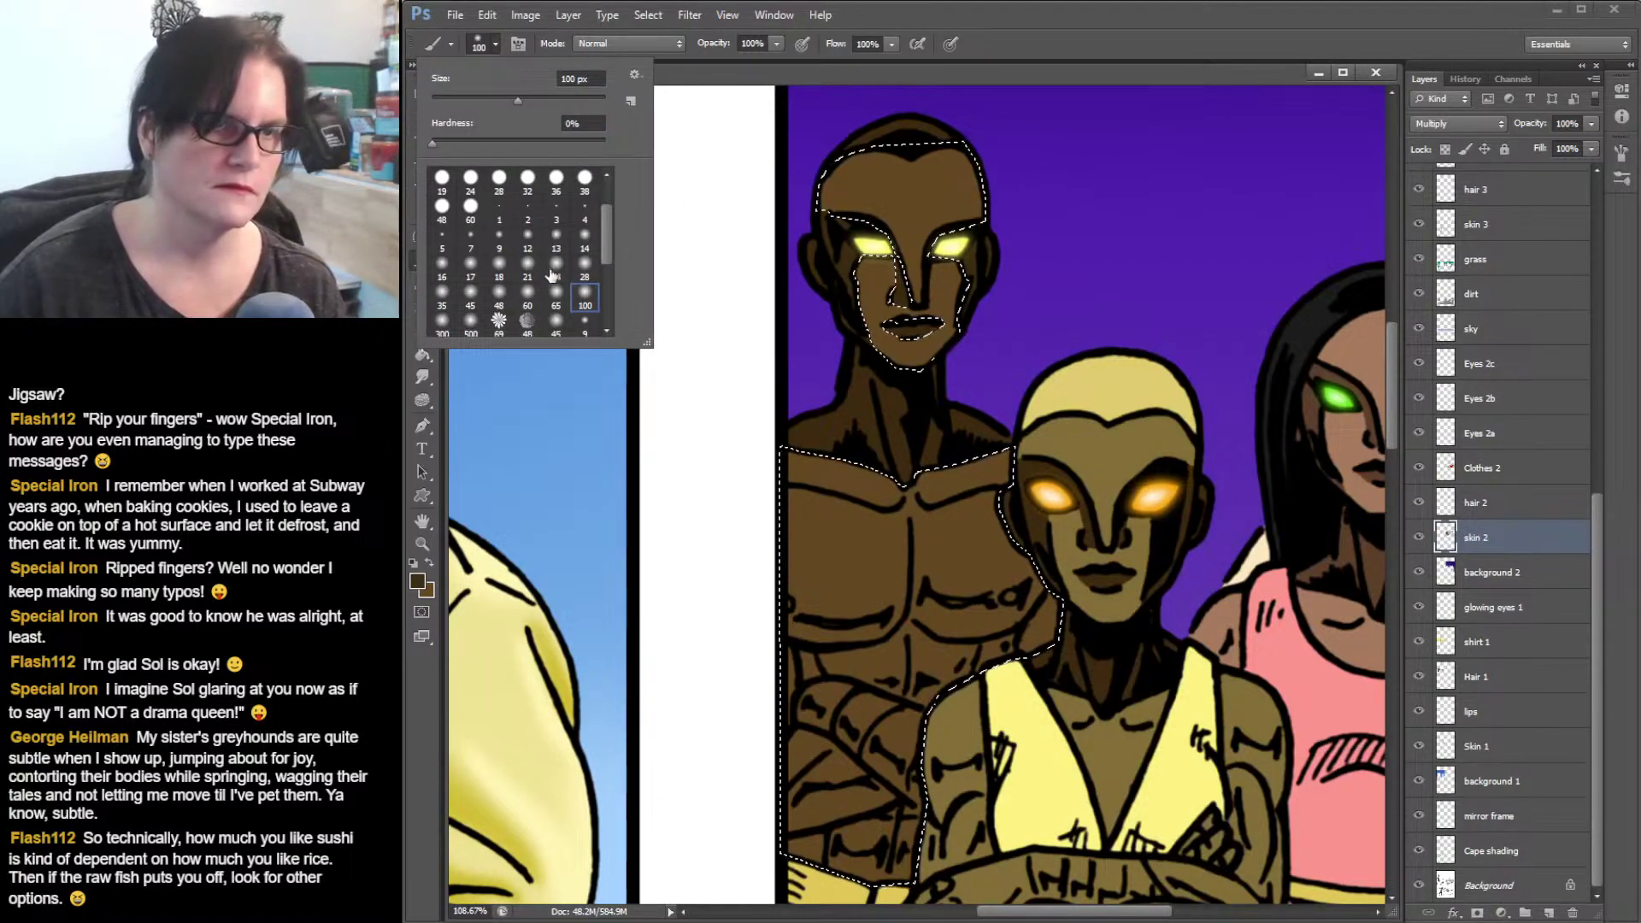
left_click(498, 295)
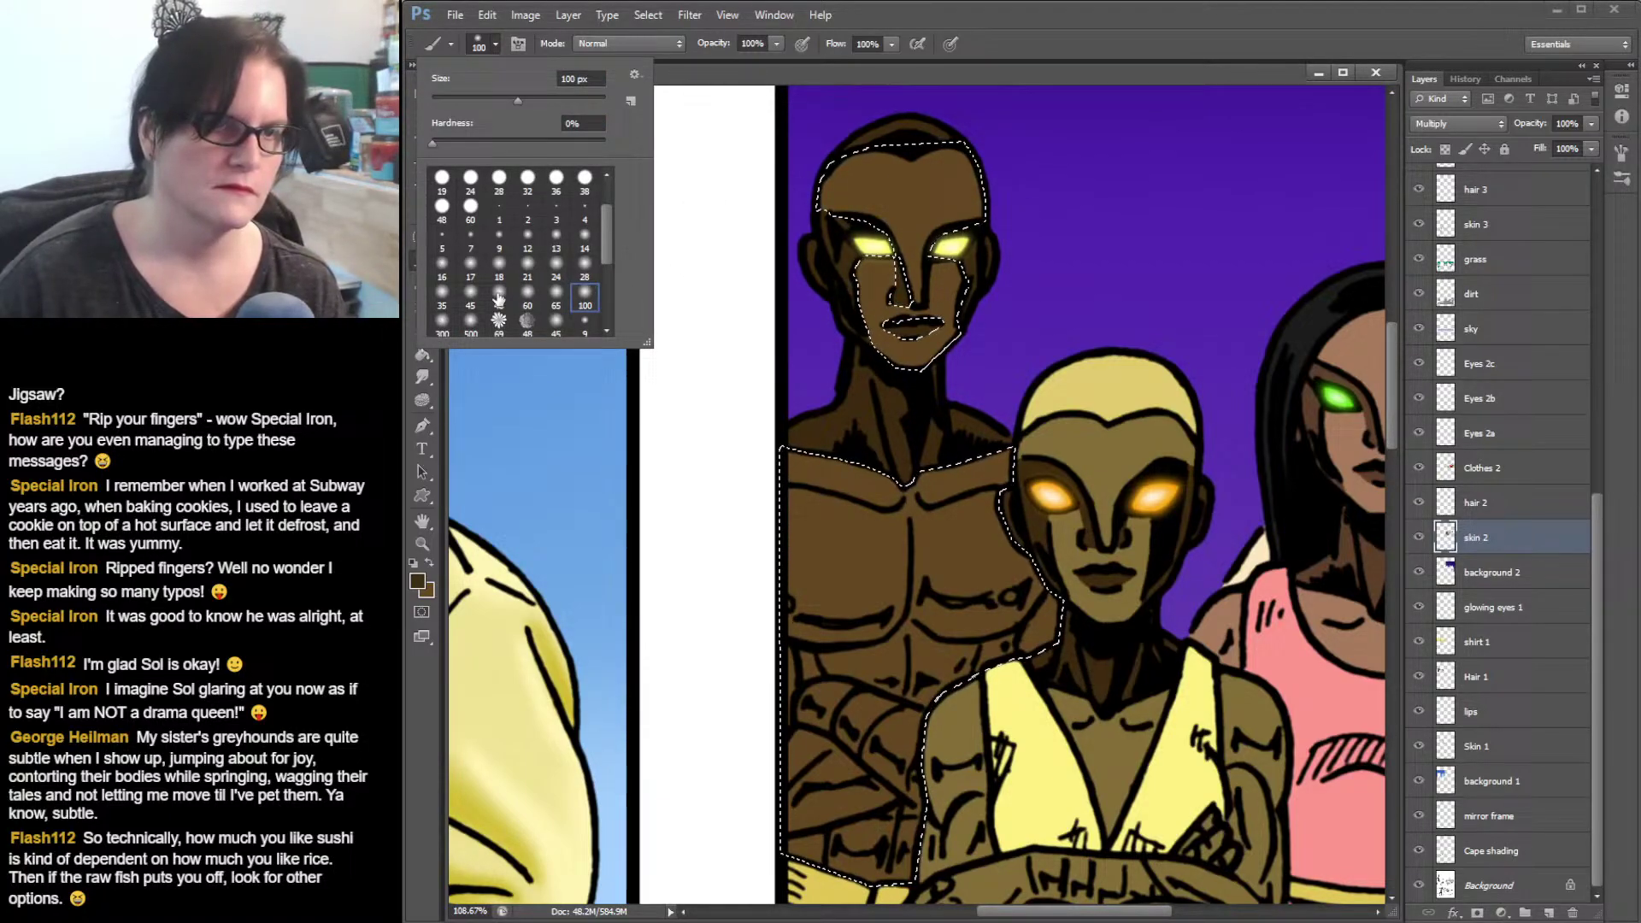
left_click(951, 149)
mouse_move(961, 149)
left_mouse_down()
mouse_move(928, 223)
mouse_move(947, 214)
left_mouse_up()
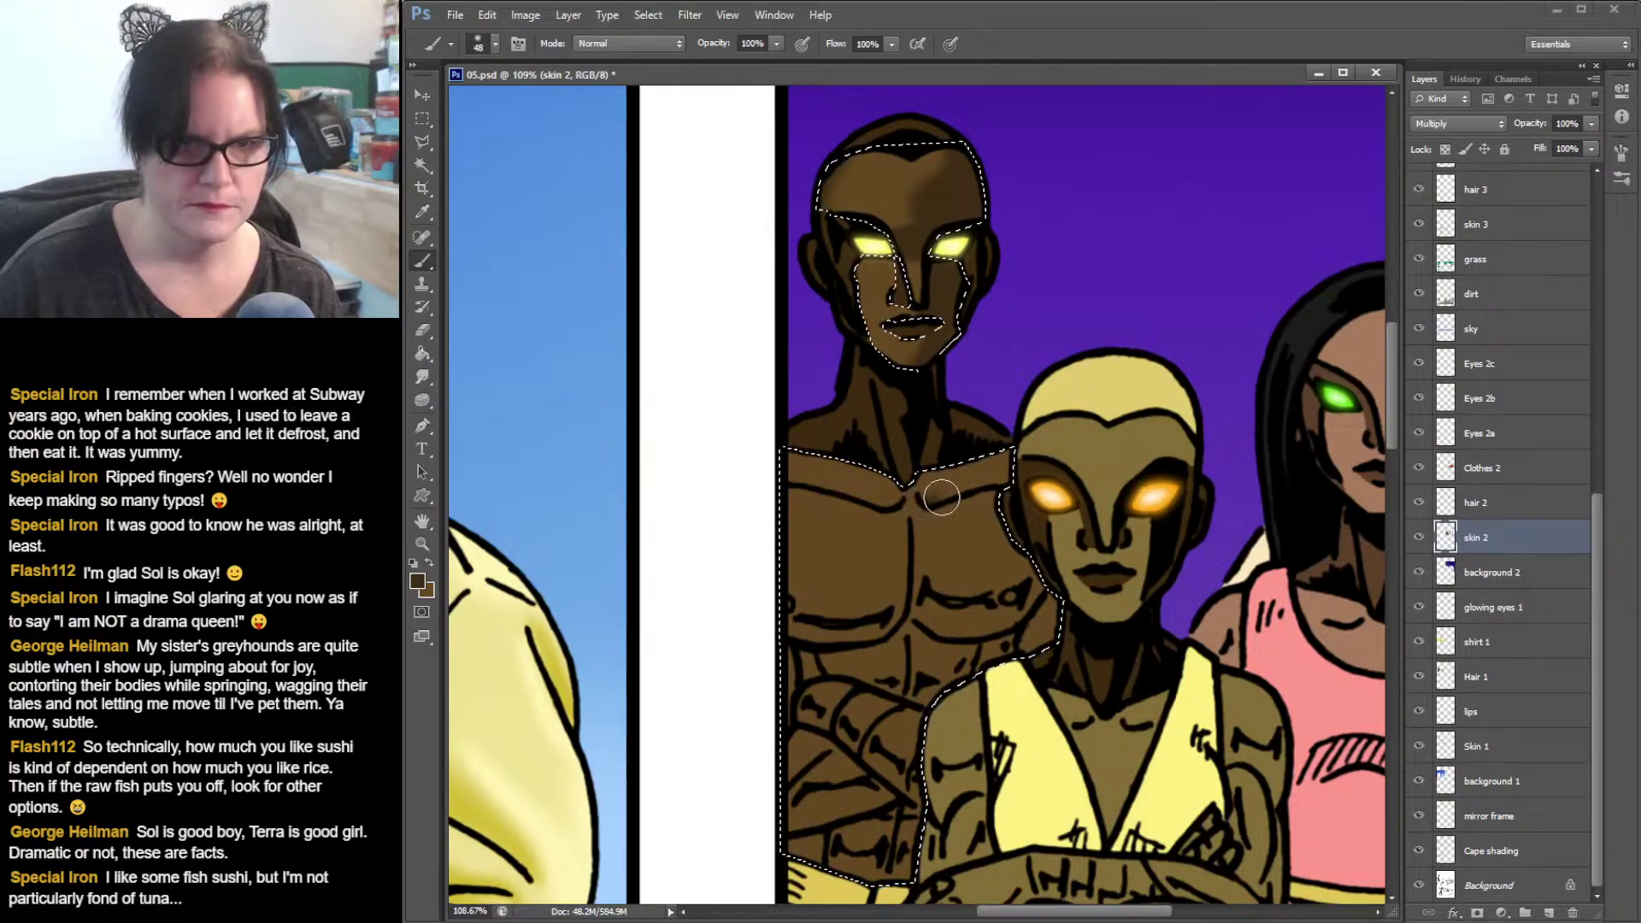
left_click_drag(941, 498, 982, 485)
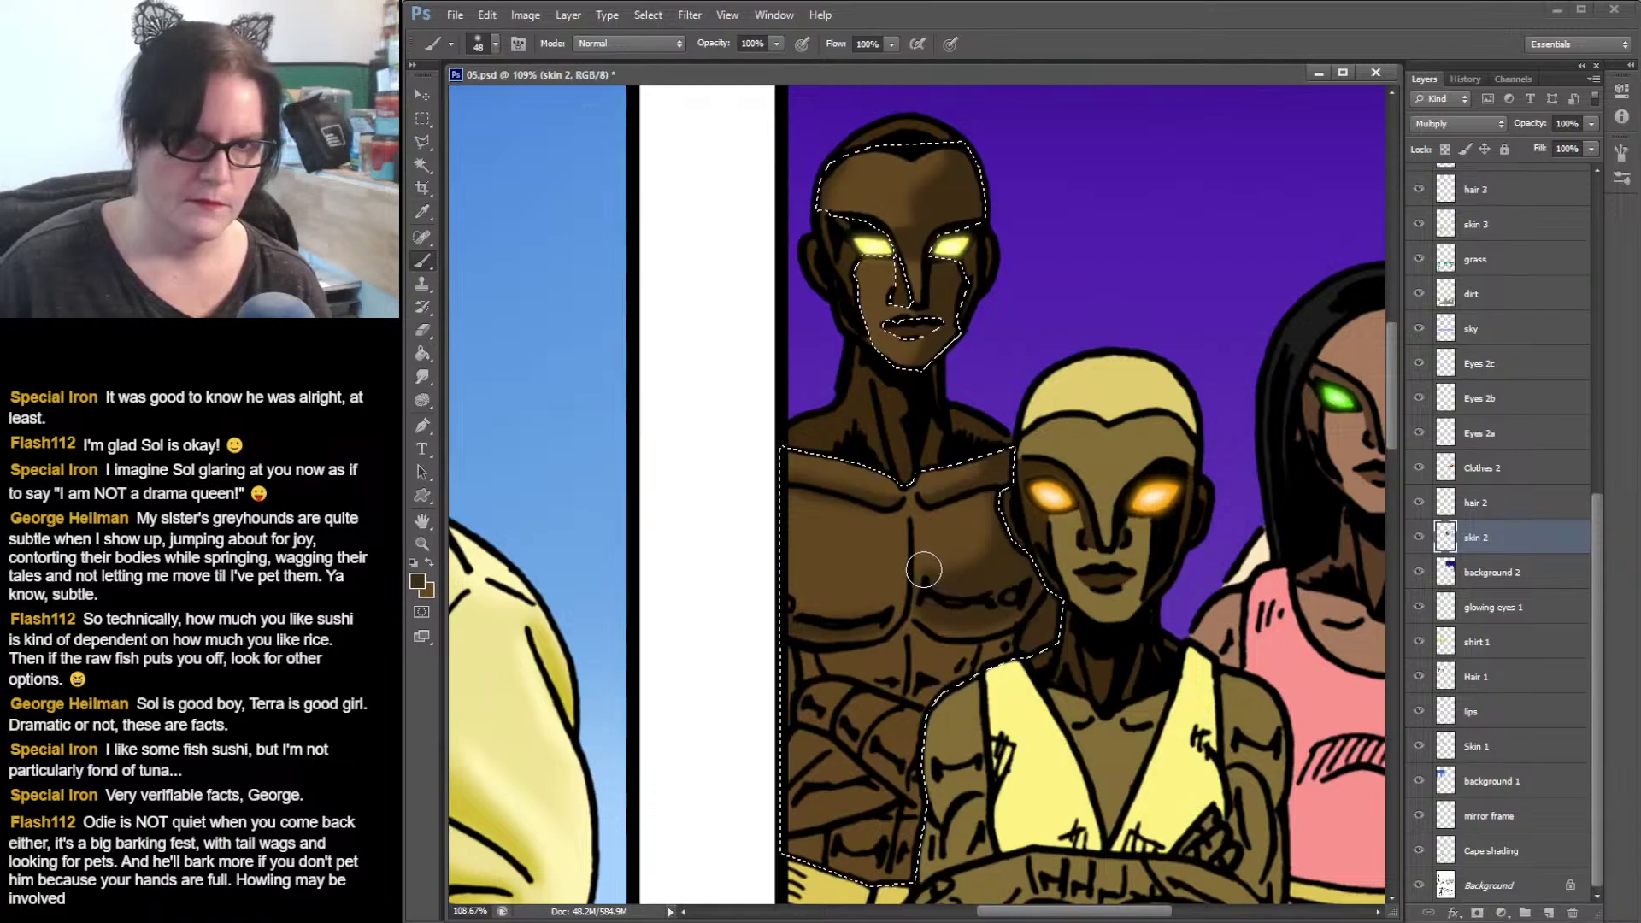
- Shade the man's abdomen and crossed arms with soft dark brown strokes inside the selection
key("ctrl+d")
left_click_drag(1063, 528, 1182, 438)
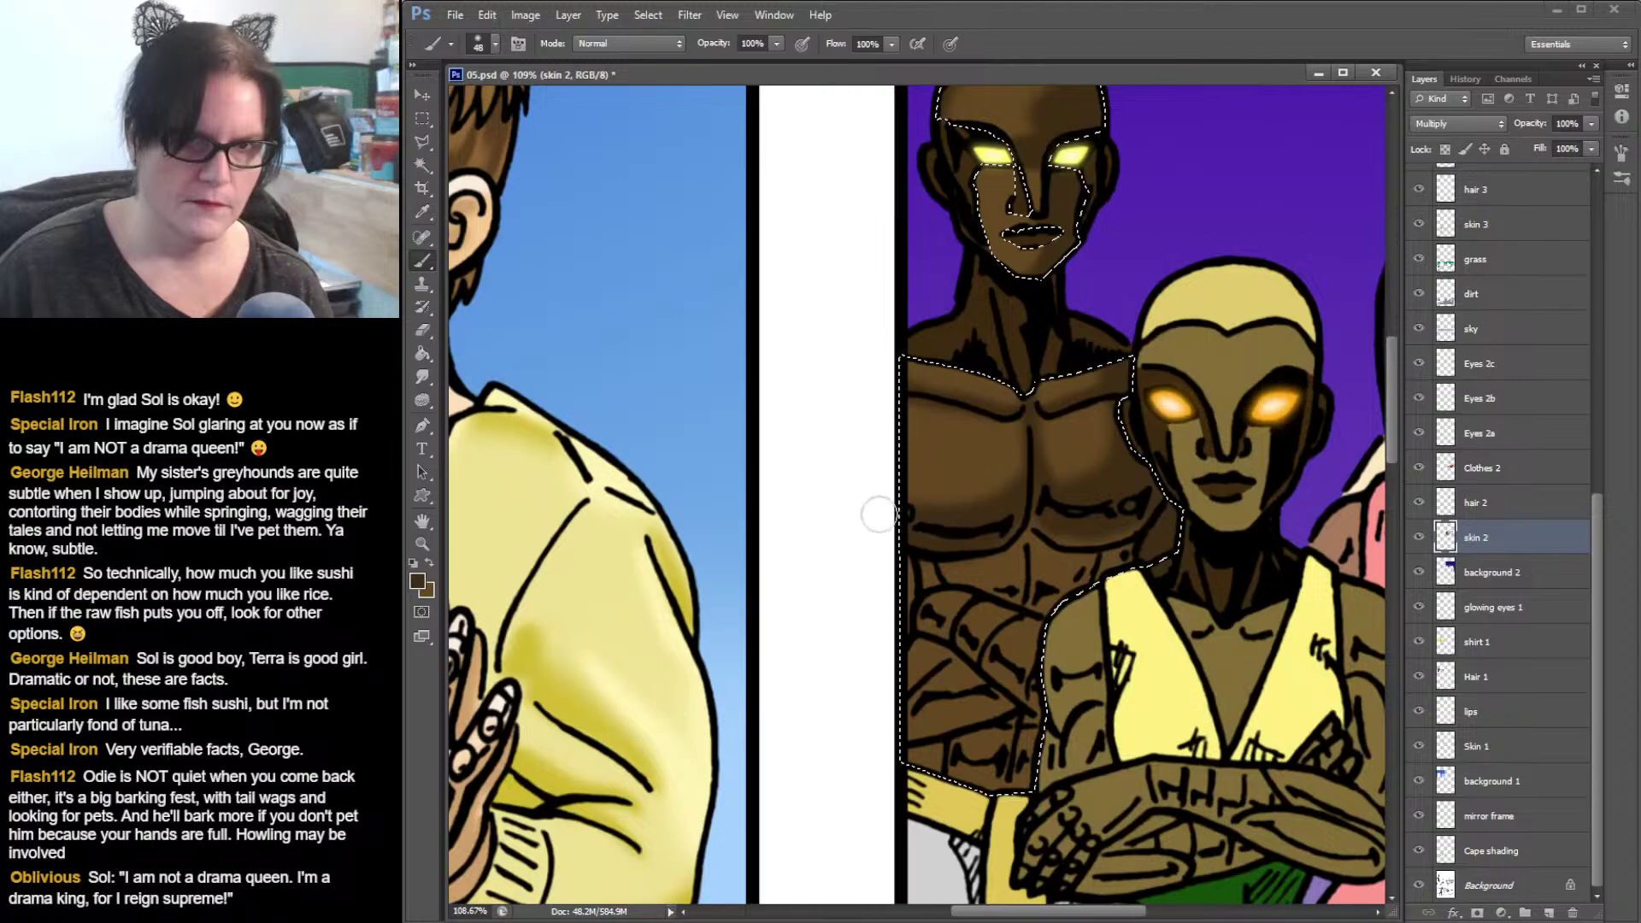
left_click_drag(1117, 521, 1023, 405)
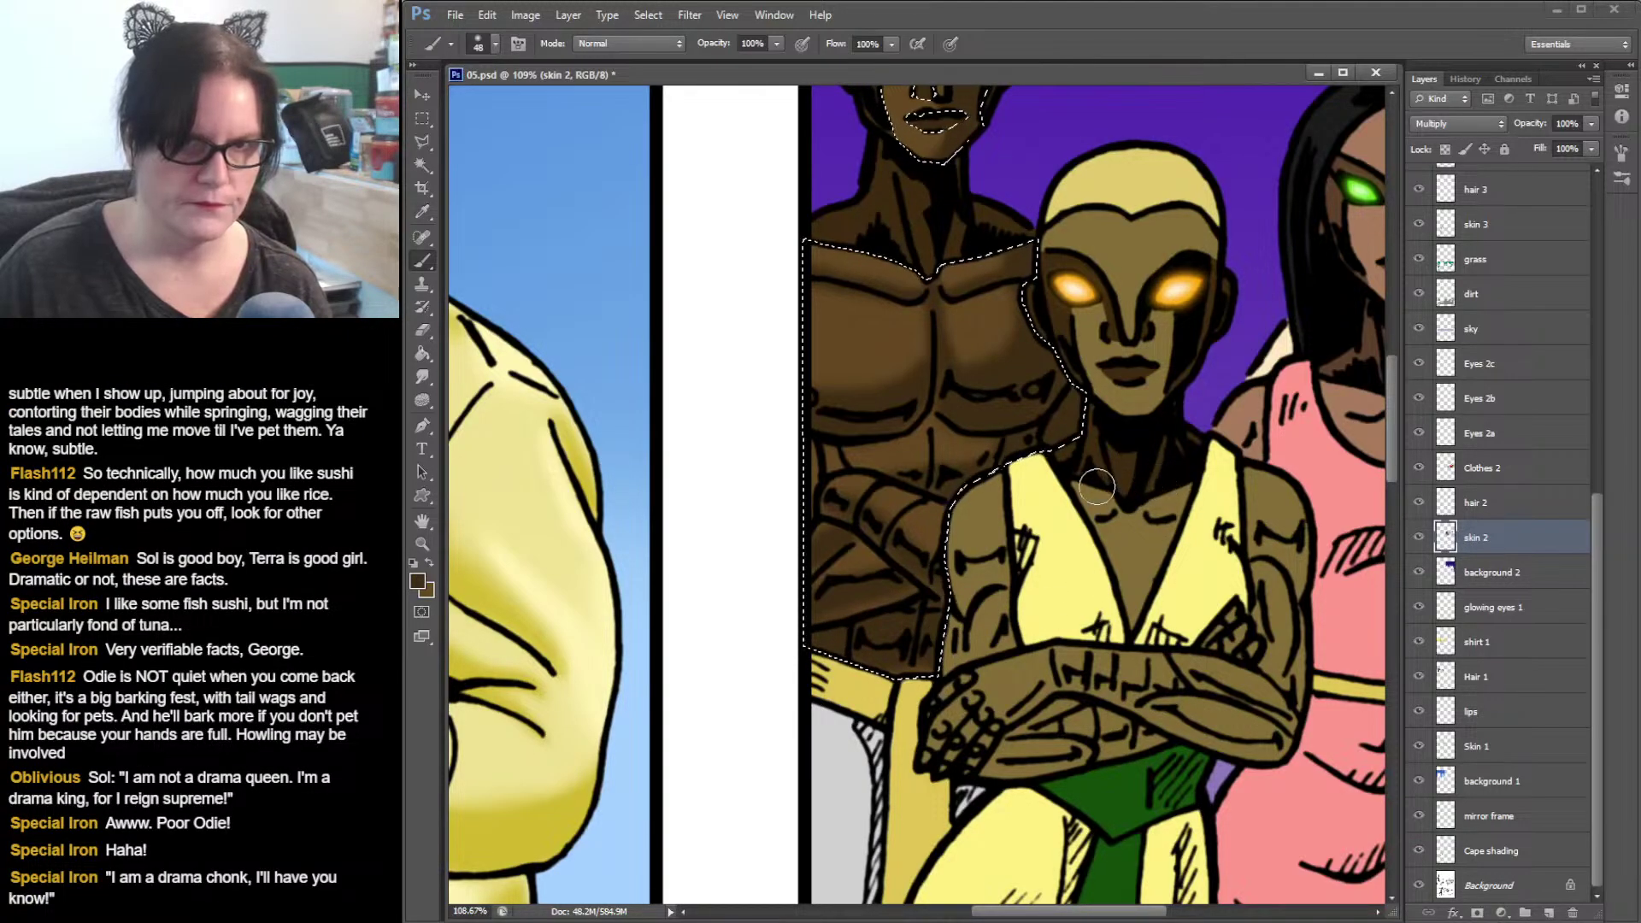
key("ctrl+d")
left_click_drag(1089, 469, 1002, 677)
key("ctrl+shift+d")
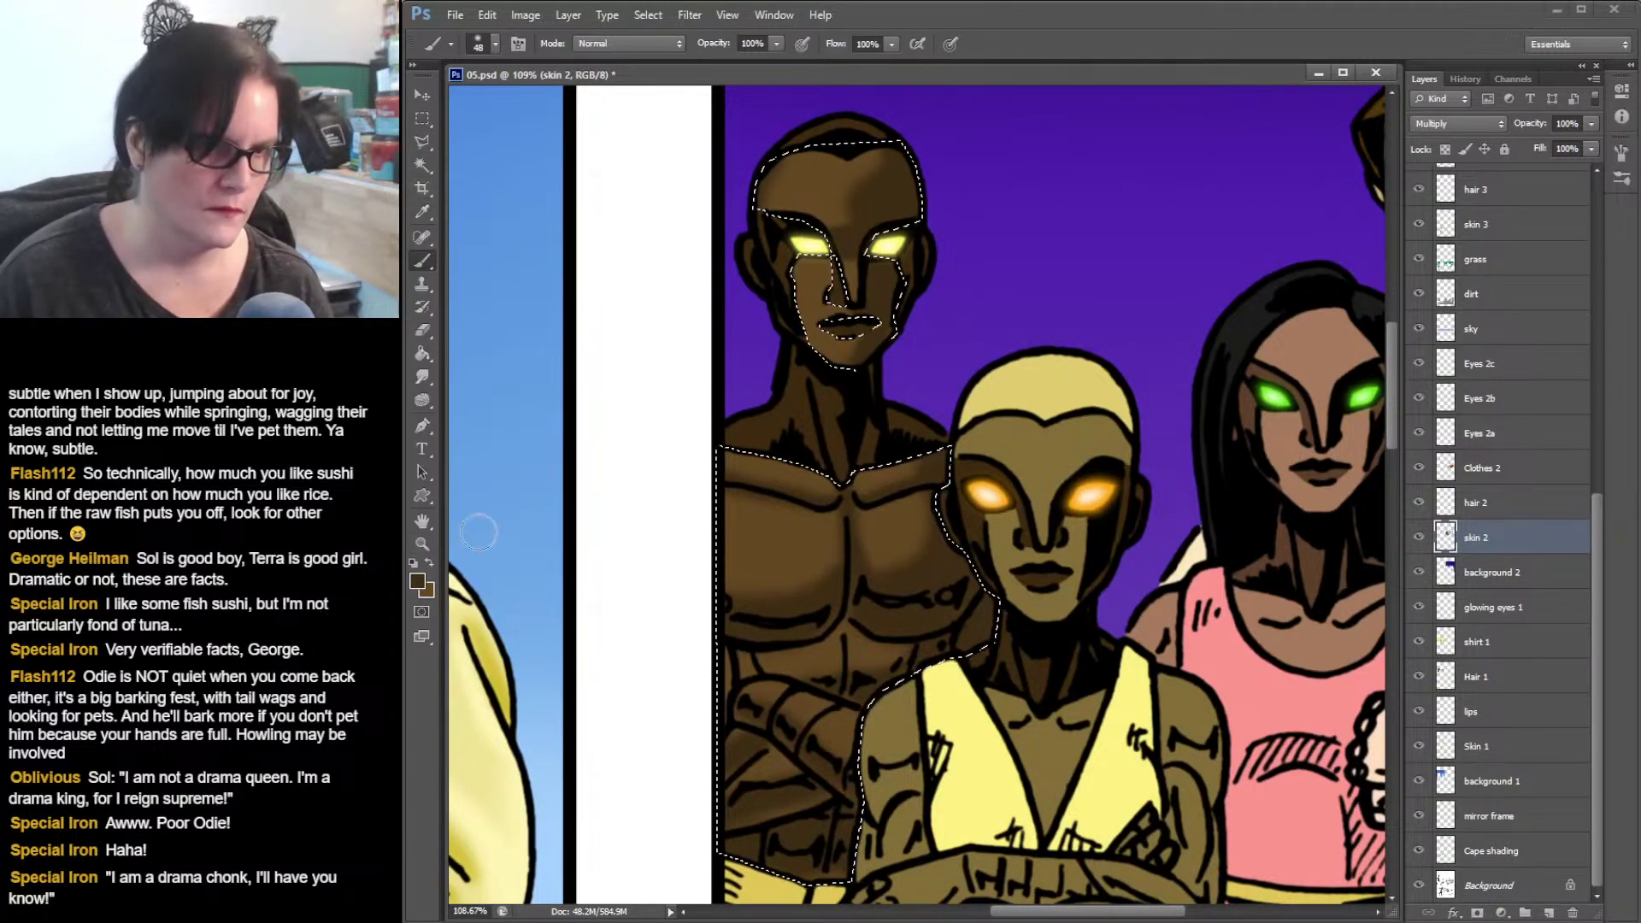
- Sample the man's skin tone, lighten it to #926d3c and brush soft highlights onto his face, chest and abdomen
left_click(424, 215)
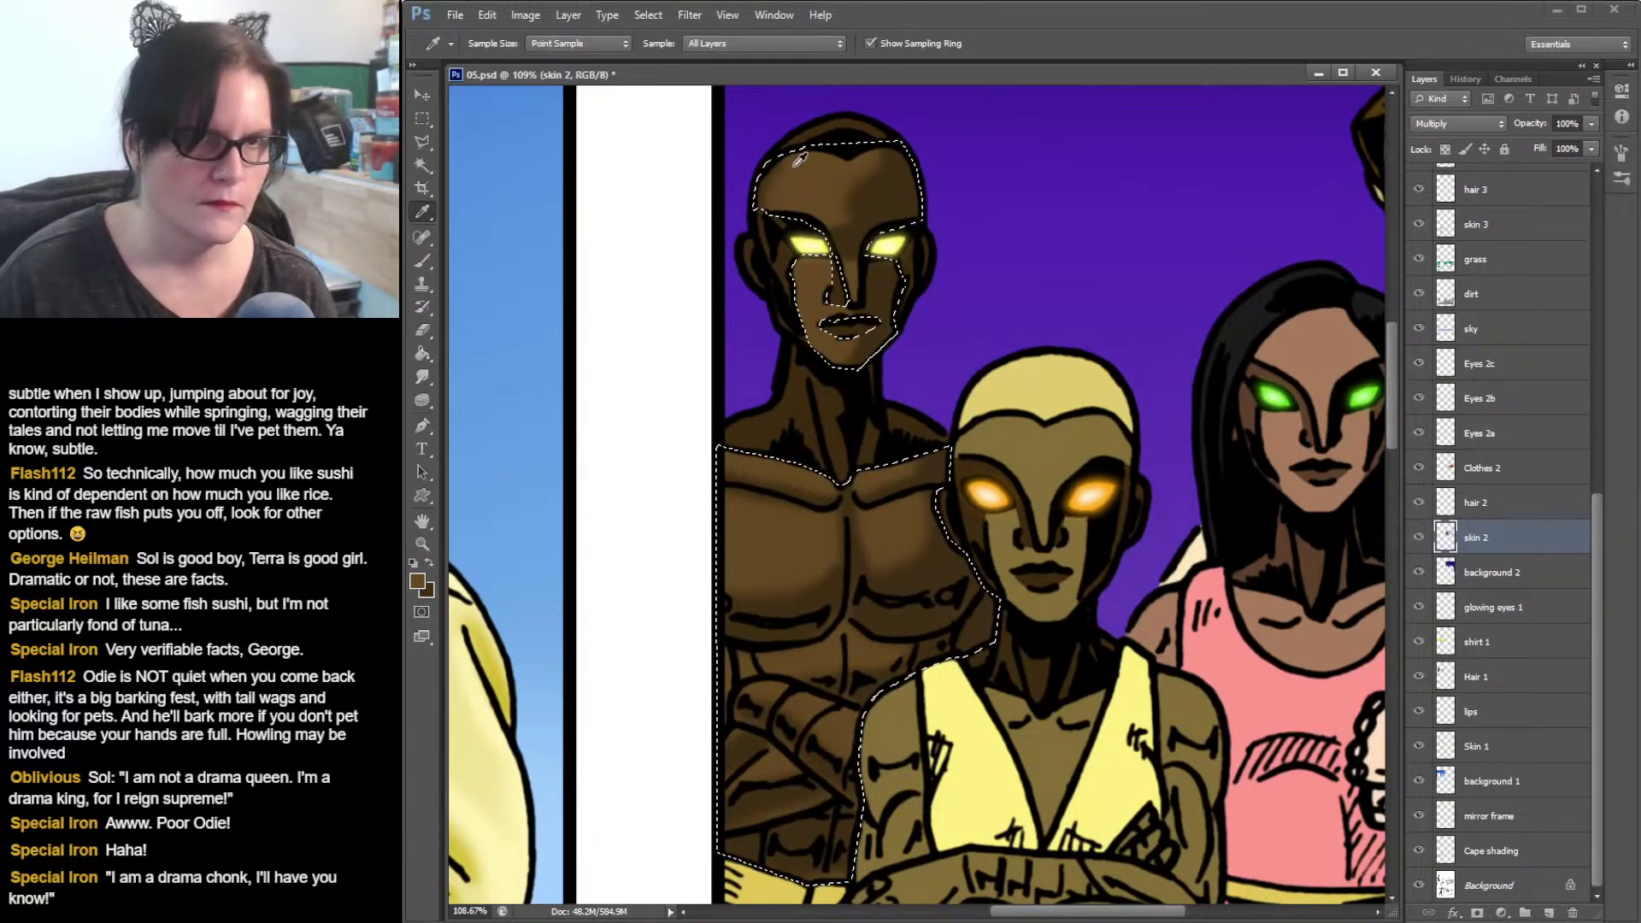
left_click(419, 584)
left_click_drag(1209, 233, 1199, 209)
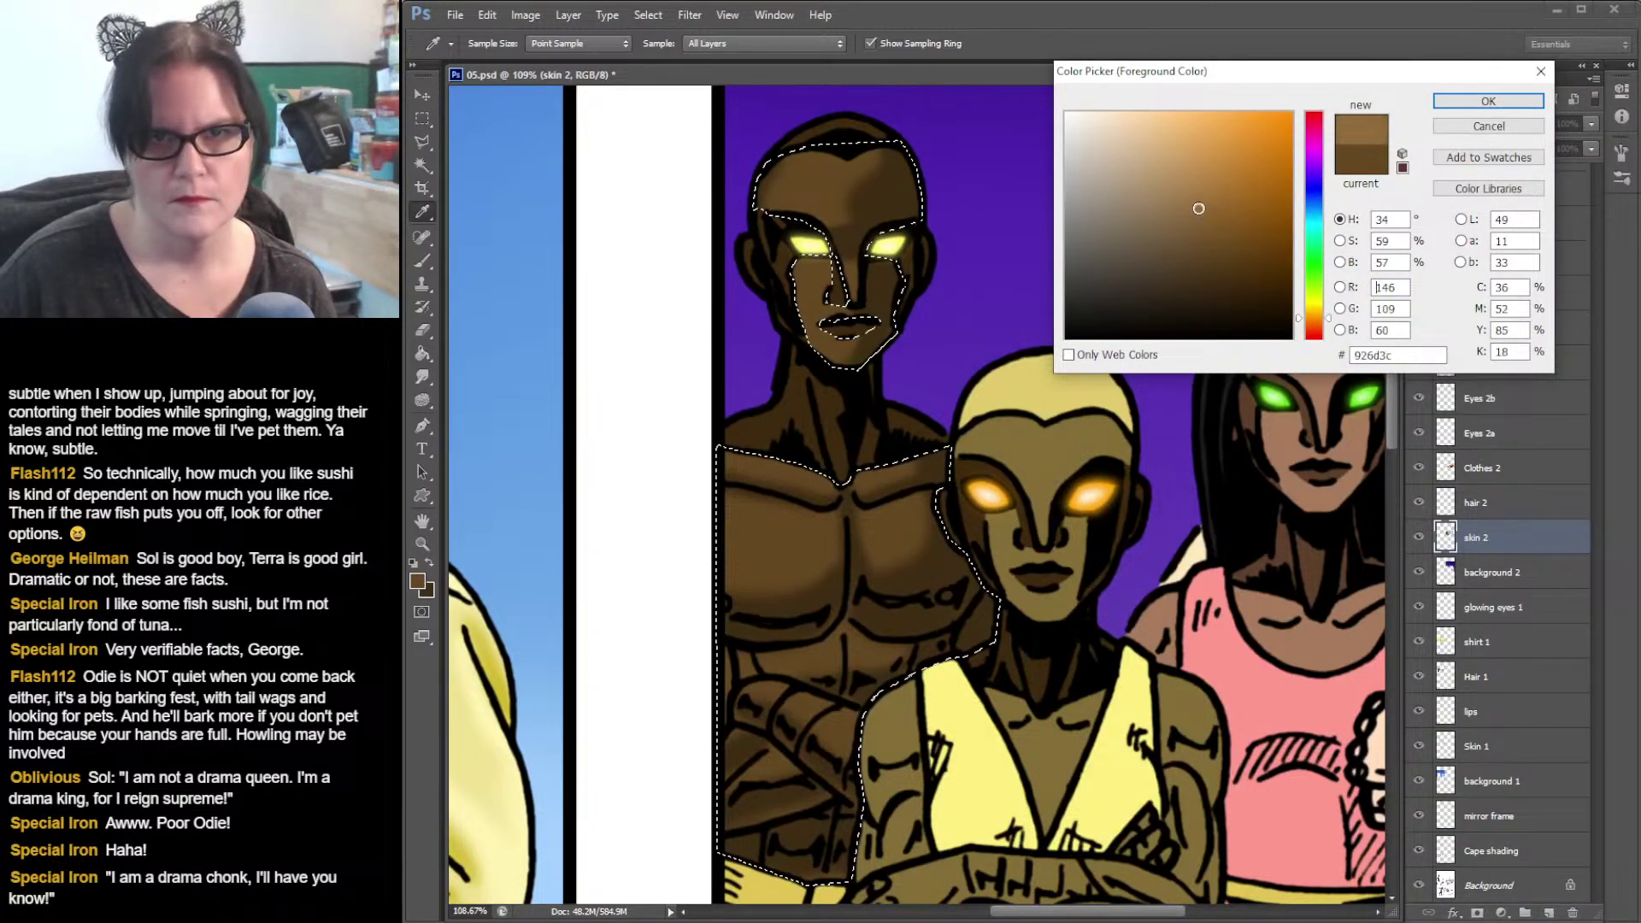
left_click(1488, 101)
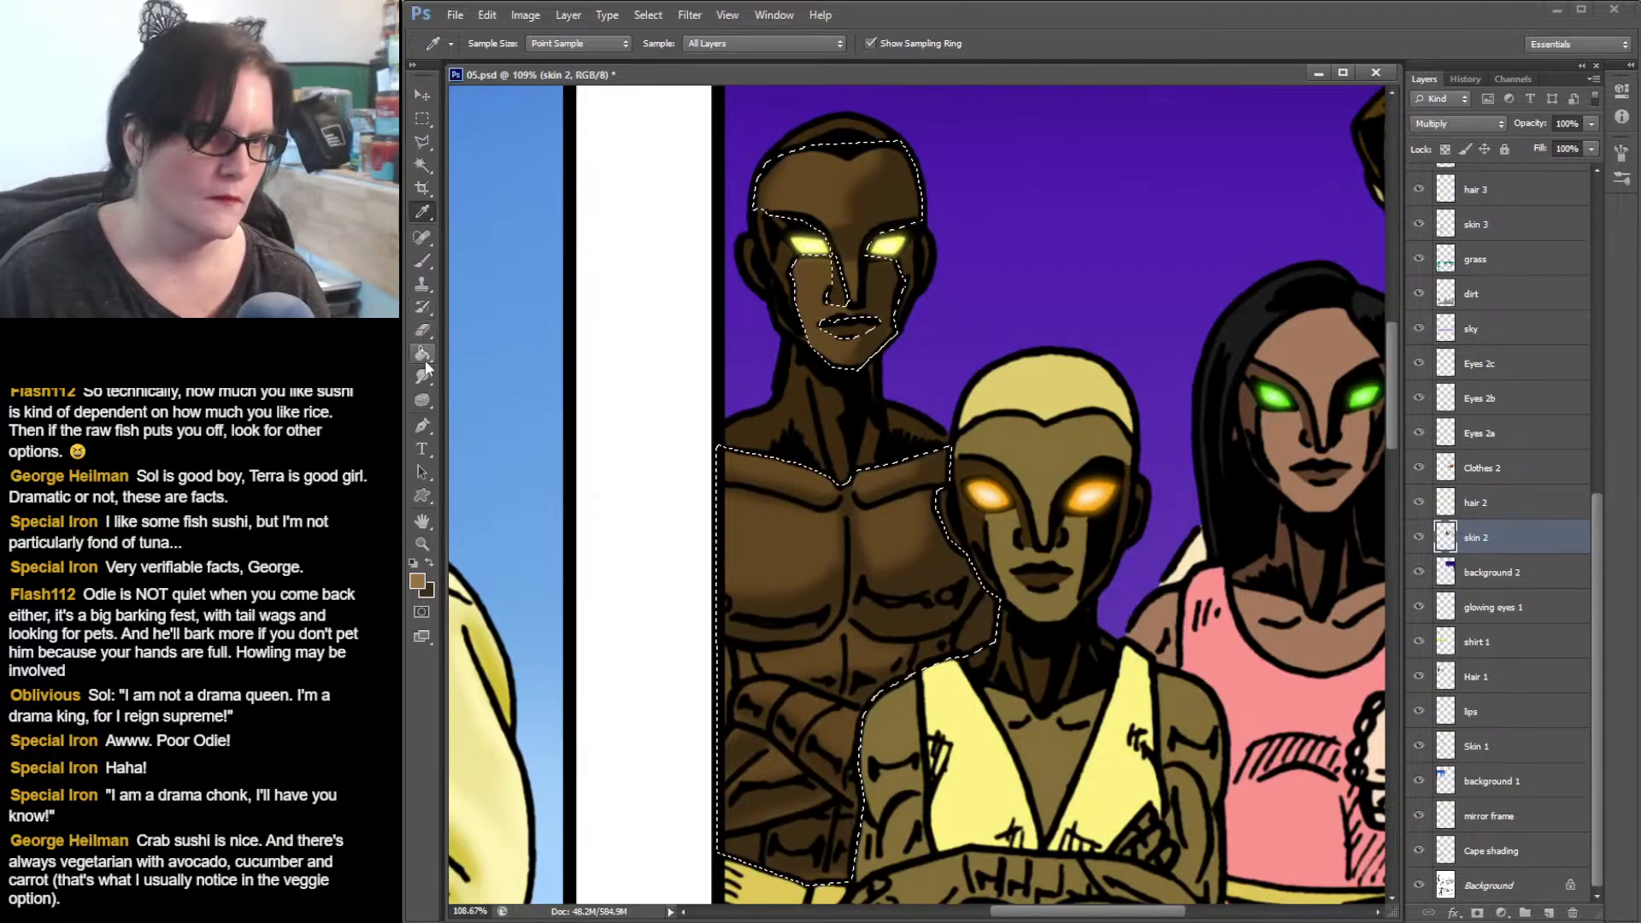
left_click(426, 260)
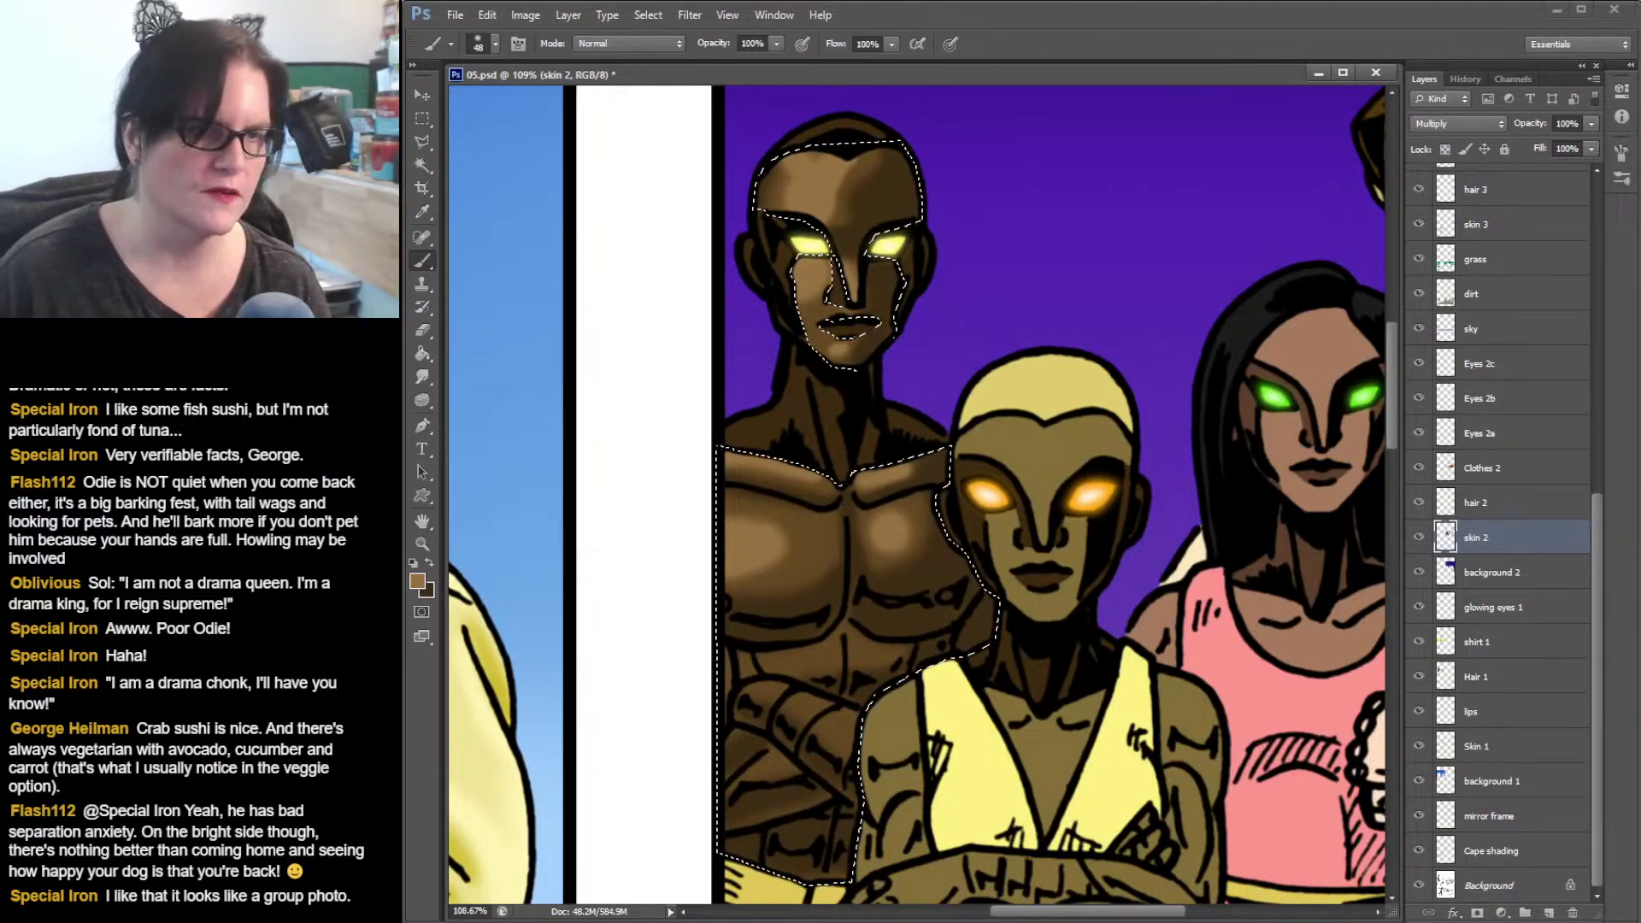
key("r")
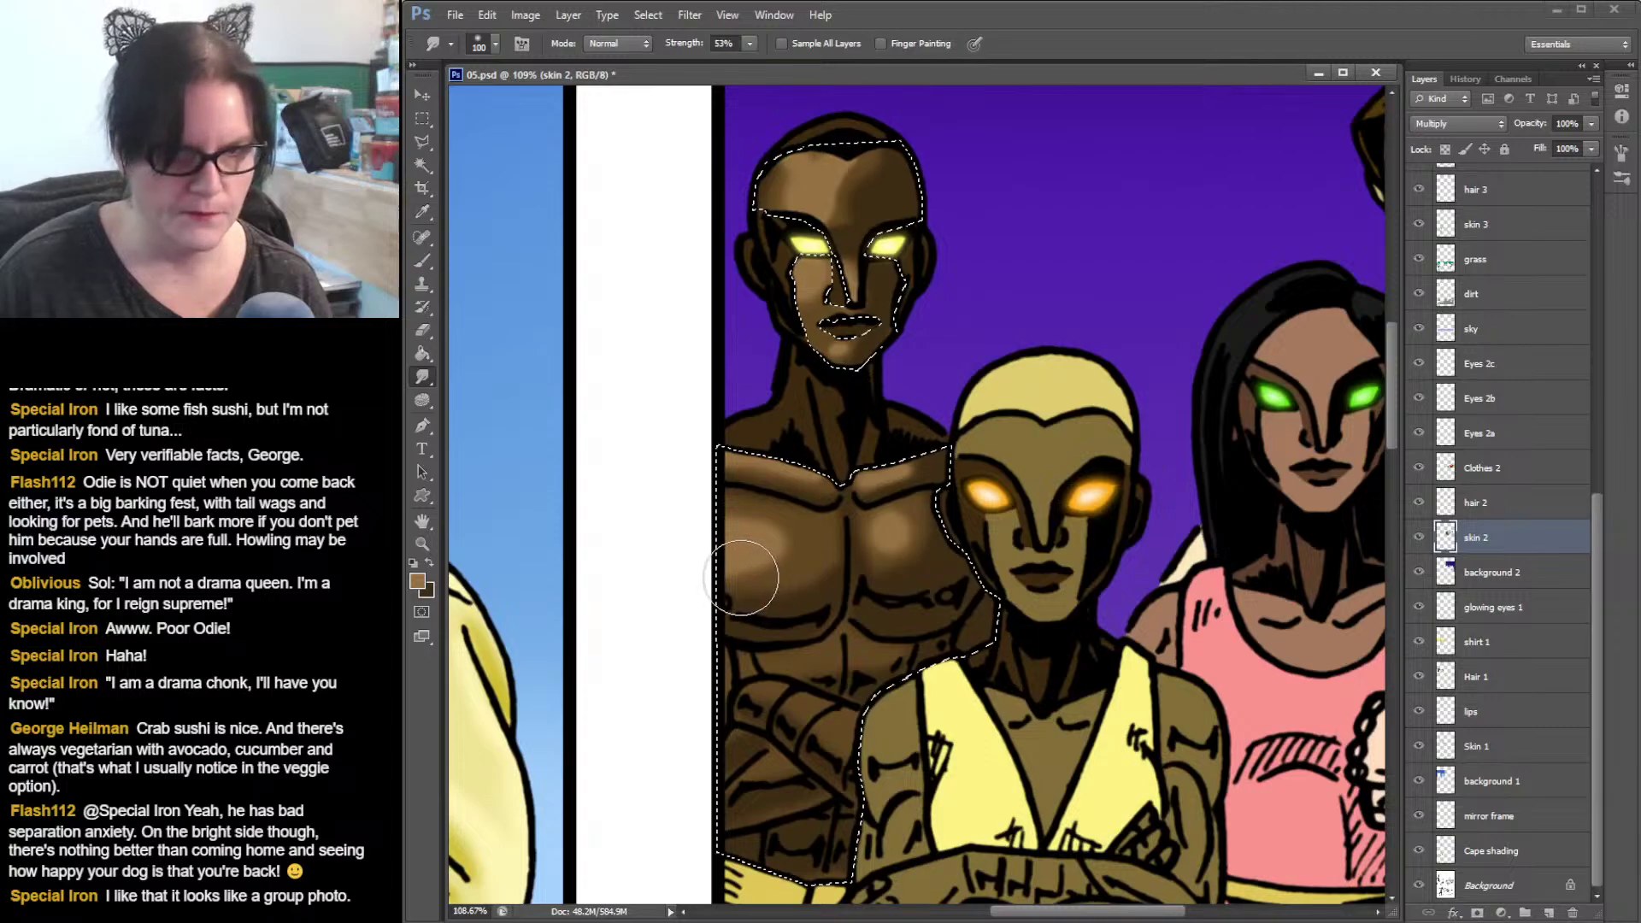
left_click_drag(974, 547, 998, 435)
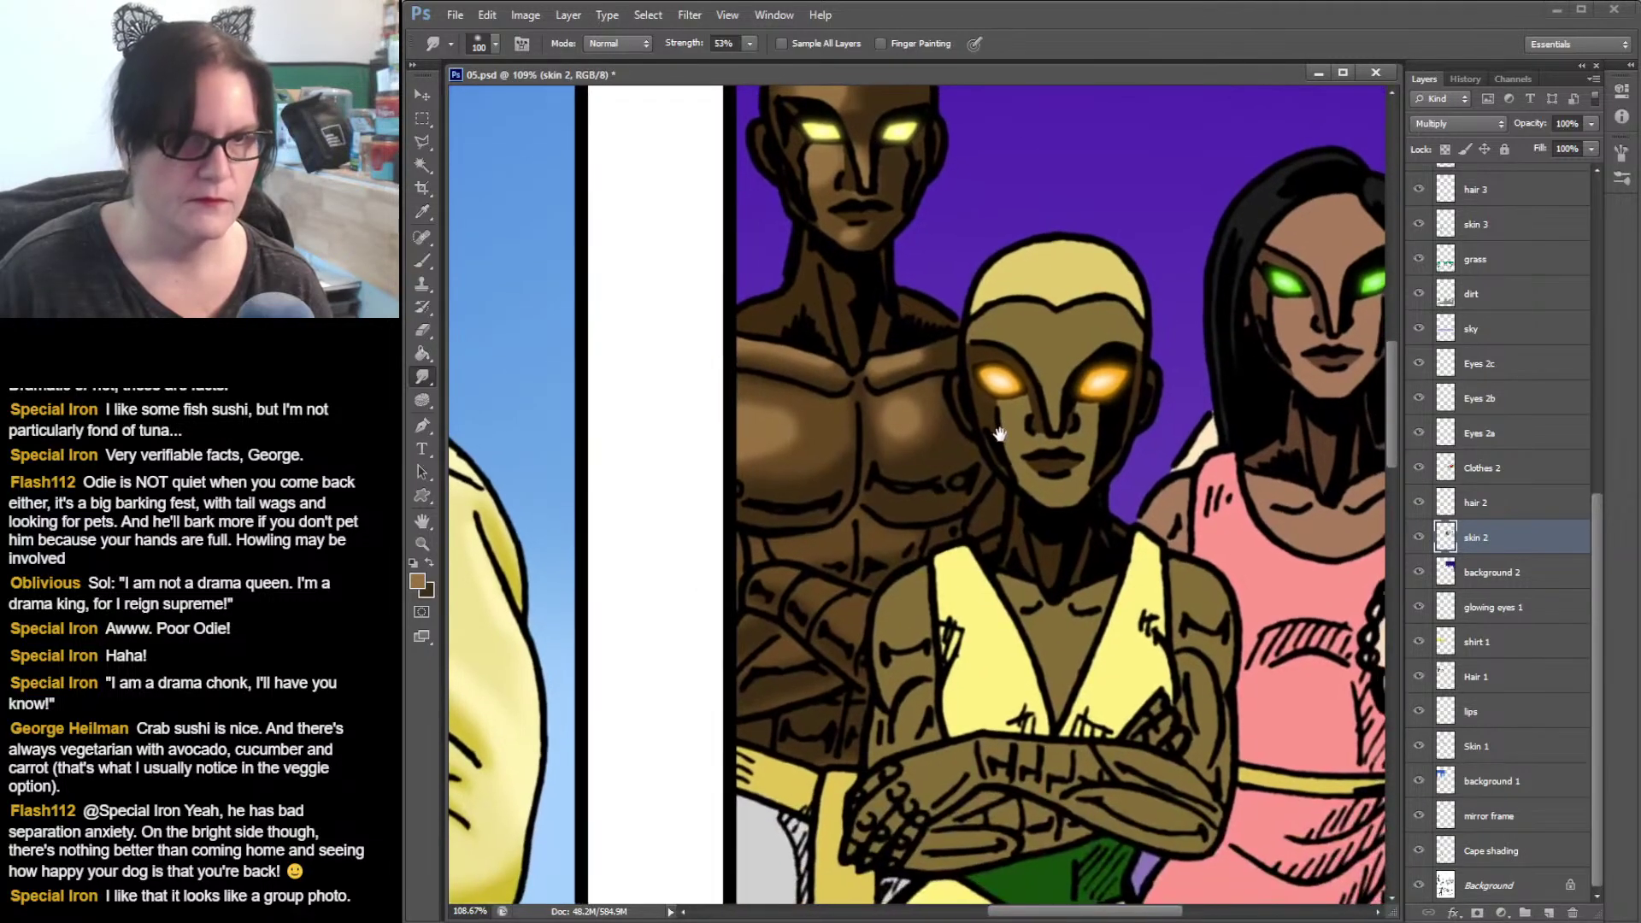
key("b")
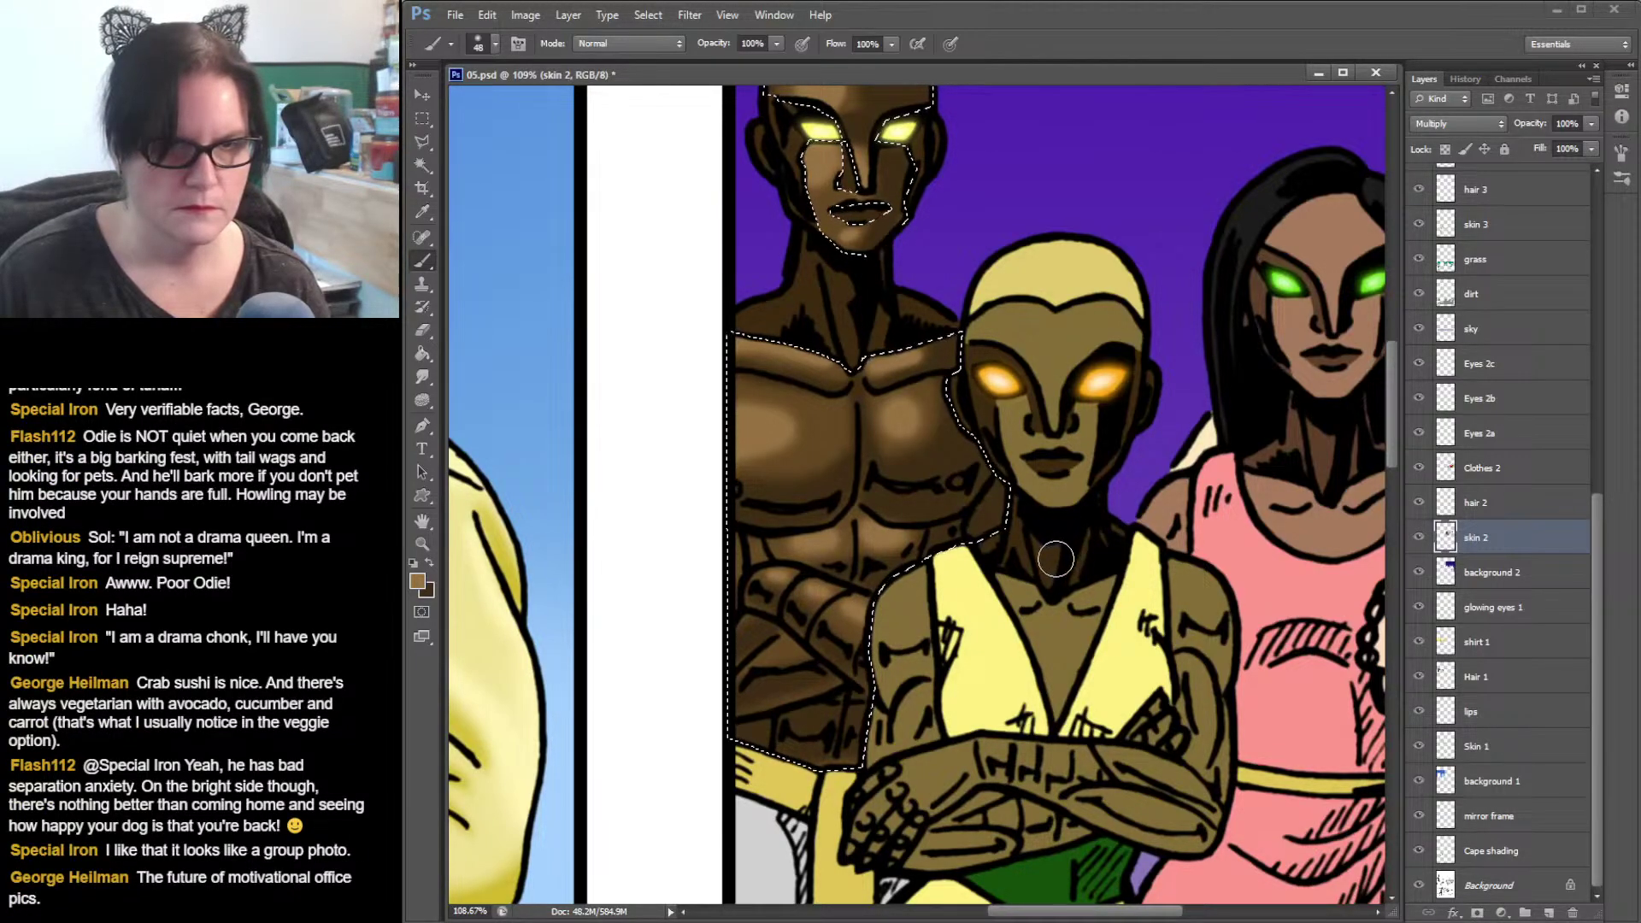
- Sample the dark brown of the bare-chested man's torso and darken the foreground colour to #23190b
left_click_drag(1081, 445, 1044, 581)
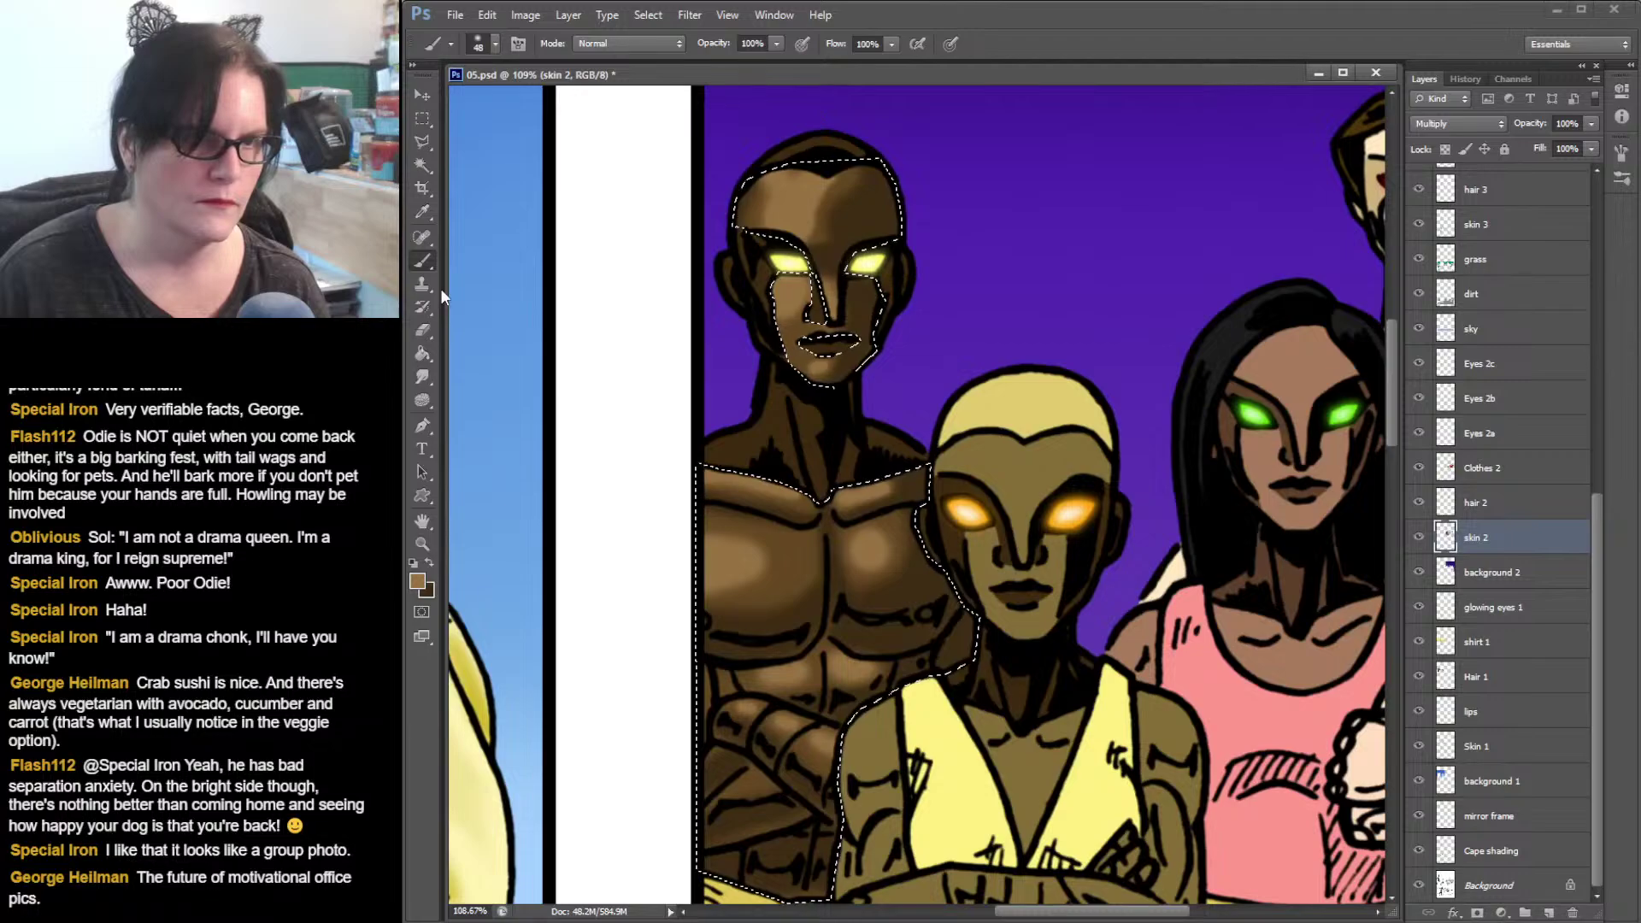
left_click(422, 212)
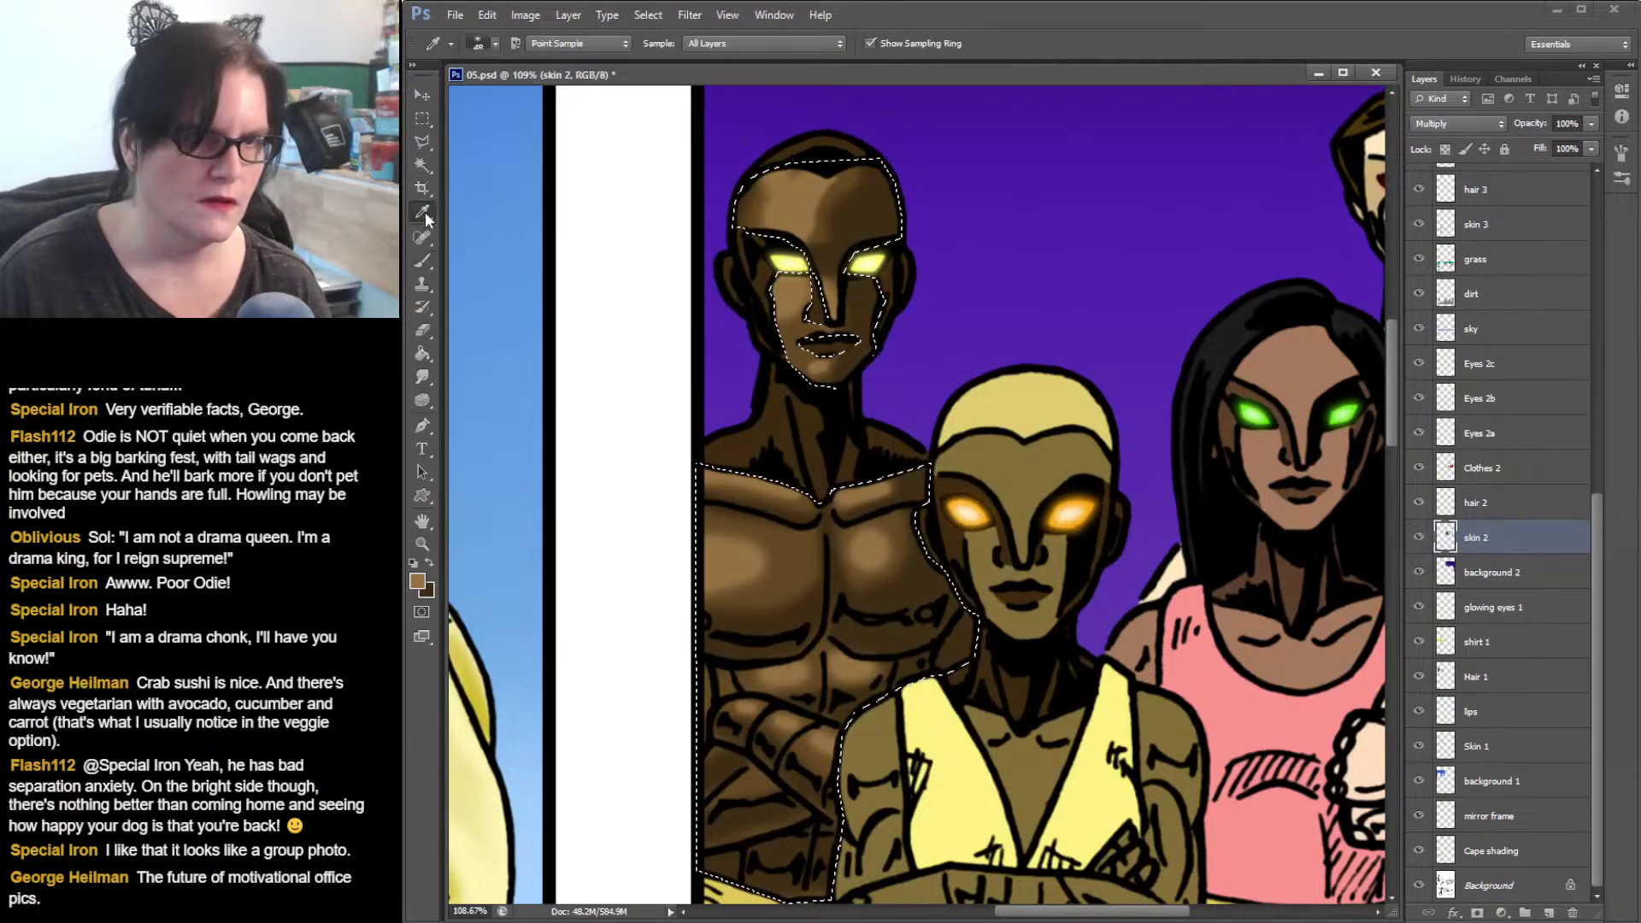
left_click(795, 428)
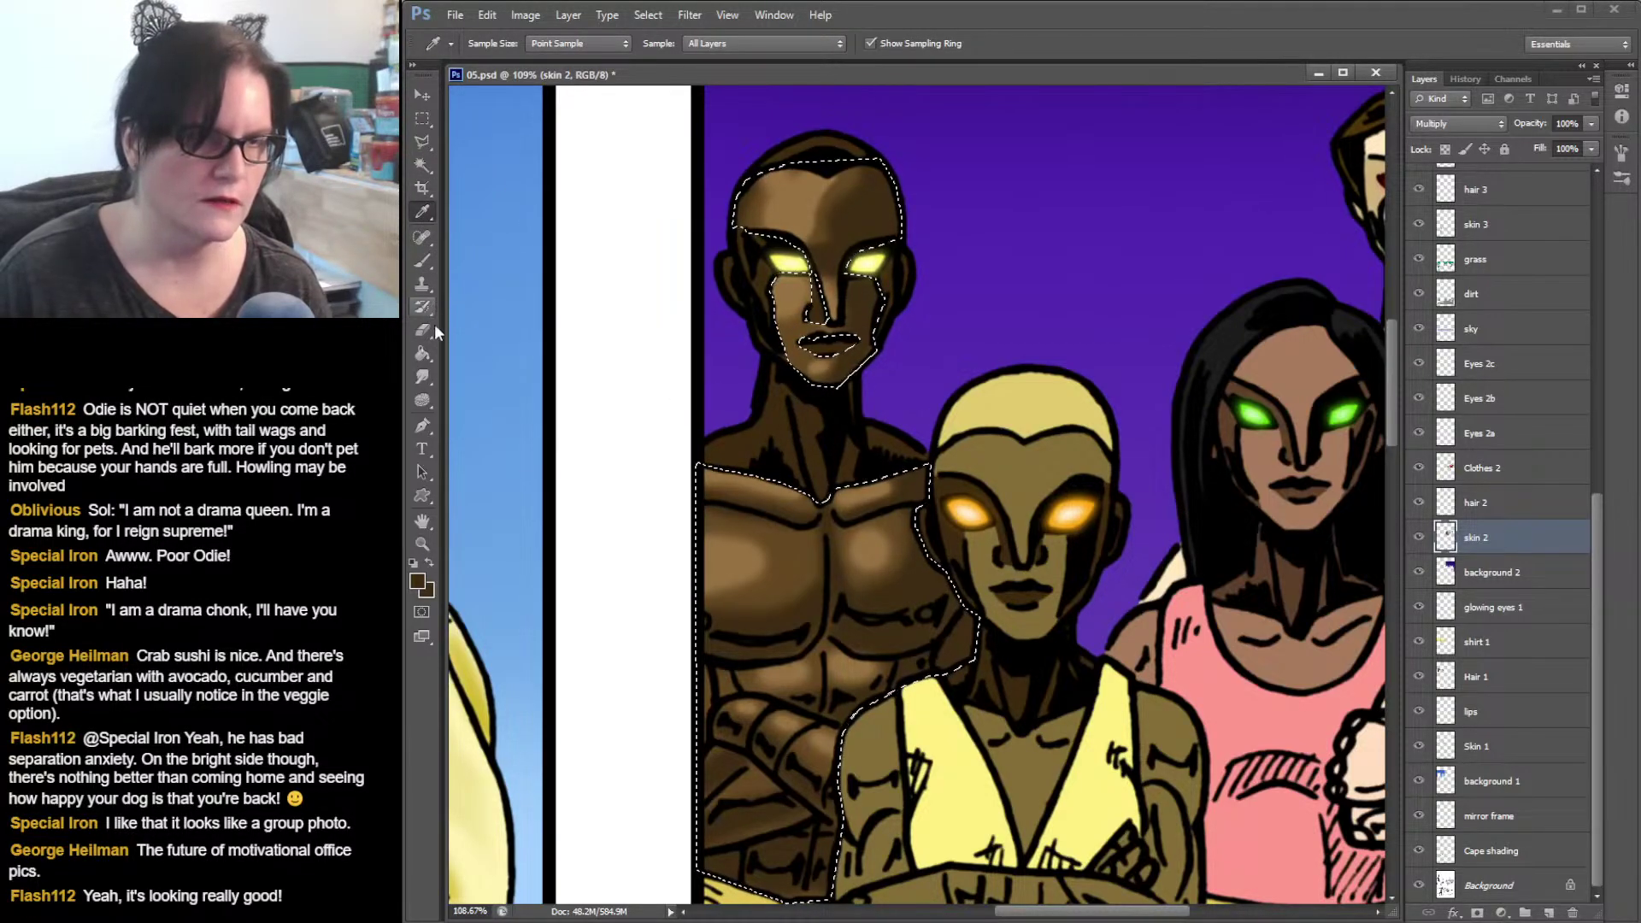
left_click(417, 582)
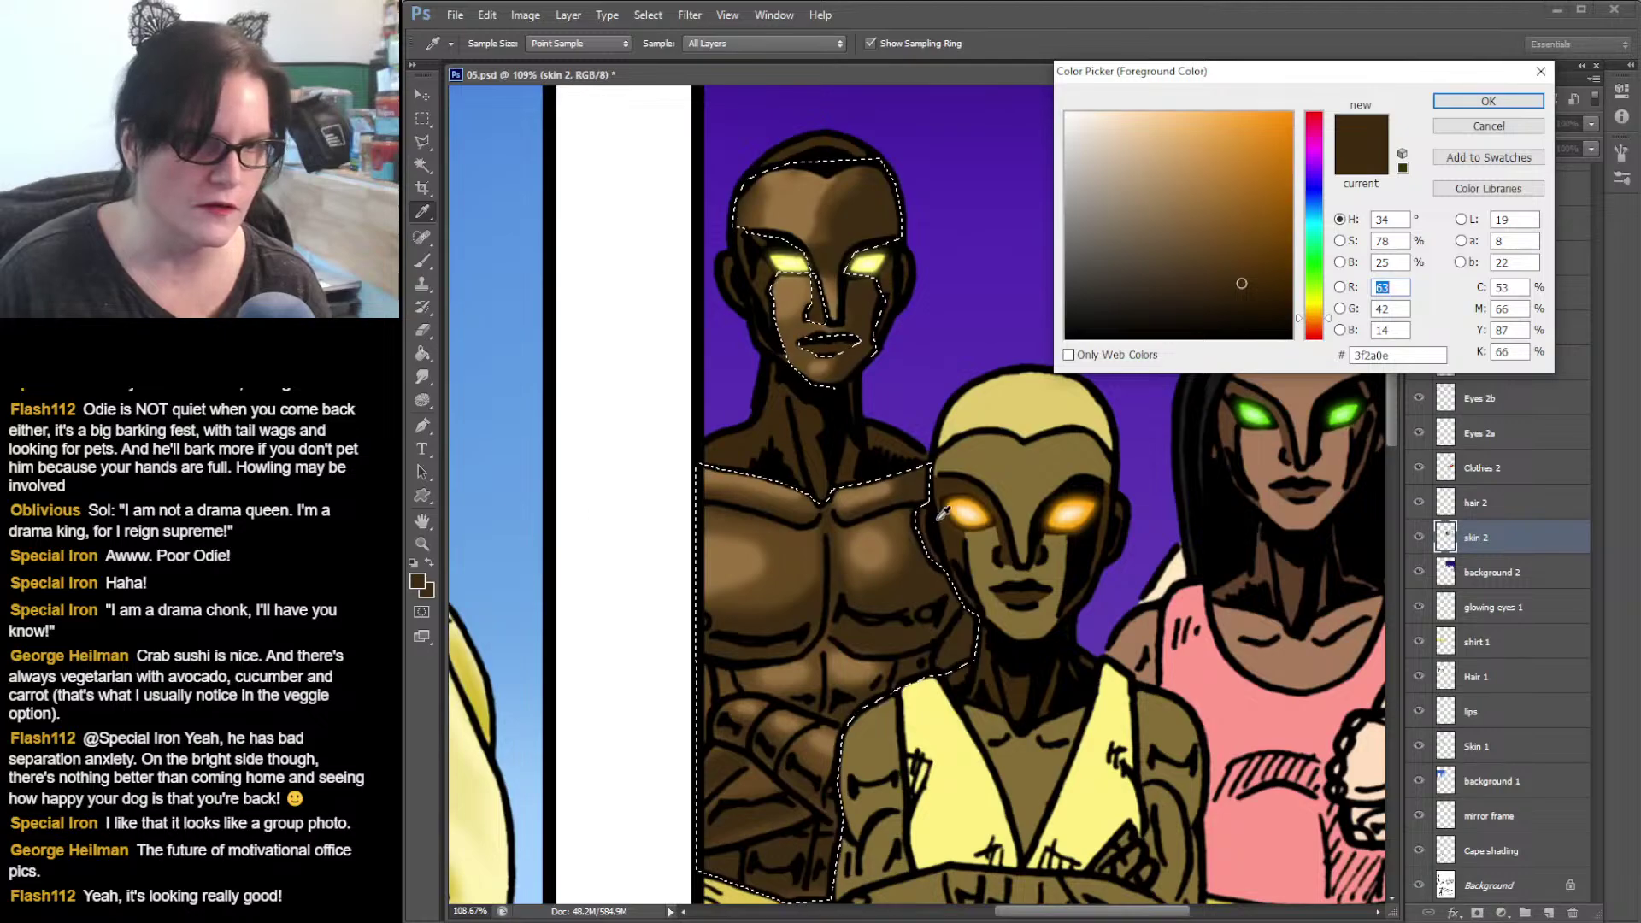
left_click(903, 636)
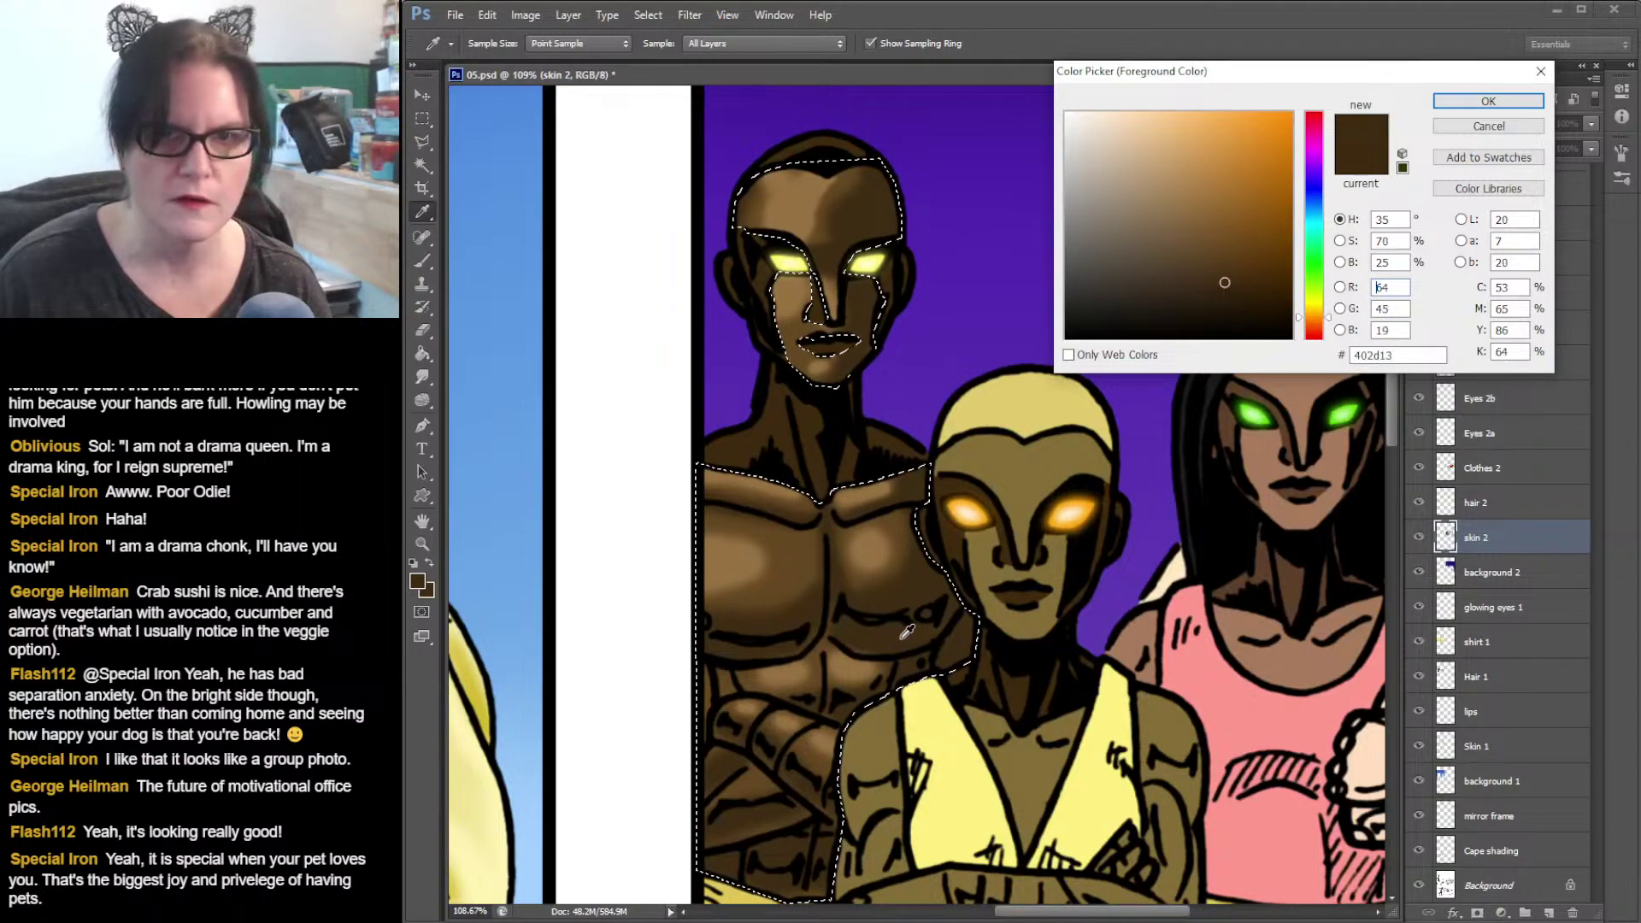
left_click_drag(1224, 284, 1219, 309)
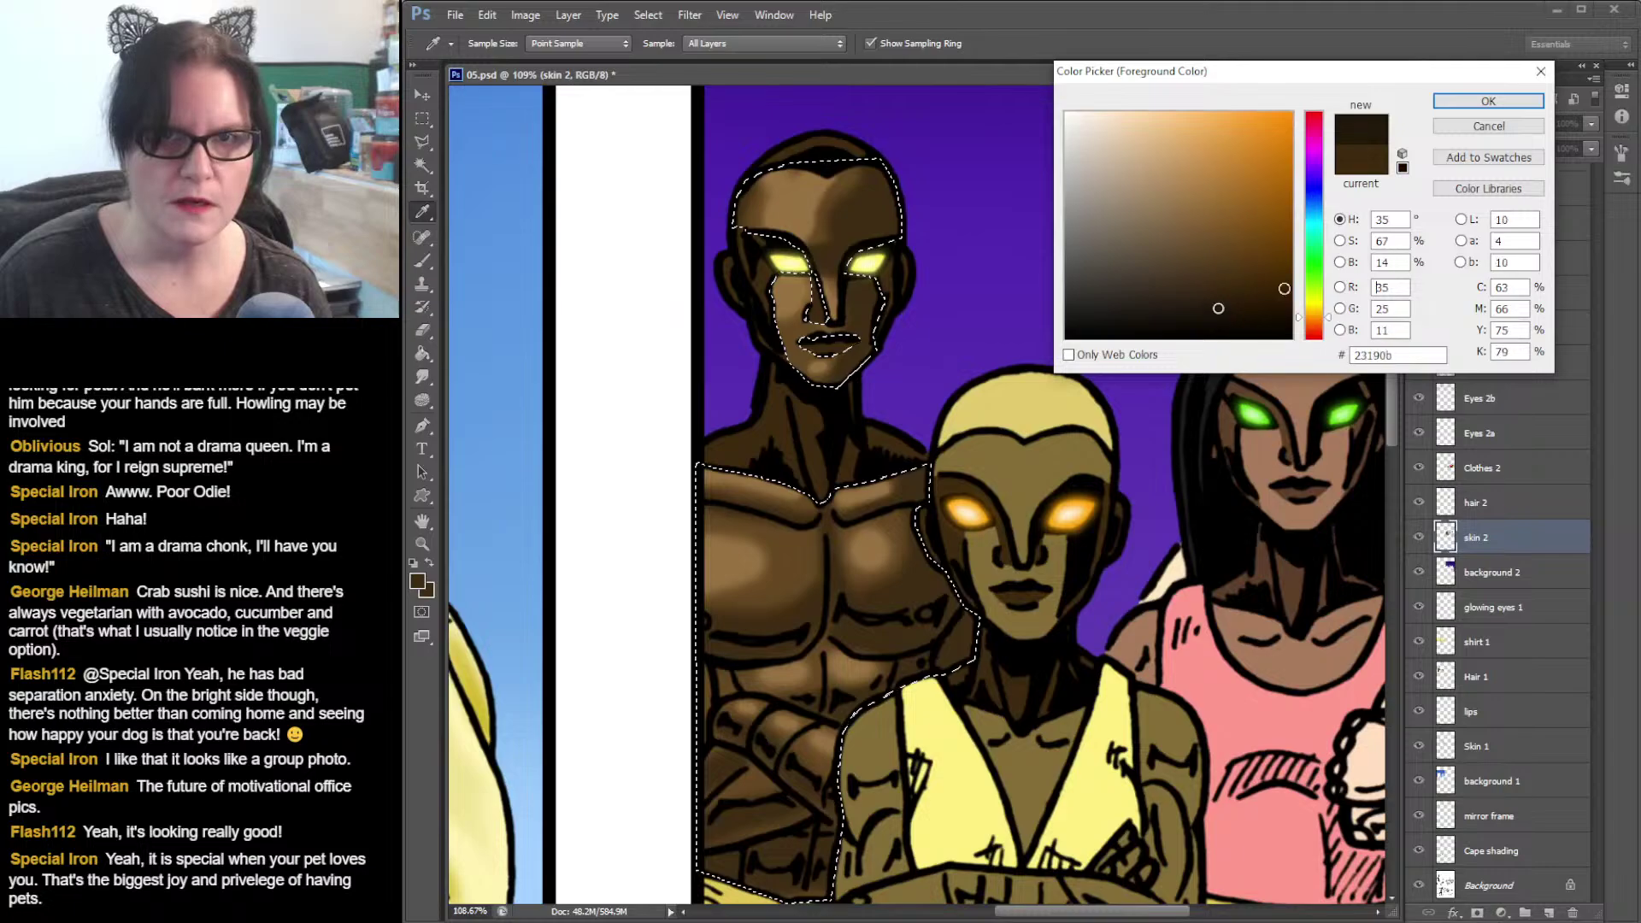
left_click(1489, 101)
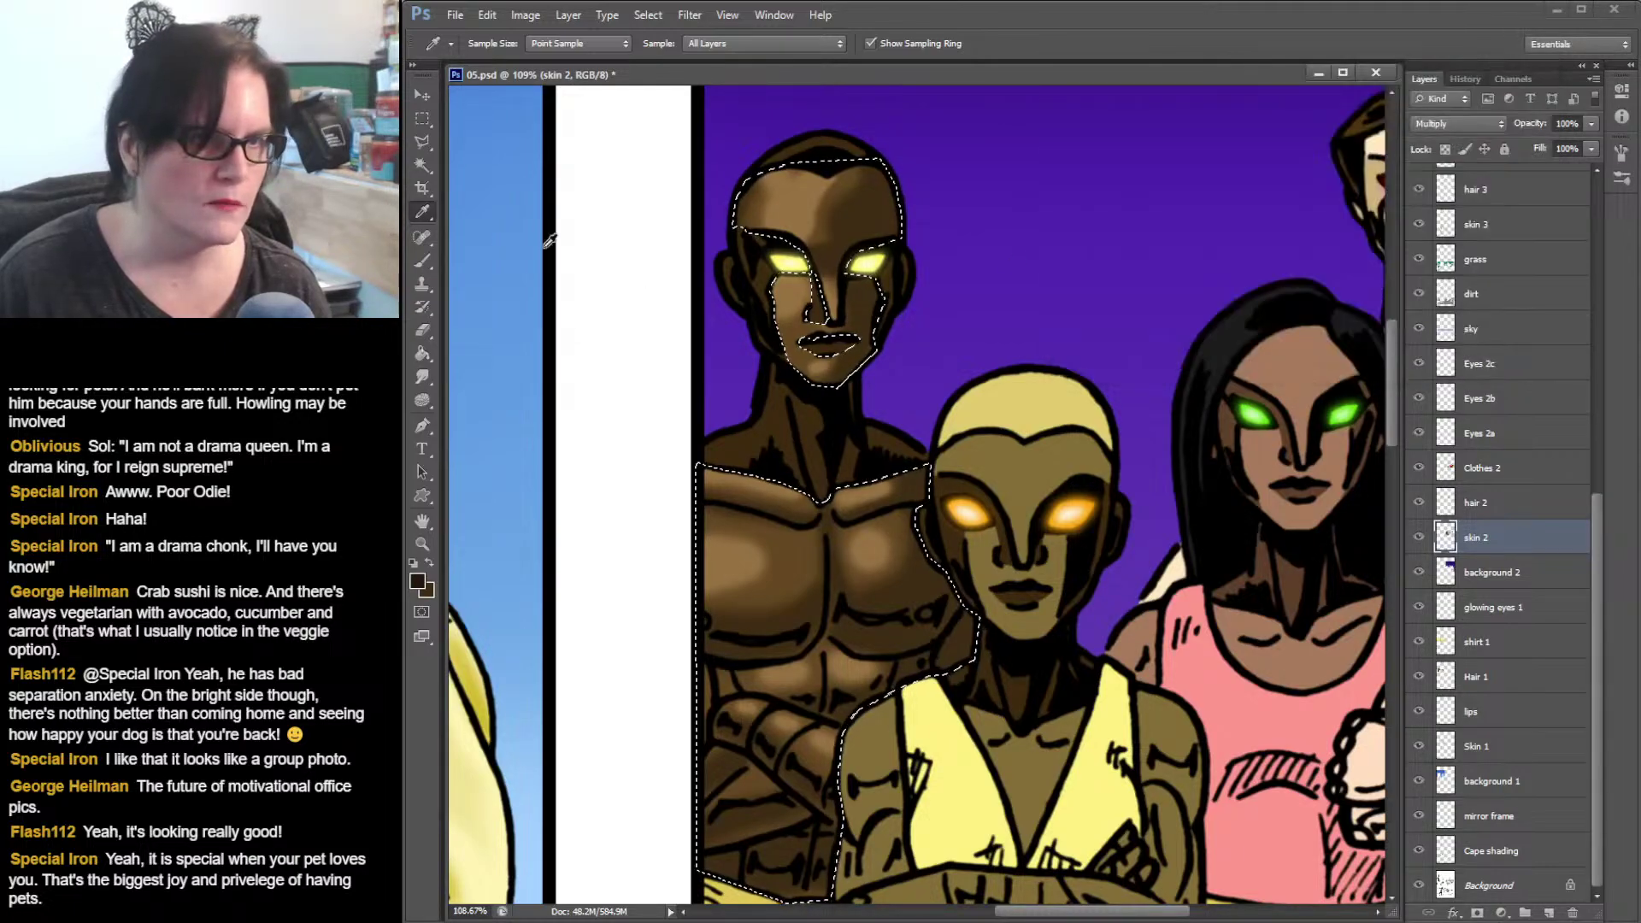
- Deepen the shadows on the man's abdomen and crossed arms with the soft brush inside the selection
key("b")
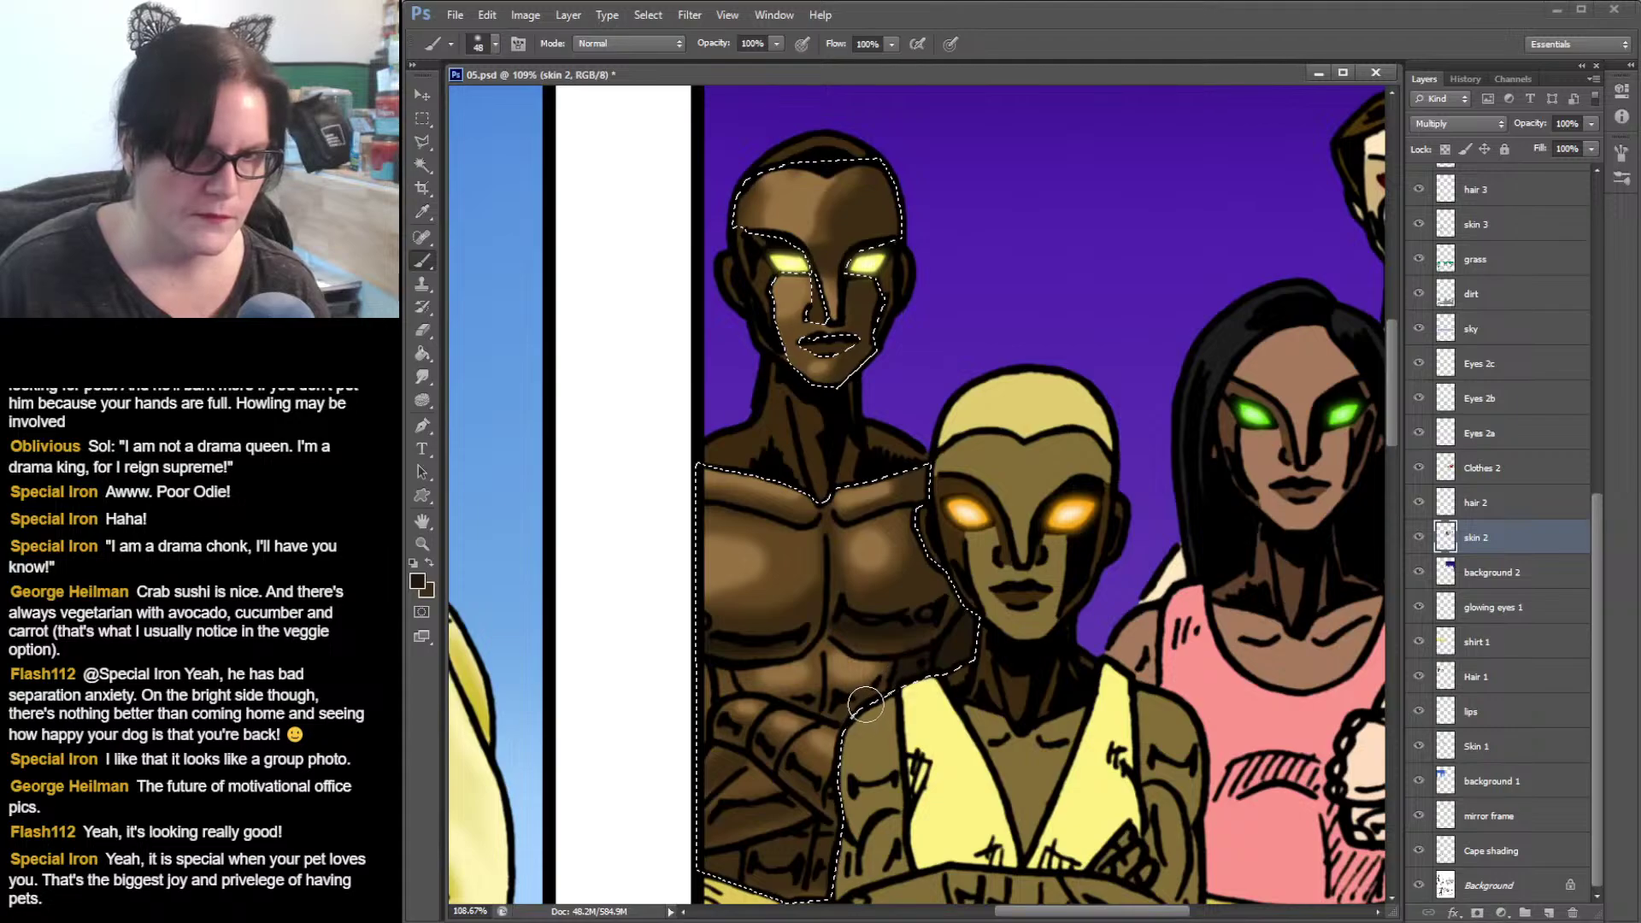
mouse_move(865, 705)
left_mouse_down()
mouse_move(788, 707)
mouse_move(866, 698)
mouse_move(901, 663)
mouse_move(938, 661)
mouse_move(819, 773)
mouse_move(822, 798)
mouse_move(842, 801)
mouse_move(717, 723)
mouse_move(798, 762)
mouse_move(805, 824)
mouse_move(787, 805)
mouse_move(716, 819)
mouse_move(799, 806)
mouse_move(770, 829)
mouse_move(805, 799)
mouse_move(843, 714)
mouse_move(814, 638)
mouse_move(776, 736)
mouse_move(665, 760)
mouse_move(761, 754)
mouse_move(795, 718)
mouse_move(716, 753)
mouse_move(805, 749)
left_mouse_up()
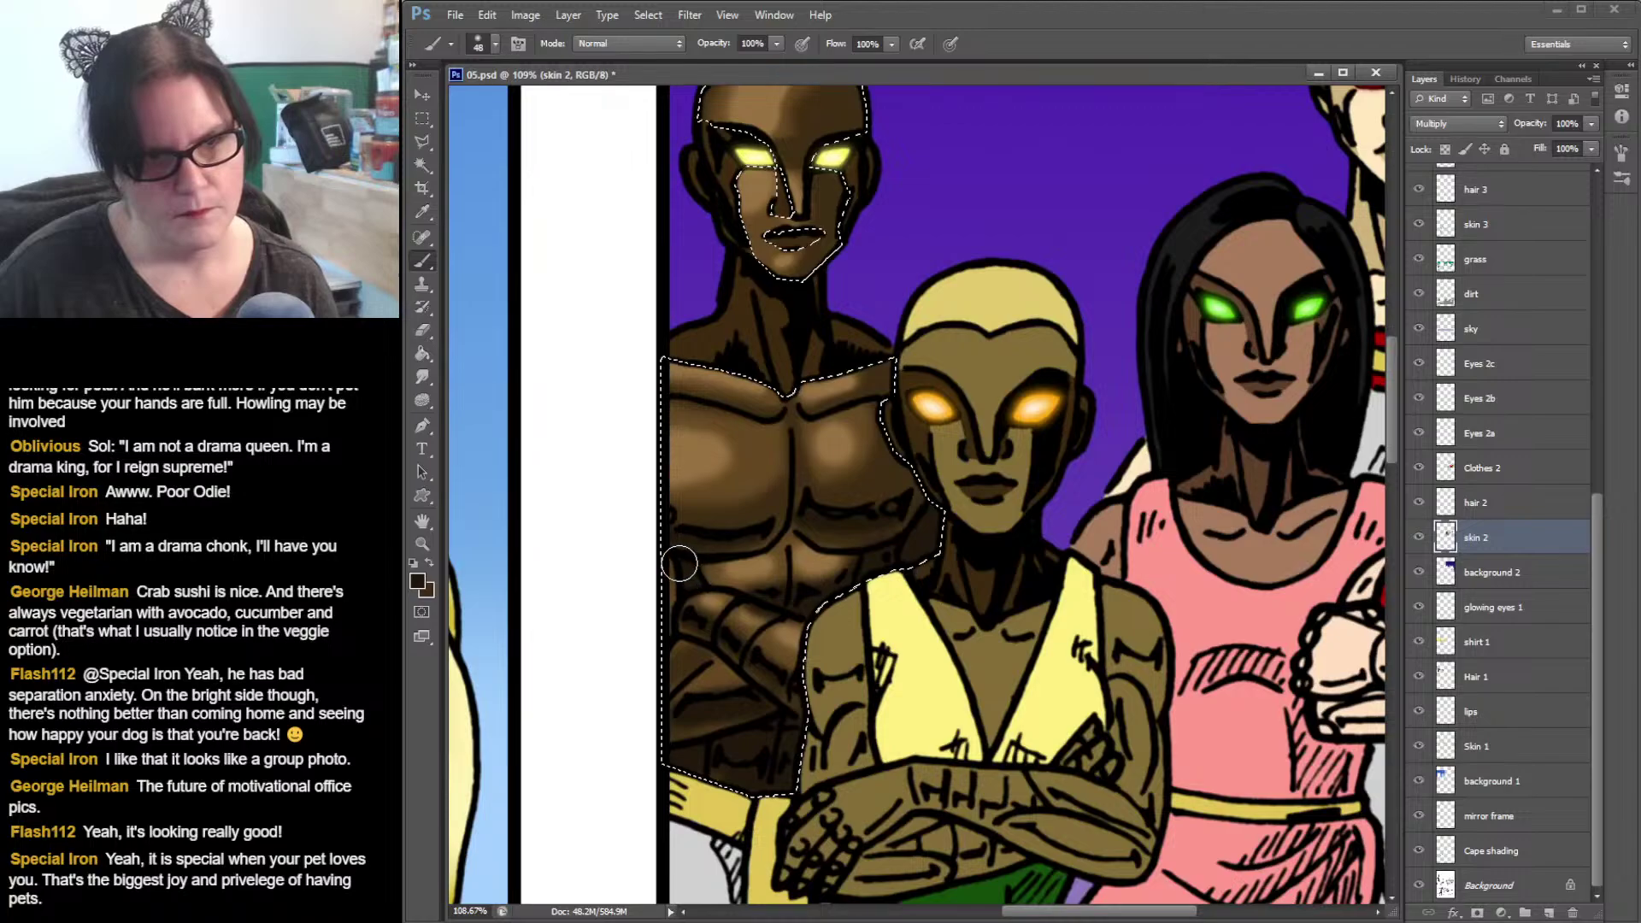
key("ctrl+d")
left_click_drag(1130, 407, 1187, 496)
key("ctrl+z")
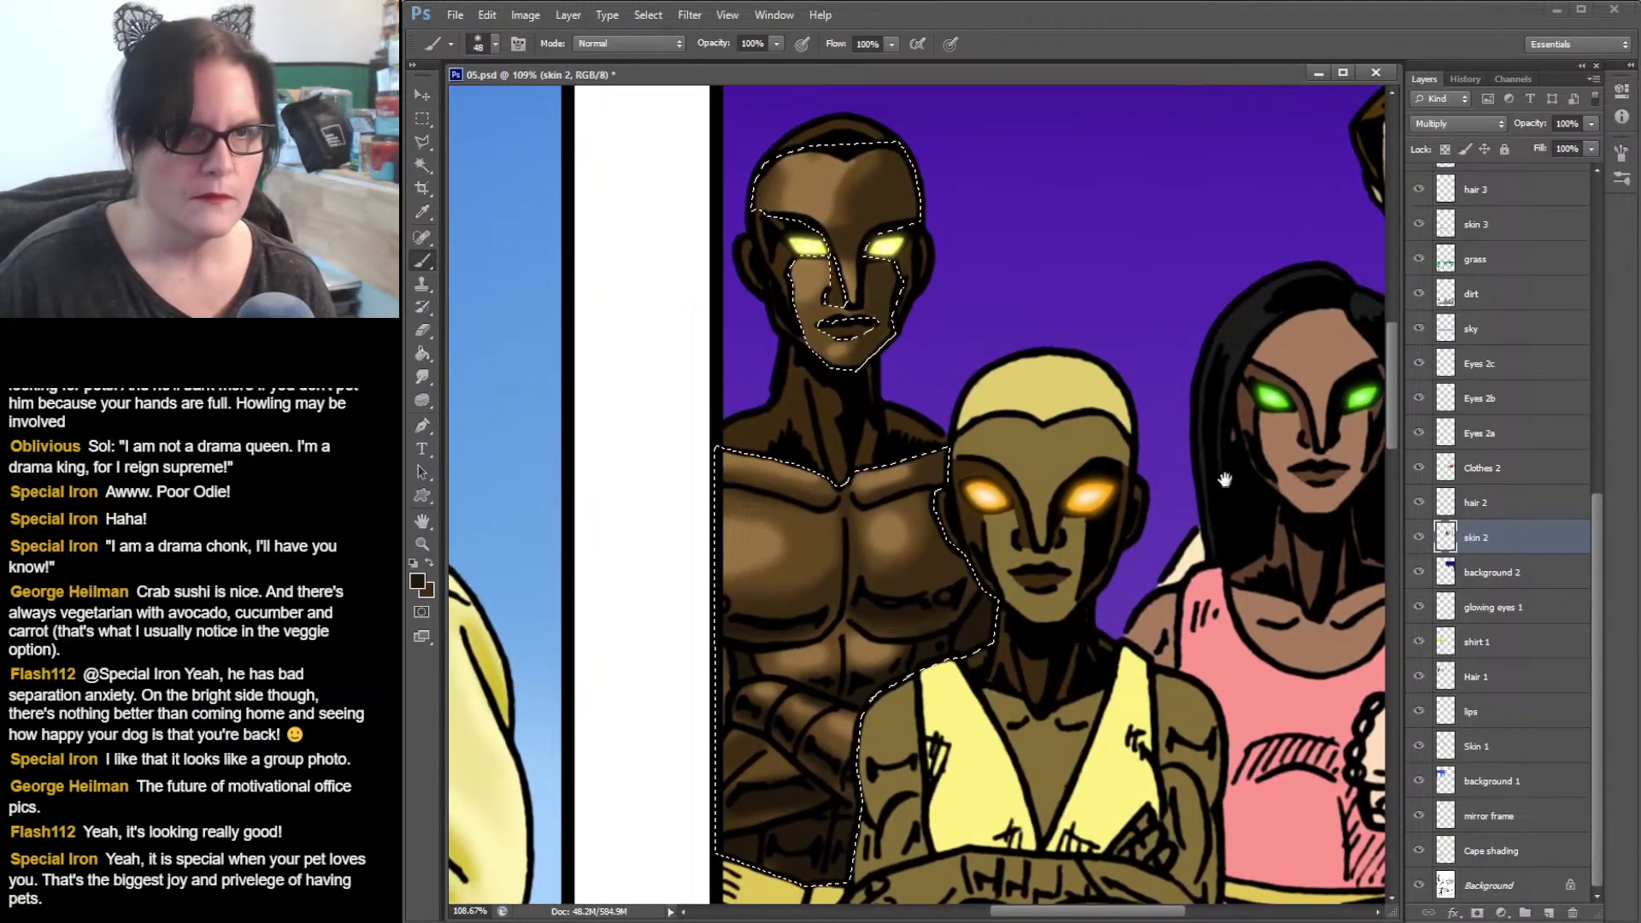
- Soften the highlight on the man's forehead with the Smudge tool at 53% strength, and clear the selection
left_click(423, 118)
left_click(1005, 162)
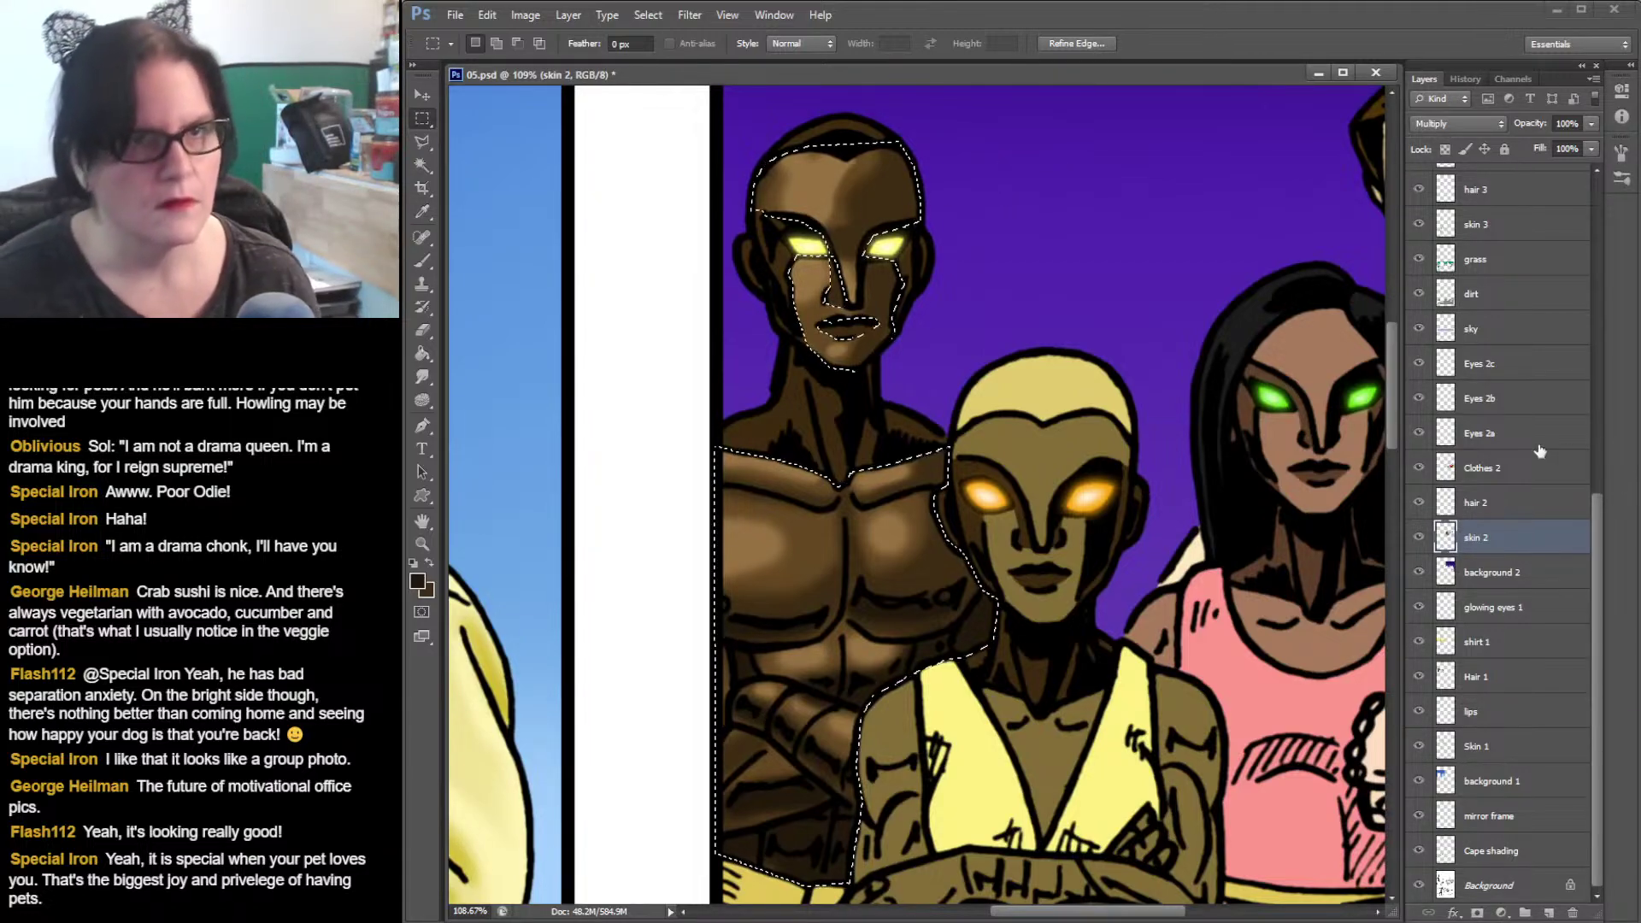
left_click(1444, 537, "ctrl")
left_click(422, 377)
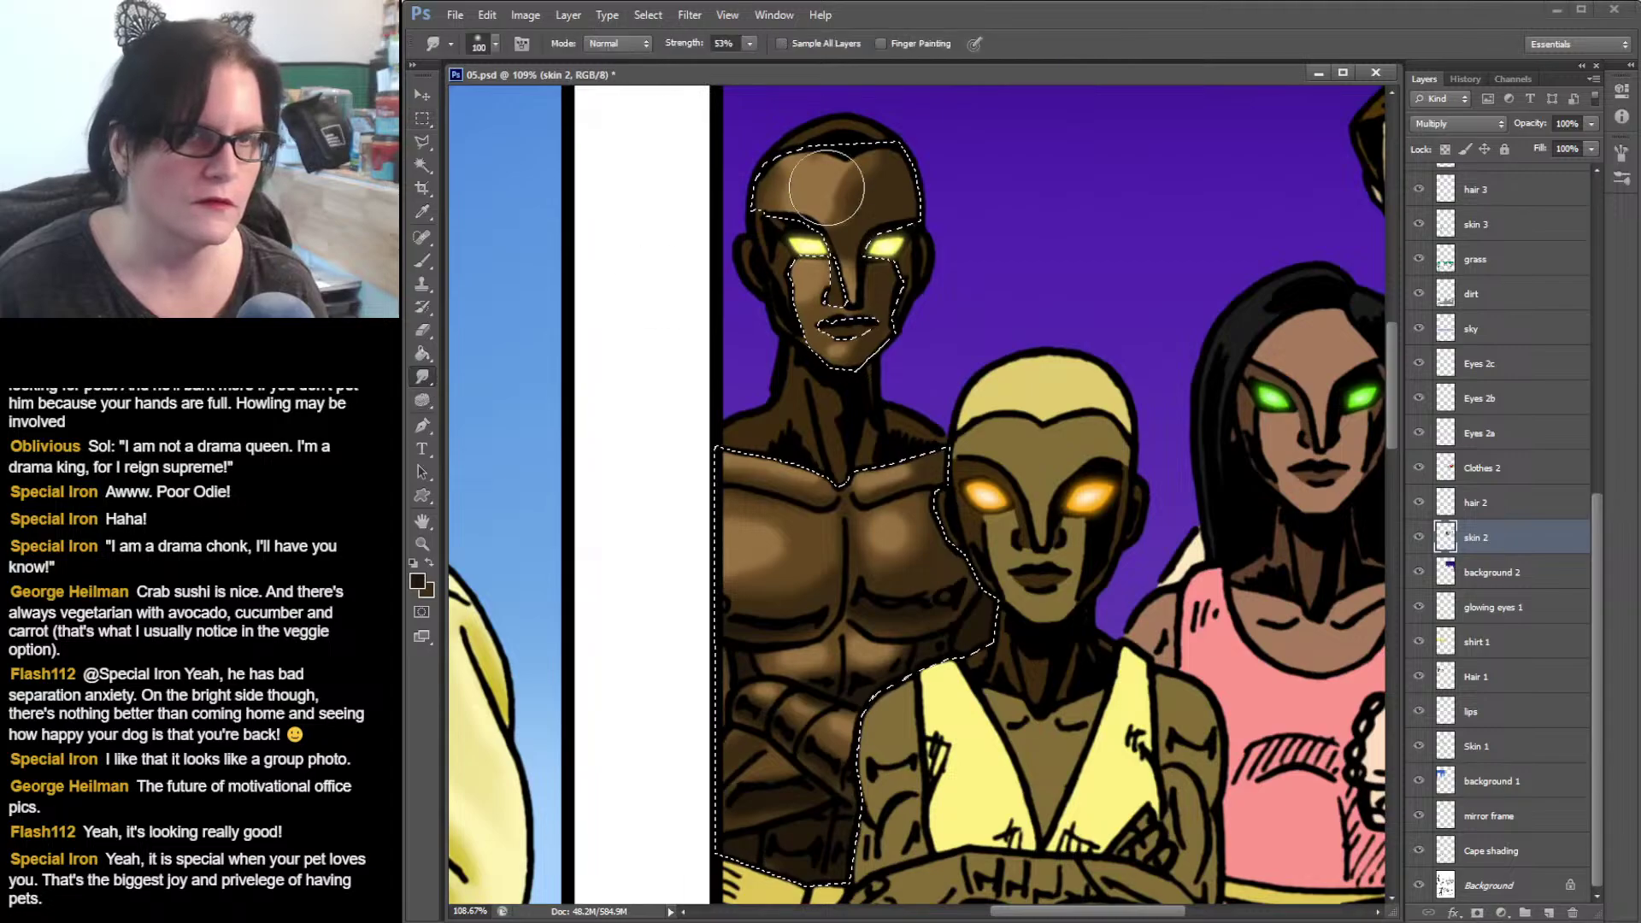
mouse_move(843, 152)
left_mouse_down()
mouse_move(784, 165)
mouse_move(804, 171)
left_mouse_up()
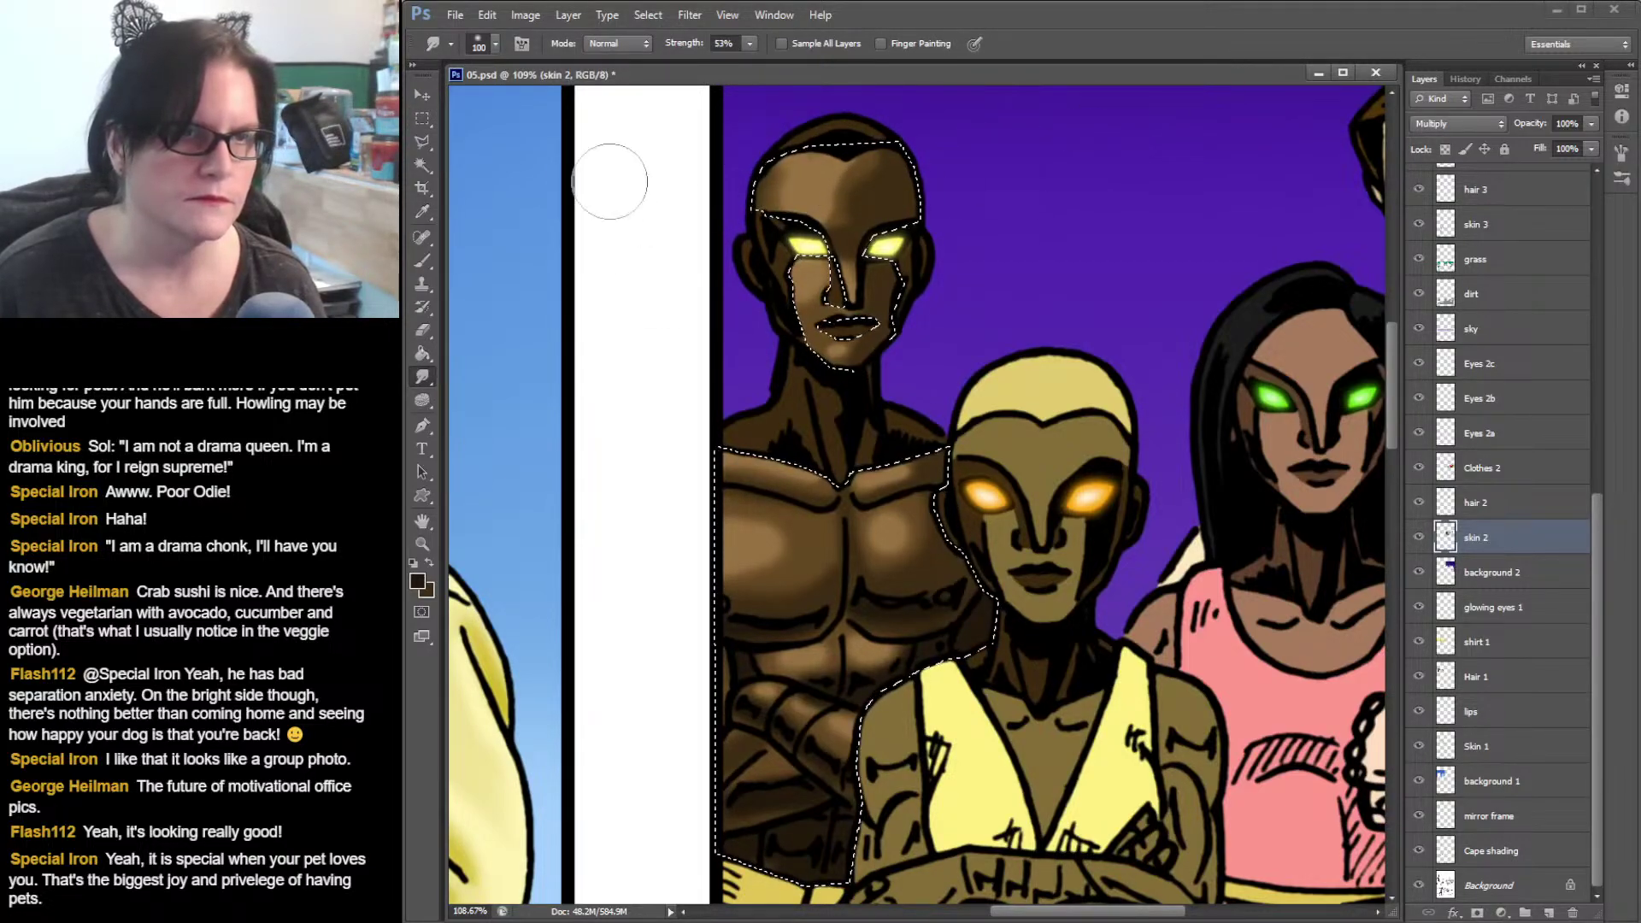
left_click(424, 117)
left_click(827, 129)
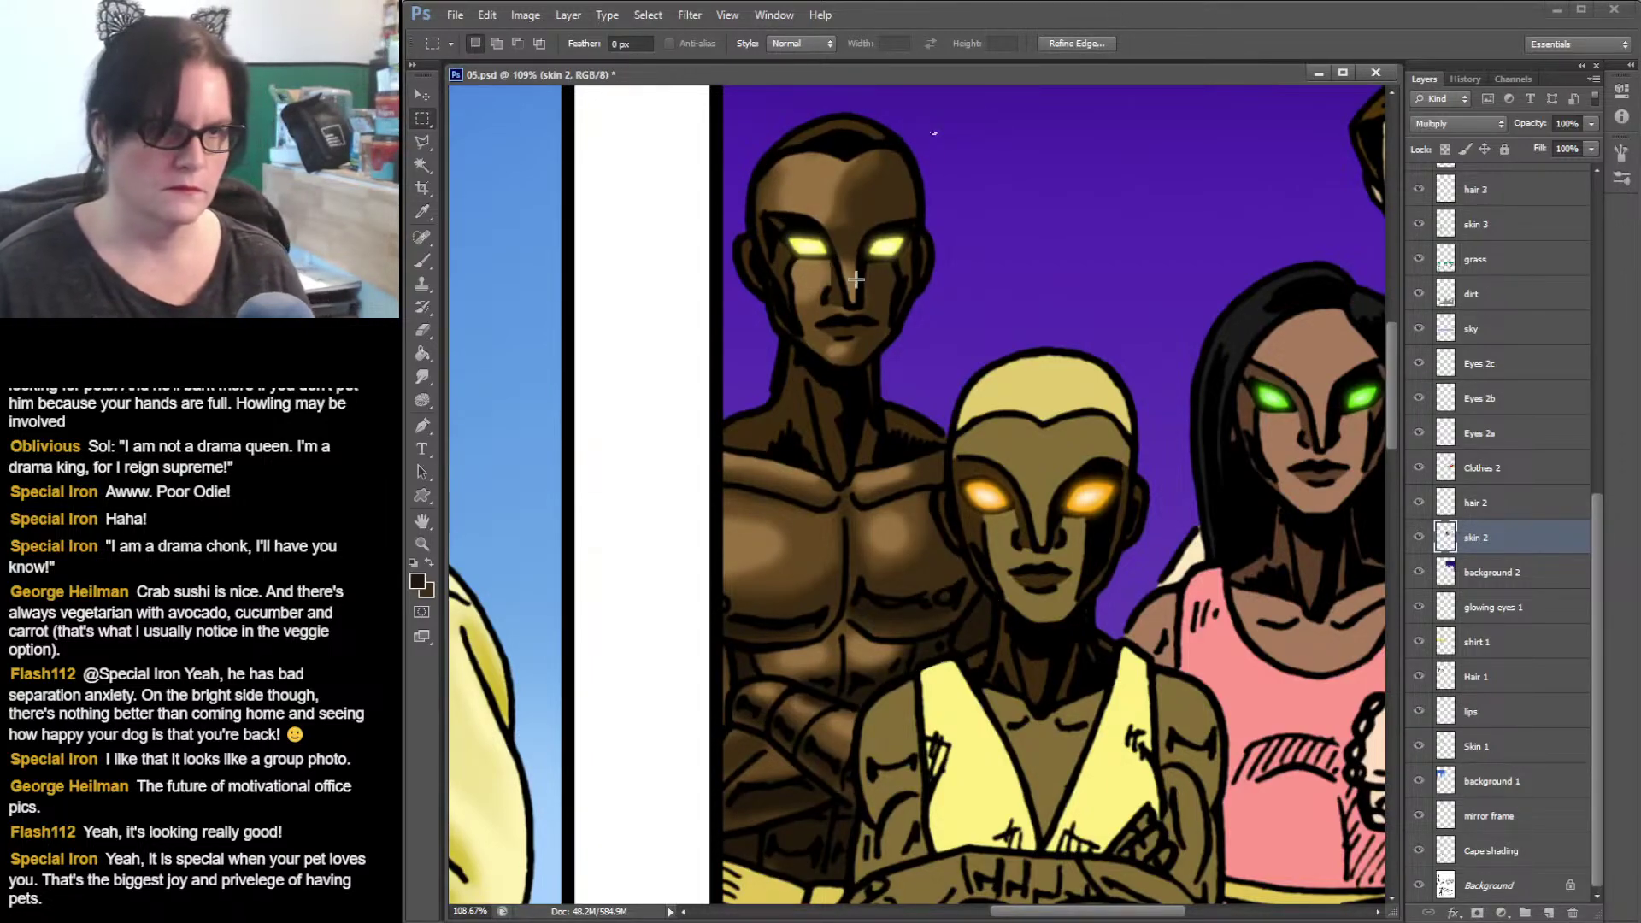
- Zoom out to 50% and examine the shaded man against the rest of the group panel
left_click(423, 543)
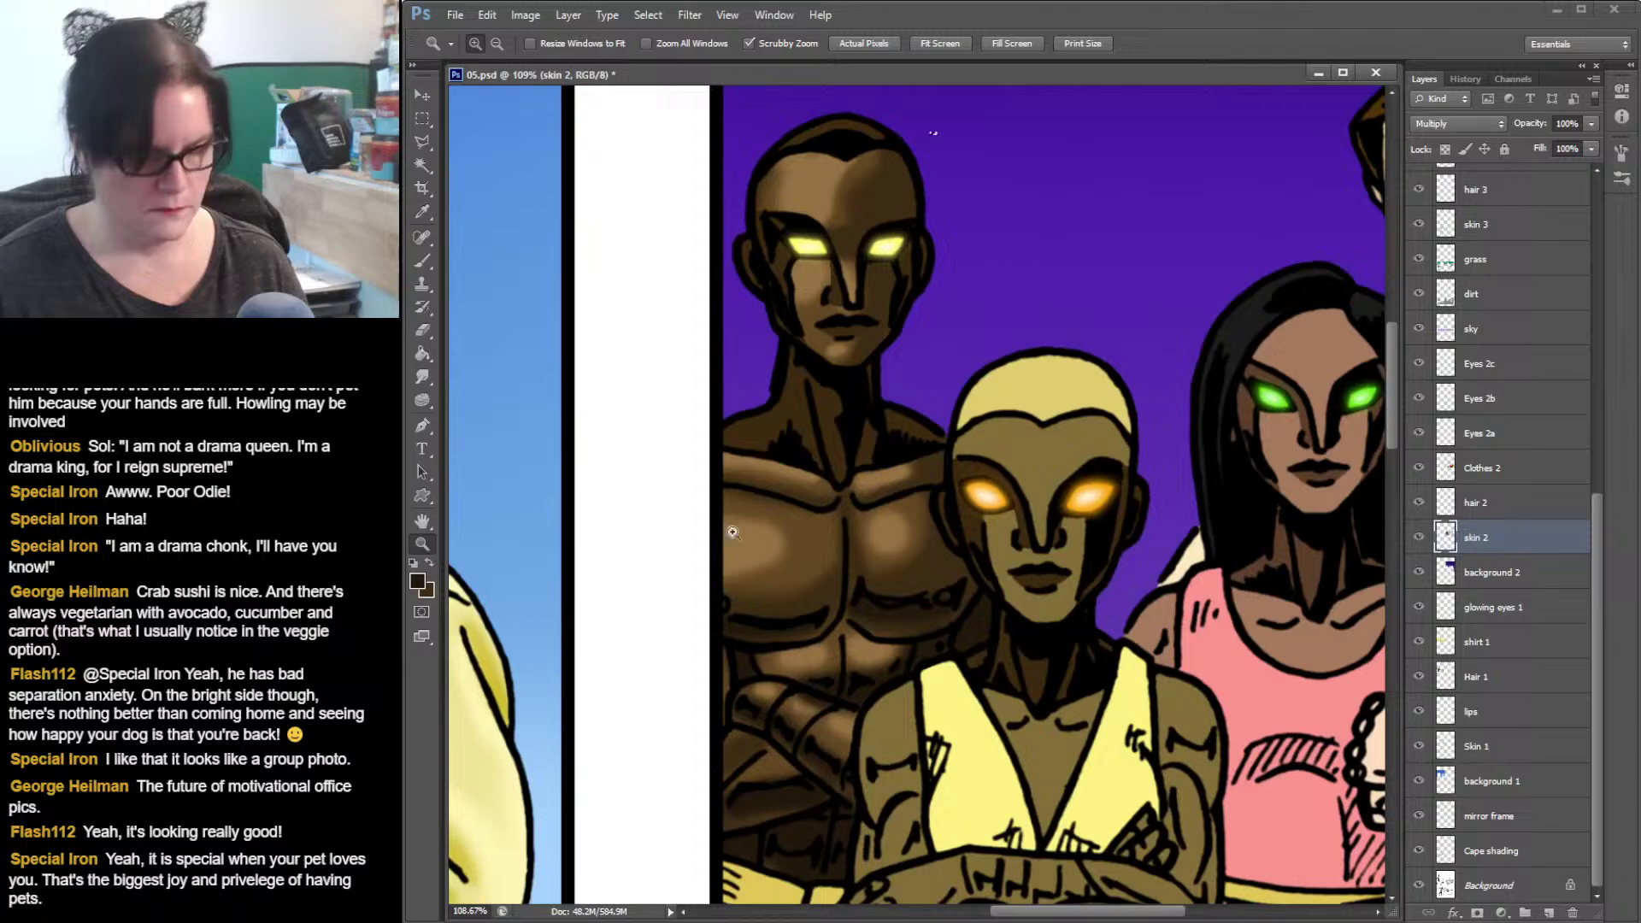
left_click(1051, 609, "alt")
left_click(1051, 609, "alt")
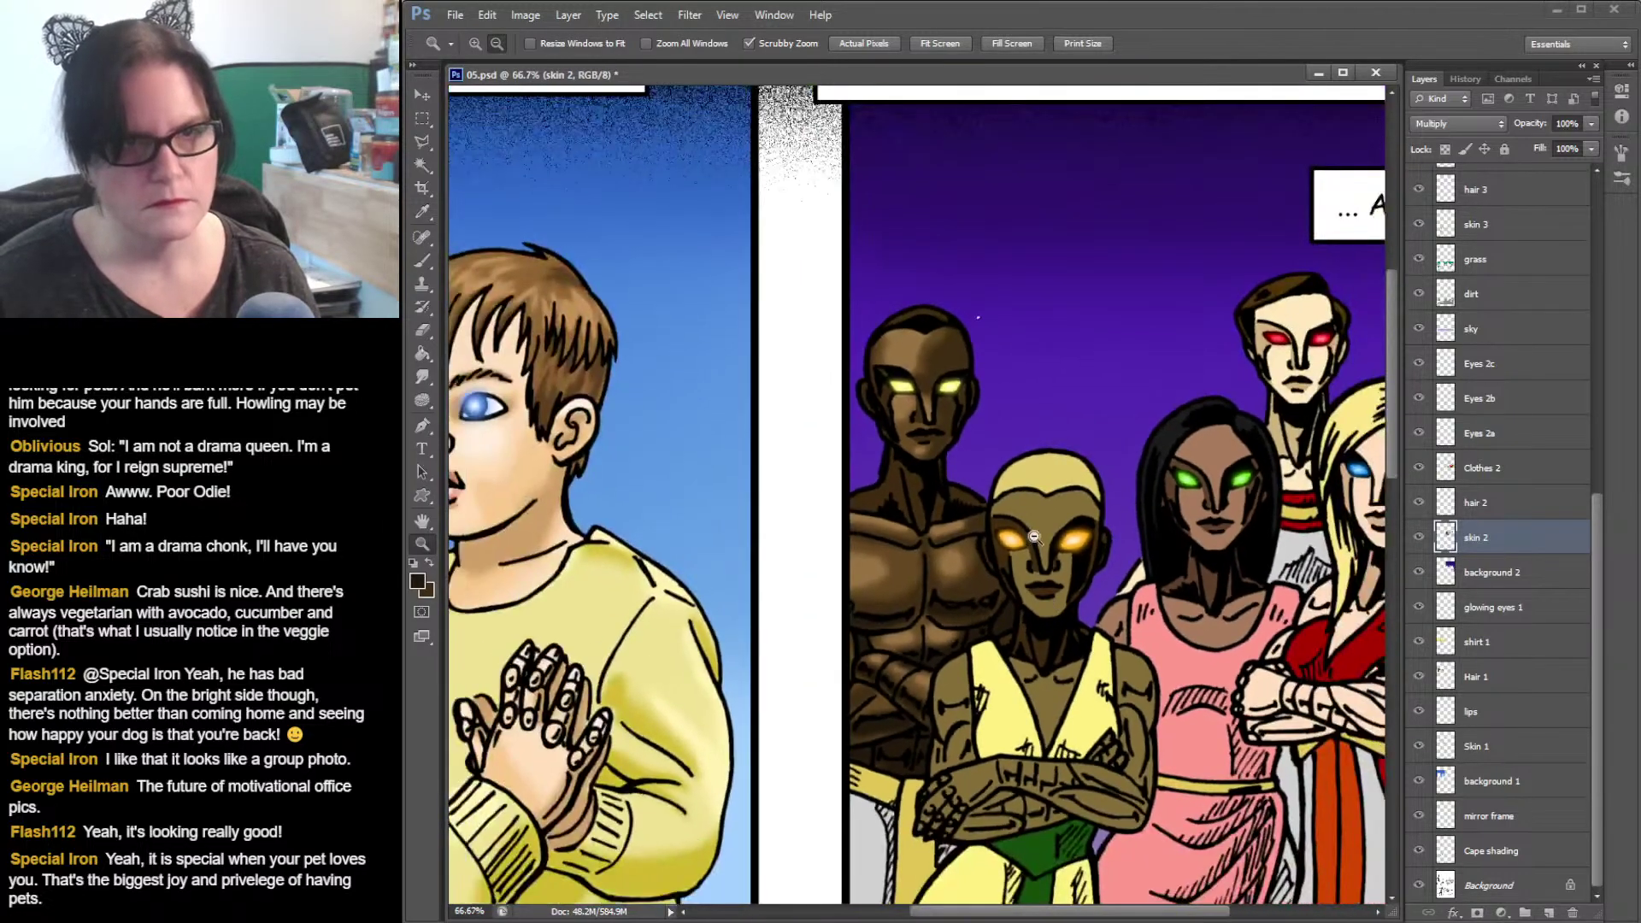
left_click(1051, 608, "alt")
left_click(422, 118)
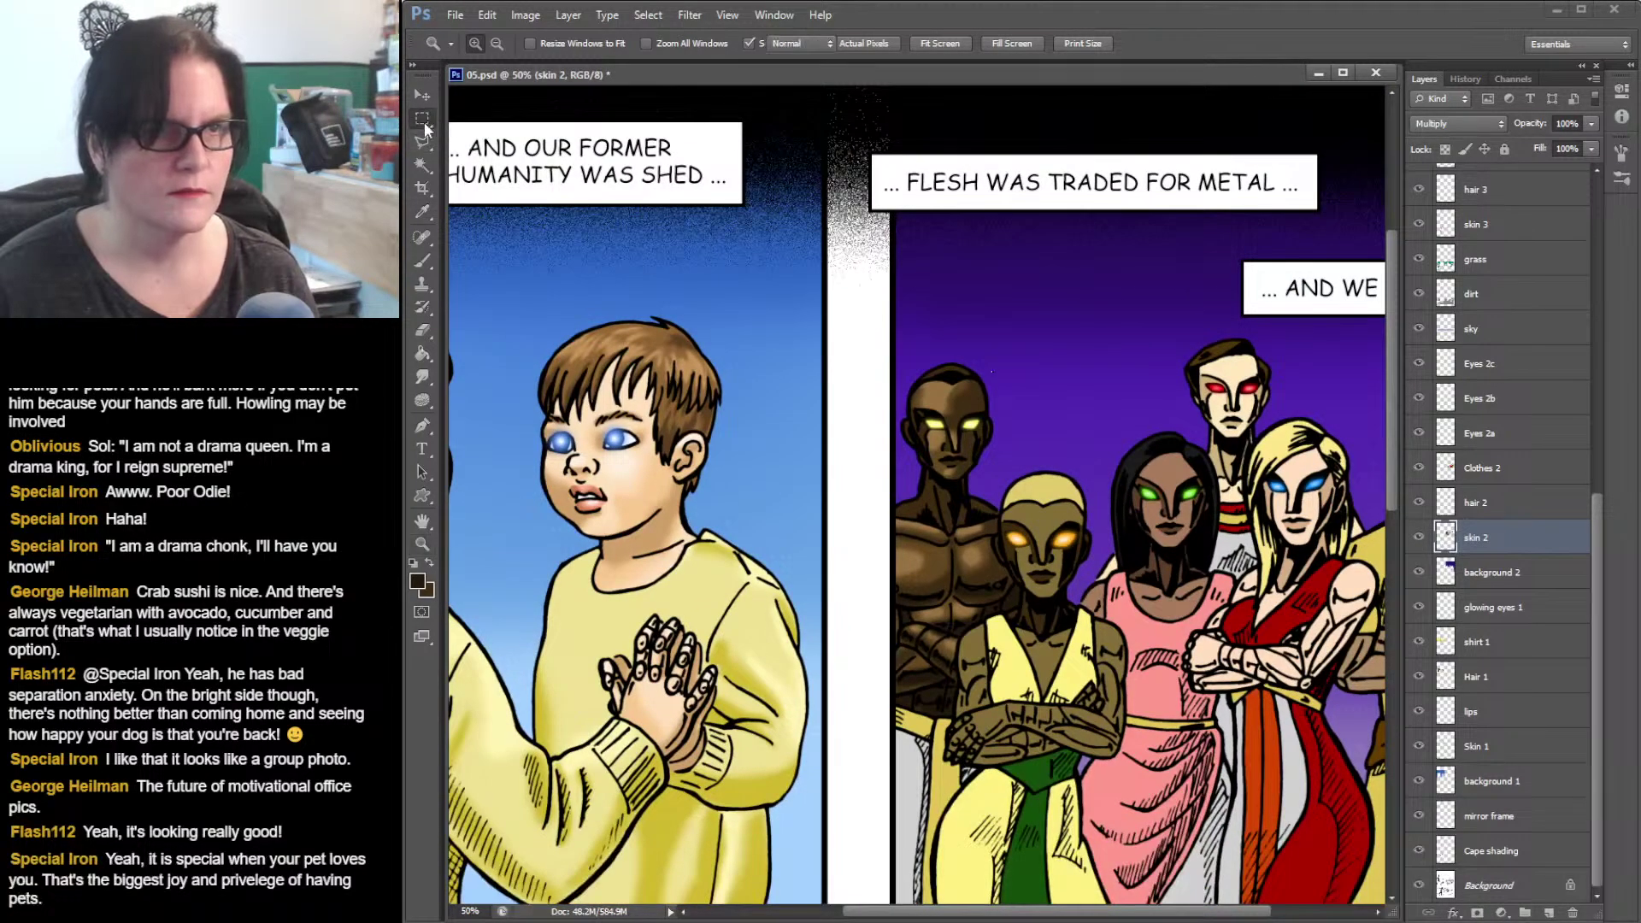
left_click_drag(1186, 466, 1150, 310)
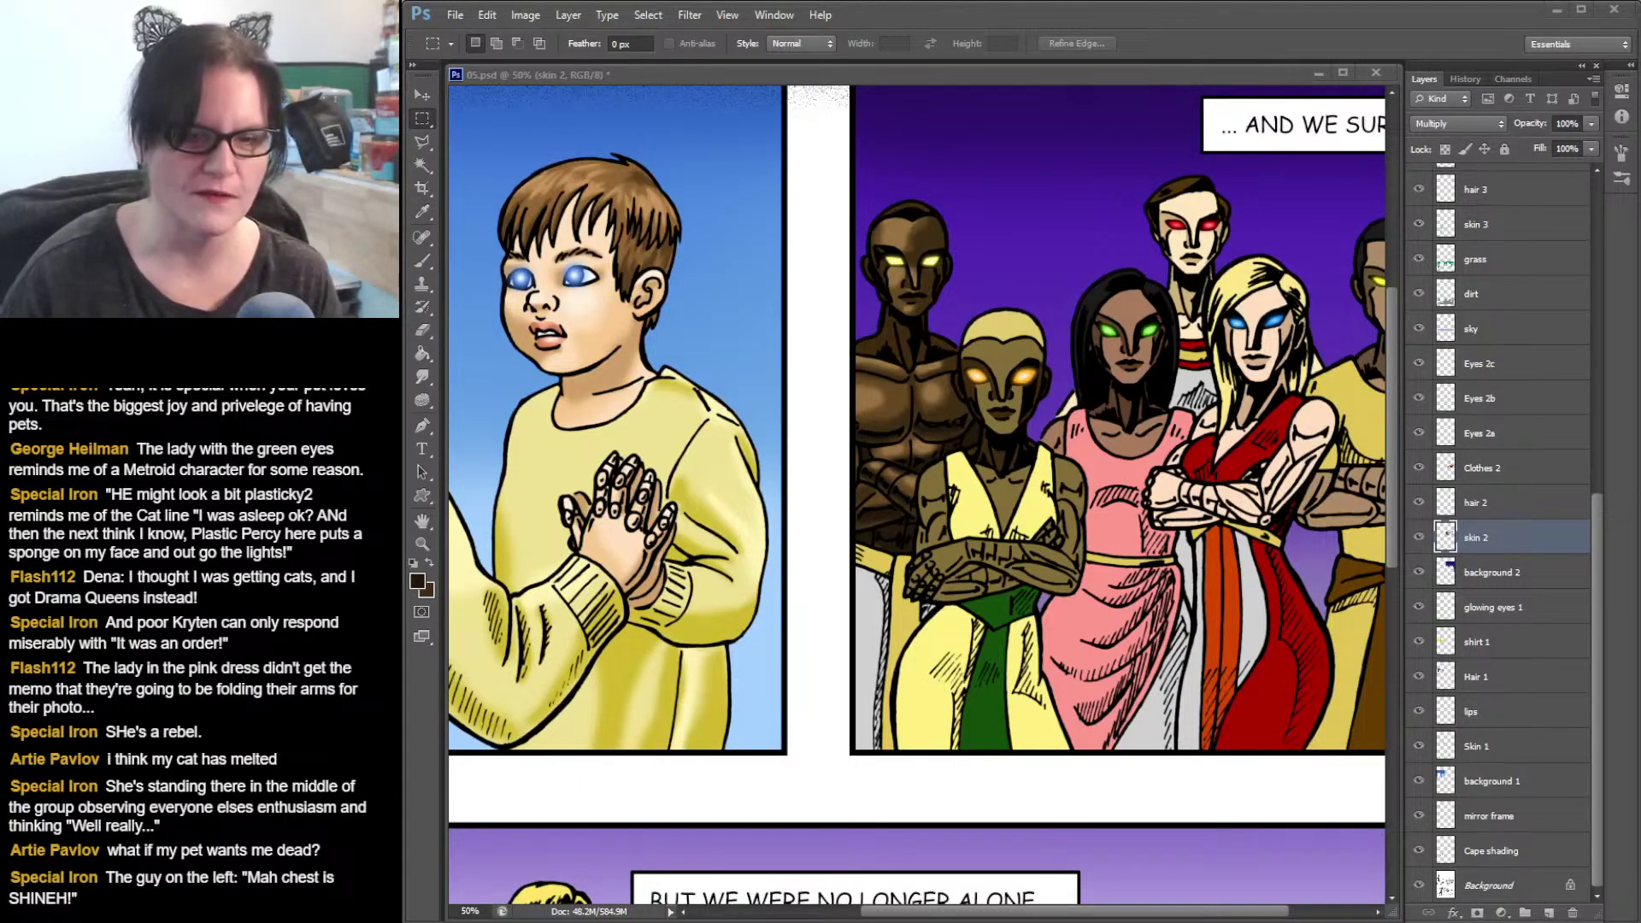
left_click_drag(1248, 913, 1308, 916)
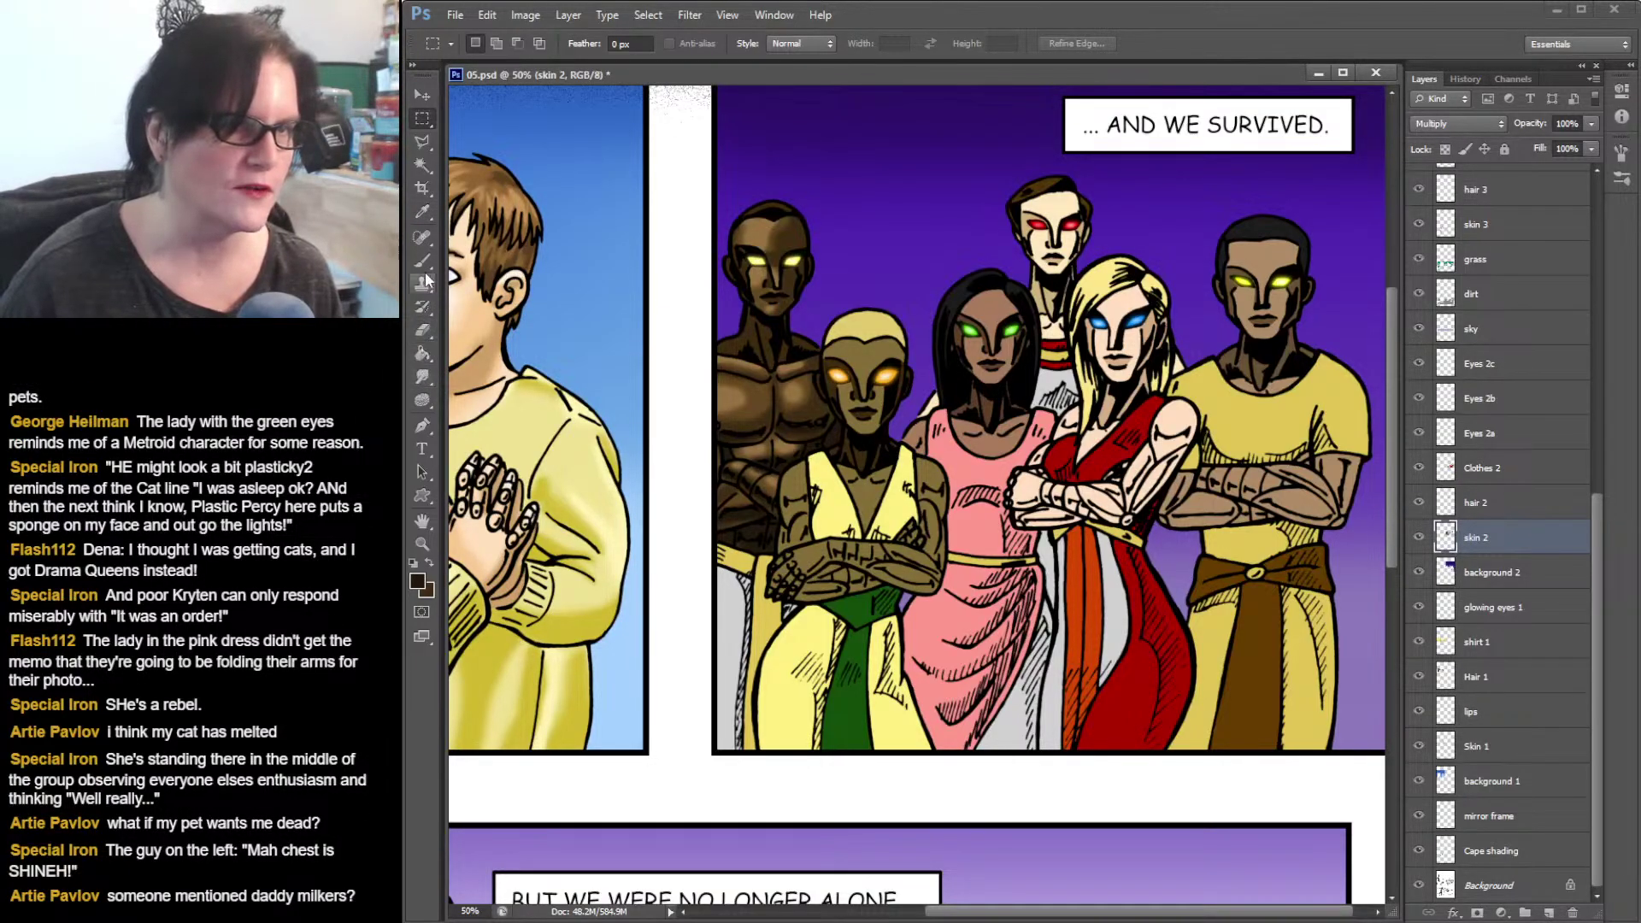
left_click(423, 165)
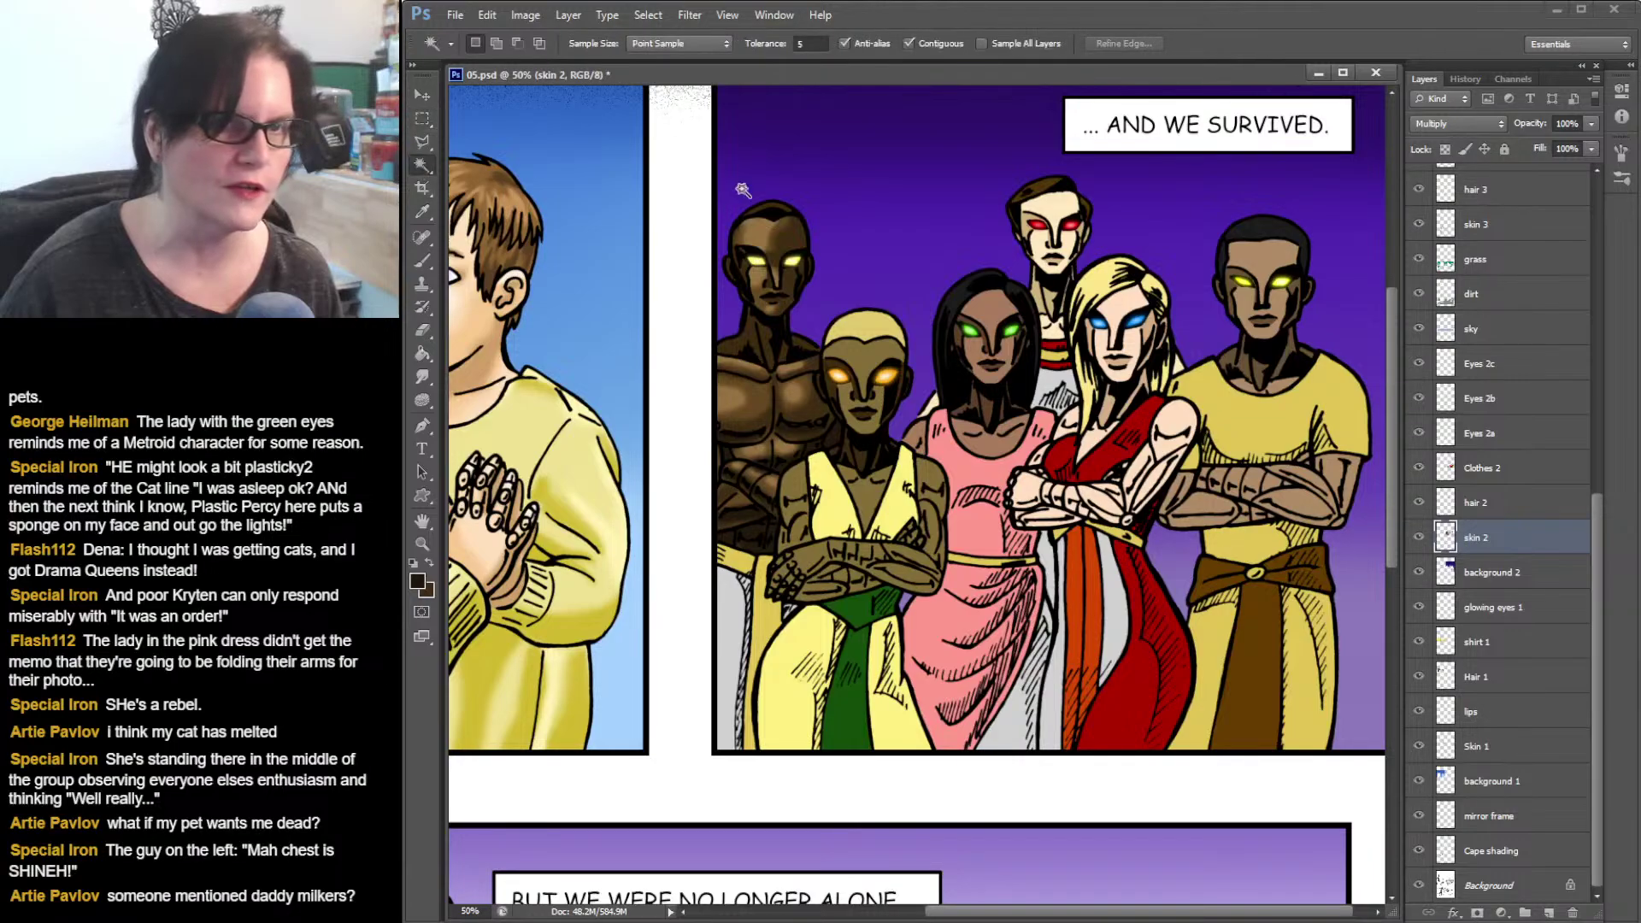
left_click(767, 213)
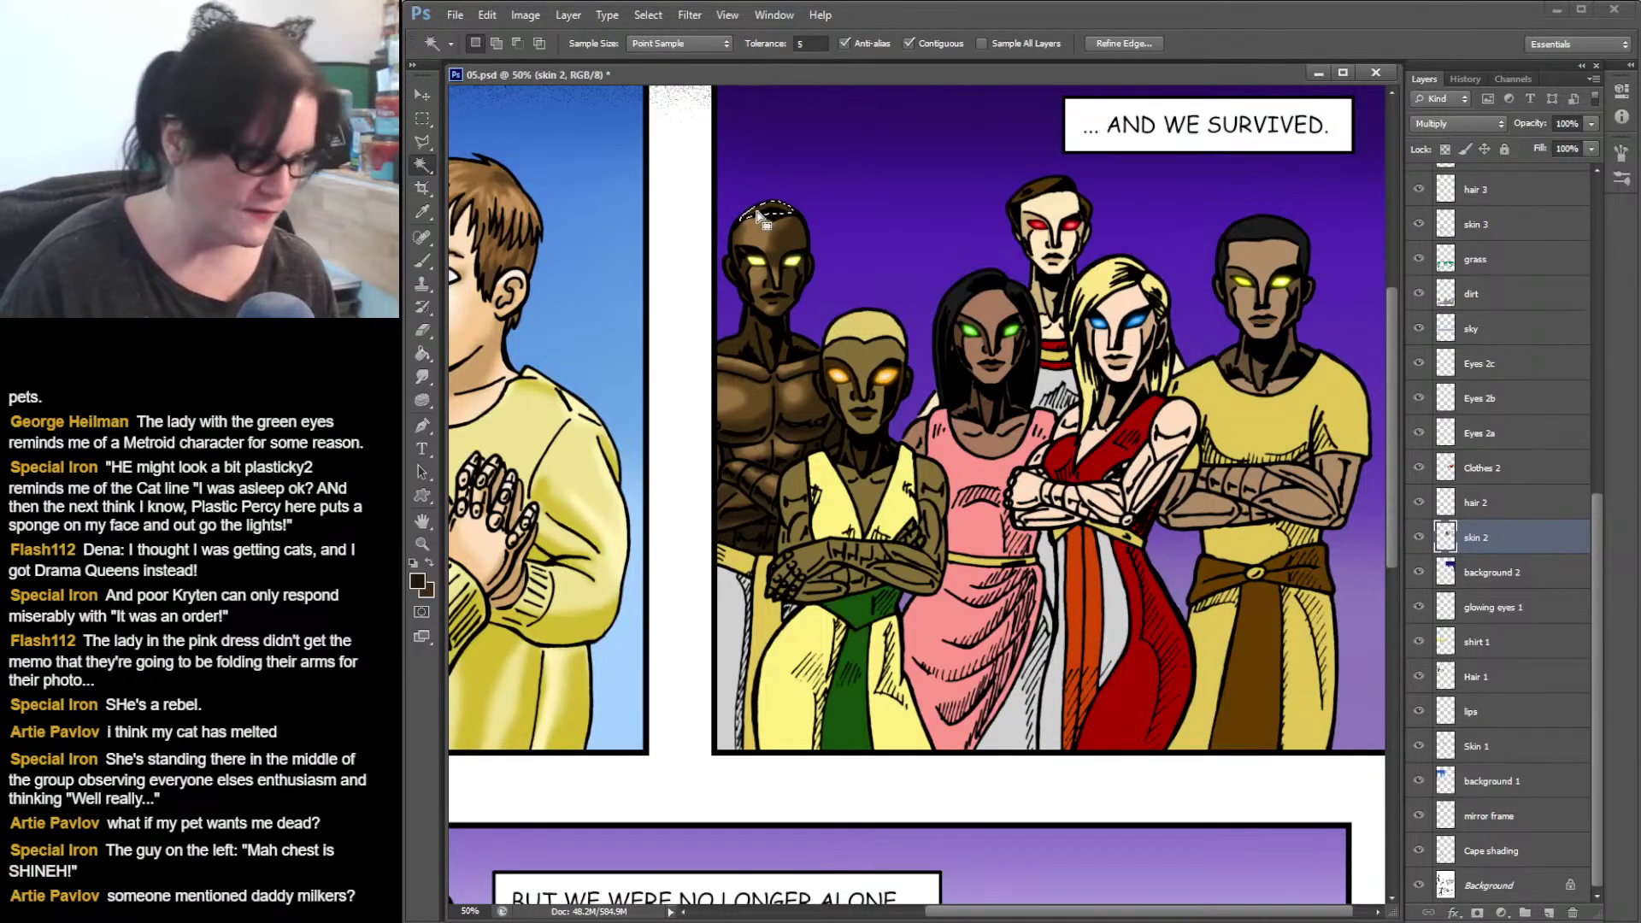
left_click(760, 343, "shift")
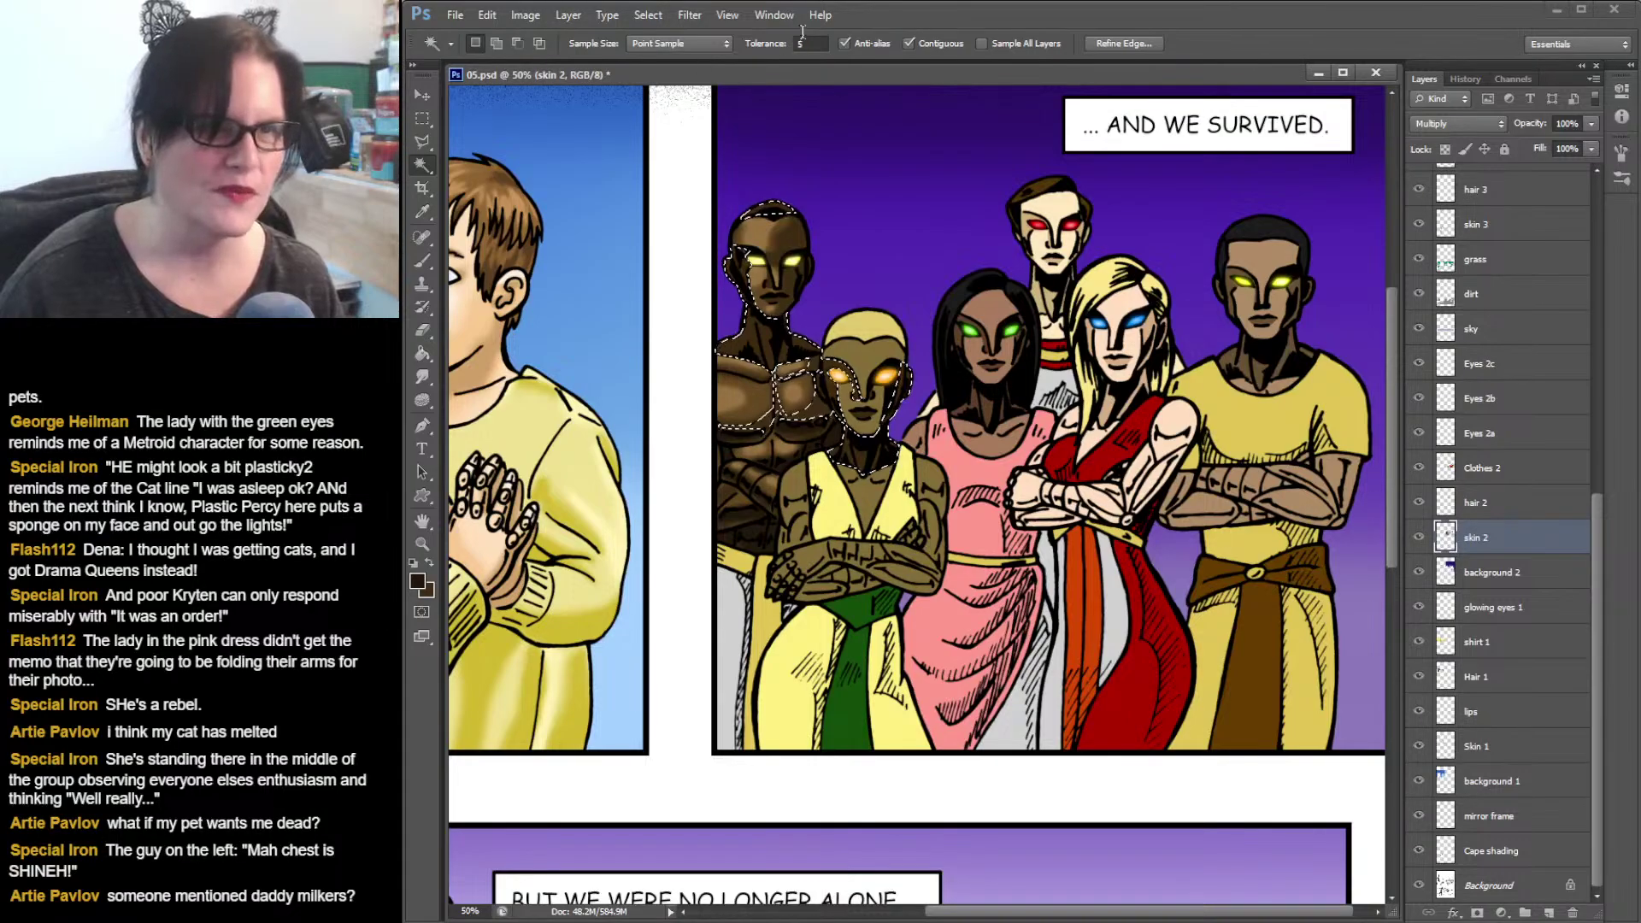
- Set the Magic Wand tolerance to 0 and select the bare-chested man's hair, shadowed side of the face, neck and shoulders
left_click(795, 44)
type("0")
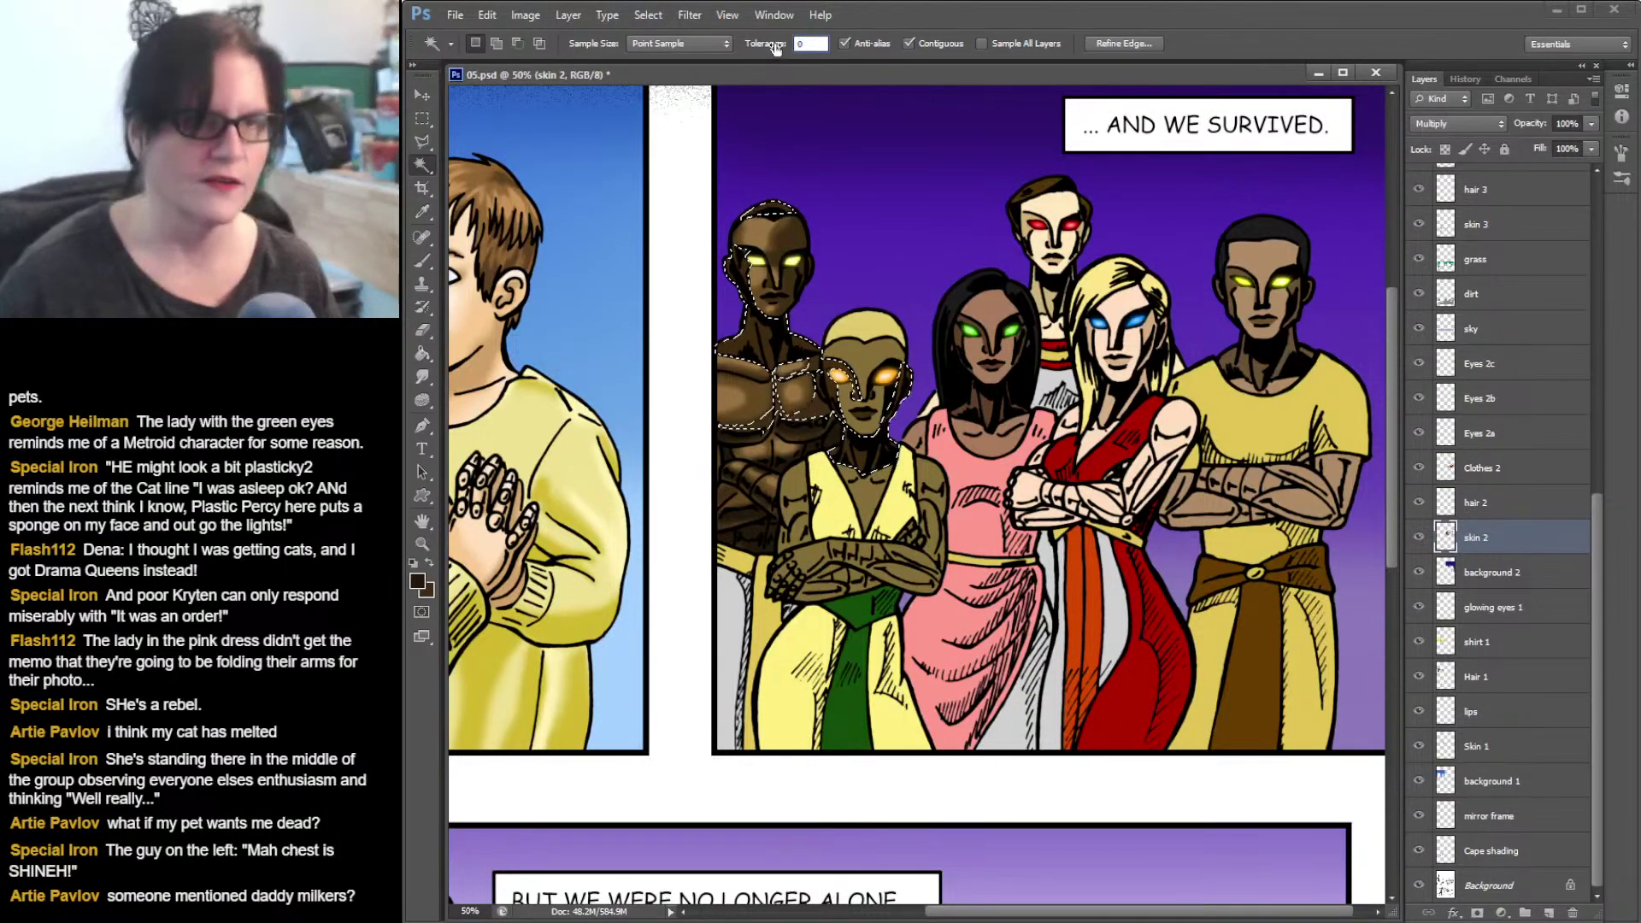
left_click(776, 215)
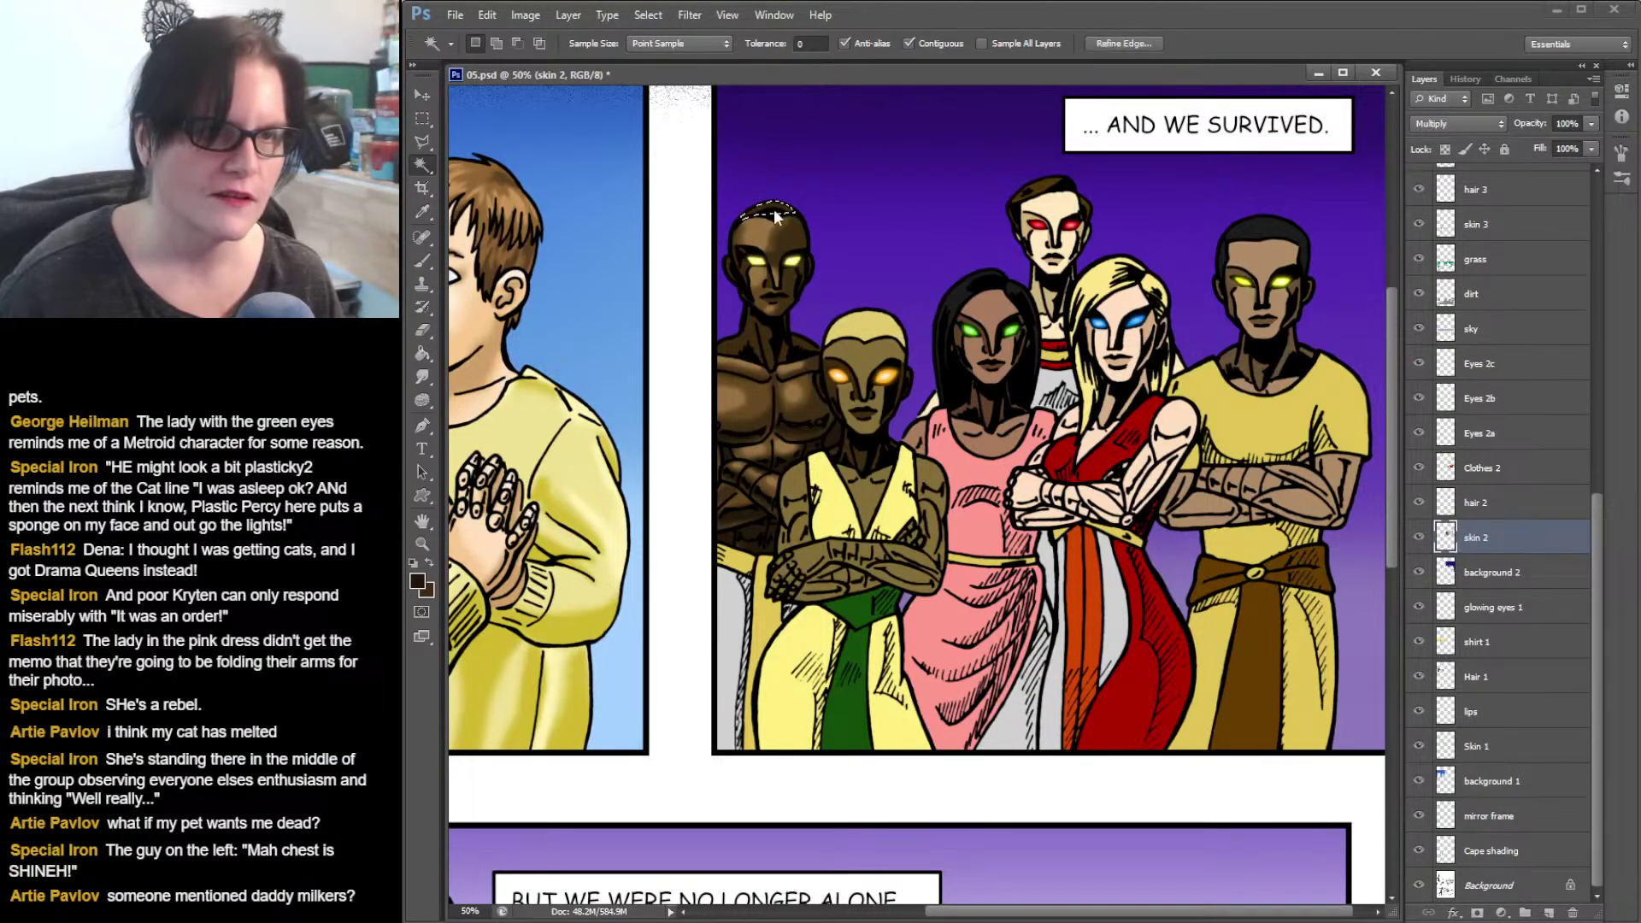
left_click(756, 272, "shift")
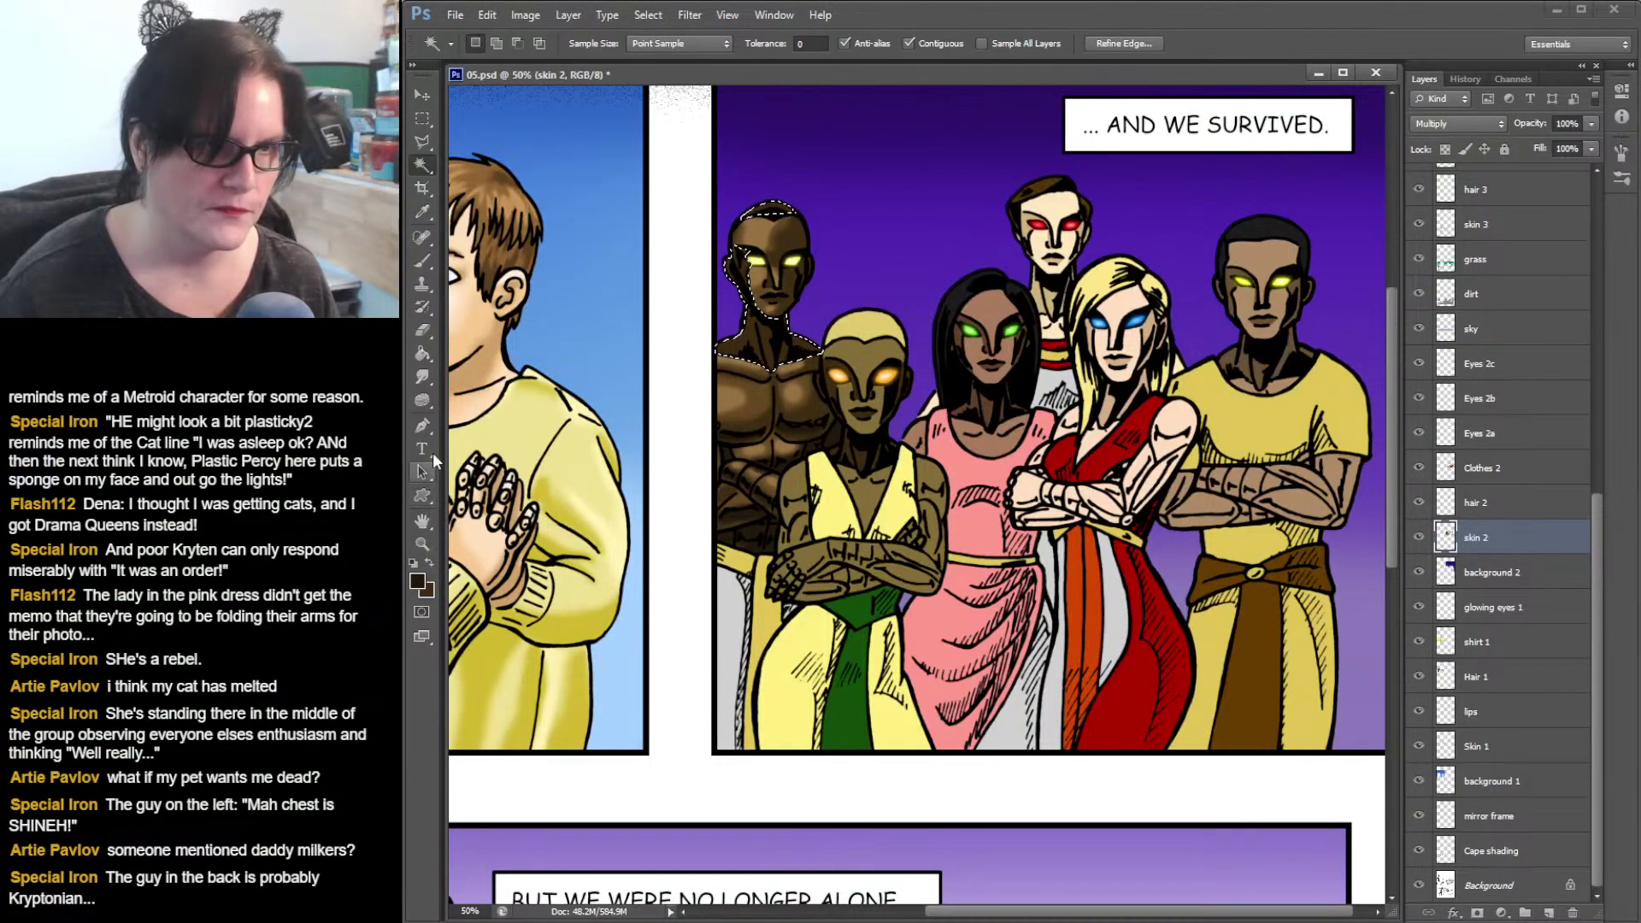
- Sample the dark skin tone at the bare-chested man's neck and darken the foreground colour to #1c1205
left_click(422, 544)
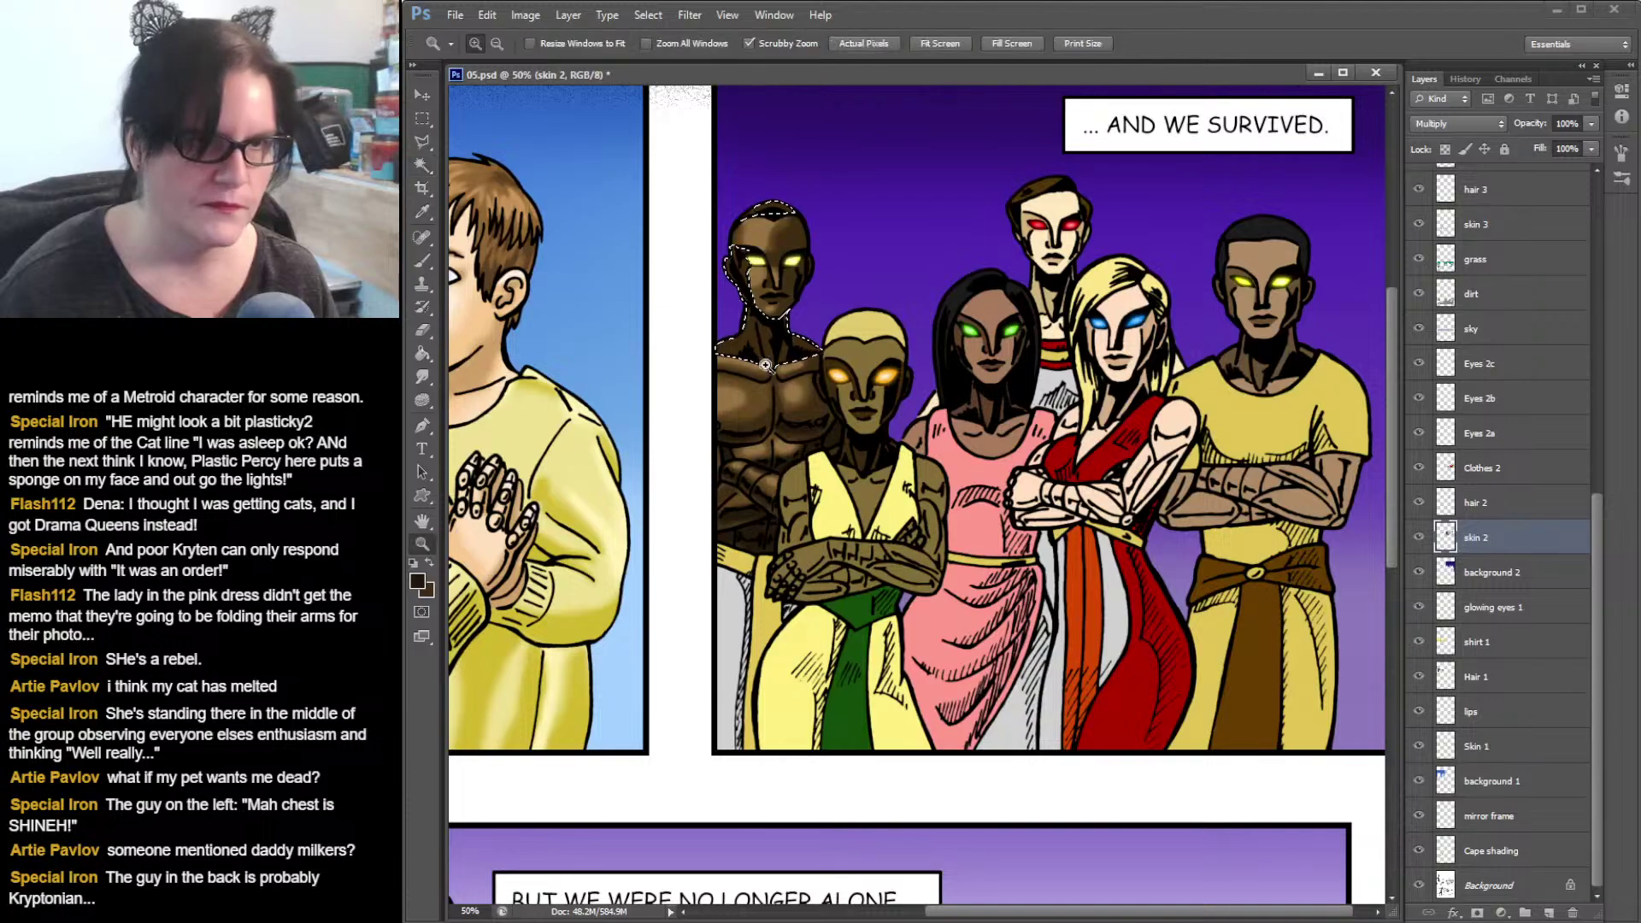
left_click(766, 366)
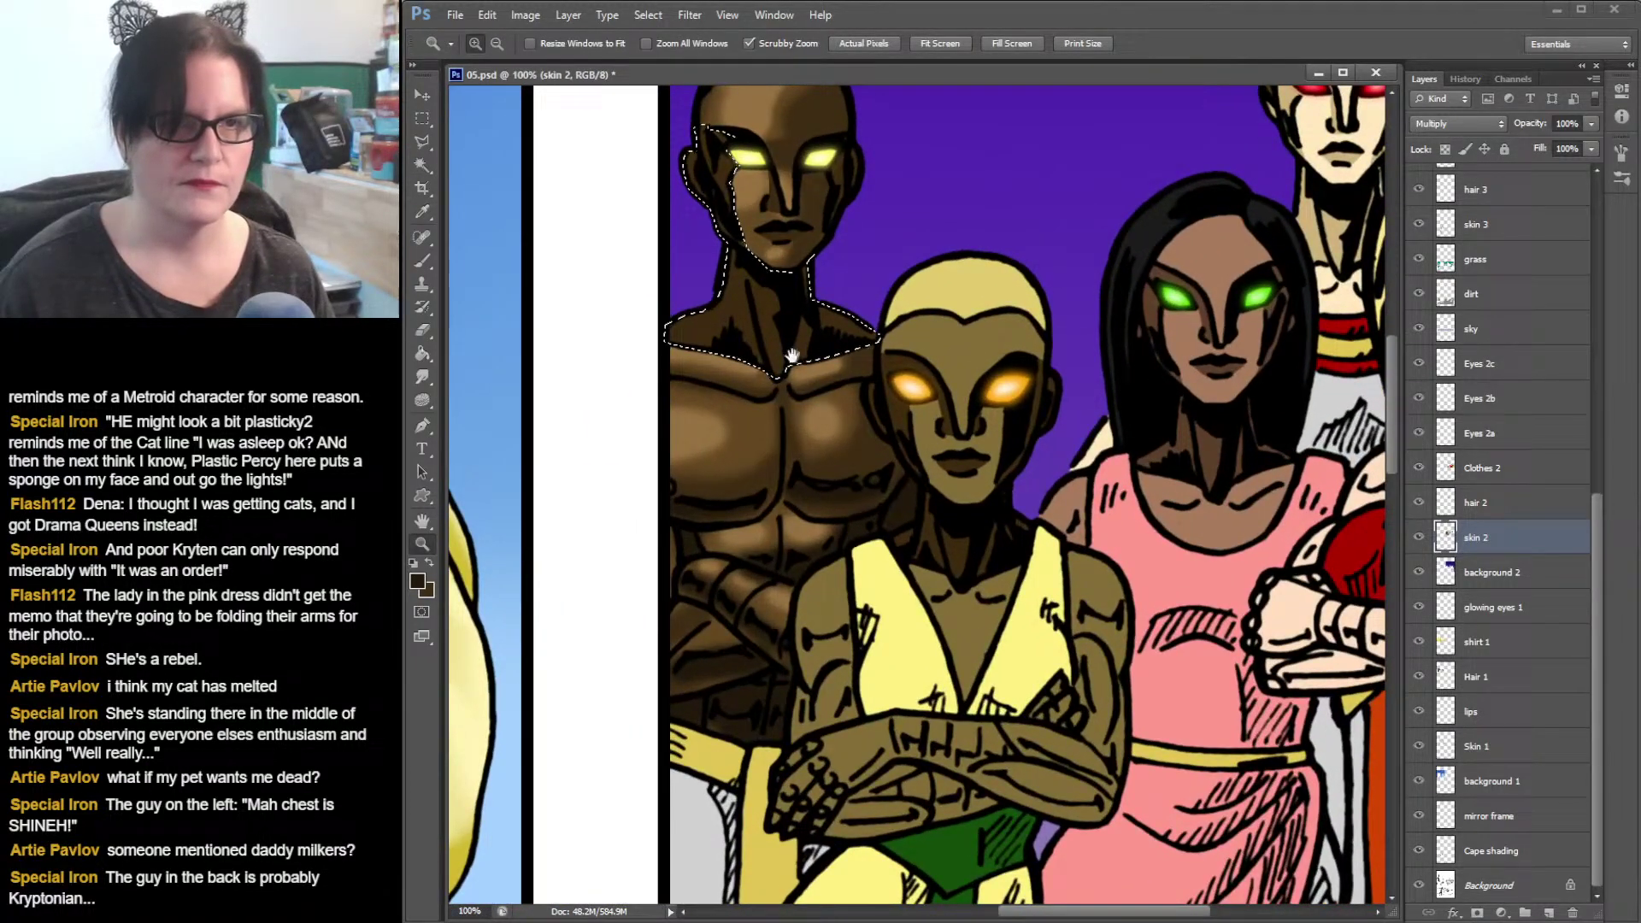
left_click_drag(793, 358, 879, 475)
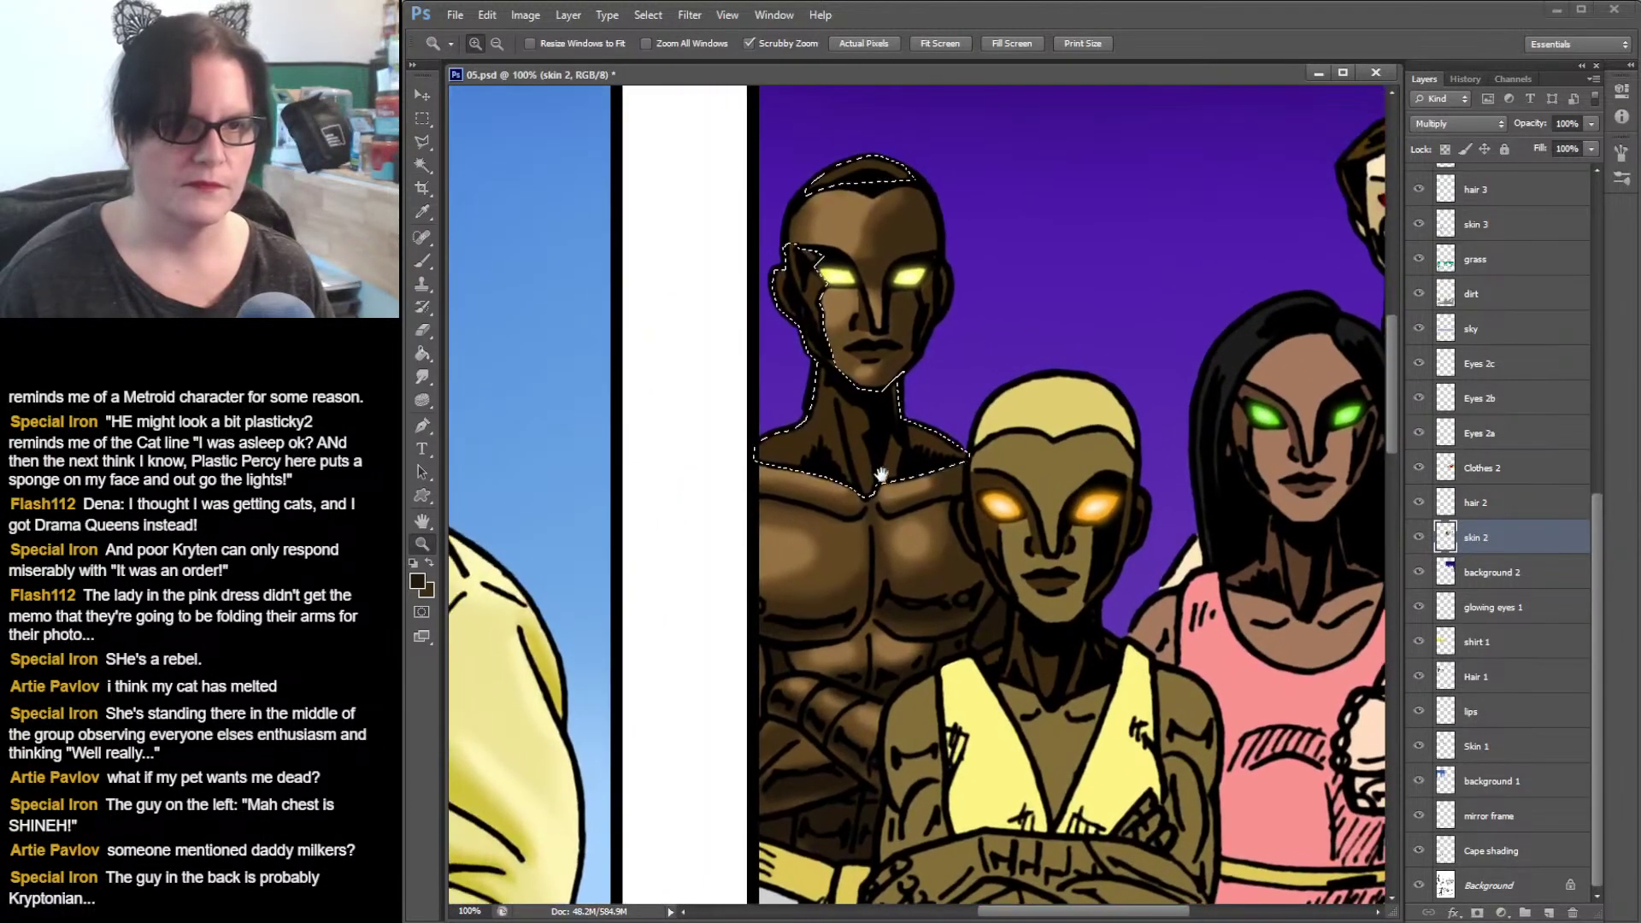
left_click(423, 212)
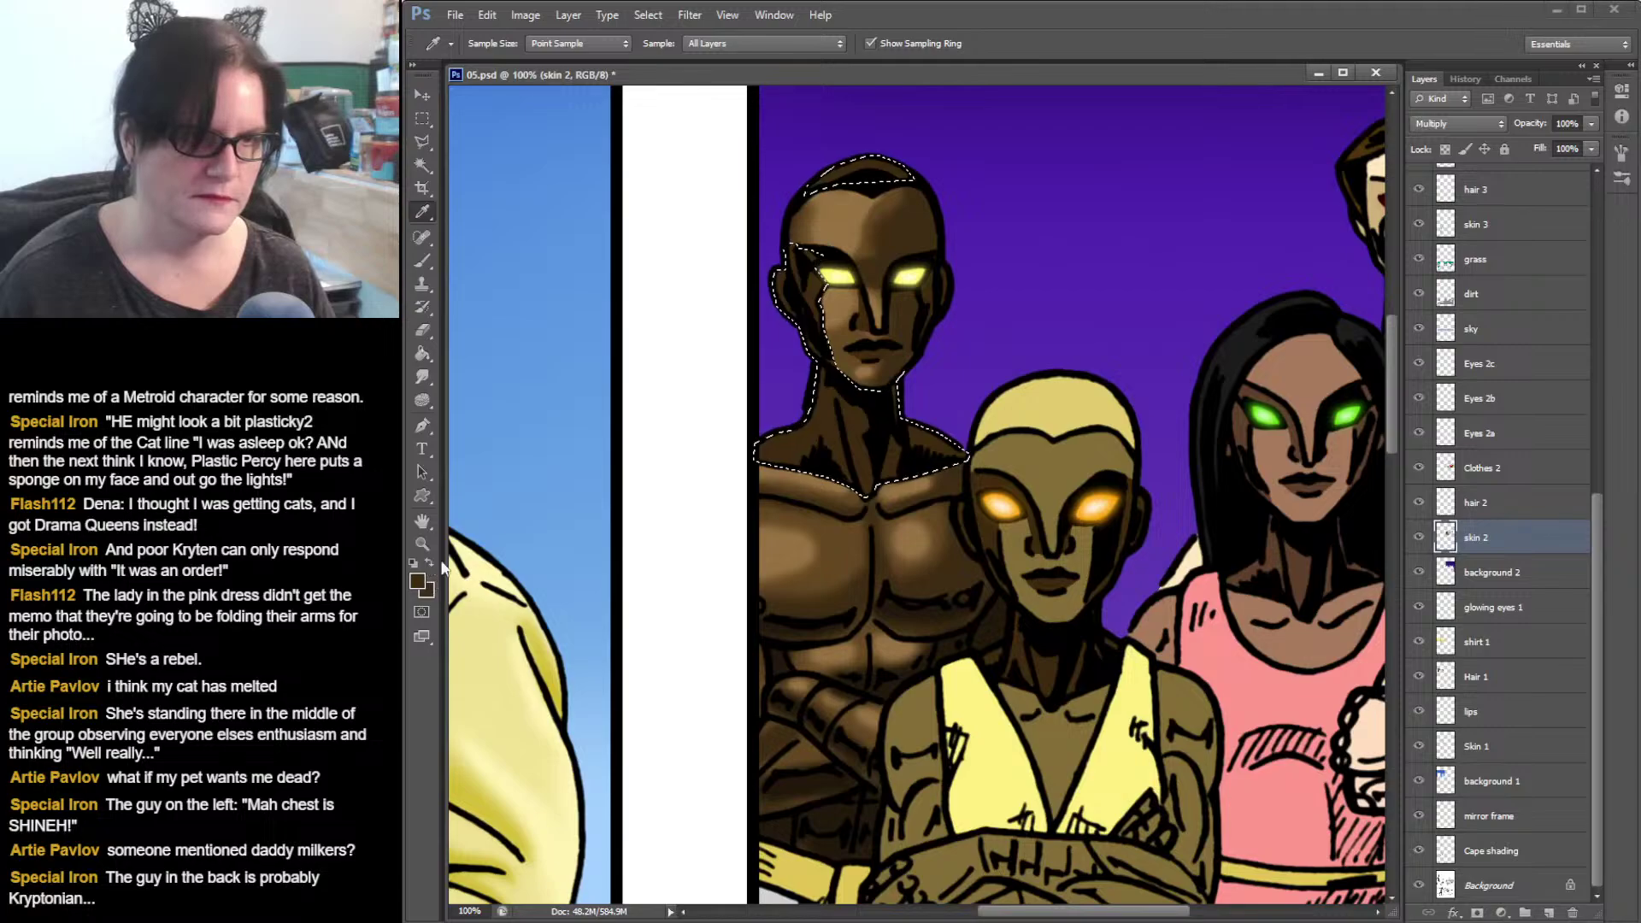
left_click(782, 403)
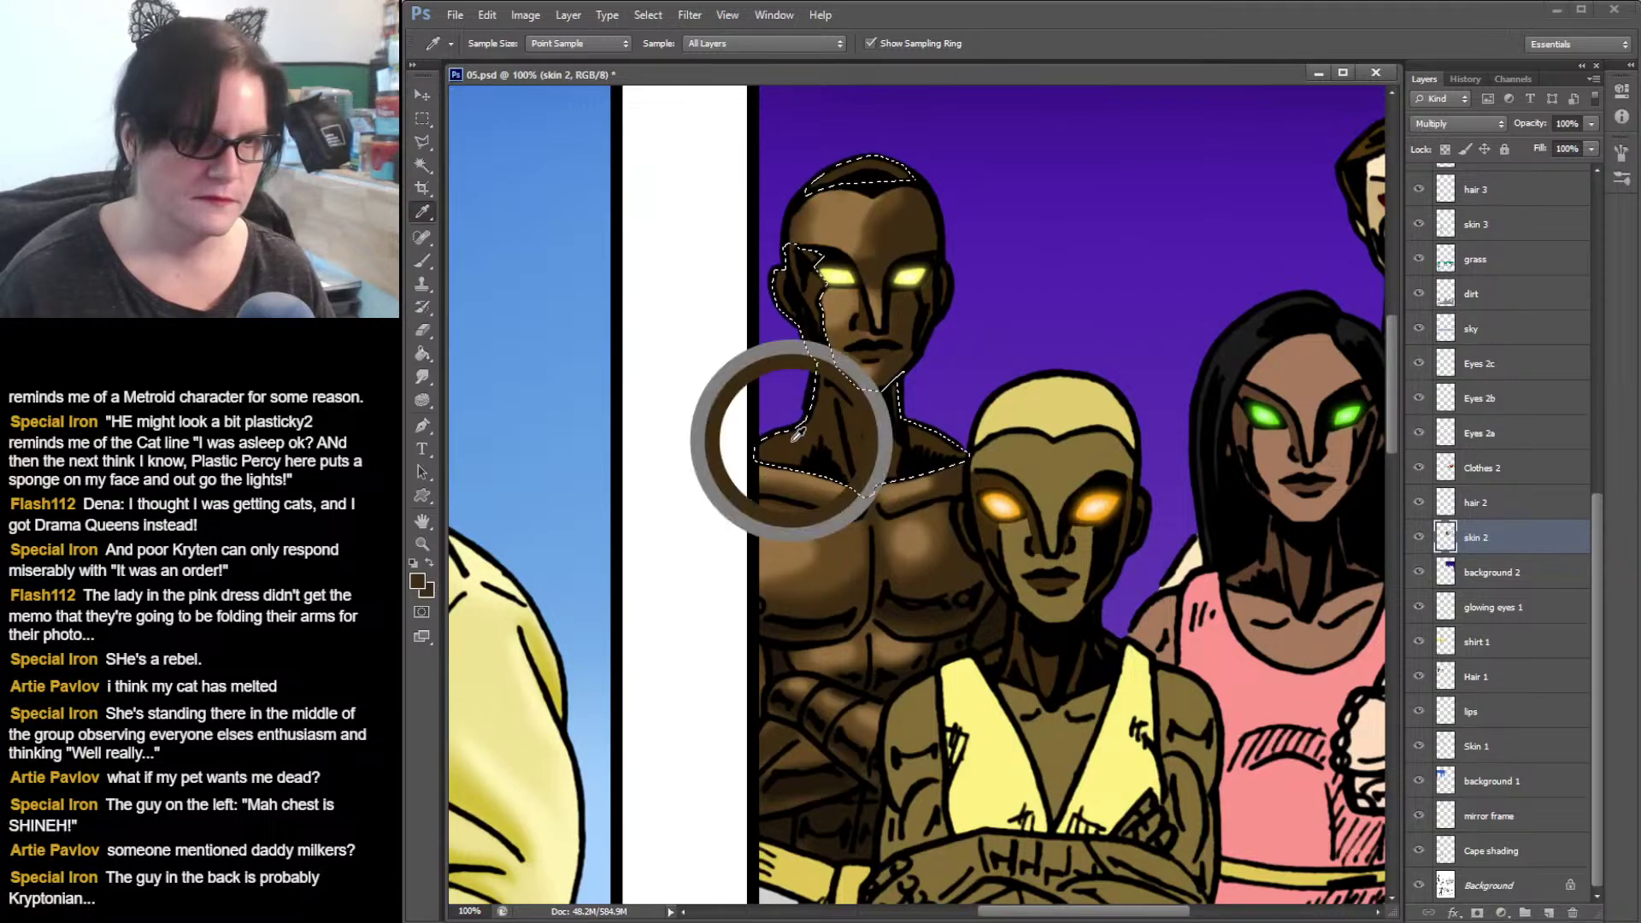
left_click(421, 581)
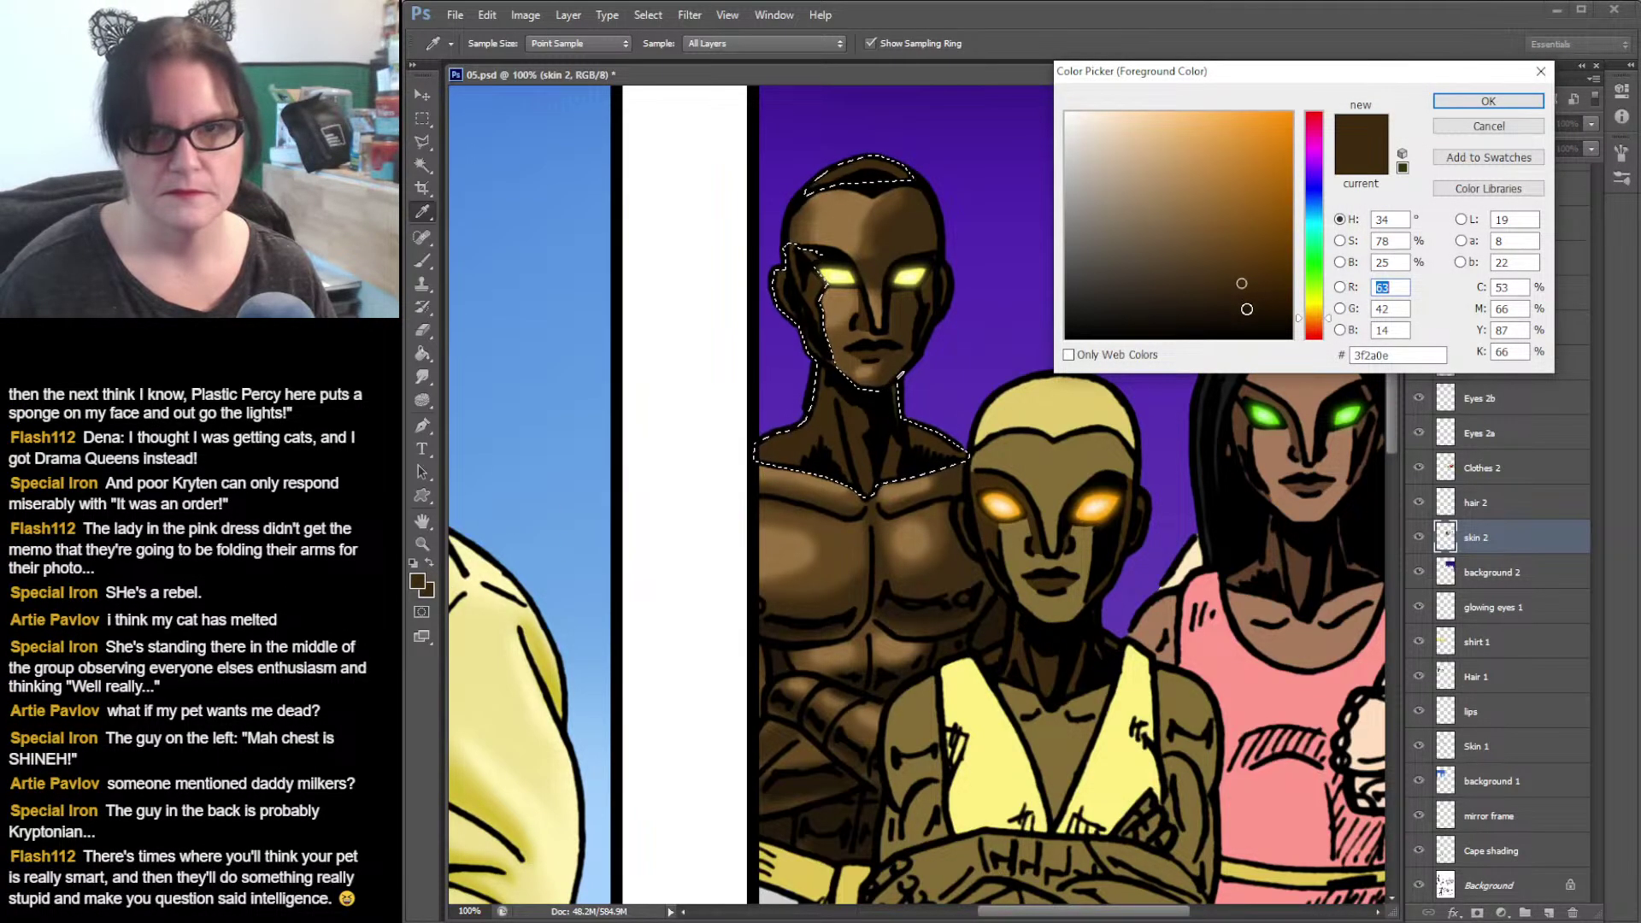
left_click_drag(1247, 309, 1250, 317)
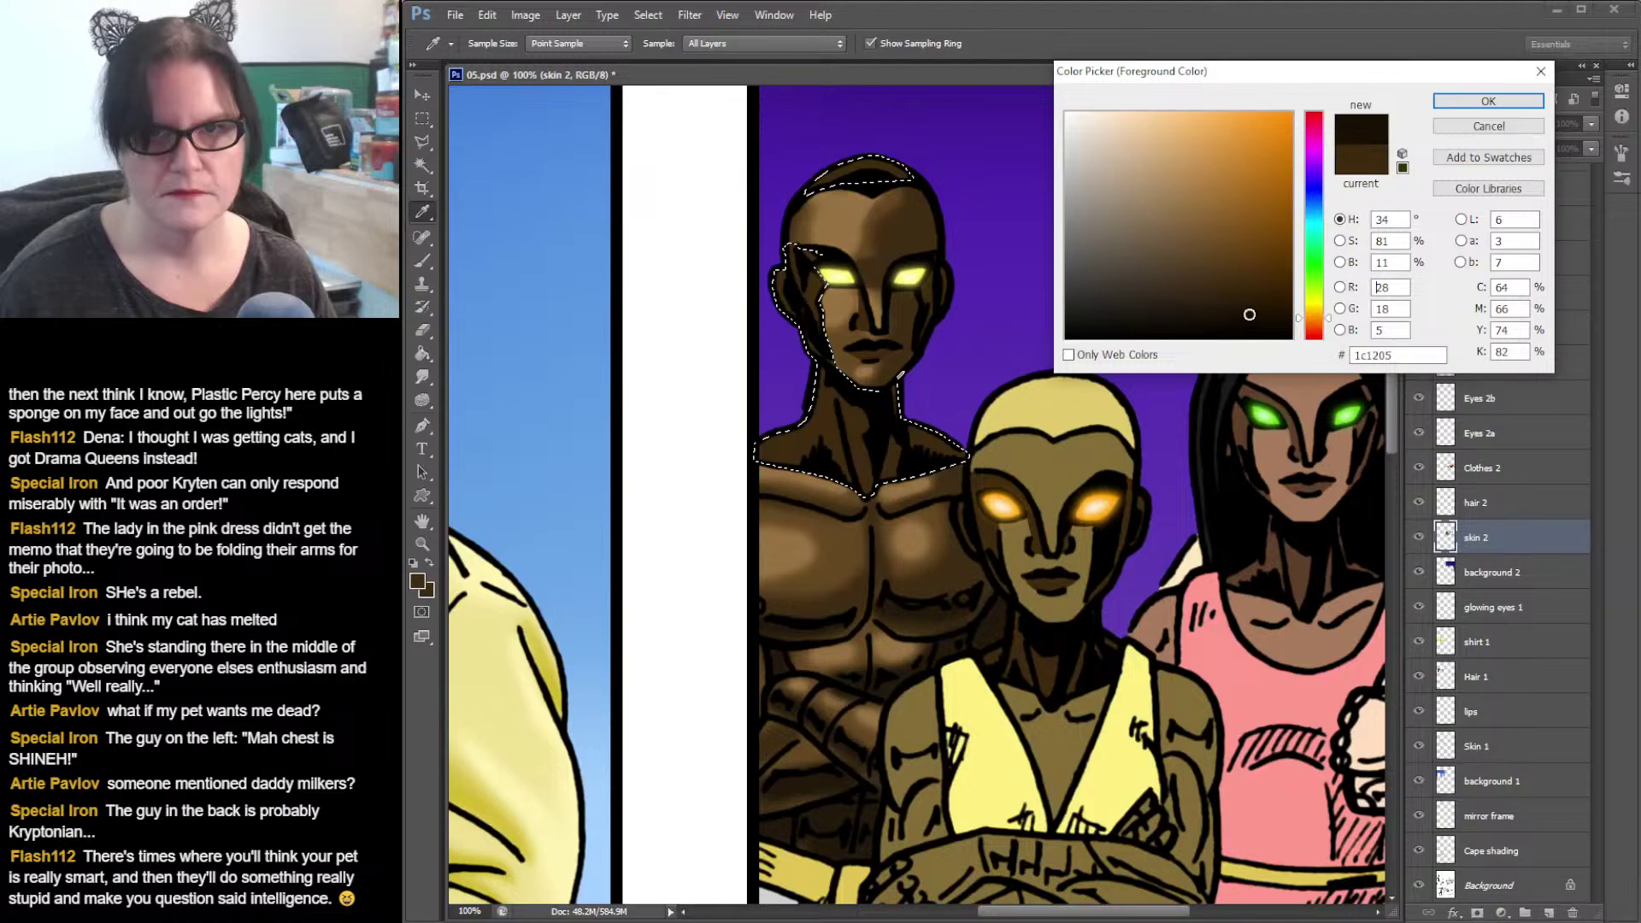
left_click(1505, 101)
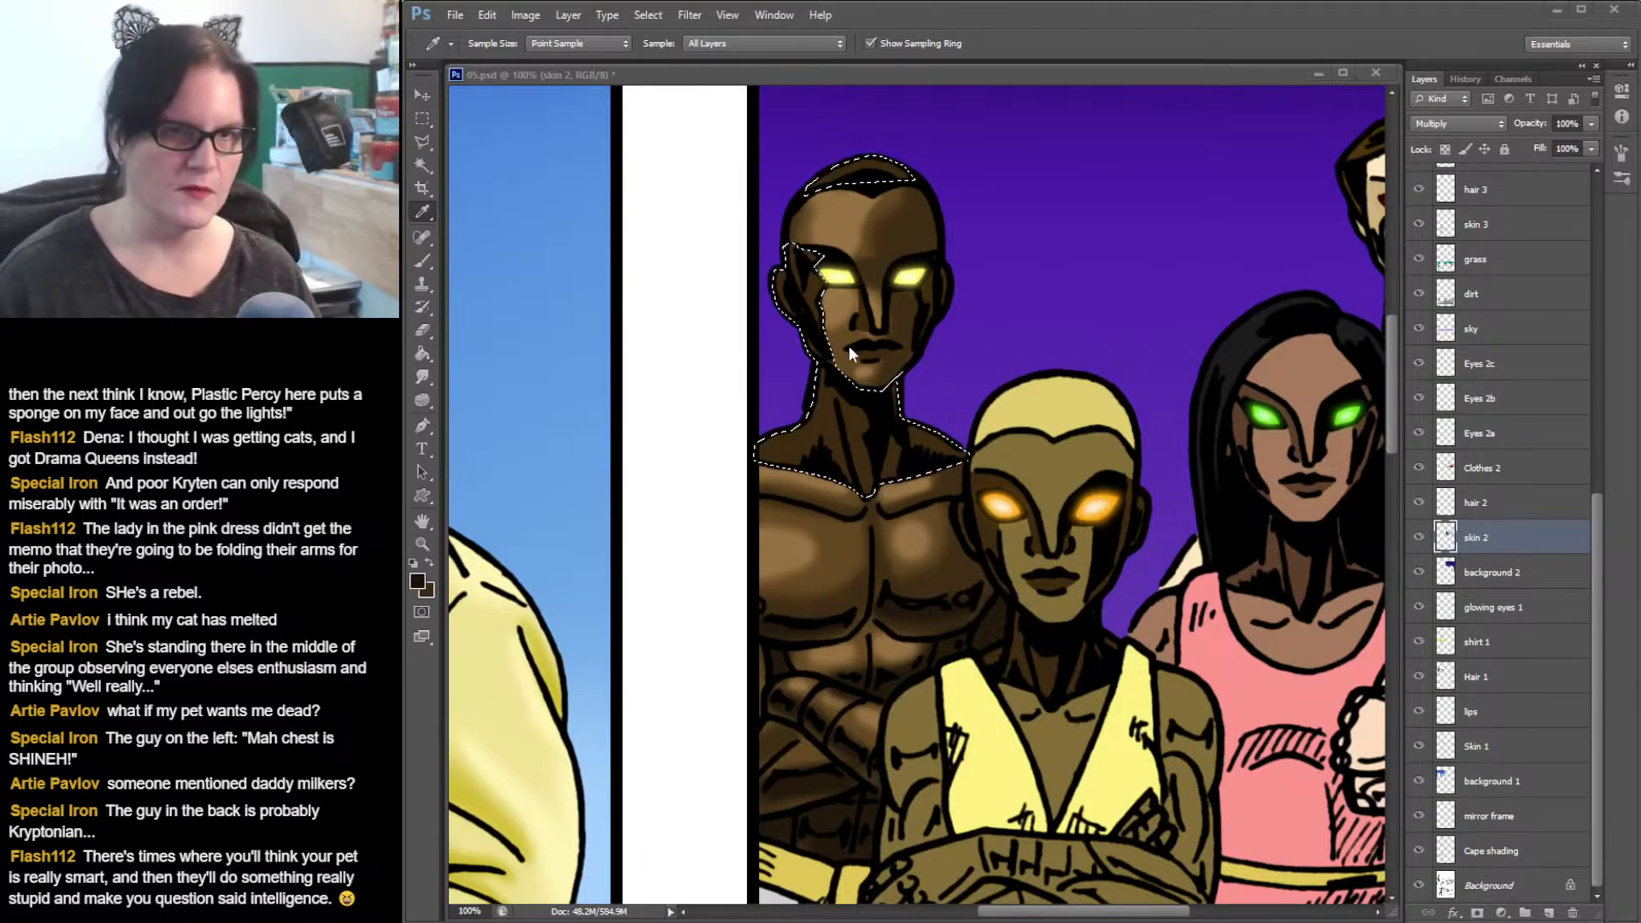
- Add the shadowed area along the other side of the man's face to the selection and brush dark shading inside the selection
left_click(424, 260)
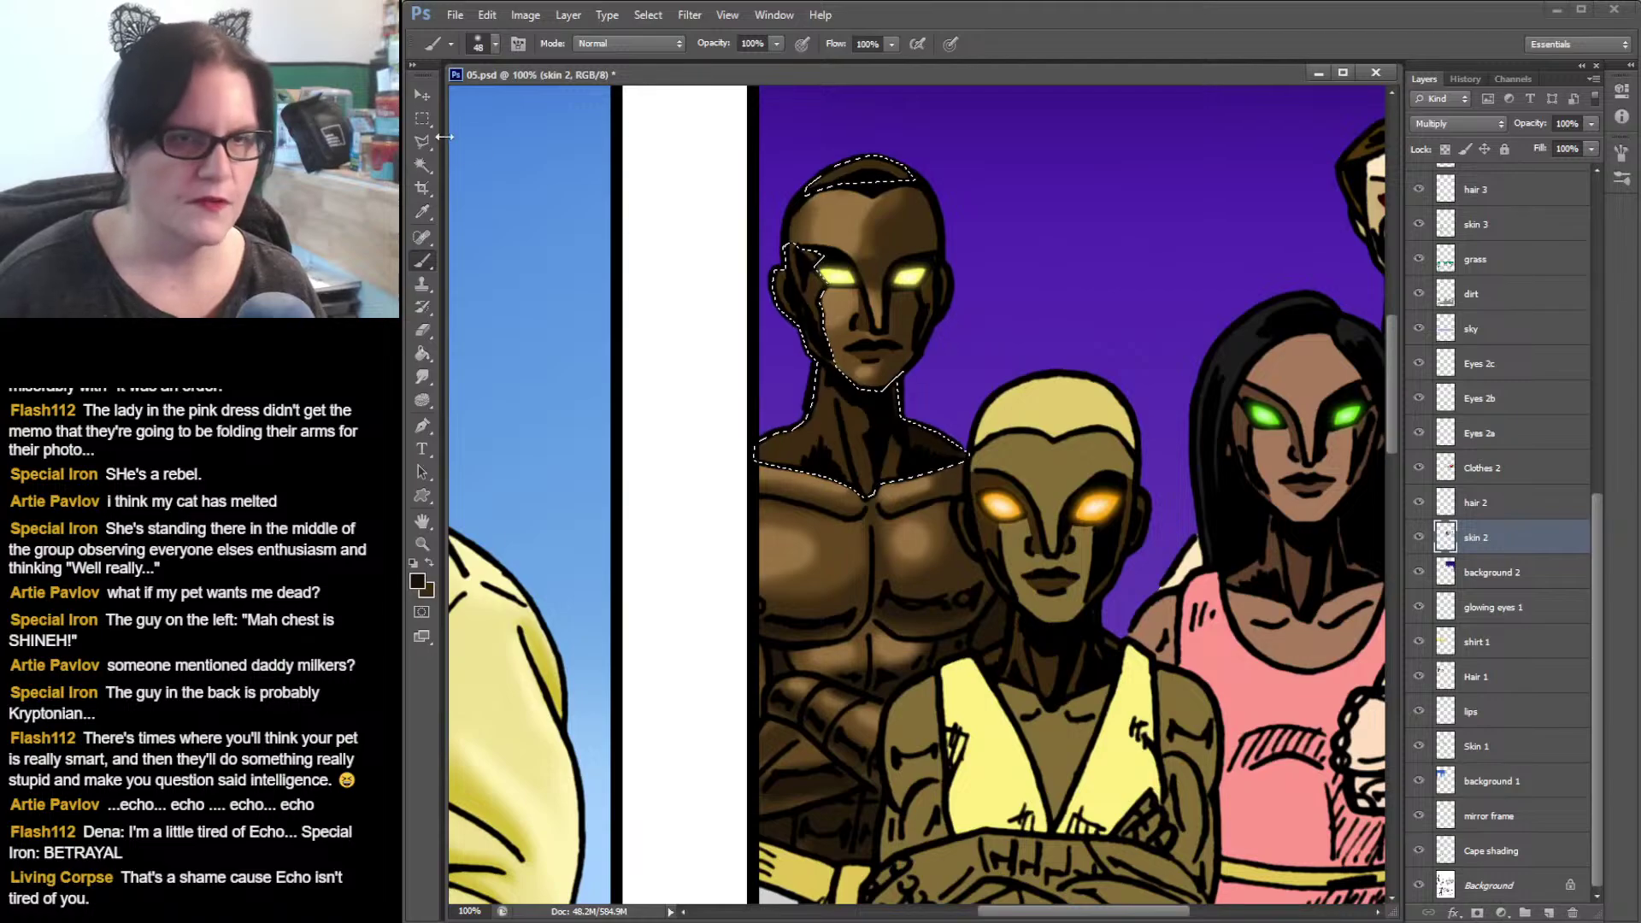
left_click(424, 170)
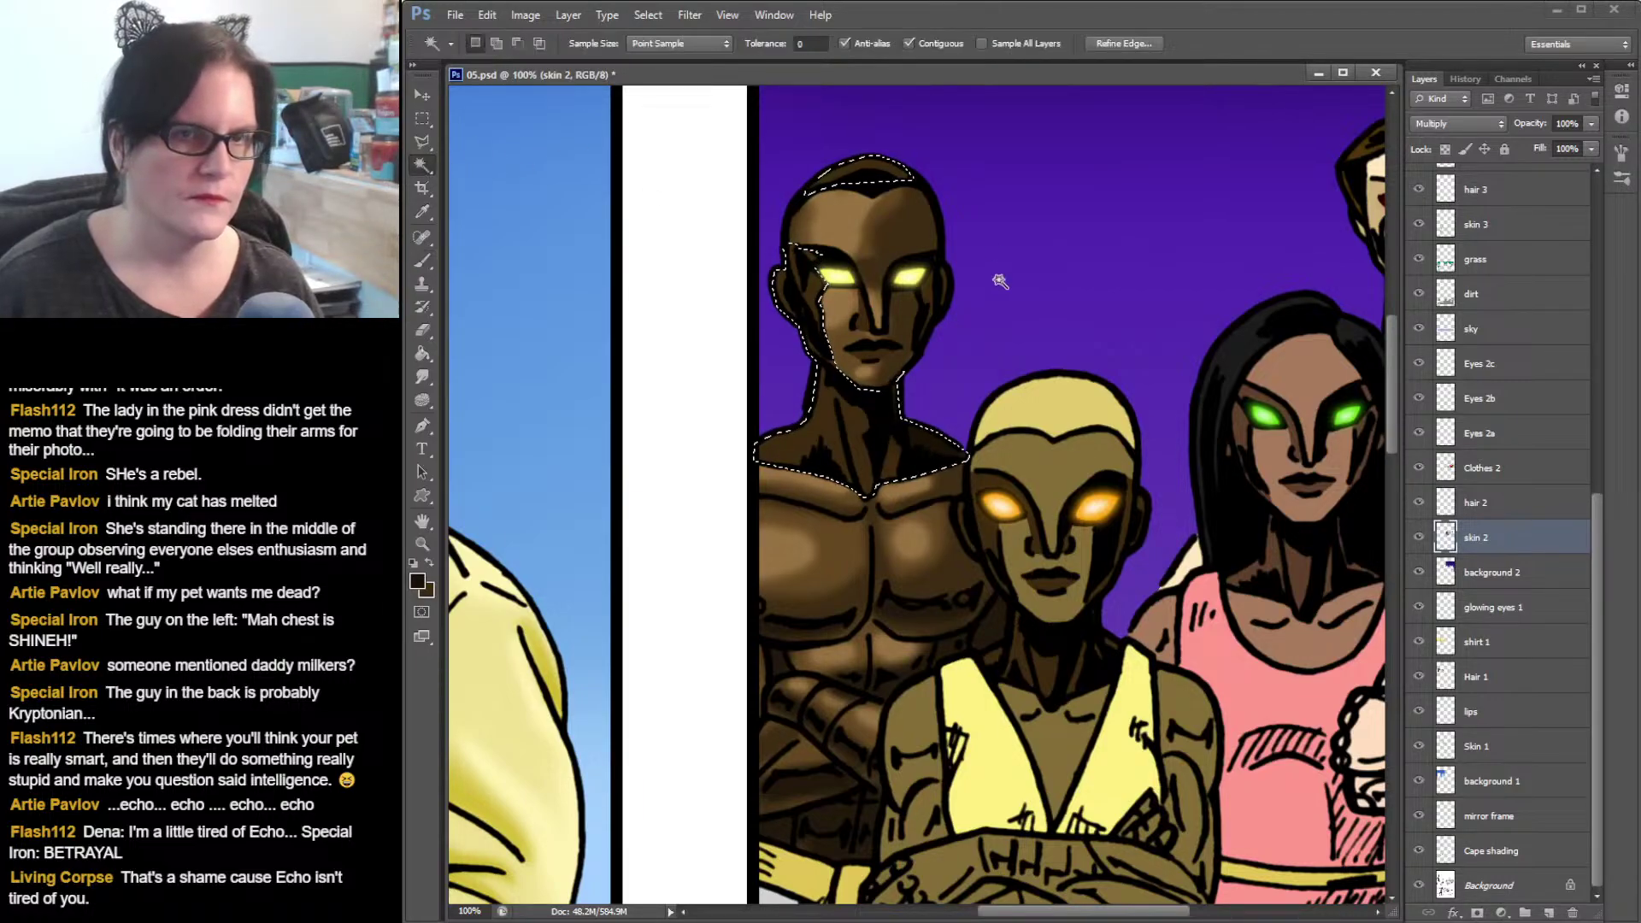
left_click(936, 287, "shift")
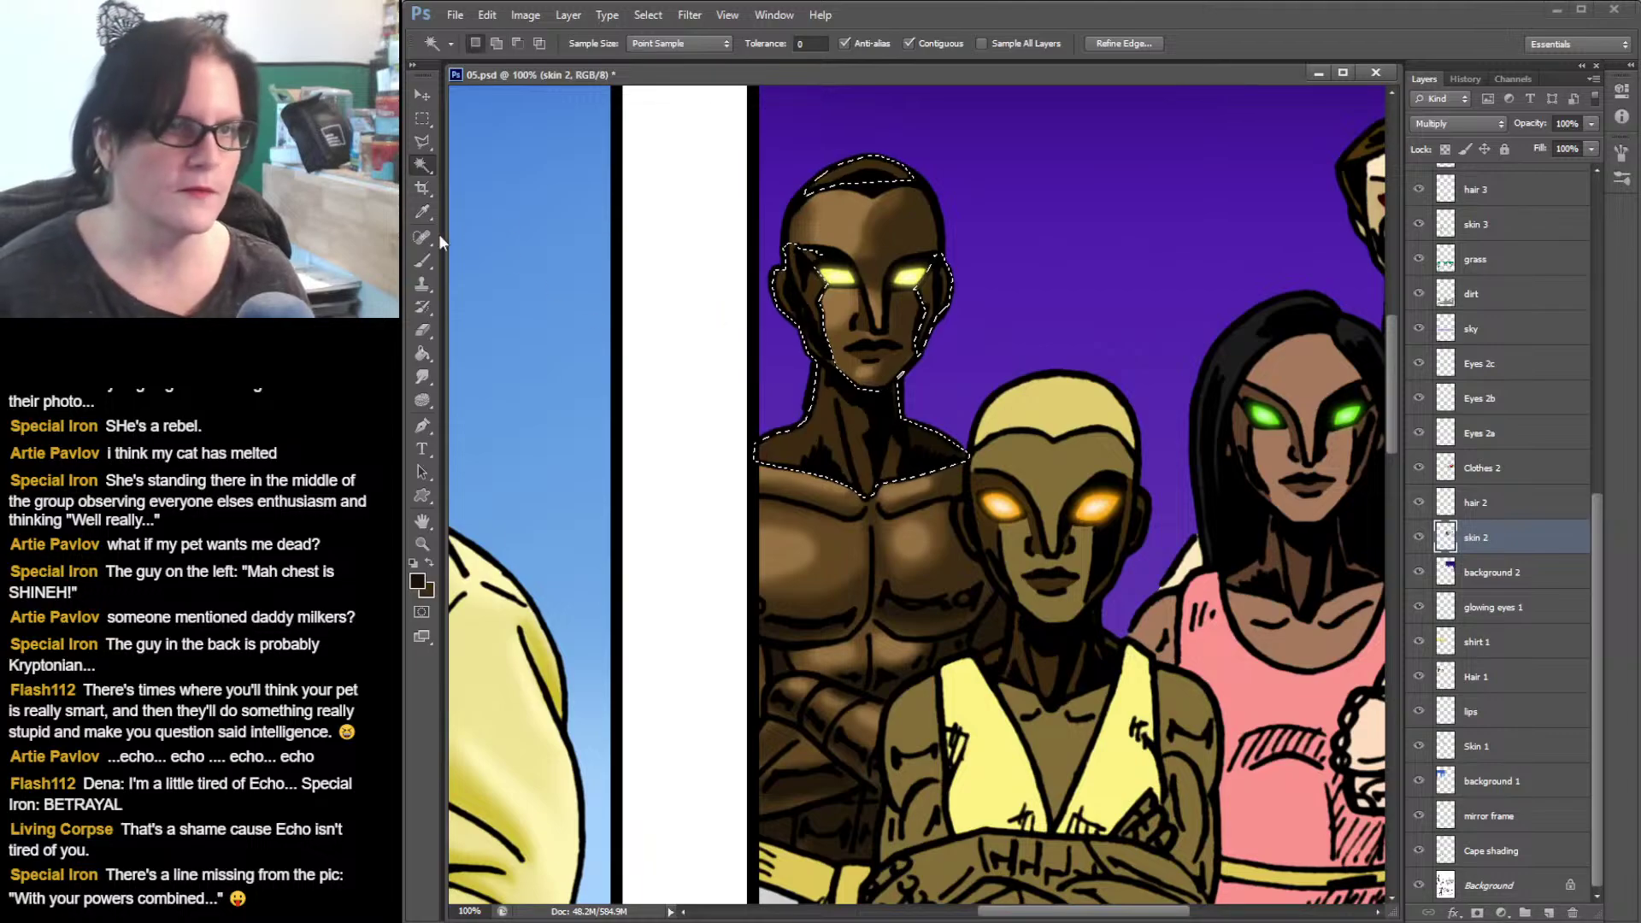
left_click(428, 261)
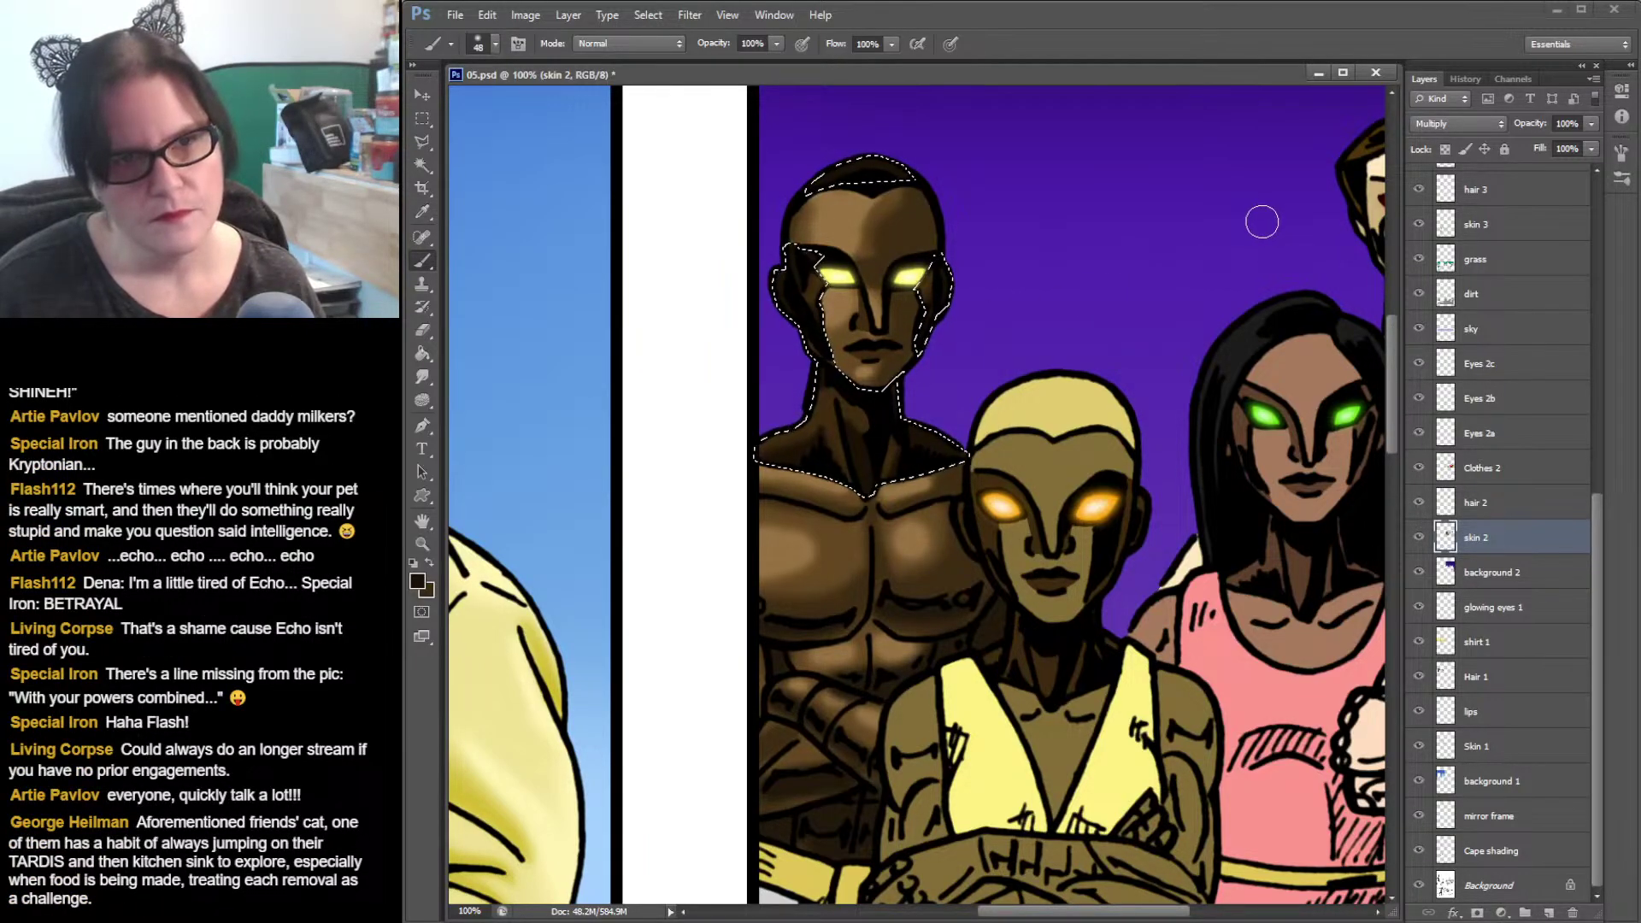
- Add the shadow beside the man's nose and his lower lip to the Magic Wand selection
left_click(428, 165)
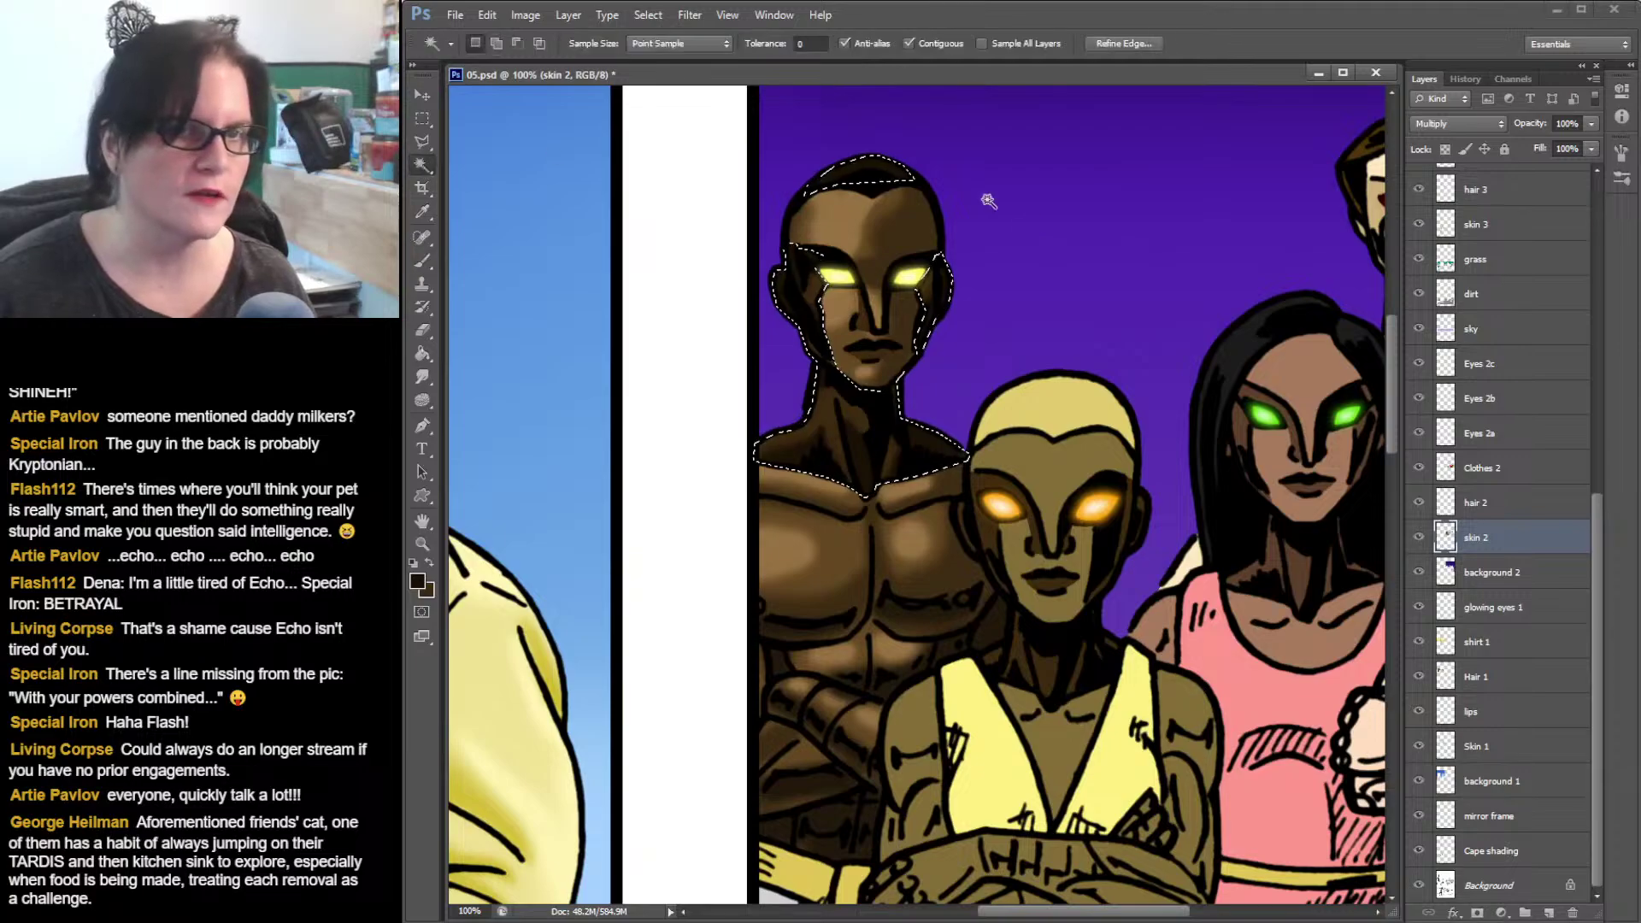
left_click(864, 321, "shift")
left_click(876, 359, "shift")
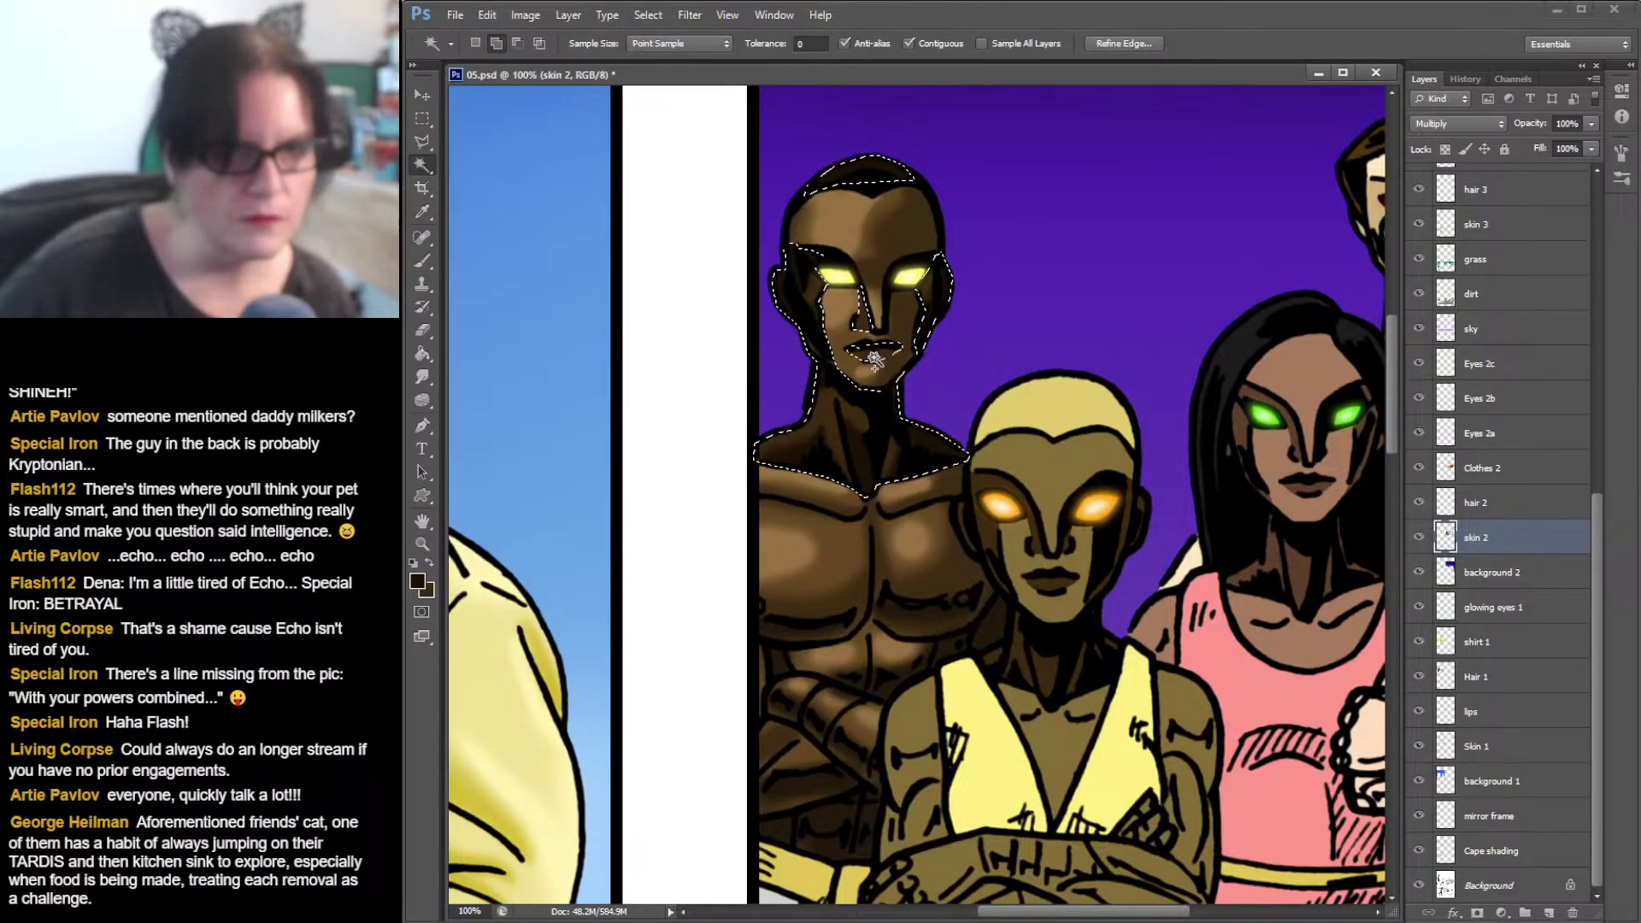
- Shade the selected nose and lip areas with a soft 24 px brush, and clear the selection
left_click(424, 261)
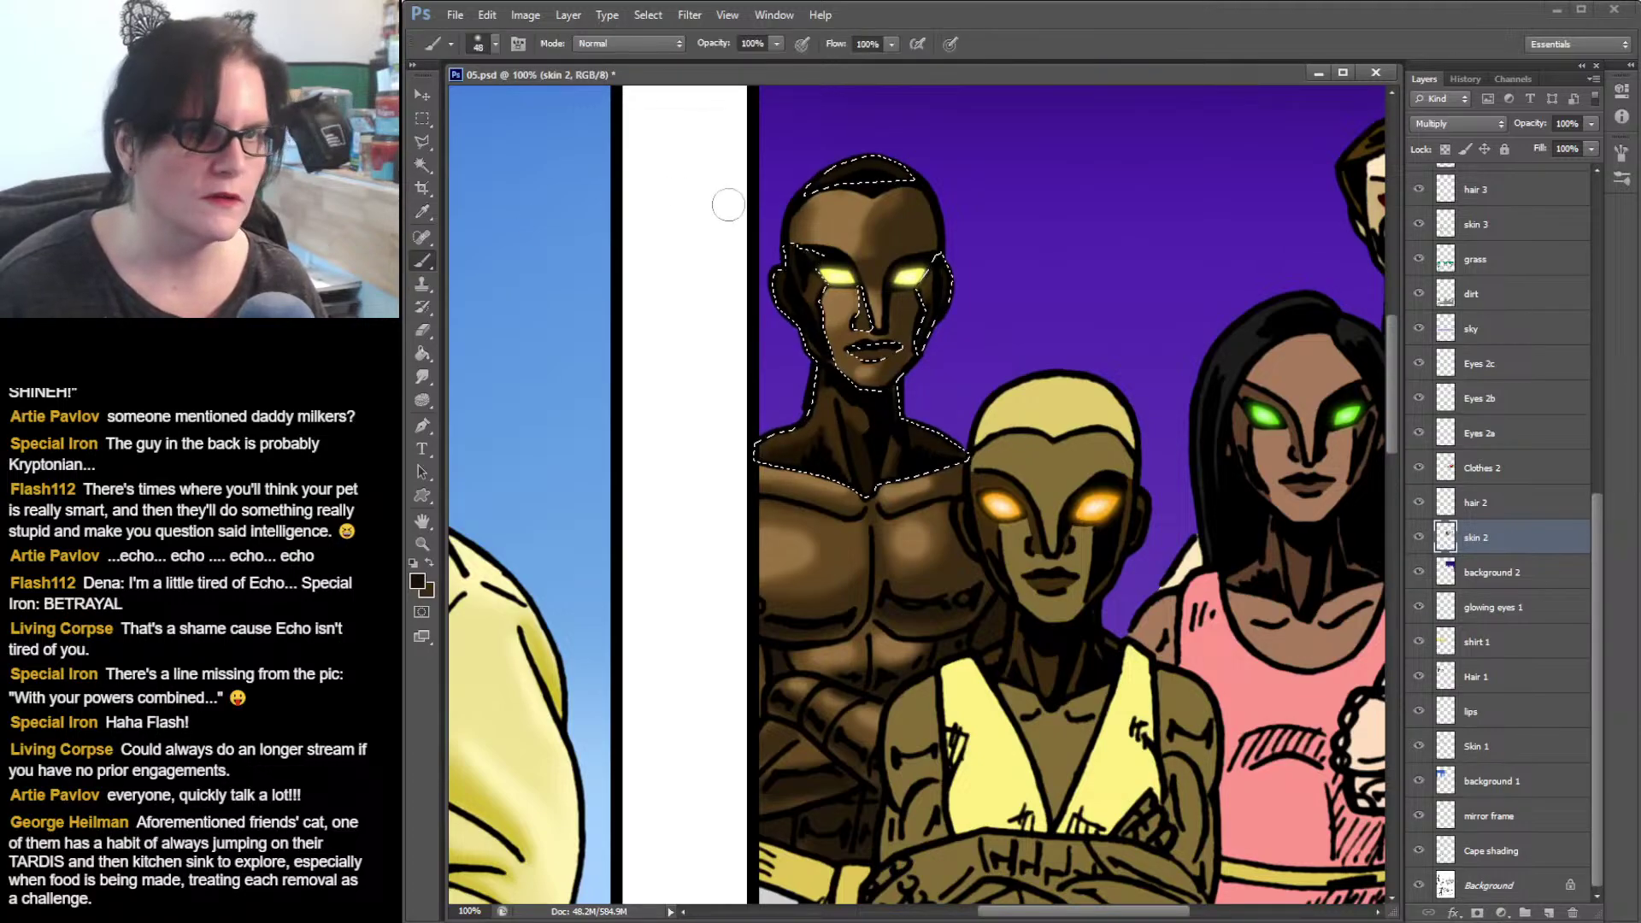
left_click(494, 40)
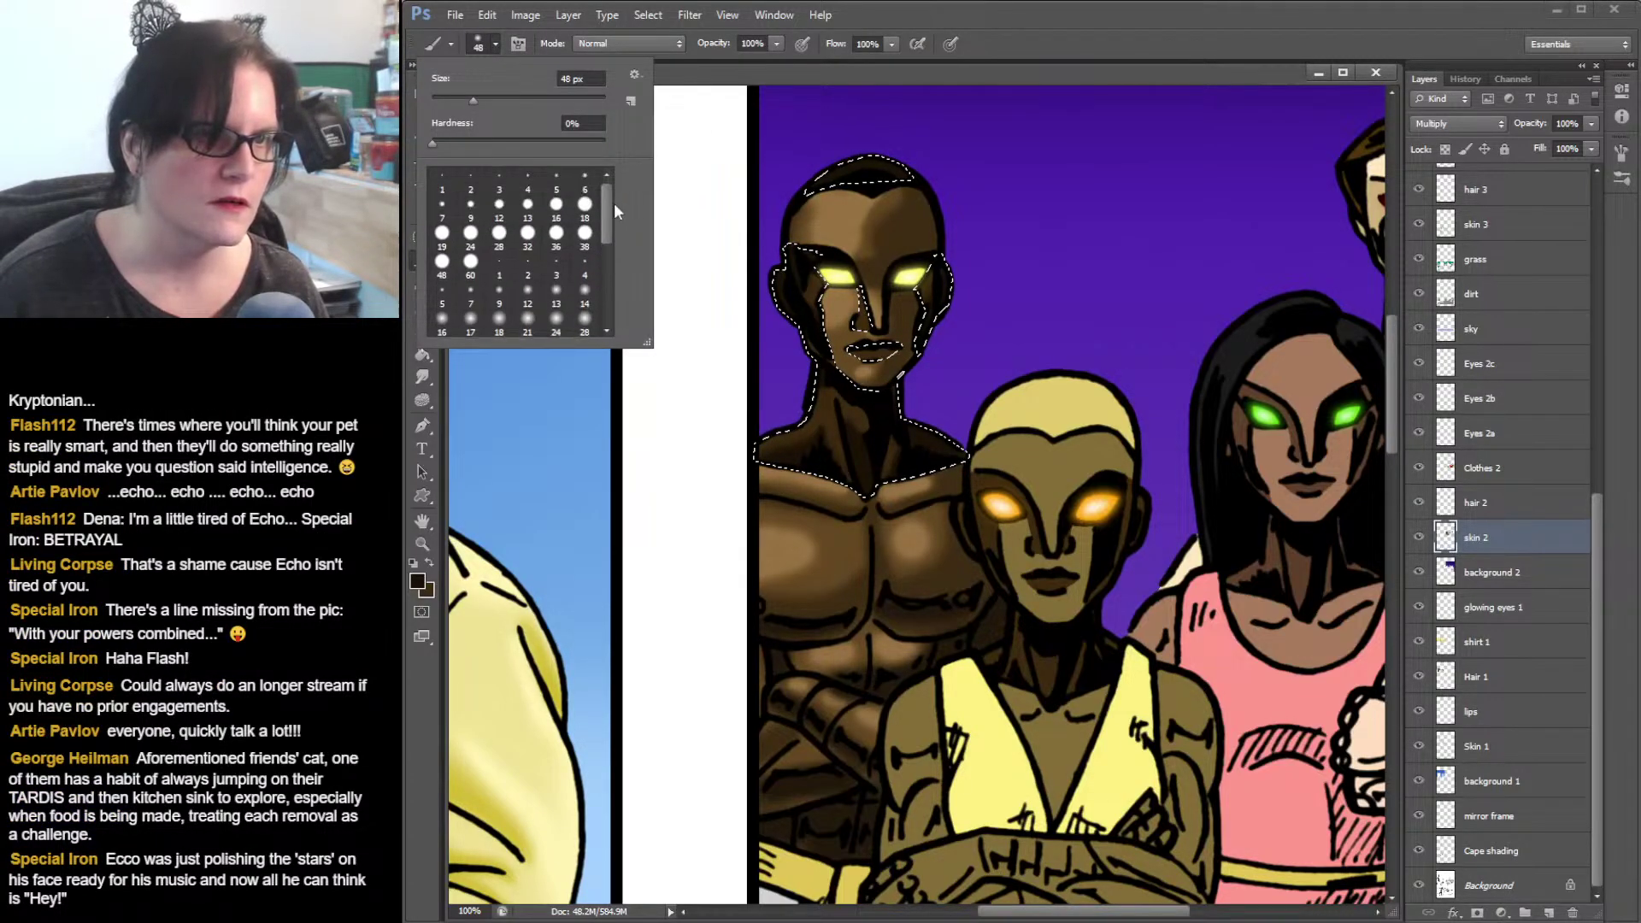
left_click(556, 295)
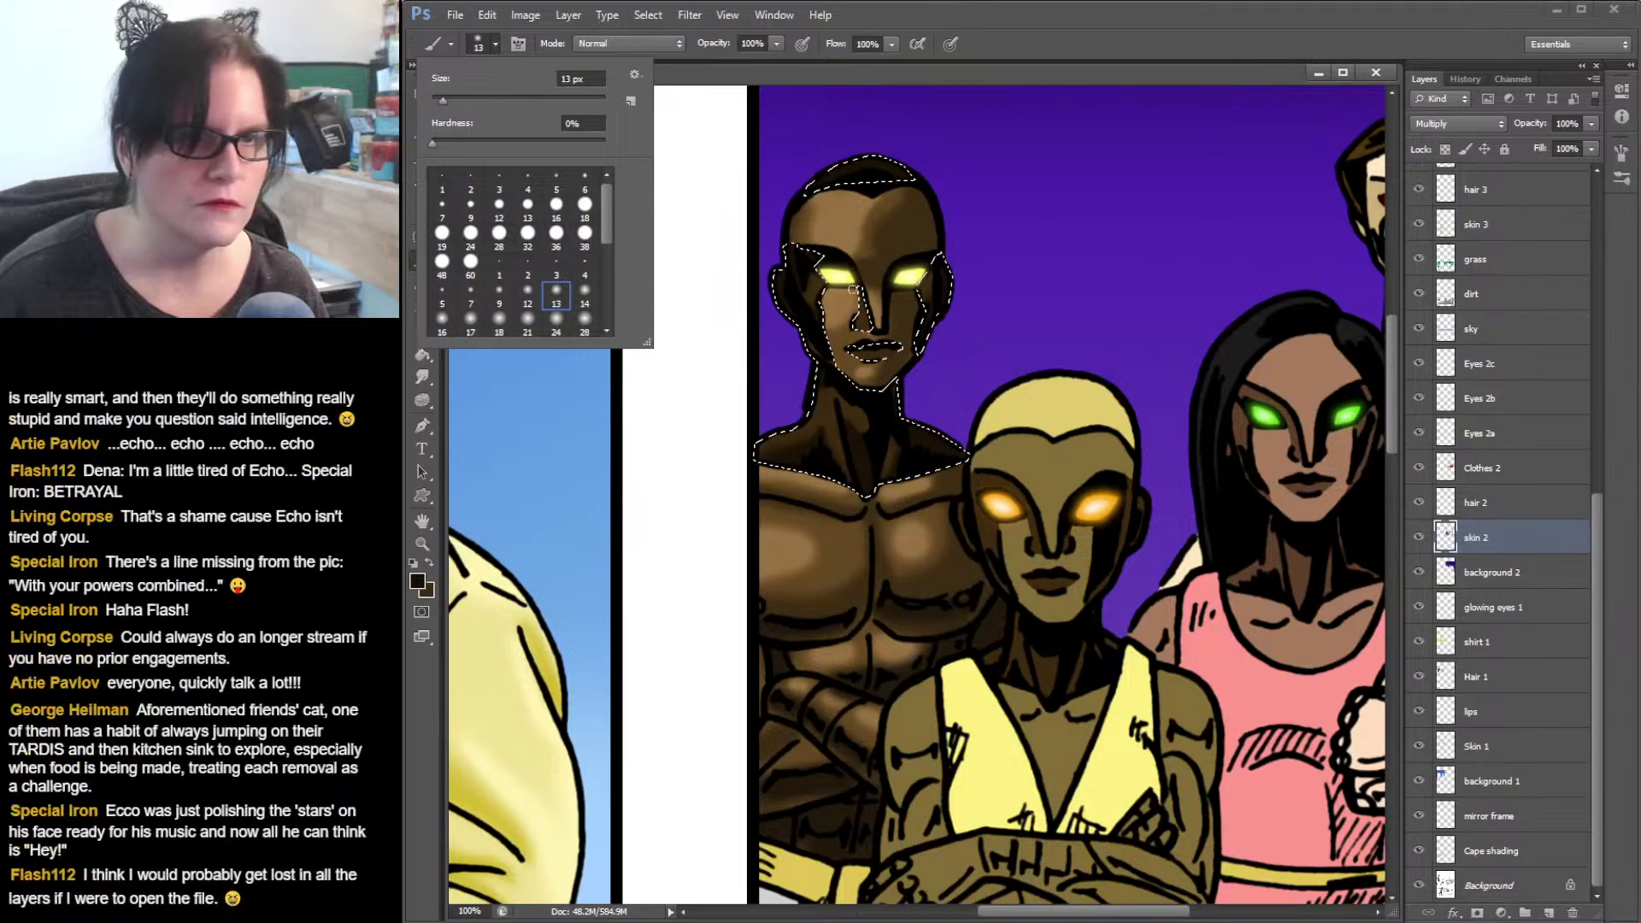
left_click(556, 324)
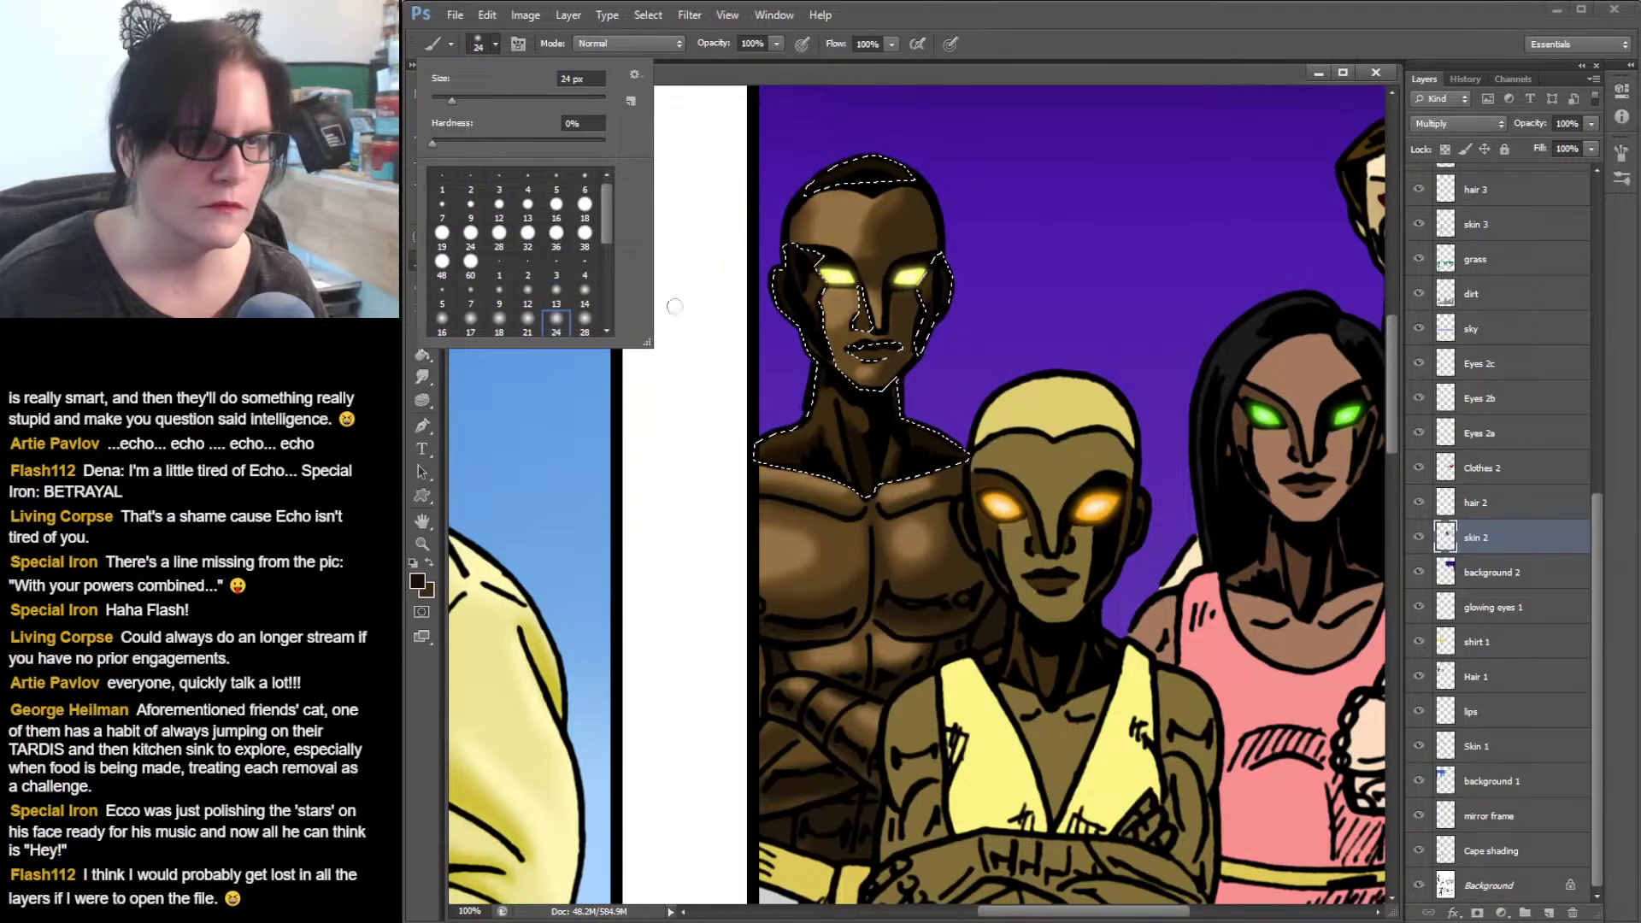
left_click(862, 297)
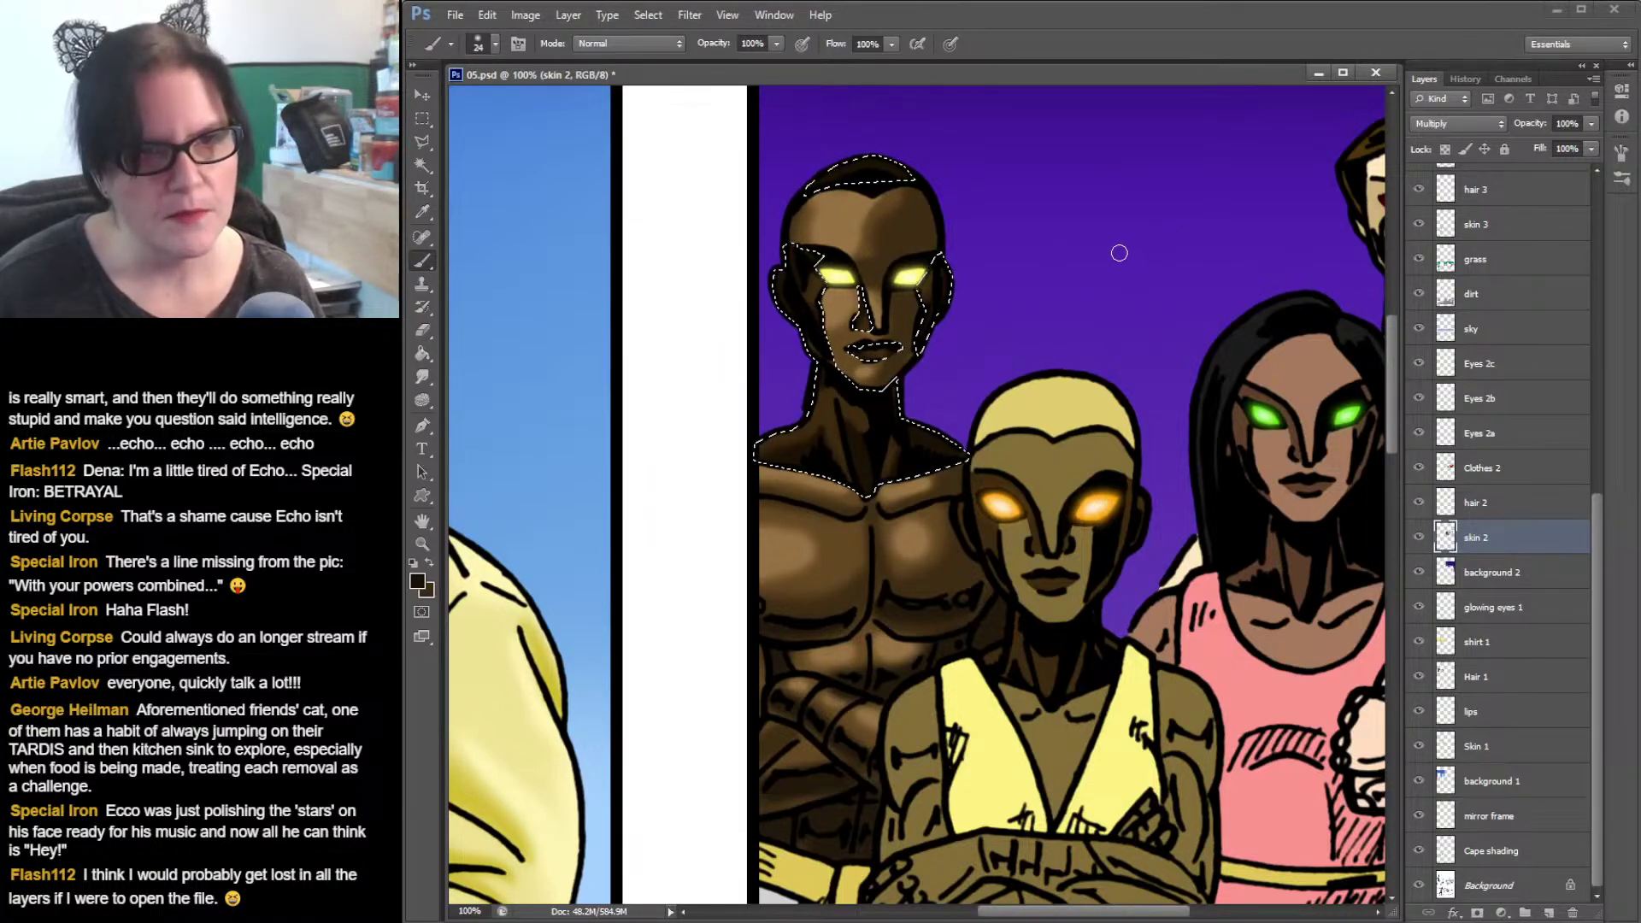
left_click(423, 118)
left_click(931, 107)
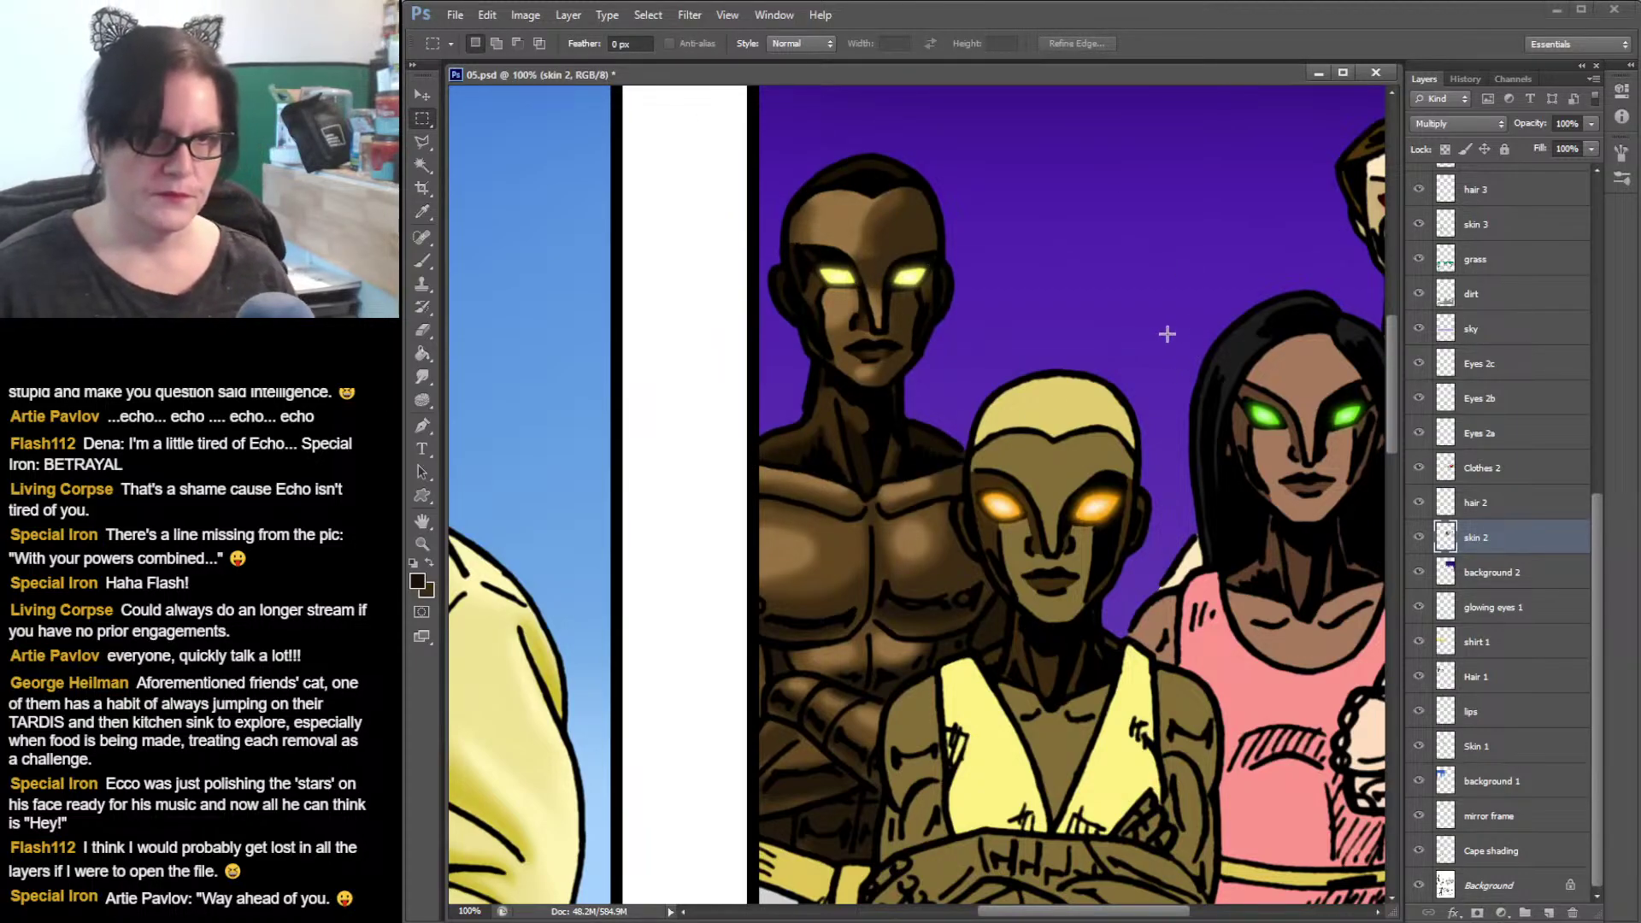
- Soften the shadow edges beside and under the man's nose and around his lower lip with a soft 18 px Smudge brush
mouse_move(1180, 356)
left_mouse_down()
mouse_move(1184, 303)
mouse_move(1188, 327)
left_mouse_up()
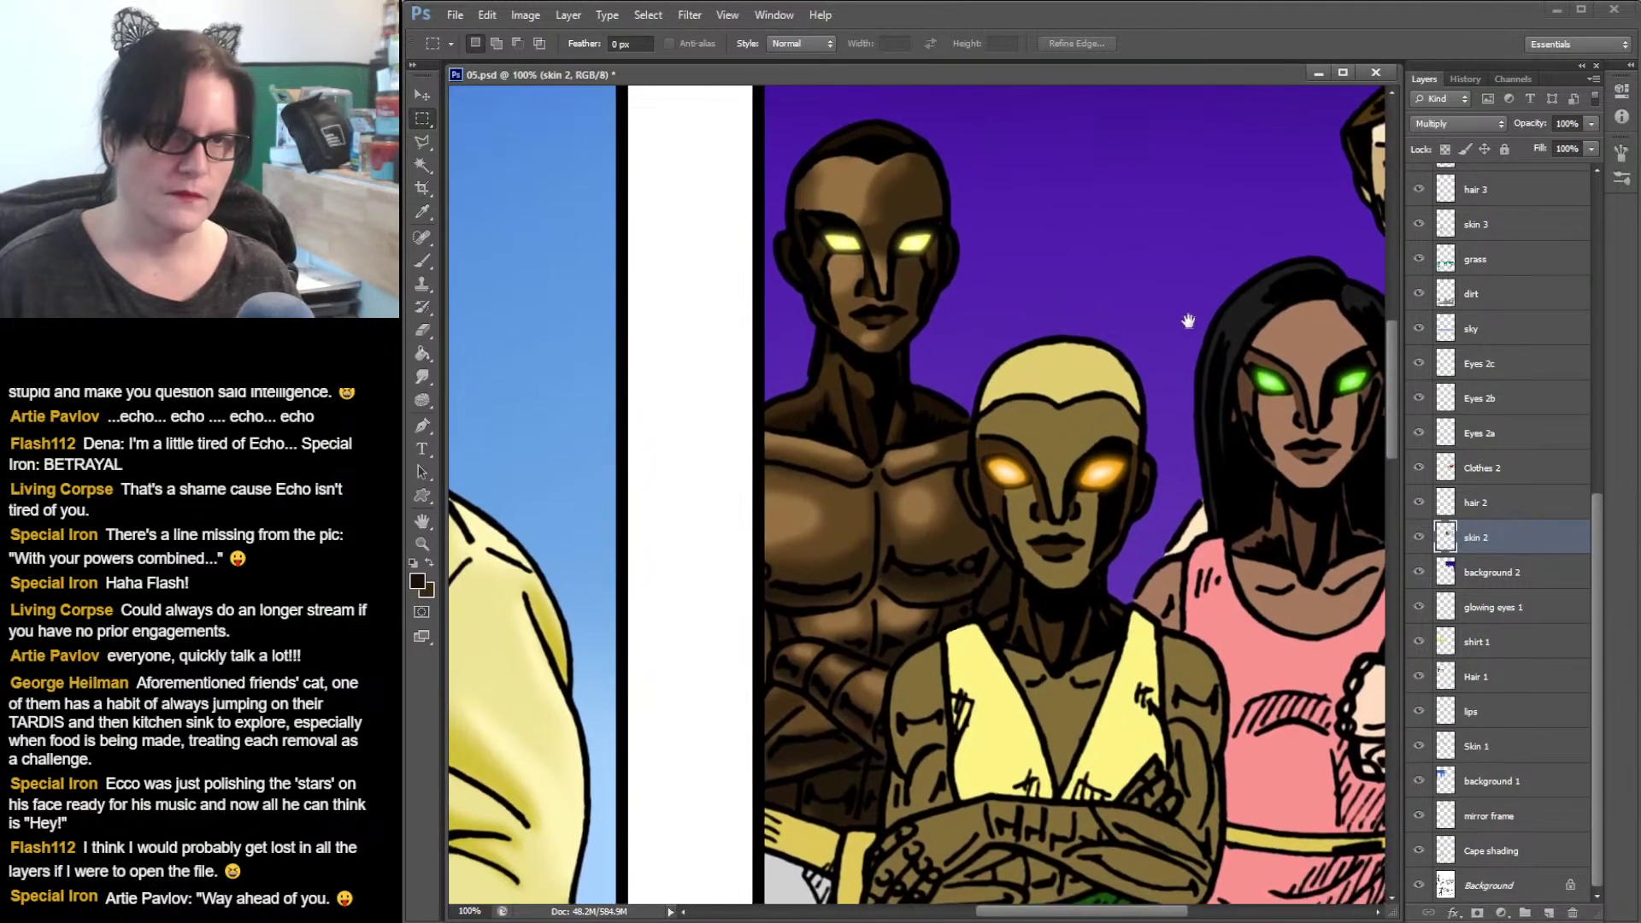
left_click(422, 543)
left_click(829, 301)
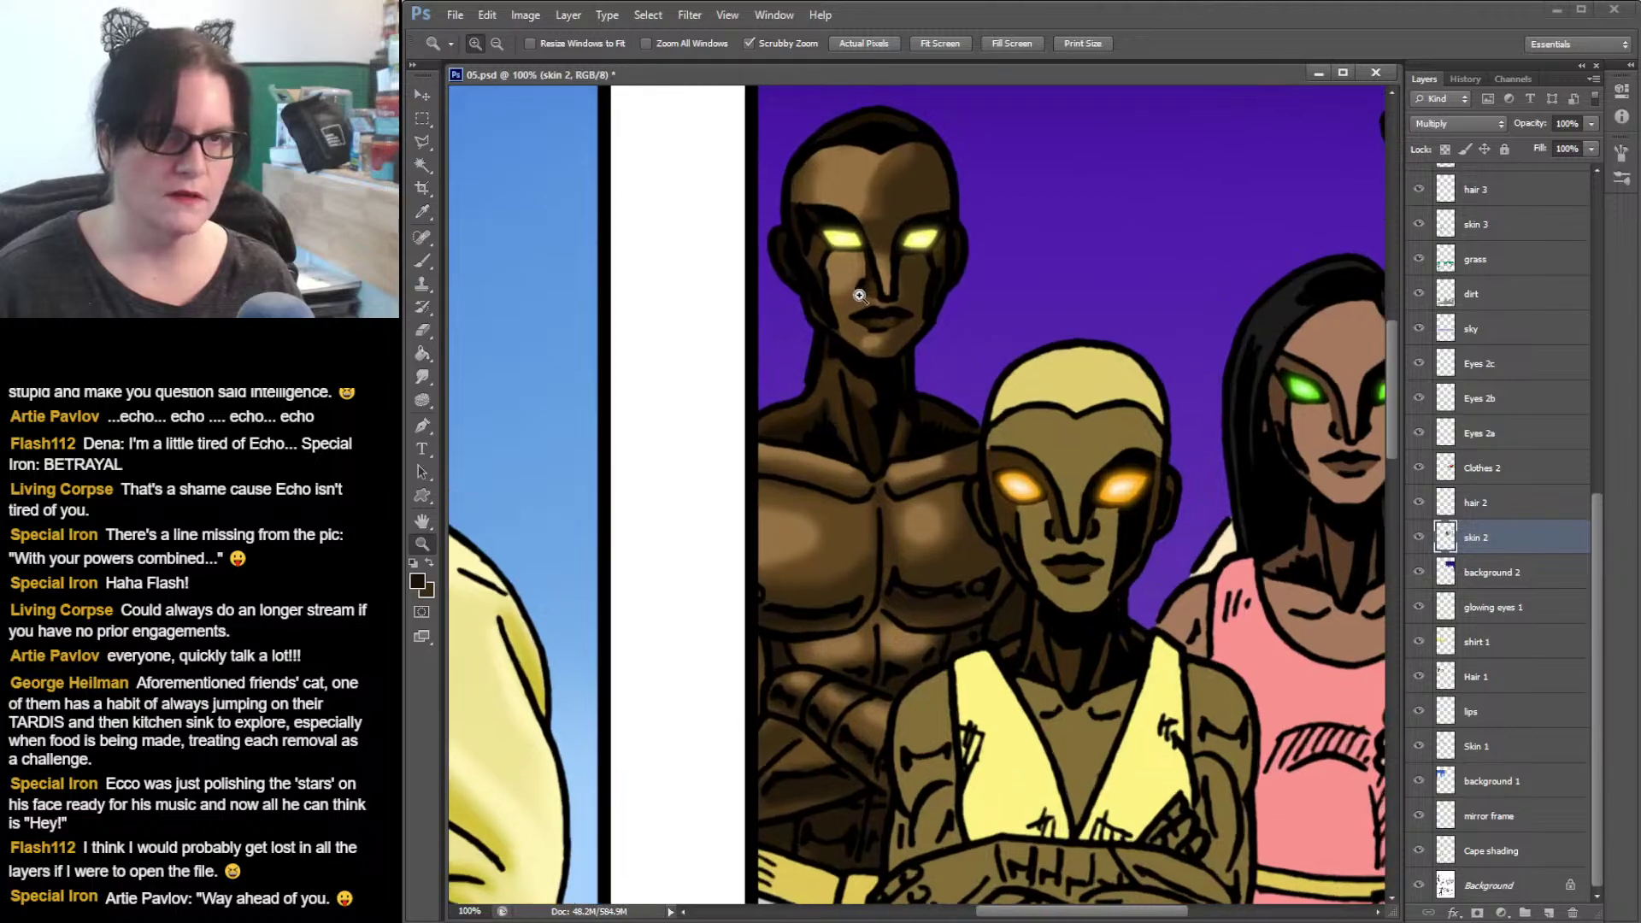
left_click(936, 275)
left_click(944, 270)
left_click_drag(946, 267, 1007, 379)
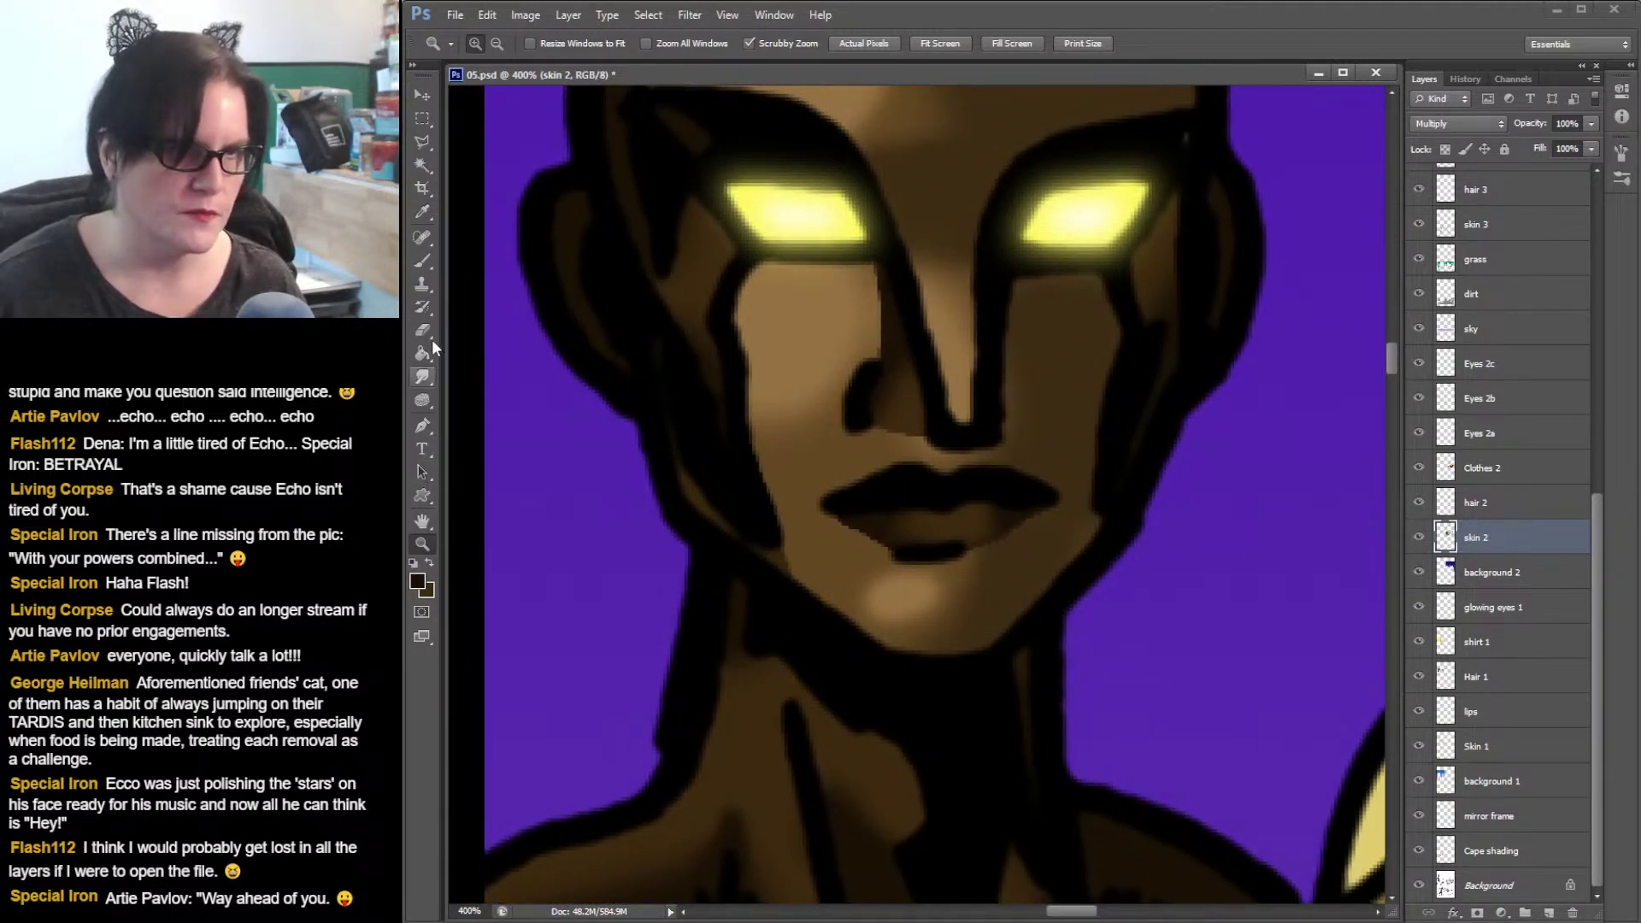
left_click(421, 378)
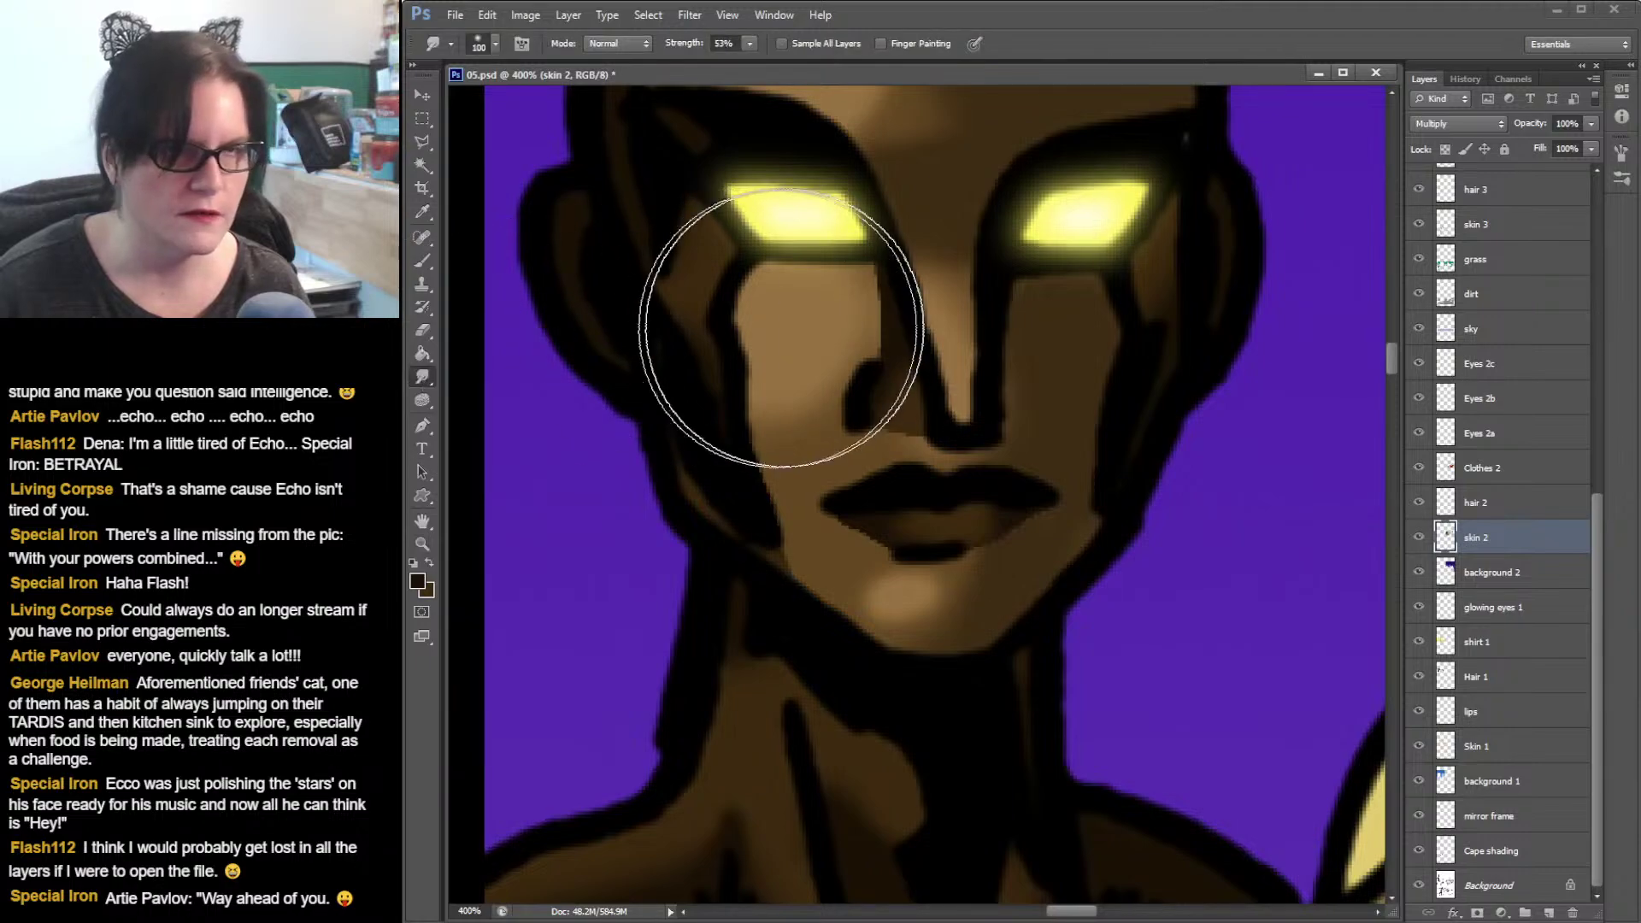
left_click(495, 46)
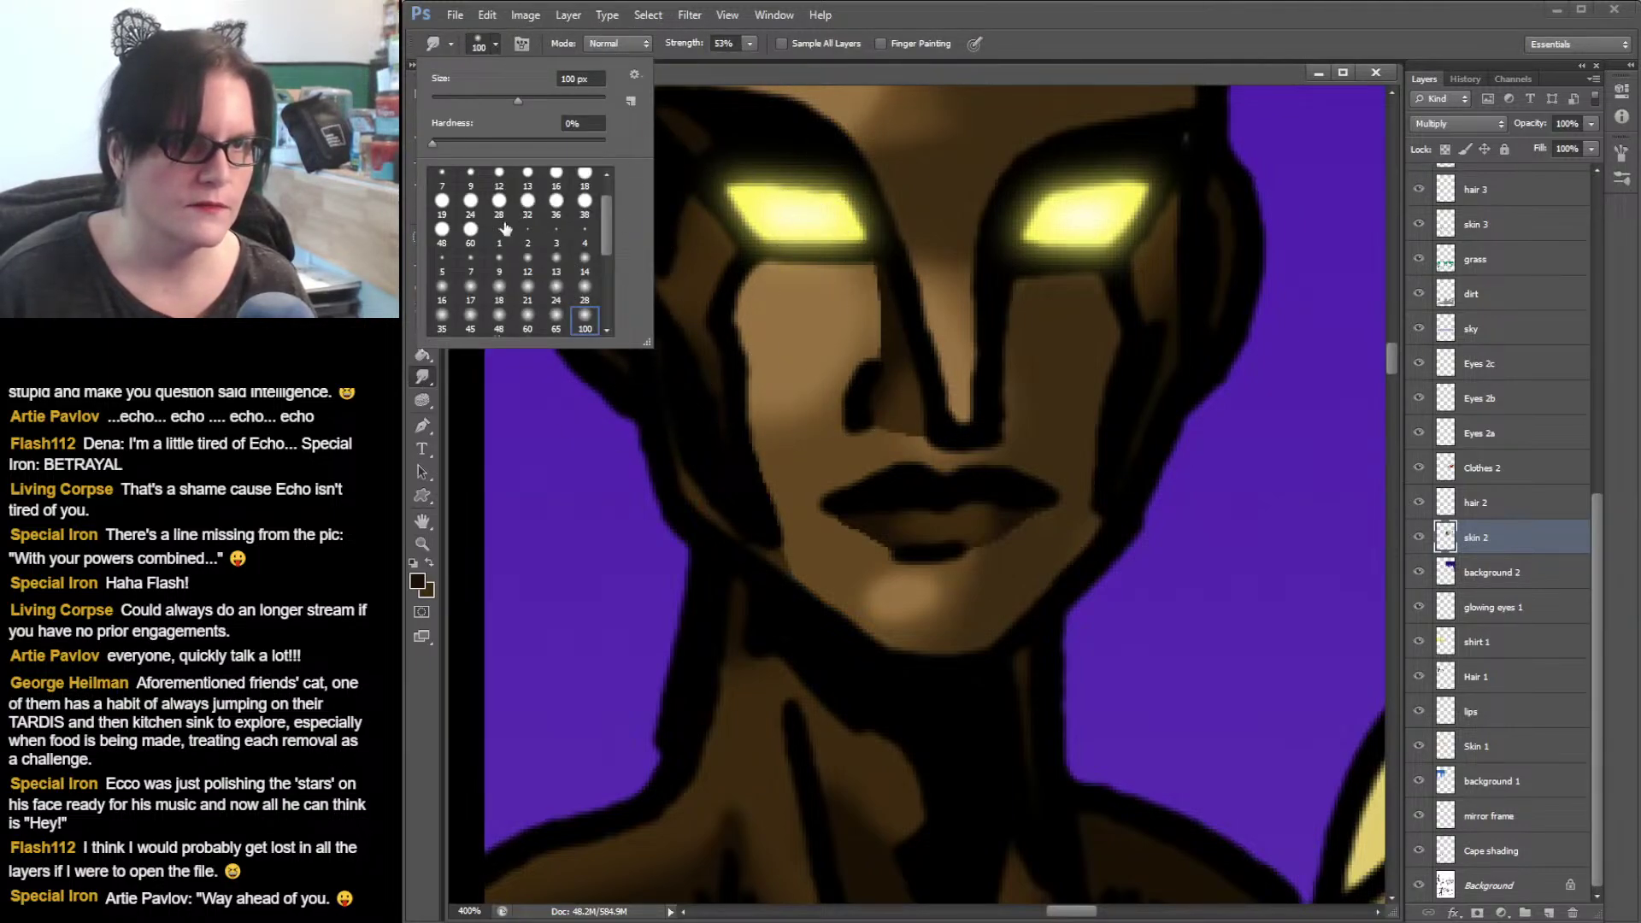
left_click(499, 289)
left_click(880, 344)
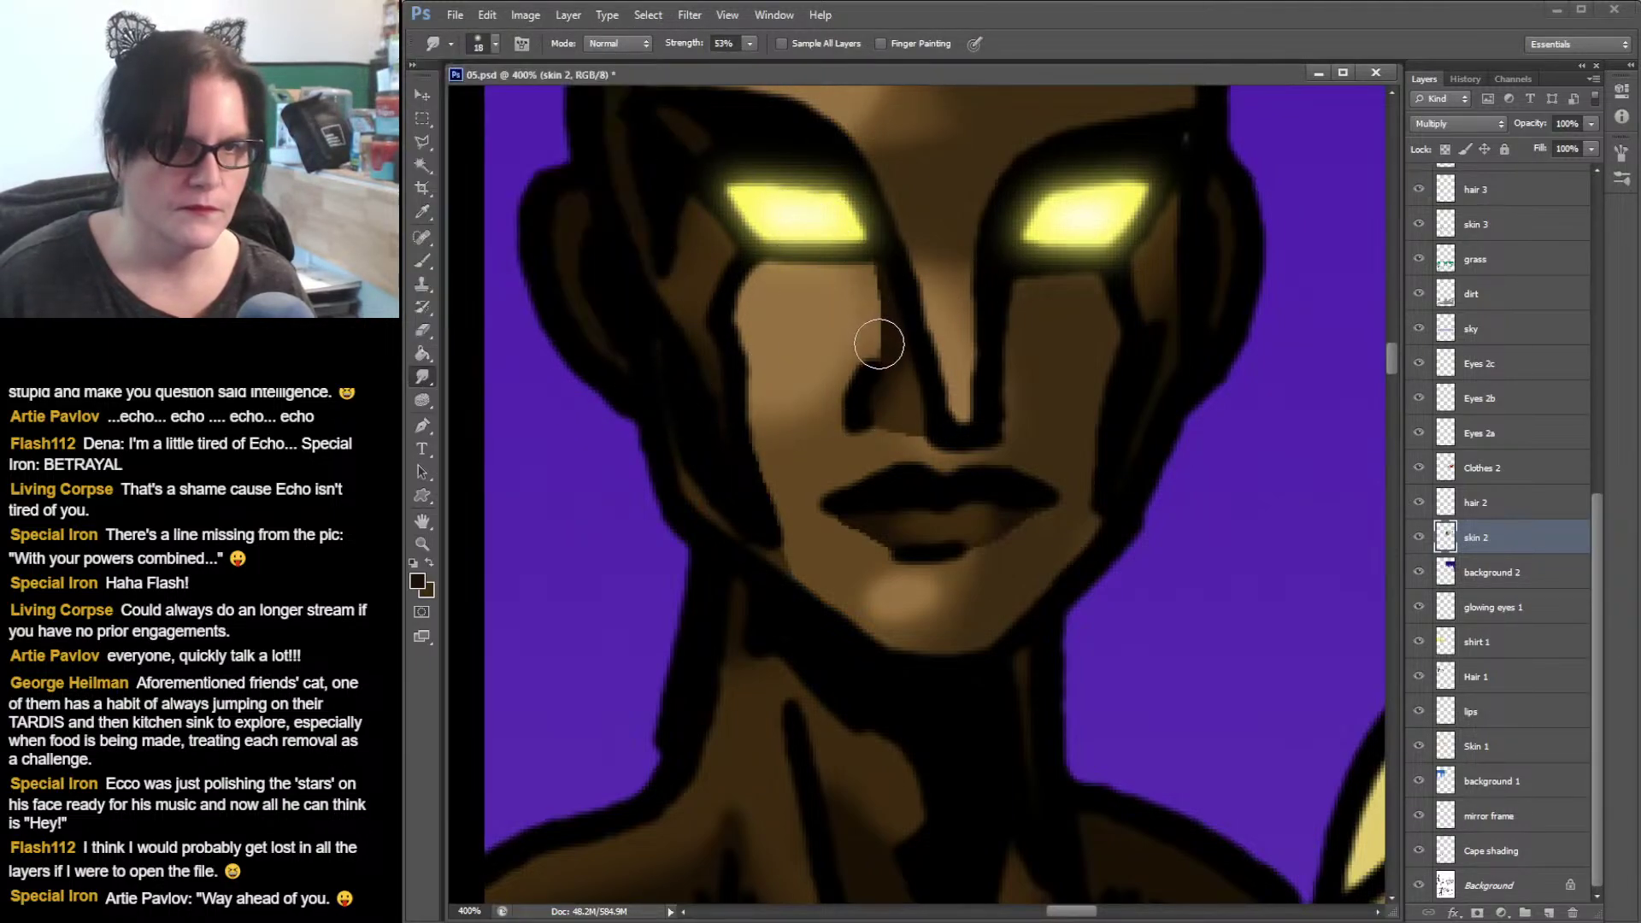
left_click_drag(880, 344, 868, 285)
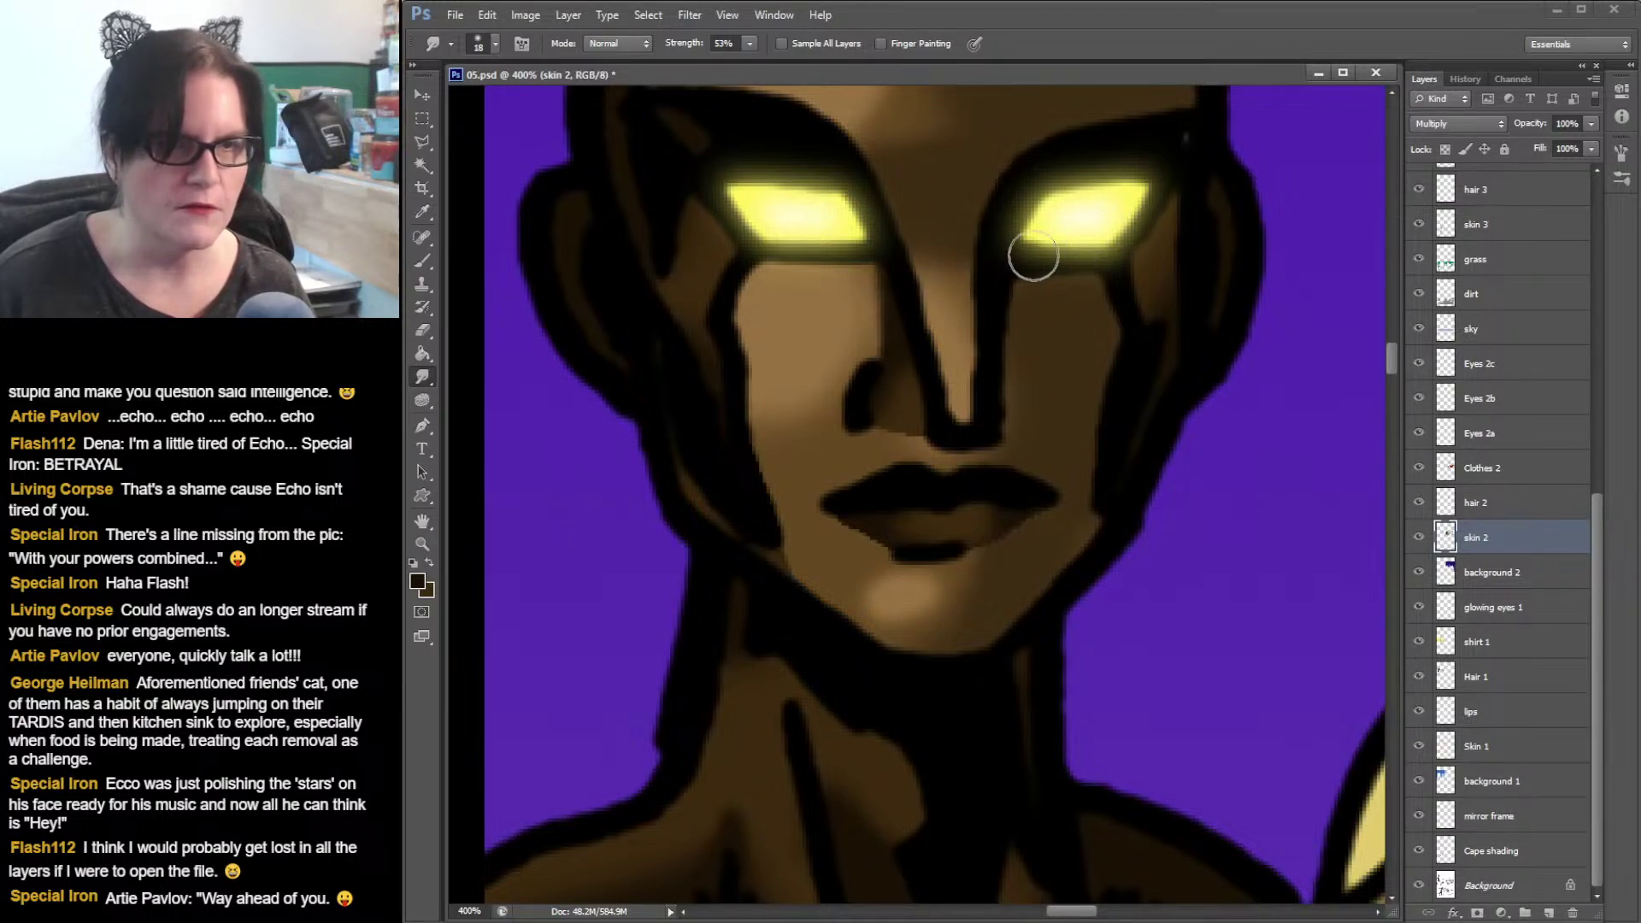
mouse_move(978, 554)
left_mouse_down()
mouse_move(1070, 504)
mouse_move(883, 557)
mouse_move(846, 537)
mouse_move(899, 542)
mouse_move(879, 550)
mouse_move(994, 493)
mouse_move(844, 524)
left_mouse_up()
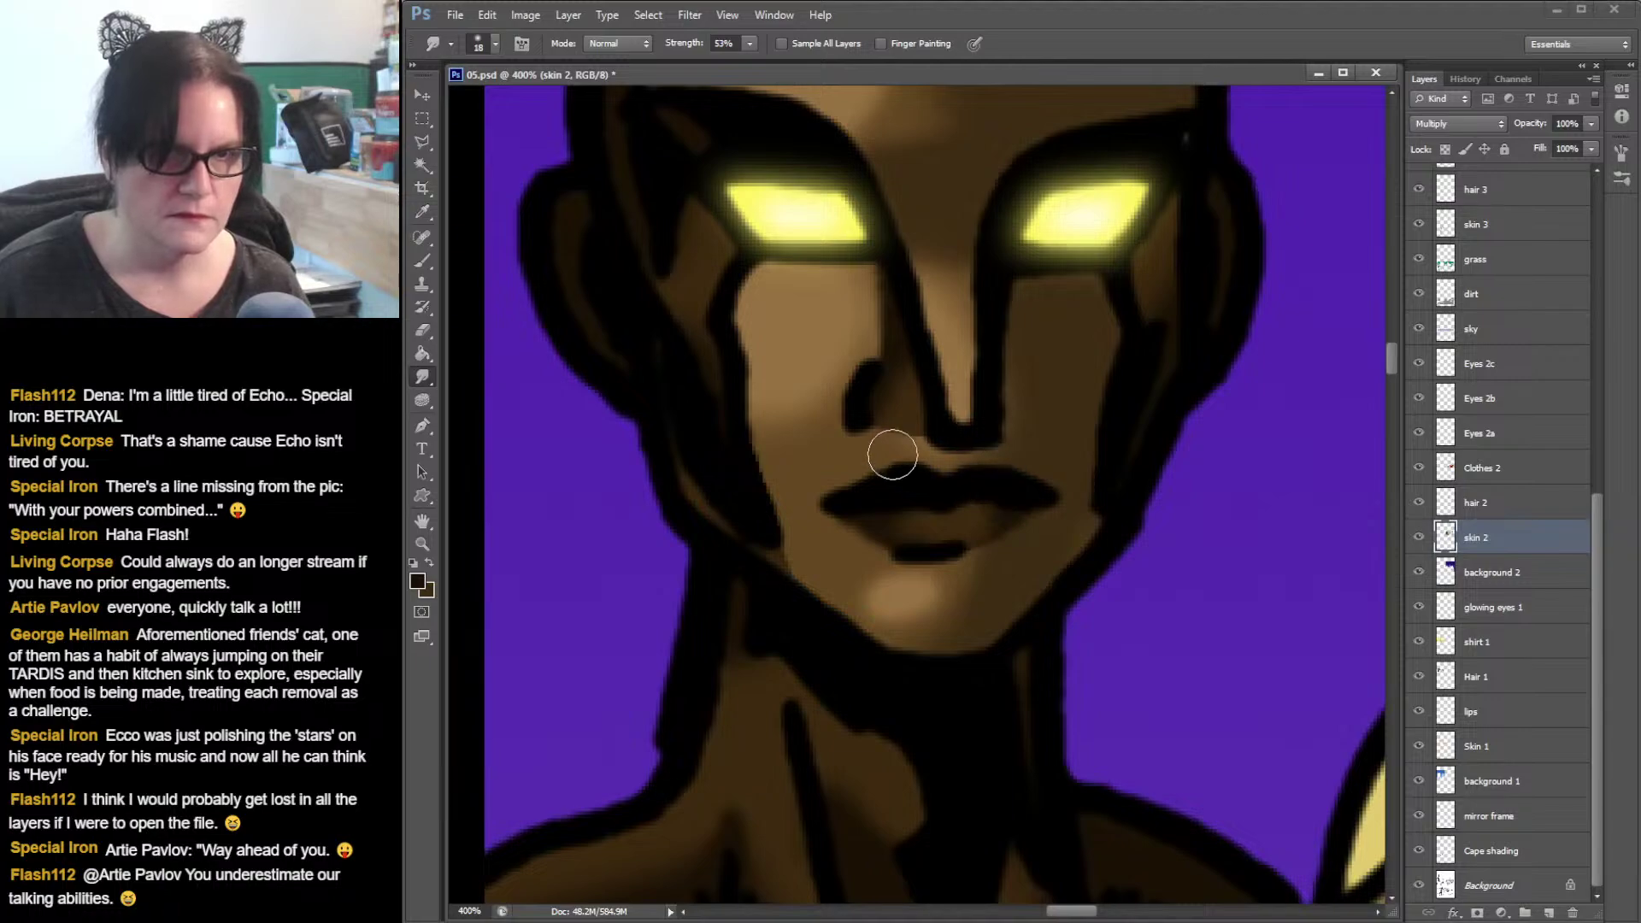
left_click_drag(889, 448, 912, 432)
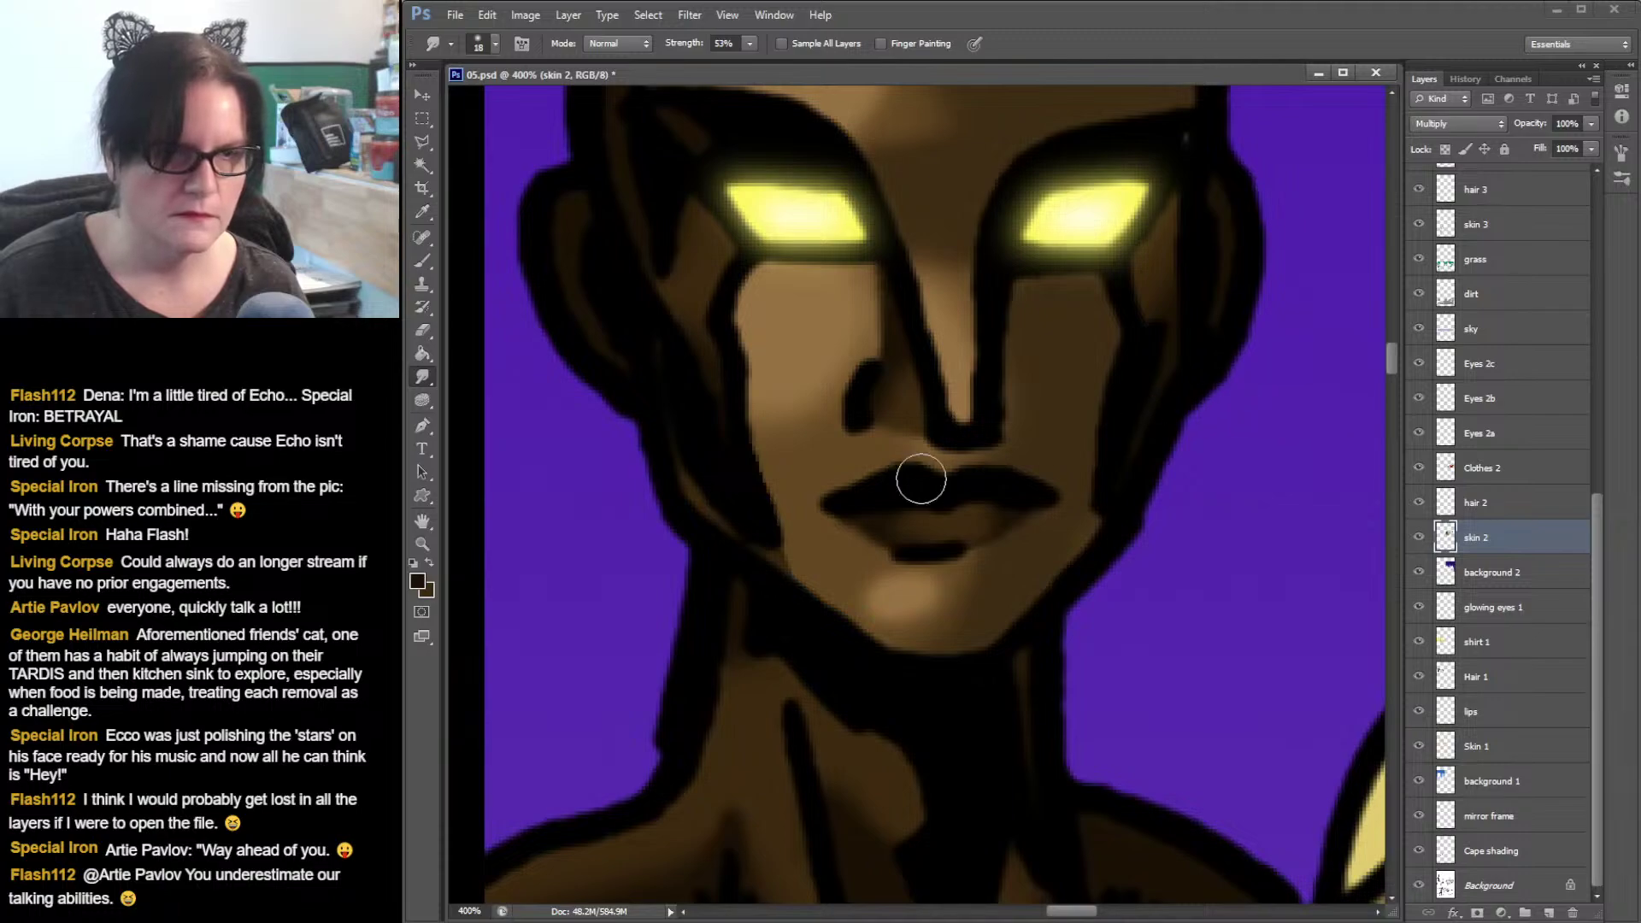
- Smudge the hard shadow edge where the man's brow meets his temple
left_click(432, 543)
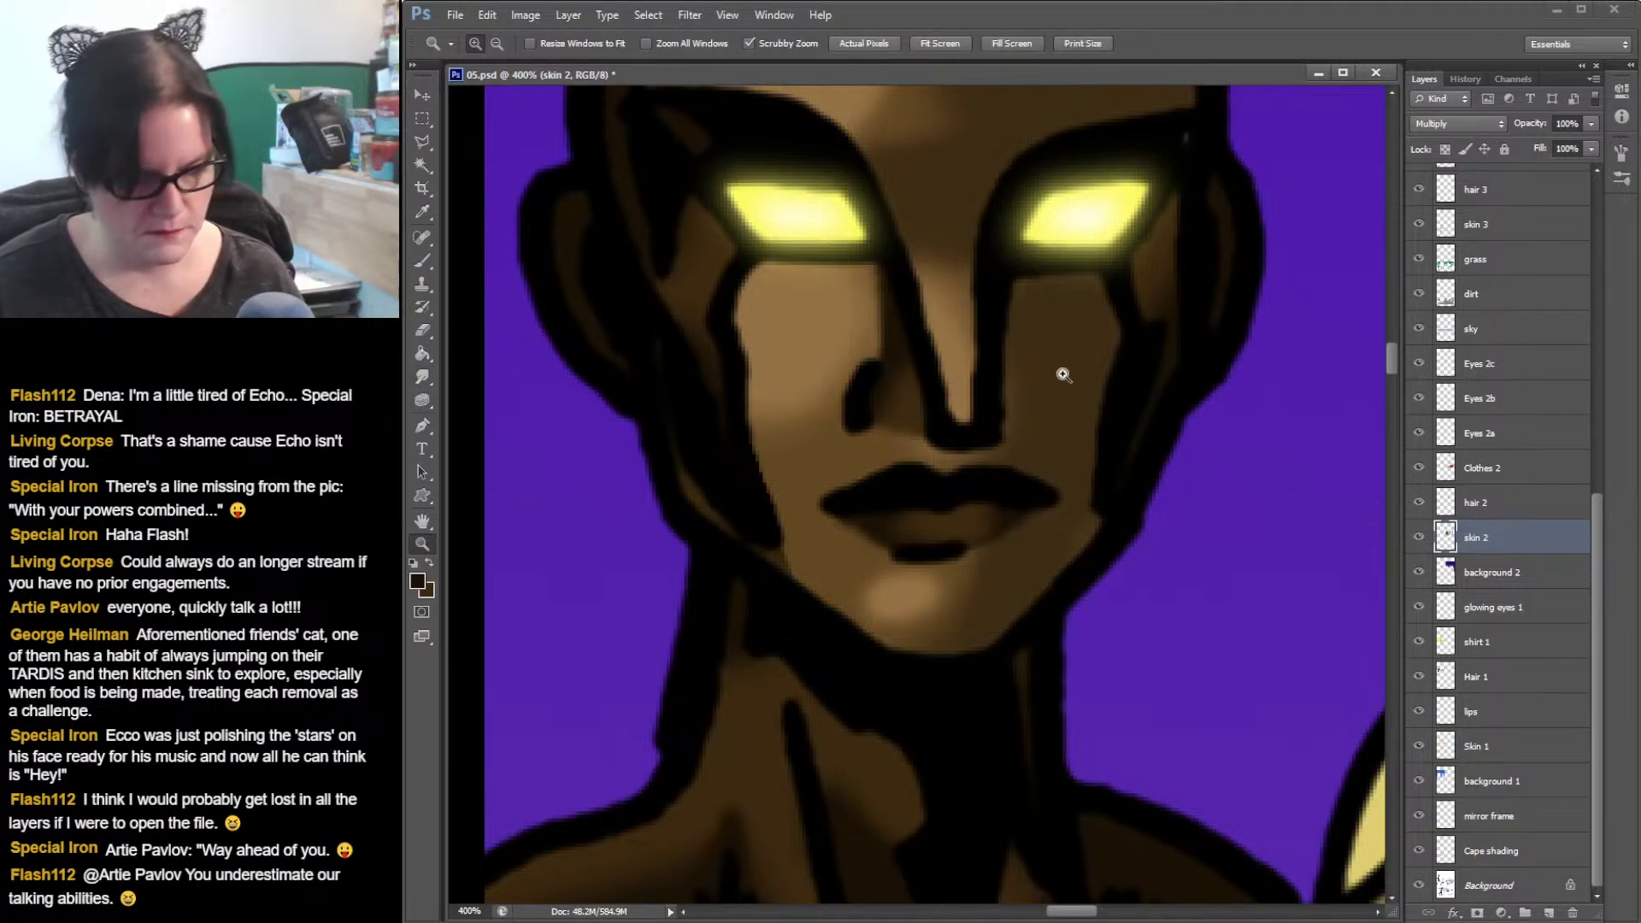
left_click(1064, 408, "alt")
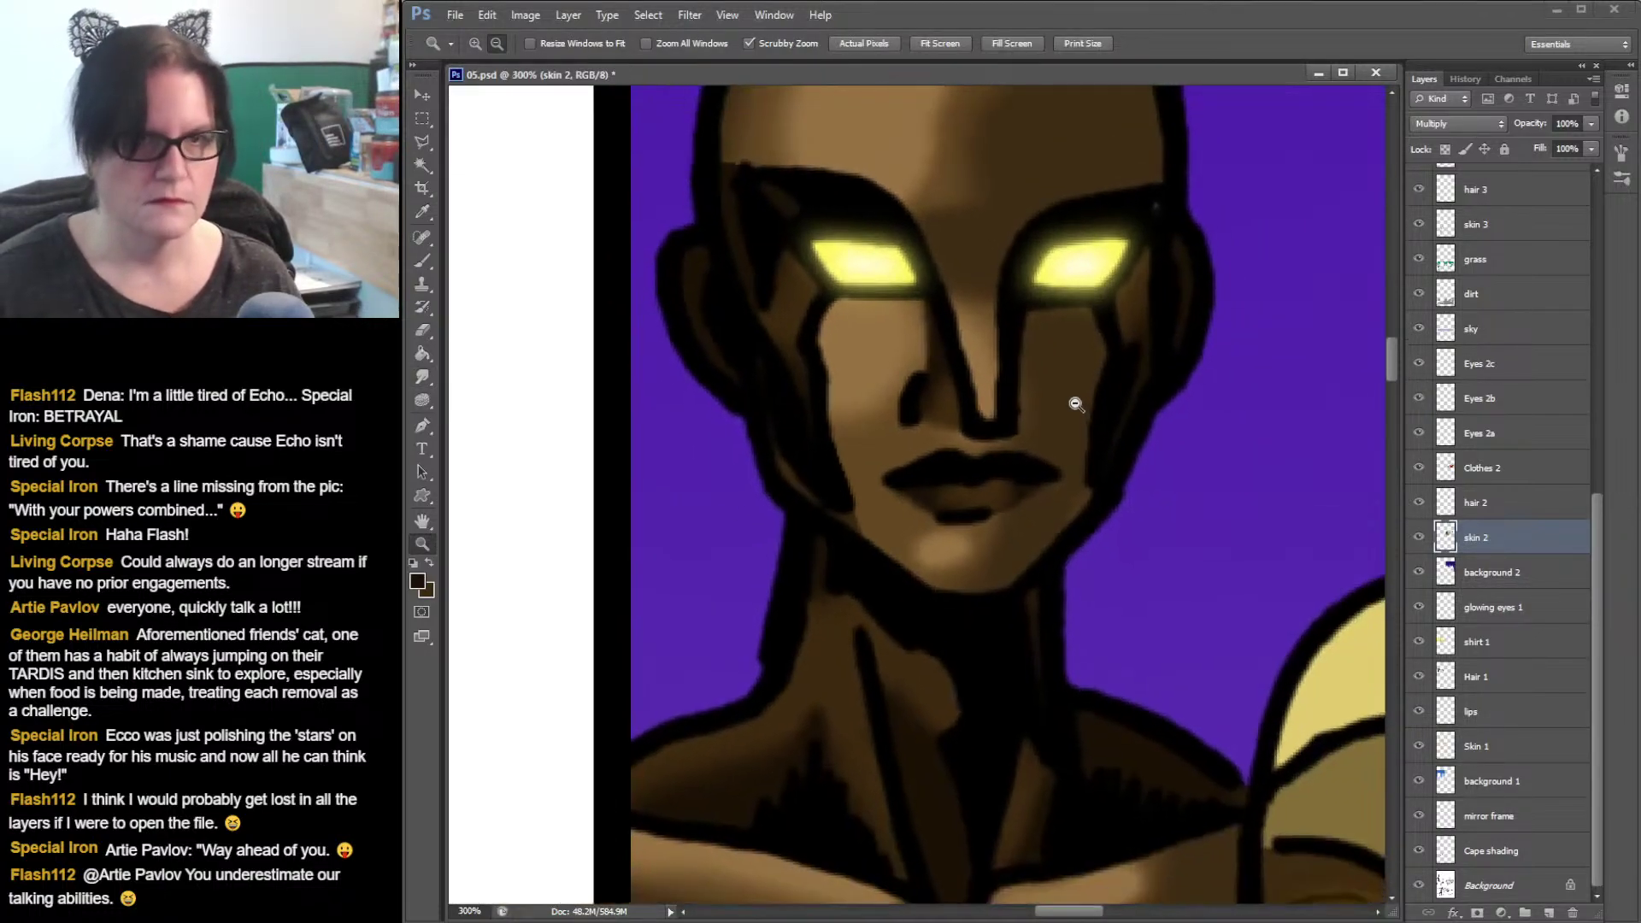
left_click(1077, 403, "alt")
left_click(1096, 402, "alt")
left_click(1000, 335)
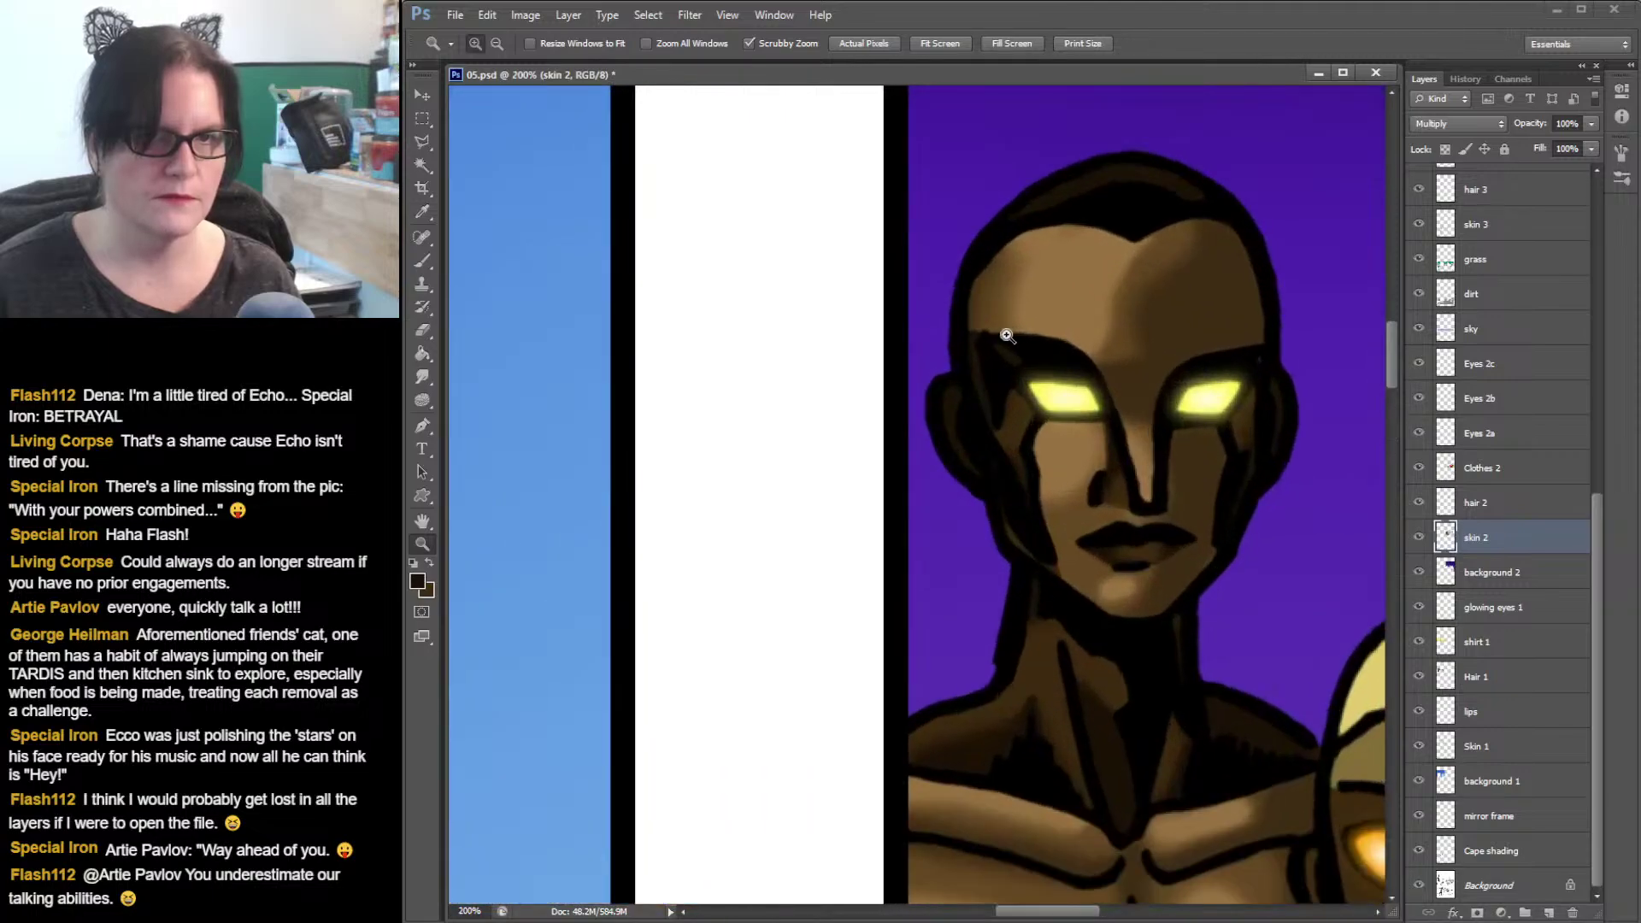
left_click(1060, 323)
left_click(422, 376)
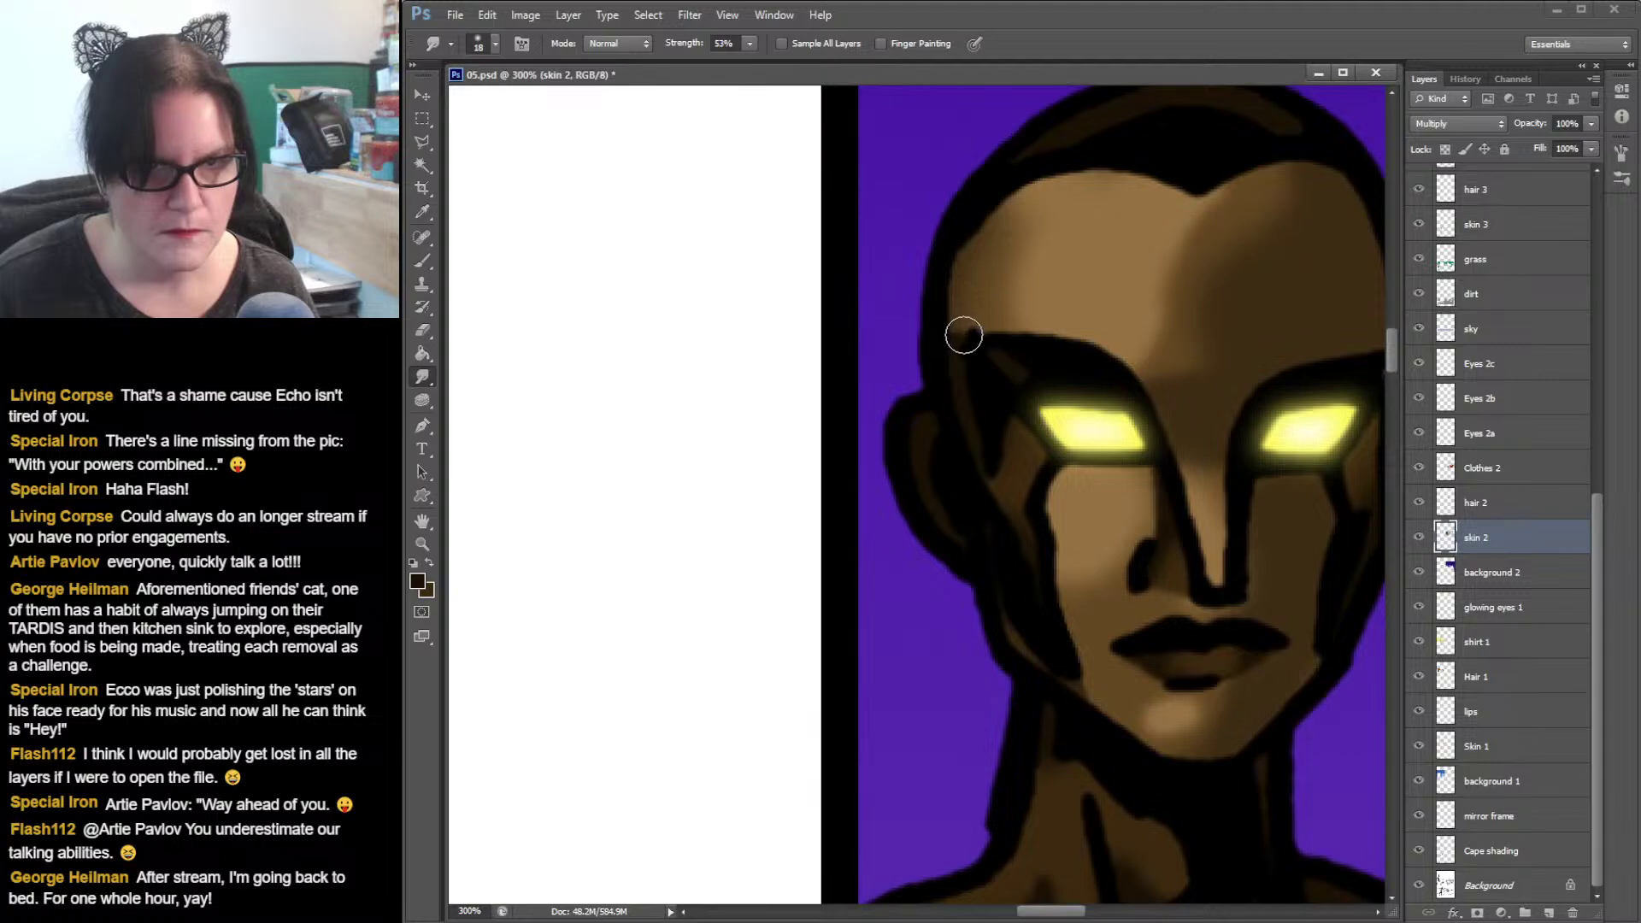
left_click_drag(1249, 272, 1059, 268)
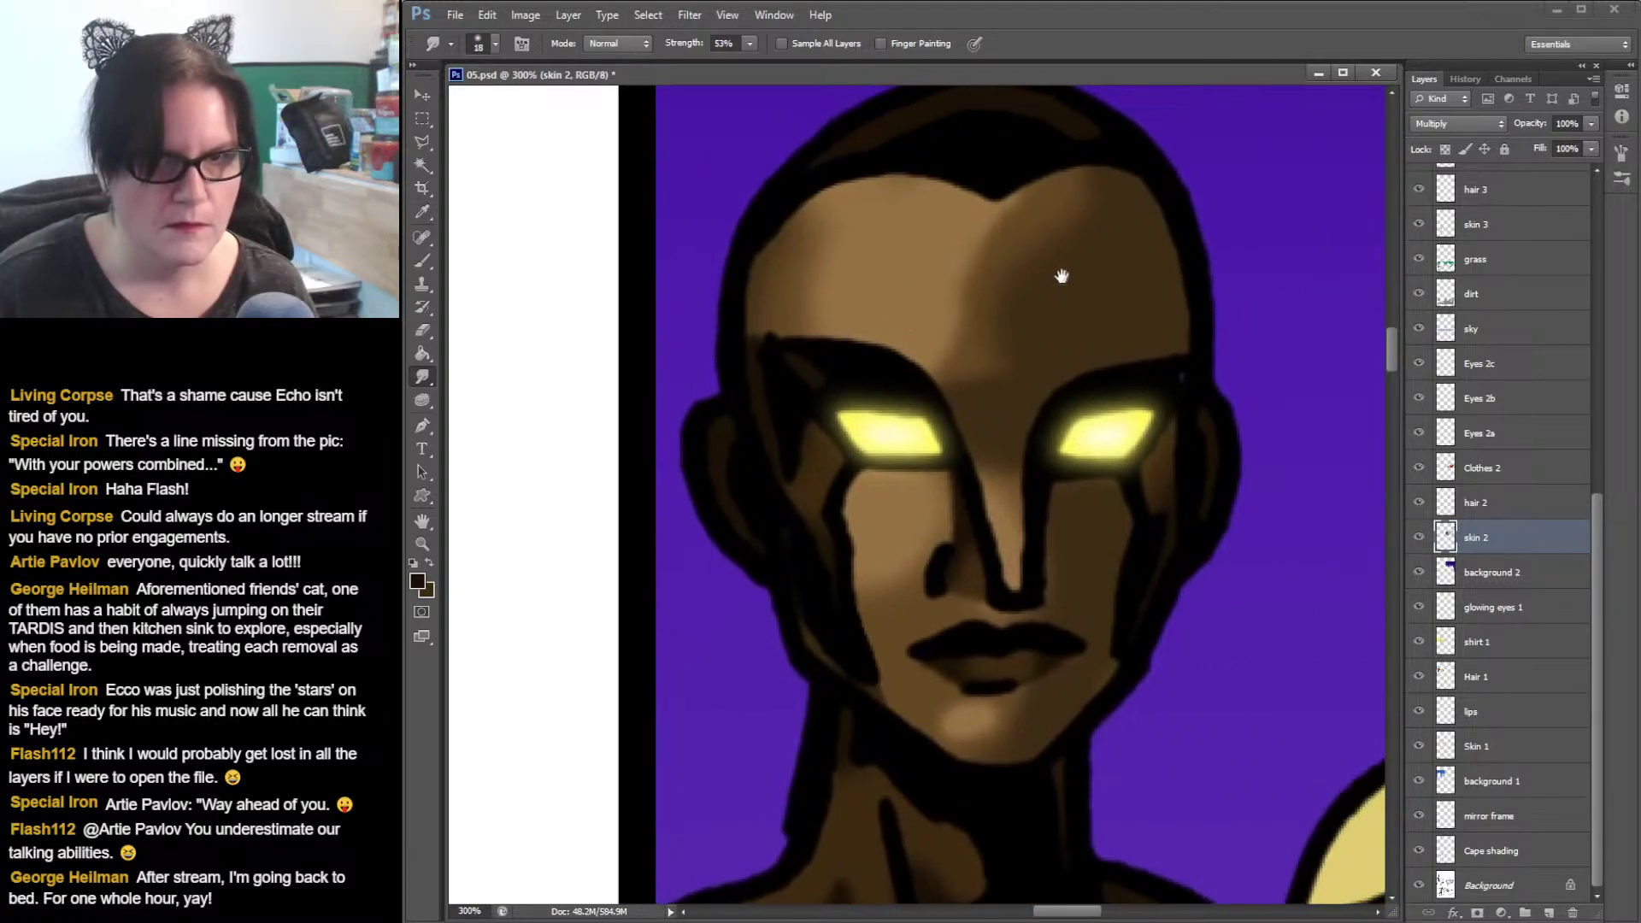
left_click(424, 258)
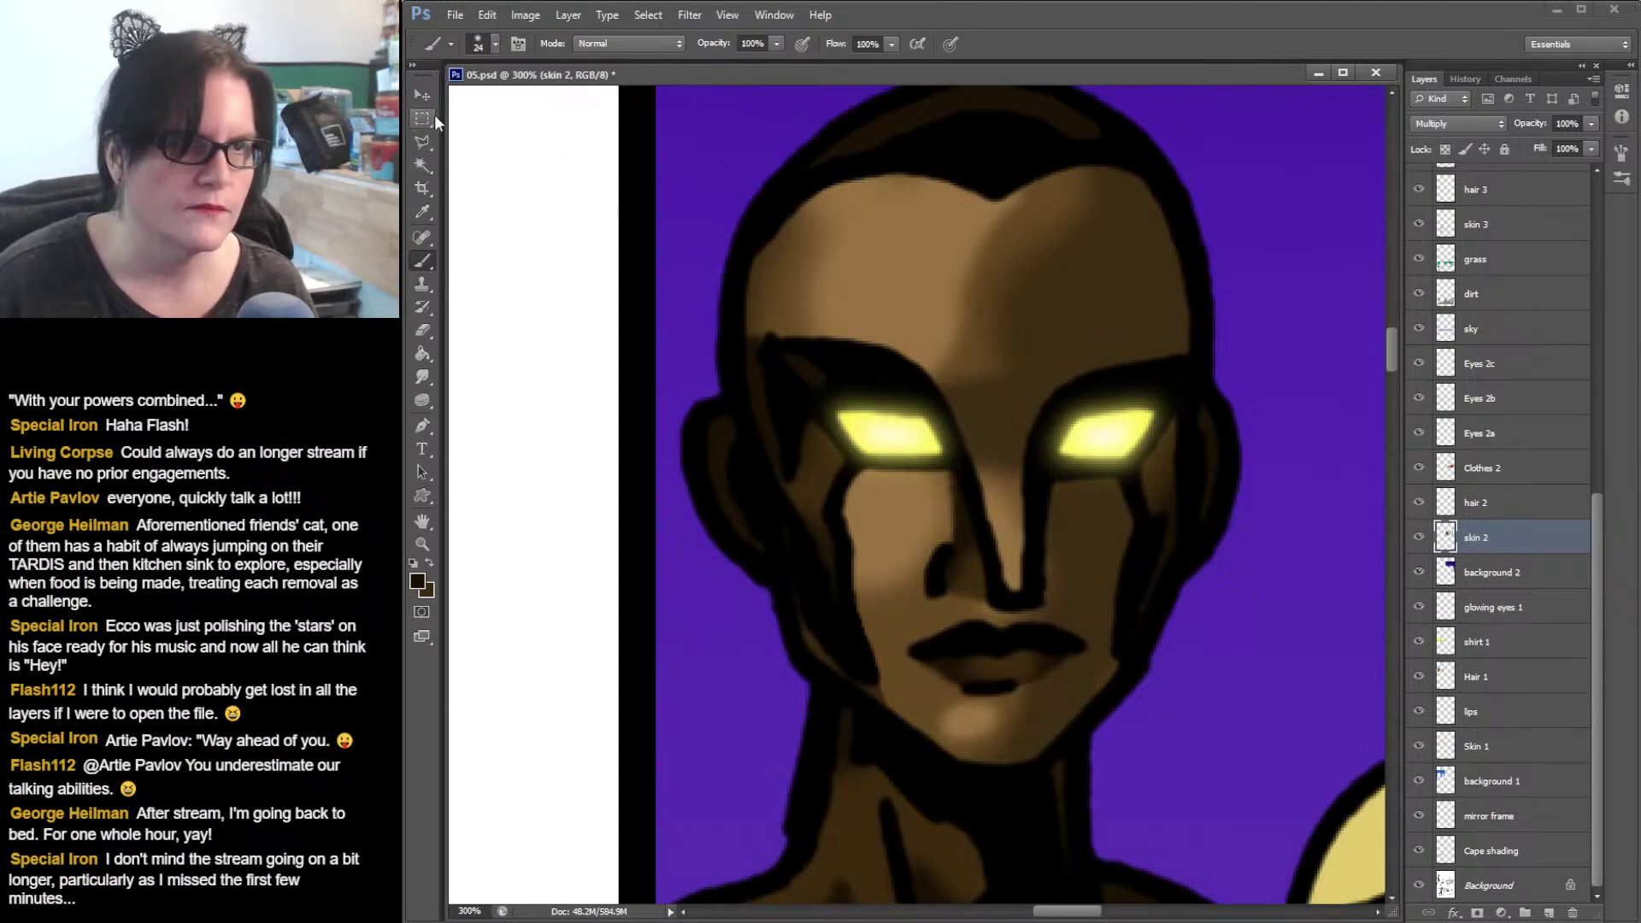
- Select the face, chest and arm skin of the short-haired blonde woman in yellow with the Magic Wand
left_click(423, 542)
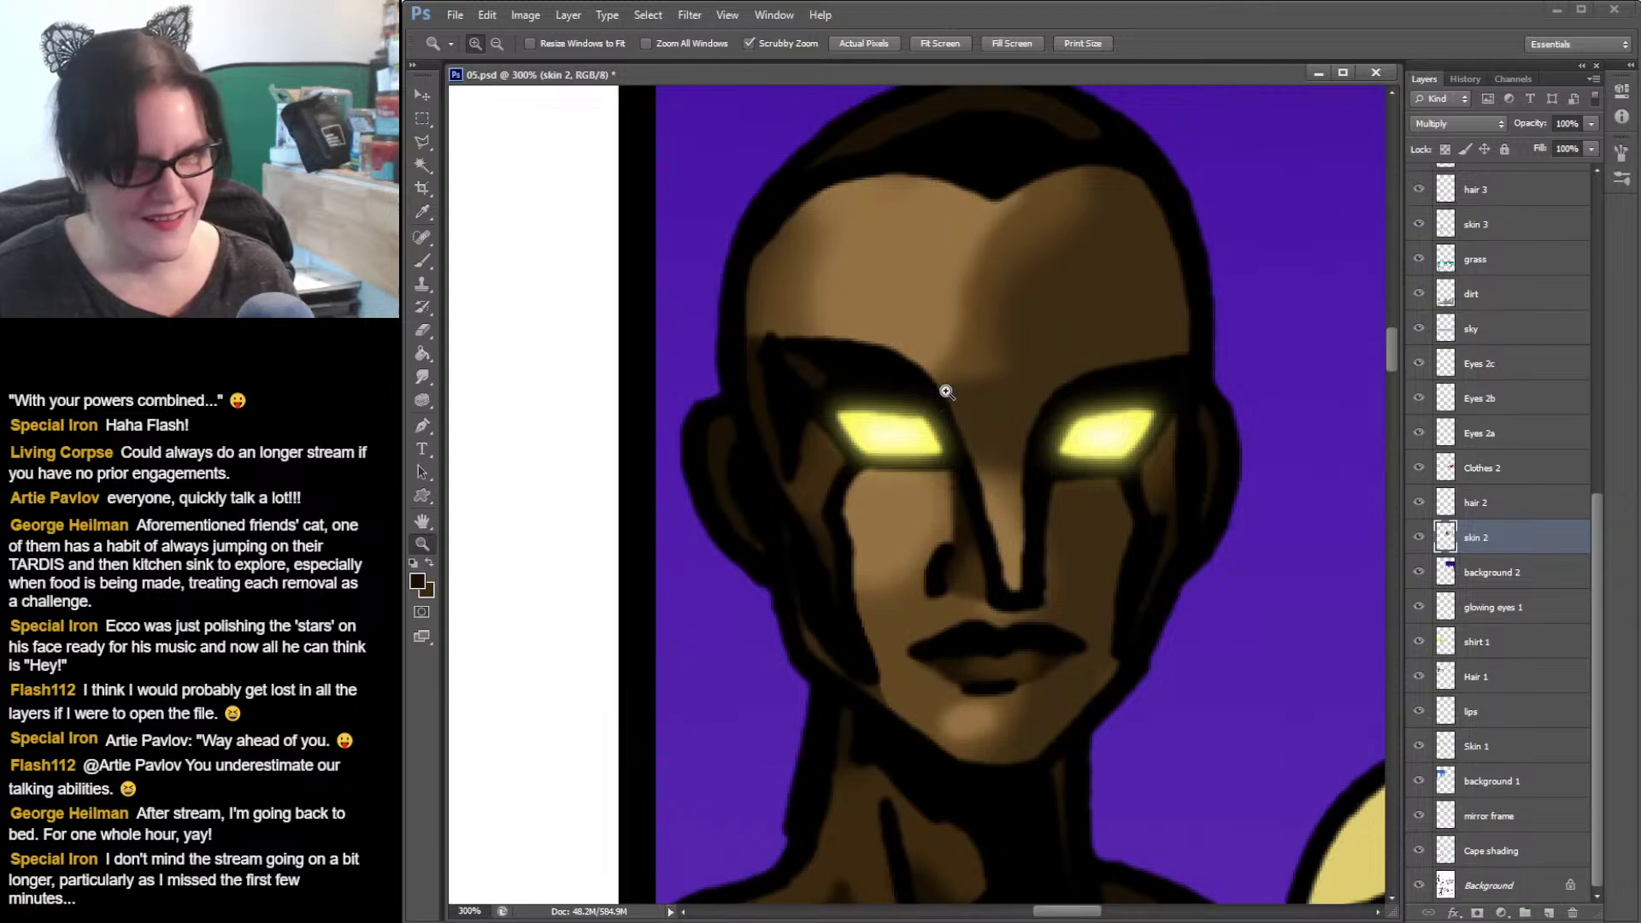
left_click(957, 377, "alt")
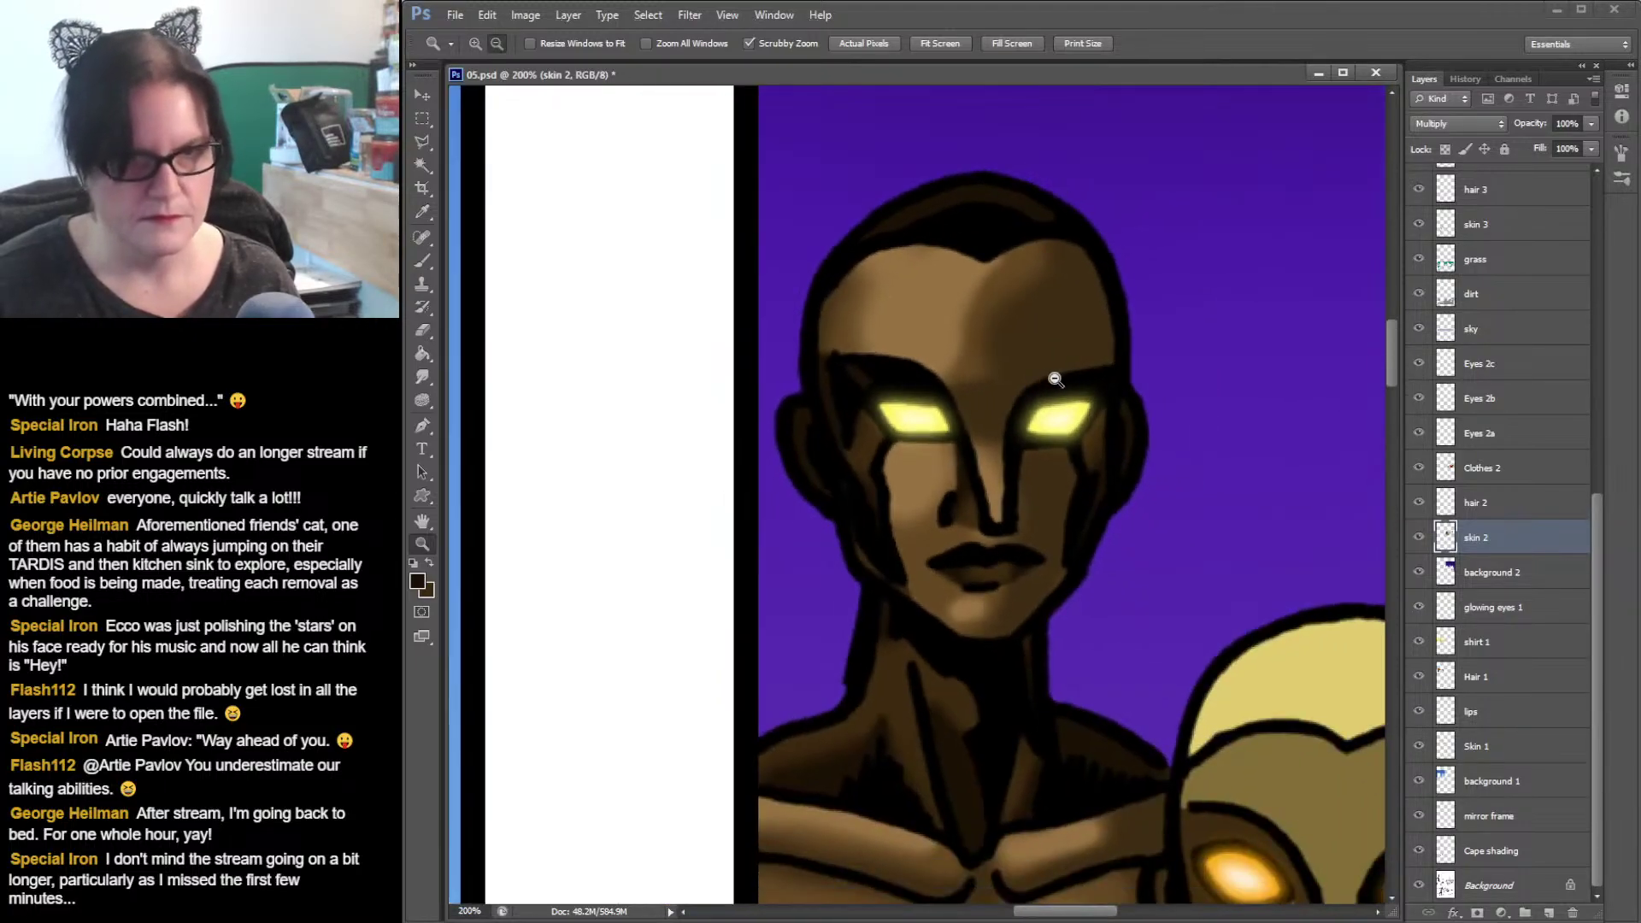
left_click(1070, 386, "alt")
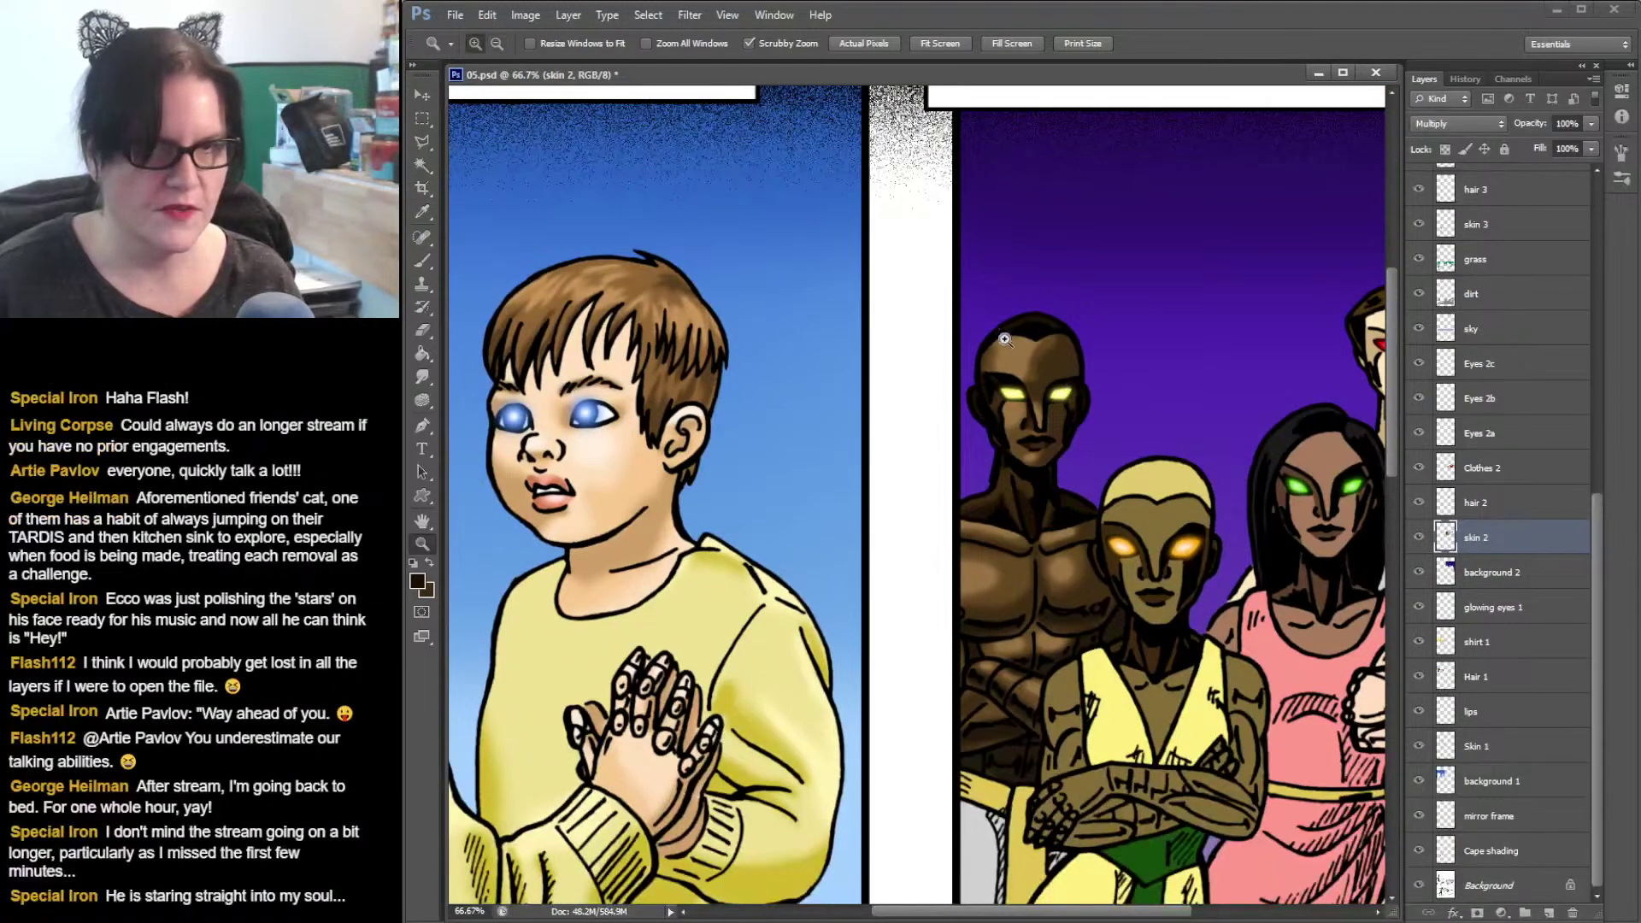
left_click_drag(1188, 456, 1030, 294)
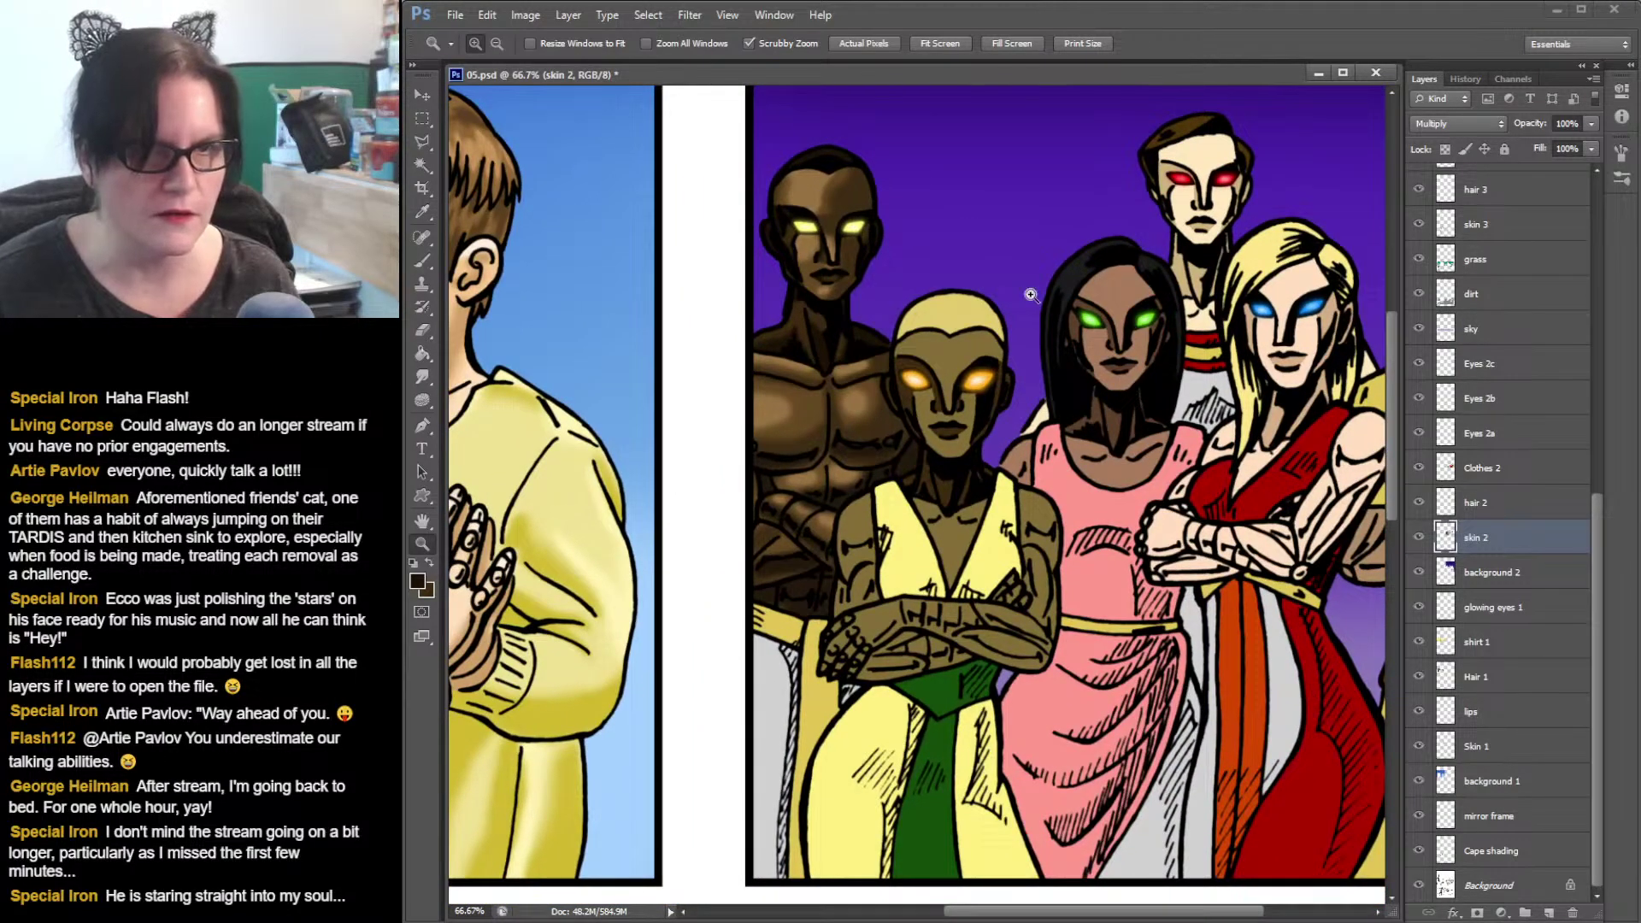
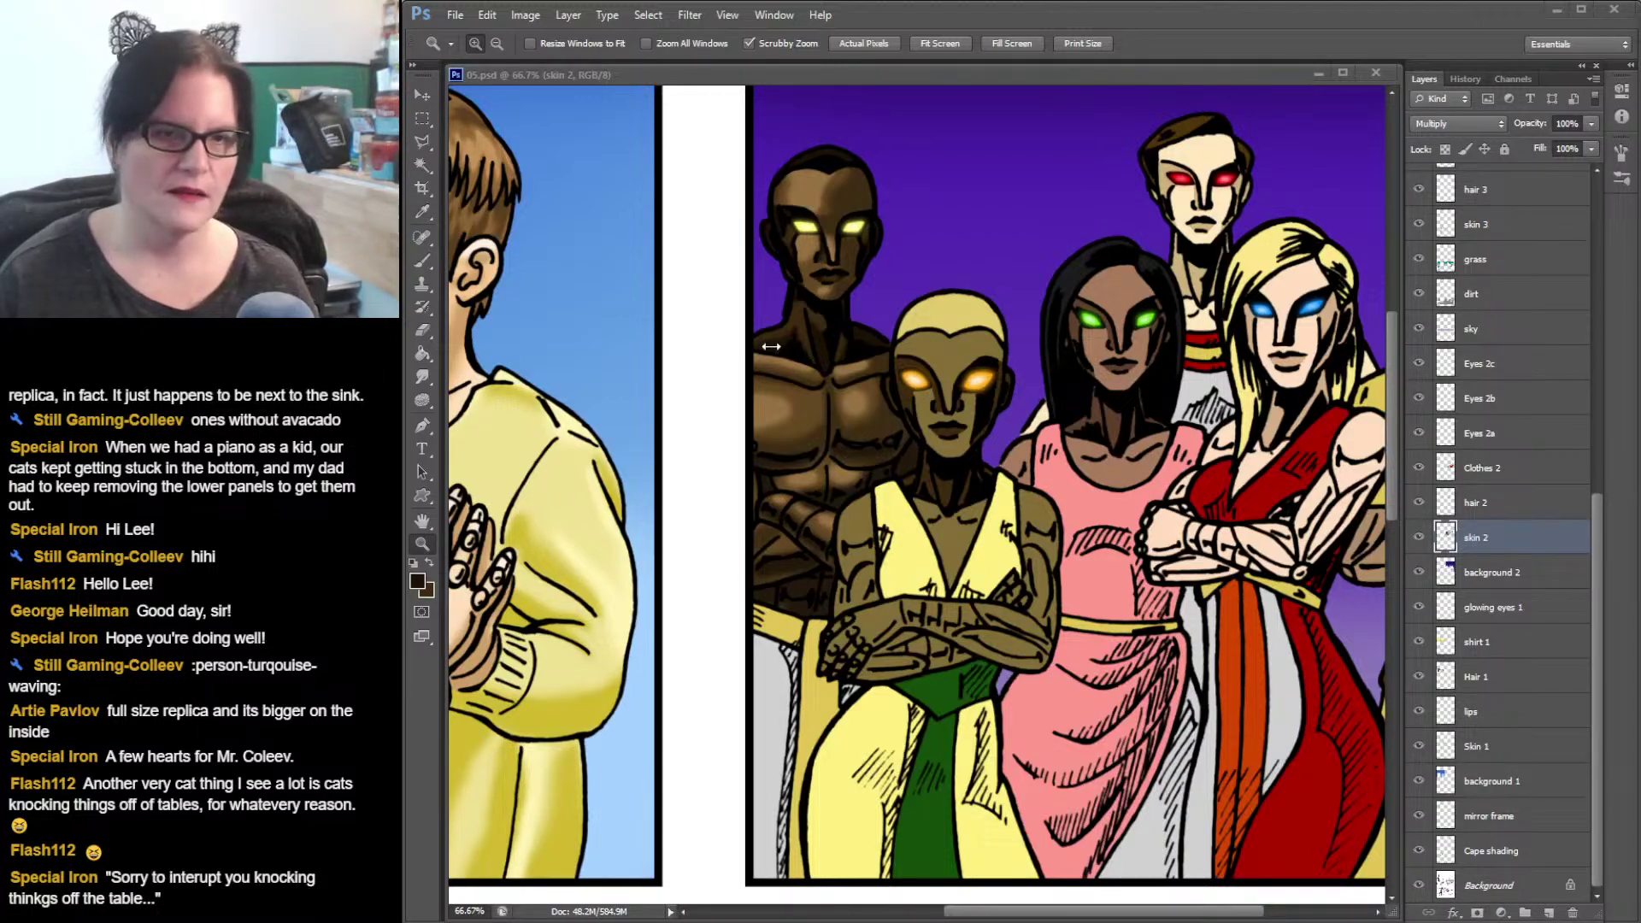
left_click(422, 166)
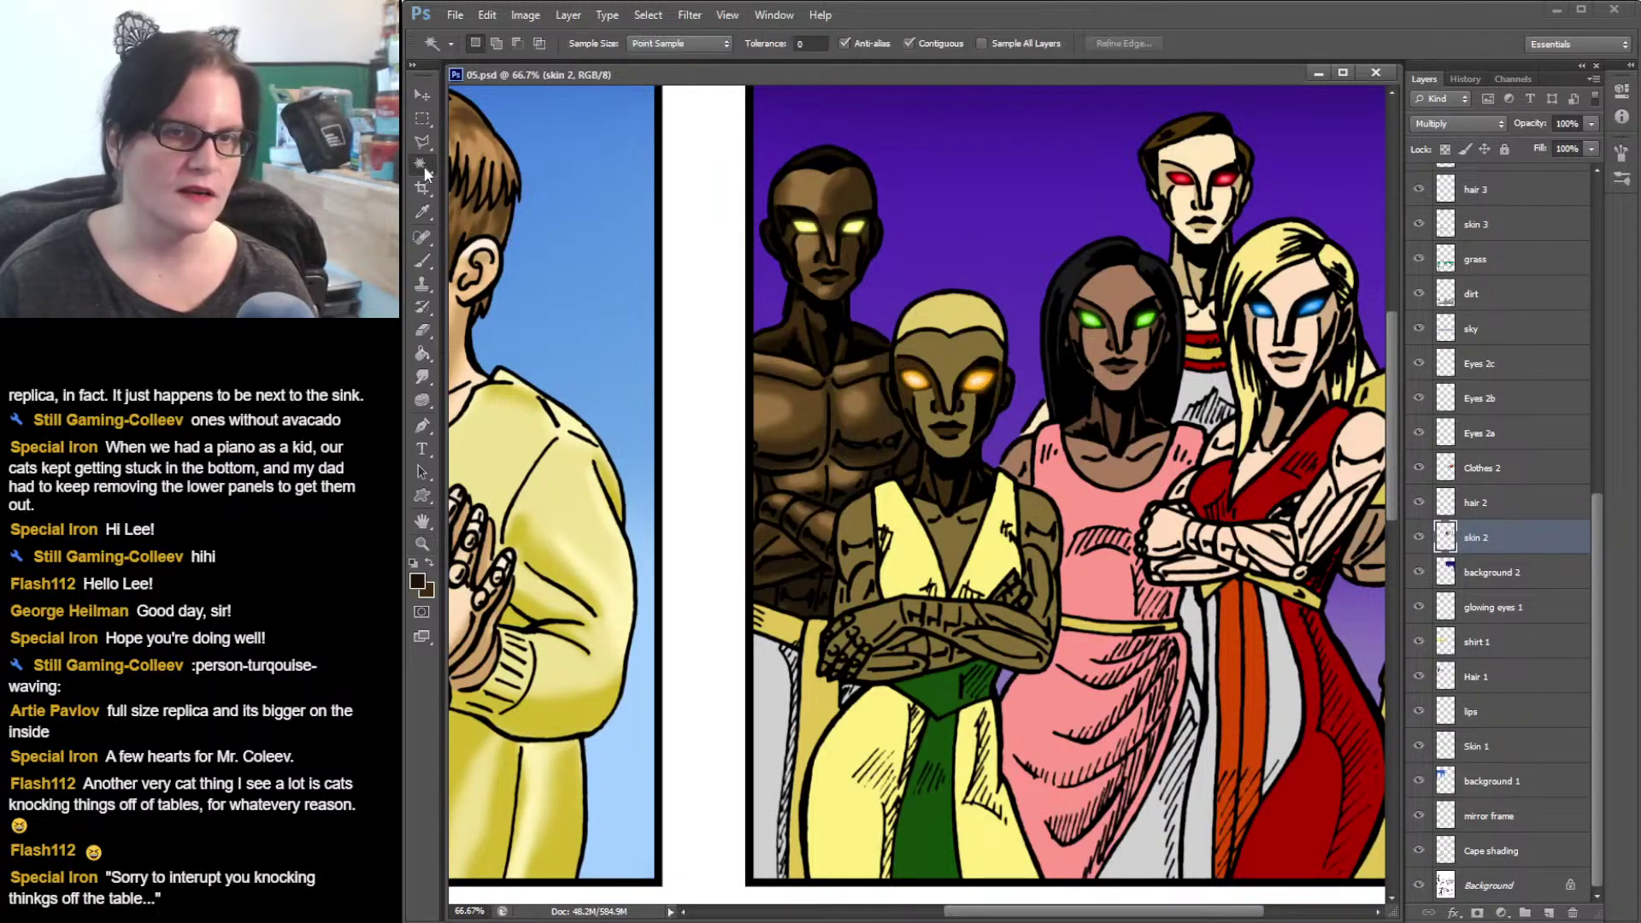
left_click(957, 355)
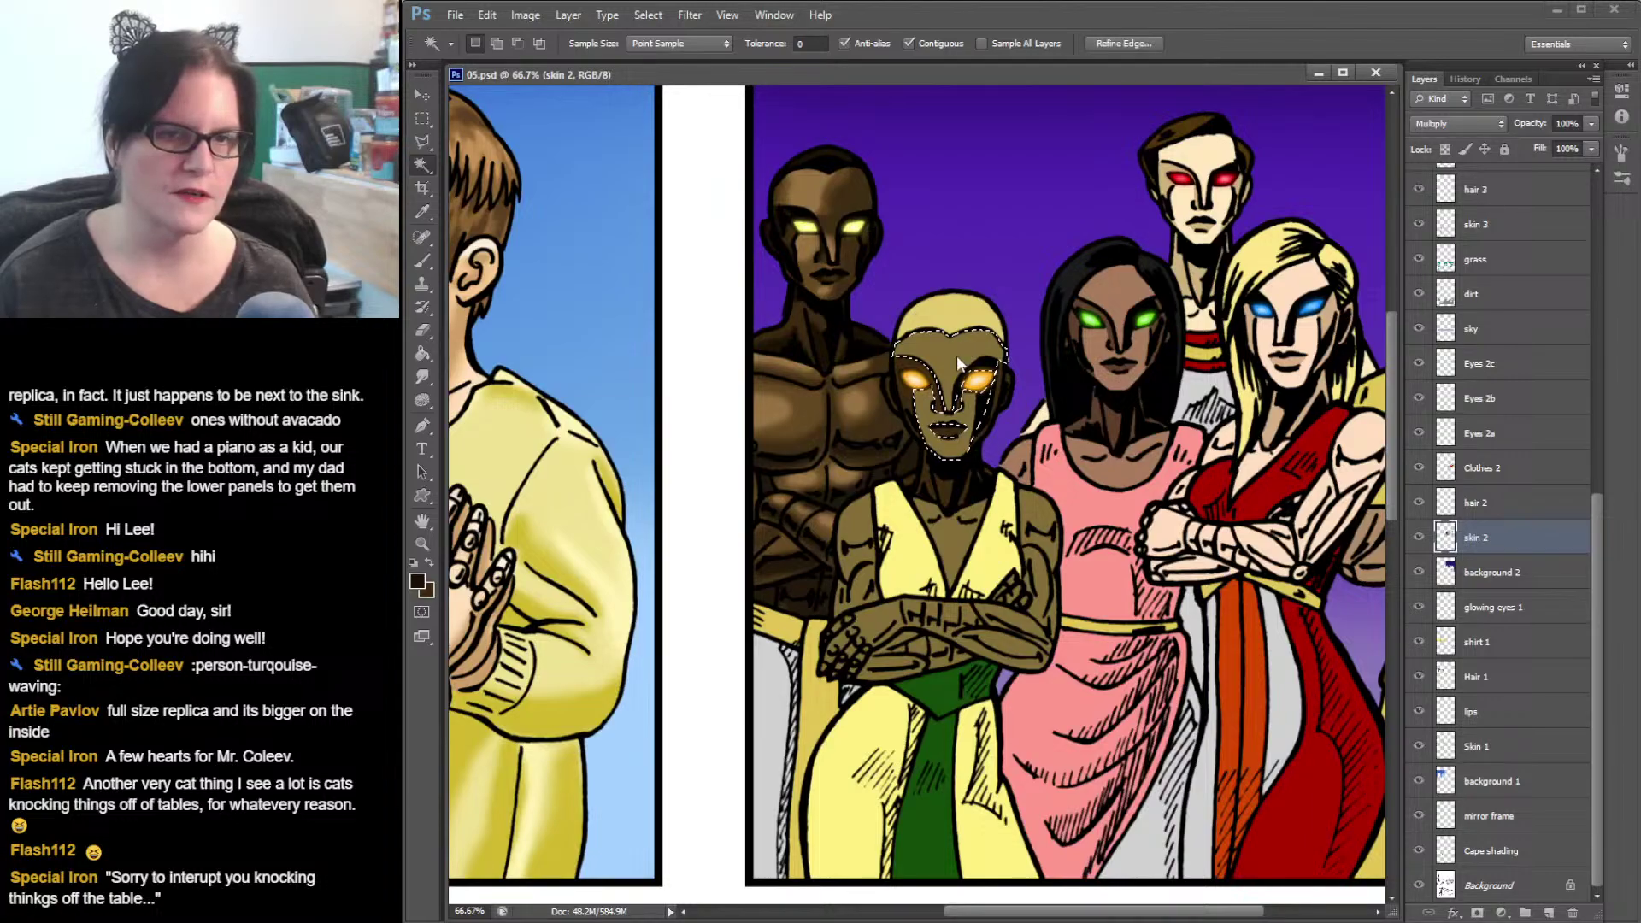
left_click(954, 531, "shift")
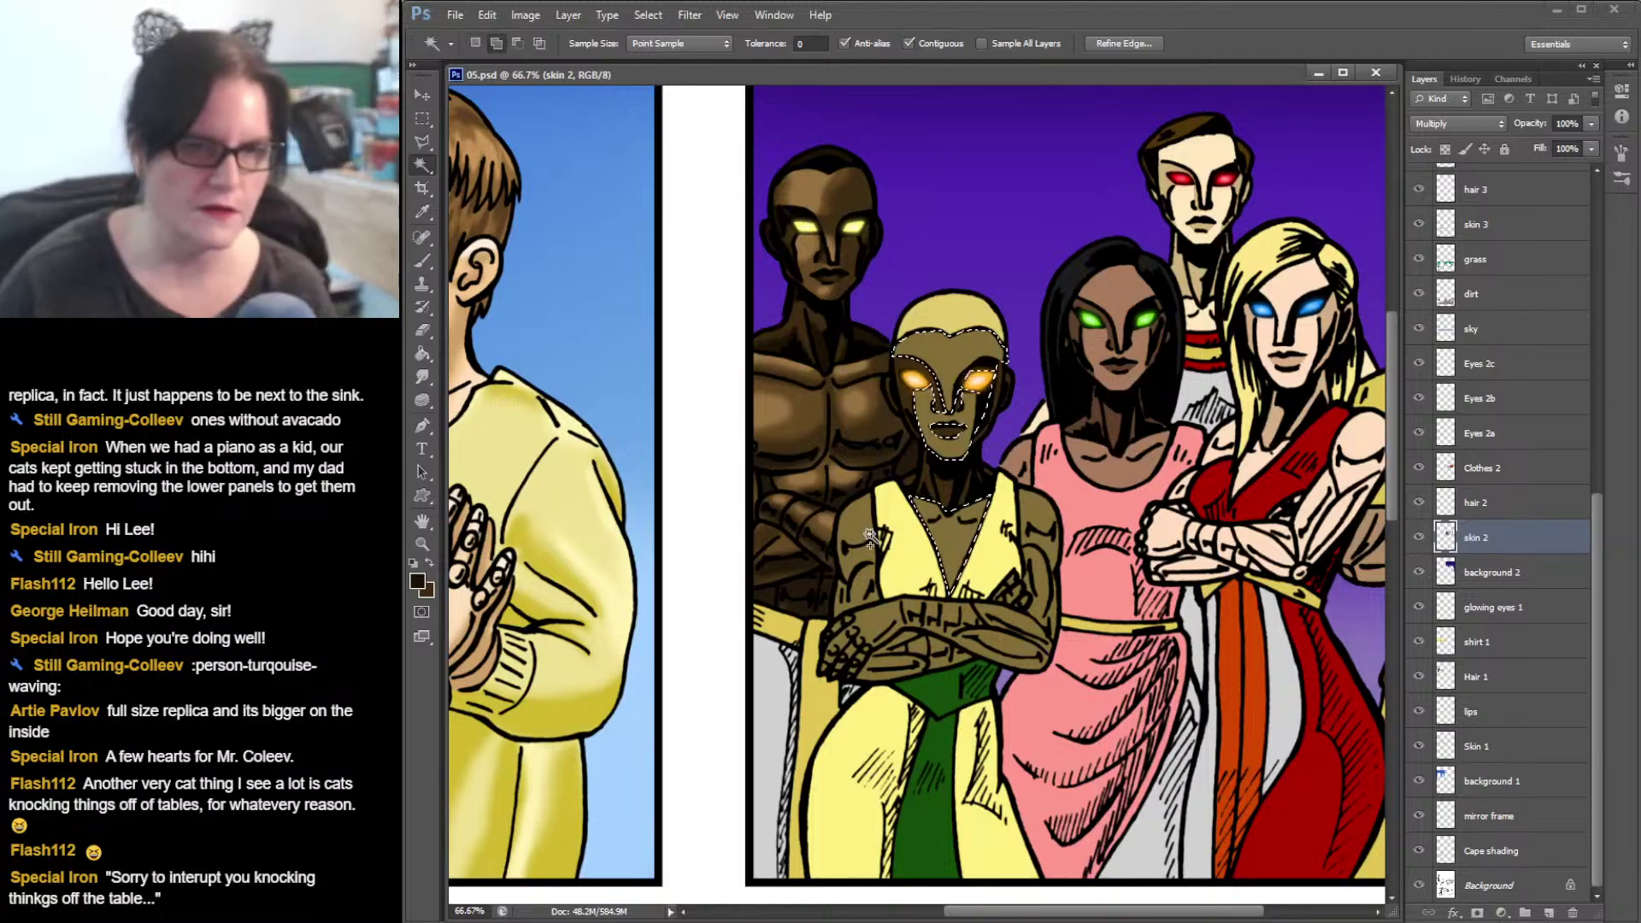
left_click(855, 575, "shift")
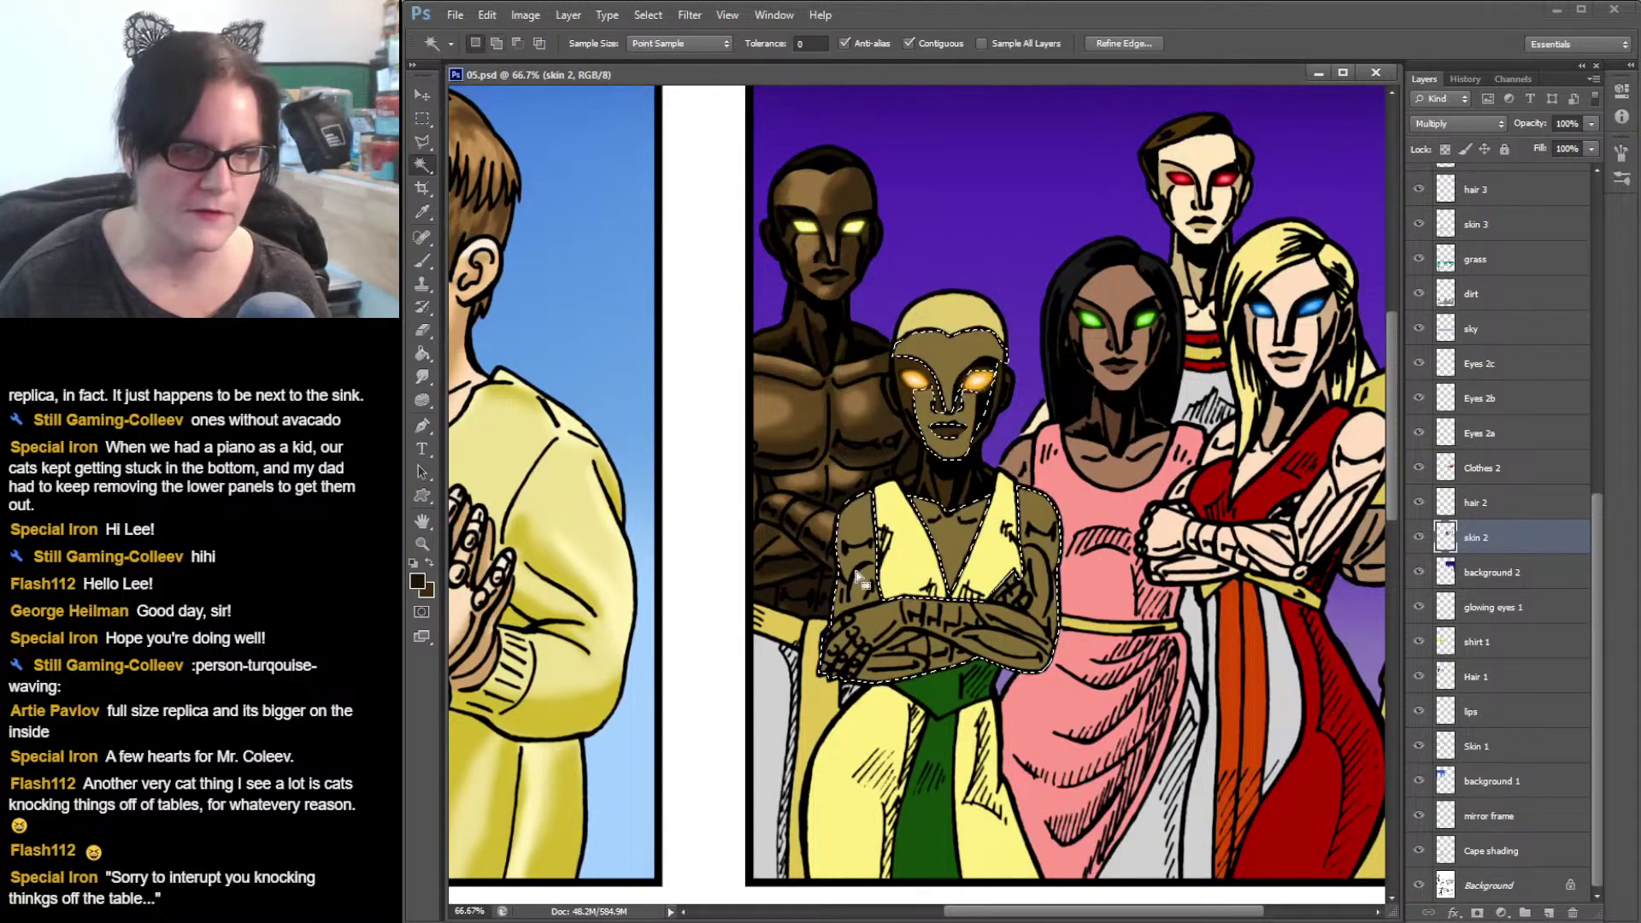
- Sample the blonde woman's base skin tone and darken the foreground colour to 5e4c21 for the shadows
left_click(420, 214)
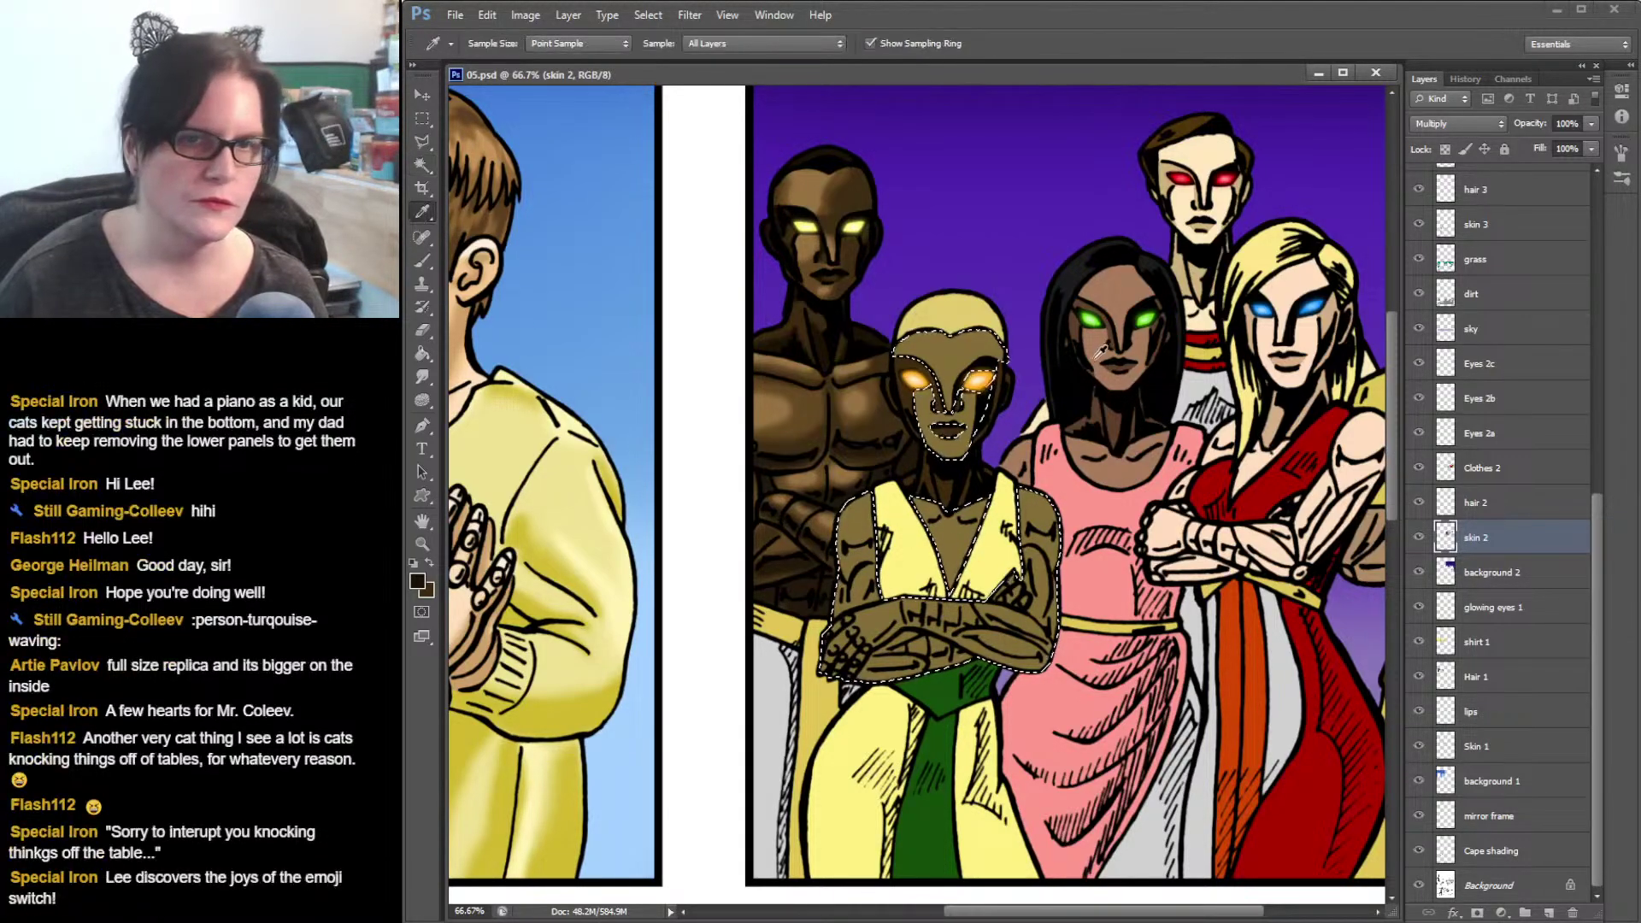
left_click(971, 341)
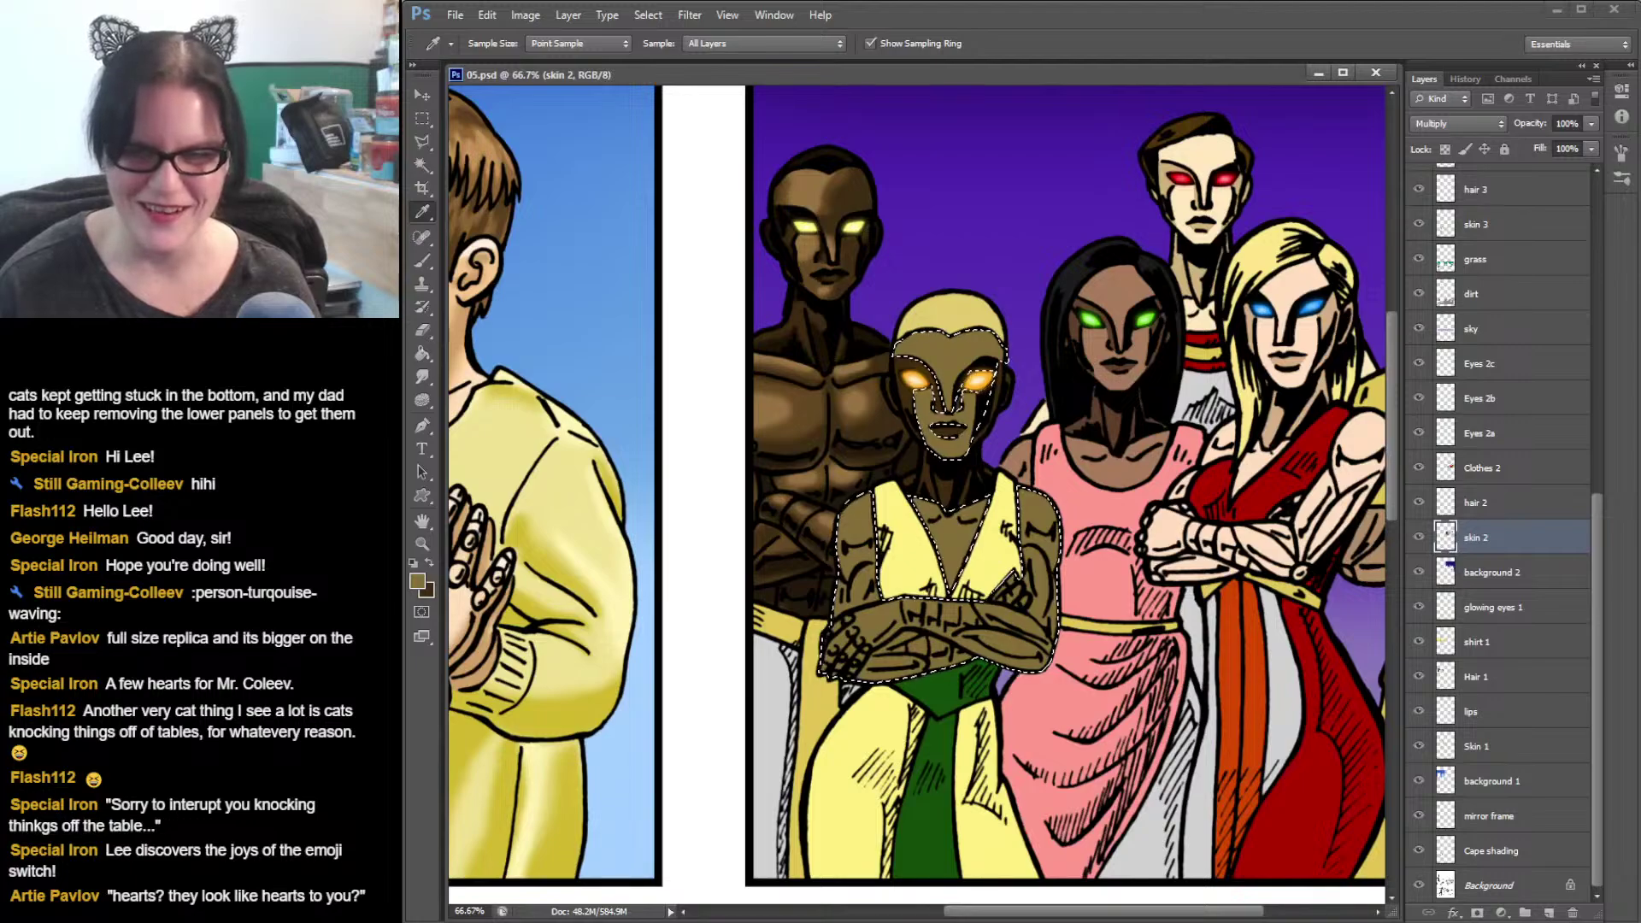
key("ctrl+d")
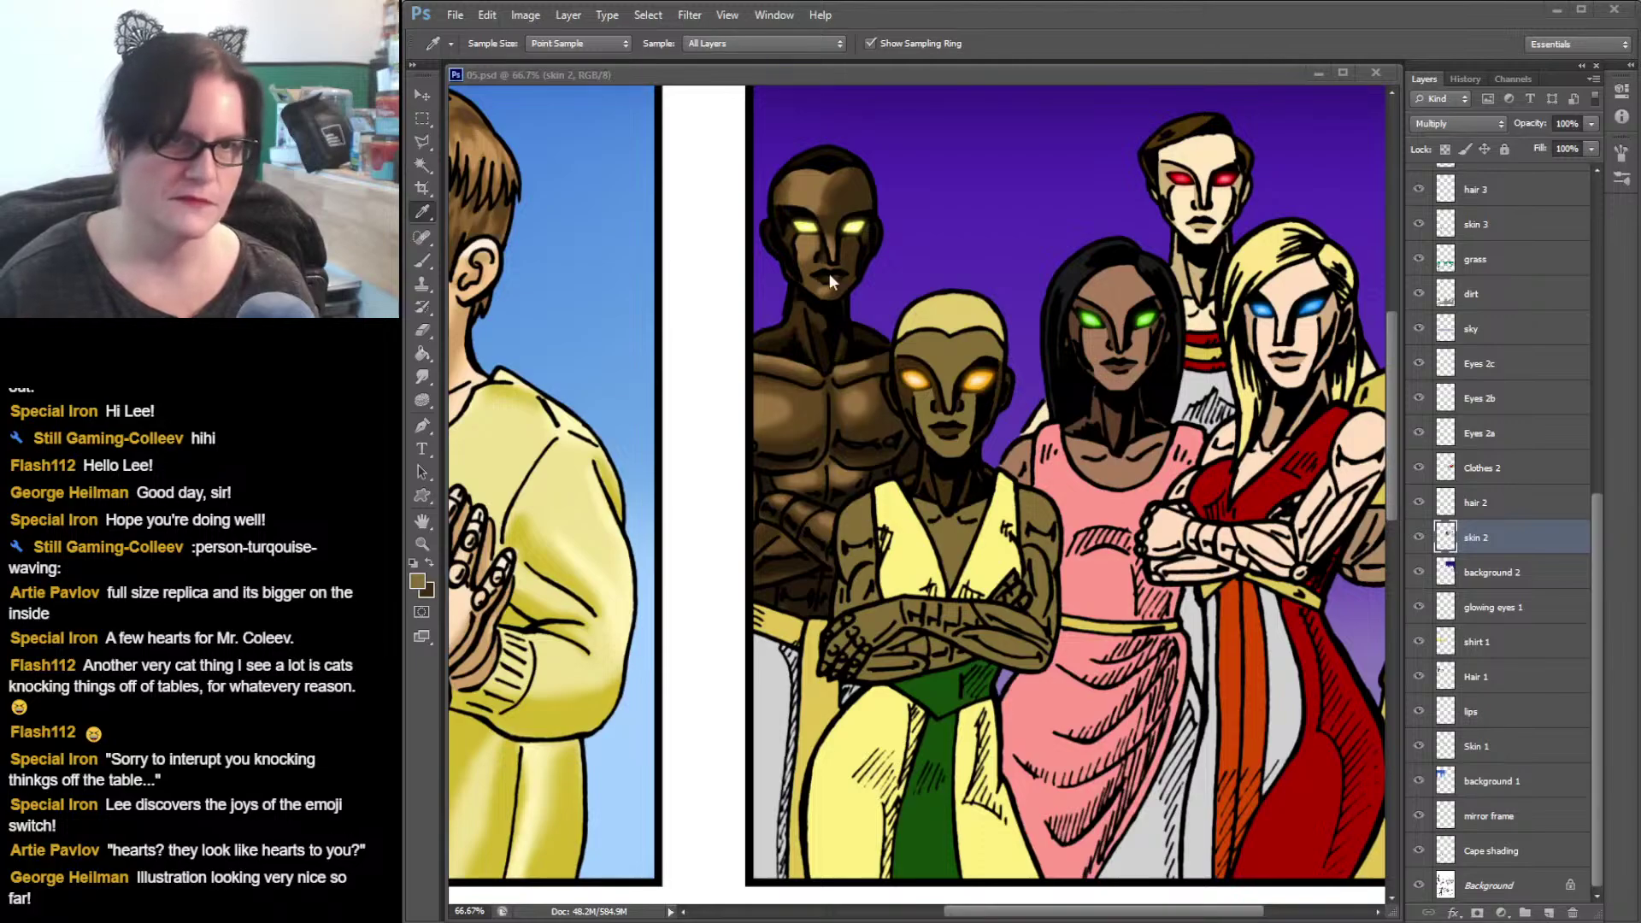
left_click(904, 75)
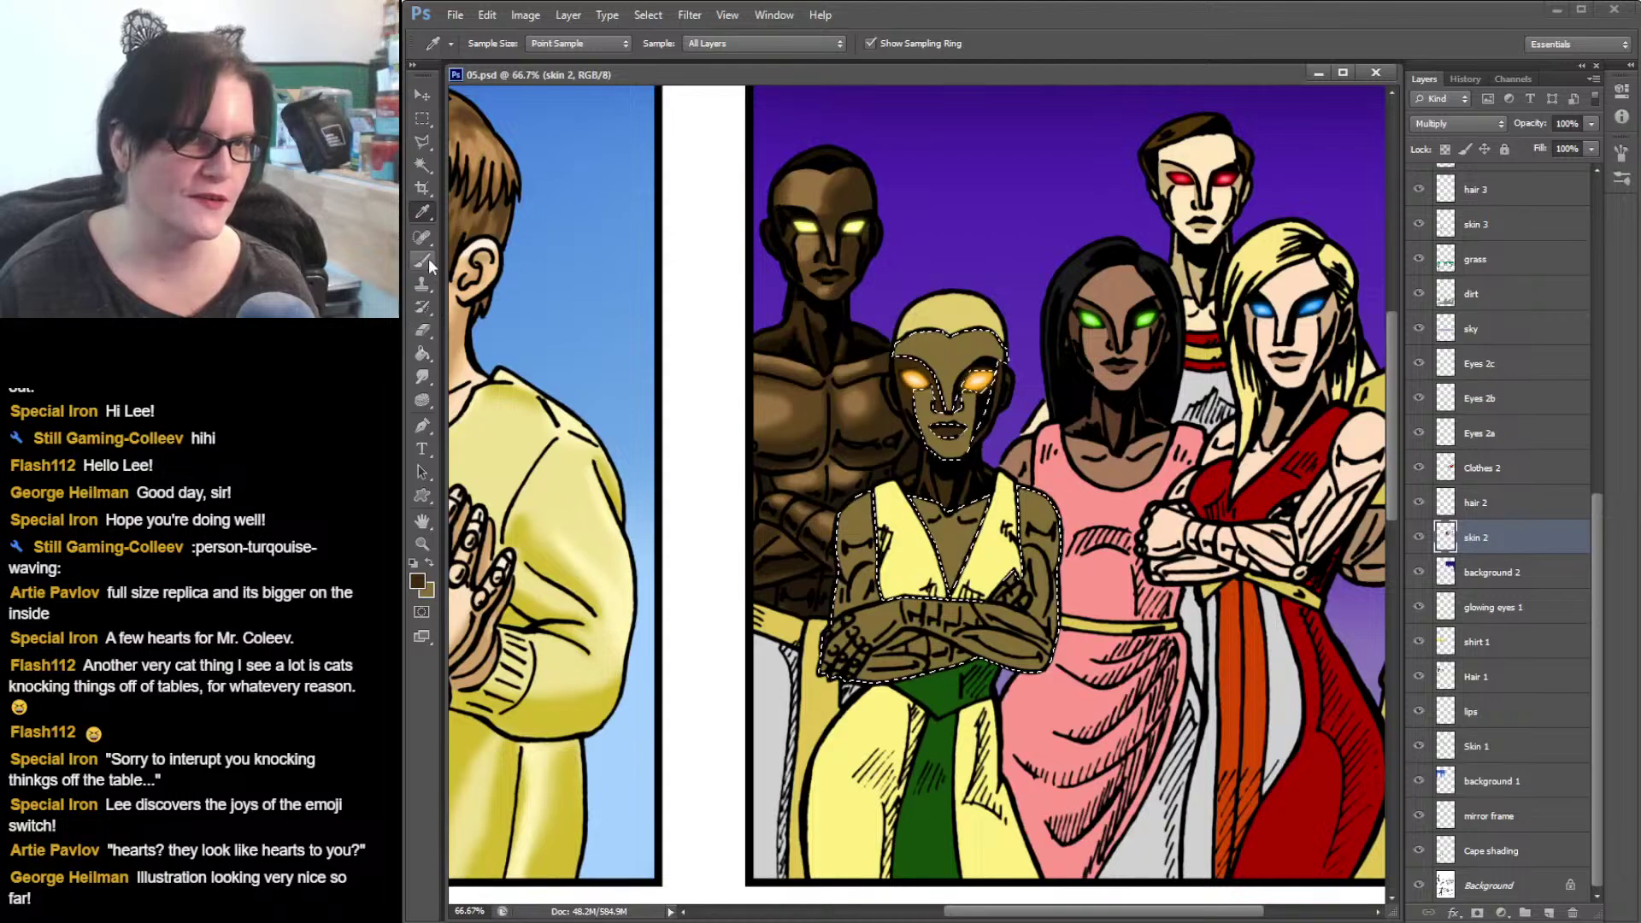
left_click(956, 351)
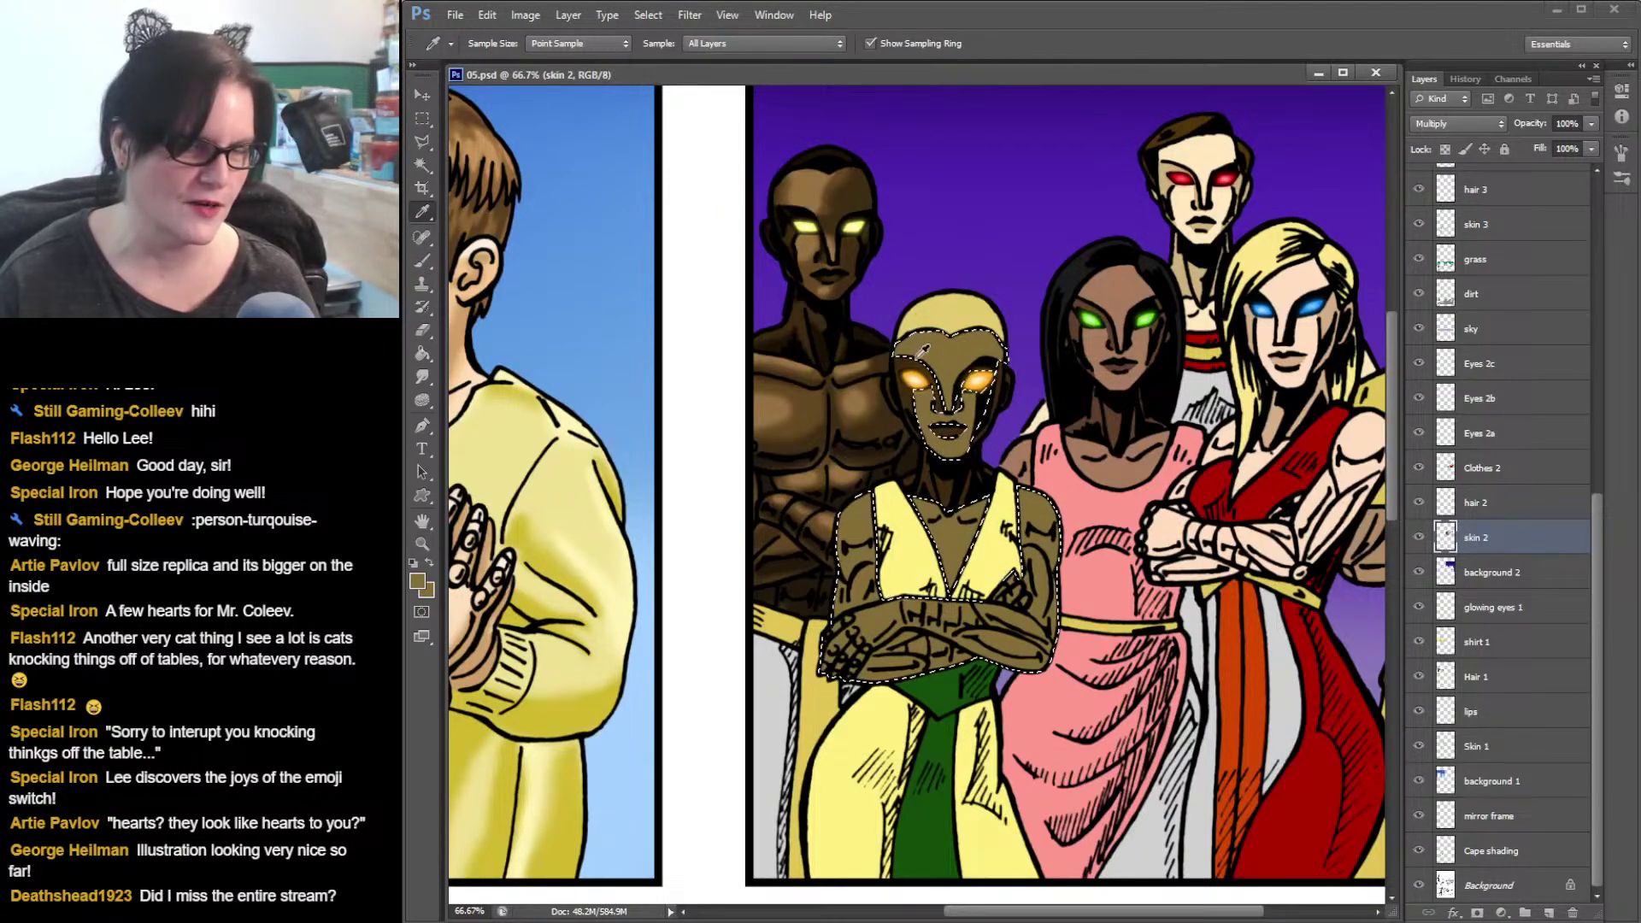
left_click(418, 583)
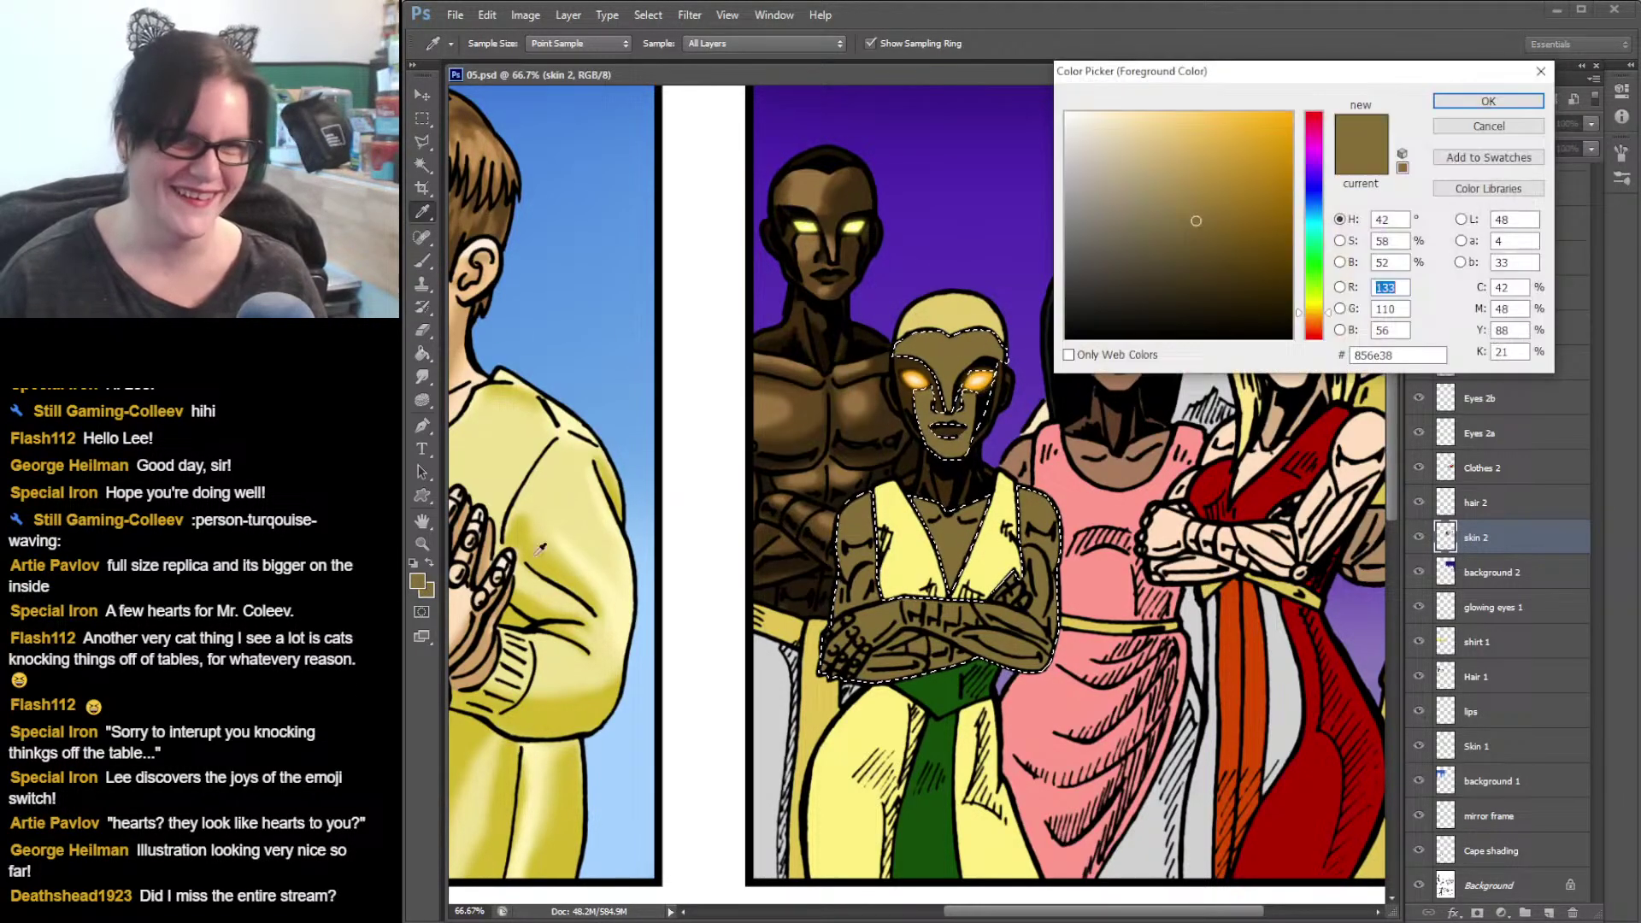
left_click(1213, 257)
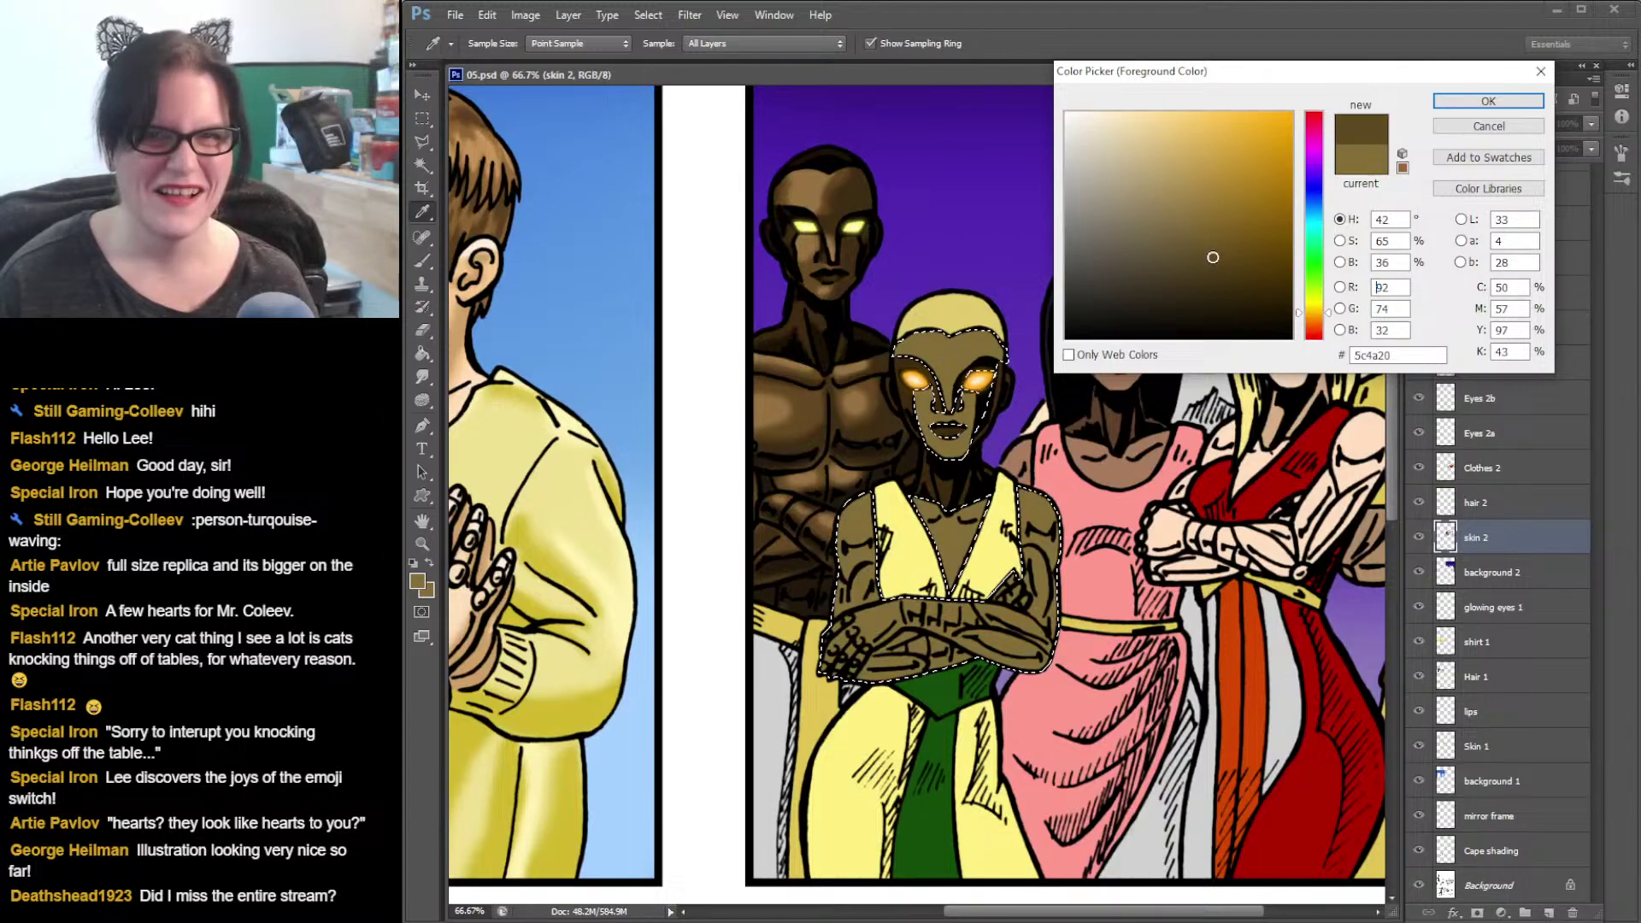
left_click(1213, 255)
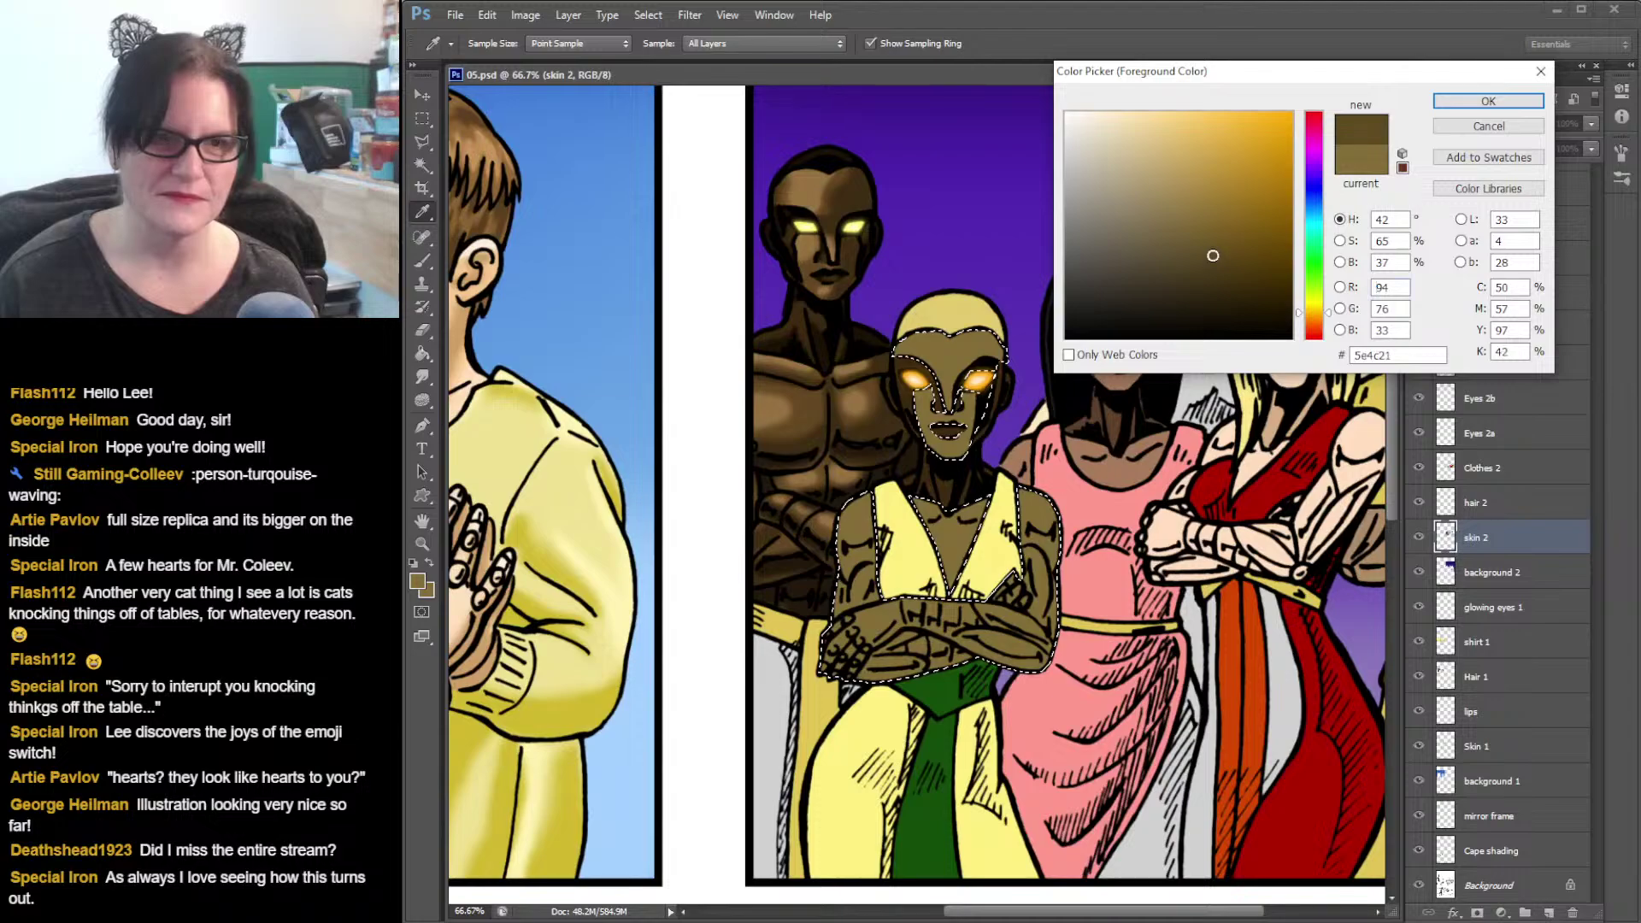
left_click(1530, 100)
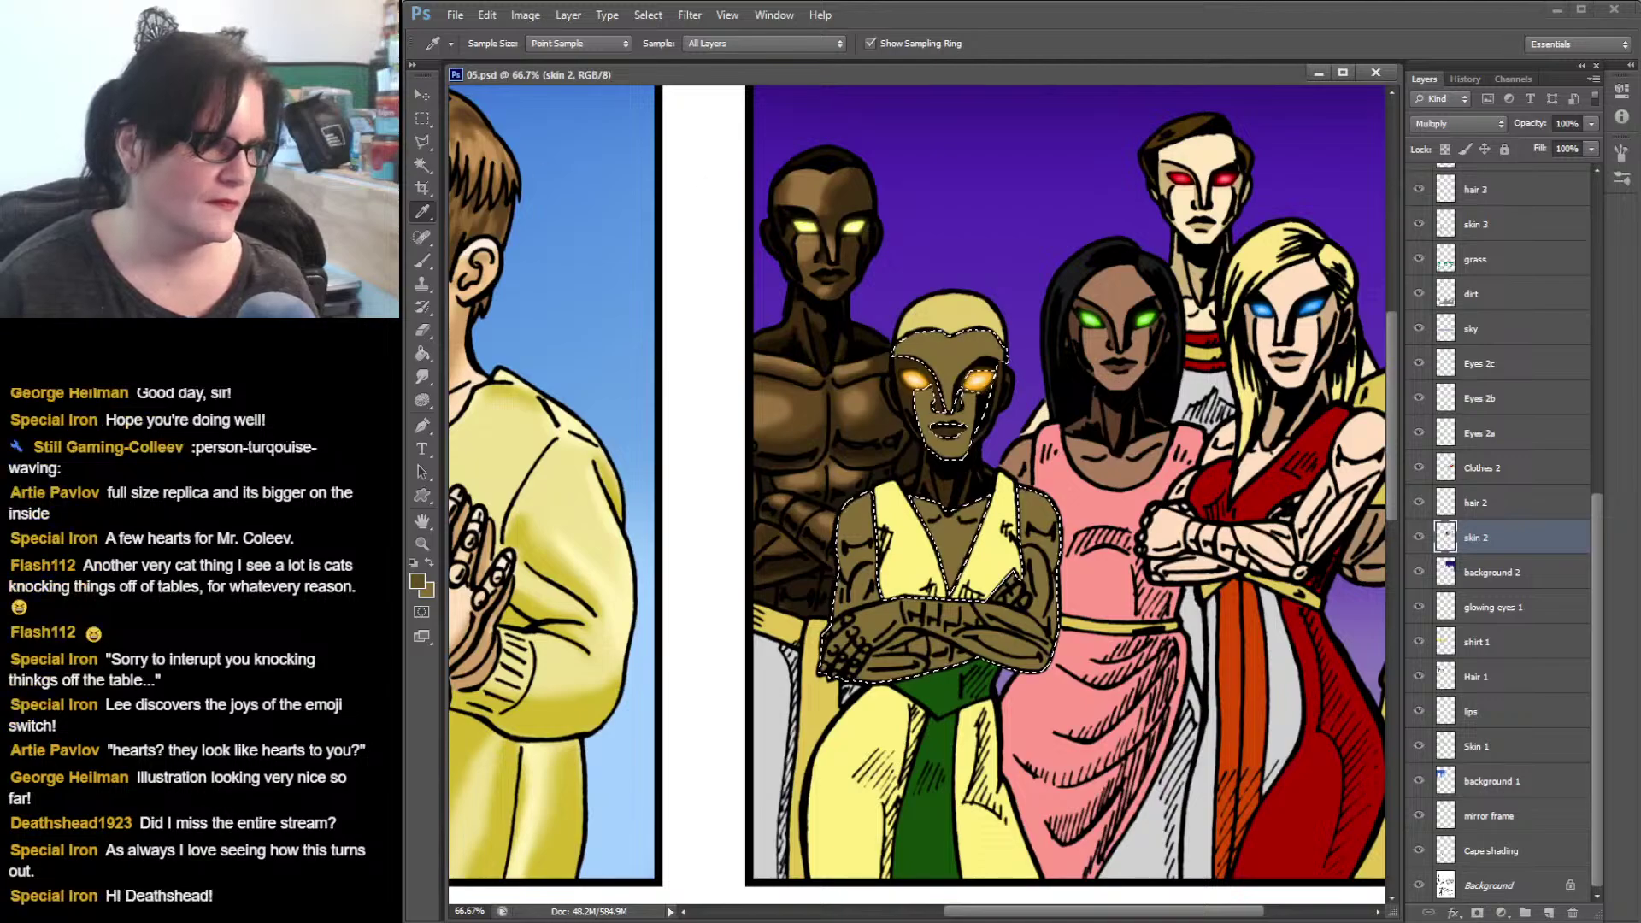
- Shade the selected skin on her face, chest and arms with a soft 60 px brush
left_click(430, 264)
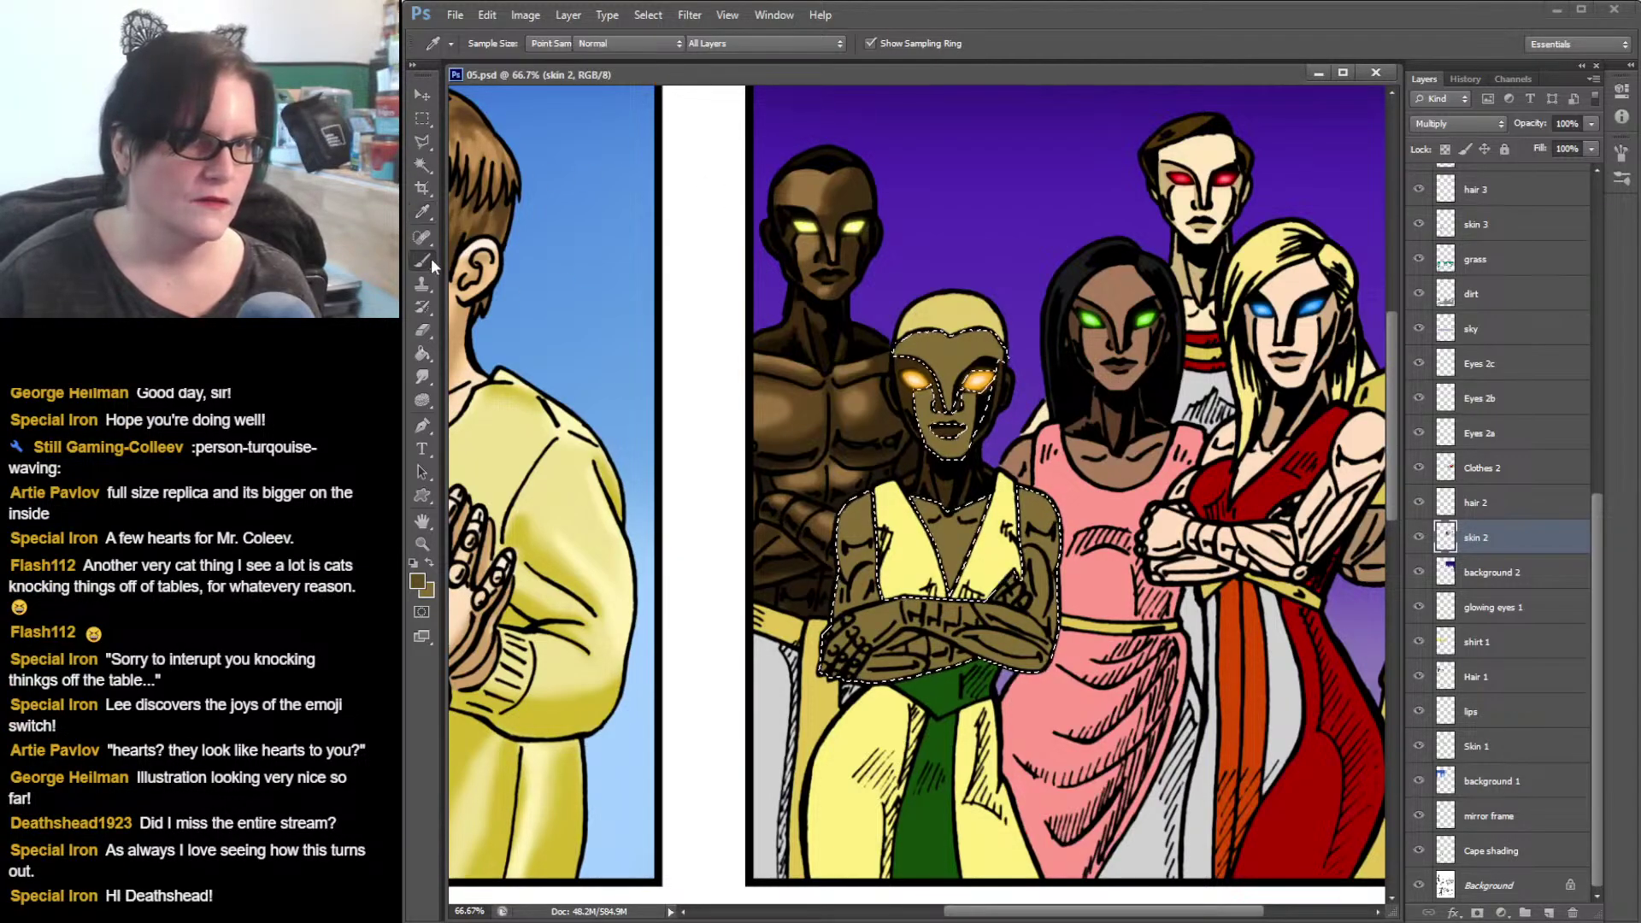
left_click(495, 47)
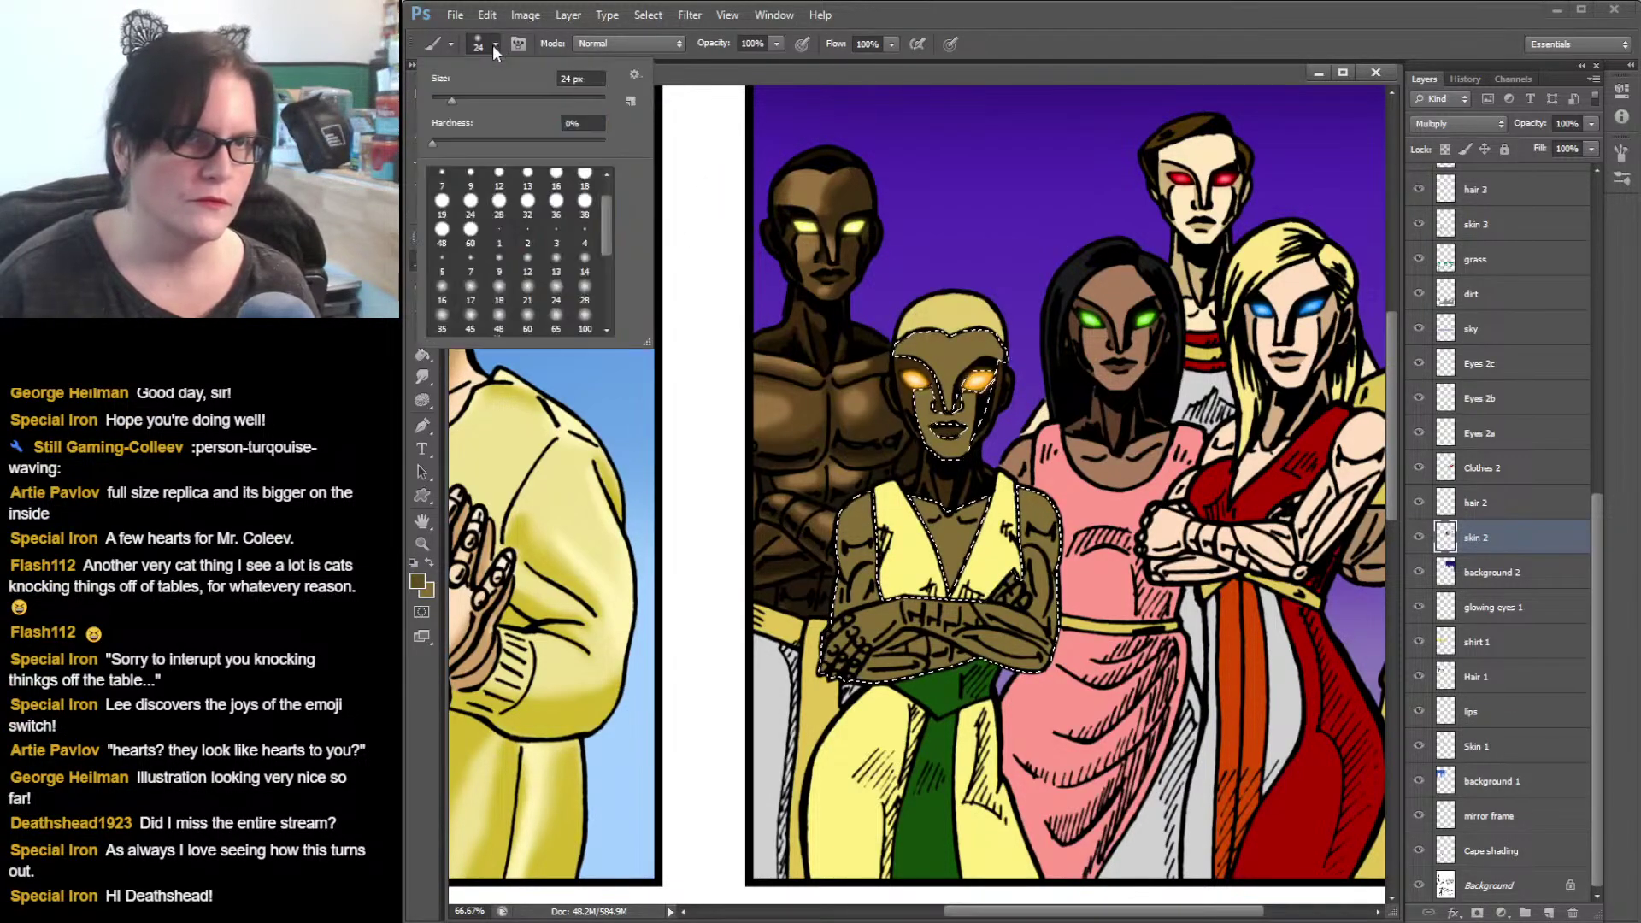
left_click(585, 318)
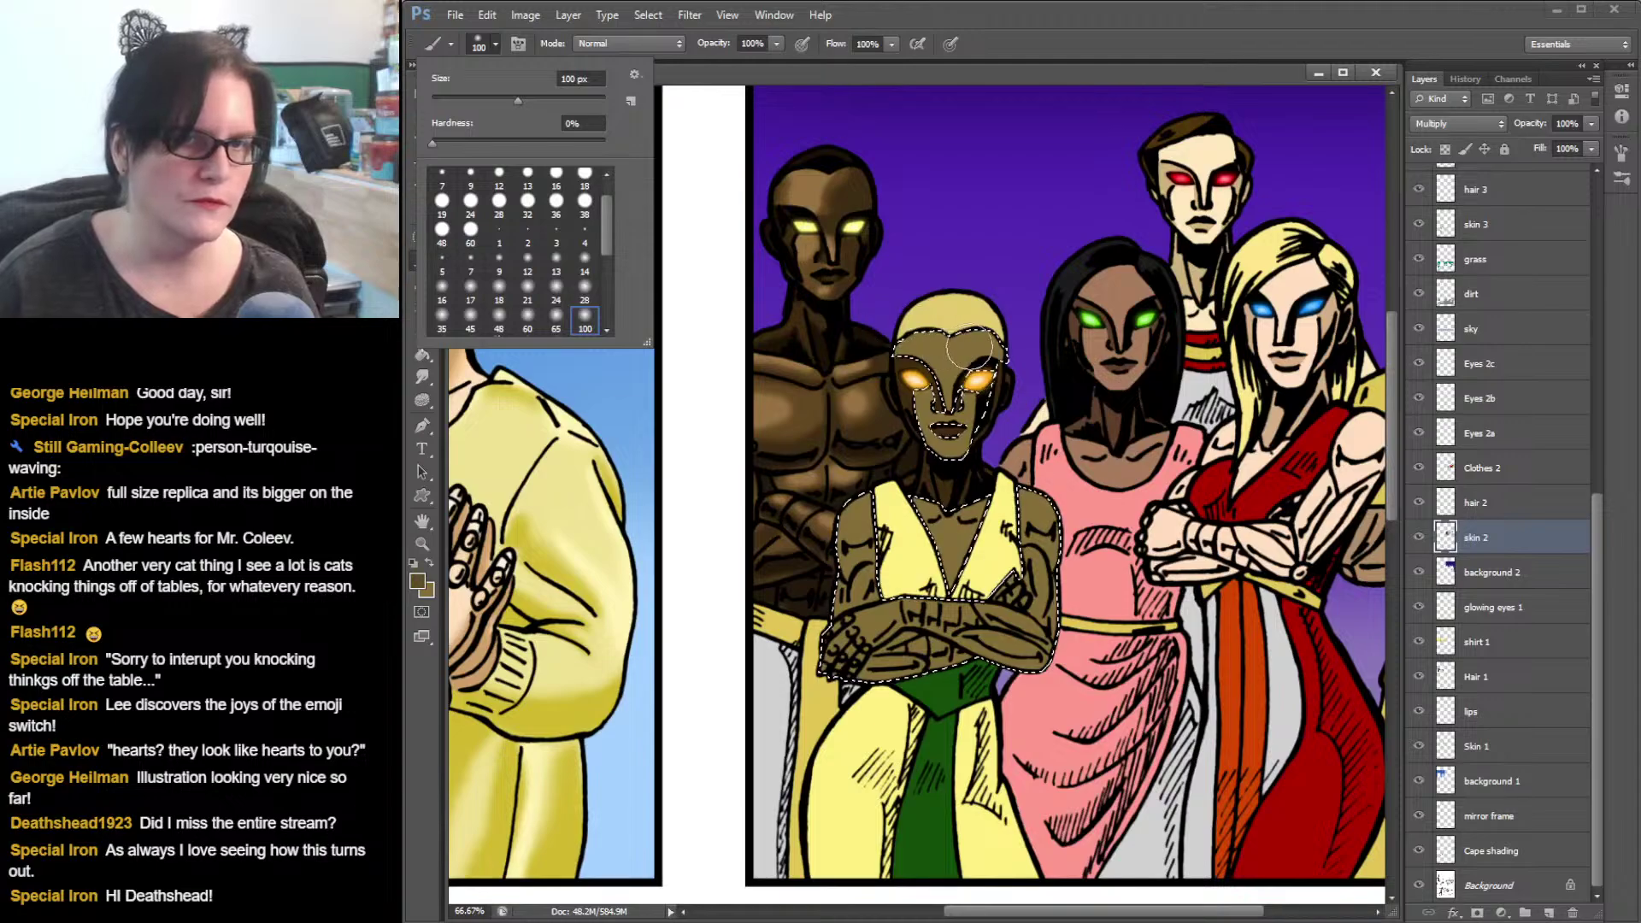
left_click(530, 318)
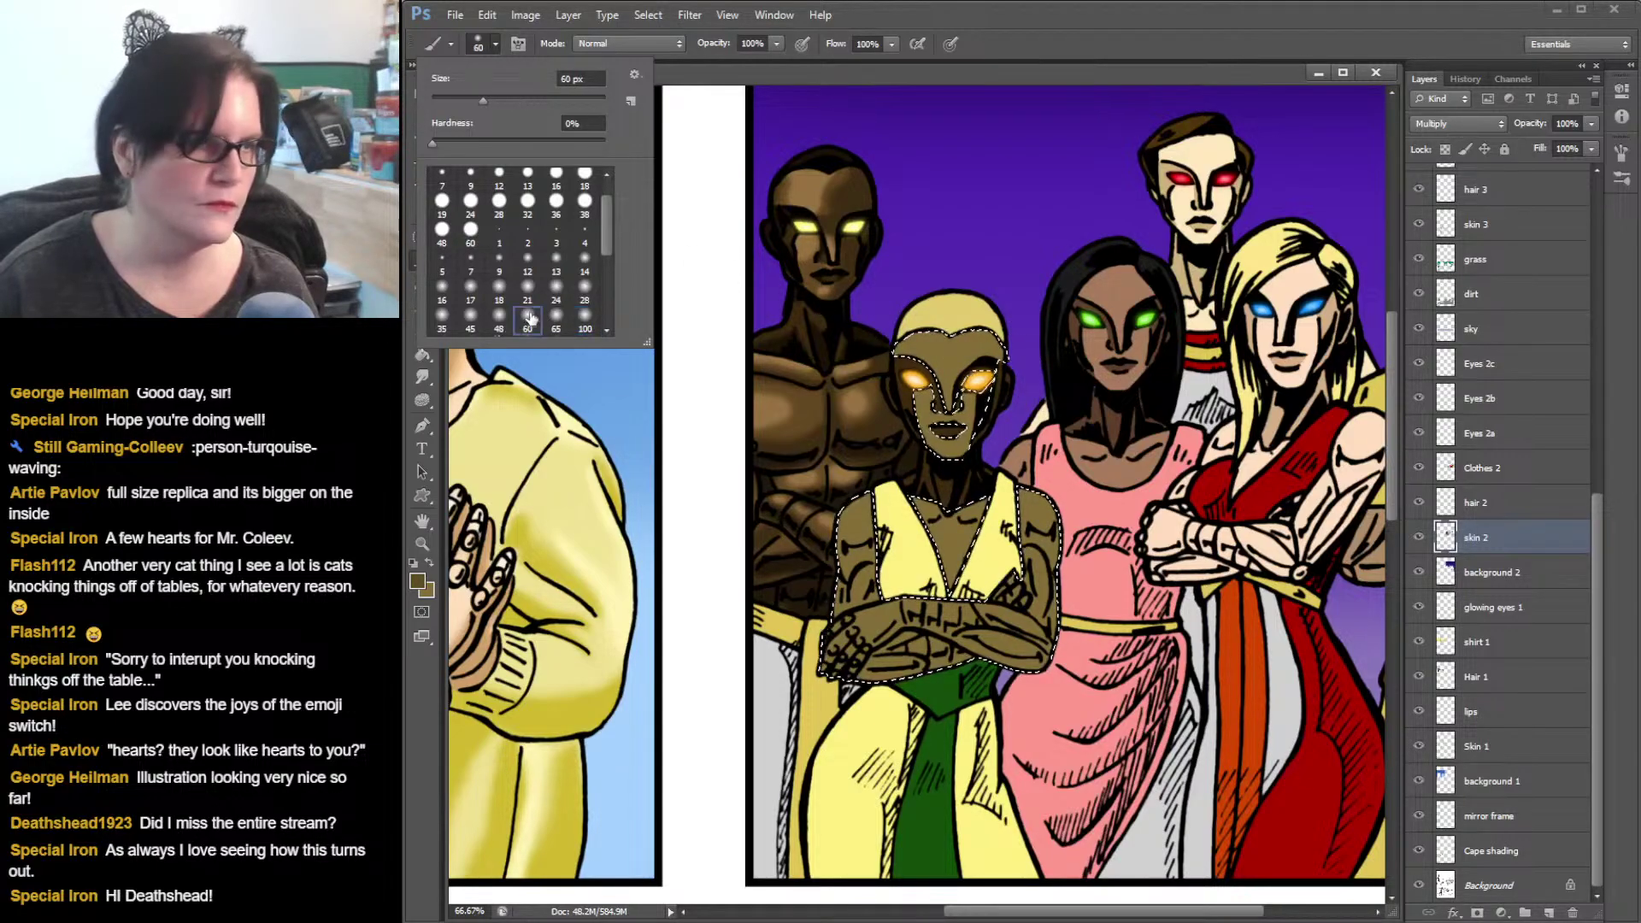
left_click(981, 334)
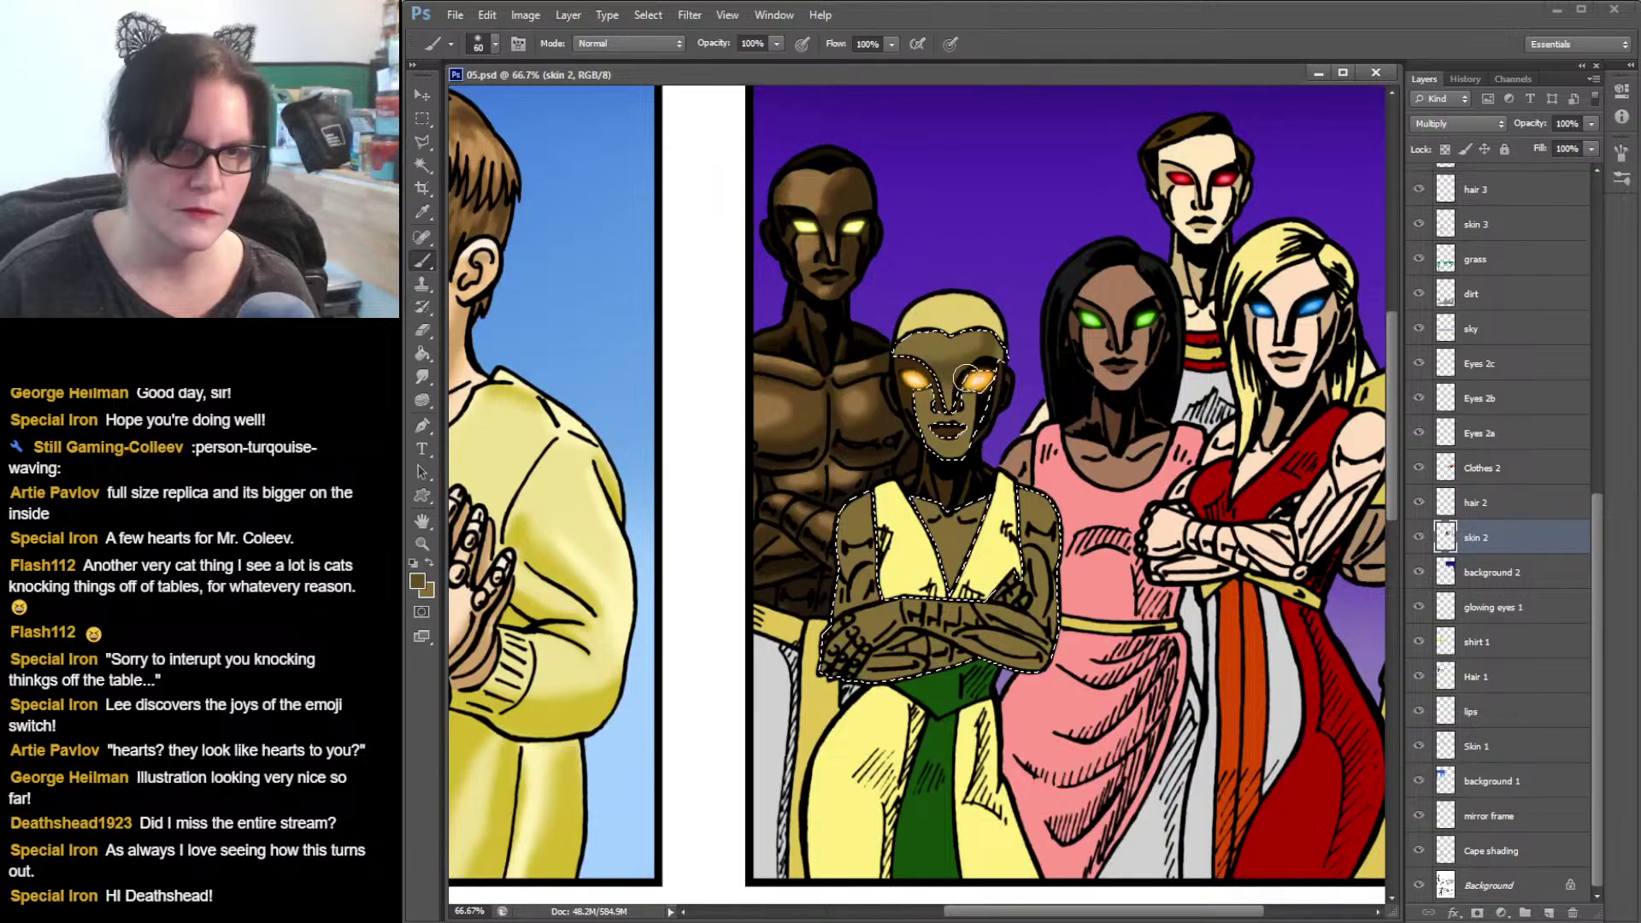
left_click(996, 366)
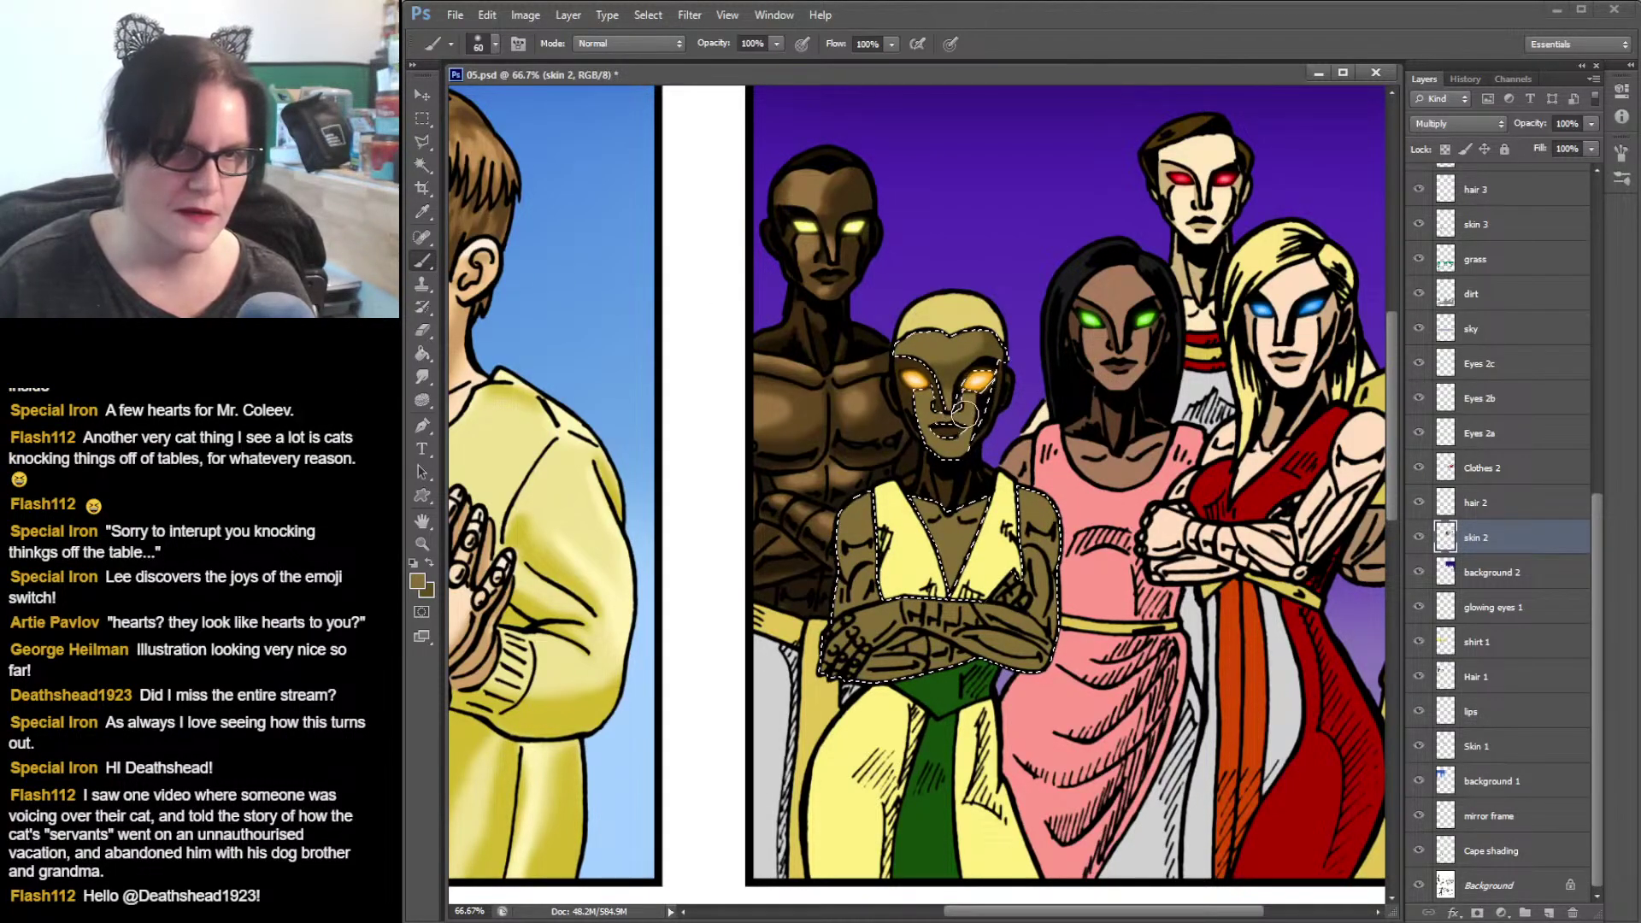
left_click(429, 561)
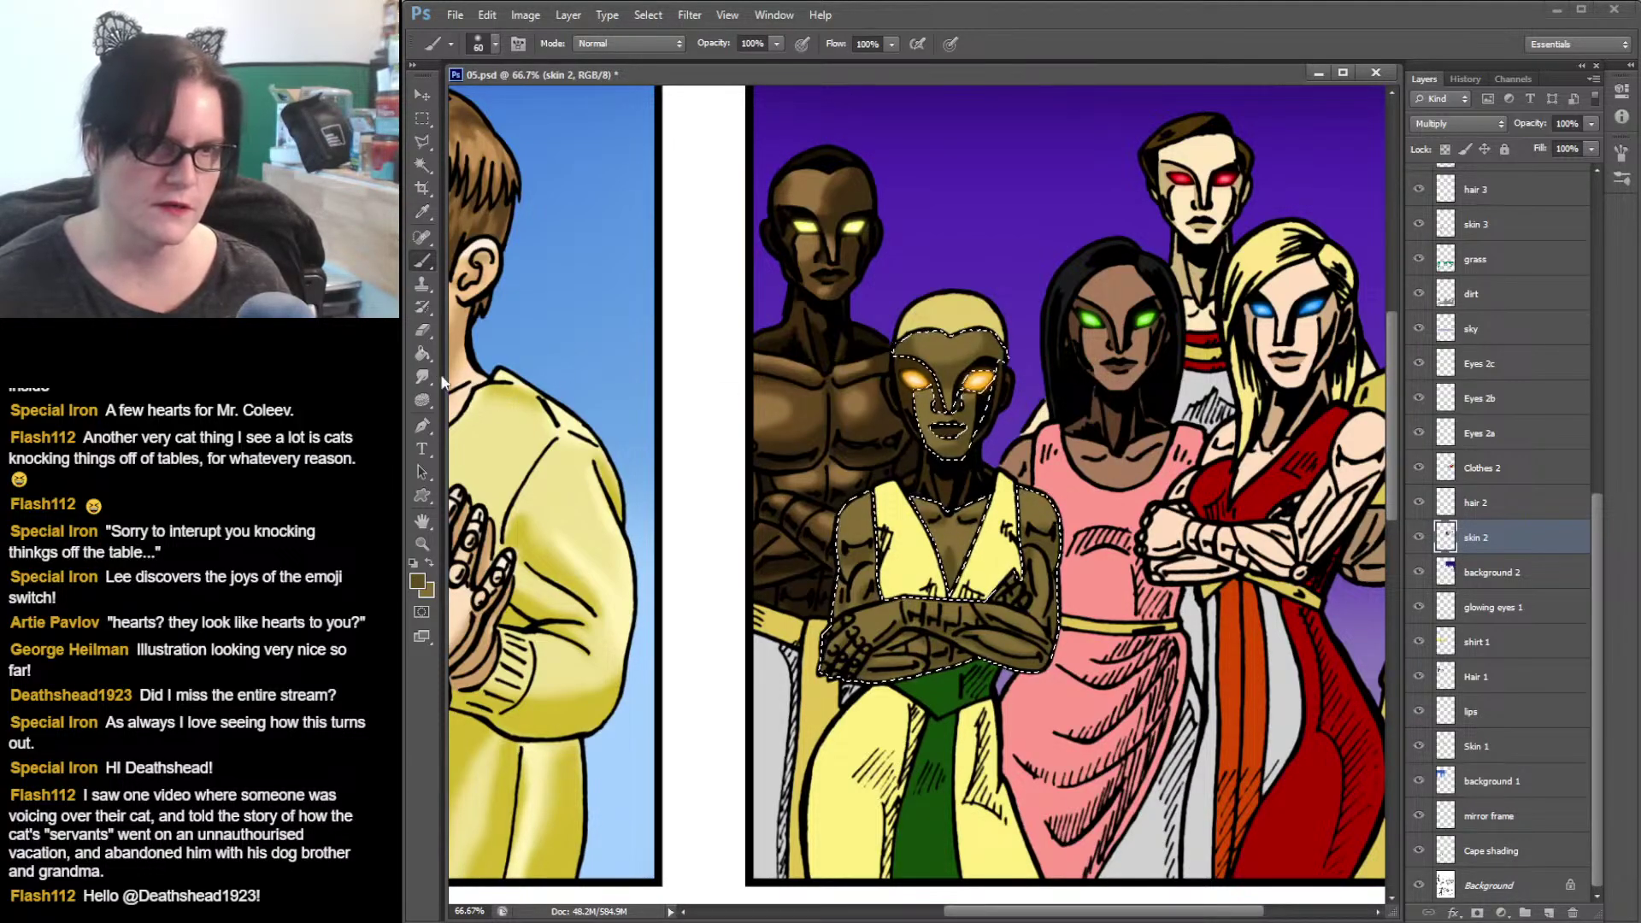
- Blend the shading on her chest with a soft 60 px Smudge brush at 53% strength
left_click(423, 357)
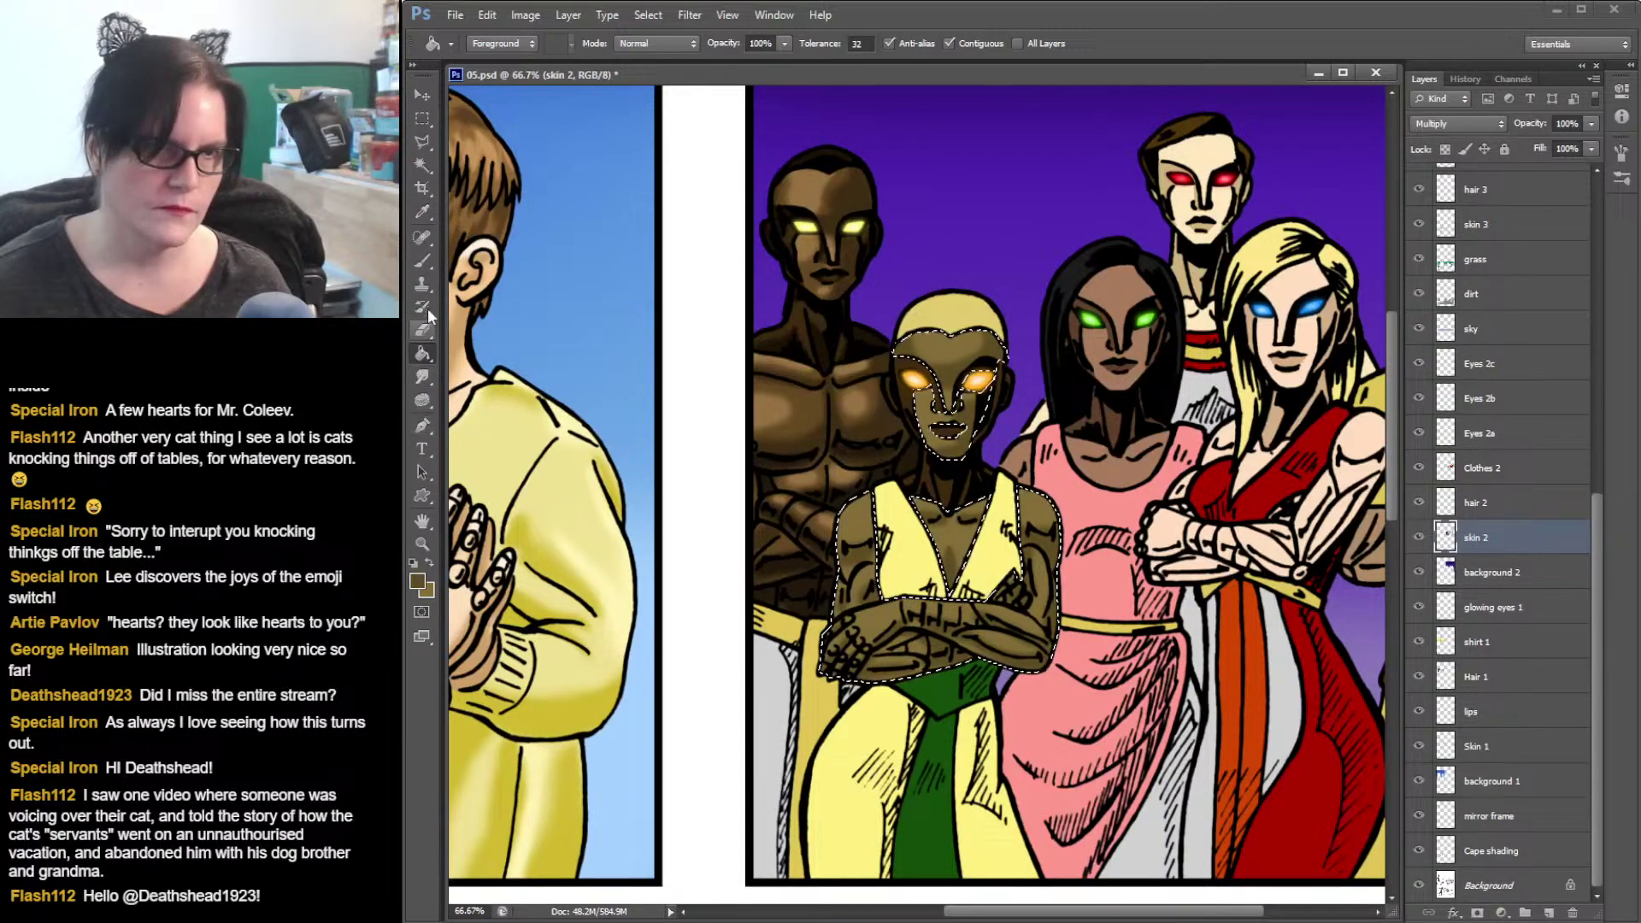
left_click(429, 378)
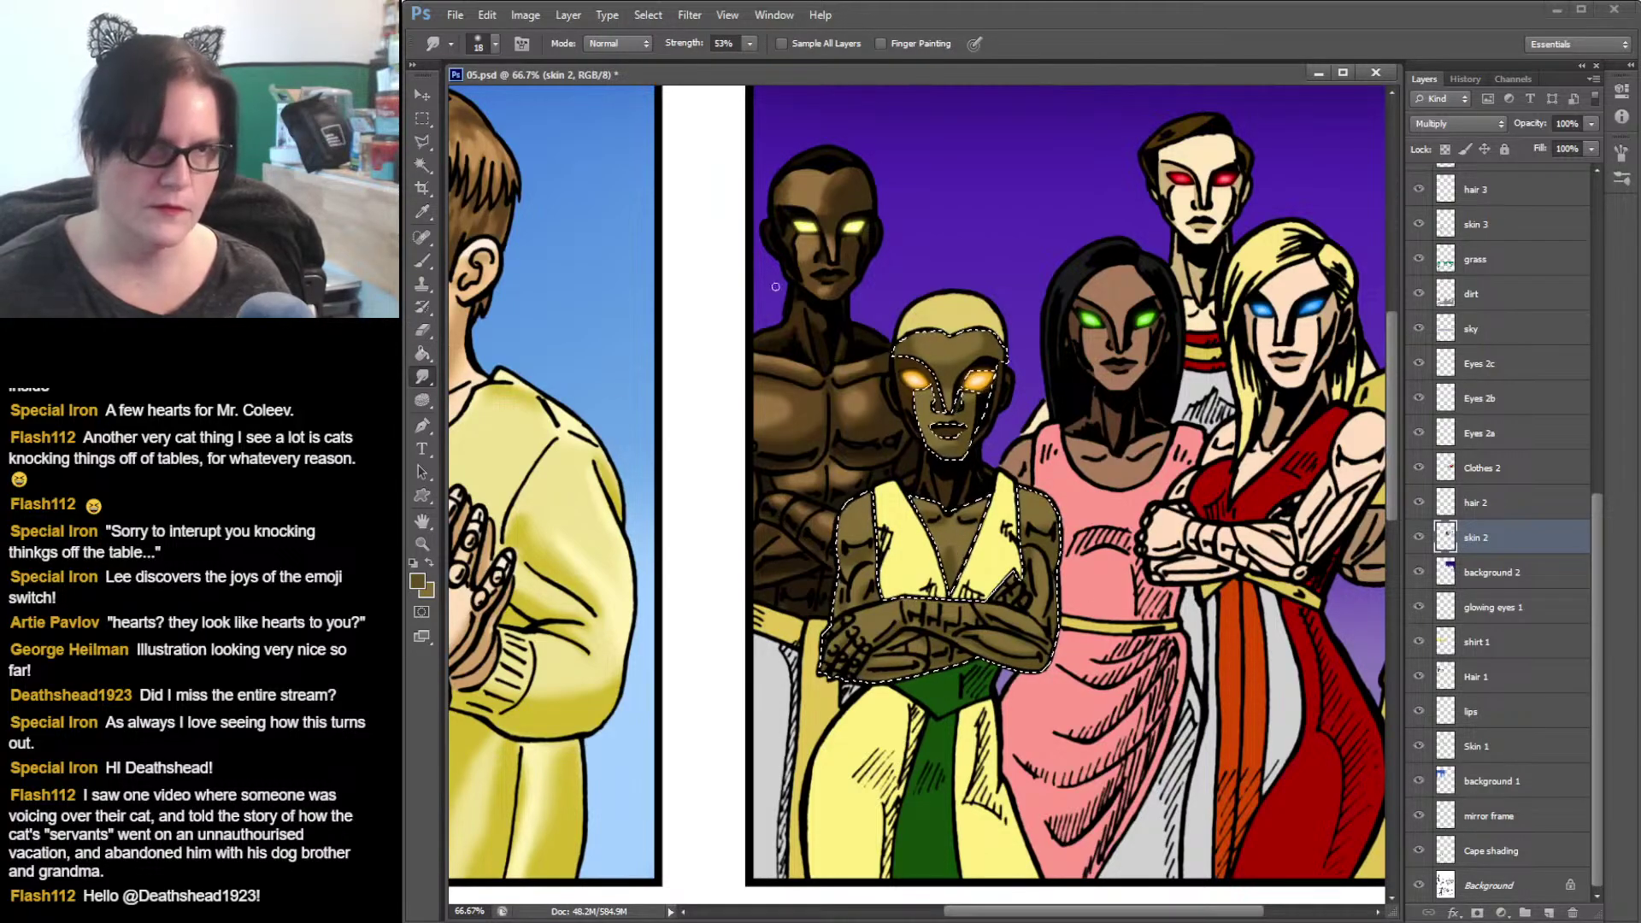
left_click(489, 44)
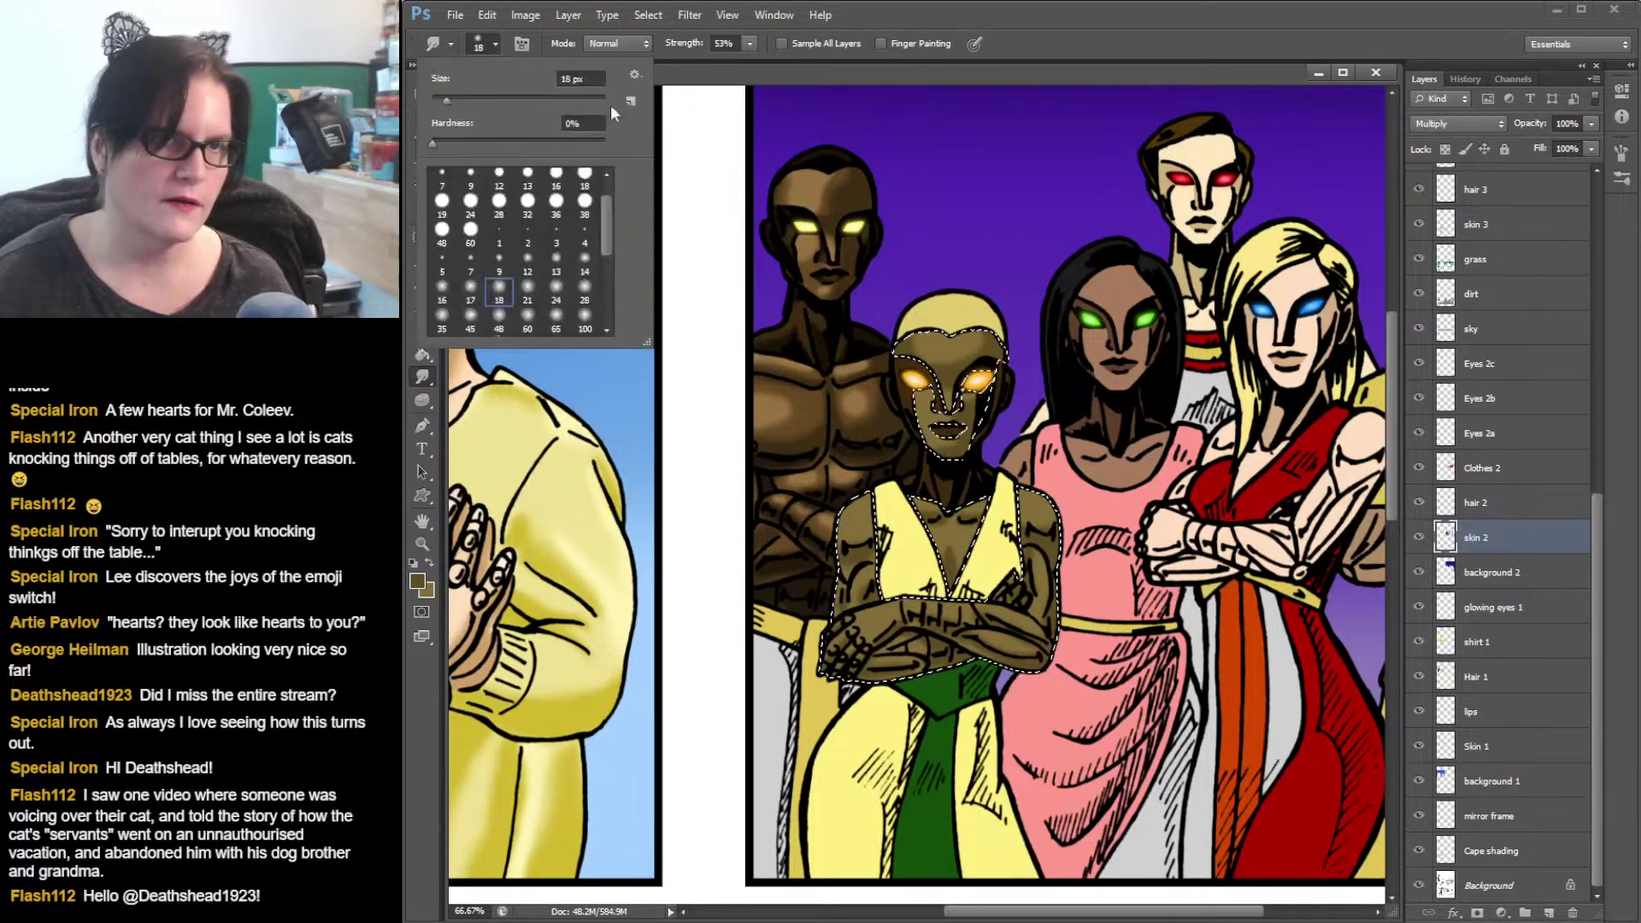
left_click(528, 316)
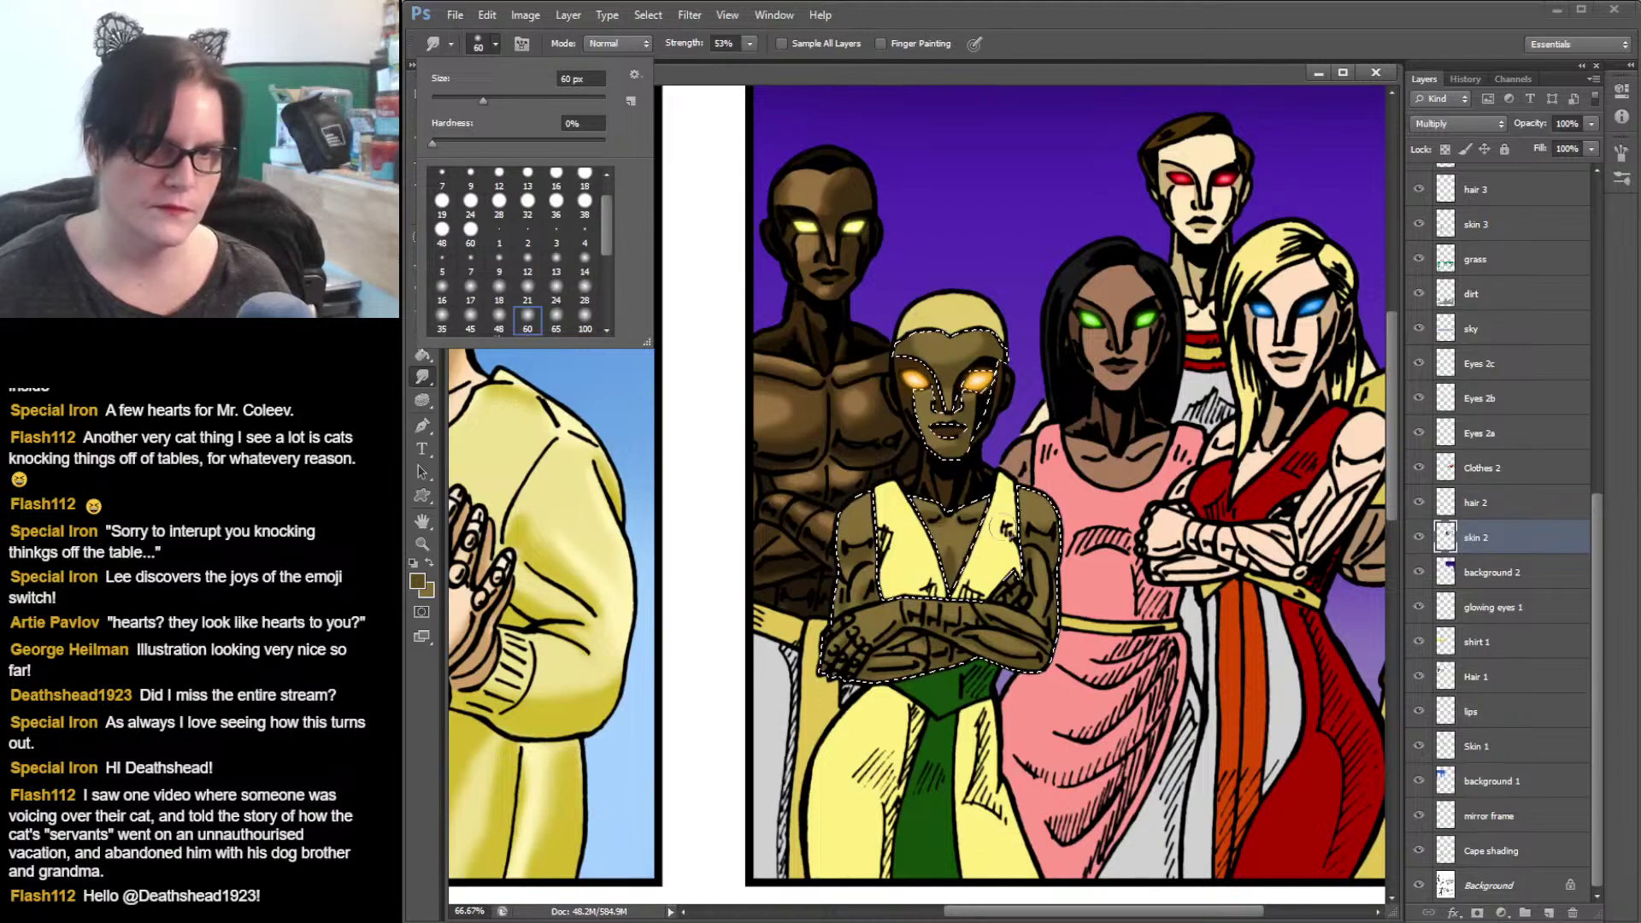
left_click(950, 544)
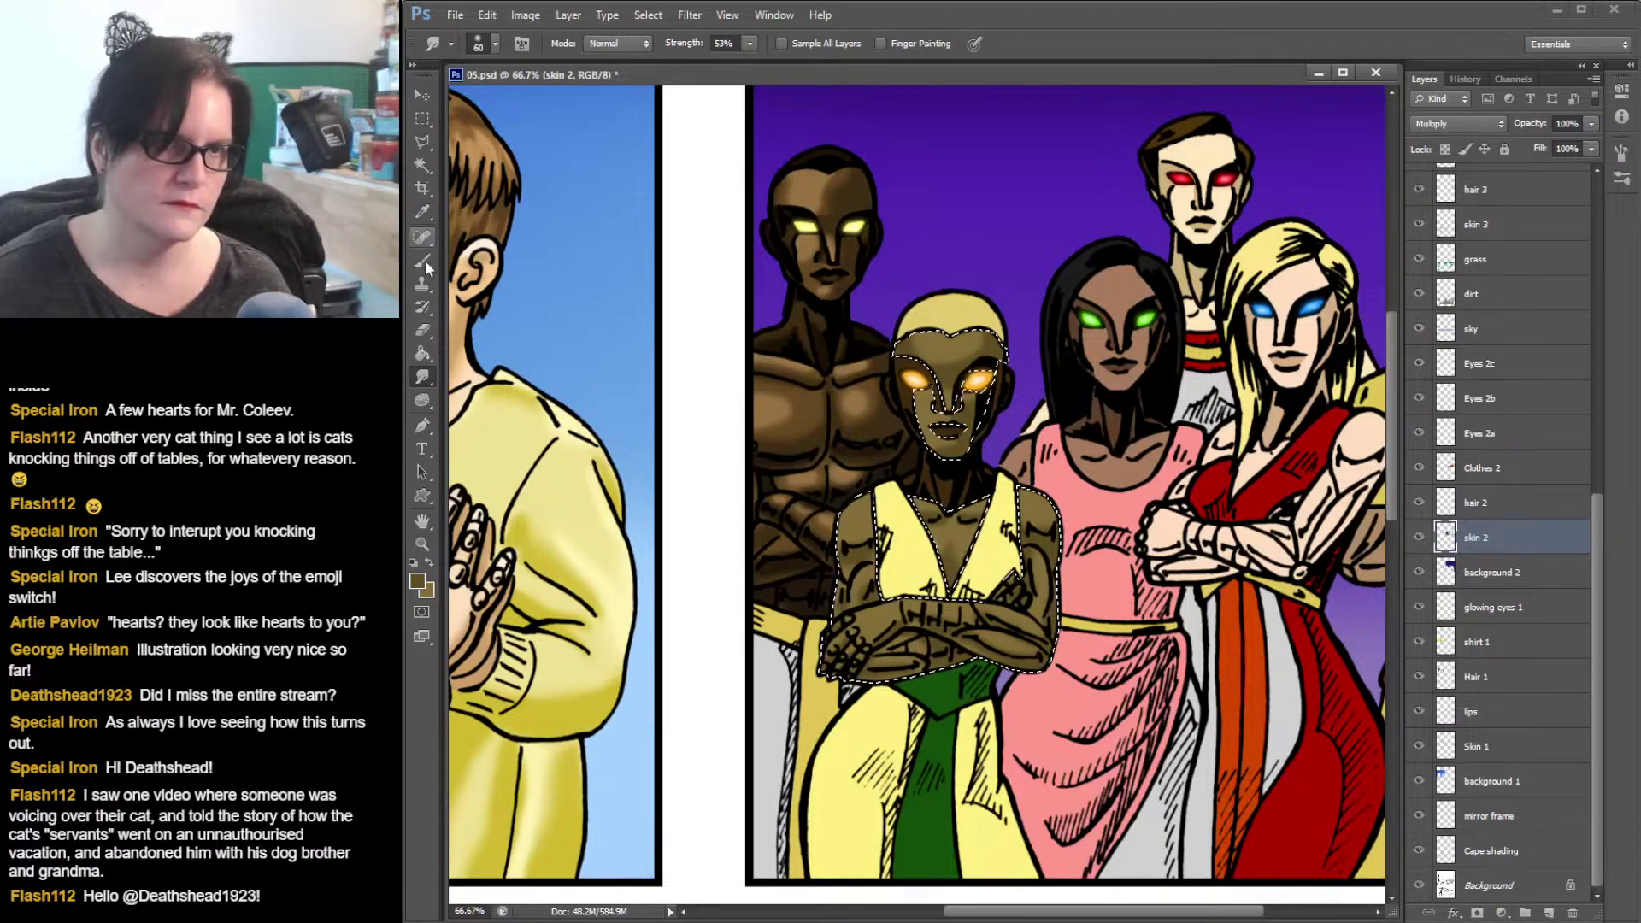
- Sample the skin tone on her forehead and lighten the foreground colour to bba164 for the highlights
left_click(421, 212)
left_click(966, 342)
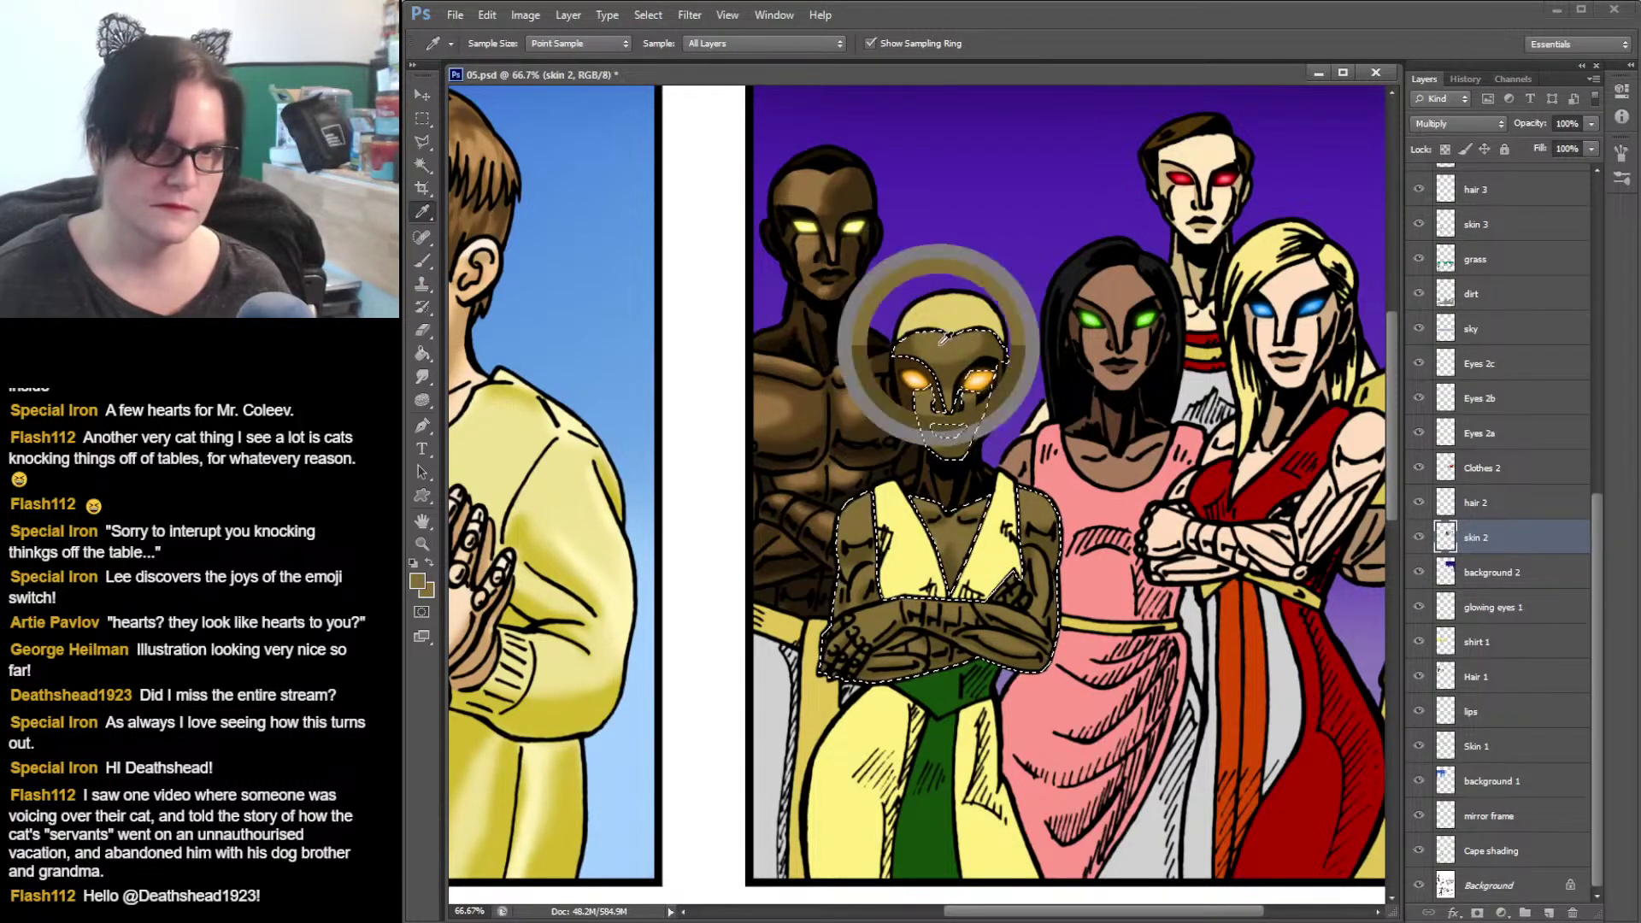
left_click(417, 583)
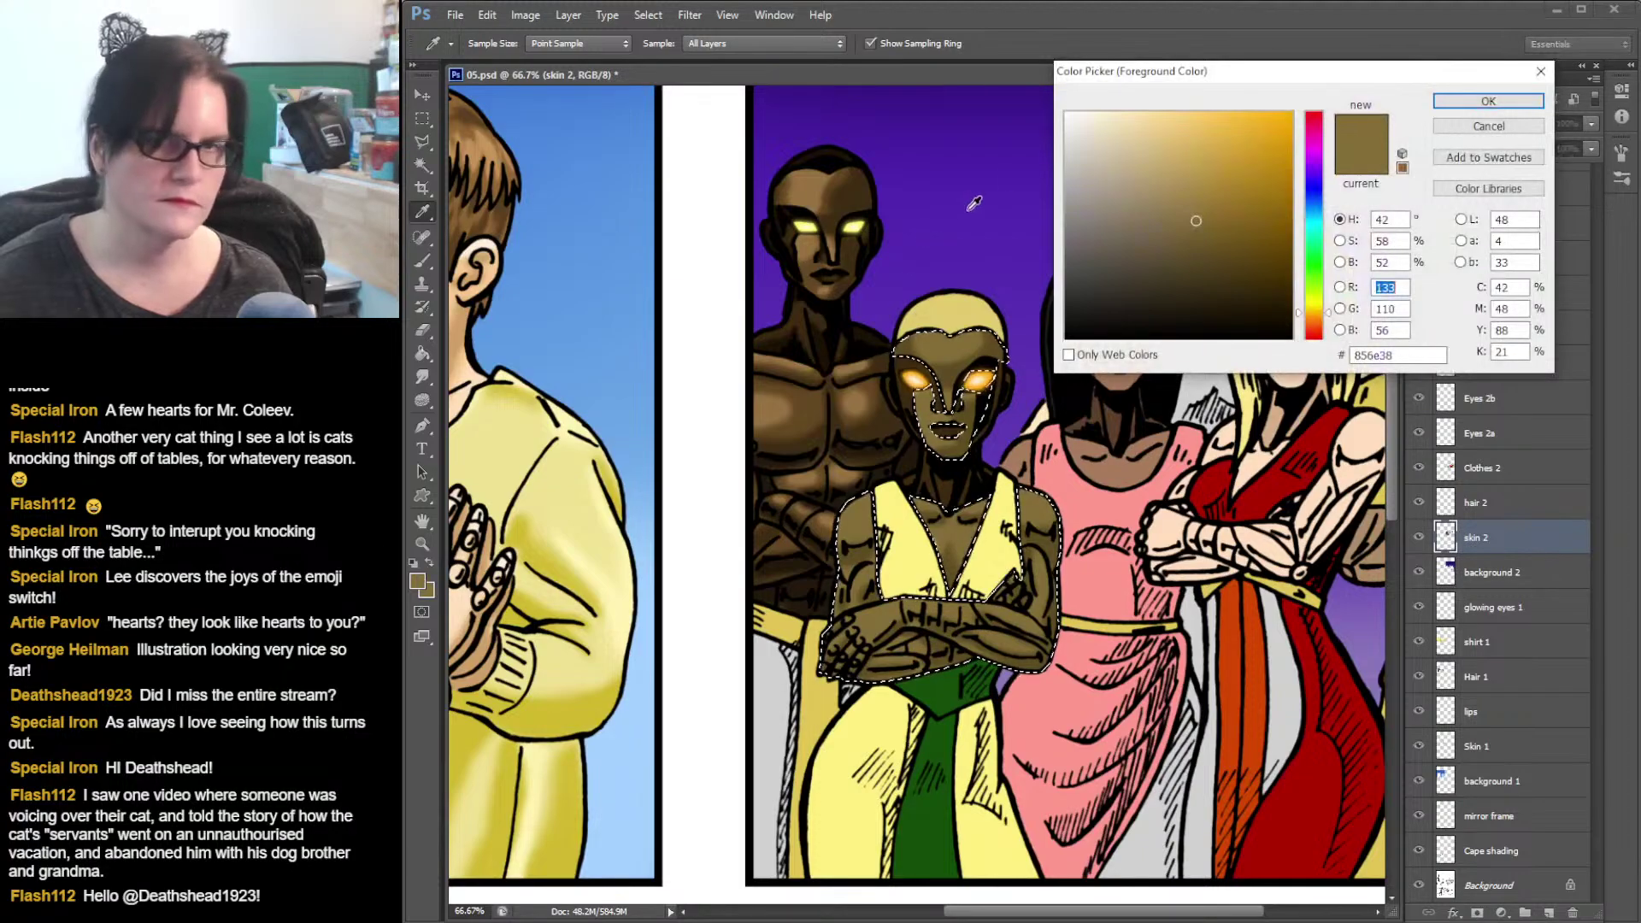
left_click(1184, 185)
left_click_drag(1184, 184, 1171, 172)
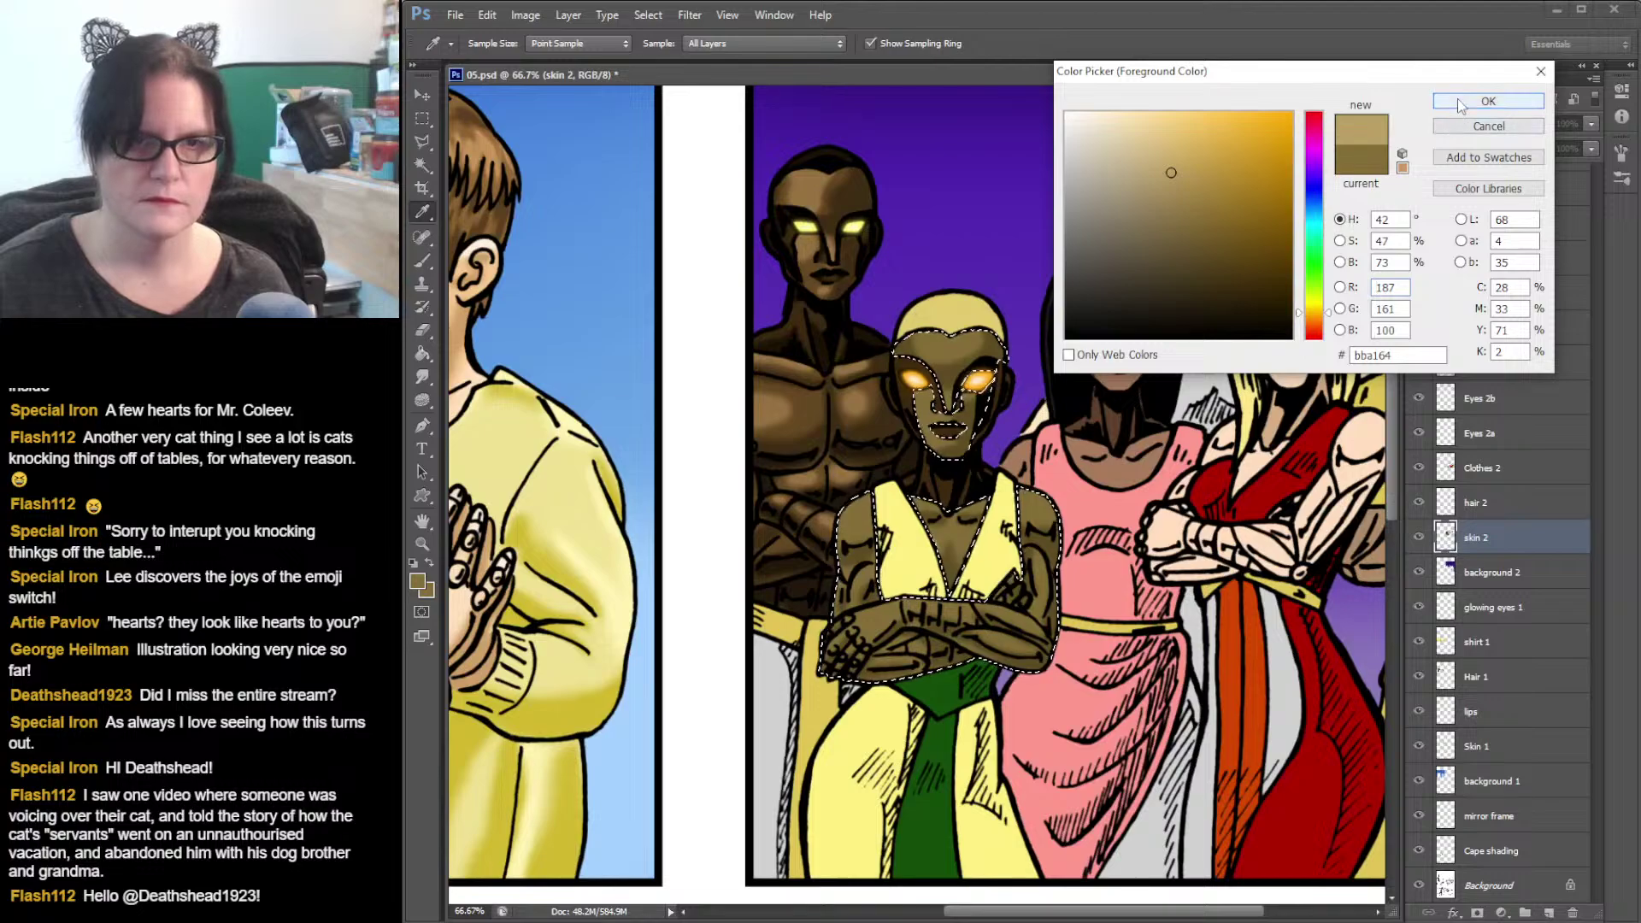
left_click(1488, 101)
- Brush soft 60 px highlights onto her forehead, shoulders and arms, and clear the selection
left_click(424, 264)
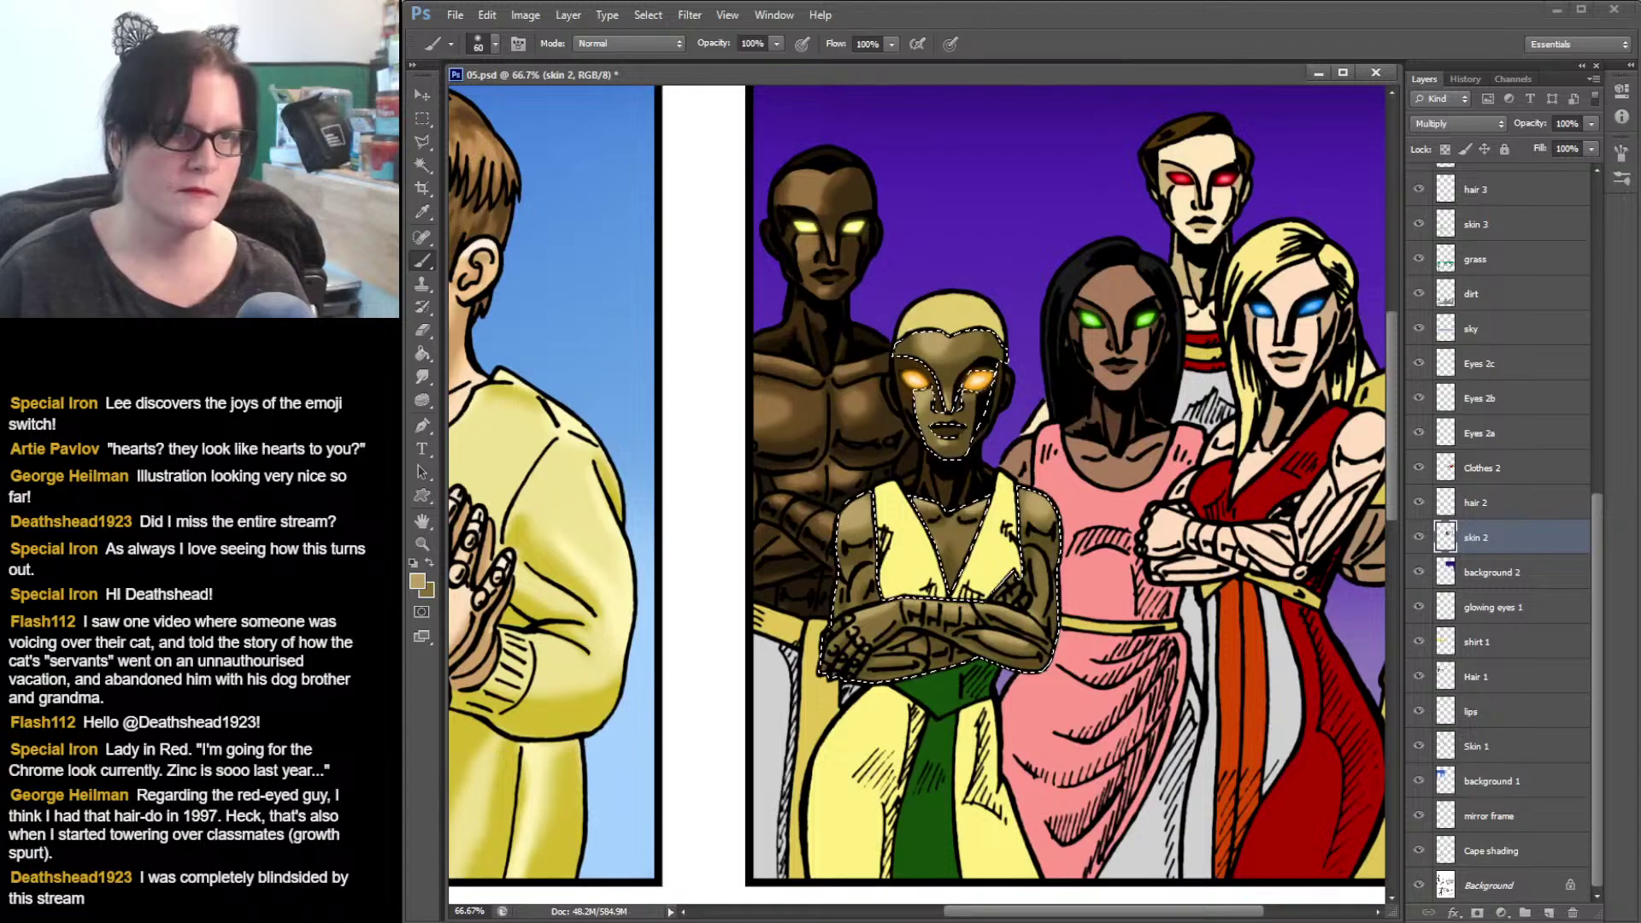
left_click(422, 118)
left_click(1069, 206)
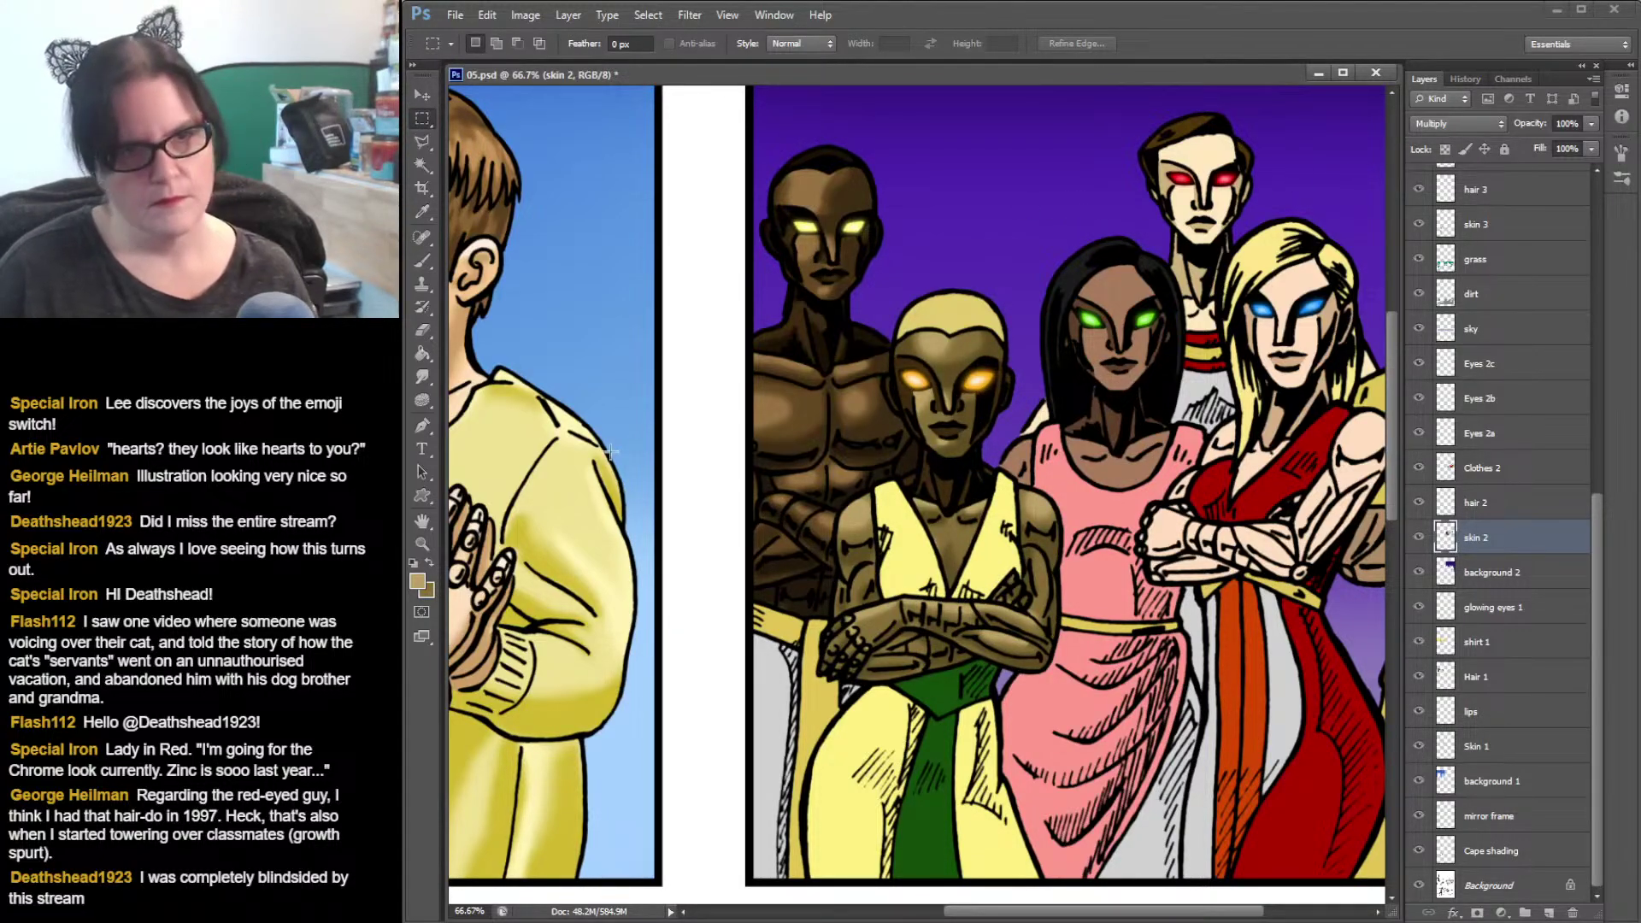
- Examine the short-haired woman's skin shading alongside the other figures in the group panel and the rest of the page
left_click(423, 544)
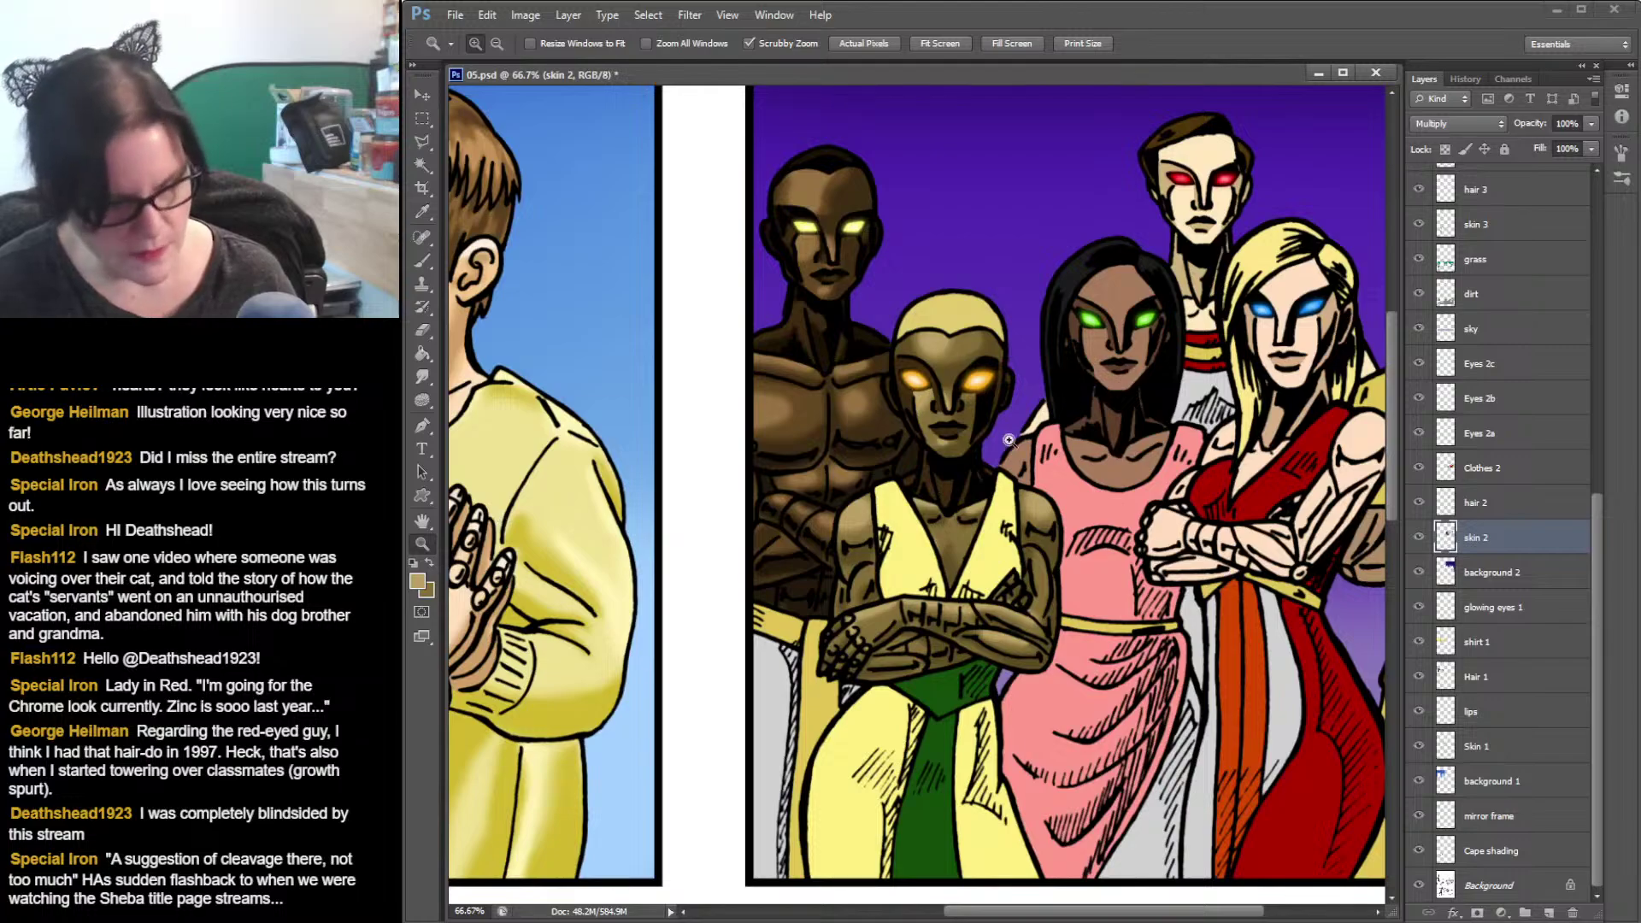
left_click(1097, 422, "alt")
left_click(1097, 421, "alt")
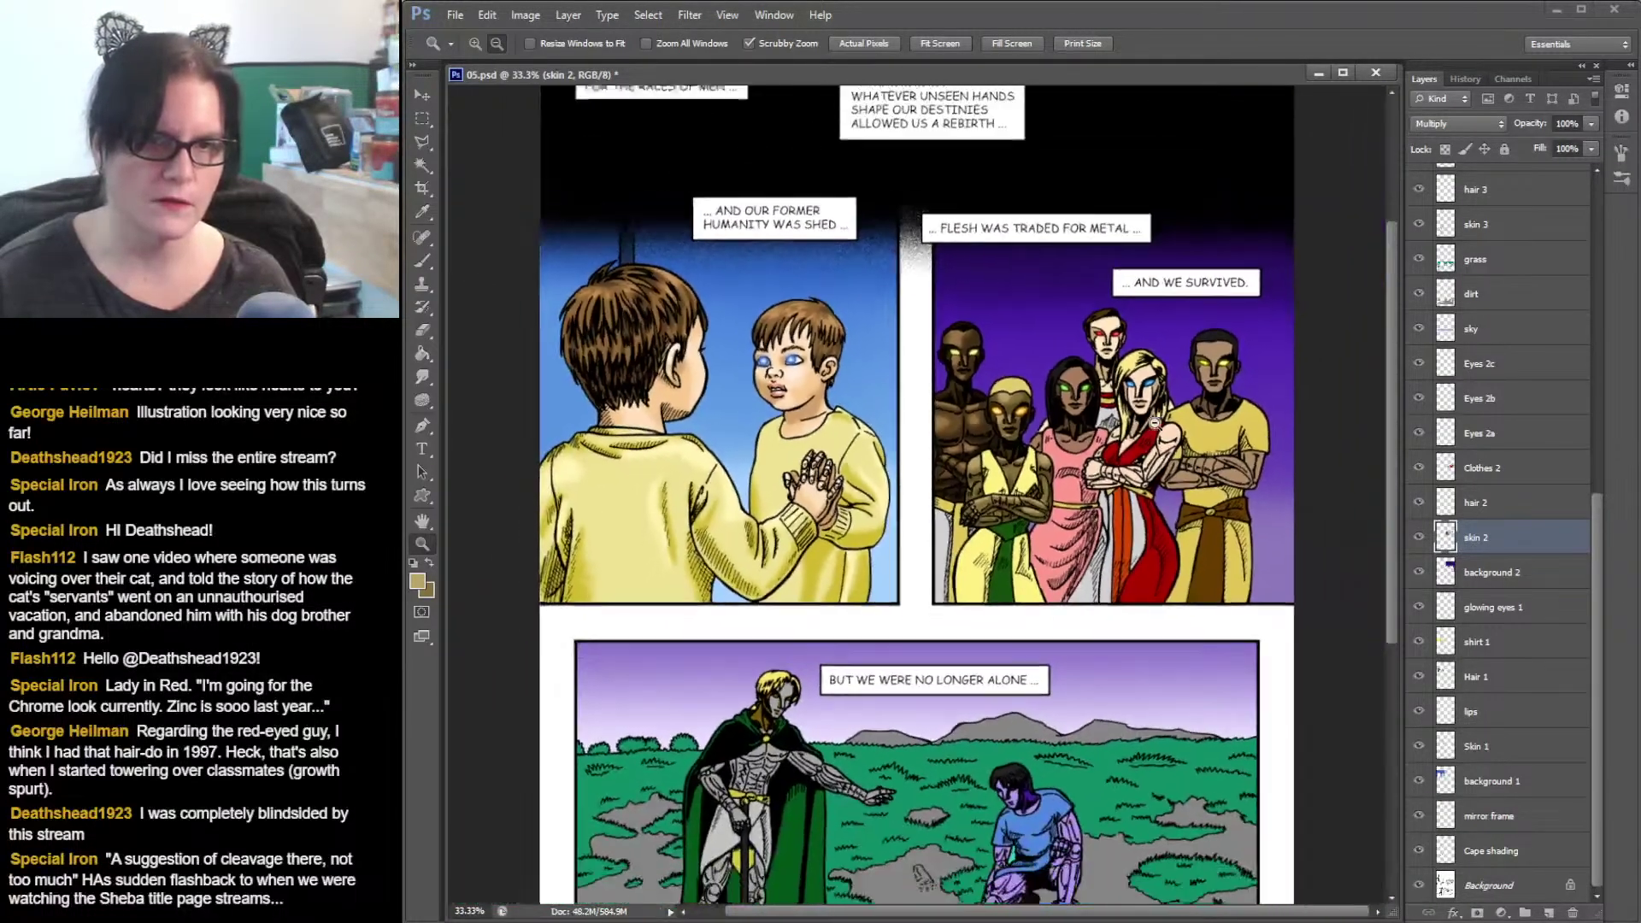
left_click(1137, 427, "alt")
left_click(1085, 432)
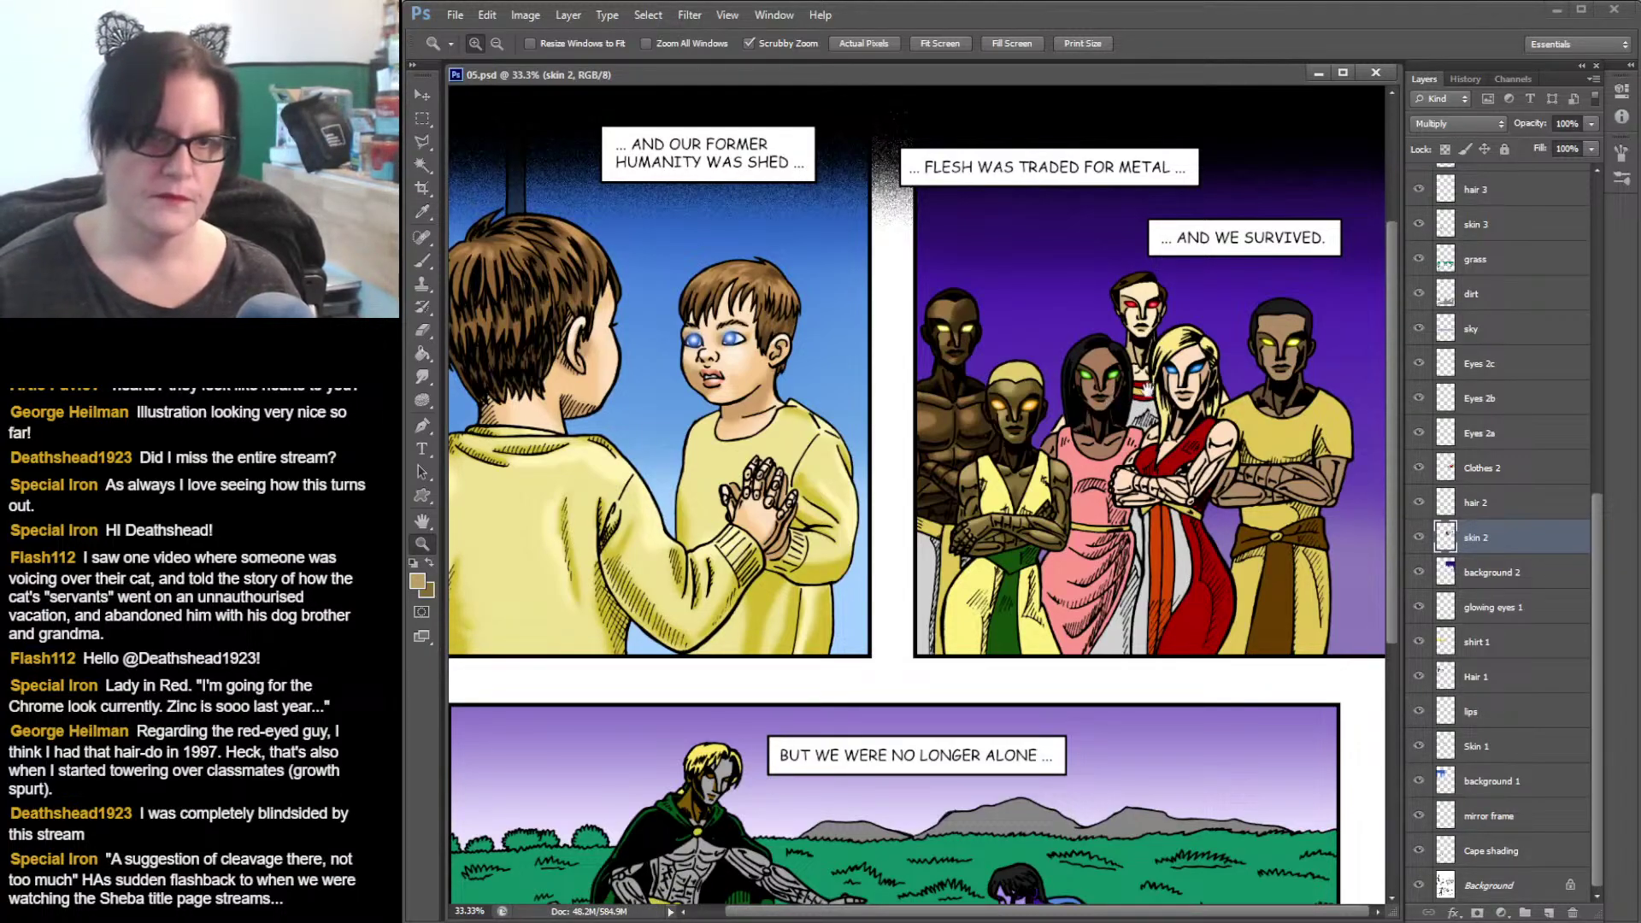
scroll(1147, 389, "up", 1)
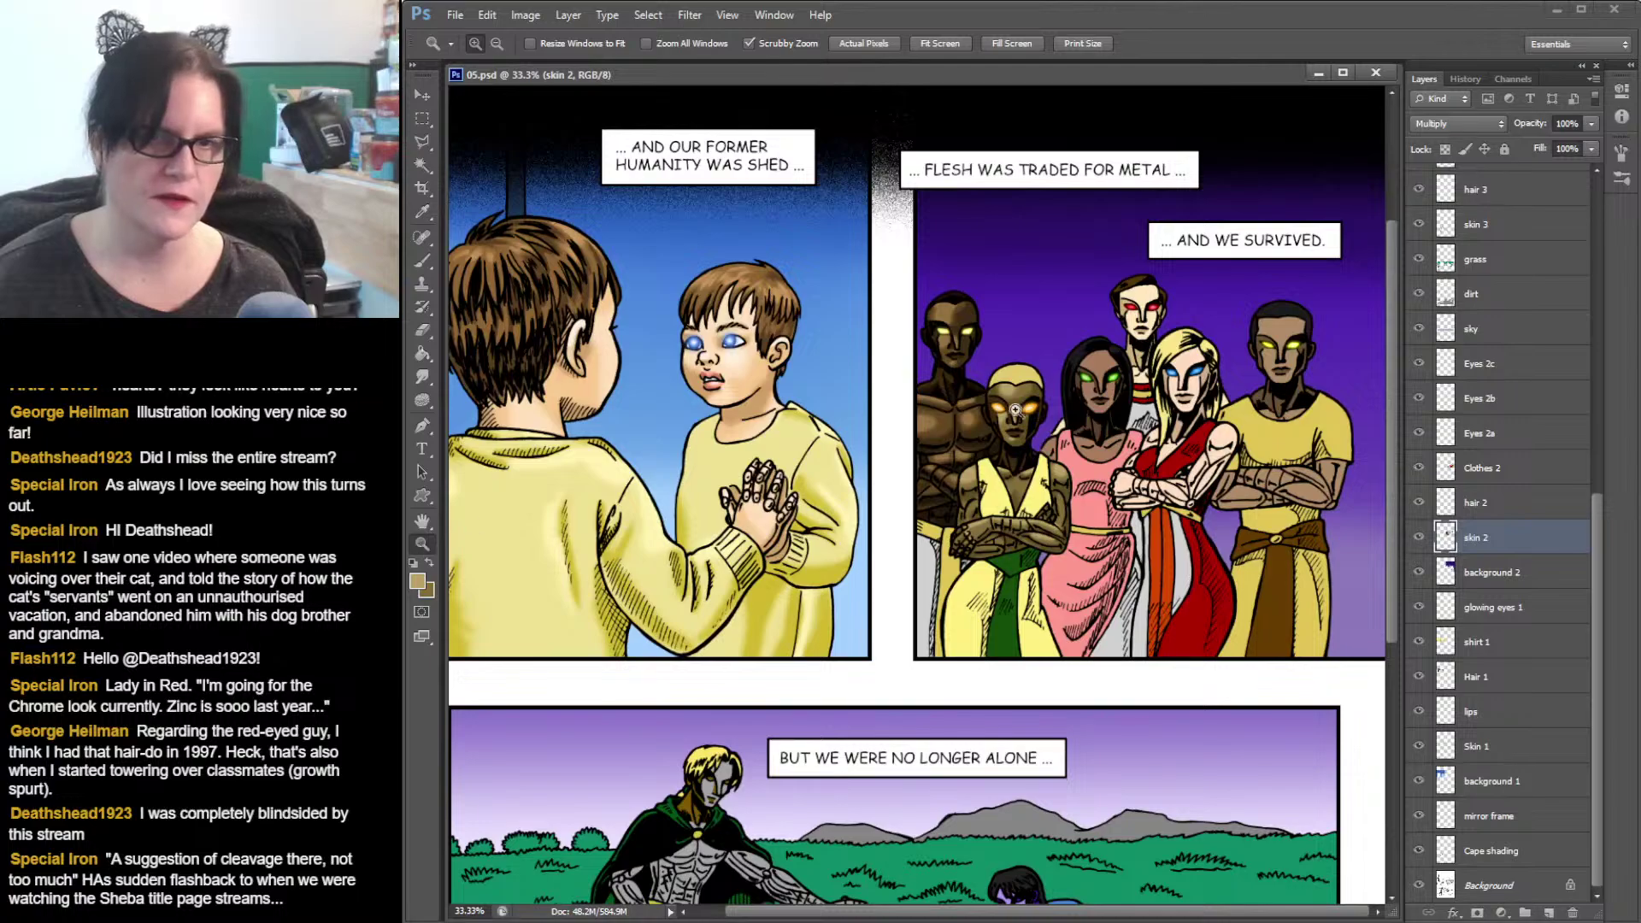
left_click(1068, 412)
left_click_drag(1124, 421, 969, 457)
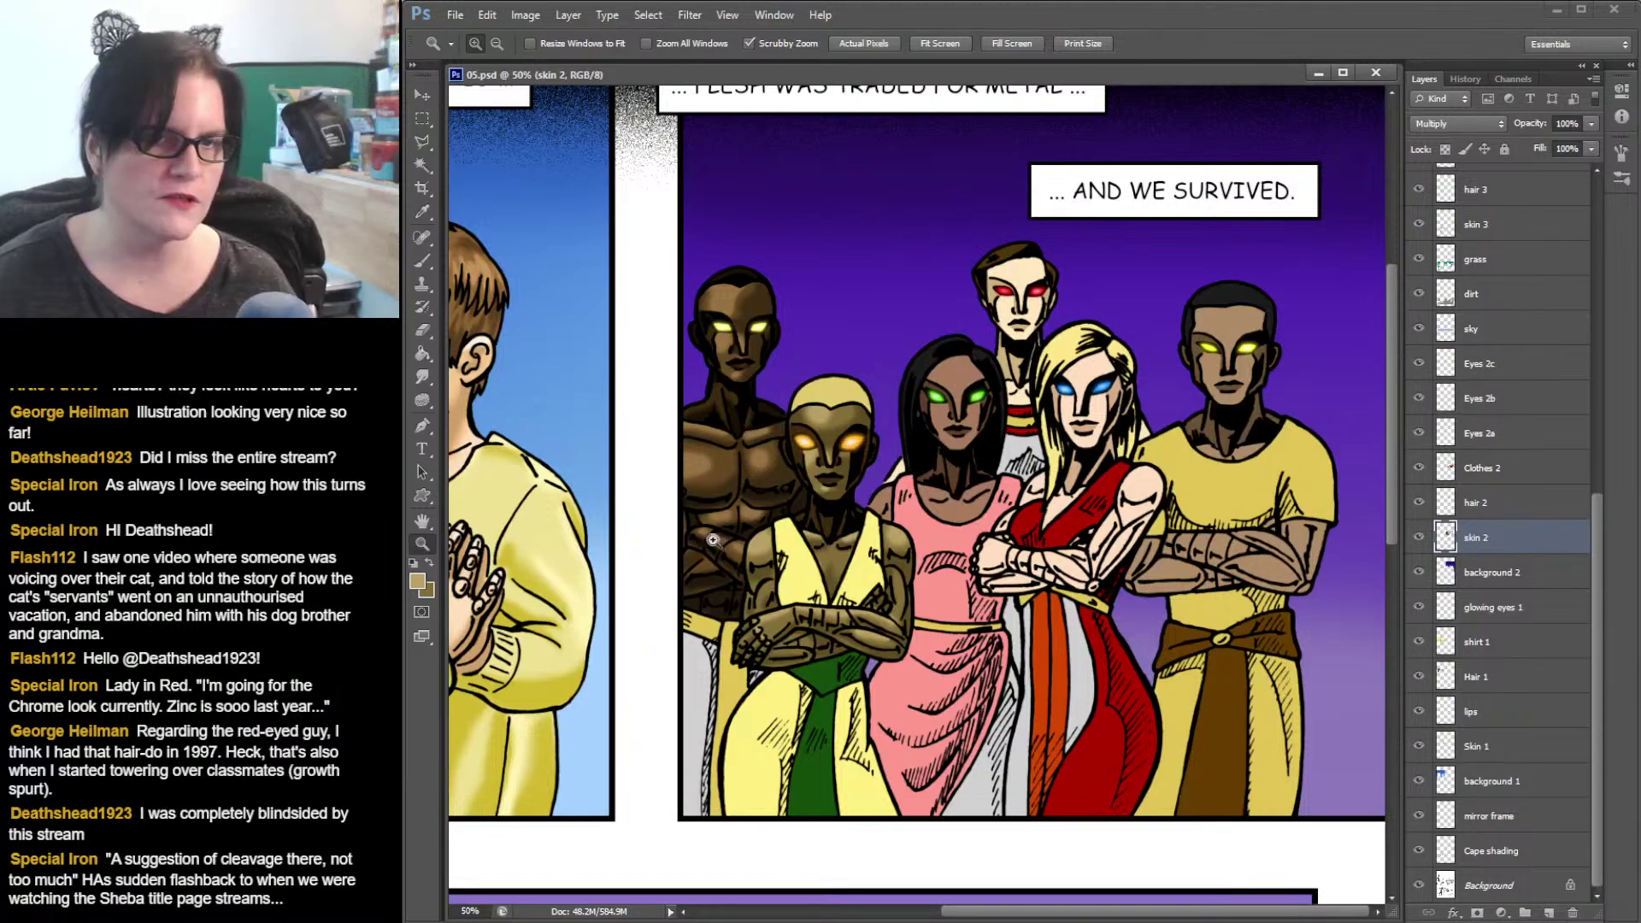
left_click(780, 510)
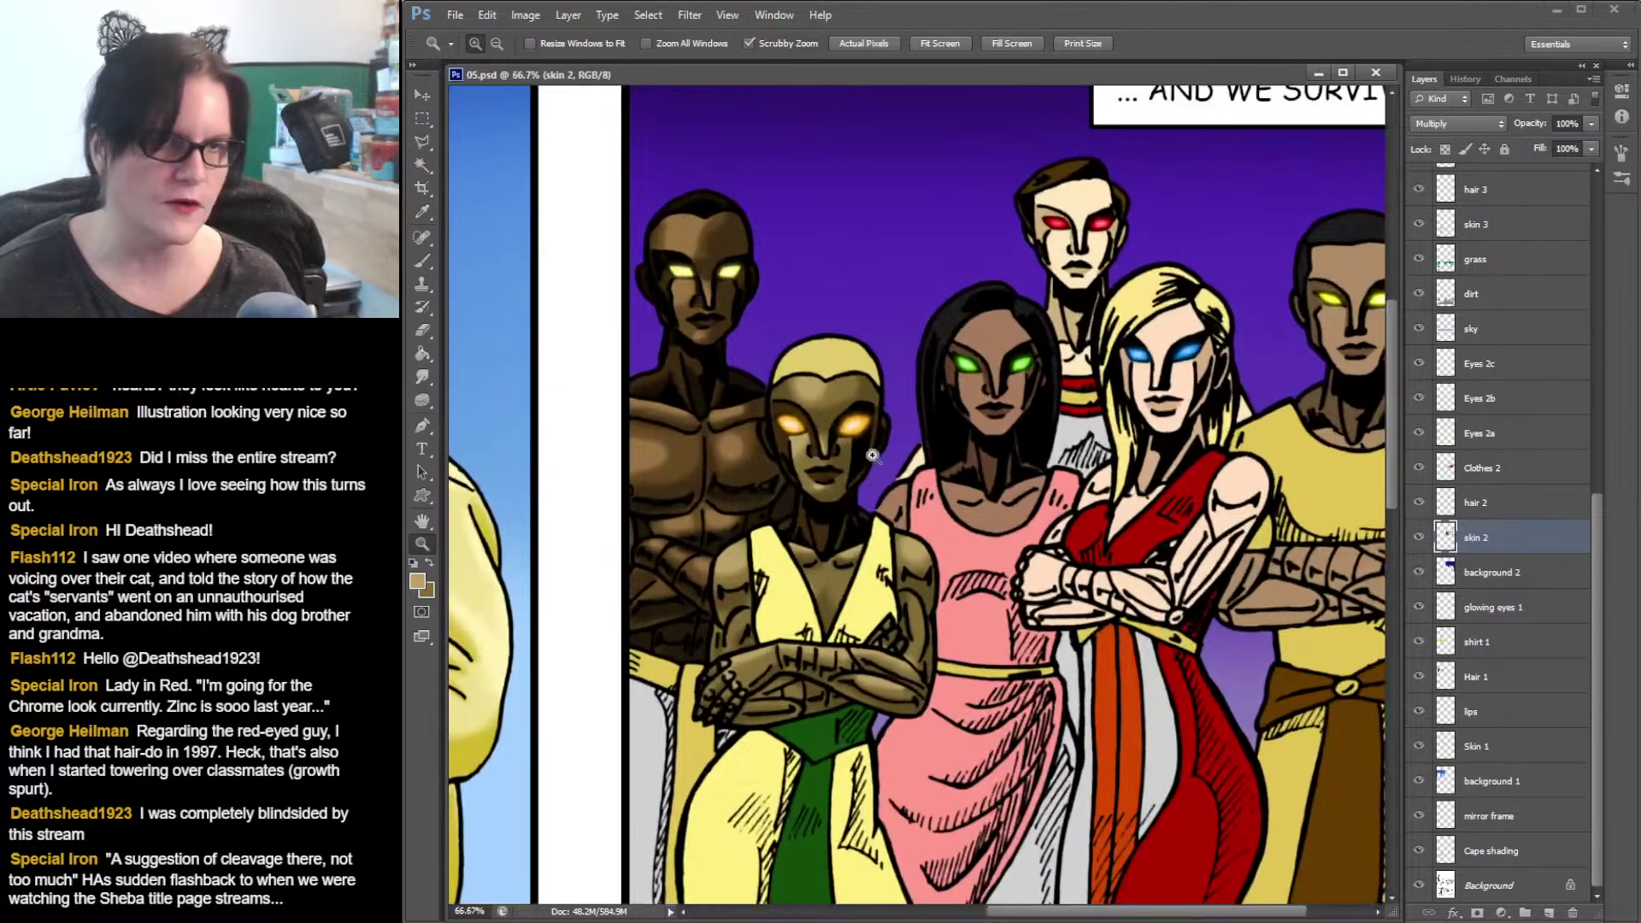
- Select the dark shadow area around the short-haired woman's face and neck on the skin 2 layer with the Magic Wand
left_click(422, 165)
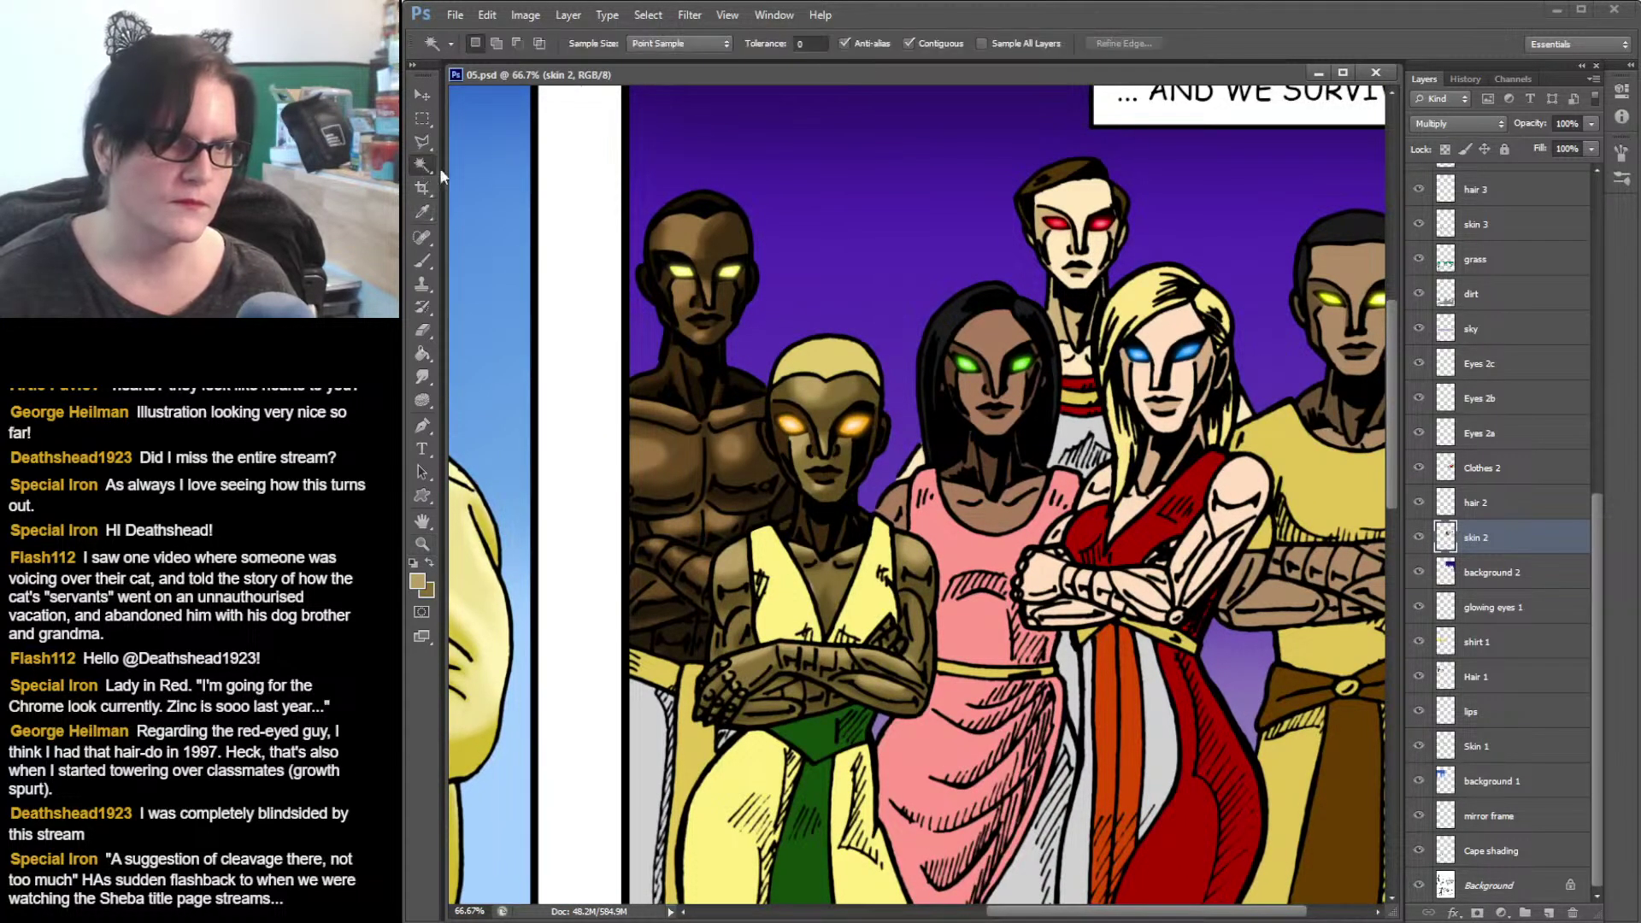
left_click(778, 411)
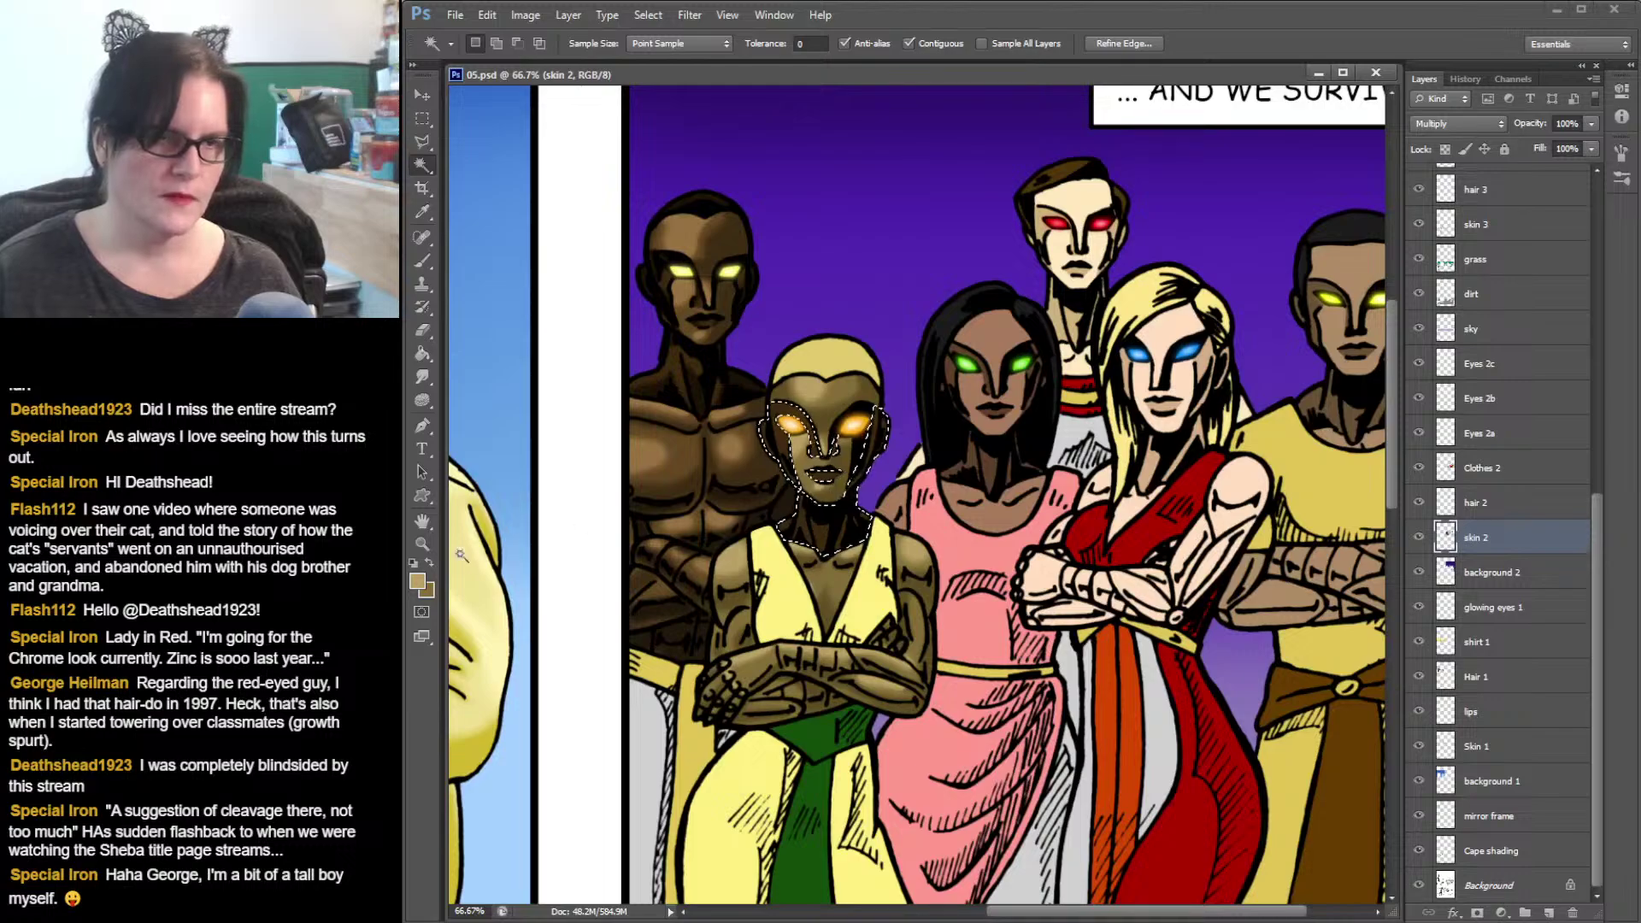
left_click(423, 546)
left_click(825, 479)
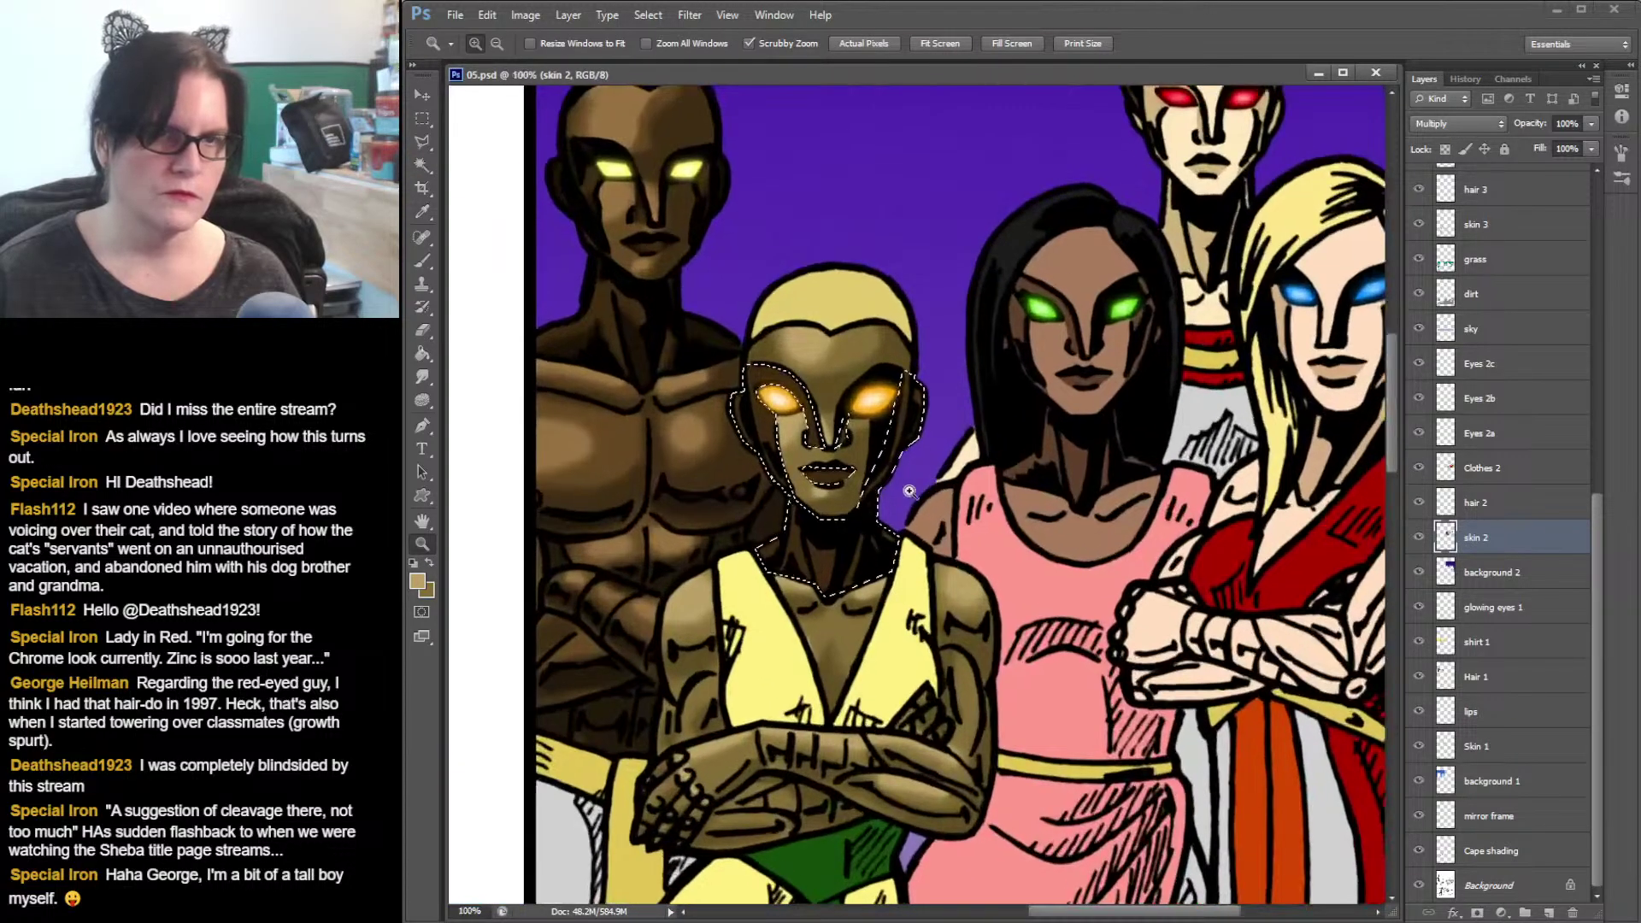
left_click_drag(873, 450, 951, 458)
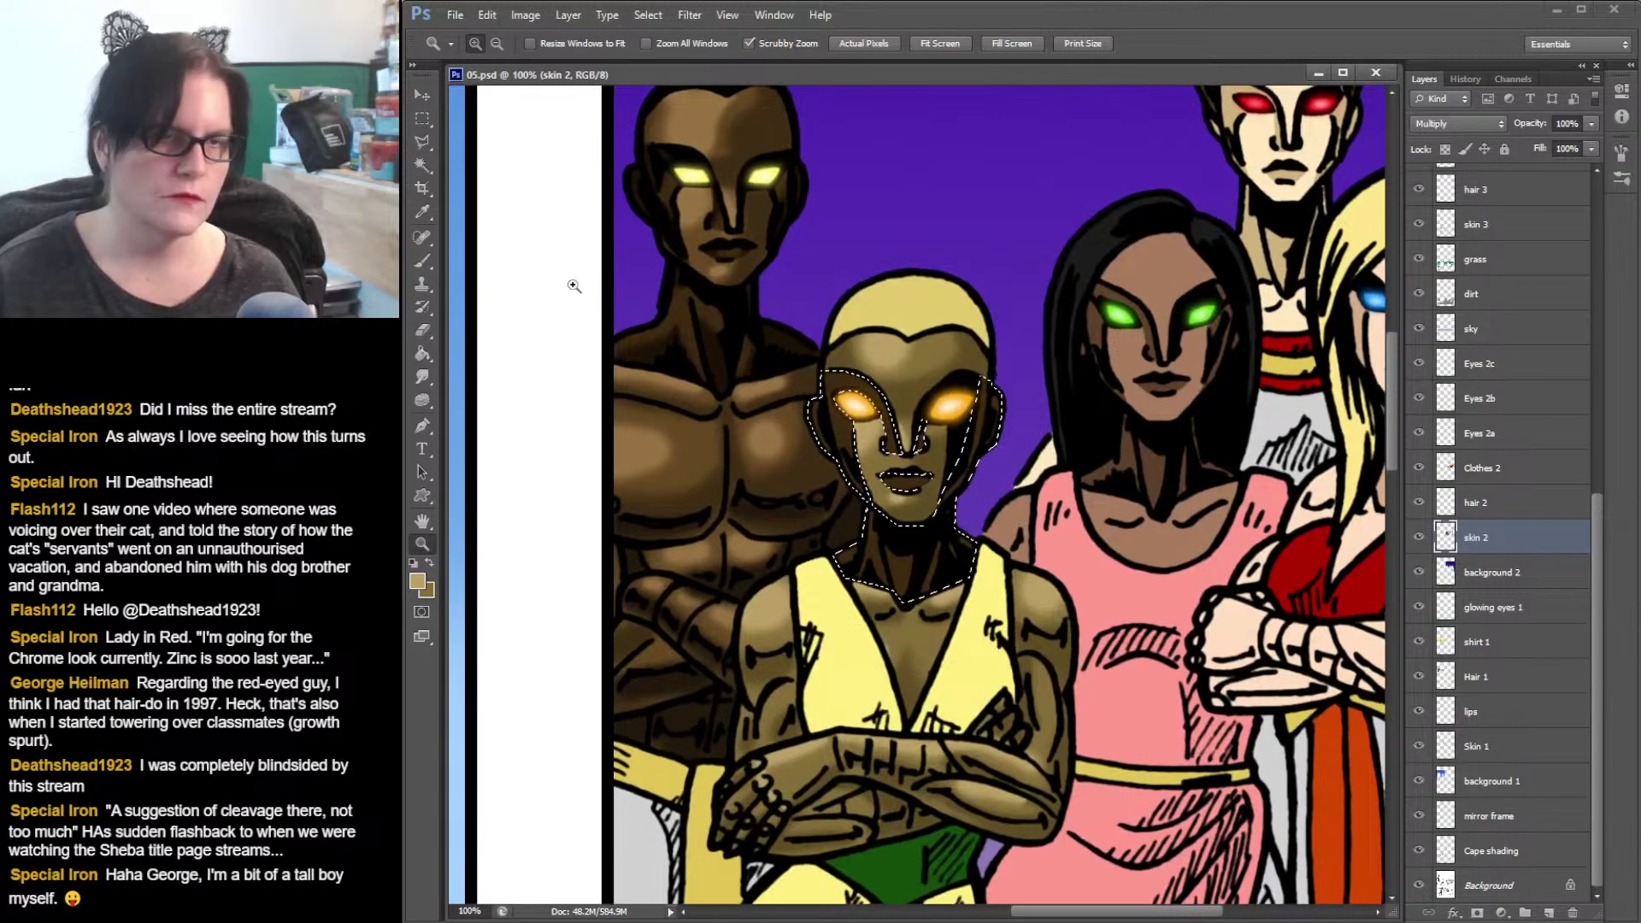
- Sample the dark brown shadow above her eye, darken the foreground colour to 181005, and ready the 60 px brush
left_click(422, 214)
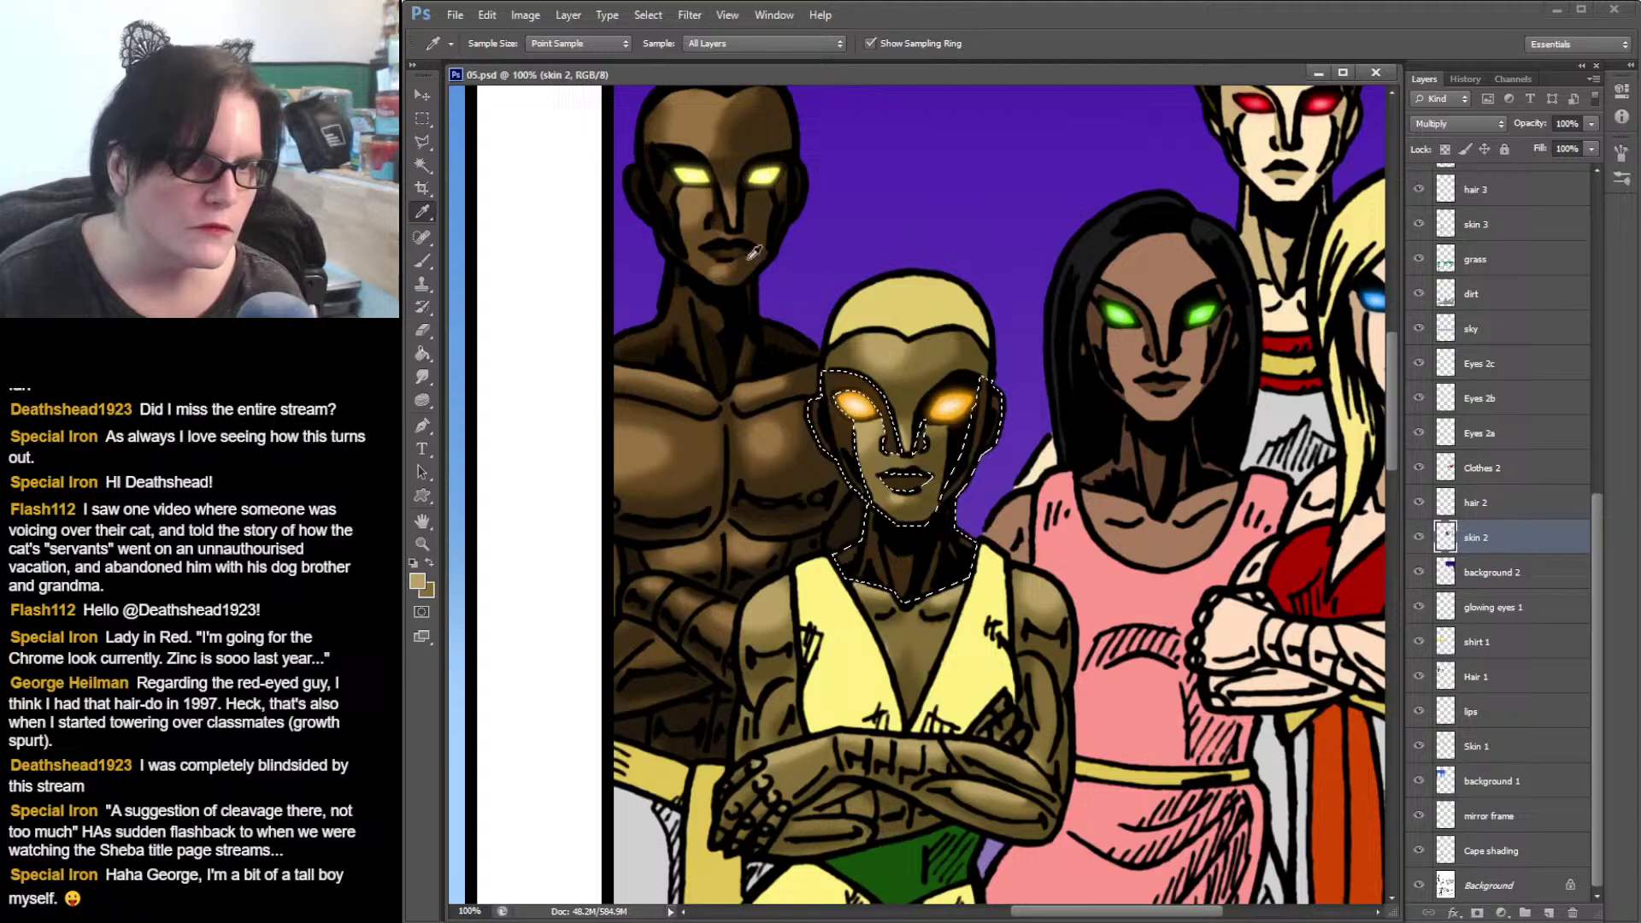
left_click(840, 372)
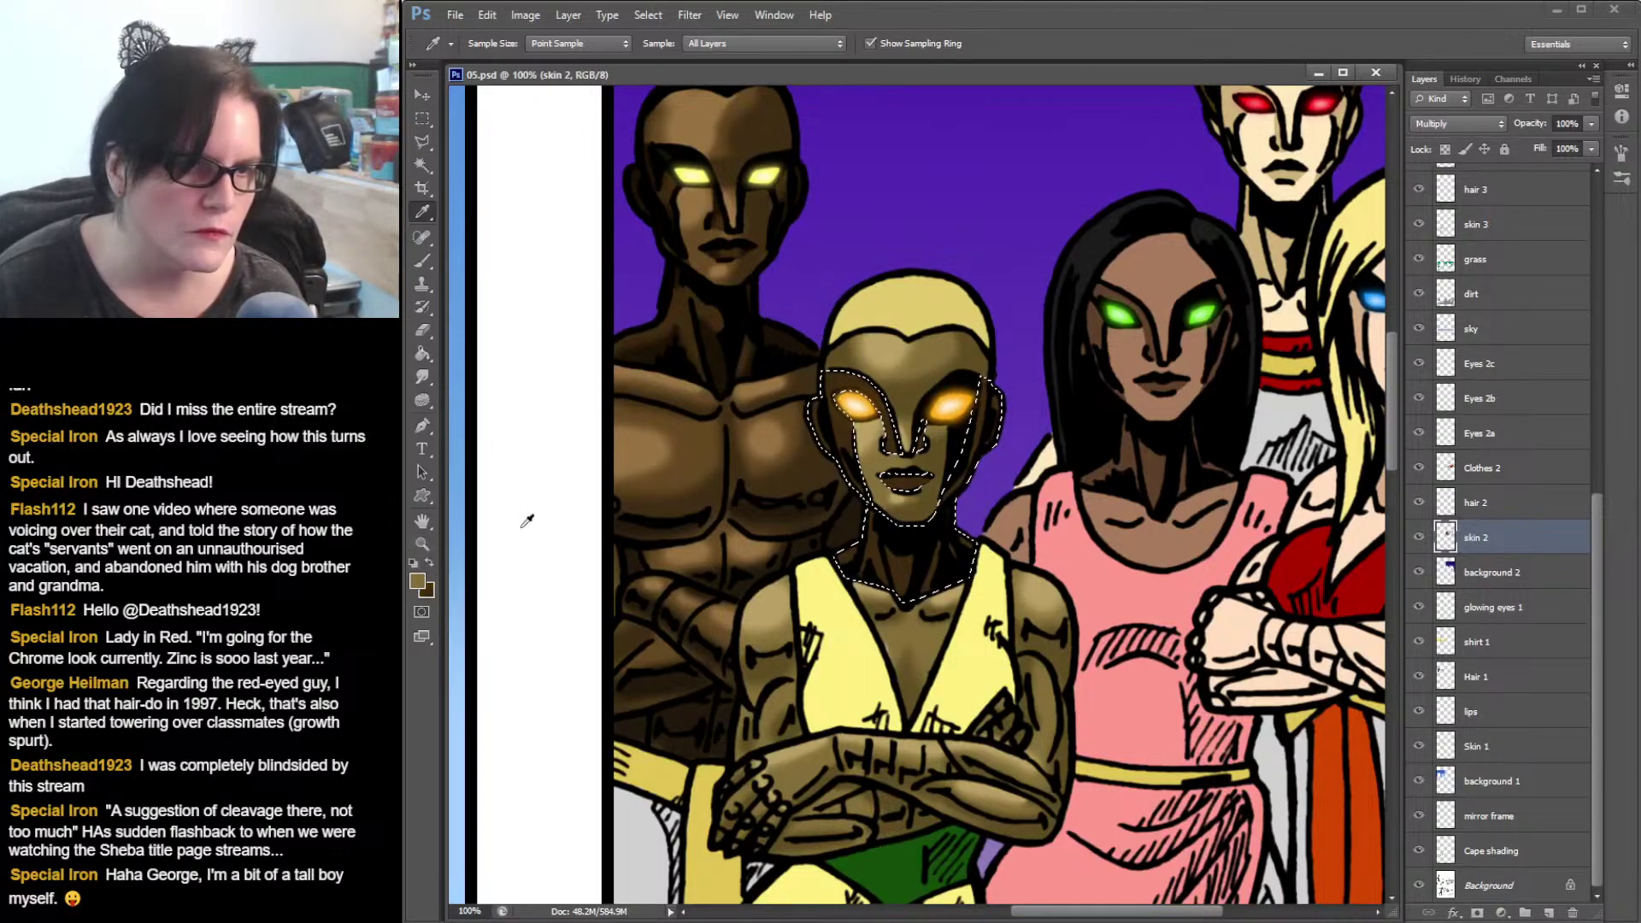
left_click(849, 373)
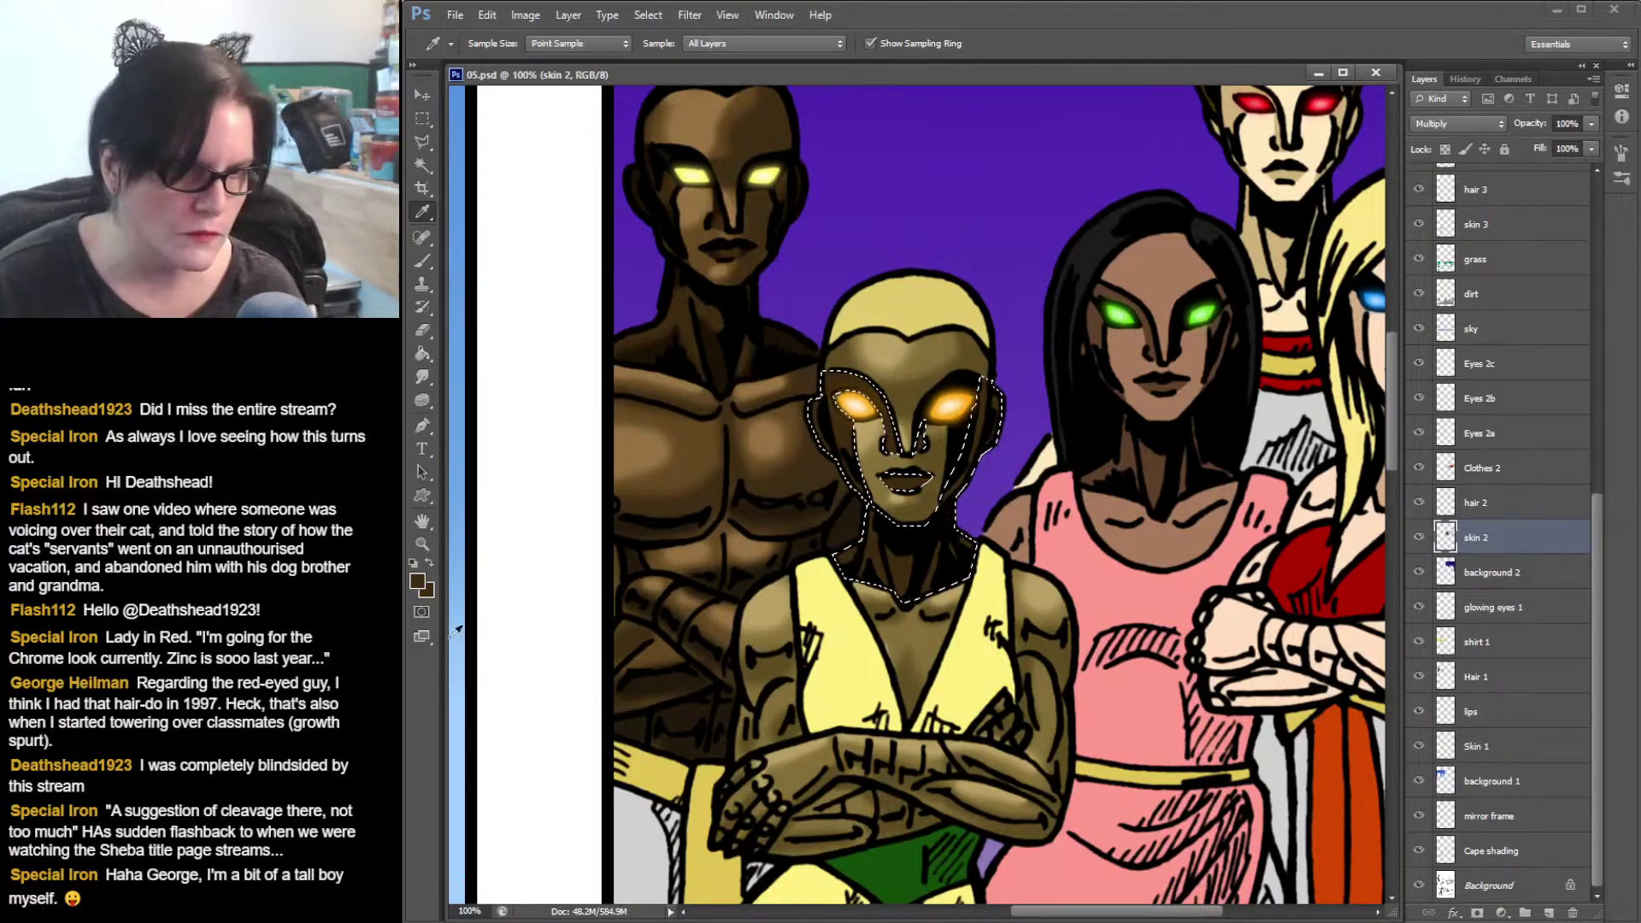
left_click(416, 582)
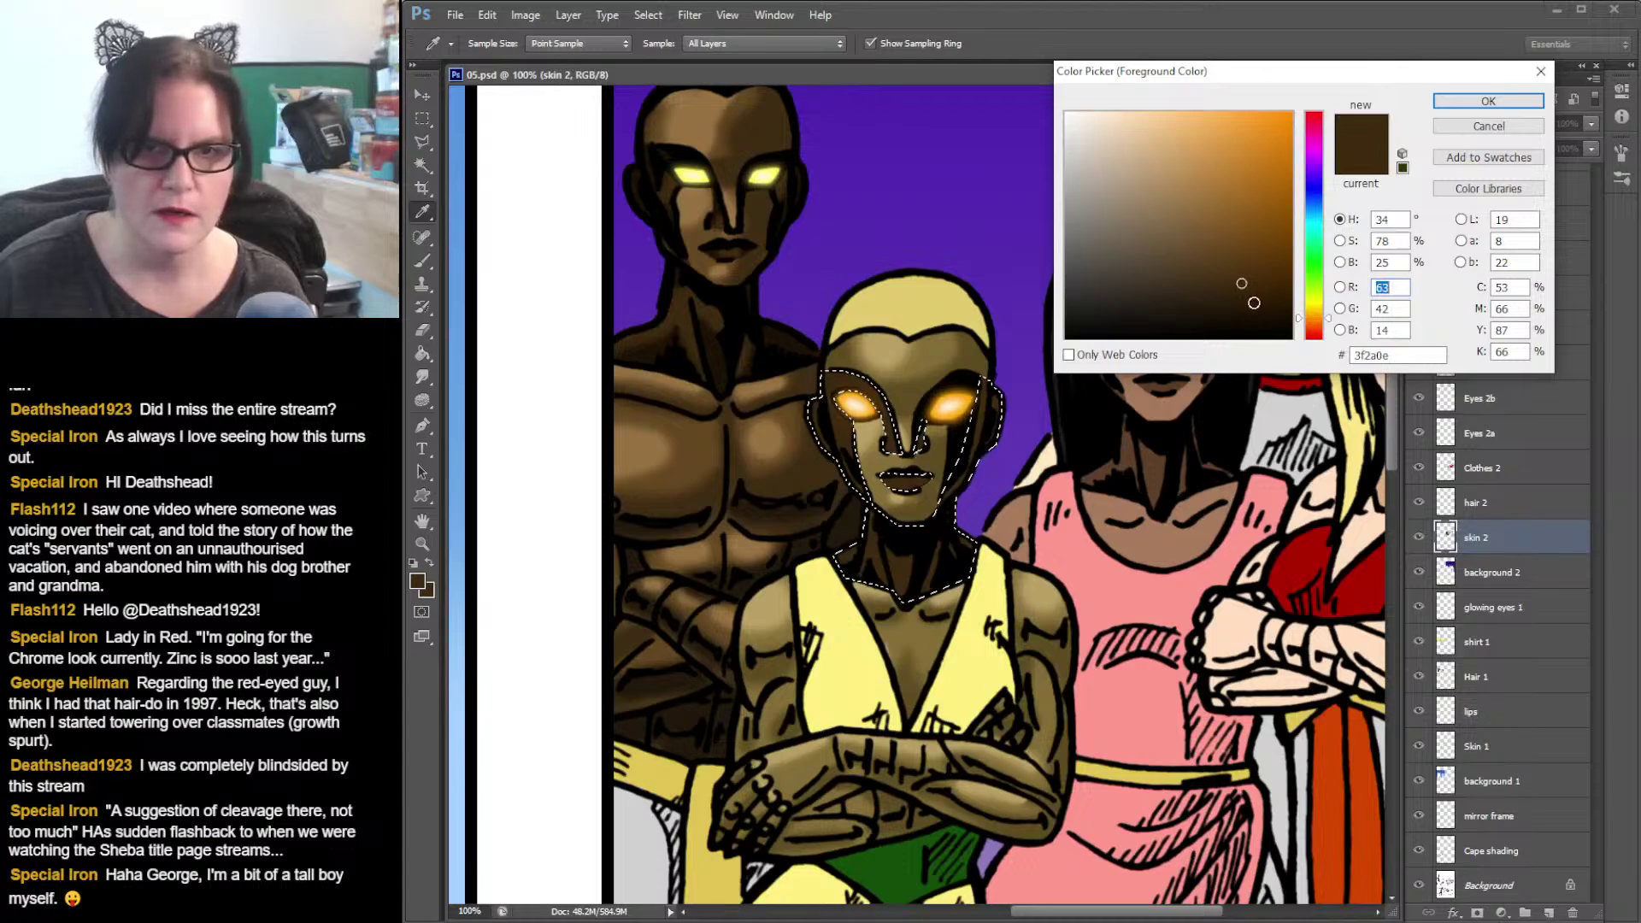
left_click(1251, 303)
left_click_drag(1252, 303, 1245, 318)
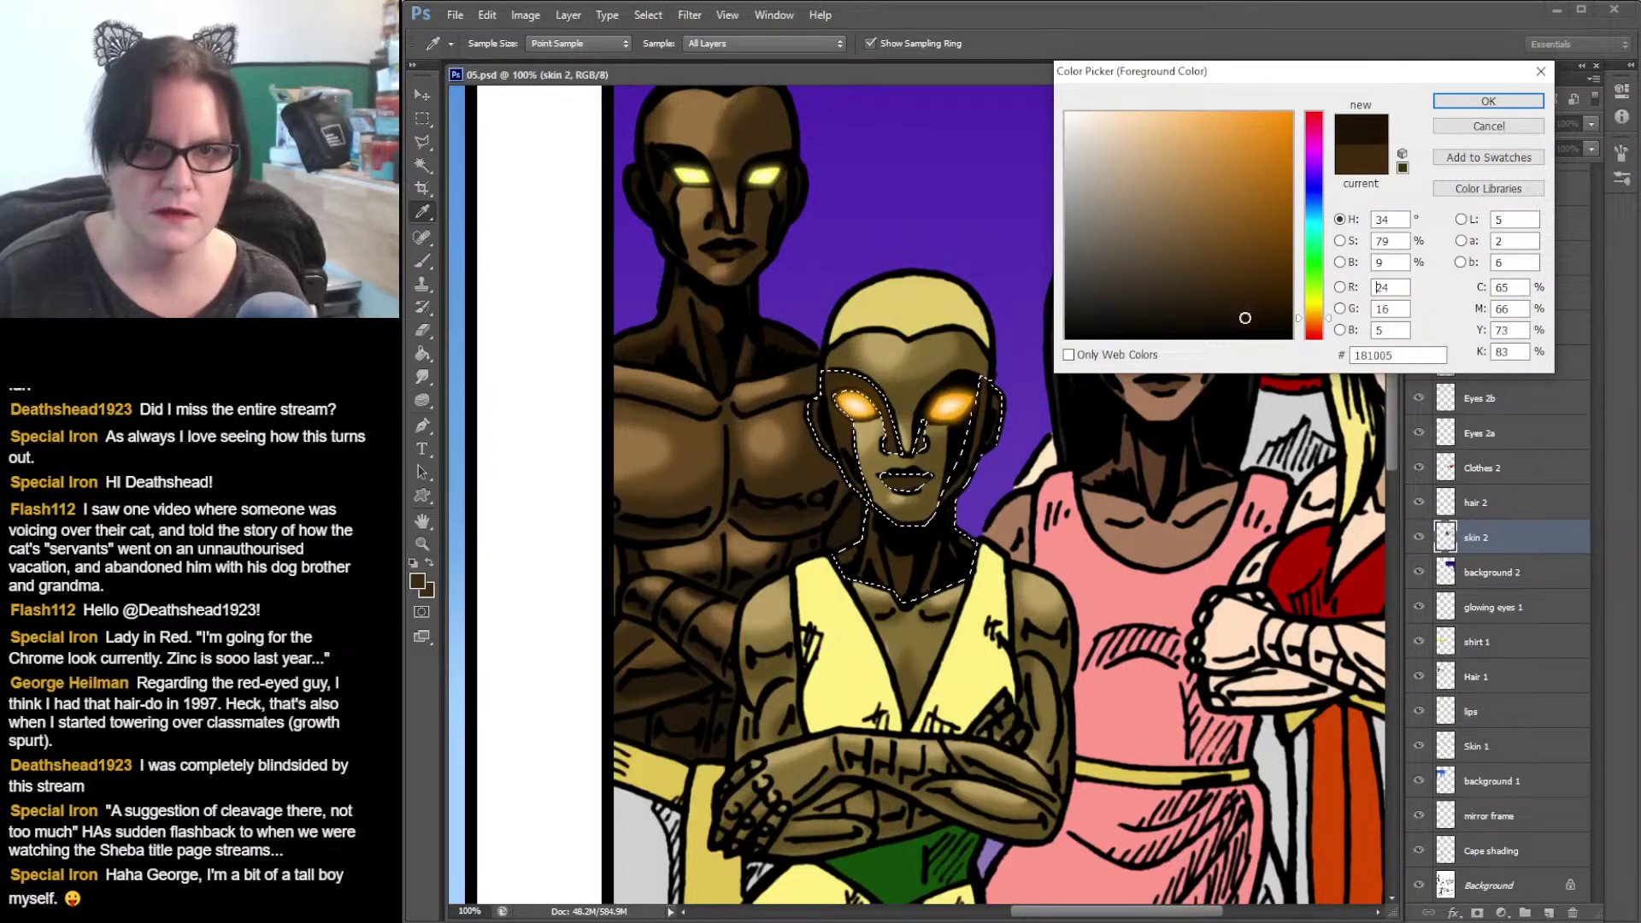
left_click(1505, 102)
left_click(422, 261)
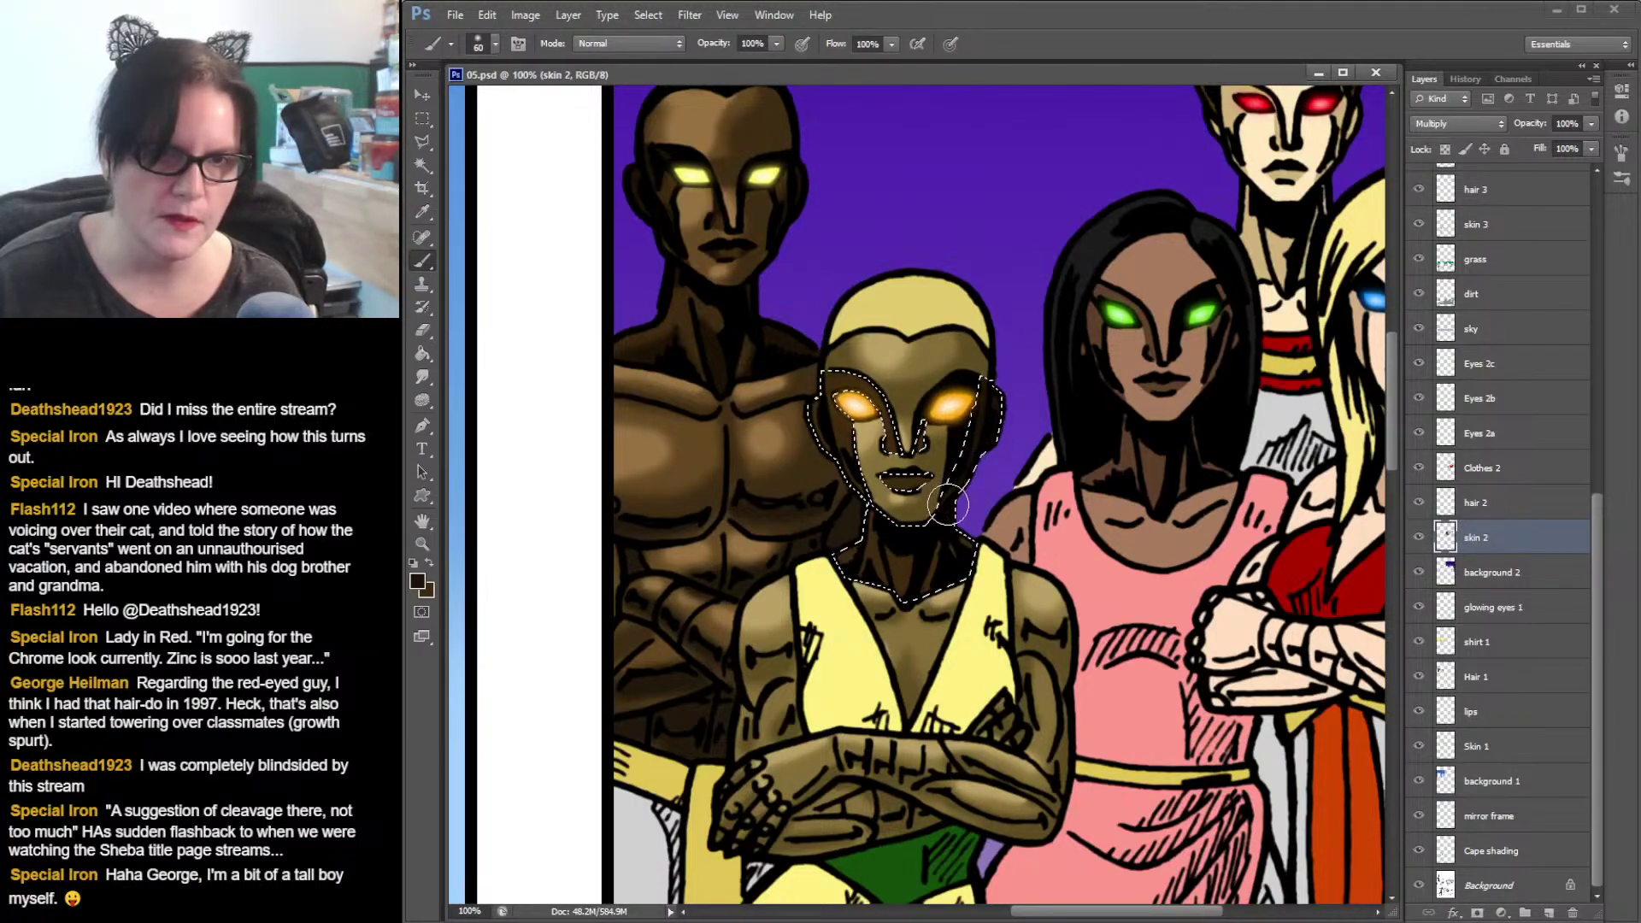
- Paint dark shading on the orange-eyed woman's jaw, neck and face edge with soft 60 px and 48 px brushes
mouse_move(959, 517)
left_mouse_down()
mouse_move(953, 552)
mouse_move(971, 522)
mouse_move(1064, 499)
mouse_move(929, 555)
left_mouse_up()
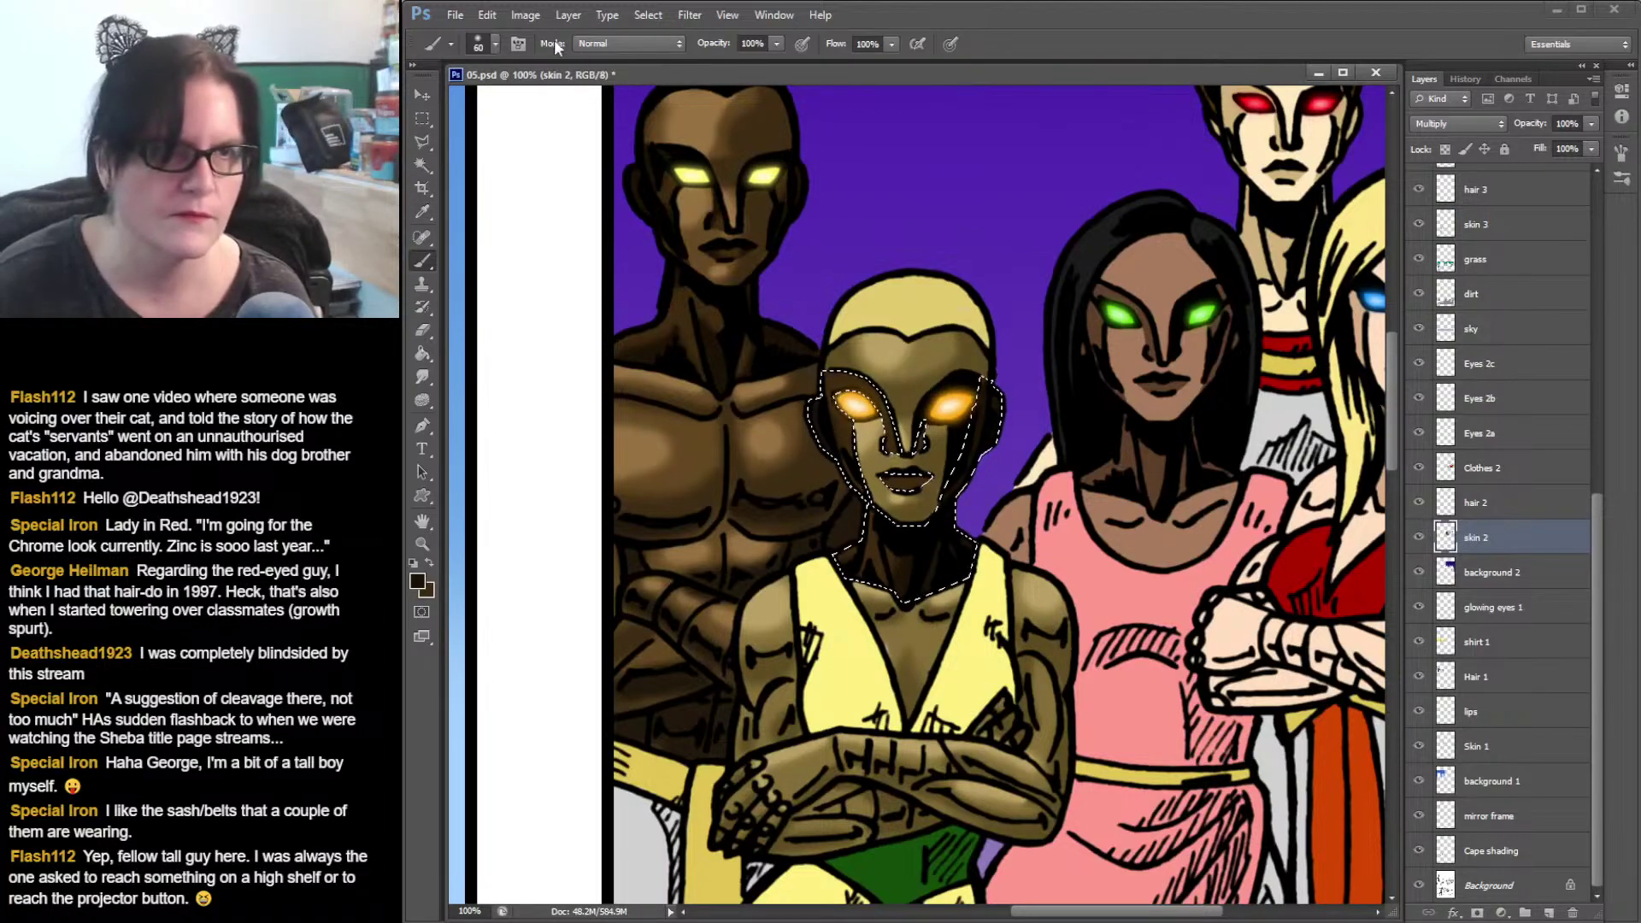
left_click(496, 44)
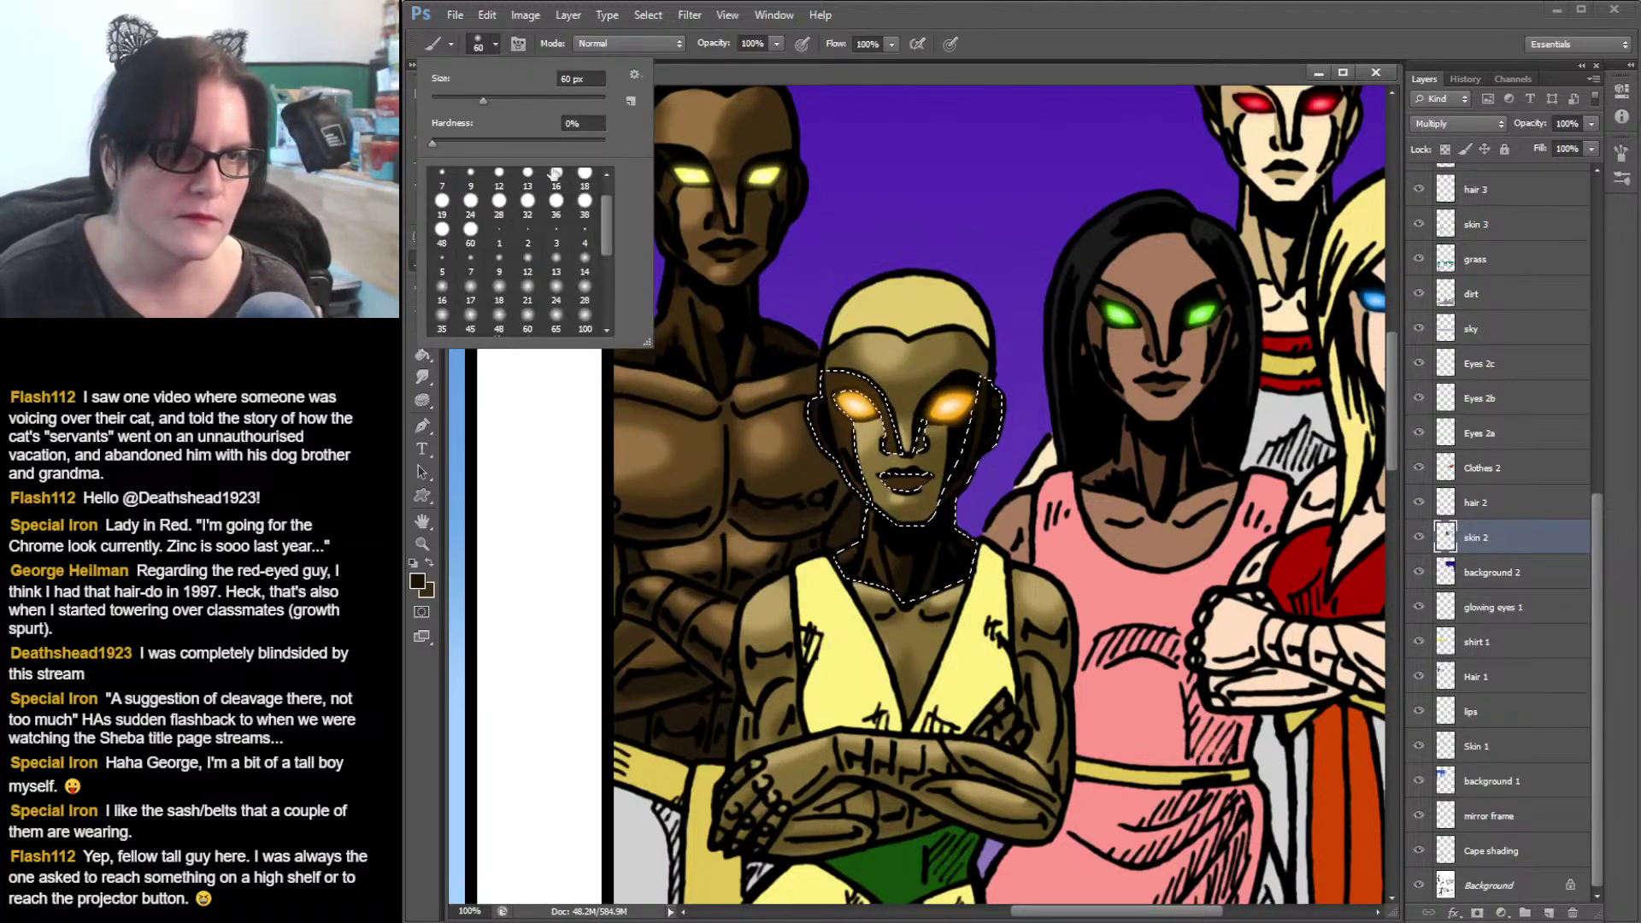
left_click(499, 318)
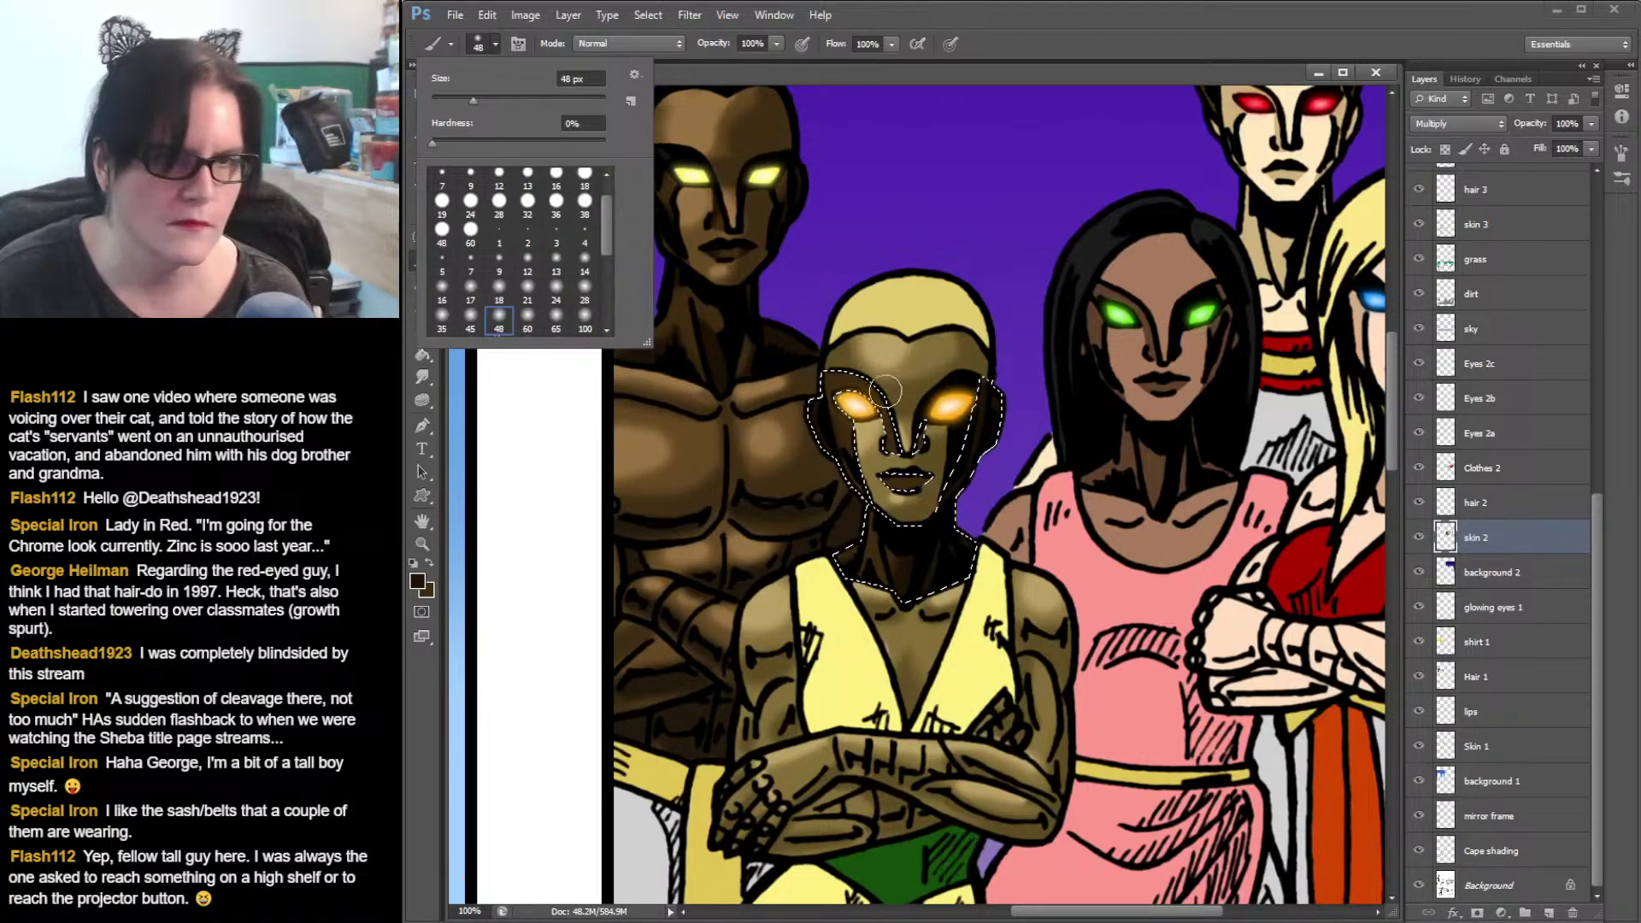
left_click(827, 417)
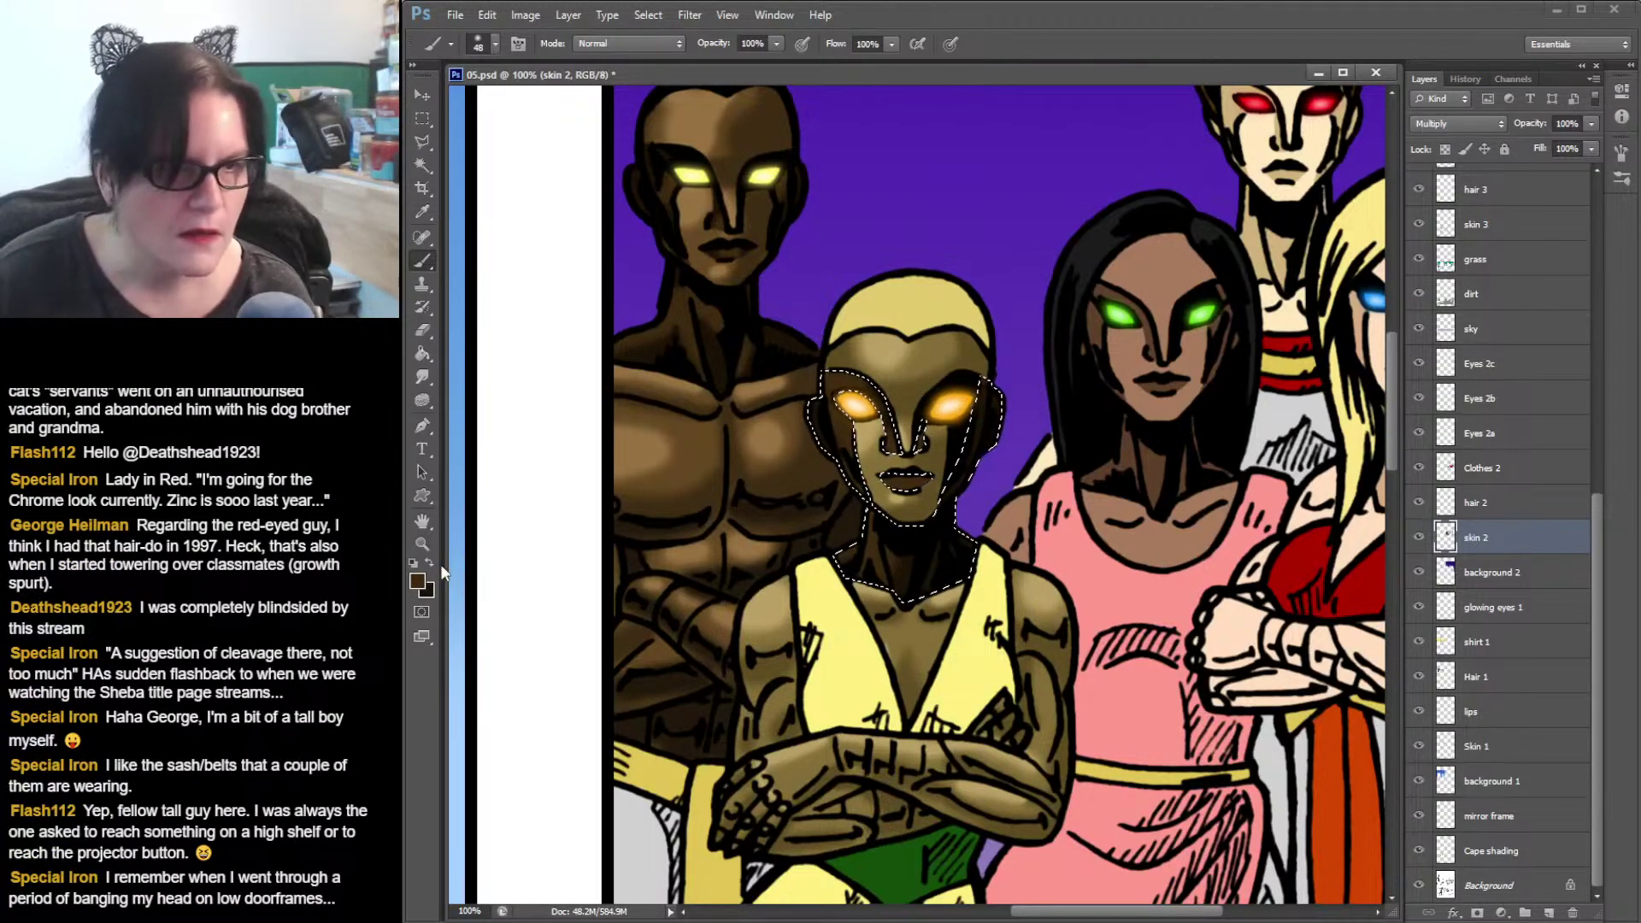
- Darken the orange-eyed woman's lips with a soft 18 px brush and clear the selection
left_click(494, 43)
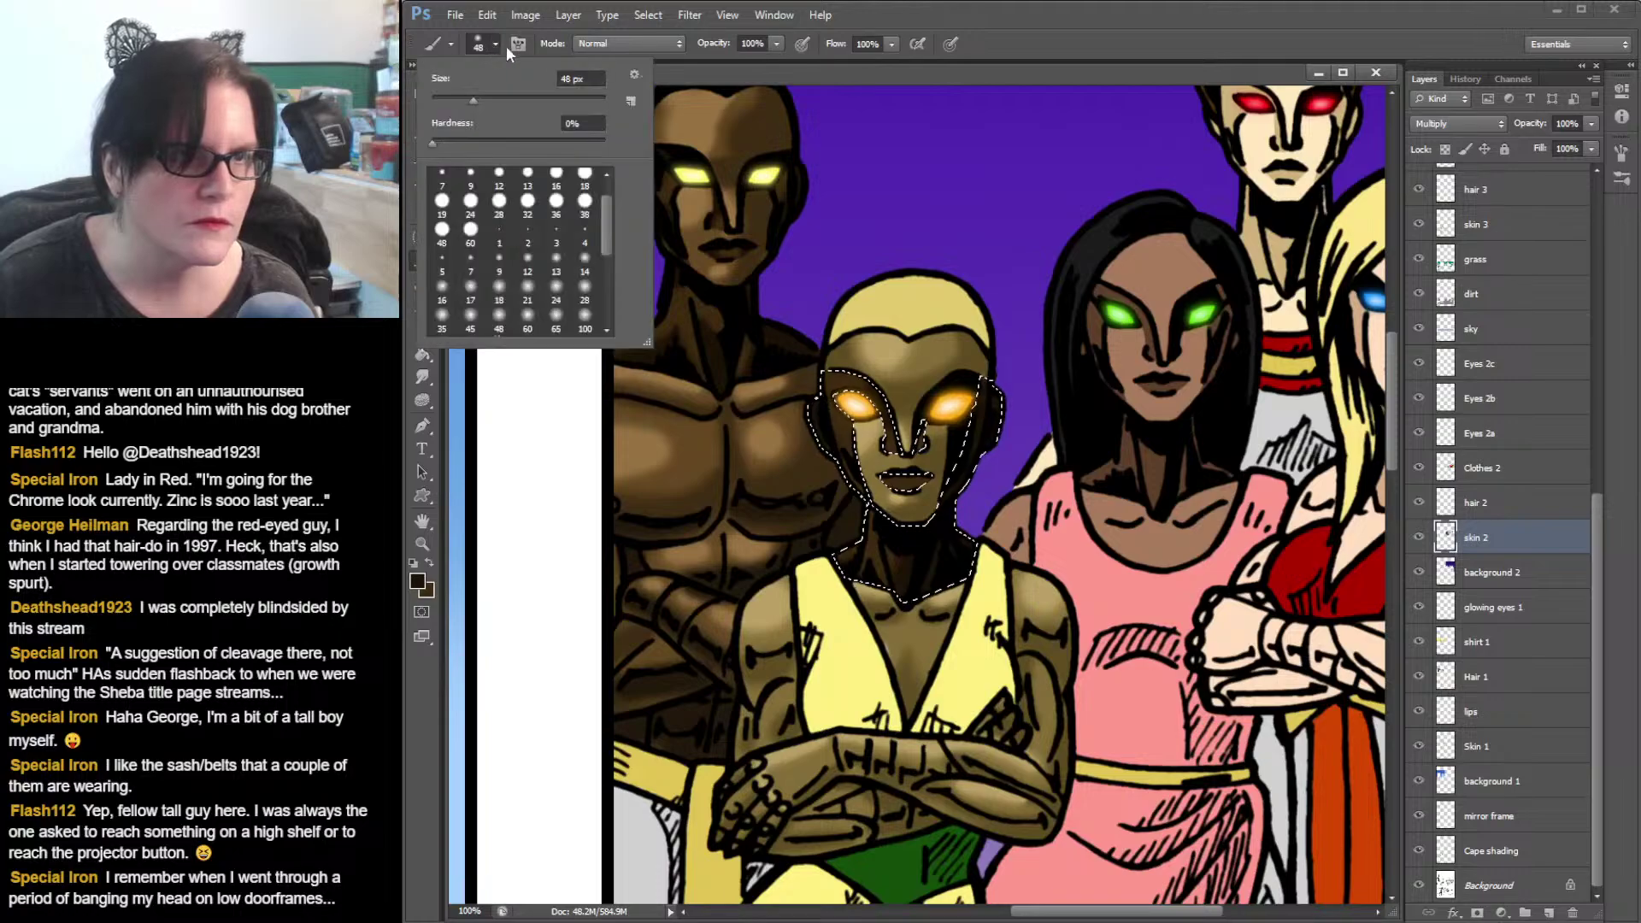
left_click(503, 289)
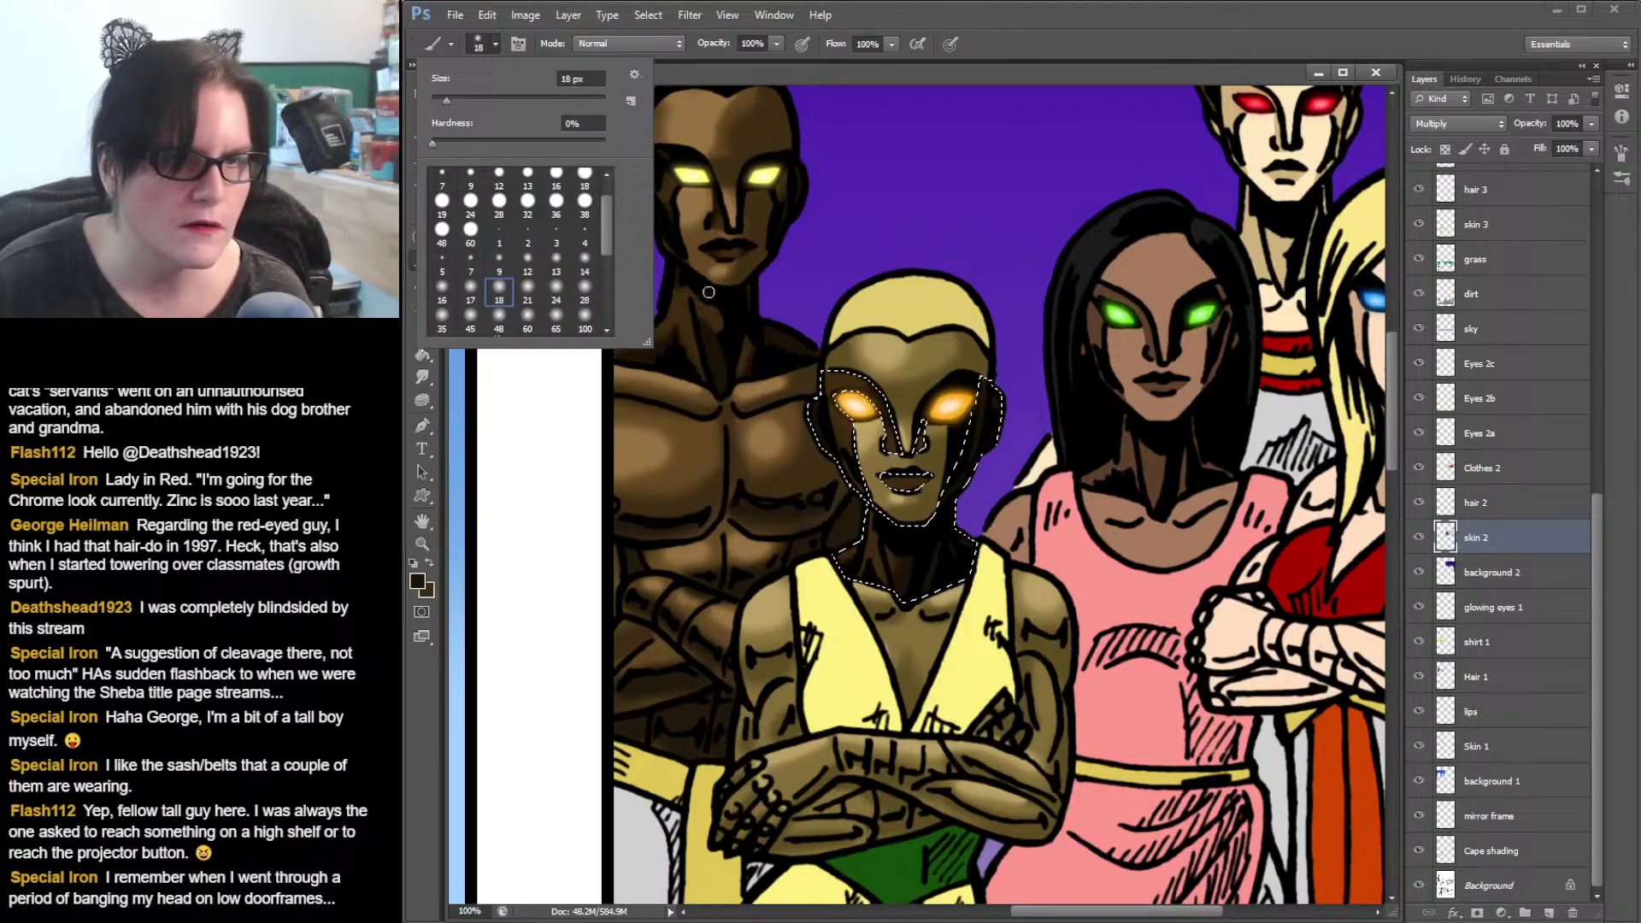
left_click(928, 481)
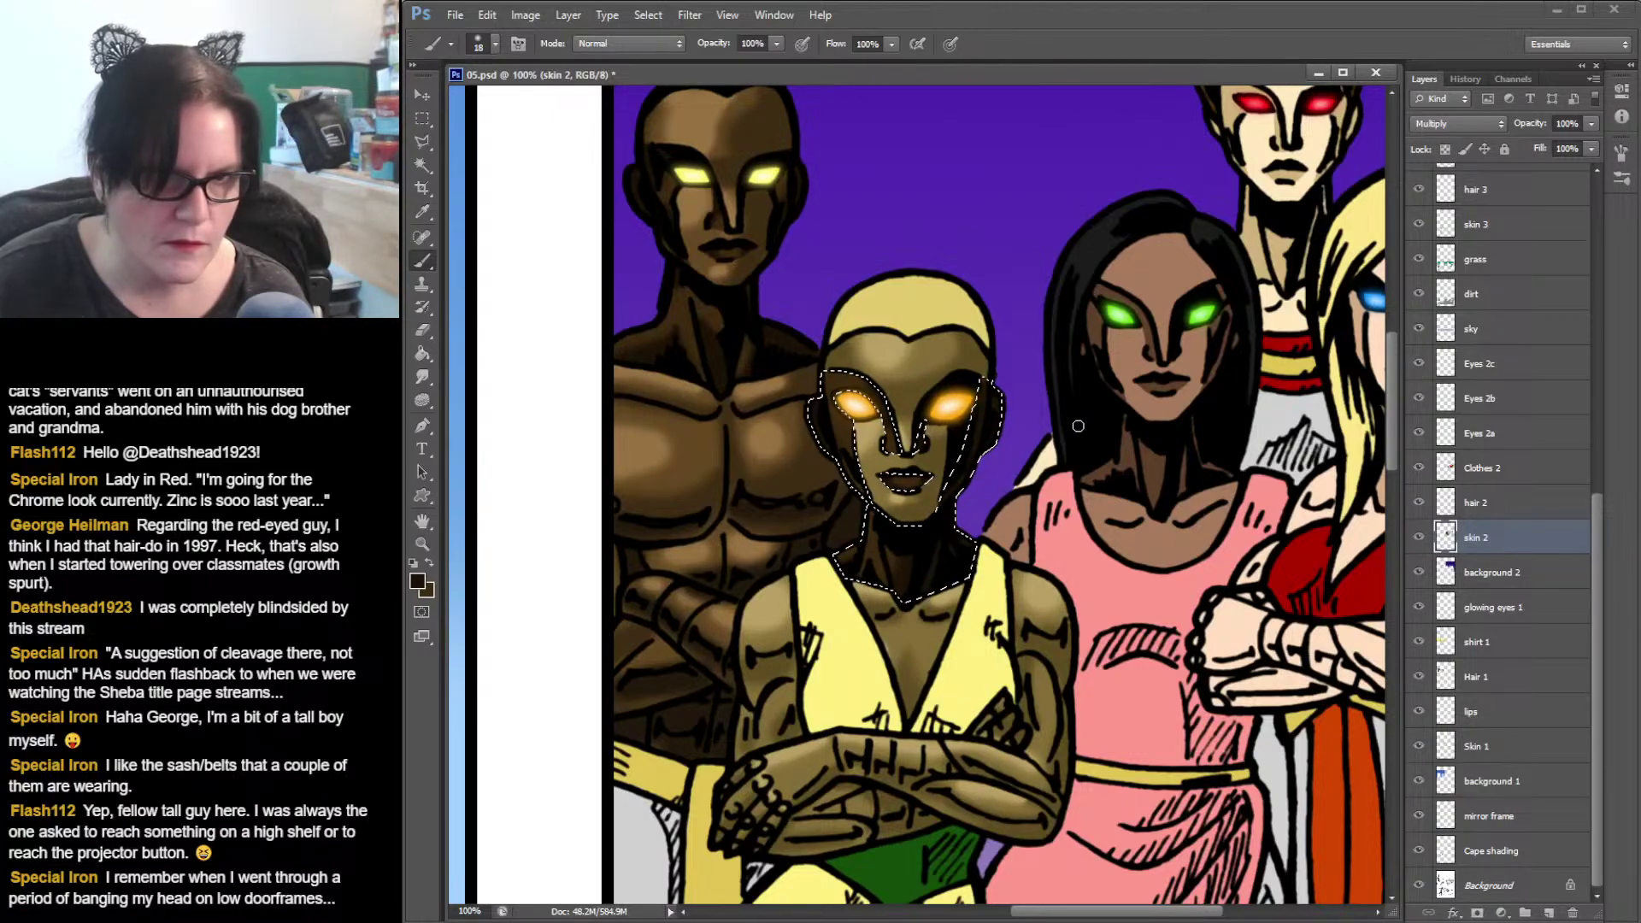
left_click(423, 119)
left_click(795, 174)
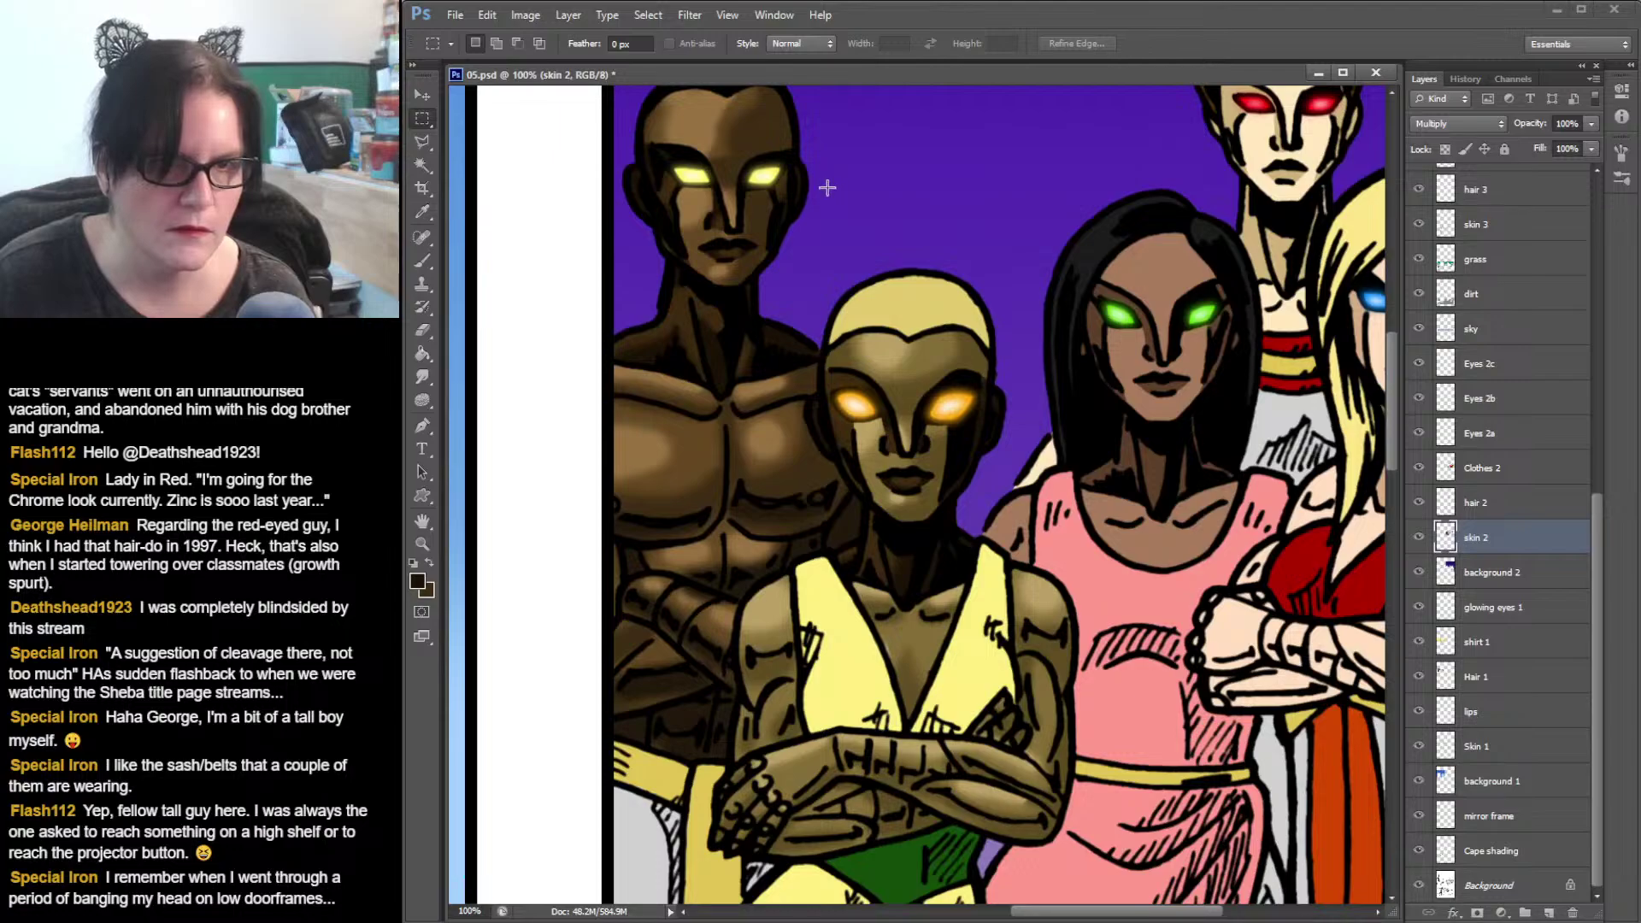
- Smudge the shading under the orange-eyed woman's eyes and around her mouth with a soft 35 px brush
key("z")
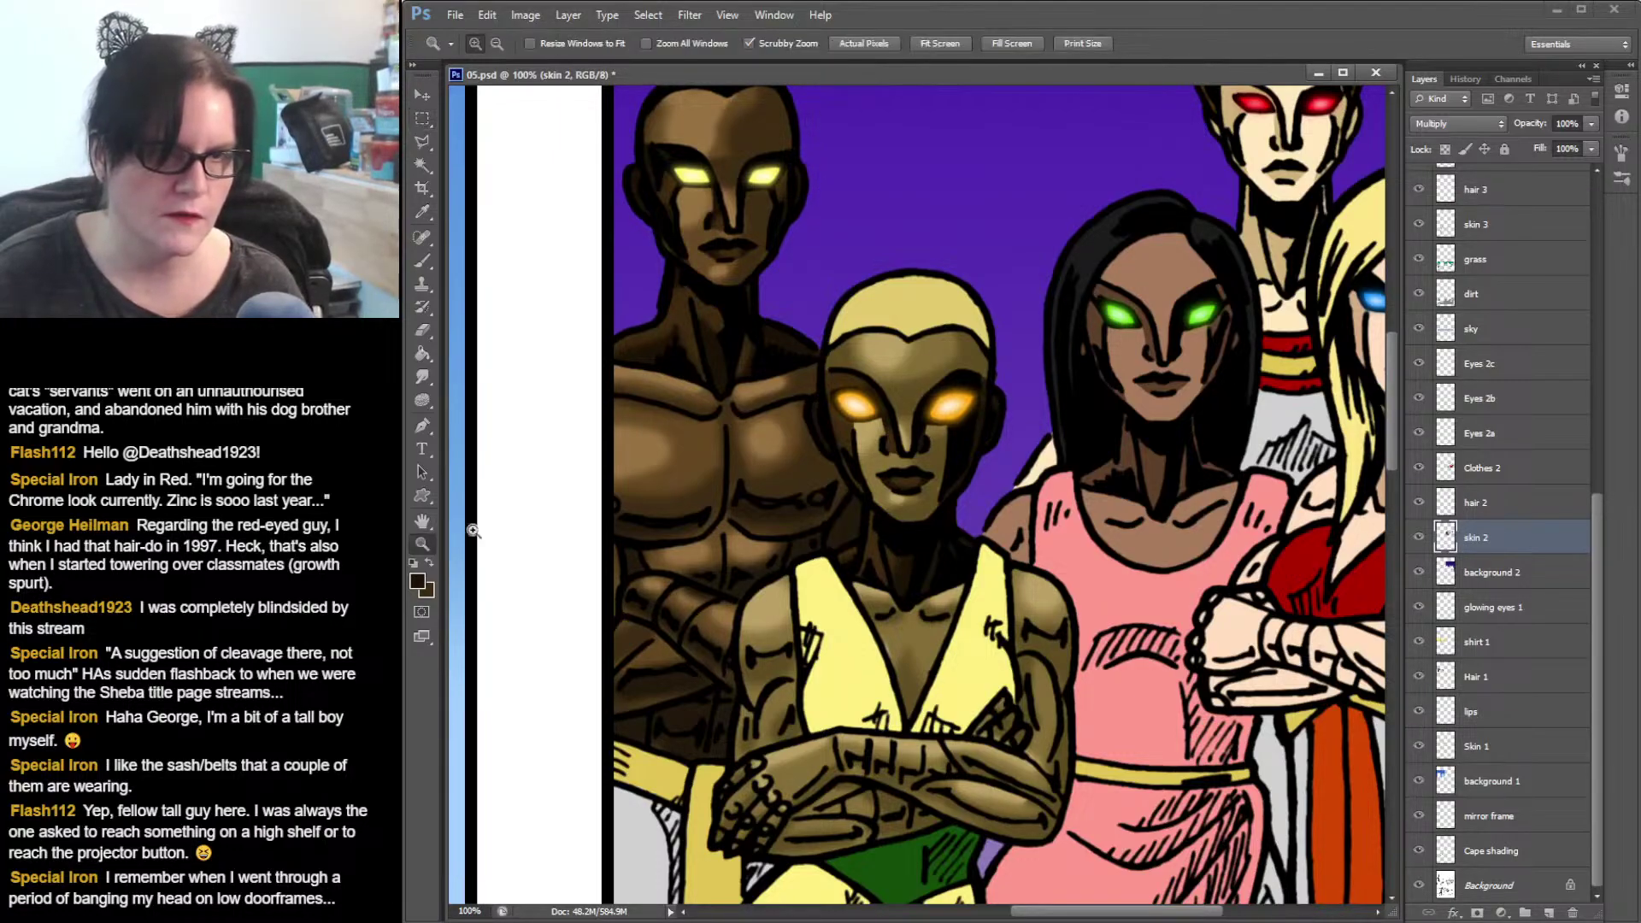
left_click(906, 425)
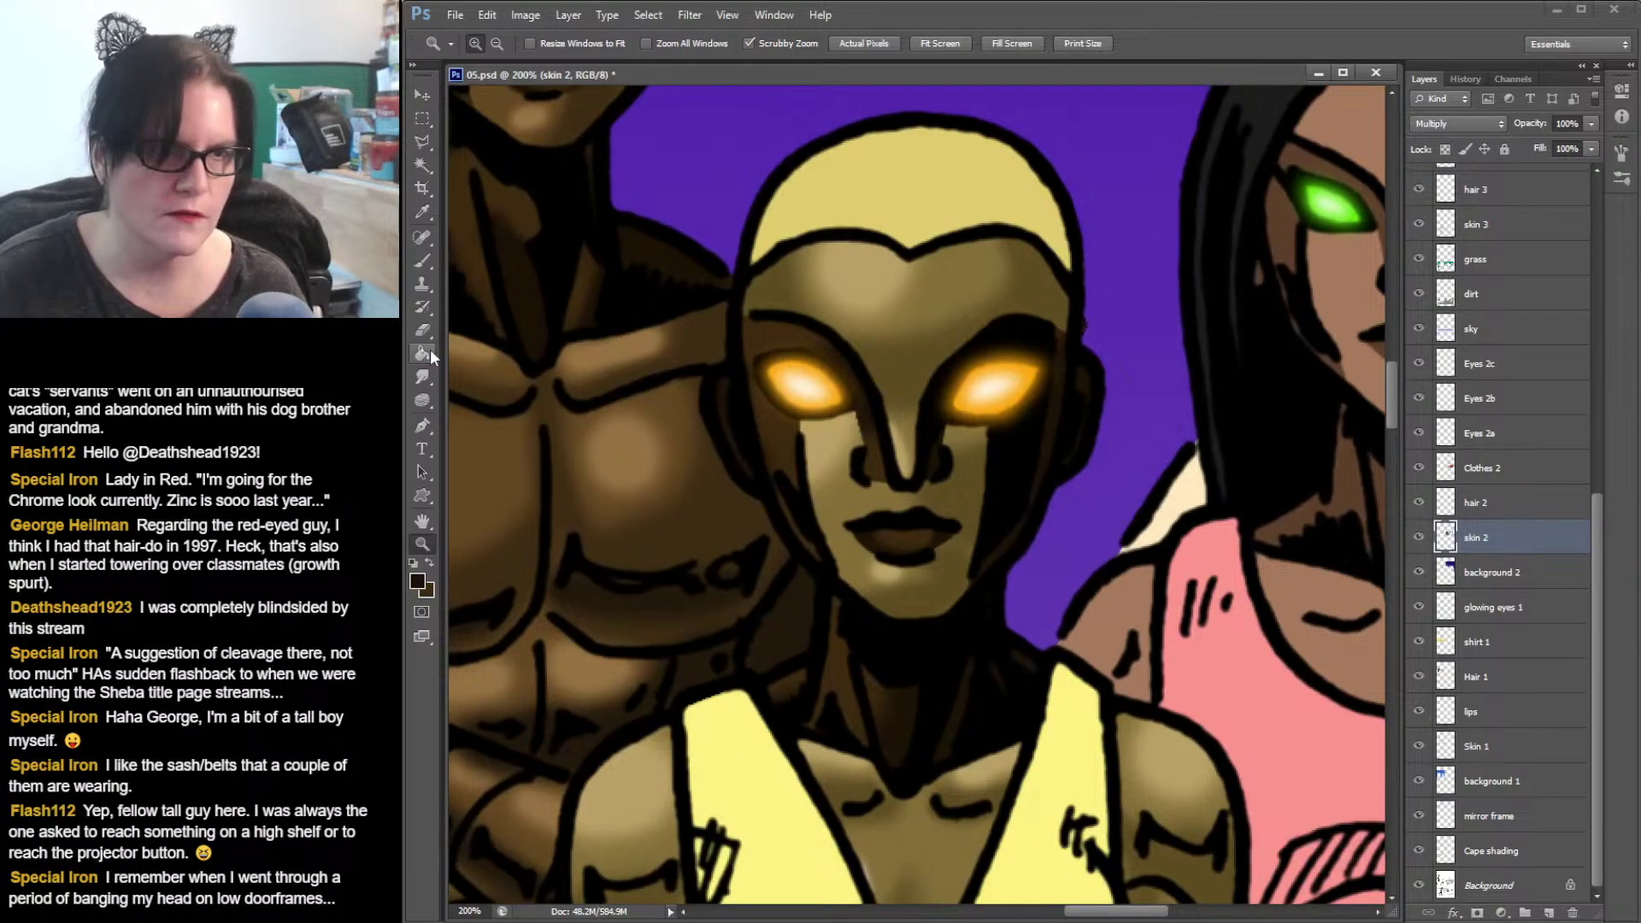
left_click(422, 377)
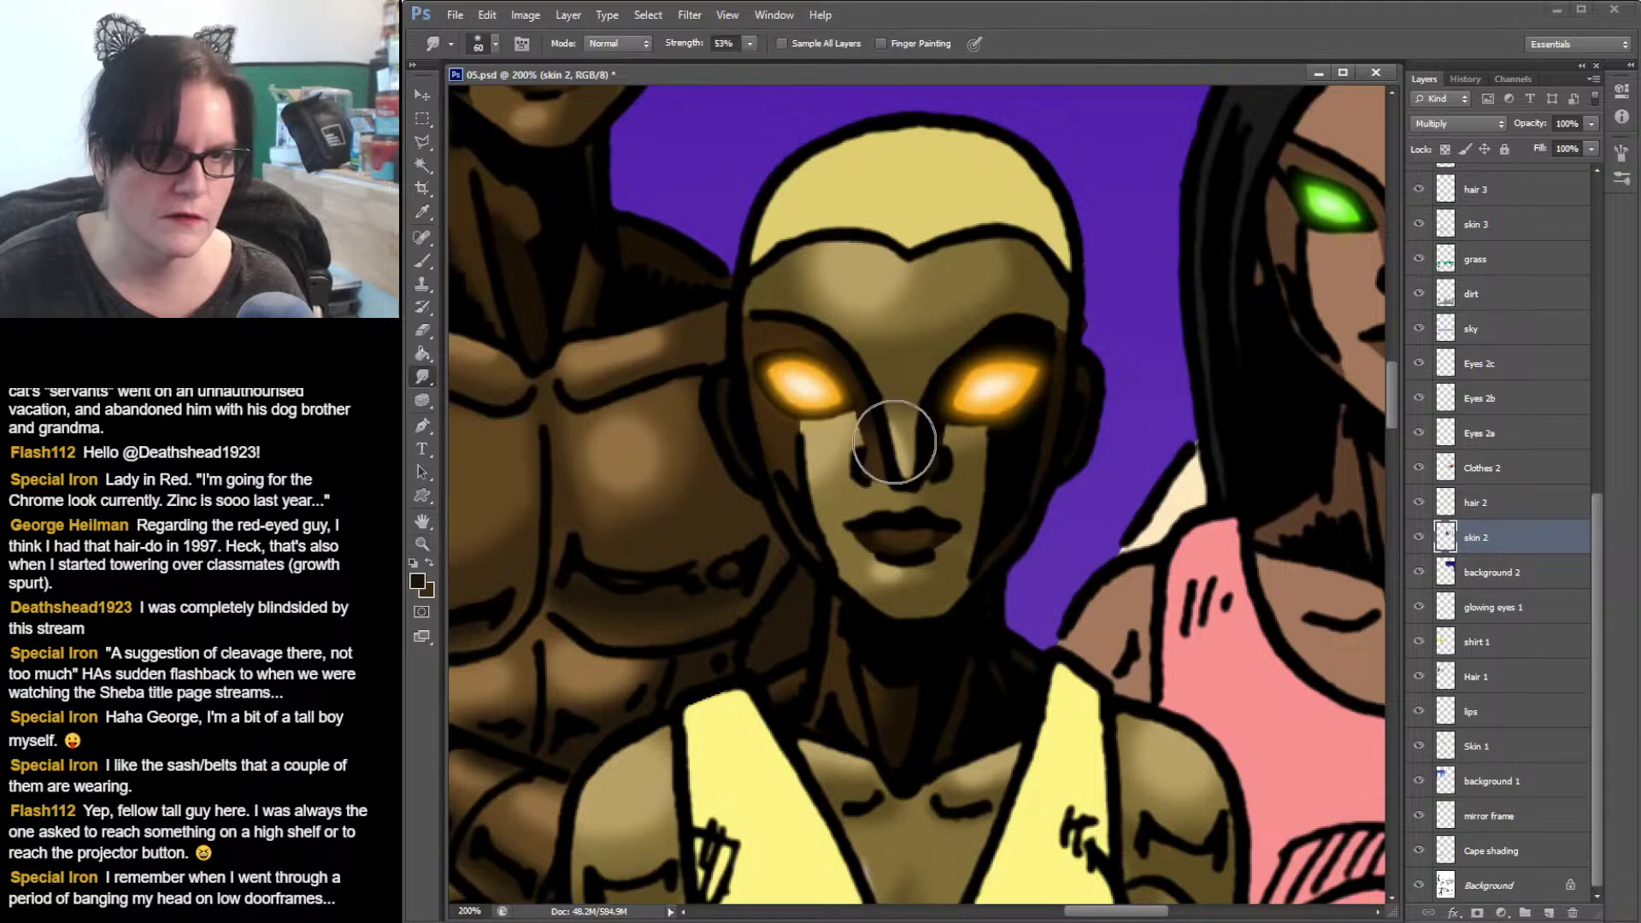
left_click(491, 44)
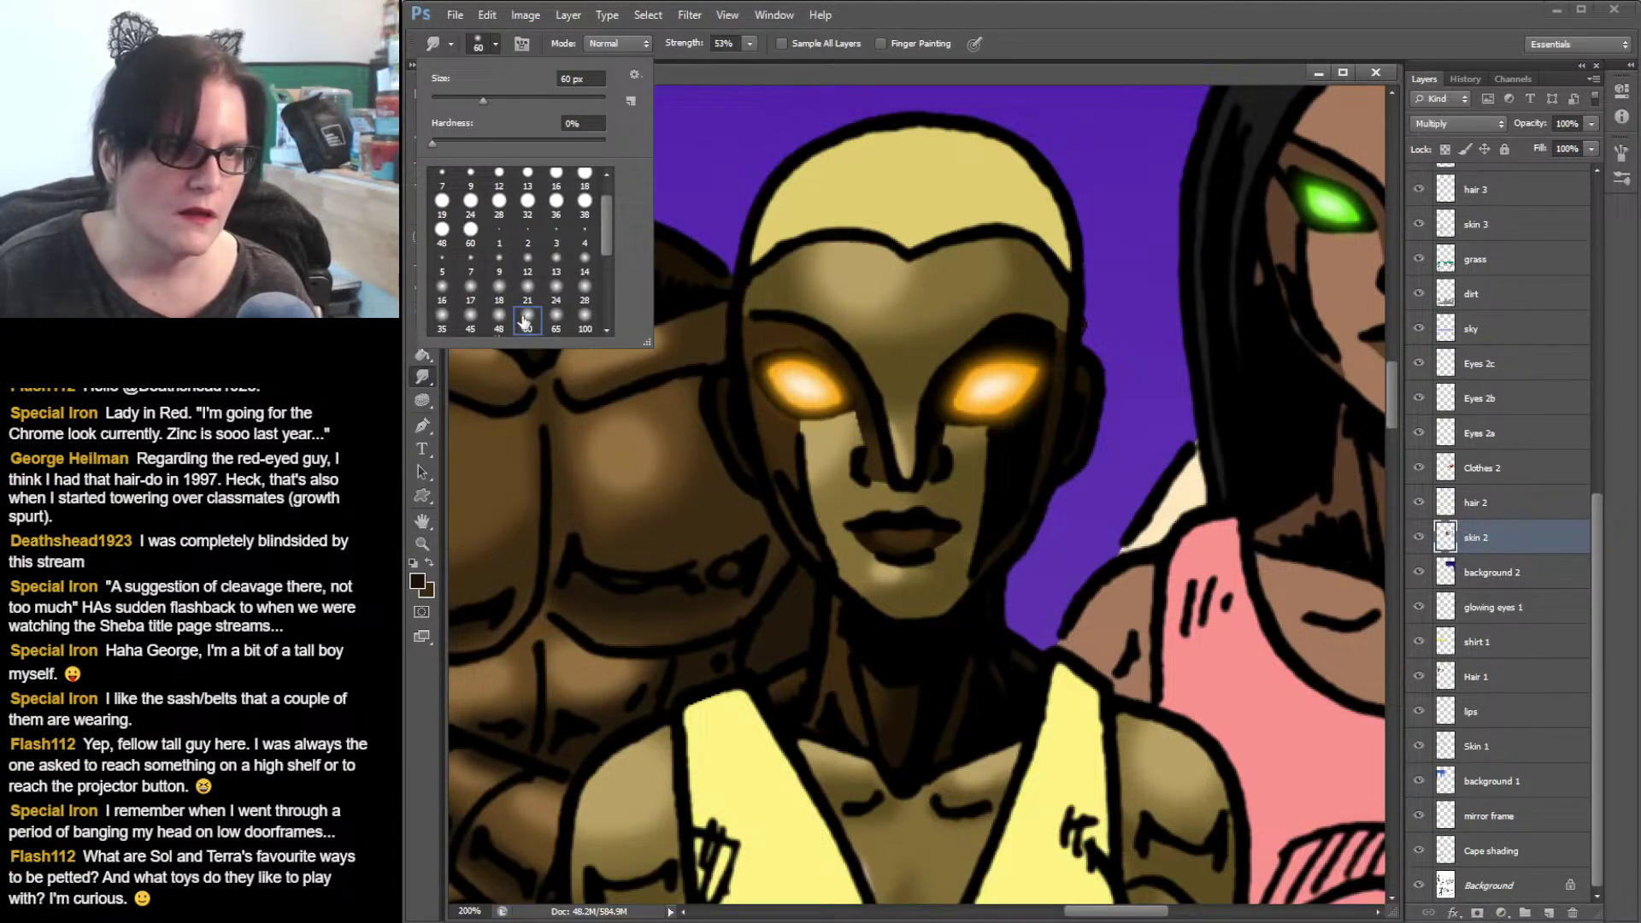
left_click(441, 317)
left_click(857, 434)
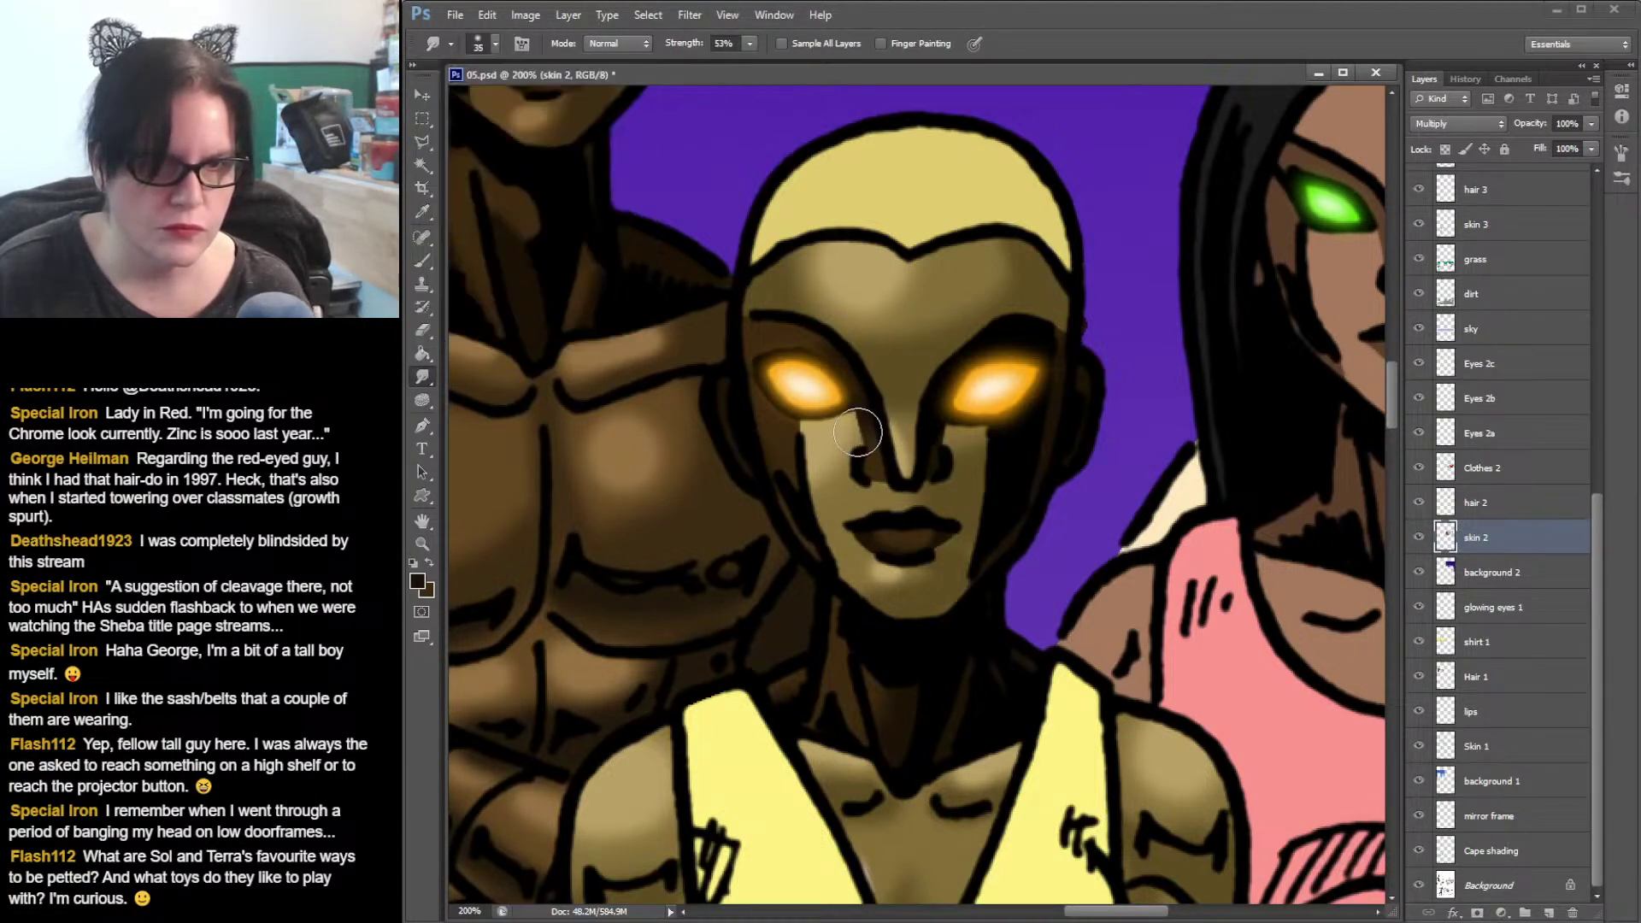
left_click_drag(857, 433, 802, 428)
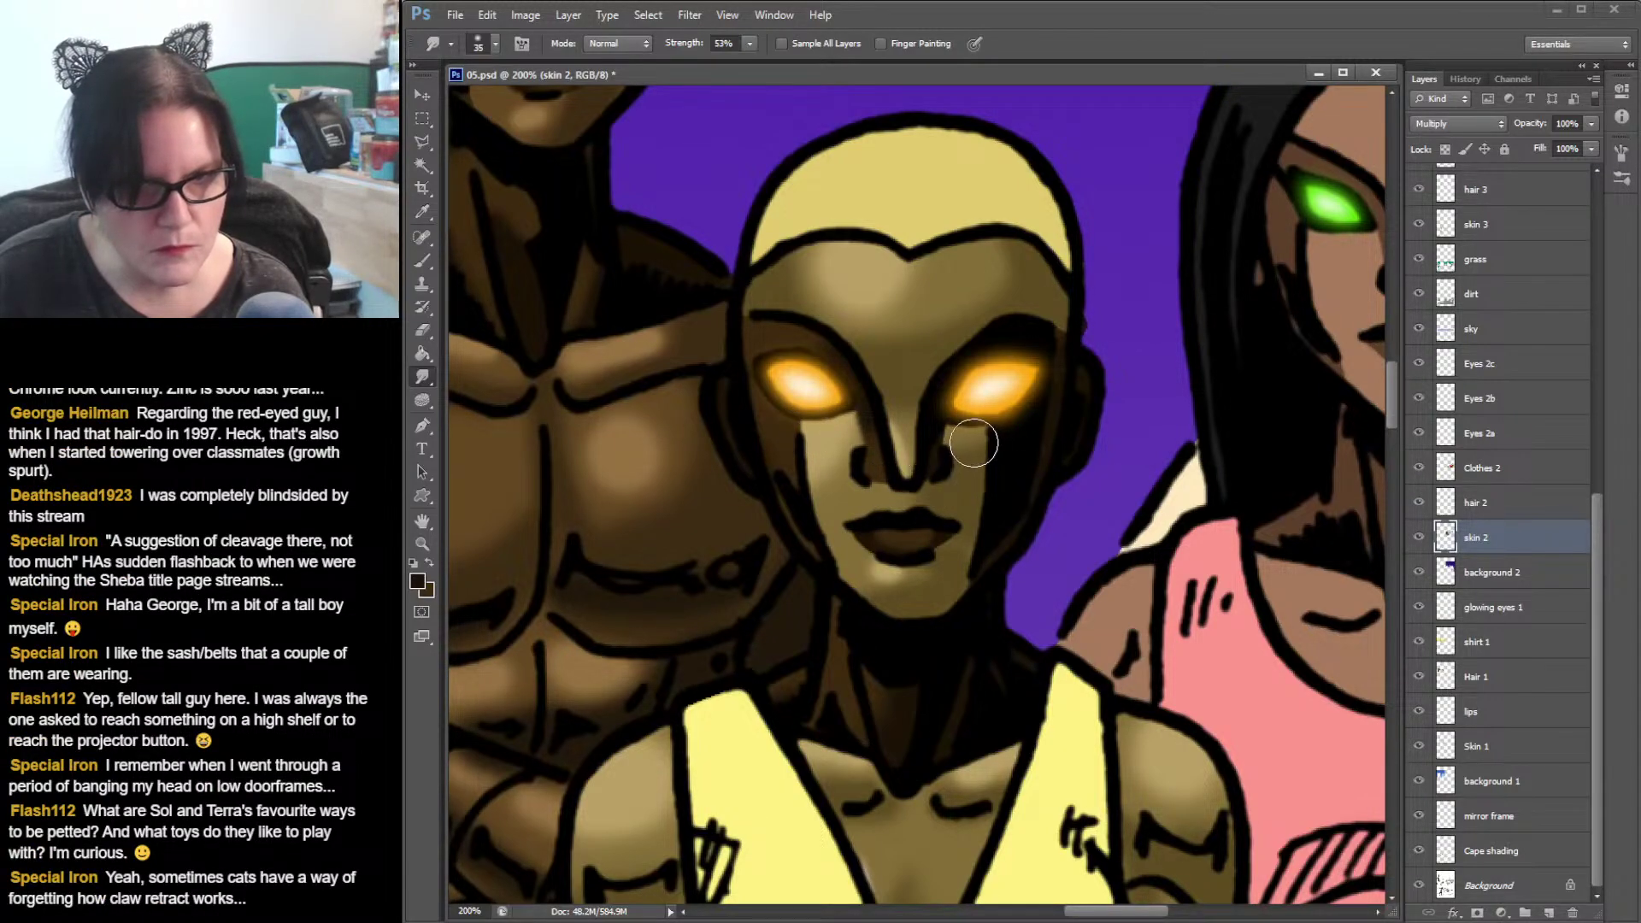
left_click_drag(956, 438, 983, 456)
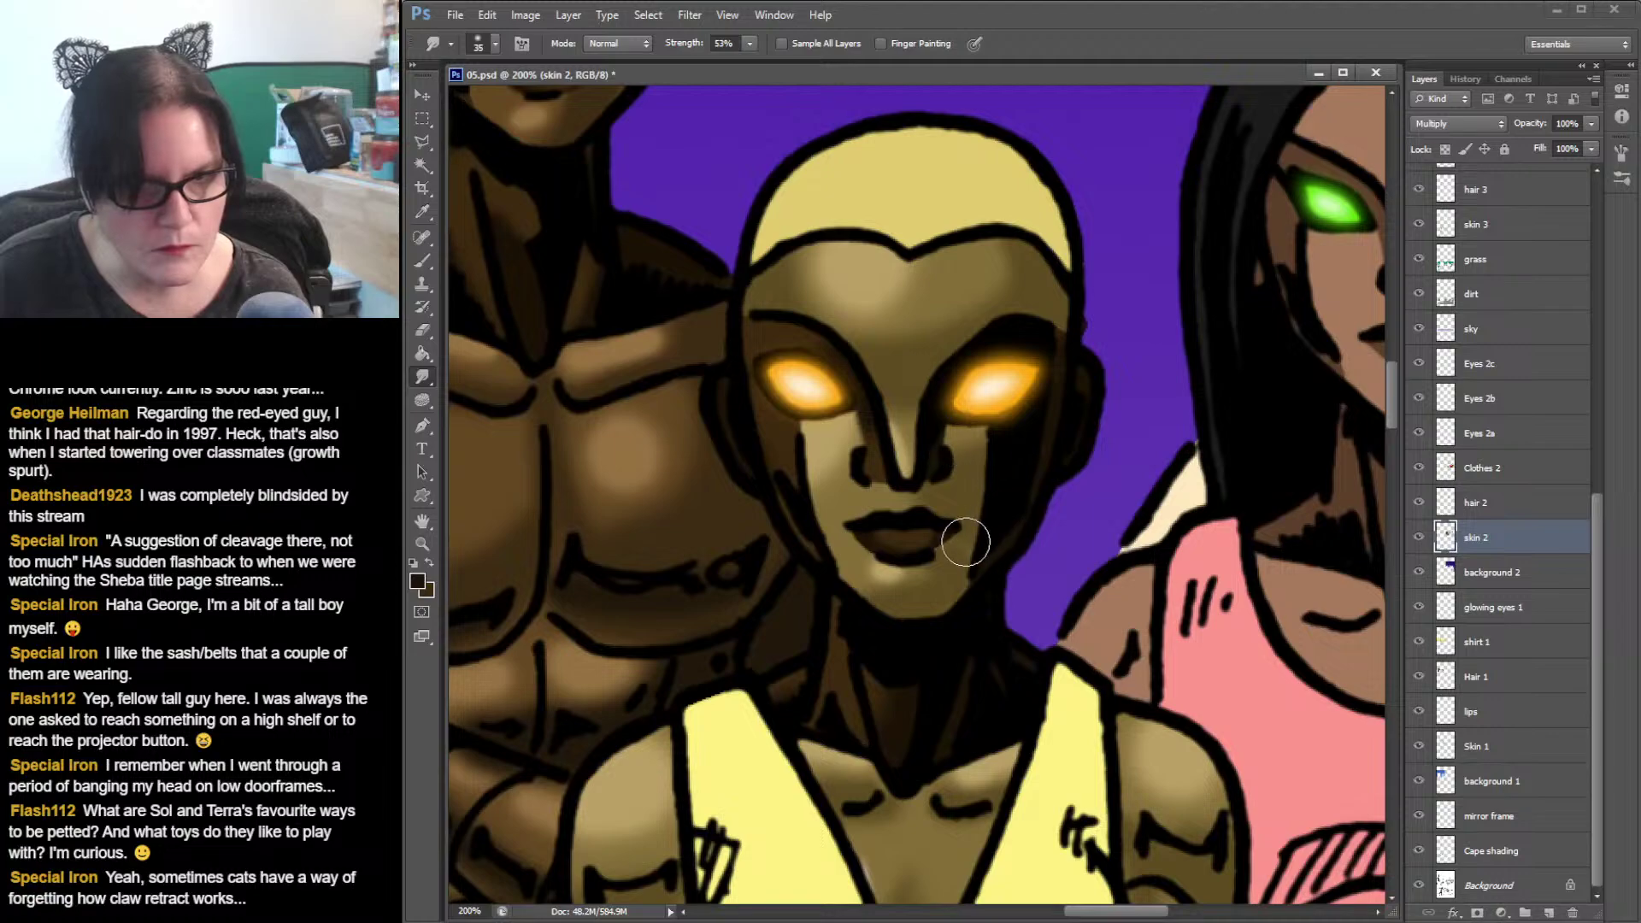
mouse_move(943, 543)
left_mouse_down()
mouse_move(855, 547)
mouse_move(872, 551)
mouse_move(855, 564)
left_mouse_up()
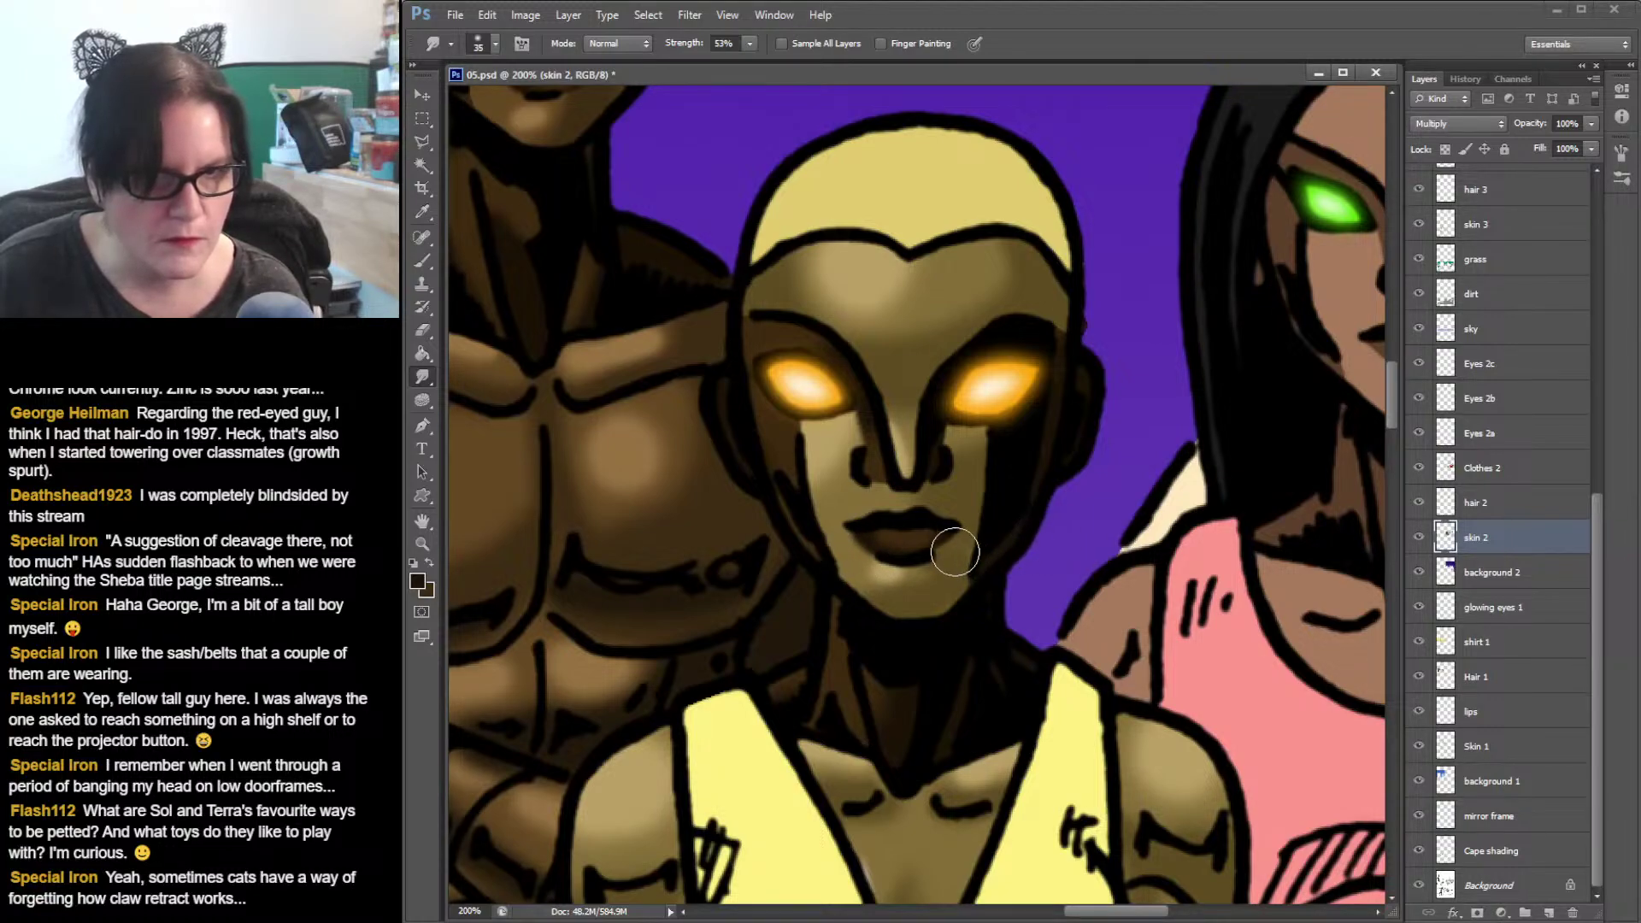
mouse_move(955, 551)
left_mouse_down()
mouse_move(935, 547)
mouse_move(957, 551)
left_mouse_up()
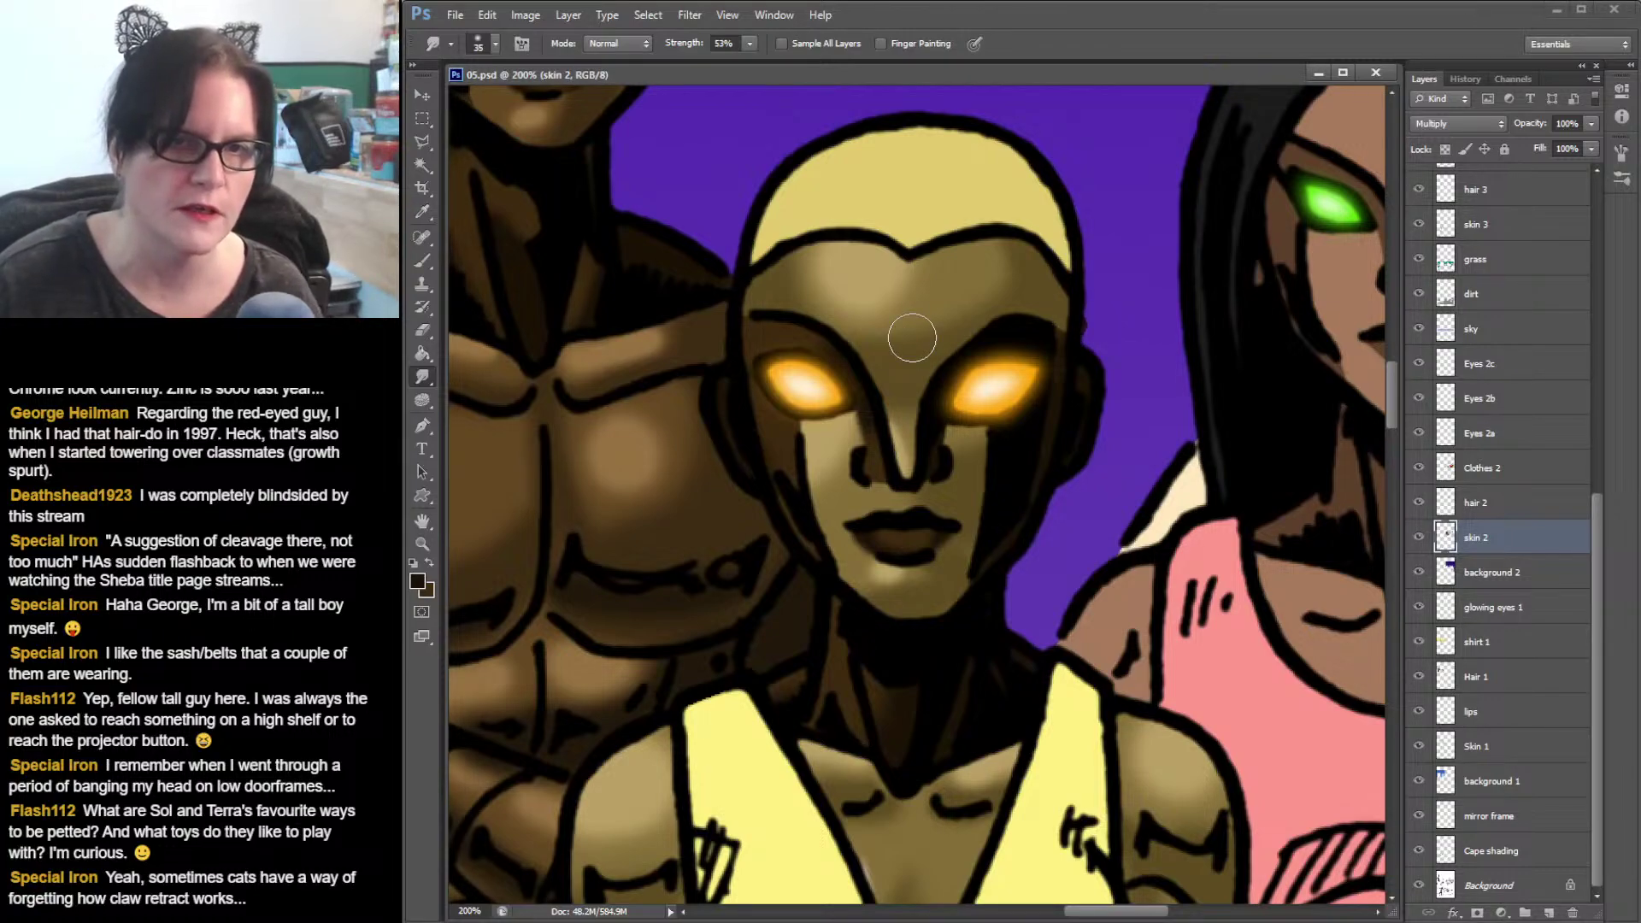
- Erase stray shading beside the orange-eyed woman's head and smudge the shading along her brow
left_click(422, 330)
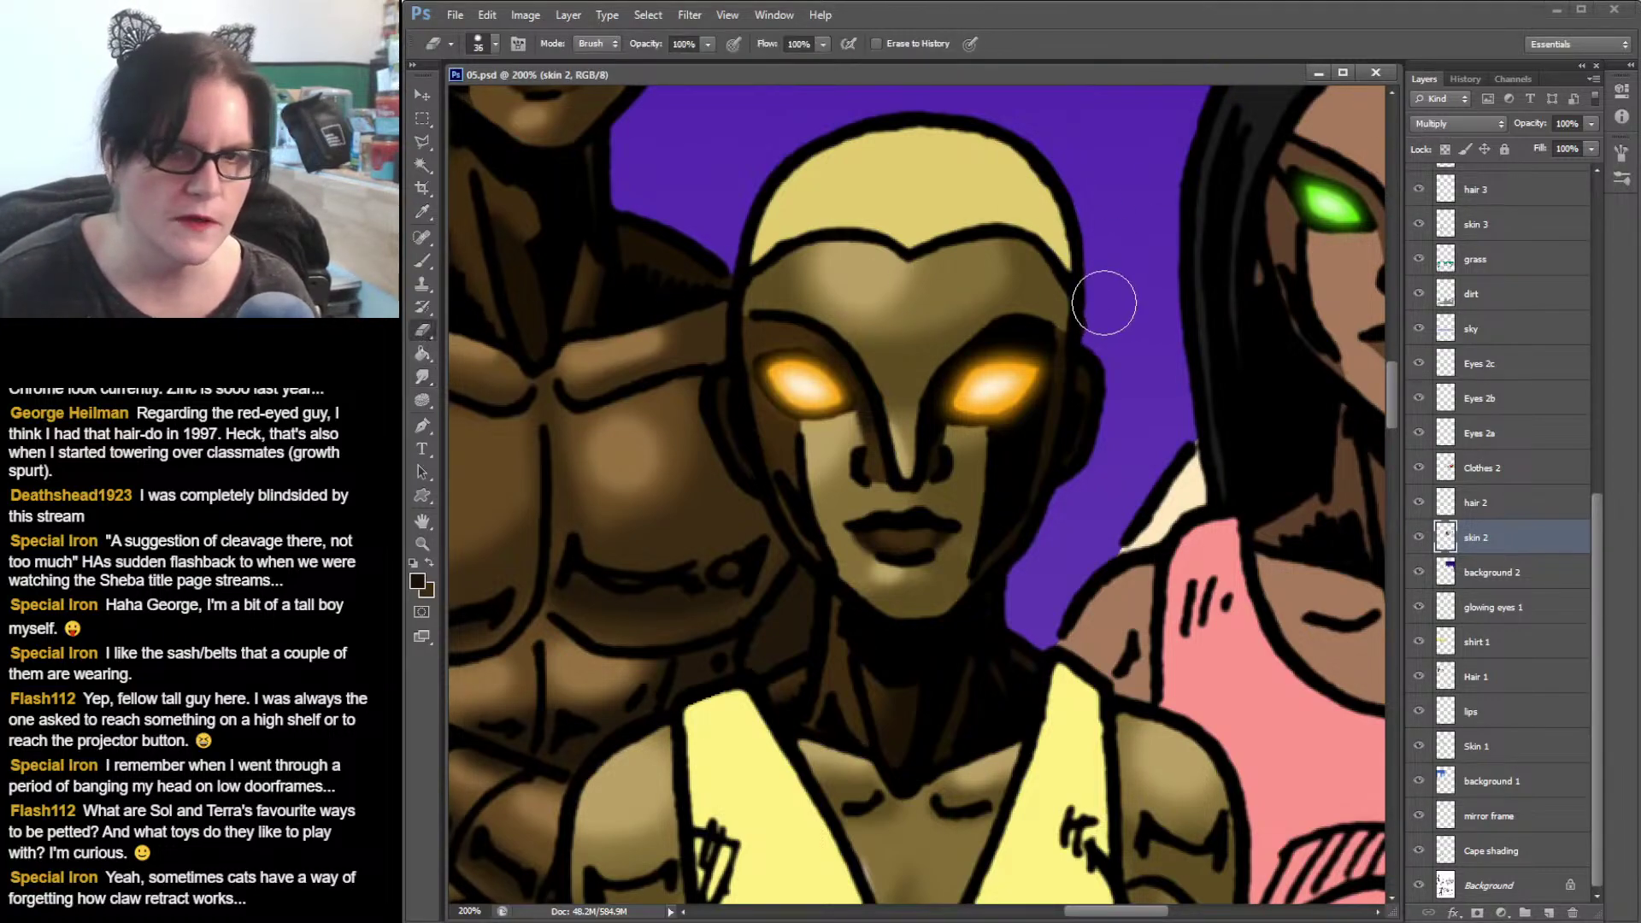
left_click_drag(1105, 303, 1115, 322)
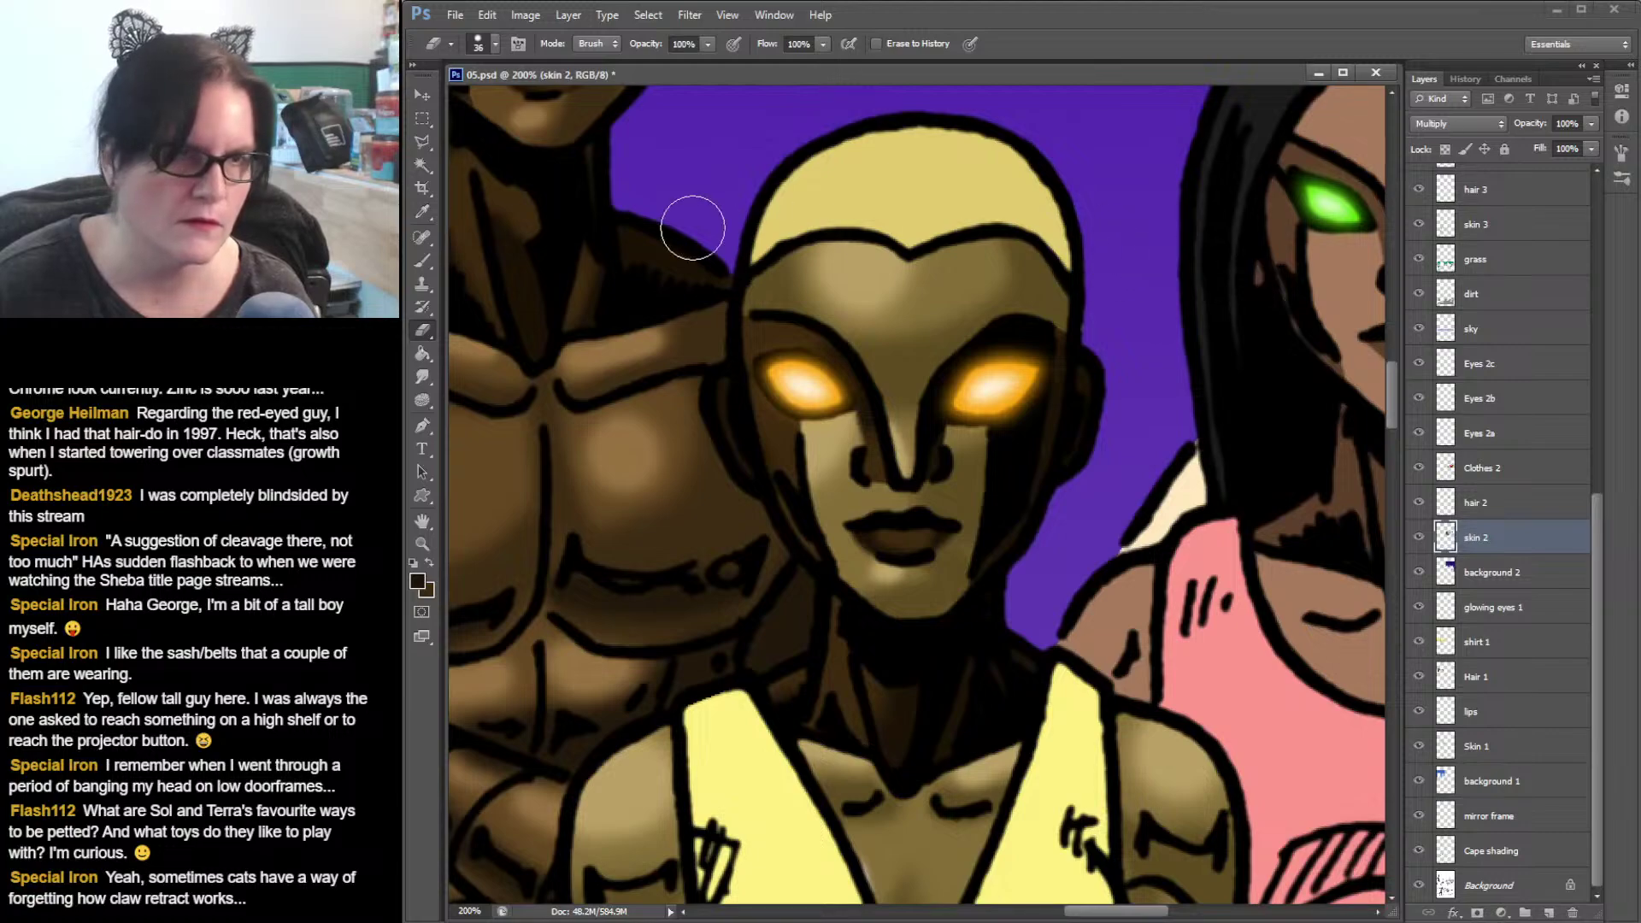
left_click(424, 378)
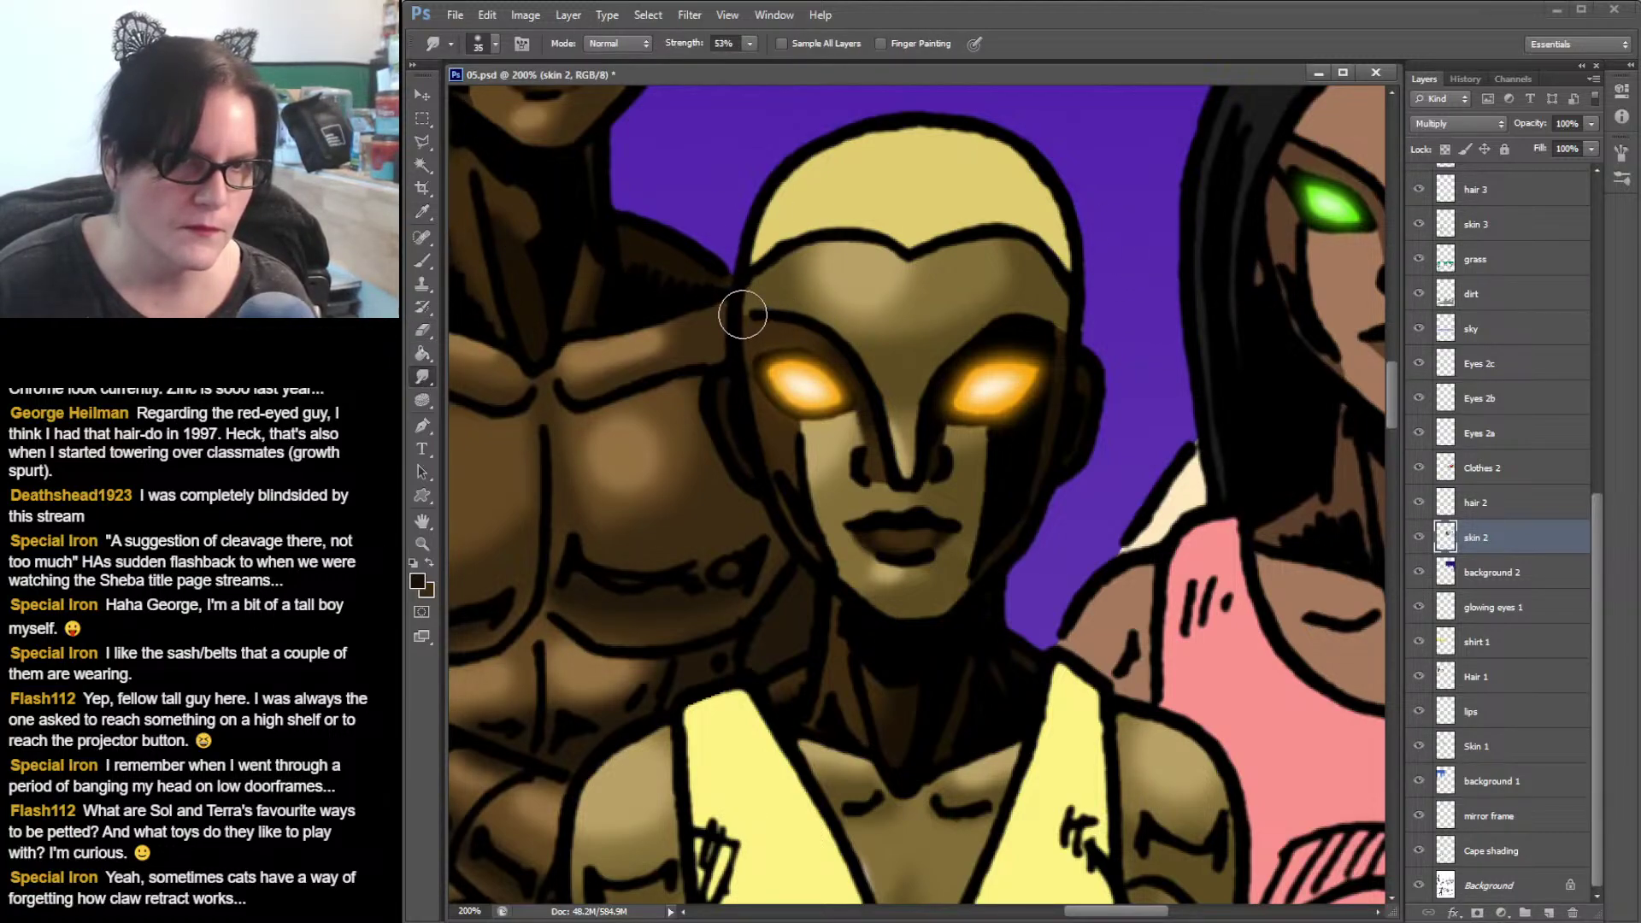
mouse_move(1060, 327)
left_mouse_down()
mouse_move(1074, 322)
mouse_move(989, 344)
left_mouse_up()
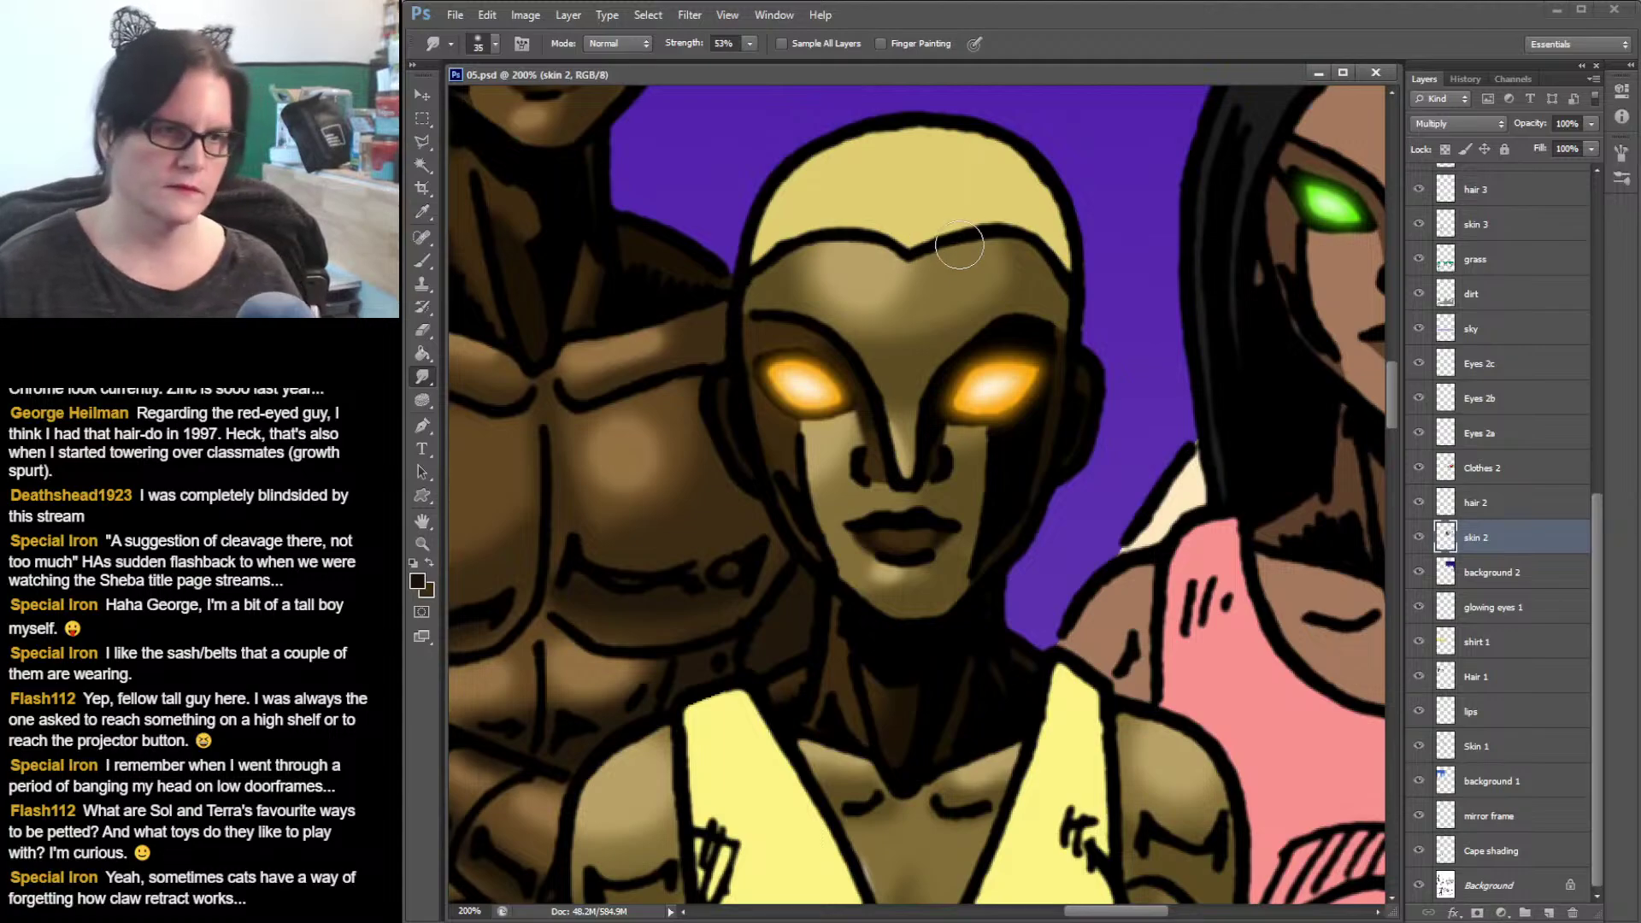
- Review the whole group panel and compare it with the stock photo of six people with crossed arms
left_click(417, 545)
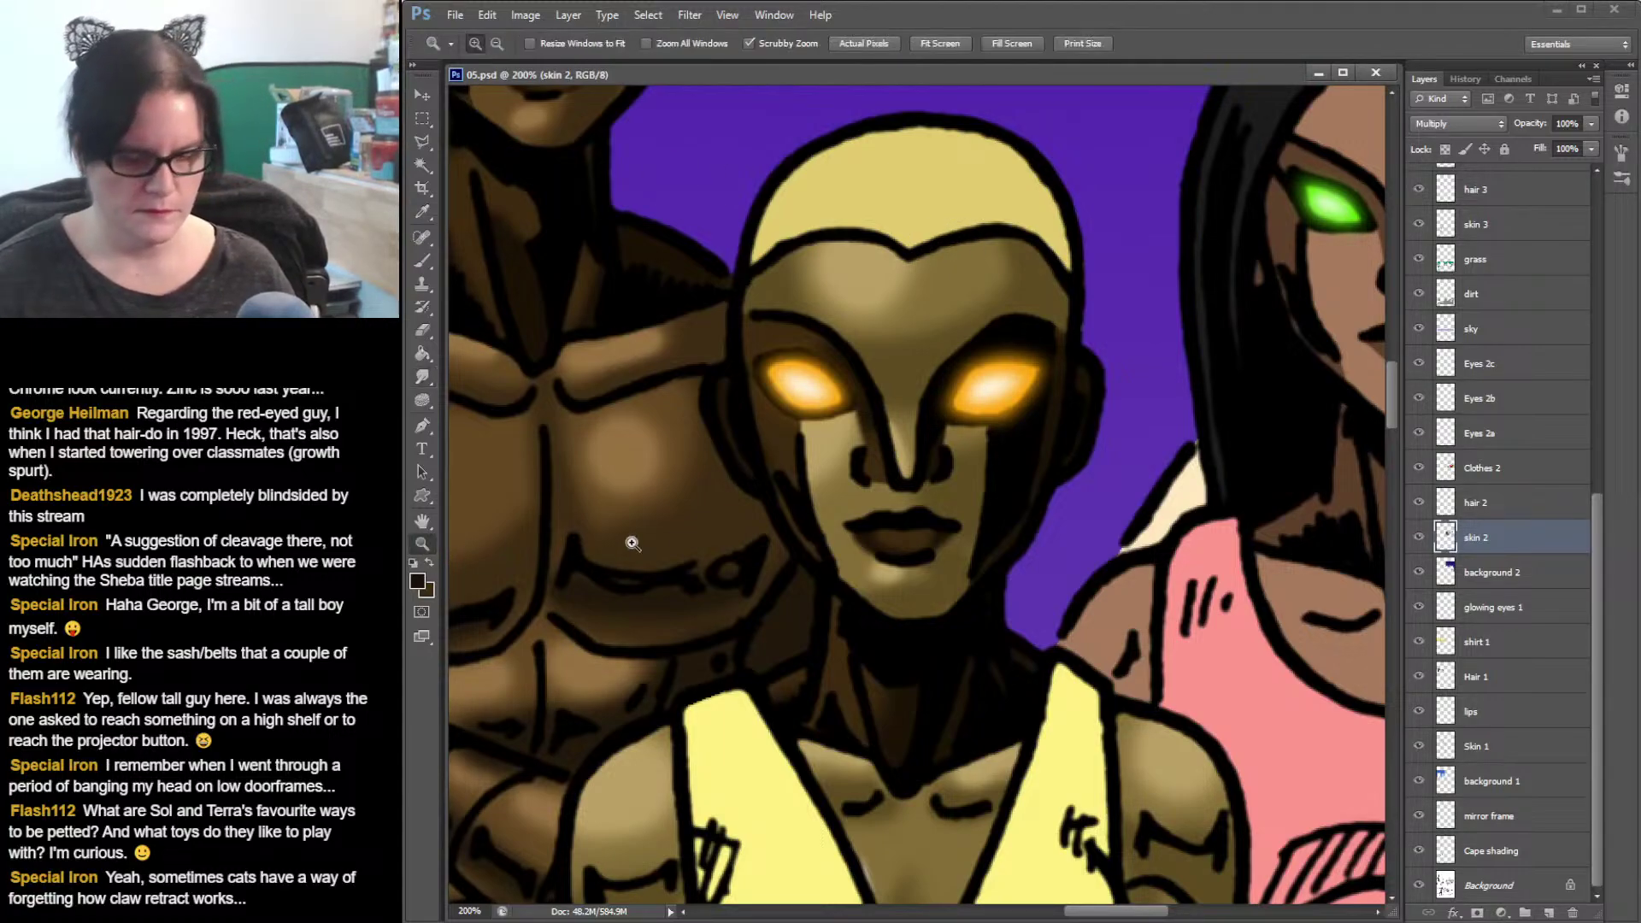
left_click(843, 492, "alt")
left_click(843, 492, "alt")
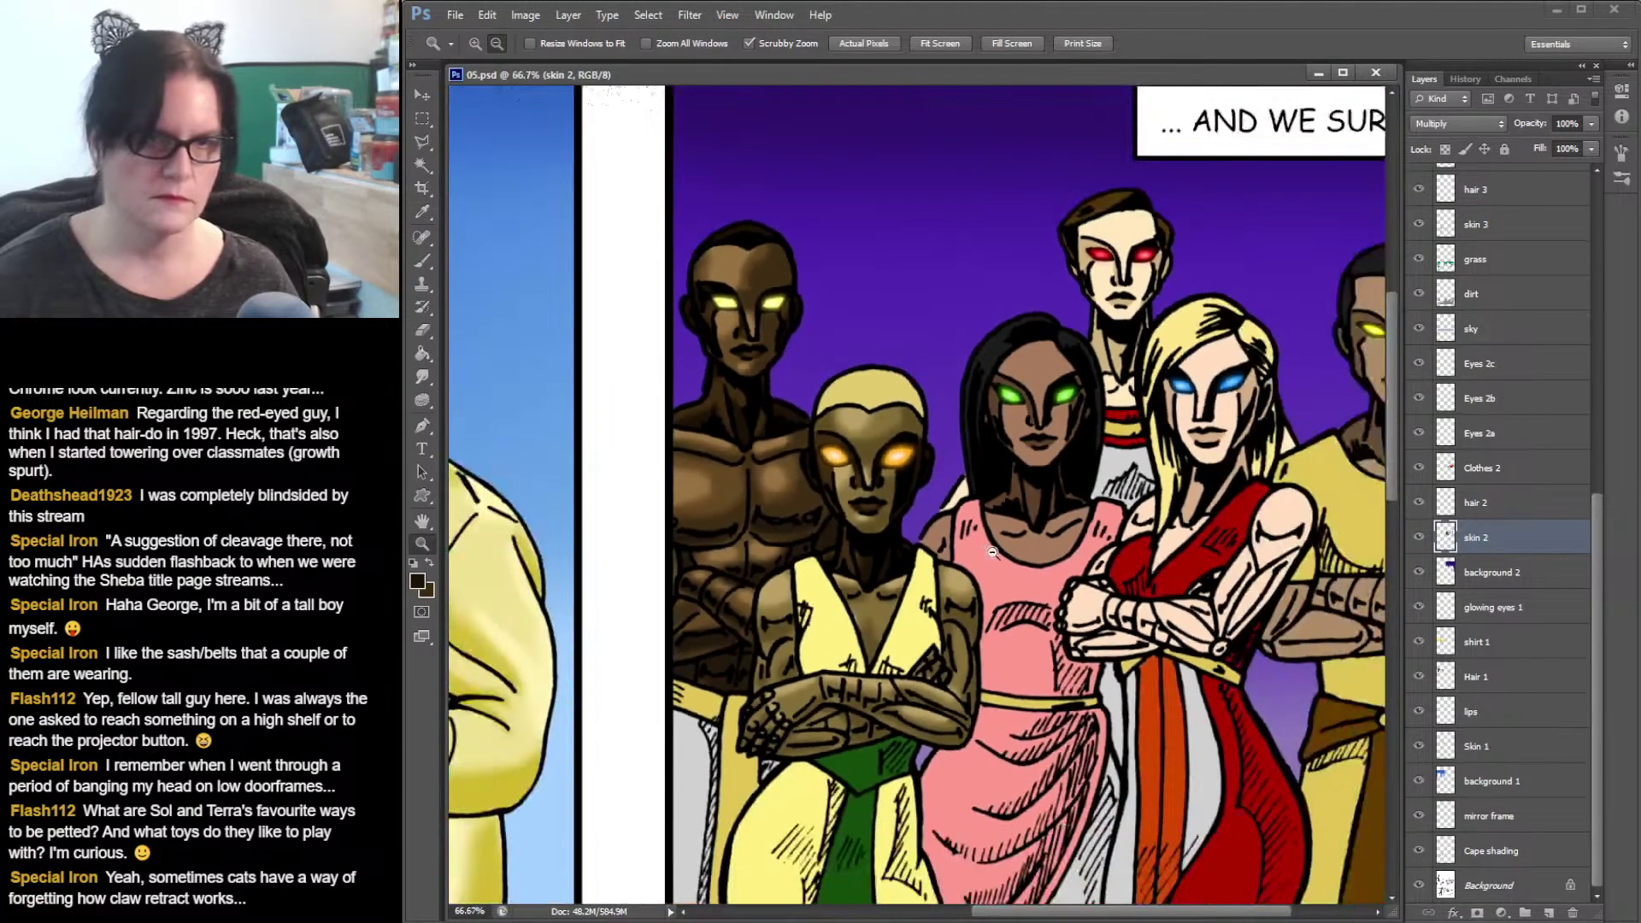
left_click_drag(1074, 559, 1030, 437)
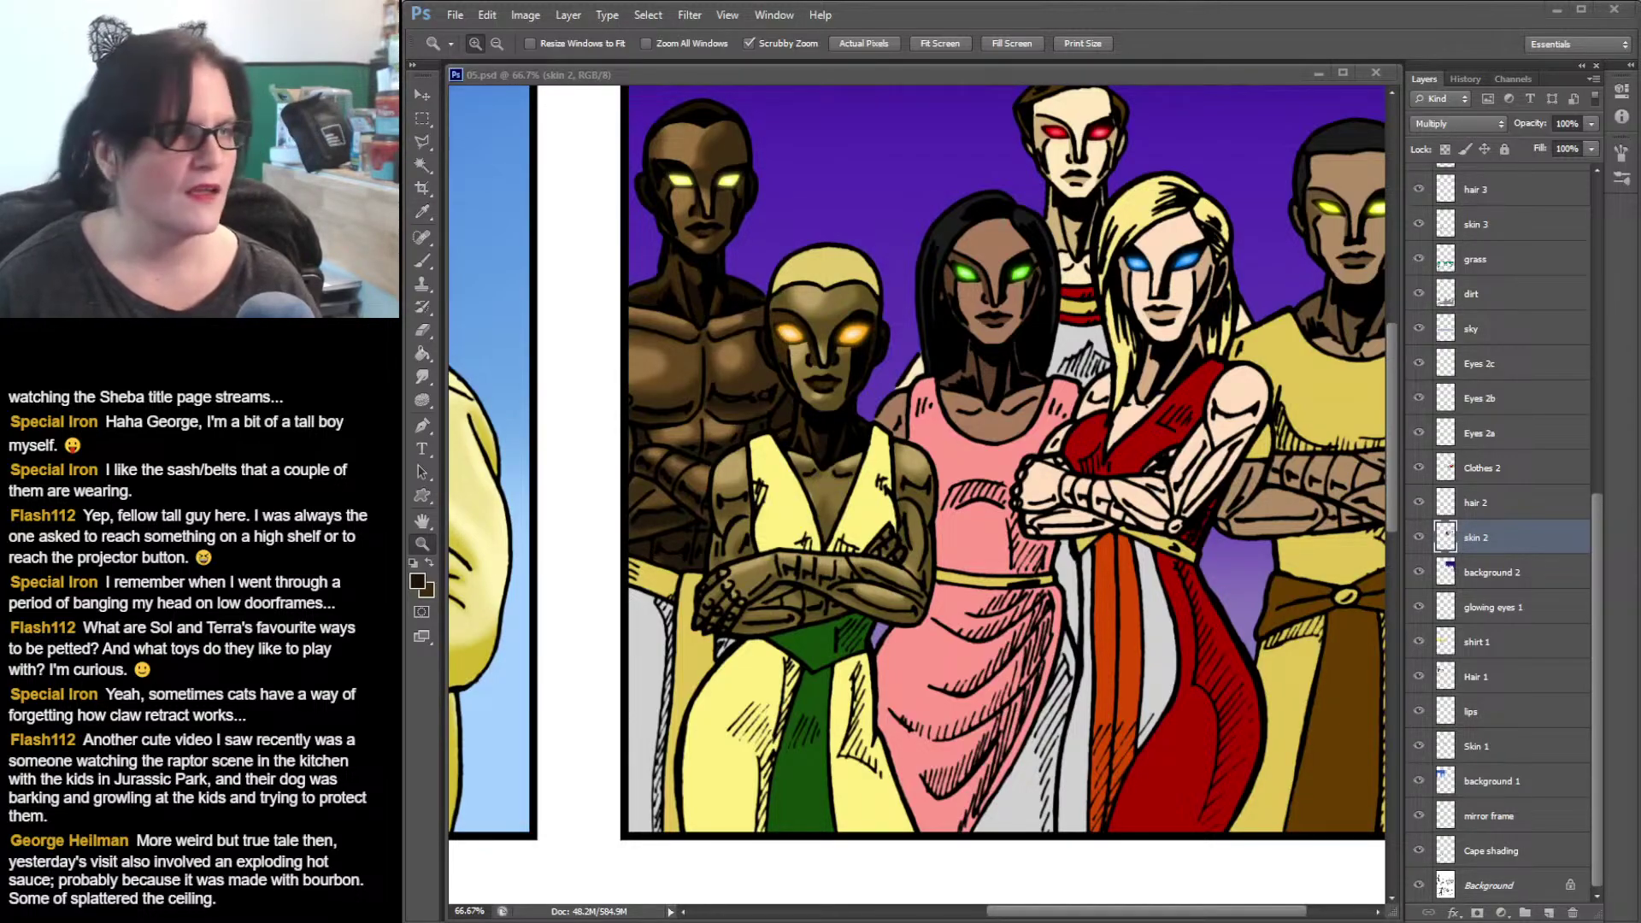
left_click_drag(403, 125, 1220, 101)
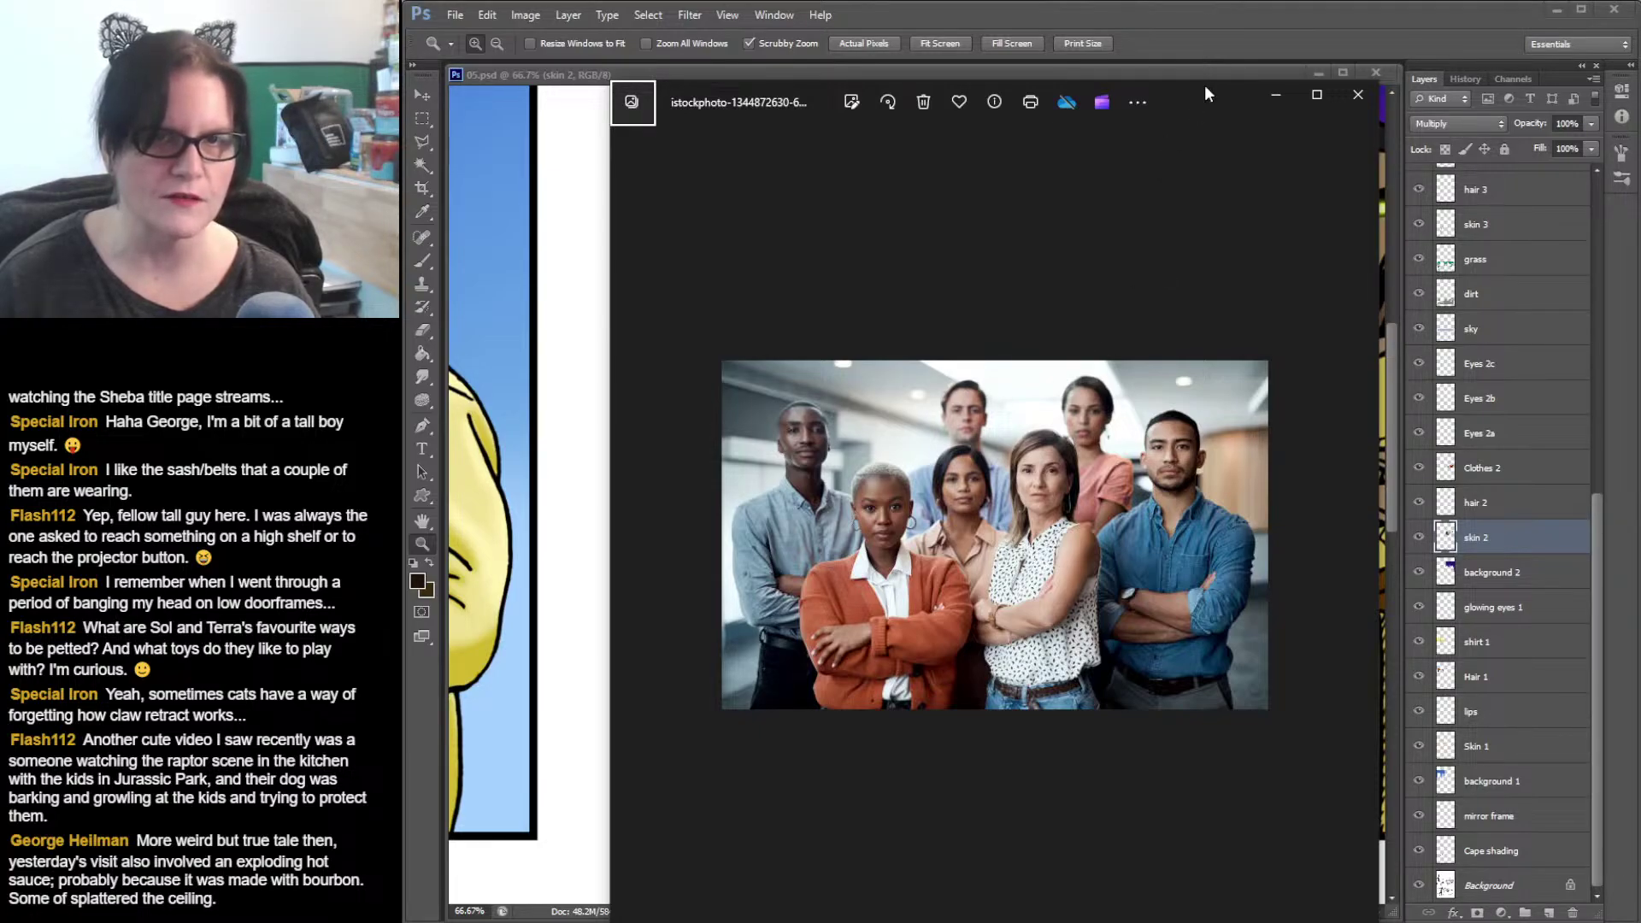
left_click_drag(1206, 92, 0, 85)
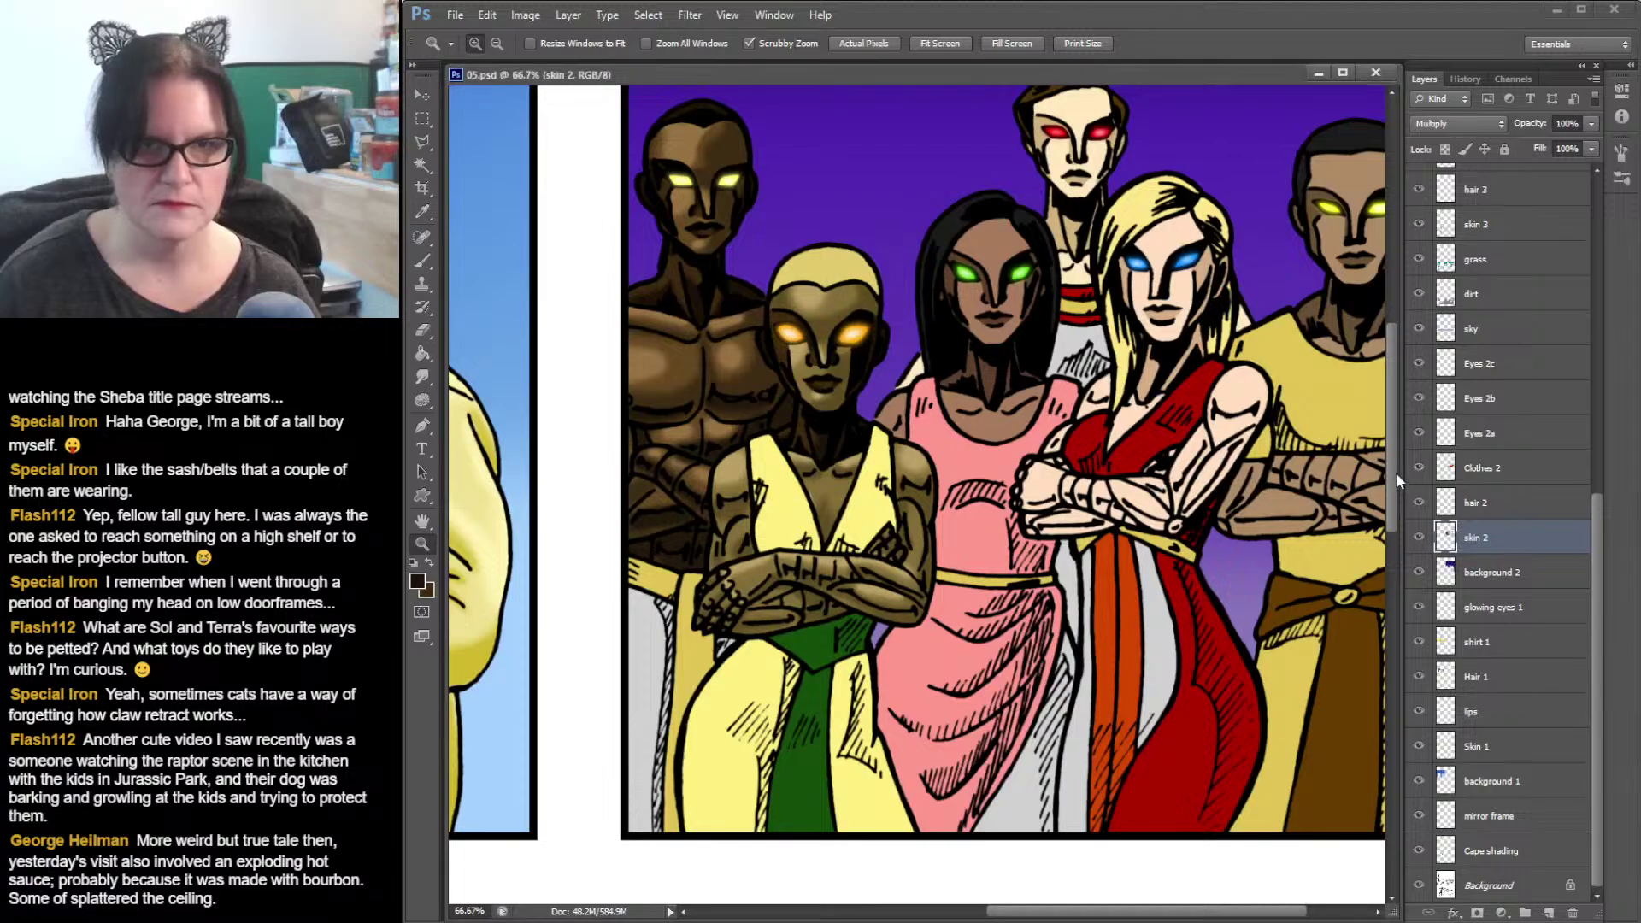
scroll(1397, 453, "up", 2)
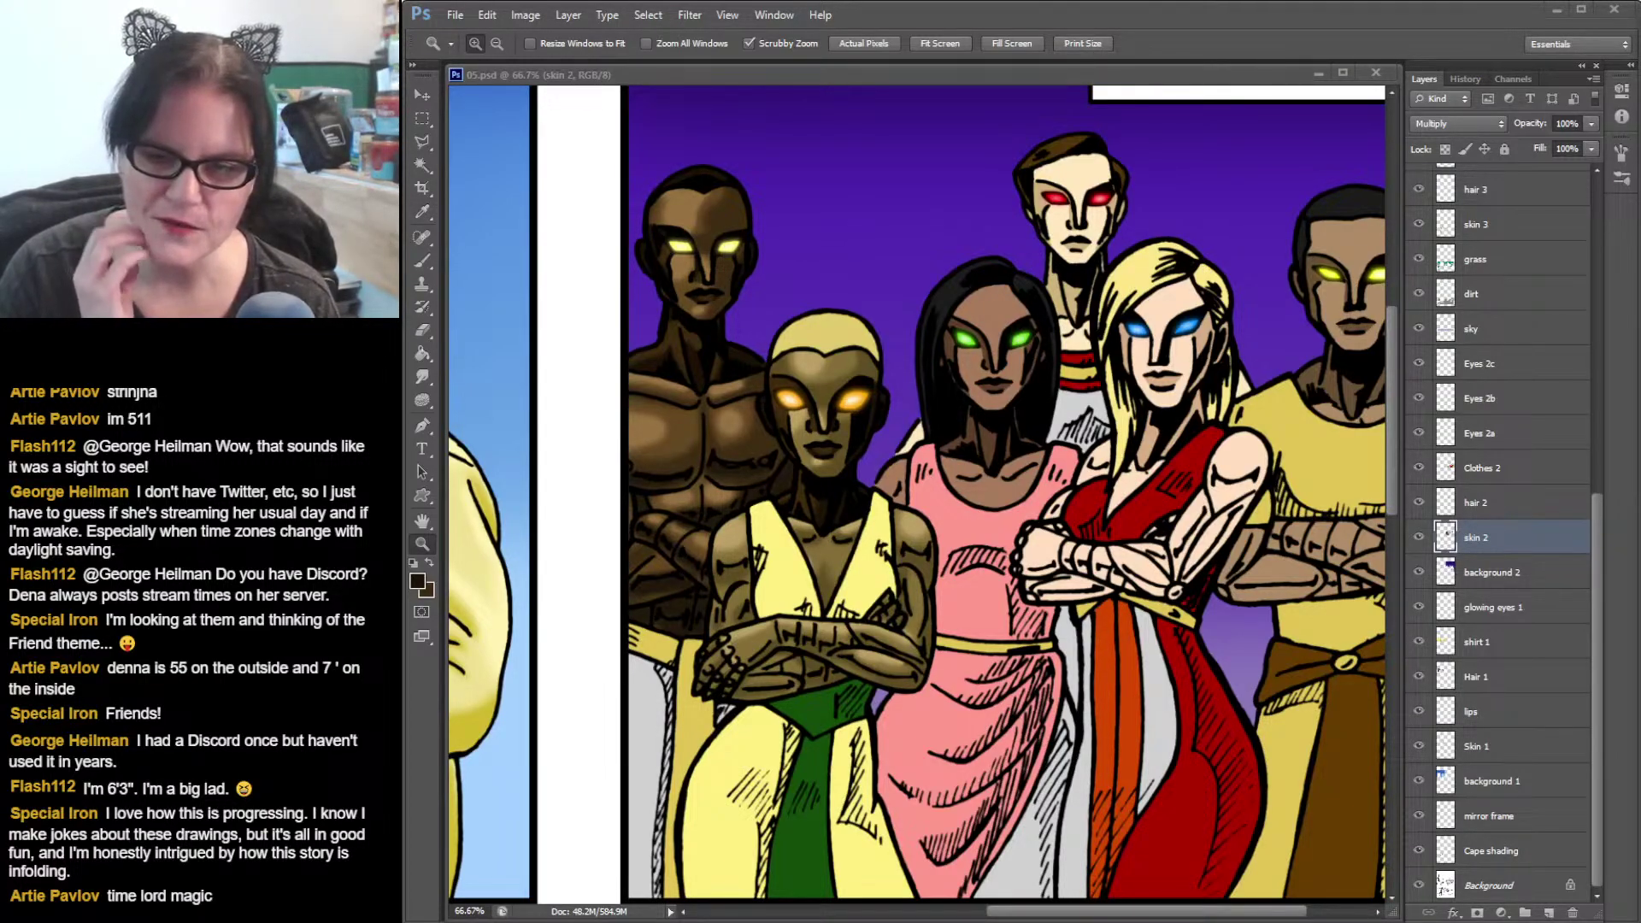
- Select the green-eyed woman's face, neck, chest and shoulder skin on the skin 2 layer with the Magic Wand
left_click(1096, 73)
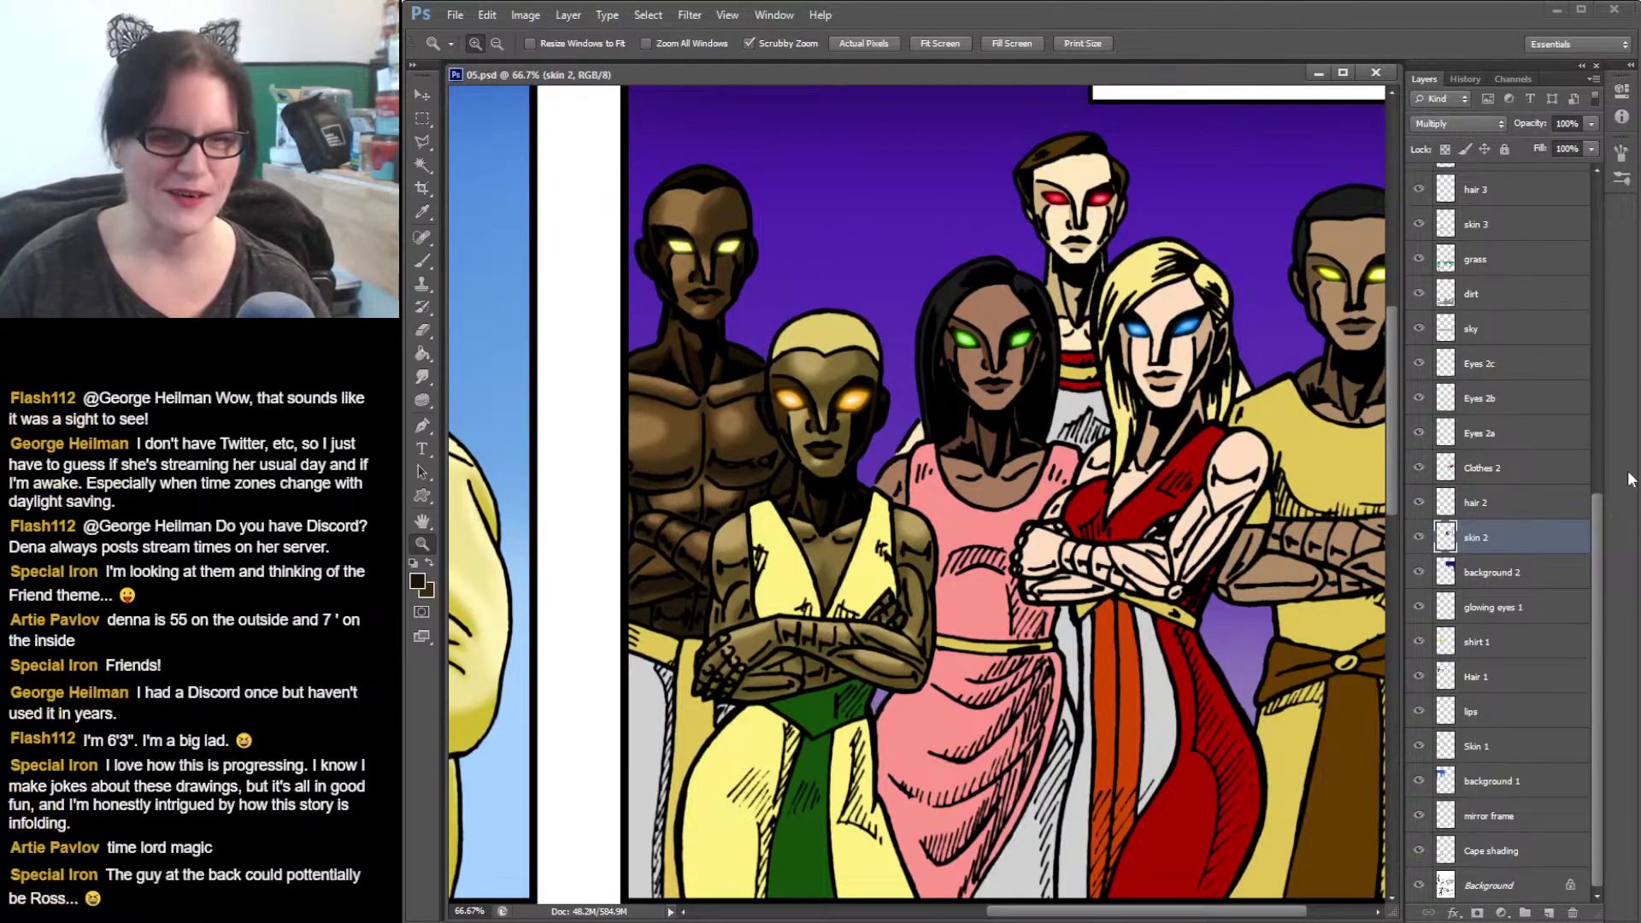
left_click(423, 163)
left_click(1001, 314)
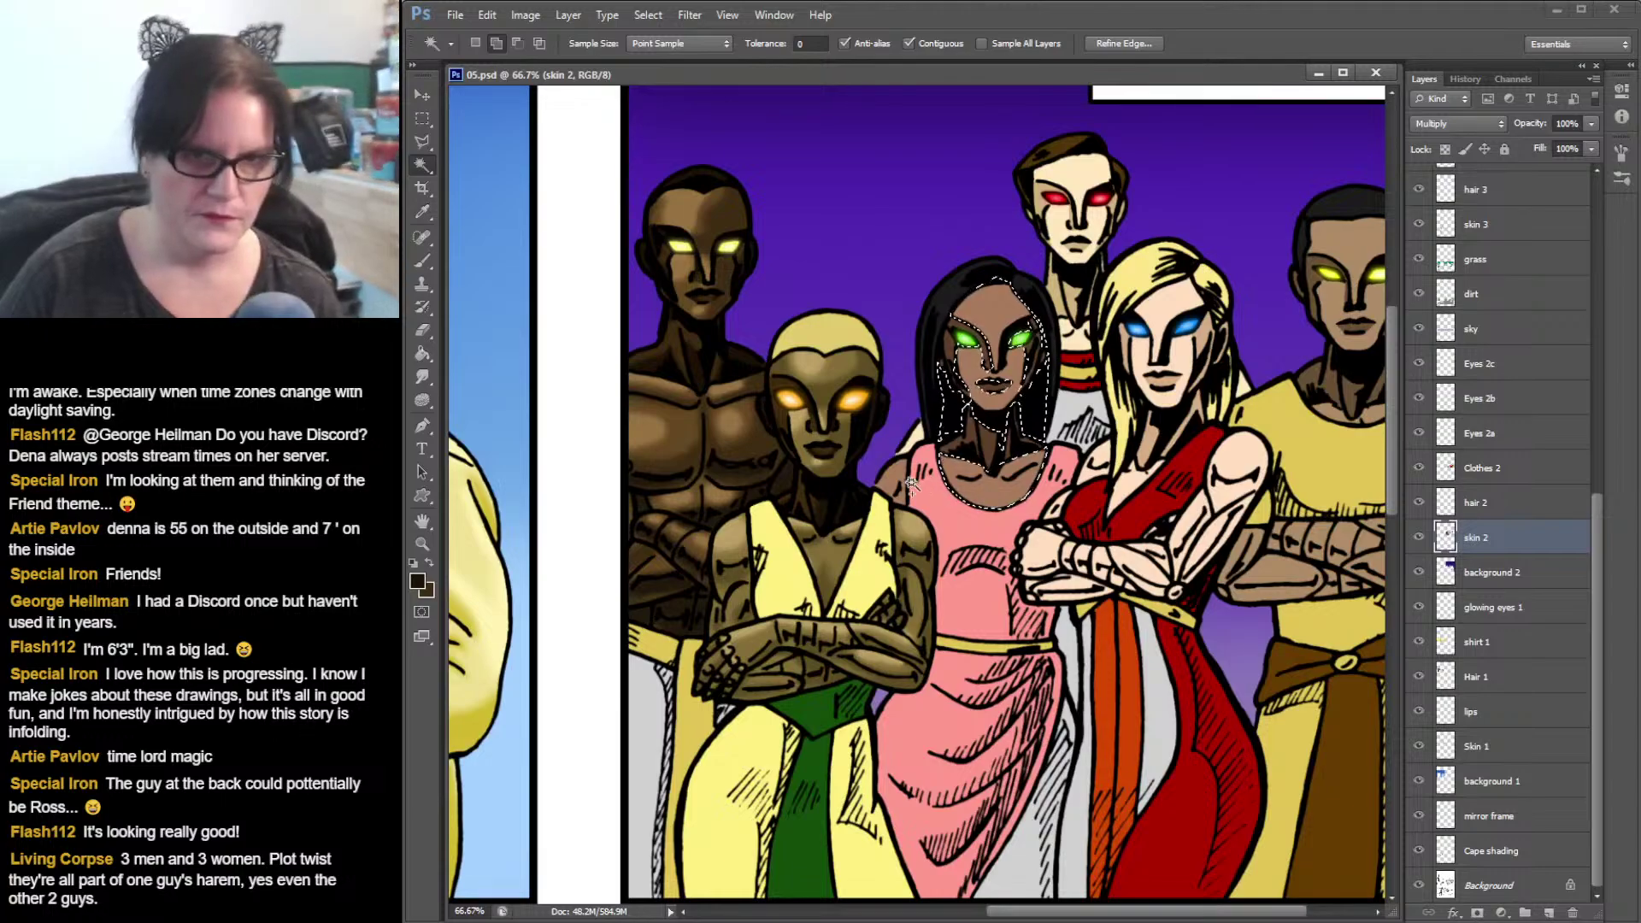
left_click(989, 499)
left_click(894, 496)
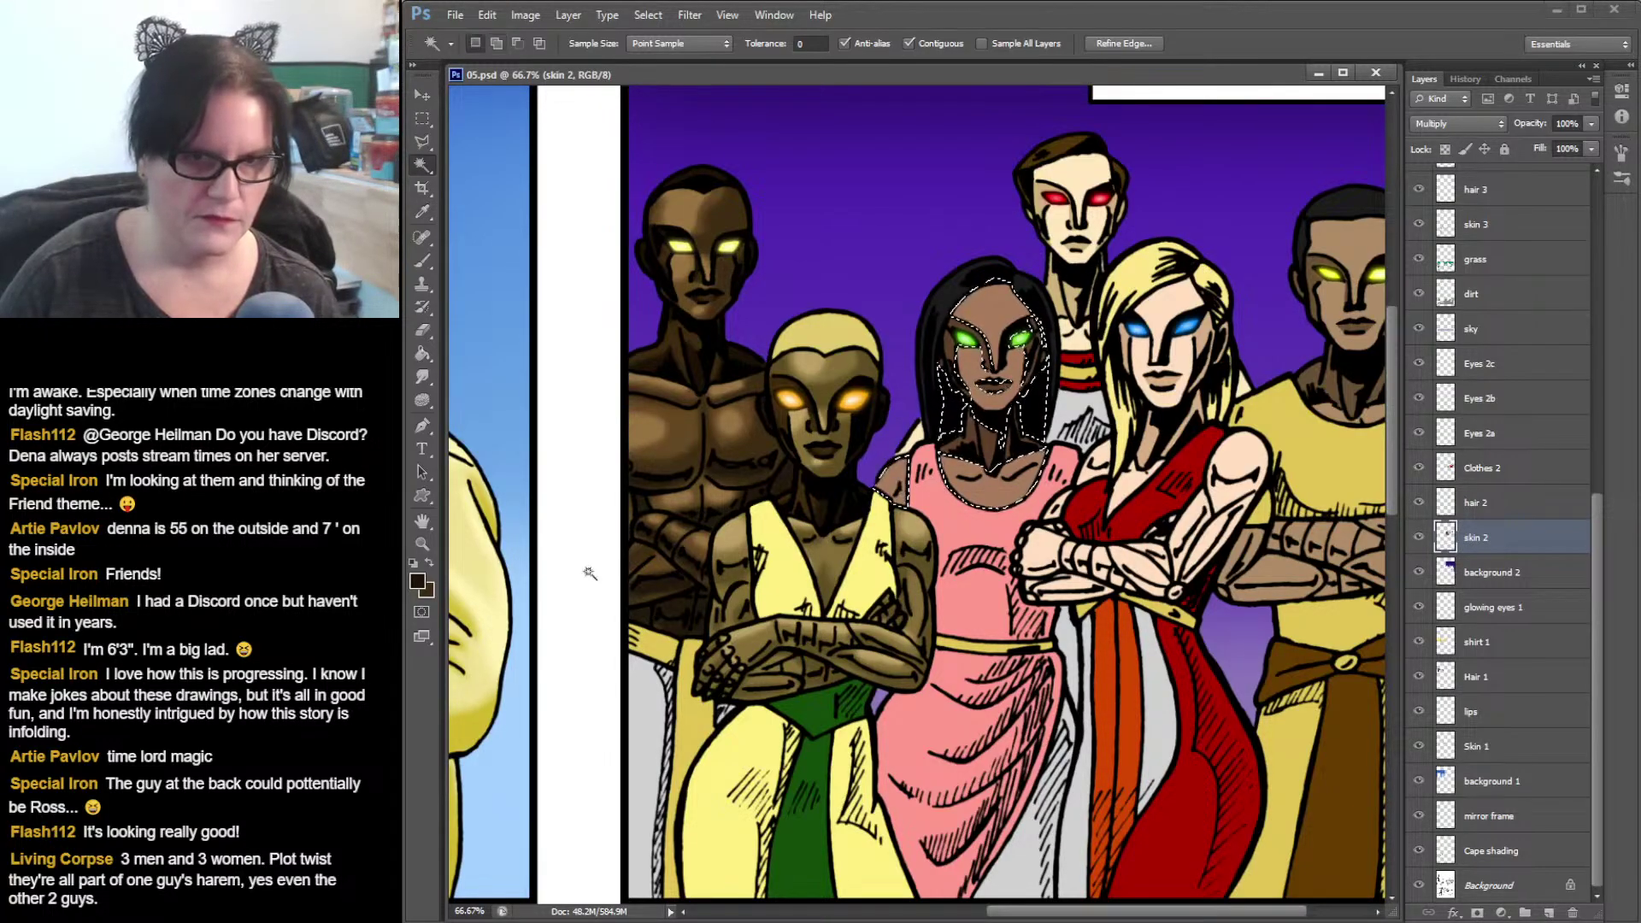
left_click(428, 545)
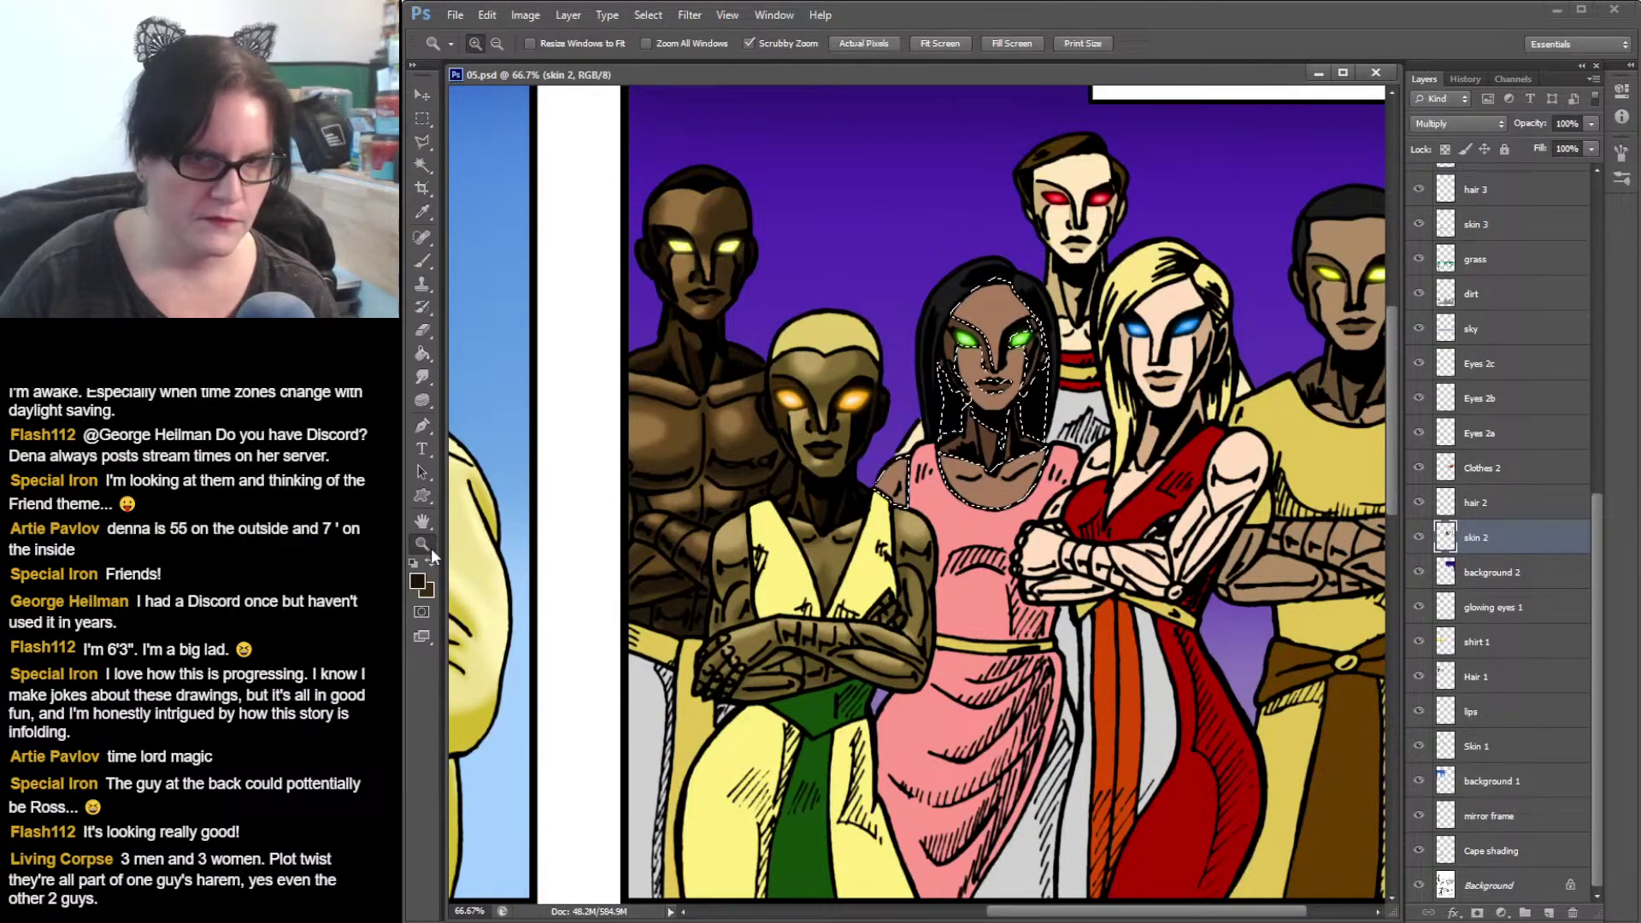
left_click(935, 554)
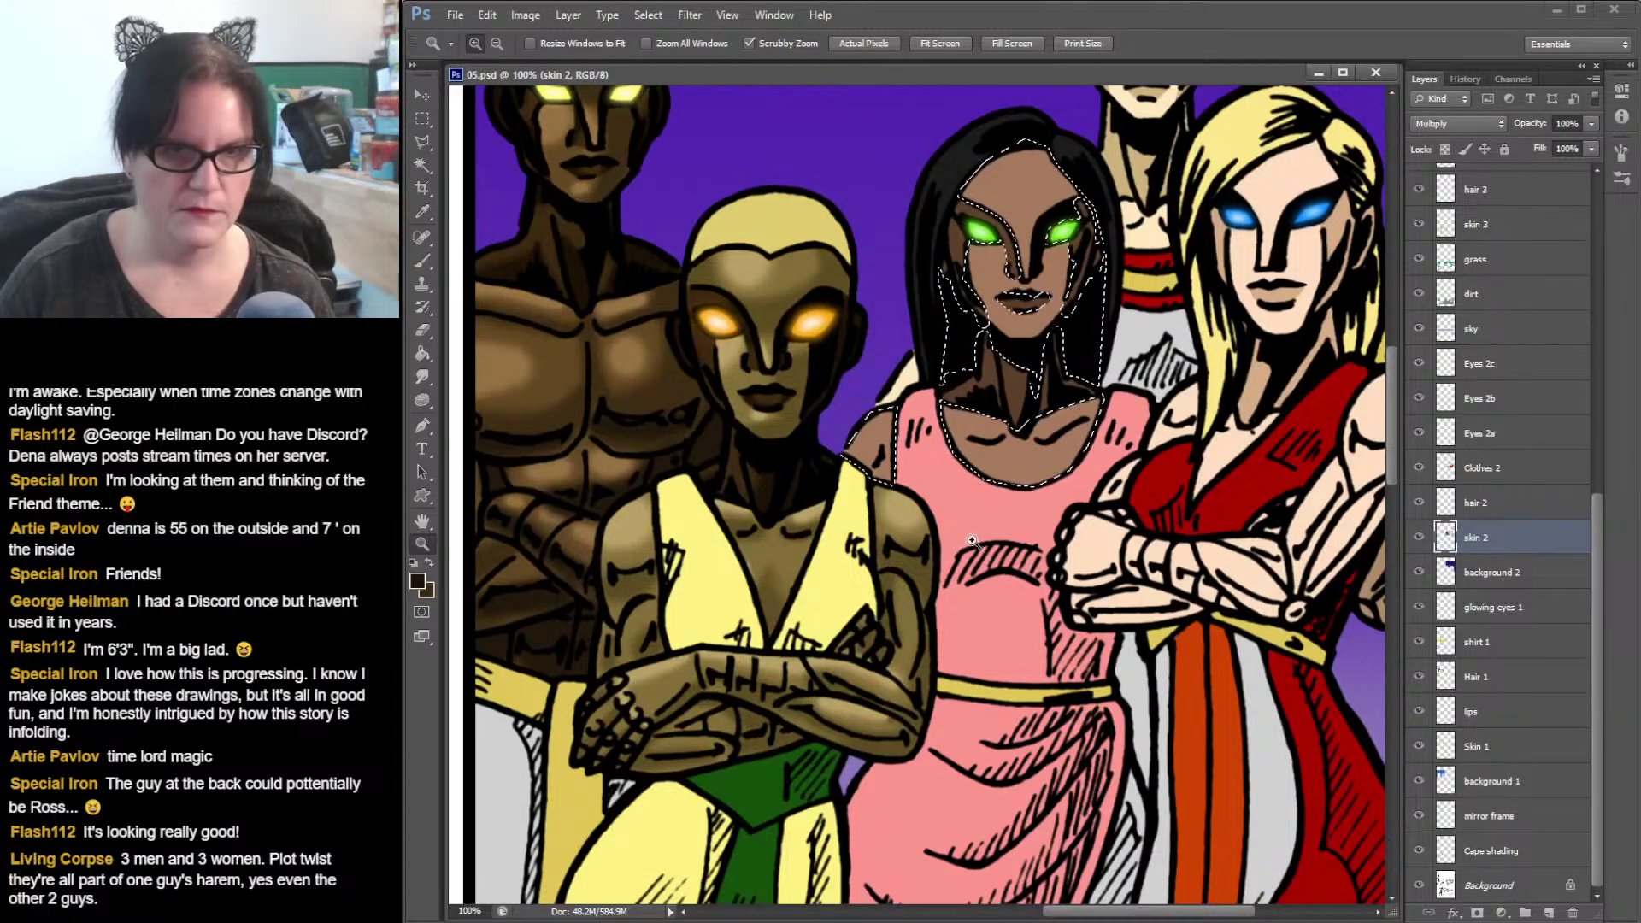
left_click_drag(1142, 602, 1119, 505)
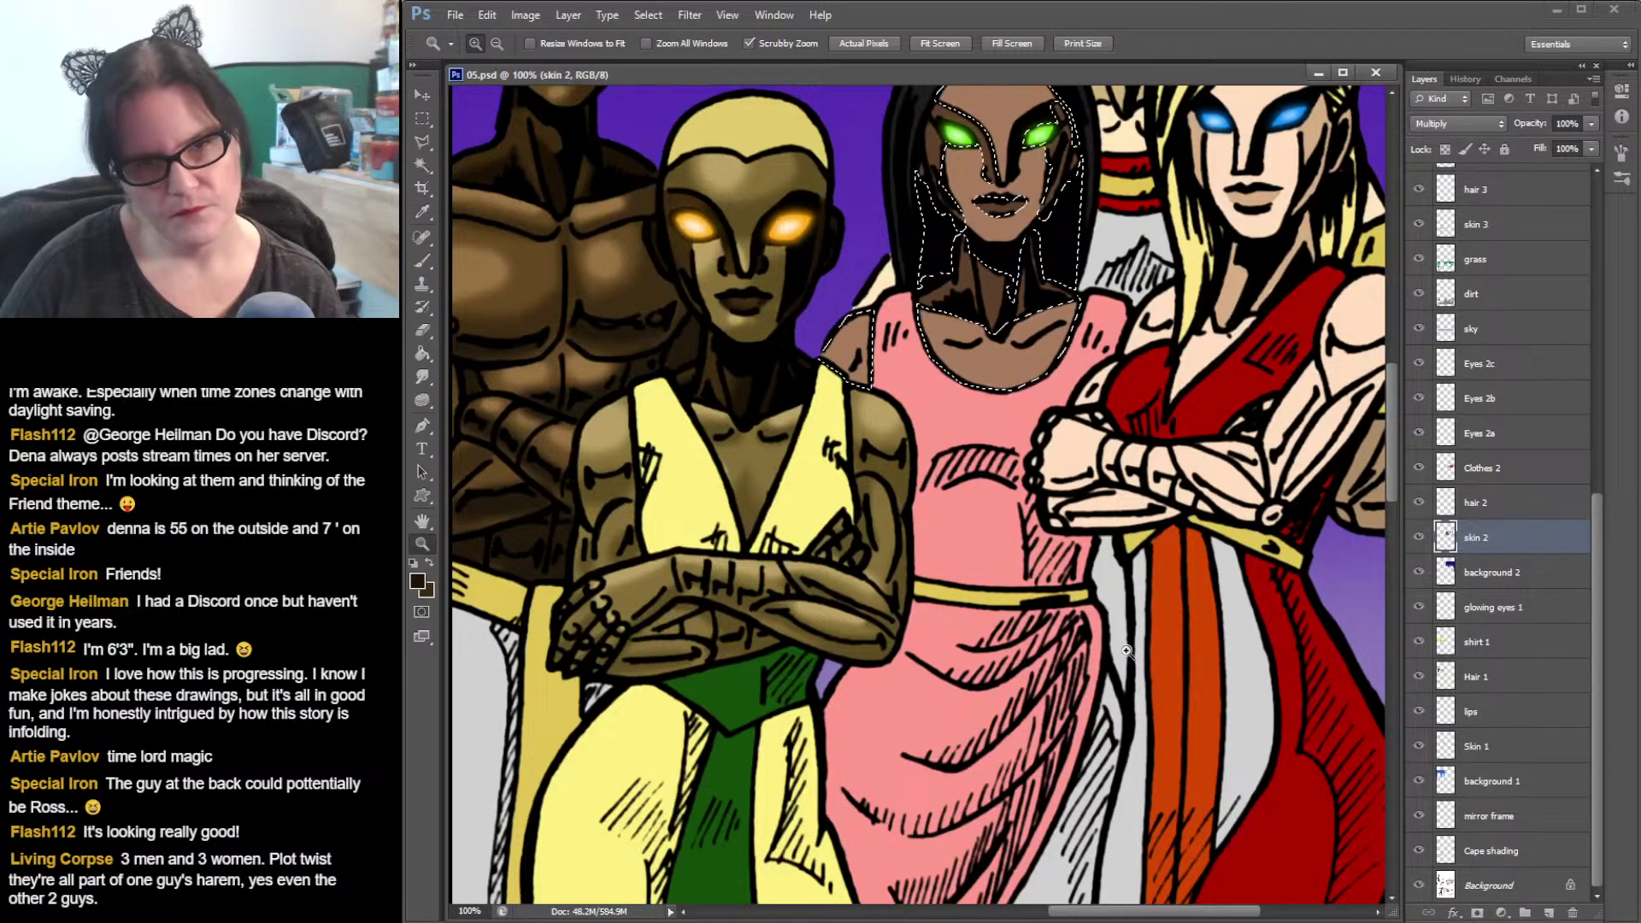
left_click_drag(1006, 453, 1018, 356)
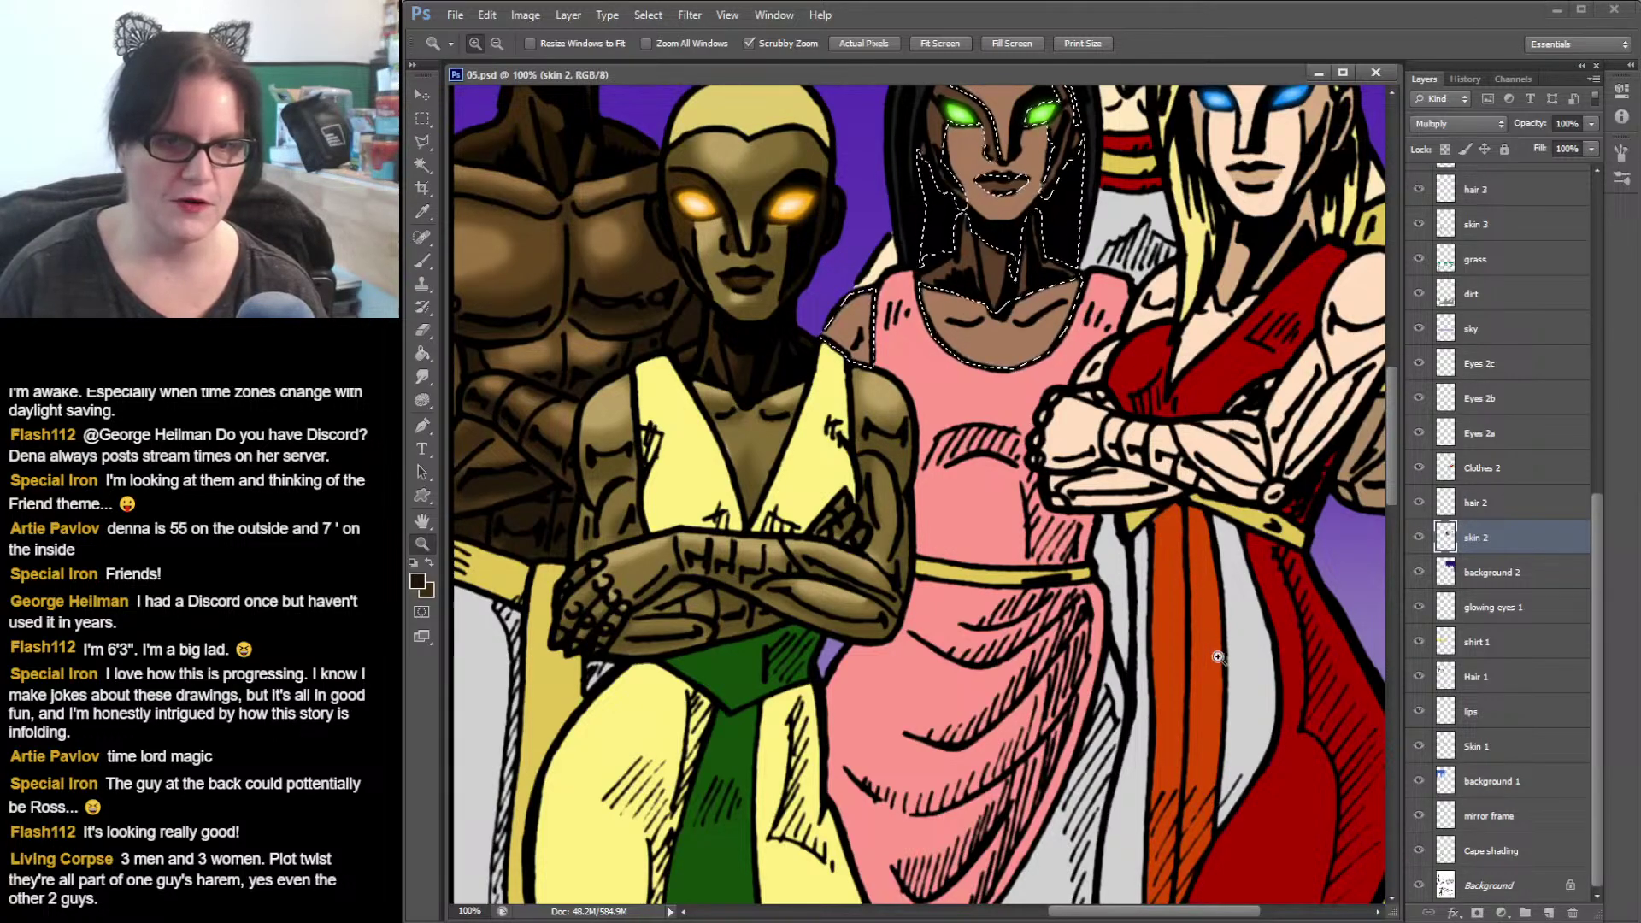
left_click_drag(1043, 337, 1049, 671)
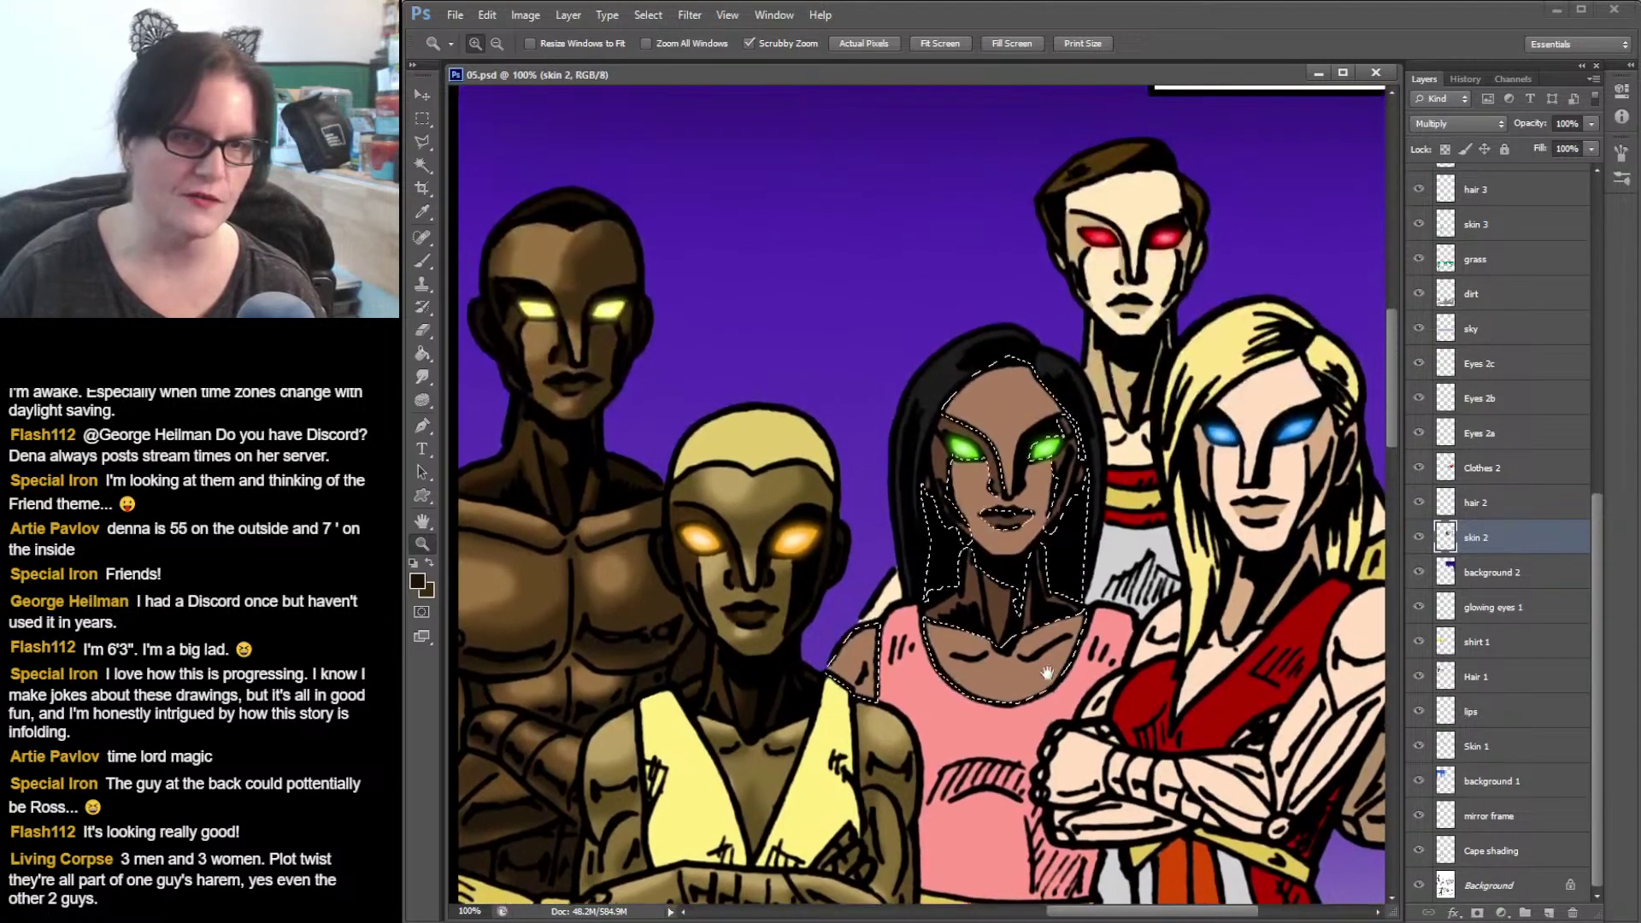
left_click(428, 142)
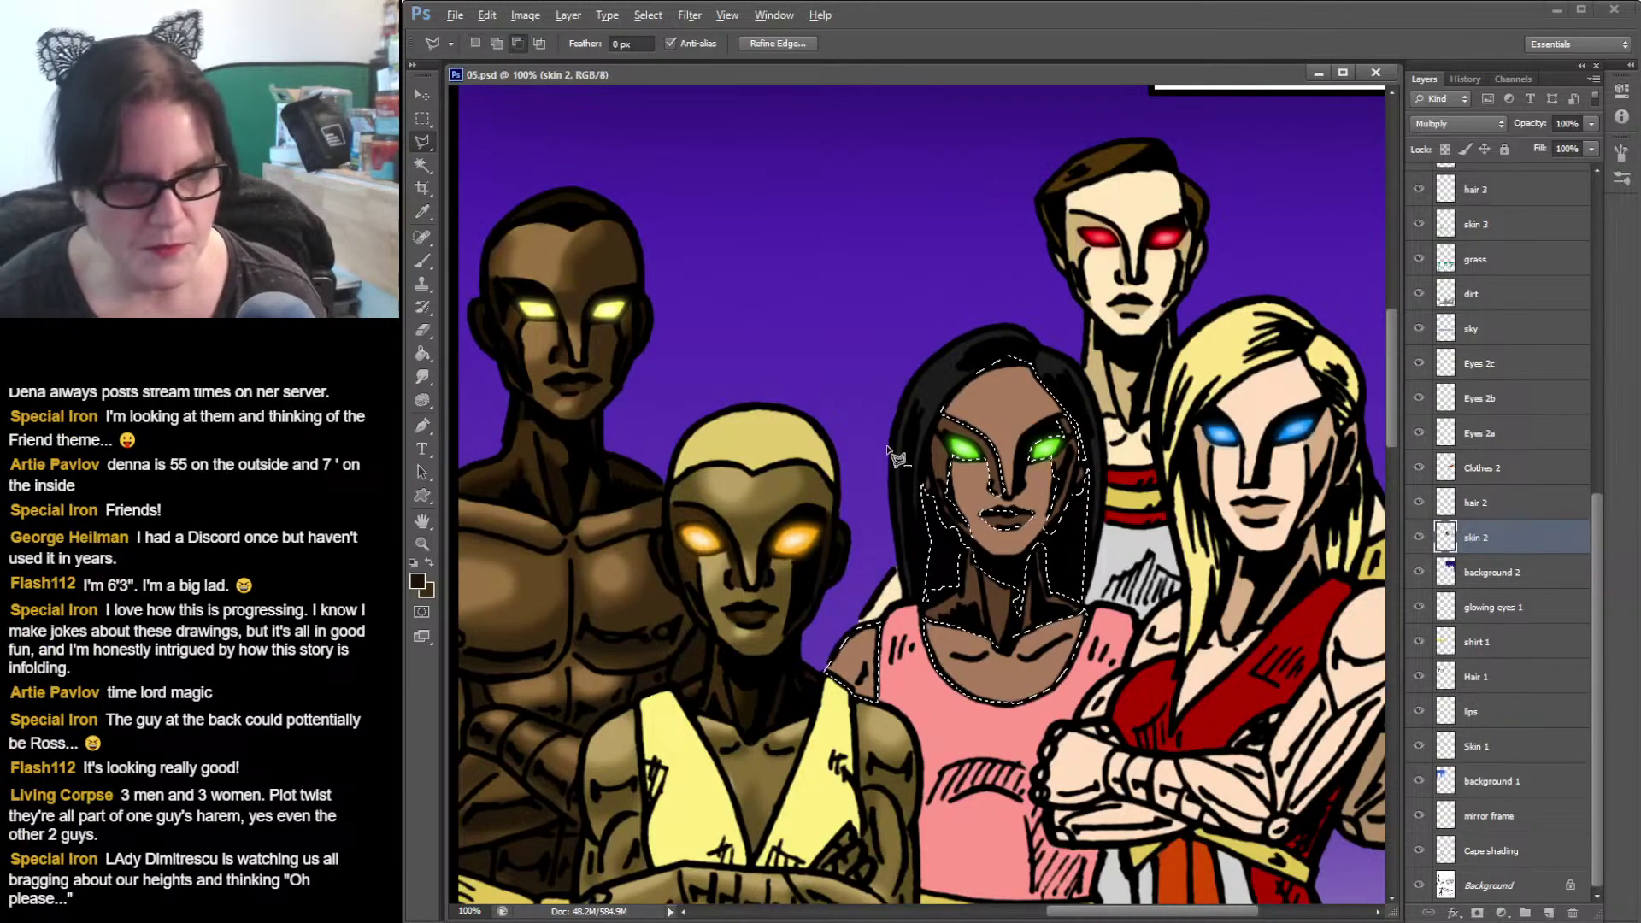
left_click(889, 446, "shift")
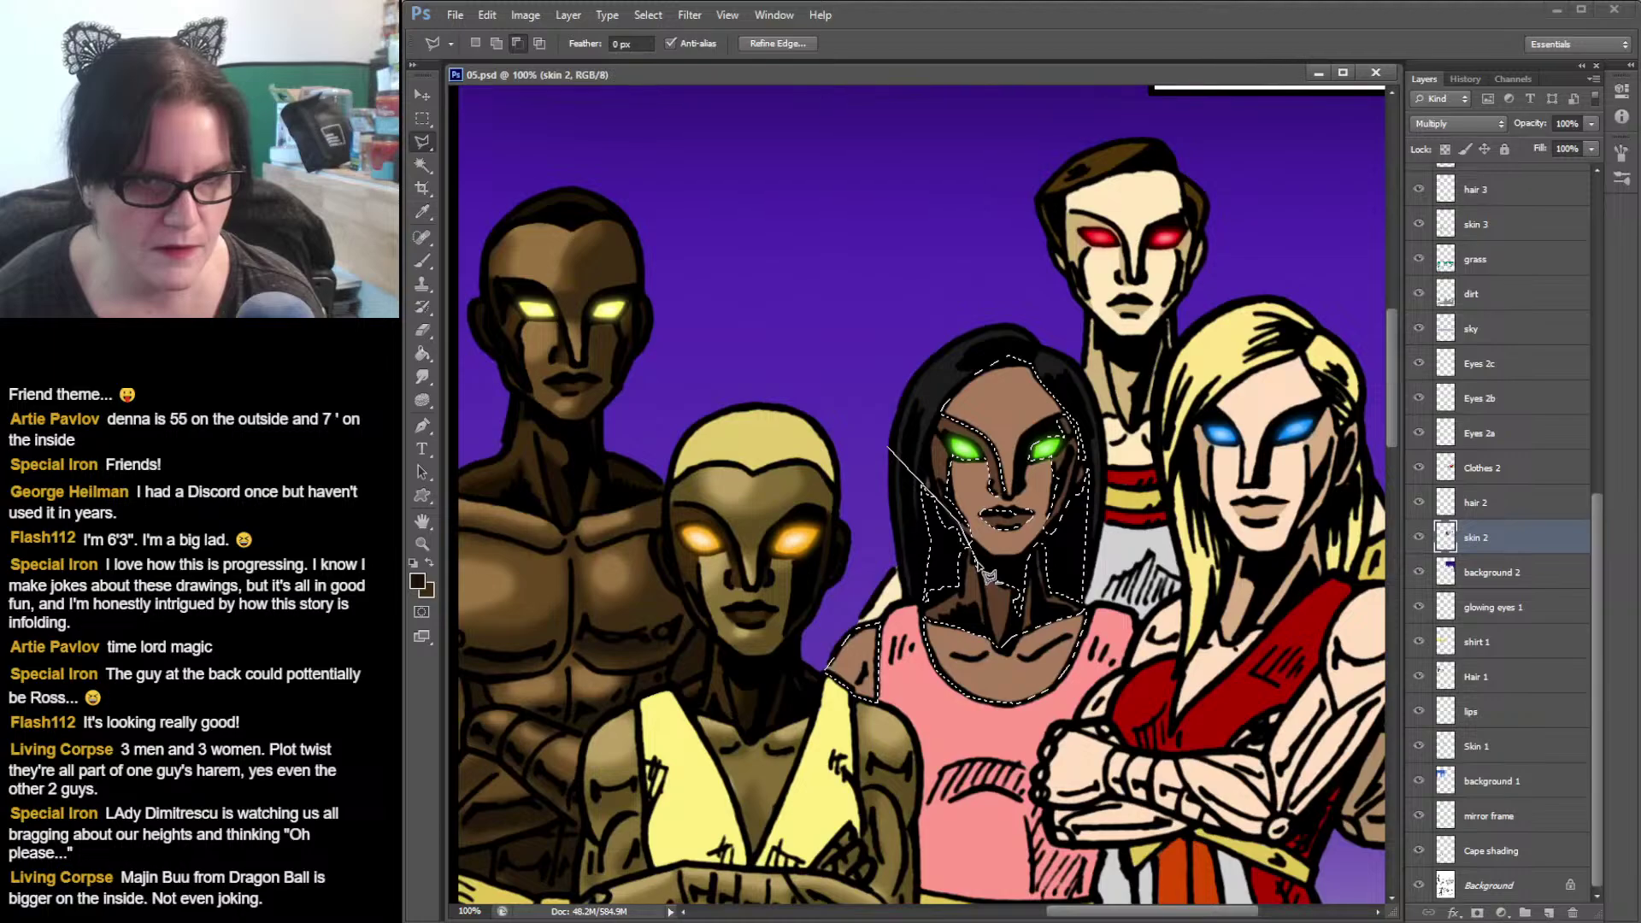
left_click(962, 527)
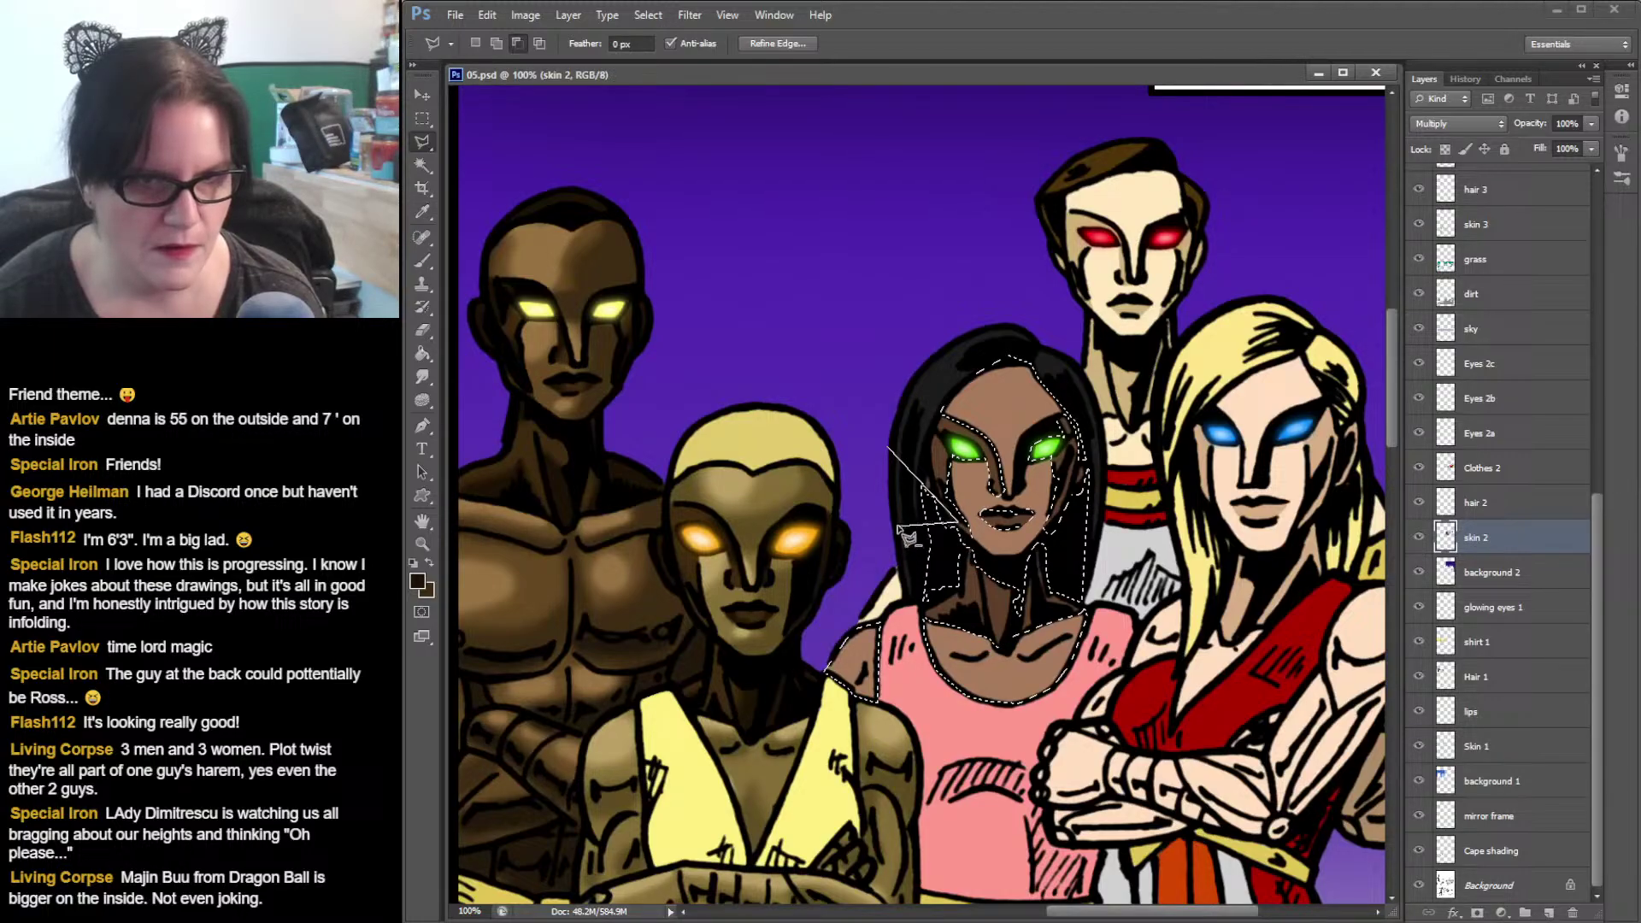
left_click(890, 448)
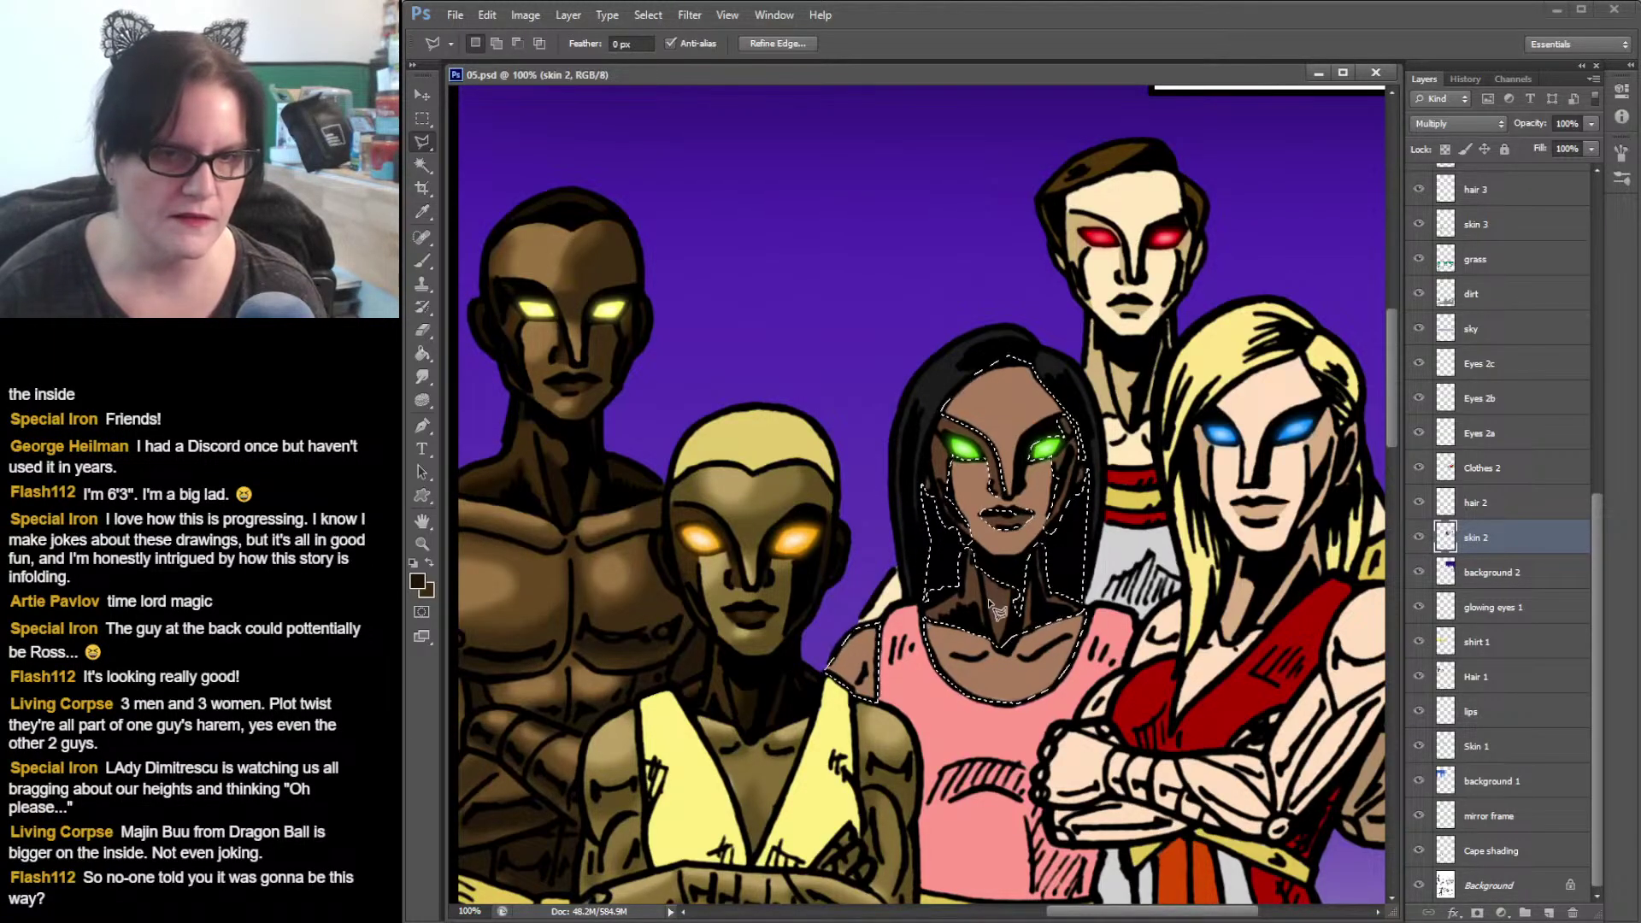
- Select the green-eyed woman's face with the Magic Wand and subtract the hair on the yellow-top woman's side with the Polygonal Lasso
left_click(423, 165)
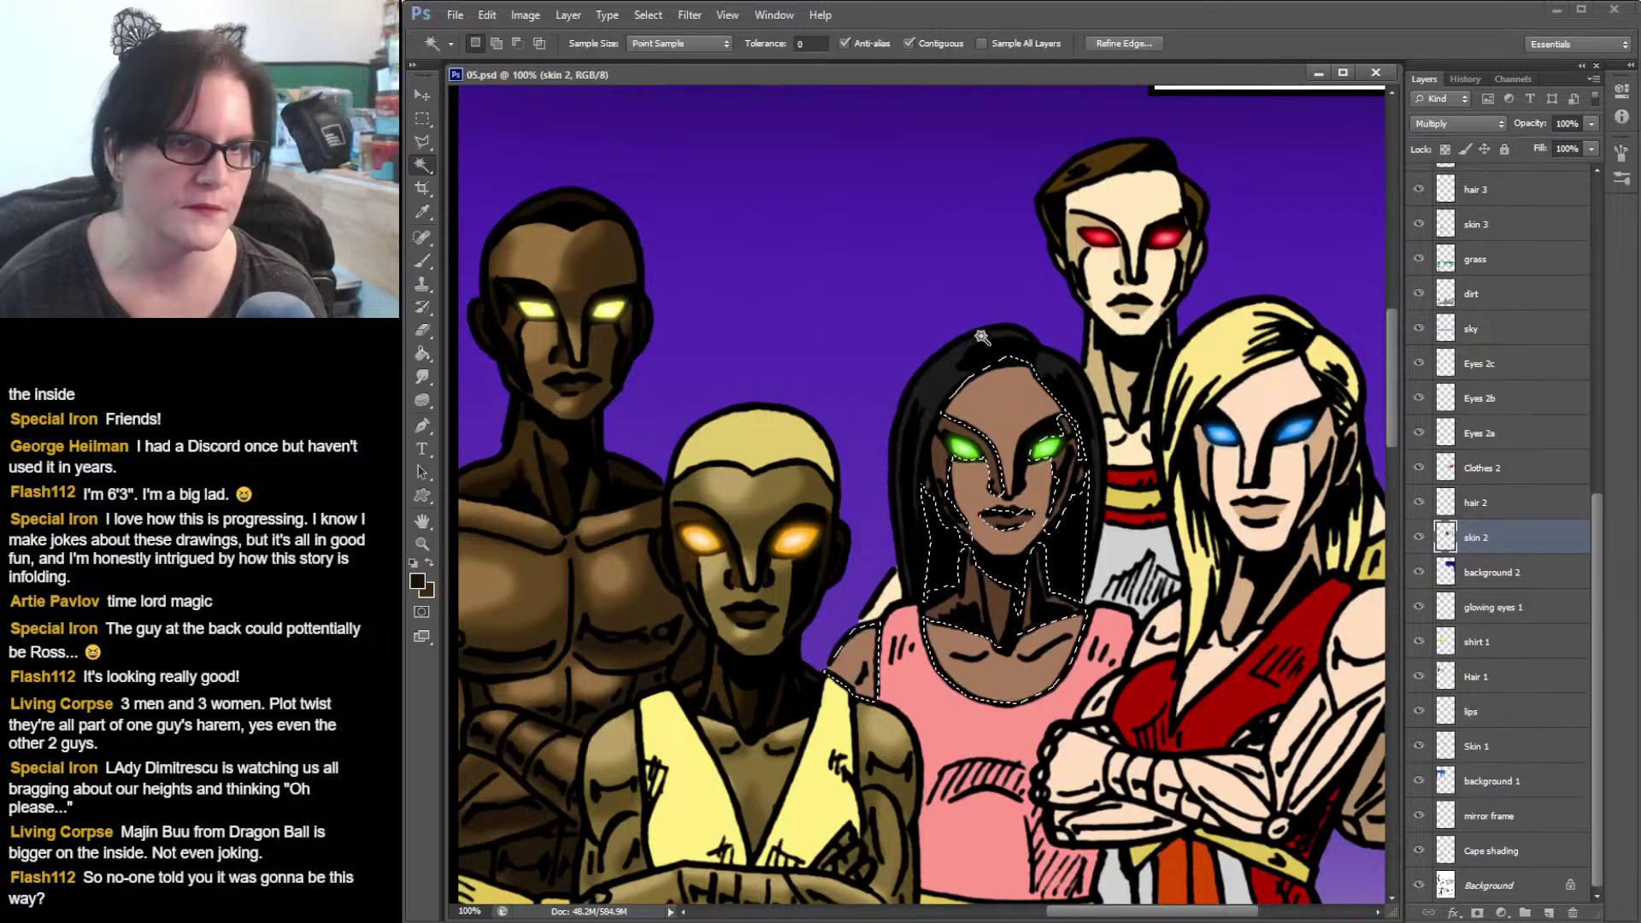
left_click(1005, 419)
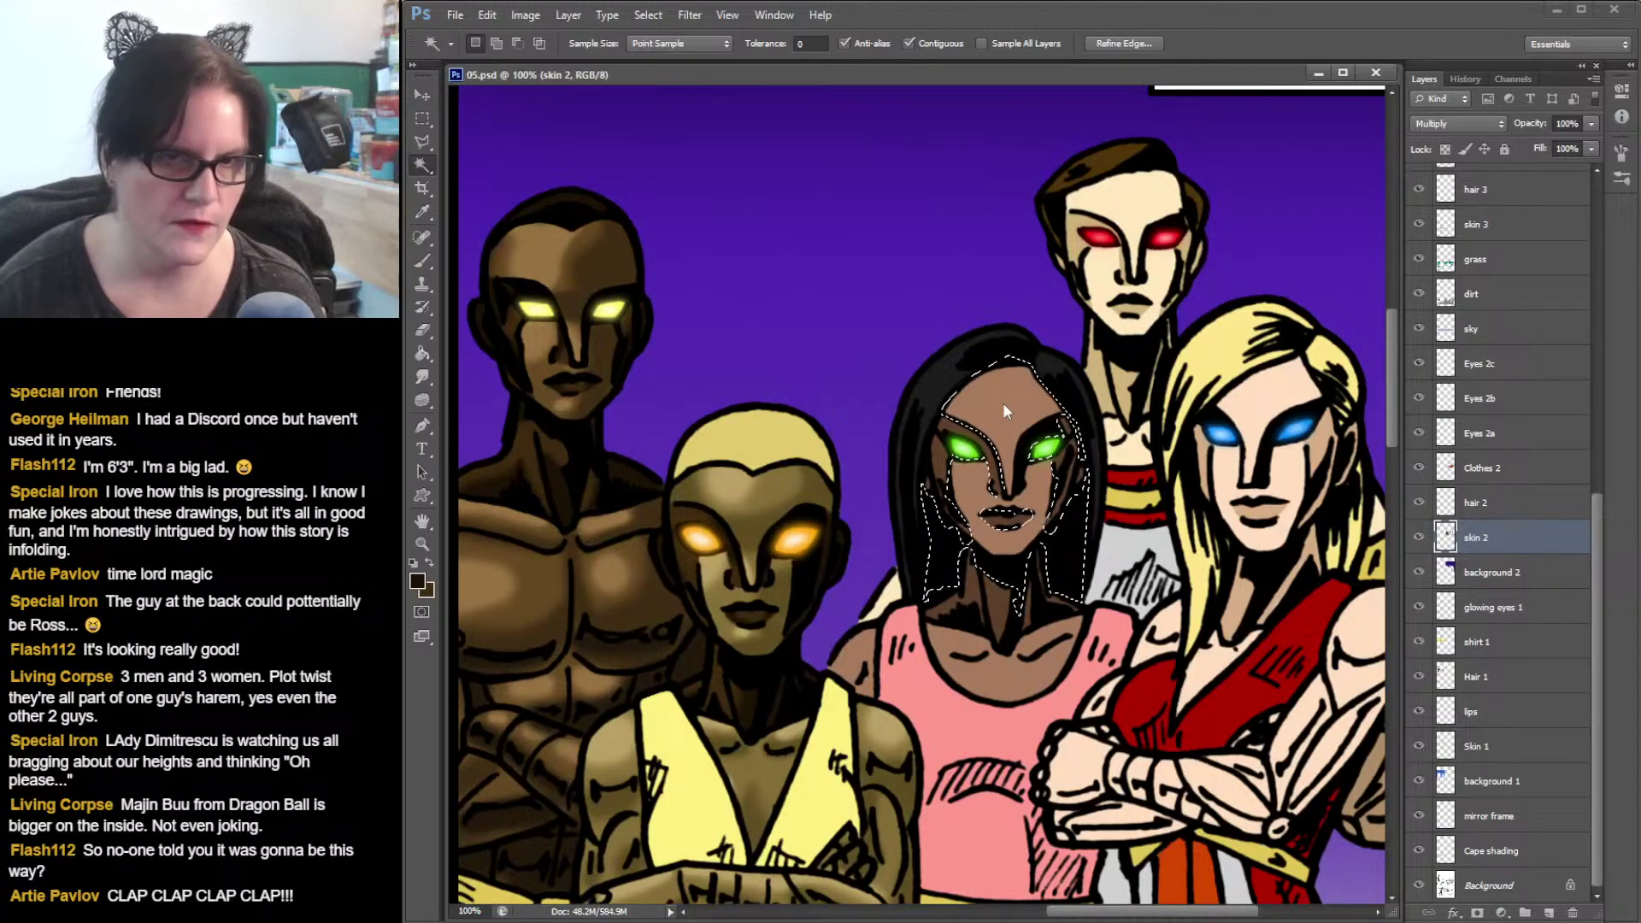
key("l")
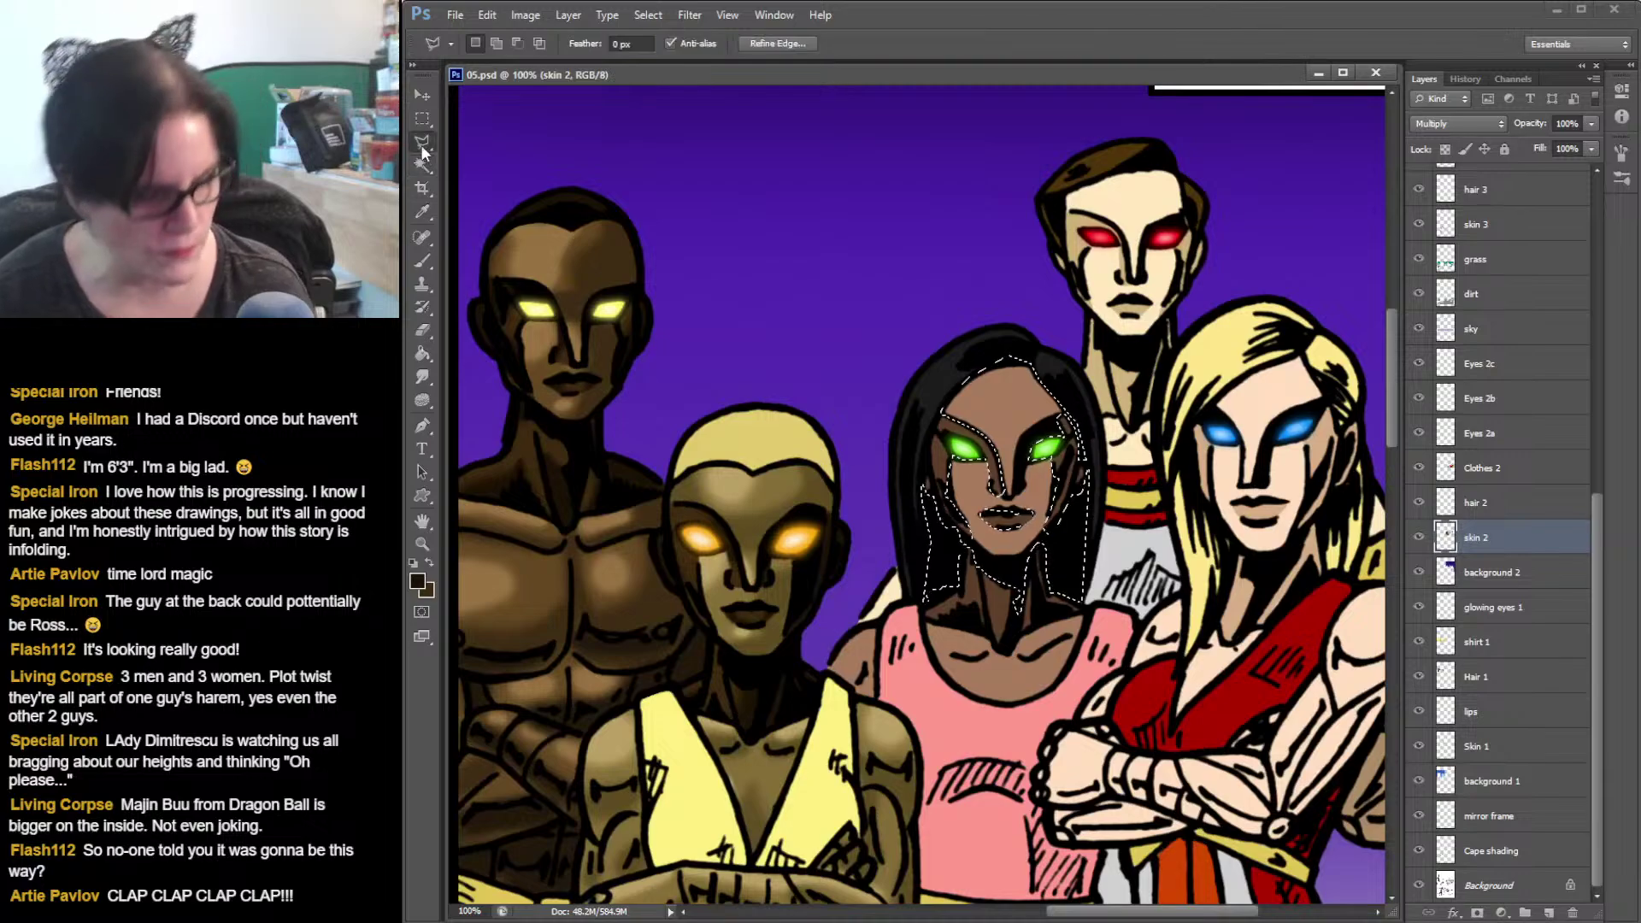
left_click(888, 463, "alt")
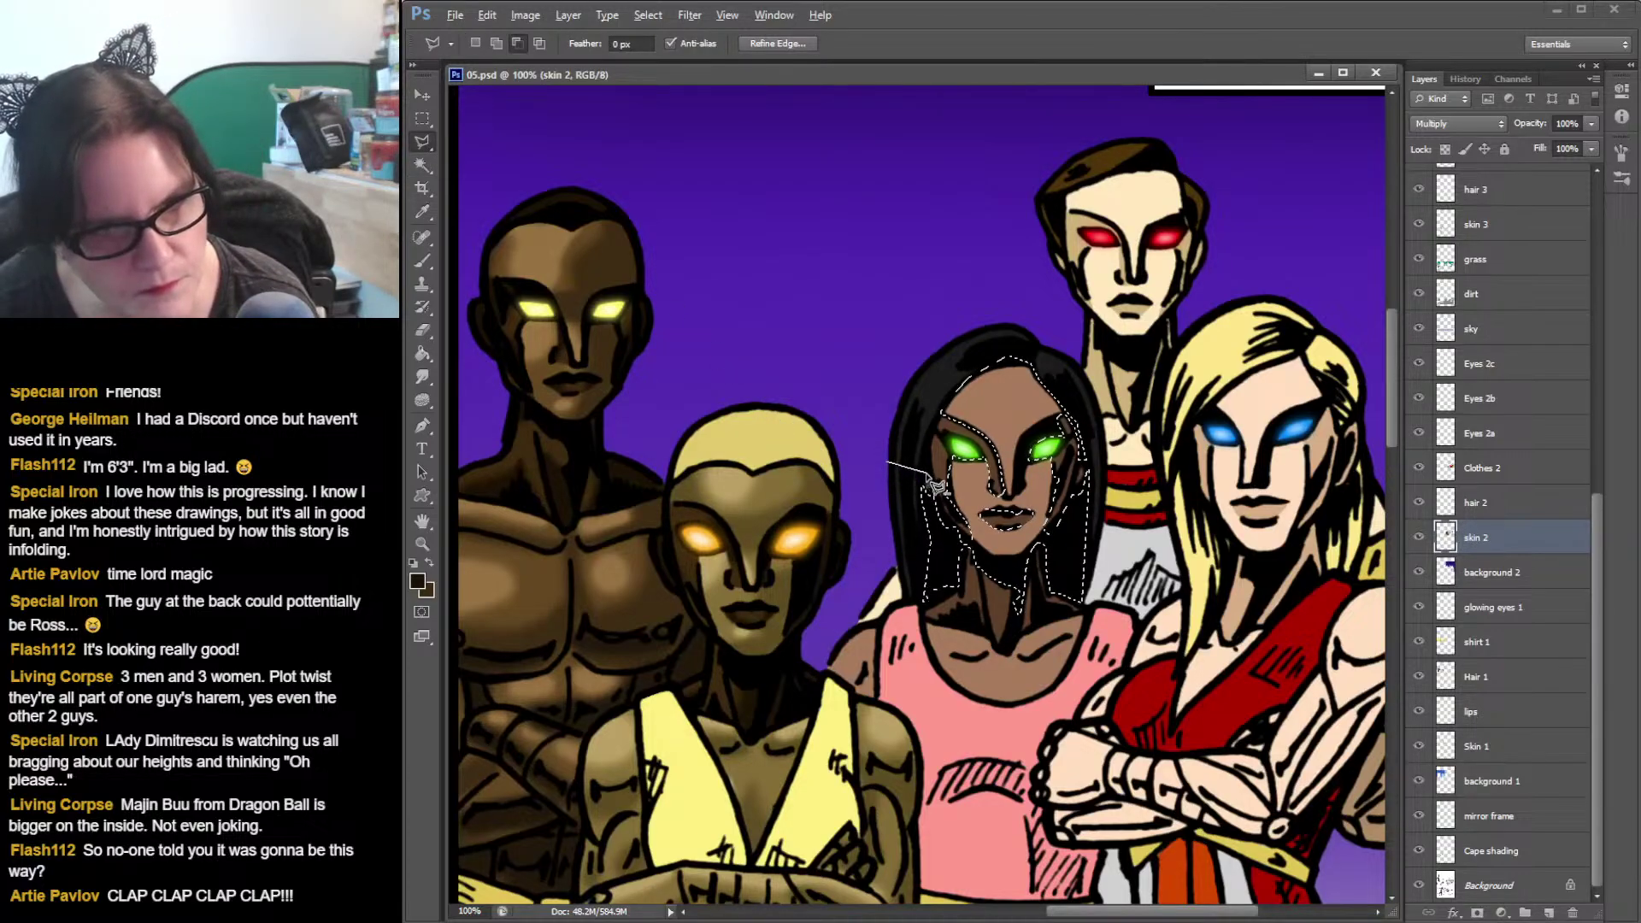
left_click(928, 473)
left_click(969, 541)
left_click(968, 608)
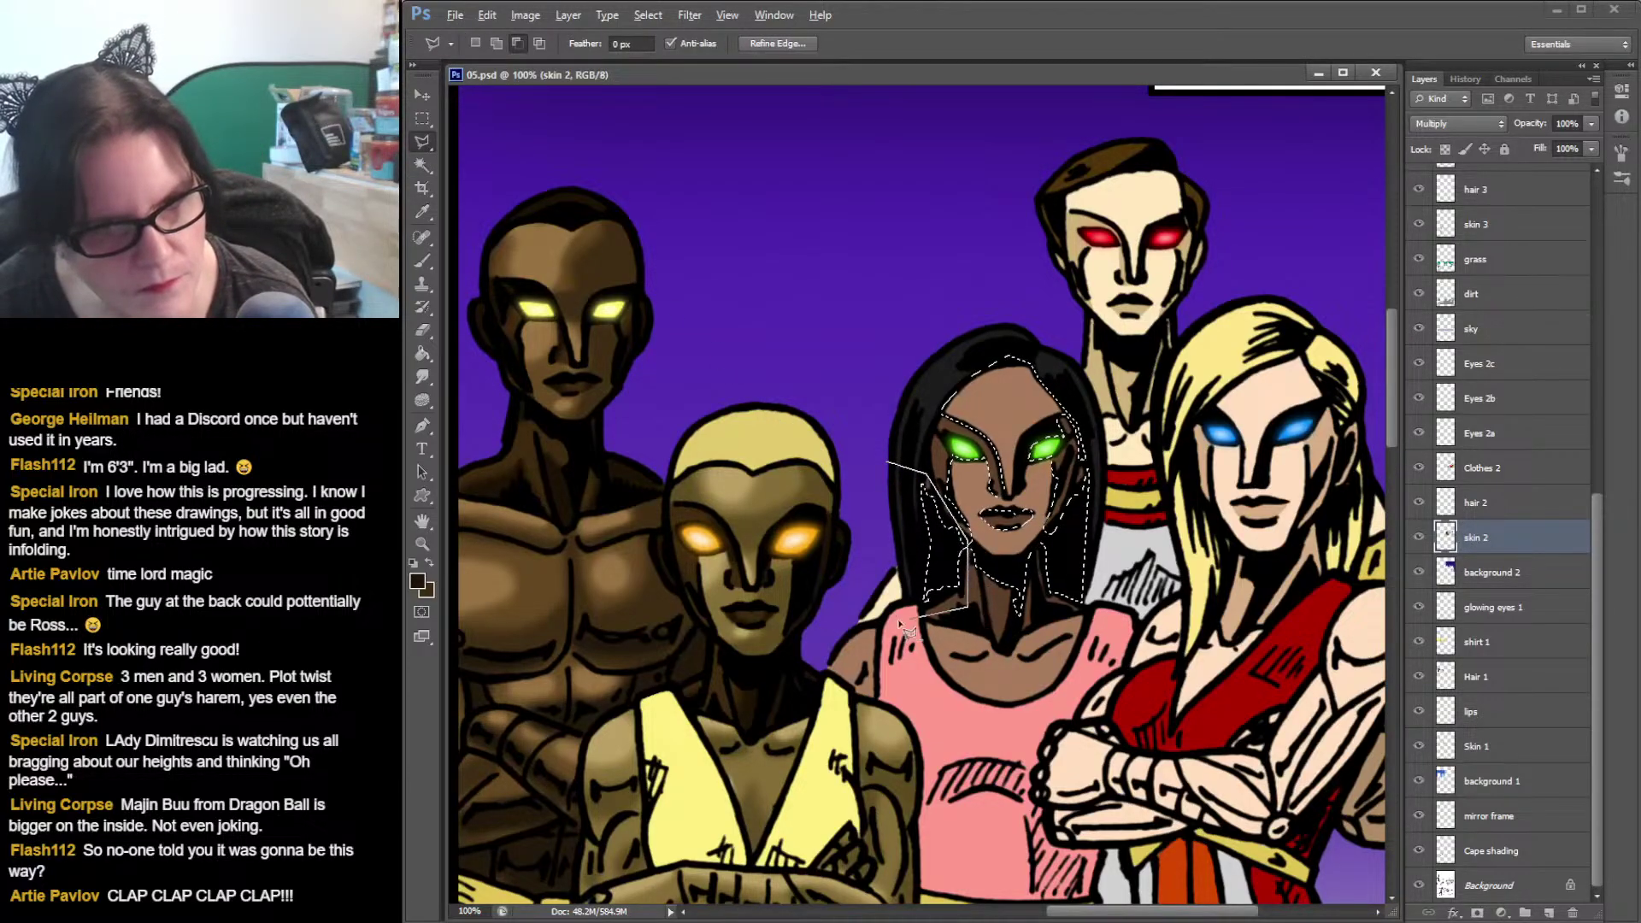
double_click(894, 630)
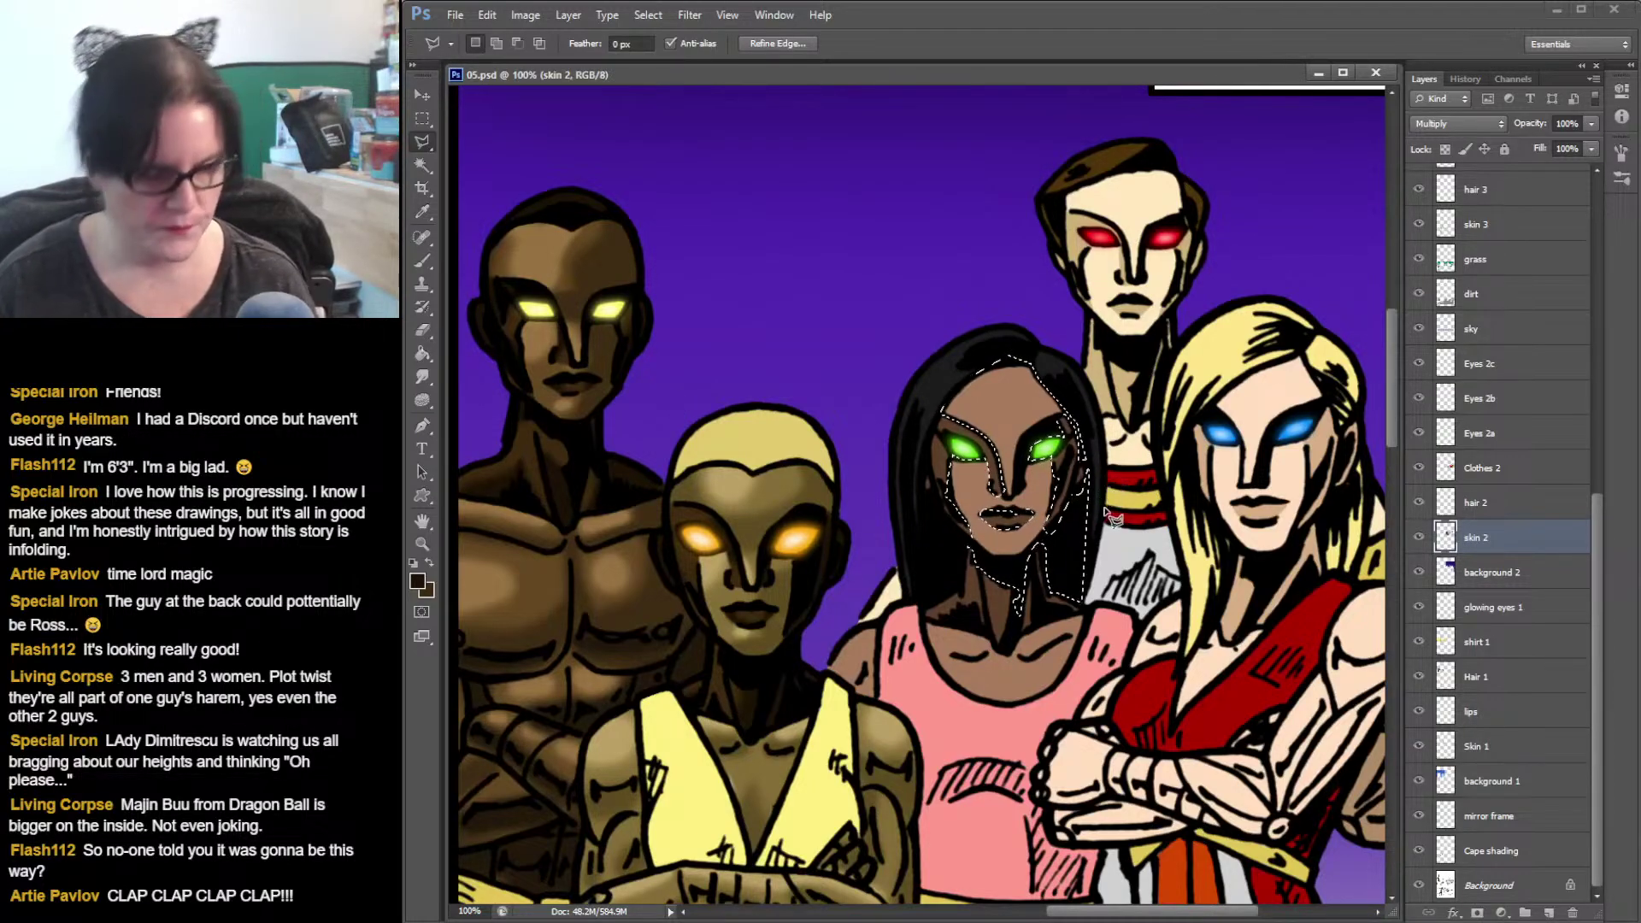
- Subtract the hair on the blonde woman's side of the green-eyed woman's face from the selection with the Polygonal Lasso
key("alt")
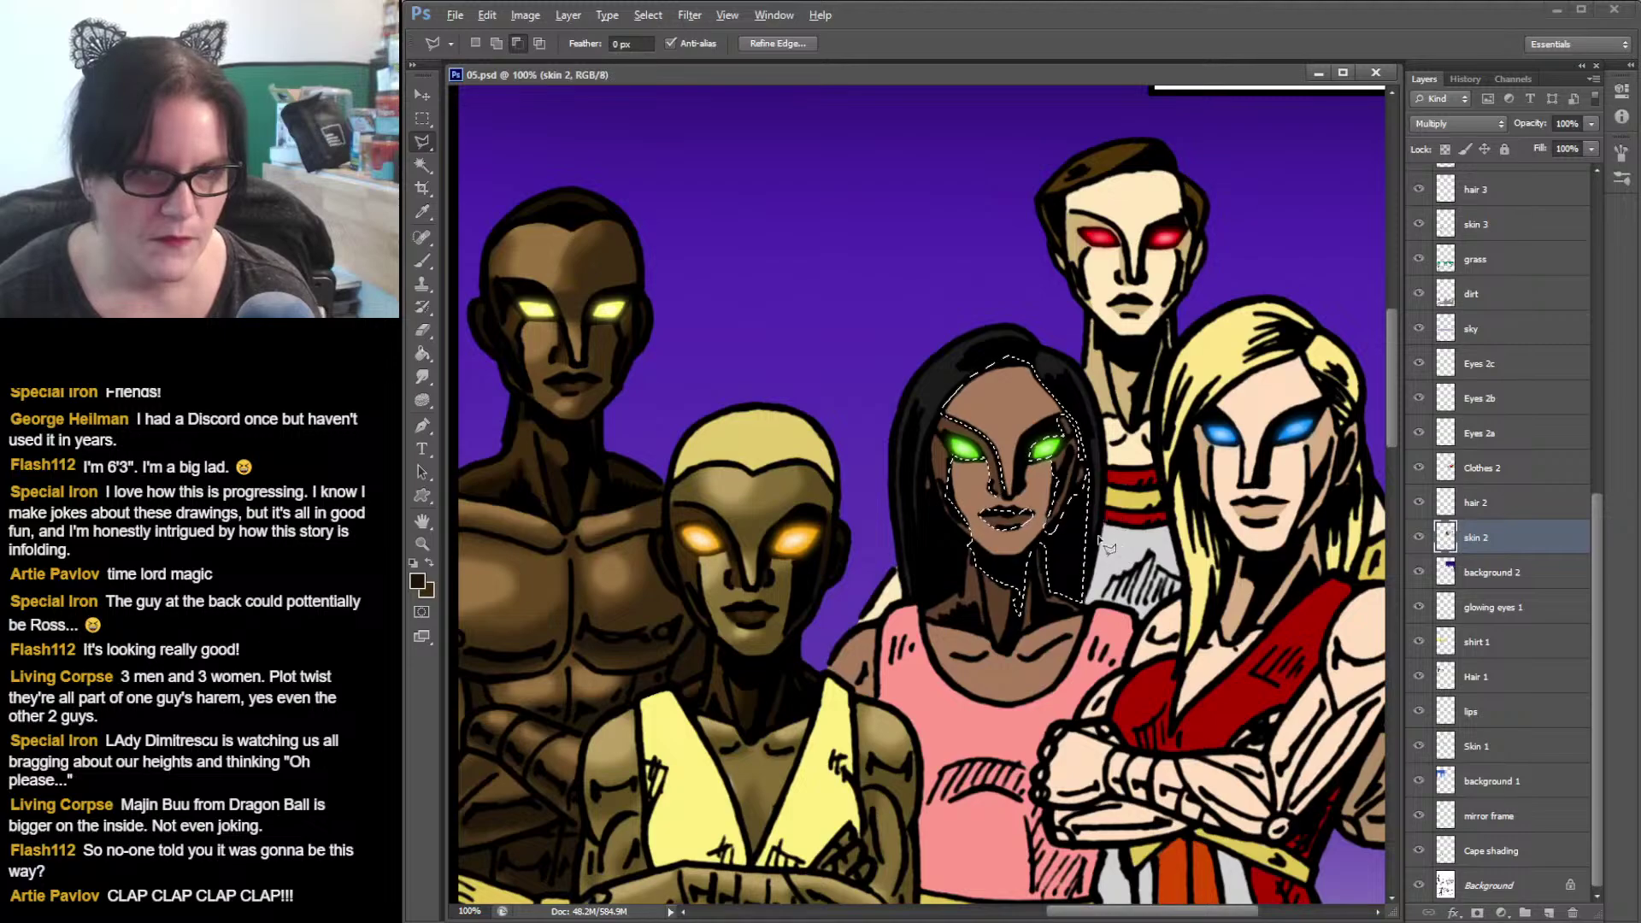
left_click(1094, 619)
left_click(1038, 590)
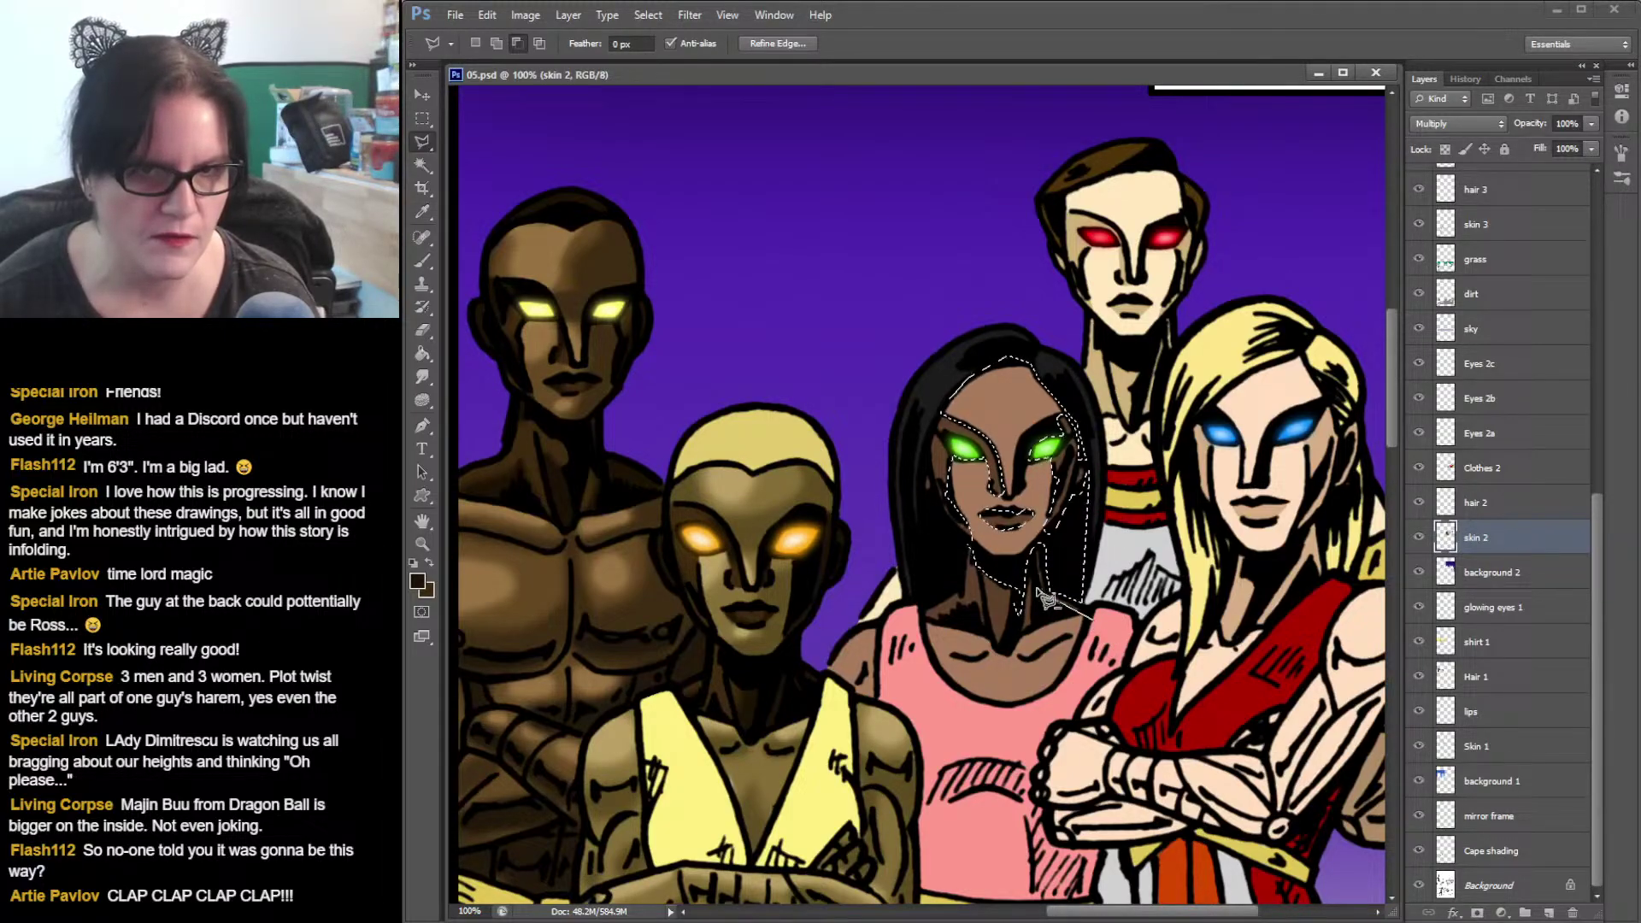
left_click(1045, 524)
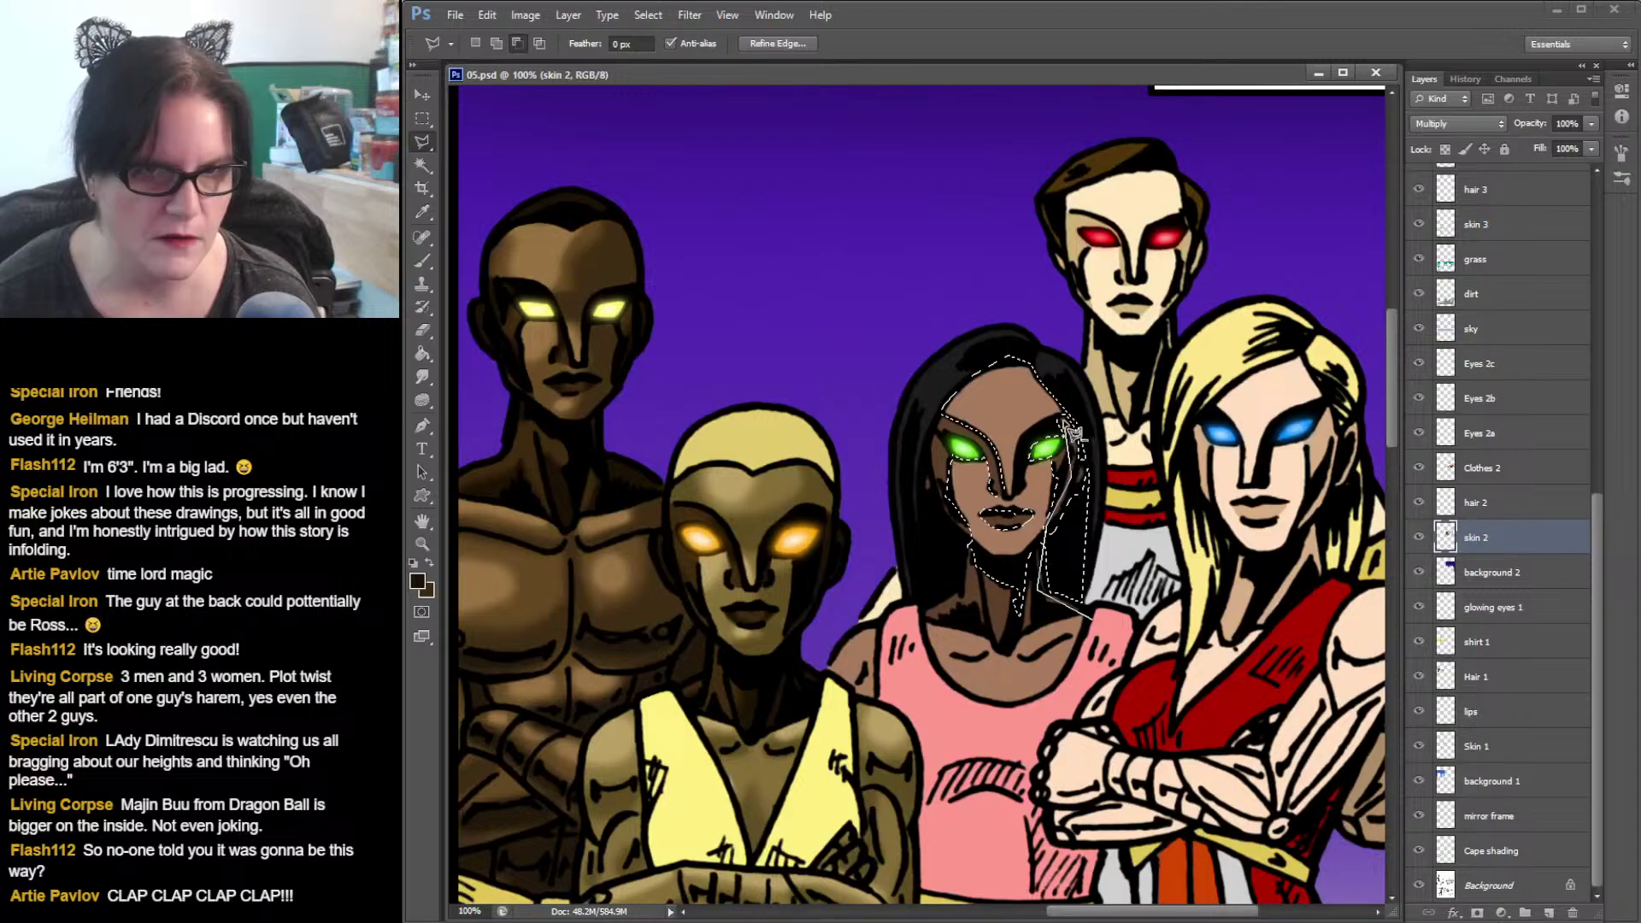
double_click(1129, 492)
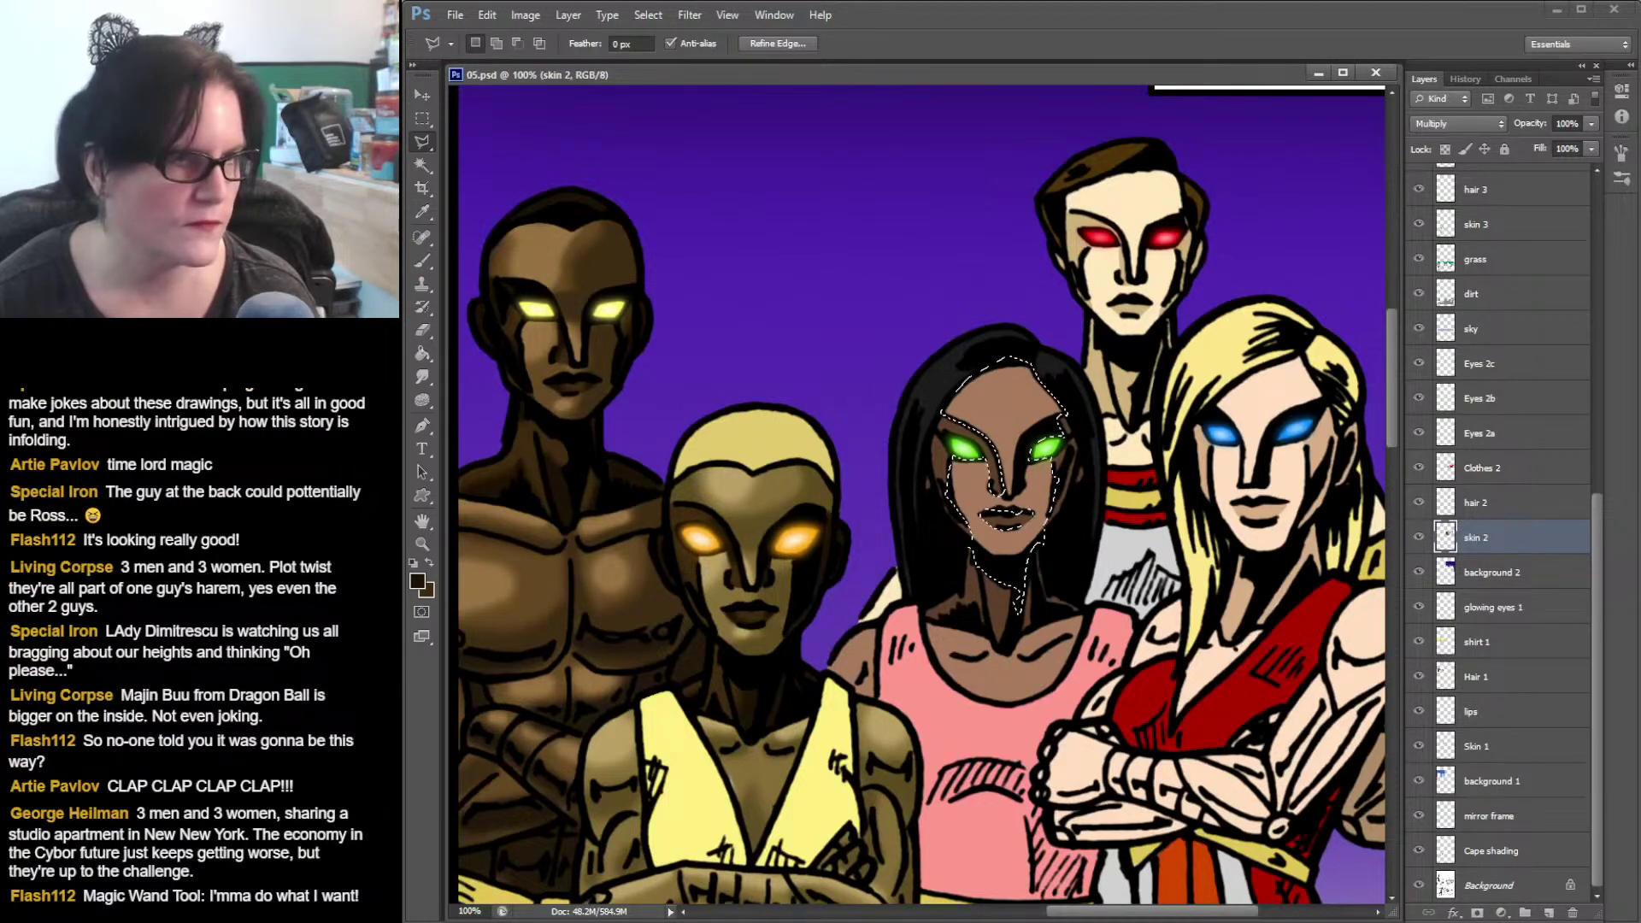
key("ctrl+u")
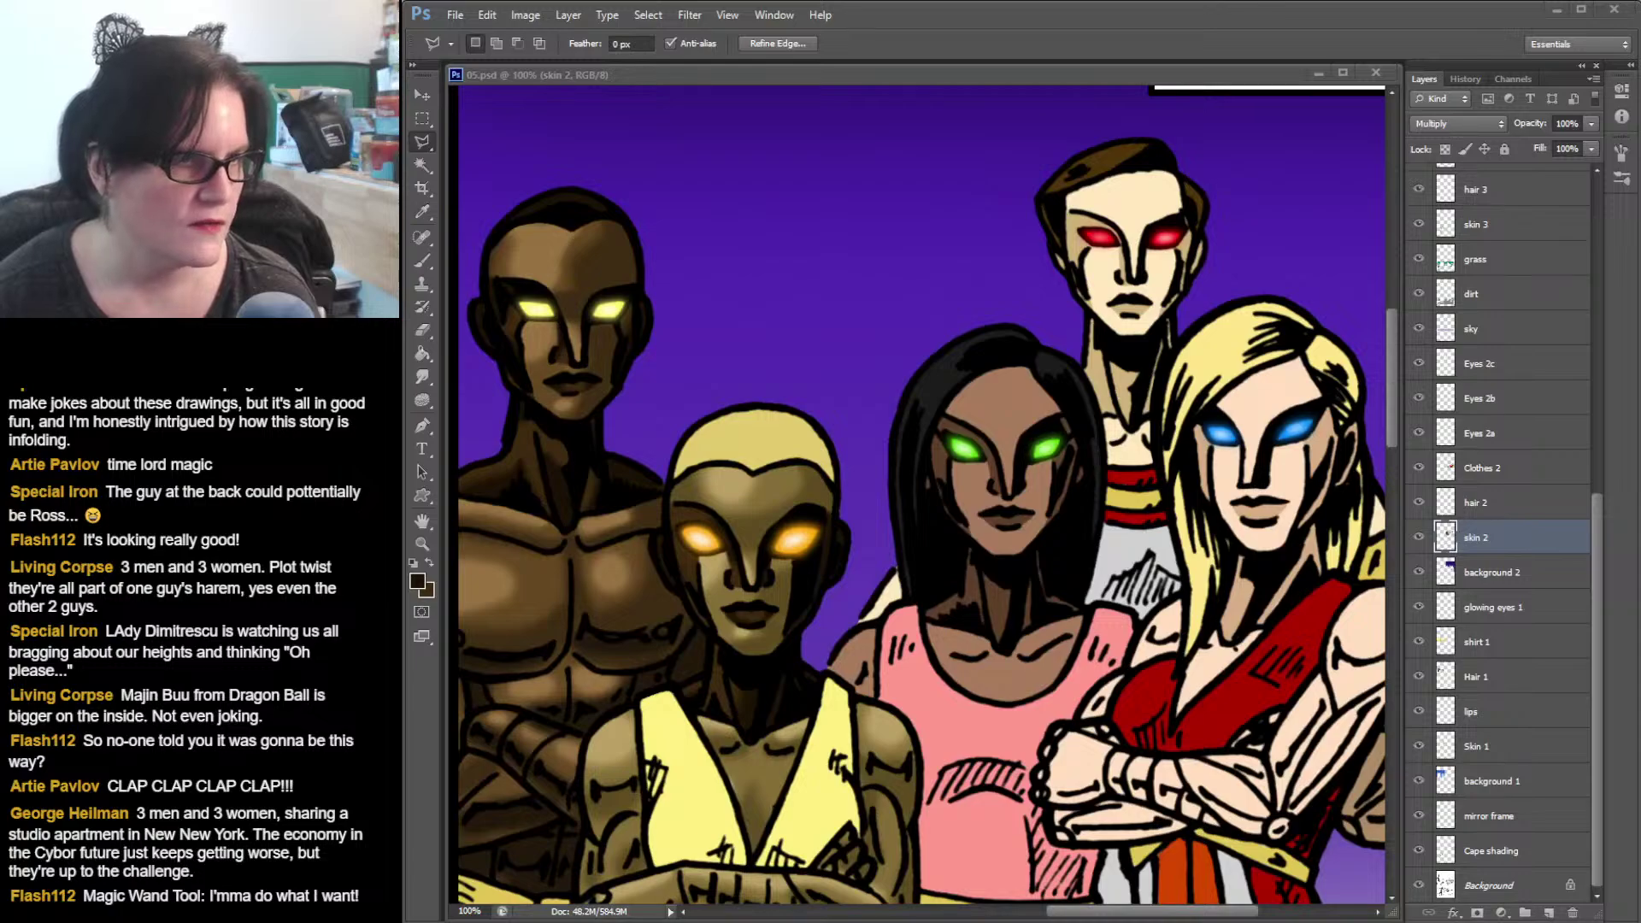
left_click(1016, 69)
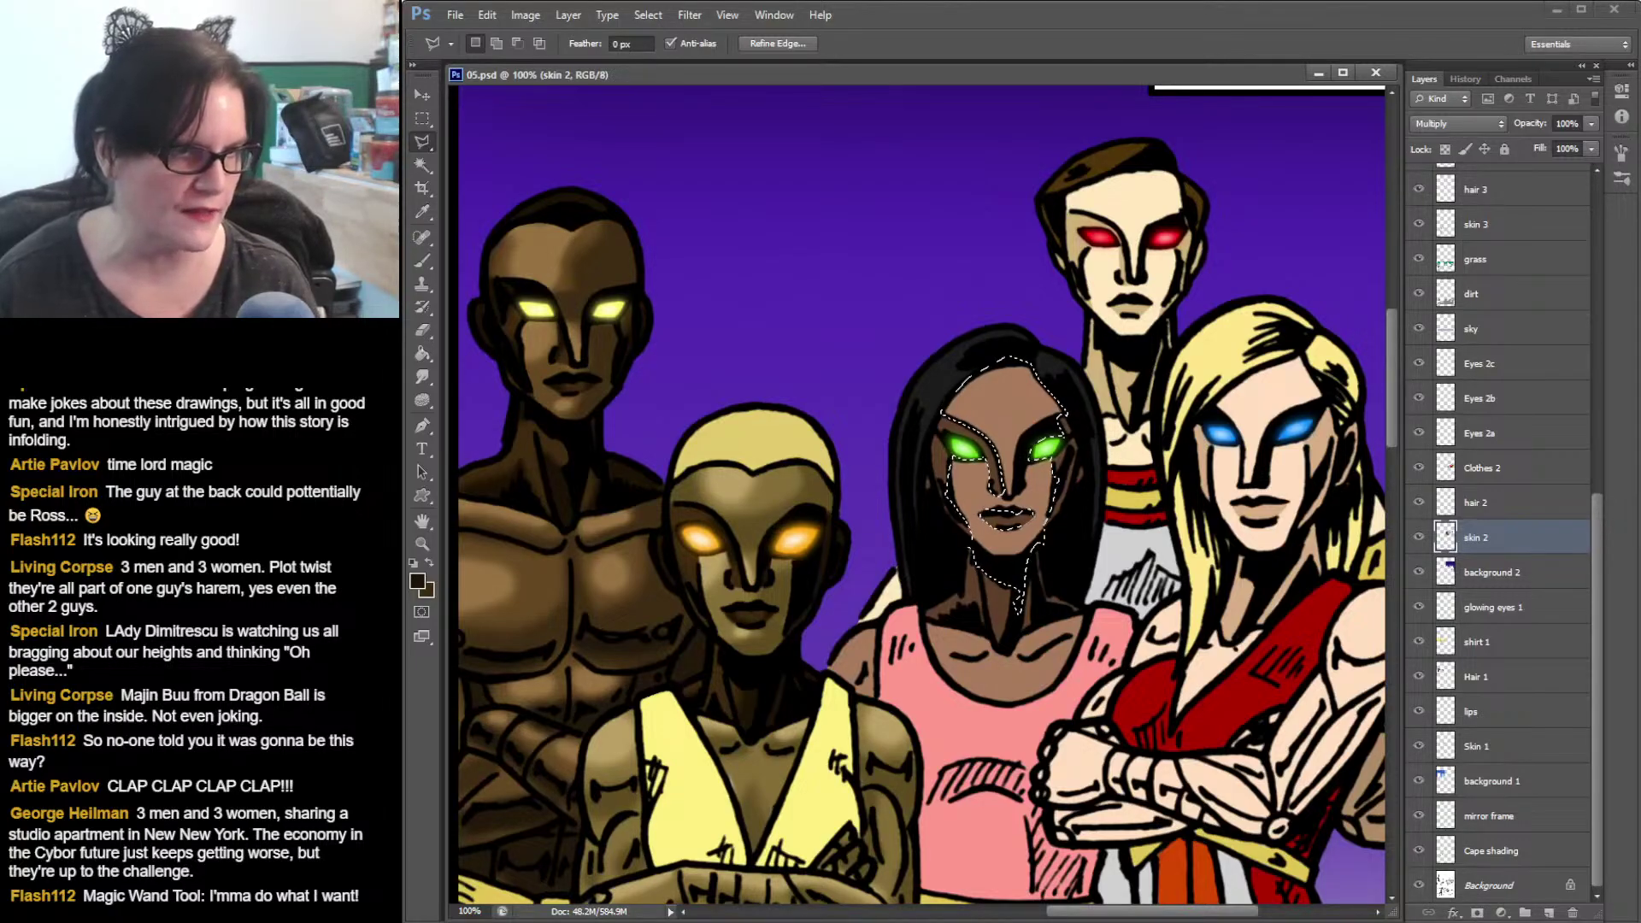
- Add the green-eyed woman's chest and shoulder skin to the selection with the Magic Wand
left_click(422, 545)
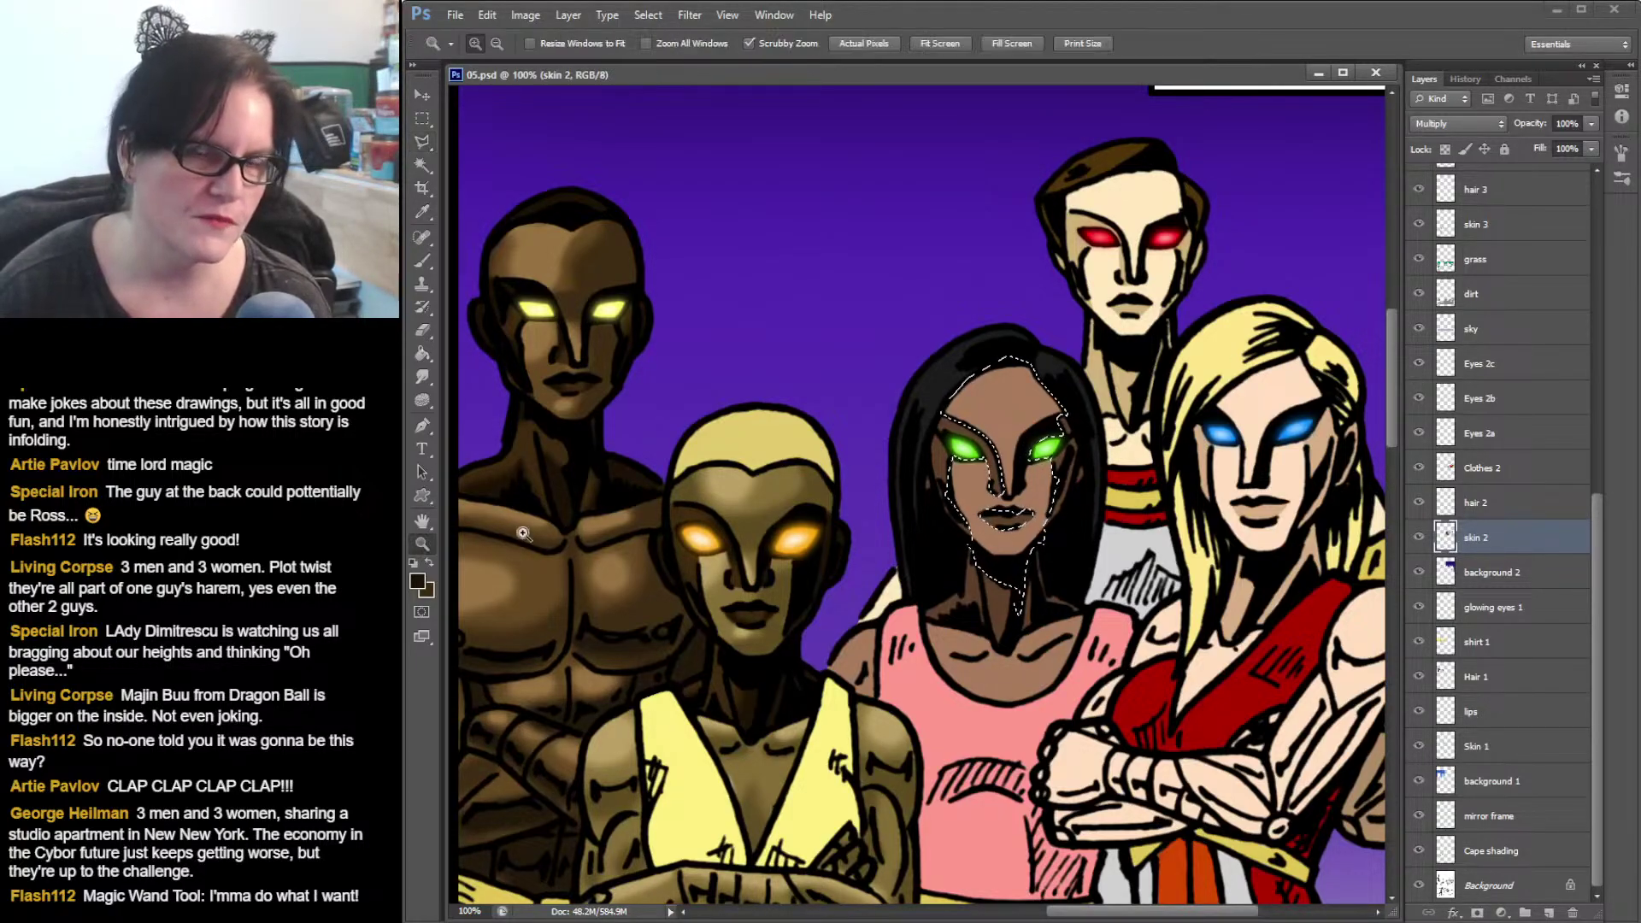
left_click(1013, 438)
left_click_drag(1046, 499, 1068, 174)
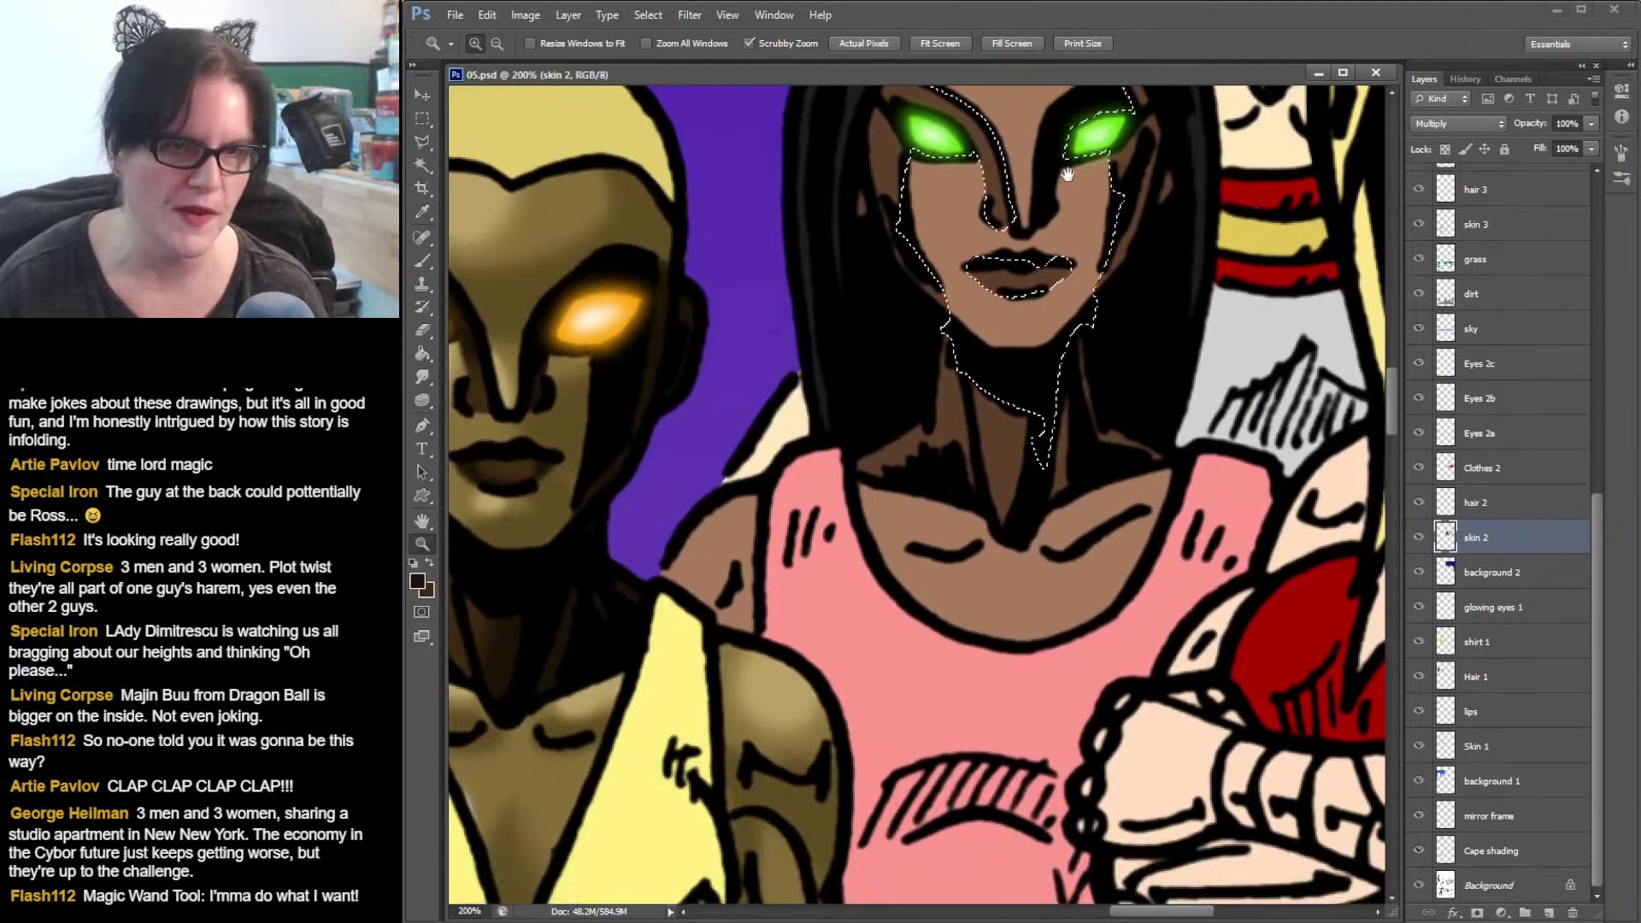
left_click(422, 165)
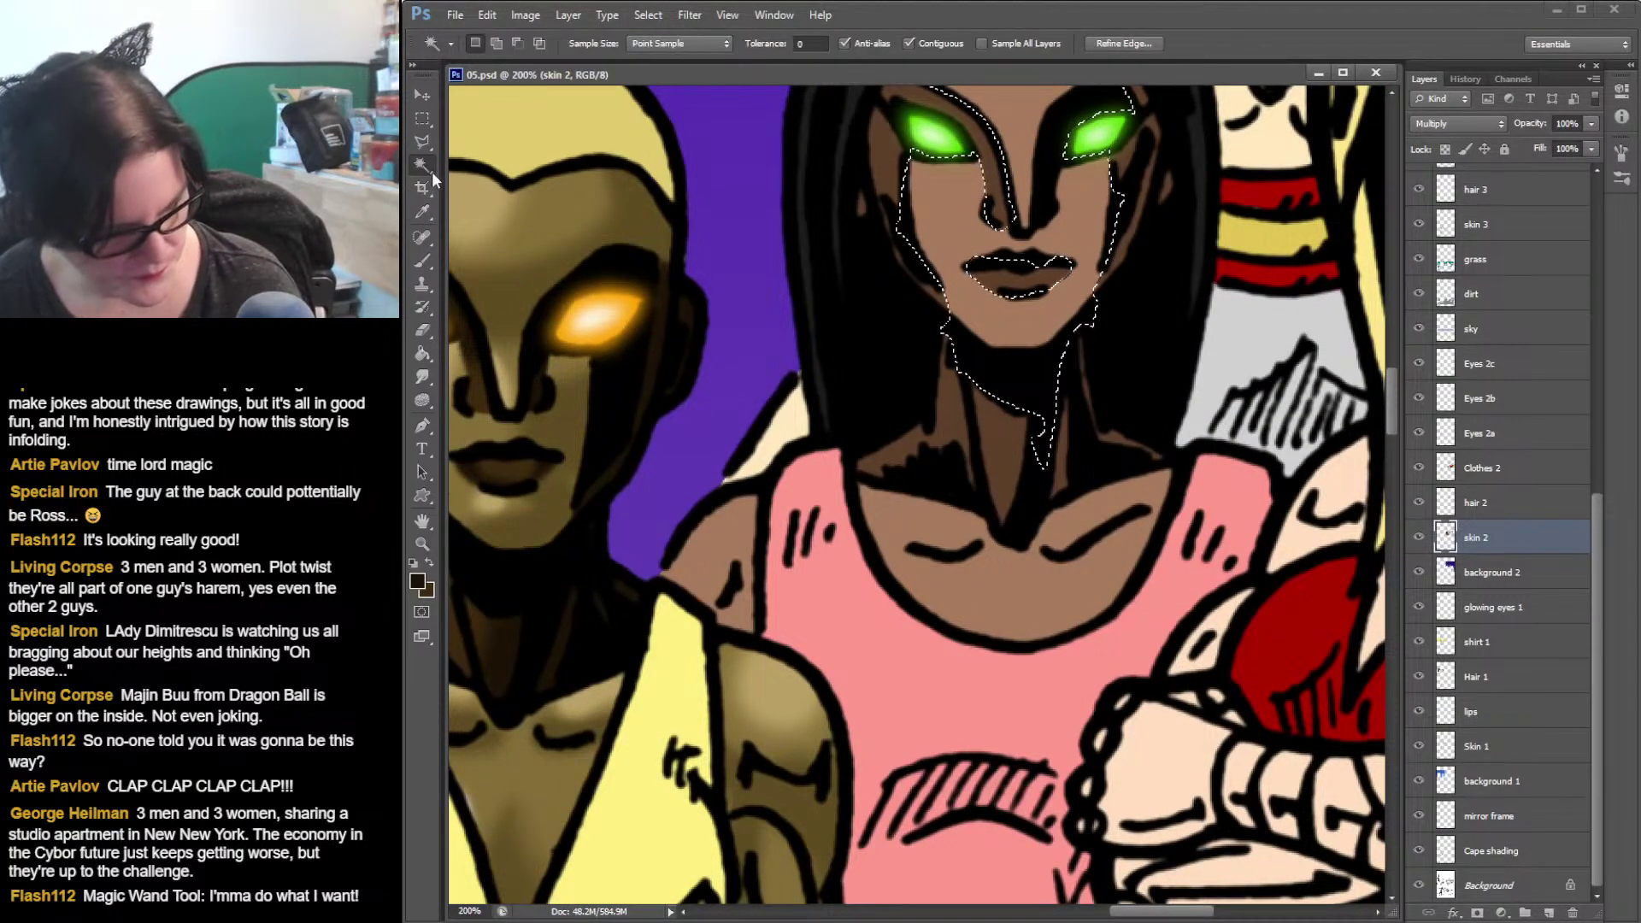
left_click(937, 499, "shift")
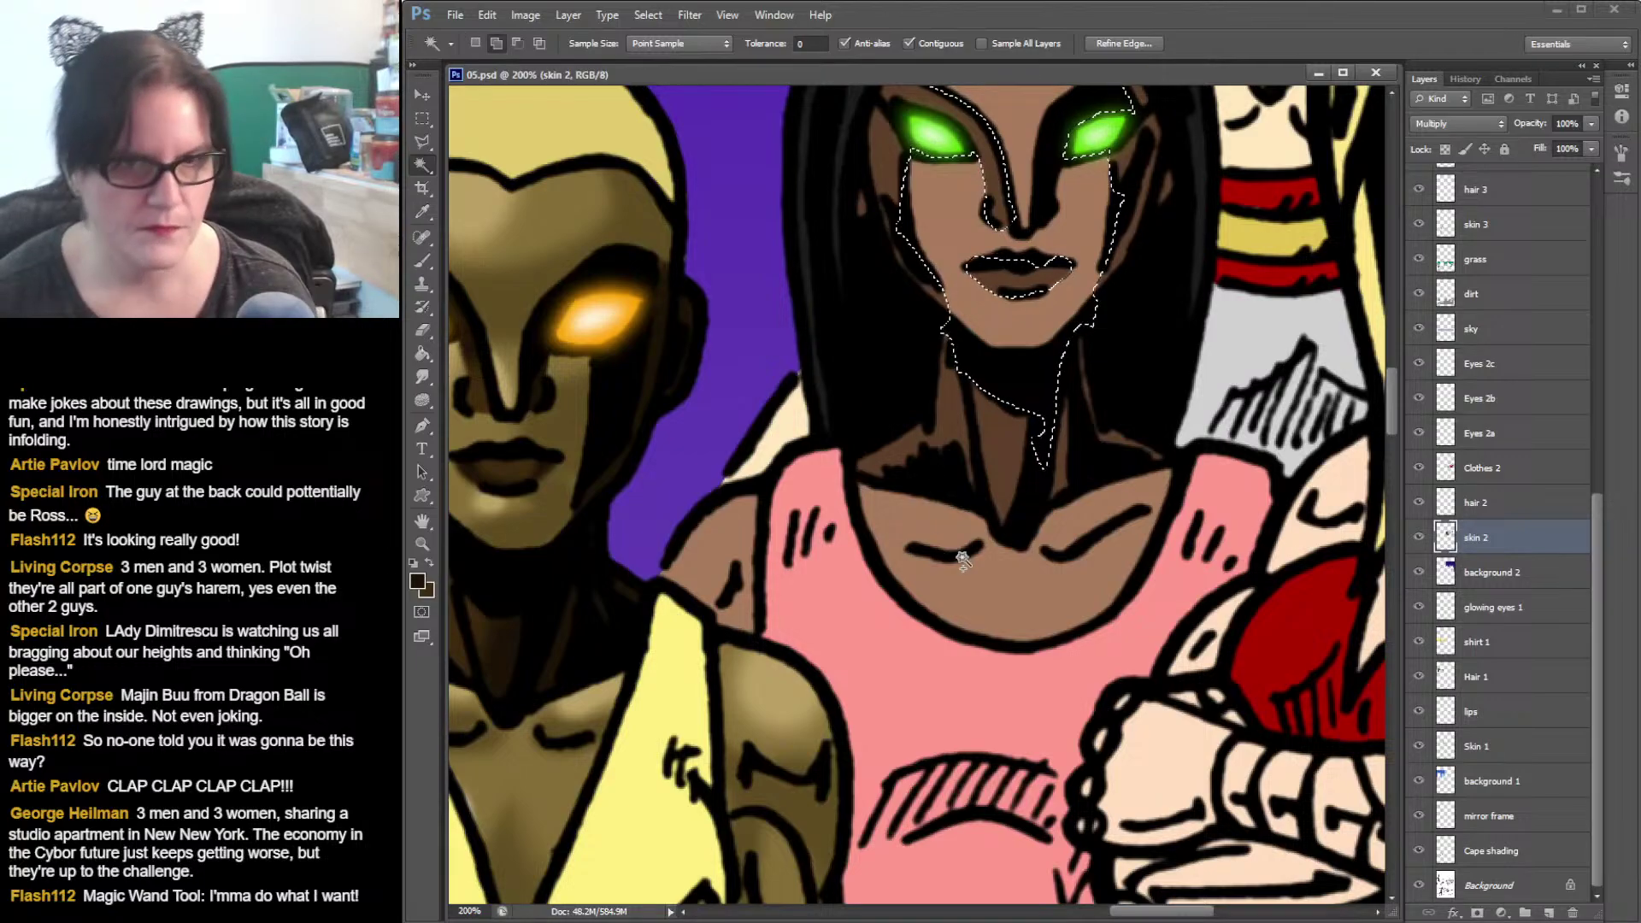
left_click(726, 555, "shift")
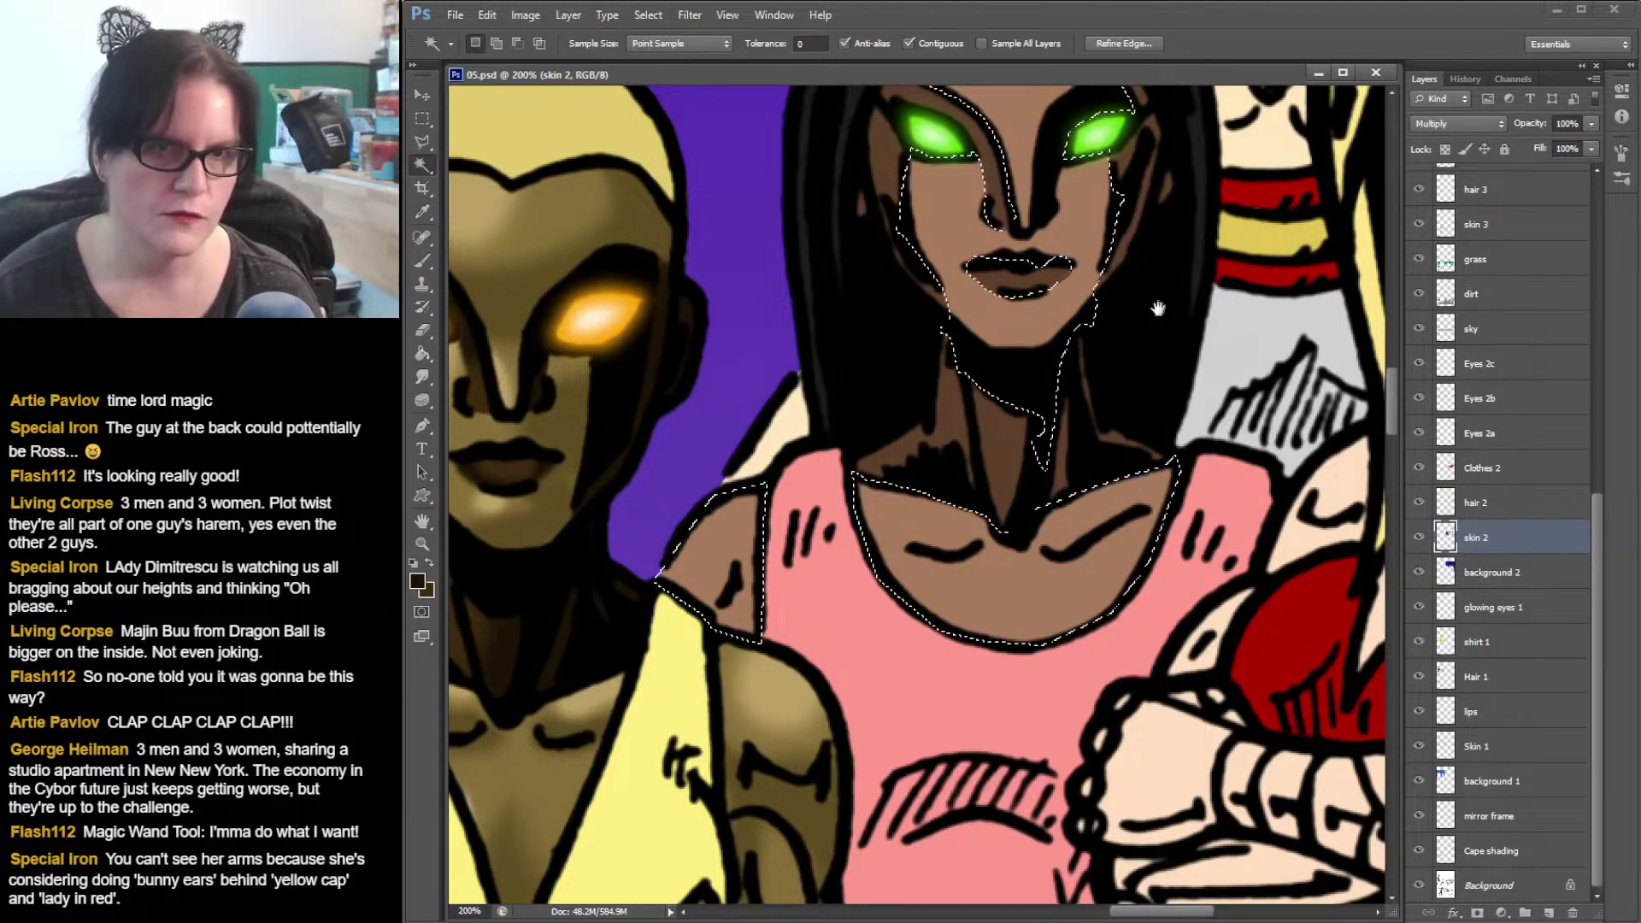
- Sample the green-eyed woman's skin tone for both color swatches and set the foreground to the darker brown #735037
left_click_drag(1157, 309, 1093, 476)
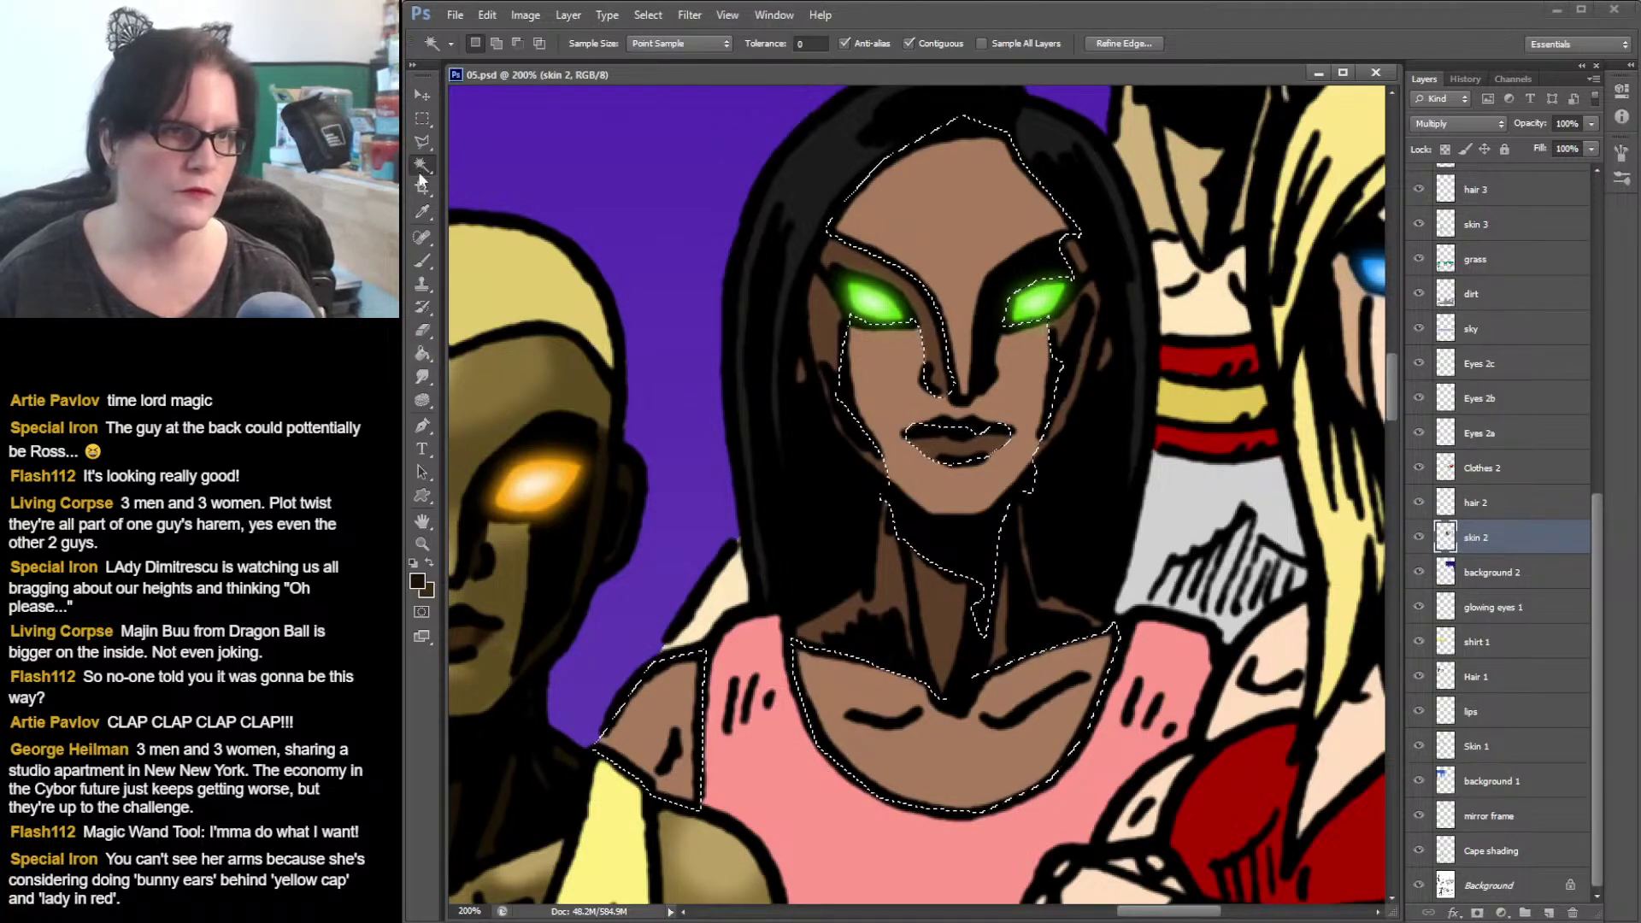
left_click(428, 212)
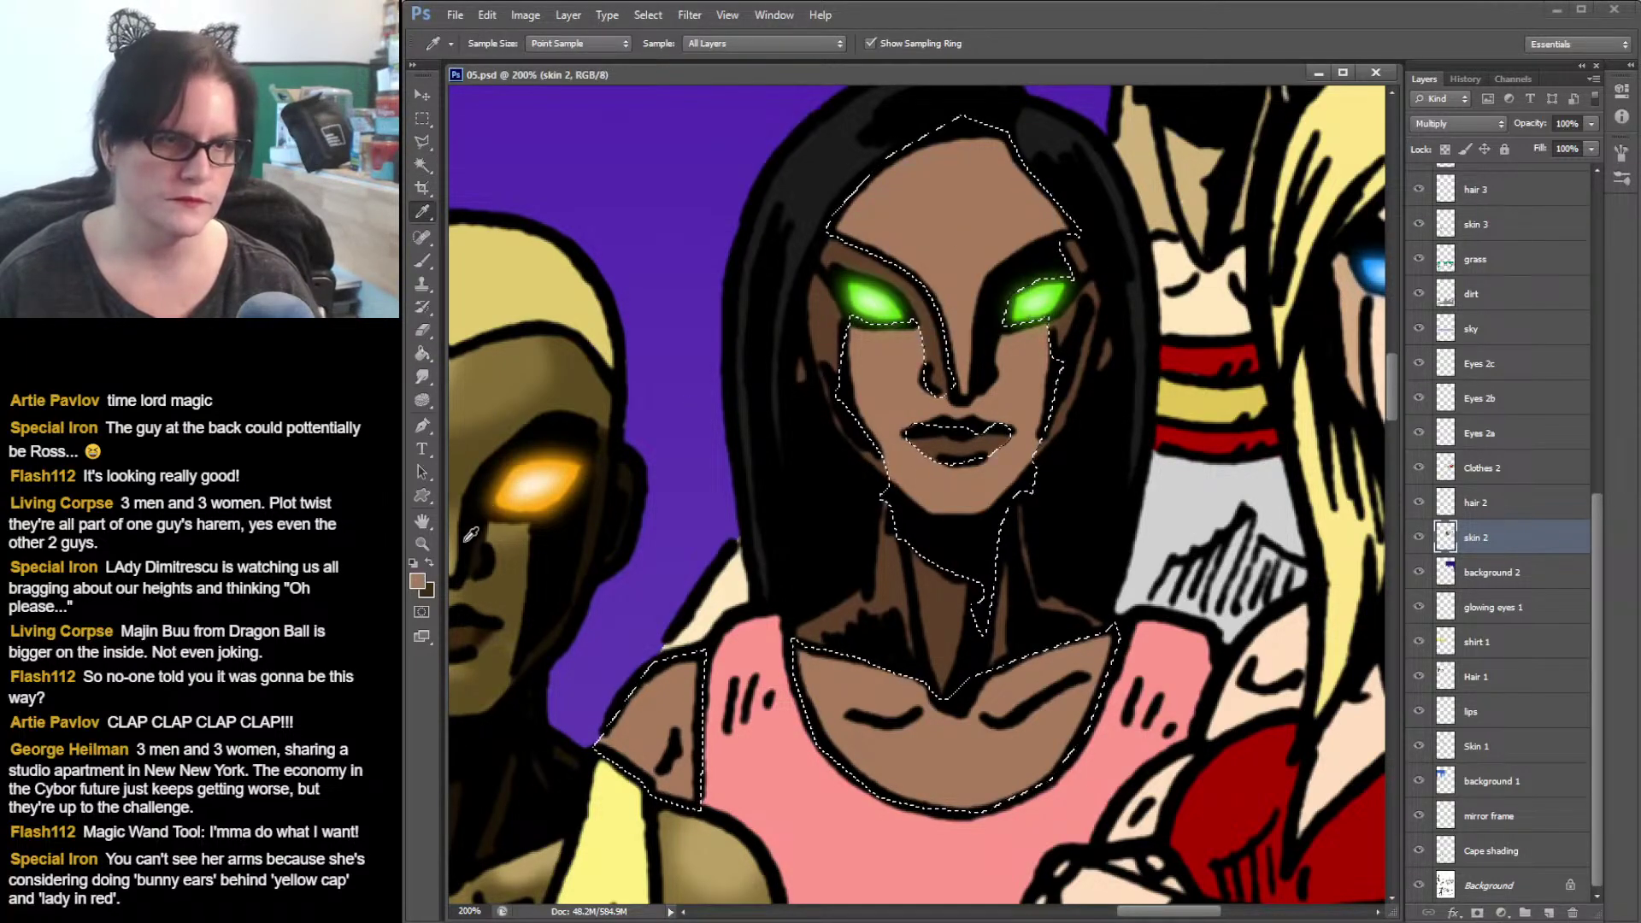
left_click(429, 564)
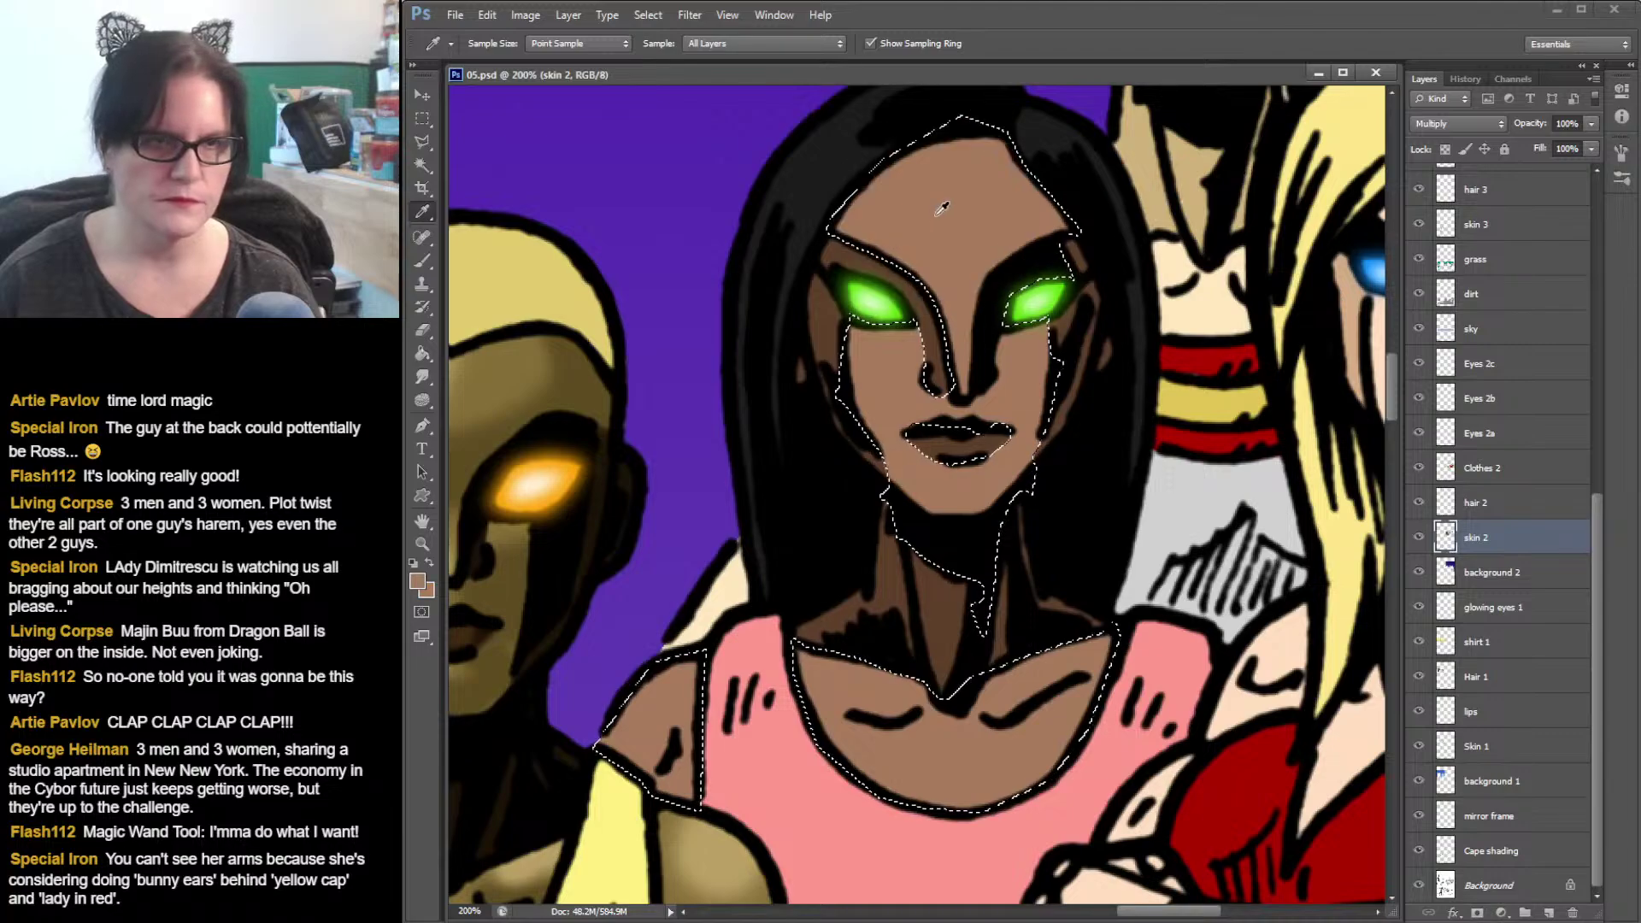
left_click(418, 581)
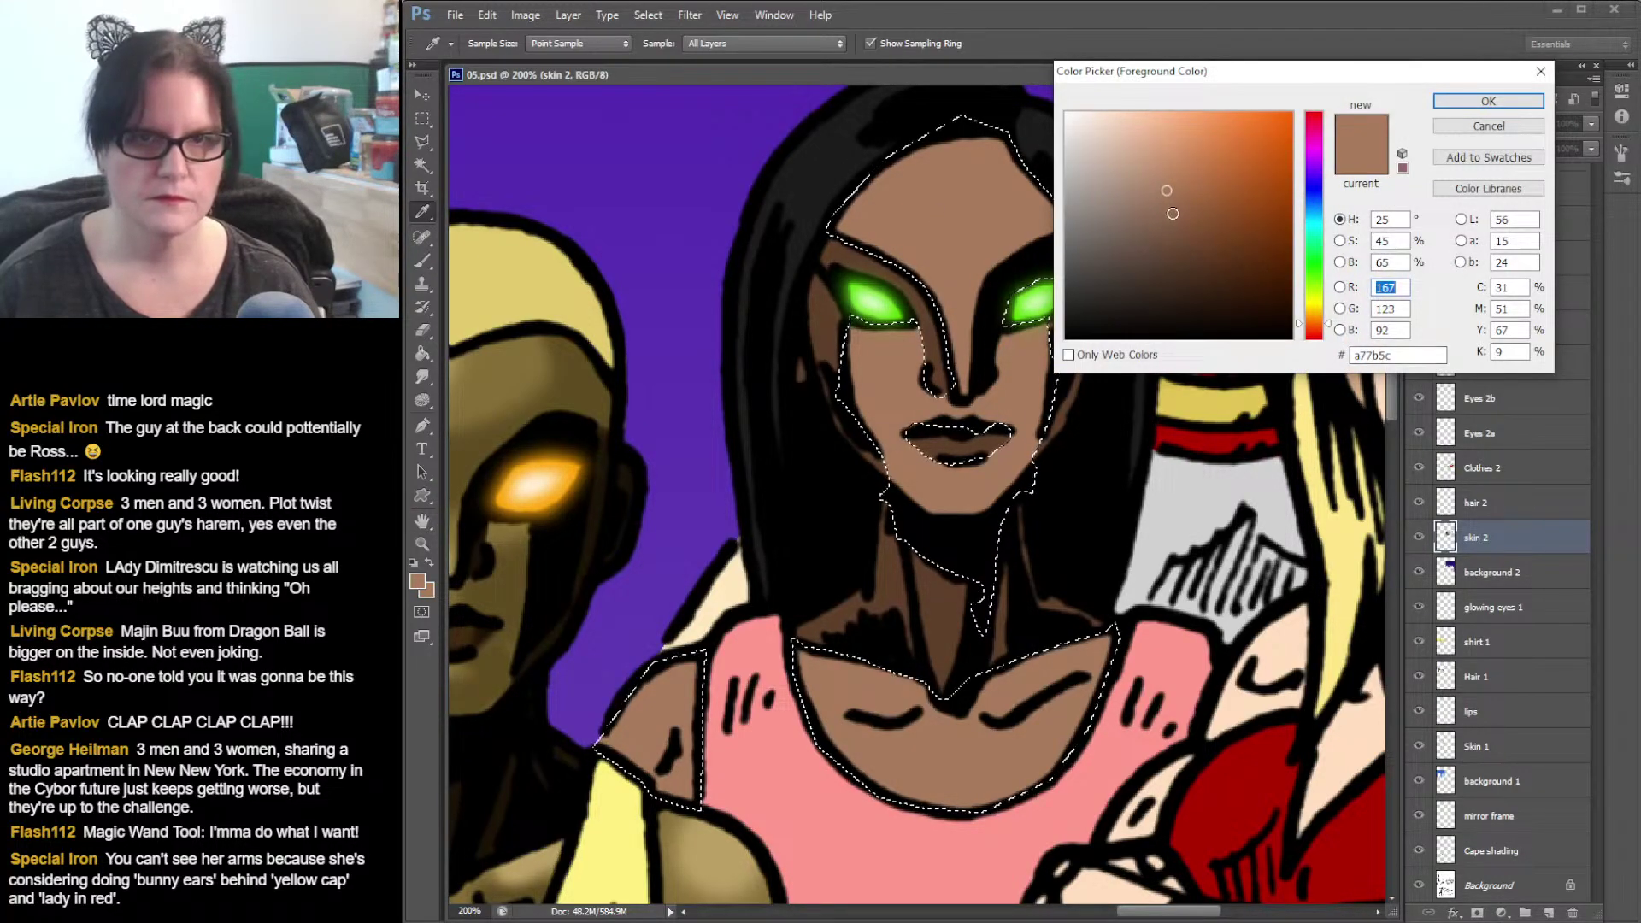
left_click_drag(1173, 213, 1184, 237)
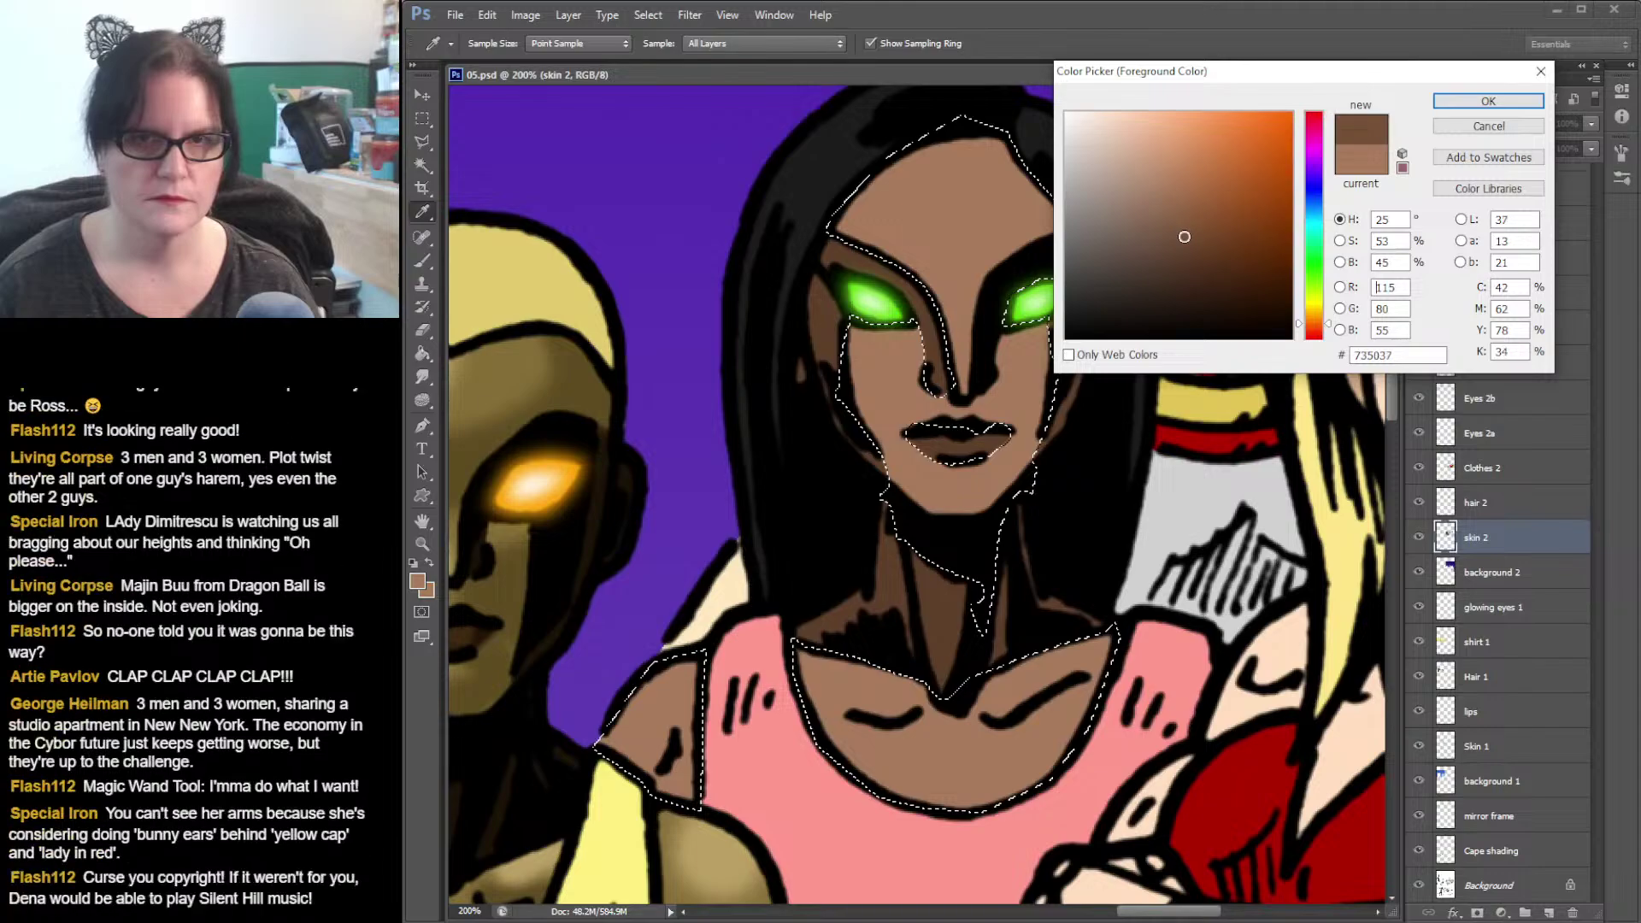
left_click(1530, 100)
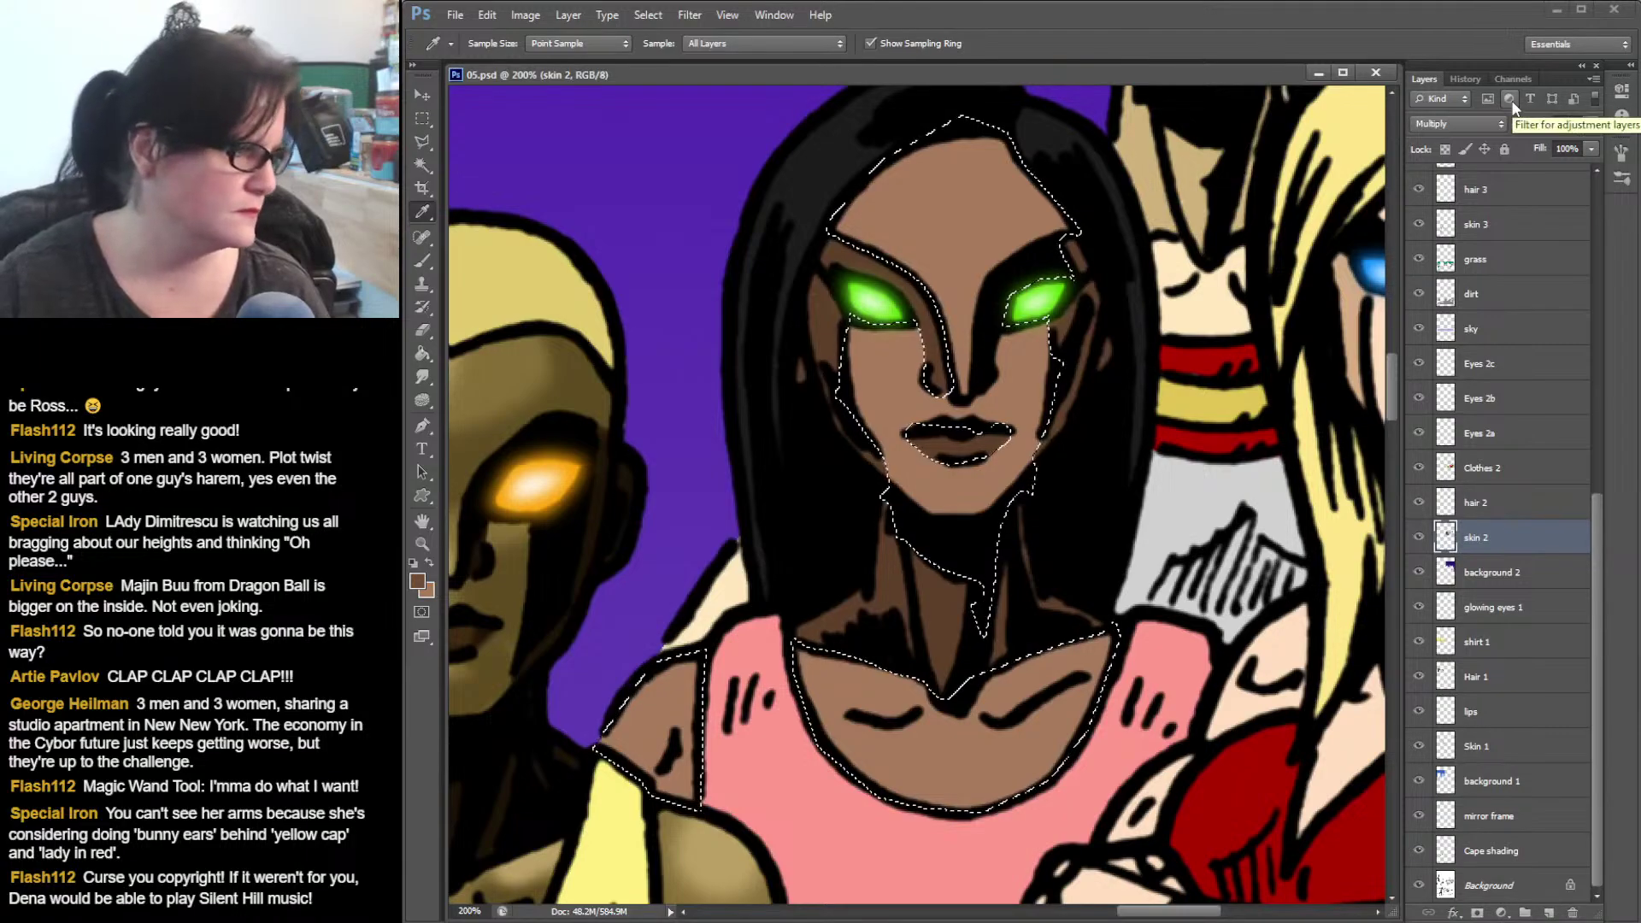
- Paint dark brown shading on the green-eyed woman's face, chest and shoulder with a soft 28 px brush
left_click(423, 261)
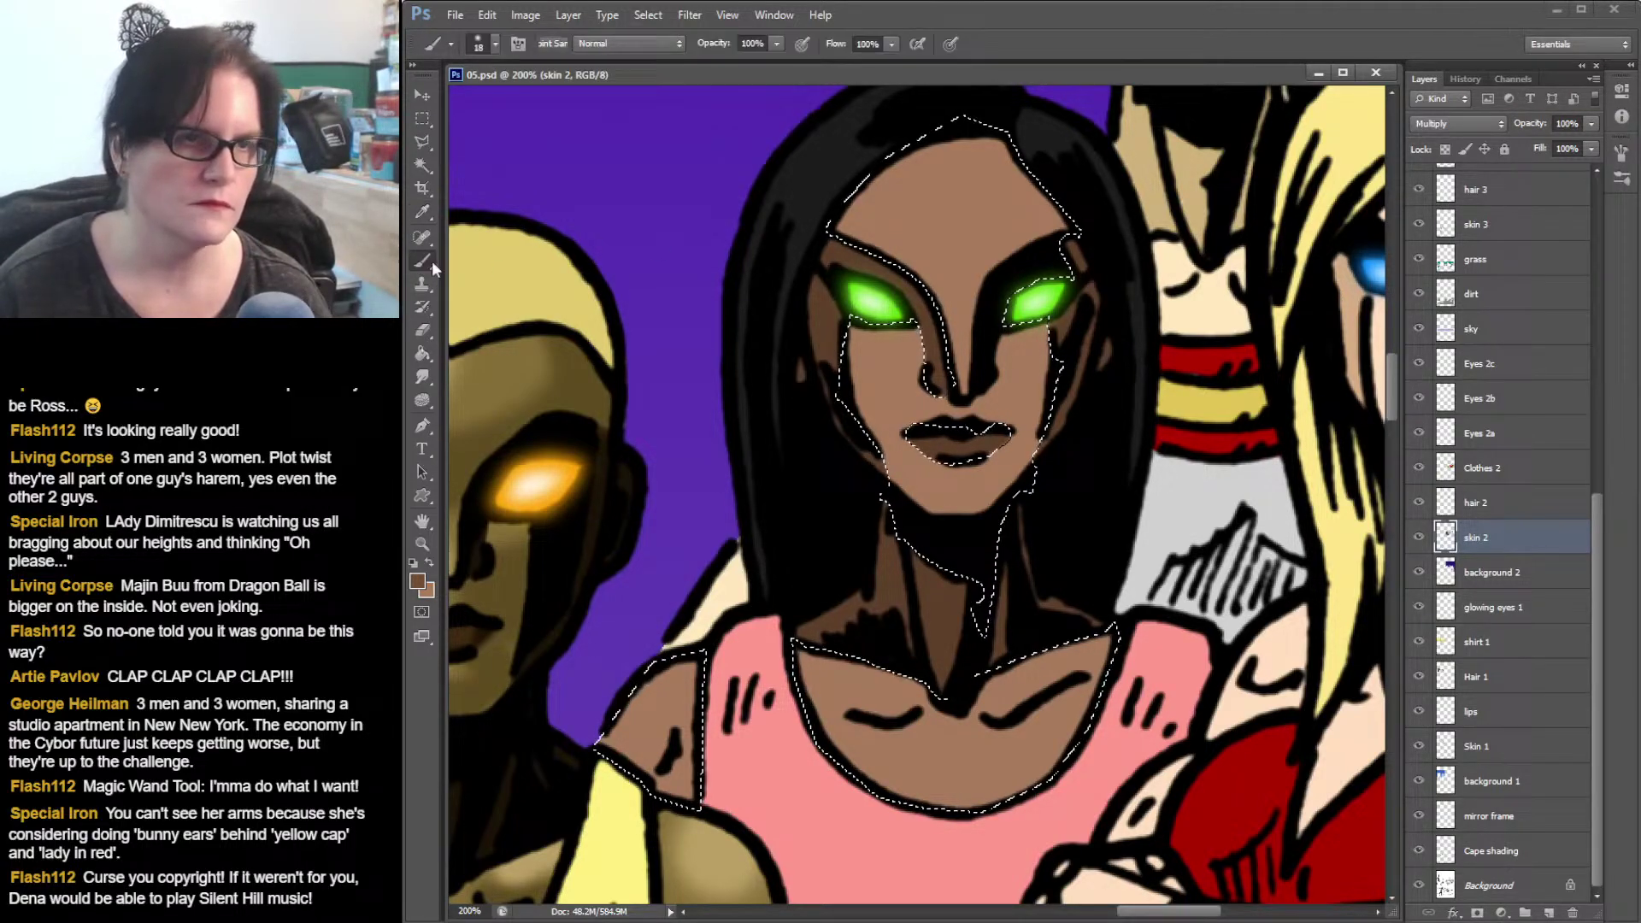
left_click(489, 48)
left_click(556, 318)
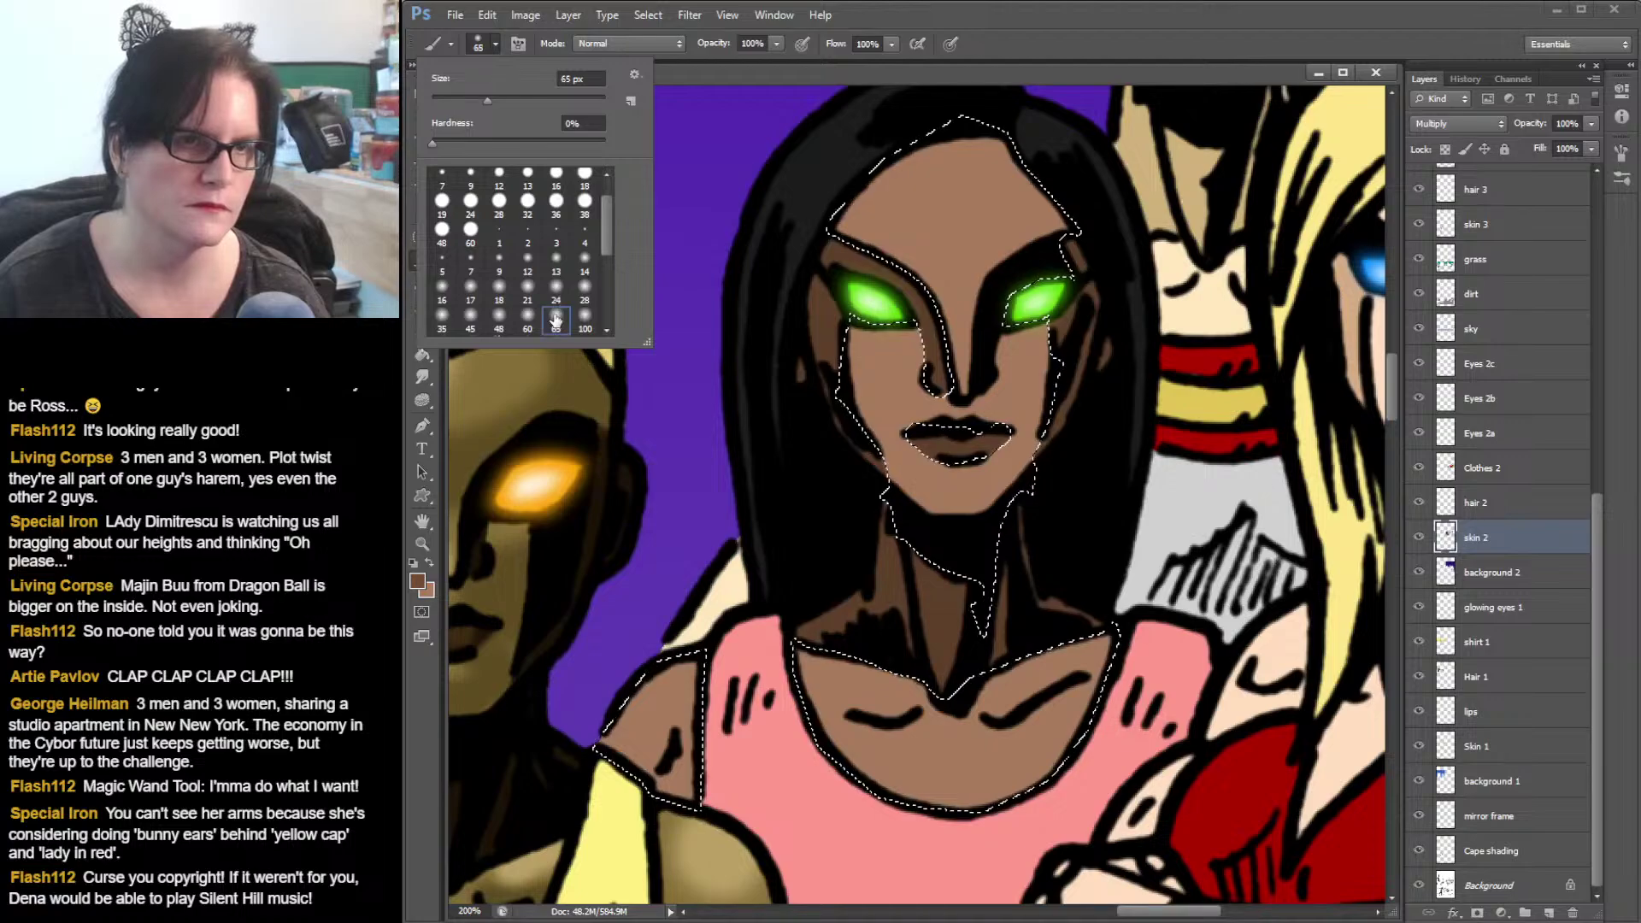
left_click(584, 292)
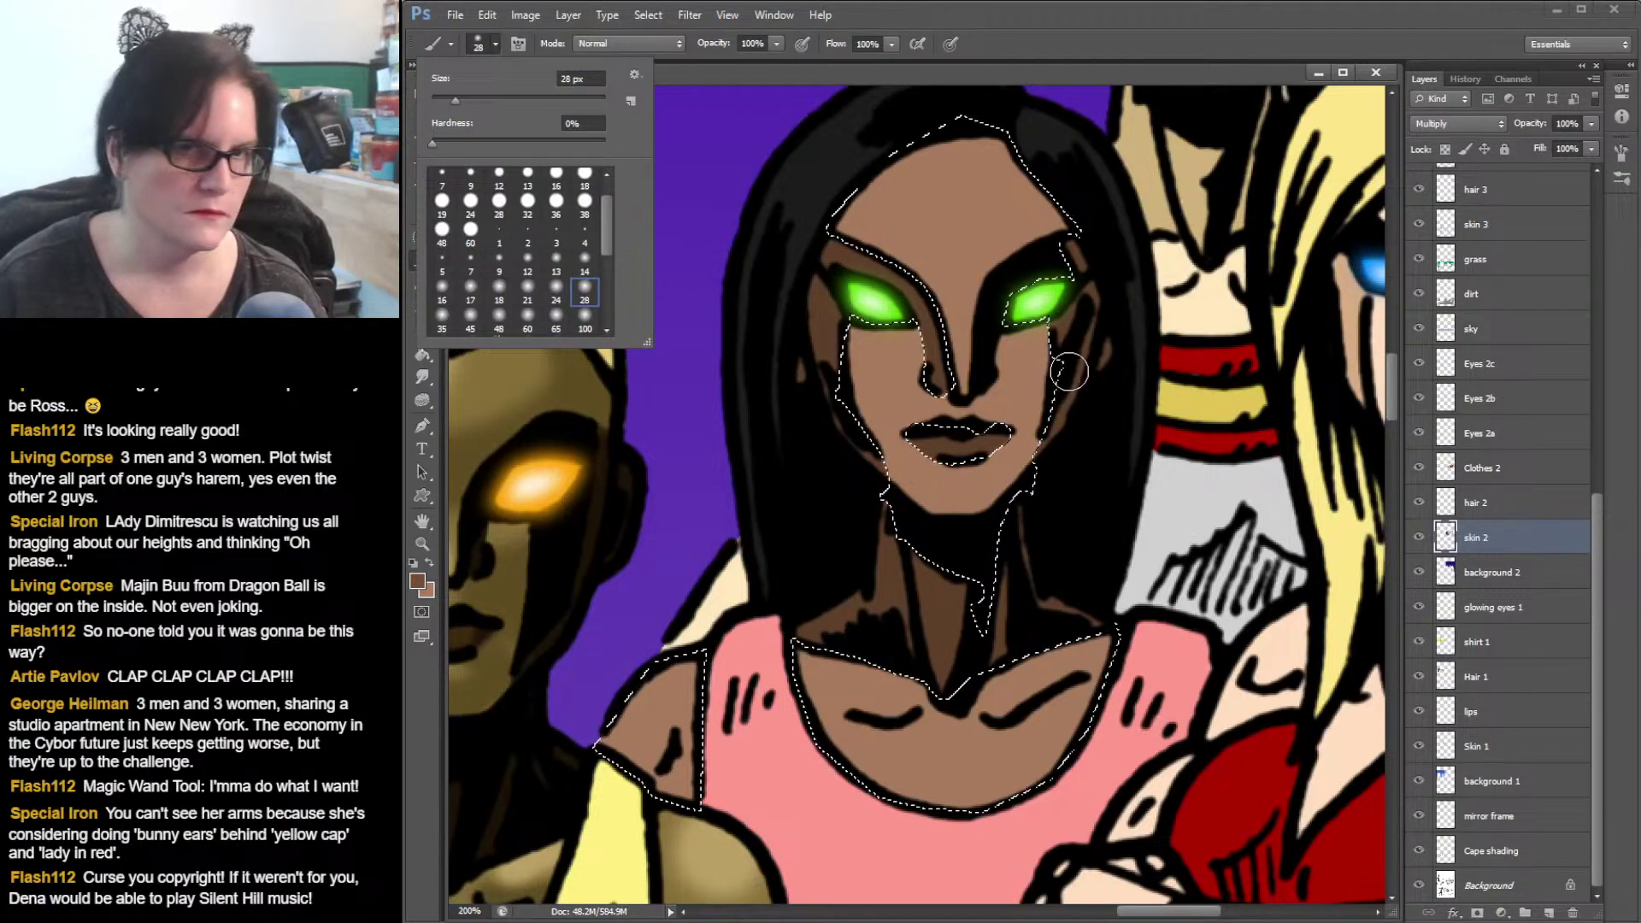
left_click(1059, 365)
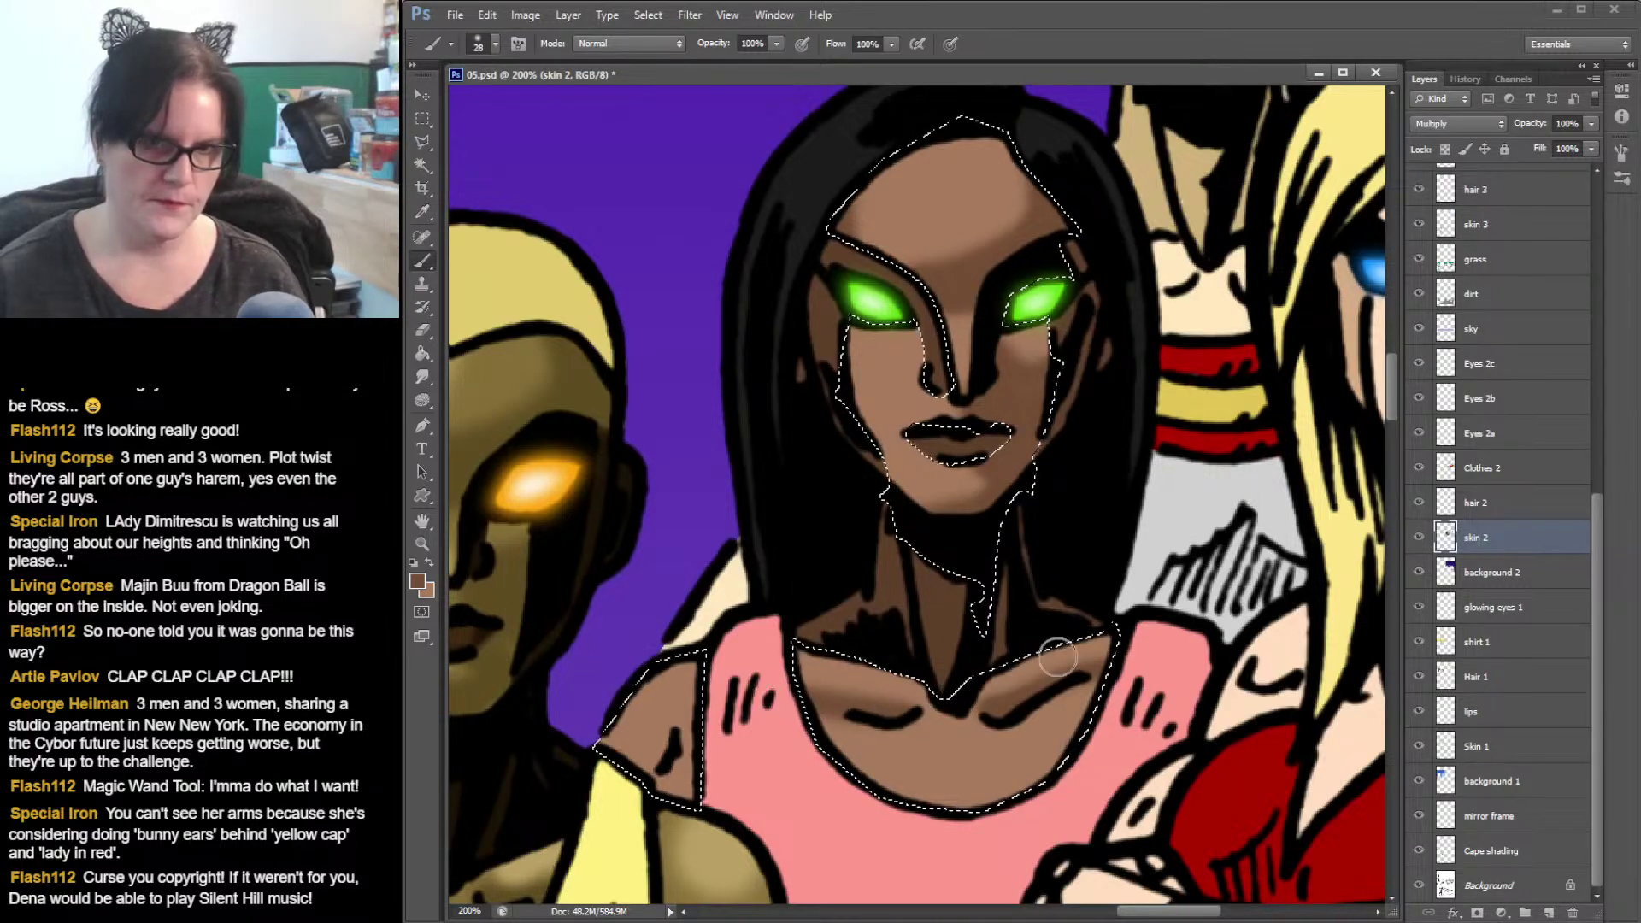
left_click_drag(1078, 645, 1098, 474)
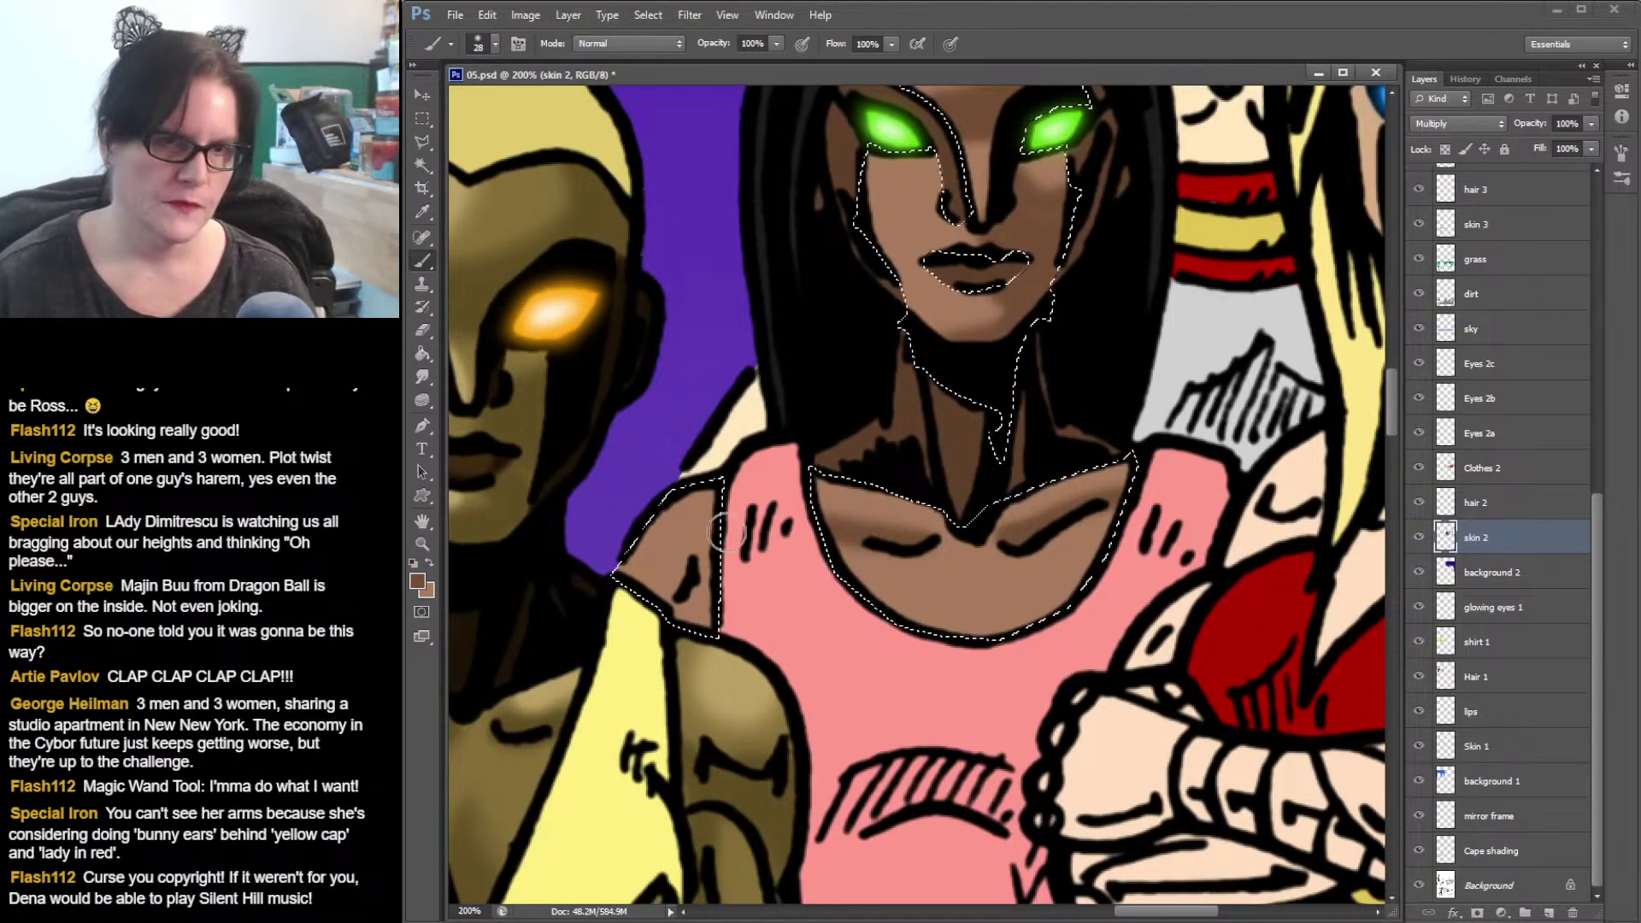
mouse_move(706, 490)
left_mouse_down()
mouse_move(719, 562)
mouse_move(710, 584)
mouse_move(707, 504)
mouse_move(680, 631)
left_mouse_up()
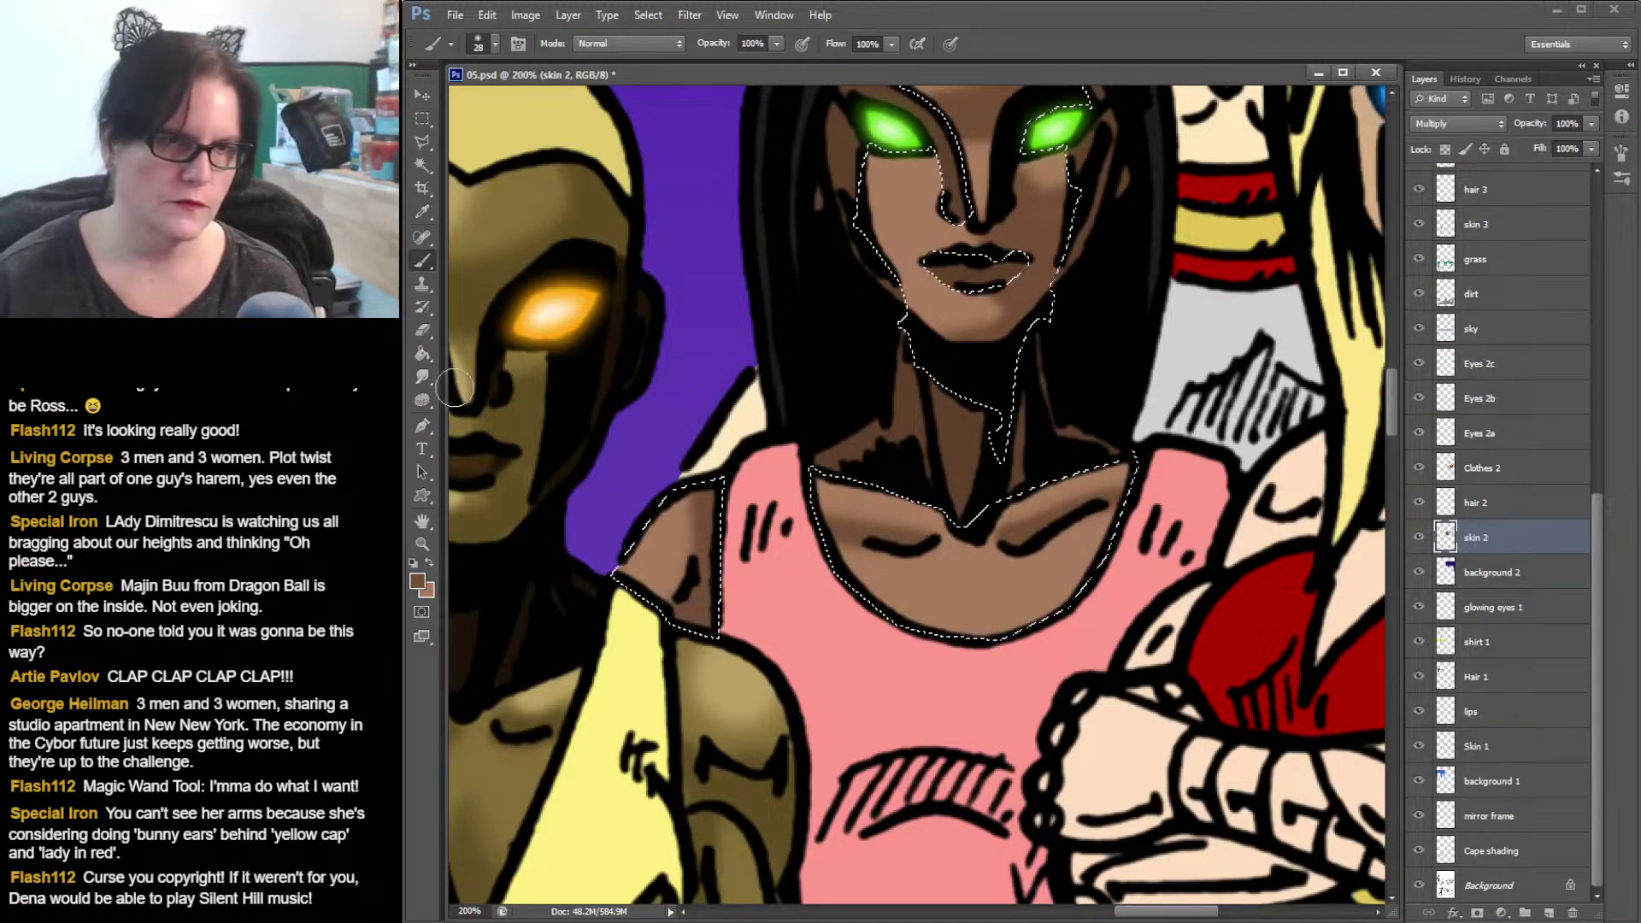
- Sample the green-eyed woman's chest skin tone and set the foreground color to the lighter tan #d9ac8c
key("i")
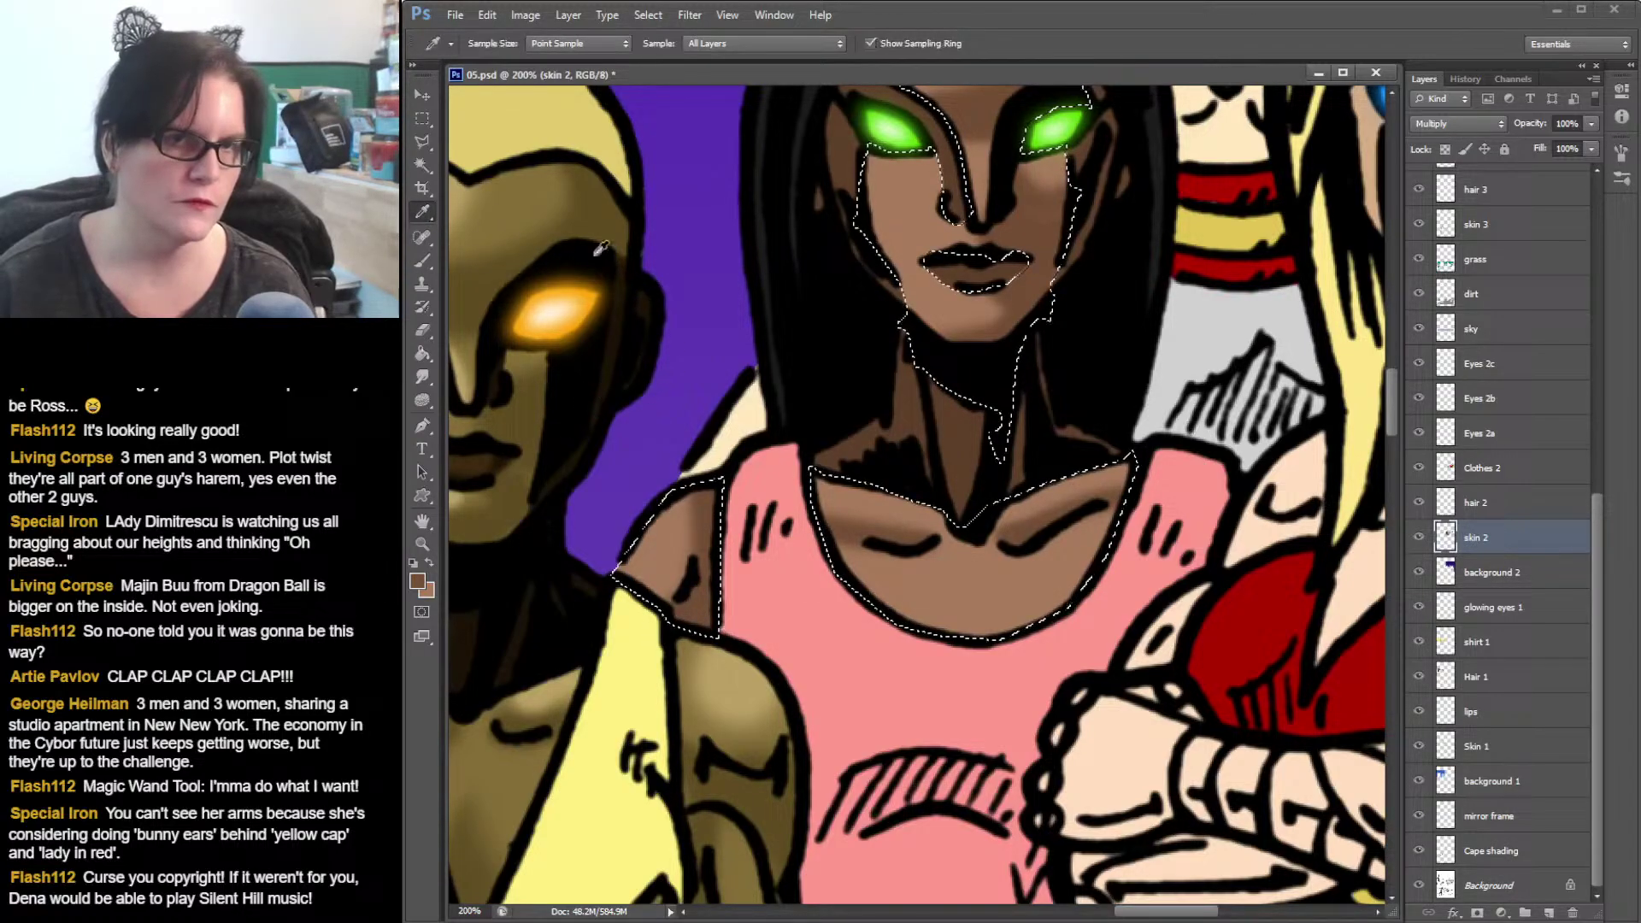
left_click(978, 568)
left_click(418, 585)
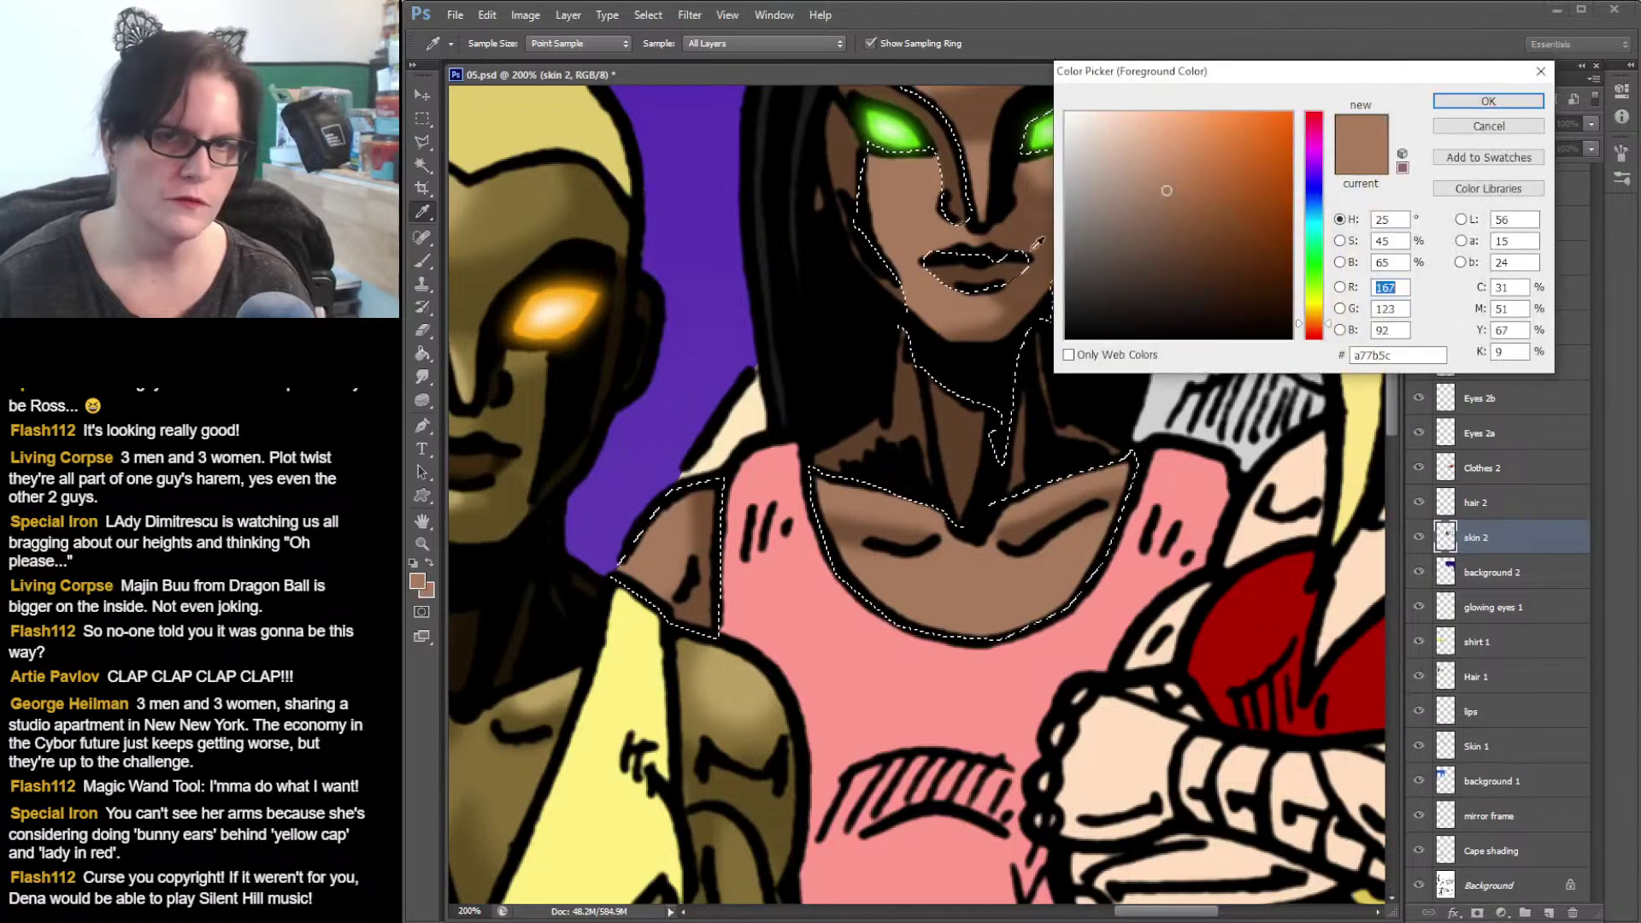
left_click_drag(1149, 160, 1143, 137)
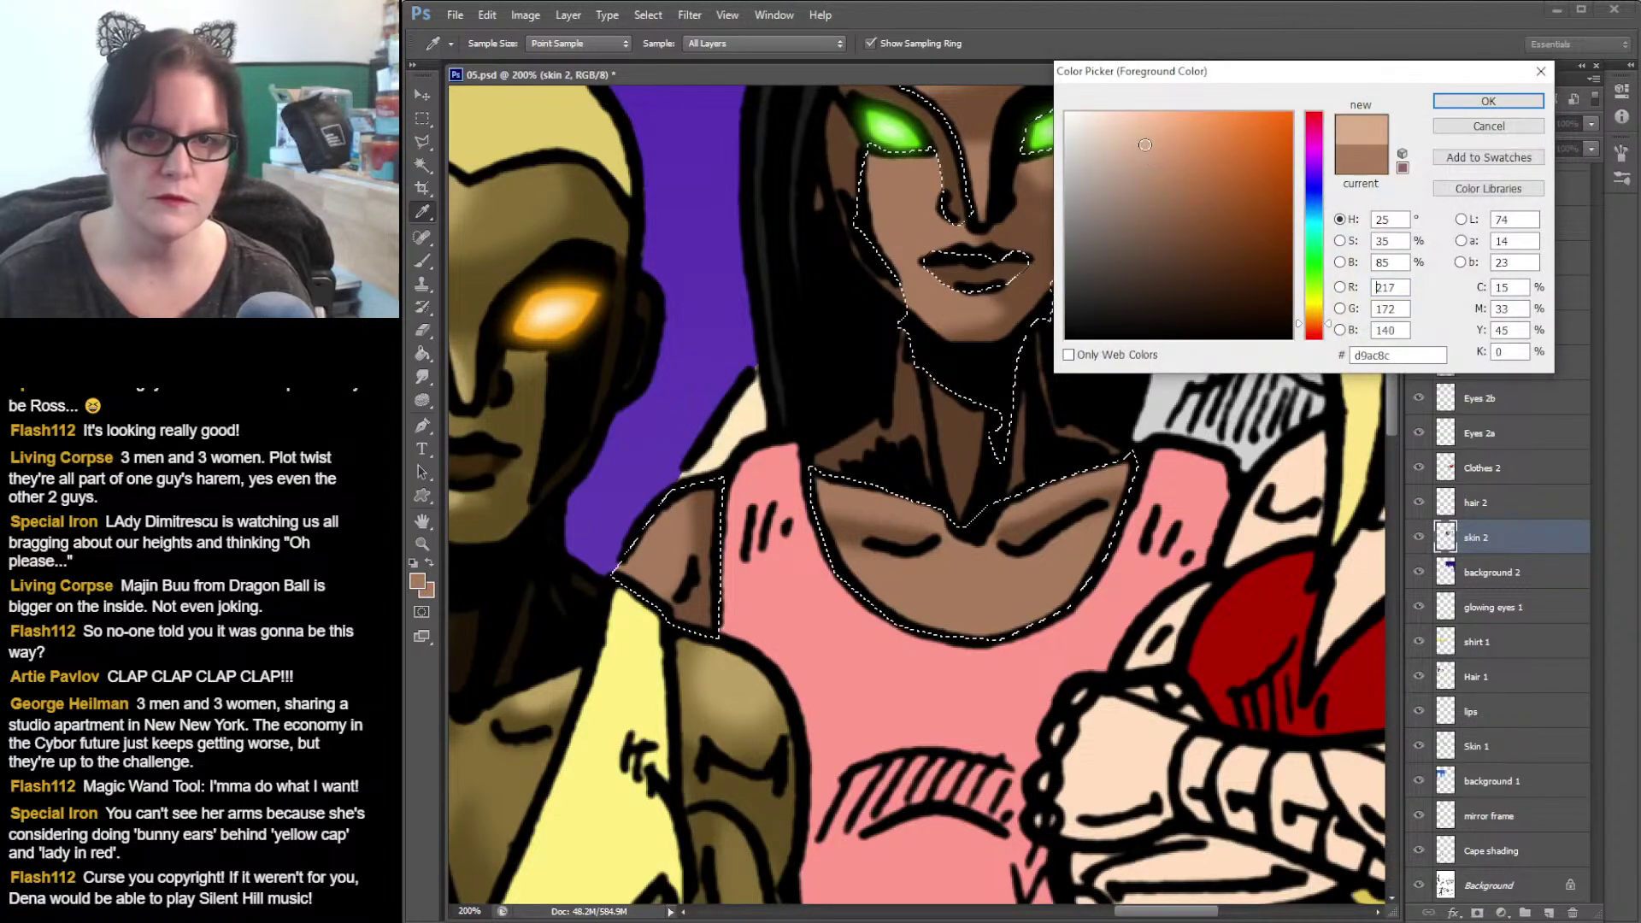
left_click(1489, 100)
- Paint a light tan highlight on the green-eyed woman's forehead within the skin selection using a soft 48 px brush
key("ctrl+d")
left_click_drag(1122, 244, 1120, 479)
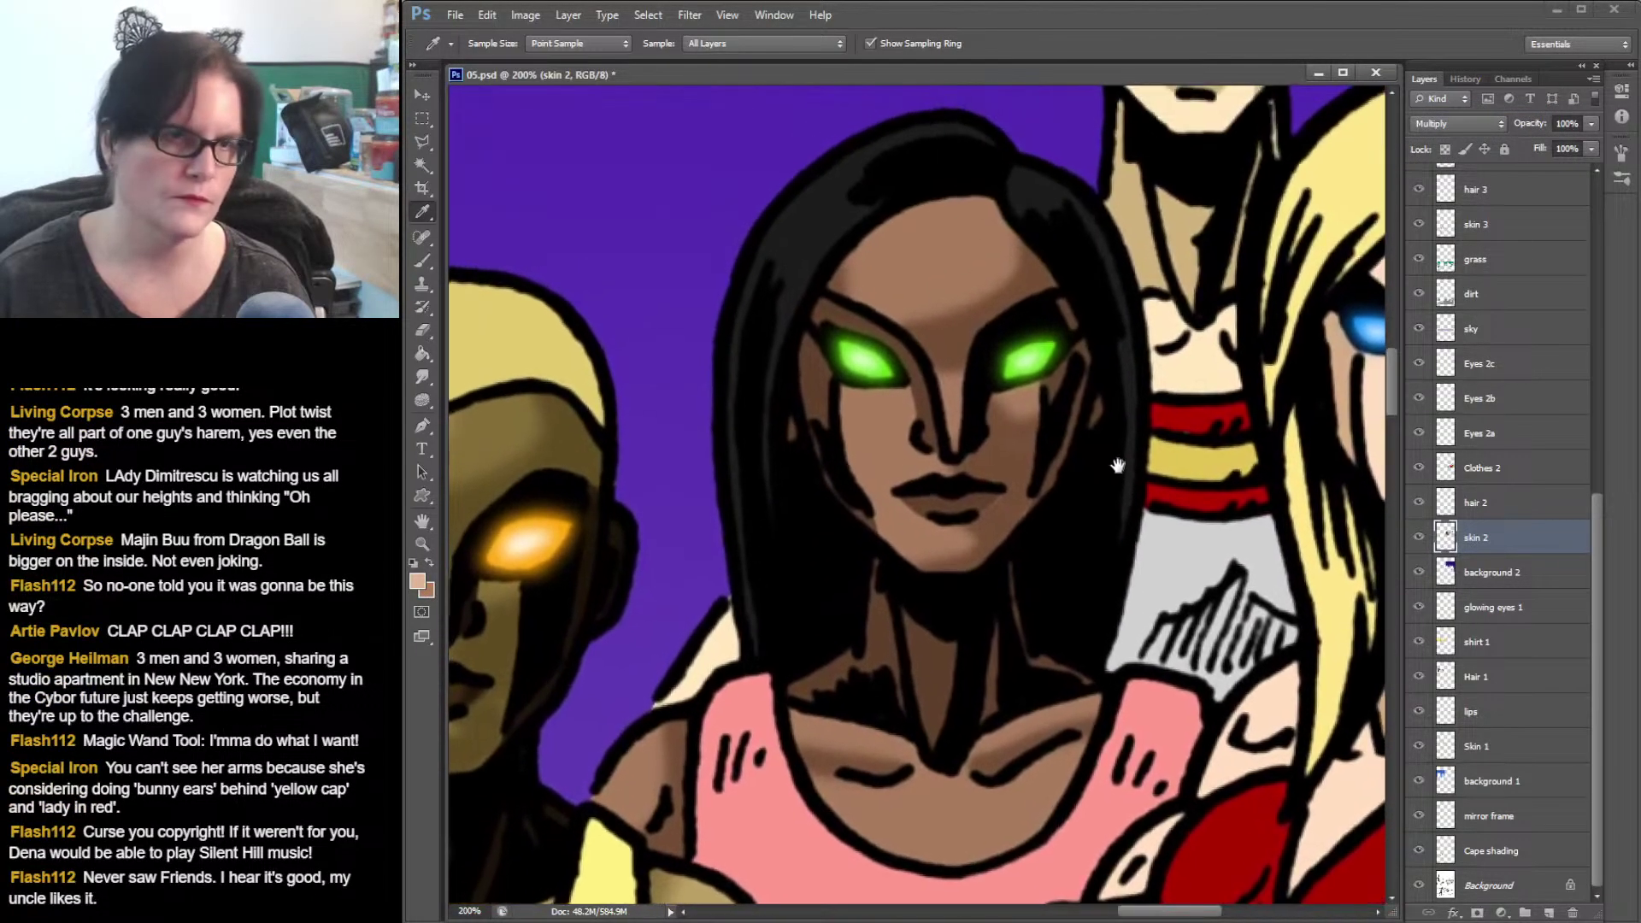
key("ctrl+shift+d")
left_click(420, 263)
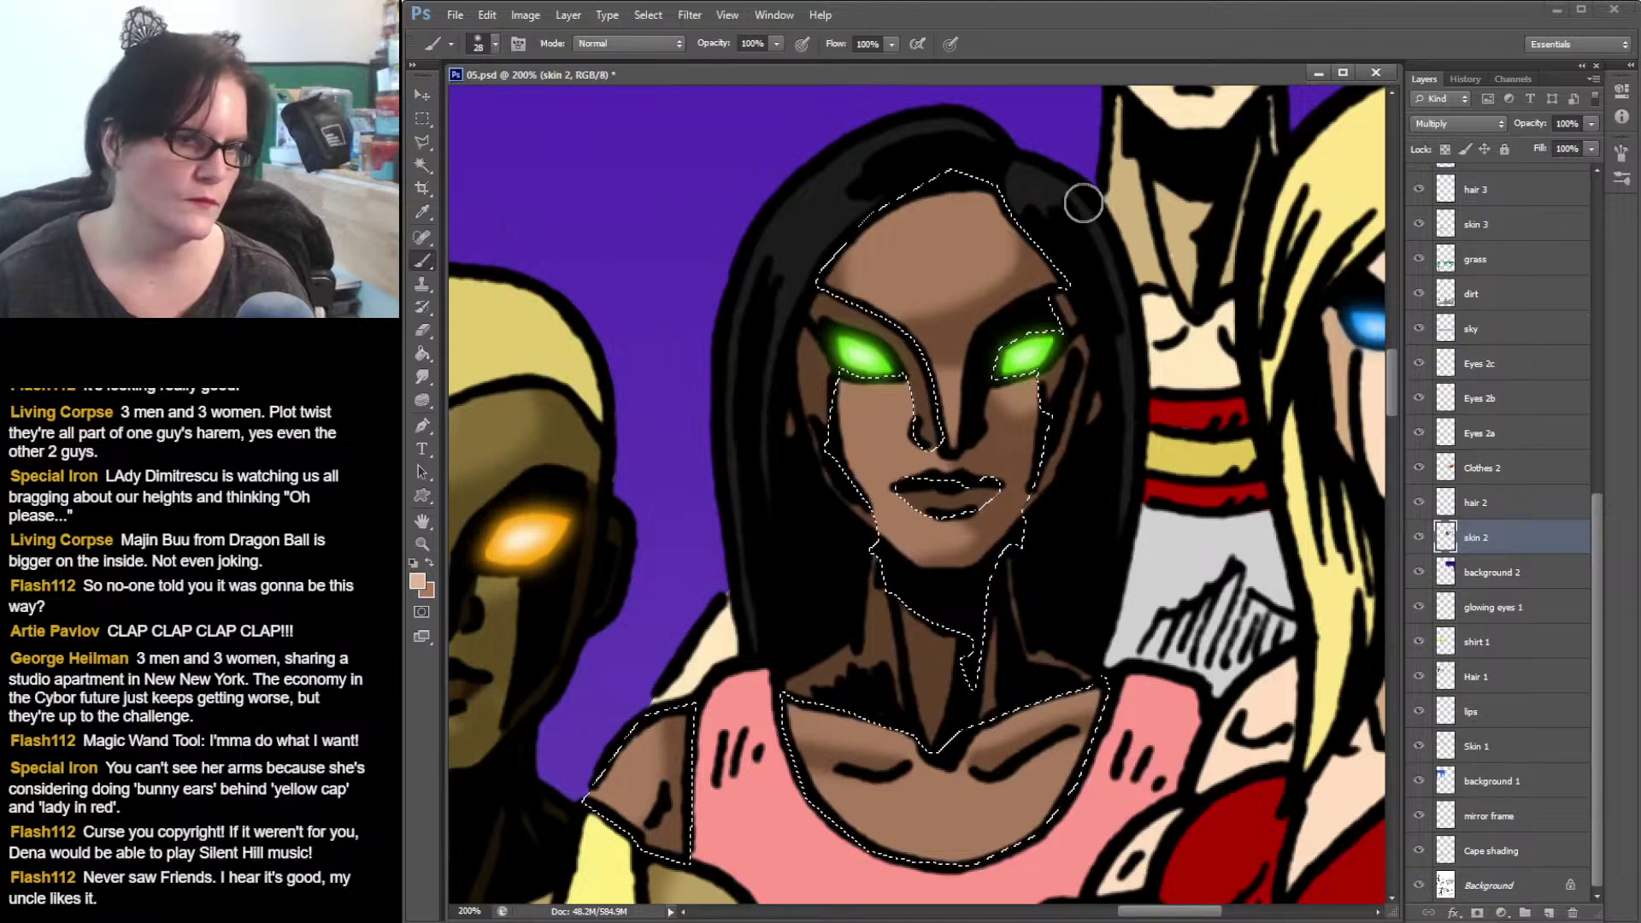
left_click(494, 44)
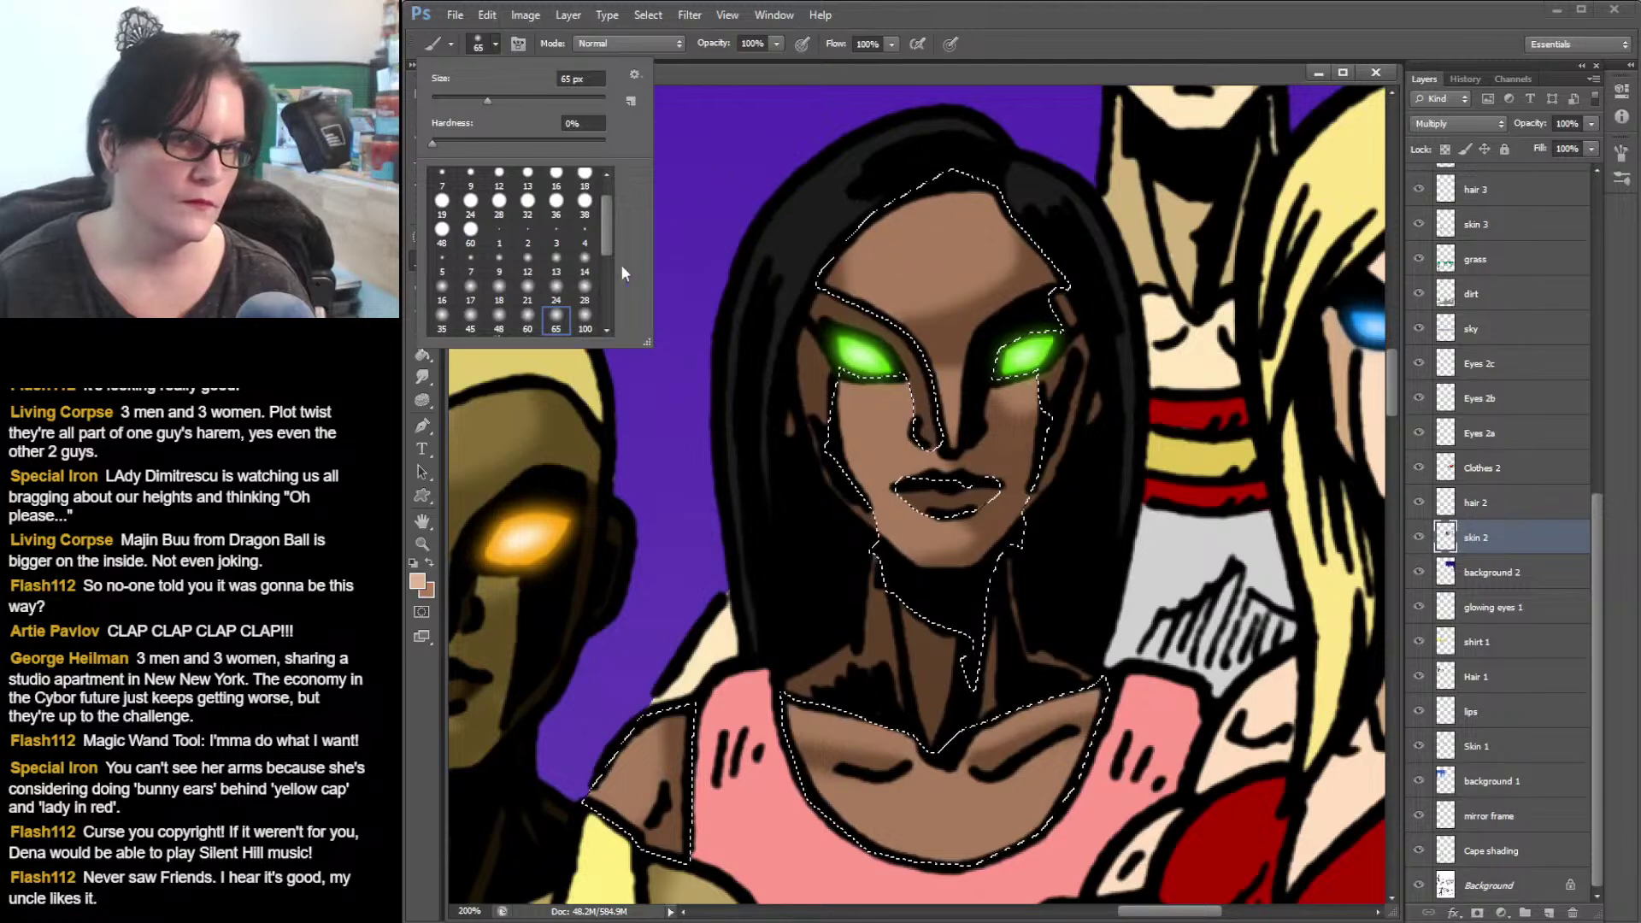
left_click(499, 318)
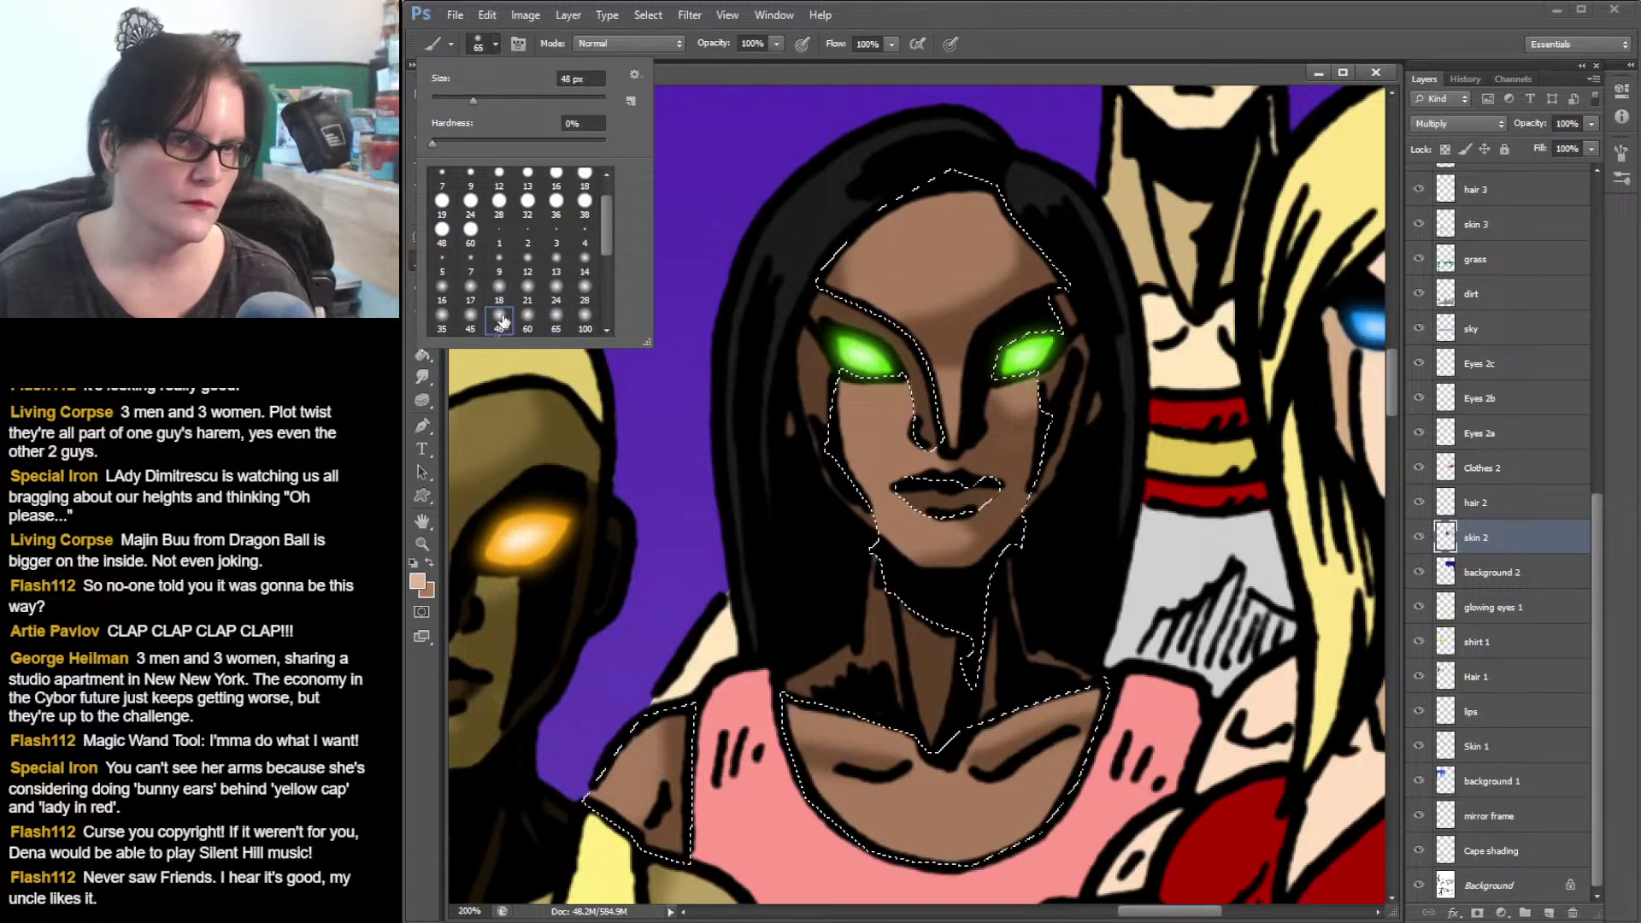
left_click(885, 225)
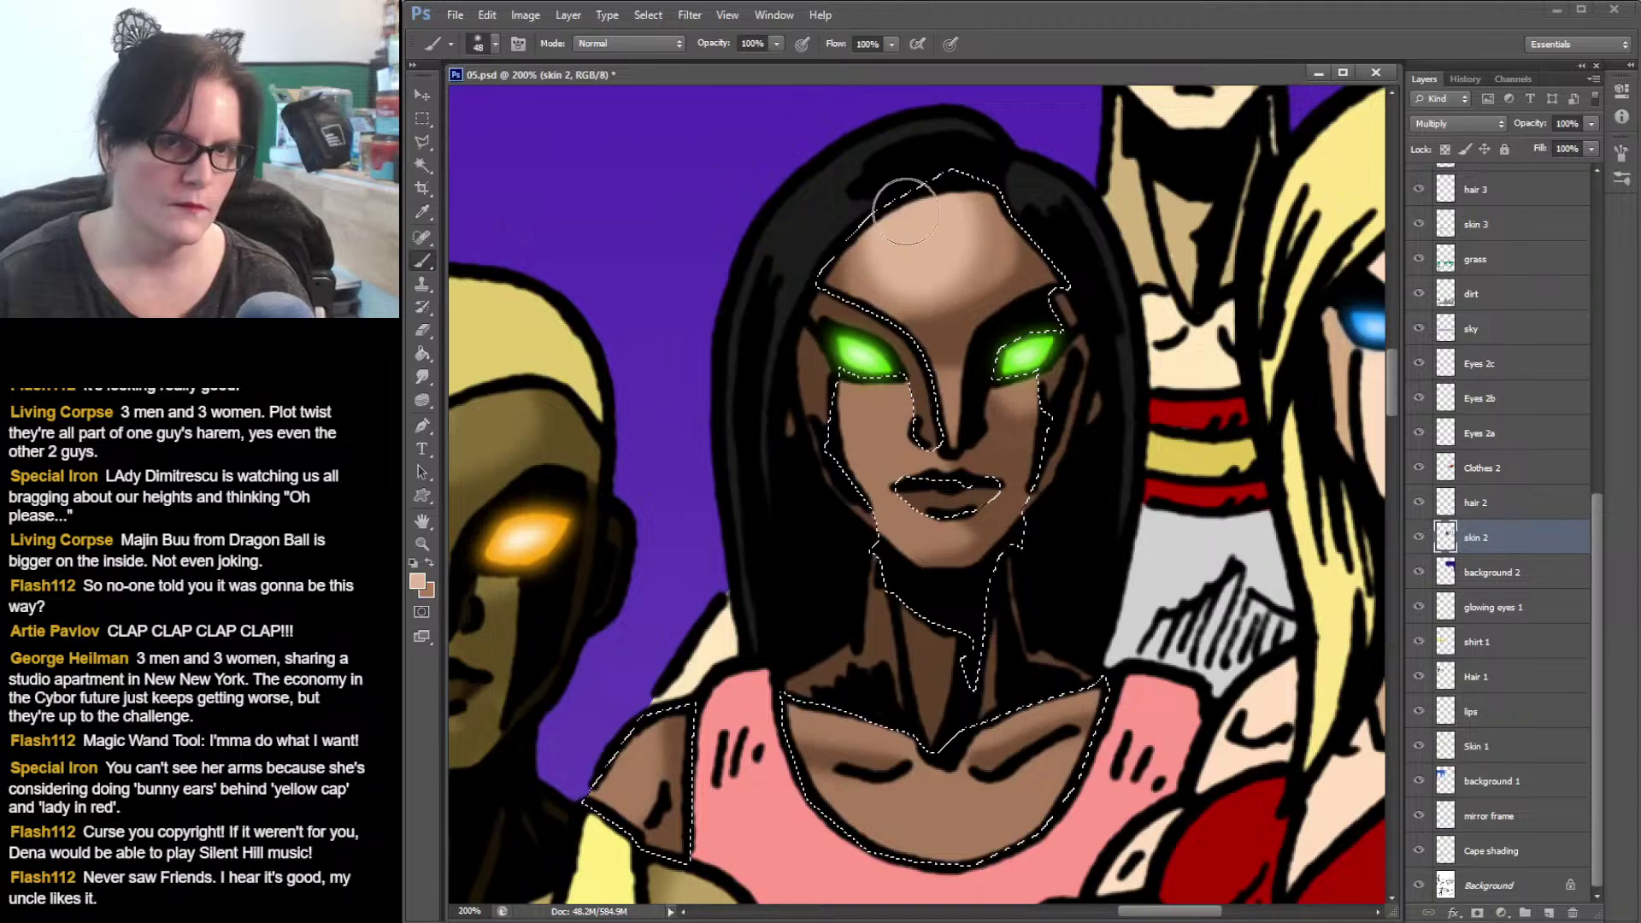
- Highlight the green-eyed woman's cheeks, nose, chin, chest and shoulder with a soft 28 px brush and smudge the cheek highlight
left_click(493, 43)
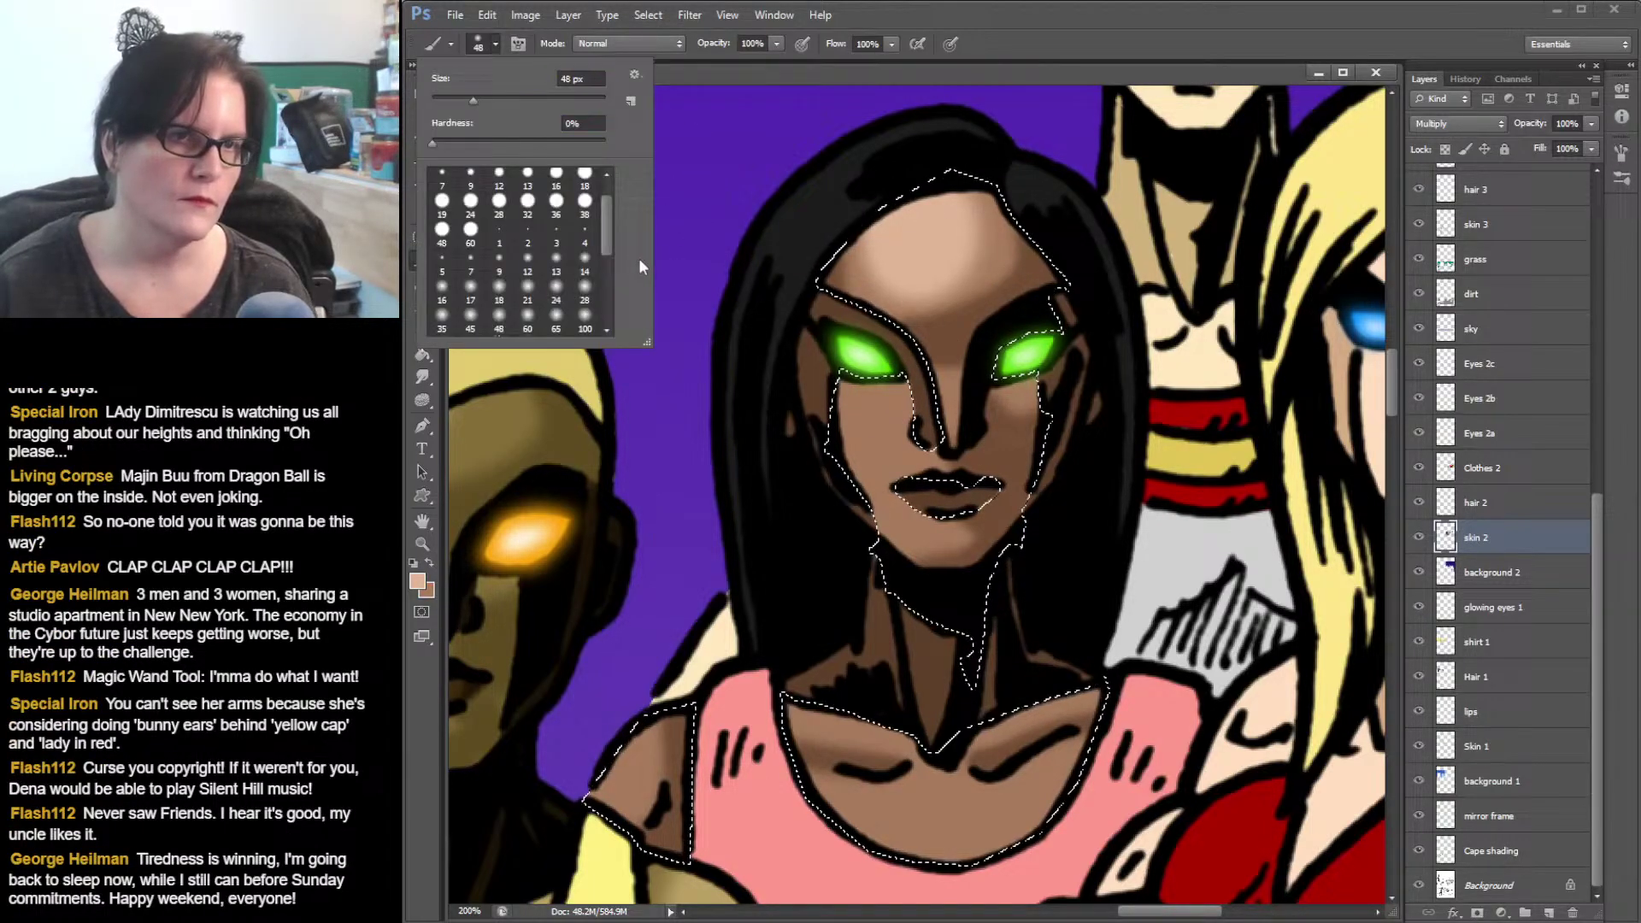
left_click(583, 292)
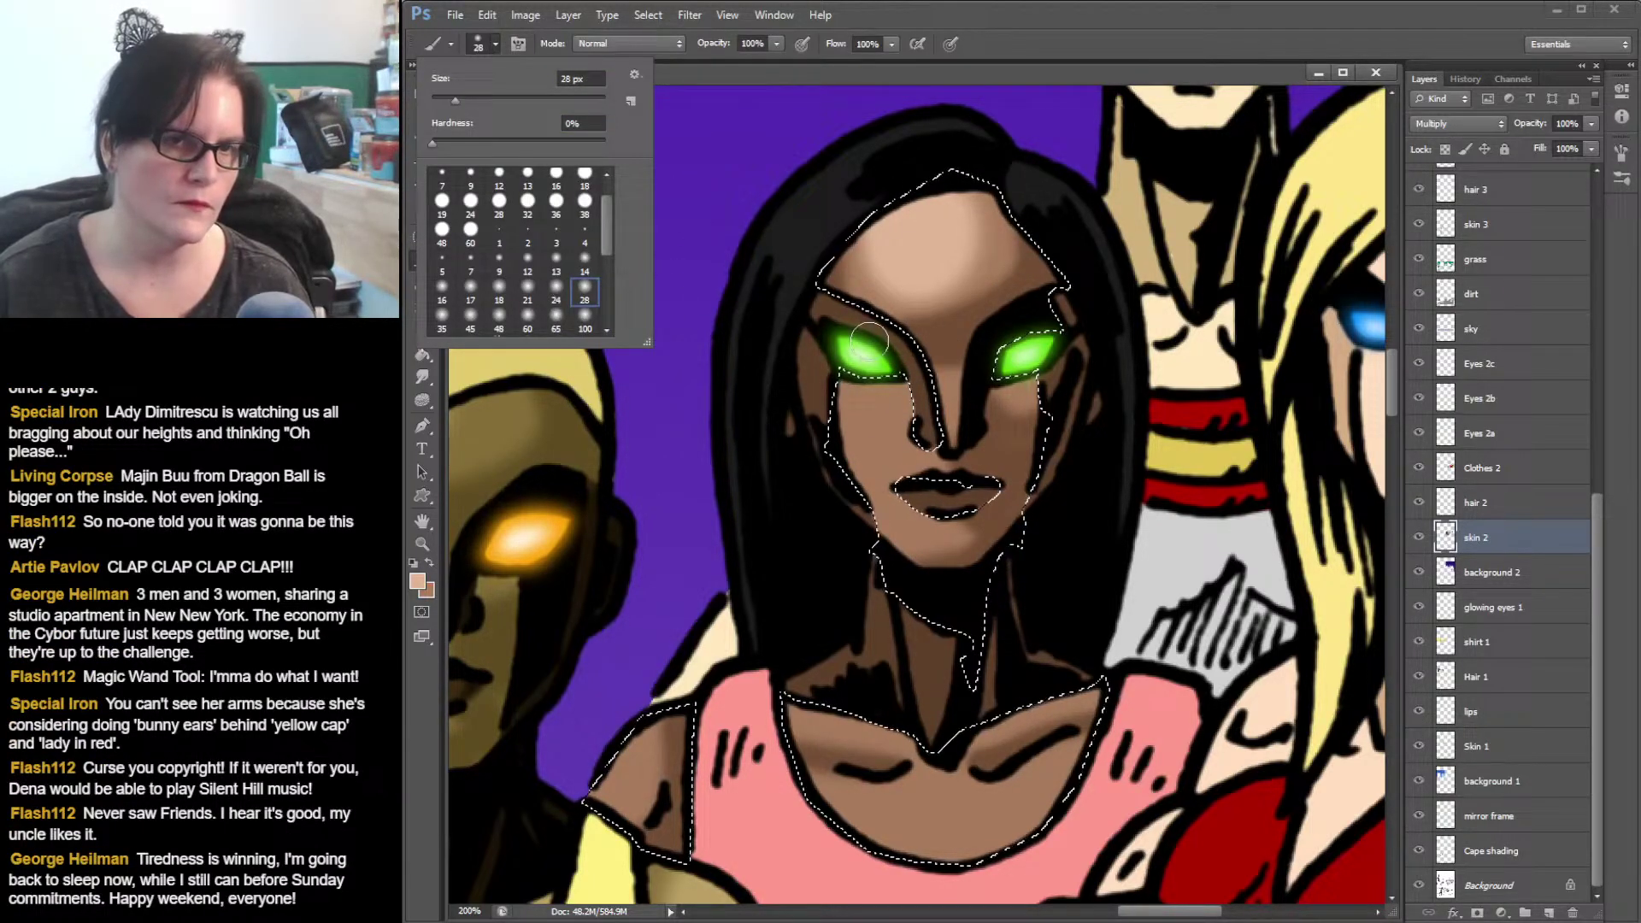
left_click(889, 393)
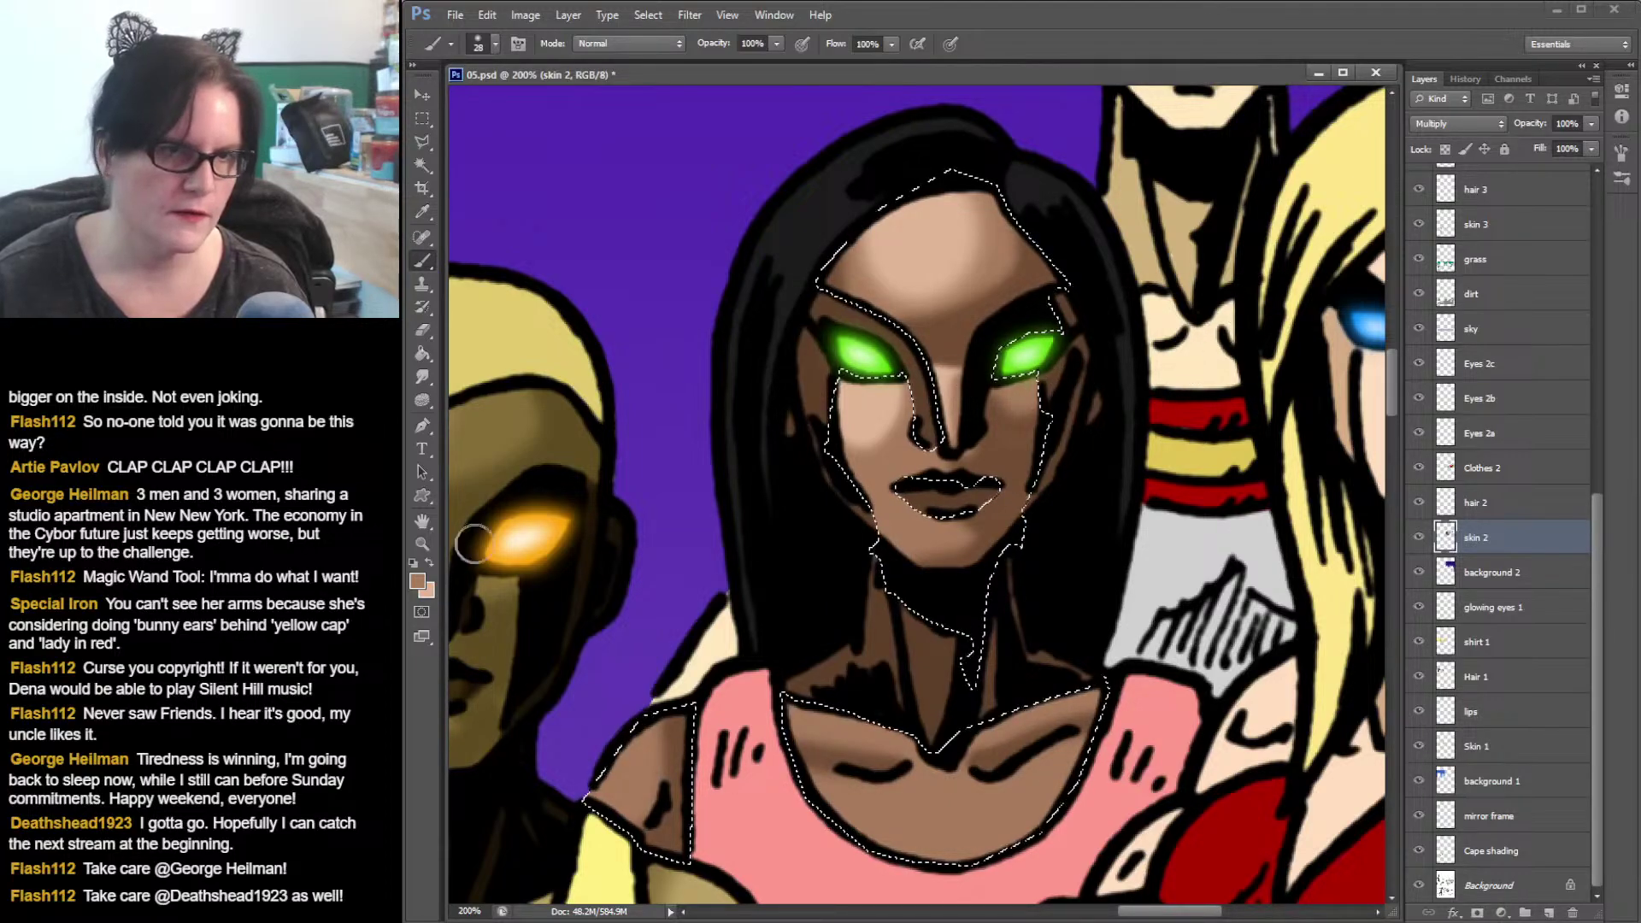
left_click(430, 562)
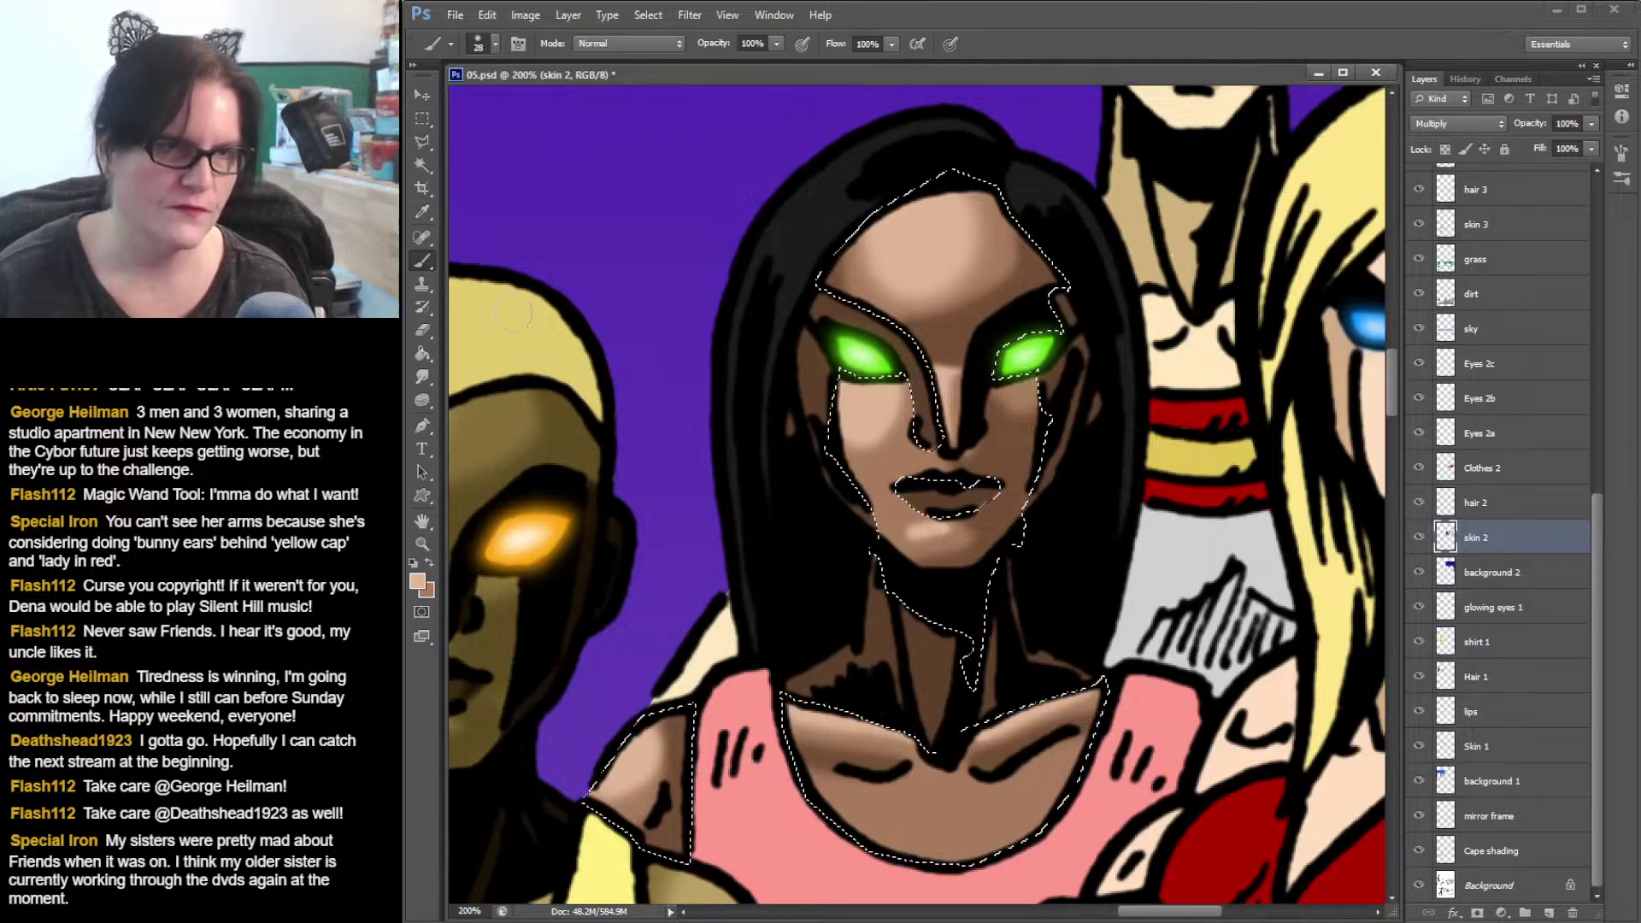
left_click(423, 379)
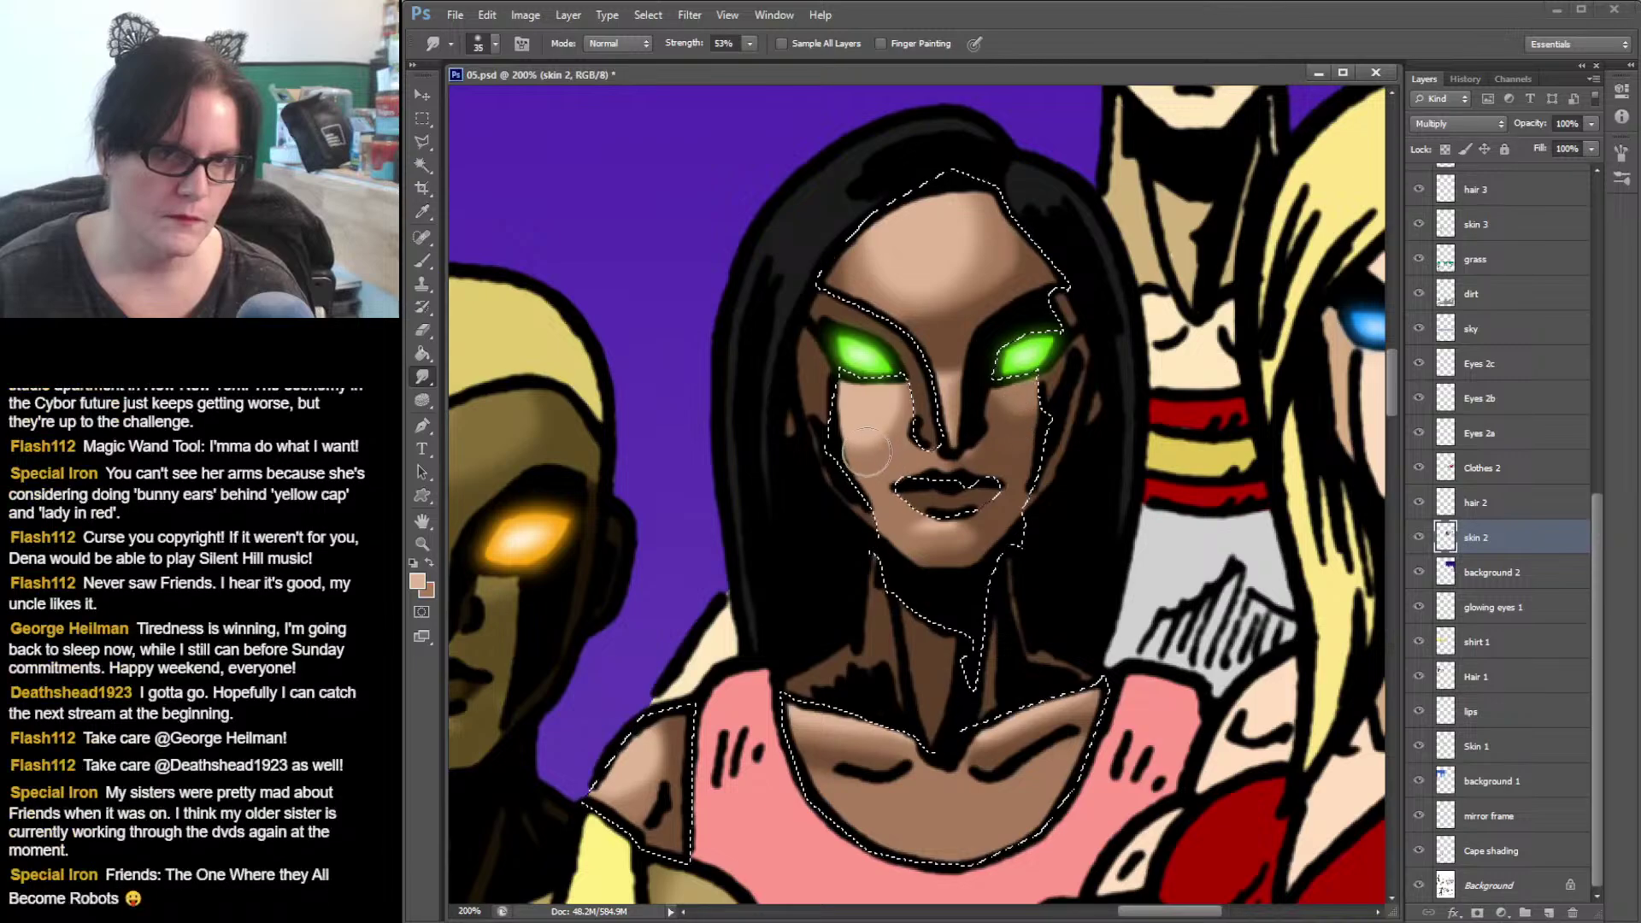
mouse_move(880, 427)
left_mouse_down()
mouse_move(867, 454)
mouse_move(906, 419)
mouse_move(893, 412)
left_mouse_up()
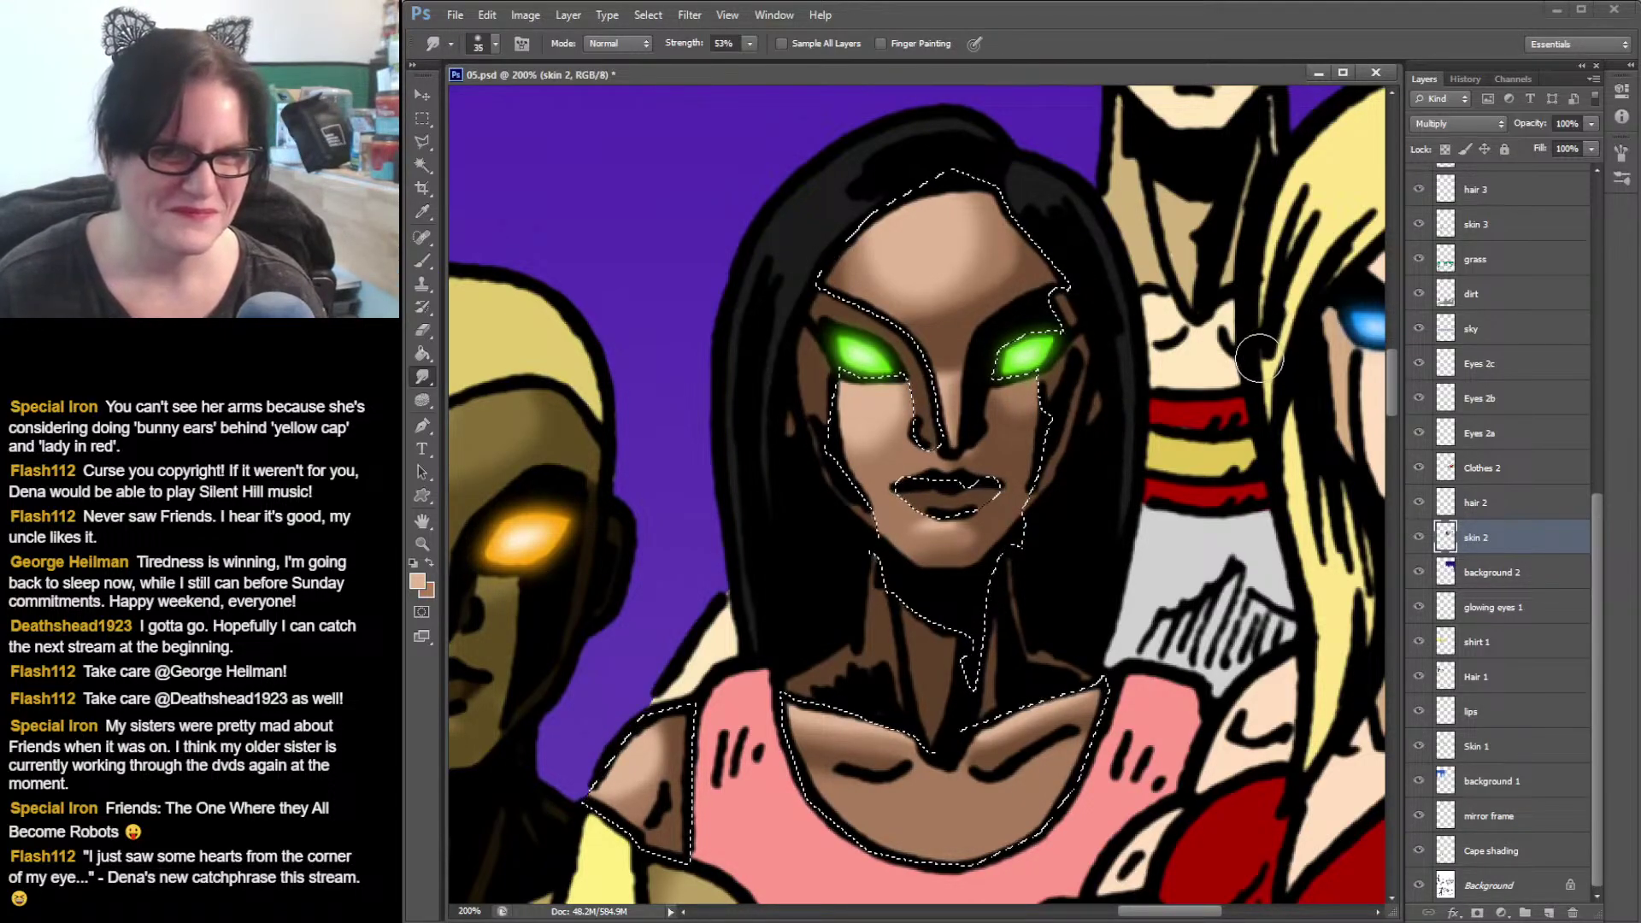
- Select the darker shadowed skin on the green-eyed woman's face sides, brow, lips and neck with the Magic Wand
left_click(421, 165)
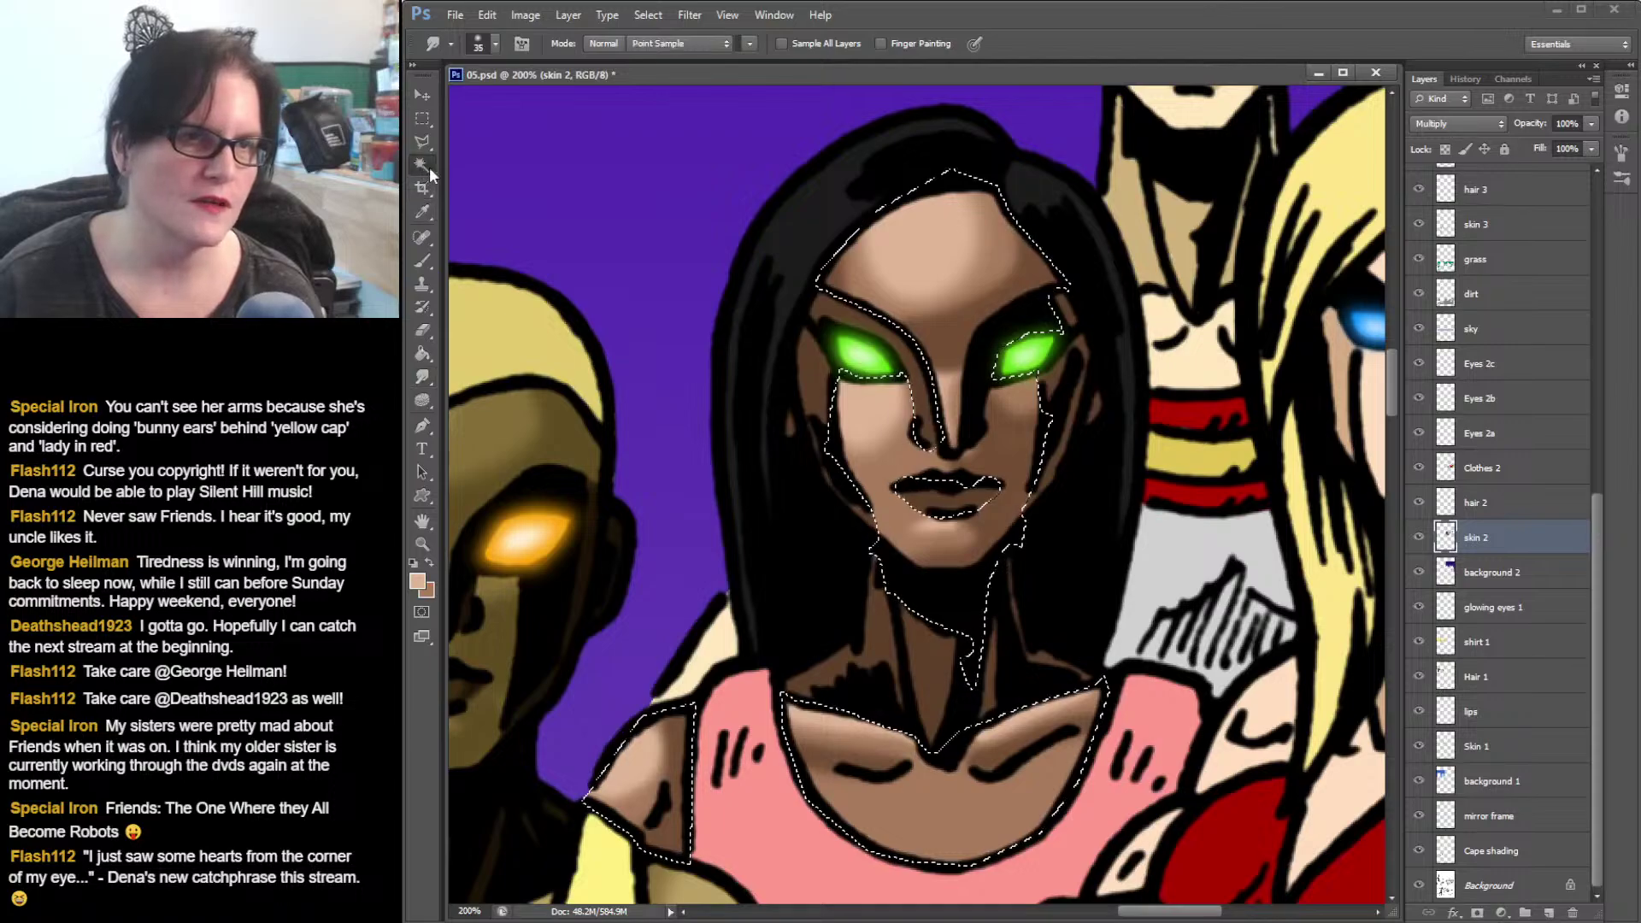
left_click(821, 373)
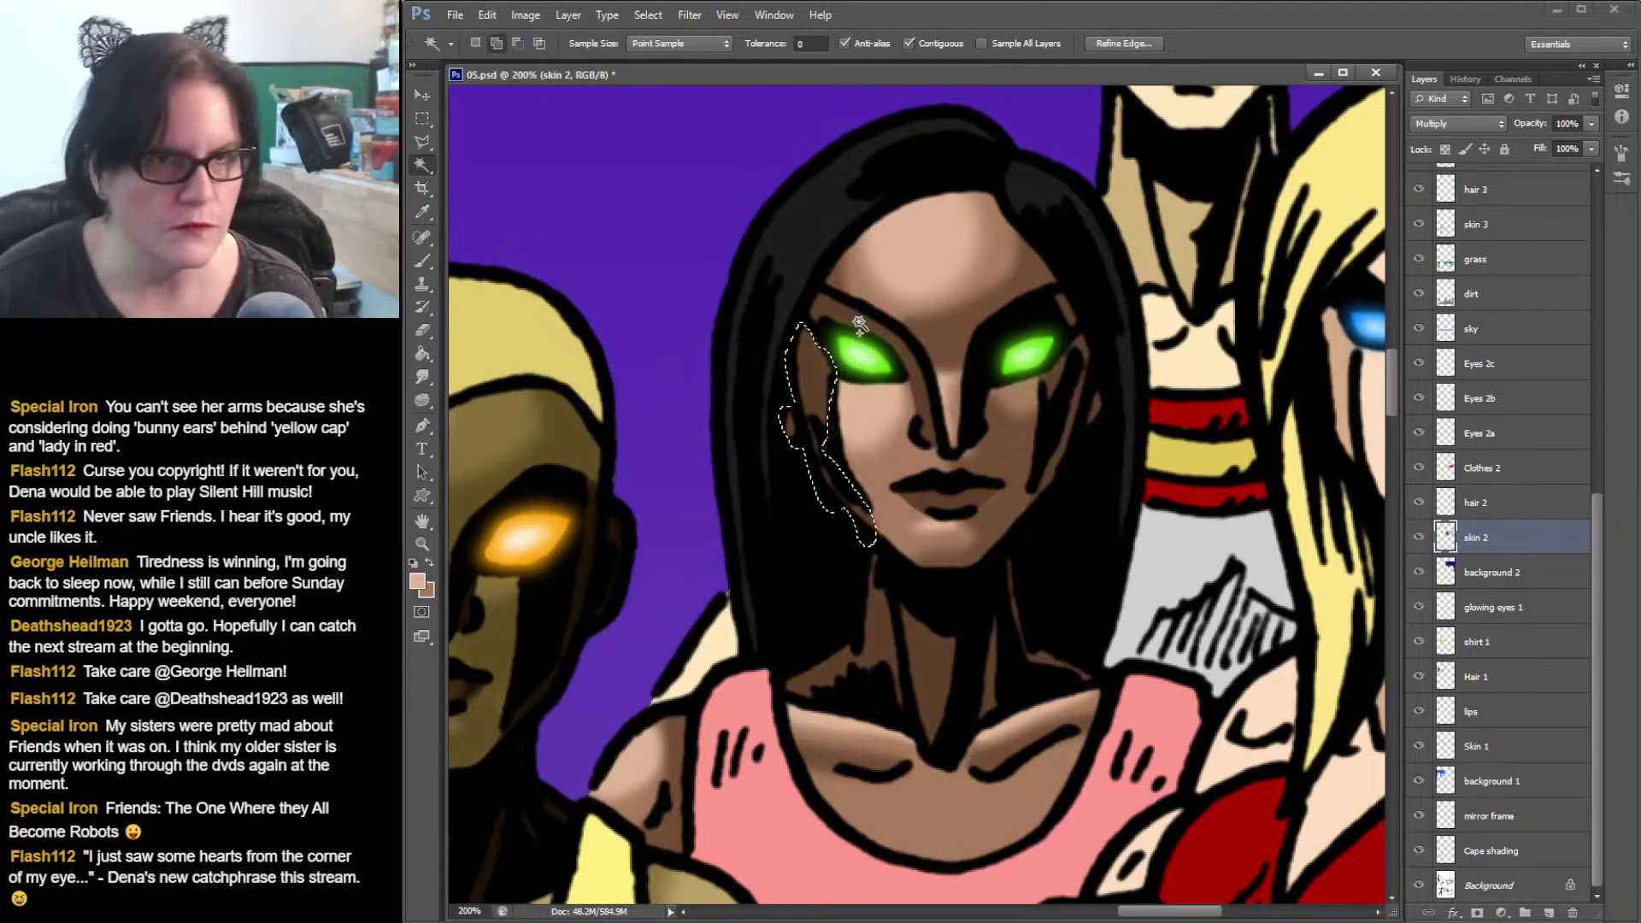
left_click(885, 425, "shift")
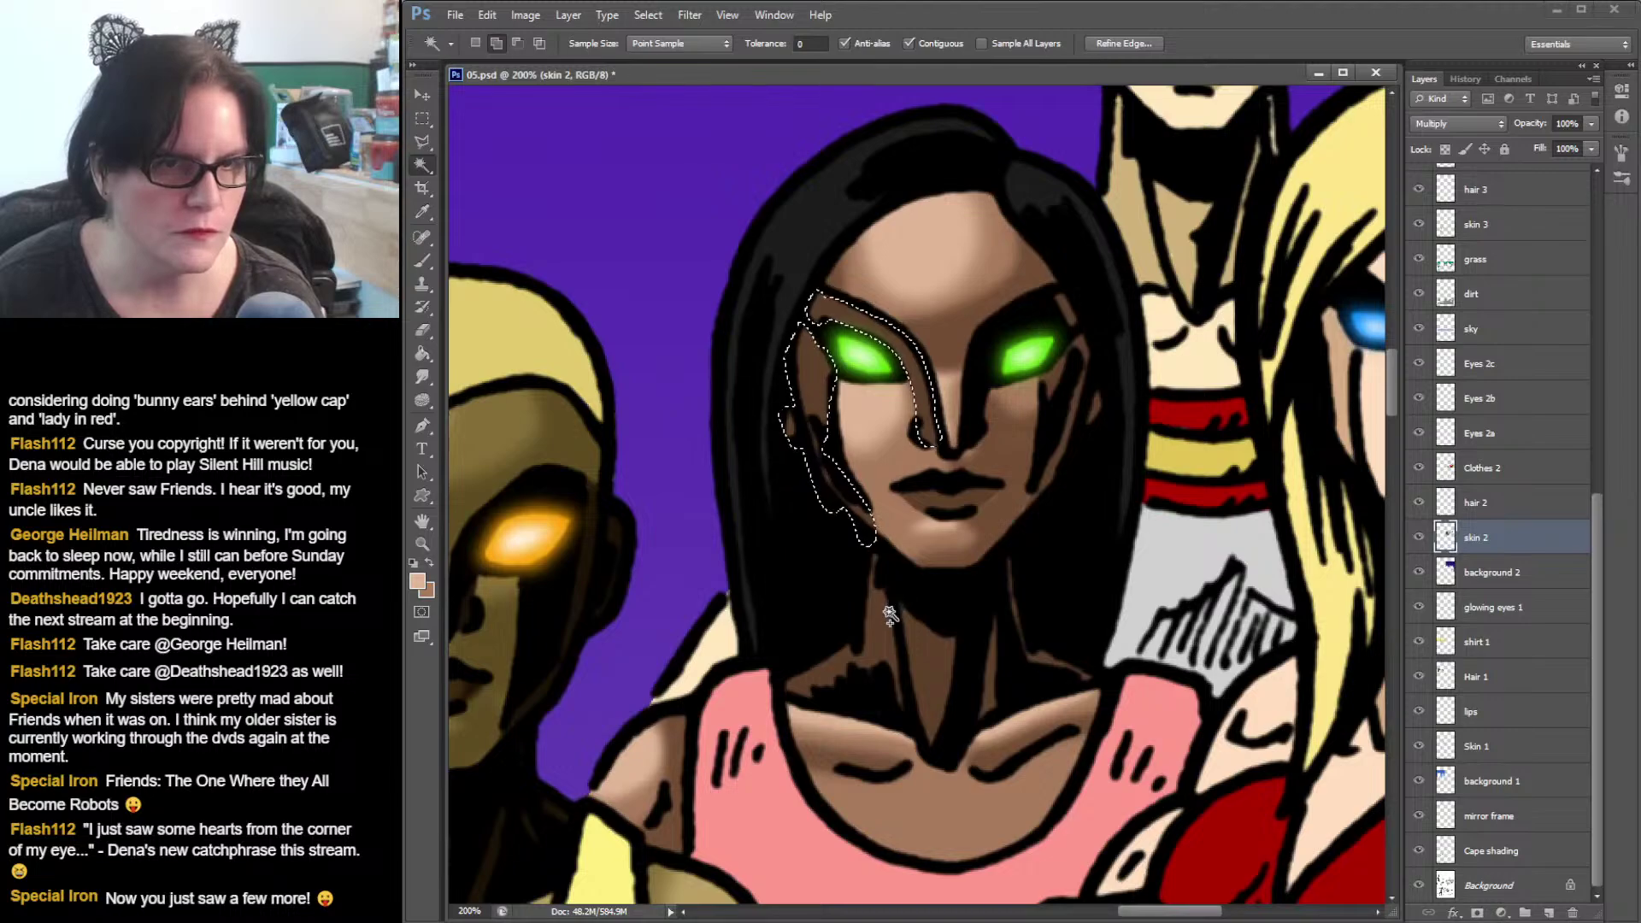
left_click(941, 650, "shift")
left_click(961, 500, "shift")
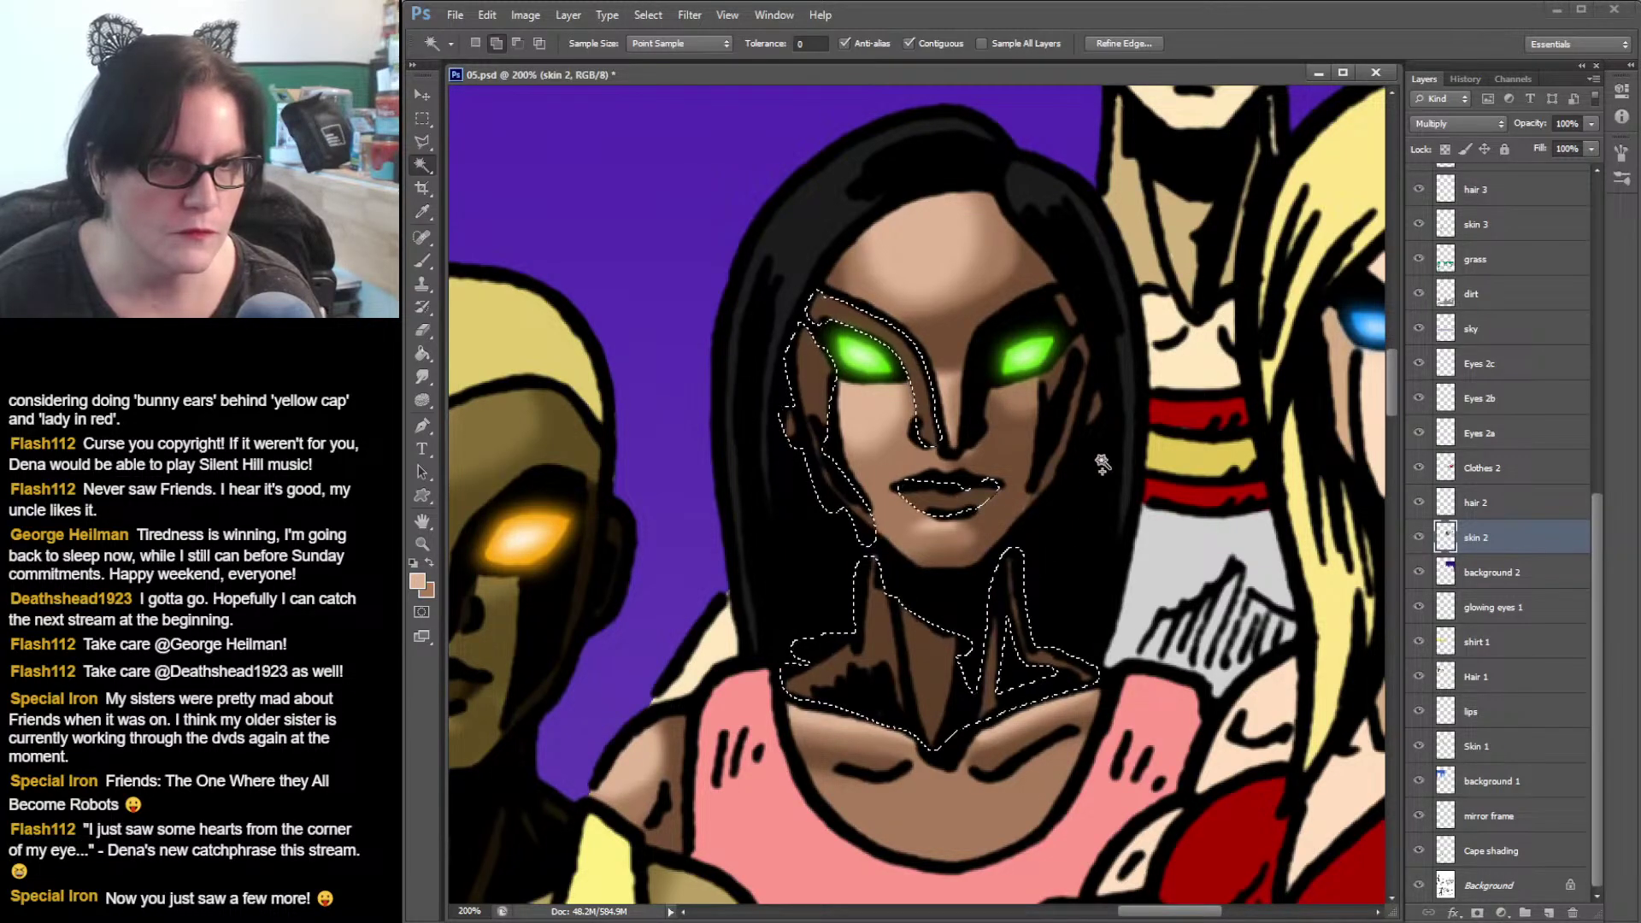
left_click(1057, 397, "shift")
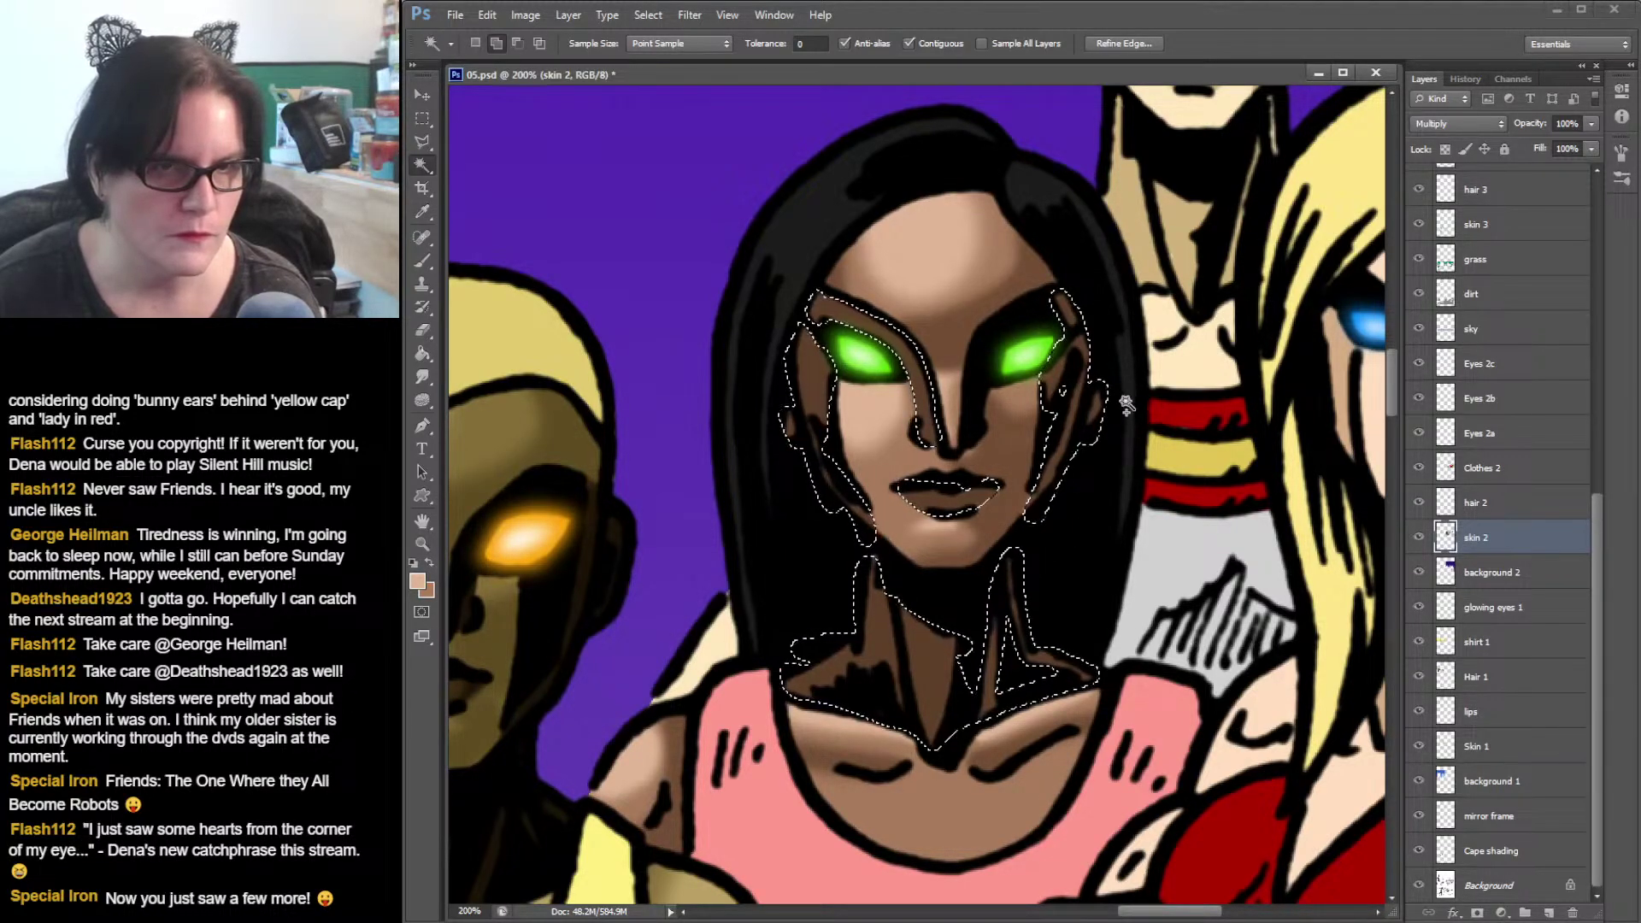
- Sample the shadowed skin brown beside the green-eyed woman's eye and set the foreground color to the darker brown #322115
left_click(422, 212)
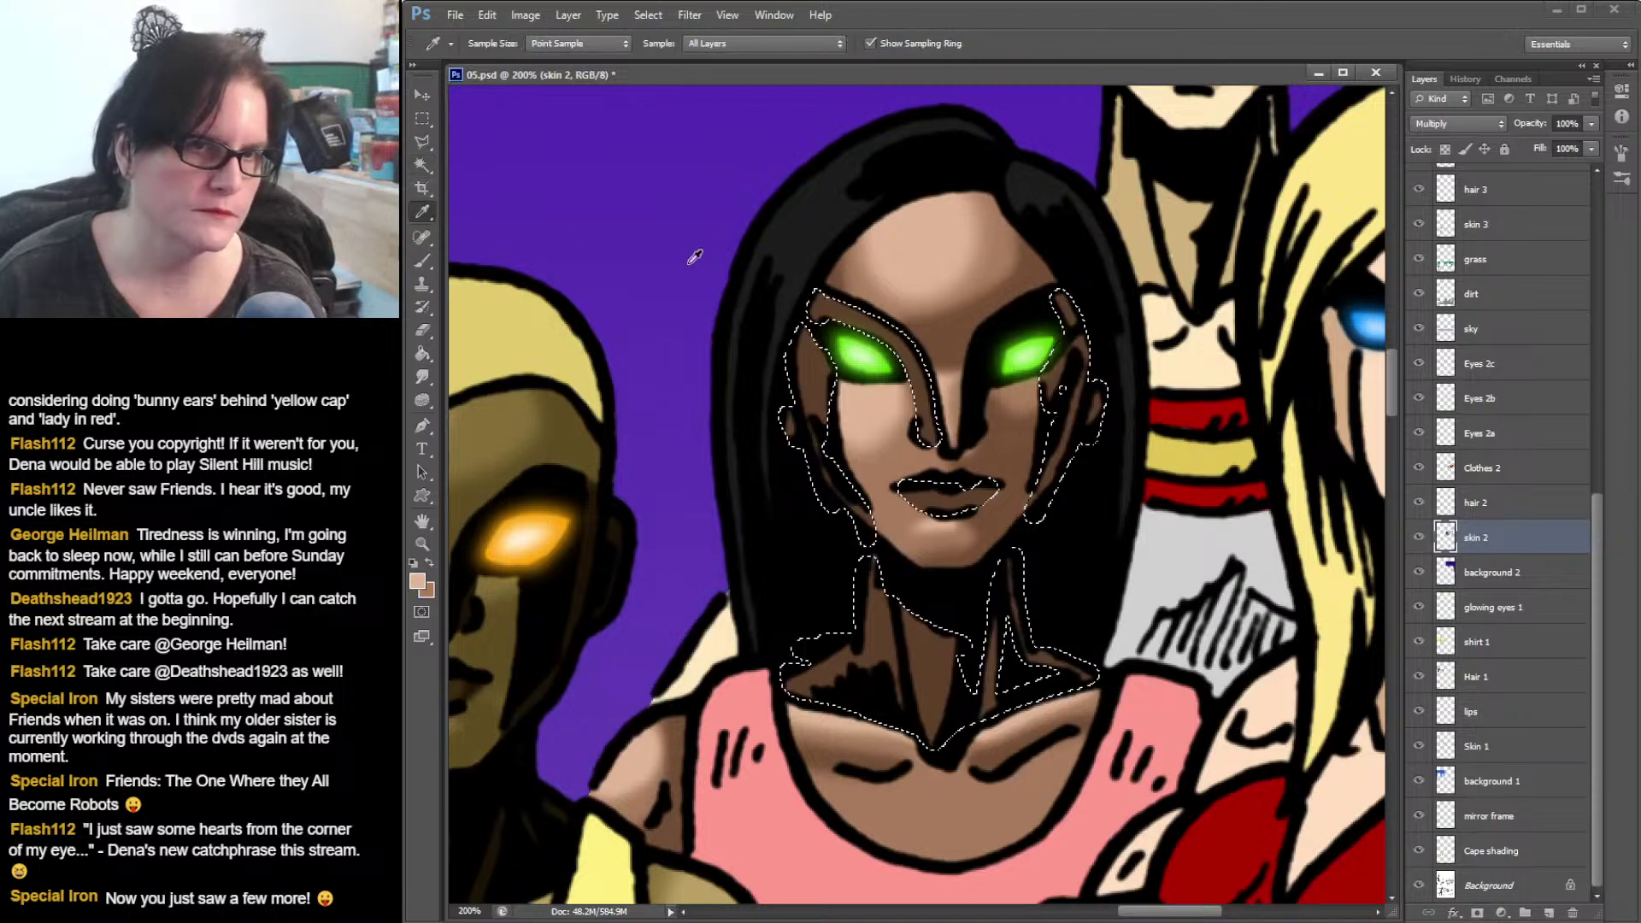
left_click(804, 366)
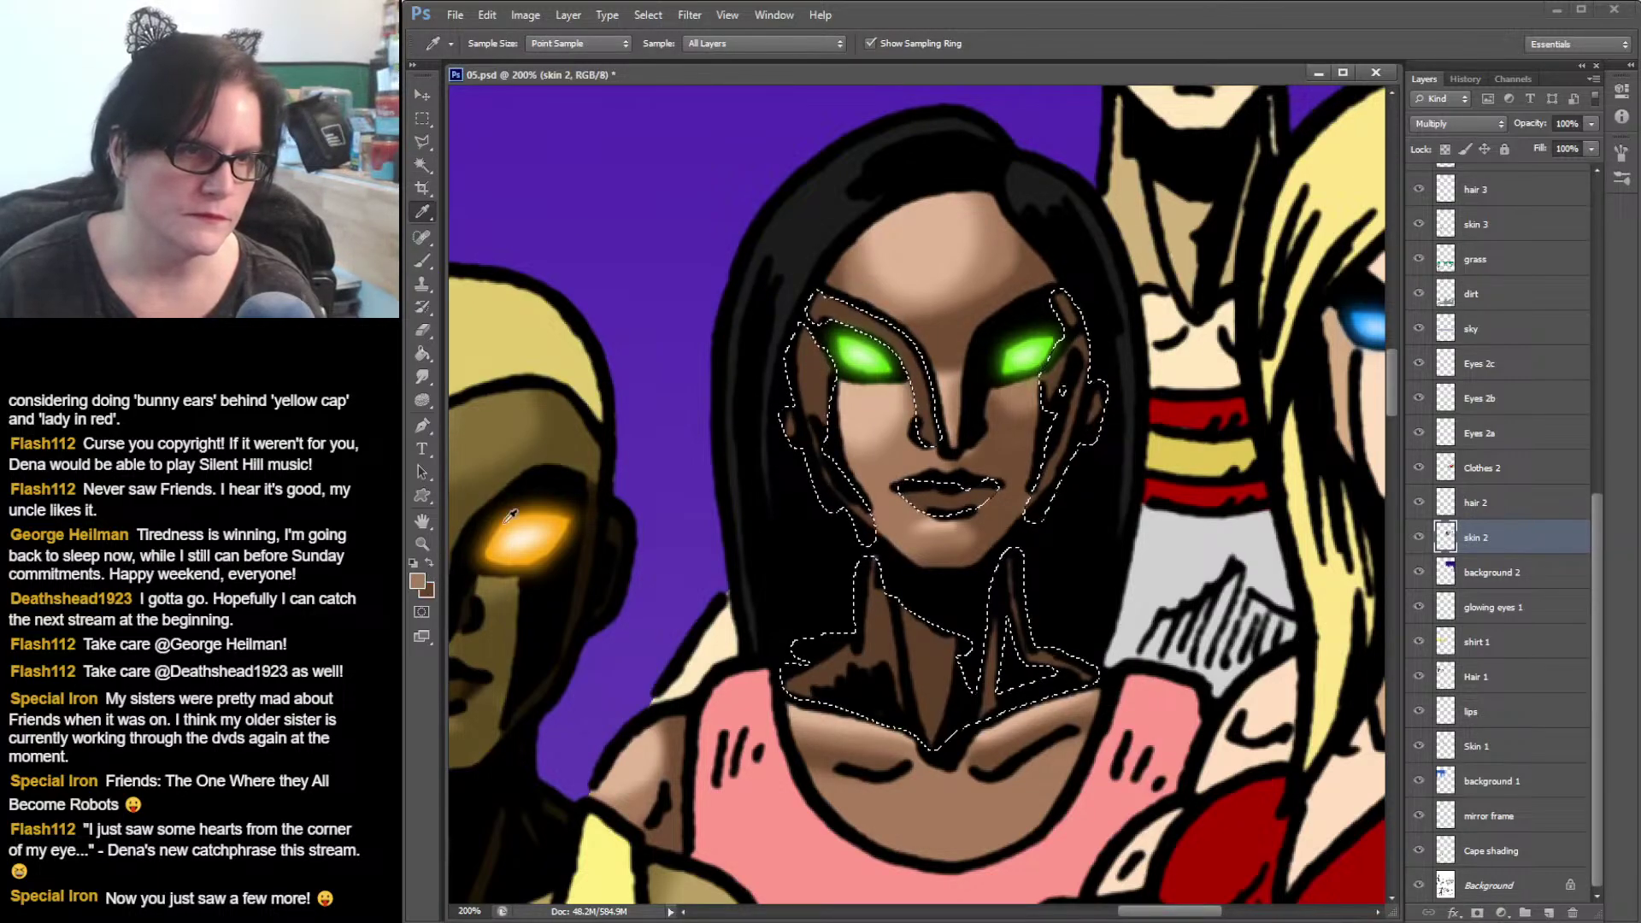
left_click(812, 354)
left_click(418, 582)
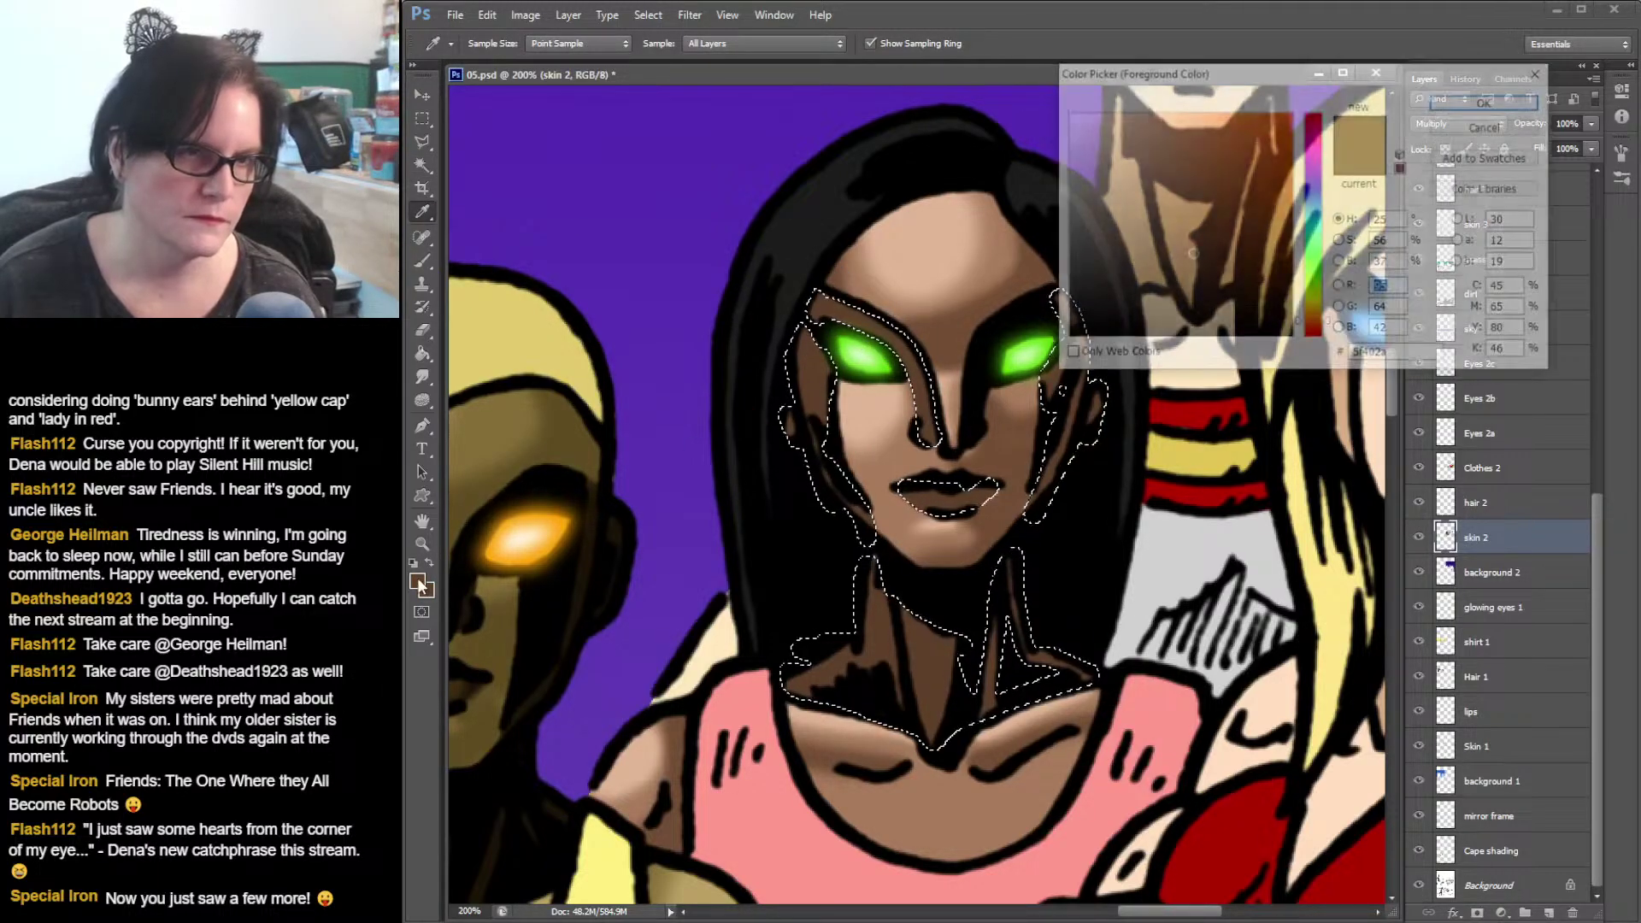
left_click(1196, 295)
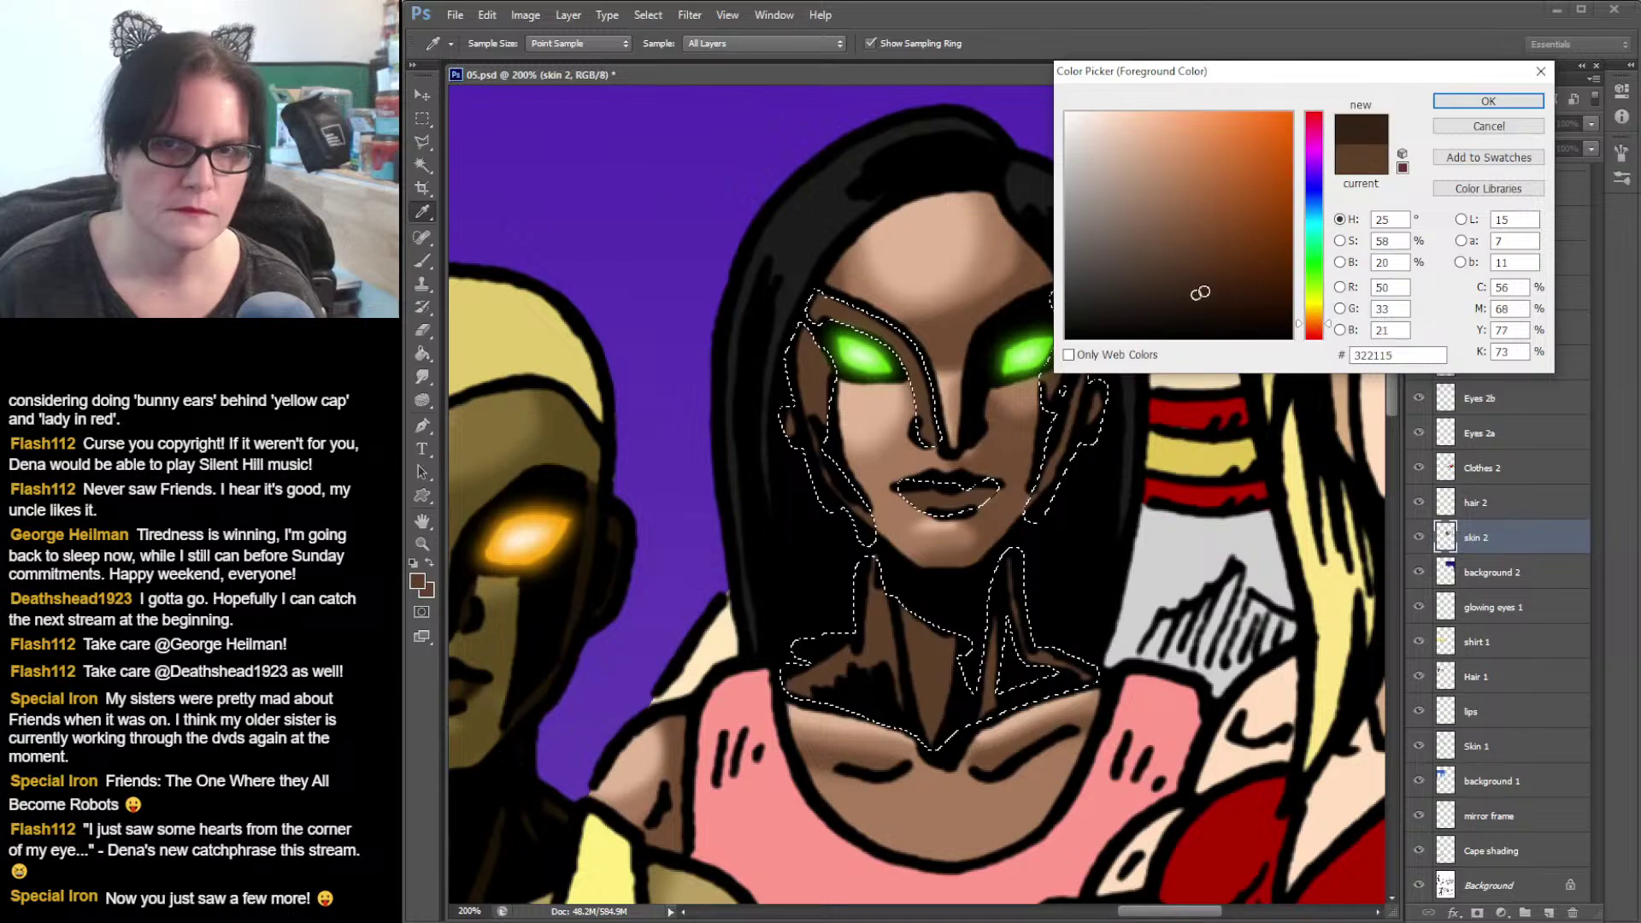
left_click(1488, 100)
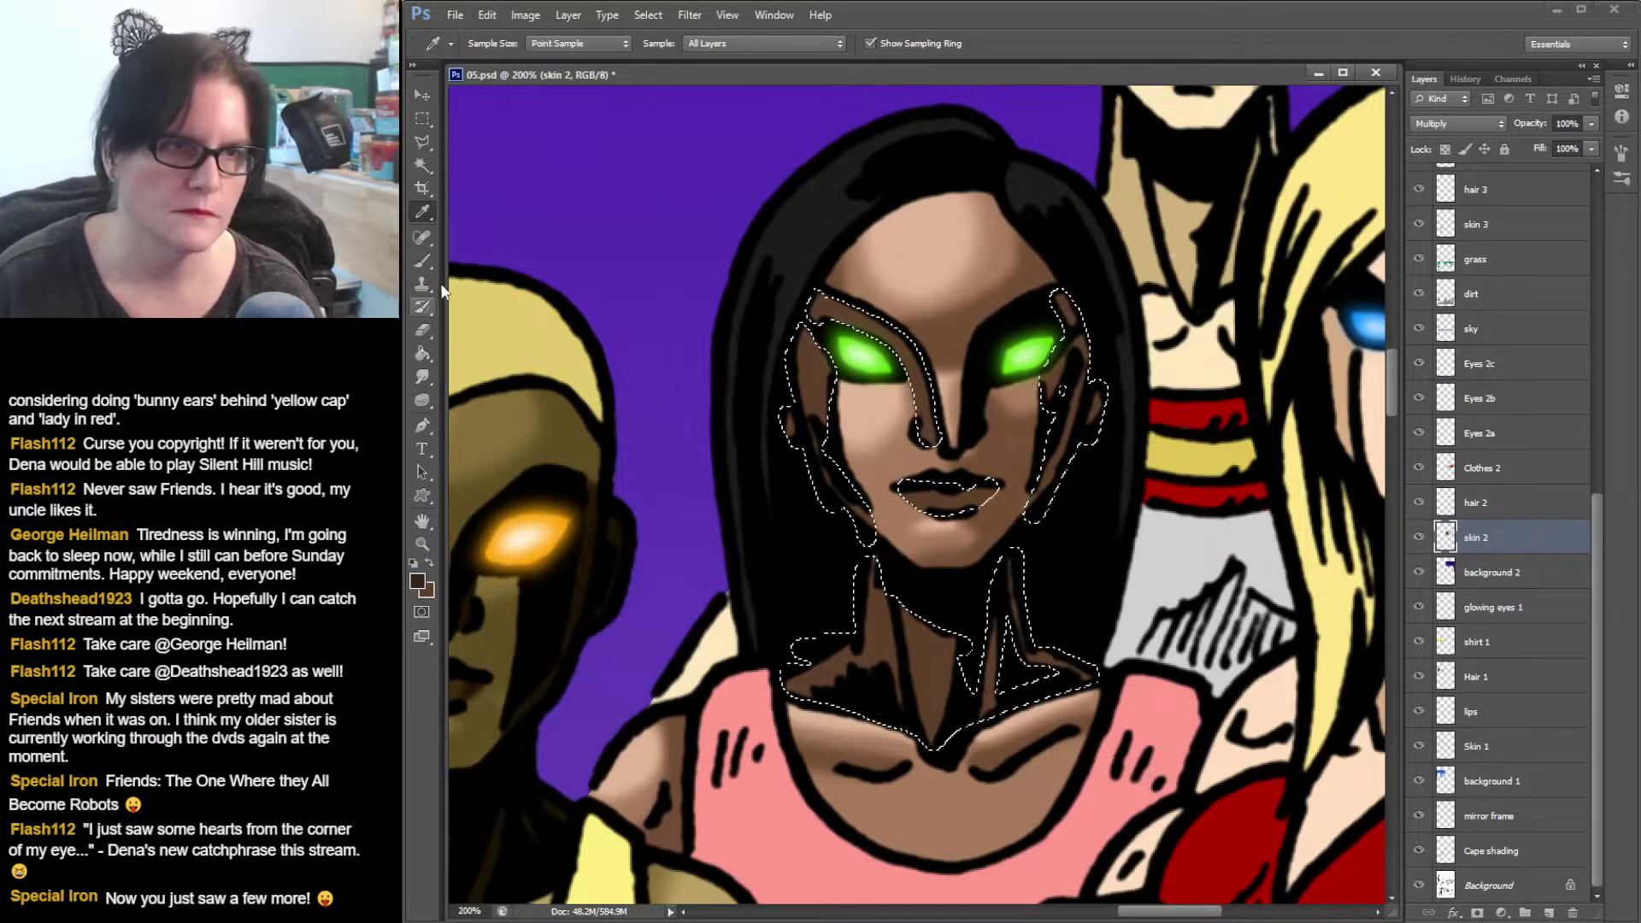
- Paint very dark brown shading over the selected face and neck shadows with a soft 28 px brush and clear the selection
left_click(422, 261)
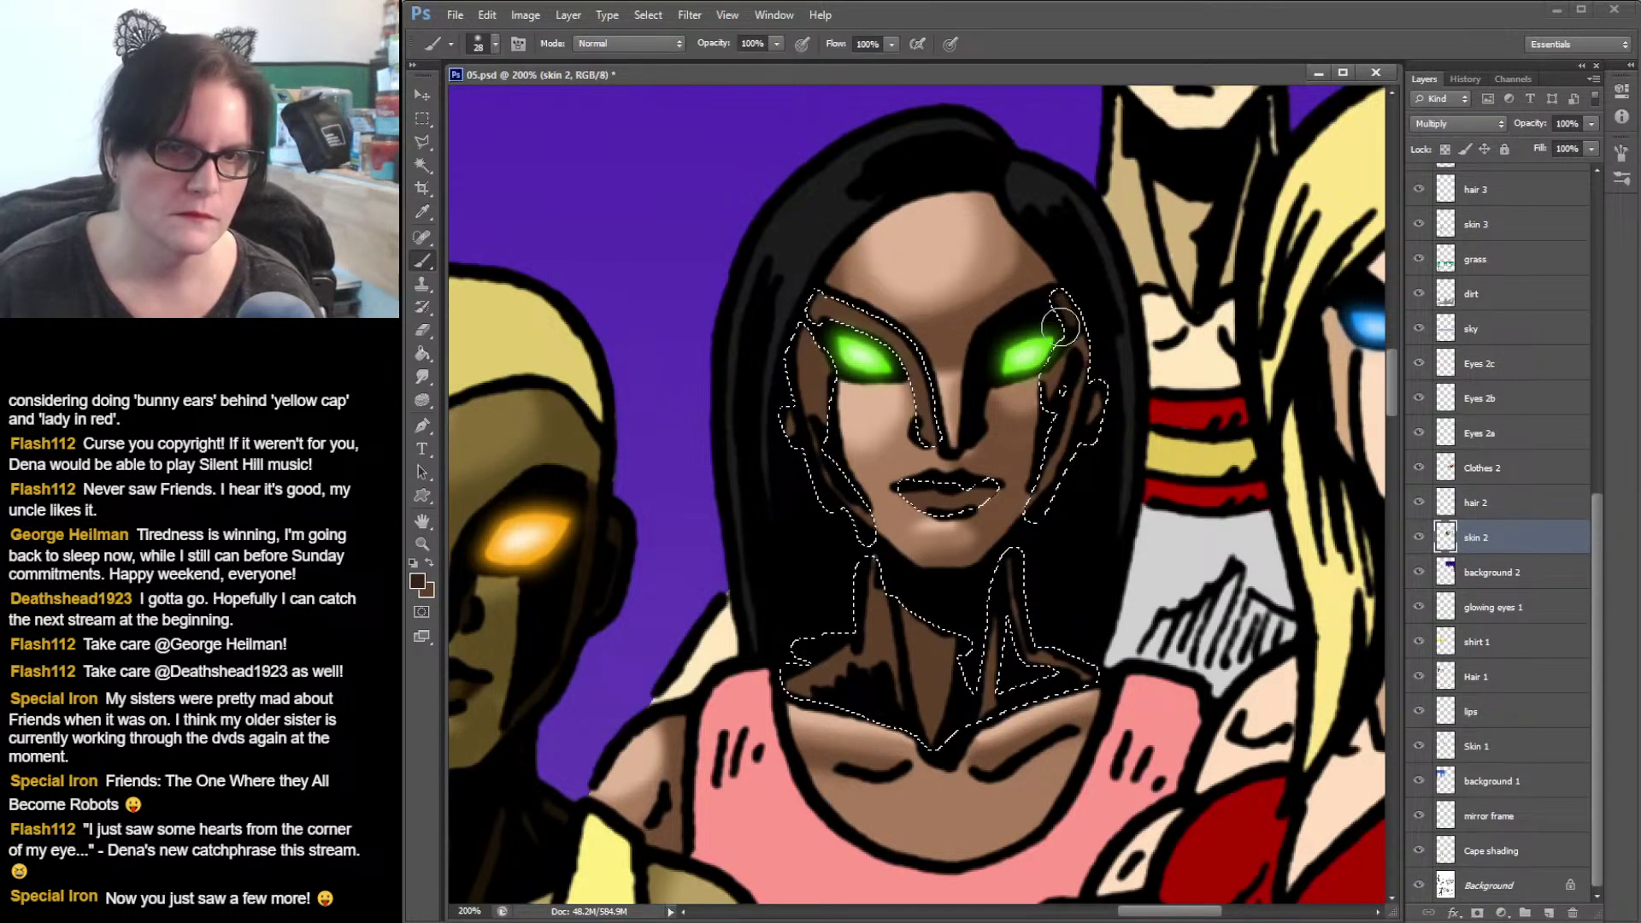
left_click_drag(1076, 399, 1041, 497)
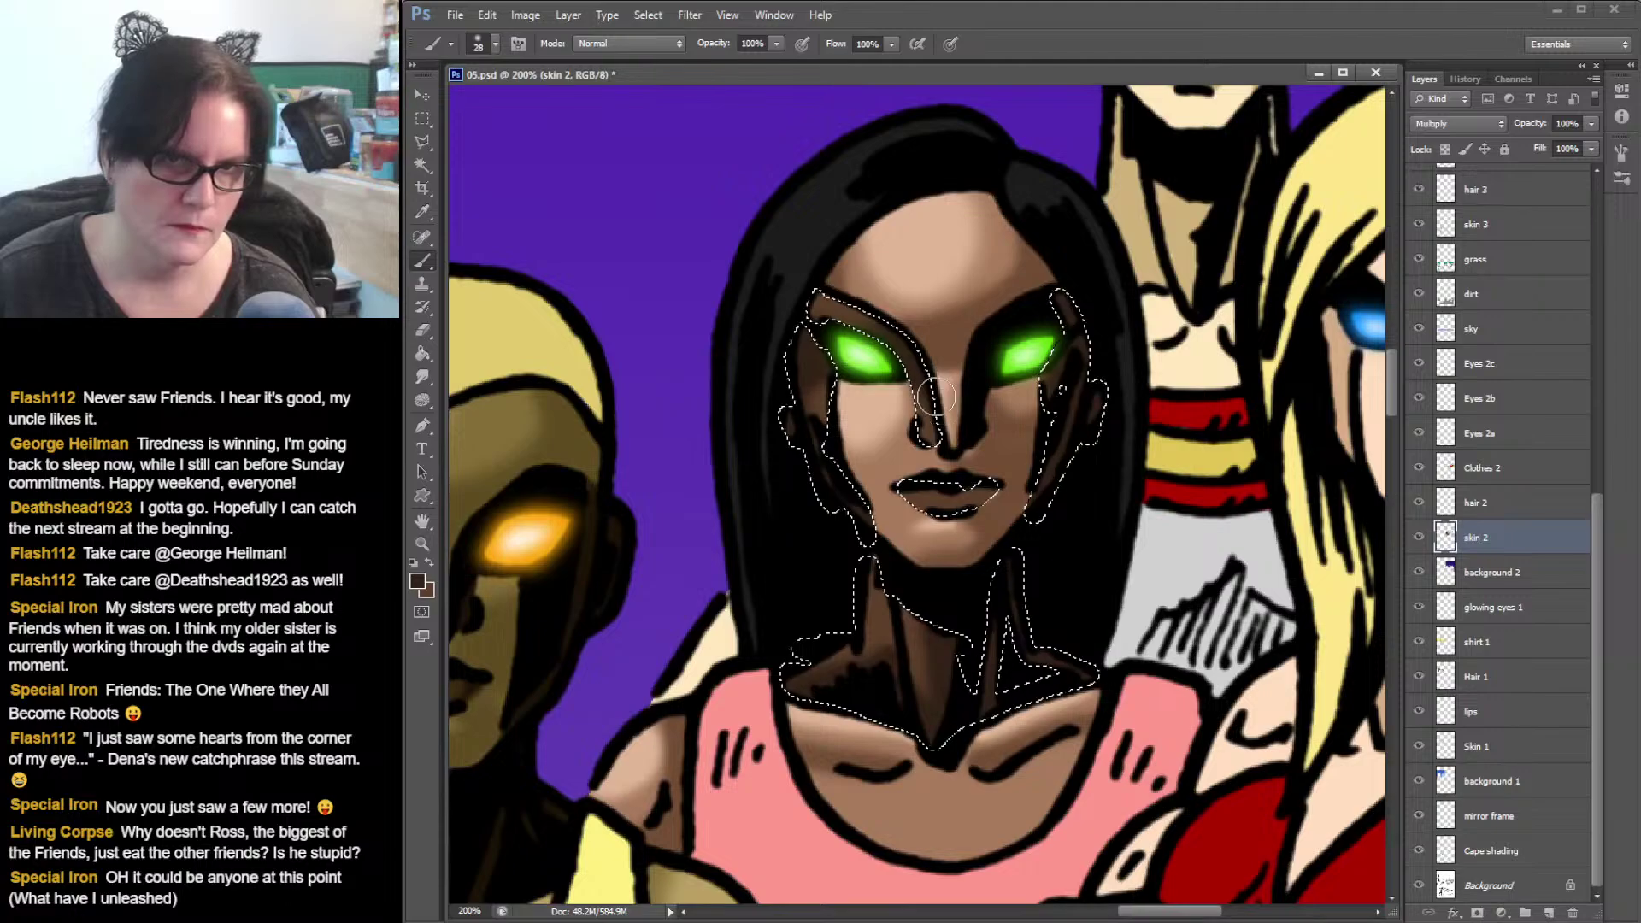
left_click(425, 121)
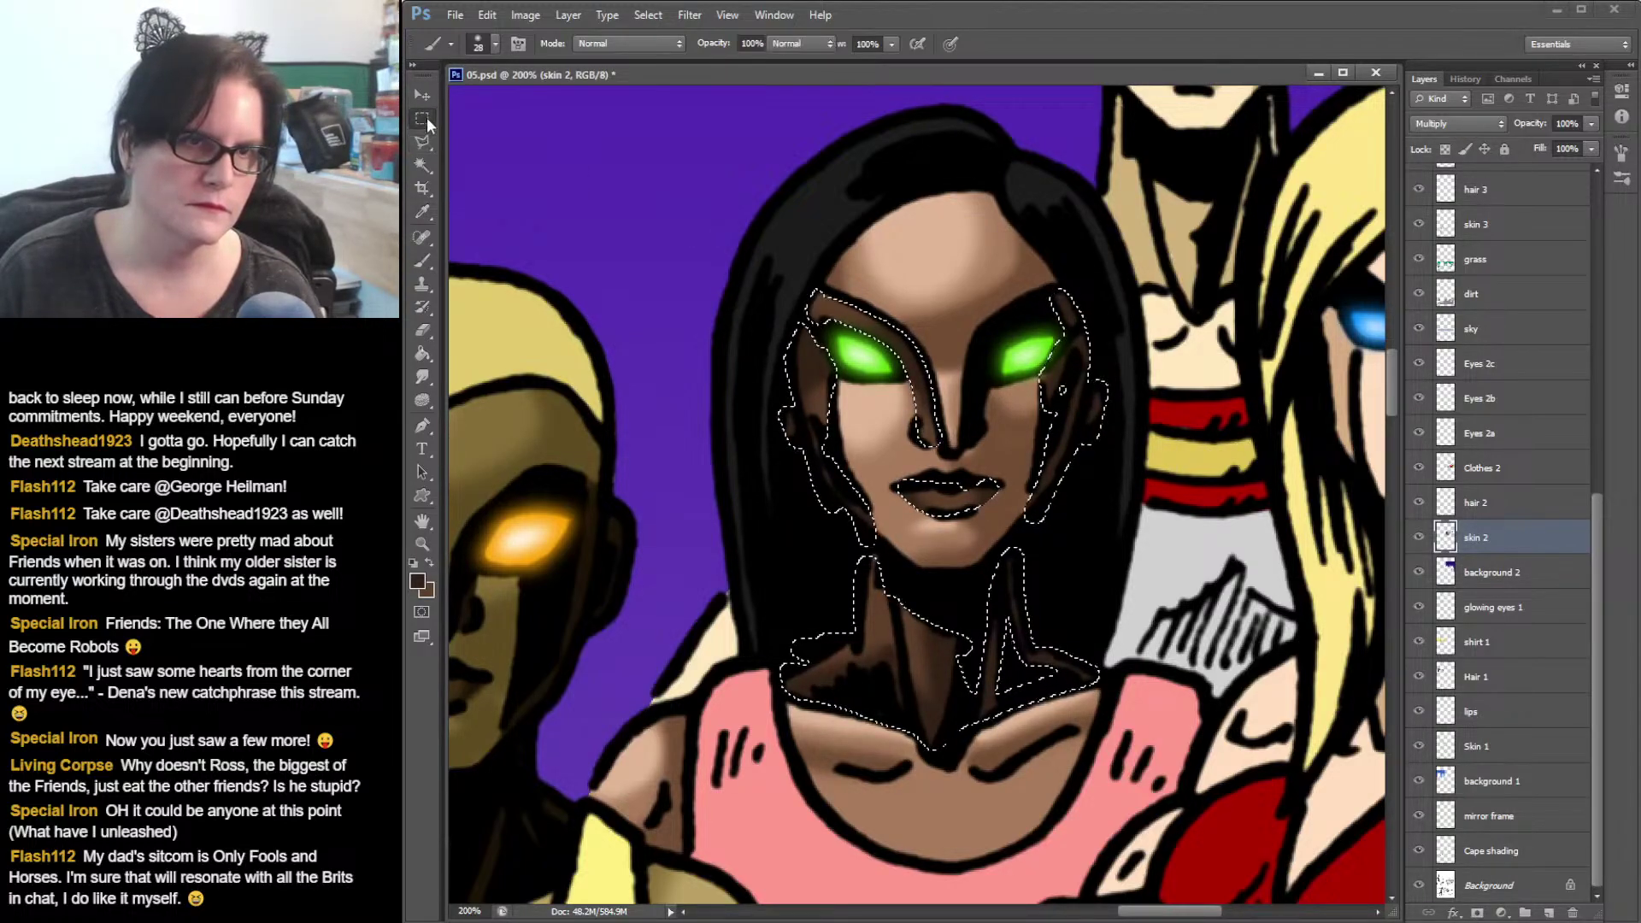
left_click(825, 167)
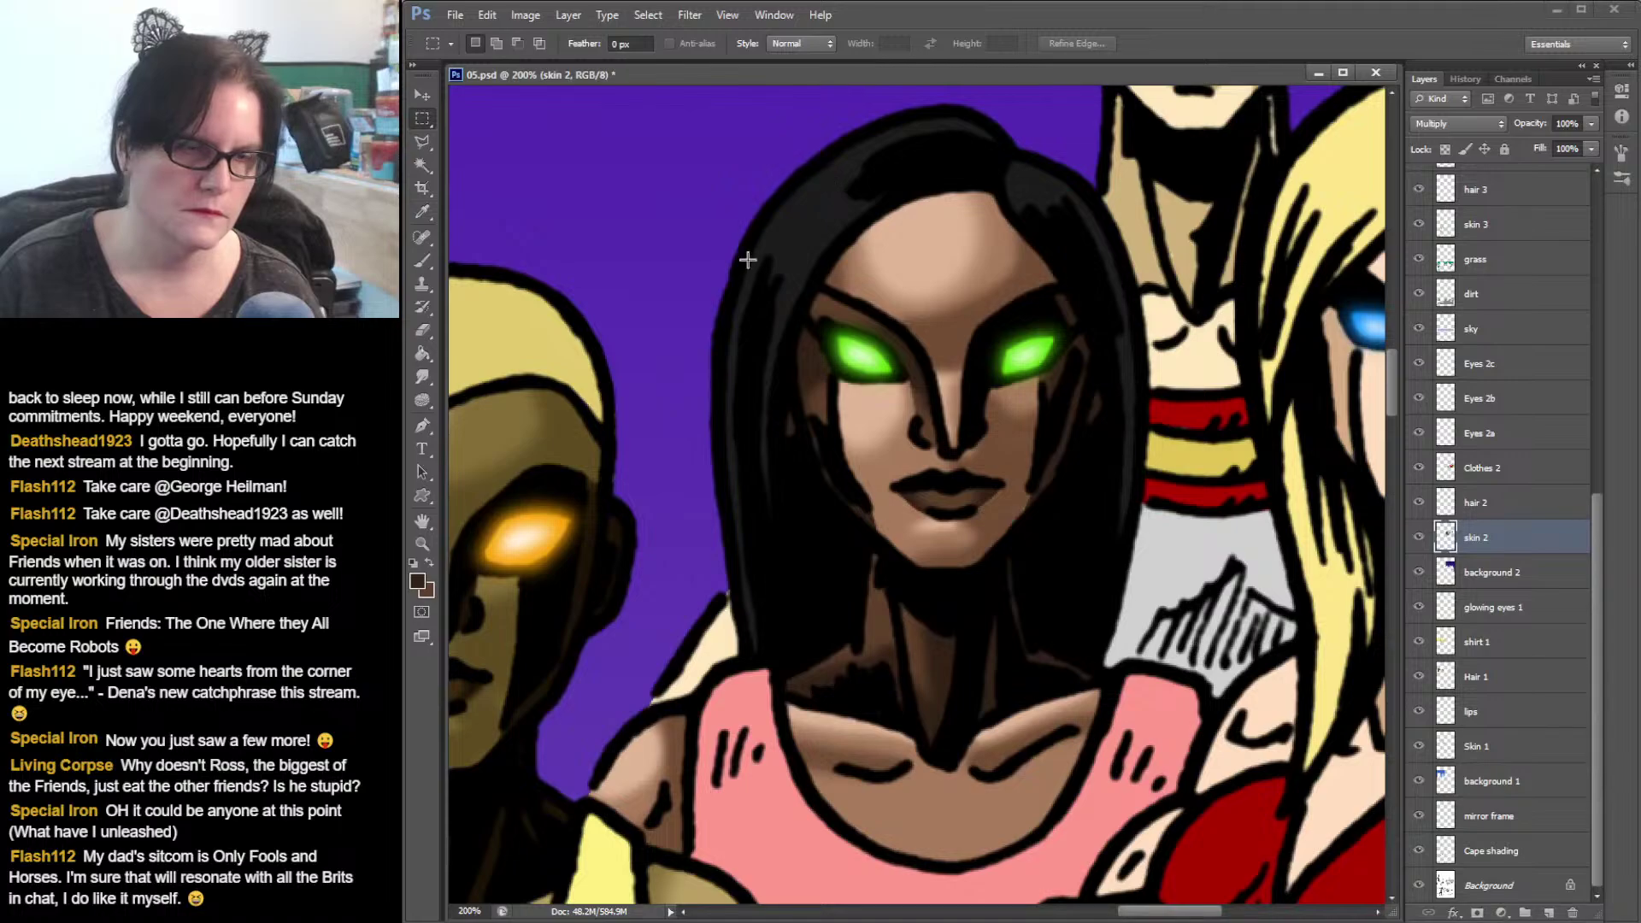
- Smudge the shading beside the green-eyed woman's nose, around her mouth, along her jaw and under her eye to blend it
left_click(422, 543)
left_click(961, 469)
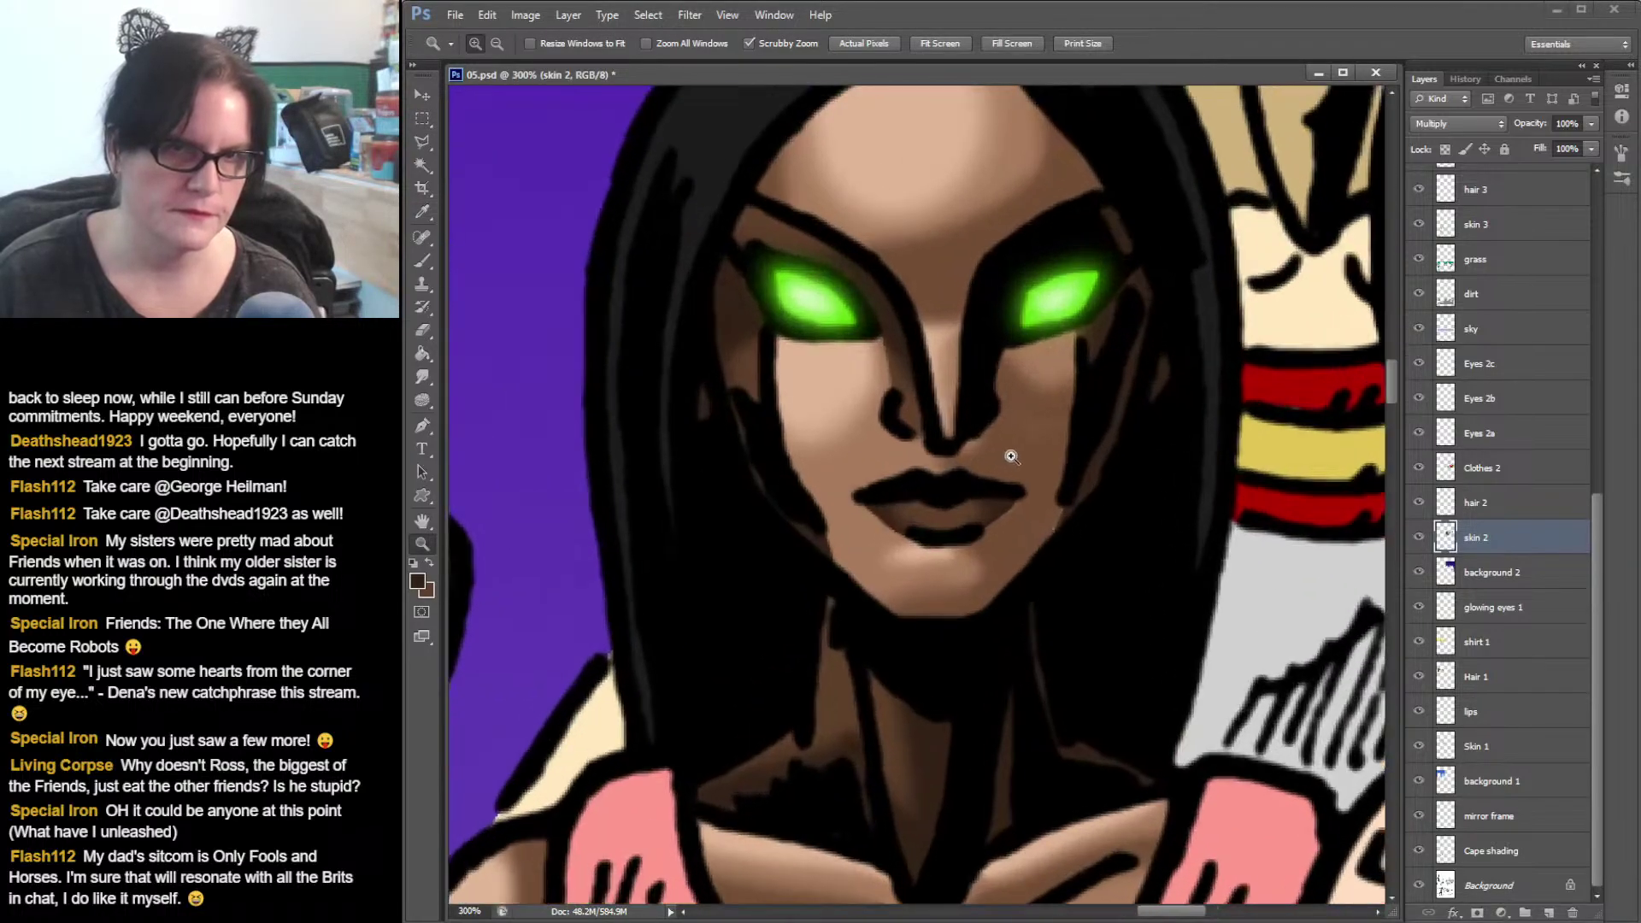
left_click(424, 376)
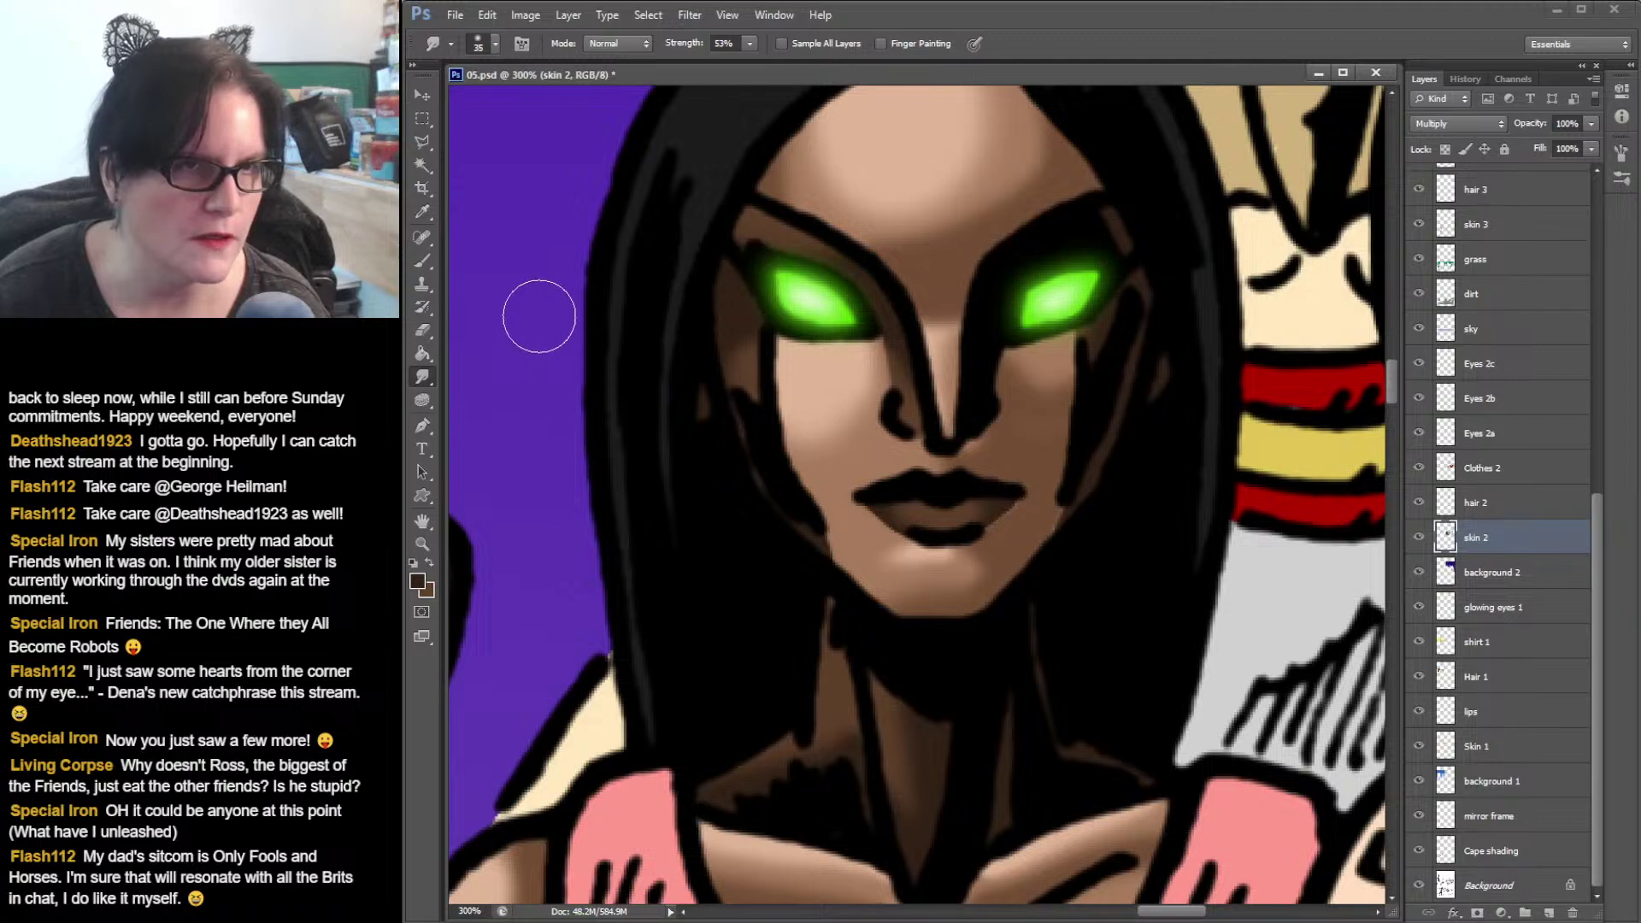
left_click_drag(900, 361, 883, 363)
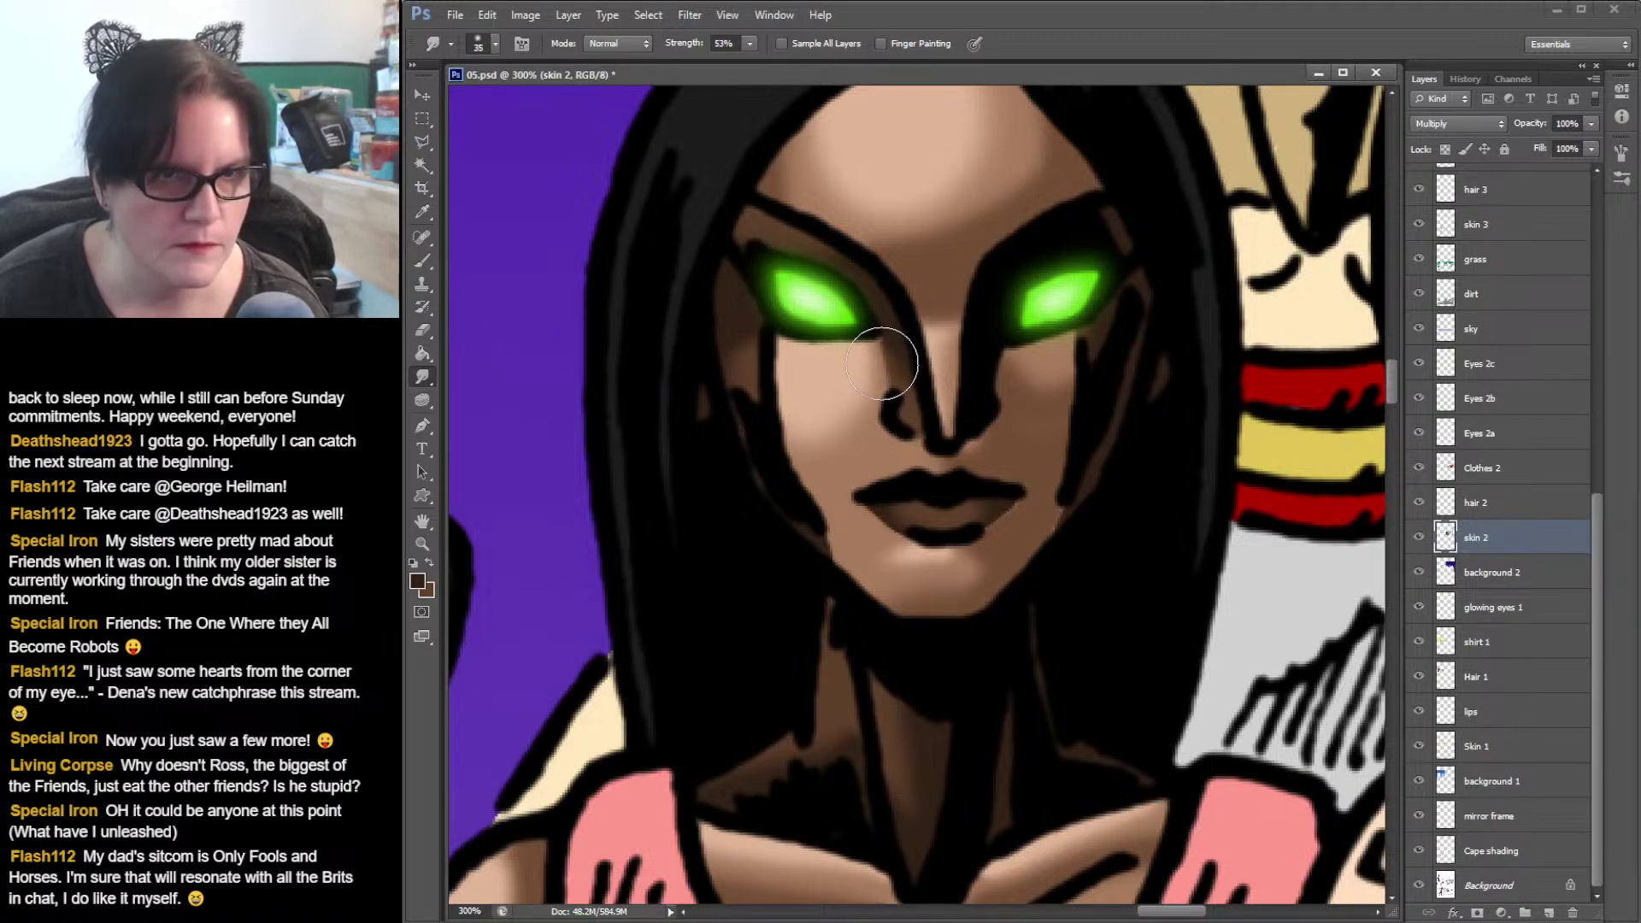
left_click_drag(992, 500, 1007, 512)
mouse_move(889, 504)
left_mouse_down()
mouse_move(857, 514)
mouse_move(862, 530)
left_mouse_up()
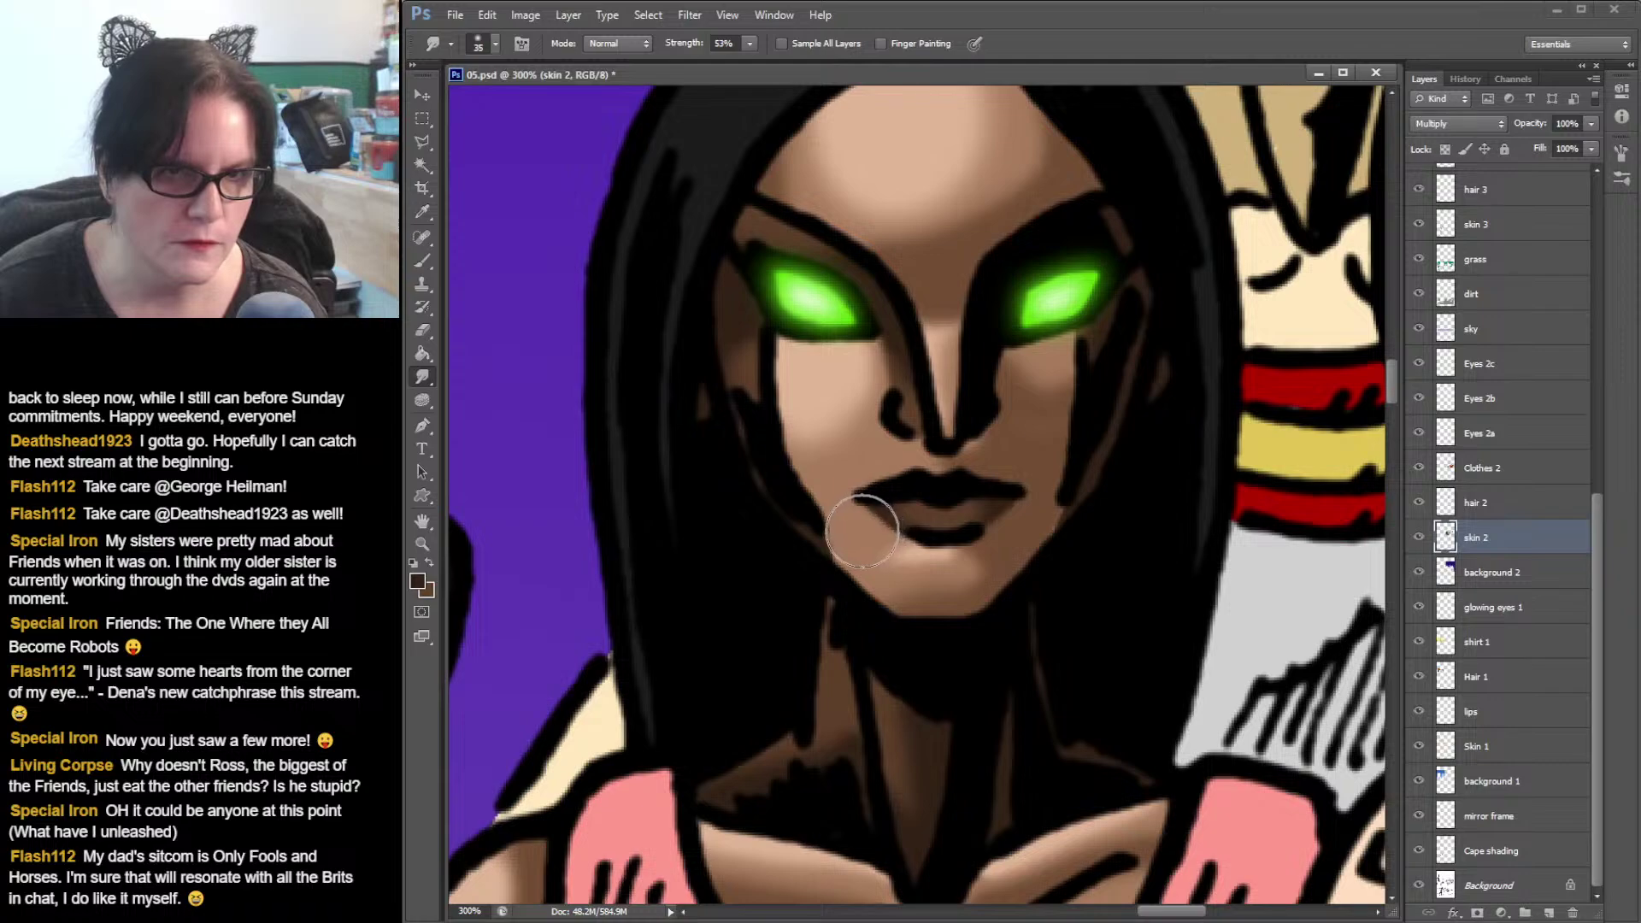
mouse_move(1060, 526)
left_mouse_down()
mouse_move(1045, 526)
mouse_move(1058, 521)
left_mouse_up()
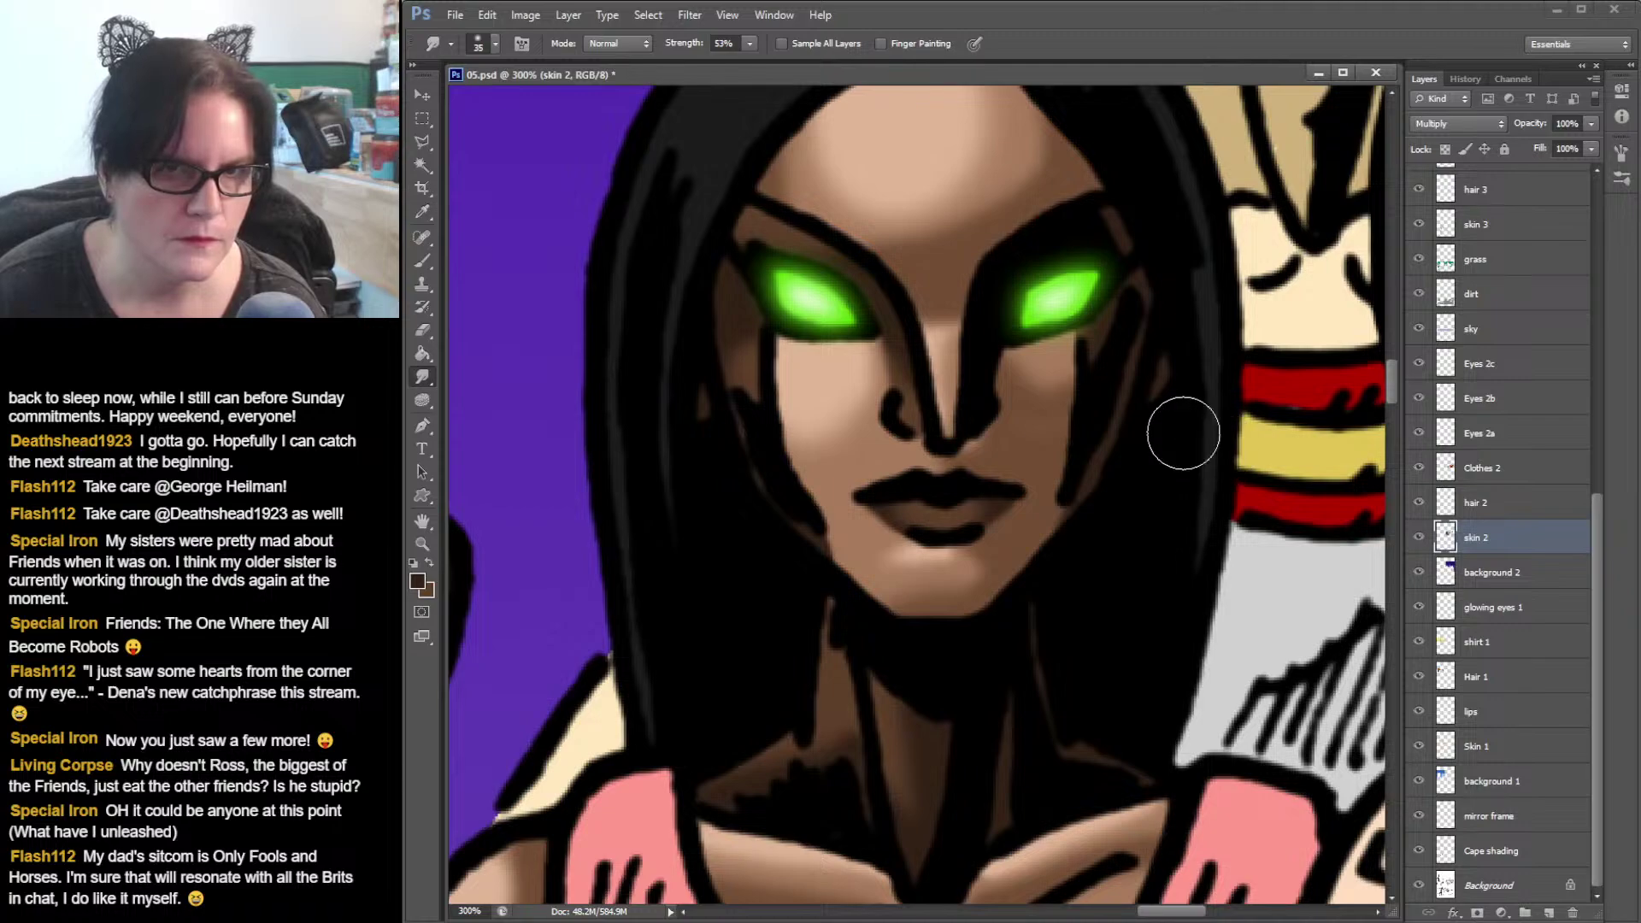
left_click_drag(1090, 336, 1088, 329)
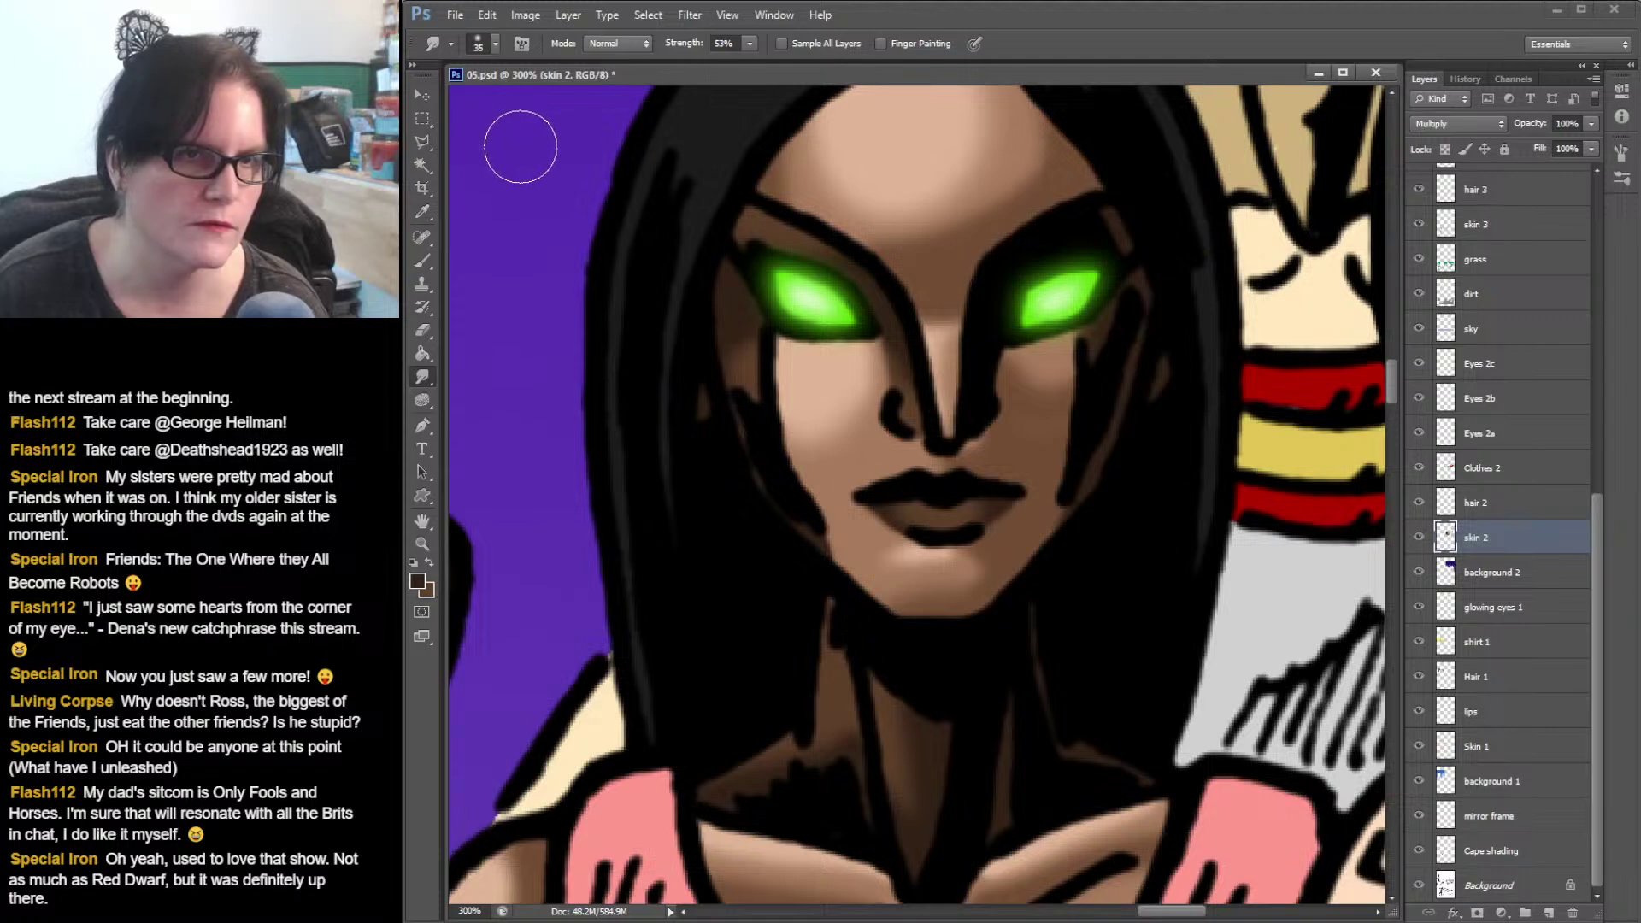
left_click(423, 544)
left_click(1162, 396, "alt")
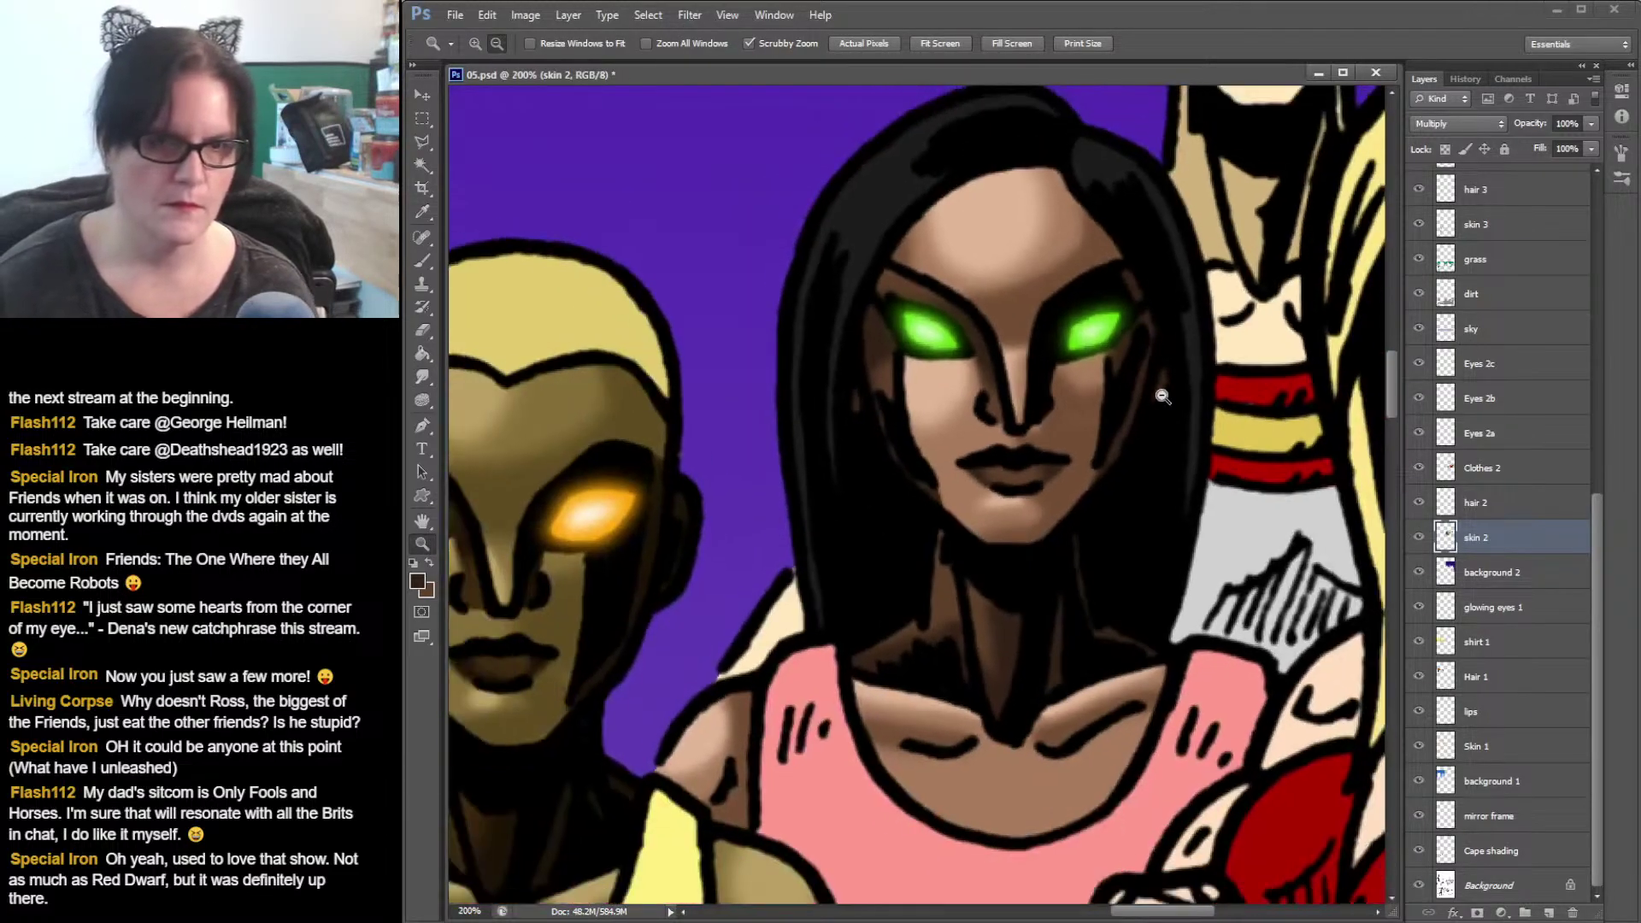
- Review the shaded skin of the group against the surrounding comic page and neighbouring figures
left_click(1163, 395, "alt")
left_click(1166, 386, "alt")
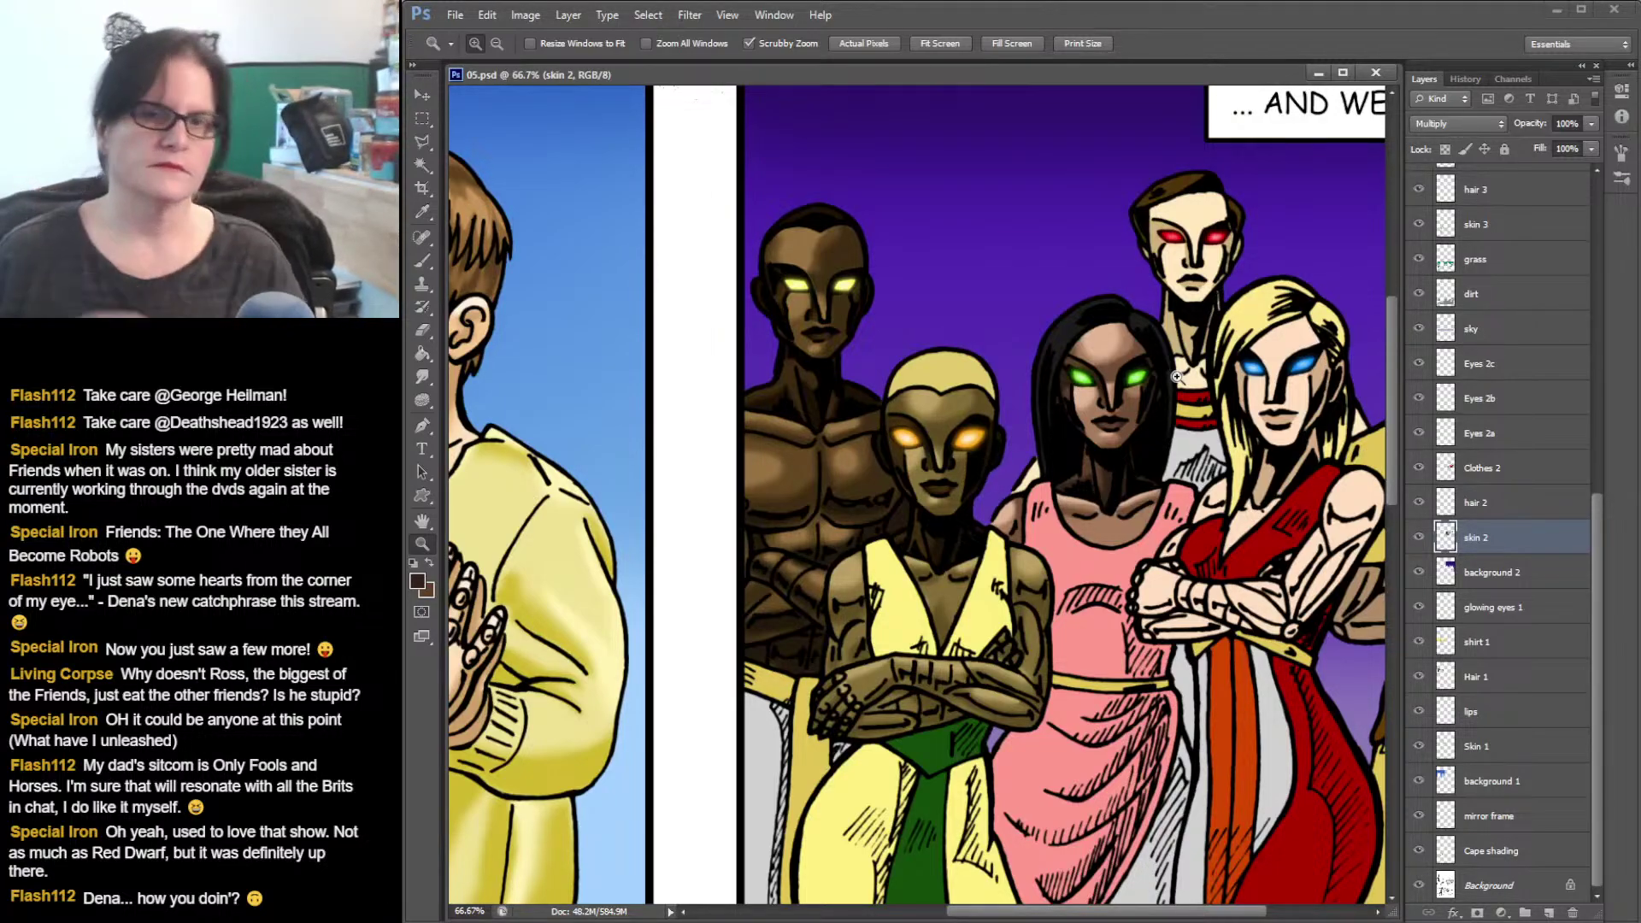
left_click(1008, 428, "alt")
left_click(1009, 430, "alt")
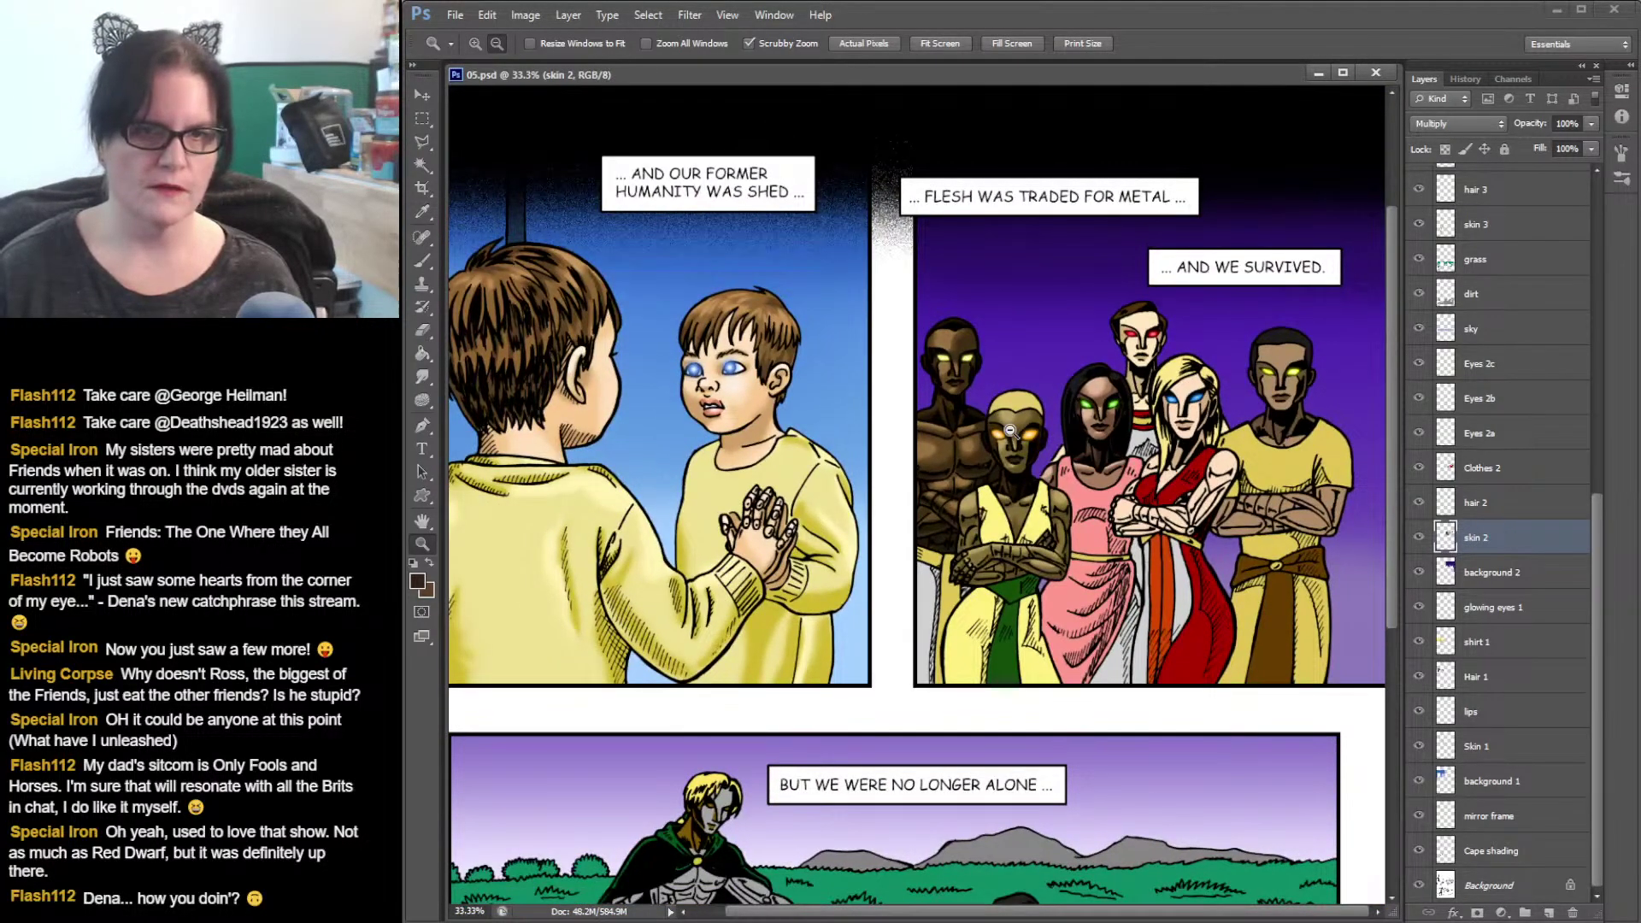
left_click(1107, 431)
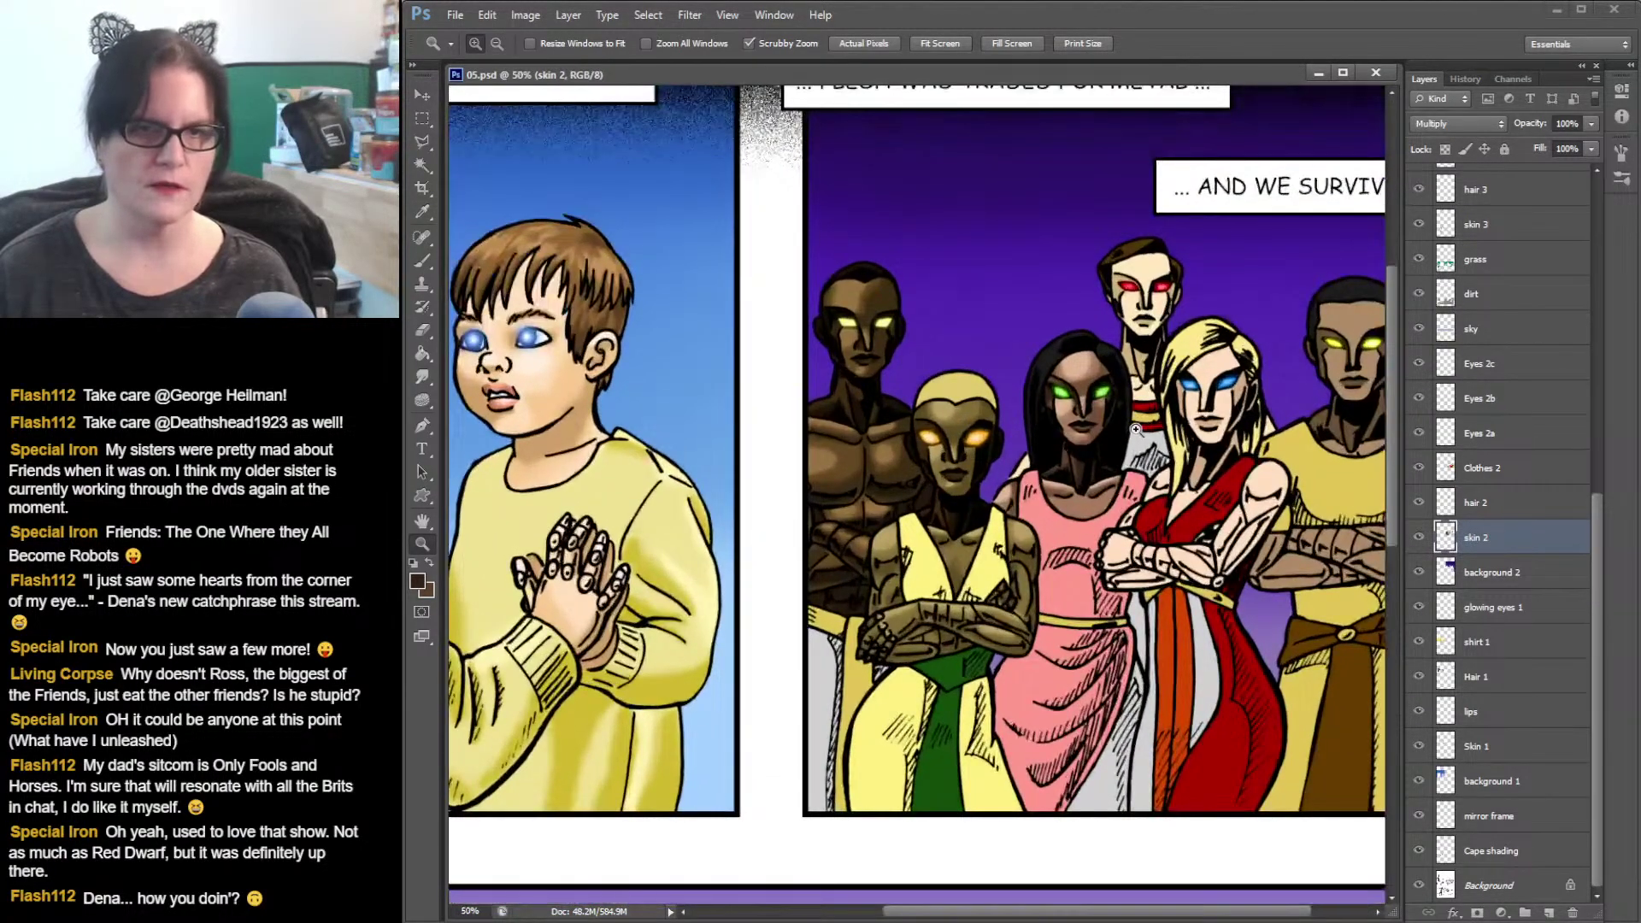
left_click(1136, 430)
left_click_drag(1142, 430, 975, 421)
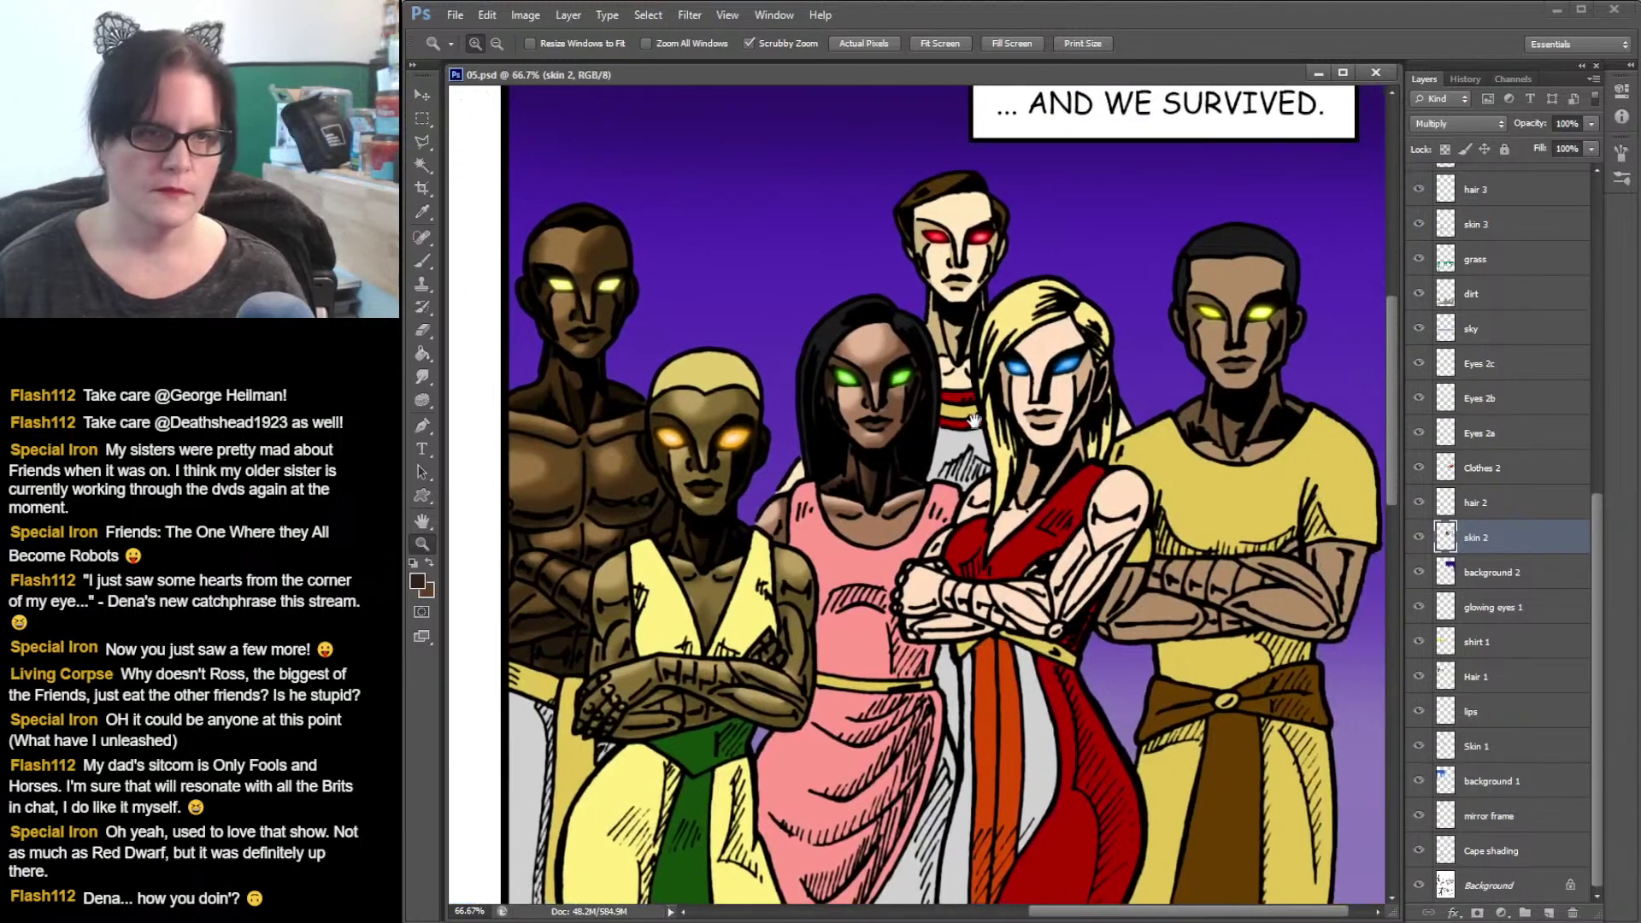
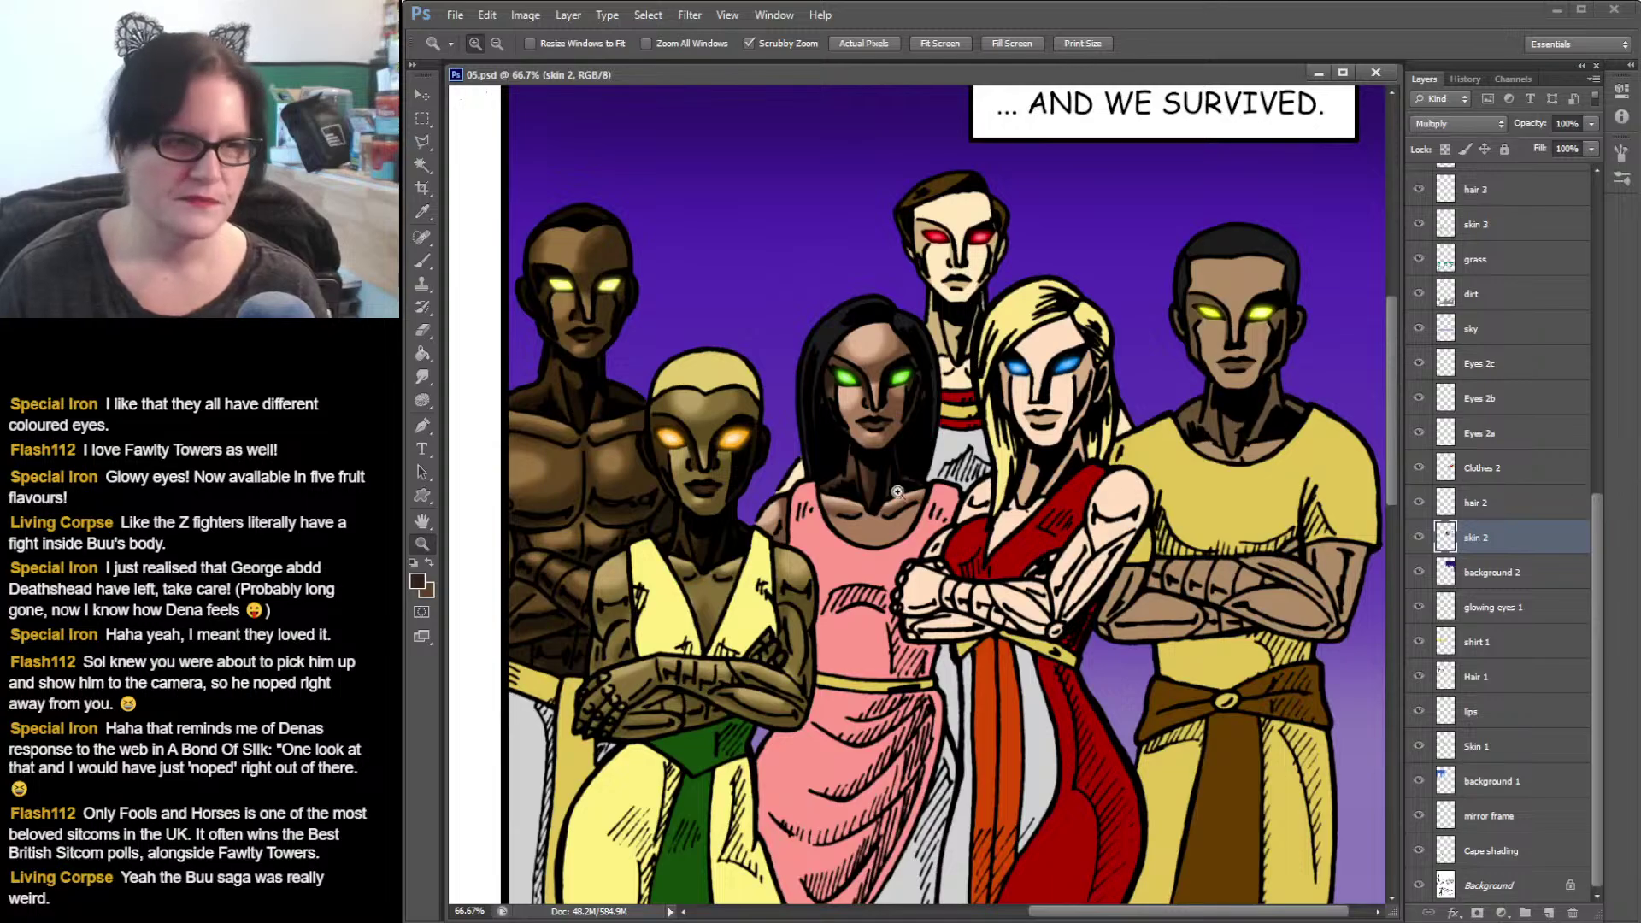
- Select the light skin of the red-eyed man's face, chest and the shoulder slivers behind the women with the Magic Wand
left_click(965, 325)
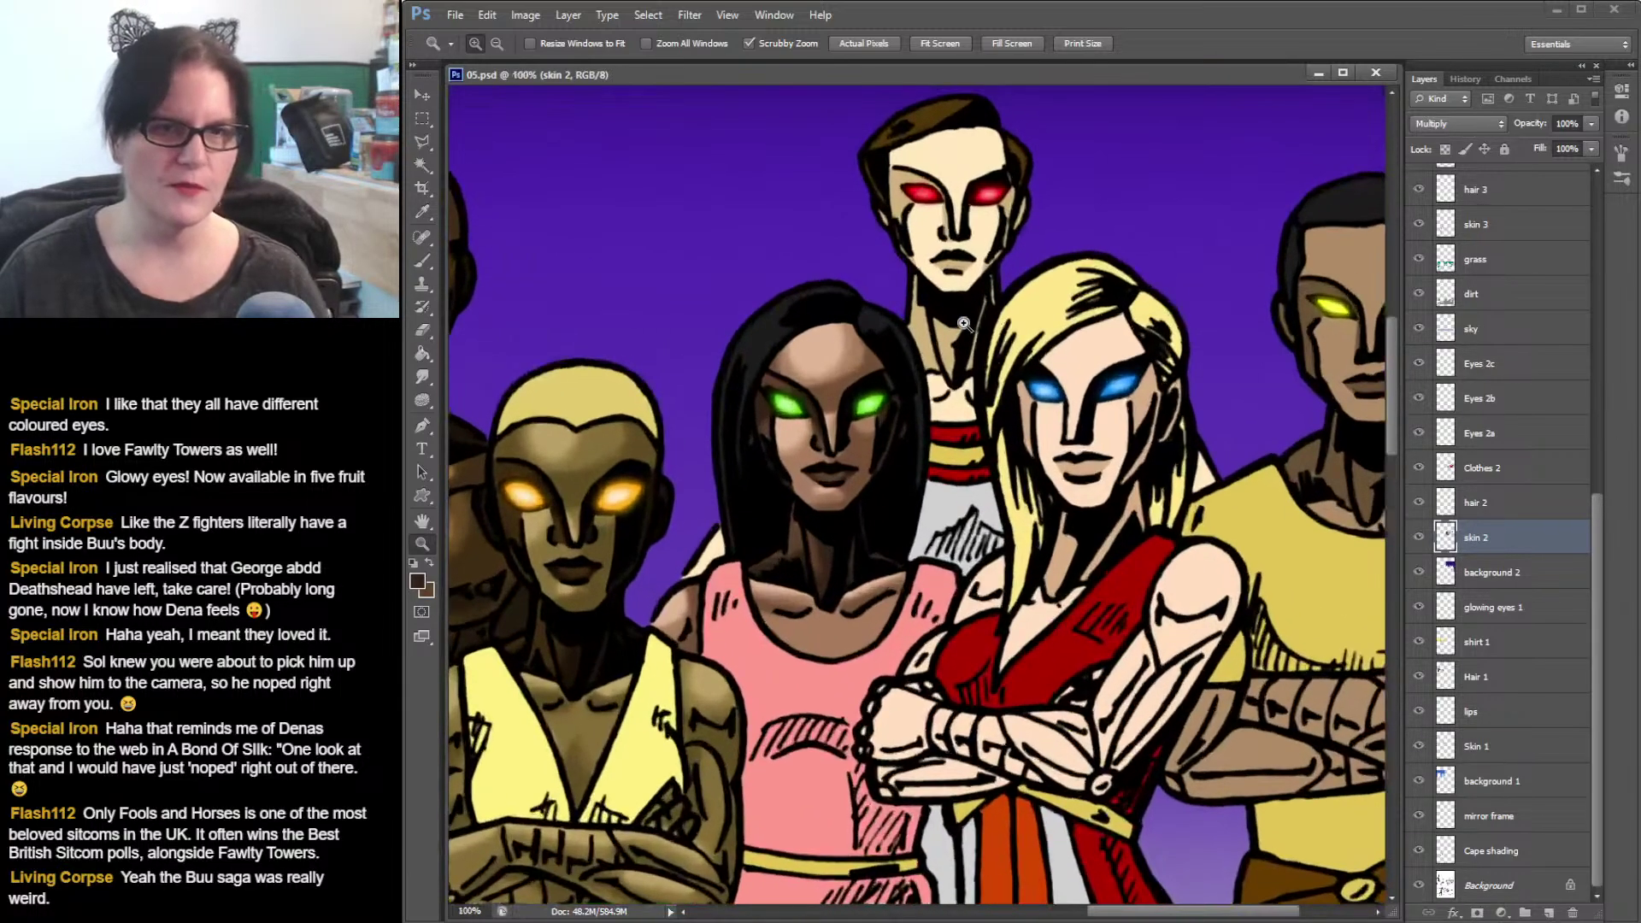
left_click_drag(999, 313, 1053, 460)
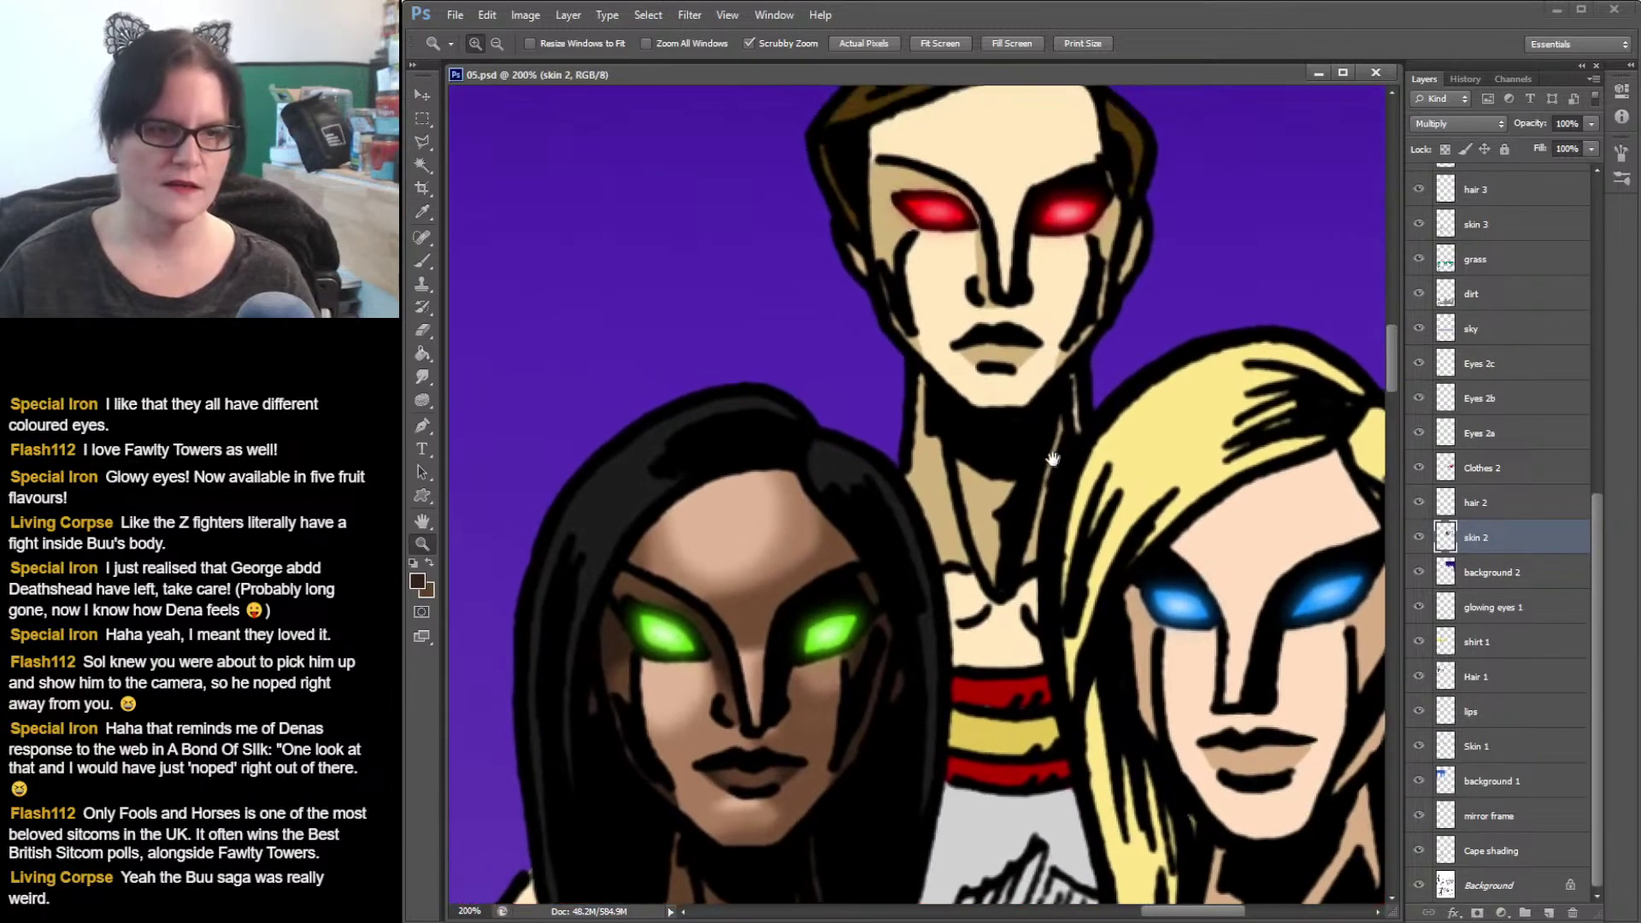
left_click_drag(1091, 323, 1081, 353)
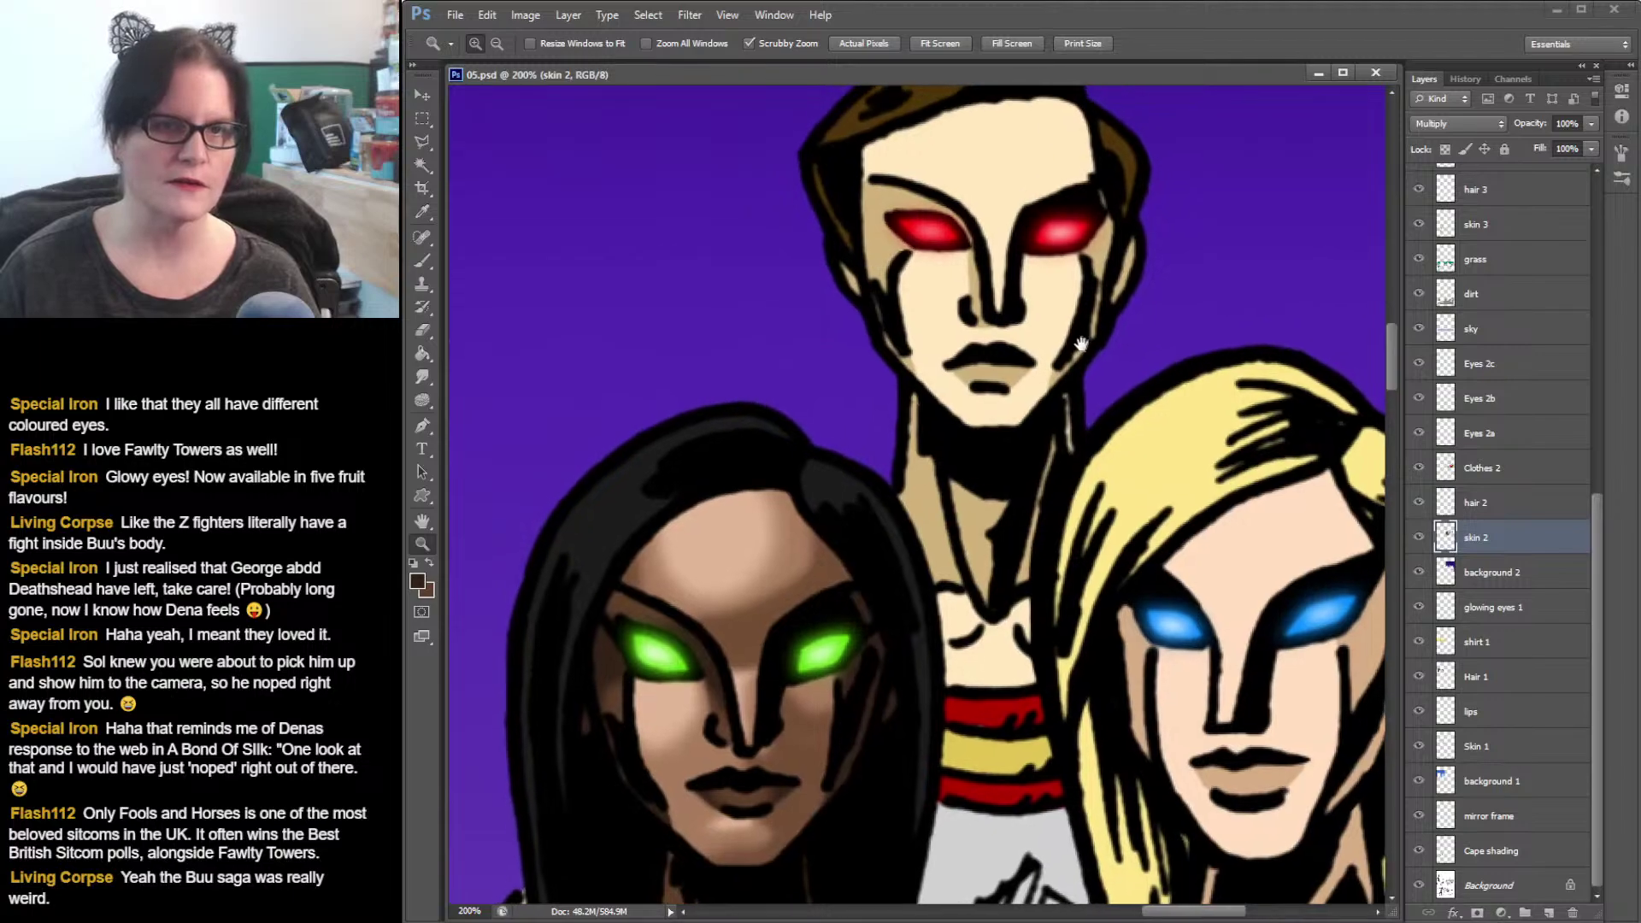
left_click(415, 173)
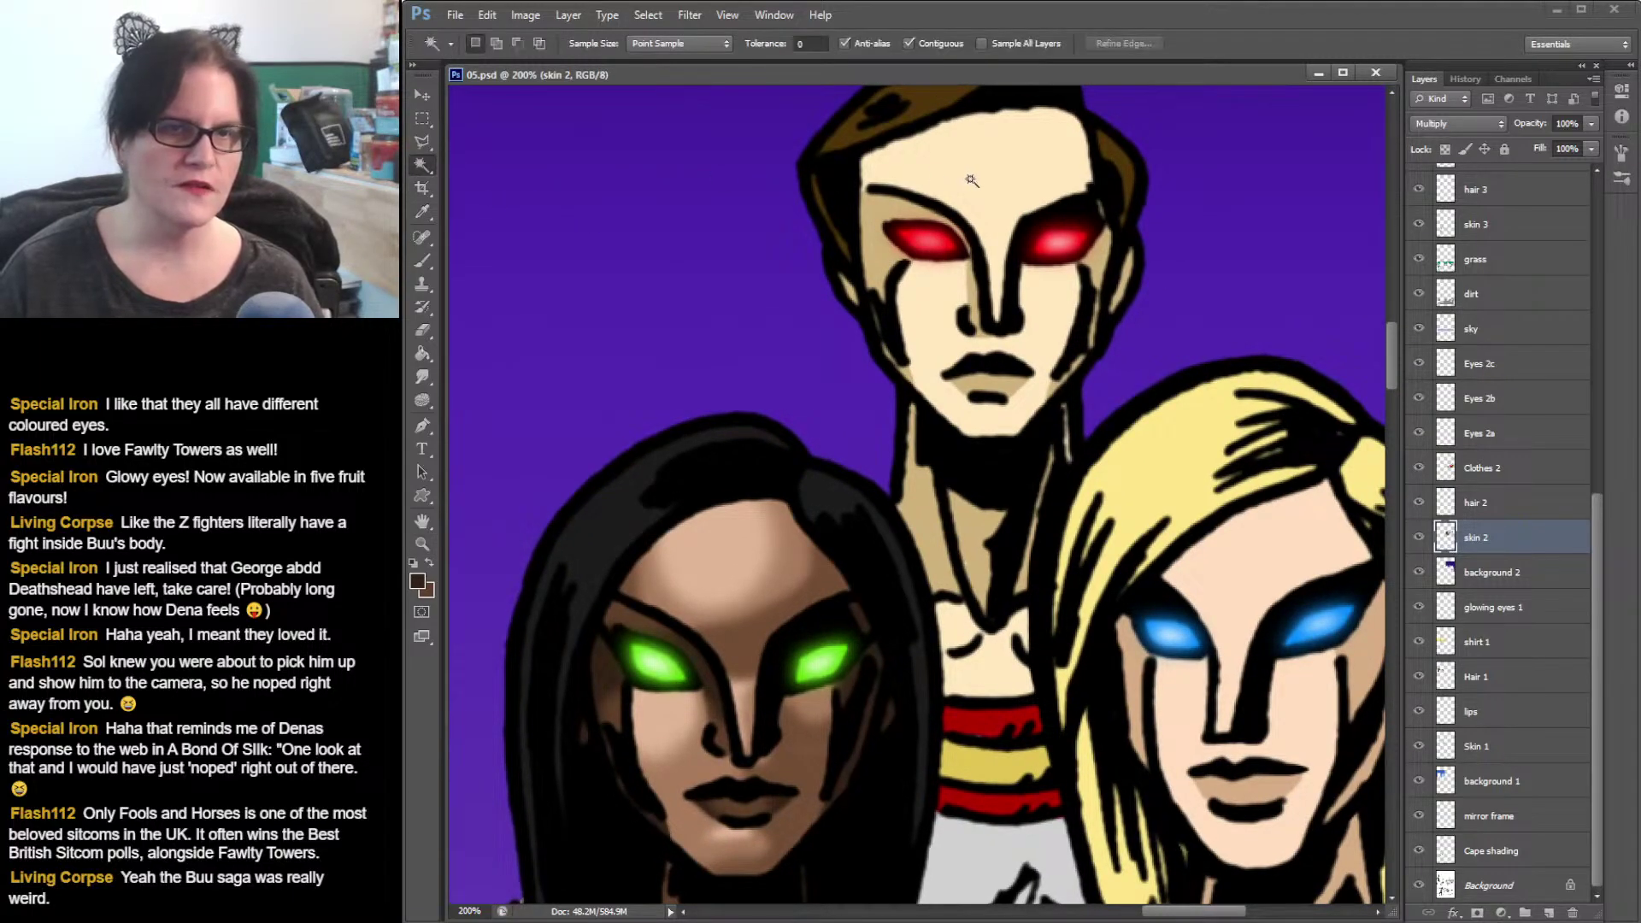
left_click(989, 180)
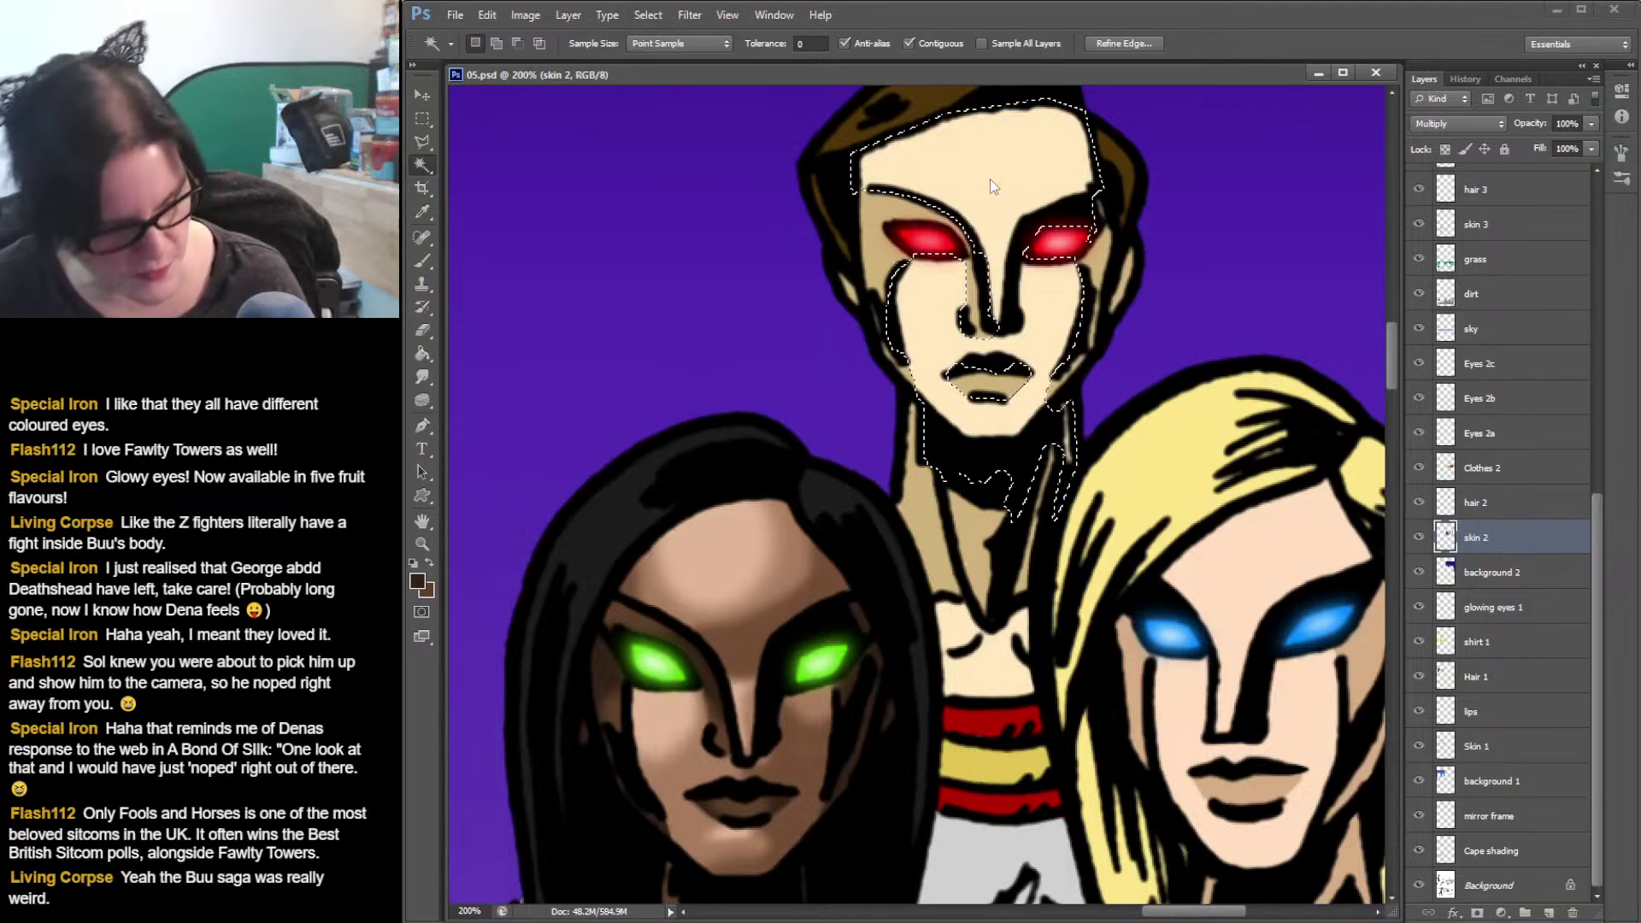
left_click(994, 656, "shift")
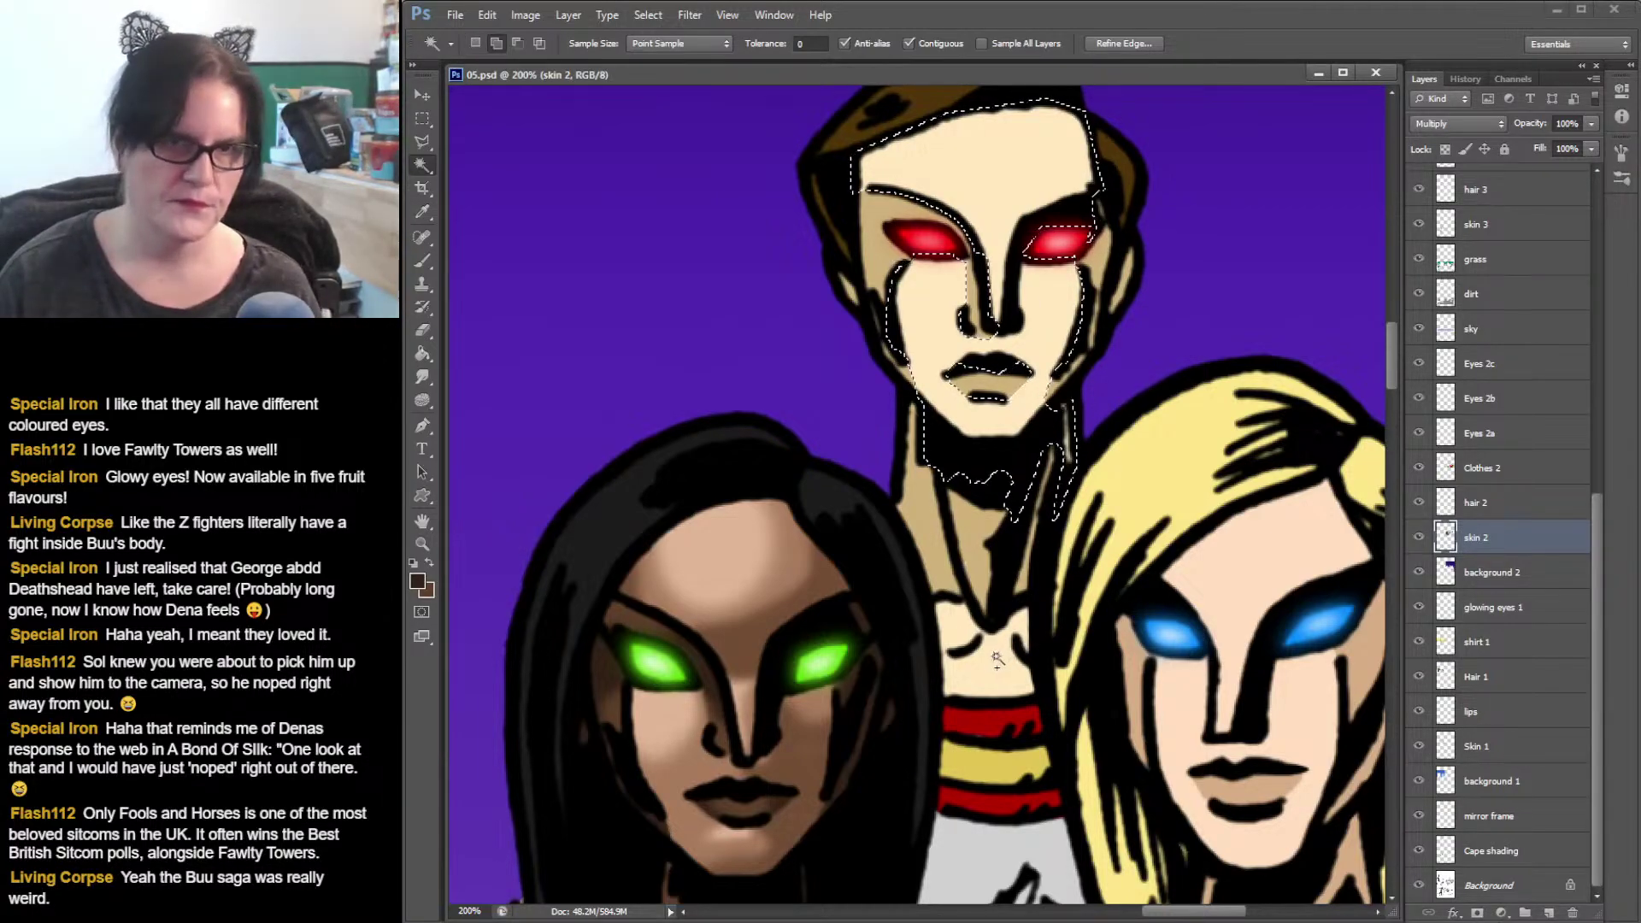
left_click_drag(1073, 624, 1158, 274)
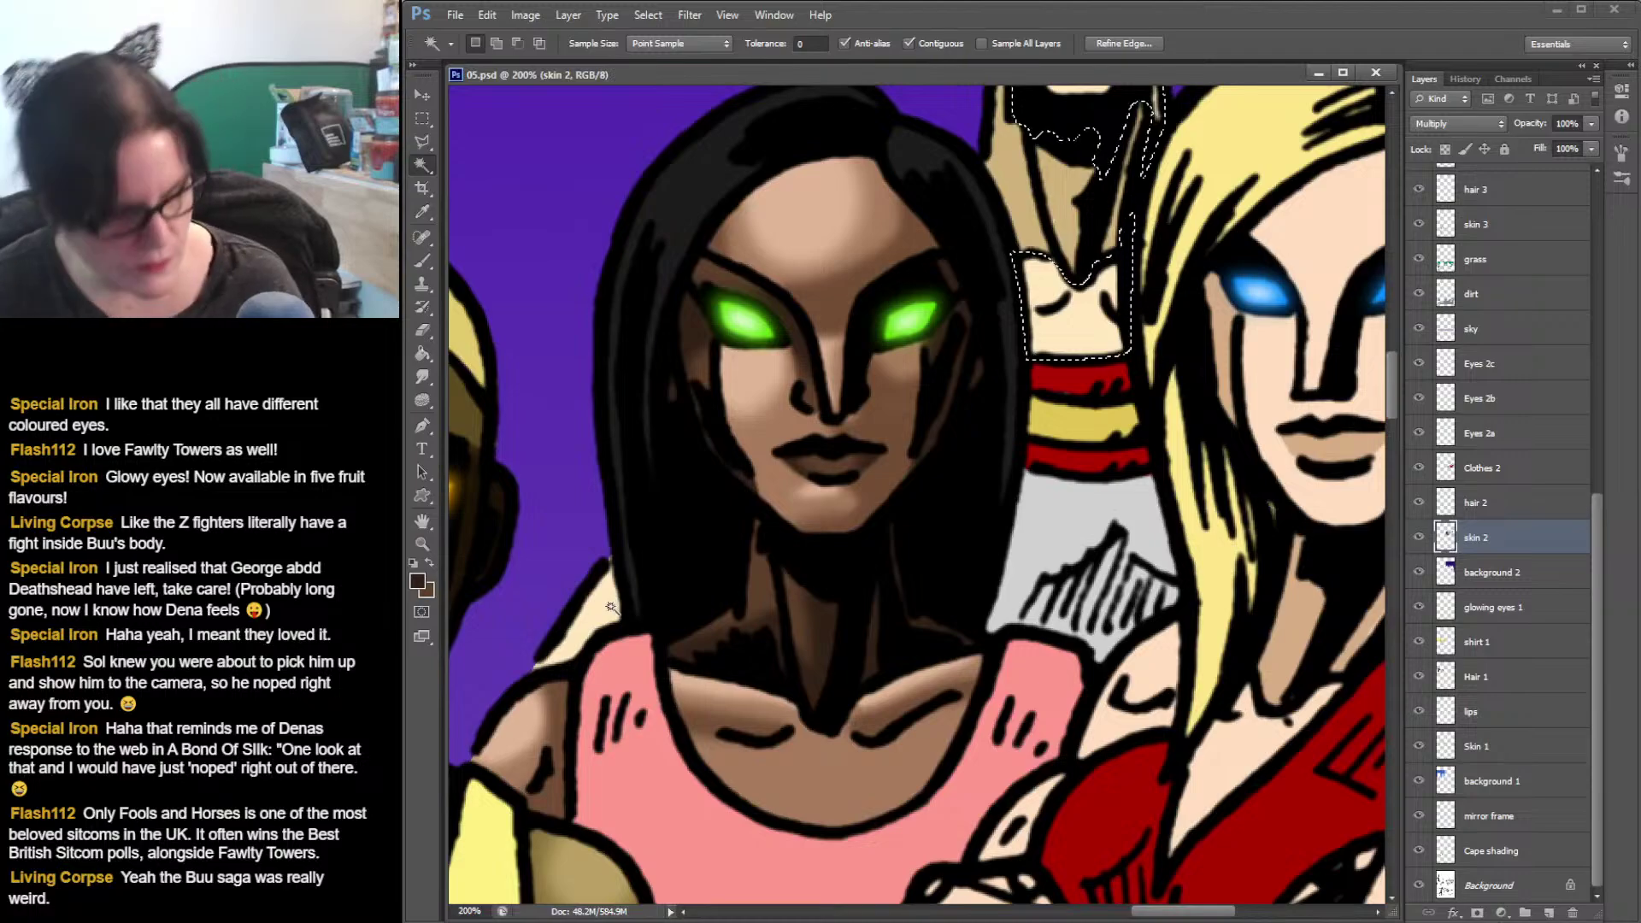
left_click_drag(1316, 586, 968, 563)
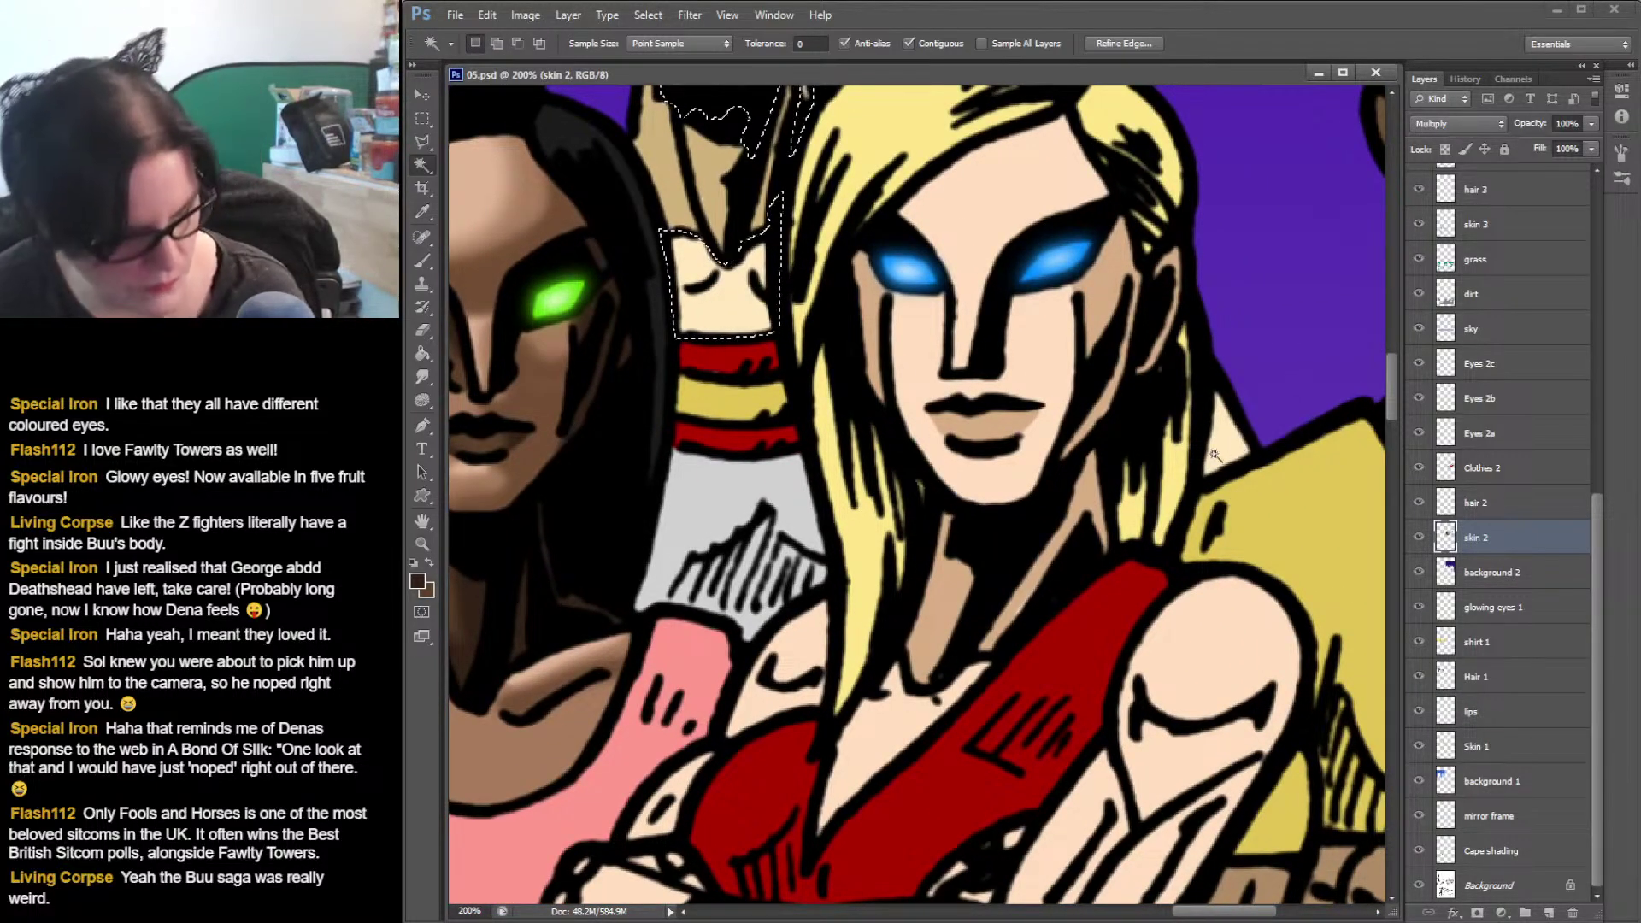
left_click_drag(850, 354, 1085, 695)
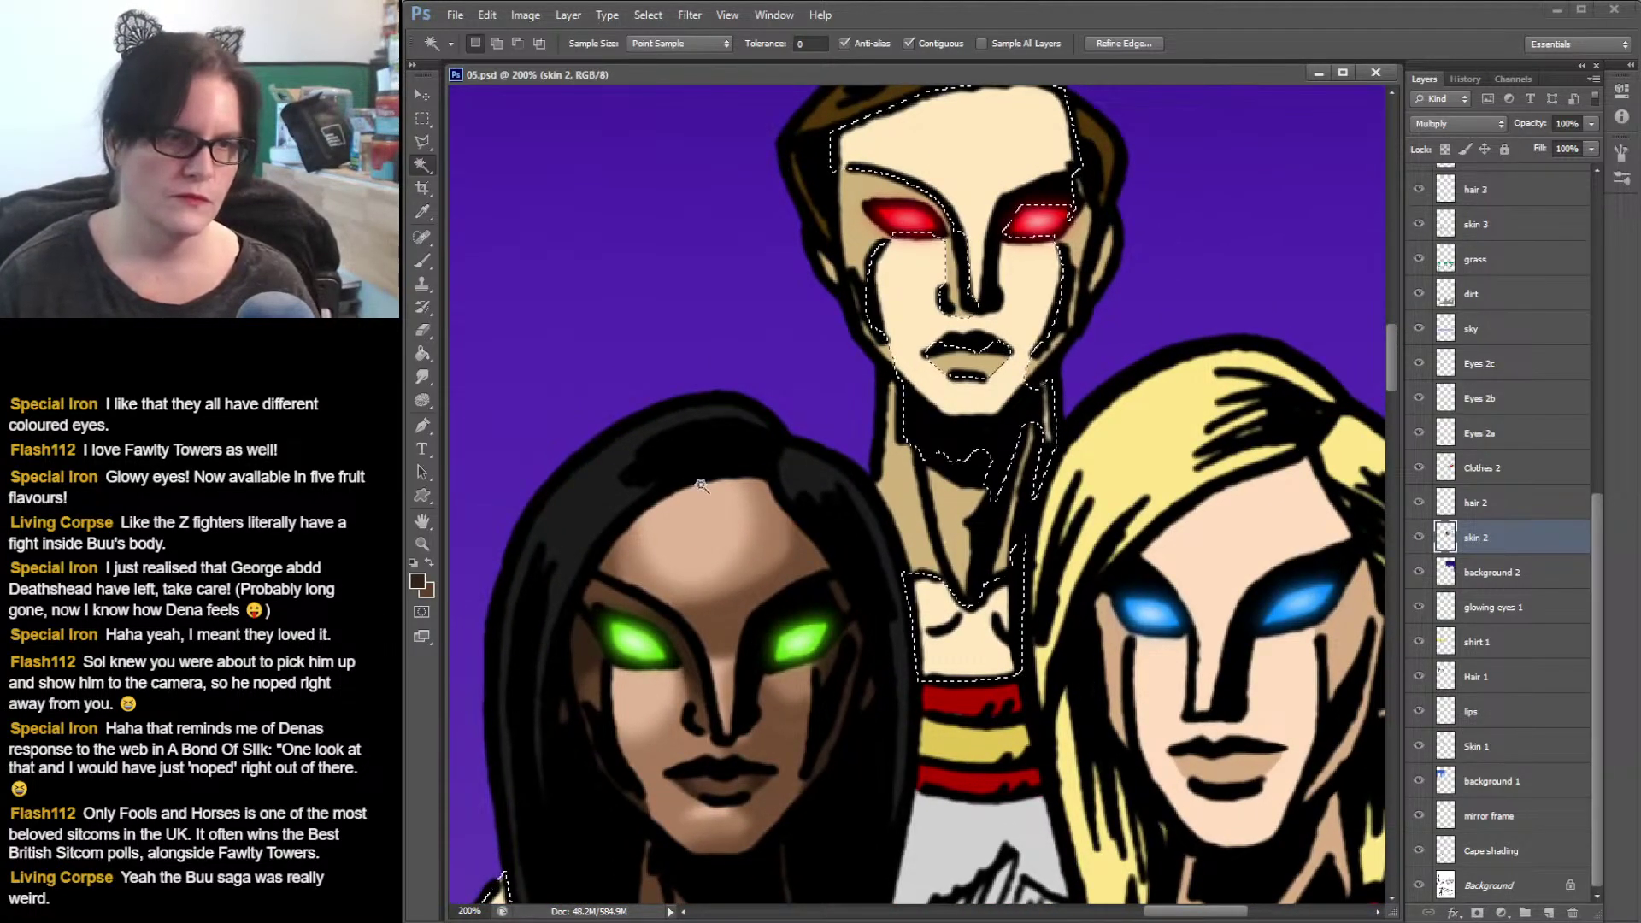
- Sample the light skin on the red-eyed man's forehead and set the foreground color to the darker tan #d9bc87
left_click(421, 212)
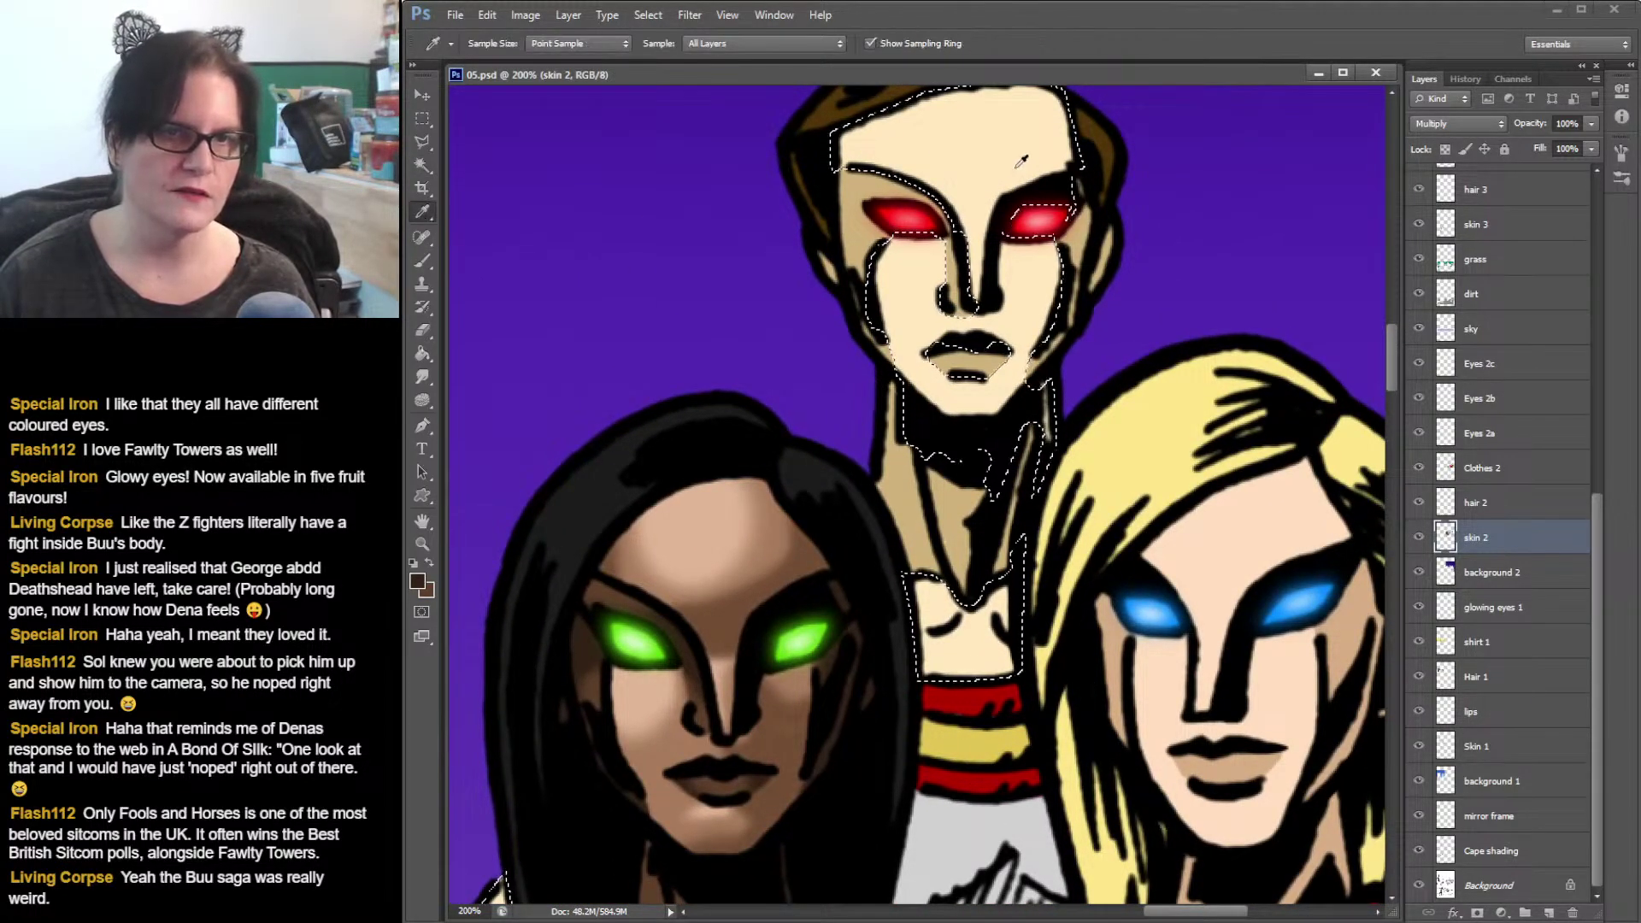
left_click(989, 178)
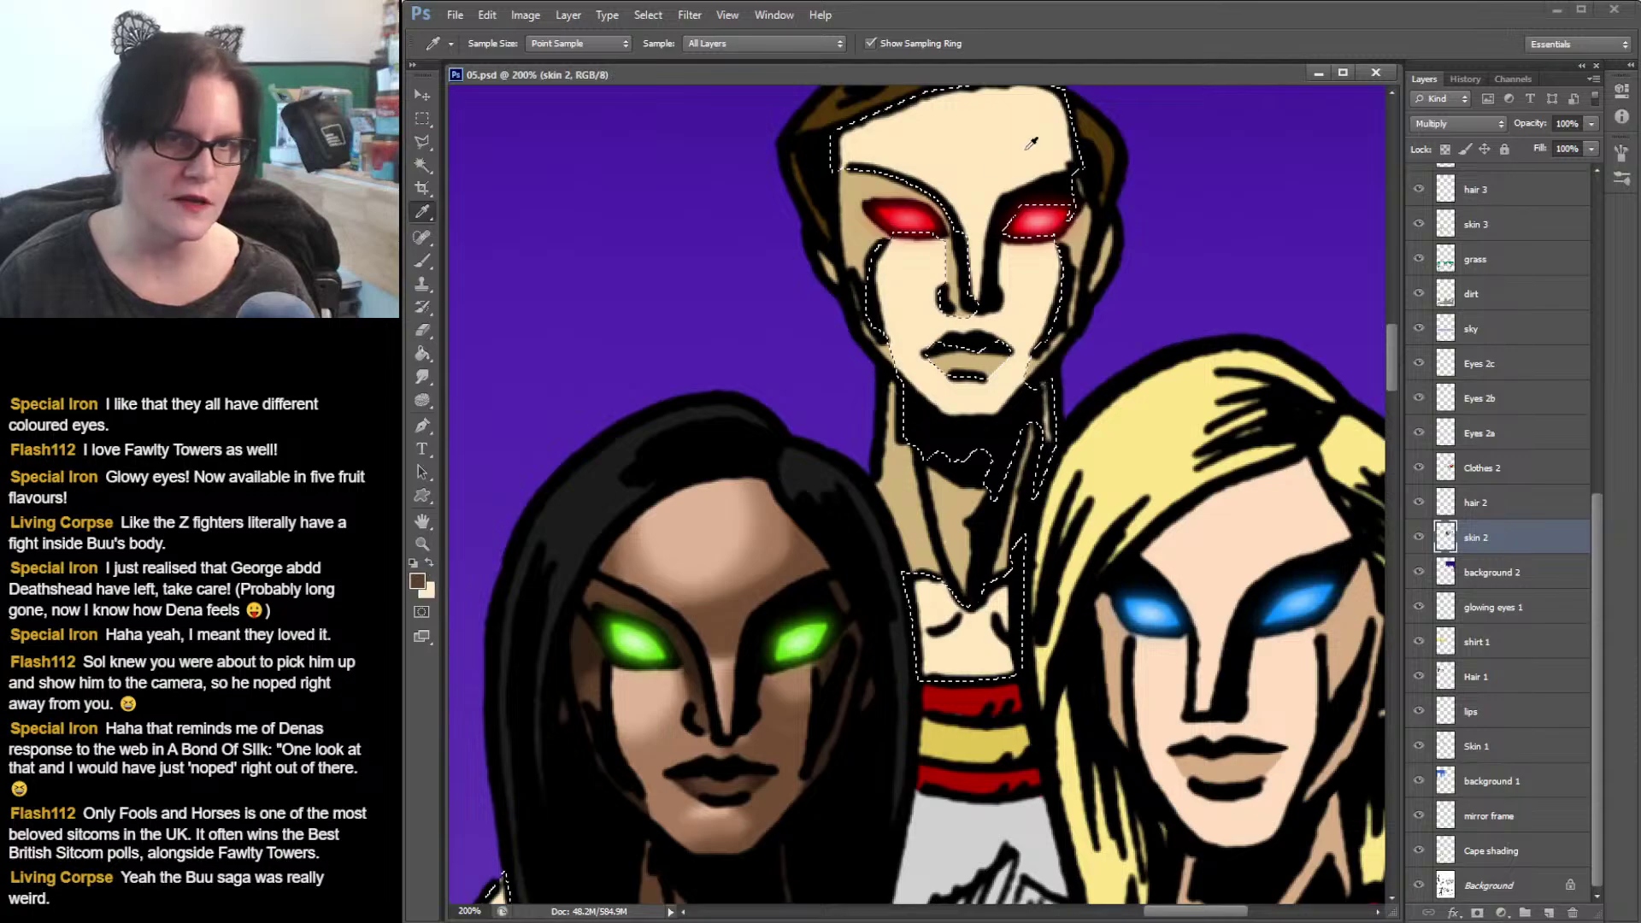
left_click(1042, 128, "alt")
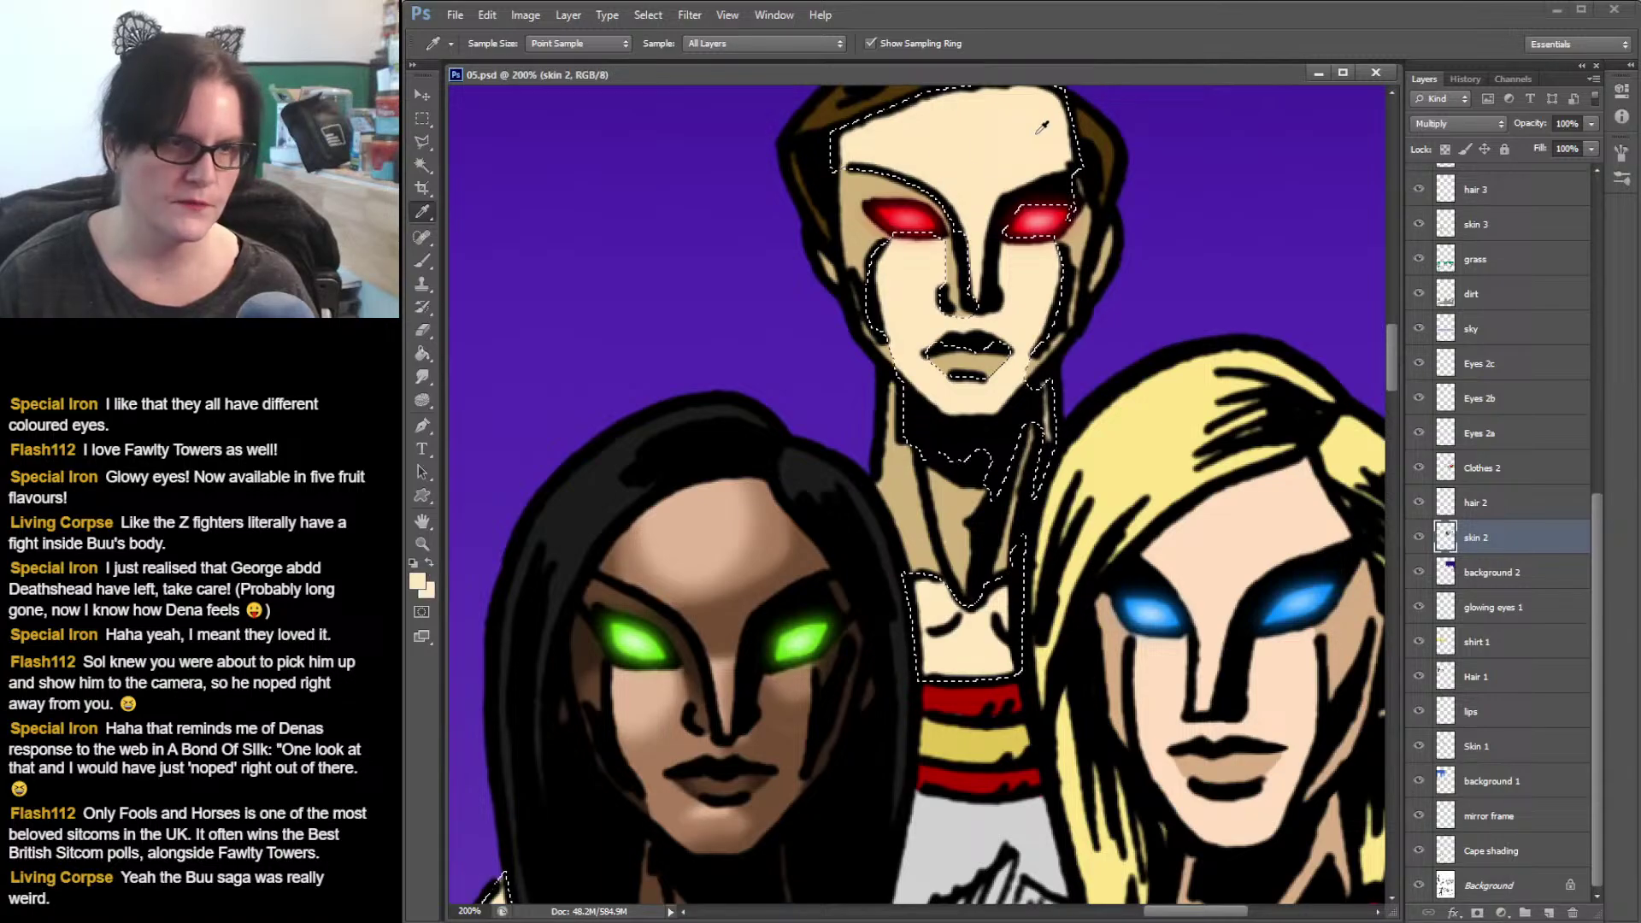
left_click(418, 582)
left_click(1143, 139)
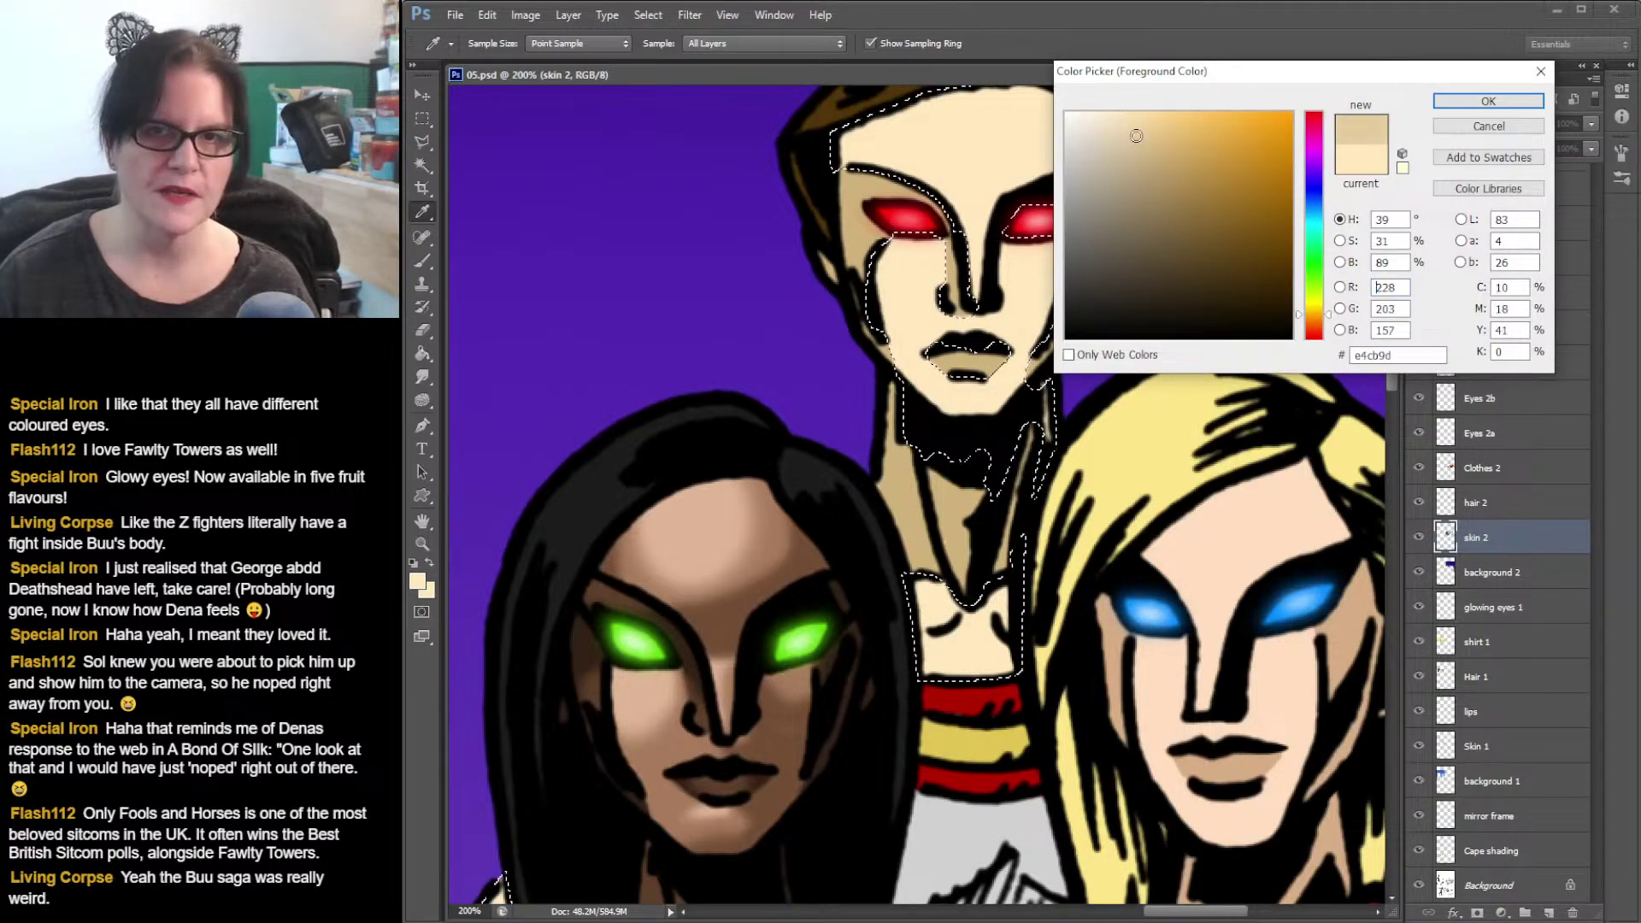
left_click(1148, 144)
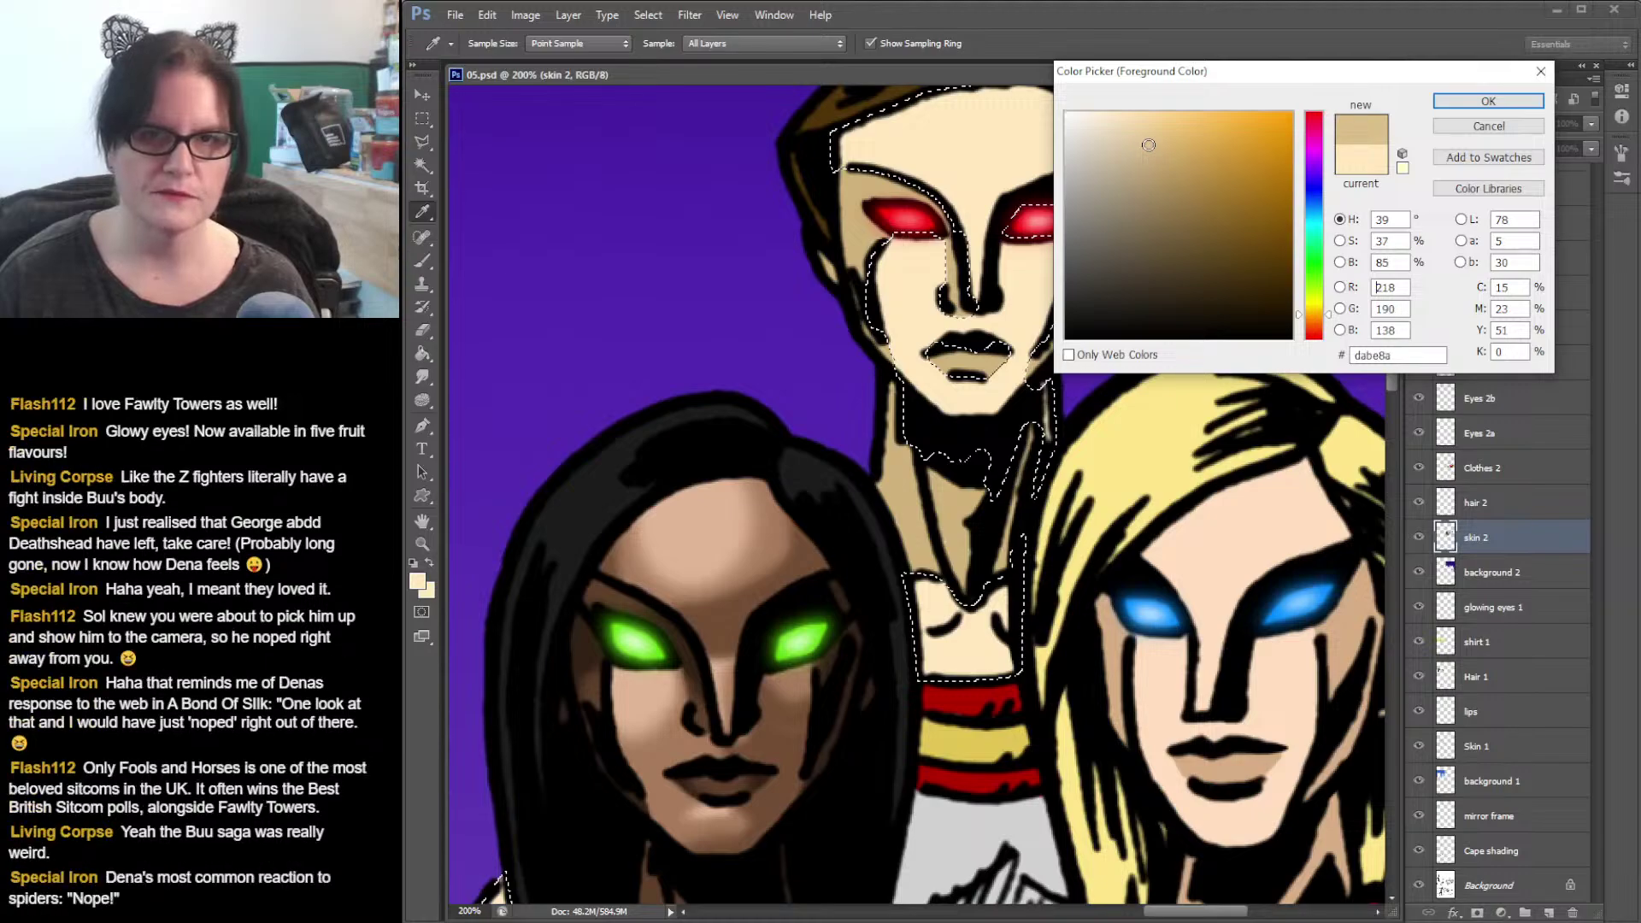
left_click(1488, 101)
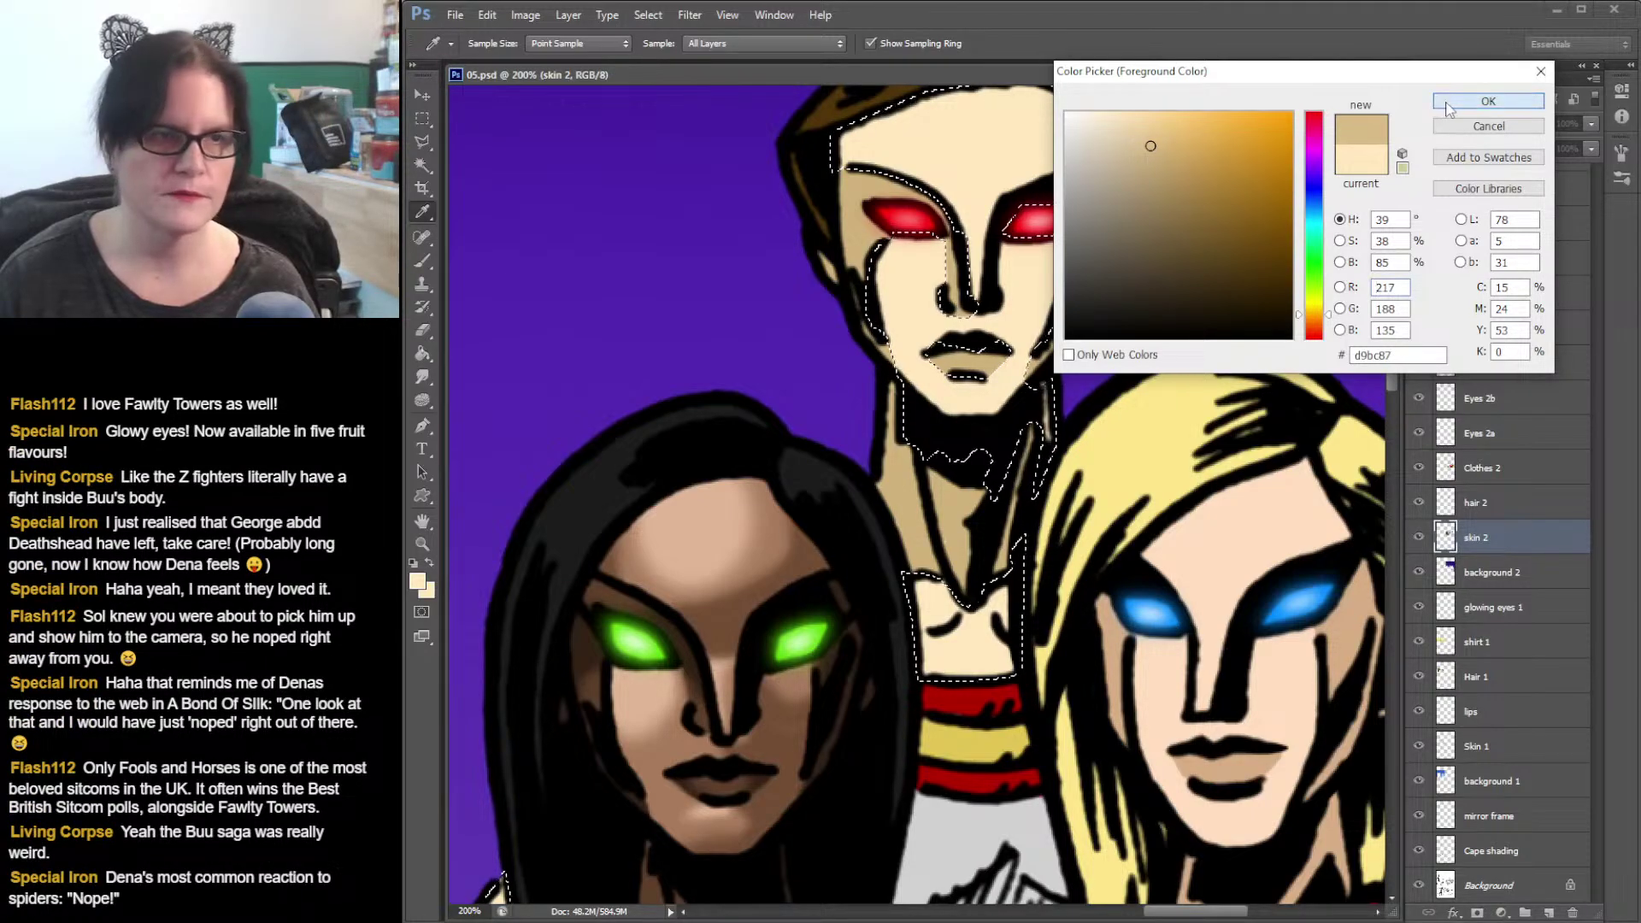
- Paint tan shading with a soft 28 px brush over the red-eyed man's selected face, chest and both visible shoulder areas
left_click(422, 261)
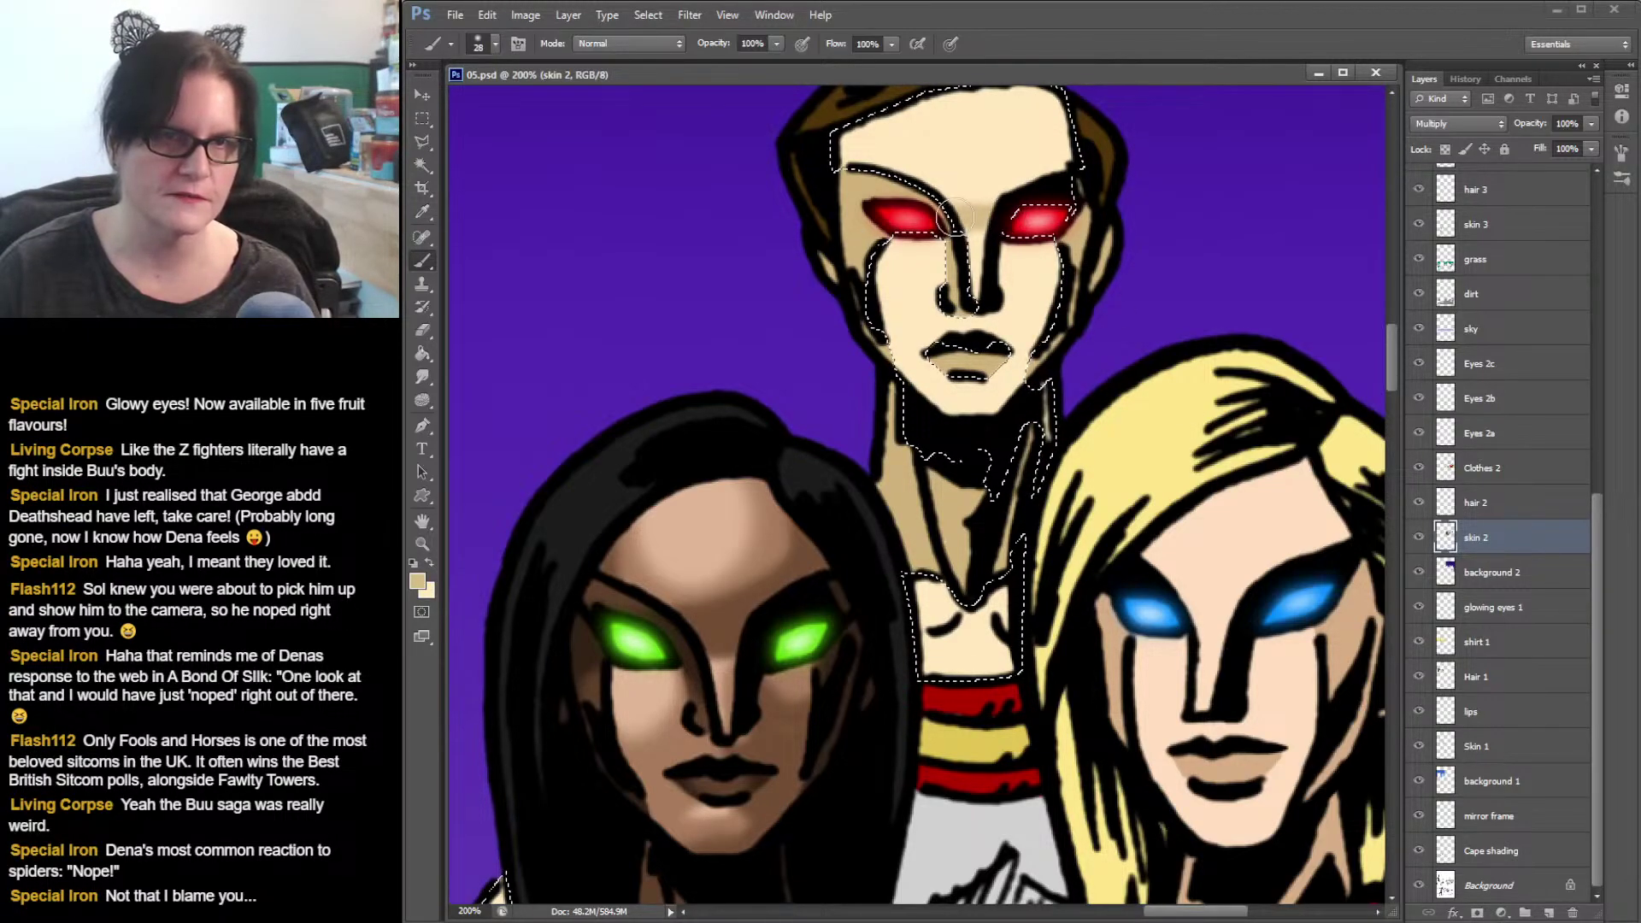
left_click_drag(1126, 204, 1094, 315)
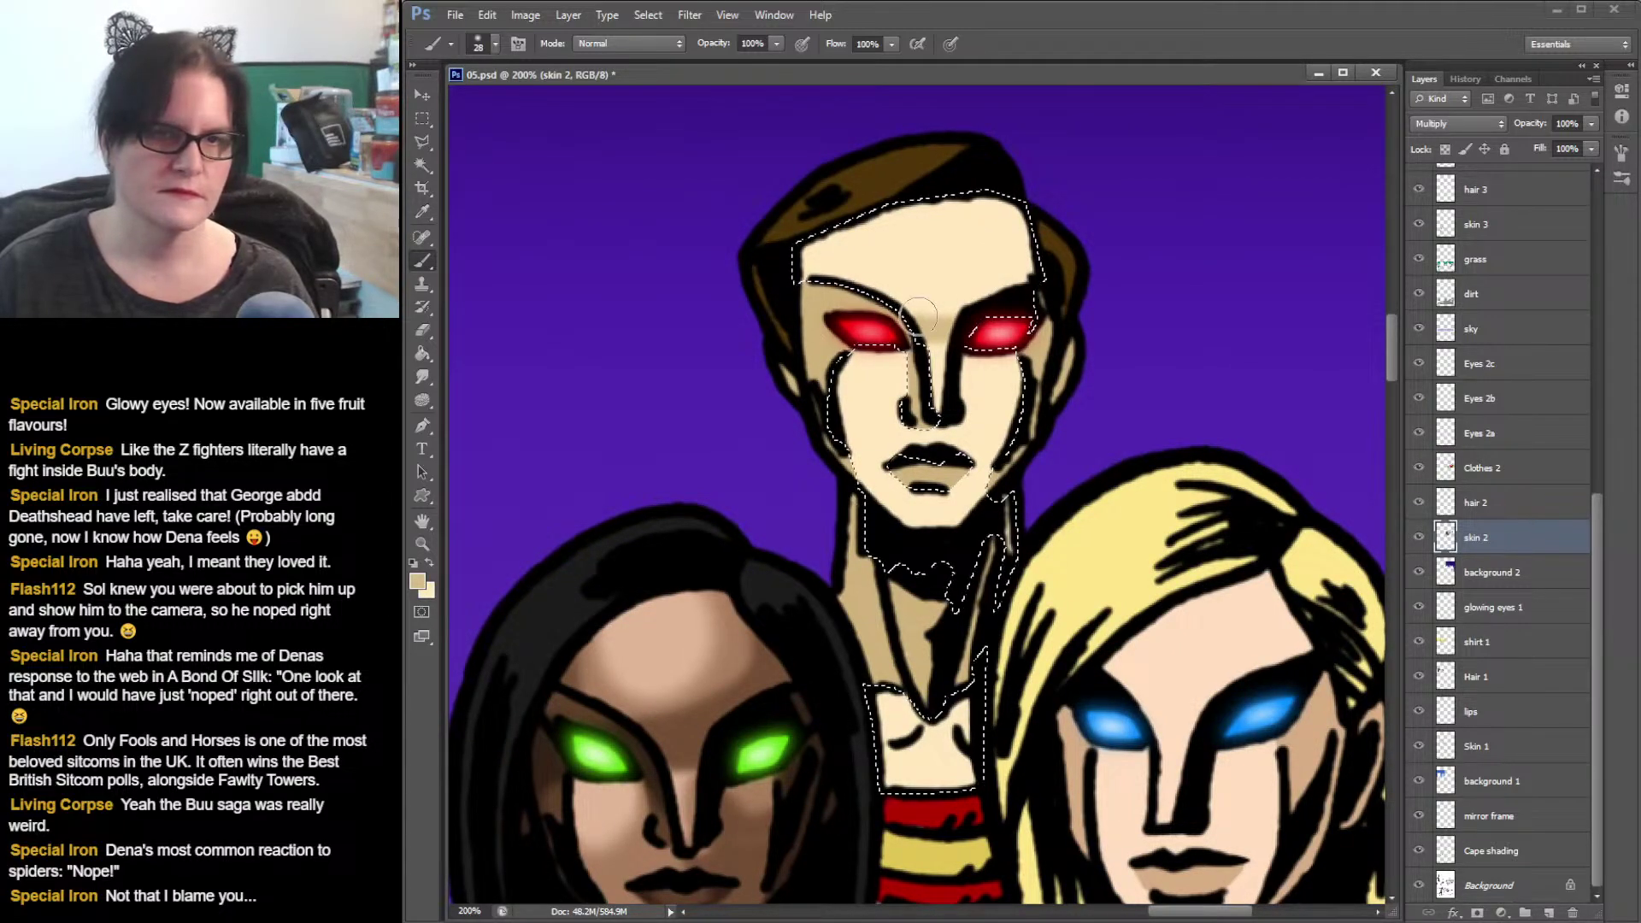
left_click_drag(920, 315, 961, 295)
left_click_drag(989, 226, 966, 301)
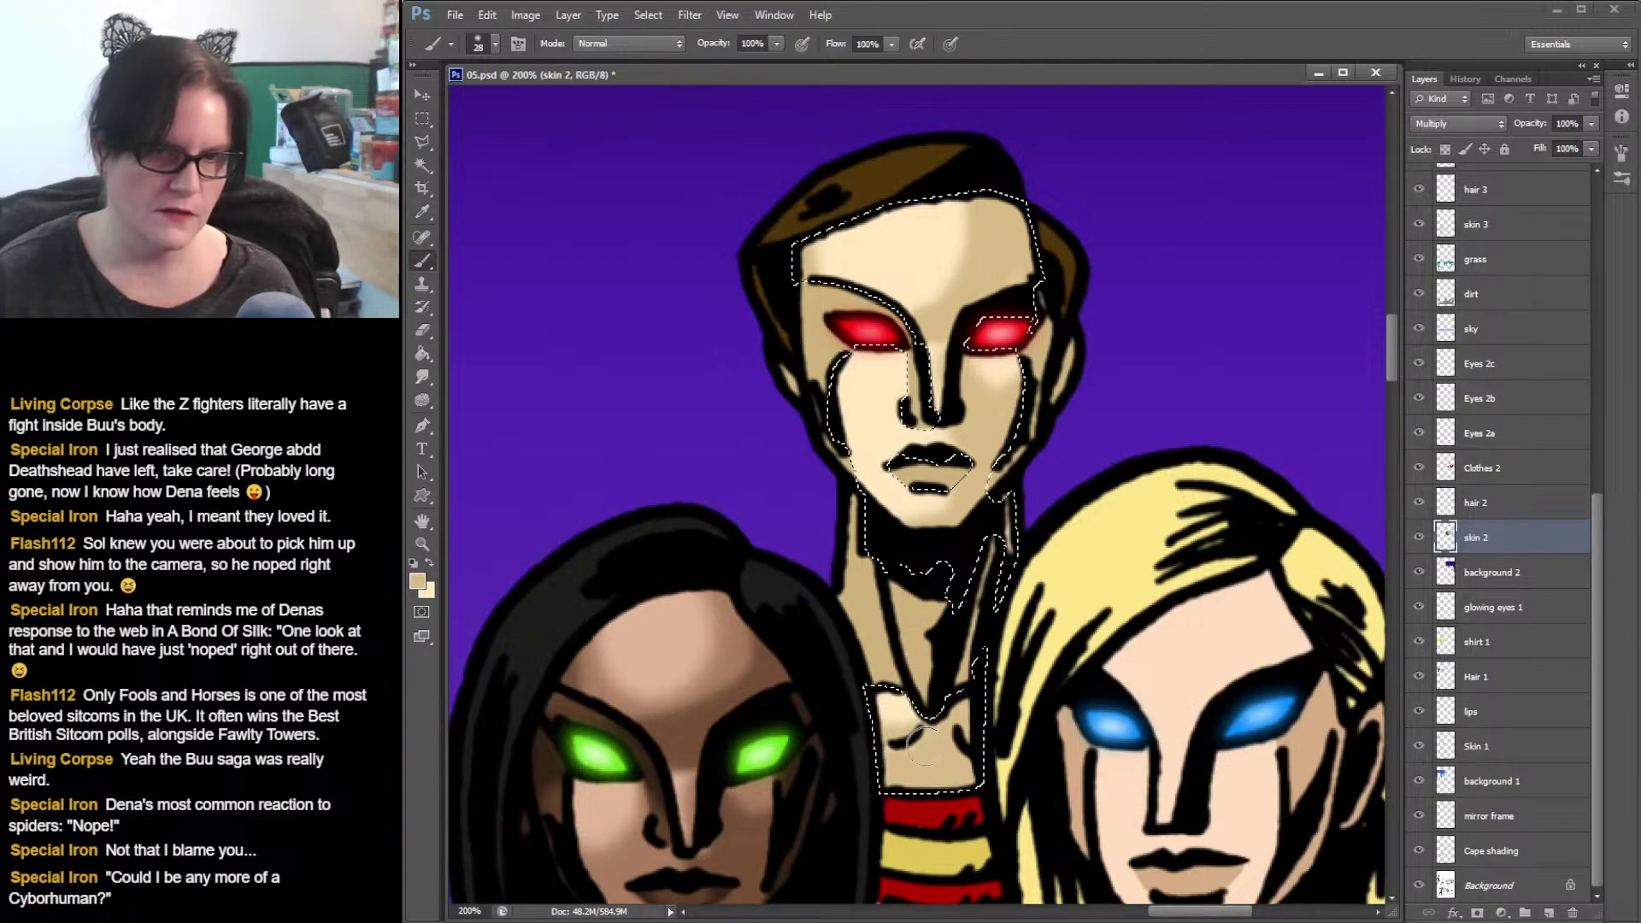
left_click_drag(478, 893, 742, 534)
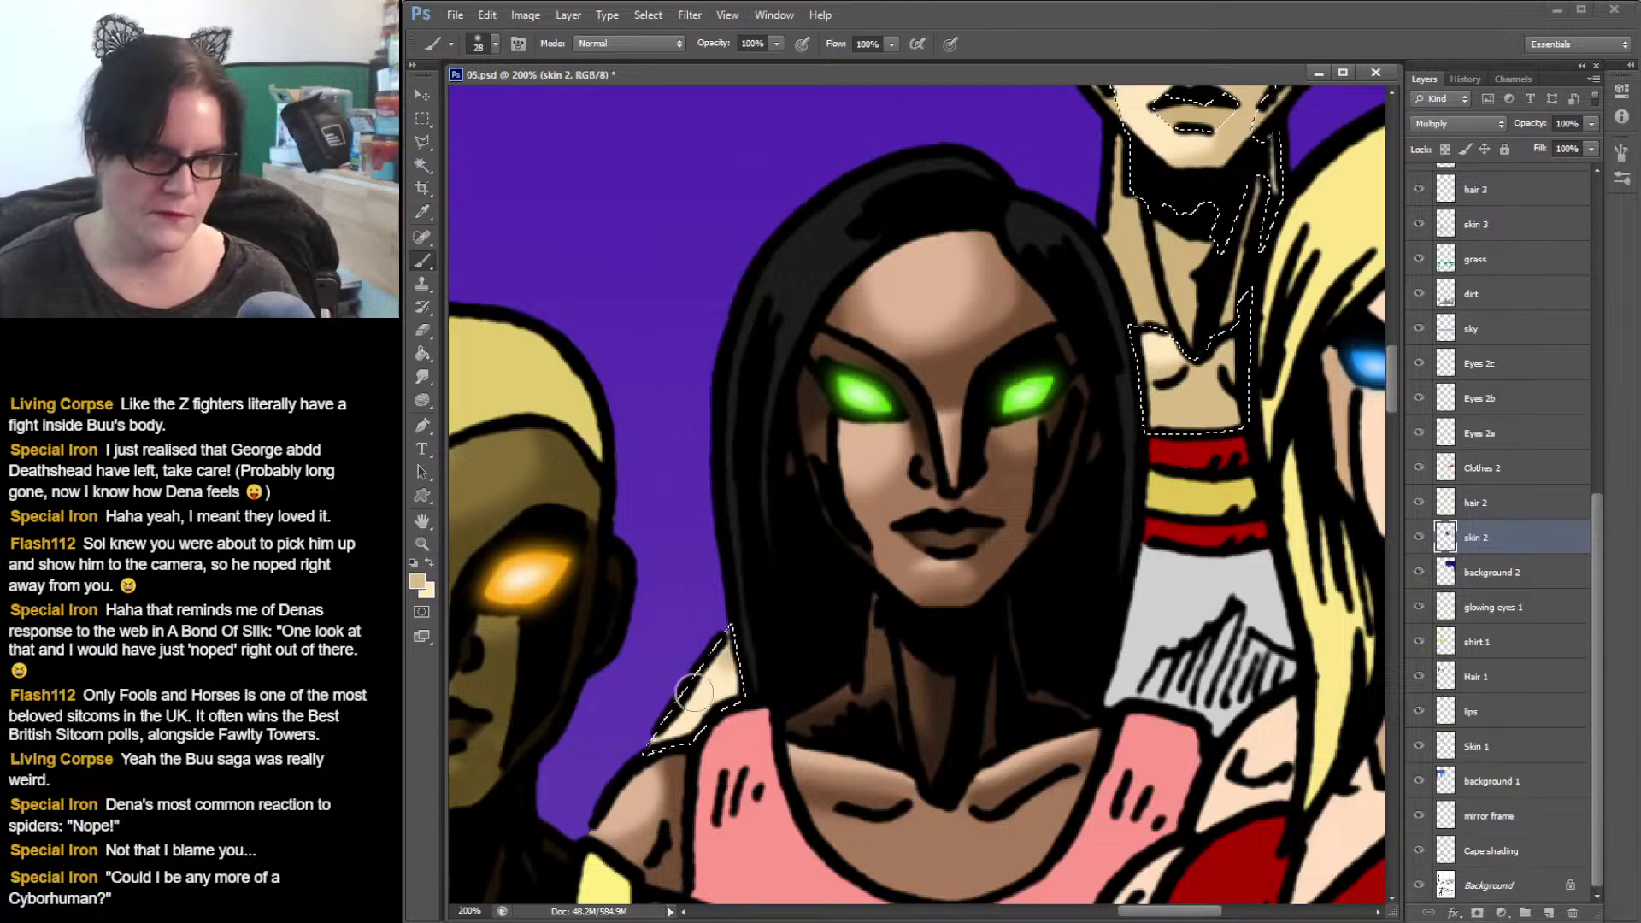
left_click_drag(1115, 436, 606, 500)
mouse_move(1186, 524)
left_mouse_down()
mouse_move(1151, 615)
mouse_move(1189, 614)
left_mouse_up()
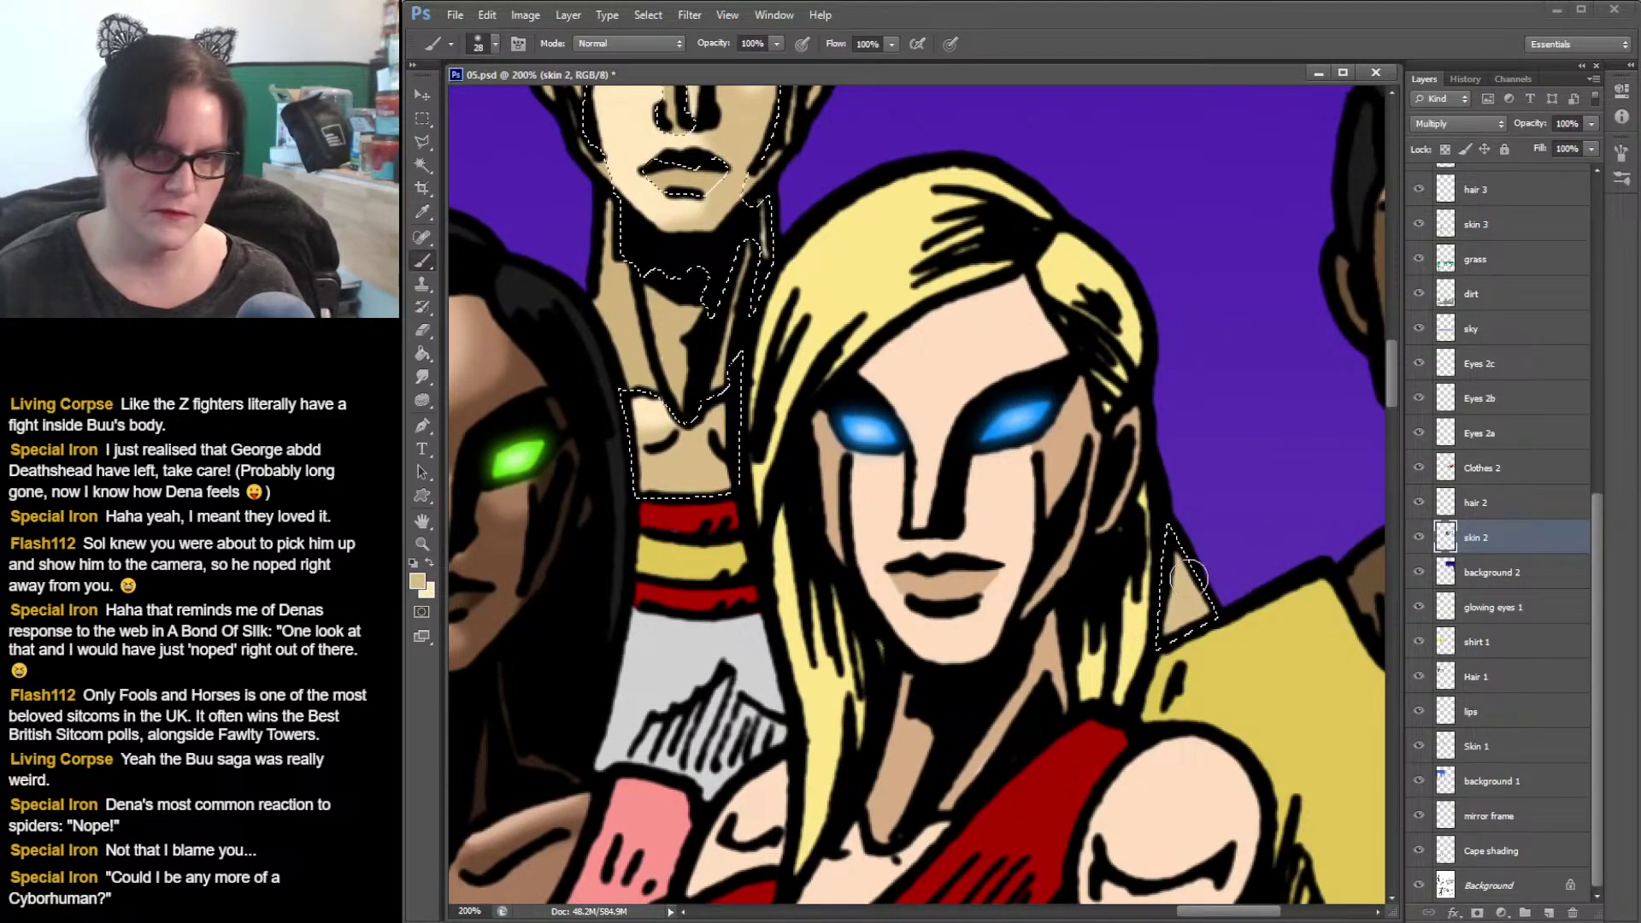
left_click_drag(558, 162, 755, 431)
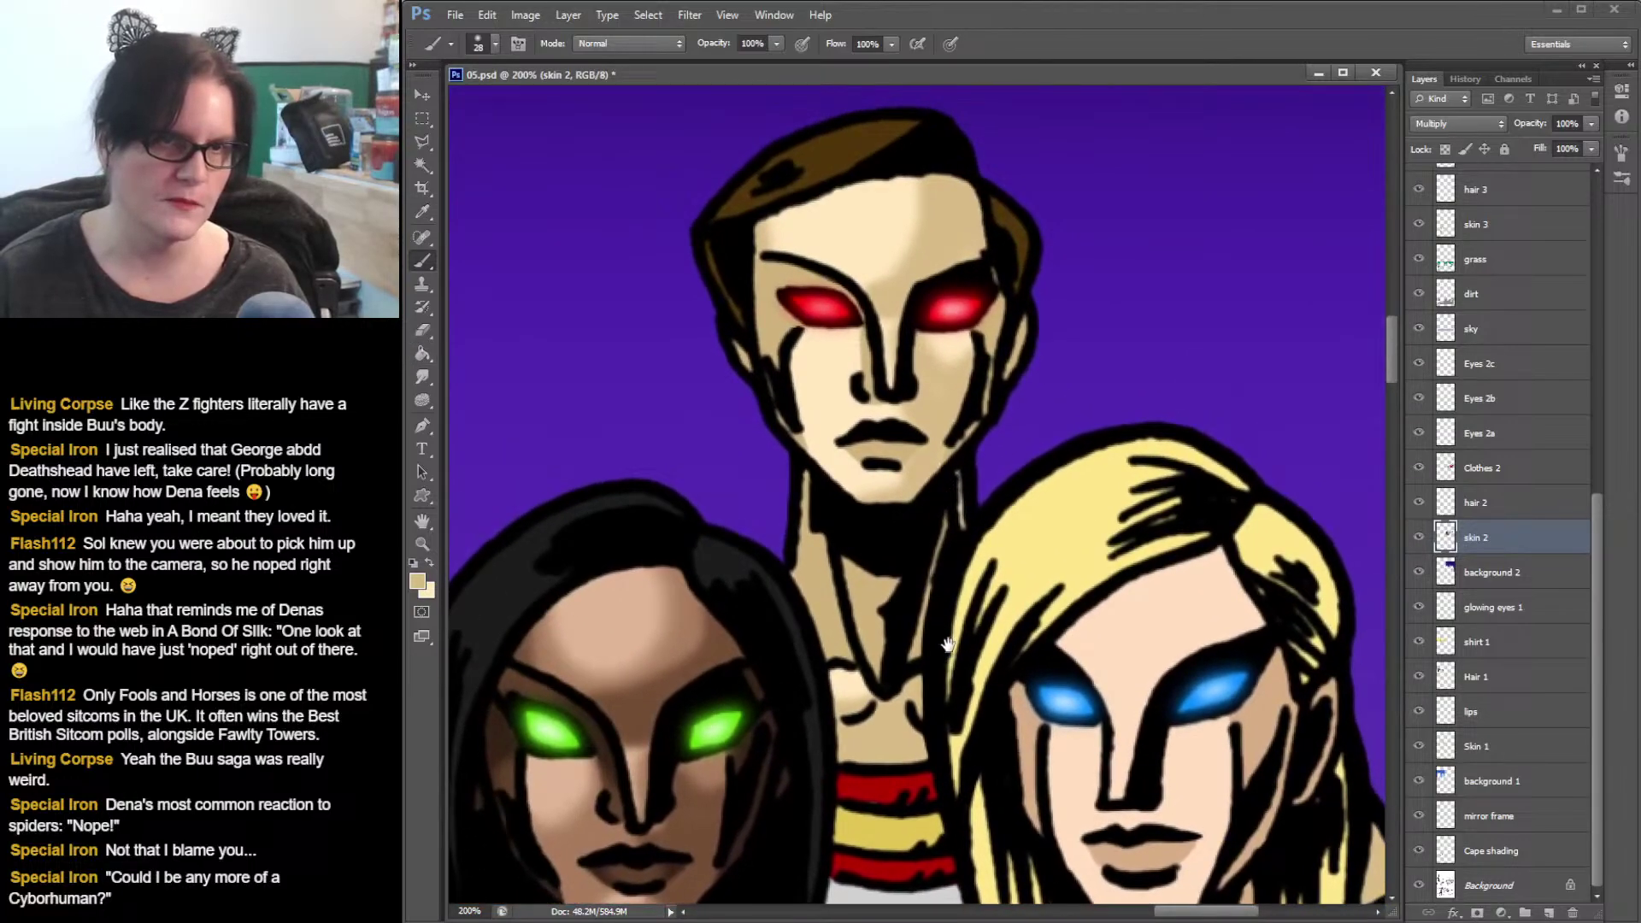
- Sample the light skin on the red-eyed man's cheek and set the foreground color to the pale cream #fbf1de
left_click(418, 583)
left_click(836, 349)
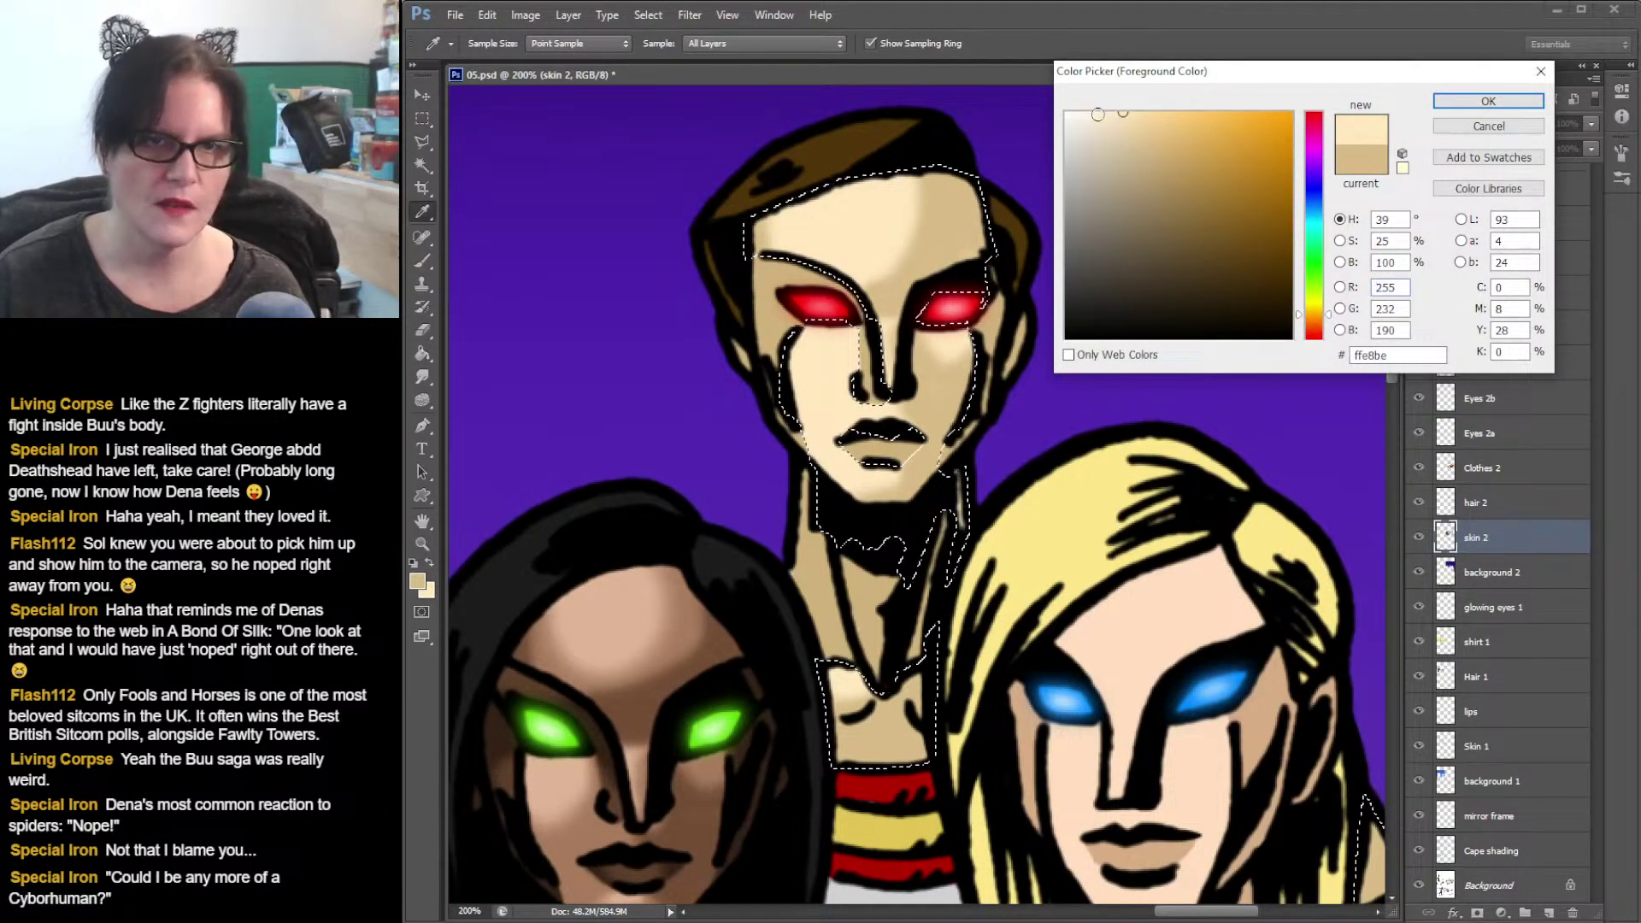
left_click(1091, 114)
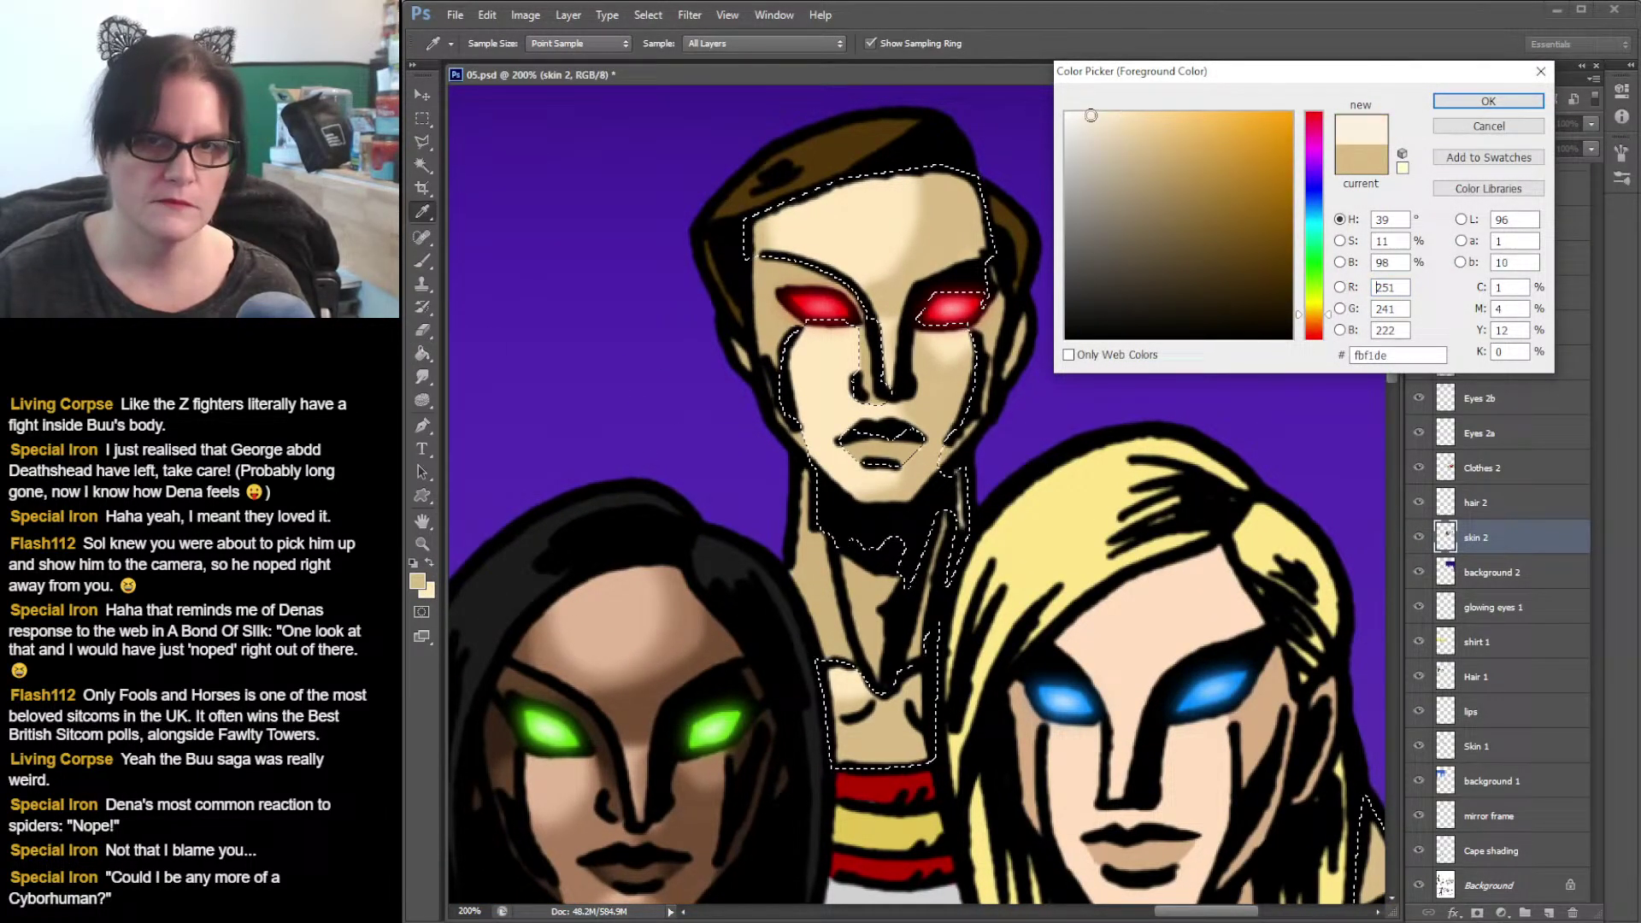
left_click(1488, 103)
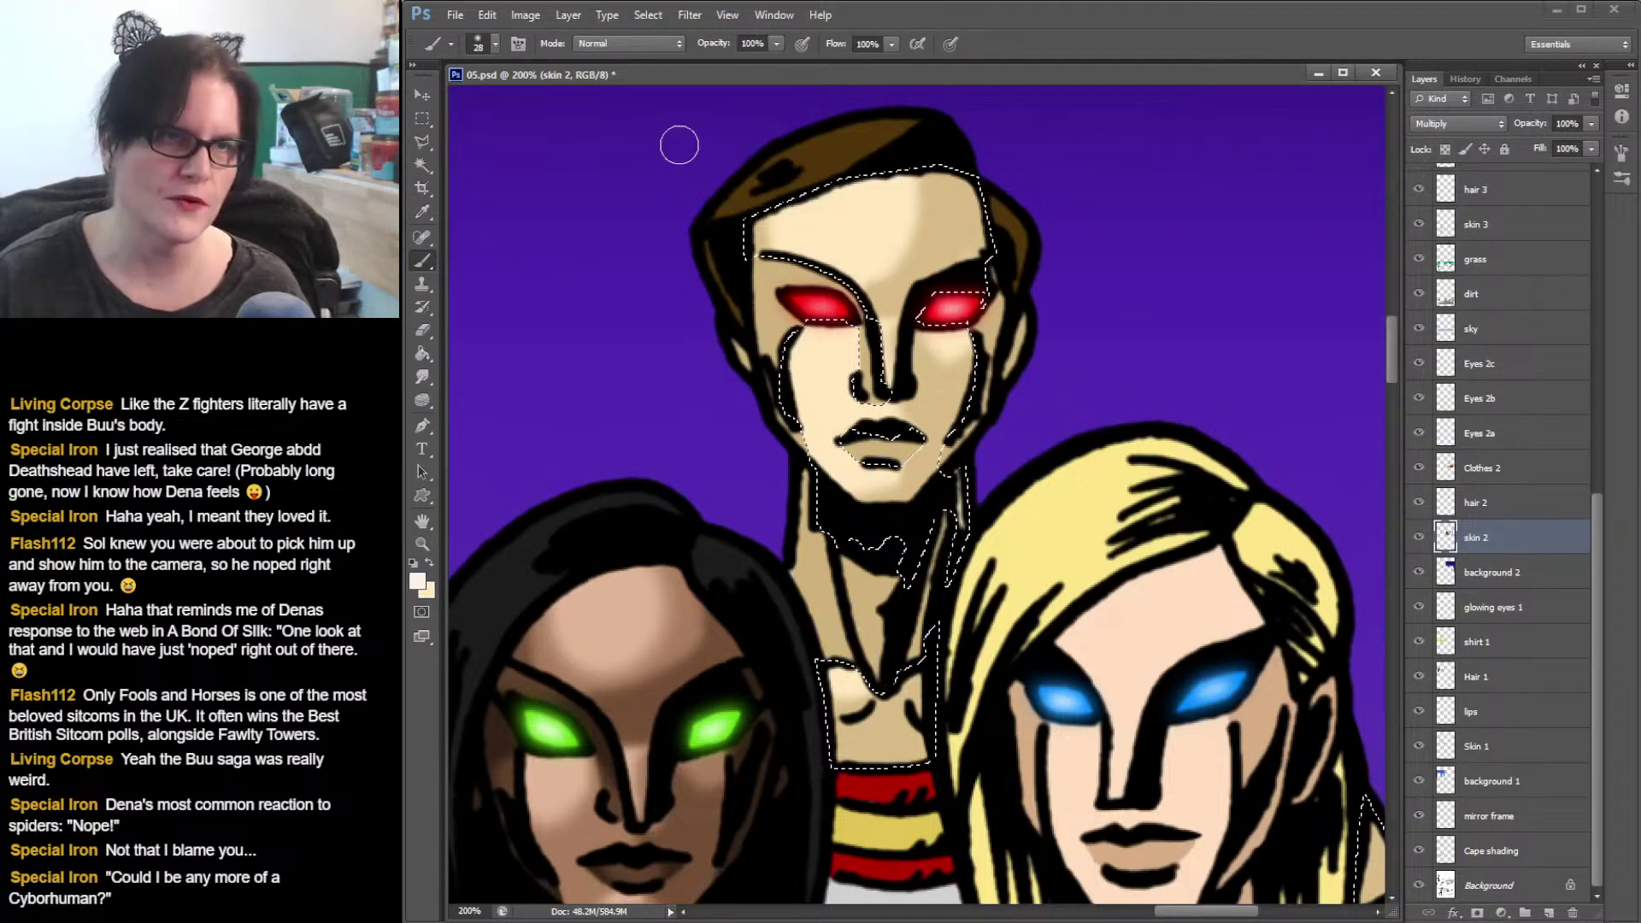
left_click(493, 44)
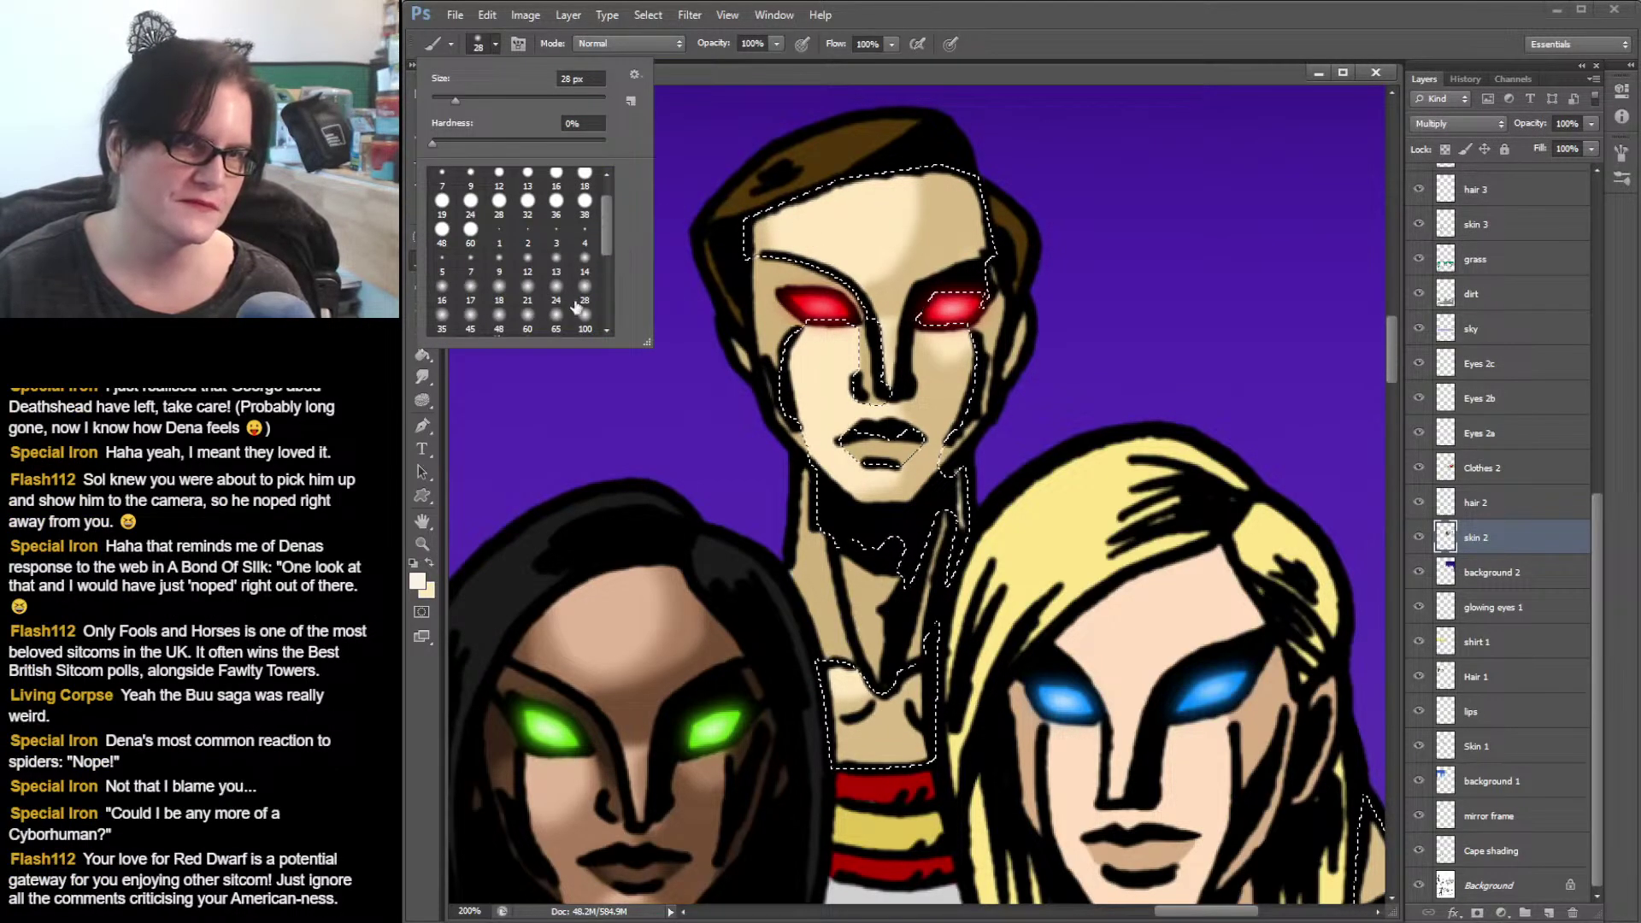
left_click(552, 323)
left_click(816, 212)
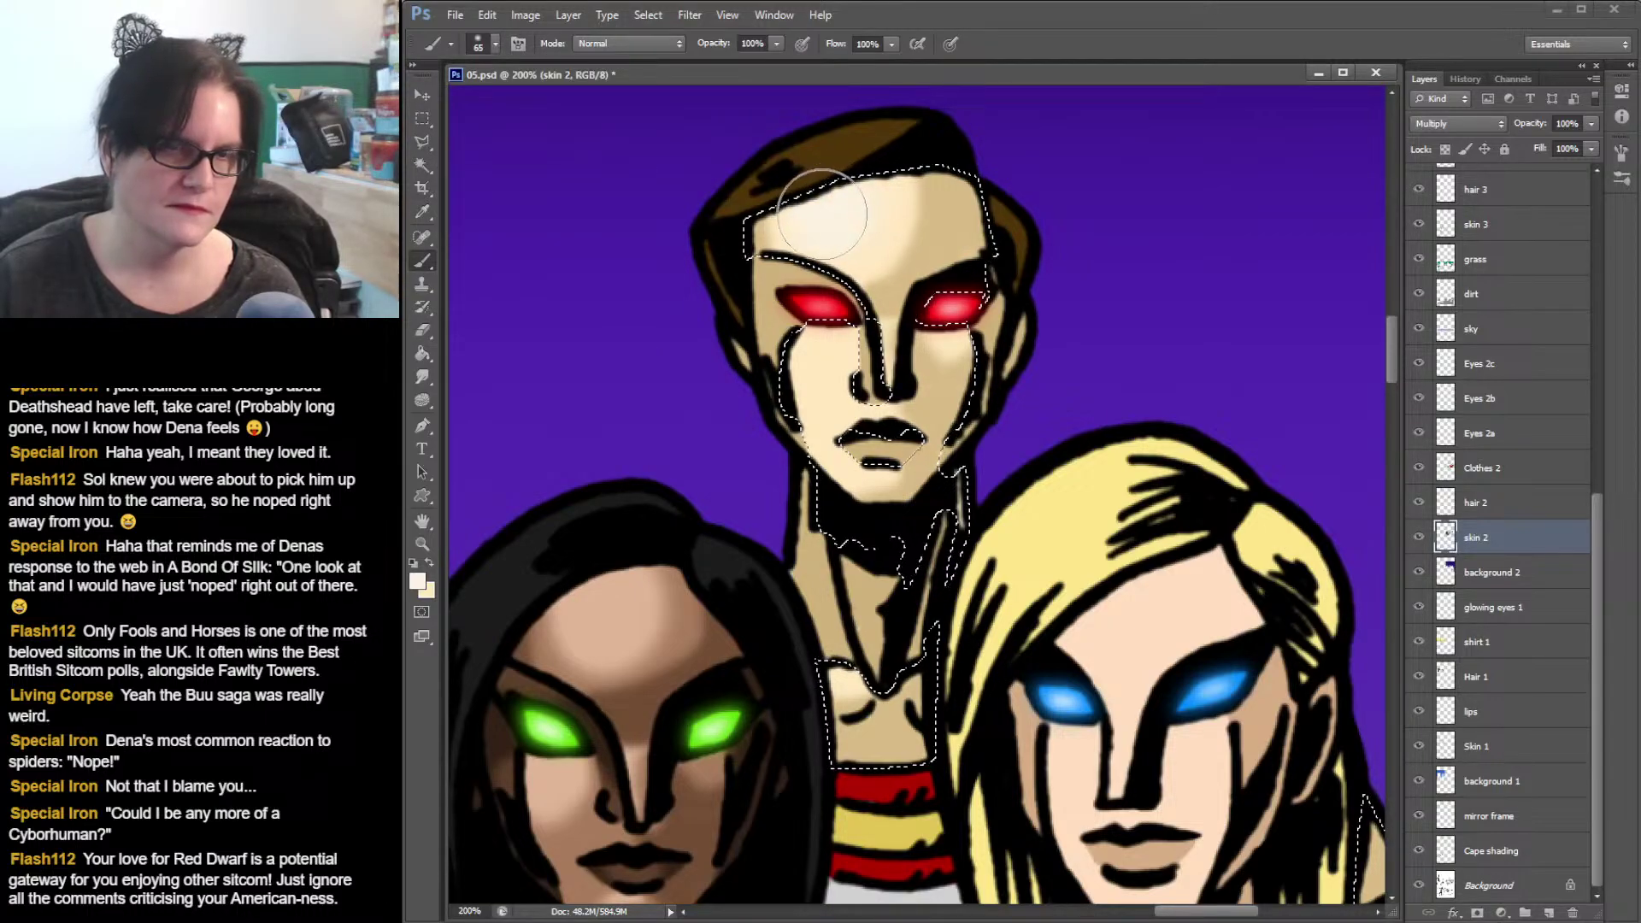
- Paint pale cream highlights on the red-eyed man's forehead, cheek and upper chest with a soft 48 px brush
left_click(496, 45)
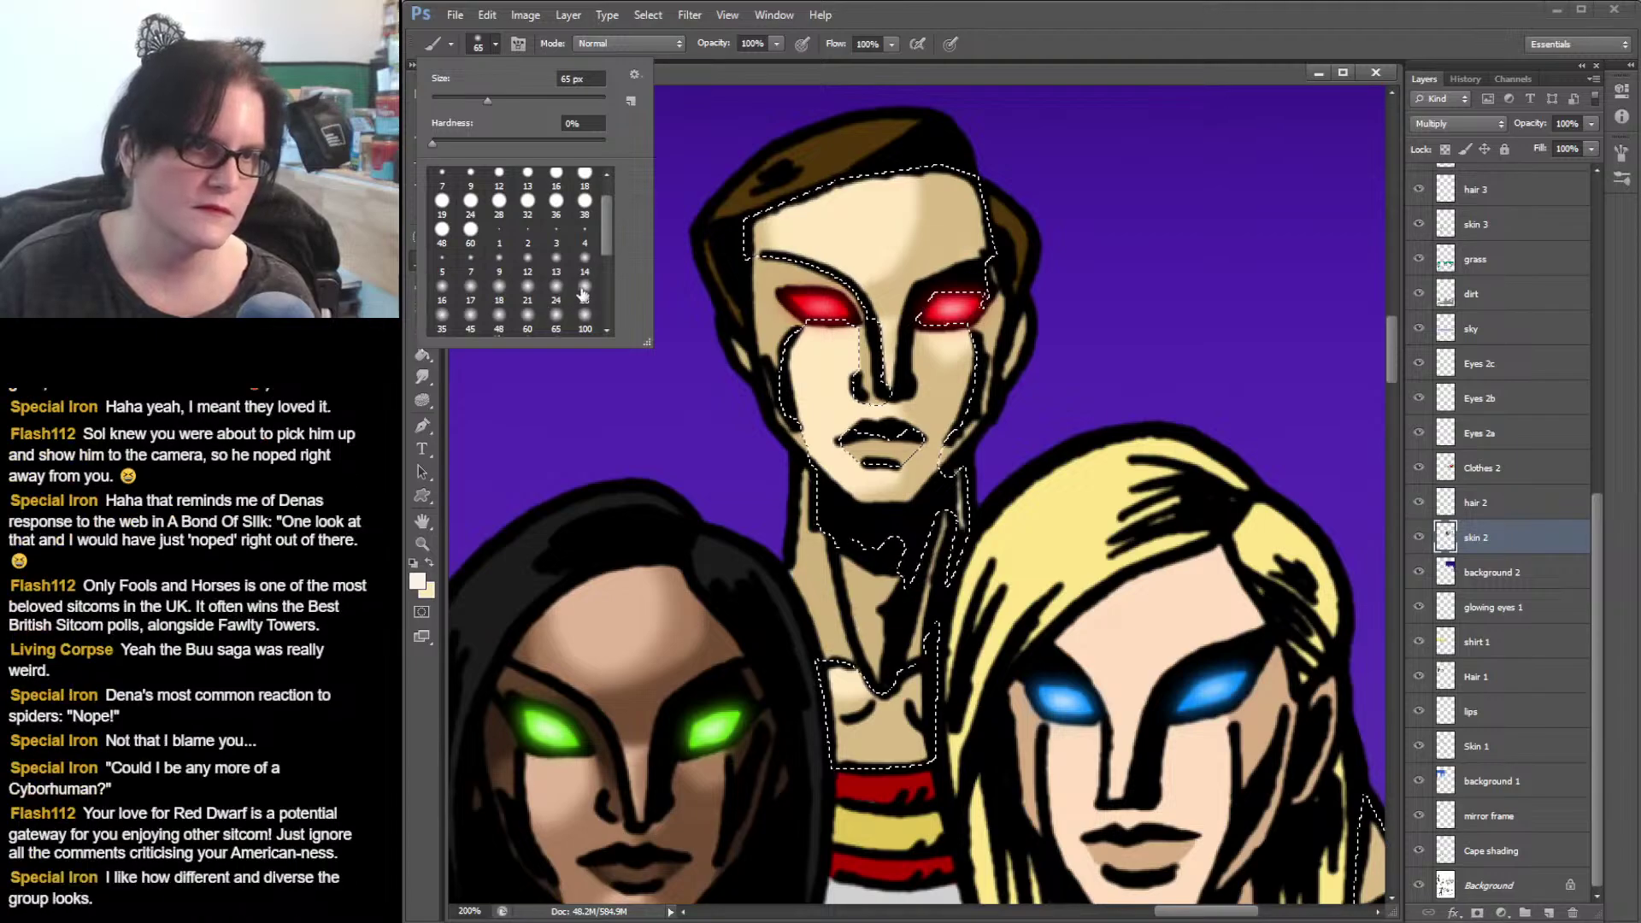
left_click(500, 320)
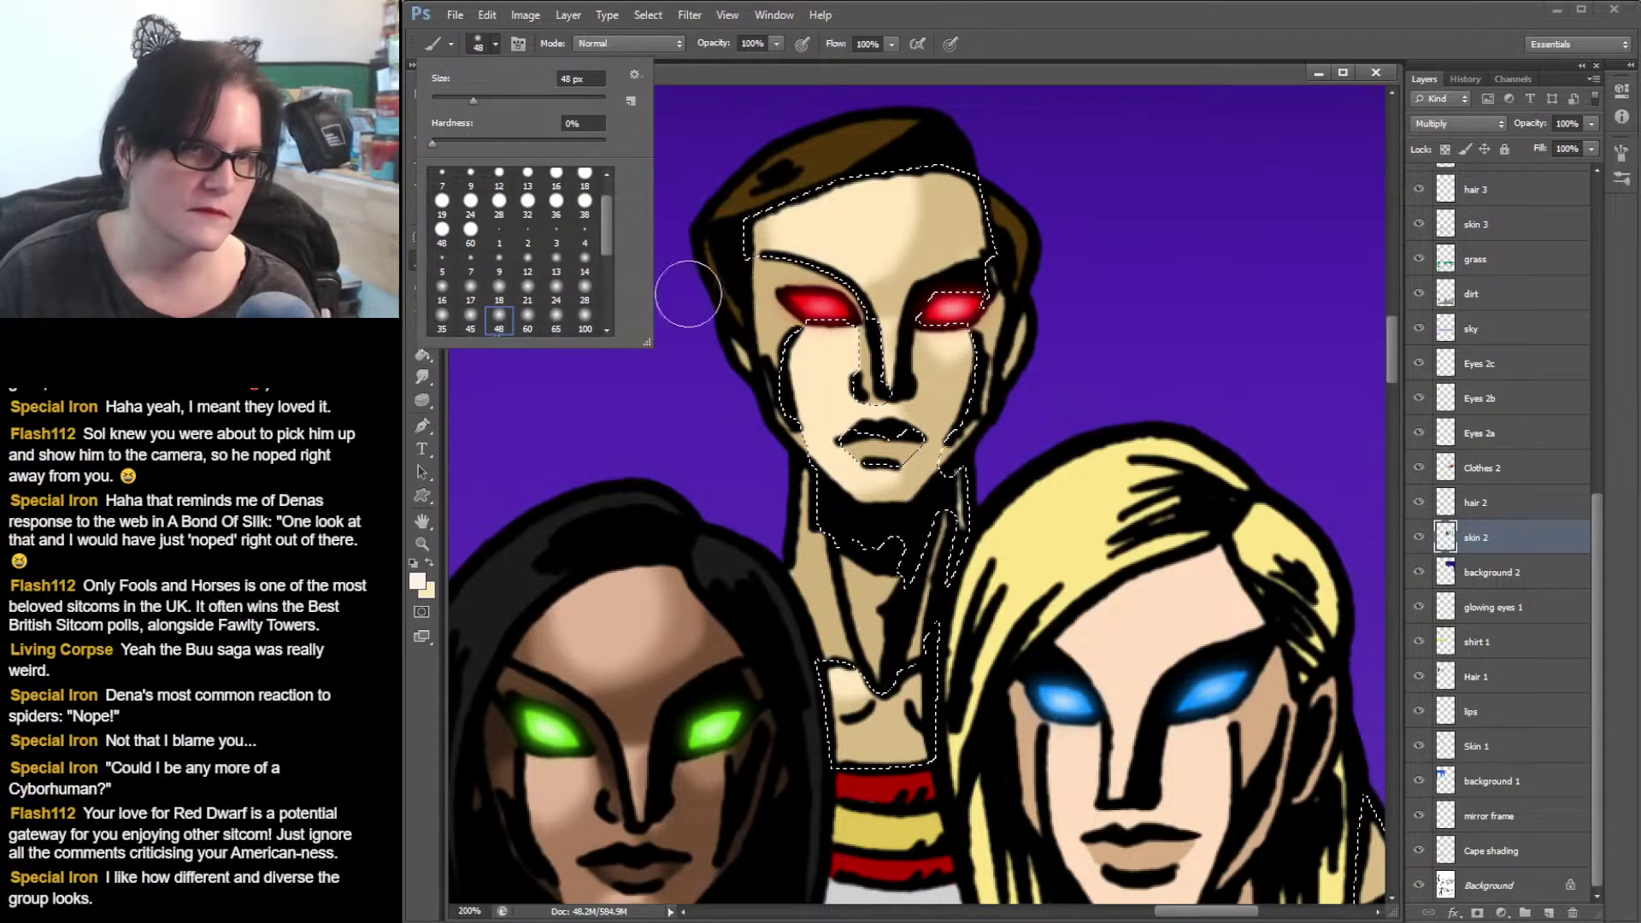
left_click(847, 197)
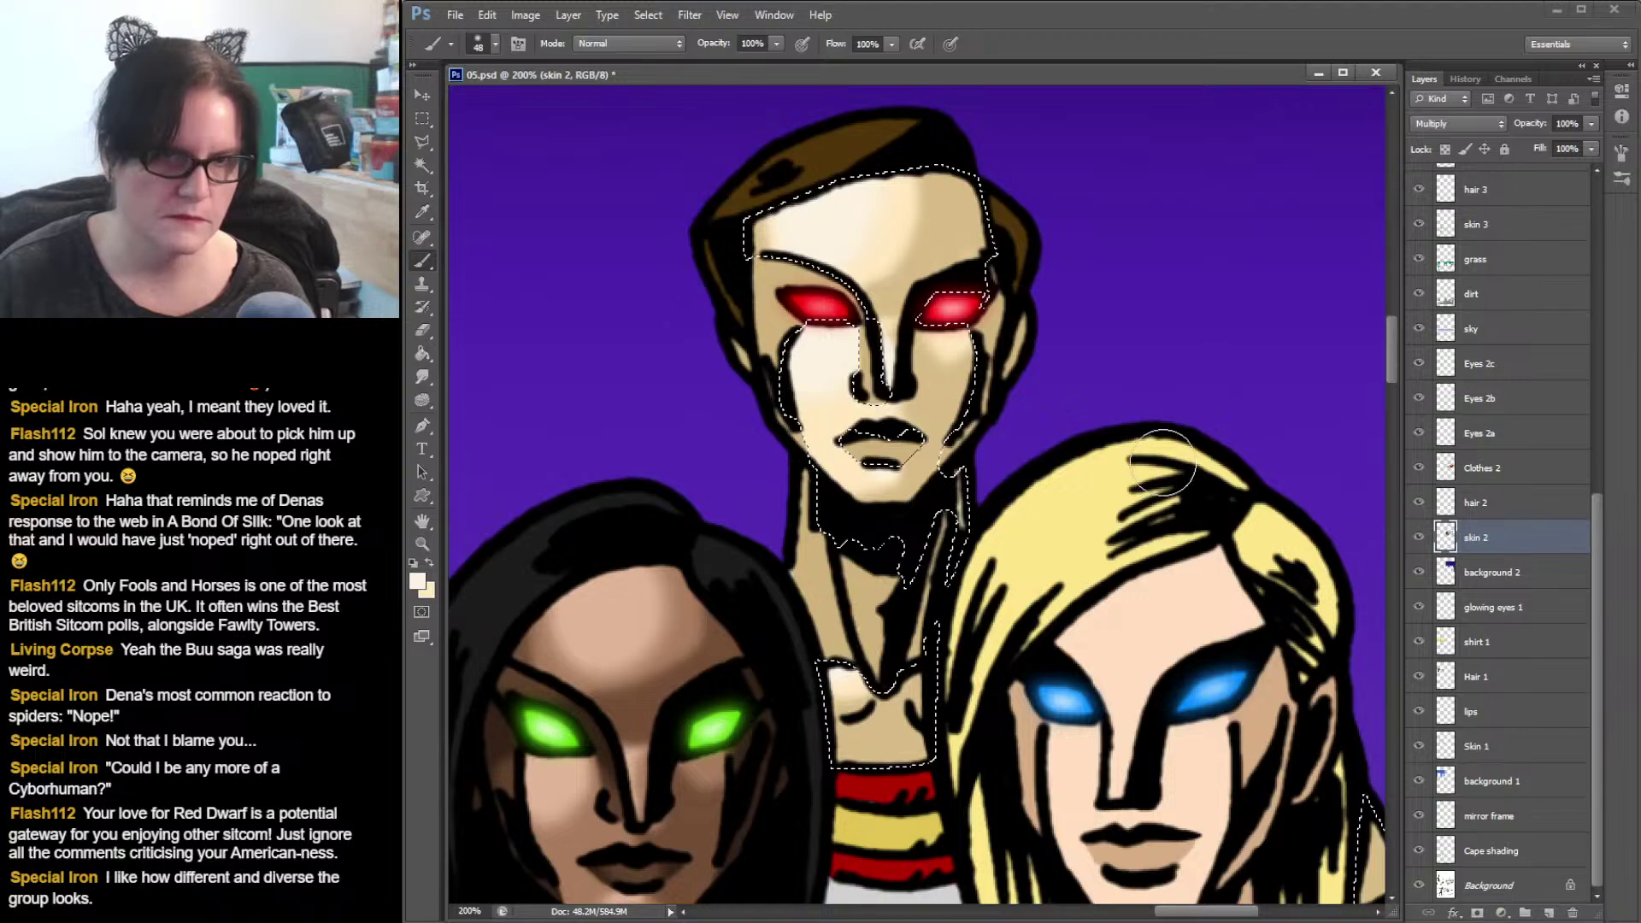
- Select the red-eyed man's shadowed skin around his eye, along both sides of the face and on the neck with the Magic Wand
left_click(422, 165)
left_click(788, 332)
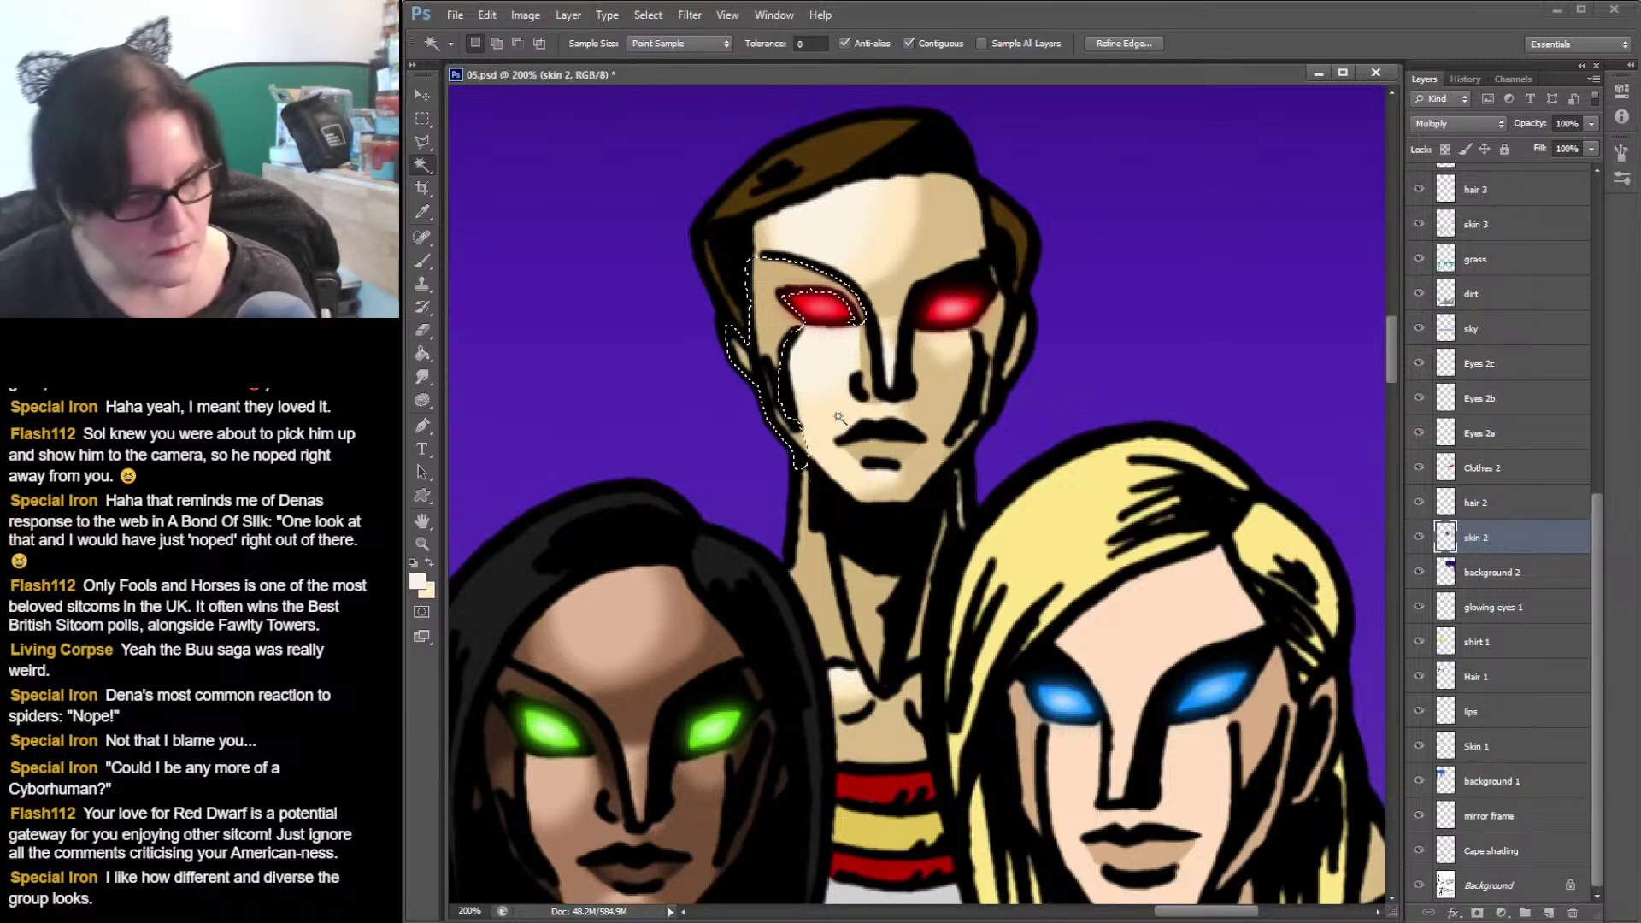
left_click(992, 326, "shift")
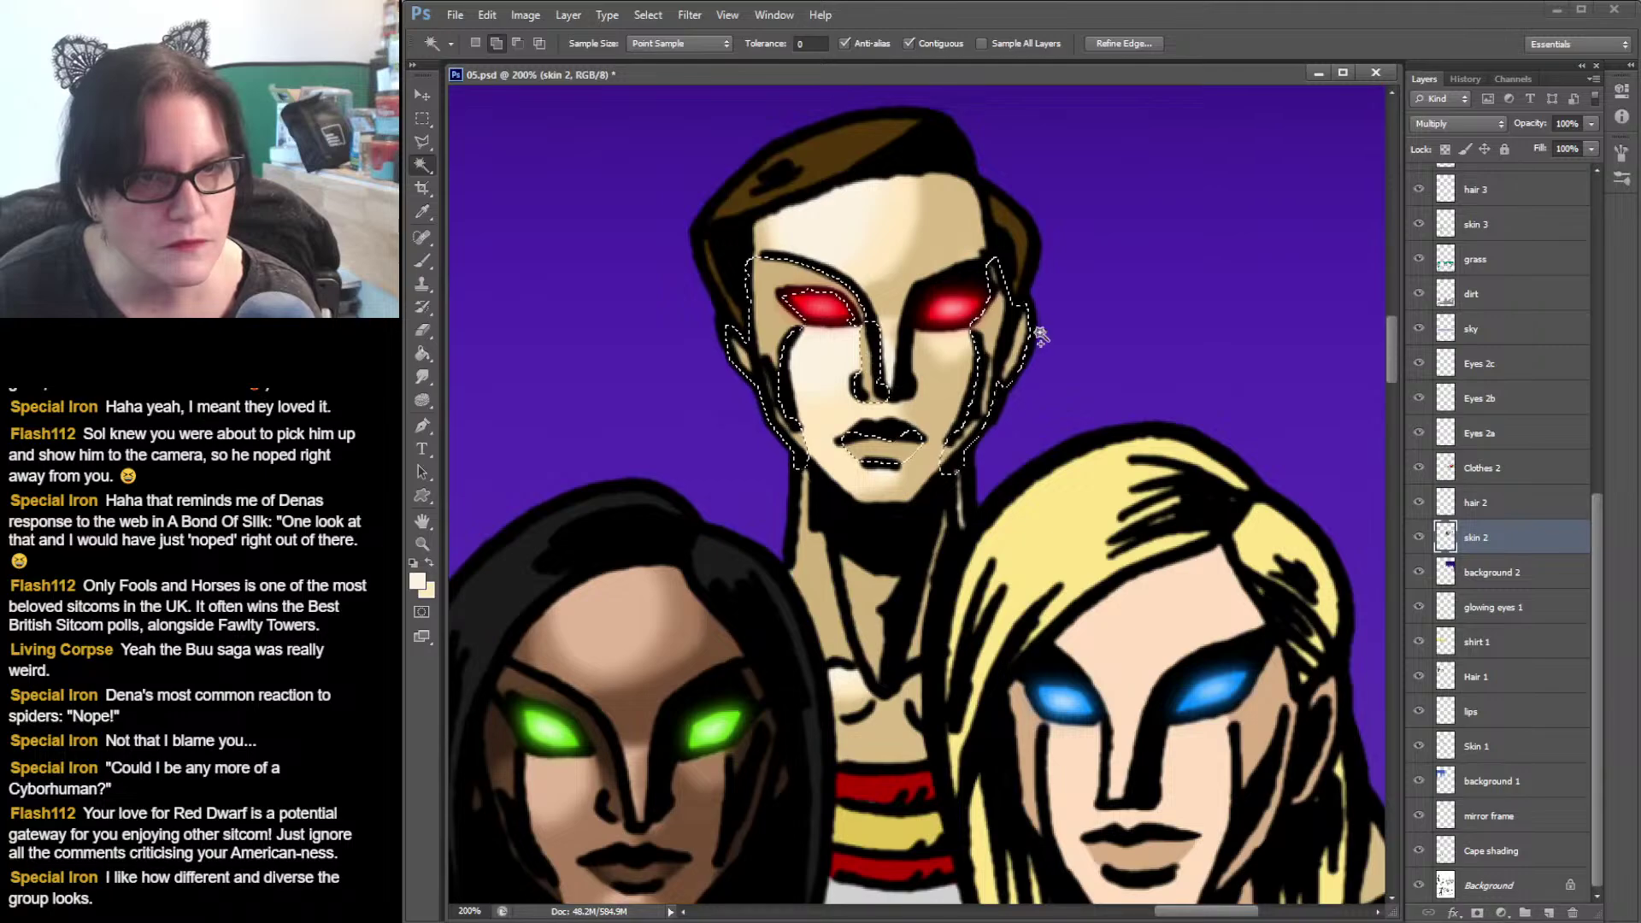
key("ctrl+u")
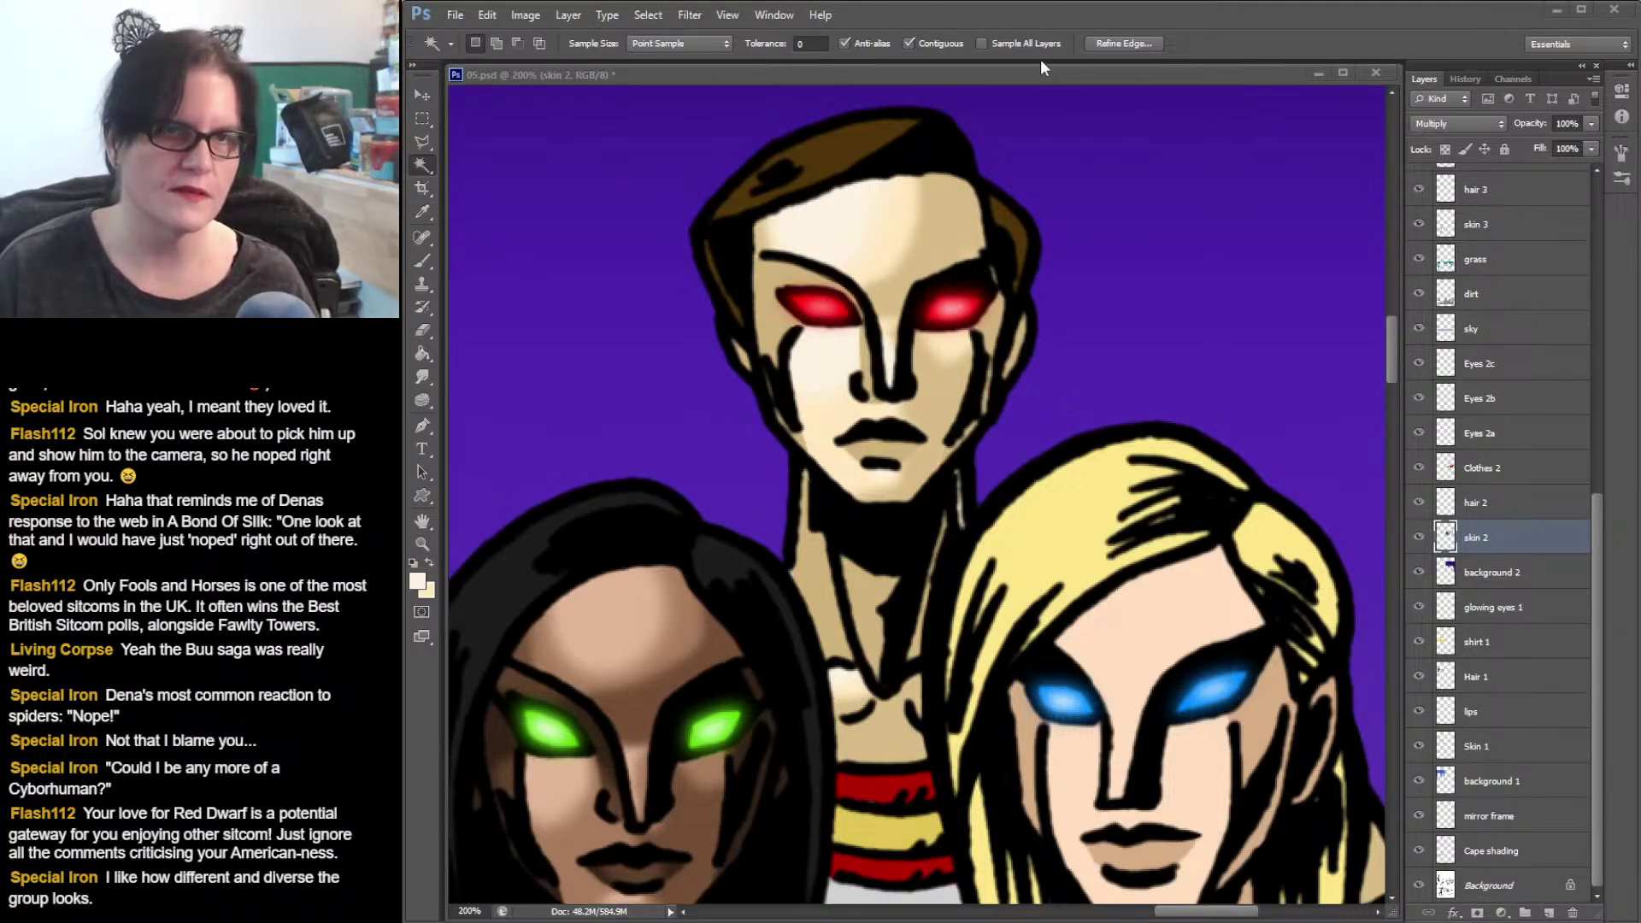
left_click(1018, 70)
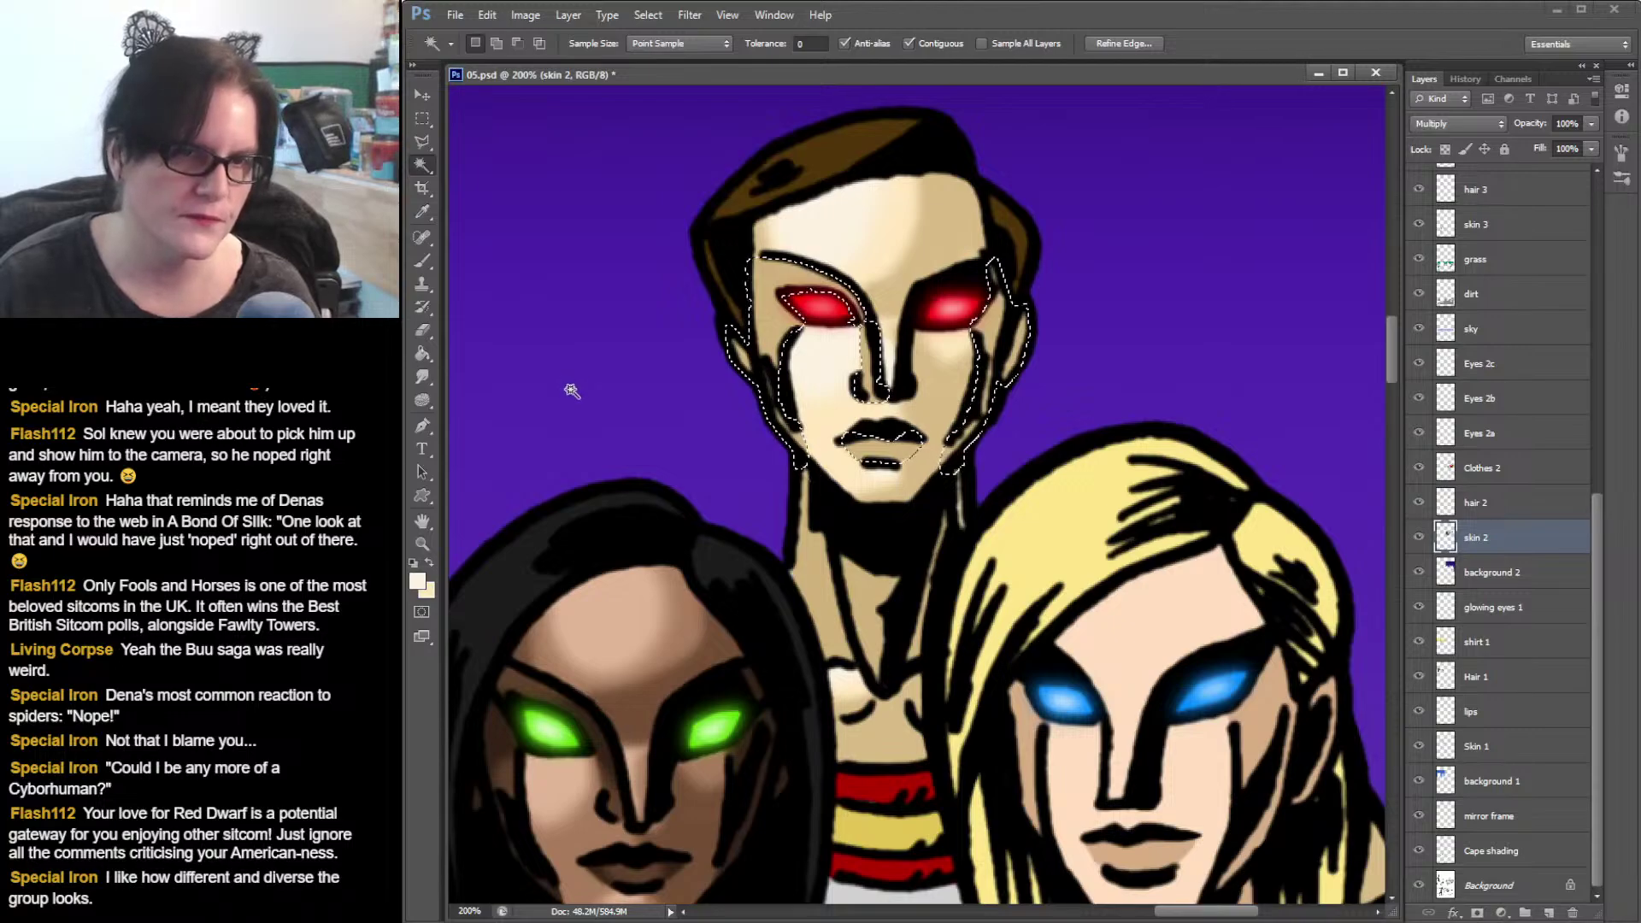
left_click(868, 547, "shift")
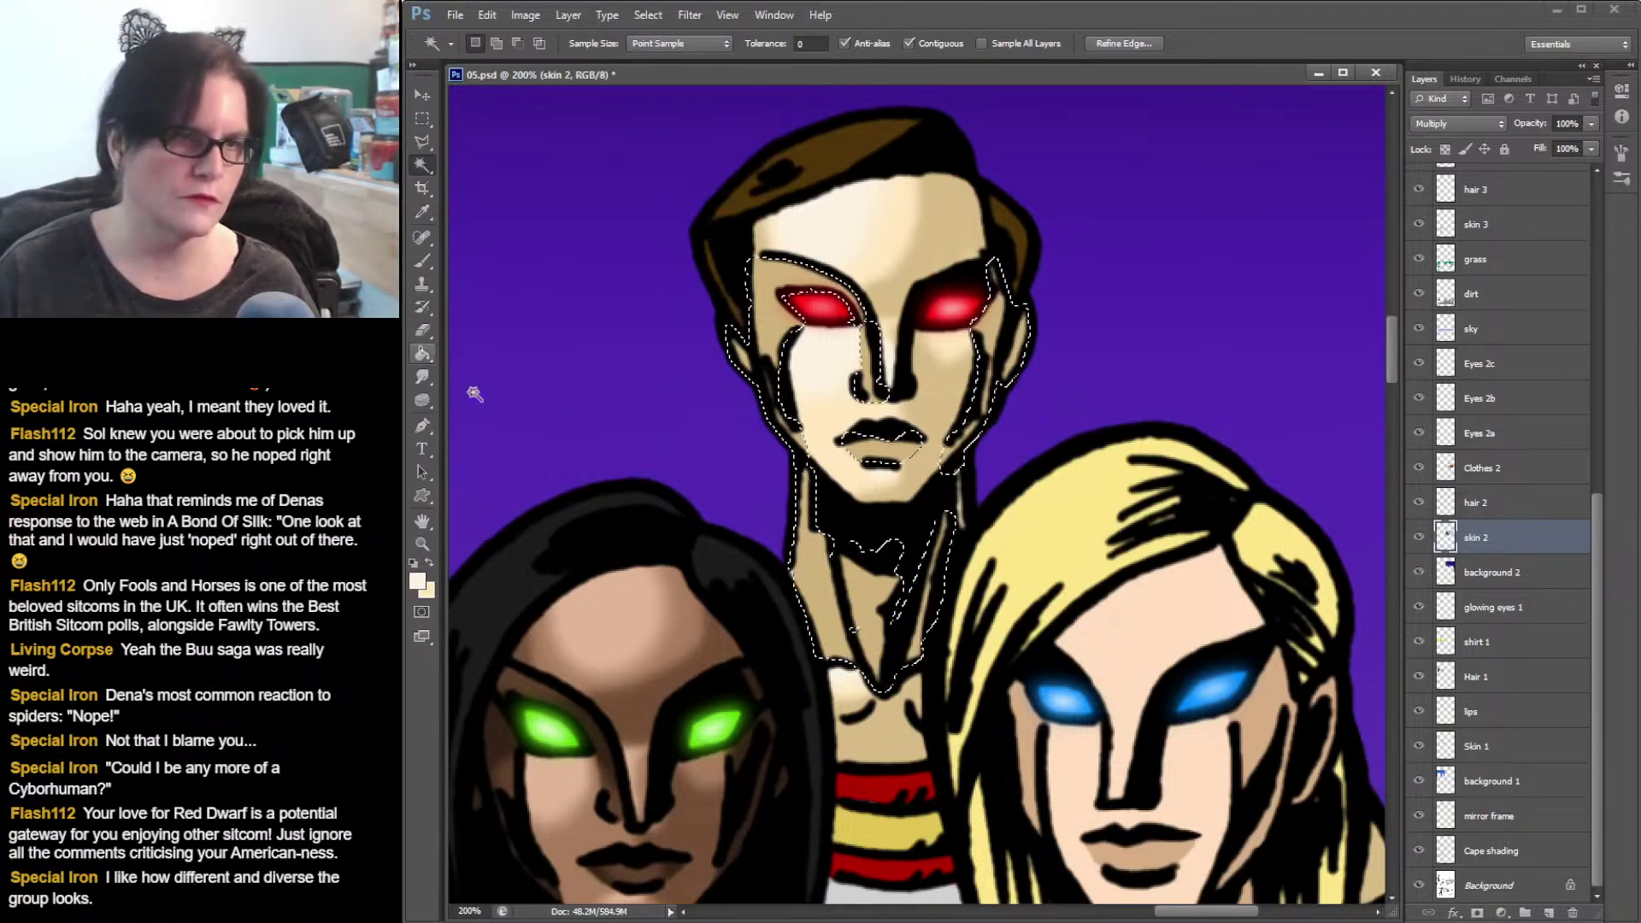
- Sample the tan skin above the red-eyed man's eye as both foreground and background colors, and set the foreground to the darker brown #9c8761
left_click(422, 214)
left_click(759, 267)
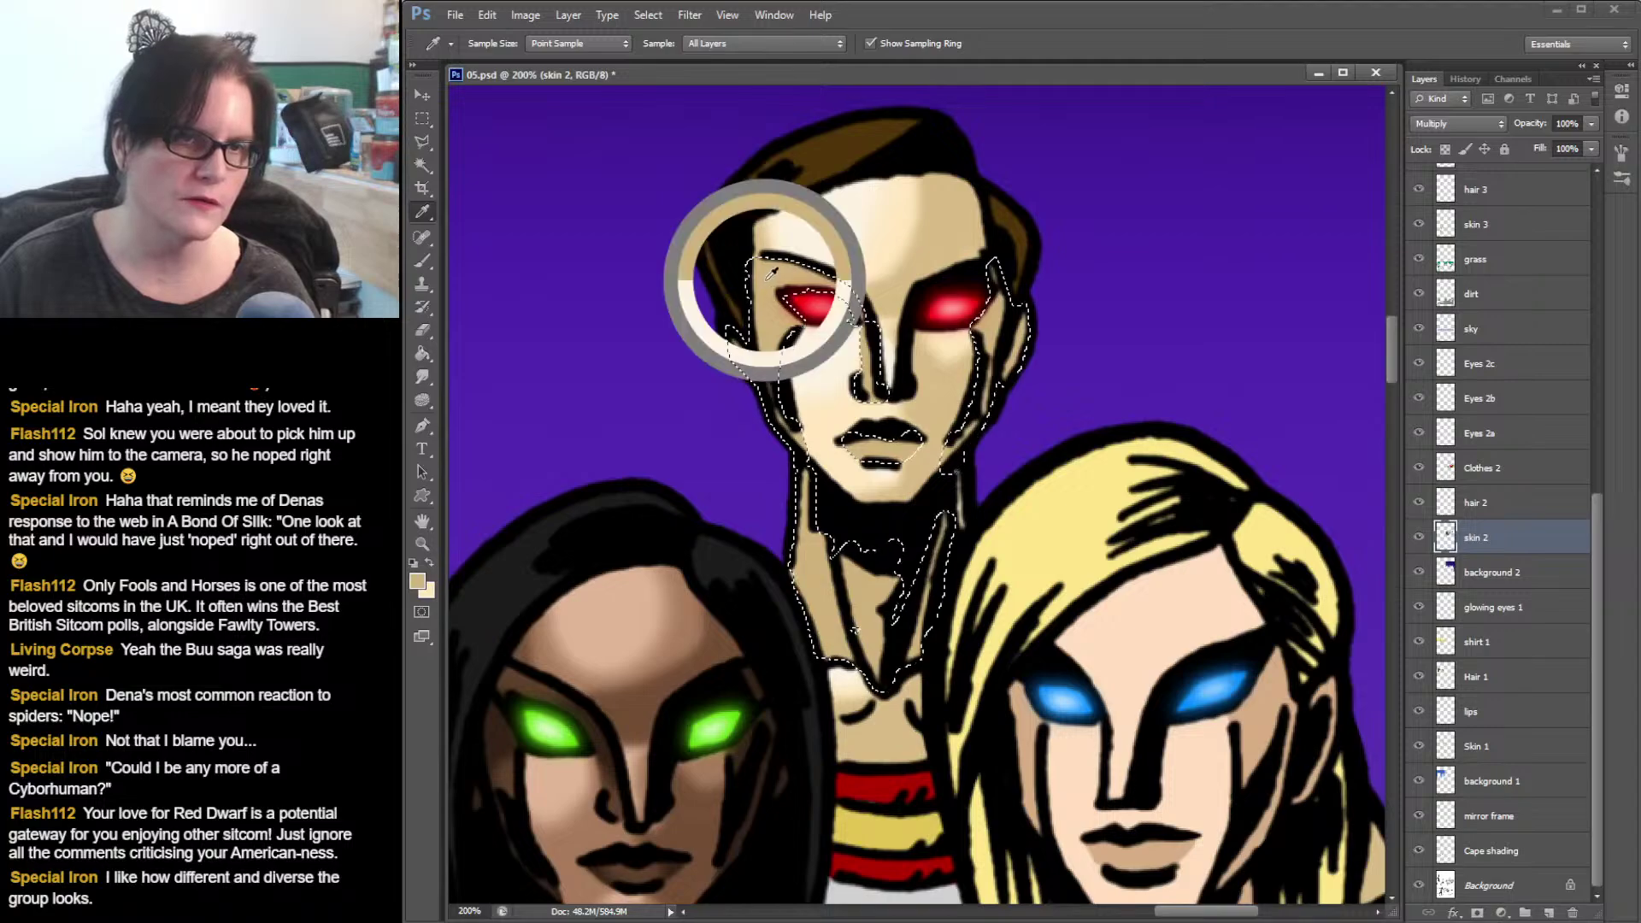
left_click(430, 562)
left_click(762, 274)
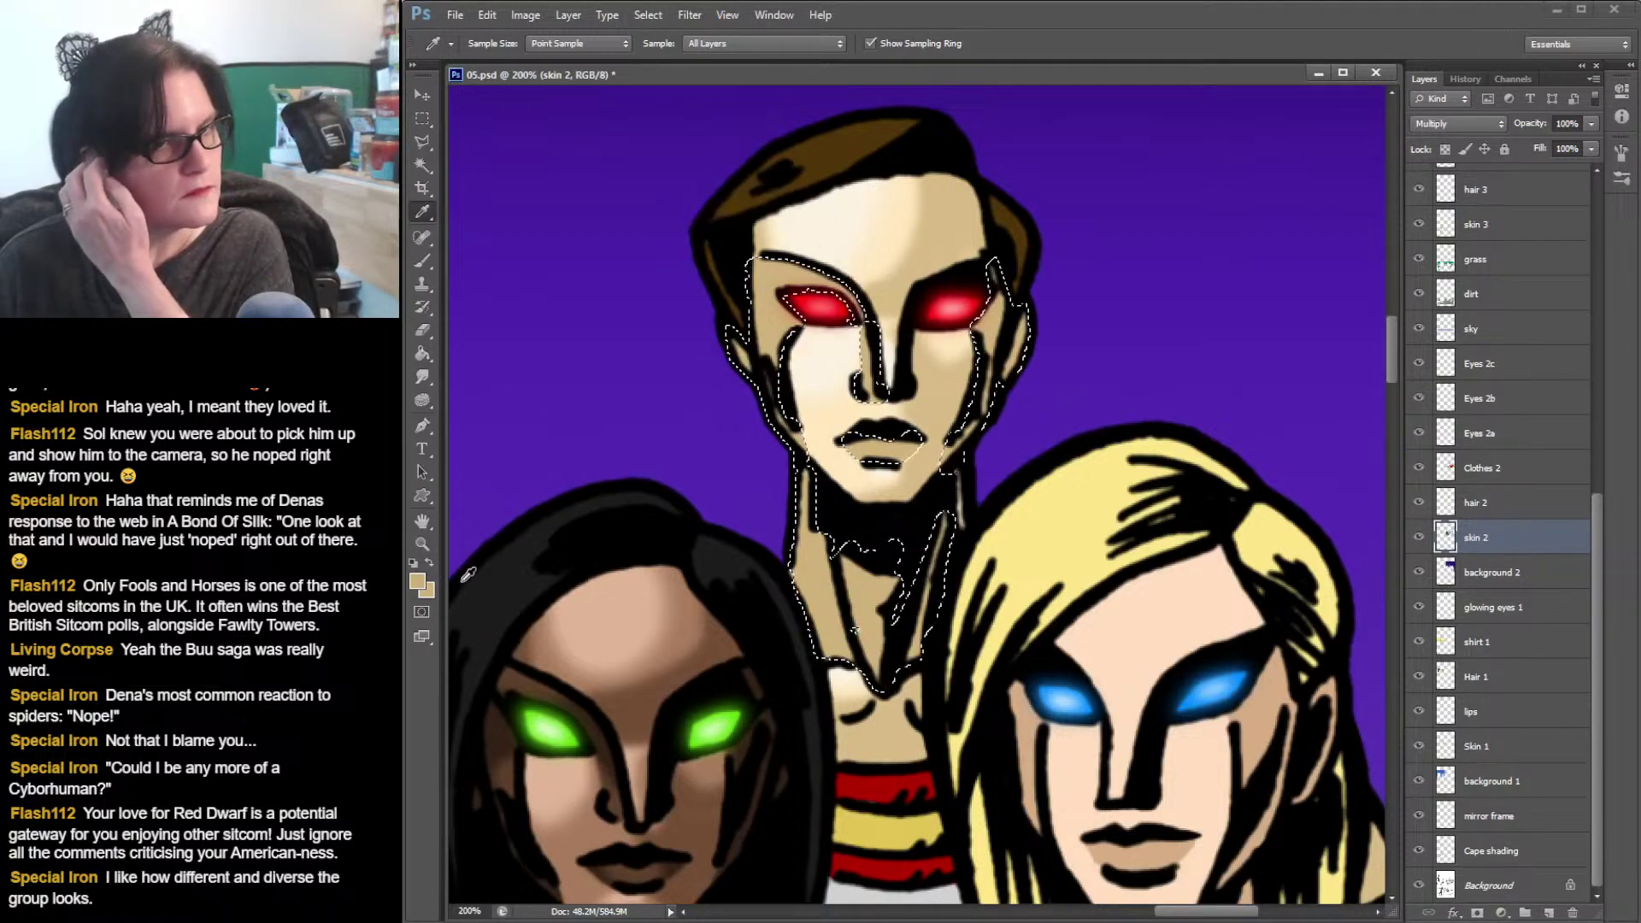
left_click(418, 584)
left_click_drag(1162, 172, 1151, 200)
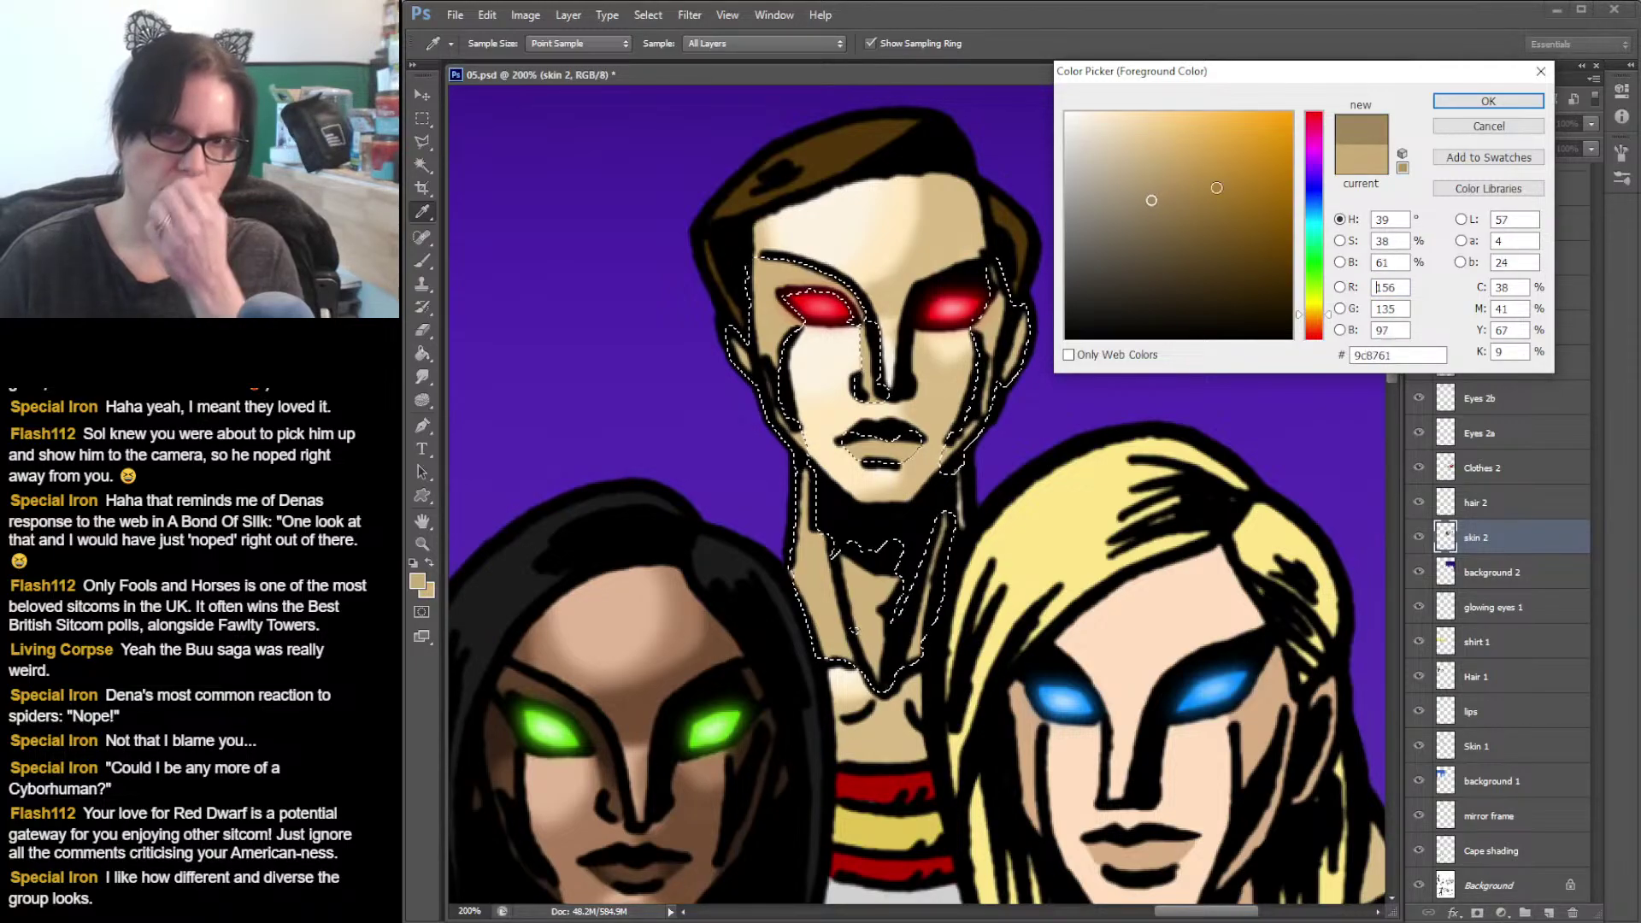
left_click(1473, 104)
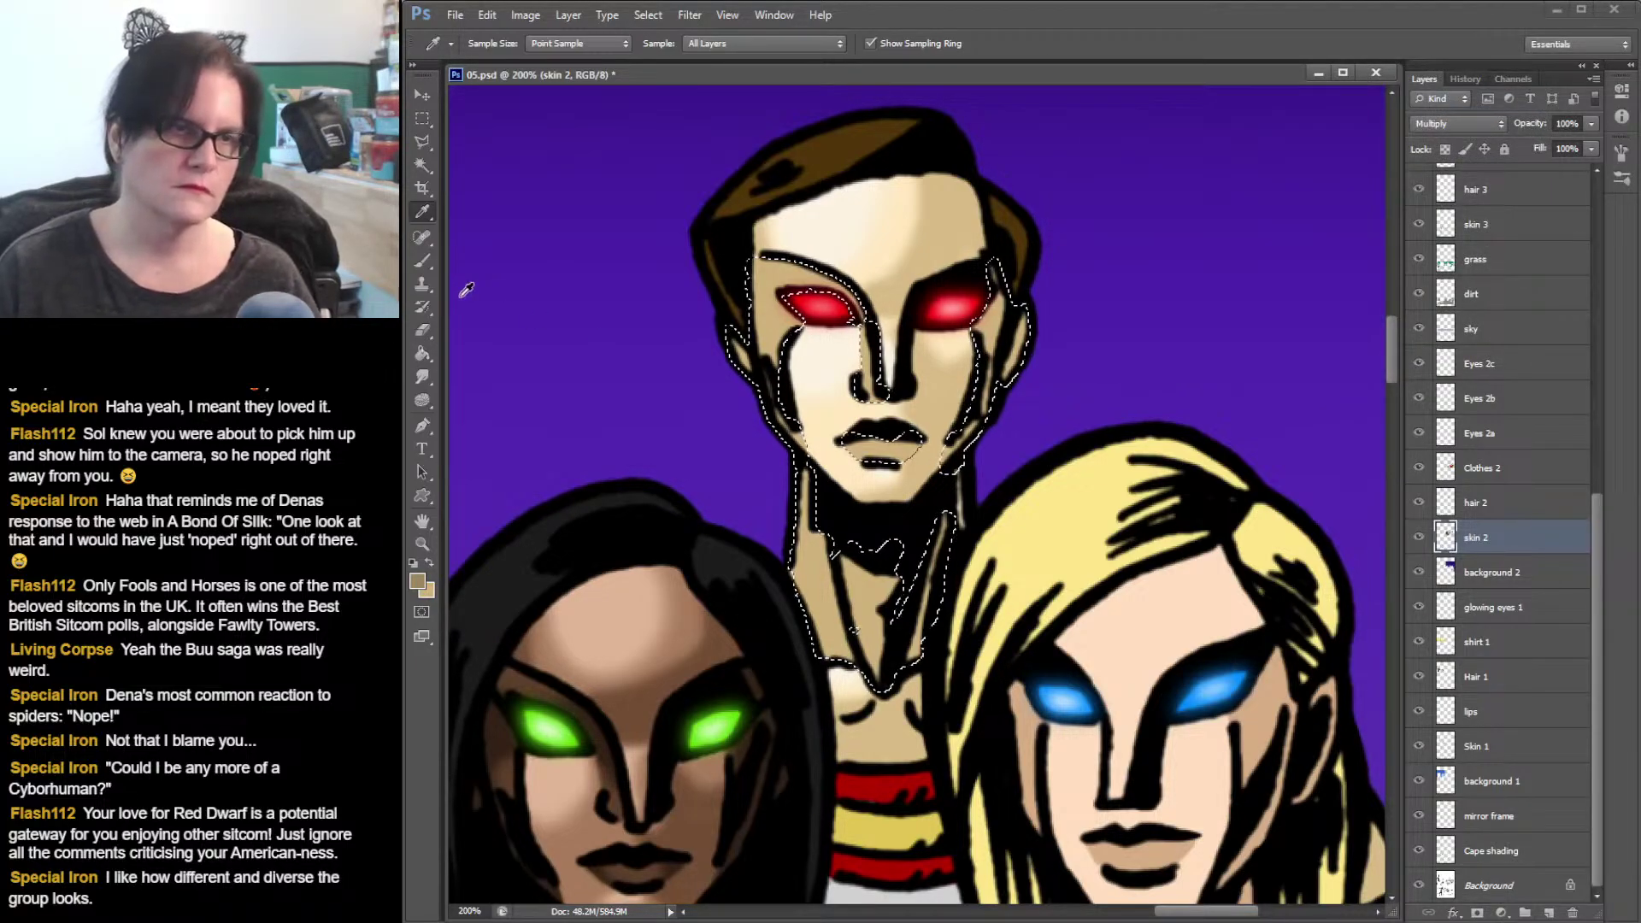
- Paint darker brown shading with a soft 48 px brush over the selected eye area, sides of the face and neck
left_click(431, 262)
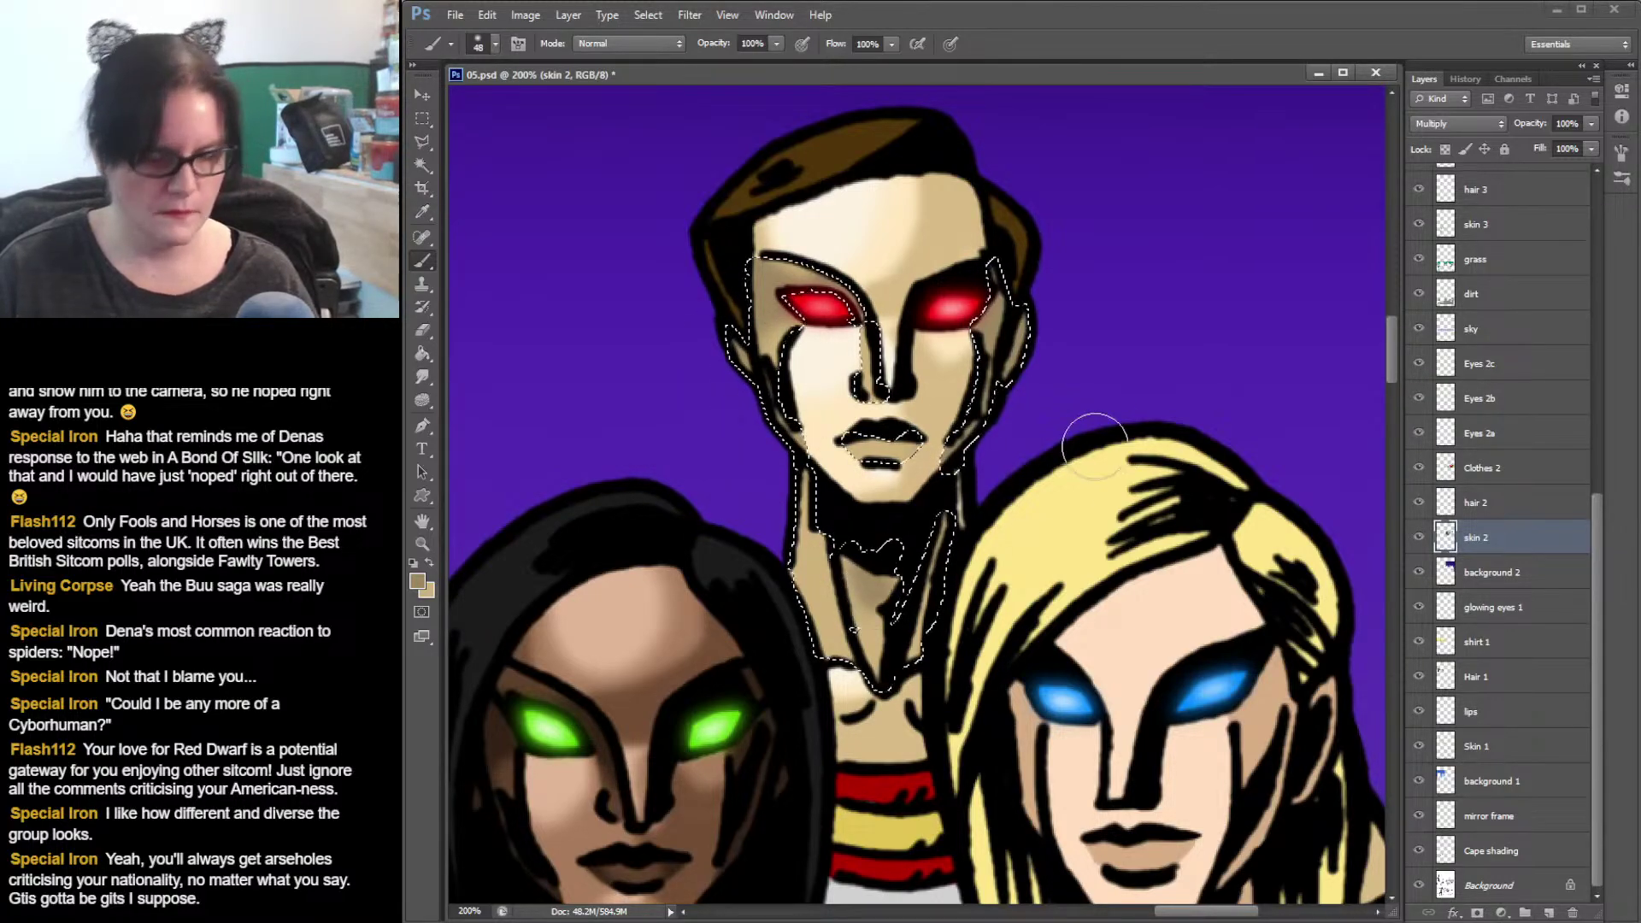
key("ctrl+z")
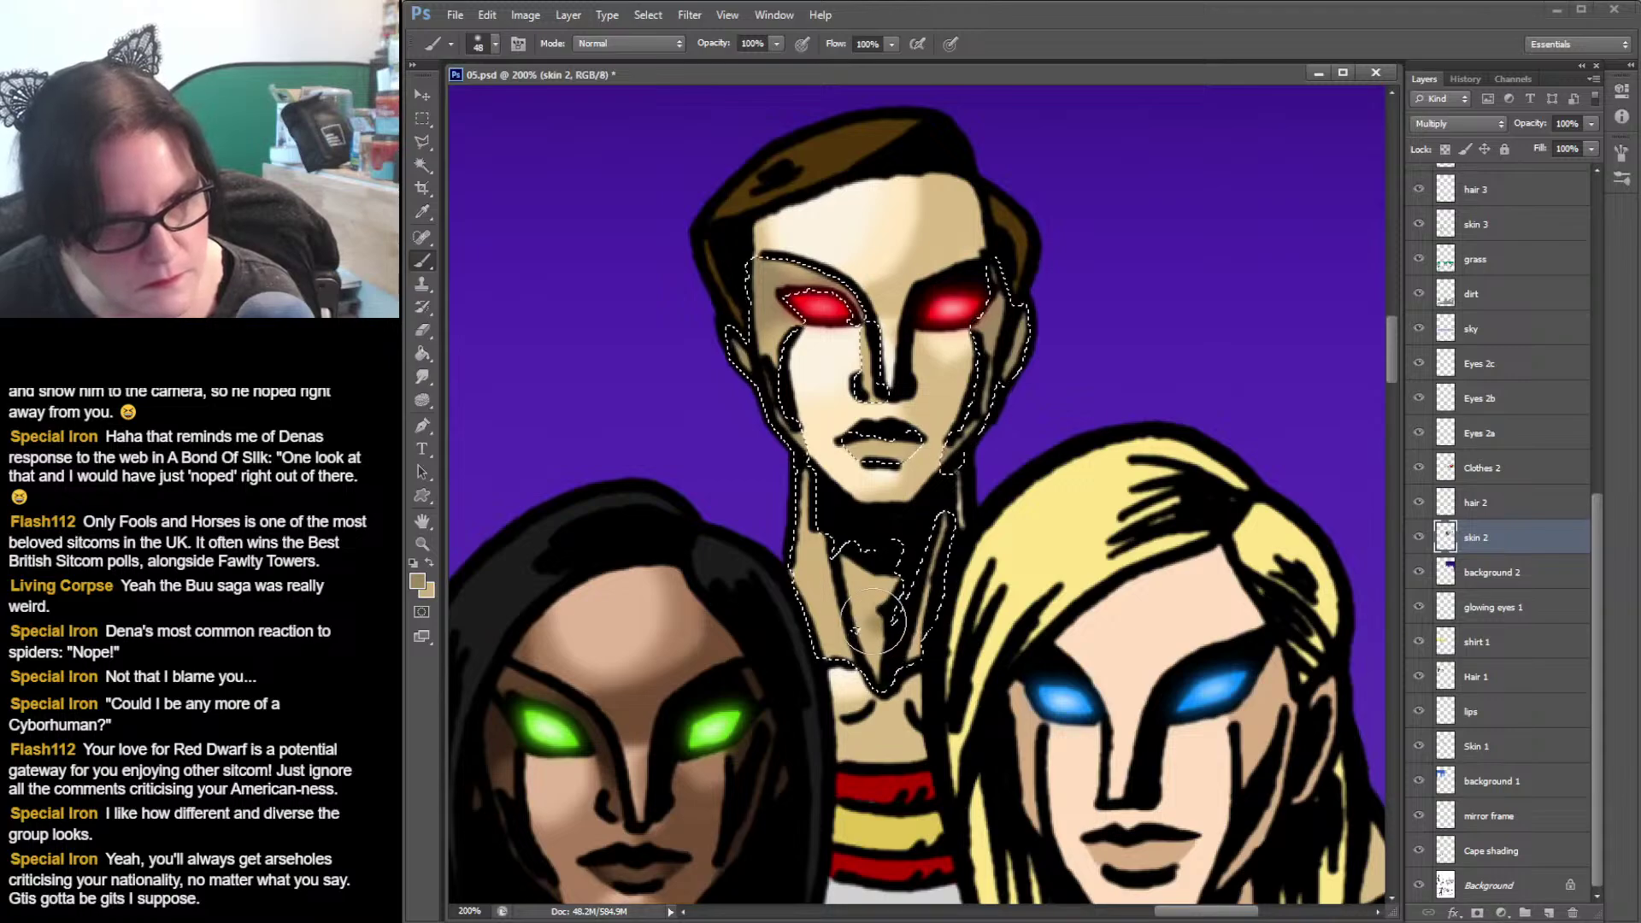
left_click_drag(903, 622, 889, 646)
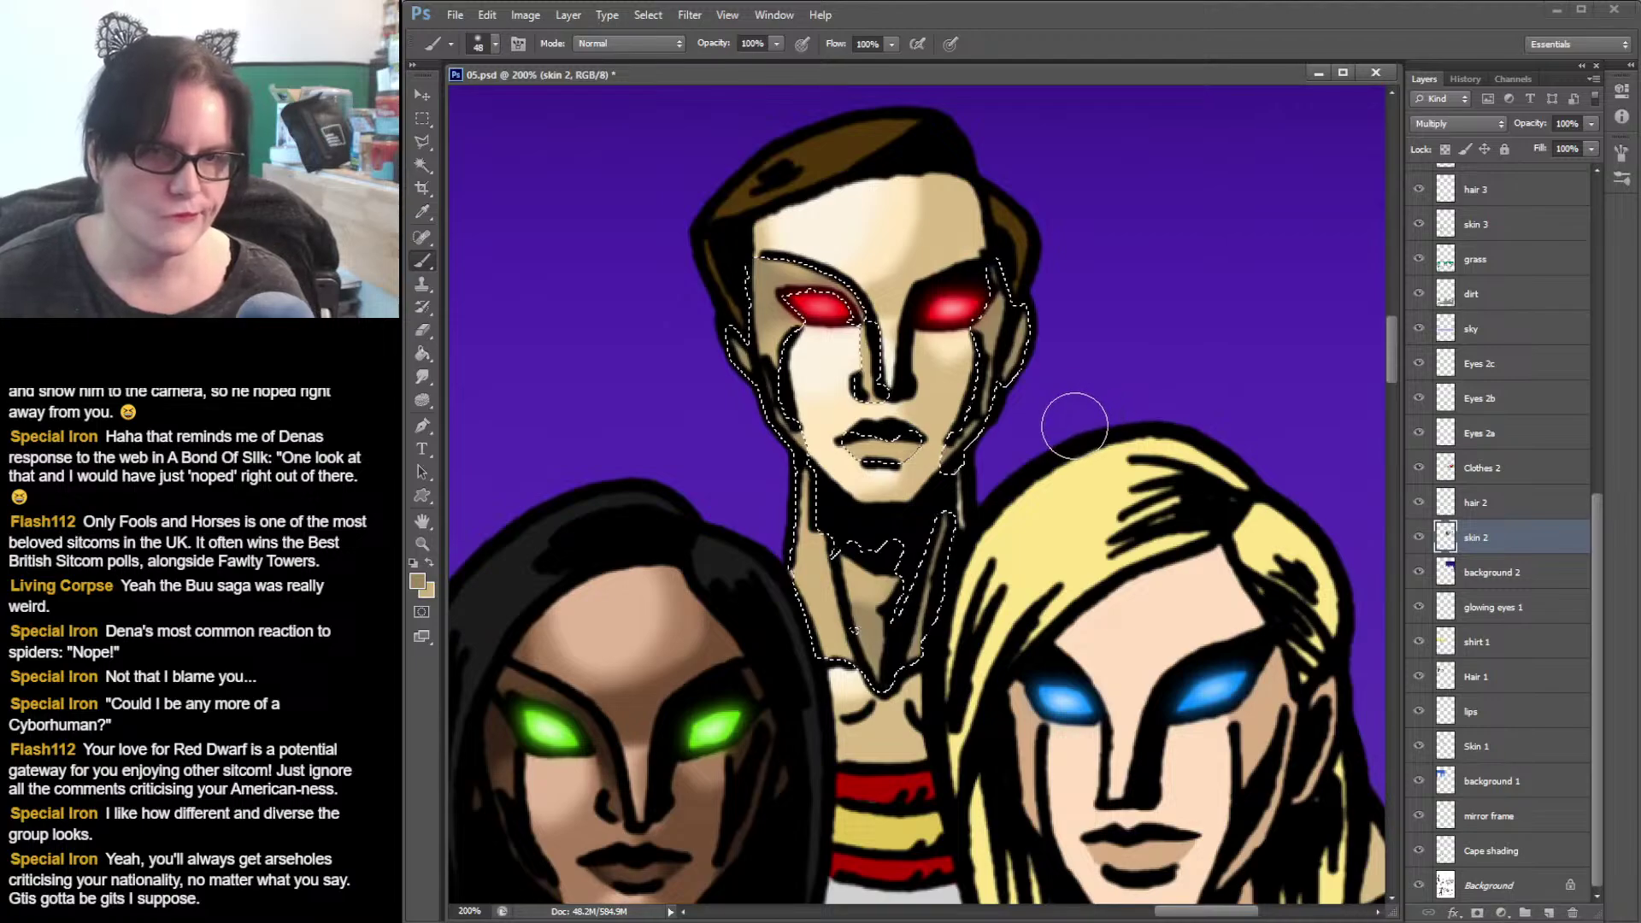
- Add the narrow skin strip at the outer edge of the neck to the selection with the Polygonal Lasso and shade it brown
left_click(420, 142)
key("shift")
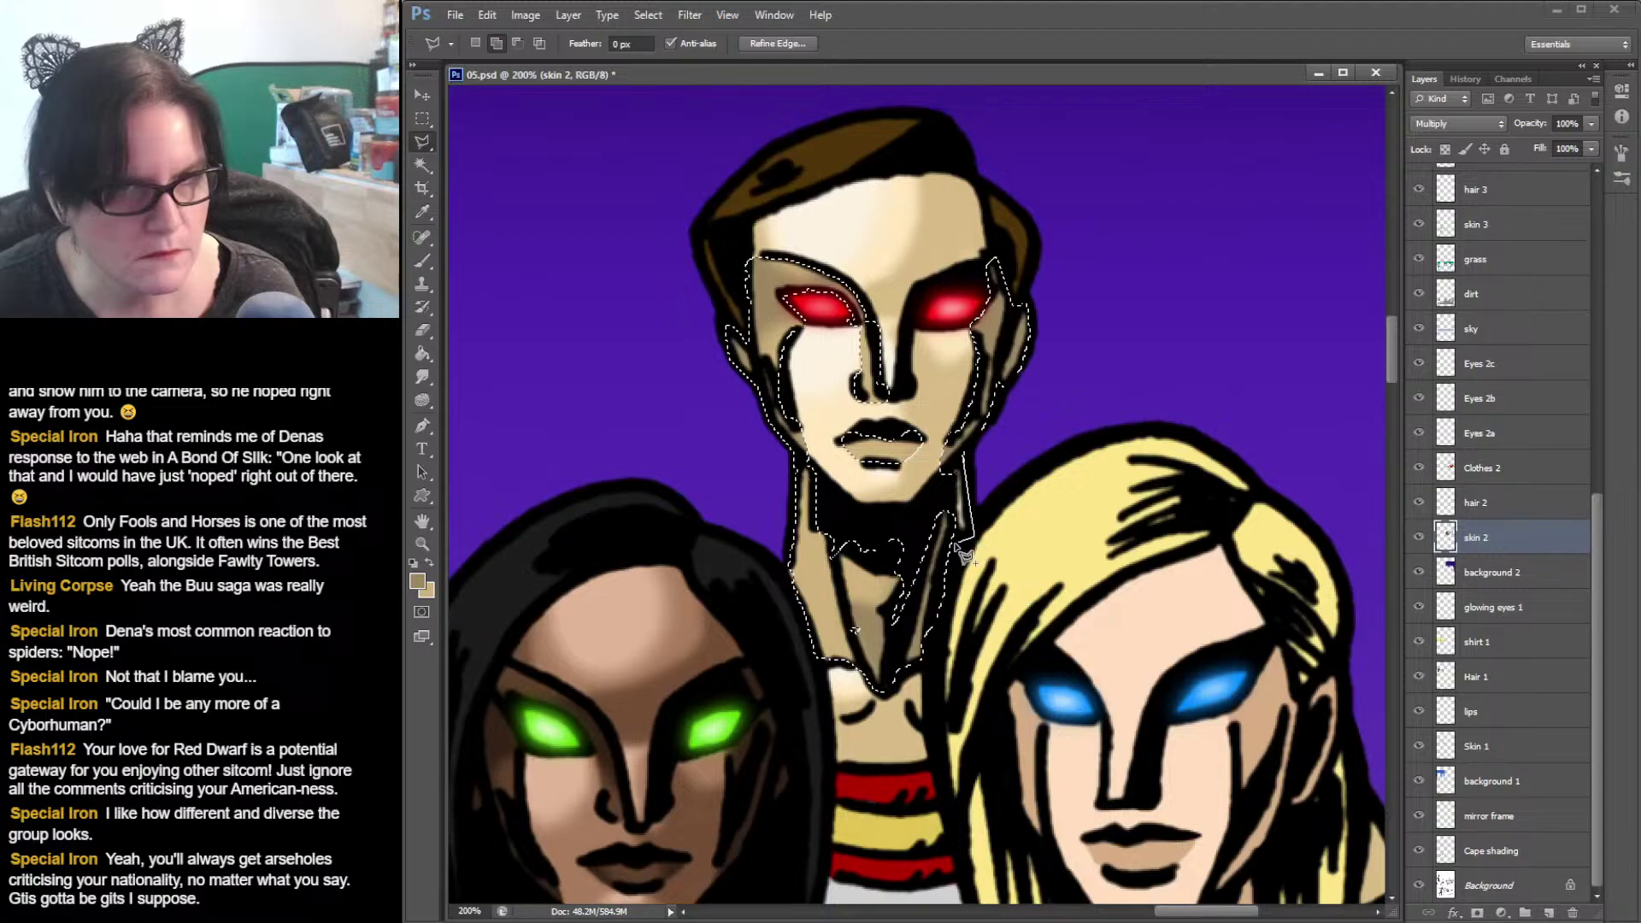
double_click(966, 463)
left_click(421, 261)
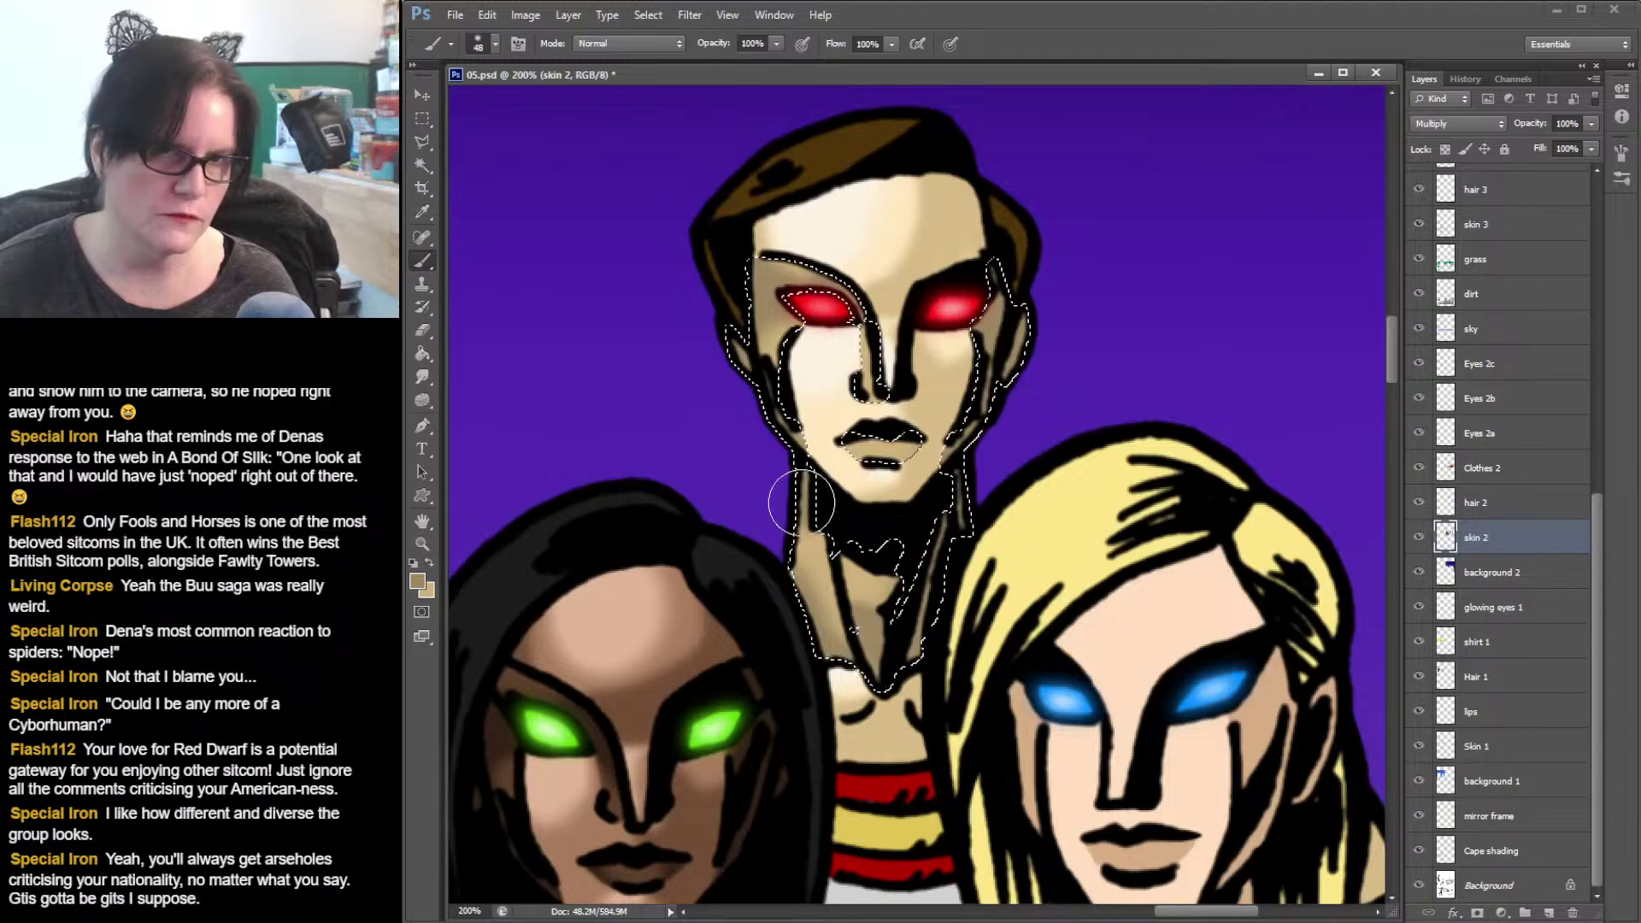
- Paint finer brown shading around the red-eyed man's eye, beside the nose and below the mouth with a soft 18 px brush
left_click(422, 544)
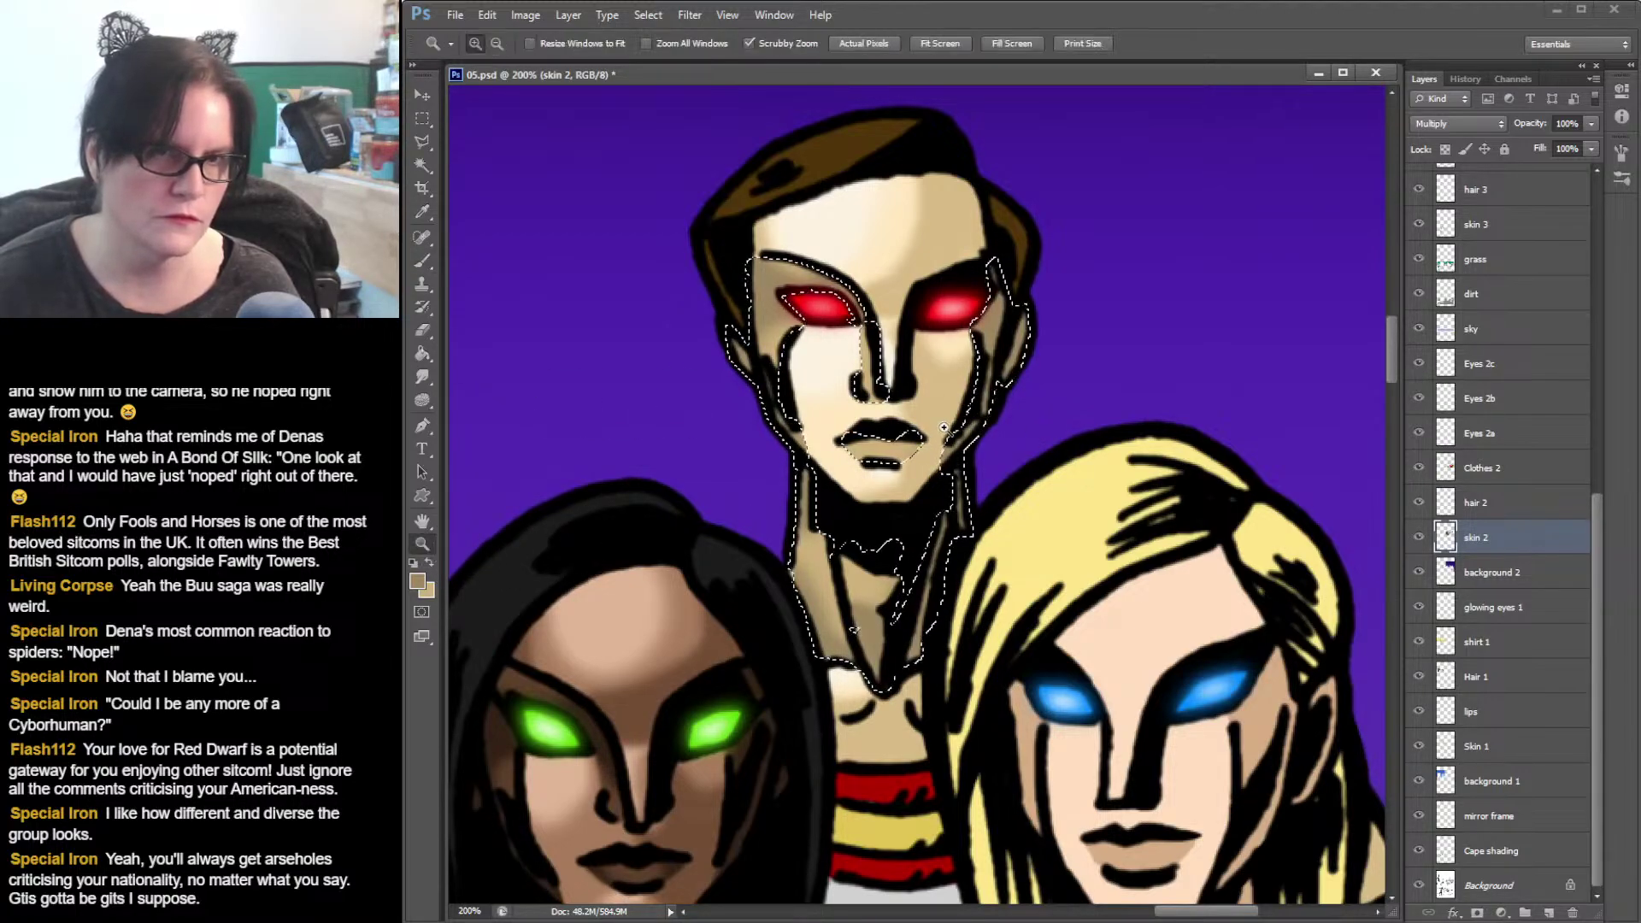
left_click(963, 419)
left_click_drag(913, 368, 953, 453)
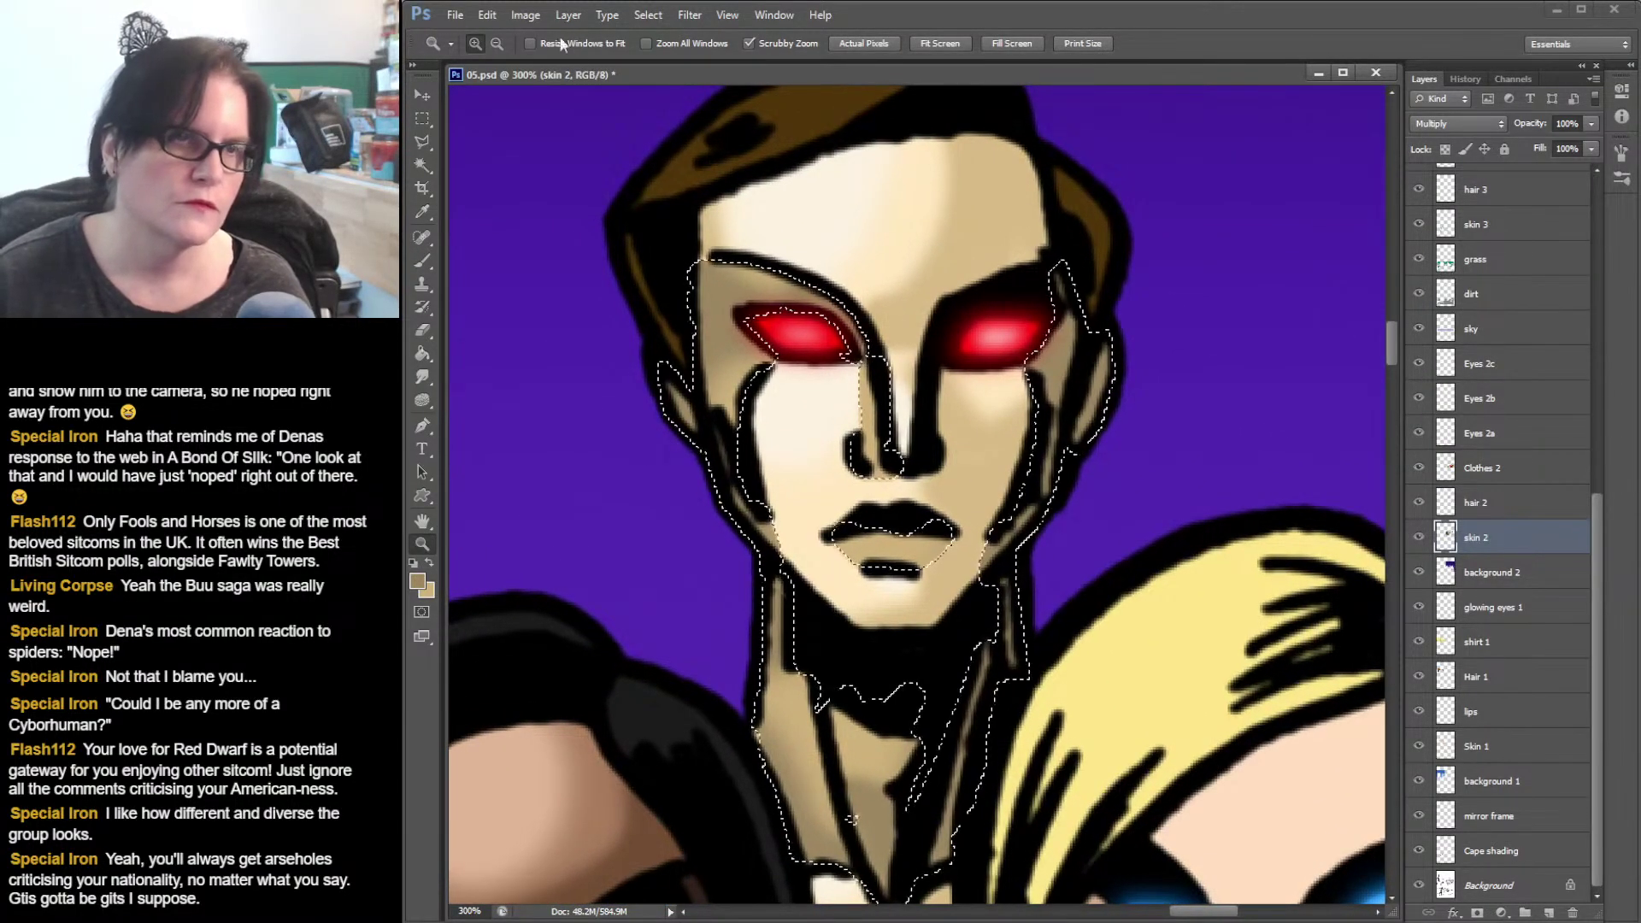
left_click(423, 261)
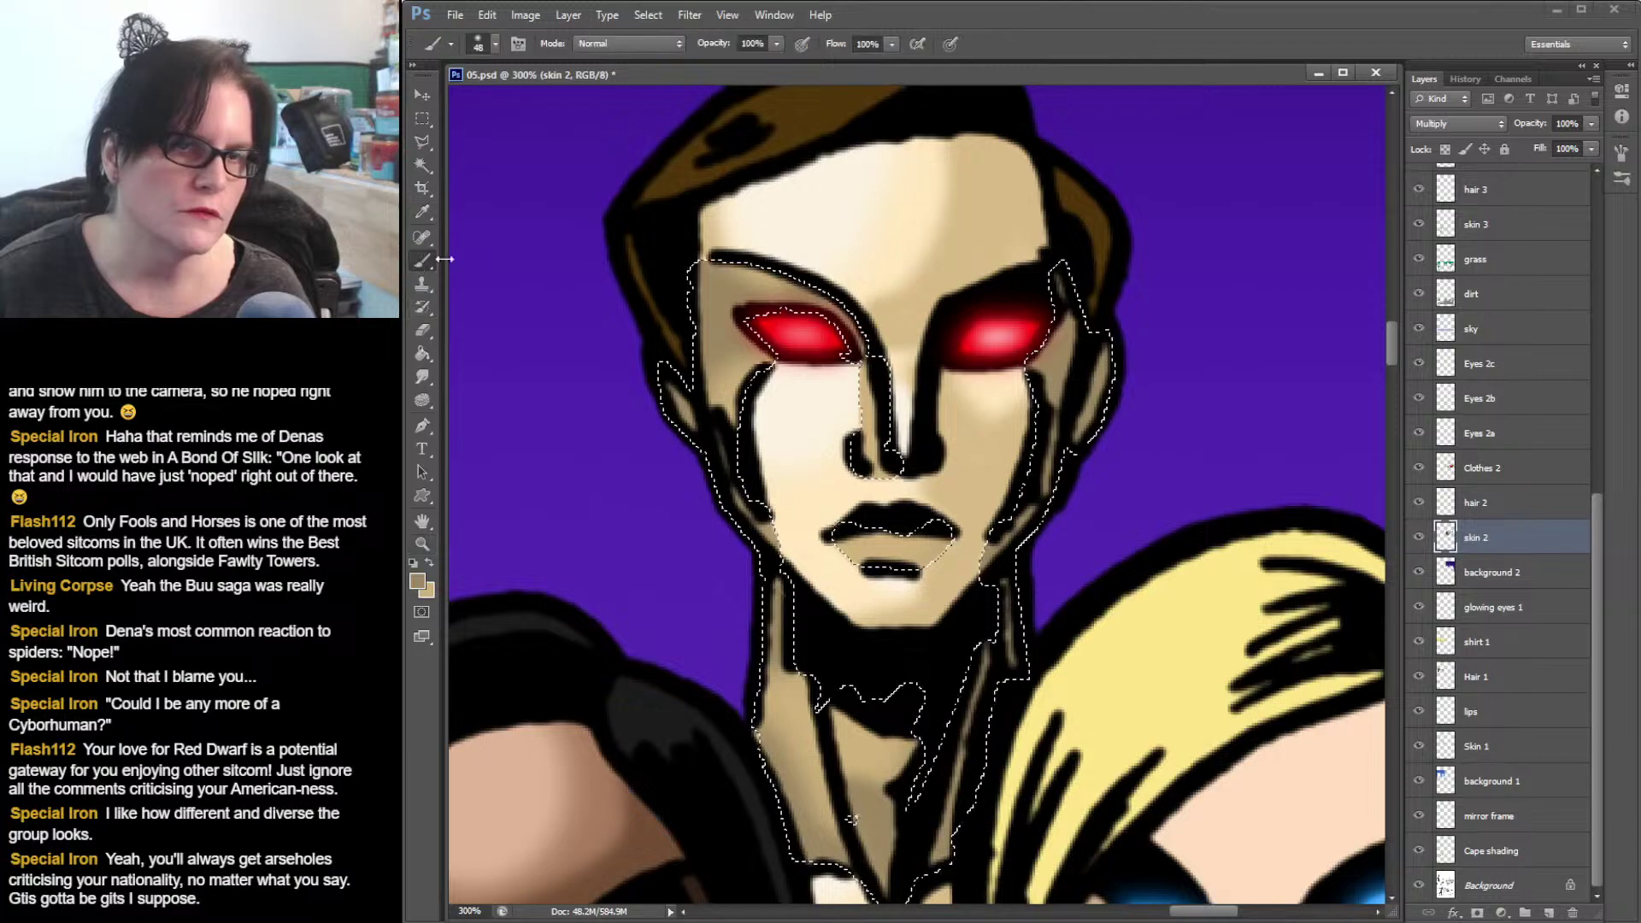
left_click(417, 581)
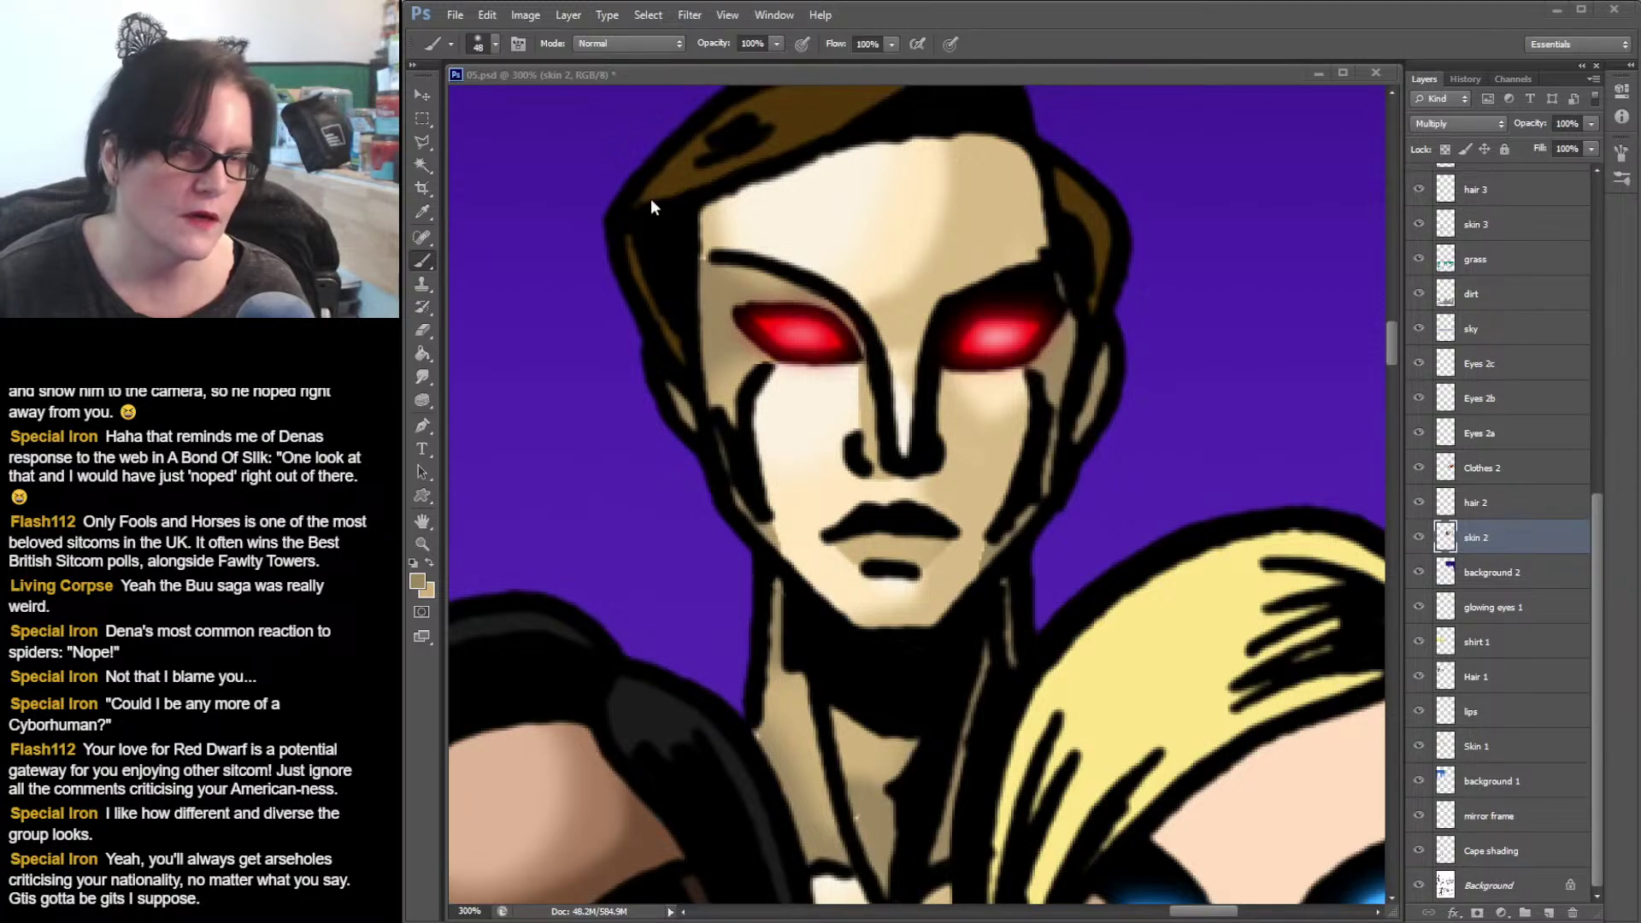
key("Return")
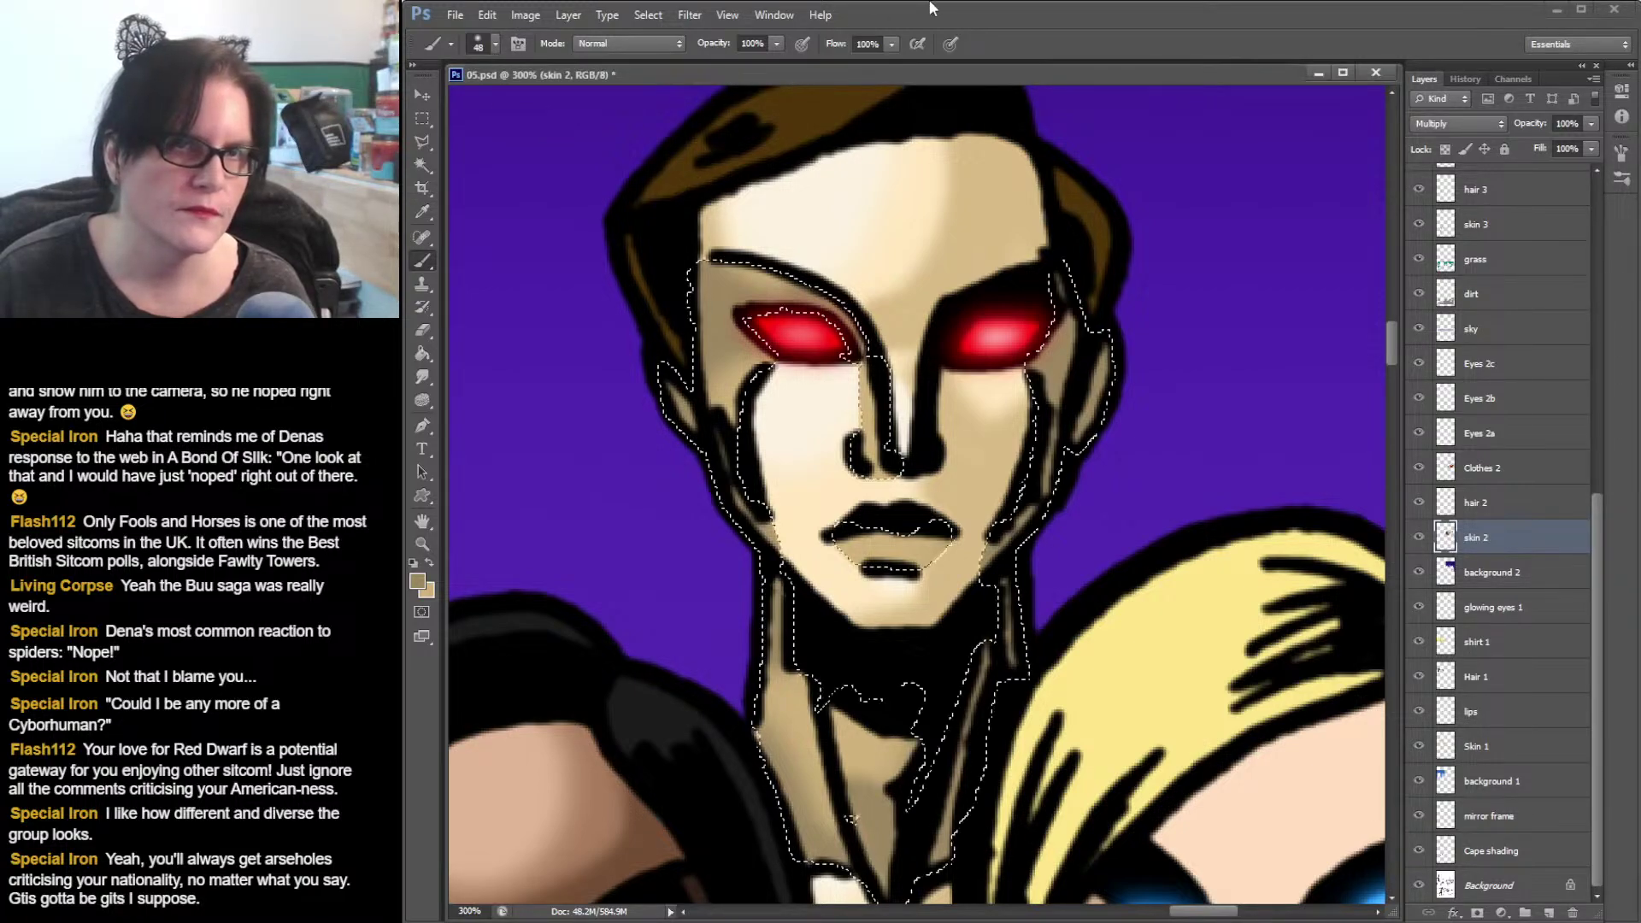
left_click(495, 45)
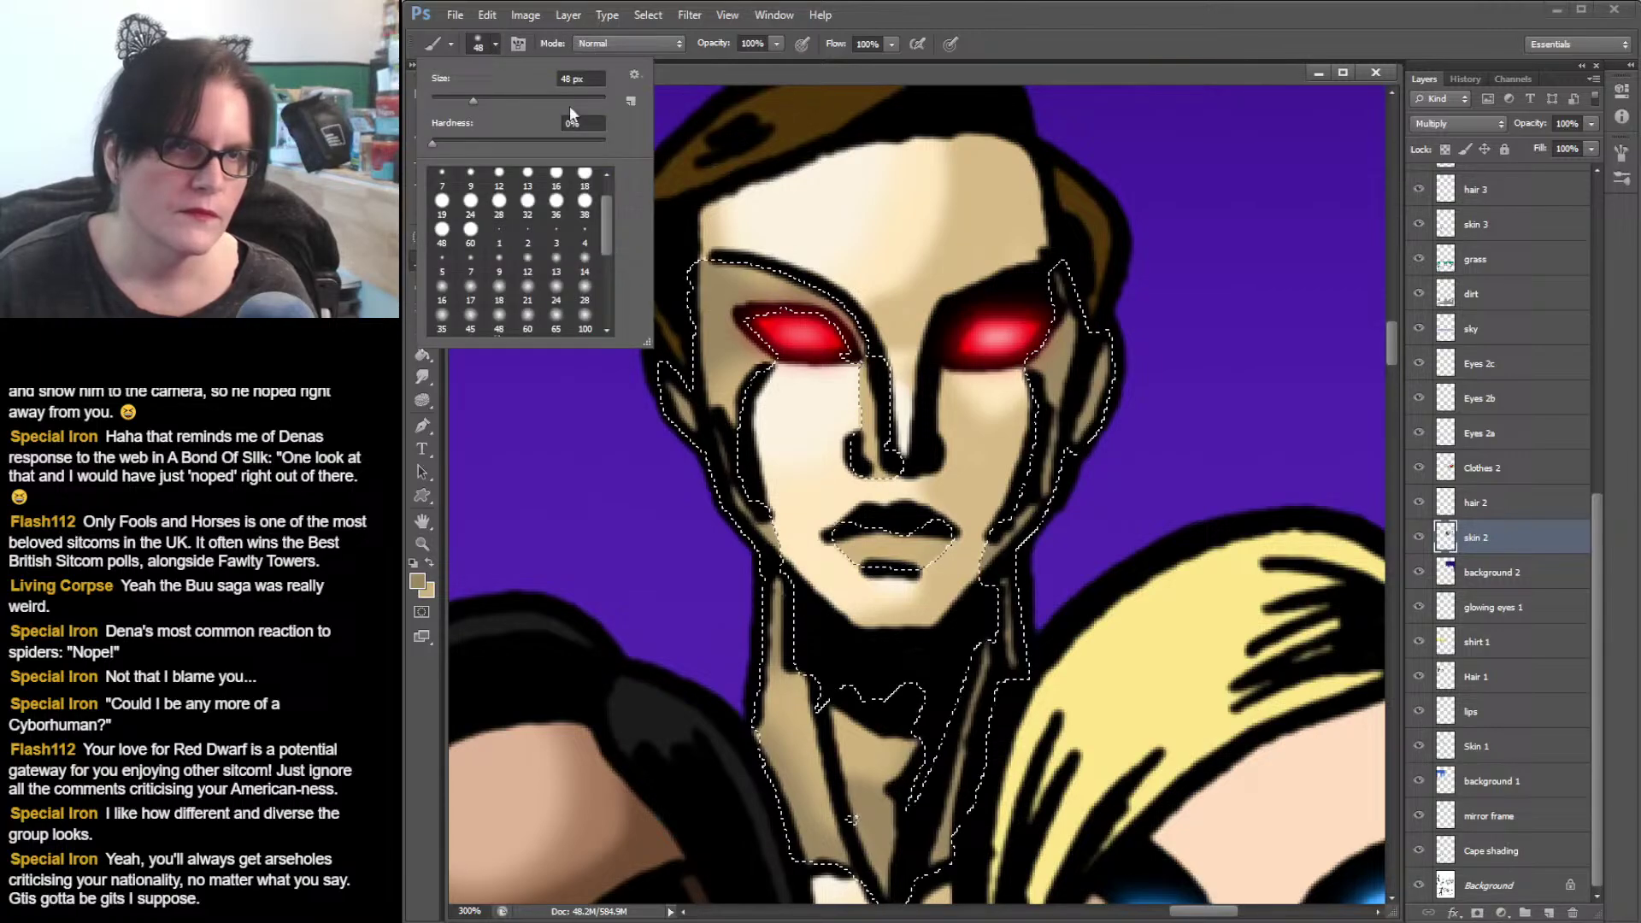
left_click(498, 293)
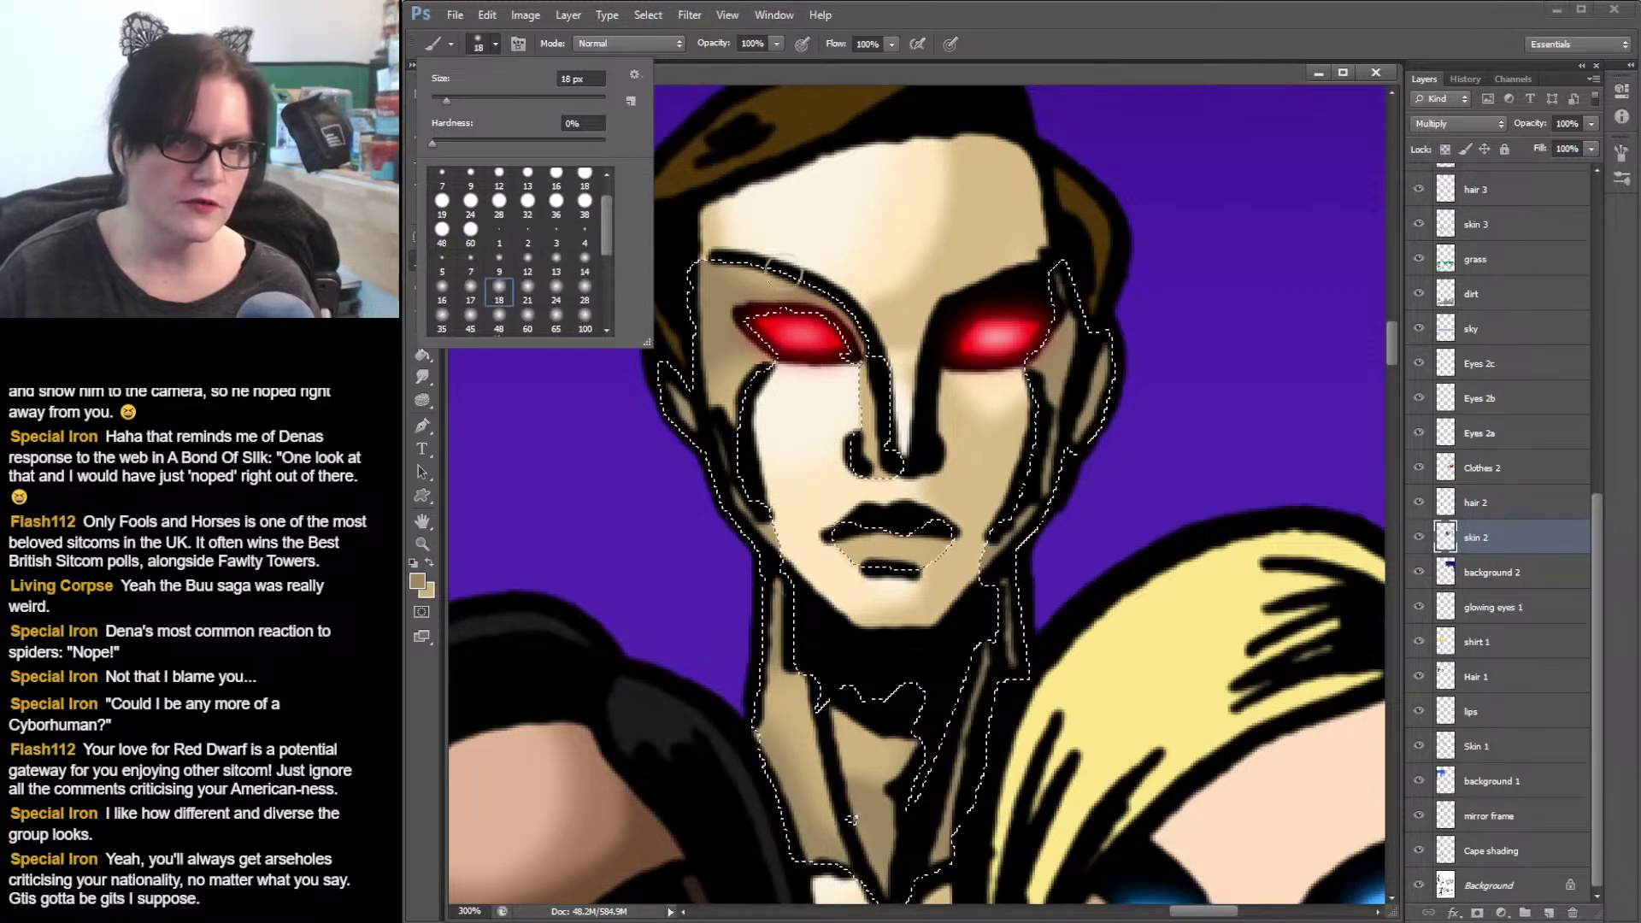
left_click(858, 334)
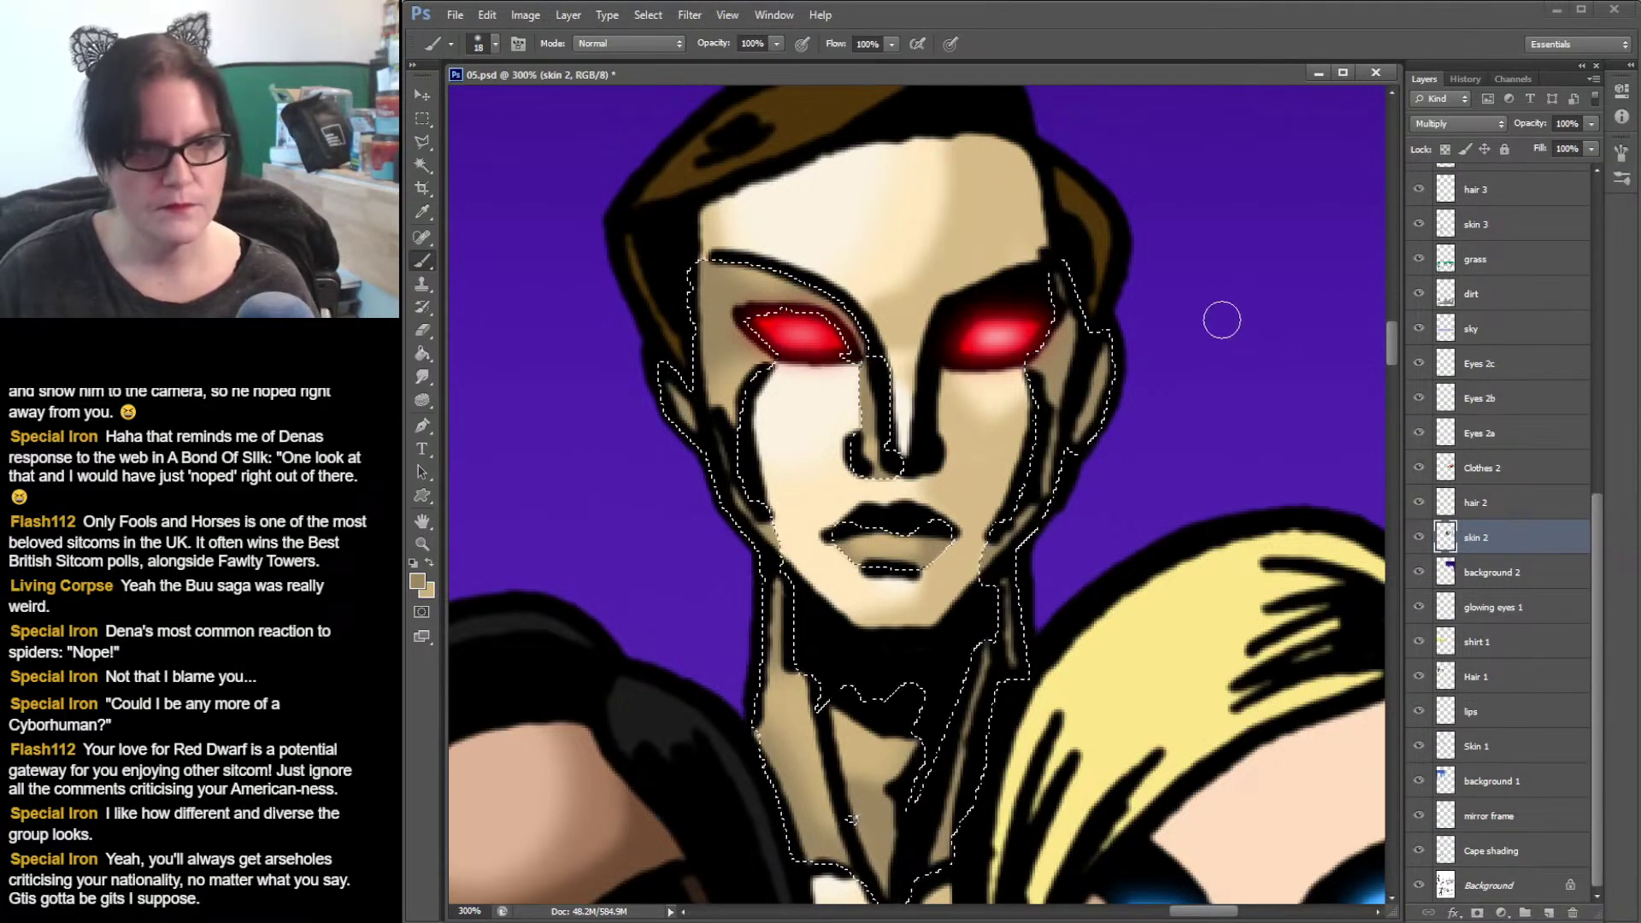
- Clear the selection and smudge the shading edges around the nose, mouth, jaw and temple with a 35 px Smudge brush at 53% strength
key("l")
left_click(423, 118)
left_click(710, 155)
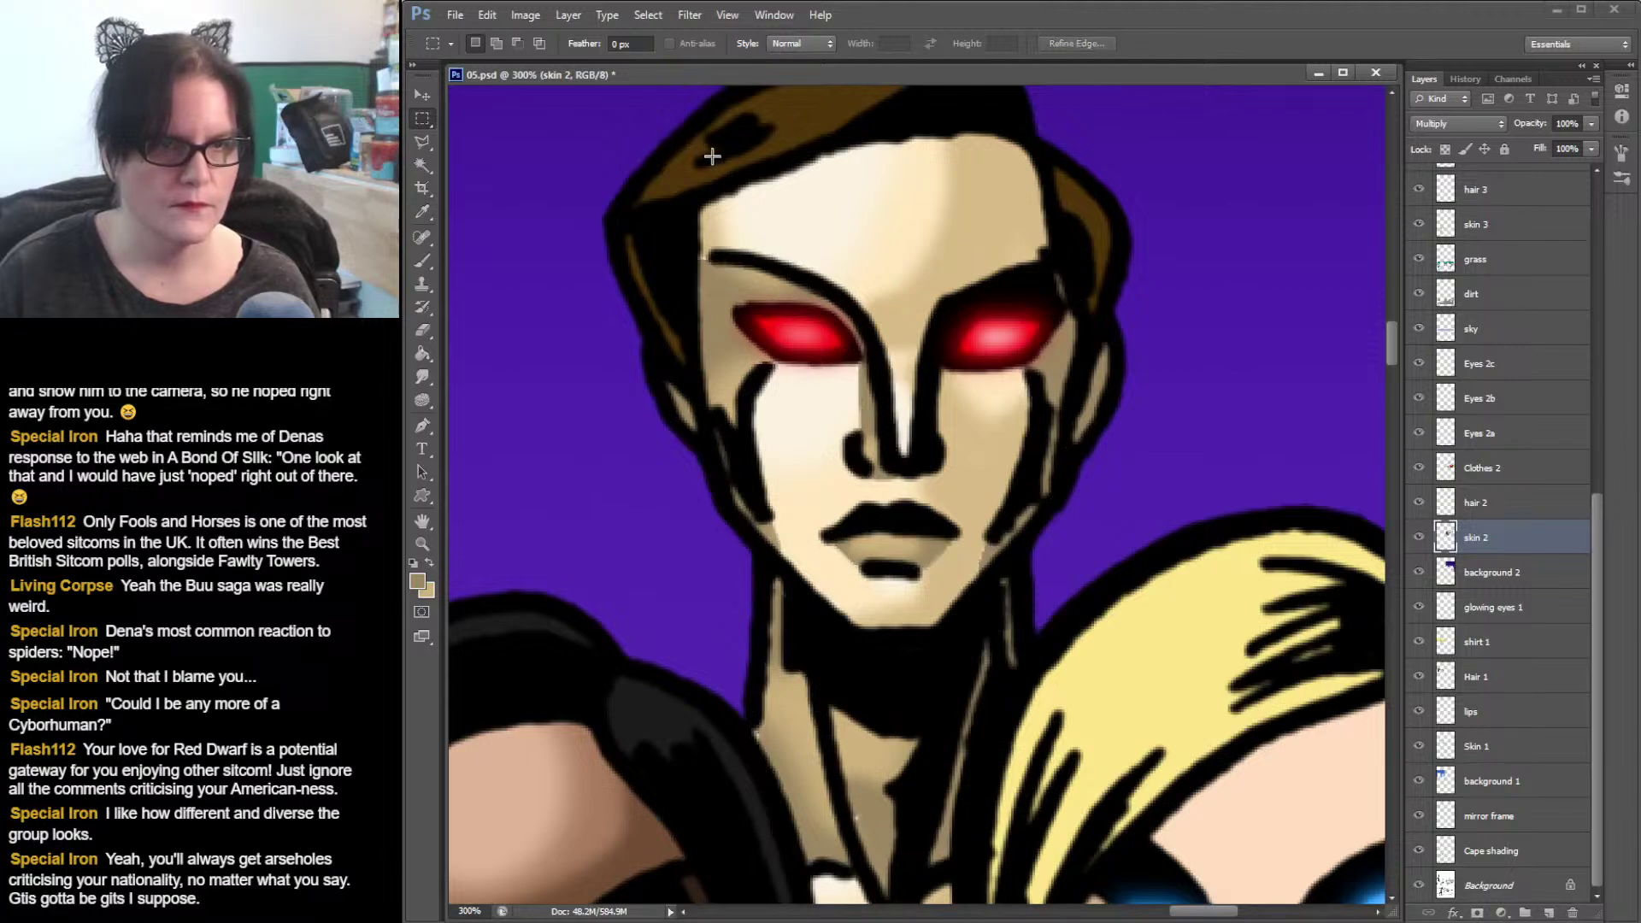
left_click(420, 381)
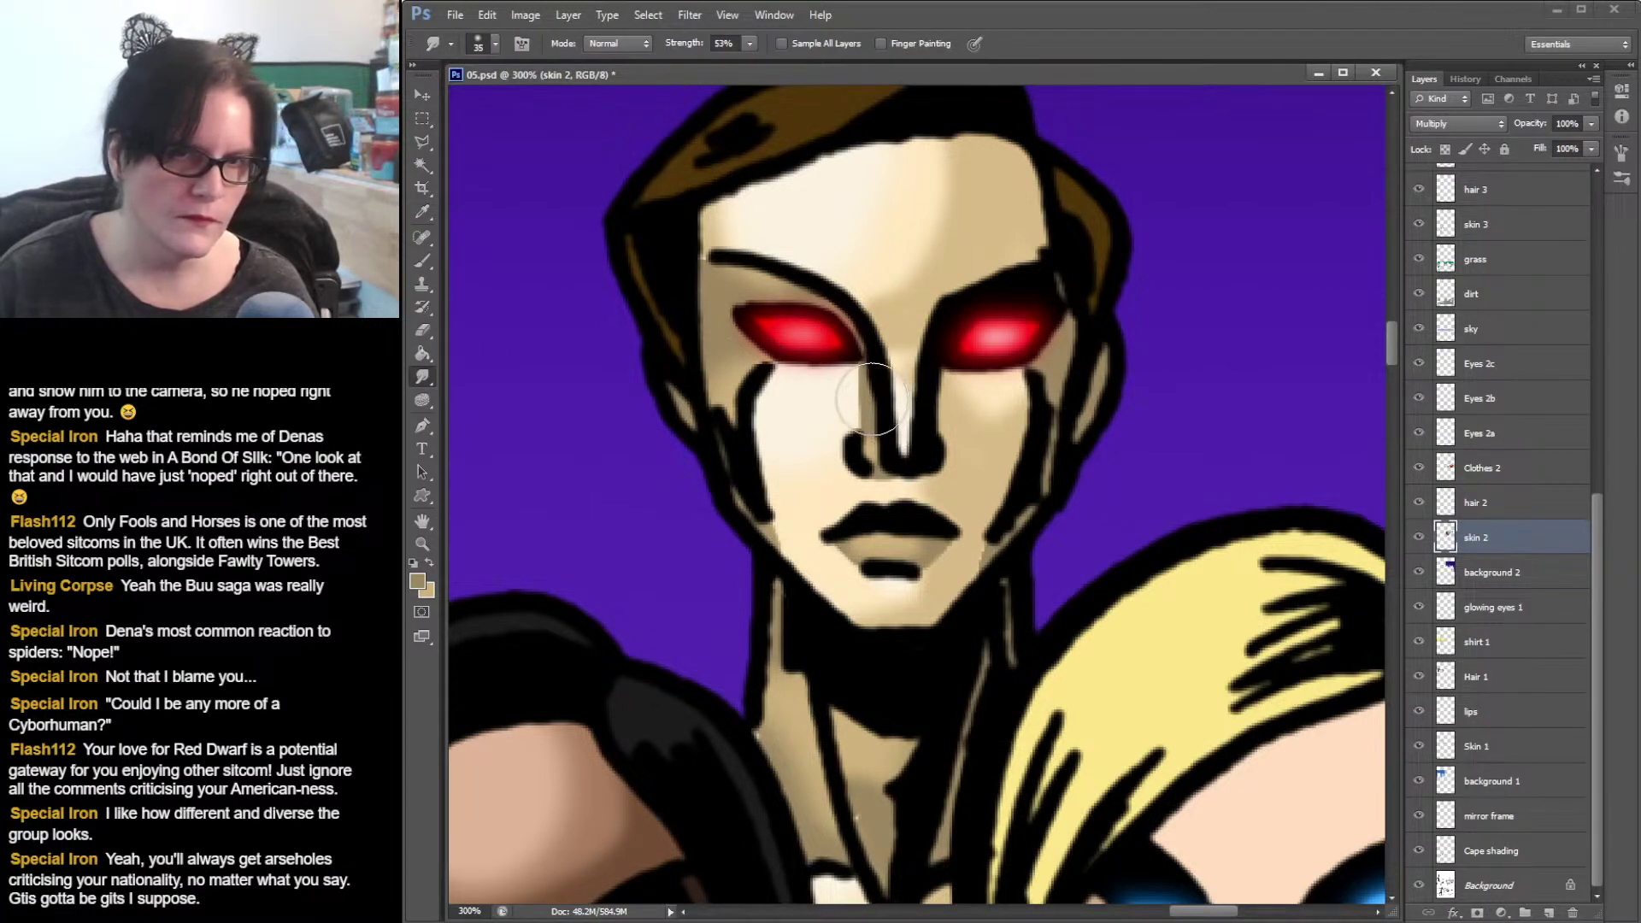
left_click_drag(861, 408, 874, 402)
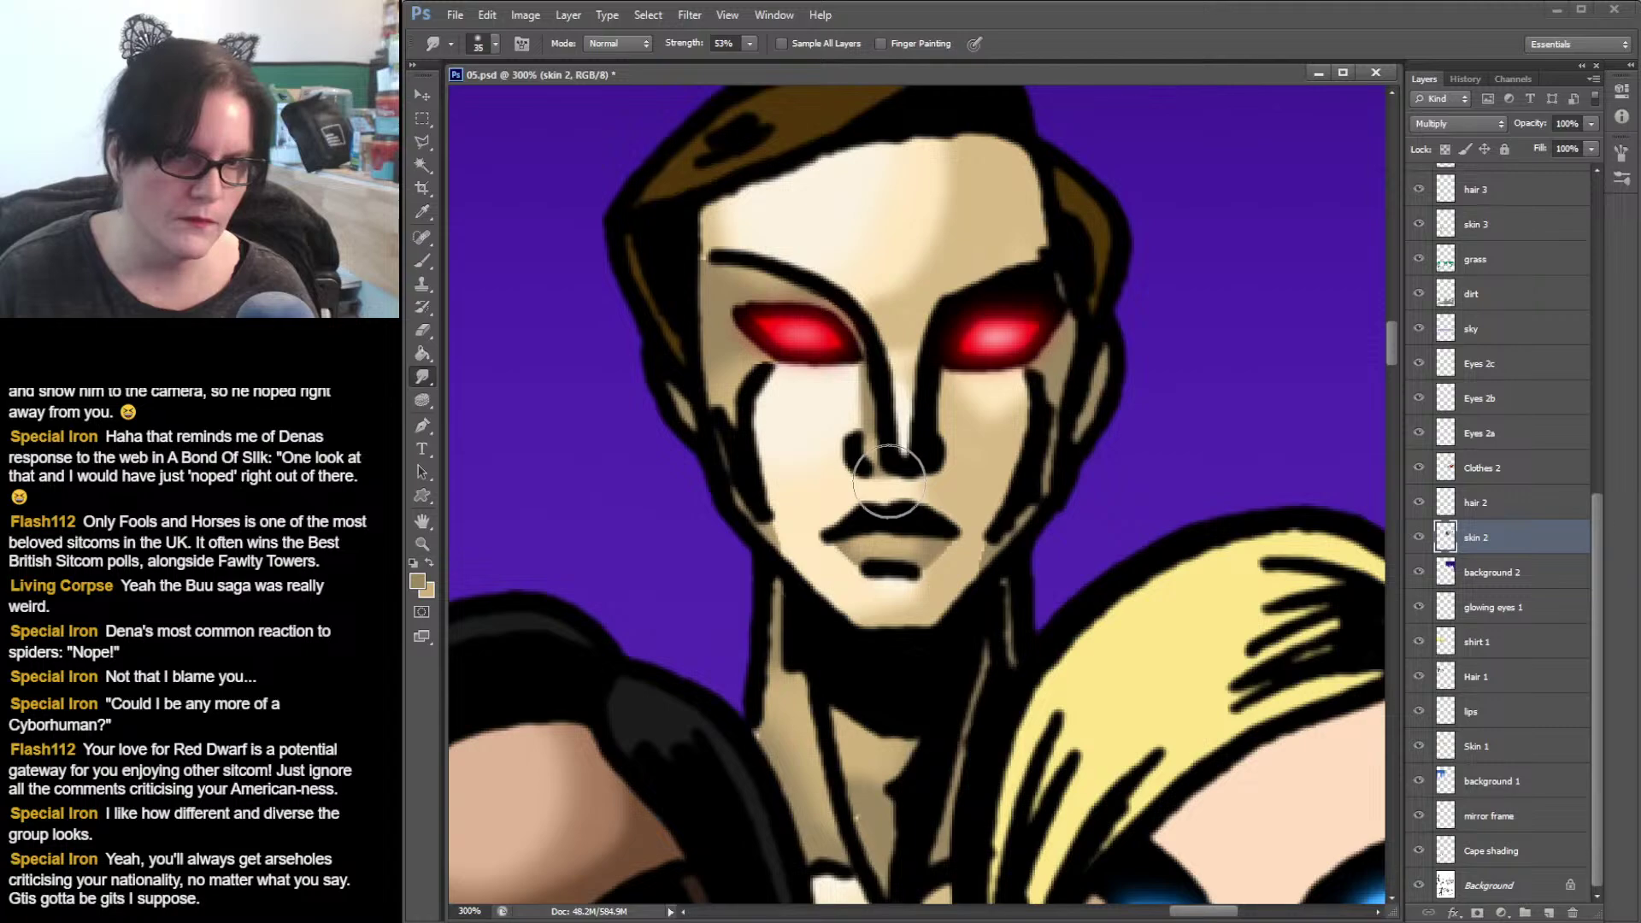
left_click_drag(924, 506, 842, 558)
mouse_move(955, 565)
left_mouse_down()
mouse_move(938, 560)
mouse_move(1004, 553)
mouse_move(990, 555)
left_mouse_up()
left_click_drag(786, 555, 776, 540)
left_click_drag(670, 249, 689, 257)
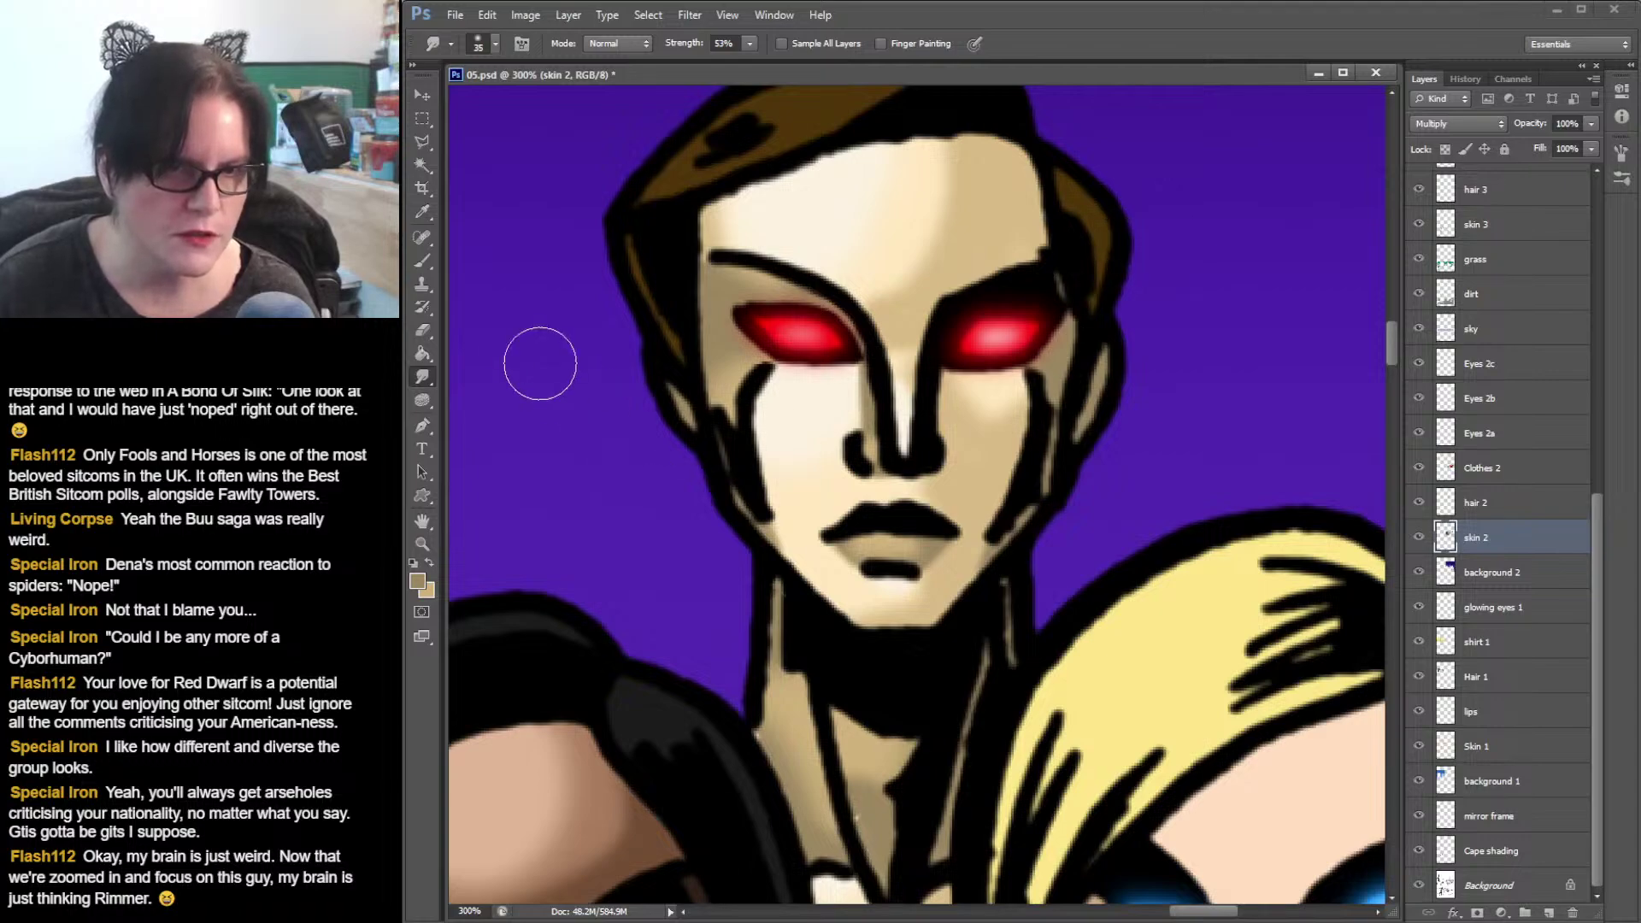
left_click_drag(790, 602, 779, 595)
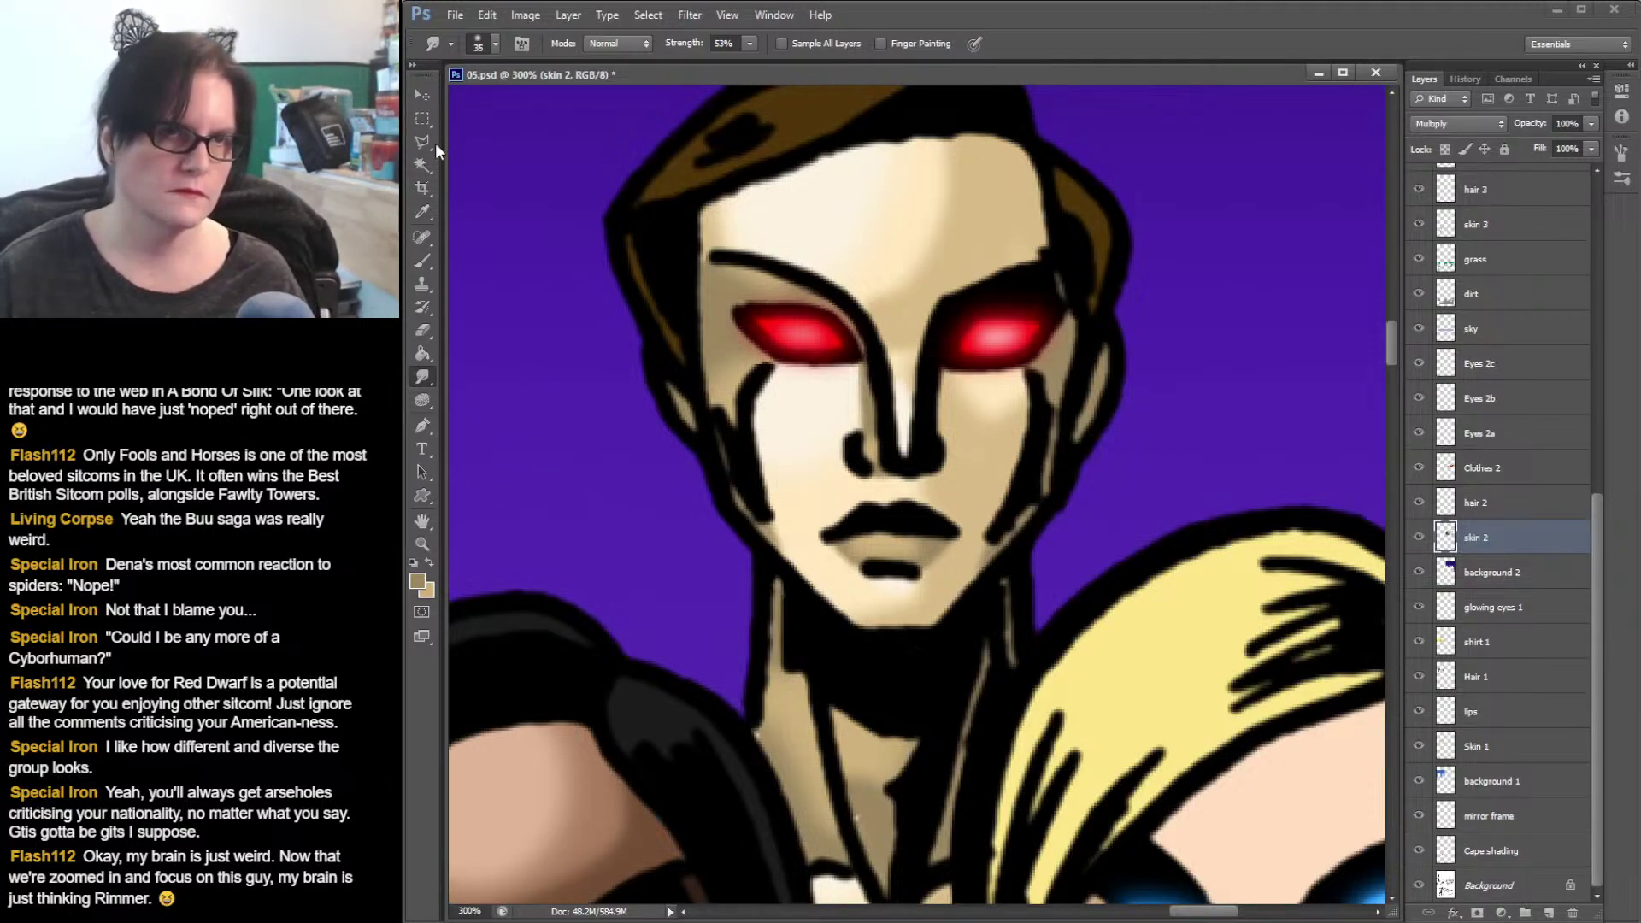
- Review the whole group panel's skin shading and compare the characters with the reference group photo in the photo viewer
left_click(423, 544)
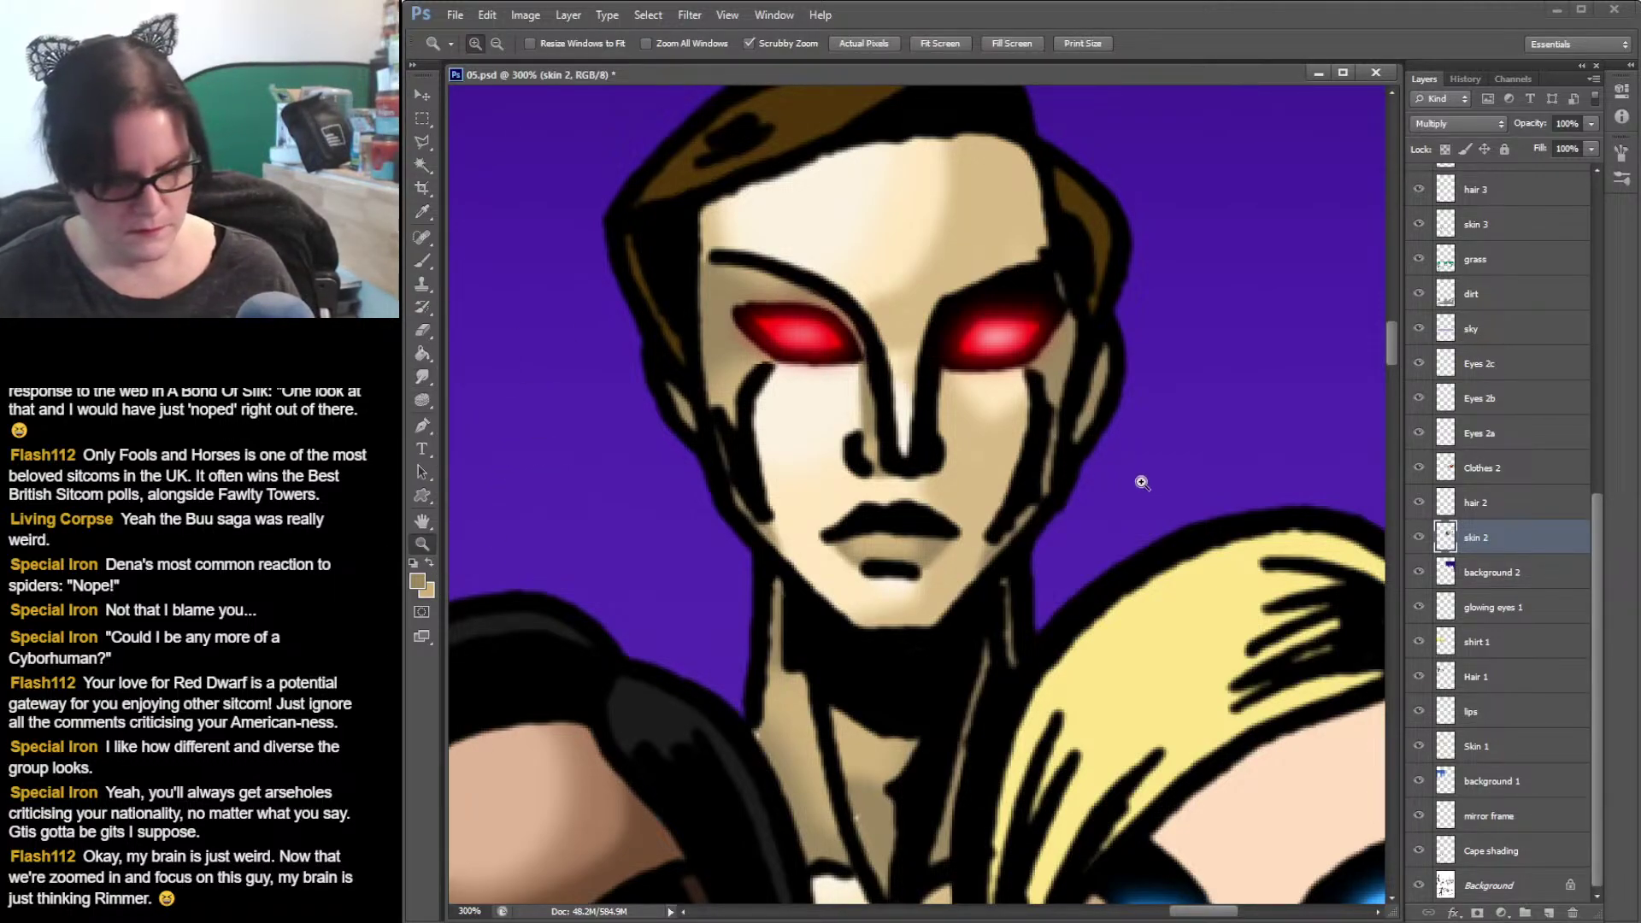
left_click(1201, 495, "alt")
left_click(1201, 496, "alt")
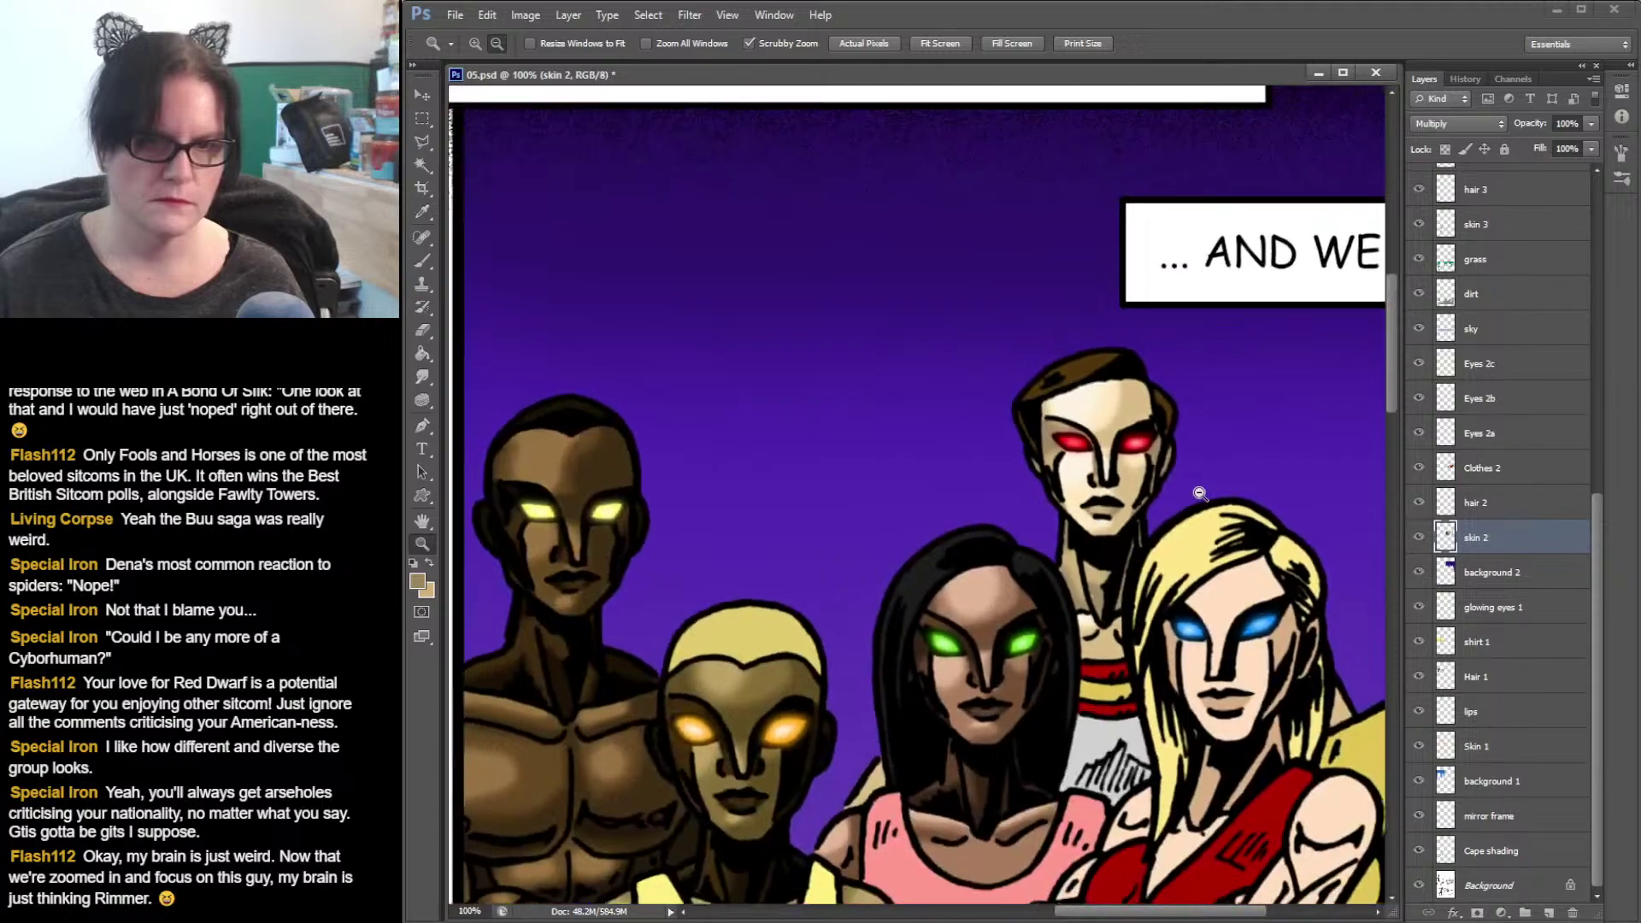
left_click(1201, 496, "alt")
left_click_drag(1201, 530, 954, 276)
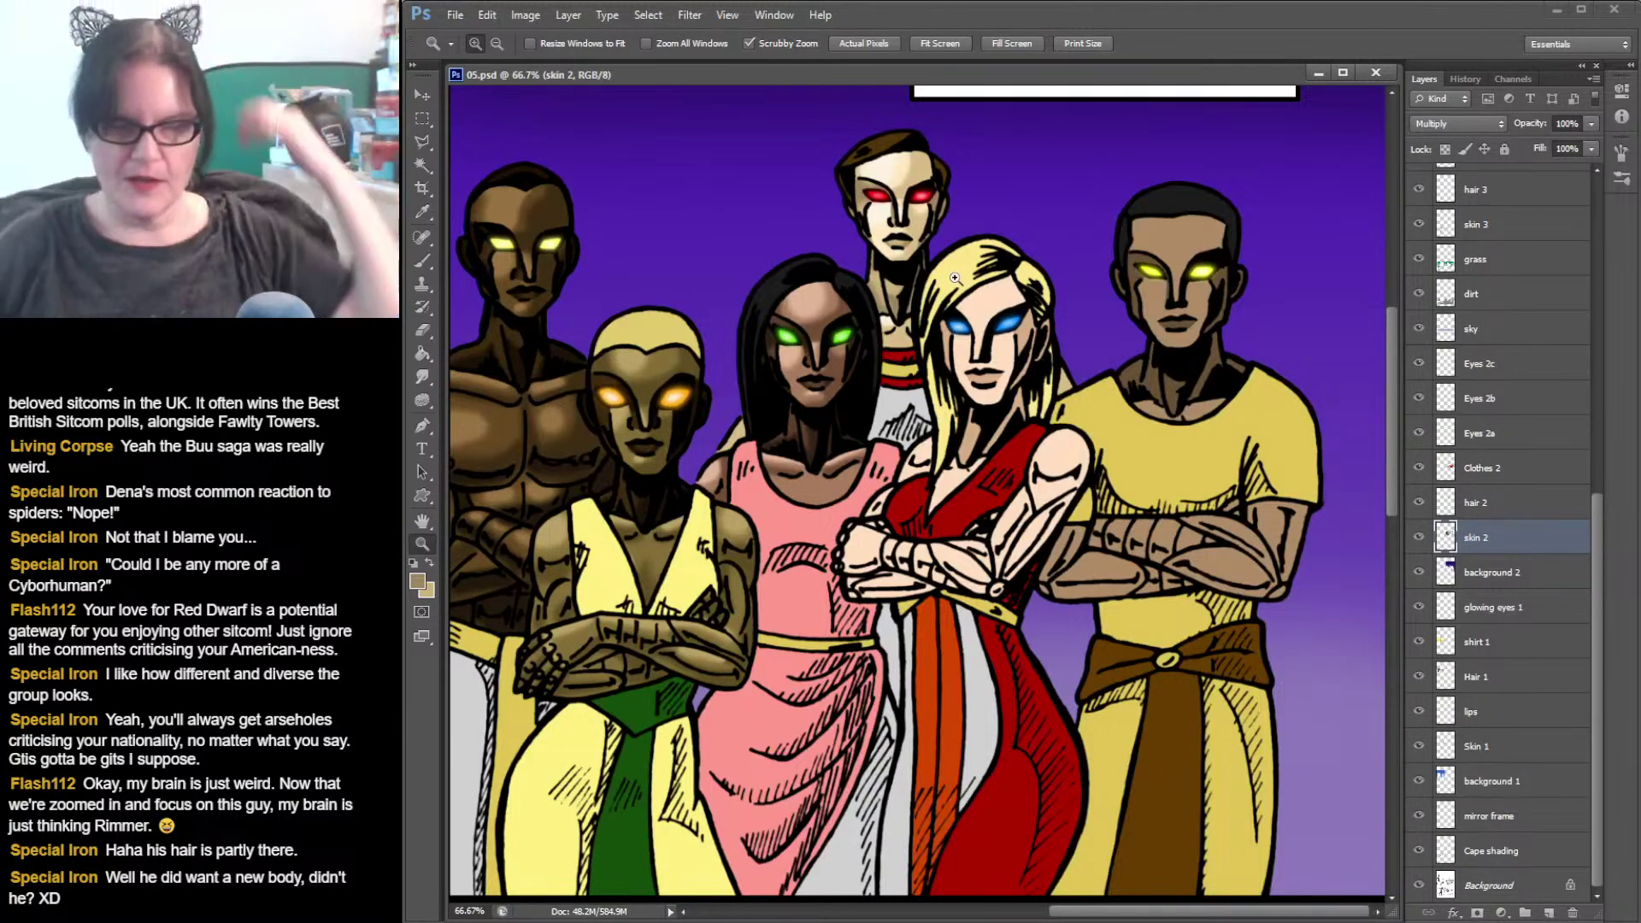
left_click_drag(401, 120, 1108, 104)
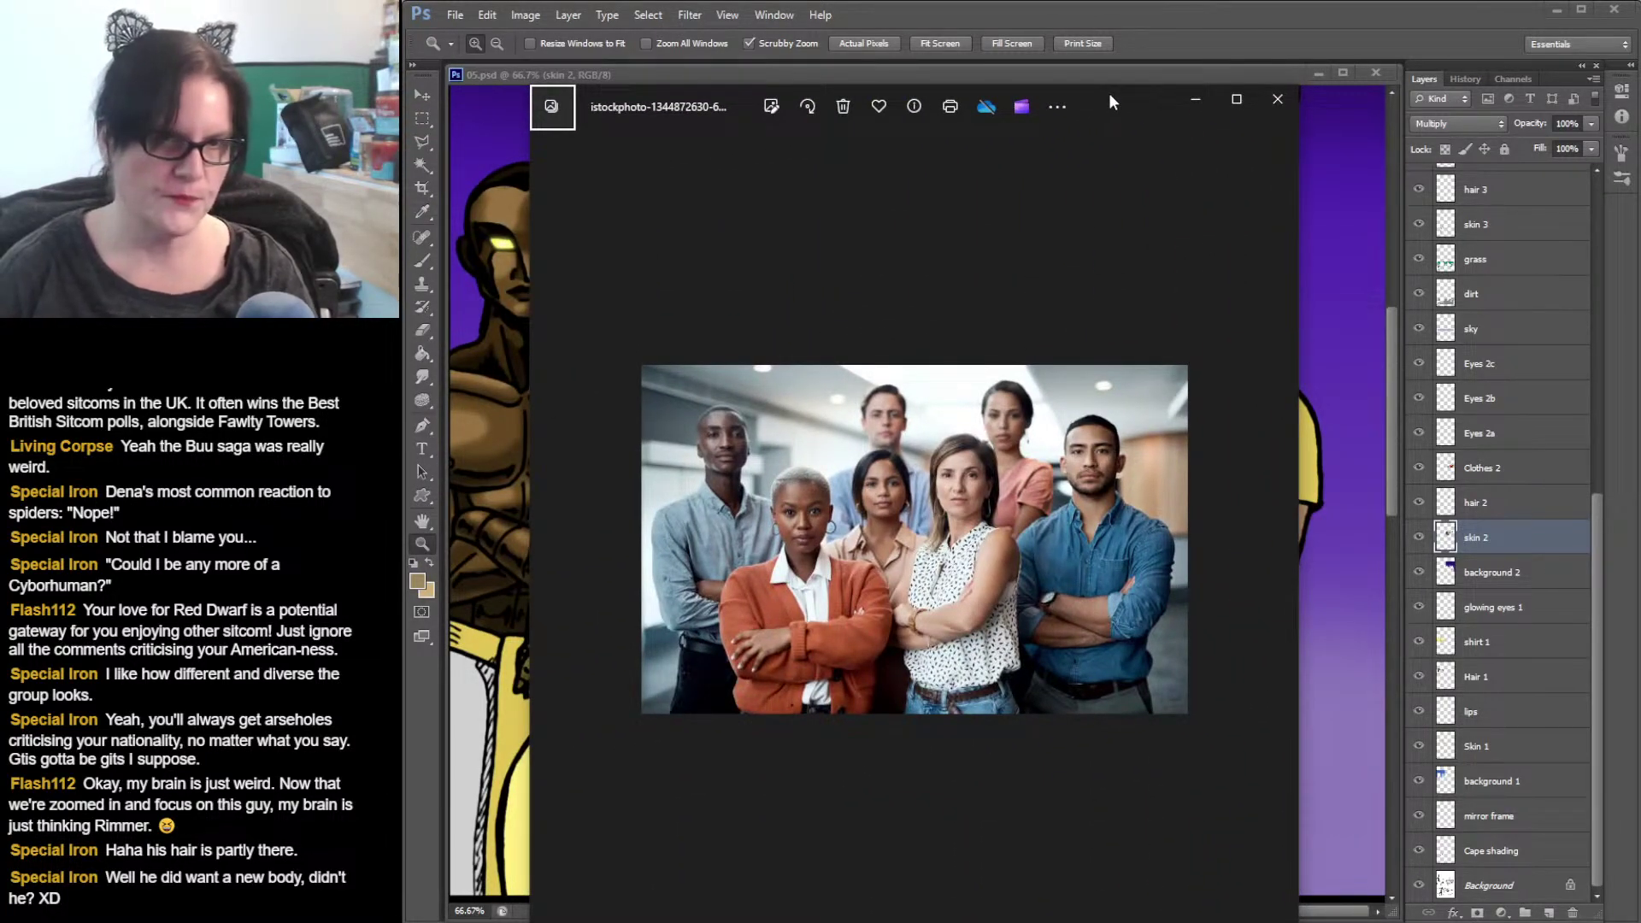
left_click_drag(1110, 102, 206, 96)
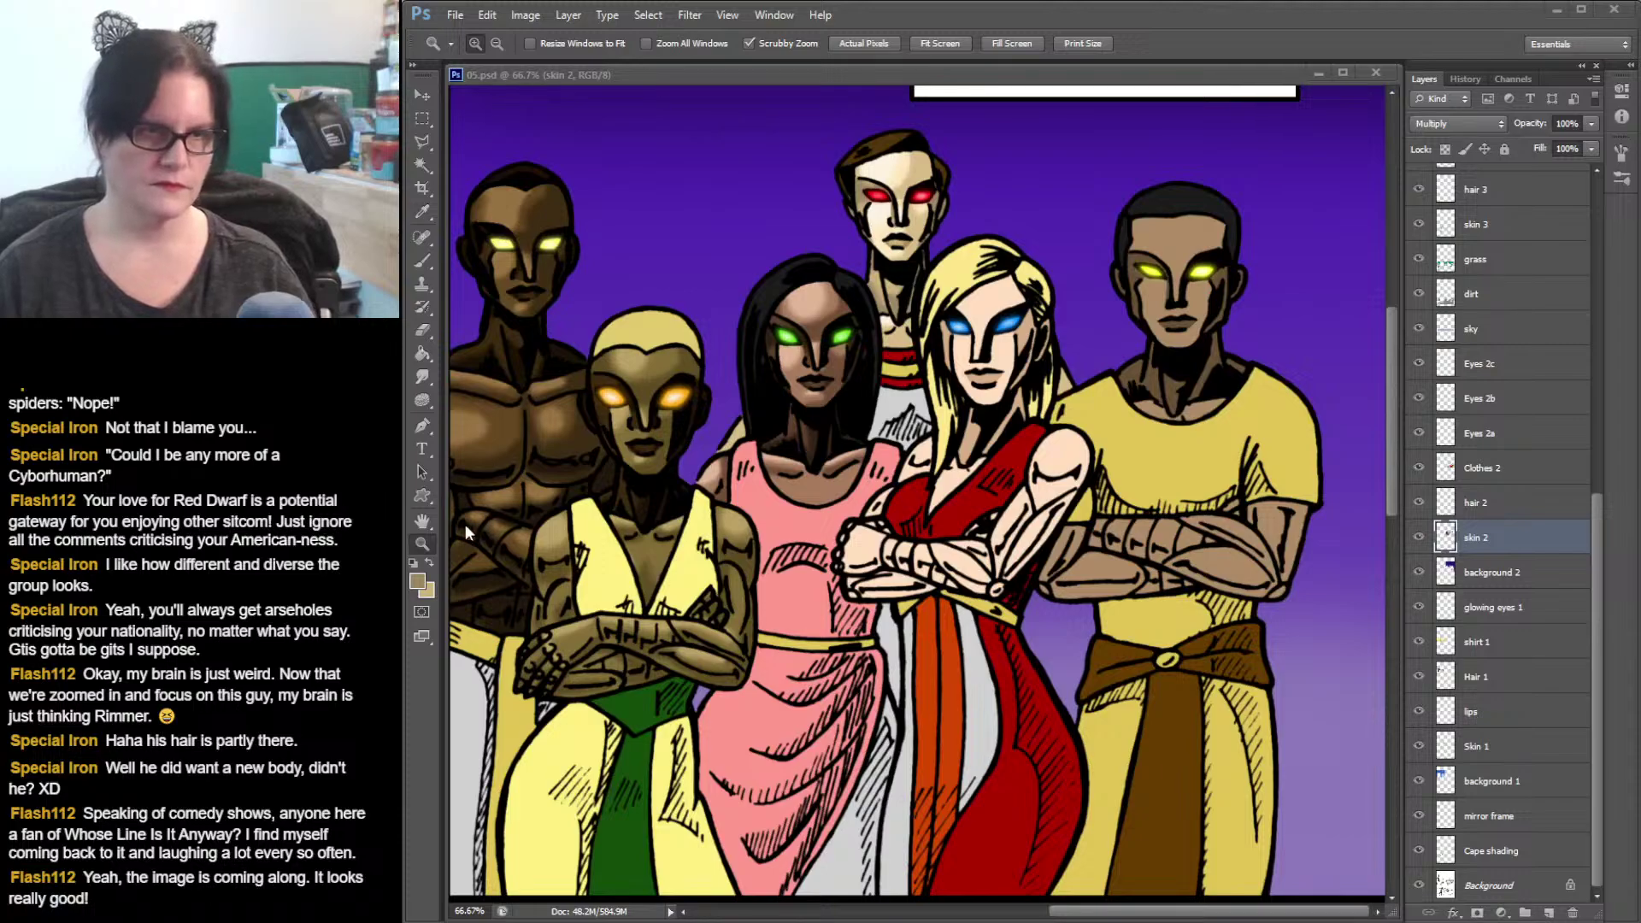
left_click(991, 77)
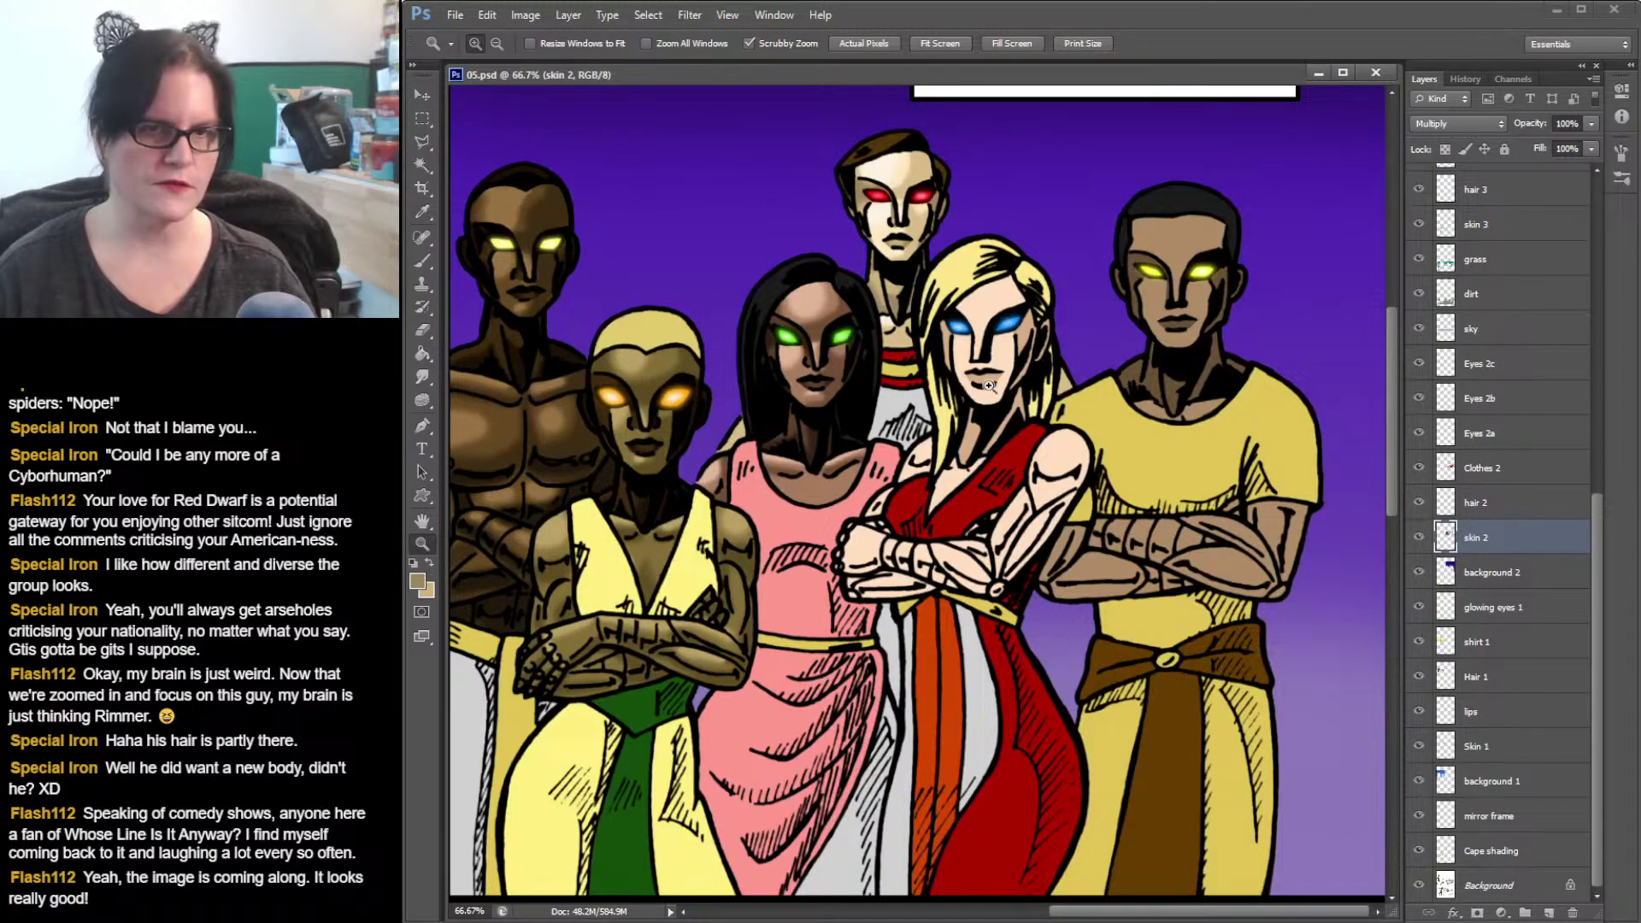
- Select the blue-eyed blonde woman's face, chest, shoulder and arm skin on the skin 2 layer with the Magic Wand
left_click(422, 165)
left_click(984, 313)
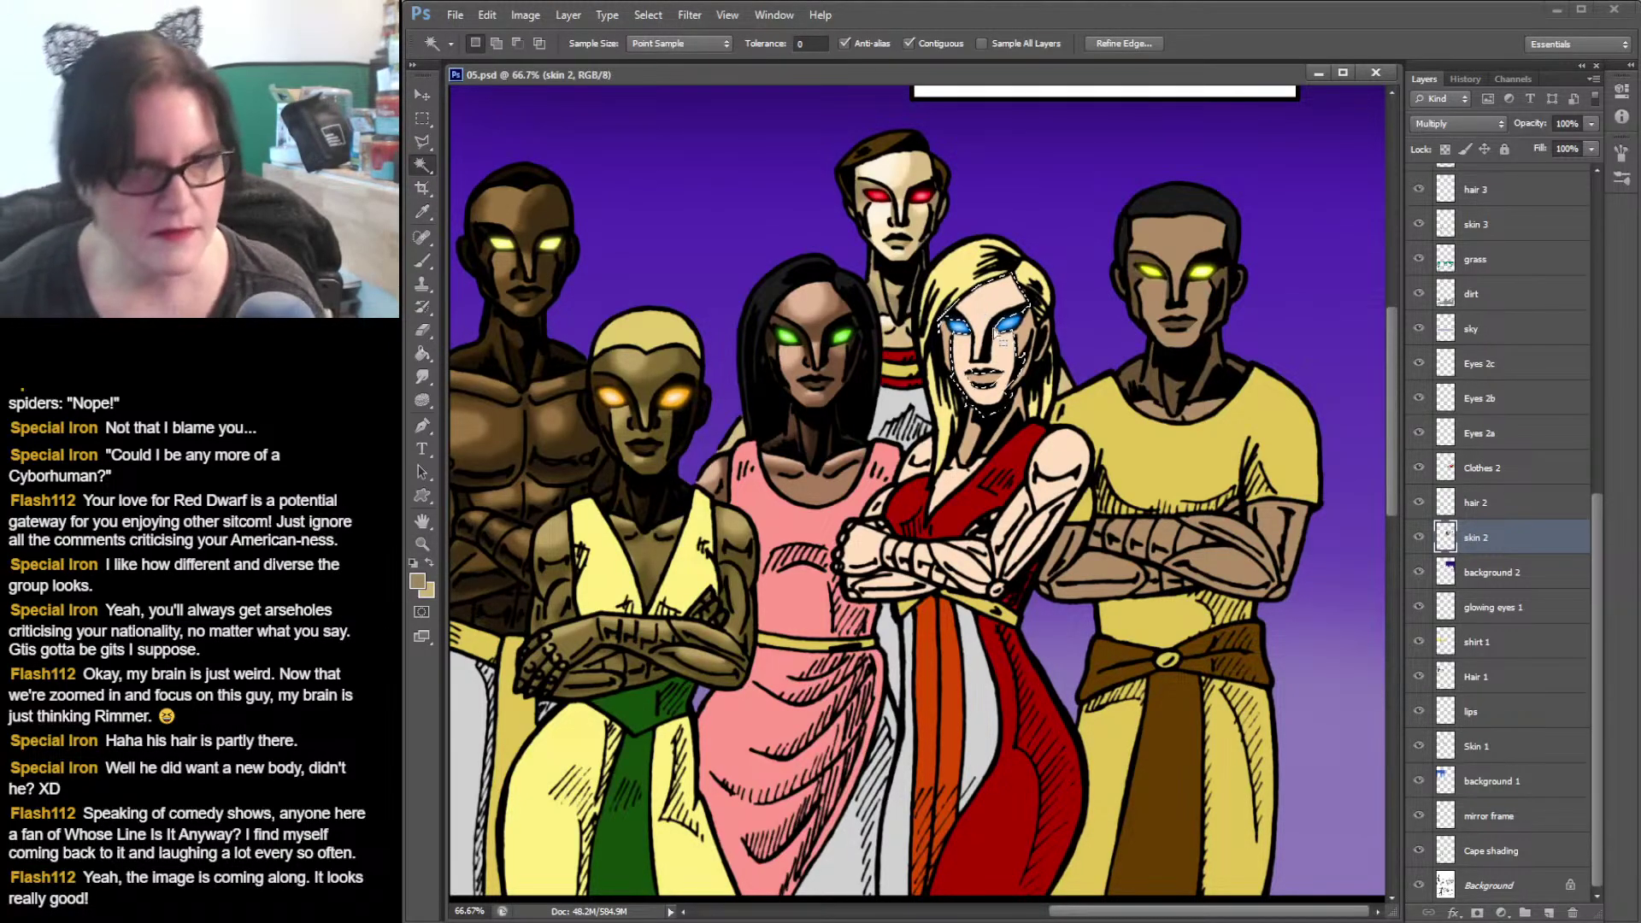
left_click(913, 462, "shift")
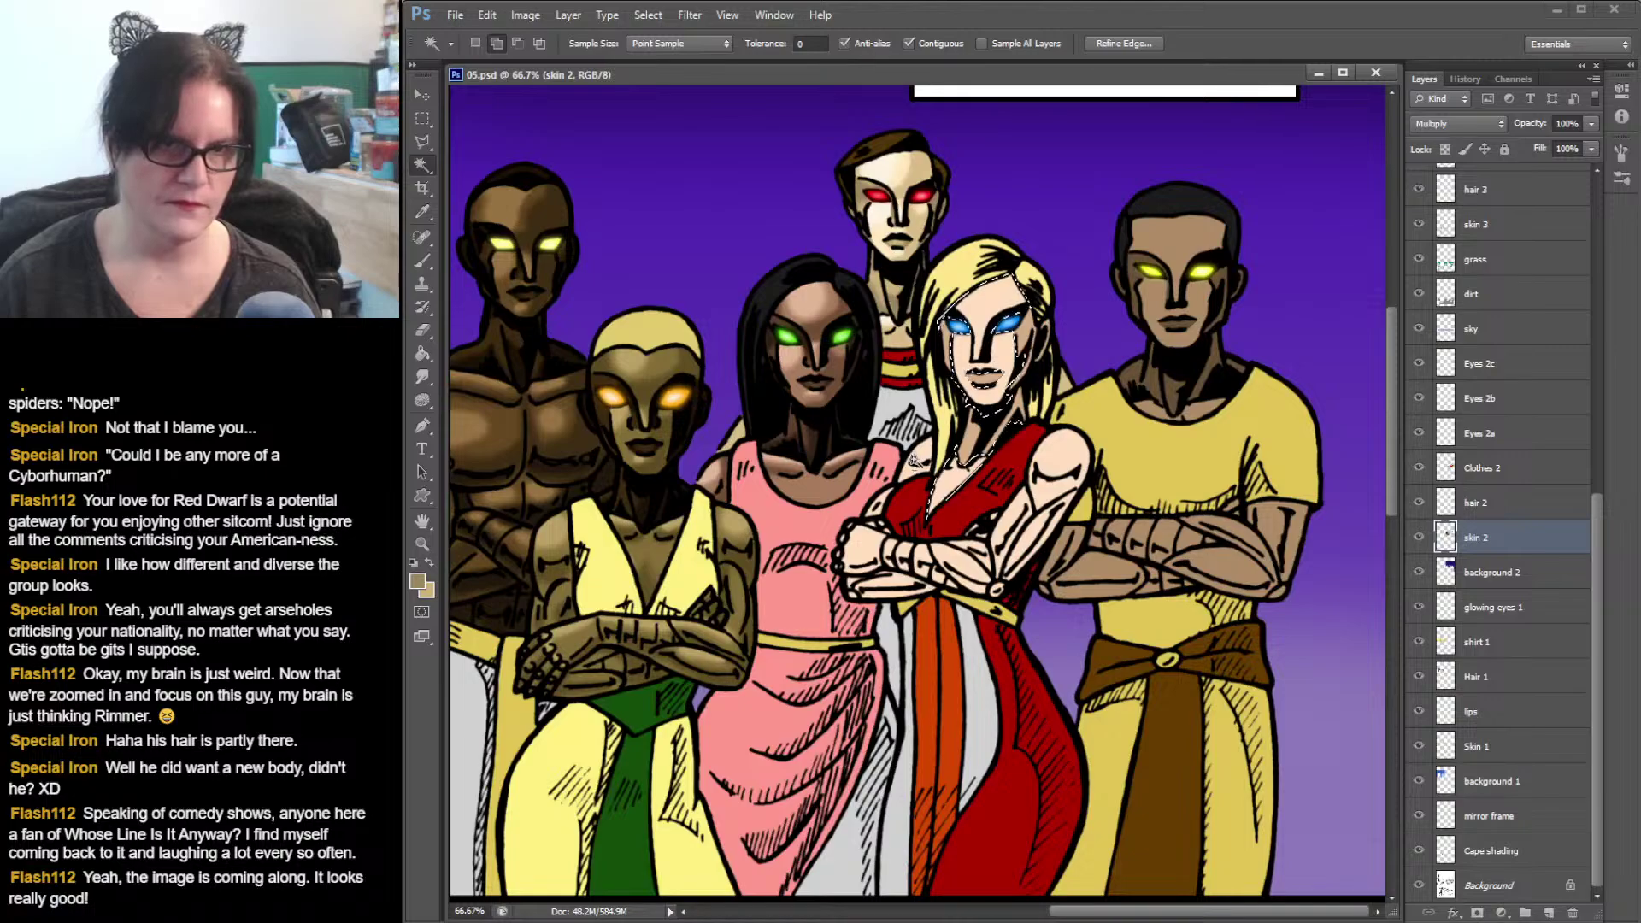
left_click(914, 461, "shift")
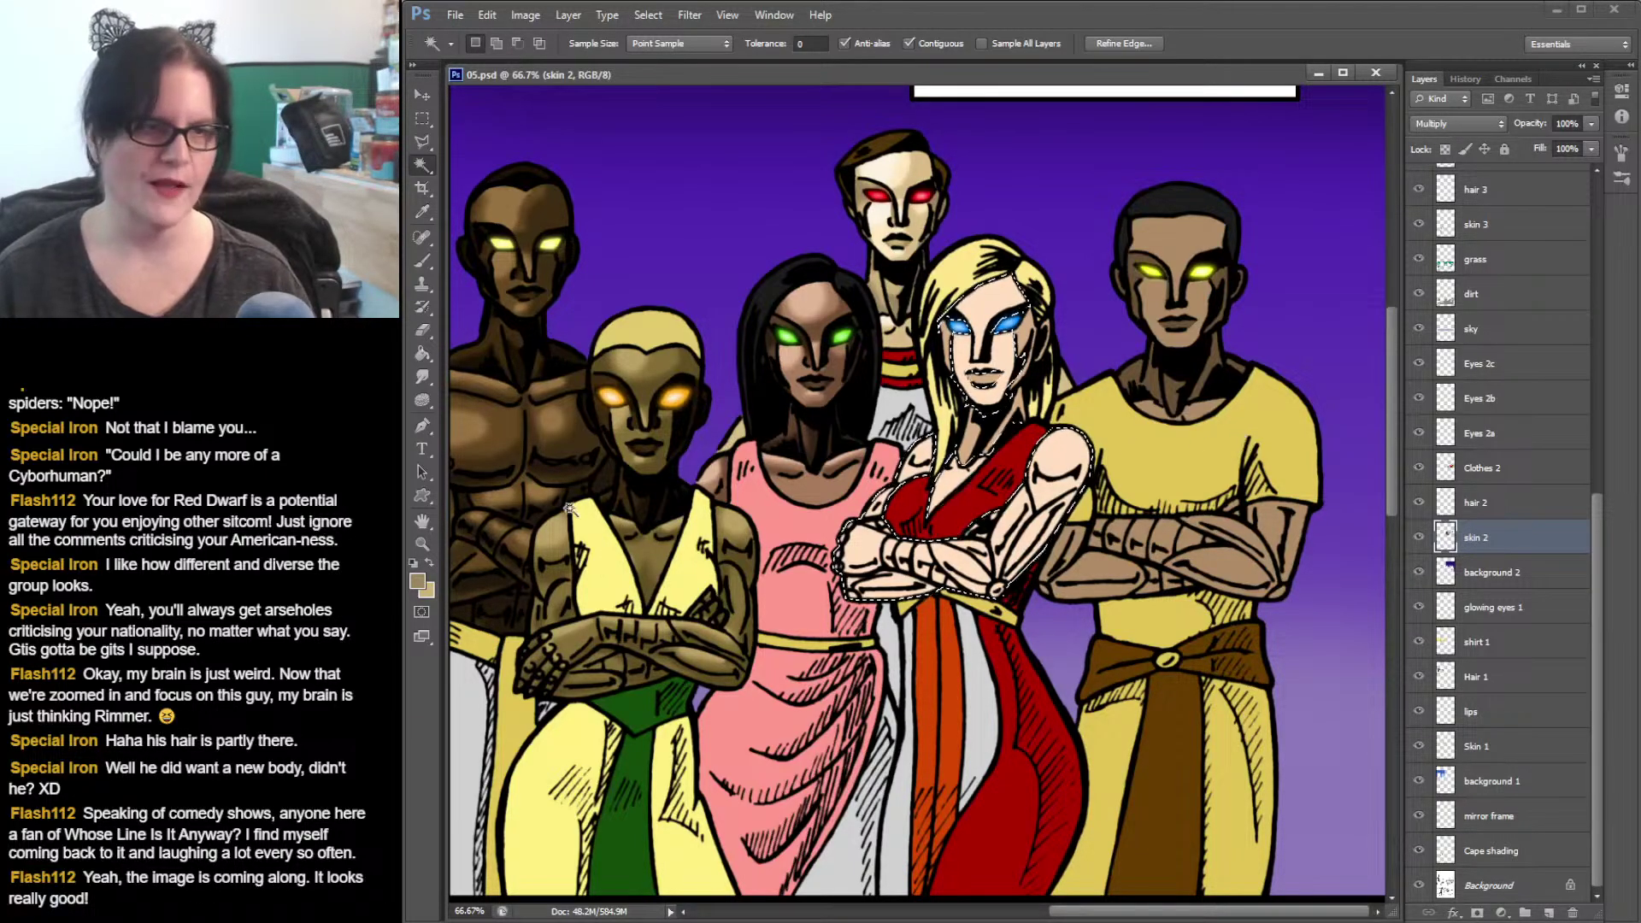
left_click(424, 540)
left_click(1046, 423)
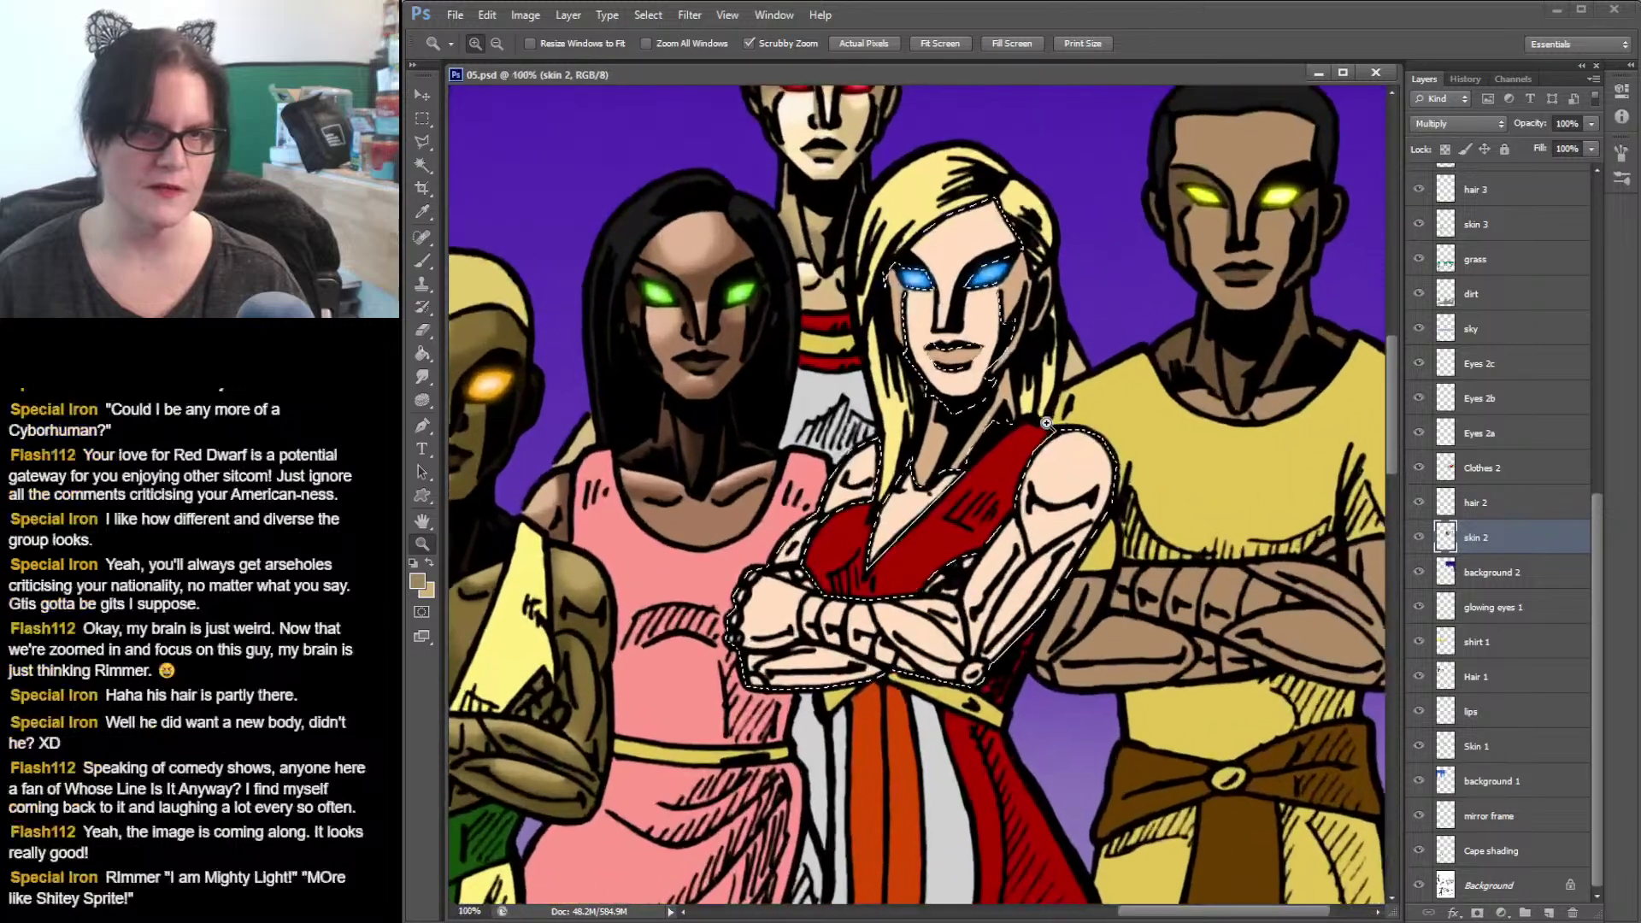
left_click(1046, 423)
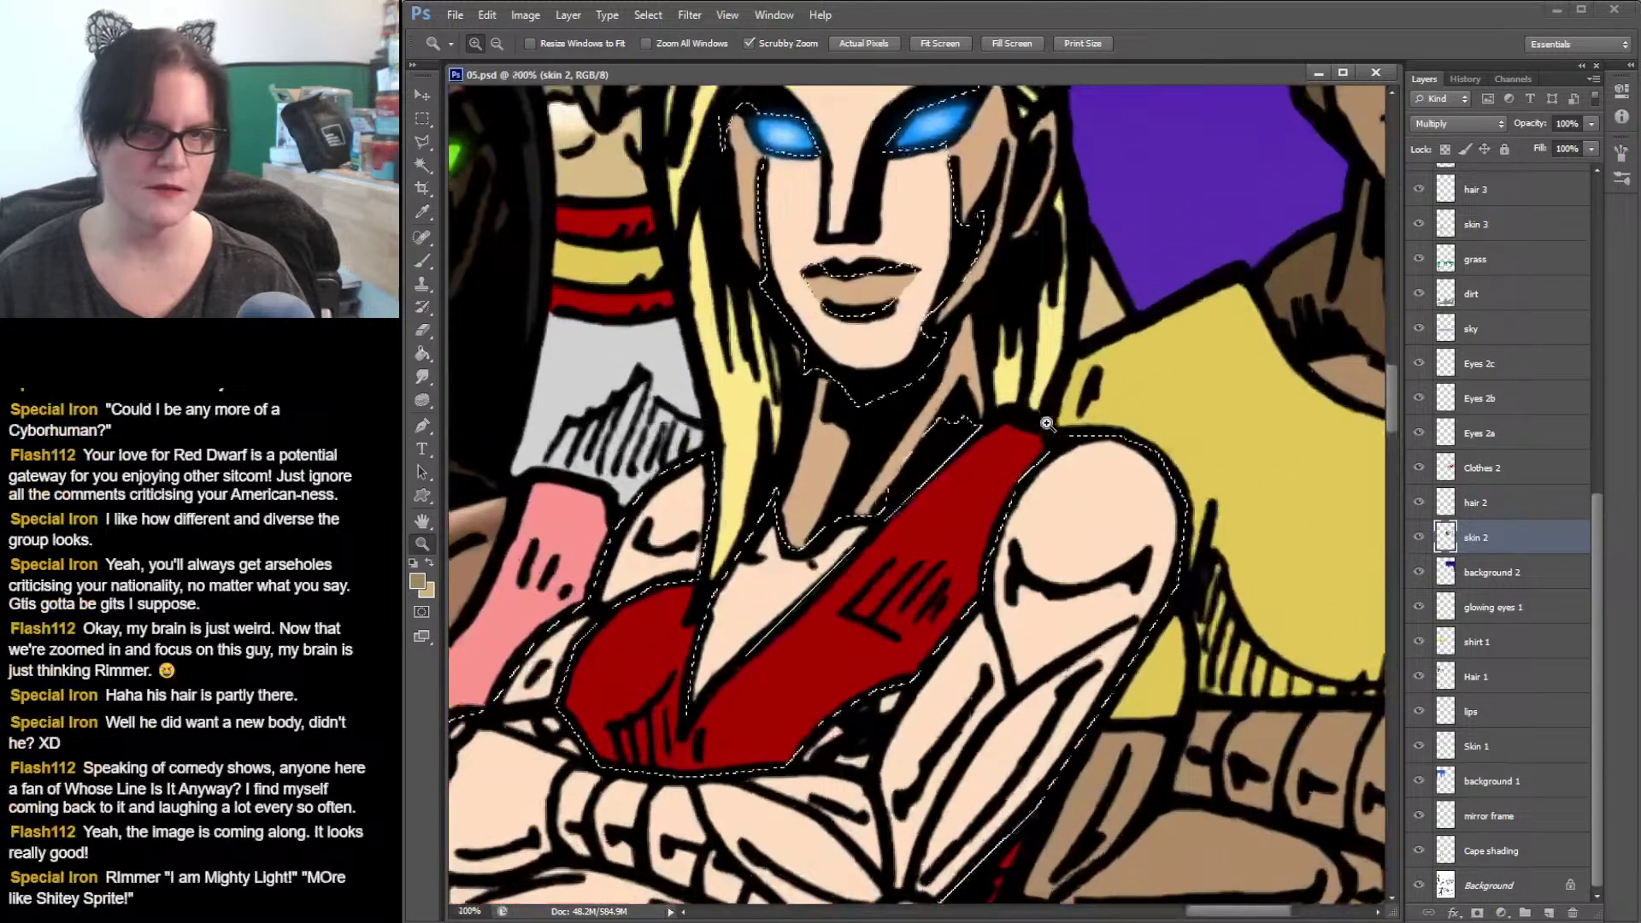
left_click(999, 450, "alt")
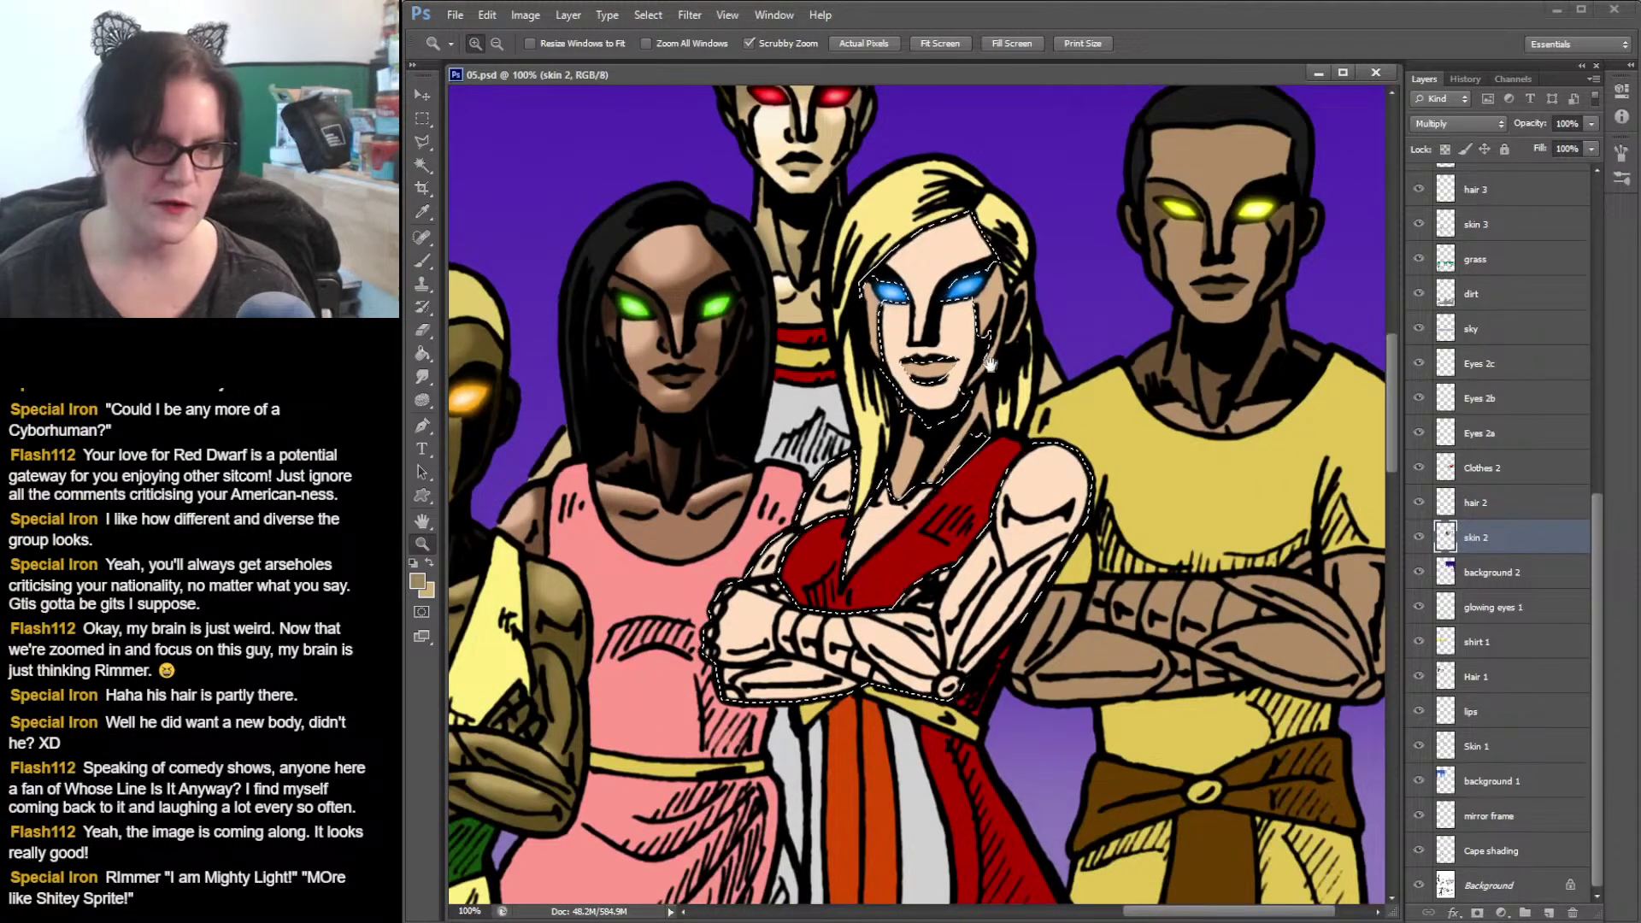
left_click_drag(989, 366, 1006, 478)
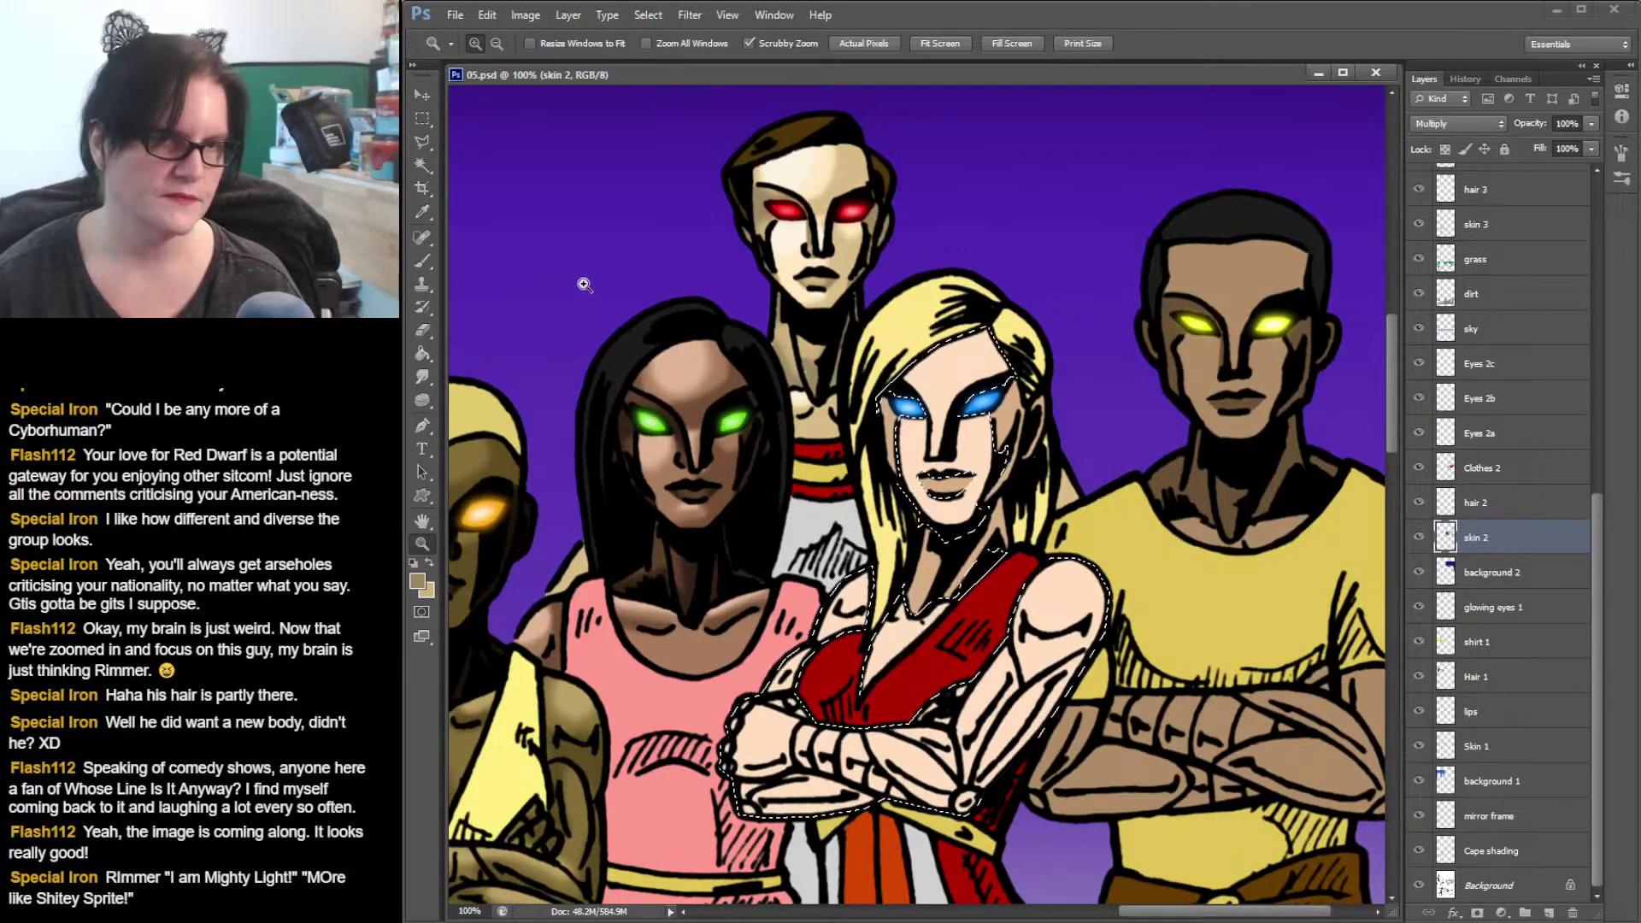
- Choose a soft 65 px brush, sample the blonde woman's skin tone and darken the foreground colour to #f1bd8a
left_click(423, 265)
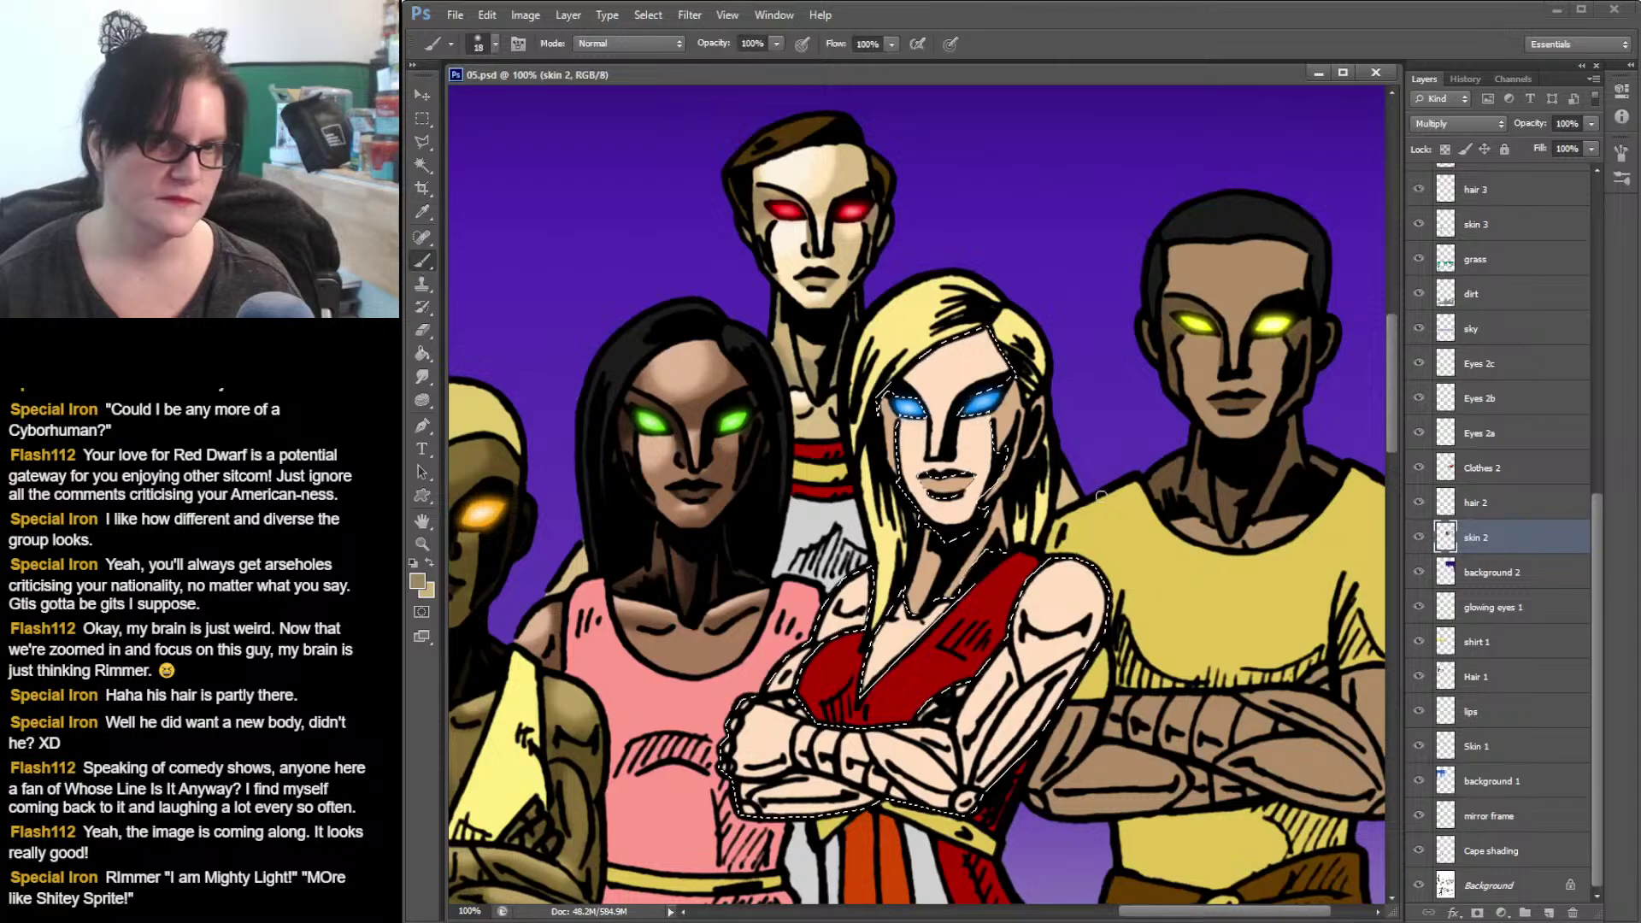
left_click(498, 47)
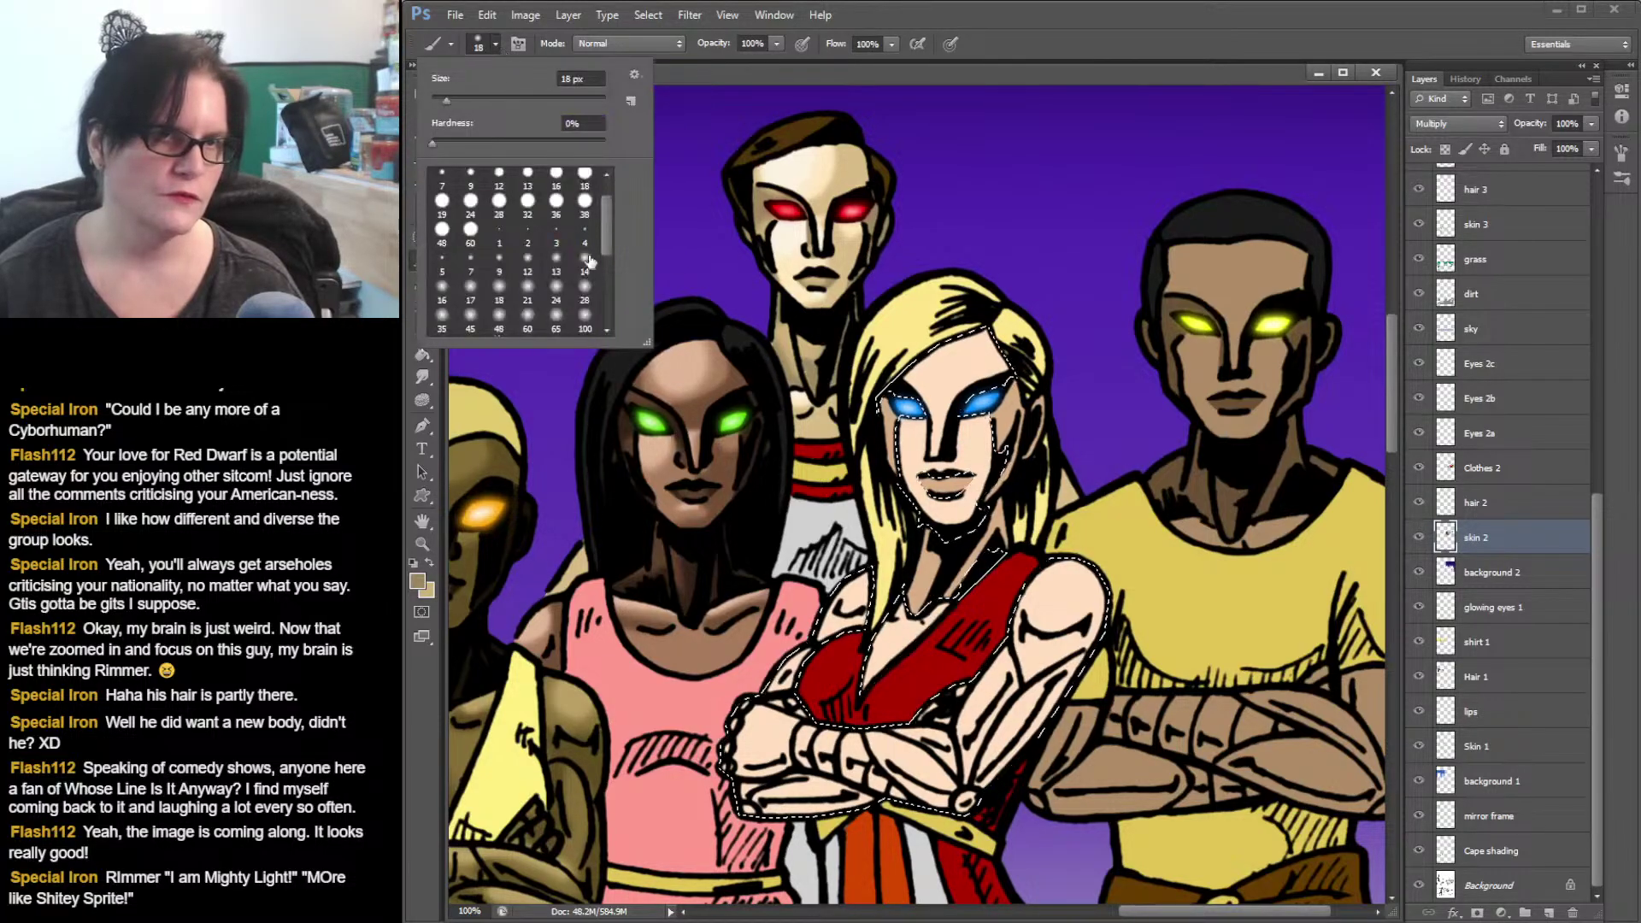
left_click(556, 288)
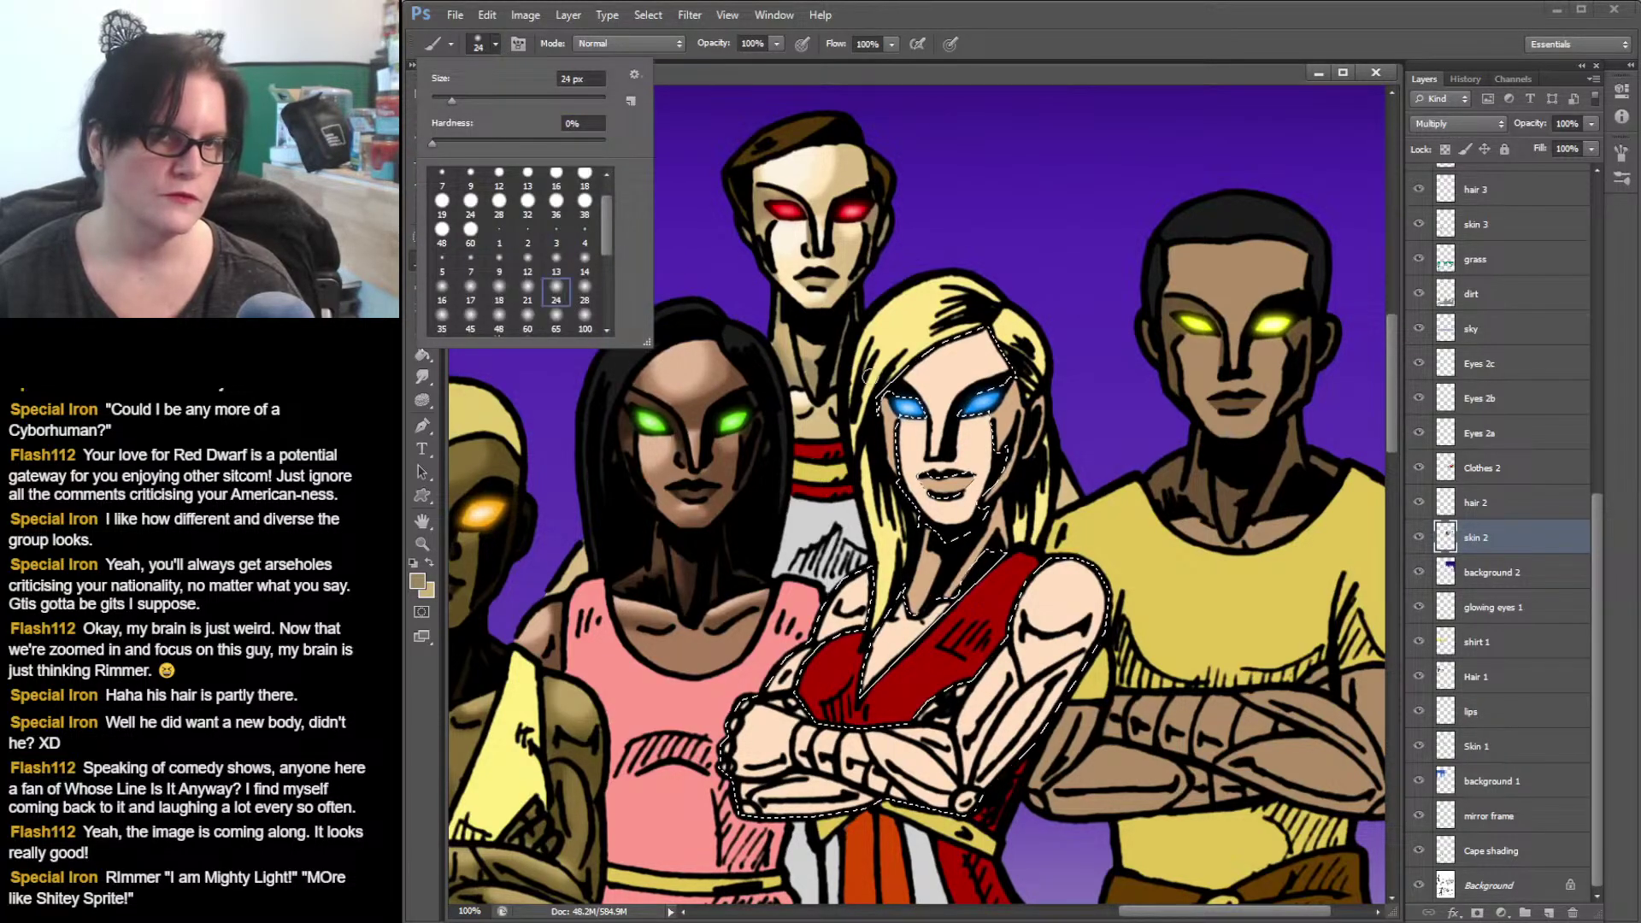
left_click(556, 318)
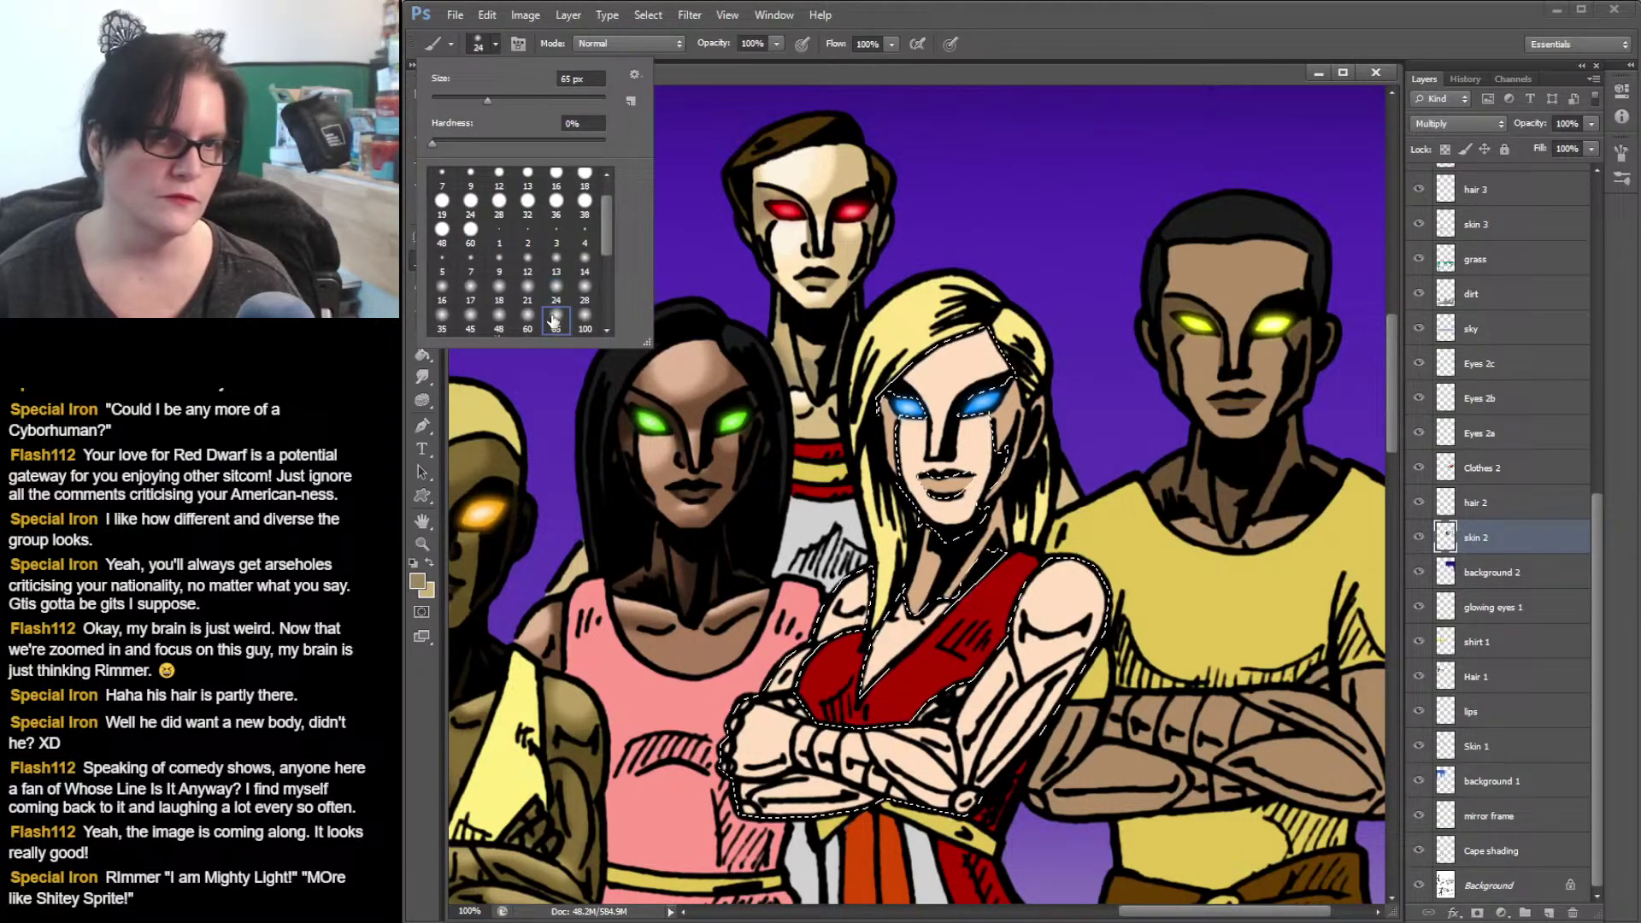
left_click(941, 72)
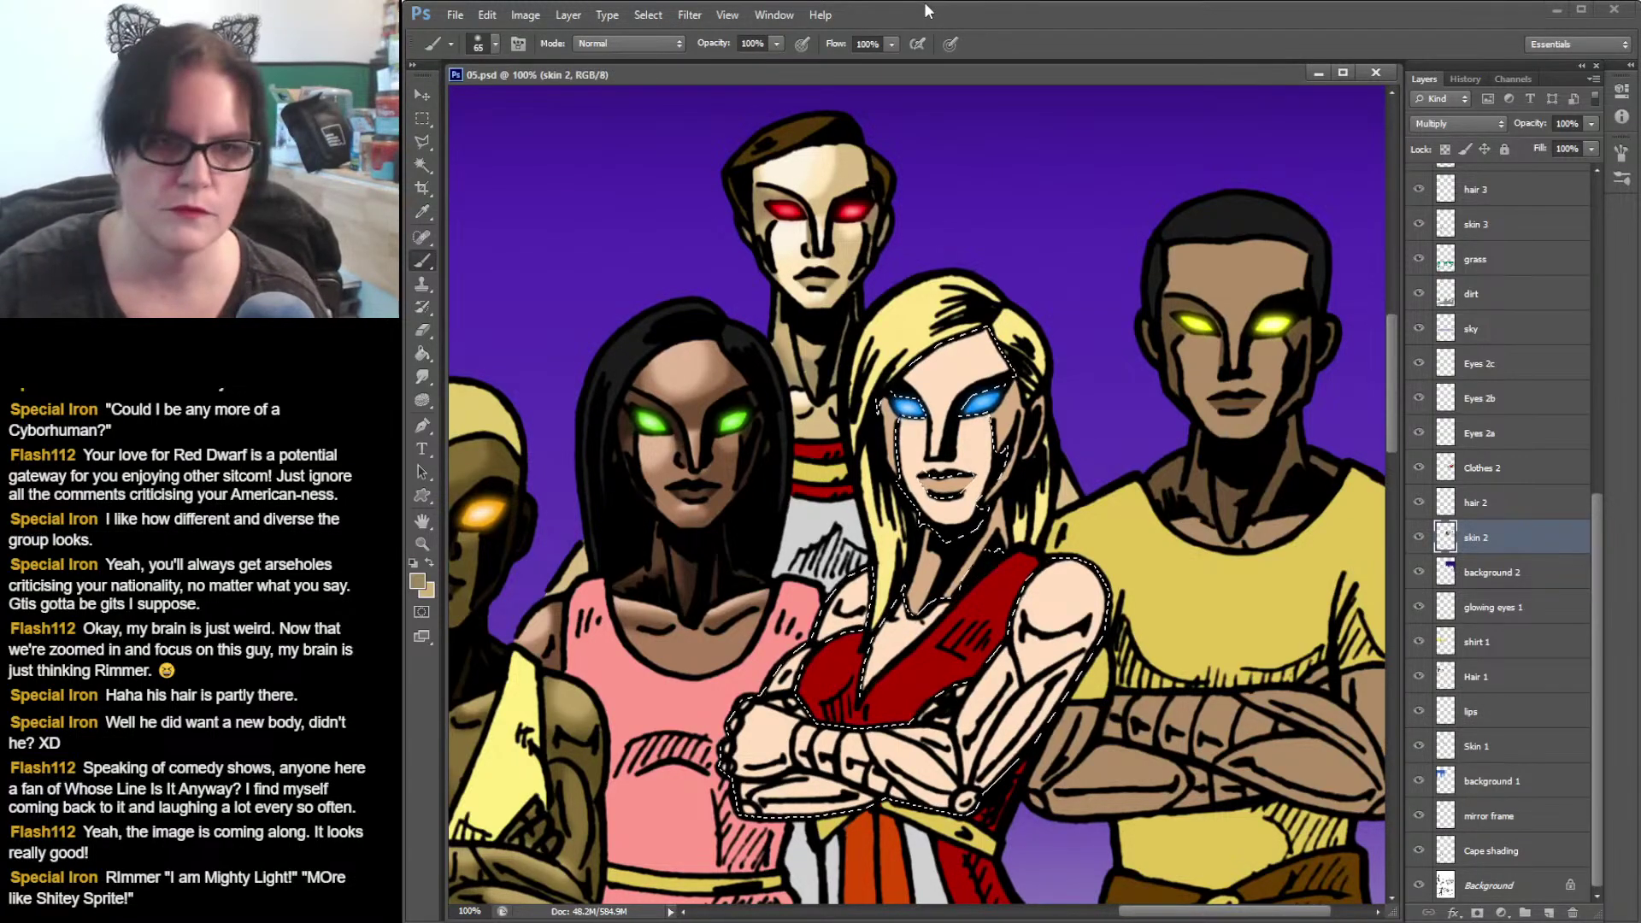
left_click(424, 216)
left_click(967, 362)
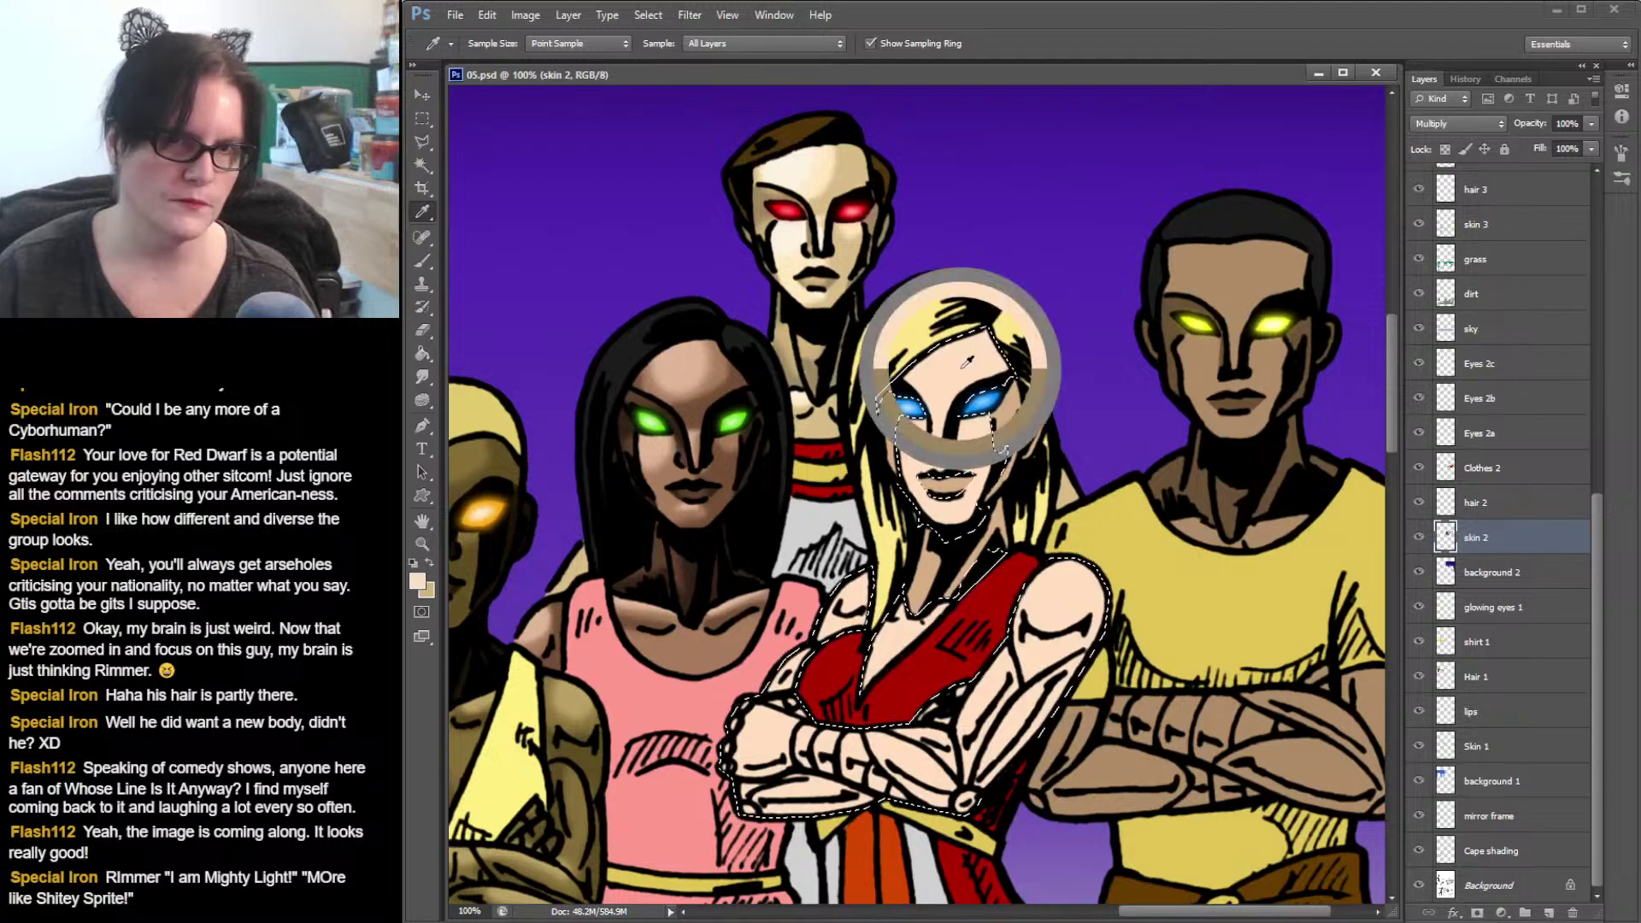
left_click(429, 563)
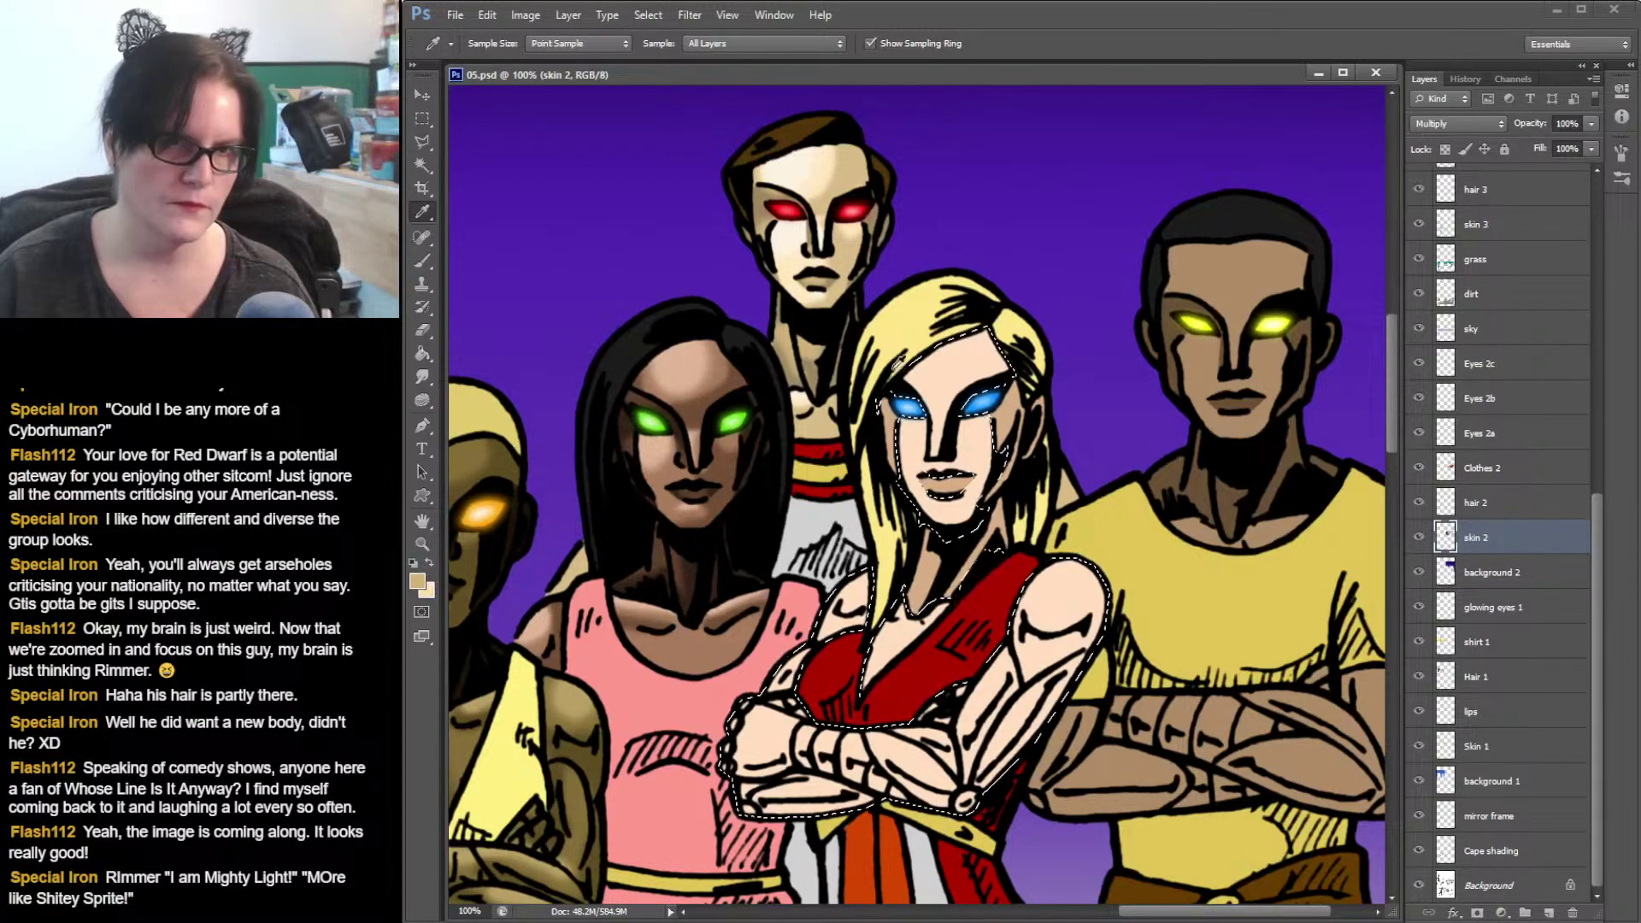
left_click(417, 581)
left_click_drag(1145, 129, 1163, 124)
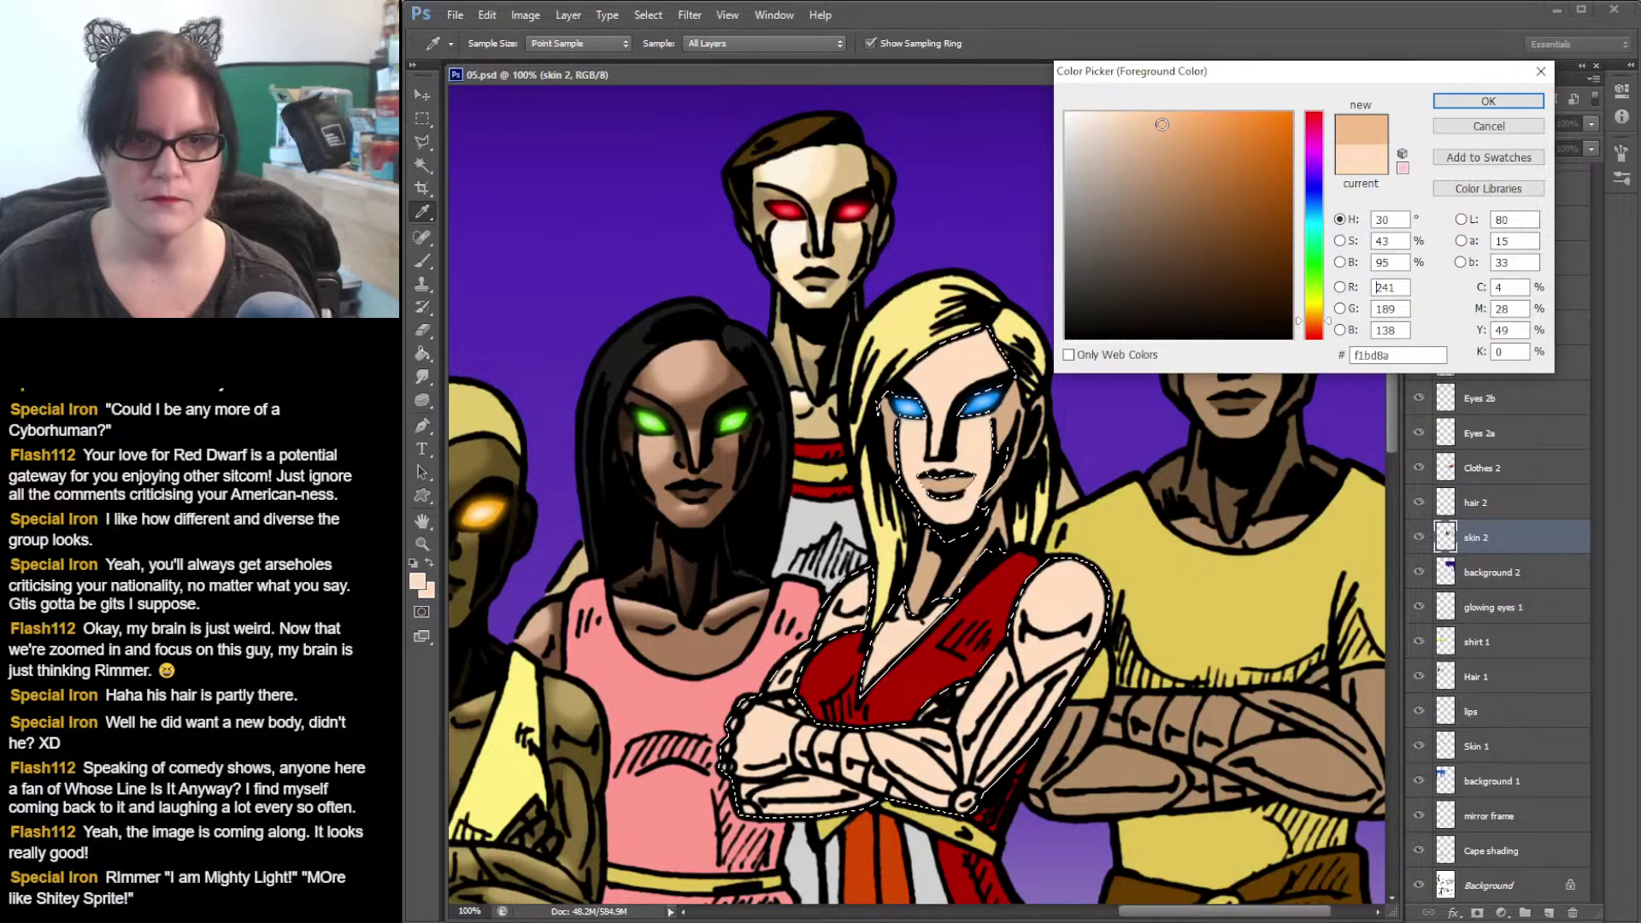
left_click(1489, 101)
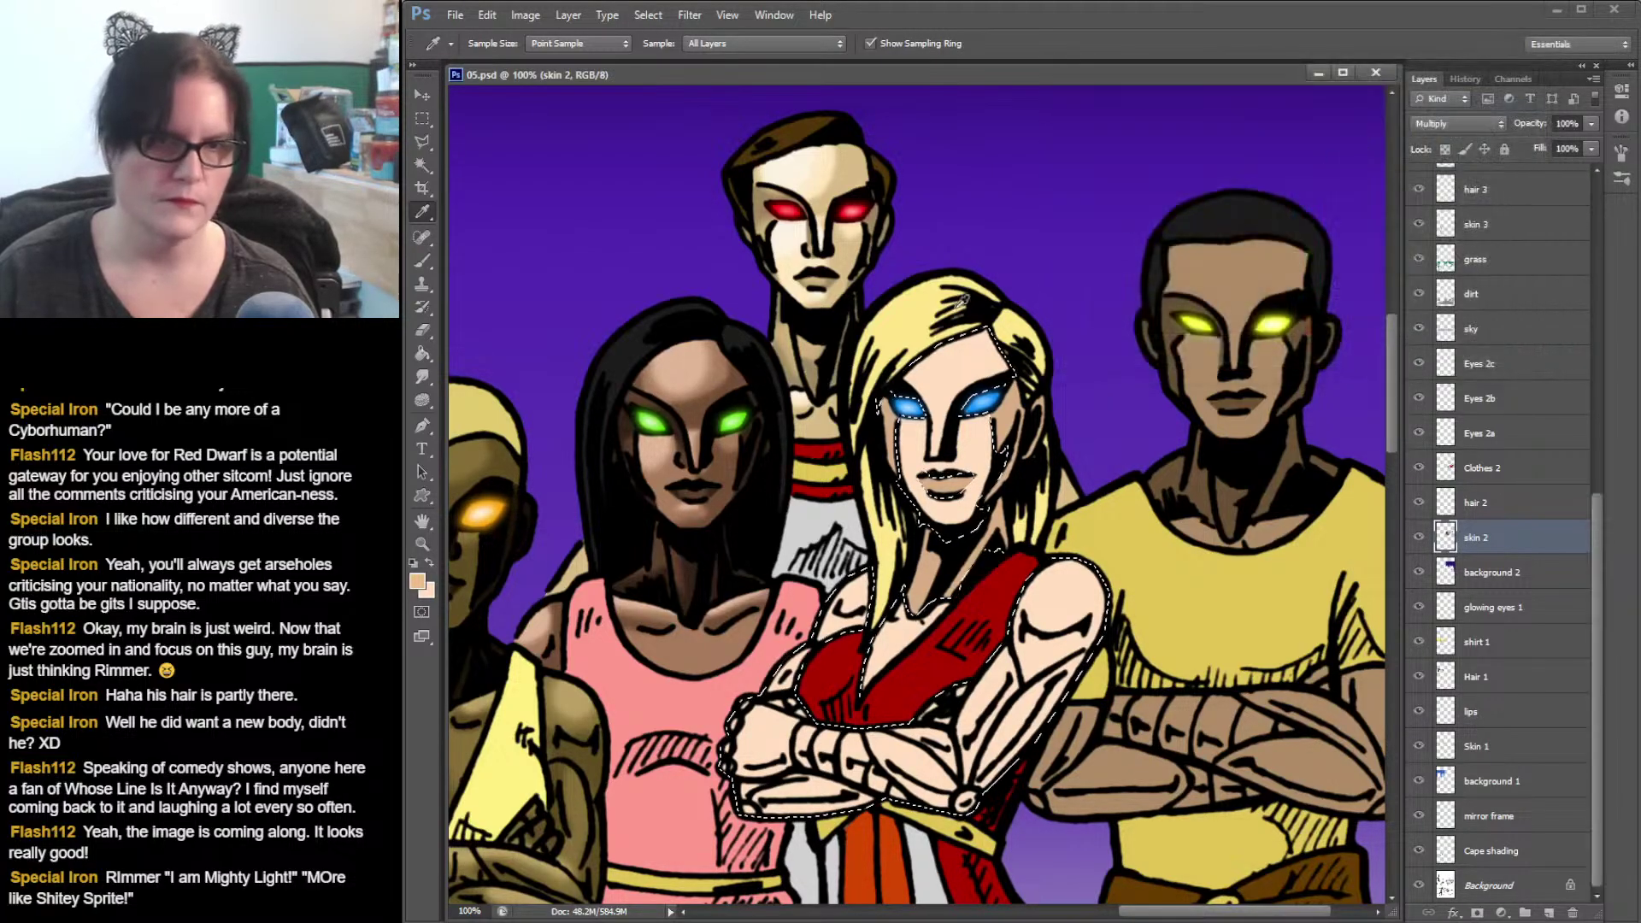
- Paint broad tan shading on the blonde woman's cheek beside the nose with the soft 65 px brush
key("z")
left_click(920, 440)
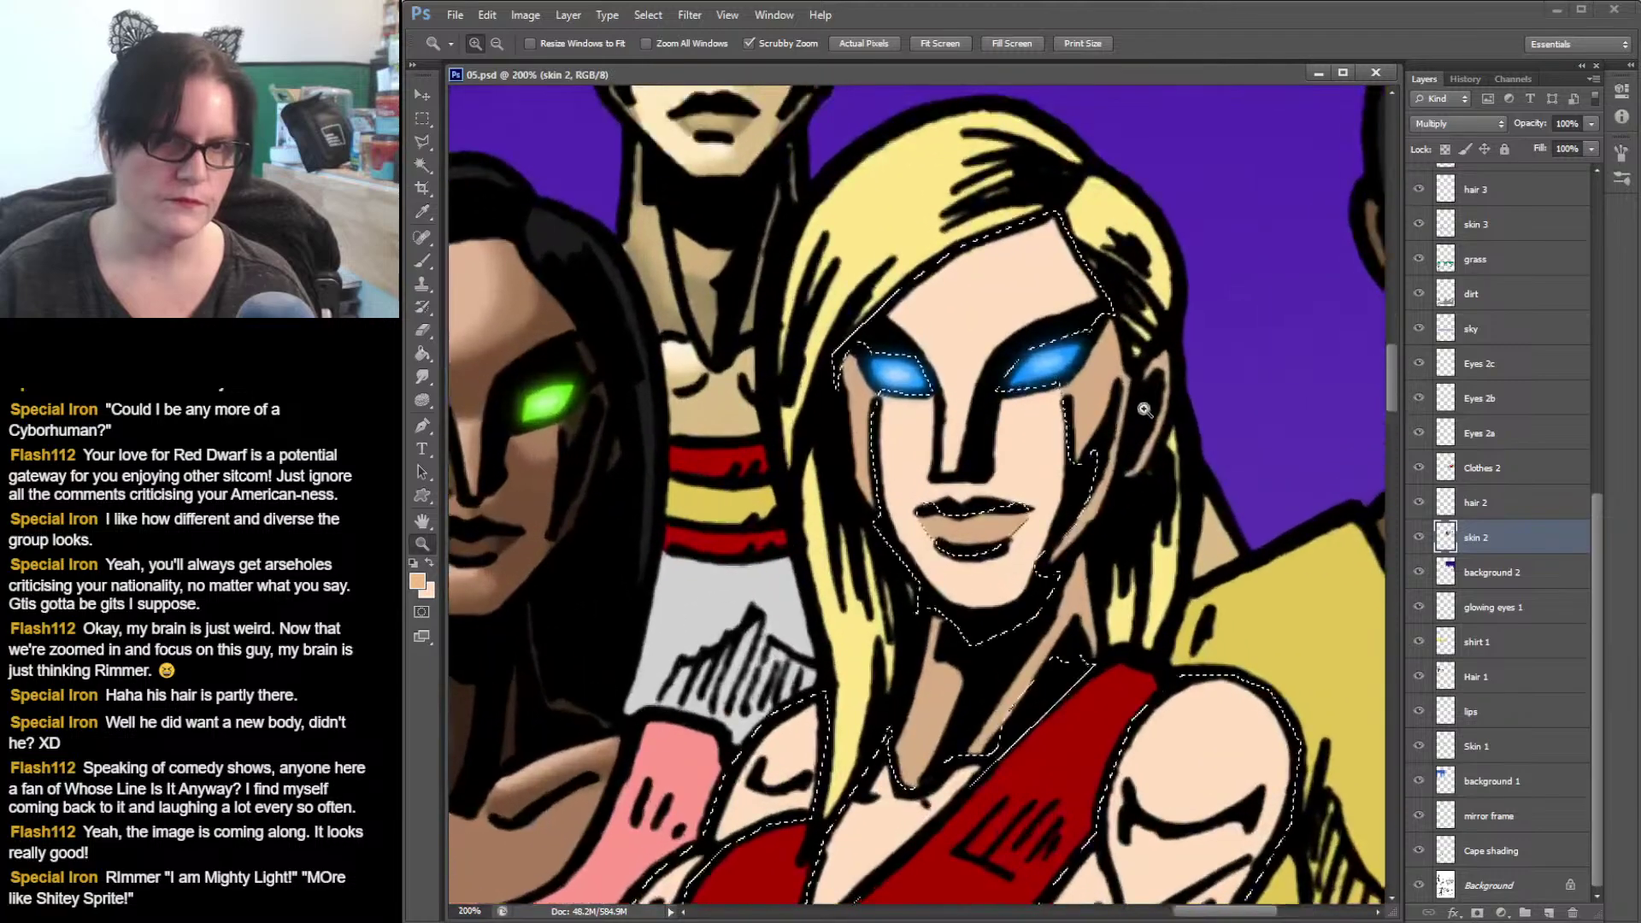
left_click_drag(1144, 410, 1097, 316)
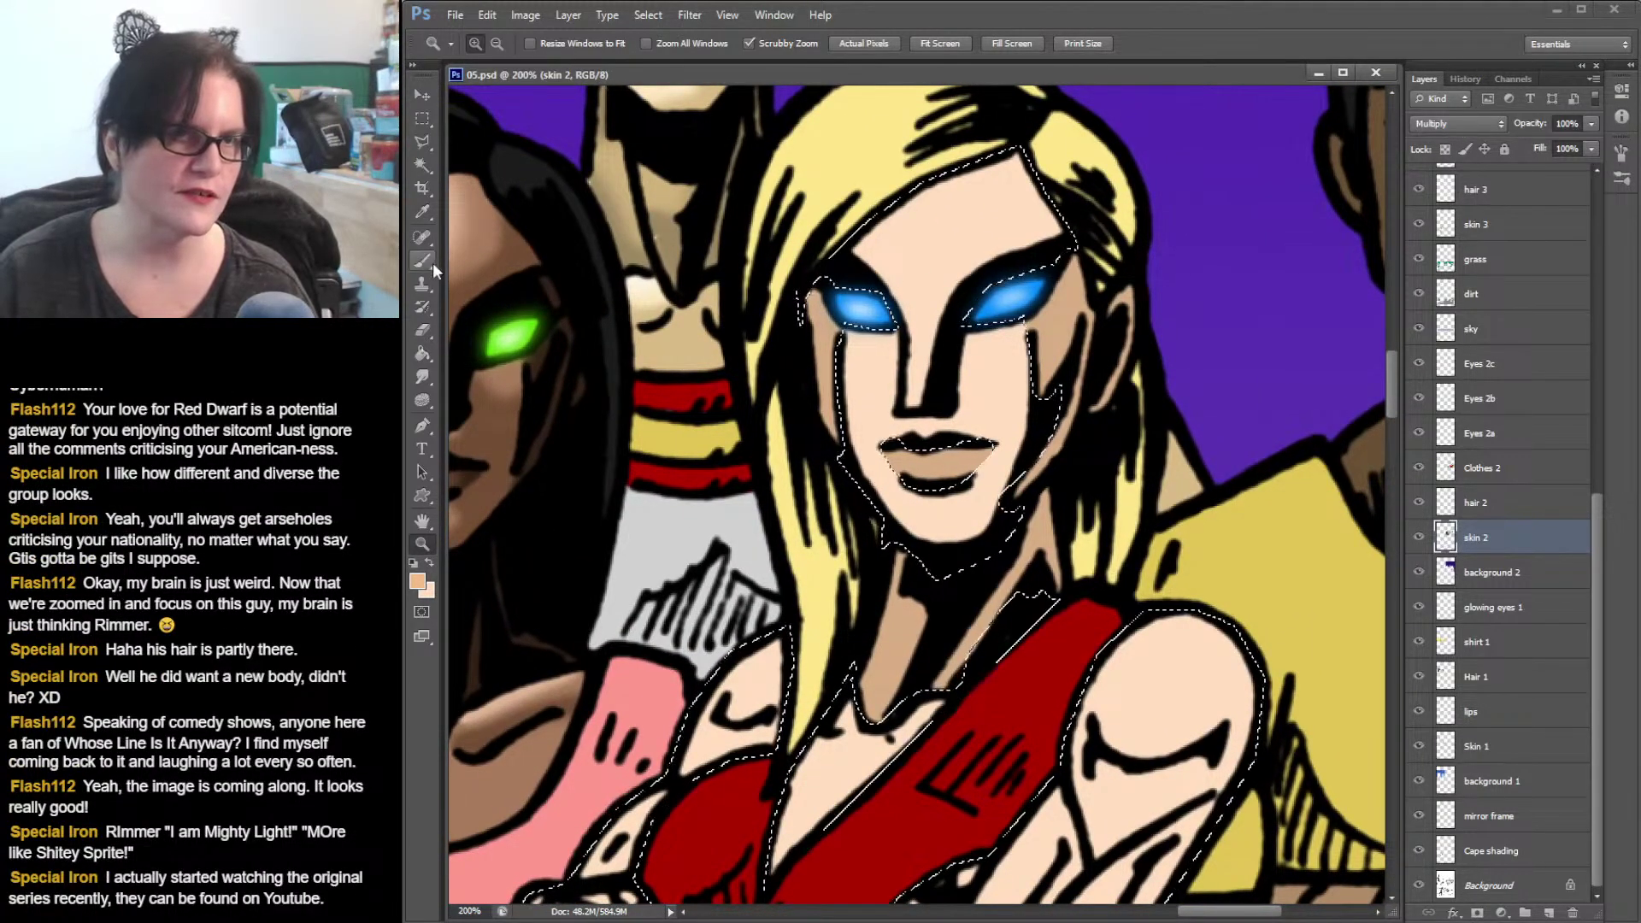
key("b")
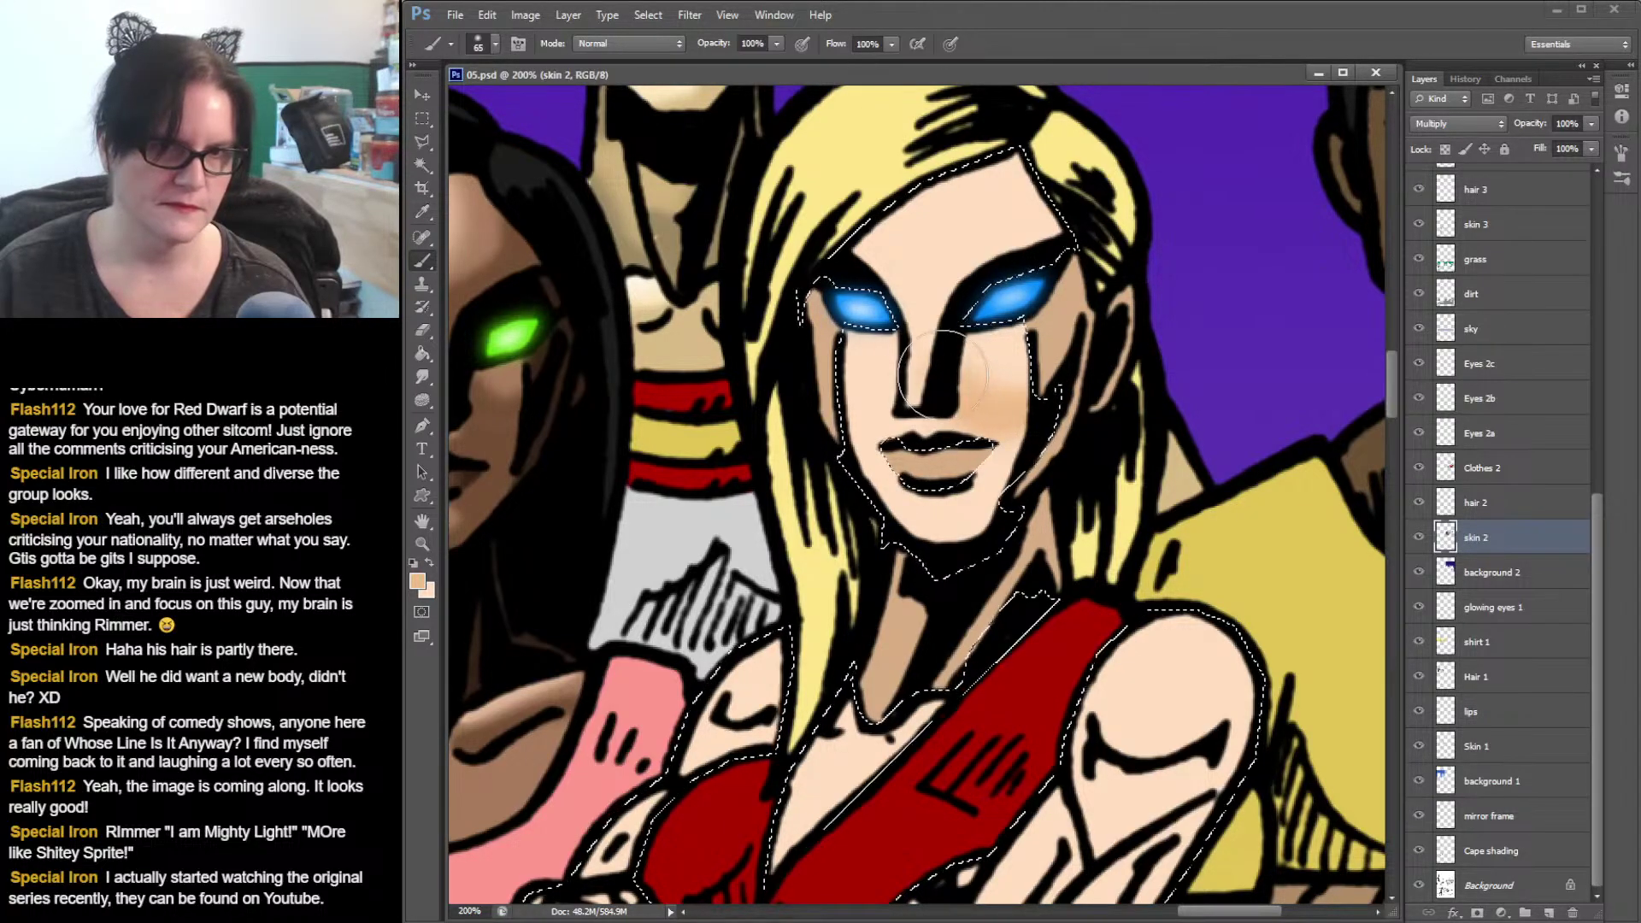
left_click_drag(943, 374, 976, 368)
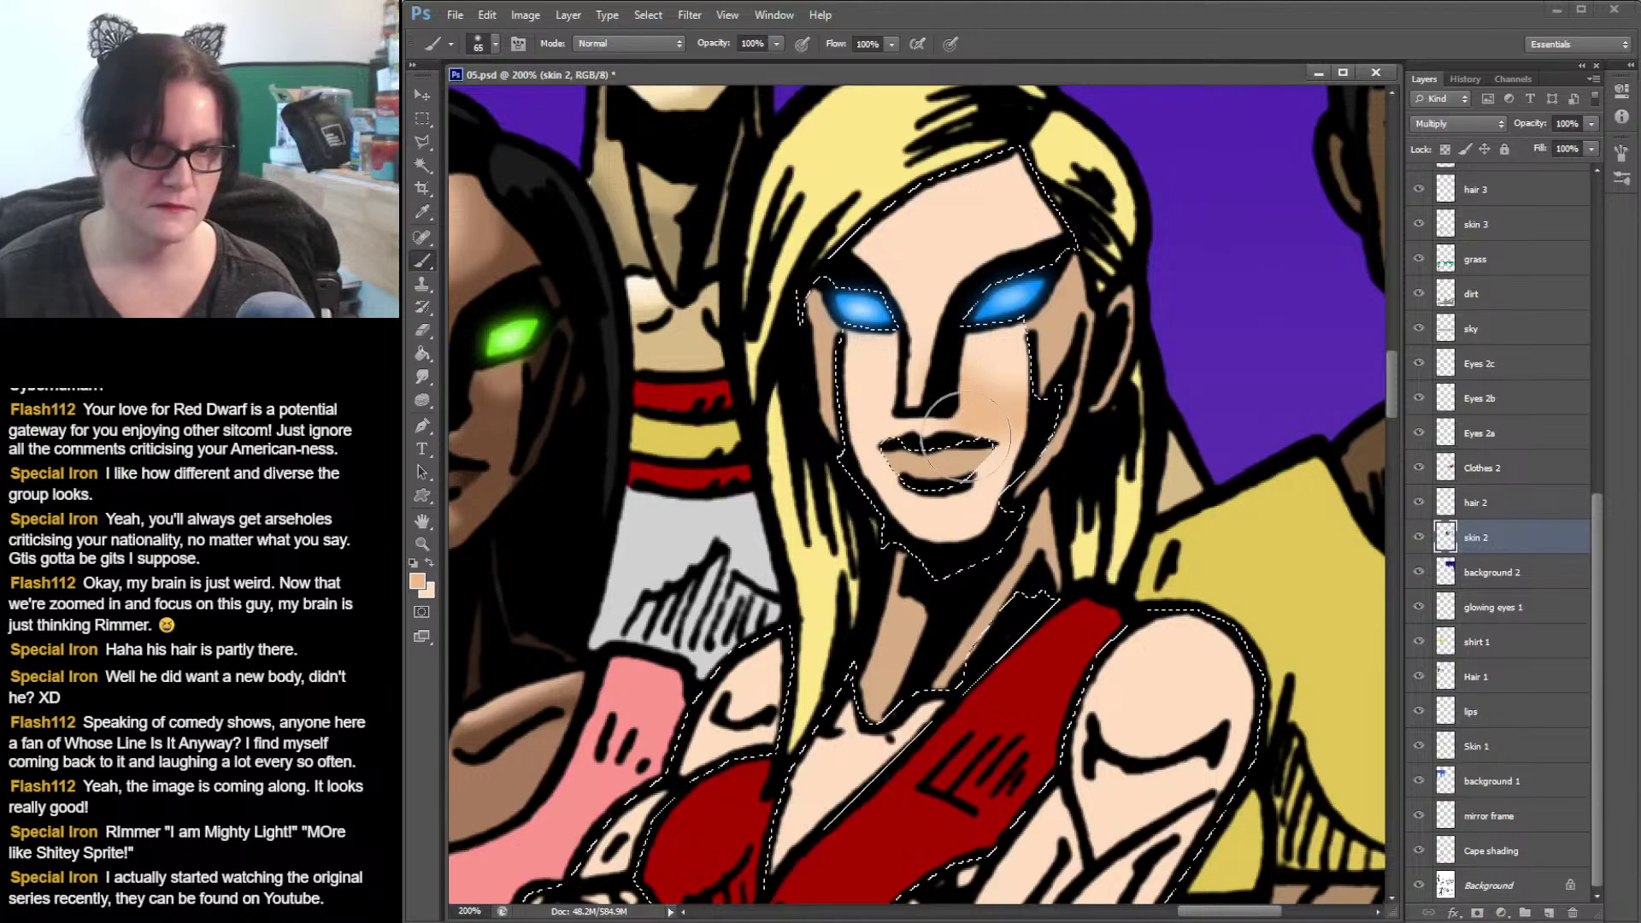
- Refine the tan shading around her mouth, chin, eyes and forehead with a soft 35 px brush
left_click(495, 44)
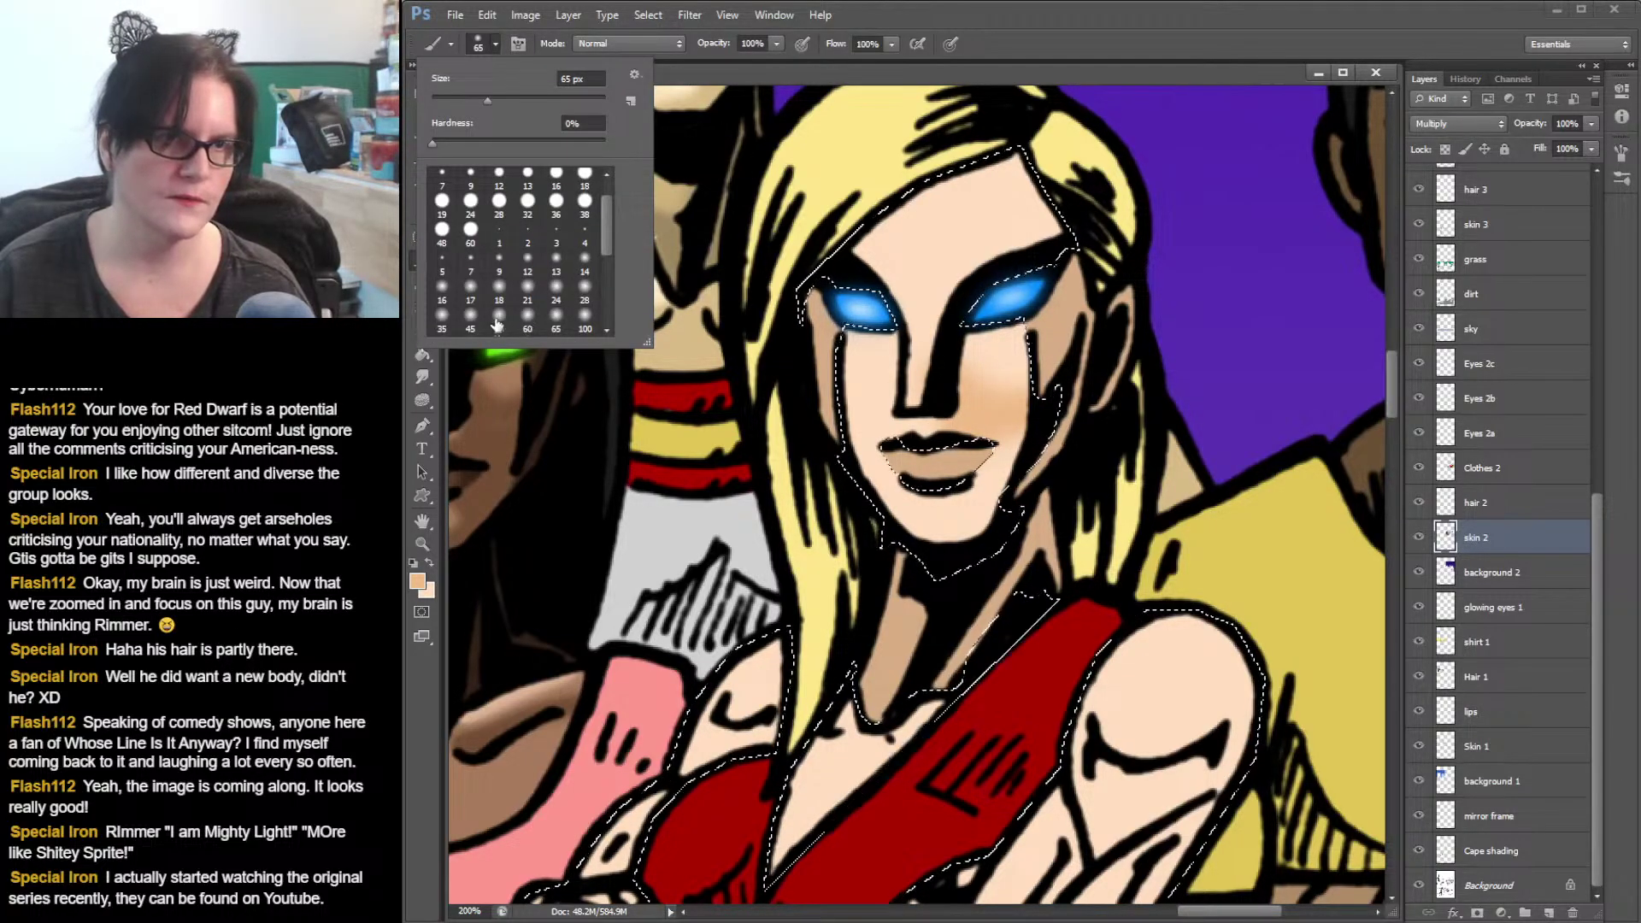
left_click(442, 317)
left_click(1008, 444)
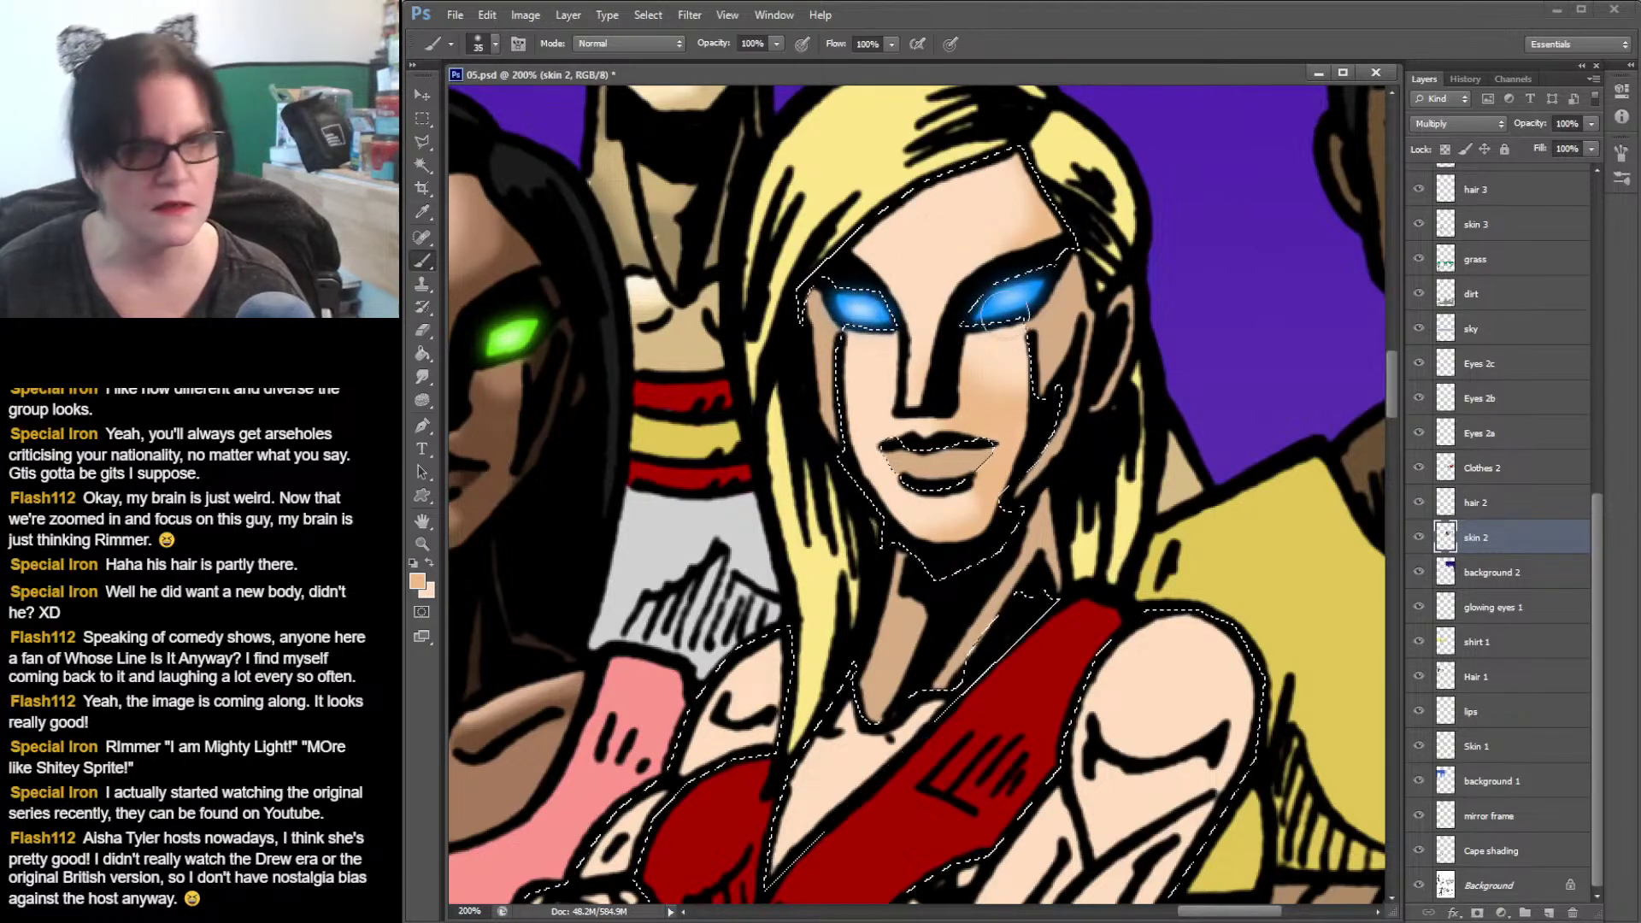
mouse_move(943, 313)
left_mouse_down()
mouse_move(891, 317)
mouse_move(1005, 284)
mouse_move(892, 298)
mouse_move(833, 270)
mouse_move(963, 304)
mouse_move(1031, 146)
mouse_move(940, 174)
mouse_move(852, 255)
left_mouse_up()
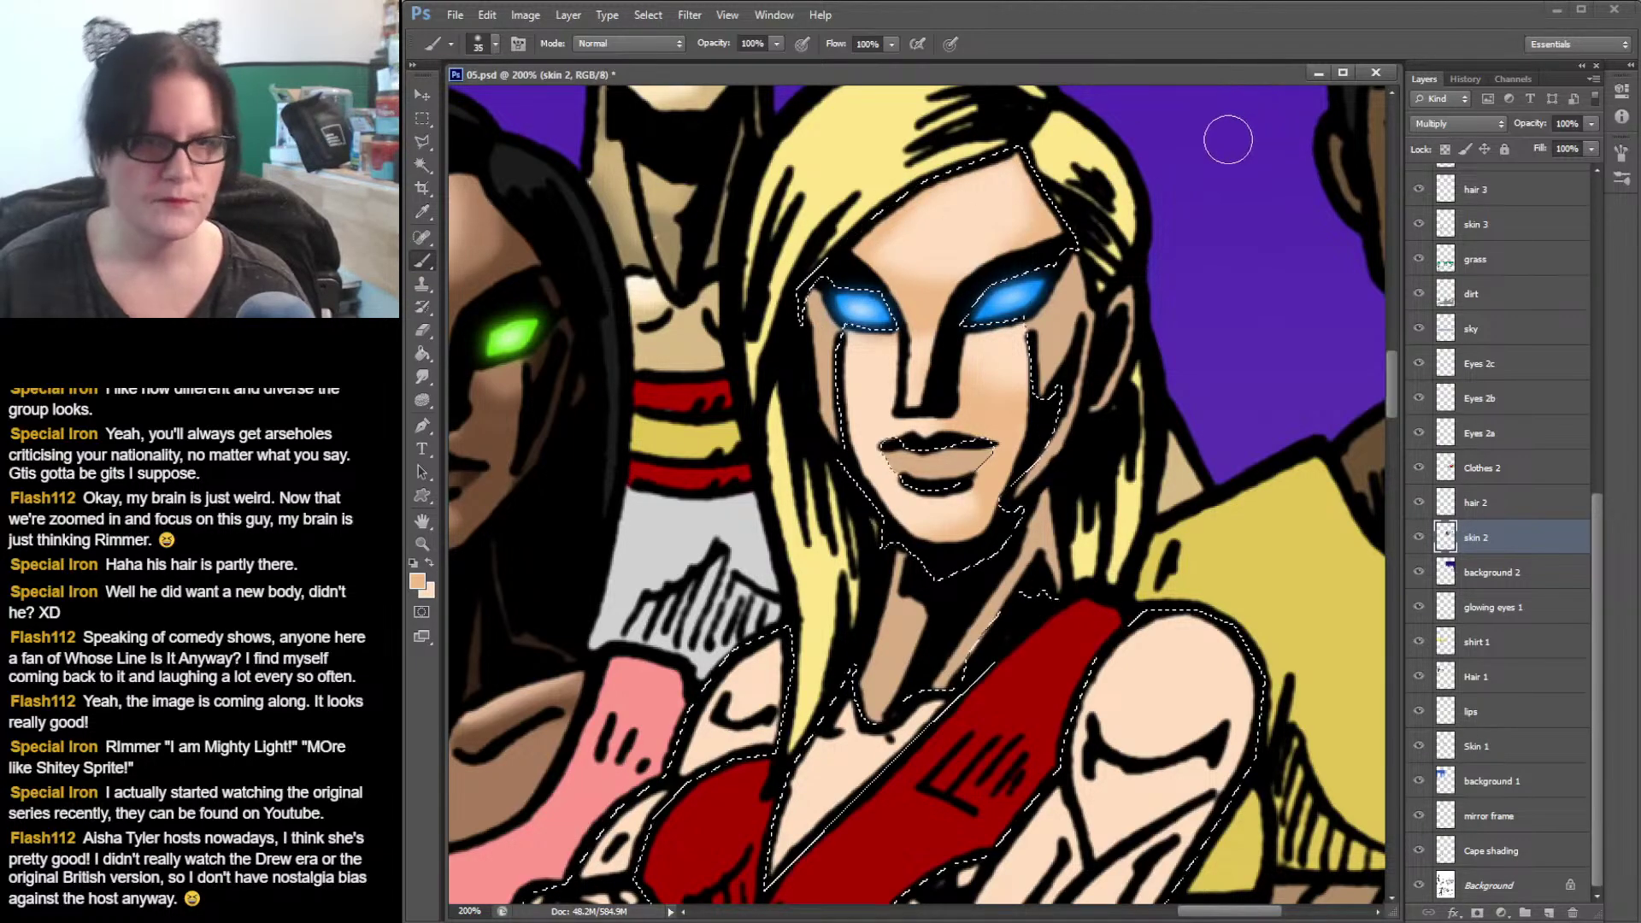
- Shade the woman's chest, shoulders, crossed arms and fist in tan with the soft 35 px brush
left_click_drag(1171, 479, 1159, 302)
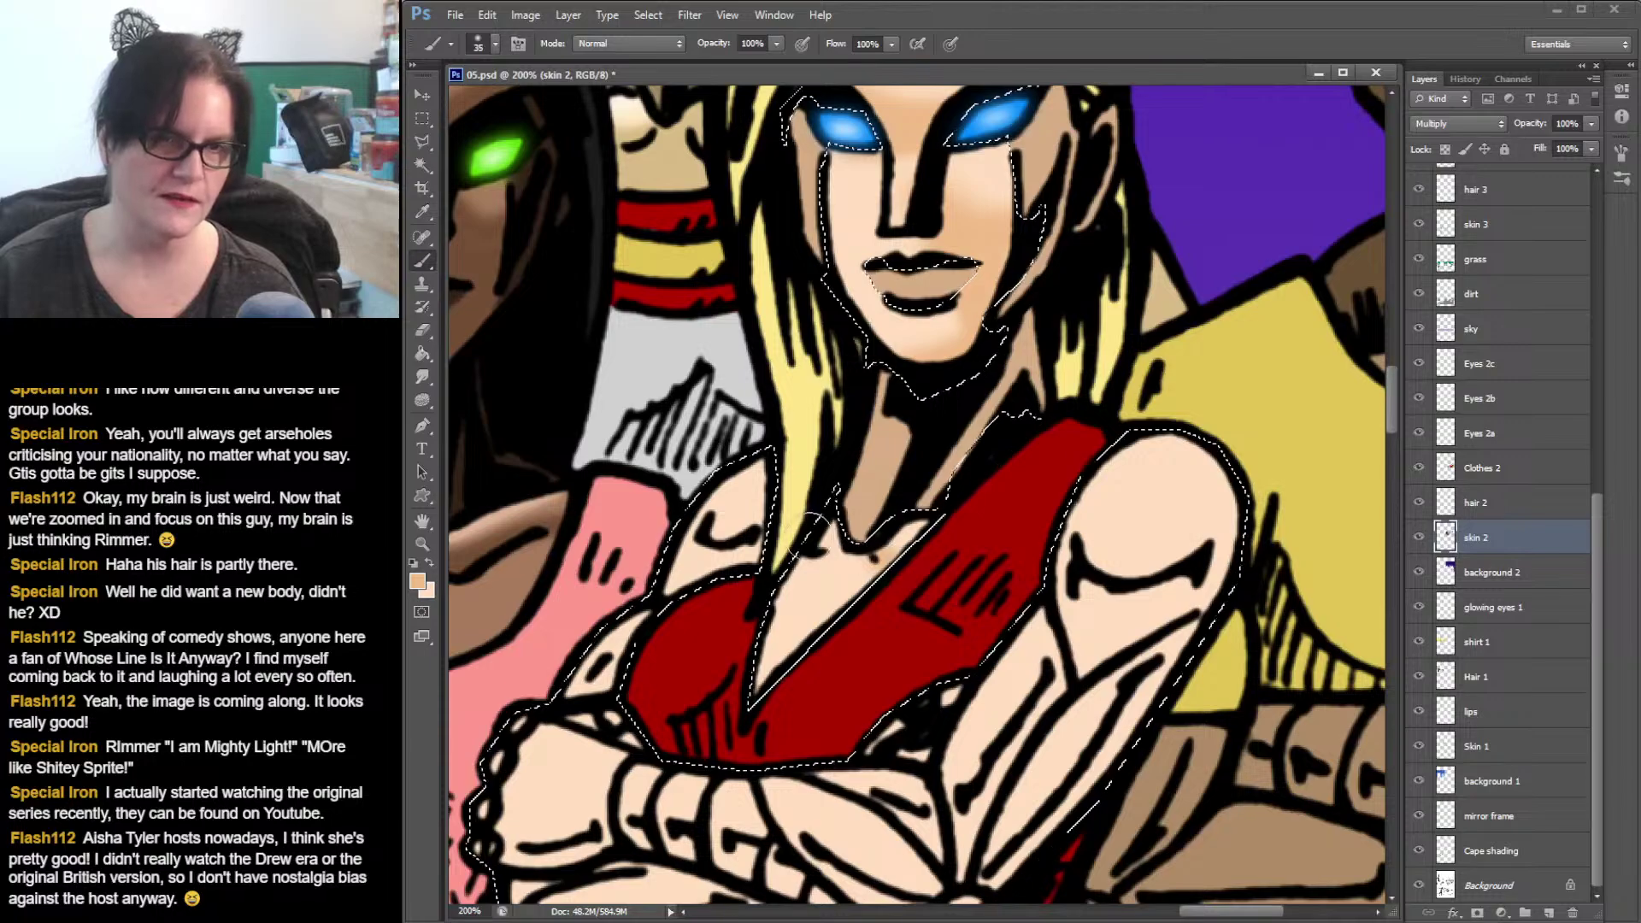
mouse_move(830, 547)
left_mouse_down()
mouse_move(736, 536)
mouse_move(754, 541)
mouse_move(706, 559)
mouse_move(682, 524)
mouse_move(688, 593)
mouse_move(565, 697)
left_mouse_up()
mouse_move(1053, 590)
left_mouse_down()
mouse_move(1107, 637)
mouse_move(1188, 611)
mouse_move(1231, 573)
mouse_move(1073, 581)
mouse_move(1094, 658)
mouse_move(1199, 446)
mouse_move(1103, 589)
mouse_move(1018, 675)
mouse_move(1087, 545)
left_mouse_up()
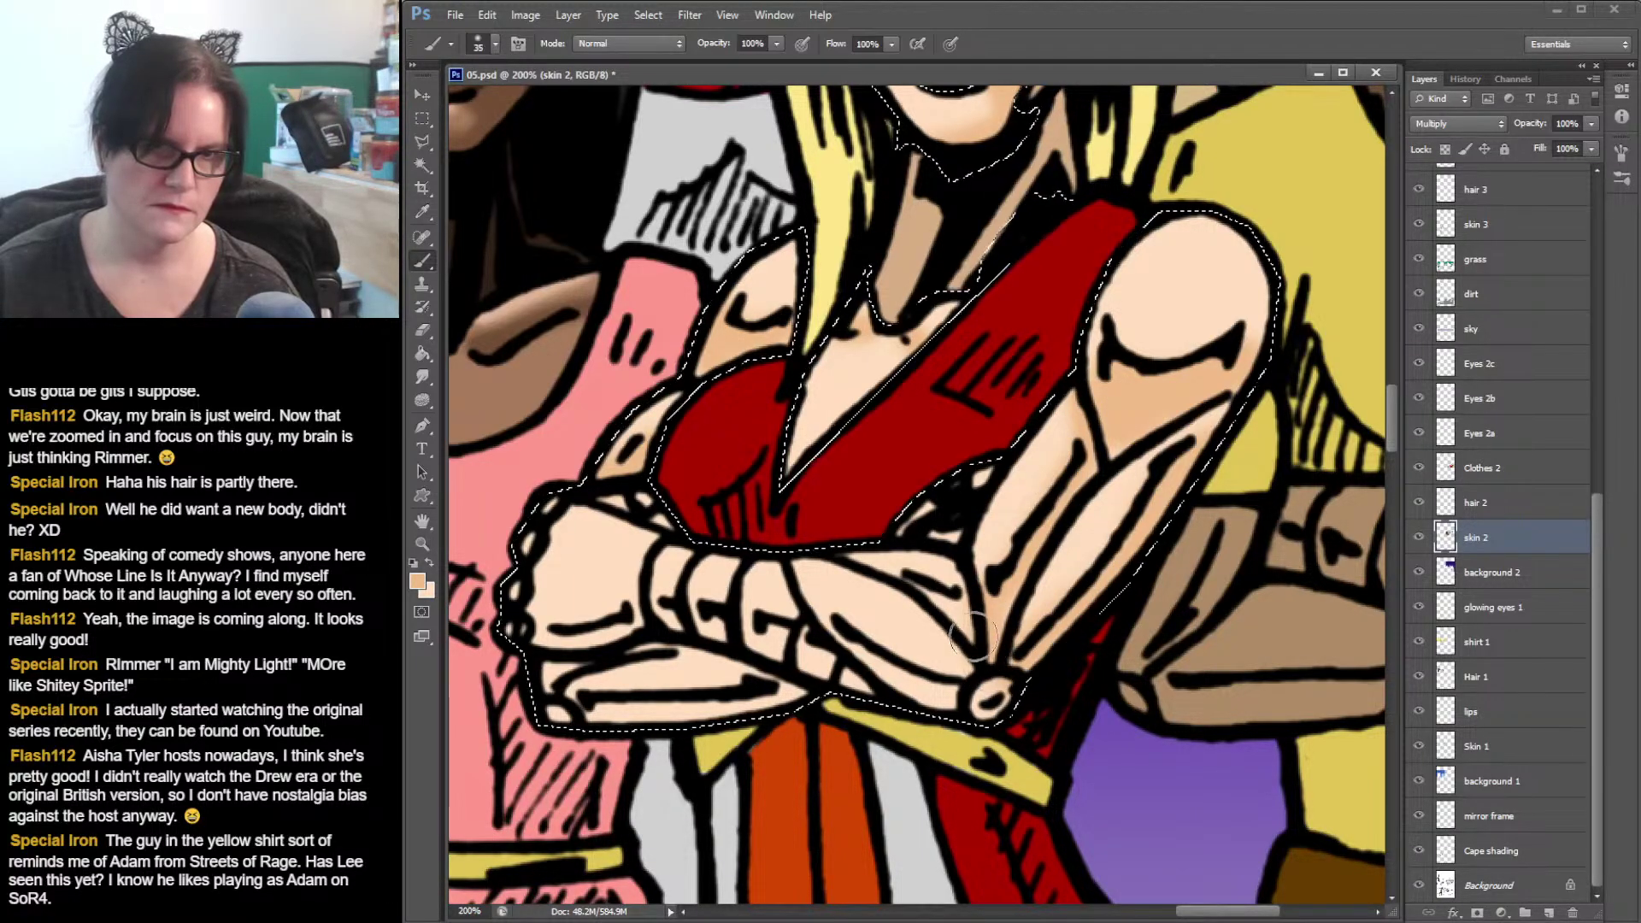
left_click_drag(974, 637, 922, 590)
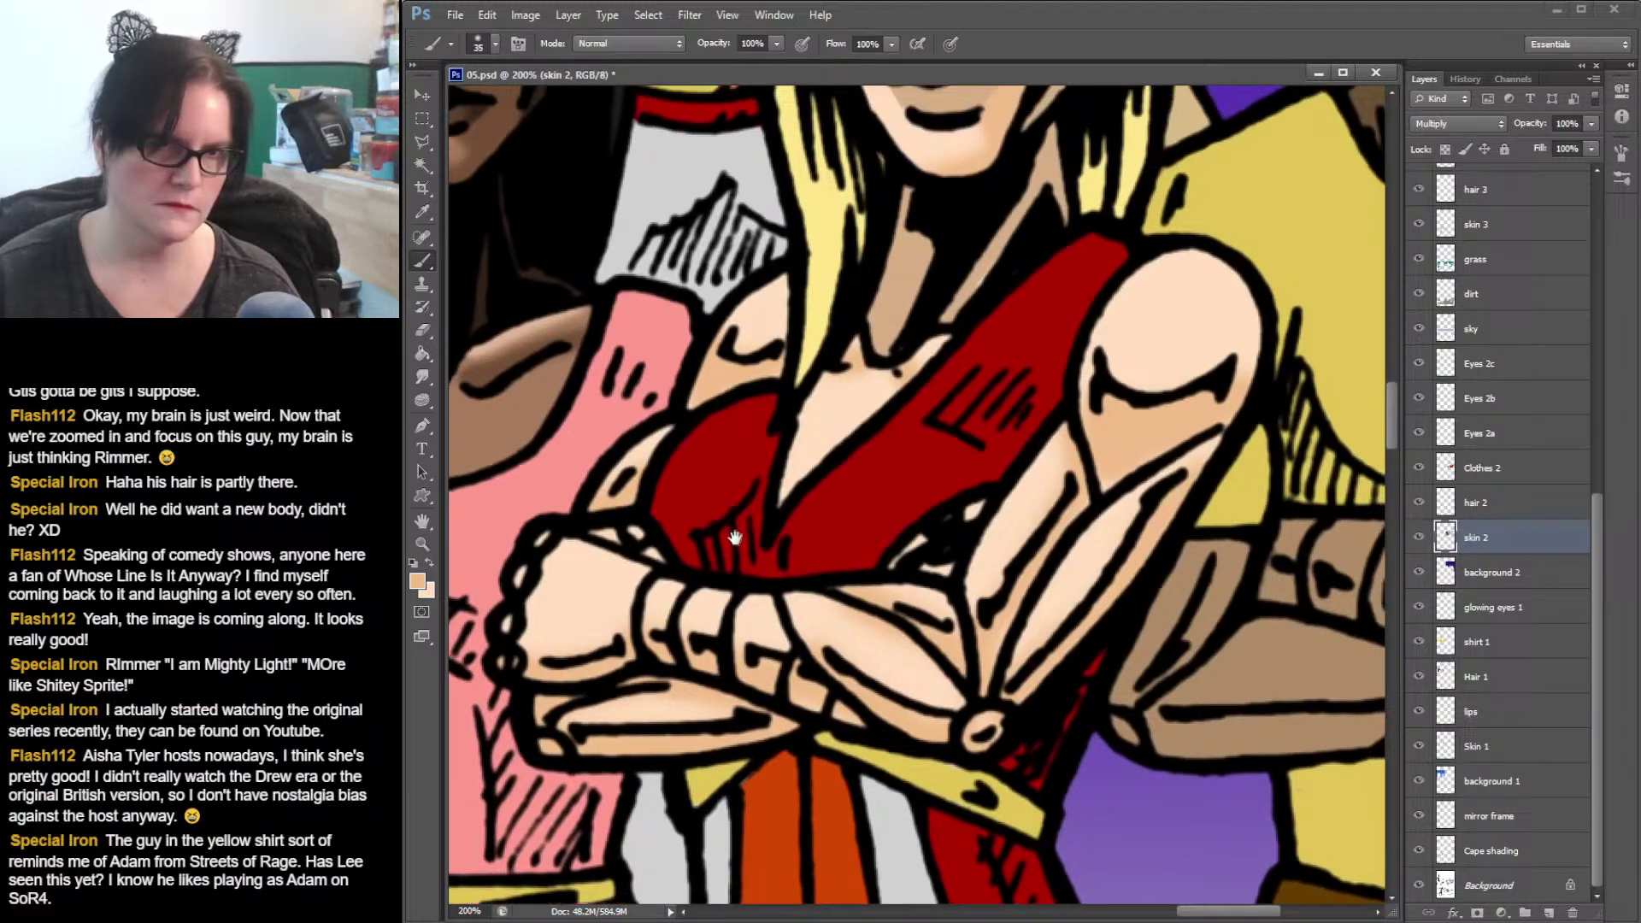
- Sample the woman's skin tone, lighten it to #fff1e4 and paint highlights on her forehead, cheeks and chin
left_click_drag(945, 184, 902, 606)
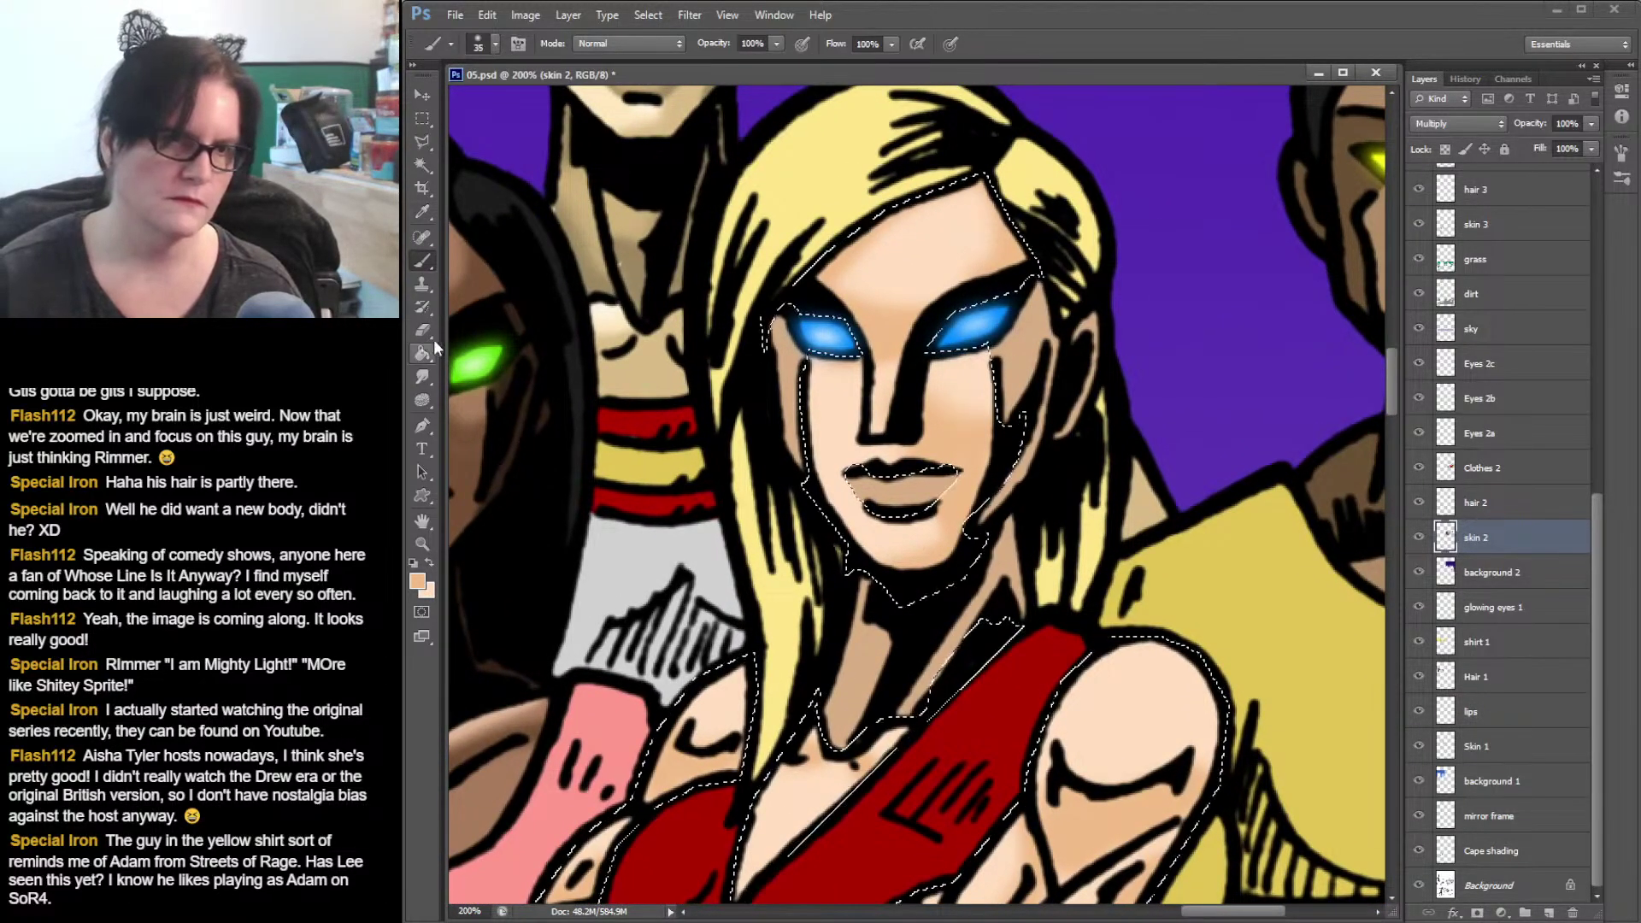
left_click(423, 213)
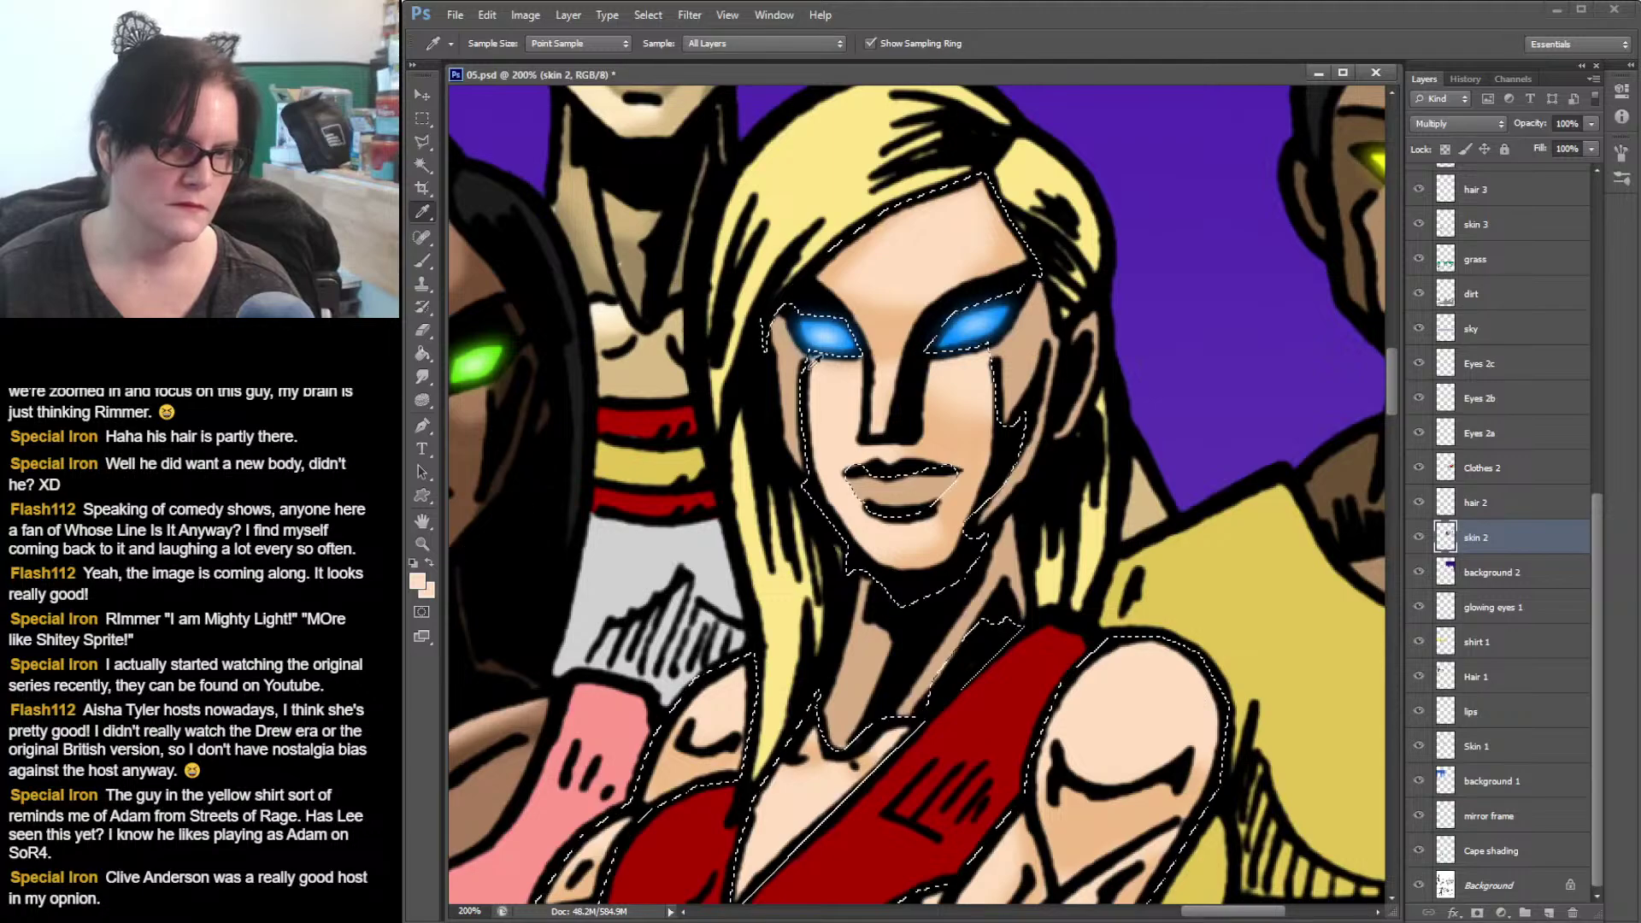
left_click(418, 588)
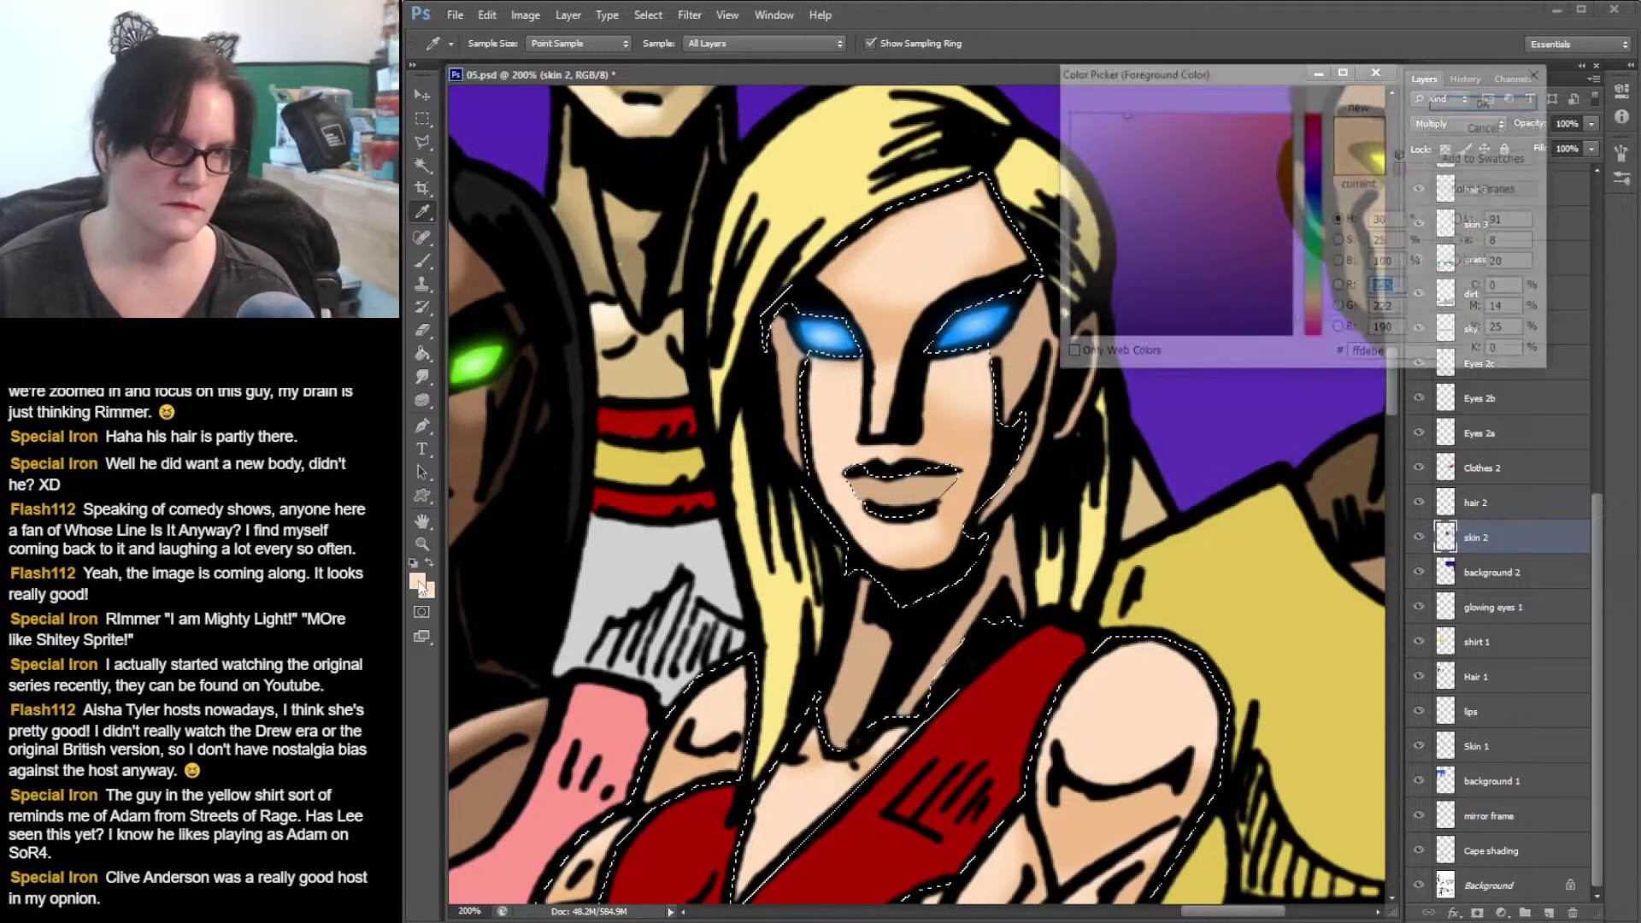
left_click(1100, 117)
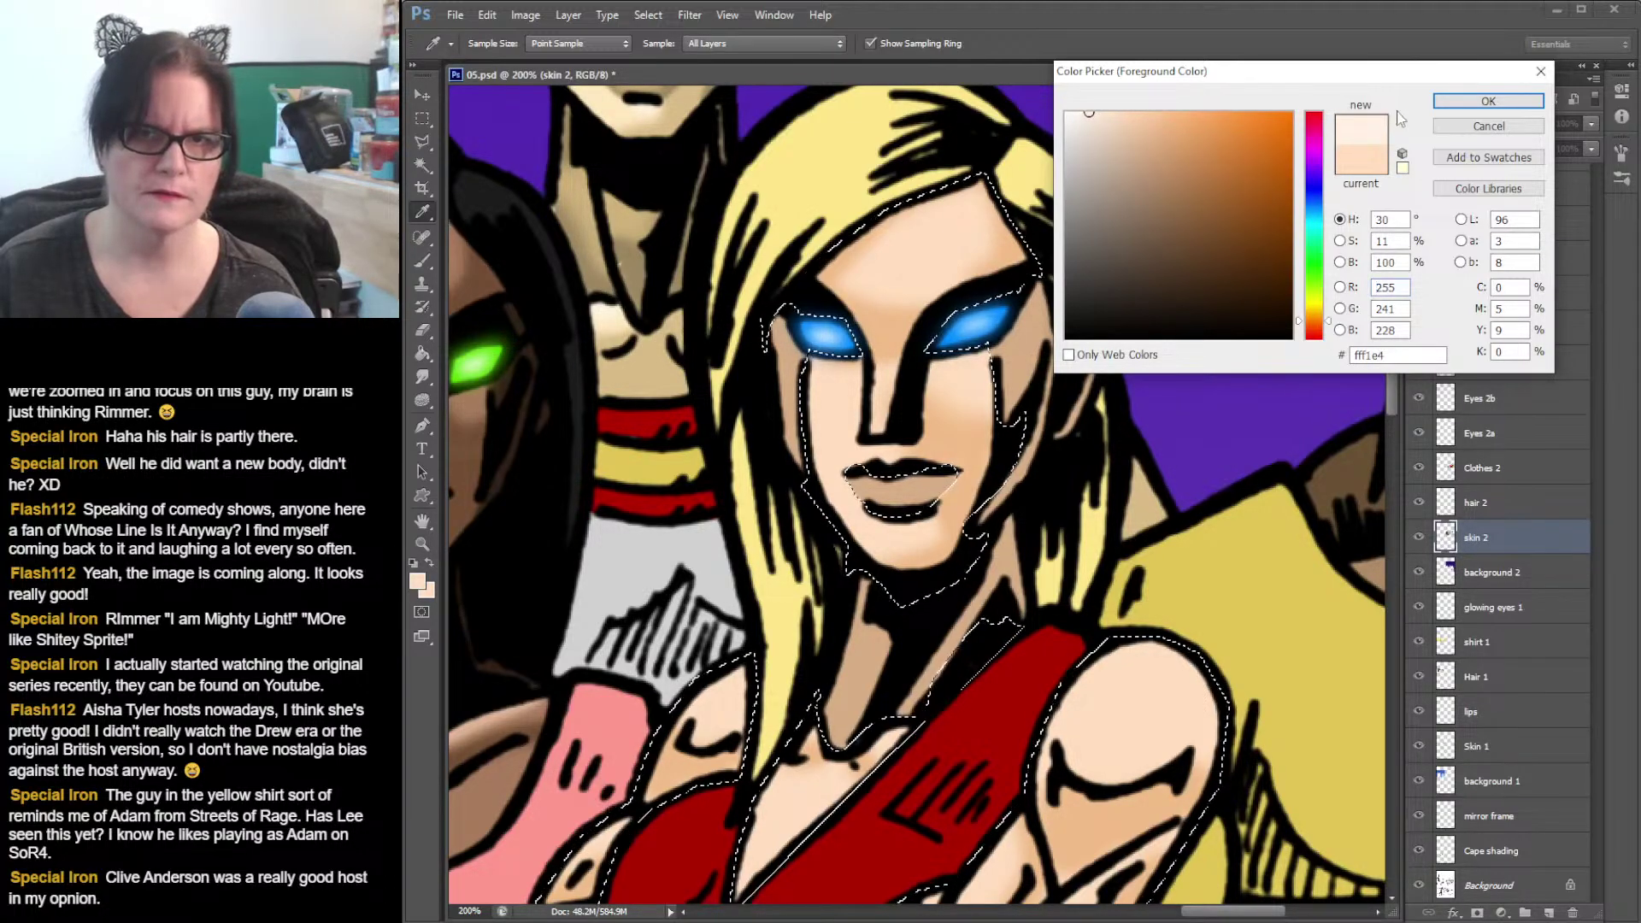
left_click(1488, 101)
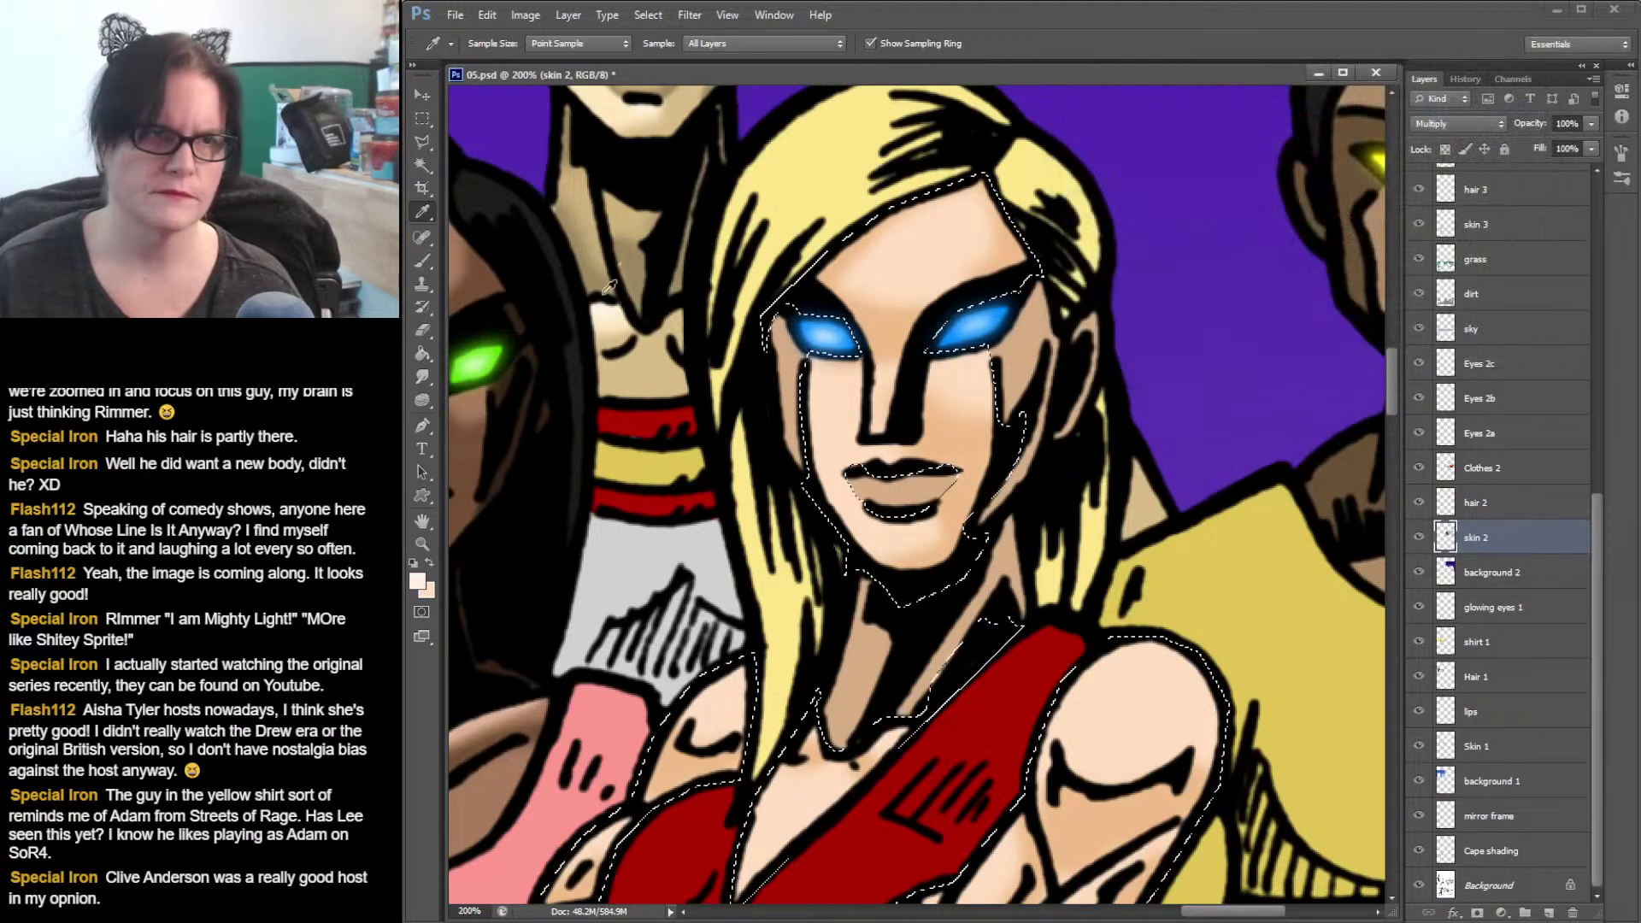
left_click(423, 263)
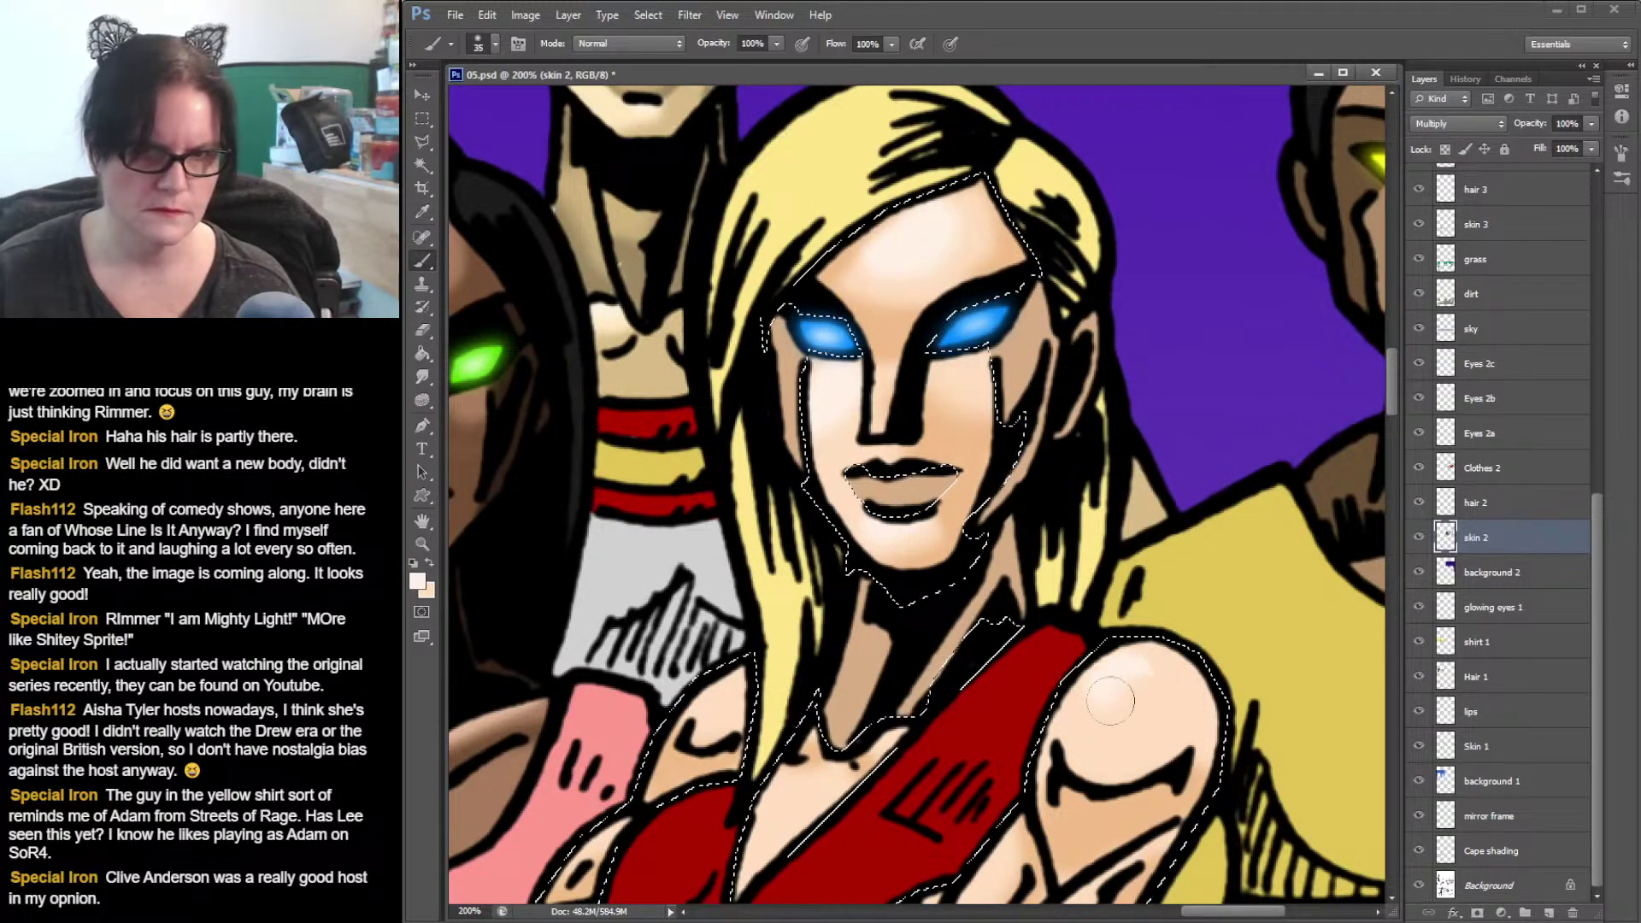
- Paint pale highlights on the woman's shoulders, chest, crossed arms and fist with the soft 35 px brush
left_click_drag(1079, 623, 1149, 454)
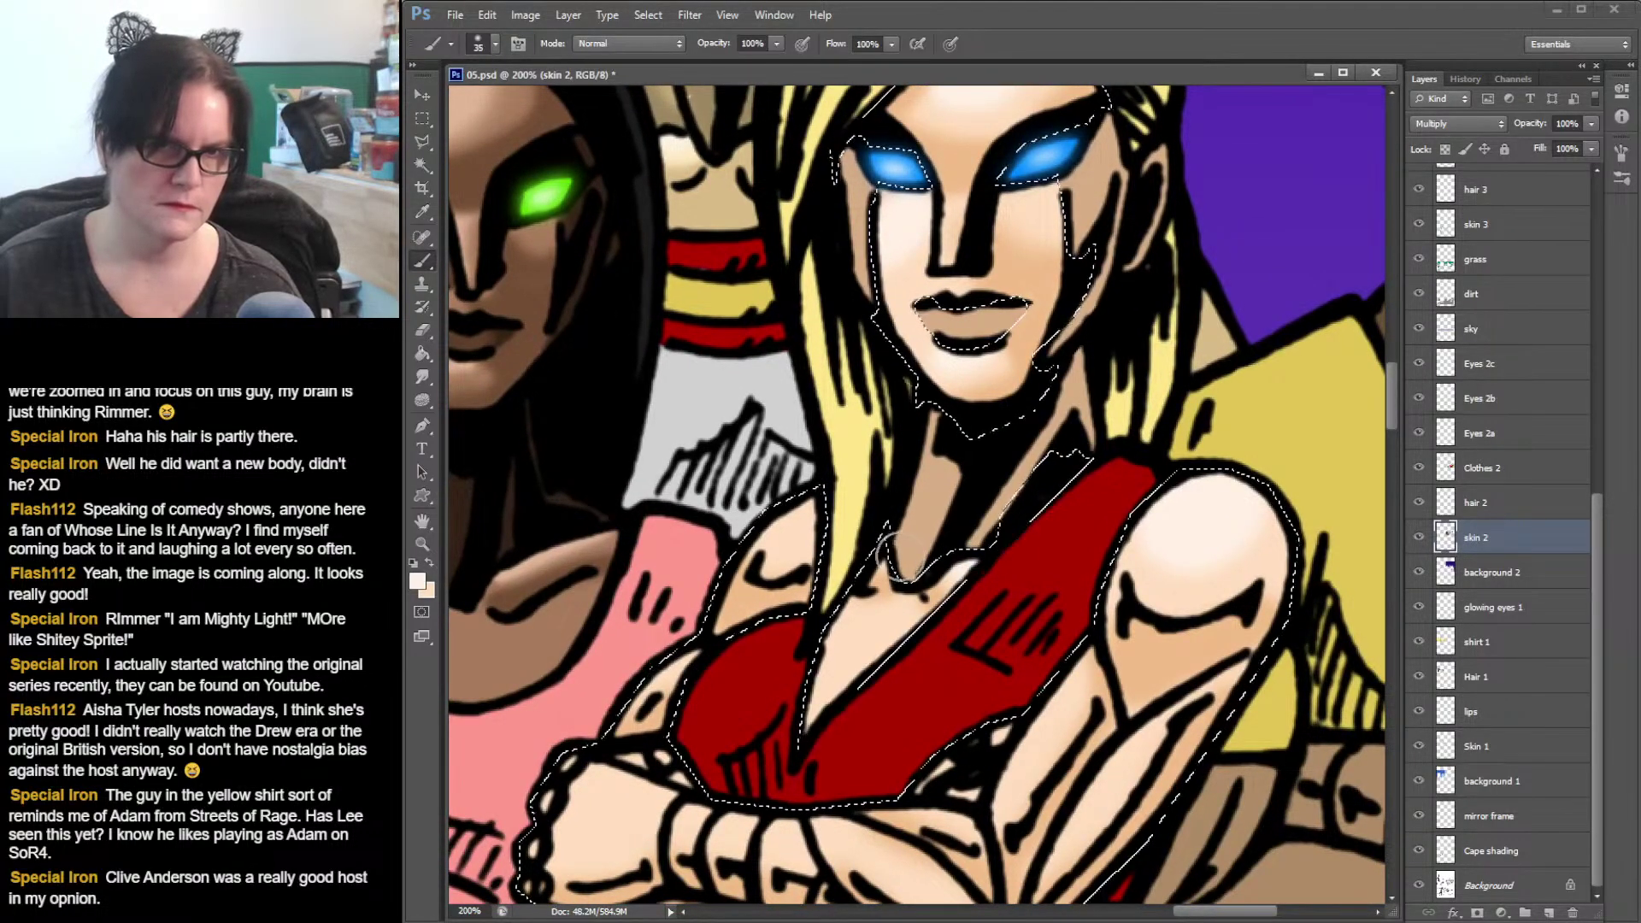
mouse_move(812, 523)
left_mouse_down()
mouse_move(770, 538)
mouse_move(804, 525)
left_mouse_up()
left_click_drag(953, 526, 979, 351)
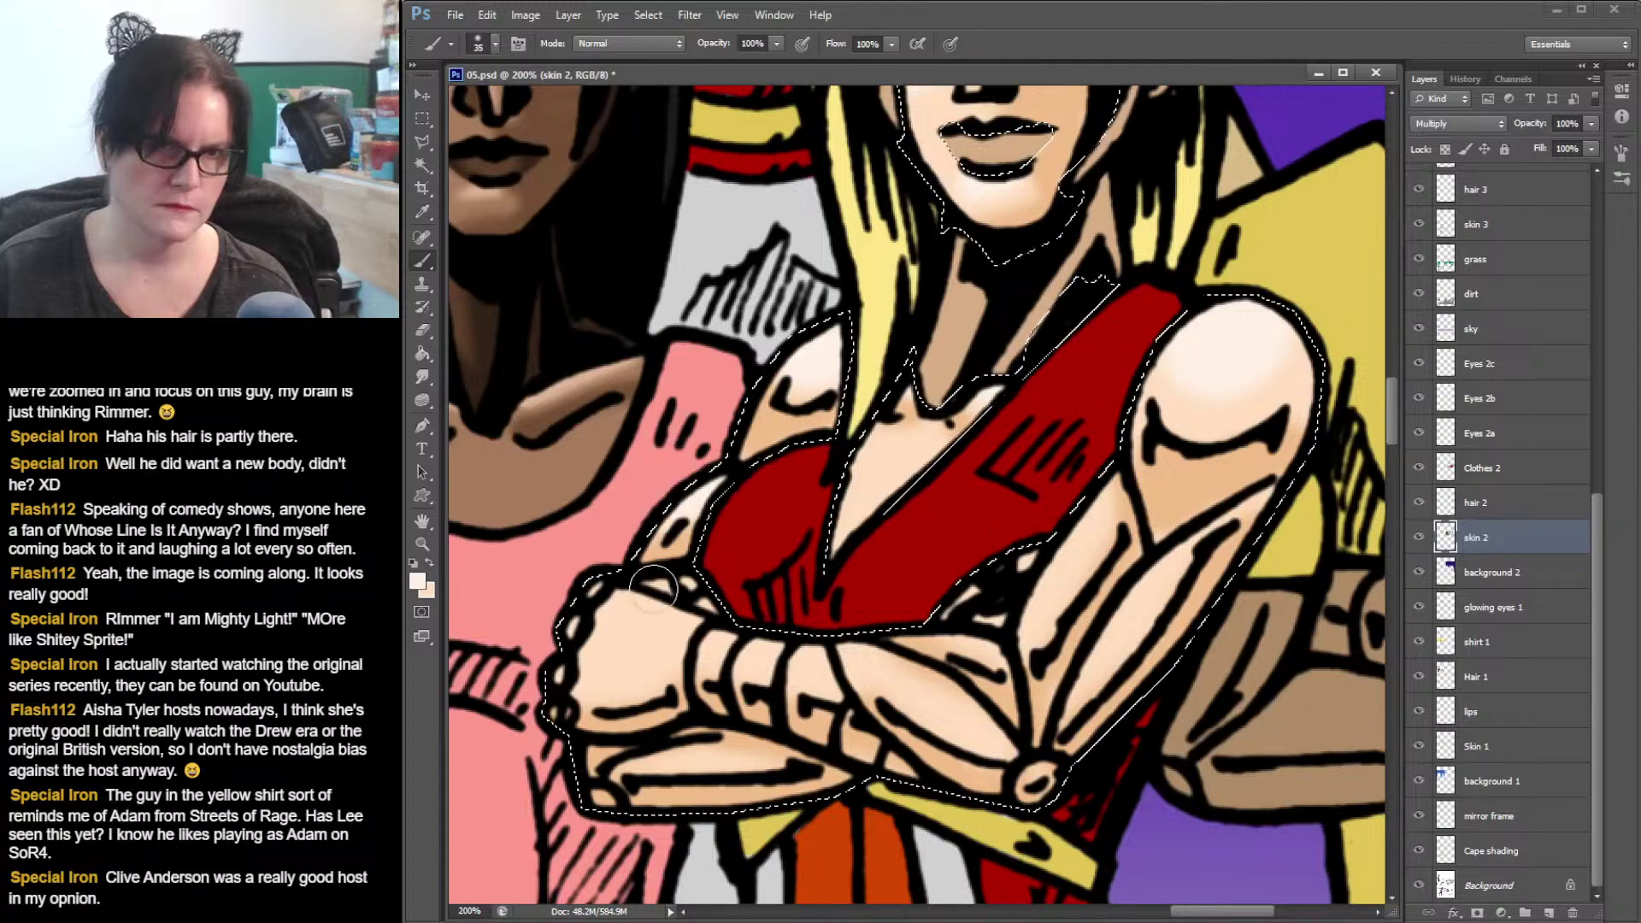
mouse_move(657, 586)
left_mouse_down()
mouse_move(621, 605)
mouse_move(611, 586)
mouse_move(593, 592)
mouse_move(563, 686)
mouse_move(628, 585)
mouse_move(607, 592)
mouse_move(800, 638)
mouse_move(707, 634)
mouse_move(893, 660)
mouse_move(1011, 726)
left_mouse_up()
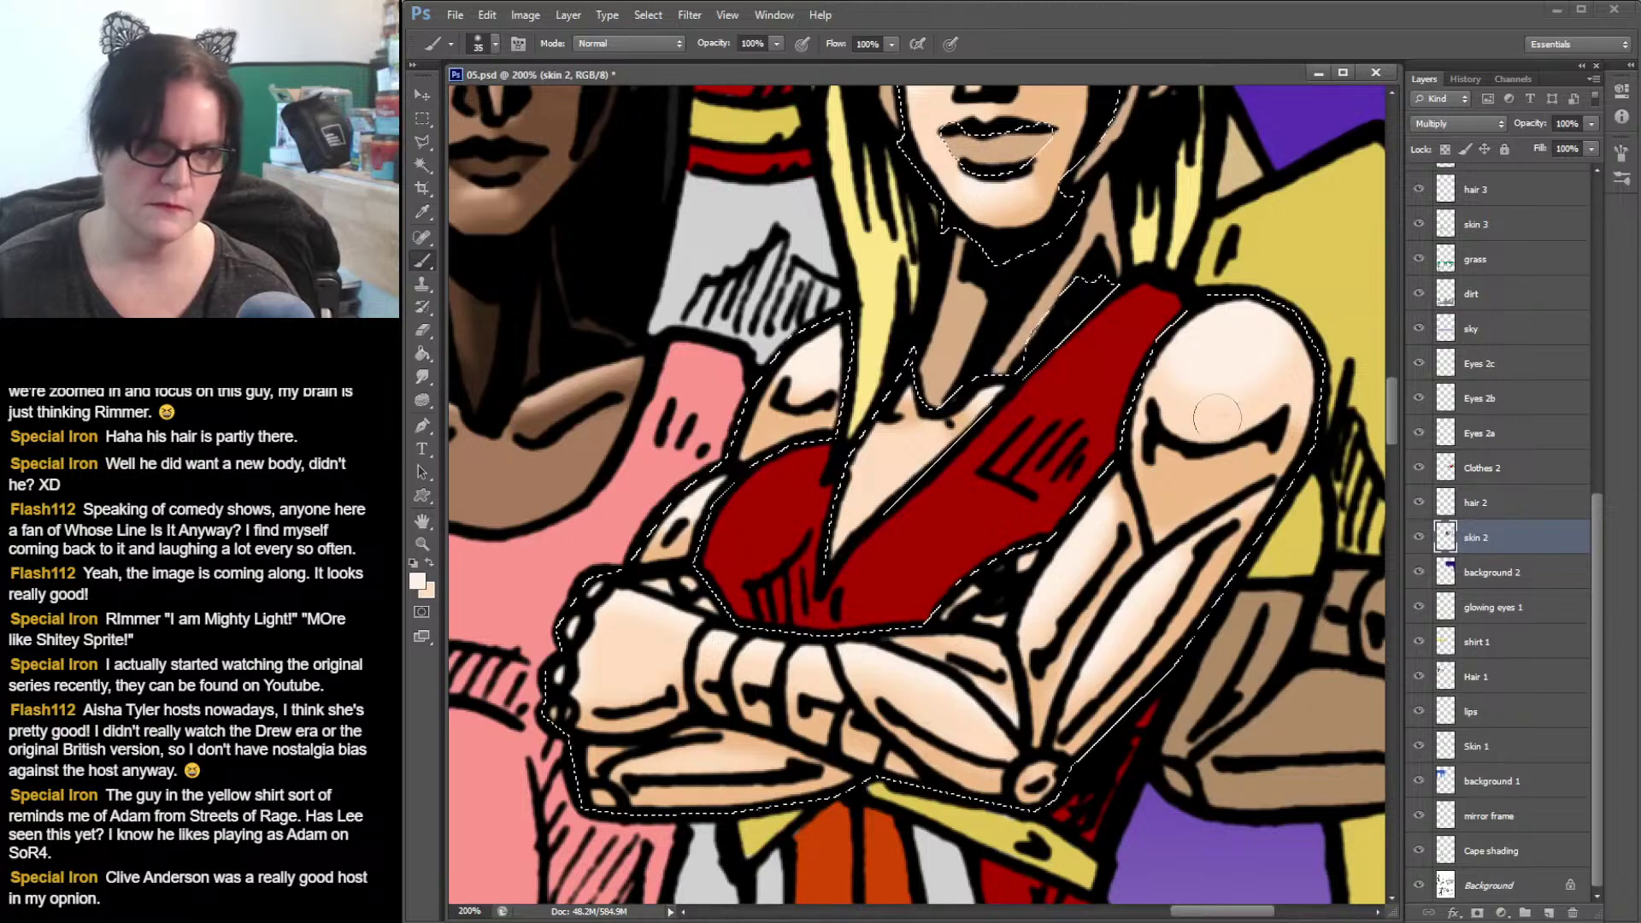
- Select the darker shadowed skin on both sides of the blonde woman's face and on her neck with the Magic Wand
key("ctrl+d")
mouse_move(1071, 579)
left_mouse_down()
mouse_move(1079, 451)
mouse_move(1116, 712)
mouse_move(1100, 809)
left_mouse_up()
key("ctrl+shift+d")
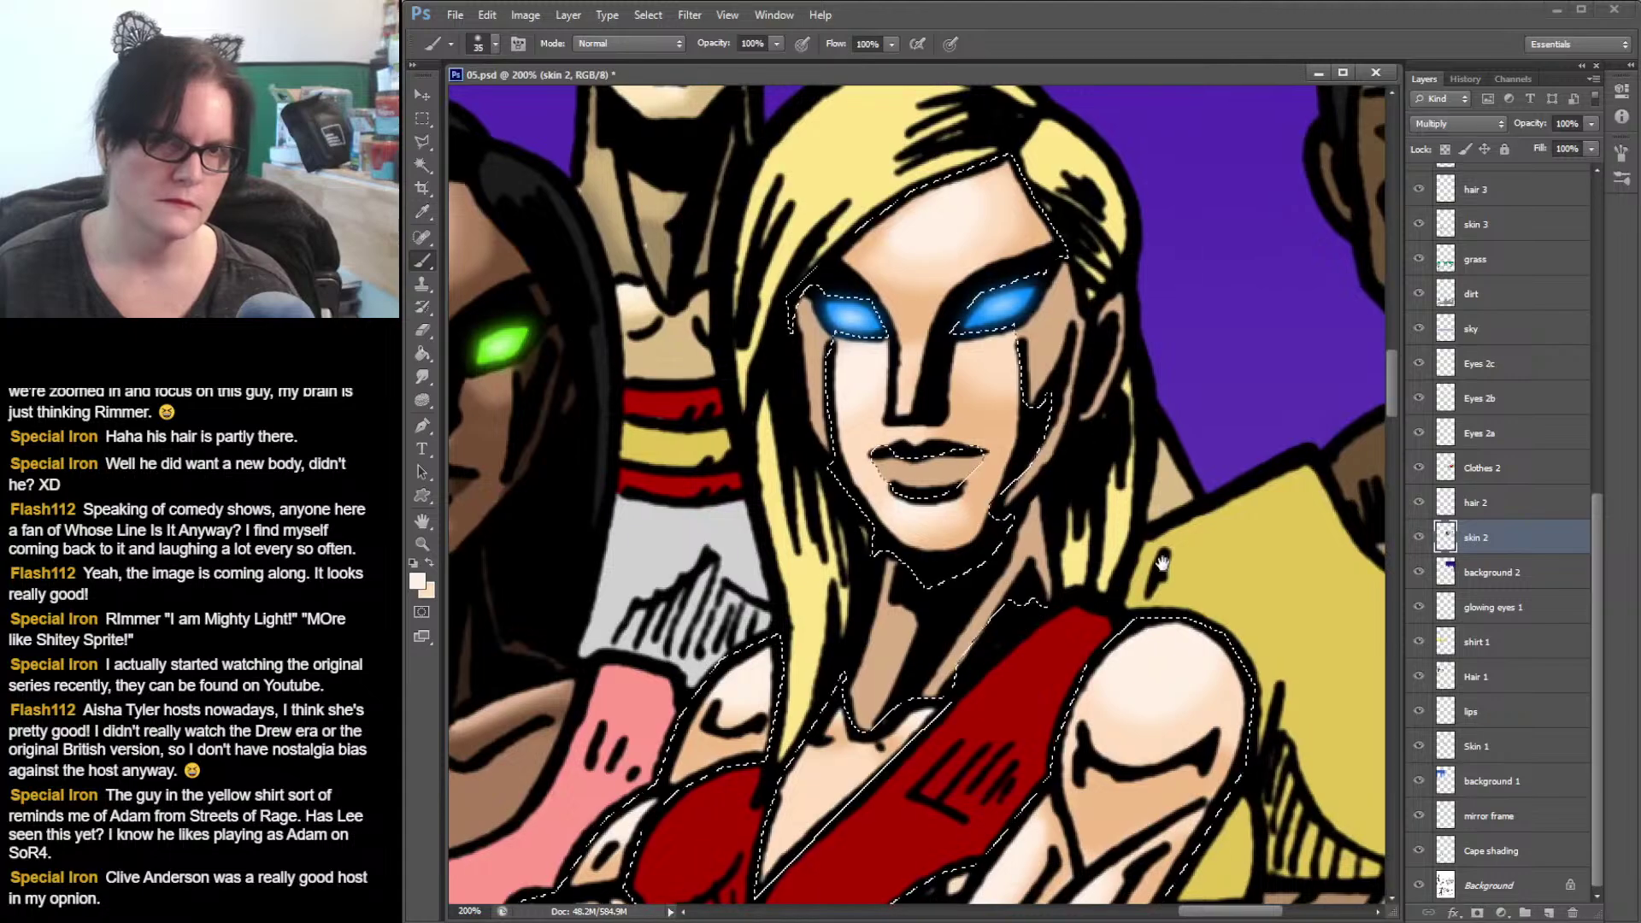
key("w")
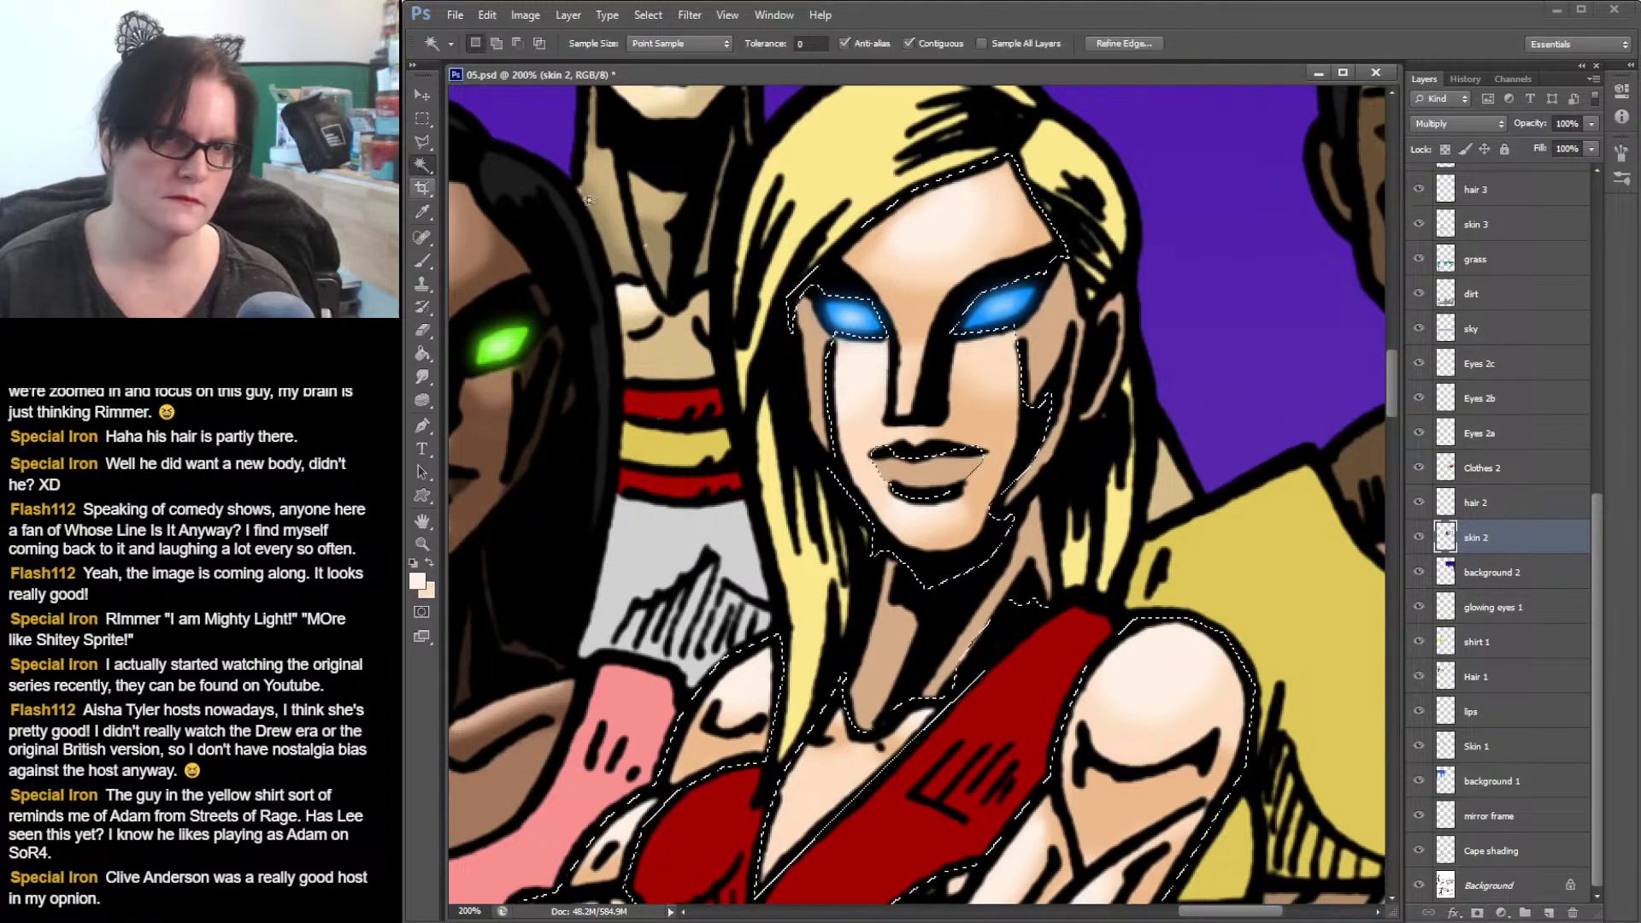
left_click(1056, 336)
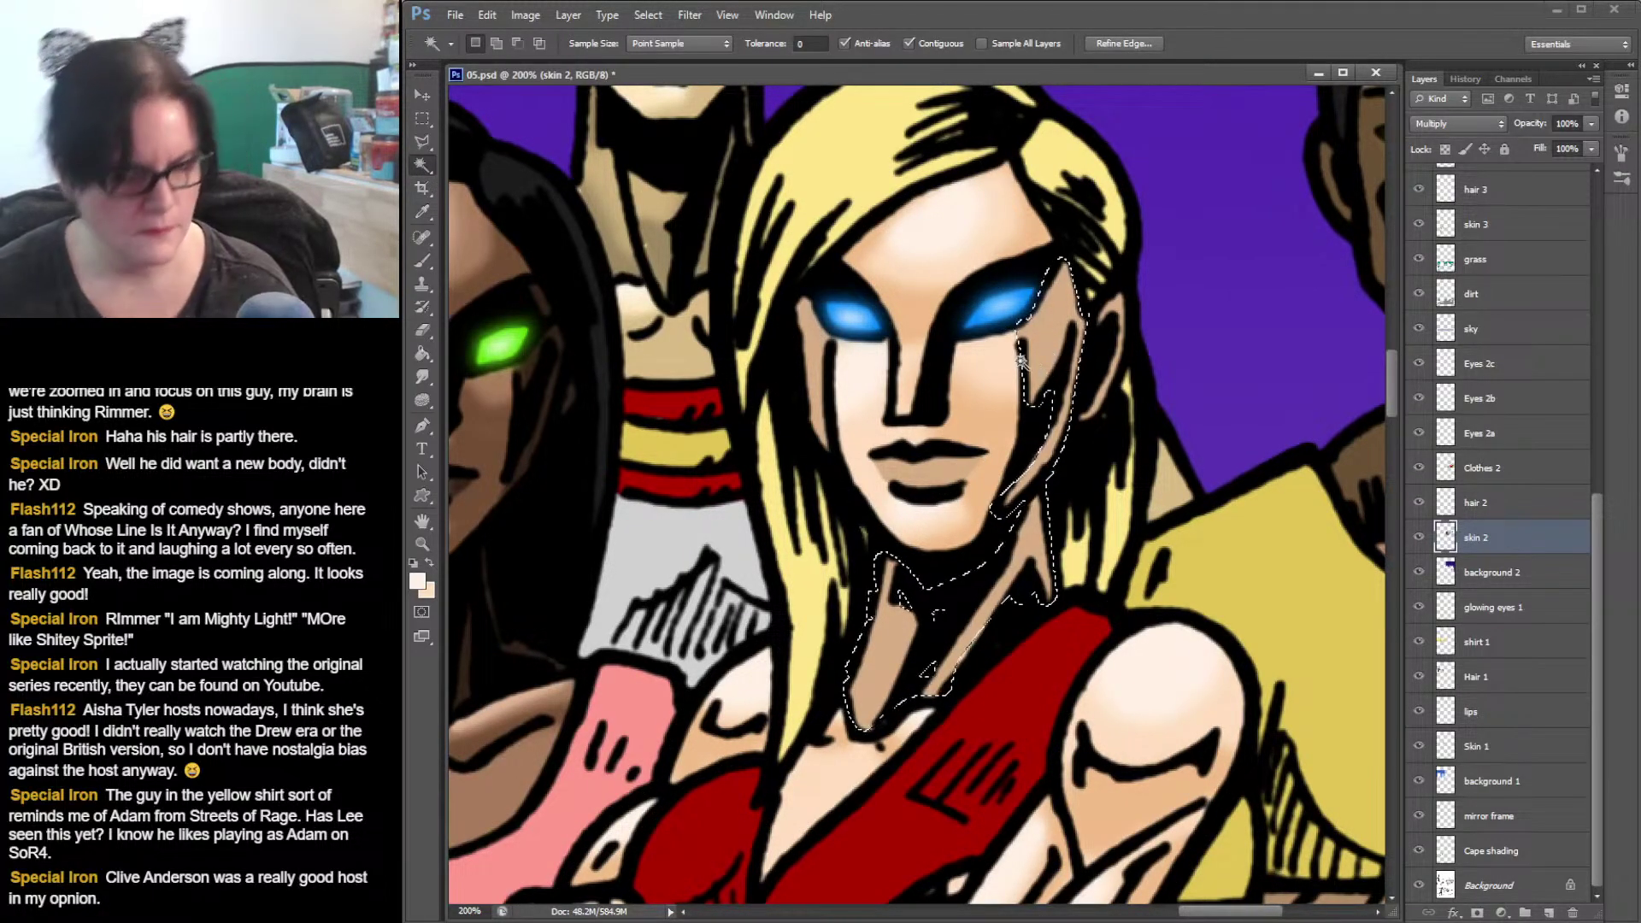
left_click(803, 376, "shift")
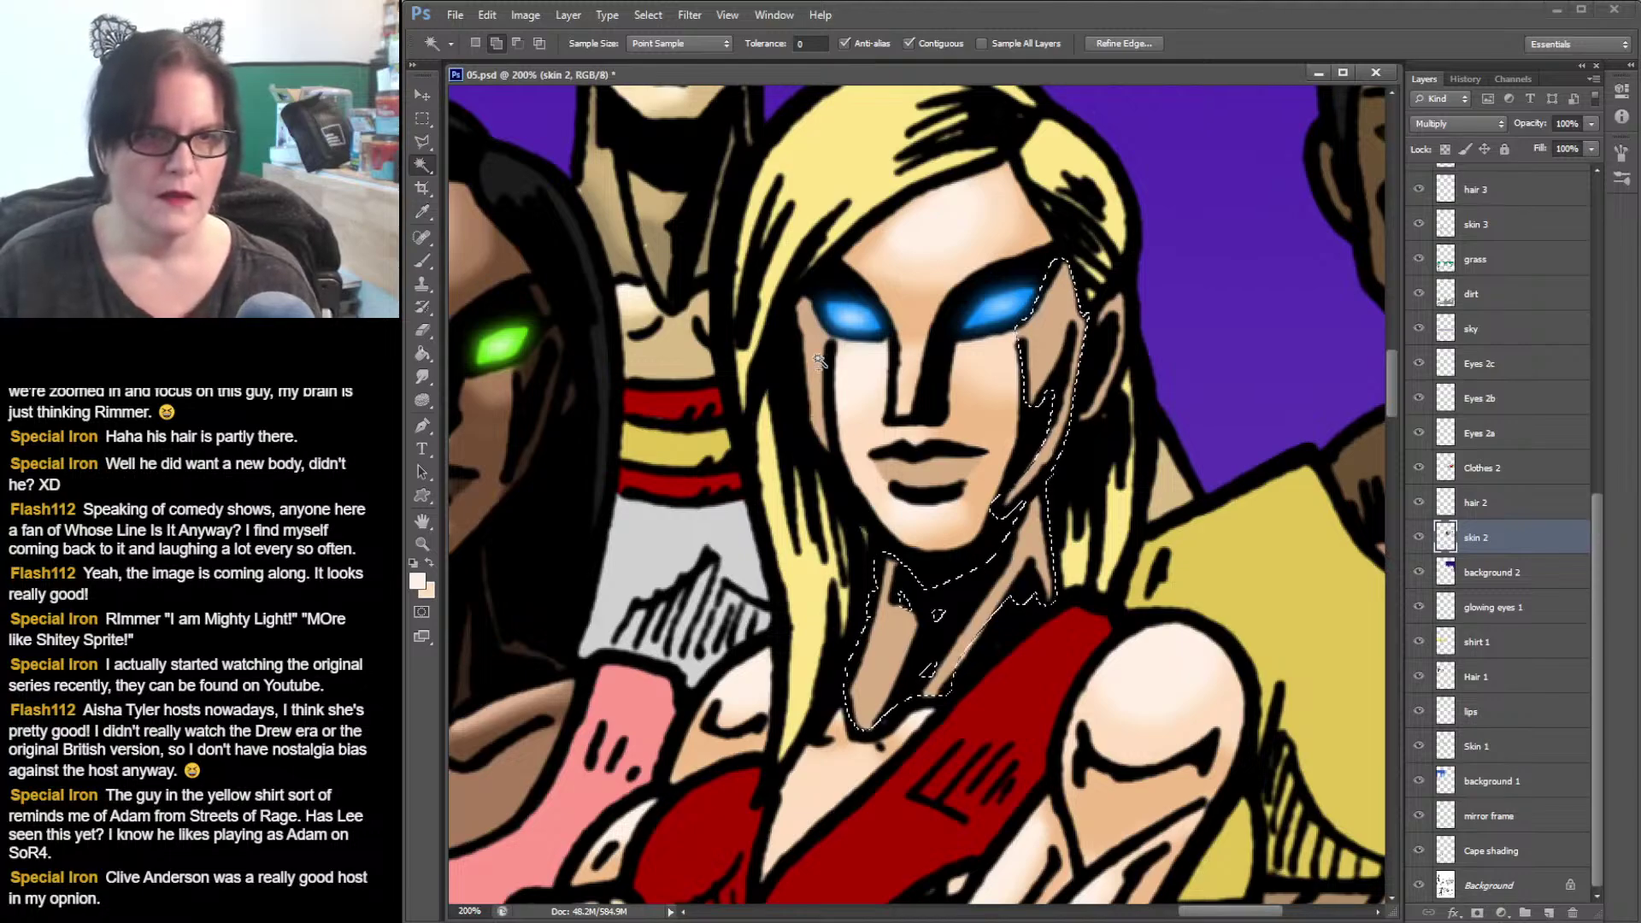
left_click(1043, 436, "shift")
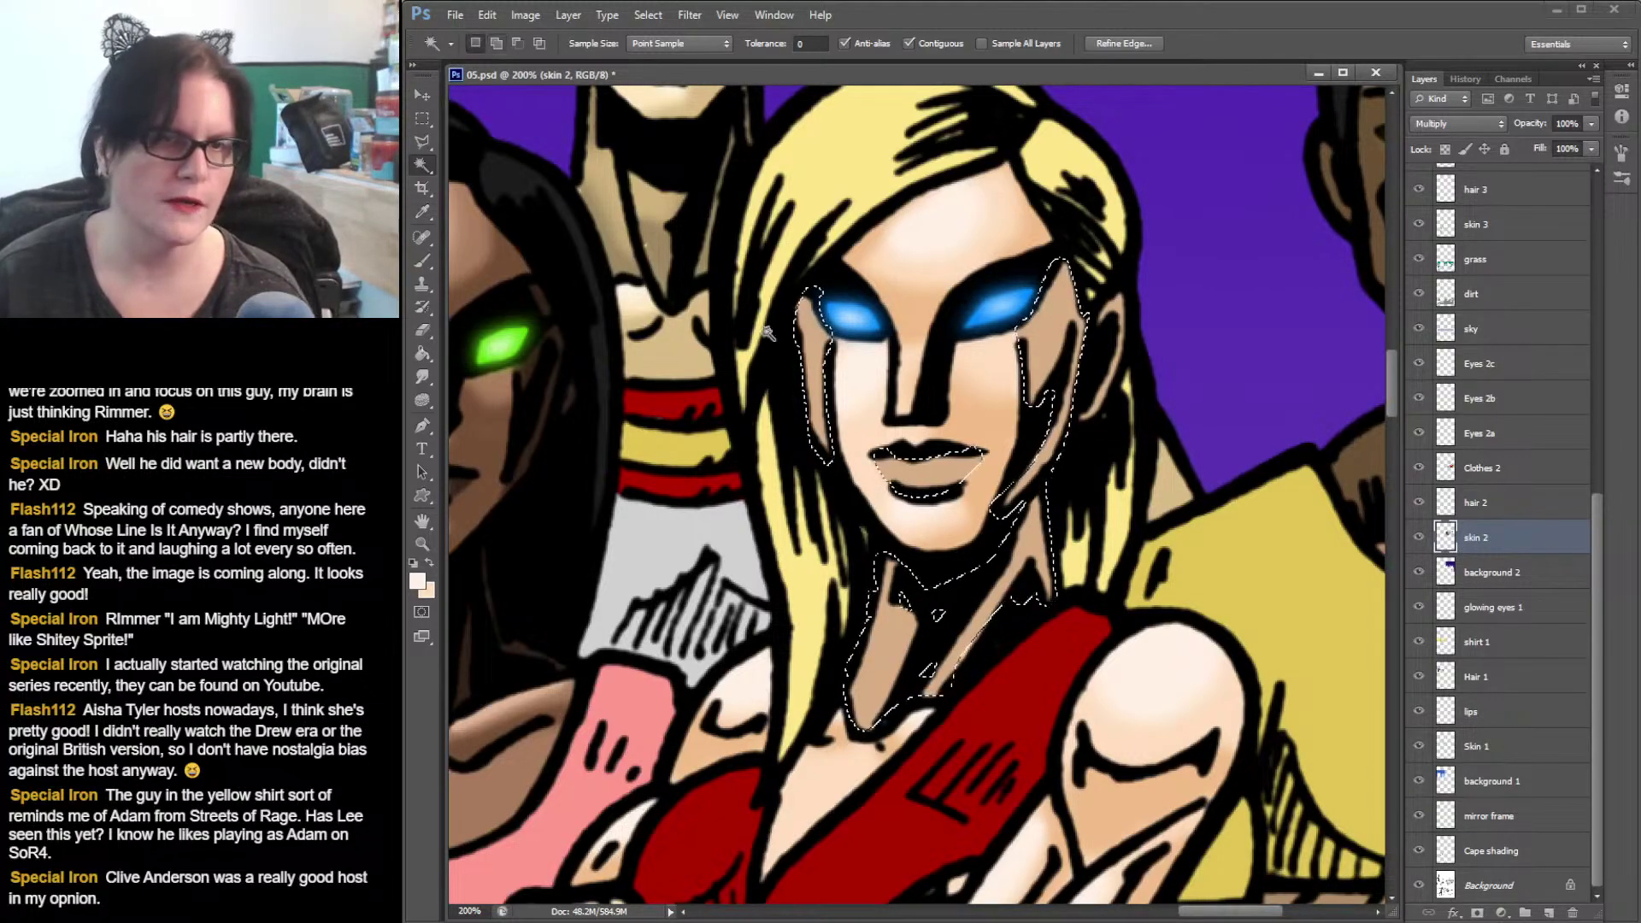
- Sample the shadowed skin tone, darken it to #ad8660, shade the sides of the woman's face and neck, and clear the selection
key("i")
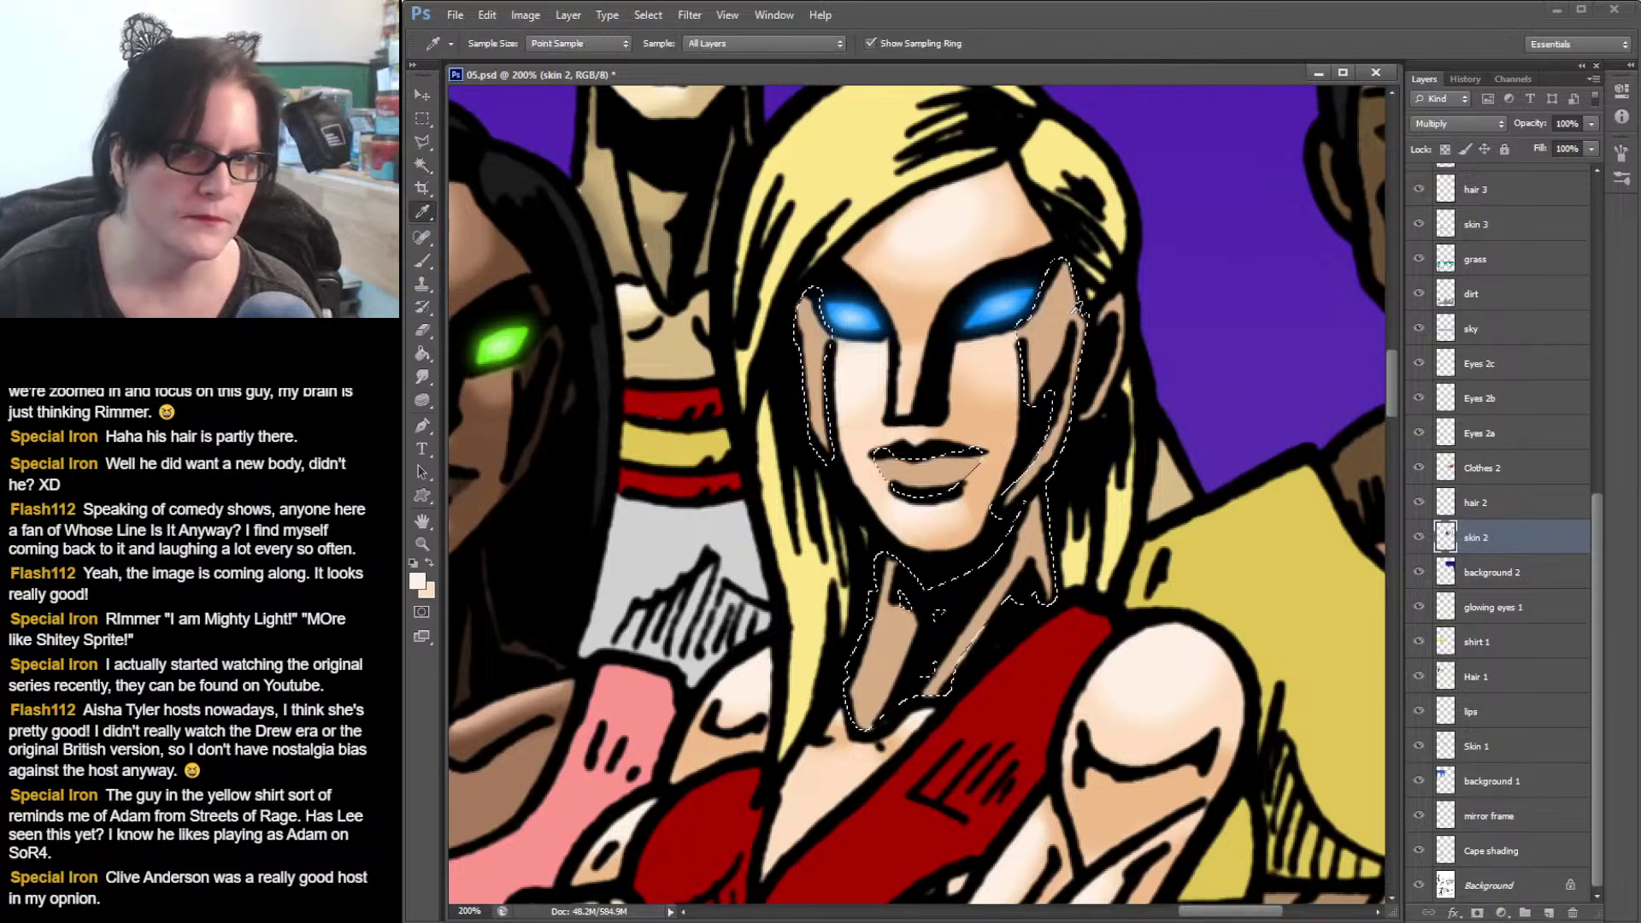
left_click(1060, 324)
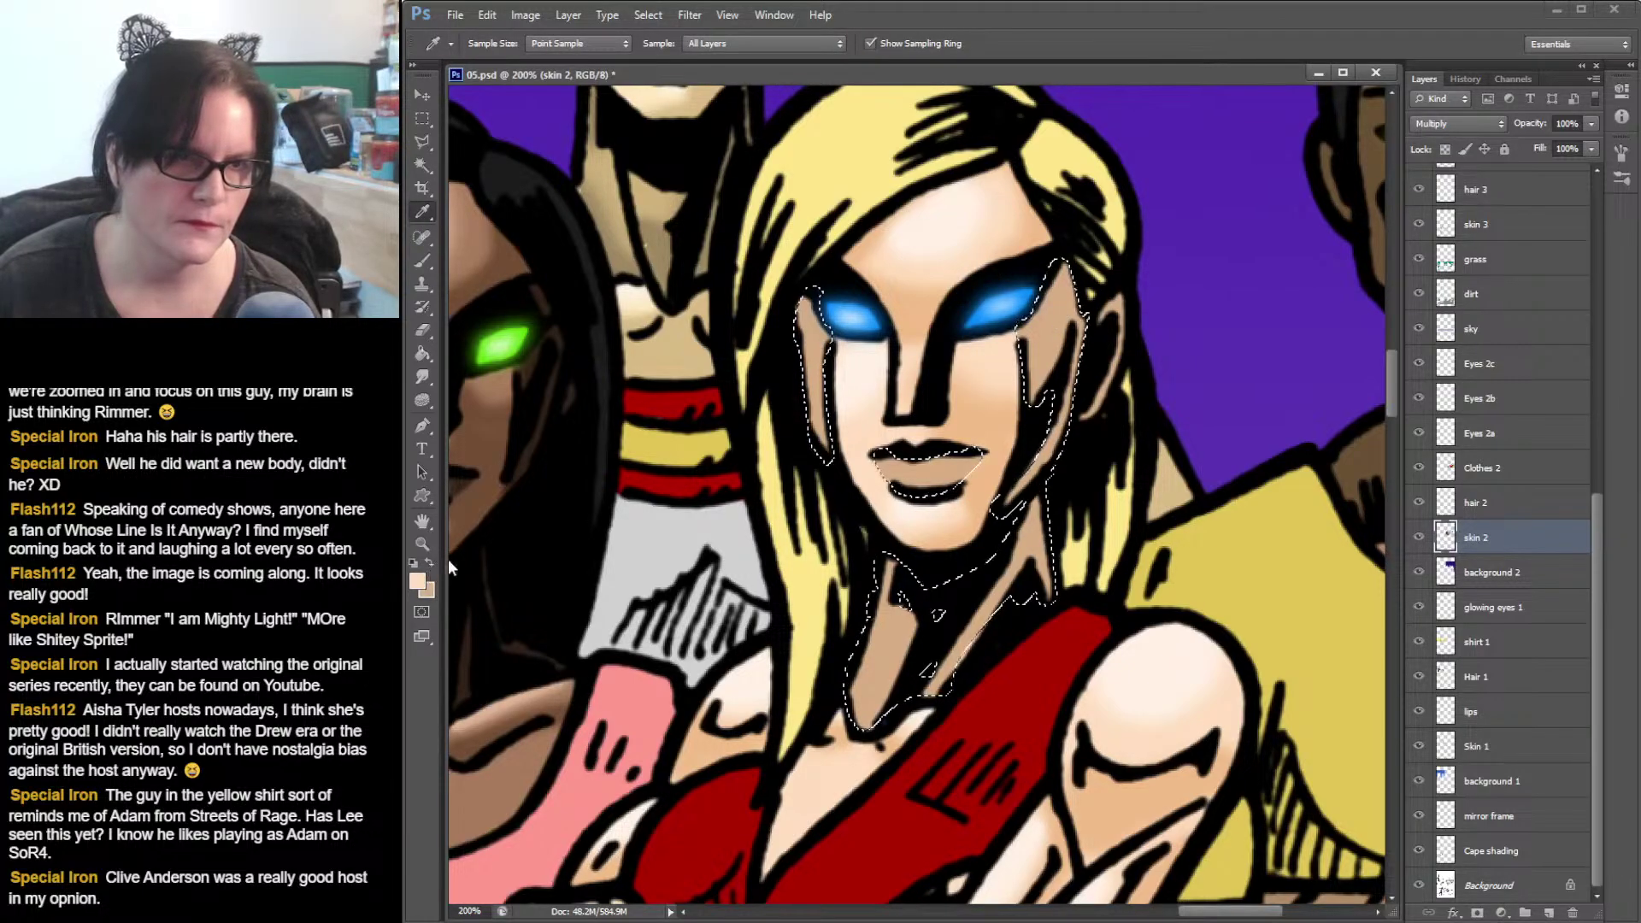
left_click(1058, 314)
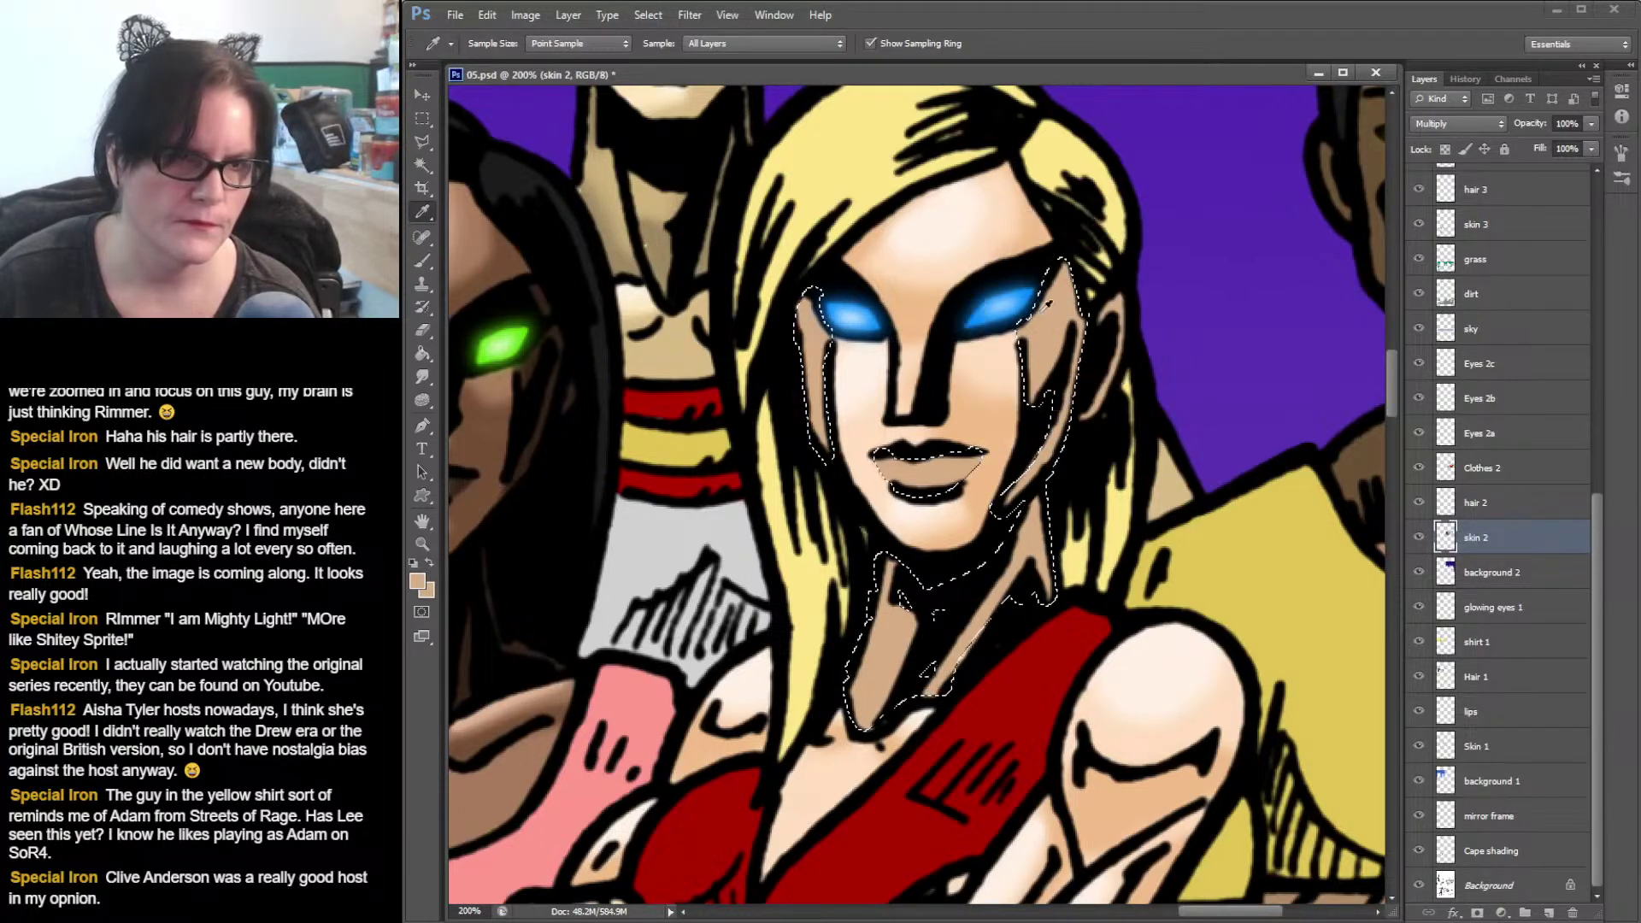
left_click(418, 584)
left_click_drag(1148, 154, 1167, 185)
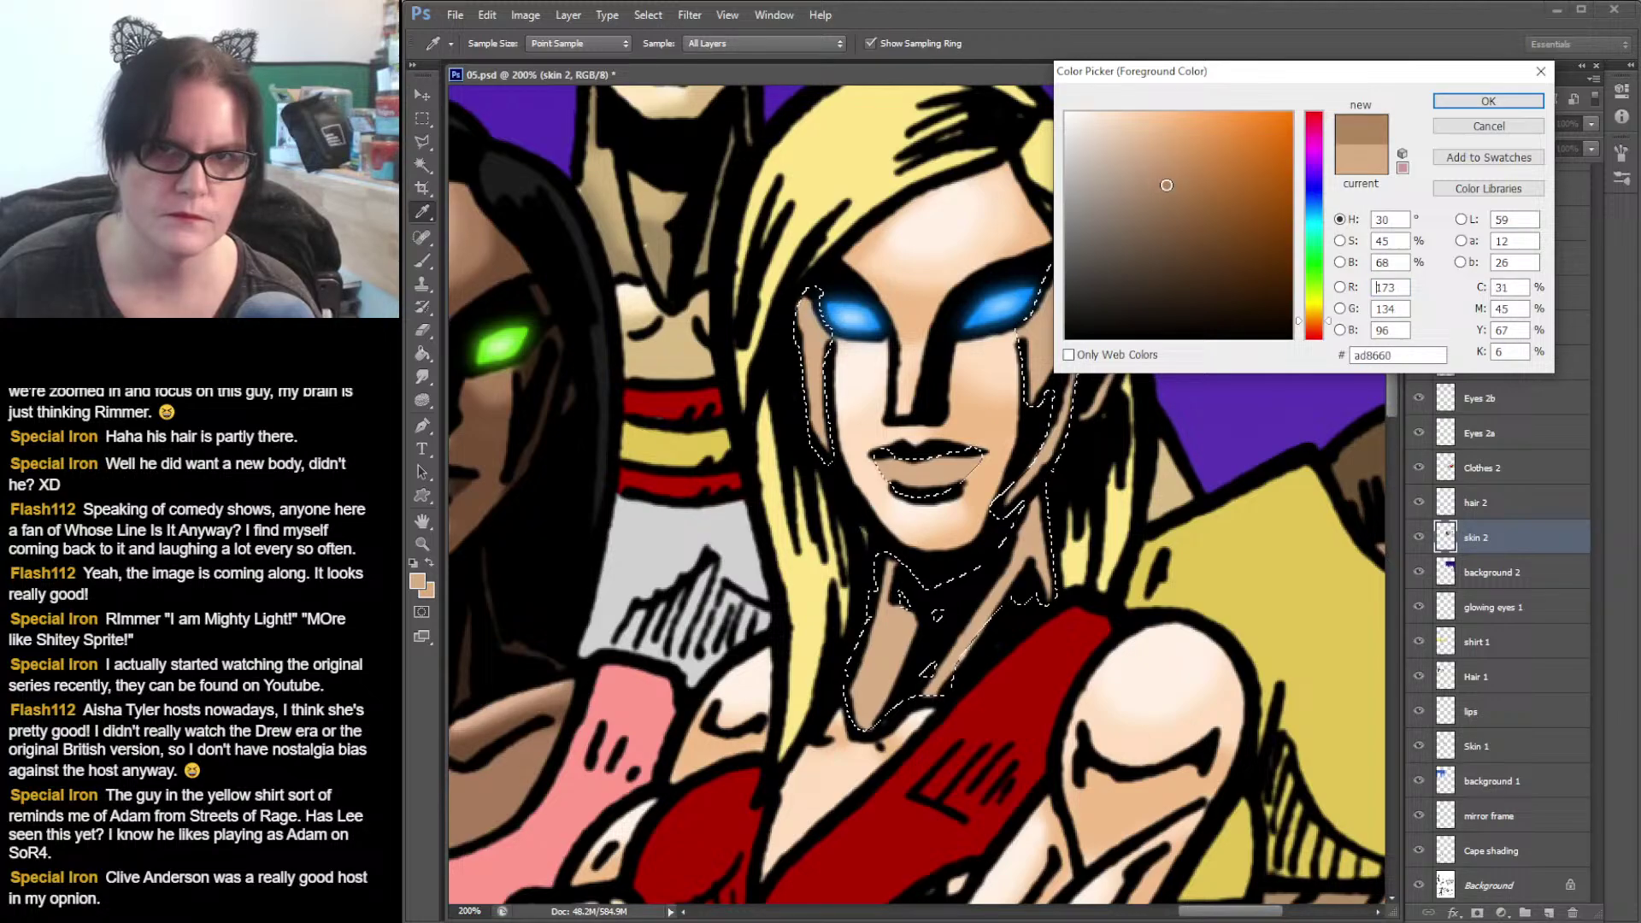
left_click(1488, 101)
left_click(420, 266)
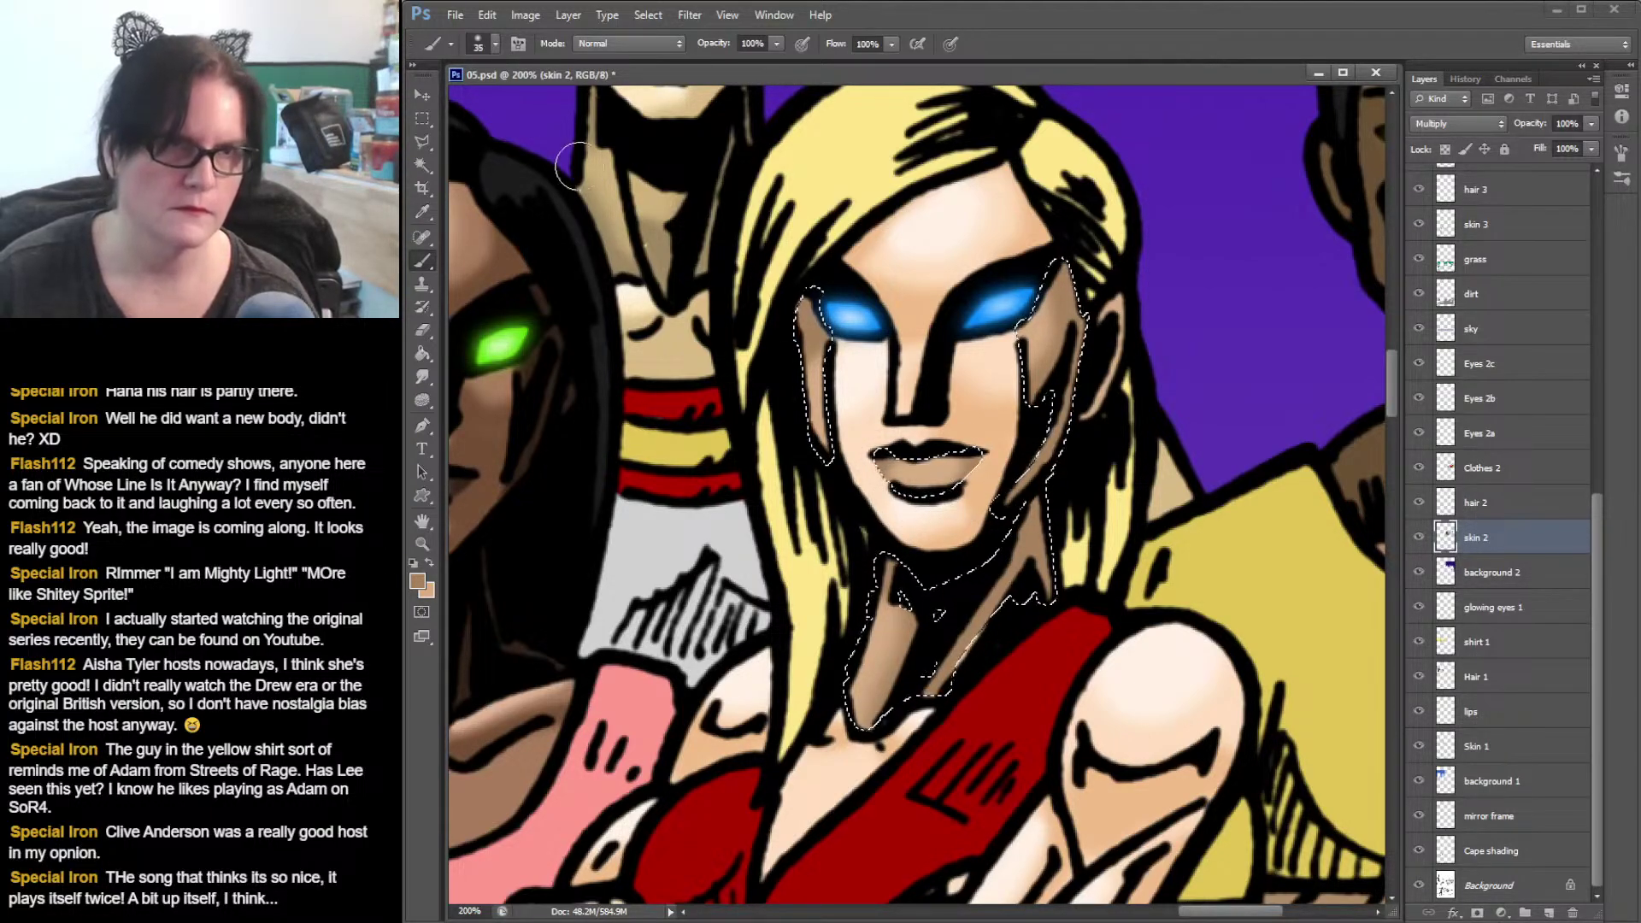
left_click(422, 142)
left_click(424, 120)
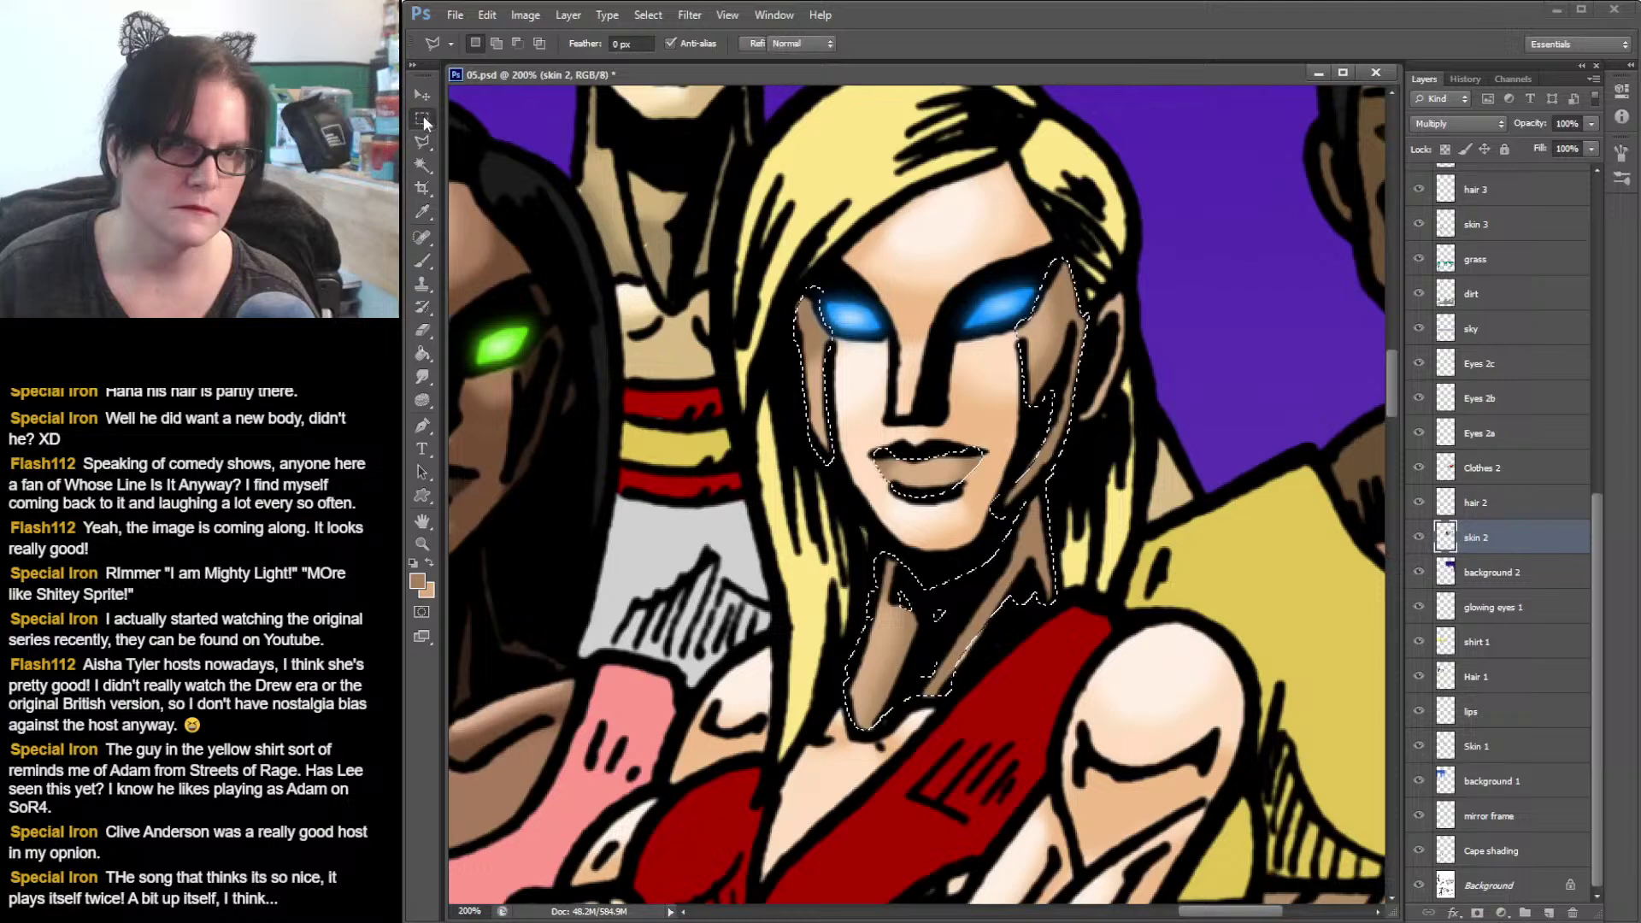
left_click(821, 183)
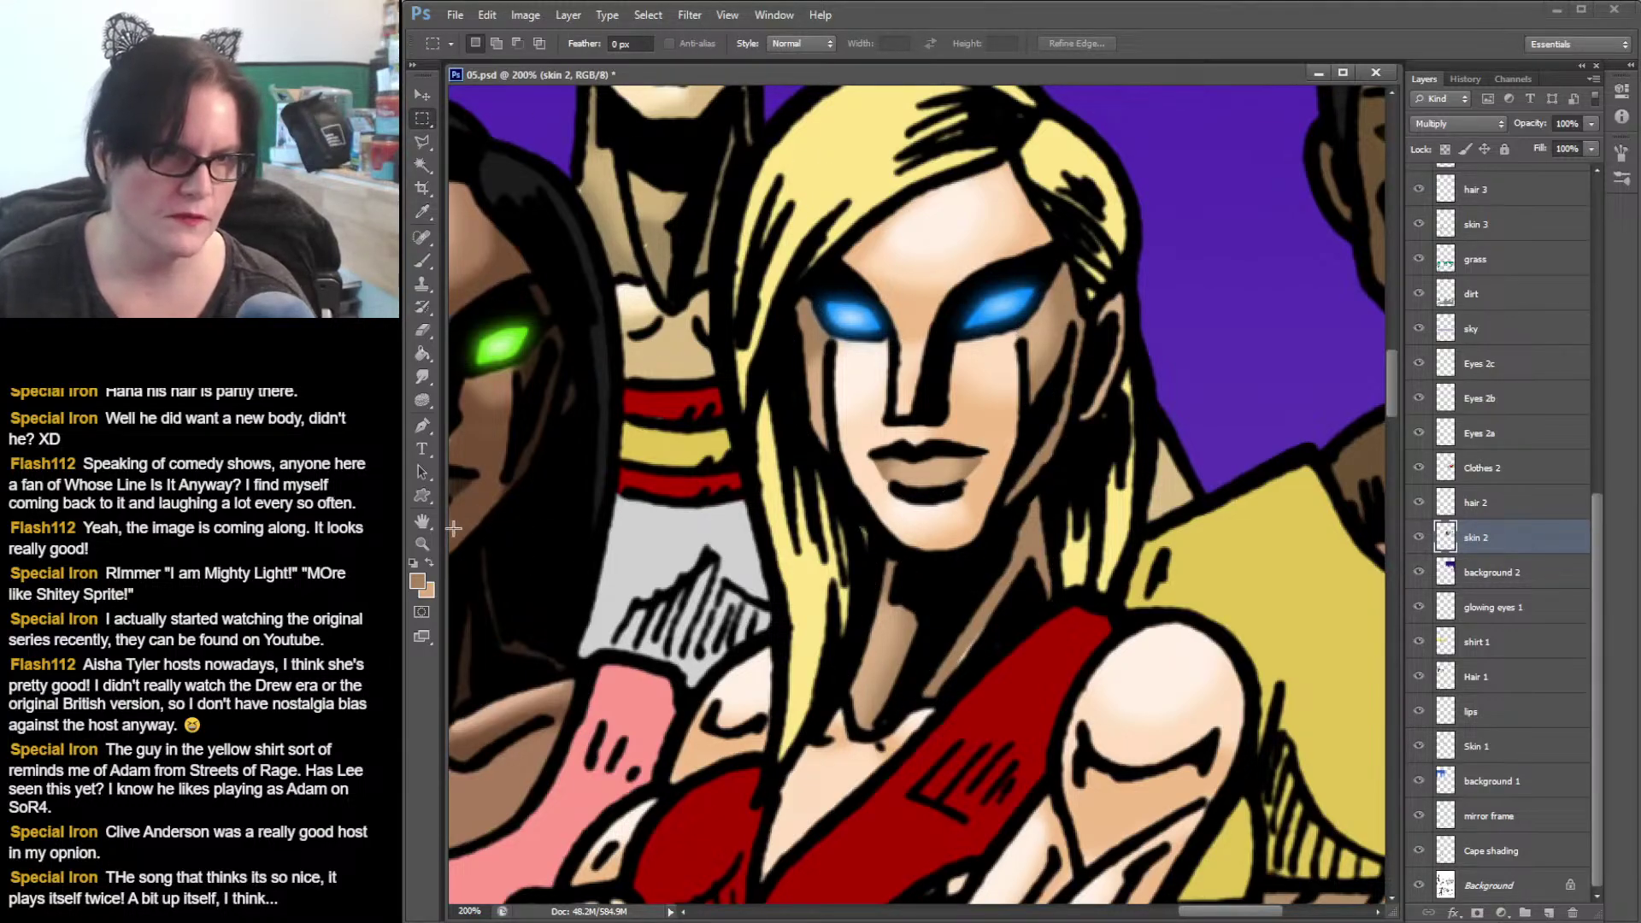
- Blend the shading beside the woman's eye with the Smudge tool at 53% strength and save the document
left_click(424, 377)
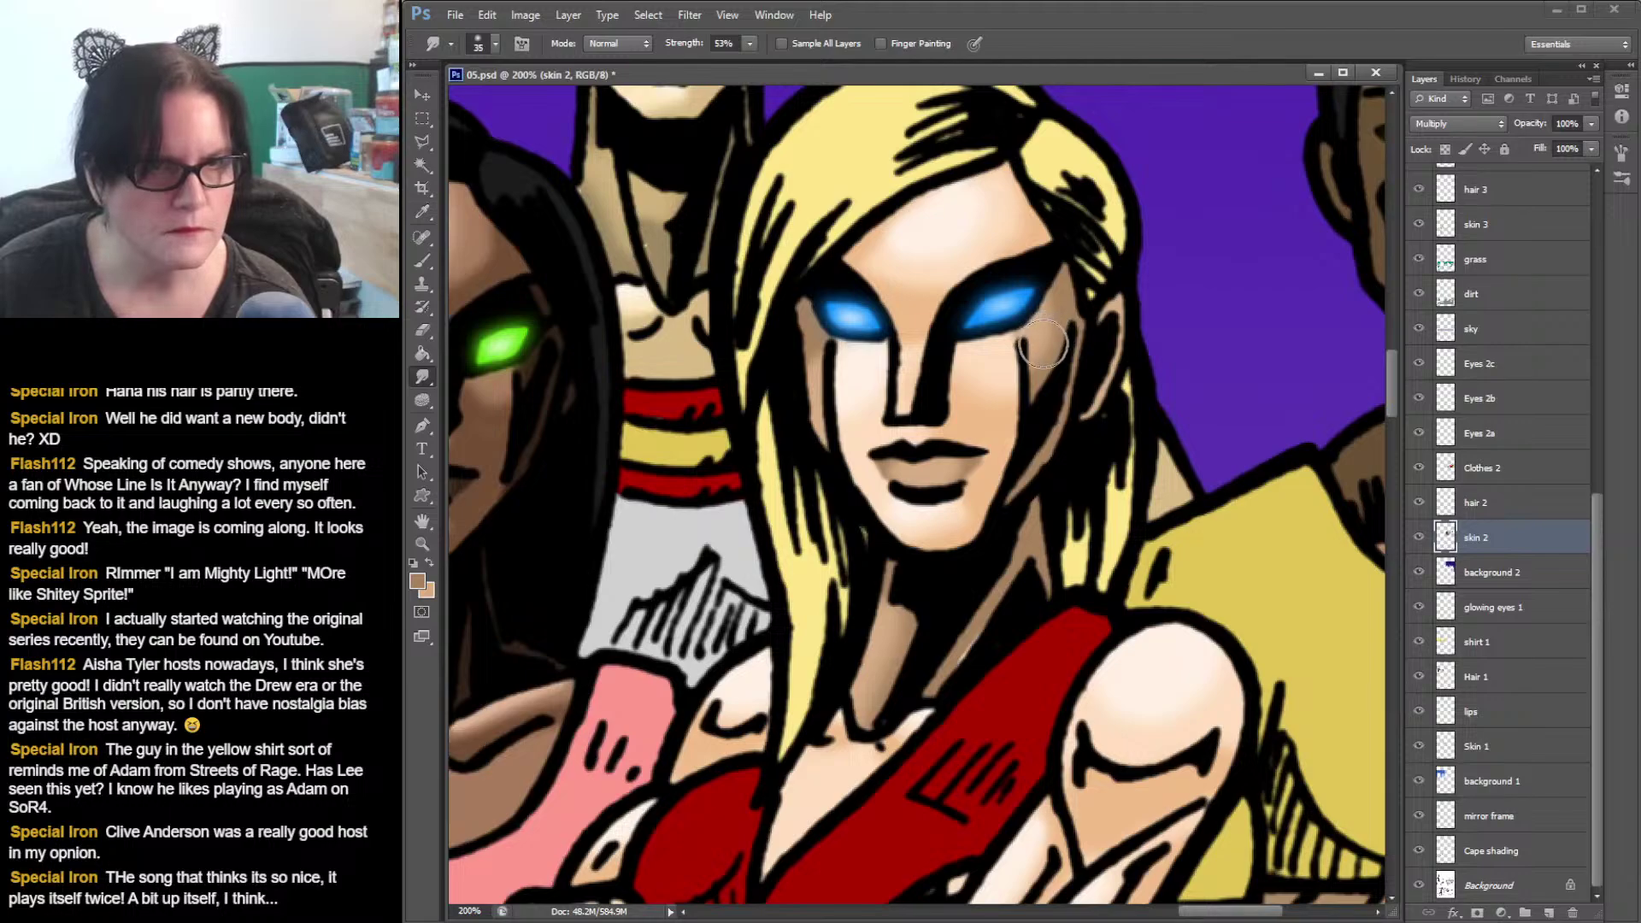
left_click(427, 545)
left_click(1043, 389, "alt")
left_click(1125, 423, "alt")
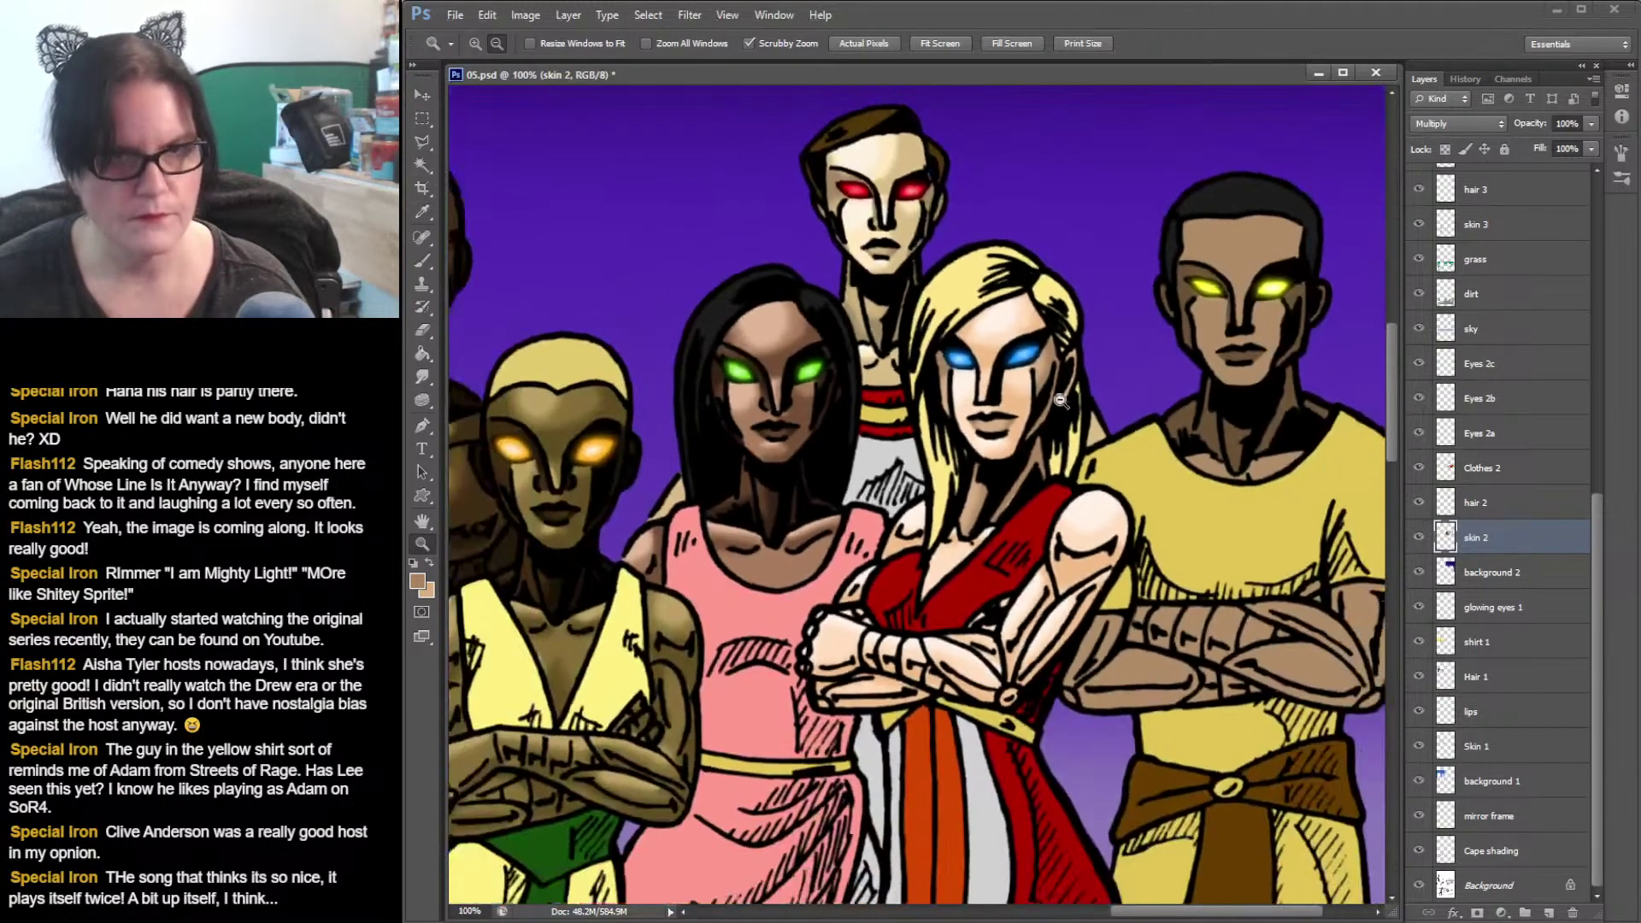
key("ctrl+s")
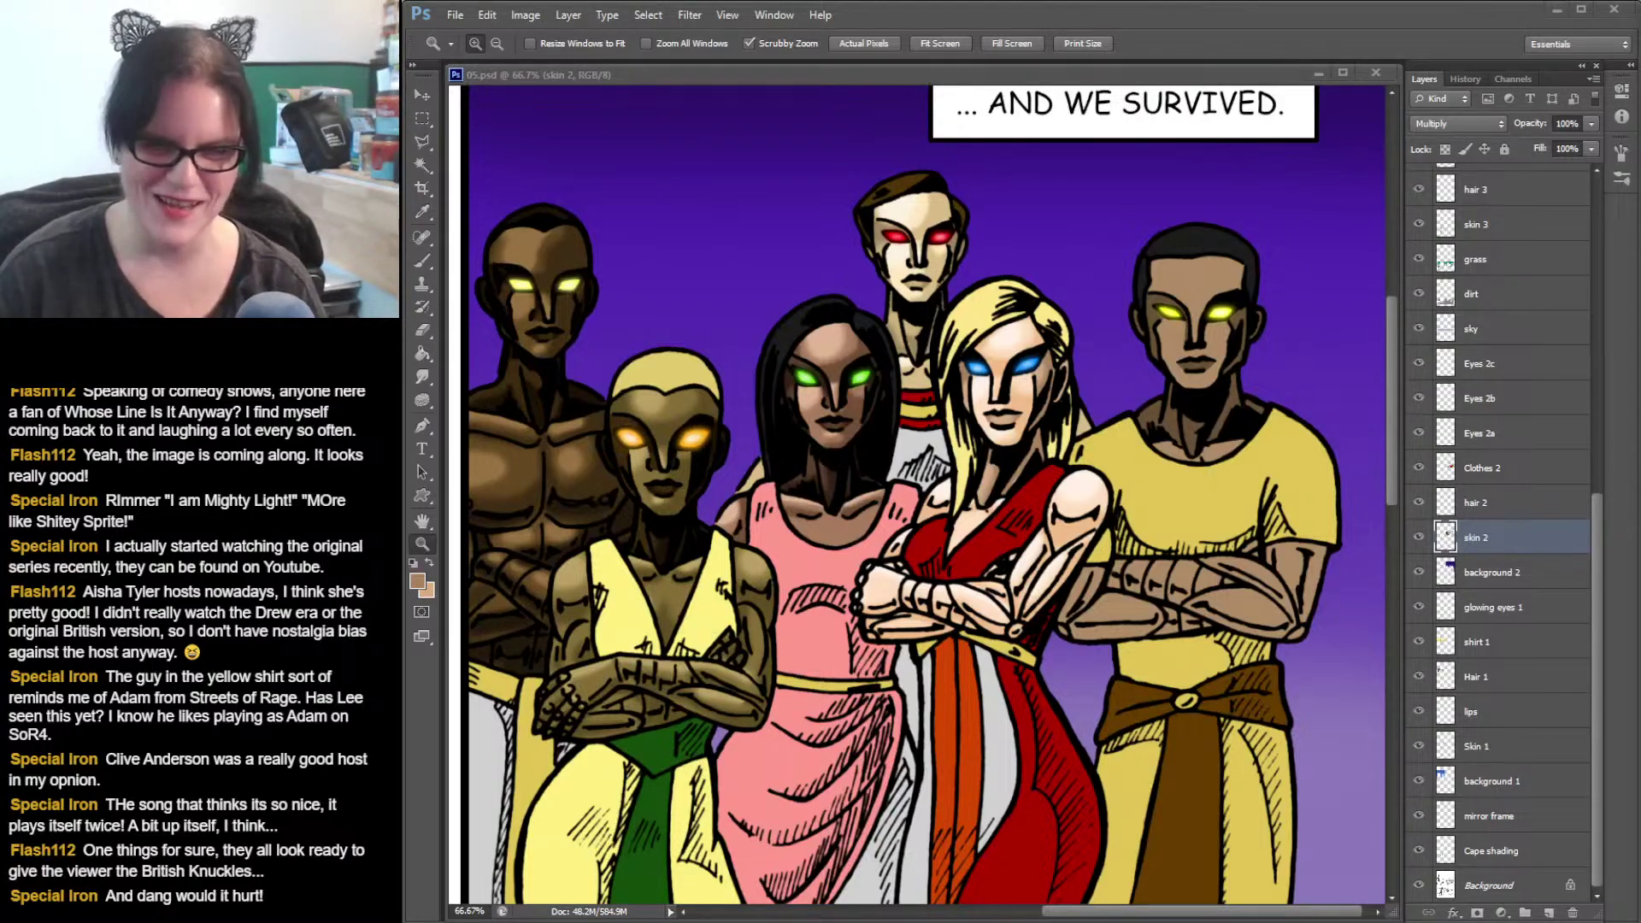
- Select the lit skin on the yellow-shirted man's face, collar and crossed arms with the Magic Wand
left_click(423, 163)
left_click(1204, 282)
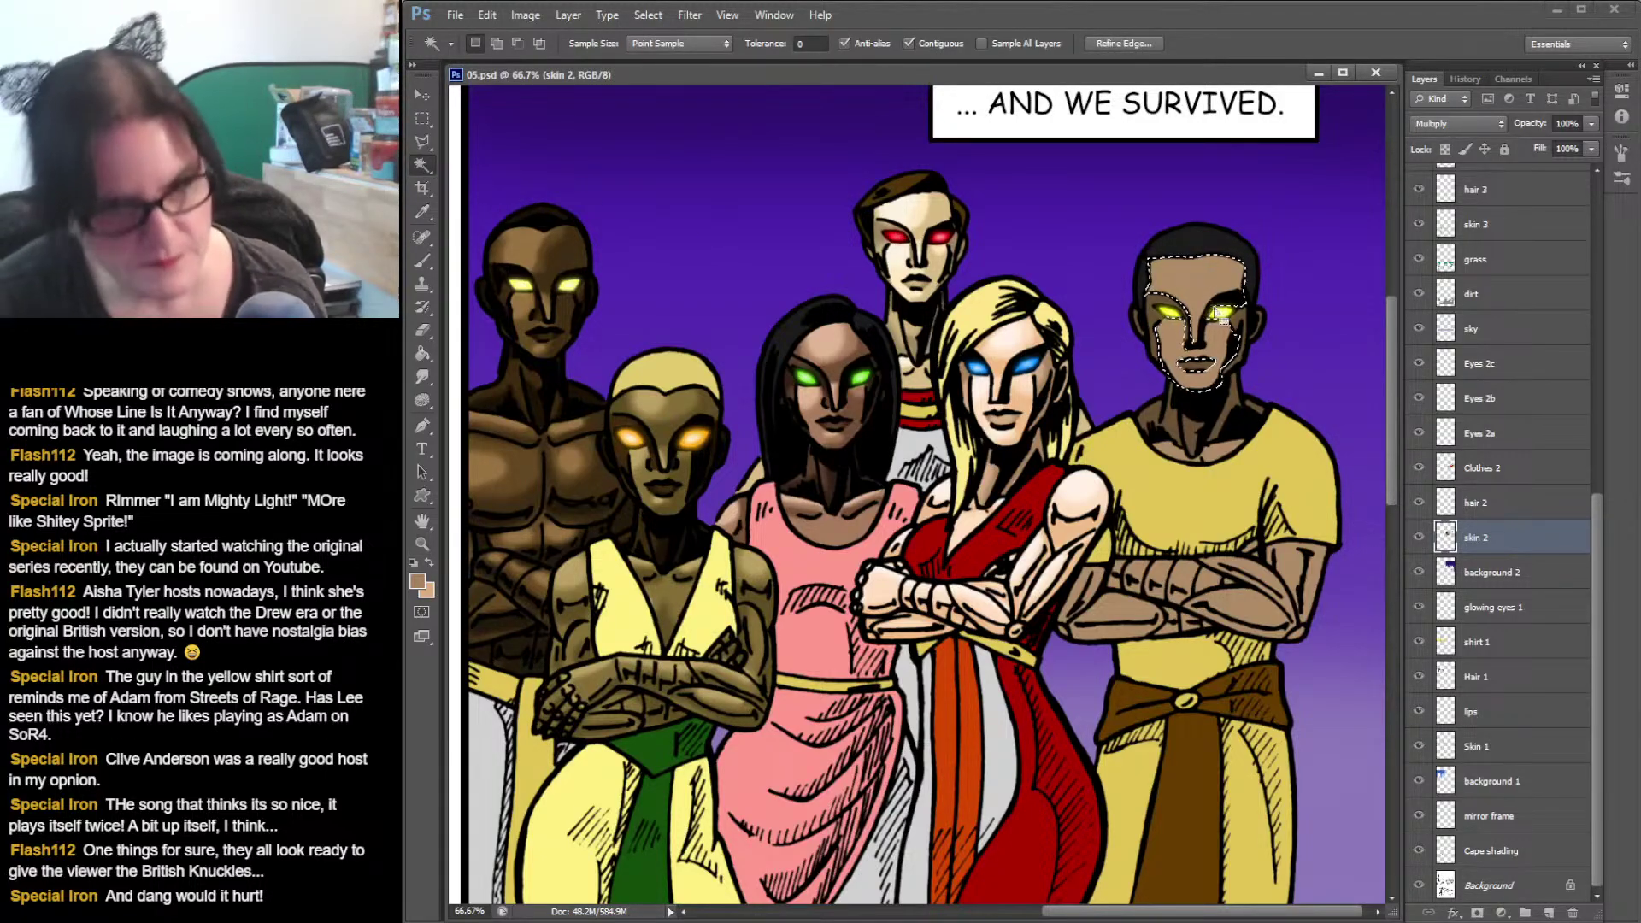
left_click(1218, 451, "shift")
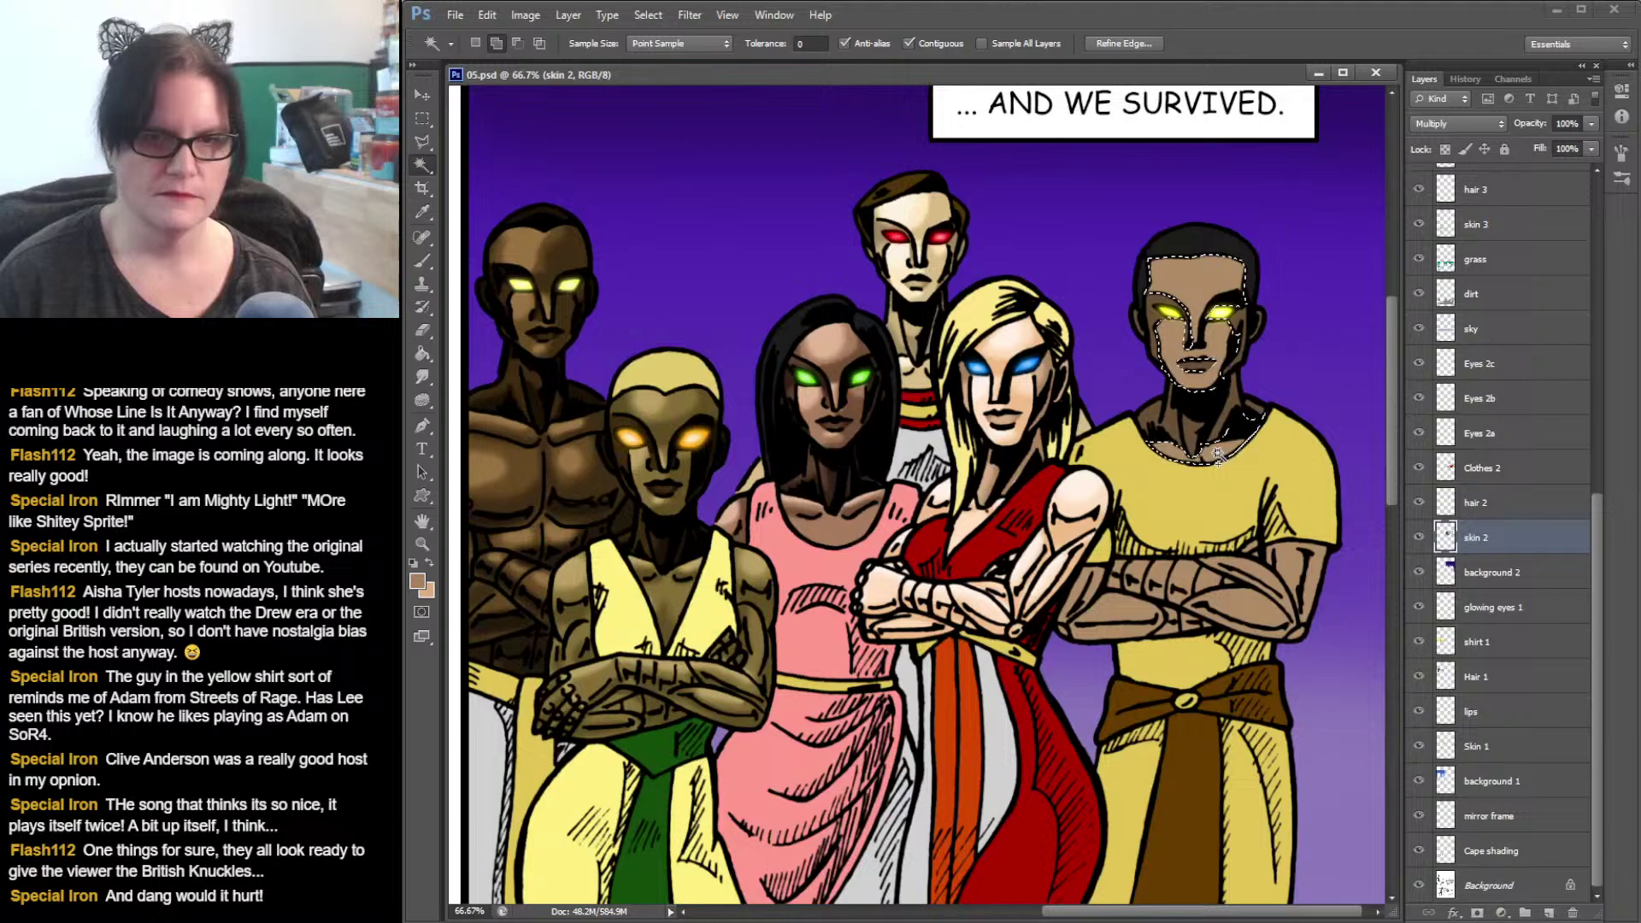
left_click(1229, 603, "shift")
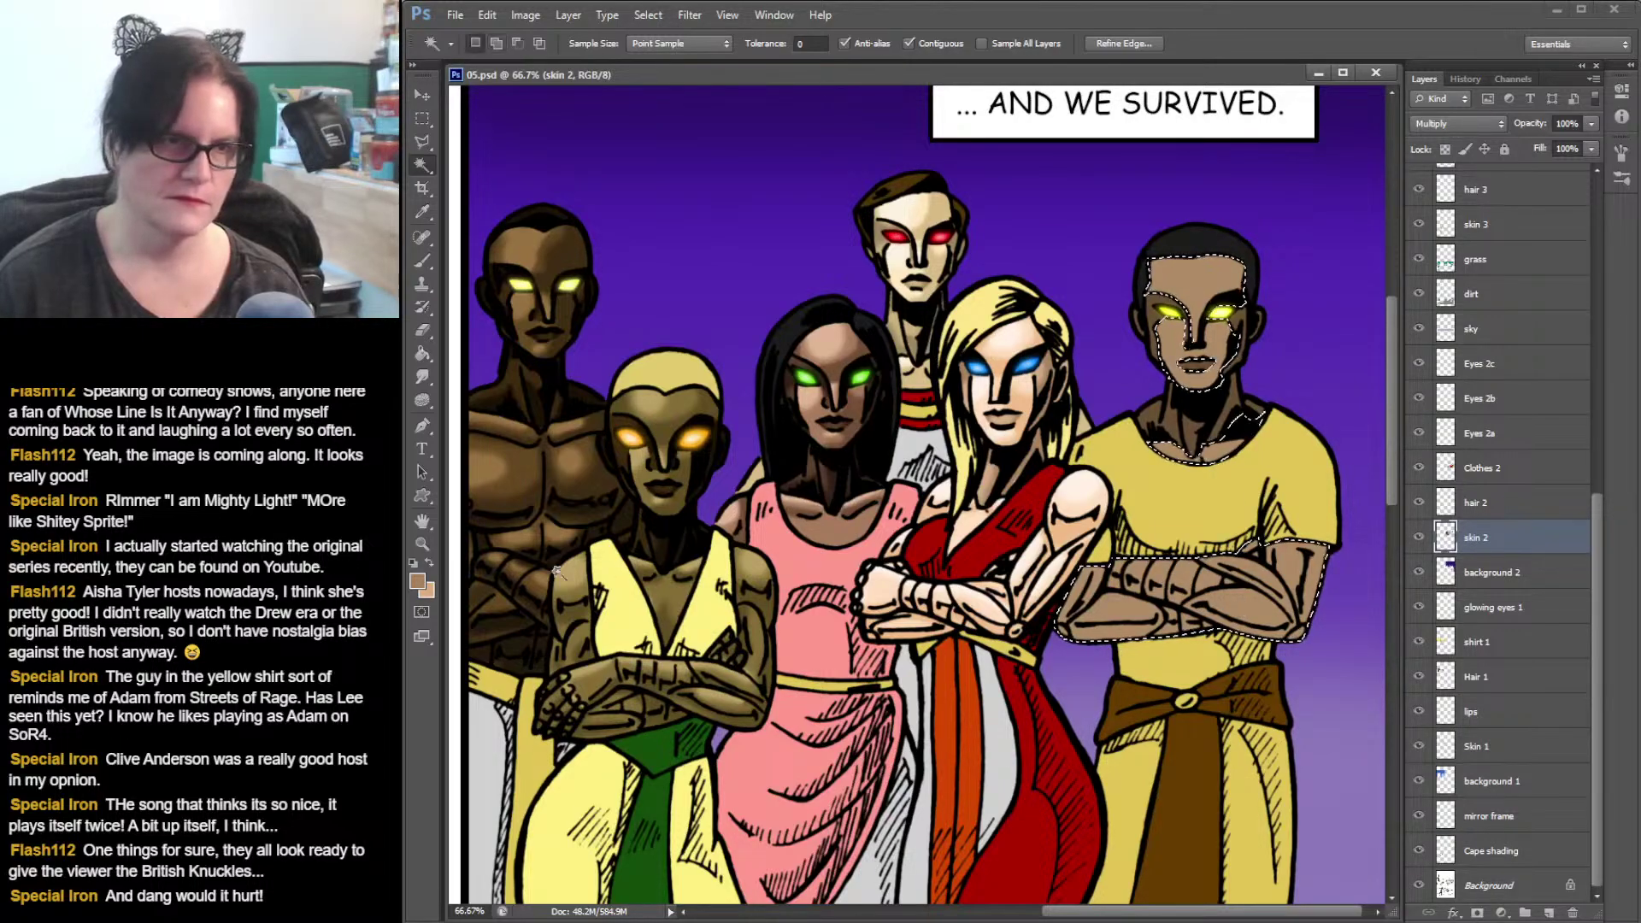
left_click(421, 543)
left_click(1231, 392)
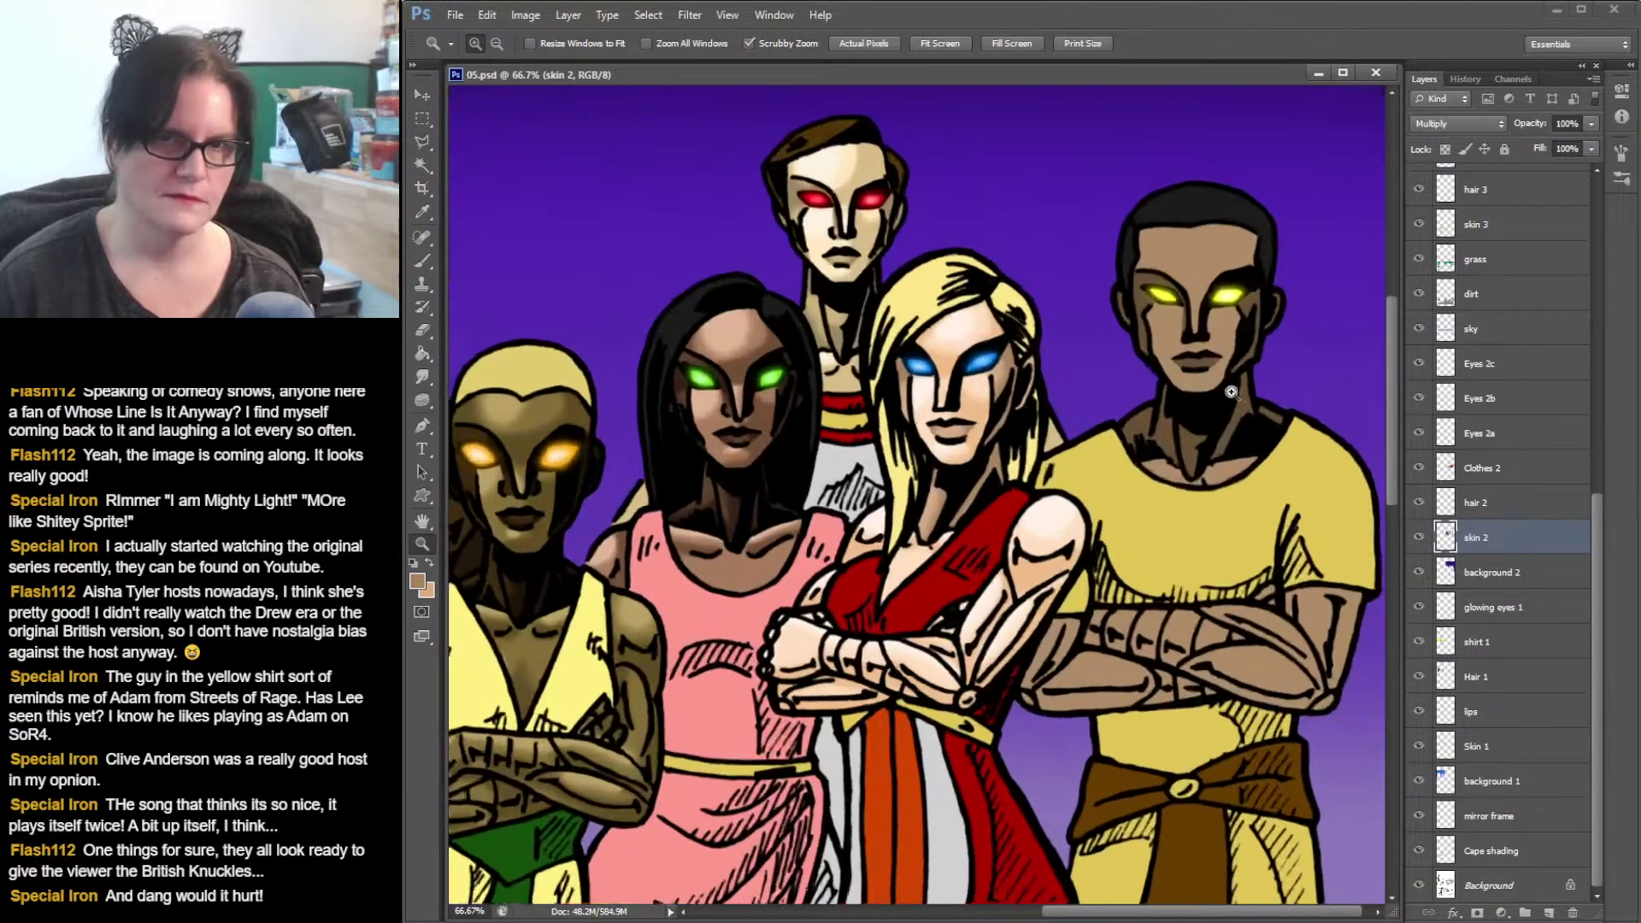
left_click(1238, 395)
left_click_drag(1240, 400, 1090, 601)
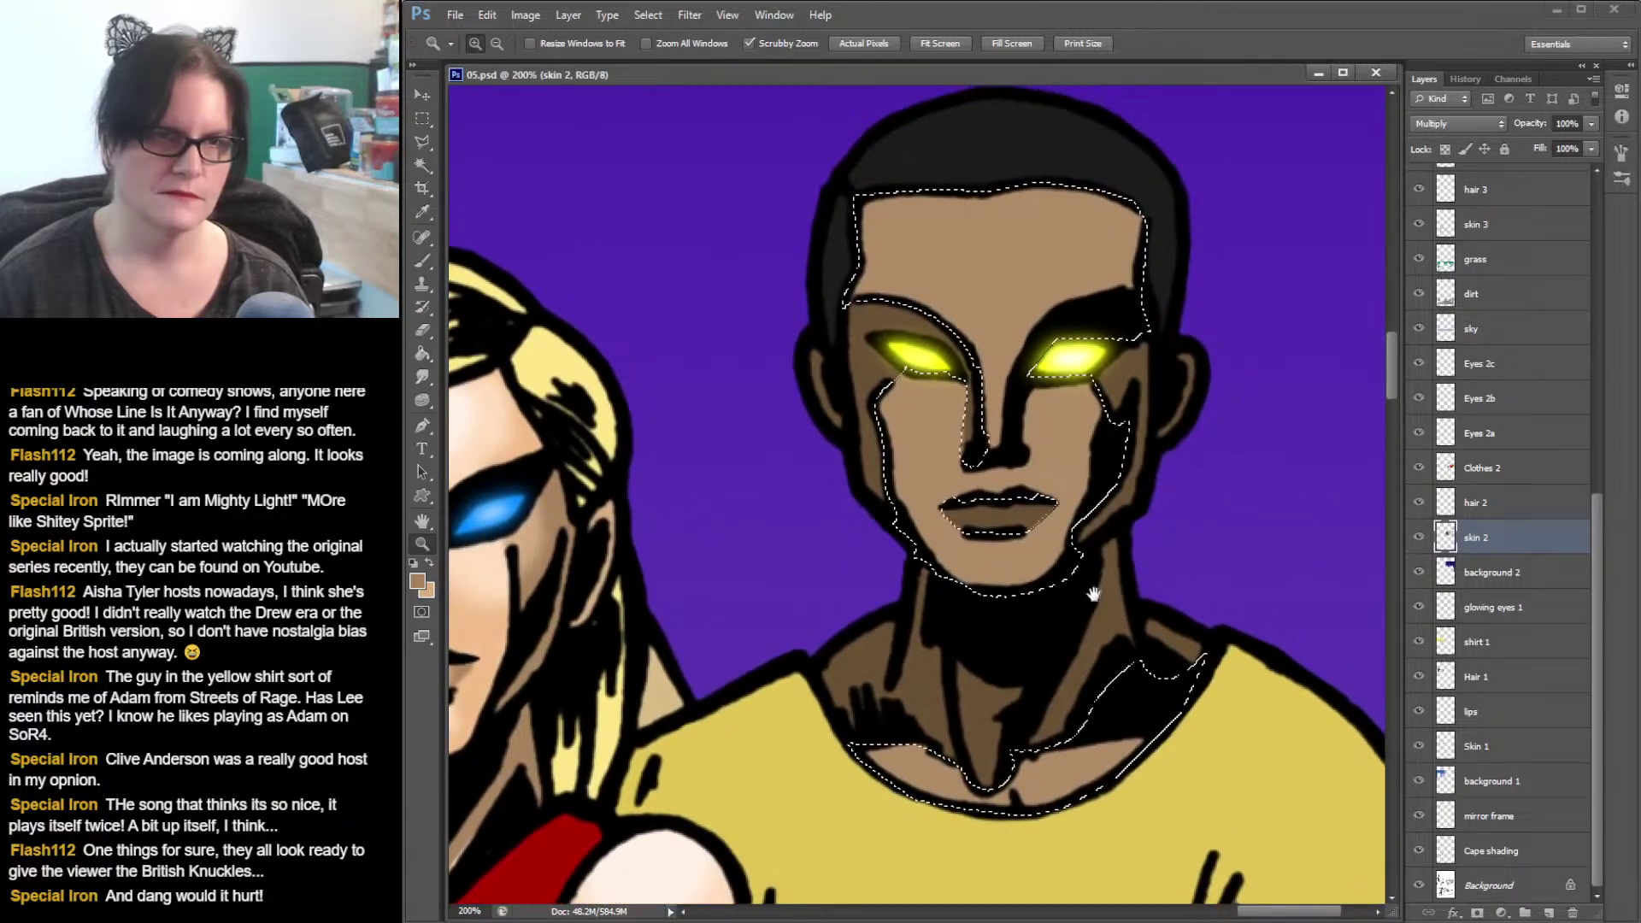
- Sample the man's skin tone, darken it and shade one side of his forehead with a soft 60 px brush
left_click(423, 214)
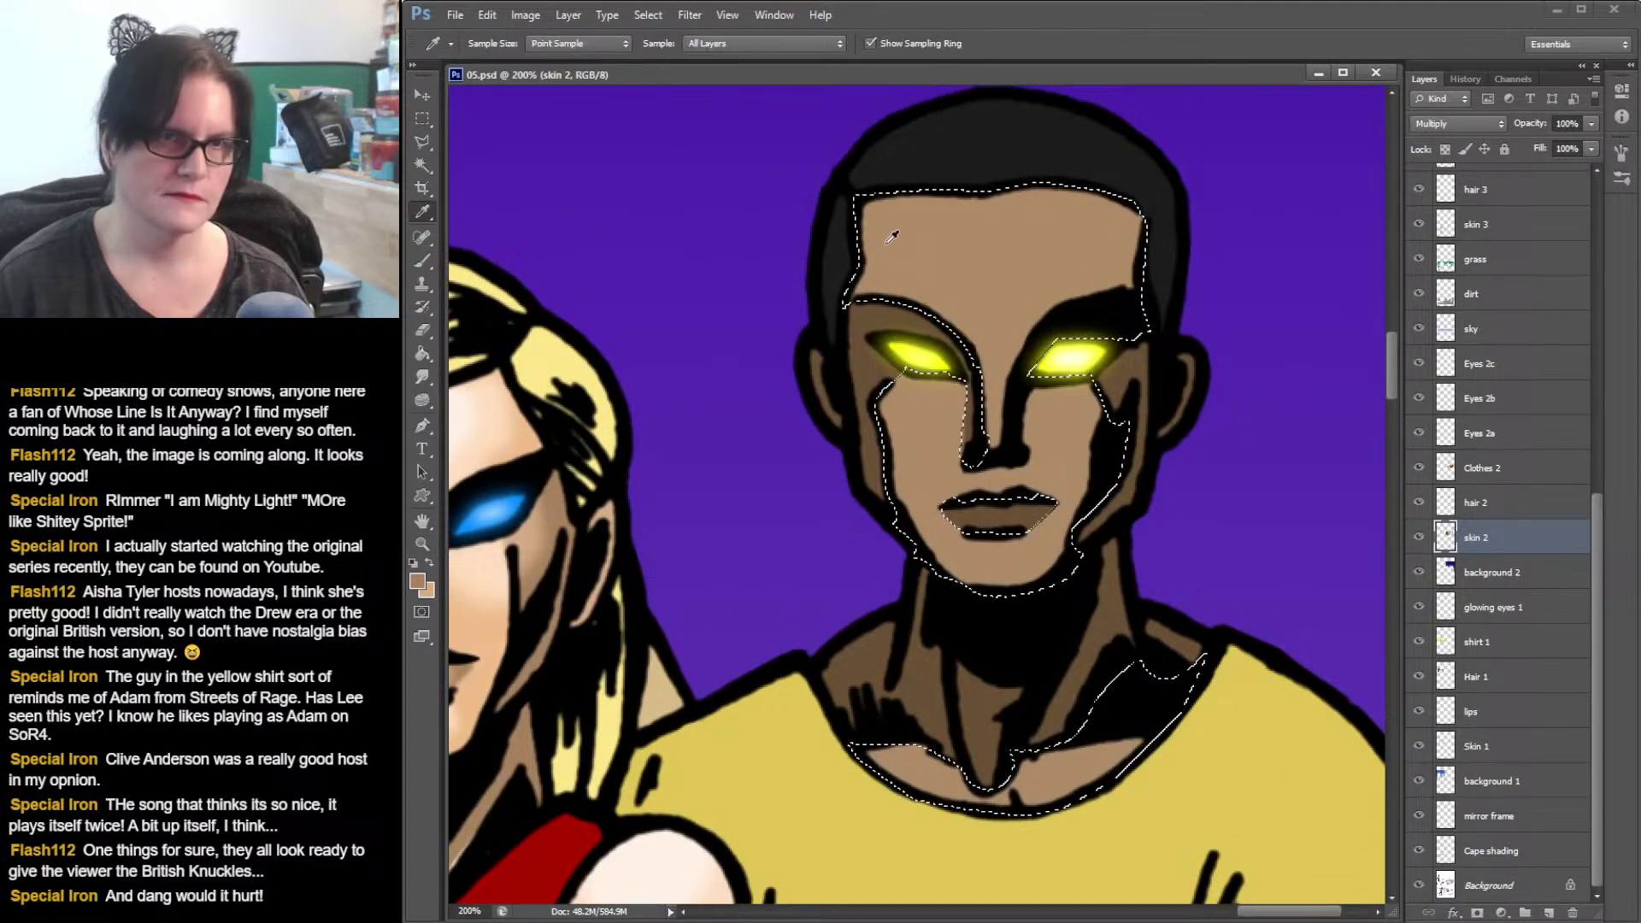
left_click(419, 581)
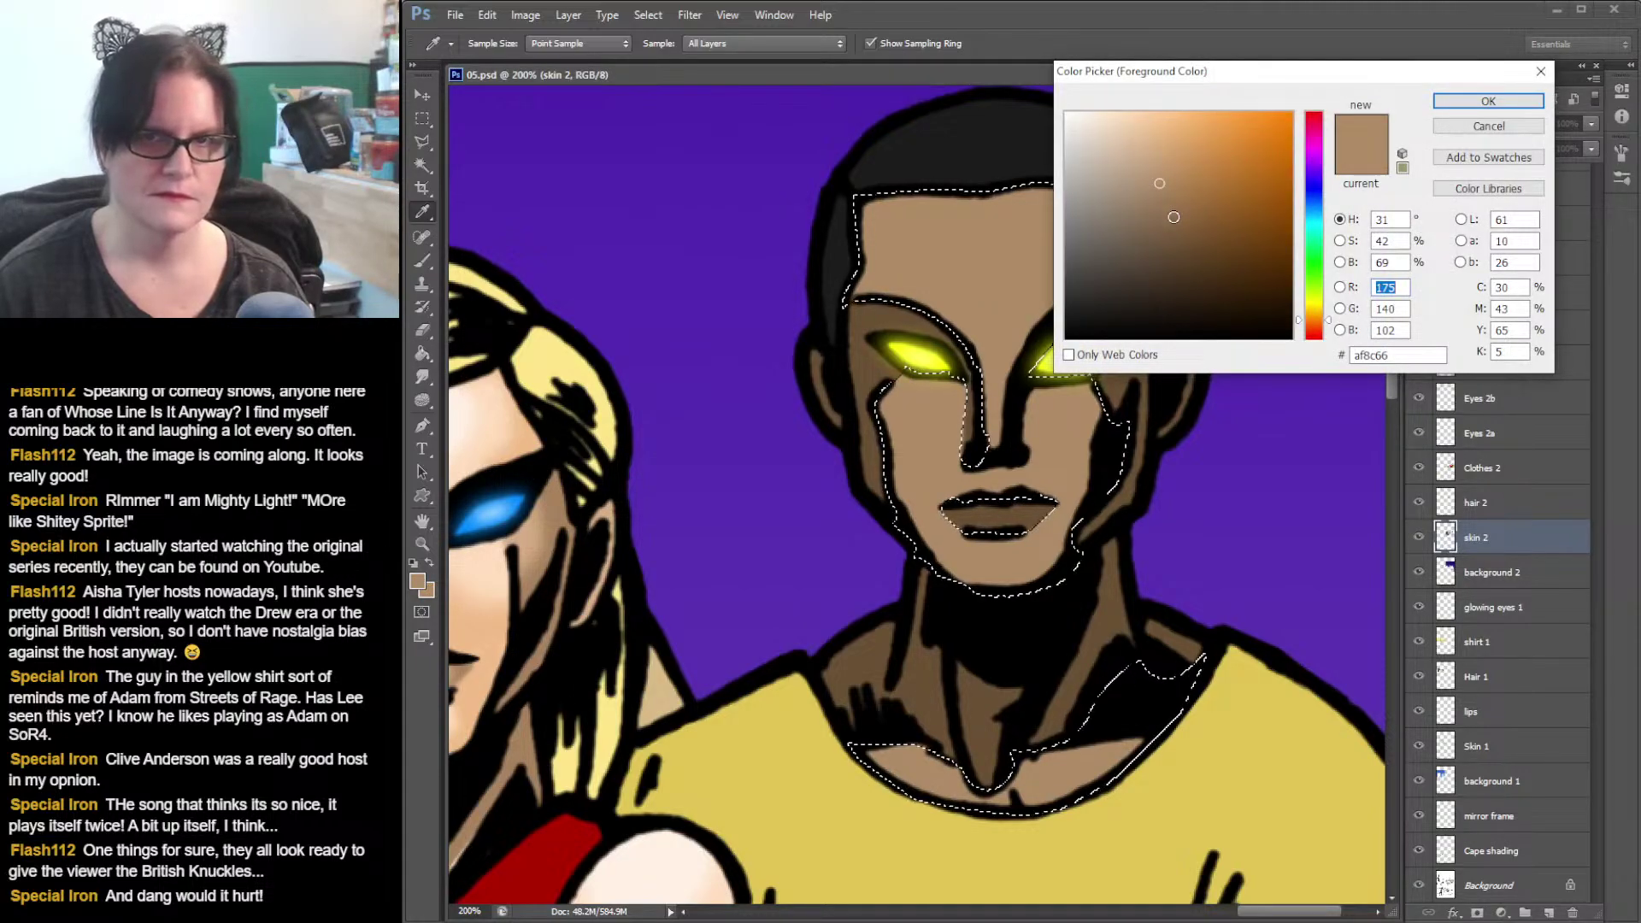
left_click_drag(1174, 216, 1181, 221)
left_click(1505, 101)
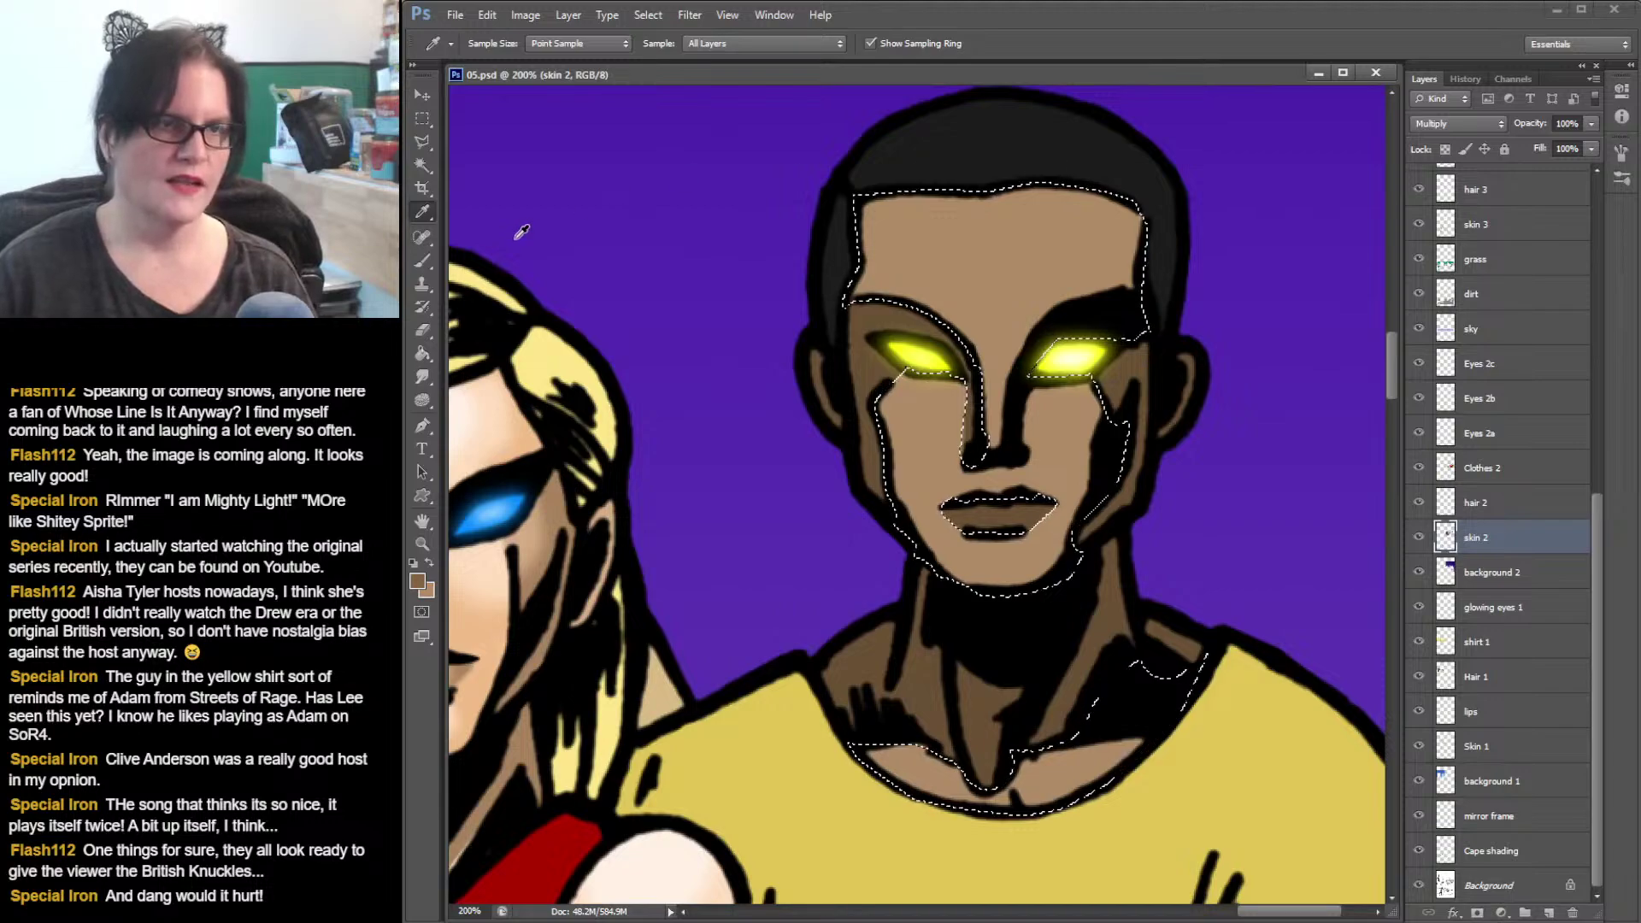
key("b")
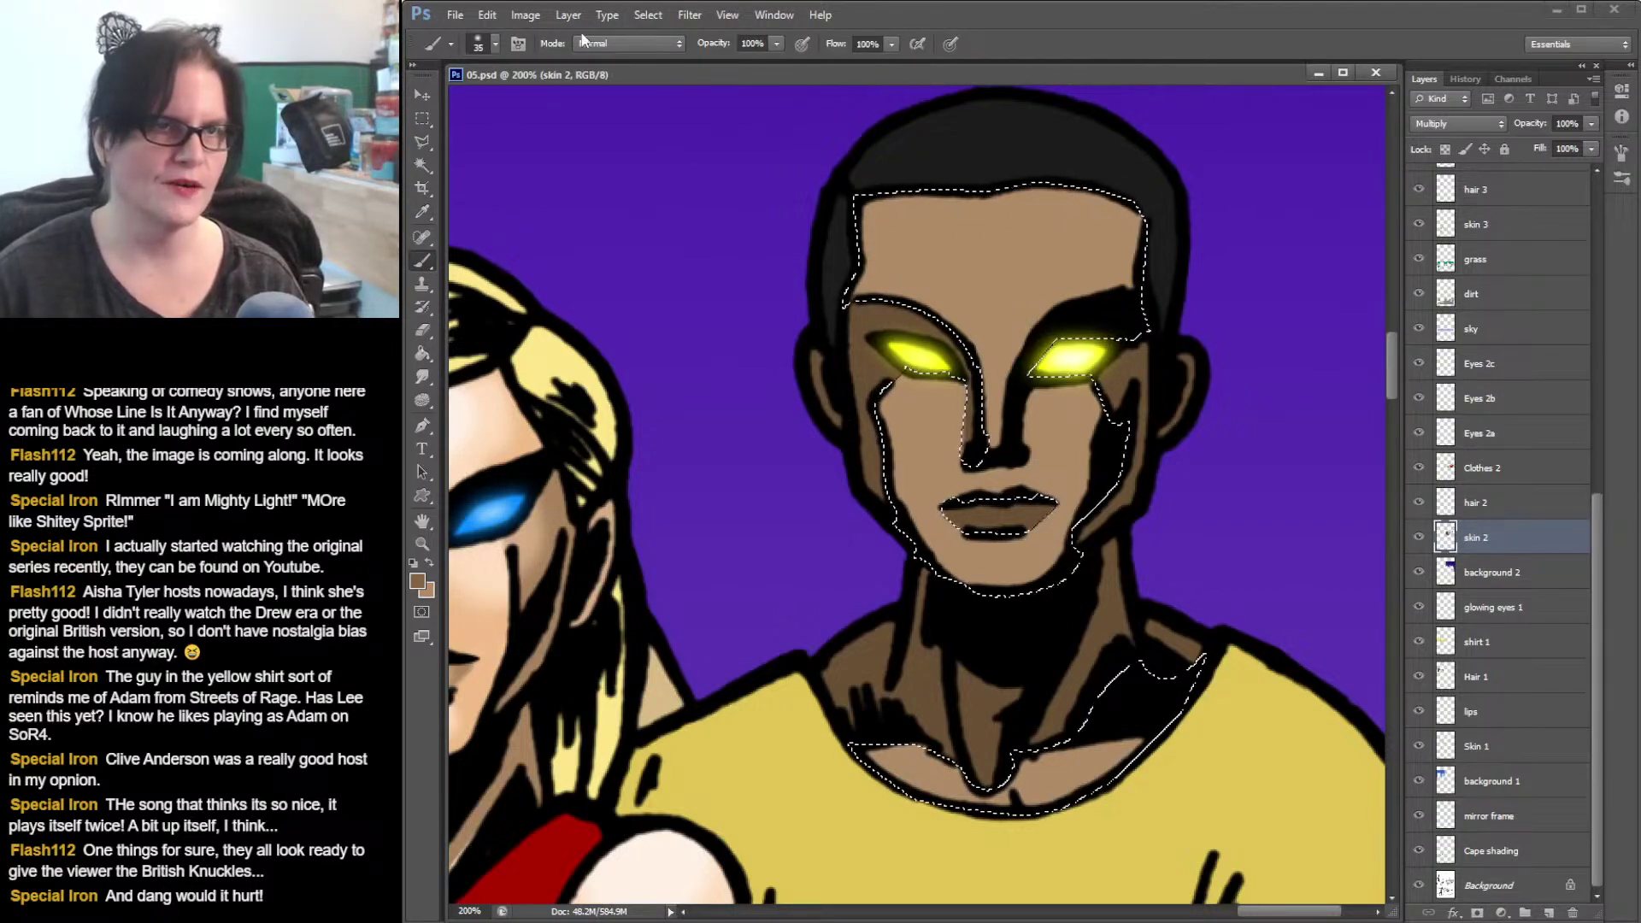
left_click(483, 44)
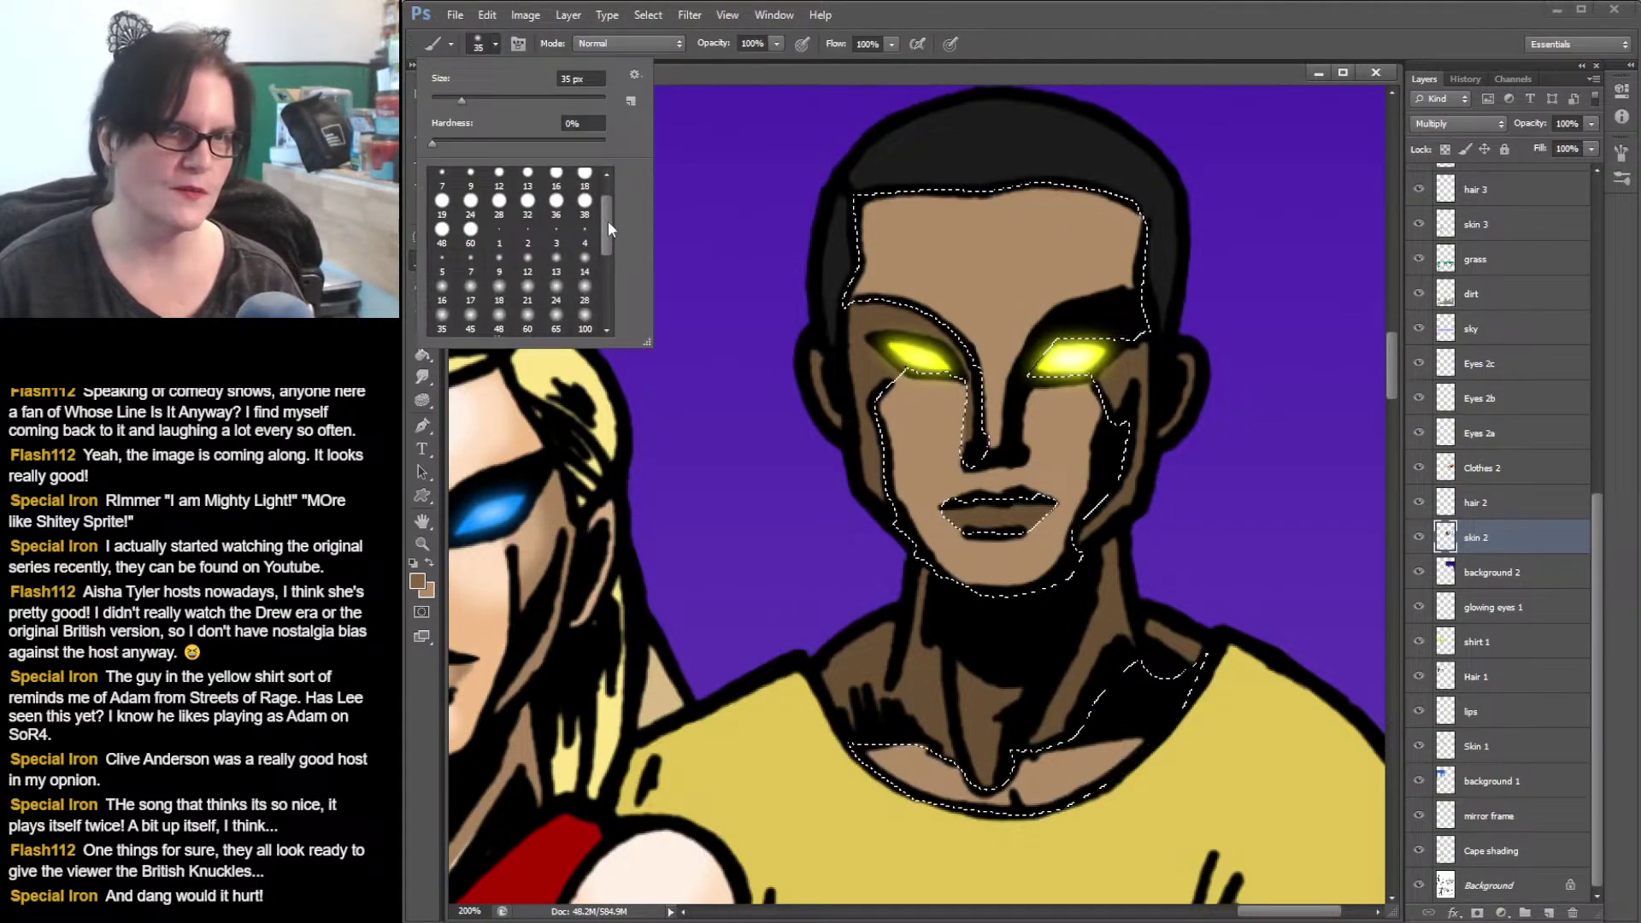
left_click_drag(608, 221, 605, 234)
left_click(528, 287)
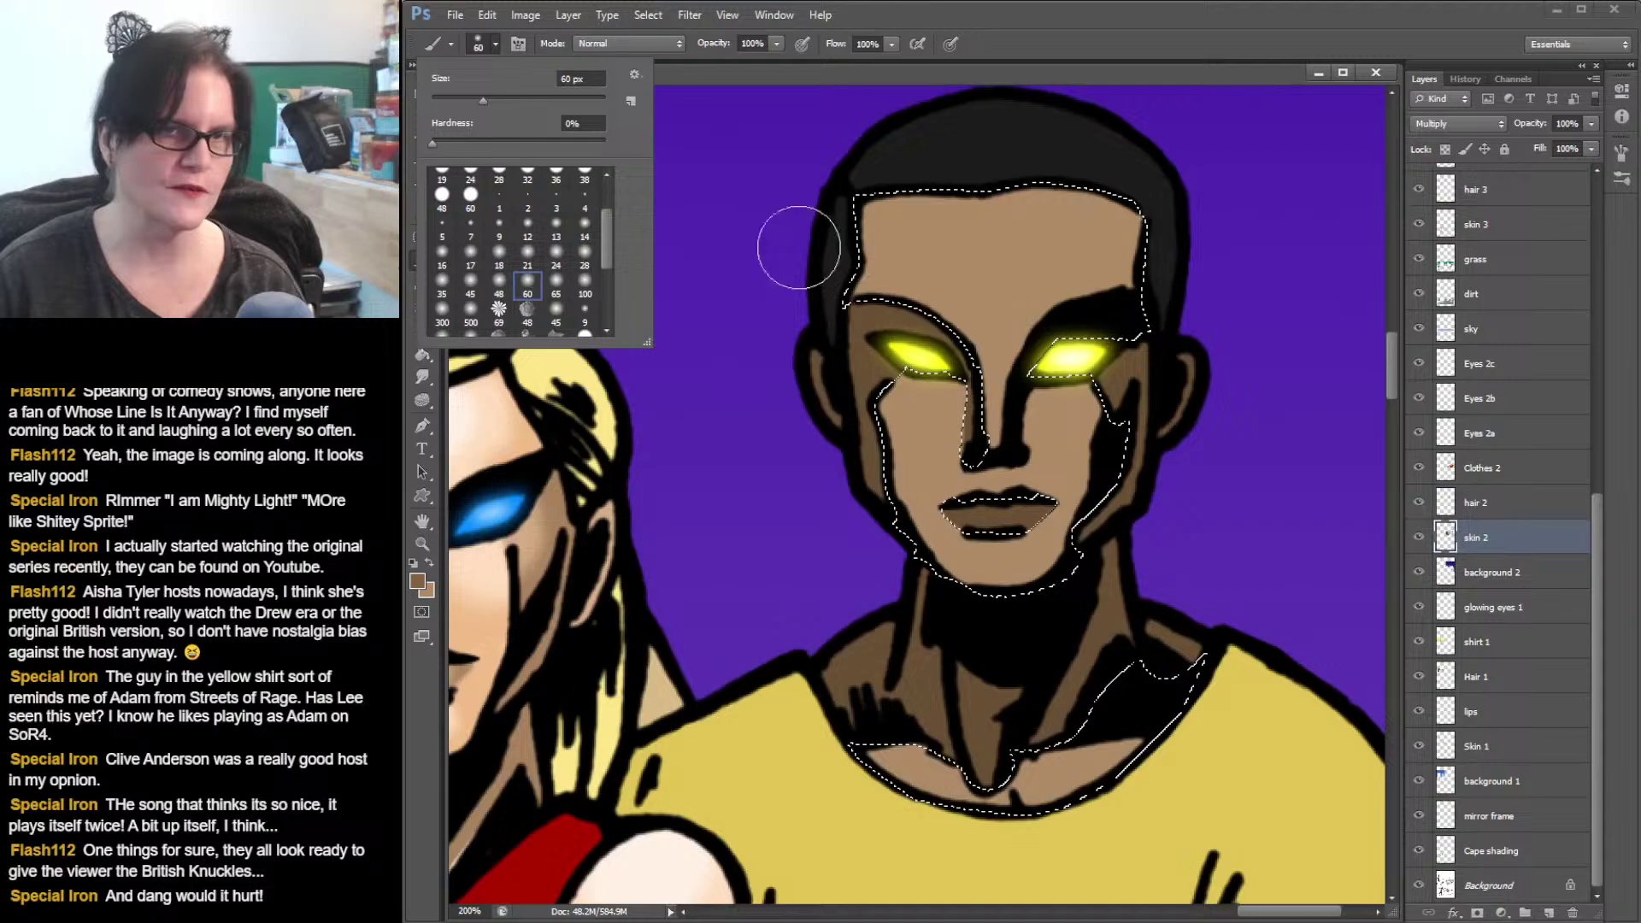
left_click(1085, 189)
mouse_move(1106, 212)
left_mouse_down()
mouse_move(1075, 191)
mouse_move(1083, 224)
mouse_move(1026, 188)
left_mouse_up()
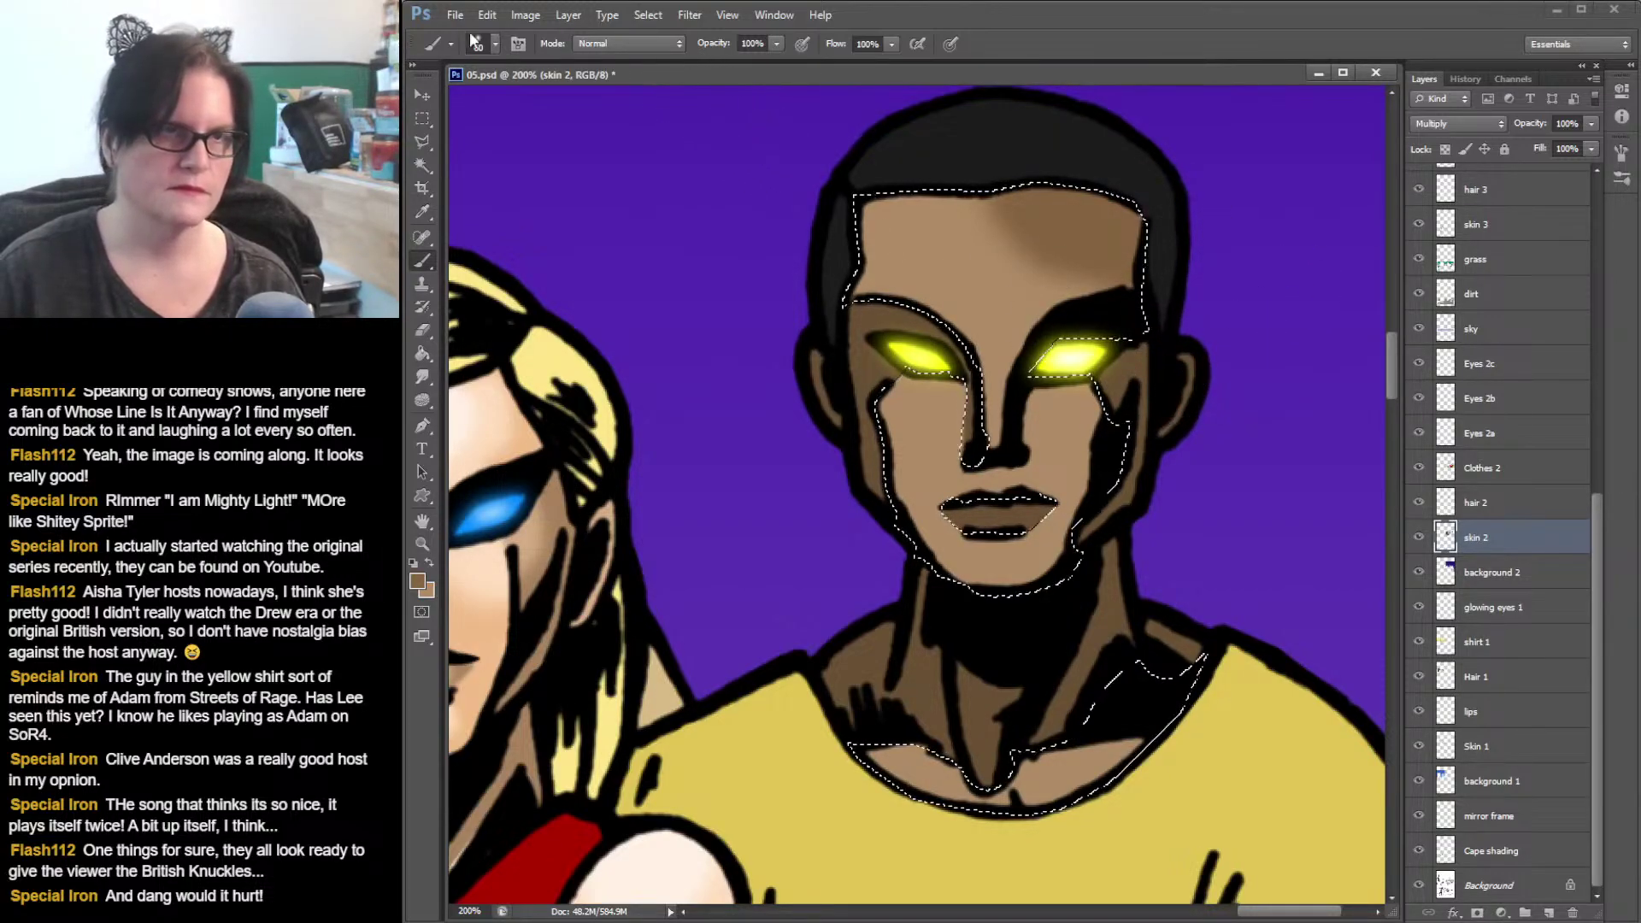
- Shade the man's cheeks, chin and collar area in dark brown with a soft 21 px brush
left_click(497, 43)
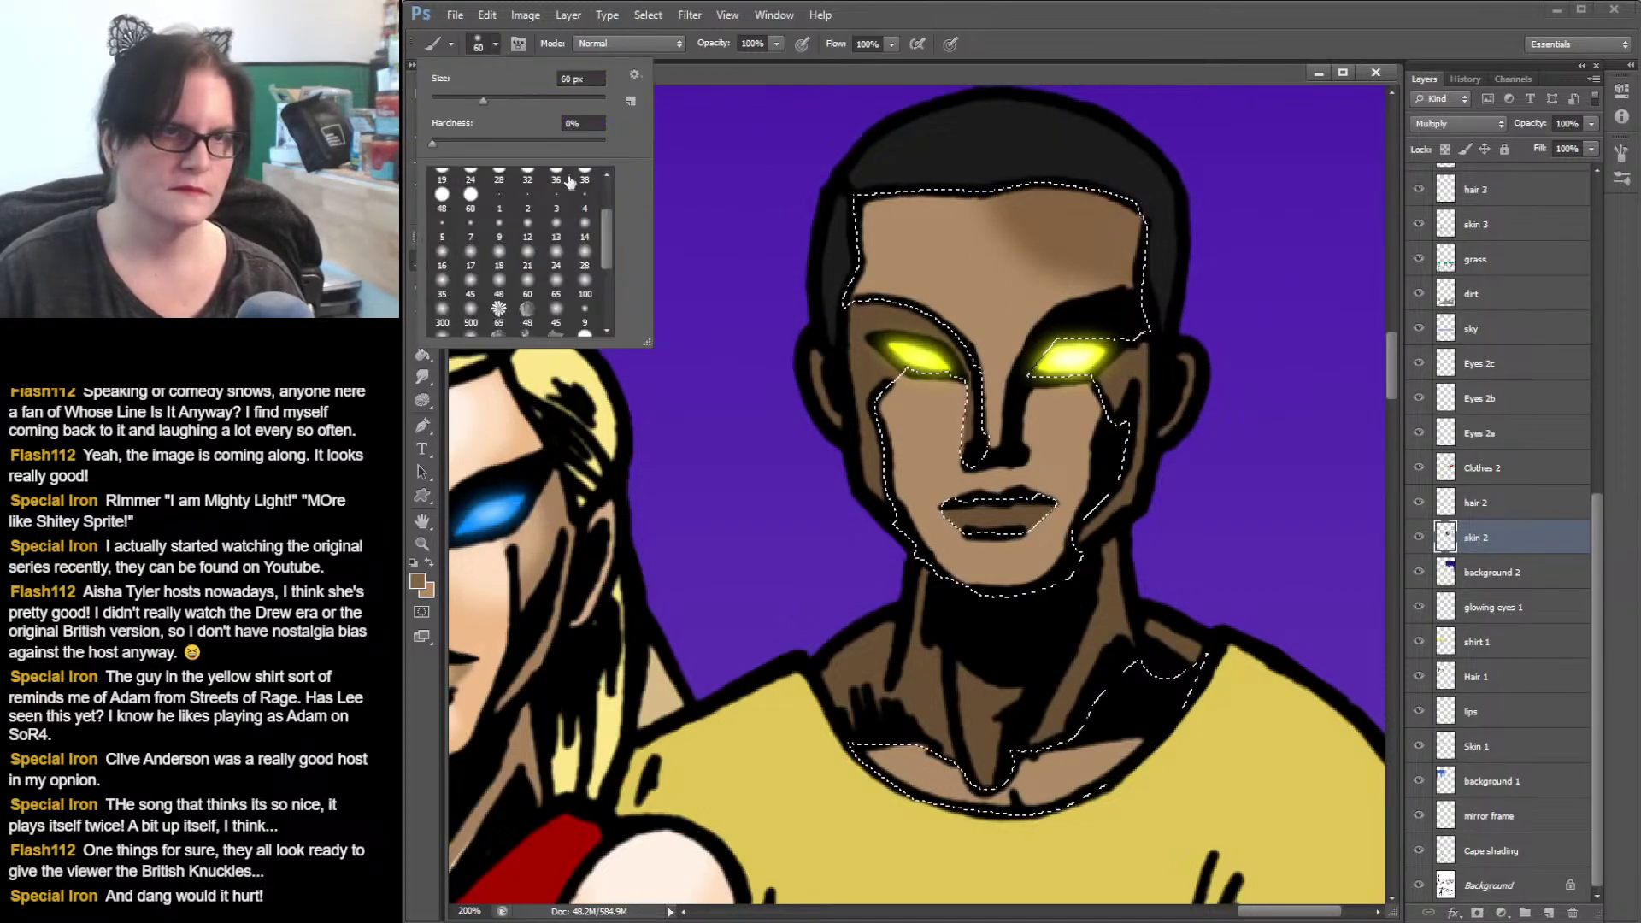
left_click(528, 254)
left_click_drag(1101, 412, 1084, 447)
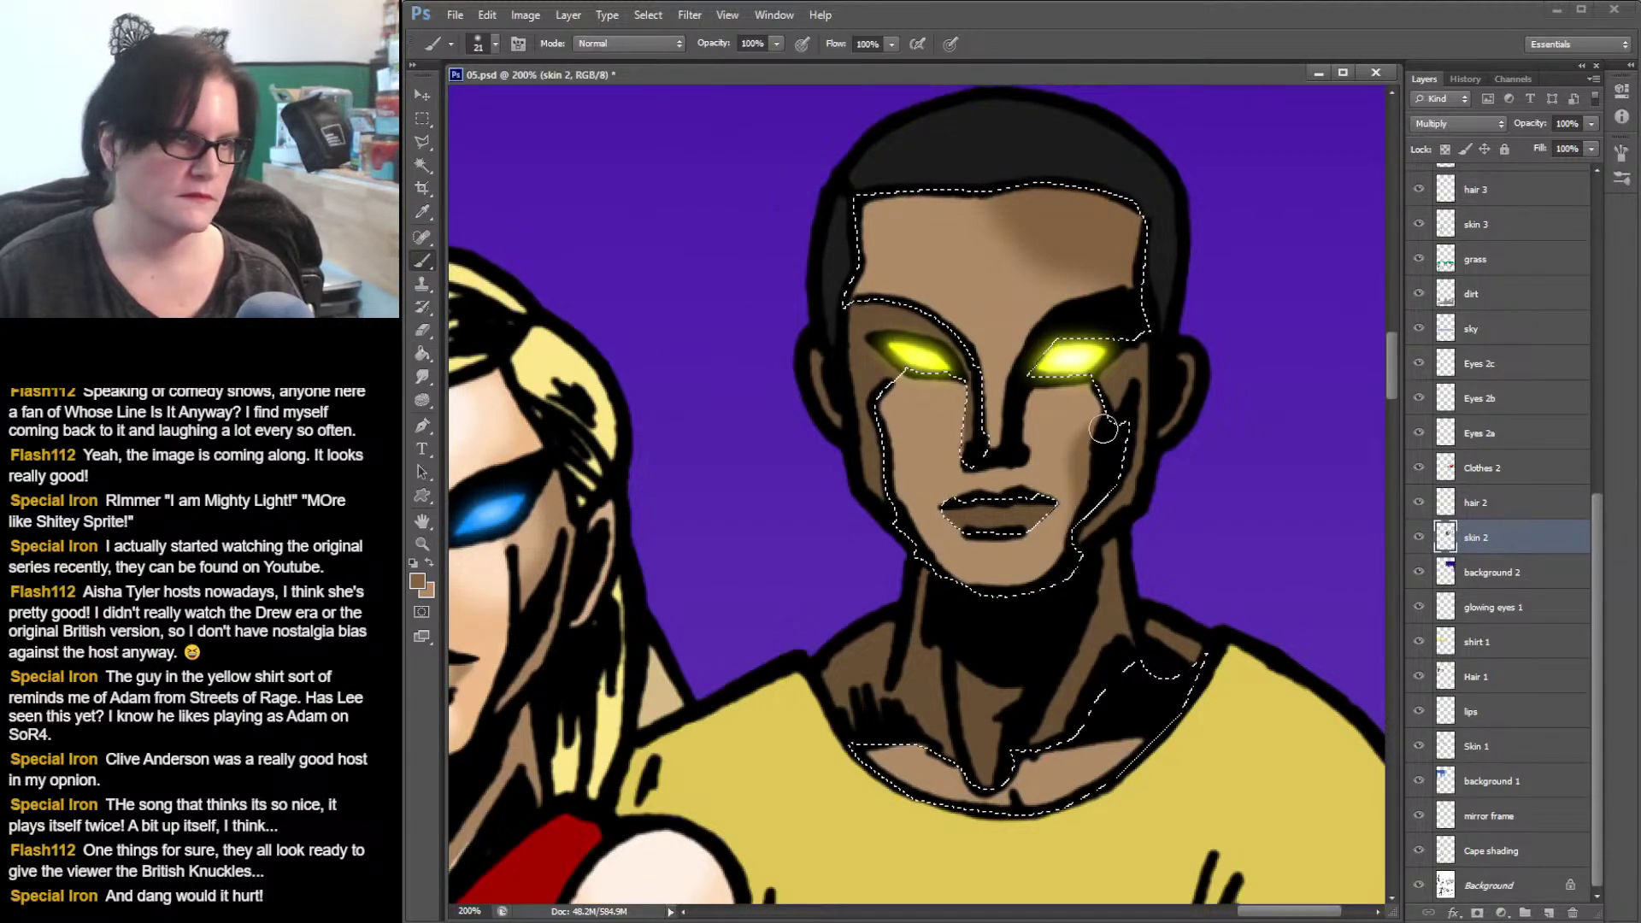
left_click_drag(1148, 401, 1137, 344)
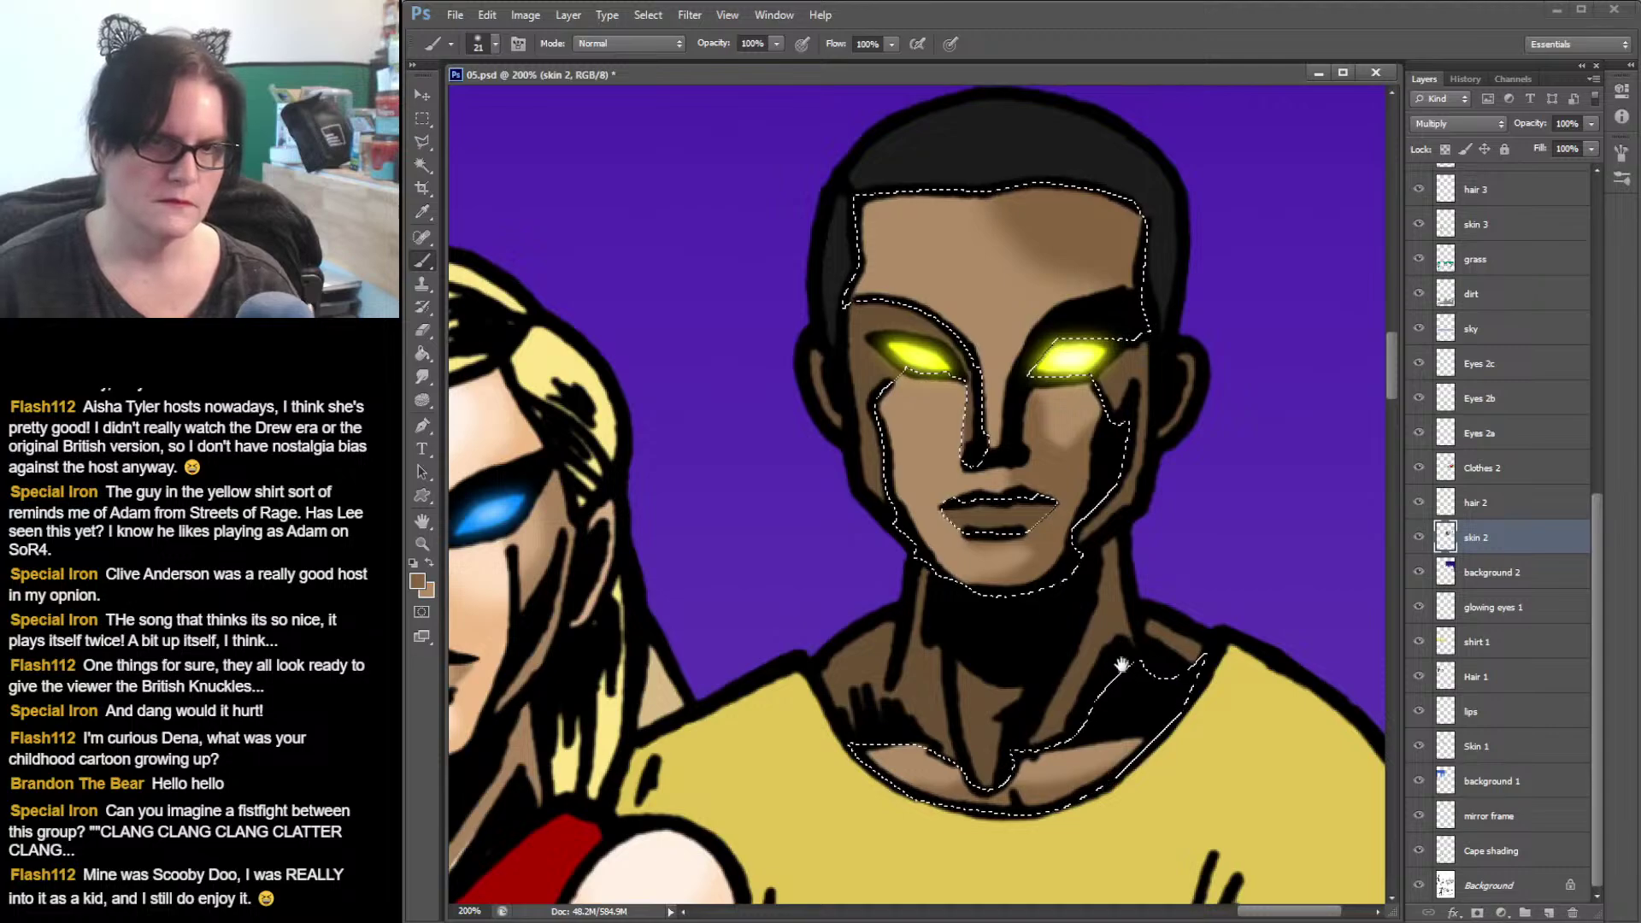
left_click_drag(1111, 657, 1058, 257)
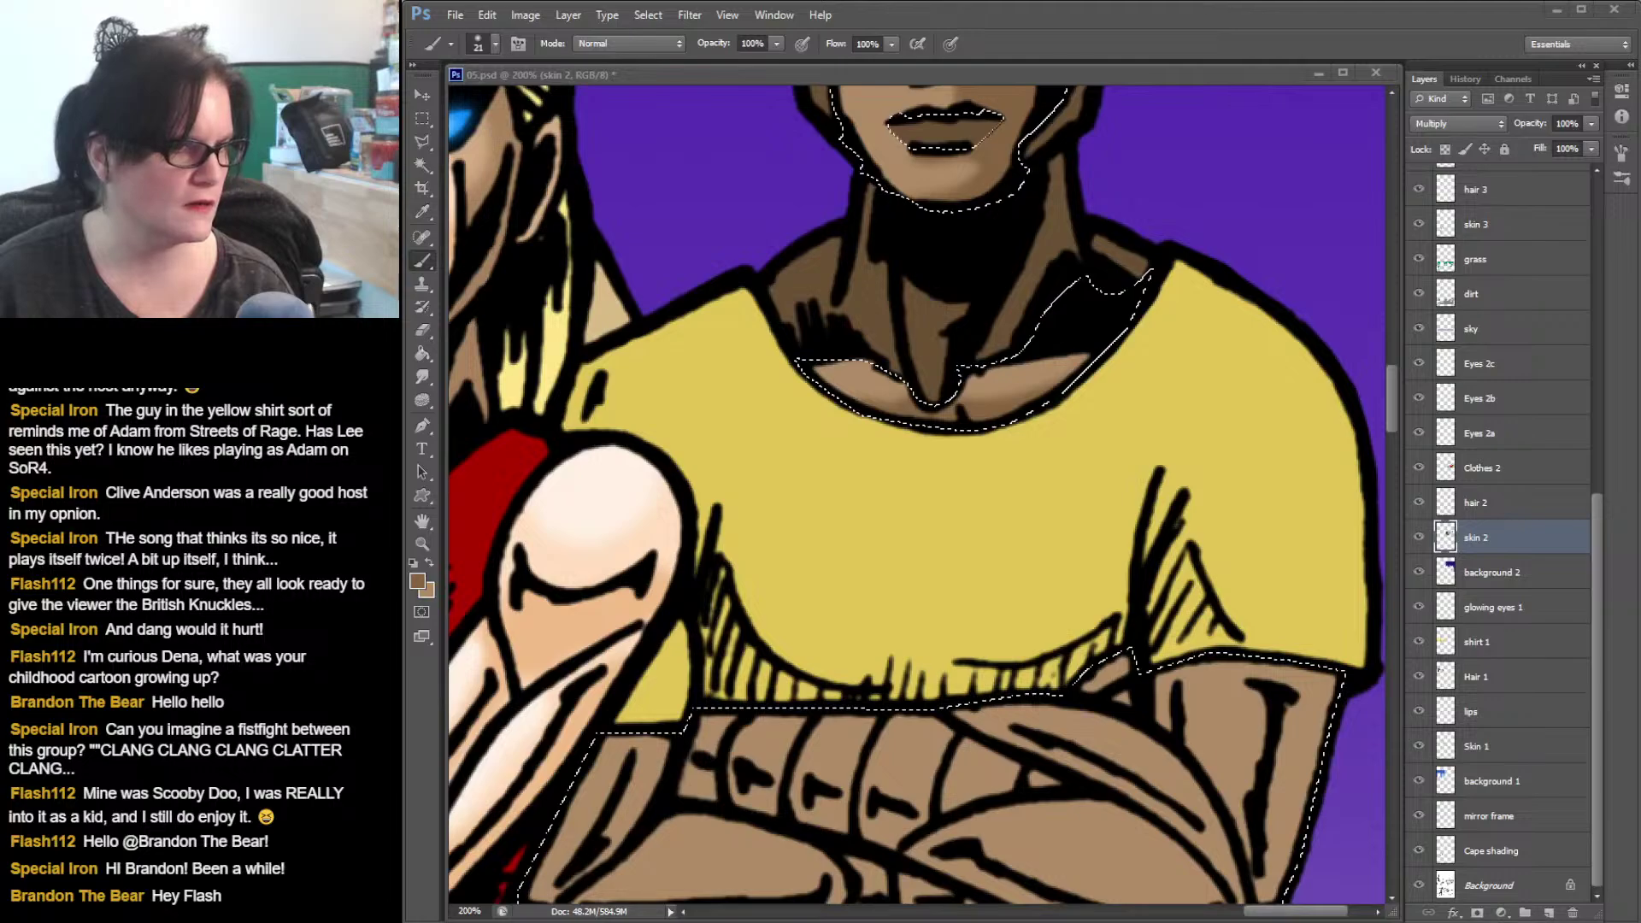
- Restore the skin selection around the man's crossed arms
key("ctrl+d")
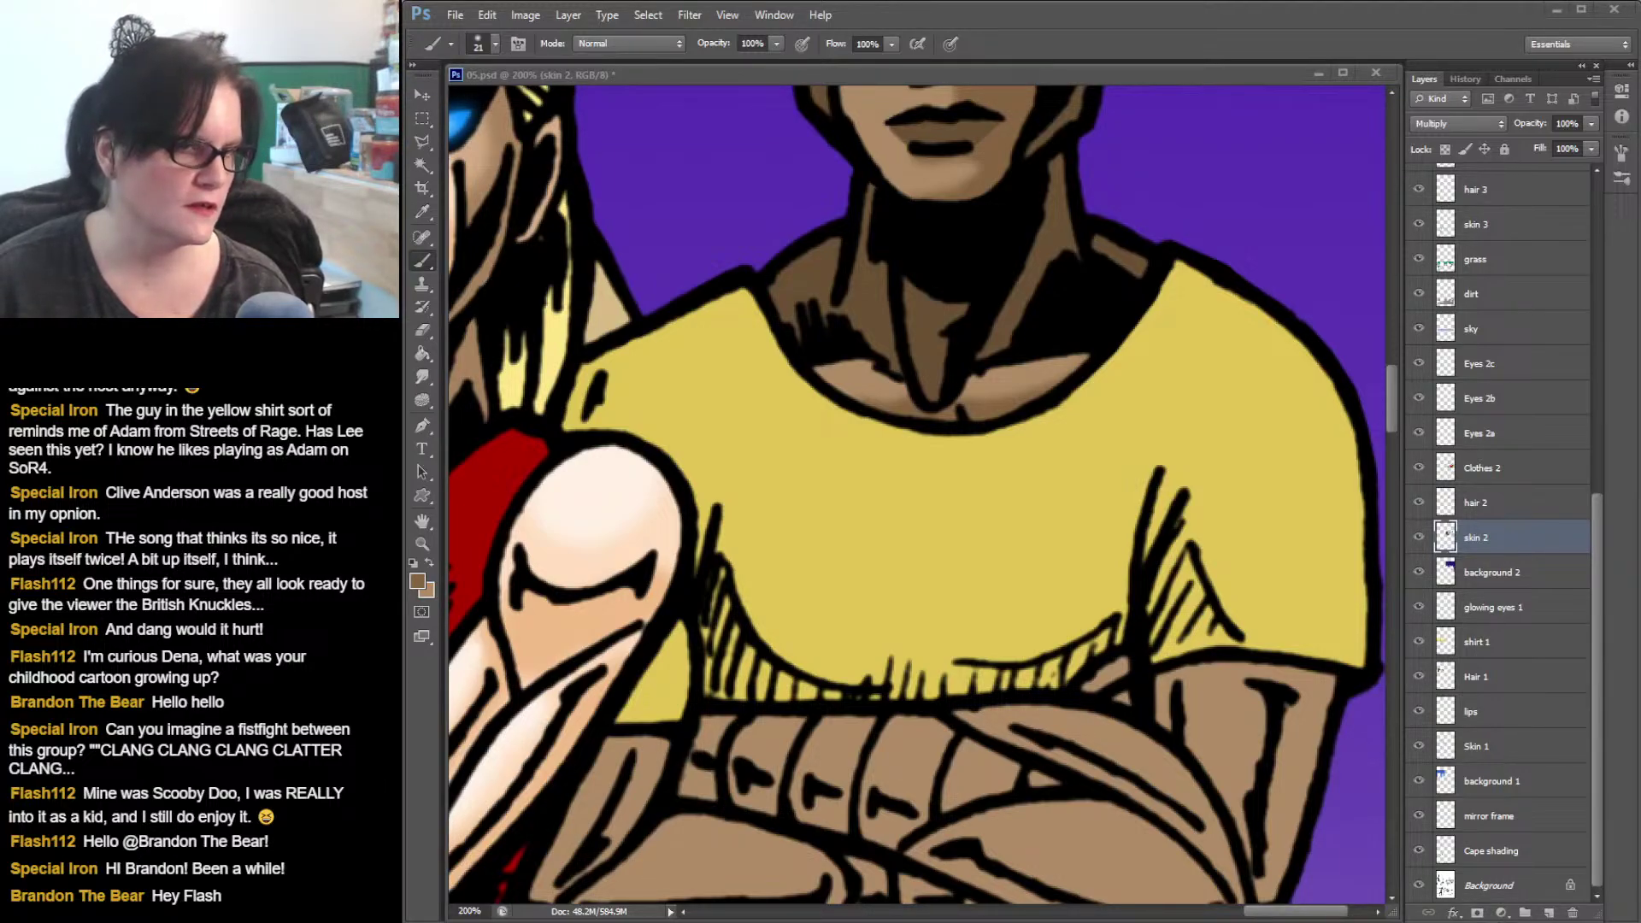
left_click(1398, 402)
key("ctrl+d")
left_click_drag(1164, 523, 1183, 233)
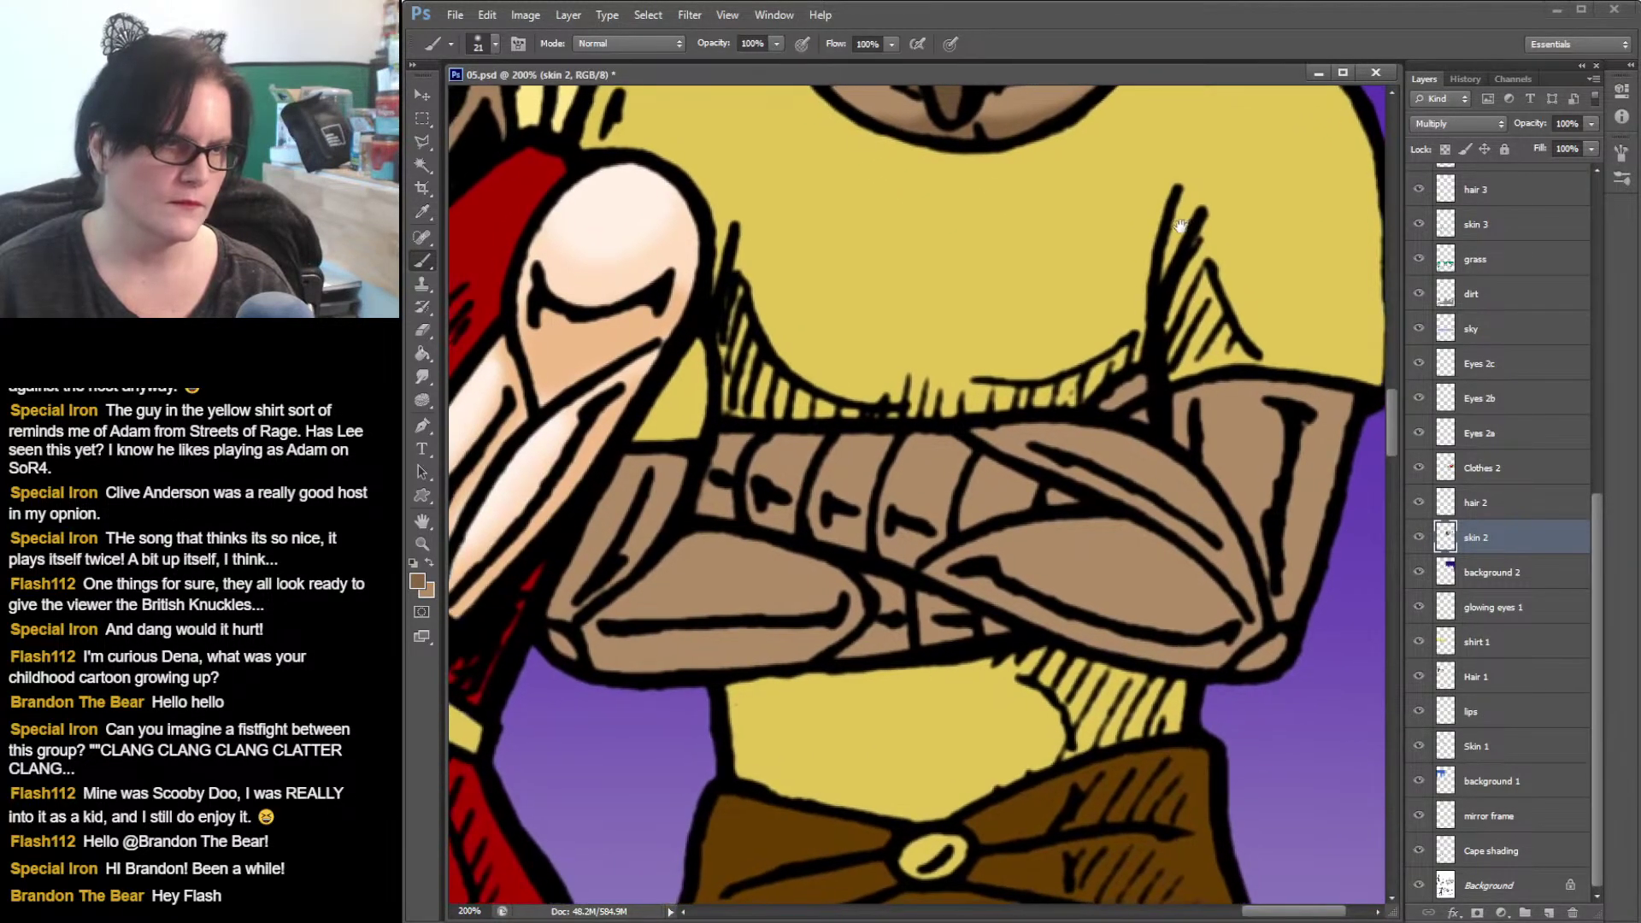
key("ctrl+shift+d")
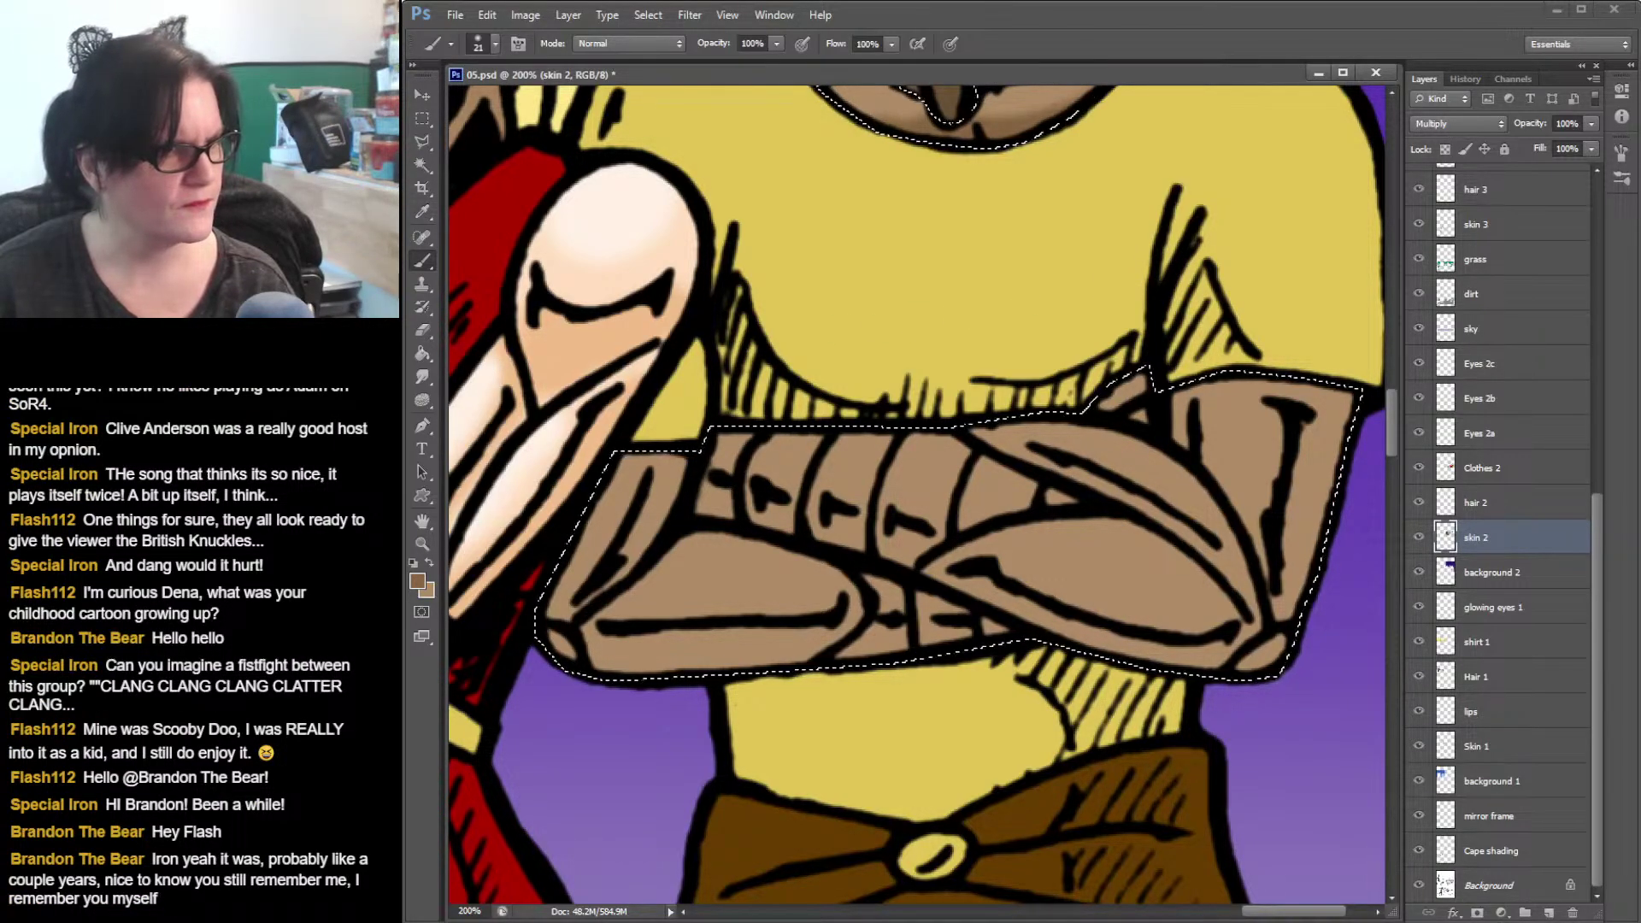
key("alt+Tab")
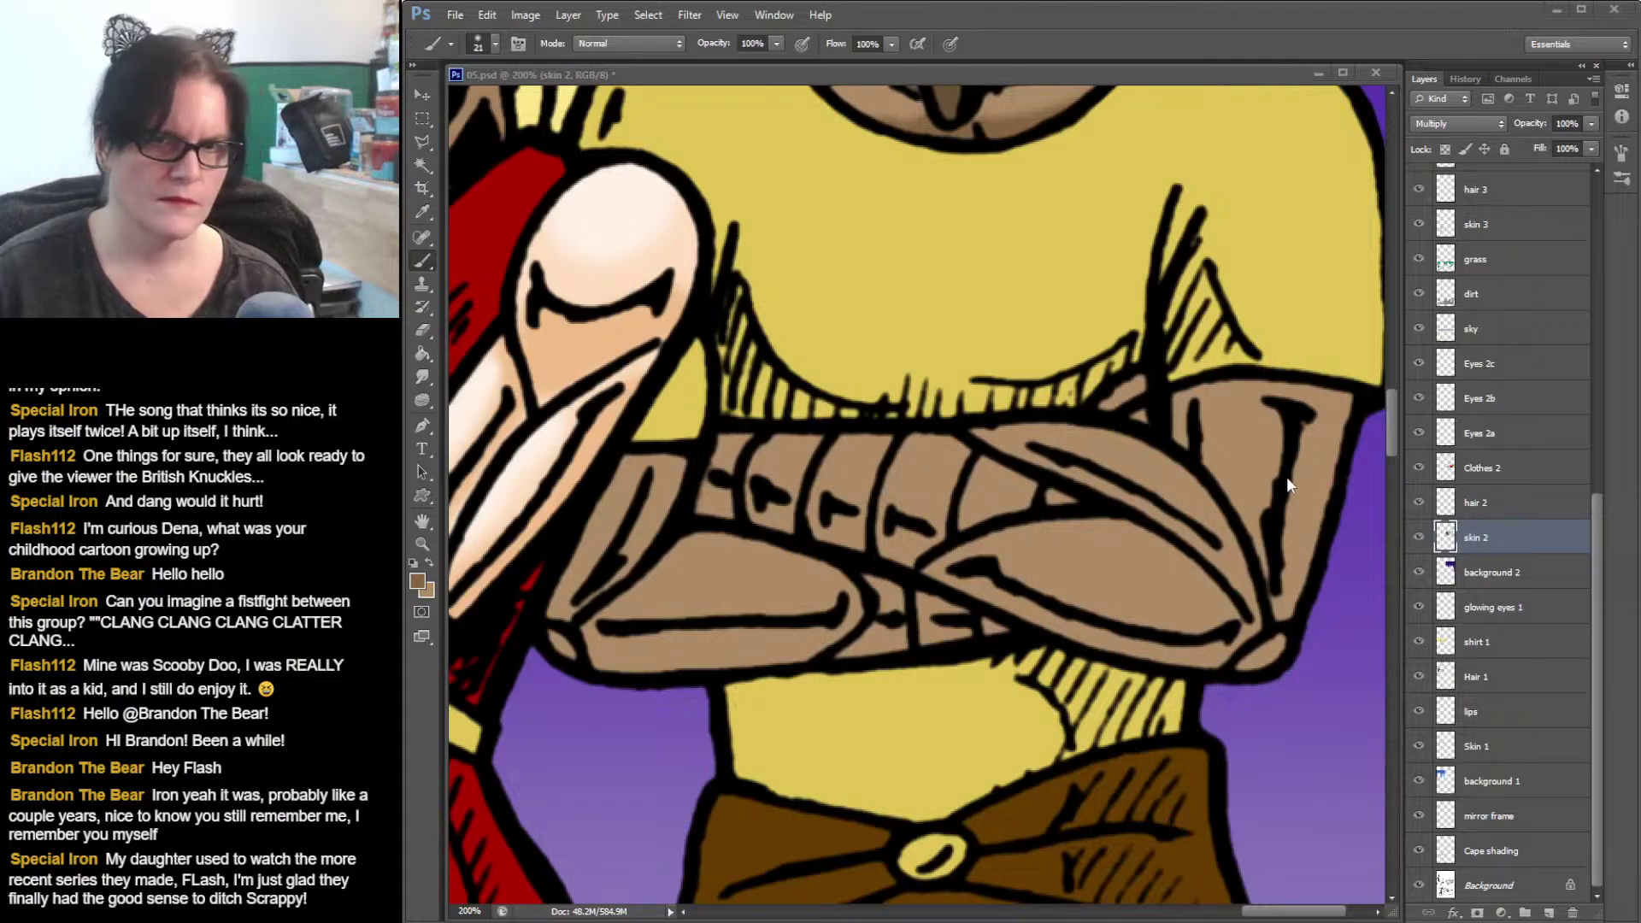
- Shade the edges and folds of the yellow-shirted man's crossed arms in dark brown with a soft 60 px brush
left_click(1231, 82)
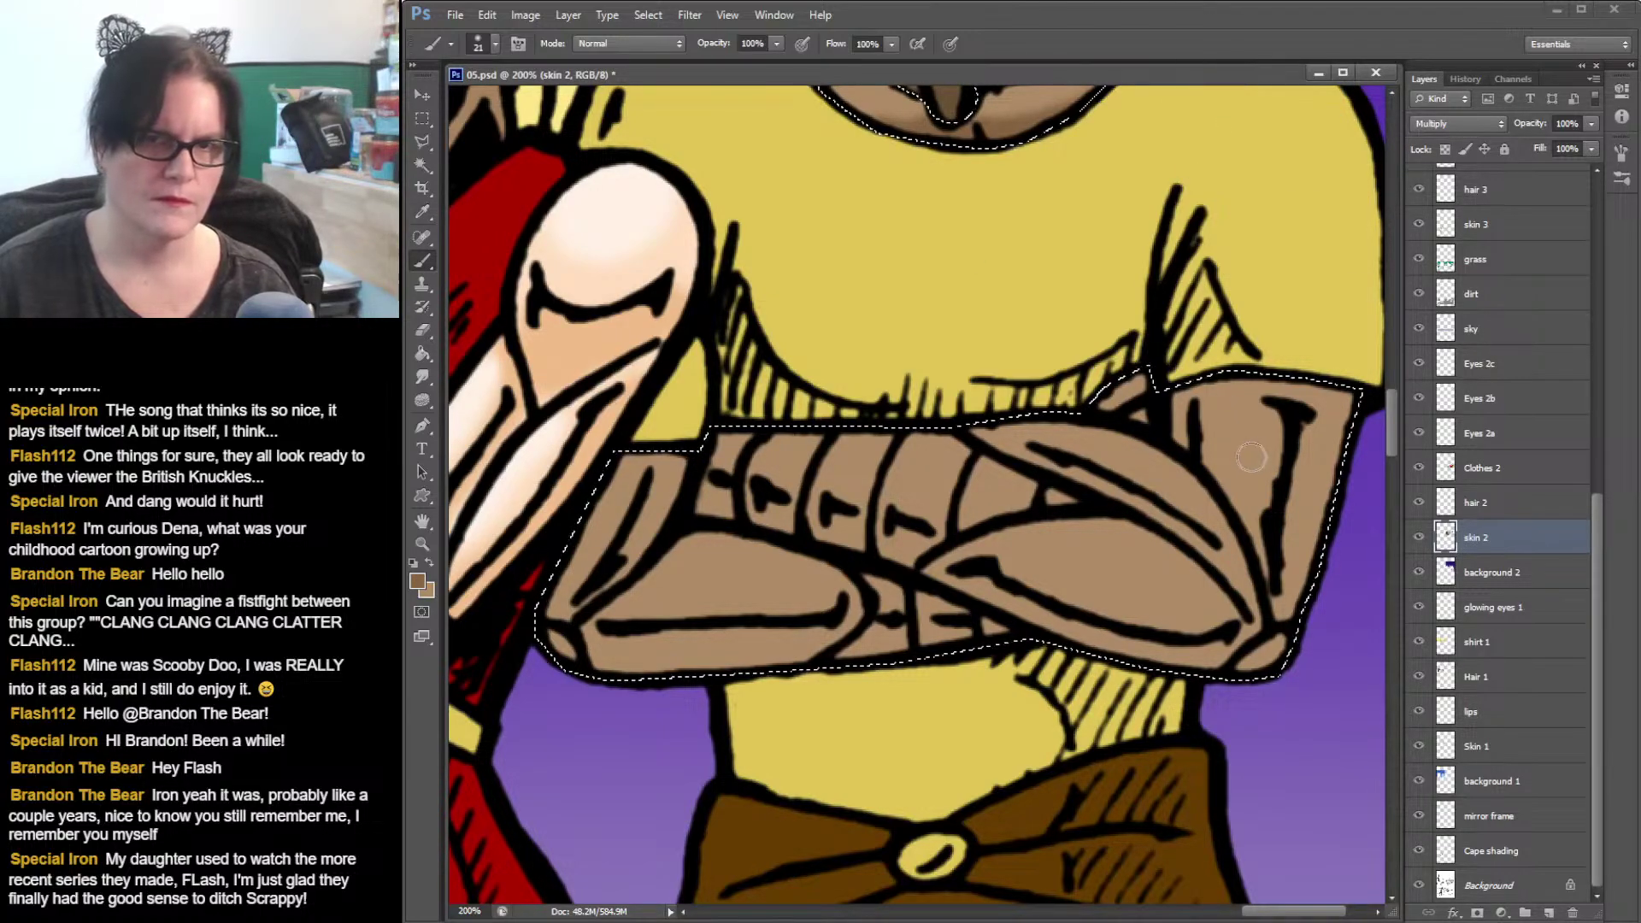
left_click(495, 43)
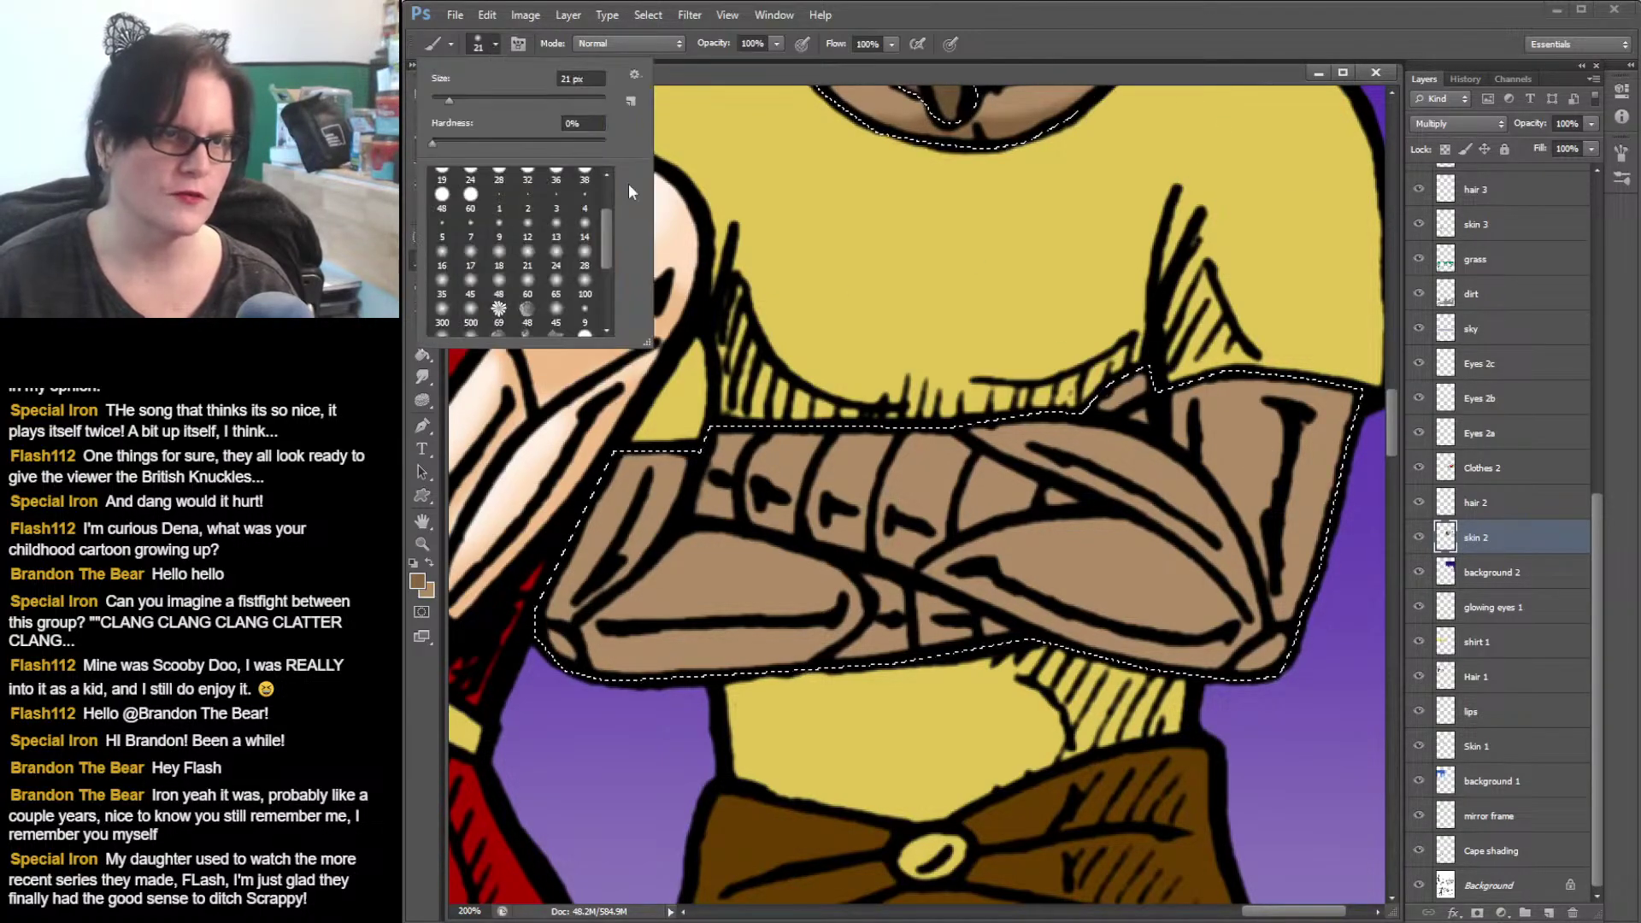
left_click(553, 288)
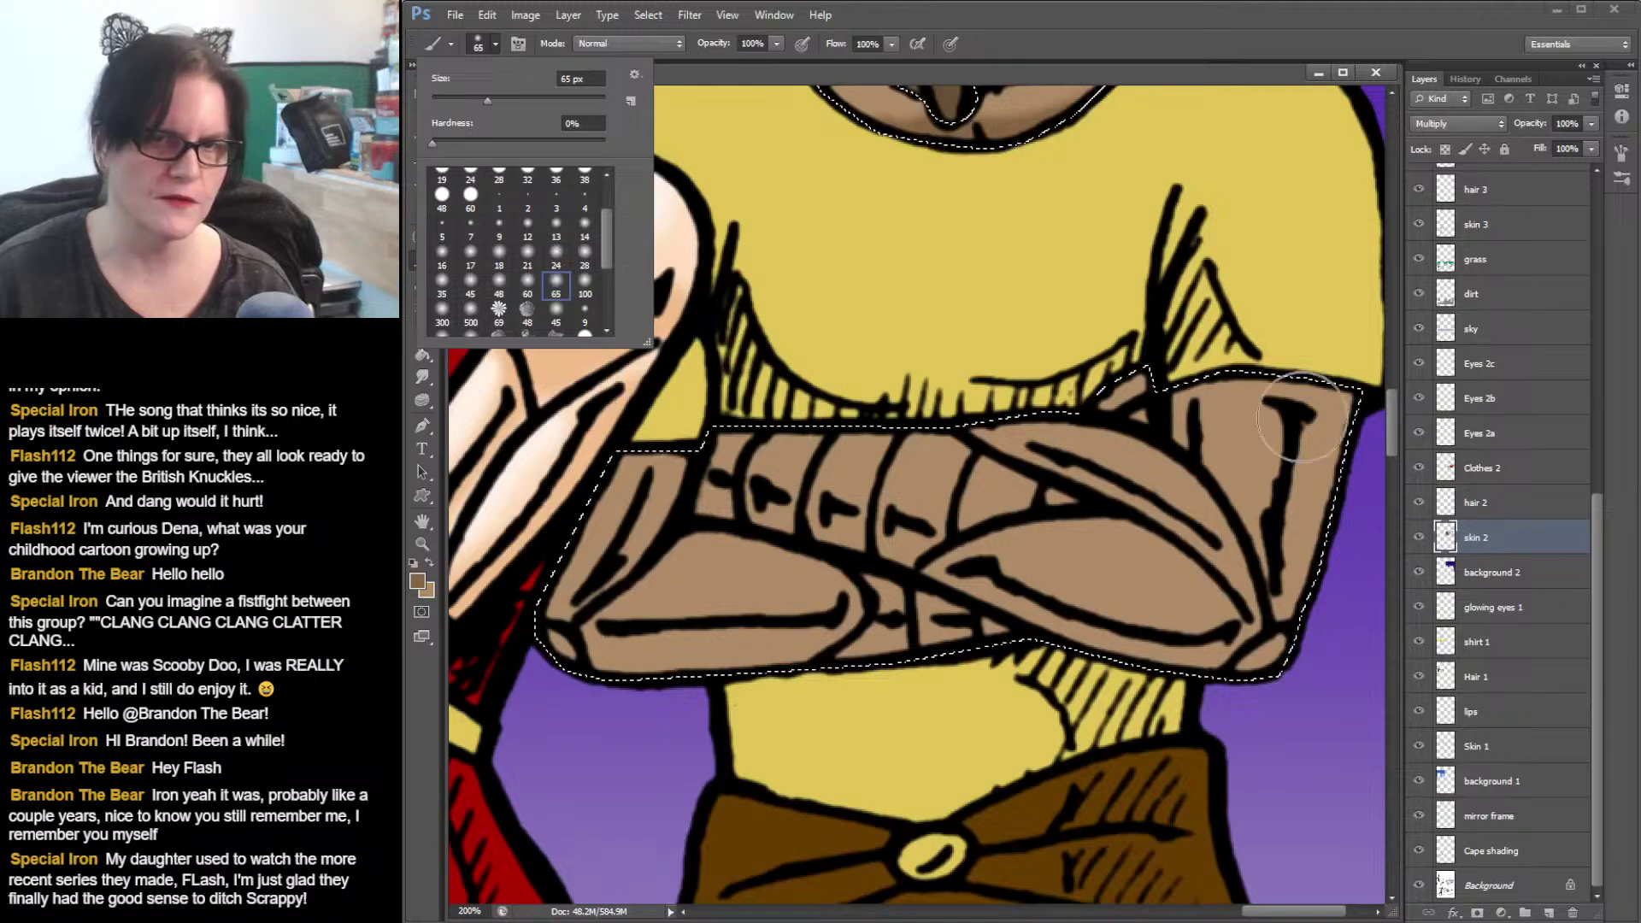
left_click(528, 288)
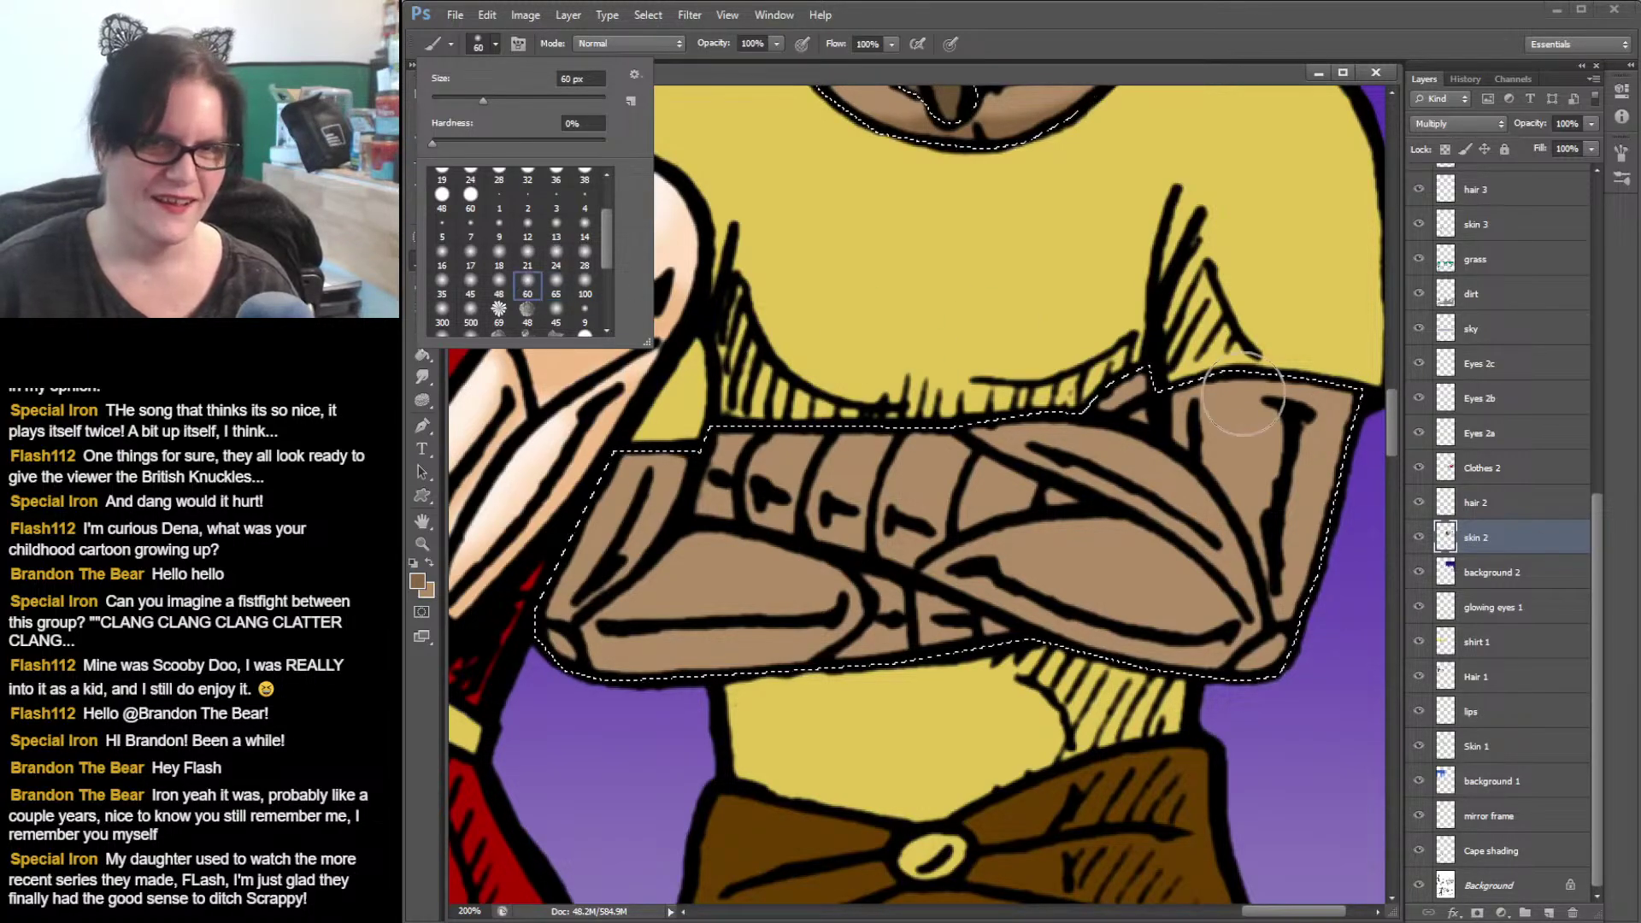
left_click(1214, 389)
mouse_move(1205, 389)
left_mouse_down()
mouse_move(1313, 402)
mouse_move(1284, 608)
mouse_move(1255, 678)
left_mouse_up()
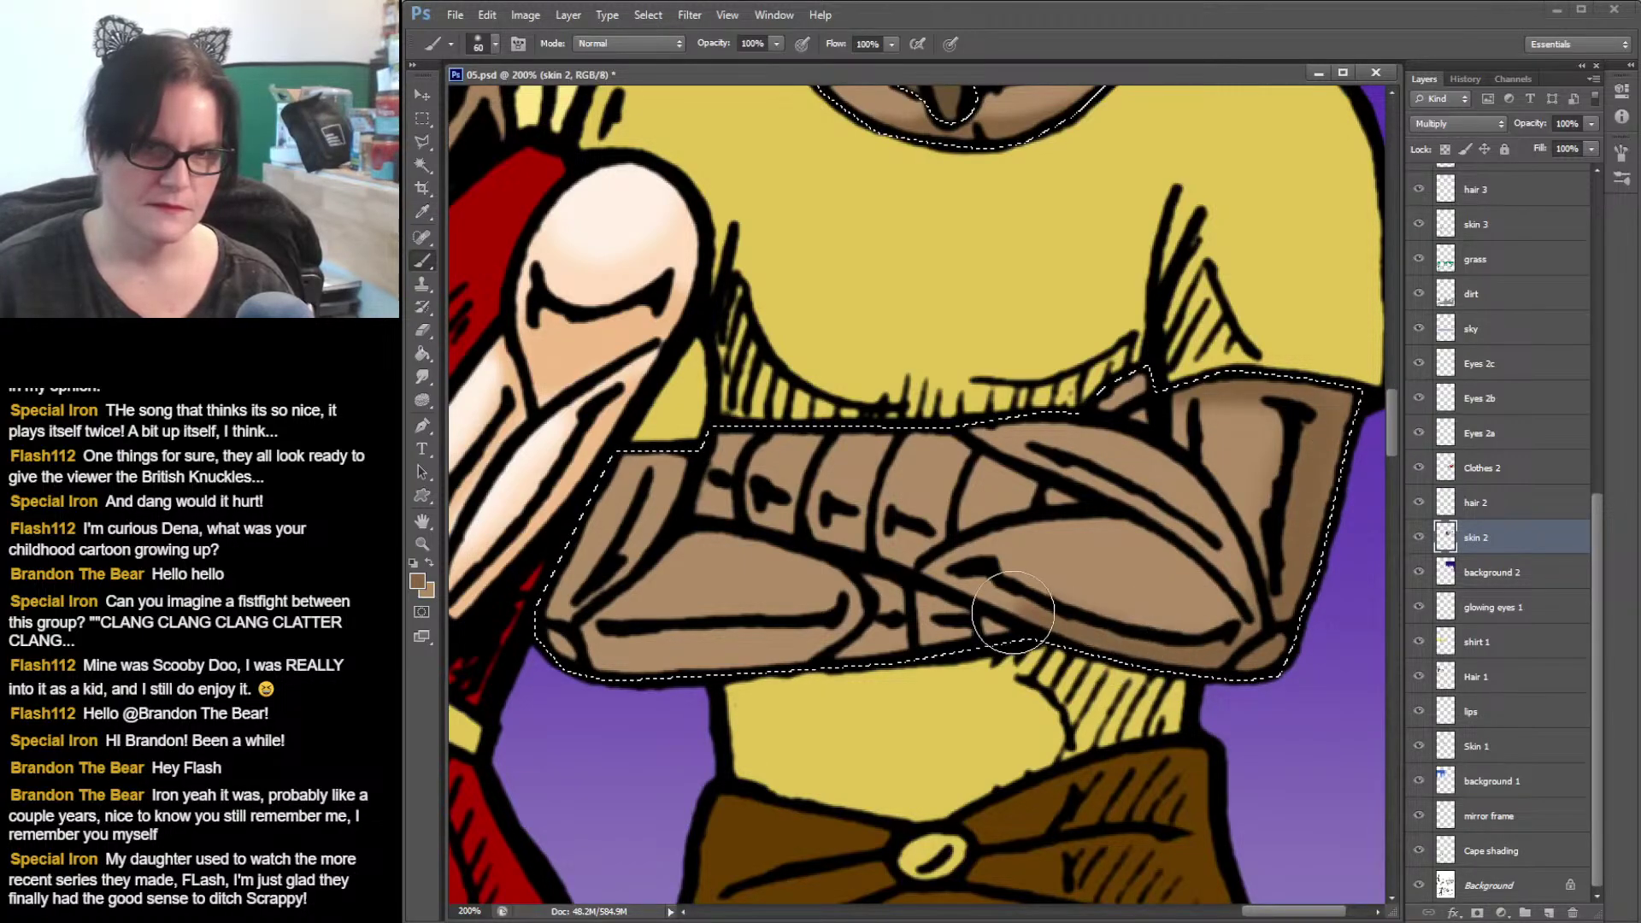
left_click_drag(1013, 611, 867, 543)
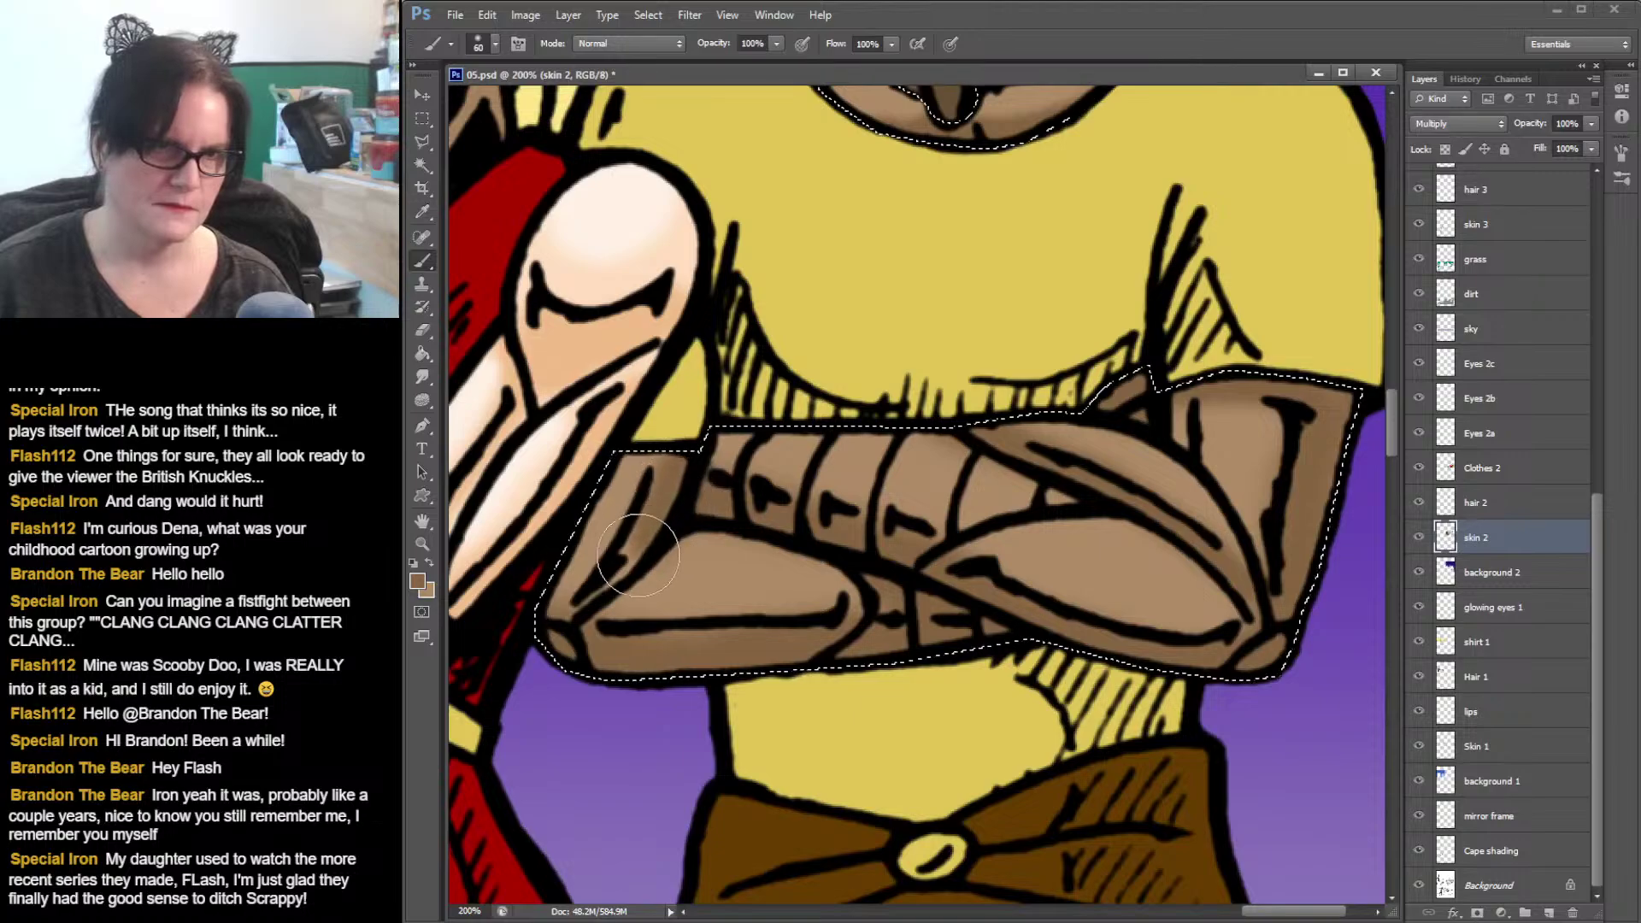
mouse_move(589, 598)
left_mouse_down()
mouse_move(675, 479)
mouse_move(633, 453)
mouse_move(649, 462)
left_mouse_up()
key("ctrl+d")
- Sample the lit skin tone on the man's forehead and lighten the foreground colour to #debc97
left_click_drag(868, 351, 819, 735)
left_click_drag(1022, 469, 993, 676)
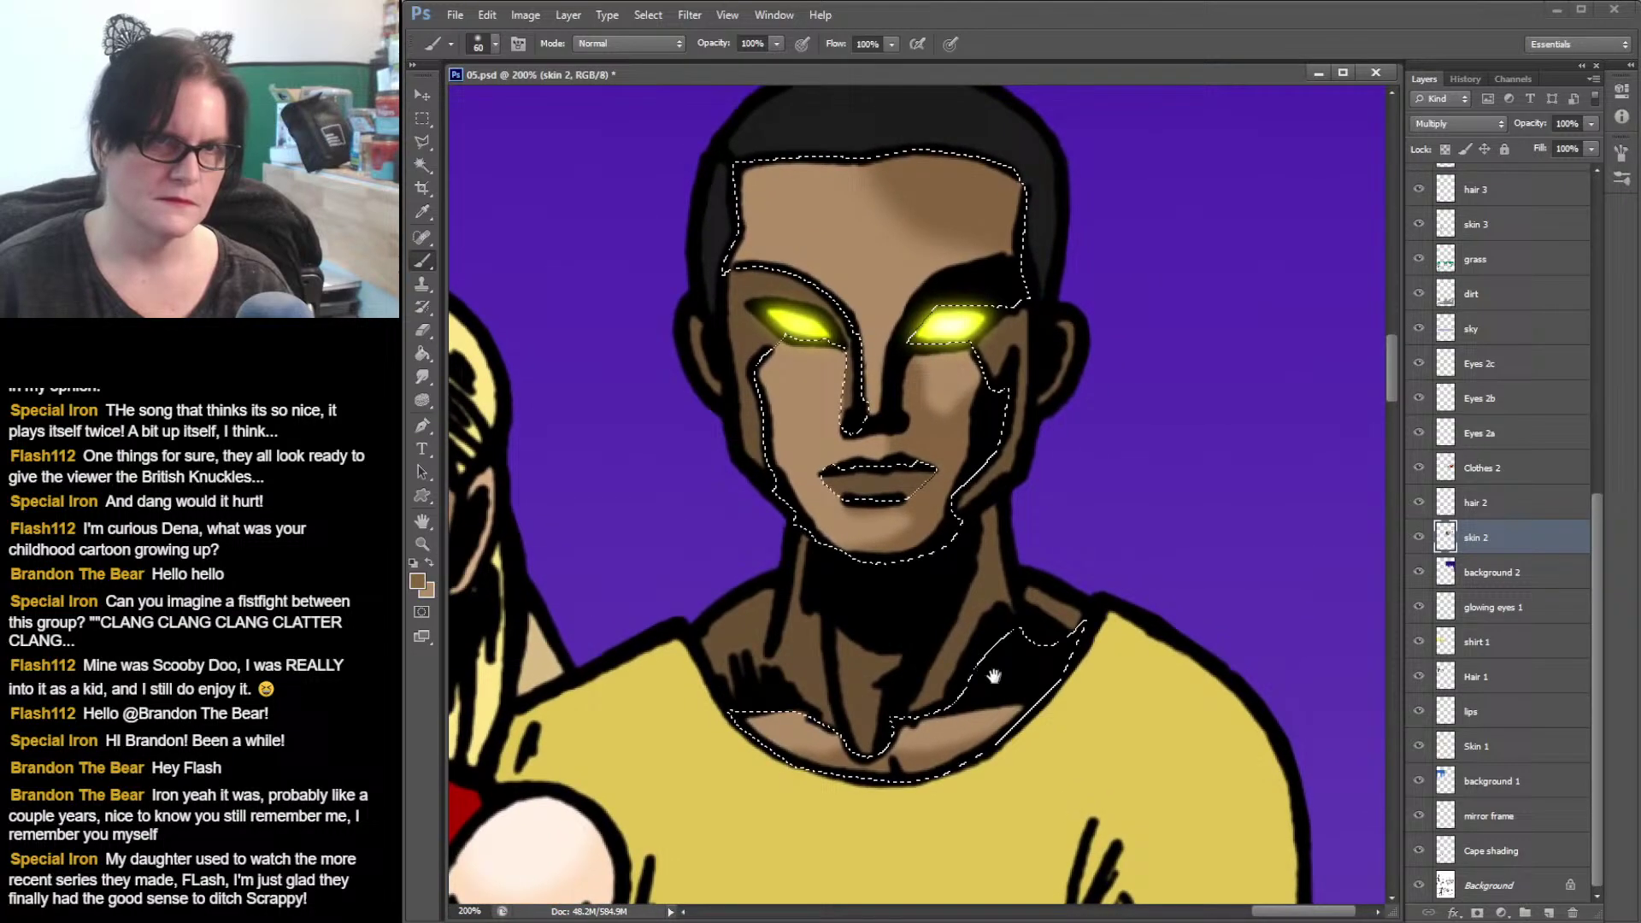
left_click(422, 165)
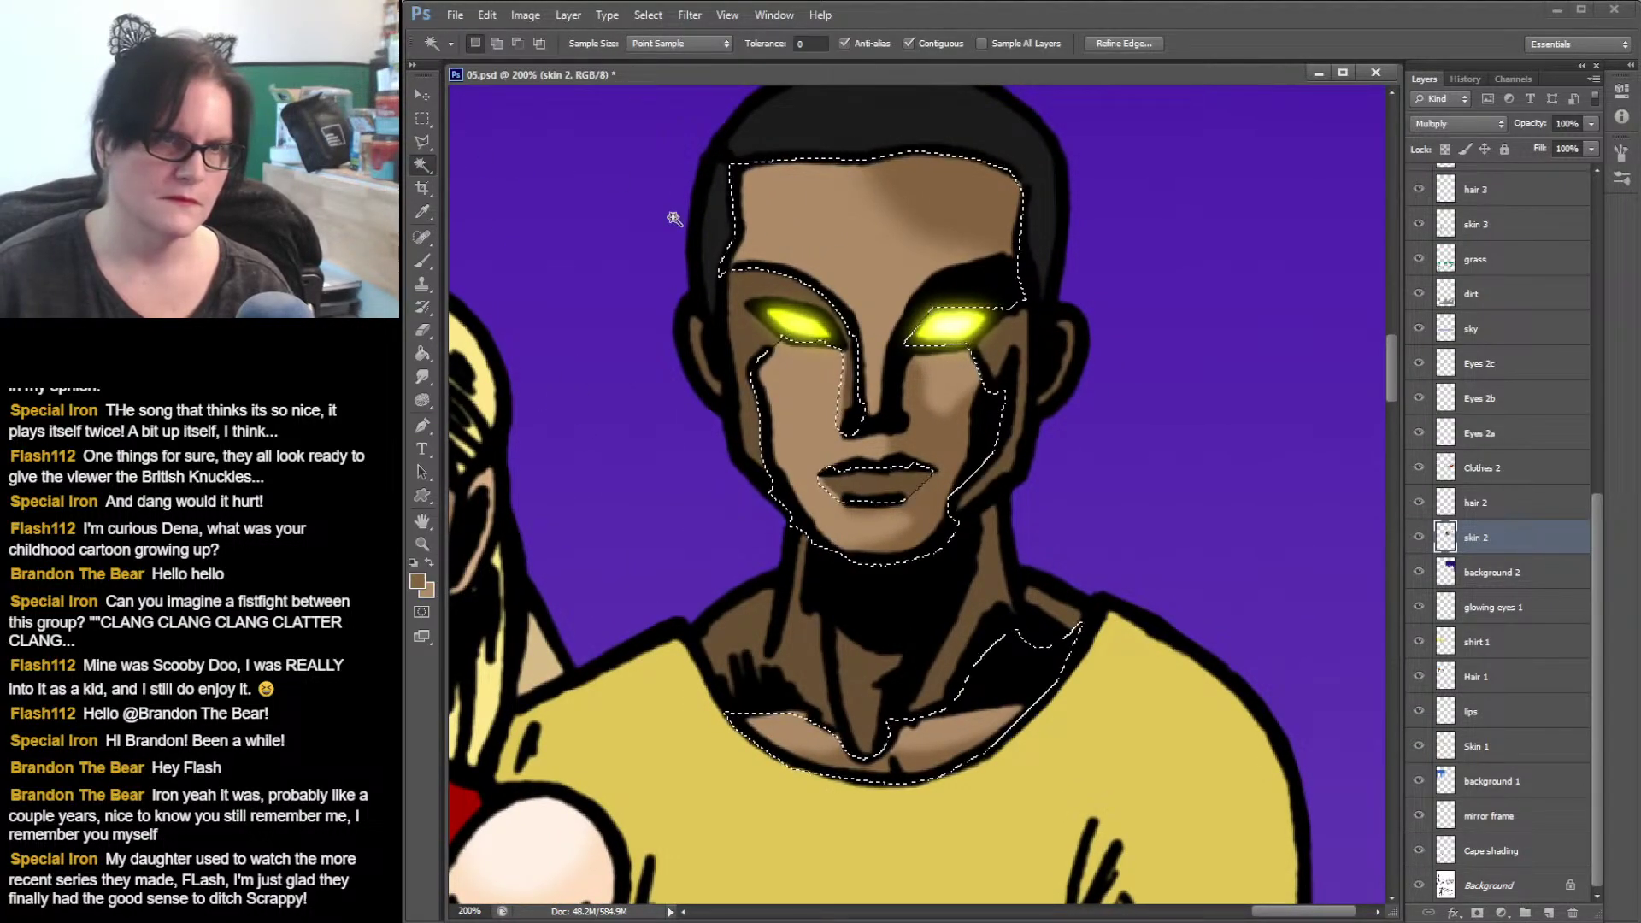
left_click(422, 212)
left_click(784, 171)
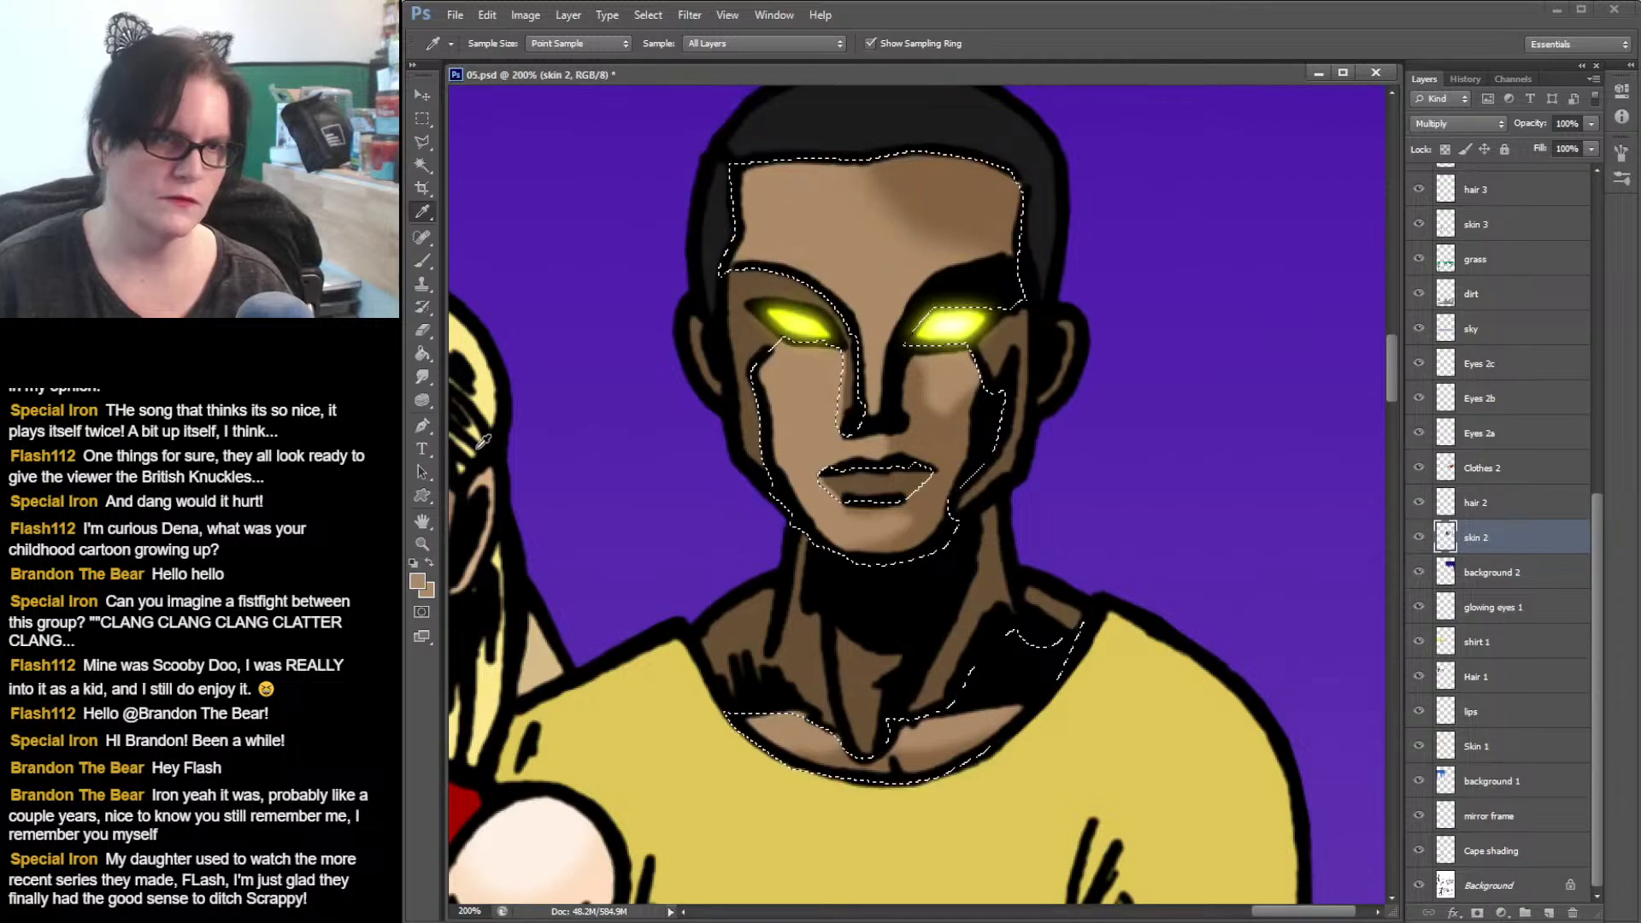
left_click(418, 583)
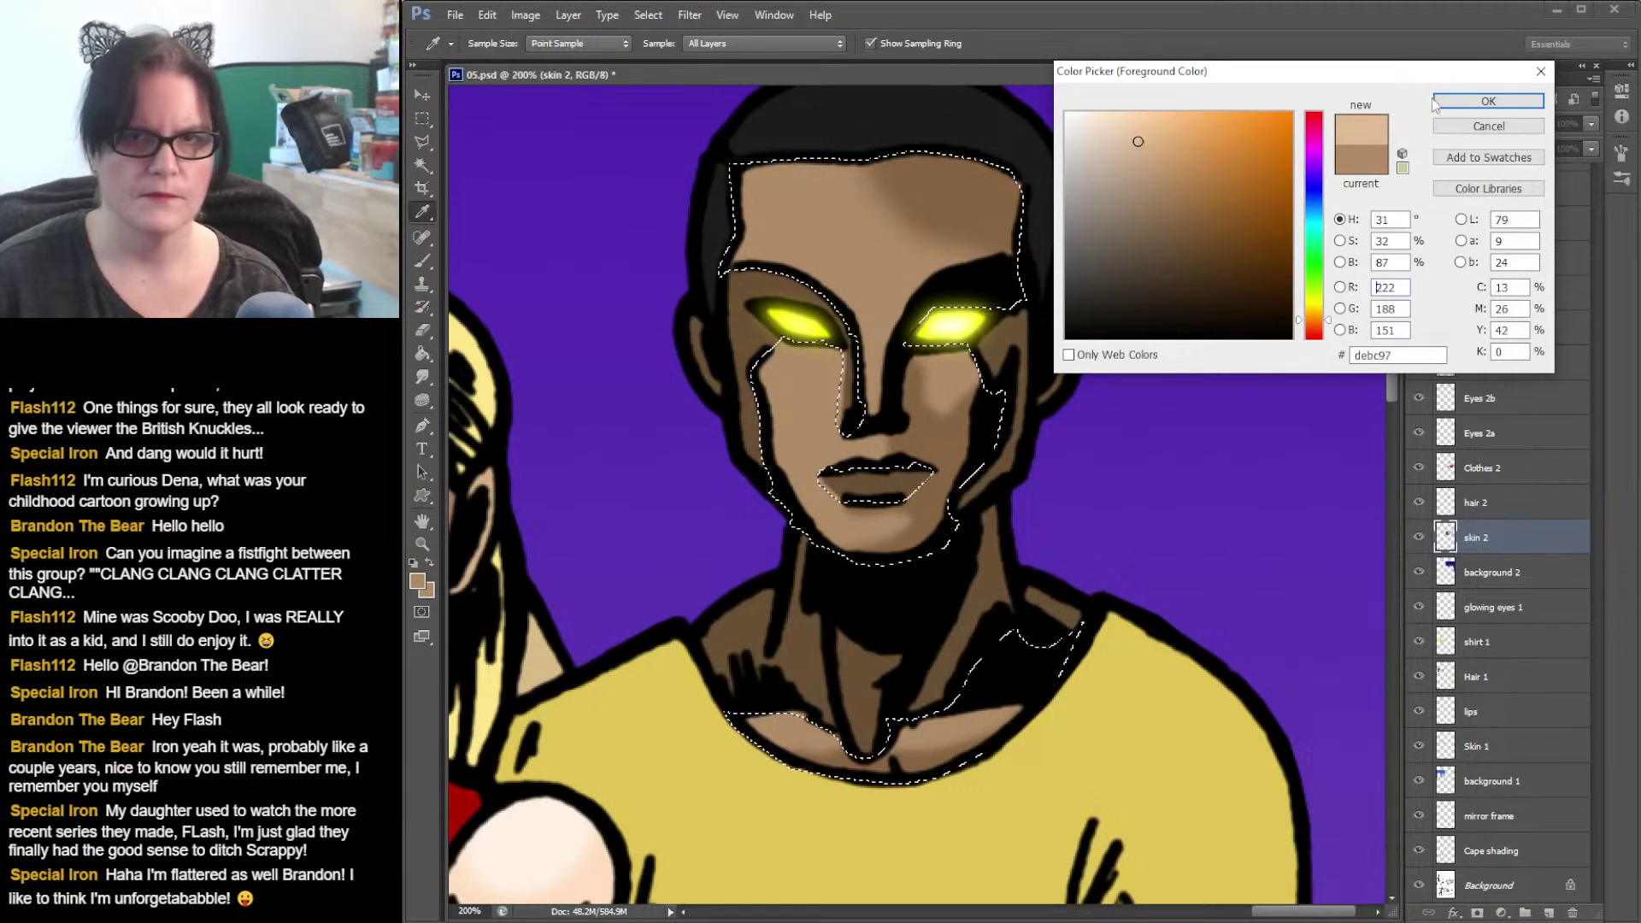
key("Return")
- Highlight the unshaded side of the man's forehead in light tan with the soft 60 px brush
left_click(424, 261)
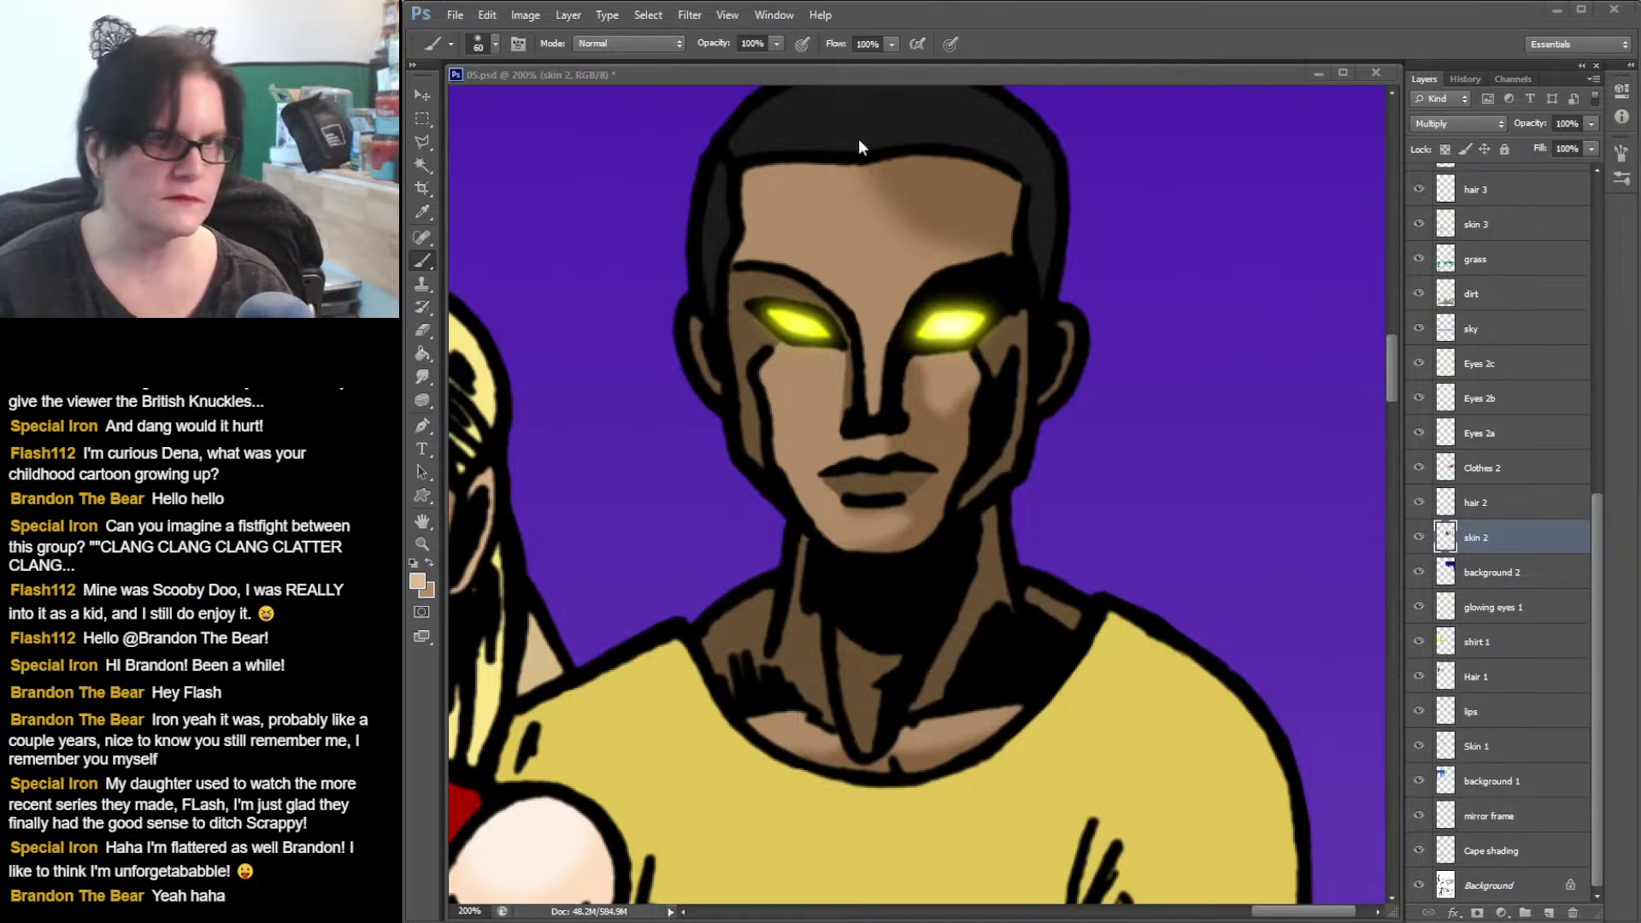
left_click(1028, 36)
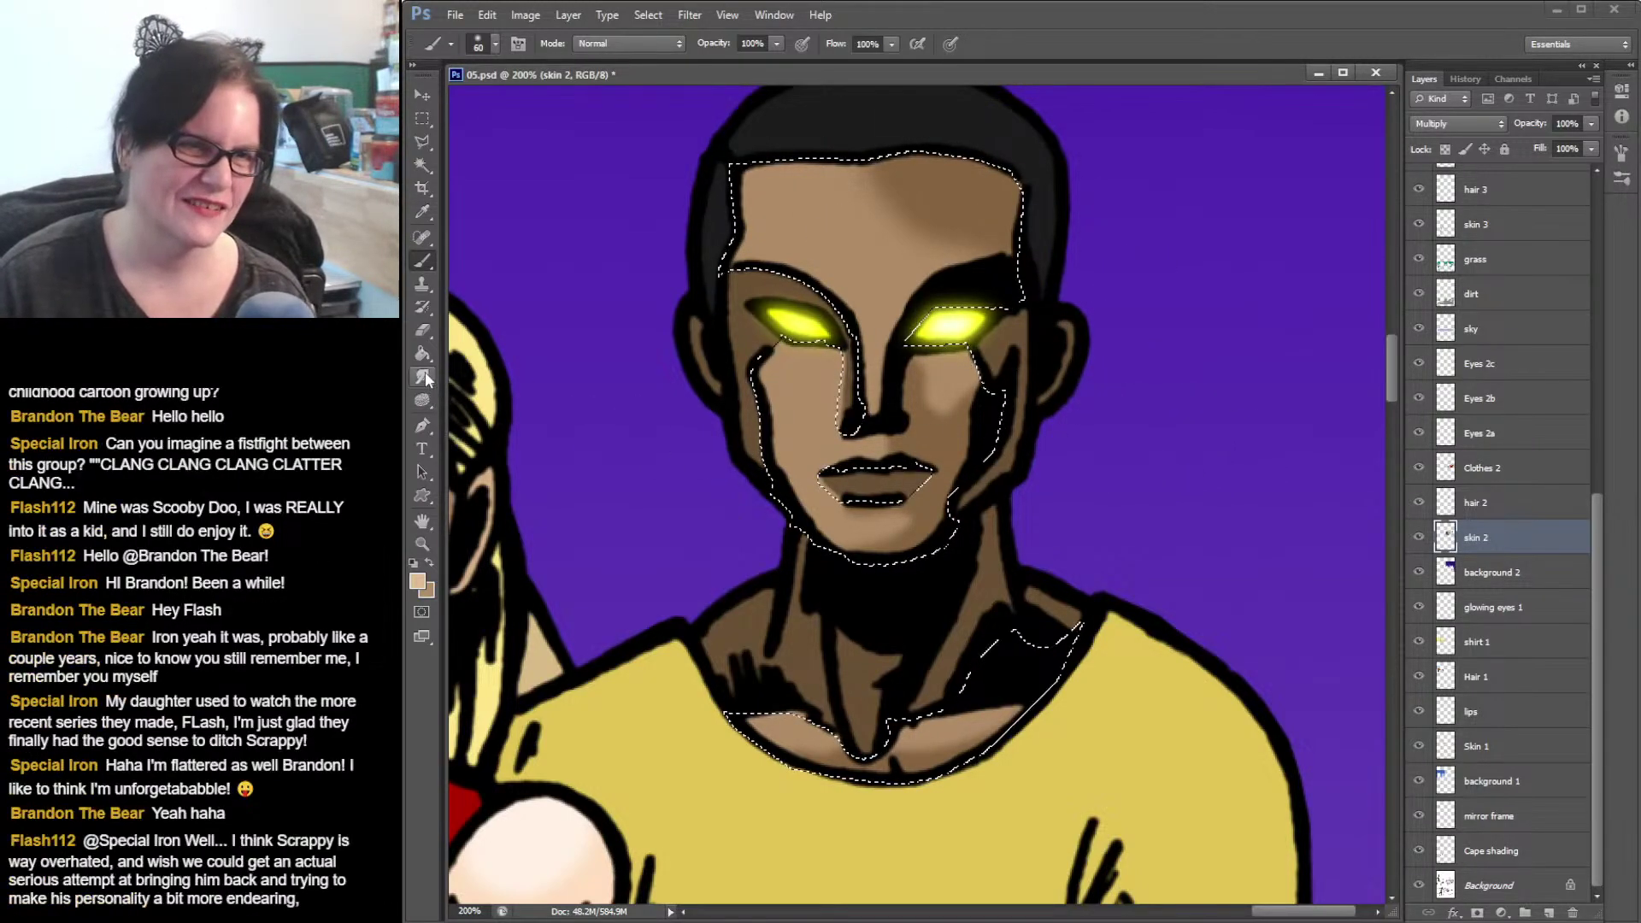
key("r")
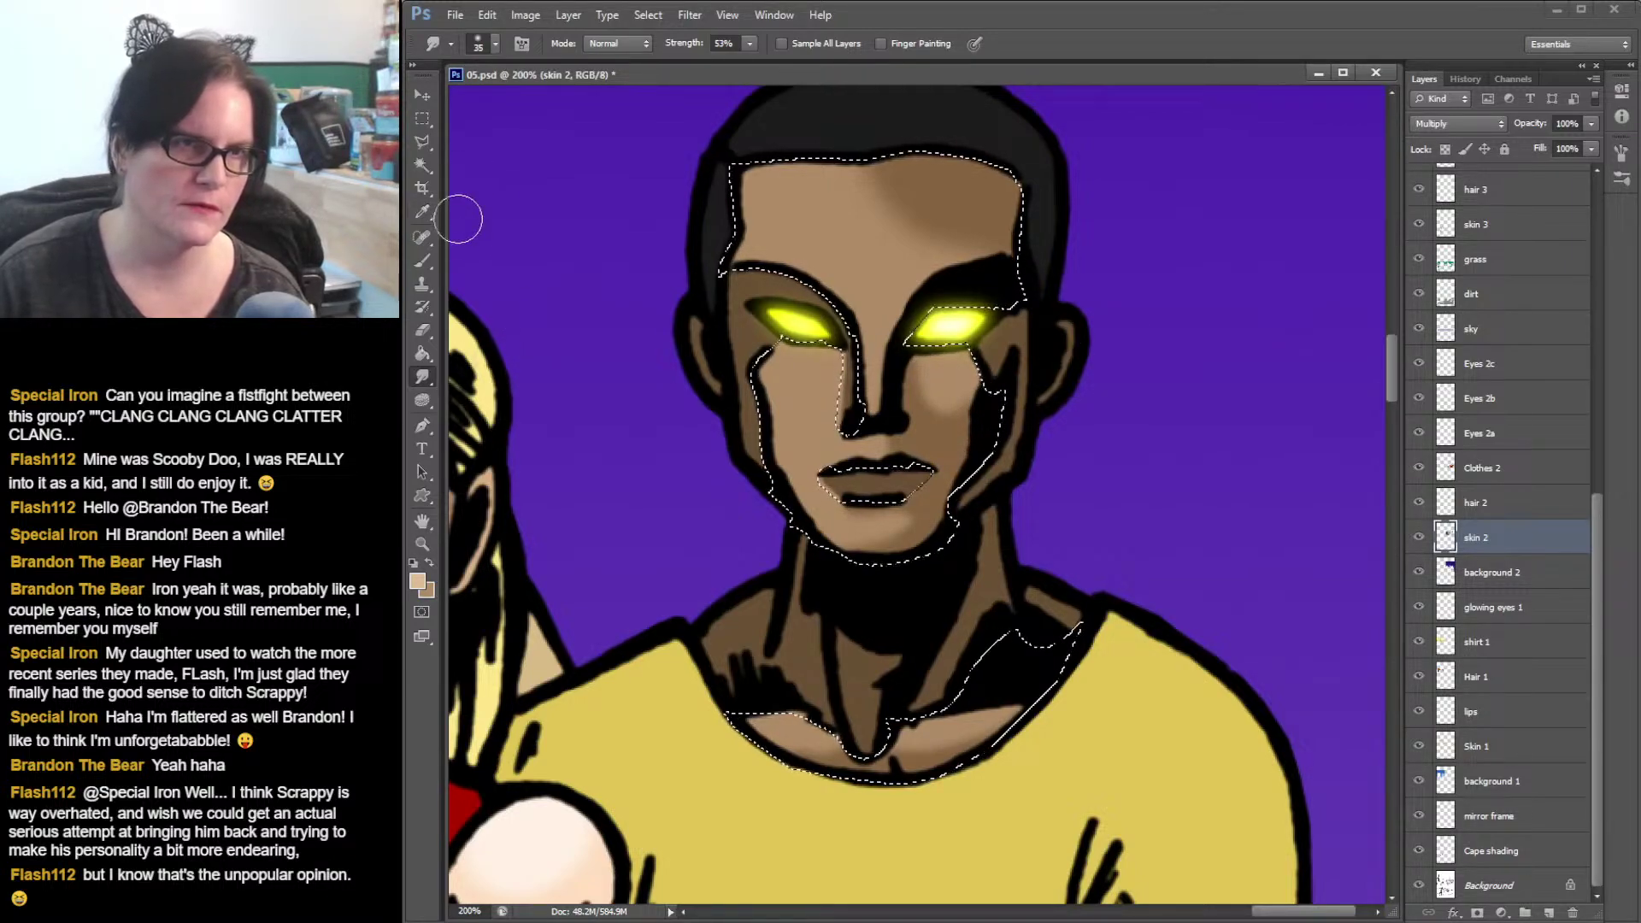
left_click(423, 261)
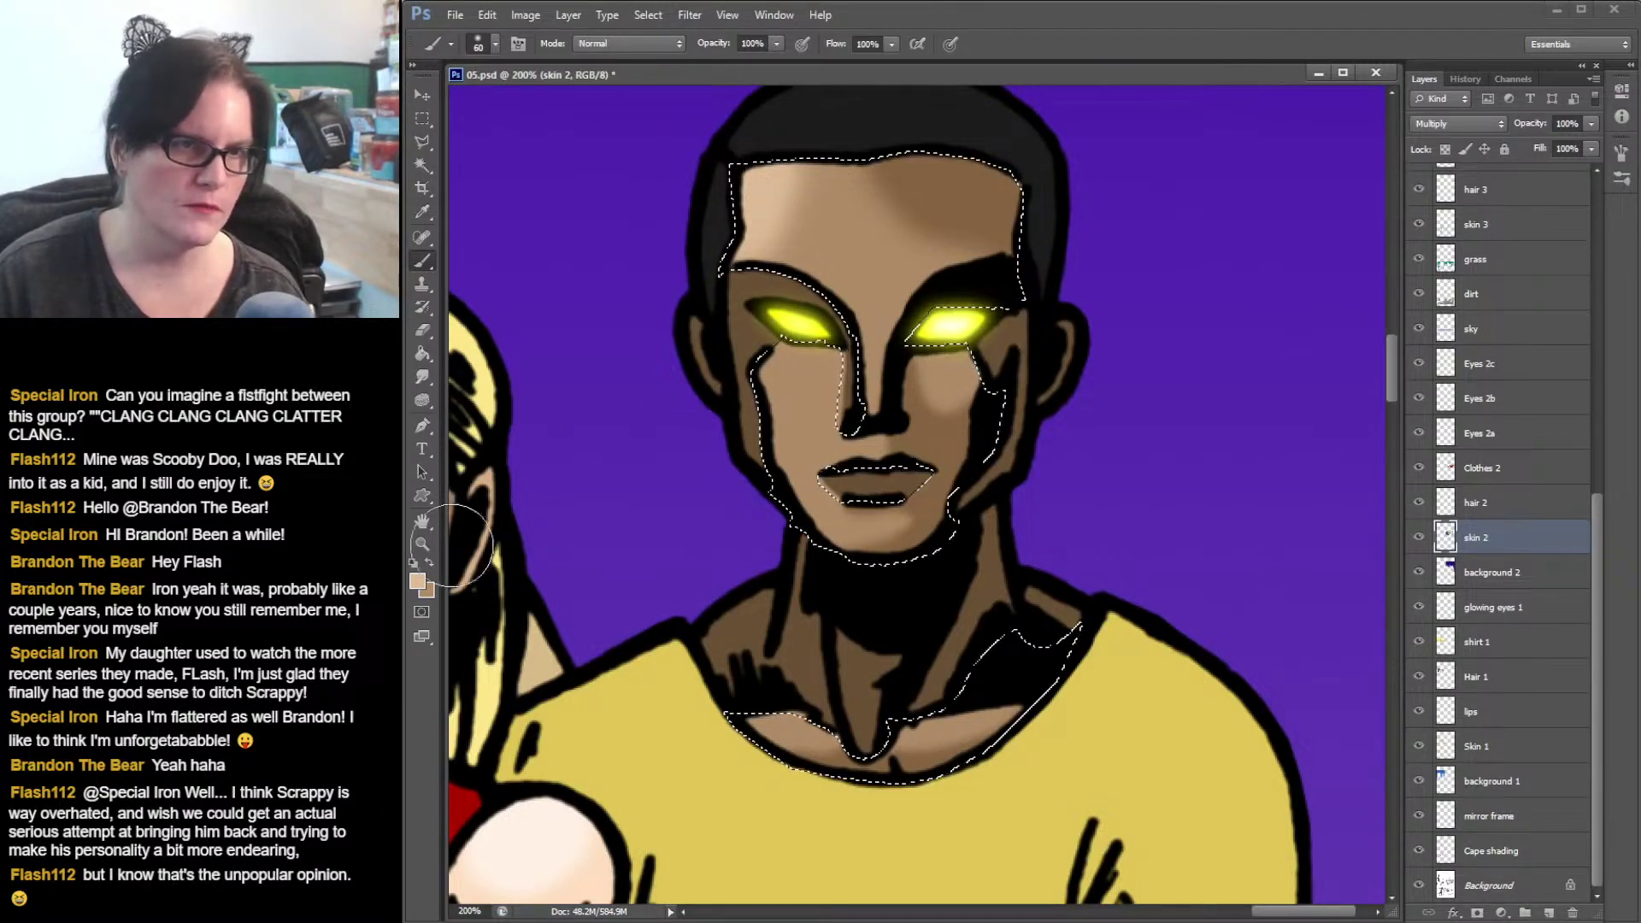
- Shade between the man's brows in sampled brown, and highlight his cheek, chin and collar area in light tan
left_click(430, 564)
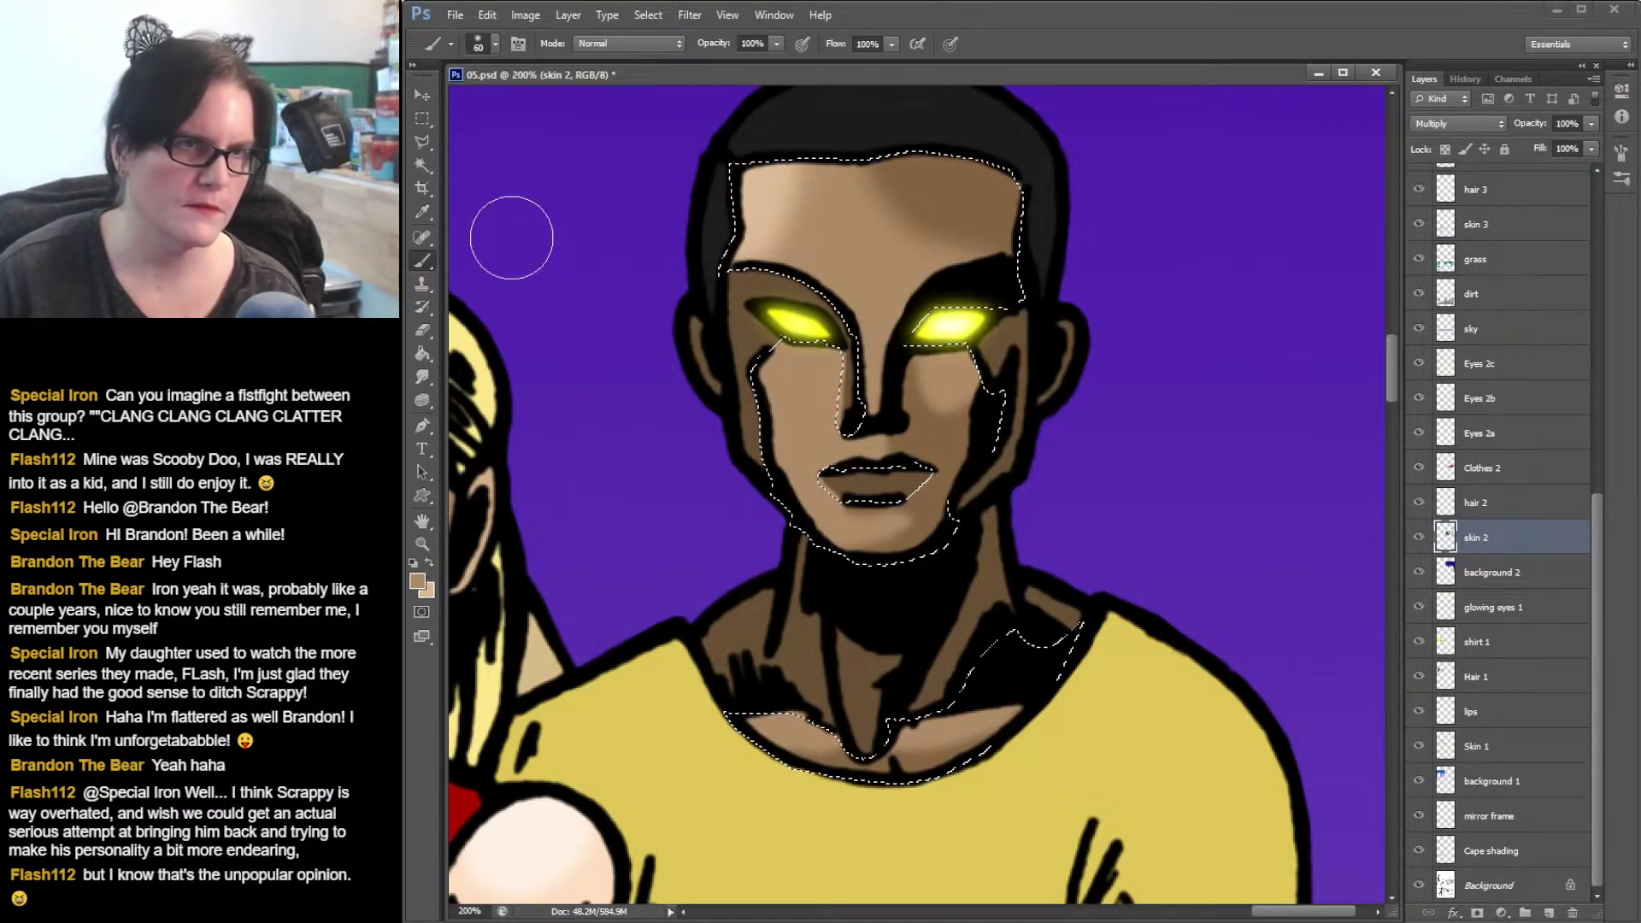
left_click(422, 211)
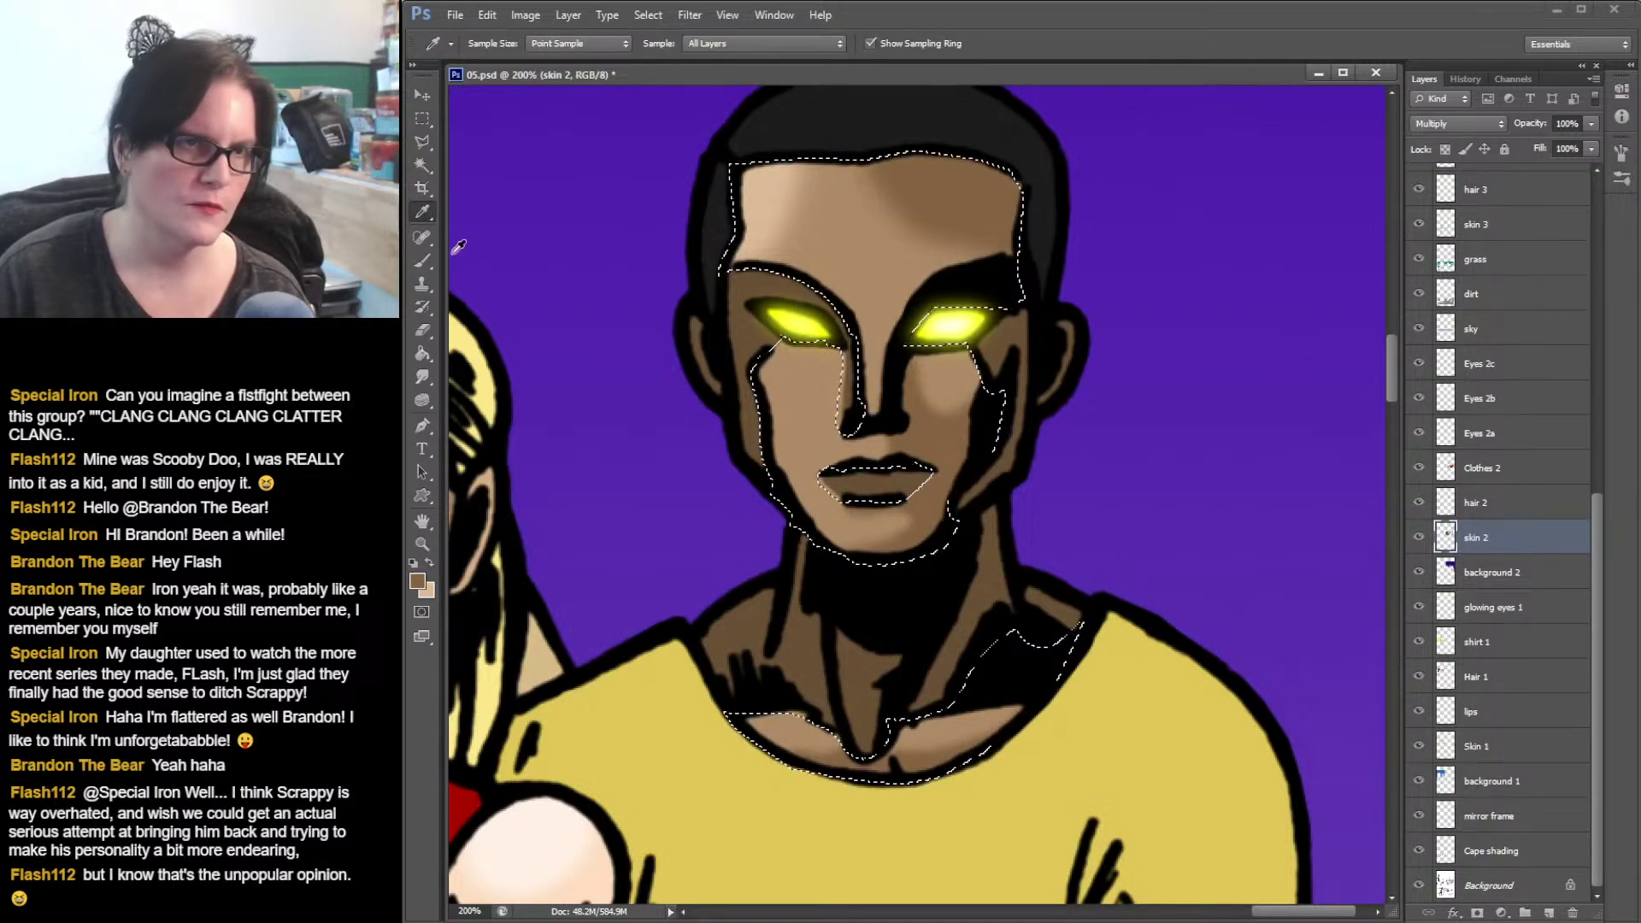
left_click(422, 260)
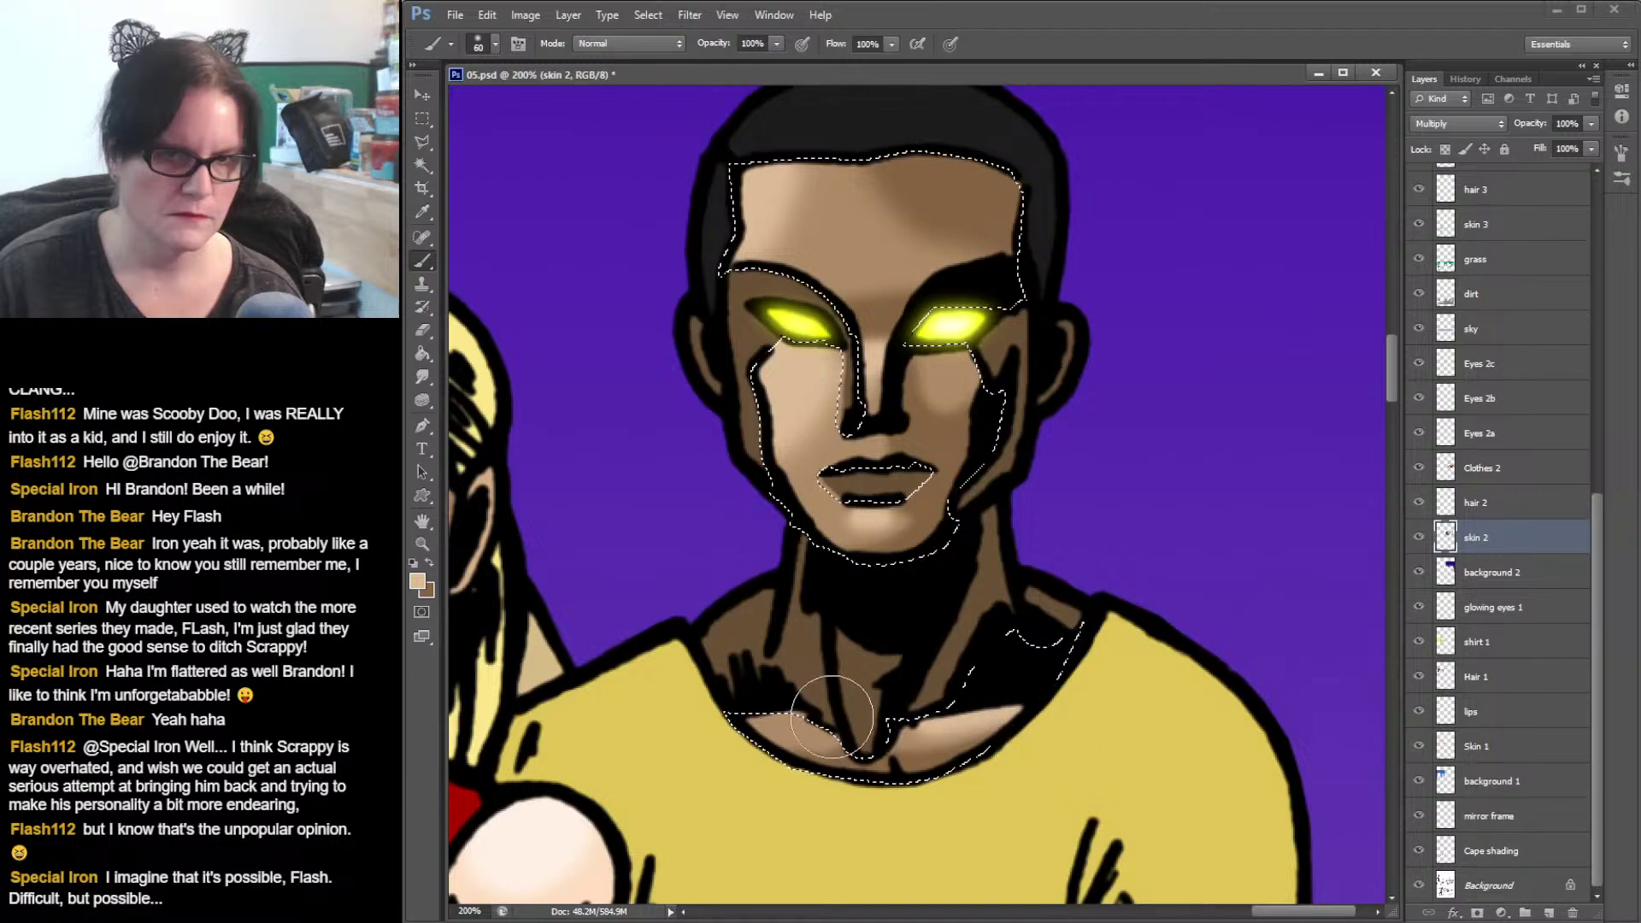
- Highlight the centres of the man's upper arm and crossed forearms in light tan with the soft 60 px brush
left_click_drag(987, 645, 1039, 124)
left_click_drag(1113, 508, 1116, 449)
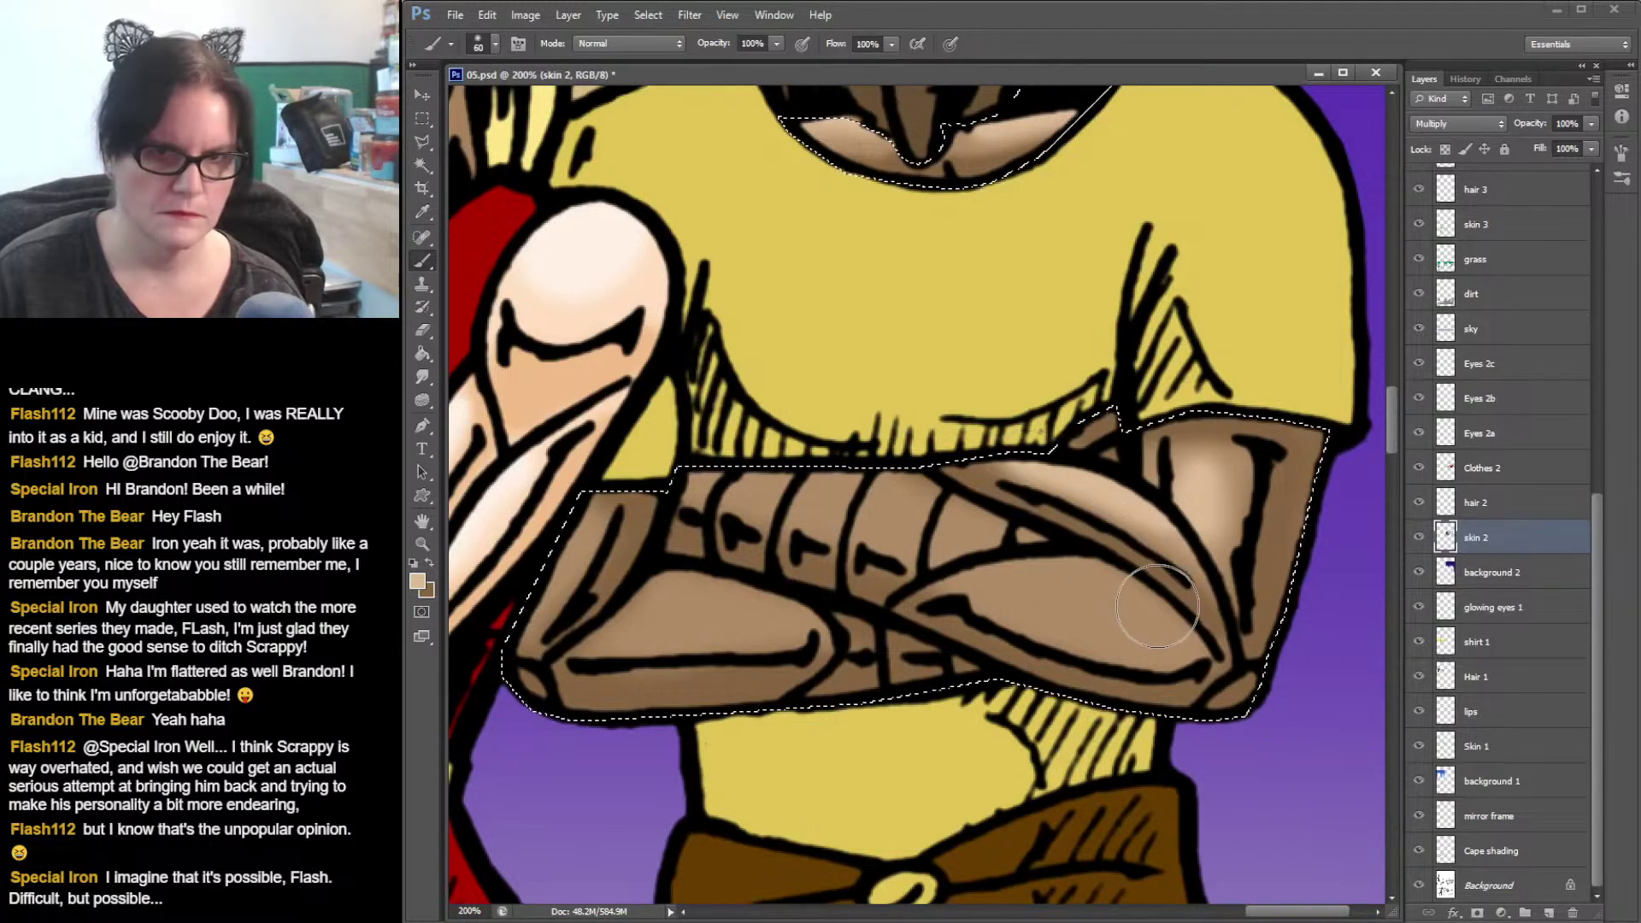
left_click_drag(1157, 607, 1112, 601)
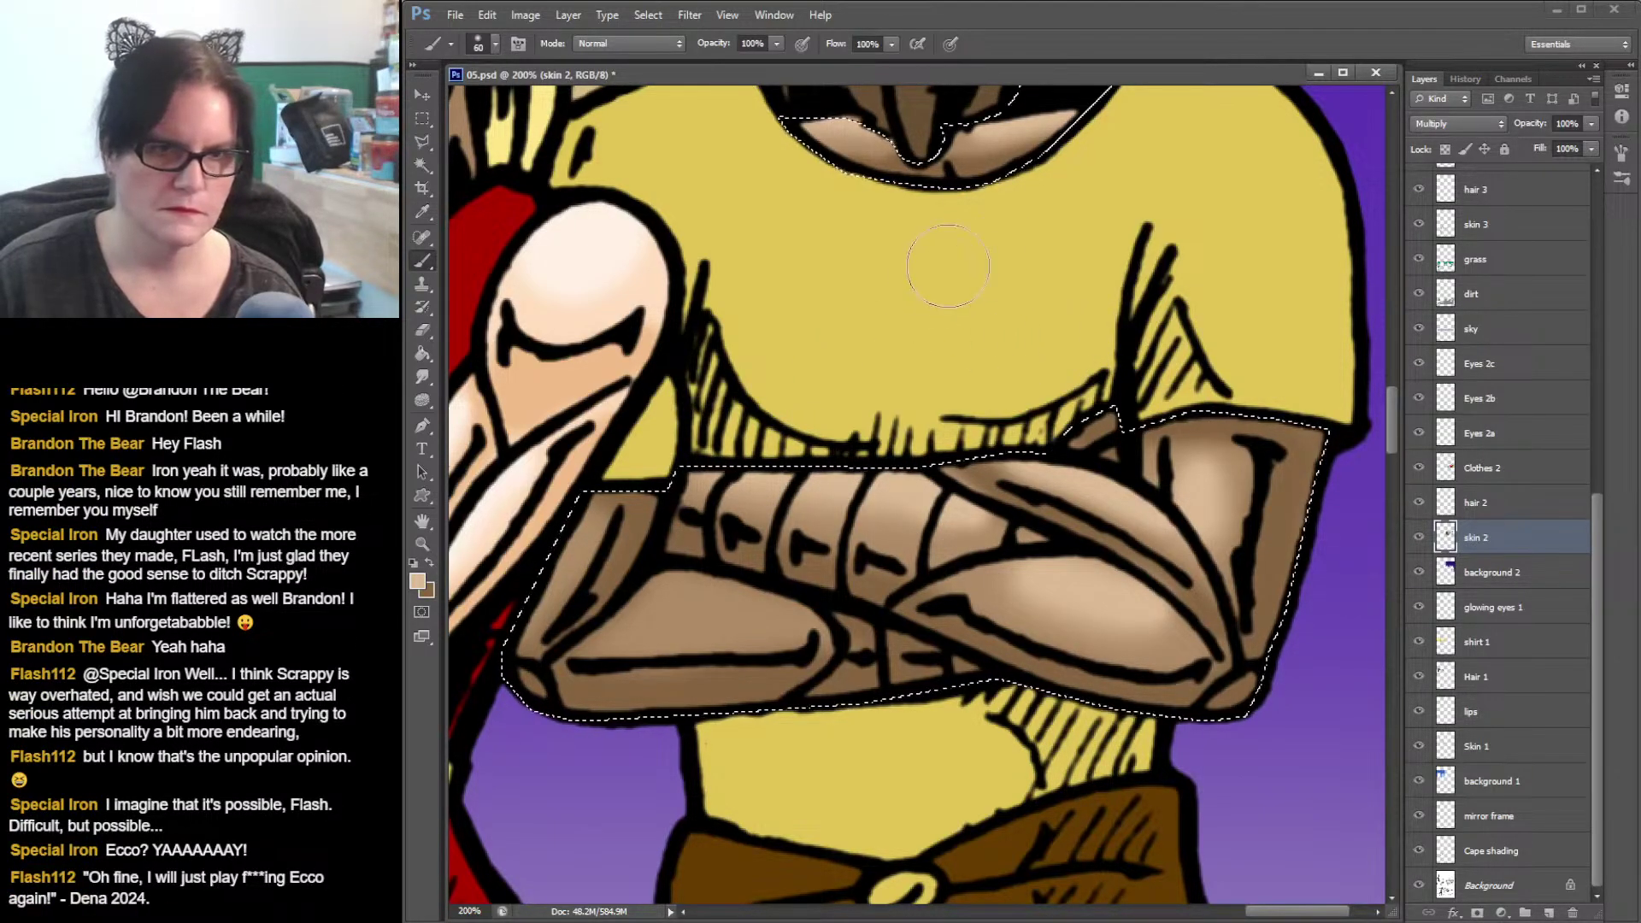
- Select the shadowed skin around the man's eyes, face sides, ears, lips and neck with the Magic Wand
left_click_drag(947, 264, 931, 619)
left_click_drag(977, 470, 984, 596)
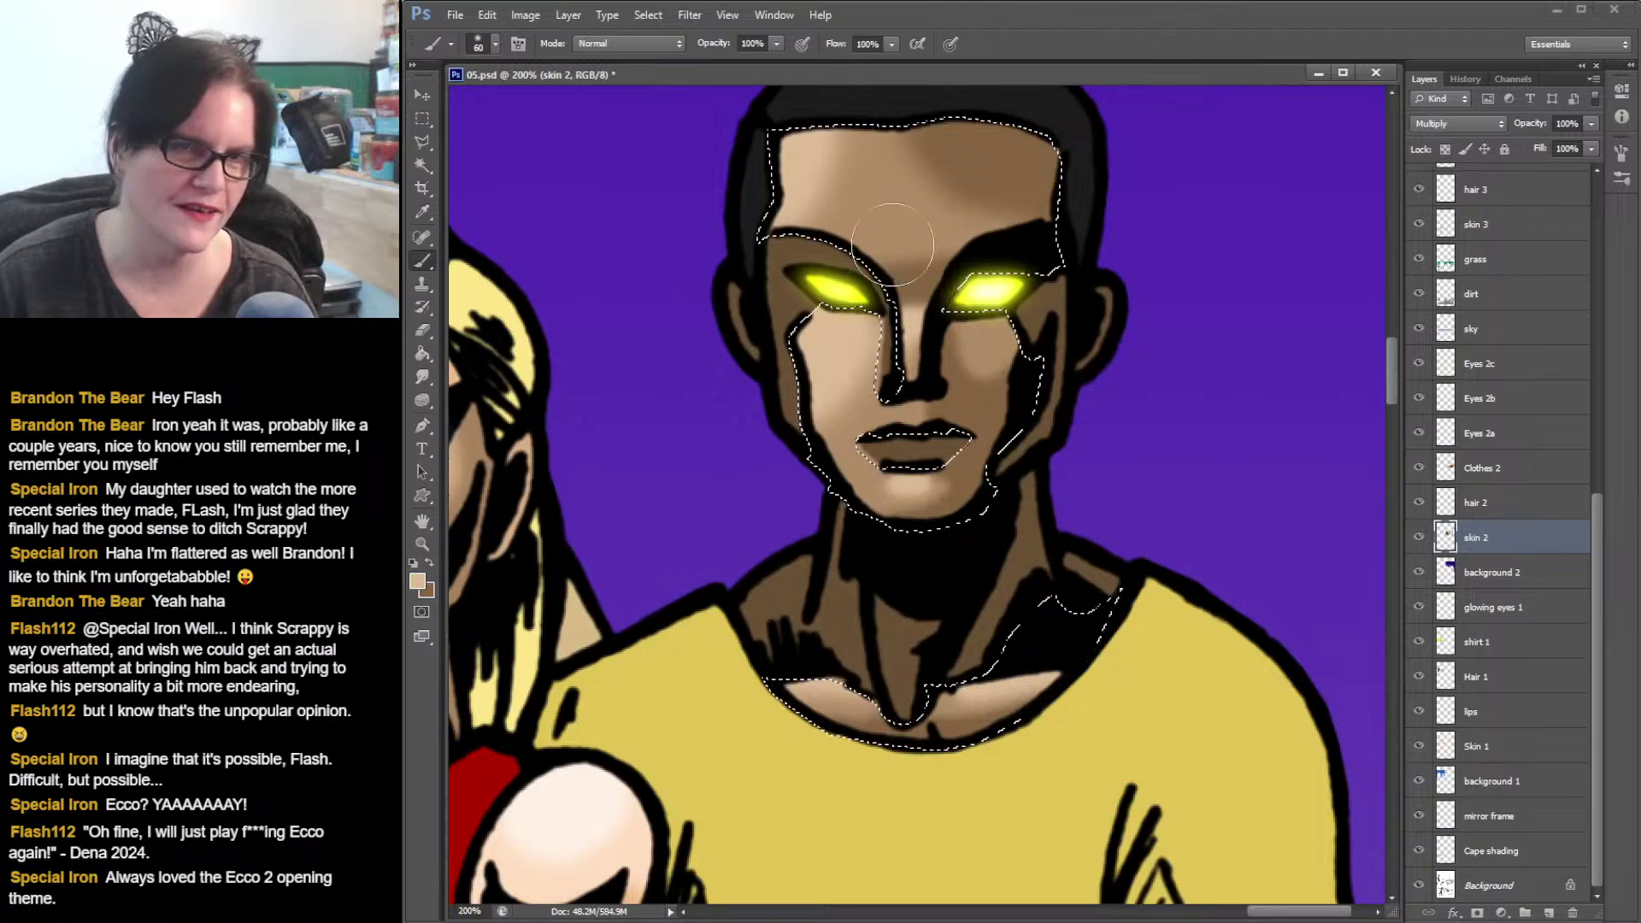
left_click(423, 165)
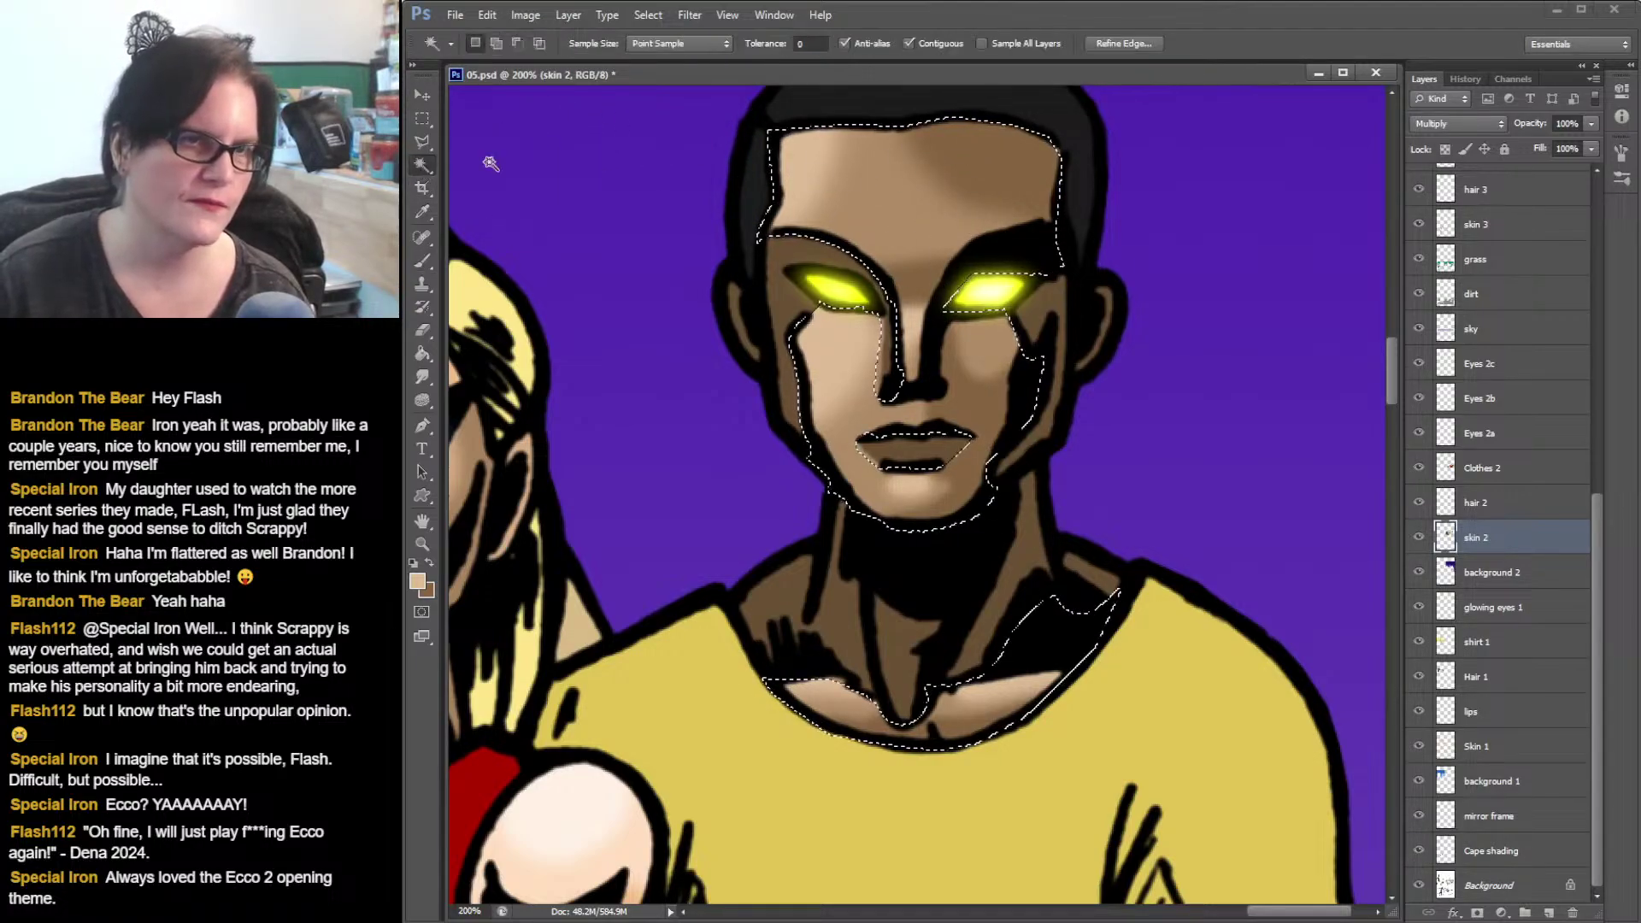
left_click(794, 265)
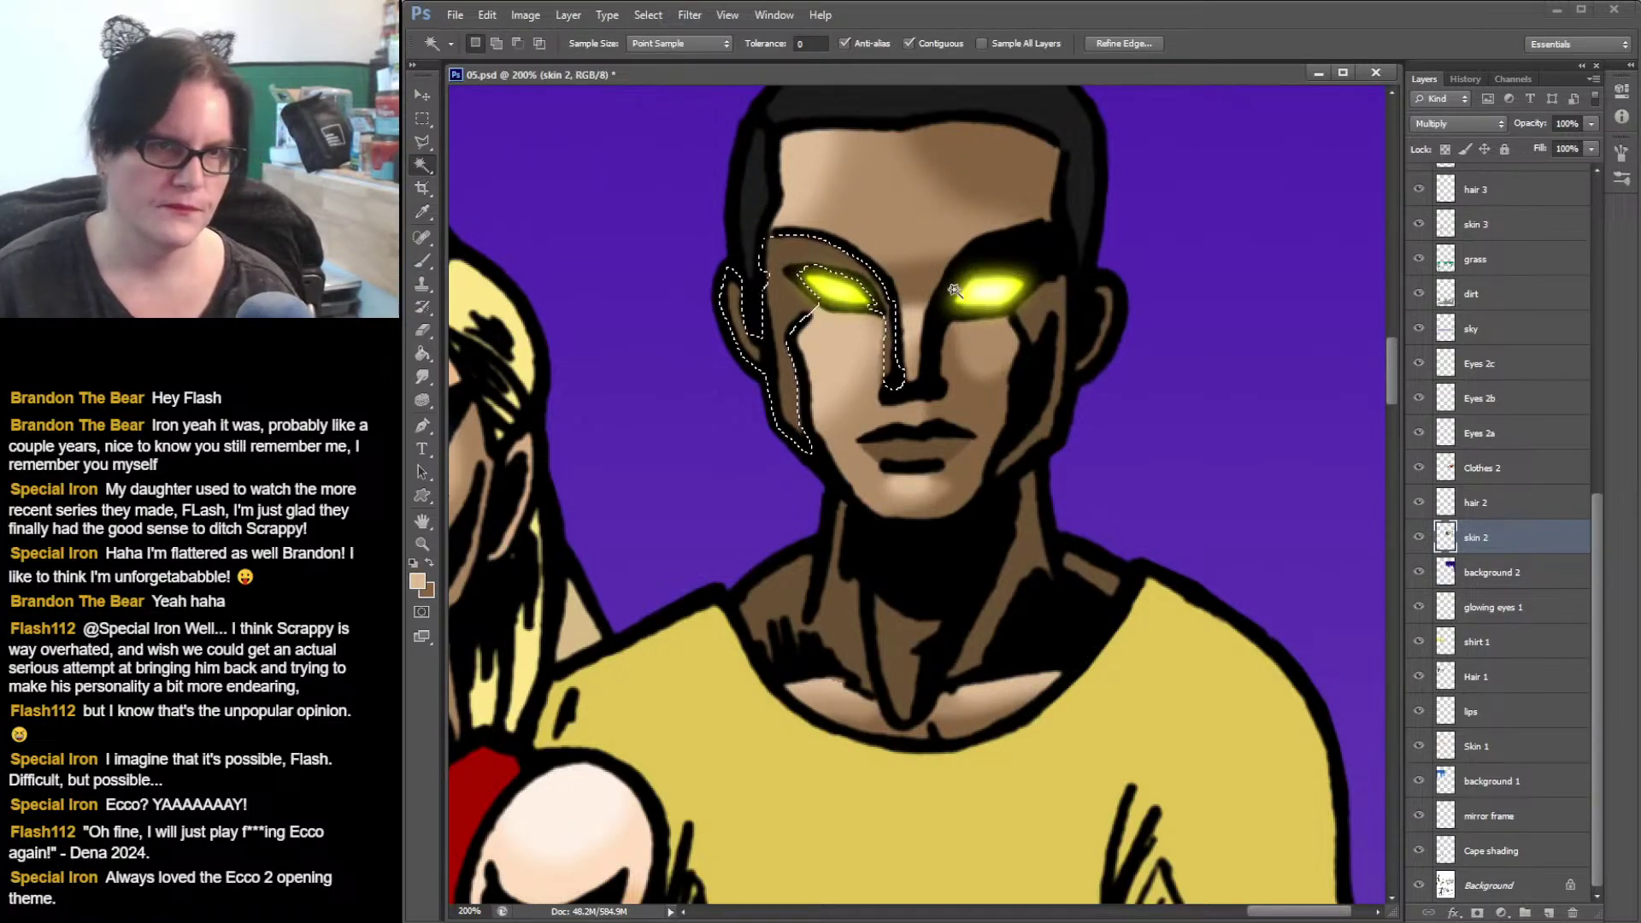
left_click(1032, 314, "shift")
left_click(927, 450, "shift")
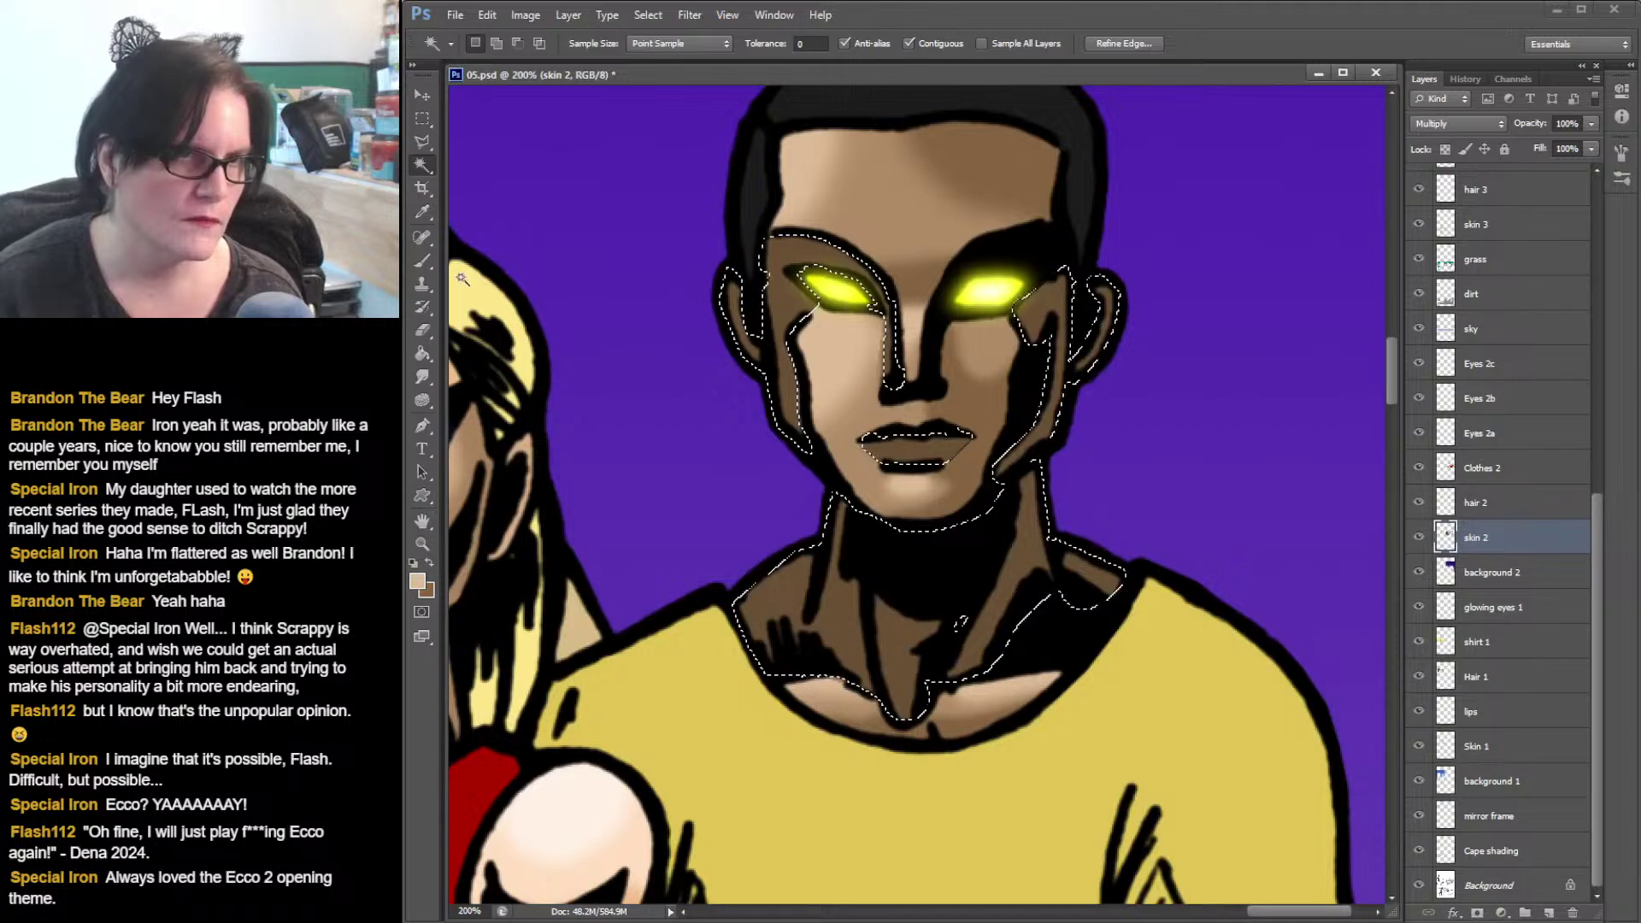
- Sample the shadowed skin tone above the man's eye and darken it to a very deep brown
left_click(425, 213)
left_click(568, 424)
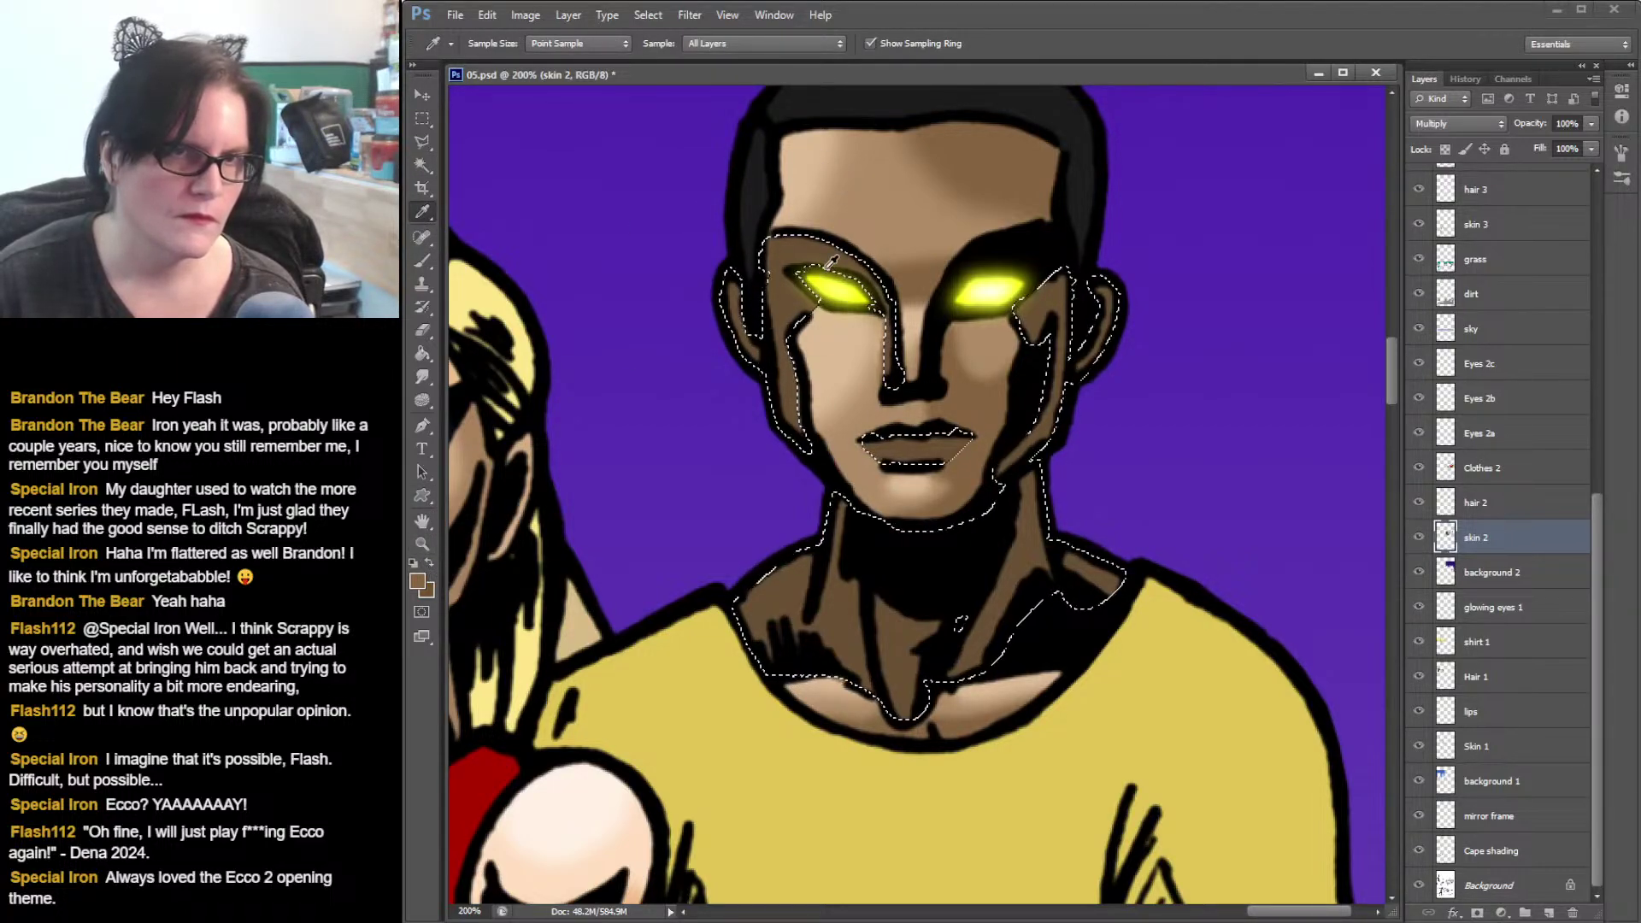
left_click(803, 245)
left_click(418, 583)
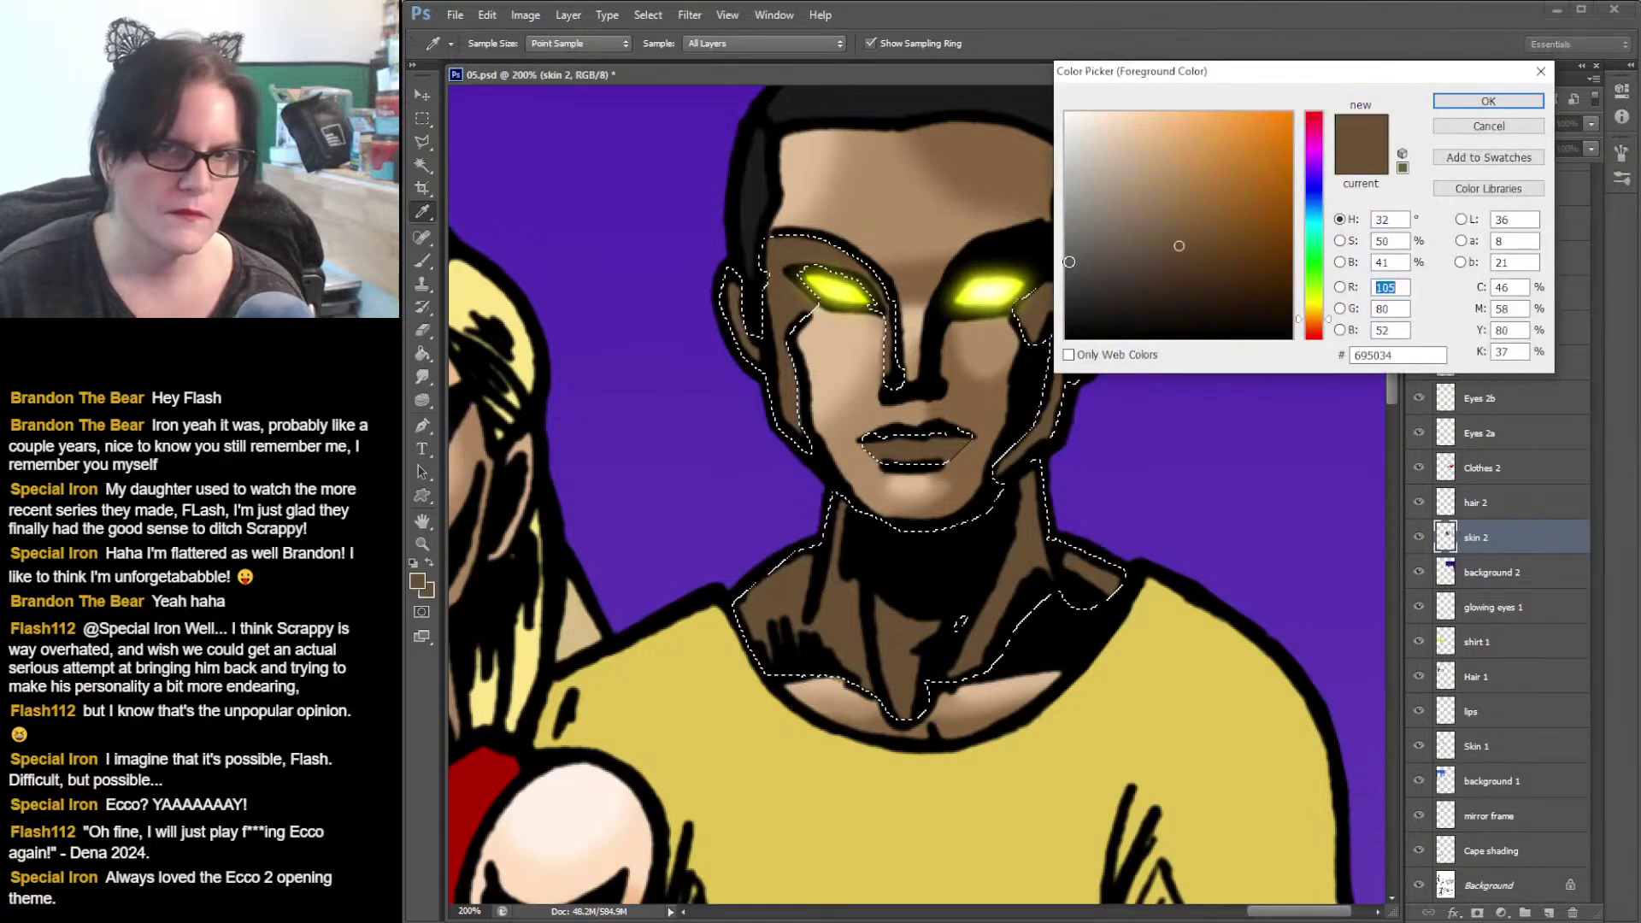
left_click_drag(1196, 271, 1198, 289)
left_click(1530, 104)
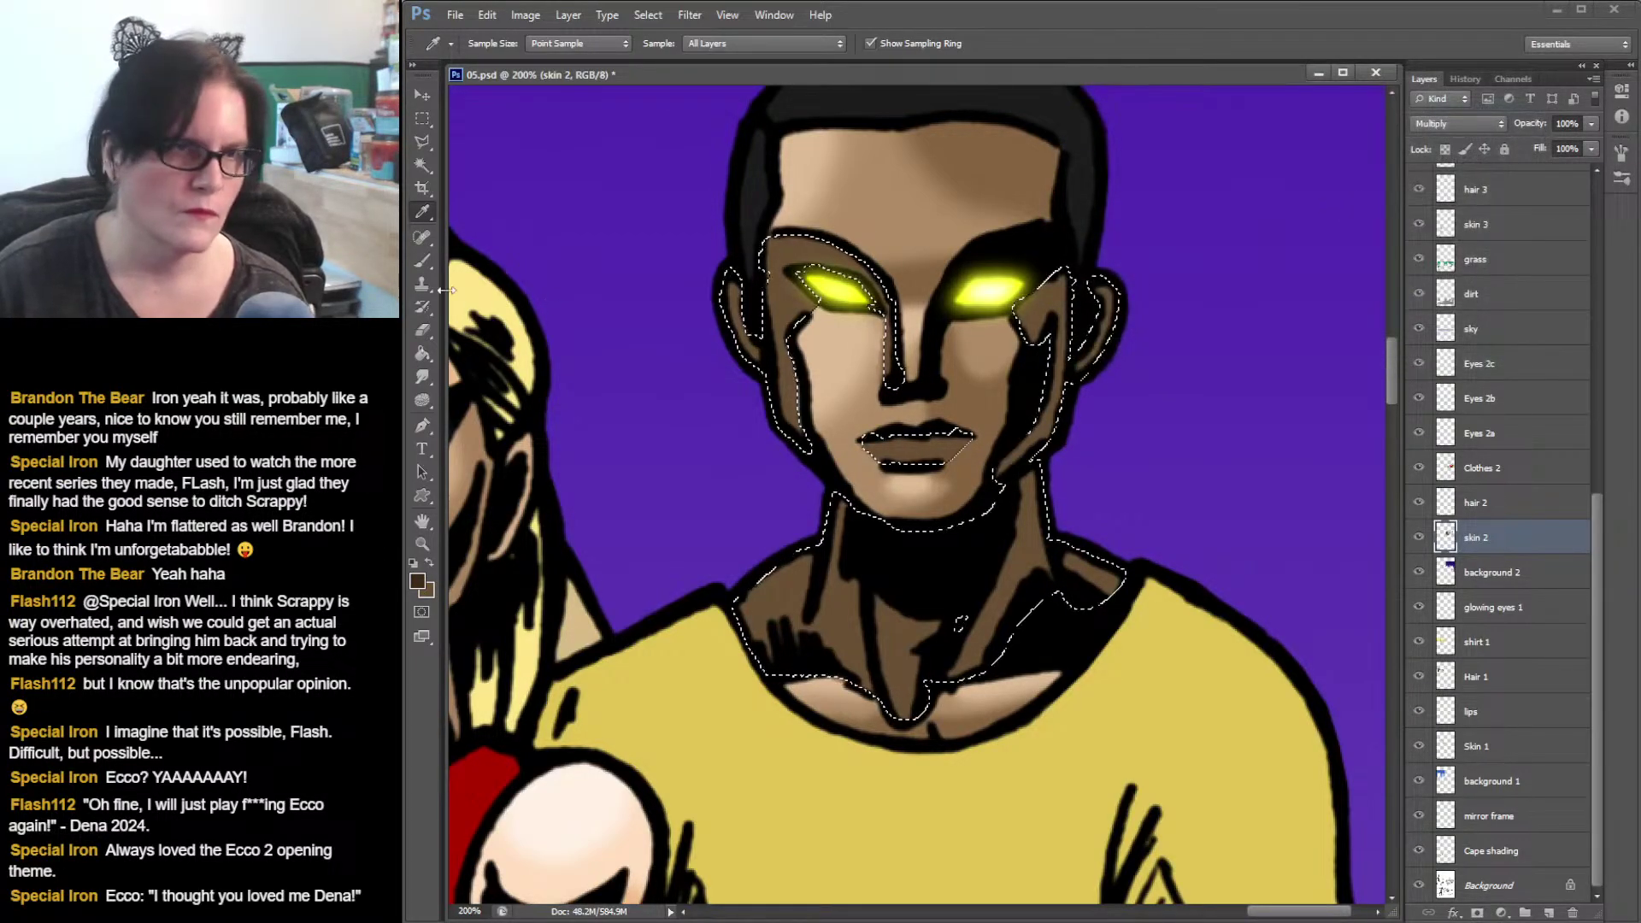
- Shade the selected neck, face-side and lip skin in deep brown with soft 60 px and 28 px brushes, then deselect
left_click(420, 263)
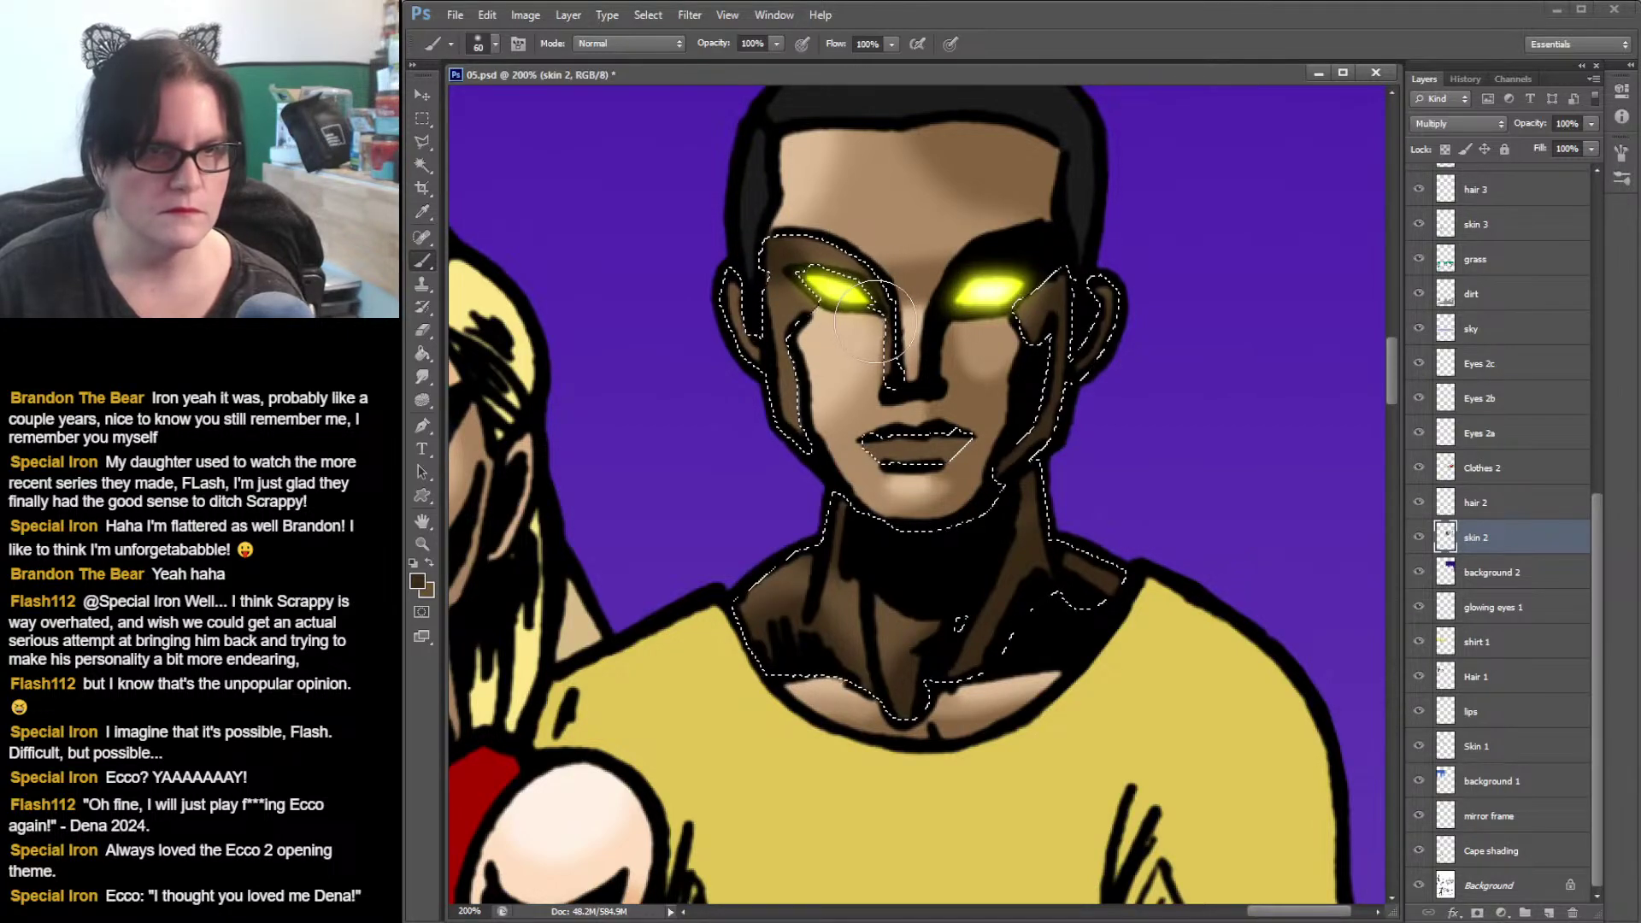
left_click(495, 44)
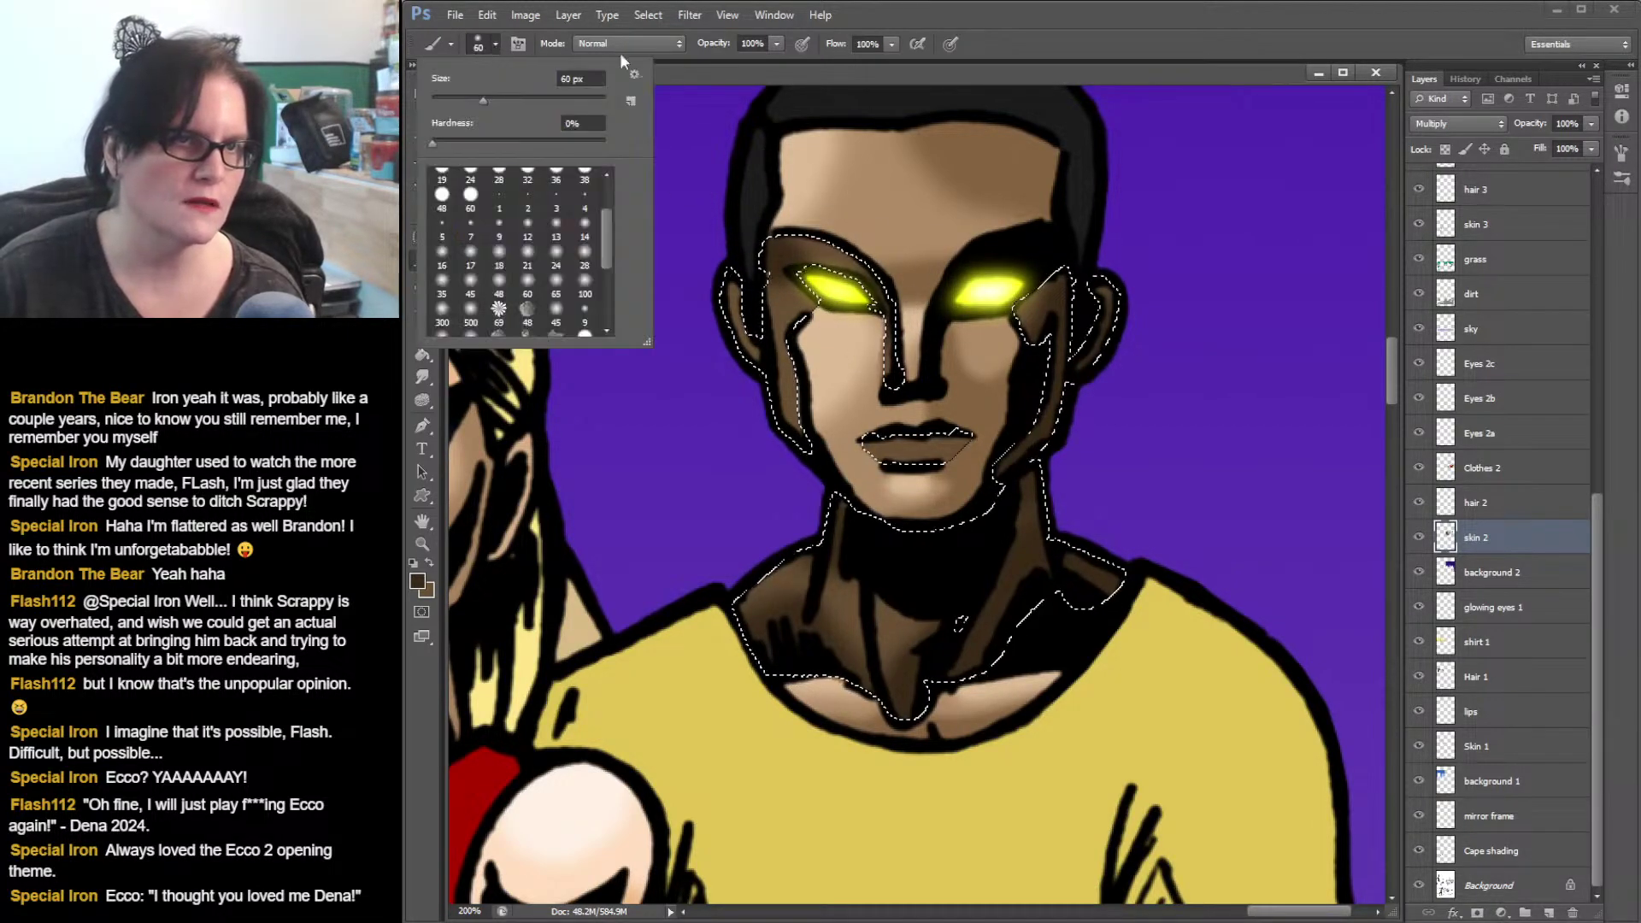
left_click(585, 257)
key("Return")
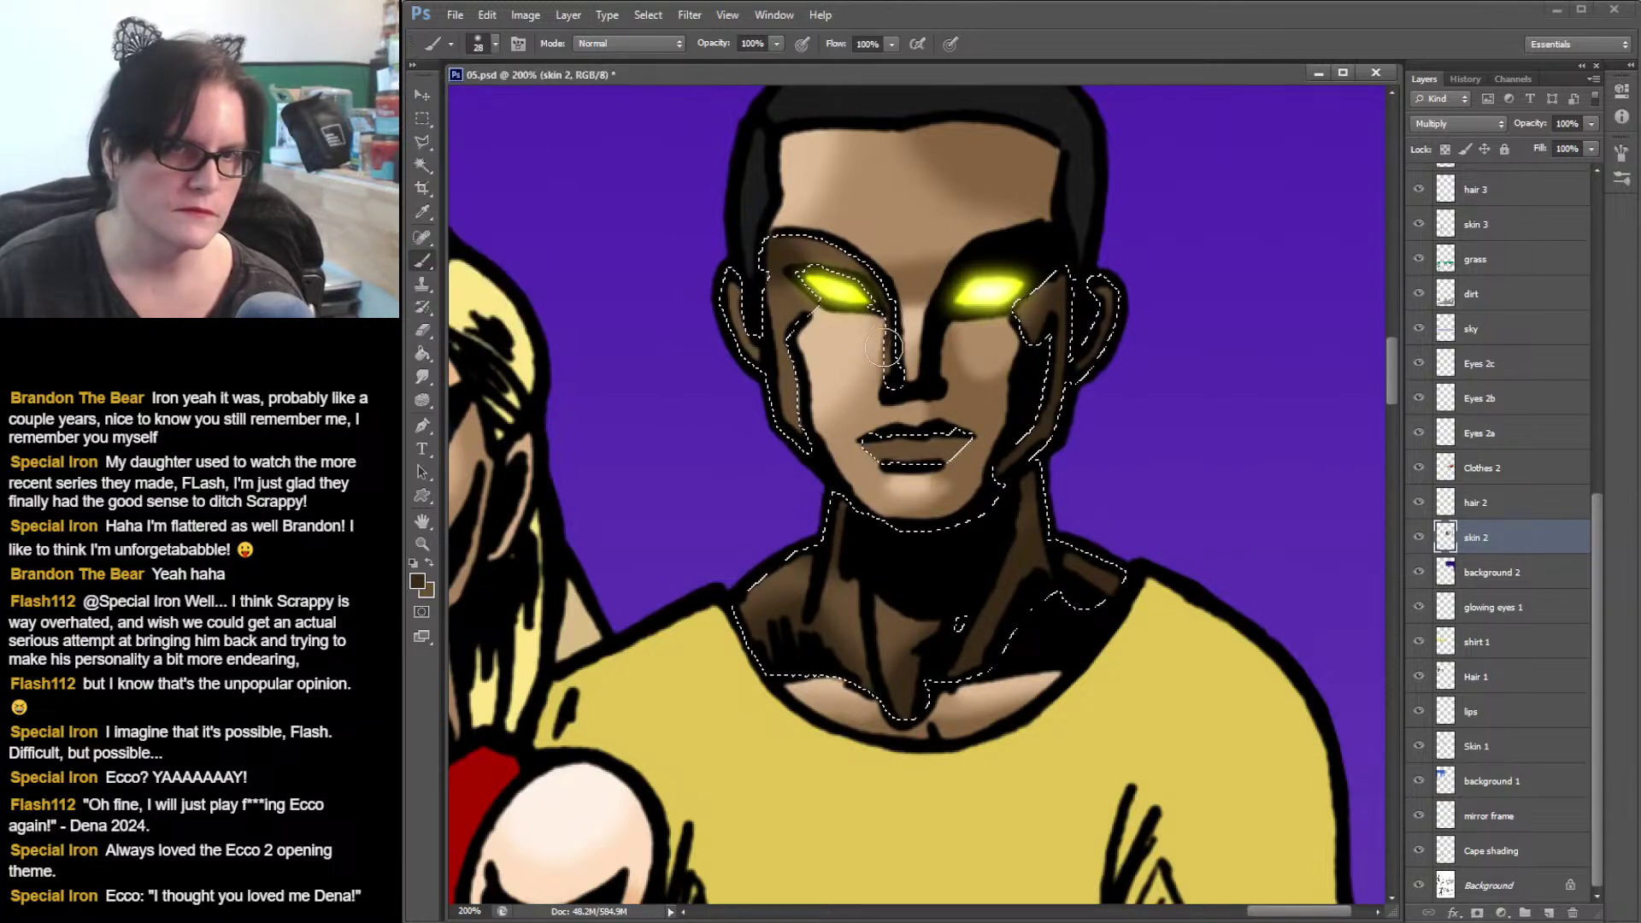
left_click_drag(1023, 340, 970, 449)
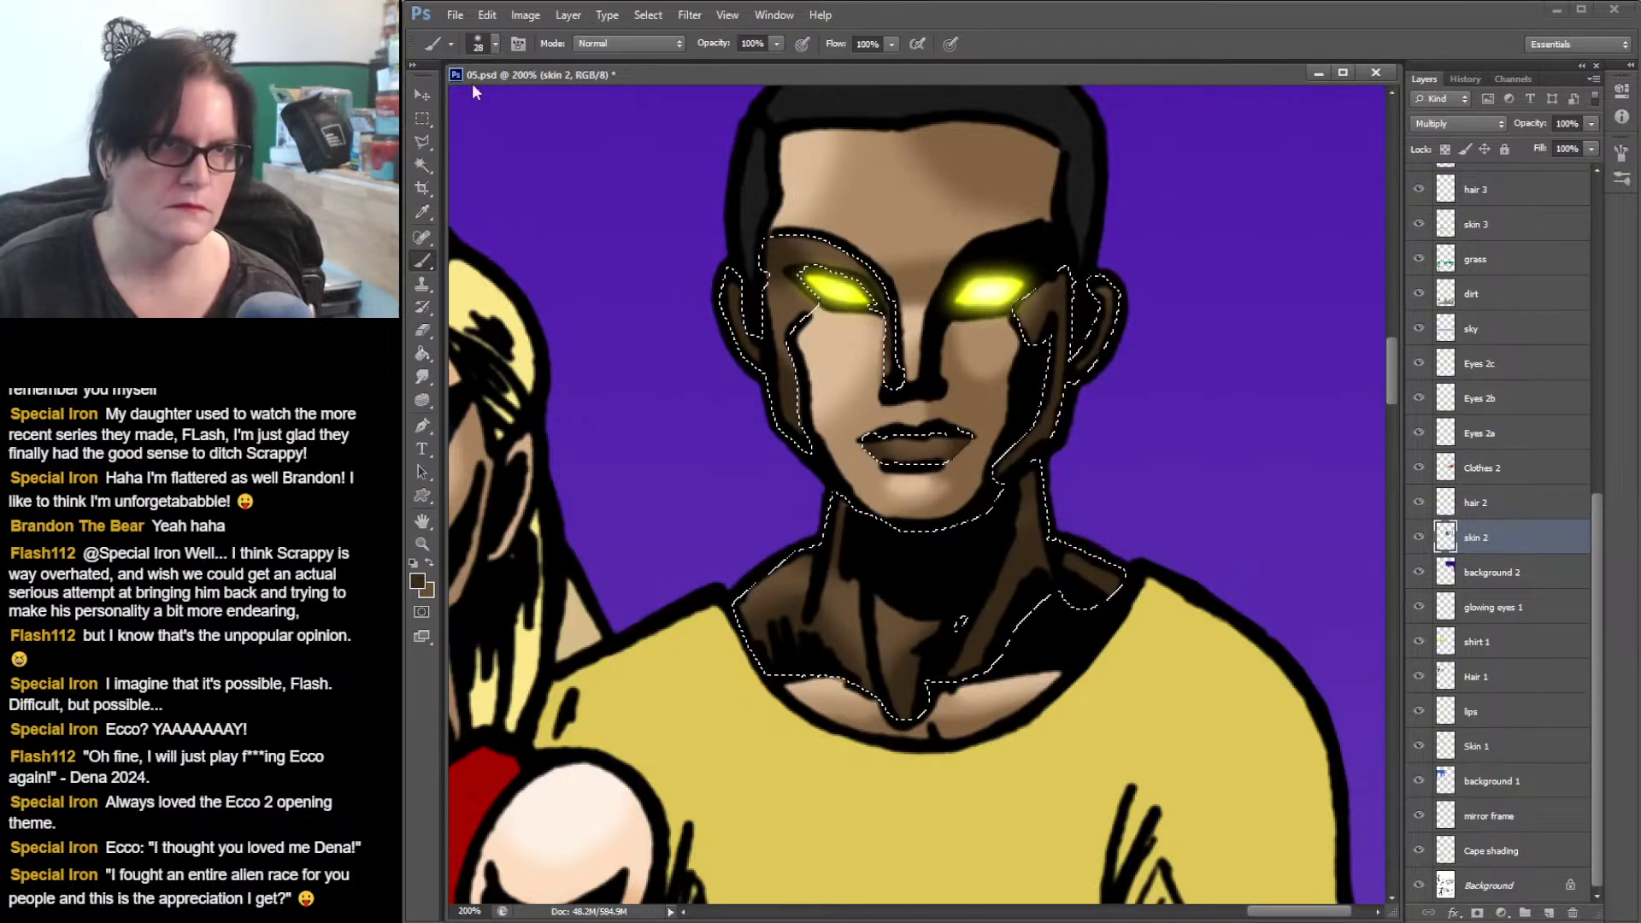
key("m")
key("ctrl+d")
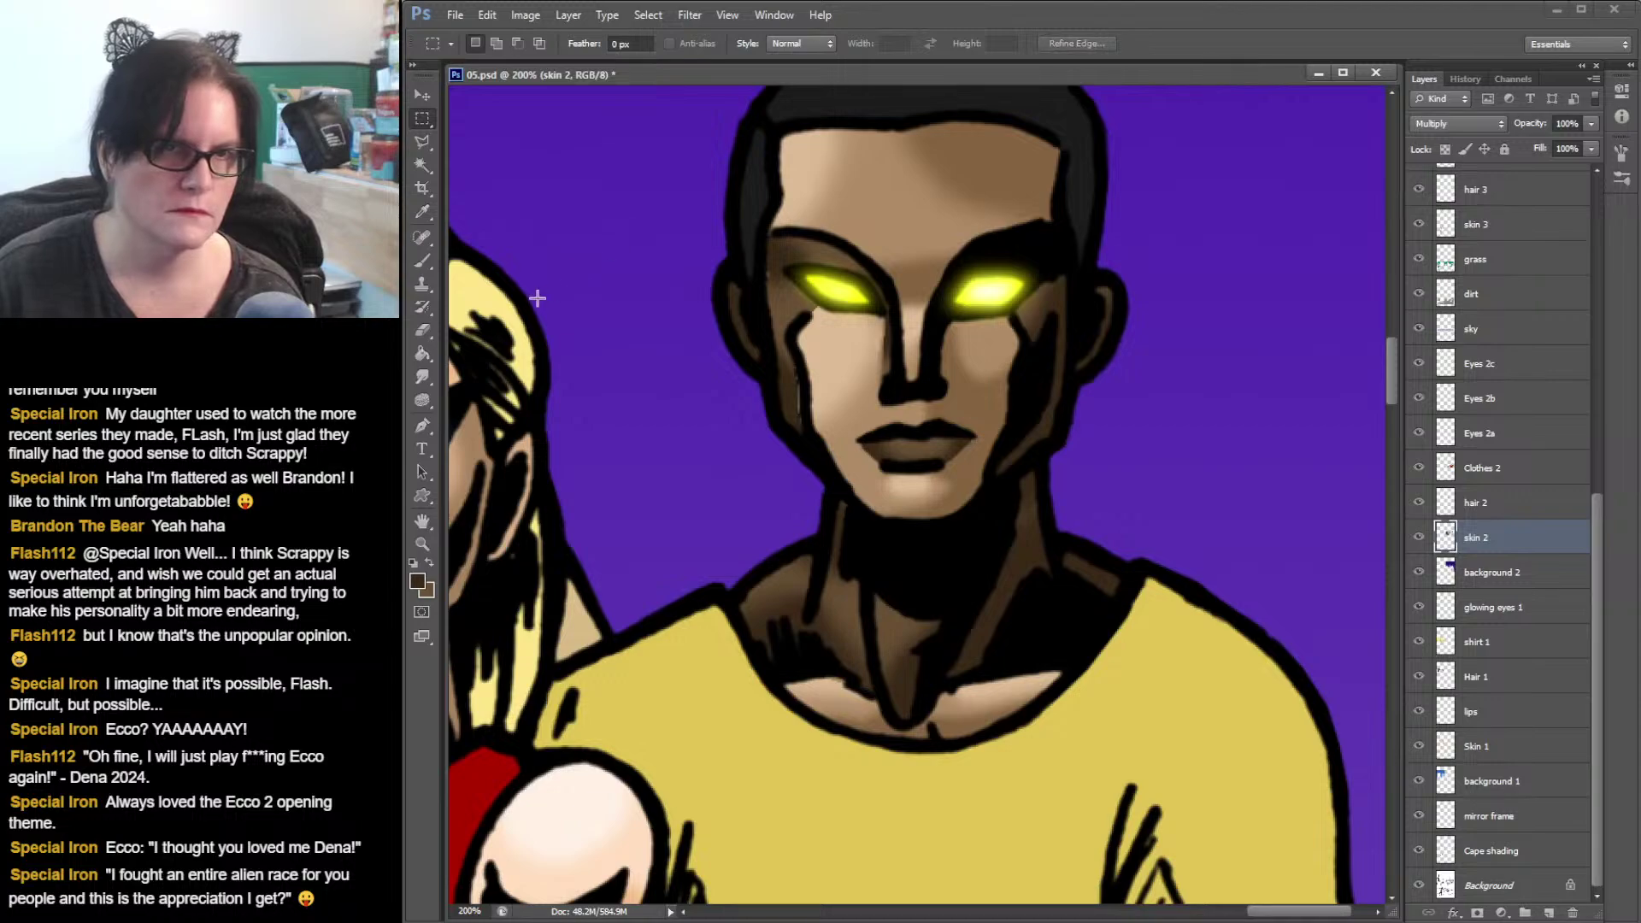
- Blend the skin shading on the man's collar, beside his nose and at his lips with the Smudge tool
left_click(423, 377)
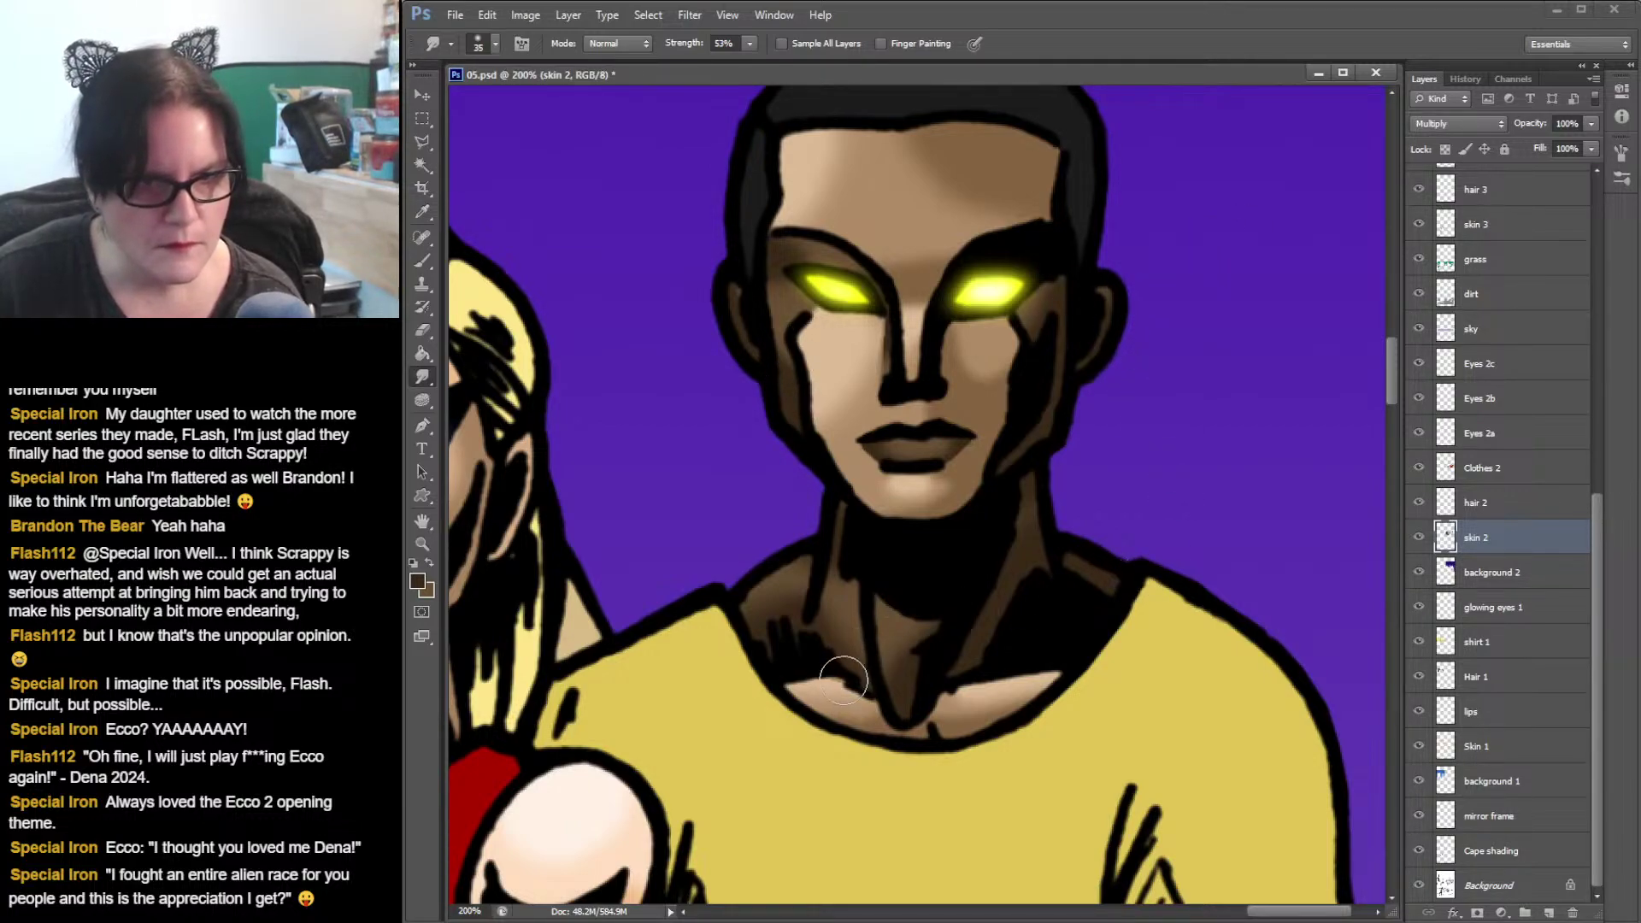
left_click_drag(844, 681, 848, 681)
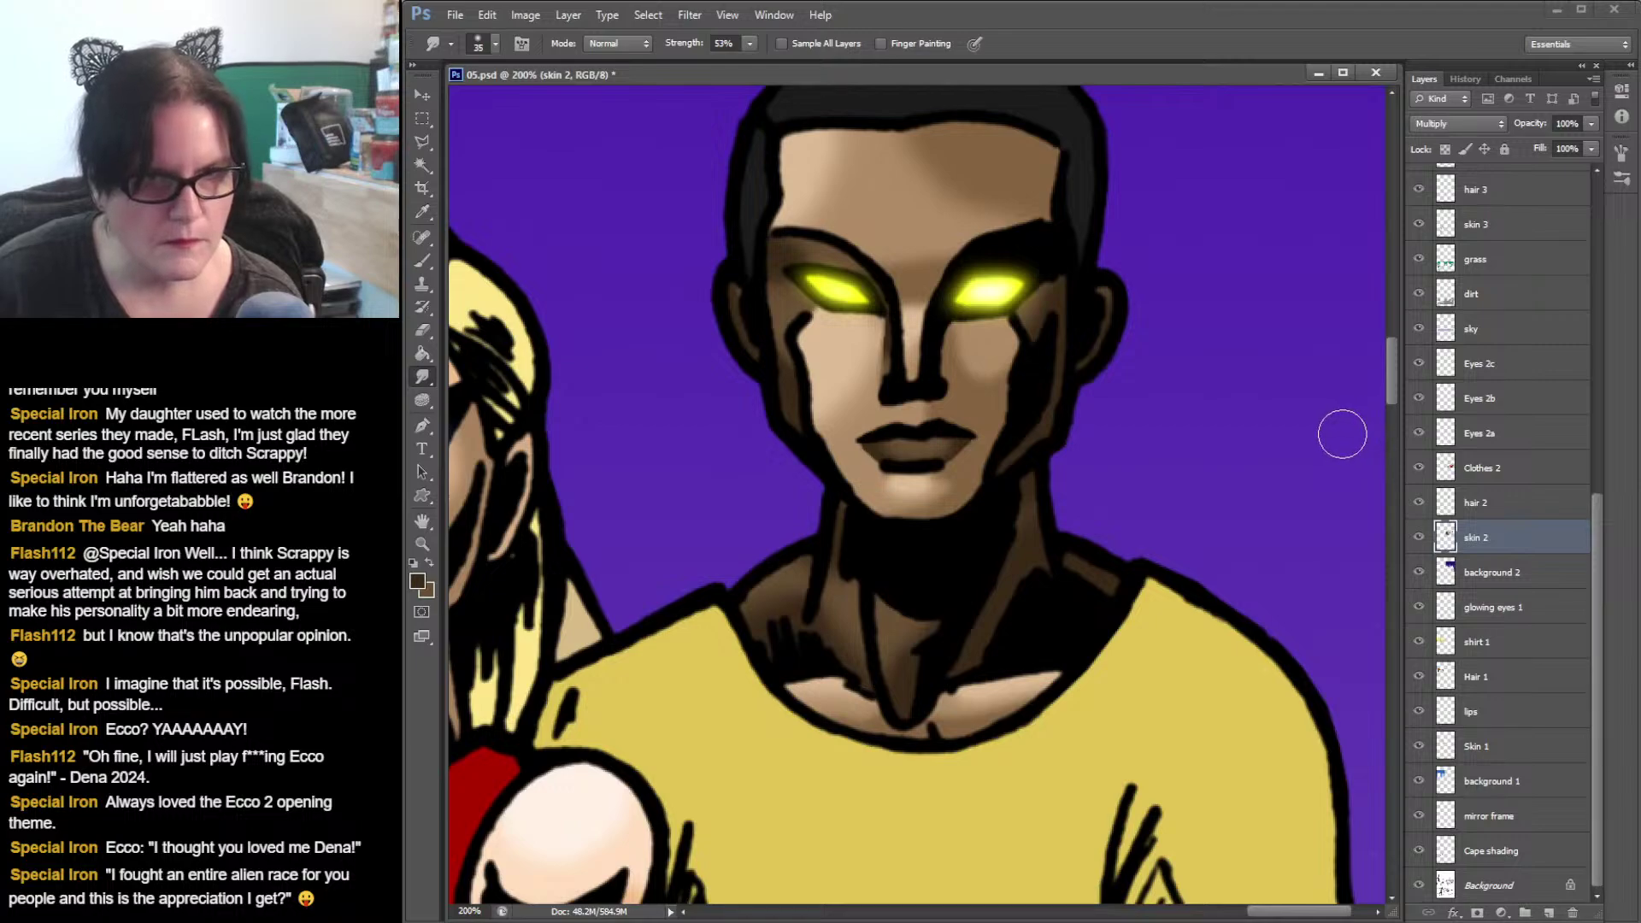
left_click_drag(884, 339, 875, 339)
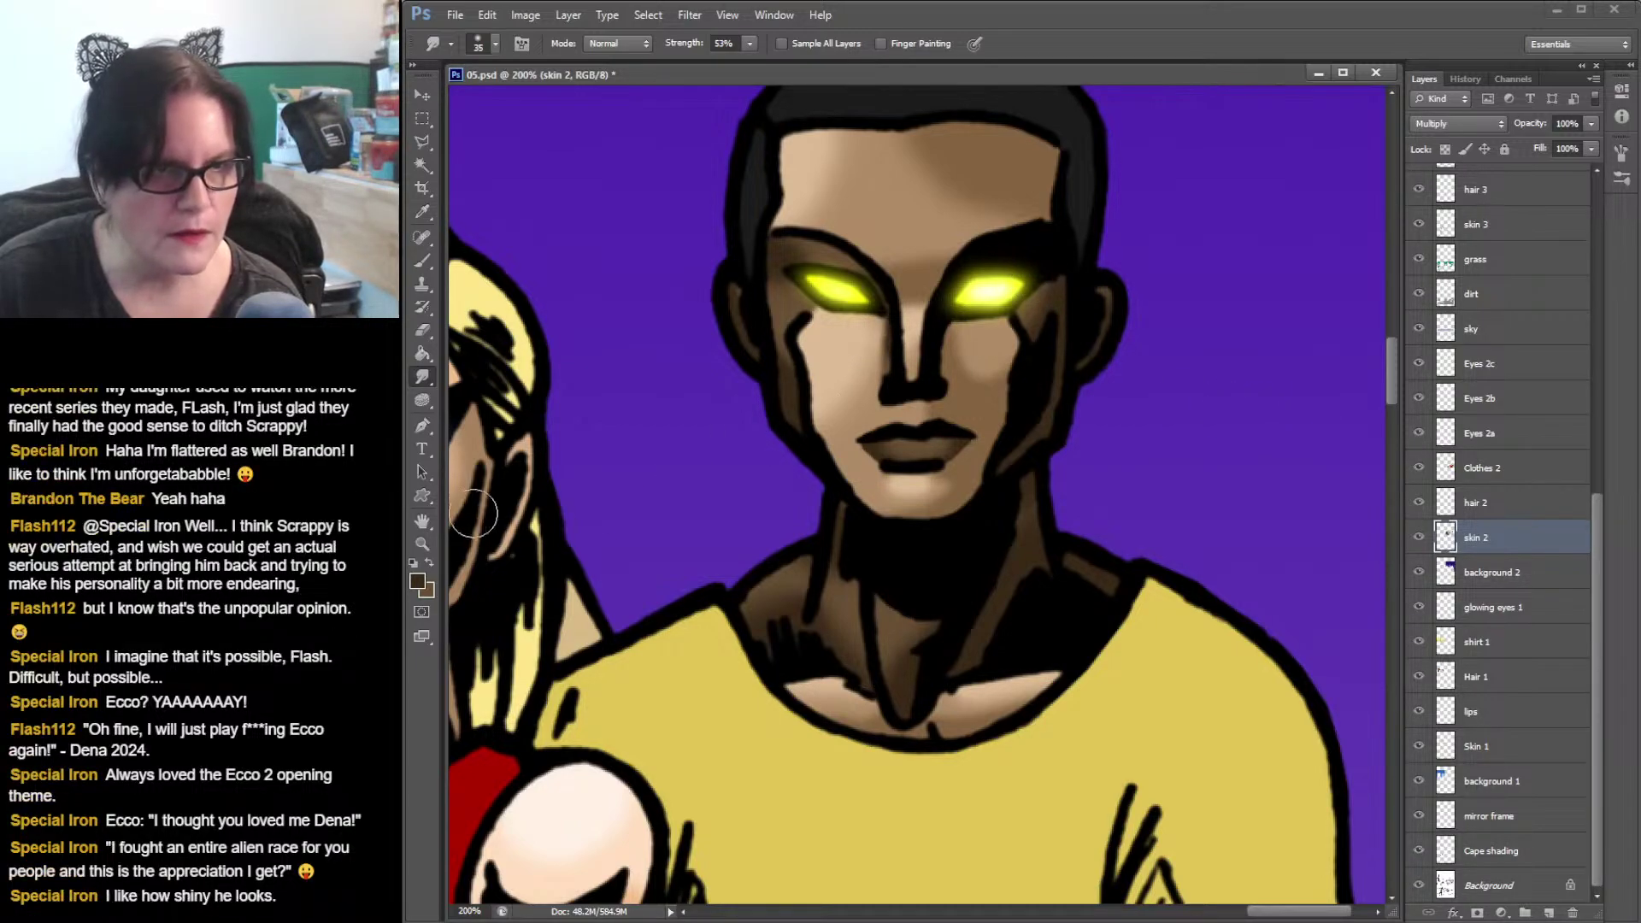
left_click_drag(954, 468, 963, 453)
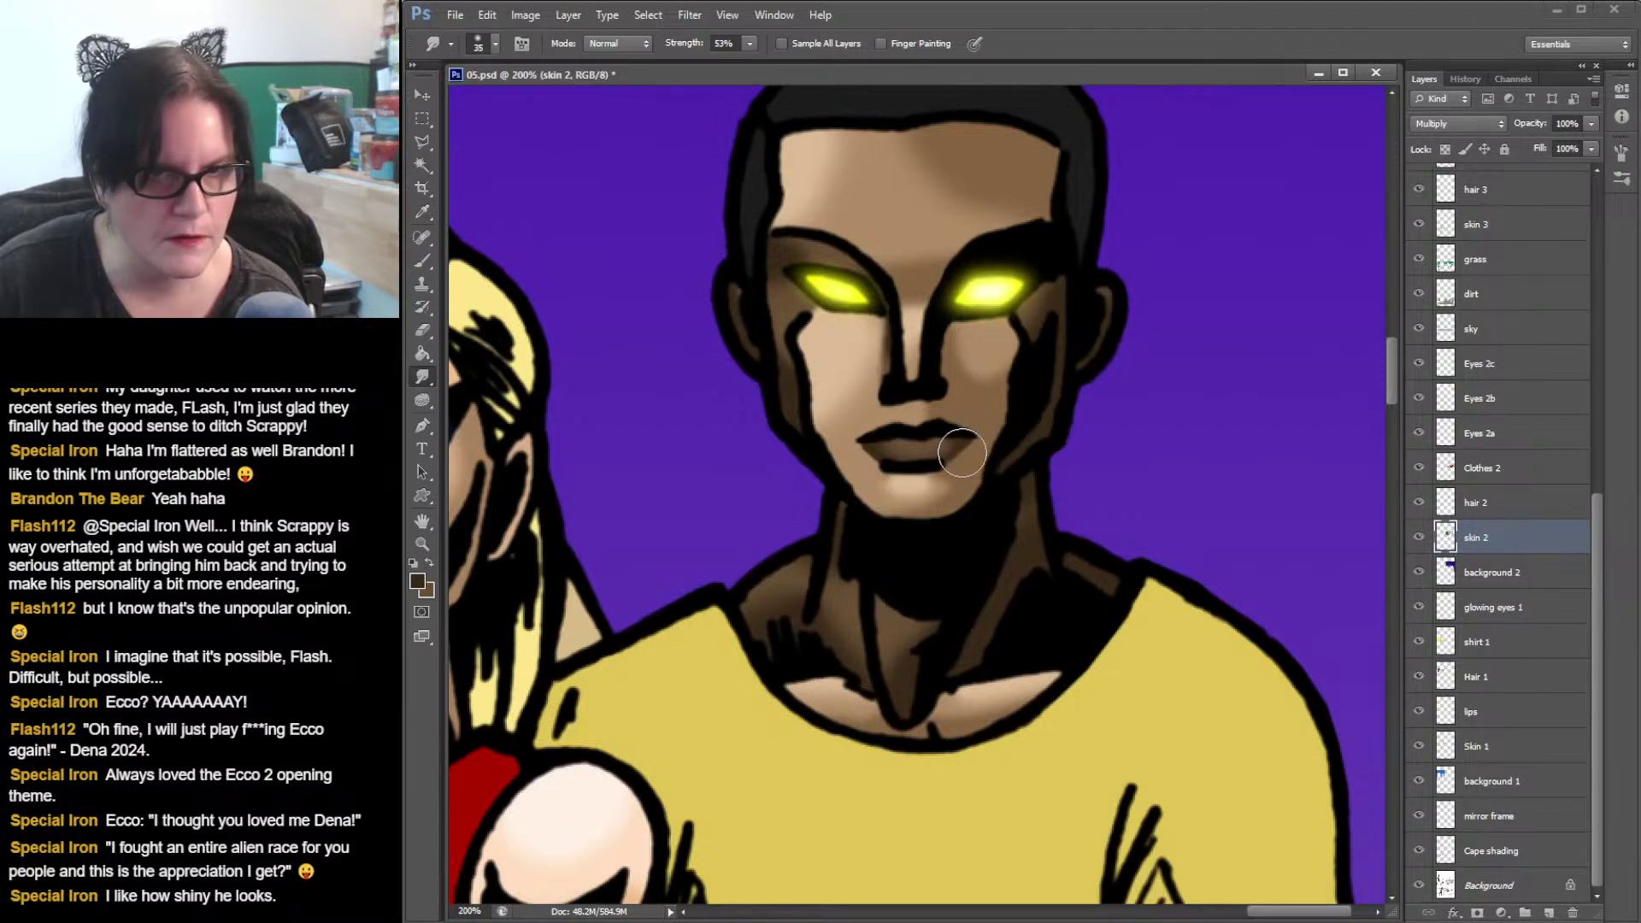
- Smooth the skin shading at the corner of the yellow-shirted man's mouth with the Smudge tool
left_click_drag(862, 466, 864, 465)
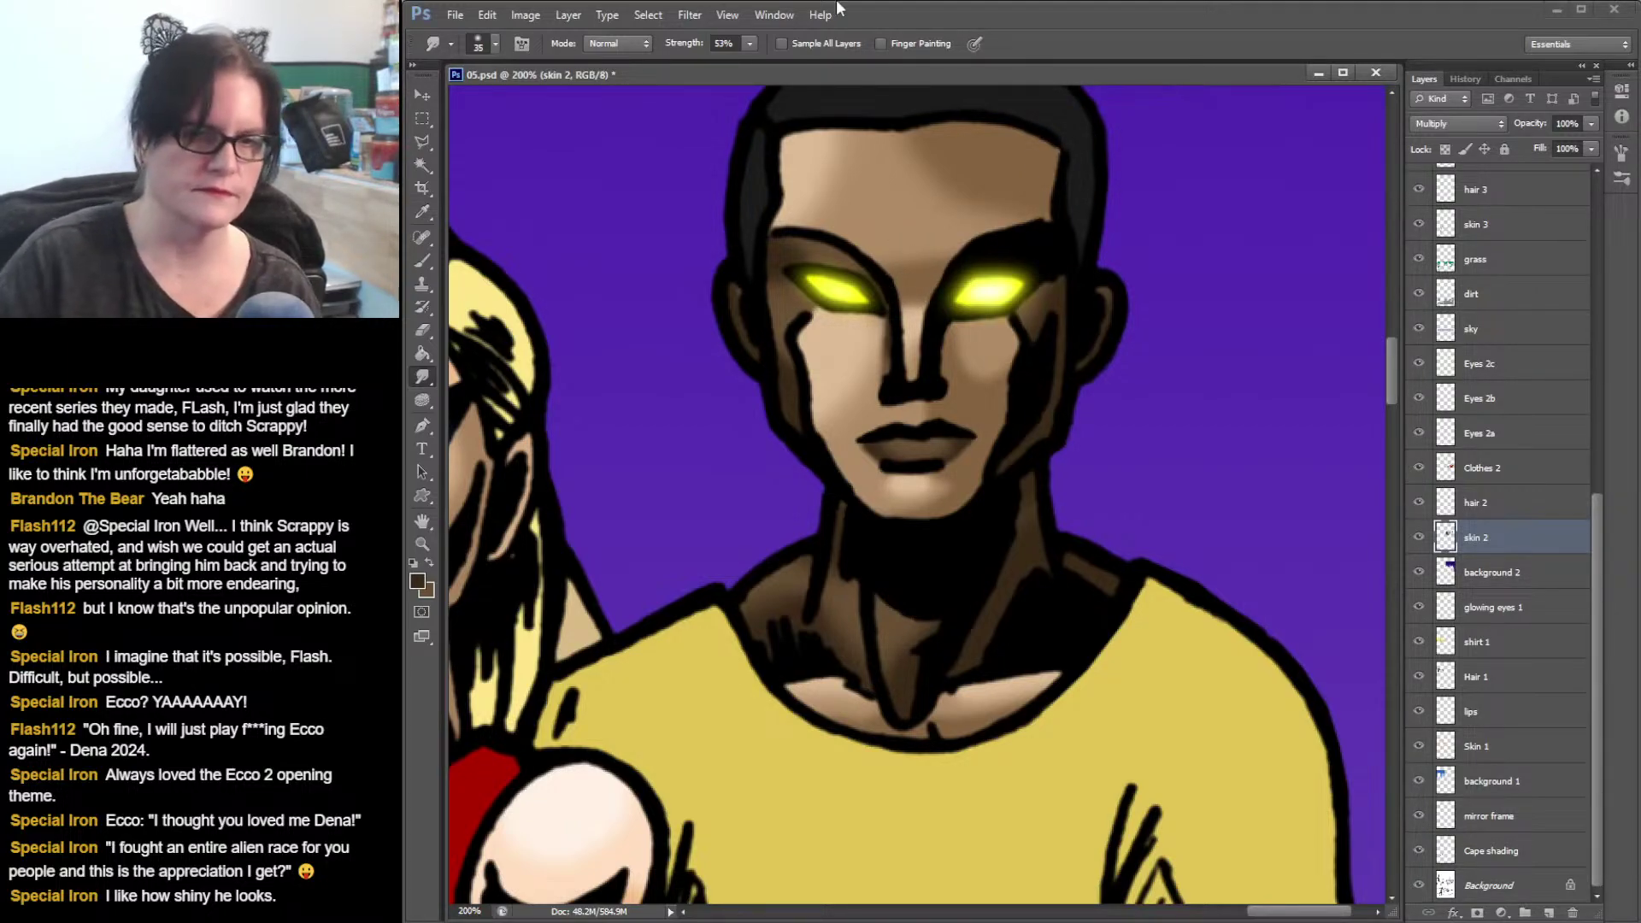
- Examine the skin shading of the characters in the group panel and how it reads on the whole comic page
left_click(424, 545)
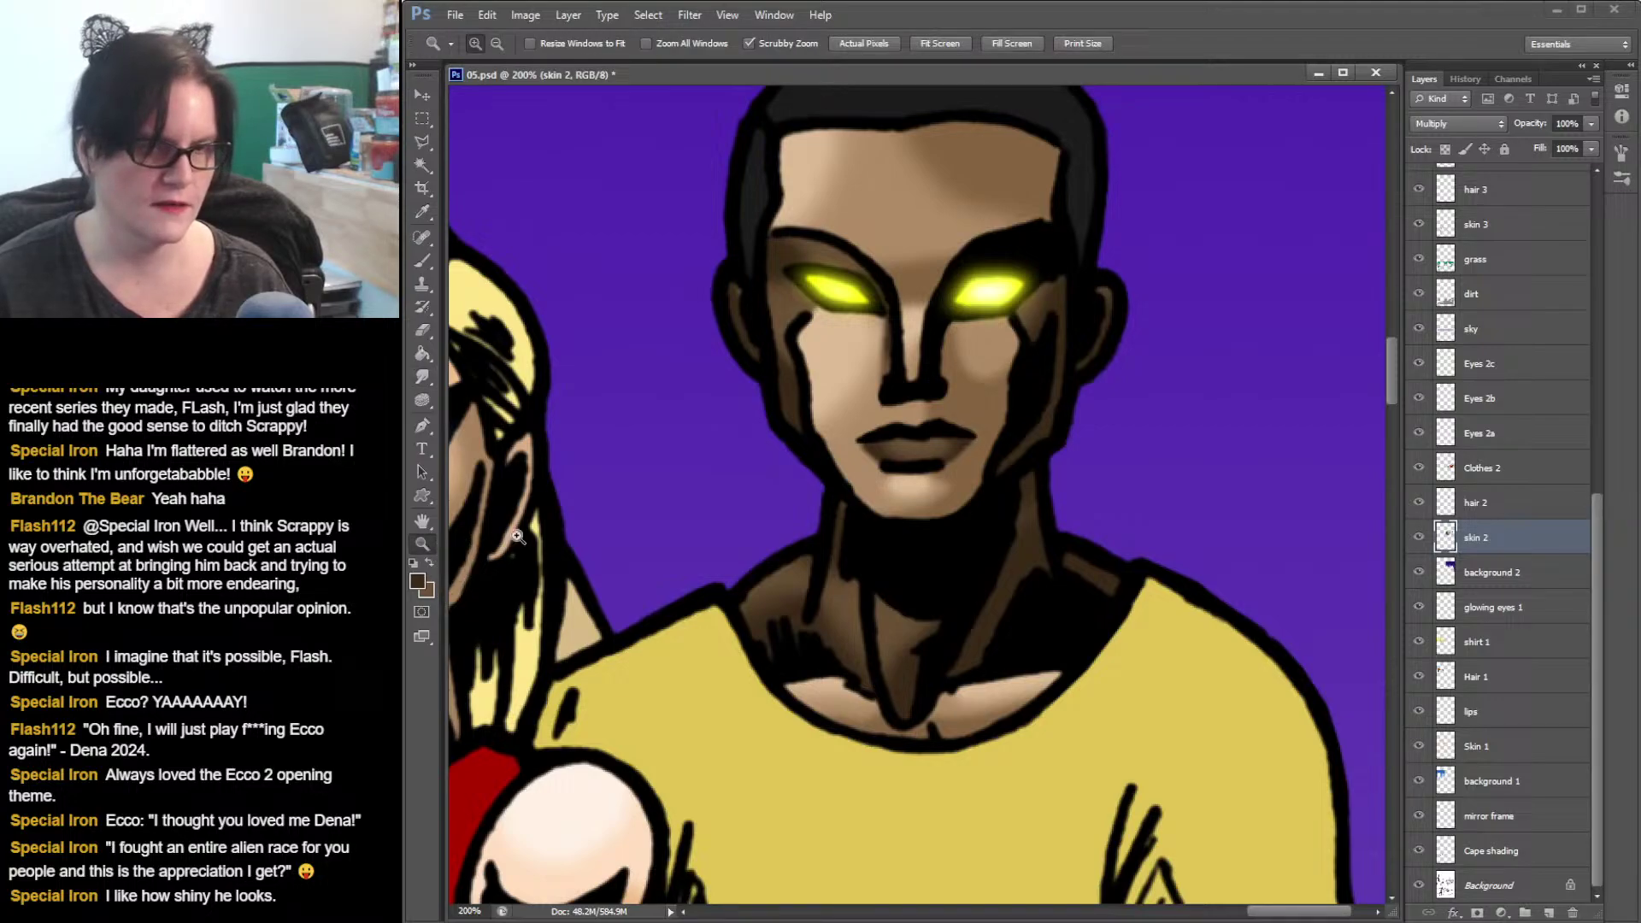
left_click(867, 551, "alt")
left_click(867, 552, "alt")
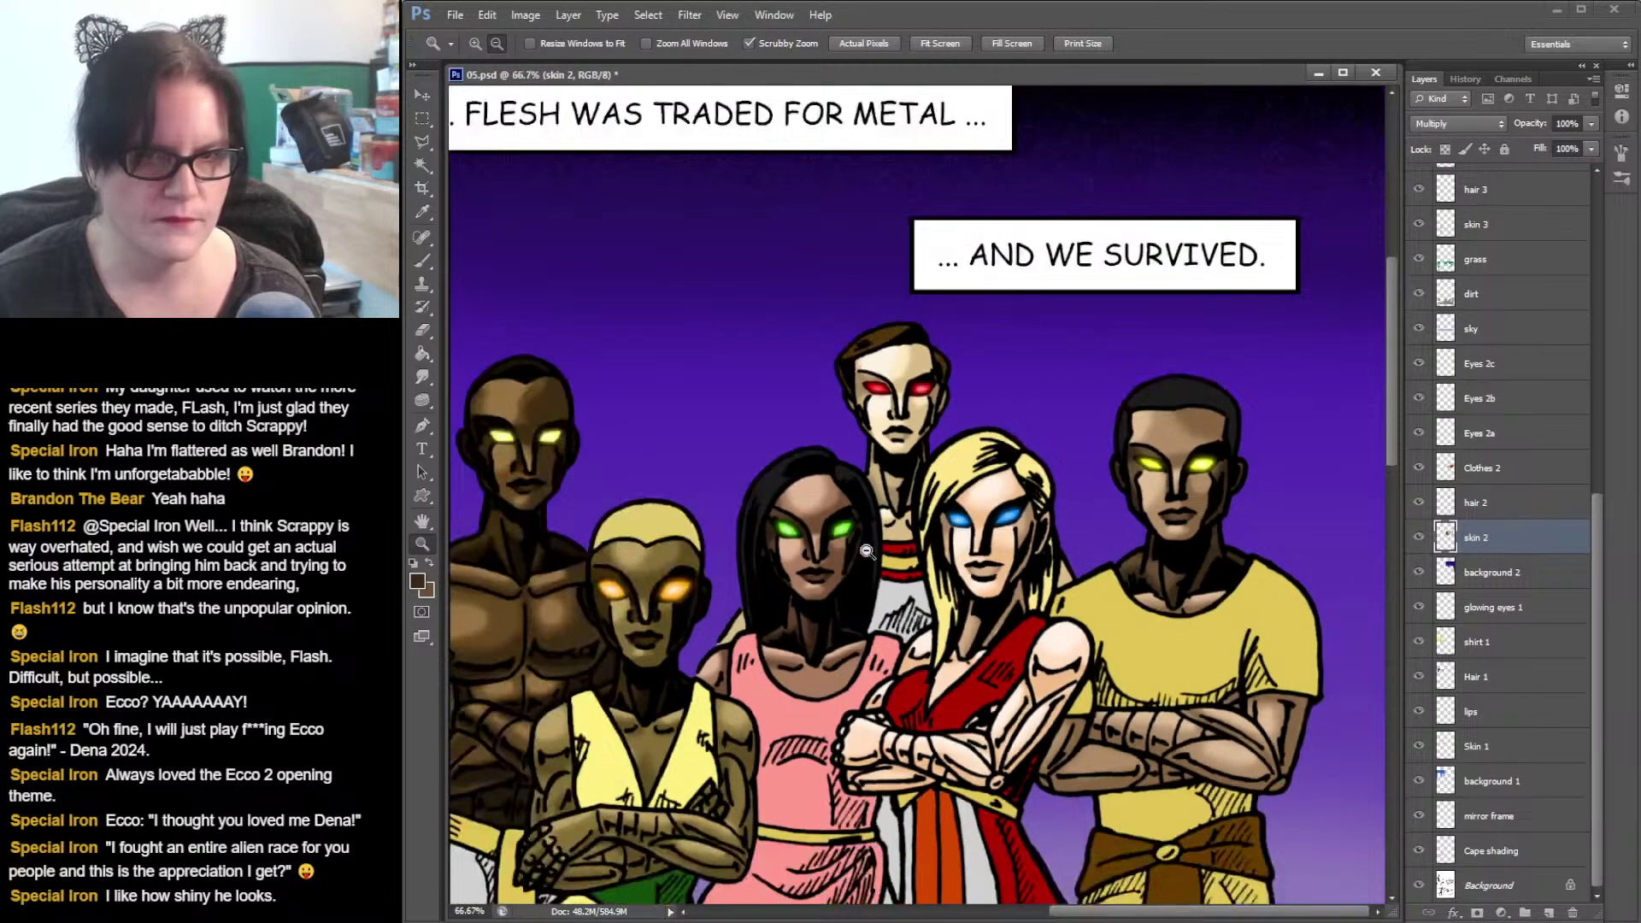
left_click(1093, 525, "alt")
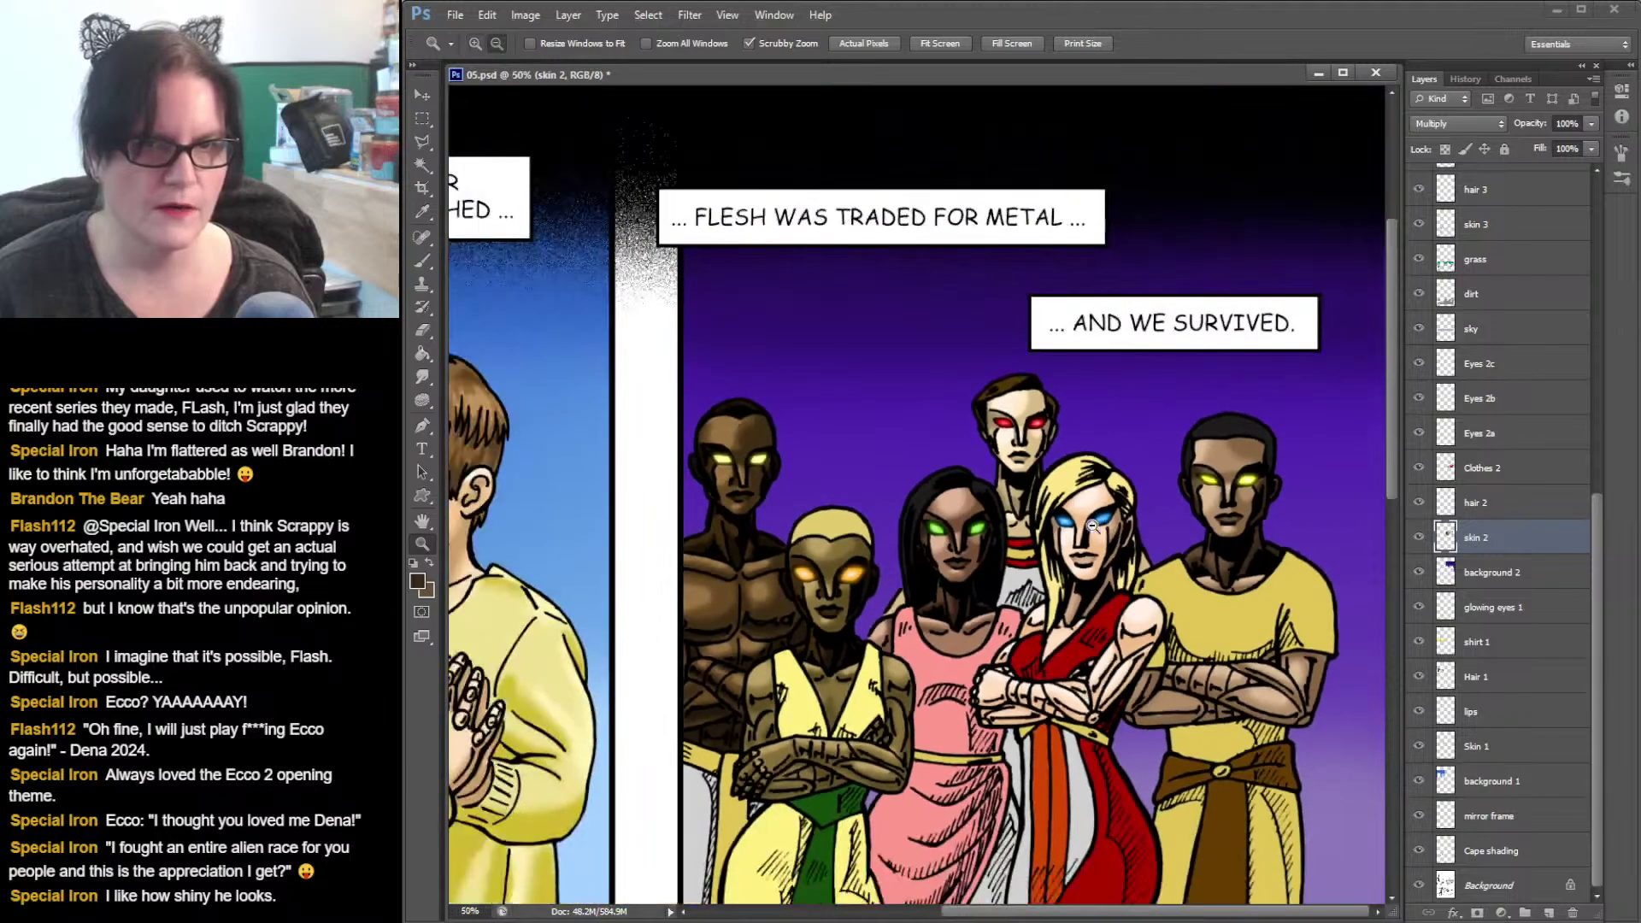
left_click(990, 534, "alt")
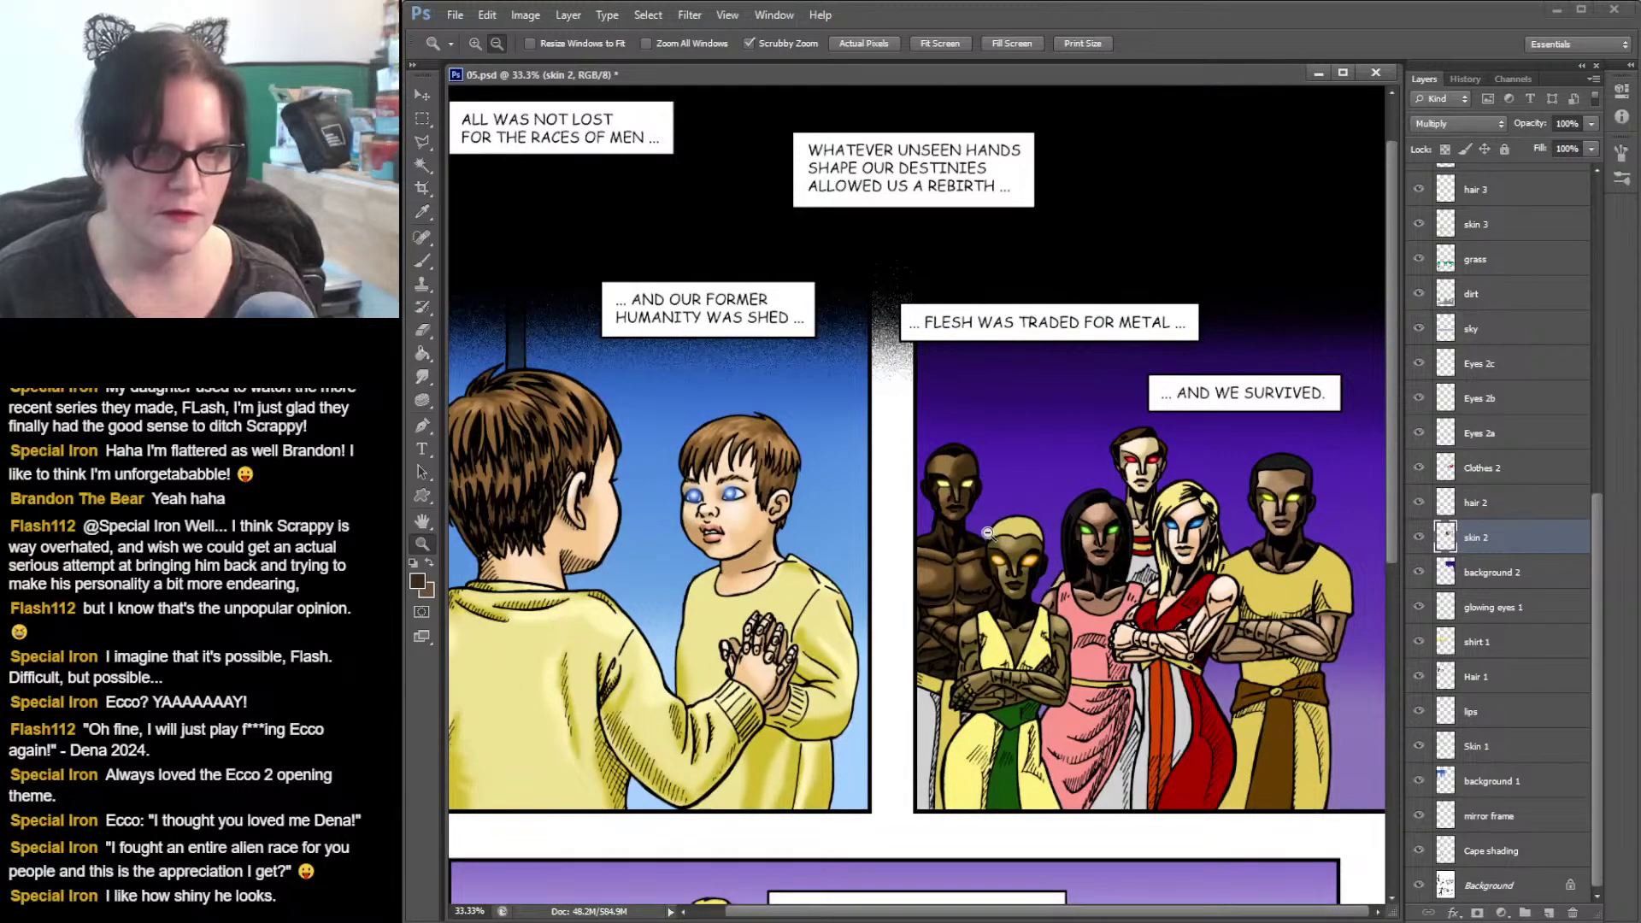
left_click_drag(1009, 533, 1046, 534)
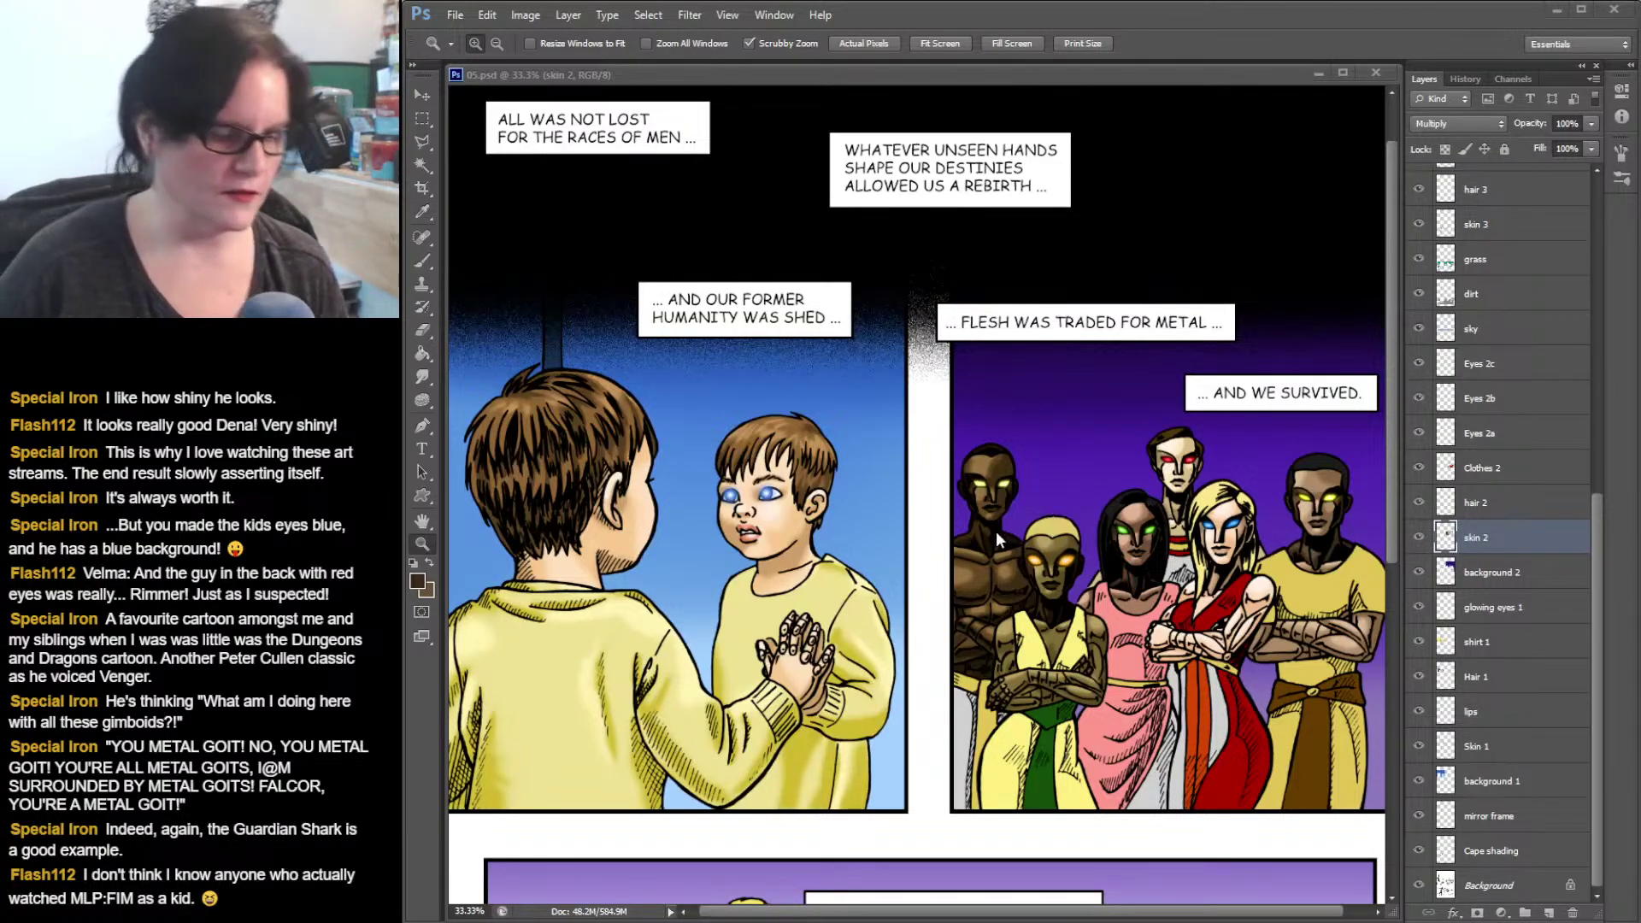
key("alt")
left_click(964, 495, "alt")
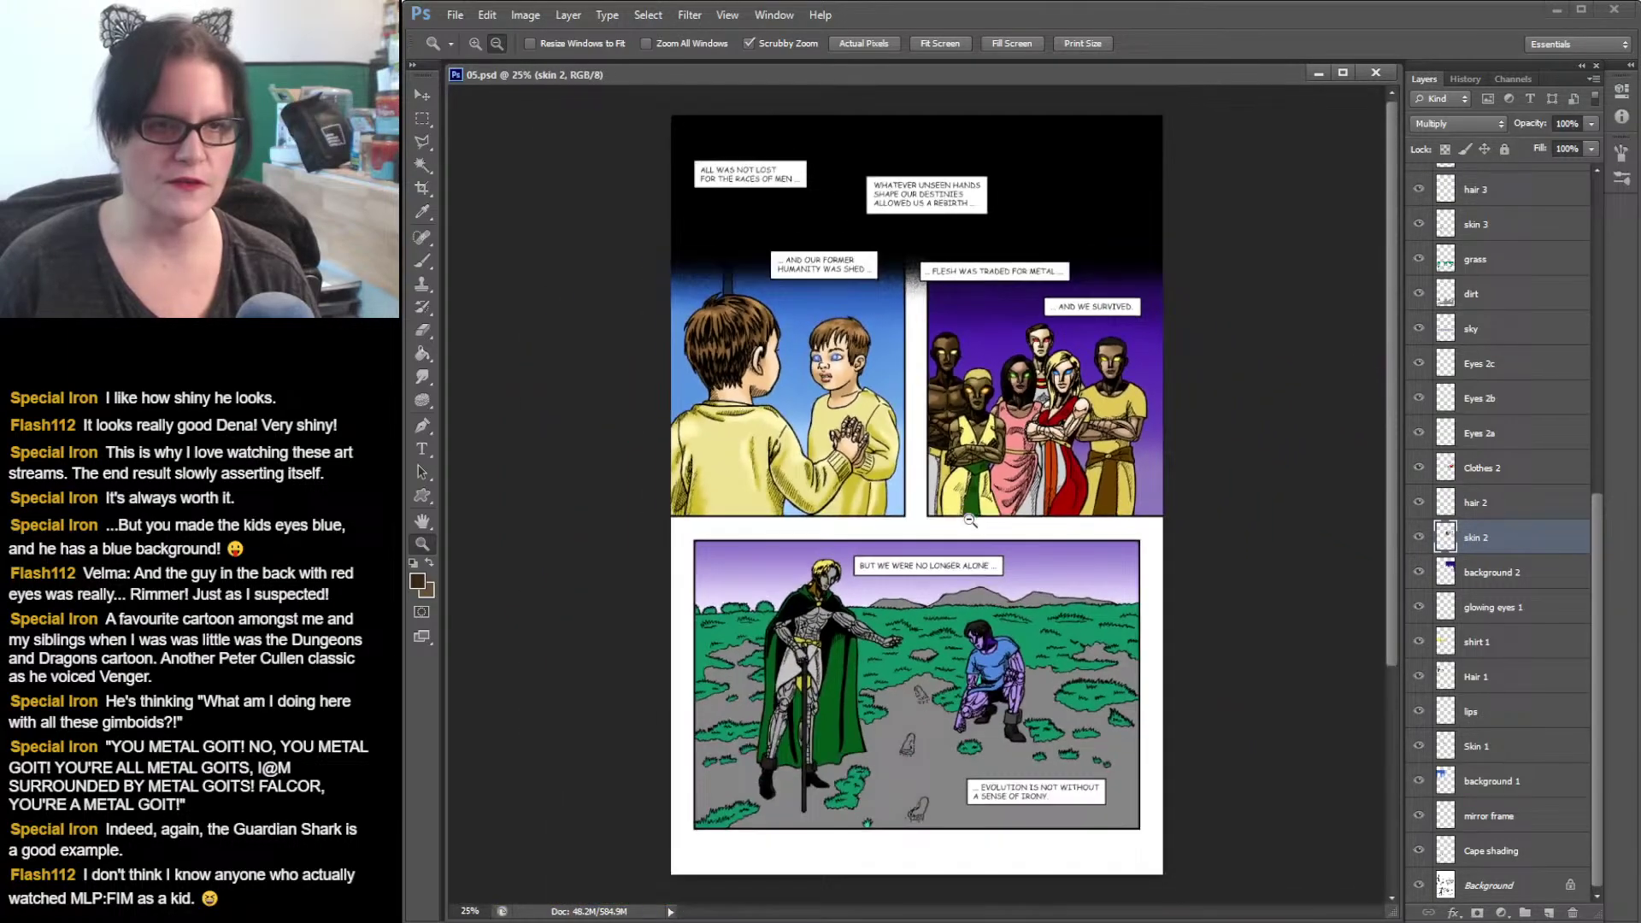
left_click(970, 520, "alt")
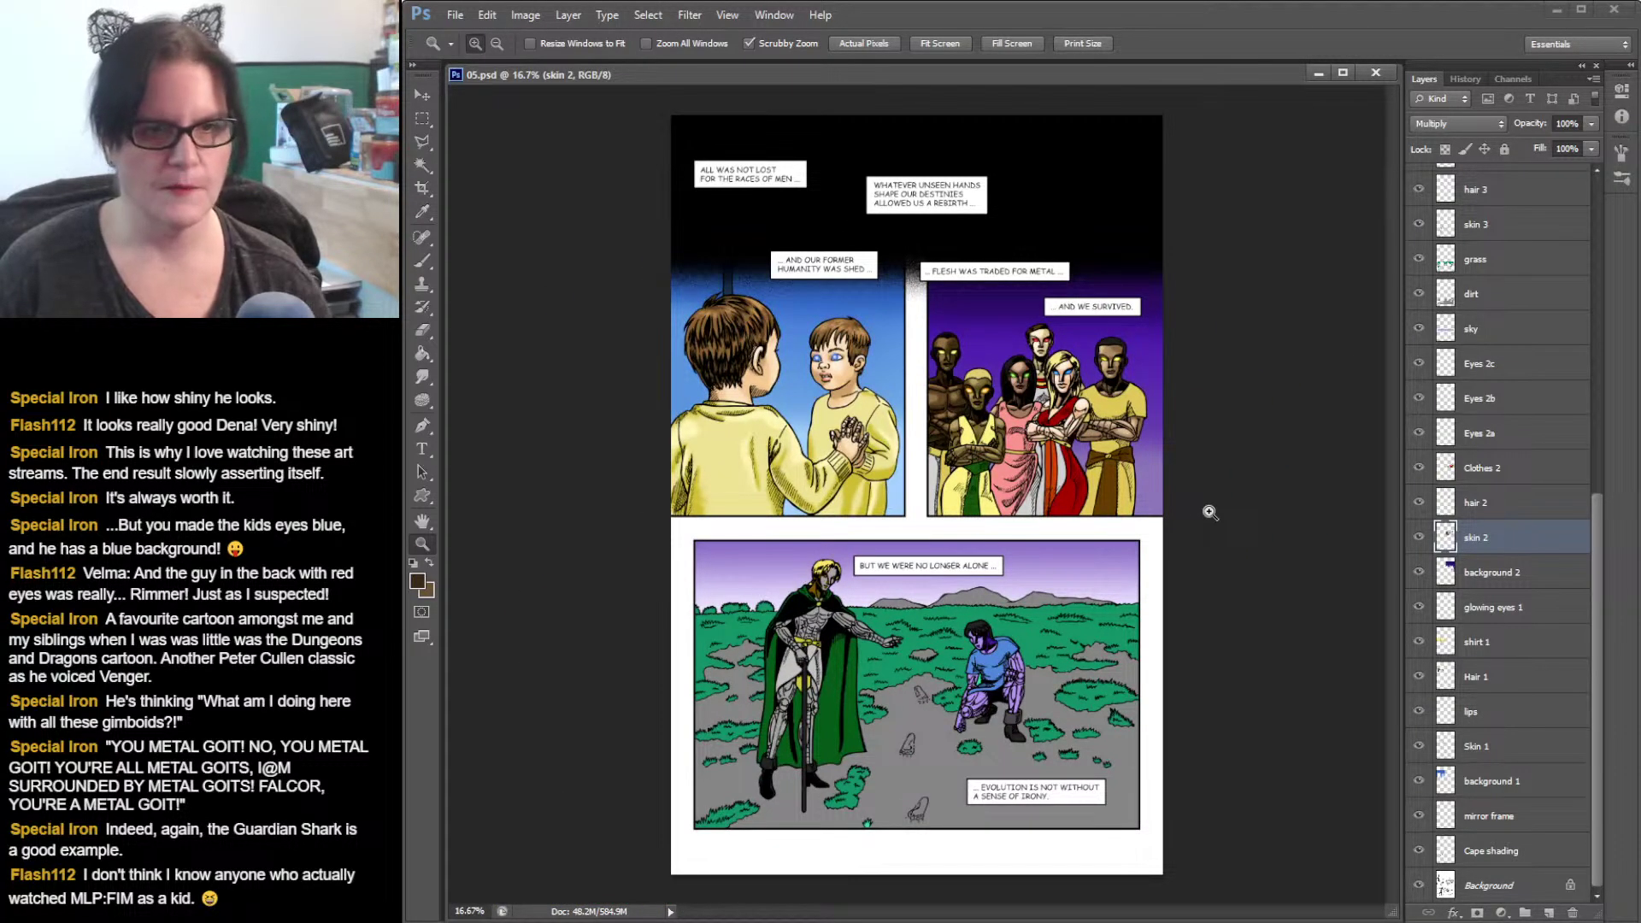